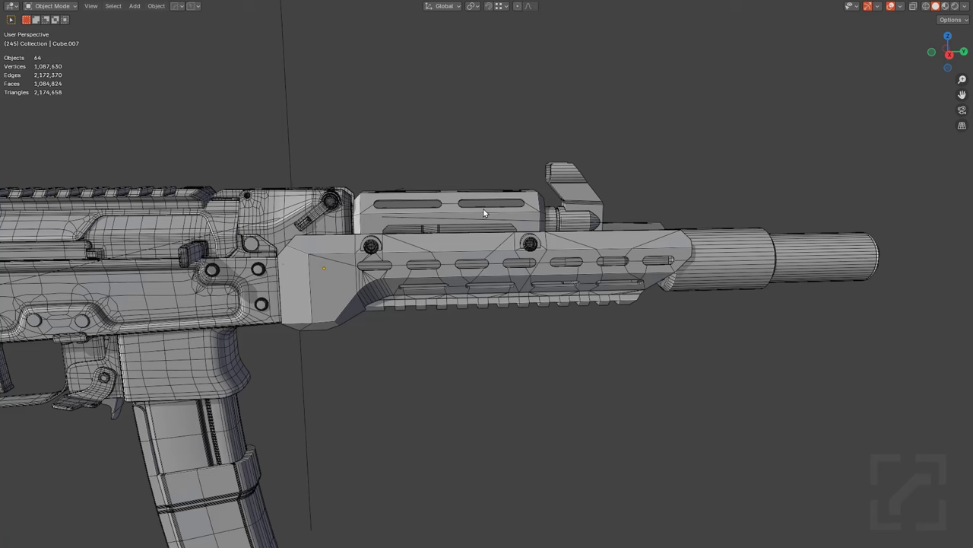
Step: Isolate the lower handguard with the slotted sides and bottom rail in local view
left_click(478, 278)
scroll(478, 278, "up", 3)
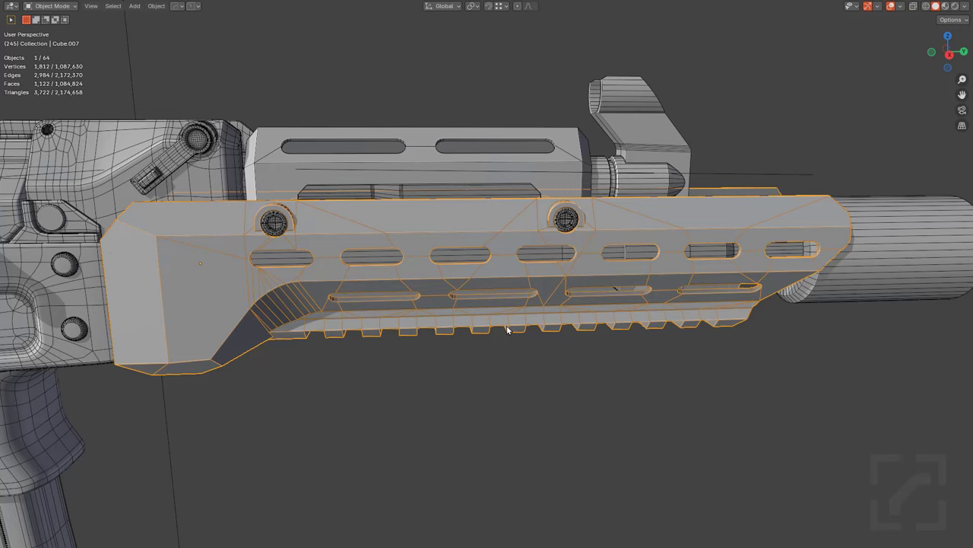
middle_click_drag(507, 326, 502, 350)
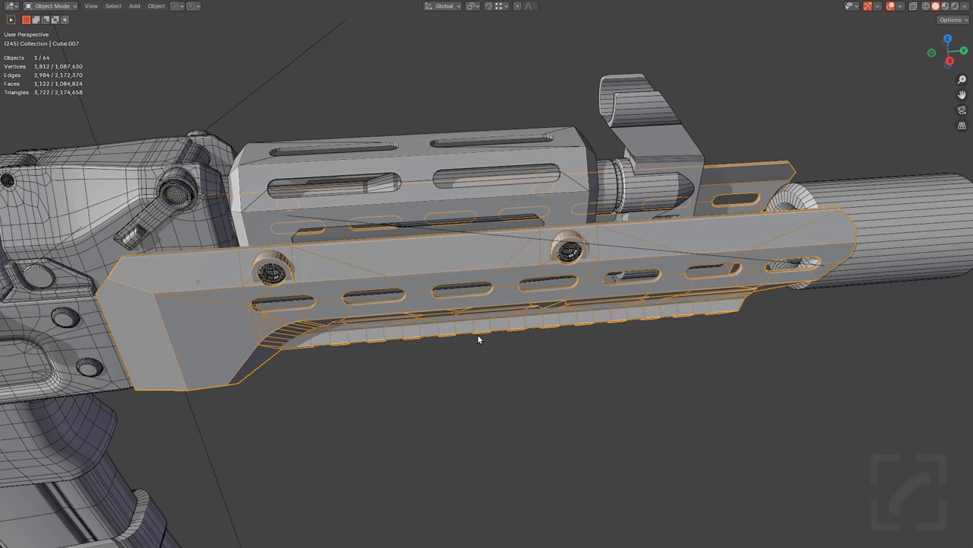
scroll(478, 335, "up", 1)
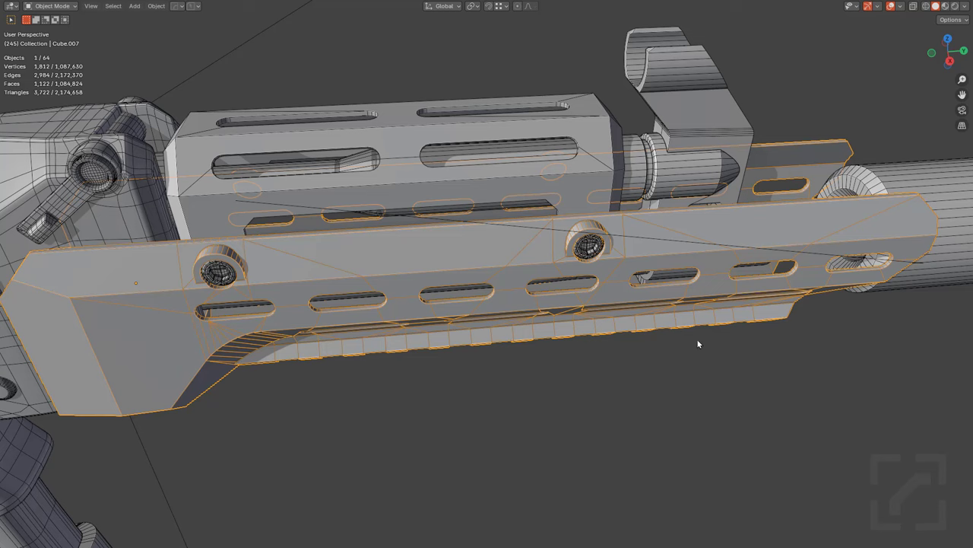
key("KP_Divide")
scroll(538, 213, "up", 5)
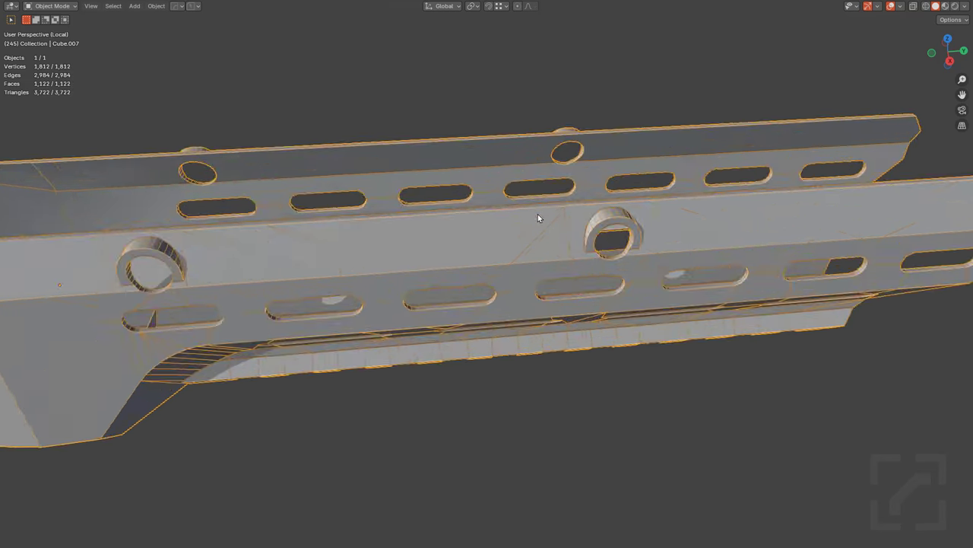
Step: Show the isolated handguard from the right side in orthographic projection, with its row of slots in view
middle_click_drag(538, 214, 542, 239)
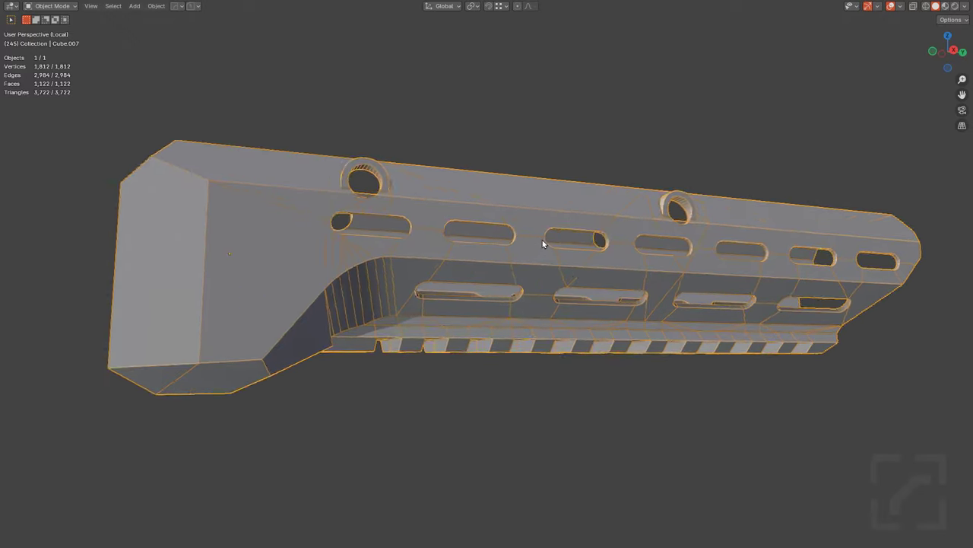
scroll(523, 262, "up", 3)
key("KP_3")
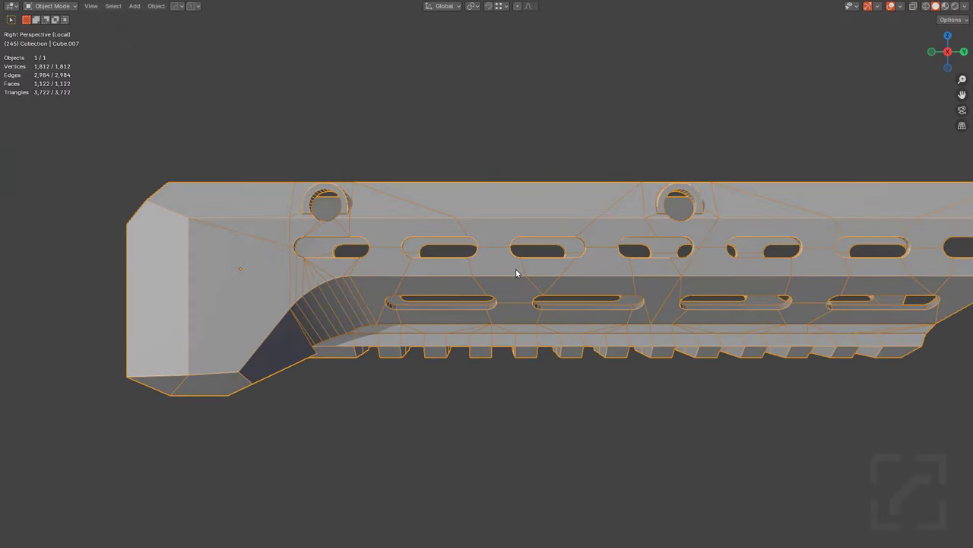
key("KP_5")
scroll(548, 254, "up", 5)
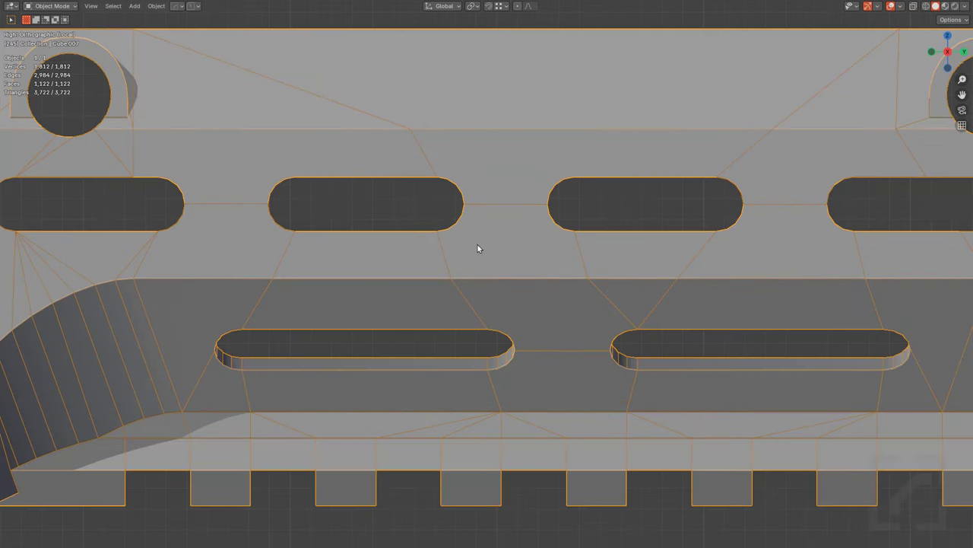
scroll(515, 254, "down", 2)
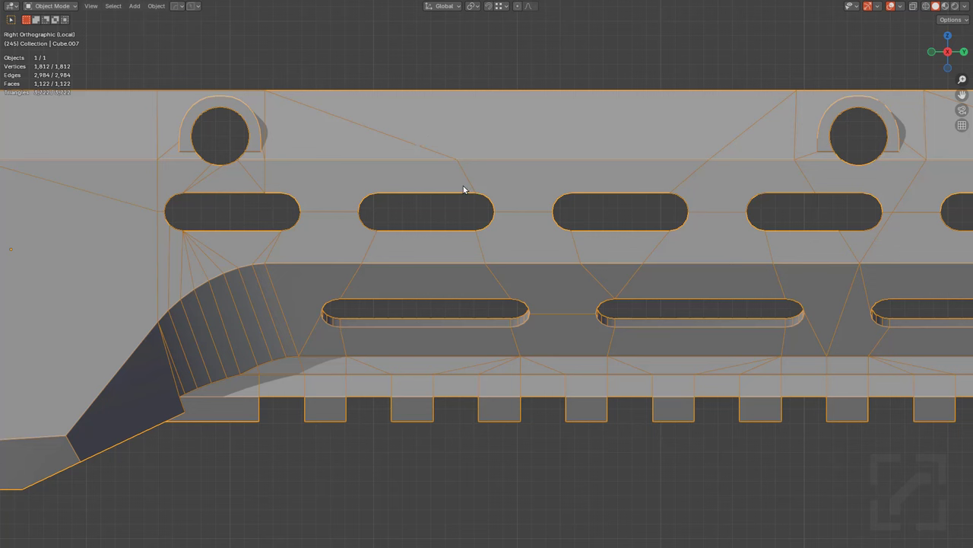
Step: Project two vertical cut lines through the handguard mesh with nFlow, crossing the second and third upper slots
key("ctrl+grave")
left_click(401, 229)
scroll(446, 116, "down", 3)
scroll(446, 116, "up", 3)
key("Tab")
scroll(440, 128, "down", 1)
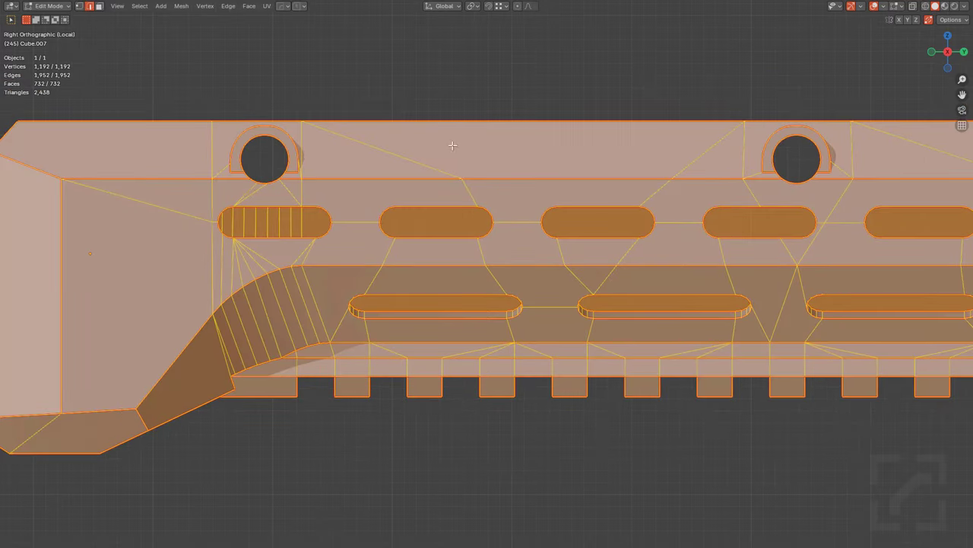
scroll(456, 154, "down", 2)
scroll(459, 147, "up", 2)
key("alt+n")
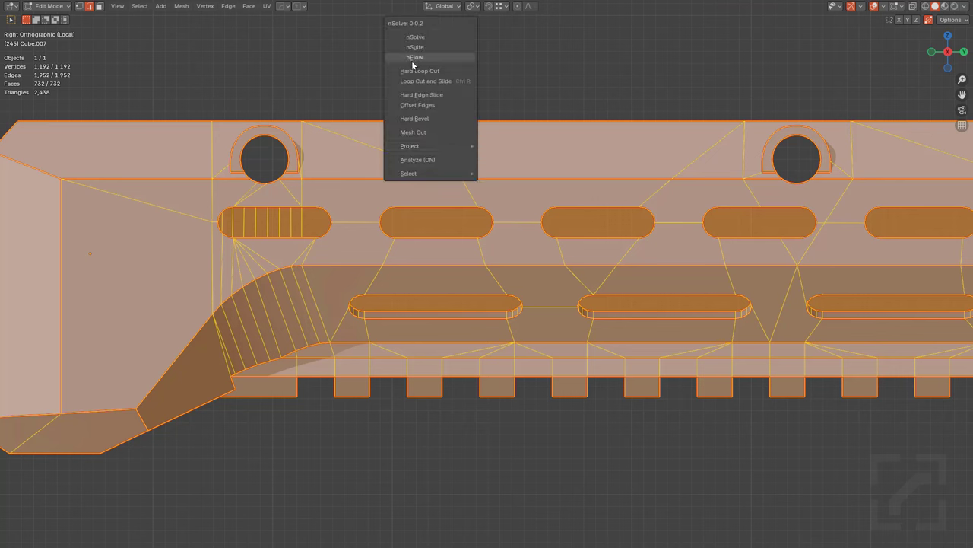
left_click(414, 57)
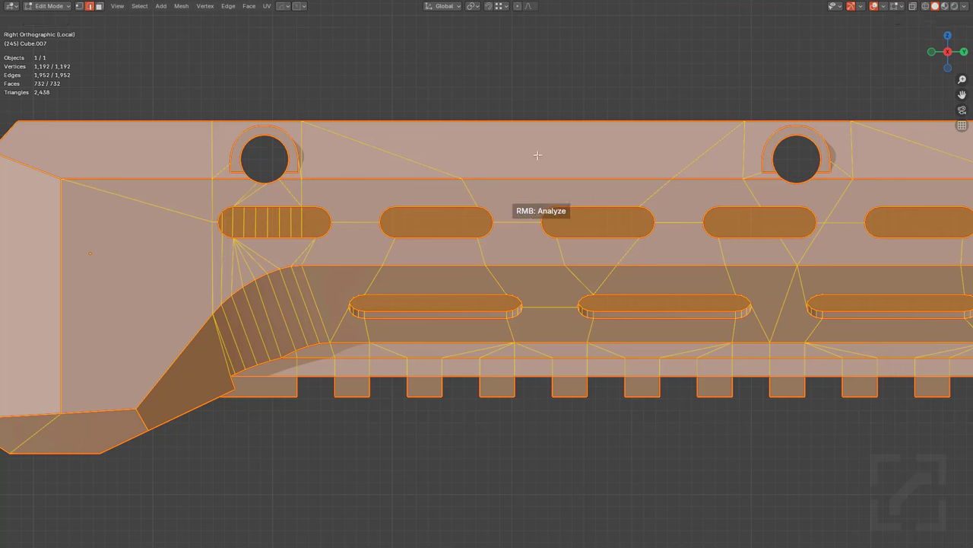
left_click_drag(431, 37, 405, 435)
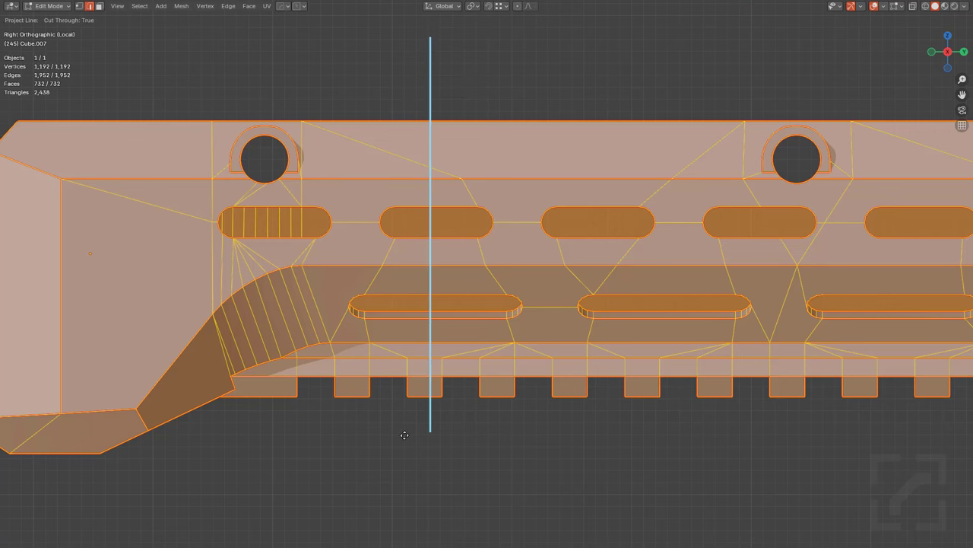
left_click_drag(424, 489, 424, 490)
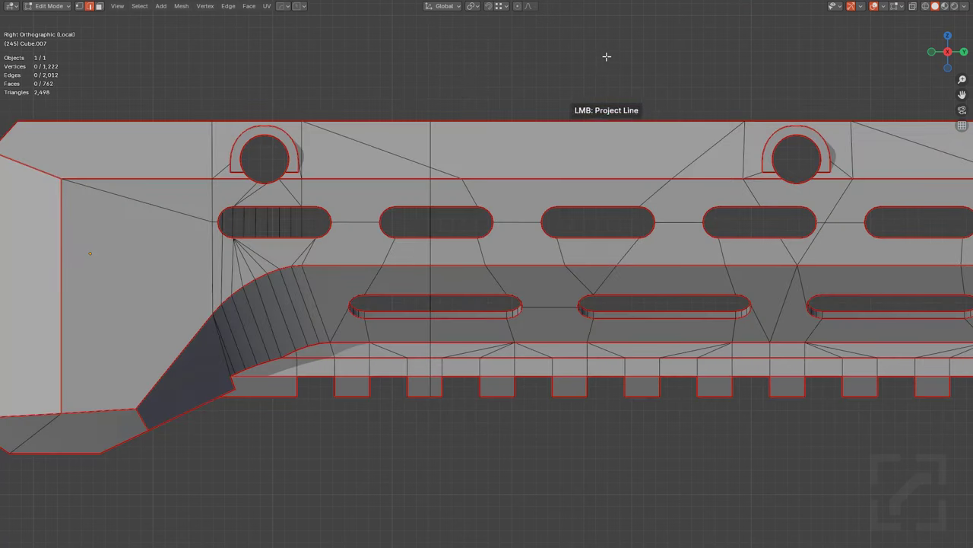
left_click_drag(606, 57, 570, 408)
left_click_drag(589, 458, 589, 460)
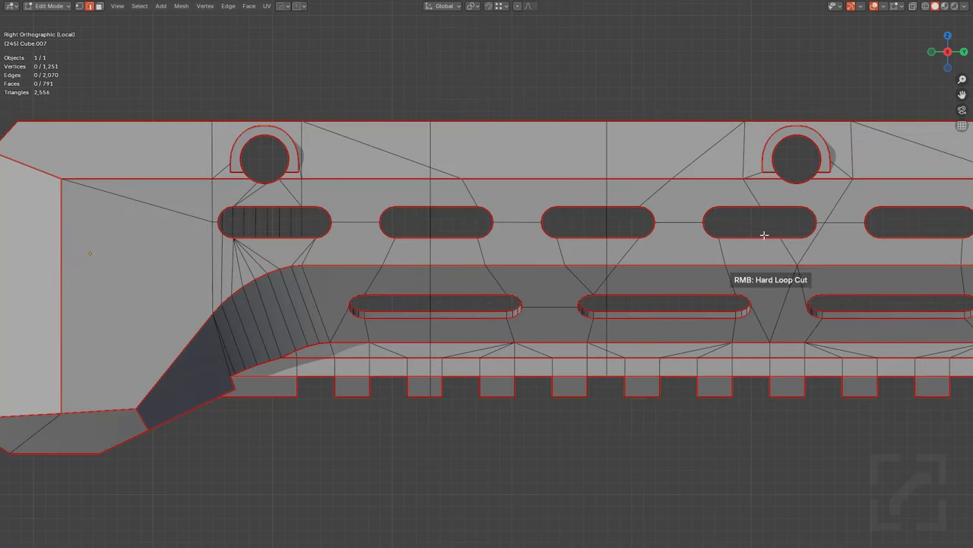
Step: Run the HardOps Clean Mesh operation on the whole handguard in Object Mode
middle_click_drag(764, 235, 639, 228, "shift")
middle_click_drag(470, 209, 470, 207, "shift")
key("Tab")
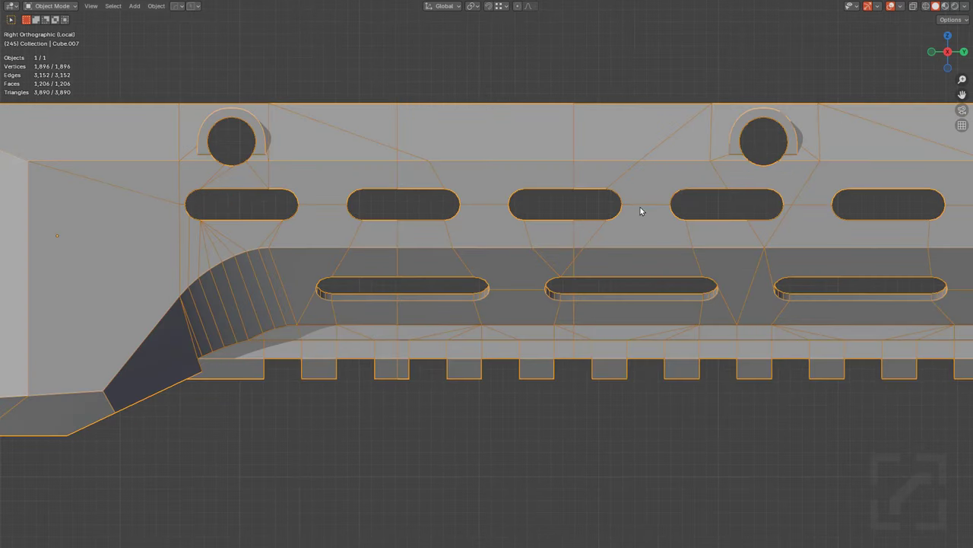
key("q")
mouse_move(619, 252)
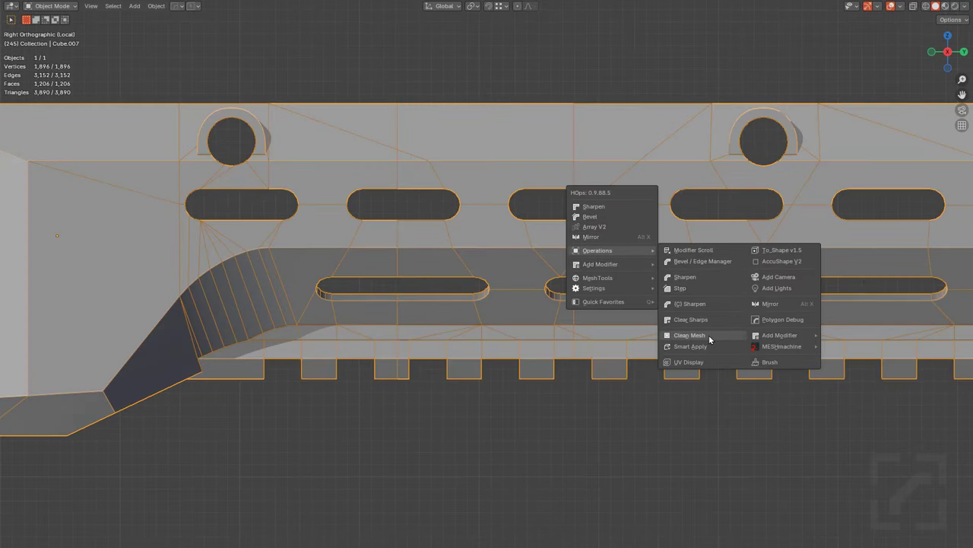
left_click(692, 335)
Step: Project new vertical cut lines through the second and third upper slots of the cleaned handguard mesh
key("Tab")
key("k")
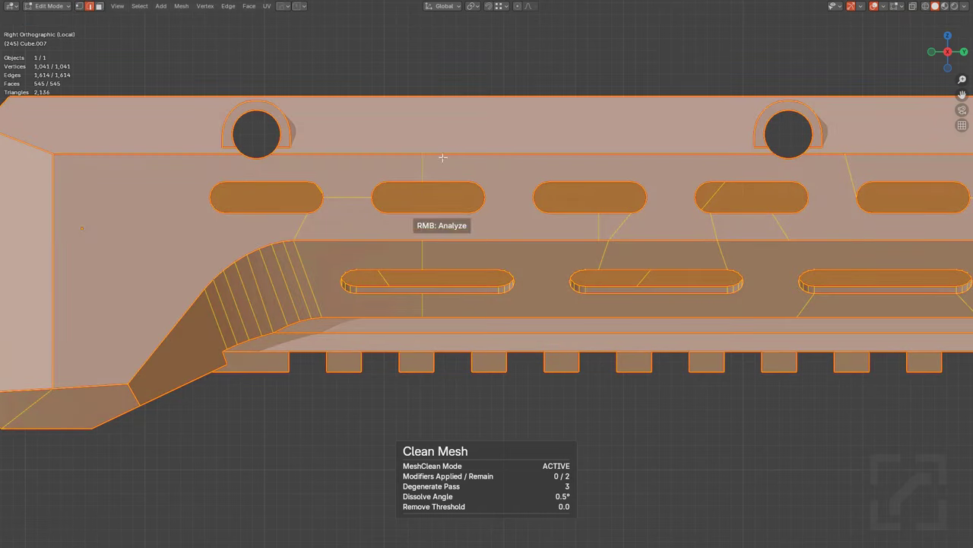
left_click_drag(445, 58, 441, 416)
left_click_drag(601, 53, 601, 430)
middle_click_drag(712, 265, 533, 330, "shift")
Step: Dissolve the slanted edges and the short vertical edge between the third upper slot and the second lower slot
scroll(456, 330, "up", 2)
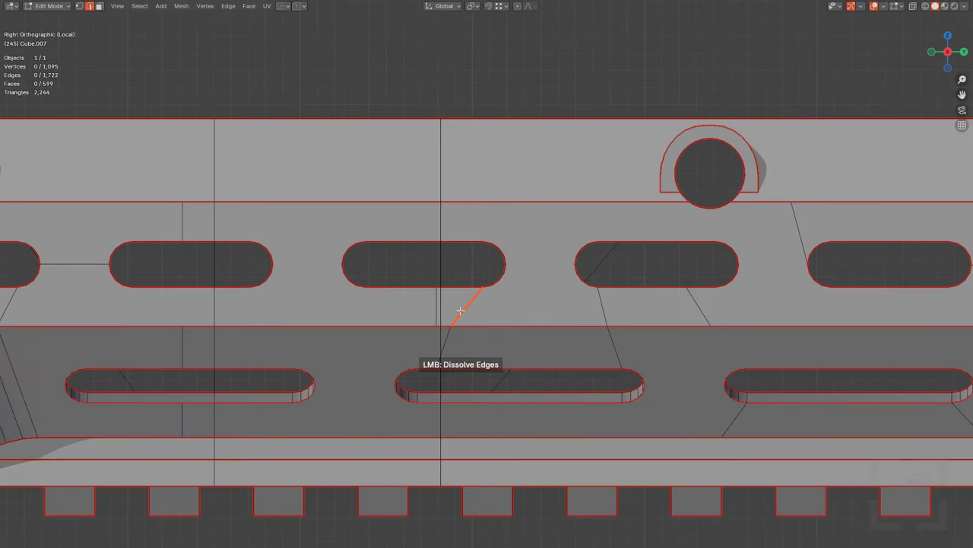
left_click(446, 341)
left_click(439, 354)
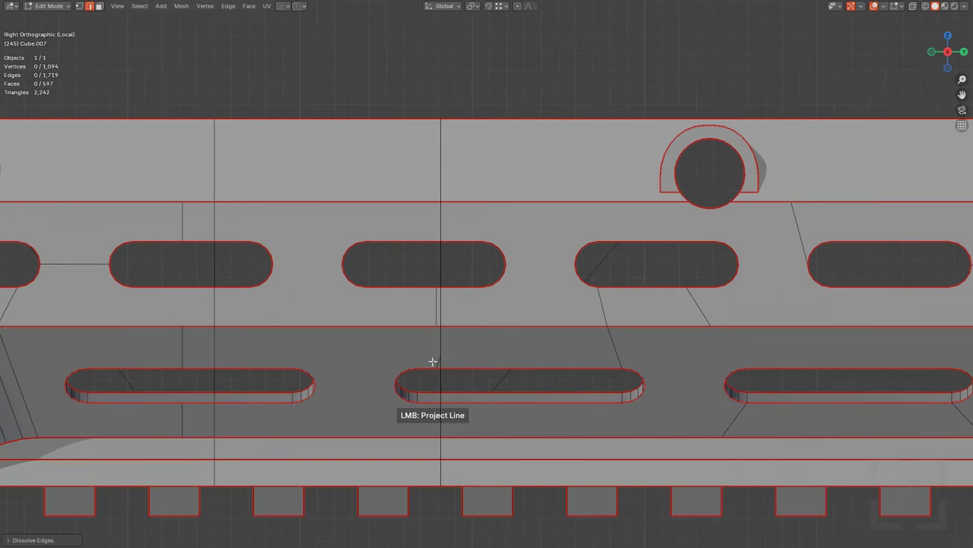
left_click(434, 361)
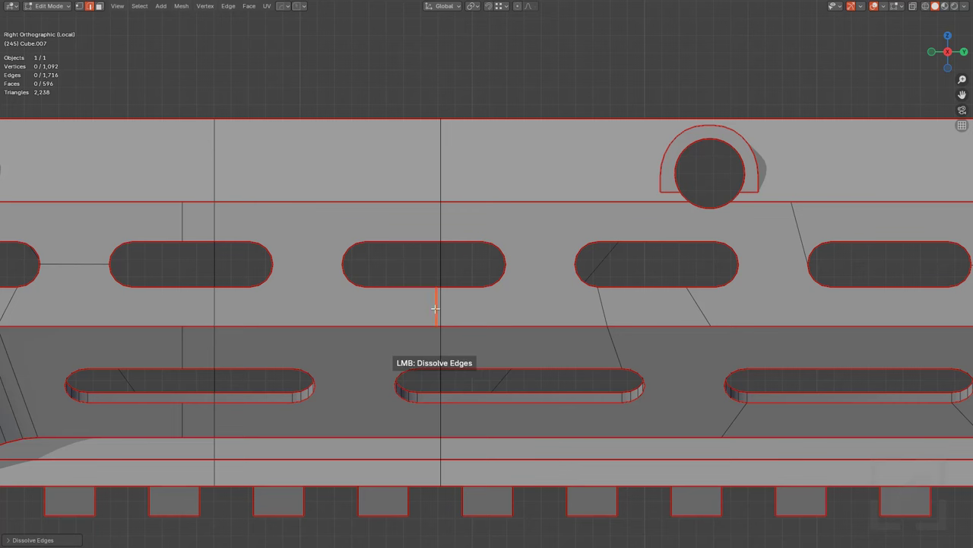
middle_click_drag(637, 321, 504, 273, "shift")
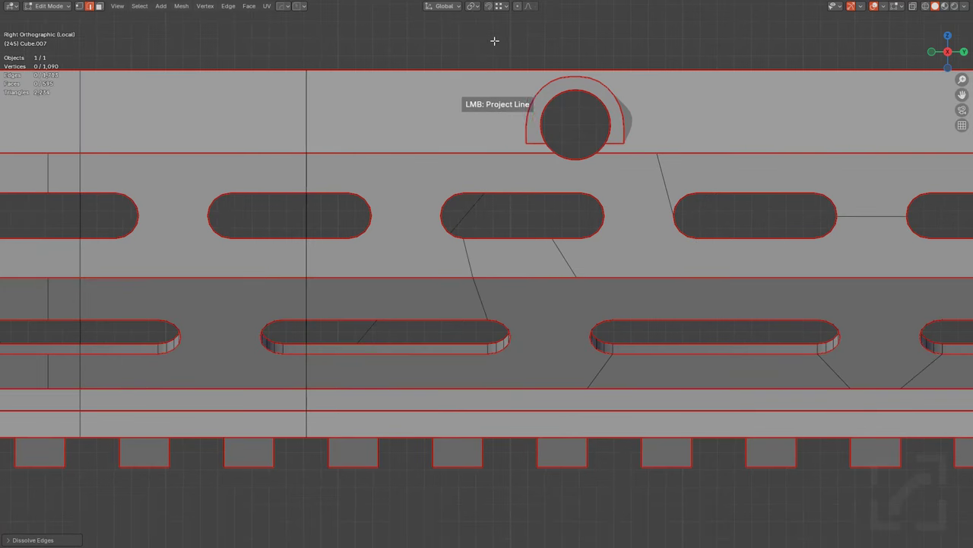
left_click_drag(491, 39, 489, 307)
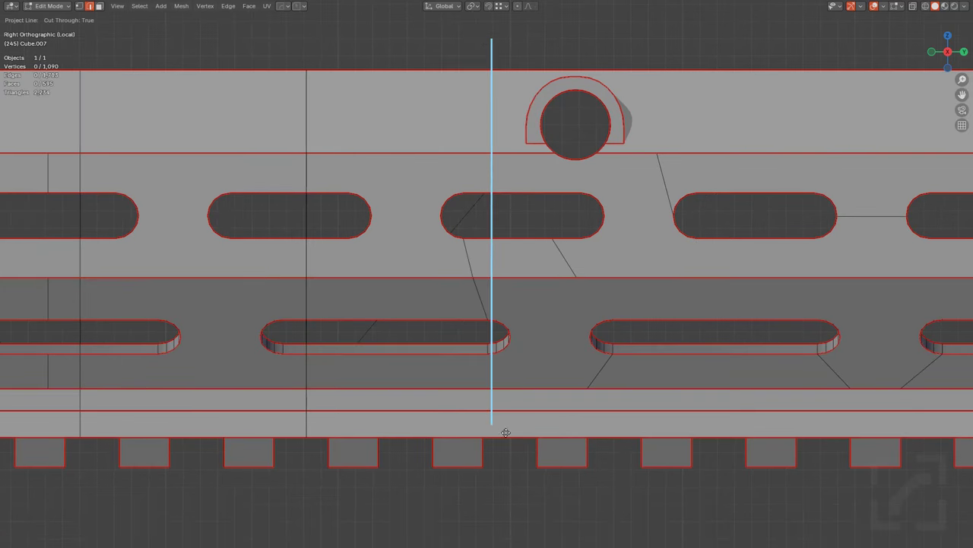
left_click_drag(513, 493, 512, 495)
key("ctrl+z")
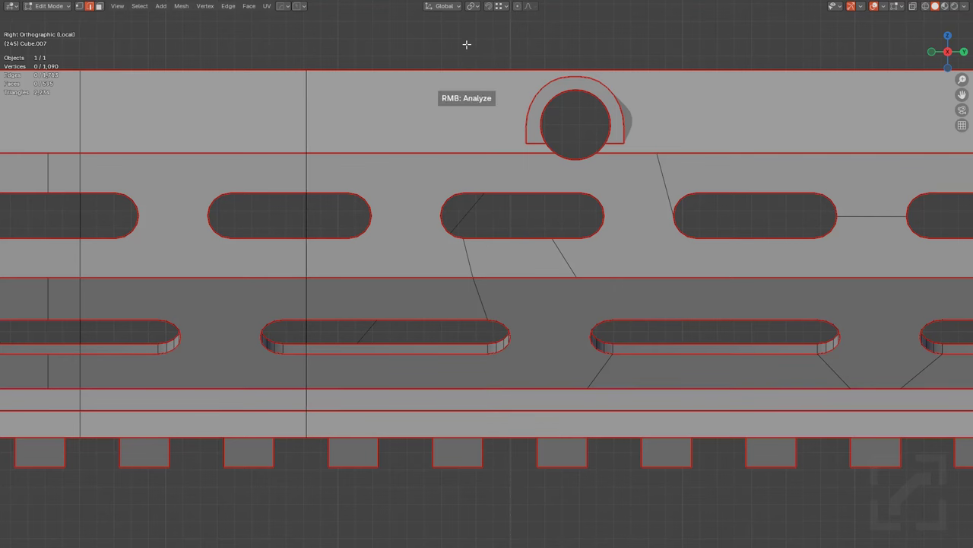
Step: Project a vertical cut line through the rear part of the fourth upper slot and the handguard below it
left_click_drag(474, 43, 478, 424)
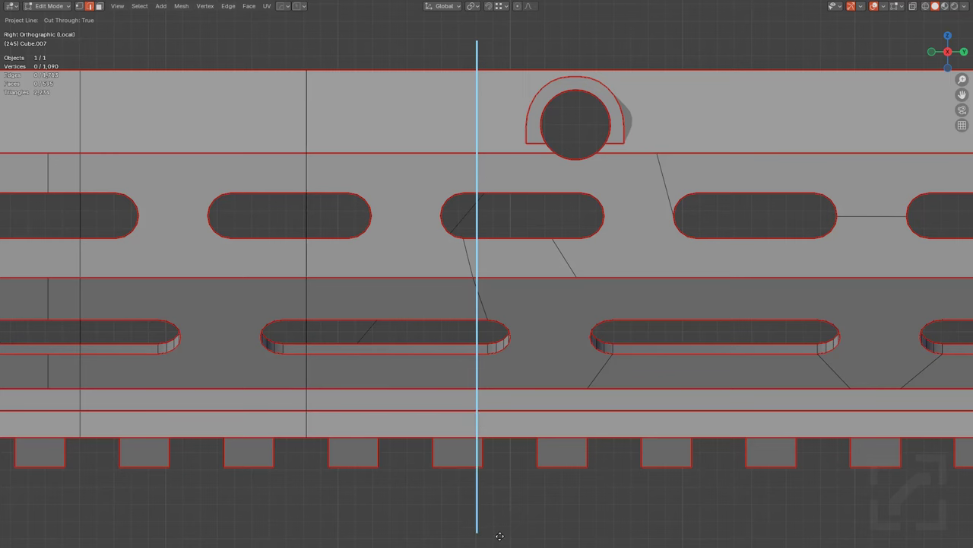
left_click_drag(500, 537, 498, 546)
middle_click_drag(532, 290, 558, 250, "shift")
Step: Dissolve the slanted edge segments running from the fourth upper slot down to the second lower slot
scroll(558, 250, "up", 3)
left_click(529, 274)
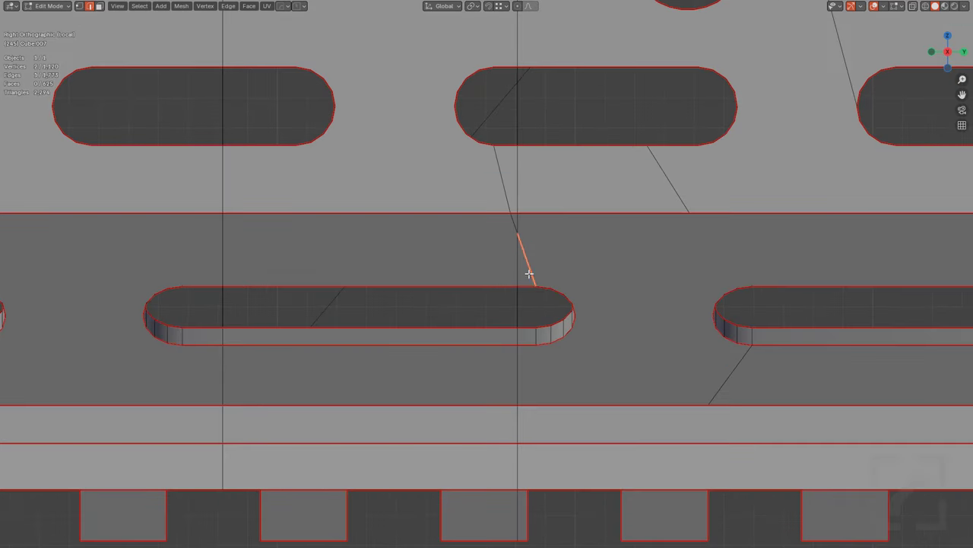
key("ctrl+x")
left_click(510, 219)
key("ctrl+x")
left_click(501, 187)
key("ctrl+x")
scroll(465, 191, "down", 3)
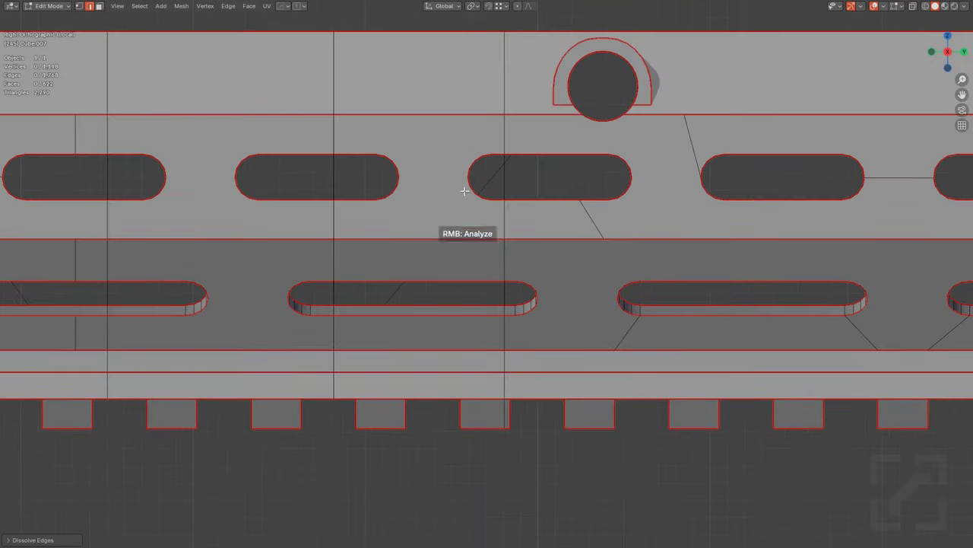
Step: Dissolve the remaining diagonal edge beneath the fourth upper slot
middle_click_drag(463, 209, 464, 226, "shift")
middle_click_drag(590, 290, 568, 286, "shift")
scroll(558, 278, "up", 1)
scroll(486, 240, "down", 2)
middle_click_drag(408, 227, 487, 244, "shift")
middle_click_drag(495, 248, 532, 267)
middle_click_drag(641, 230, 543, 213, "shift")
scroll(510, 204, "up", 4)
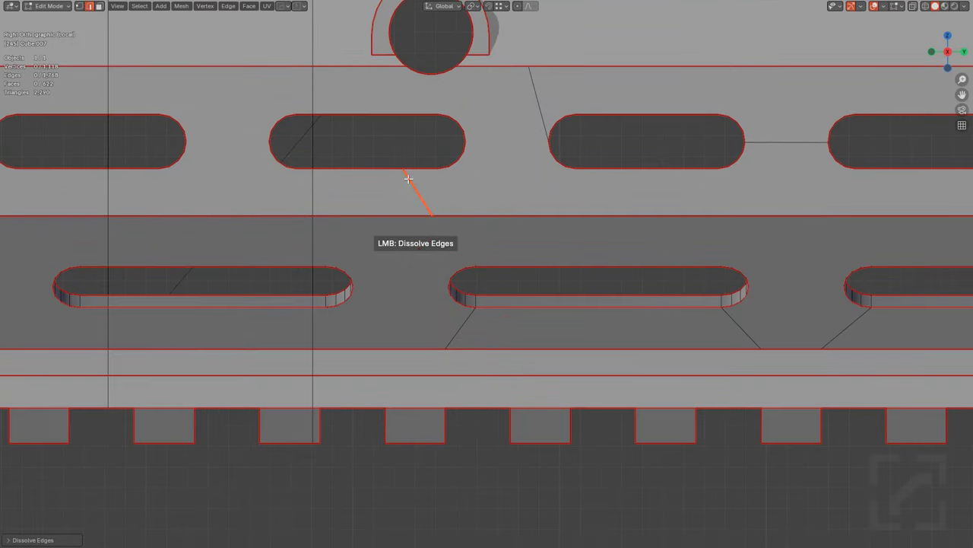
left_click(408, 178)
scroll(666, 154, "down", 4)
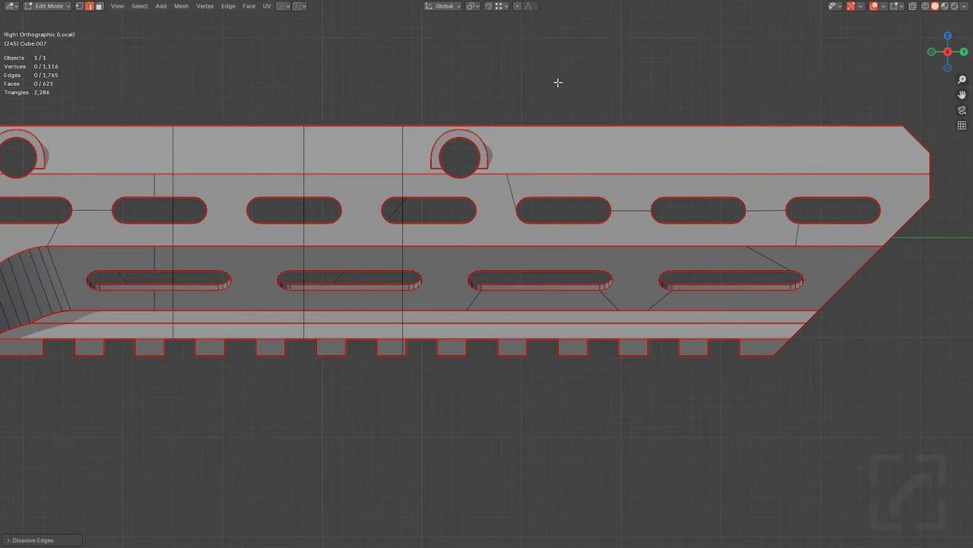
Step: Project a vertical cut line through the fifth upper slot and dissolve the slanted edges beside it and below the third lower slot
left_click_drag(548, 74, 560, 335)
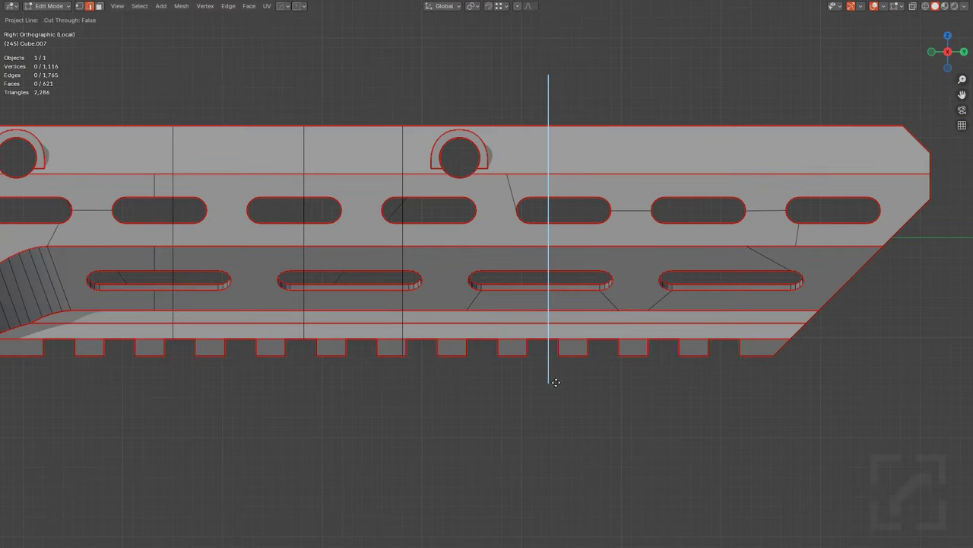
left_click_drag(556, 383, 556, 385)
scroll(566, 261, "up", 5)
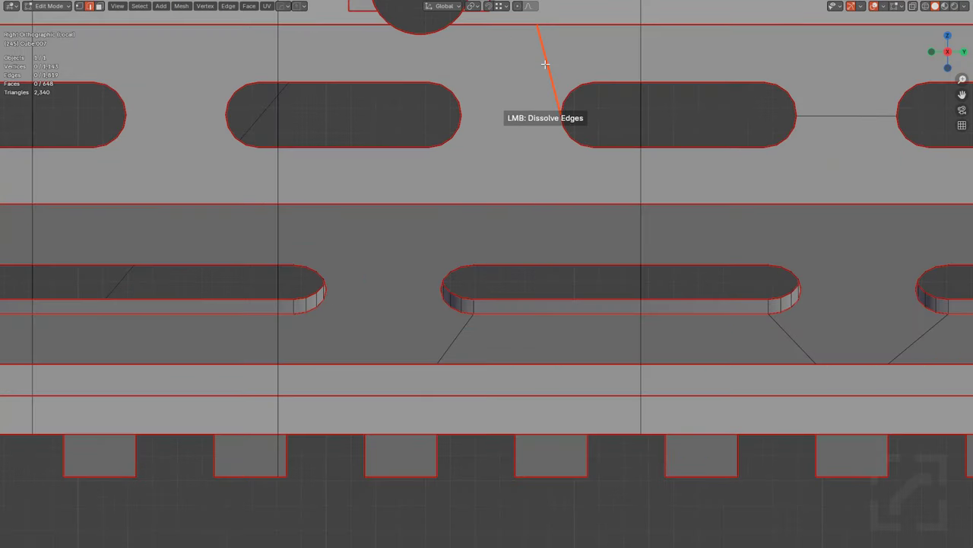
left_click(545, 65)
left_click(453, 346)
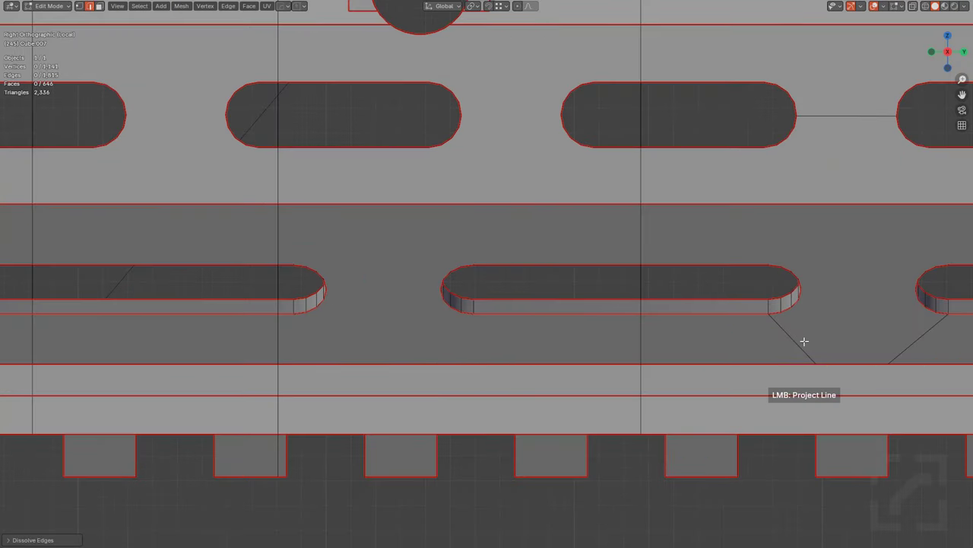
left_click(797, 346)
Step: Project a vertical cut line through the sixth upper slot and the fourth lower slot near the handguard's front
scroll(765, 327, "down", 4)
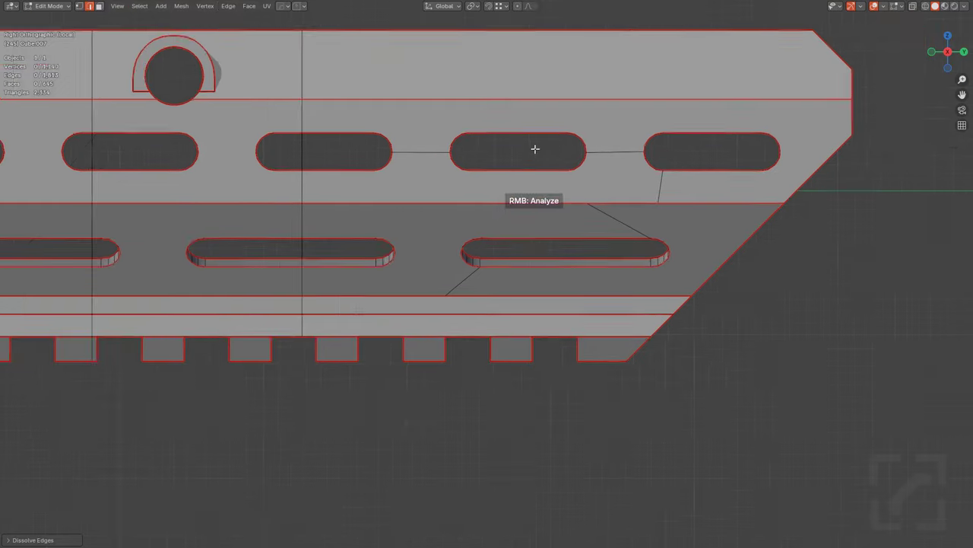
key("q")
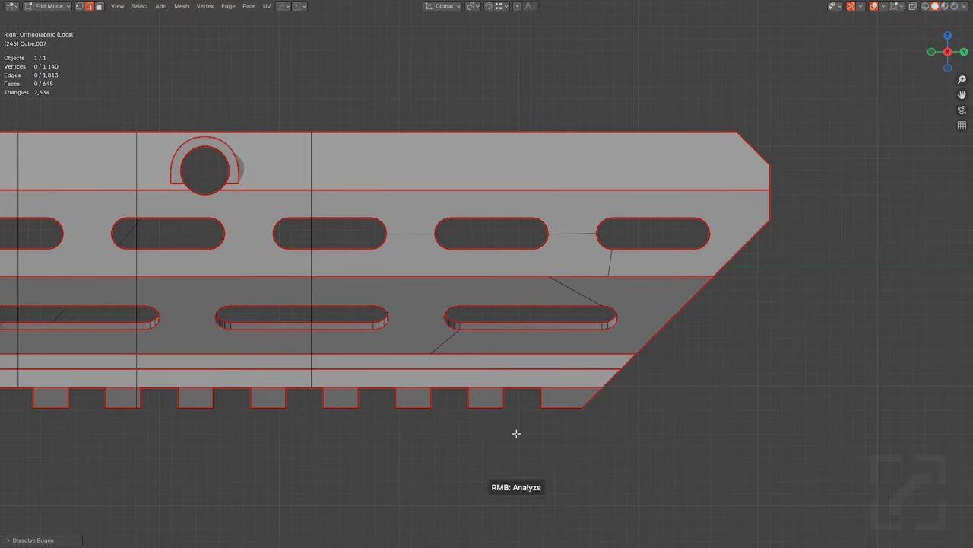
left_click_drag(516, 79, 515, 299)
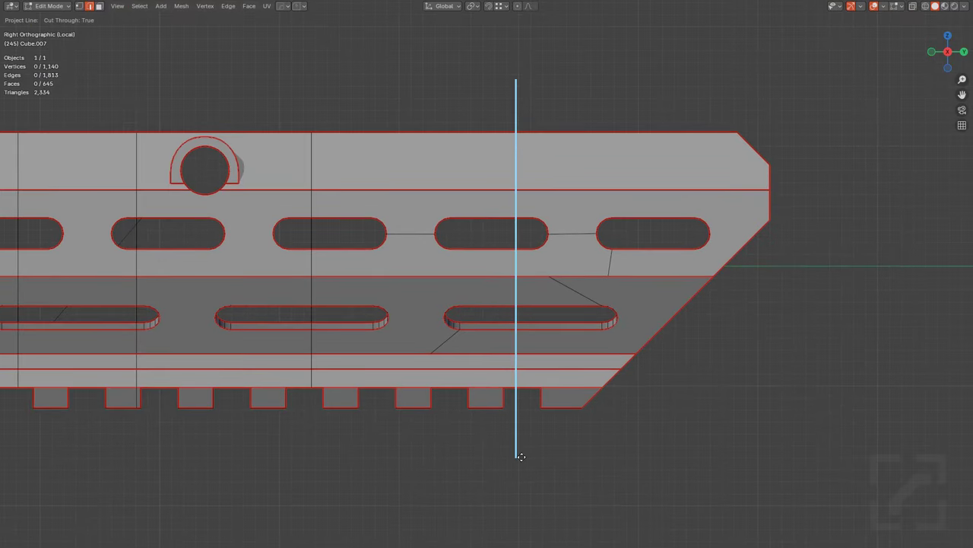
left_click_drag(522, 456, 522, 457)
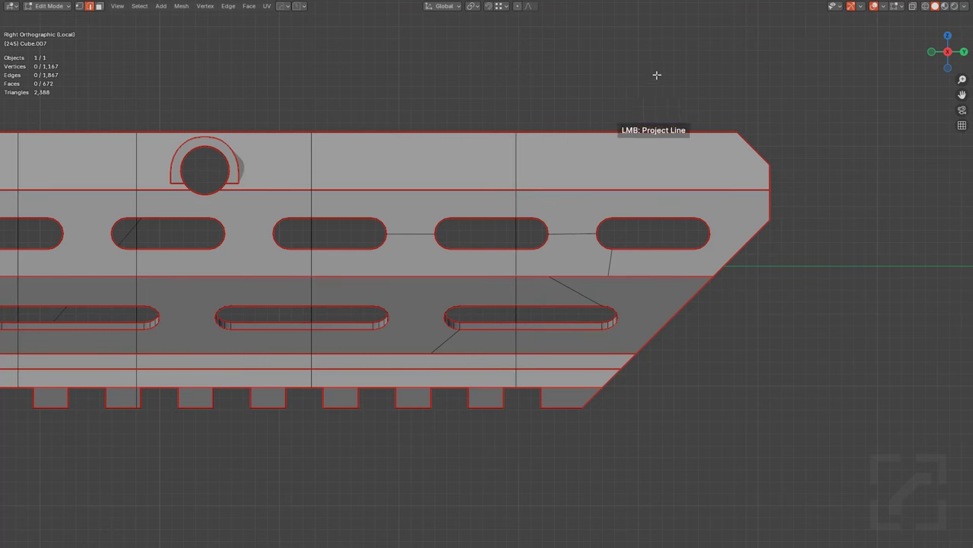
Step: Project a vertical cut line through the frontmost upper slot and dissolve the stray edges beside it and around the frontmost lower slot
left_click_drag(657, 76, 654, 362)
left_click_drag(664, 429, 664, 426)
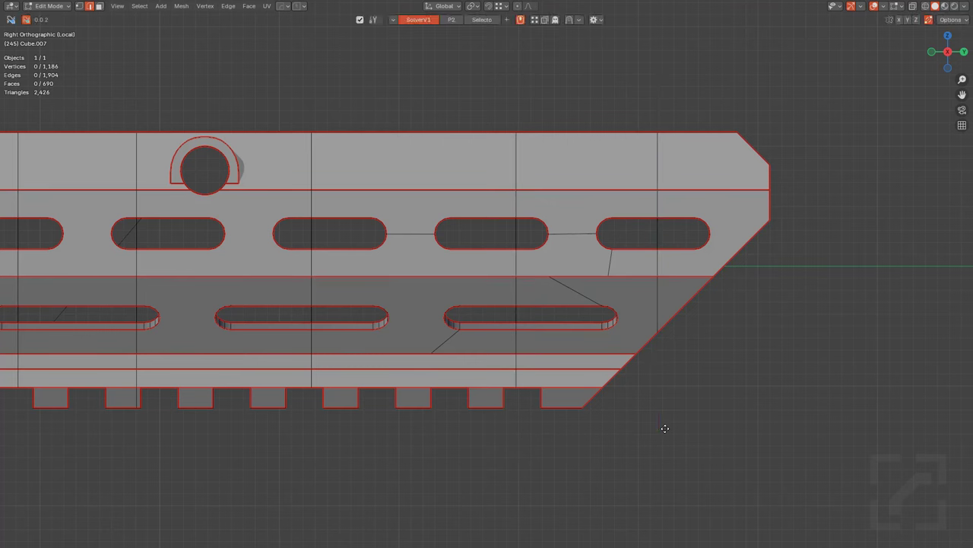
scroll(669, 262, "up", 3)
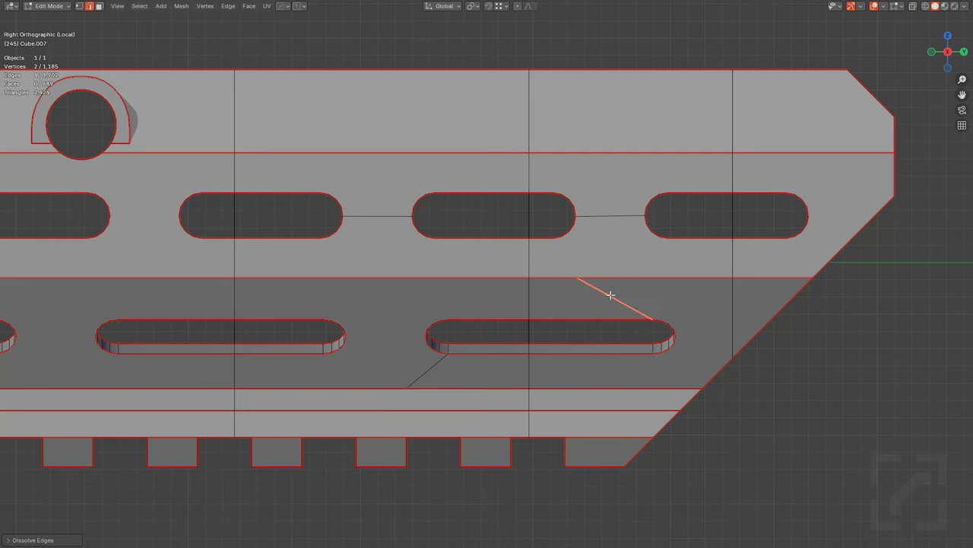
left_click(608, 295)
left_click(601, 216)
left_click(425, 370)
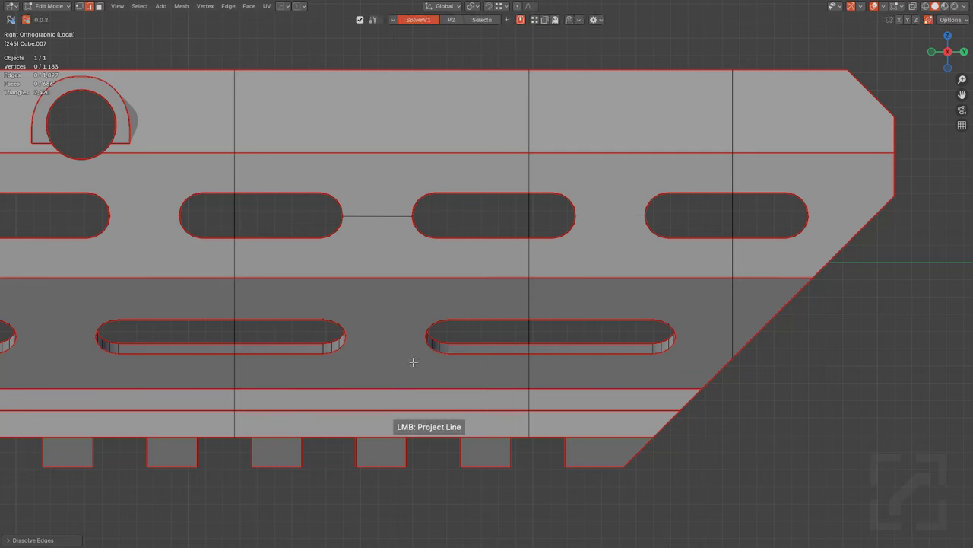
Step: Project a vertical cut line through the front end of the rearmost upper slot, down across the curved transition
middle_click_drag(313, 311, 719, 257, "shift")
middle_click_drag(419, 261, 576, 276, "shift")
scroll(563, 272, "up", 1)
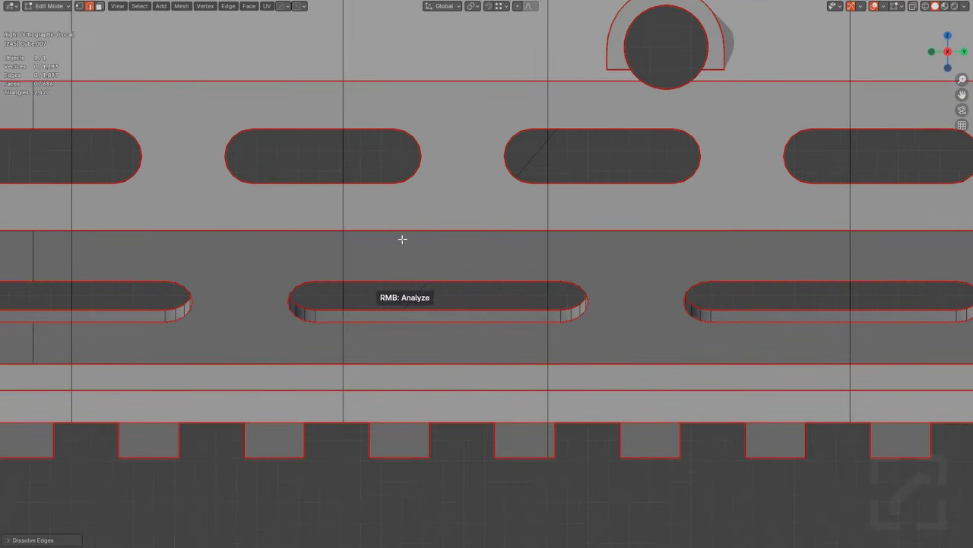
scroll(373, 241, "down", 1)
middle_click_drag(332, 241, 663, 253, "shift")
scroll(647, 249, "down", 2)
middle_click_drag(378, 271, 542, 277, "shift")
scroll(536, 262, "up", 3)
scroll(529, 240, "down", 3)
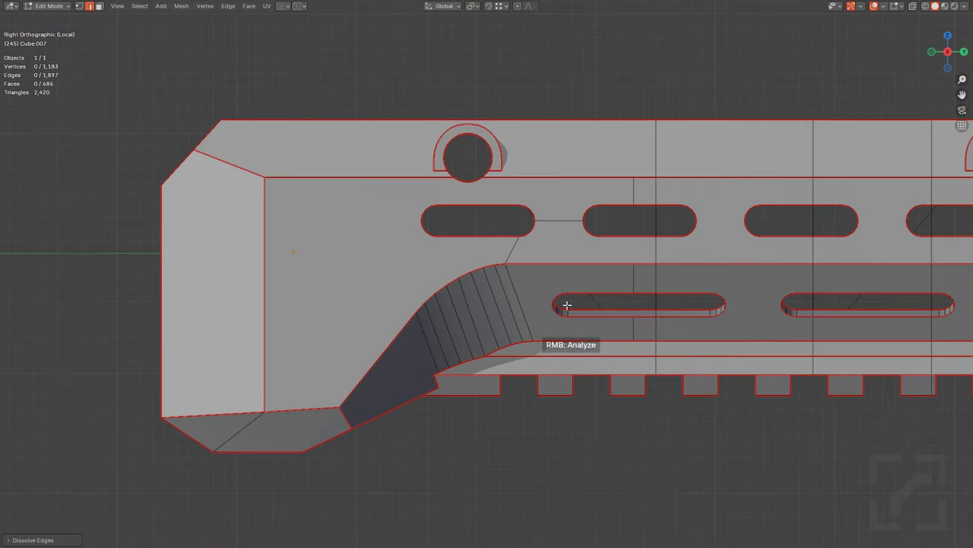
left_click(515, 433)
left_click(536, 58)
Step: Dissolve the new cut line's segments below the rearmost upper slot, across the curved transition and the strip beneath it
scroll(570, 218, "up", 6)
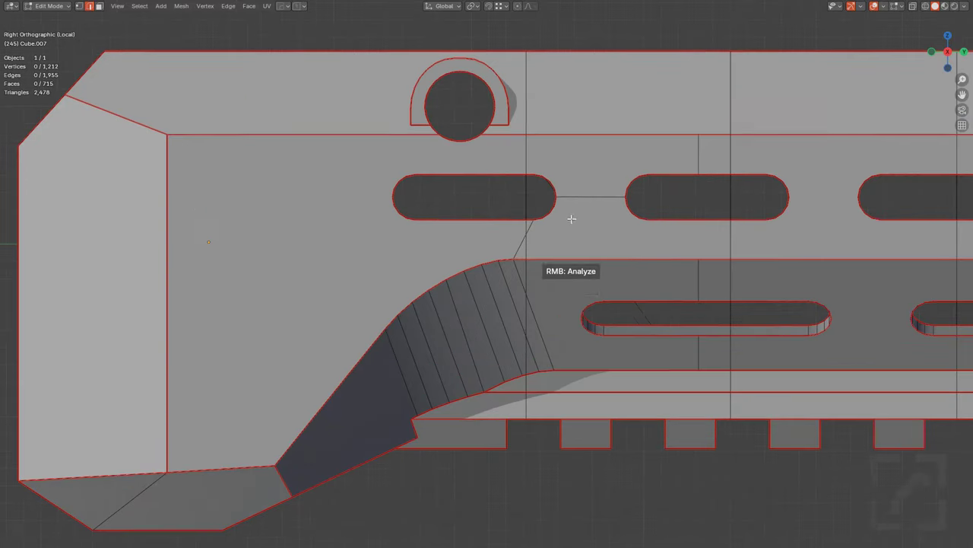
left_click(568, 181)
left_click(569, 181)
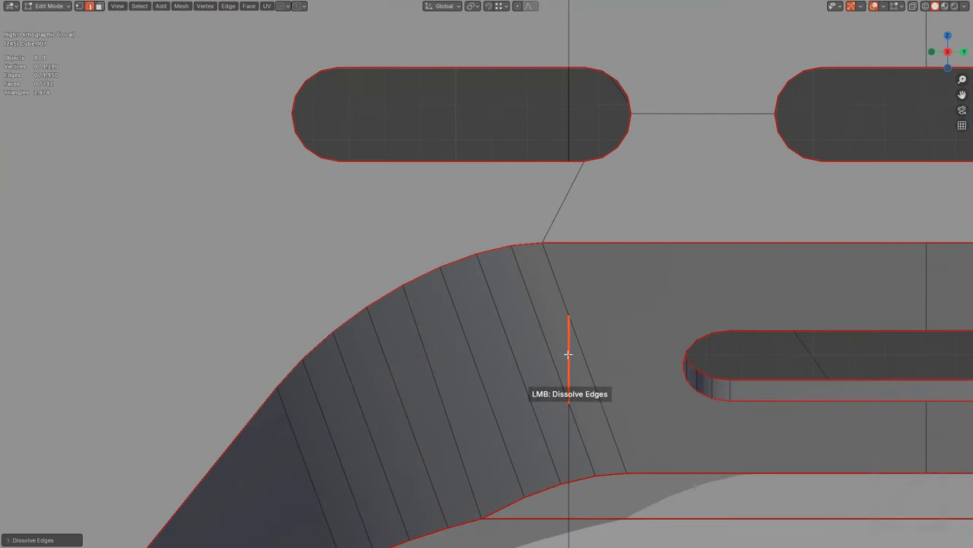
left_click(568, 354)
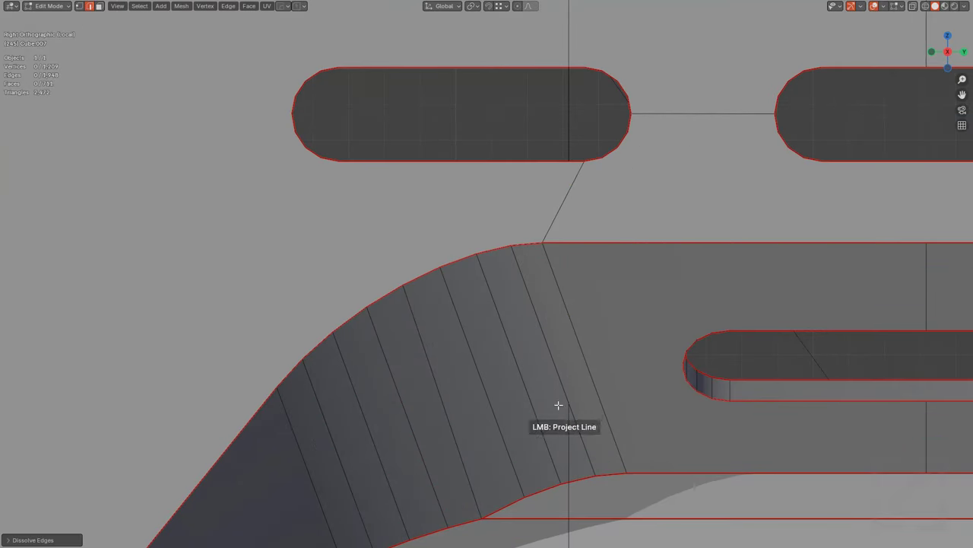
left_click(569, 449)
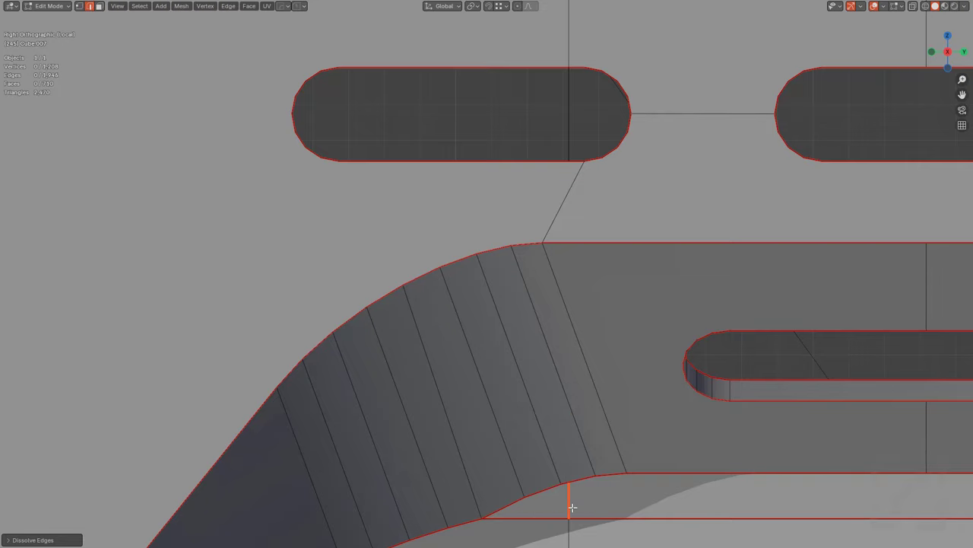
left_click(572, 508)
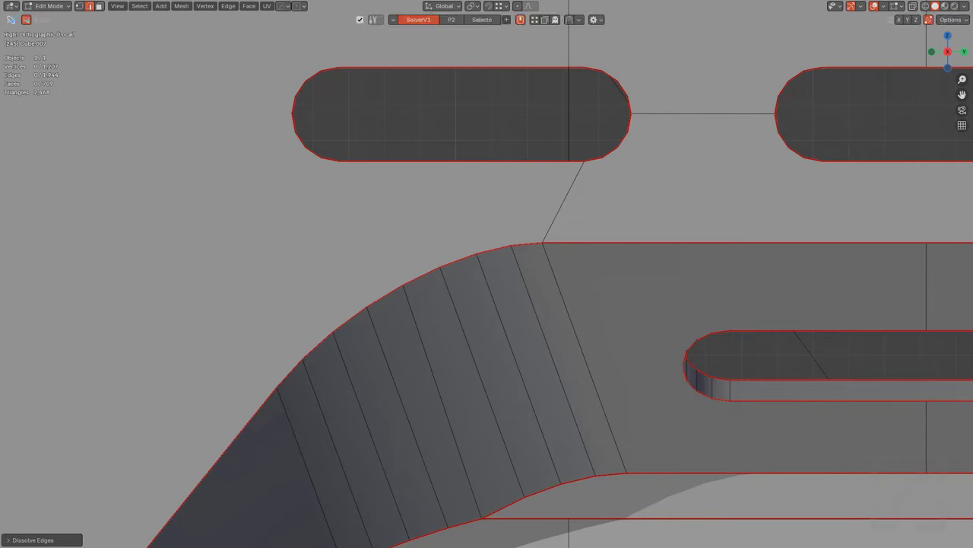
Step: Dissolve the stray cut segments running over one rail tooth on the handguard's underside, including the short edge beside it
scroll(597, 256, "down", 3)
middle_click_drag(595, 394, 555, 241, "shift")
scroll(554, 241, "up", 1)
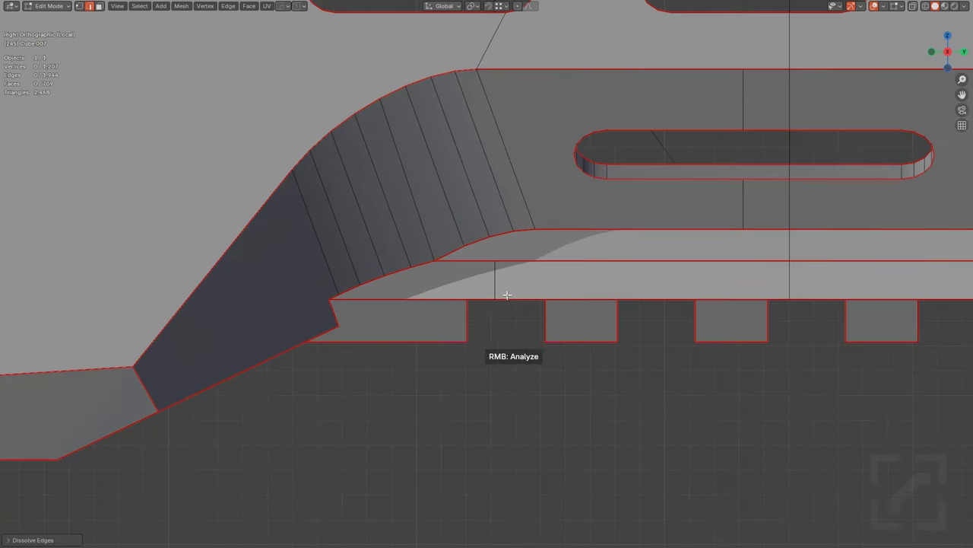
scroll(508, 286, "up", 1)
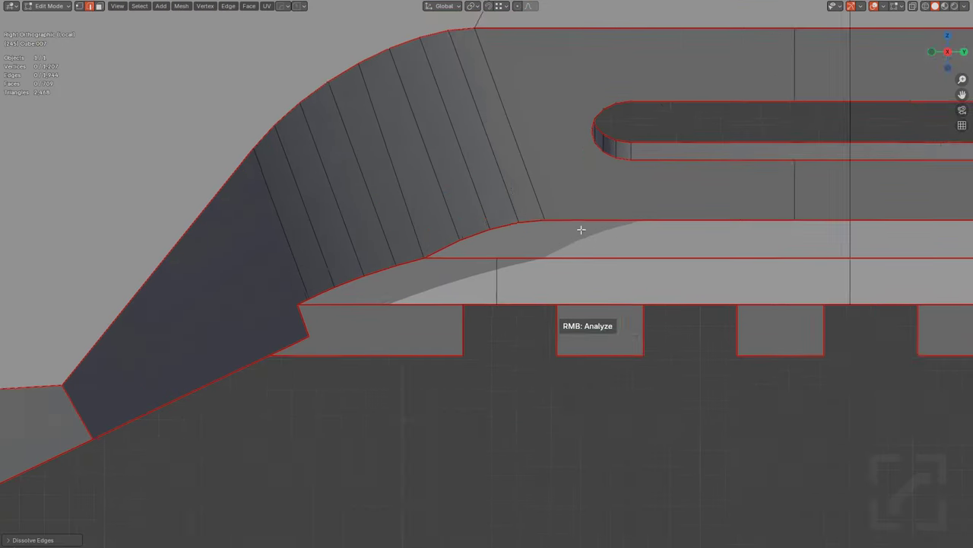
middle_click_drag(593, 192, 438, 360, "shift")
scroll(525, 302, "down", 5)
middle_click_drag(544, 301, 601, 247)
key("Tab")
key("Tab")
scroll(602, 248, "up", 3)
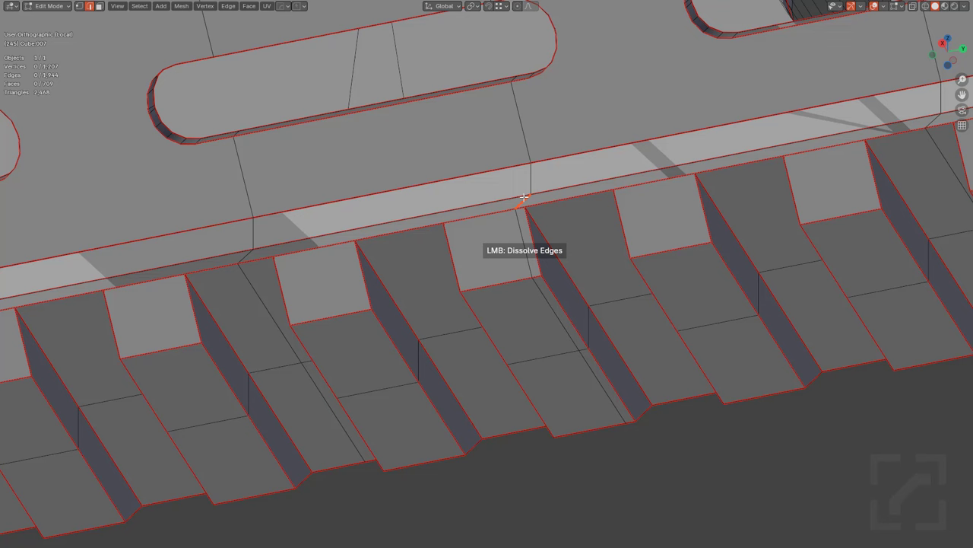
left_click(523, 196)
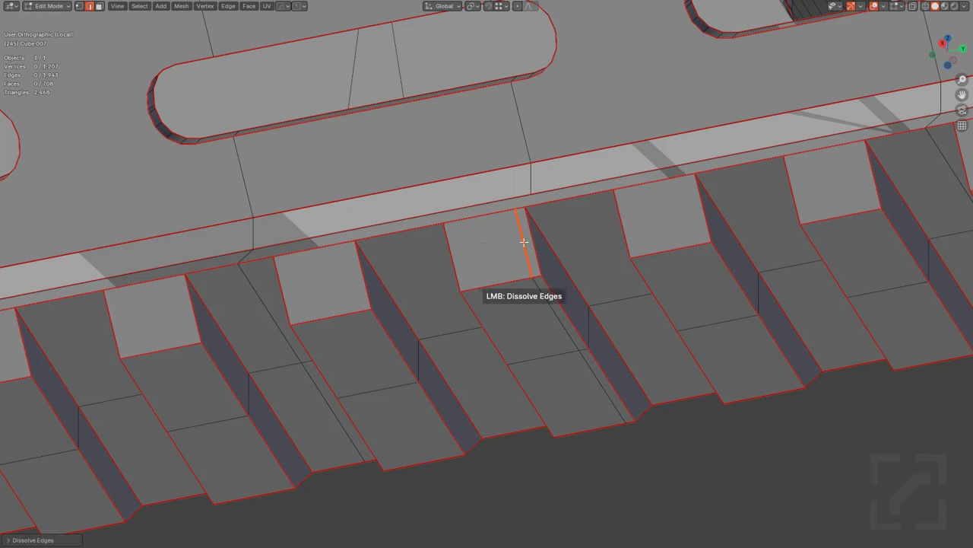
left_click(524, 242)
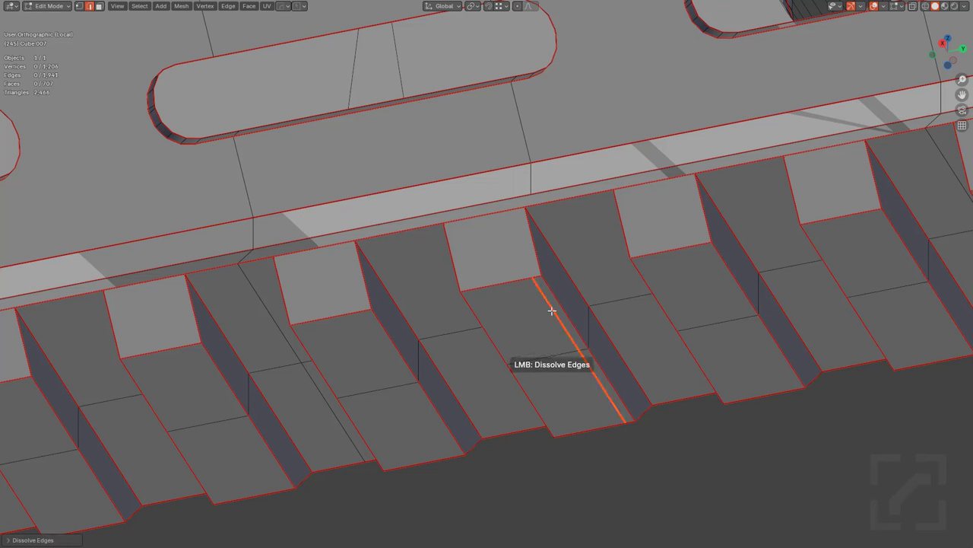
left_click(563, 322)
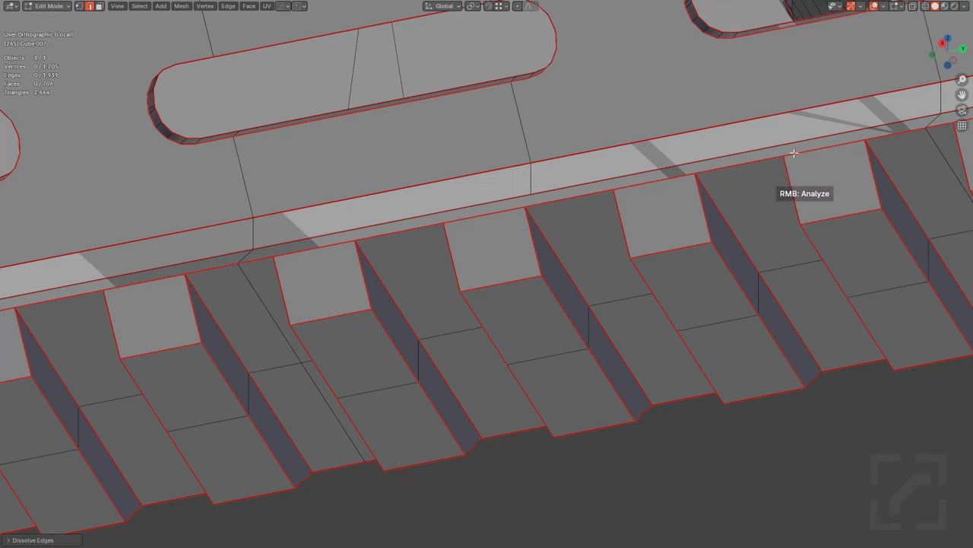
Step: Examine the handguard's side from its middle toward the rear for remaining stray edges around the slots
scroll(791, 154, "down", 3)
key("Escape")
middle_click_drag(765, 244, 791, 277)
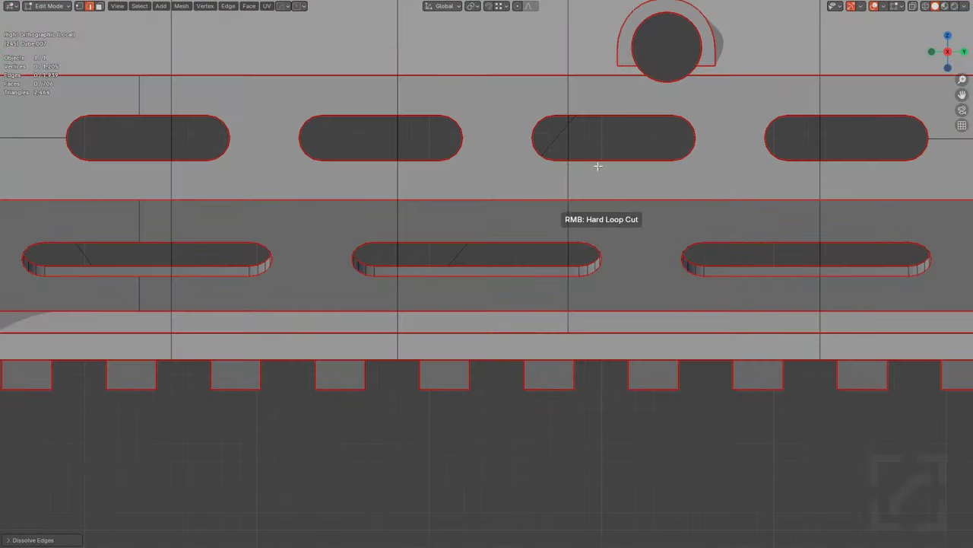
middle_click_drag(598, 165, 606, 266, "shift")
scroll(563, 262, "up", 1)
scroll(487, 232, "down", 1)
middle_click_drag(471, 267, 625, 299, "shift")
scroll(380, 266, "down", 2)
middle_click_drag(295, 255, 647, 230, "shift")
Step: Select all the short cross edges around the inner wall of the rear round hole
middle_click_drag(647, 230, 628, 266)
scroll(569, 272, "up", 9)
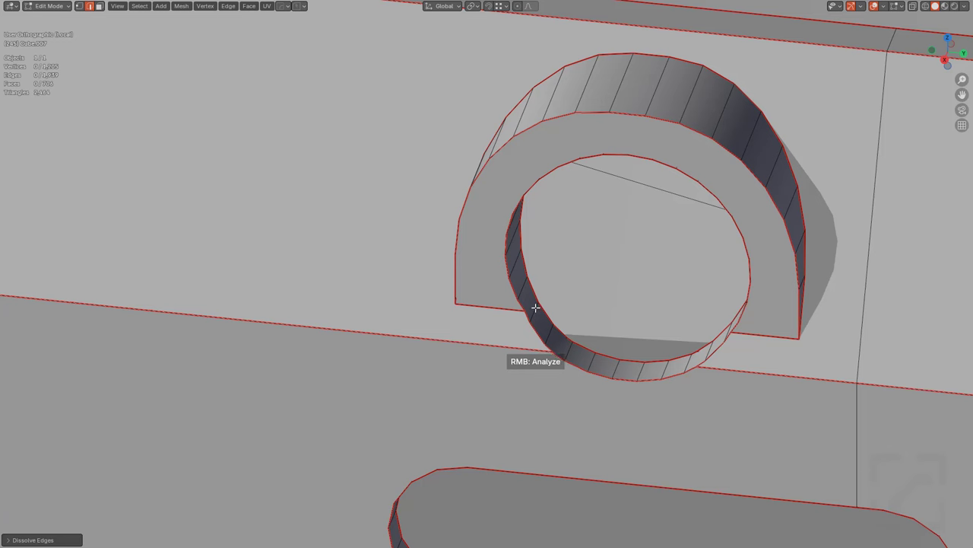
left_click(572, 349, "ctrl+alt")
key("KP_Decimal")
middle_click_drag(541, 337, 441, 316)
scroll(411, 262, "down", 3)
middle_click_drag(390, 144, 457, 250, "shift")
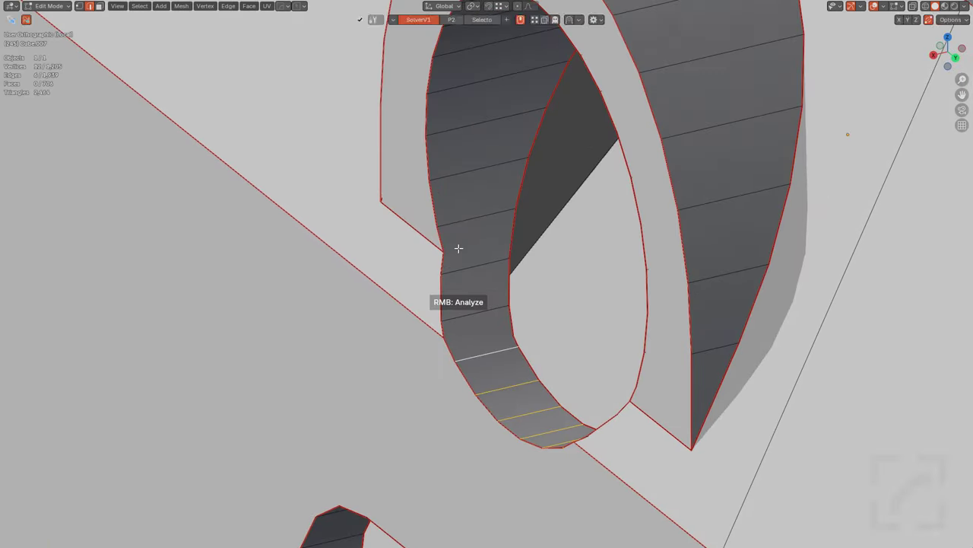
left_click(477, 215, "ctrl")
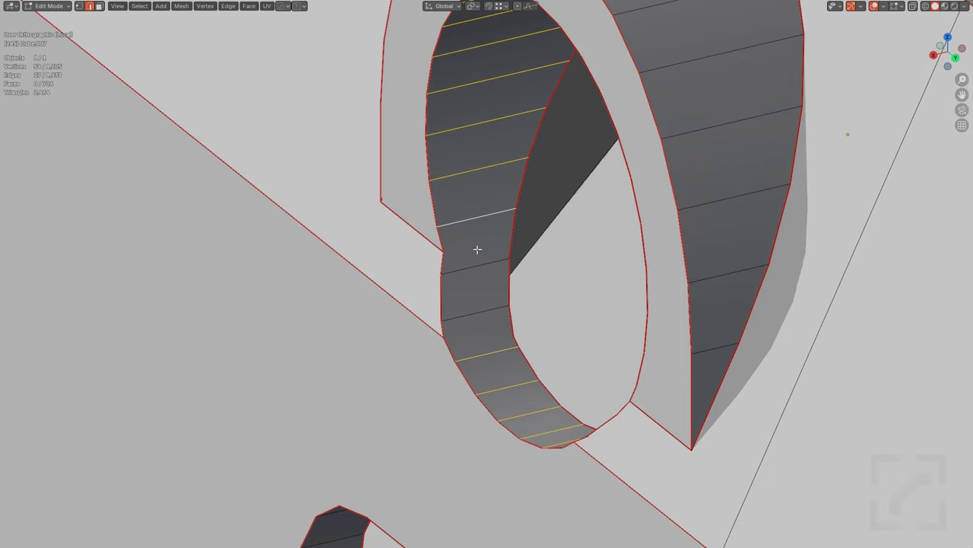
middle_click_drag(484, 265, 539, 306)
key("Escape")
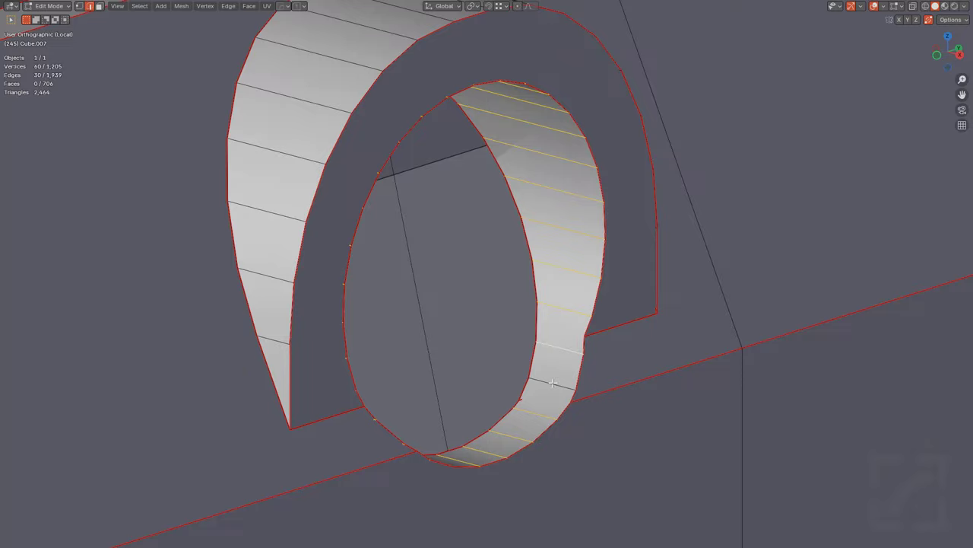
left_click(553, 383, "shift")
mouse_move(589, 338)
middle_mouse_down()
mouse_move(596, 333)
mouse_move(531, 372)
mouse_move(553, 366)
mouse_move(604, 326)
mouse_move(569, 243)
mouse_move(506, 167)
mouse_move(290, 217)
middle_mouse_up()
key("alt+z")
key("alt+z")
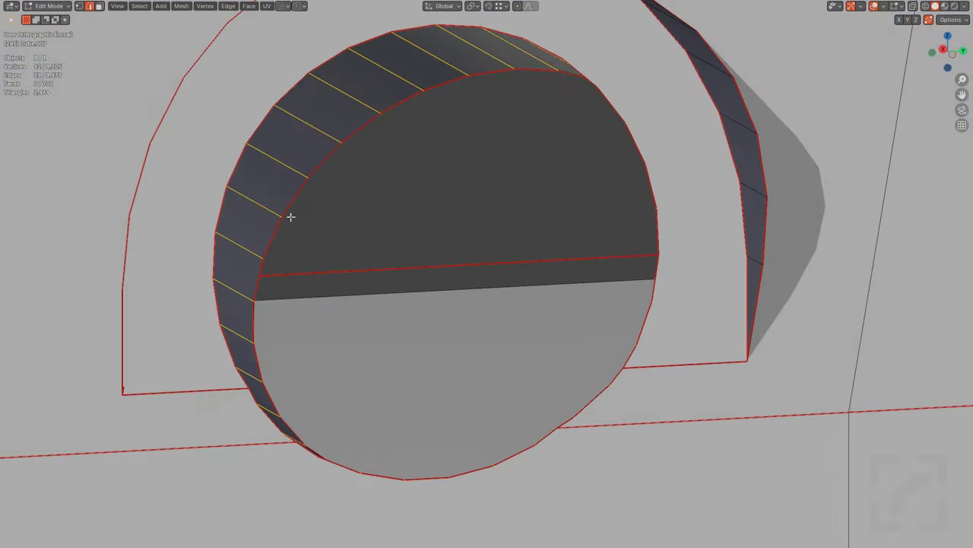
Step: Try Checker Deselect on the selected cross edges of the round hole's inner wall
left_click(138, 7)
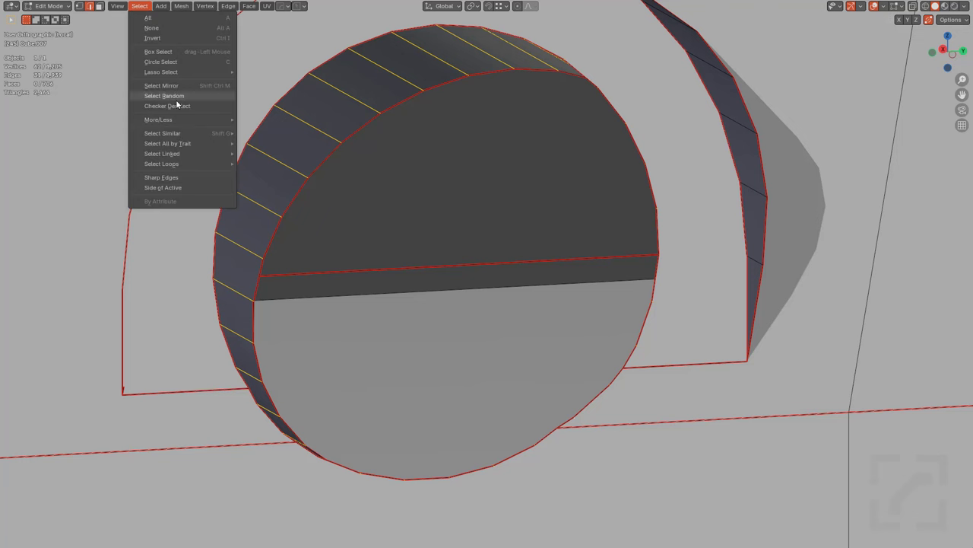
mouse_move(180, 120)
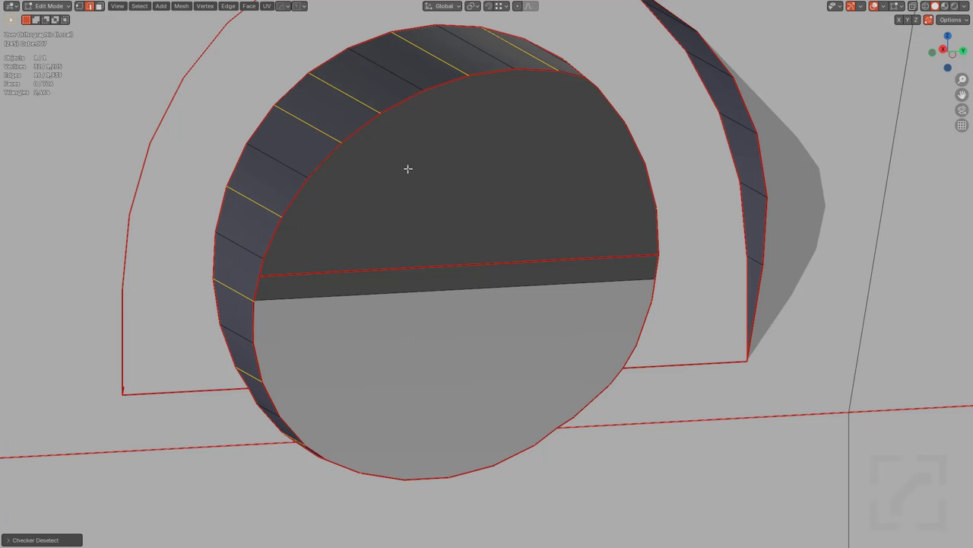
key("F9")
mouse_move(400, 135)
middle_mouse_down()
mouse_move(441, 121)
mouse_move(463, 130)
mouse_move(387, 135)
middle_mouse_up()
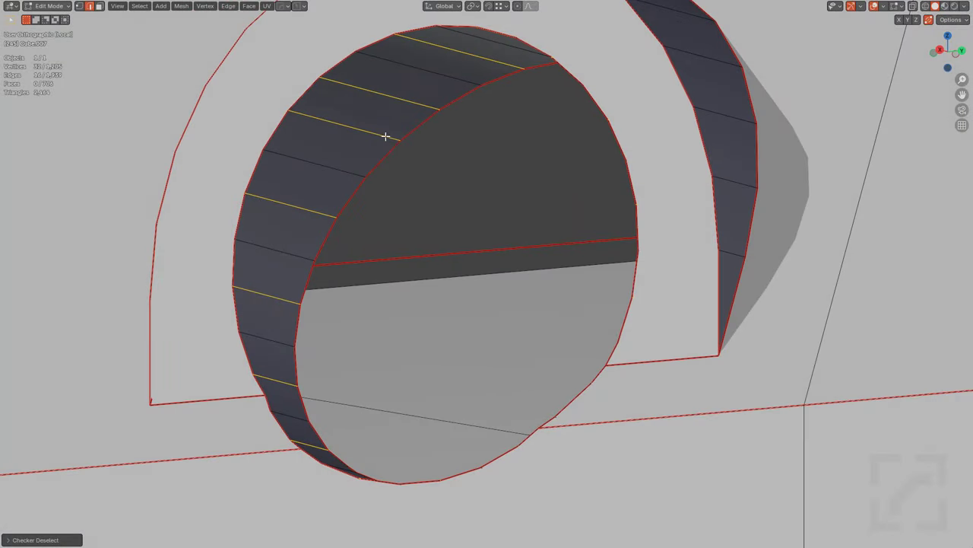
Step: Apply Checker Deselect to the hole's cross edges and dissolve the alternate edges that stay selected
left_click(140, 6)
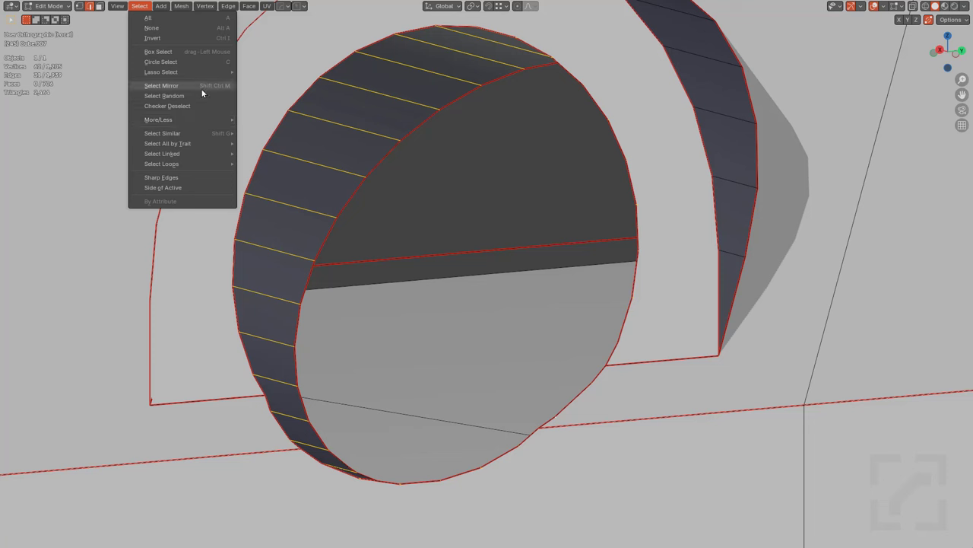
left_click(208, 108)
middle_click_drag(348, 129, 426, 215)
key("ctrl+x")
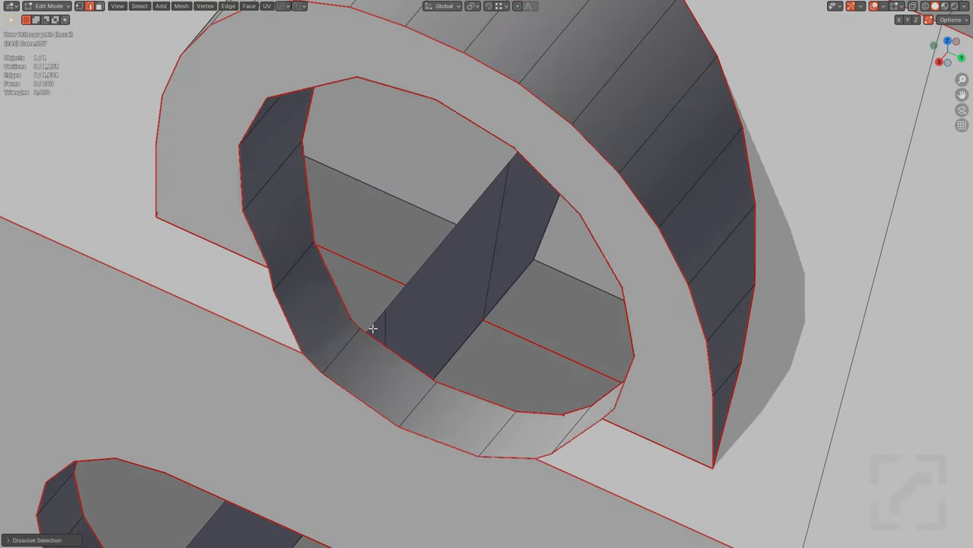
Step: Slide the hole rim's vertex just below the raised collar onto the collar's bottom corner at the hole's rear side
middle_click_drag(373, 327, 317, 255)
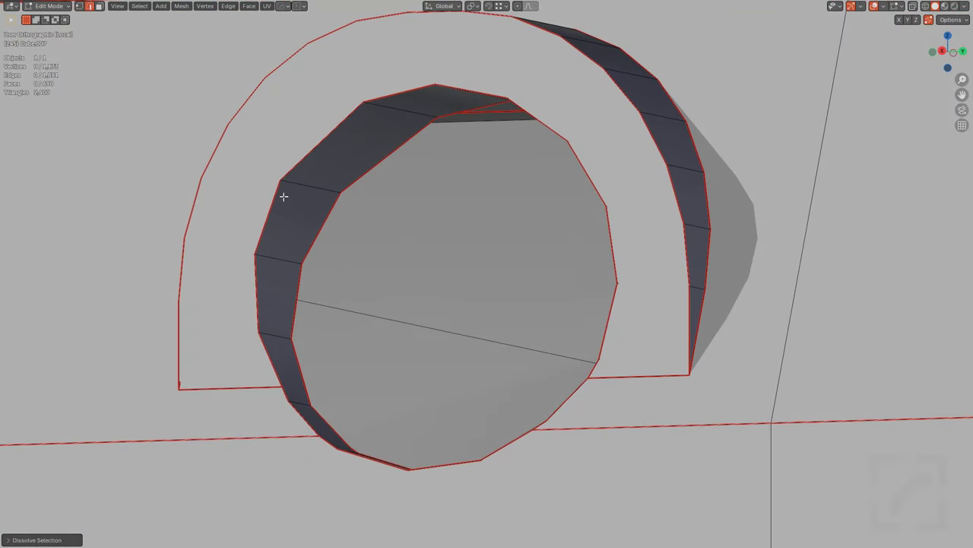
left_click(308, 158)
middle_click_drag(314, 160, 239, 315)
left_click(278, 403)
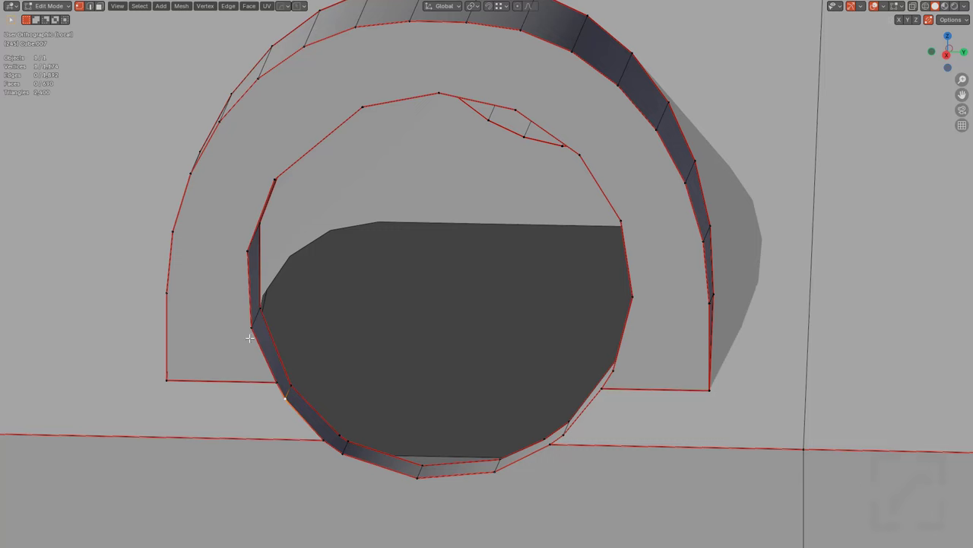
middle_click_drag(264, 288, 404, 319)
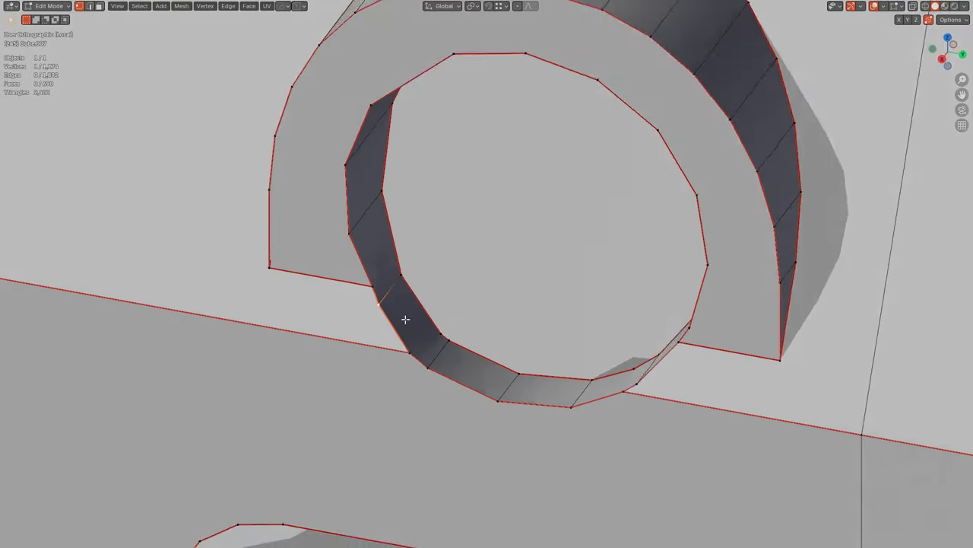
scroll(433, 277, "up", 3)
middle_click_drag(433, 277, 505, 163, "shift")
scroll(461, 213, "up", 1)
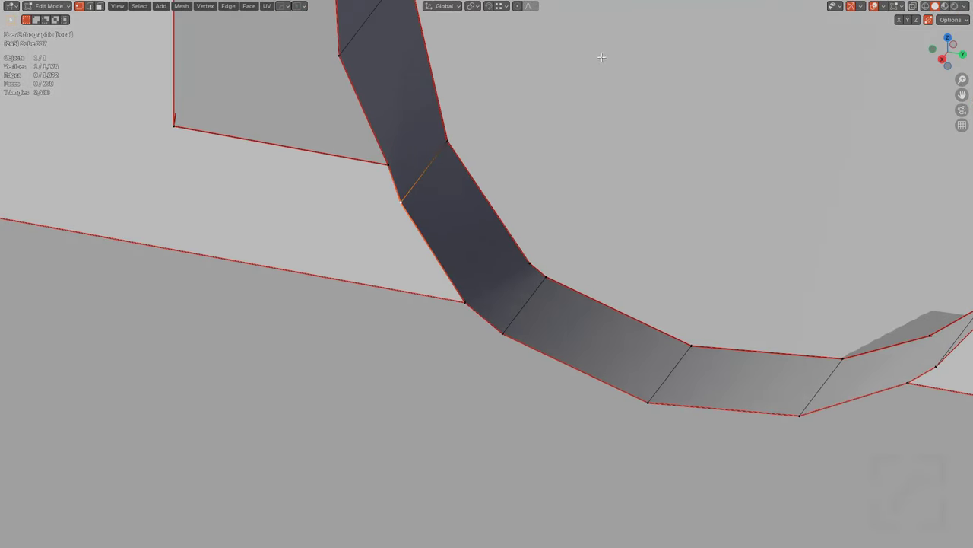
key("shift+v")
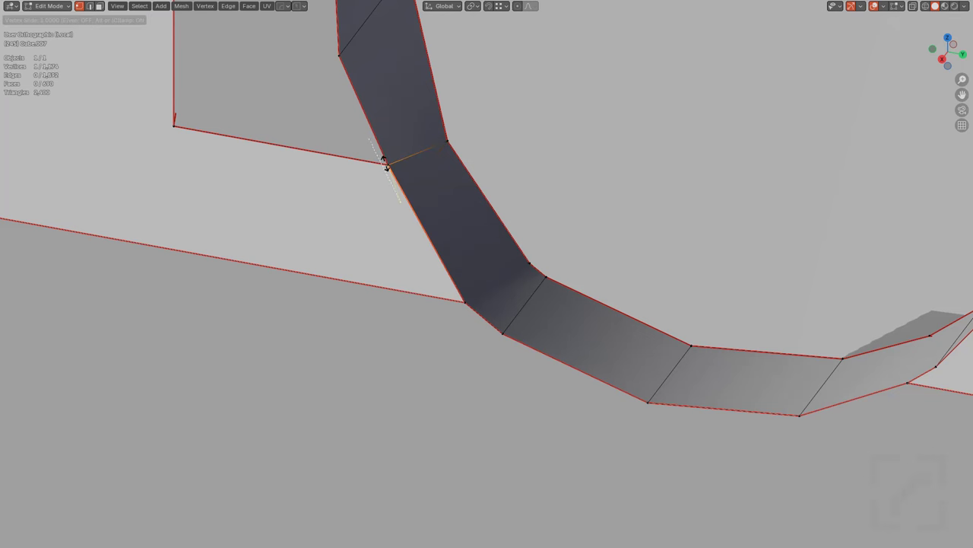
left_click(387, 163)
Step: Slide the next cross edge's outer and inner vertices onto the neighbouring rim vertices where the handguard's horizontal edge meets the hole
left_click(508, 337)
key("g")
key("g")
left_click(460, 279)
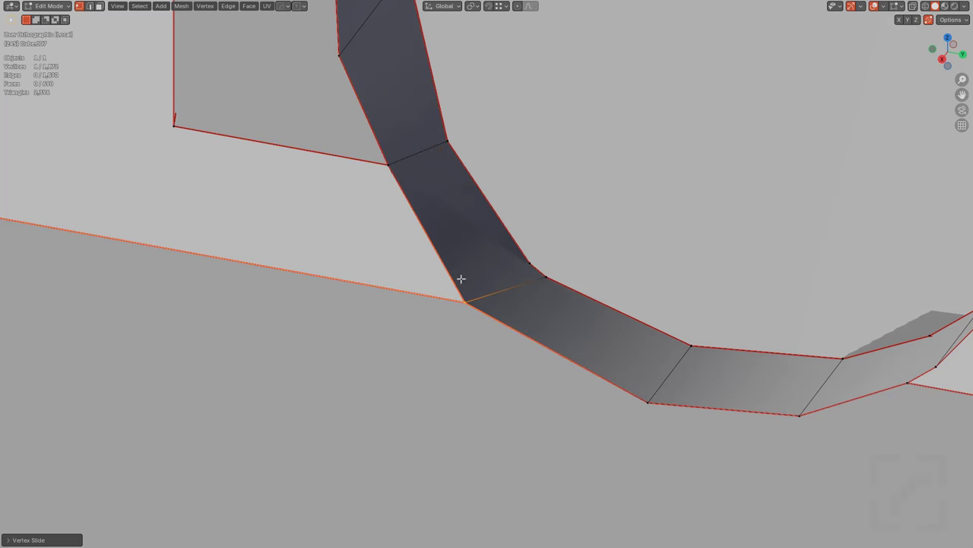
left_click(549, 279)
key("g")
key("g")
left_click(524, 251)
Step: Slide the matching cross edge on the hole's opposite side onto the vertices where the horizontal edge meets the rim
middle_click_drag(613, 296, 559, 290)
key("alt+z")
middle_click_drag(611, 271, 586, 265)
key("2")
left_click(599, 264)
key("alt+z")
key("g")
key("g")
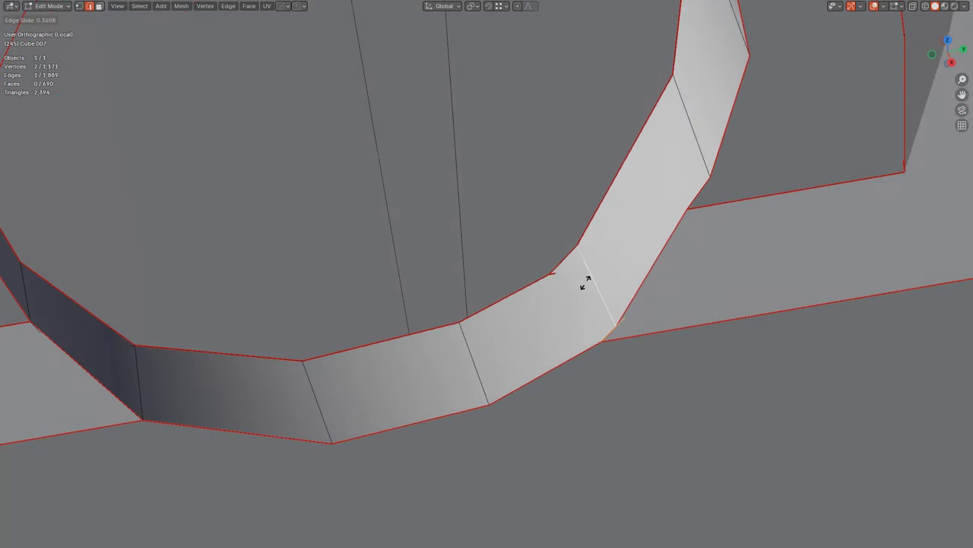
left_click(565, 299)
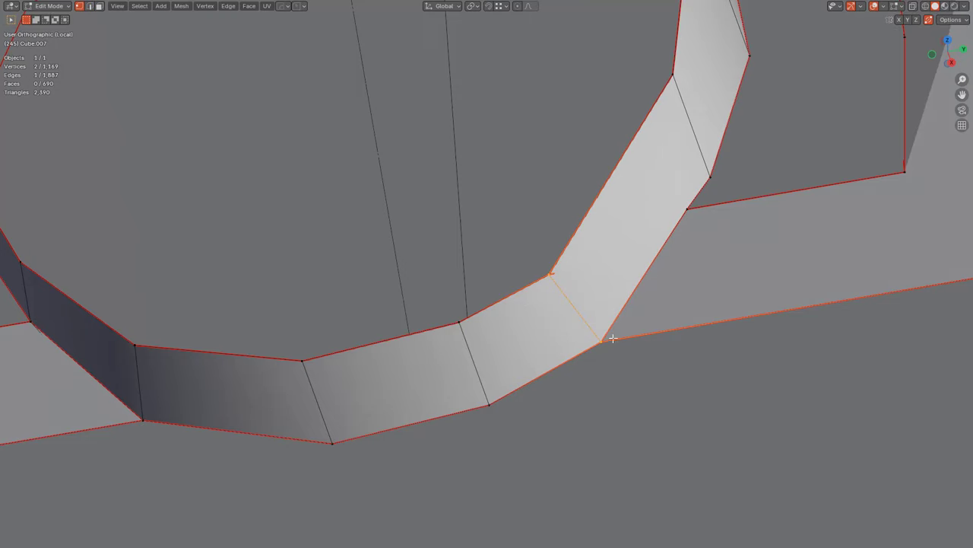
Step: Slide the rim vertex just above the raised collar's bottom corner onto that corner on the hole's +Y side
middle_click_drag(611, 337, 539, 289)
key("alt+z")
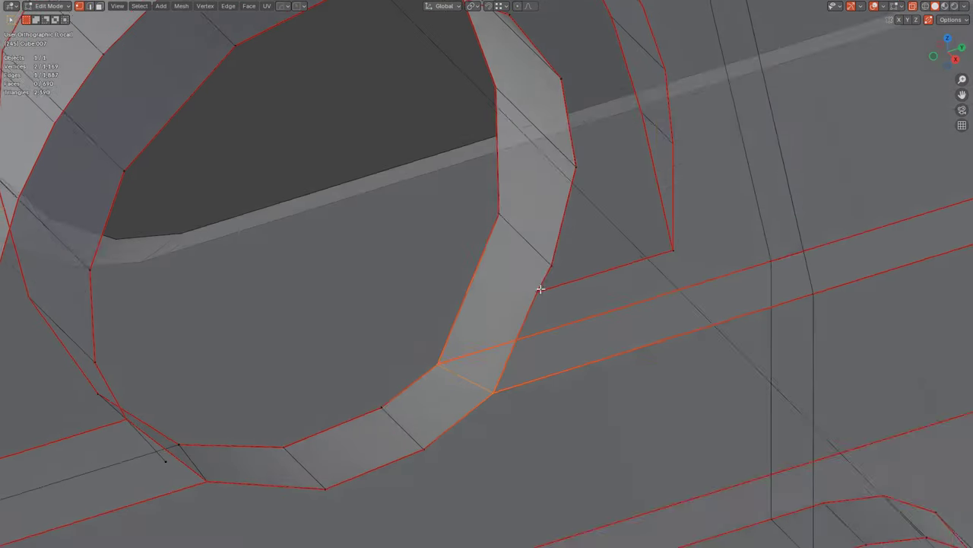
key("alt+z")
left_click(546, 262)
key("g")
key("g")
left_click(514, 297)
Step: Select the vertices around the hole's whole outer rim to check the vertex count
middle_click_drag(554, 186, 598, 309)
key("3")
left_click(615, 363)
key("1")
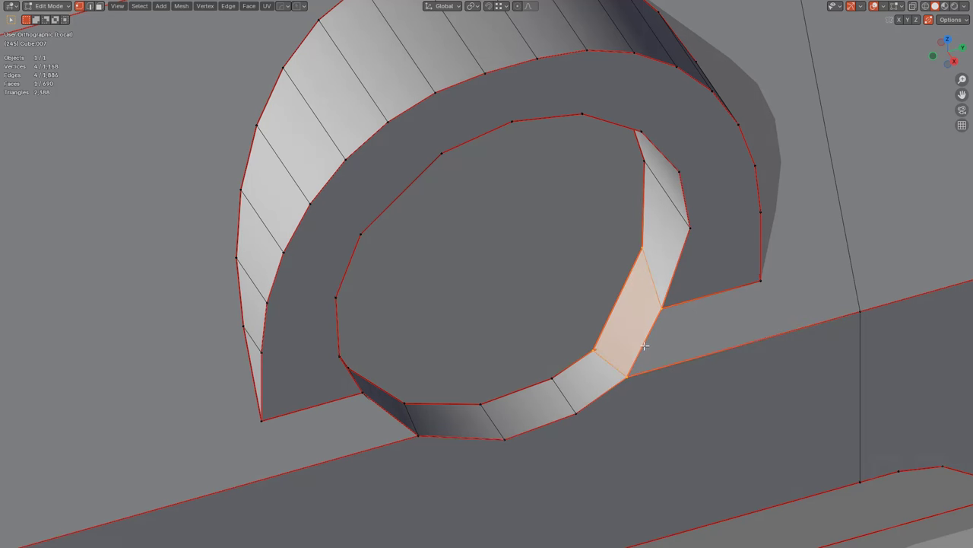
key("alt+a")
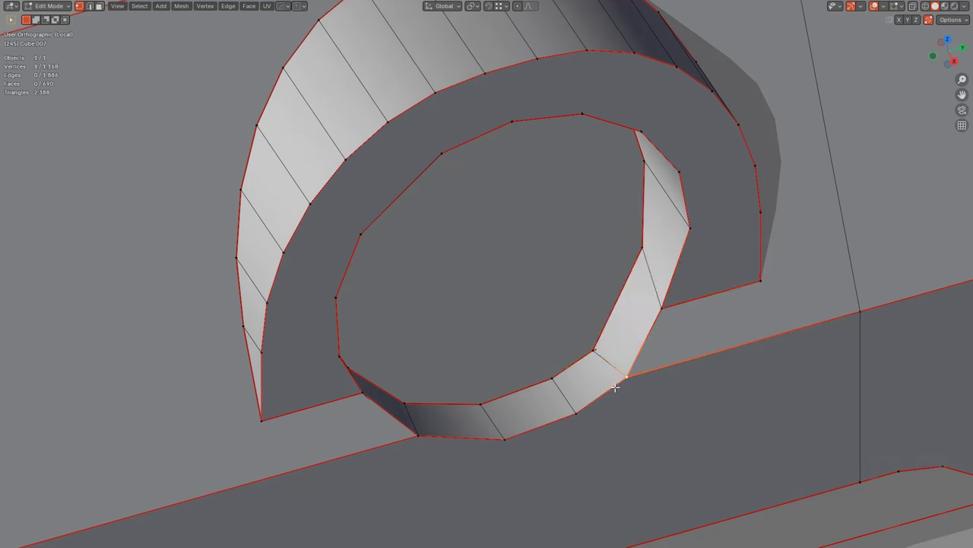
left_click(698, 216, "ctrl")
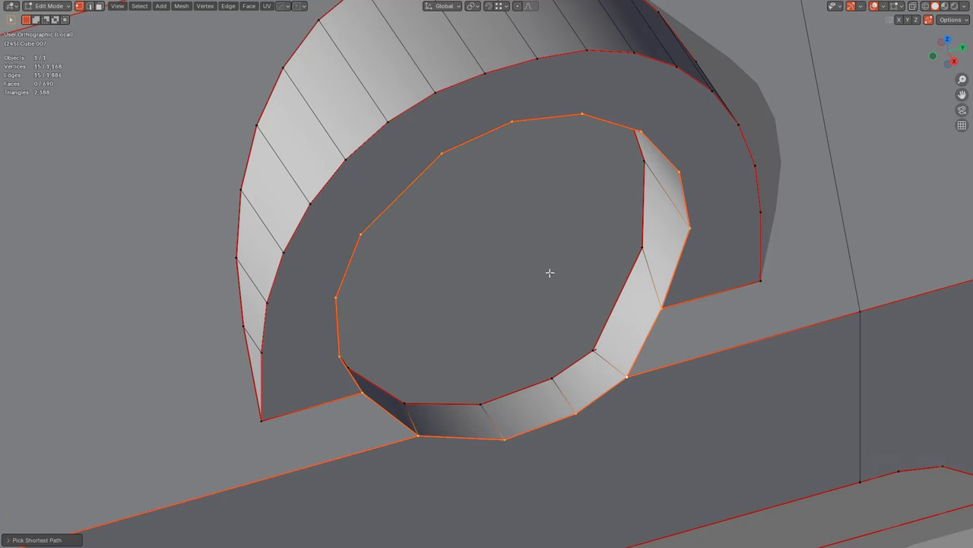
Step: Add a loop cut across the hole's wall between the collar's bottom corner and the handguard's horizontal edge
middle_click_drag(550, 272, 588, 290)
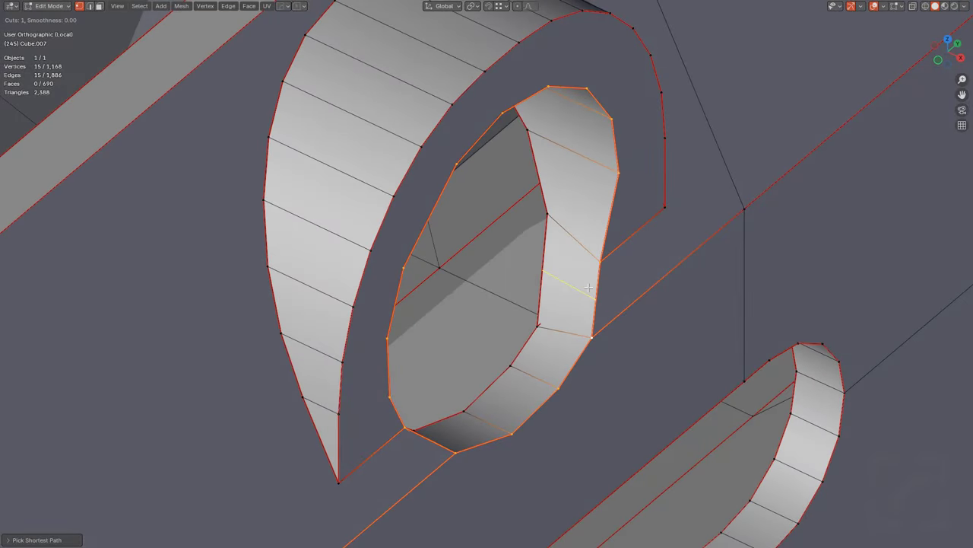
left_click_drag(587, 288, 589, 266)
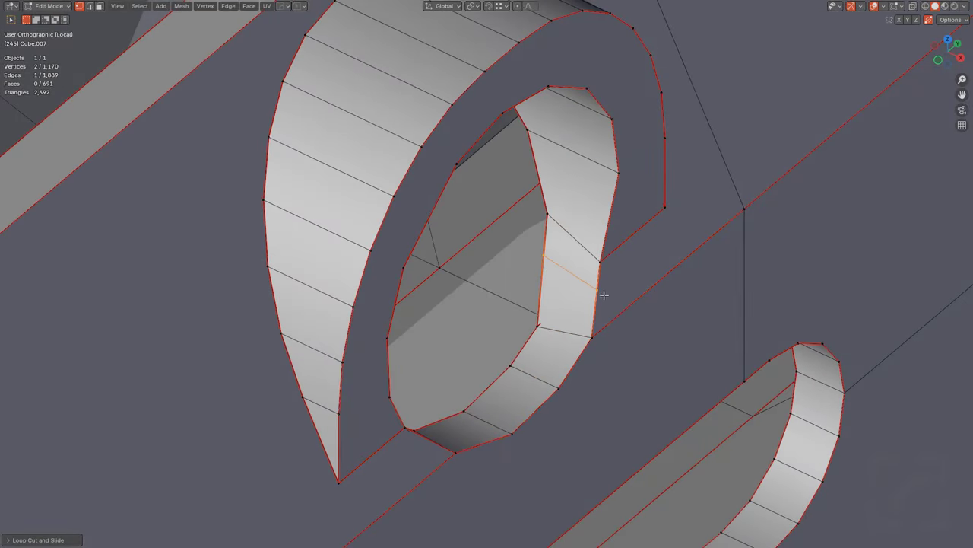
left_click(597, 296, "shift")
scroll(598, 261, "down", 1)
middle_click_drag(598, 261, 498, 220)
middle_click_drag(556, 316, 570, 334)
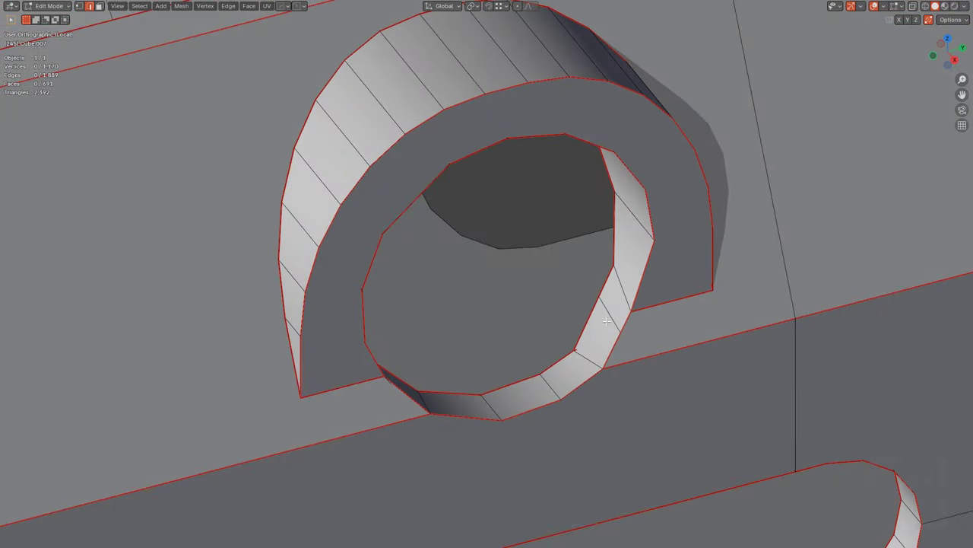
Step: Move the added cross edge outward from the hole's centre in the right orthographic view
key("KP_3")
scroll(523, 280, "up", 6)
scroll(523, 279, "down", 3)
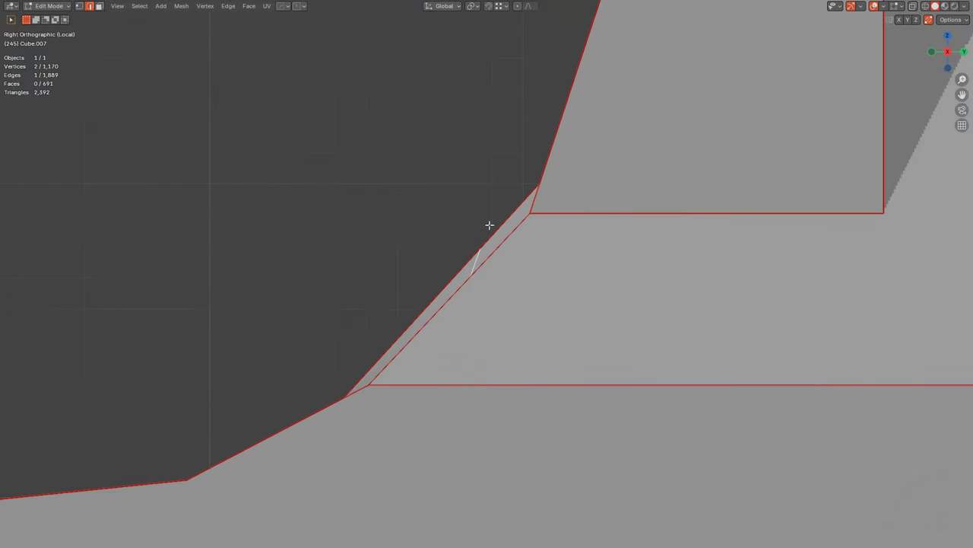
key("g")
left_click(507, 239)
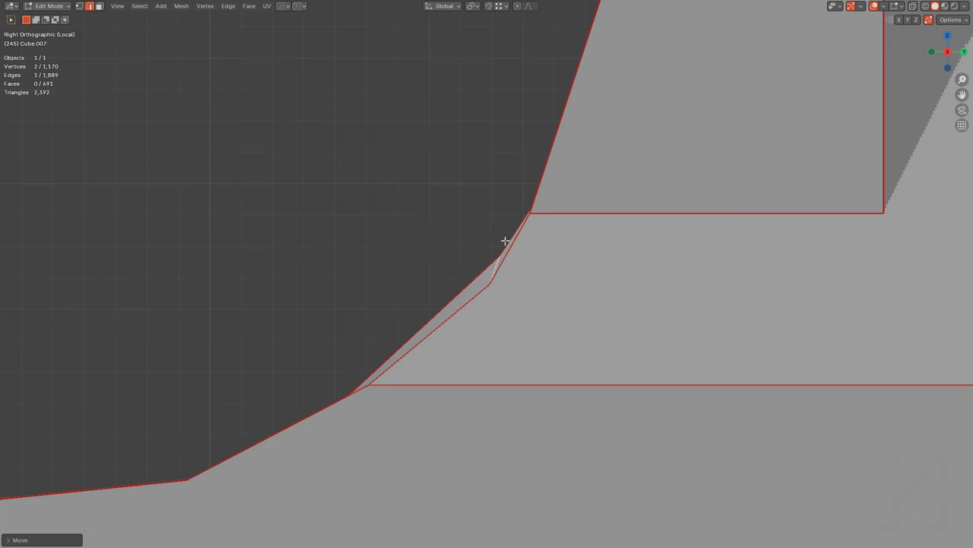
Step: Reposition the added cross edge's outer rim vertex to follow the hole's curve
key("1")
left_click(492, 285)
key("g")
left_click(483, 274)
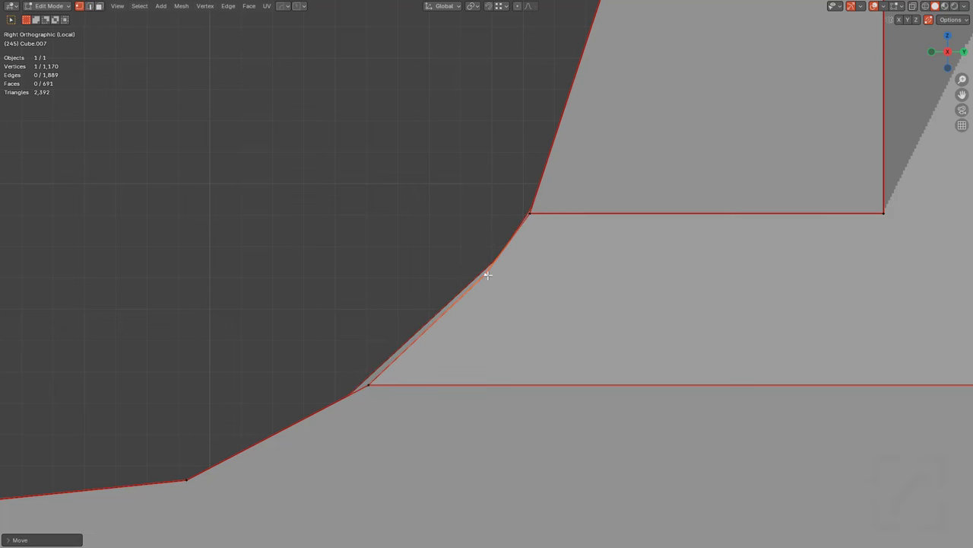
key("alt+z")
key("g")
left_click(498, 259)
key("g")
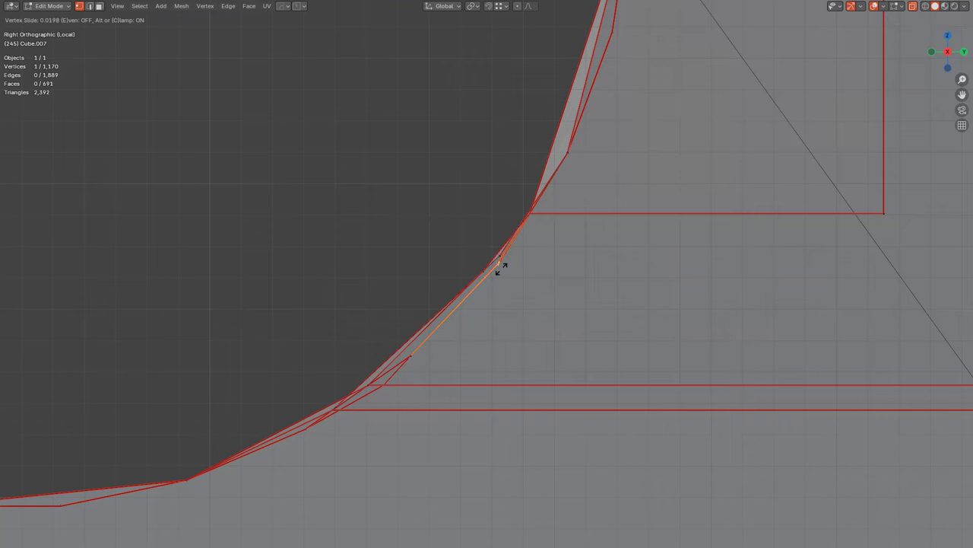
left_click(495, 277)
Step: Slide the added cross edge's inner vertex down along the inner rim and select the whole edge
middle_click_drag(493, 282, 489, 287)
key("alt+z")
left_click(468, 215)
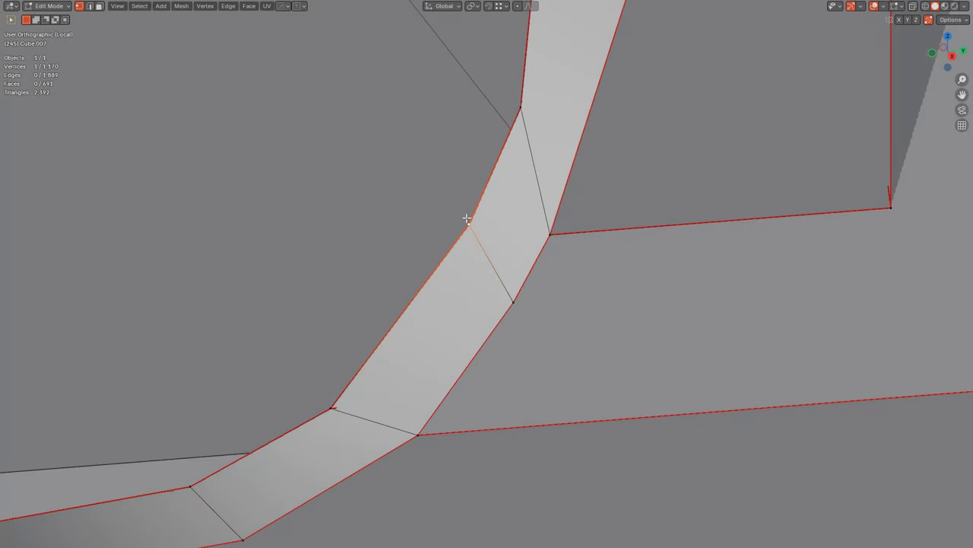
key("g")
key("g")
left_click(447, 249)
key("2")
left_click(475, 274)
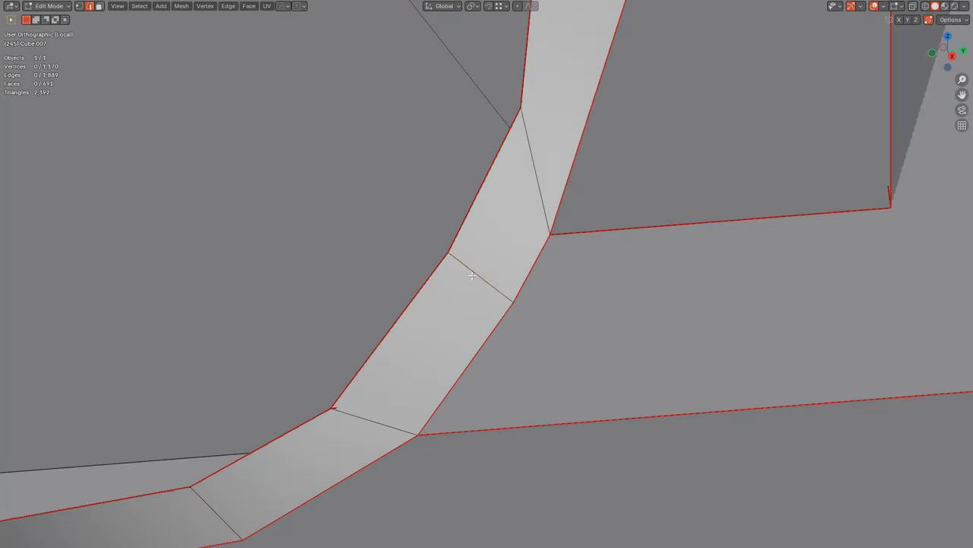
Step: Try rotating the added cross edge, and move its two vertices slightly in the right orthographic view
mouse_move(473, 274)
middle_mouse_down("alt")
mouse_move(446, 265)
mouse_move(465, 266)
middle_mouse_up("alt")
key("alt+z")
scroll(502, 272, "up", 2)
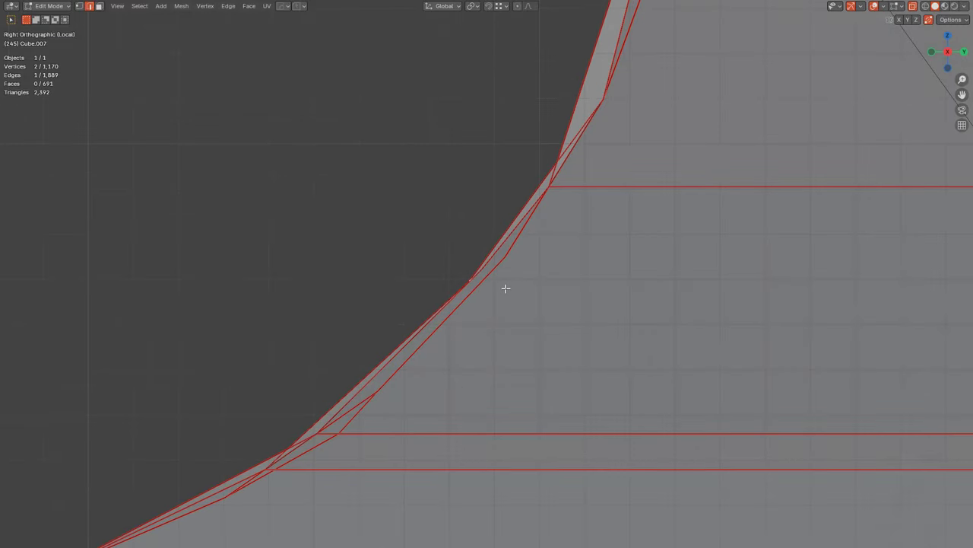
key("r")
key("r")
right_click(508, 287)
key("1")
scroll(508, 286, "up", 1)
scroll(502, 281, "down", 1)
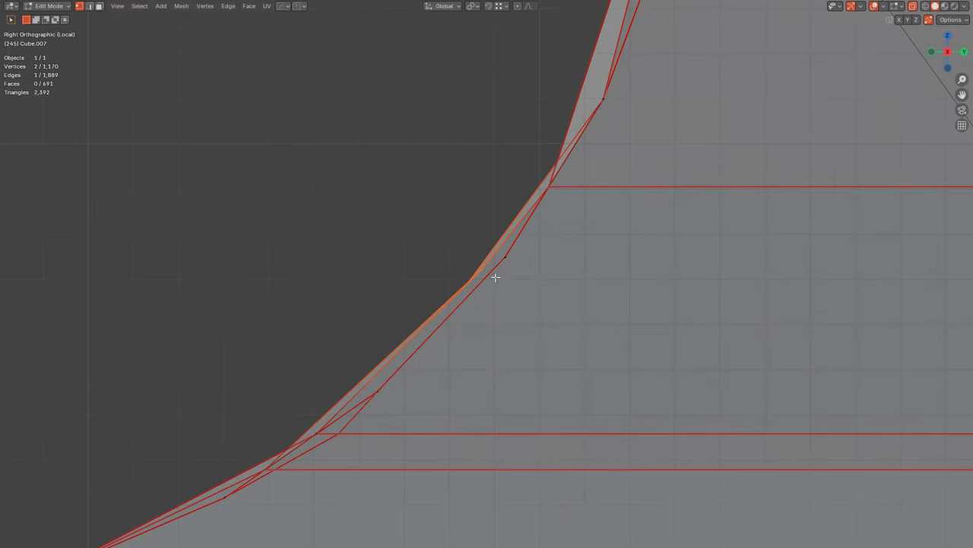
key("g")
left_click(478, 290)
Step: Nudge the added cross edge again in the right orthographic view to smooth the hole's curve
middle_click_drag(479, 291, 502, 296)
key("alt+z")
key("2")
key("KP_3")
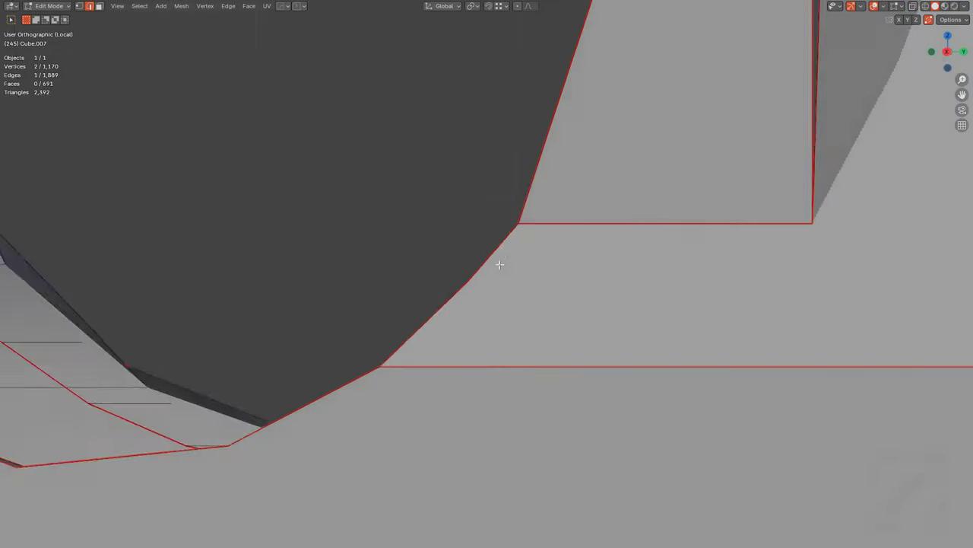
scroll(499, 261, "up", 2)
key("g")
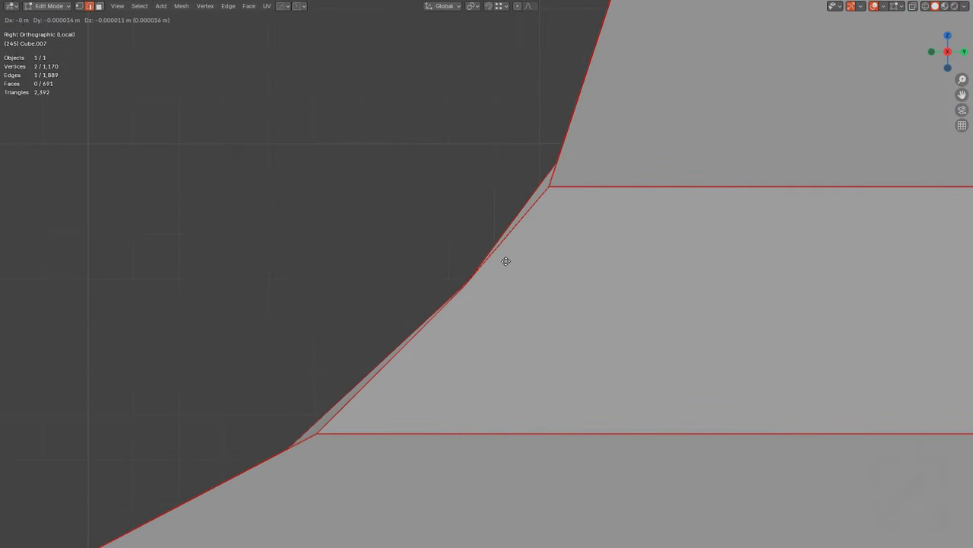
left_click(504, 261)
Step: Slide the inner rim vertex at the handguard's horizontal edge along its edge and align it along Y with the outer vertex
middle_click_drag(505, 261, 387, 348)
key("KP_3")
key("alt+z")
key("g")
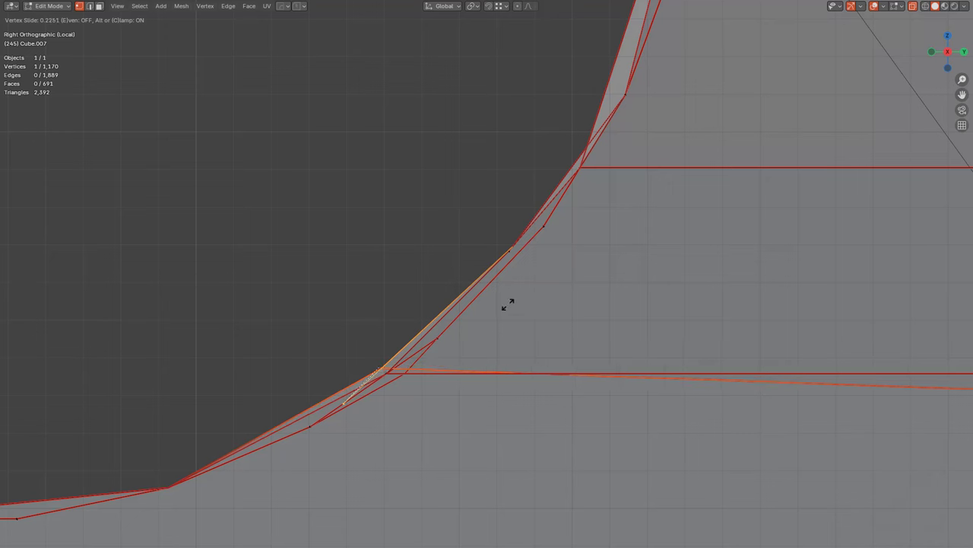
left_click(503, 308)
key("g")
key("y")
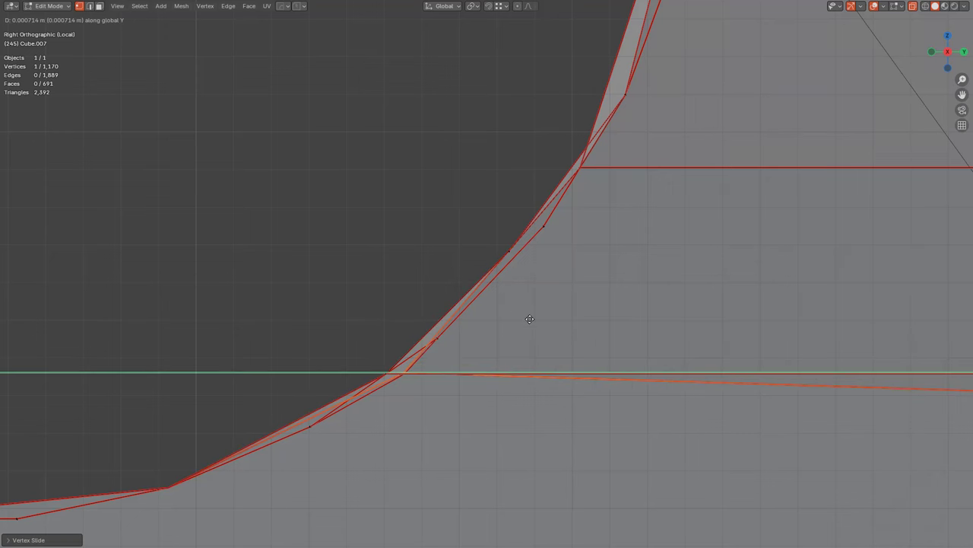
left_click(515, 316)
Step: Slide the inner rim vertex behind the collar's bottom corner down until it lines up with the outer corner vertex
scroll(471, 329, "down", 2)
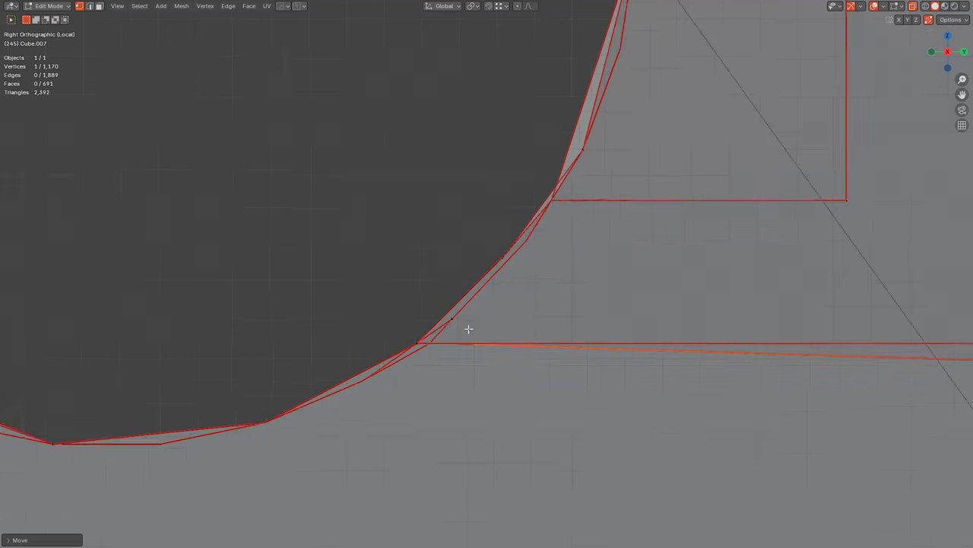
middle_click_drag(467, 330, 458, 352)
key("alt+z")
scroll(436, 356, "down", 1)
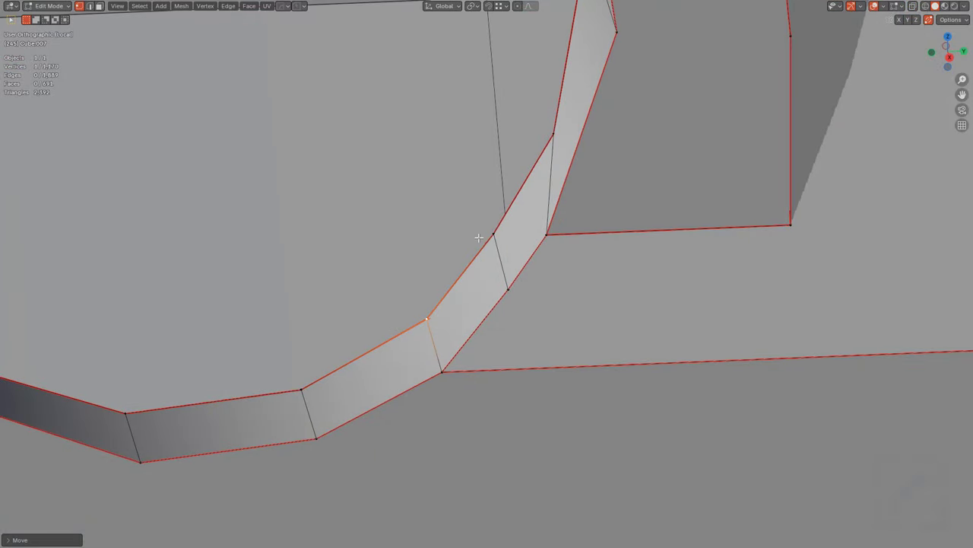
mouse_move(478, 237)
middle_mouse_down()
mouse_move(498, 245)
mouse_move(472, 234)
middle_mouse_up()
scroll(604, 265, "down", 1)
scroll(558, 259, "up", 7)
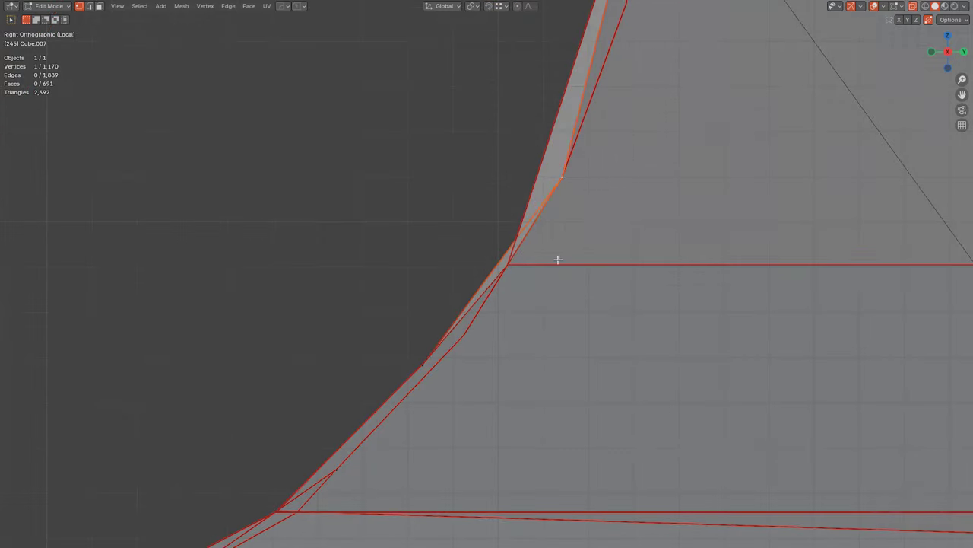
key("shift+v")
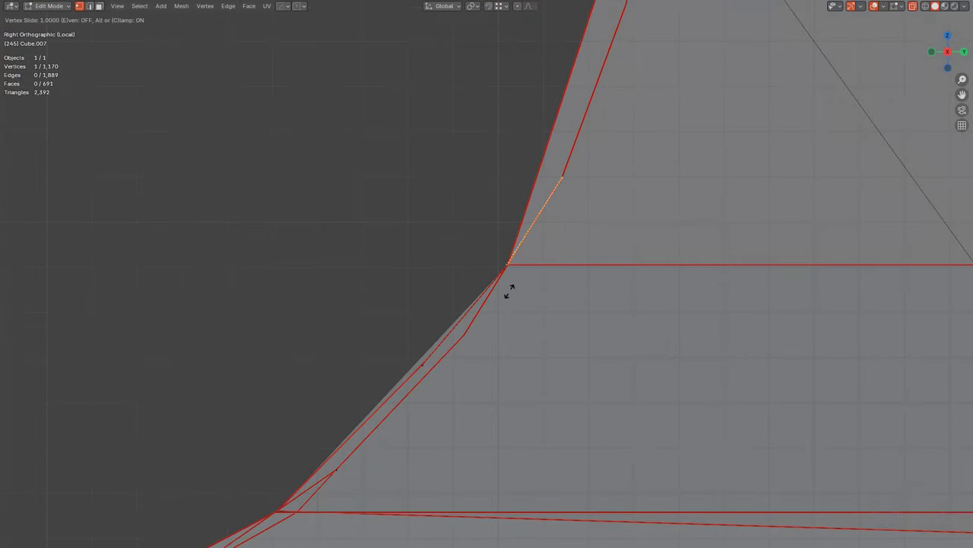
middle_click_drag(509, 289, 463, 243)
left_click(410, 298)
Step: Nudge the inner vertex behind the collar's bottom corner to refine its alignment with the rim
scroll(502, 269, "down", 4)
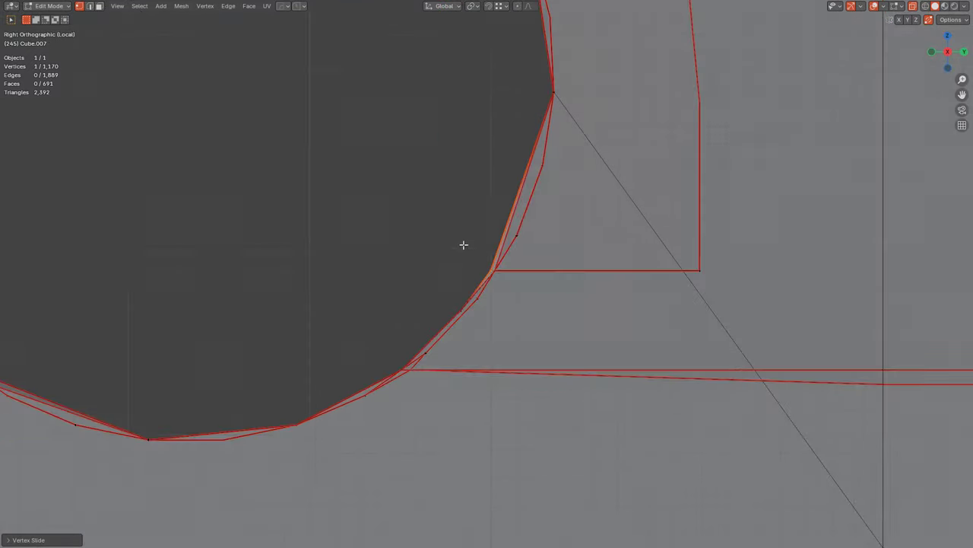
scroll(525, 257, "up", 1, "alt")
scroll(537, 260, "up", 1)
scroll(537, 260, "up", 1)
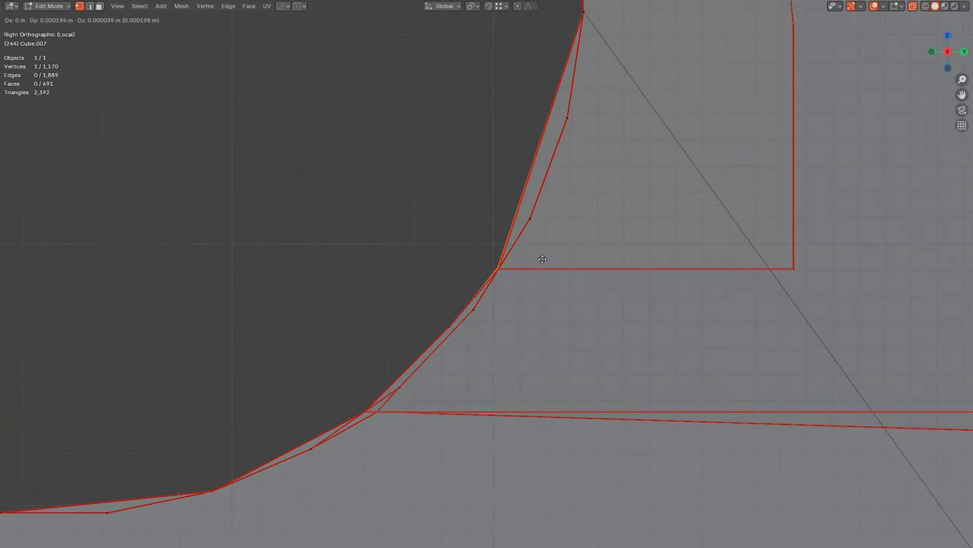
left_click(542, 260)
scroll(541, 247, "down", 1)
Step: Dissolve the added cross edge between the collar's bottom corner and the handguard's horizontal edge
middle_click_drag(539, 235, 470, 280)
key("x")
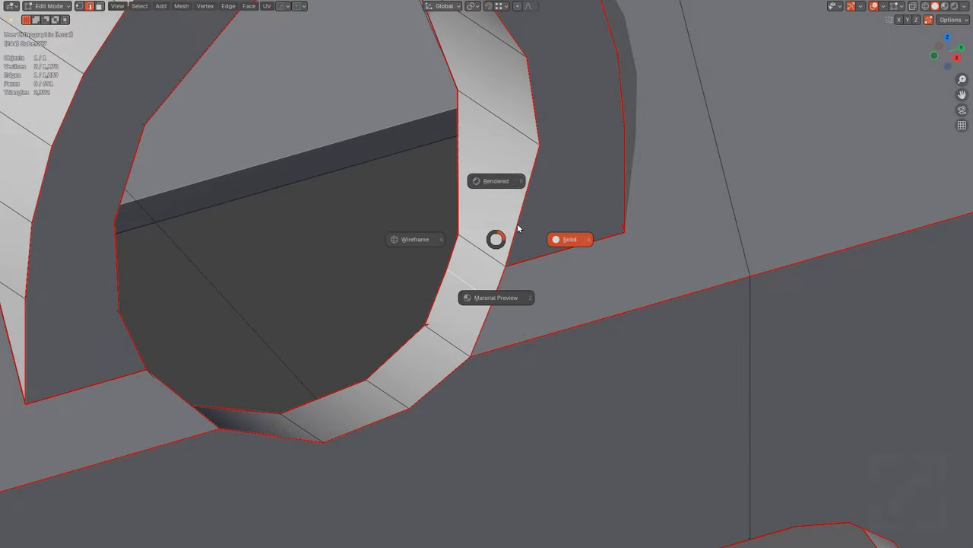
left_click(502, 262)
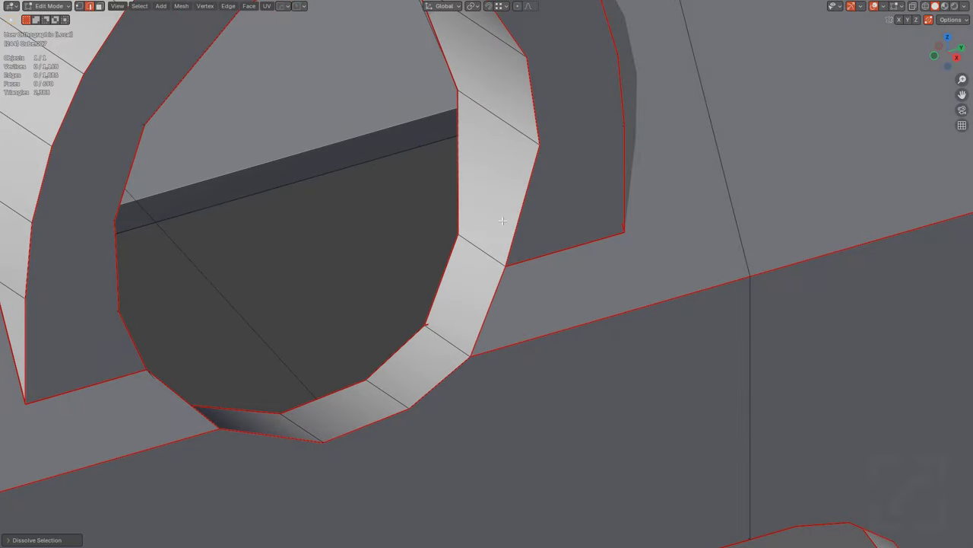
Step: Add a centred loop cut across the long upper wall segment on the hole's -Y side
mouse_move(502, 220)
middle_mouse_down()
mouse_move(463, 160)
mouse_move(495, 232)
mouse_move(391, 316)
mouse_move(463, 282)
mouse_move(468, 298)
mouse_move(517, 274)
mouse_move(528, 220)
mouse_move(522, 186)
mouse_move(512, 205)
middle_mouse_up()
scroll(517, 274, "up", 3)
scroll(517, 274, "down", 3)
scroll(518, 178, "up", 3)
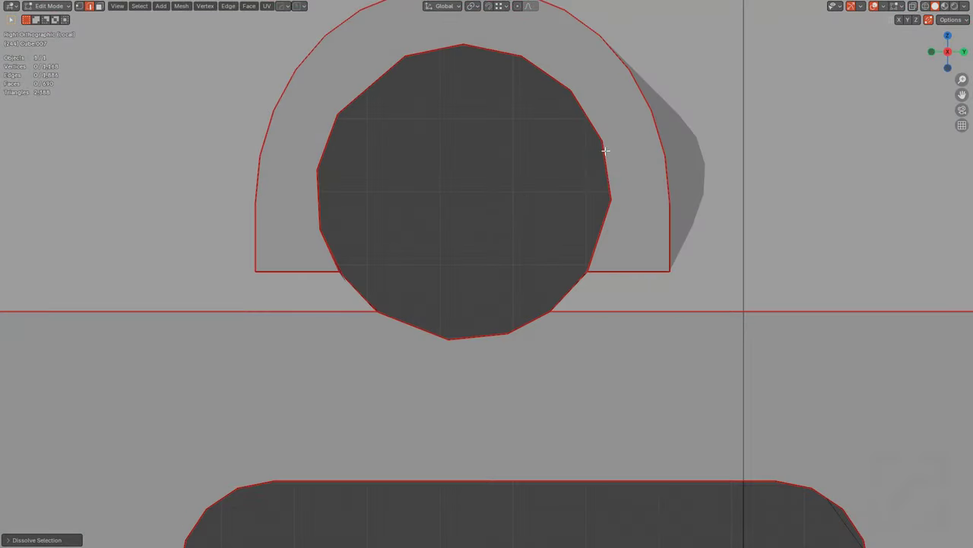
middle_click_drag(530, 173, 500, 151)
key("ctrl+r")
left_click(370, 92)
right_click(369, 92)
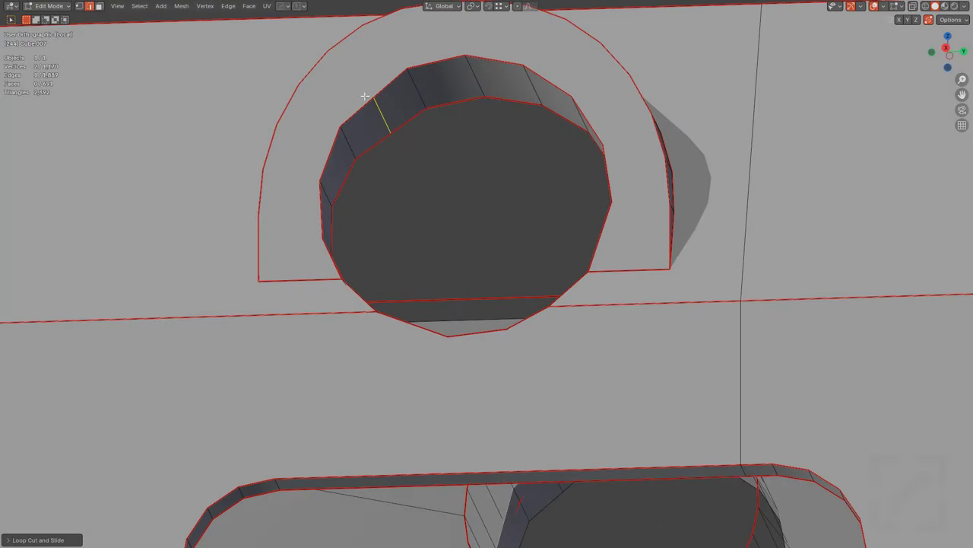
Step: Move the new upper cross edge outward in the right orthographic view to round off the hole's flat segment
middle_click_drag(366, 97, 386, 133, "alt")
scroll(386, 133, "up", 3)
key("g")
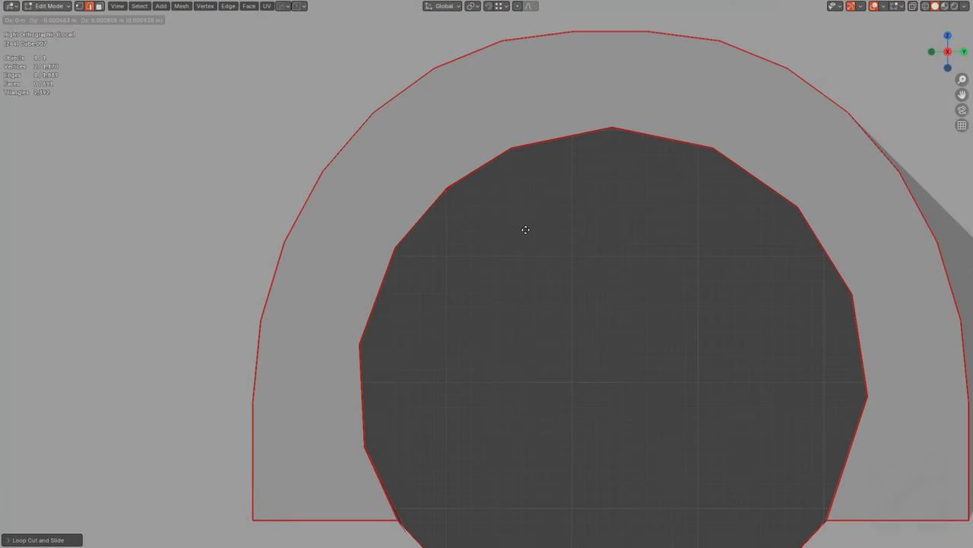
left_click(524, 227)
middle_click_drag(522, 225, 497, 219)
key("KP_3")
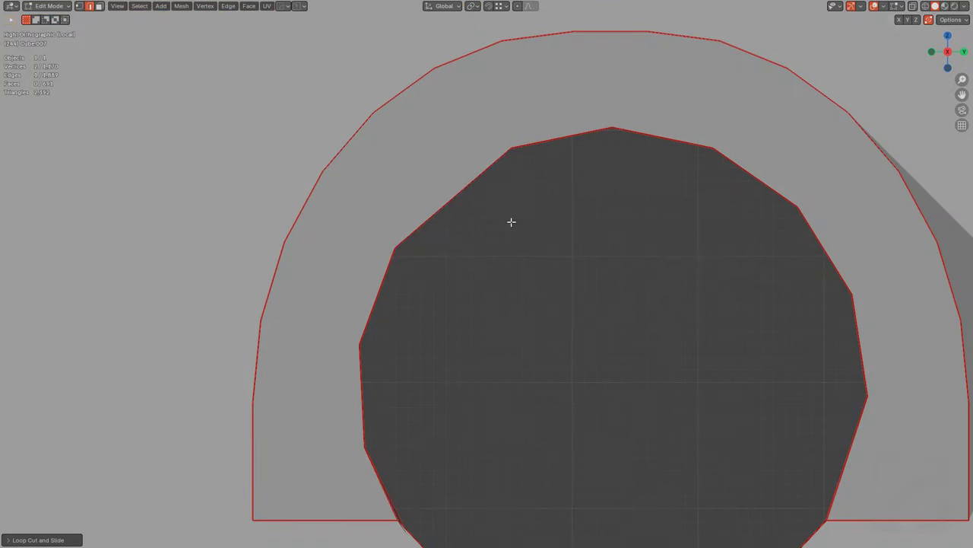
key("g")
left_click(509, 211)
scroll(509, 202, "down", 3)
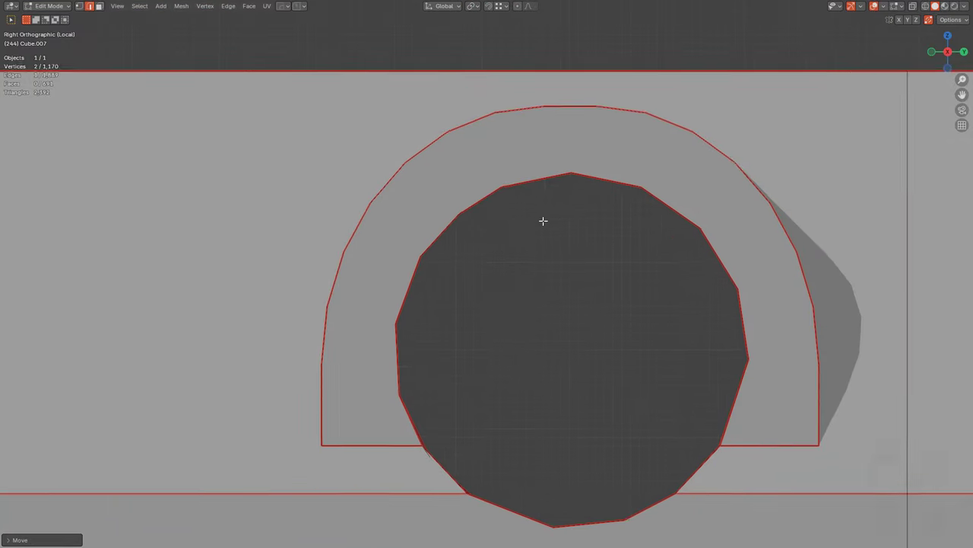
Step: Slide the hole's topmost cross edge slightly towards +Y to even out the spacing of the upper segments
middle_click_drag(543, 220, 403, 262)
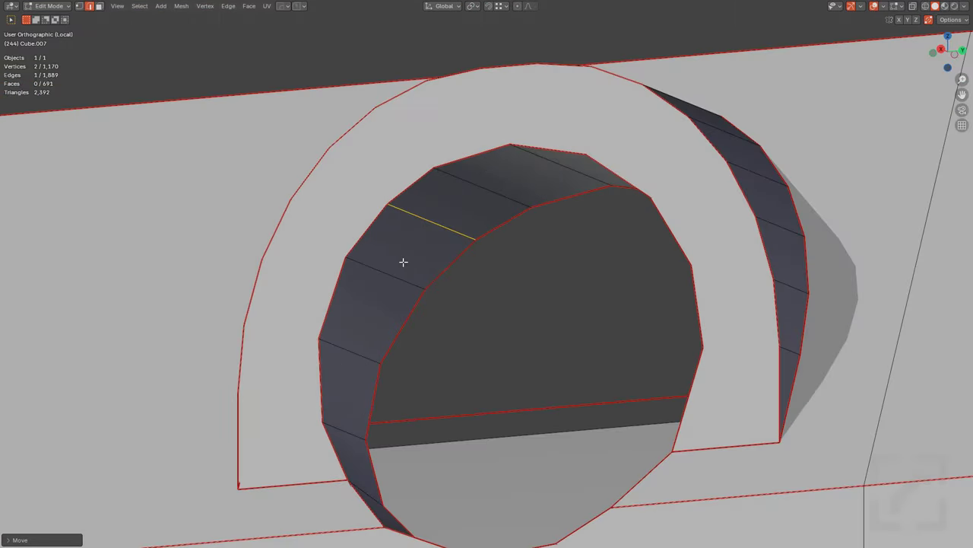
middle_click_drag(455, 196, 486, 188)
key("g")
key("g")
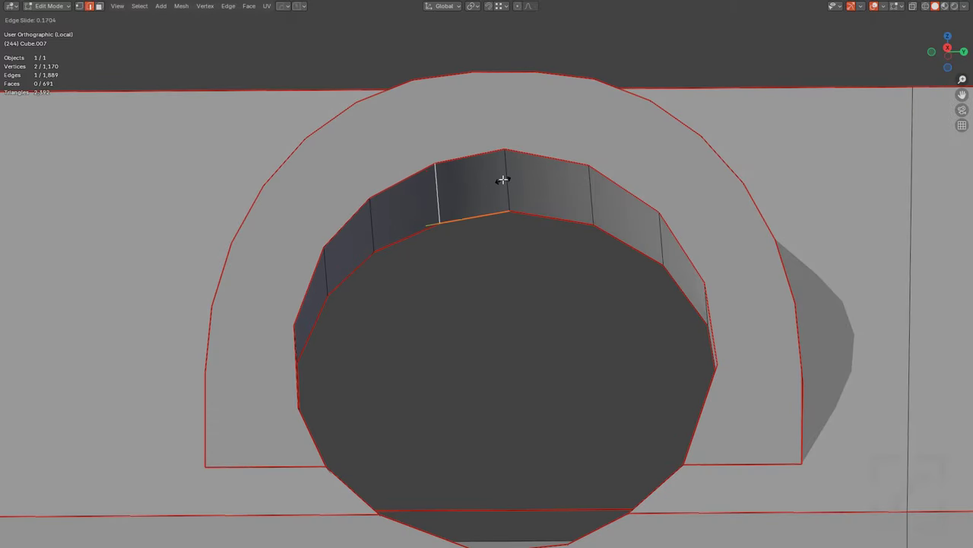
key("g")
left_click(514, 177)
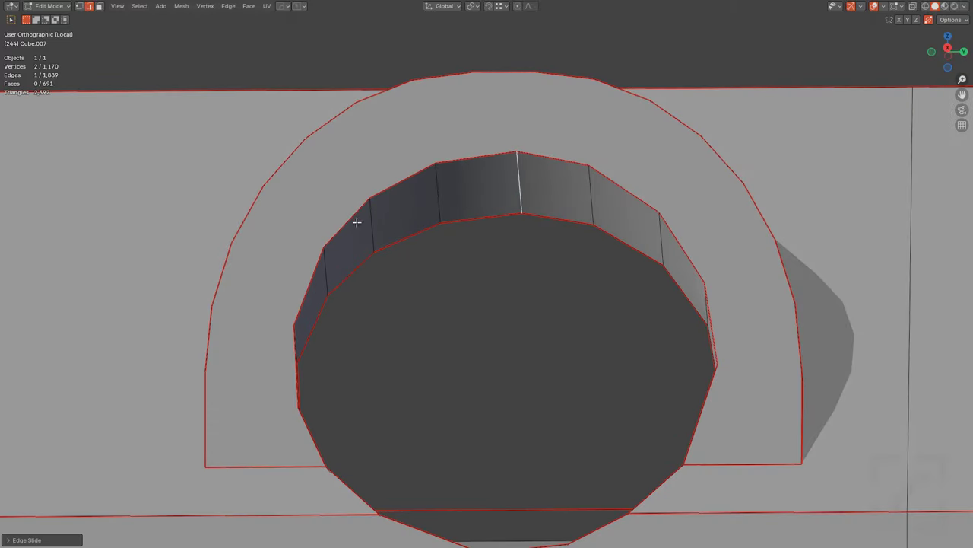
Step: Slide the upper cross edge on the hole's -Y side slightly towards +Y to even out the wall segments
left_click(371, 224)
key("g")
key("g")
left_click(377, 223)
middle_click_drag(478, 215, 537, 234)
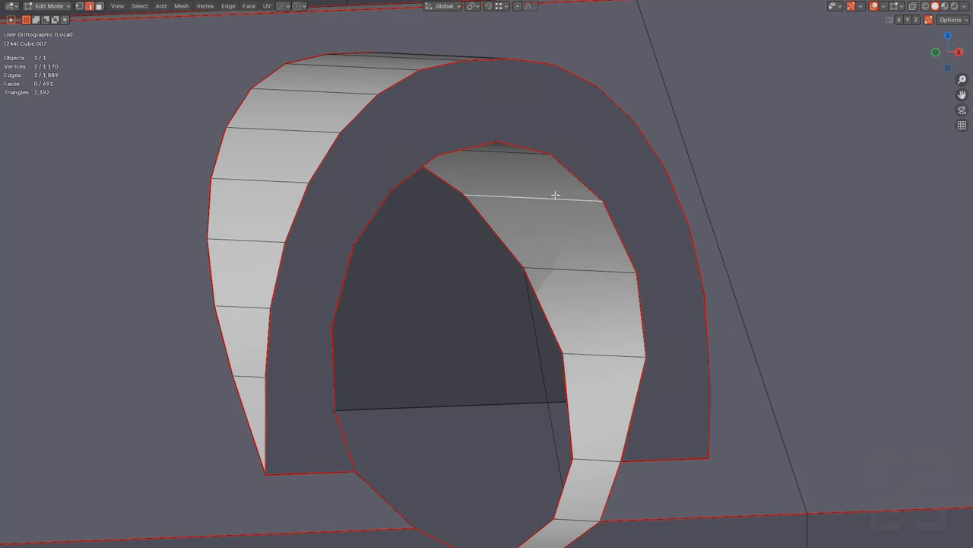
Step: Slide the cross edges on the hole's +Y wall slightly downward to even out their spacing
left_click(559, 204)
left_click(582, 275)
key("g")
key("g")
left_click(590, 292)
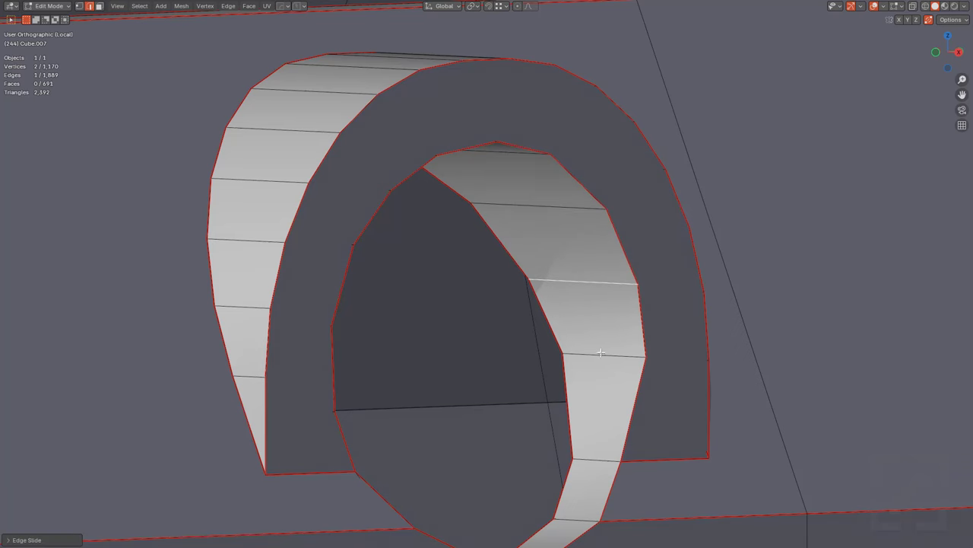
left_click(602, 355)
key("g")
key("g")
left_click(601, 374)
Step: Slide the upper cross edge on the hole's +Y side slightly further down along the rim
middle_click_drag(602, 374, 606, 229)
left_click(625, 242)
key("g")
key("g")
left_click(626, 251)
left_click(614, 264)
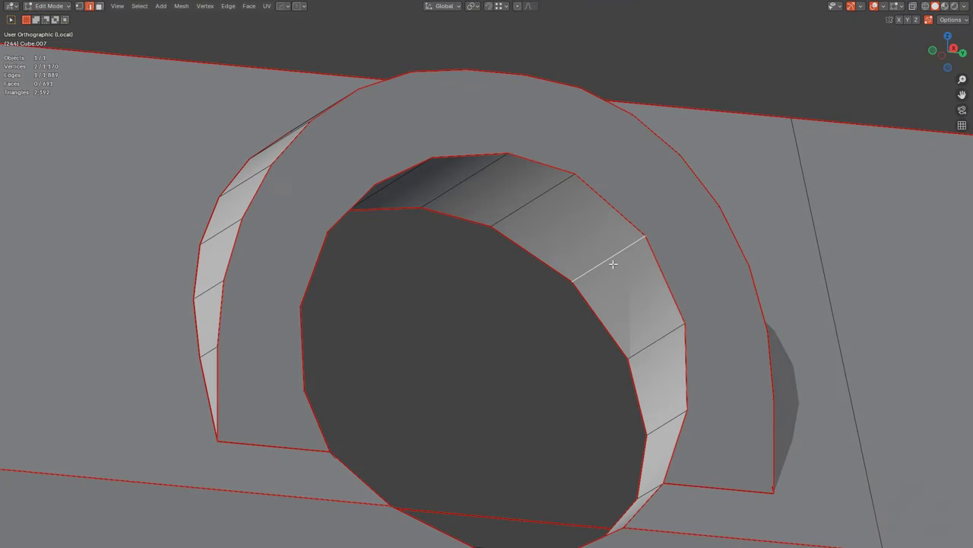
key("g")
key("g")
left_click(615, 270)
Step: Slide the two cross edges at the top of the hole slightly towards +Y to balance the upper segments
left_click(526, 193)
key("g")
key("g")
left_click(531, 191)
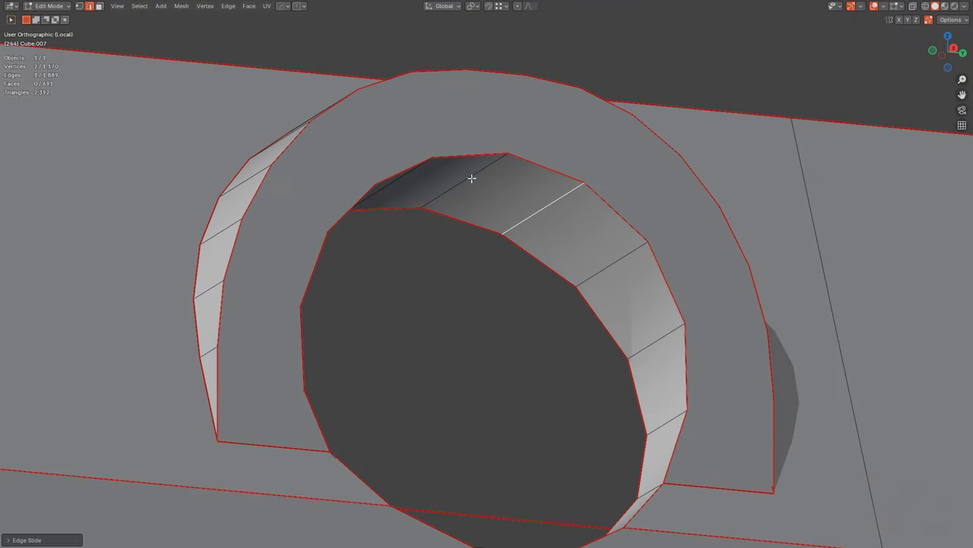
left_click(471, 177)
key("g")
key("g")
left_click(476, 179)
key("alt+a")
scroll(484, 180, "down", 4)
middle_click_drag(484, 181, 515, 249)
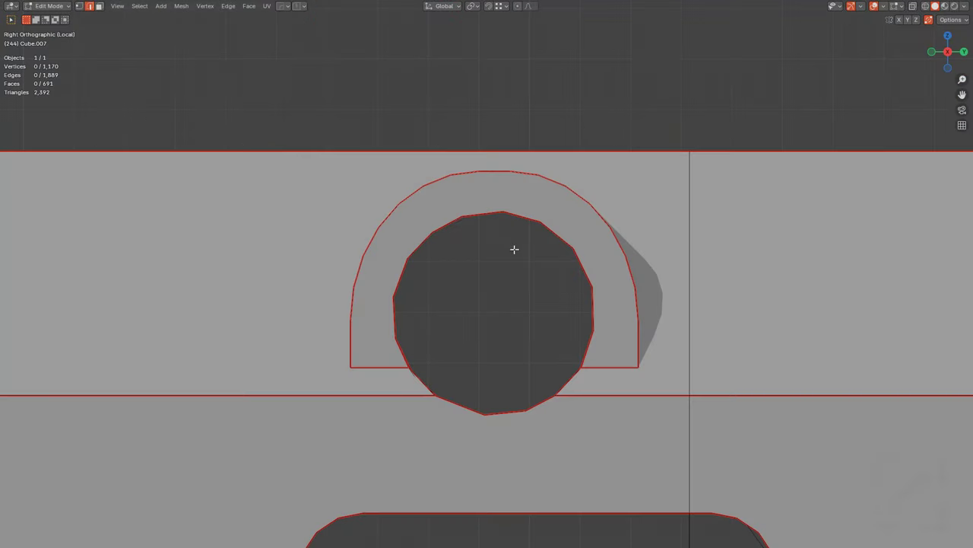
Step: Select the vertex path around the hole's outer rim to check its vertex count, and clear the selection
left_click(409, 257, "ctrl")
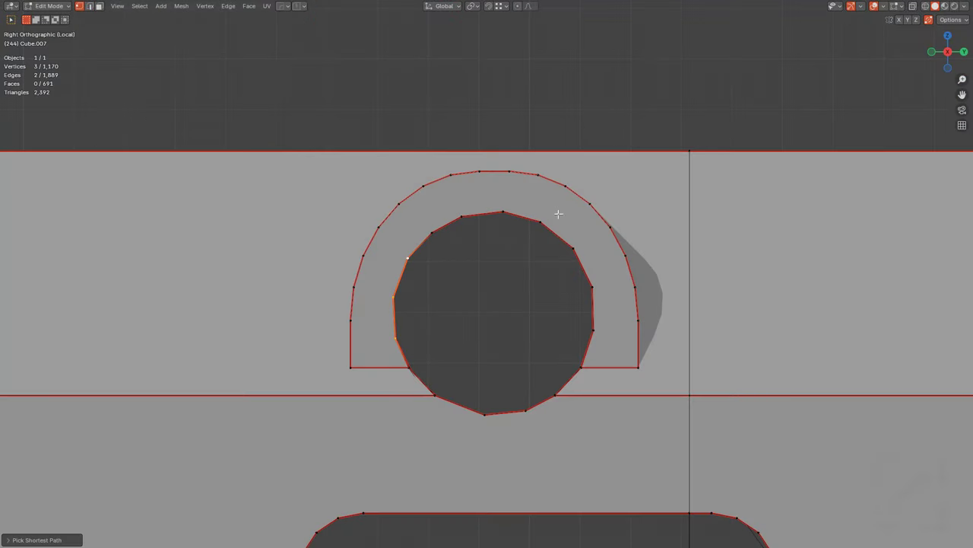
left_click(591, 367, "ctrl")
middle_click_drag(592, 366, 467, 520)
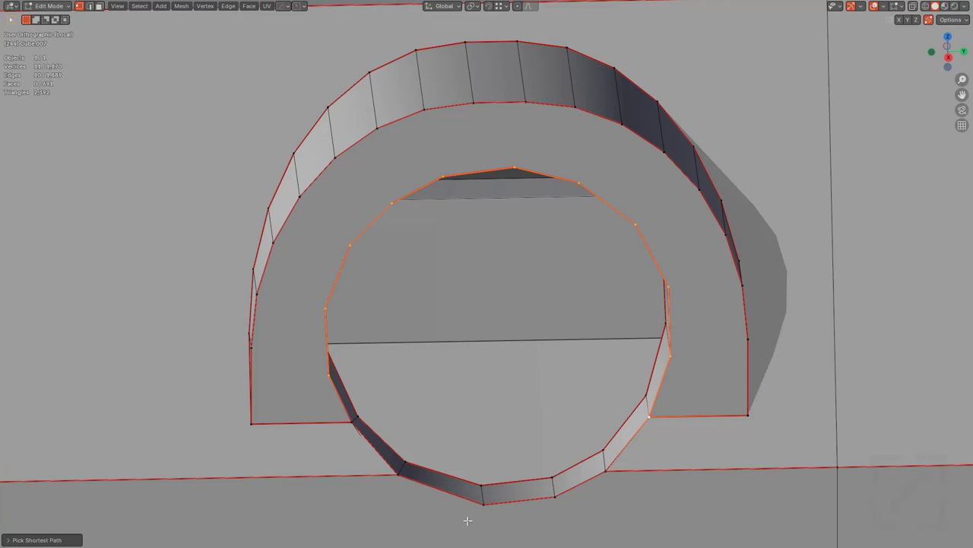
left_click(382, 466, "ctrl")
scroll(457, 309, "down", 2)
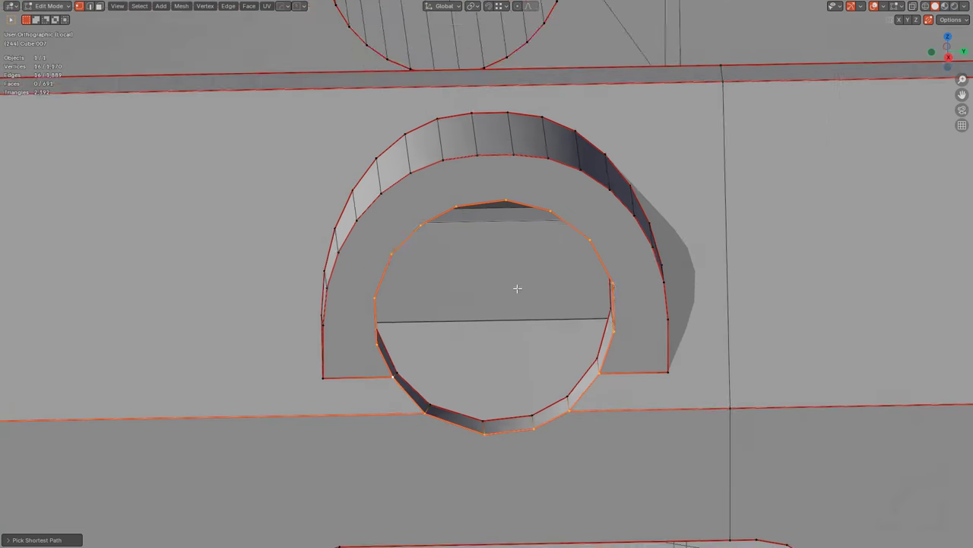
middle_click_drag(518, 287, 521, 264)
key("alt+a")
Step: Dissolve every second cross edge along the collar's curved outer wall
middle_click_drag(473, 197, 434, 228)
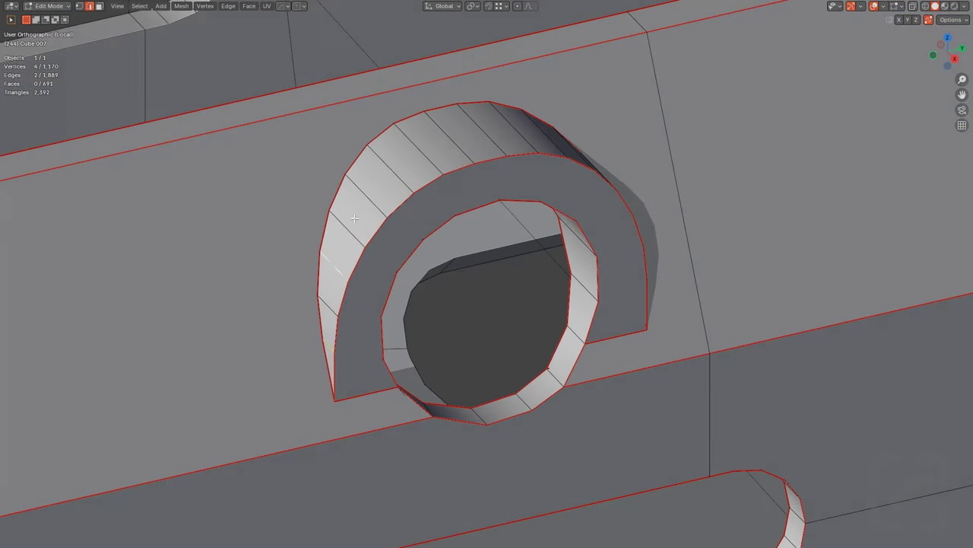
left_click(480, 125, "shift")
middle_click_drag(479, 126, 568, 163)
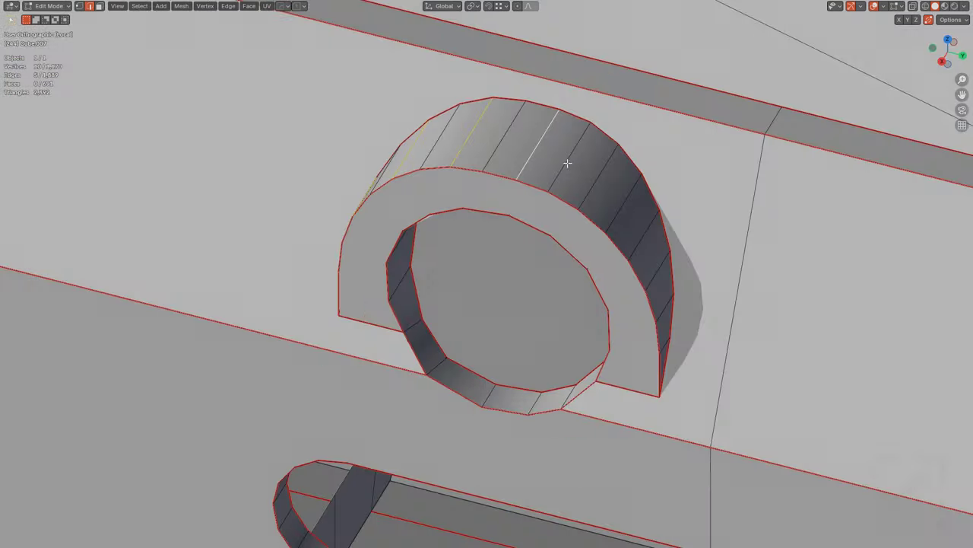
left_click(641, 229, "shift")
scroll(641, 230, "up", 3)
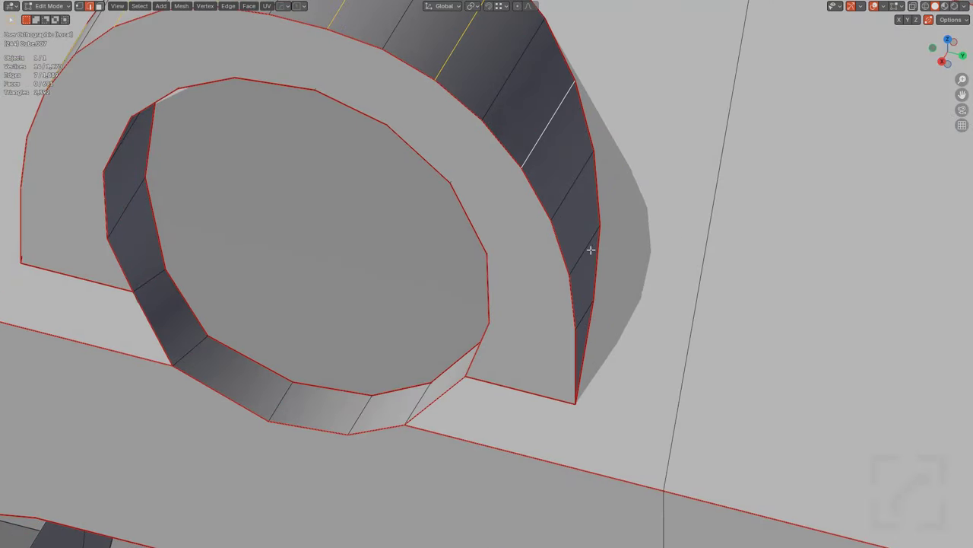
middle_click_drag(588, 261, 571, 276)
key("ctrl+x")
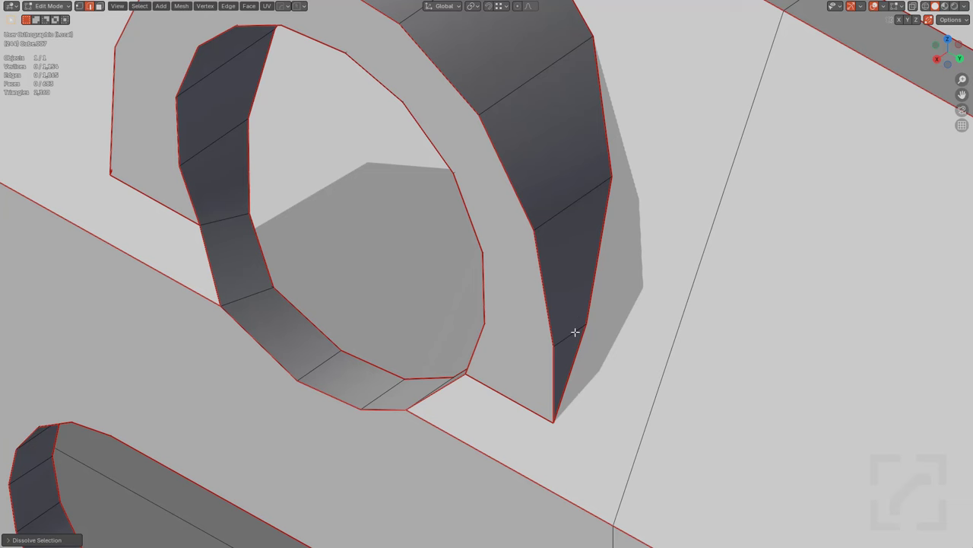
Step: Slide the lowest cross edge on the collar's +Y outer wall slightly upward to even out the segments
scroll(525, 305, "down", 1)
key("g")
key("g")
left_click(518, 306)
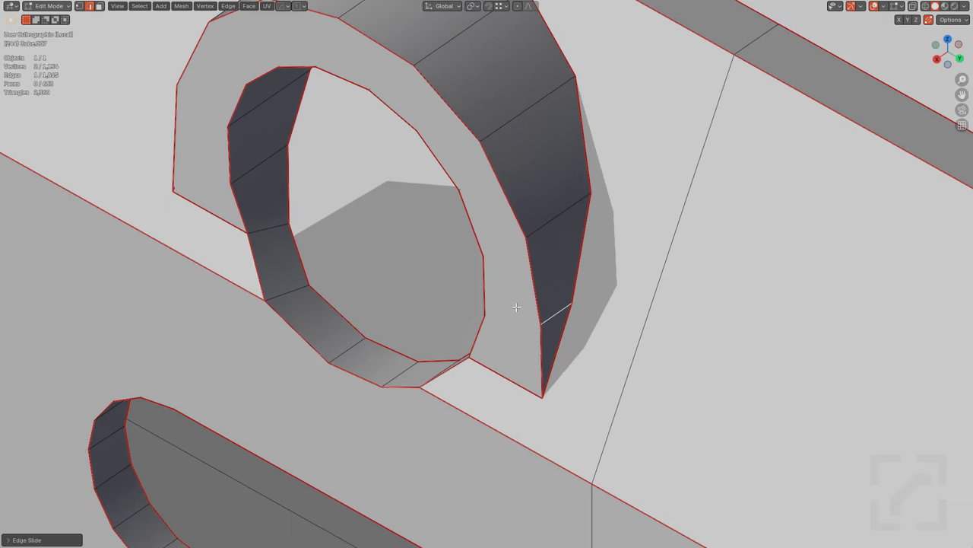
Step: Join three hole rim vertices to the matching collar corners on the +Y side of the front face using nFlow
scroll(516, 306, "down", 1)
middle_click_drag(515, 307, 570, 306)
scroll(480, 274, "down", 1)
middle_click_drag(480, 274, 509, 274, "shift")
key("alt+n")
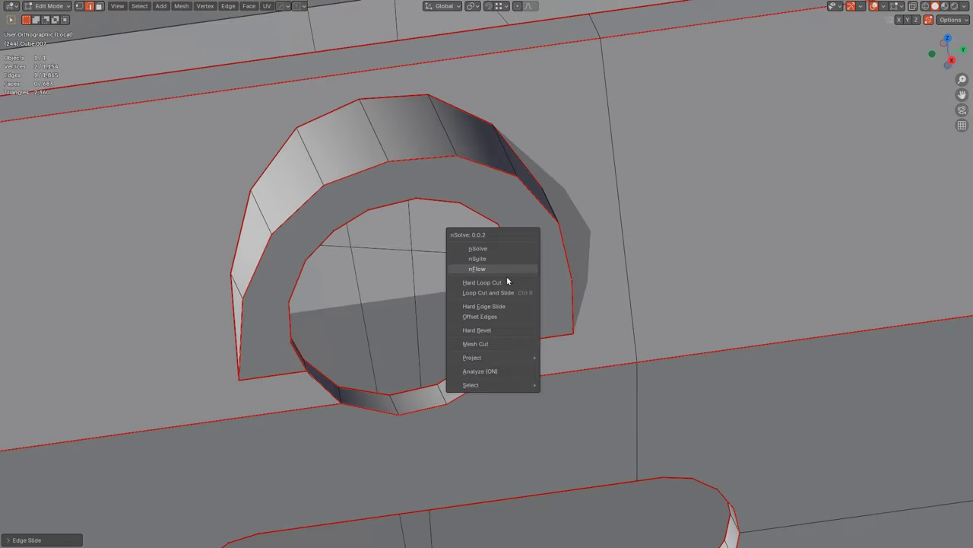
left_click(492, 269)
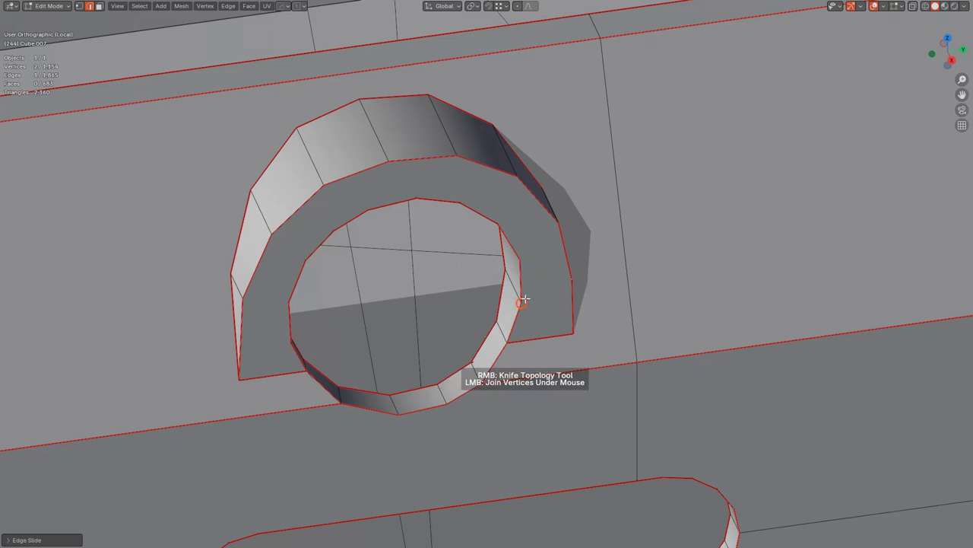
left_click(571, 281)
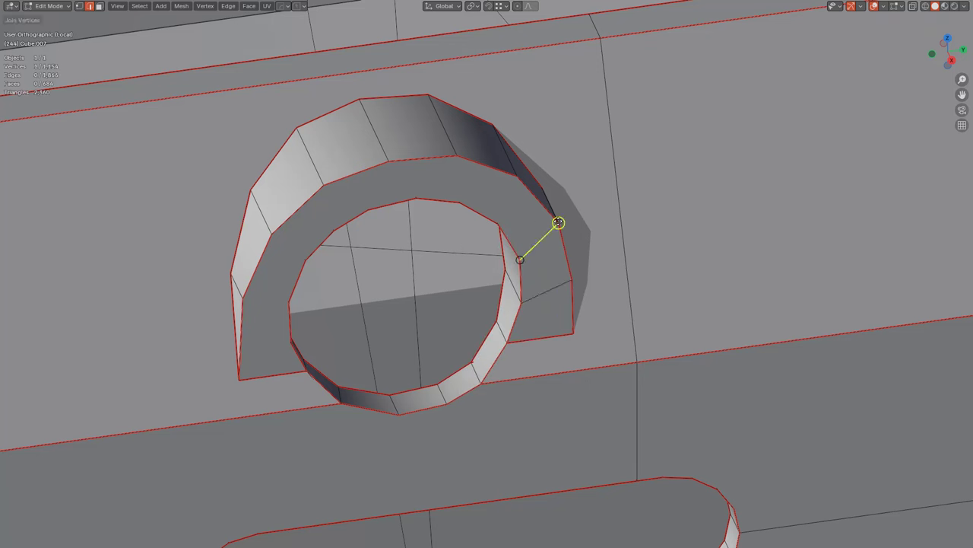
left_click(558, 222)
key("alt+n")
left_click_drag(499, 225, 518, 176)
Step: Join the two topmost hole rim vertices to the matching outer corners at the top of the collar's front face
key("alt+n")
middle_click_drag(443, 200, 431, 162)
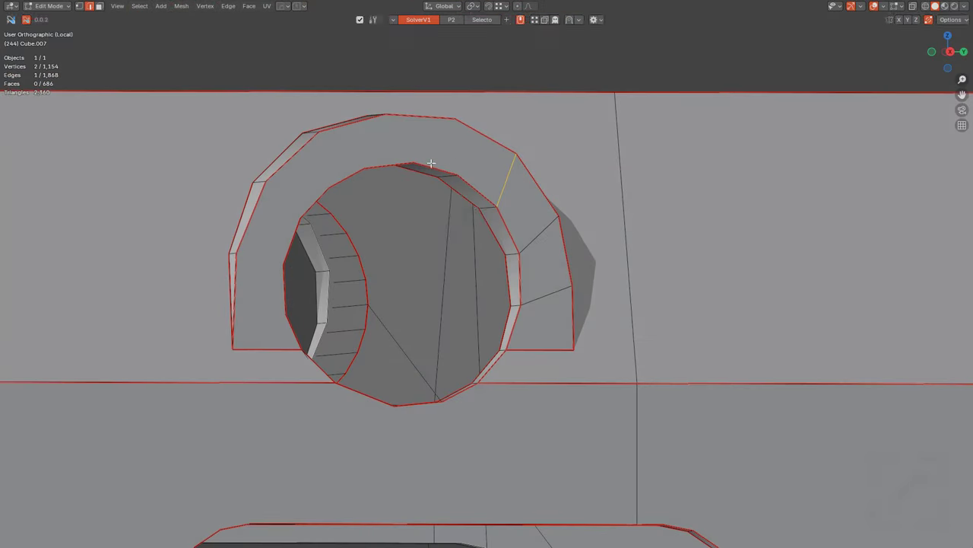
key("alt+n")
left_click(459, 174)
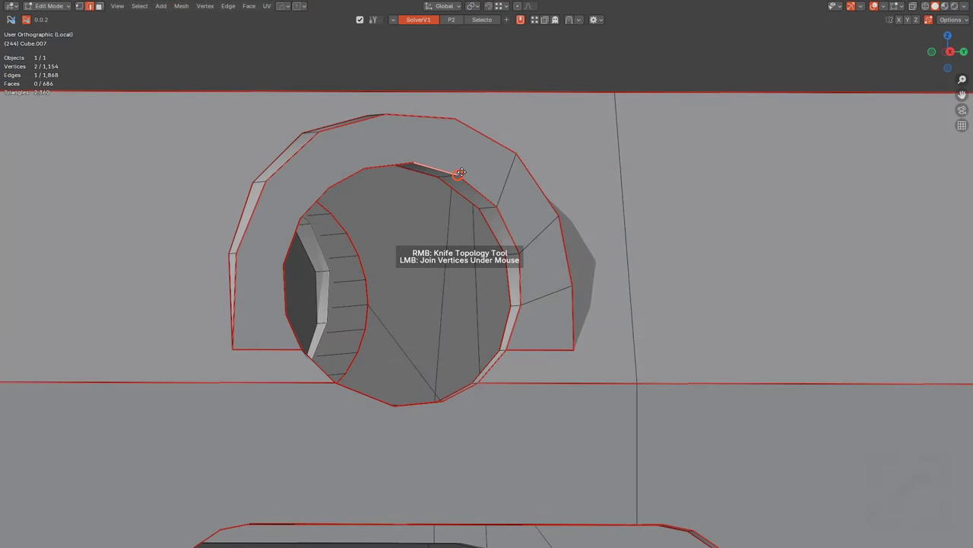
key("alt+n")
left_click_drag(459, 174, 459, 129)
right_click(413, 161)
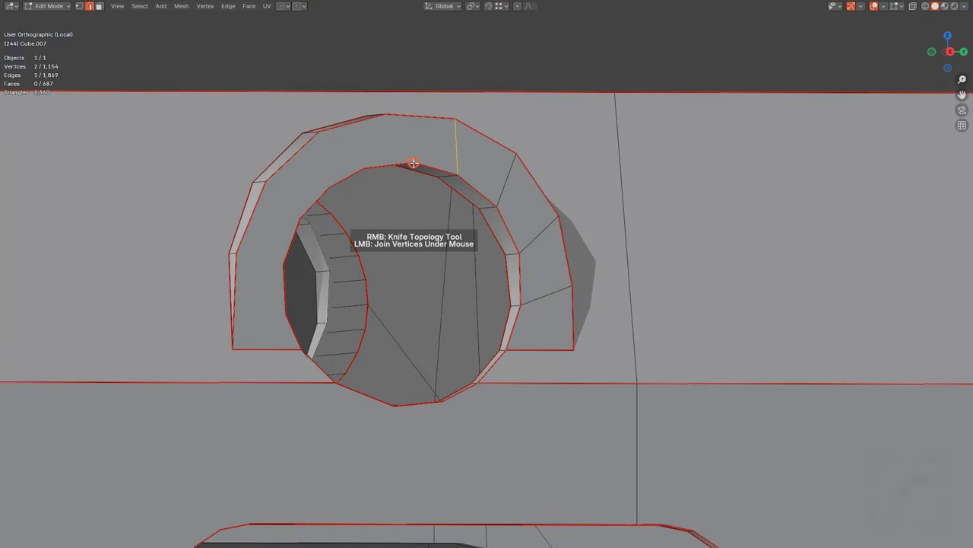
left_click_drag(413, 162, 397, 124)
Step: Join three hole rim vertices to the matching outer corners on the -Y side of the collar's front face
mouse_move(374, 158)
middle_mouse_down()
mouse_move(356, 189)
mouse_move(370, 175)
middle_mouse_up()
key("alt+n")
right_click(365, 173)
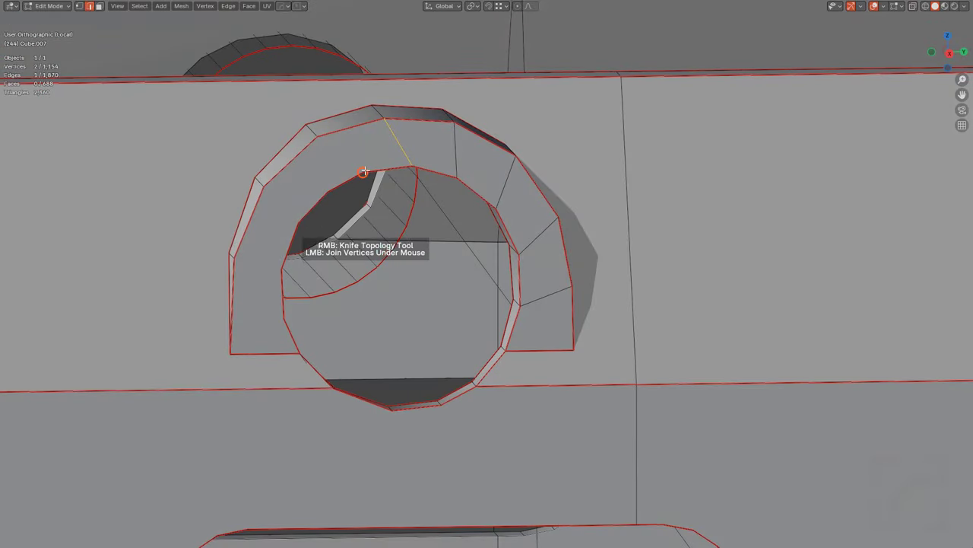
left_click_drag(363, 172, 315, 138)
left_click(261, 184)
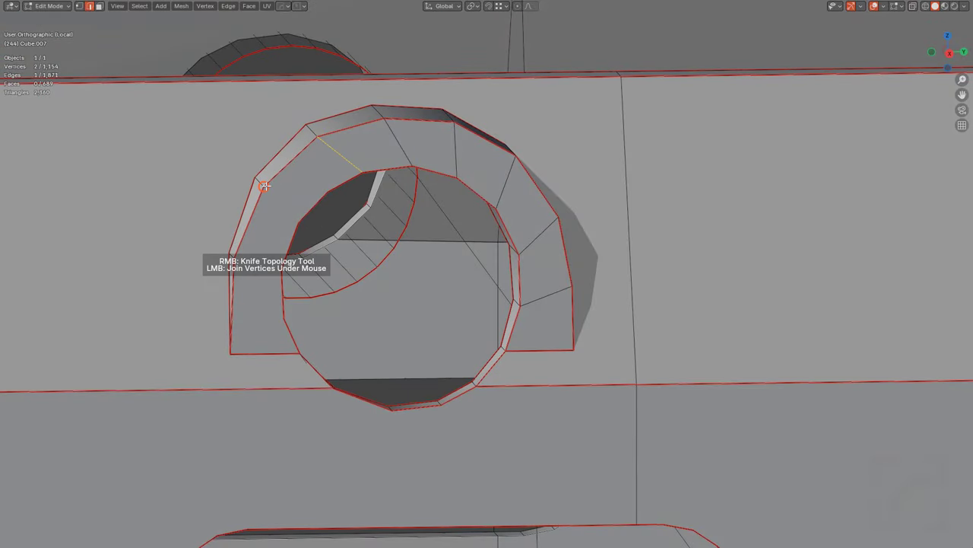
left_click(326, 192)
middle_click_drag(322, 223, 307, 217)
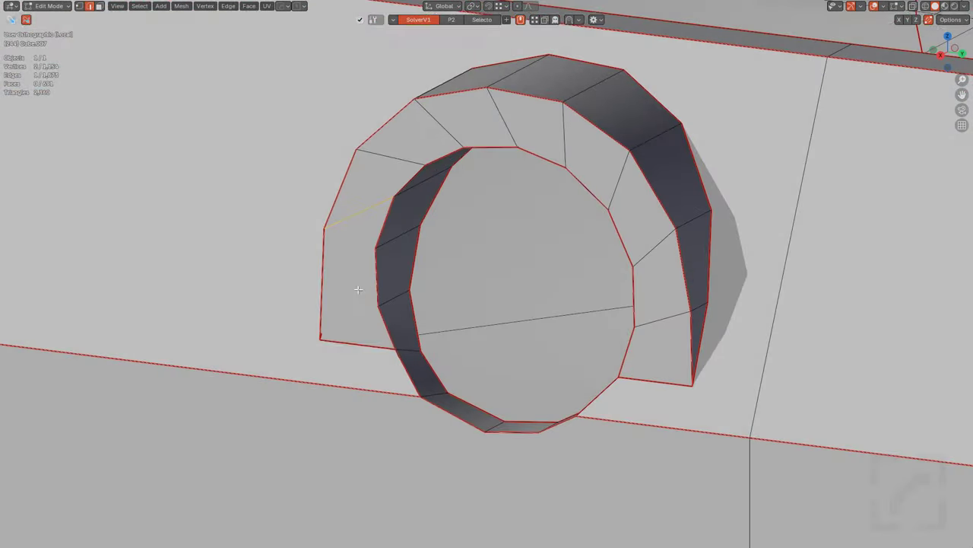
key("alt+w")
left_click_drag(378, 306, 330, 249)
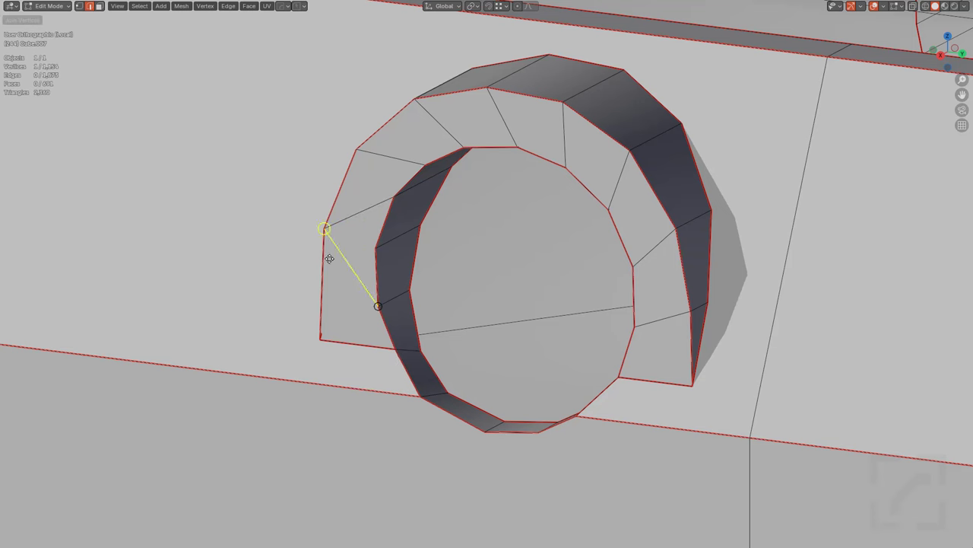
left_click(330, 259)
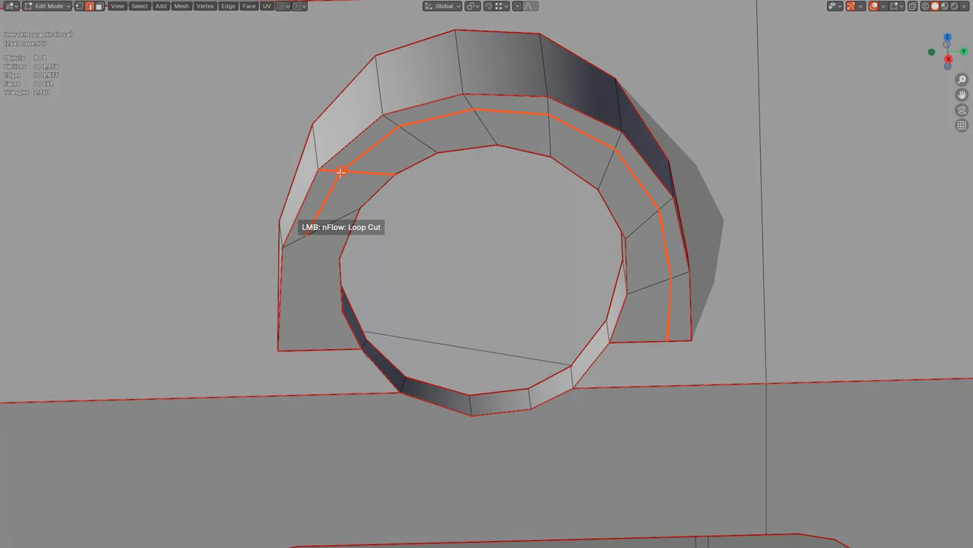
Step: Add a loop cut near the collar's outer rim and extend its -Y end to the collar's bottom edge with a knife cut
left_click(332, 169)
middle_click_drag(330, 261, 380, 221, "shift")
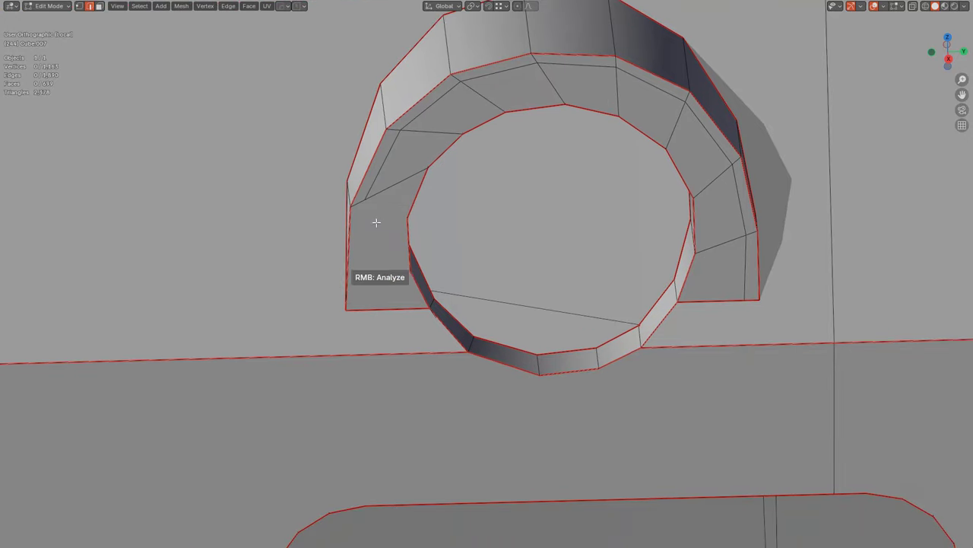
right_click(365, 201)
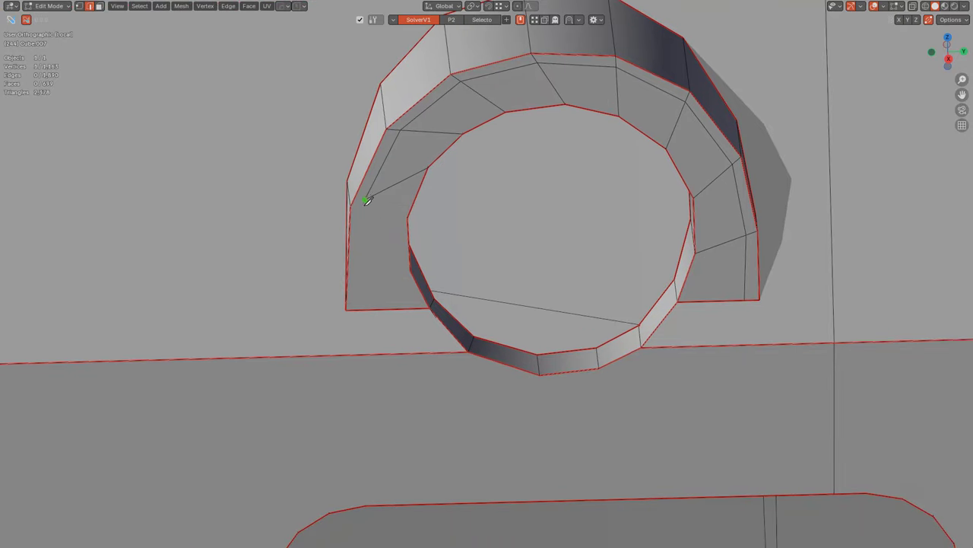
left_click(366, 307)
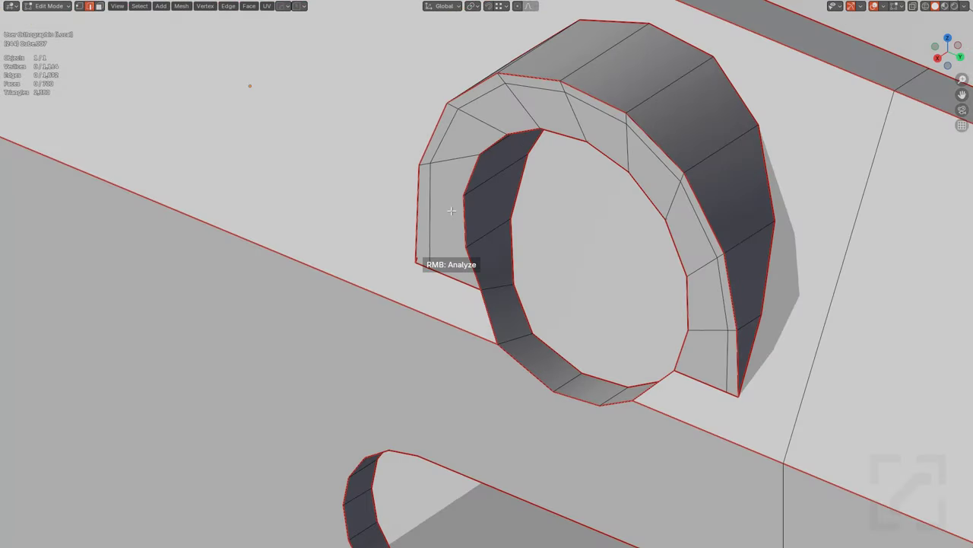
Step: Try to join the lower -Y hole rim vertex to the corner of the collar's outer support loop
left_click(466, 247)
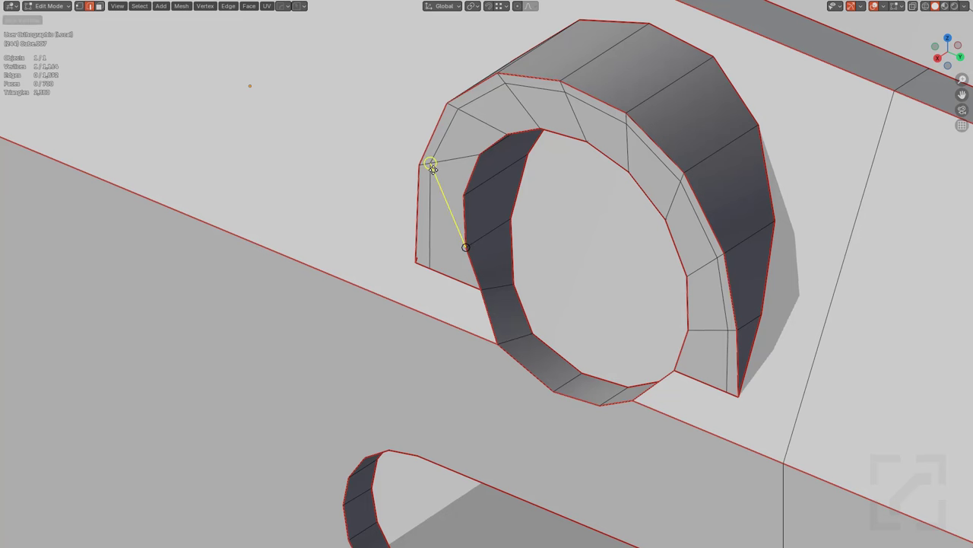
right_click(433, 169)
middle_click_drag(443, 245, 482, 255)
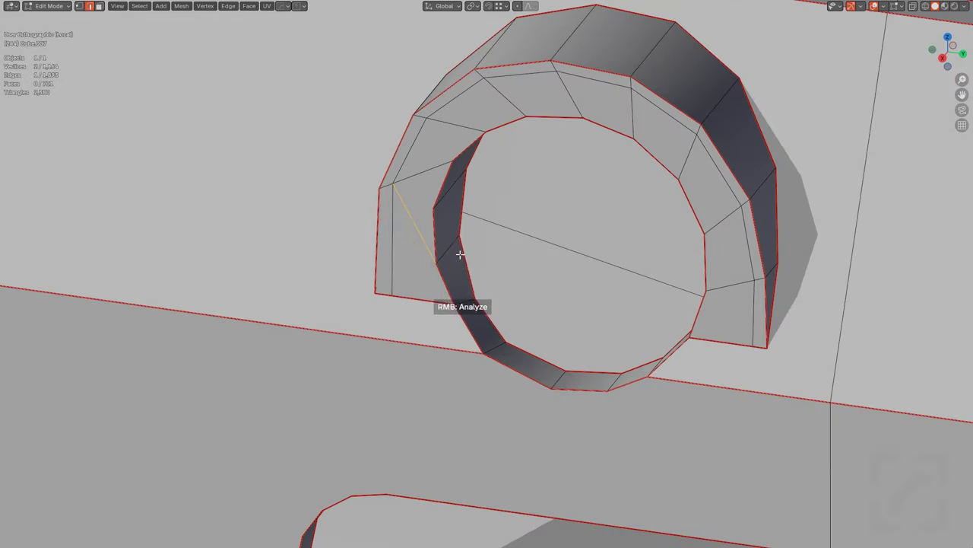
Step: Add a loop cut around the hole rim and extend its -Y end along the rim to the collar's bottom edge
left_click(434, 167)
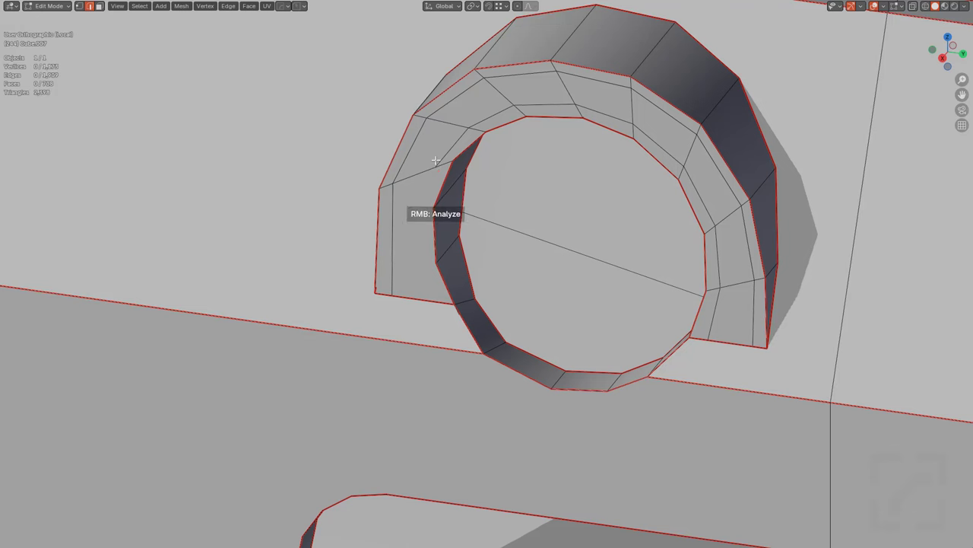
right_click(435, 165)
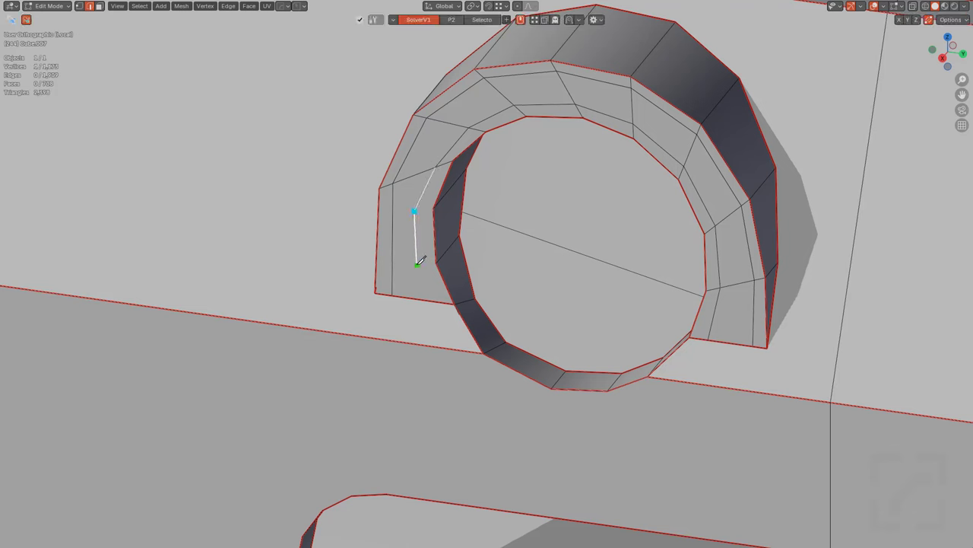
key("Return")
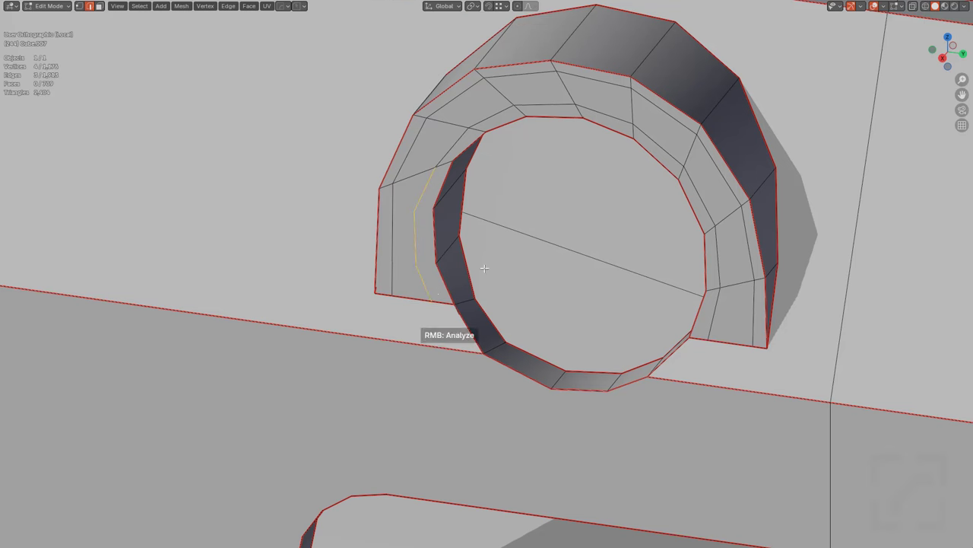
Step: Cut two short cross edges linking the extended inner support loop to the hole's -Y rim vertices
middle_click_drag(448, 259, 441, 256)
right_click(419, 257)
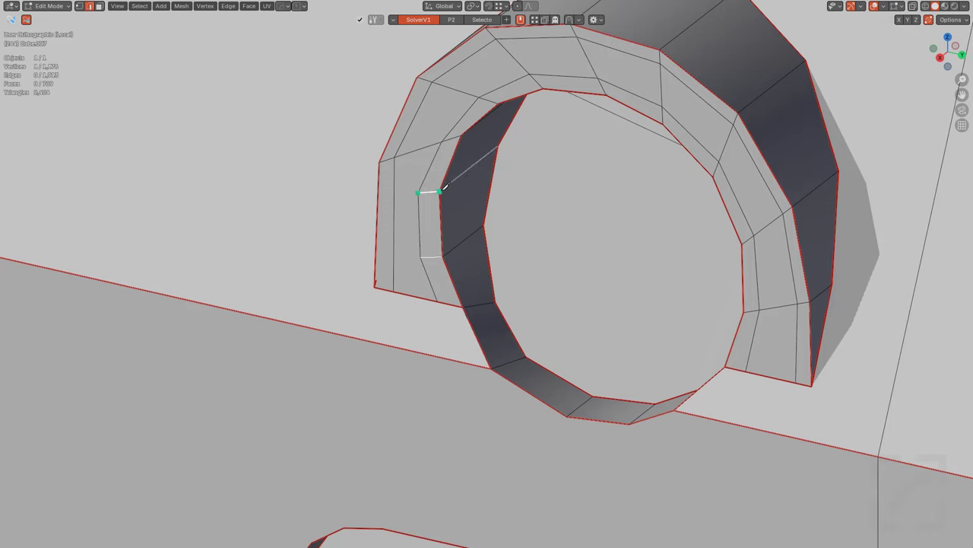
key("Return")
Step: Knife a diagonal edge from the lower vertex of the collar's inner support loop to the outer loop's corner on the -Y side
mouse_move(441, 254)
middle_mouse_down()
mouse_move(365, 266)
mouse_move(411, 238)
middle_mouse_up()
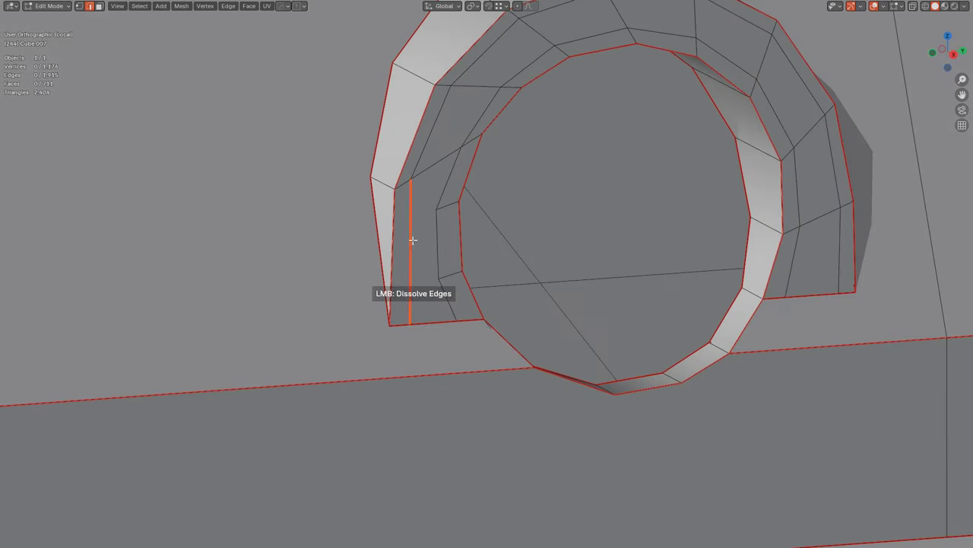
right_click(439, 276)
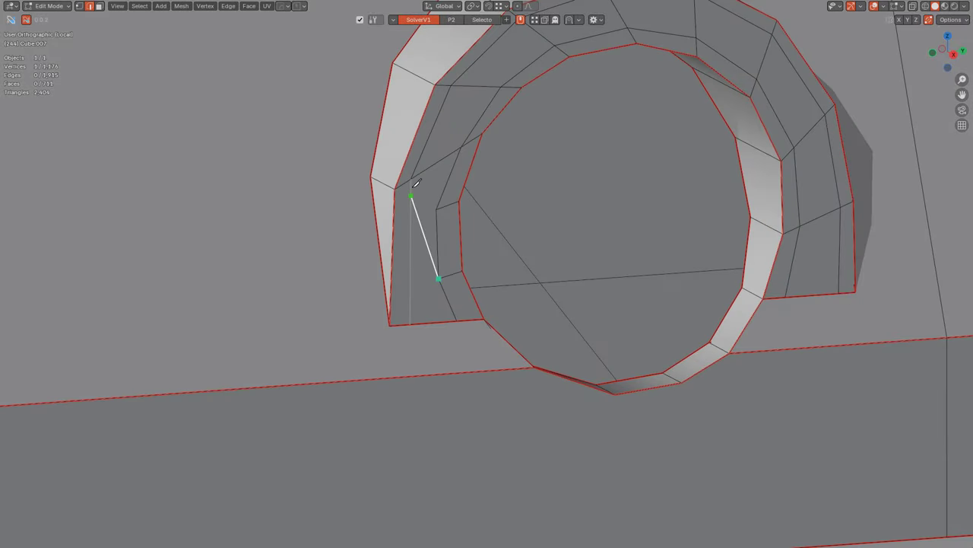
key("Return")
Step: Examine the finished collar loops and the surrounding slots from several angles
middle_click_drag(498, 235, 513, 308)
scroll(502, 282, "down", 2)
right_click(478, 242)
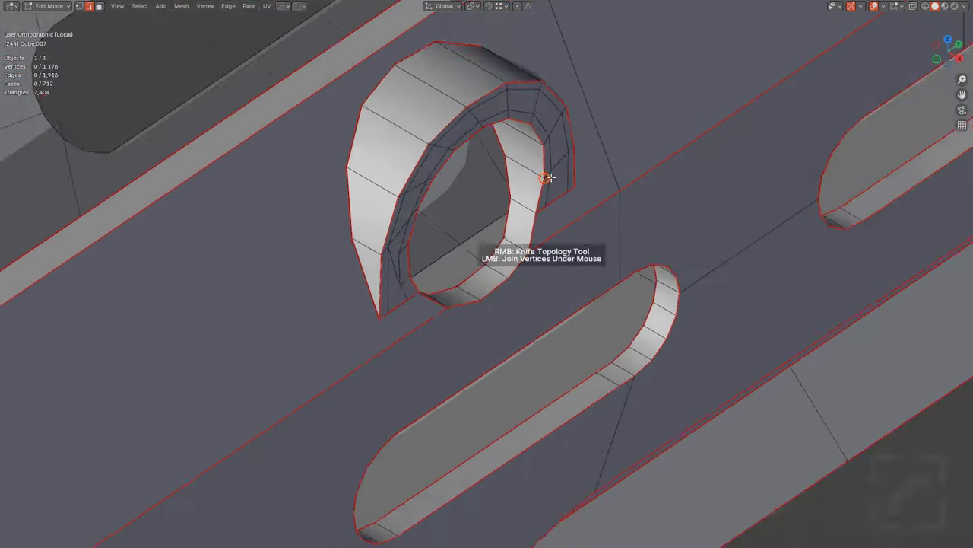
middle_click_drag(478, 241, 504, 138)
scroll(602, 278, "up", 1)
middle_click_drag(650, 417, 570, 196, "shift")
scroll(556, 242, "up", 1)
scroll(556, 242, "down", 3)
middle_click_drag(629, 269, 520, 232, "shift")
scroll(508, 239, "down", 2)
middle_click_drag(398, 191, 504, 231)
scroll(504, 232, "down", 5)
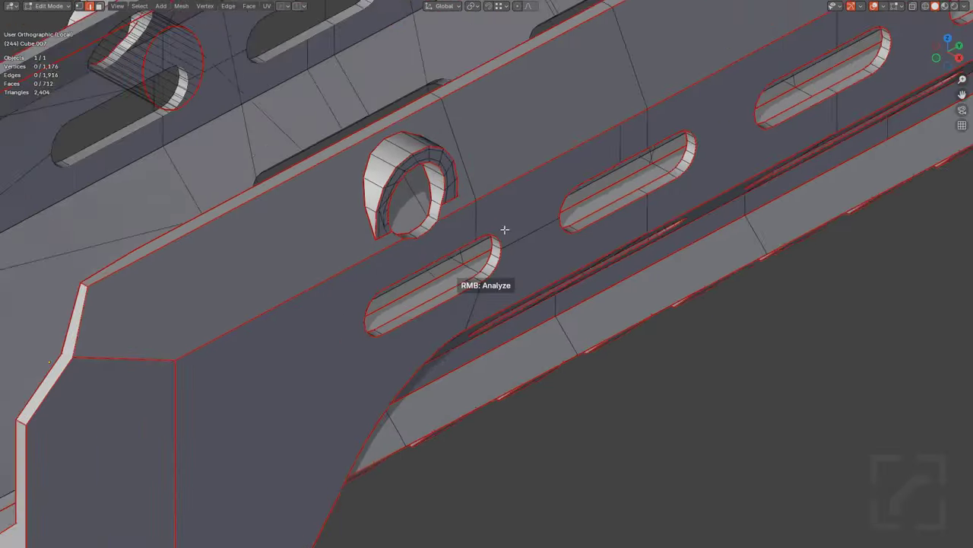
Step: Mirror the handguard across the X axis with the Bisect & Modifier mode
key("alt+x")
key("d")
left_click(422, 348)
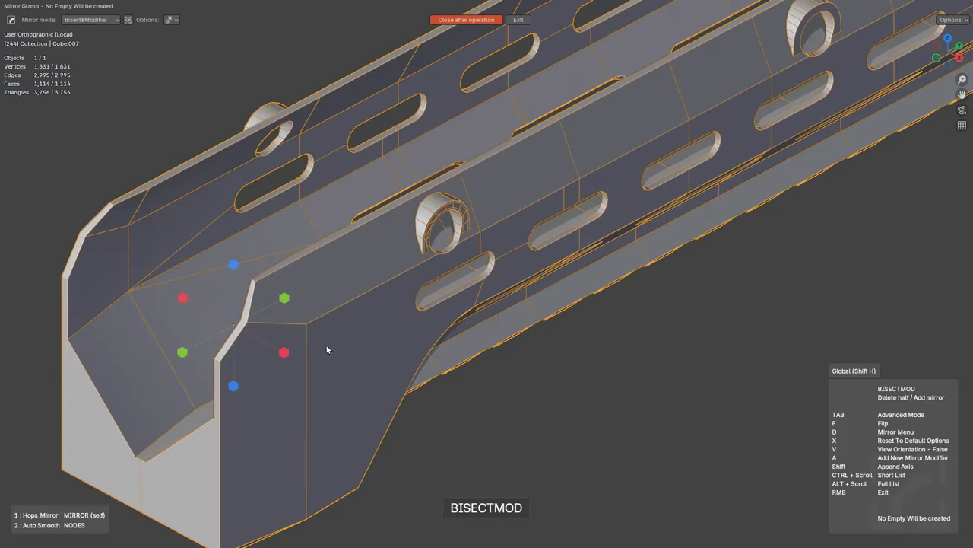
left_click(283, 354)
middle_click_drag(283, 354, 464, 230)
key("alt+x")
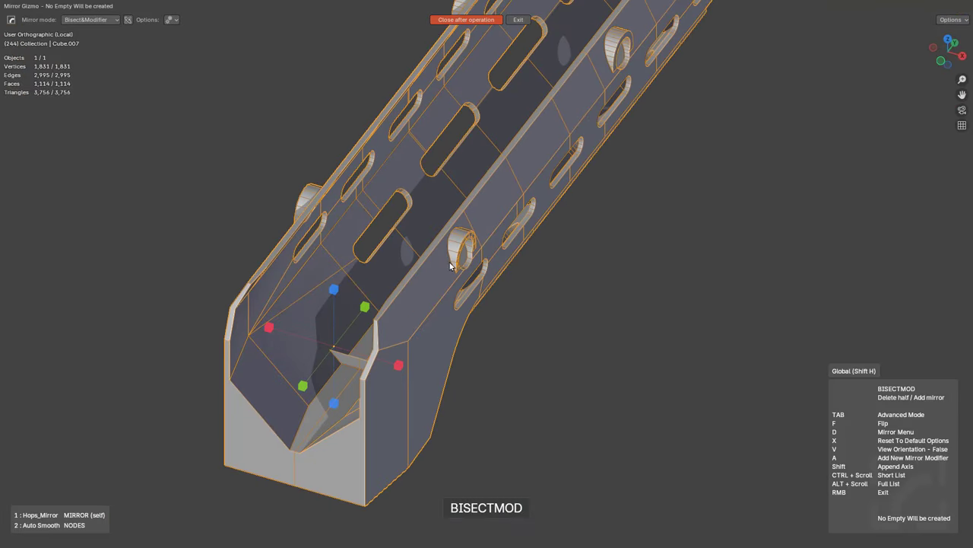
left_click(400, 367)
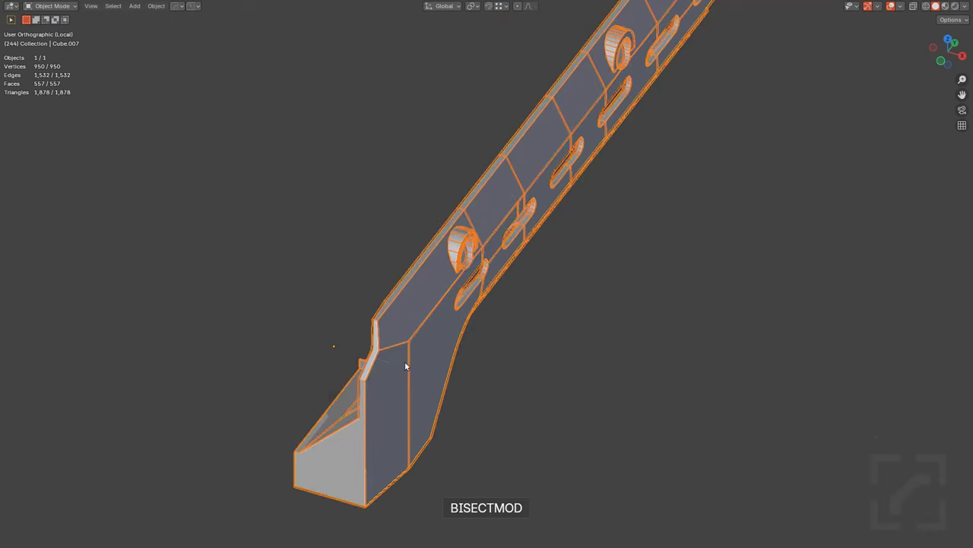
left_click(400, 365)
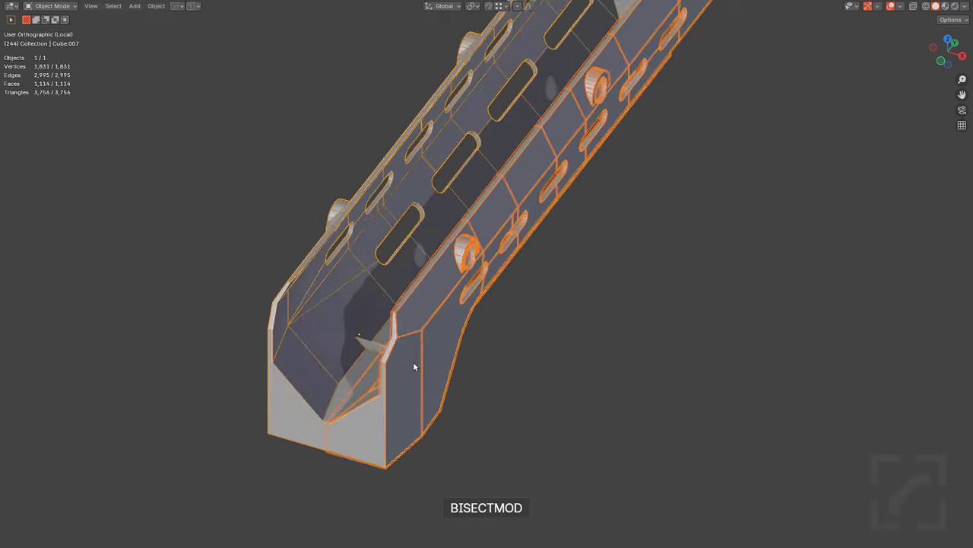
middle_click_drag(415, 365, 482, 337)
Step: Delete the small trapezoidal face crossing the inner channel near the handguard's -Y end in Edit Mode
key("Tab")
key("alt+z")
middle_click_drag(532, 355, 456, 308)
key("alt+z")
key("3")
middle_click_drag(506, 339, 571, 306, "shift")
scroll(642, 184, "up", 8)
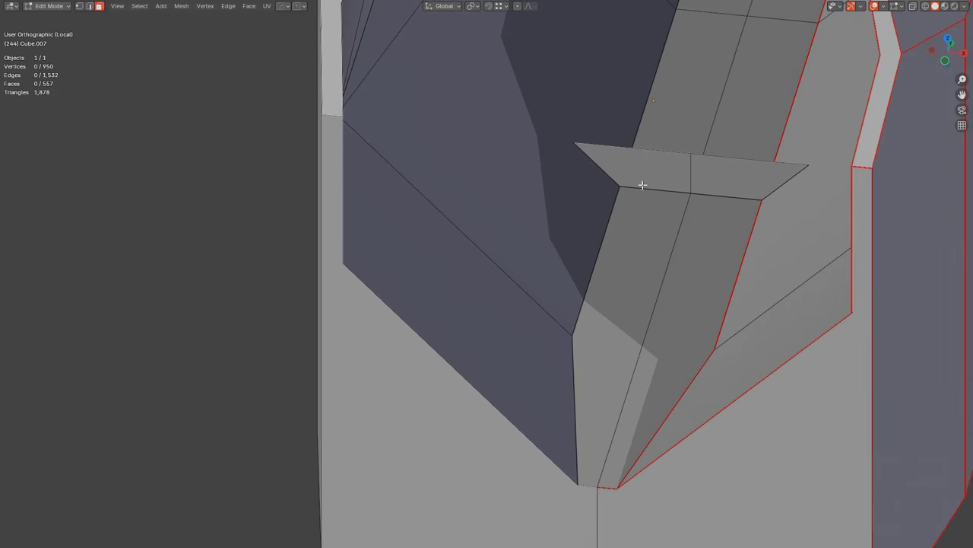
left_click(729, 168)
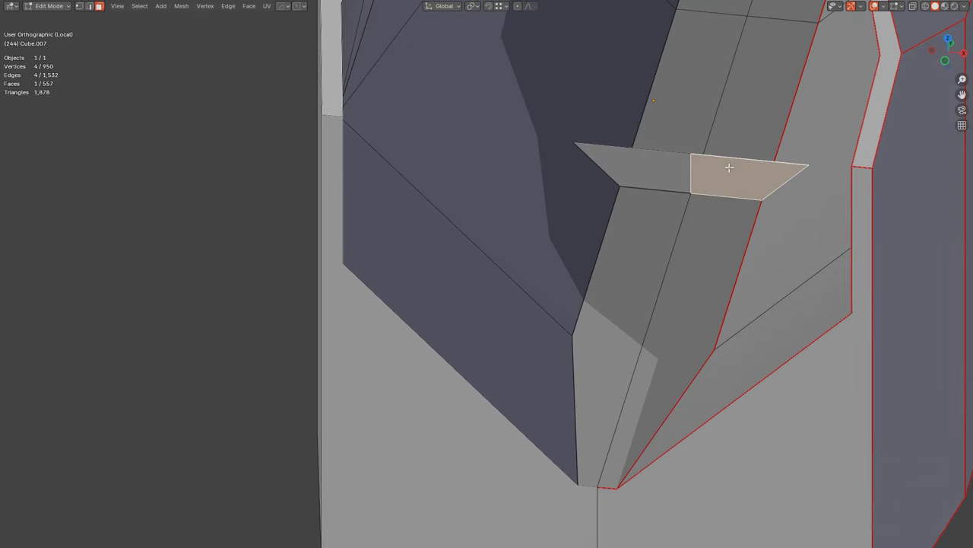
key("x")
left_click(701, 191)
Step: Dissolve the diagonal edge on the slanted outer panel between the last lower slot and the handguard's +Y end
scroll(467, 261, "down", 1)
middle_click_drag(715, 185, 426, 248, "shift")
scroll(468, 261, "down", 6)
mouse_move(618, 316)
middle_mouse_down("shift")
mouse_move(527, 274)
mouse_move(514, 251)
mouse_move(423, 269)
middle_mouse_up("shift")
scroll(515, 248, "up", 1)
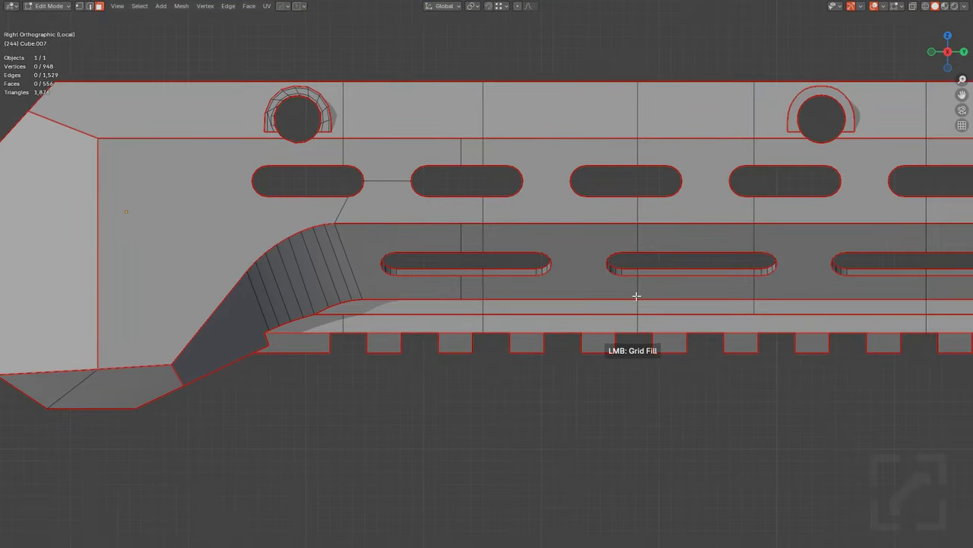
middle_click_drag(637, 296, 349, 294, "shift")
middle_click_drag(559, 340, 406, 327, "shift")
middle_click_drag(602, 352, 528, 339)
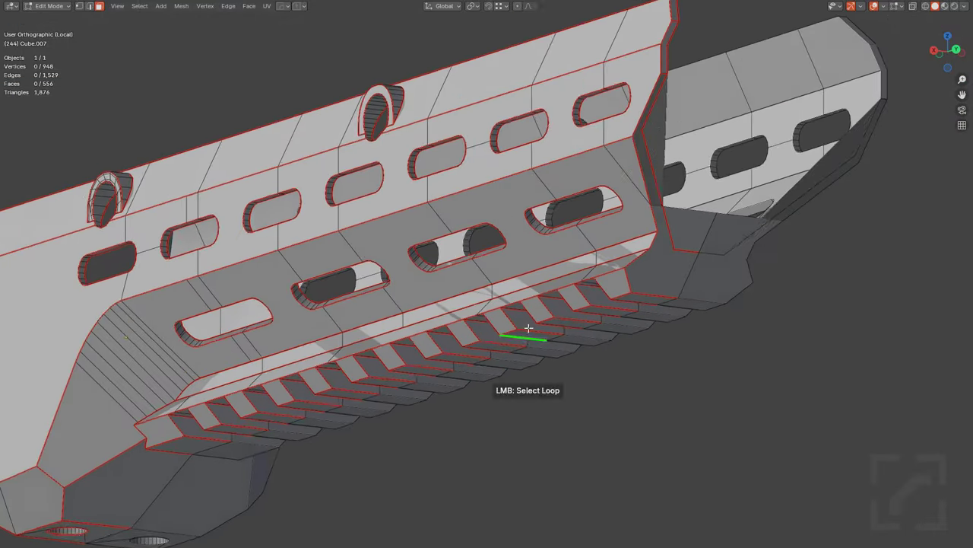
scroll(525, 340, "up", 5)
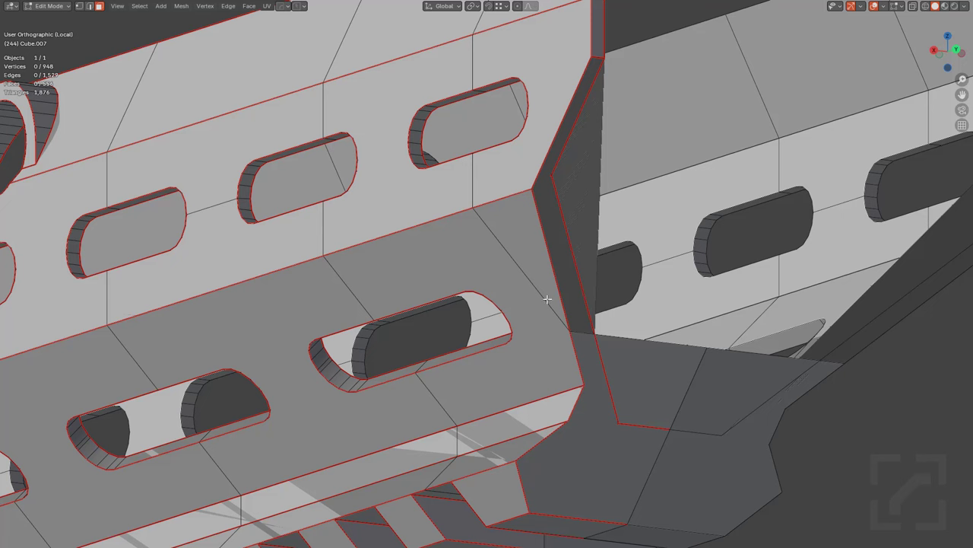
left_click(530, 278)
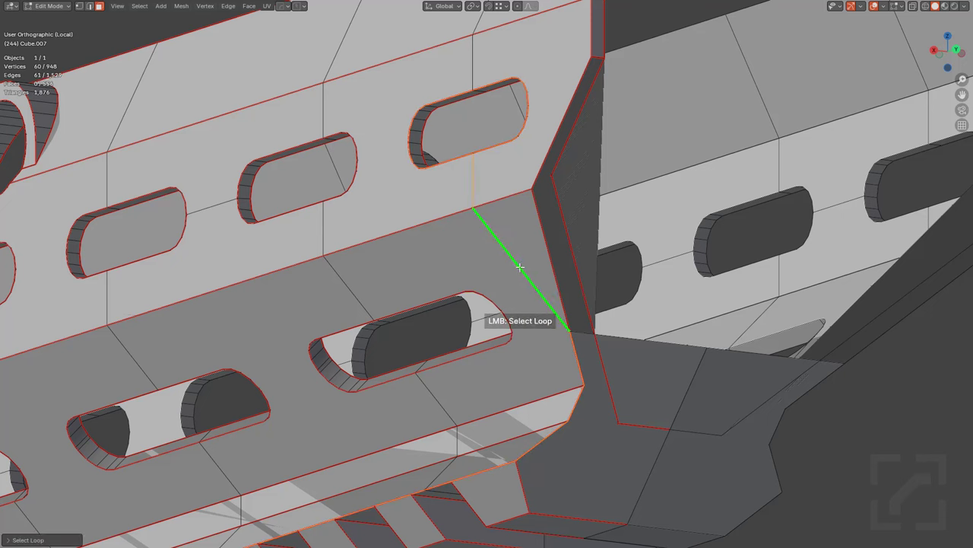
key("space")
left_click(587, 295)
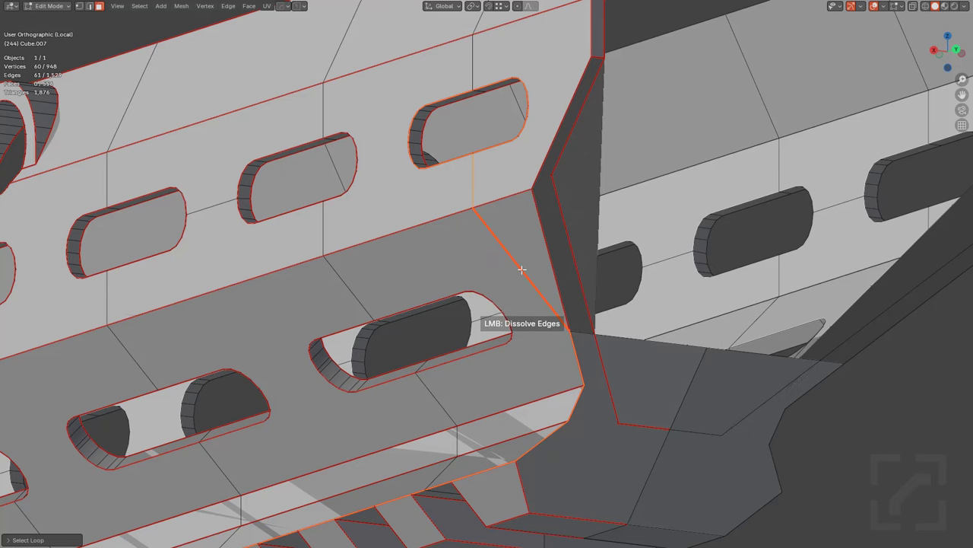
left_click(522, 269)
Step: Dissolve the inner wall's diagonal edge running from the last lower slot's rounded end to the +Y end rim
middle_click_drag(576, 327, 489, 304)
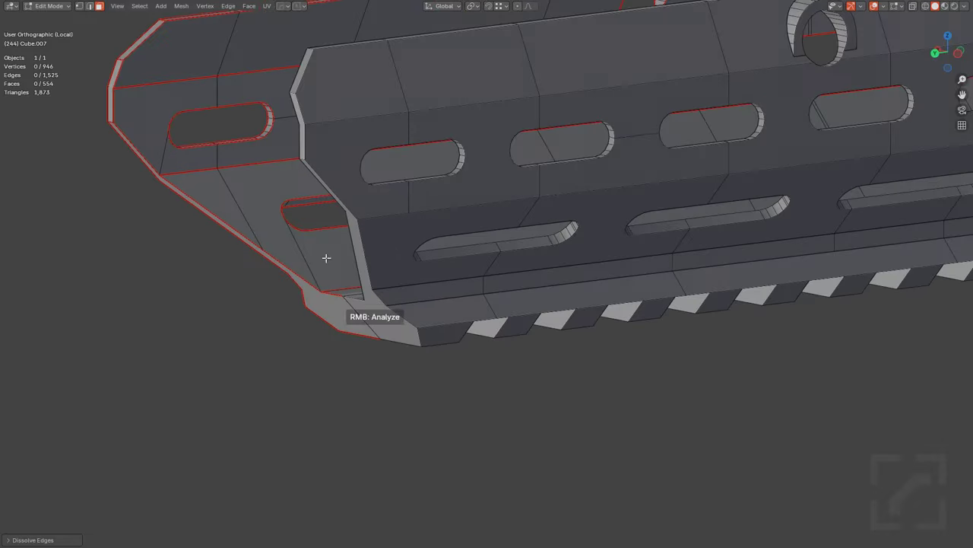
scroll(489, 304, "up", 5)
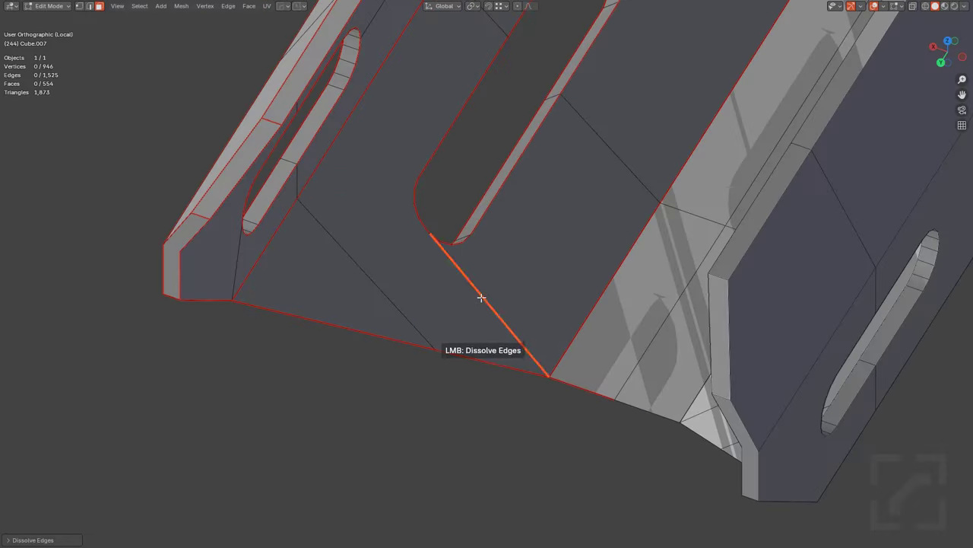
left_click(480, 297)
Step: Select the outer rim loops of all four lower slots together
middle_click_drag(378, 281, 441, 236)
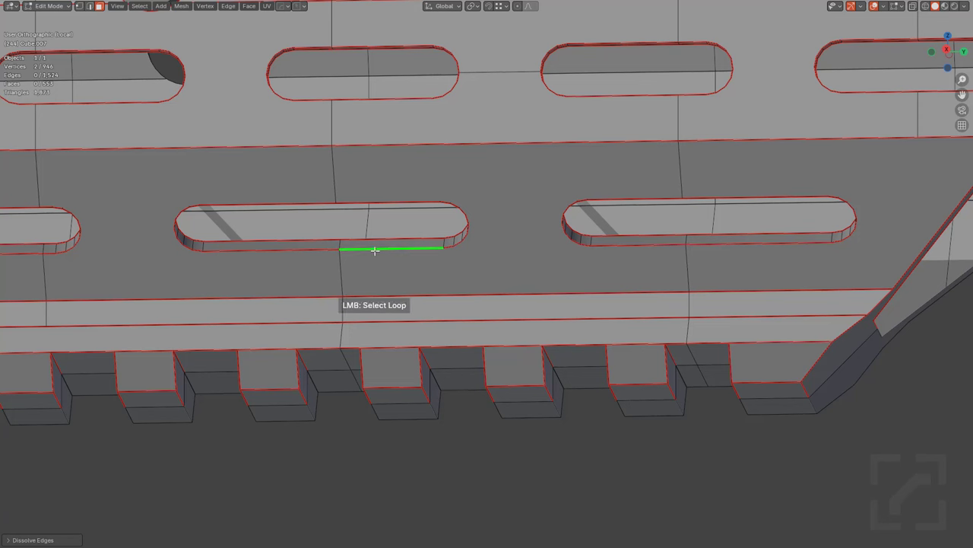
left_click(373, 250)
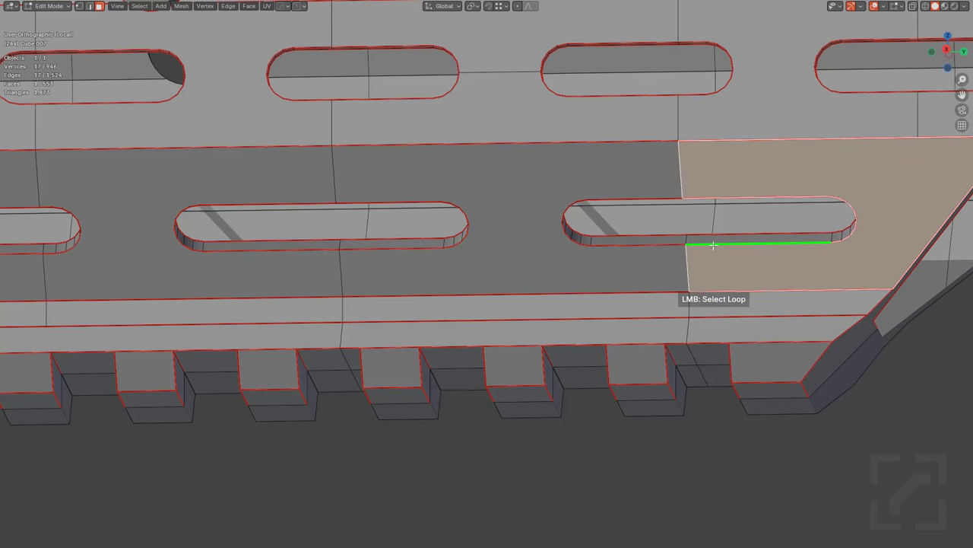
left_click(715, 242)
left_click(365, 246, "shift")
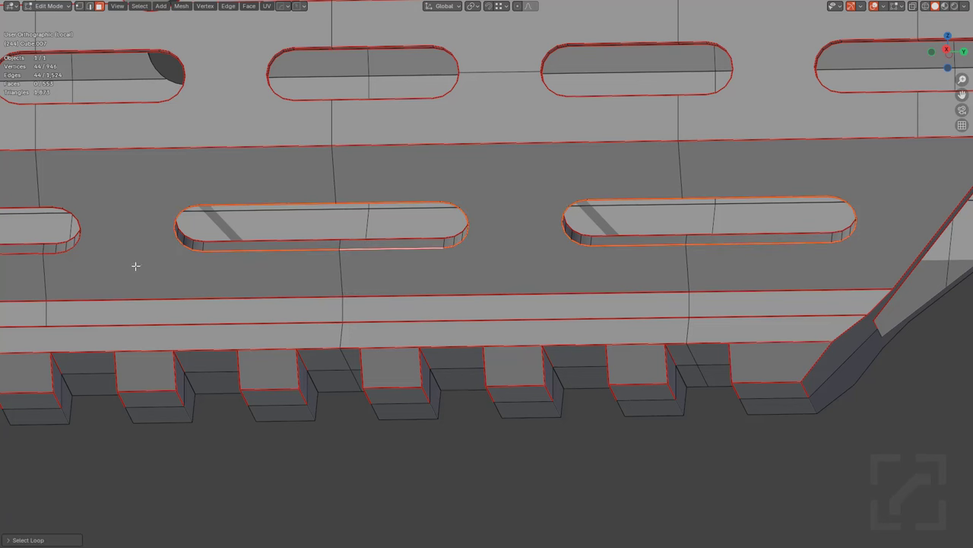
middle_click_drag(135, 265, 525, 291, "shift")
left_click(367, 279, "shift")
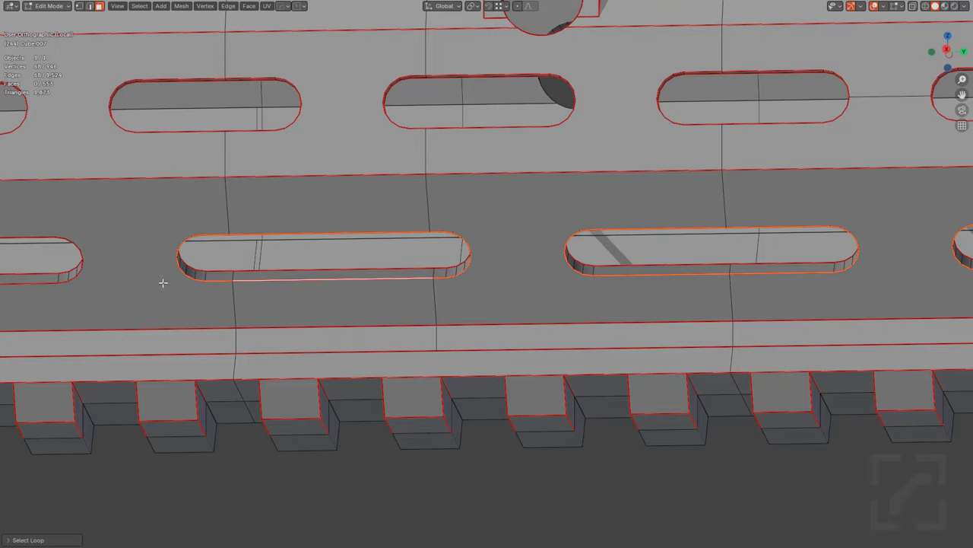
left_click(23, 276, "alt+shift")
middle_click_drag(23, 275, 576, 269)
scroll(567, 256, "down", 4)
scroll(525, 225, "up", 4)
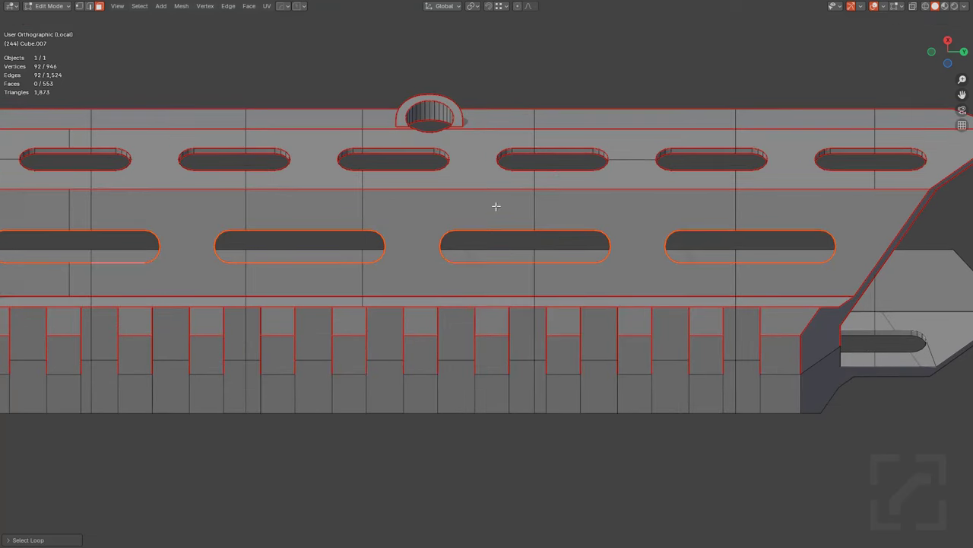
Step: Try to project an offset loop around the four selected slot rims with nSuite's Project Loop
right_click(507, 260)
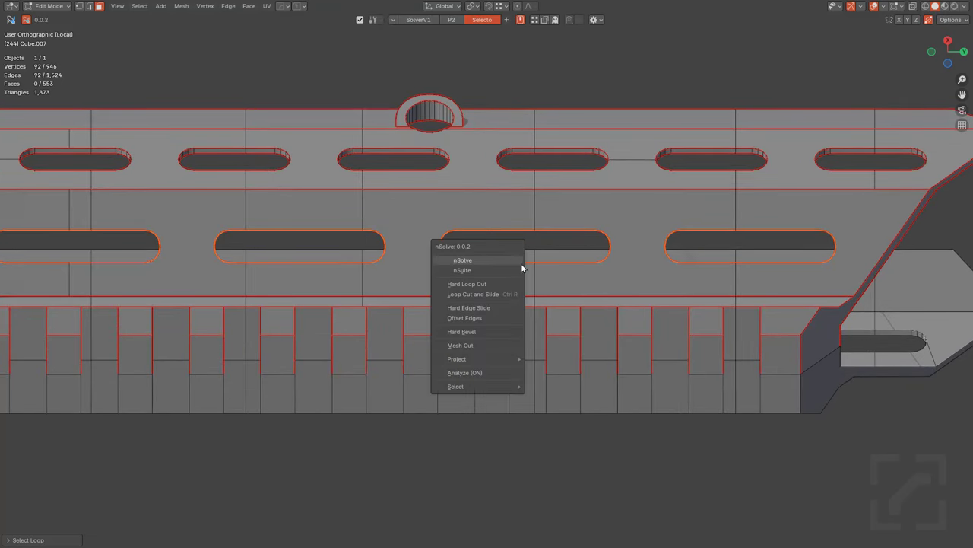
left_click(491, 261)
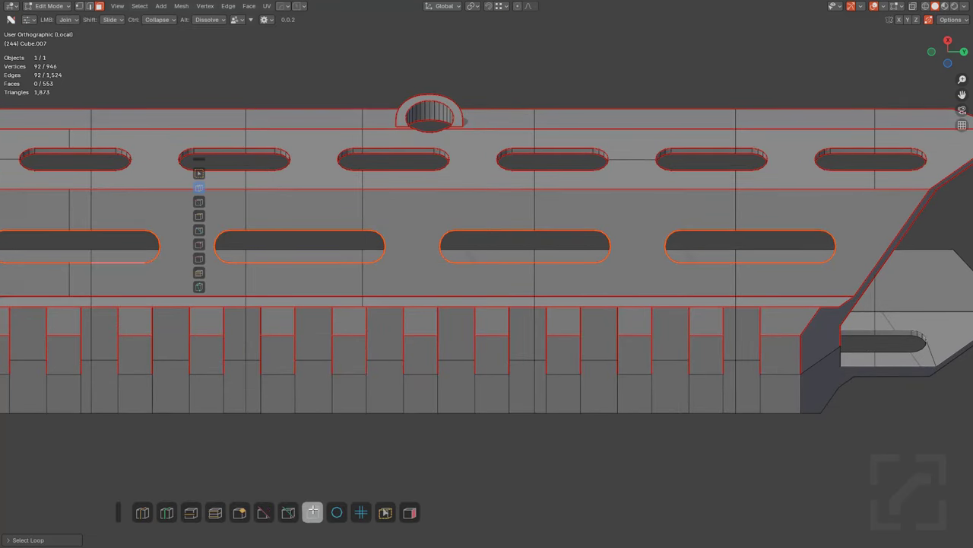
left_click(312, 512)
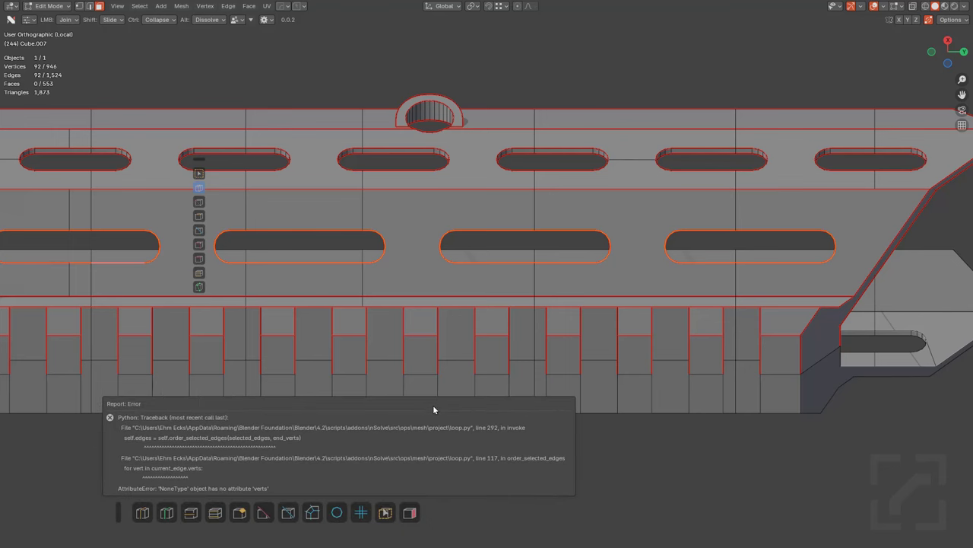
key("ctrl+Print")
left_click_drag(35, 356, 643, 540)
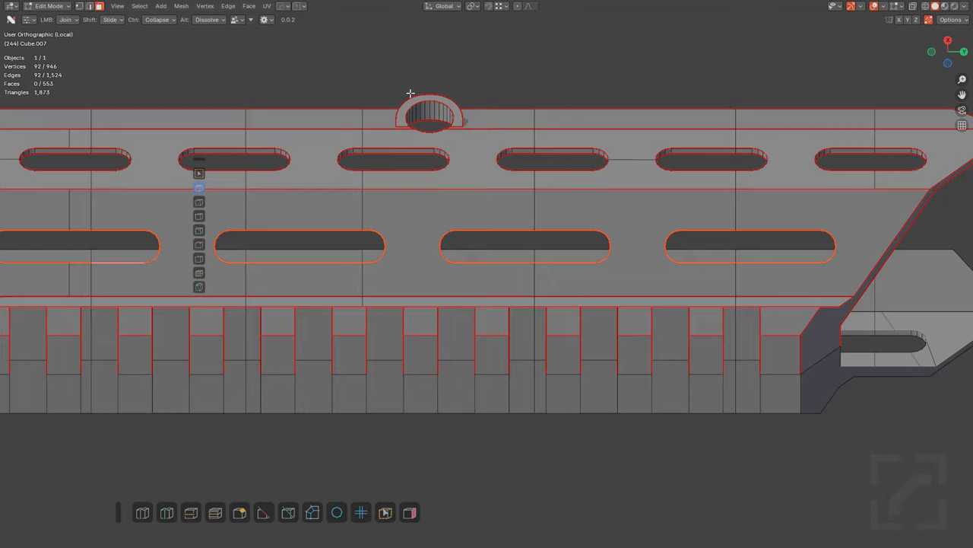
Step: Clear the selection and select only the outer rim loop of the lower slot nearest the -Y end
middle_click_drag(426, 215, 408, 283)
middle_click_drag(307, 304, 529, 323, "shift")
middle_click_drag(391, 321, 523, 296, "shift")
scroll(454, 248, "up", 4)
key("alt+a")
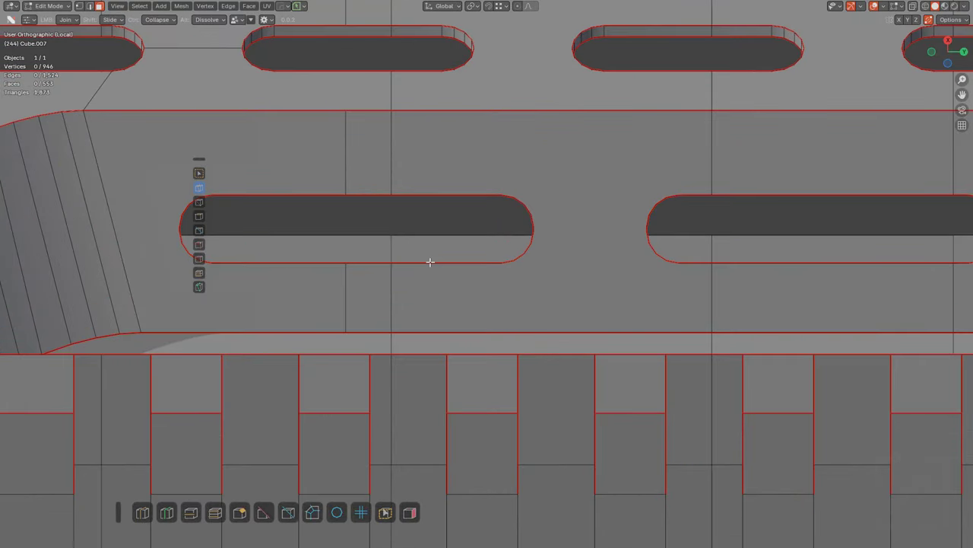
left_click(448, 267)
key("alt+a")
right_click(449, 275)
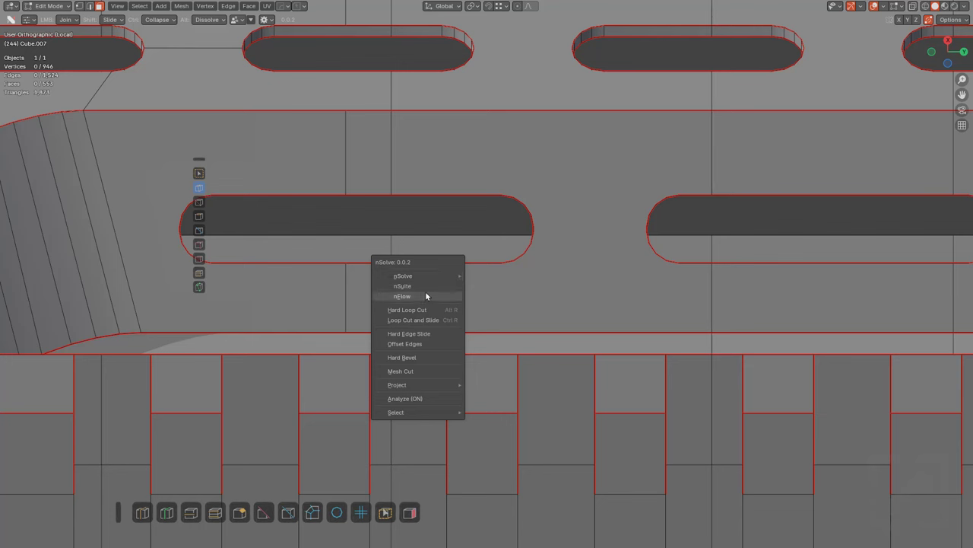
left_click(425, 292)
left_click(445, 263)
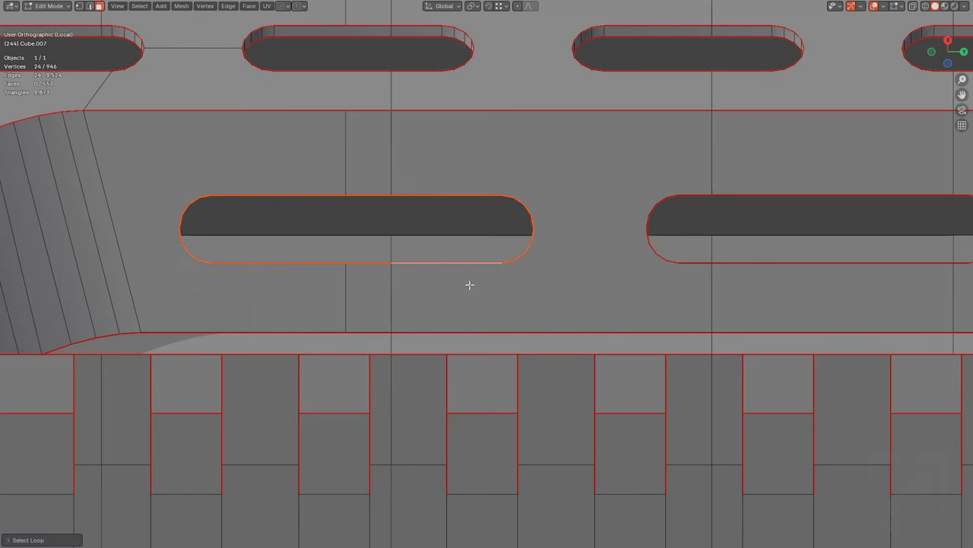
Step: Project an offset support loop around the selected slot rim with nSuite's Project Loop in Offset mode
key("t")
key("t")
key("t")
key("t")
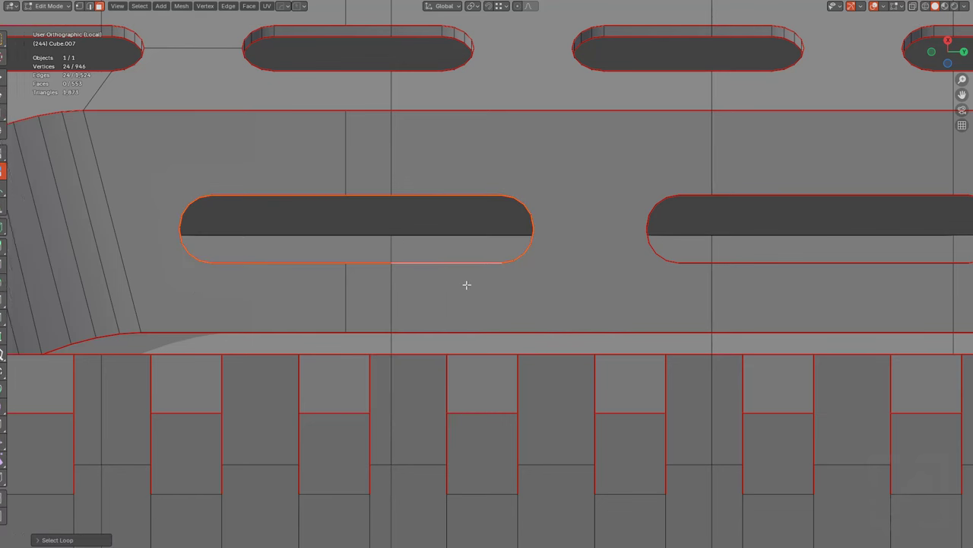
right_click(467, 285)
left_click(458, 295)
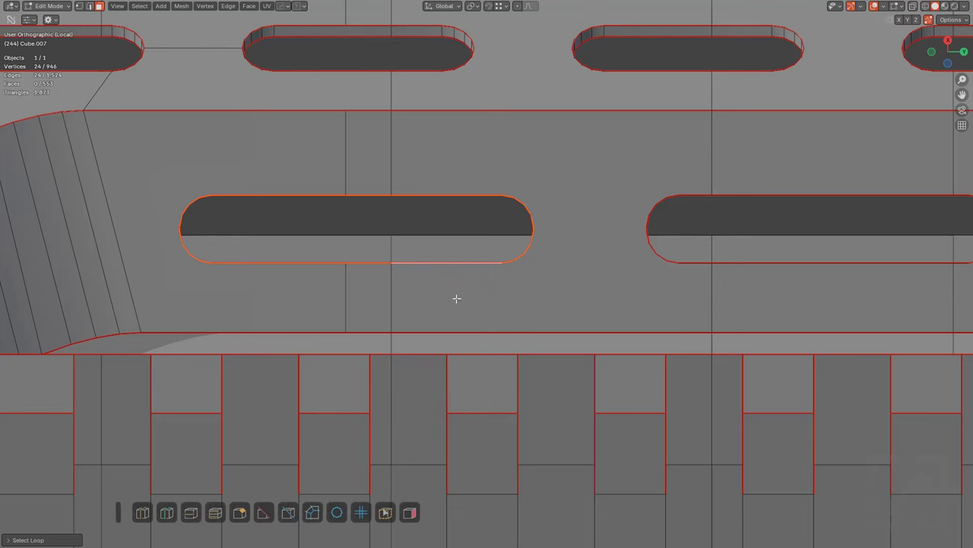
left_click(311, 513)
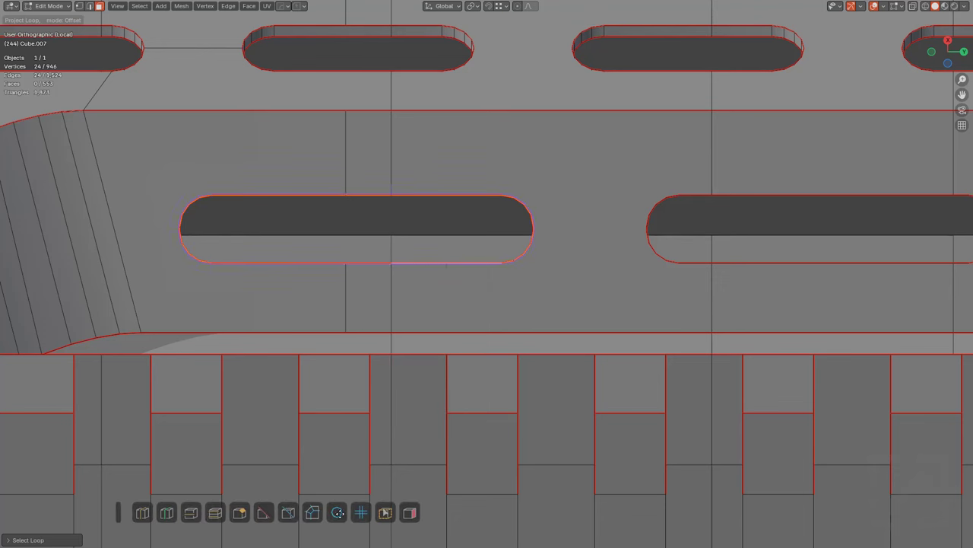
left_click(434, 530)
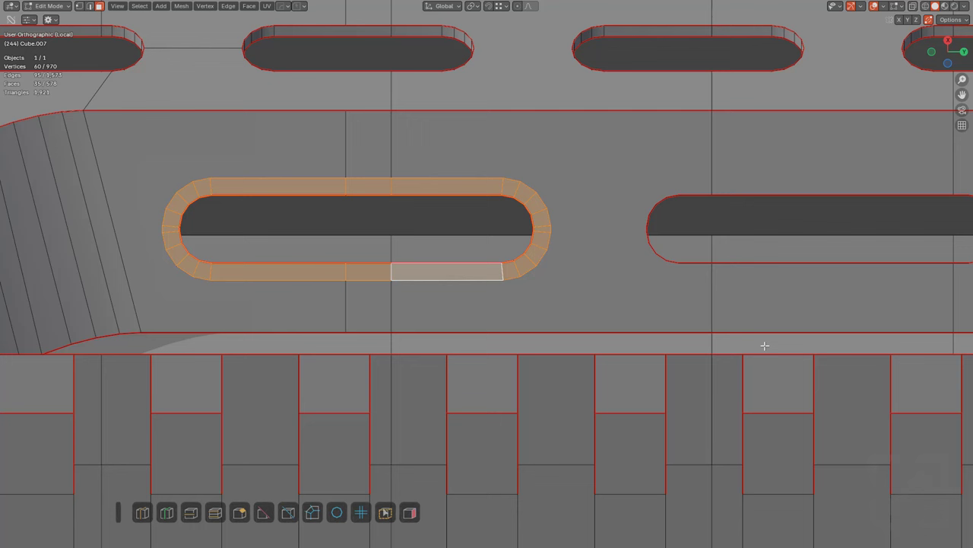
Step: Select the rim loop of the second lower slot from the -Y end and project an offset support loop around it
left_click(813, 264)
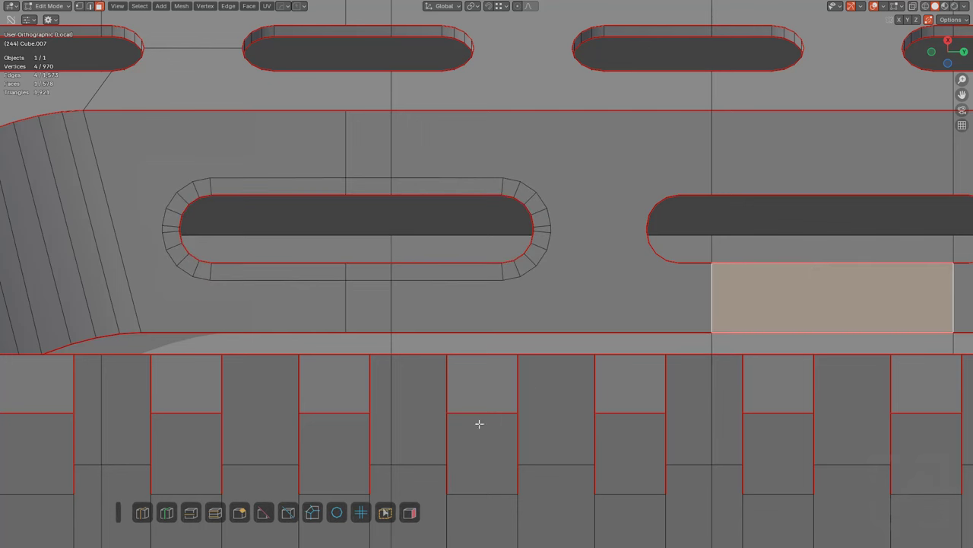
key("alt+a")
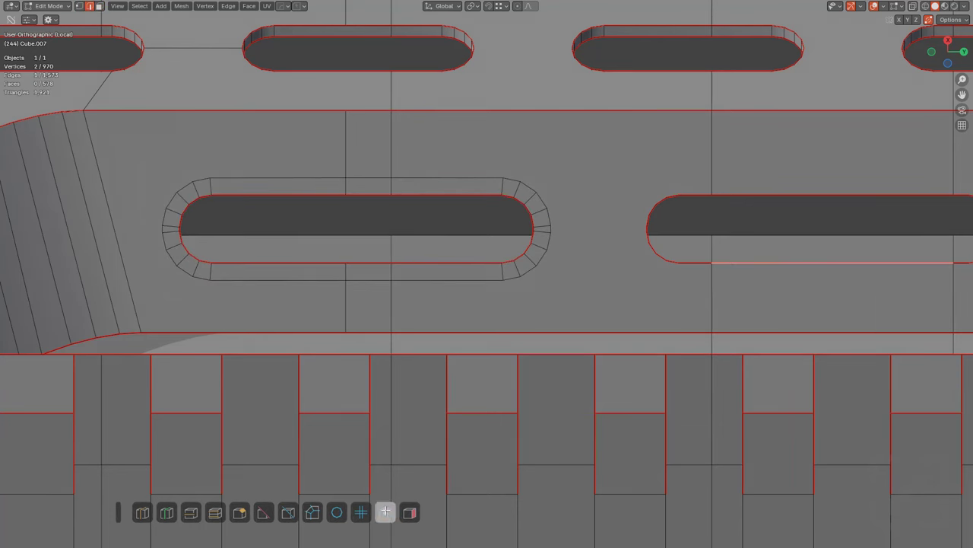
left_click(783, 233, "alt")
middle_click_drag(783, 233, 523, 251, "shift")
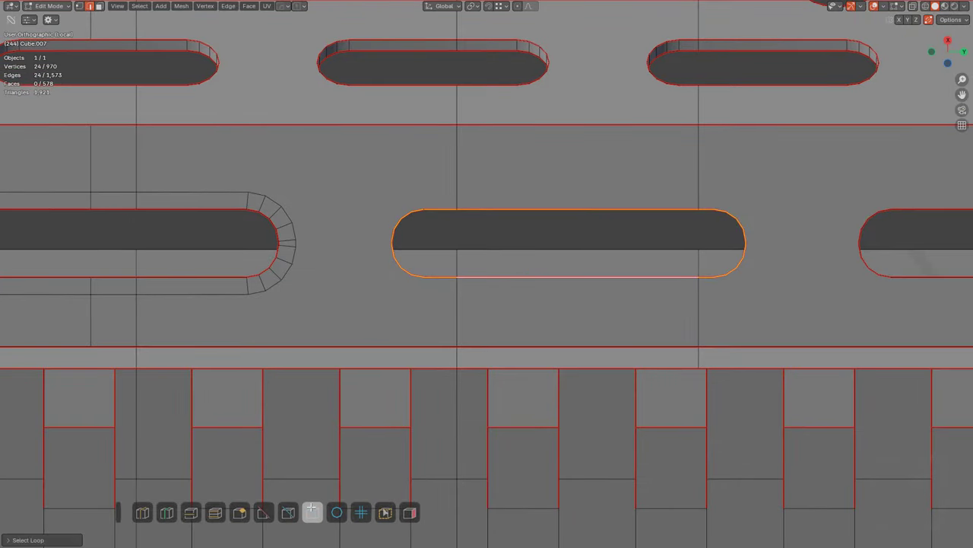
left_click(311, 510)
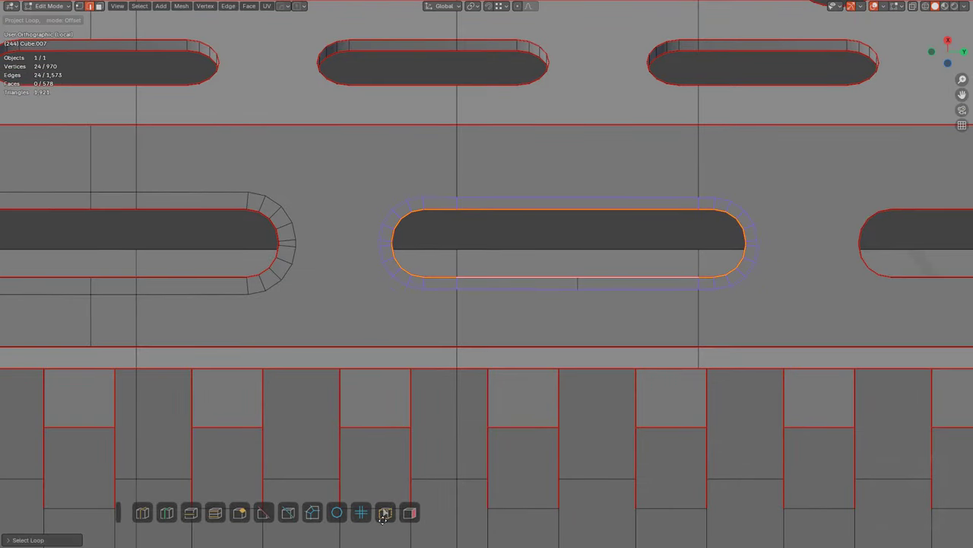
left_click(395, 525)
Step: Select the third lower slot's outer rim loop and add an offset support loop with nSuite's Project Loop
middle_click_drag(748, 283, 357, 254, "shift")
left_click(579, 251)
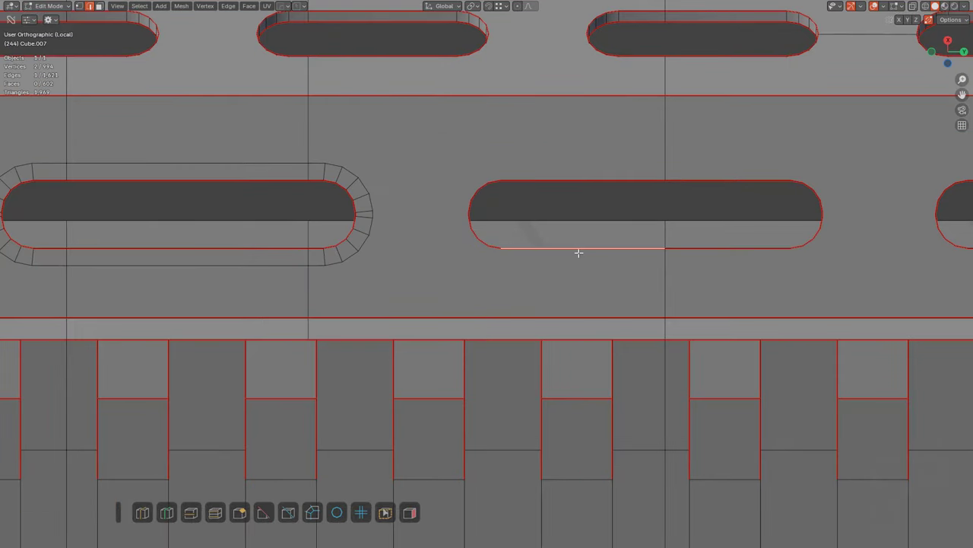
left_click(385, 516)
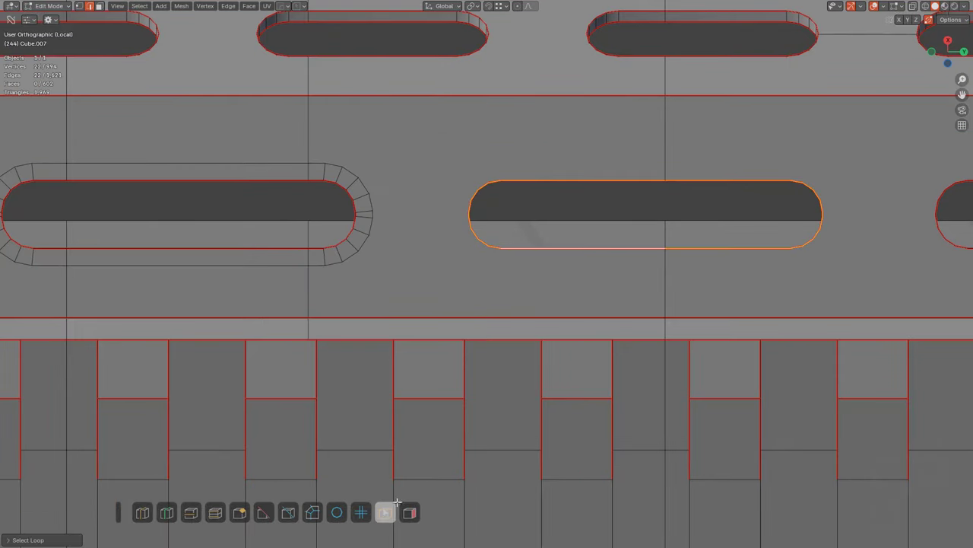
left_click(311, 513)
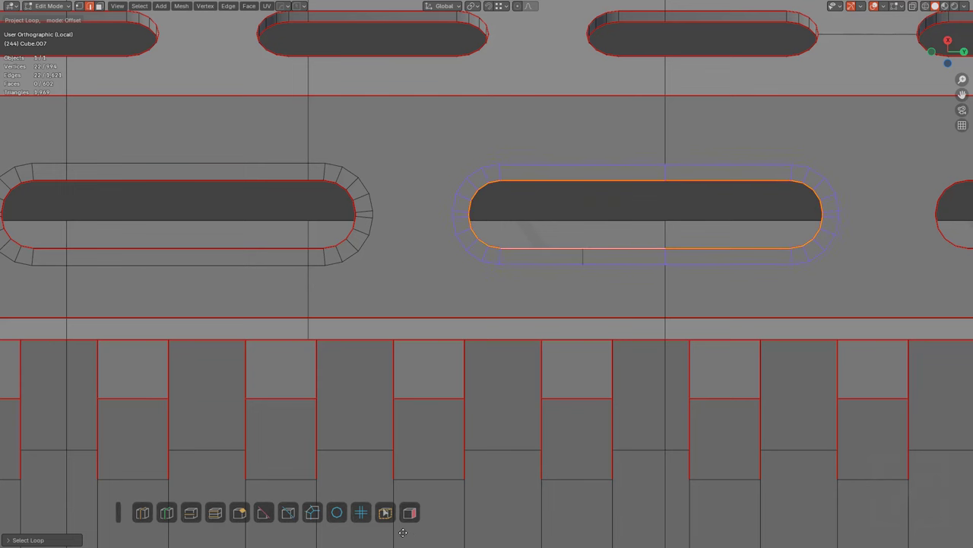
left_click(410, 534)
Step: Project an offset support loop around the outer rim of the last lower slot at the +Y end and clear the selection
middle_click_drag(835, 324, 399, 331, "shift")
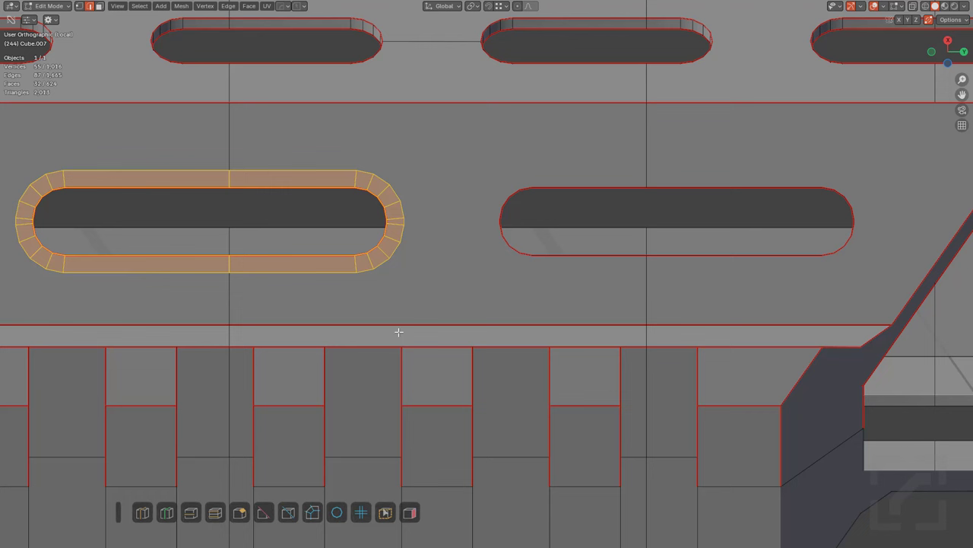
left_click(618, 266)
left_click(386, 513)
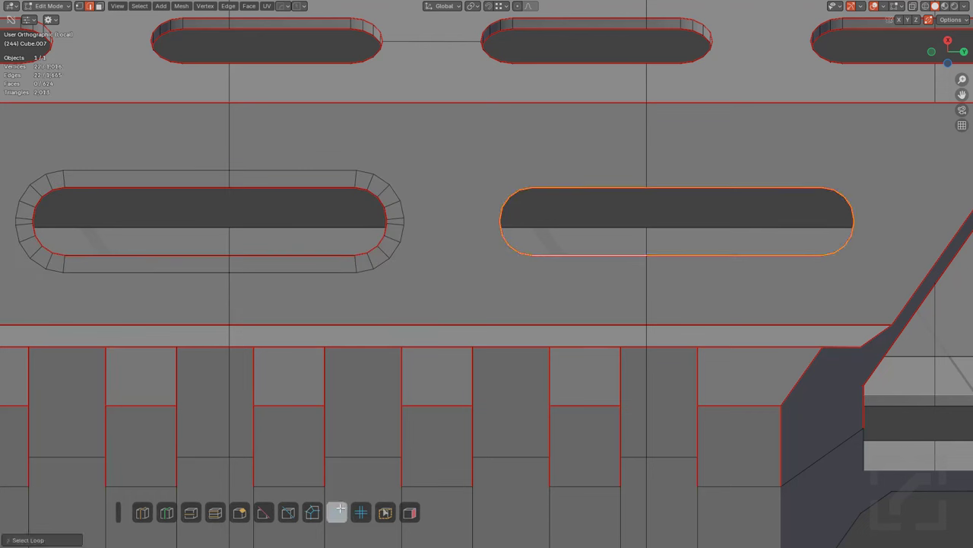
left_click(313, 513)
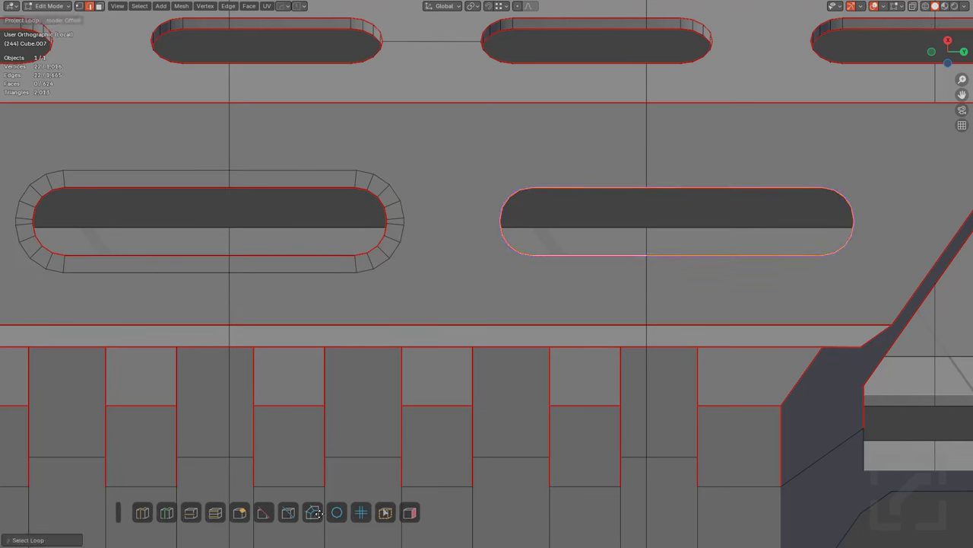
left_click(377, 531)
key("alt+a")
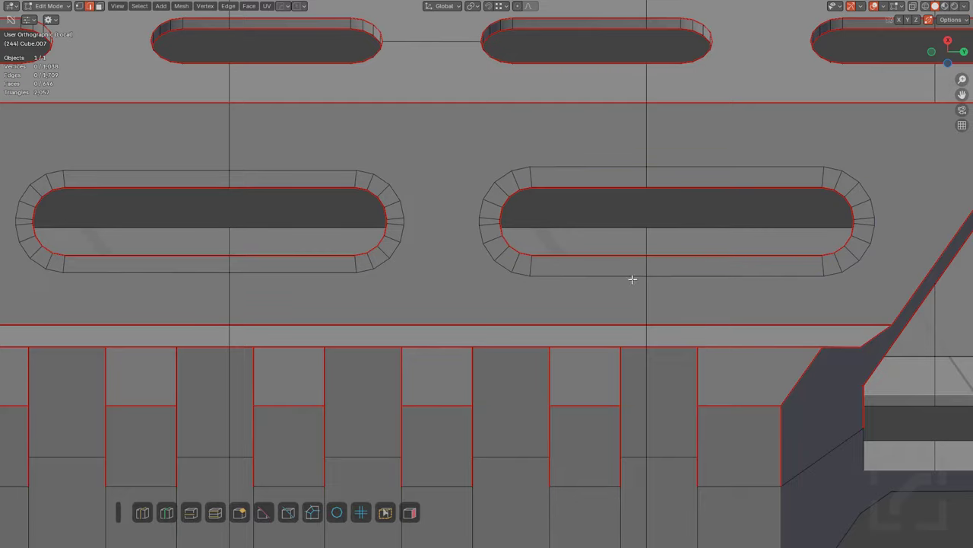
Step: Insert a centred edge loop between the two close edges at the first lower slot's -Y tip and dissolve the flanking edges
scroll(548, 279, "down", 3)
middle_click_drag(525, 280, 682, 233, "shift")
middle_click_drag(396, 214, 620, 268, "shift")
scroll(620, 268, "up", 3)
middle_click_drag(319, 324, 521, 330, "shift")
middle_click_drag(269, 260, 370, 220, "shift")
middle_click_drag(119, 245, 400, 254, "shift")
scroll(400, 254, "up", 5)
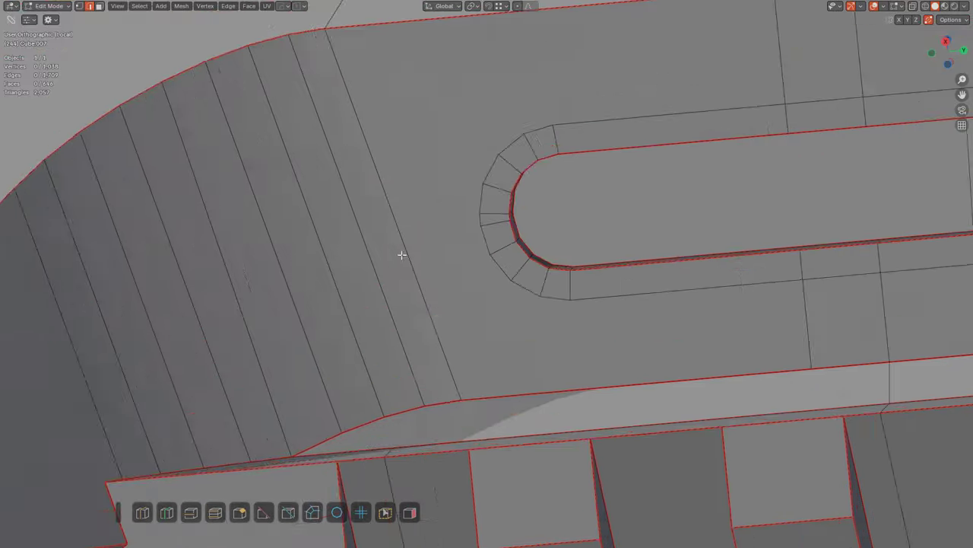
key("ctrl+r")
left_click(527, 176)
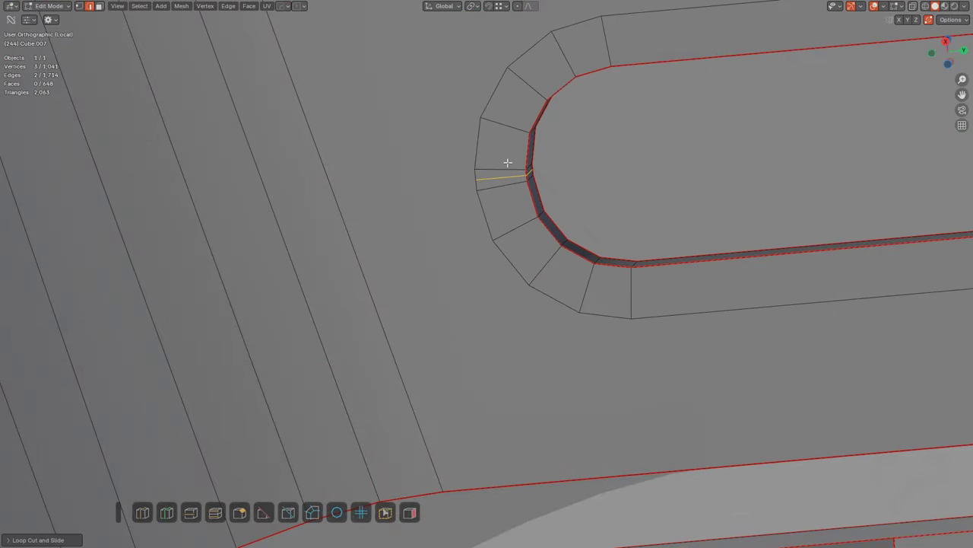
middle_click_drag(507, 163, 491, 156)
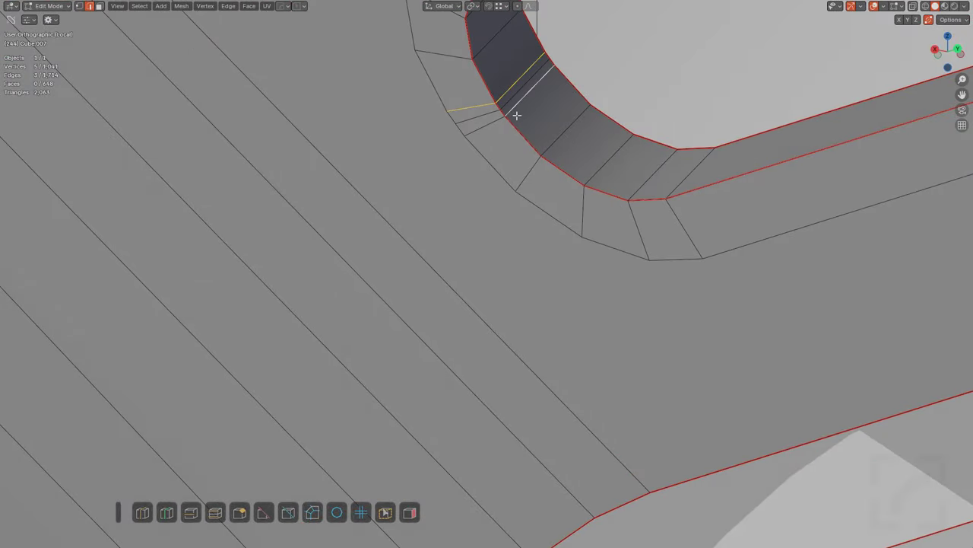
left_click(489, 127, "shift")
middle_click_drag(651, 177, 411, 306, "shift")
scroll(411, 306, "down", 1)
key("ctrl+x")
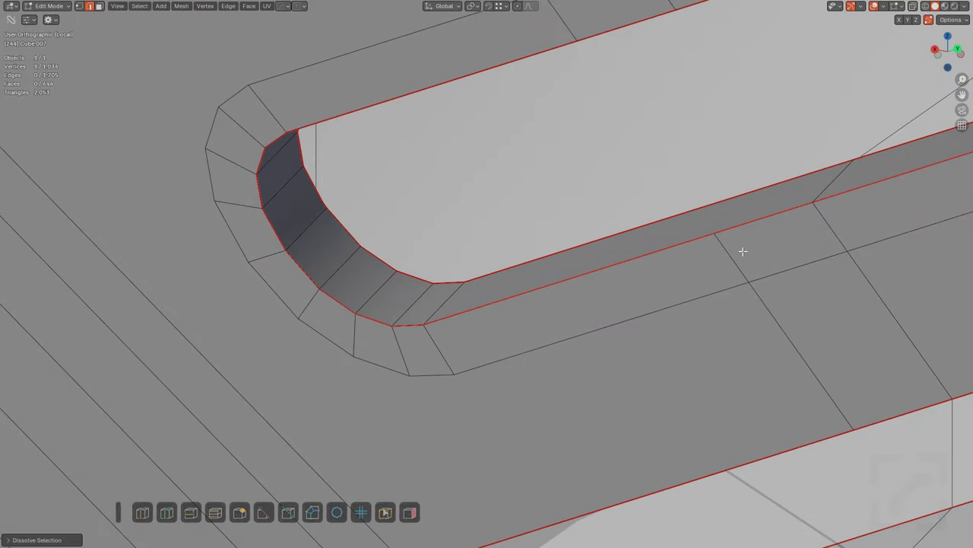
Step: Merge the close edge pair at the first lower slot's +Y tip by cutting a centre loop and dissolving the edges beside it
middle_click_drag(794, 249, 588, 320, "shift")
middle_click_drag(875, 258, 558, 312, "shift")
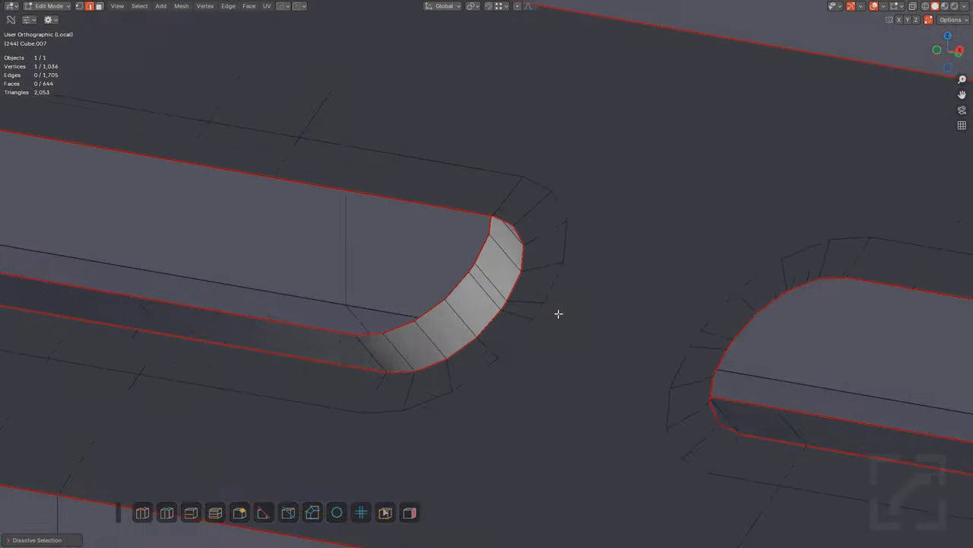
scroll(494, 300, "up", 5)
key("ctrl+r")
left_click(548, 369)
right_click(549, 369)
left_click(539, 331)
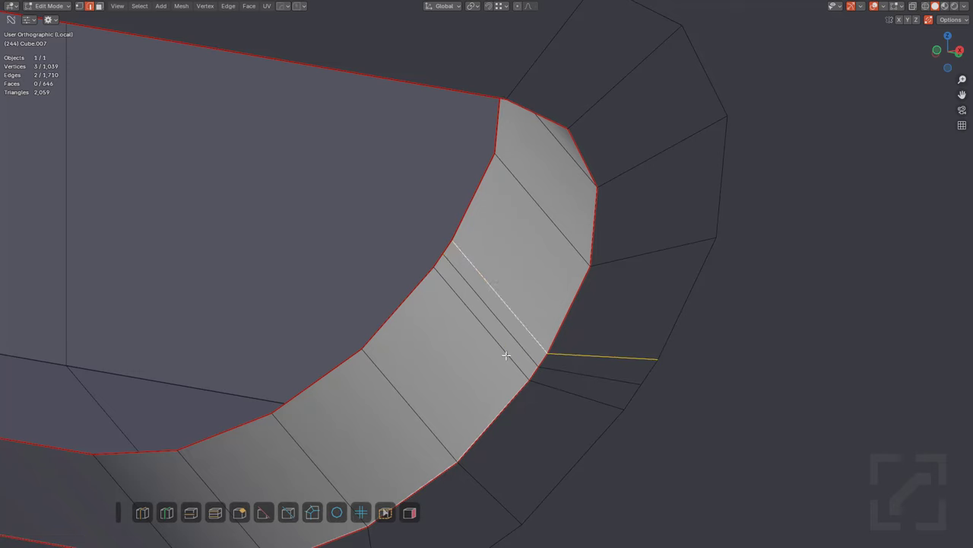
key("ctrl+x")
Step: Replace the close edge pair at the second lower slot's -Y tip with a single centred loop cut
scroll(555, 343, "down", 4)
middle_click_drag(611, 345, 732, 311)
key("ctrl+r")
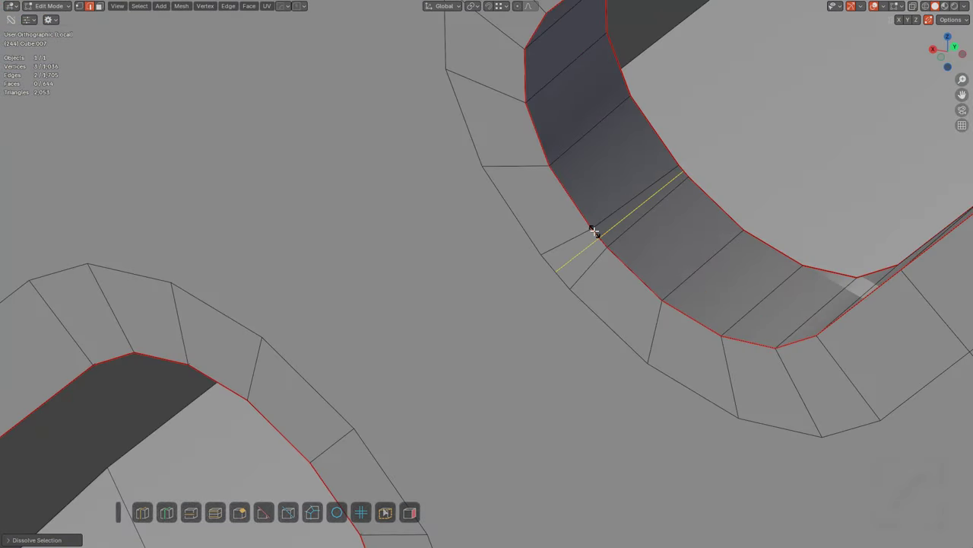
left_click(594, 230)
key("ctrl+x")
Step: Cut a centre loop at the second lower slot's +Y tip and dissolve the two edges flanking it
scroll(624, 248, "down", 4)
scroll(558, 267, "up", 1)
mouse_move(167, 181)
middle_mouse_down("shift")
mouse_move(558, 268)
mouse_move(748, 357)
middle_mouse_up("shift")
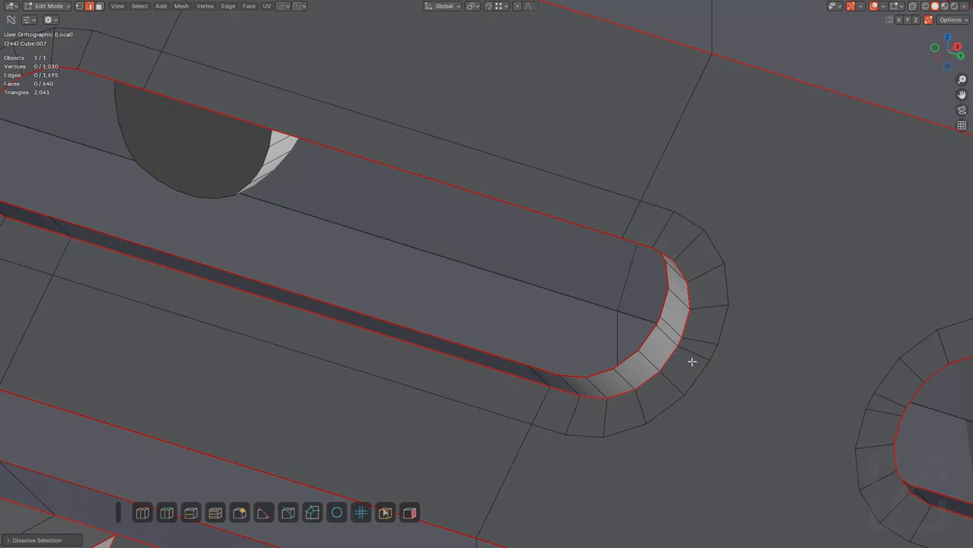
scroll(565, 287, "up", 4)
key("ctrl+r")
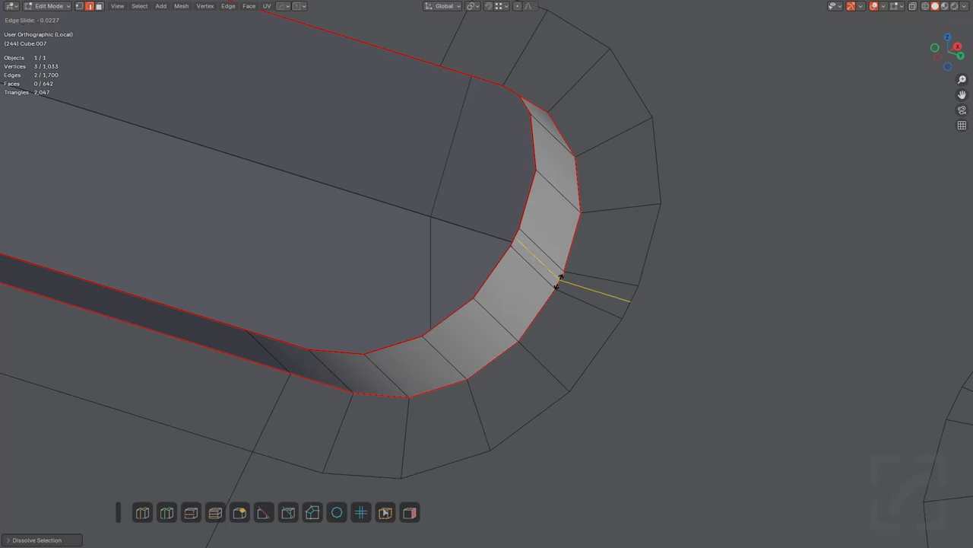
left_click(571, 285)
left_click(572, 268)
key("ctrl+x")
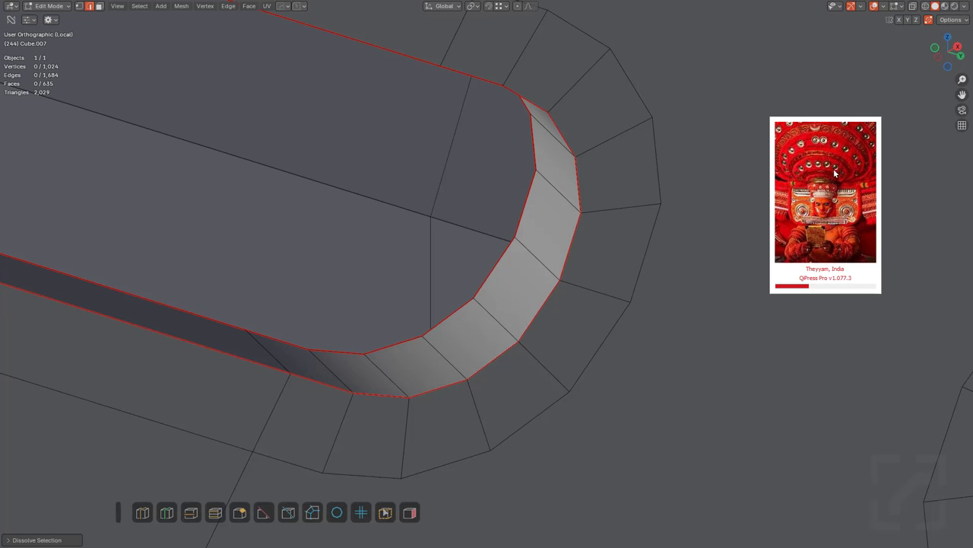
Step: Replace the remaining close edge pair at the third lower slot's +Y tip with one centred edge loop
scroll(690, 247, "down", 6)
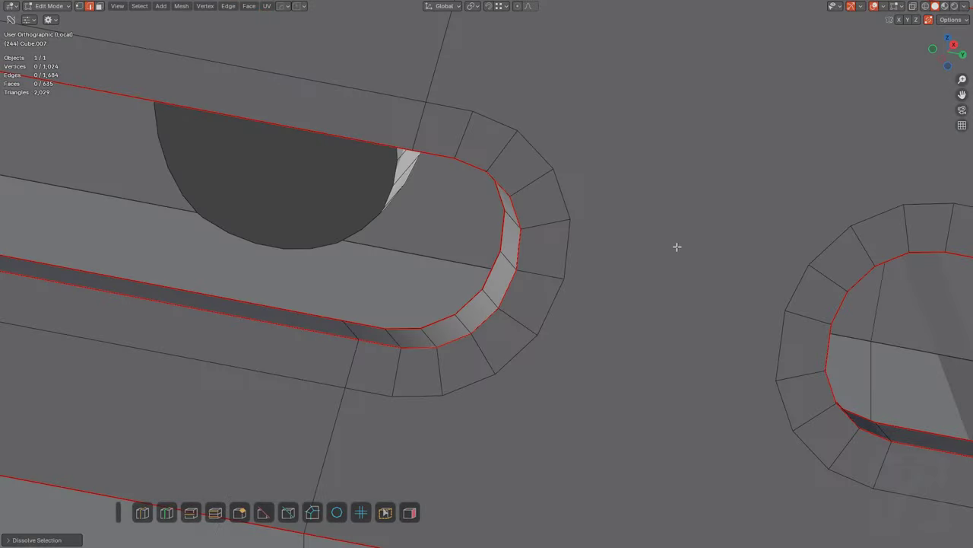
scroll(743, 307, "up", 6)
middle_click_drag(707, 210, 608, 267, "shift")
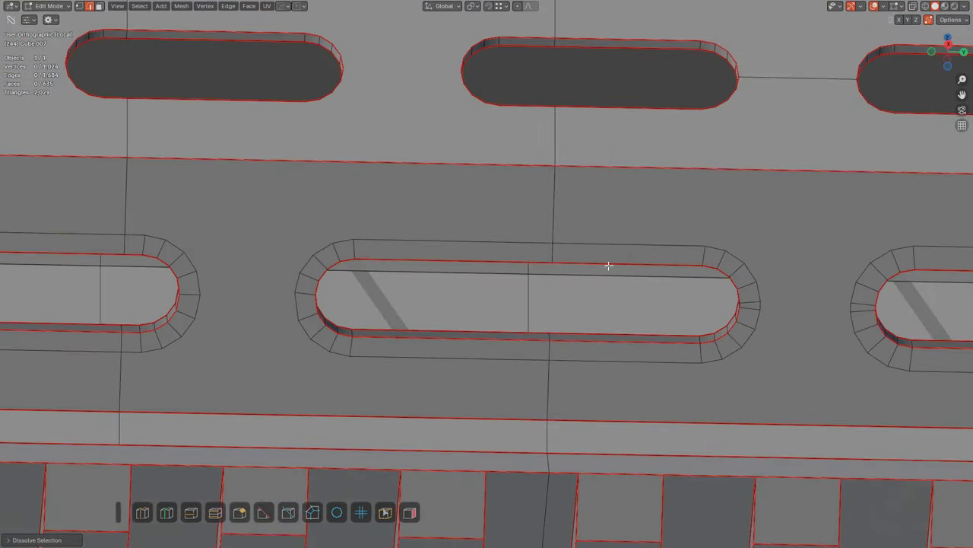
middle_click_drag(826, 318, 327, 255, "shift")
scroll(331, 267, "up", 4)
scroll(567, 297, "down", 5)
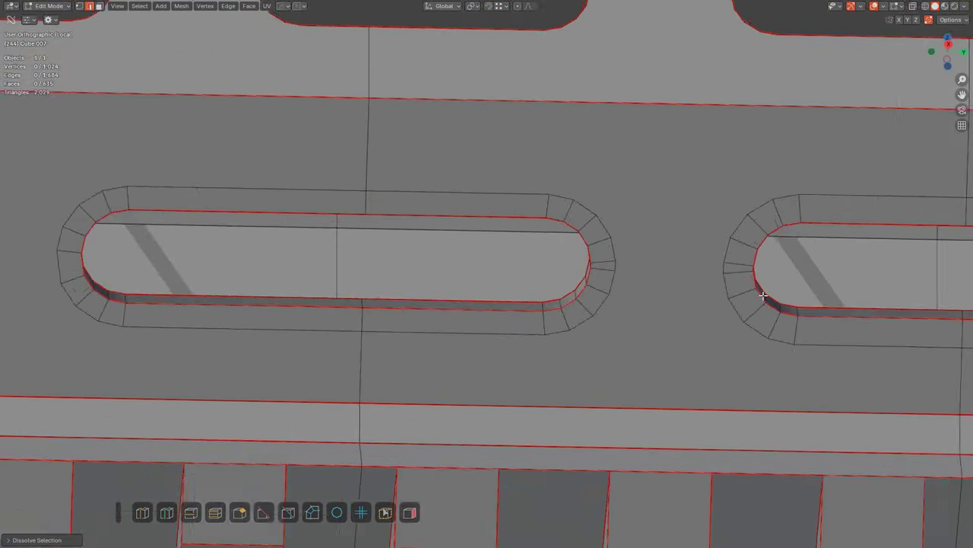
middle_click_drag(608, 285, 654, 276)
scroll(654, 276, "up", 4)
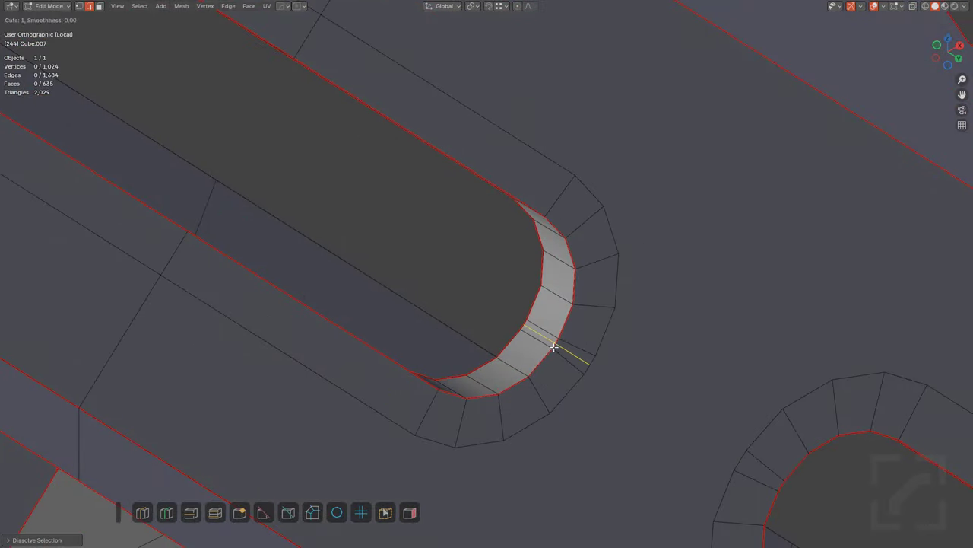
key("ctrl+r")
left_click(575, 343)
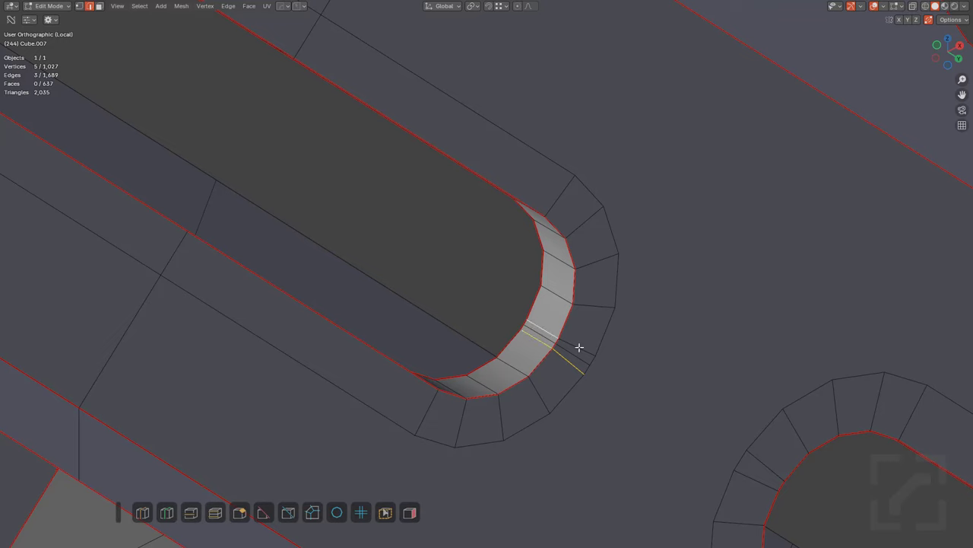
left_click(579, 347, "shift")
key("ctrl+x")
Step: Insert a centred loop at the fourth lower slot's -Y tip and dissolve the edges on either side of it
middle_click_drag(823, 382, 552, 182, "shift")
middle_click_drag(707, 302, 613, 289)
middle_click_drag(752, 197, 489, 291, "shift")
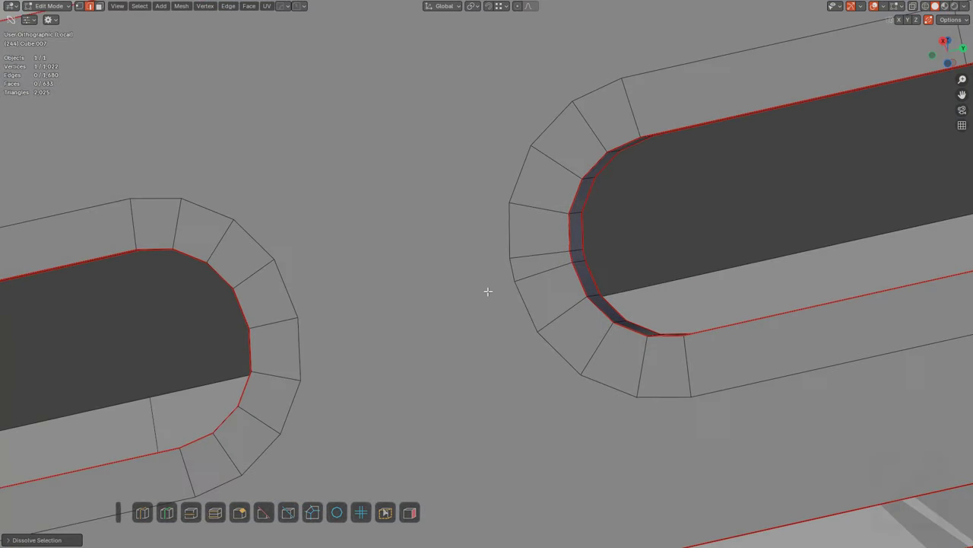
scroll(577, 258, "up", 5)
key("ctrl+r")
left_click(696, 232)
right_click(695, 230)
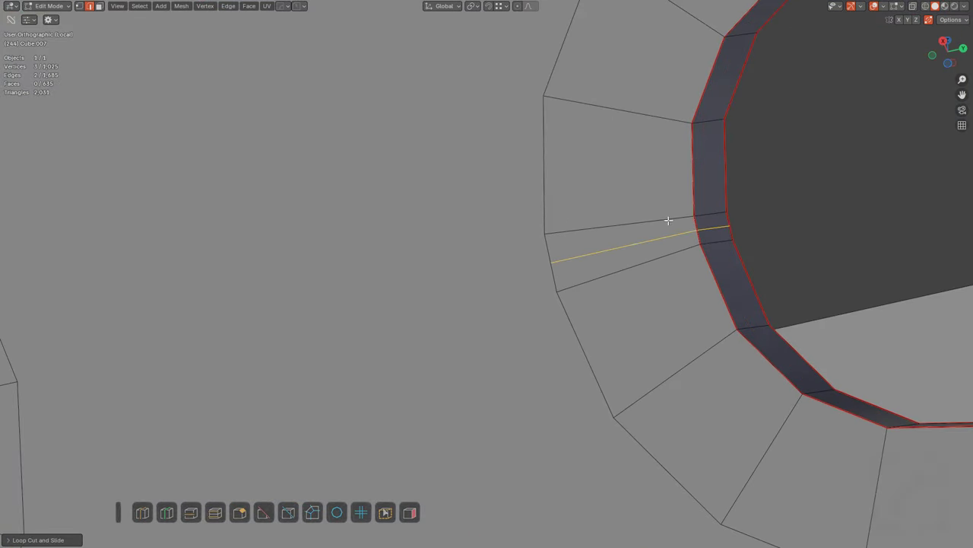
left_click(668, 220)
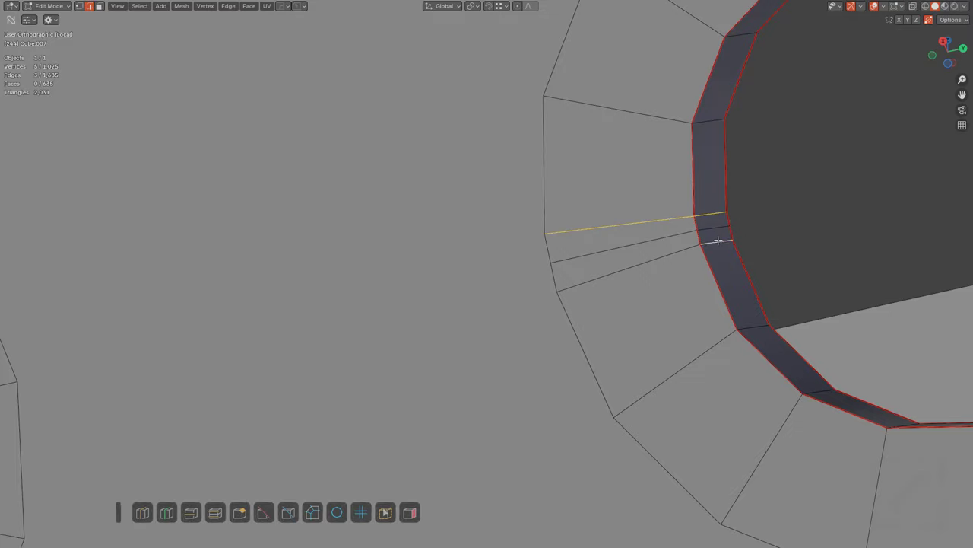
key("ctrl+x")
Step: Replace the close edge pair at the fourth lower slot's +Y tip with a single centred loop, dissolving both flanking edges
scroll(723, 242, "down", 8)
middle_click_drag(844, 224, 600, 251, "shift")
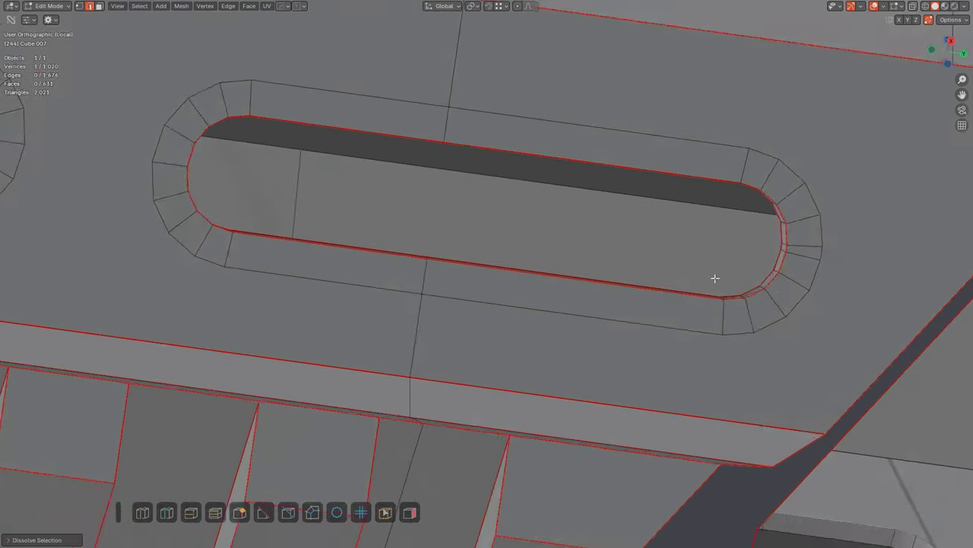
middle_click_drag(715, 279, 539, 273, "shift")
scroll(646, 236, "up", 4)
scroll(685, 236, "up", 3)
middle_click_drag(684, 236, 547, 213, "shift")
middle_click_drag(548, 213, 464, 22, "shift")
key("ctrl+r")
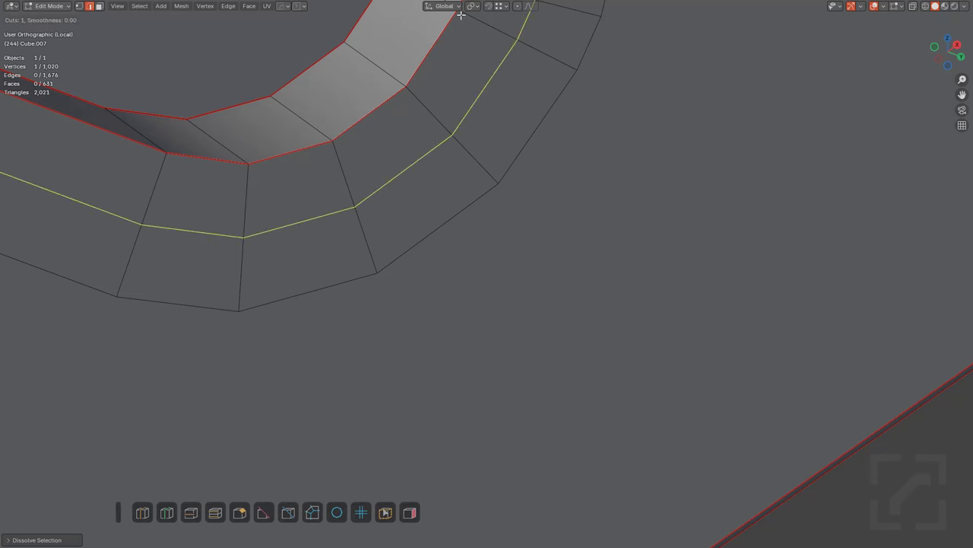
right_click(461, 19)
middle_click_drag(464, 88, 503, 267, "shift")
key("ctrl+r")
left_click(501, 181)
right_click(500, 183)
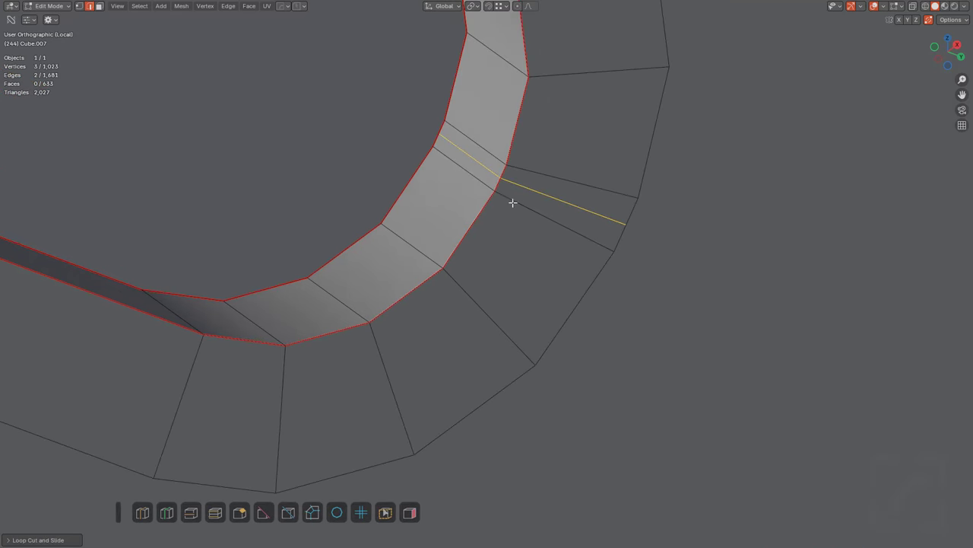
left_click(513, 203)
left_click(482, 175, "shift")
key("ctrl+x")
Step: Add an offset support loop around the upper-row slot nearest the handguard's +Y end
scroll(537, 182, "down", 5)
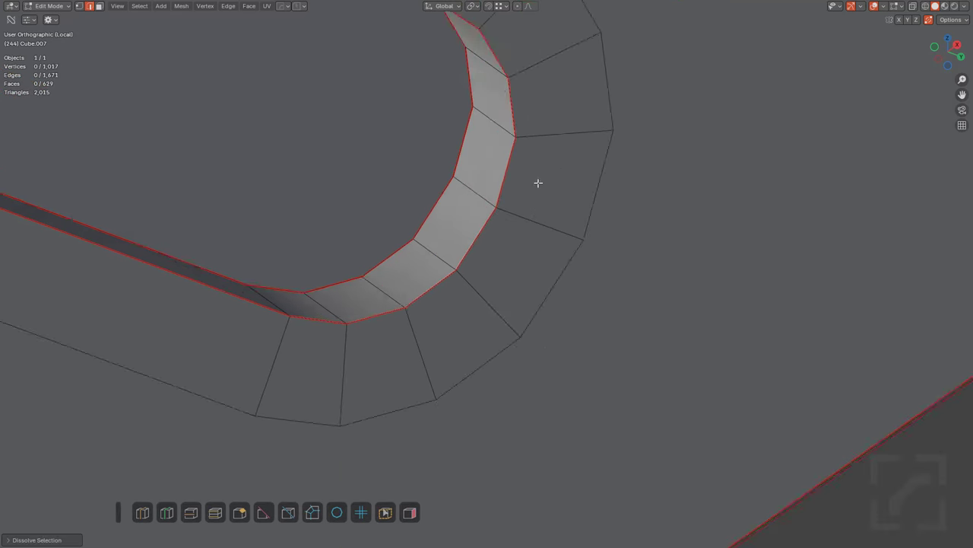
middle_click_drag(537, 182, 606, 175)
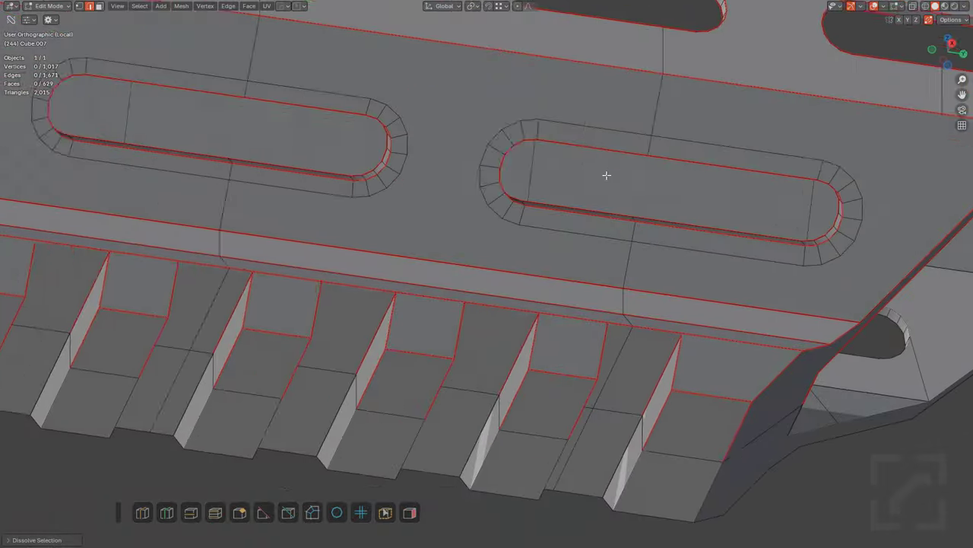
scroll(606, 175, "down", 3)
middle_click_drag(487, 177, 550, 169)
scroll(550, 168, "up", 2)
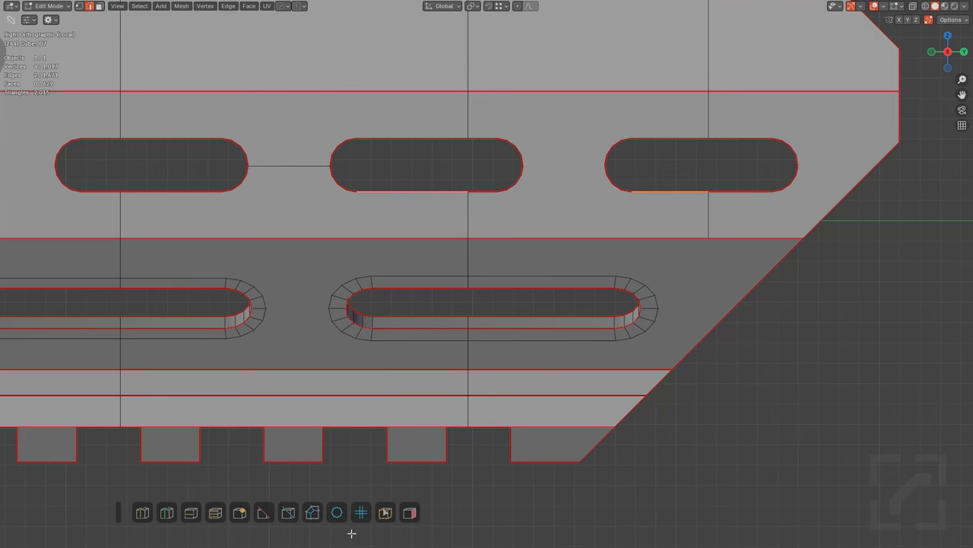
left_click(390, 512)
middle_click_drag(600, 219, 651, 214, "shift")
left_click(716, 194)
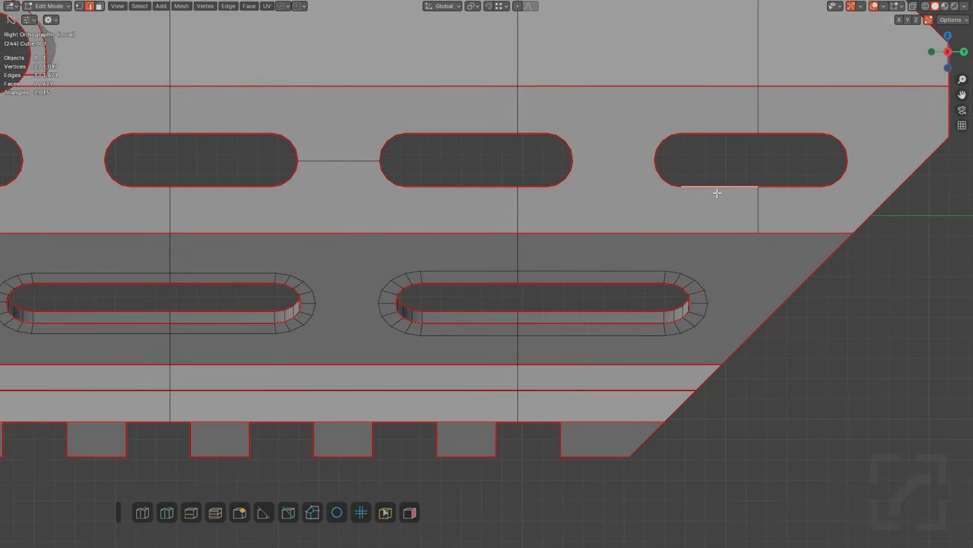
left_click(385, 512)
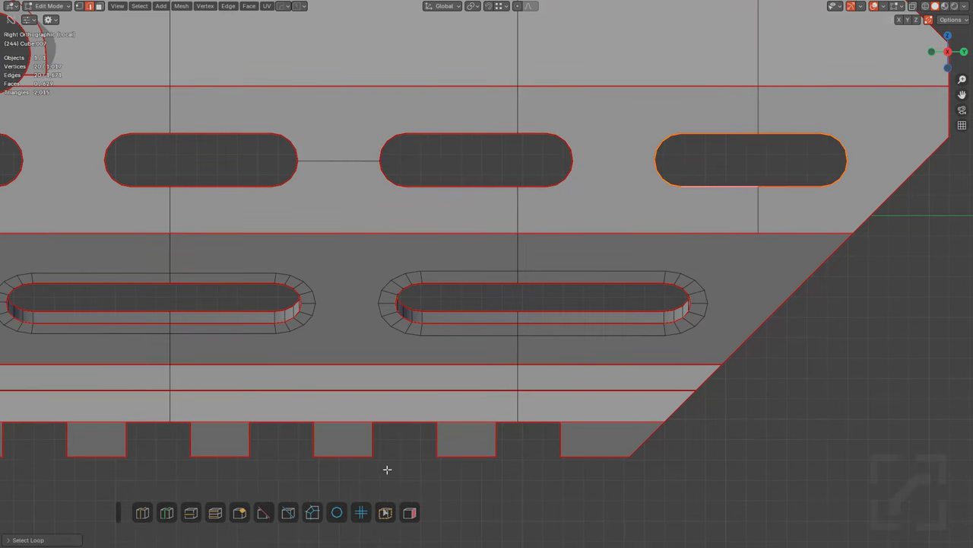
left_click(313, 505)
left_click(365, 516)
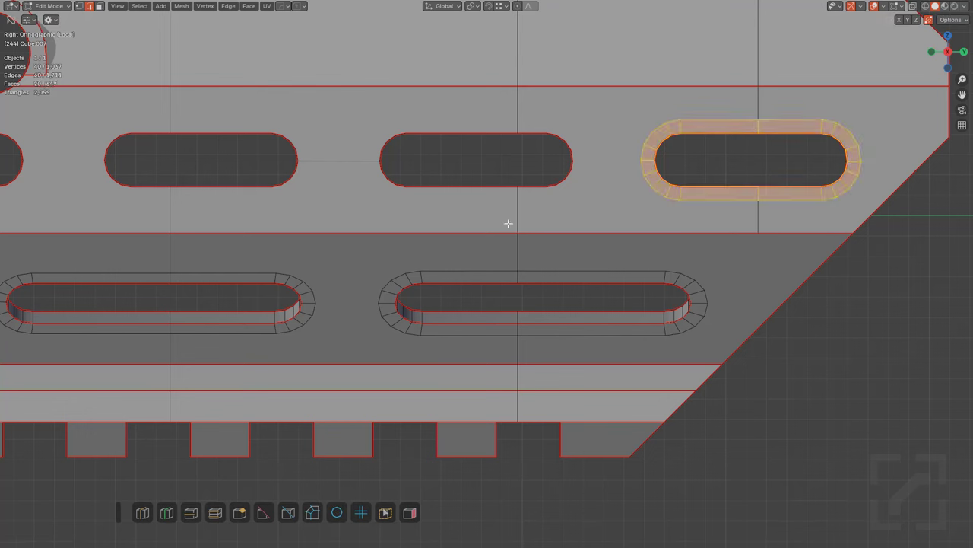
Step: Add an offset support loop around the second upper-row slot from the +Y end
left_click(488, 183)
left_click(385, 513)
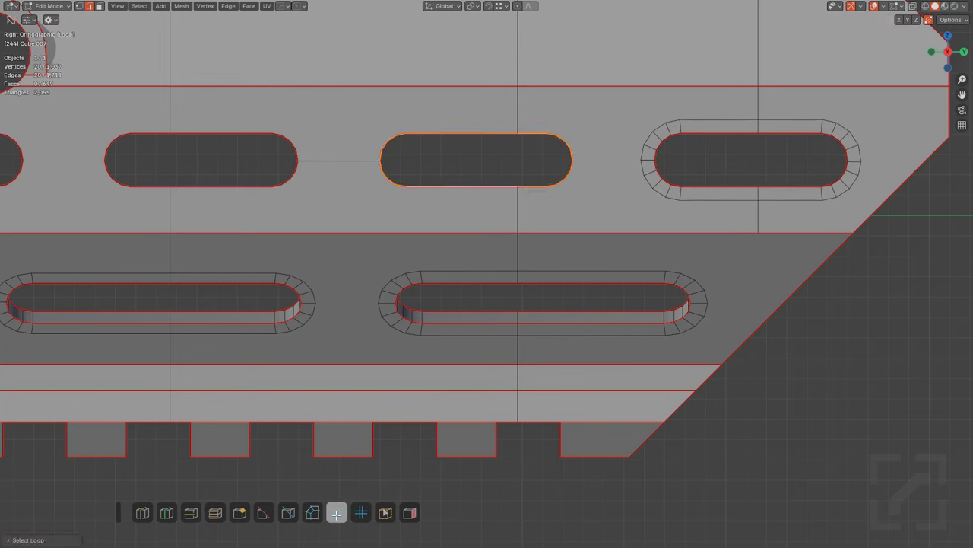
left_click(314, 509)
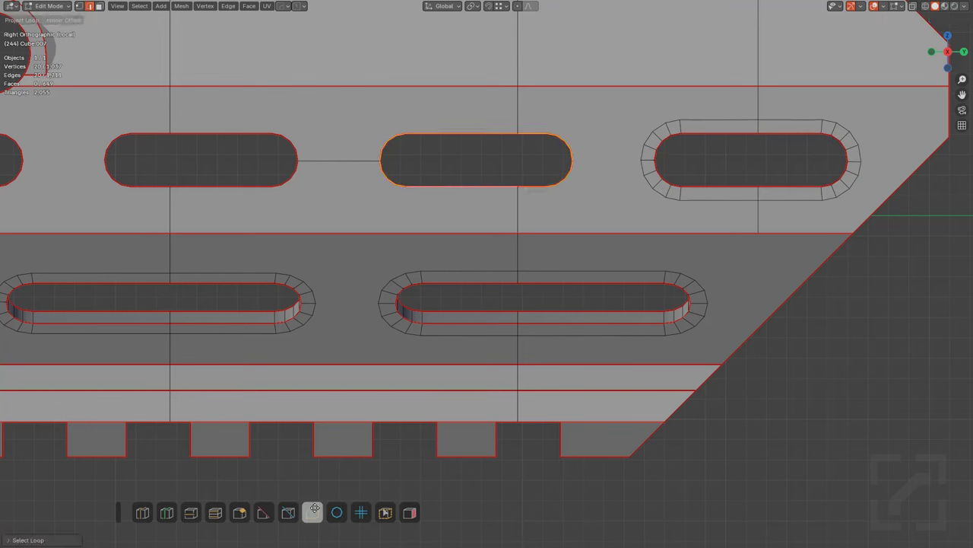
left_click(379, 518)
Step: Select the rim of the third upper-row slot from the +Y end and project an offset loop around it
middle_click_drag(298, 257, 568, 250, "shift")
left_click(487, 196)
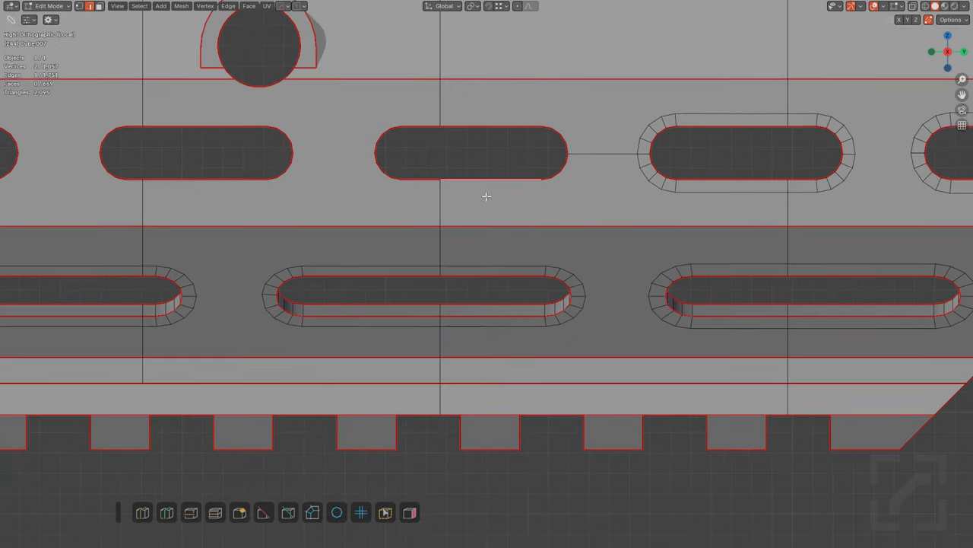
left_click(385, 512)
left_click(334, 512)
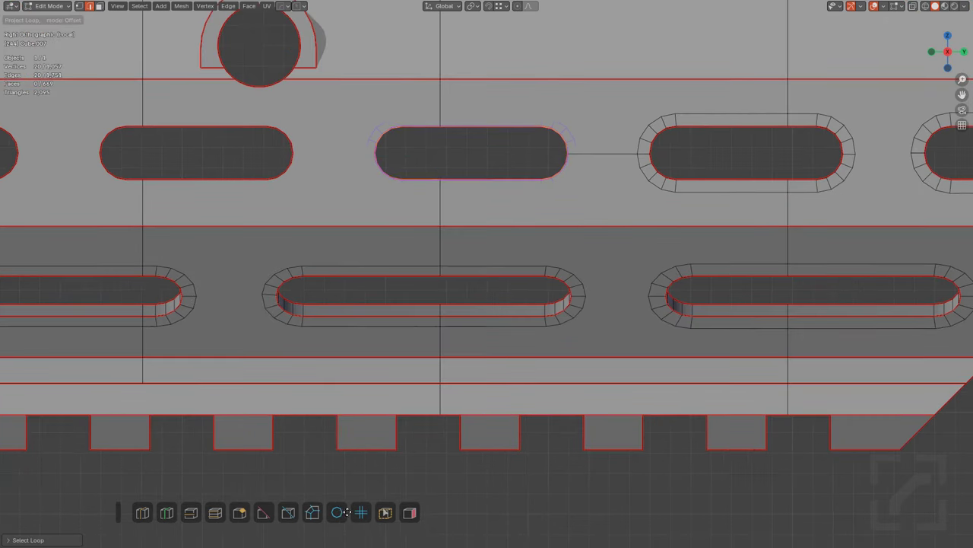
left_click(431, 523)
Step: Surround the fourth upper-row slot from the +Y end with an offset support loop
middle_click_drag(334, 253, 527, 277, "shift")
key("alt+a")
left_click(389, 513)
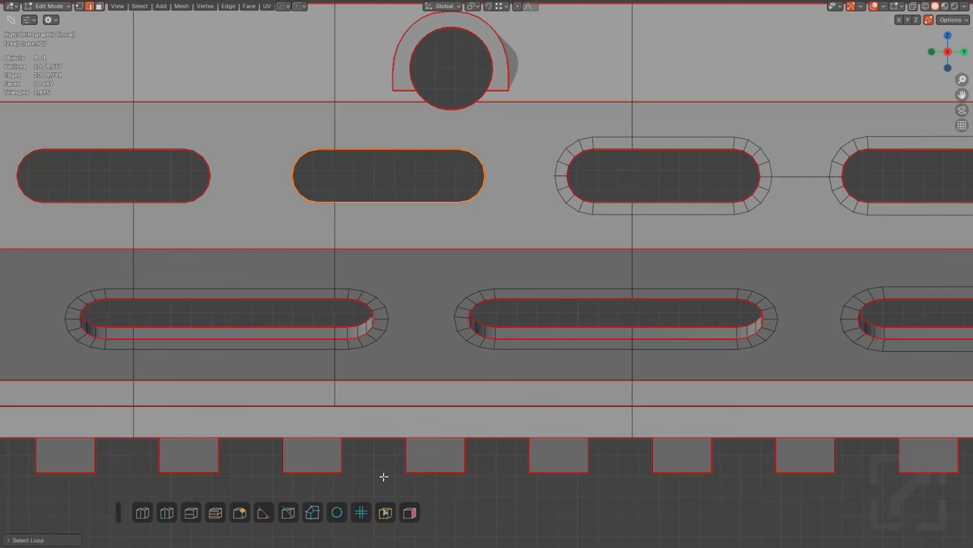
left_click(385, 513)
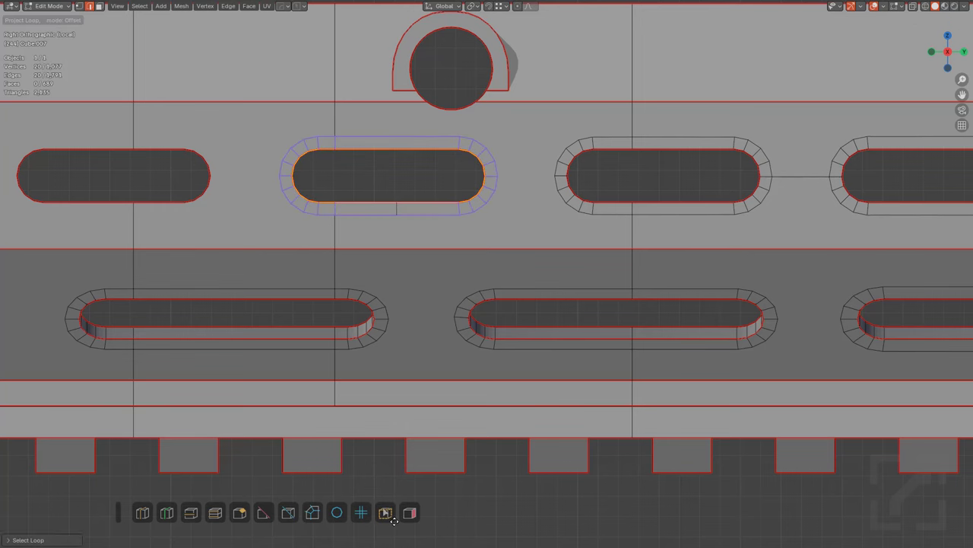
left_click(394, 521)
Step: Project an offset support loop around the fifth upper-row slot from the +Y end
middle_click_drag(384, 302, 602, 281, "shift")
key("alt+a")
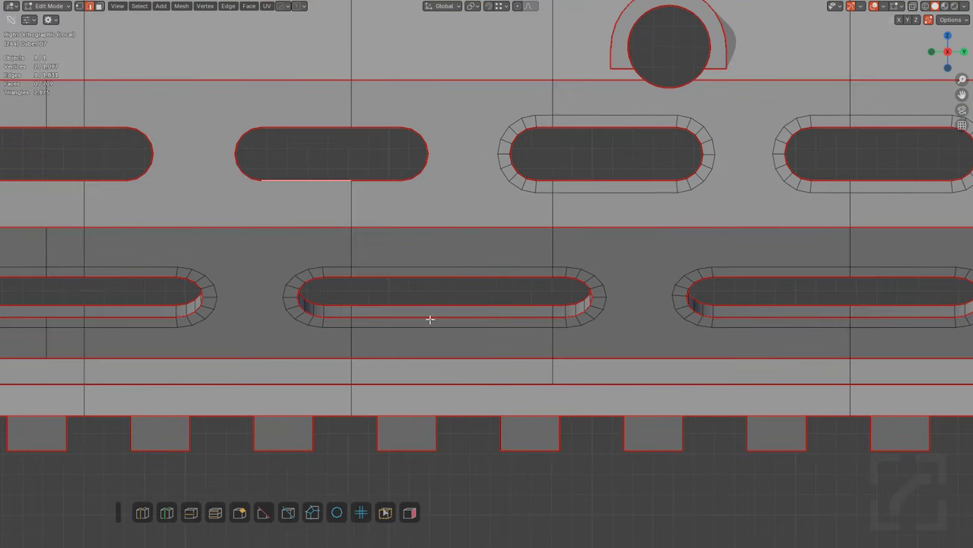
left_click(388, 512)
left_click(385, 513)
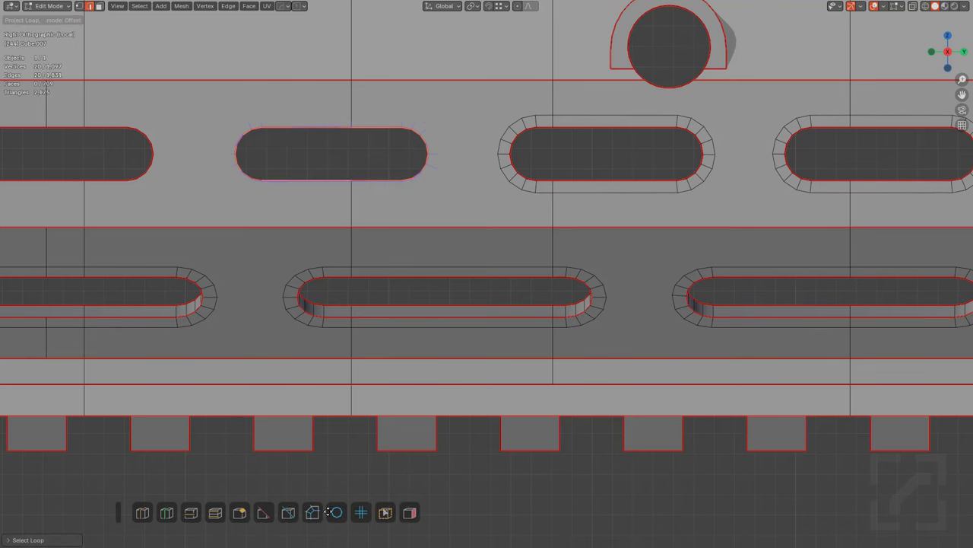
left_click(368, 522)
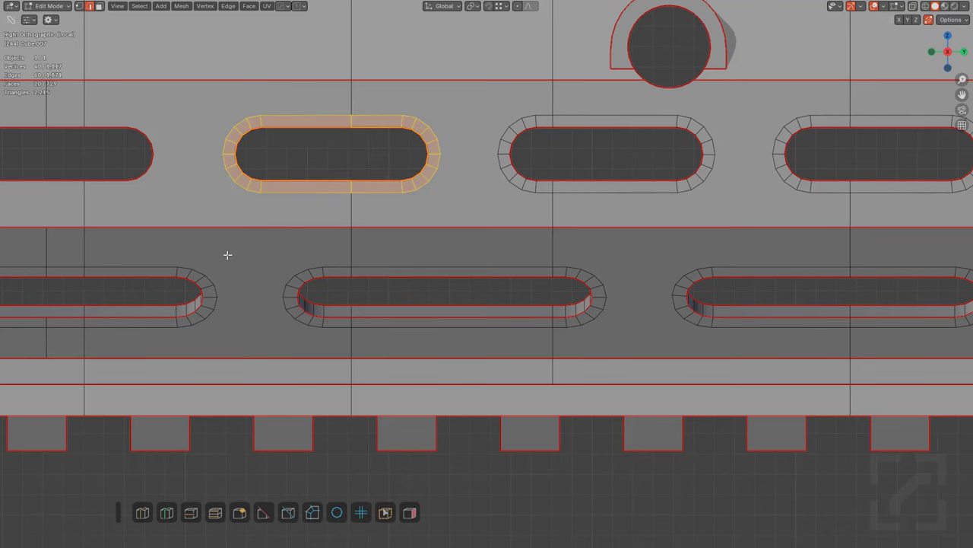
Step: Select the rim loop of the sixth upper-row slot from the +Y end and add an offset support loop around it
middle_click_drag(248, 249, 619, 242, "shift")
key("alt+a")
left_click(385, 513)
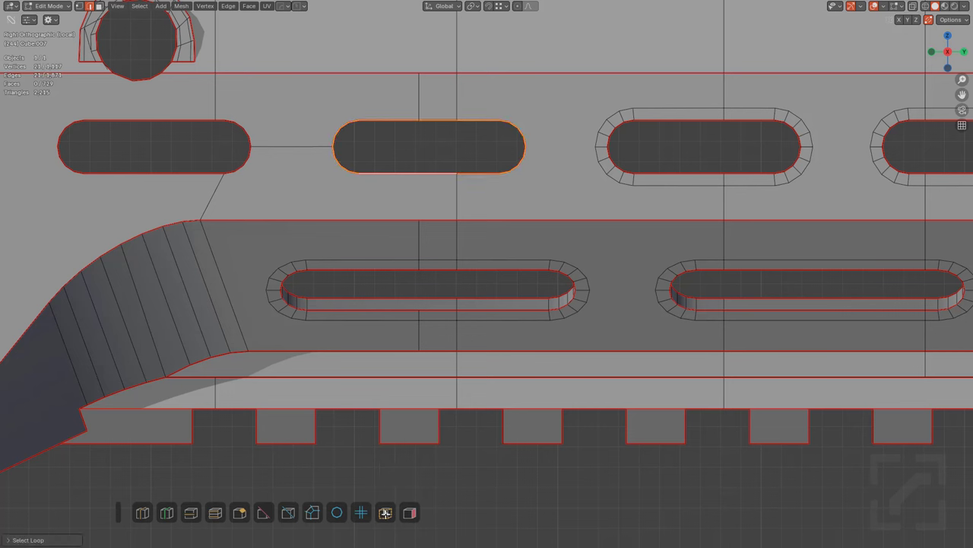
left_click(364, 513)
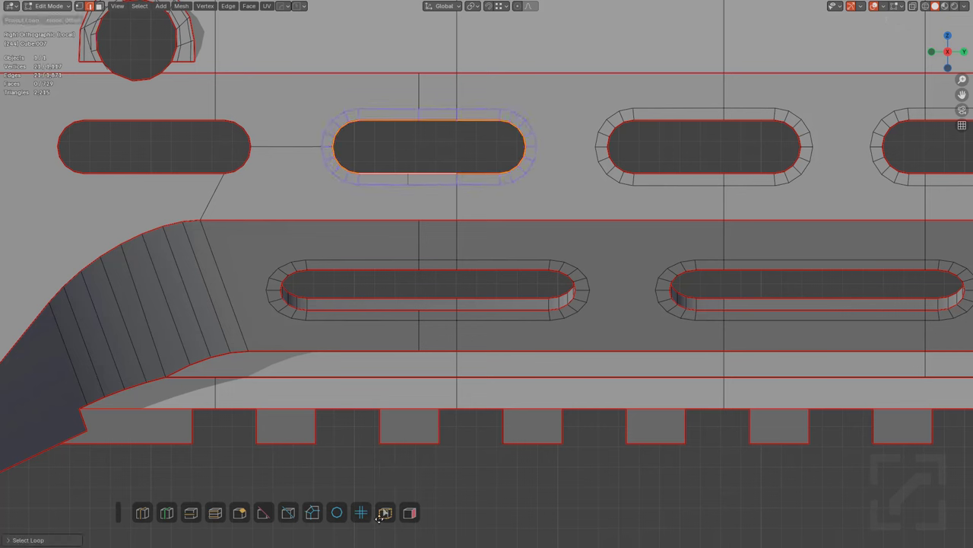
left_click(388, 514)
Step: Add an offset support loop around the last upper-row slot, nearest the handguard's -Y end
left_click(177, 174)
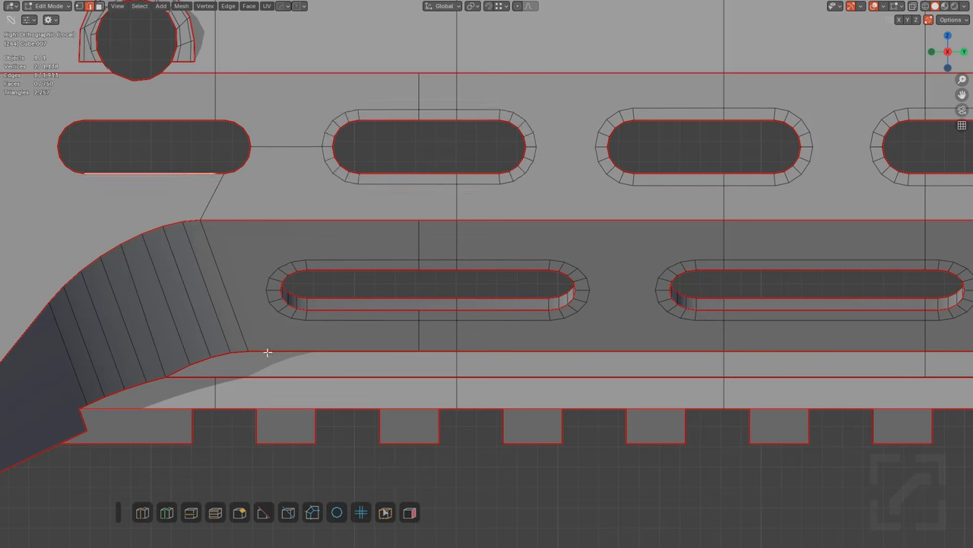
left_click(384, 513)
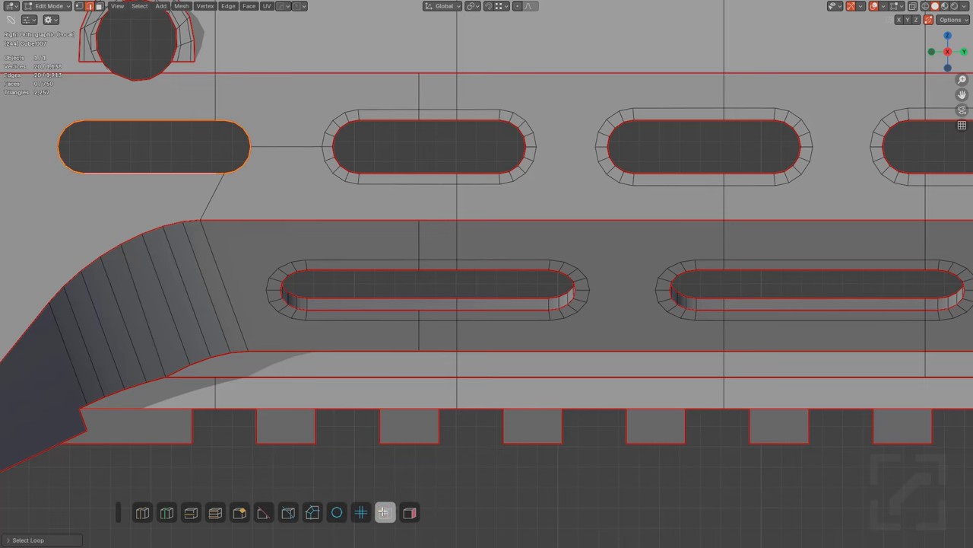
left_click(320, 514)
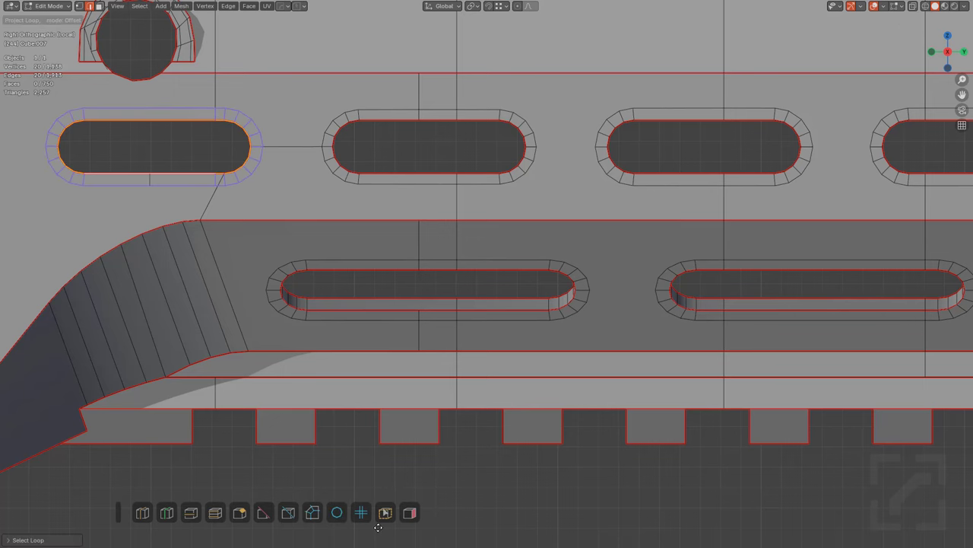
left_click(378, 527)
Step: Using the nSolve tool, slide the extra vertex on the last upper slot's outer loop onto its neighbouring vertex at -Y
scroll(230, 224, "up", 3)
middle_click_drag(301, 195, 417, 248, "shift")
key("alt+a")
scroll(304, 242, "up", 6)
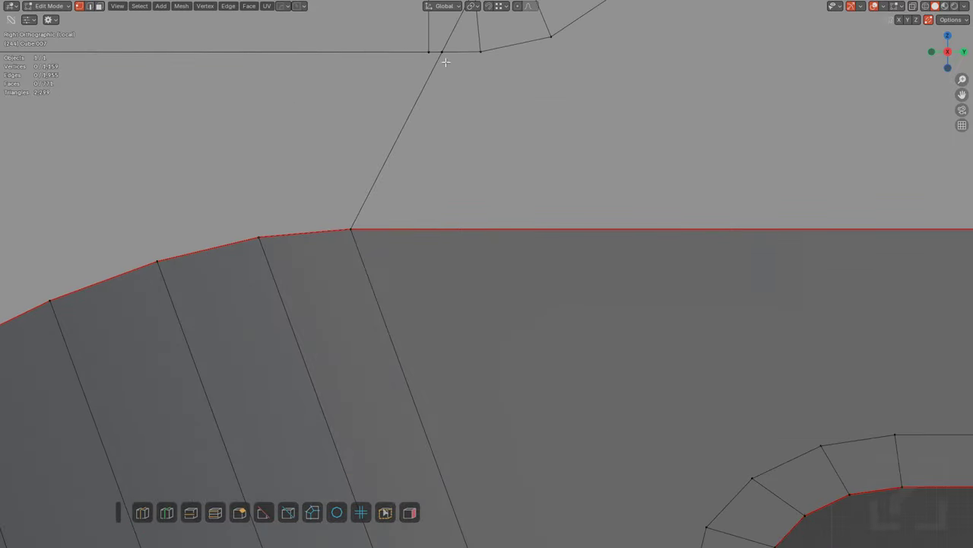
middle_click_drag(445, 62, 498, 204, "shift")
scroll(472, 204, "down", 3)
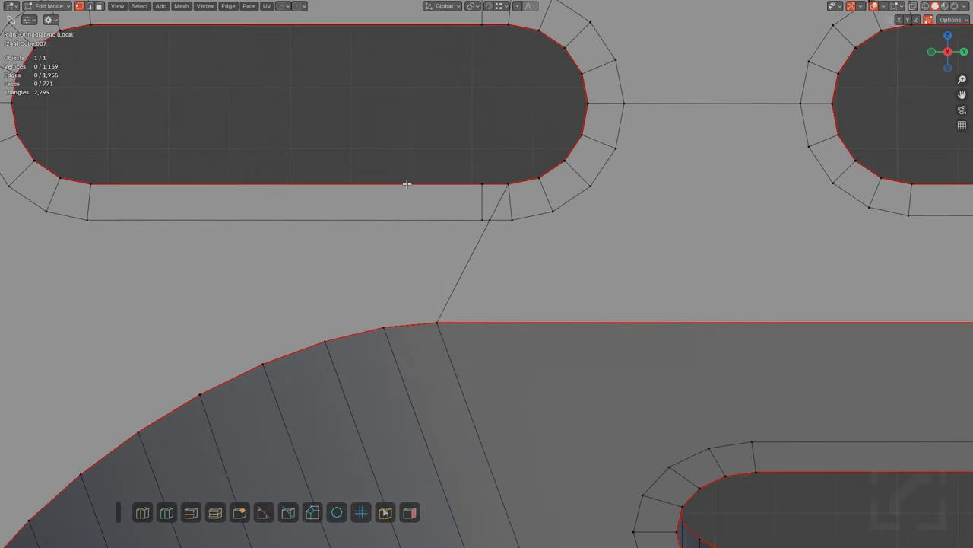
key("ctrl+grave")
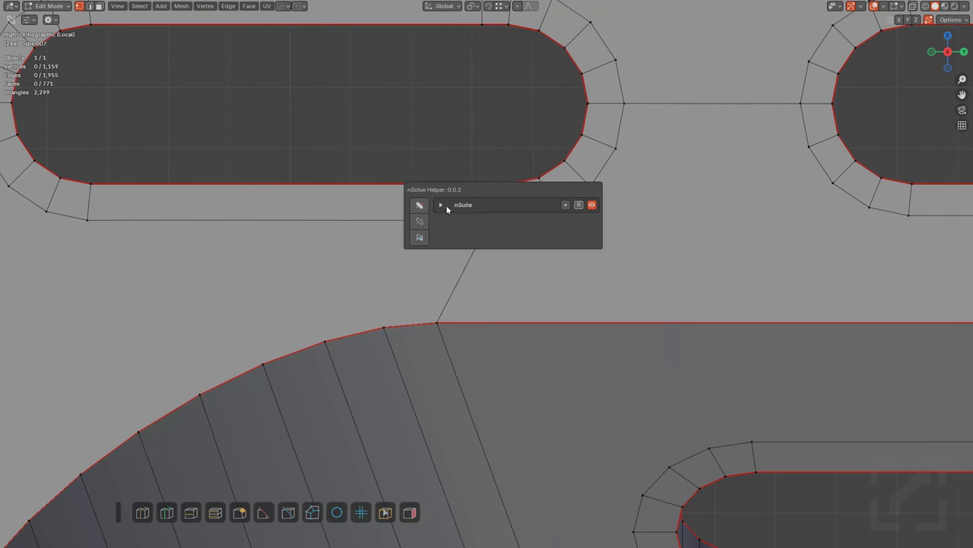
left_click(415, 205)
left_click_drag(485, 219, 461, 219, "shift")
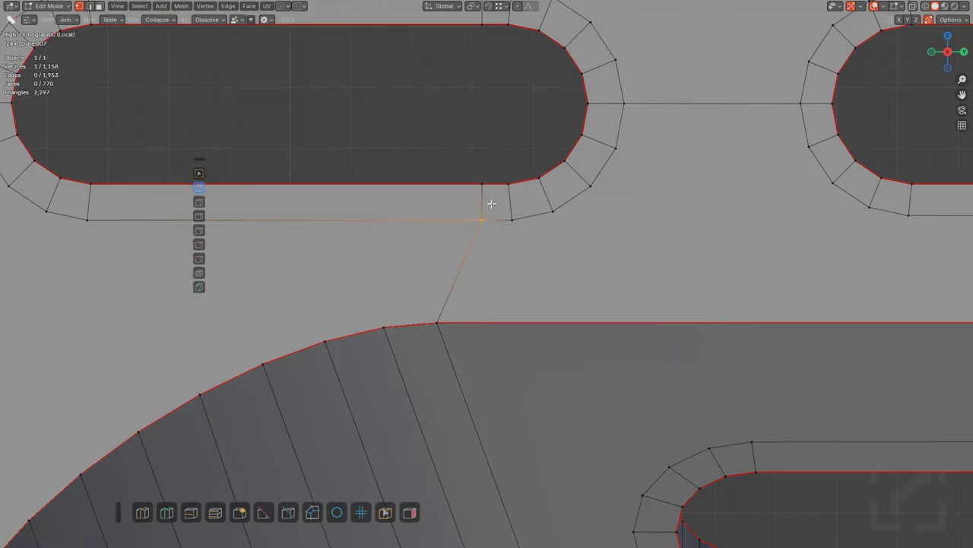
Step: Examine the support loops and connecting edges around the slots and round holes along the handguard's side
middle_click_drag(492, 204, 595, 250)
scroll(396, 274, "down", 1)
scroll(457, 274, "down", 1)
scroll(595, 250, "down", 2)
middle_click_drag(699, 241, 520, 239, "shift")
middle_click_drag(298, 246, 447, 259, "shift")
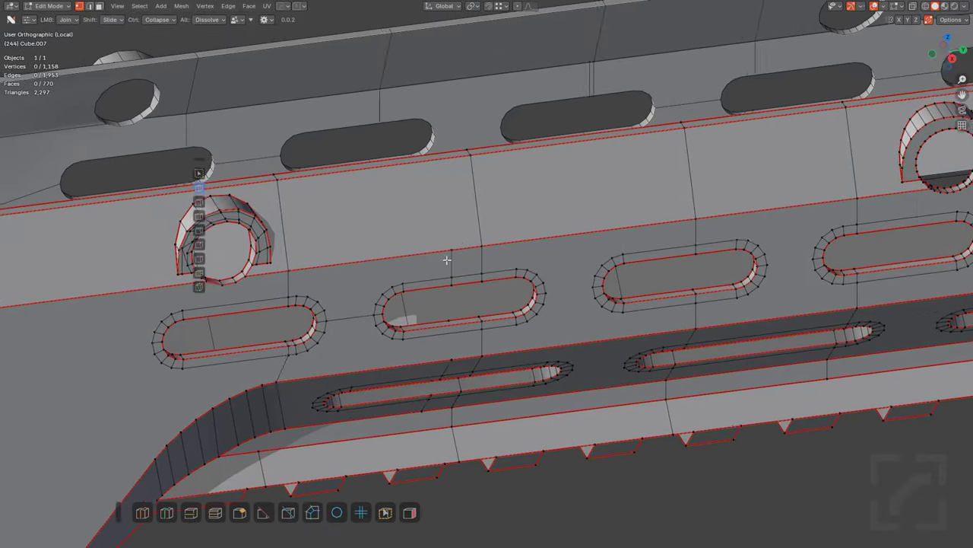
scroll(249, 274, "up", 3)
middle_click_drag(249, 274, 481, 242, "shift")
middle_click_drag(584, 254, 441, 296, "shift")
scroll(441, 296, "down", 6)
middle_click_drag(766, 245, 720, 218, "shift")
scroll(545, 264, "down", 3)
scroll(307, 145, "up", 2)
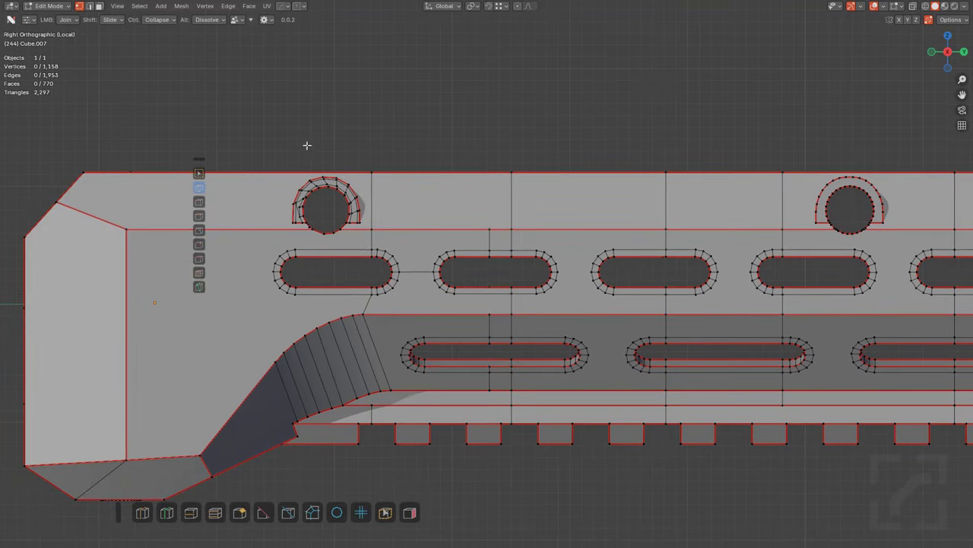
Step: Cut a box about 0.097 by 0.072 around the first round hole and its arched recess with the box knife
middle_click_drag(391, 169, 611, 166, "shift")
scroll(624, 164, "up", 4)
key("alt+z")
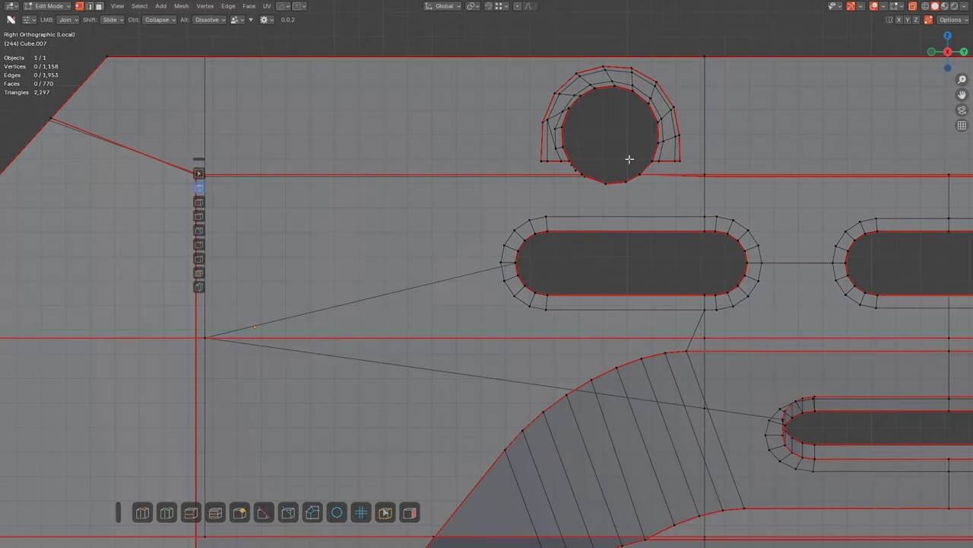
key("alt+w")
mouse_move(500, 32)
left_mouse_down()
mouse_move(669, 140)
mouse_move(700, 195)
mouse_move(733, 205)
left_mouse_up()
key("k")
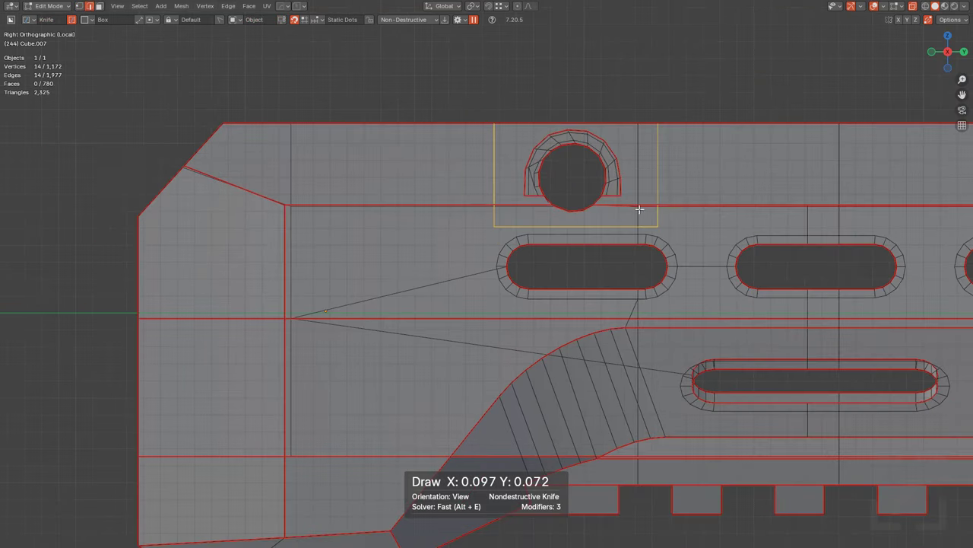
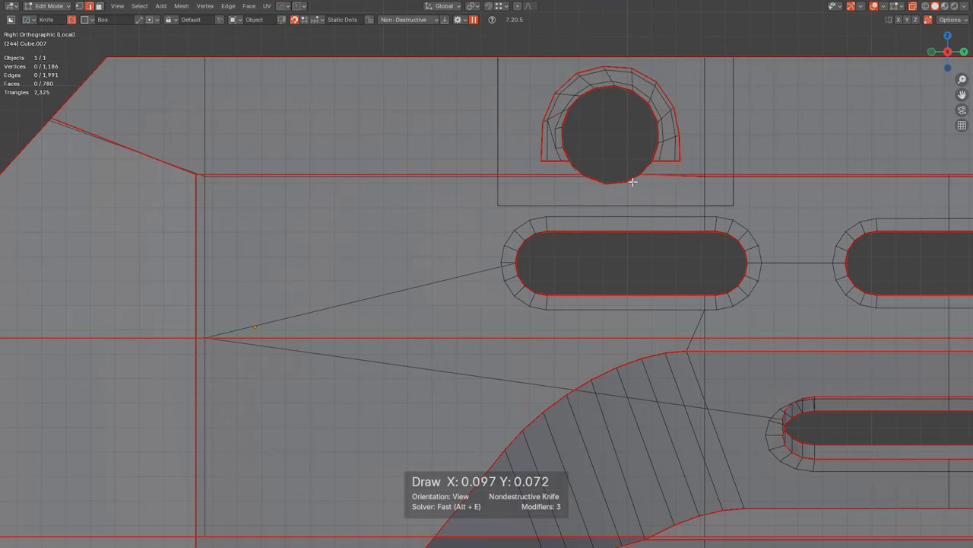
Step: Select the linked patch around the first round hole and duplicate it along Y to the next round hole
key("l")
scroll(605, 247, "down", 4)
middle_click_drag(719, 273, 523, 266, "shift")
key("shift+d")
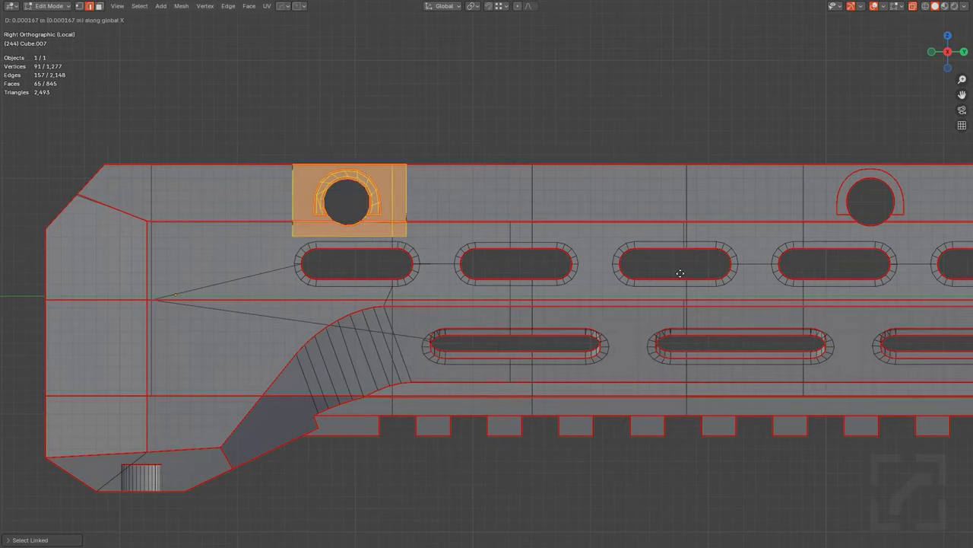
key("y")
left_click(929, 277)
Step: Move the duplicated patch along Y to align it with the second round hole and its arched recess
middle_click_drag(890, 267, 643, 311, "shift")
scroll(670, 297, "up", 6)
middle_click_drag(774, 244, 489, 281, "shift")
scroll(489, 280, "up", 1)
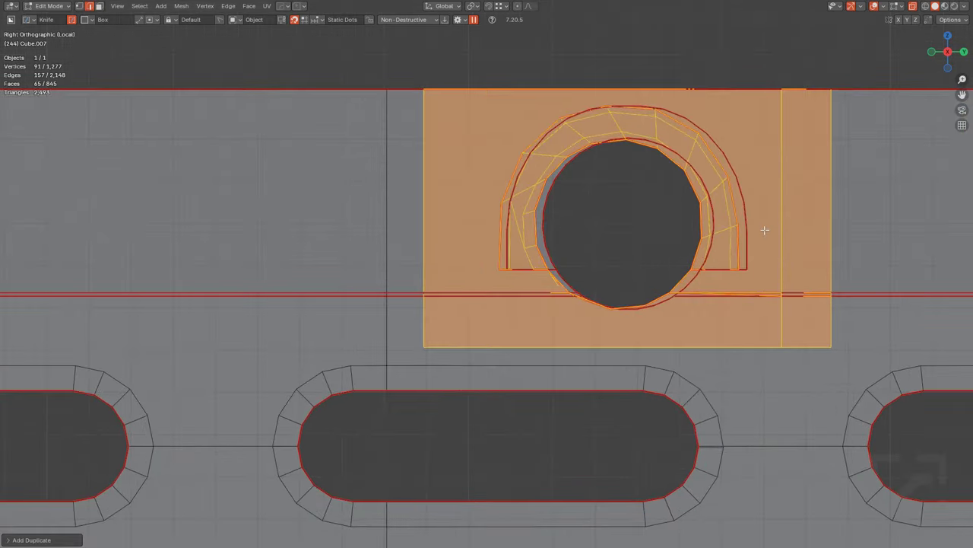
key("g")
key("y")
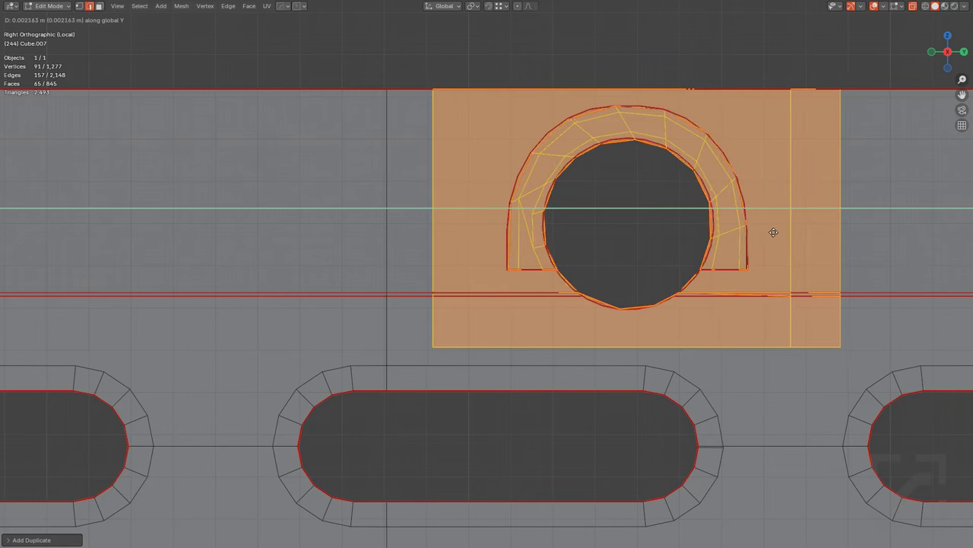
left_click(764, 233)
Step: Cut a slightly larger box outline around the duplicated patch at the second round hole and clear the selection
scroll(578, 232, "down", 2)
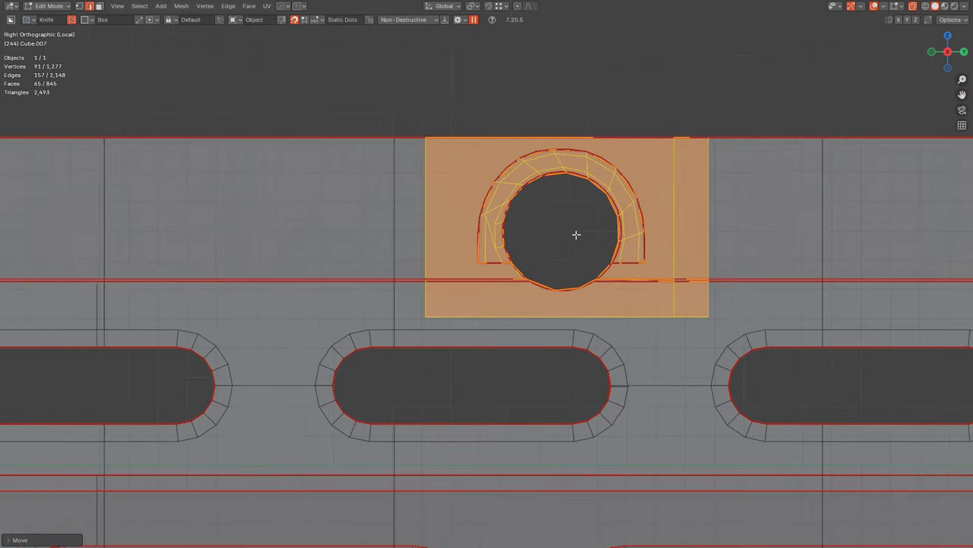
scroll(496, 153, "up", 2)
scroll(371, 68, "down", 1)
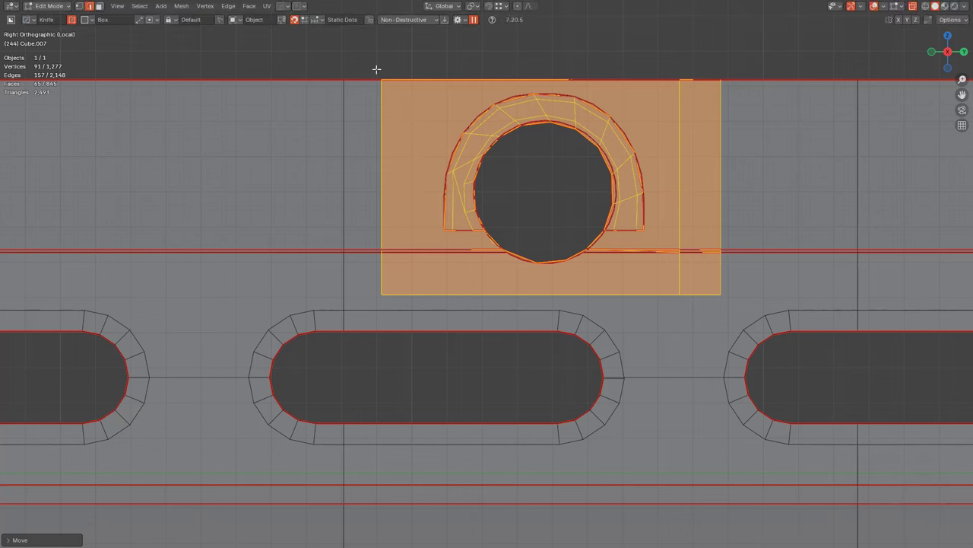
mouse_move(378, 70)
left_mouse_down()
mouse_move(395, 145)
mouse_move(619, 310)
mouse_move(742, 313)
mouse_move(723, 298)
left_mouse_up()
middle_click_drag(723, 297, 646, 244)
key("alt+a")
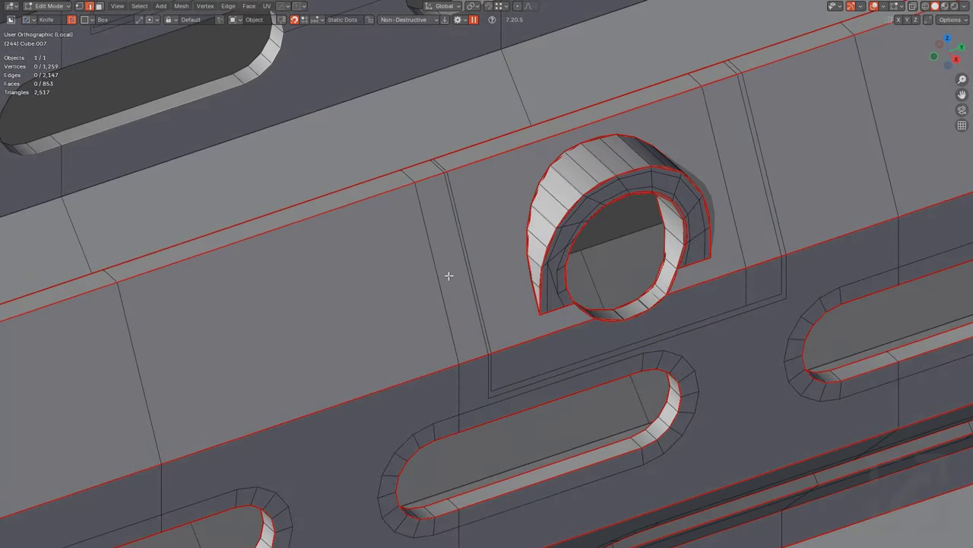
Step: Rip the outer box outline at the second round hole and test-move the linked patch inside it
left_click(464, 264, "alt")
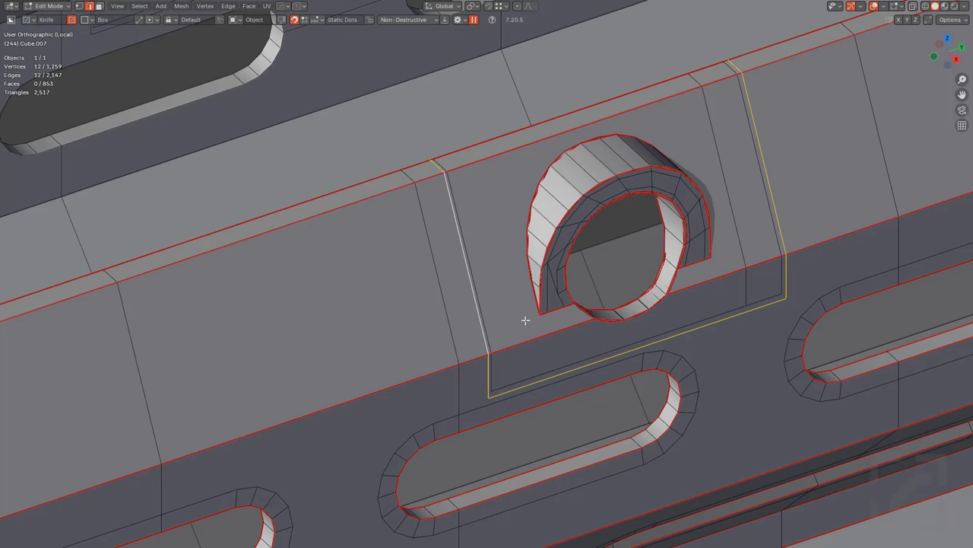
key("v")
right_click(534, 324)
key("alt+a")
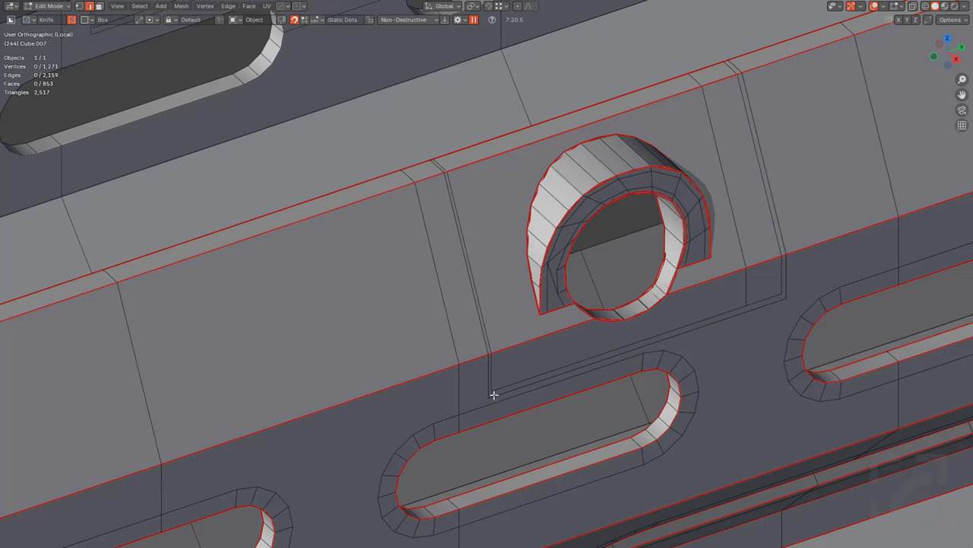
key("l")
key("g")
right_click(608, 319)
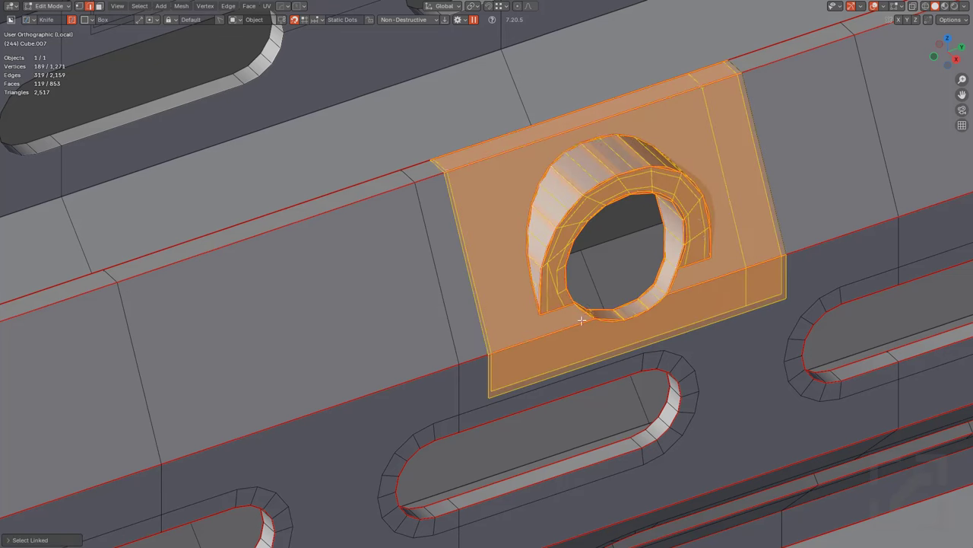
Step: Undo that patch selection, reselect everything linked to the ripped outline and test whether it moves freely
key("ctrl+z")
key("ctrl+z")
key("g")
right_click(525, 289)
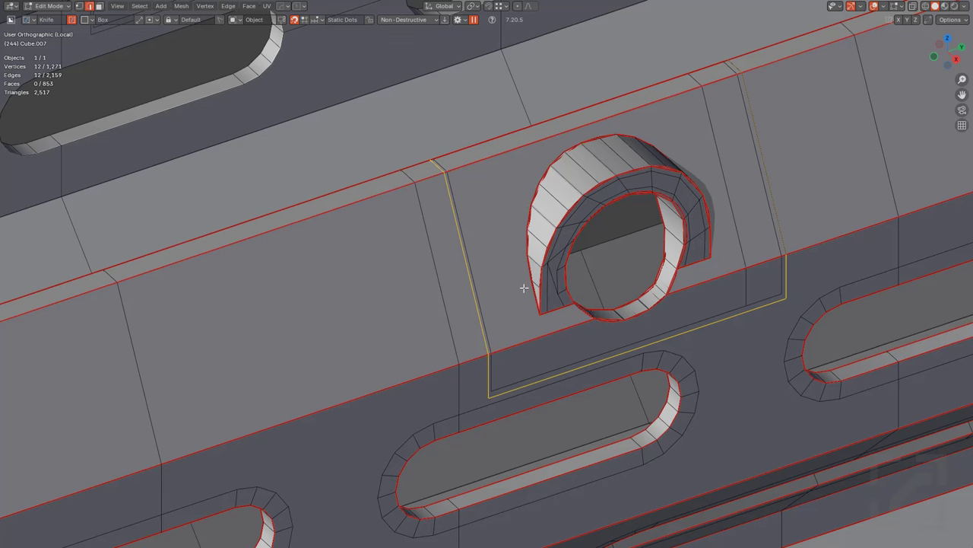
key("ctrl+l")
key("g")
right_click(704, 260)
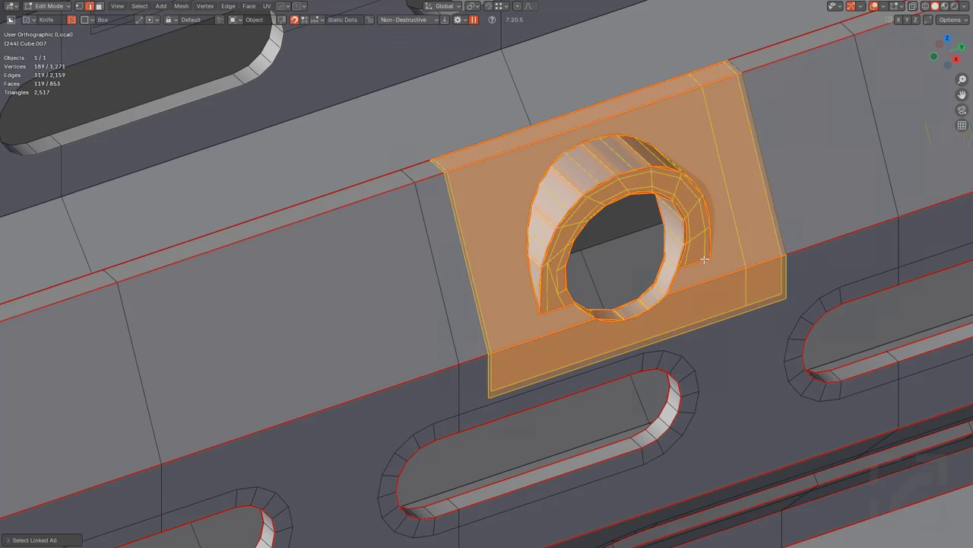
Step: Undo the rip and the larger box cut back to the selected duplicate patch, and test whether the patch moves freely
middle_click_drag(583, 267, 615, 239)
key("ctrl+z")
key("ctrl+z")
key("ctrl+z")
key("ctrl+z")
key("ctrl+z")
key("g")
left_click(661, 230)
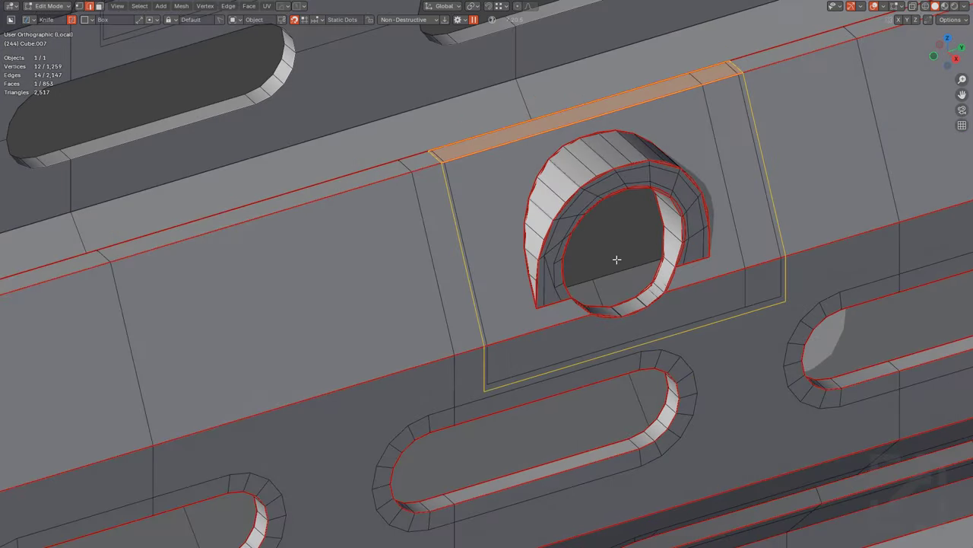
key("ctrl+l")
key("alt+z")
key("KP_Decimal")
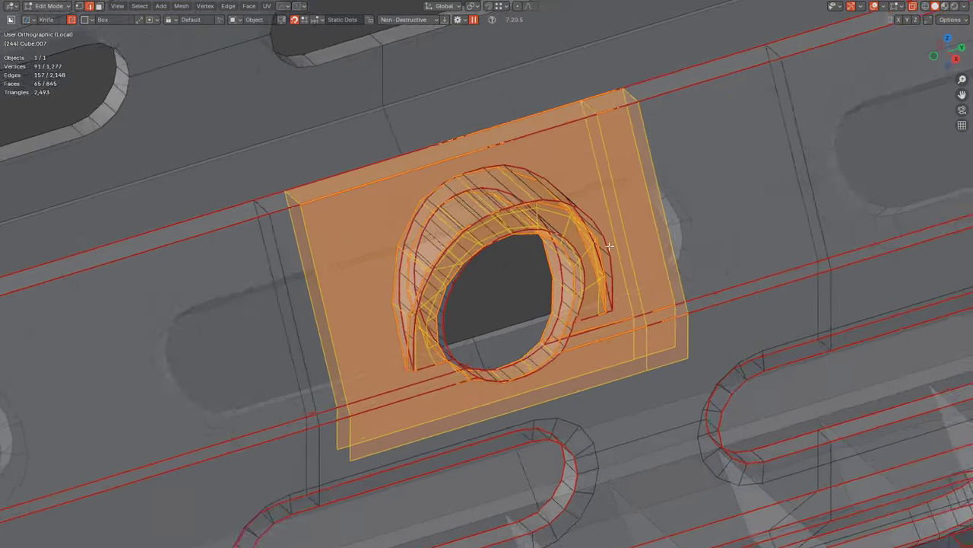
middle_click_drag(610, 246, 628, 232)
key("g")
right_click(775, 158)
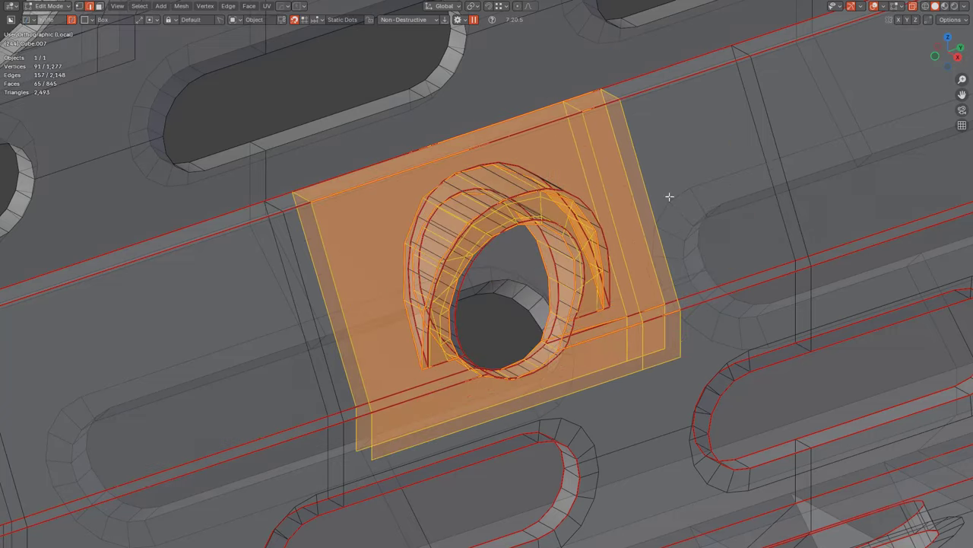
Step: Move the duplicated patch about 0.0018 m along Y so its arch and hole line up with the second round hole
key("alt+z")
middle_click_drag(563, 248, 505, 264)
scroll(618, 251, "up", 5)
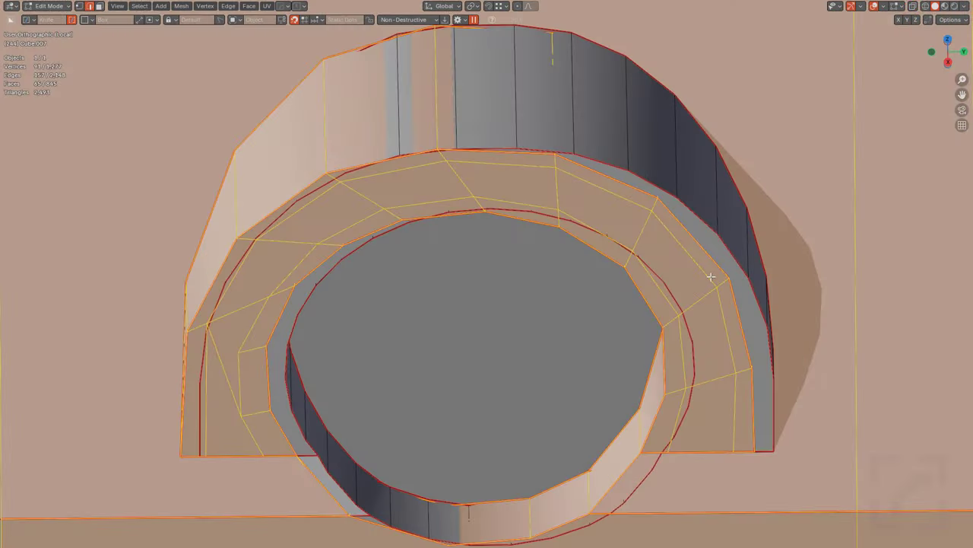
key("g")
key("y")
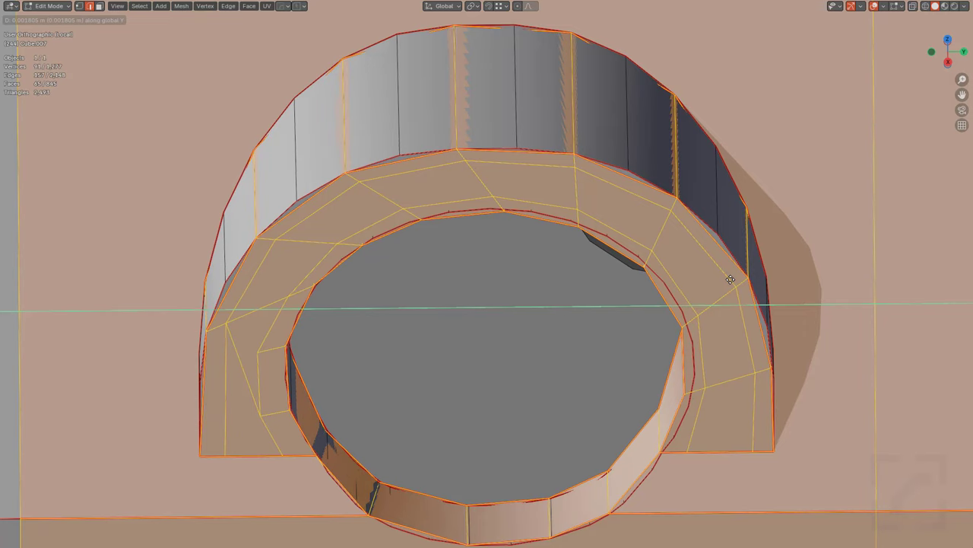
left_click(729, 279)
scroll(692, 286, "down", 2)
scroll(591, 269, "down", 3)
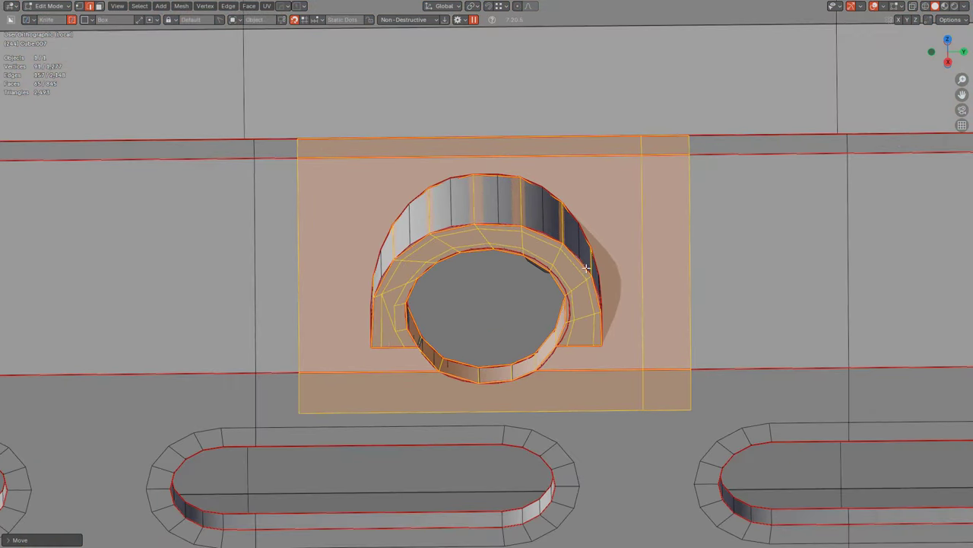
scroll(498, 264, "down", 1)
key("KP_3")
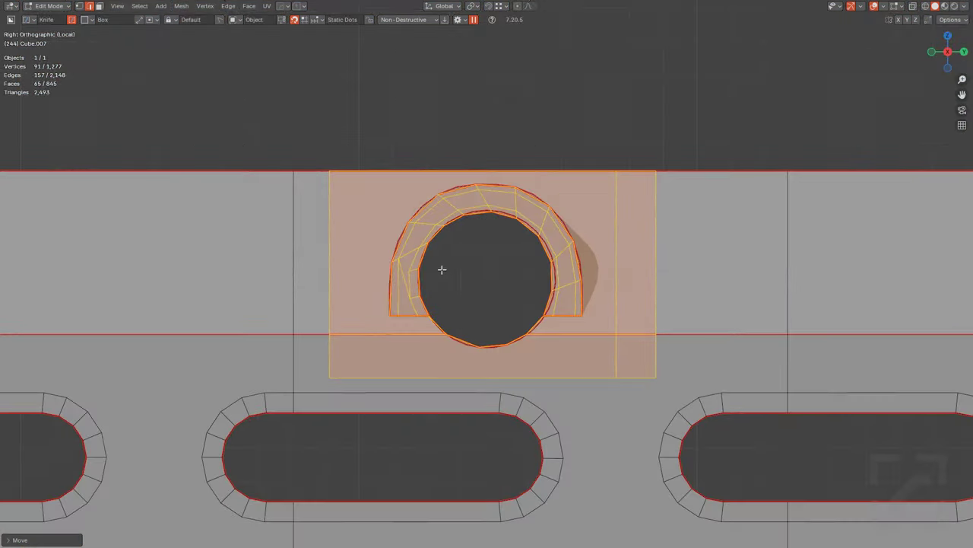
Step: Hide the duplicated patch and cut a box about 0.102 by 0.077 around the second round hole with the box knife
key("h")
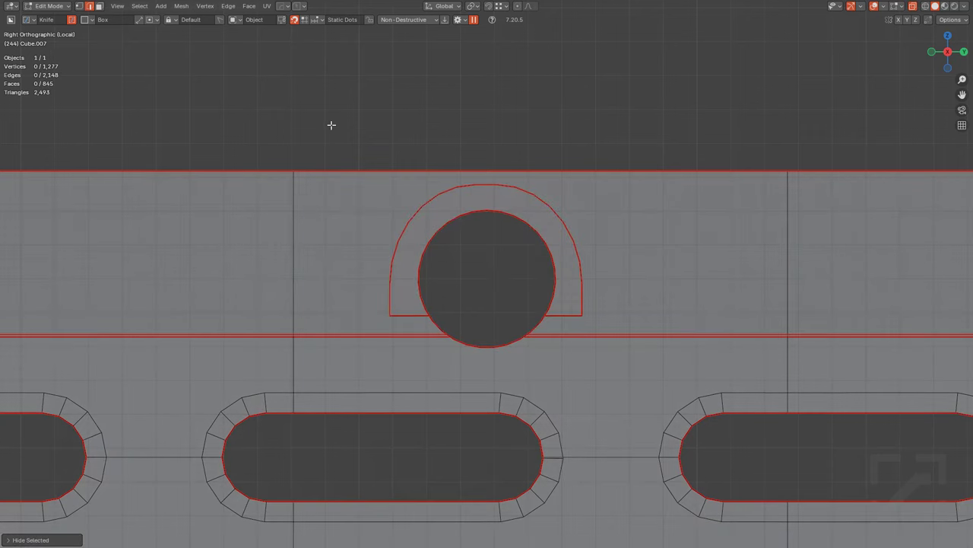
left_click_drag(331, 130, 672, 386)
key("x")
key("k")
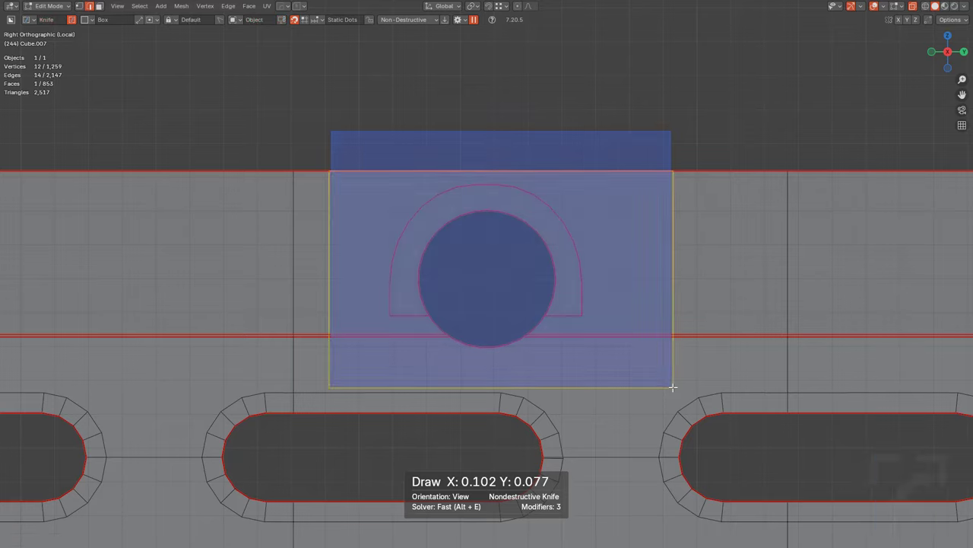
middle_click_drag(571, 289, 597, 292)
key("alt+a")
Step: Rip the new box outline loop in place to detach the enclosed old geometry, and clear the selection
left_click(365, 287, "alt")
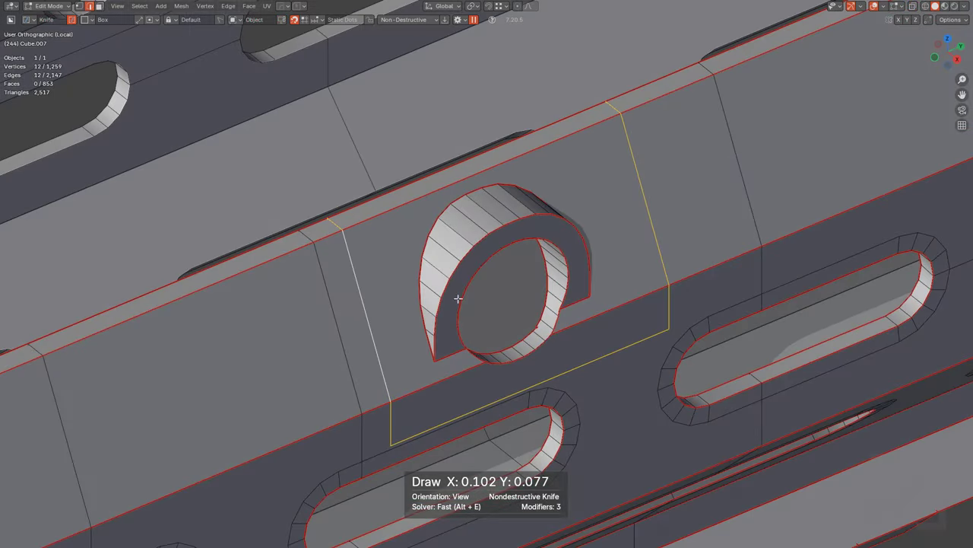
key("v")
right_click(470, 266)
key("a")
key("alt+a")
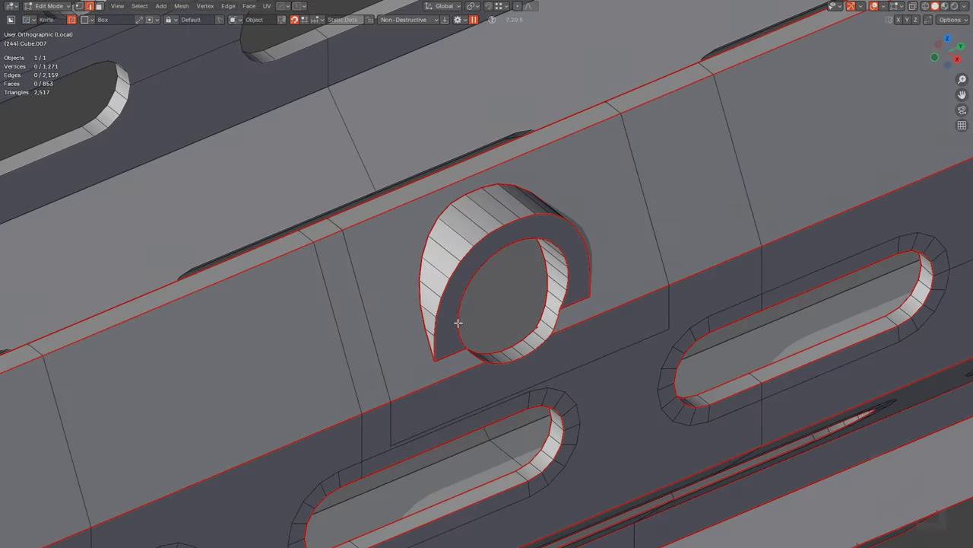
Step: Delete the detached old geometry around the second round hole and reveal the hidden clean patch in the opening
key("l")
key("x")
left_click(420, 302)
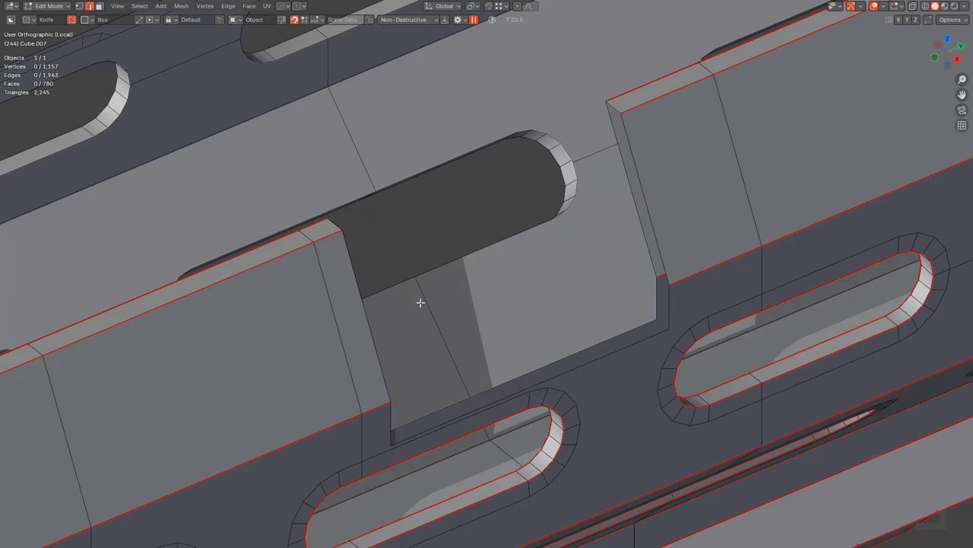
key("alt+h")
mouse_move(555, 314)
middle_mouse_down()
mouse_move(502, 302)
mouse_move(493, 283)
mouse_move(540, 312)
mouse_move(566, 314)
middle_mouse_up()
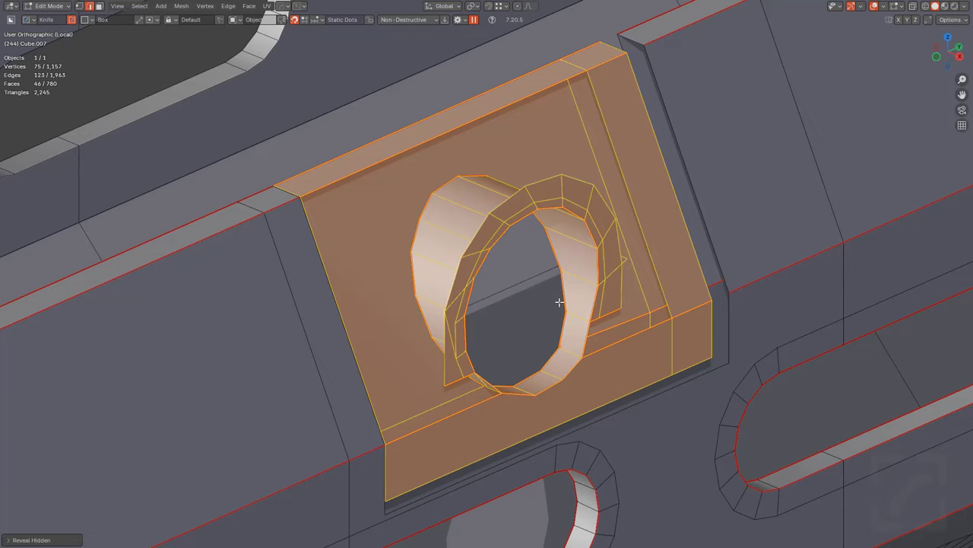
key("alt+a")
Step: In vertex mode, collapse the fold-line vertices together where one end of the clean patch meets the opening, using the smart vertex tool
middle_click_drag(632, 269, 400, 265)
scroll(461, 357, "up", 3)
scroll(380, 273, "up", 2)
key("1")
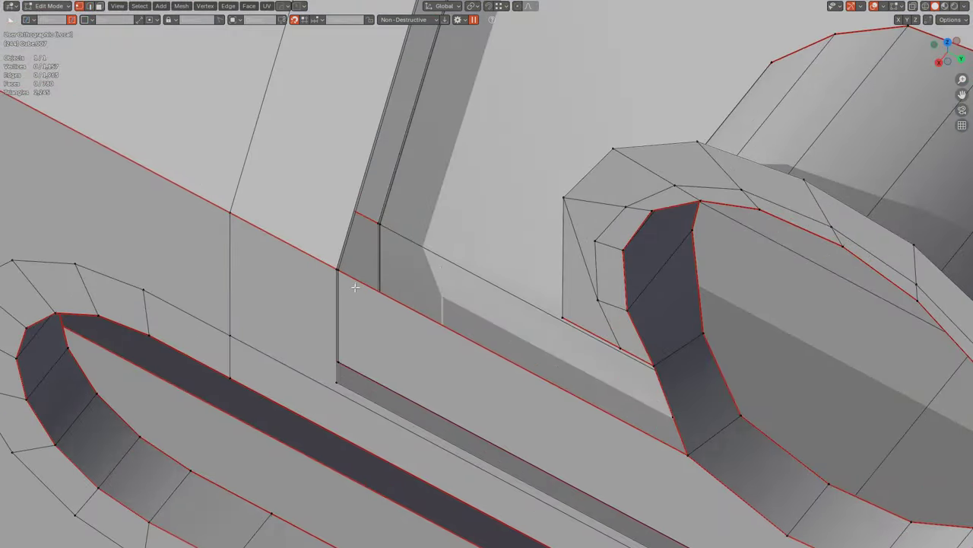
scroll(355, 287, "up", 5)
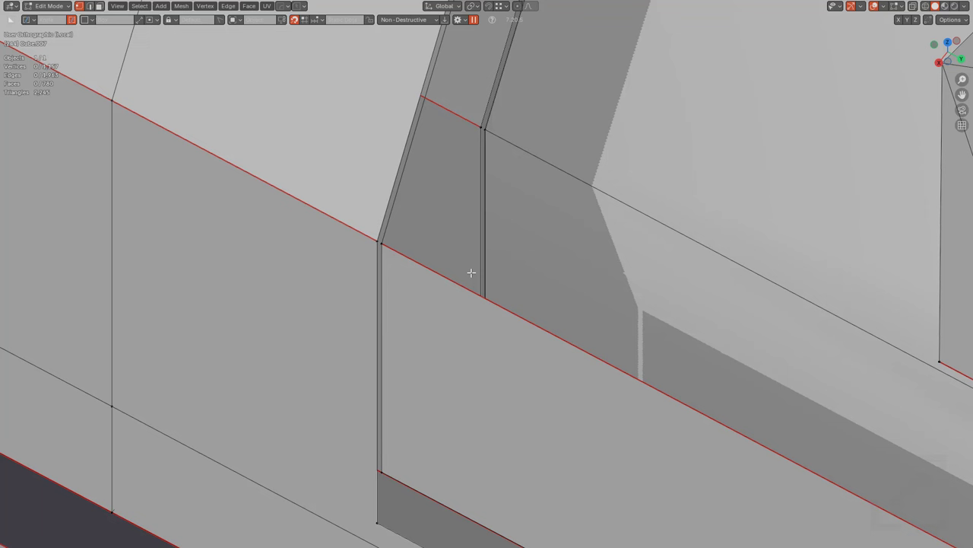
left_click(385, 243)
left_click_drag(384, 244, 413, 251, "ctrl")
right_click(413, 251)
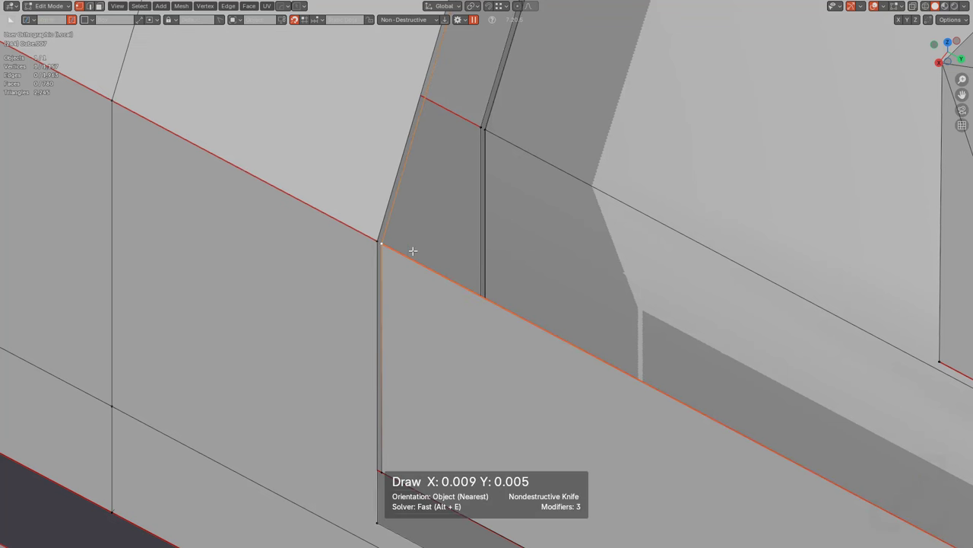
key("q")
left_click(397, 243)
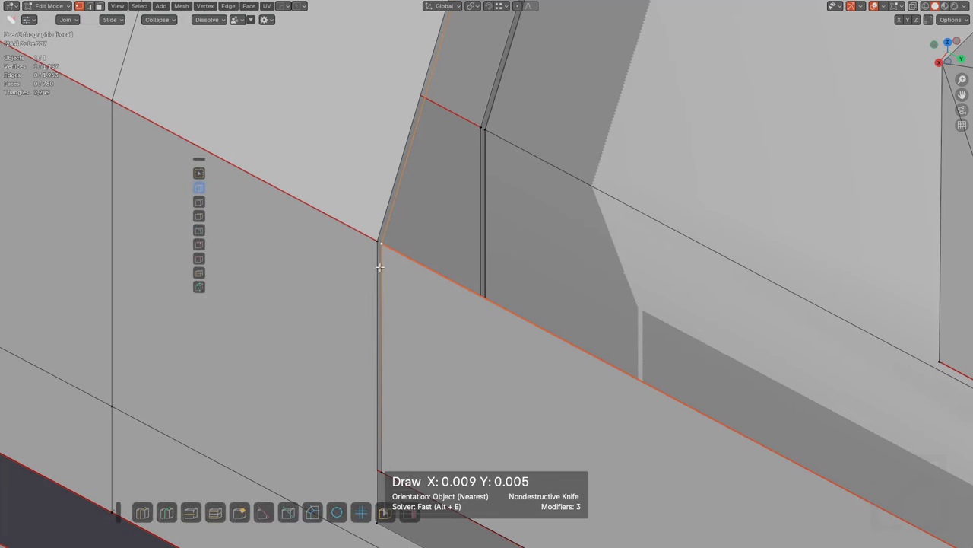
left_click_drag(383, 243, 400, 257)
left_click(387, 245)
Step: Merge the patch's lower corner vertex at that end into the opening's lower corner with At Last
middle_click_drag(411, 421, 430, 244, "shift")
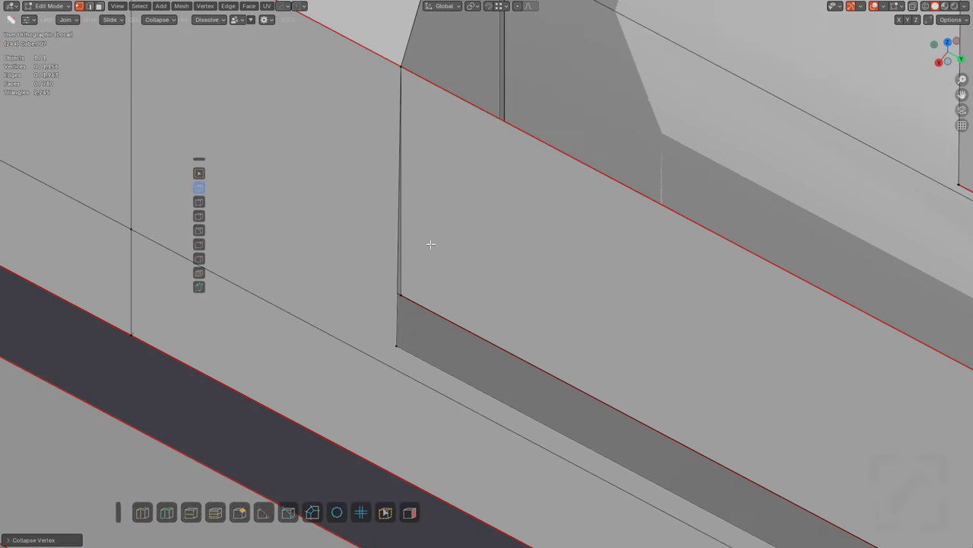
left_click(400, 292)
scroll(431, 289, "up", 3)
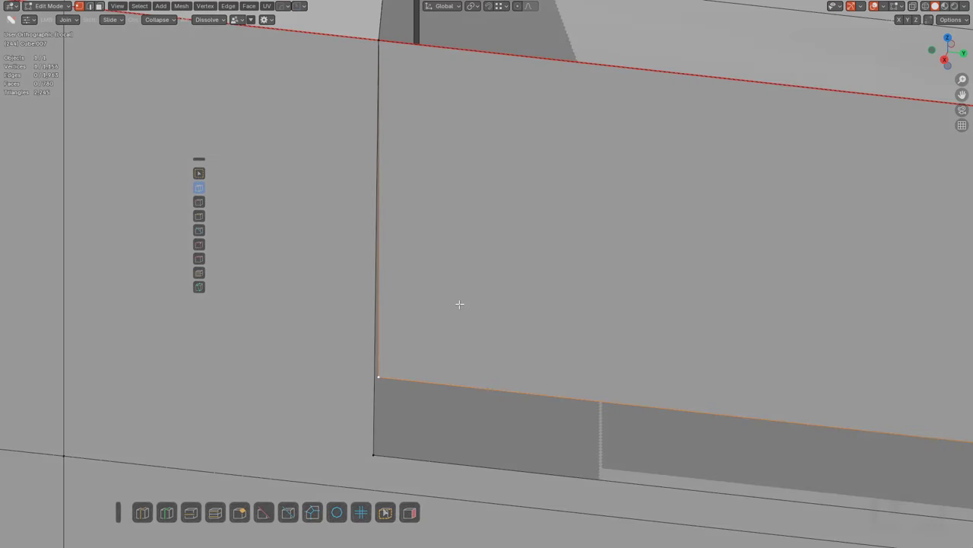
left_click(474, 336, "shift")
key("m")
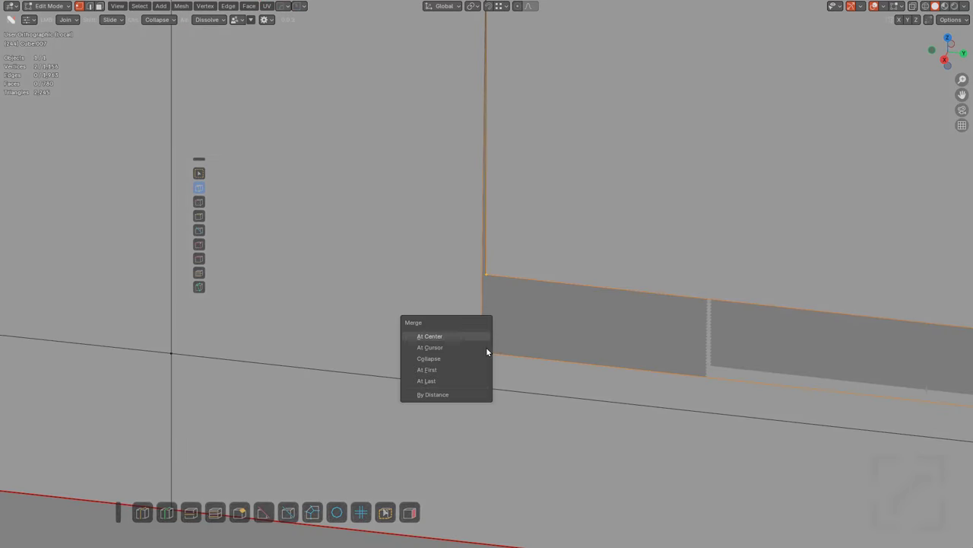
left_click(471, 386)
Step: Join the patch's lower corner and fold-line vertices at its opposite end to the matching vertices of the opening
scroll(536, 309, "down", 4)
middle_click_drag(745, 314, 332, 285, "shift")
scroll(644, 304, "up", 1)
left_click(684, 316)
left_click(731, 348, "shift")
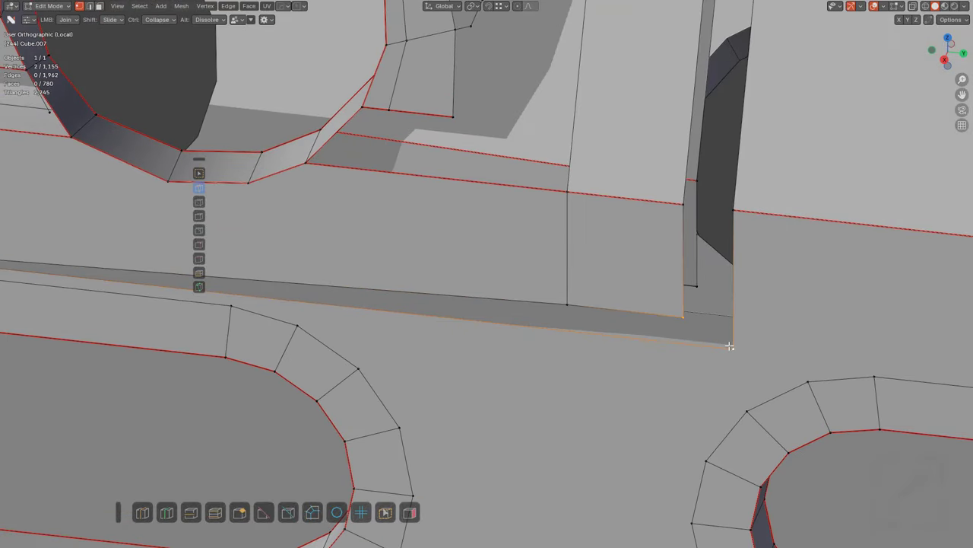
key("shift+r")
scroll(615, 292, "down", 1)
middle_click_drag(660, 239, 646, 282, "shift")
left_click(645, 264)
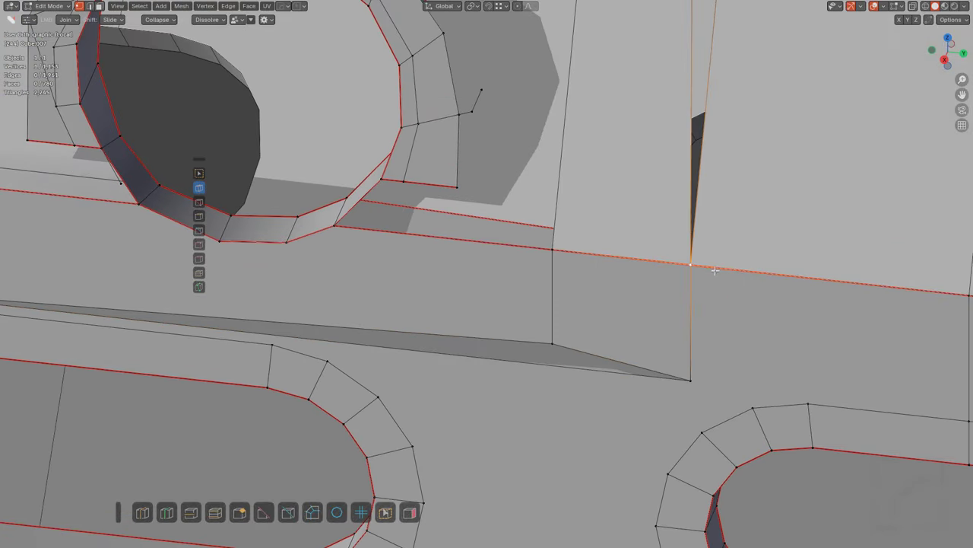
Step: Collapse the patch's two upper chamfer vertices at that end onto the neighbouring handguard vertices
middle_click_drag(718, 270, 523, 156)
key("g")
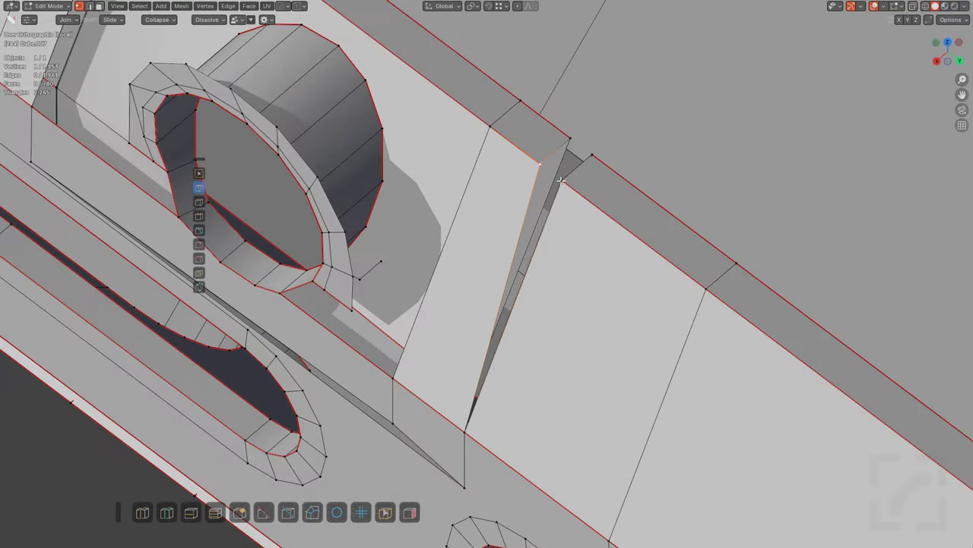
left_click(577, 193)
left_click(596, 158)
middle_click_drag(595, 158, 517, 278)
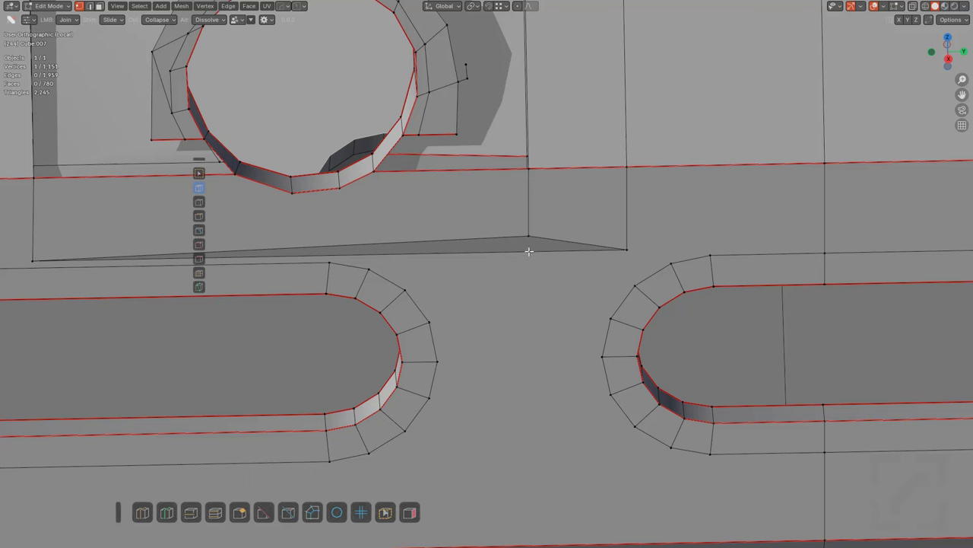
Step: Add a vertex on the opening's lower edge, slide it below the patch's vertical edge and merge it with that edge's end vertex
left_click(528, 254)
left_click(326, 253)
key("g")
key("g")
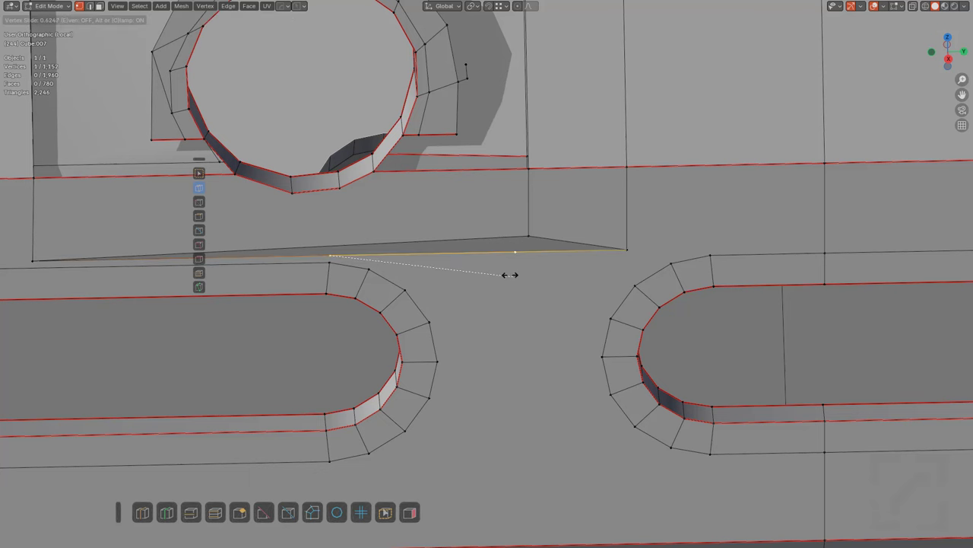
left_click(526, 274)
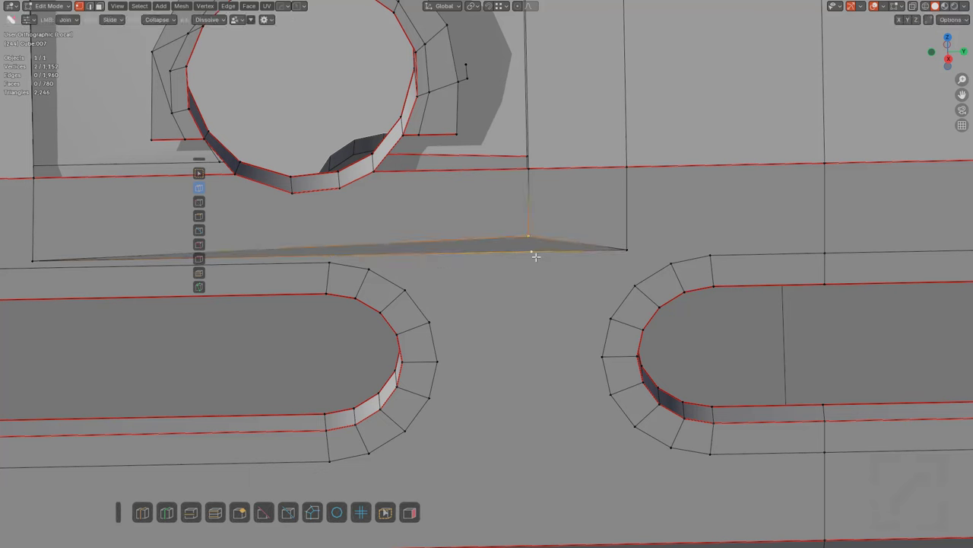
key("m")
left_click(531, 259)
Step: Select the short stray edge sticking out of the patch's arch beside the second round hole
middle_click_drag(532, 257, 483, 144)
scroll(487, 251, "up", 3)
left_click(483, 112)
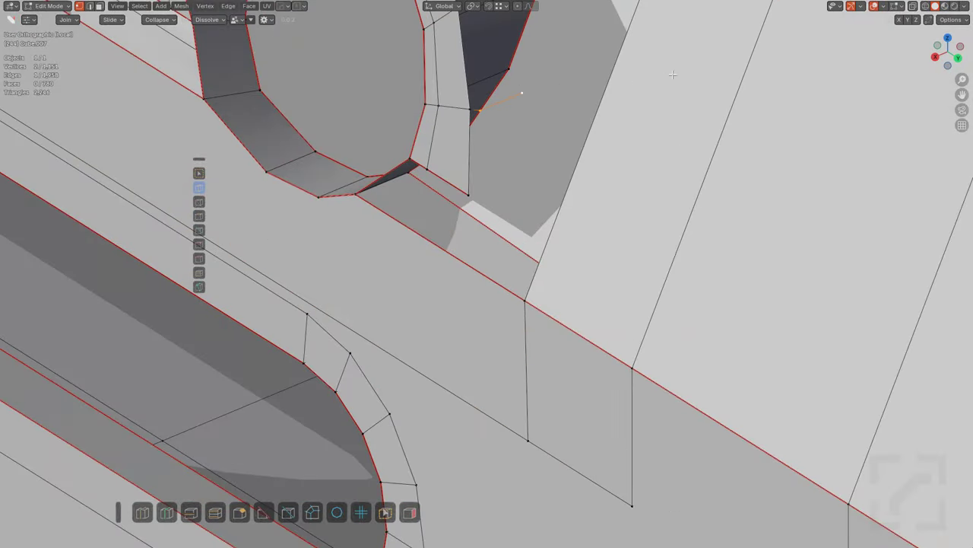
scroll(673, 75, "down", 3)
middle_click_drag(673, 74, 617, 273, "shift")
middle_click_drag(487, 263, 550, 287)
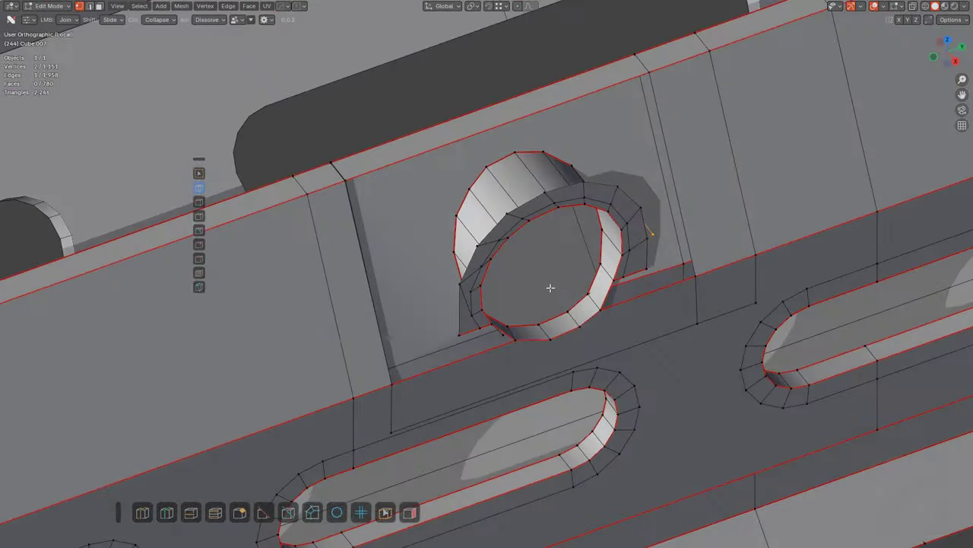
Step: Examine the inserted patch around the second round hole and the neighbouring slots, including in the see-through right side view
scroll(526, 278, "down", 6)
scroll(205, 344, "up", 3)
middle_click_drag(205, 344, 448, 250, "shift")
middle_click_drag(513, 326, 400, 283, "shift")
middle_click_drag(867, 139, 559, 284, "shift")
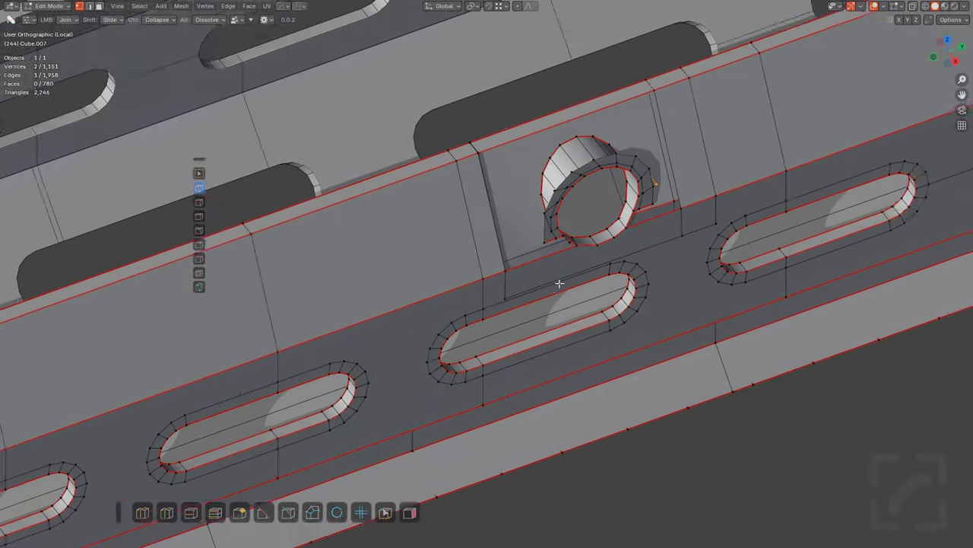
scroll(559, 284, "up", 2)
mouse_move(718, 217)
middle_mouse_down()
mouse_move(682, 196)
mouse_move(582, 215)
mouse_move(569, 148)
mouse_move(573, 172)
middle_mouse_up()
scroll(626, 202, "up", 1)
scroll(577, 178, "down", 2)
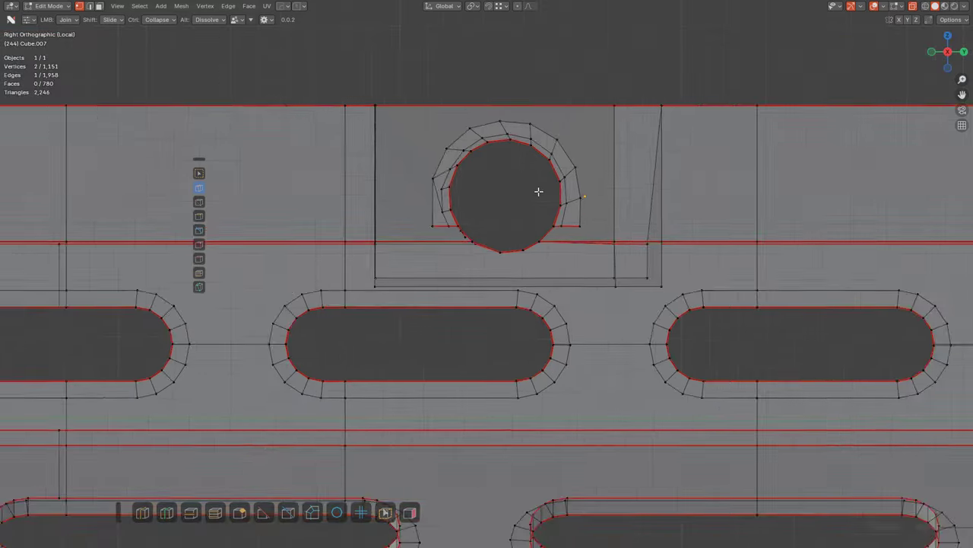
Step: Select all of the old geometry around the next round hole and separate it from the handguard mesh
key("a")
key("alt+a")
left_click_drag(368, 88, 666, 287)
key("x")
left_click(665, 283)
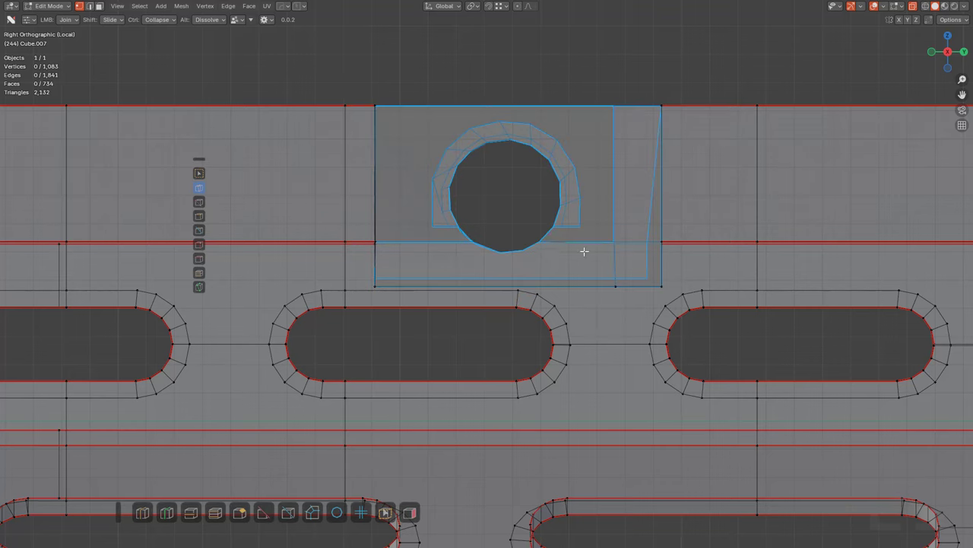
Step: Duplicate the first round hole's clean patch and move the copy along the handguard towards the emptied area around the next hole
scroll(346, 212, "down", 4)
middle_click_drag(302, 264, 648, 250, "shift")
scroll(648, 251, "up", 1)
middle_click_drag(356, 236, 638, 228, "shift")
scroll(578, 219, "up", 2)
key("a")
key("alt+a")
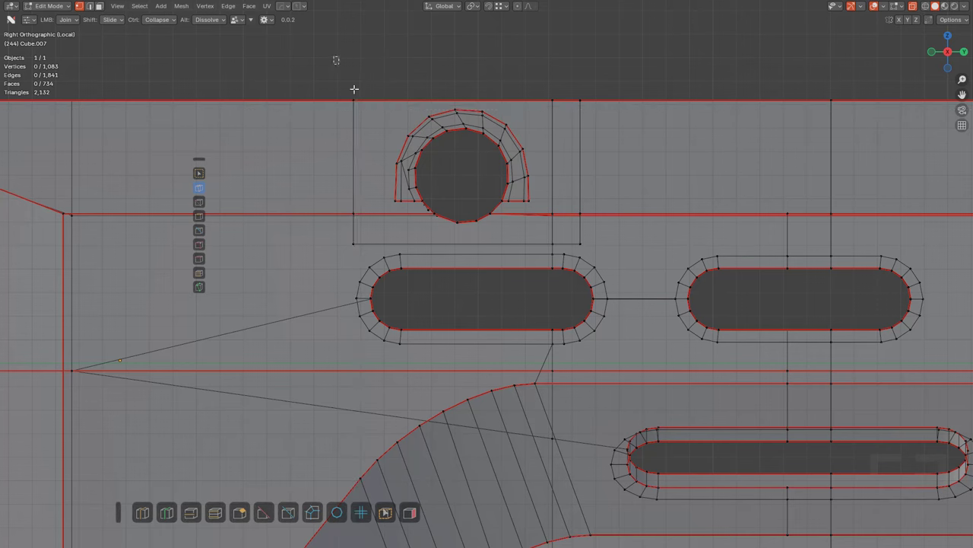
left_click_drag(333, 56, 612, 250)
middle_click_drag(719, 262, 330, 276, "shift")
key("shift+d")
key("x")
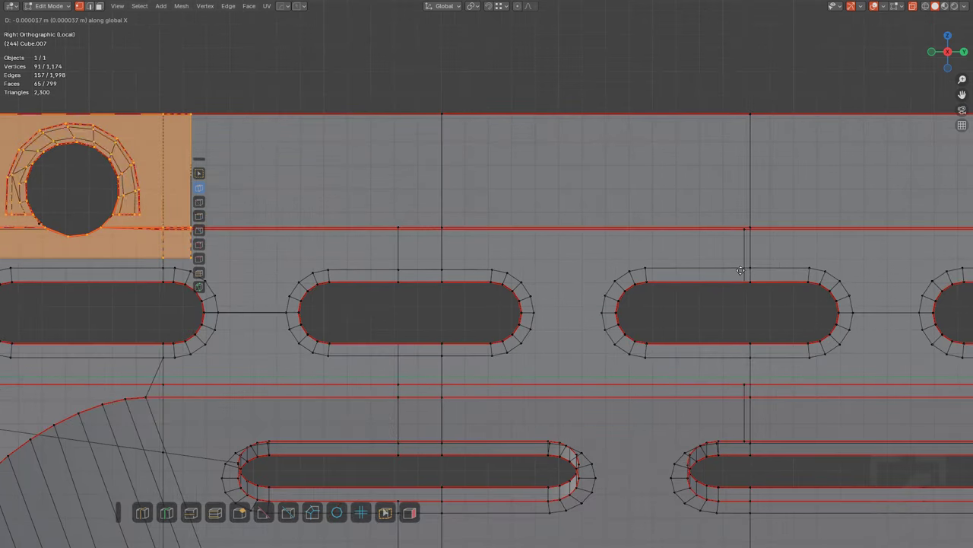
scroll(741, 270, "down", 5, "ctrl")
left_click(734, 256)
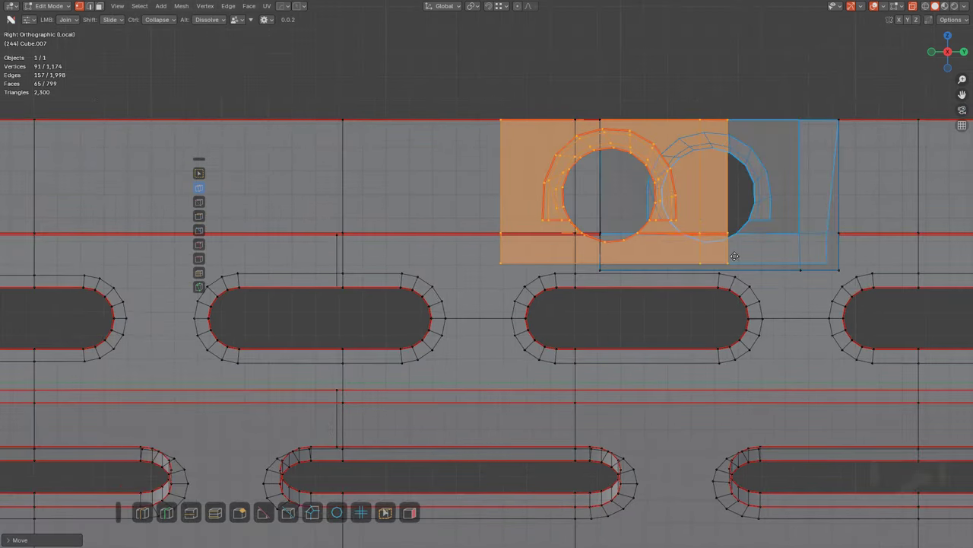
Step: Move the duplicated patch along Y until it roughly covers the old round hole's outline
middle_click_drag(735, 256, 520, 311, "shift")
scroll(487, 303, "up", 3)
key("g")
key("y")
left_click(667, 252)
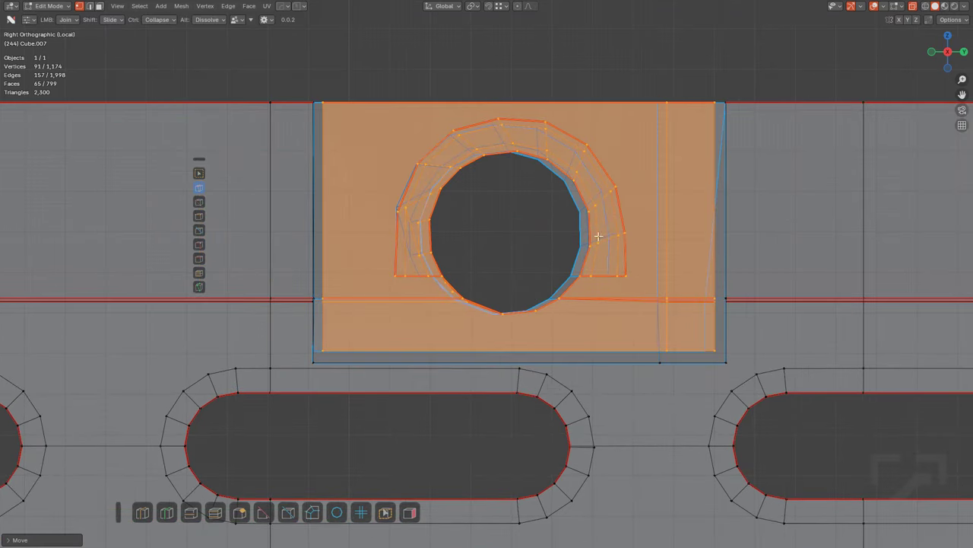
Step: Fine-tune the patch's position along Y so its hole rim coincides with the outline of the old hole
scroll(522, 187, "up", 4)
middle_click_drag(521, 187, 645, 202, "shift")
scroll(645, 202, "up", 2)
key("g")
key("y")
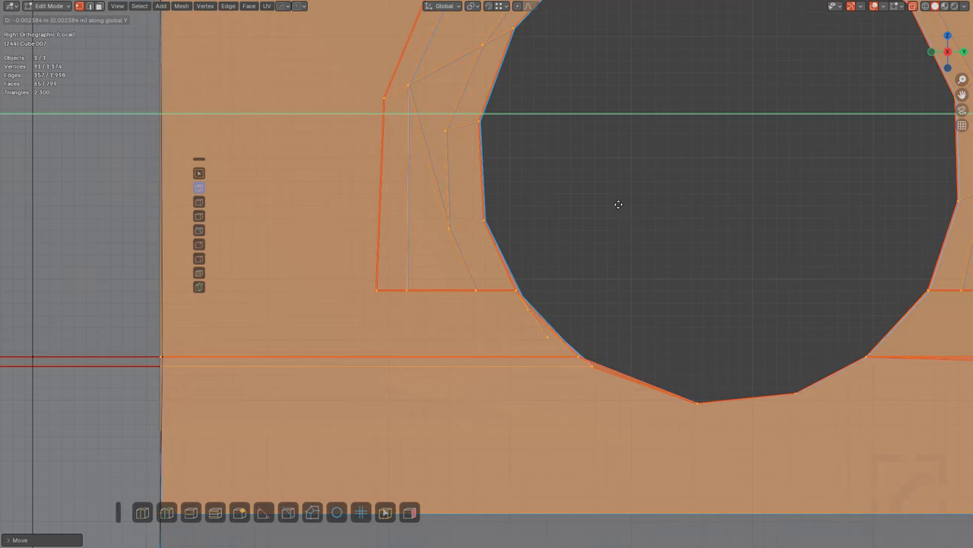
left_click(618, 204)
scroll(528, 215, "up", 5)
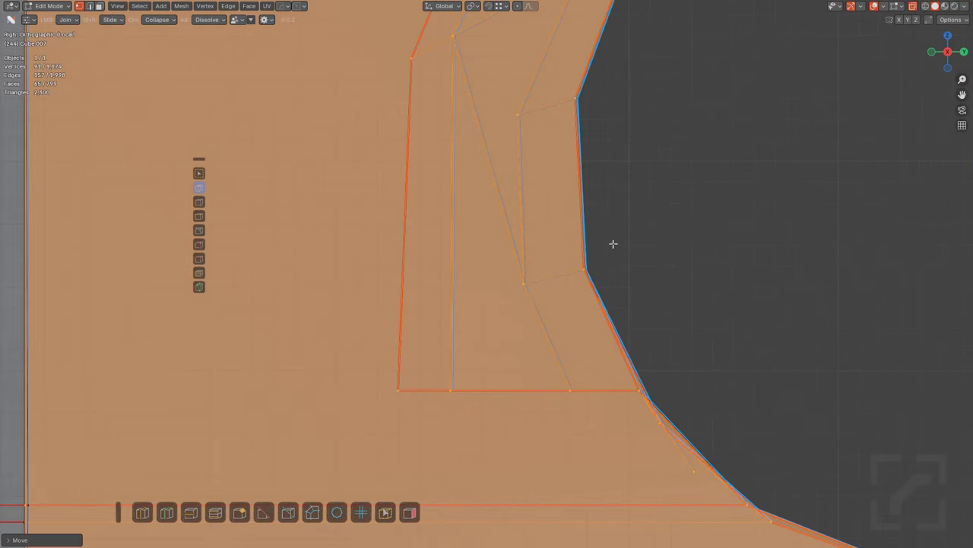
scroll(719, 254, "up", 1)
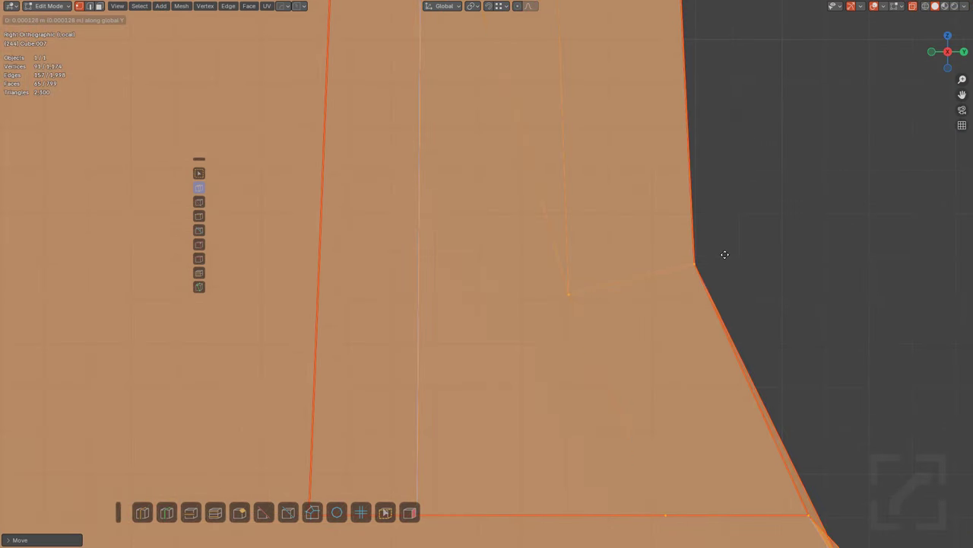
scroll(724, 255, "down", 10)
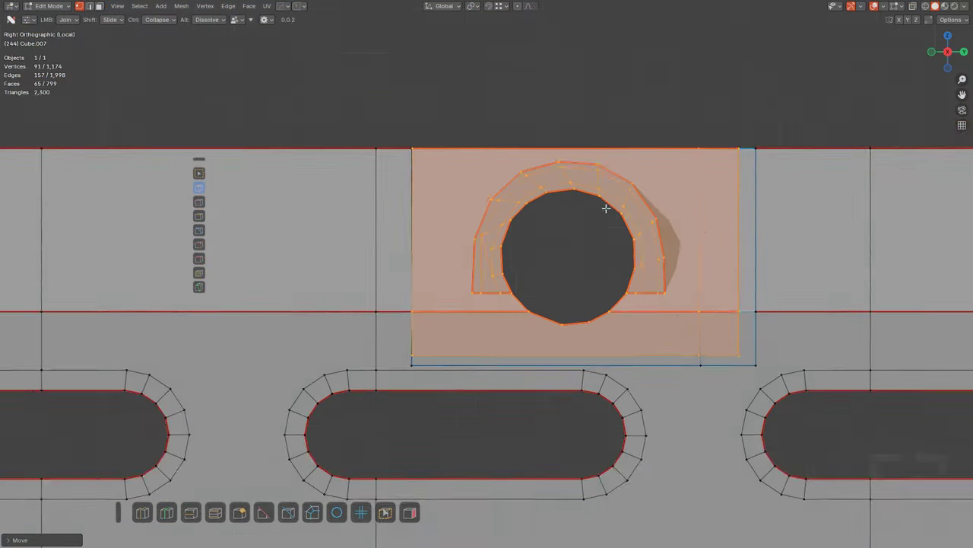
Step: Delete the separated old hole geometry, Cube.018, from around the new patch
middle_click_drag(606, 208, 632, 266)
key("Tab")
key("Tab")
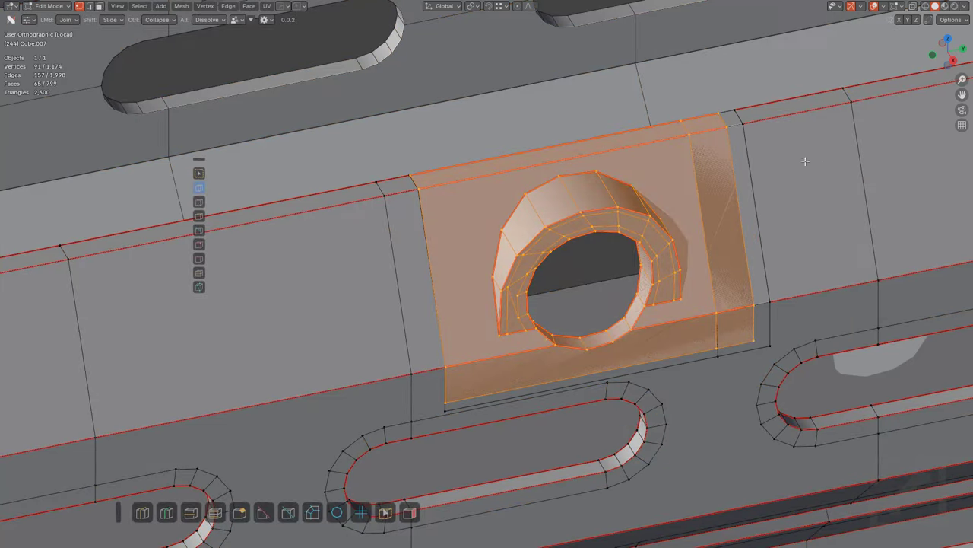
key("alt+a")
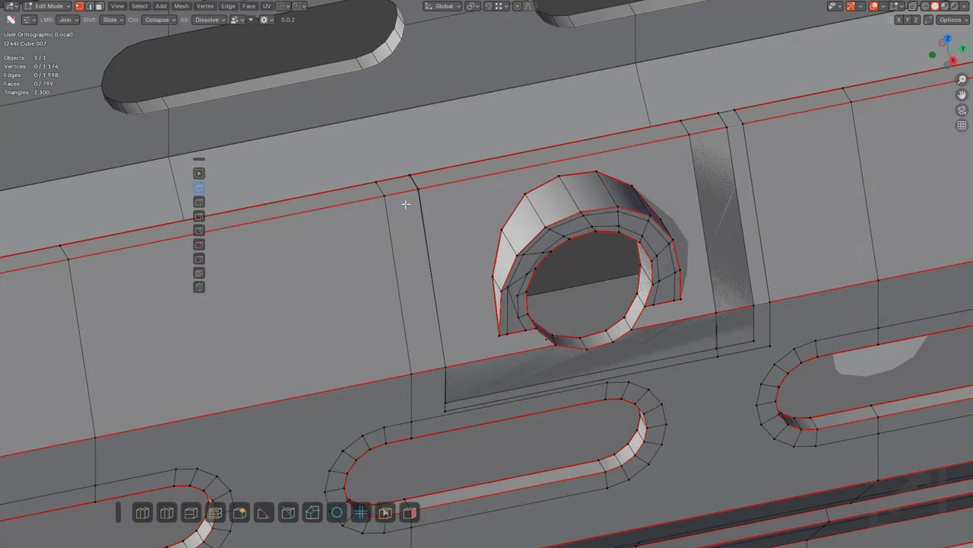
middle_click_drag(421, 212, 480, 189, "alt")
key("alt+z")
key("a")
key("alt+a")
key("a")
key("Tab")
key("alt+z")
left_click(728, 138)
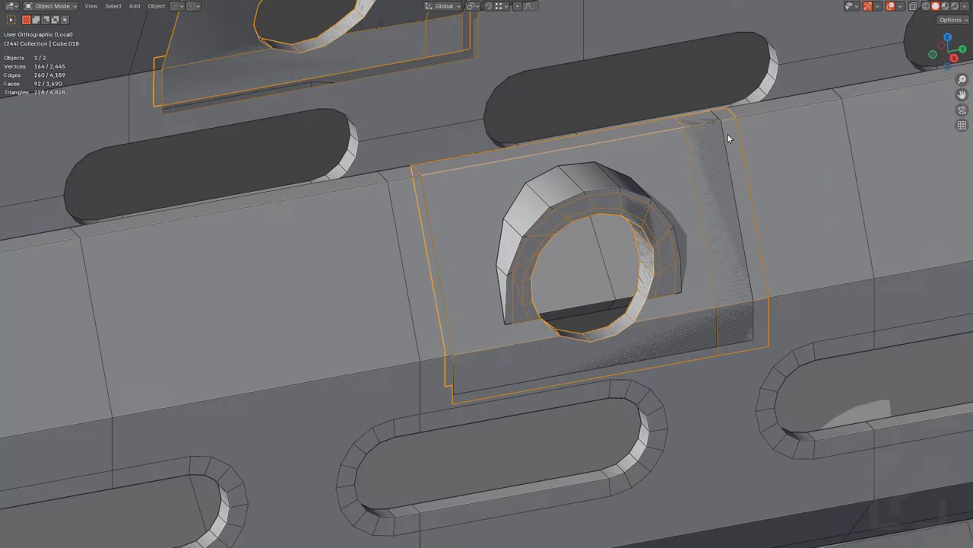
key("Delete")
Step: Resume editing the handguard mesh and collapse the doubled chamfer and crease vertices along the patch's border at one end
left_click(702, 176)
key("Tab")
middle_click_drag(702, 192, 519, 208)
key("alt+a")
scroll(518, 208, "up", 6)
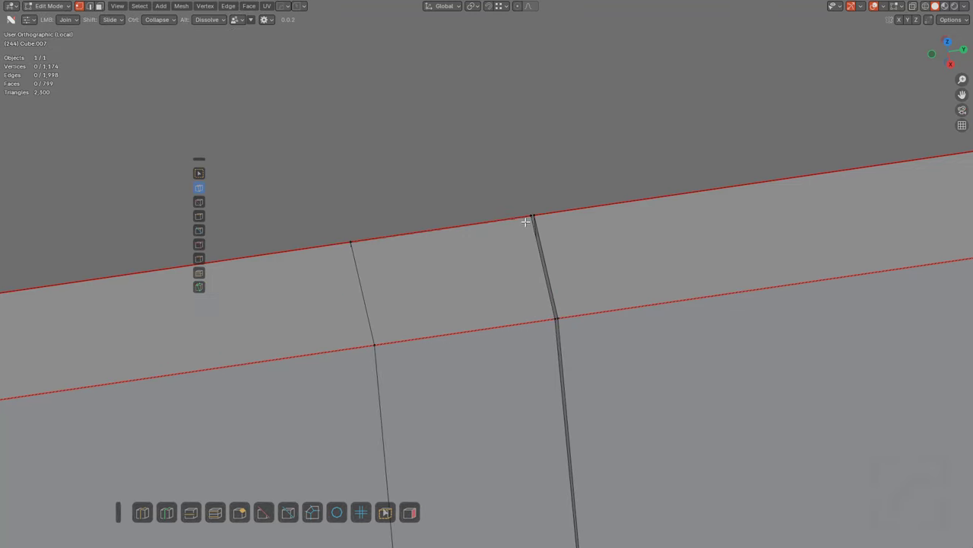
left_click_drag(548, 227, 578, 327, "ctrl")
scroll(577, 326, "down", 1)
middle_click_drag(581, 301, 519, 70, "shift")
scroll(559, 304, "down", 1)
scroll(528, 98, "down", 3)
scroll(544, 295, "up", 4)
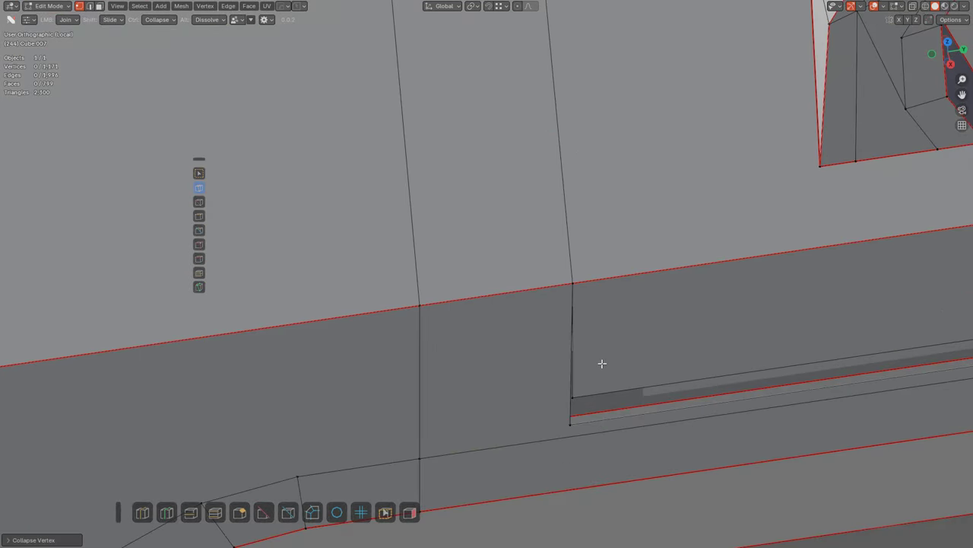
Step: Merge the patch's lower corner vertex at that end onto the opening's corner vertex, using At Last
middle_click_drag(600, 372, 546, 268, "shift")
middle_click_drag(545, 268, 505, 245)
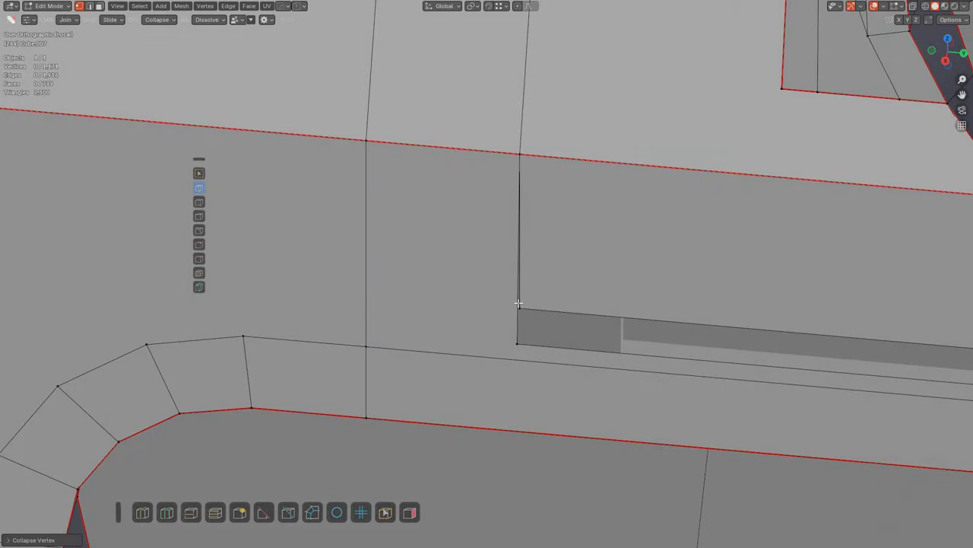
left_click(518, 305)
key("m")
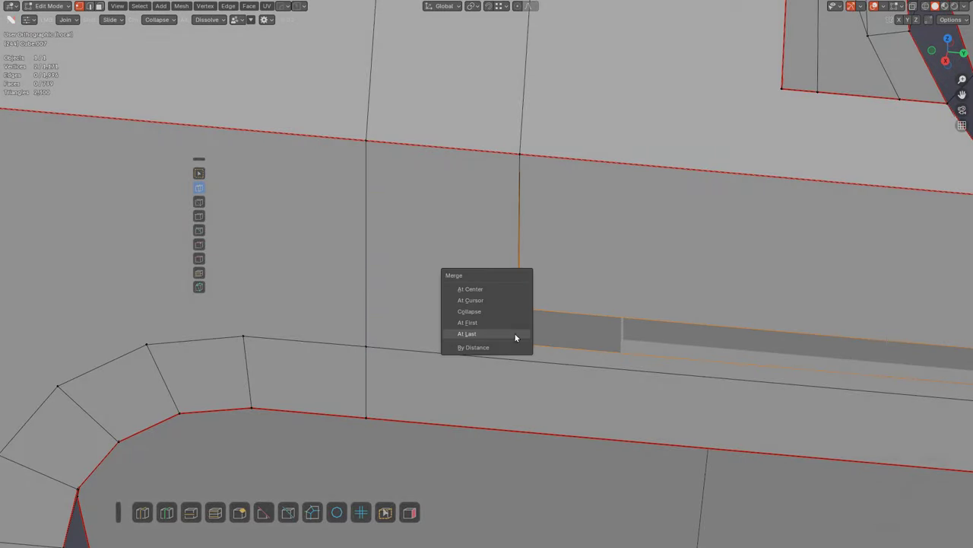
left_click(515, 335)
Step: Merge the patch's two lower-edge vertices at the opposite end onto the matching vertices of the opening
scroll(515, 335, "down", 4)
middle_click_drag(721, 288, 291, 219, "shift")
scroll(719, 308, "up", 2)
middle_click_drag(719, 309, 559, 311, "shift")
left_click(500, 277)
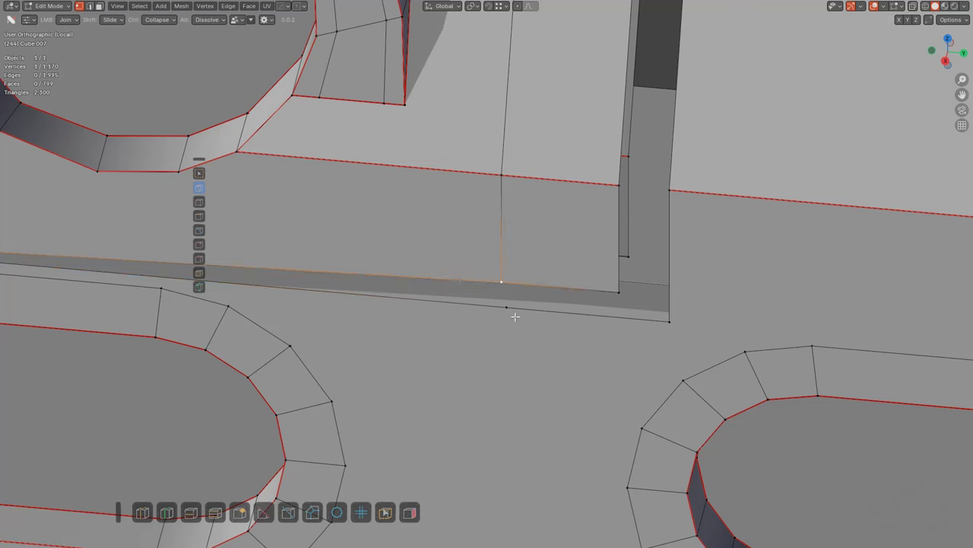
left_click(515, 316, "shift")
key("shift+r")
left_click(617, 287)
left_click(662, 329, "shift")
key("shift+r")
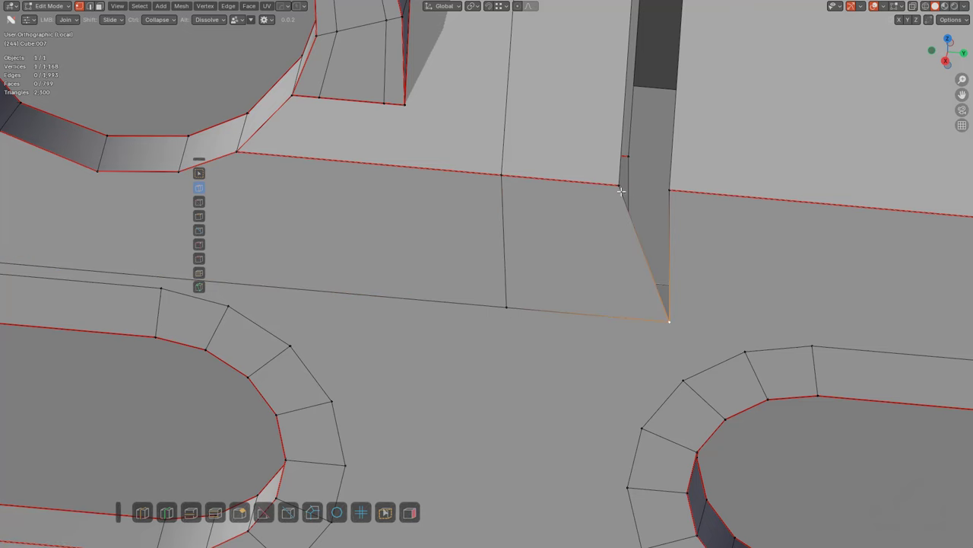
Step: Close the gap above by merging the patch's crease and two upper chamfer vertices onto the adjacent handguard vertices
left_click(673, 184, "shift")
key("shift+r")
middle_click_drag(668, 184, 587, 389, "shift")
scroll(587, 388, "down", 5)
middle_click_drag(559, 266, 555, 295)
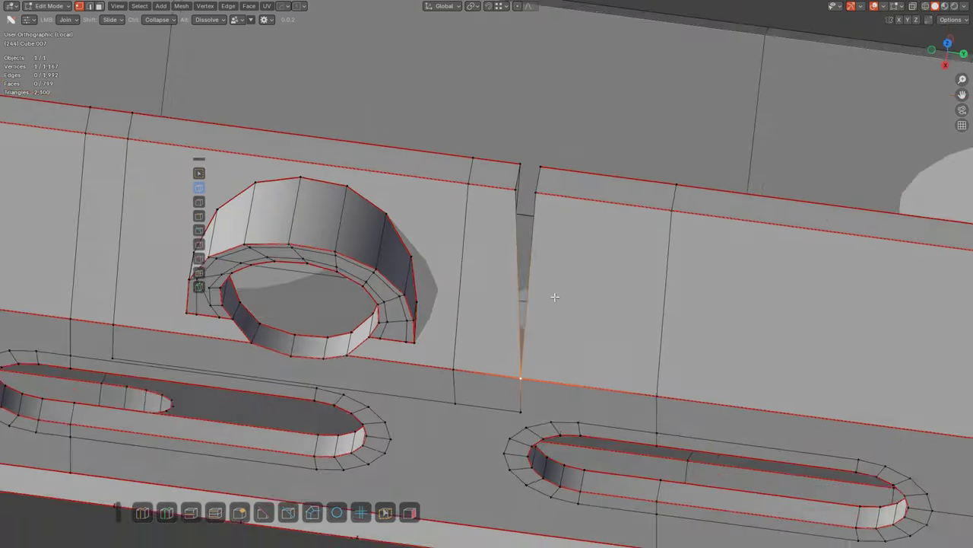
scroll(559, 273, "up", 4)
left_click(542, 100)
left_click(603, 111, "shift")
key("shift+r")
left_click(550, 37)
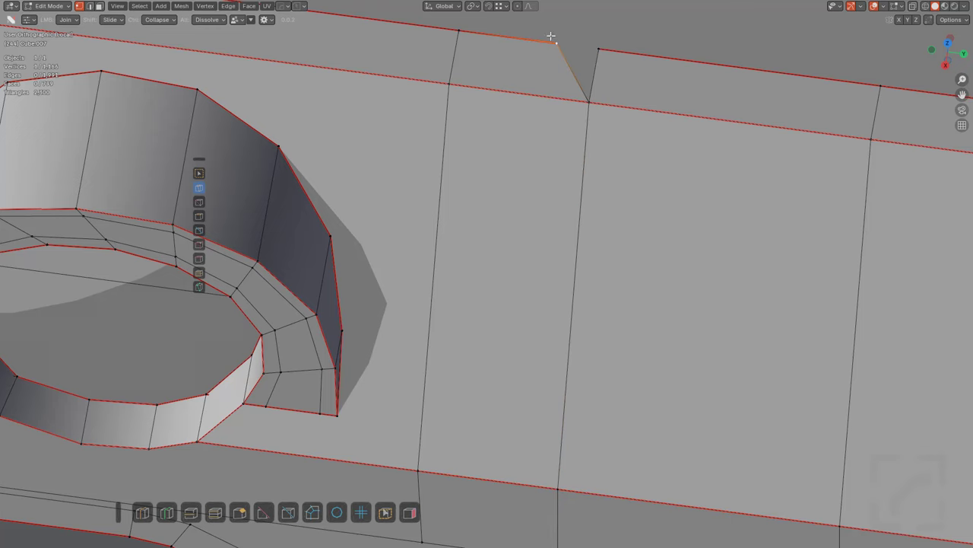
left_click(614, 52)
Step: On the handguard's inner side, merge the patch's crease and lower corner vertices at the same end onto the neighbouring vertices
middle_click_drag(614, 52, 470, 237)
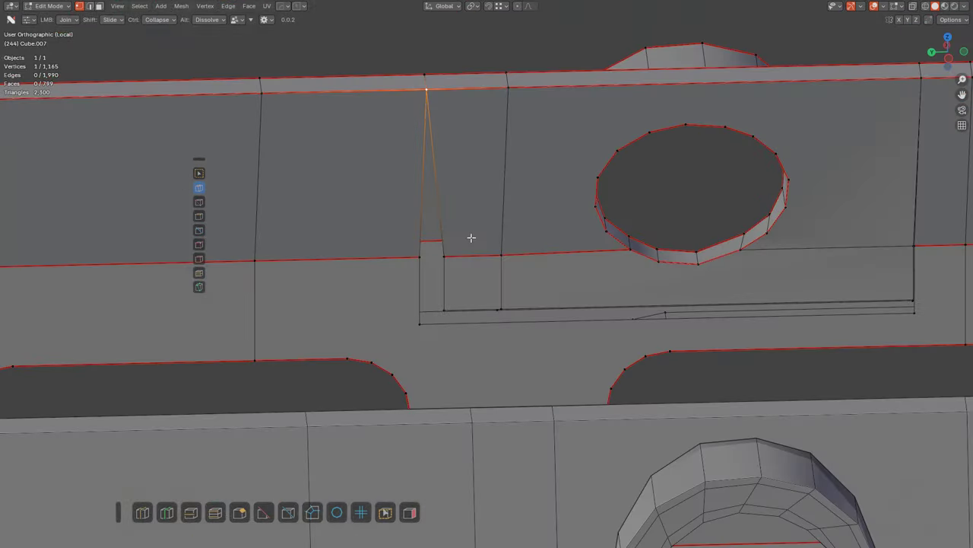
middle_click_drag(450, 277, 458, 317)
scroll(460, 310, "up", 3)
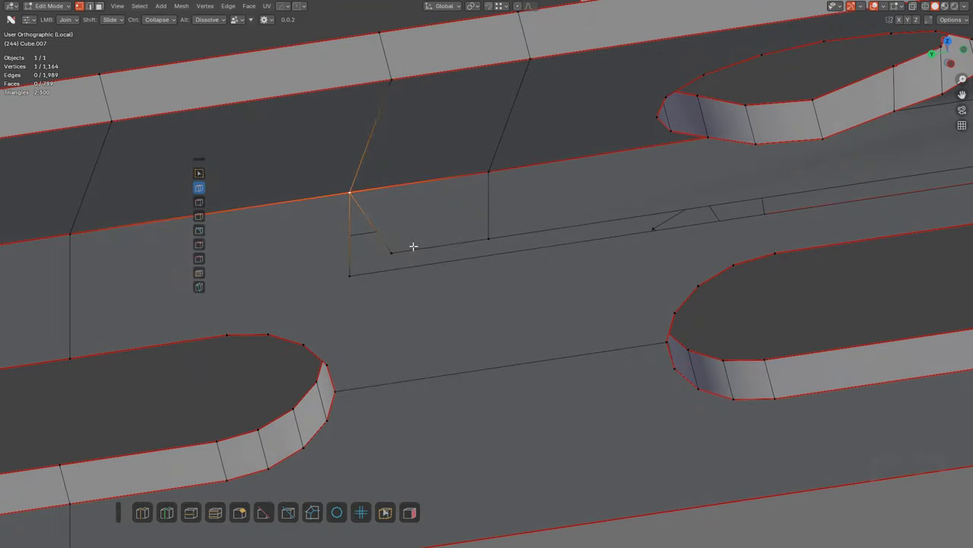
left_click(406, 254)
left_click(349, 284, "shift")
key("shift+r")
Step: Add a vertex on the opening's inner lower edge, slide it below the patch's vertical edge and merge that edge's end vertex into it
left_click(585, 243)
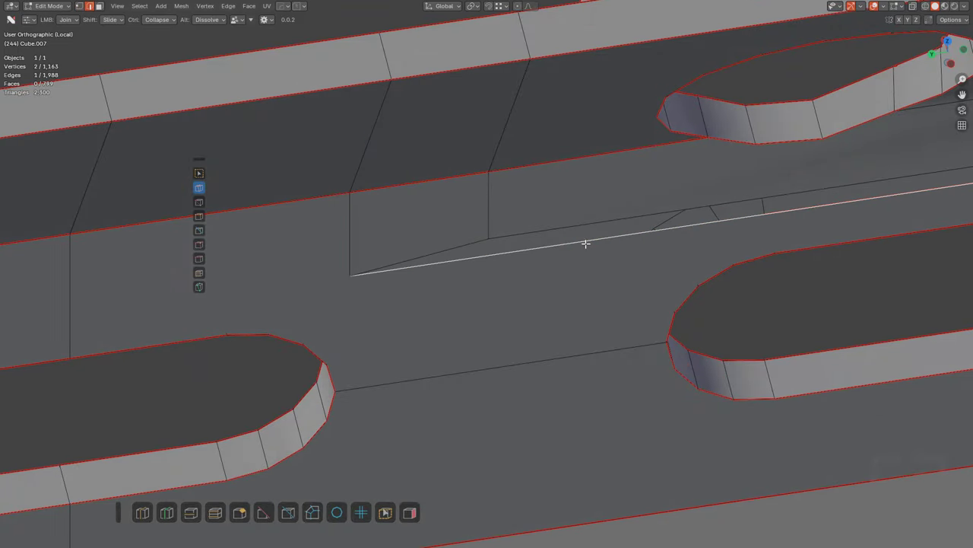
right_click(566, 252)
left_click(566, 253)
key("alt+a")
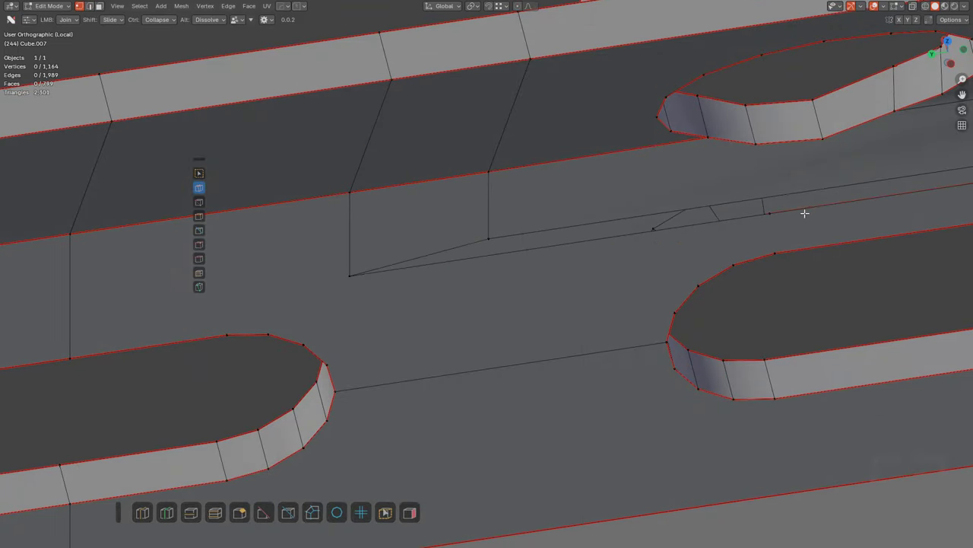
left_click_drag(775, 216, 491, 239, "shift")
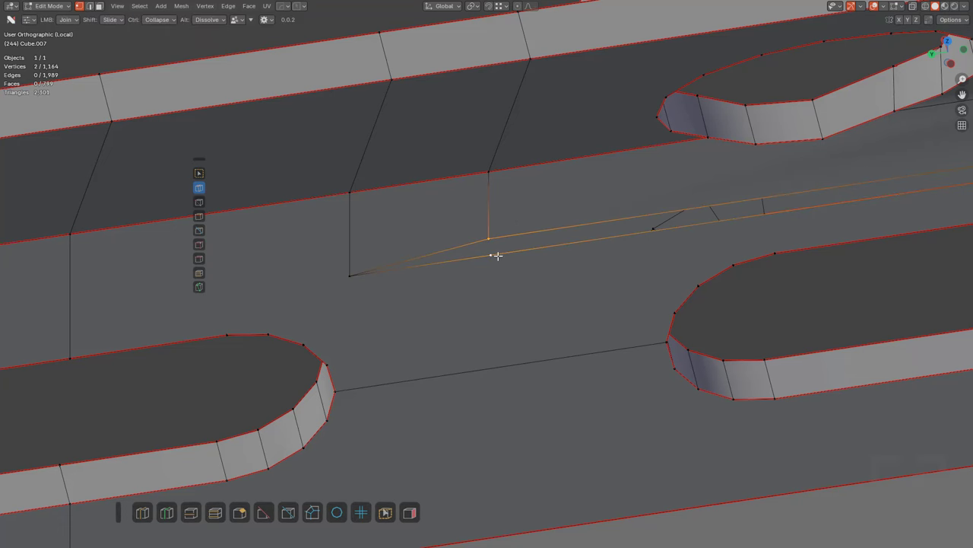
key("m")
left_click(499, 258)
Step: Merge the patch's inner lower corner, crease and chamfer vertices at the other end onto the neighbouring handguard vertices
middle_click_drag(687, 241, 601, 214)
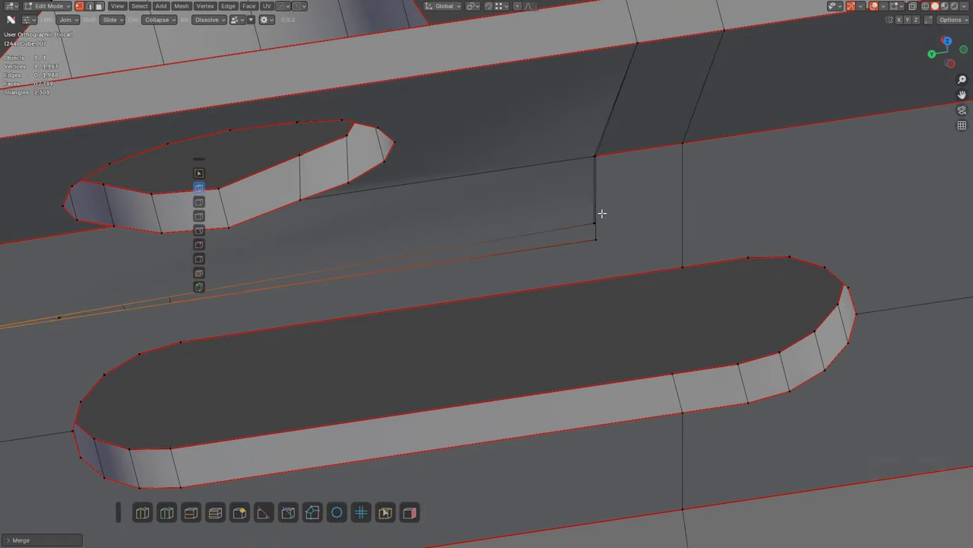
left_click_drag(601, 215, 607, 240)
left_click(608, 160, "alt")
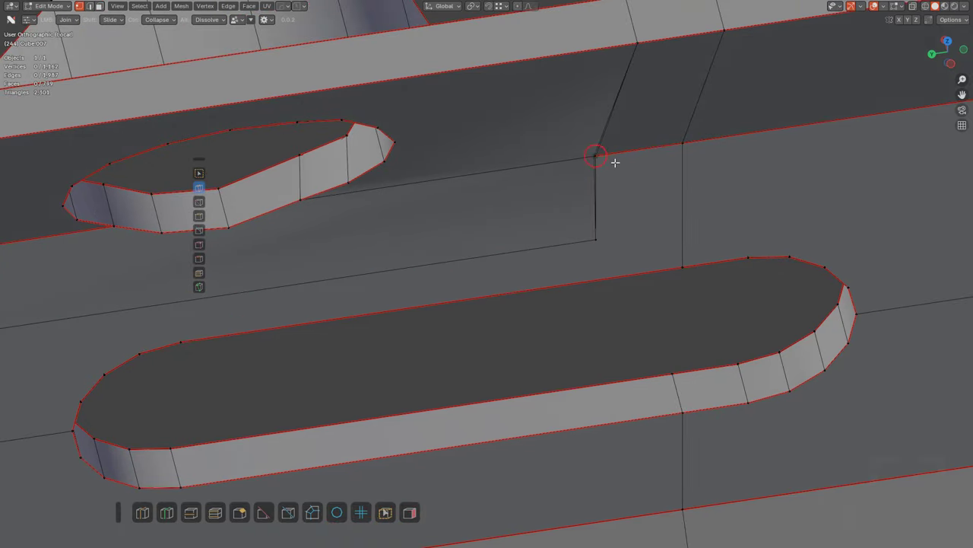
middle_click_drag(617, 167, 605, 275, "shift")
scroll(605, 276, "up", 1)
left_click_drag(644, 146, 661, 144)
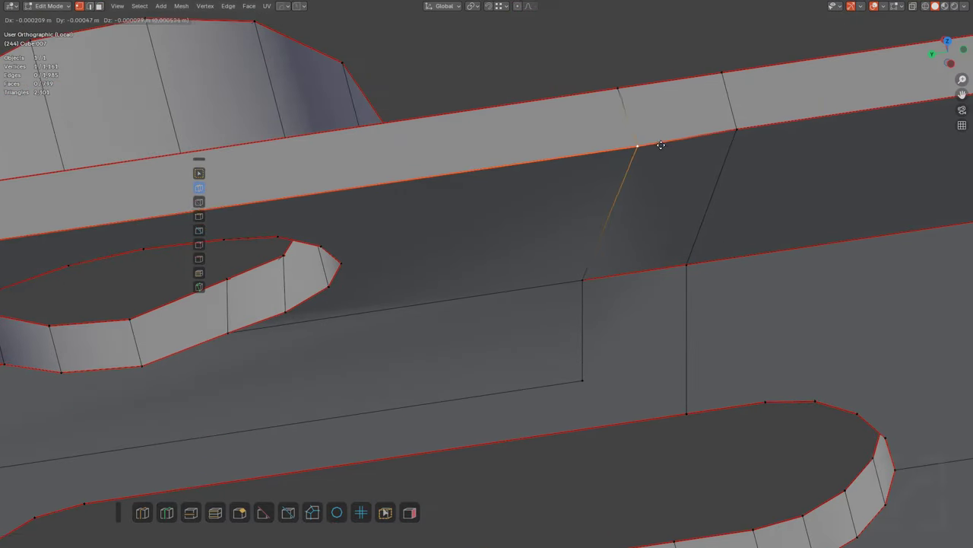
left_click(646, 152)
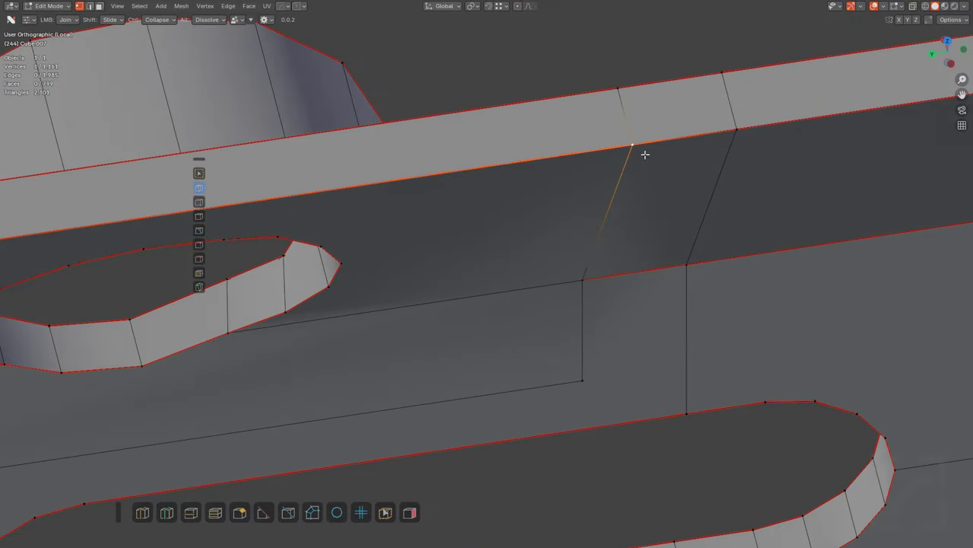
Step: Examine the merged patch around the round hole in the right side view, both with and without the editing overlay
middle_click_drag(646, 152, 592, 274)
key("Tab")
key("KP_3")
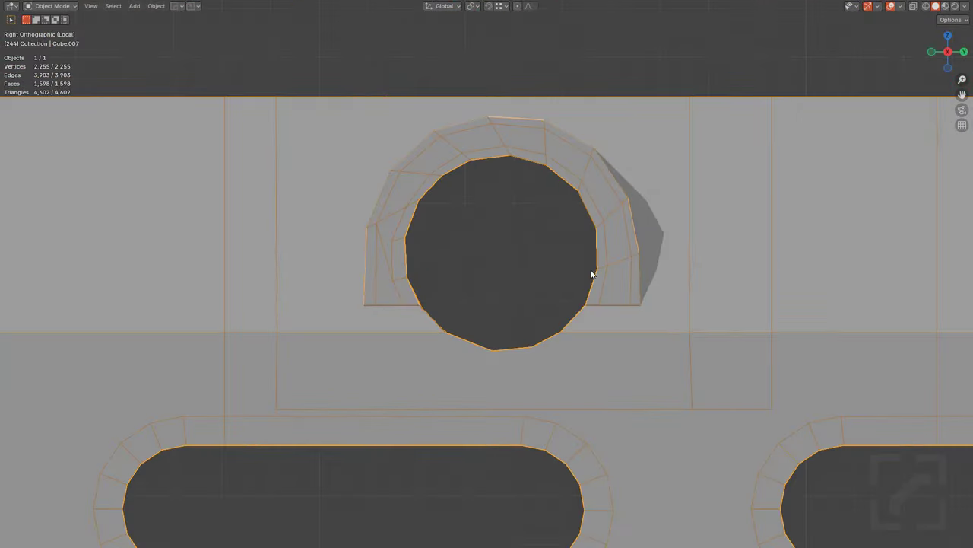
key("Tab")
scroll(478, 210, "down", 2)
middle_click_drag(475, 218, 428, 254, "shift")
scroll(598, 283, "up", 3)
key("KP_3")
key("Tab")
key("Tab")
Step: Delete the stray loose vertex beside the lower rim of the round hole
scroll(452, 247, "up", 4)
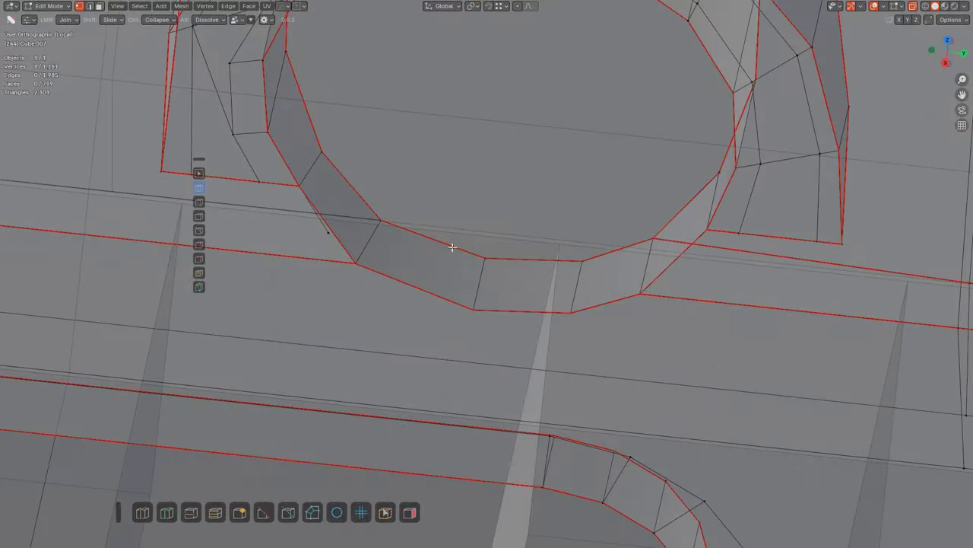
key("x")
left_click(321, 238)
scroll(426, 251, "down", 6)
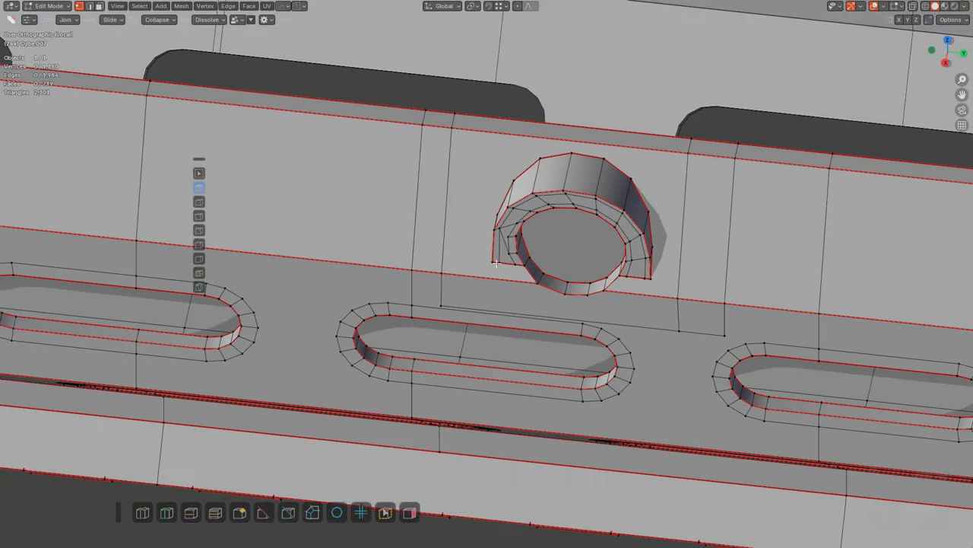
Step: Dissolve the leftover patch border edges framing the round hole on the handguard's outer and inner sides
scroll(495, 263, "down", 4)
middle_click_drag(464, 304, 480, 253)
scroll(487, 252, "up", 5)
key("2")
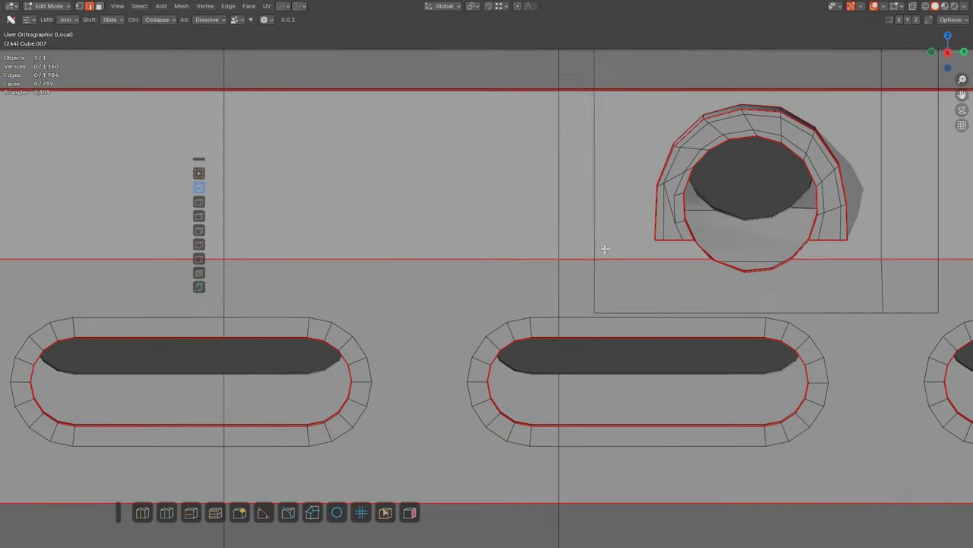
middle_click_drag(616, 238, 455, 228, "shift")
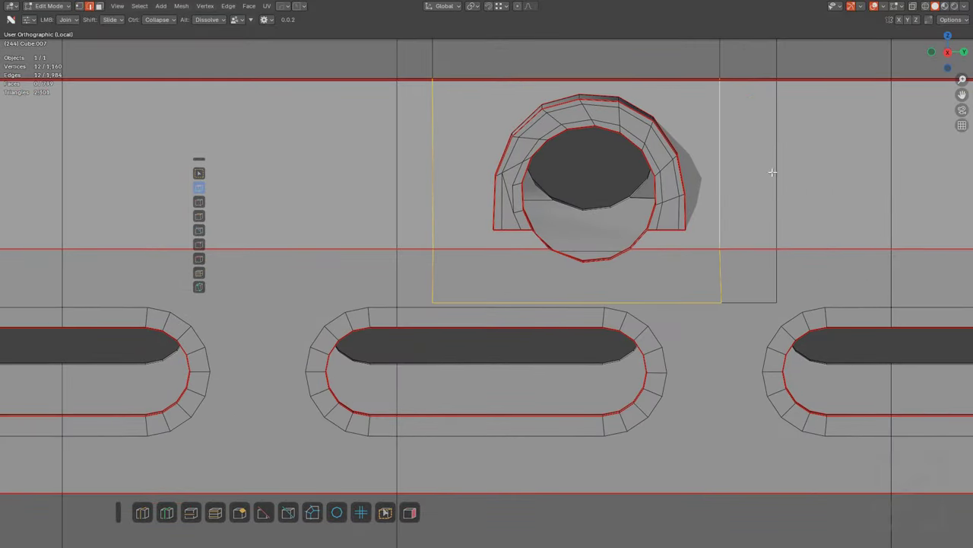
middle_click_drag(774, 172, 428, 220)
key("alt+a")
middle_click_drag(285, 305, 438, 305, "shift")
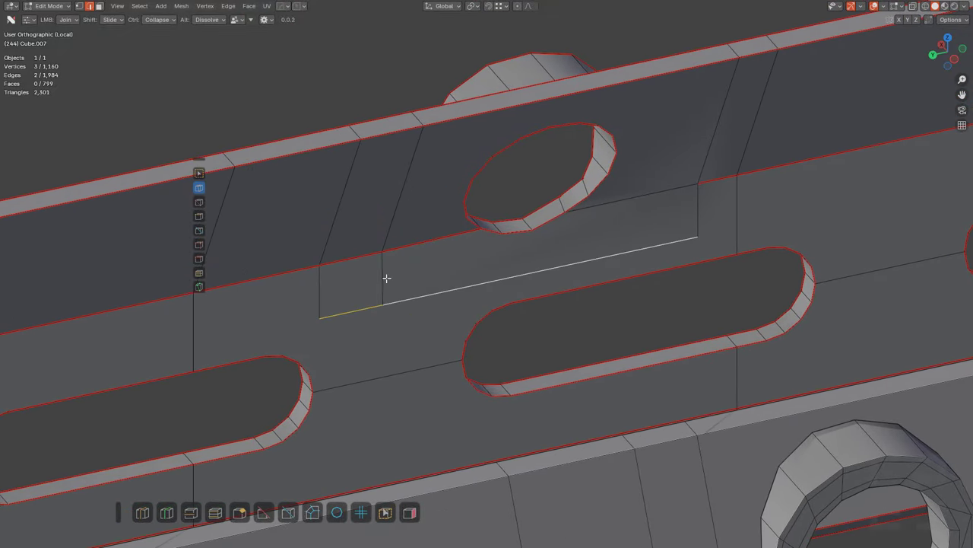
middle_click_drag(608, 140, 588, 221)
key("ctrl+x")
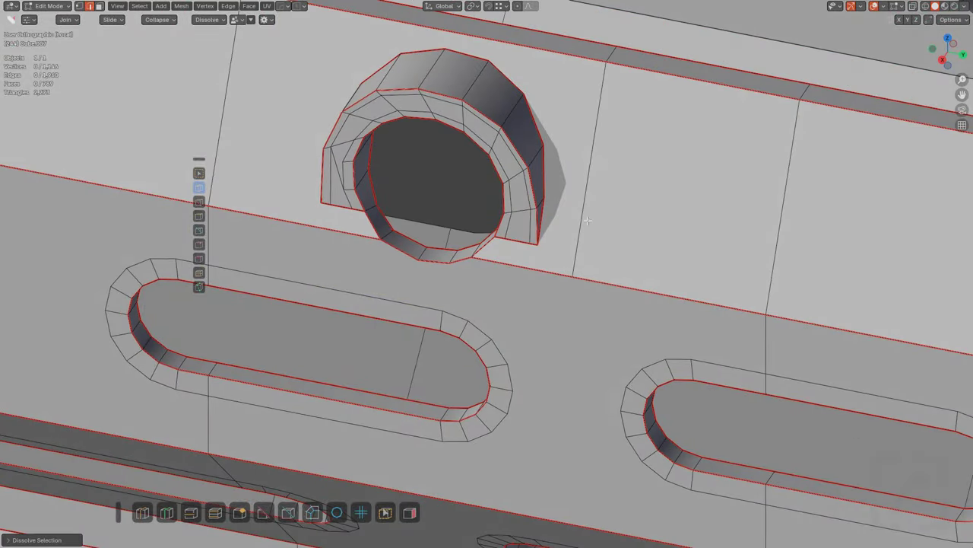
Step: Dissolve the redundant cross edge running beside the round hole over the handguard's top rim and inner side
left_click(611, 141)
middle_click_drag(613, 53, 375, 177)
key("ctrl+x")
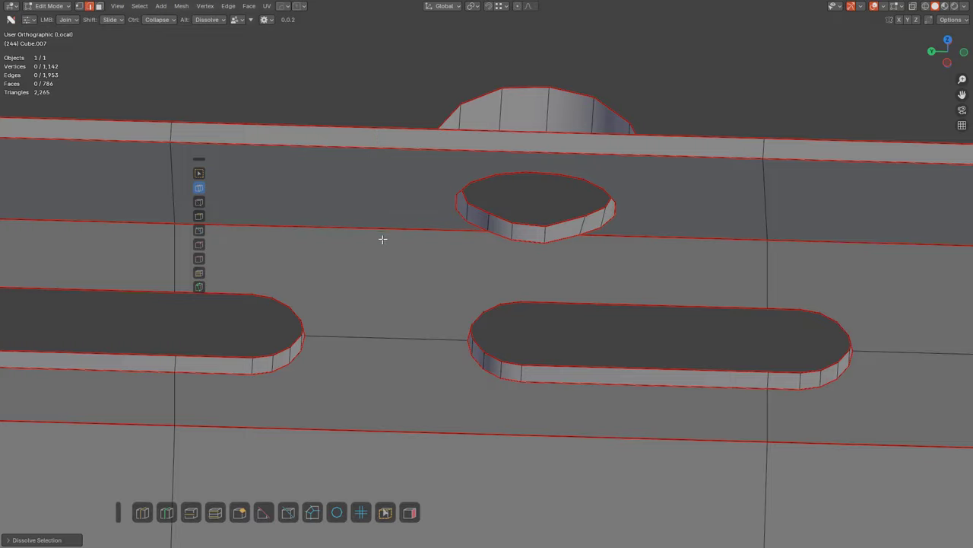
middle_click_drag(382, 239, 466, 236)
key("KP_3")
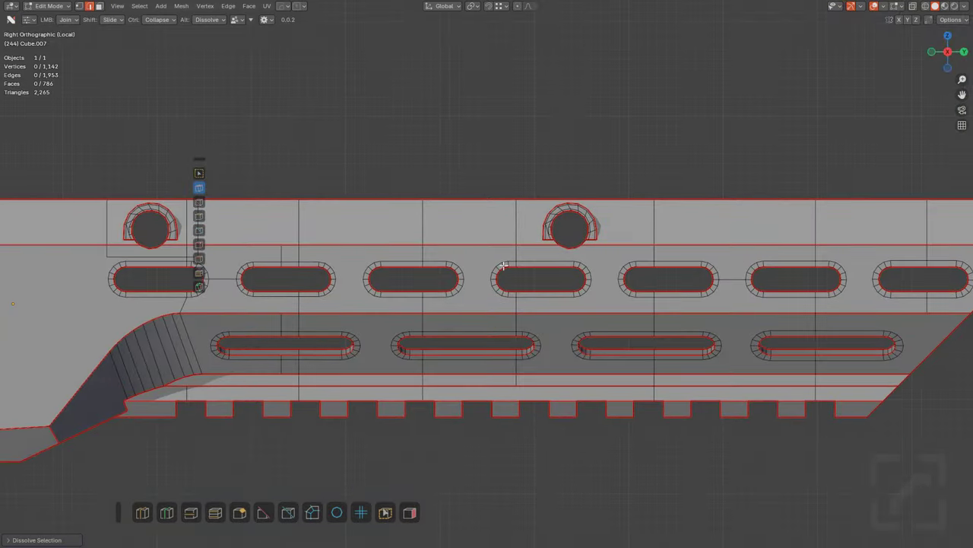
Step: Turn off the edit mode display of the Hops_Mirror modifier
middle_click_drag(503, 266, 478, 231)
key("ctrl+grave")
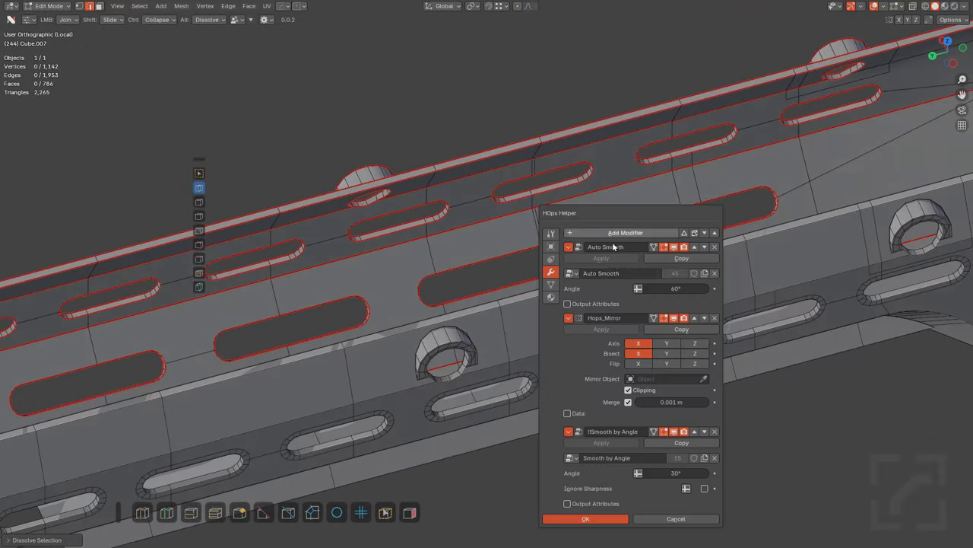
left_click(670, 318)
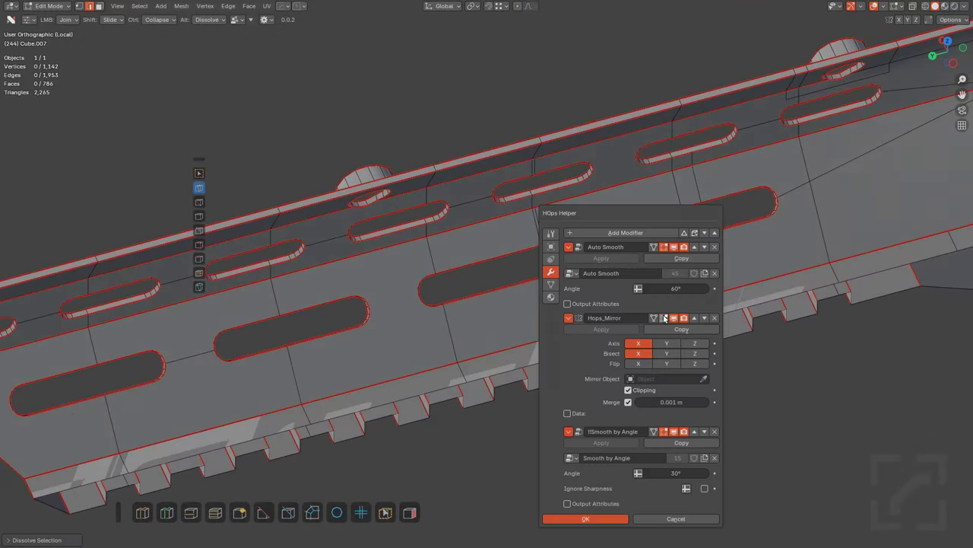
key("Escape")
Step: Select the inner-side rim loop of the end slot in the lower row and project an offset loop around it
middle_click_drag(461, 297, 452, 288, "alt")
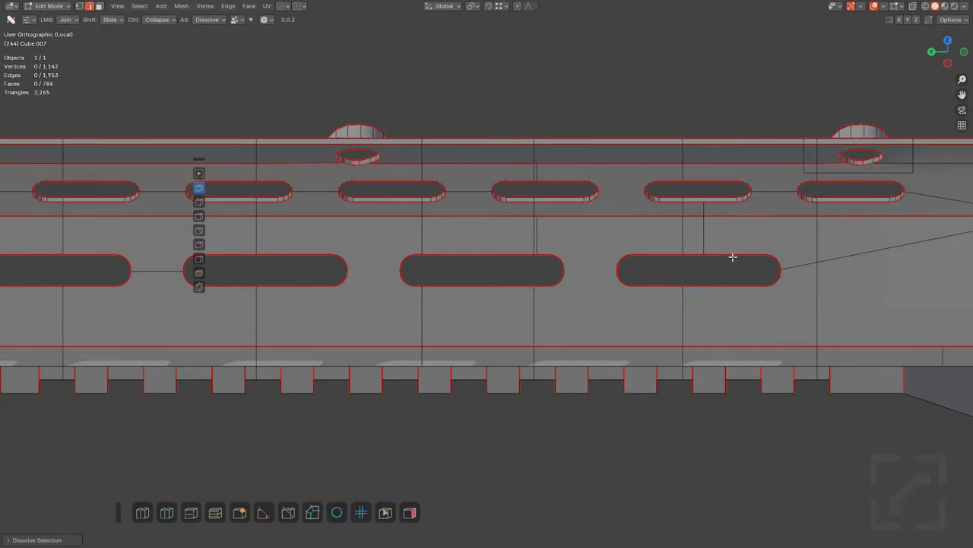
middle_click_drag(702, 271, 539, 278)
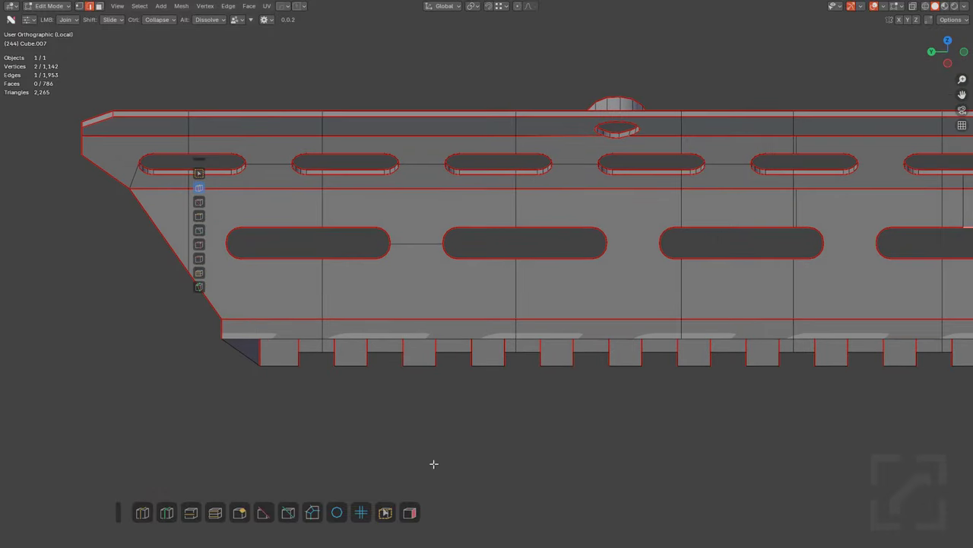
left_click(881, 254, "alt")
middle_click_drag(835, 282, 502, 282, "shift")
scroll(502, 283, "up", 2)
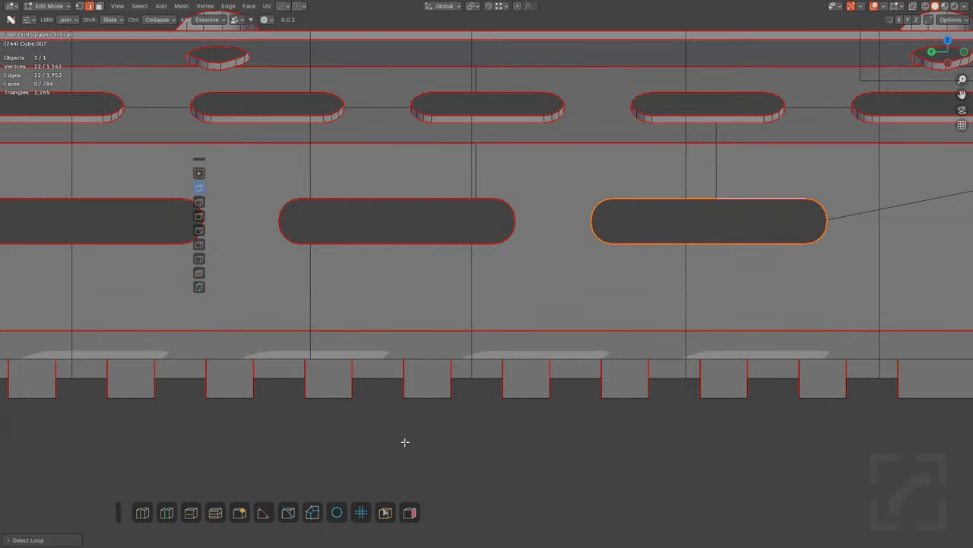
left_click(312, 512)
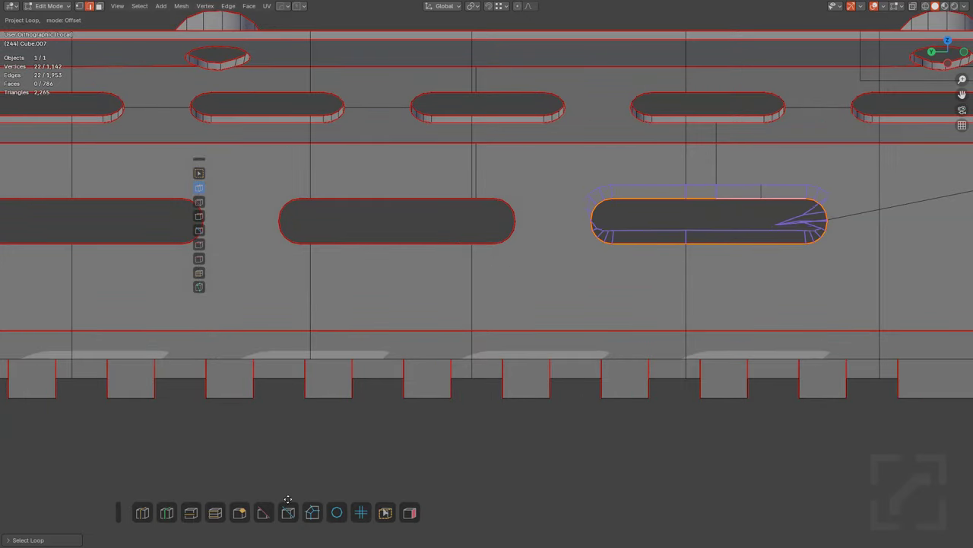
left_click(321, 502)
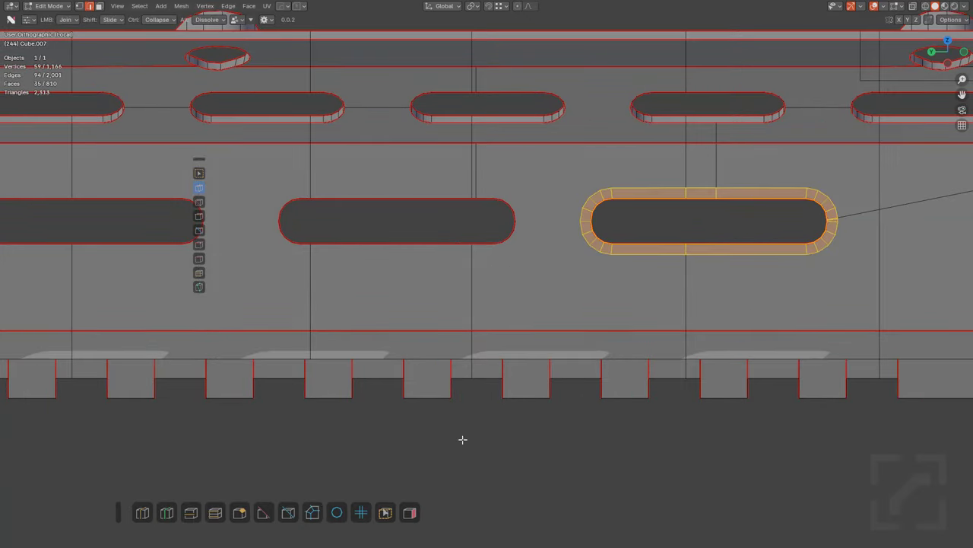
Step: Try to collapse the closely spaced vertices on the offset loop and rim at the slot's rounded end
middle_click_drag(826, 246, 591, 389, "shift")
scroll(591, 389, "up", 4)
middle_click_drag(613, 352, 743, 259, "shift")
scroll(743, 259, "up", 6)
scroll(615, 285, "up", 2)
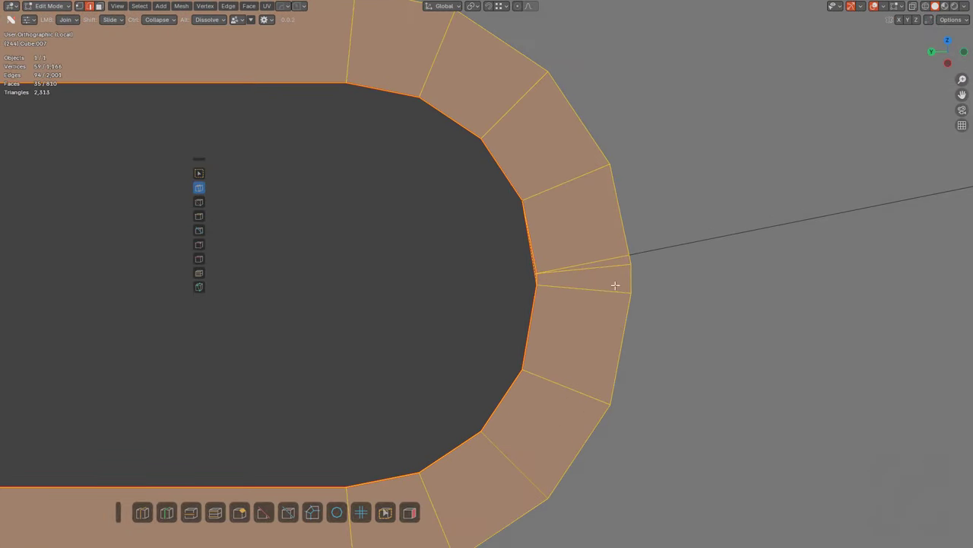
left_click(631, 264)
left_click_drag(676, 277, 673, 277, "ctrl")
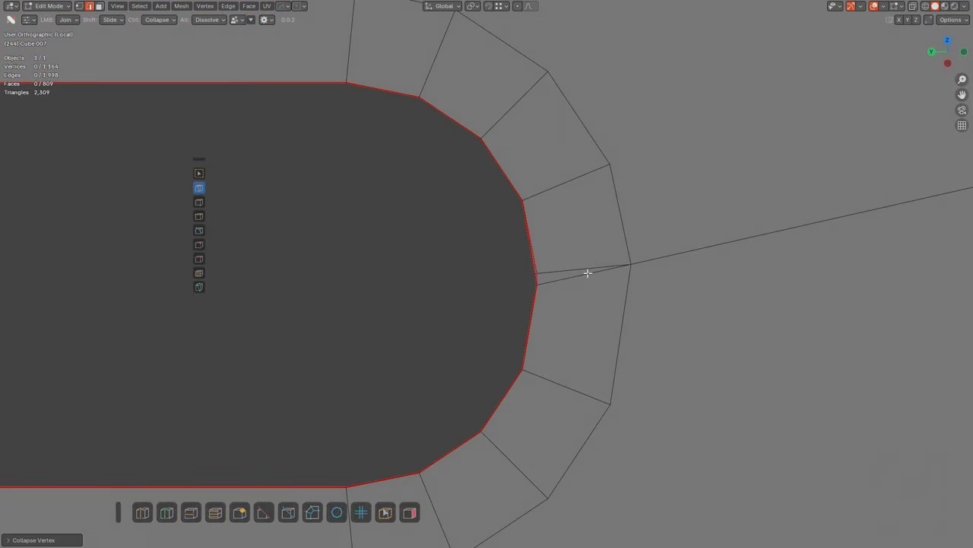
middle_click_drag(542, 292, 633, 347)
scroll(670, 252, "up", 3)
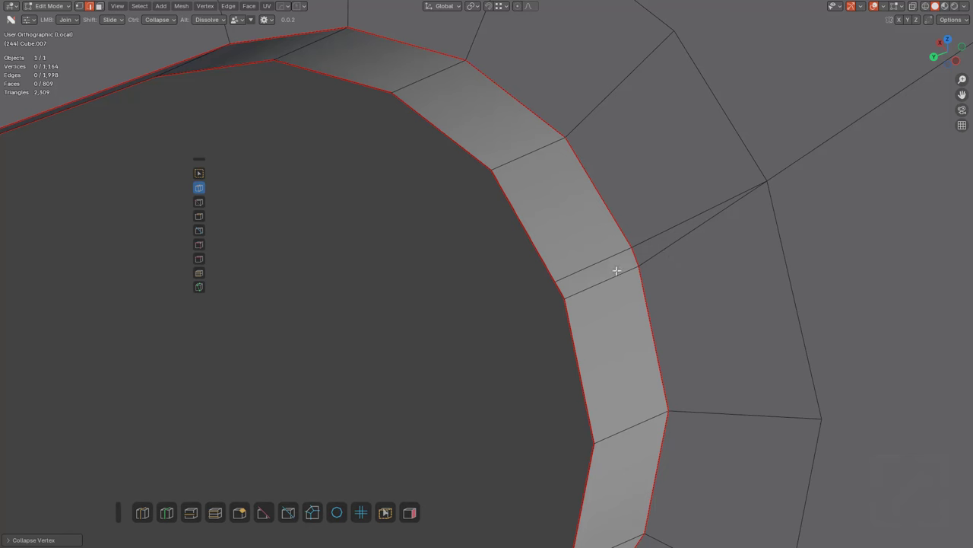
left_click(658, 260, "ctrl")
middle_click_drag(659, 261, 593, 278)
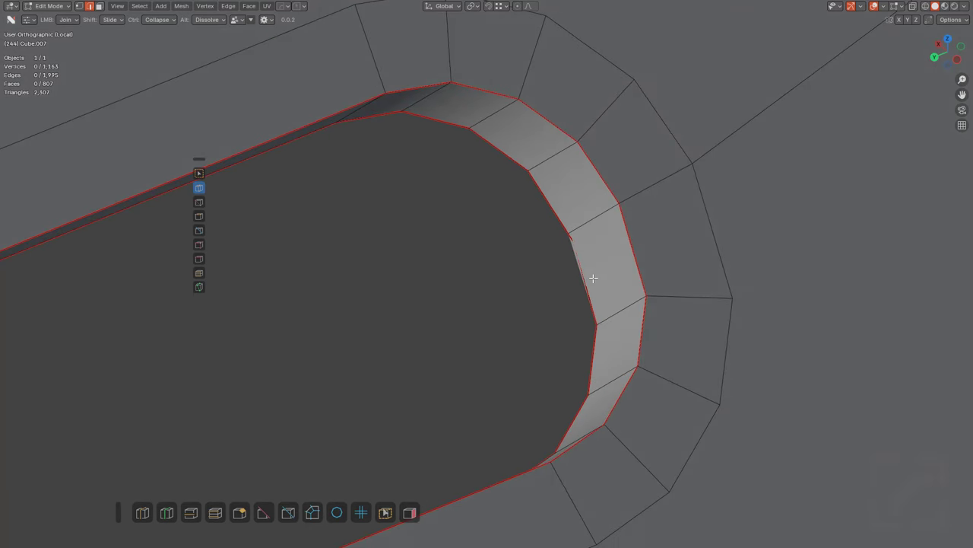
Step: Undo the vertex collapses at the slot's rounded end
key("ctrl+z")
key("ctrl+z")
key("ctrl+z")
middle_click_drag(636, 235, 545, 320, "shift")
key("ctrl+shift+z")
Step: Dissolve the extra edges on the slot's offset ring and inner wall, and collapse the two close outer loop vertices
scroll(596, 288, "up", 6)
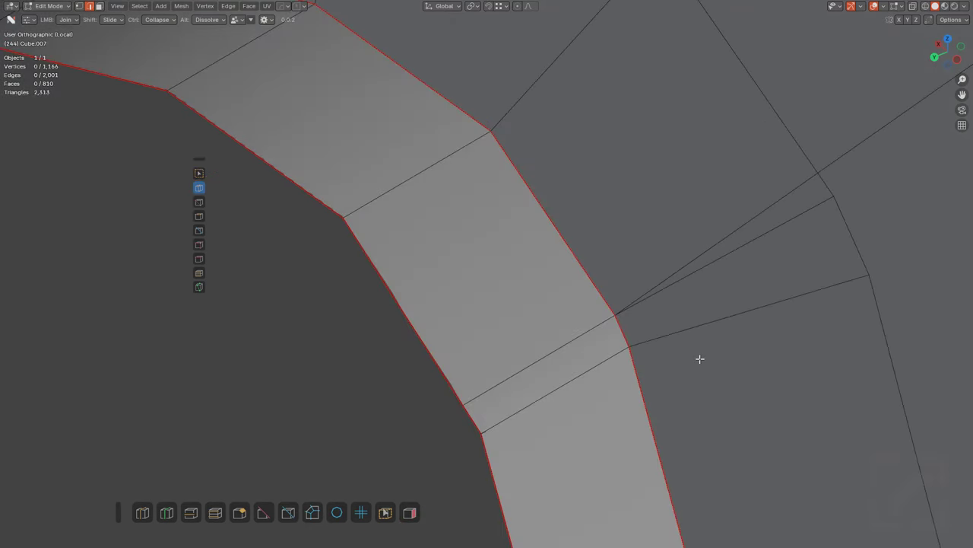
middle_click_drag(725, 292, 679, 200, "shift")
left_click(687, 223, "alt")
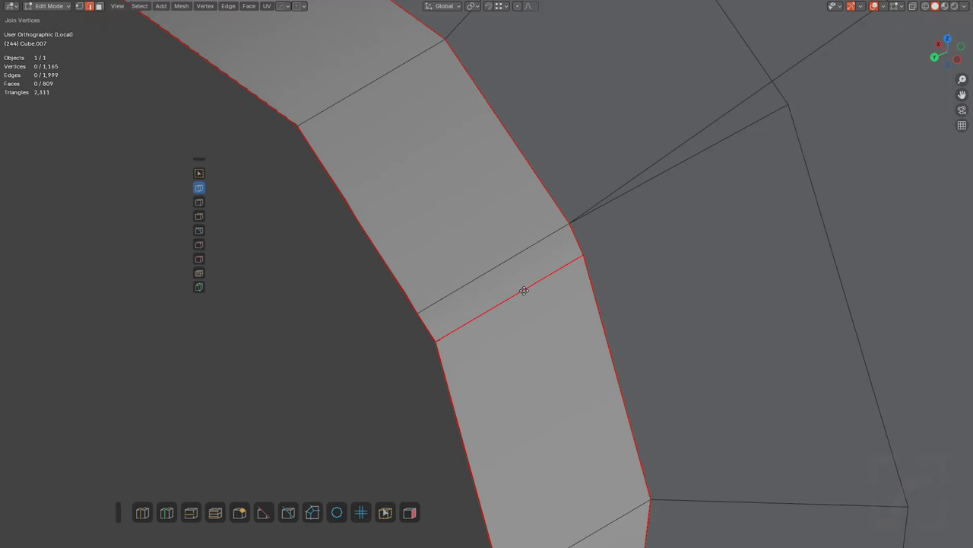
left_click(524, 289, "alt")
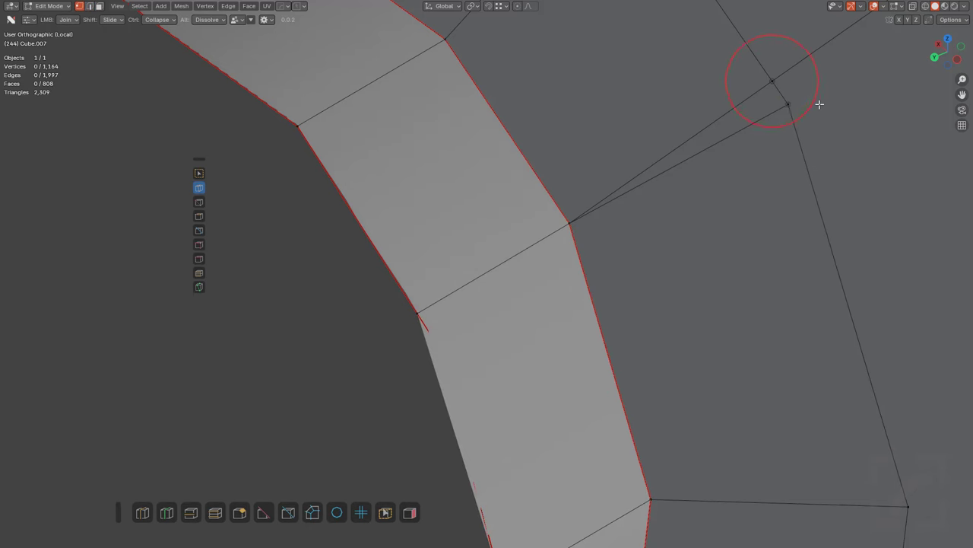
left_click_drag(819, 104, 821, 105, "ctrl")
scroll(570, 281, "down", 6)
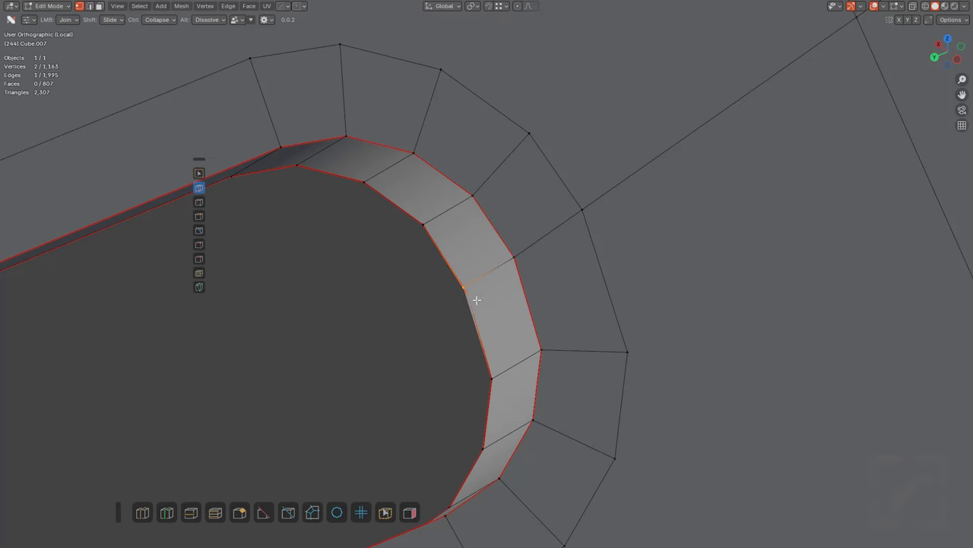
Step: Collapse the doubled vertices on the slot's opposite rim at the end of the wall edge
middle_click_drag(464, 294, 529, 314)
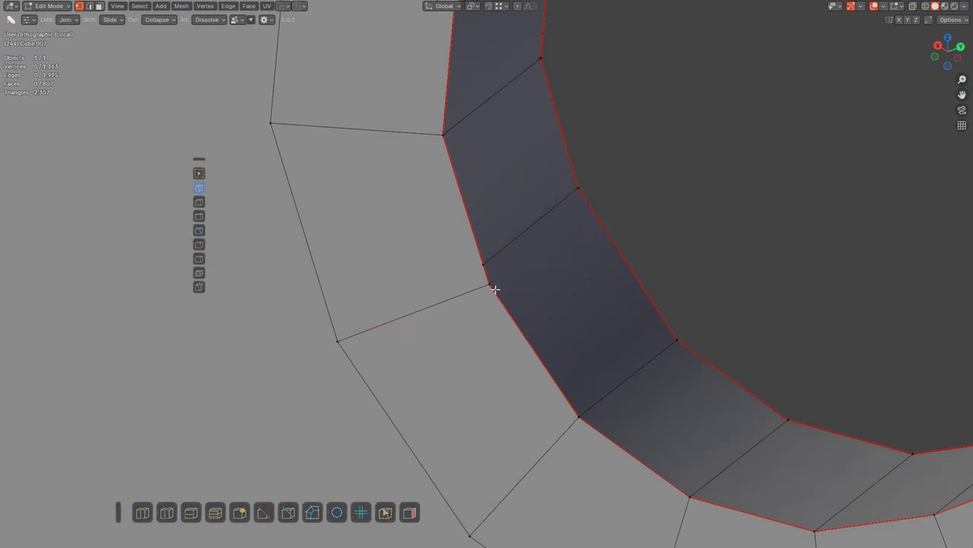
left_click_drag(495, 289, 539, 241, "shift")
left_click(486, 265, "ctrl")
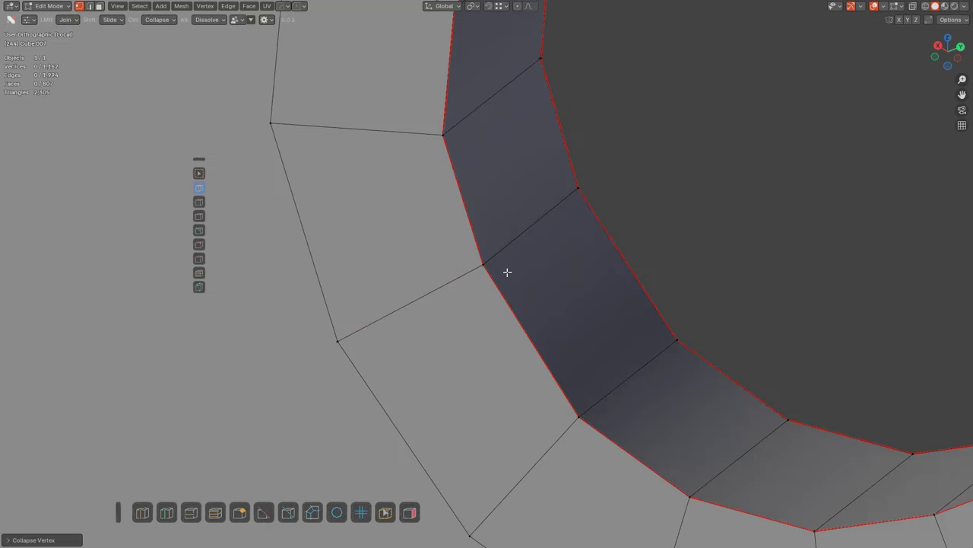
scroll(608, 241, "down", 1)
left_click_drag(479, 269, 495, 313, "shift")
right_click(495, 313)
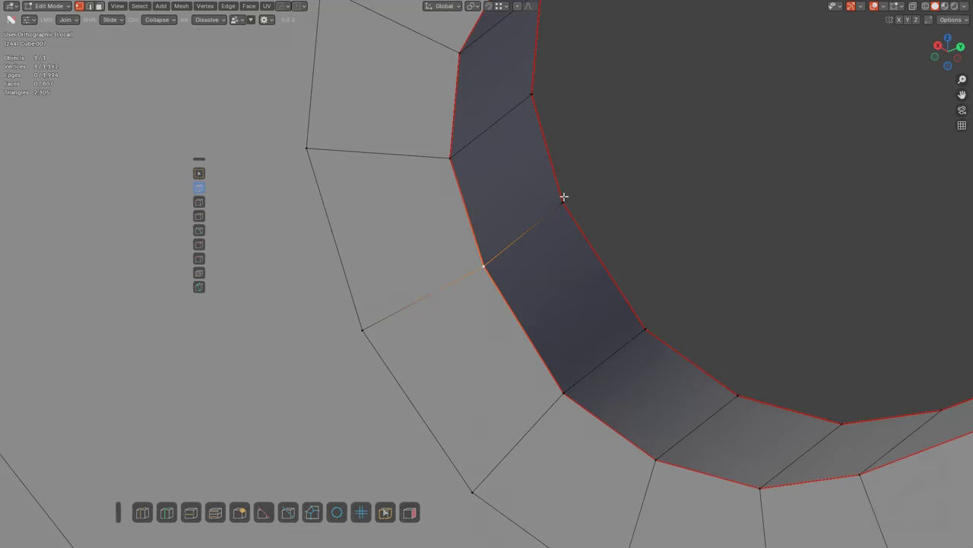
Step: Slide the offset loop's end vertex along its edge to line up with the slot's rounded tip
scroll(564, 196, "down", 4)
middle_click_drag(564, 196, 431, 282)
scroll(471, 291, "down", 2)
scroll(408, 316, "down", 4)
scroll(511, 261, "up", 5)
key("shift+v")
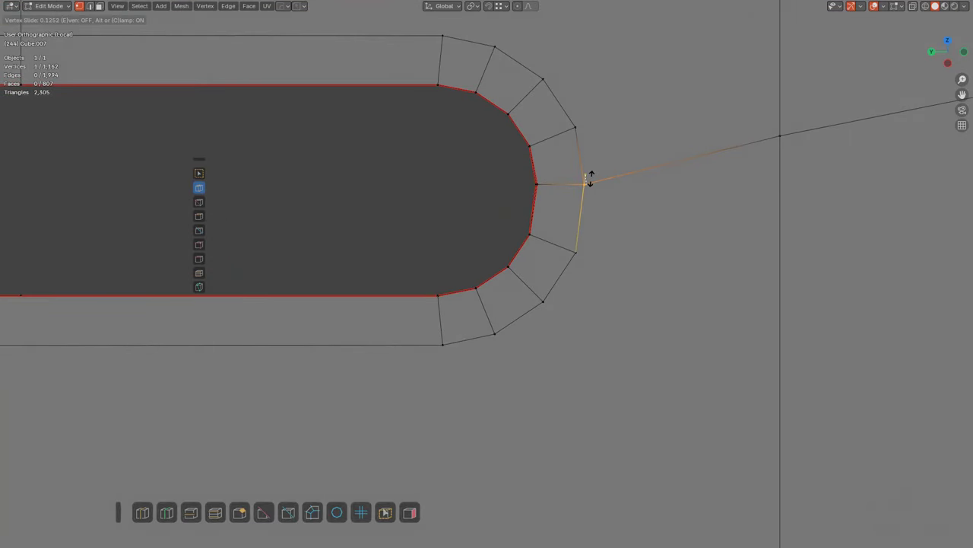
left_click(590, 178)
Step: Select the inner-side rim loop of the second lower-row slot and project an offset loop around it
scroll(556, 226, "down", 5)
middle_click_drag(403, 327, 635, 305, "shift")
middle_click_drag(342, 287, 647, 272, "shift")
middle_click_drag(315, 240, 589, 259, "shift")
key("2")
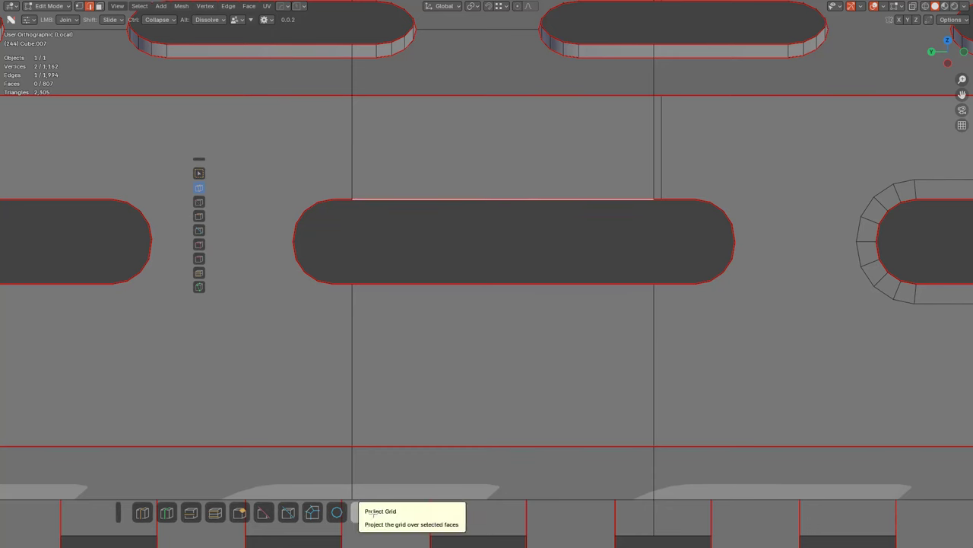
left_click(391, 509)
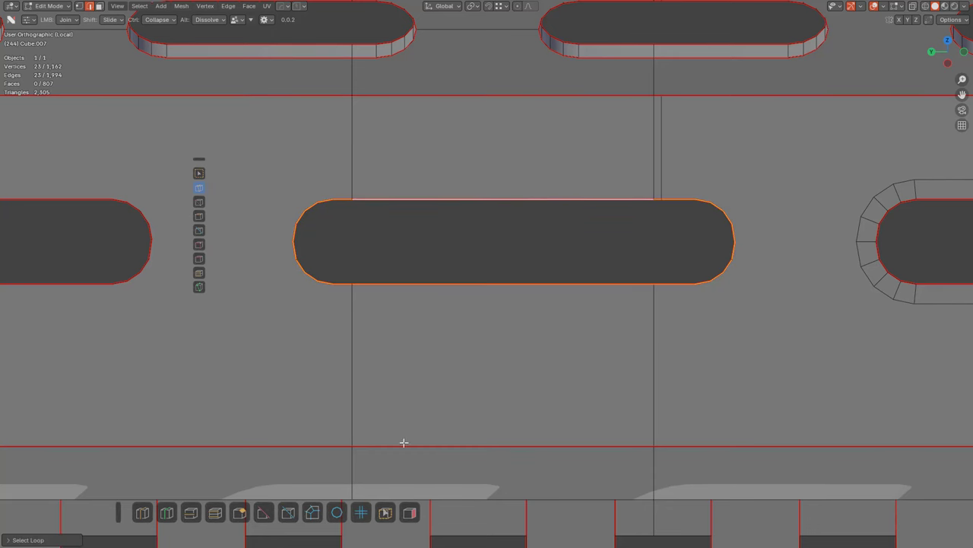
left_click(315, 512)
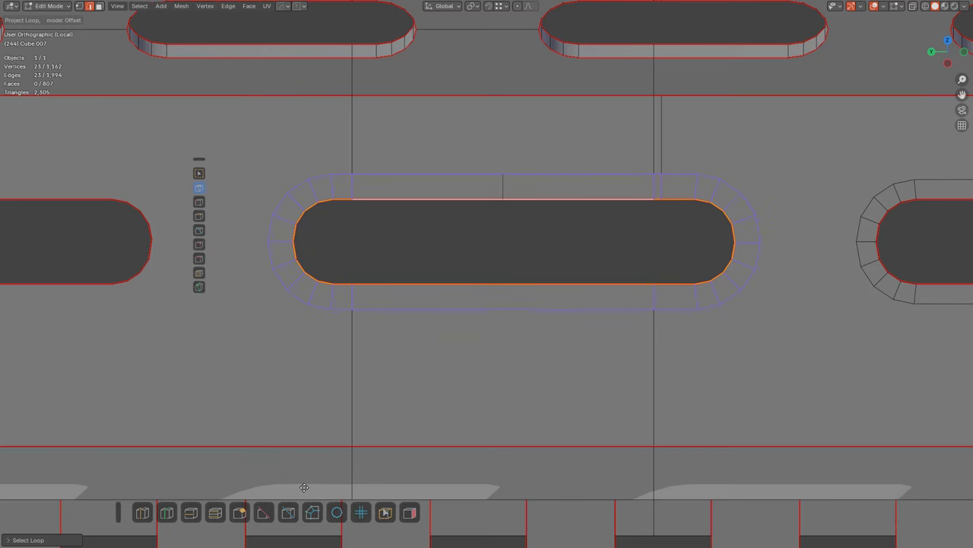
left_click(304, 488)
Step: Dissolve the redundant vertical edge above the second slot, both inside its offset ring and above it
middle_click_drag(492, 343, 417, 330, "shift")
scroll(601, 194, "up", 3)
key("alt+a")
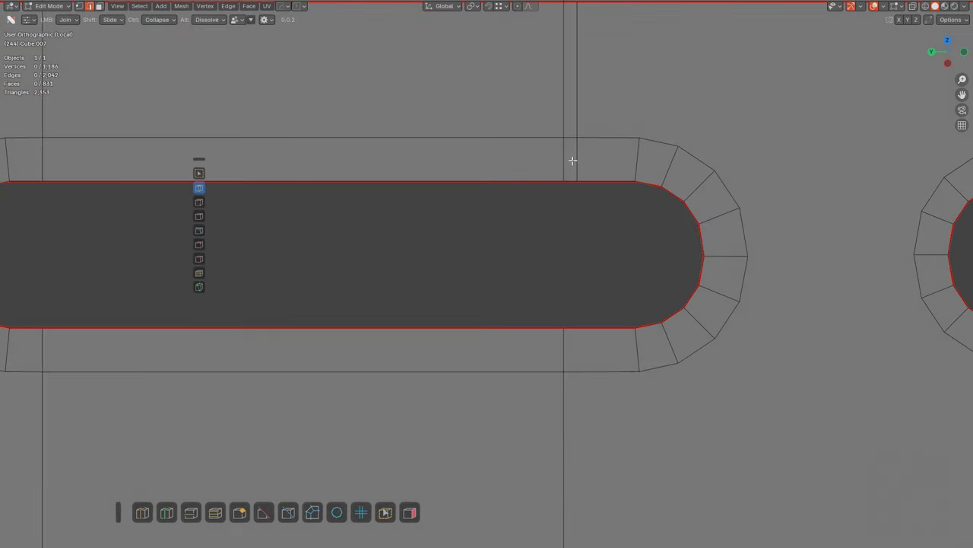
scroll(577, 296, "down", 3)
middle_click_drag(577, 296, 582, 231)
scroll(583, 230, "up", 3)
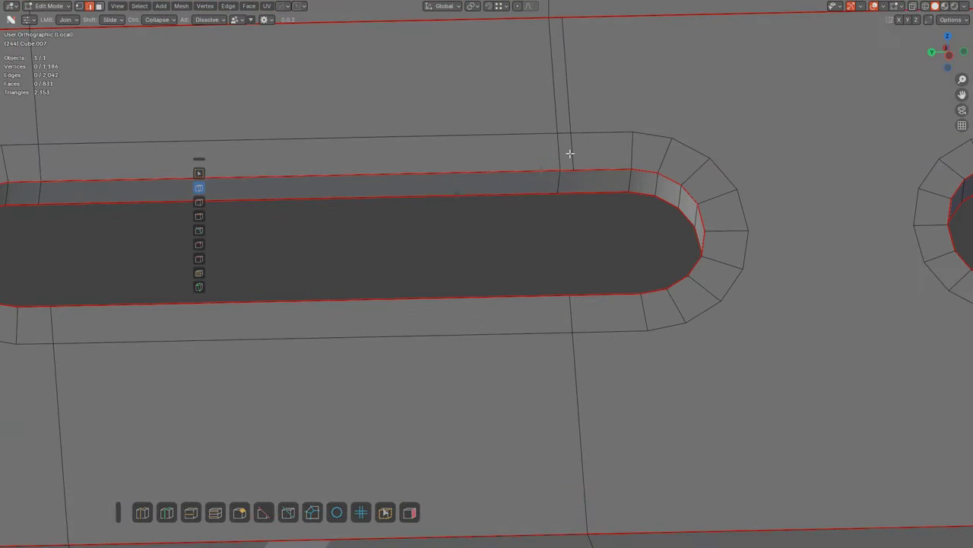
left_click_drag(573, 153, 576, 152)
left_click_drag(563, 91, 570, 92)
scroll(434, 287, "down", 5)
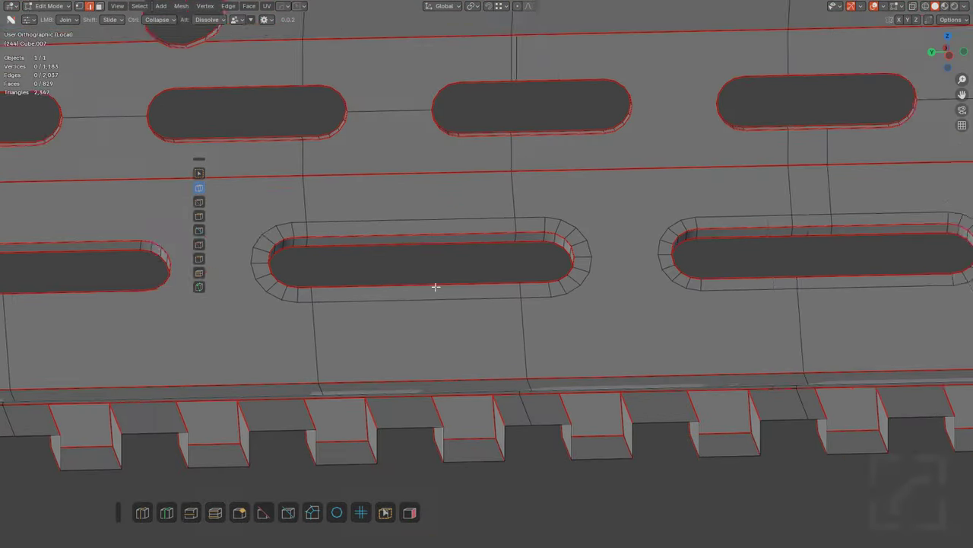
Step: Select the inner-side rim loop of the third lower-row slot and project an offset loop around it
middle_click_drag(306, 311, 396, 315, "shift")
scroll(487, 237, "up", 3)
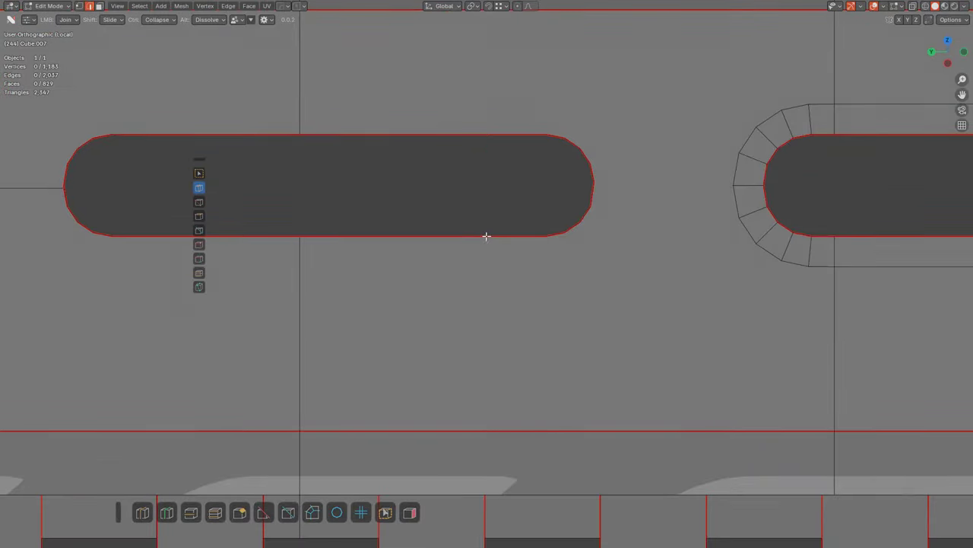
left_click(386, 513)
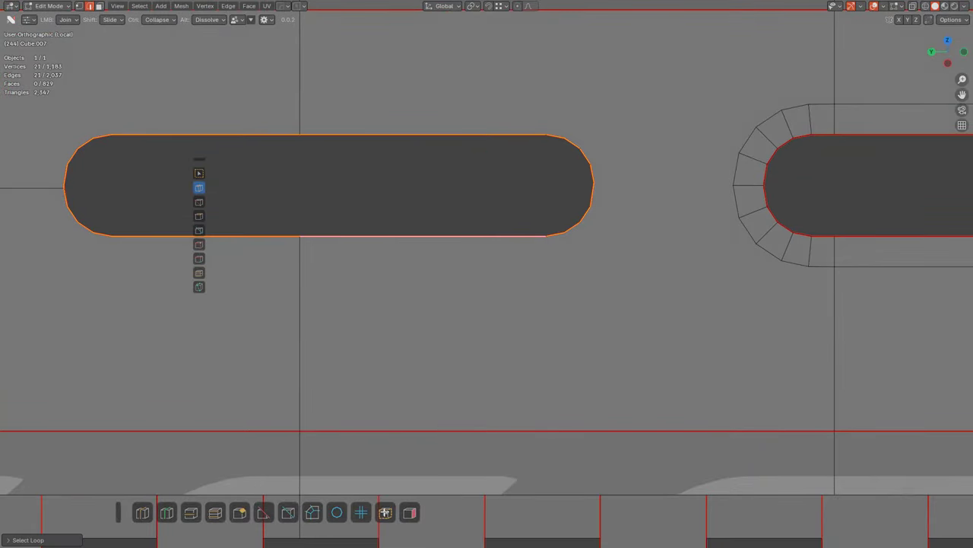
middle_click_drag(438, 277, 569, 289, "shift")
left_click(313, 514)
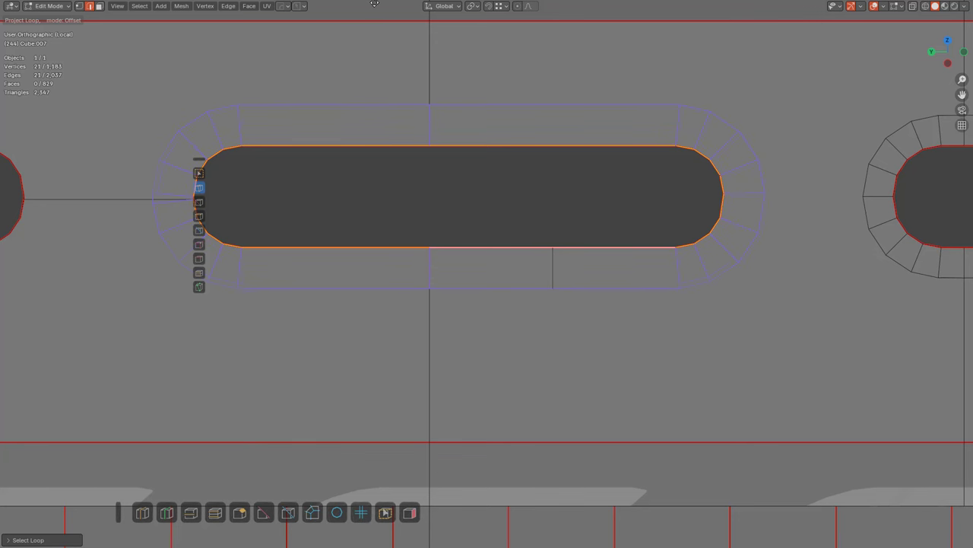
left_click(450, 368)
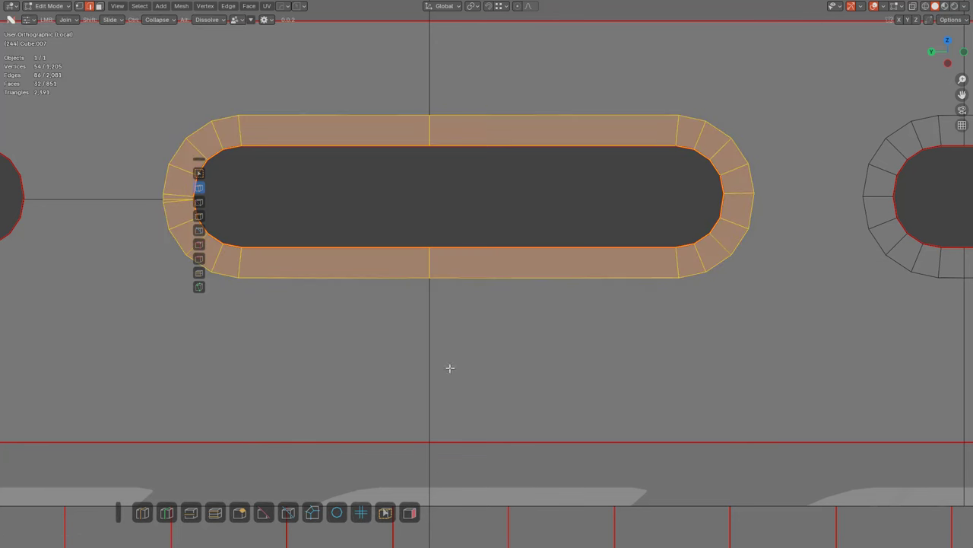
Step: Collapse the redundant vertices at the third lower-row slot's rounded tip, on both its offset loop and its rim
middle_click_drag(409, 301, 689, 312, "shift")
key("alt+a")
scroll(436, 252, "up", 5)
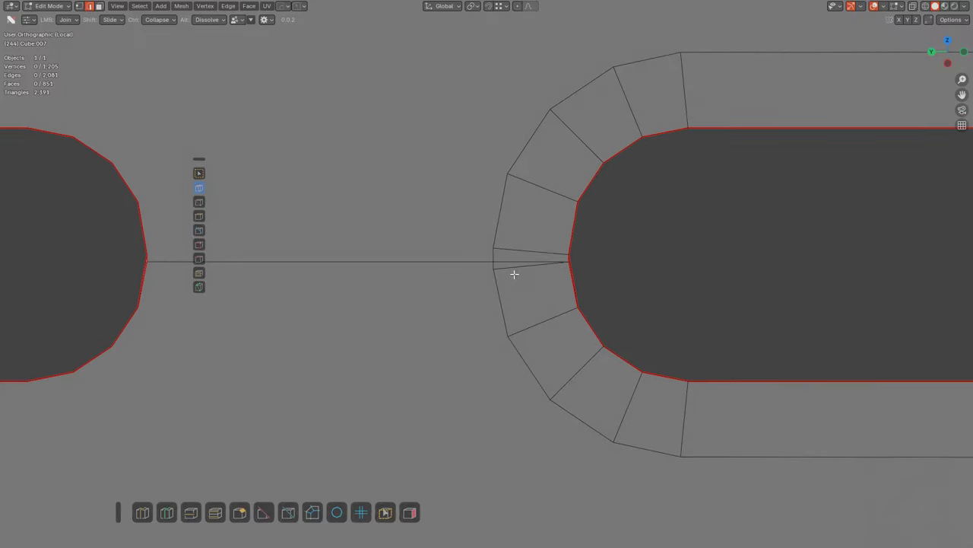
left_click_drag(520, 275, 521, 276, "ctrl")
middle_click_drag(558, 285, 517, 278)
scroll(517, 278, "up", 5)
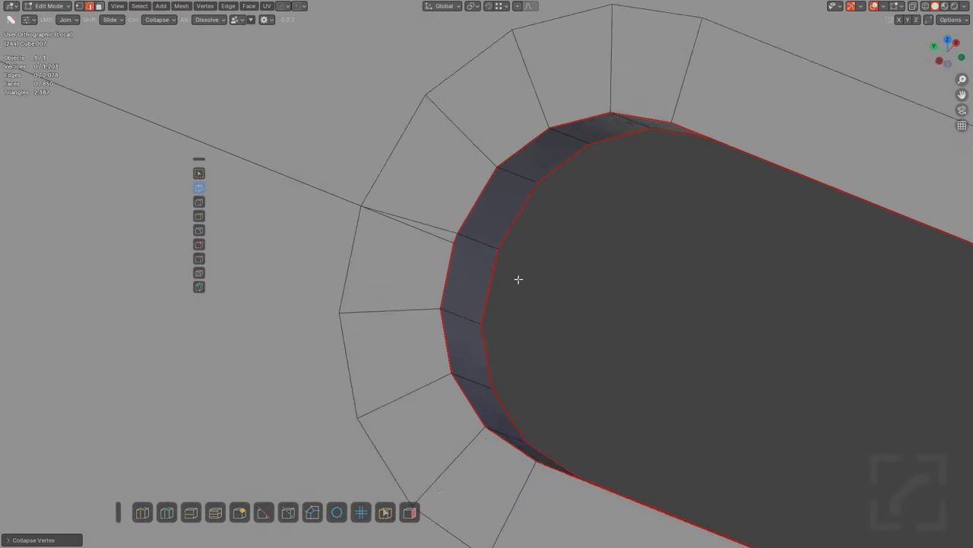
scroll(441, 232, "down", 8)
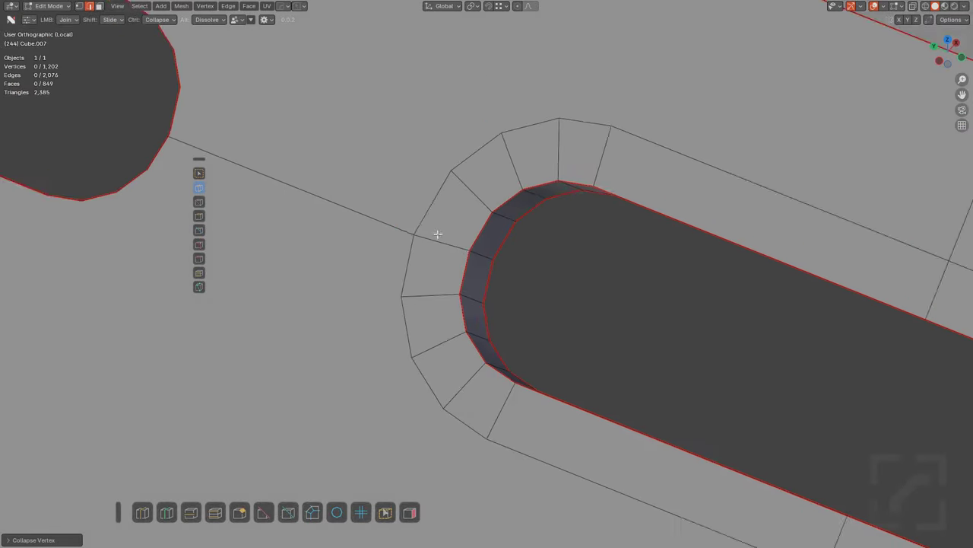
Step: Select the inner-side rim loop of the fourth lower-row slot and project an offset loop around it
middle_click_drag(461, 291, 503, 287, "alt")
scroll(504, 288, "down", 4)
middle_click_drag(384, 314, 688, 312, "shift")
scroll(685, 292, "up", 1)
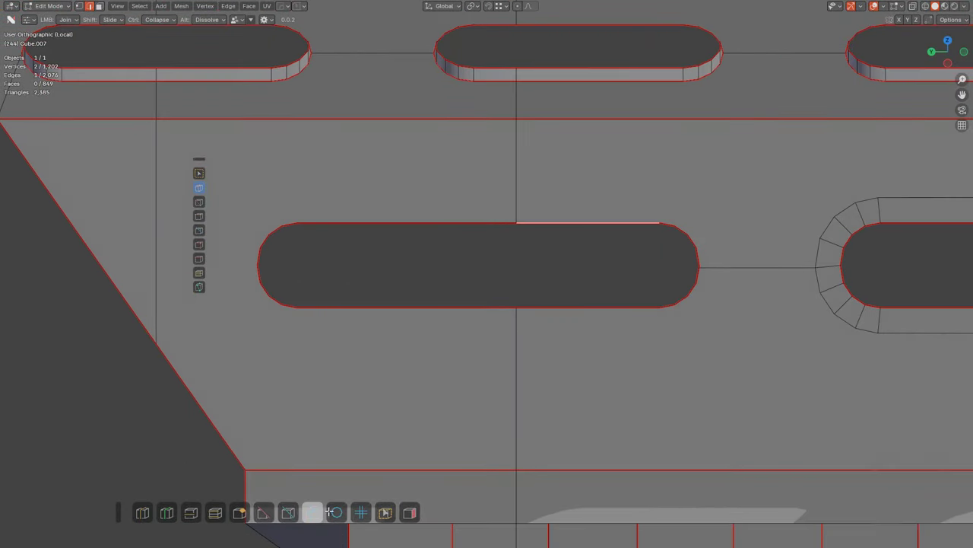
left_click(371, 511)
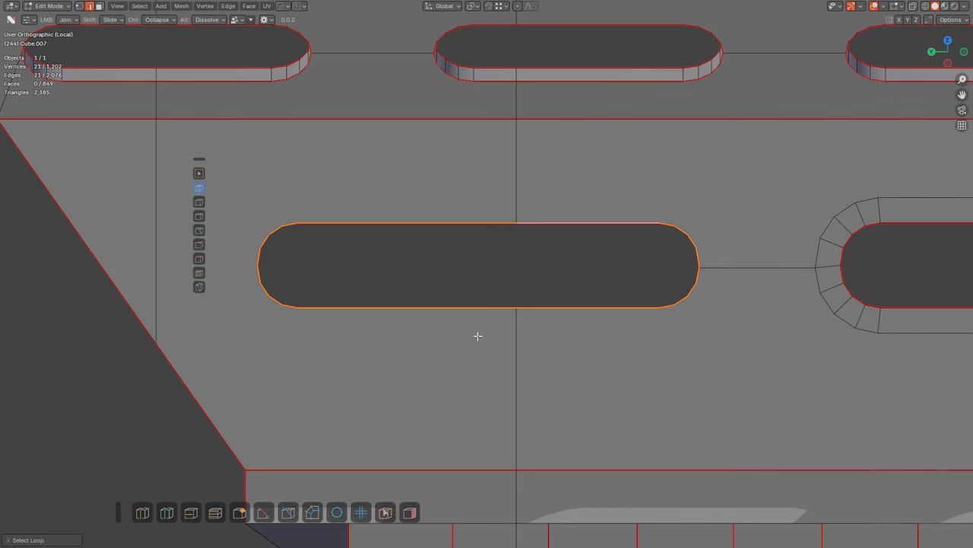
left_click(311, 514)
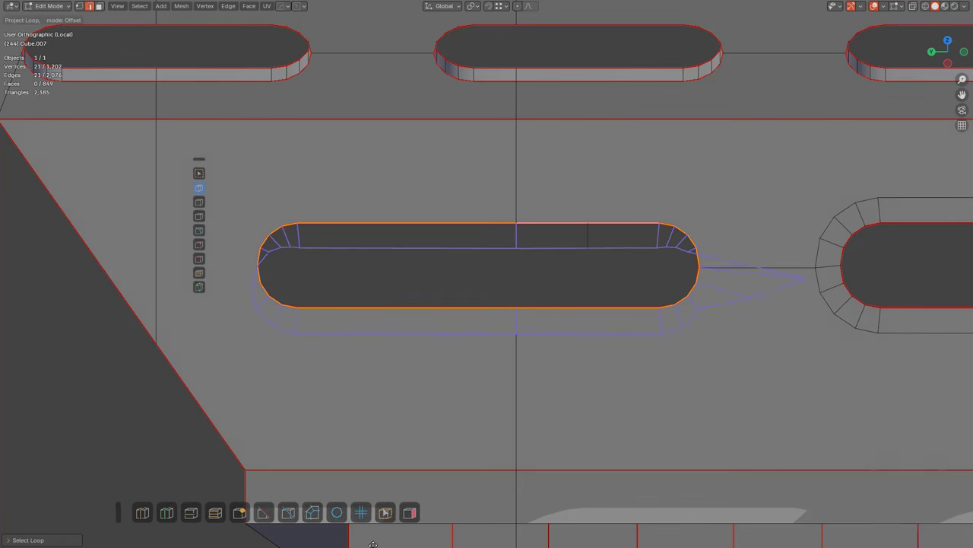
left_click(385, 498)
Step: Collapse the redundant offset-loop vertices at the fourth slot's rounded tip, where the connecting edge to the third slot meets it
middle_click_drag(791, 319, 604, 333, "shift")
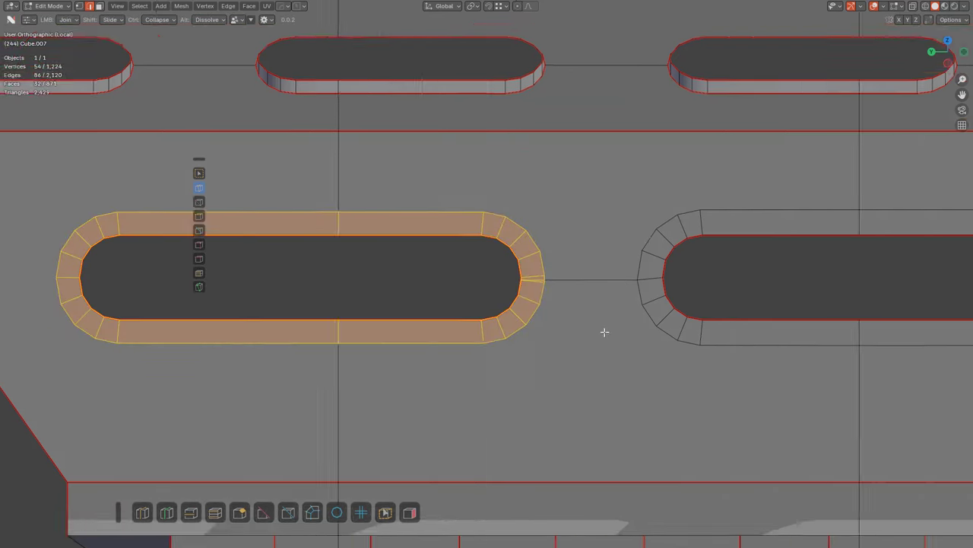
scroll(657, 295, "up", 5)
key("alt+a")
middle_click_drag(658, 293, 525, 281, "shift")
scroll(524, 280, "up", 5)
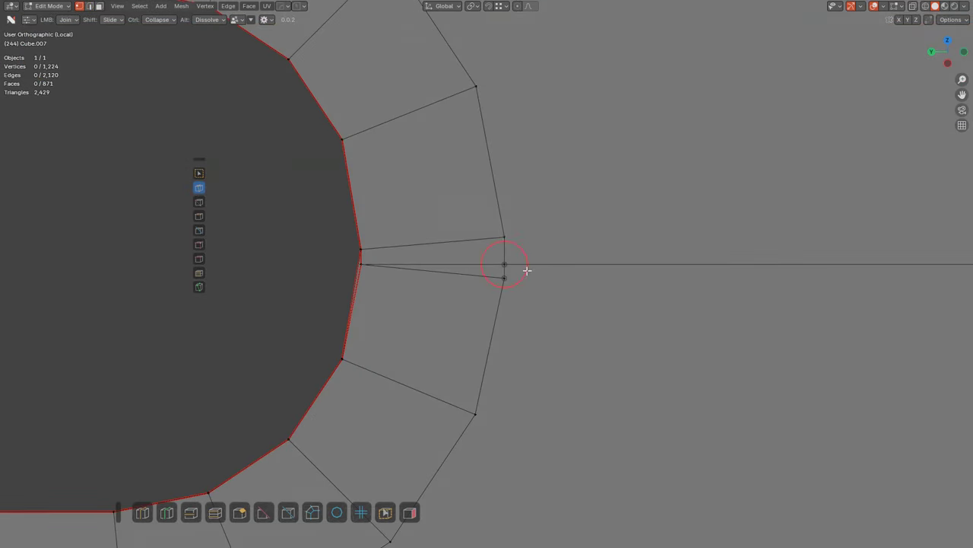
Step: Collapse the stray vertices on the outer and inner outlines at the rounded end of the lower-row slot
left_click(535, 274, "ctrl")
middle_click_drag(418, 271, 427, 270)
scroll(533, 260, "up", 2)
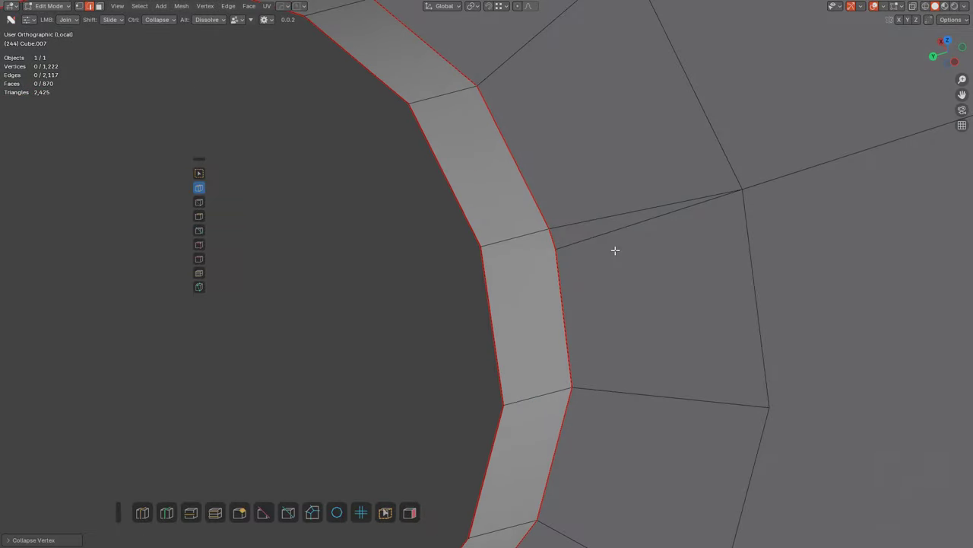
left_click(593, 239, "ctrl")
scroll(560, 275, "down", 5)
scroll(558, 279, "down", 3)
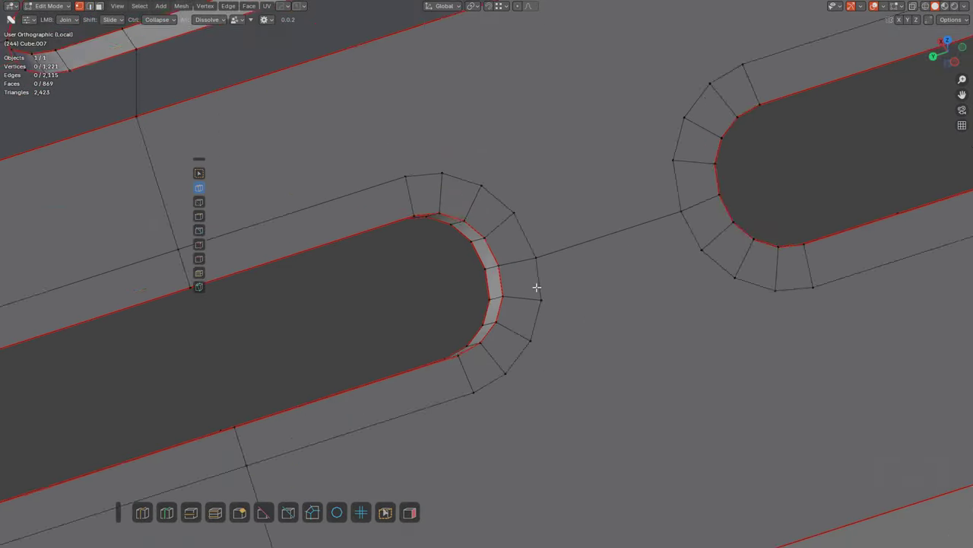
Step: Select the edge loop of the rightmost upper-row slot and offset it outward with Project Loop to create a surrounding border
mouse_move(537, 289)
middle_mouse_down()
mouse_move(639, 210)
mouse_move(612, 226)
mouse_move(639, 292)
mouse_move(521, 278)
middle_mouse_up()
scroll(502, 262, "up", 2)
scroll(533, 289, "down", 6)
middle_click_drag(568, 305, 569, 226, "alt")
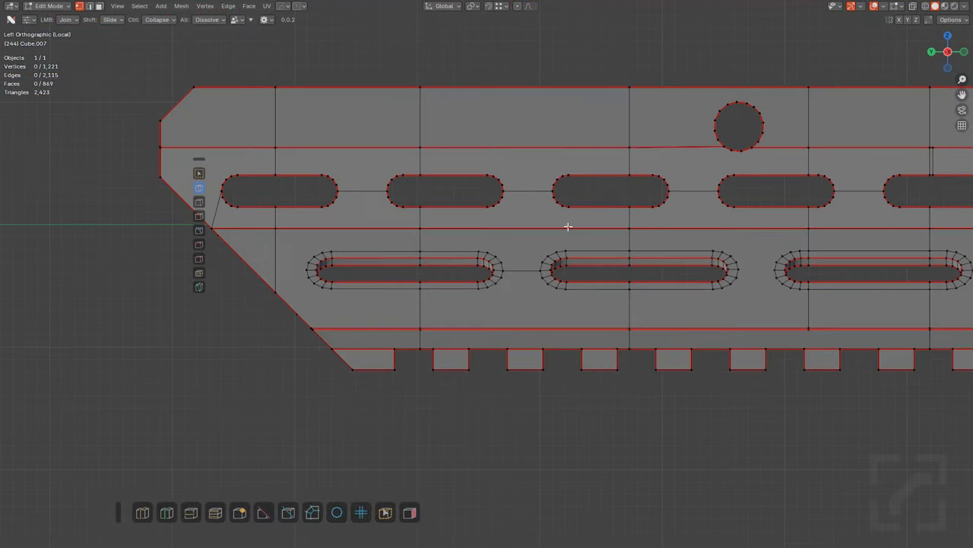
middle_click_drag(663, 205, 305, 263, "shift")
middle_click_drag(695, 238, 373, 230, "shift")
scroll(511, 253, "up", 4)
scroll(510, 253, "up", 2)
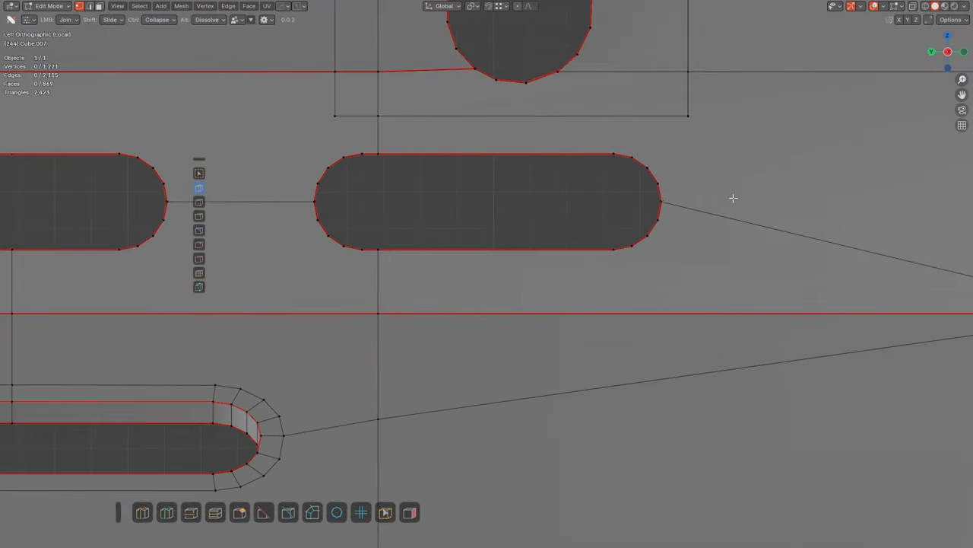
key("2")
left_click(533, 170)
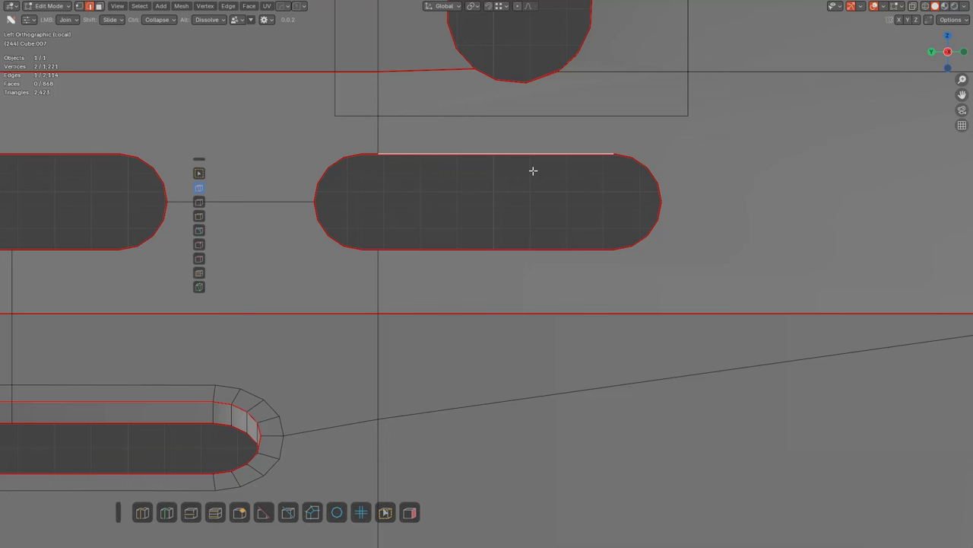
left_click(385, 512)
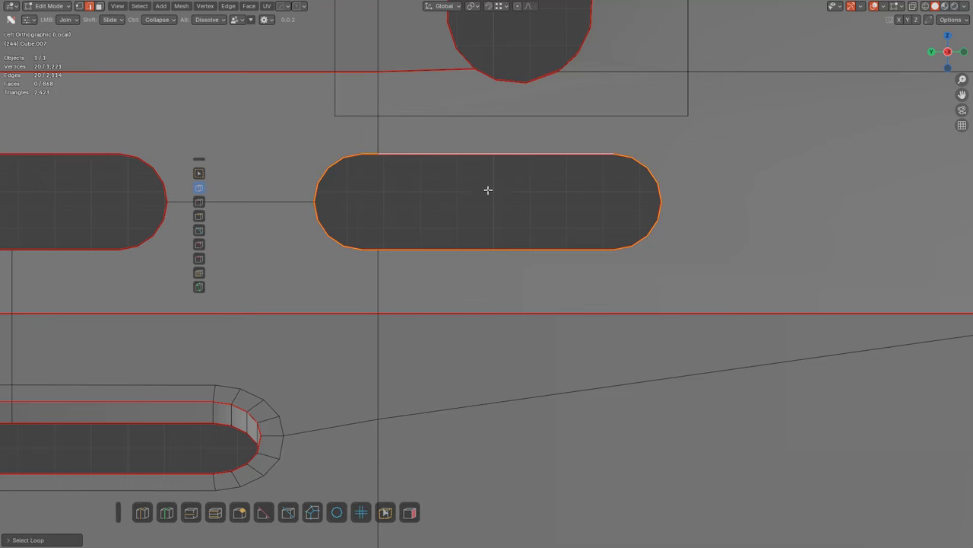
middle_click_drag(487, 190, 506, 251, "shift")
left_click(312, 512)
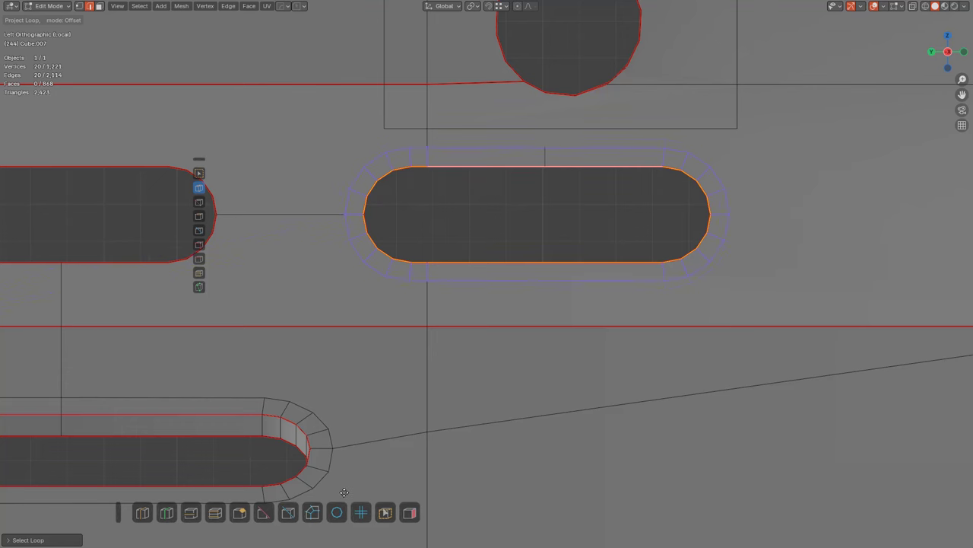
left_click(332, 481)
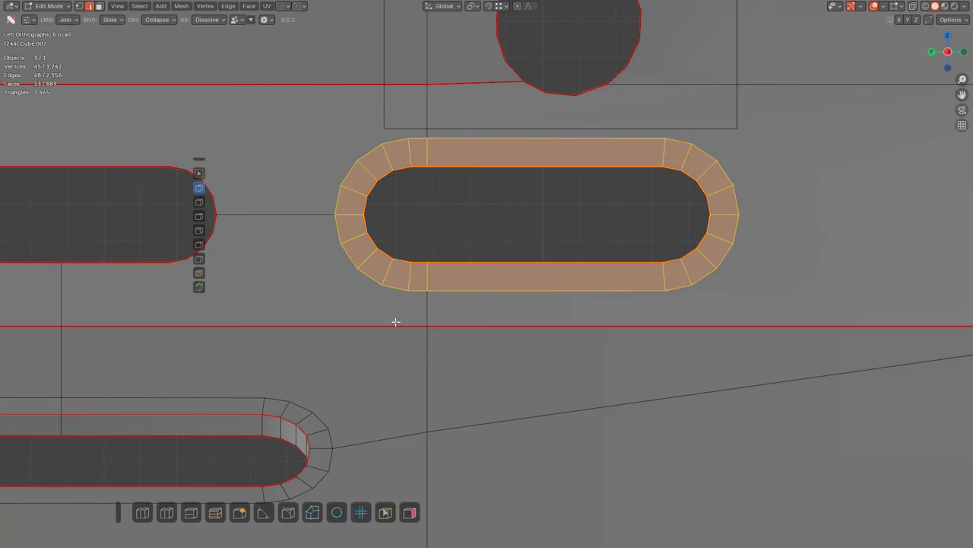
Step: Select the edge loop of the second upper-row slot from the right end and offset it outward with Project Loop
middle_click_drag(299, 296, 545, 263, "shift")
left_click(495, 243)
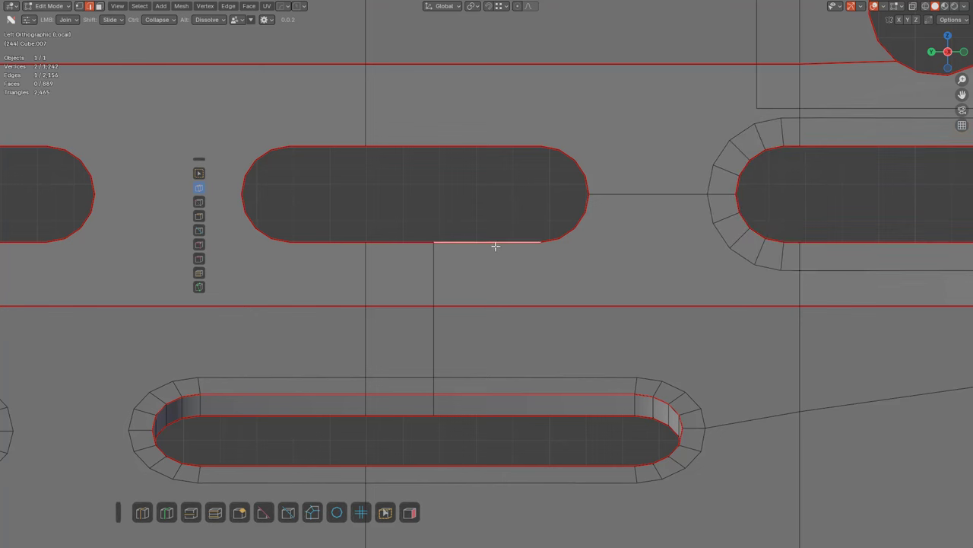
left_click(385, 512)
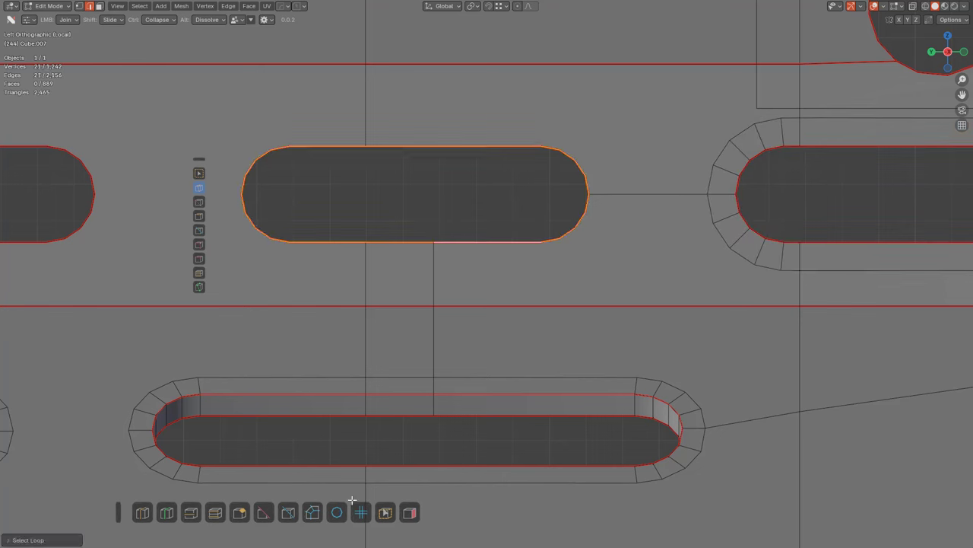
left_click(315, 512)
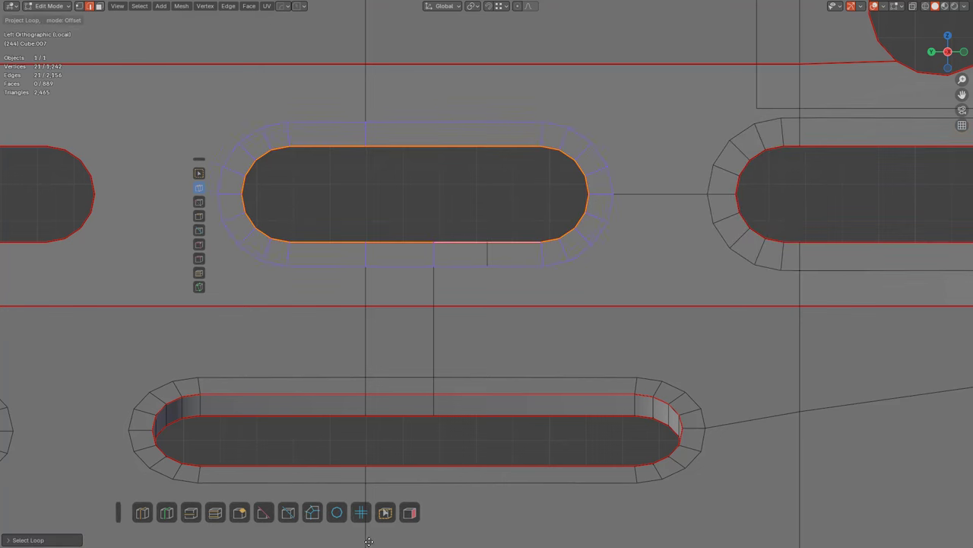
left_click(365, 545)
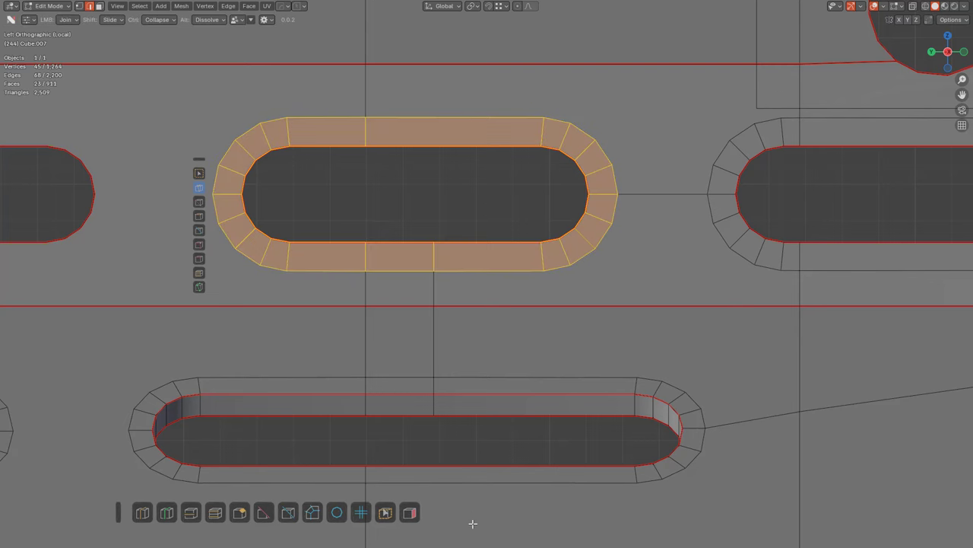
Step: Select the edge loop of the third upper-row slot from the right end and offset it outward with Project Loop
scroll(342, 267, "down", 2)
middle_click_drag(342, 267, 676, 265, "shift")
scroll(558, 245, "up", 2)
left_click(480, 152)
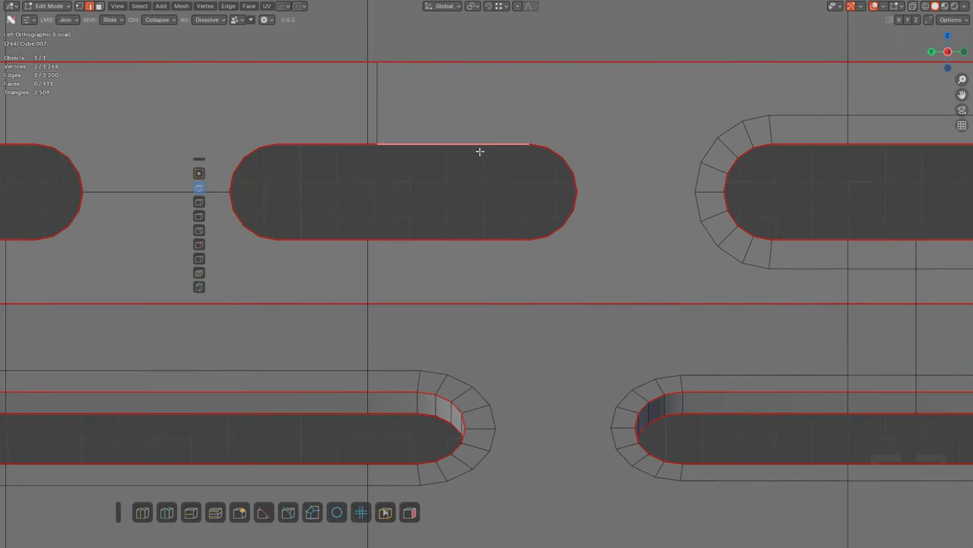
left_click(387, 512)
middle_click_drag(472, 231, 575, 234, "shift")
left_click(313, 513)
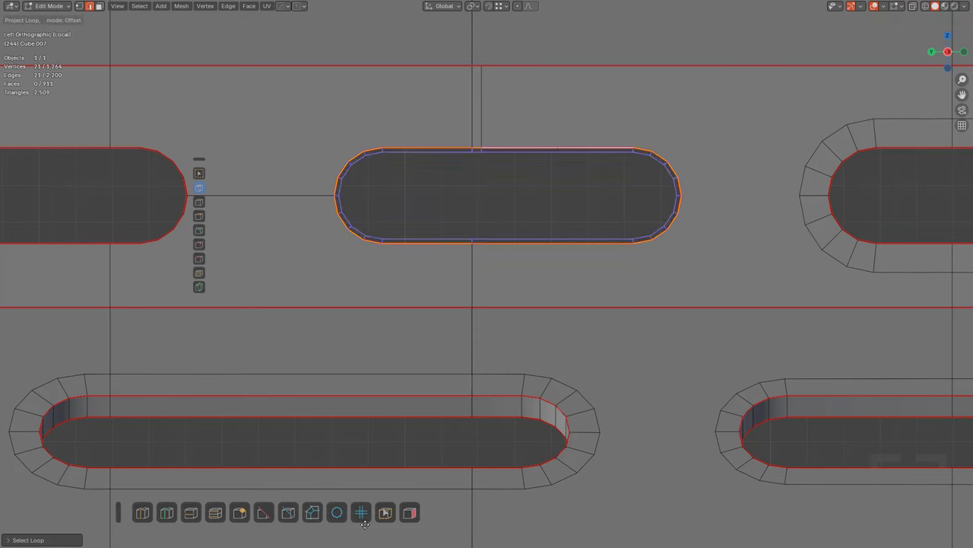
left_click(334, 486)
Step: Dissolve the redundant short vertical edge above the third slot, including its segment inside the new border
middle_click_drag(533, 258, 574, 291, "shift")
left_click(576, 196)
left_click(524, 131, "alt")
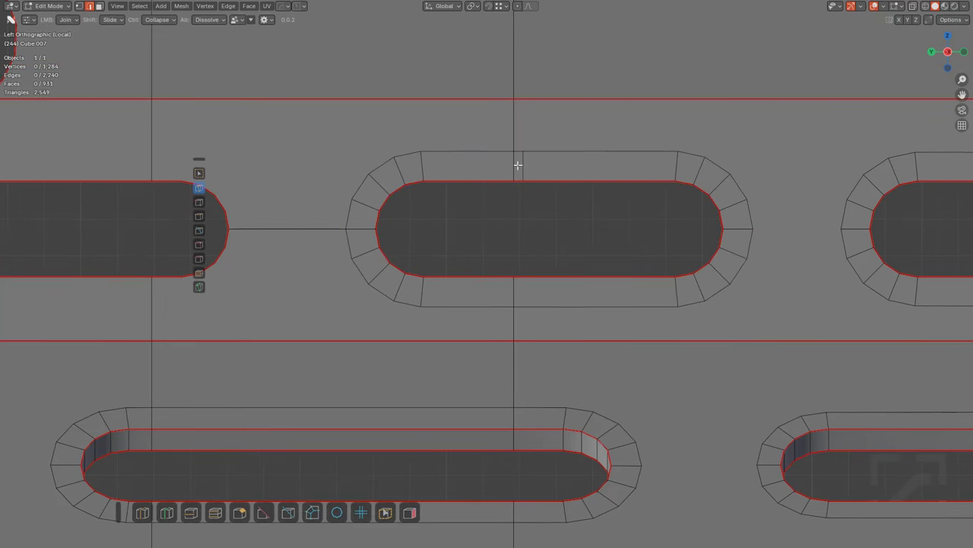
left_click(524, 166, "alt")
Step: Select the edge loop of the middle upper-row slot below the round hole and offset it outward with Project Loop
middle_click_drag(371, 307, 691, 296, "shift")
middle_click_drag(476, 269, 580, 276, "shift")
left_click(468, 279)
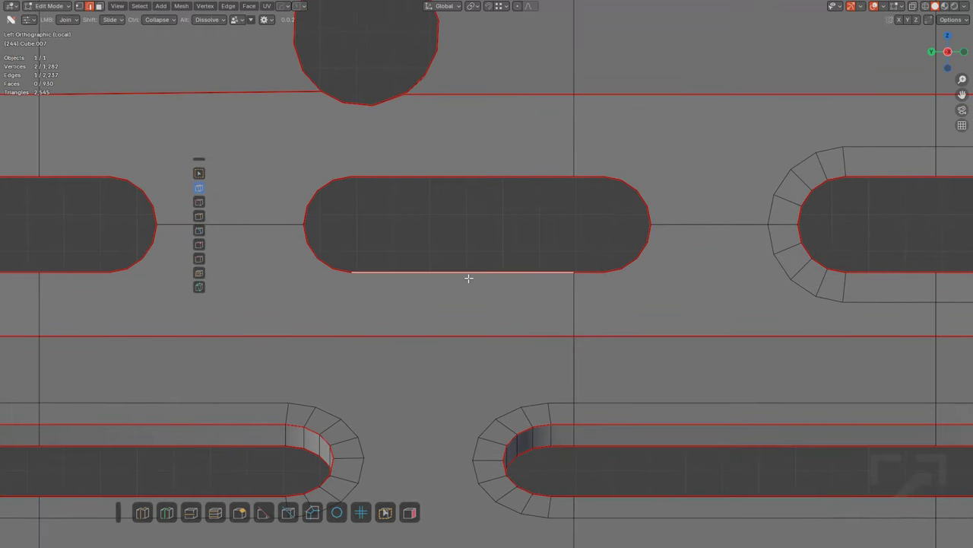
left_click(385, 513)
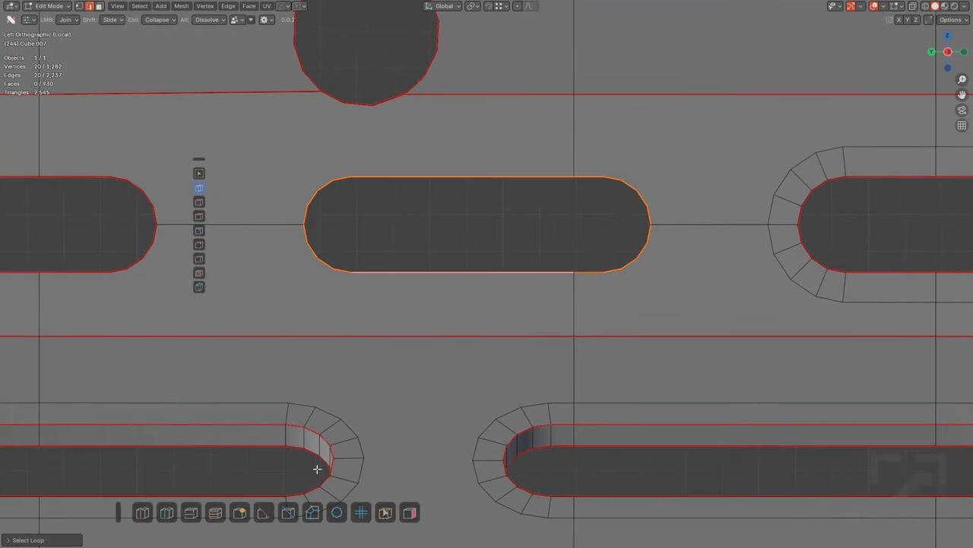
left_click(312, 512)
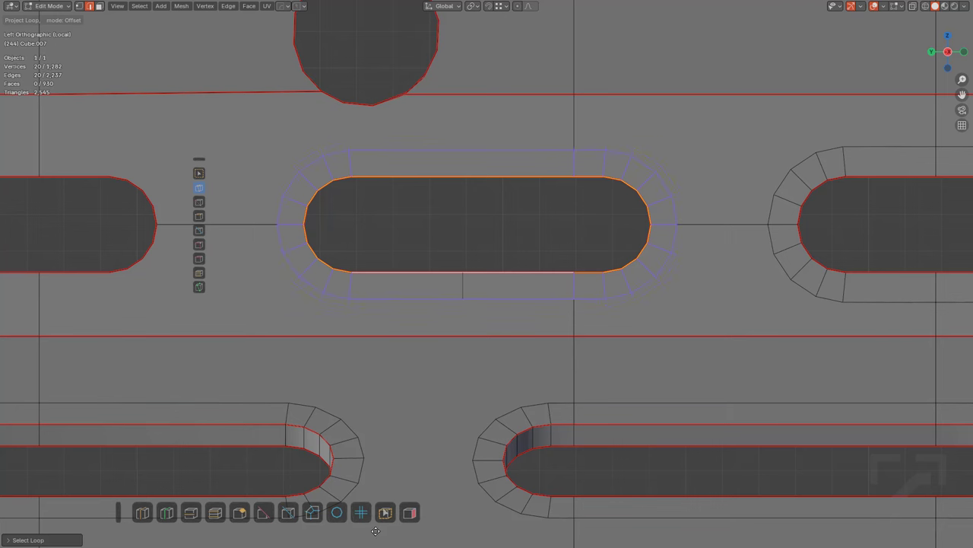
left_click(387, 535)
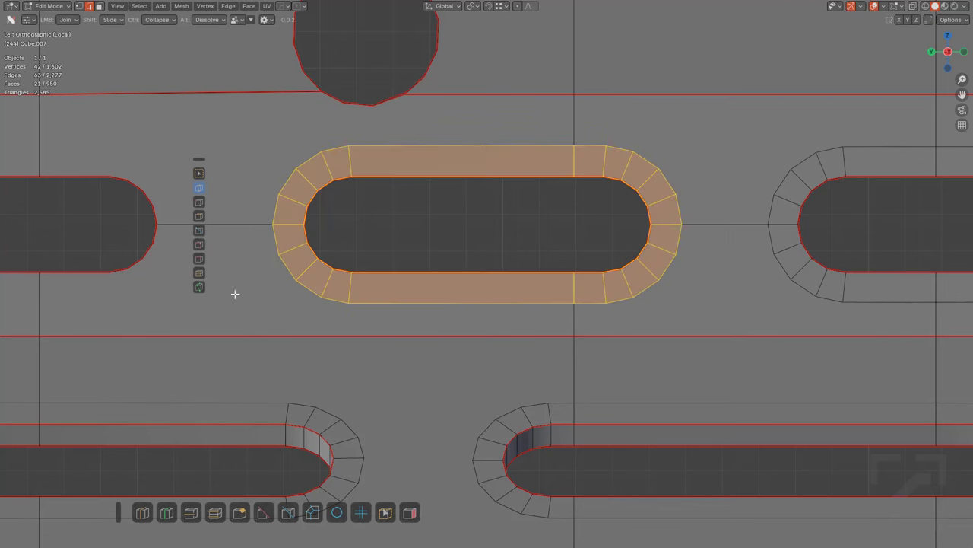
Step: Select the edge loop of the third upper-row slot from the angled left end and offset it outward with Project Loop
middle_click_drag(162, 277, 521, 277, "shift")
left_click(436, 262)
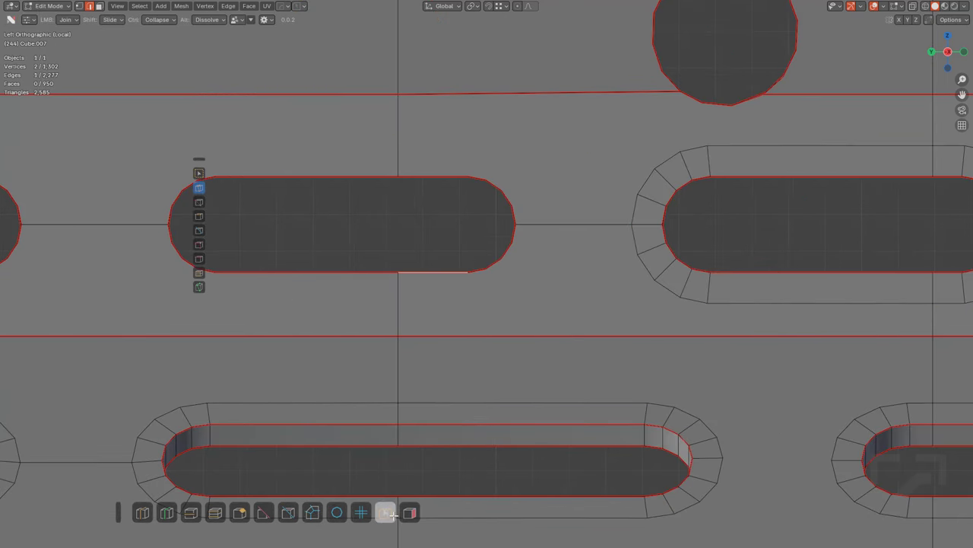
left_click(386, 512)
left_click(312, 512)
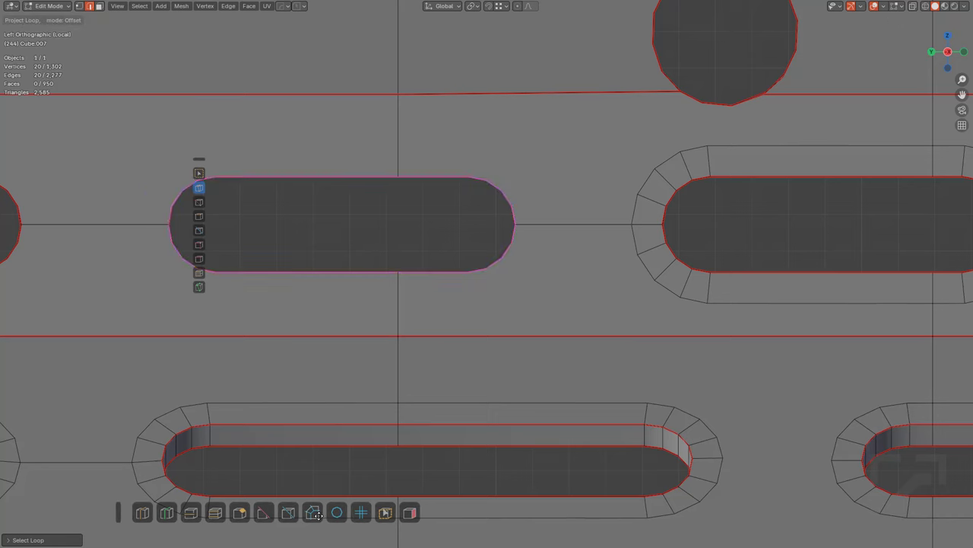
left_click(384, 545)
Step: Select the edge loop of the second upper-row slot from the angled left end and offset it outward with Project Loop
scroll(619, 220, "down", 4)
middle_click_drag(482, 146, 765, 144, "shift")
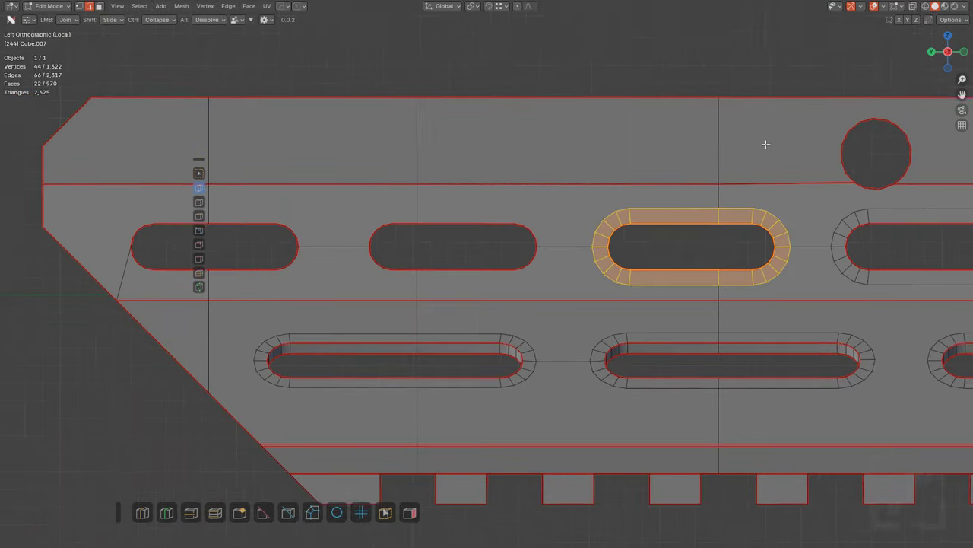
scroll(765, 143, "up", 5)
left_click(468, 282)
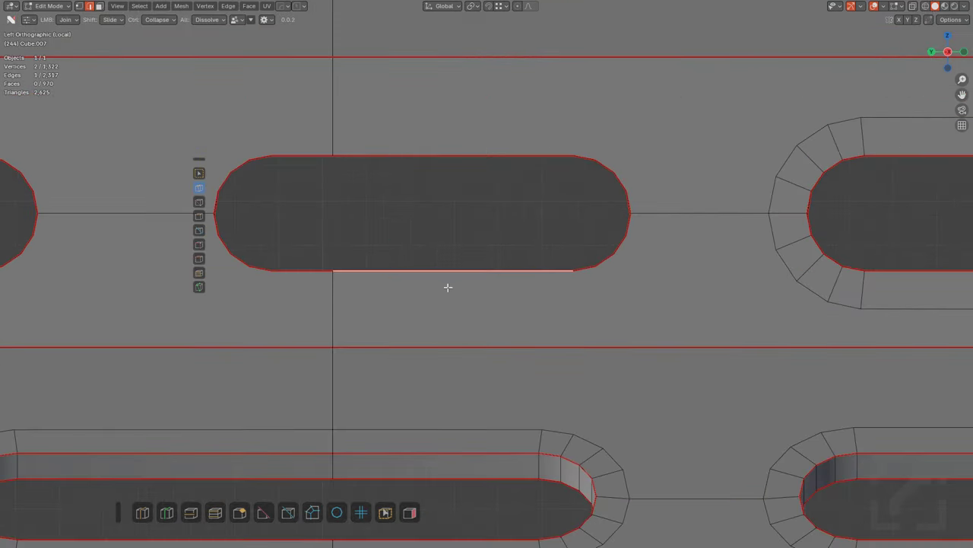
left_click(386, 512)
left_click(312, 512)
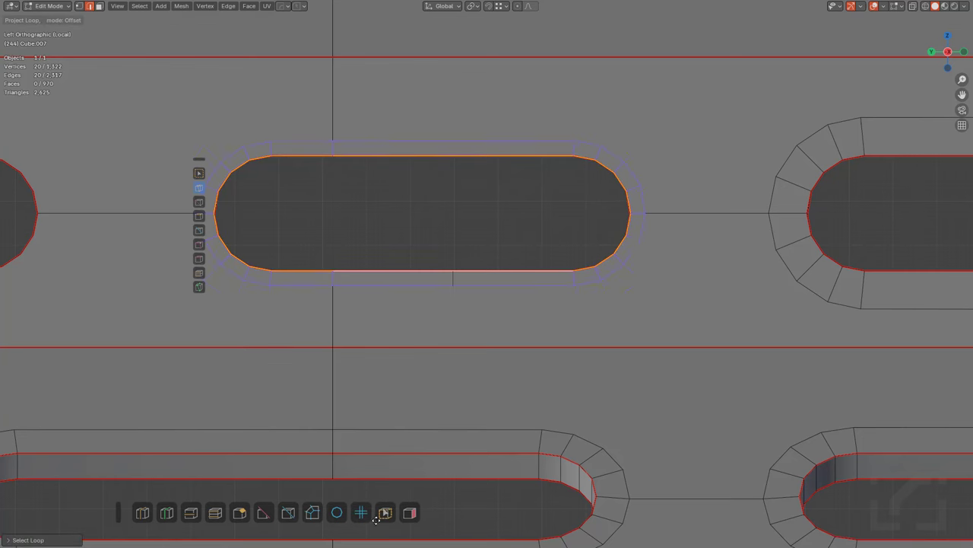
left_click(386, 545)
Step: Select the edge loop of the leftmost upper-row slot beside the angled end and offset it outward with Project Loop
scroll(515, 317, "down", 3)
middle_click_drag(503, 334, 891, 330, "shift")
scroll(836, 319, "up", 3)
left_click(595, 280)
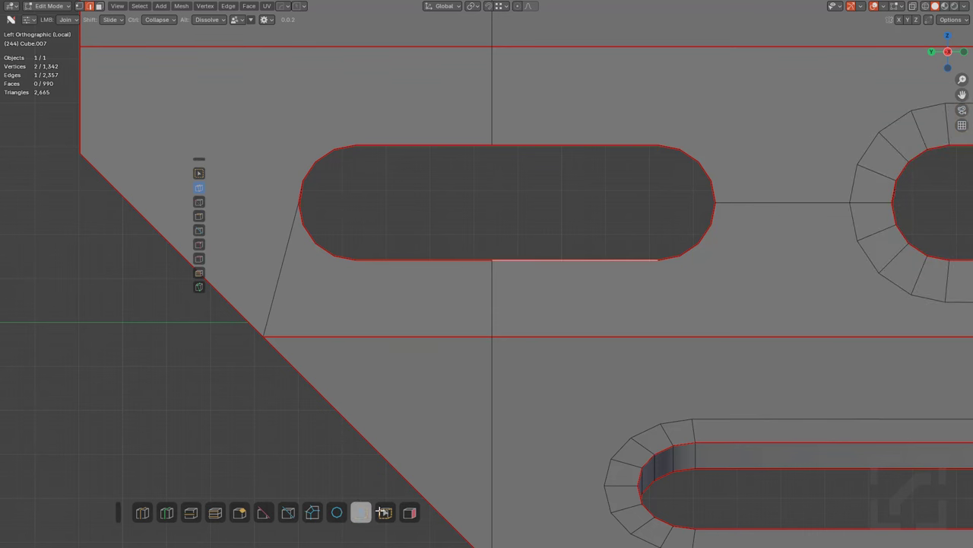
left_click(386, 513)
left_click(312, 513)
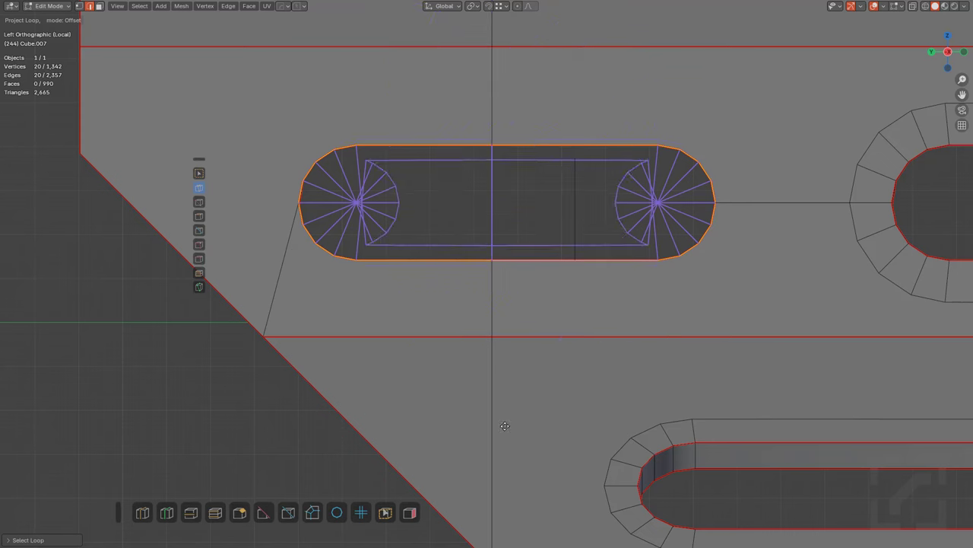
left_click(617, 545)
Step: Dissolve the two diagonal edge pieces that cross the border at the rounded end of the leftmost slot
middle_click_drag(410, 386, 633, 379, "shift")
scroll(512, 244, "up", 3)
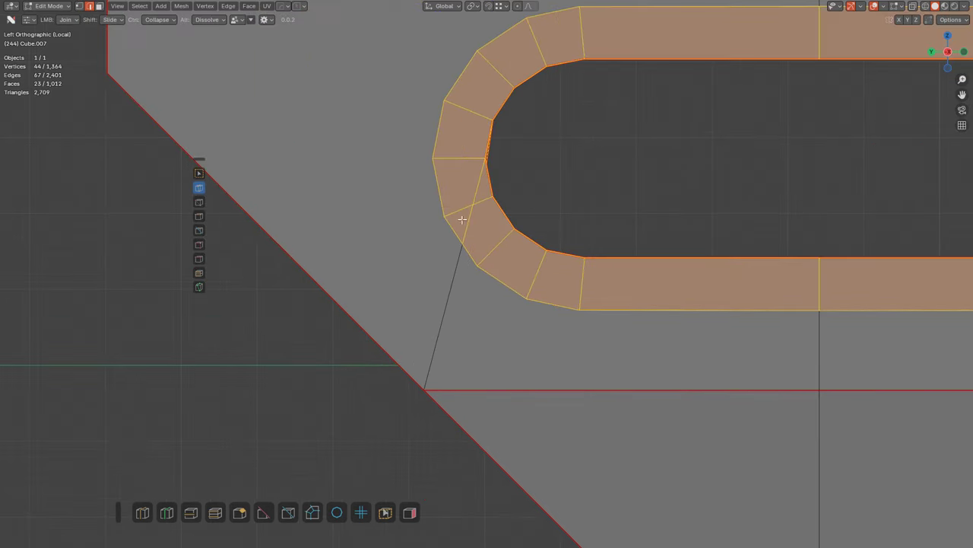
left_click(465, 219, "alt")
left_click(468, 173, "alt")
Step: Merge the leftover vertex on the leftmost slot's border into the adjacent border corner vertex using Merge At Last
middle_click_drag(522, 218, 534, 257, "shift")
scroll(567, 250, "up", 1)
key("alt+a")
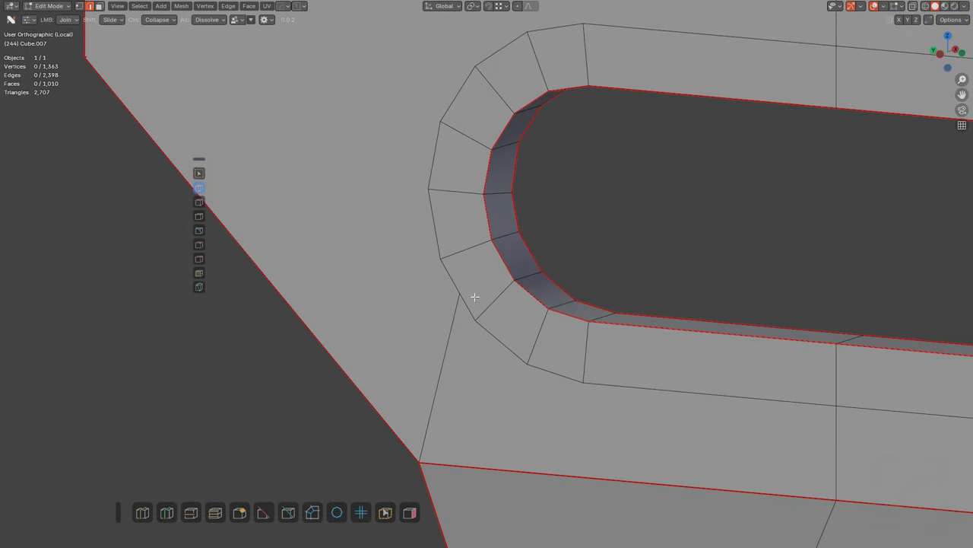
key("1")
left_click(460, 291)
key("m")
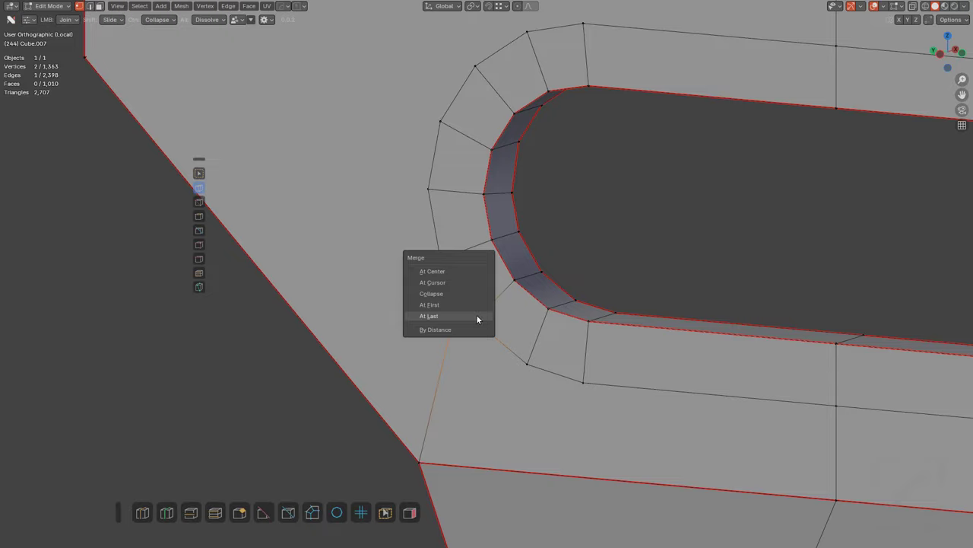
left_click(477, 315)
scroll(475, 314, "down", 10)
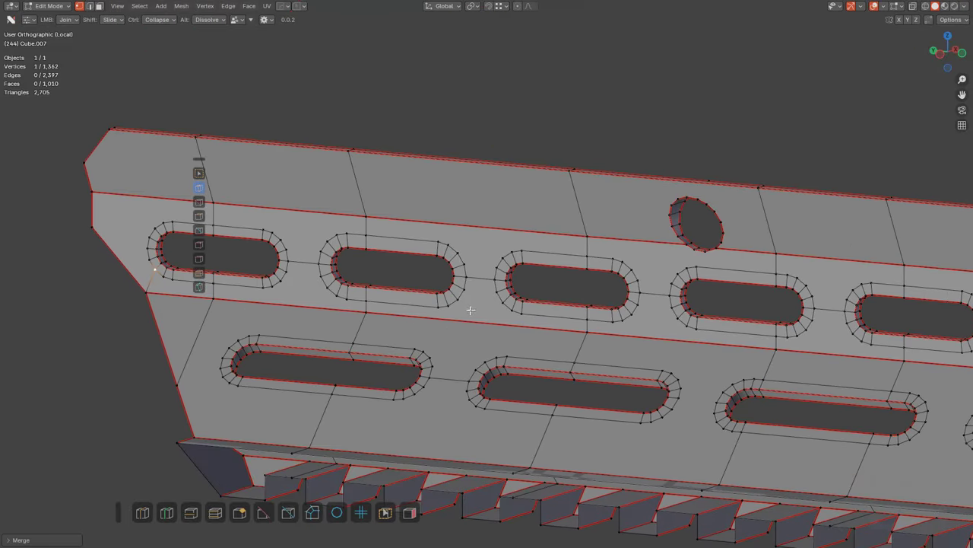
Step: Select the edge loop around the round hole above the middle upper-row slot
middle_click_drag(471, 309, 562, 260)
middle_click_drag(781, 241, 753, 266, "shift")
scroll(754, 266, "up", 3)
middle_click_drag(461, 213, 567, 326, "shift")
scroll(584, 275, "up", 3)
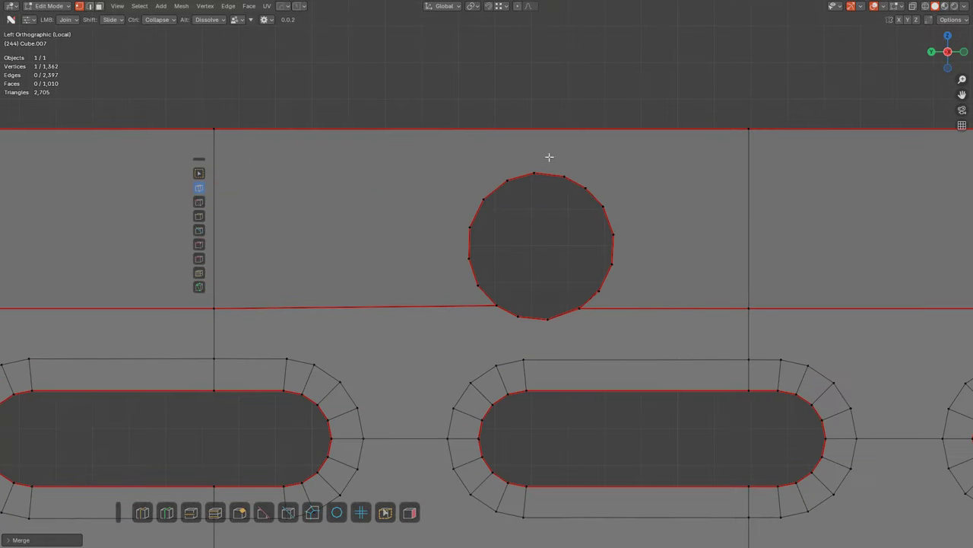
key("alt+a")
key("2")
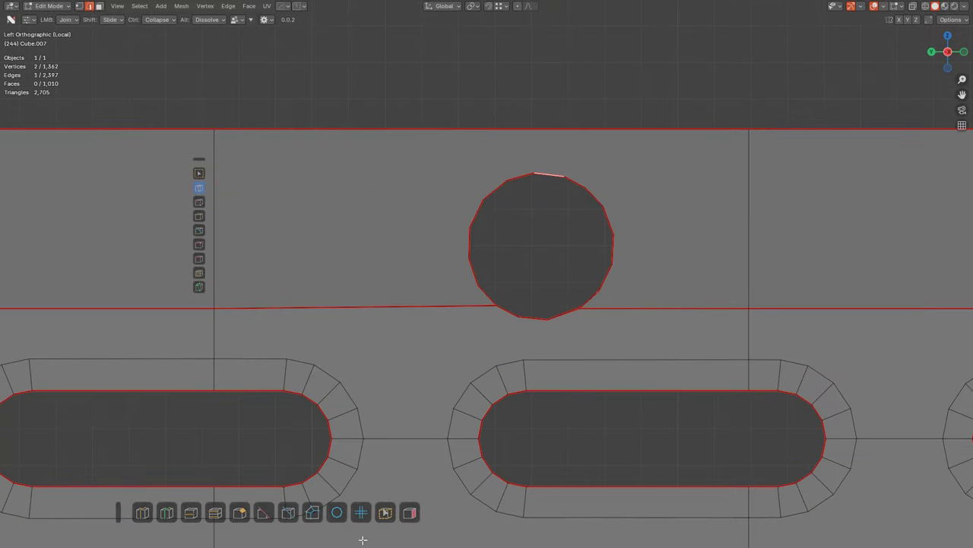
left_click(386, 512)
left_click(708, 306, "shift")
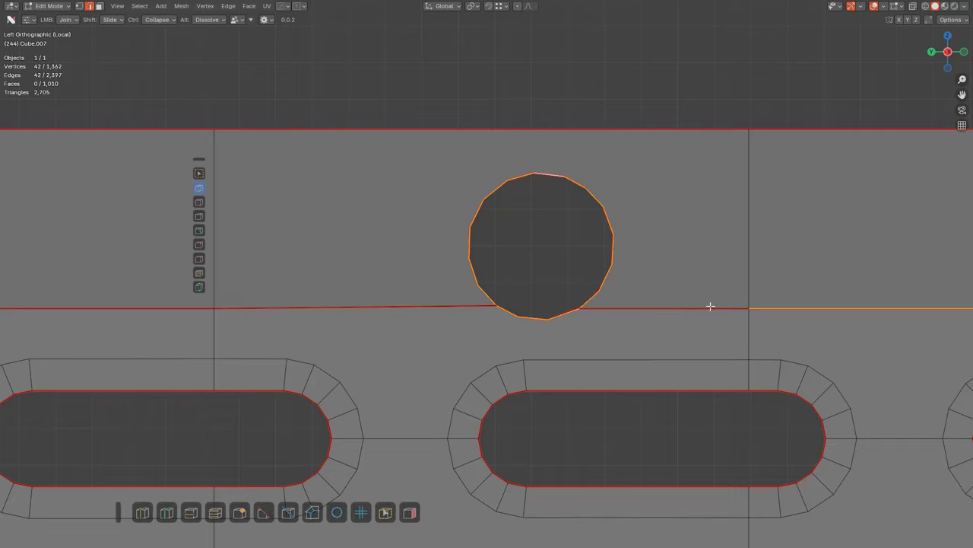
scroll(761, 306, "down", 3)
middle_click_drag(804, 305, 556, 328, "shift")
left_click(581, 306, "shift")
left_click(693, 311, "shift")
middle_click_drag(696, 311, 733, 304, "shift")
left_click(732, 304, "shift")
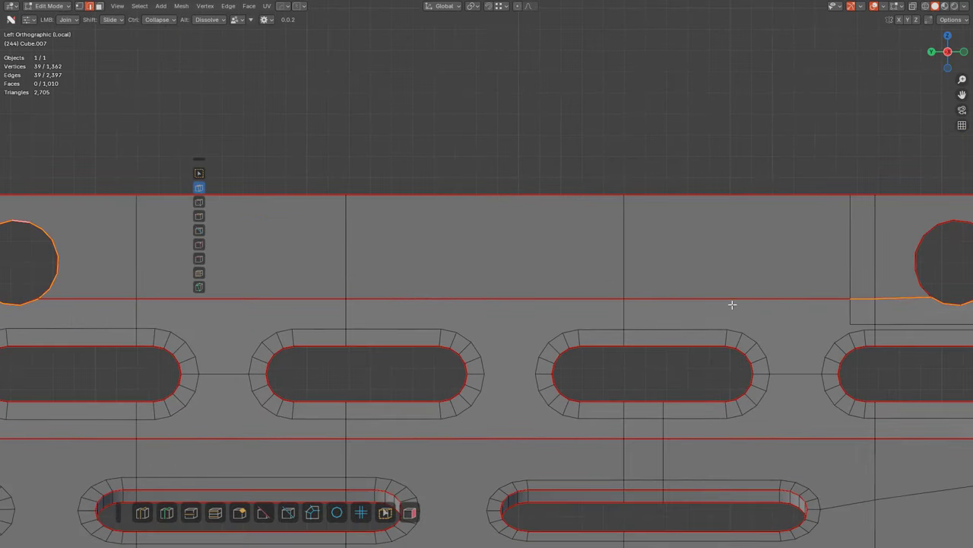
middle_click_drag(889, 290, 658, 287, "shift")
scroll(718, 276, "down", 3)
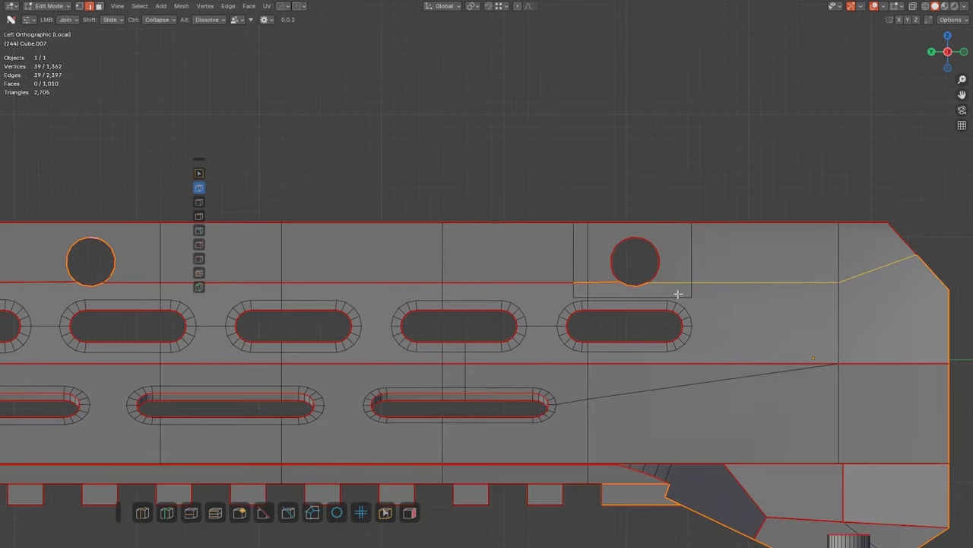
scroll(678, 294, "down", 2)
middle_click_drag(487, 327, 699, 311, "shift")
scroll(420, 275, "up", 3)
middle_click_drag(420, 276, 555, 278, "shift")
scroll(623, 266, "up", 4)
key("alt+a")
Step: Select the complete outer rim of the round hole above the middle upper-row slot using shortest-path picks
middle_click_drag(580, 202, 487, 312, "shift")
middle_click_drag(561, 250, 542, 267)
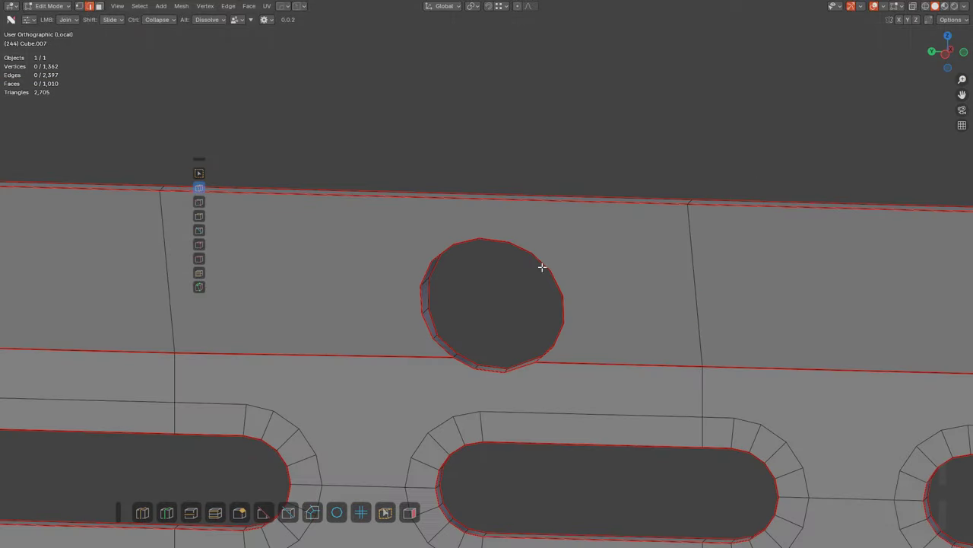
left_click(411, 313)
key("KP_Decimal")
scroll(558, 240, "down", 4)
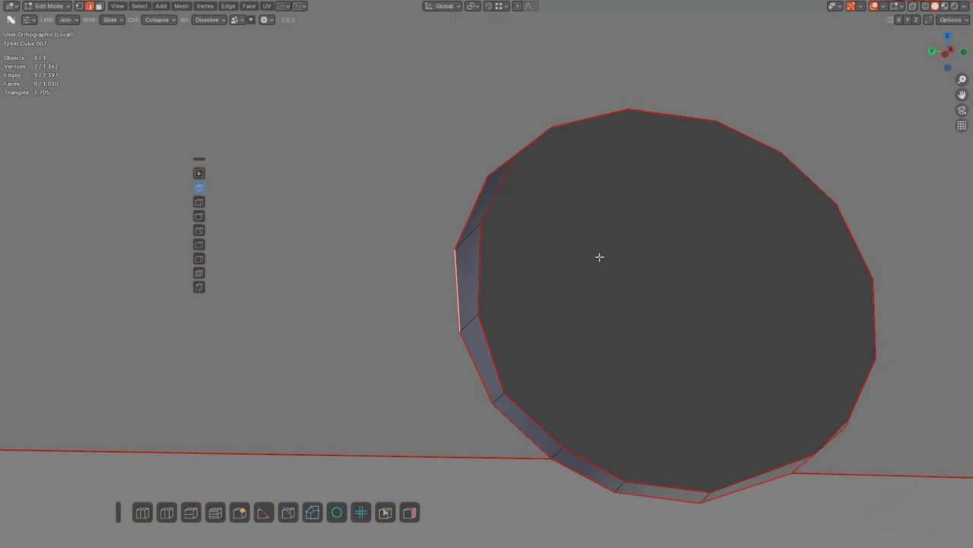
middle_click_drag(600, 257, 699, 181)
left_click(721, 153, "ctrl")
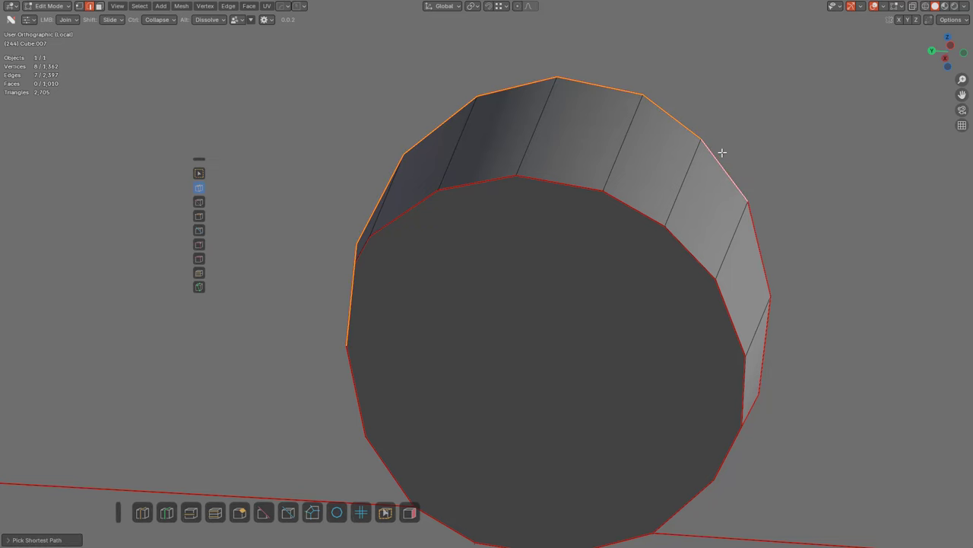
left_click(764, 366, "ctrl")
middle_click_drag(690, 413, 638, 380, "shift")
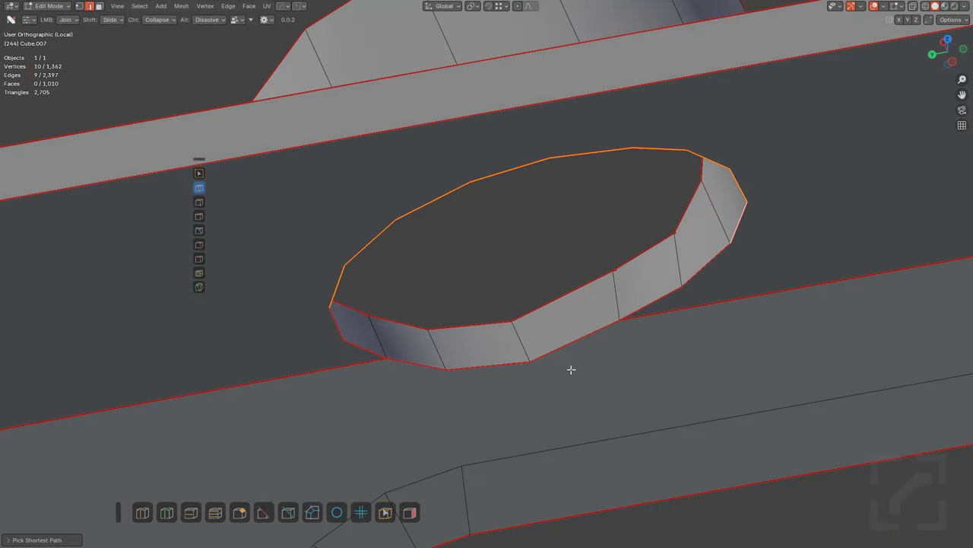
left_click(563, 357, "ctrl")
left_click(407, 363, "ctrl")
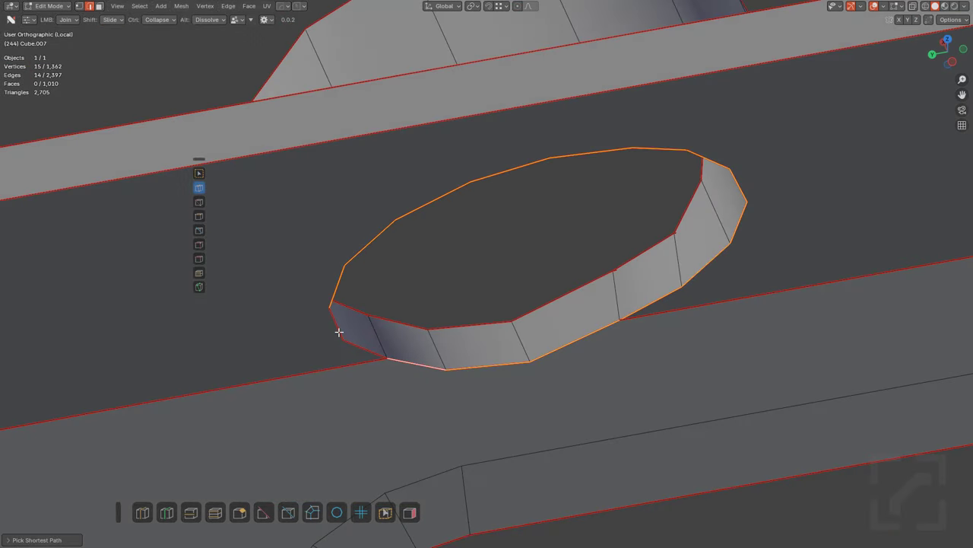
left_click(339, 331, "ctrl")
middle_click_drag(340, 332, 443, 317)
scroll(459, 324, "down", 3)
middle_click_drag(502, 270, 501, 277, "shift")
scroll(524, 228, "down", 1)
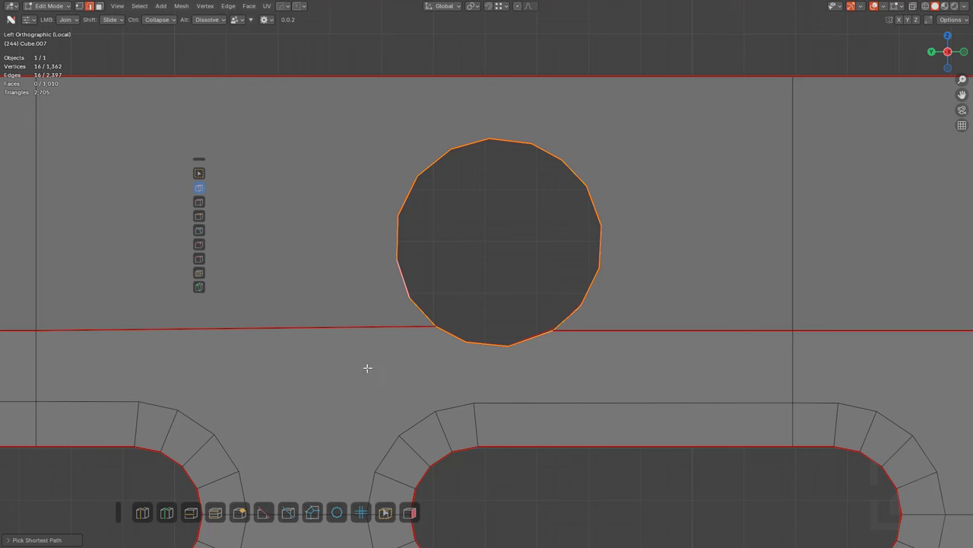
Step: Offset the middle round hole's rim outward with Project Loop and clear the selection
left_click(312, 511)
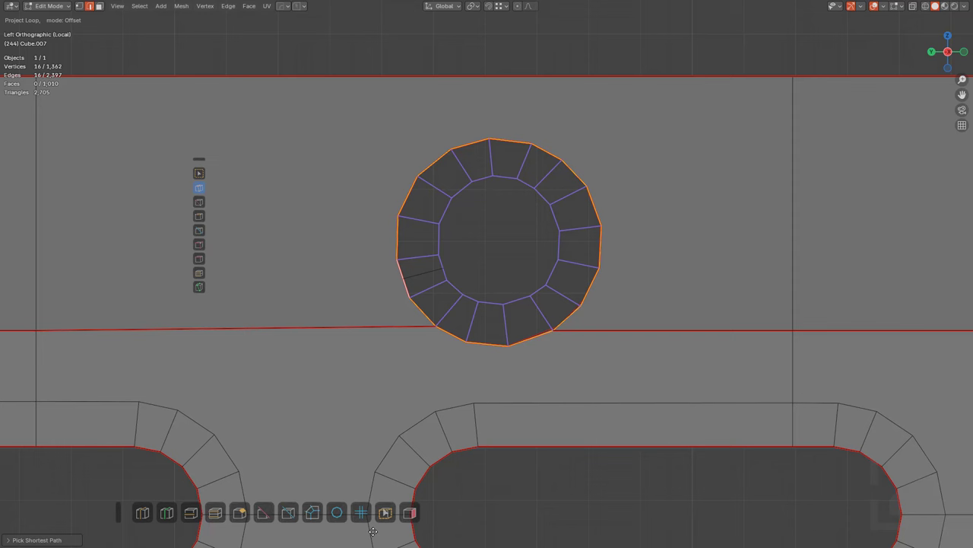
left_click(239, 364)
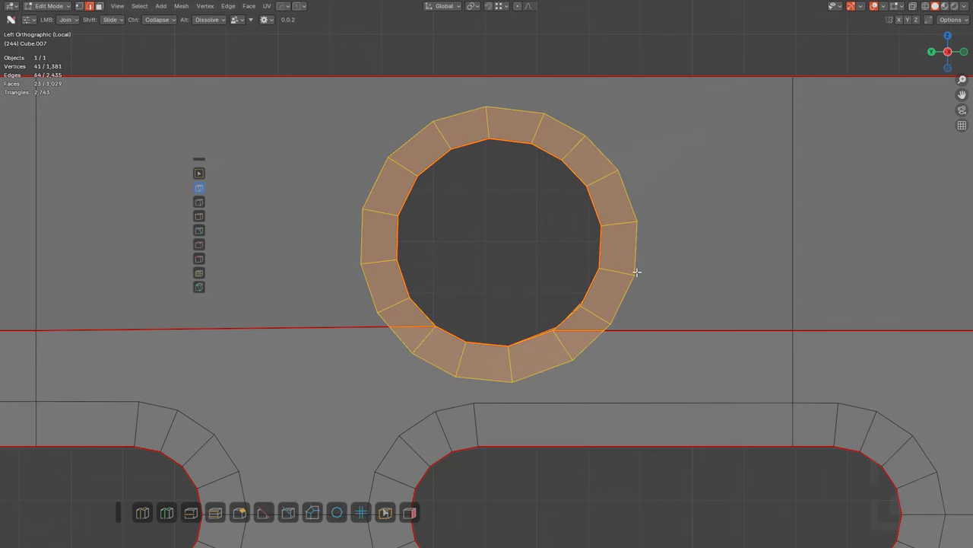
left_click(664, 259)
Step: Select the complete outer rim of the other round hole, inside the rectangular edge outline, using shortest-path picks
scroll(664, 258, "down", 1)
middle_click_drag(694, 271, 454, 235, "shift")
middle_click_drag(735, 251, 413, 250, "shift")
scroll(639, 251, "down", 2)
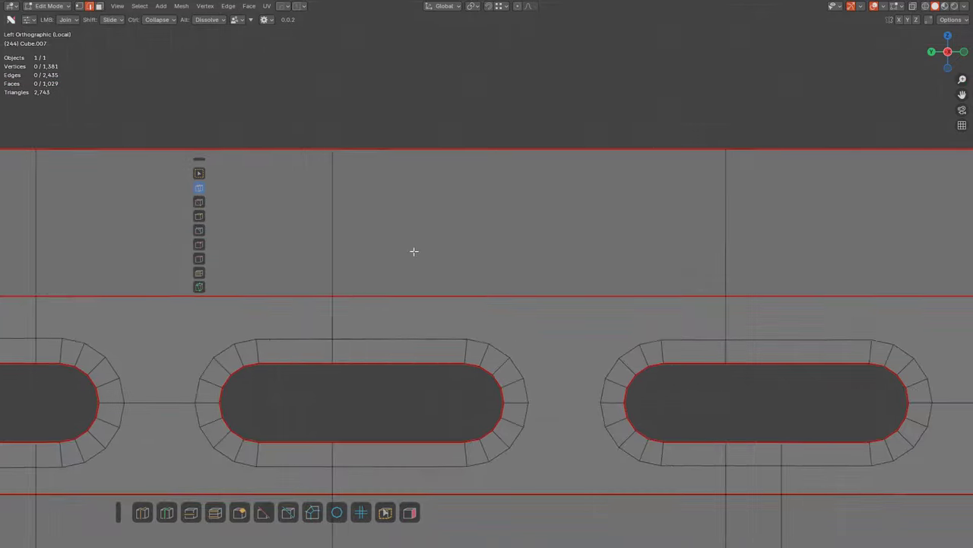
scroll(608, 263, "down", 2)
middle_click_drag(788, 271, 411, 246, "shift")
scroll(646, 241, "up", 3)
key("KP_Decimal")
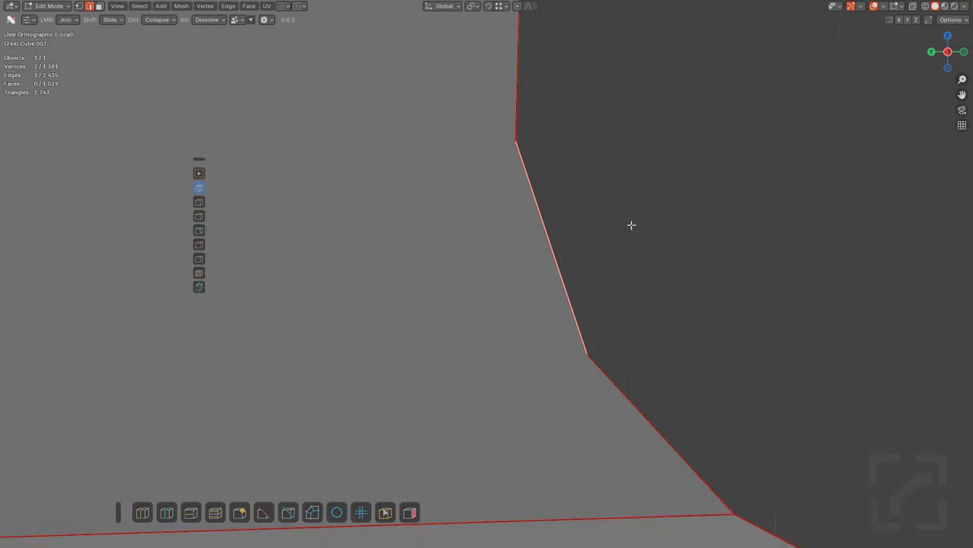
scroll(624, 223, "down", 6)
middle_click_drag(759, 161, 580, 231, "shift")
left_click(661, 95, "ctrl")
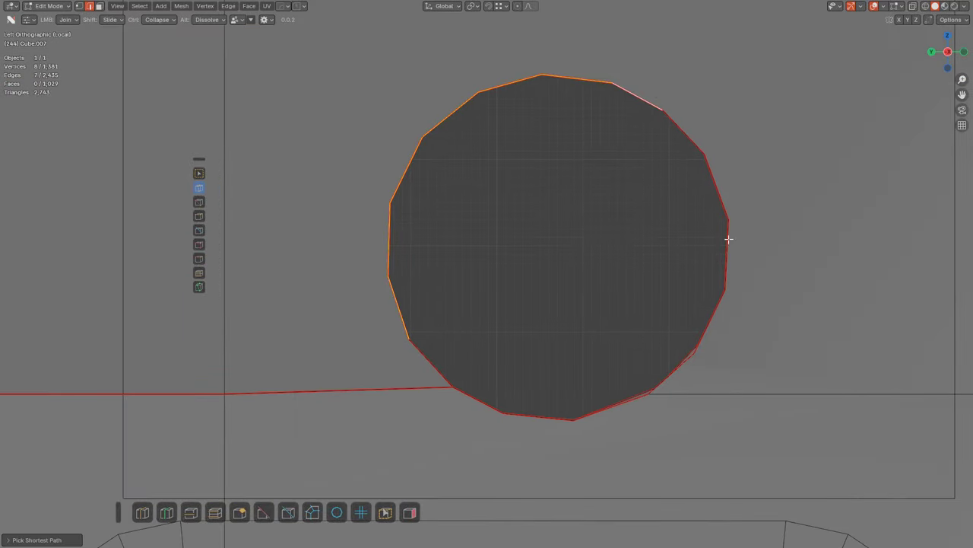
left_click(725, 259, "ctrl")
middle_click_drag(724, 260, 542, 389)
left_click(541, 387, "ctrl")
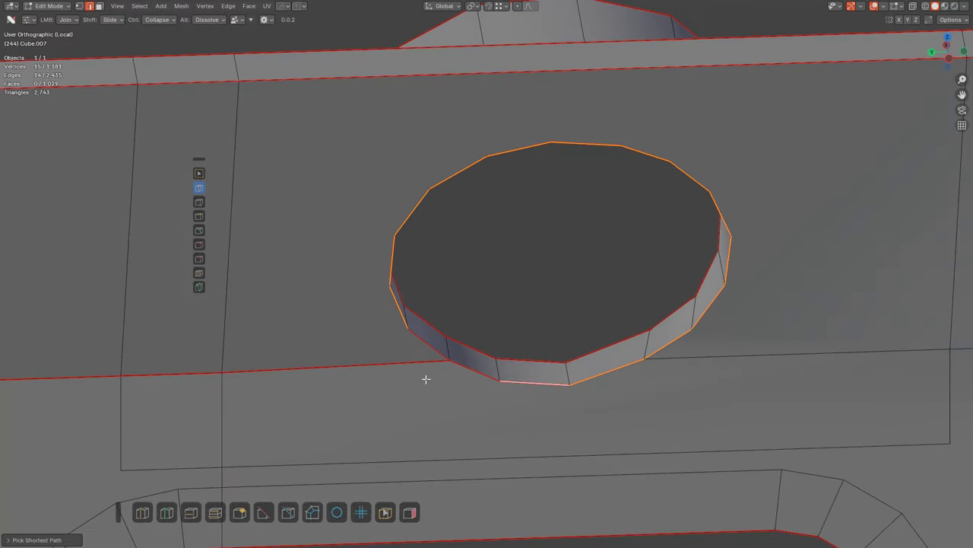
left_click(424, 345, "ctrl")
middle_click_drag(424, 345, 437, 314)
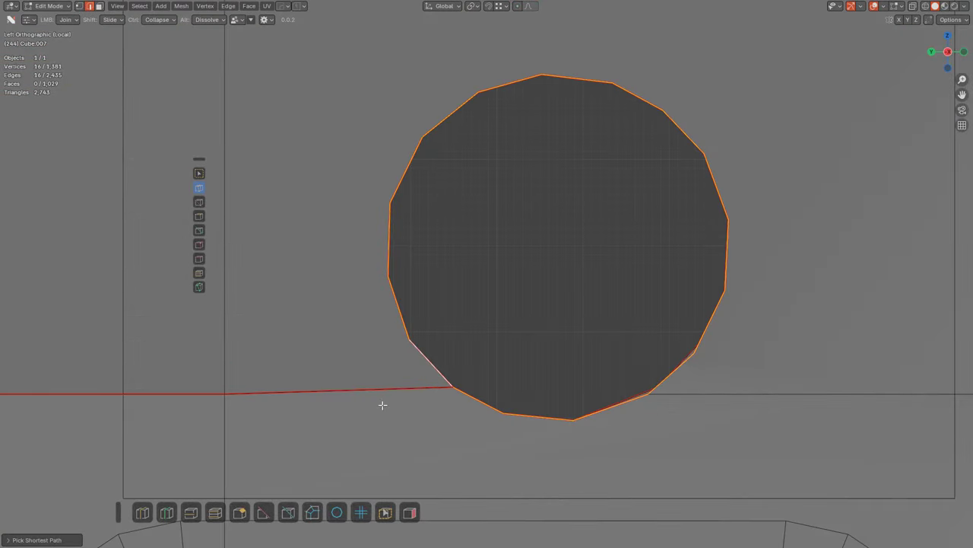
Step: Offset the rim of the round hole inside the rectangular outline outward with Project Loop
left_click(313, 512)
left_click(383, 508)
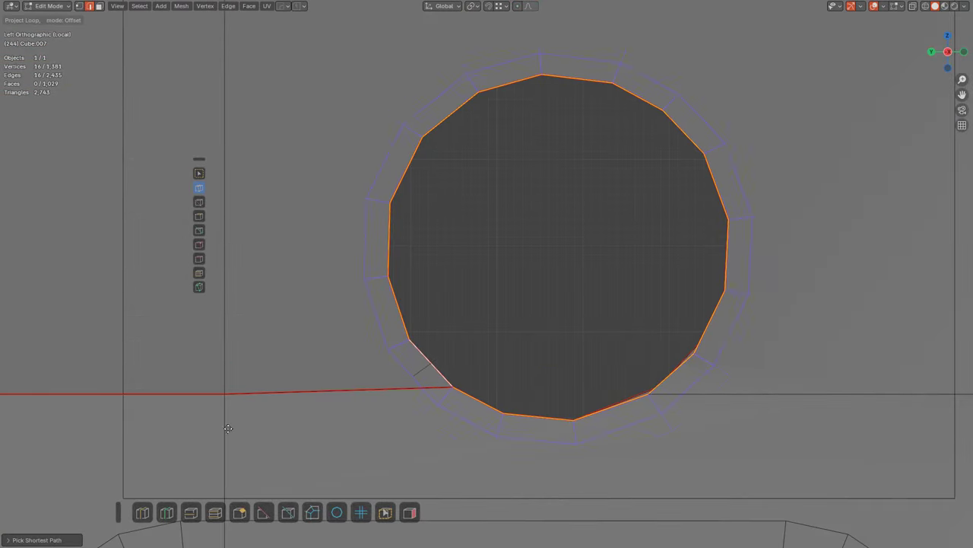
left_click(172, 411)
Step: Examine the handguard's shading in Object Mode and return to mesh editing
scroll(328, 332, "down", 6)
scroll(294, 322, "up", 1)
middle_click_drag(294, 322, 544, 269, "shift")
scroll(450, 284, "down", 4)
middle_click_drag(158, 294, 688, 189, "shift")
scroll(498, 278, "down", 2)
middle_click_drag(454, 281, 674, 274, "shift")
middle_click_drag(774, 294, 658, 306, "shift")
scroll(730, 259, "down", 2)
key("Tab")
middle_click_drag(731, 256, 625, 298)
key("Tab")
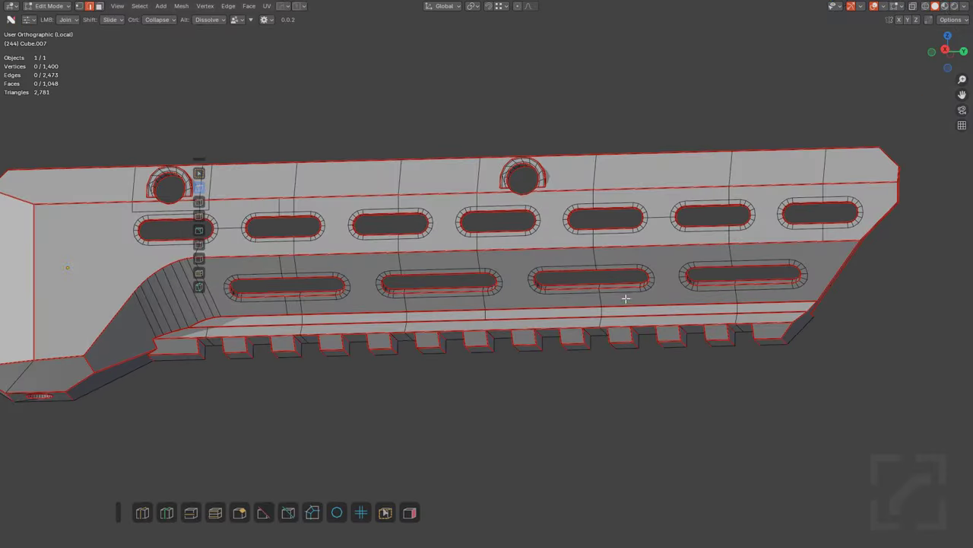
Step: Select every second cross edge in the border at both rounded ends of the lower-row slot beside the curved transition
middle_click_drag(566, 270, 601, 239)
middle_click_drag(415, 267, 604, 224, "shift")
scroll(604, 223, "up", 4)
middle_click_drag(528, 163, 559, 183)
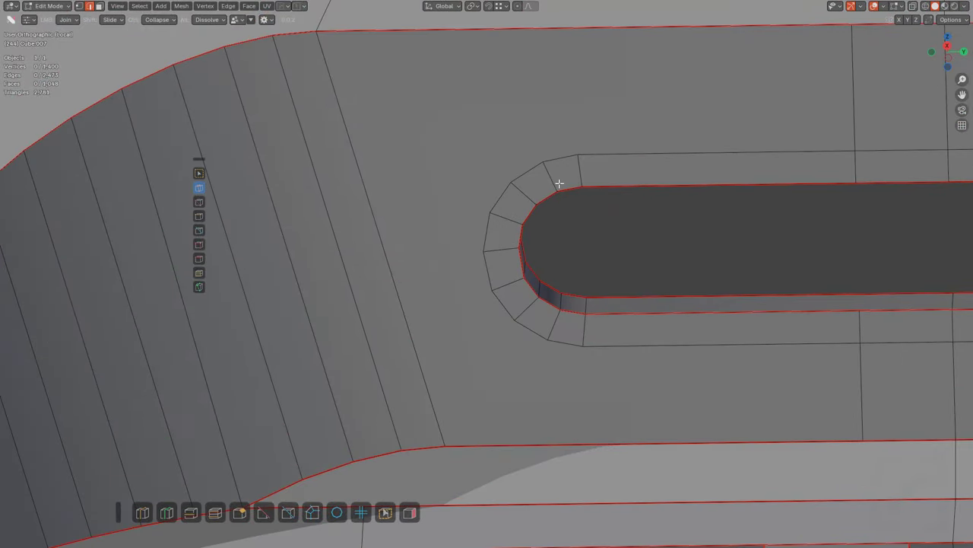
left_click(517, 216, "alt+shift")
left_click(510, 284, "alt+shift")
left_click(556, 323, "alt+shift")
middle_click_drag(740, 325, 385, 309, "shift")
scroll(386, 309, "down", 3)
scroll(652, 279, "up", 3)
left_click(698, 209, "alt+shift")
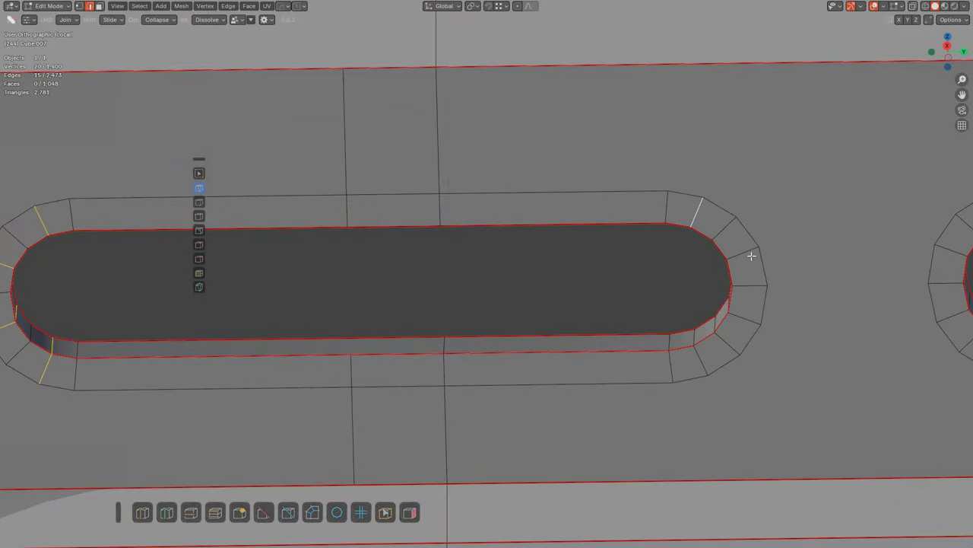
left_click(749, 251, "alt+shift")
Step: Add every second border cross edge at the near end of the second lower-row slot from the curved transition to the selection
middle_click_drag(731, 318, 327, 312, "shift")
left_click(575, 230, "alt+shift")
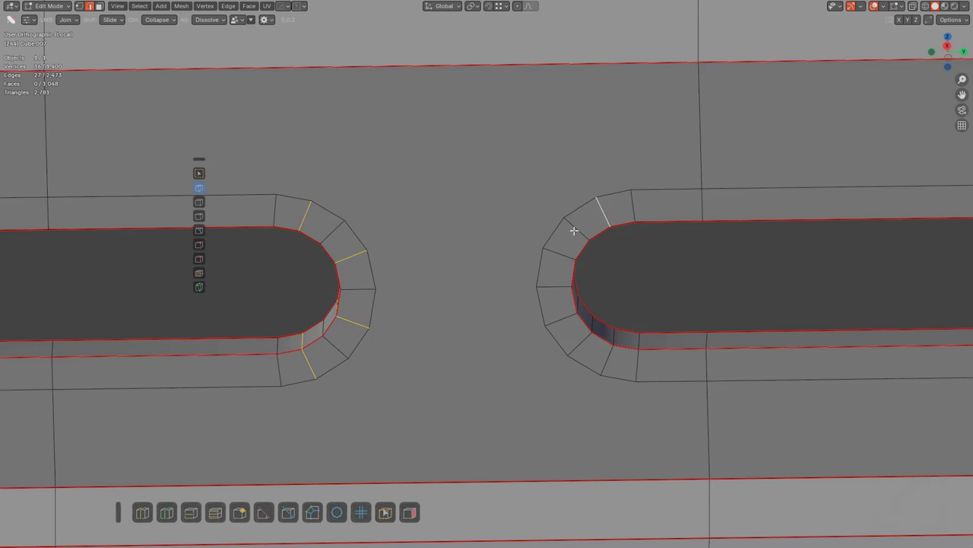
left_click(564, 251, "alt+shift")
left_click(553, 288, "alt+shift")
left_click(561, 319, "alt+shift")
key("ctrl+z")
left_click(579, 304, "alt+shift")
middle_click_drag(594, 341, 382, 410)
left_click(362, 395, "alt+shift")
key("KP_Decimal")
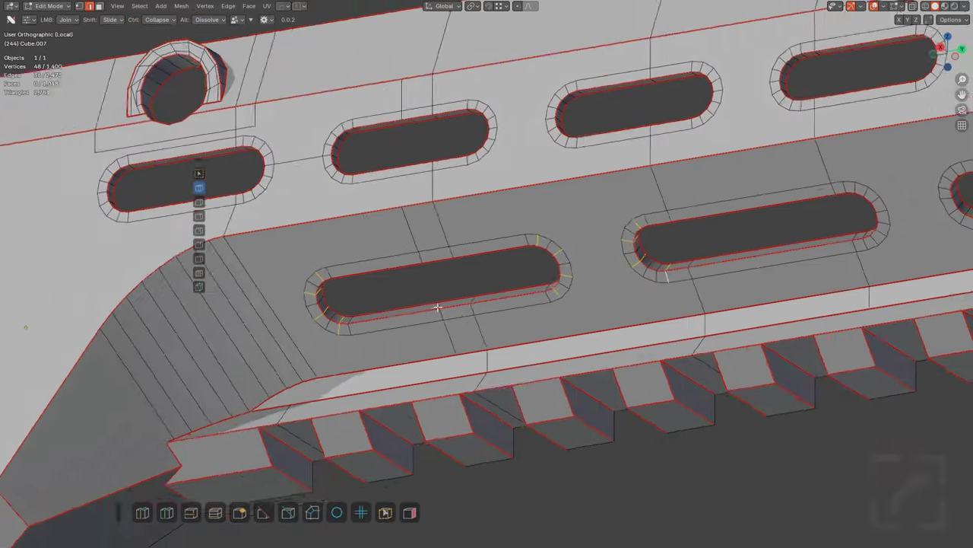
Step: View the handguard's opposite side and add alternating border cross edges at the second lower-row slot's end facing the angled tip
middle_click_drag(437, 309, 379, 317)
middle_click_drag(526, 244, 450, 296)
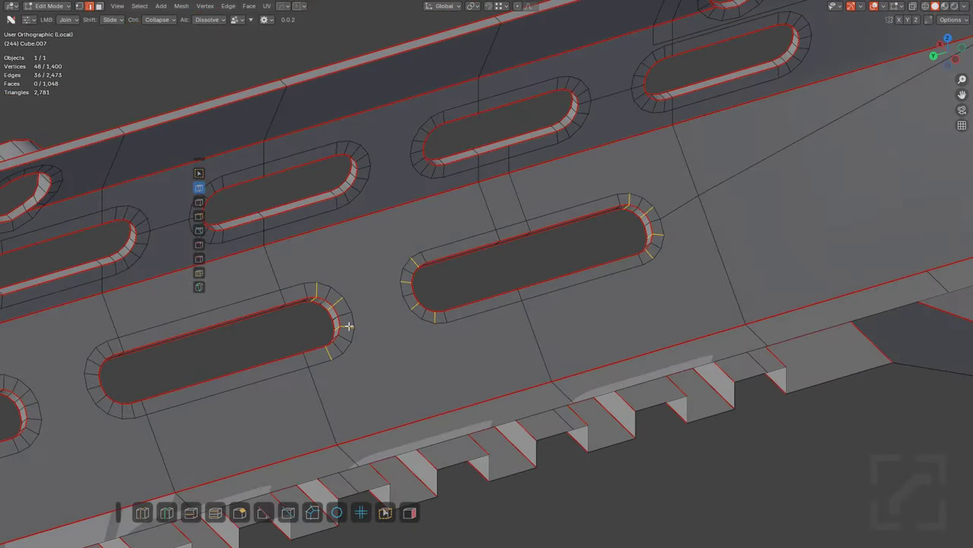
scroll(130, 339, "up", 2)
middle_click_drag(130, 339, 350, 247, "shift")
left_click(302, 277, "alt+shift")
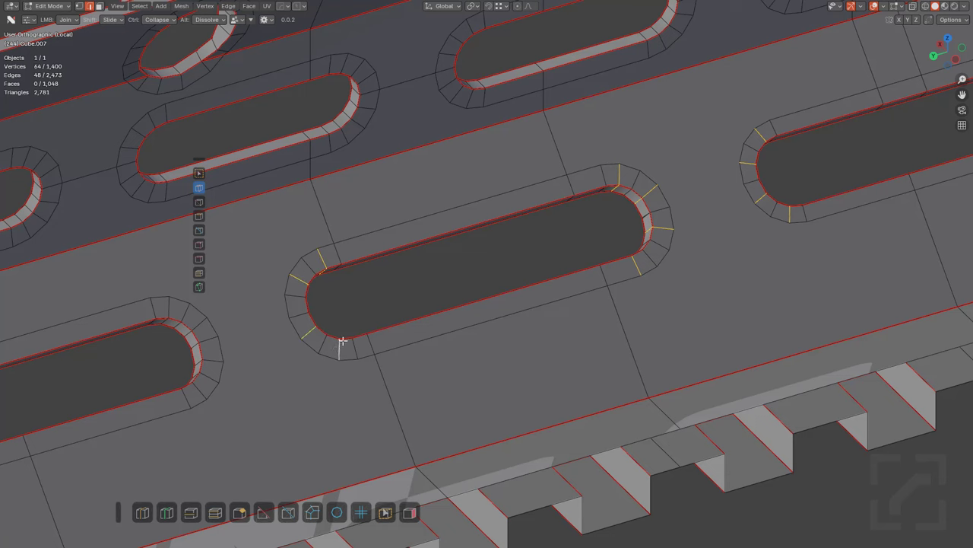
Step: Add every second border cross edge at both ends of the third lower-row slot from the curved transition to the selection
middle_click_drag(342, 340, 491, 271, "shift")
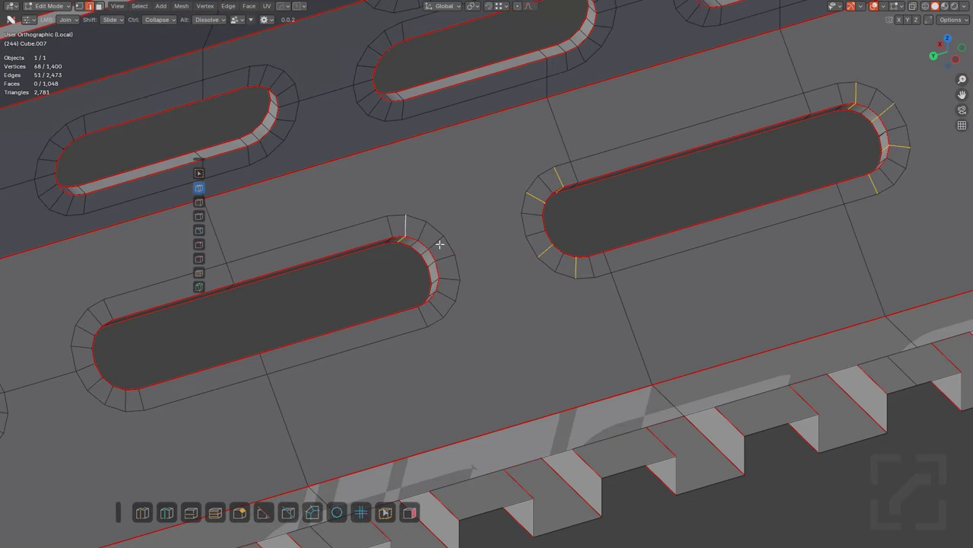
left_click(453, 280, "alt+shift")
left_click(441, 311, "alt+shift")
middle_click_drag(333, 327, 662, 226, "shift")
scroll(369, 230, "up", 3)
left_click(378, 172, "alt+shift")
left_click(353, 220, "alt+shift")
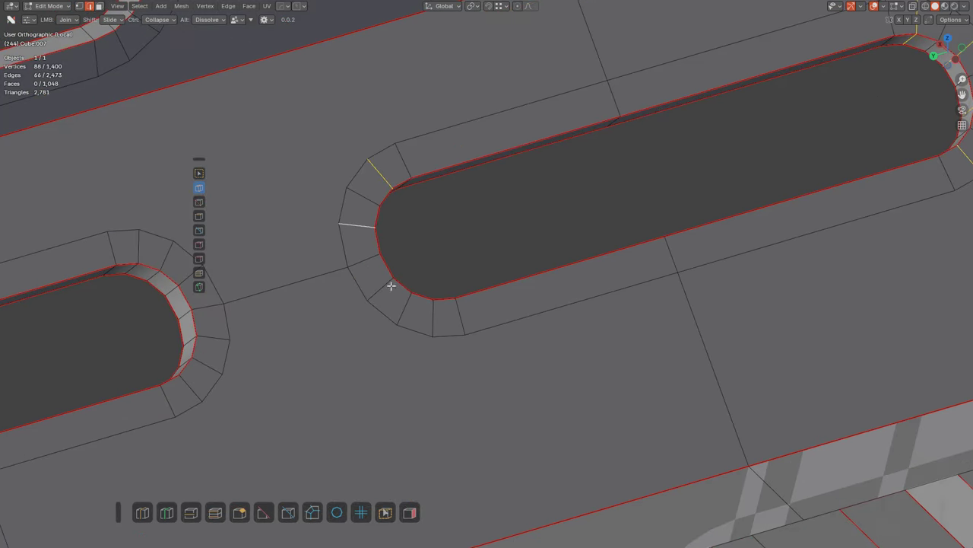
left_click(381, 288, "alt+shift")
Step: Add every second border cross edge at both ends of the lower-row slot nearest the angled end to the selection
middle_click_drag(111, 287, 398, 250, "shift")
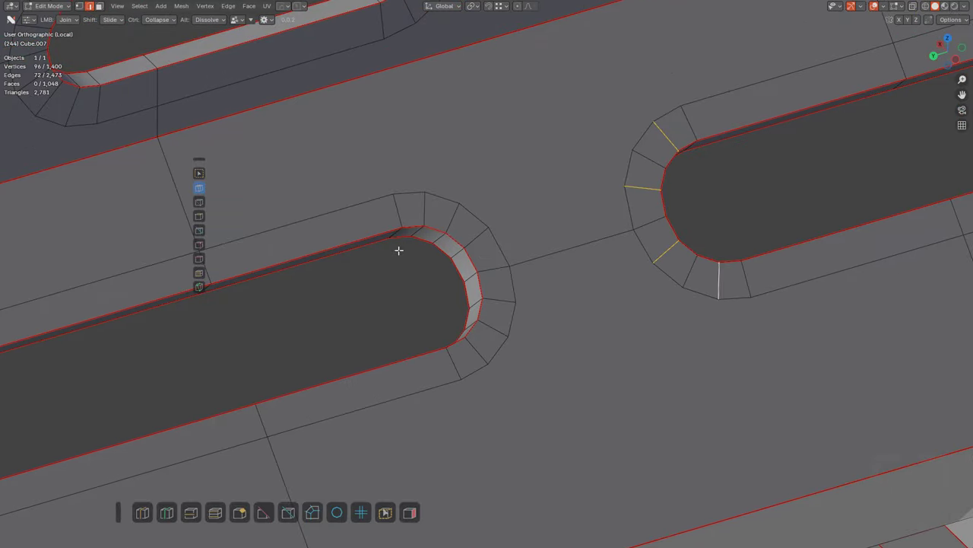
left_click(429, 223, "alt+shift")
left_click(467, 240, "alt+shift")
left_click(495, 301, "alt+shift")
left_click(480, 345, "alt+shift")
scroll(426, 354, "down", 2)
middle_click_drag(282, 378, 578, 261, "shift")
scroll(578, 261, "up", 3)
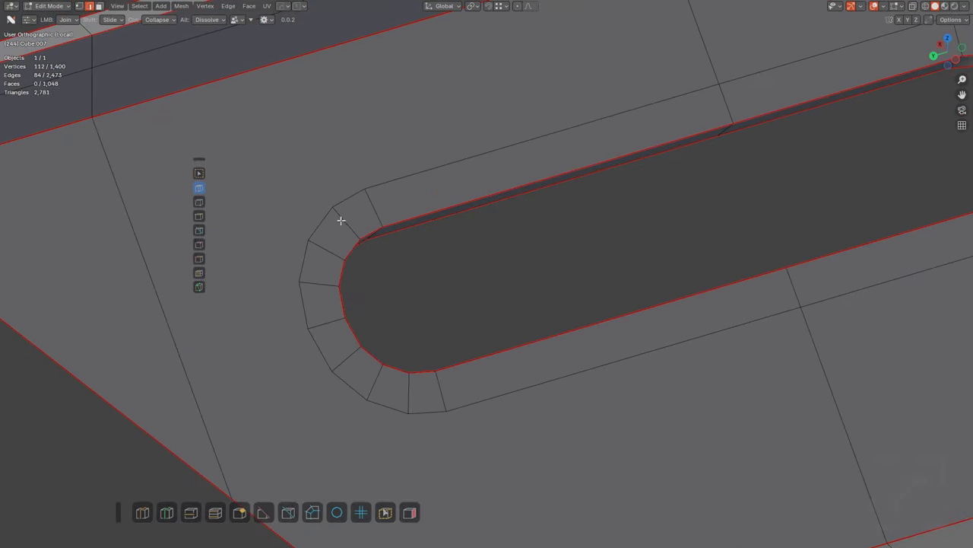
left_click(331, 284, "alt+shift")
left_click(352, 363, "alt+shift")
Step: Add alternating border cross edges at the outer end of the upper-row slot beside the angled end to the selection
scroll(405, 376, "down", 6)
middle_click_drag(369, 232, 509, 319, "shift")
scroll(487, 312, "up", 4)
middle_click_drag(404, 276, 478, 217, "shift")
left_click(453, 222, "alt+shift")
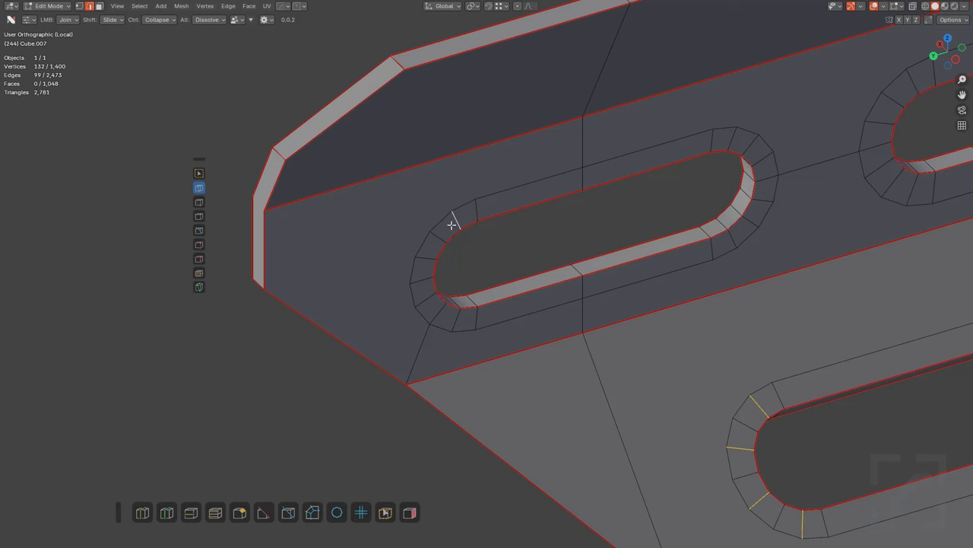
left_click(425, 258, "alt+shift")
Step: Add alternating border cross edges at the inner end of the upper-row slot beside the angled end to the selection
scroll(704, 202, "up", 4)
left_click(483, 124, "alt+shift")
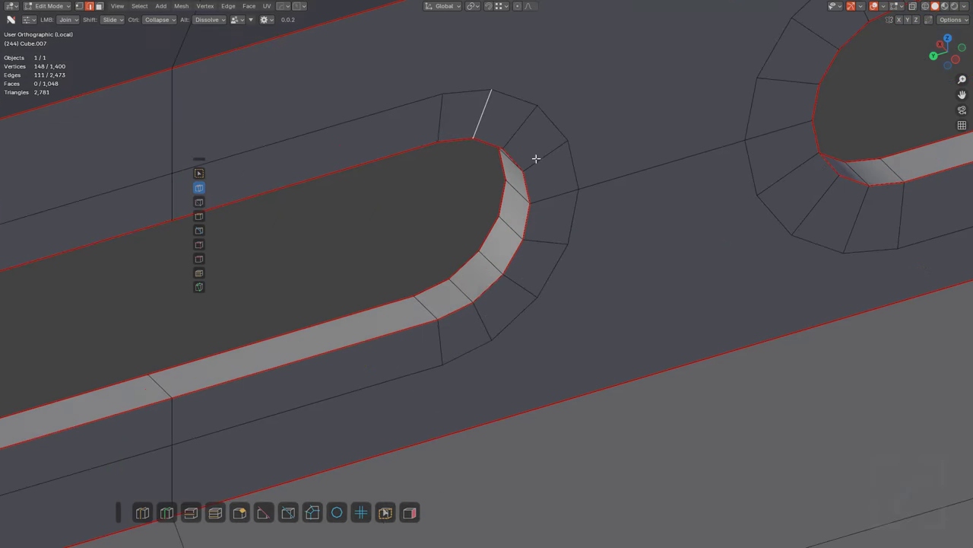
left_click(537, 157, "alt+shift")
left_click(539, 263, "alt+shift")
left_click(530, 258, "alt+shift")
left_click(539, 242, "alt+shift")
left_click(485, 318, "alt+shift")
Step: Add alternating border cross edges on the second upper-row slot, at its end facing the handguard's angled tip
scroll(760, 209, "down", 1)
middle_click_drag(780, 200, 523, 307, "shift")
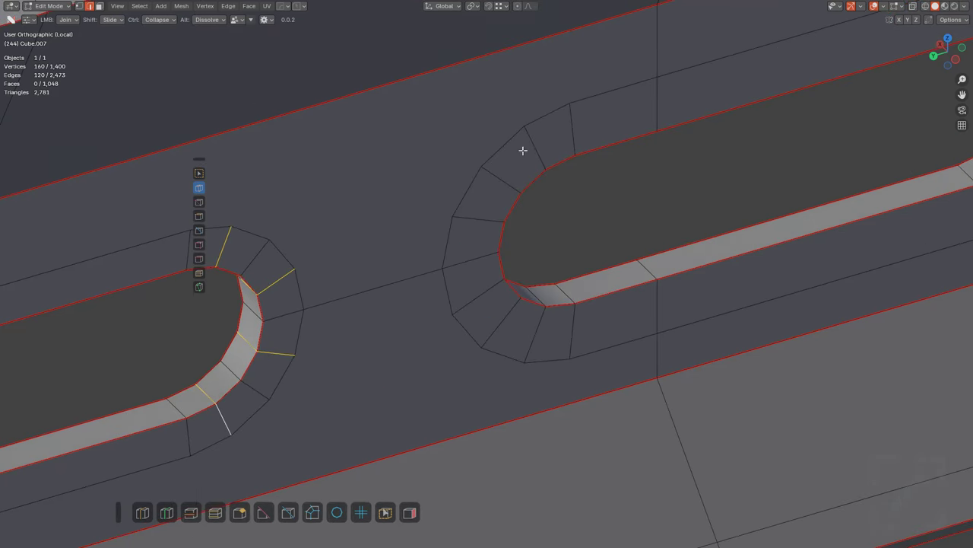
left_click(522, 150, "alt+shift")
left_click(489, 212, "alt+shift")
left_click(488, 294, "alt+shift")
left_click(537, 327, "alt+shift")
Step: Add alternating border cross edges on the second upper-row slot, at its end facing away from the angled tip
scroll(669, 266, "down", 4)
middle_click_drag(834, 208, 553, 307, "shift")
scroll(552, 307, "up", 3)
left_click(456, 249, "alt+shift")
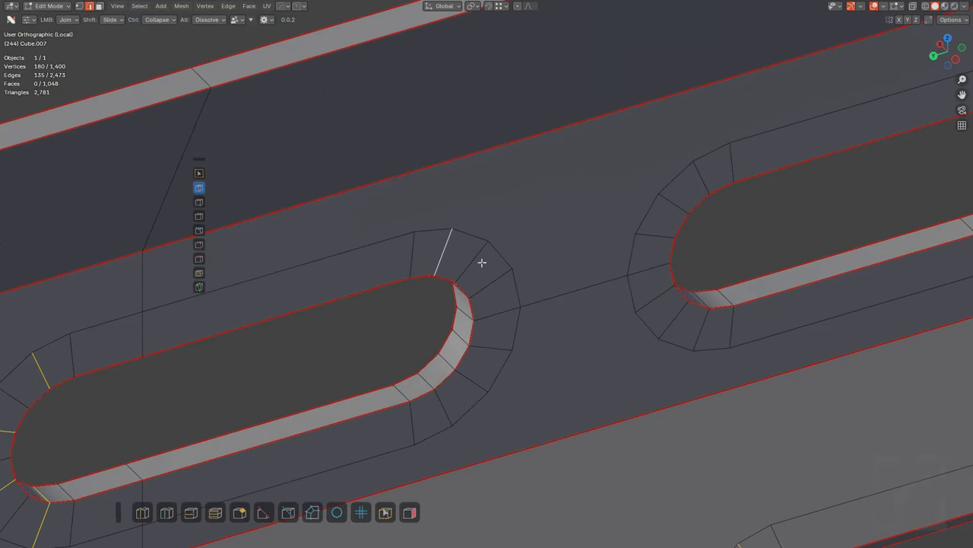
left_click(492, 294, "alt+shift")
left_click(493, 349, "alt+shift")
left_click(446, 404, "alt+shift")
Step: Add every second border cross edge at both ends of the third upper-row slot from the angled tip to the selection
left_click(707, 183, "alt+shift")
left_click(652, 232, "alt+shift")
left_click(648, 301, "alt+shift")
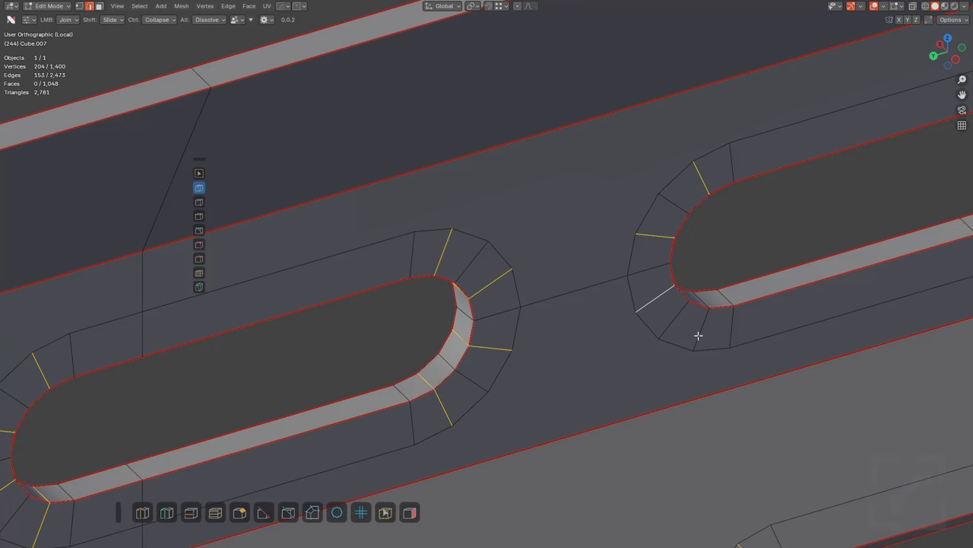
left_click(700, 335, "alt+shift")
scroll(832, 240, "down", 1)
middle_click_drag(832, 240, 348, 309, "shift")
scroll(601, 164, "up", 3)
left_click(546, 156, "alt+shift")
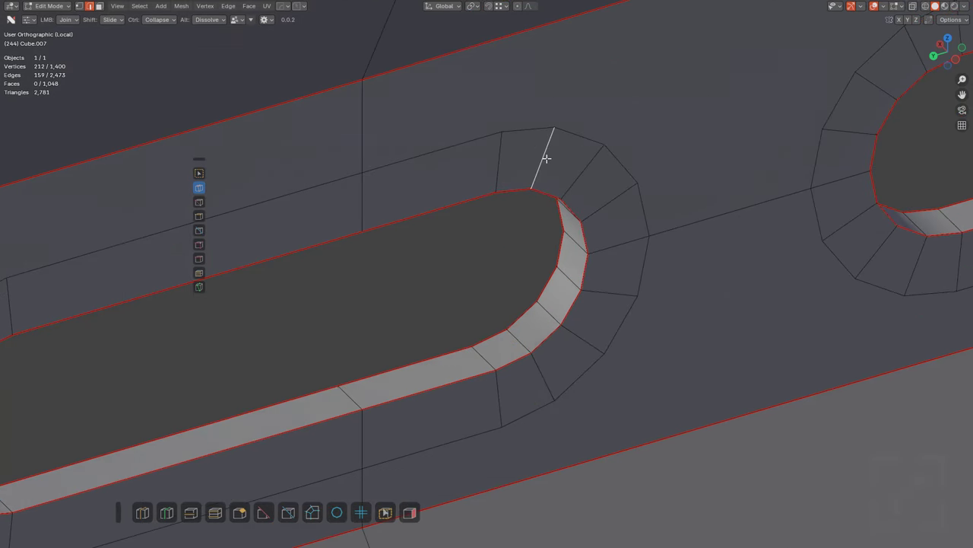
left_click(594, 191, "alt+shift")
left_click(616, 290, "alt+shift")
left_click(556, 372, "alt+shift")
Step: Add every second border cross edge to the selection on the fourth upper-row slot, at its end facing the handguard's angled tip
middle_click_drag(691, 271, 608, 248, "shift")
left_click(634, 103, "alt+shift")
left_click(555, 194, "alt+shift")
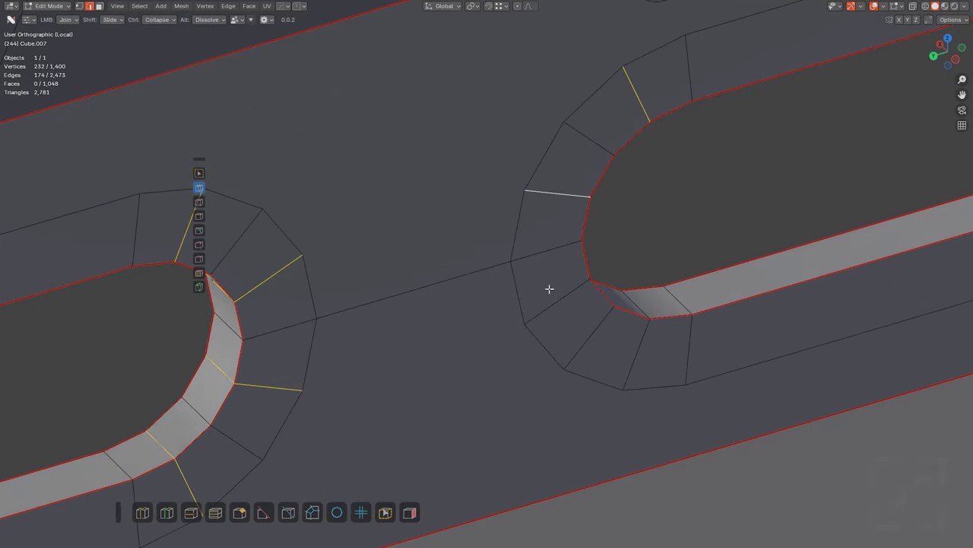
left_click(567, 295, "alt+shift")
left_click(649, 334, "alt+shift")
scroll(649, 335, "down", 2)
middle_click_drag(740, 231, 332, 308, "shift")
scroll(617, 248, "down", 4)
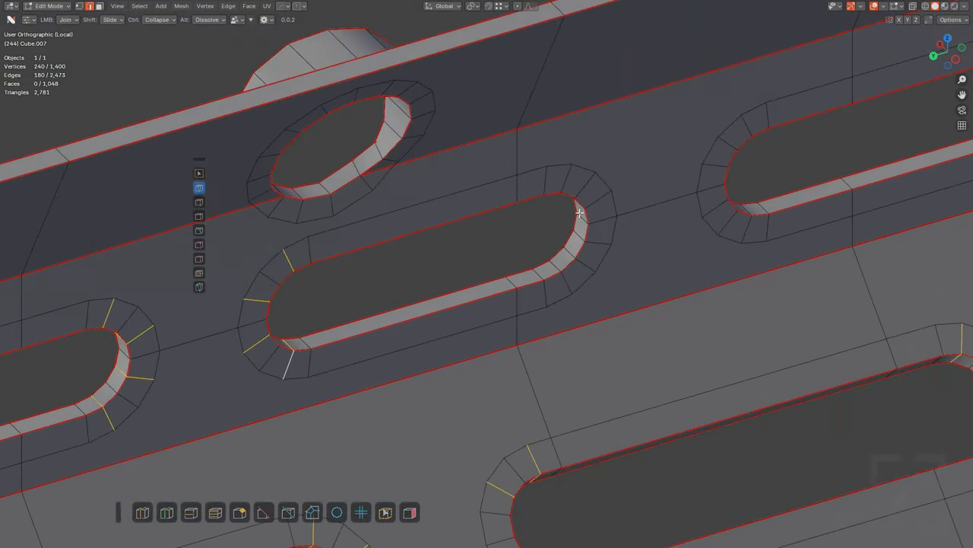
Step: Add alternating border cross edges to the selection on the fourth upper-row slot, at its end facing away from the angled tip
scroll(604, 213, "up", 5)
left_click(470, 178, "alt+shift")
left_click(554, 176, "alt+shift")
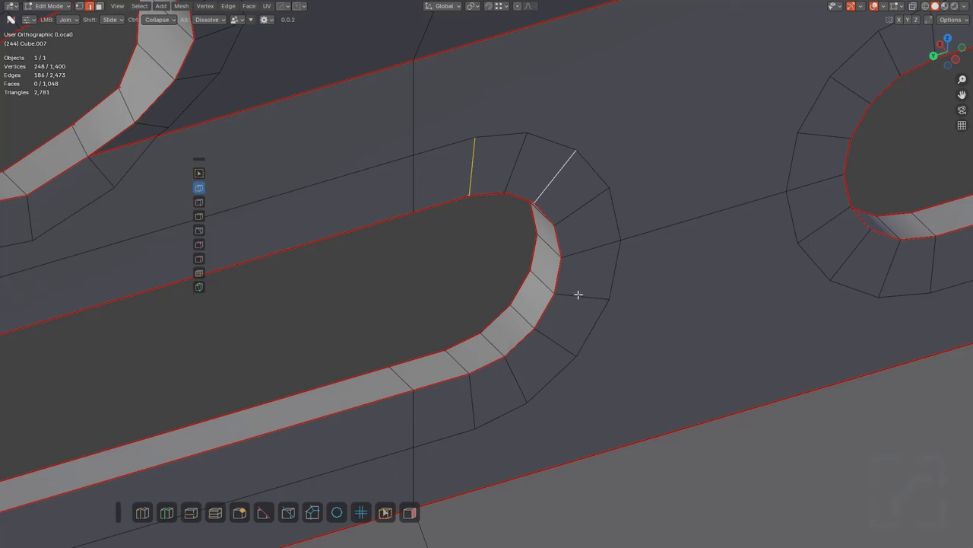
left_click(581, 295, "alt+shift")
left_click(515, 375, "alt+shift")
scroll(550, 302, "down", 3)
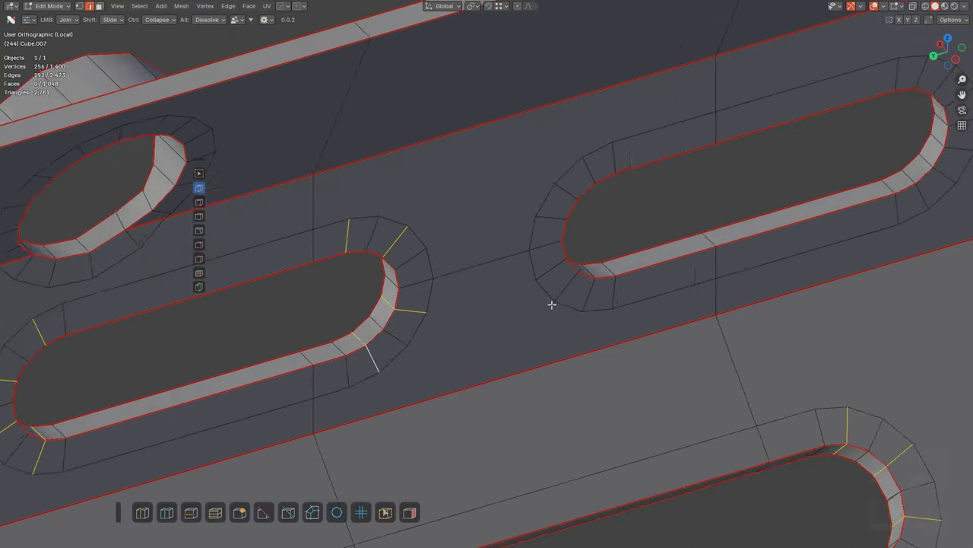
Step: Add alternating border cross edges at both ends of the fifth upper-row slot from the angled tip to the selection
scroll(580, 291, "up", 3)
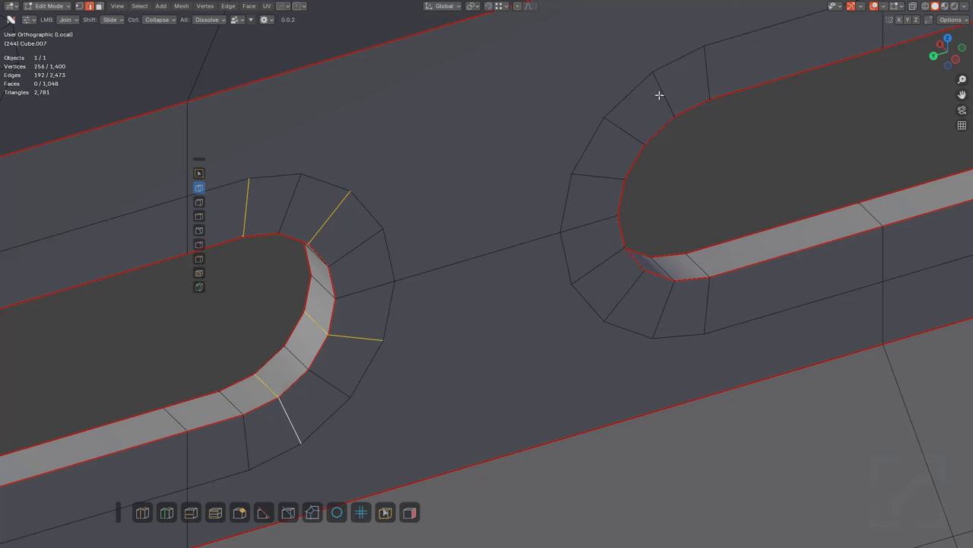
left_click(660, 321, "alt+shift")
scroll(676, 300, "down", 6)
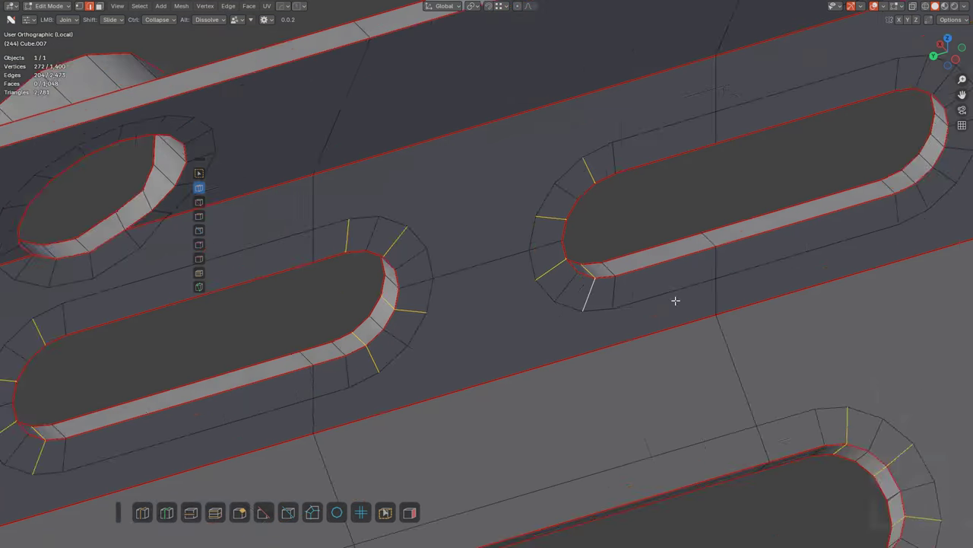
middle_click_drag(760, 212, 545, 302, "shift")
scroll(590, 208, "up", 6)
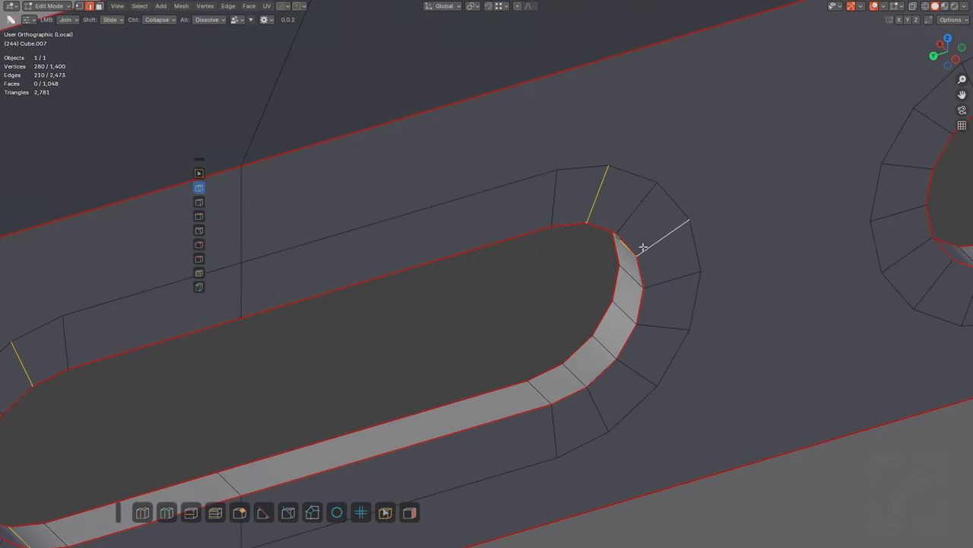
left_click(602, 411, "shift")
scroll(602, 411, "down", 4)
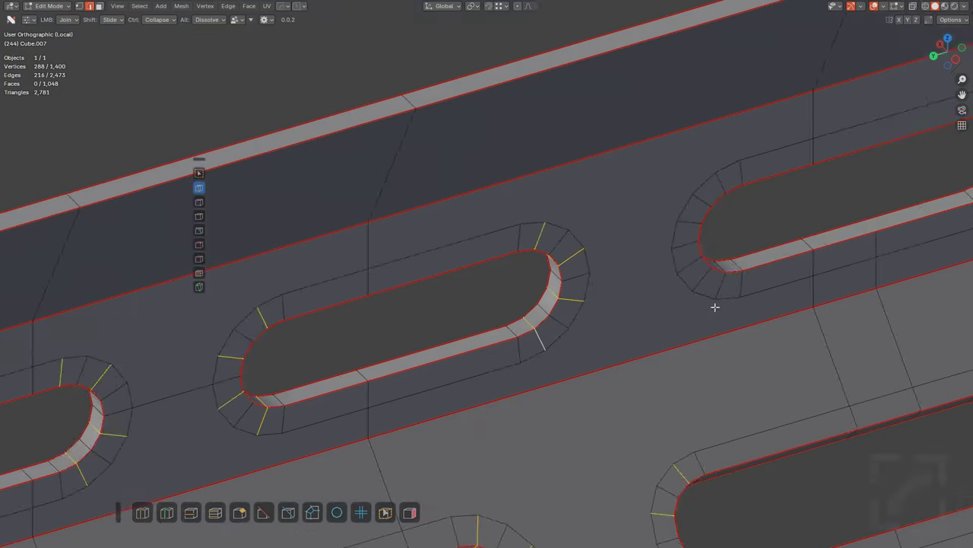
Step: Add alternating border cross edges at both ends of the sixth upper-row slot from the angled tip to the selection
scroll(521, 297, "up", 5)
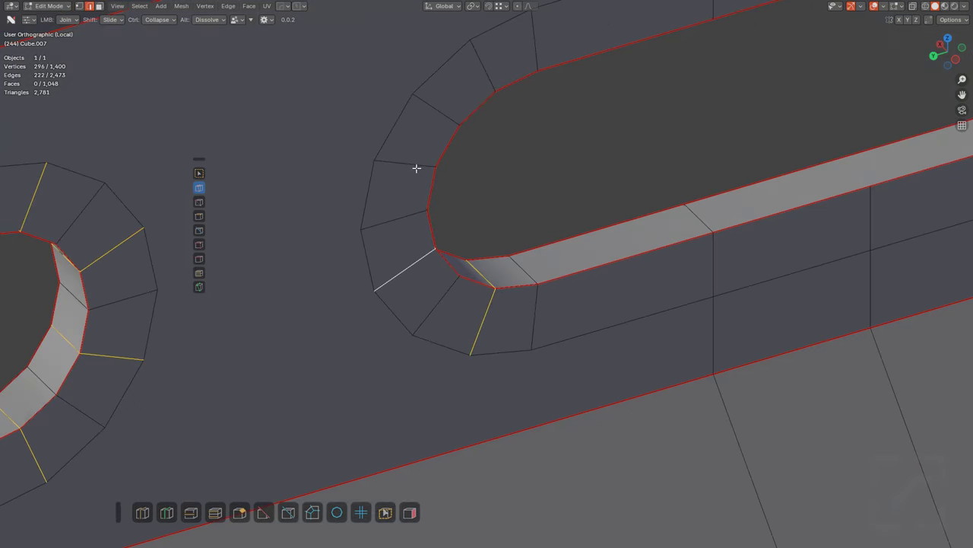
scroll(495, 77, "down", 4)
scroll(435, 261, "up", 5)
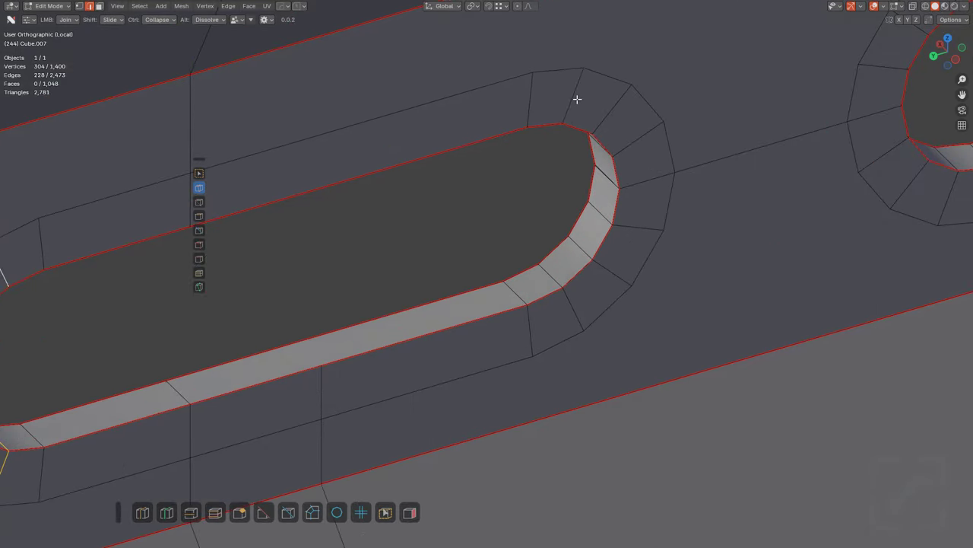
left_click(575, 309, "shift")
scroll(575, 309, "down", 4)
Step: Add every second border cross edge at both ends of the last upper-row slot, farthest from the angled tip, to the selection
scroll(776, 215, "up", 5)
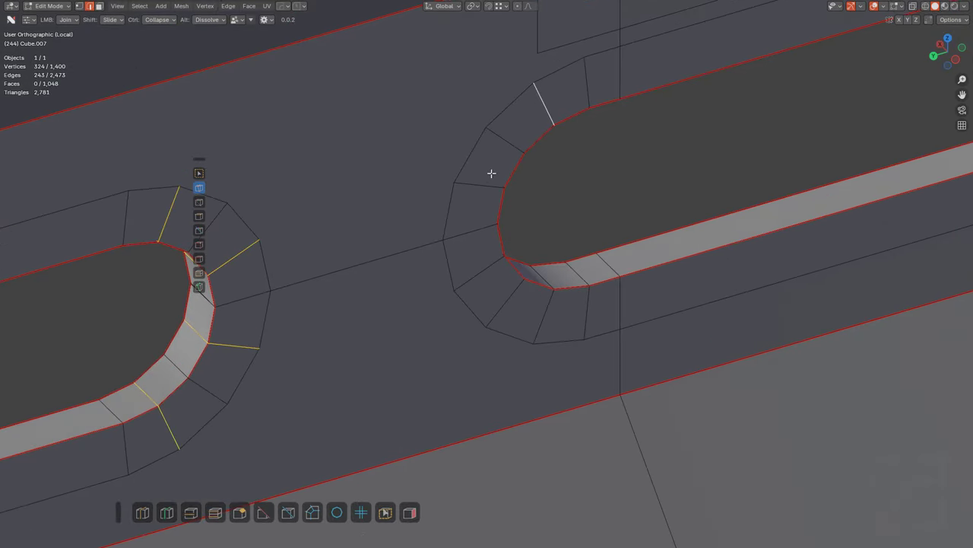
scroll(581, 310, "down", 2)
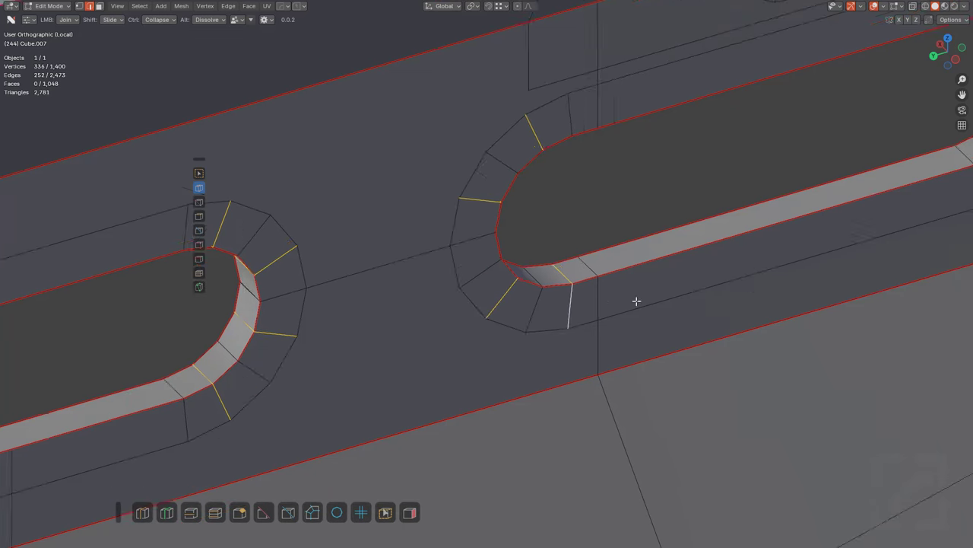
scroll(552, 271, "up", 3)
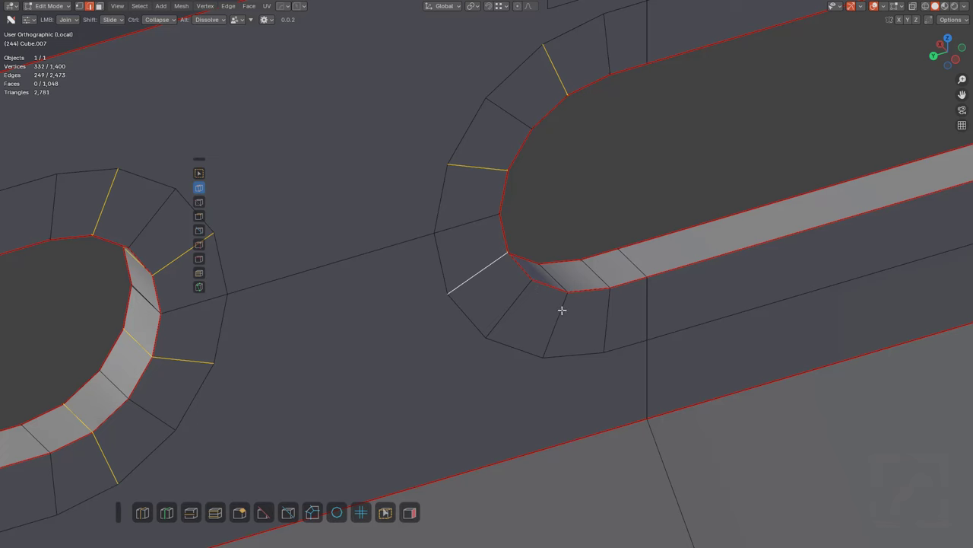
scroll(693, 302, "down", 3)
scroll(664, 213, "up", 3)
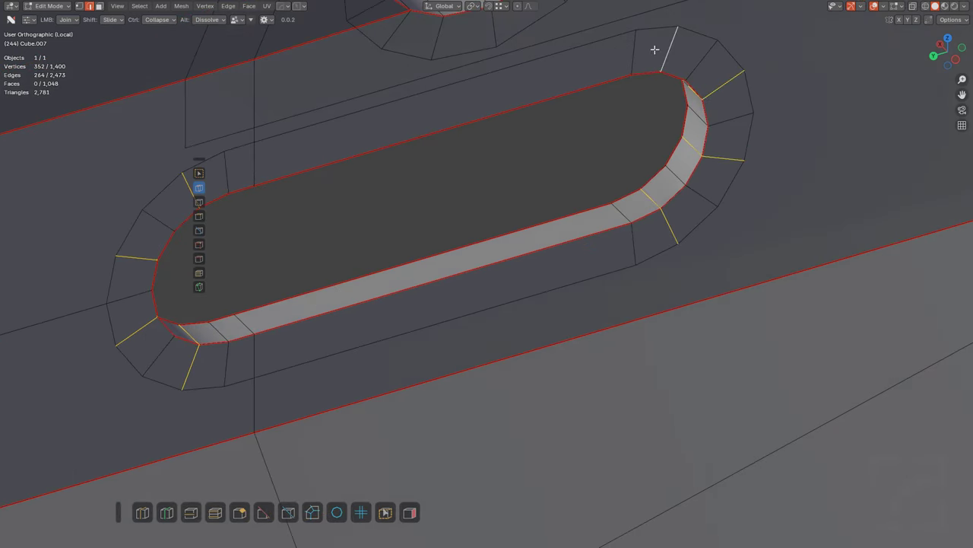
scroll(609, 137, "down", 5)
Step: Dissolve all the selected alternating border cross edges around the slots
middle_click_drag(534, 300, 561, 292)
scroll(541, 289, "down", 2)
key("ctrl+x")
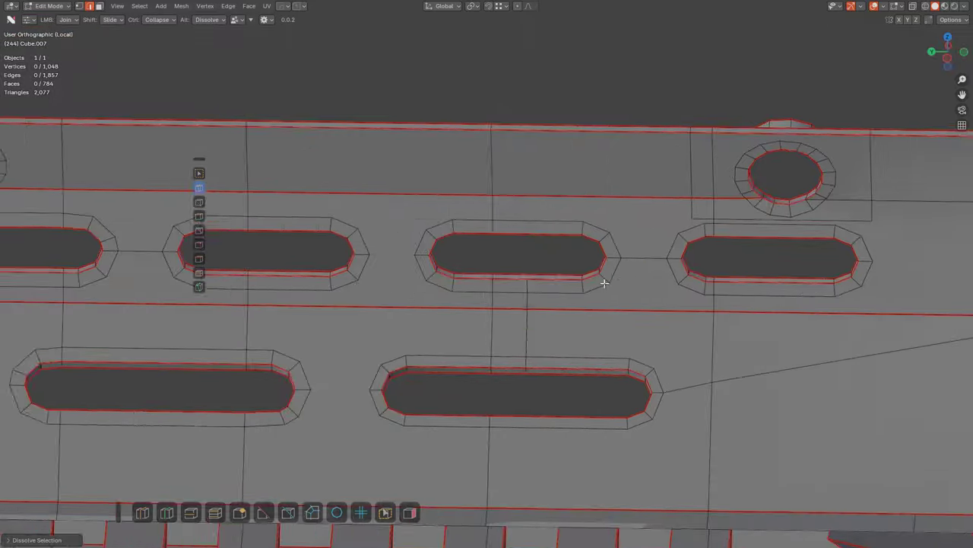
Step: Dissolve the stray vertical edges running from the top rim beside the round hole down into the last upper-row slot's border
scroll(604, 283, "down", 3)
scroll(506, 276, "up", 4)
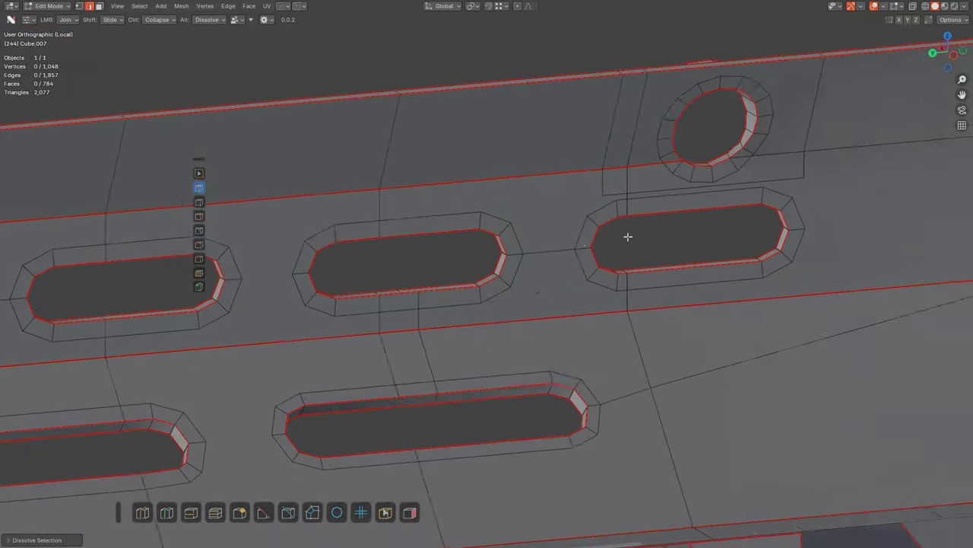
middle_click_drag(628, 237, 553, 259)
scroll(664, 226, "up", 5)
scroll(498, 193, "down", 4)
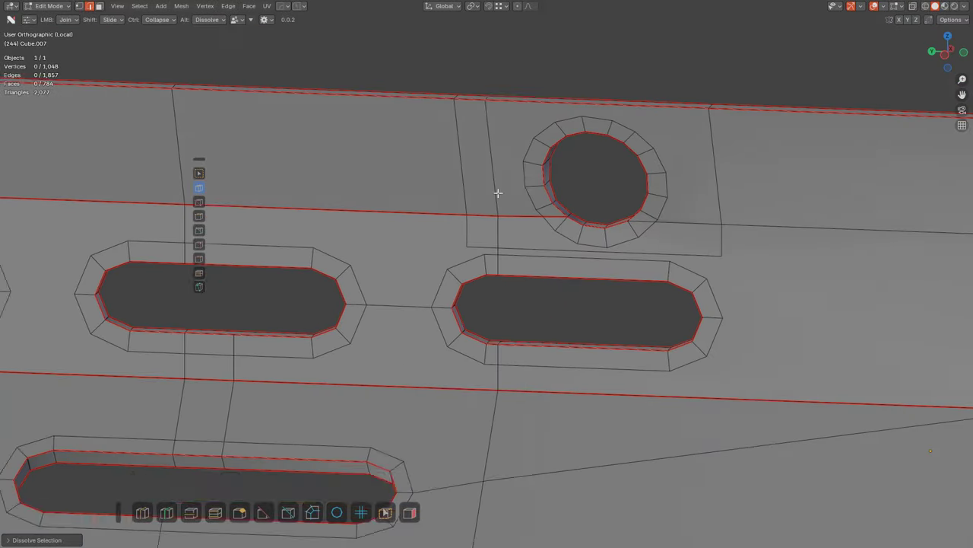
middle_click_drag(498, 193, 484, 215, "shift")
scroll(484, 215, "up", 1)
left_click(479, 289, "alt")
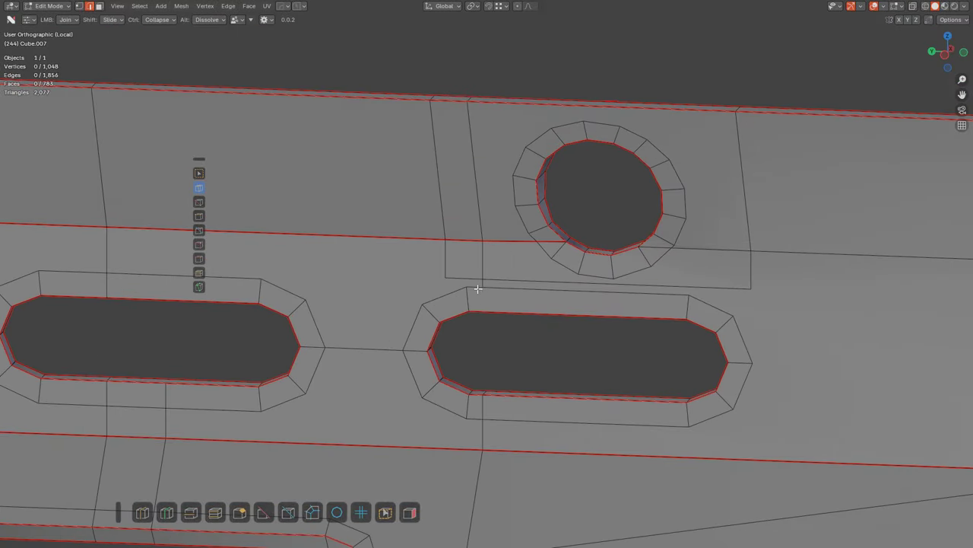
left_click(480, 254, "alt")
middle_click_drag(500, 155, 476, 251)
scroll(477, 240, "up", 3)
left_click(424, 143, "alt")
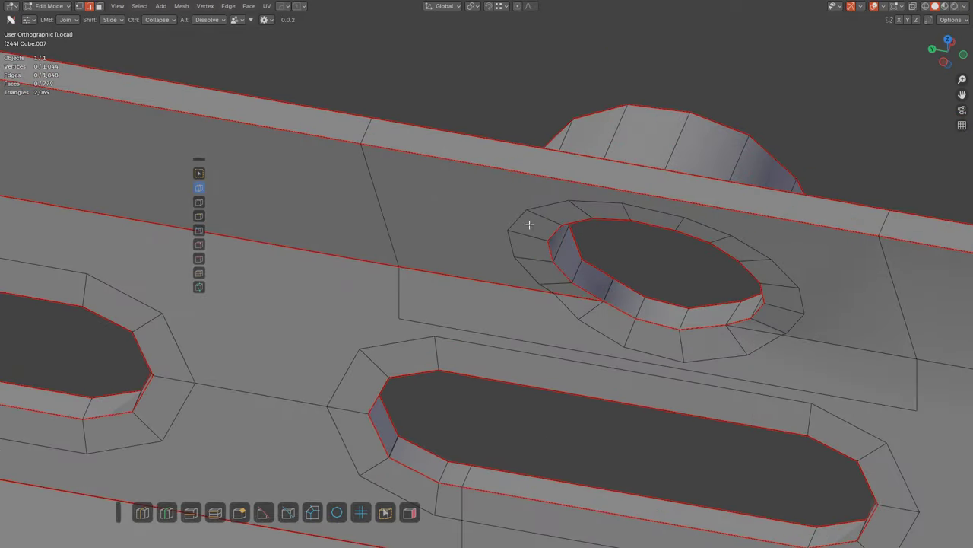
Step: On the opposite side, dissolve the stray vertical edges beside the round hole, through the slot's border, and across its inner wall
middle_click_drag(529, 224, 523, 255)
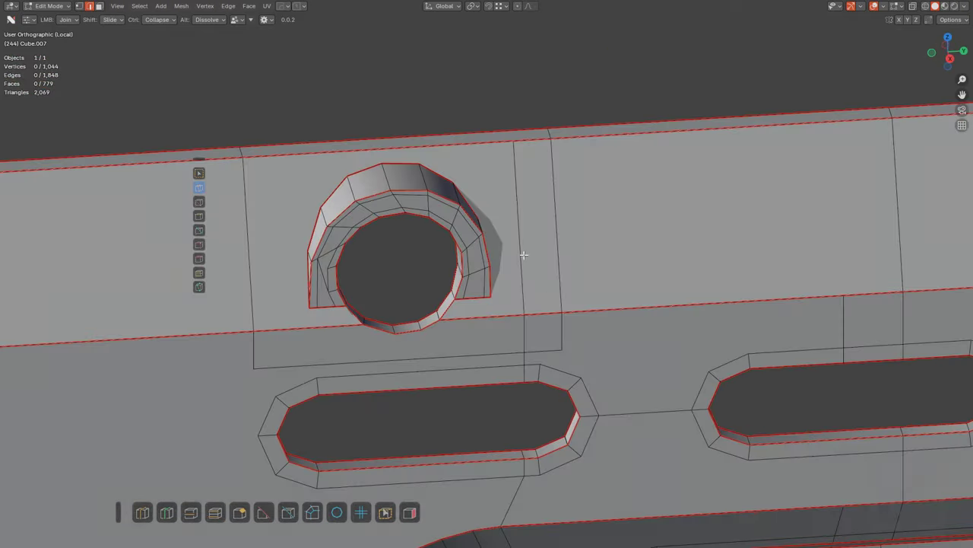
left_click(522, 259, "alt")
left_click(524, 336, "alt")
scroll(526, 365, "up", 3)
middle_click_drag(527, 369, 545, 284, "shift")
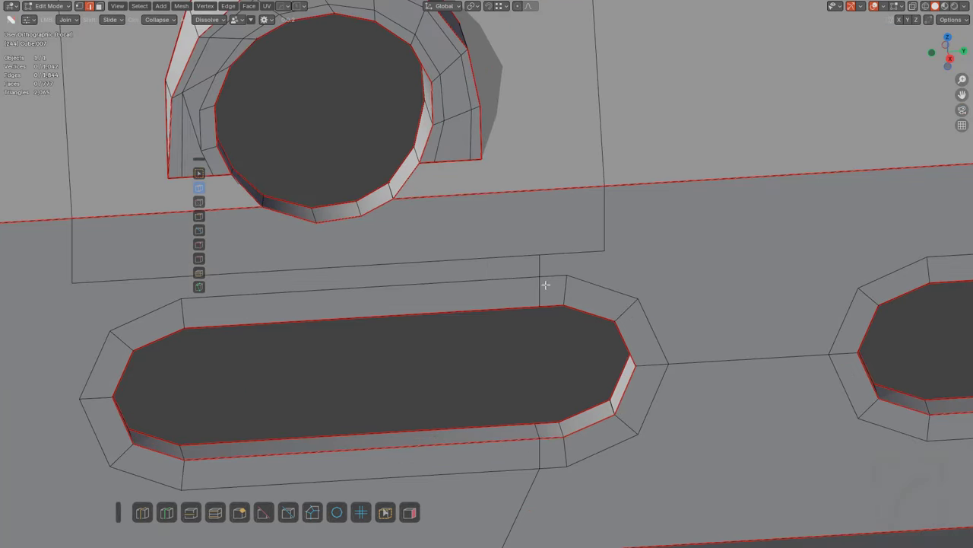
middle_click_drag(544, 343, 511, 287)
left_click(534, 289, "alt")
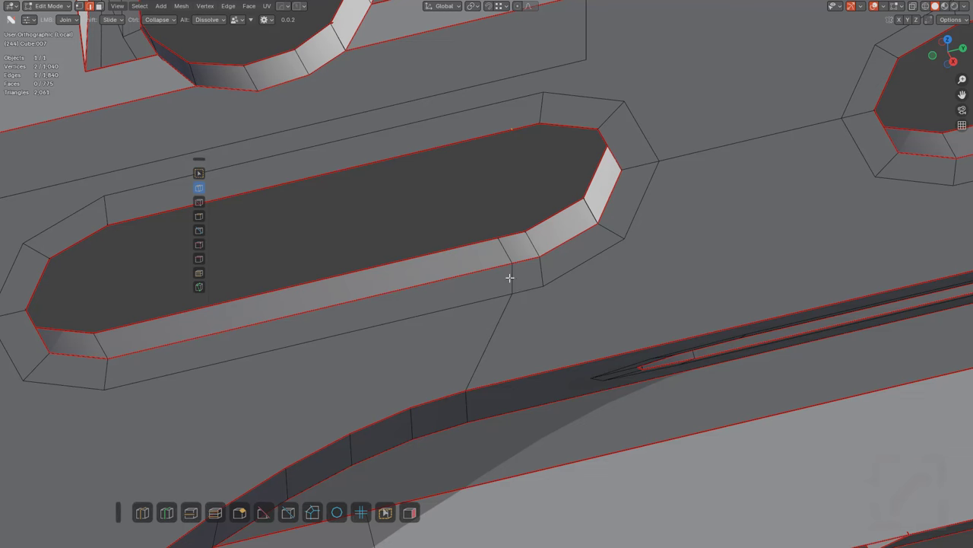
left_click(503, 251, "alt")
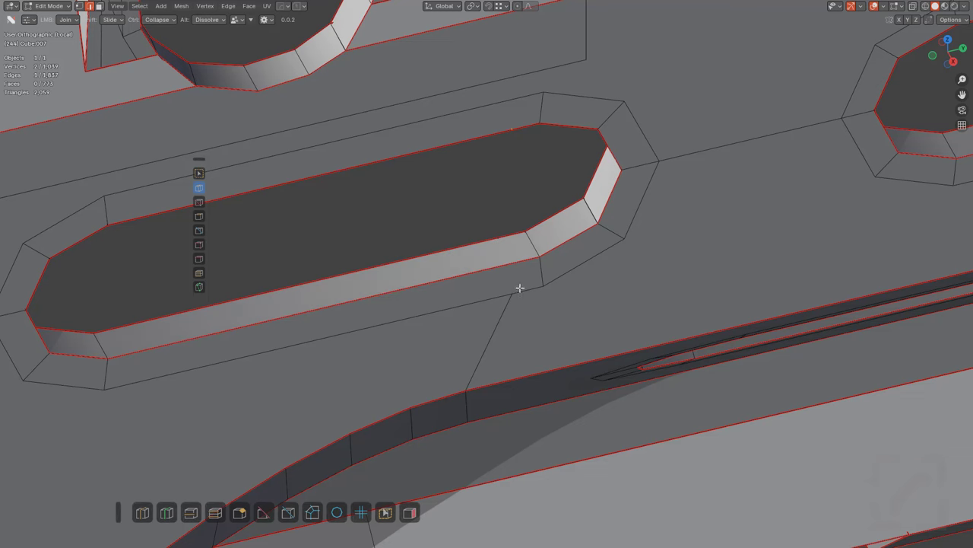
Step: Slide the loose vertex on that slot's lower border edge away from the border corner toward the slot's middle
key("1")
left_click_drag(514, 292, 439, 302, "shift")
middle_click_drag(441, 289, 609, 251)
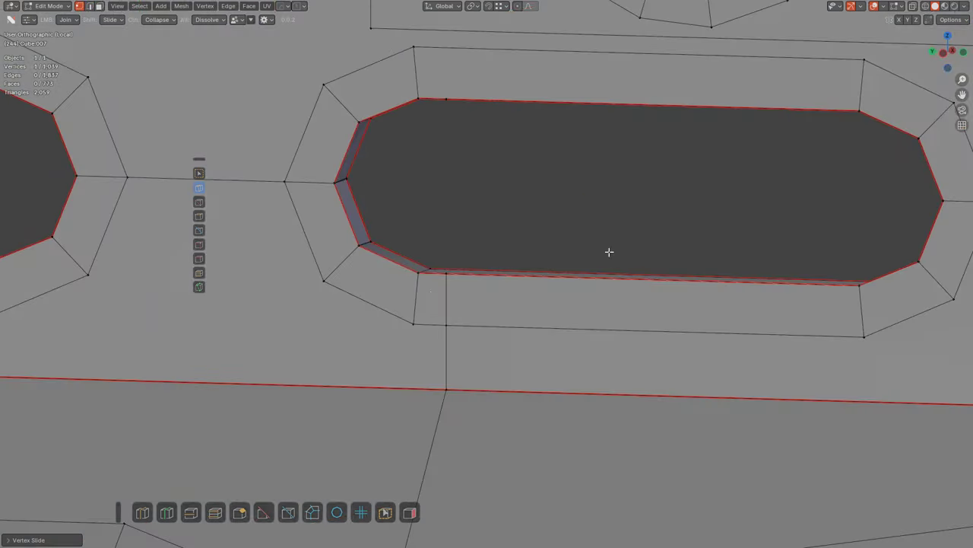
Step: On the first side, slide the short extra edge in the last slot's lower border onto the neighbouring corner cross edge
key("2")
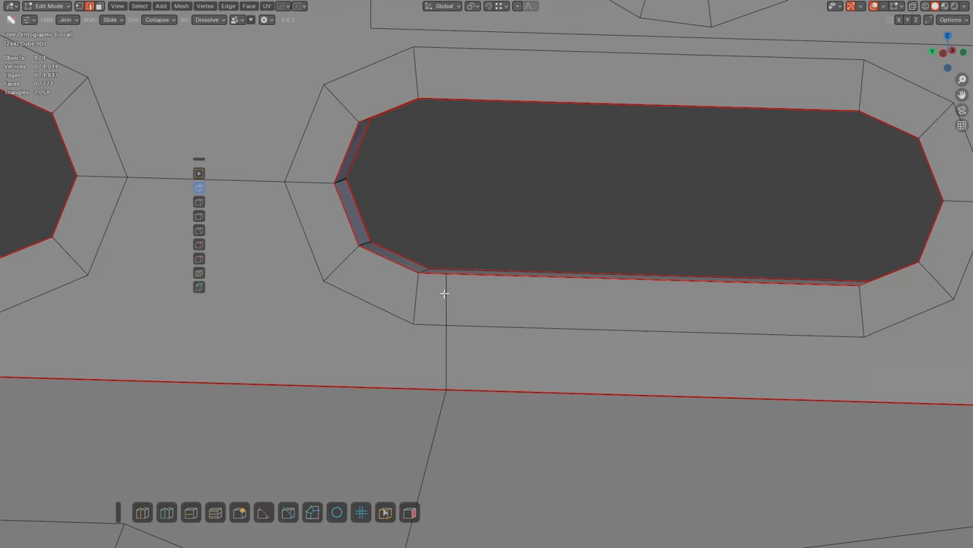
left_click(445, 290)
key("g")
key("g")
left_click(97, 236)
scroll(481, 261, "up", 5)
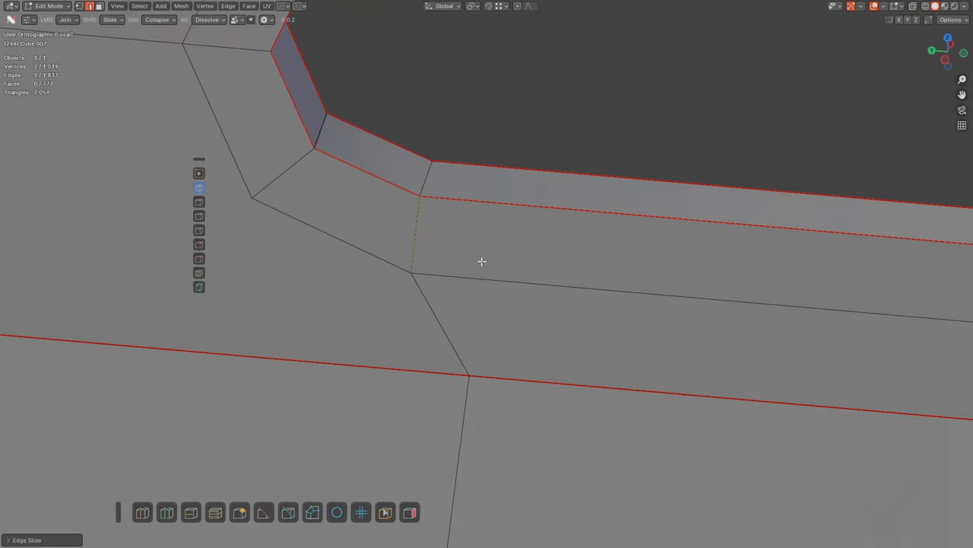
Step: Slide the vertex on the sharp edge below the slot so it lines up vertically with the slot's border corner
key("1")
left_click(476, 380)
key("shift+v")
left_click(412, 365)
scroll(418, 322, "down", 6)
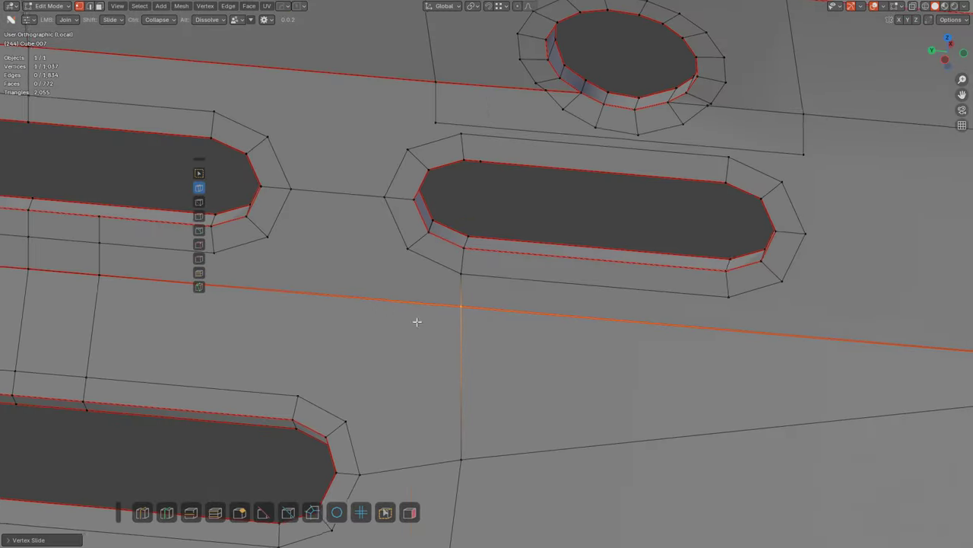
Step: Select the large side face next to the curved cut-out, around the upper-row slot farthest from the angled tip
scroll(384, 317, "down", 4)
middle_click_drag(481, 322, 532, 335, "shift")
middle_click_drag(393, 303, 493, 222, "shift")
scroll(303, 232, "up", 3)
scroll(303, 232, "down", 4)
scroll(424, 235, "up", 2)
middle_click_drag(368, 243, 361, 263)
key("3")
left_click(332, 236)
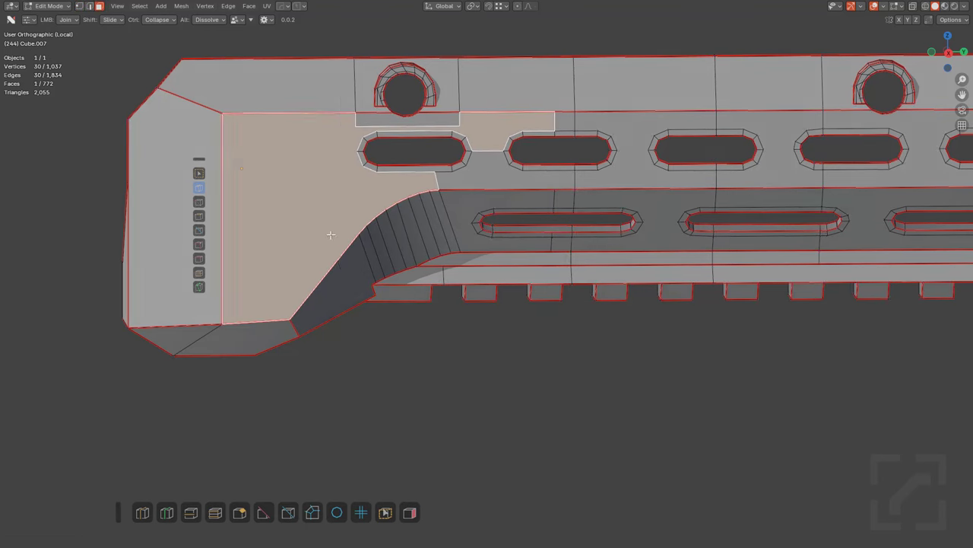
Step: Add the neighbouring faces around the next upper-row slots toward the angled tip to the face selection
scroll(438, 215, "up", 2)
left_click(502, 202, "shift")
left_click(643, 194, "shift")
middle_click_drag(643, 194, 586, 219)
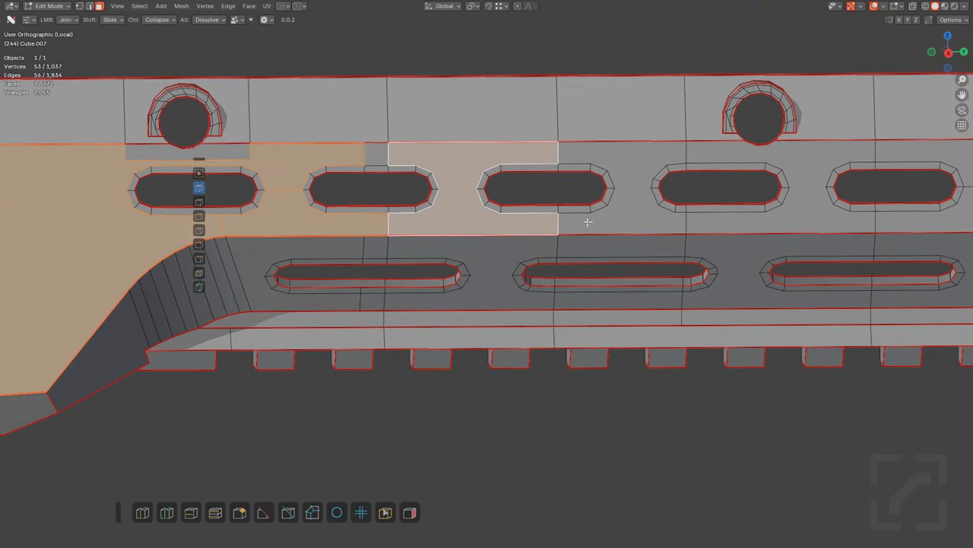
left_click(673, 221, "shift")
left_click(733, 226, "shift")
Step: Extend the face selection along the upper slot row to the angled tip, including the skipped face above the slots
middle_click_drag(733, 227, 640, 253)
middle_click_drag(471, 254, 368, 285)
scroll(476, 315, "down", 4)
key("KP_1")
left_click(552, 237, "shift")
left_click(657, 239, "shift")
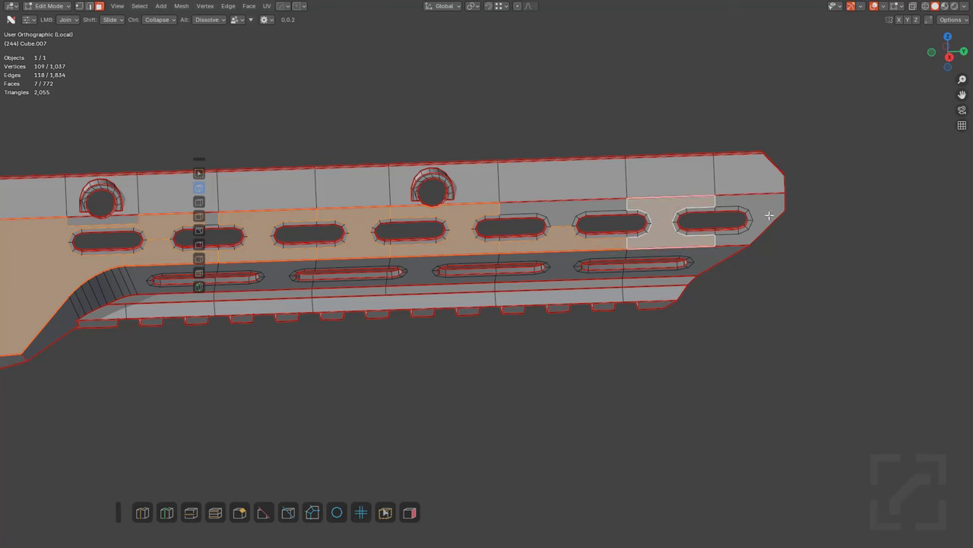
left_click(769, 216, "shift")
left_click(569, 206, "shift")
Step: Add the narrow face under the round hole and the small face above the adjacent slot to the selection
middle_click_drag(358, 224, 593, 250, "shift")
scroll(593, 250, "up", 4)
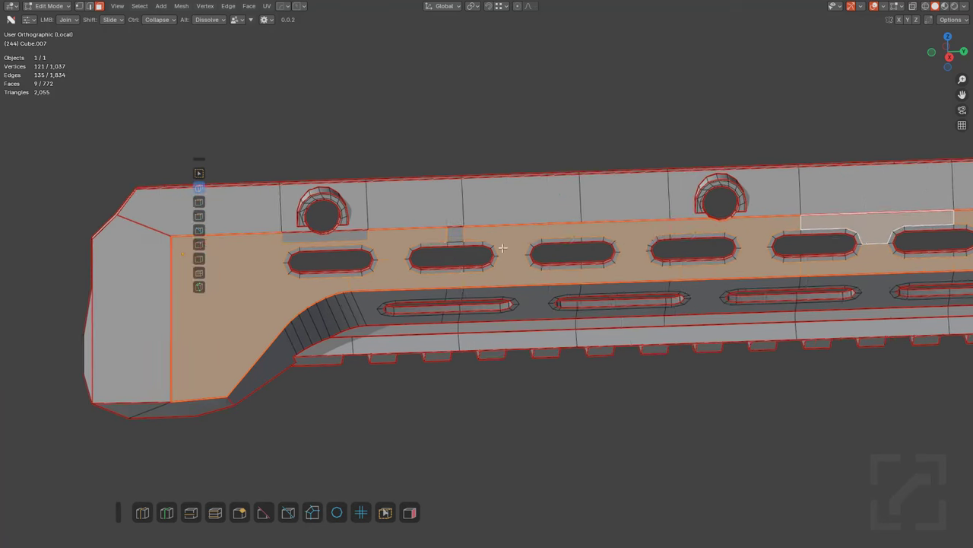
left_click(539, 182, "shift")
left_click(711, 178, "shift")
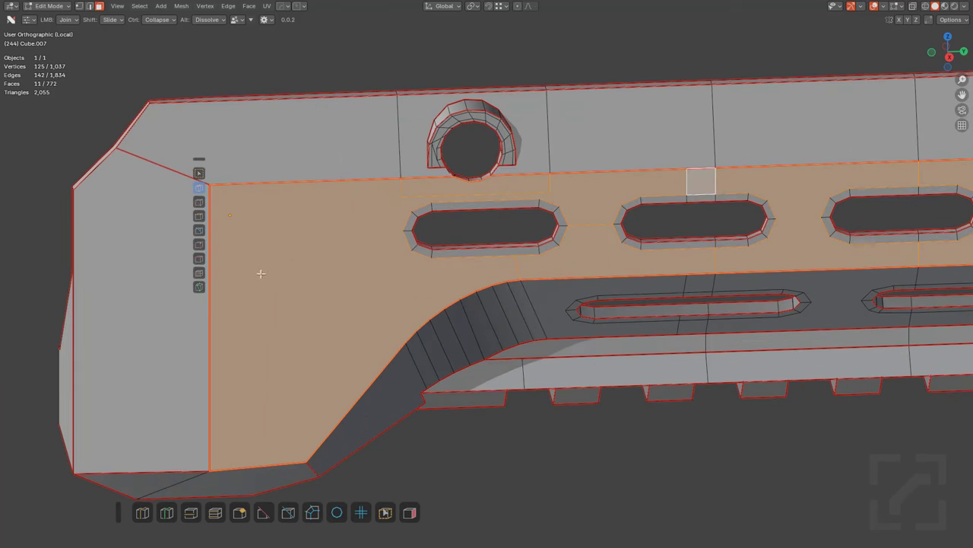
Step: Try a narrow inset on the selected side faces and a dissolve of the large side face
middle_click_drag(261, 272, 546, 267)
scroll(631, 251, "up", 1)
middle_click_drag(631, 249, 493, 248, "shift")
middle_click_drag(641, 274, 592, 287, "shift")
key("i")
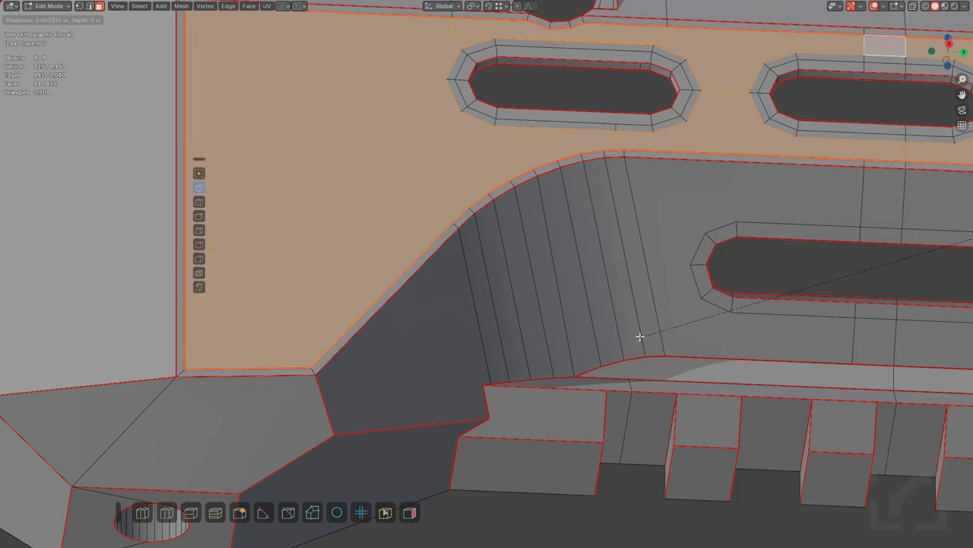
key("Escape")
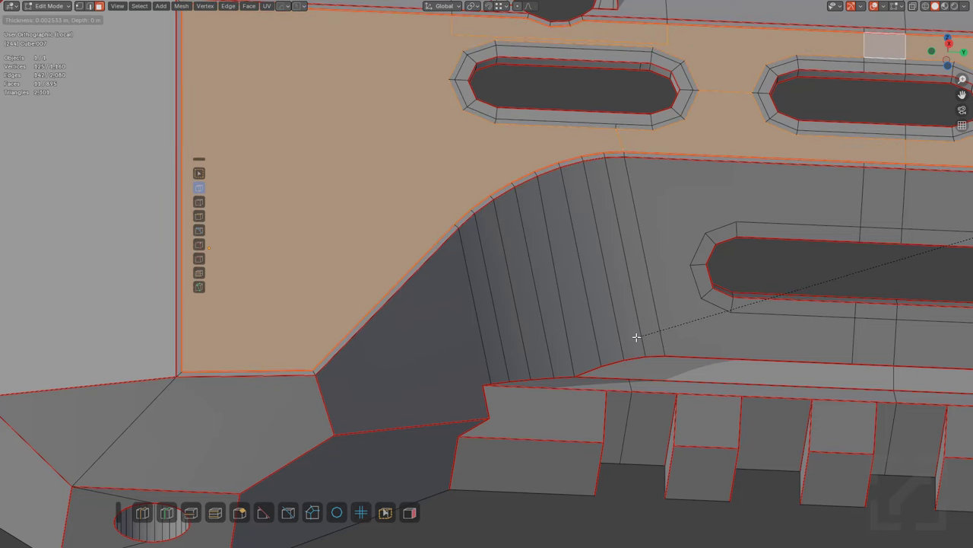
middle_click_drag(637, 337, 521, 253)
key("ctrl+x")
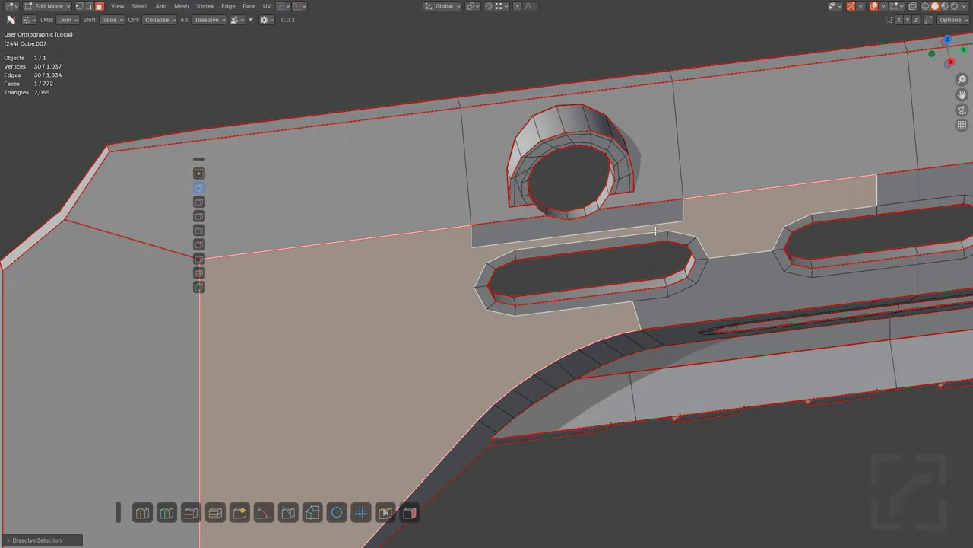
Step: Dissolve the edge between the narrow face under the round hole and the small face above the neighbouring slot
key("2")
left_click(654, 224)
key("ctrl+x")
scroll(715, 252, "down", 2)
middle_click_drag(723, 256, 332, 298, "shift")
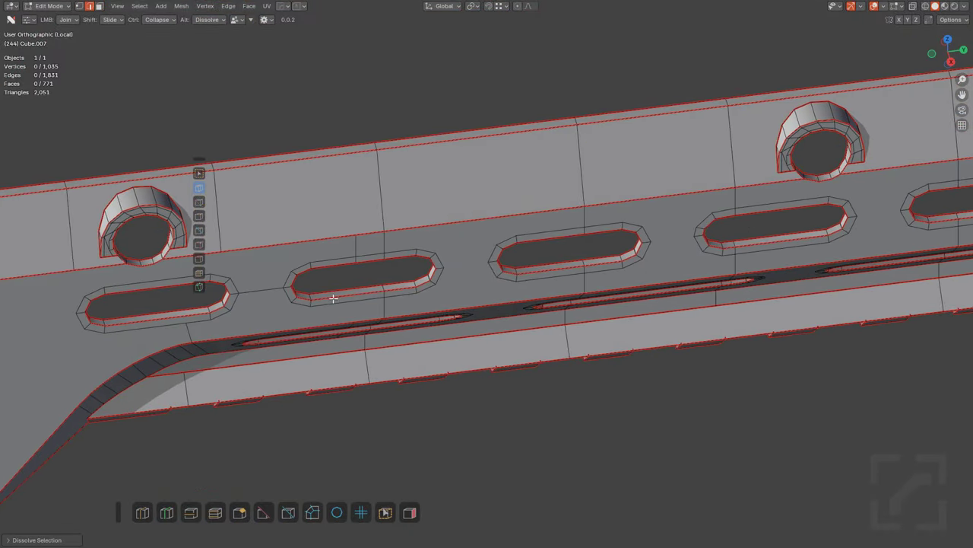
middle_click_drag(734, 223, 551, 235, "shift")
scroll(537, 238, "down", 3)
Step: Select the large side face and the faces along the upper slot row up to the angled tip
key("3")
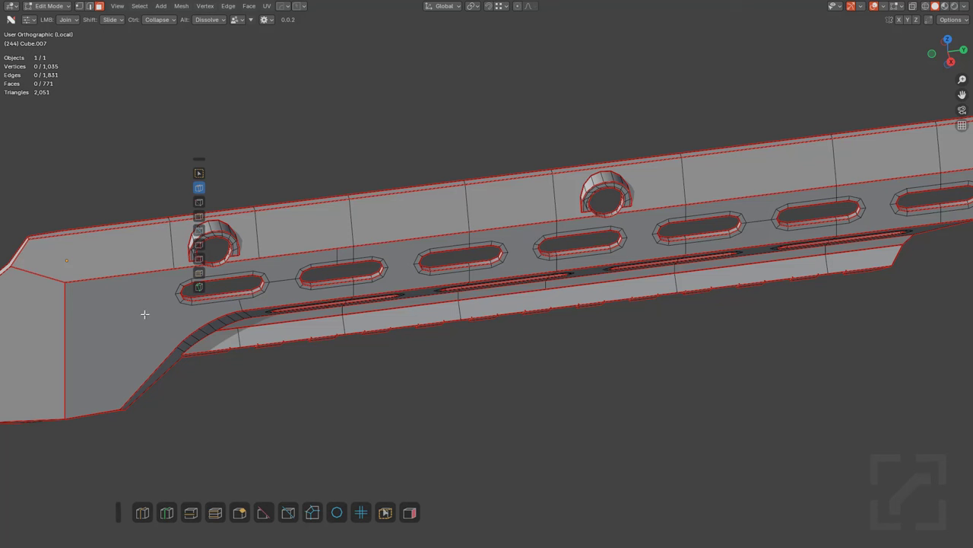
left_click(144, 313)
left_click(411, 253, "shift")
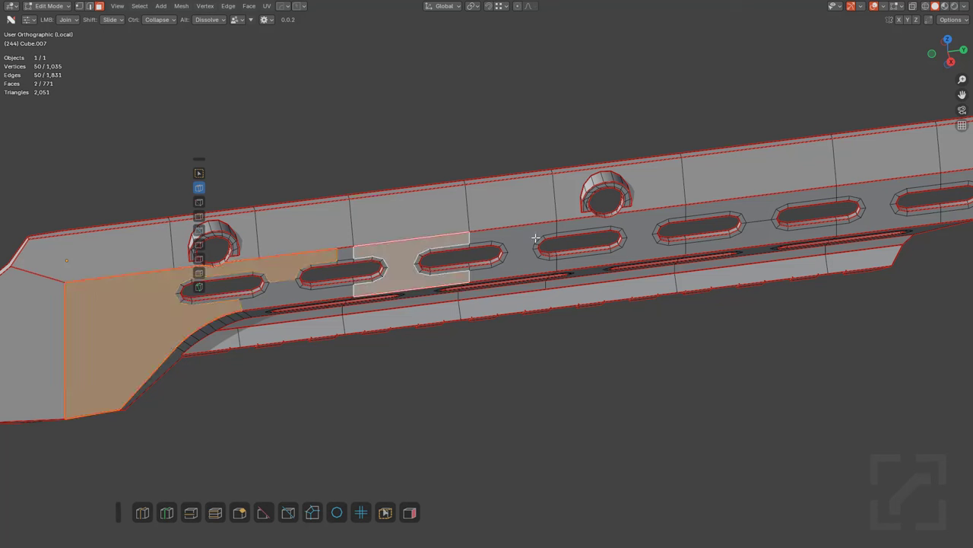
left_click(354, 253, "shift")
left_click(494, 236, "shift")
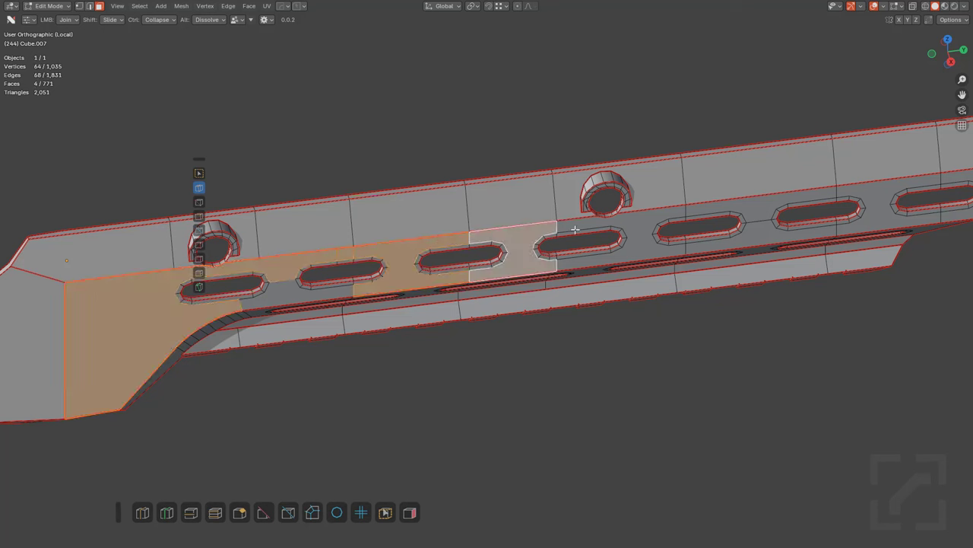
left_click(582, 226, "shift")
left_click(728, 207, "shift")
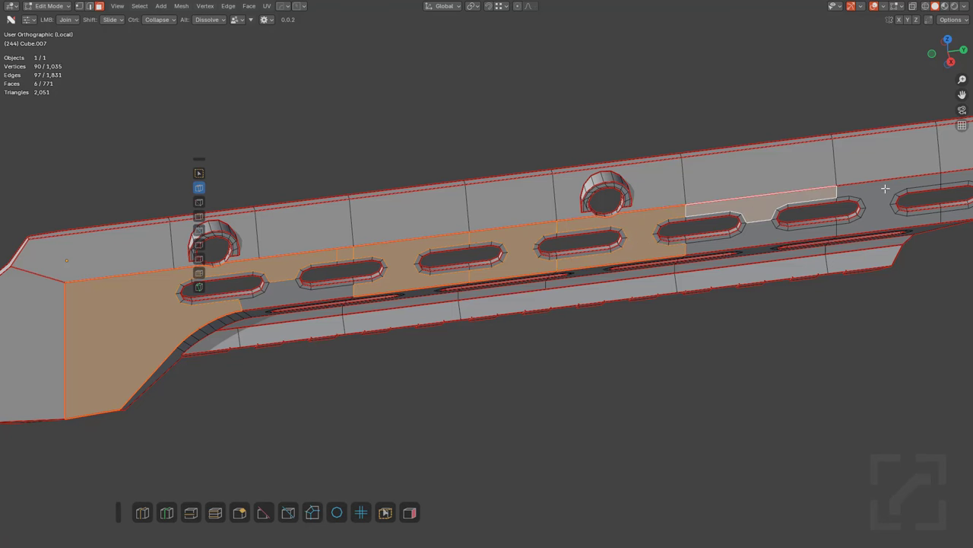
left_click(885, 188, "shift")
middle_click_drag(885, 187, 781, 226, "shift")
left_click(850, 219, "shift")
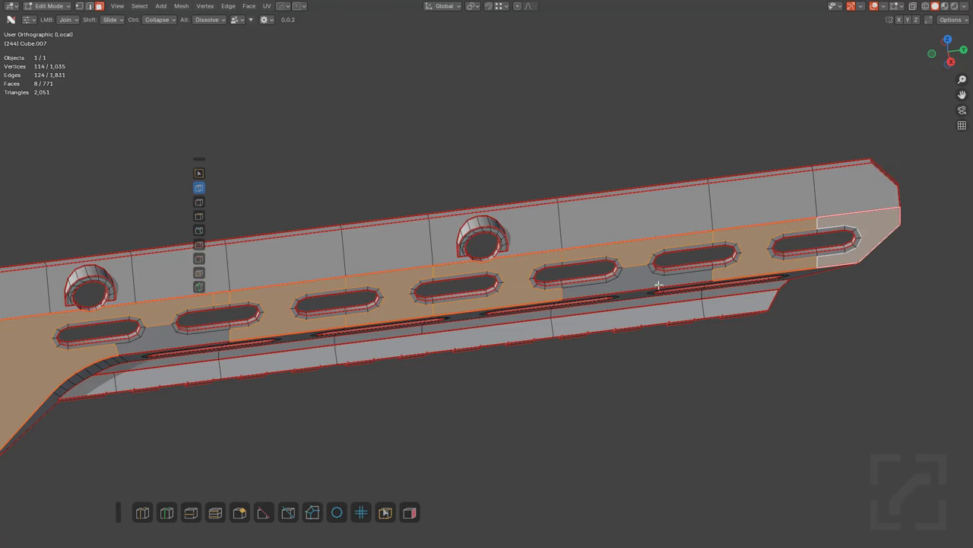
Step: Add the two unselected faces below the upper slots to the side face selection
left_click(630, 285, "shift")
middle_click_drag(631, 286, 899, 250, "shift")
scroll(519, 286, "up", 1)
left_click(417, 303, "shift")
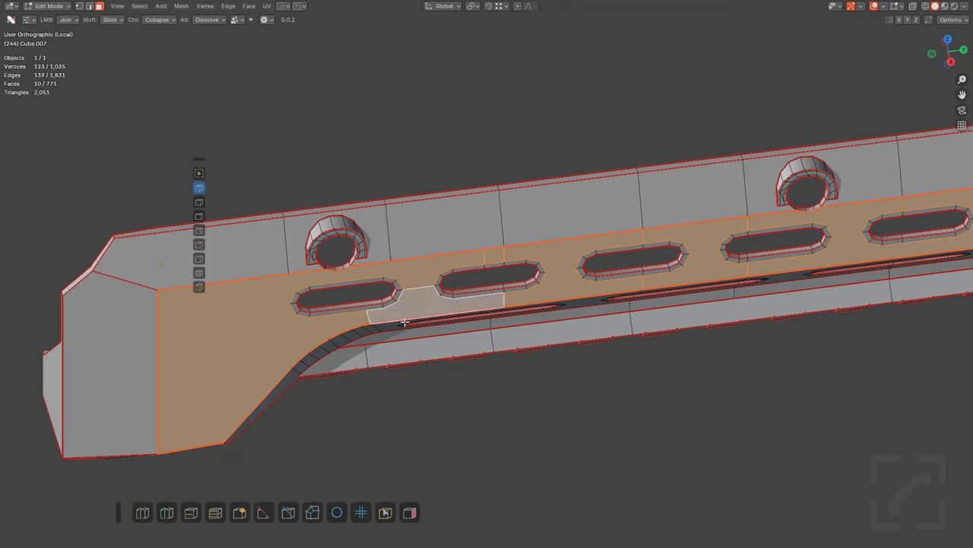
Step: Inset the selected side faces by about 0.007 m to form a narrow border, and clear the selection
middle_click_drag(404, 322, 531, 239)
scroll(602, 261, "up", 5)
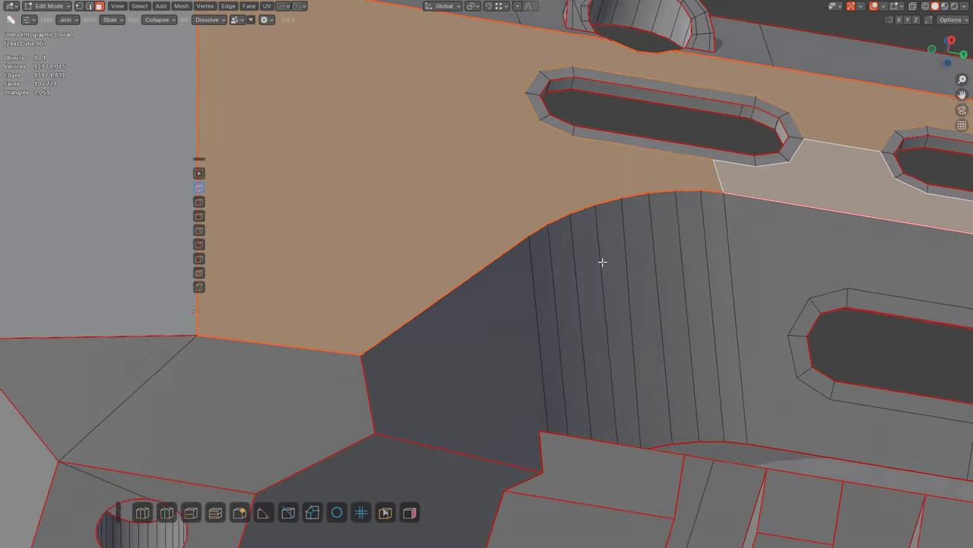
middle_click_drag(603, 261, 622, 272)
key("i")
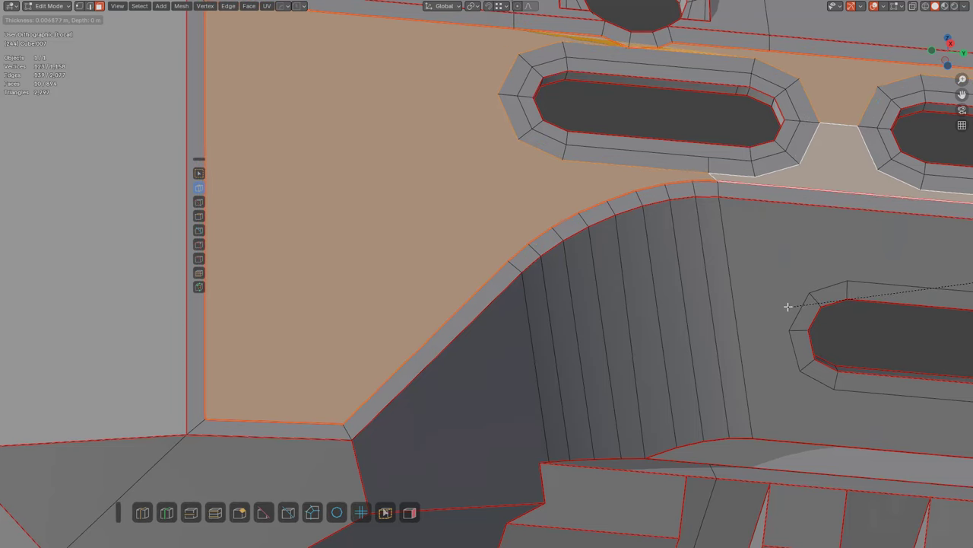
left_click(786, 307)
key("alt+a")
Step: Cut support edges along both sides of the sloped crease around the border's upper corner, and dissolve the diagonal corner edge
middle_click_drag(715, 226, 604, 372)
scroll(568, 286, "down", 1)
middle_click_drag(159, 337, 510, 330, "shift")
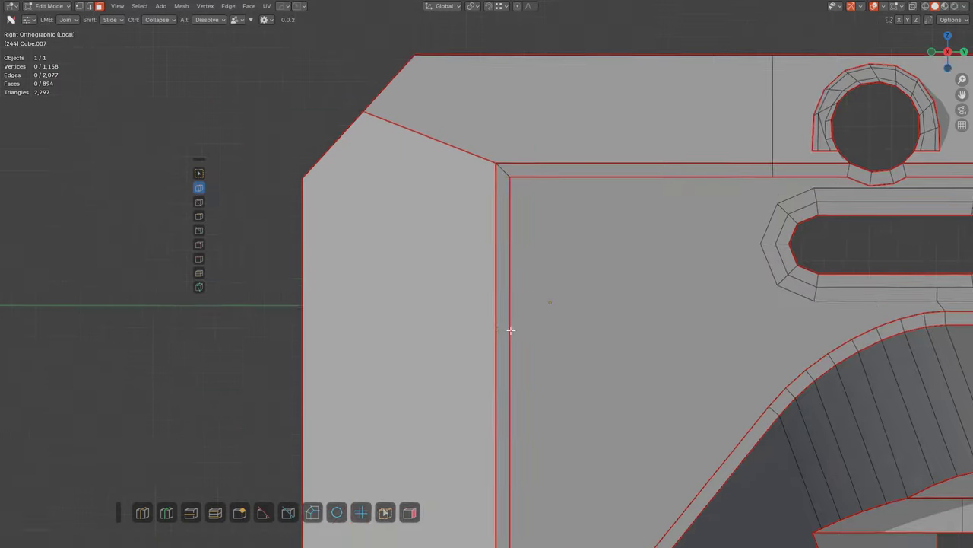
scroll(508, 320, "down", 2)
middle_click_drag(470, 219, 512, 242)
scroll(467, 245, "up", 4)
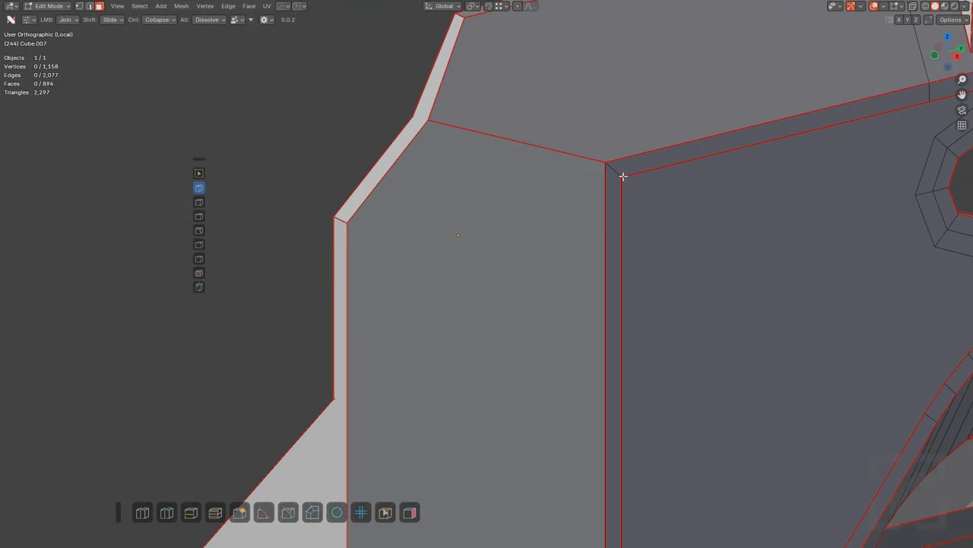
left_click(197, 288)
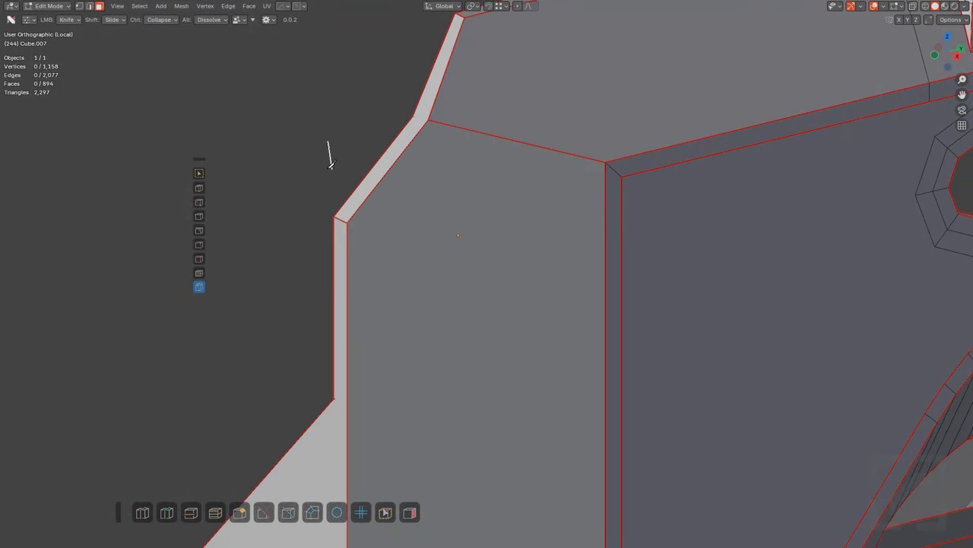
left_click(418, 133)
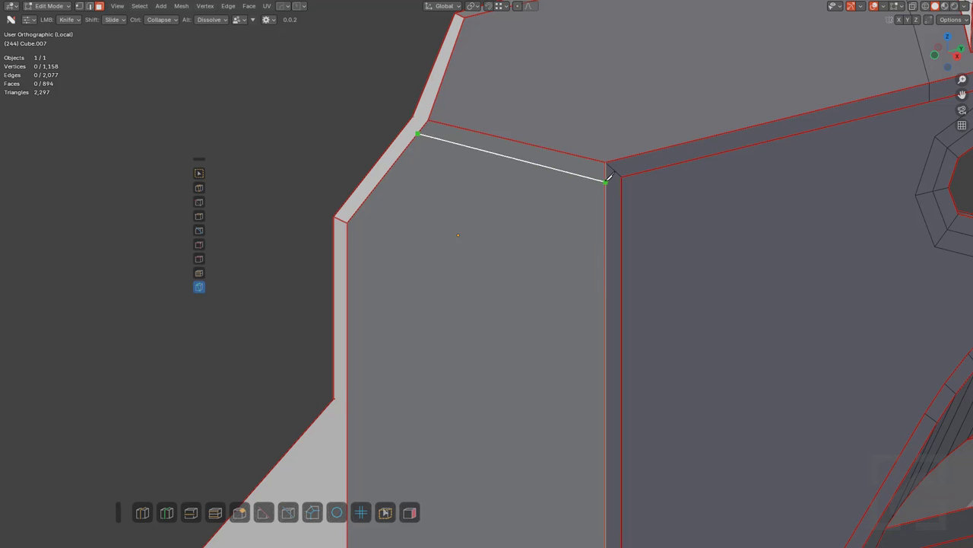
left_click(606, 180)
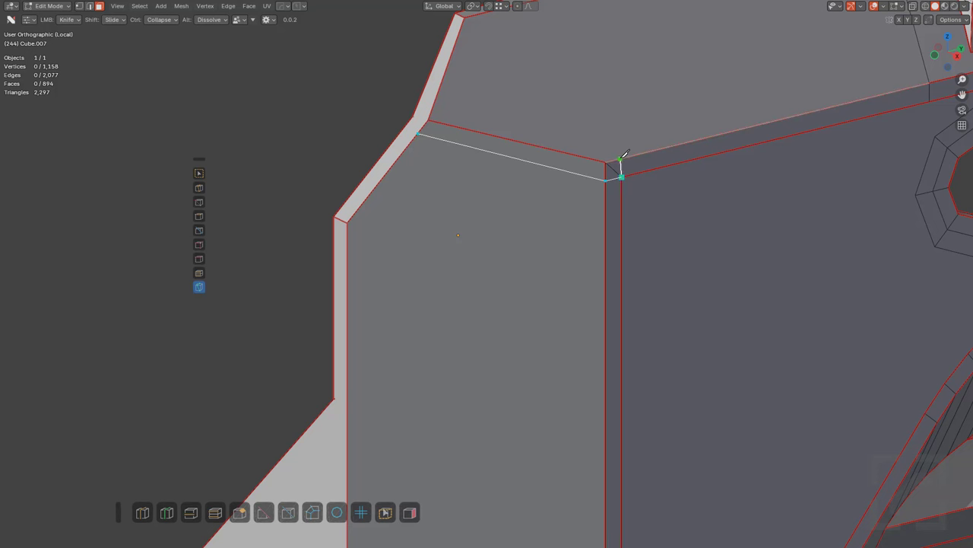
left_click(620, 159)
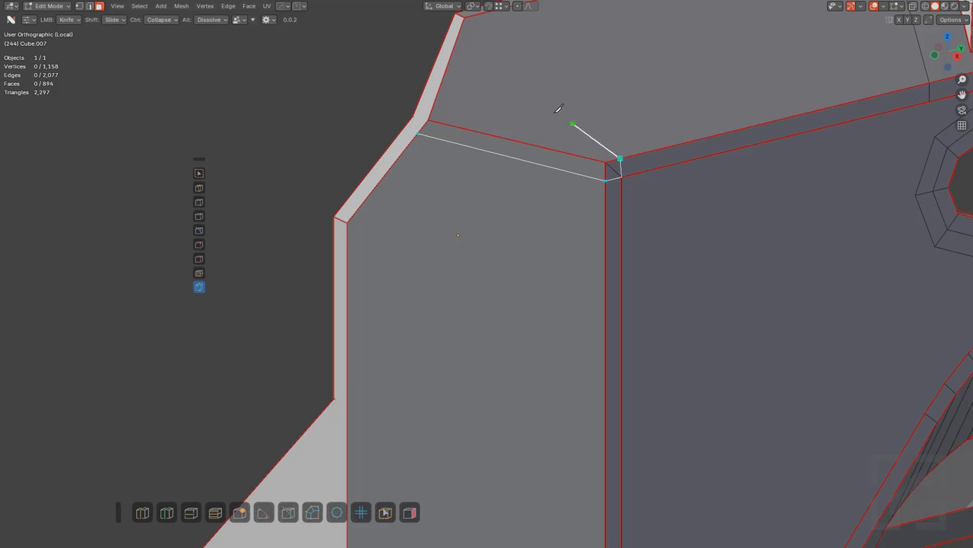
left_click(432, 110)
key("Return")
left_click(615, 167, "alt")
middle_click_drag(614, 167, 541, 239)
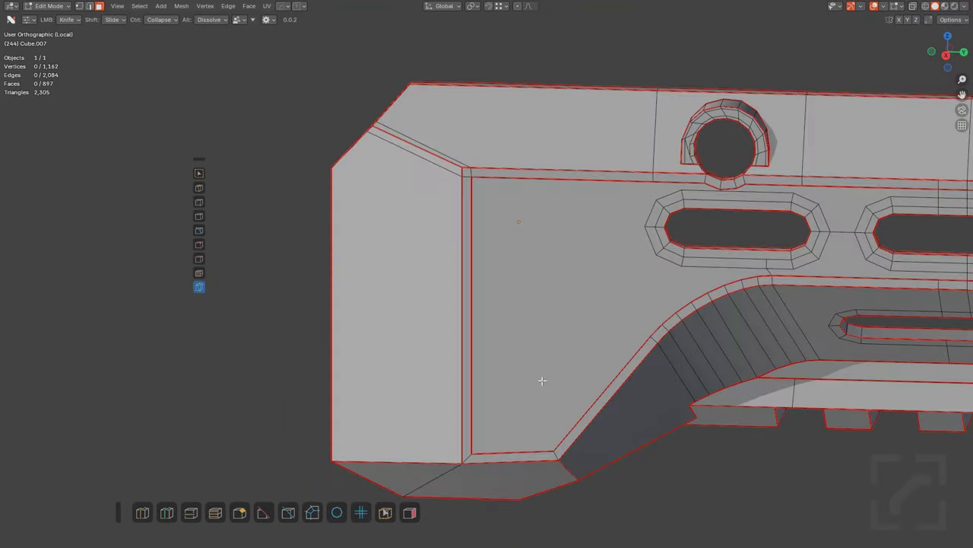
Step: Add a vertex on the end face's outer vertical edge and slide it down close to the lower corner
middle_click_drag(541, 380, 566, 263, "shift")
scroll(563, 266, "up", 3)
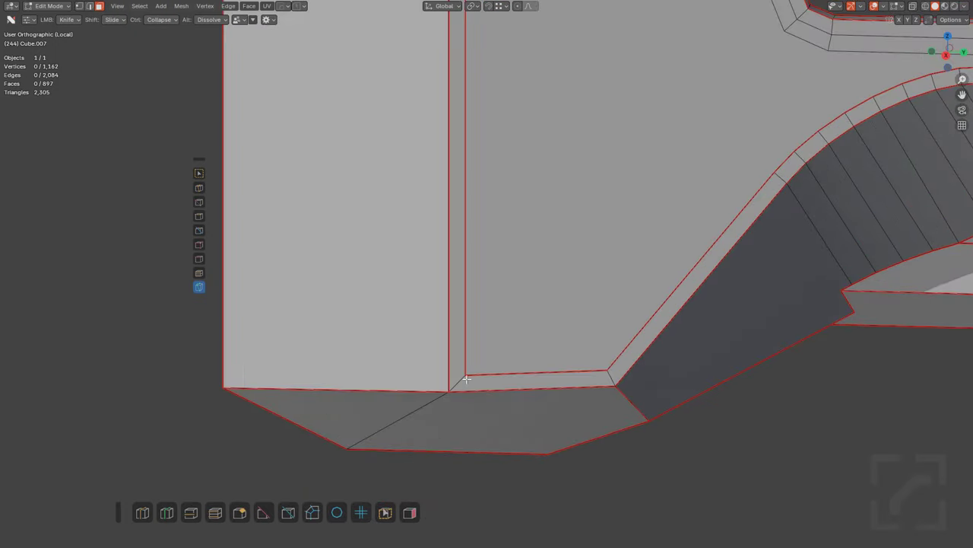
middle_click_drag(464, 380, 458, 304)
middle_click_drag(459, 304, 508, 257)
scroll(508, 258, "up", 1)
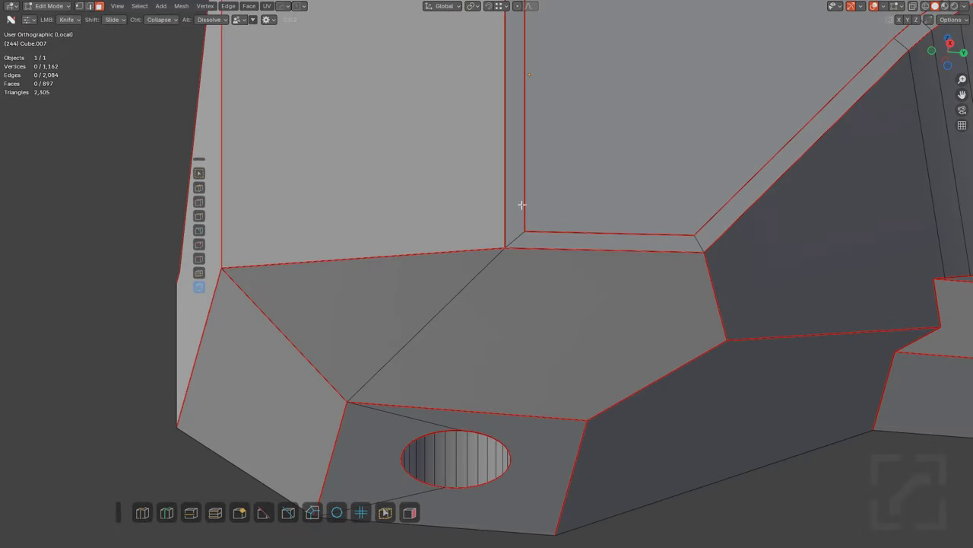
key("ctrl+r")
left_click(231, 214)
scroll(259, 201, "down", 4)
key("1")
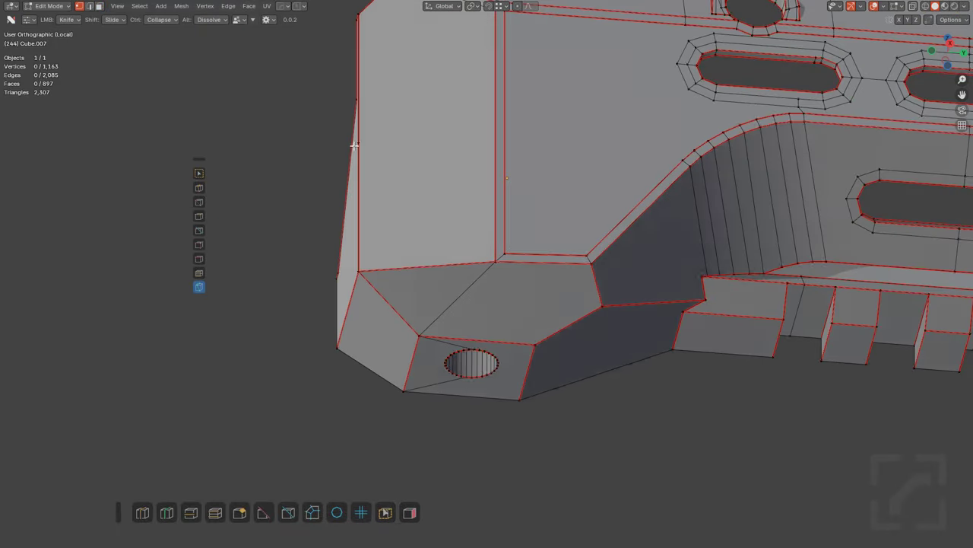
middle_click_drag(353, 148, 393, 159)
left_click(388, 120)
key("g")
key("g")
left_click(389, 252)
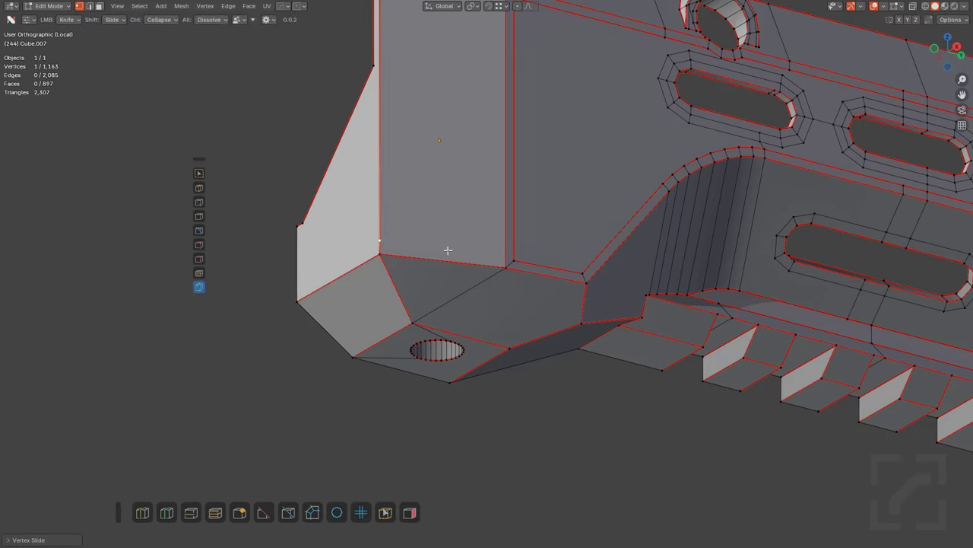
Step: Cut from that vertex around the border's lower corner and across the underside face, and dissolve the diagonal corner edge
scroll(283, 219, "up", 3)
key("shift+v")
left_click(284, 198)
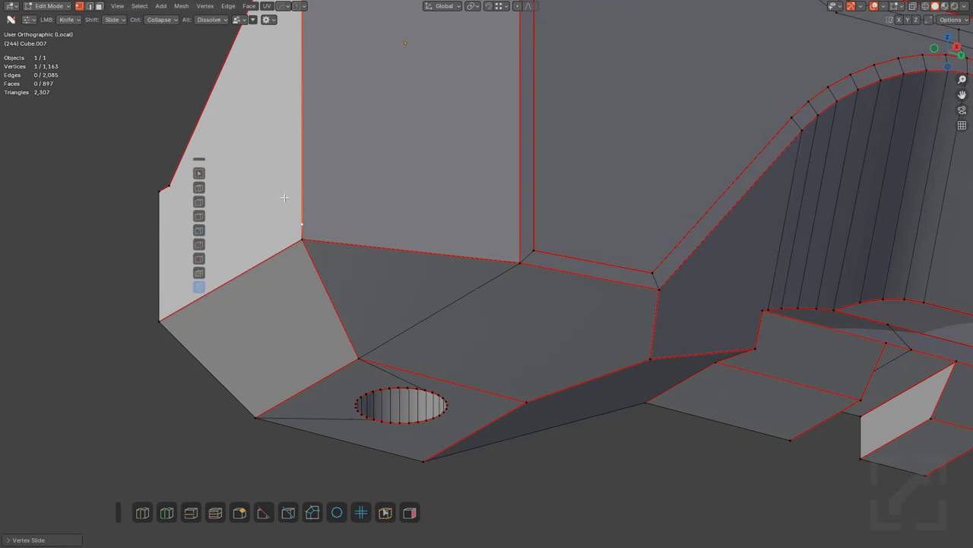
left_click(521, 246)
left_click(375, 358)
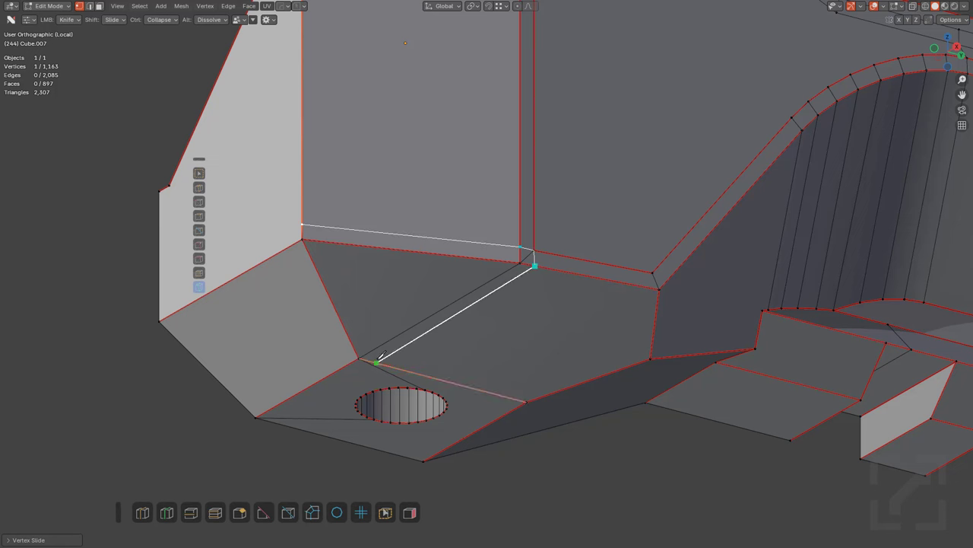
key("Return")
scroll(551, 246, "up", 2)
left_click(551, 249, "alt")
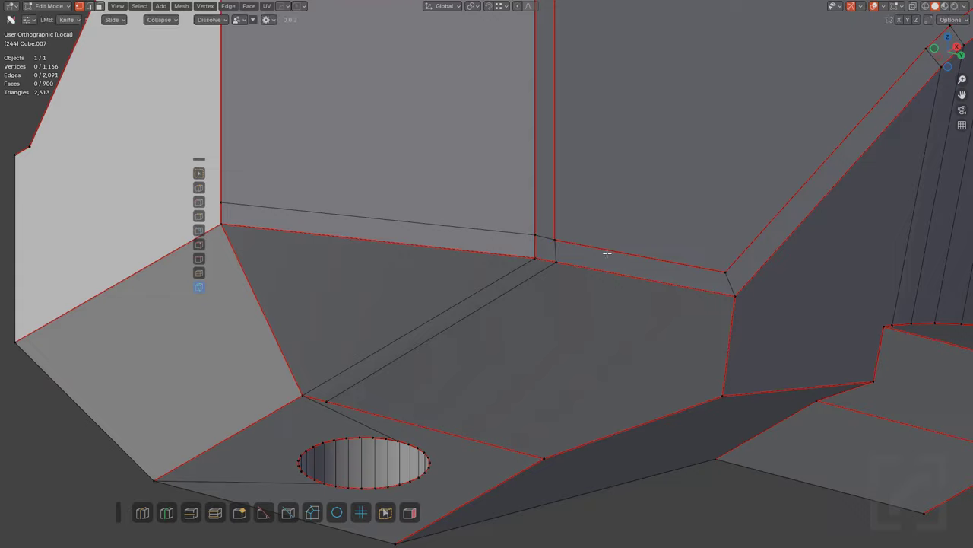
Step: Add an edge across the lower border strip beside its bend and extend it with a cut across the underside face
scroll(606, 254, "down", 3)
middle_click_drag(606, 254, 592, 319)
middle_click_drag(592, 318, 566, 285, "shift")
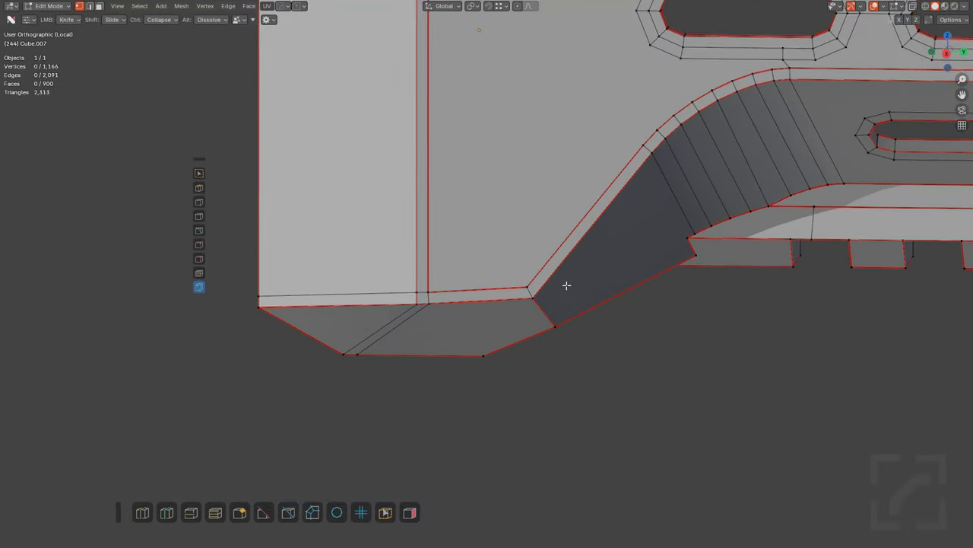
scroll(566, 285, "up", 5)
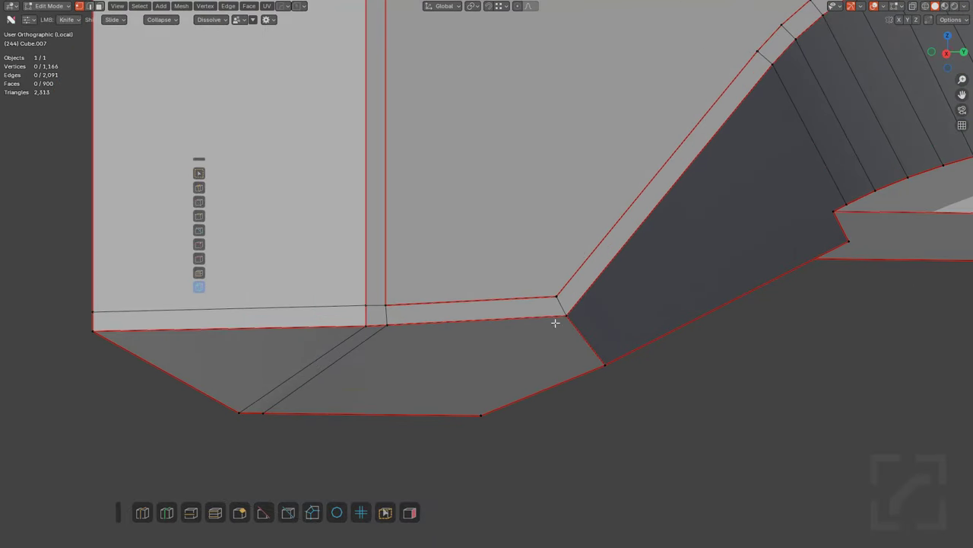
key("ctrl+r")
left_click(543, 295)
left_click(590, 293)
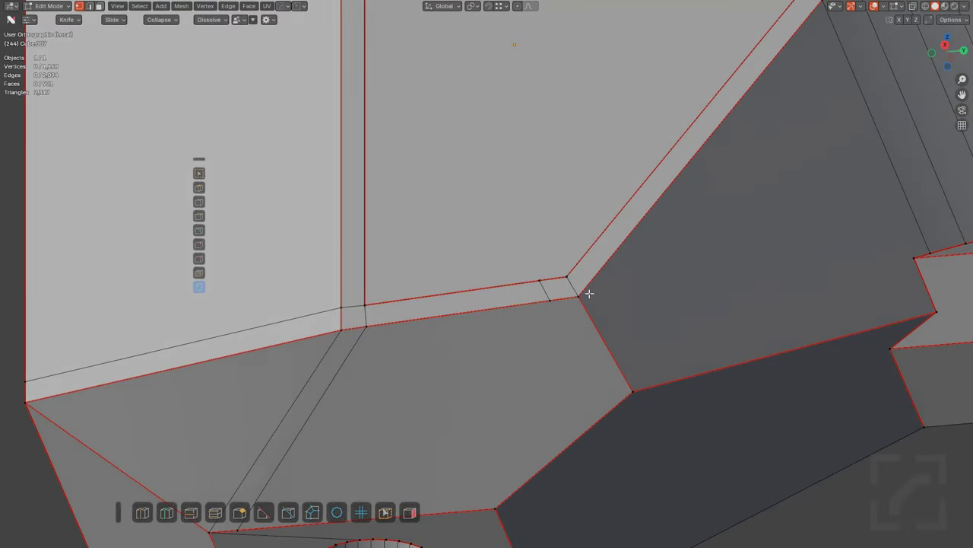
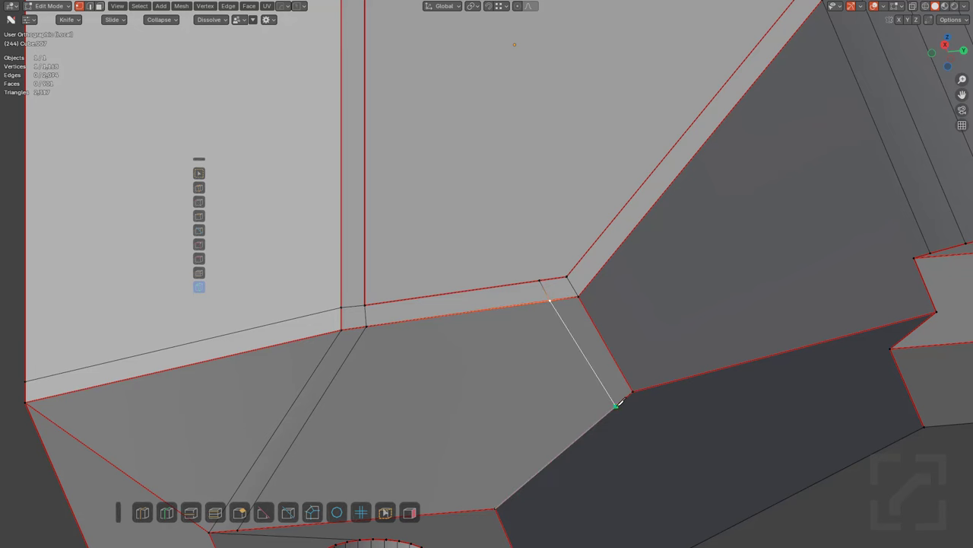
left_click(616, 405)
Step: At the angled tip, cut from the border's lower inner corner across the strip and the adjoining narrow side face
scroll(539, 297, "down", 5)
middle_click_drag(550, 218, 570, 303)
middle_click_drag(571, 302, 305, 325, "shift")
scroll(304, 324, "down", 2)
middle_click_drag(807, 284, 332, 285, "shift")
middle_click_drag(737, 296, 586, 250, "shift")
scroll(555, 282, "up", 7)
scroll(607, 254, "up", 3)
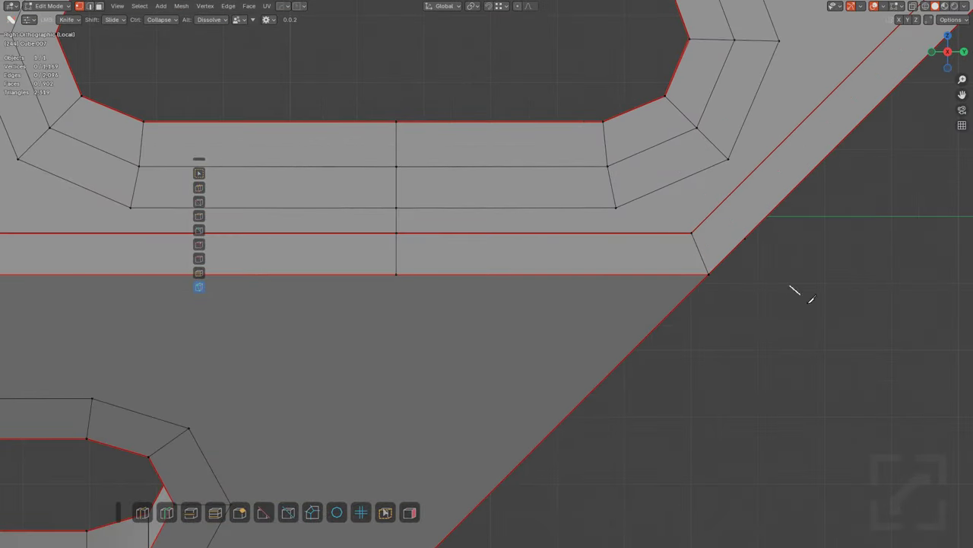
left_click(692, 232)
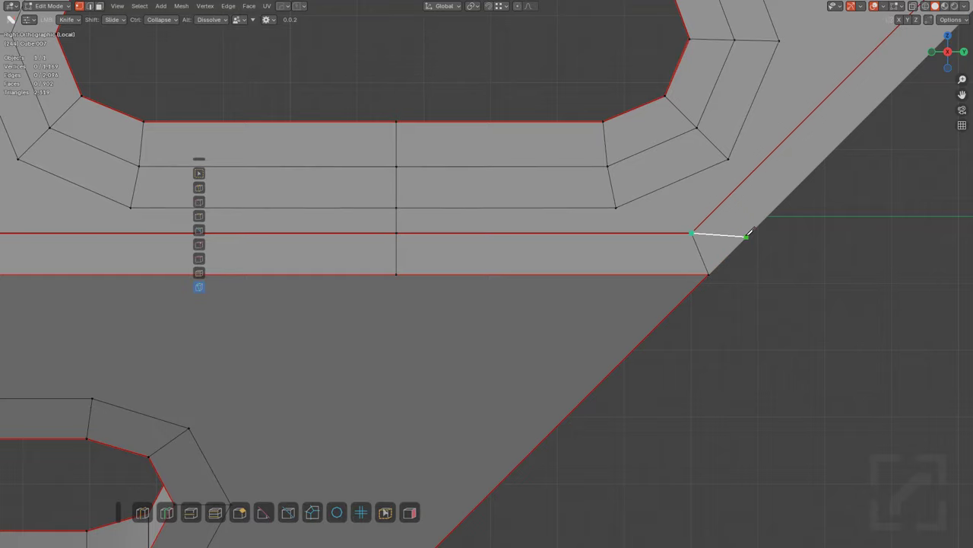
middle_click_drag(738, 233, 708, 292)
scroll(707, 282, "down", 1)
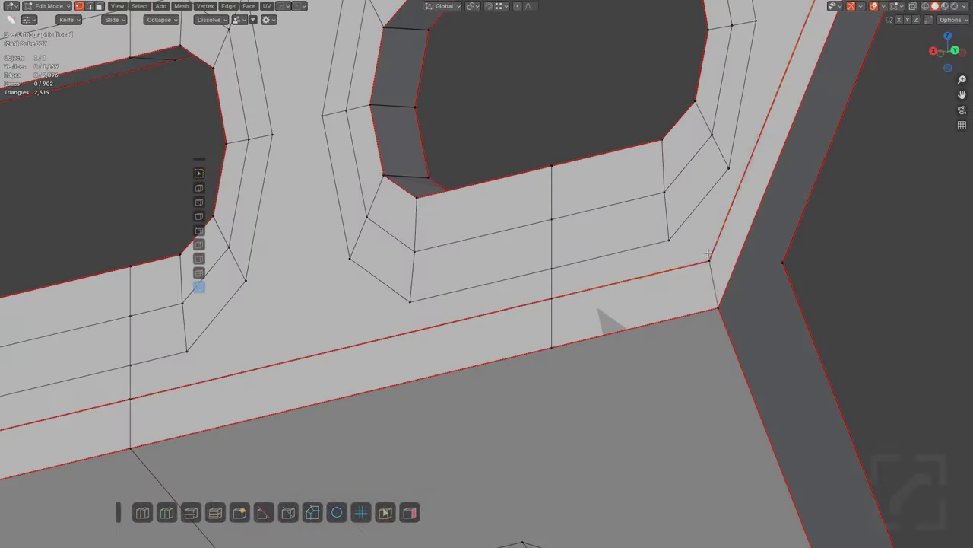
left_click(708, 254)
left_click(771, 257, "shift")
Step: Add a loop cut across the lower border strip at the angled tip and slide it beside the corner
middle_click_drag(762, 256, 563, 271)
left_click(615, 275)
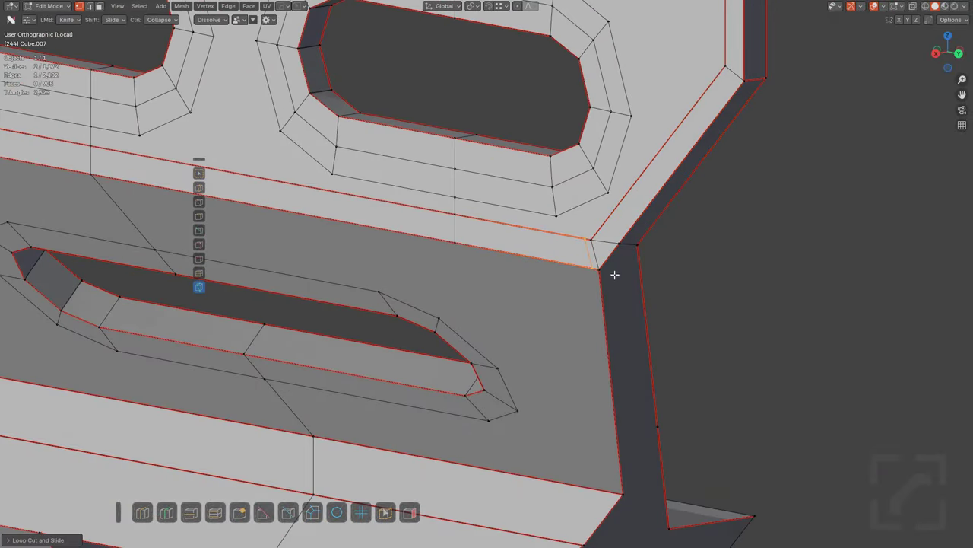
scroll(618, 272, "up", 3)
key("g")
key("g")
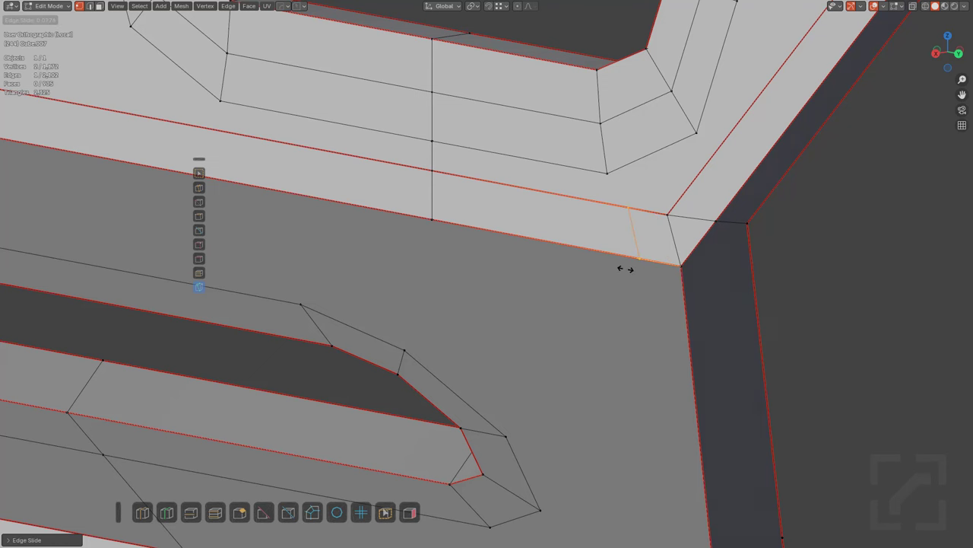
left_click(651, 271)
Step: Slide the new edge's upper vertex into the border's inner corner and dissolve the diagonal corner edge
left_click(666, 215)
key("g")
key("g")
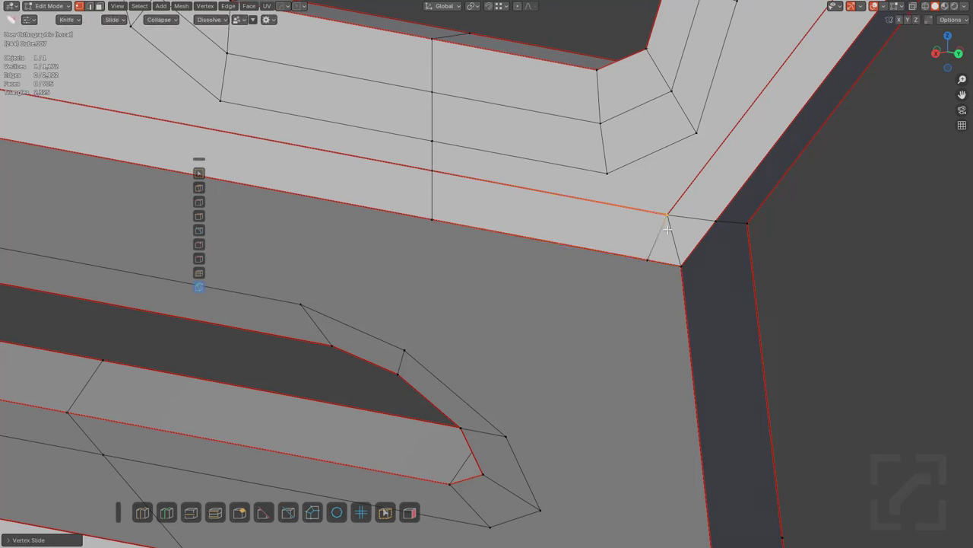
left_click(677, 225)
key("ctrl+x")
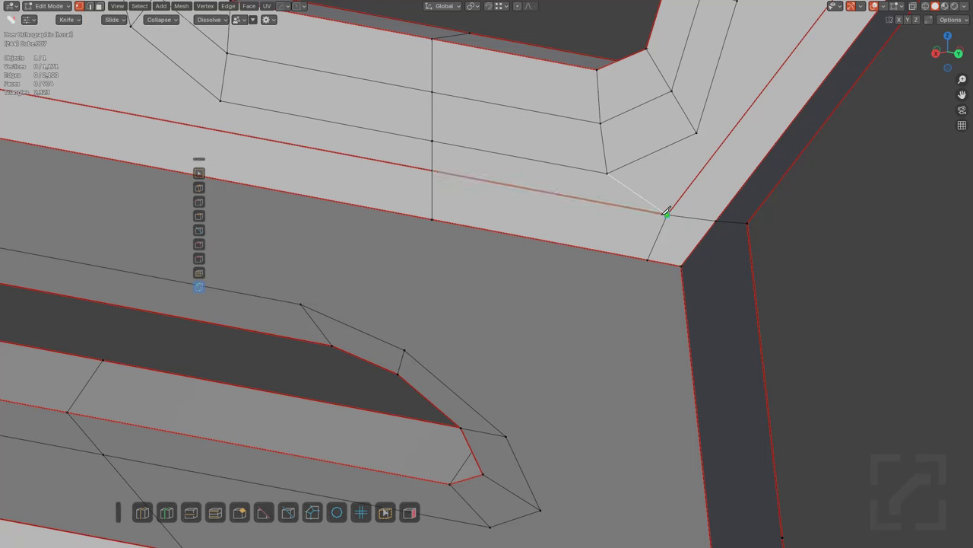
Step: Cut an edge from the outer slot loop's lower corner vertex to the border's inner corner at the angled tip
key("Escape")
scroll(668, 214, "down", 3)
middle_click_drag(668, 214, 624, 255, "shift")
scroll(593, 250, "up", 3)
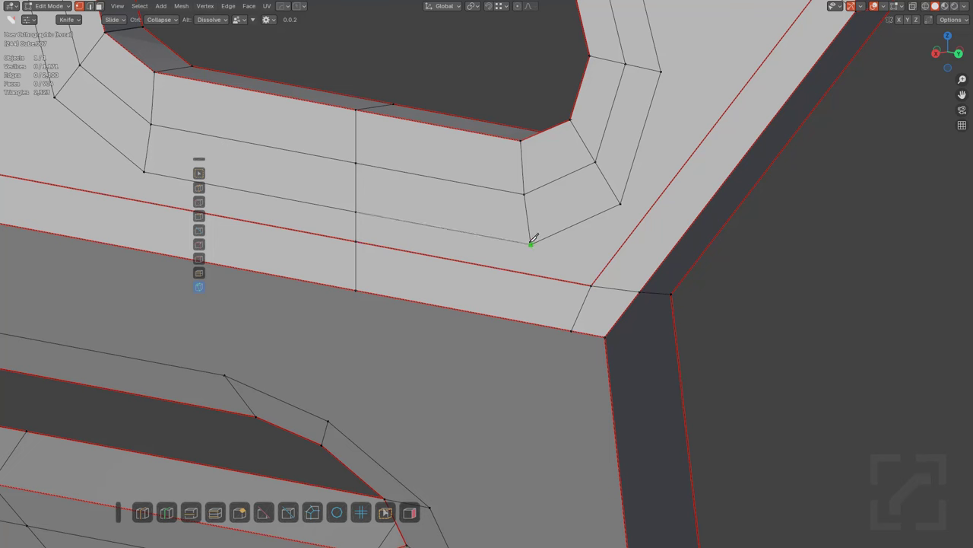
left_click(531, 242)
left_click(592, 284)
key("space")
Step: Add a loop cut across the slanted border strip near its lower corner and connect it to the nearest outer slot loop vertex
key("ctrl+r")
left_click(677, 188)
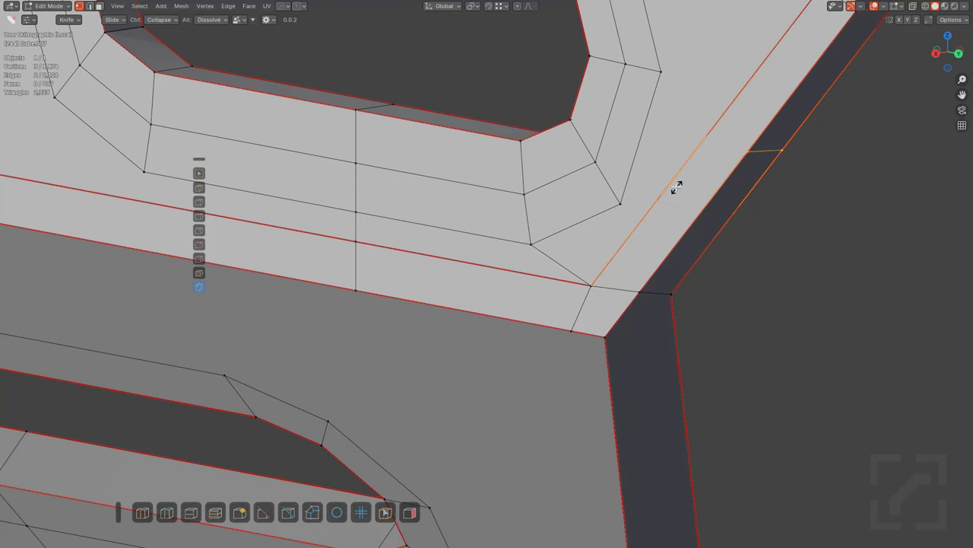
left_click(620, 264)
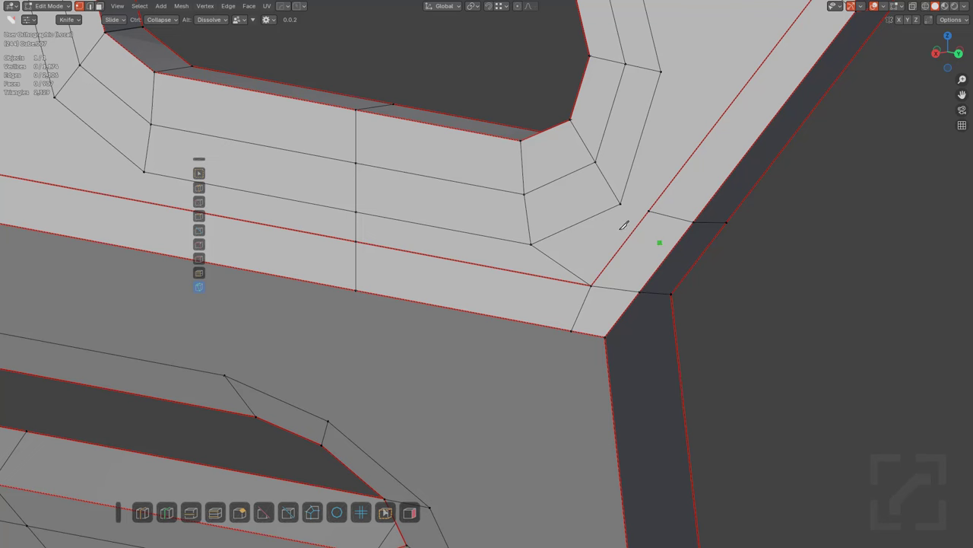
left_click(622, 201)
left_click(650, 210)
key("Return")
Step: Add a second loop cut higher across the slanted border strip and join it to the outer slot loop's end vertex
scroll(670, 191, "down", 3)
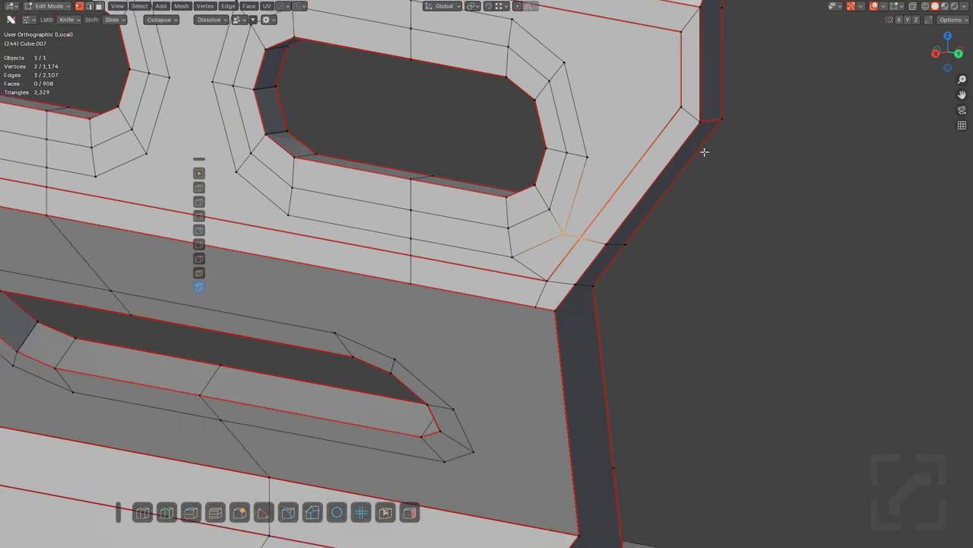
scroll(666, 197, "up", 3)
key("a")
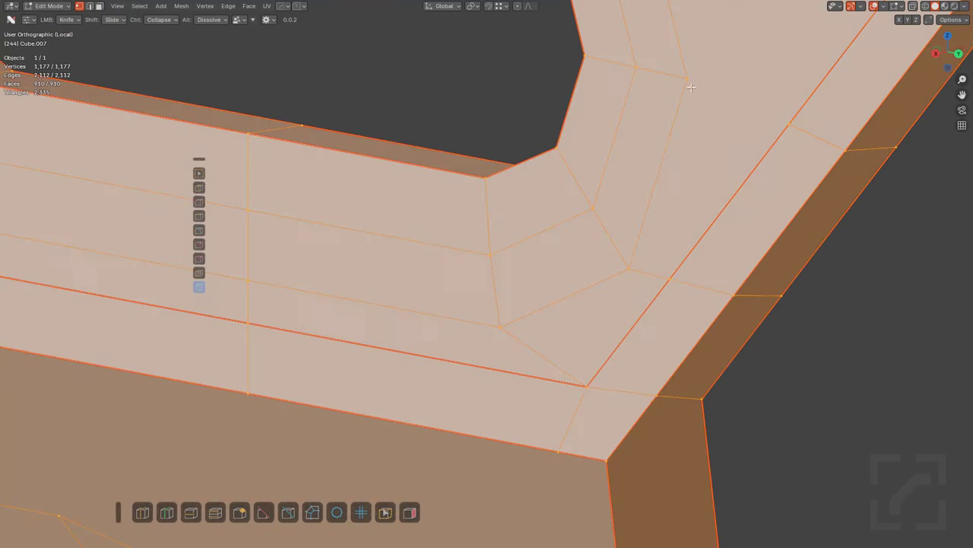
left_click(688, 79)
scroll(691, 200, "down", 3)
scroll(630, 276, "up", 1)
key("alt+a")
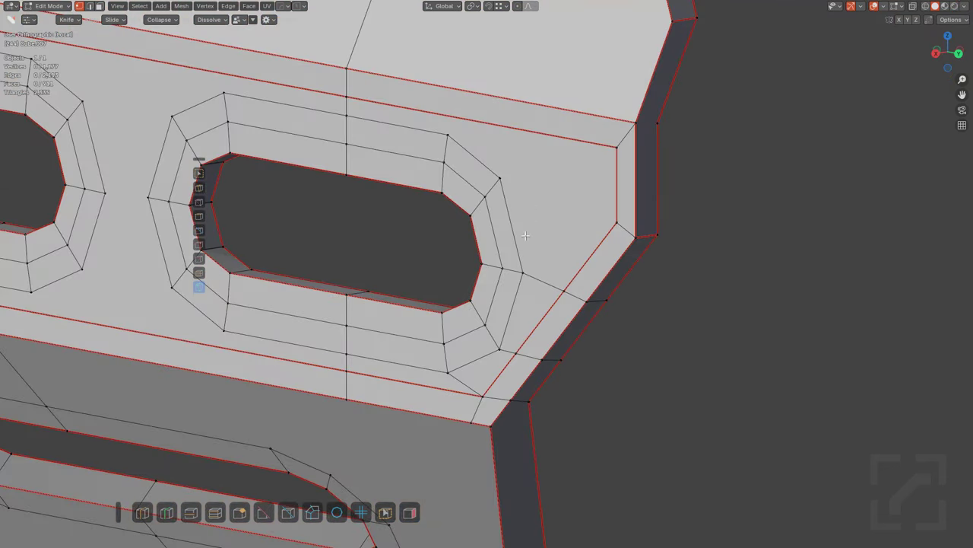
Step: Cut from the outer slot loop's upper corner vertex to the border's inner corner where the slanted edge begins
scroll(570, 179, "up", 3)
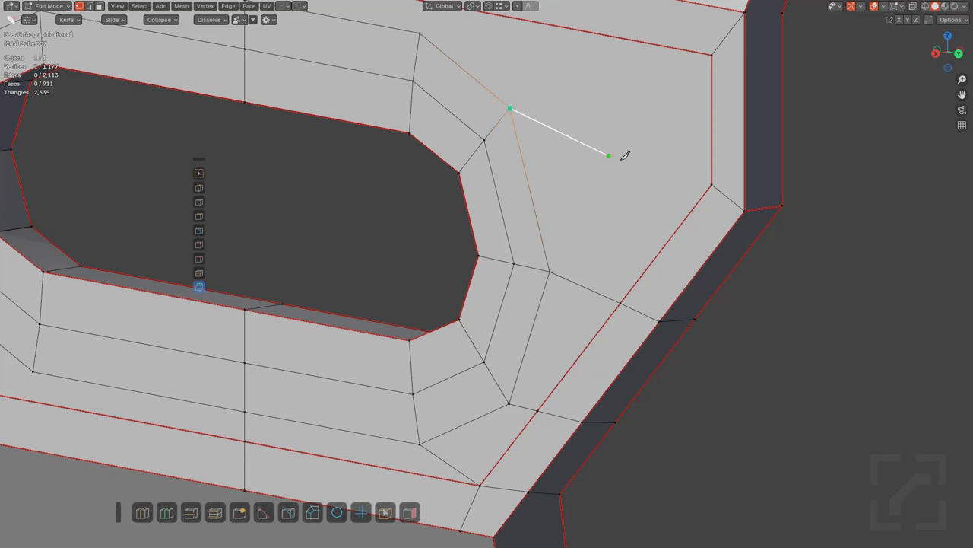
left_click(712, 184)
key("space")
Step: Add a loop cut across the upper border strip above the last slot and connect it to the outer slot loop's upper corner
scroll(598, 157, "down", 1)
middle_click_drag(598, 156, 586, 250, "shift")
key("ctrl+r")
left_click(568, 129)
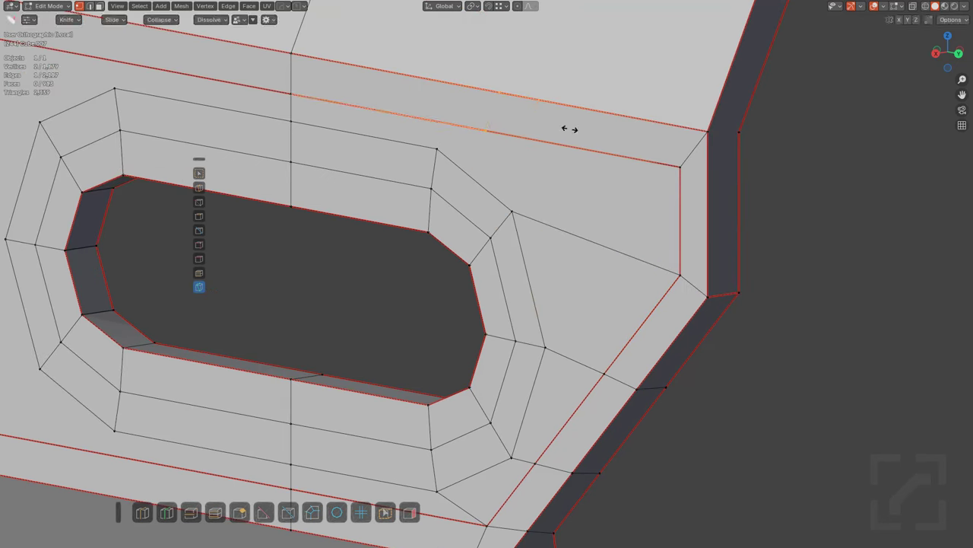
left_click(629, 144)
left_click(630, 145)
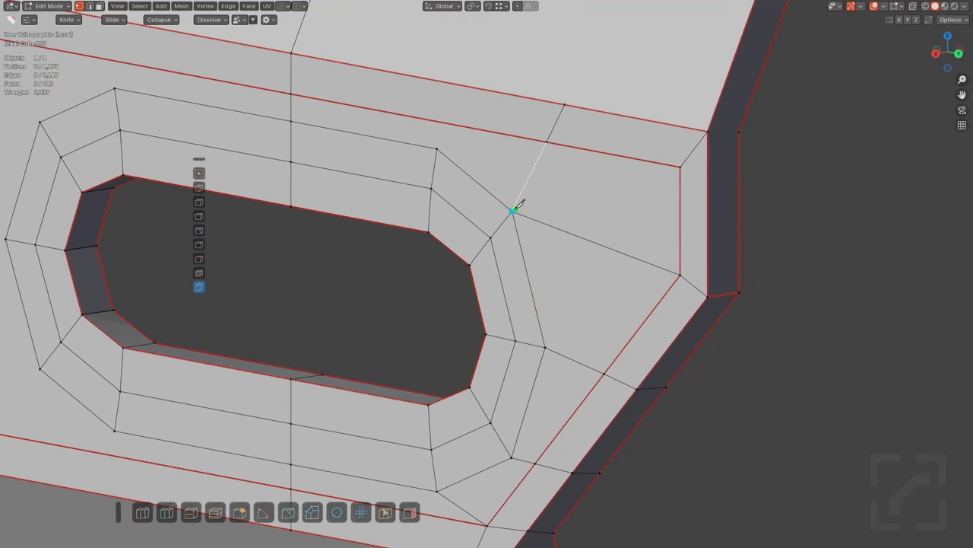
left_click_drag(515, 209, 513, 211)
Step: Select the end face and its neighbour on the panel above the slots and inset them to form a narrow border
scroll(659, 177, "down", 2)
middle_click_drag(650, 176, 554, 267, "shift")
middle_click_drag(496, 211, 607, 270, "shift")
scroll(479, 218, "down", 6)
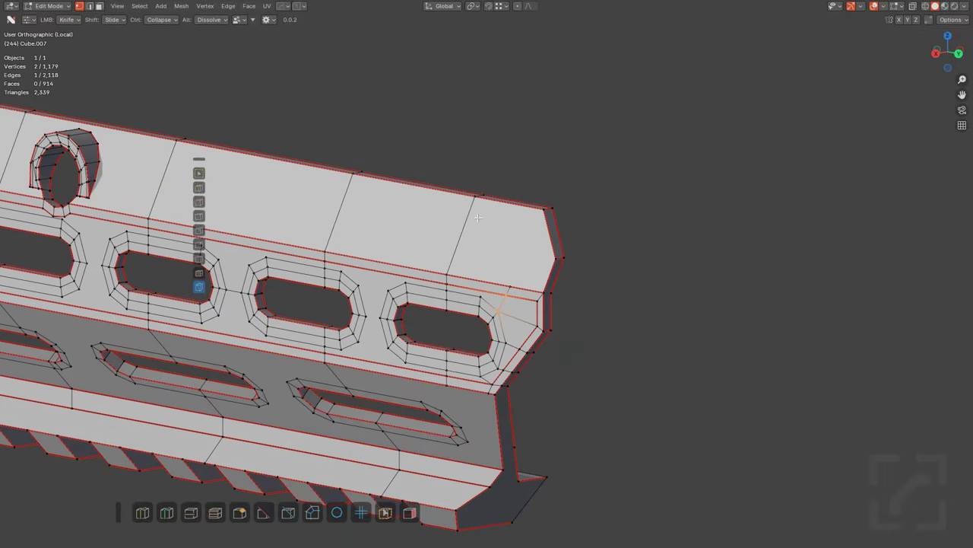
middle_click_drag(302, 244, 493, 241, "shift")
middle_click_drag(662, 257, 586, 228, "shift")
scroll(573, 240, "up", 3)
scroll(585, 228, "up", 3)
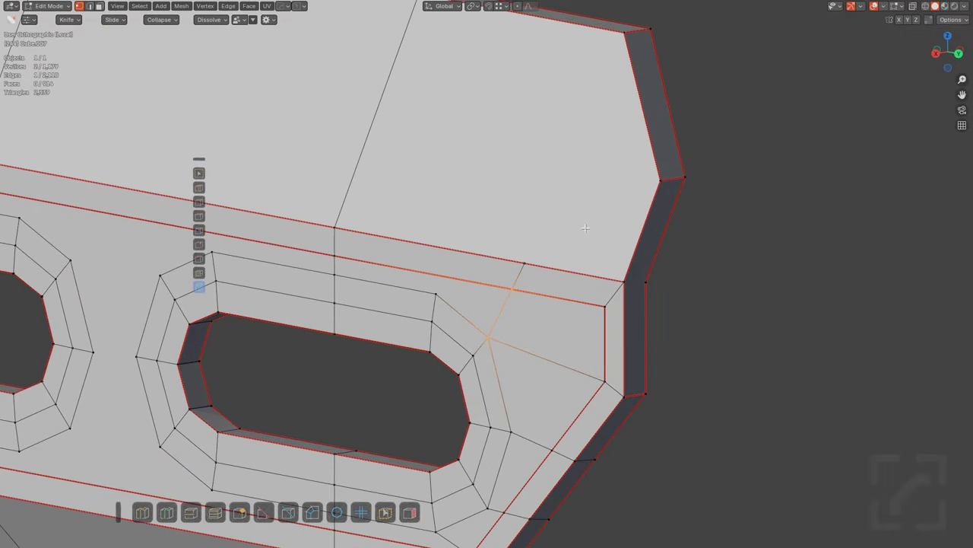
key("3")
left_click(565, 200)
scroll(533, 194, "down", 3)
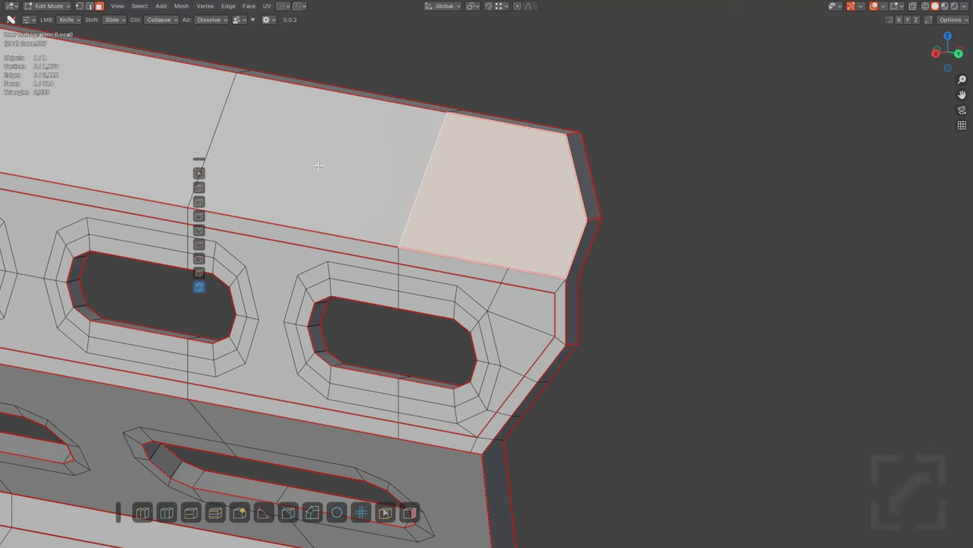
left_click(320, 166, "shift")
middle_click_drag(390, 195, 399, 192, "shift")
scroll(479, 201, "up", 3)
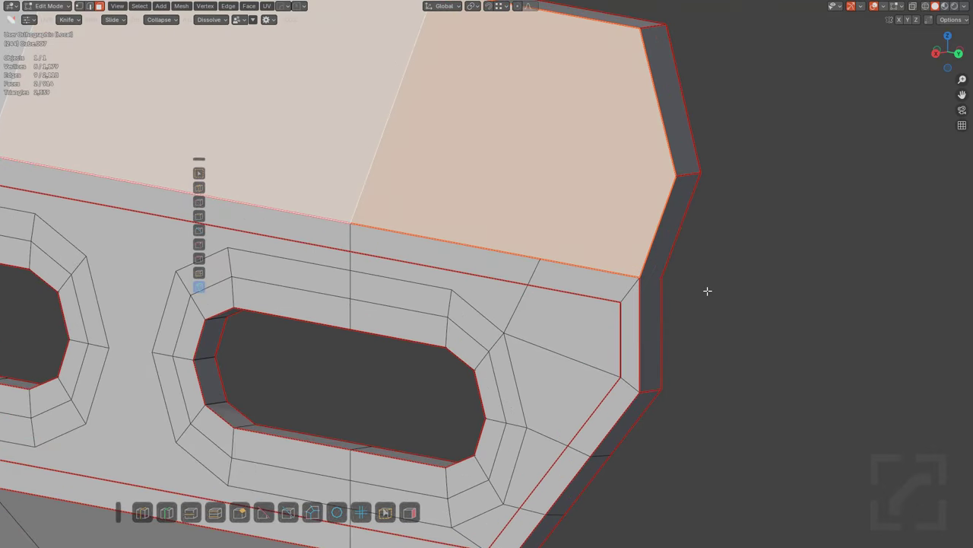
key("i")
left_click(678, 277)
left_click(678, 276)
Step: Add support edges joining the two borders' inner corners at the tip, plus a loop cut across the vertical end strip
middle_click_drag(616, 276, 609, 262, "shift")
scroll(597, 263, "up", 2)
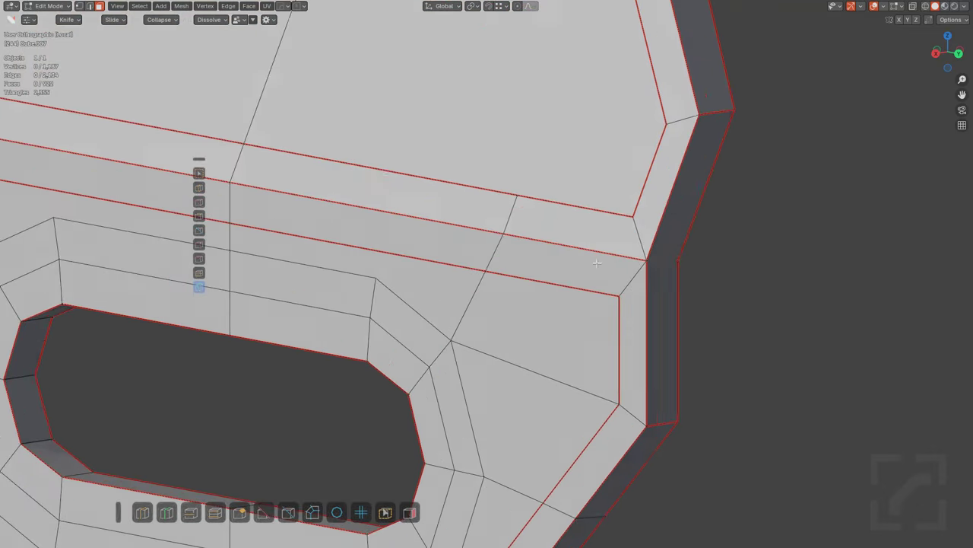
scroll(602, 306, "up", 3)
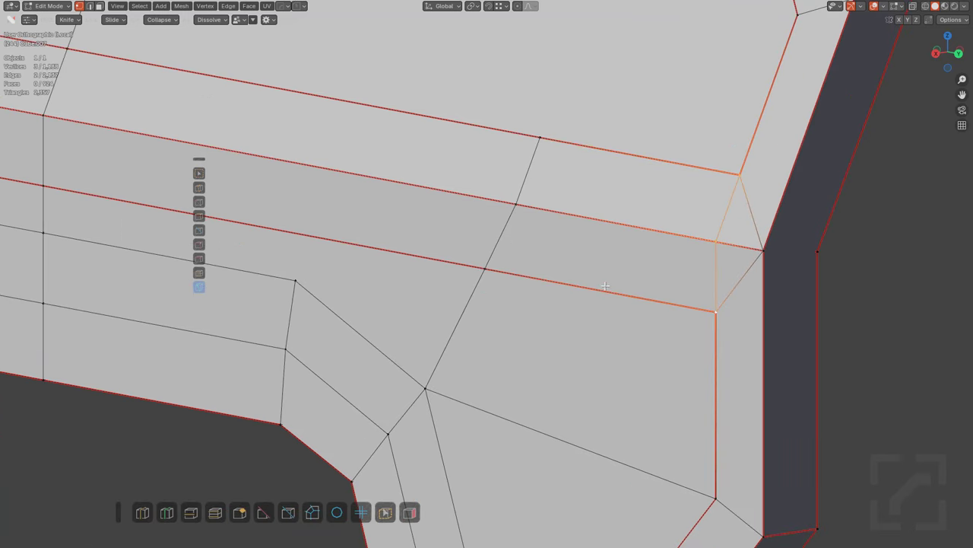
key("ctrl+r")
left_click(767, 300)
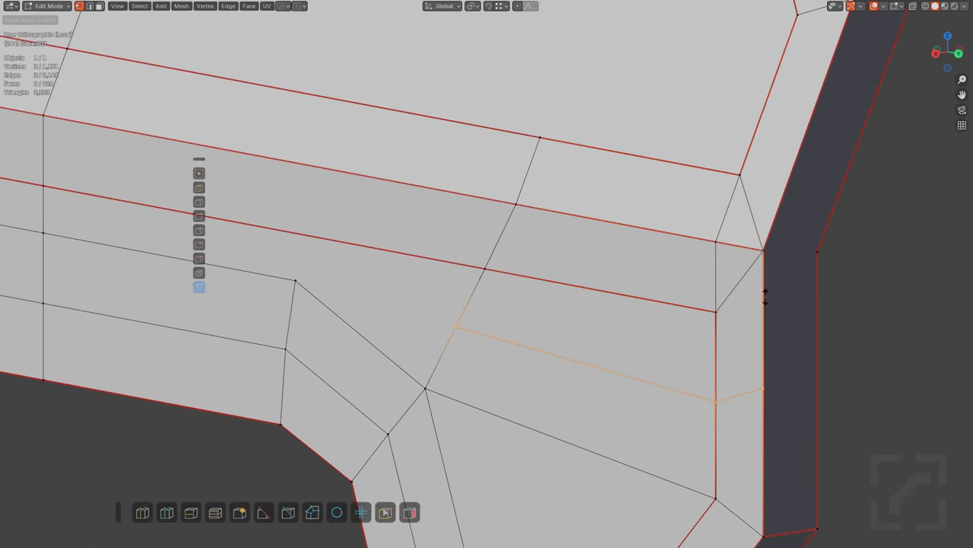
left_click(764, 302)
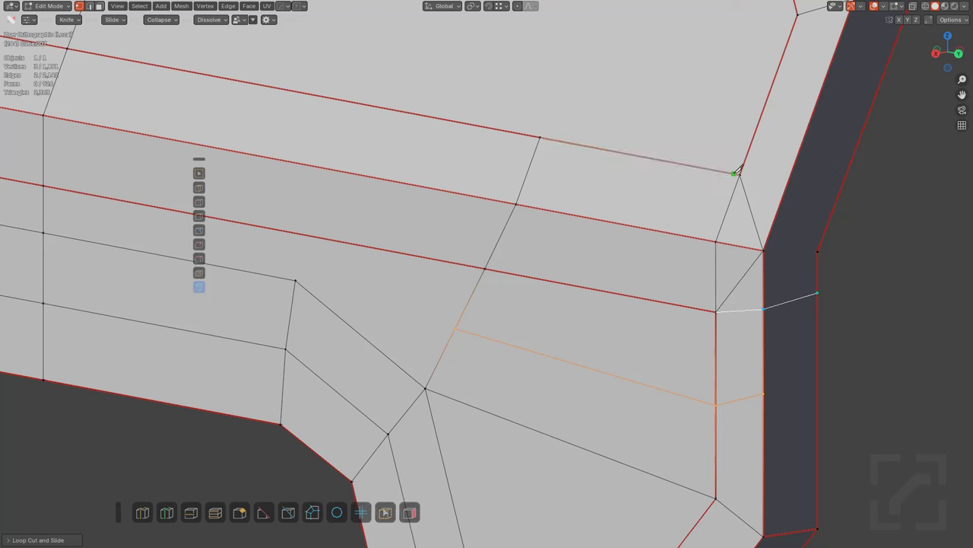
Step: Cut from both borders' inner corners across the end strips and narrow side face, collapsing the stray vertex at the upper corner
left_click(785, 191)
left_click(830, 218)
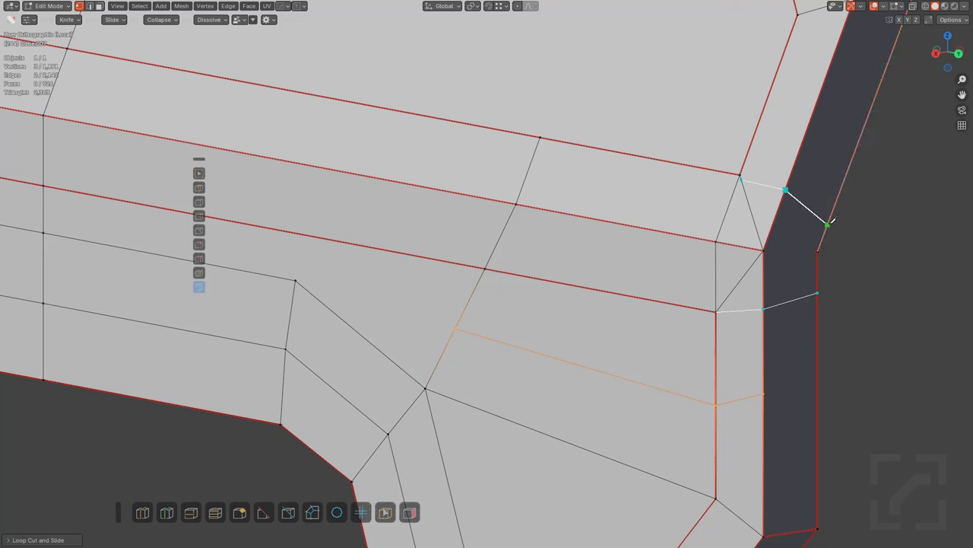
key("Return")
left_click(741, 178)
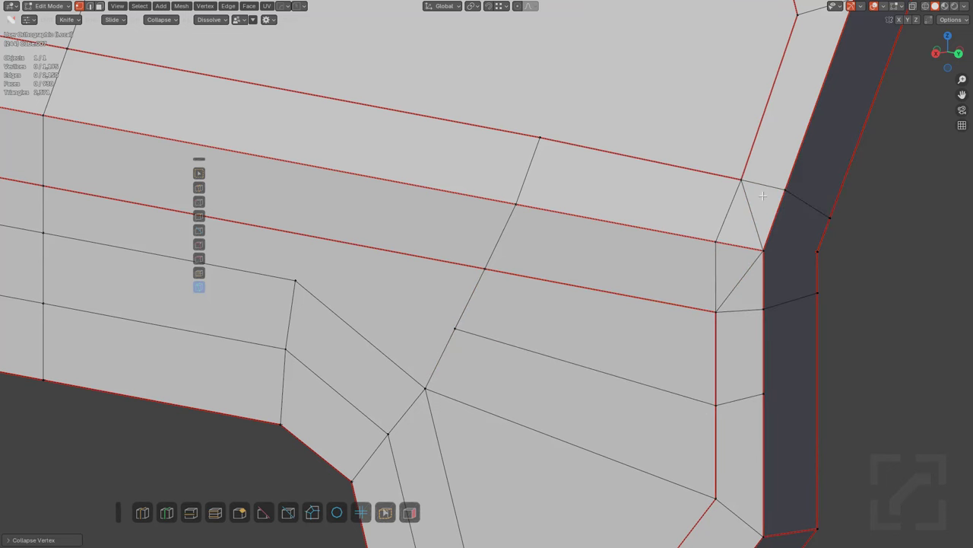
Step: Dissolve the two diagonal edges meeting at the outer corner between the upper and slotted faces
left_click(751, 206)
left_click(749, 268)
scroll(790, 249, "down", 6)
left_click(730, 274)
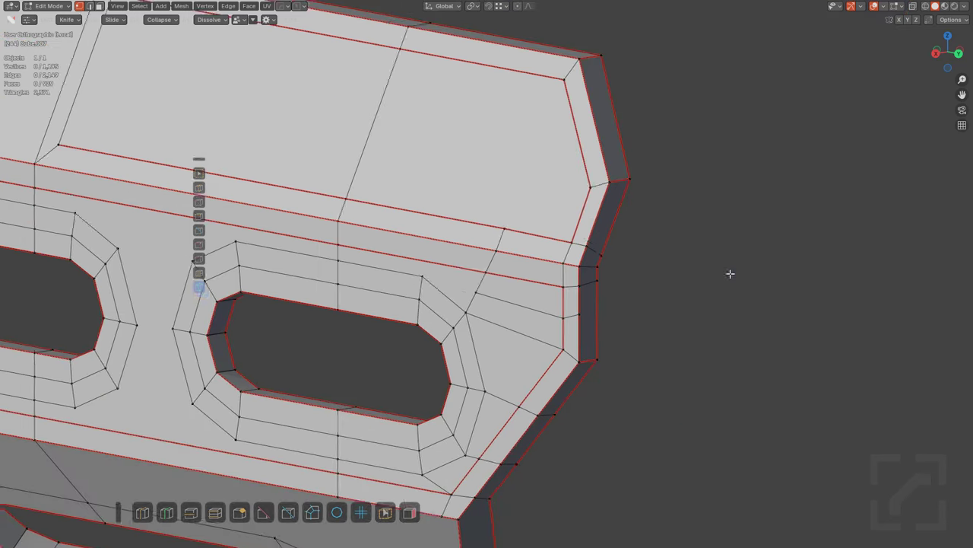
Step: Dissolve the extra loop cut across the vertical end strip beside the last slot
middle_click_drag(631, 331, 586, 276, "shift")
scroll(586, 277, "up", 1)
scroll(586, 277, "up", 4)
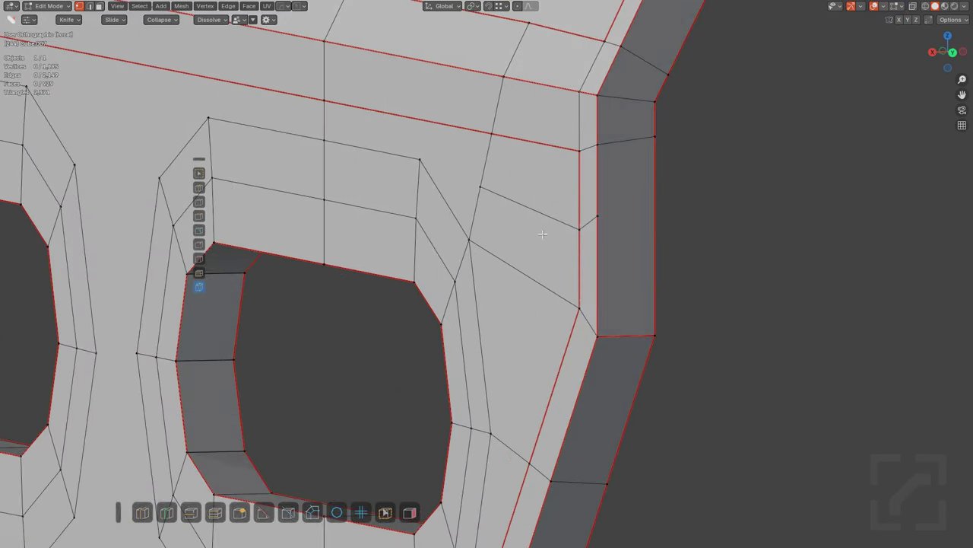
left_click(589, 220, "alt")
Step: Examine the upper face and its border edges from the angled tip back to the round lug
scroll(581, 219, "down", 5)
middle_click_drag(387, 263, 500, 278)
scroll(456, 279, "down", 1)
middle_click_drag(401, 282, 600, 300, "shift")
scroll(487, 306, "down", 1)
middle_click_drag(409, 312, 522, 309, "shift")
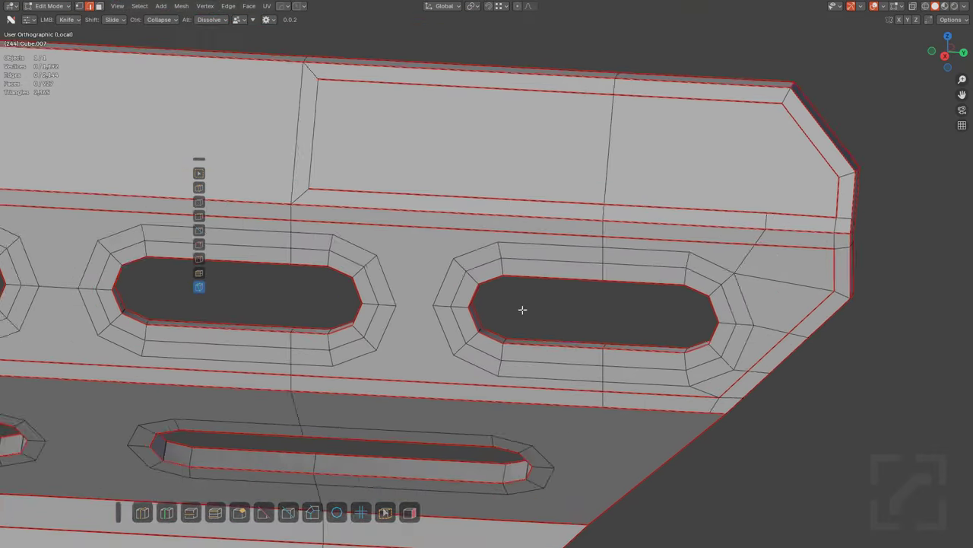
scroll(522, 310, "down", 1)
middle_click_drag(342, 282, 576, 307, "shift")
scroll(576, 306, "down", 2)
scroll(576, 307, "up", 2)
middle_click_drag(425, 262, 640, 293, "shift")
key("ctrl+r")
left_click(414, 235)
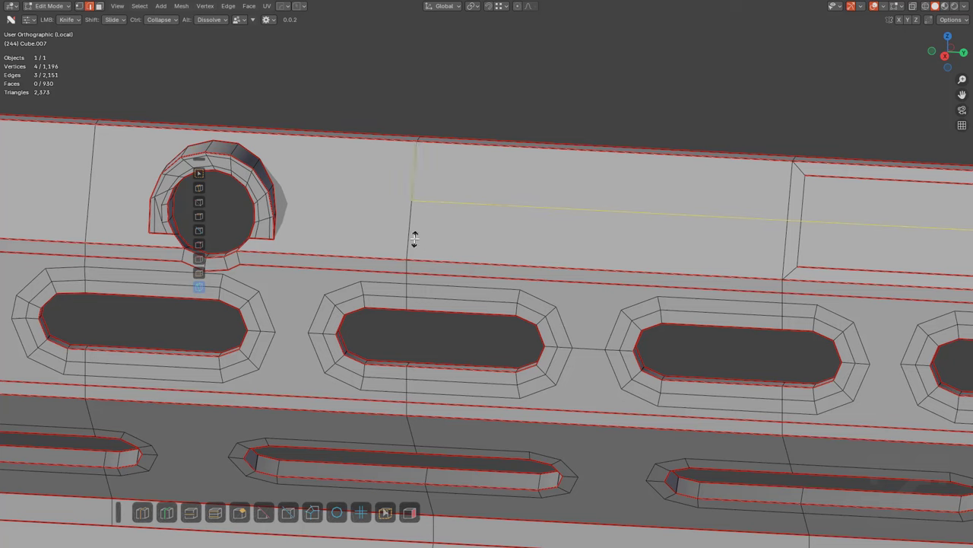
left_click(414, 235)
middle_click_drag(587, 232, 441, 225, "shift")
key("ctrl+z")
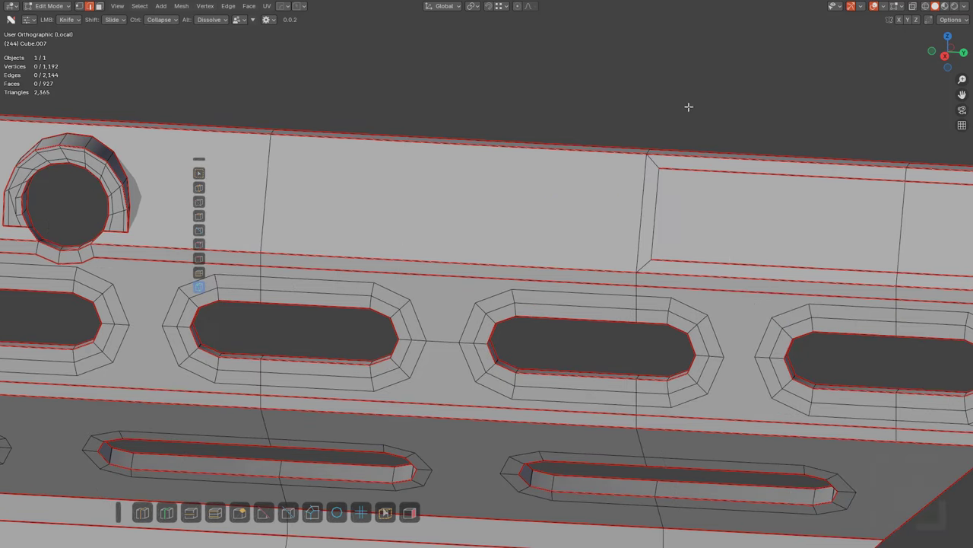
Step: Cut two lengthwise edges continuing the inset border's upper and lower lines back to the next cross edge of the upper face
left_click(654, 259)
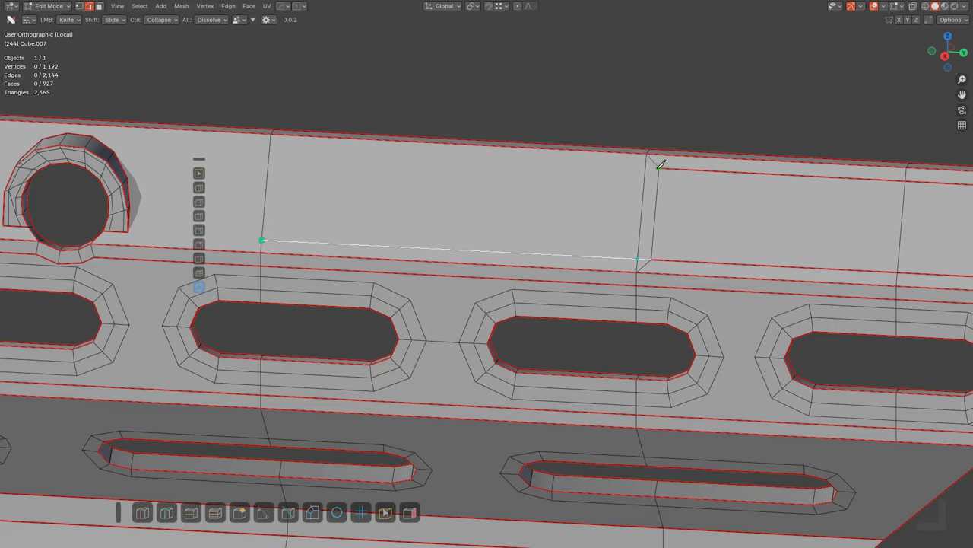
left_click(271, 144)
key("Return")
Step: Dissolve the inset border's closing edge and corner diagonals so its lengthwise lines continue straight across the cross edge
scroll(588, 147, "up", 3)
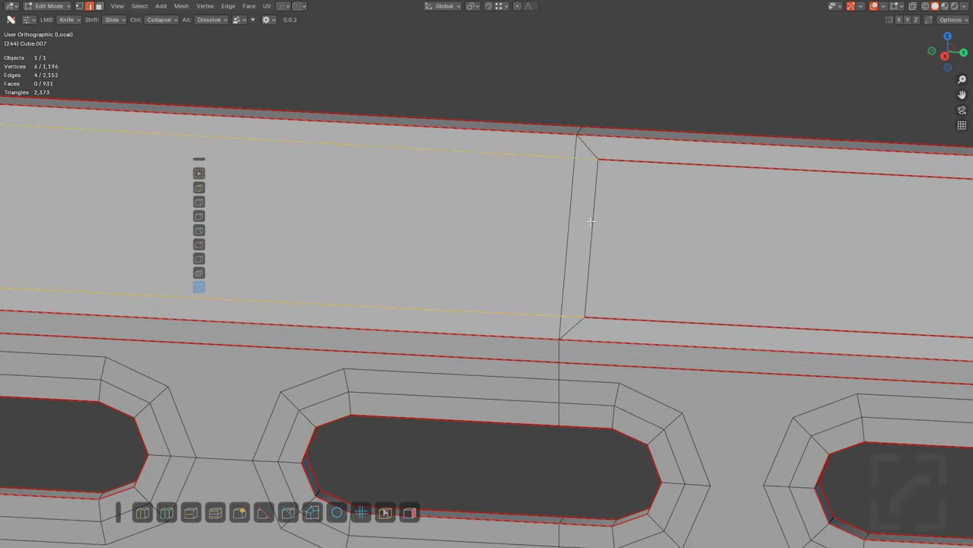
left_click(588, 147, "alt")
left_click(603, 201, "alt")
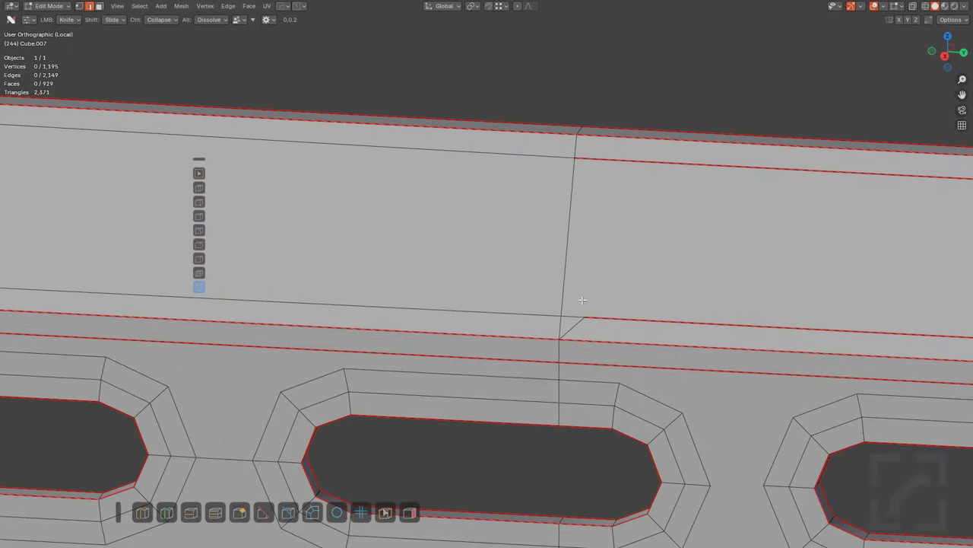
left_click(579, 320, "alt")
Step: Examine the upper face along the whole handguard up to its opposite end
scroll(580, 318, "down", 3)
middle_click_drag(748, 316, 608, 266, "shift")
scroll(608, 266, "down", 1)
middle_click_drag(441, 282, 458, 275, "shift")
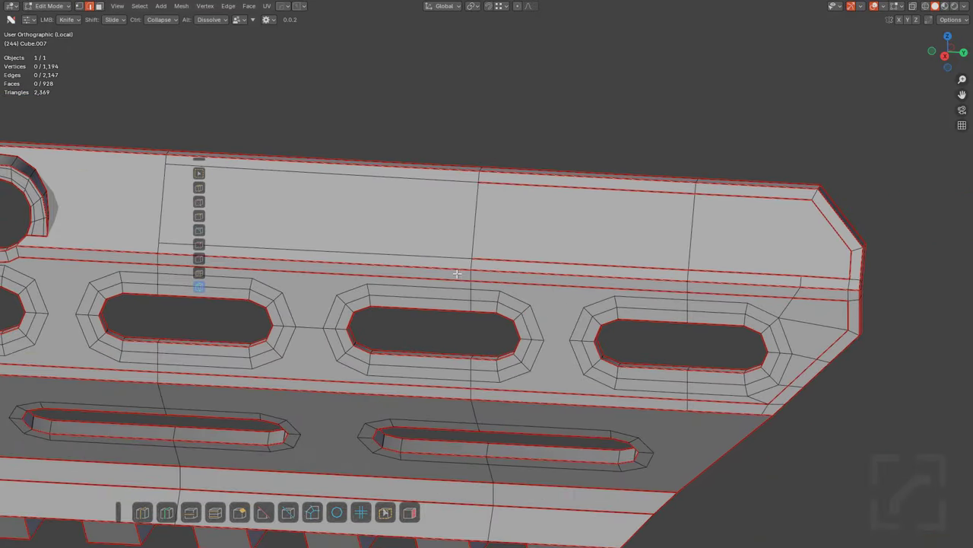
middle_click_drag(535, 281, 646, 275, "shift")
middle_click_drag(449, 296, 535, 261, "shift")
scroll(534, 261, "down", 1)
middle_click_drag(339, 299, 618, 241, "shift")
scroll(503, 220, "up", 2)
scroll(503, 219, "down", 4)
middle_click_drag(389, 260, 530, 243, "shift")
middle_click_drag(185, 328, 552, 239, "shift")
scroll(423, 239, "up", 4)
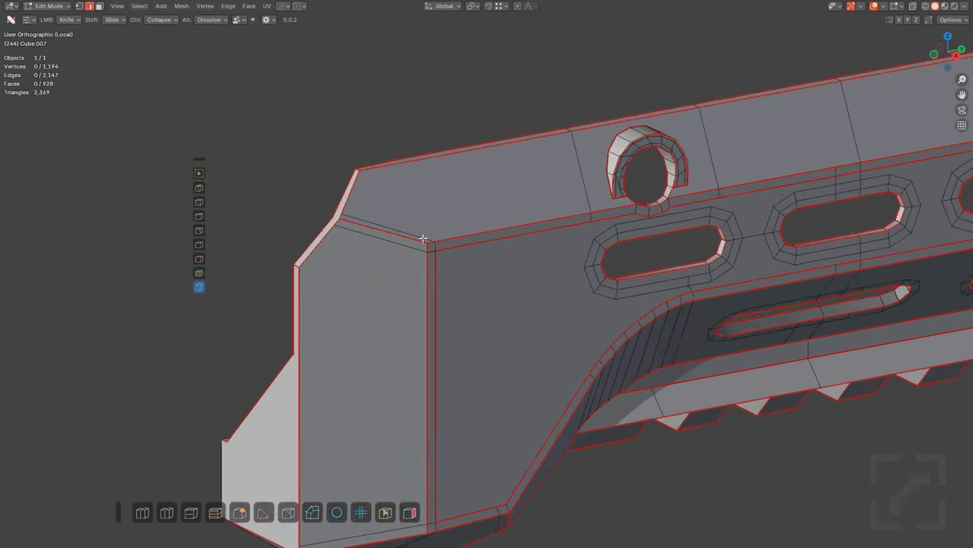
Step: Add a loop cut across the upper face at the opposite end and slide it towards the upper edge
scroll(427, 249, "down", 3)
middle_click_drag(499, 209, 476, 330)
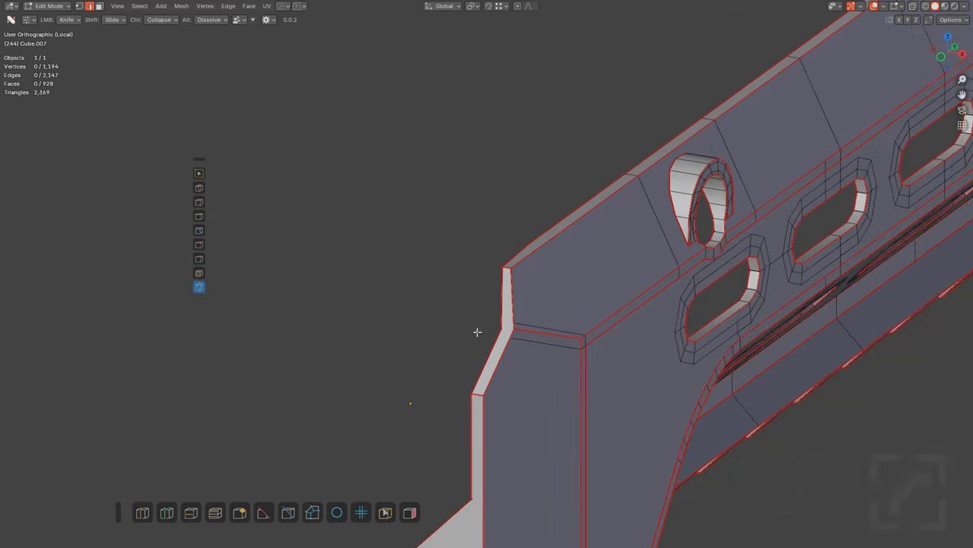
scroll(460, 319, "up", 4)
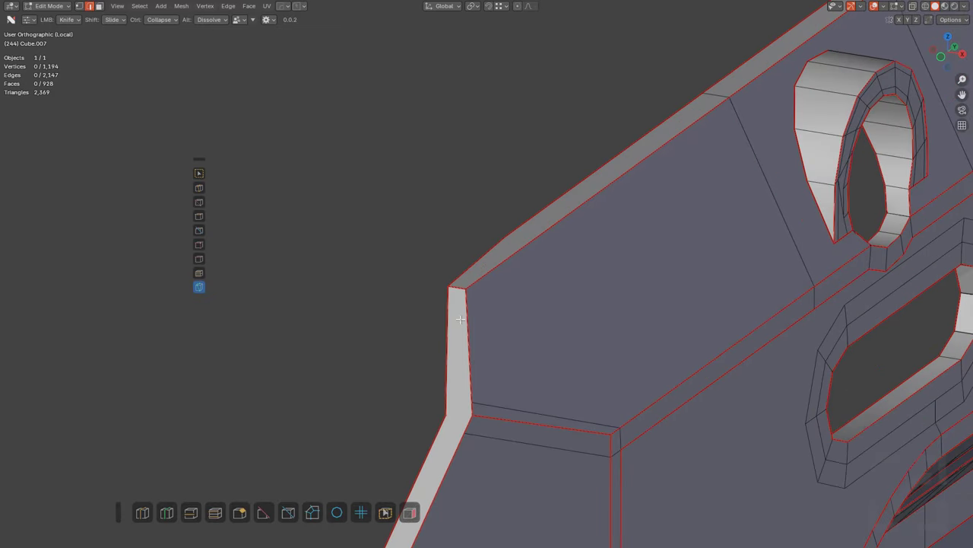
left_click(143, 512)
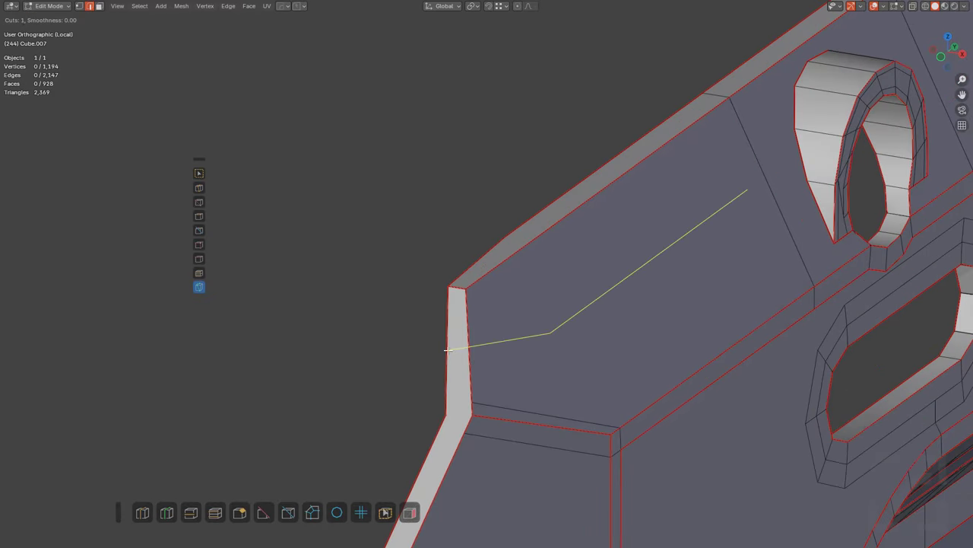
left_click_drag(448, 350, 452, 308)
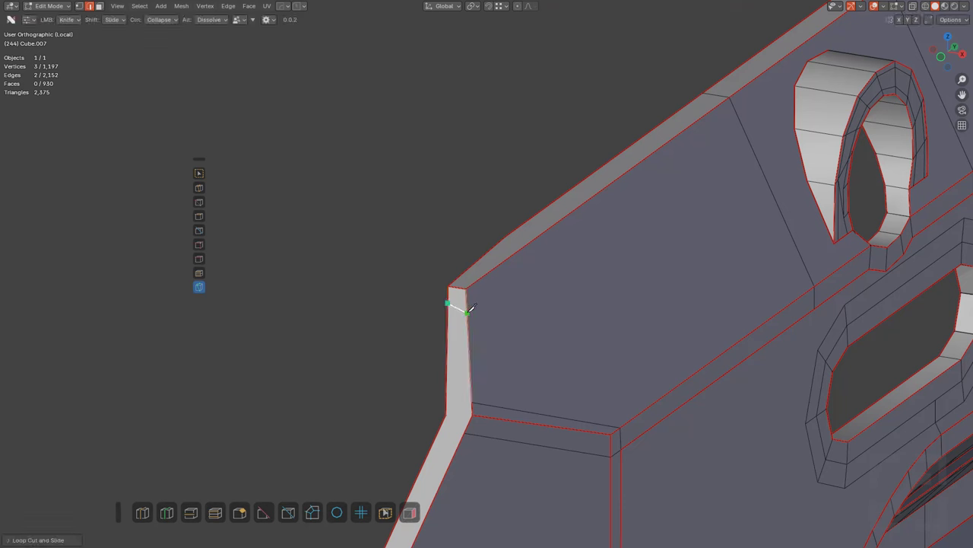
Step: Knife a lengthwise edge close below the upper face's top edge, from the handguard's end past the second ring mount
left_click(469, 306)
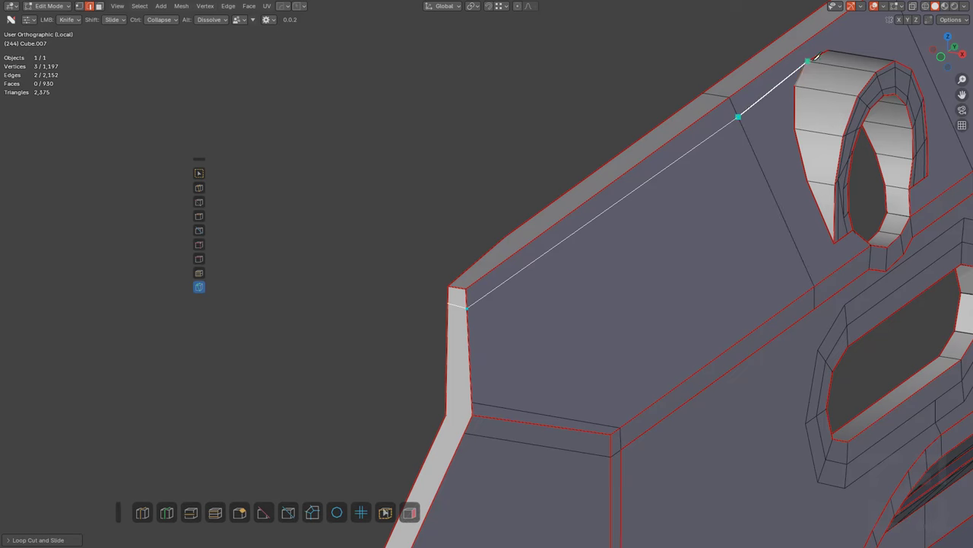
scroll(815, 57, "down", 5)
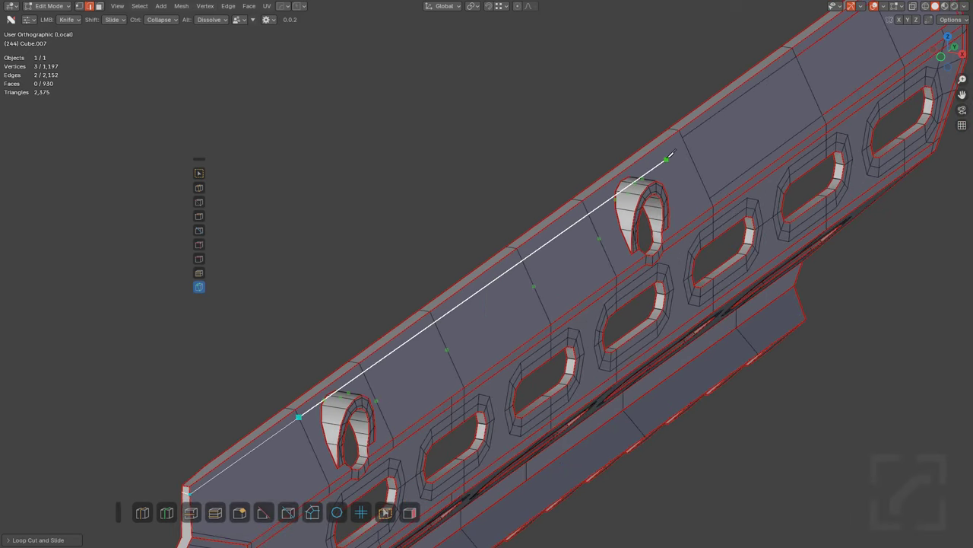
left_click(667, 158)
key("Return")
scroll(517, 272, "up", 4)
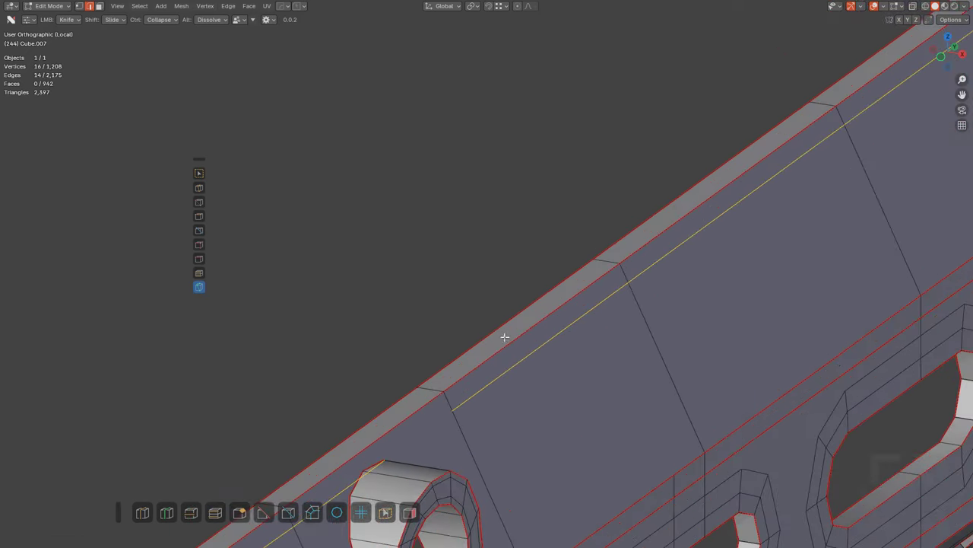
Step: Dissolve the stray pieces of the new cut at the first ring mount and merge its end into the ring's upper corner
middle_click_drag(445, 394, 597, 180, "shift")
scroll(597, 180, "up", 5)
key("a")
key("alt+a")
scroll(576, 236, "down", 1)
left_click_drag(546, 252, 570, 220, "ctrl")
left_click(544, 250, "alt")
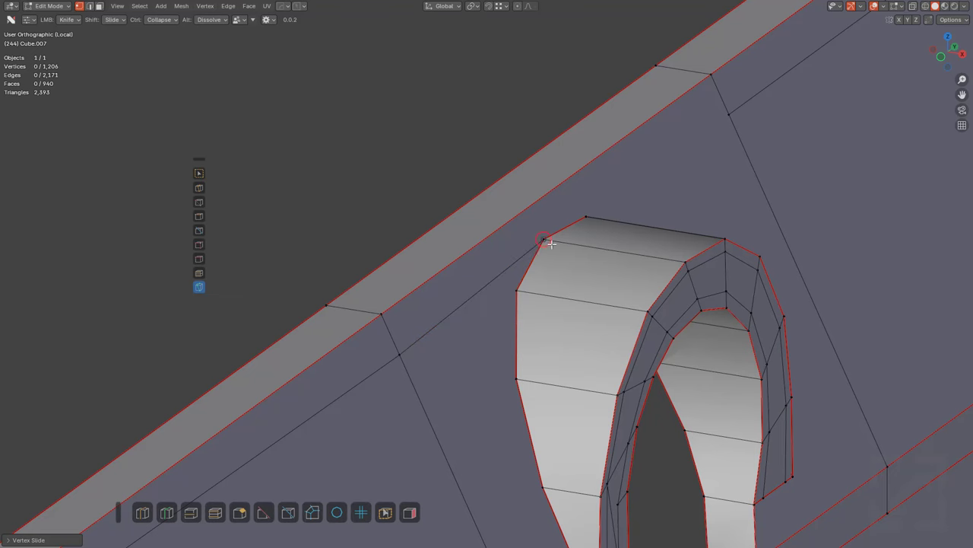
Step: Connect the first ring's upper corner to the cut's vertex on the following cross edge
middle_click_drag(666, 222, 581, 266)
scroll(581, 265, "down", 3)
middle_click_drag(214, 358, 453, 300, "shift")
scroll(453, 299, "up", 3)
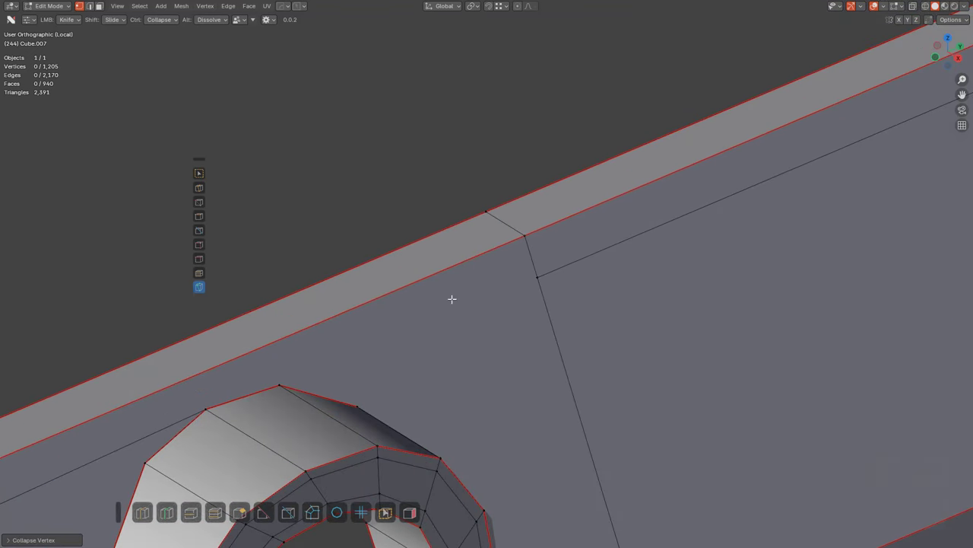
left_click(267, 381)
left_click(207, 397)
left_click(538, 274, "shift")
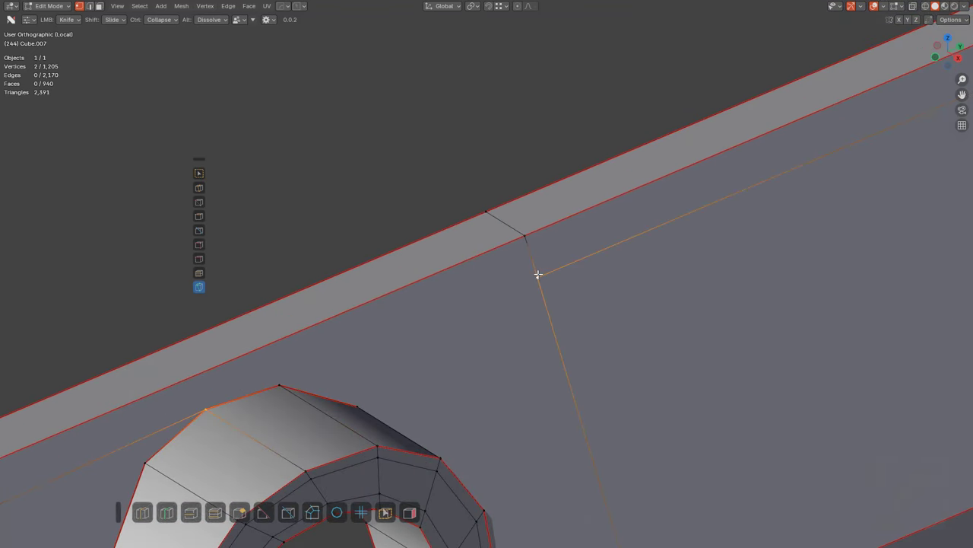
Step: Slide the lengthwise edge's vertices on the two cross edges after the first ring slightly closer to the top edge
left_click_drag(535, 279, 531, 257, "shift")
scroll(532, 261, "down", 3)
middle_click_drag(749, 204, 351, 331, "shift")
scroll(426, 282, "up", 1)
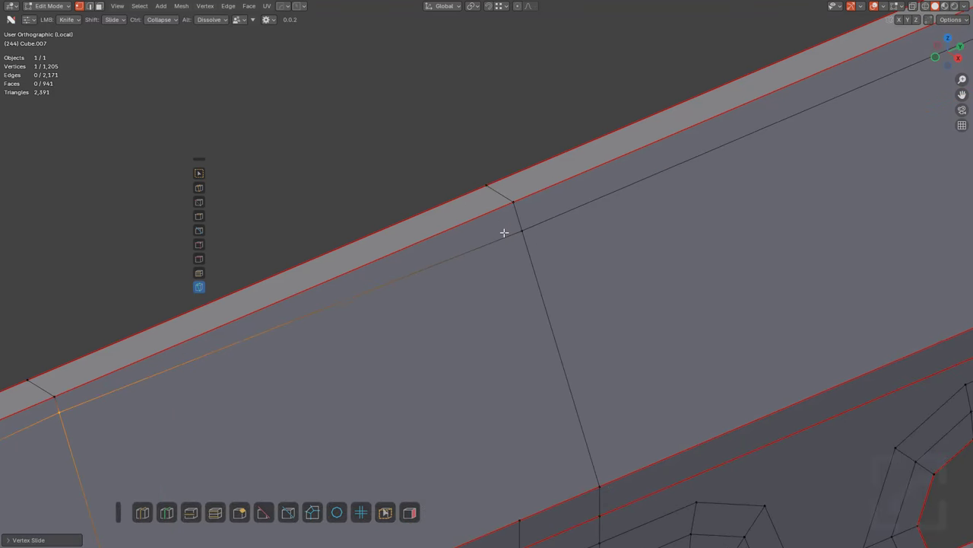
left_click_drag(508, 231, 506, 222, "shift")
Step: Dissolve the cut's crossing vertex on the second ring mount and slide its end vertex onto the ring's upper corner
scroll(458, 305, "down", 6)
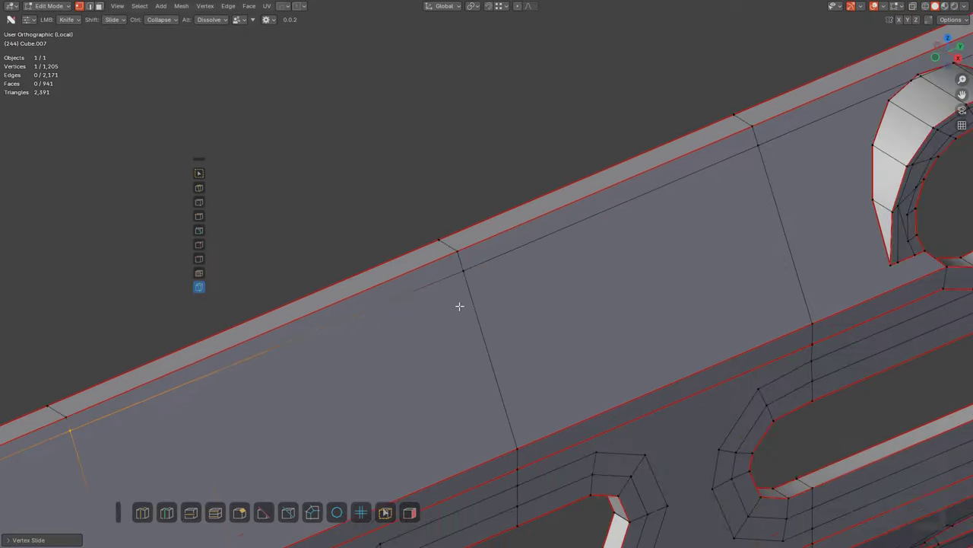
middle_click_drag(682, 216, 541, 274, "shift")
scroll(541, 274, "up", 4)
middle_click_drag(756, 160, 536, 274, "shift")
scroll(536, 275, "up", 5)
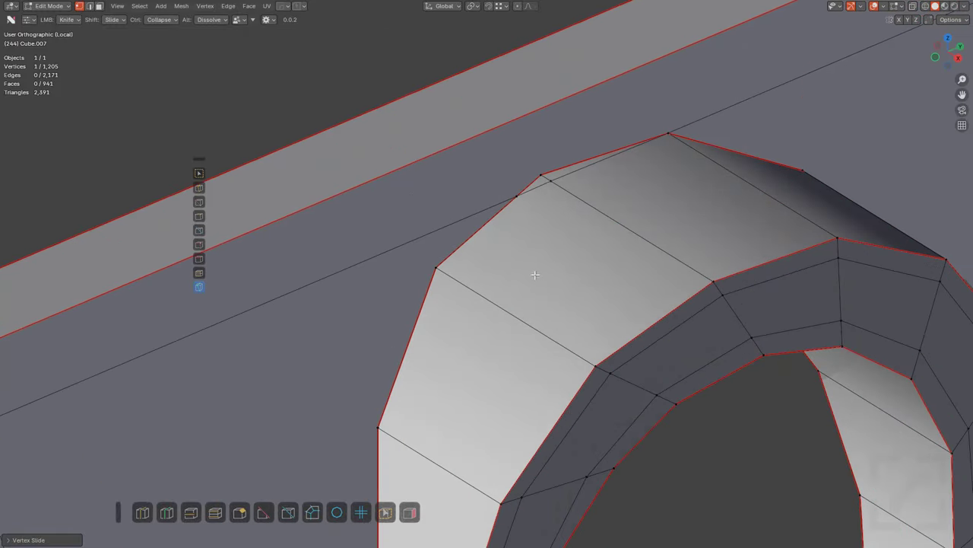
left_click(527, 192, "alt")
left_click(583, 175, "alt")
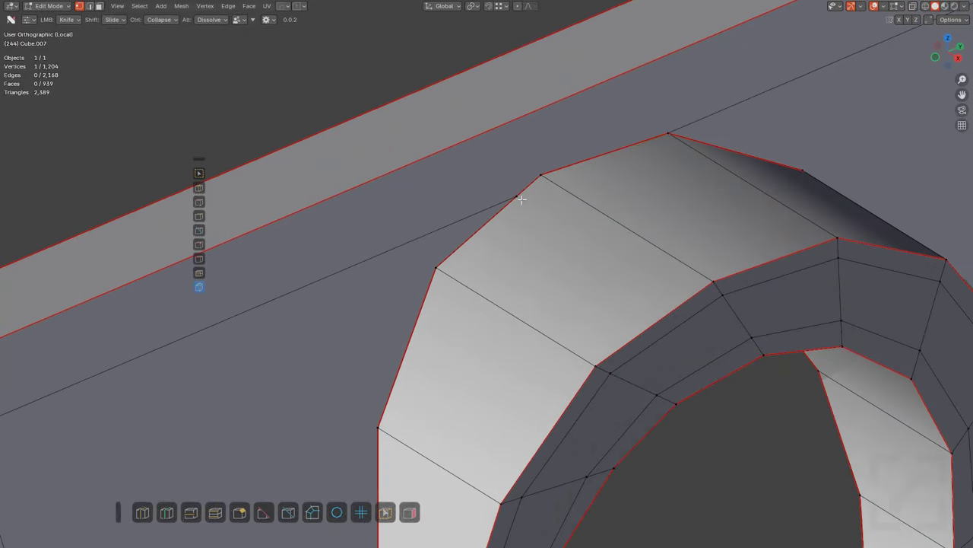
left_click_drag(528, 202, 668, 134, "shift")
scroll(668, 135, "down", 5)
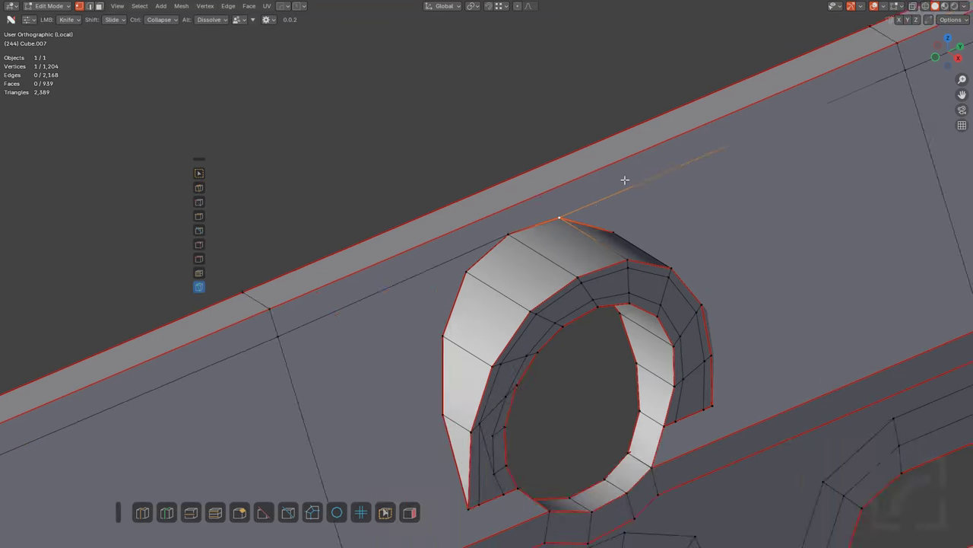
Step: Join the second ring's upper corner to the cut's vertex on the following cross edge and remove the edge from the ring's peak
scroll(626, 180, "up", 2)
left_click(200, 188)
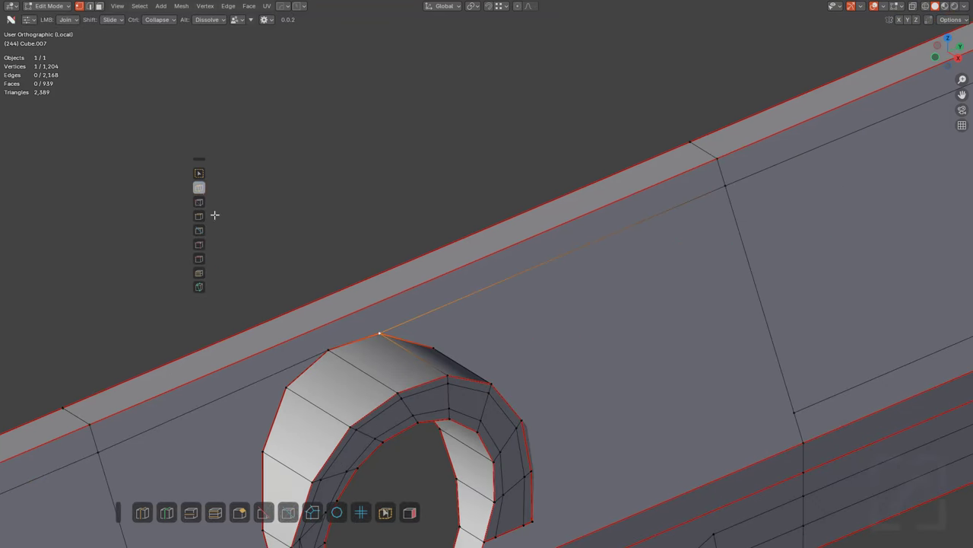
left_click_drag(332, 357, 725, 185)
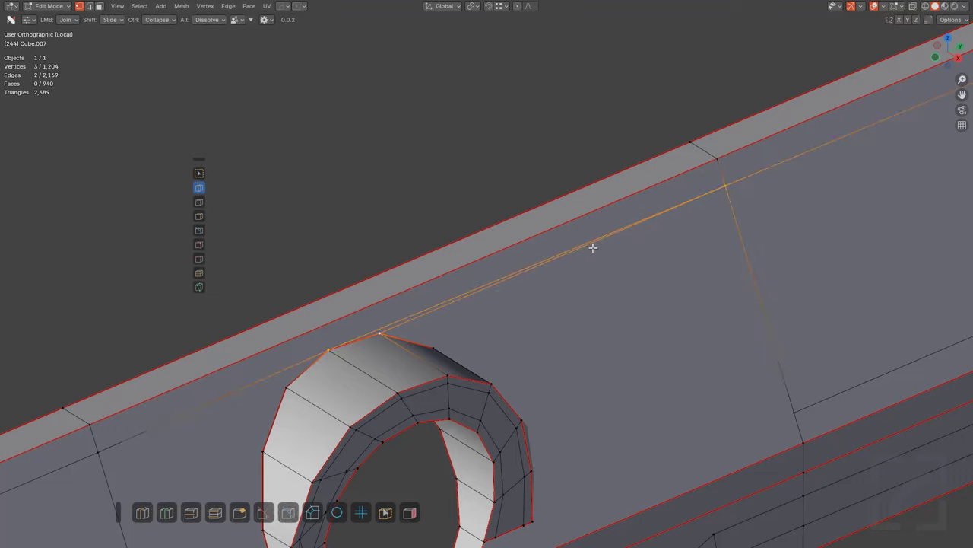
scroll(651, 235, "up", 3)
key("ctrl+z")
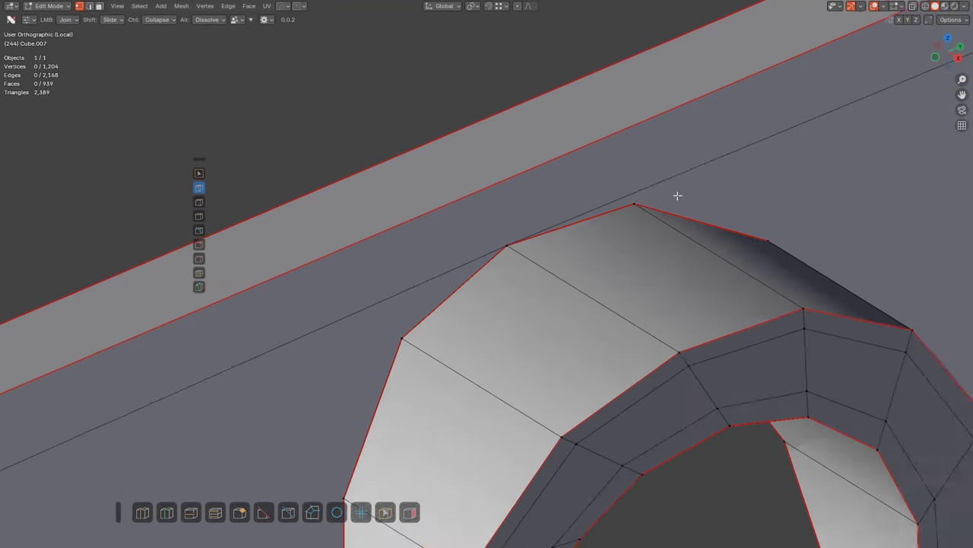
scroll(677, 195, "down", 3)
scroll(591, 228, "down", 8)
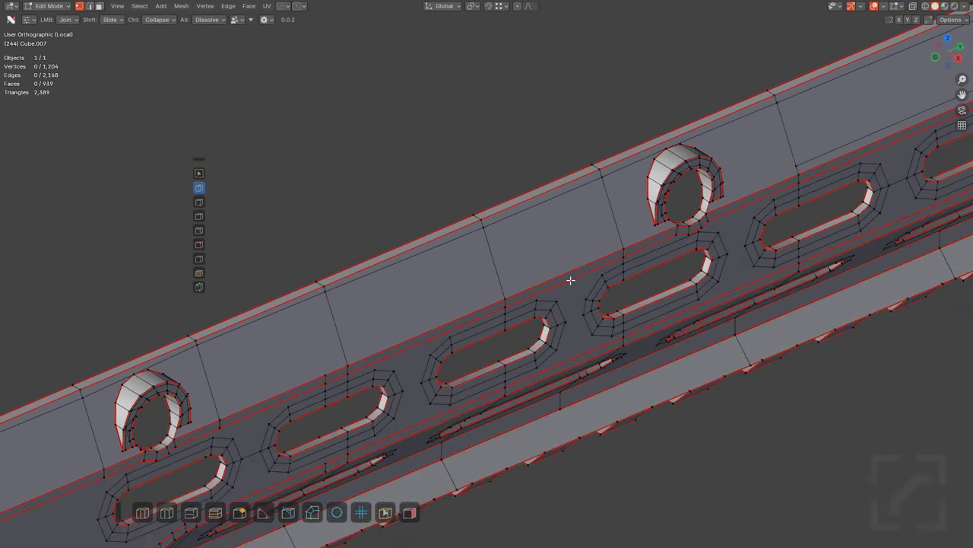
Step: Loop cut the border strip beside its corner and join the new upper vertex across the face to the first ring's lower corner
middle_click_drag(571, 280, 353, 299)
scroll(352, 299, "up", 5)
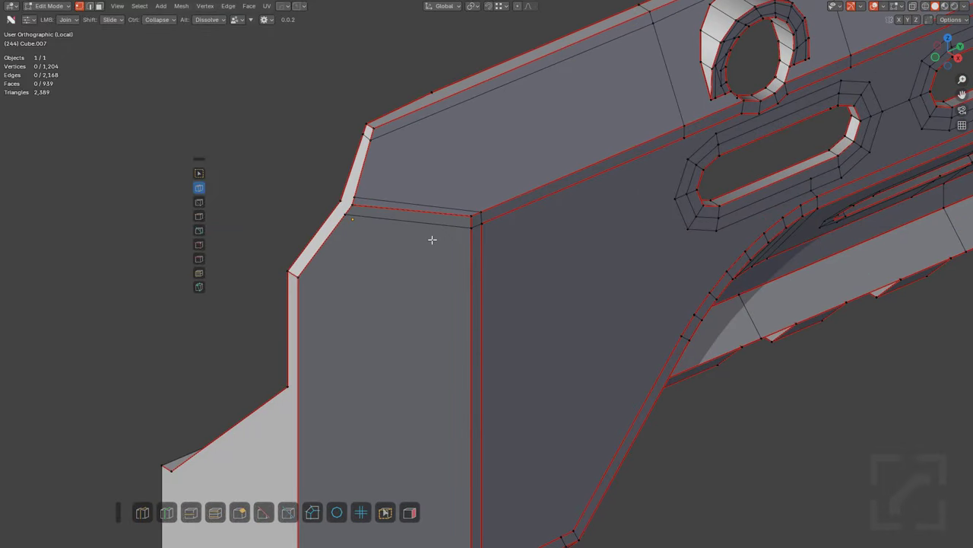
key("ctrl+r")
left_click(452, 219)
left_click(499, 230)
key("alt+a")
left_click(470, 207)
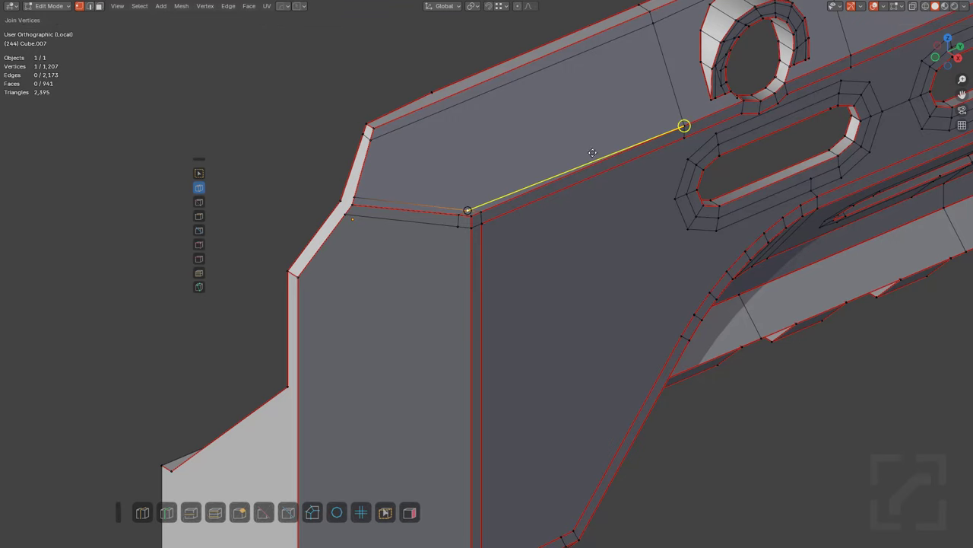
left_click(708, 98)
key("Return")
Step: Add a lengthwise loop cut through the two upper-face panels before the second ring mount and slide it close to the lower edge
middle_click_drag(748, 160, 525, 229, "shift")
scroll(456, 228, "down", 2)
middle_click_drag(325, 226, 454, 206, "shift")
scroll(652, 178, "up", 3)
middle_click_drag(700, 143, 450, 248, "shift")
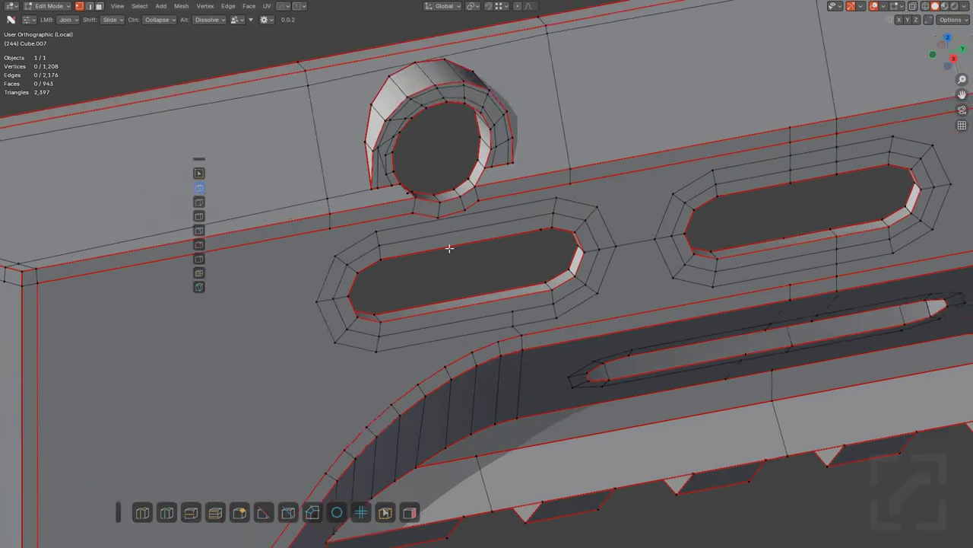
scroll(449, 248, "down", 3)
middle_click_drag(675, 209, 395, 307, "shift")
scroll(456, 280, "down", 2)
scroll(605, 209, "up", 1)
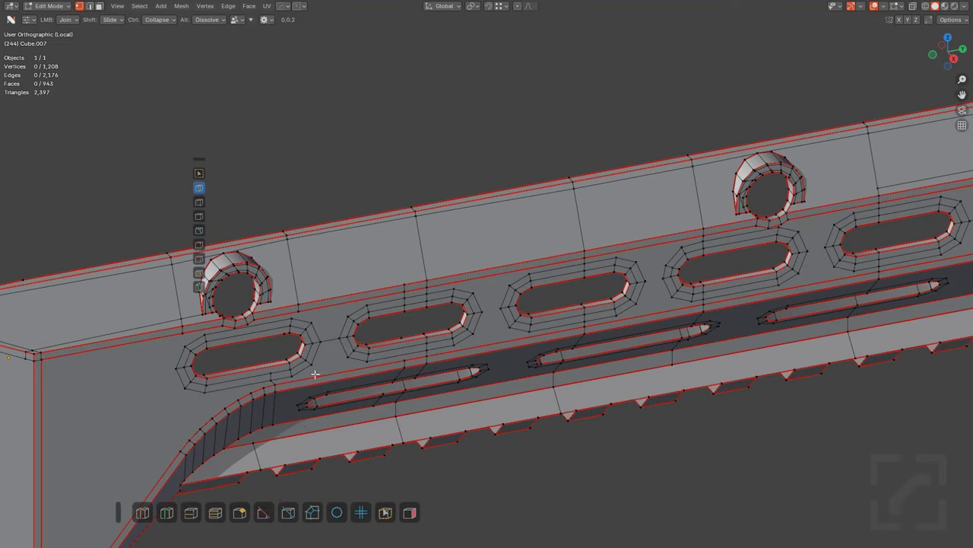
left_click(167, 512)
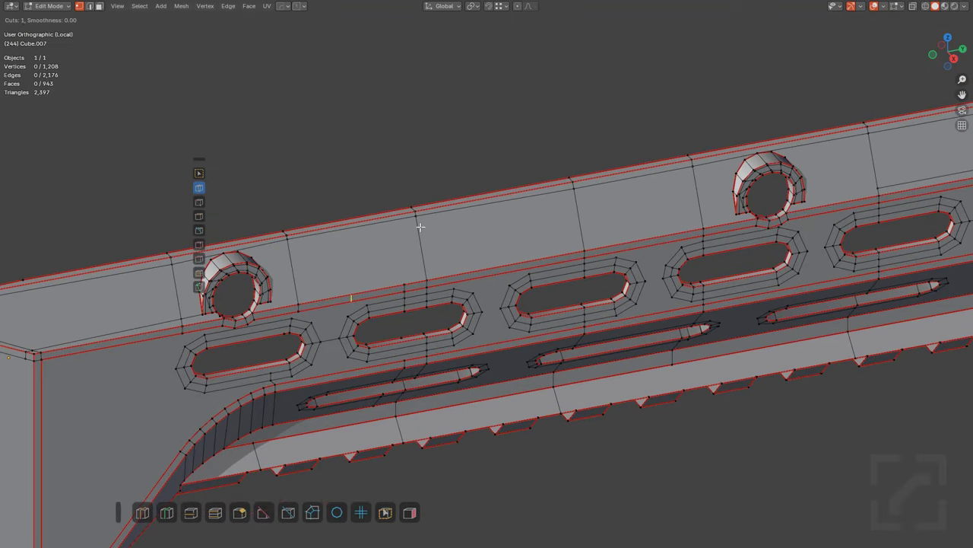
left_click(440, 266)
Step: Join the lower lengthwise edge's vertices on both sides of the second ring mount to the ring's lower corners
scroll(433, 259, "up", 4)
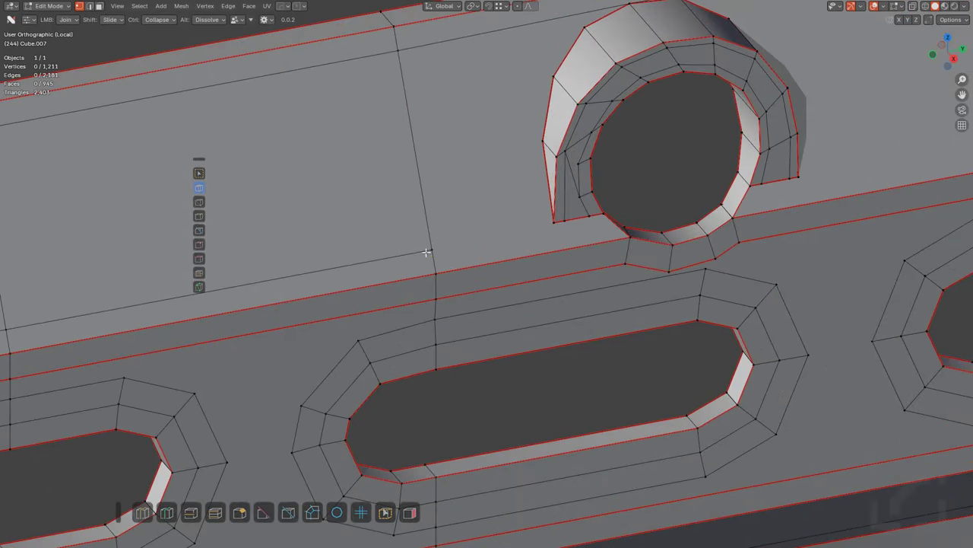
left_click_drag(426, 250, 554, 219)
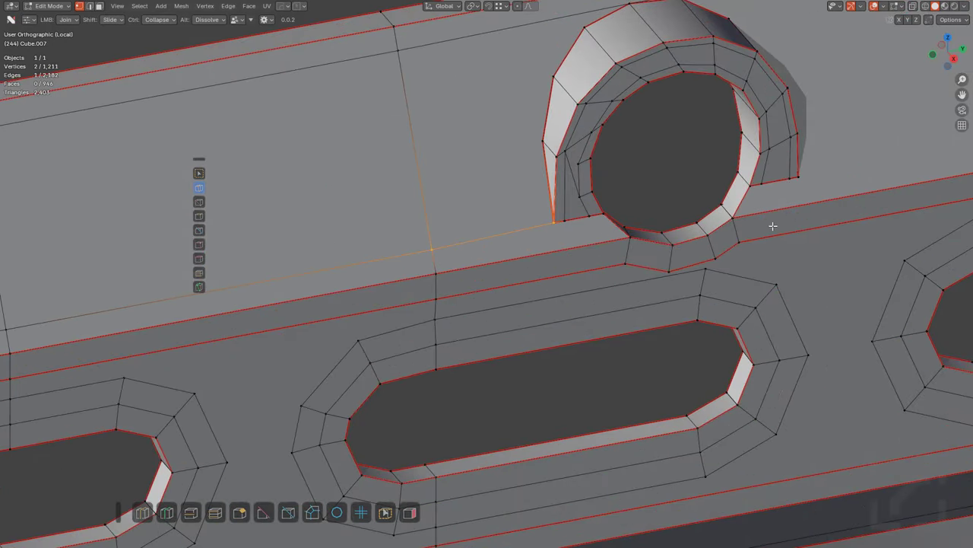
middle_click_drag(774, 227, 447, 257, "shift")
left_click_drag(469, 249, 723, 200)
scroll(576, 251, "down", 5)
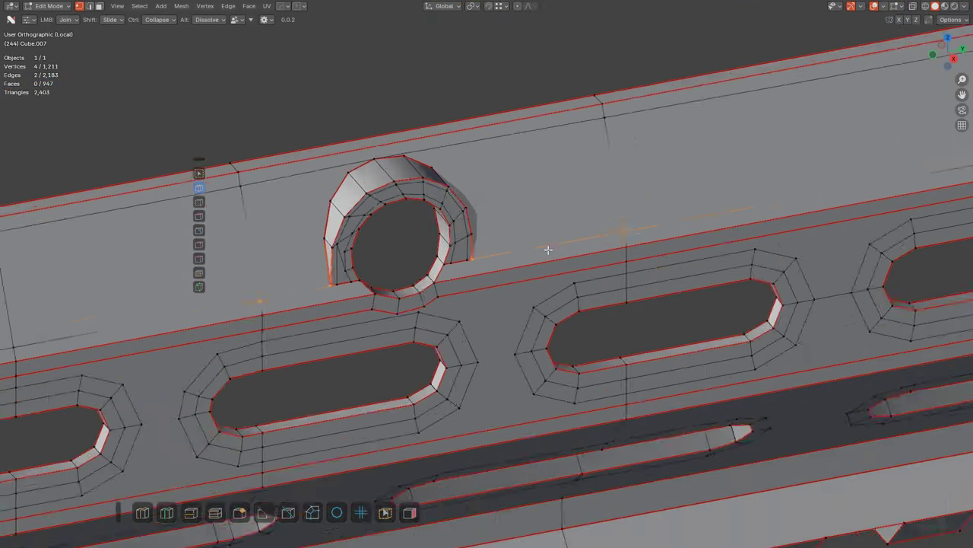
Step: Examine the edge flow of the side and upper faces along the whole handguard
mouse_move(576, 251)
middle_mouse_down()
mouse_move(540, 236)
mouse_move(587, 245)
middle_mouse_up()
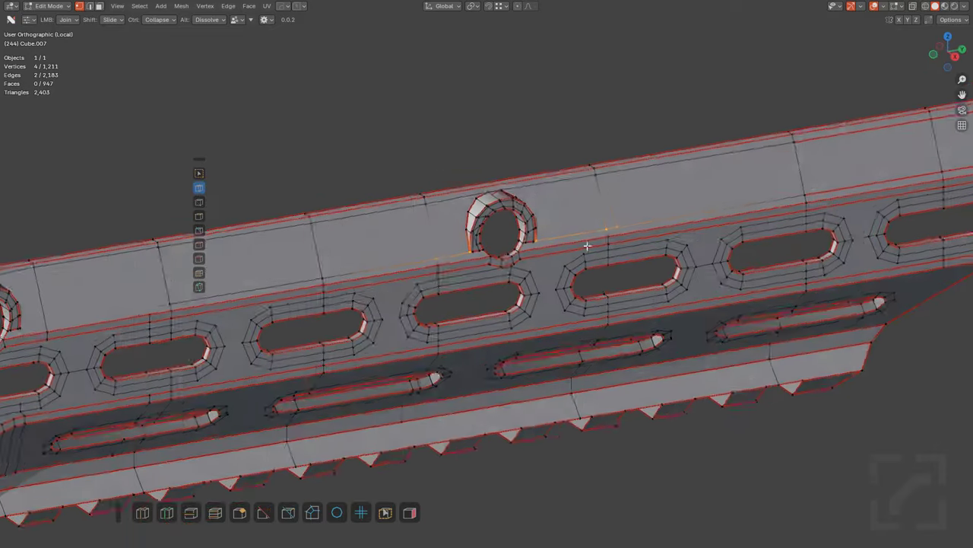
middle_click_drag(456, 281, 574, 194, "shift")
scroll(521, 192, "down", 1)
middle_click_drag(574, 194, 387, 277, "shift")
scroll(387, 276, "up", 3)
scroll(368, 228, "down", 4)
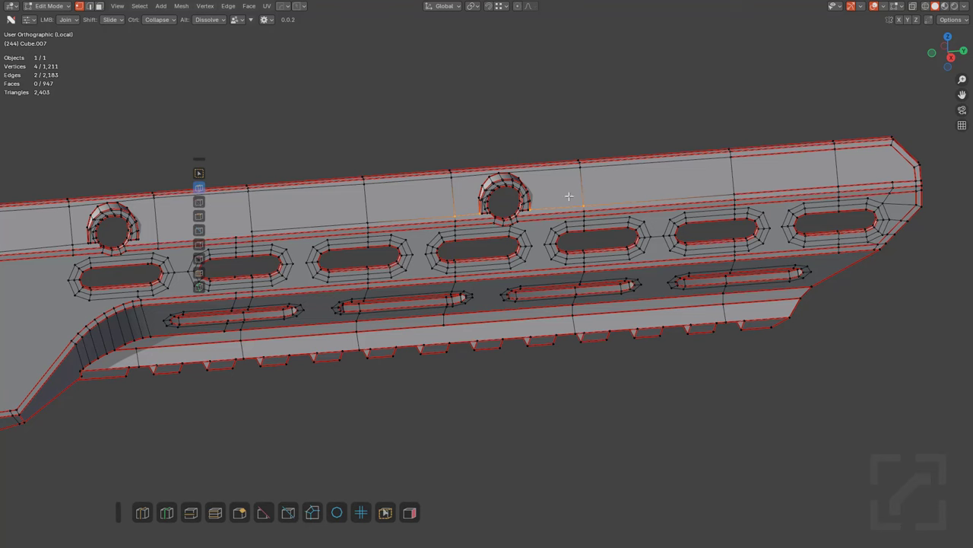
middle_click_drag(187, 252, 524, 220, "shift")
scroll(528, 174, "up", 1)
scroll(536, 177, "down", 1)
scroll(576, 188, "up", 3)
scroll(580, 152, "up", 2)
middle_click_drag(580, 152, 517, 188)
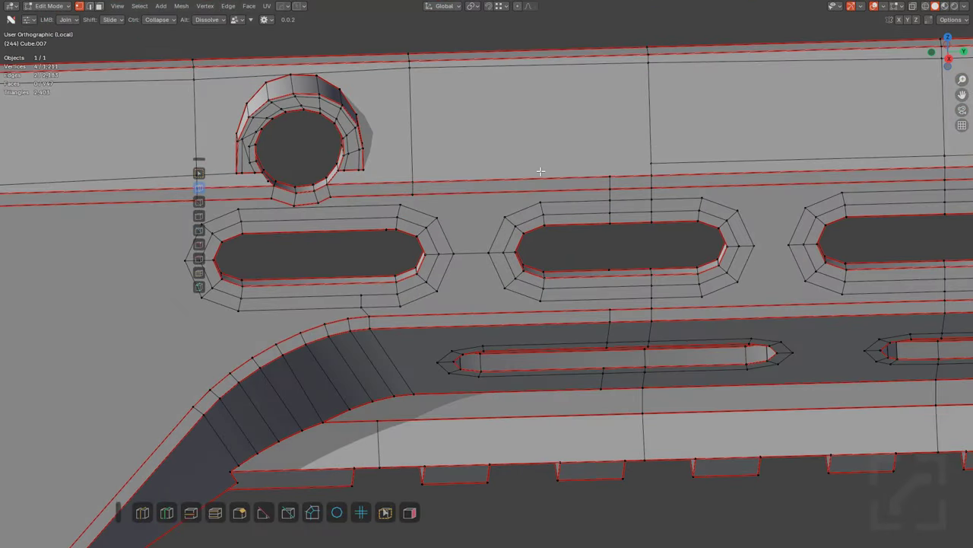
Step: Loop cut the lower and upper border strips above the second slot's start and join the cuts with a cross edge down the face
left_click(185, 512)
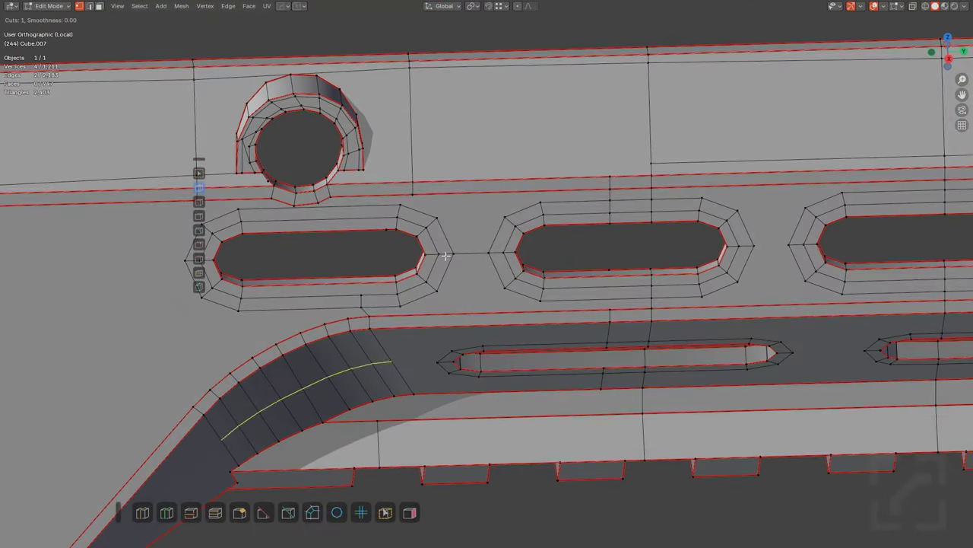
left_click(555, 174)
left_click(568, 173)
left_click_drag(119, 512, 457, 116)
left_click(553, 57)
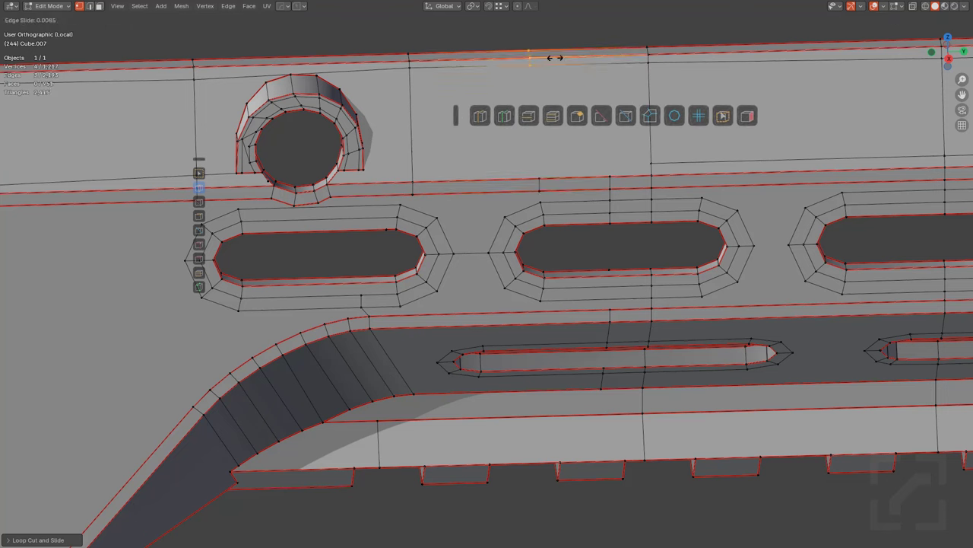
left_click(563, 62)
left_click_drag(541, 68, 540, 179)
key("alt+a")
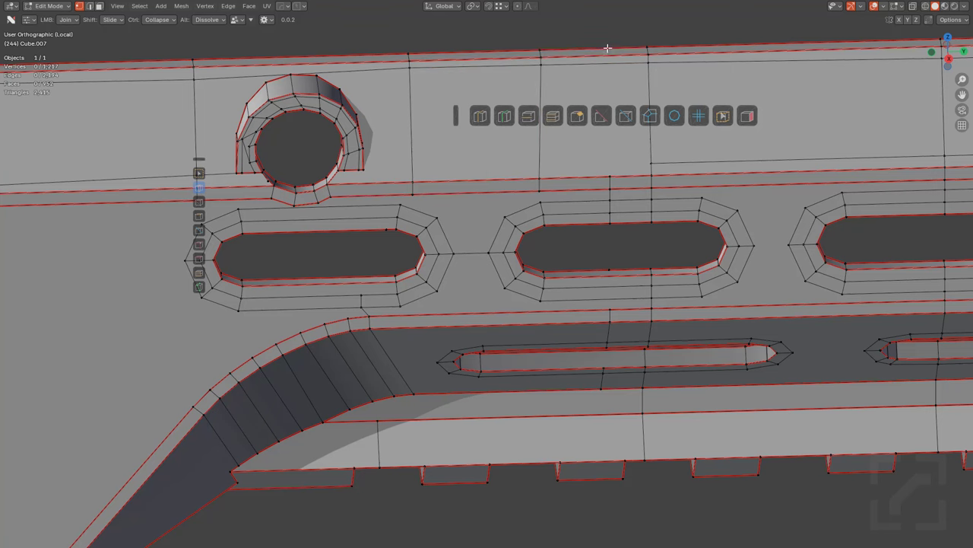
Step: Loop cut the upper strip above the second slot's middle and join it down the face to the existing cross edge in the border
key("alt+z")
left_click(506, 116)
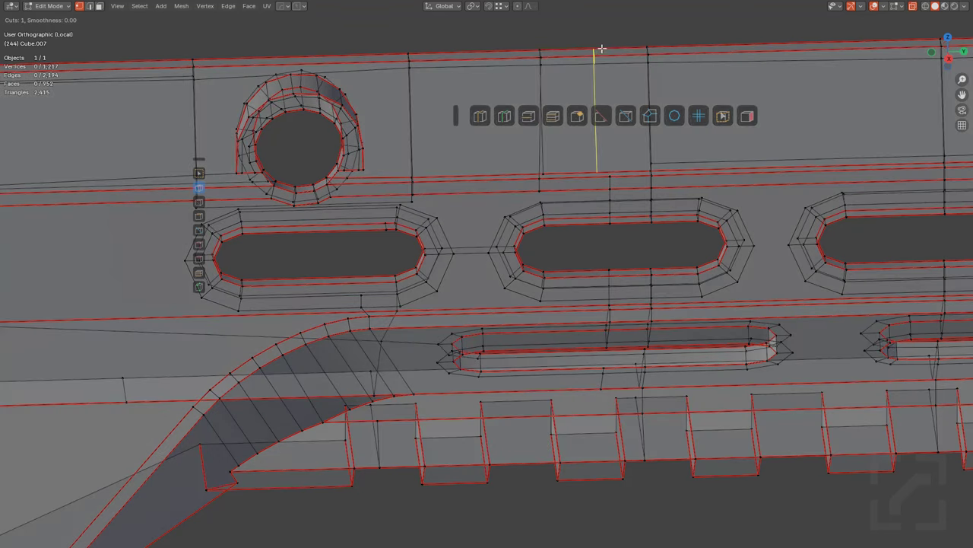
left_click(603, 67)
left_click(608, 71)
key("alt+z")
left_click_drag(608, 72, 608, 177)
Step: Add a lengthwise cut near the panels' lower edge after the first ring and join its ends to the ring corner and neighbouring edge
left_click_drag(416, 170, 423, 221)
left_click(420, 215)
key("alt+a")
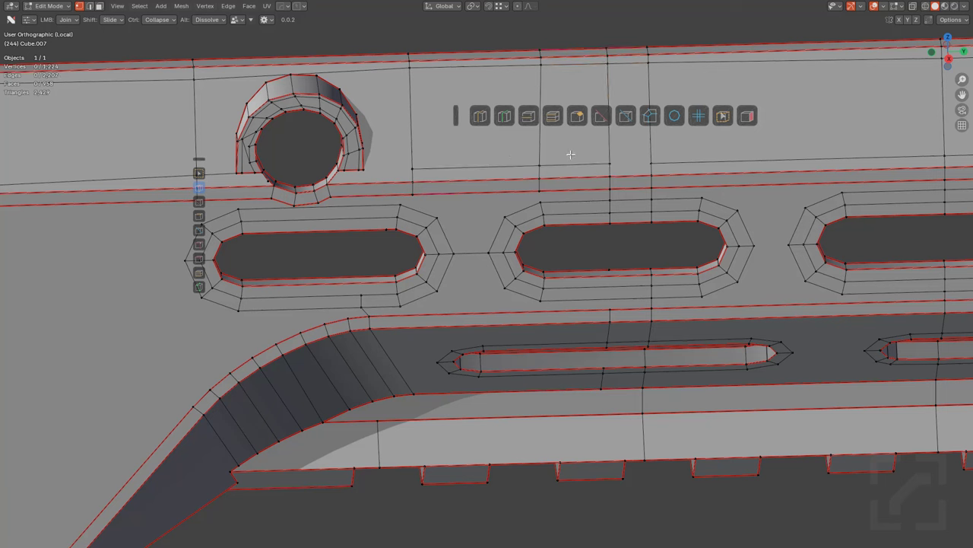
left_click_drag(611, 161, 651, 162)
left_click_drag(415, 168, 364, 170)
Step: Join the lower border's new vertex to the second slot's outer outline corner directly beneath it
middle_click_drag(558, 221, 491, 225, "shift")
scroll(491, 225, "up", 1)
left_click_drag(469, 189, 472, 202)
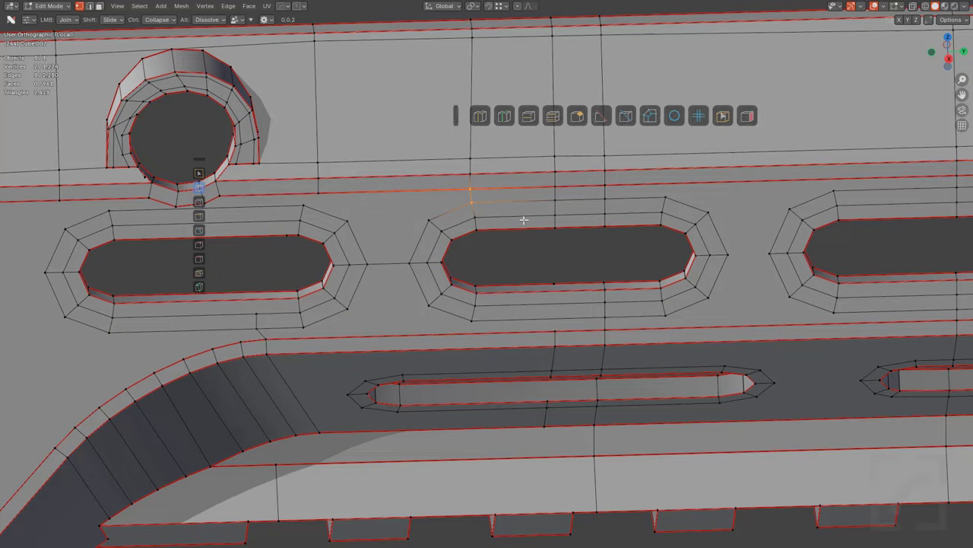
Step: Connect the facing middle, upper and lower outline vertices of the second and third slots across their gap
middle_click_drag(595, 293, 518, 268, "shift")
left_click_drag(650, 226, 693, 228)
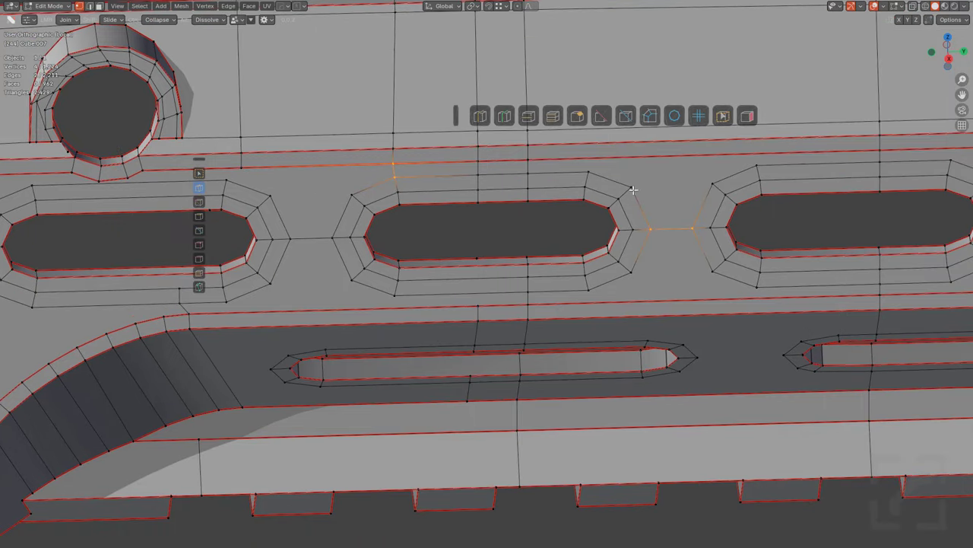
left_click_drag(633, 188, 712, 184)
left_click_drag(631, 273, 711, 272)
Step: Connect the facing lower and upper outline corners of the first and second slots across their gap
middle_click_drag(277, 273, 507, 256, "shift")
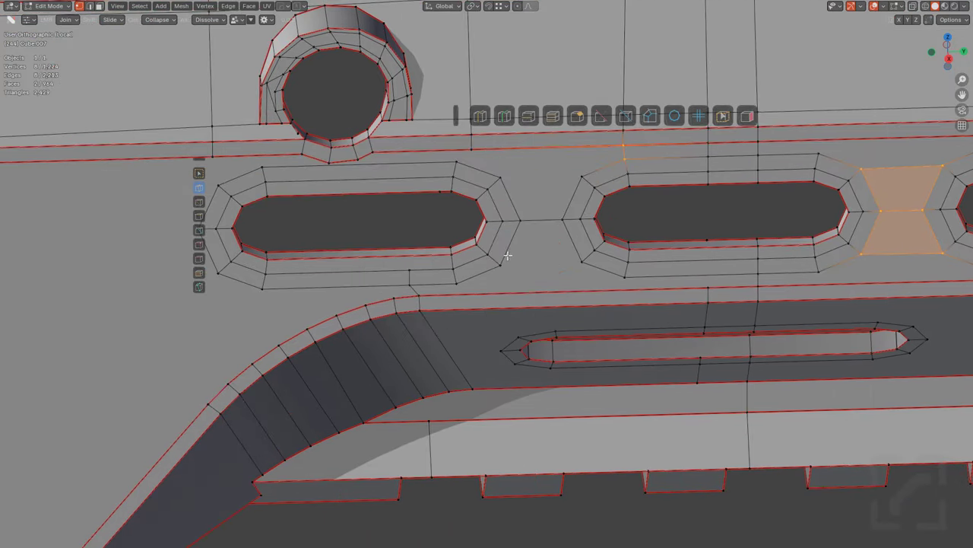
left_click_drag(497, 270, 567, 263)
left_click_drag(504, 180, 555, 176)
Step: Connect the facing lower, upper and middle outline vertices of the upper row's third and fourth slots across their gap
middle_click_drag(691, 262, 494, 272, "shift")
scroll(494, 272, "down", 4)
key("alt+a")
middle_click_drag(761, 255, 532, 265, "shift")
scroll(534, 257, "up", 4)
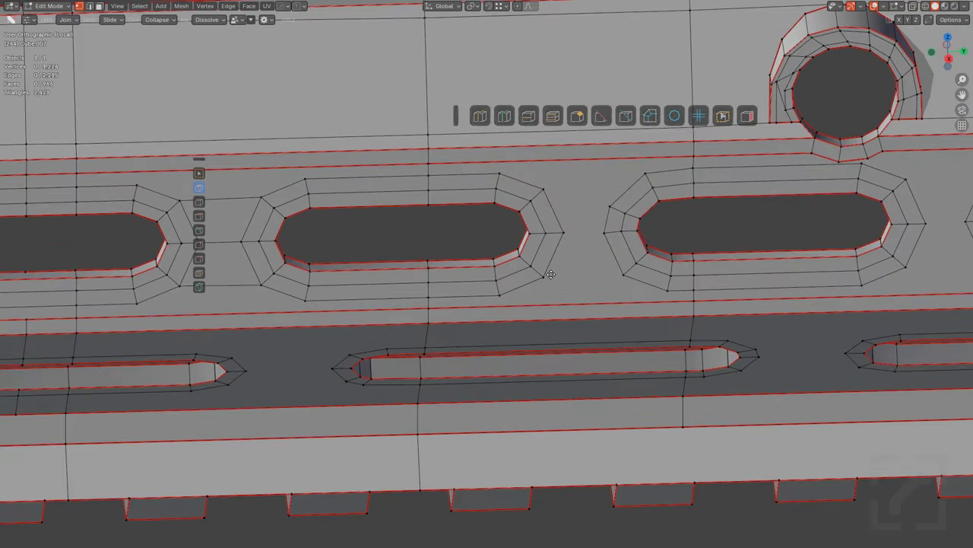
left_click_drag(551, 274, 615, 272)
left_click_drag(549, 192, 605, 201)
left_click_drag(567, 229, 599, 229)
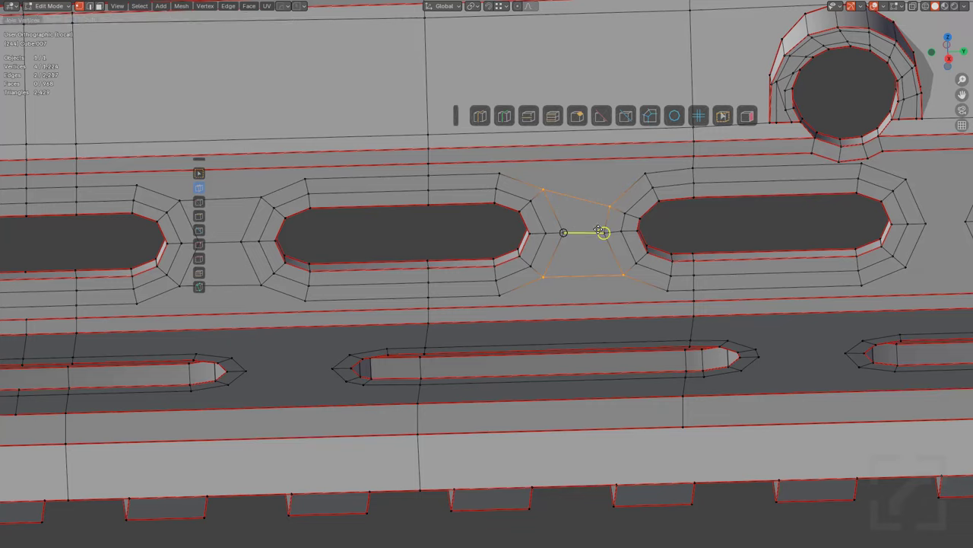
key("Return")
scroll(537, 245, "up", 5)
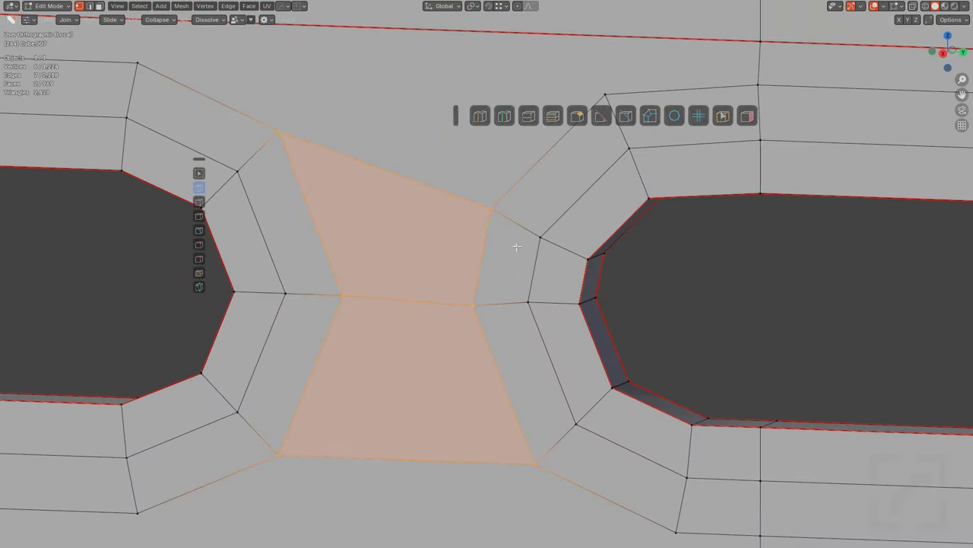
Step: Reshape the fourth slot's upper corner facing the third slot by repositioning its two radial vertex rows
left_click(507, 218)
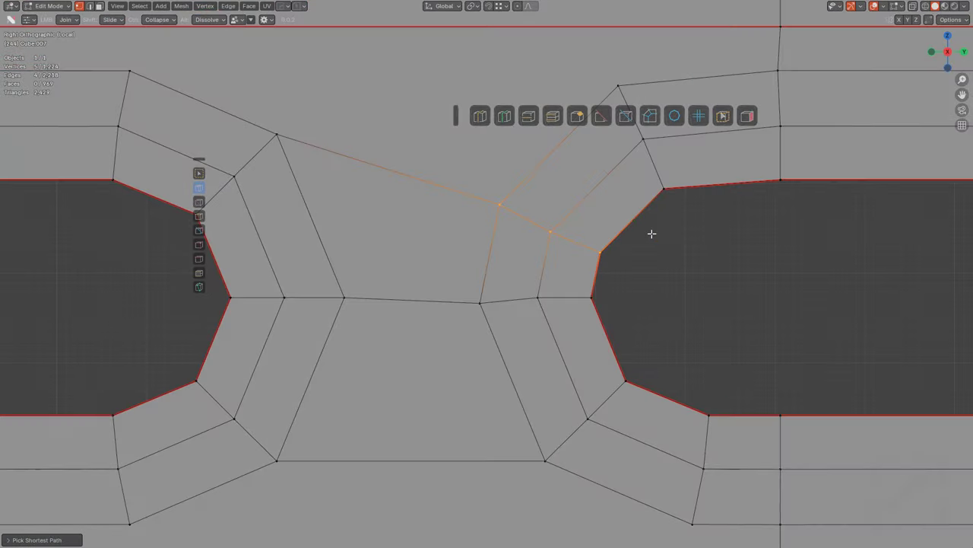
scroll(639, 232, "up", 1)
left_click(640, 215)
key("g")
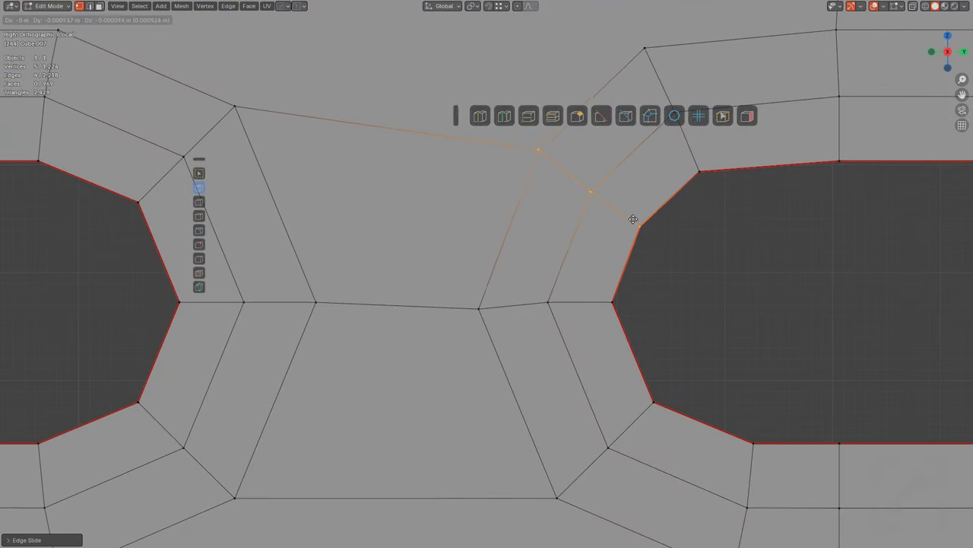
left_click(613, 219)
scroll(626, 210, "down", 2)
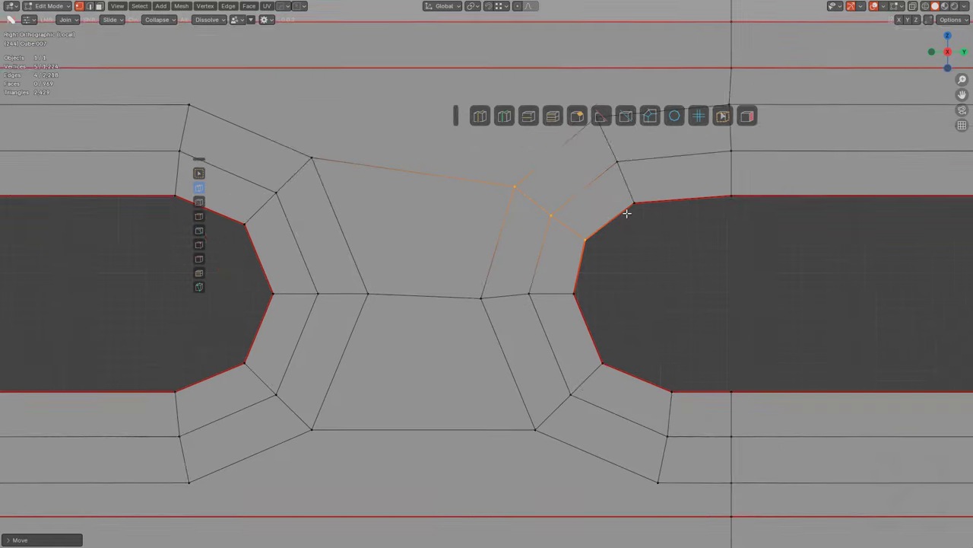
middle_click_drag(626, 211, 544, 231, "shift")
key("g")
key("g")
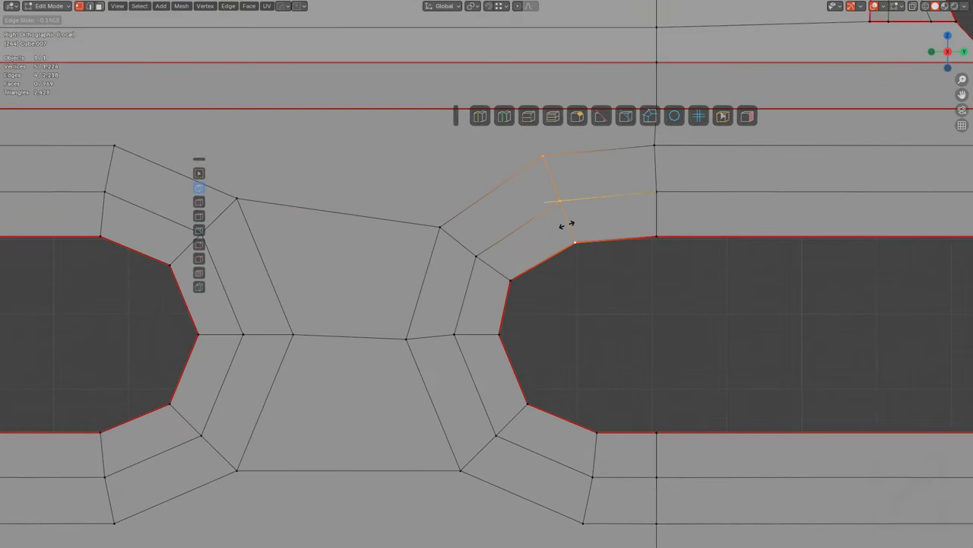
left_click(566, 225)
Step: Refine both radial vertex rows at that corner, shifting them with the hidden inner vertices included to even out its curve
left_click(428, 225)
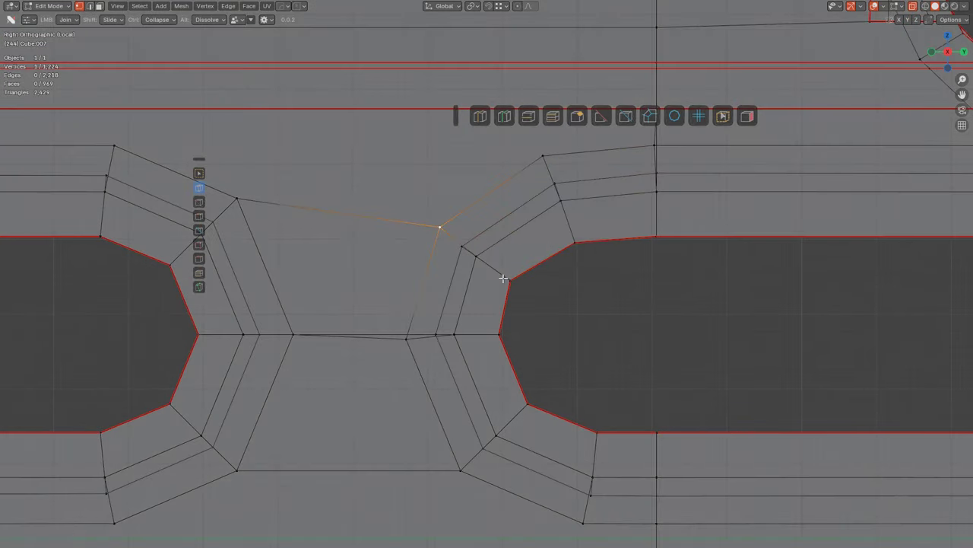
left_click(467, 259, "ctrl")
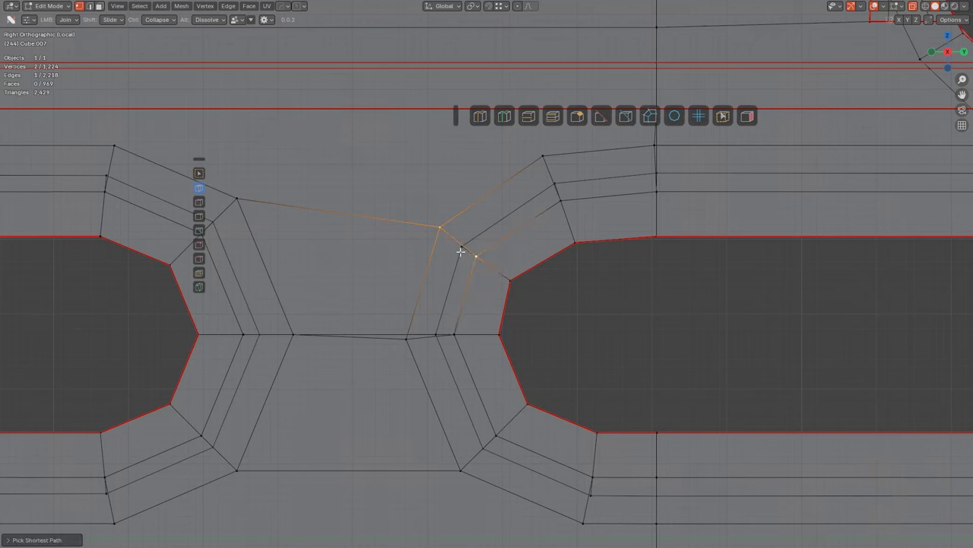
key("g")
key("g")
left_click(554, 274)
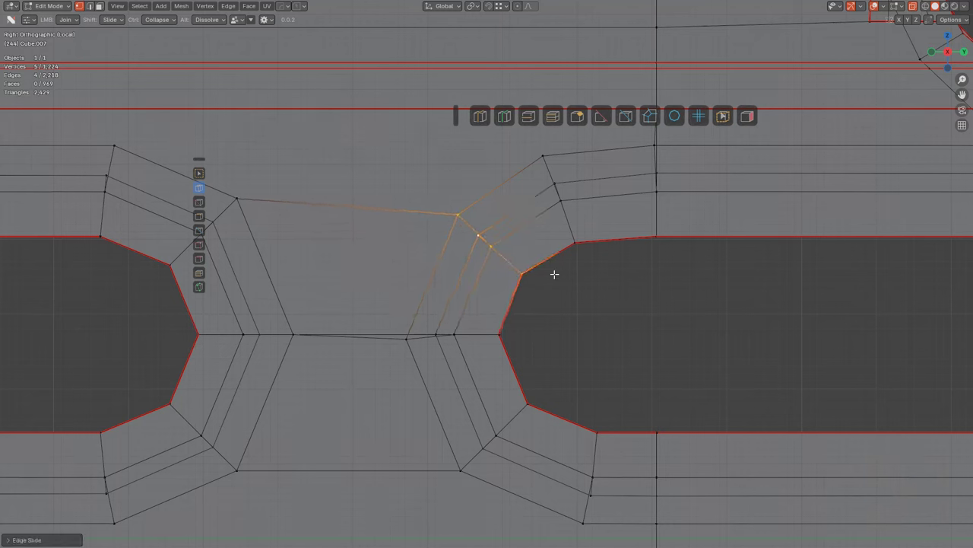
key("g")
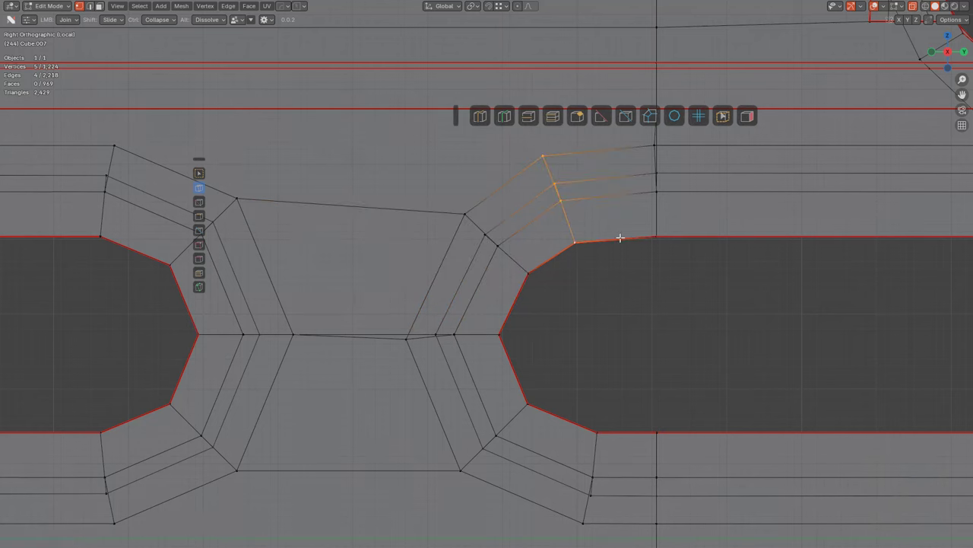
key("g")
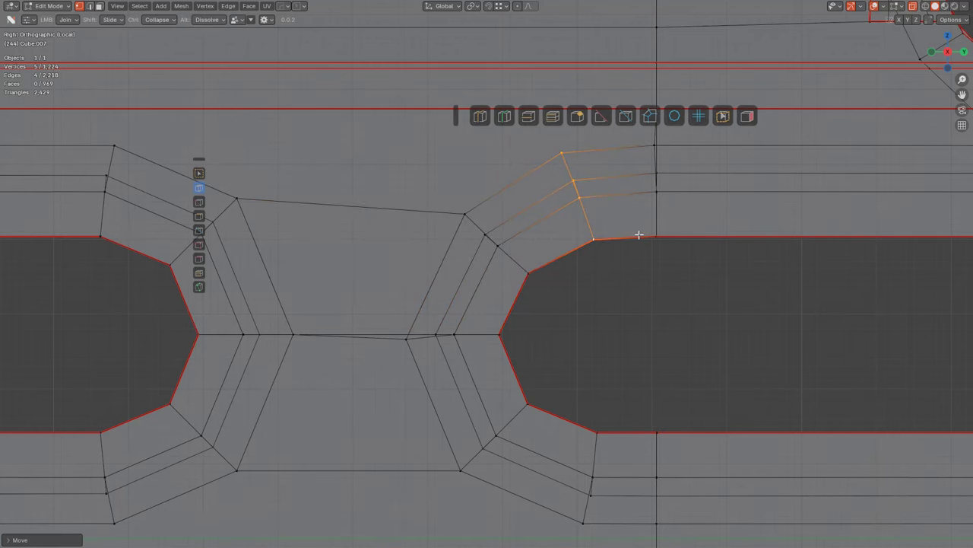
left_click(642, 236)
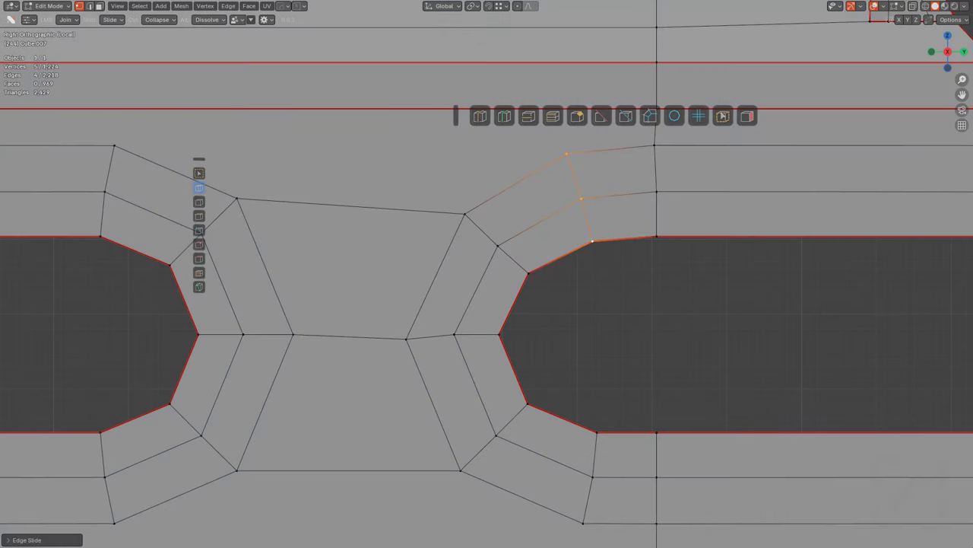
left_click(580, 270)
Step: Add vertical loop cuts above the facing upper corners of the third and fourth slots and join each to its corner
scroll(587, 258, "down", 5)
middle_click_drag(509, 229, 516, 280, "shift")
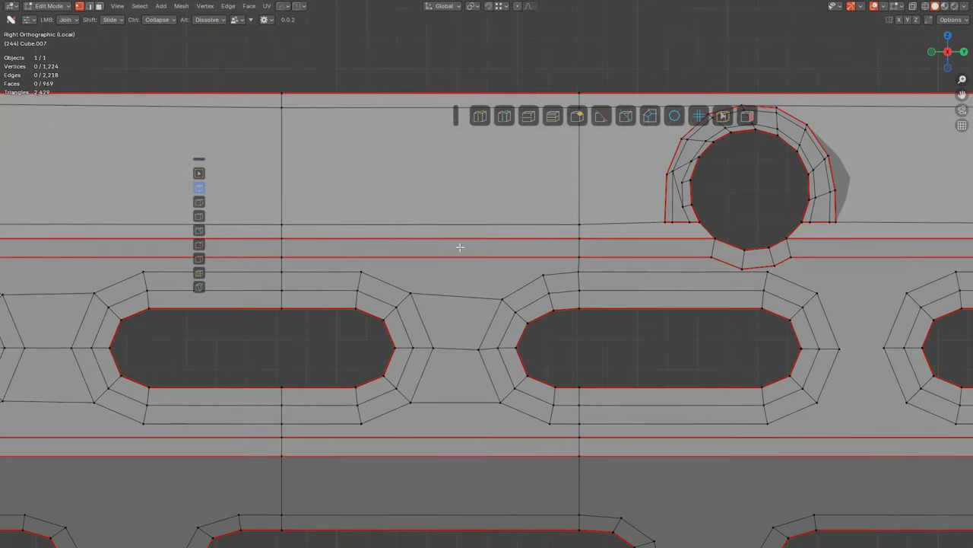
key("ctrl+r")
left_click(453, 225)
left_click(384, 236)
left_click_drag(365, 256, 365, 271)
left_click(553, 116)
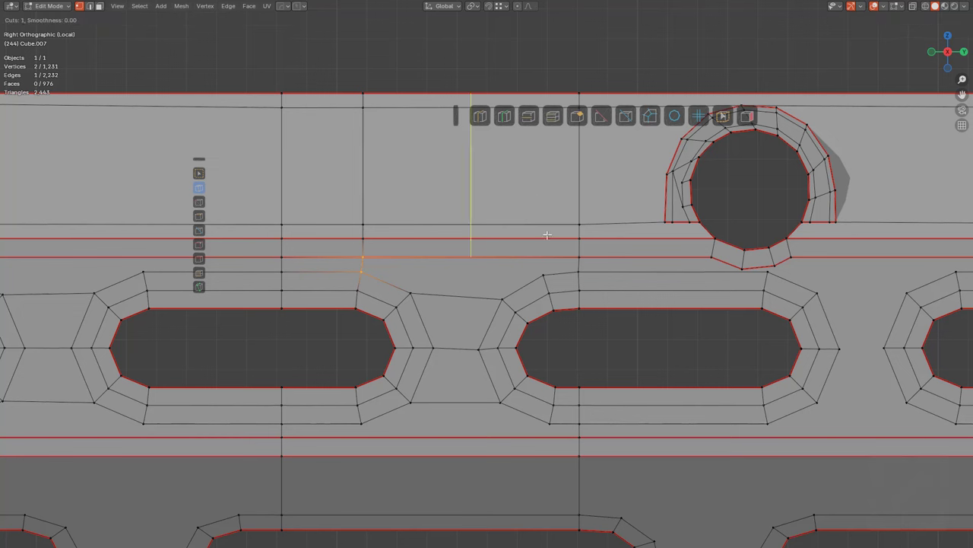
left_click(544, 236)
left_click(607, 240)
left_click_drag(535, 257, 543, 275)
Step: Add two more vertical loop cuts above the gap and join them to the fourth and third slots' upper diagonal outline corners
left_click(508, 111)
left_click(508, 245)
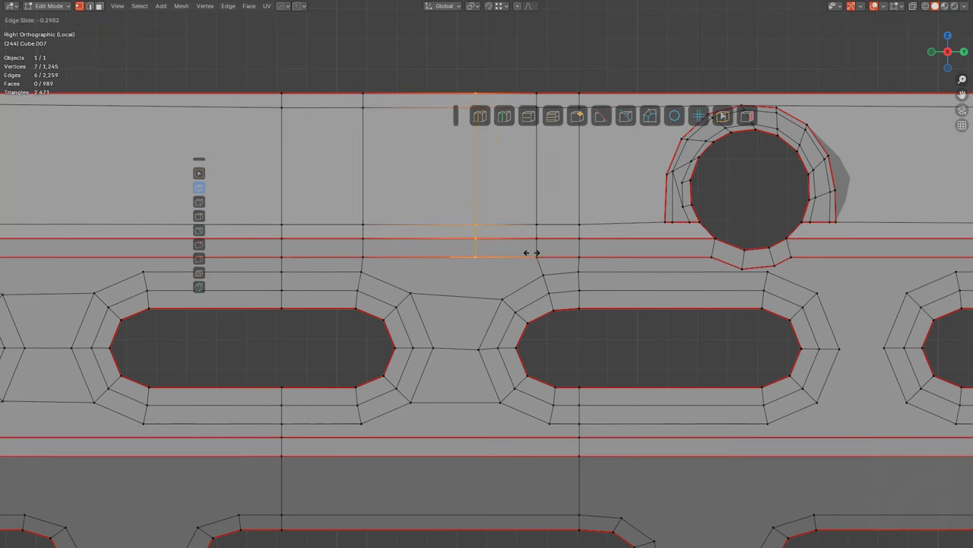
left_click(533, 251)
left_click_drag(489, 259, 500, 296)
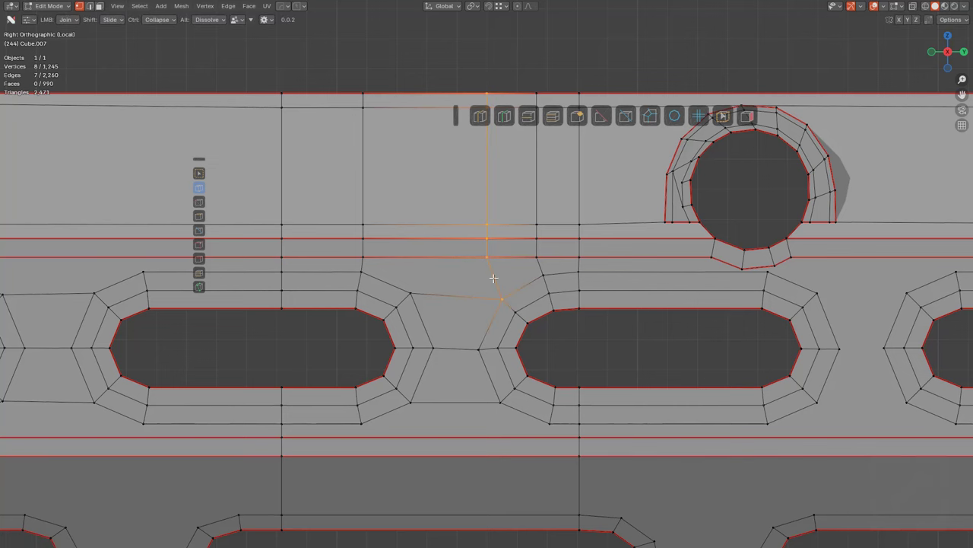
left_click(508, 121)
left_click(408, 241)
right_click(420, 246)
left_click_drag(423, 257, 410, 275)
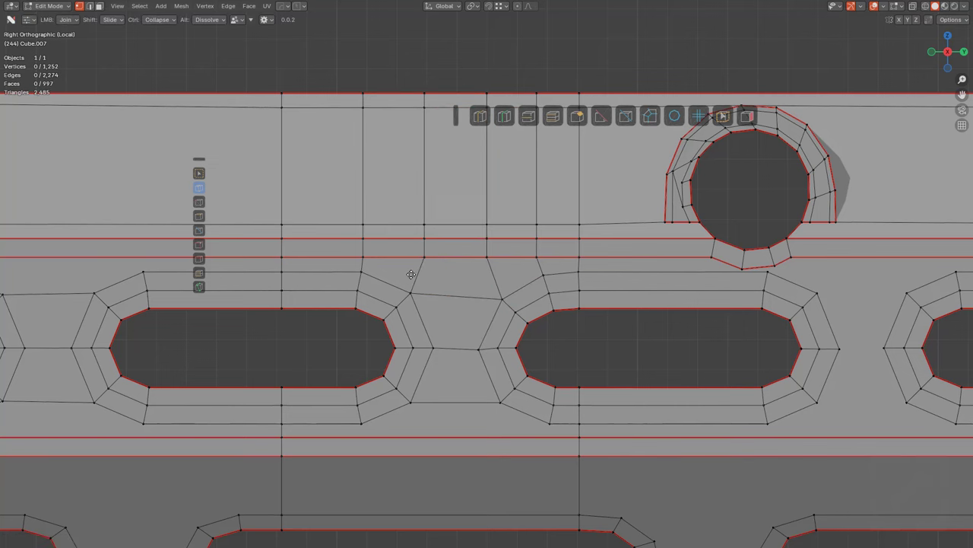
Step: Slide the two lowest vertices of the border under the ring above the fourth slot upward toward the ring hole
scroll(449, 265, "down", 2)
middle_click_drag(458, 304, 426, 265, "shift")
middle_click_drag(748, 245, 575, 273, "shift")
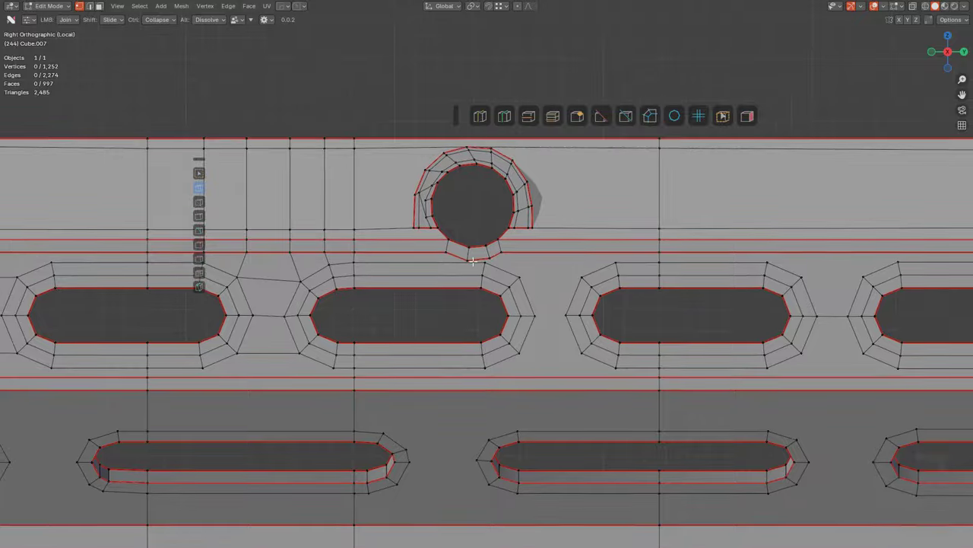
scroll(475, 261, "up", 5)
middle_click_drag(386, 201, 500, 220, "shift")
scroll(500, 219, "up", 2)
left_click_drag(502, 219, 593, 237, "shift")
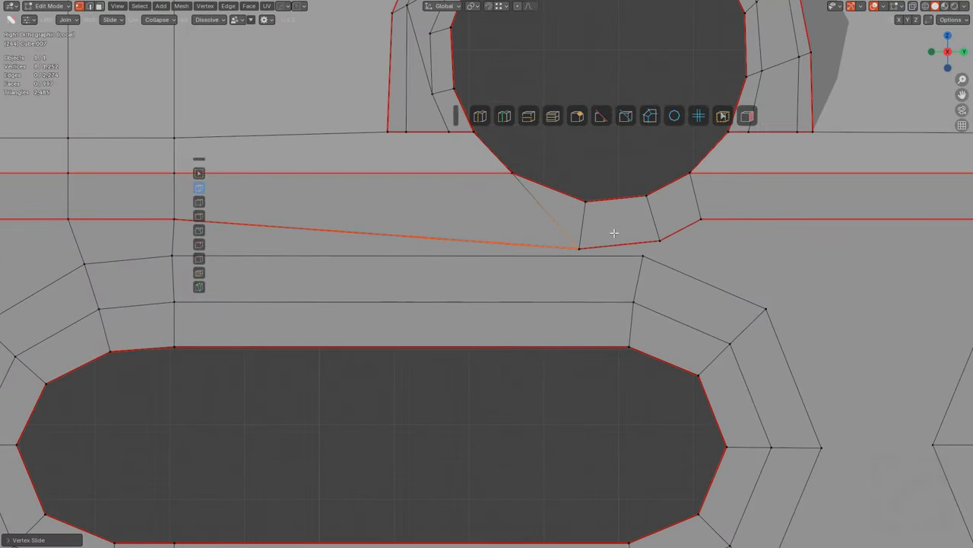
key("ctrl+z")
left_click(576, 245)
key("shift+v")
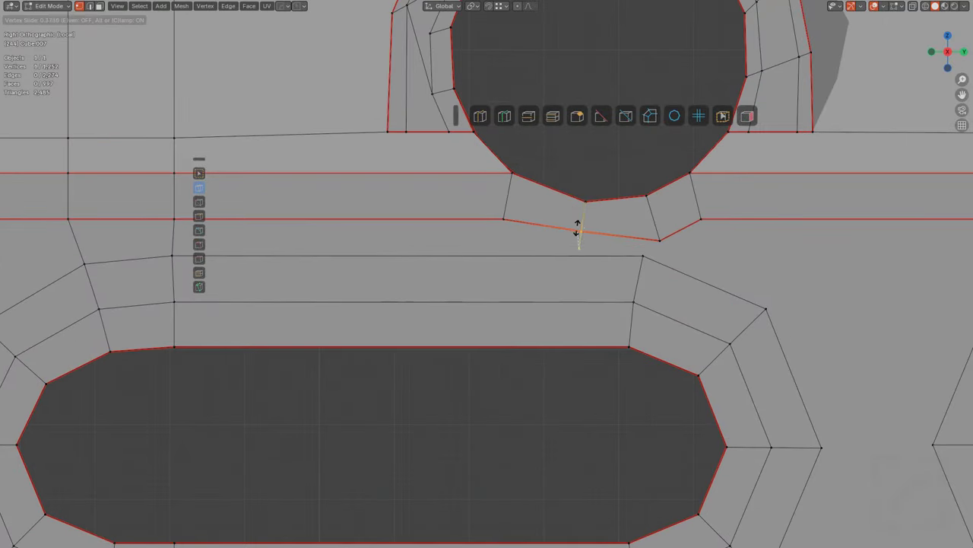
left_click(659, 235)
key("shift+v")
left_click(659, 214)
Step: Merge the border vertices on either side of the ring's lowest border vertex into that vertex
scroll(631, 228, "down", 5)
middle_click_drag(493, 261, 553, 213, "shift")
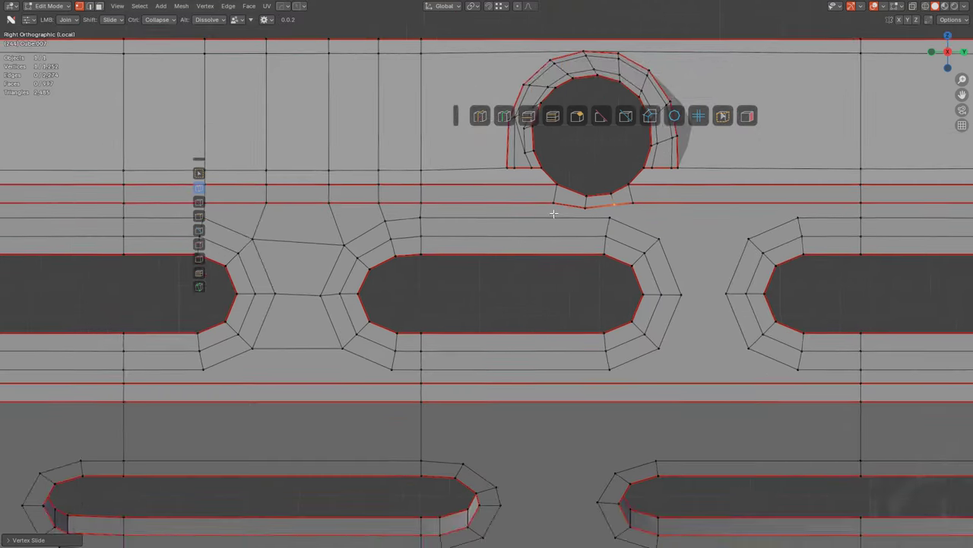
scroll(618, 204, "up", 2)
middle_click_drag(618, 190, 608, 189, "shift")
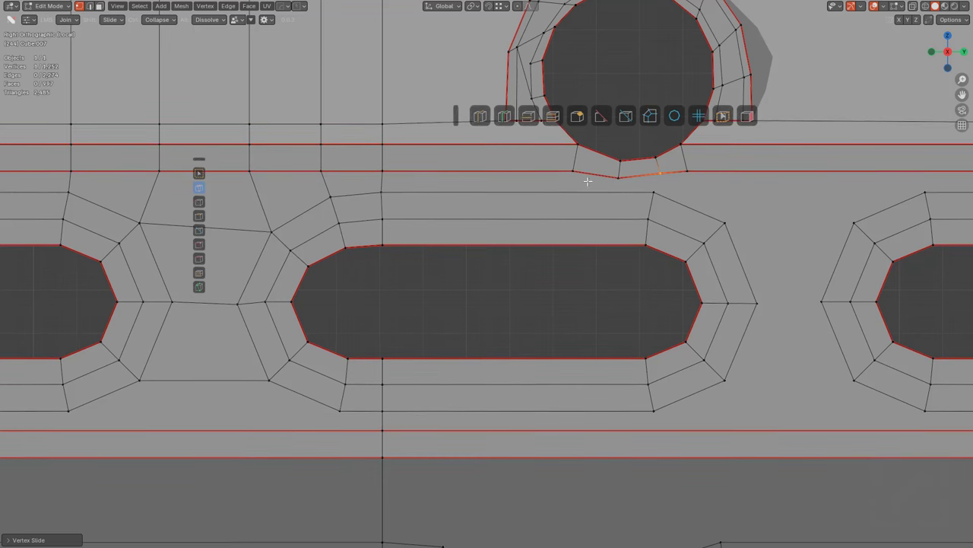
left_click_drag(570, 172, 641, 176, "shift")
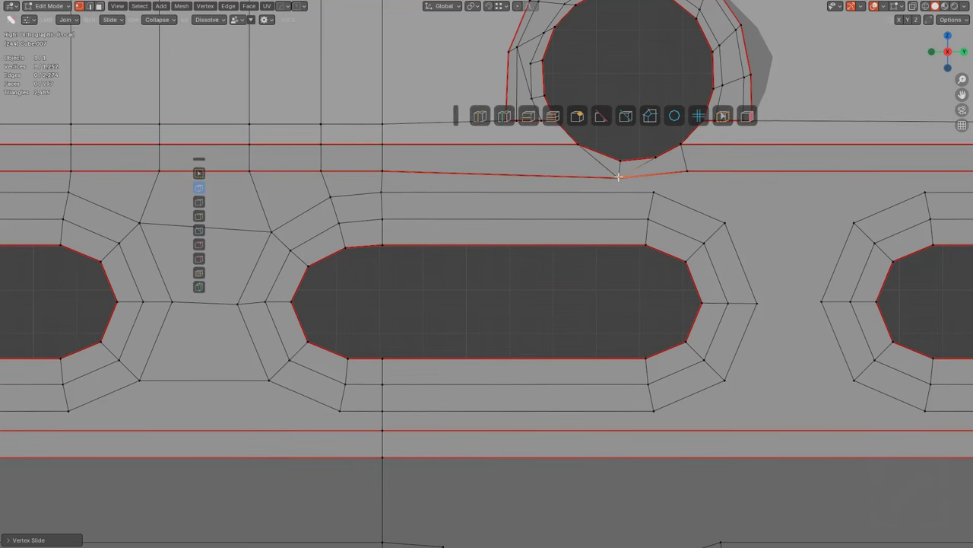
Step: Join the ring border to the fourth slot's two nearest upper outline corners and dissolve the short edge up to the hole
left_click(632, 184)
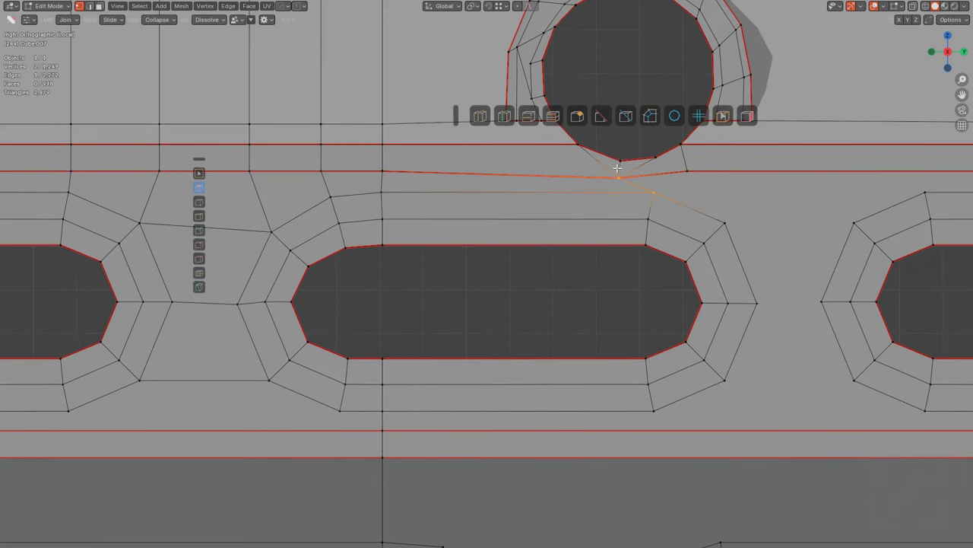
left_click(618, 168, "alt")
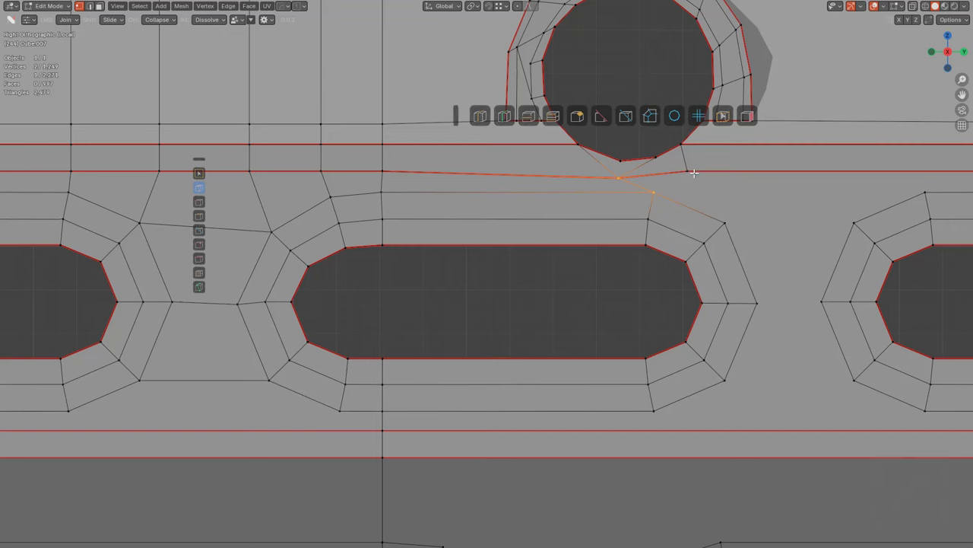
scroll(707, 217, "down", 3)
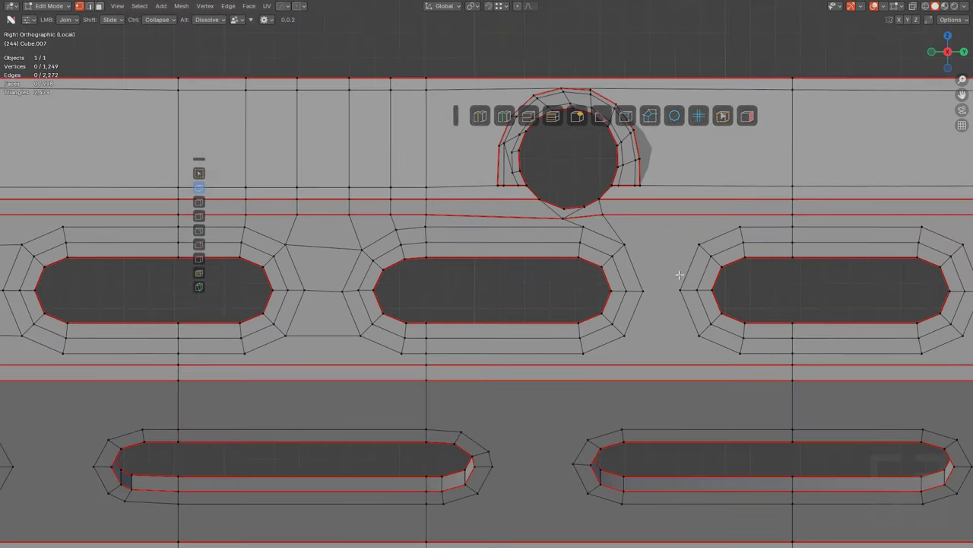
Step: Connect the facing outline vertices across the gaps between the fourth, fifth and sixth slots of the upper row
left_click_drag(643, 290, 680, 291)
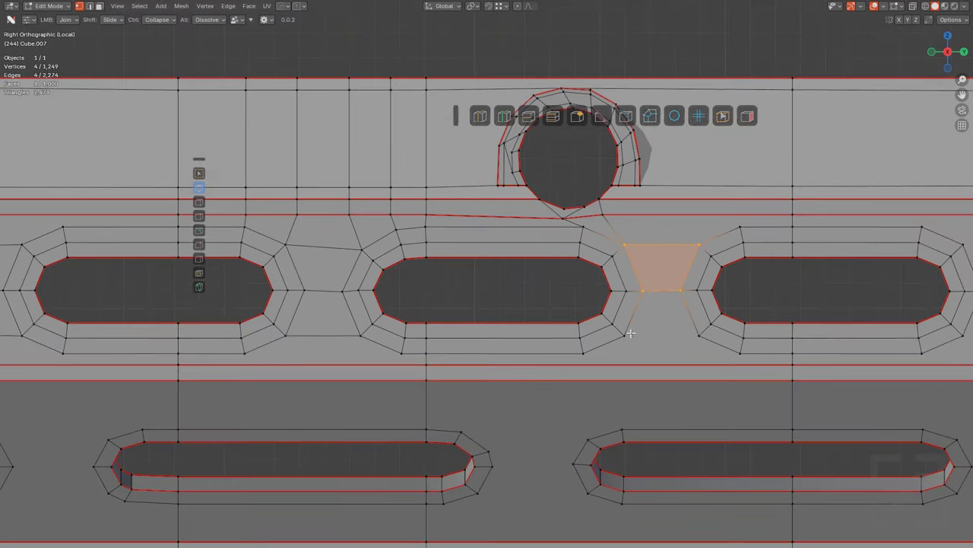
left_click_drag(625, 336, 699, 336)
middle_click_drag(749, 292, 435, 300, "shift")
left_click(683, 274)
left_click_drag(651, 251, 721, 252)
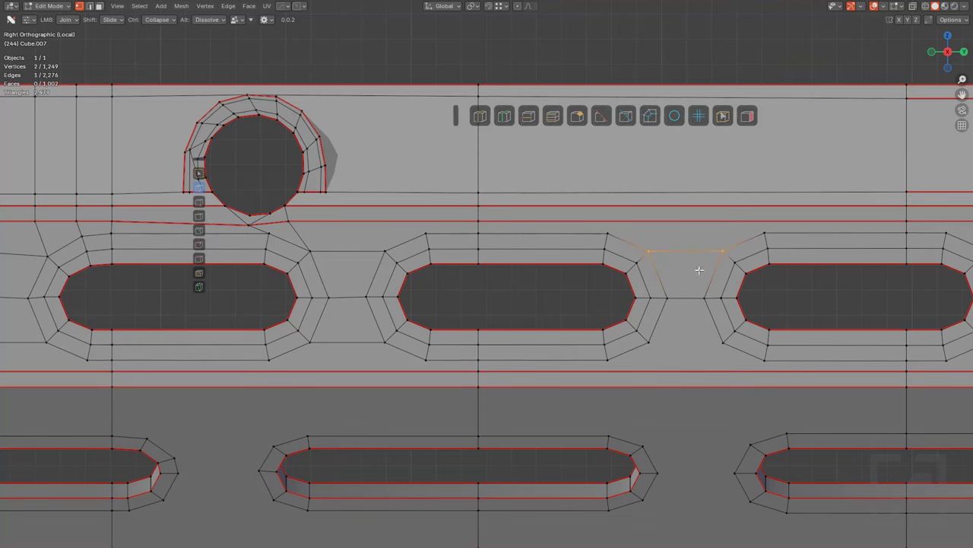
left_click_drag(655, 344, 720, 343)
Step: Add vertical loop cuts above the facing upper corners of the fifth and sixth slots and join each to its corner
middle_click_drag(674, 318, 620, 333, "shift")
left_click(558, 203)
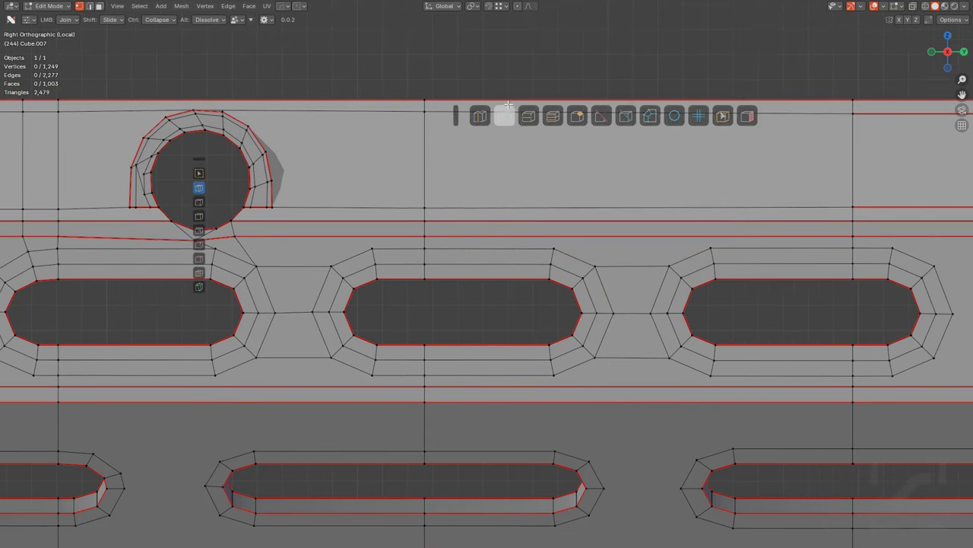
left_click(505, 117)
left_click_drag(549, 190, 530, 205)
left_click(477, 196)
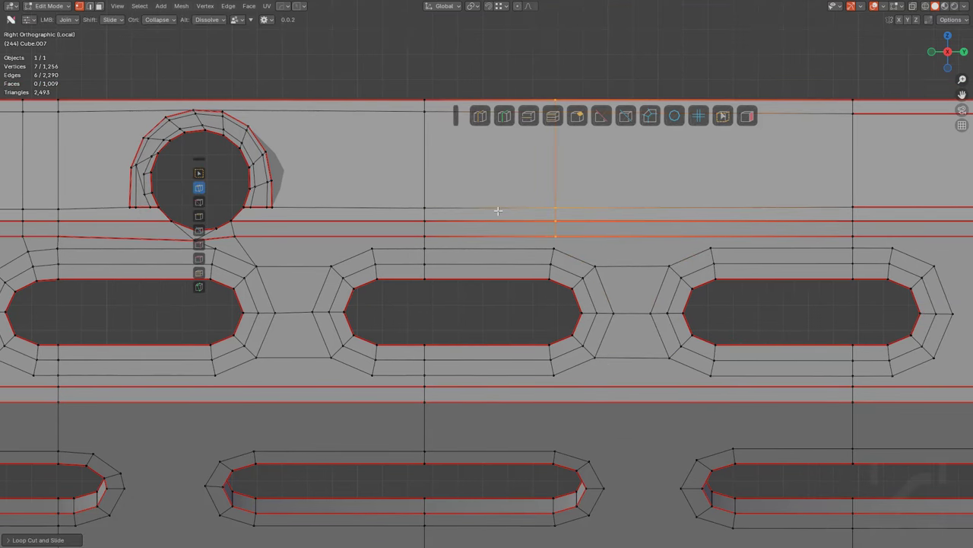
left_click_drag(555, 236, 555, 247)
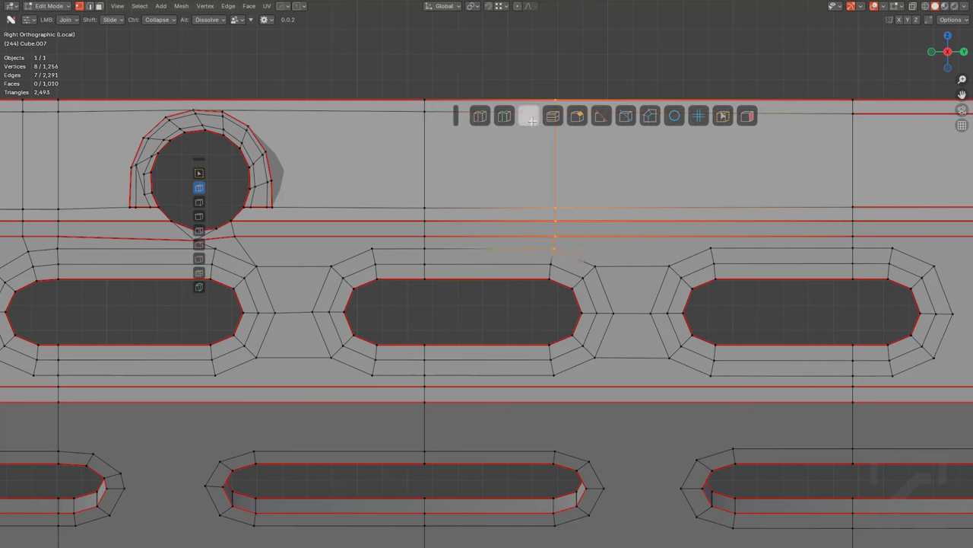
left_click(505, 117)
left_click(663, 229)
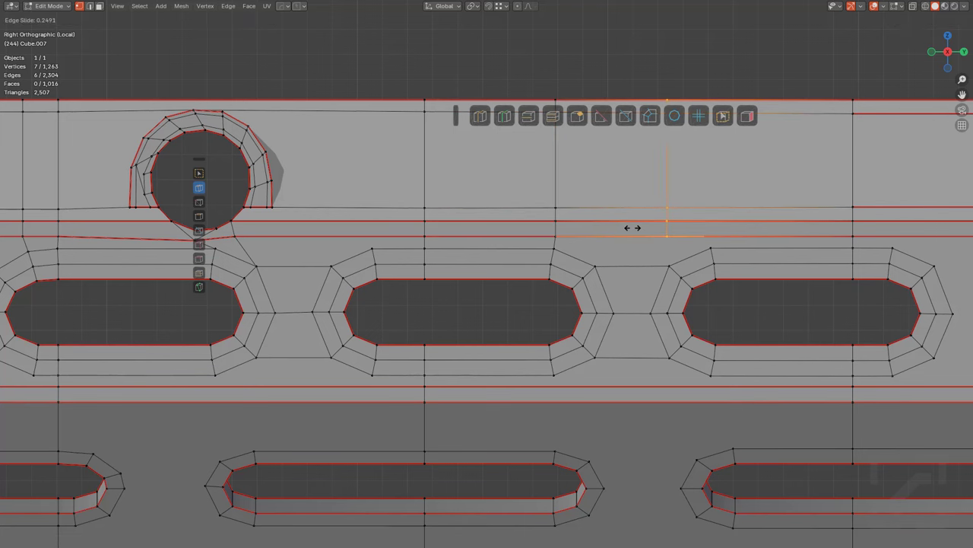
left_click(677, 229)
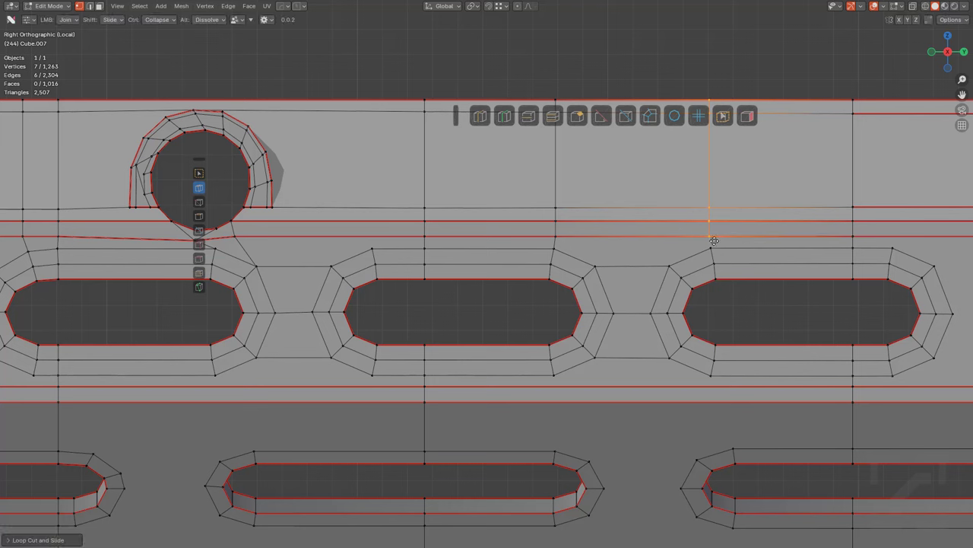
left_click_drag(710, 237, 711, 248)
Step: Add two vertical loop cuts between the fifth and sixth upper slots and join them to the slots' facing shoulder vertices
left_click(507, 118)
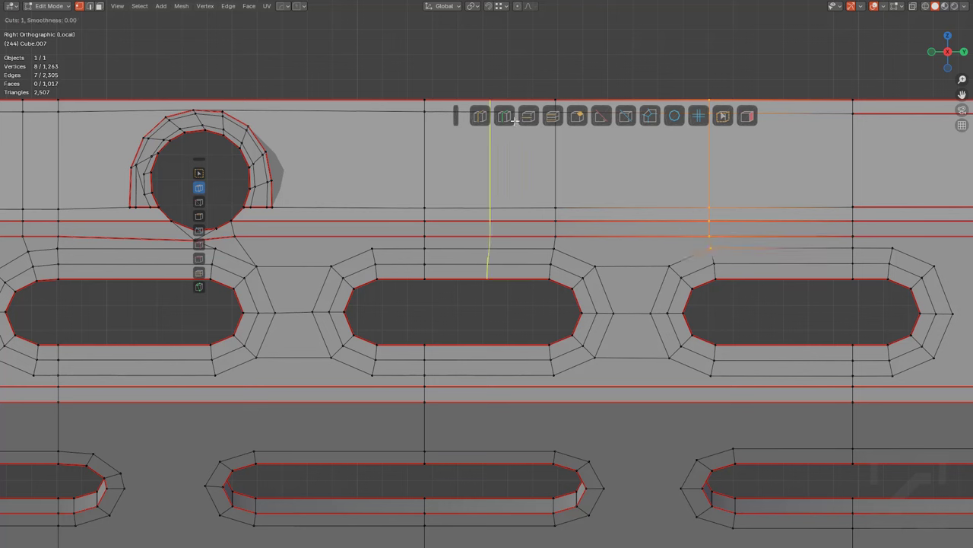
left_click(615, 215)
left_click(603, 236)
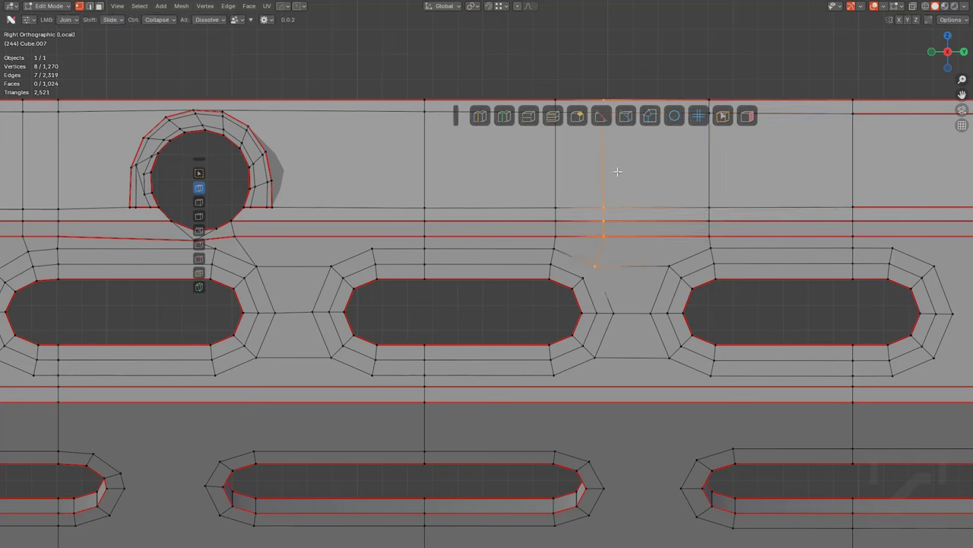
left_click(504, 116)
left_click(652, 209)
left_click(637, 208)
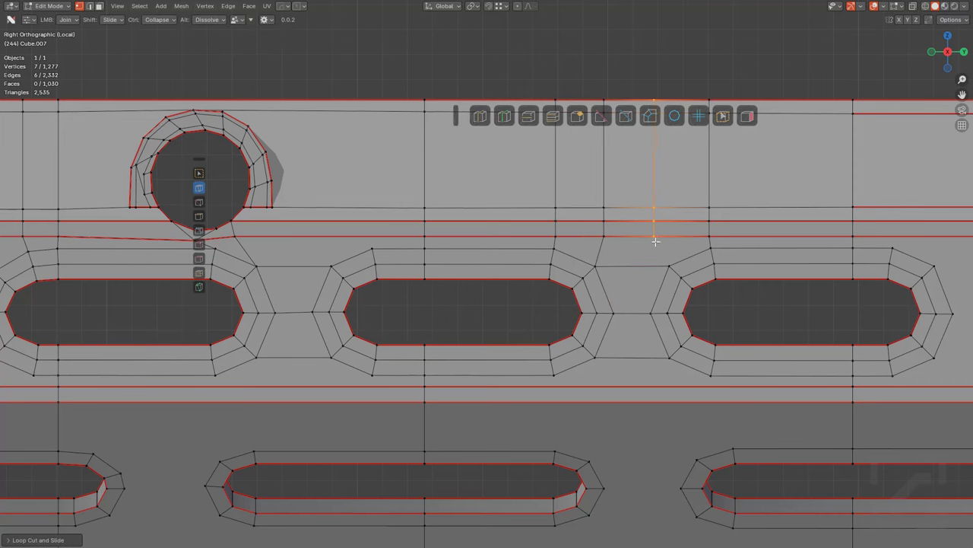
left_click_drag(654, 238, 670, 265)
Step: Cut the narrow strip and top border between the fourth and fifth slots and connect the cuts down to the fifth slot's near shoulder vertex
middle_click_drag(445, 121, 610, 127, "shift")
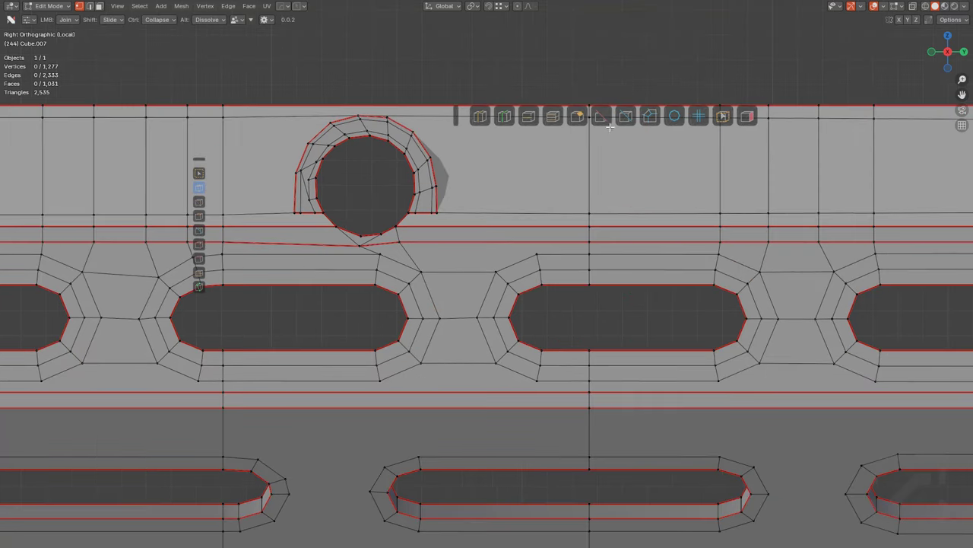
left_click(504, 116)
left_click(503, 224)
left_click(509, 224)
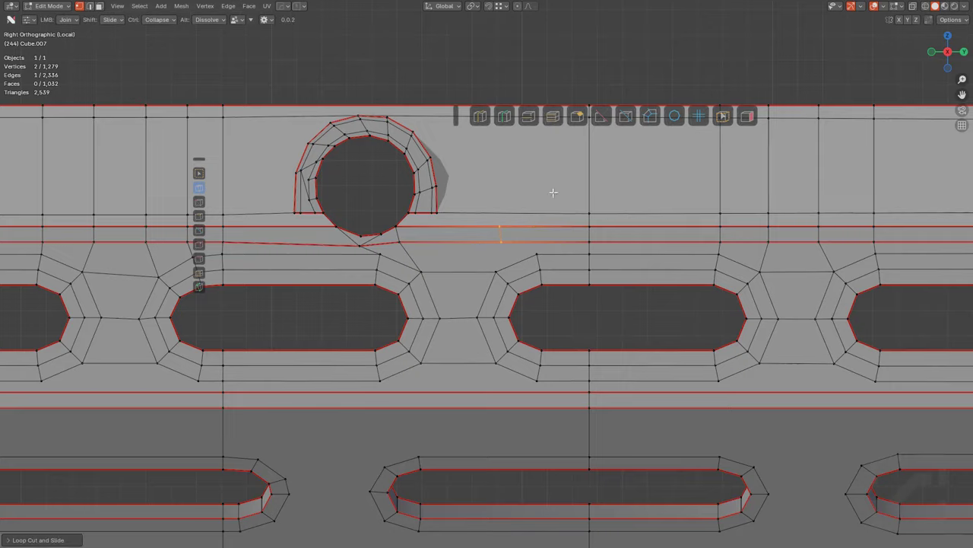
middle_click_drag(552, 193, 522, 246, "shift")
left_click(506, 114)
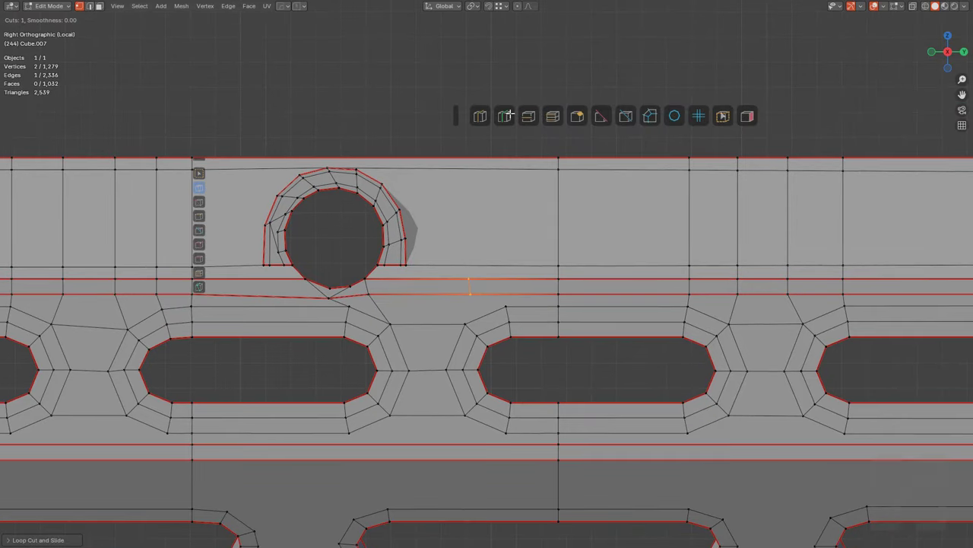
left_click(472, 153)
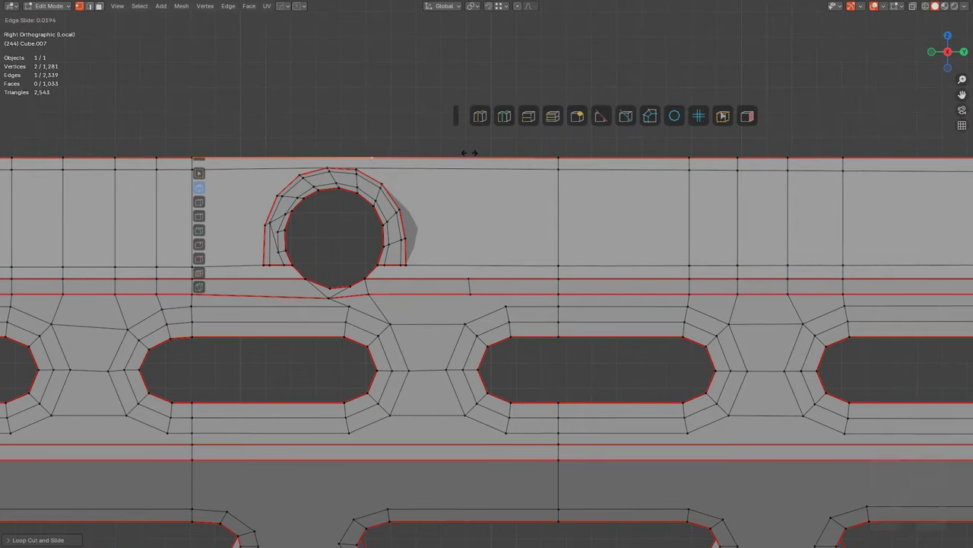
left_click(570, 150)
left_click_drag(476, 161, 464, 323)
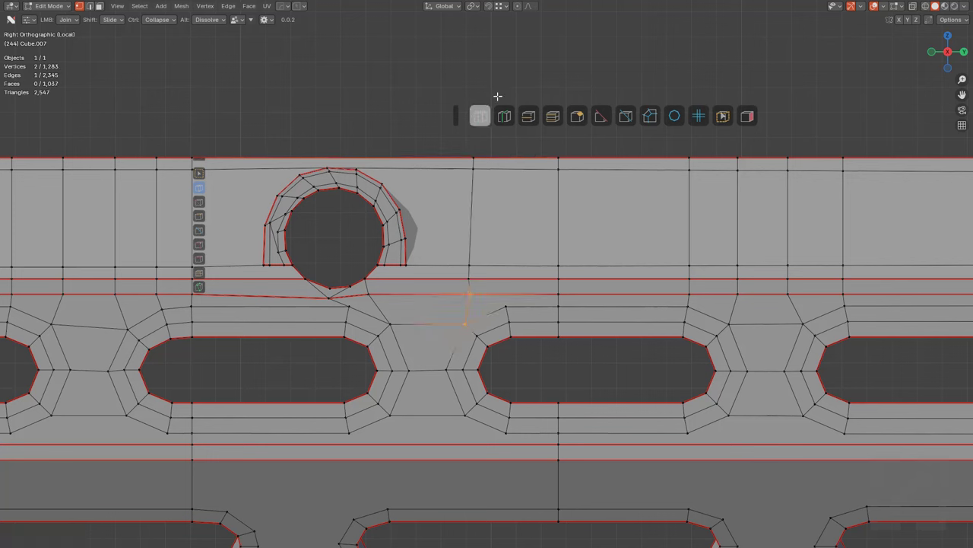
Step: Add a vertical loop cut above the fifth slot's upper outline corner nearest the ring and join it to that corner
left_click_drag(513, 261, 509, 261)
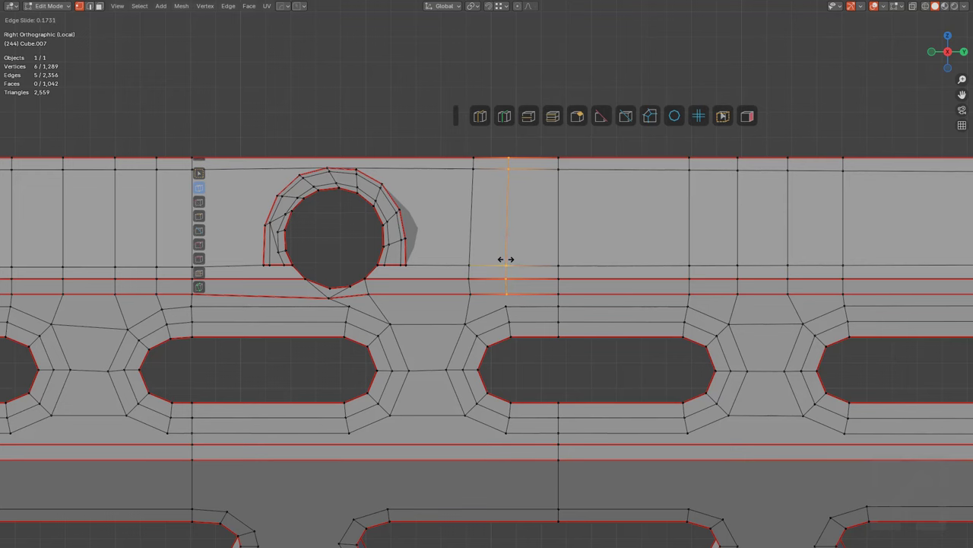
left_click(507, 260)
left_click_drag(507, 294, 507, 306)
Step: Add two vertical loop cuts near the sixth slot's end facing the seventh slot, joining the first to the upper outline corner
middle_click_drag(575, 278, 507, 219, "shift")
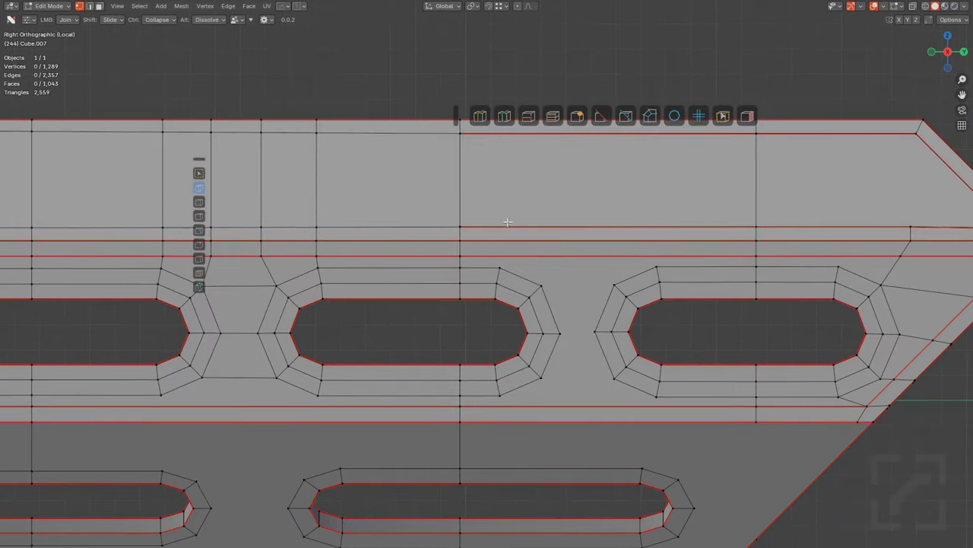
left_click(505, 118)
left_click(543, 233)
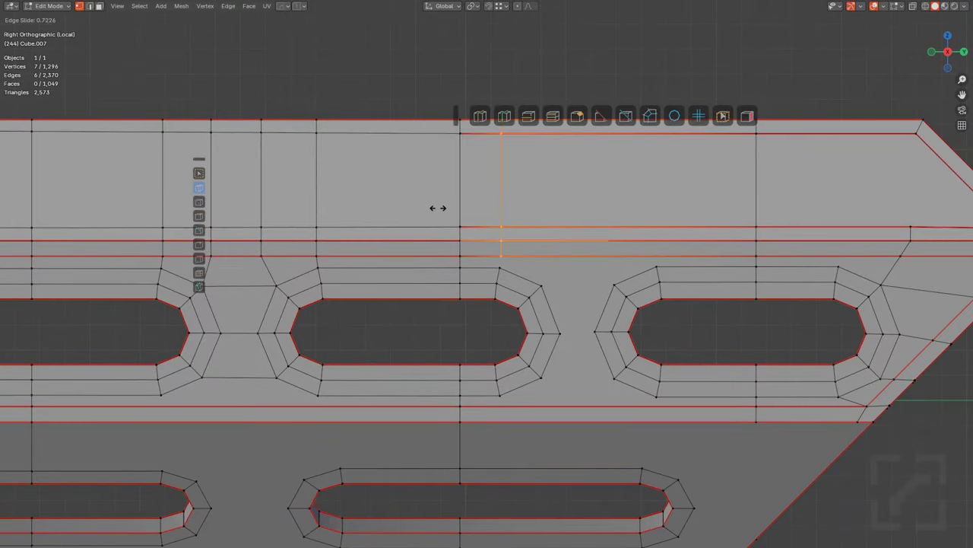
left_click(438, 208)
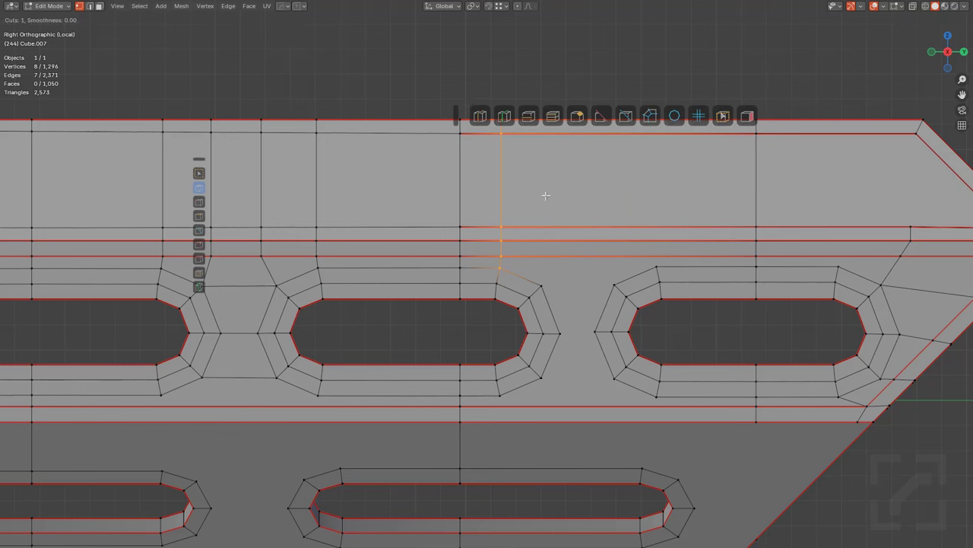
left_click(547, 227)
left_click(477, 216)
Step: Join the second cut to the sixth slot's shoulder vertex and connect the three facing outline vertex pairs across to the seventh slot
left_click_drag(552, 257, 614, 285)
left_click_drag(560, 334, 595, 332)
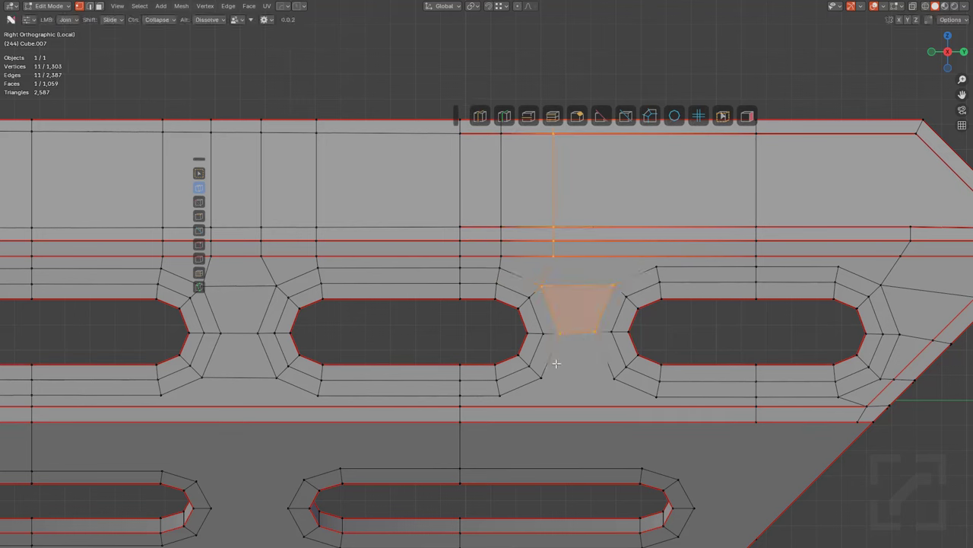
left_click_drag(541, 378, 614, 378)
Step: Add two vertical loop cuts beside the seventh slot and join them to its near shoulder vertex and near upper outline corner
left_click(504, 116)
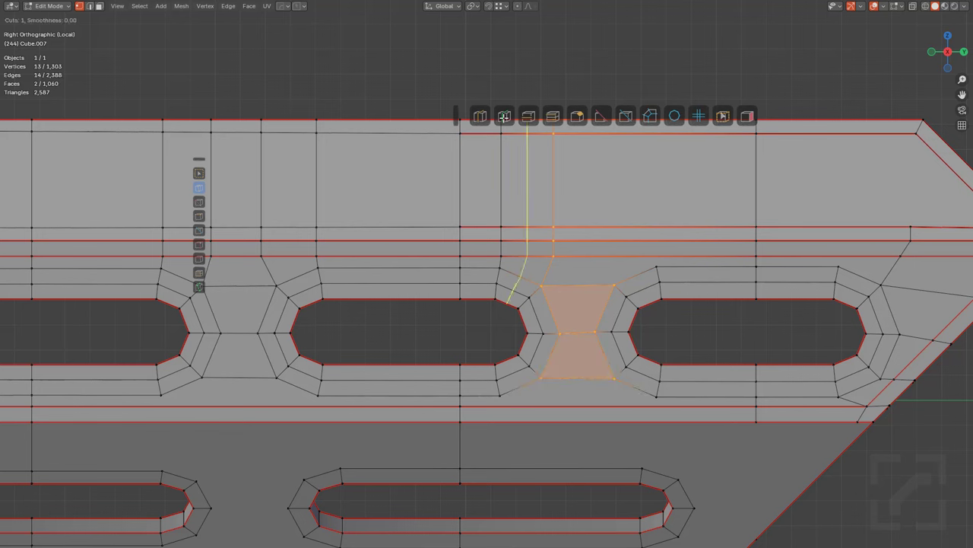
left_click(620, 240)
left_click(583, 235)
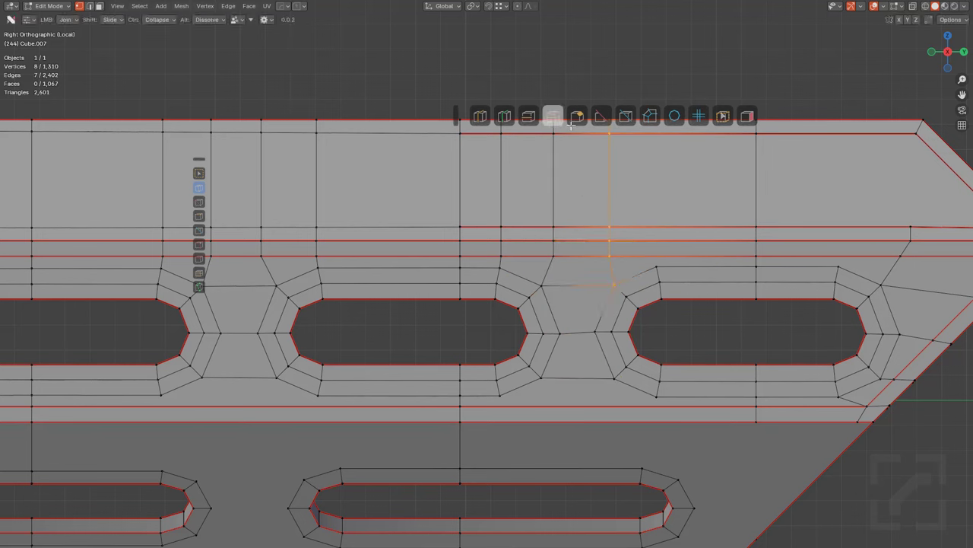
left_click(504, 115)
left_click(638, 221)
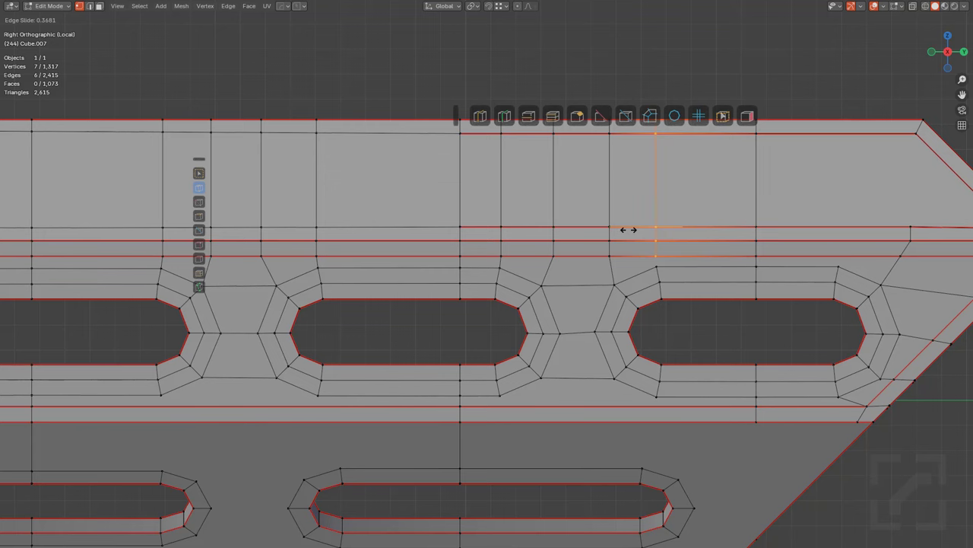
left_click(628, 229)
left_click_drag(655, 256, 657, 266)
key("alt+a")
Step: Add a loop cut across the narrow strips above the seventh slot's far end and join it to the far upper outline corner
middle_click_drag(784, 260, 626, 258, "shift")
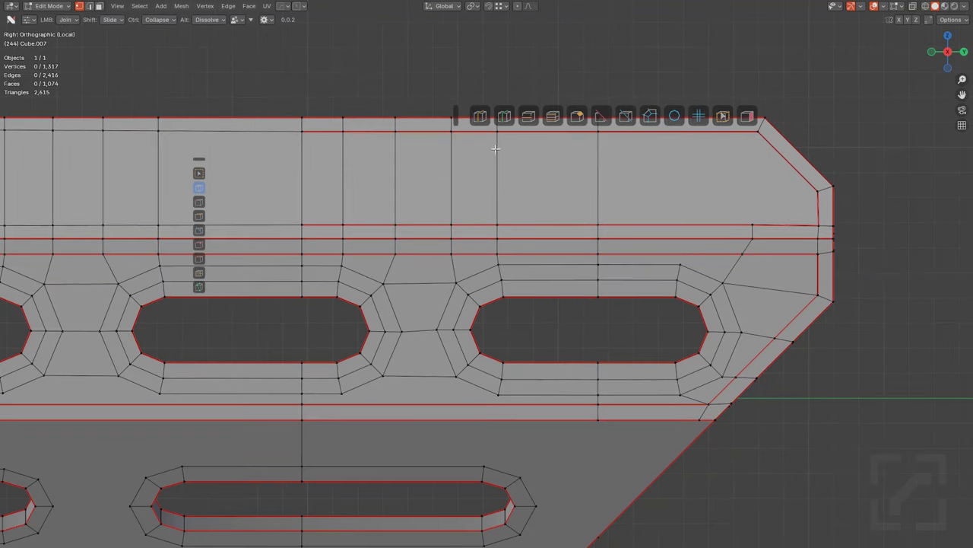
left_click(505, 115)
left_click_drag(675, 233, 685, 251)
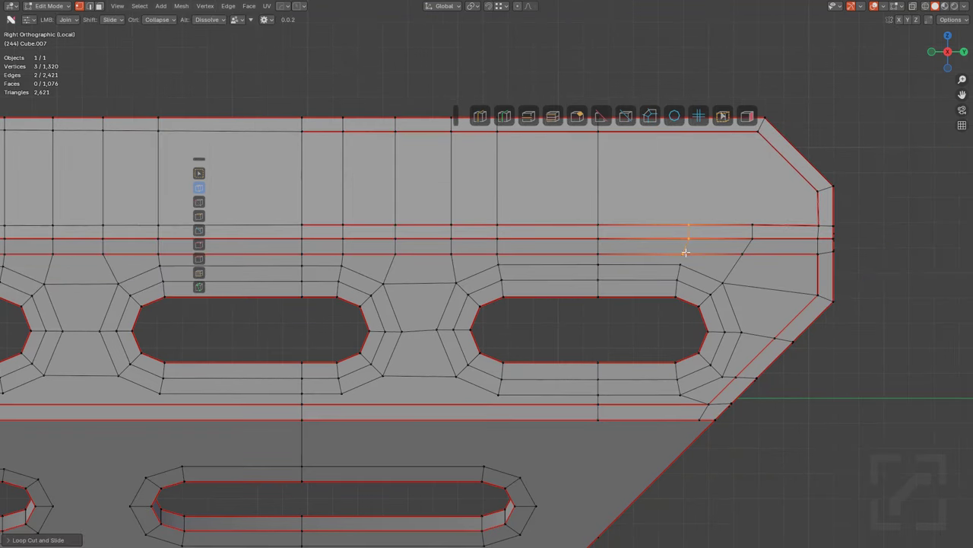
key("alt+a")
scroll(630, 297, "up", 4)
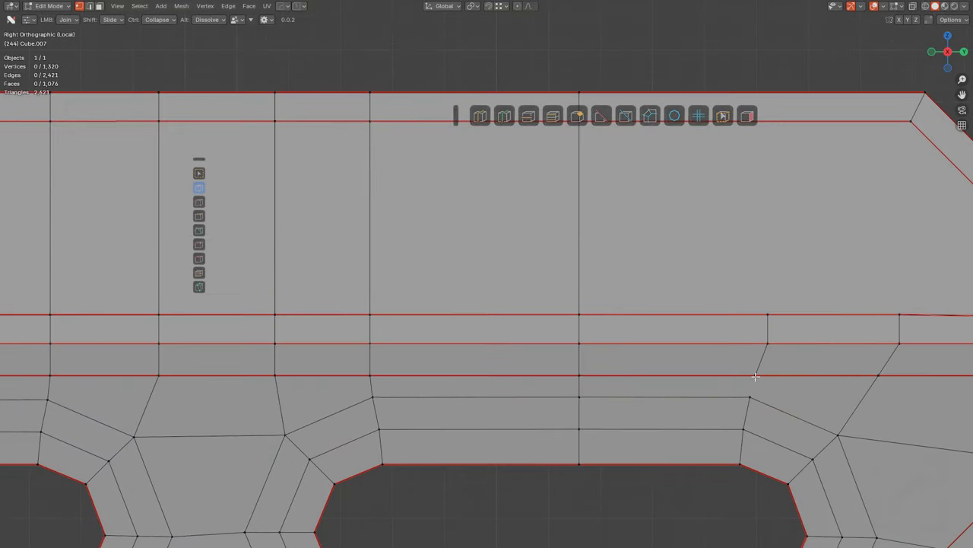
left_click(755, 376)
Step: Cut the top border above the seventh slot's far end and extend both strip edges up across the face to the border
scroll(705, 268, "down", 3)
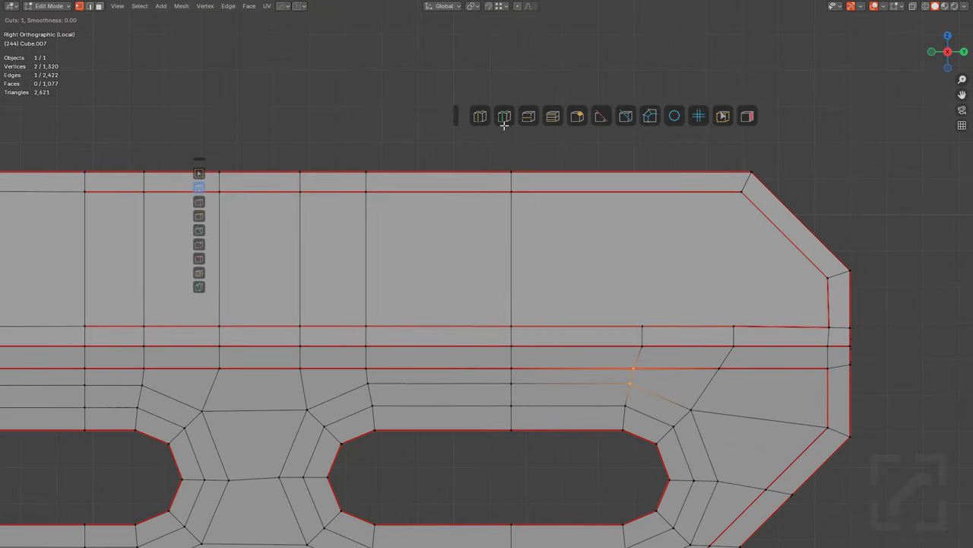
left_click(632, 186)
left_click(634, 188)
left_click_drag(634, 189, 642, 318)
key("alt+a")
left_click_drag(732, 320, 713, 191)
scroll(669, 223, "down", 3)
middle_click_drag(510, 273, 709, 222, "shift")
scroll(608, 255, "down", 2)
key("alt+a")
Step: Add a vertical loop cut above the second slot's upper outline corner facing the third slot and join it to that corner
middle_click_drag(402, 308, 575, 232, "shift")
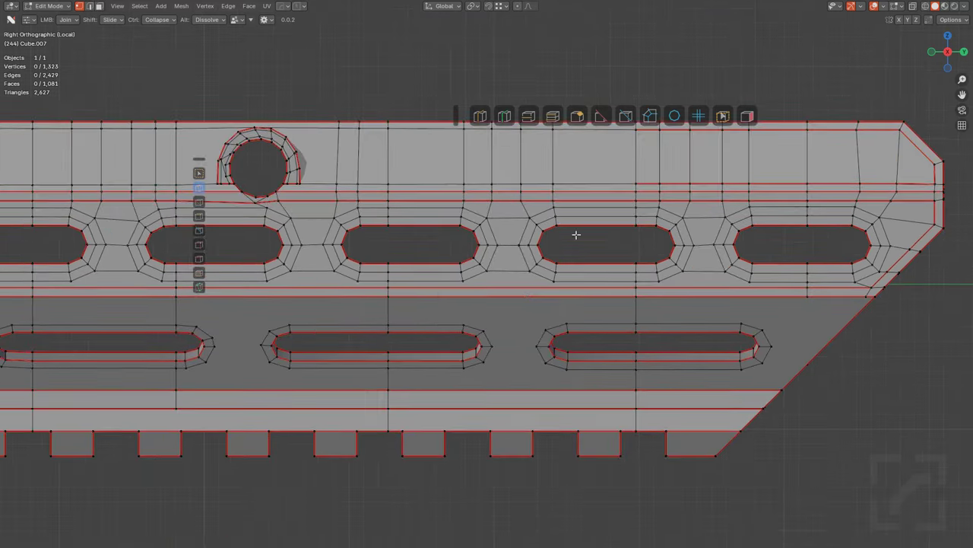
middle_click_drag(297, 283, 586, 265, "shift")
middle_click_drag(282, 224, 568, 271, "shift")
middle_click_drag(444, 266, 548, 262, "shift")
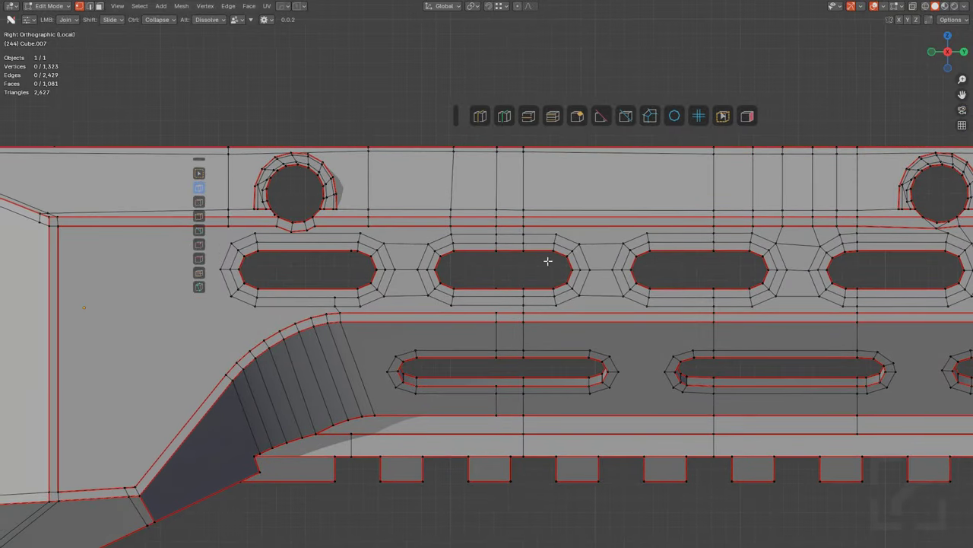
middle_click_drag(643, 266, 603, 278, "shift")
scroll(601, 273, "up", 1)
left_click(504, 114)
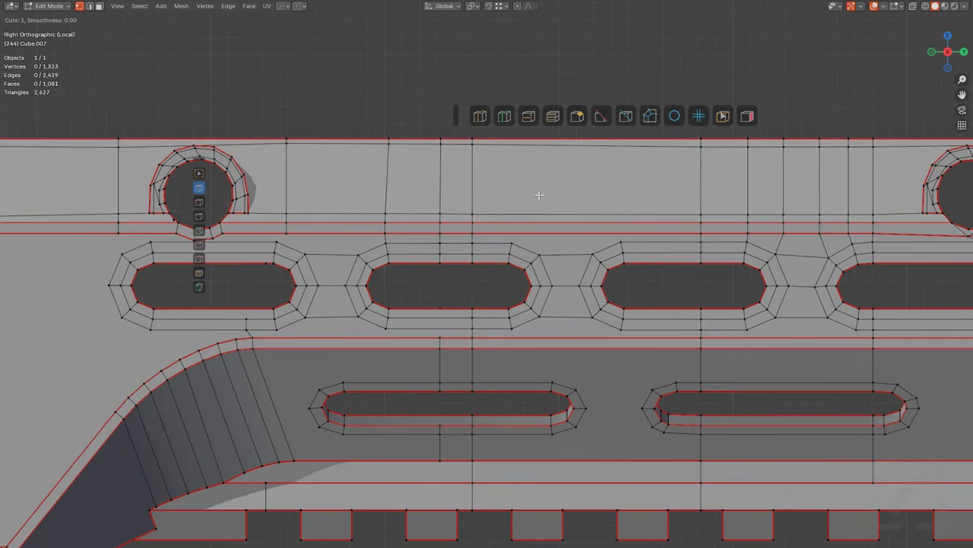
left_click(536, 199)
left_click(459, 196)
scroll(502, 225, "up", 2)
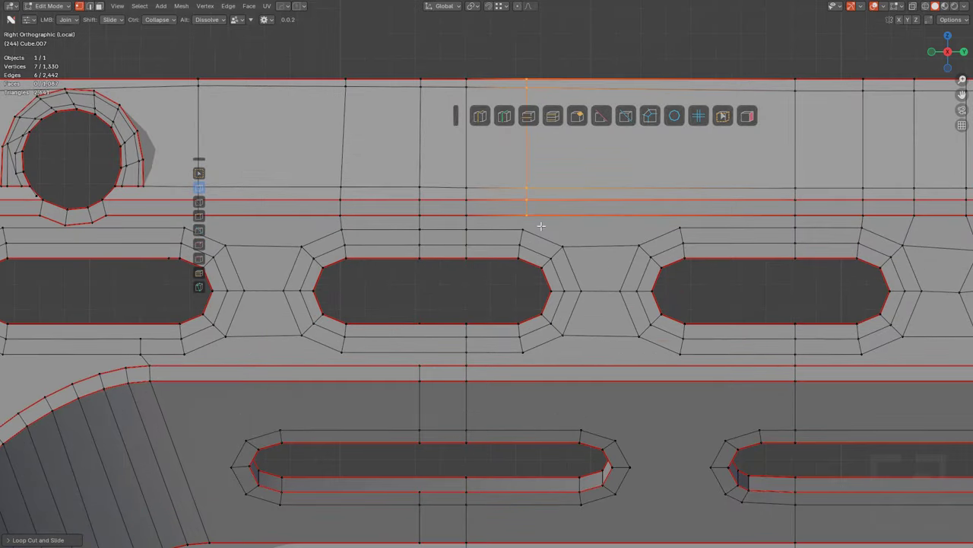
left_click_drag(527, 216, 523, 229)
Step: Add a vertical loop cut above the third slot's upper outline corner facing the second slot and join it to that corner
left_click(504, 116)
left_click(666, 192)
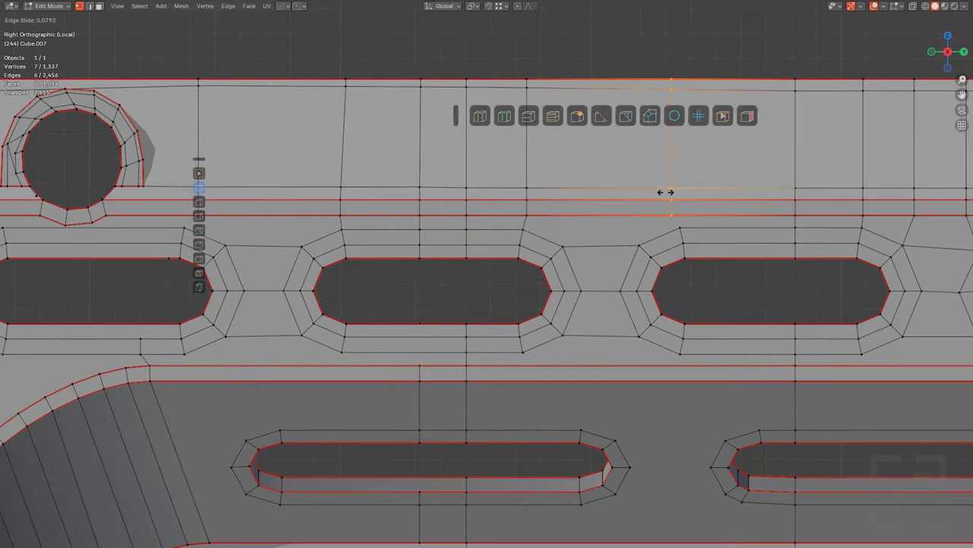
left_click(670, 192)
left_click(678, 225)
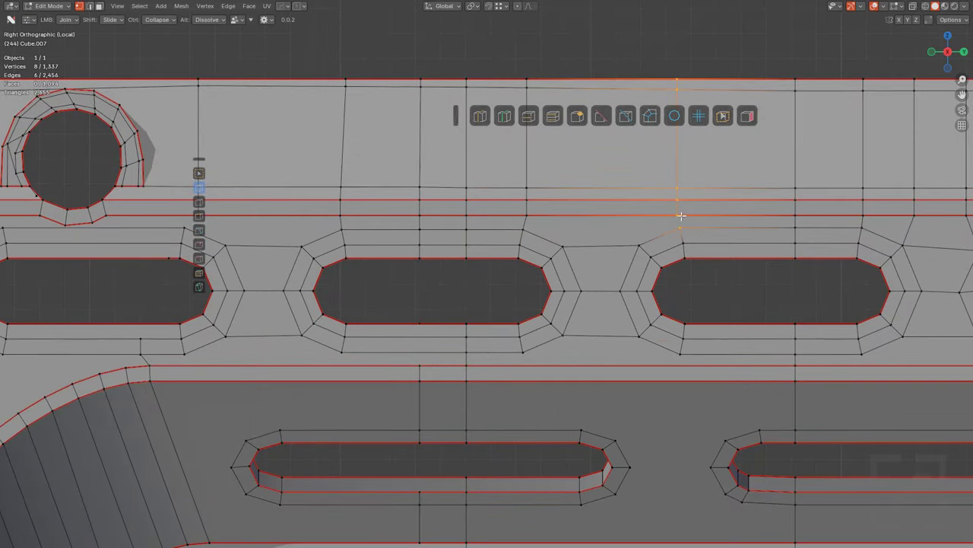
Step: Add two vertical loop cuts between the second and third slots and join each to the nearest facing shoulder vertex
left_click(504, 116)
left_click(563, 192)
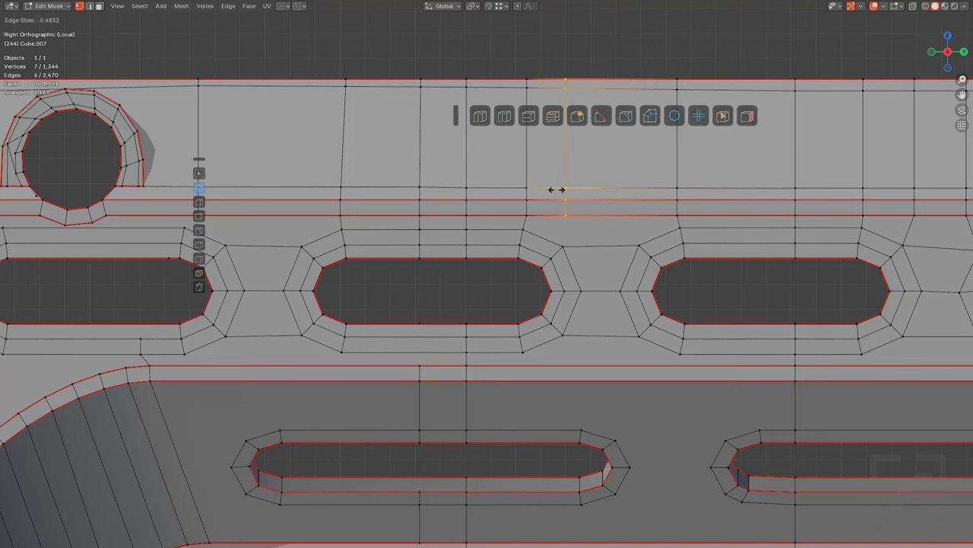
left_click(567, 195)
left_click(504, 115)
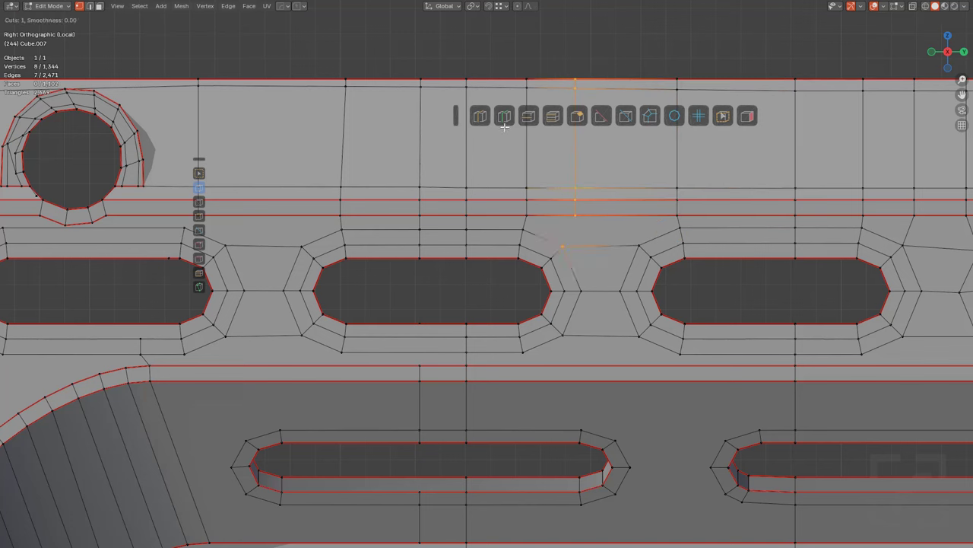
left_click(614, 201)
left_click(611, 203)
left_click_drag(624, 216, 640, 246)
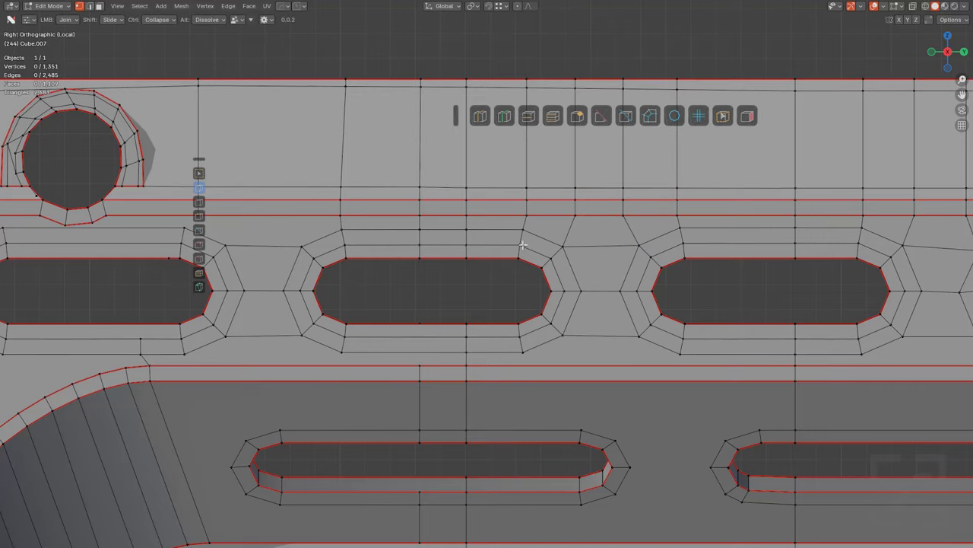
Step: Join the existing vertical edge to the first slot's upper corner and add a loop cut joined to the second slot's near shoulder vertex
middle_click_drag(360, 279, 557, 286, "shift")
scroll(519, 162, "up", 1)
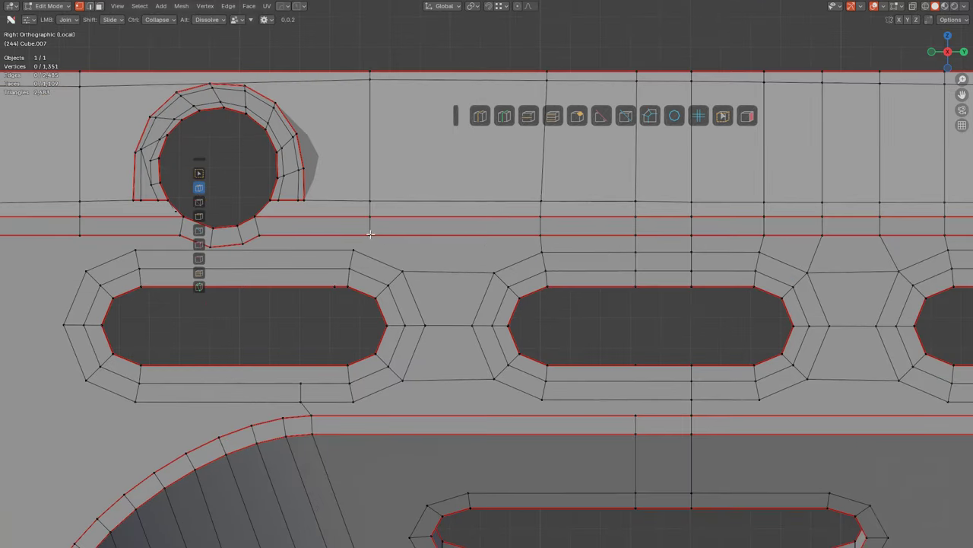
left_click(480, 116)
left_click(487, 224)
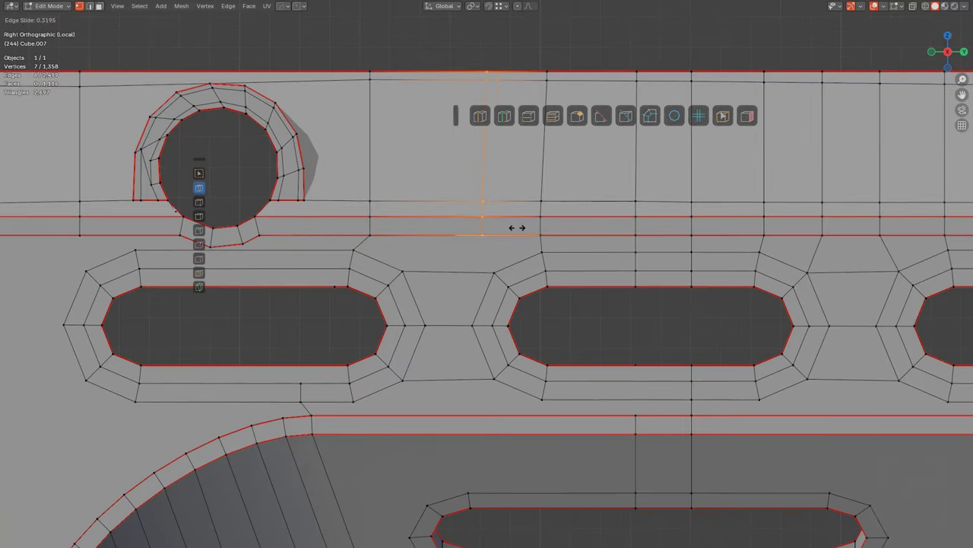
left_click(522, 225)
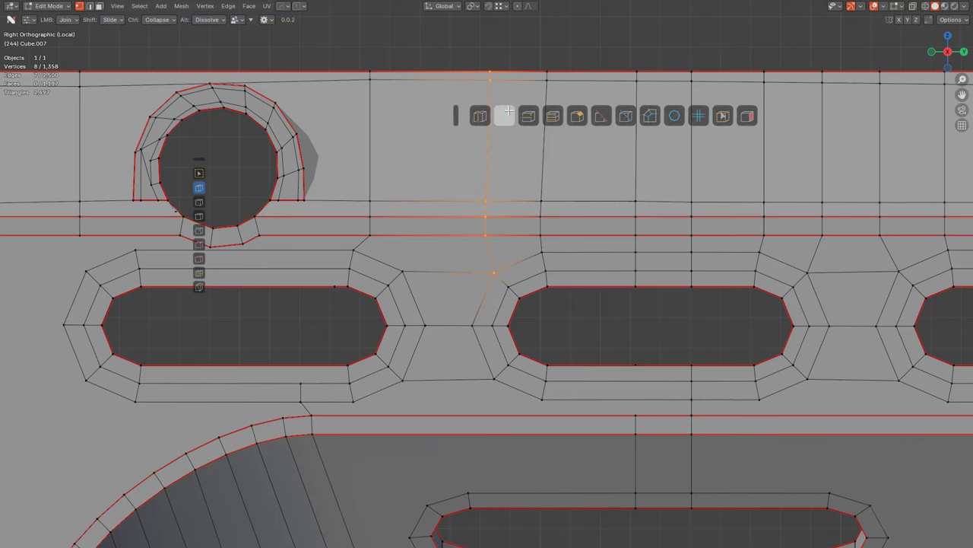
Step: Add a vertical loop cut beside the first slot and join it to the shoulder vertex facing the second slot
left_click(418, 212)
left_click(406, 211)
left_click_drag(413, 235, 403, 271)
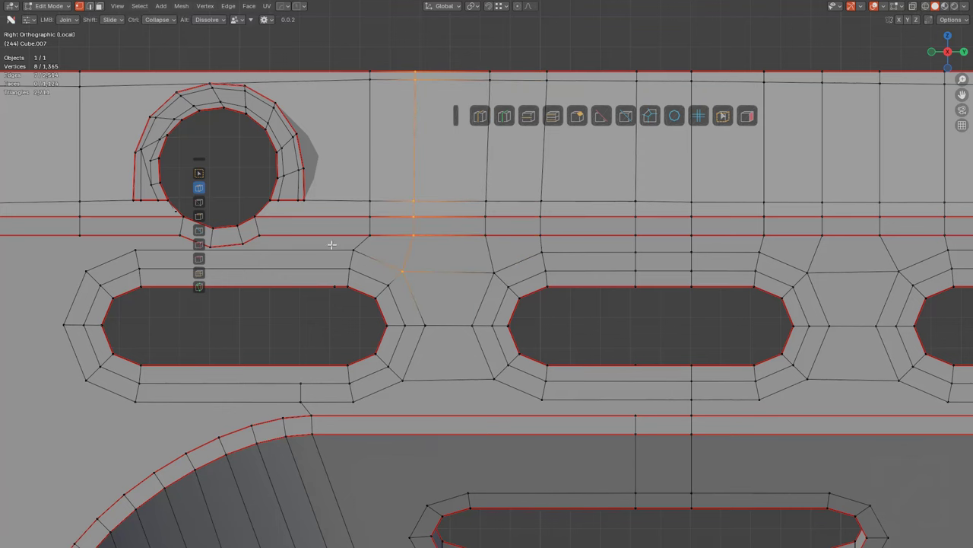
key("alt+a")
Step: Insert a vertex on the upper face's horizontal support edge, just outside the first ring mount on the side away from the second slot
middle_click_drag(238, 295, 584, 302, "shift")
scroll(452, 223, "up", 1)
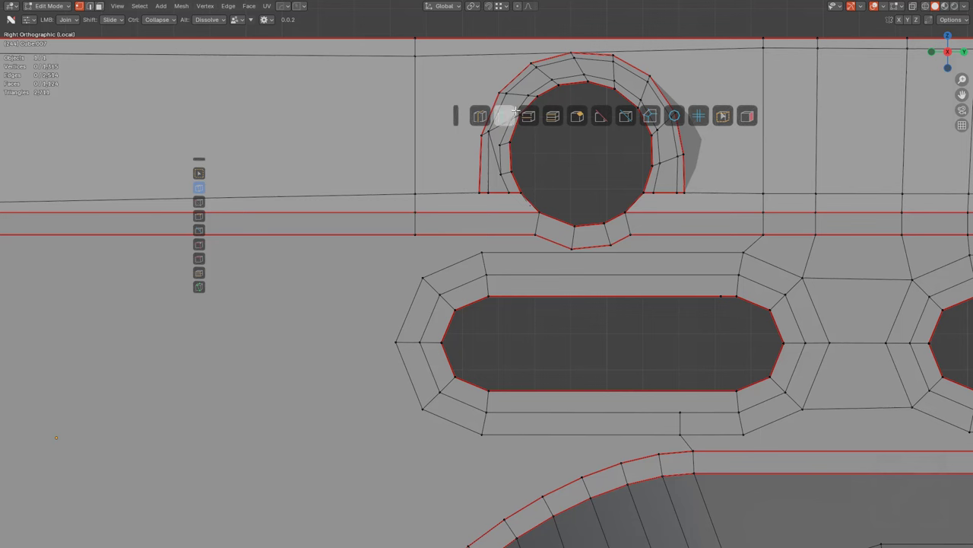
key("ctrl+r")
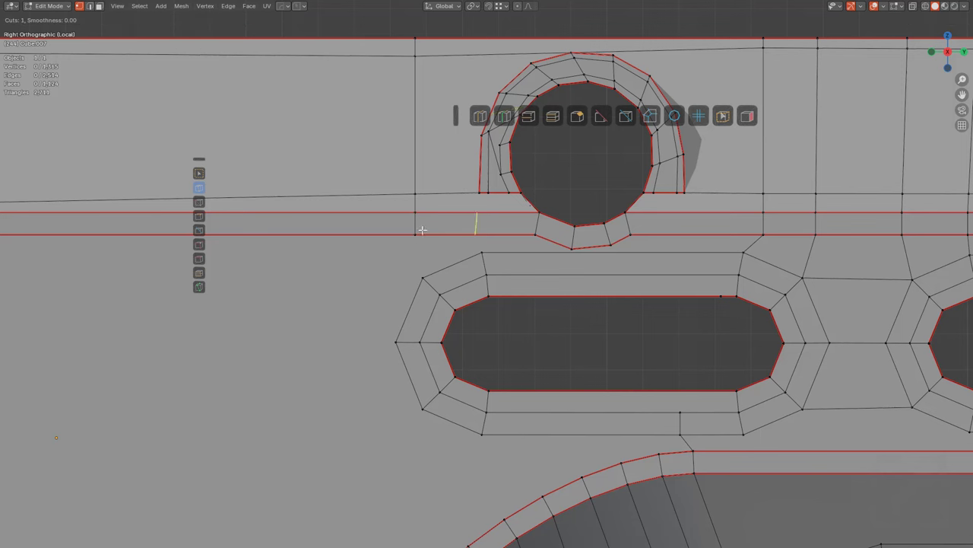
left_click(468, 61)
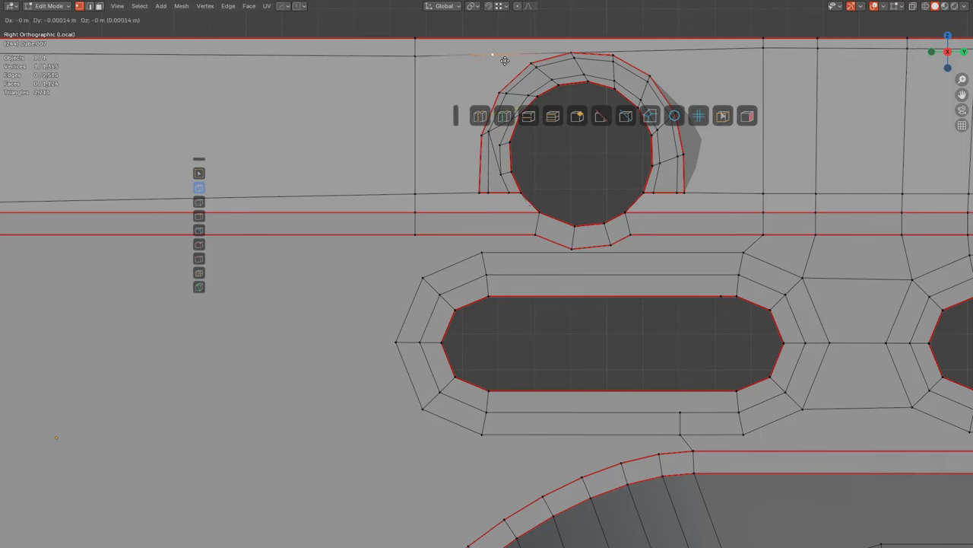
left_click_drag(457, 58, 467, 274)
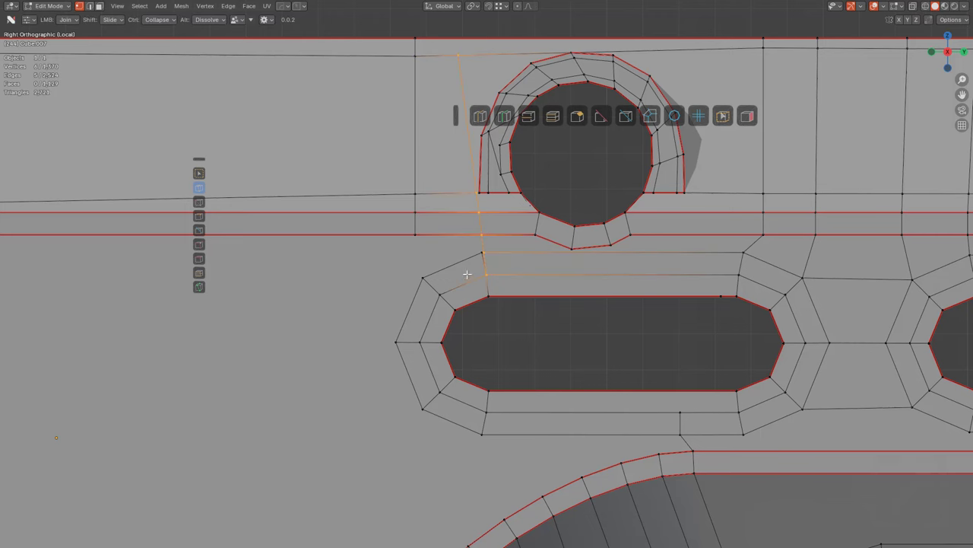
scroll(472, 210, "up", 2)
scroll(490, 242, "up", 1)
key("ctrl+z")
scroll(489, 220, "down", 1)
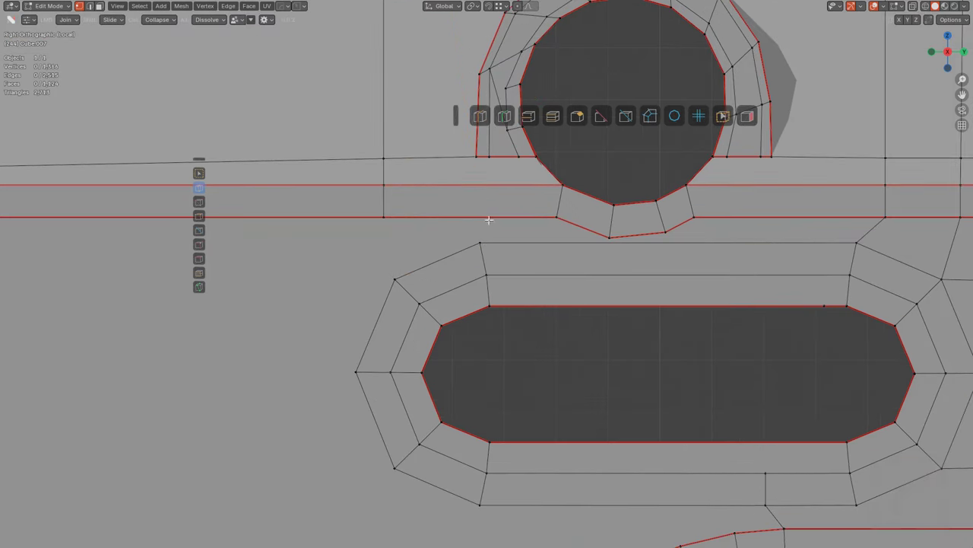
Step: Join the new vertex to the first slot's far upper corner, straighten that edge, and join the neighbouring vertical edge to the slot's shoulder vertex
middle_click_drag(480, 213, 502, 296, "shift")
scroll(502, 296, "down", 1)
left_click_drag(459, 84, 473, 289)
scroll(489, 269, "up", 1)
key("alt+a")
left_click(472, 289)
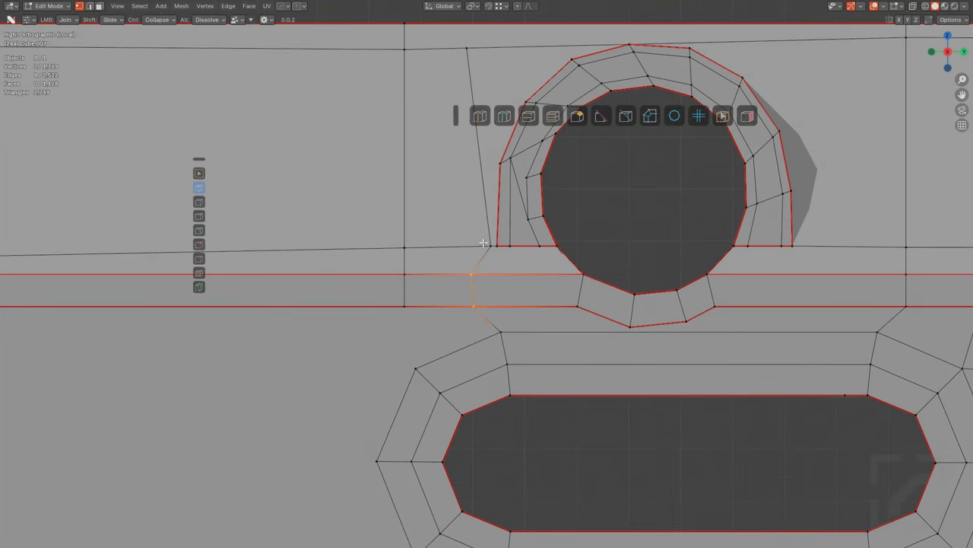
left_click(475, 244)
key("shift+v")
left_click_drag(464, 241, 460, 243, "shift")
left_click_drag(403, 305, 416, 366)
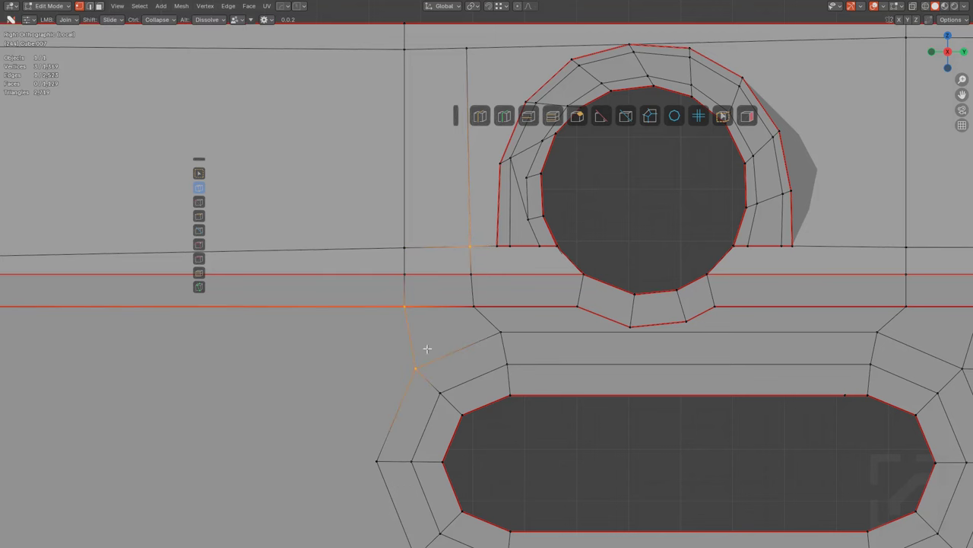
mouse_move(583, 310)
left_mouse_down()
mouse_move(568, 330)
mouse_move(490, 338)
left_mouse_up()
middle_click_drag(641, 311, 532, 283, "shift")
left_click_drag(579, 293, 767, 304)
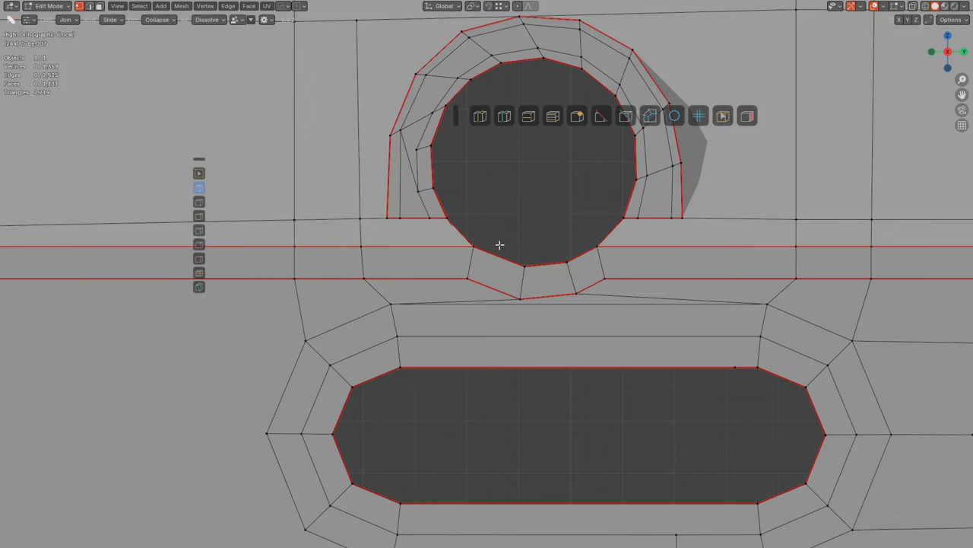
middle_click_drag(500, 245, 526, 260, "shift")
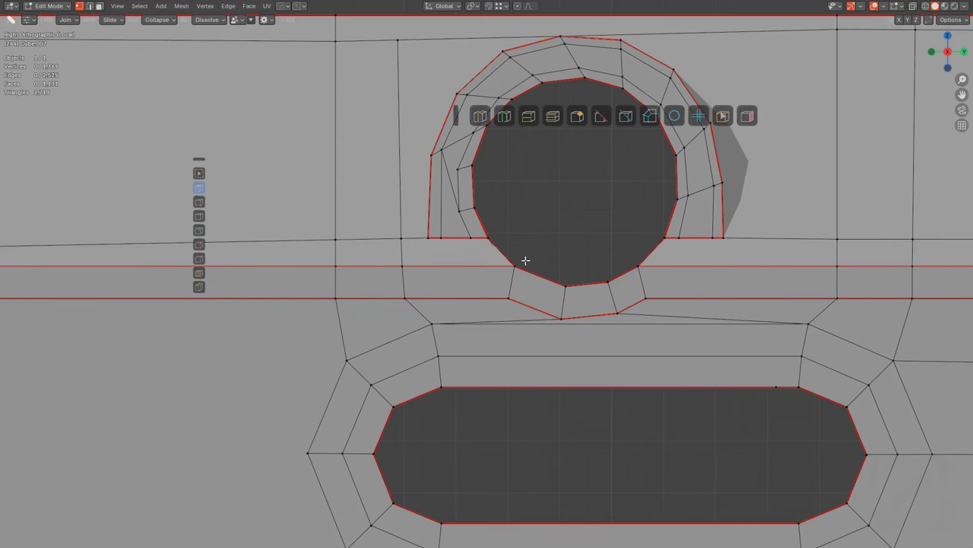
key("ctrl+r")
right_click(501, 333)
left_click(514, 320, "alt")
scroll(467, 300, "up", 1)
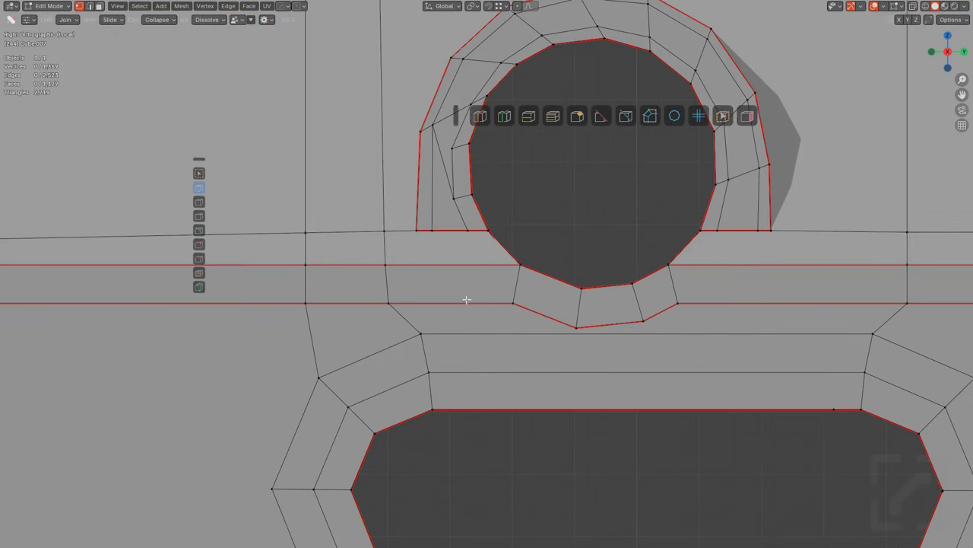
Step: Add a loop cut across the first slot's upper border band and two across its upper inner wall near either end
key("ctrl+r")
left_click(489, 331)
left_click(322, 312)
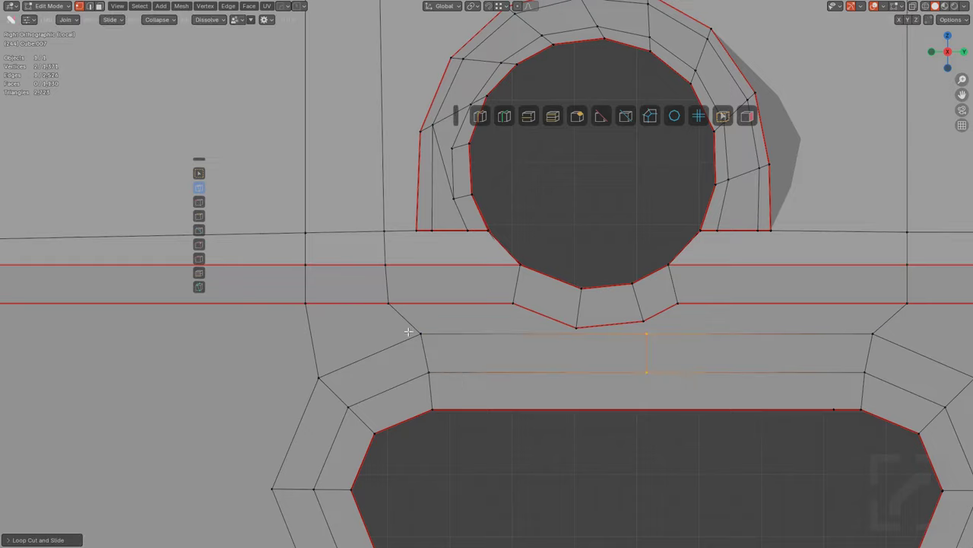
middle_click_drag(322, 312, 517, 349)
left_click(505, 381)
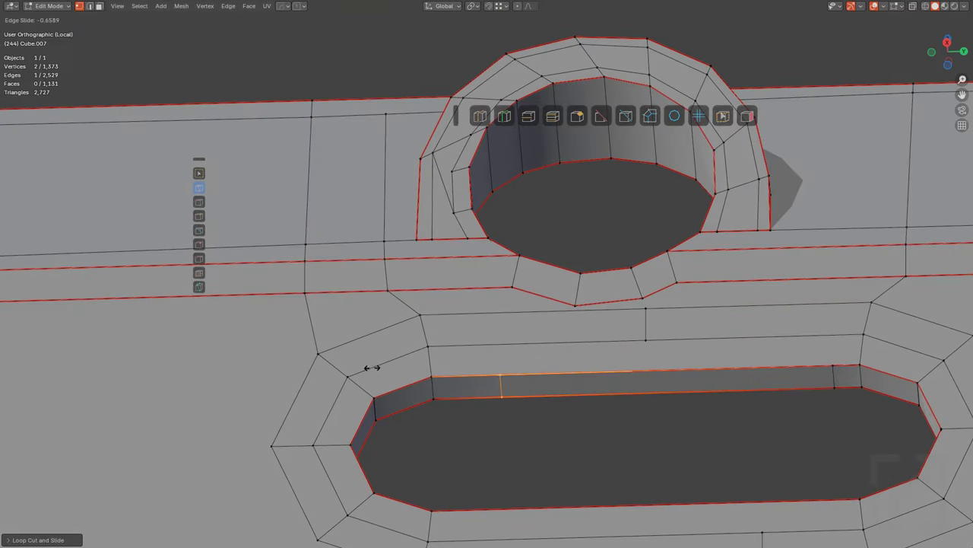
left_click(355, 362)
left_click(667, 377)
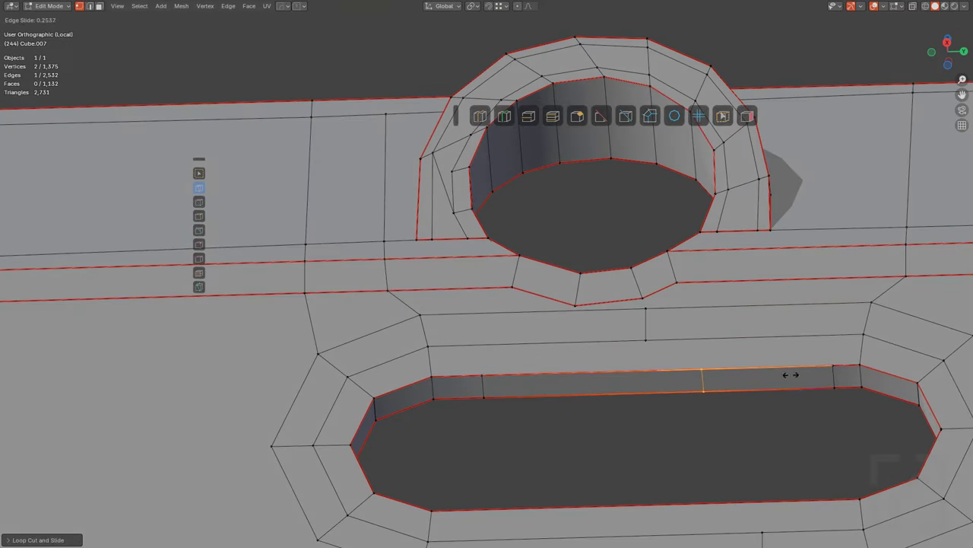
left_click(850, 366)
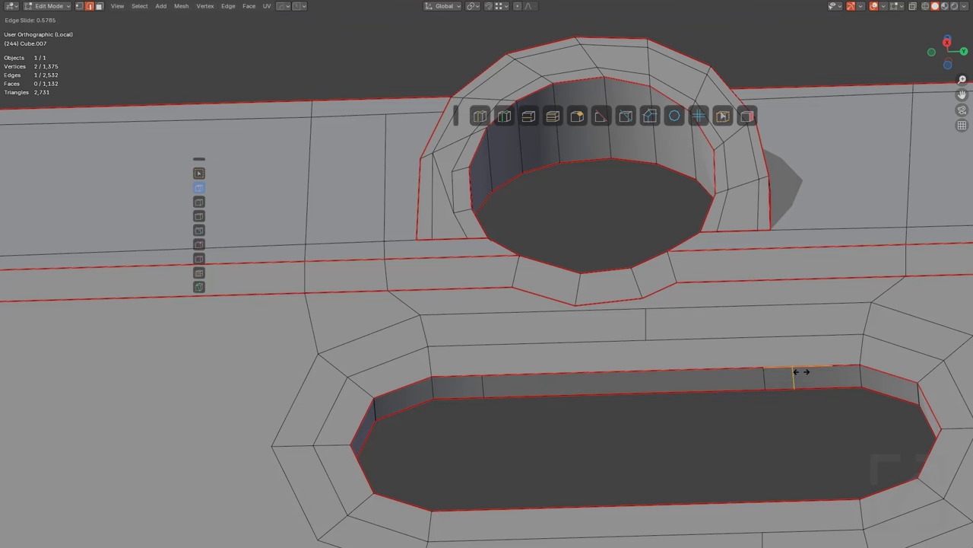
key("alt+a")
Step: Join the ring's base vertices facing away from the second slot to the lower ring outline, the slot's outer border and its upper wall cut
left_click_drag(417, 243, 493, 365)
middle_click_drag(442, 272, 486, 283)
scroll(451, 291, "up", 3)
left_click(454, 202)
left_click(528, 328)
middle_click_drag(436, 234, 446, 226)
scroll(446, 225, "down", 3)
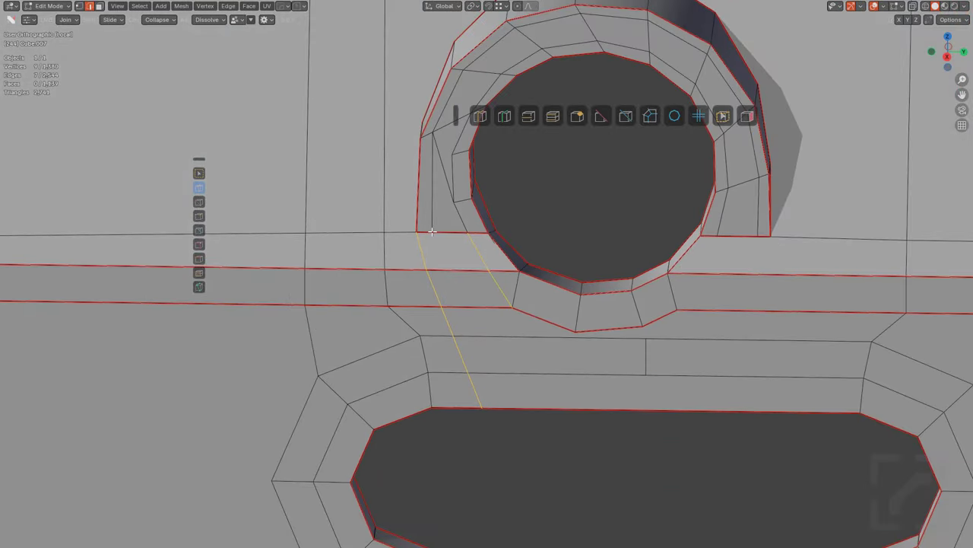
left_click(432, 232)
left_click(471, 343)
middle_click_drag(547, 321, 505, 299, "shift")
key("alt+a")
Step: Slide the two edges on the slot's upper inner wall nearest the second slot inwards, beneath the ring mount's base
middle_click_drag(664, 311, 637, 291)
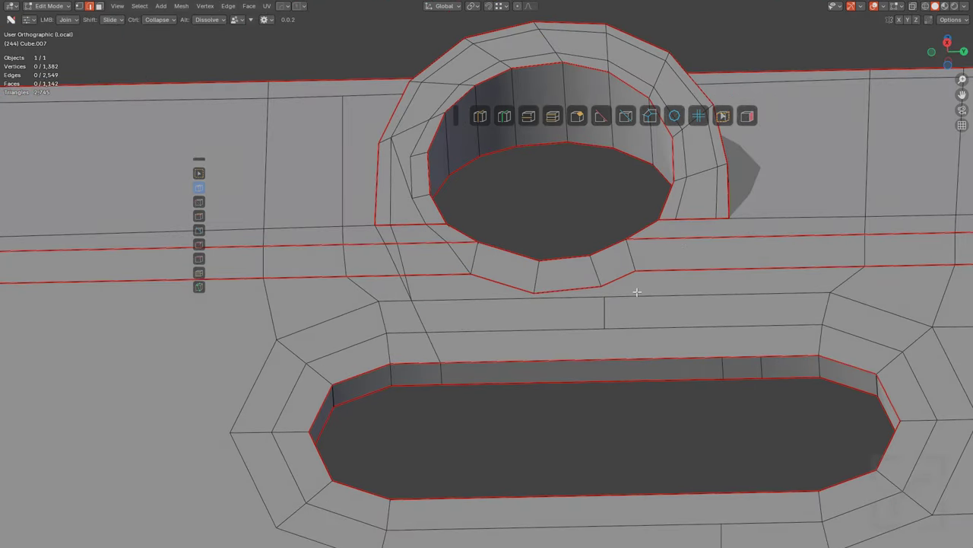
left_click_drag(721, 367, 704, 357, "shift")
left_click(682, 365)
left_click(758, 365)
key("g")
key("g")
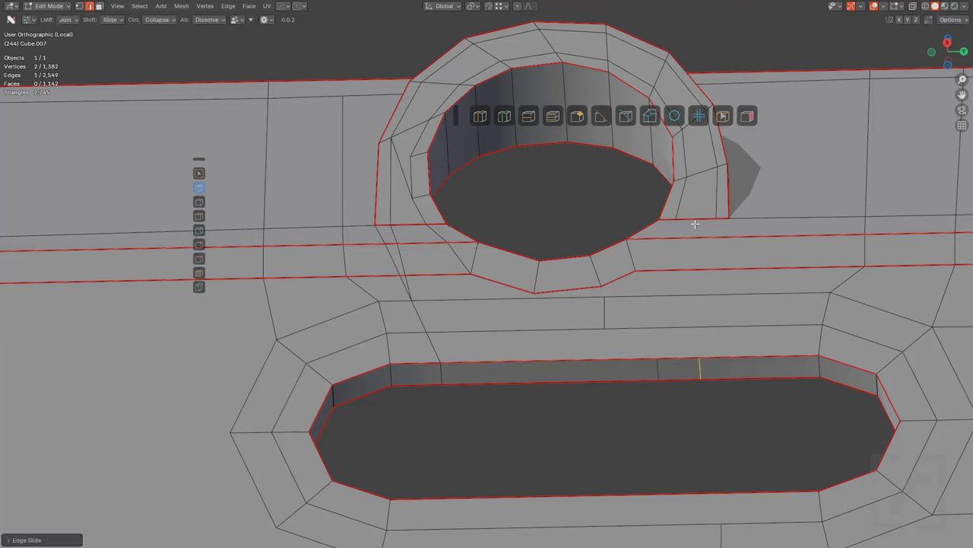
Step: Join the ring's base vertices facing the second slot to the slot's wall edge, outer border crossing and lower ring outline
left_click_drag(712, 219, 704, 320)
middle_click_drag(704, 319, 715, 337)
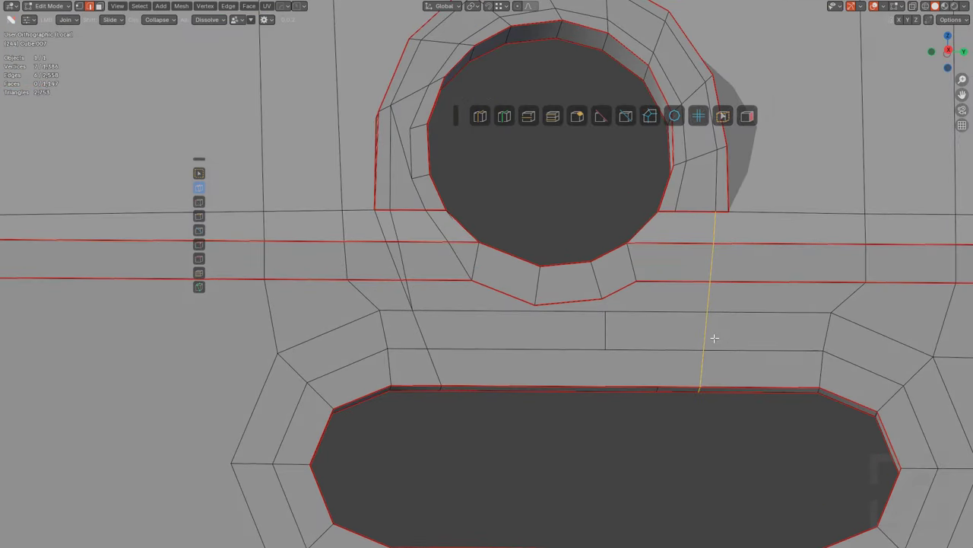
scroll(721, 273, "up", 1)
left_click_drag(777, 199, 760, 323)
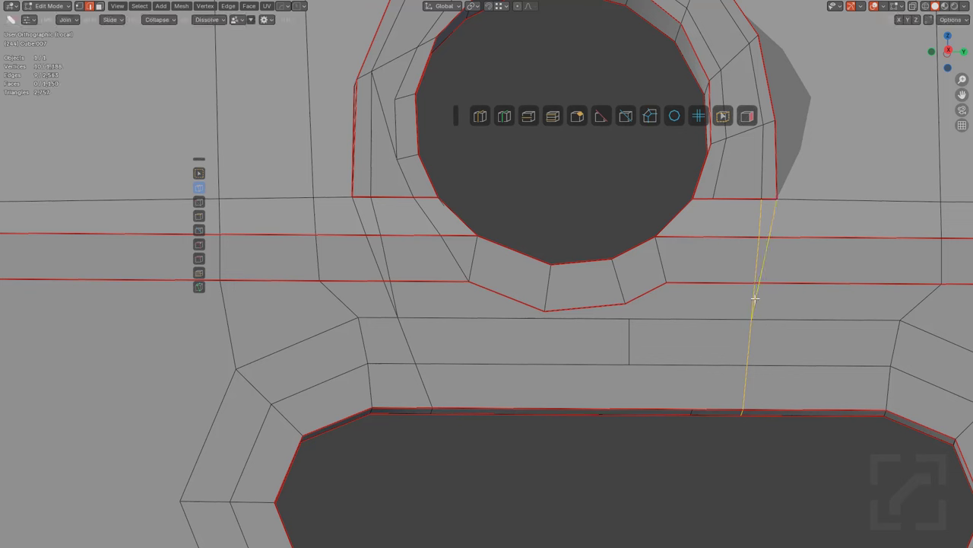
left_click_drag(713, 198, 667, 282)
key("alt+a")
middle_click_drag(705, 271, 694, 297)
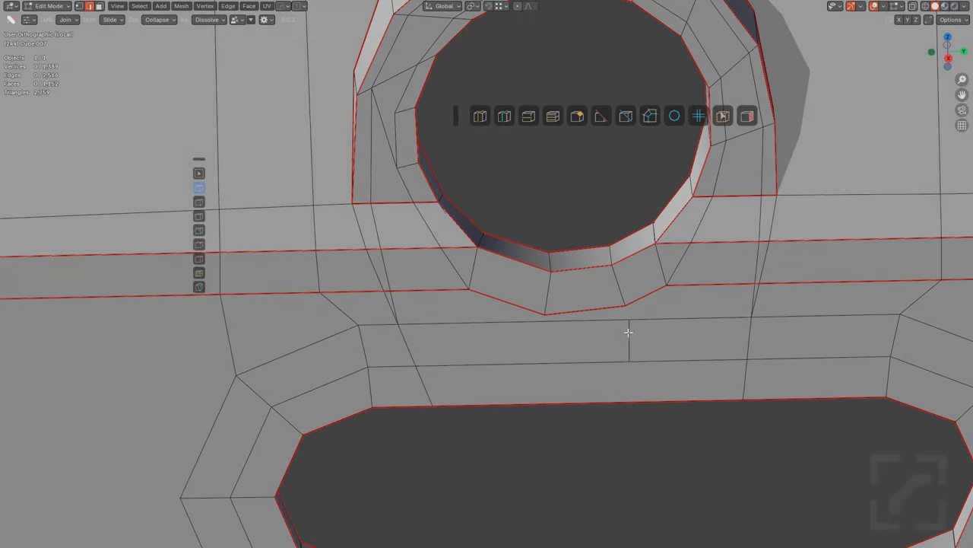
Step: Dissolve the short edge in the slot's upper border band and the spare edge on its upper inner wall
left_click(626, 333, "alt")
middle_click_drag(513, 330, 667, 335)
key("ctrl+r")
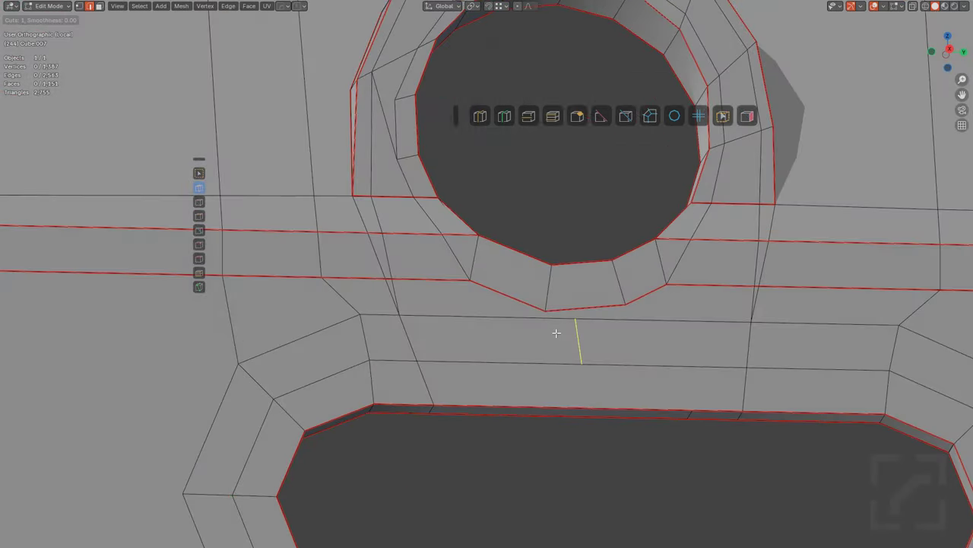
key("Escape")
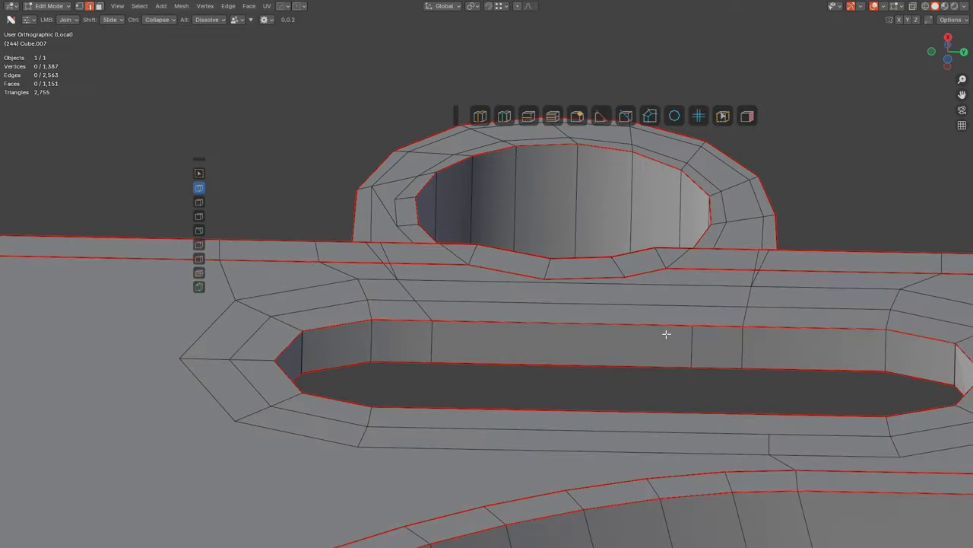
key("ctrl+z")
Step: Add two loop cuts across the first slot's upper border and inner wall, aligned beneath the ring outline's two lowest vertices
left_click(480, 115)
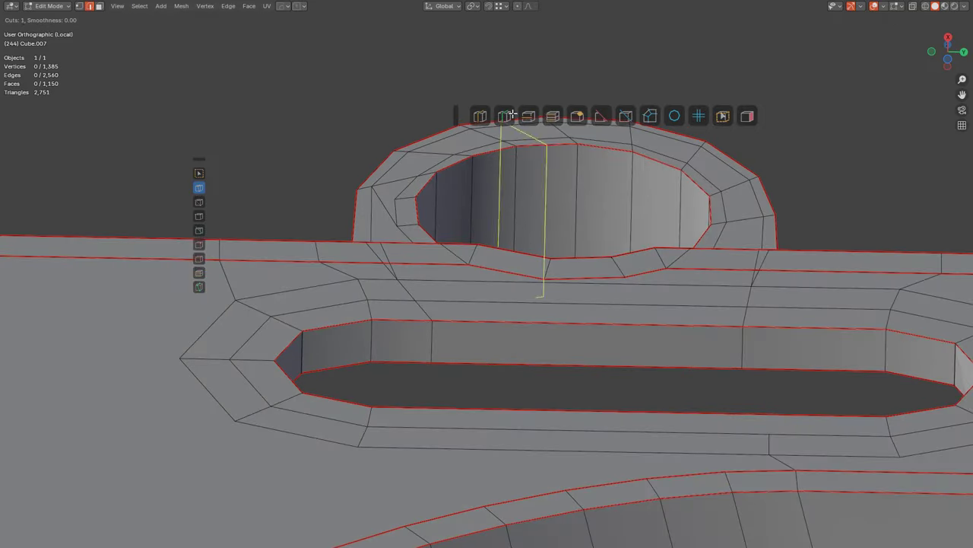
left_click(550, 327)
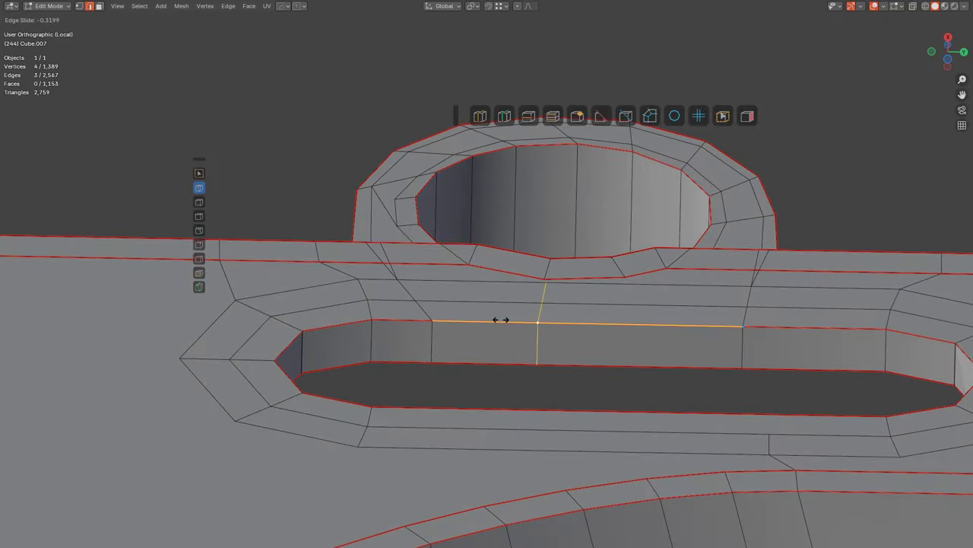
left_click(498, 319)
left_click(504, 116)
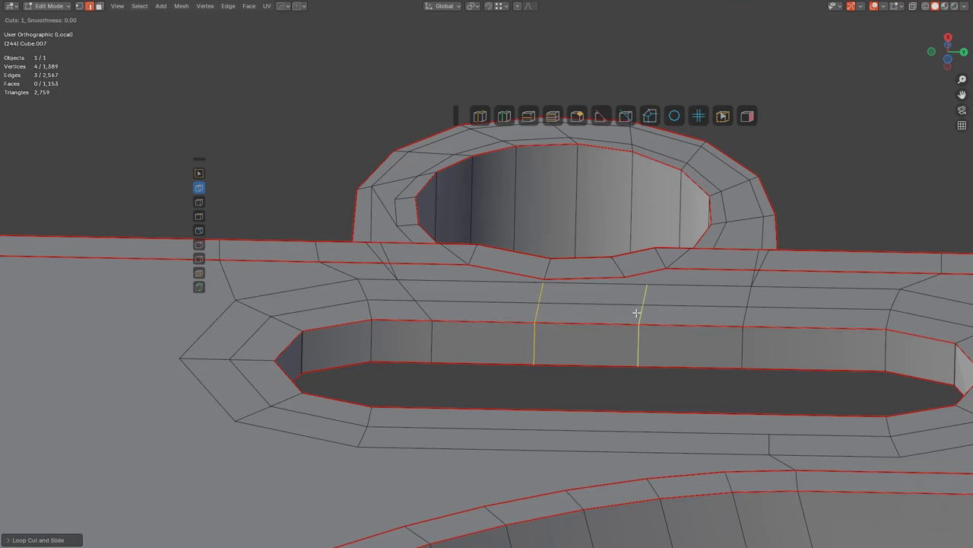
left_click(613, 322)
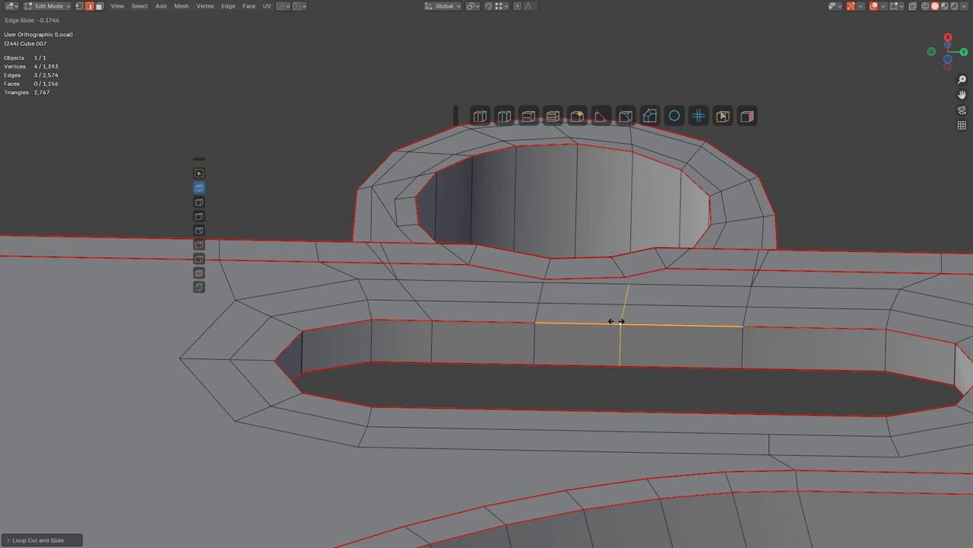
left_click(616, 321)
Step: Join the lower ring outline's four vertices to the edges along the slot's upper border and dissolve the redundant edge beside the ring
middle_click_drag(616, 320, 632, 295)
left_click_drag(633, 321, 632, 321)
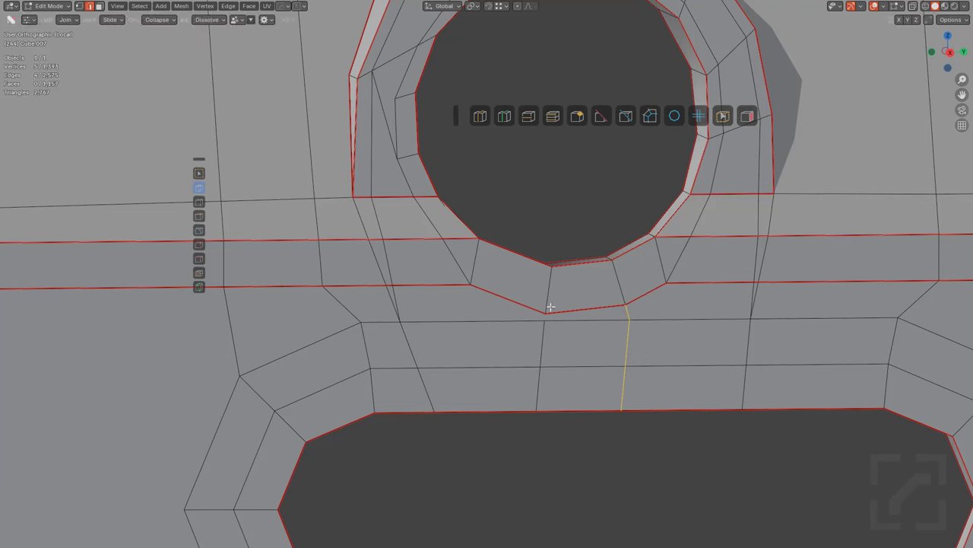
left_click_drag(550, 308, 539, 320)
mouse_move(460, 349)
middle_mouse_down()
mouse_move(452, 343)
mouse_move(465, 335)
middle_mouse_up()
left_click_drag(403, 320, 472, 284)
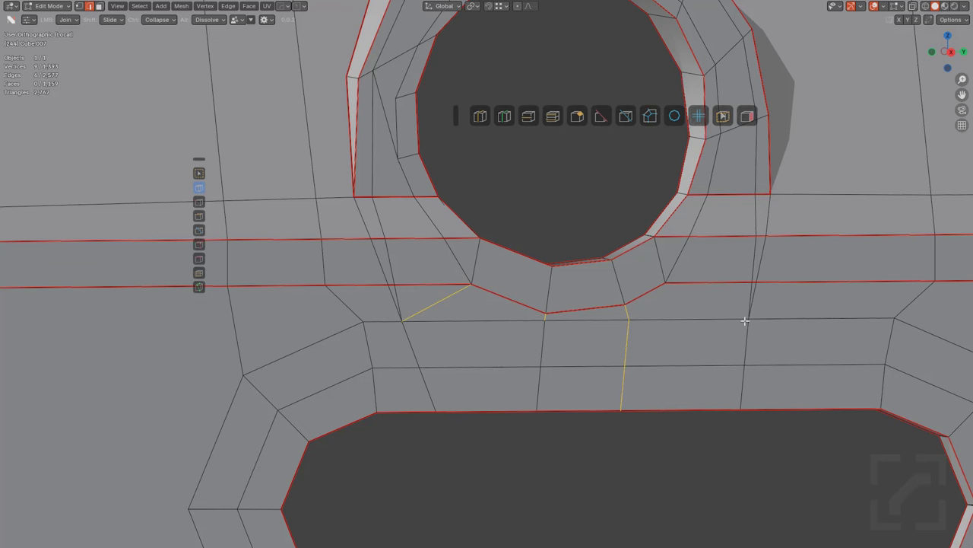
left_click_drag(746, 320, 665, 283)
left_click(398, 293, "alt")
scroll(482, 278, "down", 2)
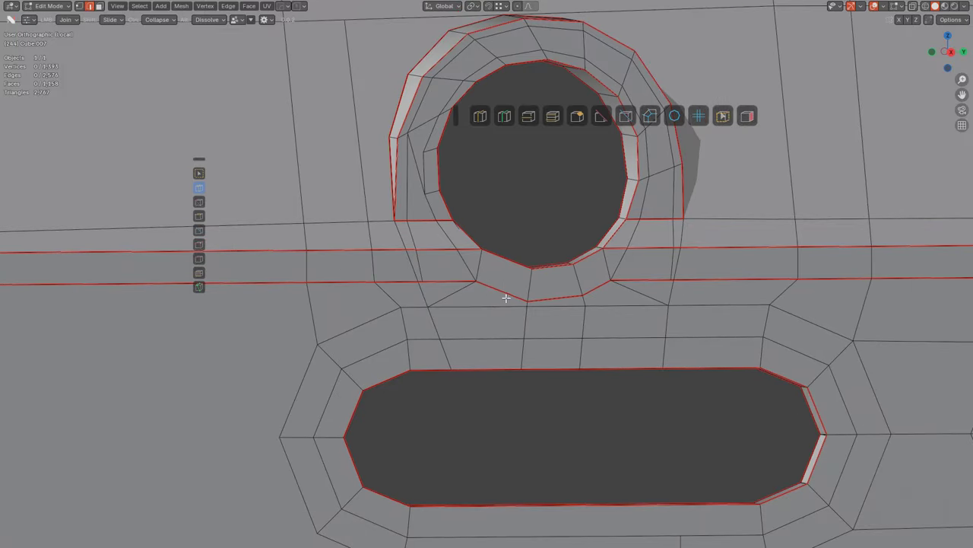
Step: Slide the short edge in the first slot's lower border band to line up with the end vertex of the large cutout's curve
mouse_move(508, 295)
middle_mouse_down()
mouse_move(480, 259)
mouse_move(517, 308)
middle_mouse_up()
scroll(555, 343, "down", 3)
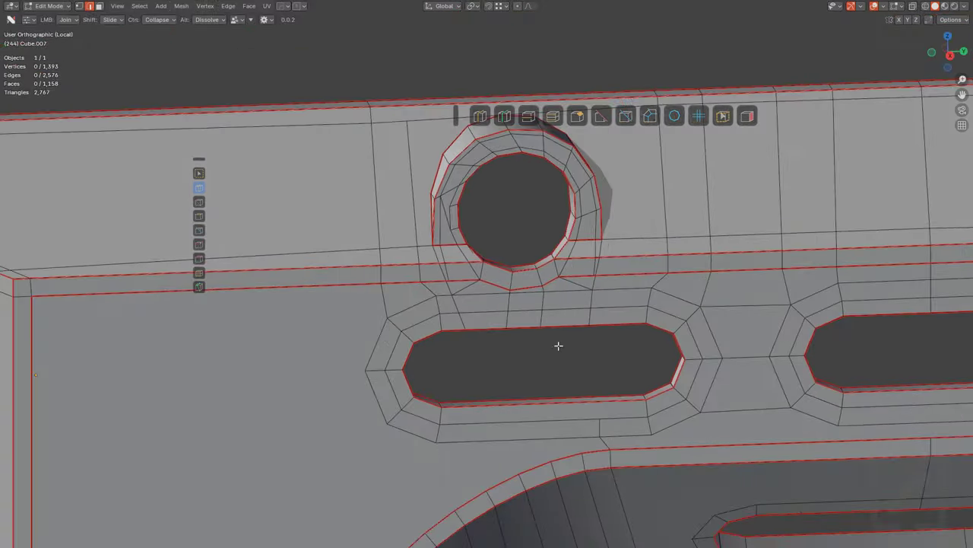
middle_click_drag(576, 361, 539, 274, "shift")
middle_click_drag(550, 321, 557, 280)
scroll(558, 279, "up", 2)
scroll(608, 292, "up", 1)
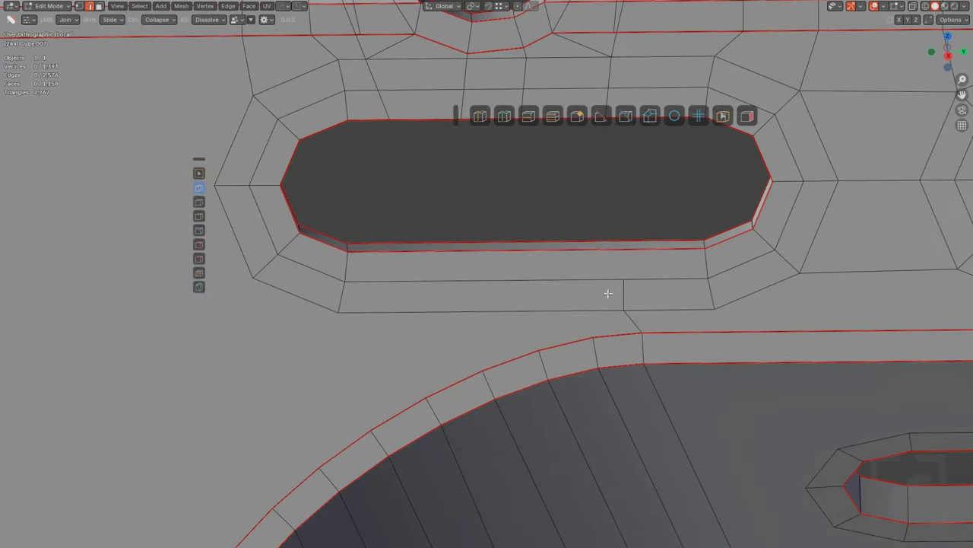
left_click(623, 292)
key("g")
key("g")
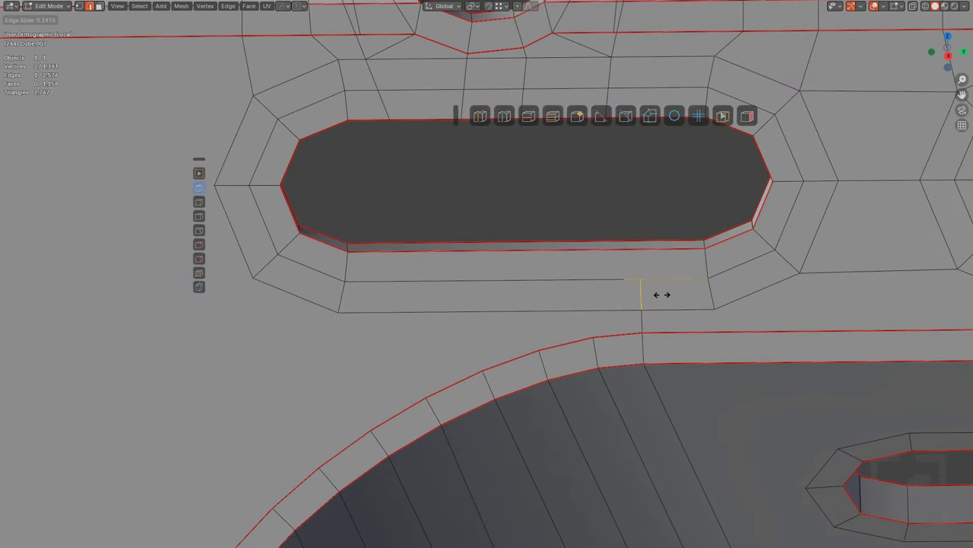
left_click(659, 293)
Step: Add a loop cut across the first slot's lower inner wall and join it to the short edge in the lower border band
key("ctrl+r")
left_click(638, 249)
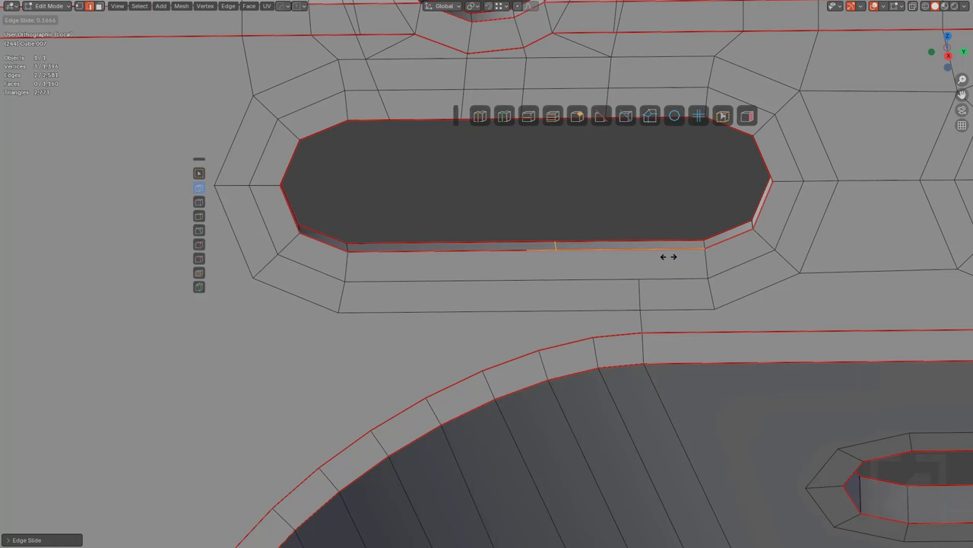
left_click(742, 260)
left_click_drag(634, 249, 643, 275)
Step: Add a loop cut across the slot's lower wall and border near its far end and knife-cut from it to a vertex on the curved cutout
middle_click_drag(446, 291, 482, 264, "shift")
key("ctrl+r")
left_click(477, 261)
left_click(412, 252)
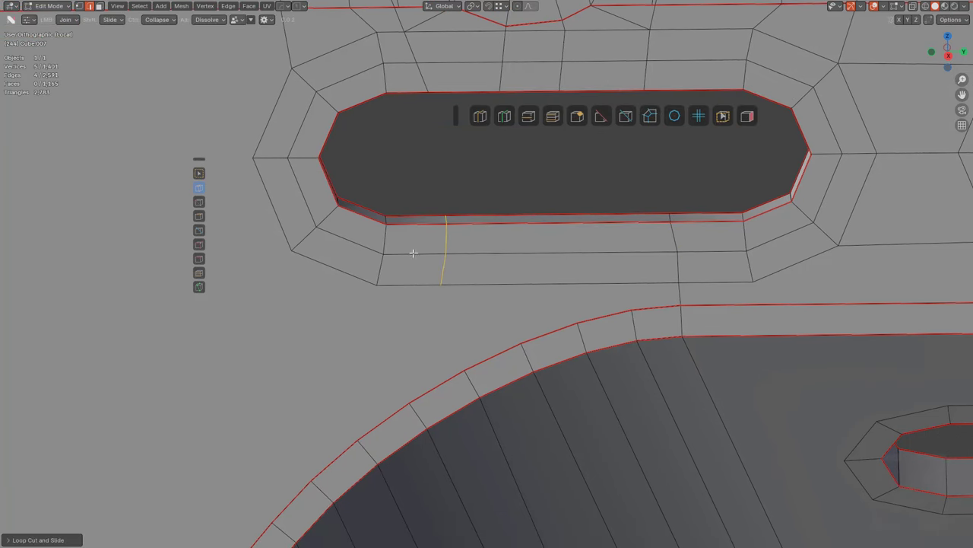
key("k")
left_click(441, 285)
left_click(463, 370)
key("Return")
Step: Add three loop cuts across the first slot's lower wall and border, and join each to the matching vertex on the cutout's curve
key("ctrl+r")
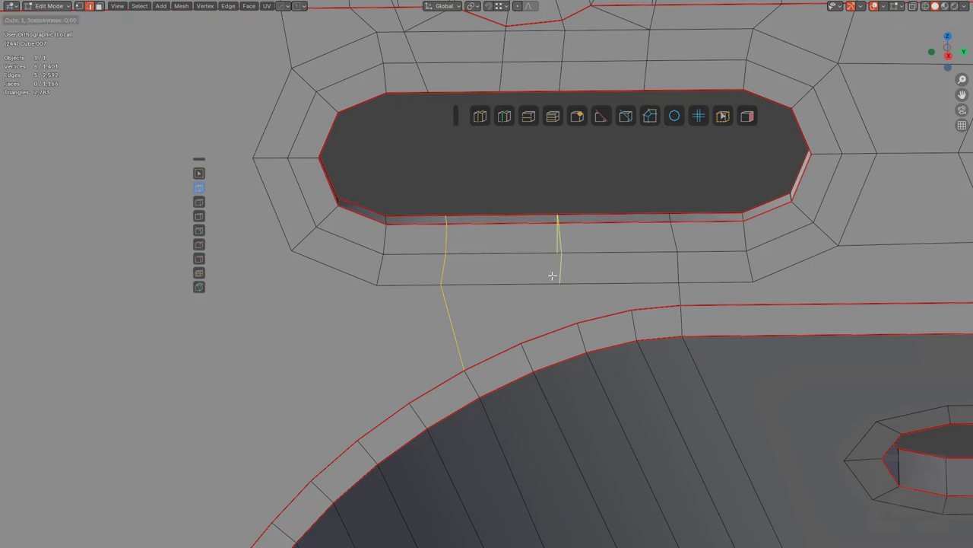
scroll(560, 273, "up", 2)
left_click(556, 283)
key("k")
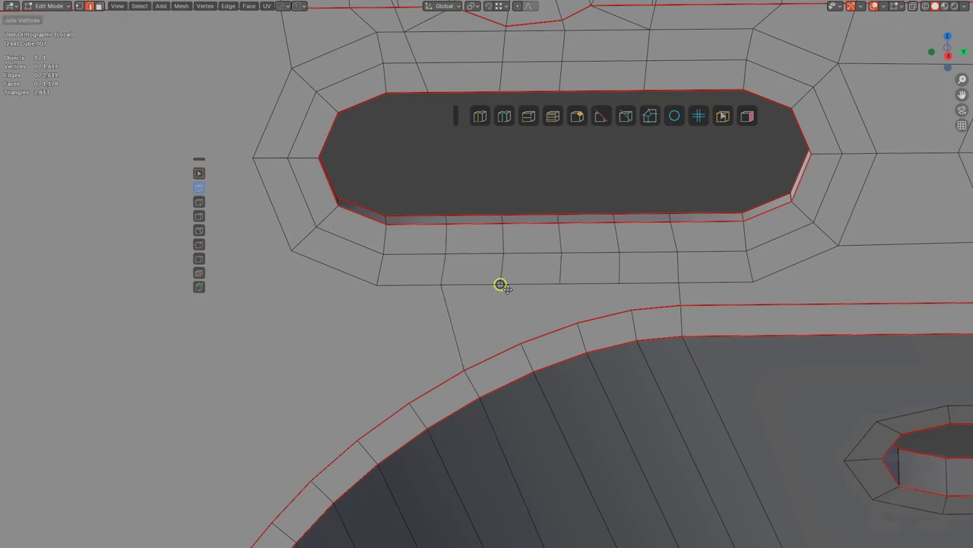
left_click(501, 285)
left_click_drag(559, 284, 578, 322)
left_click_drag(619, 283, 632, 310)
Step: Add a loop cut across the cutout's curved wall and slide it close to the wall's upper edge
scroll(668, 287, "down", 1)
scroll(668, 287, "down", 3)
scroll(651, 297, "up", 2)
scroll(507, 294, "down", 3)
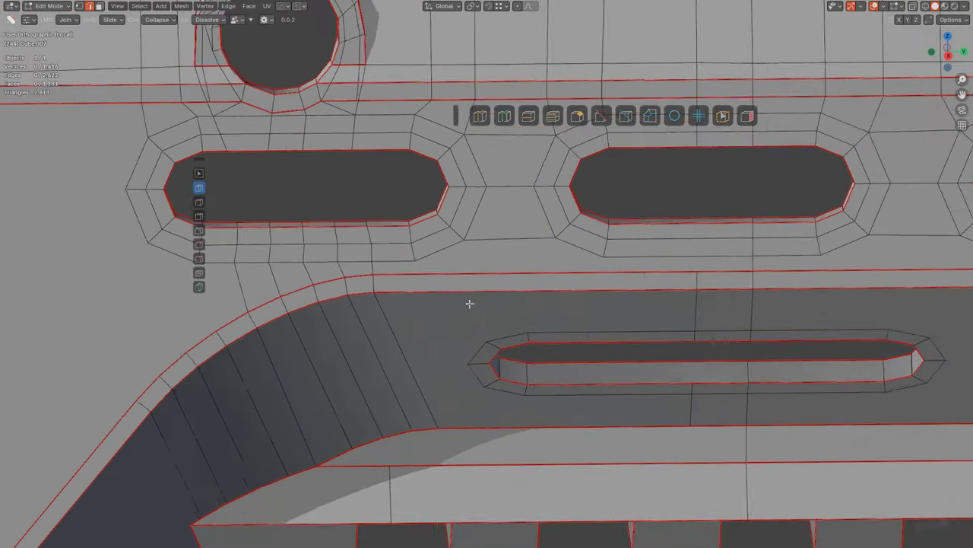
middle_click_drag(431, 304, 487, 300)
scroll(471, 289, "up", 4)
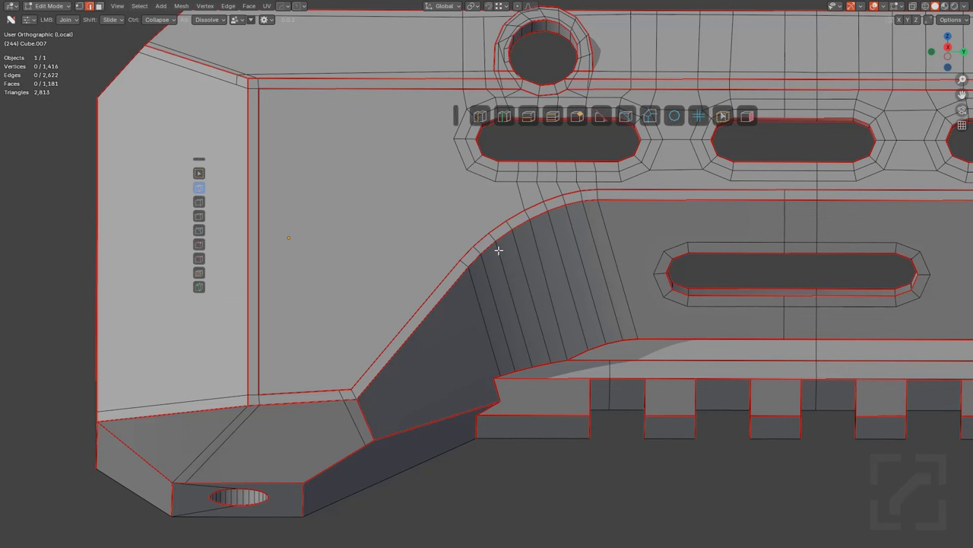
key("ctrl+r")
left_click(550, 265)
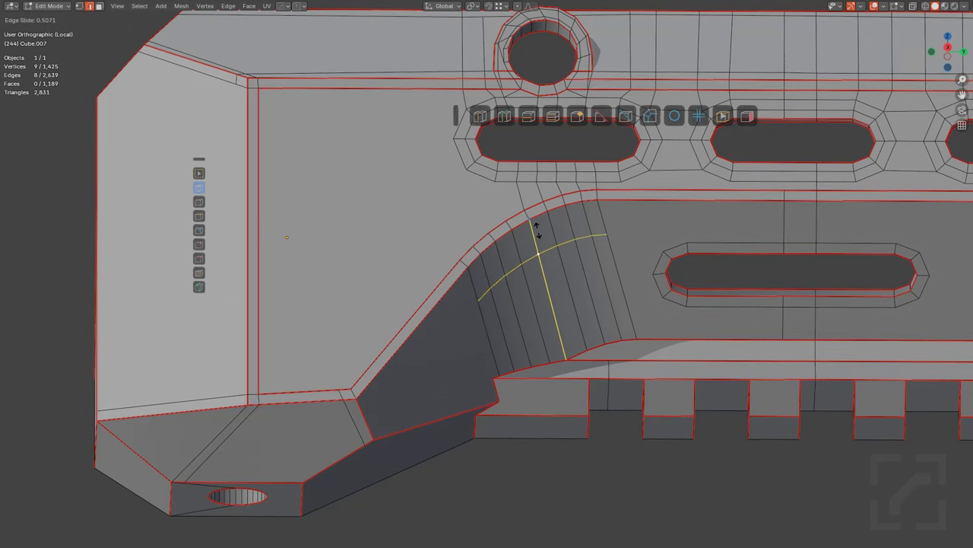
left_click(527, 210)
key("alt+a")
Step: Knife-cut from the curved loop's lower end along the sloped wall and across the rear block's underside to its far edge, parallel to the border
middle_click_drag(479, 313, 578, 190, "shift")
scroll(578, 190, "up", 1)
scroll(577, 190, "up", 2)
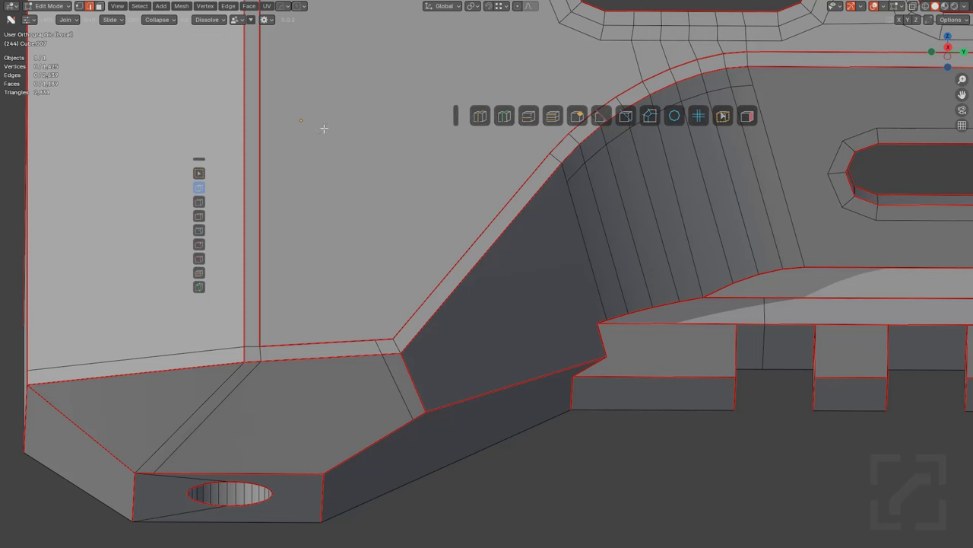
left_click(202, 289)
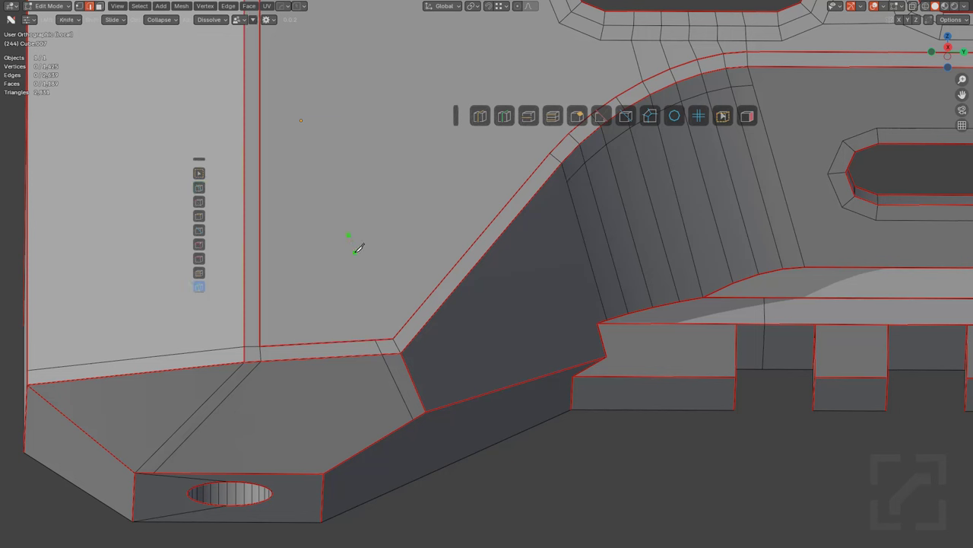
left_click(567, 182)
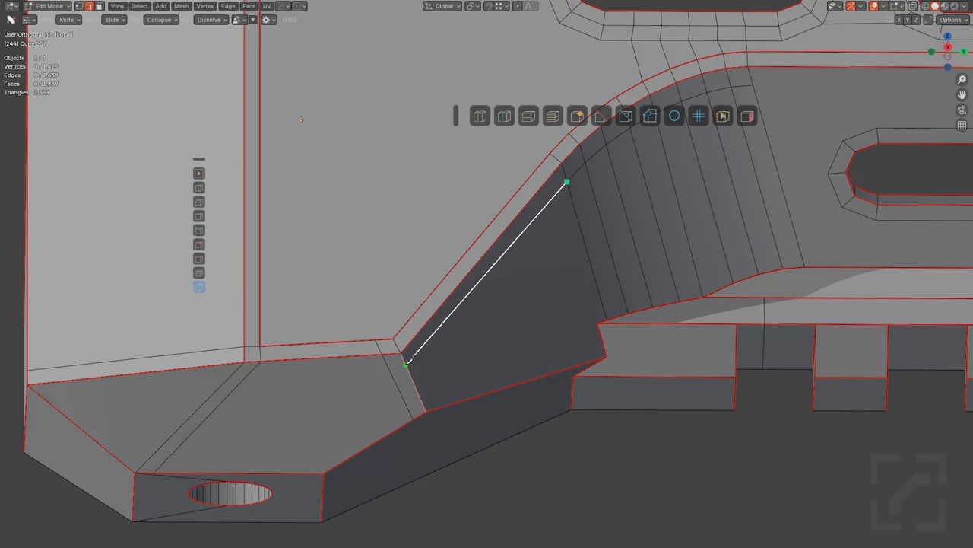
left_click(406, 365)
left_click(388, 366)
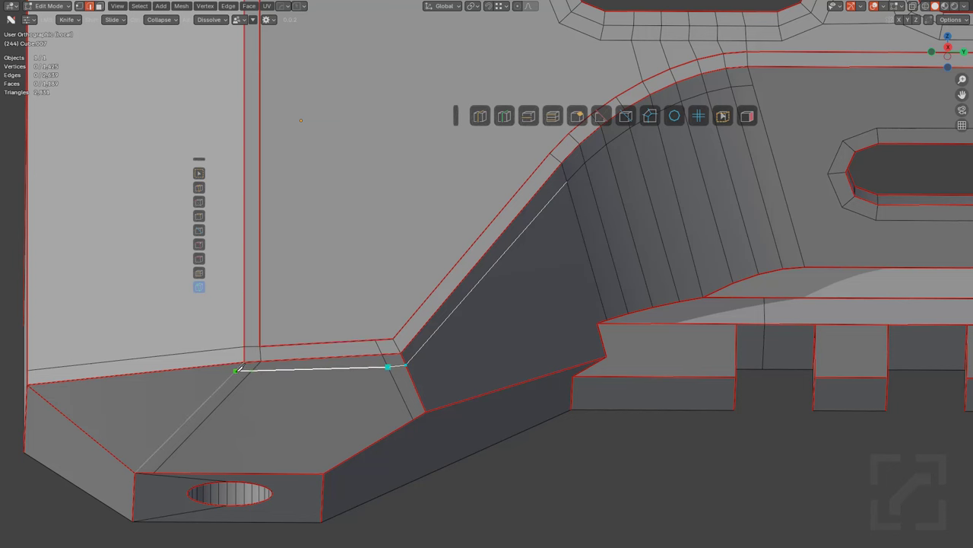
left_click(232, 374)
middle_click_drag(232, 373, 488, 284, "shift")
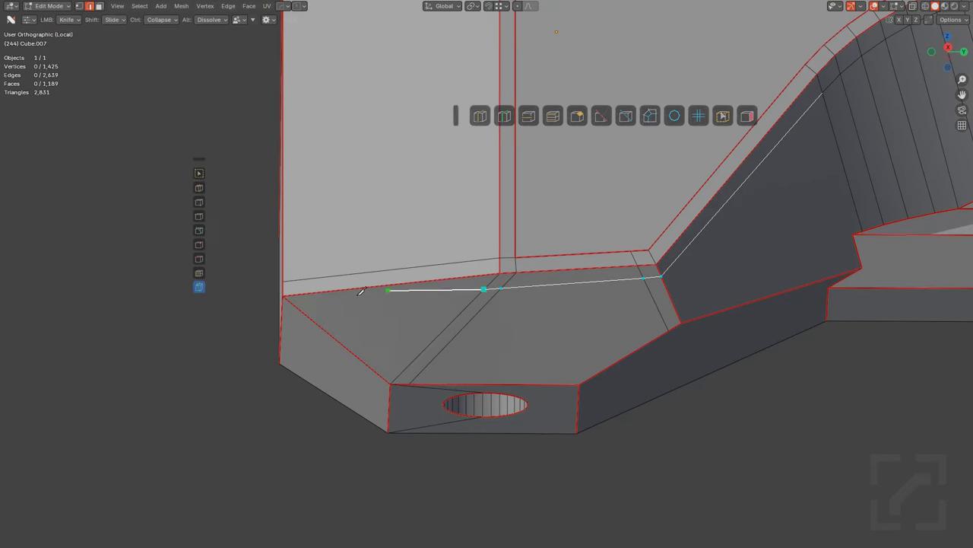
left_click(300, 303)
key("Return")
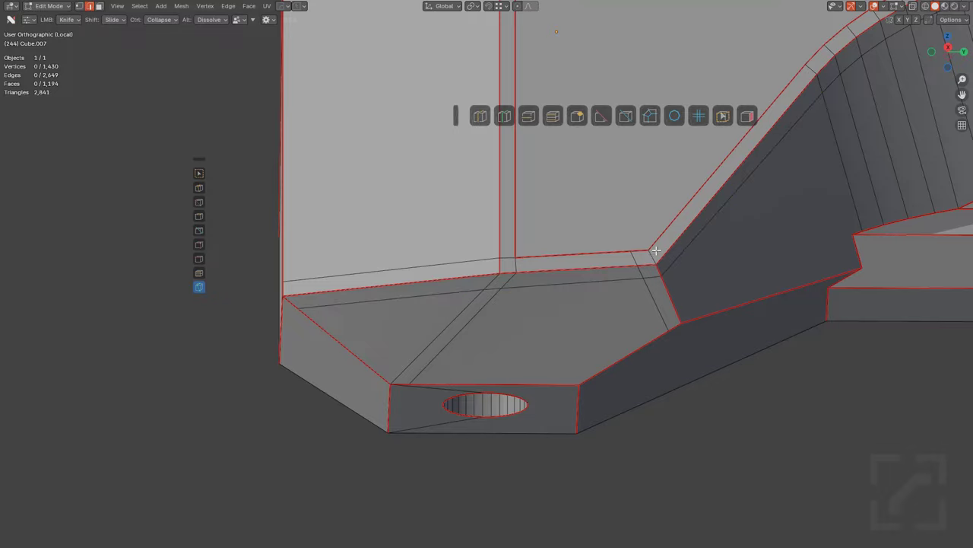
Step: Dissolve alternate edge loops running across the cutout's curved wall and up into the first slot's lower border
middle_click_drag(753, 174, 529, 315, "shift")
scroll(614, 261, "down", 2)
scroll(563, 297, "down", 1)
middle_click_drag(608, 268, 548, 285, "shift")
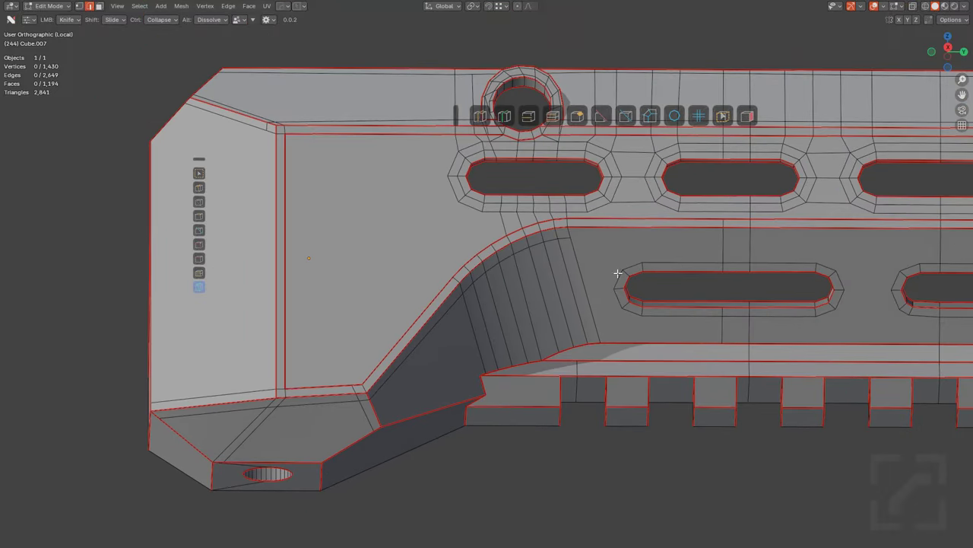
middle_click_drag(618, 273, 582, 246, "shift")
scroll(565, 244, "up", 1)
middle_click_drag(483, 285, 479, 308)
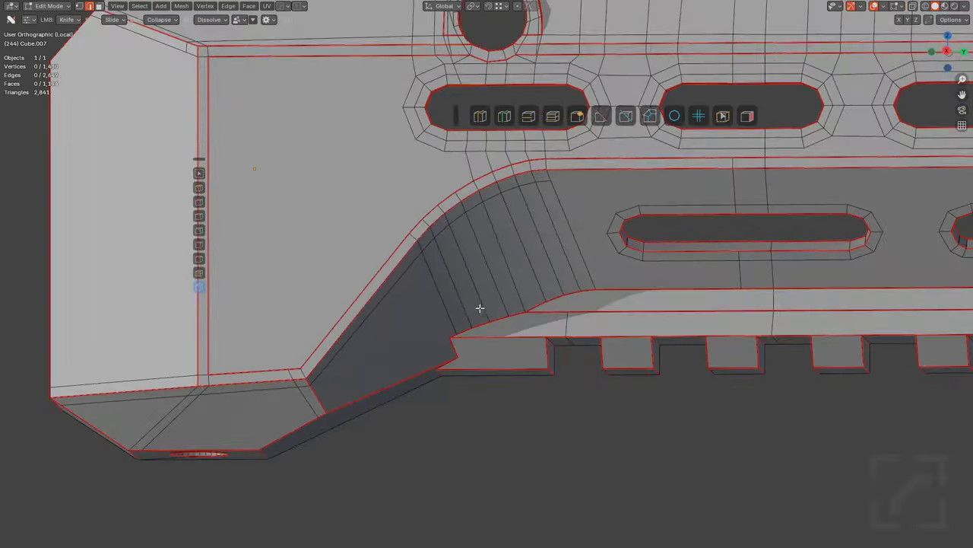
left_click(511, 216)
left_click(551, 217, "alt+shift")
key("ctrl+x")
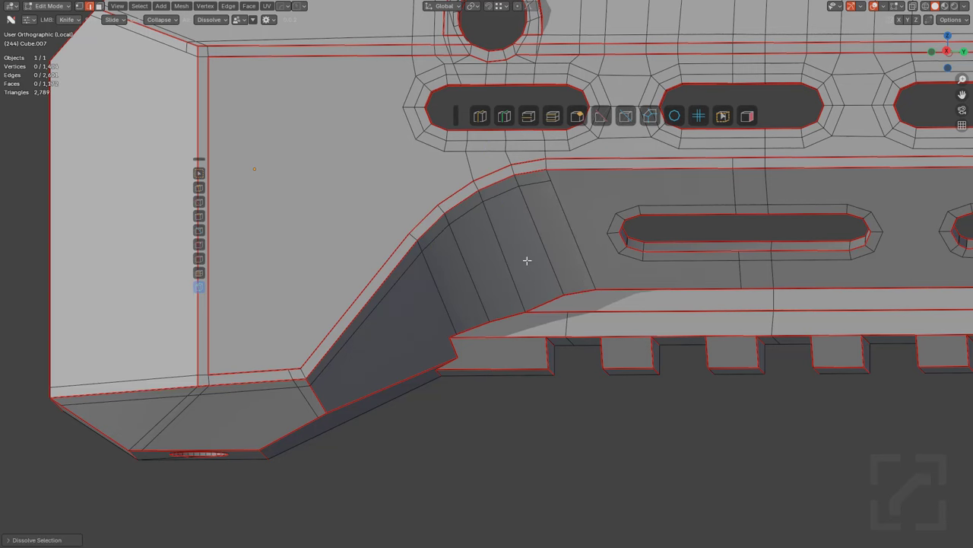
Step: Try to project a horizontal cut line above the lower row of slots, from the angled front end to the curved wall
middle_click_drag(526, 261, 658, 263, "shift")
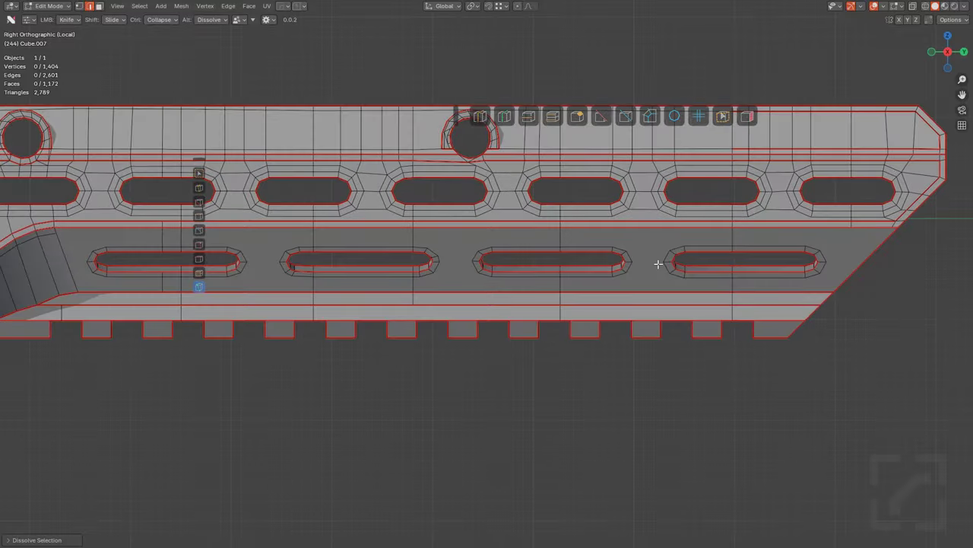
scroll(589, 267, "down", 3)
middle_click_drag(486, 276, 693, 306, "shift")
scroll(590, 304, "up", 3)
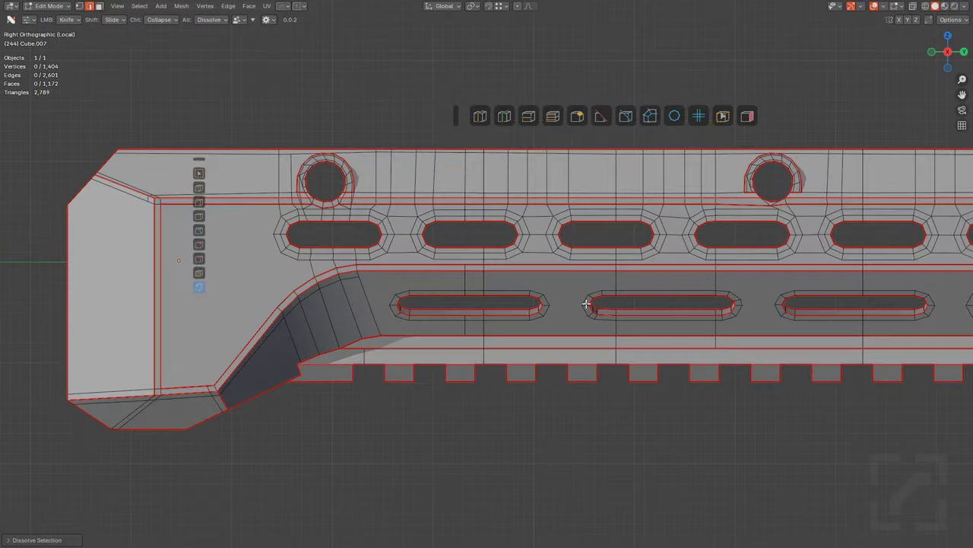
scroll(578, 306, "down", 2)
middle_click_drag(854, 304, 796, 308, "shift")
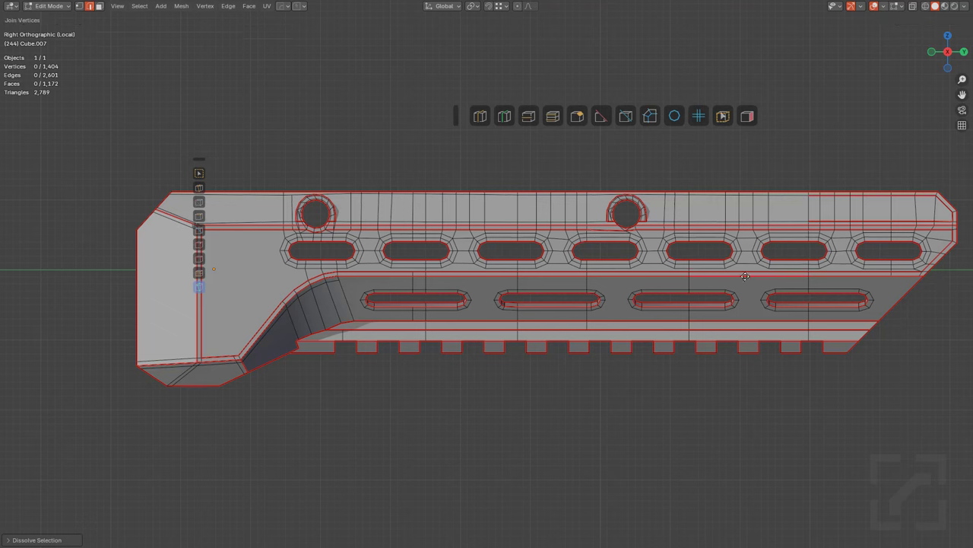
left_click(662, 291, "alt")
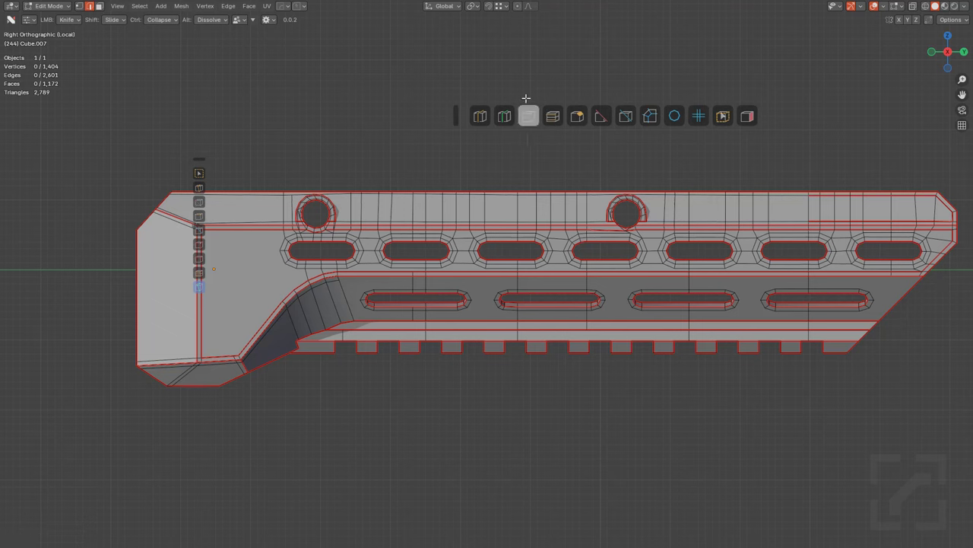
left_click(625, 116)
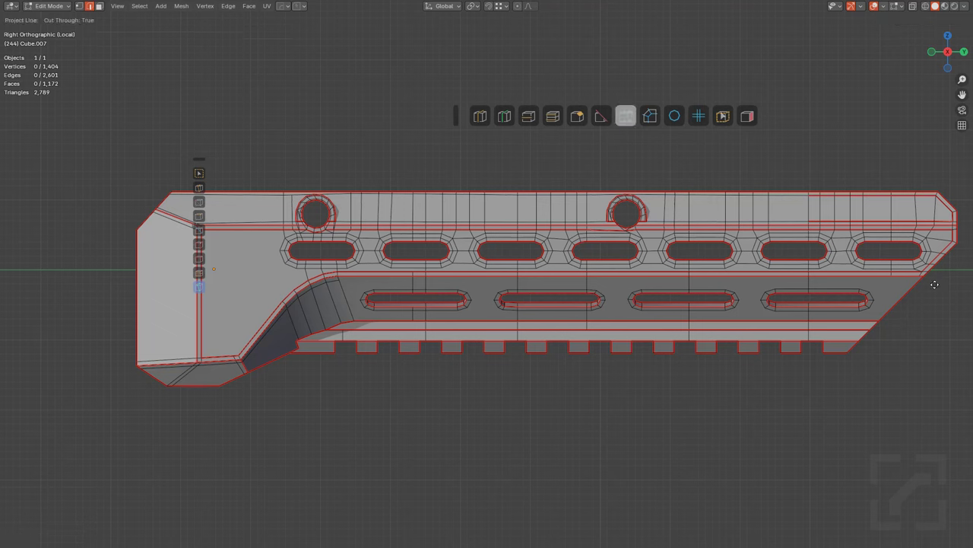
left_click_drag(934, 283, 393, 286)
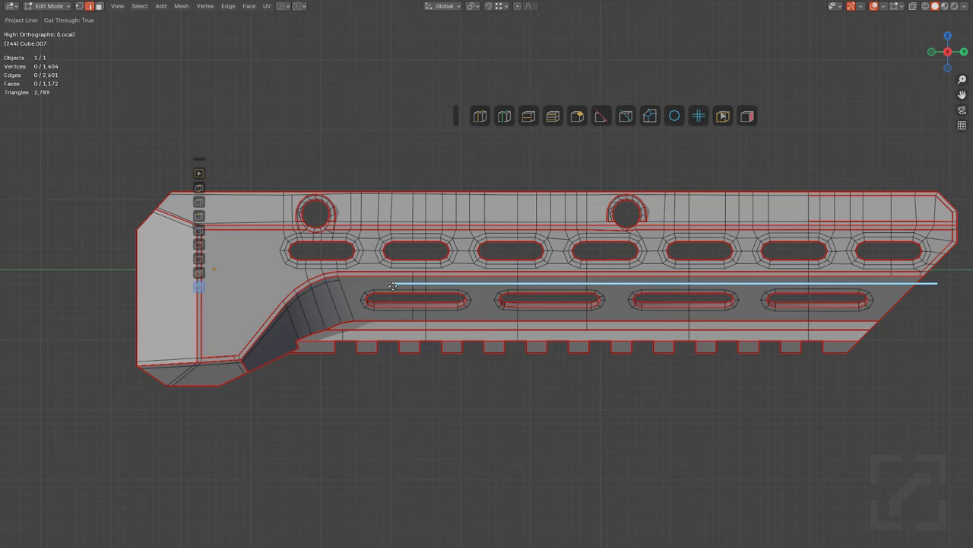
right_click(339, 291)
scroll(342, 292, "up", 3)
middle_click_drag(348, 333, 449, 297, "shift")
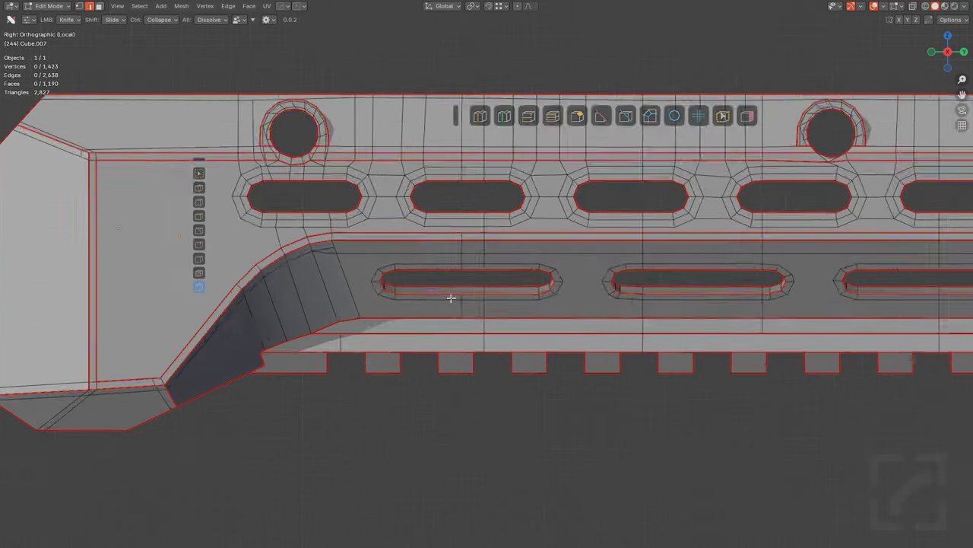
scroll(441, 297, "down", 1)
middle_click_drag(353, 289, 385, 278, "shift")
scroll(455, 289, "down", 2)
scroll(679, 338, "down", 1)
scroll(580, 253, "down", 1)
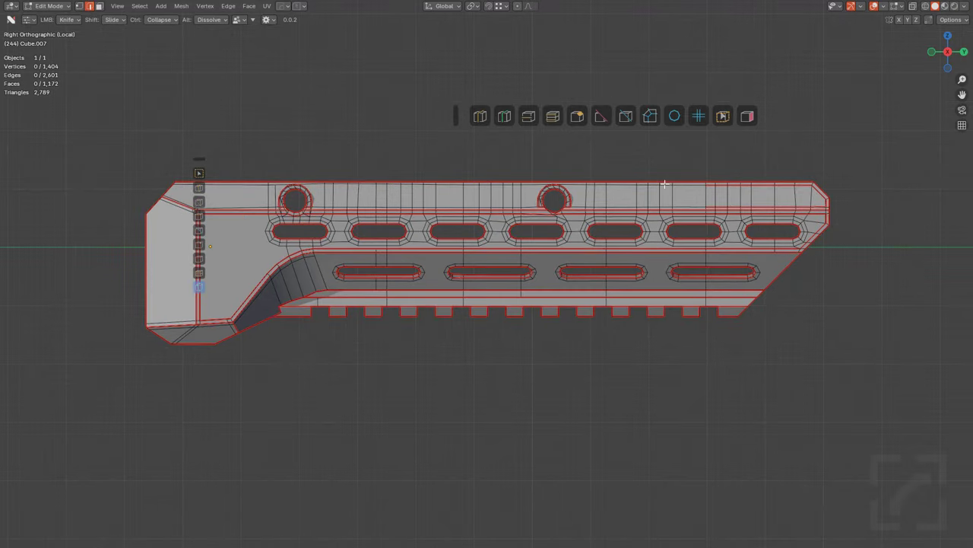
Step: Project a horizontal cut line above the lower slots, from the angled front end to the curved wall, and select its edges along the recess
left_click(627, 116)
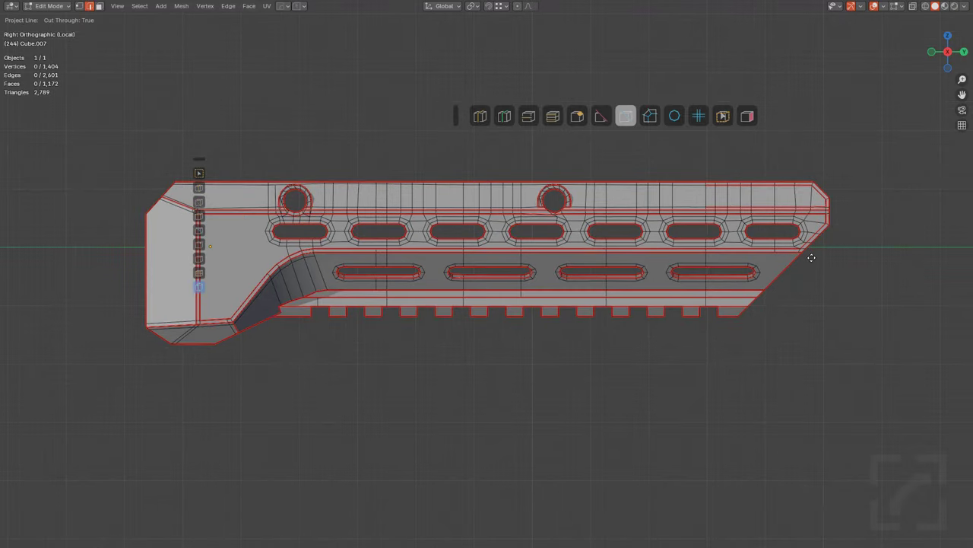
left_click_drag(812, 258, 523, 258)
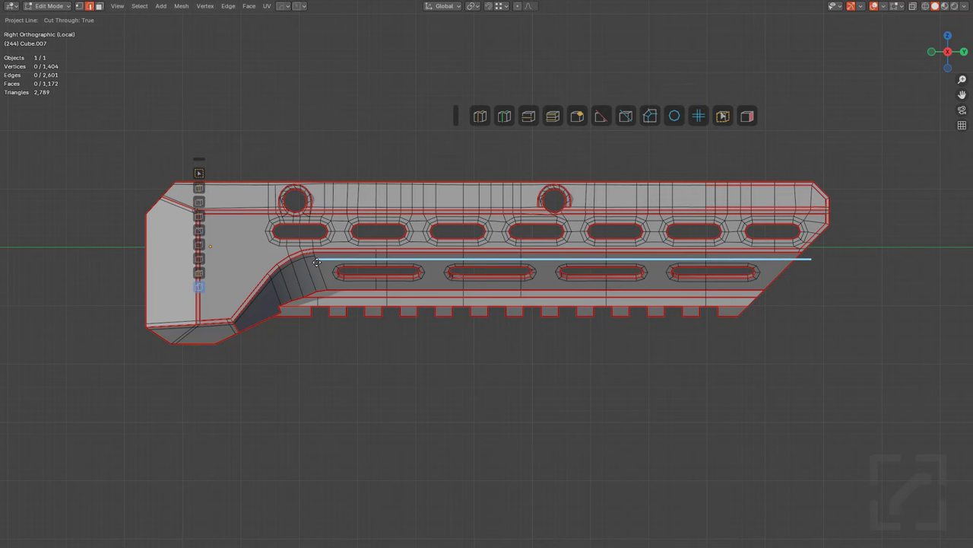
left_click_drag(317, 261, 317, 262)
scroll(522, 322, "up", 3)
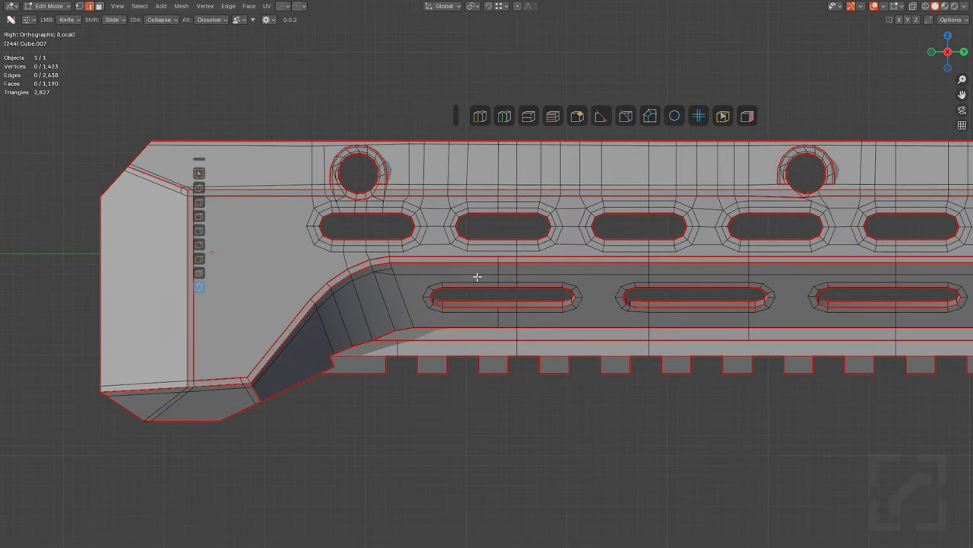
left_click(477, 276)
middle_click_drag(557, 292, 270, 287, "shift")
left_click(900, 269, "ctrl")
middle_click_drag(698, 304, 691, 306, "shift")
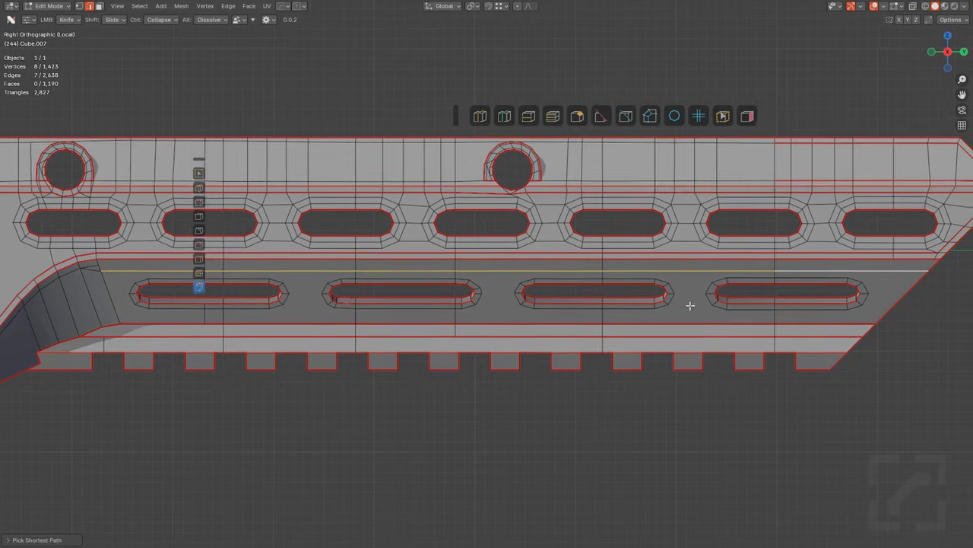
Step: Try to slide the selected horizontal edges up to the end of the curved wall's support loop
scroll(636, 308, "up", 8)
key("g")
key("g")
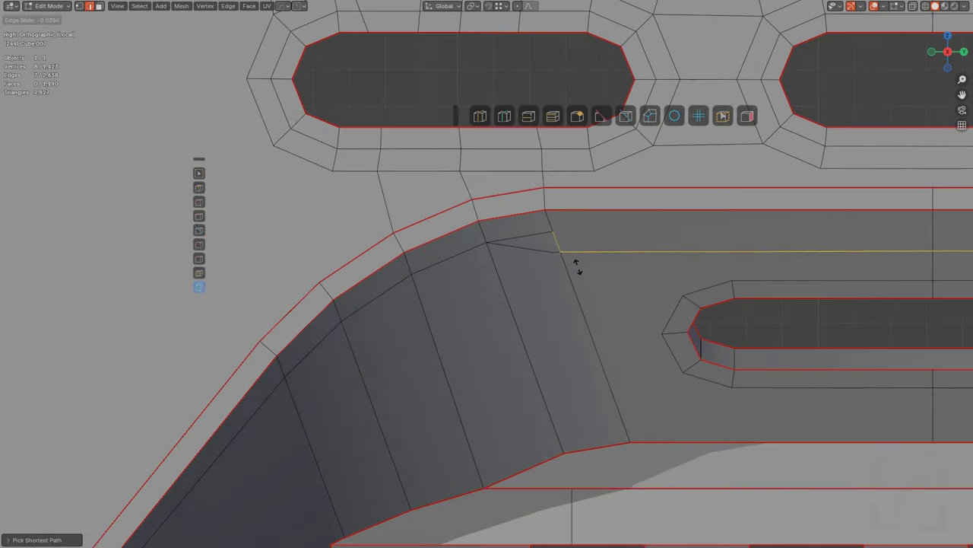
left_click(571, 140)
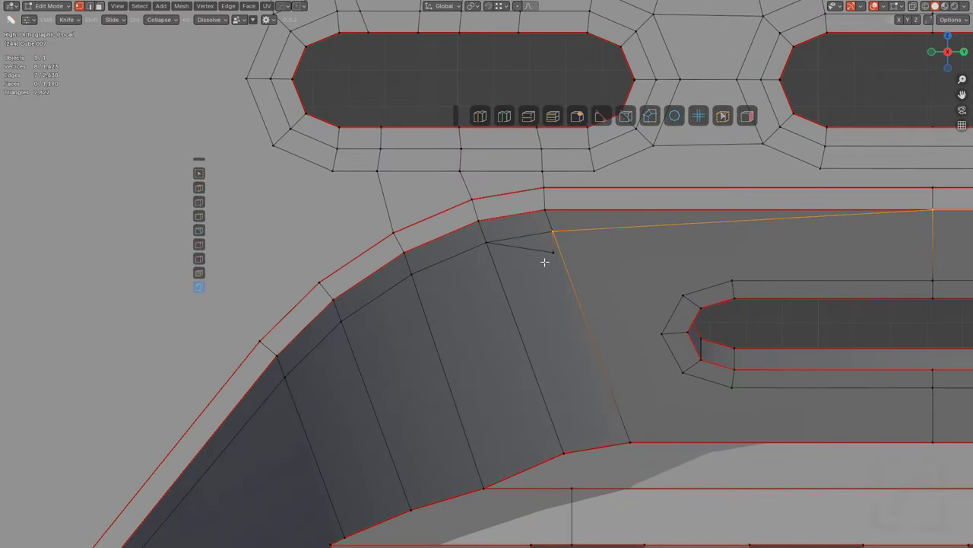
key("ctrl+z")
key("ctrl+z")
Step: Slide the selected horizontal edges above the lower slots closer to the recess's upper border
key("g")
key("g")
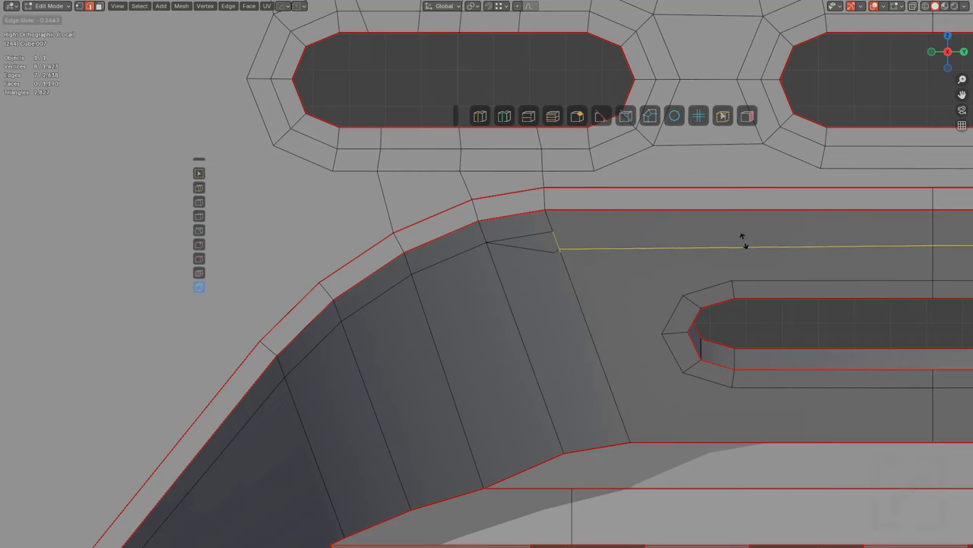
left_click(732, 188)
scroll(897, 245, "down", 1)
middle_click_drag(897, 245, 768, 249, "shift")
scroll(760, 249, "up", 1)
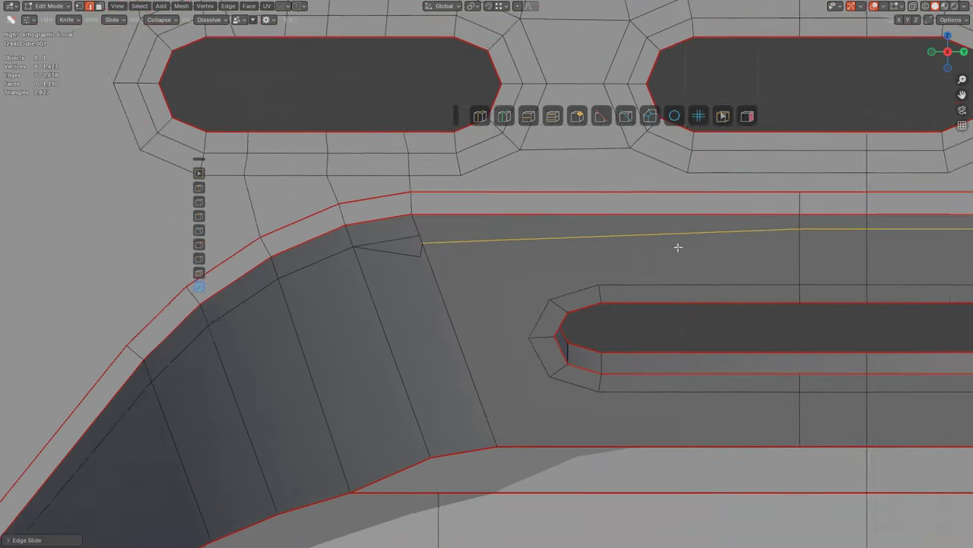
Step: Slide the horizontal line's end vertex to the curved loop's end, dissolve the leftover edge and collapse the short gap between them
scroll(482, 262, "up", 1)
key("1")
left_click_drag(409, 239, 405, 225, "shift")
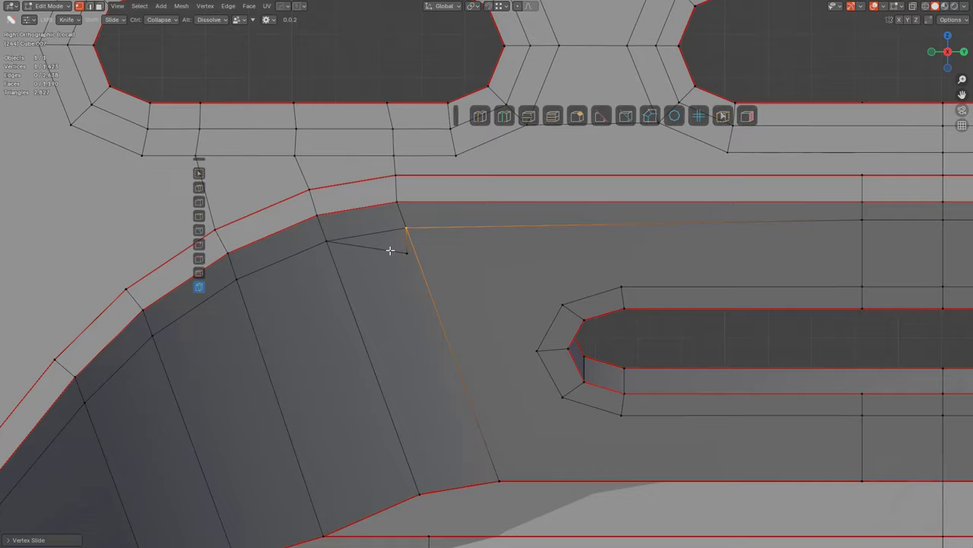
left_click(391, 251, "alt")
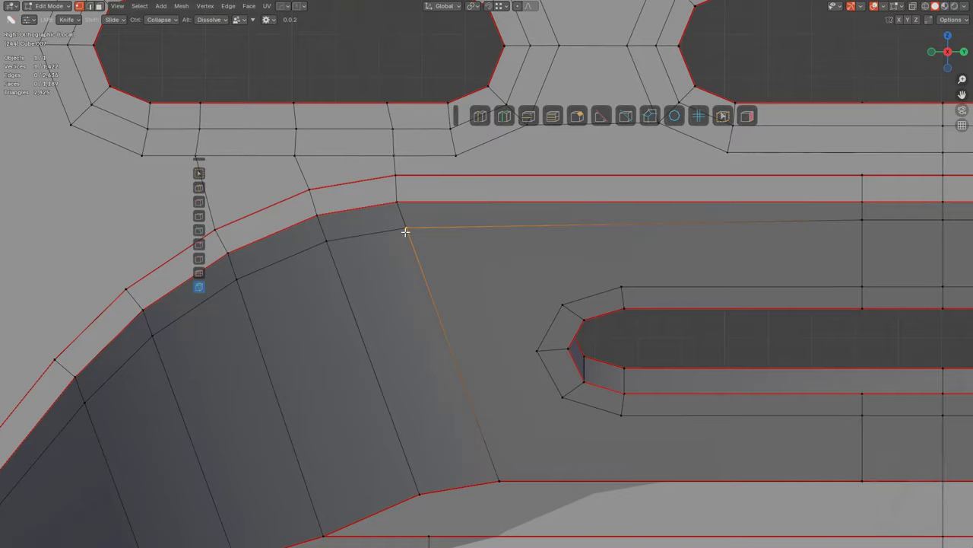
left_click(413, 232, "ctrl")
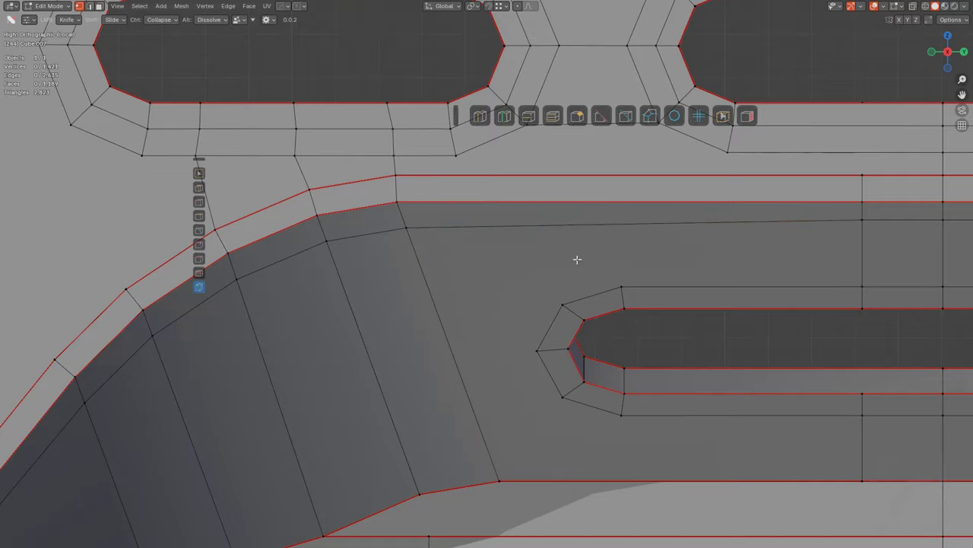
Step: Add a loop cut through the last rail tooth and slide it close to the angled front end
scroll(578, 261, "down", 7)
middle_click_drag(740, 294, 704, 265, "shift")
scroll(704, 265, "up", 5)
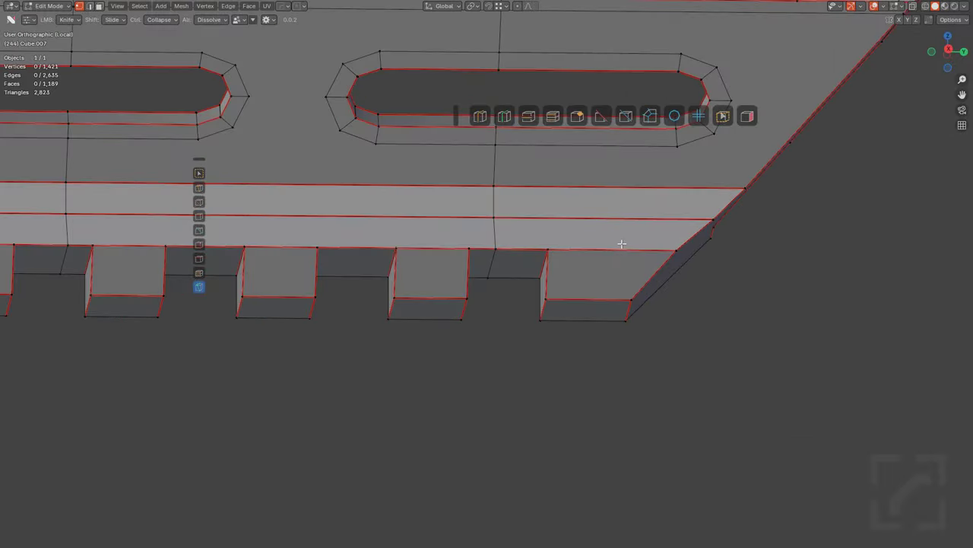
key("ctrl+r")
left_click(632, 248)
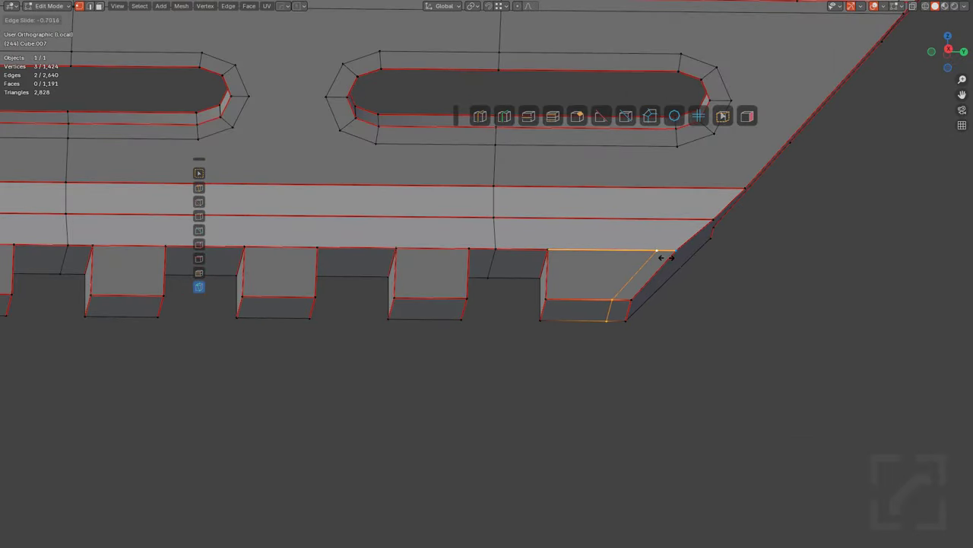
left_click(667, 258)
Step: Continue the tooth's cut line along the angled front end, across both sloped strips and the recess, to the recess's upper border
middle_click_drag(742, 196, 613, 271, "shift")
middle_click_drag(643, 217, 597, 308, "shift")
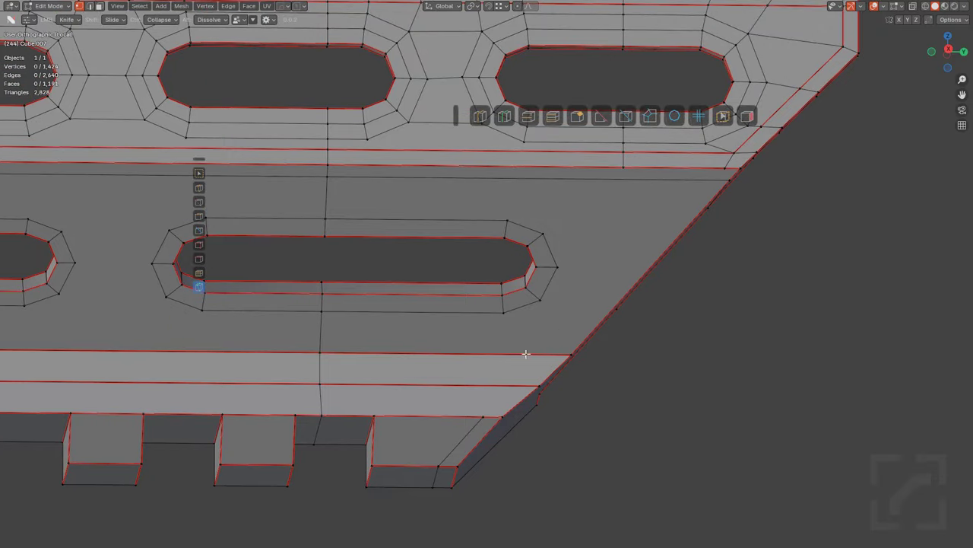
left_click(199, 188)
left_click_drag(483, 410, 724, 171)
scroll(674, 309, "up", 5)
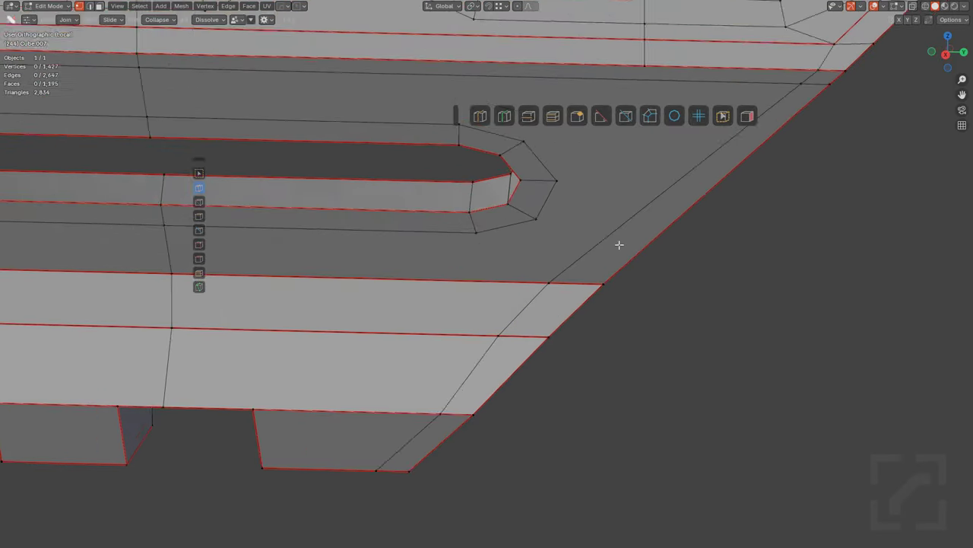
Step: Slide the new edge on the upper sloped strip closer to the angled front end
scroll(619, 245, "up", 1)
key("2")
left_click(528, 311)
key("g")
key("g")
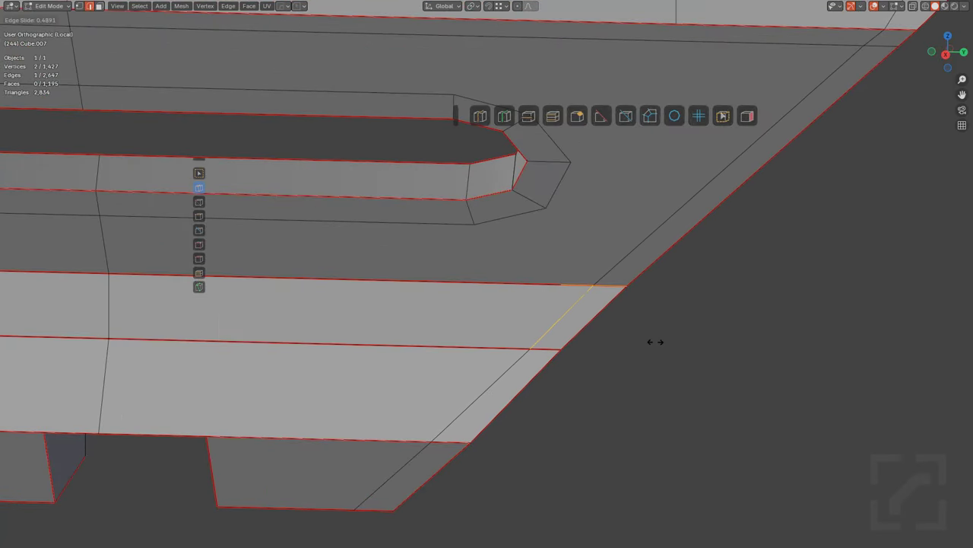
left_click(688, 342)
left_click(640, 324)
scroll(639, 324, "down", 5)
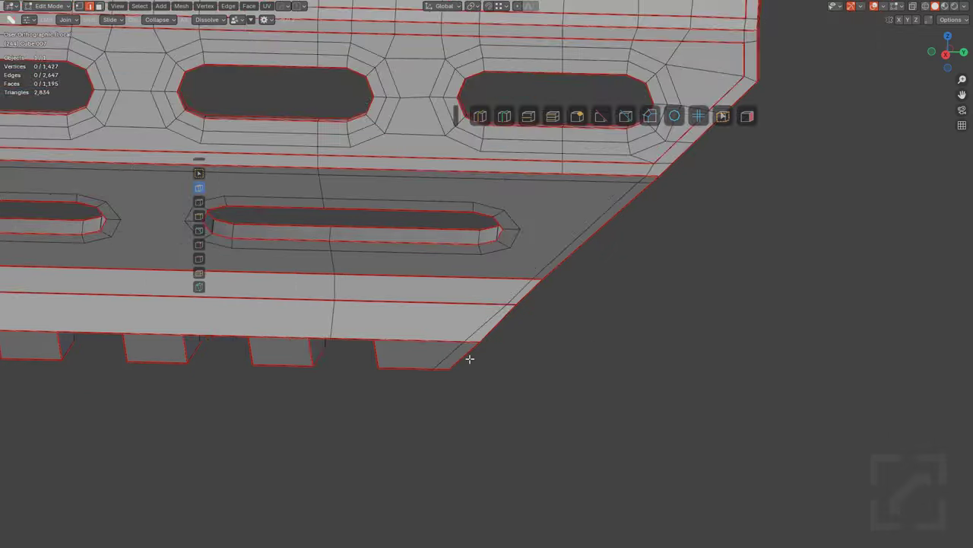
Step: Add lengthwise support cuts on the upper sloped strip below the recess and slide them near its borders
middle_click_drag(469, 358, 495, 301)
scroll(560, 325, "down", 3)
scroll(568, 324, "up", 4)
key("3")
left_click(611, 210)
middle_click_drag(765, 224, 507, 262)
left_click(659, 179, "ctrl")
scroll(507, 262, "up", 1)
left_click(448, 209)
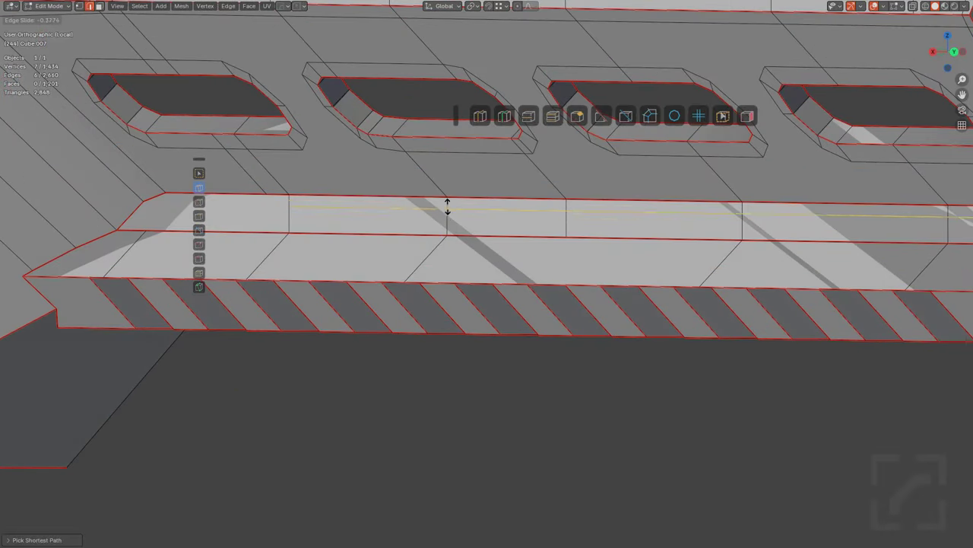
left_click_drag(451, 218, 449, 227)
Step: Subdivide the cross edges of the lower sloped strip above the rail teeth and select the resulting lengthwise edge line
middle_click_drag(482, 286, 622, 368)
middle_click_drag(702, 347, 422, 282)
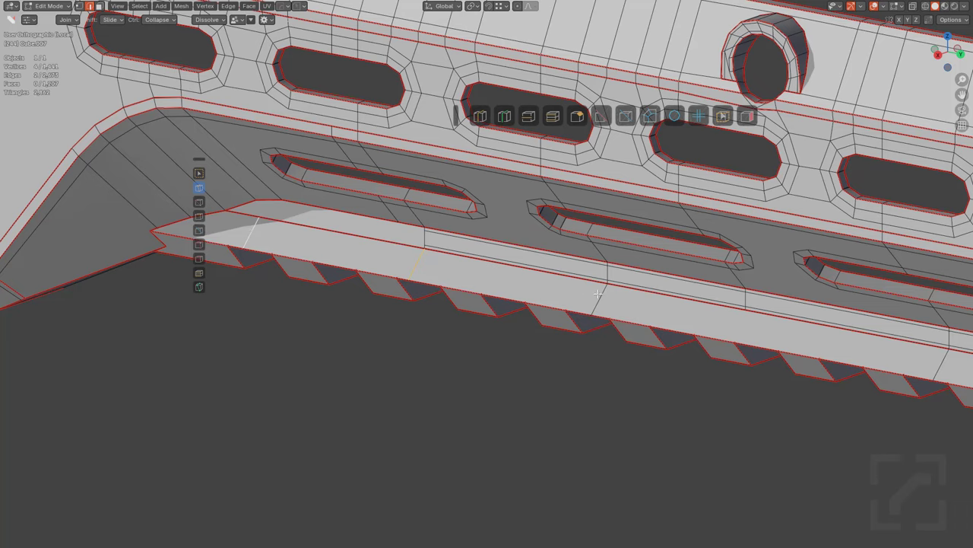
middle_click_drag(598, 293, 762, 323)
left_click(763, 323, "shift")
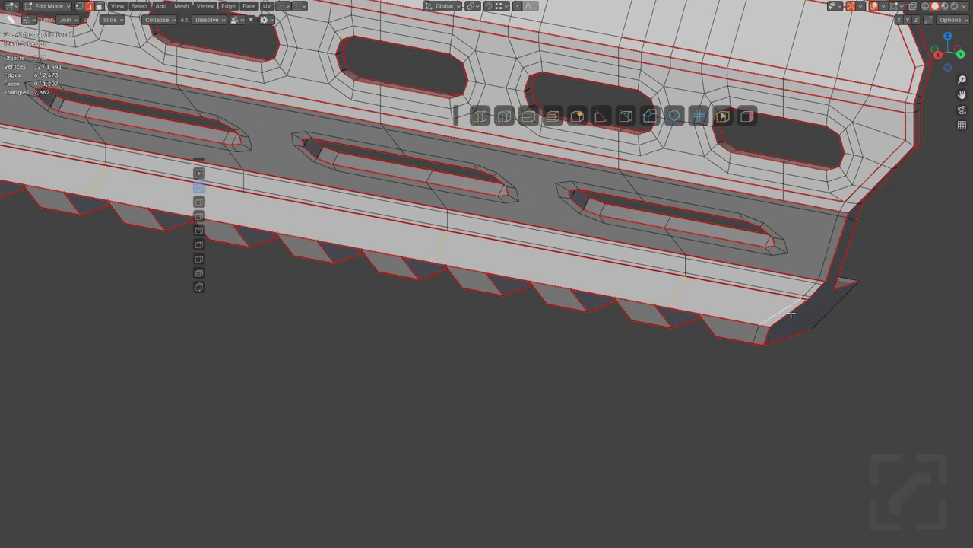
right_click(791, 313)
left_click(748, 241)
left_click(651, 287, "alt")
Step: Bevel the lower strip's lengthwise line with one segment, spreading it into two support edges near the strip's borders
middle_click_drag(749, 312, 599, 265, "shift")
scroll(599, 265, "up", 5)
key("ctrl+b")
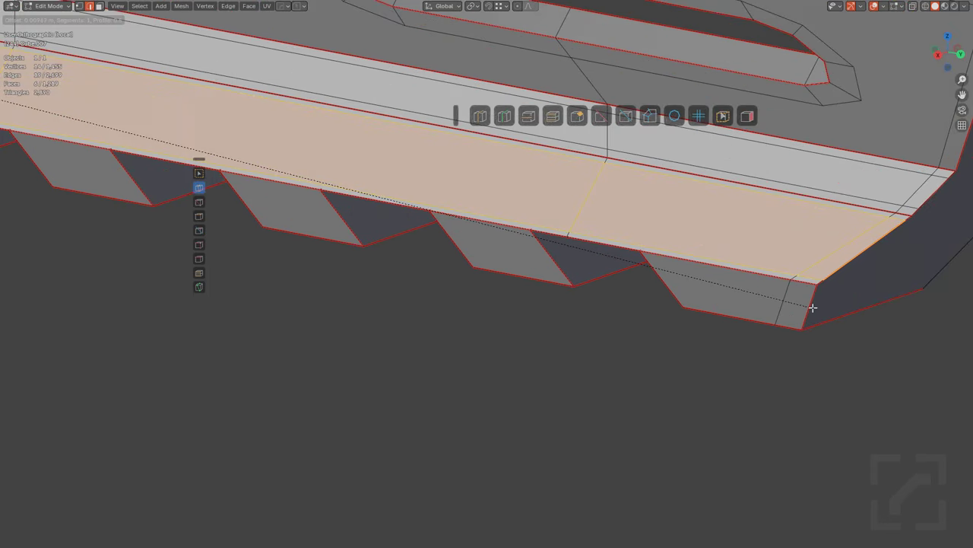
left_click(811, 307)
key("alt+a")
scroll(804, 306, "down", 5)
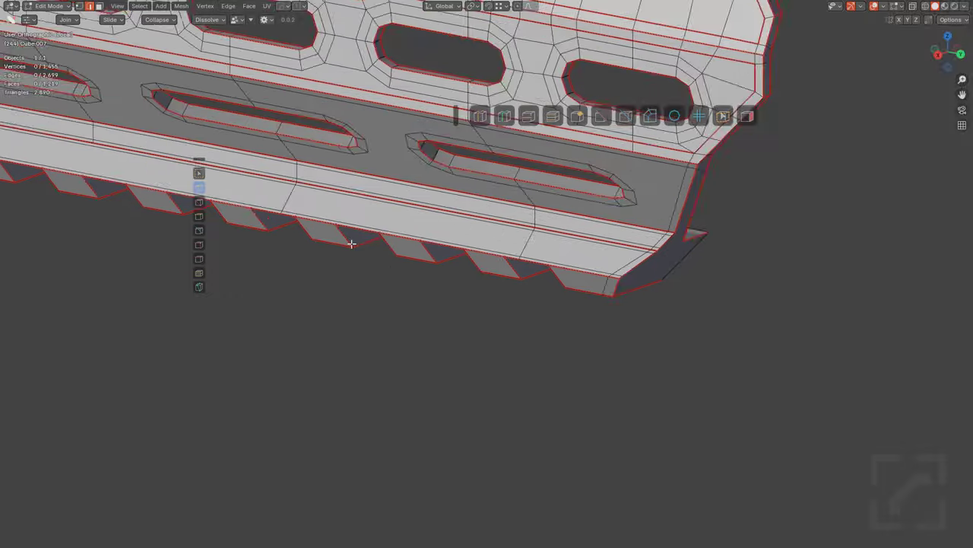
middle_click_drag(352, 239, 643, 302, "shift")
scroll(362, 285, "down", 2)
middle_click_drag(362, 284, 584, 336, "shift")
middle_click_drag(397, 311, 613, 300)
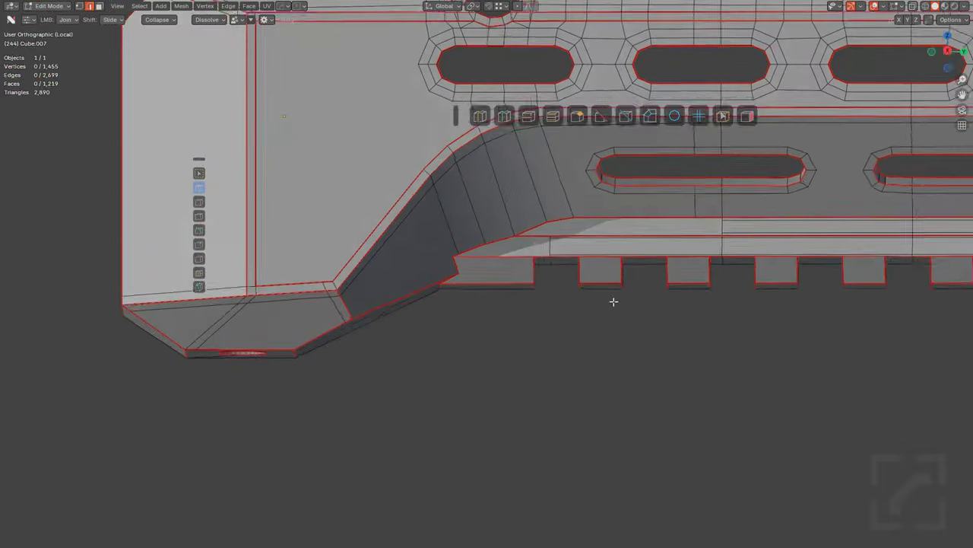
Step: Inset the end face of the upper beveled strip so its border lines up with the neighbouring support edges
scroll(569, 279, "up", 5)
middle_click_drag(525, 222, 553, 237)
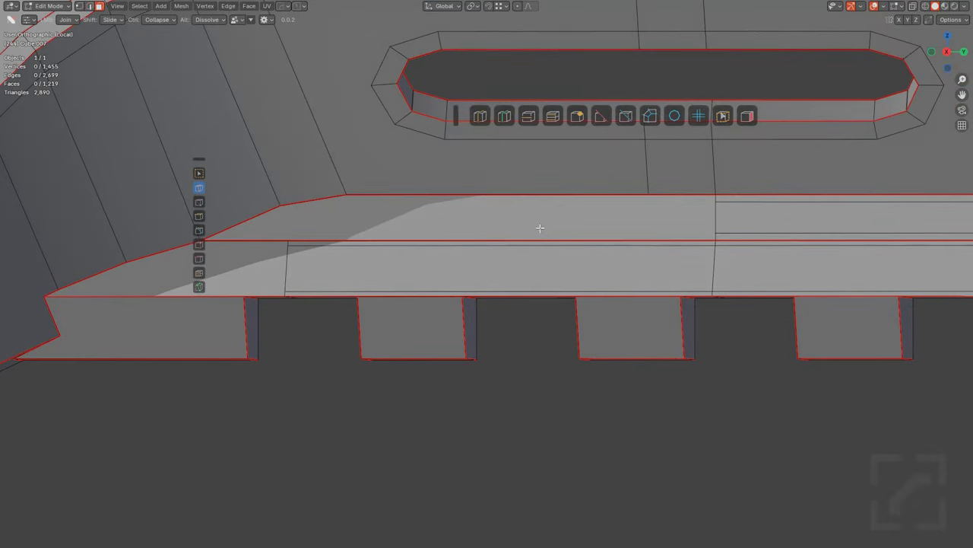
left_click(540, 228)
key("i")
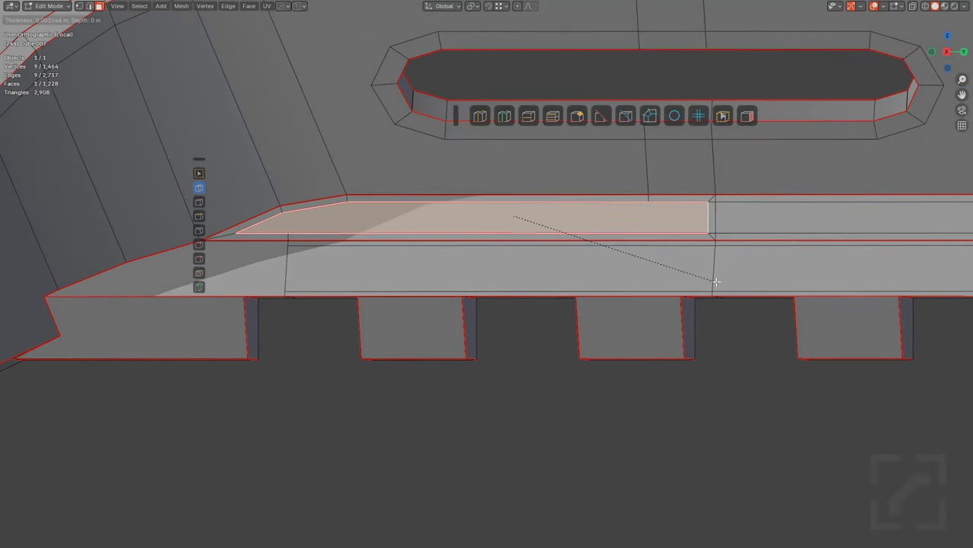
left_click(717, 278)
Step: Collapse the inset's inner end vertices onto the adjoining support edges and dissolve the leftover short vertical edge
scroll(685, 270, "up", 5)
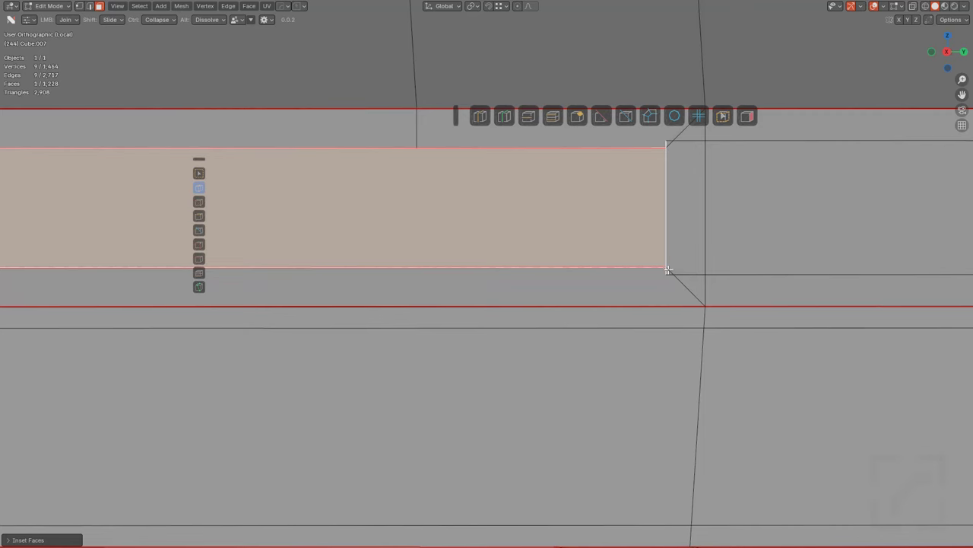
left_click(667, 269, "ctrl")
left_click(672, 145, "ctrl")
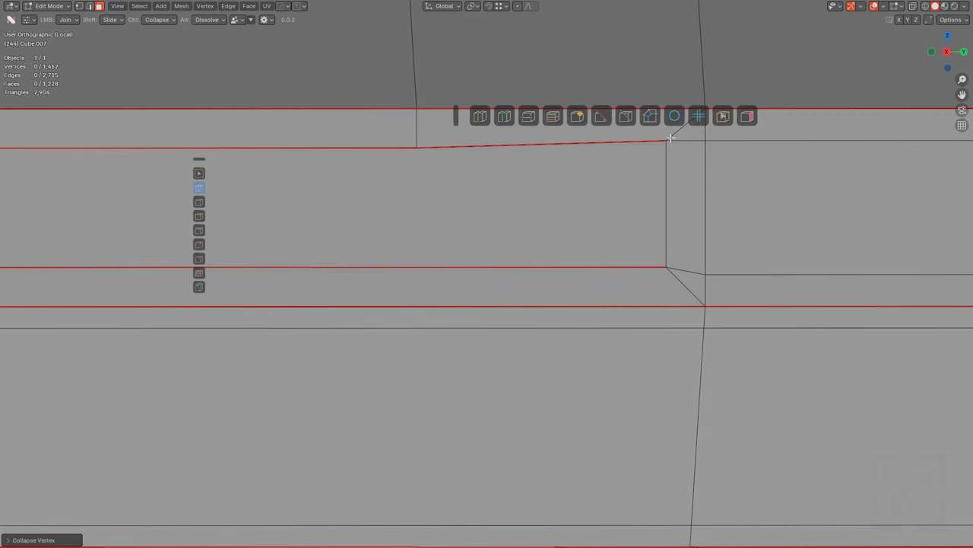
left_click(671, 143, "alt")
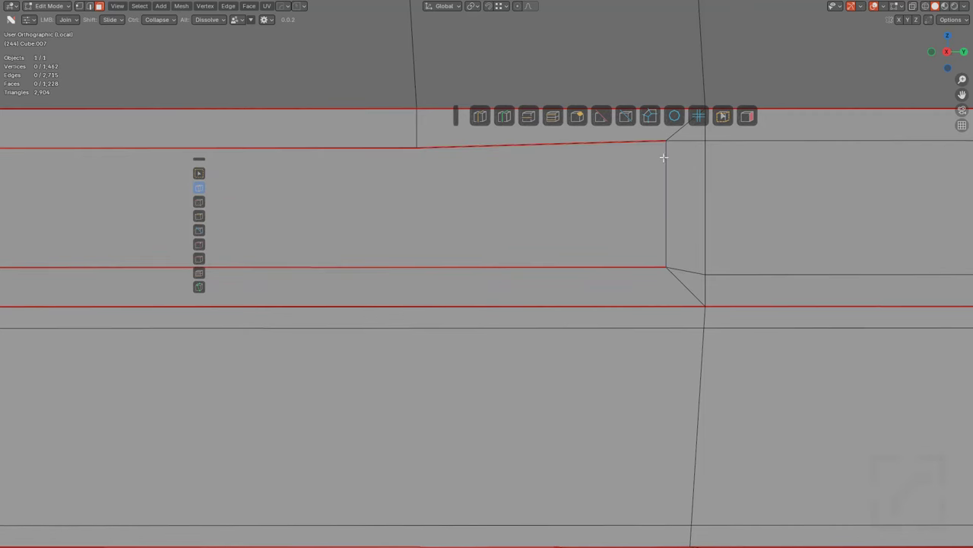
left_click(650, 116)
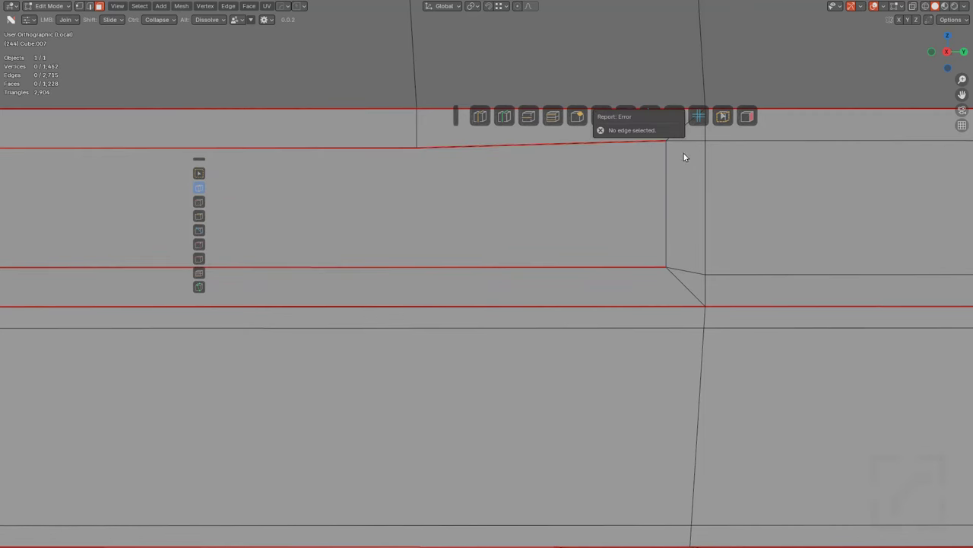
middle_click_drag(645, 175, 589, 237, "shift")
left_click(604, 257, "alt")
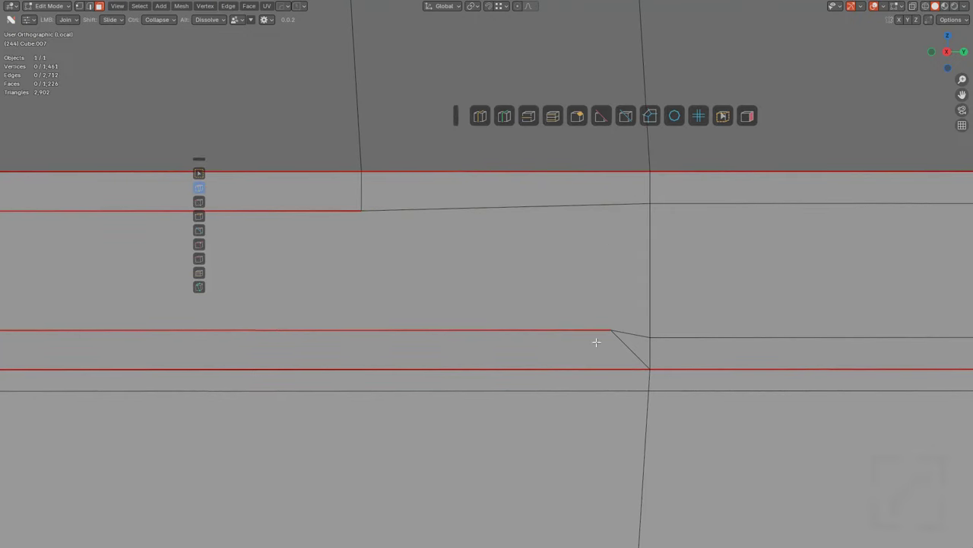
left_click(616, 349, "ctrl")
scroll(619, 345, "down", 5)
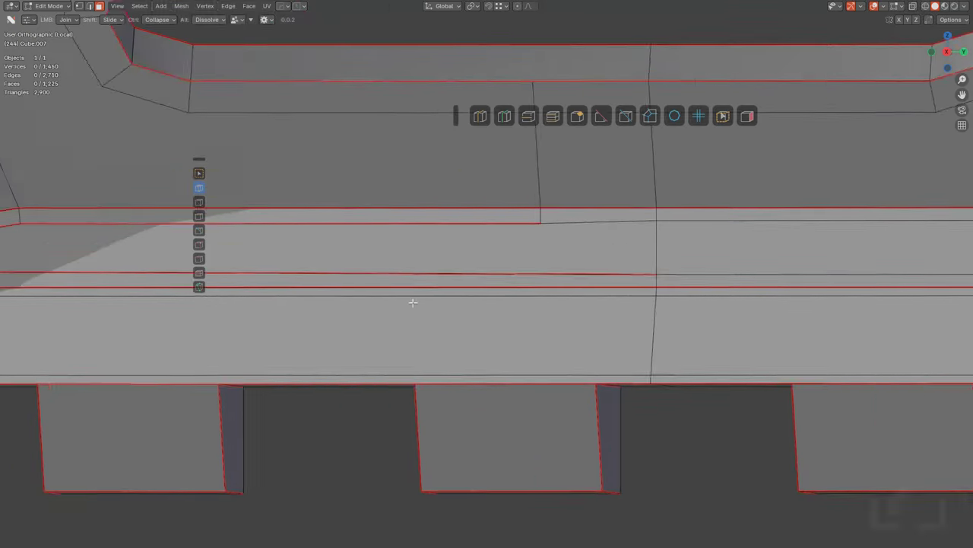
Step: Add a loop cut across the underside of the first rail tooth, close to its edge beside the curved wall
middle_click_drag(413, 303, 466, 266)
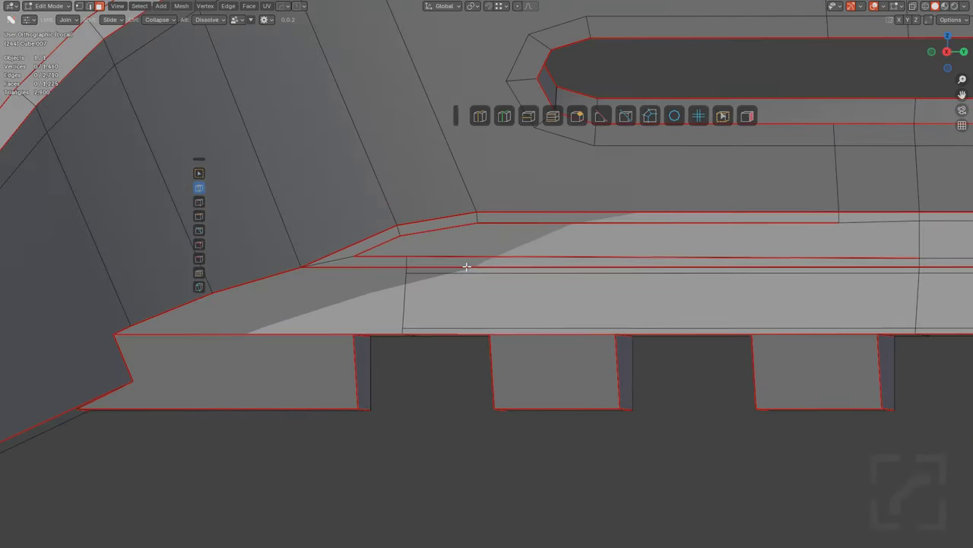
middle_click_drag(407, 275, 407, 310)
key("ctrl+r")
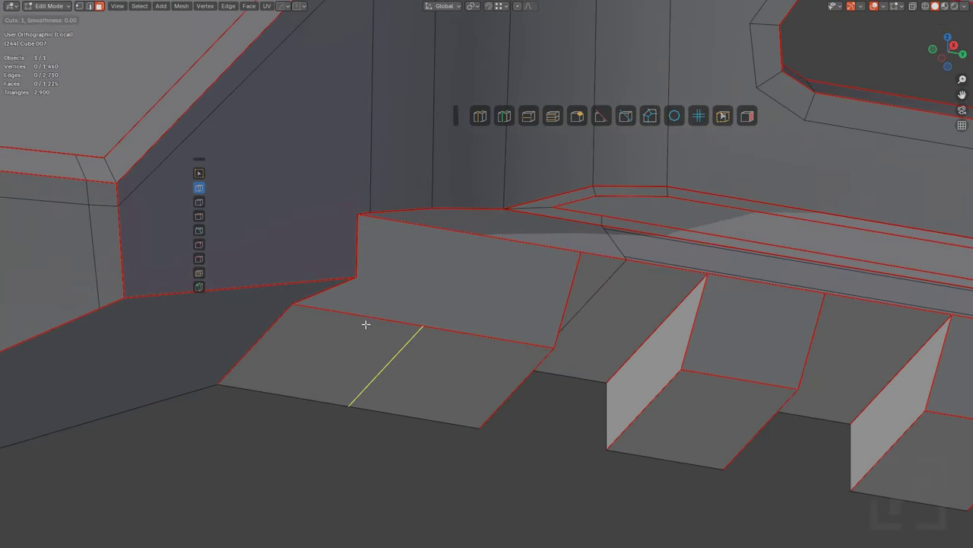
left_click(366, 324)
left_click(251, 315)
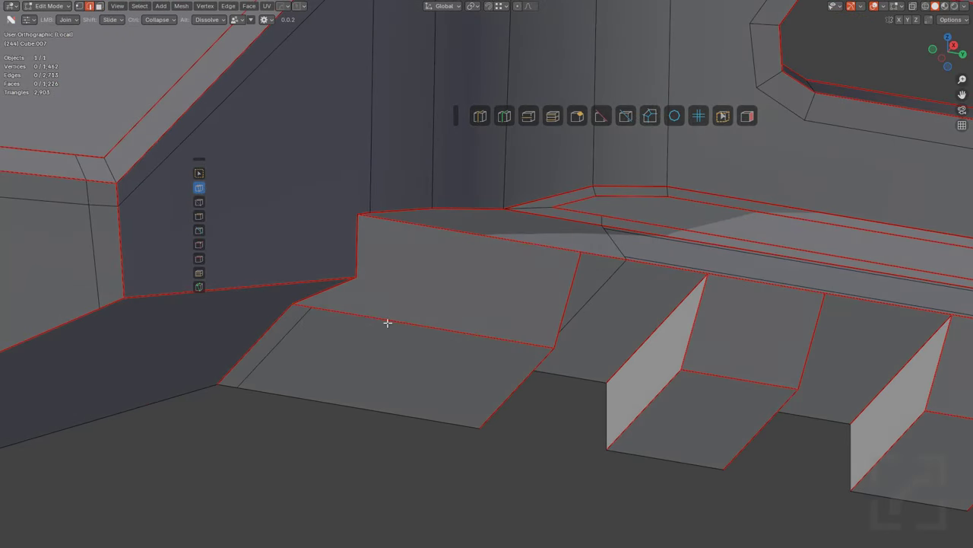
Step: Knife an offset edge from the underside loop cut up the tooth's notched side and along the sloped strip to the inset's pointed corner
left_click(199, 287)
left_click(312, 307)
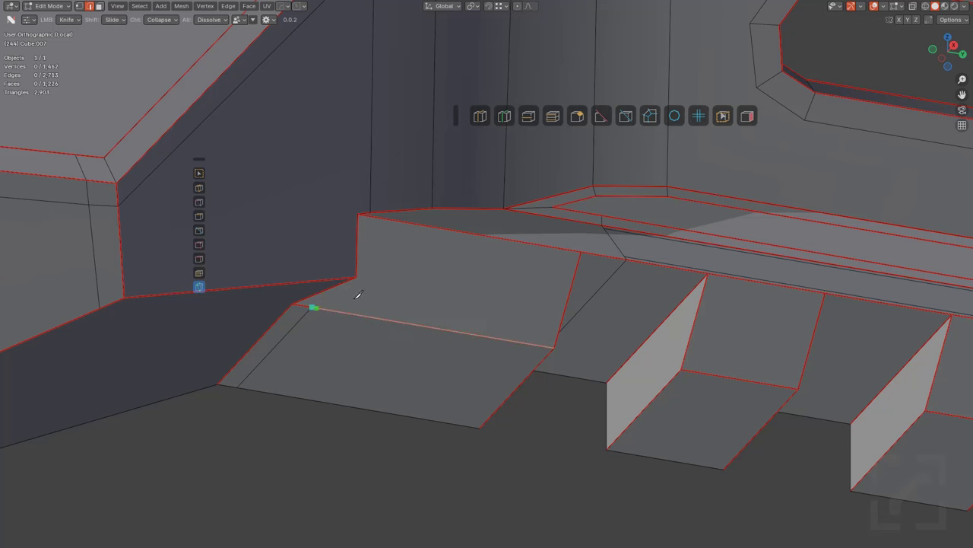
left_click(372, 219)
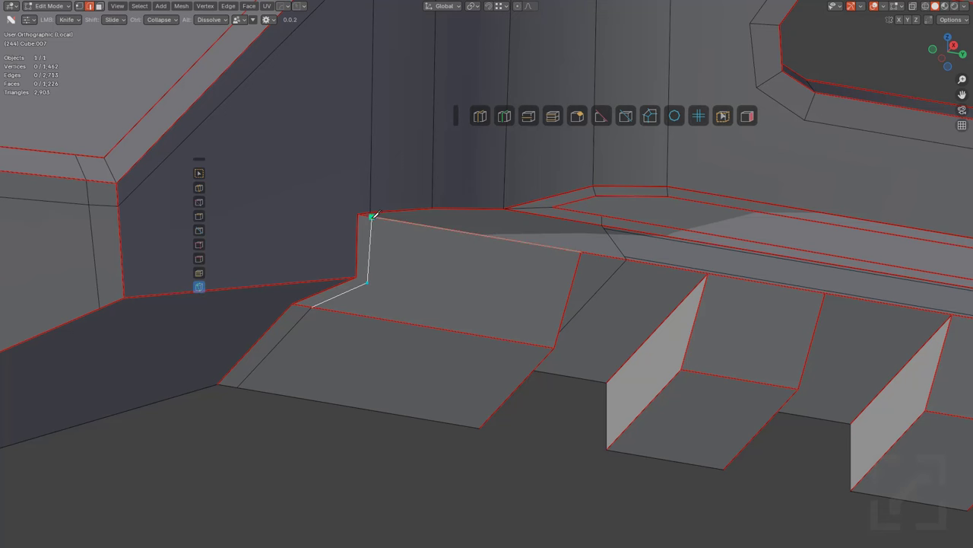
left_click(450, 217)
middle_click_drag(453, 214, 467, 274)
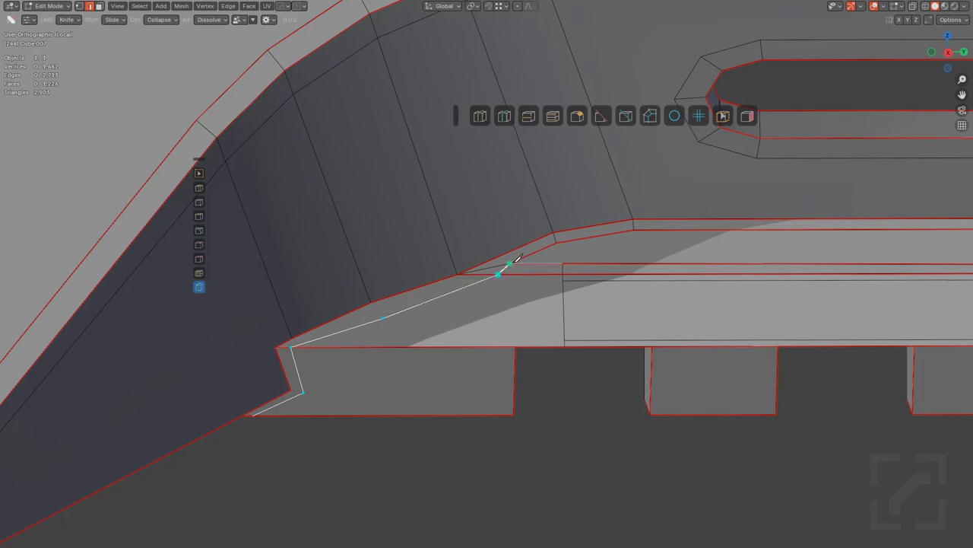
key("ctrl+z")
left_click_drag(495, 277, 480, 280, "shift")
key("ctrl+z")
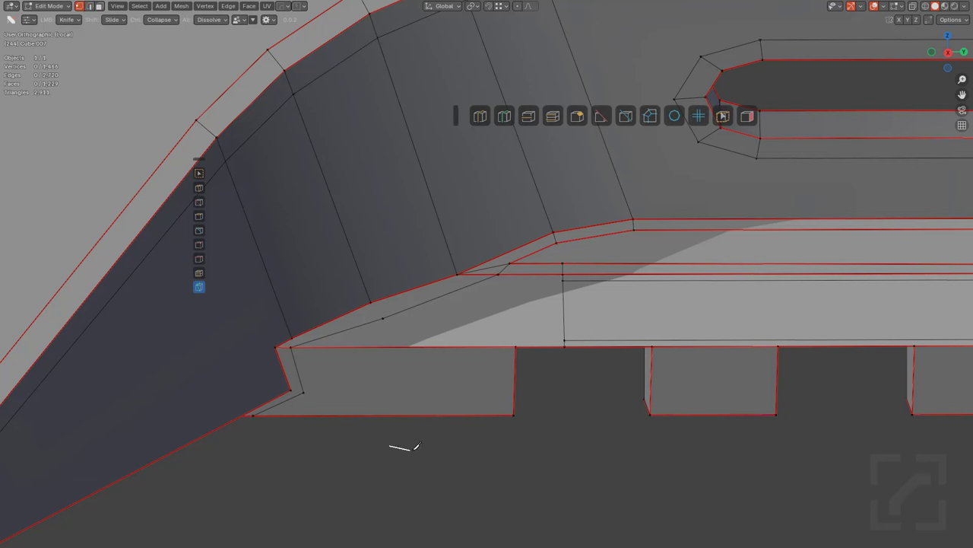
Step: Connect the curved wall's border vertex to the offset cut, and knife a line from the tooth's upper corner to the strip's lower support edge
left_click(368, 302)
left_click_drag(367, 302, 383, 301, "ctrl")
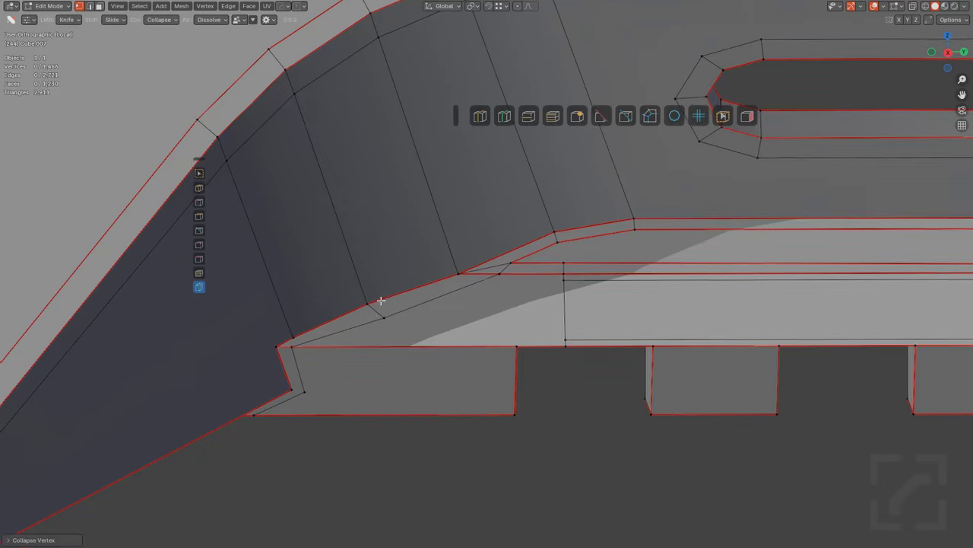
middle_click_drag(375, 305, 422, 290, "shift")
scroll(422, 291, "up", 1)
left_click_drag(431, 299, 422, 292, "shift")
right_click(333, 327)
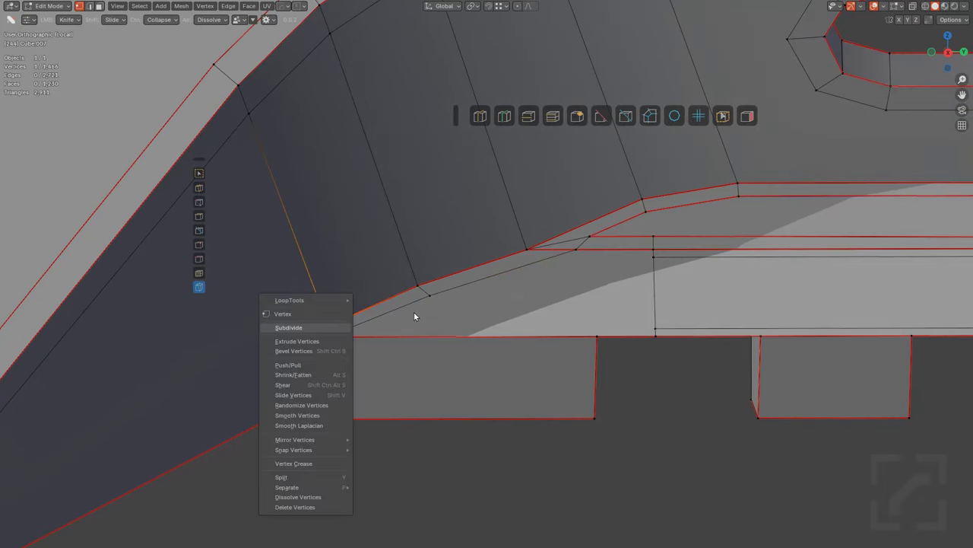
left_click(328, 326)
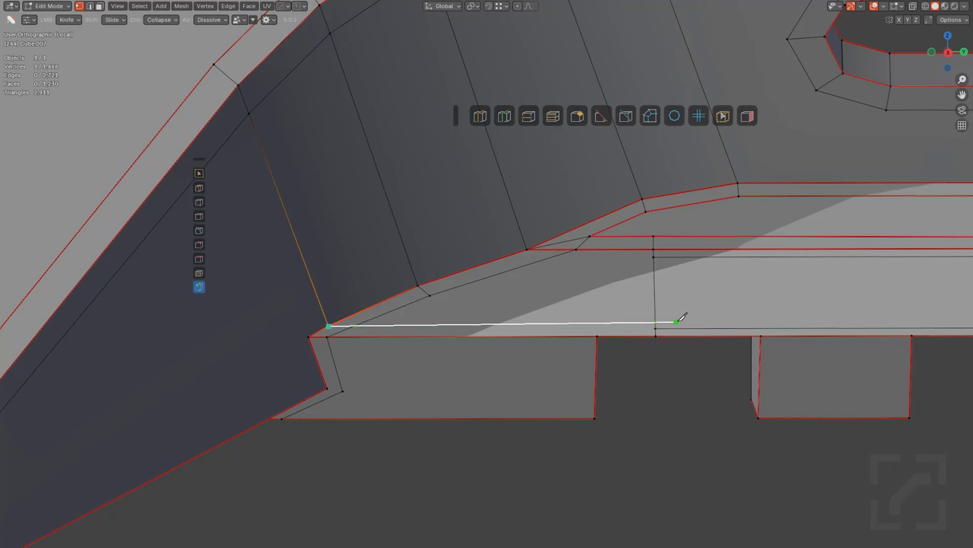
left_click(656, 329)
key("Return")
middle_click_drag(464, 335, 546, 305)
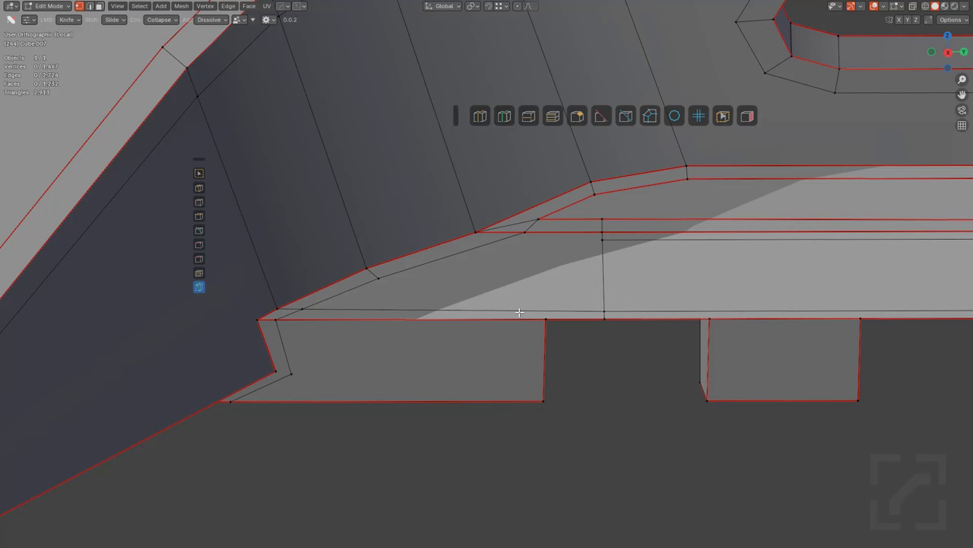
middle_click_drag(566, 230, 567, 248, "shift")
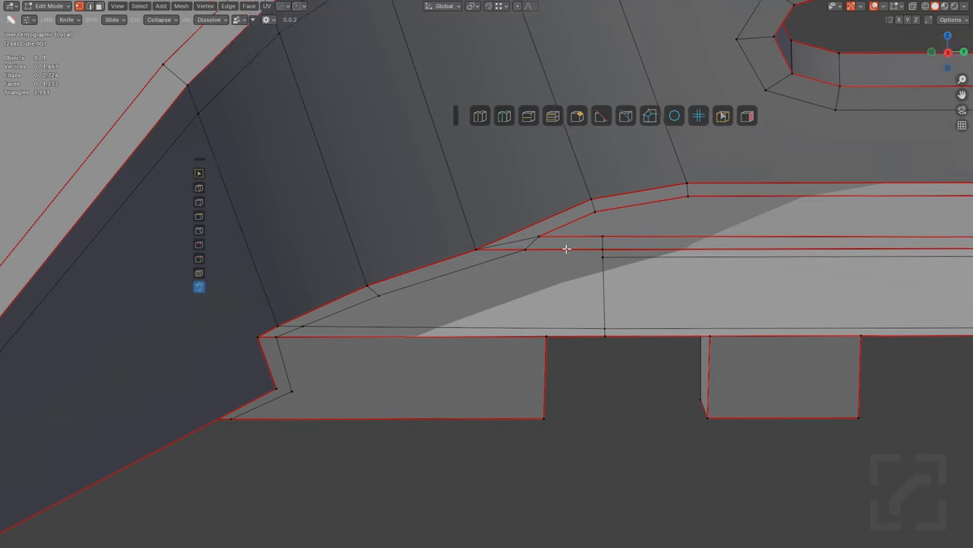
scroll(567, 248, "up", 1)
middle_click_drag(638, 241, 563, 263, "shift")
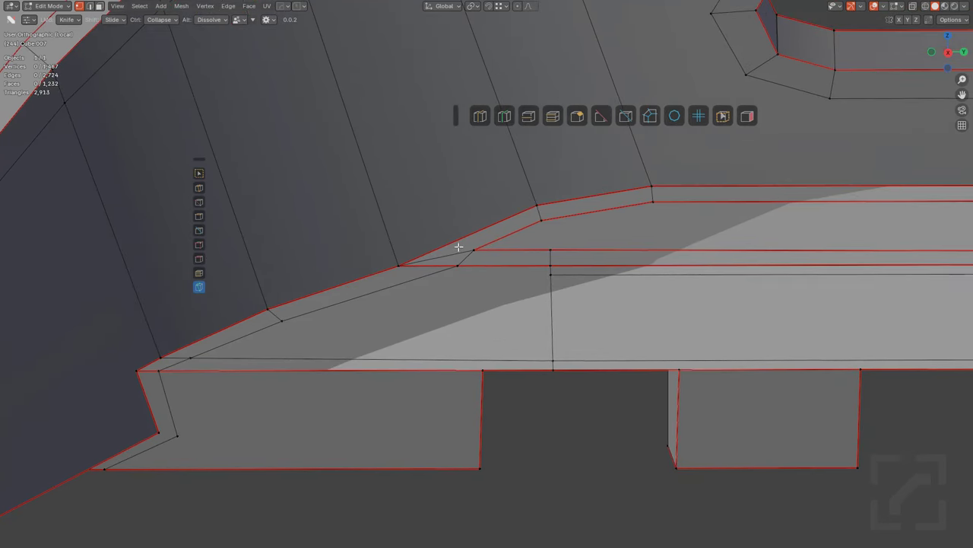
left_click(570, 245, "alt")
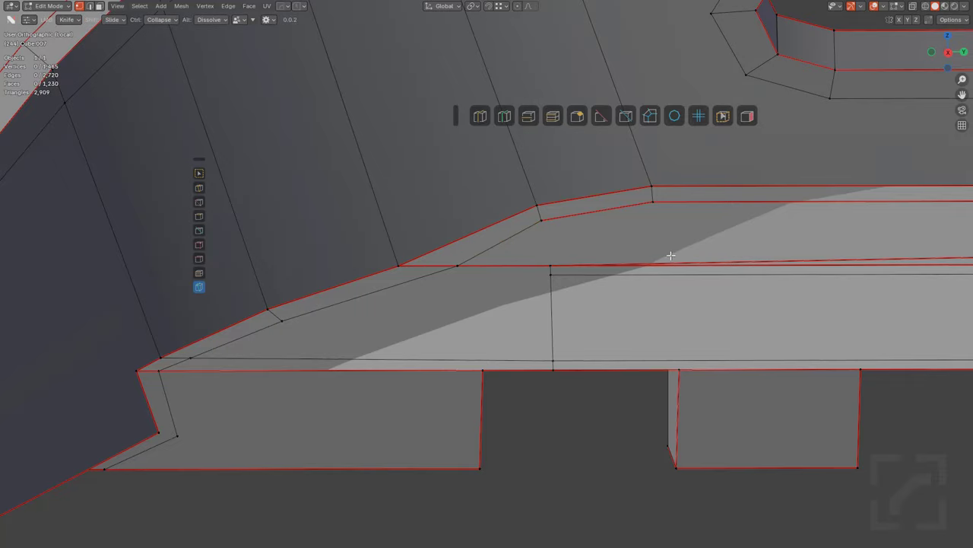
scroll(671, 255, "down", 2)
middle_click_drag(768, 265, 443, 300, "shift")
scroll(444, 300, "down", 3)
middle_click_drag(633, 290, 403, 272, "shift")
scroll(419, 271, "down", 1)
middle_click_drag(492, 277, 721, 264, "shift")
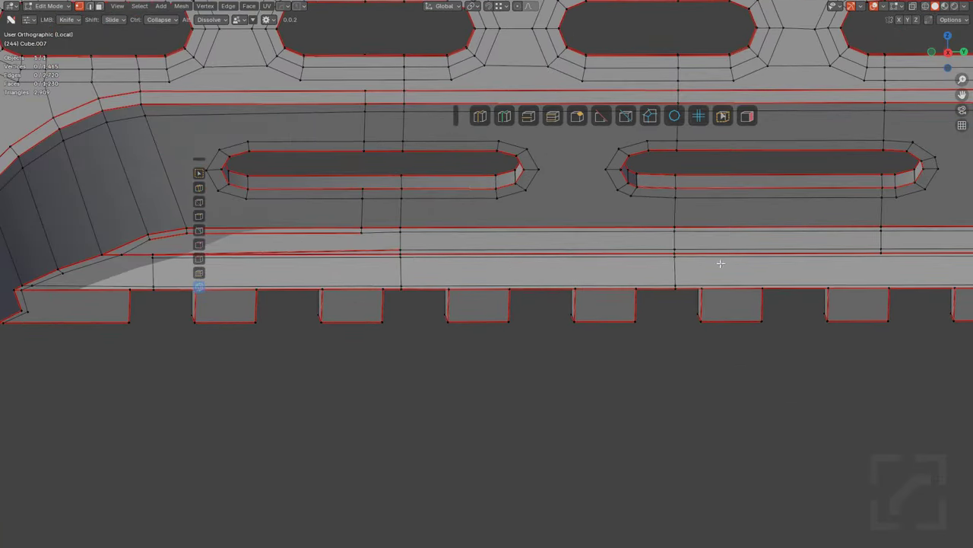
key("ctrl+z")
Step: Knife from the inset's pointed corner through the wall's border vertex to the end of the lower strip's upper support edge, and dissolve the leftover edge
middle_click_drag(207, 254, 484, 299, "shift")
scroll(485, 299, "up", 4)
middle_click_drag(344, 309, 557, 256, "shift")
scroll(557, 256, "up", 2)
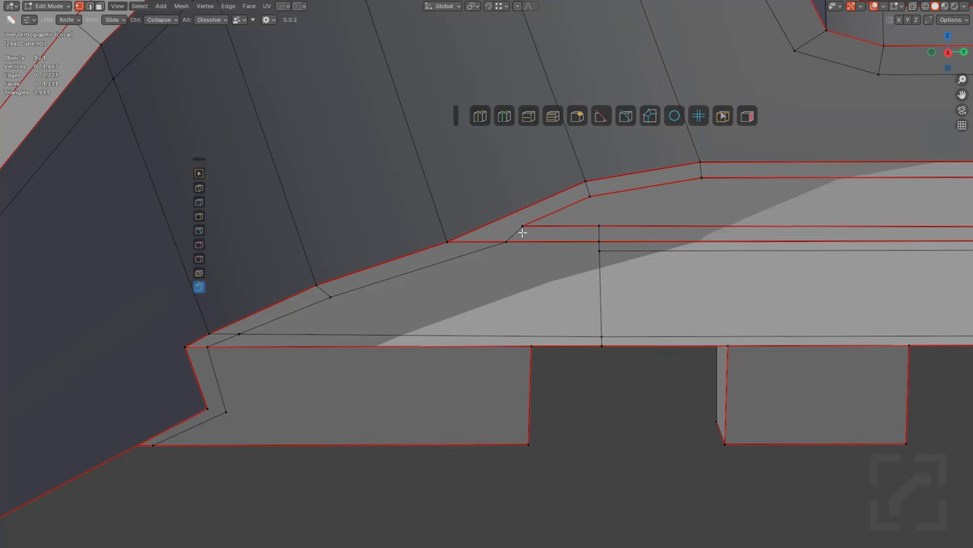
scroll(522, 233, "up", 1)
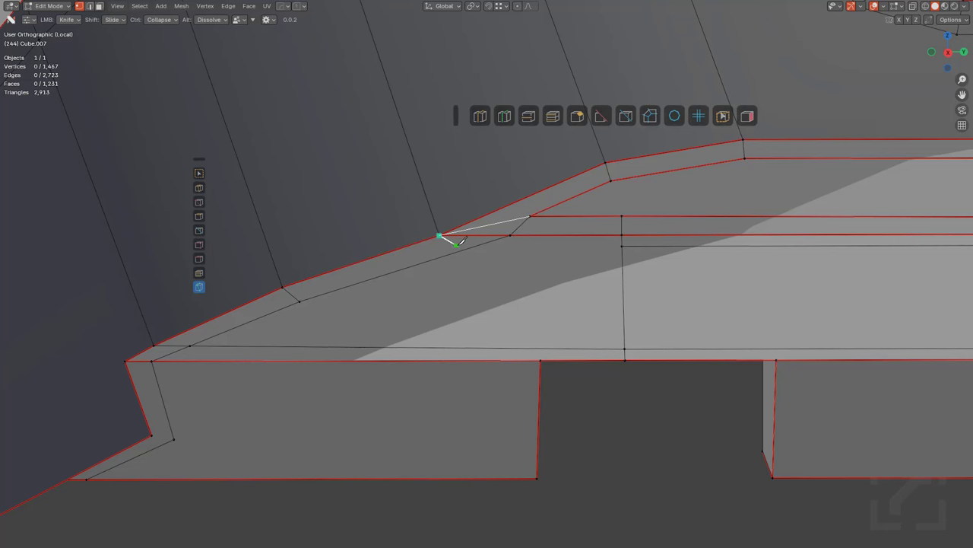
left_click(623, 246)
key("Return")
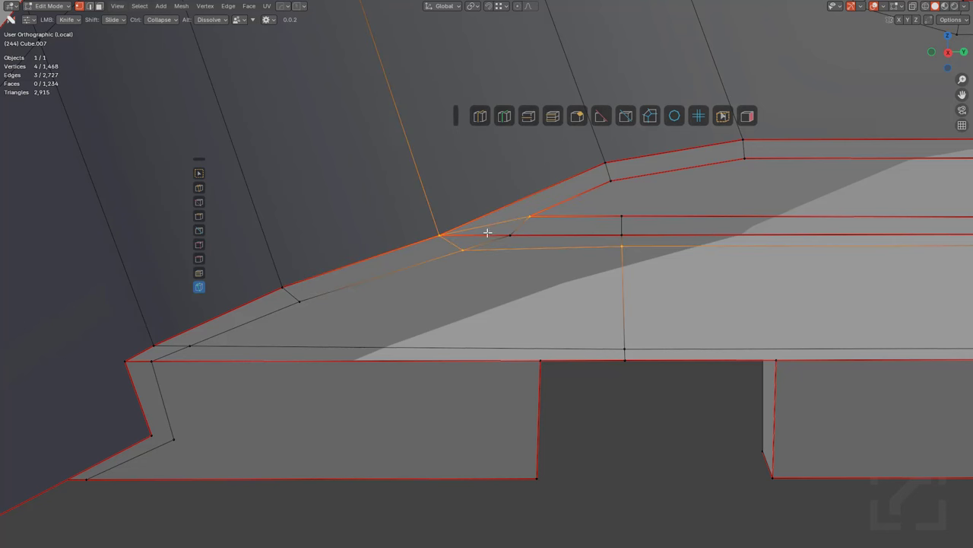
left_click(482, 233, "alt")
Step: Knife an edge from the inset's pointed corner up the curved wall to the vertex on the wall's upper support edge
scroll(539, 240, "down", 4)
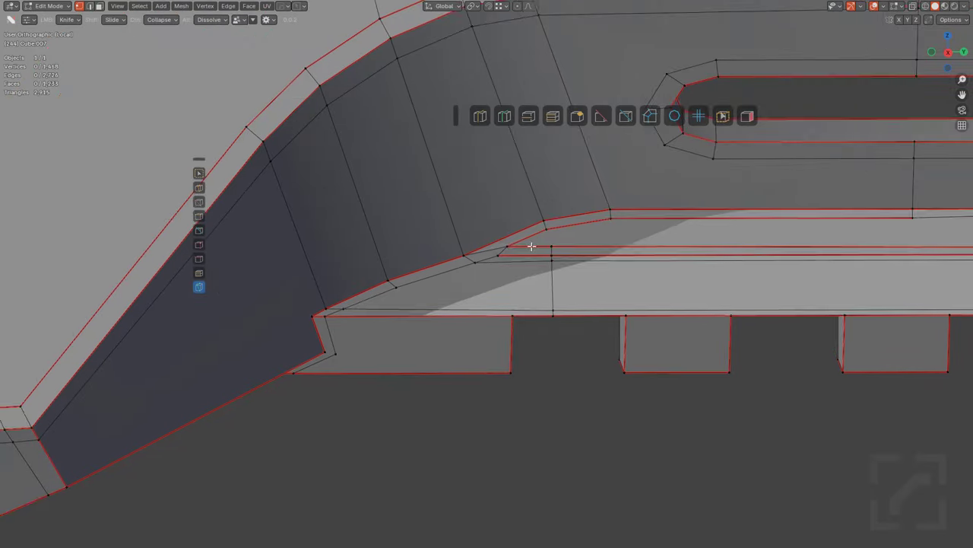
middle_click_drag(531, 246, 495, 391)
scroll(525, 251, "up", 2)
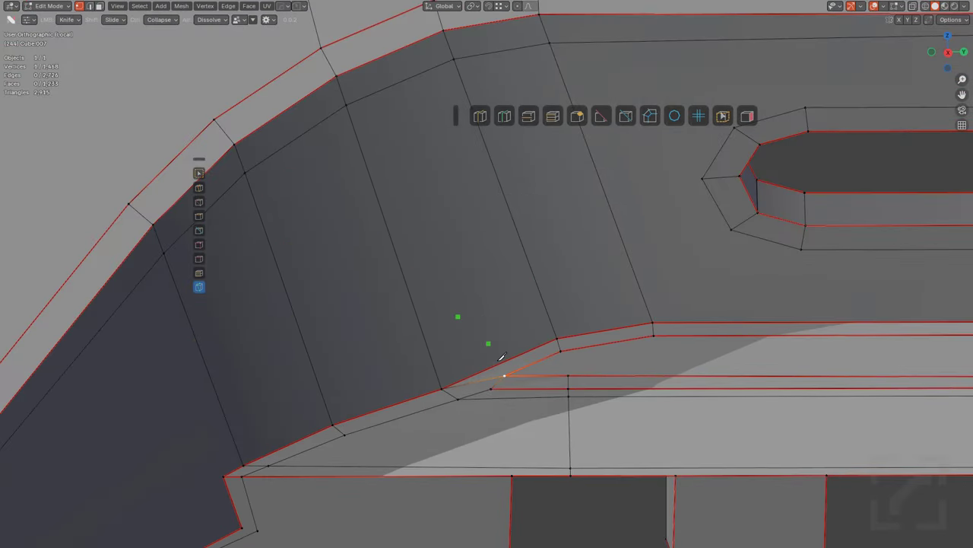
left_click(347, 104)
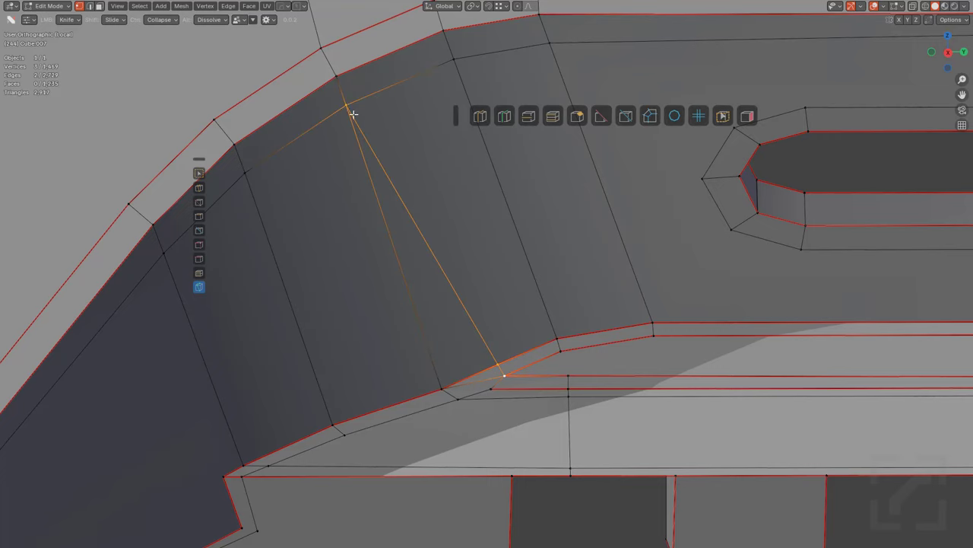
key("Return")
Step: Add a loop cut across the underside of the first rail tooth, close to its edge beside the gap
middle_click_drag(515, 330, 377, 231)
scroll(477, 285, "down", 3)
scroll(473, 241, "up", 2)
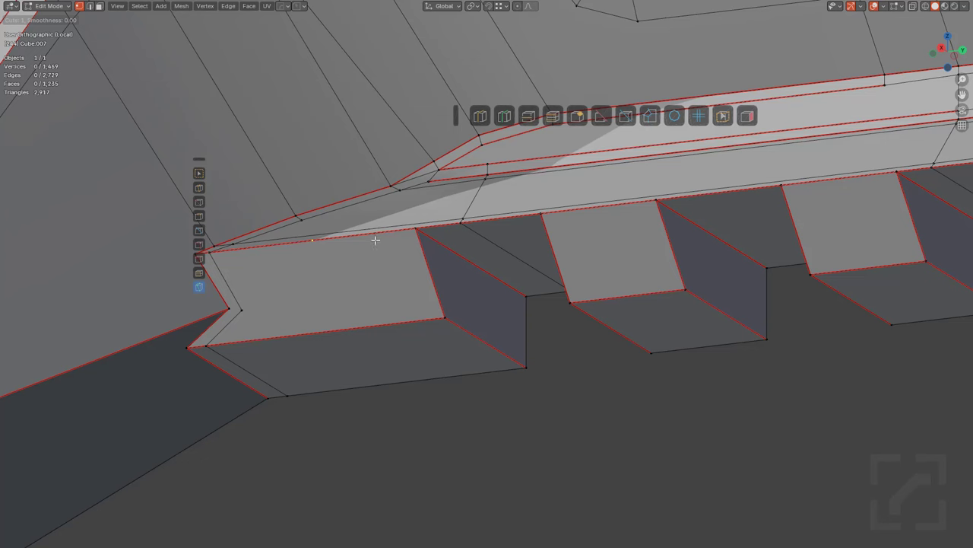
left_click(380, 314)
left_click(484, 305)
middle_click_drag(485, 305, 471, 328)
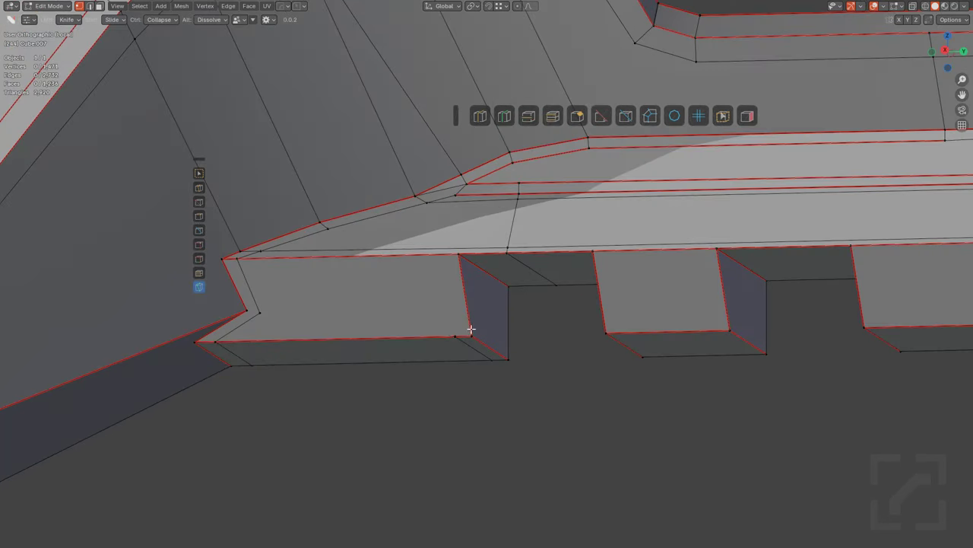
Step: Knife from the sloped strip's offset vertex down the first tooth's face beside the gap, linking the cut to the tooth's opposite notch support
left_click(427, 203)
key("space")
scroll(464, 261, "up", 5)
key("alt+a")
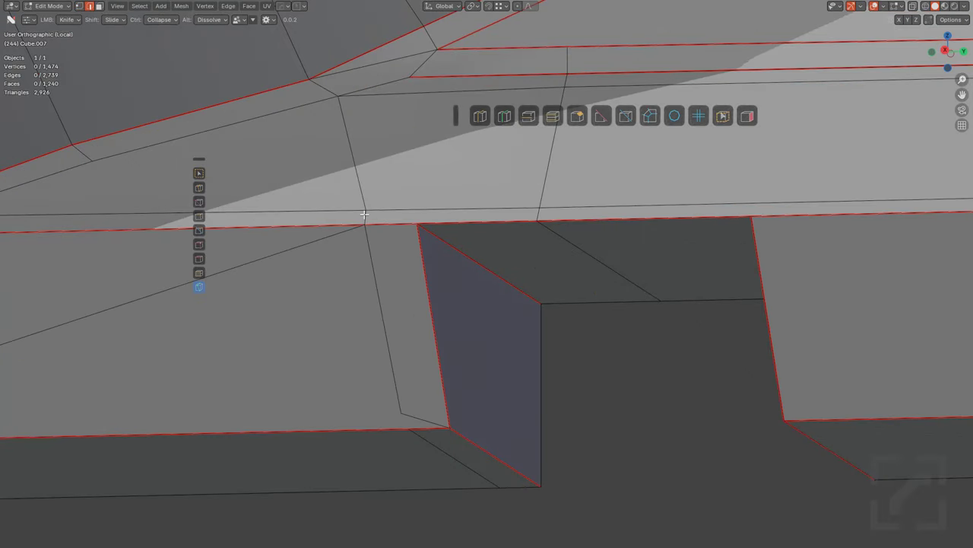
Step: Slide the cut's two upper vertices toward the tooth's gap-side edge, and collapse its lower vertex onto the end of the underside loop cut
key("1")
left_click(365, 210)
left_click(365, 223, "shift")
key("g")
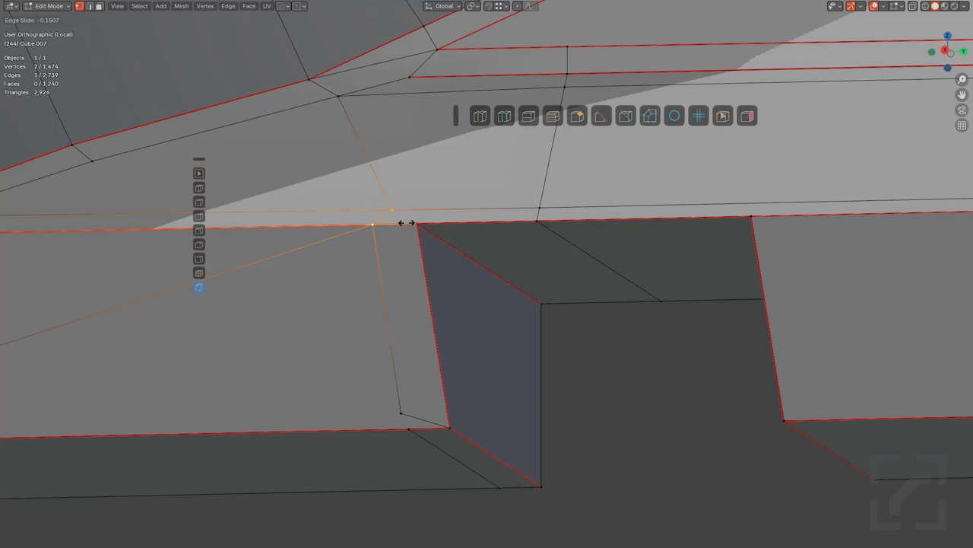
left_click(407, 223)
left_click(372, 226)
key("g")
key("g")
left_click(392, 231)
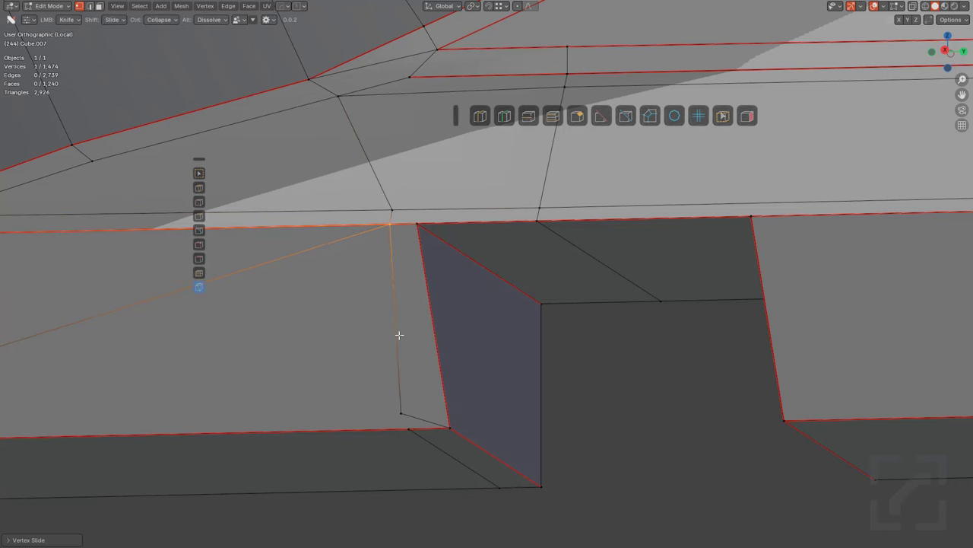
left_click_drag(411, 431, 427, 435, "ctrl")
scroll(409, 418, "down", 2)
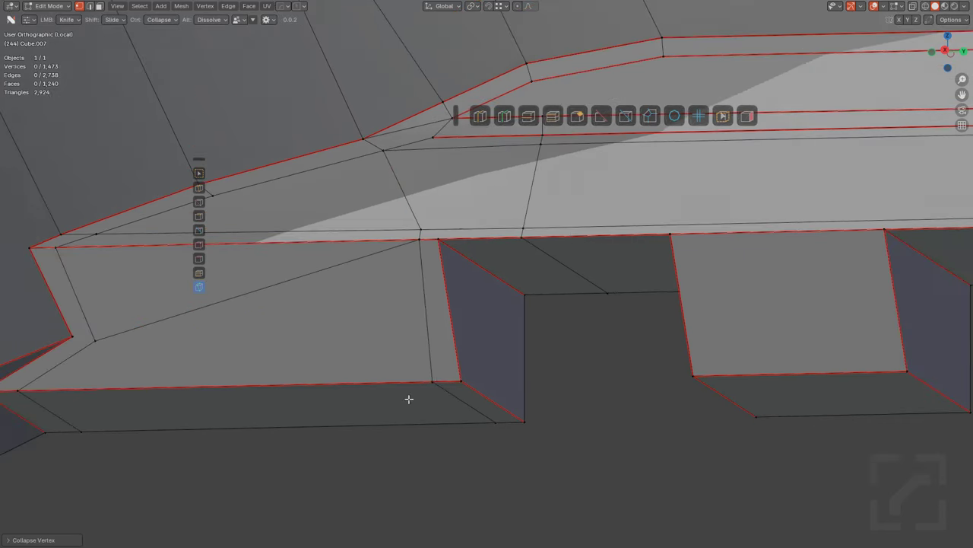
Step: Slide the underside loop cut of the first tooth closer to its edge beside the gap
middle_click_drag(409, 399, 449, 317)
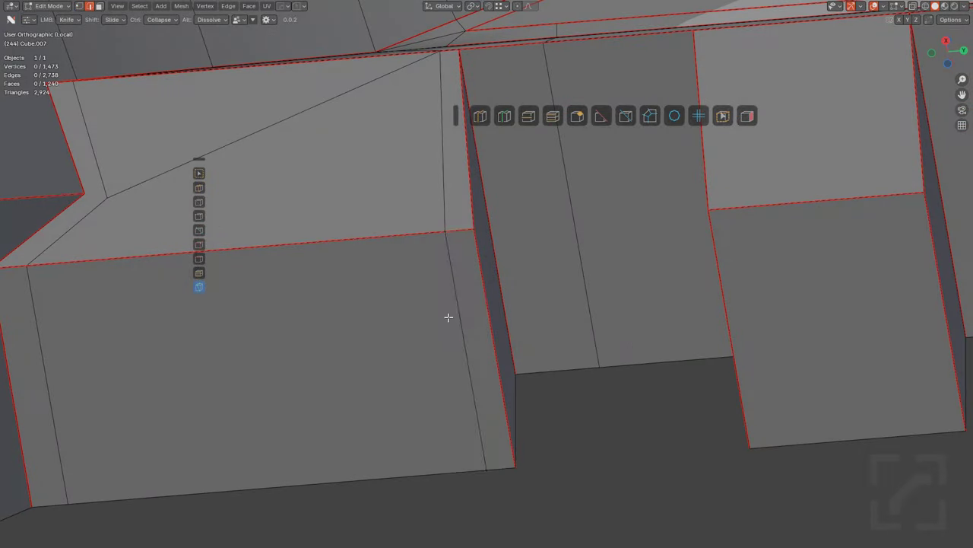
left_click(537, 315)
scroll(447, 281, "down", 3)
middle_click_drag(446, 281, 442, 311)
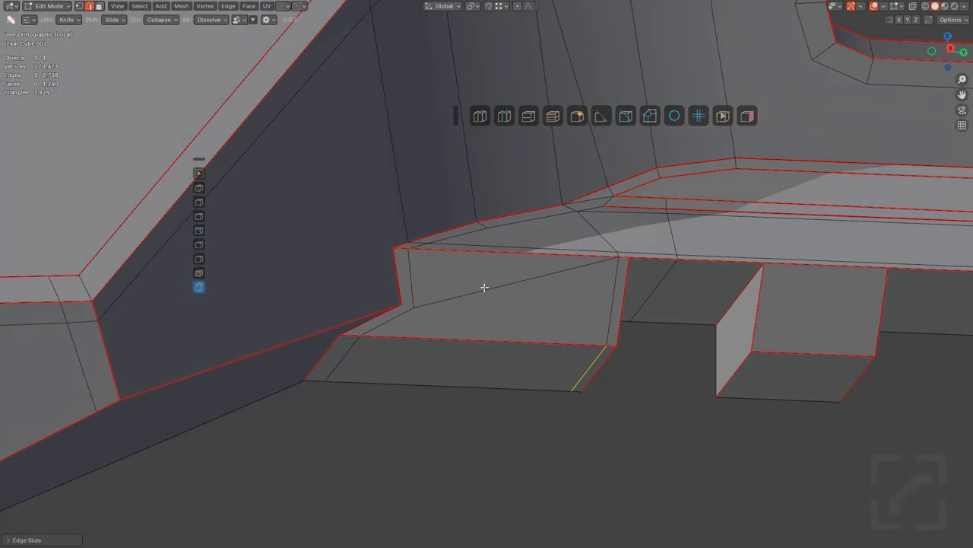
Step: Dissolve the long diagonal edge and the notch's support edges on the first tooth's face
left_click(485, 287, "alt")
middle_click_drag(573, 305, 535, 295)
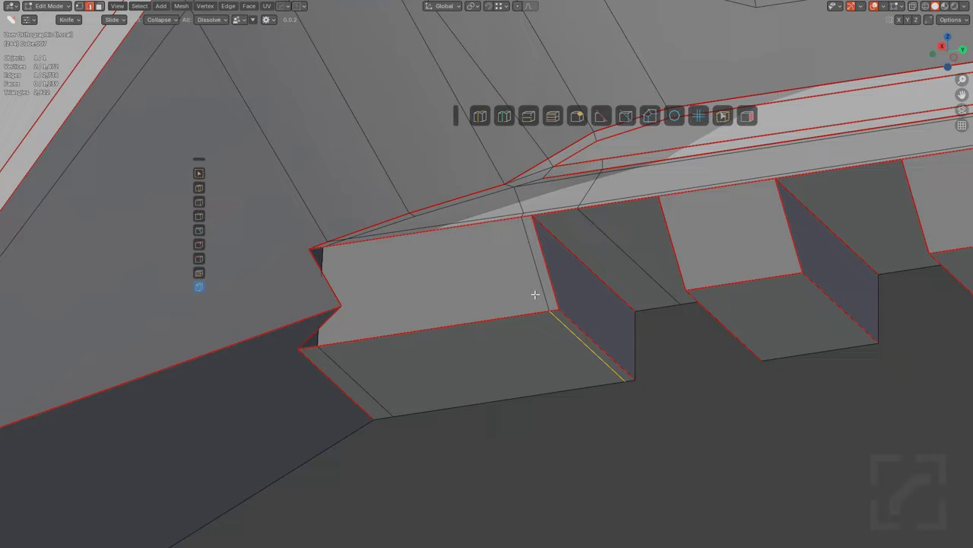
middle_click_drag(426, 304, 439, 280)
left_click(312, 175, "alt")
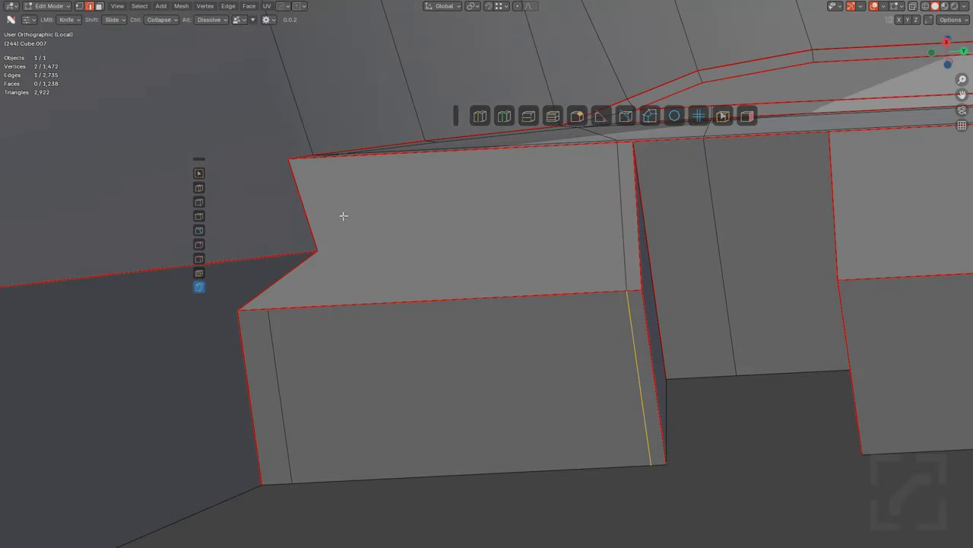
Step: Knife a new support edge parallel to the notch on the first tooth's face, and join its corner vertex to the notch's corner
middle_click_drag(344, 216, 411, 262)
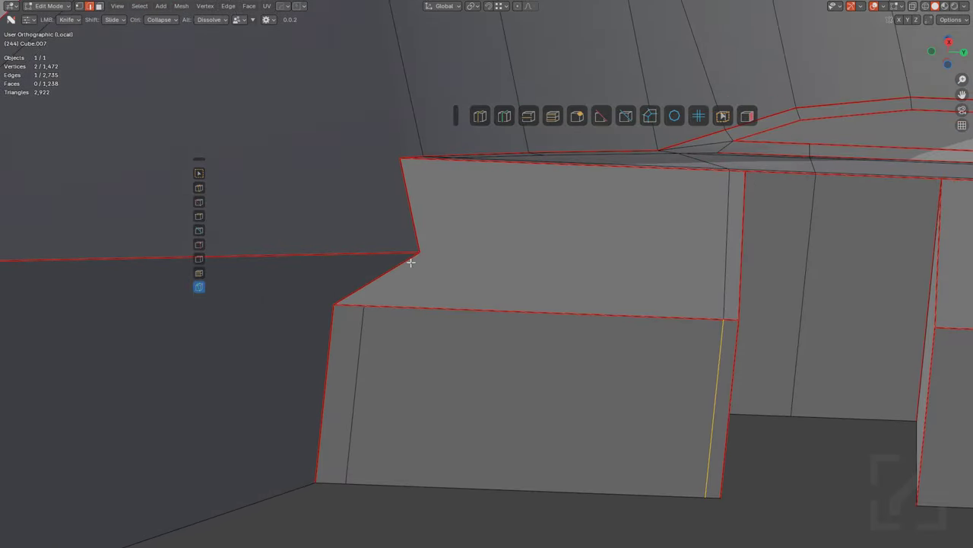
left_click(366, 303)
middle_click_drag(434, 209, 426, 287)
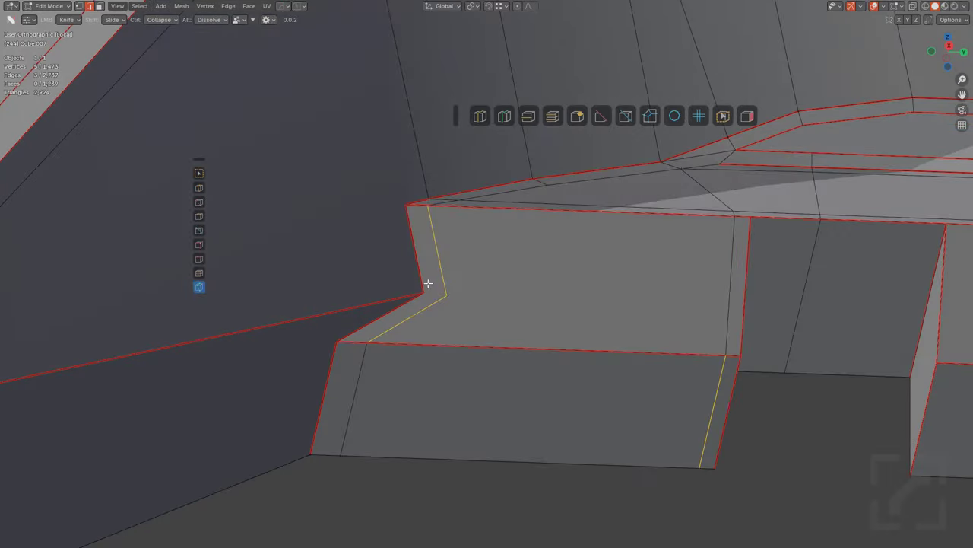
key("Return")
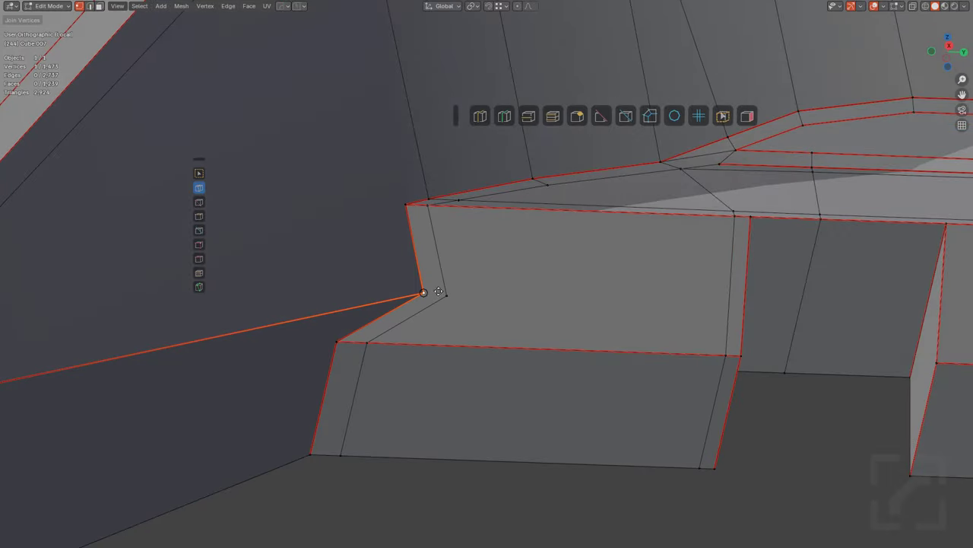
left_click_drag(424, 292, 445, 295)
key("F3")
key("Escape")
Step: Loop cut the first tooth's gap-side wall and notch strip near the lower hard edge, and join the cuts' ends across the face
middle_click_drag(692, 269, 562, 233)
left_click_drag(580, 219, 564, 271)
key("ctrl+r")
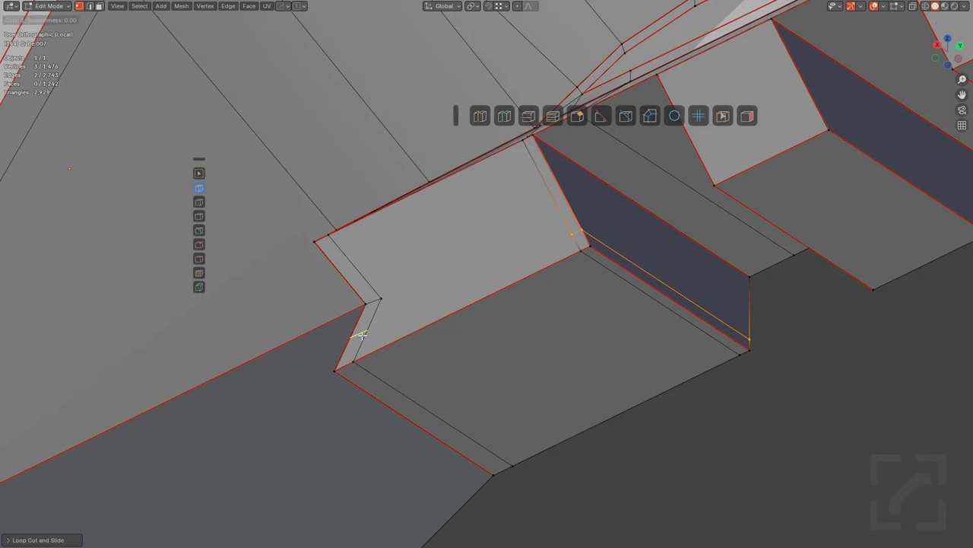
left_click(358, 339)
left_click(353, 356)
mouse_move(363, 346)
left_mouse_down()
mouse_move(580, 250)
mouse_move(561, 244)
left_mouse_up()
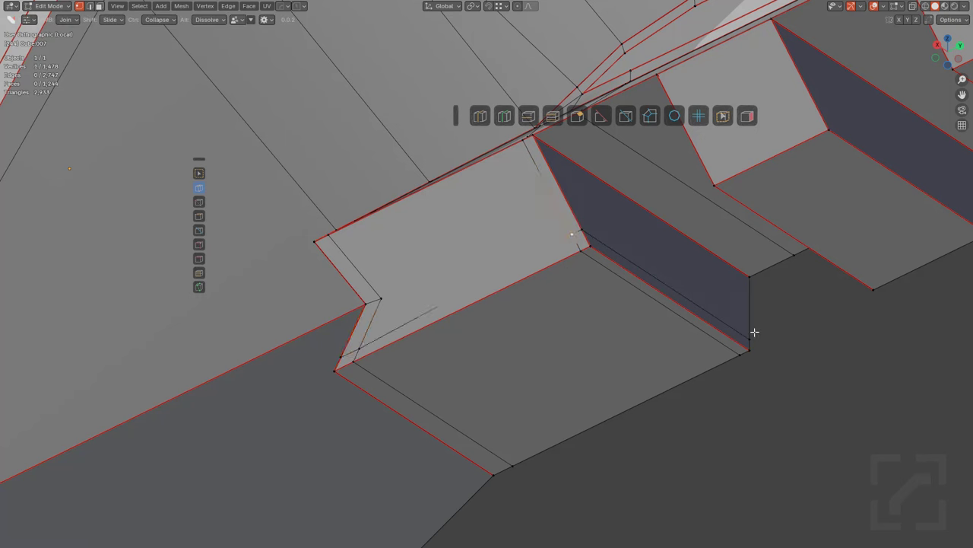
Step: Add a loop cut through all tooth undersides and gap faces, slid close to their front hard edges
middle_click_drag(530, 279, 520, 315)
key("ctrl+r")
left_click(372, 350)
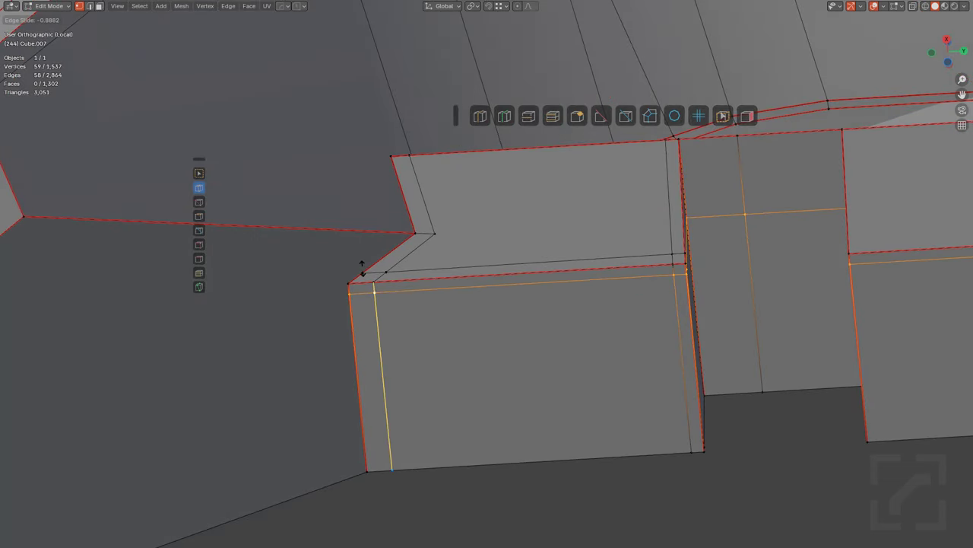
left_click(373, 270)
key("alt+a")
scroll(485, 249, "down", 1)
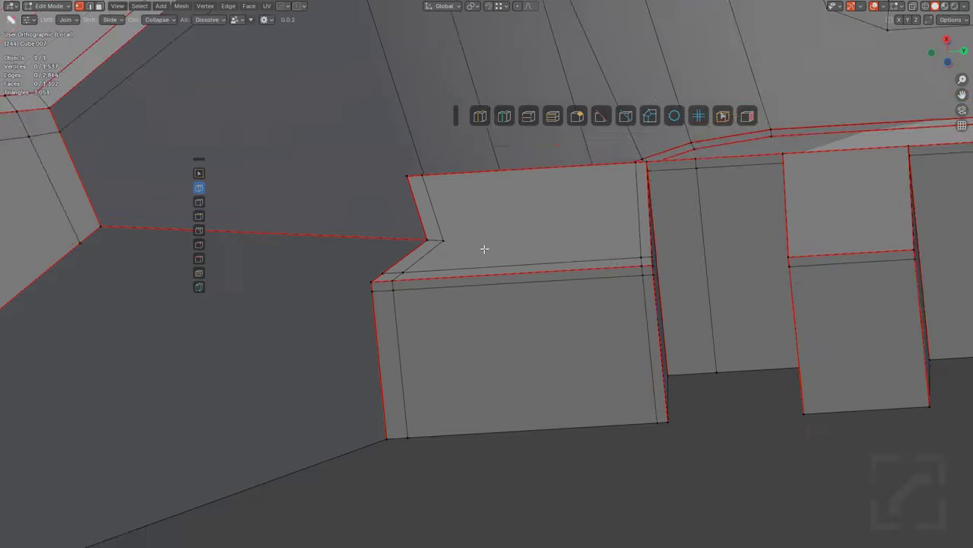
Step: Add a loop cut across the second tooth's face and side wall, slid close to the tooth's upper edge
middle_click_drag(484, 248, 551, 249)
scroll(700, 246, "down", 4)
middle_click_drag(699, 246, 580, 269, "shift")
scroll(580, 270, "up", 6)
key("ctrl+r")
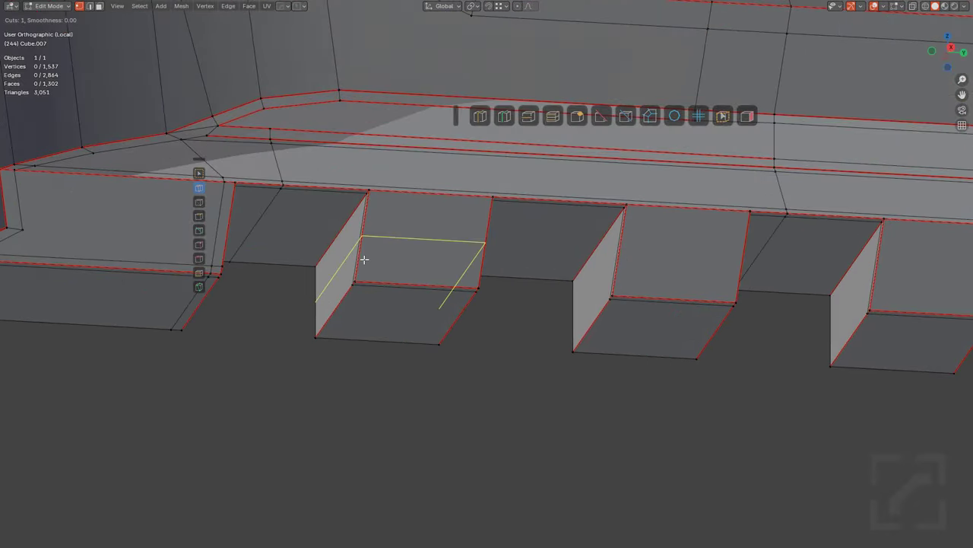
left_click(364, 260)
left_click(366, 226)
key("alt+a")
key("ctrl+r")
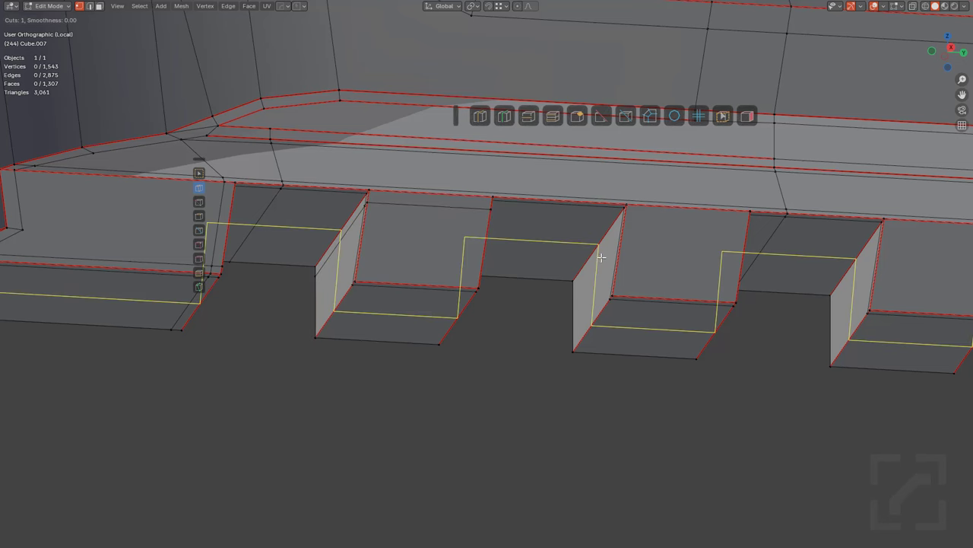
left_click(600, 256)
left_click(610, 255)
key("ctrl+z")
Step: Add a loop cut across the third tooth's face and side wall, and slide it close to the upper edge
key("ctrl+r")
left_click(618, 257)
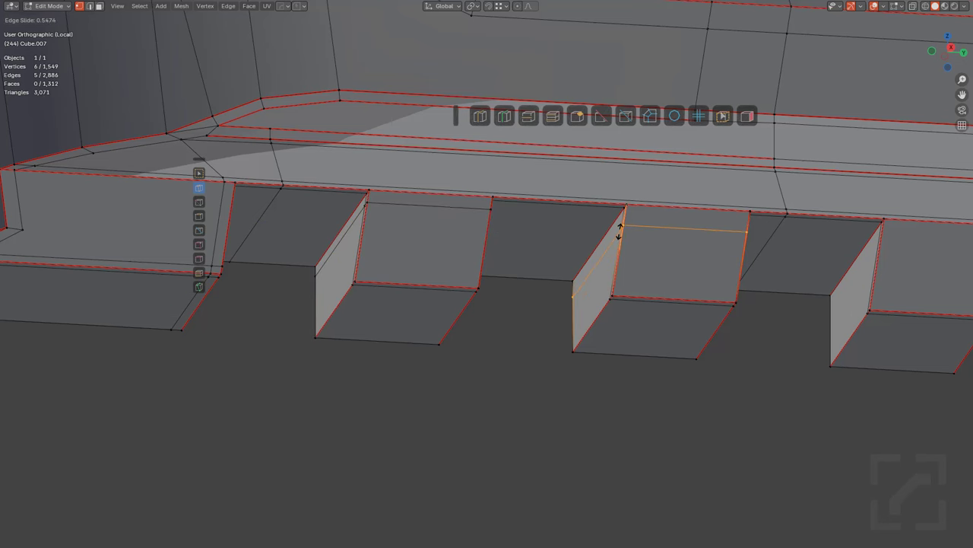
left_click(669, 252)
middle_click_drag(670, 252, 489, 253)
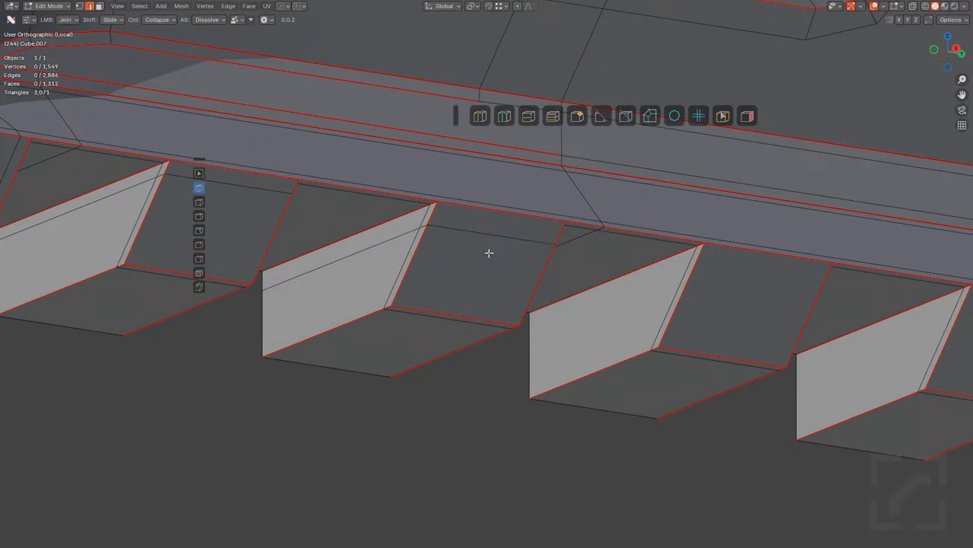
key("g")
key("g")
left_click(482, 216)
key("alt+a")
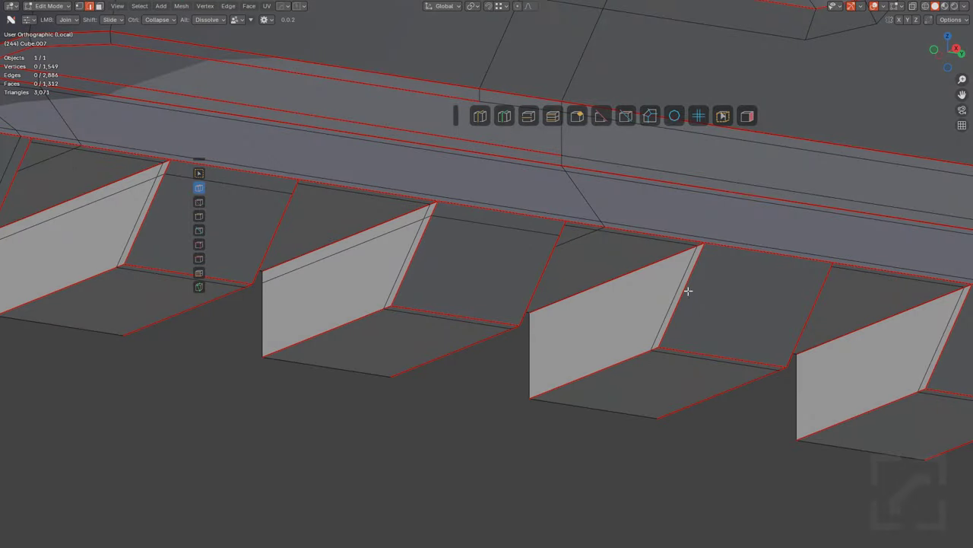
Step: Add a matching upper support loop cut across the face and side wall of each of the next five teeth
left_click(689, 258)
middle_click_drag(750, 265, 466, 302)
left_click(584, 271)
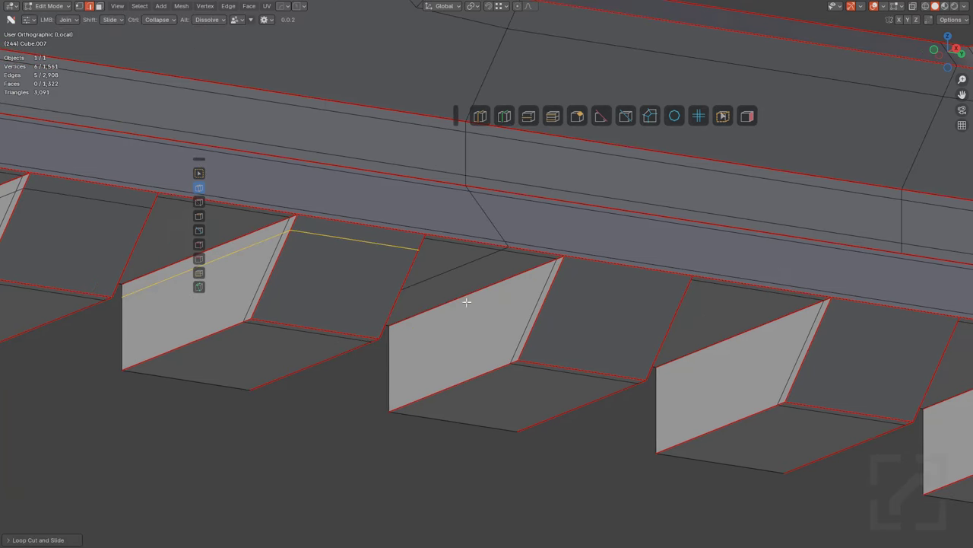
left_click(565, 267)
middle_click_drag(565, 267, 448, 278)
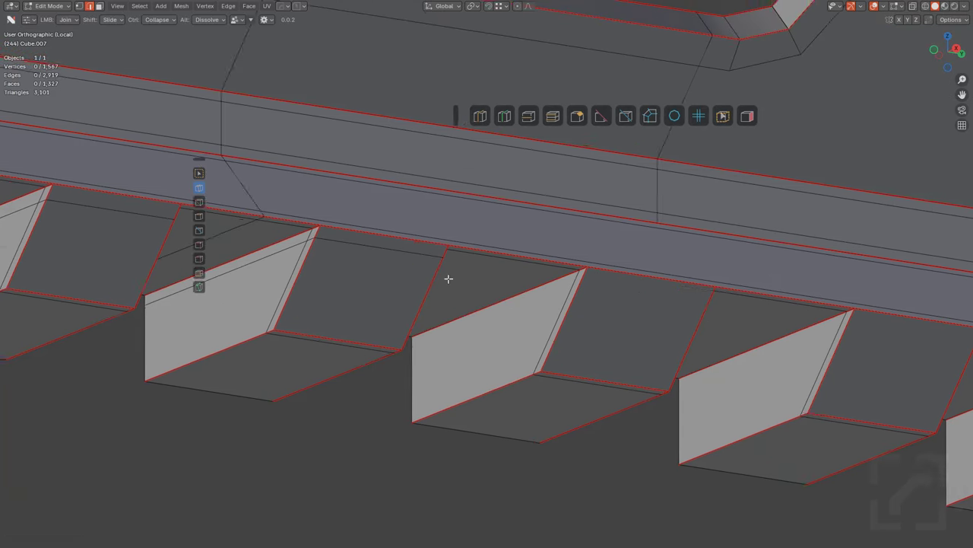
left_click(788, 335)
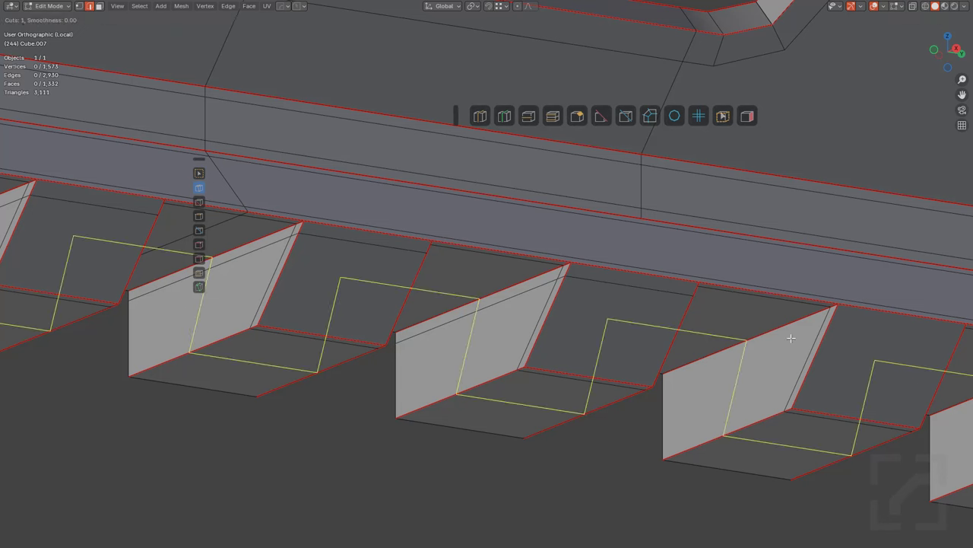
left_click(799, 339)
left_click(804, 301)
key("a")
middle_click_drag(837, 348, 512, 272, "shift")
key("alt+a")
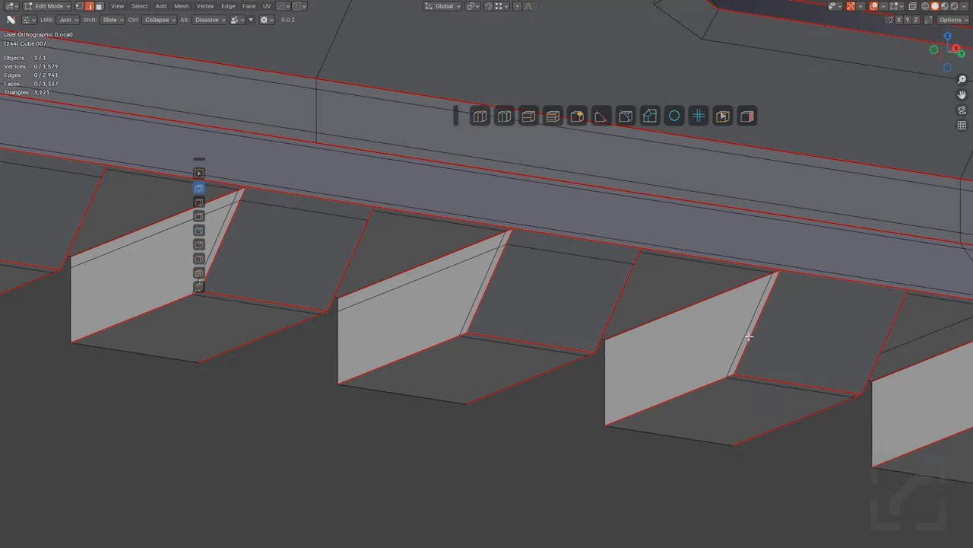
Step: Add upper support loop cuts to the five remaining teeth, up to the last tooth at the rail's far end
left_click(770, 282)
middle_click_drag(769, 283, 685, 338)
left_click(795, 308)
middle_click_drag(798, 309, 481, 252)
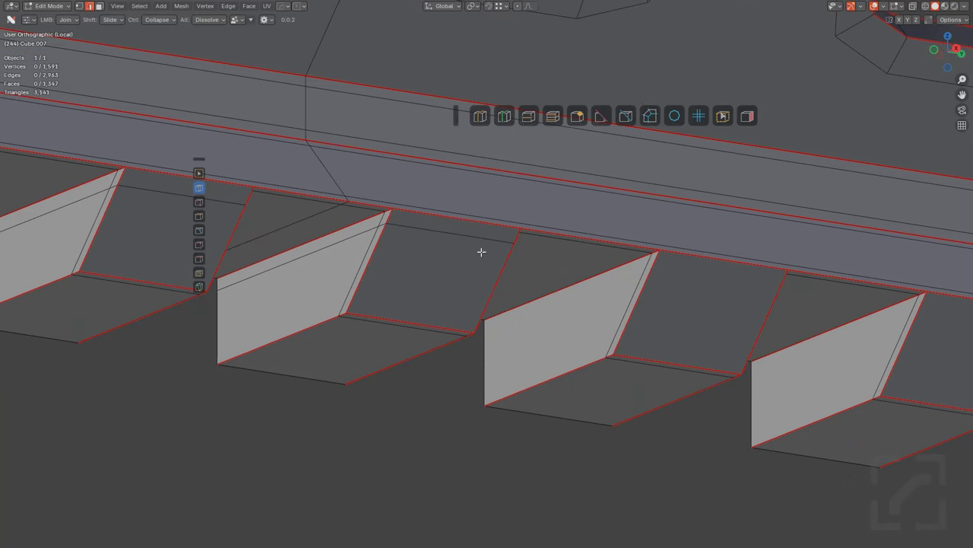
left_click(670, 263)
left_click(898, 346)
middle_click_drag(897, 346, 632, 267)
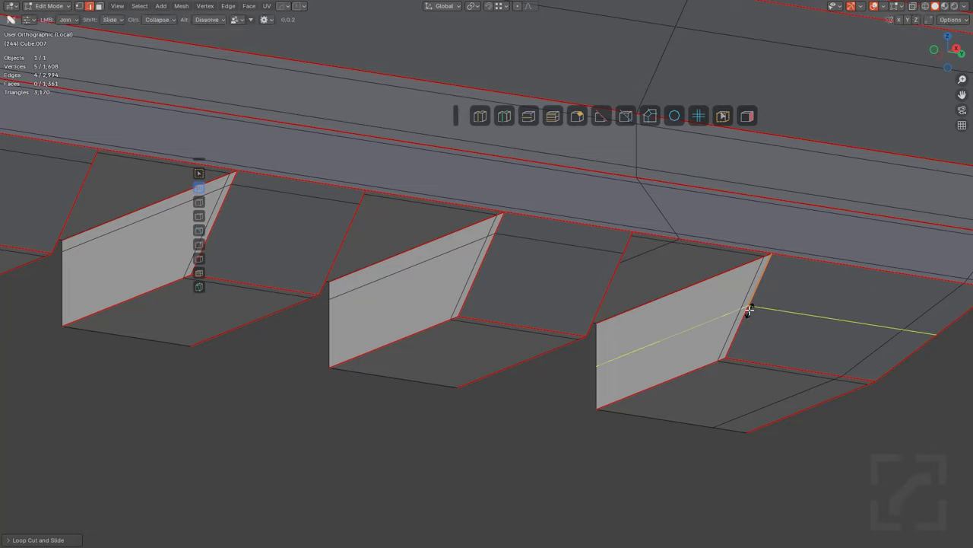
left_click(748, 274)
key("alt+a")
Step: Turn on the mesh analysis overlay and examine the faces of the angular end block beside the rail
scroll(701, 319, "down", 6)
middle_click_drag(739, 276, 493, 295, "shift")
left_click(751, 117)
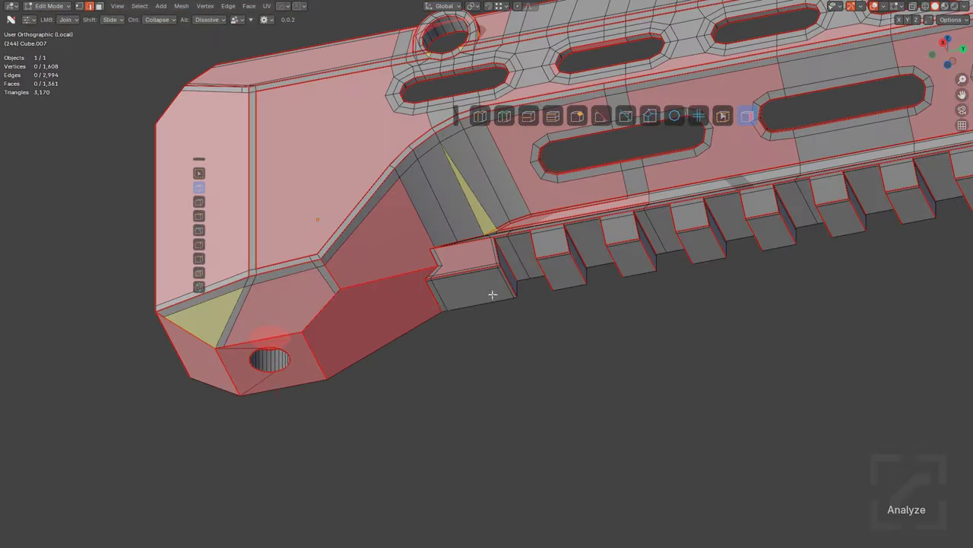
scroll(492, 294, "up", 5)
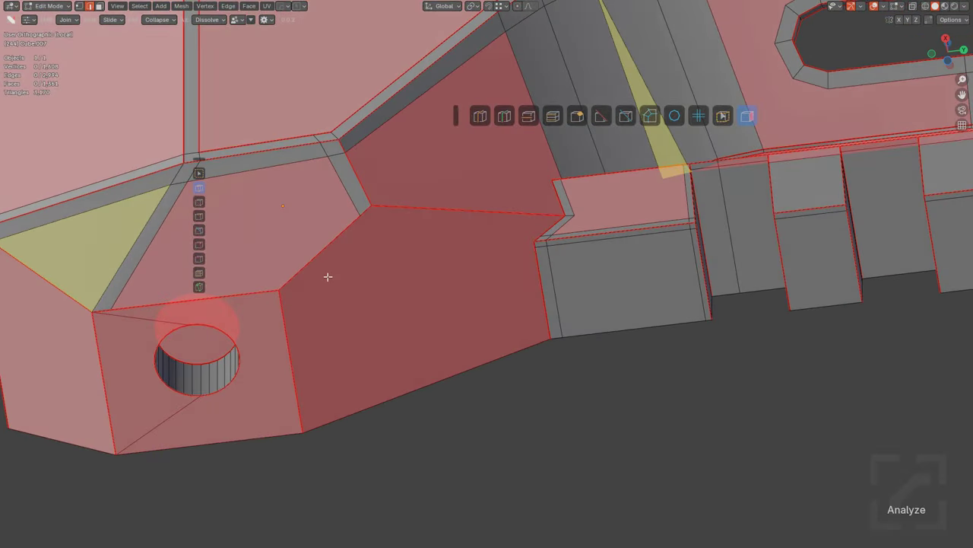
middle_click_drag(276, 314, 552, 227, "shift")
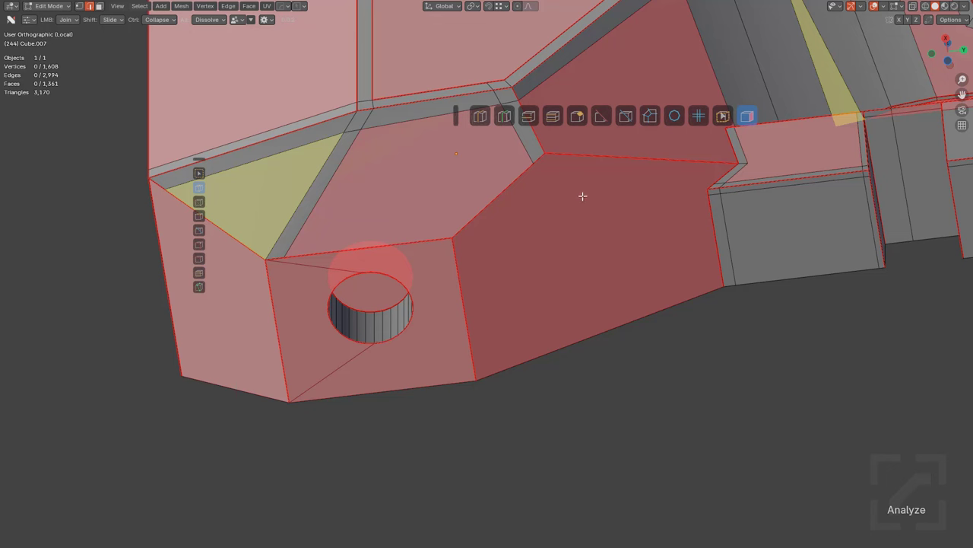
scroll(561, 185, "up", 1)
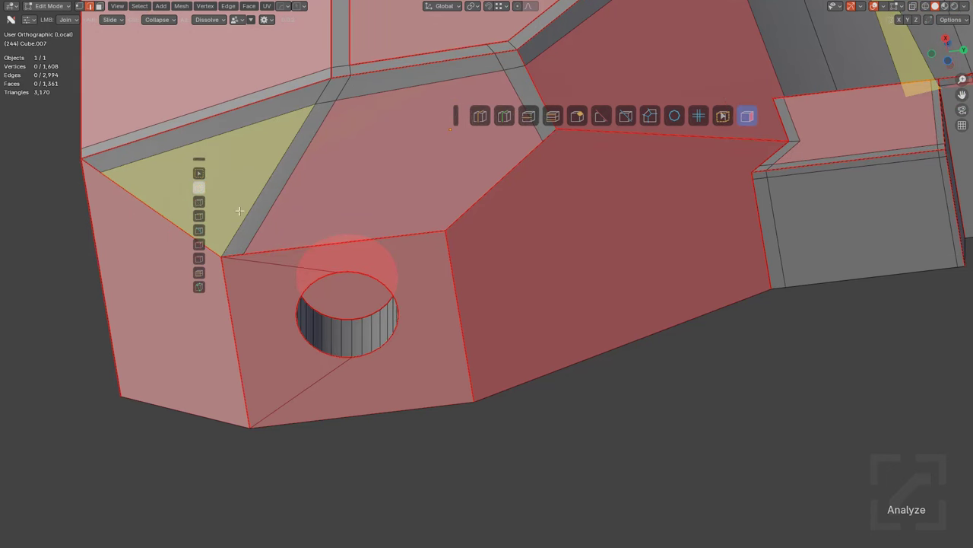
middle_click_drag(460, 247, 396, 344, "shift")
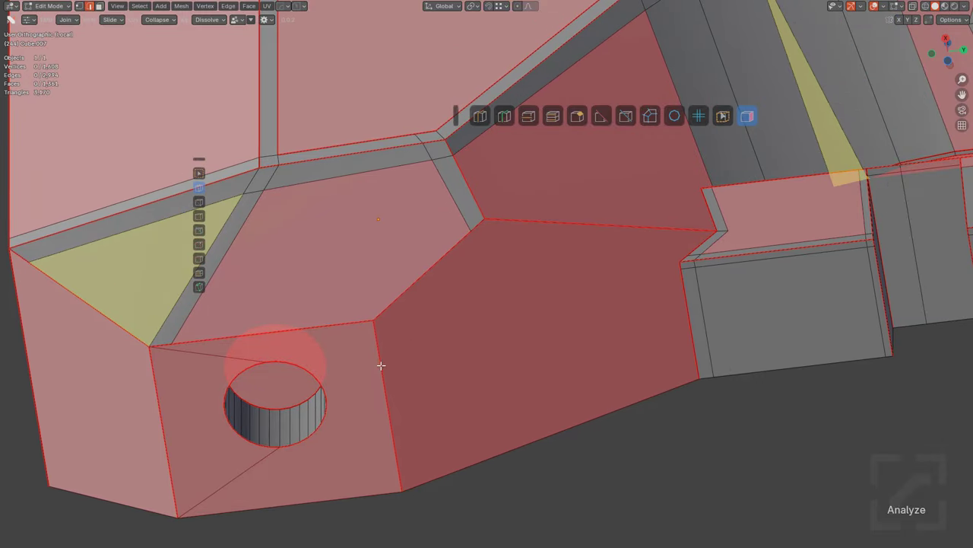
Step: Knife support edges along the end block's lower diagonal and steep hard edges, and below the horizontal hard edge to the notch
left_click(378, 334)
left_click(200, 286)
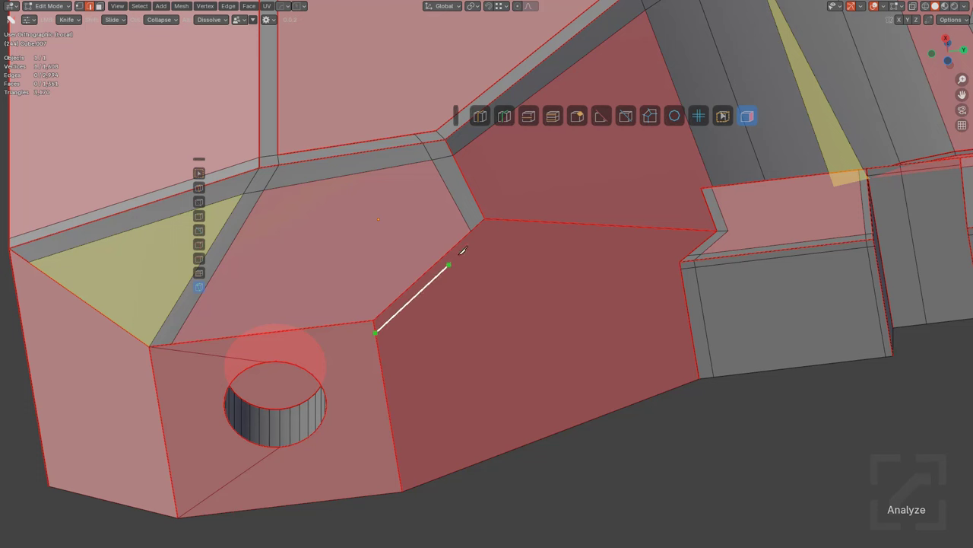
left_click(502, 216)
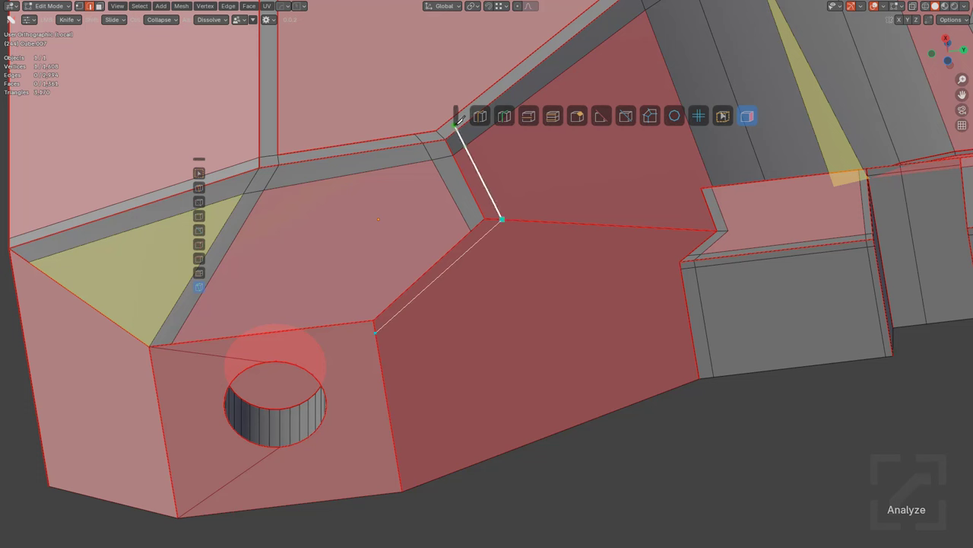
left_click(453, 123)
key("Return")
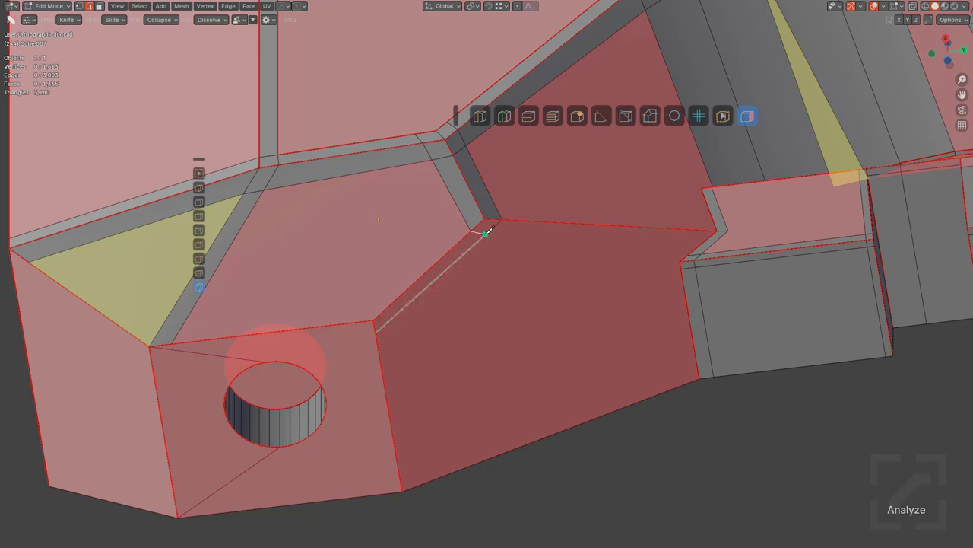
left_click(718, 239)
key("Return")
Step: Slide the short cross edge in the notch strip so it lines up with the support edge below the horizontal hard edge
middle_click_drag(519, 252, 435, 278, "shift")
scroll(435, 278, "up", 2)
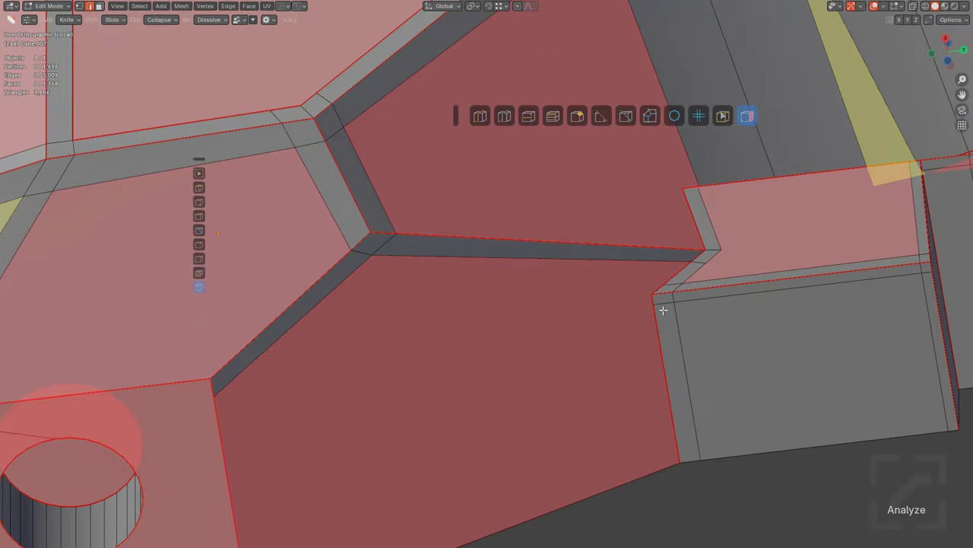
middle_click_drag(663, 293, 482, 279, "shift")
scroll(537, 276, "up", 4)
left_click(558, 220)
key("g")
key("g")
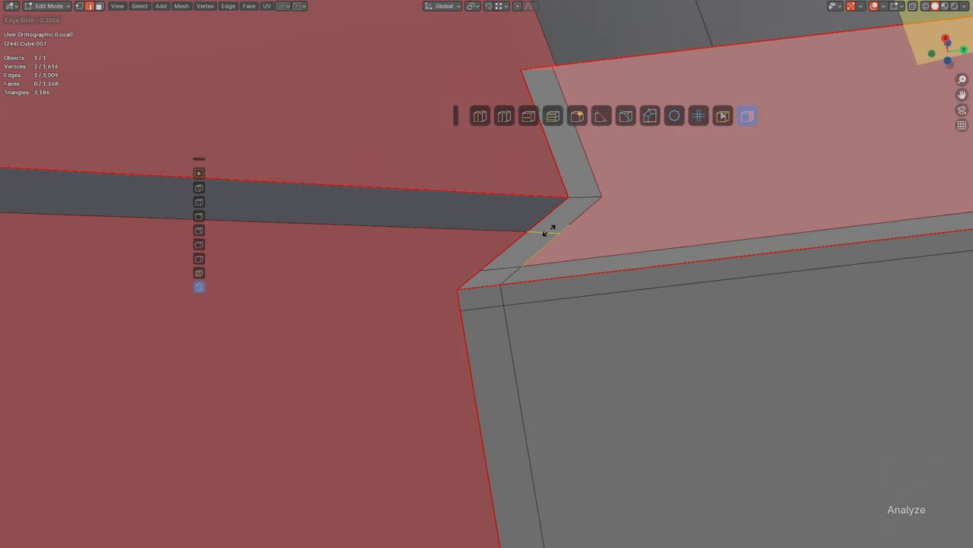
left_click(551, 228)
Step: Add a loop cut across the strips along the steep hard edge, slid toward its lower corner
scroll(486, 259, "down", 4)
middle_click_drag(345, 271, 489, 286, "shift")
key("ctrl+r")
left_click(322, 210)
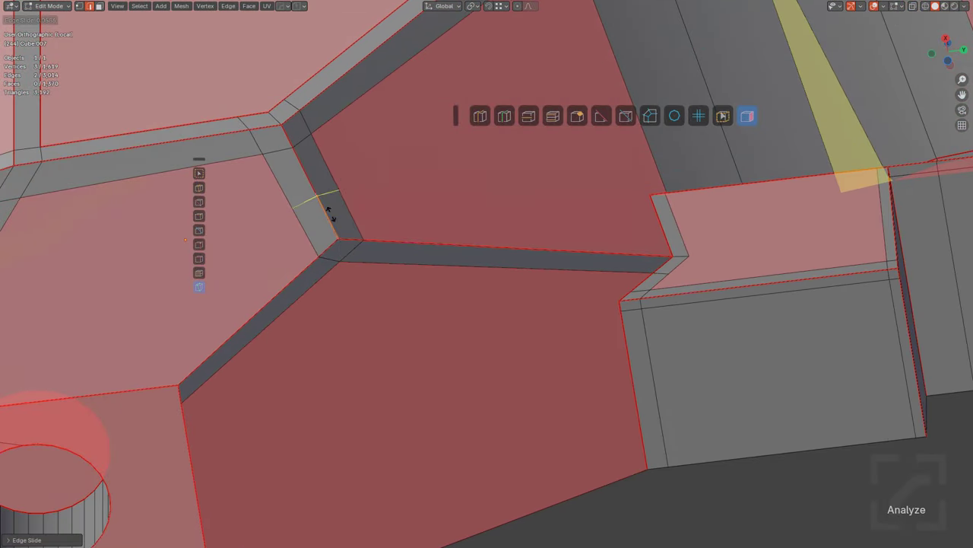
left_click(340, 226)
key("alt+a")
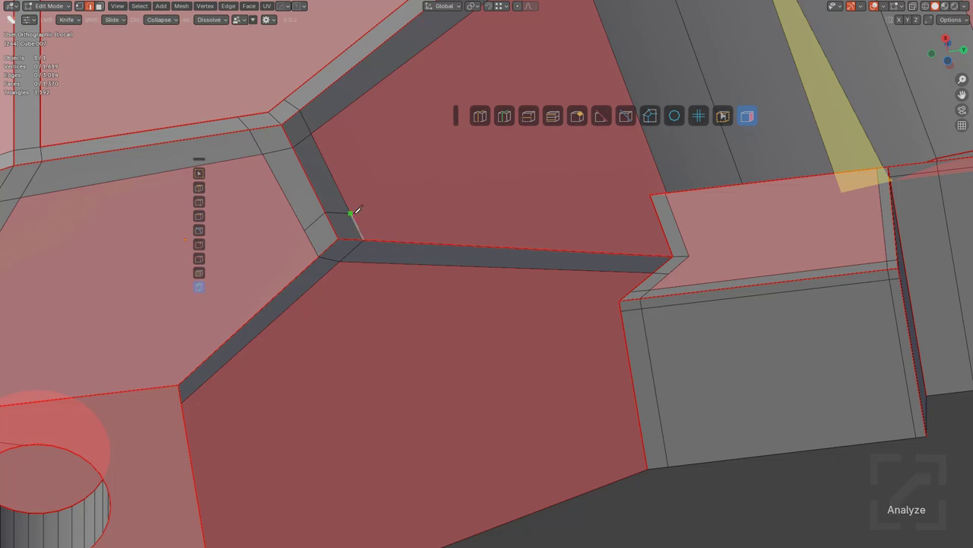
Step: Knife a support edge above the horizontal hard edge, from the new loop cut's end across to the notch strip's inner edge
left_click(352, 213)
left_click(685, 242)
key("Return")
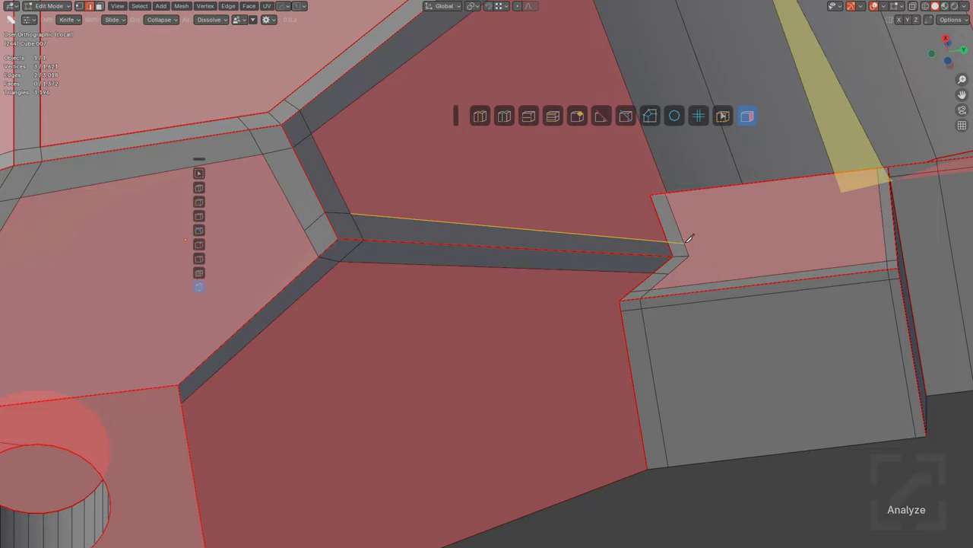
Step: Add a loop cut across the rail's lower strips, in line with the cross edge below the slot
middle_click_drag(346, 280, 544, 225, "shift")
scroll(481, 234, "down", 4)
middle_click_drag(666, 228, 403, 278, "shift")
scroll(404, 278, "down", 4)
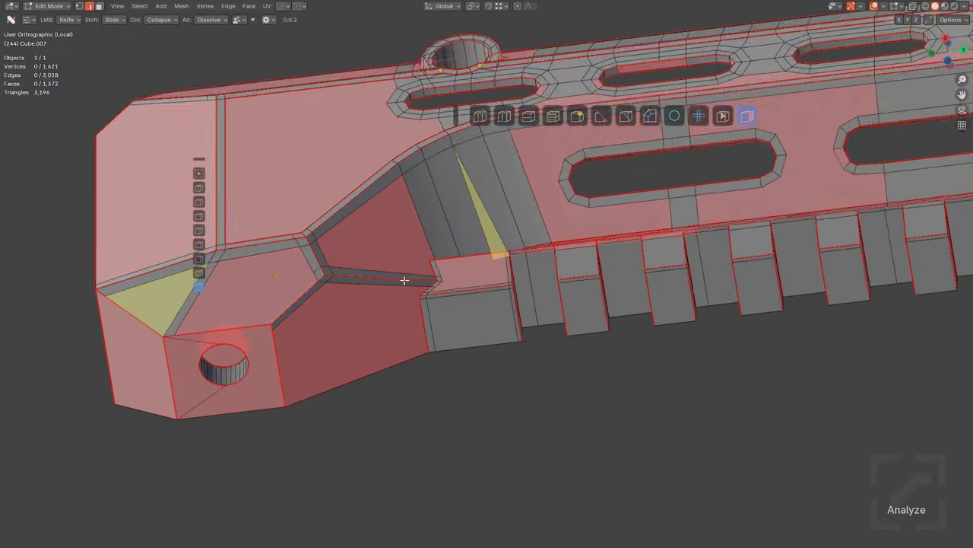
middle_click_drag(570, 244, 437, 378, "shift")
scroll(436, 289, "up", 1)
middle_click_drag(593, 292, 670, 208, "shift")
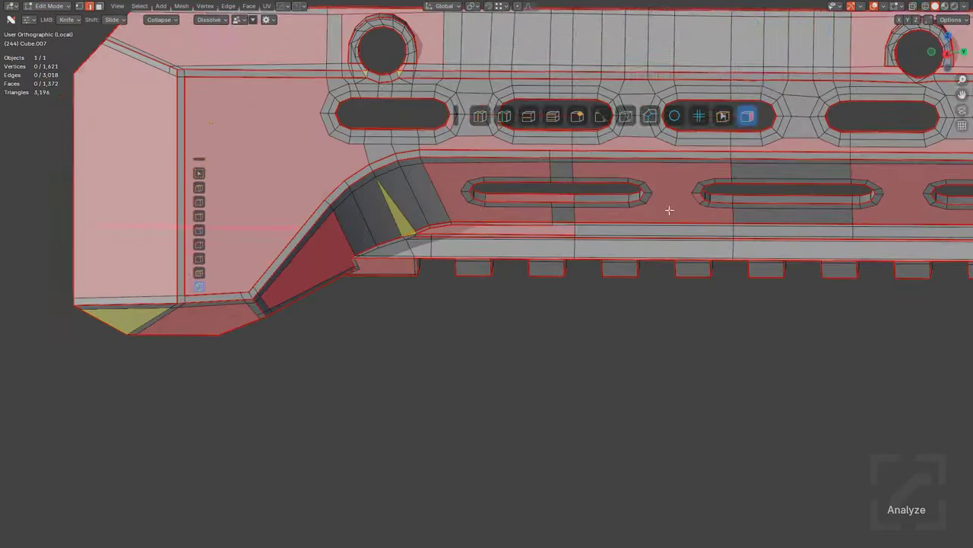
scroll(650, 206, "up", 3)
scroll(512, 280, "up", 5)
key("g")
key("g")
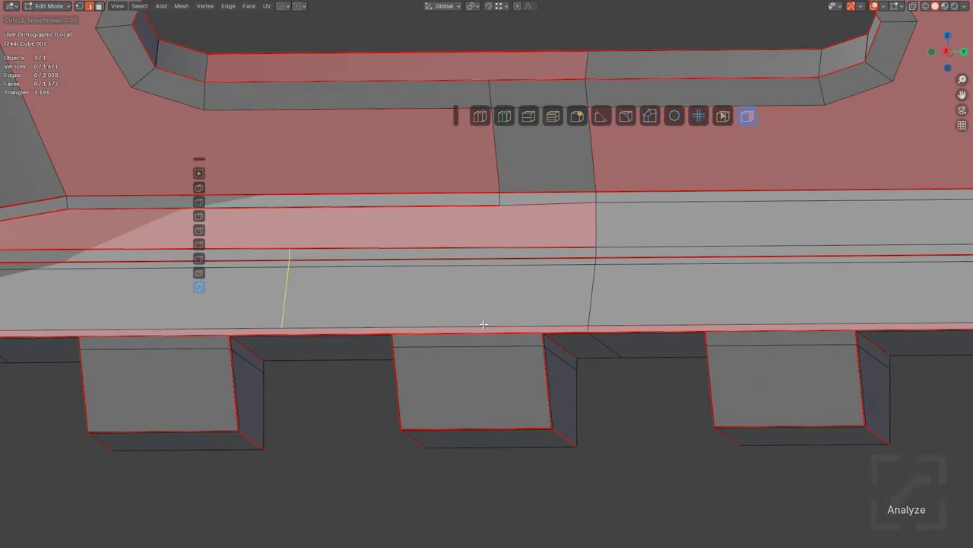
left_click(691, 315)
Step: Add a loop cut down the tooth directly below, in line with the new cut across the rail strips
key("alt+a")
middle_click_drag(505, 274, 523, 220)
key("ctrl+r")
left_click(501, 325)
left_click(519, 328)
scroll(517, 369, "up", 4)
middle_click_drag(518, 327, 478, 294)
key("space")
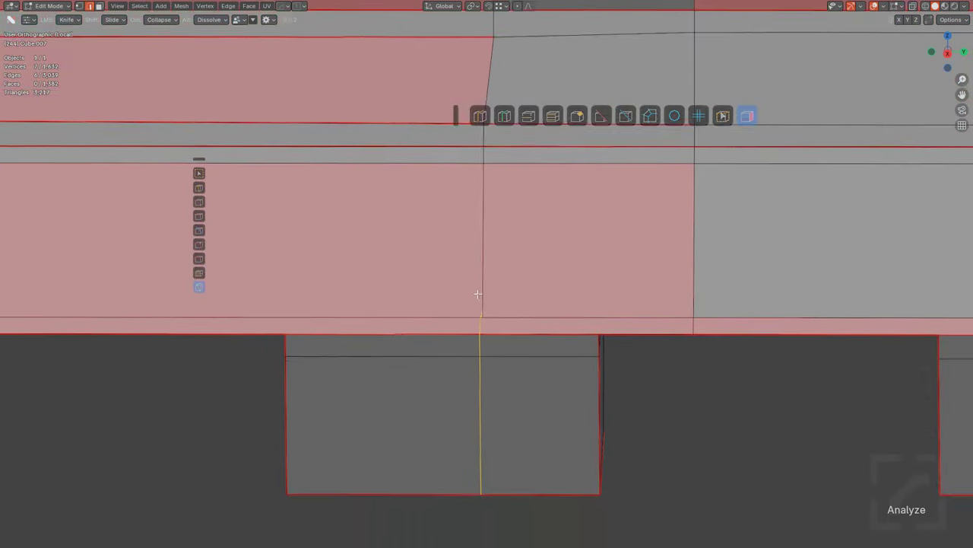
Step: Collapse the stray vertices where the rail strip's cut meets the tooth's loop cut into one continuous edge
scroll(502, 297, "up", 4)
left_click_drag(495, 356, 501, 359, "ctrl")
key("ctrl+z")
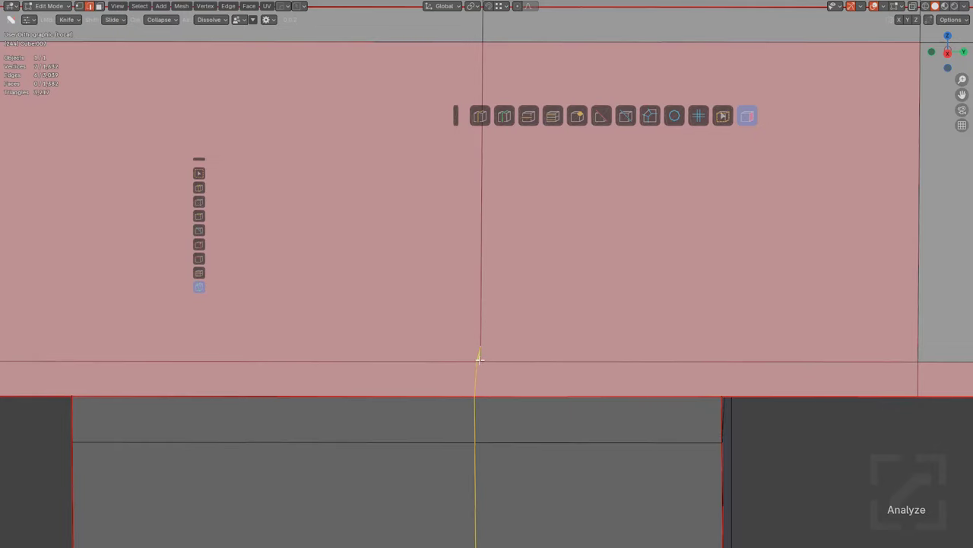
left_click(497, 365, "ctrl")
middle_click_drag(497, 365, 495, 241)
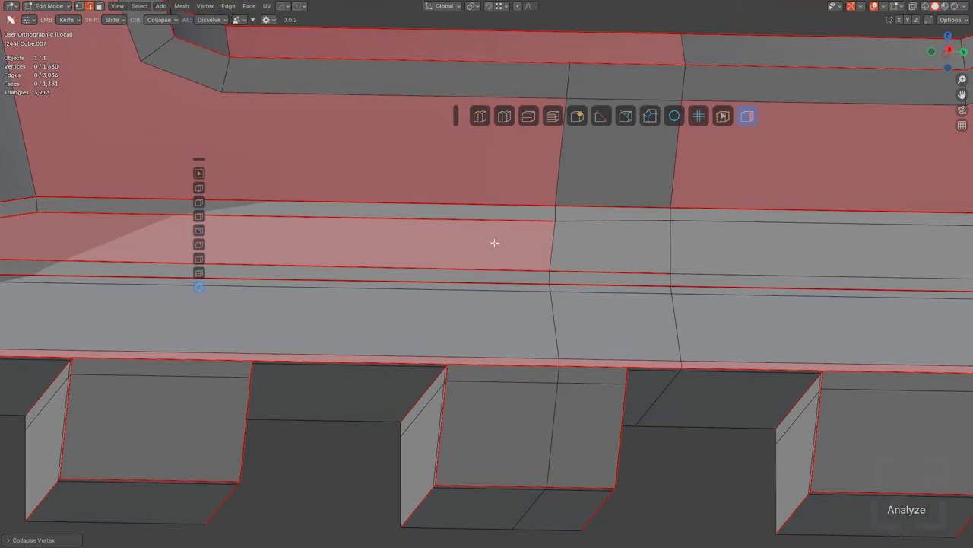
Step: Loop cut the rail strips at the same tooth's edge nearer the end block, and connect the cut to the tooth's corner
key("ctrl+r")
left_click(473, 270)
left_click(460, 371)
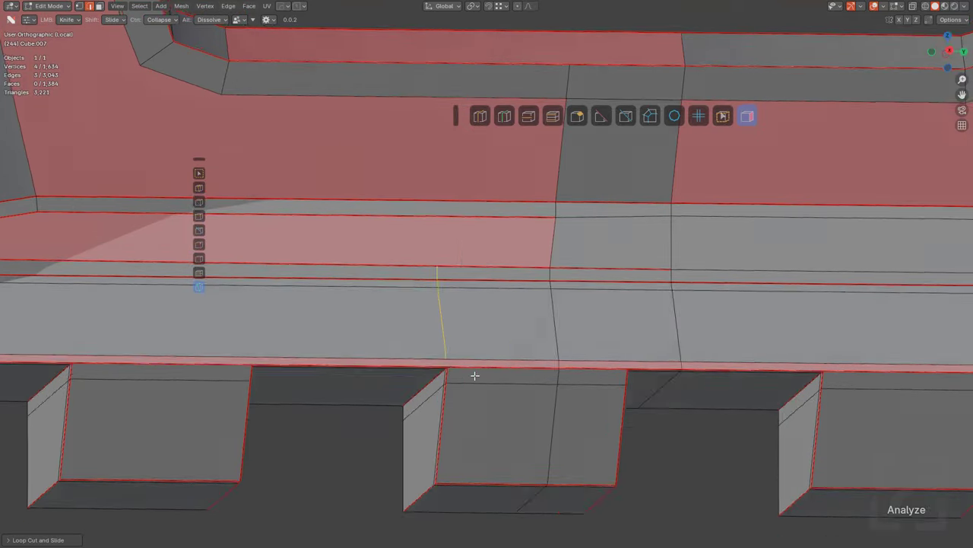
scroll(473, 373, "up", 4)
left_click(394, 336)
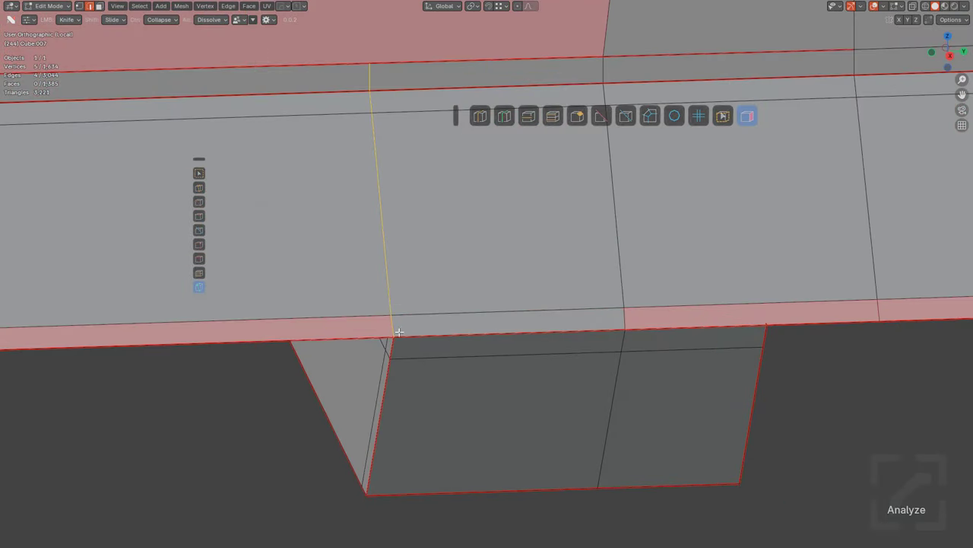
Step: Loop cut the rail strips at the far edge of the neighbouring tooth toward the end block, and connect it to the tooth's corner
scroll(304, 298, "down", 2)
middle_click_drag(304, 298, 550, 292, "shift")
key("ctrl+r")
left_click(343, 302)
left_click(358, 341)
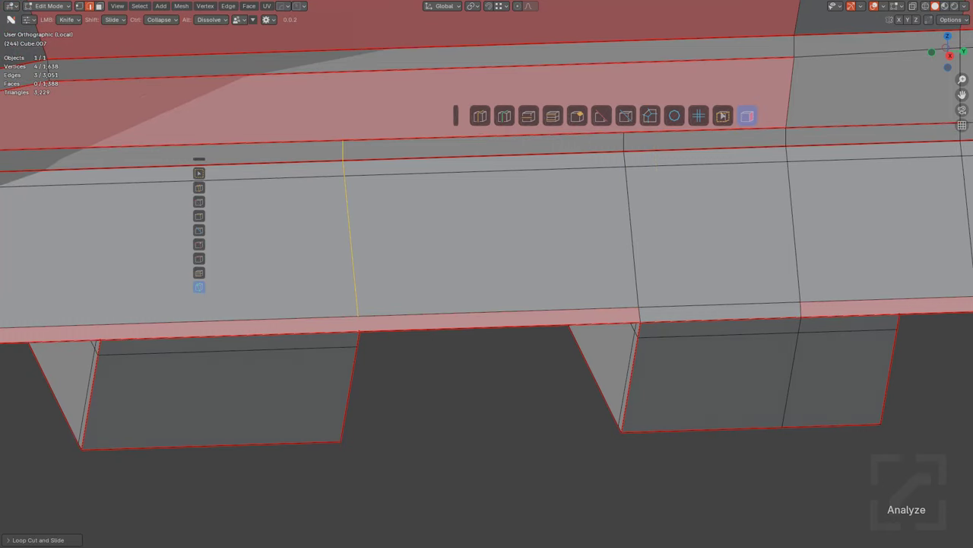
left_click(360, 331)
Step: Loop cut the rail strips at that tooth's edge nearer the end block, and connect the cut to the tooth's corner
middle_click_drag(300, 327, 537, 325, "shift")
key("ctrl+r")
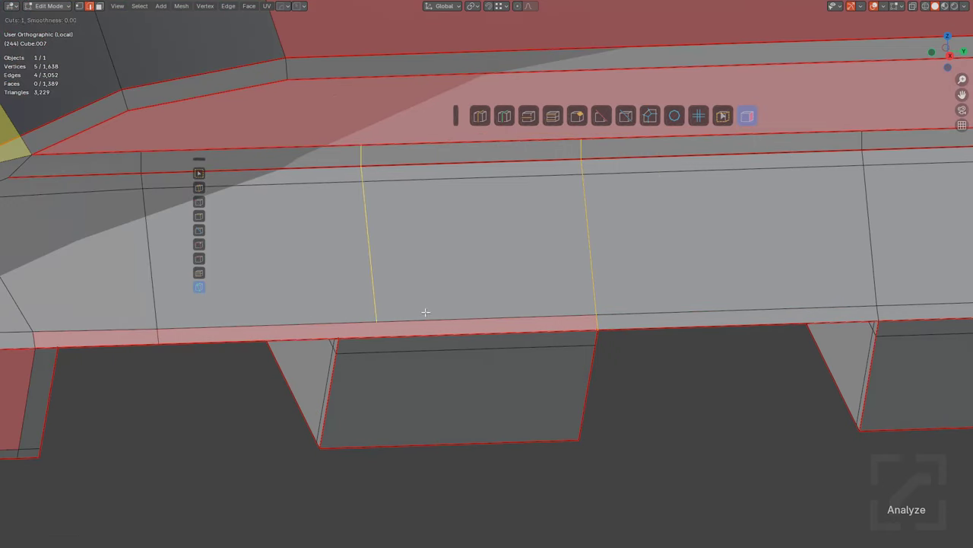
left_click(422, 311)
left_click(346, 336)
middle_click_drag(345, 336, 489, 278)
key("alt+a")
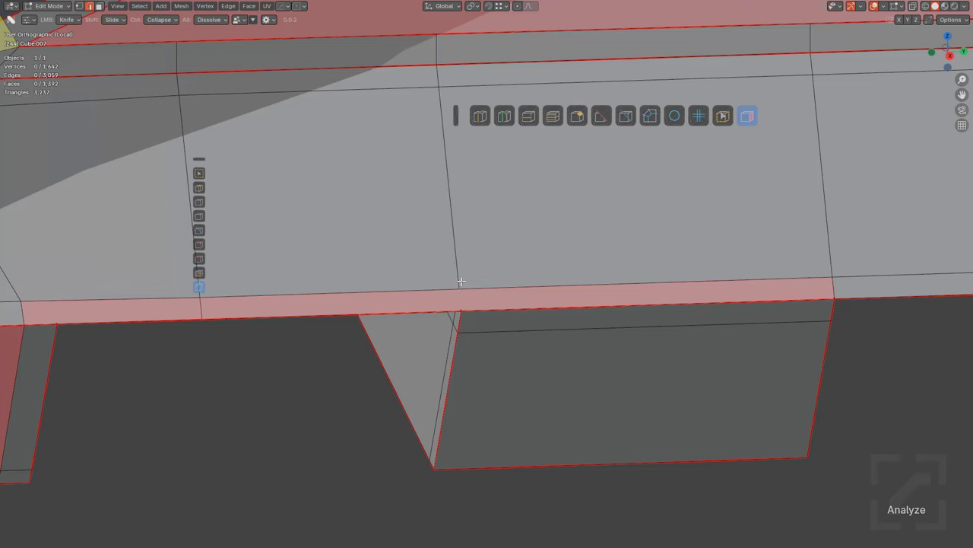
middle_click_drag(461, 311, 456, 197)
Step: Loop cut the rail strips beside the first block and join the cut's lower end to the block's upper hard corner
key("ctrl+r")
left_click(418, 242)
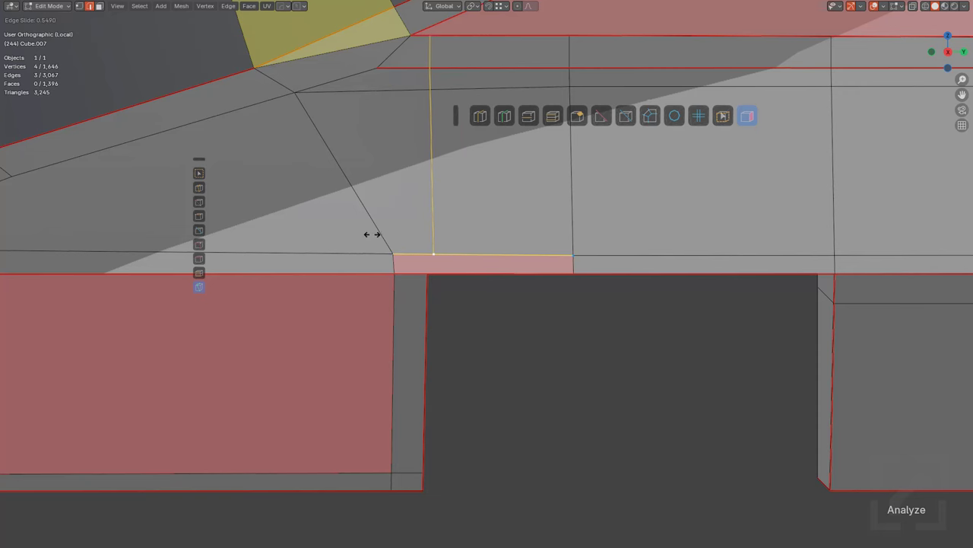
left_click(373, 234)
middle_click_drag(373, 235, 402, 242)
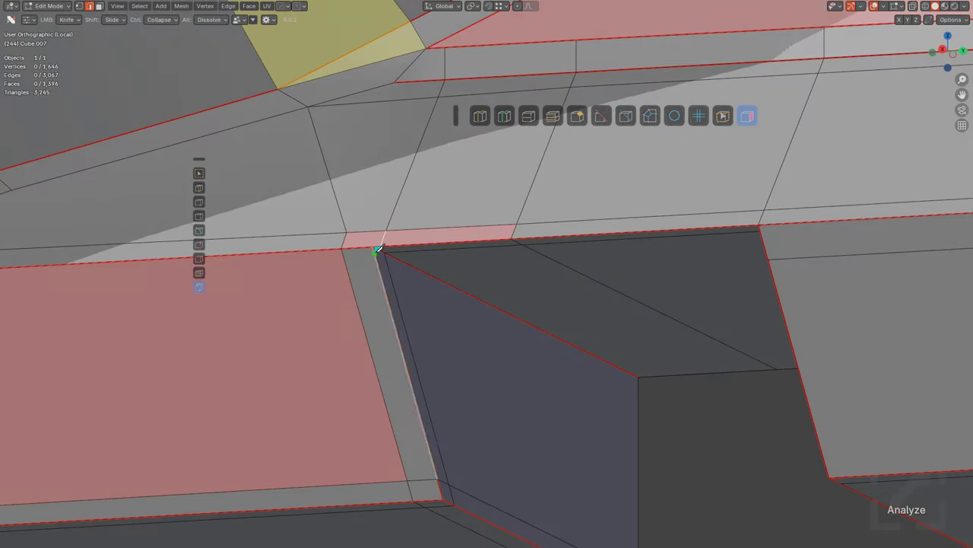
scroll(400, 252, "up", 3)
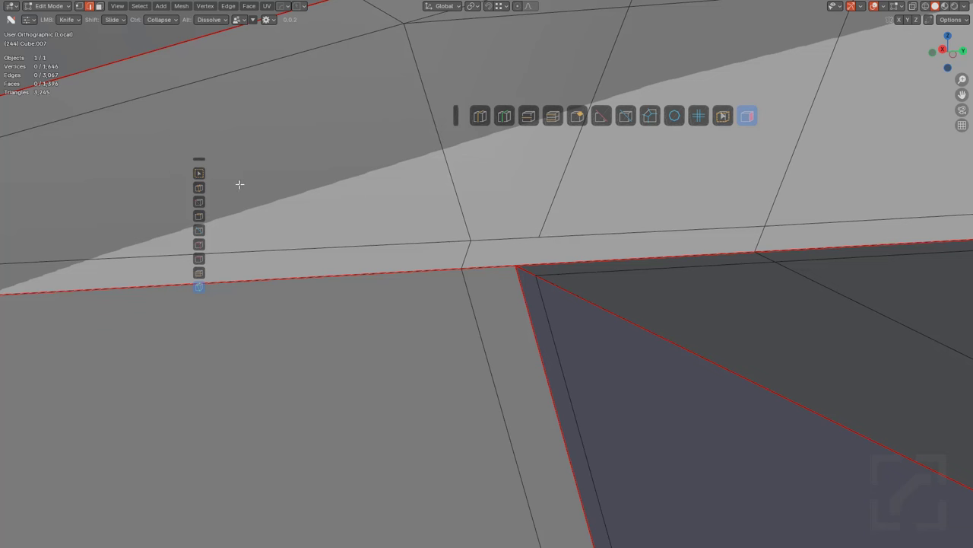
left_click(199, 188)
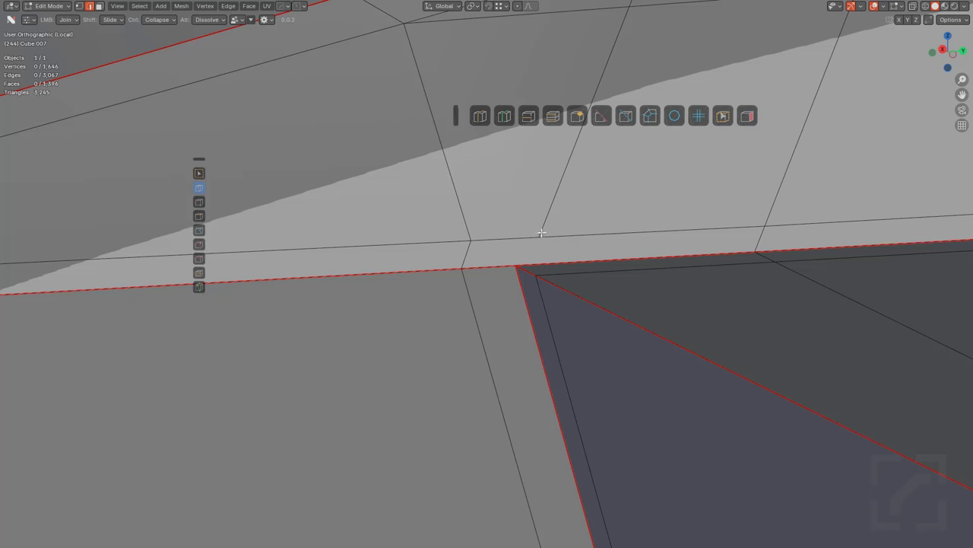
left_click_drag(542, 233, 518, 266)
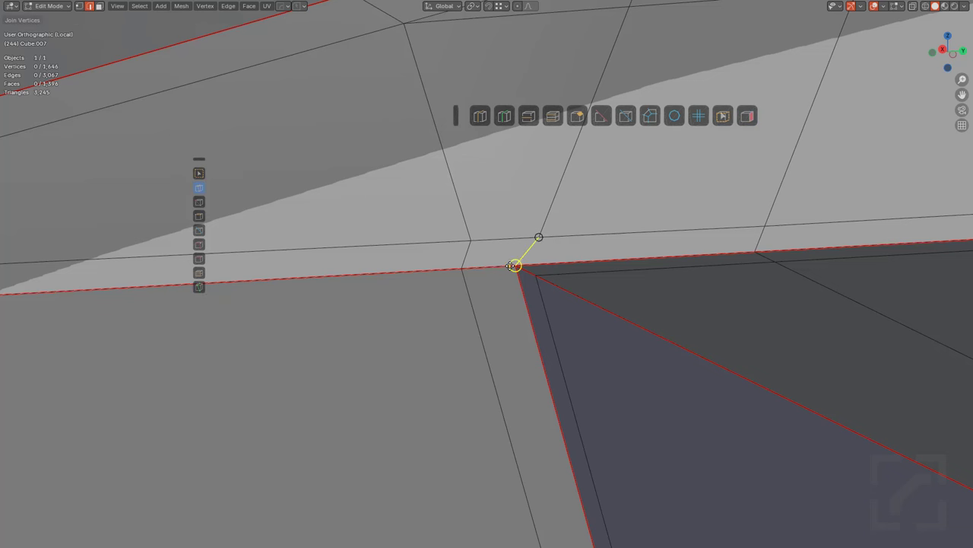
left_click(747, 116)
Step: Slide the new cut's upper vertices along the strips, away from the curve's corner
scroll(532, 251, "down", 5)
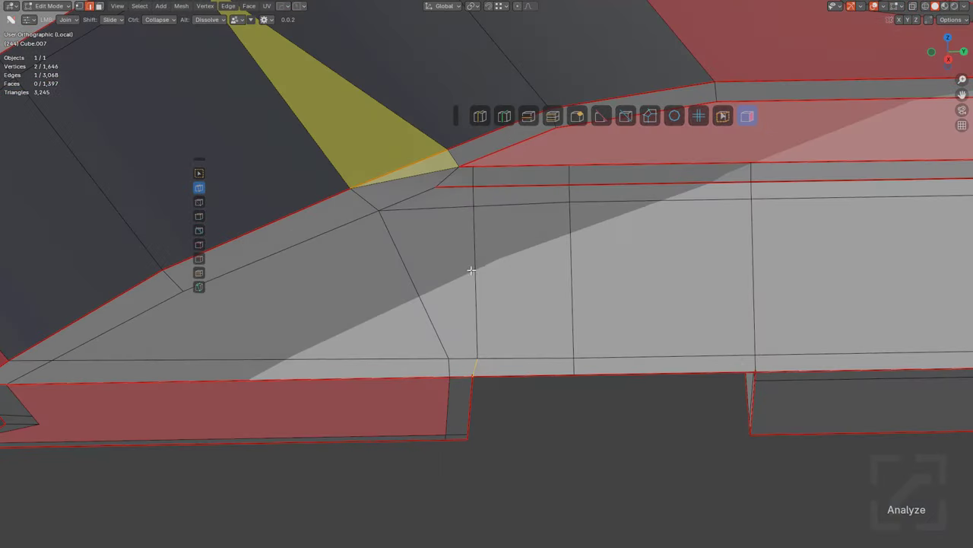
scroll(471, 270, "up", 2)
mouse_move(456, 208)
left_mouse_down("shift")
mouse_move(477, 208)
mouse_move(459, 211)
left_mouse_up("shift")
key("ctrl+z")
key("1")
left_click(463, 252)
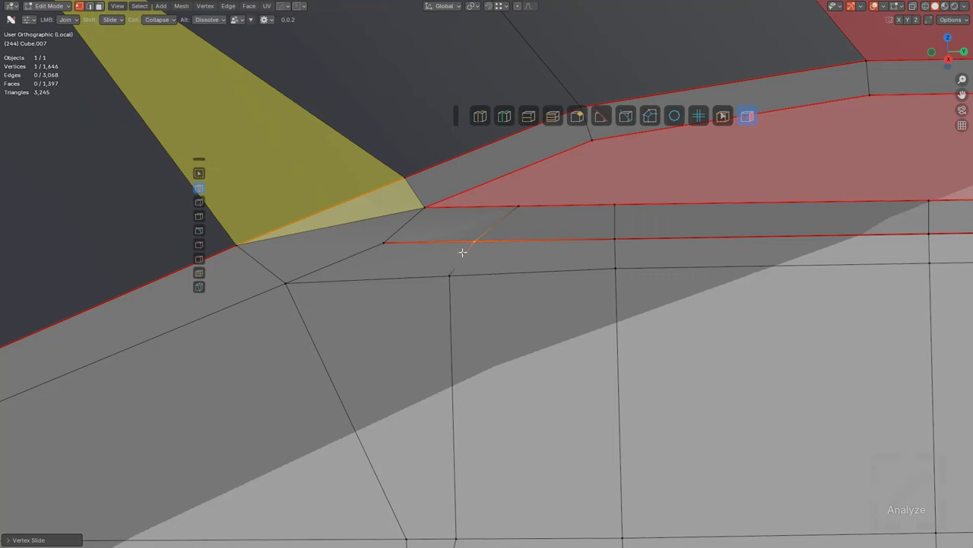
left_click_drag(451, 271, 467, 275, "shift")
scroll(528, 277, "down", 5)
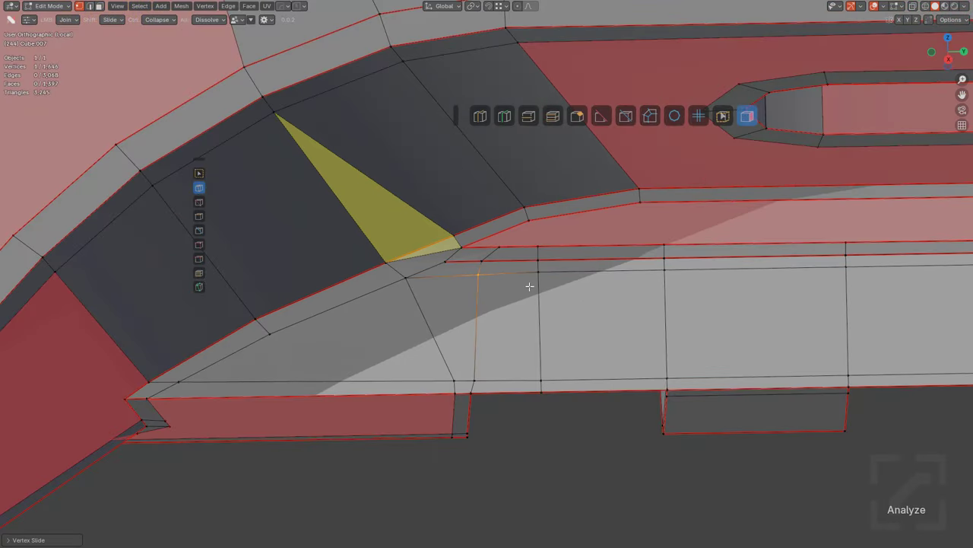
Step: Join the bend vertex above the rail's sloped face to the vertex on the hard edge below it
scroll(549, 245, "up", 3)
left_click(559, 181)
middle_click_drag(527, 241, 449, 256)
scroll(450, 257, "up", 1)
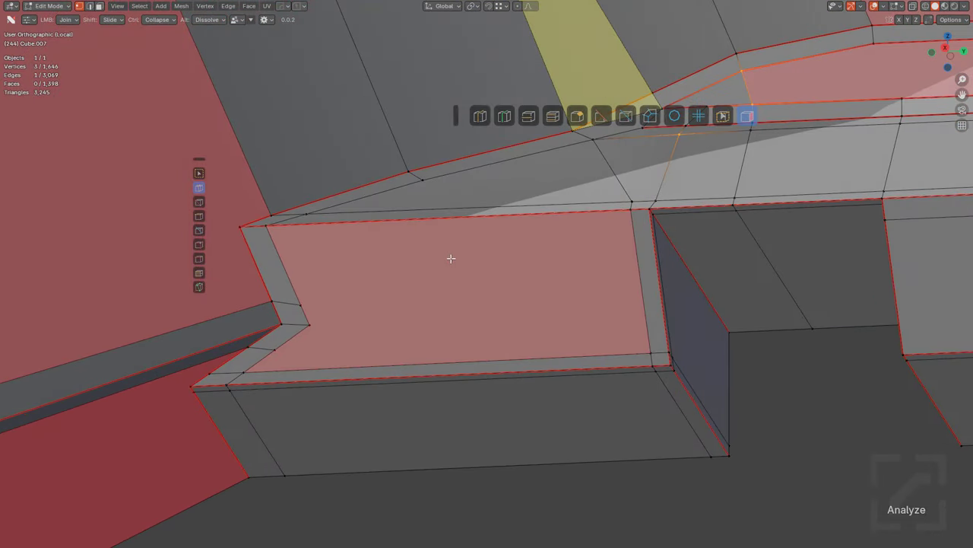
Step: Loop cut the first block's side strip above its lower hard edge and join the cut across the face to the notch strip
key("ctrl+r")
left_click(653, 329)
left_click(636, 374)
left_click_drag(648, 335, 276, 350)
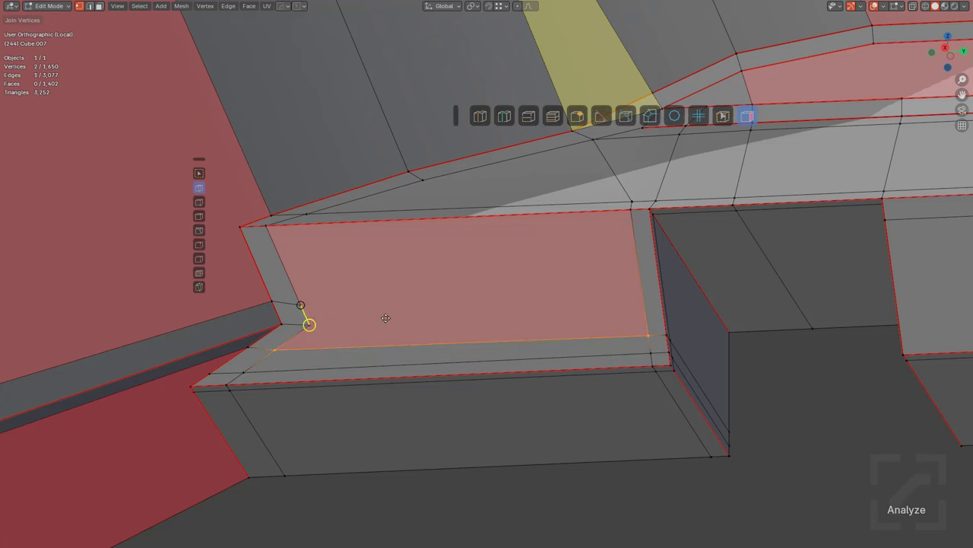
left_click_drag(302, 308, 647, 333)
middle_click_drag(528, 272, 444, 289)
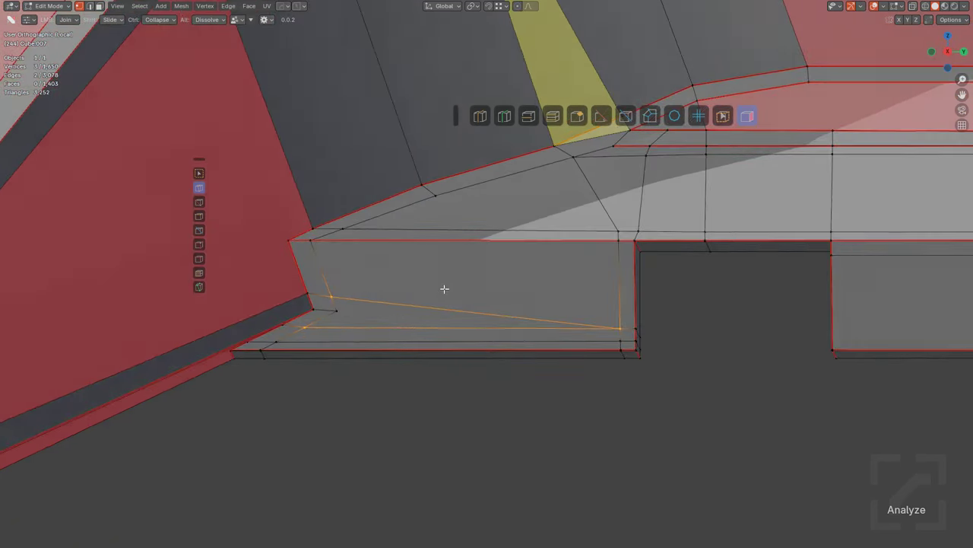
scroll(618, 262, "down", 2)
key("ctrl+z")
Step: Loop cut both side strips just below the first block's upper hard edge and join the cuts across its face
middle_click_drag(584, 322, 664, 233)
key("ctrl+r")
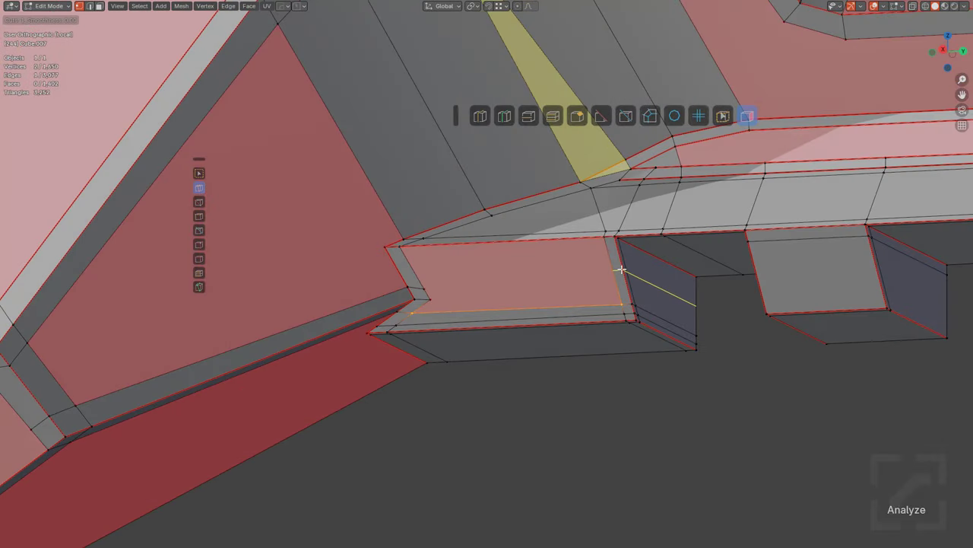
left_click(620, 269)
left_click(611, 249)
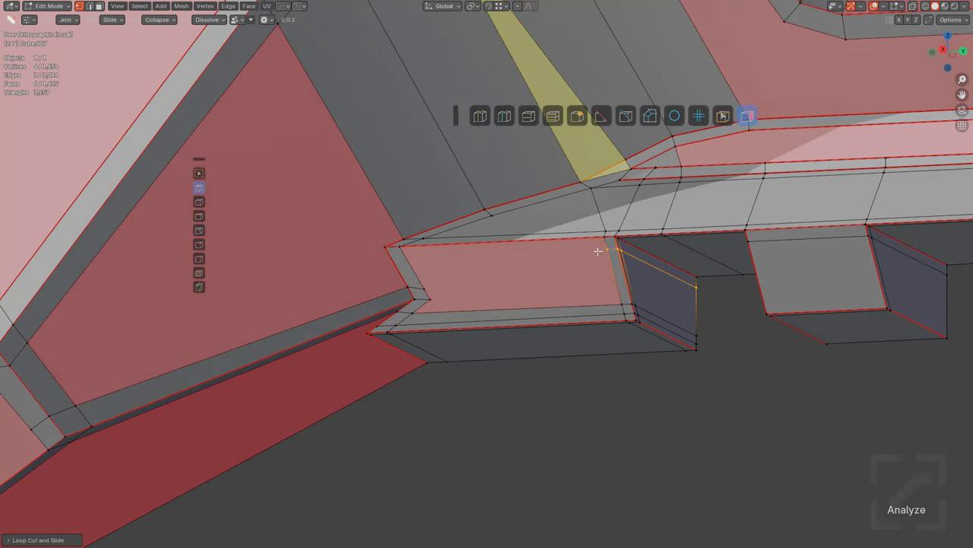
left_click(402, 255)
key("ctrl+r")
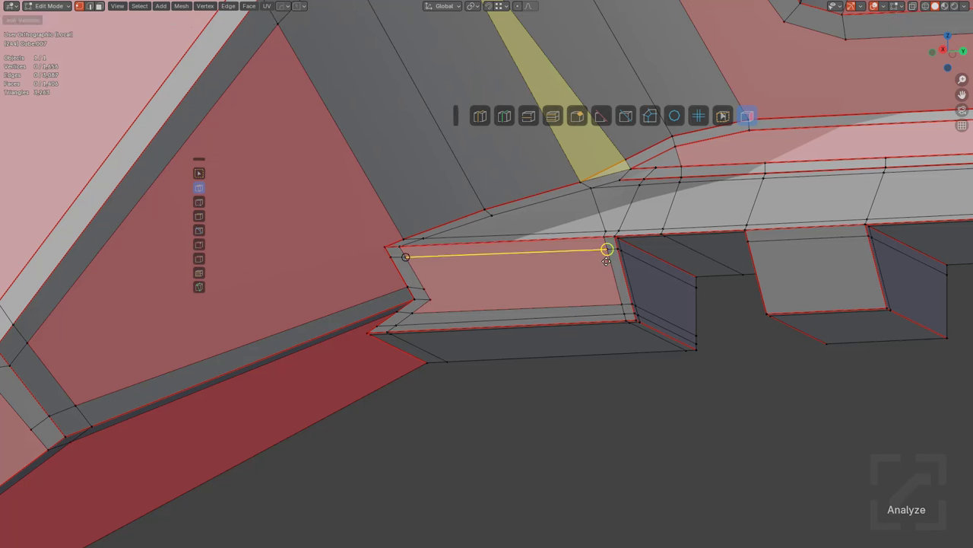
left_click(443, 286)
Step: Join the notch strip's upper inner vertex across the block face to the end of the lower cross edge
left_click_drag(425, 287, 621, 303)
key("alt+a")
scroll(487, 263, "down", 4)
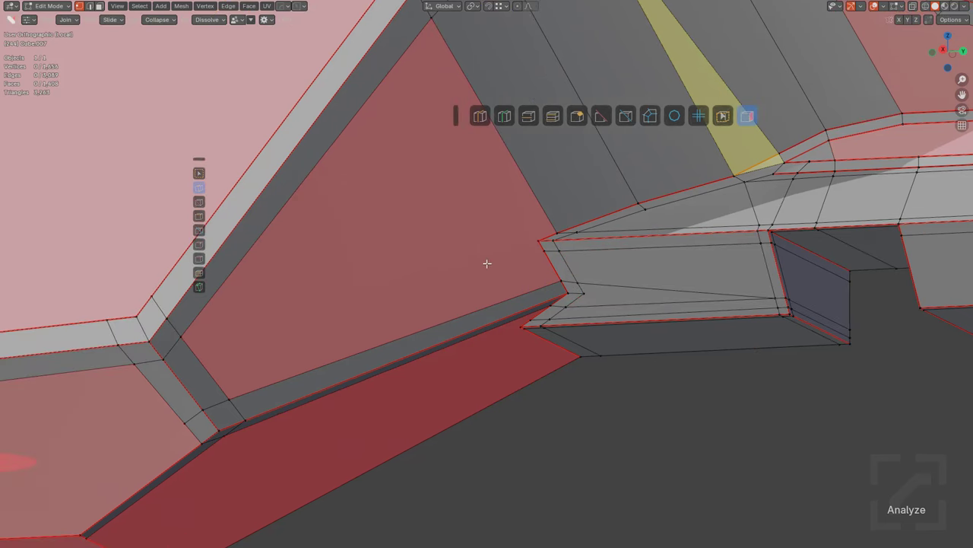
Step: Knife a support edge from the end block's bottom edge around the notch's hard edges, continuing across the curved strips to the rail's bend vertex
mouse_move(511, 266)
middle_mouse_down()
mouse_move(482, 266)
mouse_move(508, 271)
middle_mouse_up()
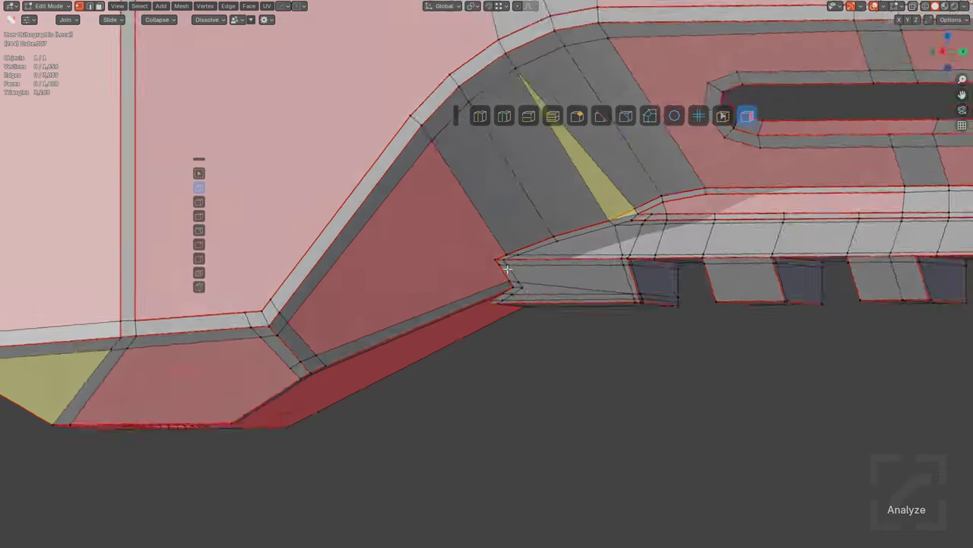
scroll(507, 289, "up", 1)
middle_click_drag(505, 311, 448, 269)
scroll(515, 247, "up", 5)
middle_click_drag(515, 244, 499, 315)
scroll(533, 263, "down", 2)
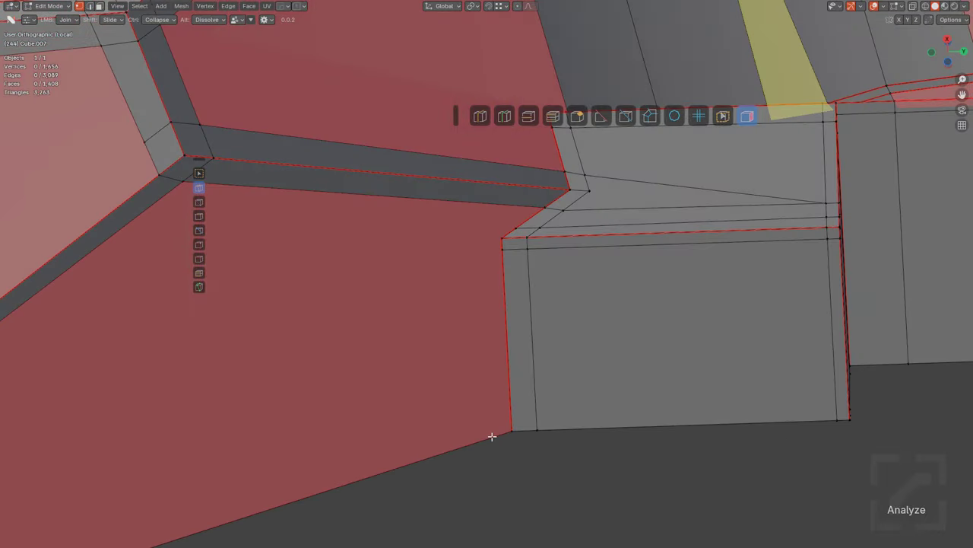
left_click(198, 287)
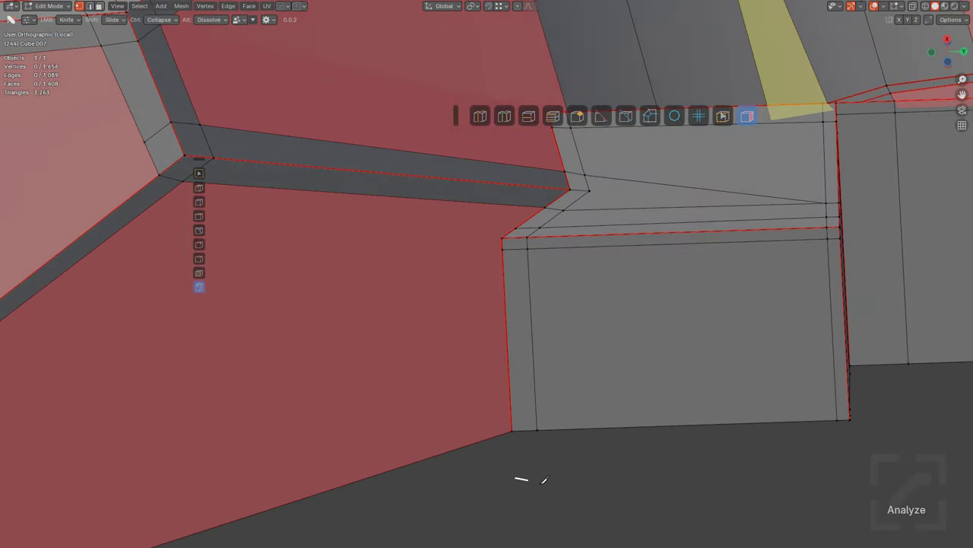
left_click(494, 436)
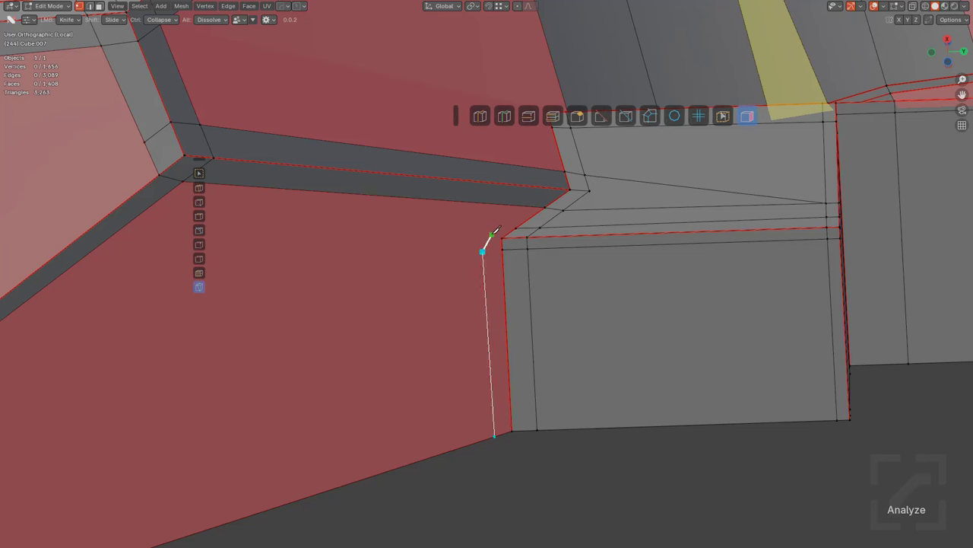
left_click(547, 188)
middle_click_drag(522, 166, 510, 341, "shift")
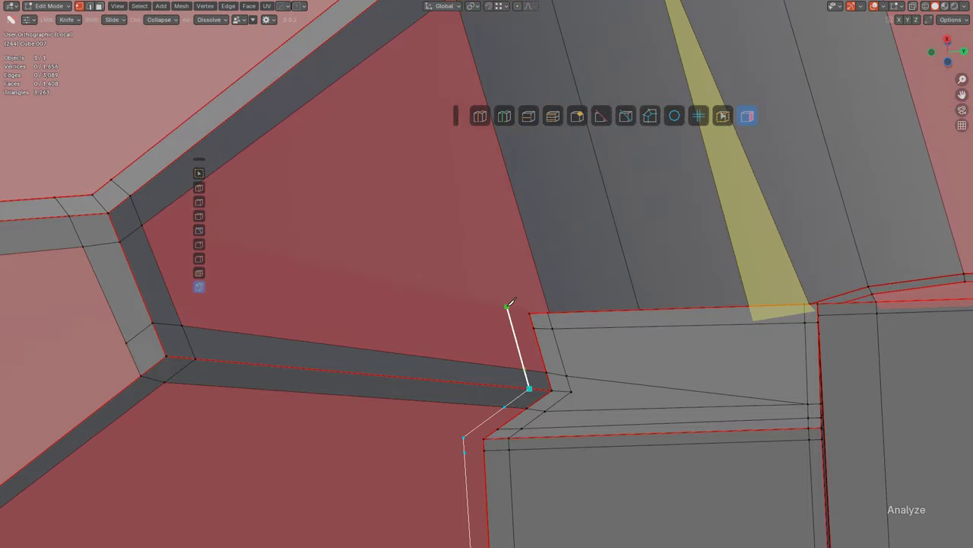
left_click(495, 283)
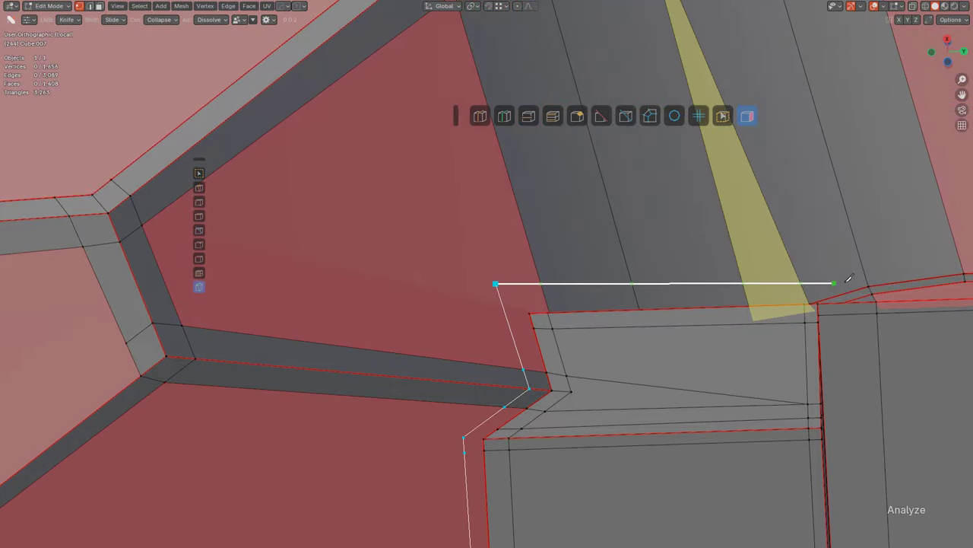
left_click(871, 281)
key("Return")
Step: Join the upper support corner to the notch's upper corner, and subdivide the adjoining support edge to join its midpoint to the notch vertex
middle_click_drag(626, 282, 533, 337)
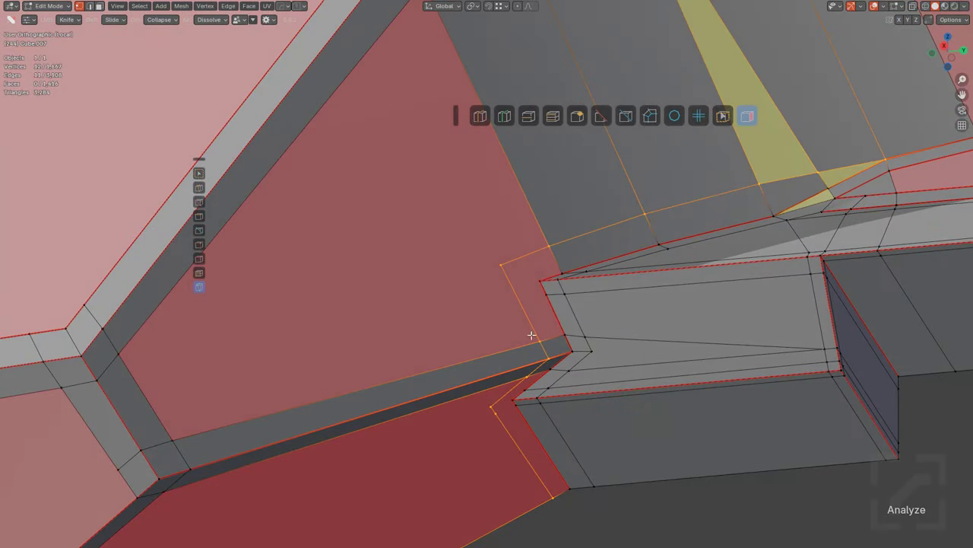
scroll(502, 262, "up", 3)
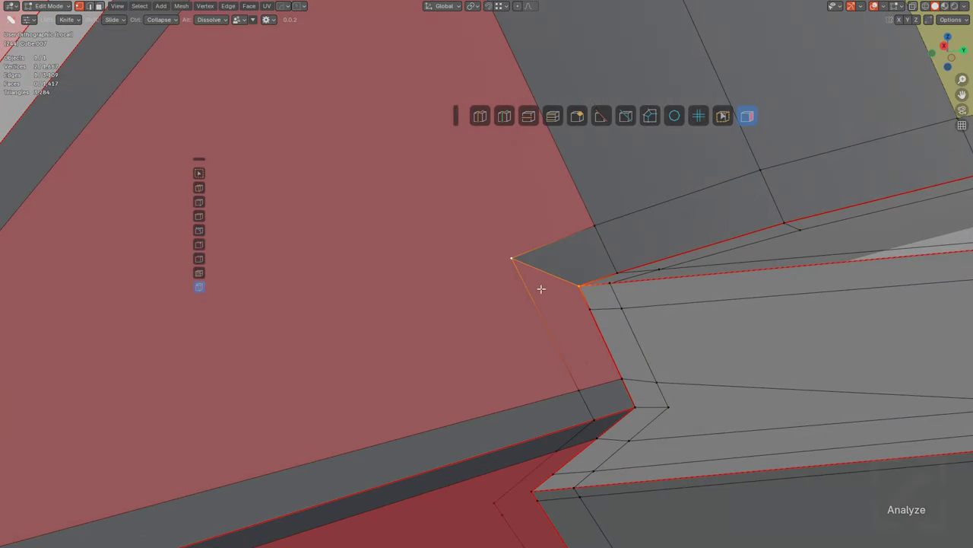
right_click(495, 292)
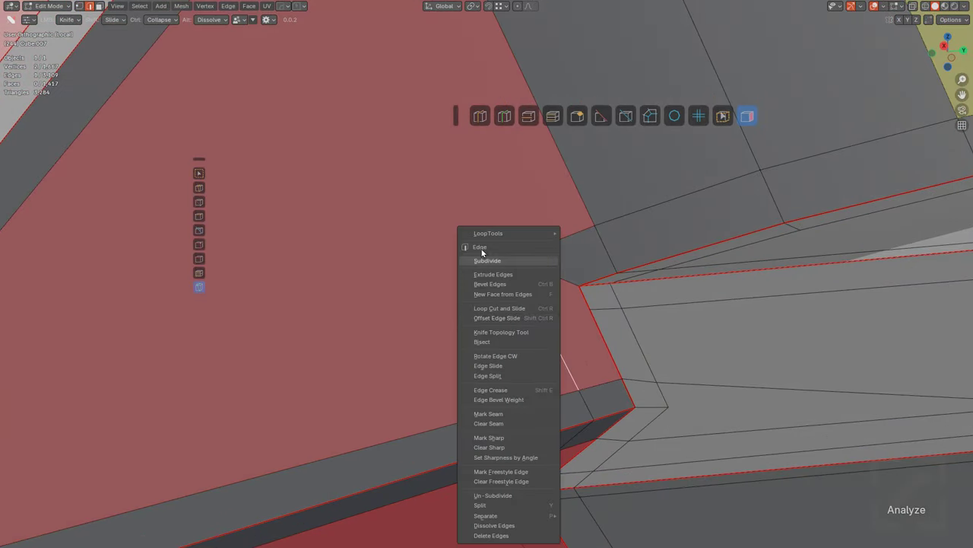
left_click(488, 260)
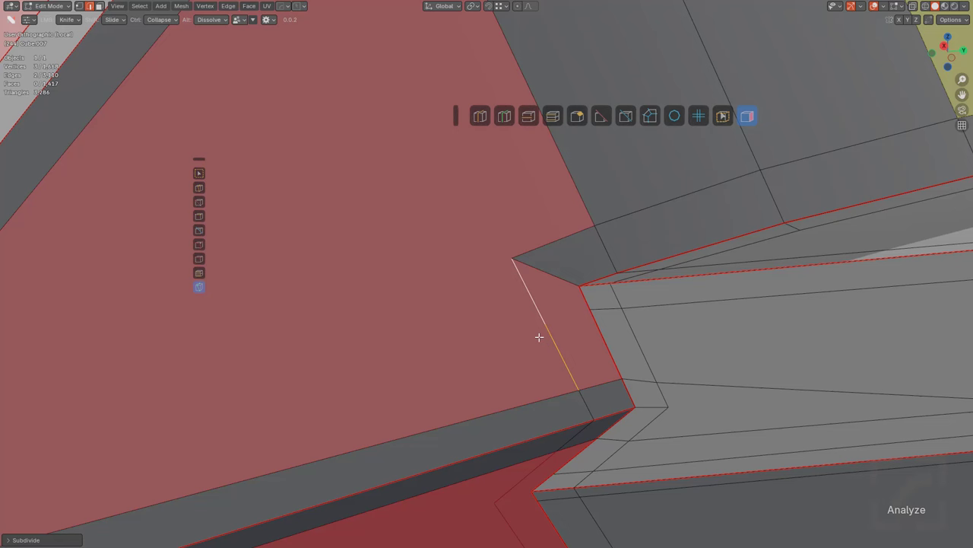
left_click(587, 311)
key("Return")
right_click_drag(536, 330, 539, 318)
key("alt+a")
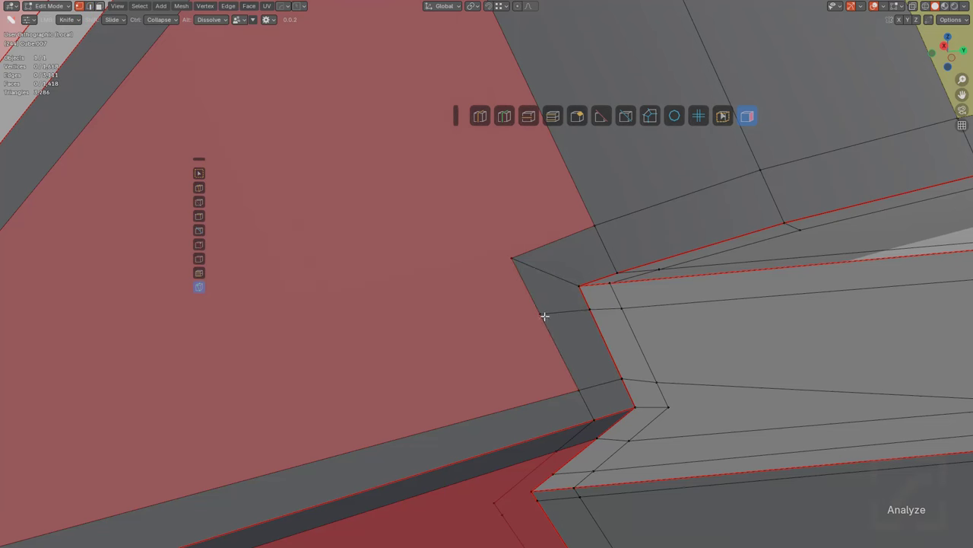
Step: Subdivide the diagonal support edge beside the notch's lower slope and join its midpoint to the adjacent slope vertex
scroll(545, 313, "down", 3)
scroll(570, 243, "up", 2)
middle_click_drag(569, 324, 573, 285)
scroll(572, 285, "up", 4)
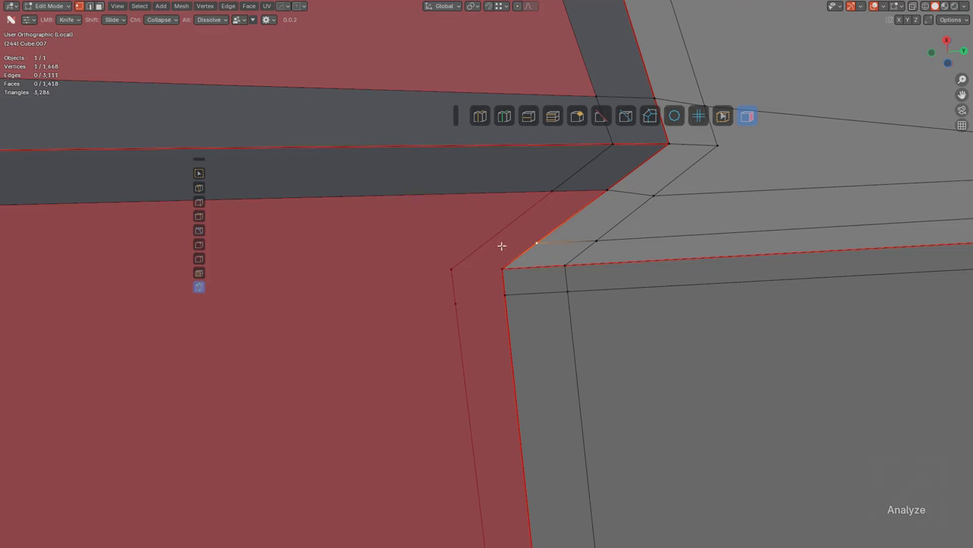
left_click(455, 268)
left_click(550, 194, "shift")
right_click(548, 203)
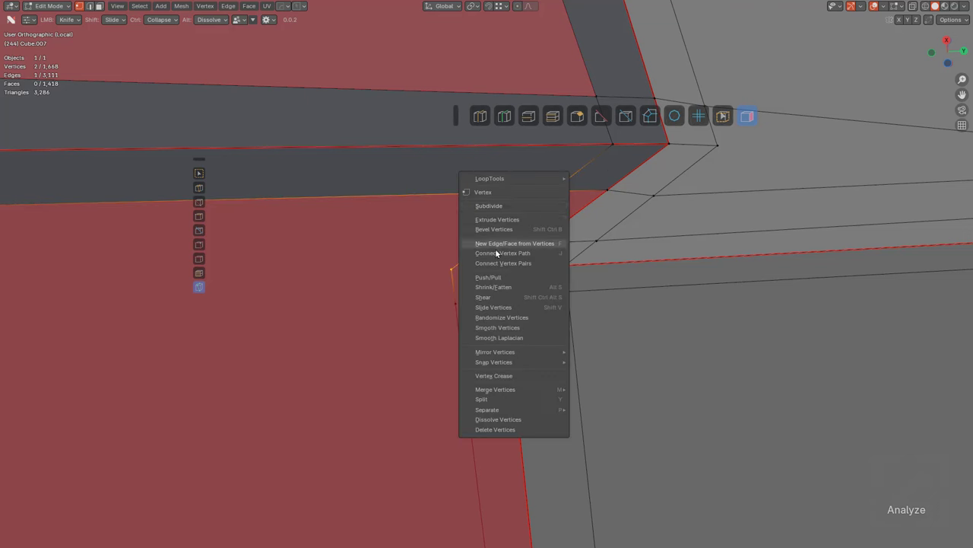
left_click(509, 204)
left_click(543, 234)
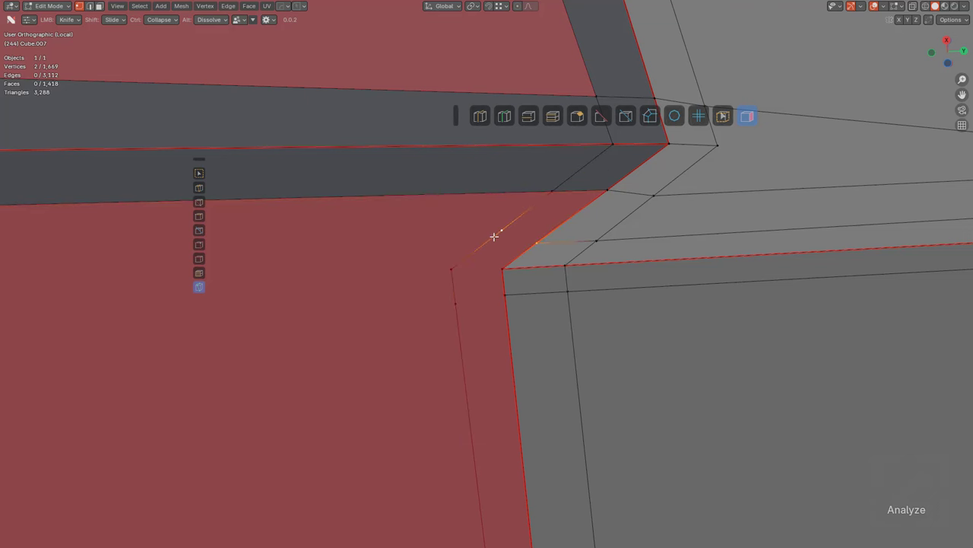
left_click(494, 236)
Step: Join the lower support corner and the support vertex below it to the matching vertices on the end block's hard edge
left_click(502, 284)
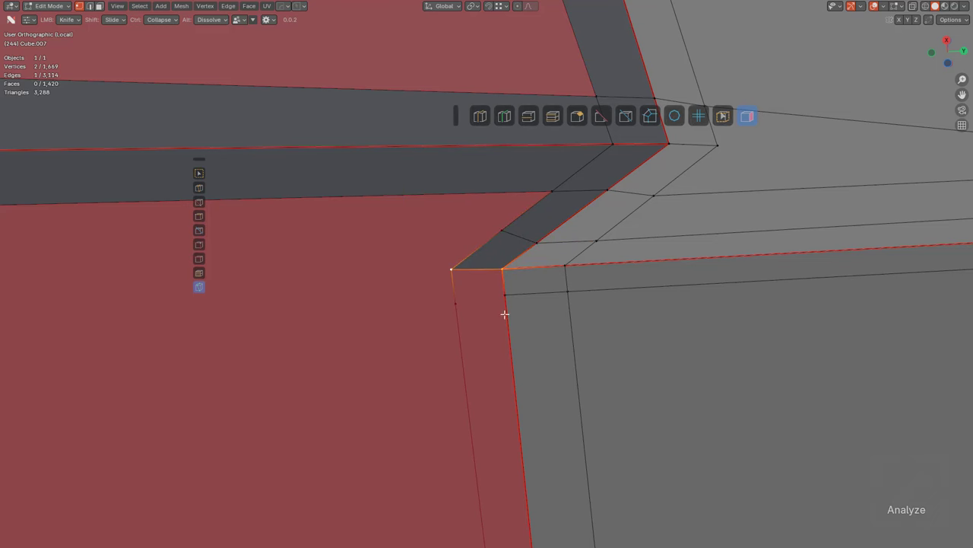
key("j")
scroll(437, 314, "down", 5)
key("alt+a")
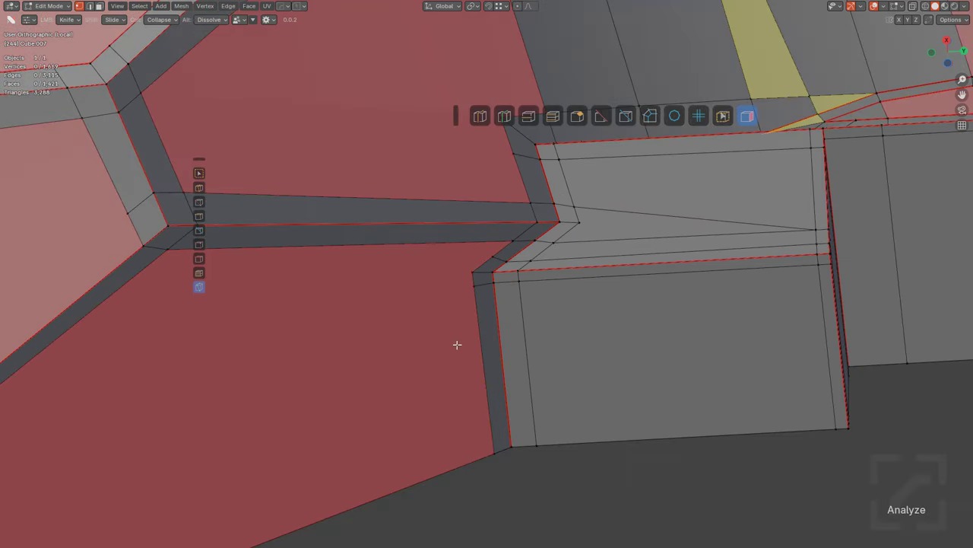
Step: Select the round hole's ring of wall edges, apply Checker Deselect and dissolve the edges that remain selected
scroll(456, 334, "down", 1)
middle_click_drag(458, 314, 589, 227, "shift")
scroll(589, 227, "down", 2)
middle_click_drag(346, 294, 465, 266, "shift")
scroll(478, 276, "up", 1)
key("2")
left_click(401, 321, "ctrl+alt")
key("KP_Decimal")
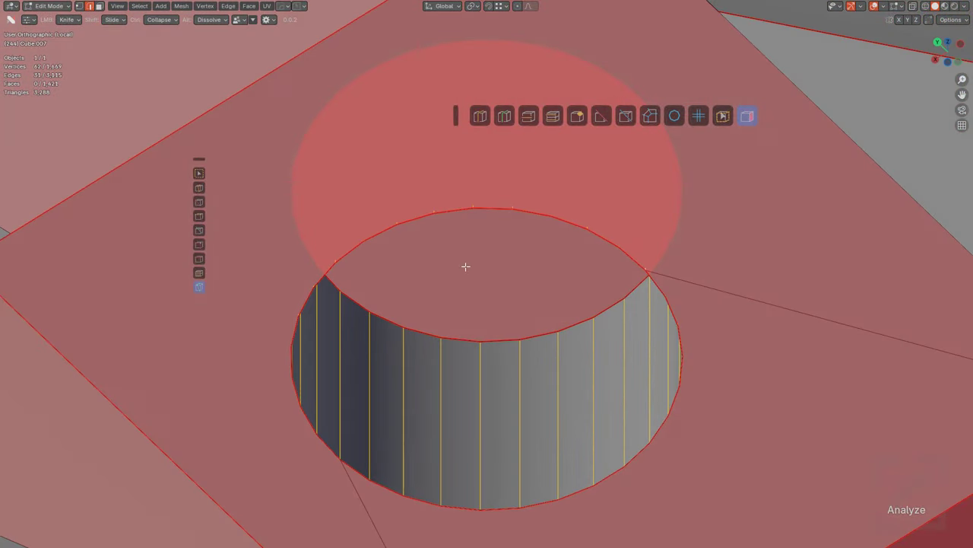
left_click(139, 6)
mouse_move(202, 6)
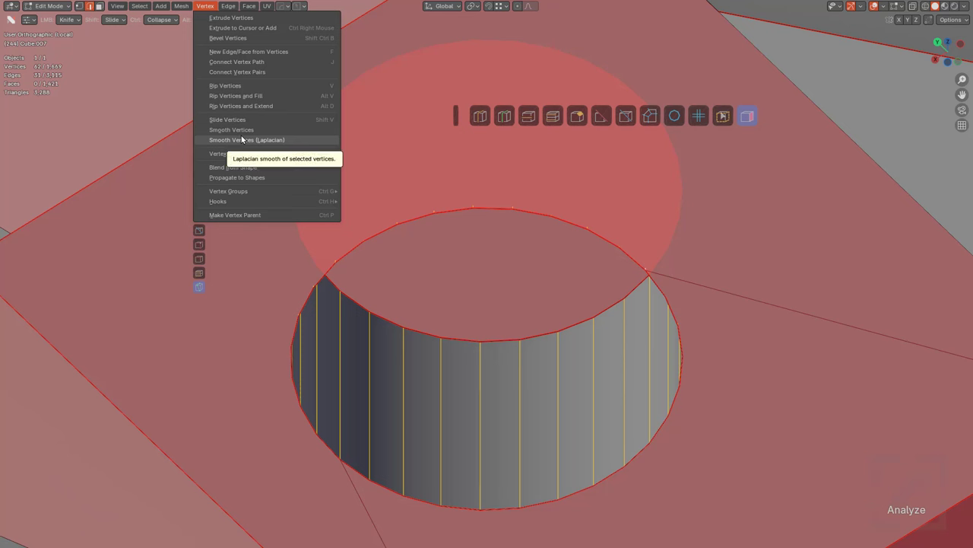
left_click(155, 7)
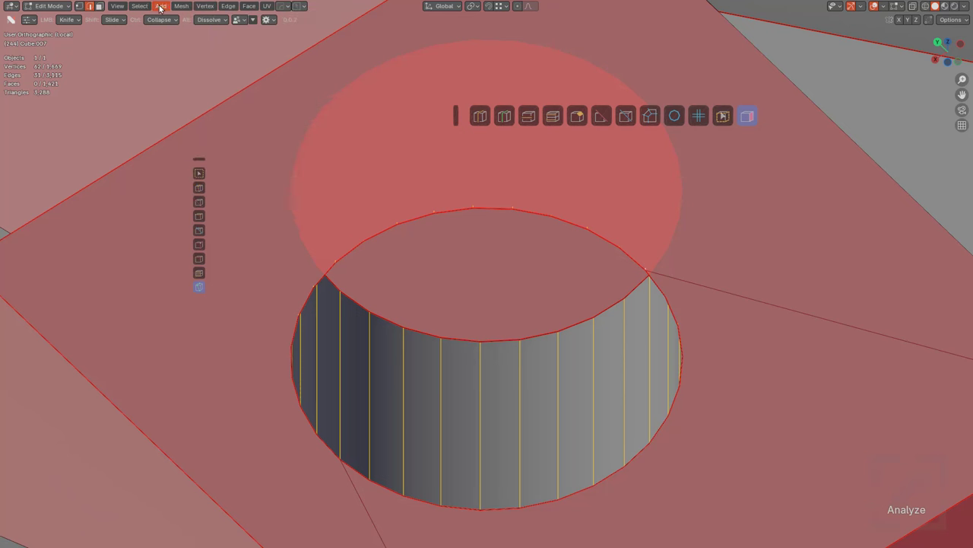
left_click(138, 7)
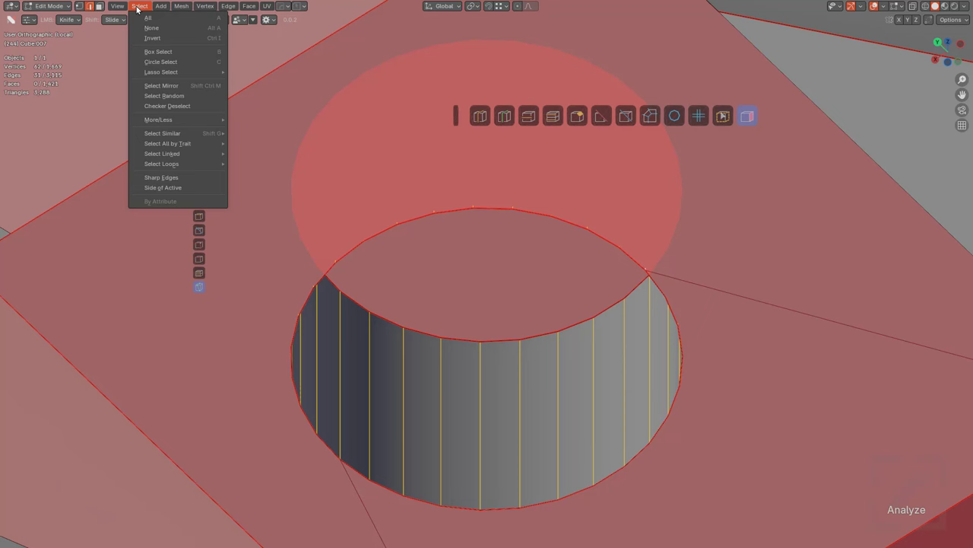
left_click(181, 106)
middle_click_drag(418, 246, 455, 303)
key("ctrl+x")
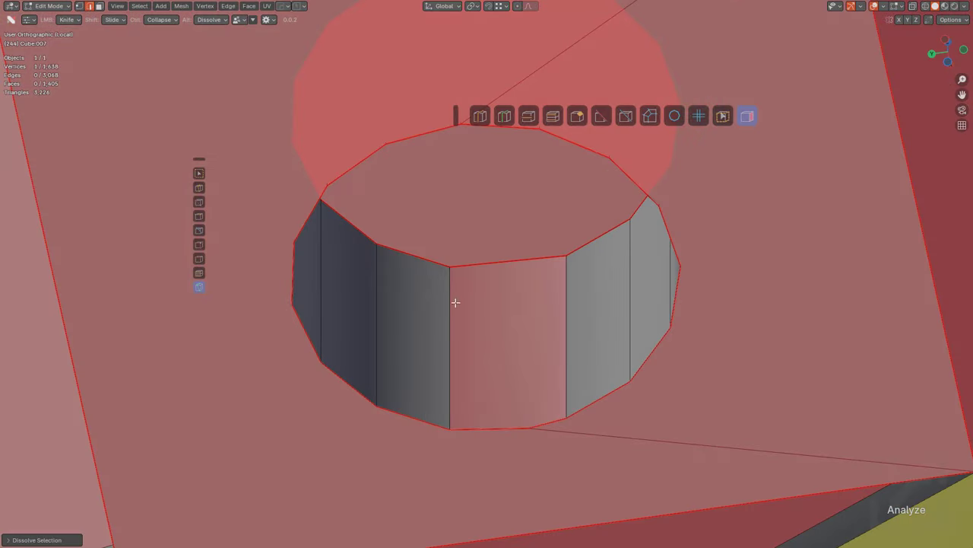
Step: Examine the simplified hole's wall faces, edge ring and extra rim vertex without the mesh analysis colours
scroll(541, 353, "down", 3)
middle_click_drag(504, 358, 521, 355)
scroll(522, 354, "up", 1)
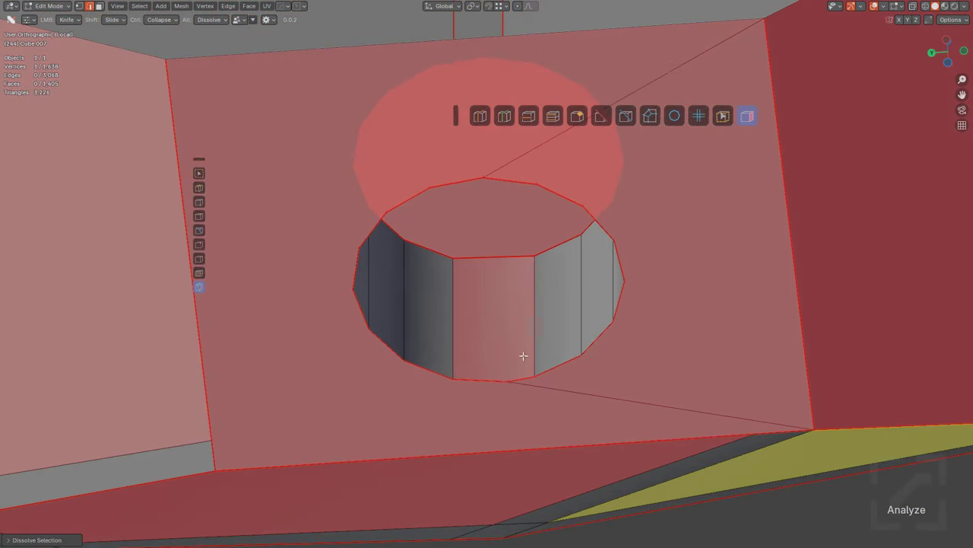
key("ctrl+r")
right_click(508, 378)
key("1")
left_click(509, 383)
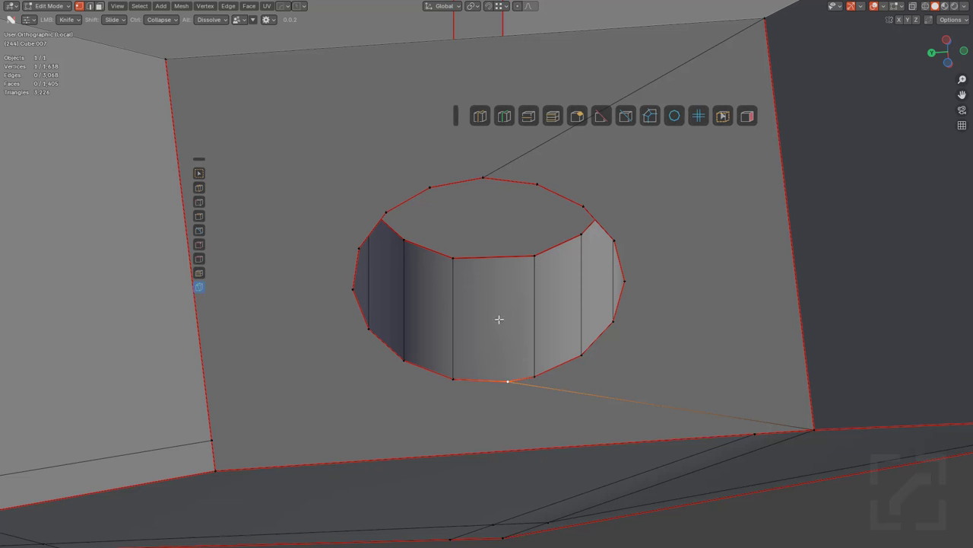
key("3")
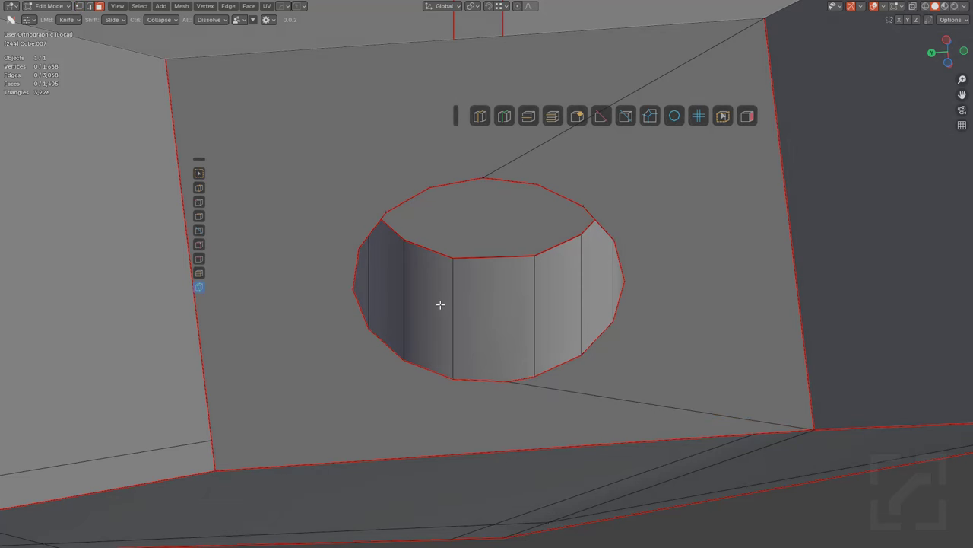
left_click(449, 307, "alt")
key("2")
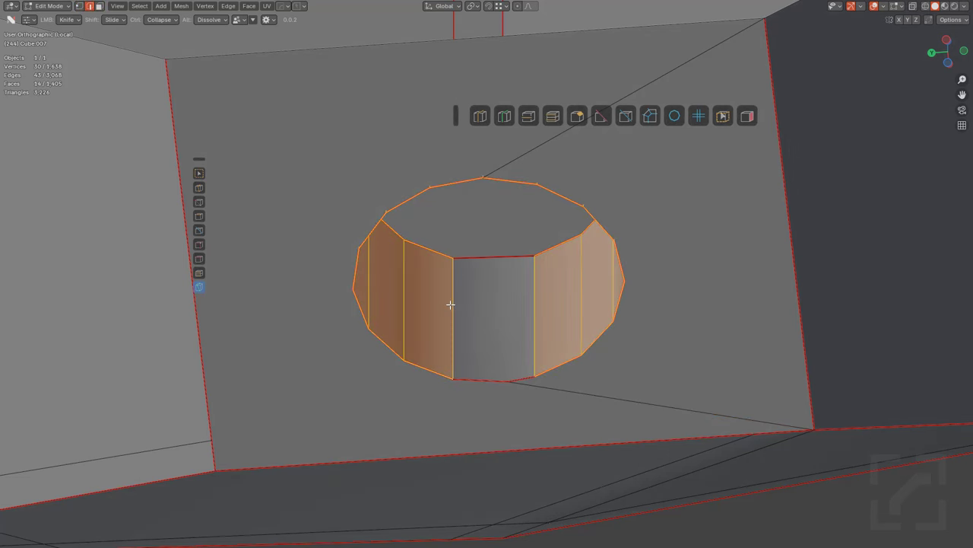
key("alt+a")
left_click(412, 296, "ctrl+alt")
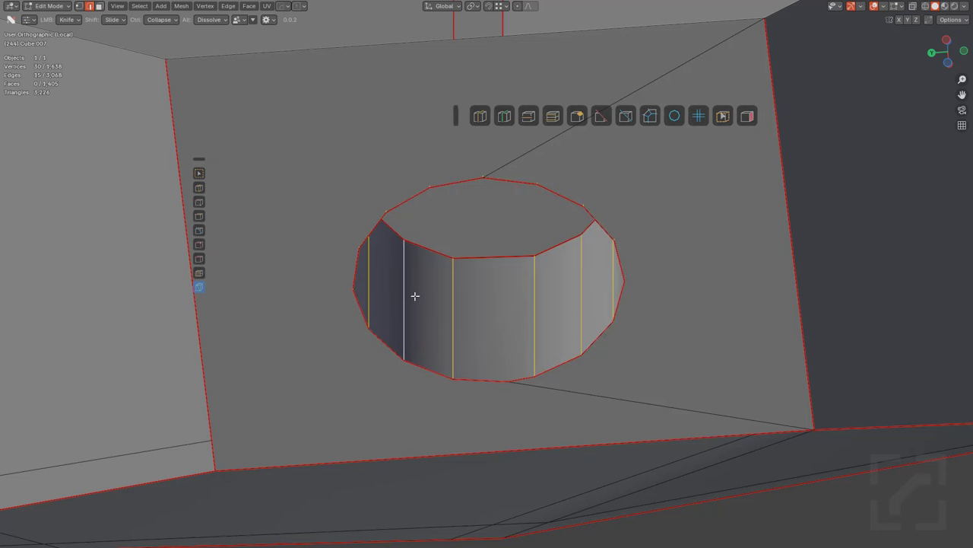
middle_click_drag(413, 294, 472, 311)
key("1")
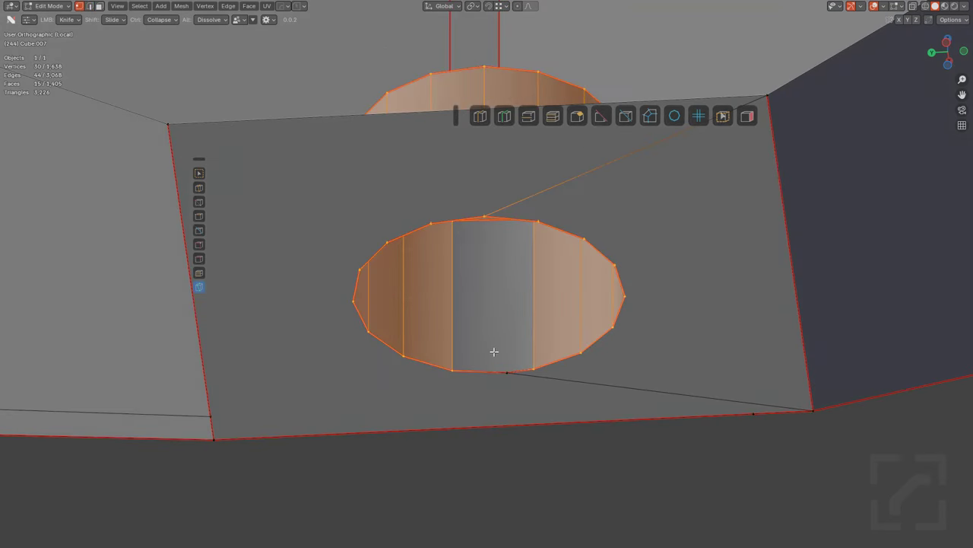
Step: Cut the hole's wall face from the extra rim vertex across to the opposite rim
left_click(495, 353)
middle_click_drag(495, 354, 486, 326)
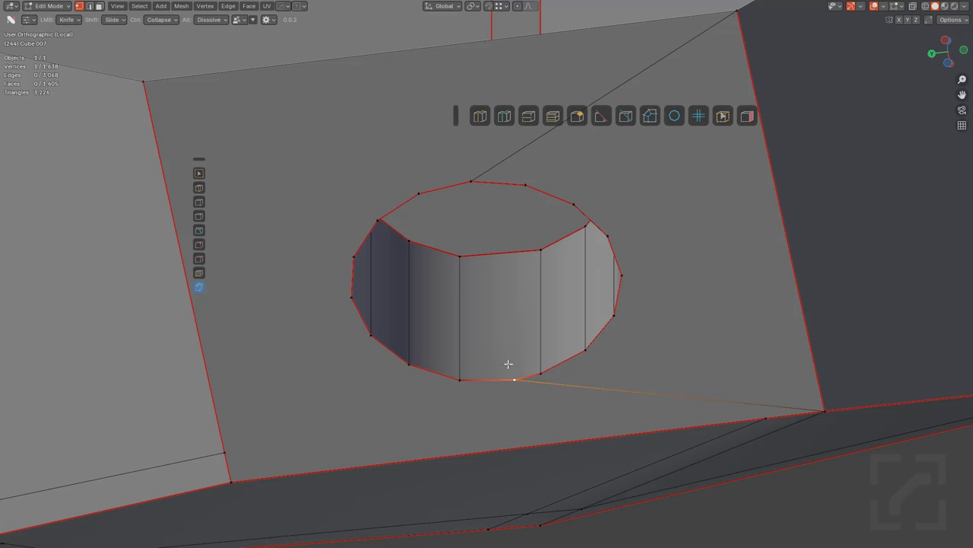
left_click(507, 252)
key("a")
middle_click_drag(494, 295, 500, 257)
key("alt+a")
mouse_move(507, 341)
middle_mouse_down()
mouse_move(520, 362)
mouse_move(510, 324)
middle_mouse_up()
Step: Join the hole's extra rim vertex across the hard edge to the adjoining face's support-edge intersection, and dissolve the diagonal to the face corner
left_click(483, 442)
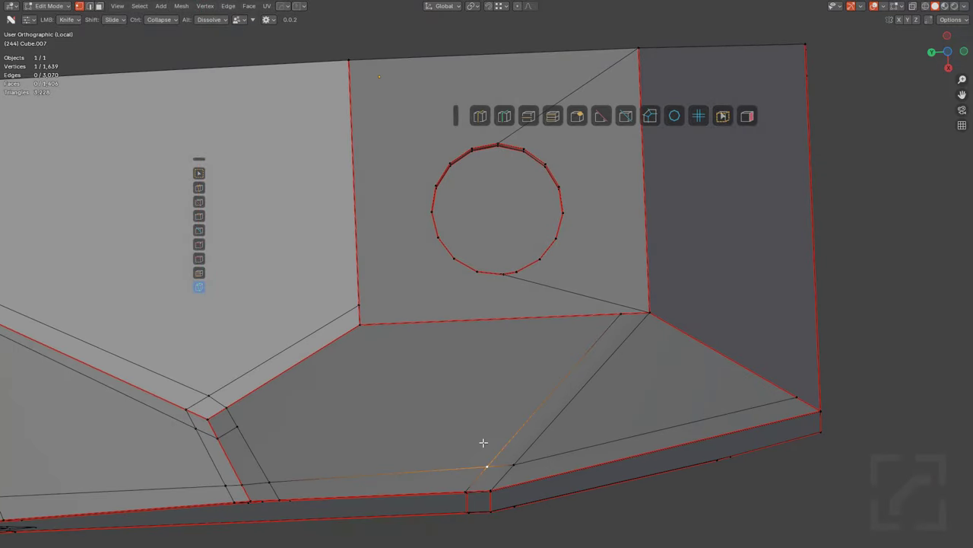
middle_click_drag(504, 285, 527, 278)
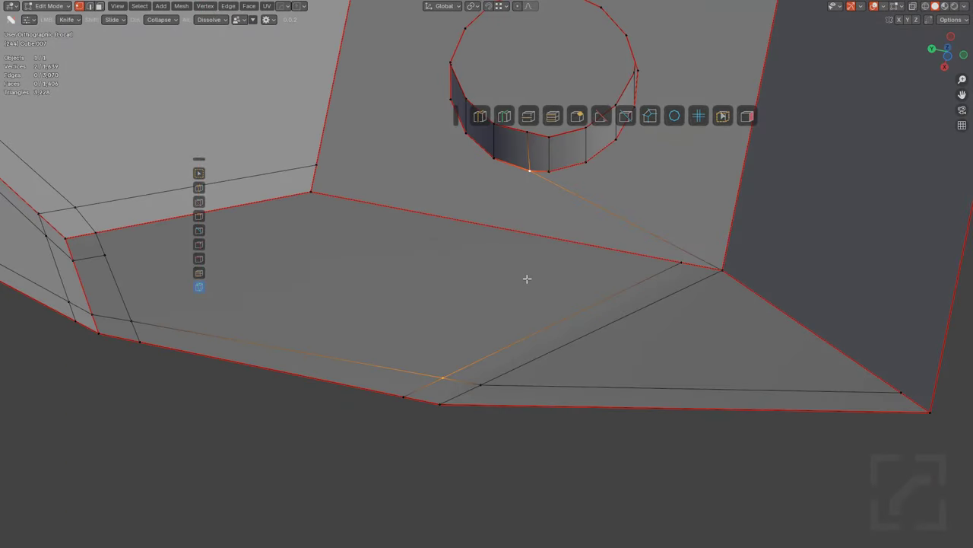
key("Return")
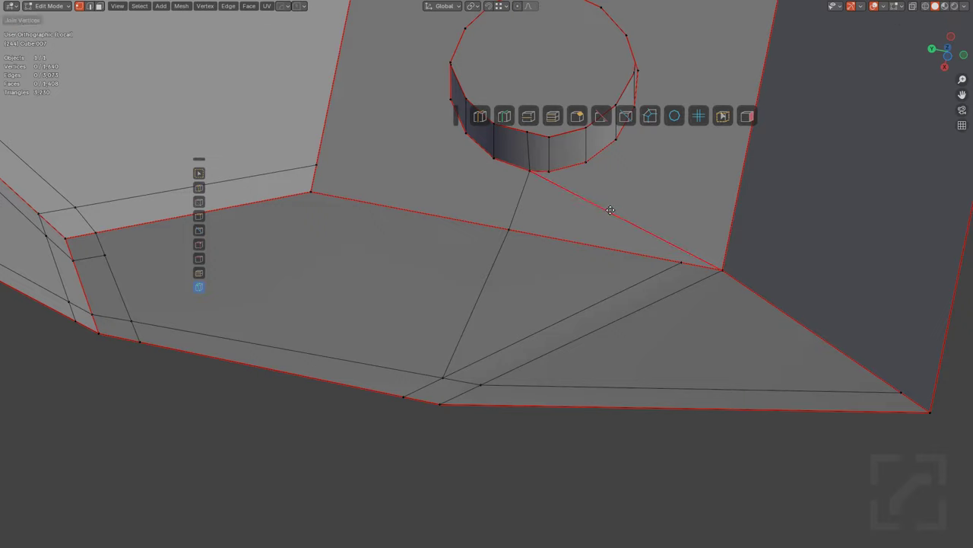
middle_click_drag(608, 206, 467, 275, "shift")
scroll(463, 227, "up", 2)
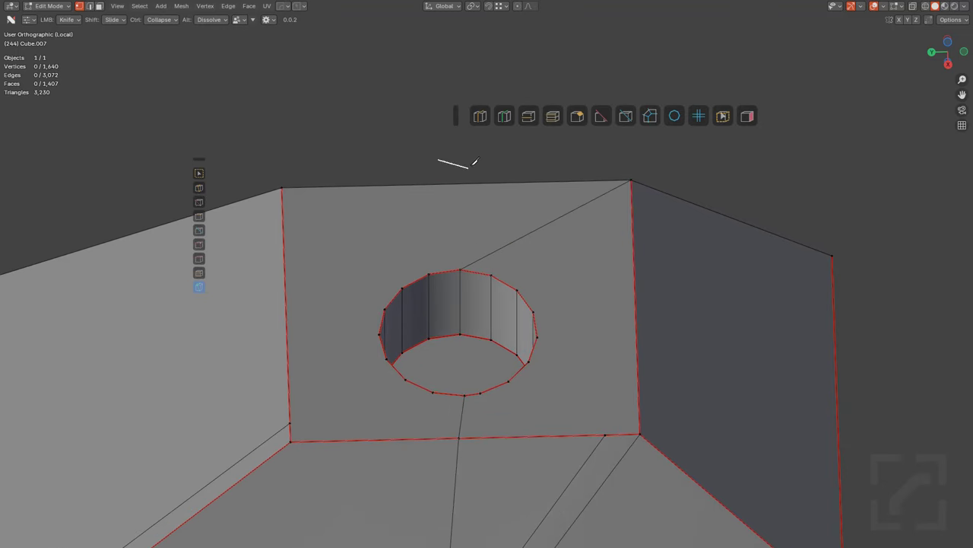
Step: Knife an edge from the hole's opposite rim vertex straight to the face's outer edge, and dissolve the remaining diagonal
left_click(461, 268)
left_click(461, 159)
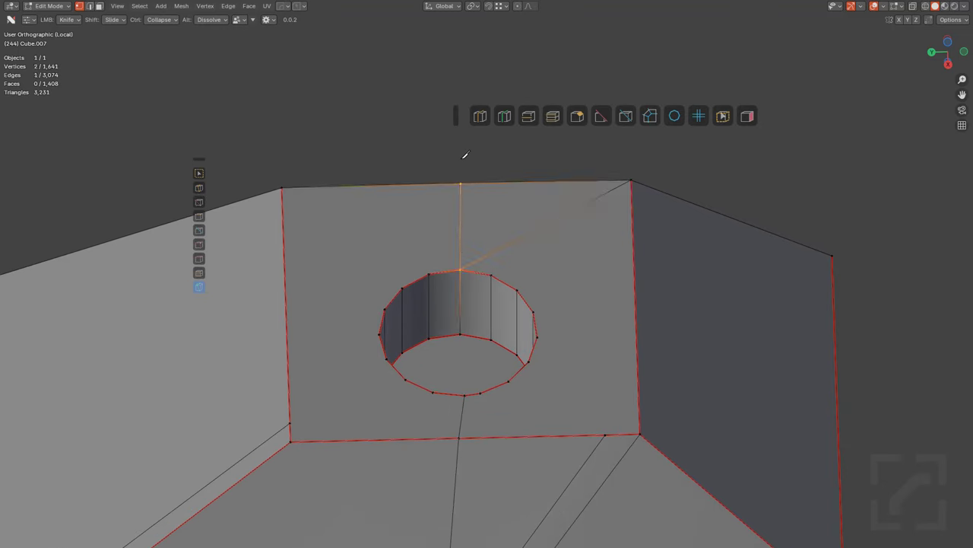
key("Return")
middle_click_drag(526, 262, 533, 286)
scroll(512, 266, "up", 1)
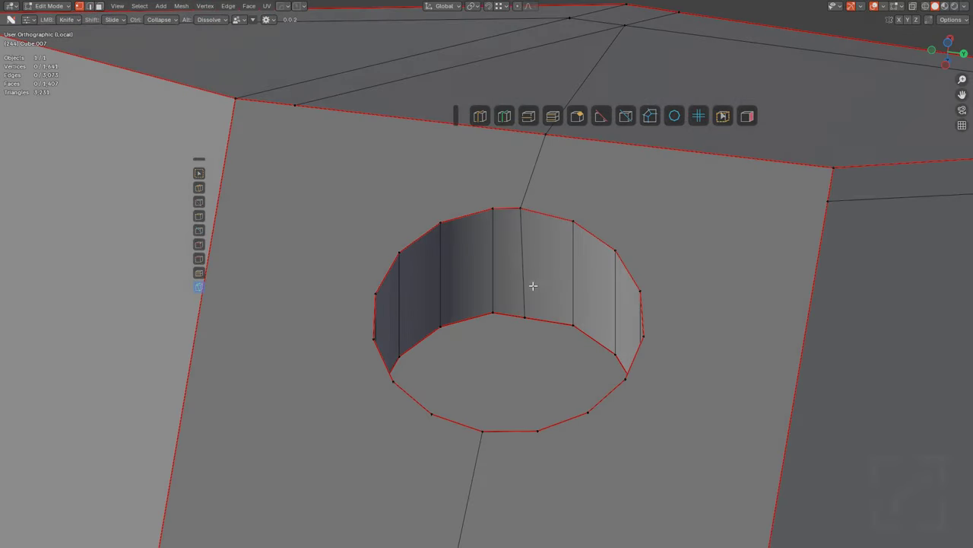
Step: Select the complete edge loop around the hole's rim and view it straight on from below
left_click(557, 216, "alt")
left_click(461, 222, "alt+shift")
key("KP_Decimal")
scroll(481, 222, "down", 5)
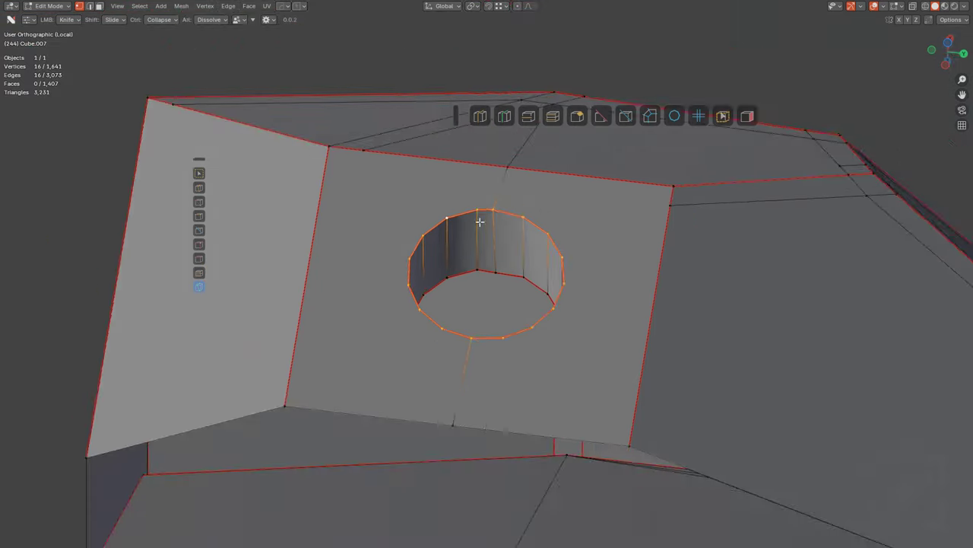
middle_click_drag(506, 237, 411, 270)
scroll(542, 226, "up", 2)
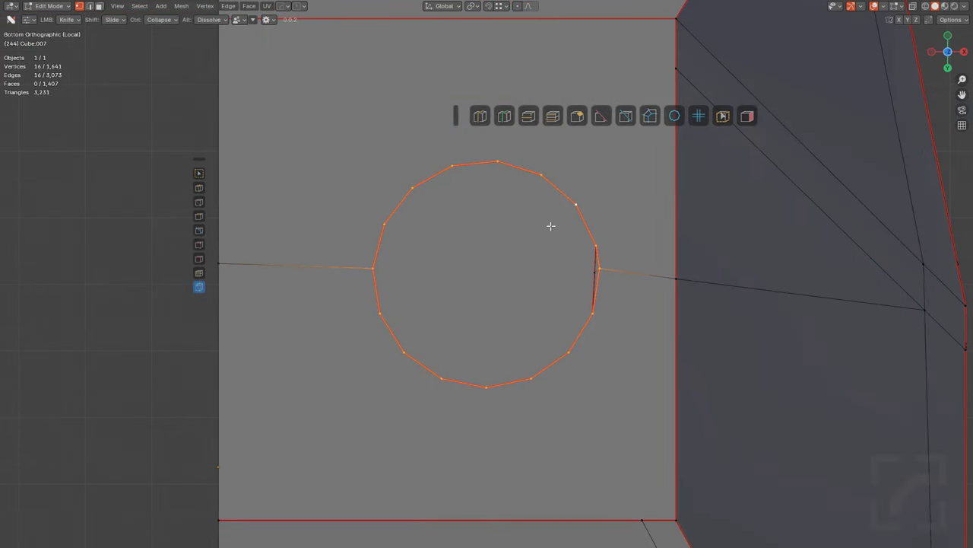
Step: Try to reshape the hole's rim loop with LoopTools Circle
right_click(543, 214)
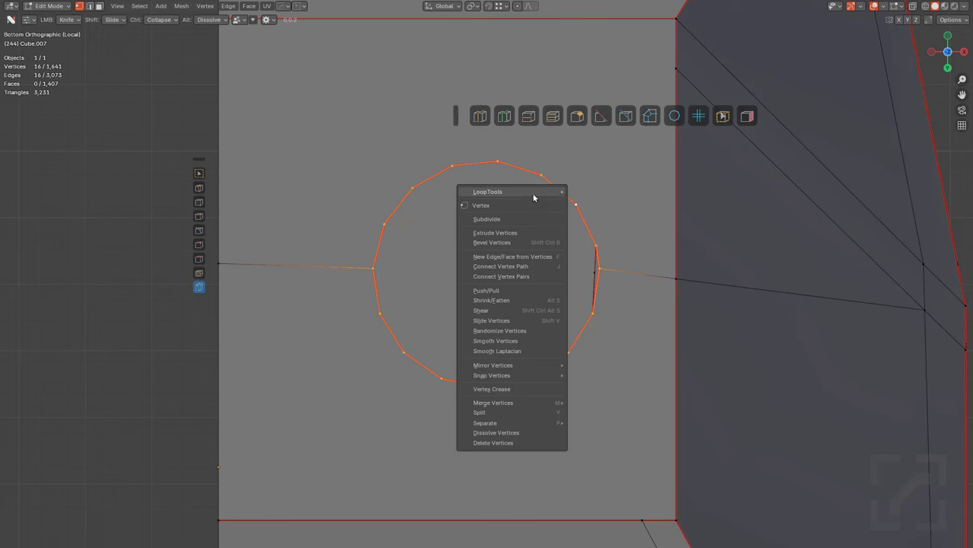
mouse_move(534, 194)
left_click(608, 202)
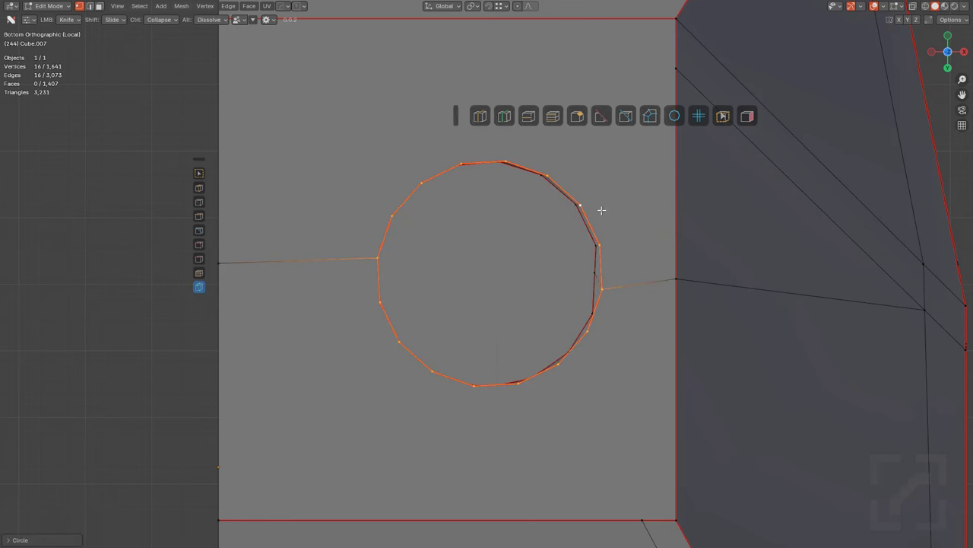
Step: Apply LoopTools Relax and Space to the hole's rim loop, and clear the selection
right_click(597, 224)
mouse_move(613, 225)
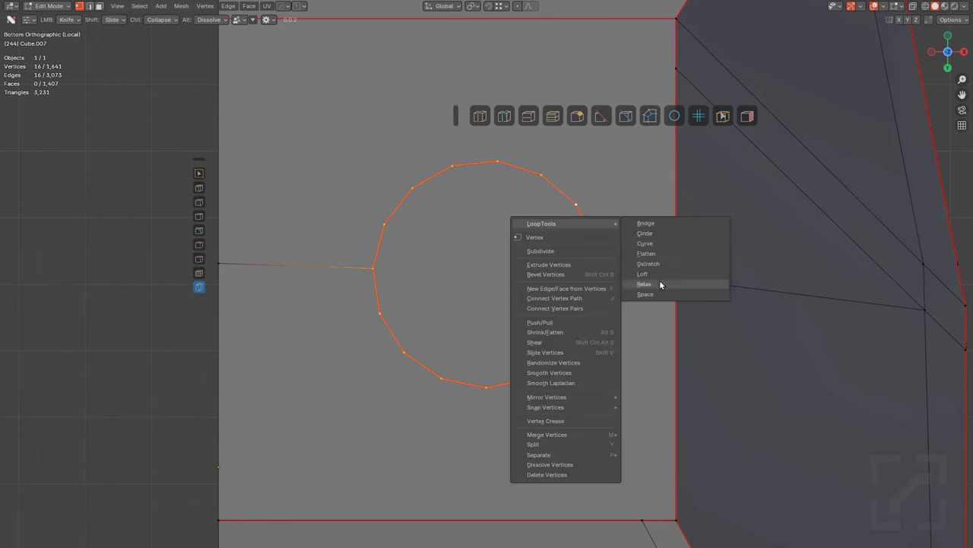
left_click(660, 284)
right_click(613, 259)
mouse_move(613, 255)
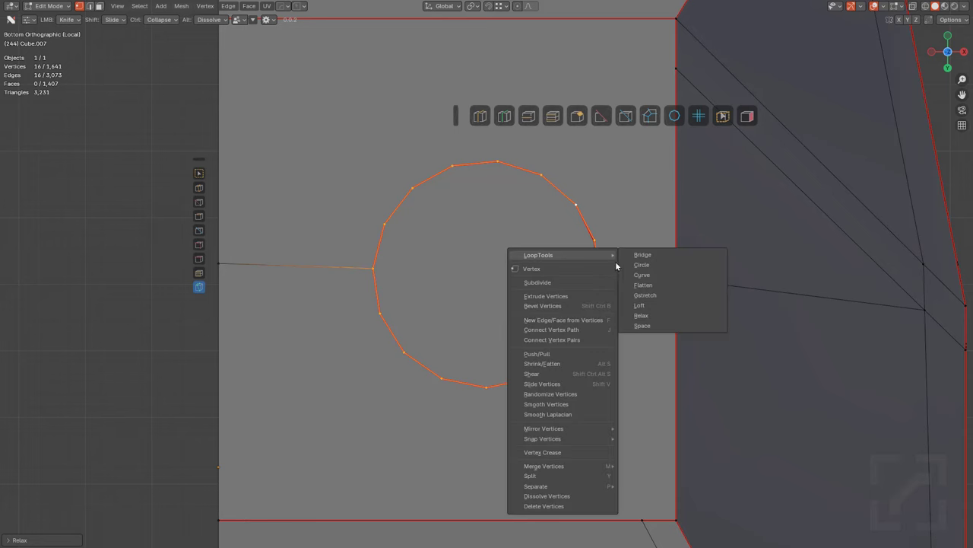
left_click(643, 326)
middle_click_drag(583, 274, 539, 281)
key("alt+a")
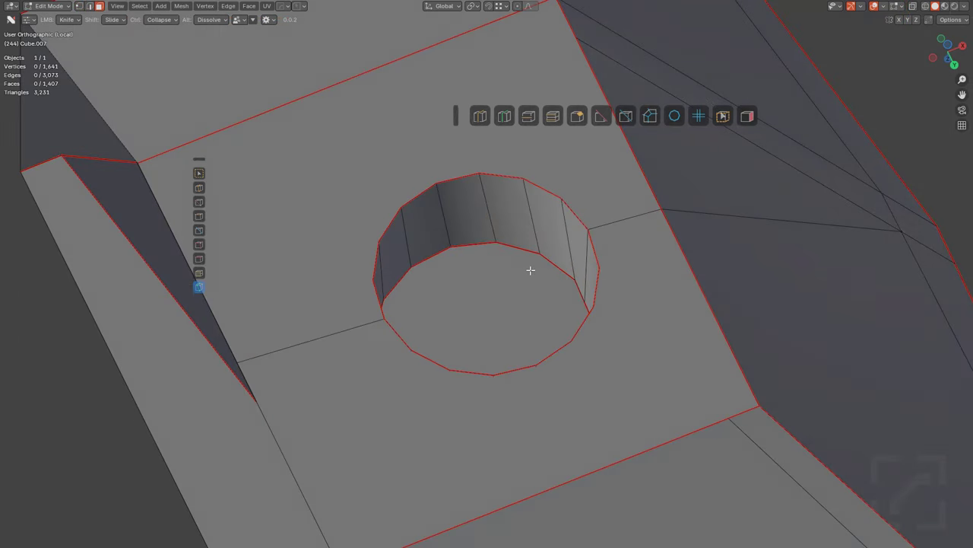
Step: Separate the hole's floor and surrounding wall faces into their own object, and resume editing the main body
left_click(531, 270)
key("ctrl+KP_Add")
key("x")
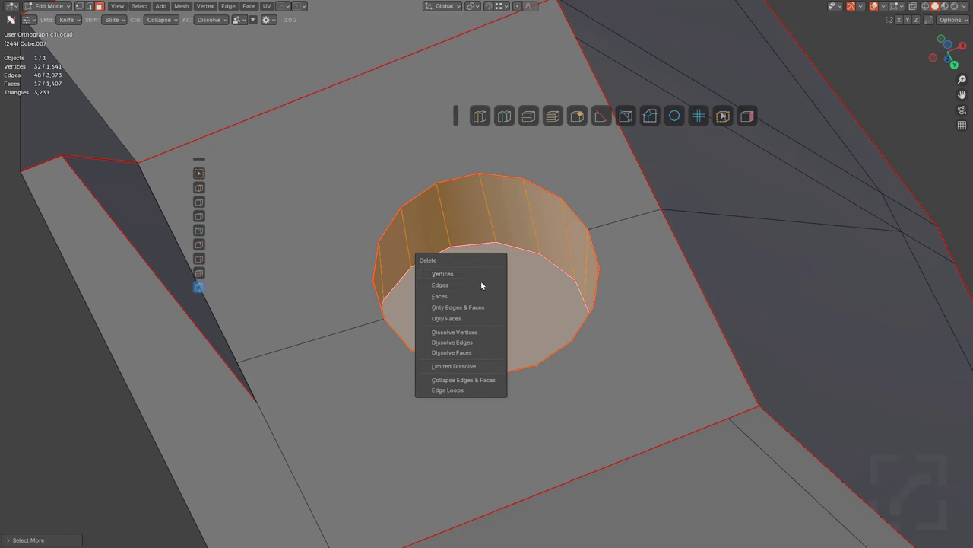
key("Escape")
key("p")
left_click(461, 276)
key("Tab")
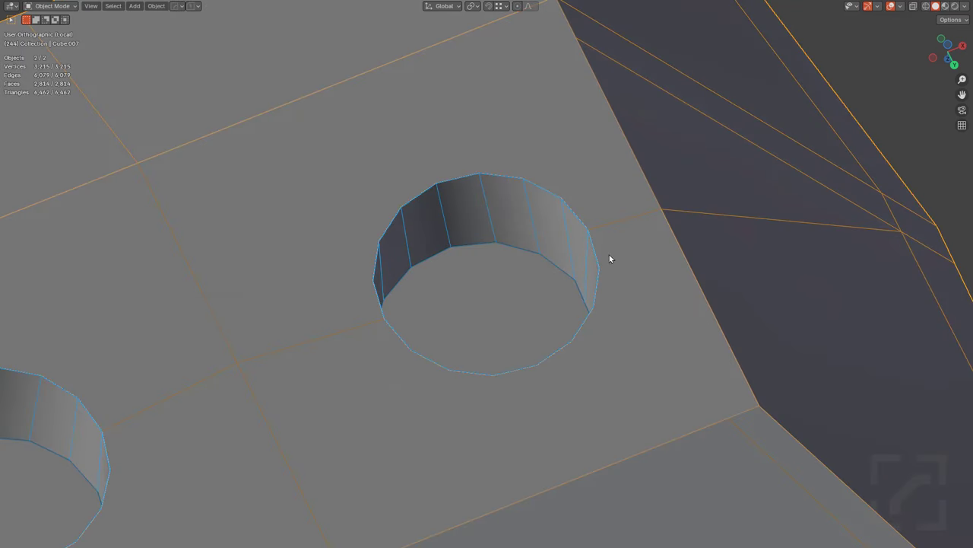
left_click(622, 241)
key("Tab")
Step: Select the open hole's entire rim loop and even out its vertices with LoopTools Space
middle_click_drag(560, 268, 439, 229)
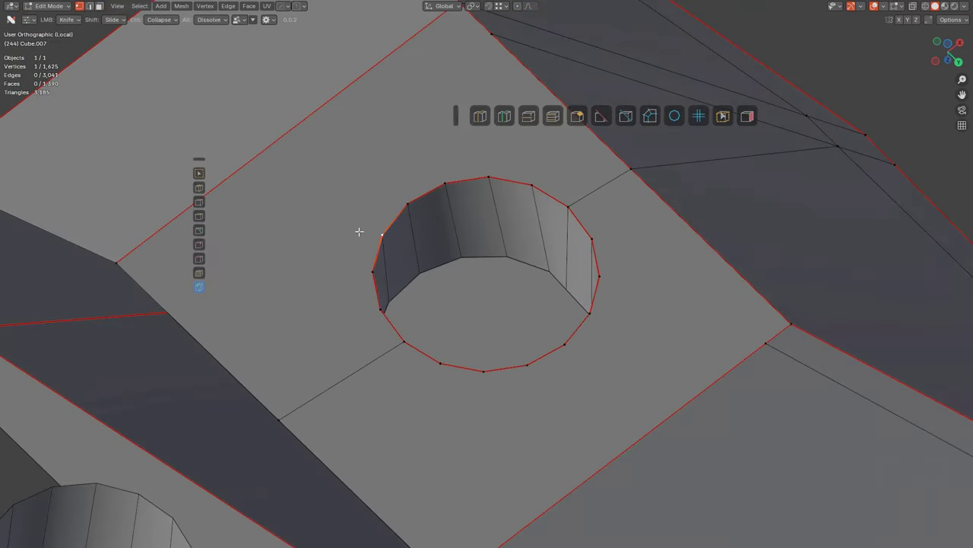
left_click(562, 198, "ctrl")
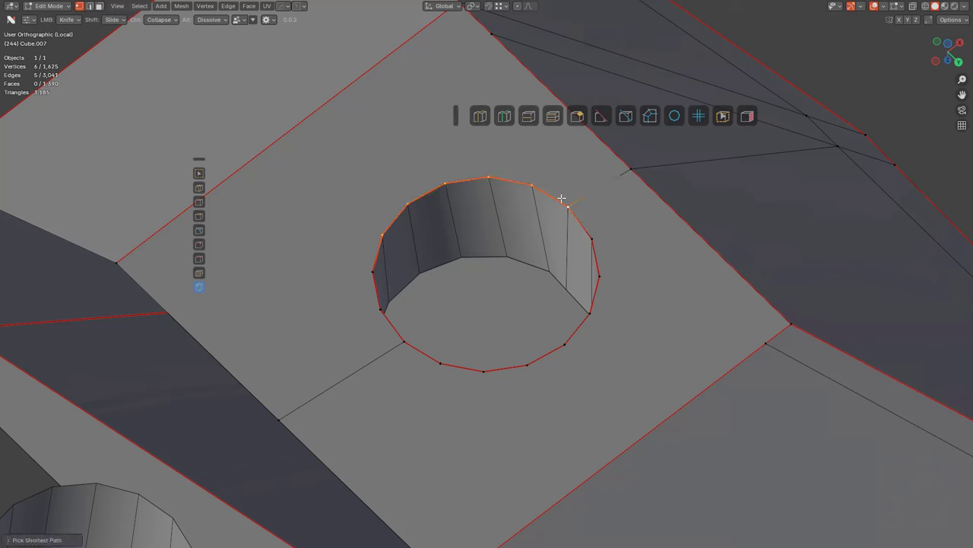
left_click(543, 362, "ctrl")
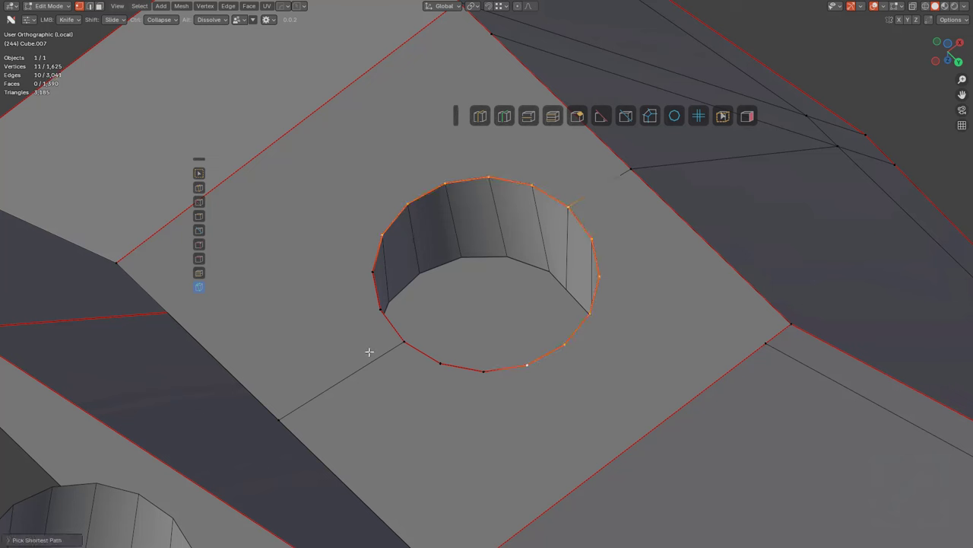
left_click(375, 277, "ctrl")
right_click(557, 271)
mouse_move(558, 271)
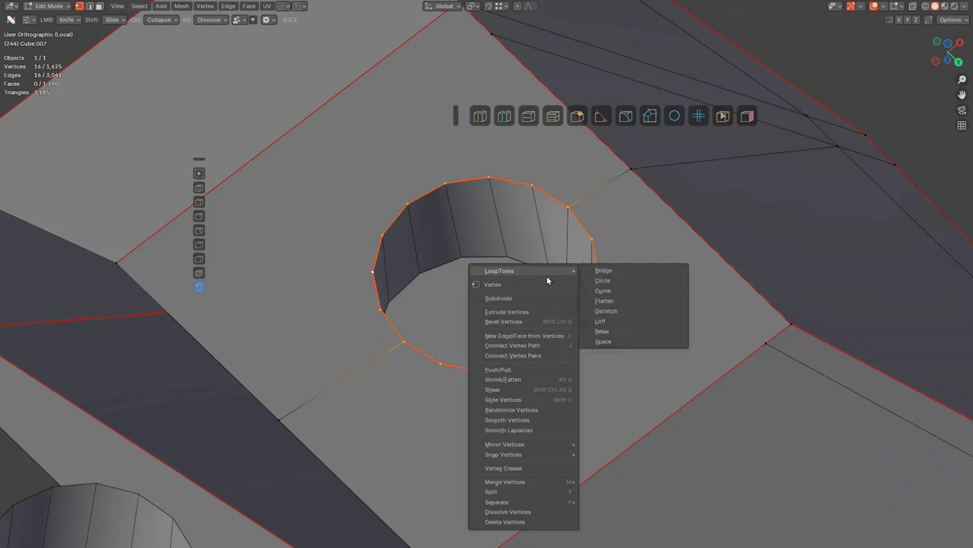
left_click(612, 340)
Step: Extrude the hole's rim loop along Z to the depth of the original hole's floor, aligning it in an X-ray side view
middle_click_drag(540, 282, 558, 187)
key("alt+z")
middle_click_drag(522, 322, 530, 293, "shift")
scroll(444, 322, "up", 1)
middle_click_drag(444, 322, 489, 201, "shift")
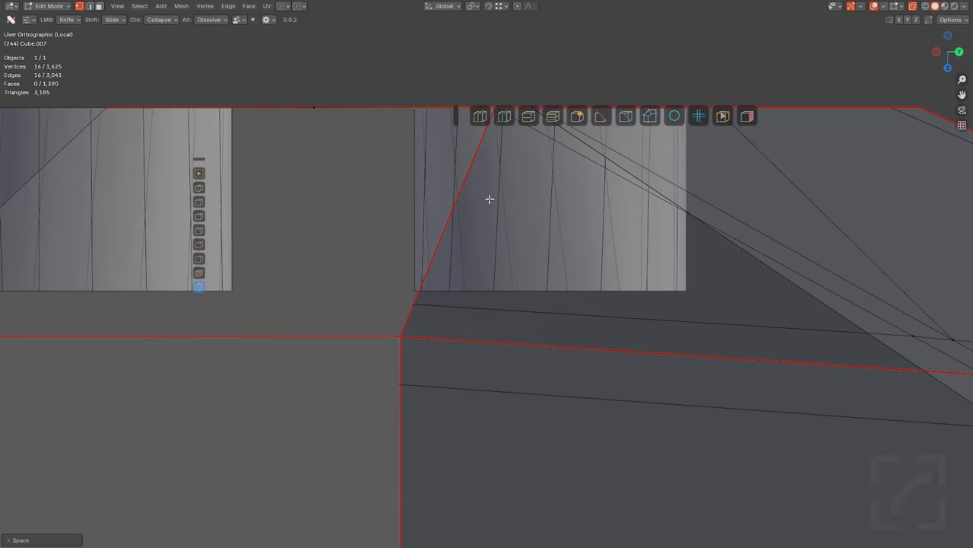
key("e")
key("z")
scroll(528, 243, "up", 3)
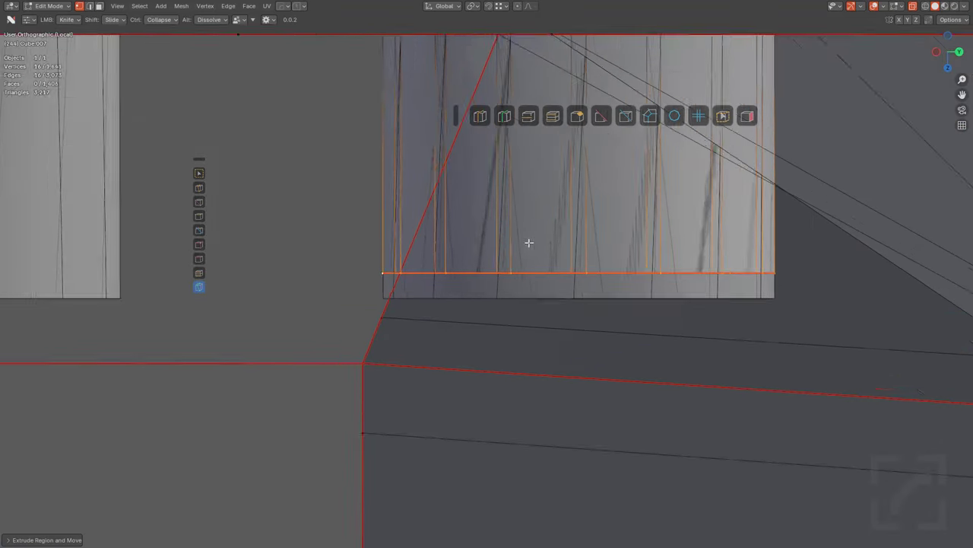
left_click(482, 292)
scroll(484, 291, "down", 6)
key("alt+z")
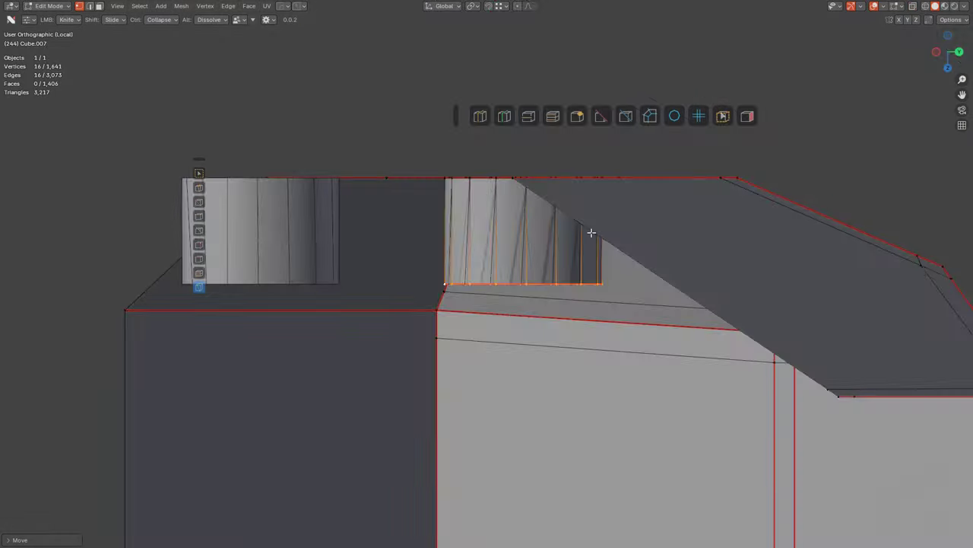
Step: Hide the separated old hole piece and return to editing the main body
middle_click_drag(591, 232, 563, 317)
key("Tab")
left_click(534, 193)
key("h")
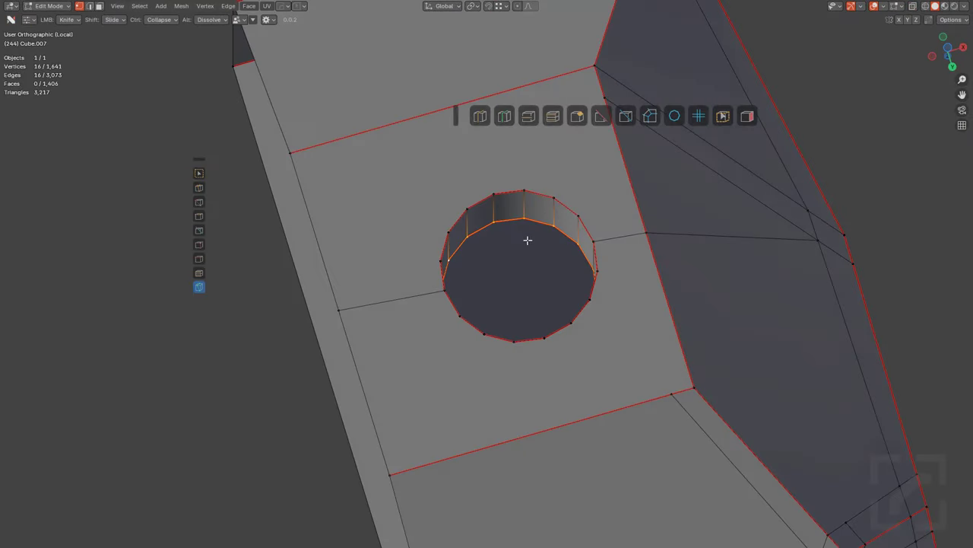
Step: Fill the hole's bottom loop with a face and inset it
scroll(525, 238, "up", 3)
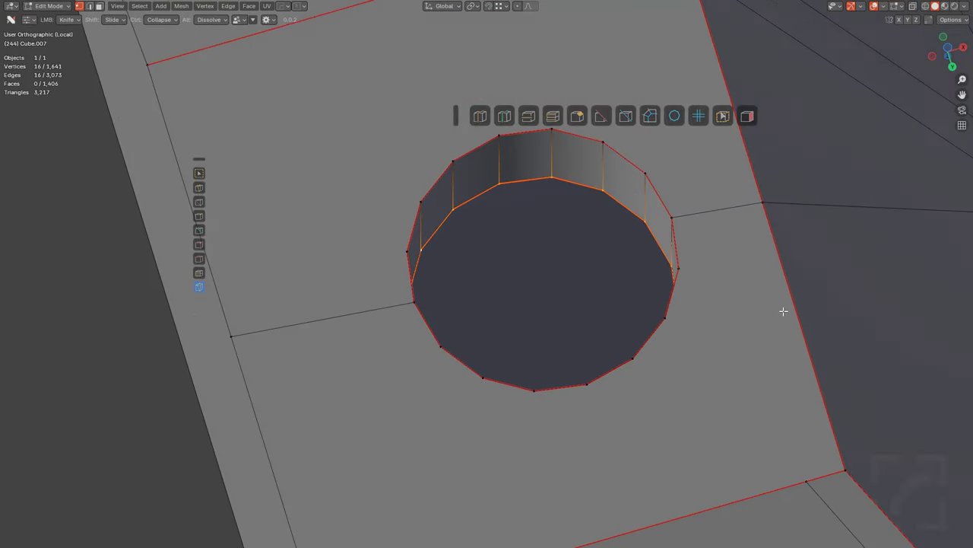
key("f")
key("i")
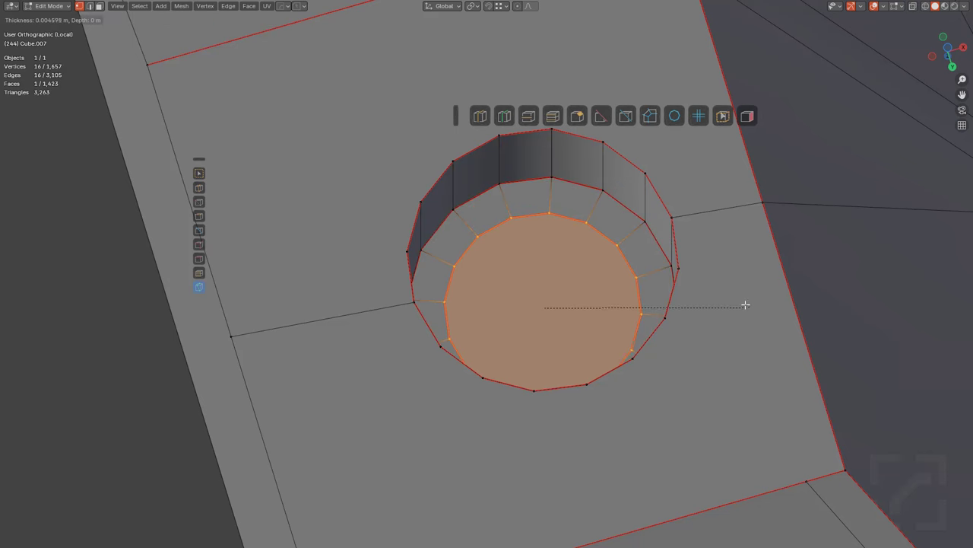
left_click(658, 301)
Step: Inset the hole's floor face again in the bottom view, and delete the innermost face
key("ctrl+KP_7")
scroll(682, 312, "up", 2)
key("i")
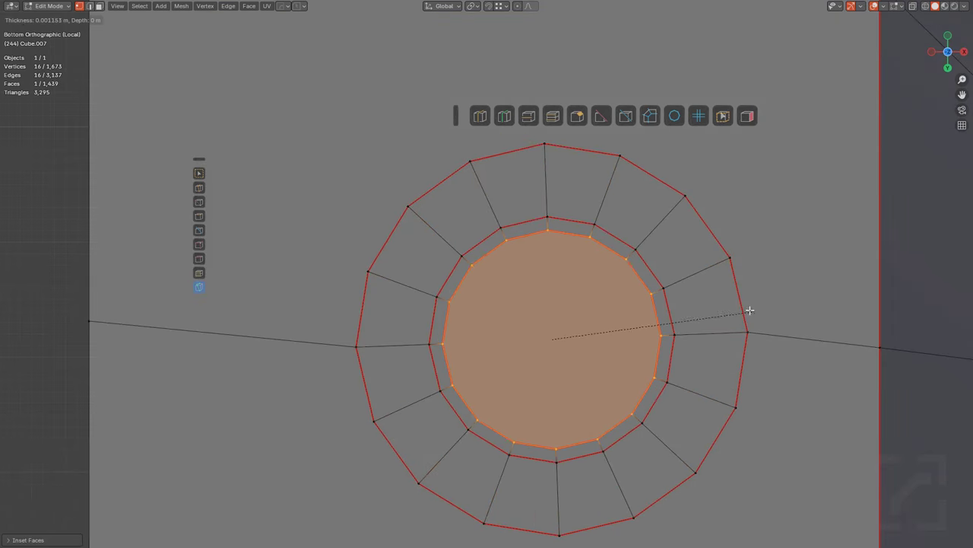
left_click(735, 310)
key("x")
left_click(677, 327)
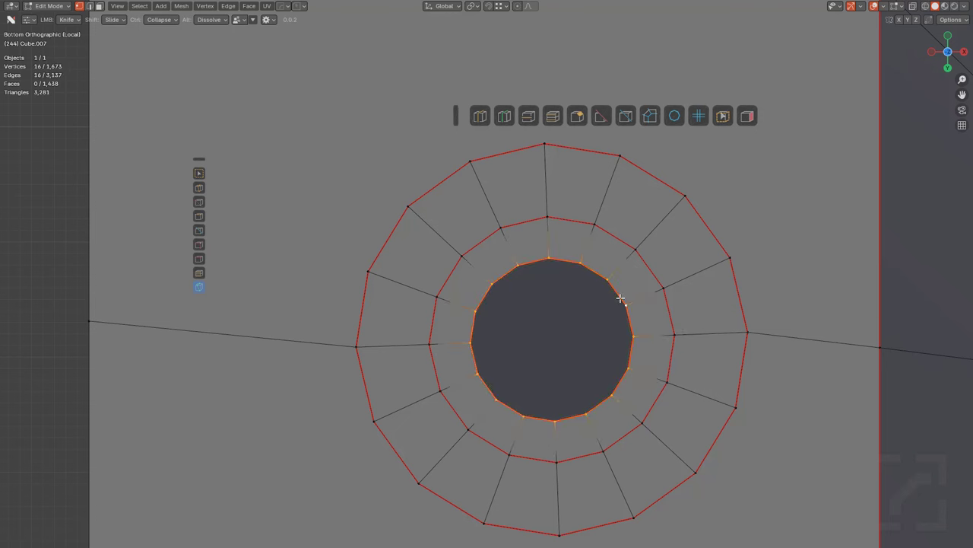
Step: Grid Fill the opening in the hole's floor with Span 6 and Offset 6
key("ctrl+f")
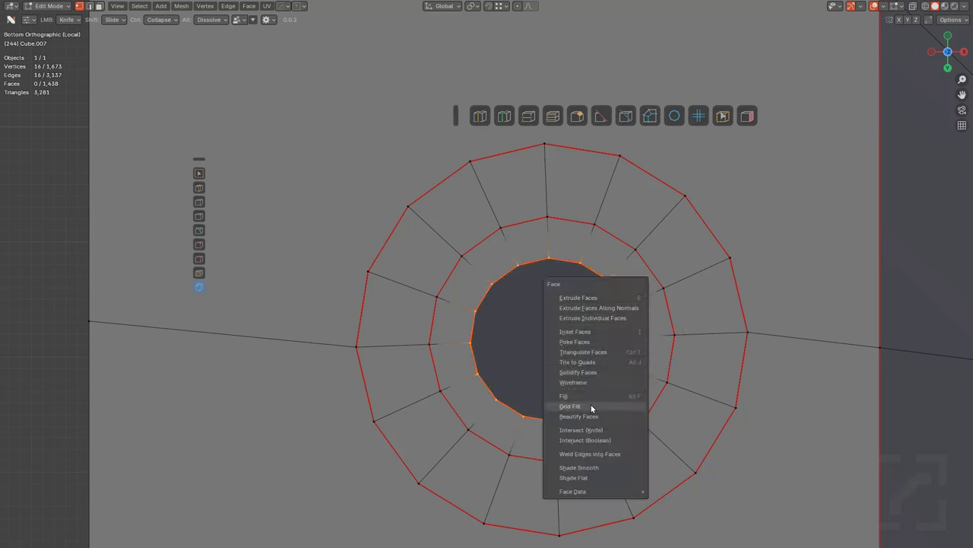
left_click(588, 406)
key("F9")
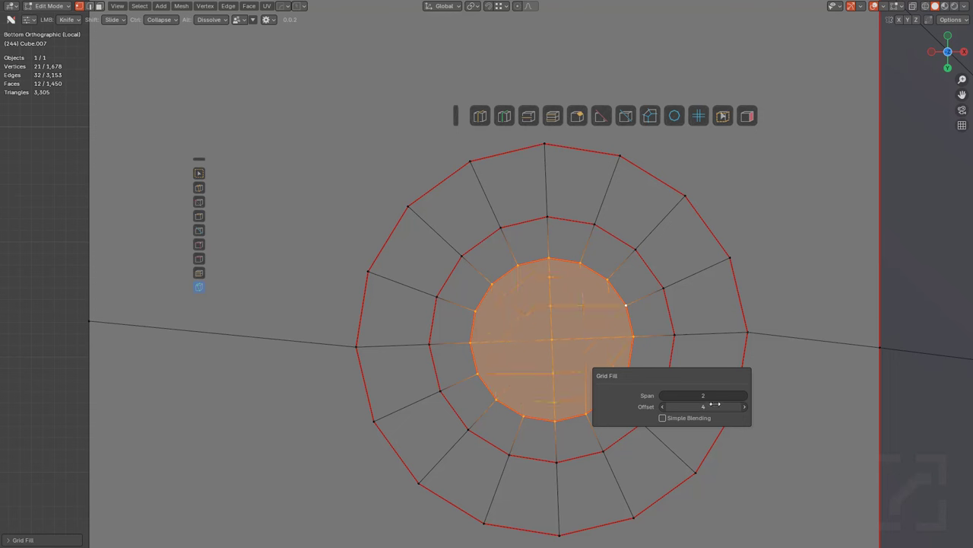
scroll(718, 396, "down", 1, "ctrl")
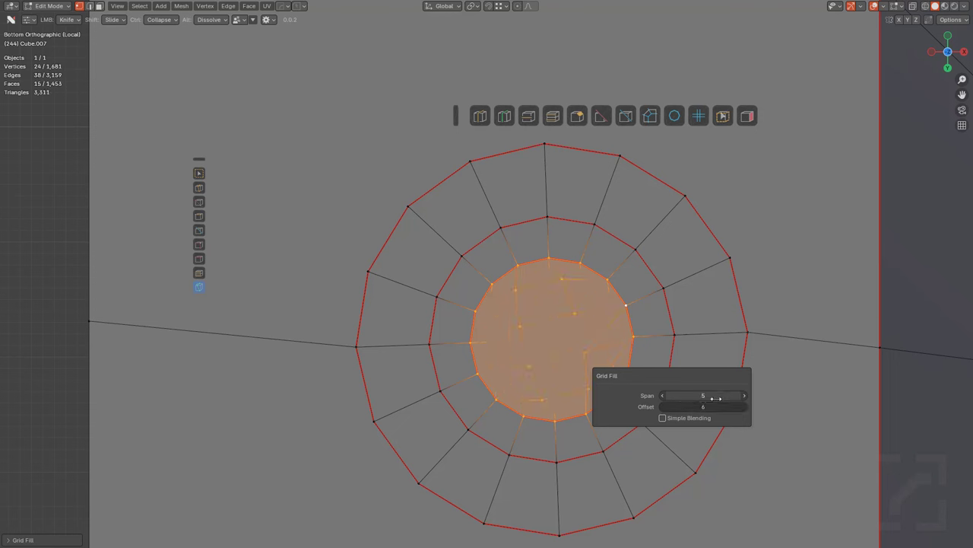
scroll(708, 407, "up", 1, "ctrl")
left_click_drag(710, 393, 714, 401)
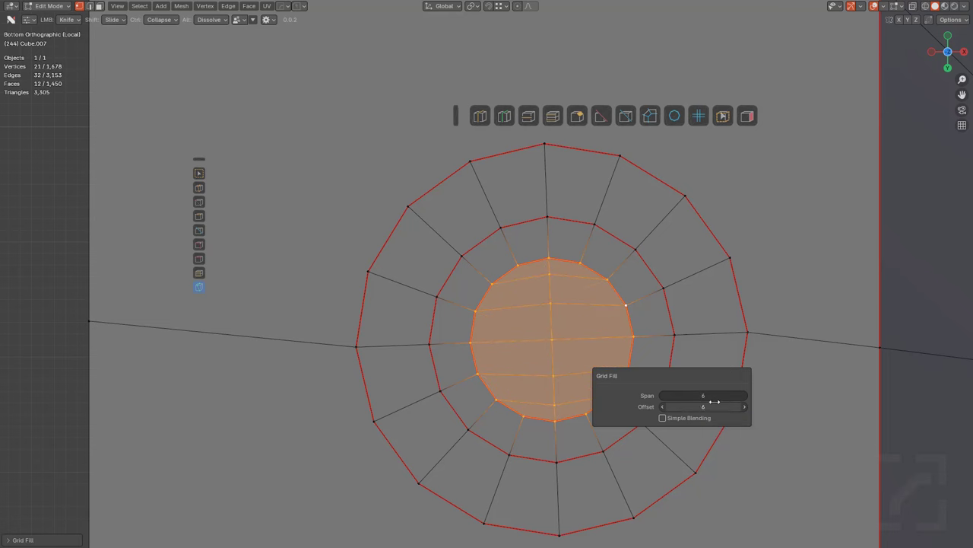
Step: Select the hole's rim loop and offset it outward with Project Loop to add a support ring on the surrounding face
middle_click_drag(536, 257, 541, 211)
left_click(540, 148, "alt")
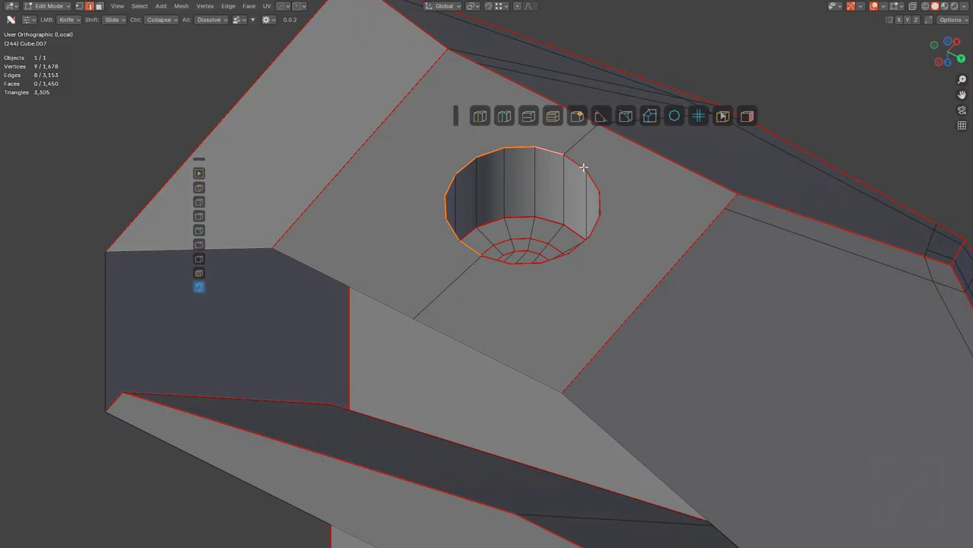
middle_click_drag(572, 165, 584, 218)
left_click(569, 165, "alt+shift")
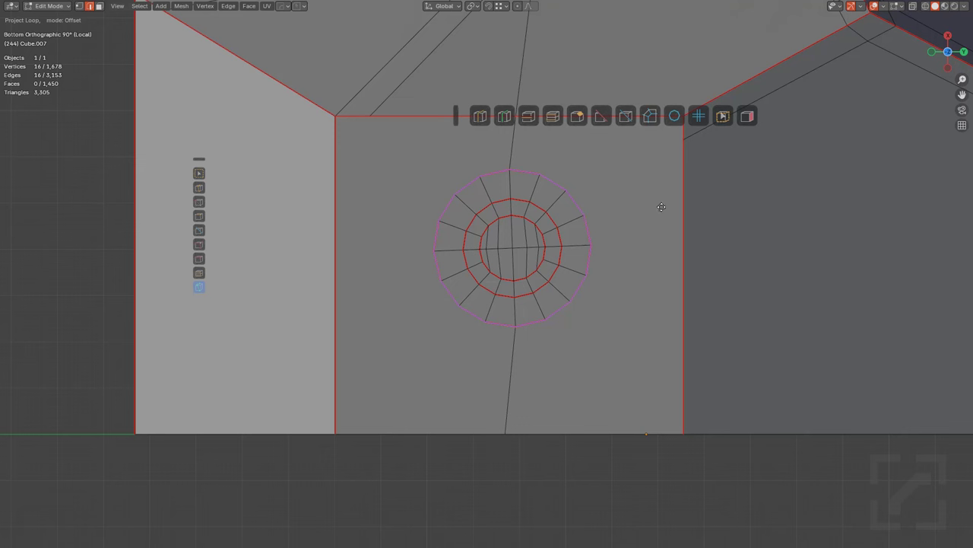
left_click(534, 210)
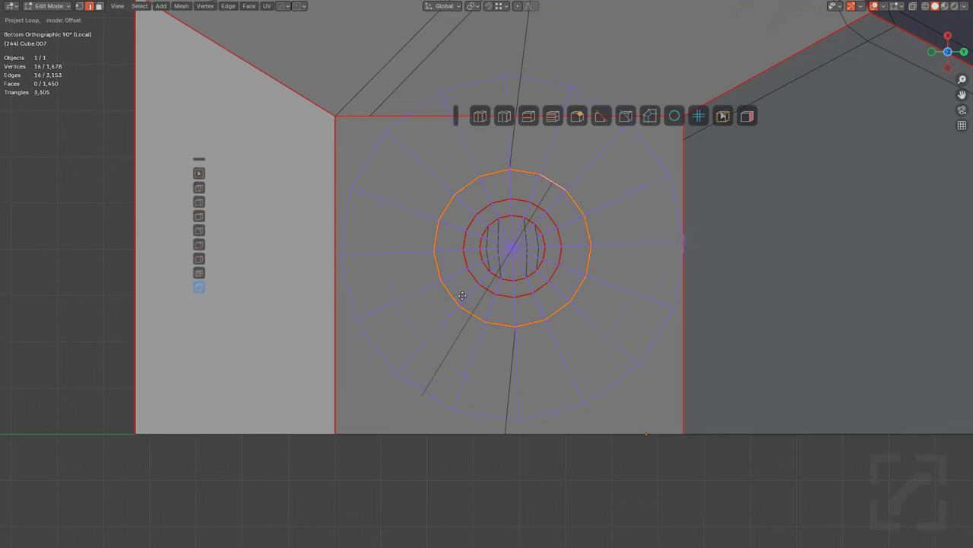
left_click(859, 222)
Step: Clear the selection and collapse the stray vertices where the support ring meets the edges running out from the hole
scroll(630, 337, "up", 2)
key("alt+a")
middle_click_drag(630, 337, 672, 282)
scroll(649, 286, "up", 1)
left_click(525, 290, "ctrl")
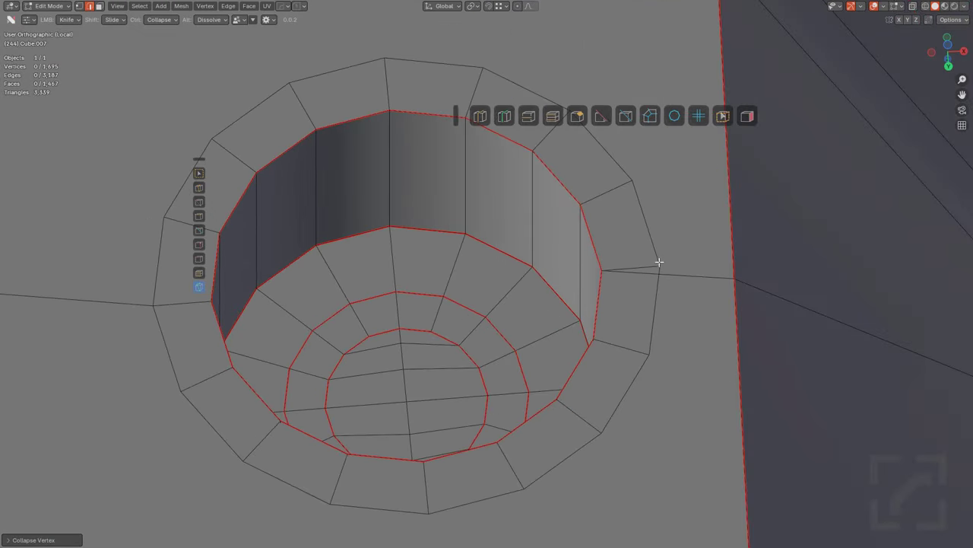
left_click(677, 270, "ctrl")
Step: Add support edge loops on both sides of the hole's bottom edge loop, check the result in Object Mode, and clear the selection
scroll(631, 291, "down", 5)
middle_click_drag(485, 304, 550, 272)
scroll(550, 272, "up", 3)
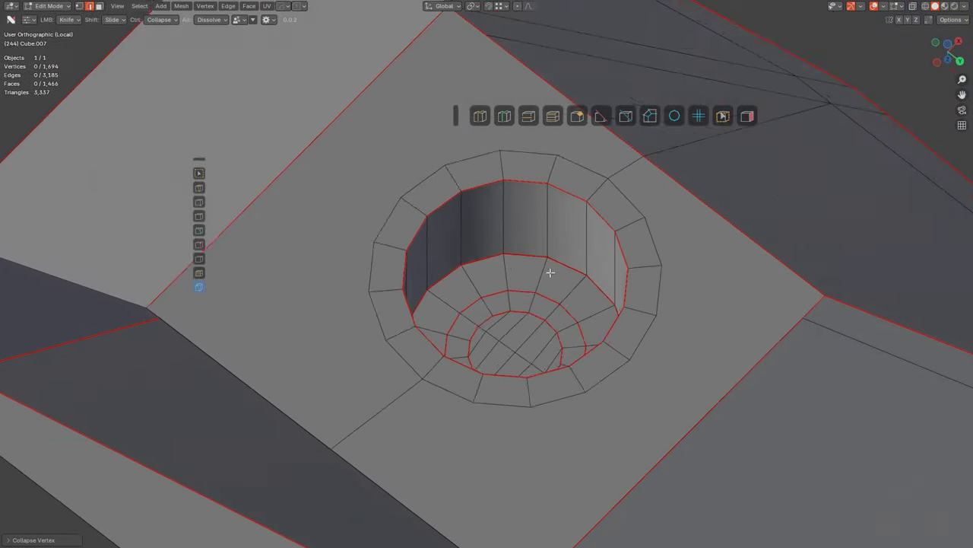
double_click(531, 255)
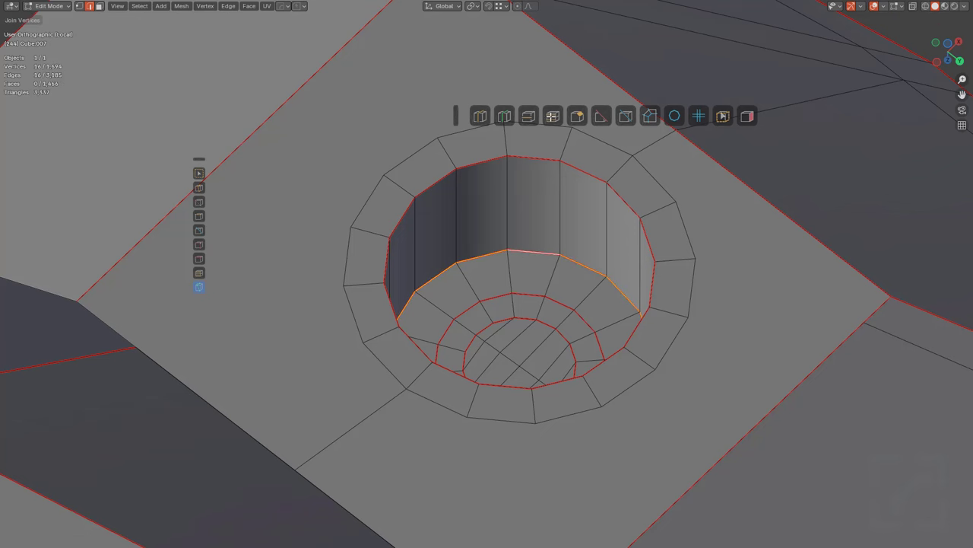
left_click(576, 117)
key("Tab")
scroll(528, 277, "down", 4)
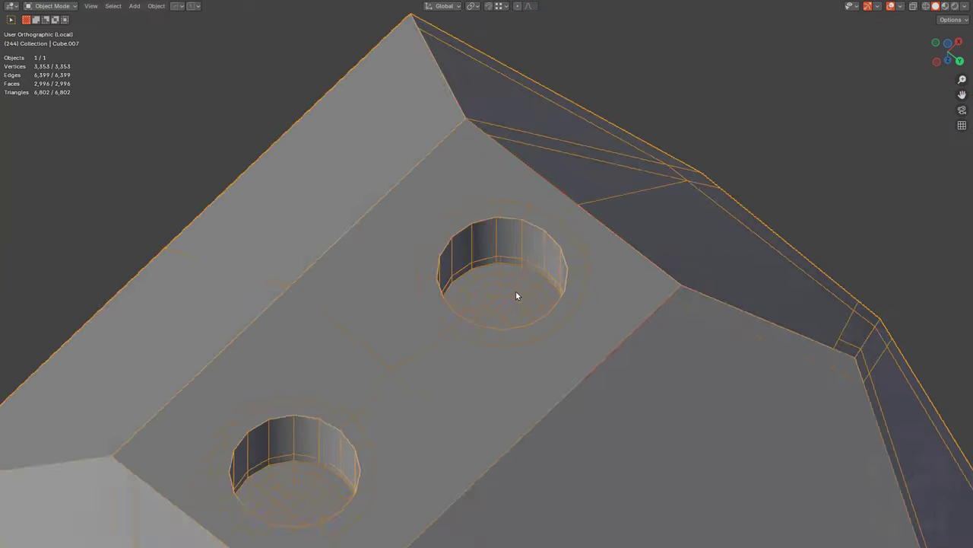
middle_click_drag(517, 295, 505, 234)
key("Tab")
key("alt+a")
scroll(521, 234, "down", 1)
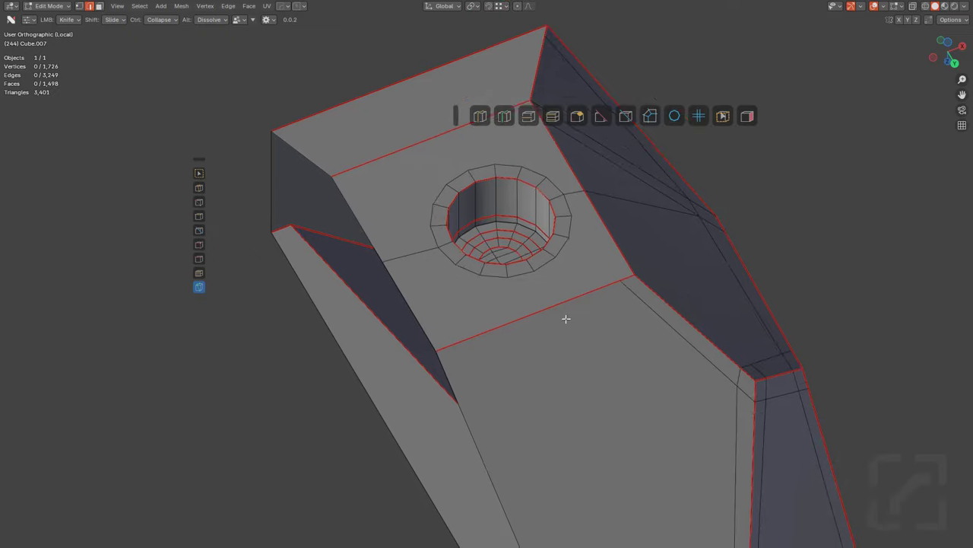
Step: Knife a support edge beside the end block's corner edge from the hole's face down to the lower bend, and dissolve the extra vertex
middle_click_drag(565, 320, 439, 267)
middle_click_drag(603, 245, 476, 321)
scroll(529, 232, "down", 2)
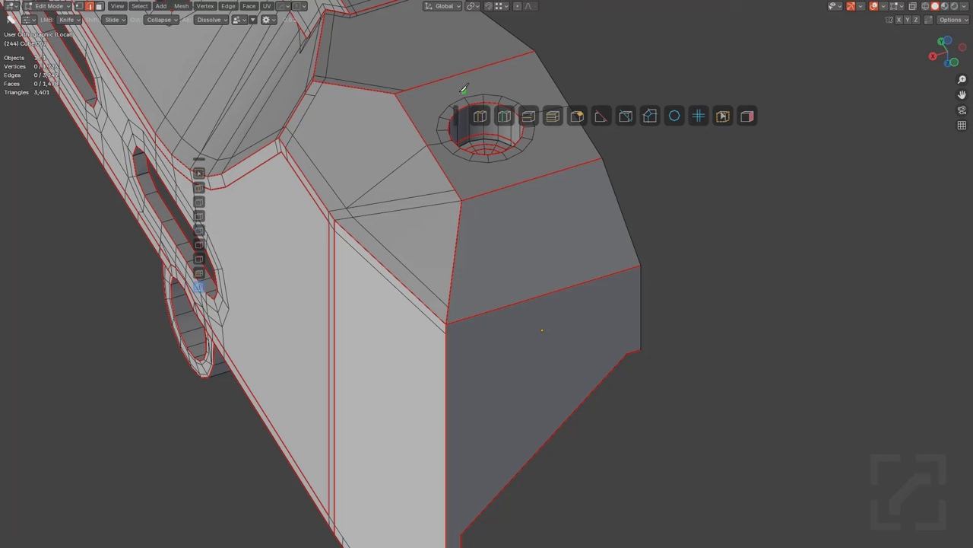
left_click(469, 198)
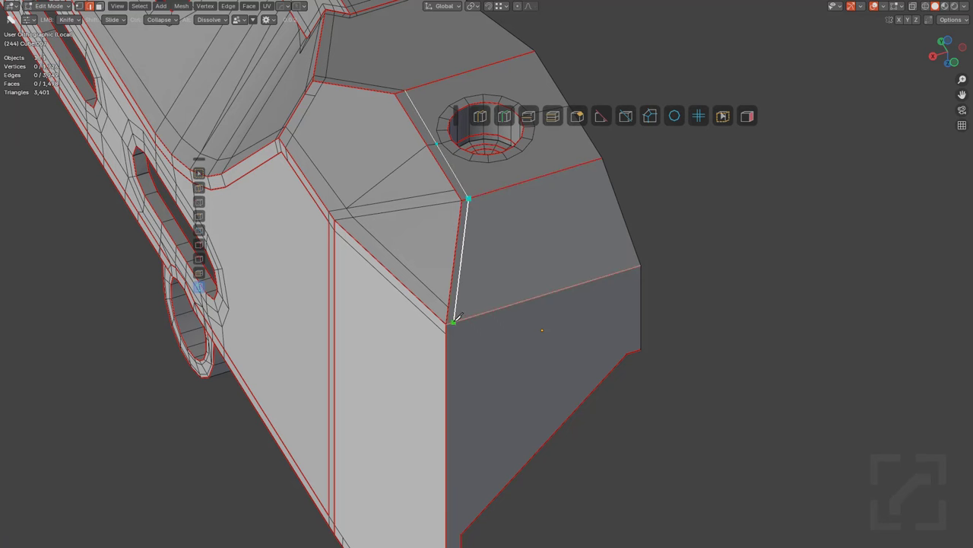
left_click(454, 323)
middle_click_drag(459, 376, 480, 256)
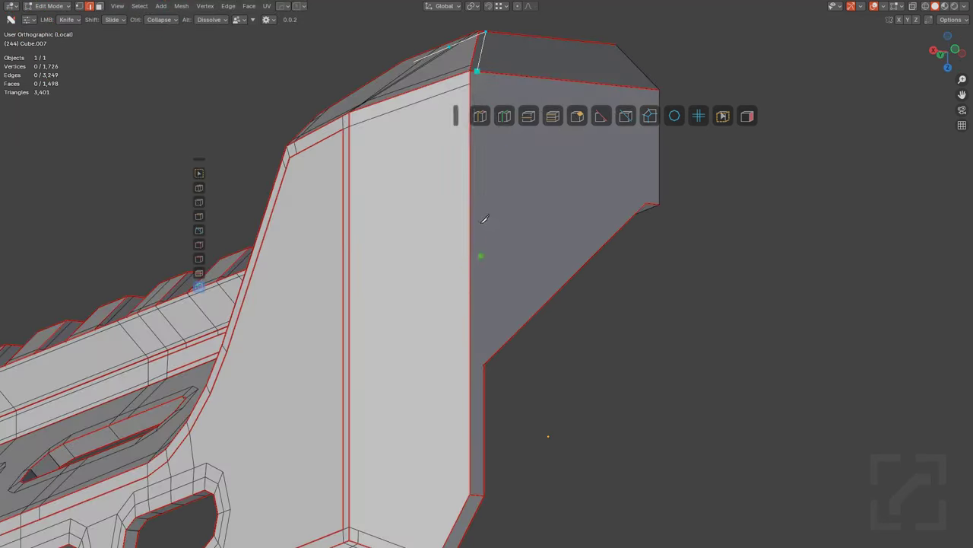
left_click(475, 367)
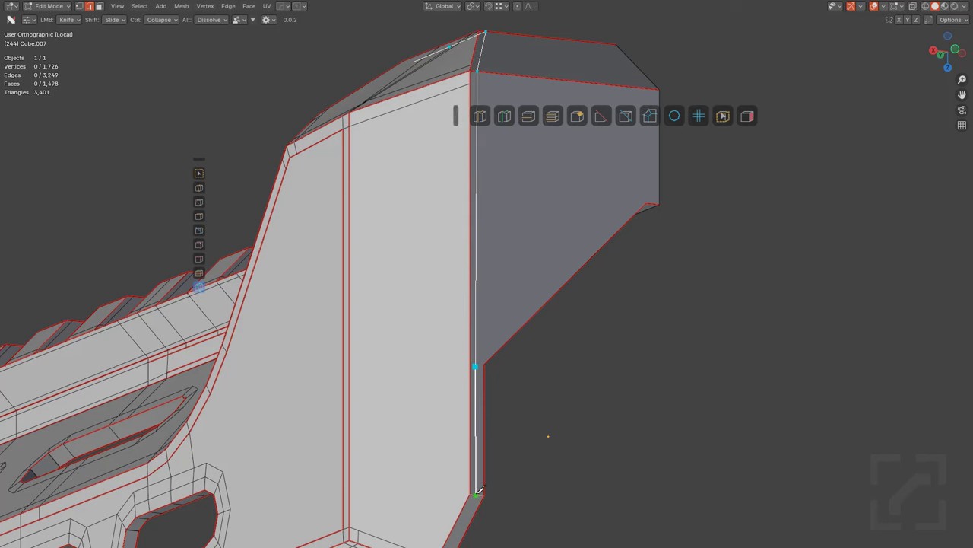
key("Return")
middle_click_drag(534, 272, 475, 286)
key("ctrl+x")
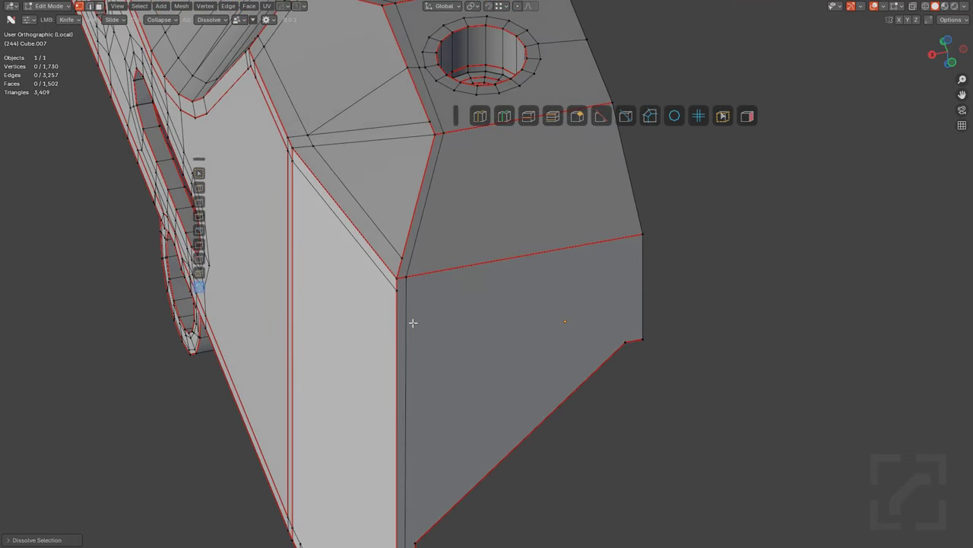
key("ctrl+r")
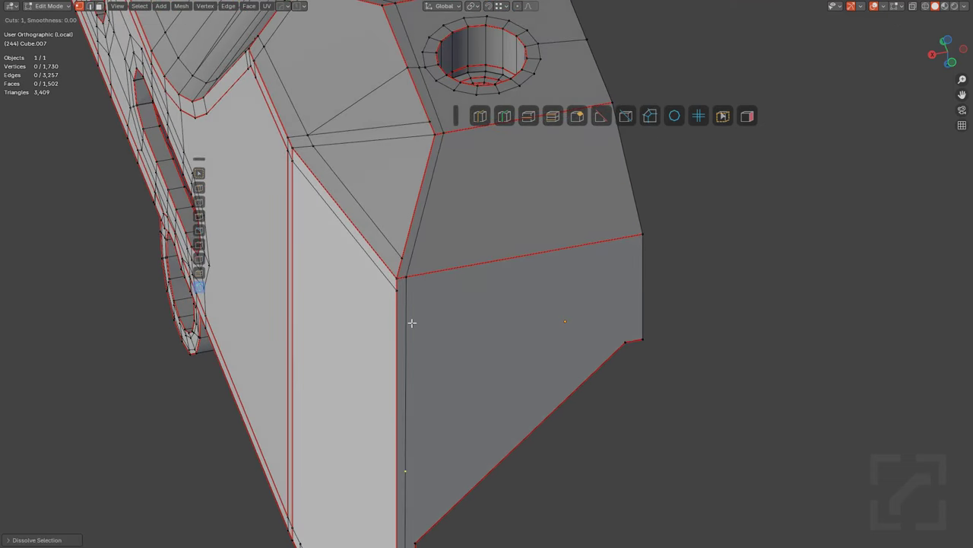
left_click(411, 323)
left_click(415, 456)
key("ctrl+x")
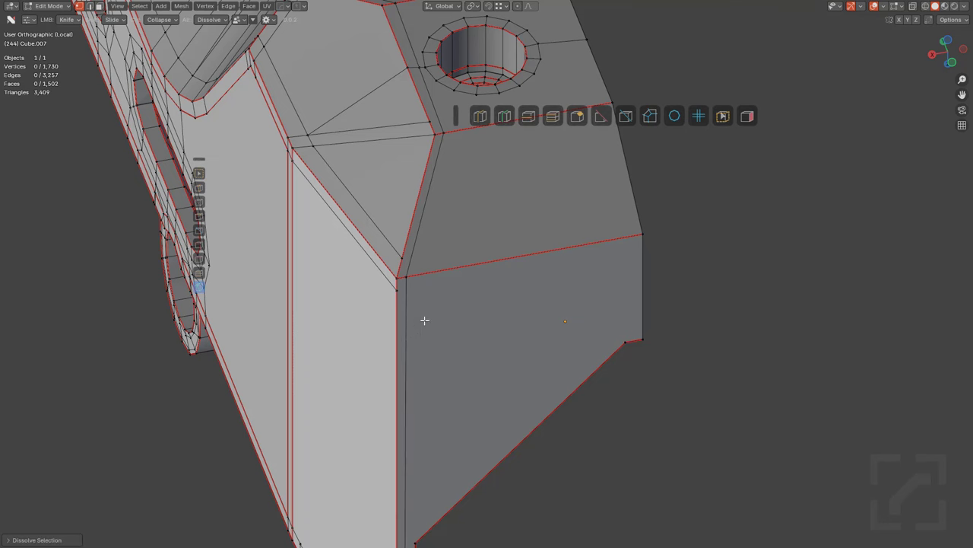
Step: Knife support edges on both sides of the end block's lower bend, running from the corner supports to the block's outer edge
scroll(381, 312, "up", 3)
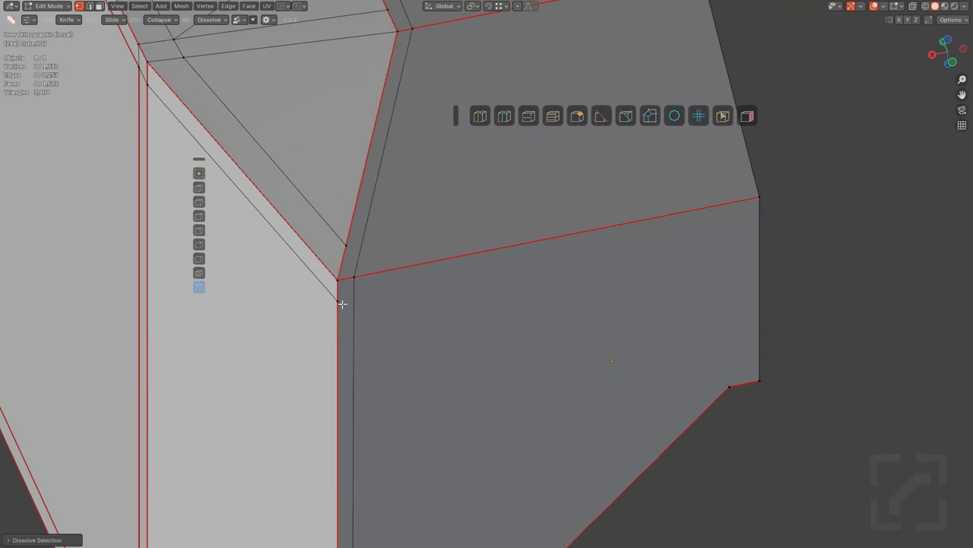
key("k")
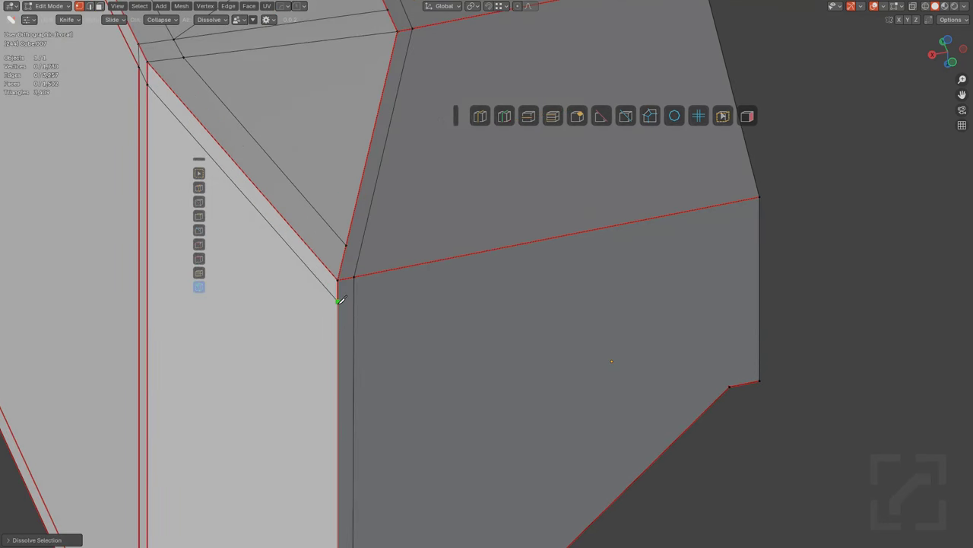
left_click(339, 300)
left_click(790, 207)
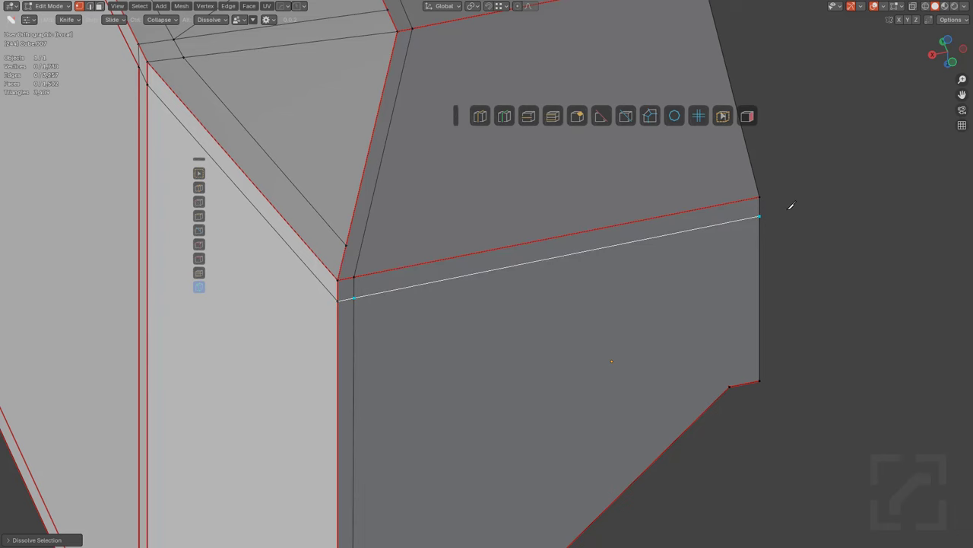
left_click(347, 244)
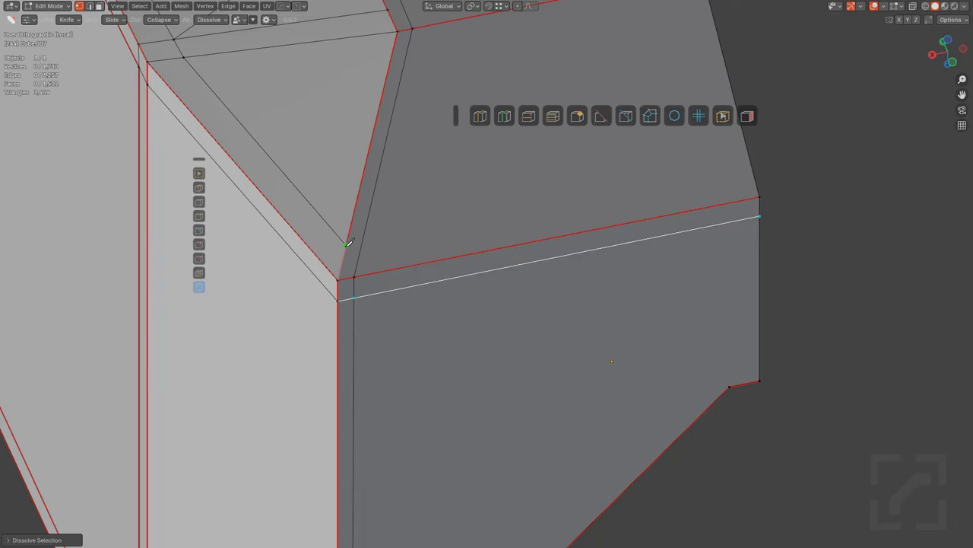
left_click(799, 146)
key("Return")
Step: Knife a support edge across the hole's face beside its lower bend, slide it closer to the bend, and clear the selection
mouse_move(482, 239)
middle_mouse_down()
mouse_move(468, 223)
mouse_move(471, 231)
middle_mouse_up()
scroll(475, 205, "down", 2)
middle_click_drag(474, 194, 492, 281, "shift")
scroll(456, 244, "up", 3)
middle_click_drag(449, 217, 475, 284, "shift")
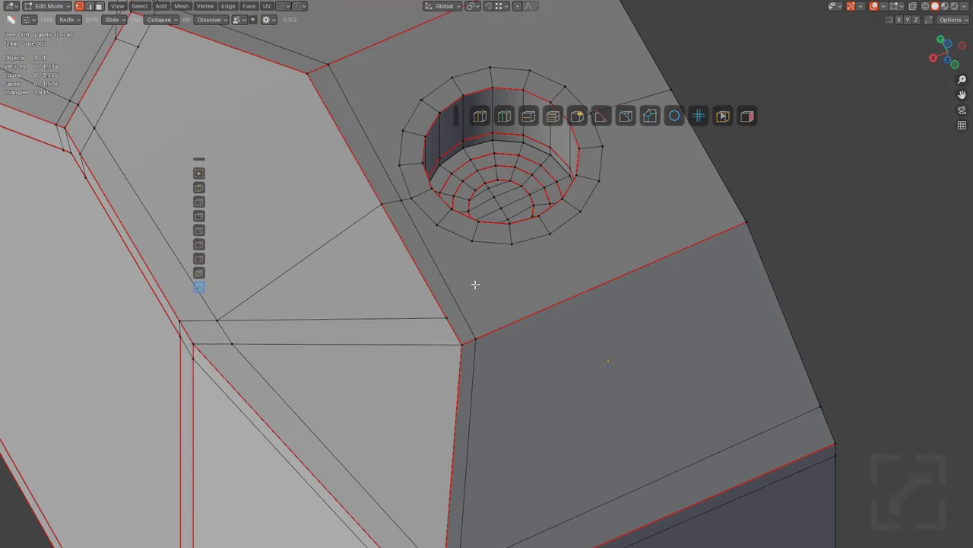
left_click(448, 316)
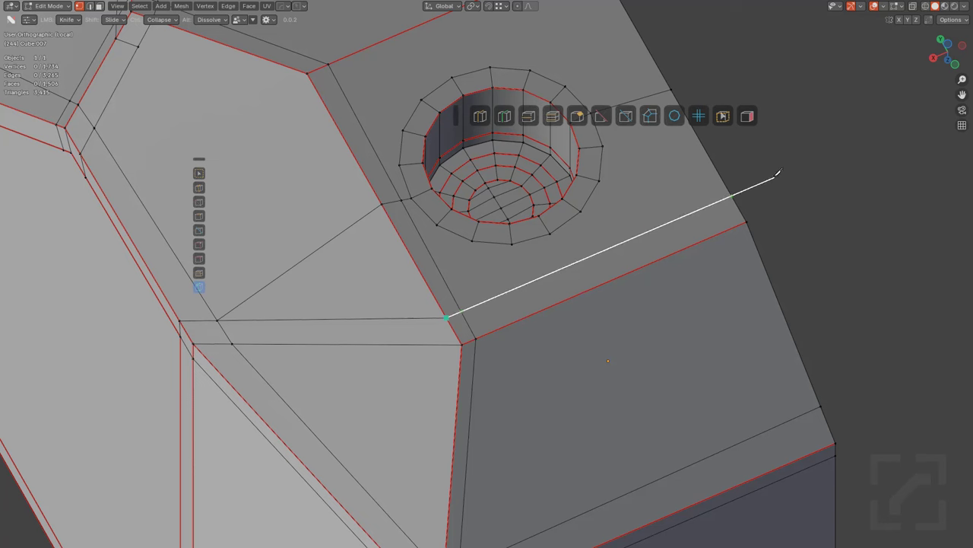
left_click(731, 197)
key("Return")
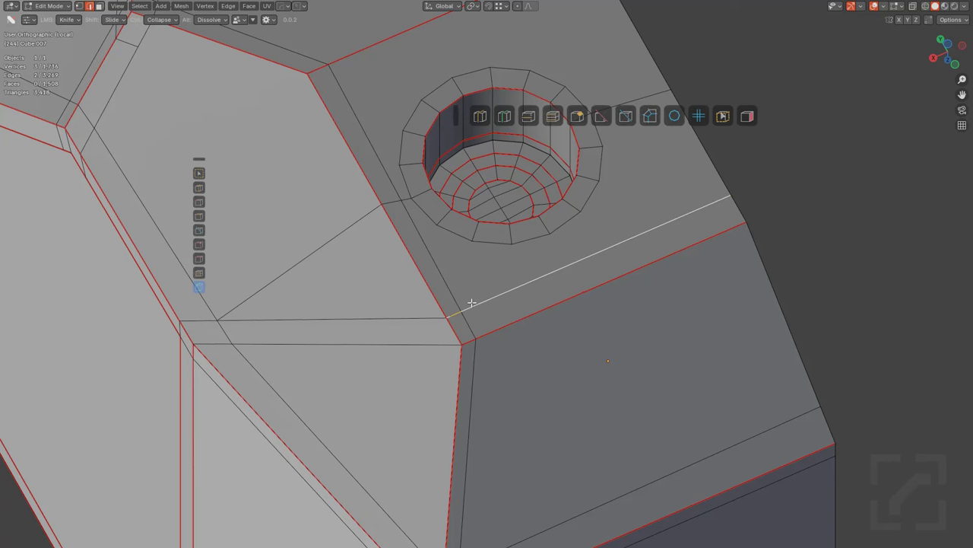
key("g")
key("g")
left_click(508, 322)
key("alt+a")
Step: Join a vertex of the hole's support ring to the nearby crossing of the support edges at the face's lower corner
scroll(517, 302, "down", 3)
middle_click_drag(520, 300, 522, 292)
scroll(522, 292, "up", 4)
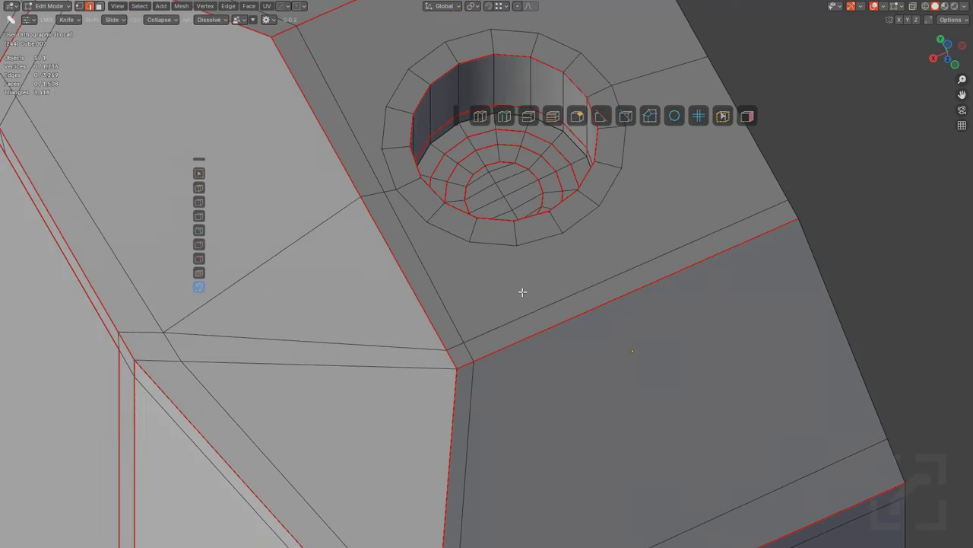
left_click(430, 223)
left_click(201, 188)
left_click_drag(433, 219, 446, 301)
middle_click_drag(373, 138, 418, 215, "shift")
Step: Try joining the hole's support ring to the support vertex at the face's other inner corner, and undo that join
left_click_drag(426, 225, 344, 106)
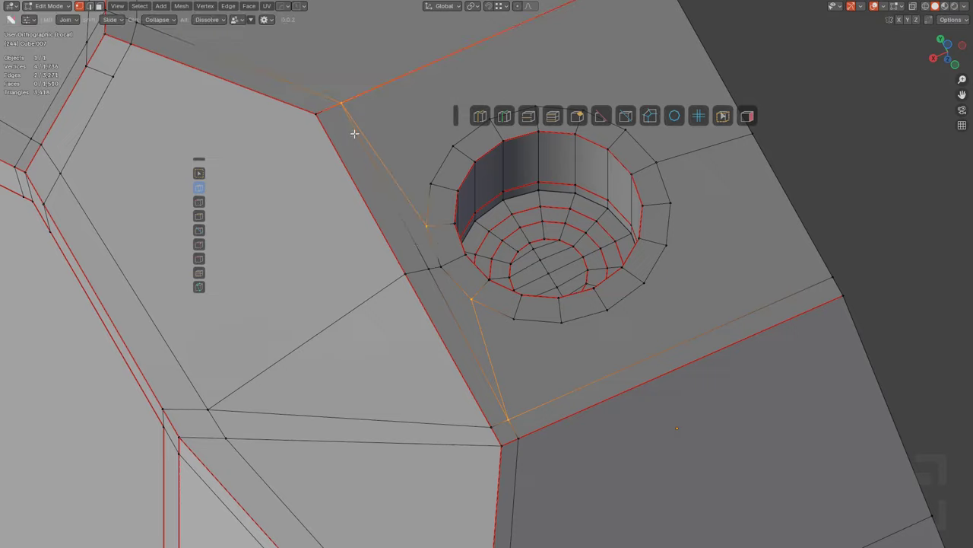
scroll(395, 175, "down", 3)
mouse_move(465, 239)
middle_mouse_down()
mouse_move(519, 252)
mouse_move(420, 237)
mouse_move(471, 239)
middle_mouse_up()
scroll(472, 239, "up", 3)
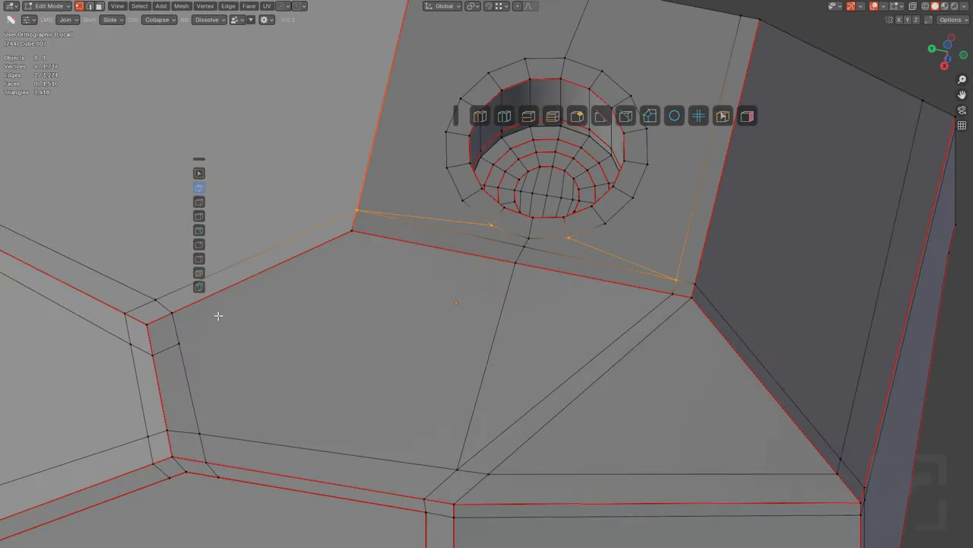
key("ctrl+z")
Step: Join the loose support vertex at the adjacent side face's corner across the sharp edge to the hole's support ring
left_click(179, 344, "shift")
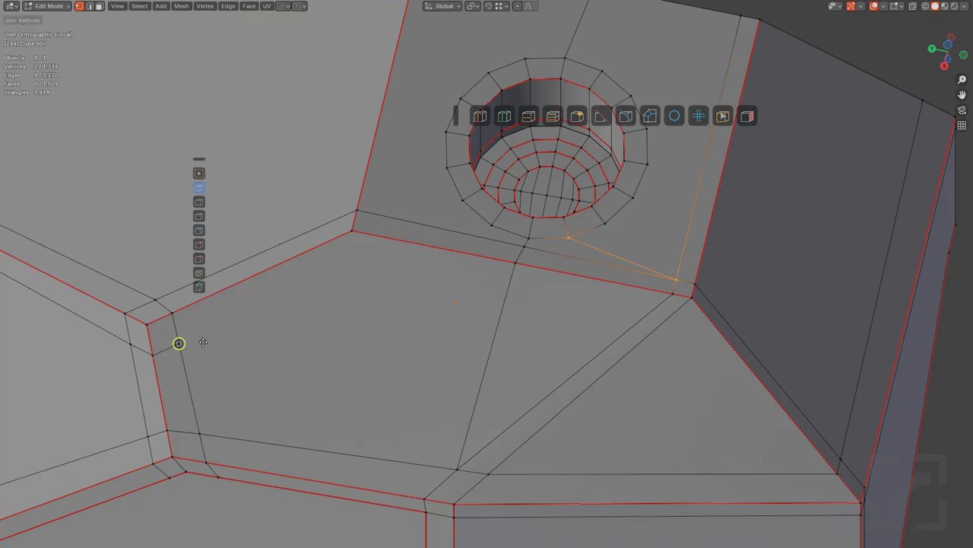
right_click(204, 342)
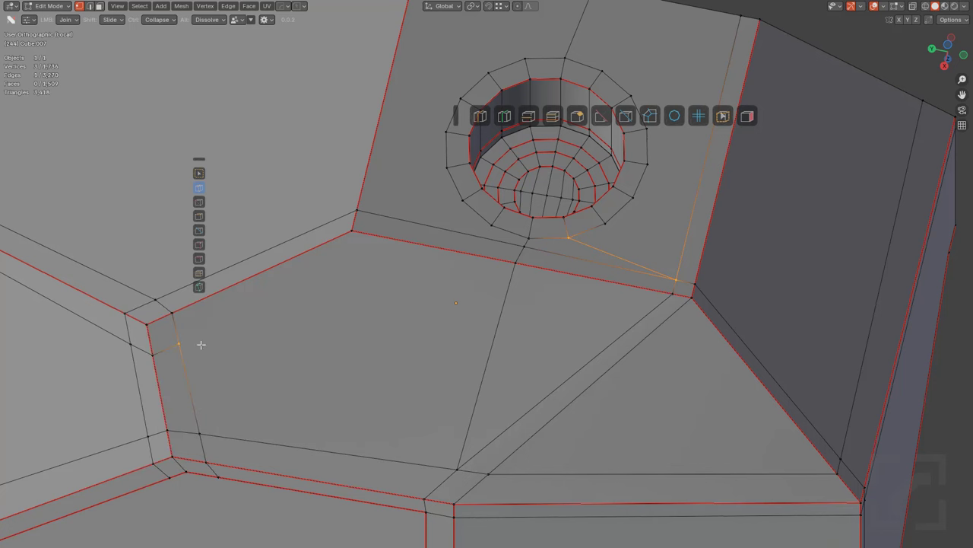
left_click_drag(181, 343, 470, 206)
scroll(404, 313, "down", 2)
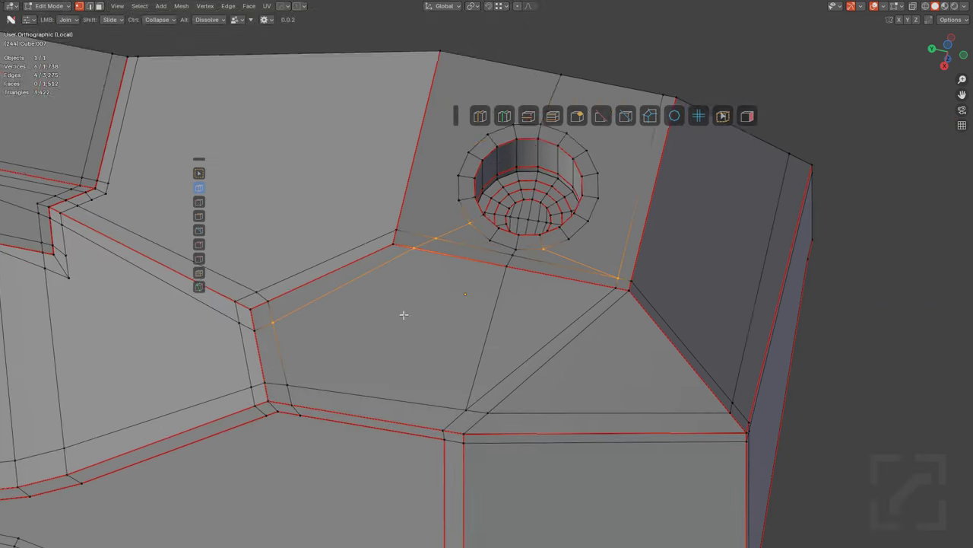
Step: Add a centred edge loop across the narrow support strips along the side face's outer sharp edge
middle_click_drag(402, 315, 432, 228, "shift")
scroll(421, 294, "down", 3)
key("ctrl+r")
left_click(435, 307)
right_click(434, 306)
scroll(483, 272, "up", 1)
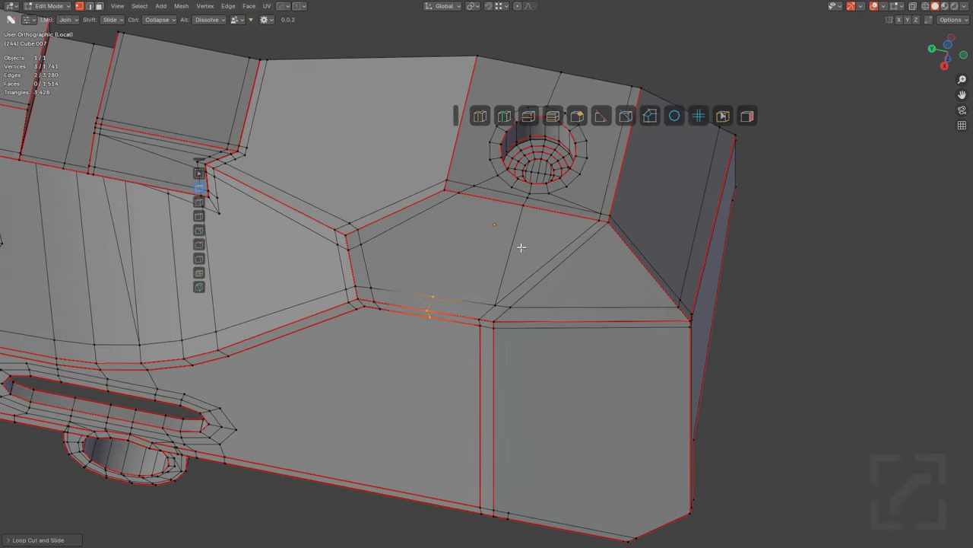
Step: Join the new loop's inner vertex to the hole's support ring, and connect a second ring vertex to the face's lower support corner
key("alt+a")
middle_click_drag(497, 250, 455, 343, "shift")
scroll(435, 350, "up", 4)
left_click_drag(349, 431, 334, 393)
key("ctrl+z")
middle_click_drag(494, 231, 539, 294)
left_click_drag(587, 243, 602, 336)
Step: Add an edge loop across the bend below the hole, slide it toward the corner, and join its end vertex to the support ring
middle_click_drag(602, 337, 565, 282)
key("ctrl+r")
left_click(566, 329)
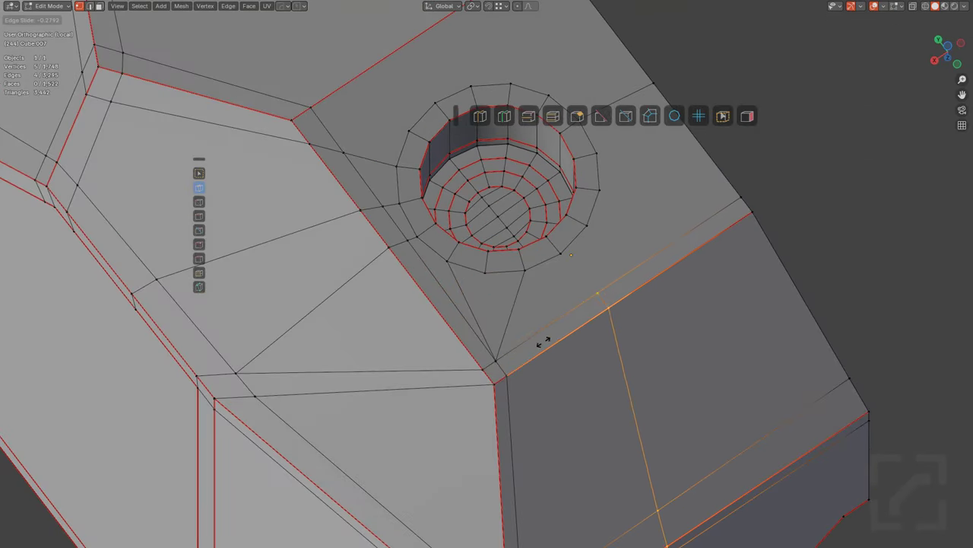
left_click(528, 347)
key("alt+a")
left_click_drag(583, 303, 553, 264)
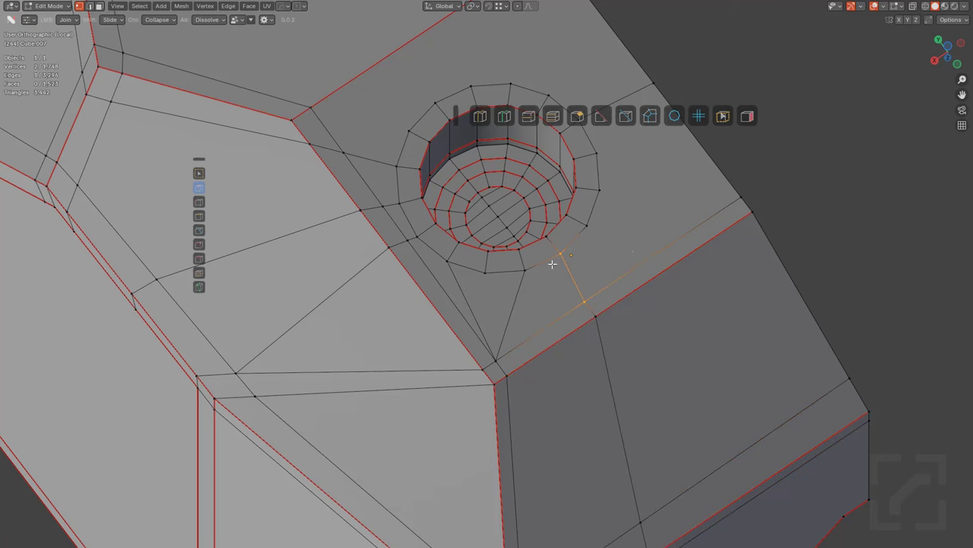
Step: Add a second edge loop across the bend nearer the outer edge, and join its end vertex to the hole's support ring
key("ctrl+r")
left_click(653, 249)
left_click(652, 259)
key("alt+a")
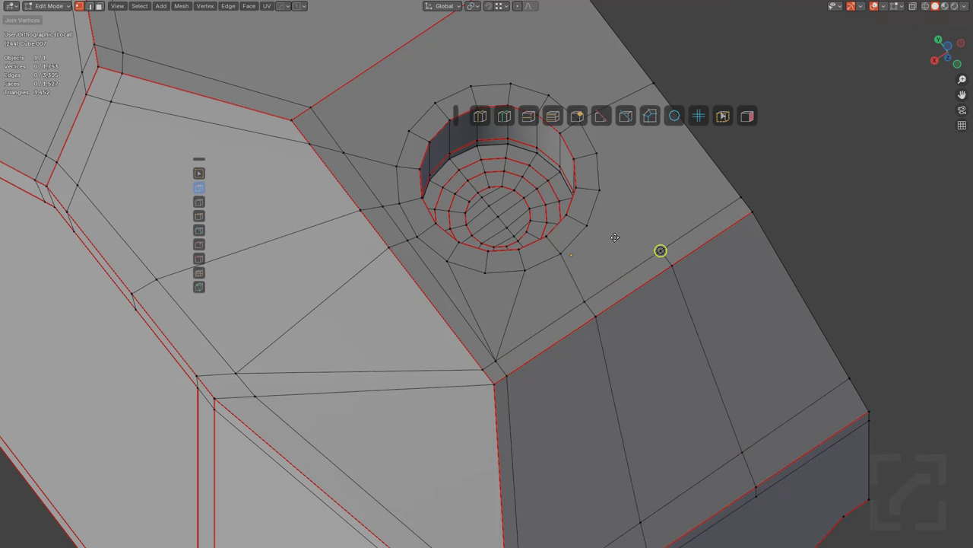
left_click_drag(660, 252, 565, 254)
Step: Join the ring to the lower outer corner, subdivide the adjacent outer edge, connect its midpoint to the ring, and clear the selection
middle_click_drag(566, 254, 593, 273)
left_click_drag(646, 271, 728, 319)
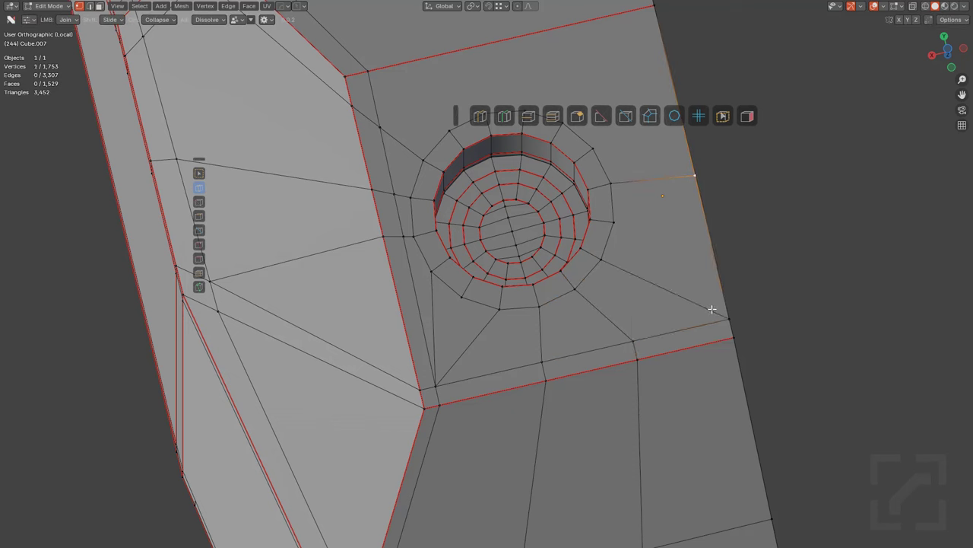
right_click(689, 295)
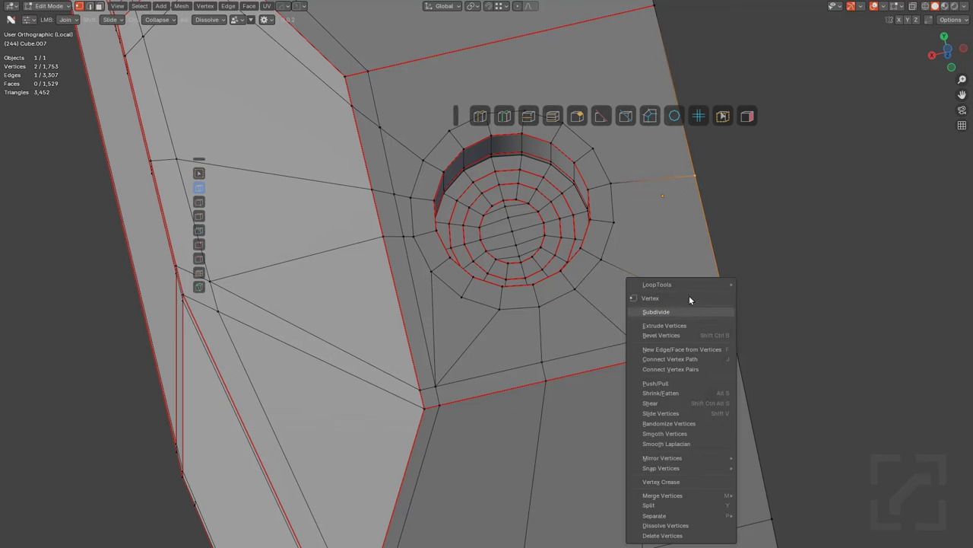
left_click(689, 295)
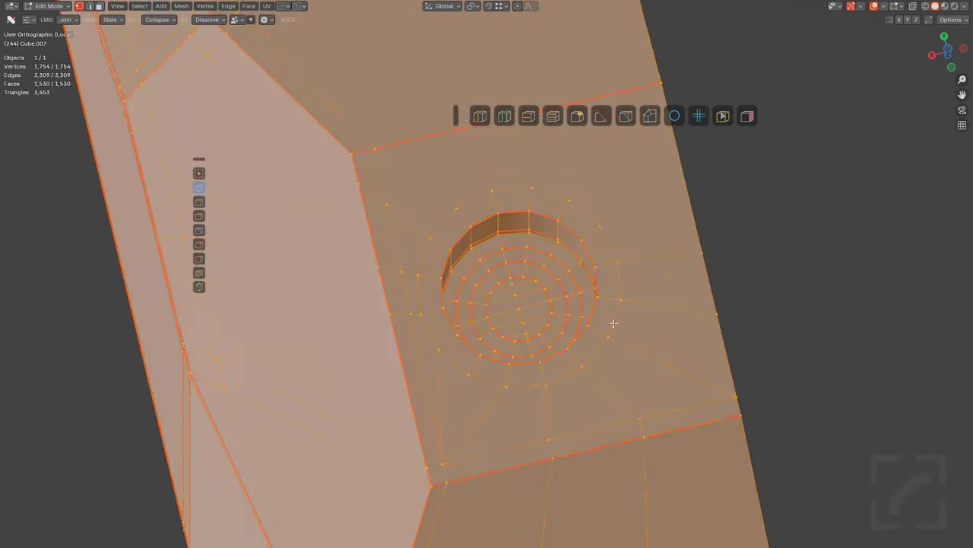
middle_click_drag(614, 323, 614, 335, "shift")
key("alt+a")
Step: Add four evenly spaced cuts along the bend edge on the hole's far side, and join each new vertex to the support ring
middle_click_drag(558, 281, 539, 261)
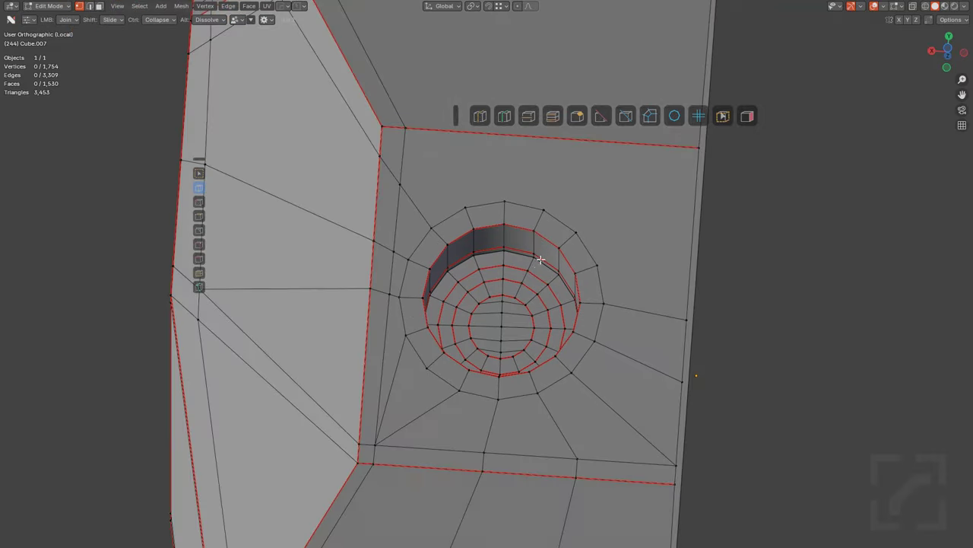
middle_click_drag(508, 205, 511, 275, "shift")
left_click(527, 217)
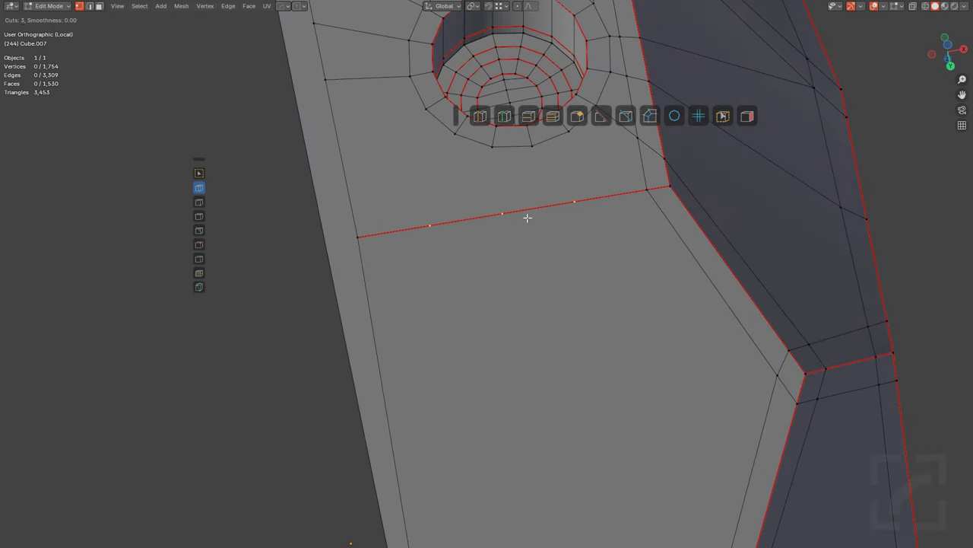
left_click(528, 217)
middle_click_drag(593, 237, 598, 340, "shift")
left_click_drag(575, 237, 606, 284)
left_click_drag(536, 250, 536, 295)
left_click_drag(496, 251, 479, 304)
left_click(432, 307)
Step: Subdivide the outer edge segment next to the far bend, and join its midpoint to the hole's support ring
middle_click_drag(432, 307, 403, 291)
left_click(328, 247)
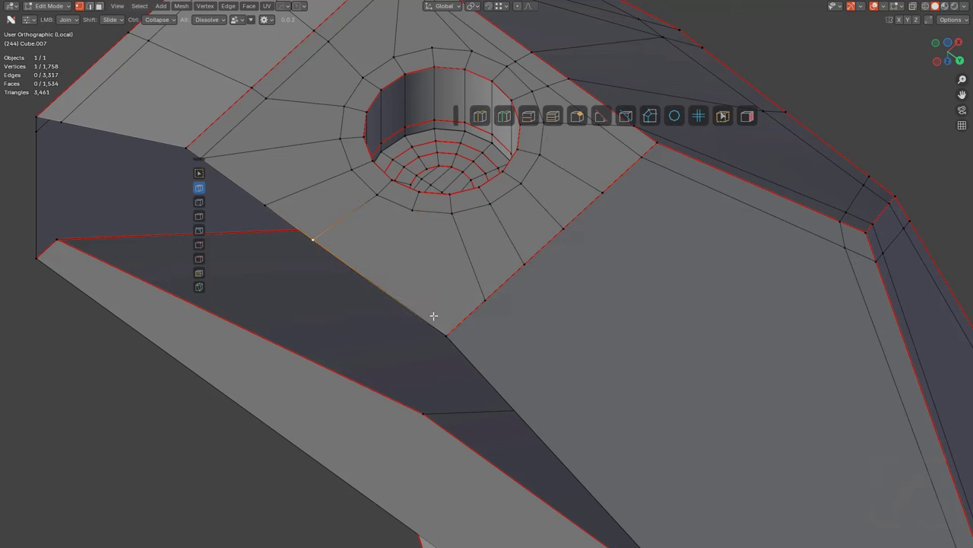
right_click(411, 292)
left_click(383, 315)
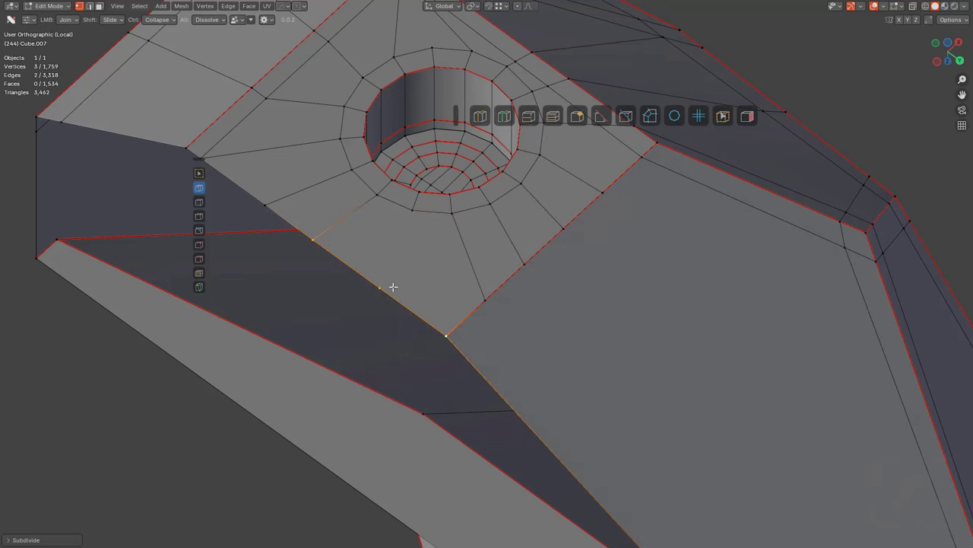
left_click(447, 223)
Step: Add a centred edge loop between the support ring and the far bend, and join its end vertex to the inner support corner
mouse_move(528, 241)
middle_mouse_down()
mouse_move(537, 246)
mouse_move(519, 241)
middle_mouse_up()
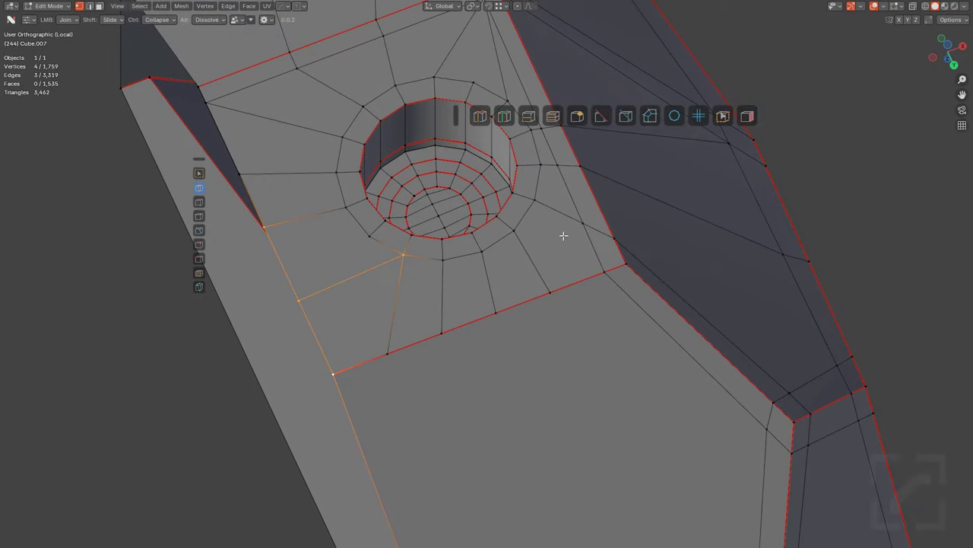
key("ctrl+r")
left_click(446, 289)
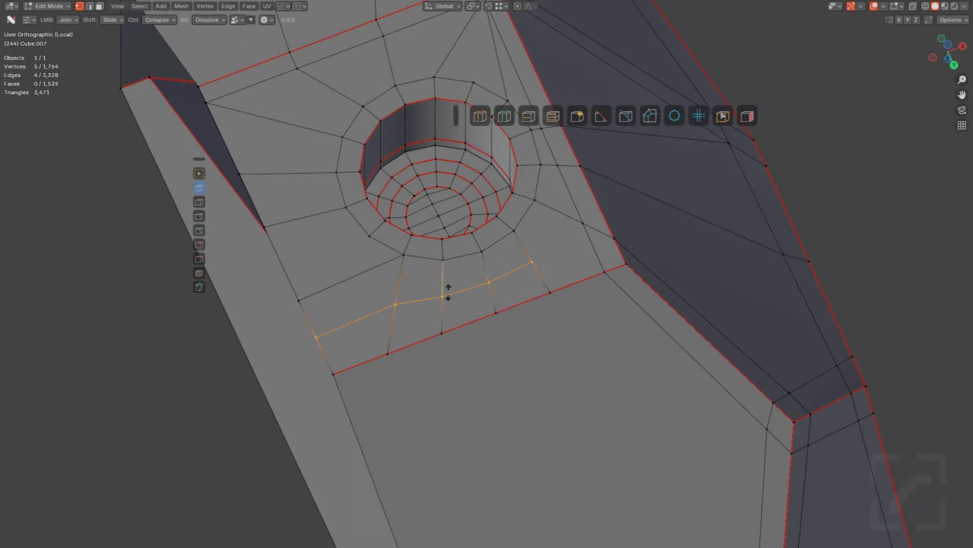
left_click(532, 261)
left_click(581, 224)
Step: Knife an edge from the unconnected vertex of the hole's support ring straight to the face's outer edge
middle_click_drag(322, 250, 432, 224)
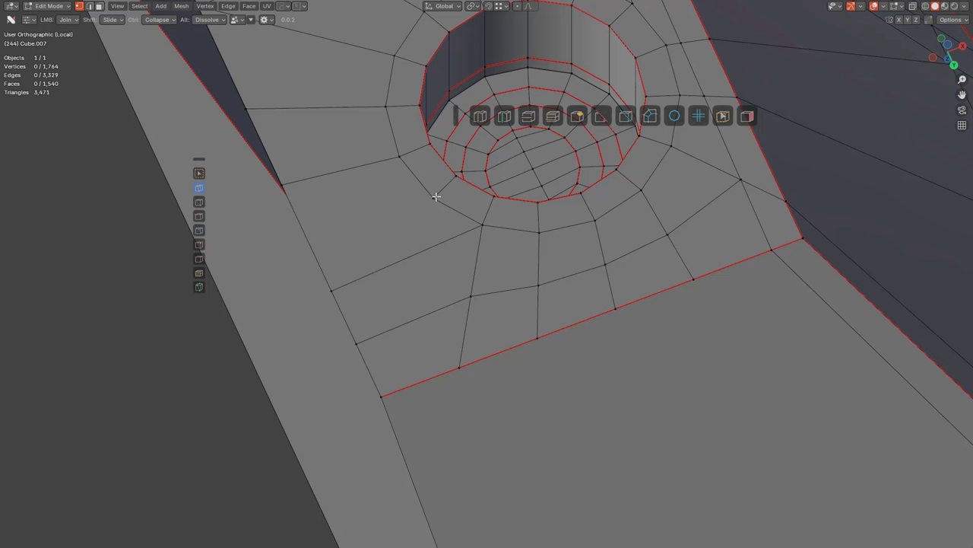
left_click(199, 287)
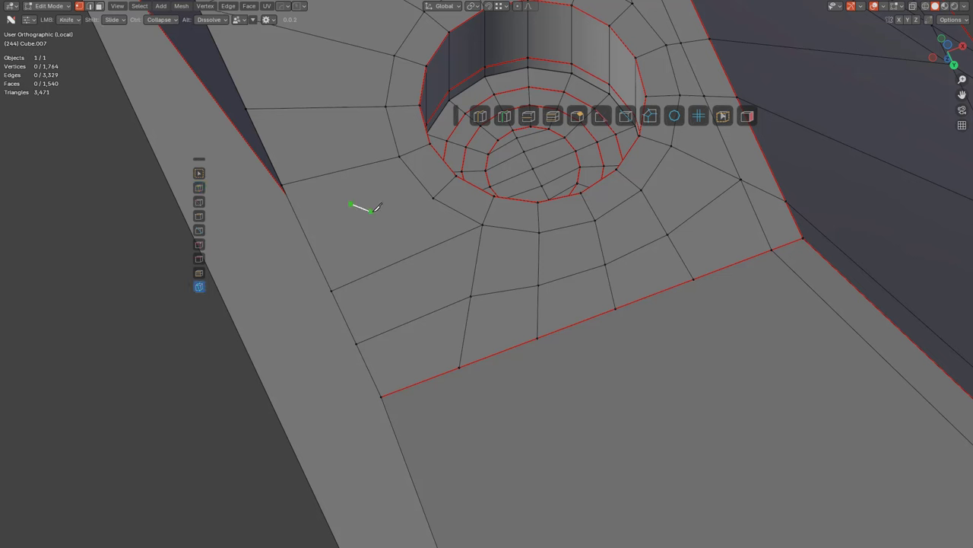
left_click(434, 196)
left_click(306, 234)
key("Return")
Step: Connect the support vertex beside the toothed rail's corner to a cut vertex on the far bend, across the large flat face
middle_click_drag(435, 218, 487, 225)
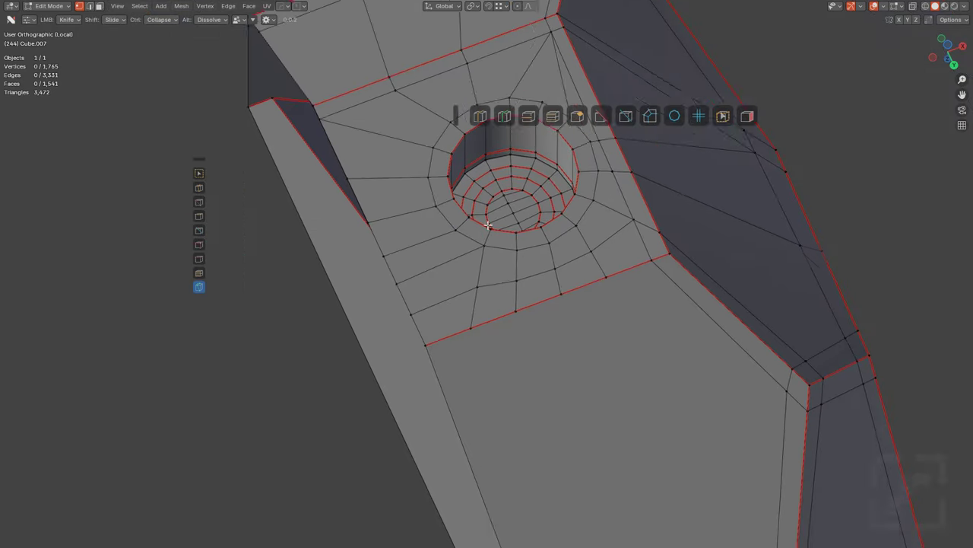
scroll(487, 225, "down", 2)
middle_click_drag(524, 289, 413, 291)
scroll(491, 288, "down", 2)
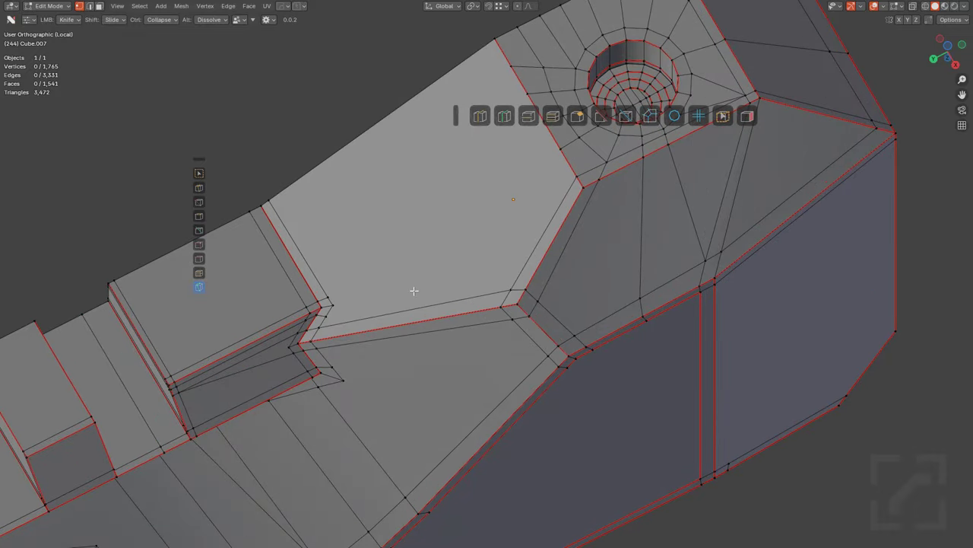
middle_click_drag(489, 266, 318, 383)
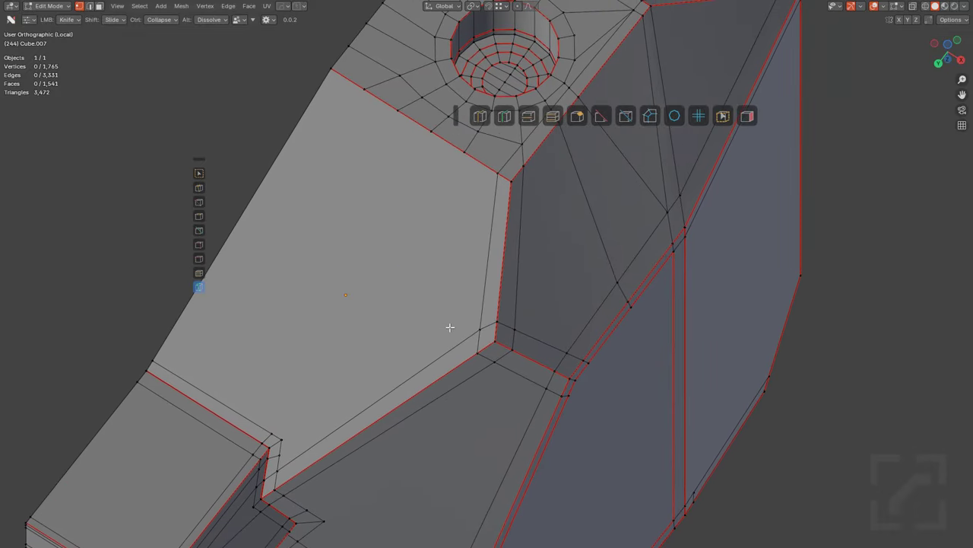
middle_click_drag(446, 333, 351, 373)
middle_click_drag(389, 299, 445, 321, "shift")
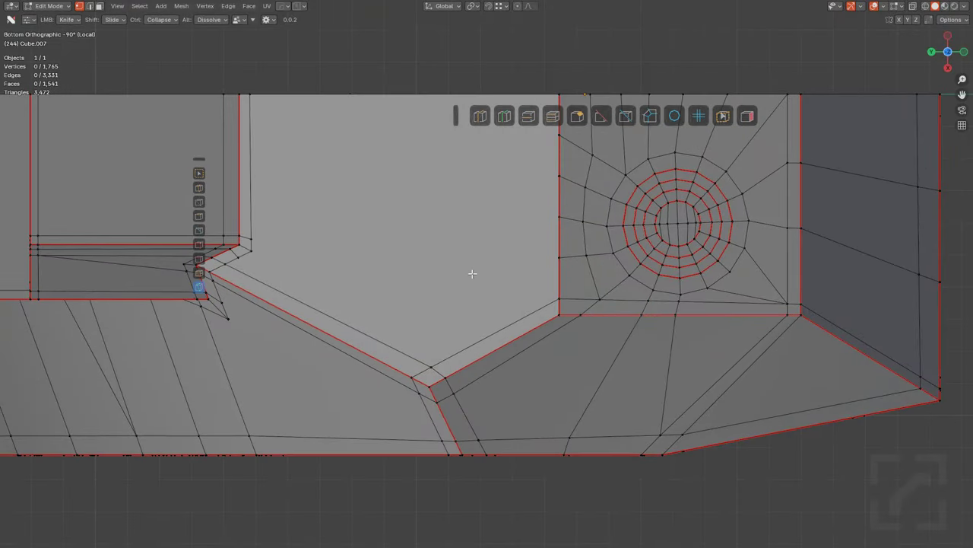
middle_click_drag(473, 273, 474, 283, "shift")
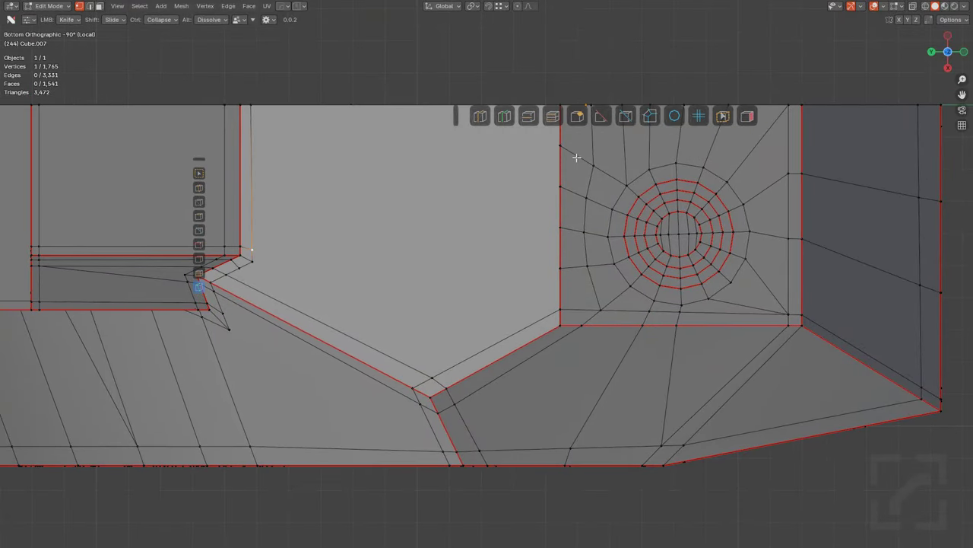
left_click_drag(560, 156, 562, 156, "shift")
key("j")
left_click(261, 243)
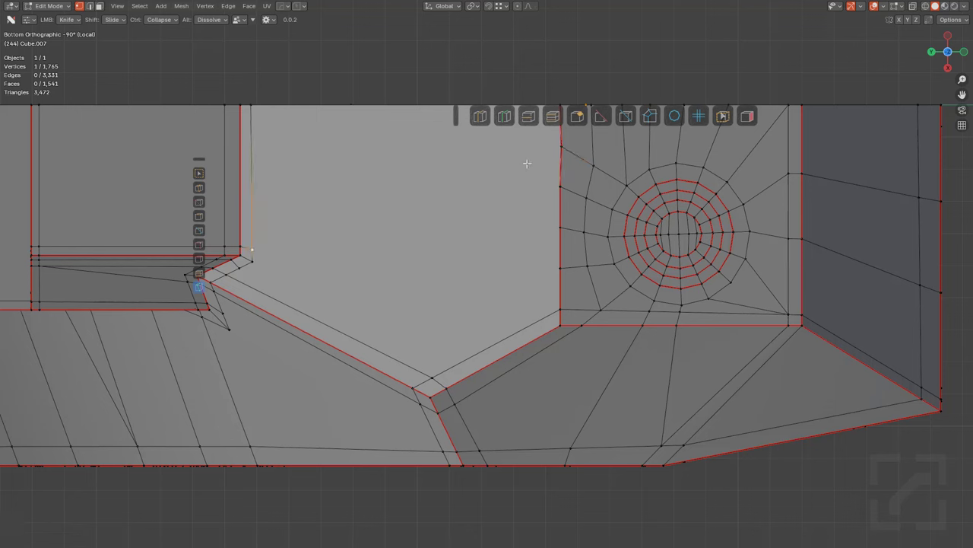
left_click(573, 193)
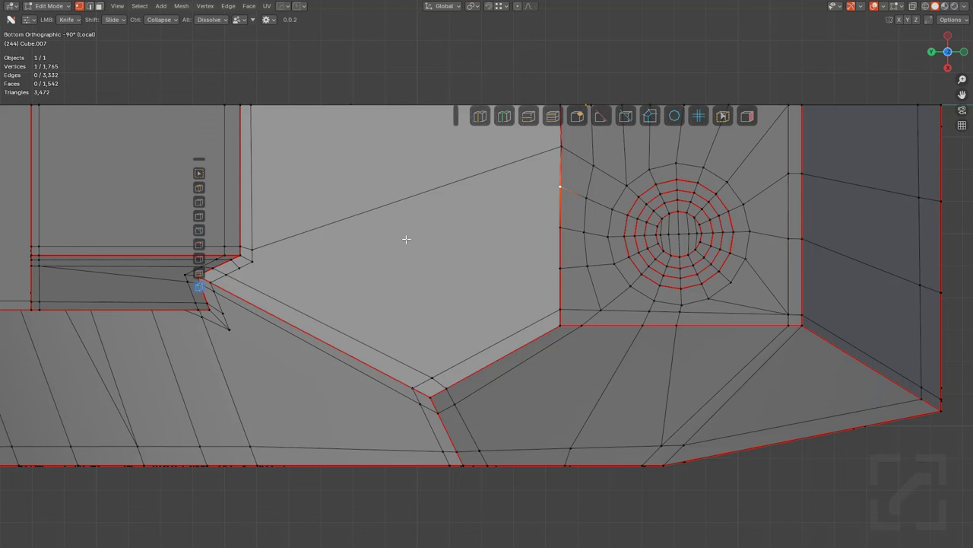
Step: Connect the next two vertices on the hole side of the large flat face to the support vertices beside the toothed rail's corner
left_click(238, 268)
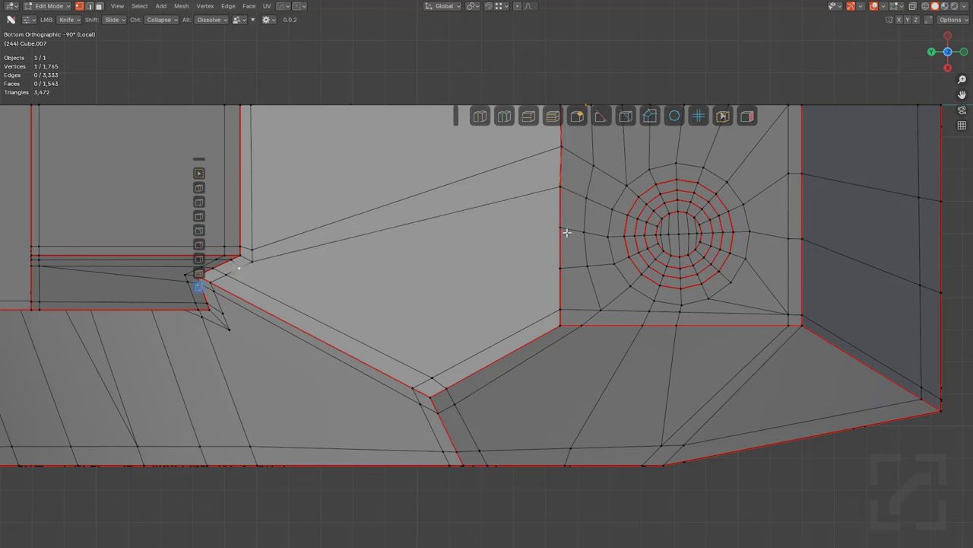
key("alt+a")
Step: Try a centred edge loop across the fanned edges on the large flat face
middle_click_drag(272, 285, 293, 276, "shift")
key("ctrl+r")
left_click(461, 229)
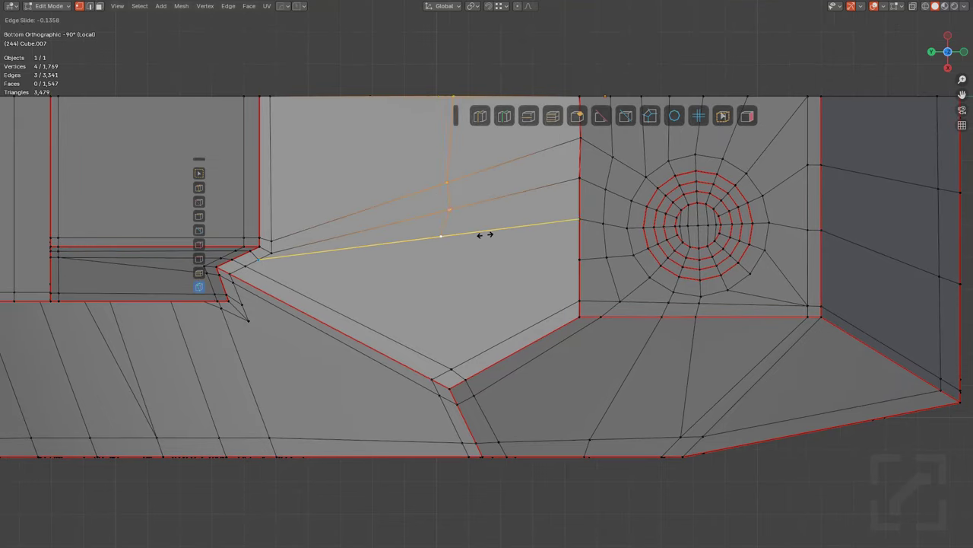
right_click(496, 235)
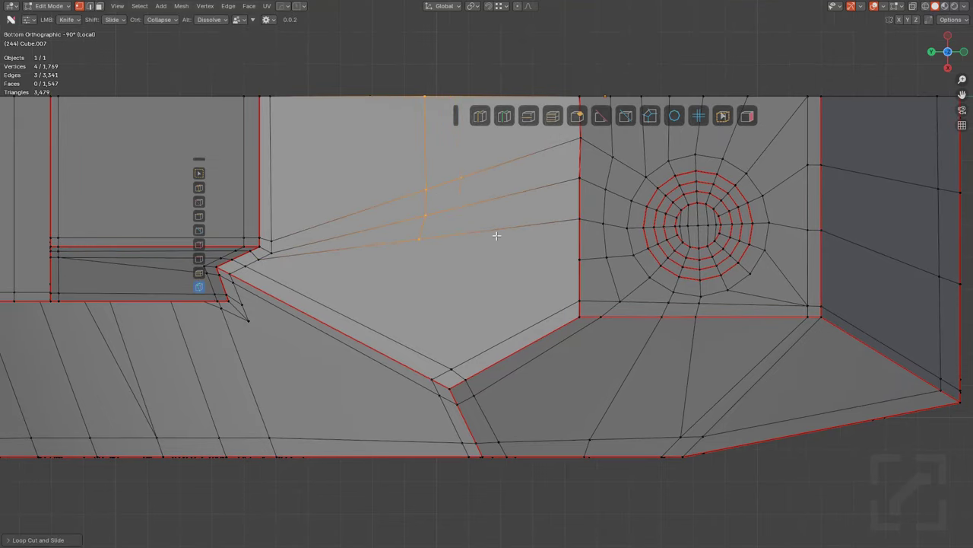
scroll(499, 235, "down", 1)
middle_click_drag(465, 242, 381, 299, "shift")
key("ctrl+z")
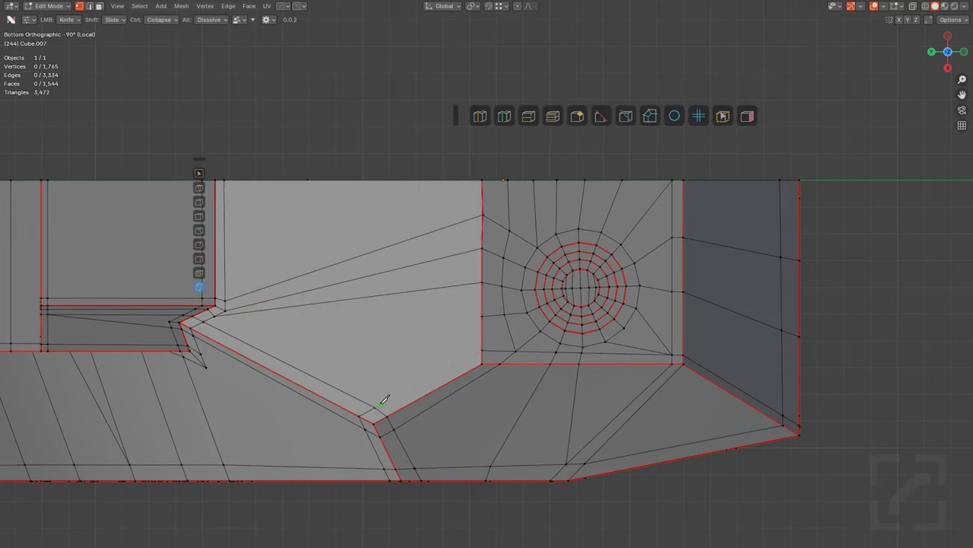
Step: Knife a straight vertical edge from the lower bend's inner support vertex across the fanned edges to the mesh's centre boundary
left_click(377, 405)
key("x")
left_click(397, 137)
key("Return")
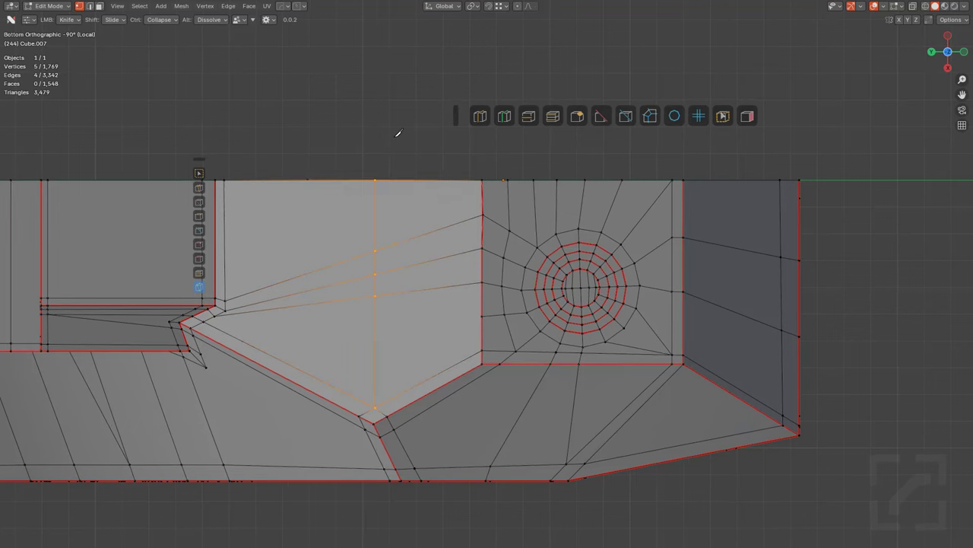
key("alt+a")
Step: Add edge loops across the two narrow support strips leading to the hole block's lower corners, slid close to those corners
key("ctrl+r")
left_click(451, 365)
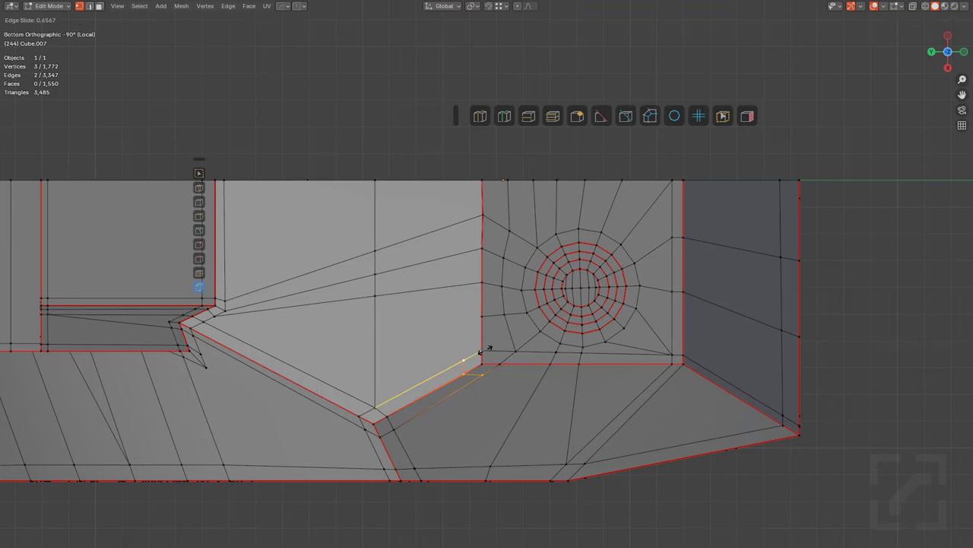
left_click(493, 348)
key("ctrl+r")
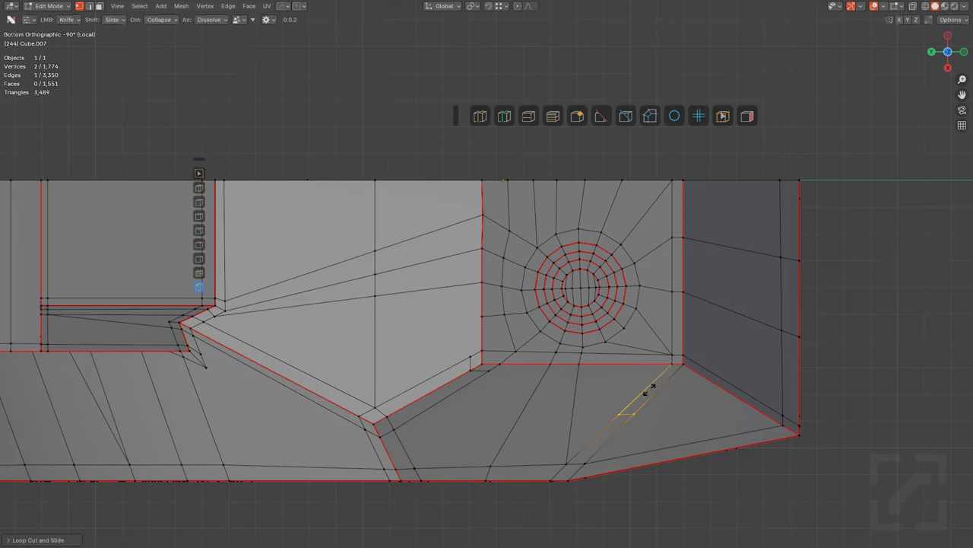
left_click(646, 388)
left_click(686, 347)
Step: Connect the two new loop ends across the sloped face just below the hole block, and slide the far end vertex into line
middle_click_drag(529, 334, 515, 286, "shift")
scroll(503, 278, "up", 1)
left_click(484, 332)
left_click(471, 332)
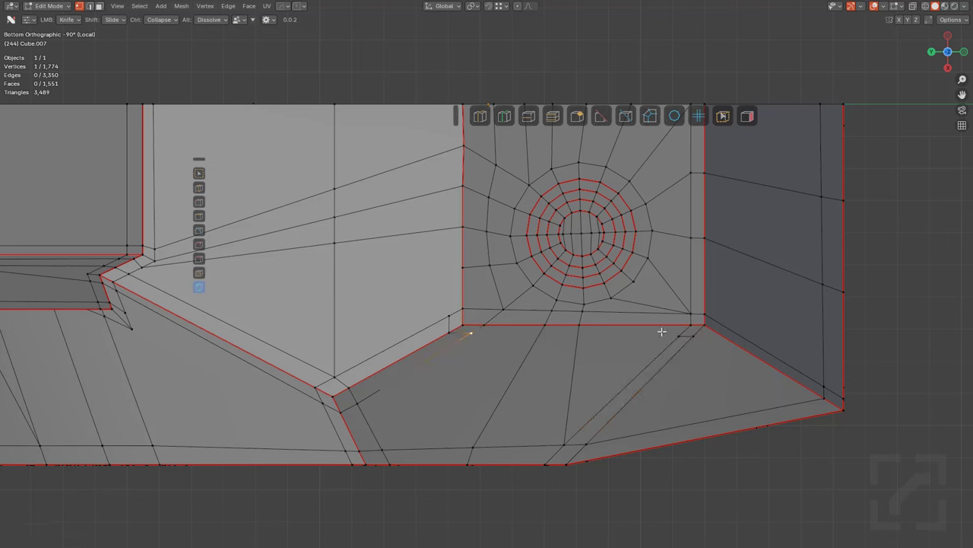
key("j")
left_click(695, 335)
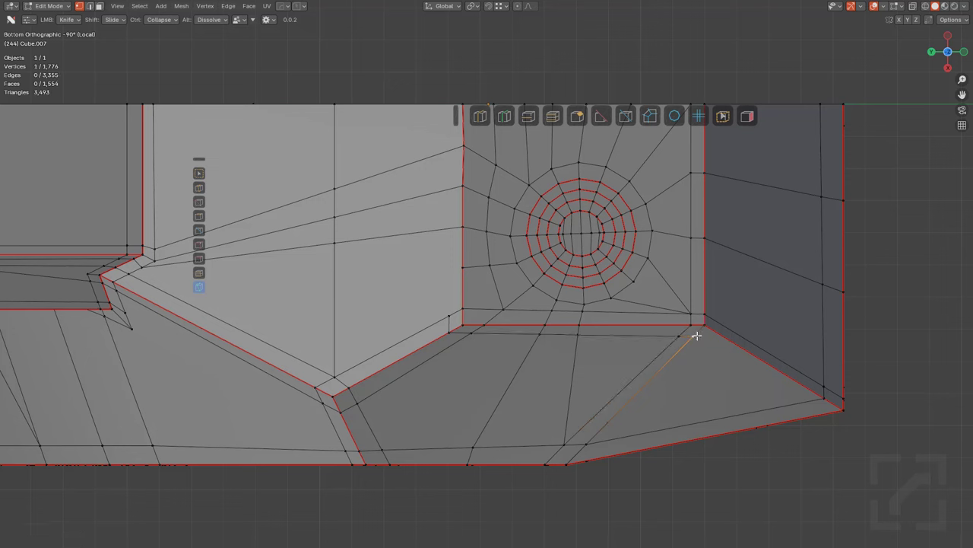
key("g")
key("g")
left_click(693, 341)
Step: Knife a support edge from the slid vertex up the dark end face, and another straight up beside the hole block's opposite edge
left_click(693, 334)
left_click(717, 336)
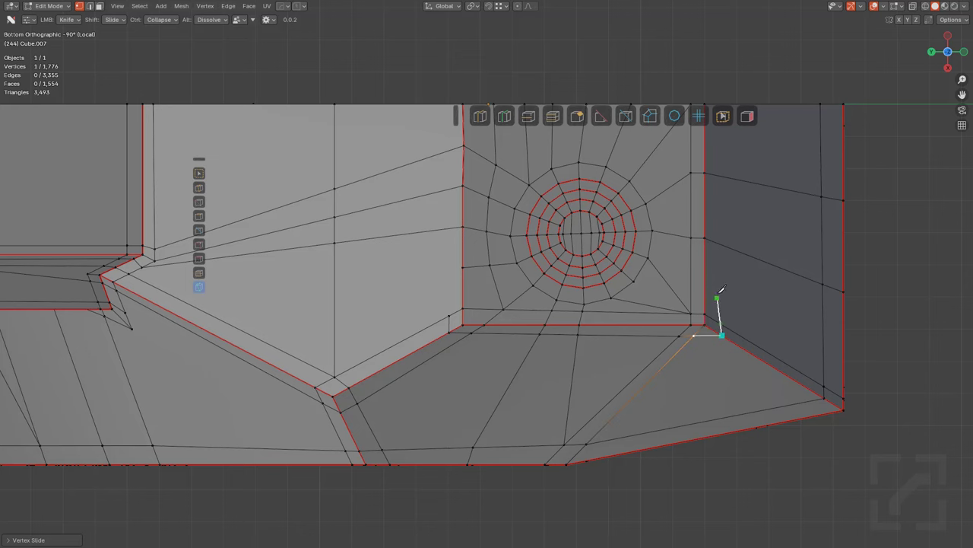
scroll(715, 289, "down", 3)
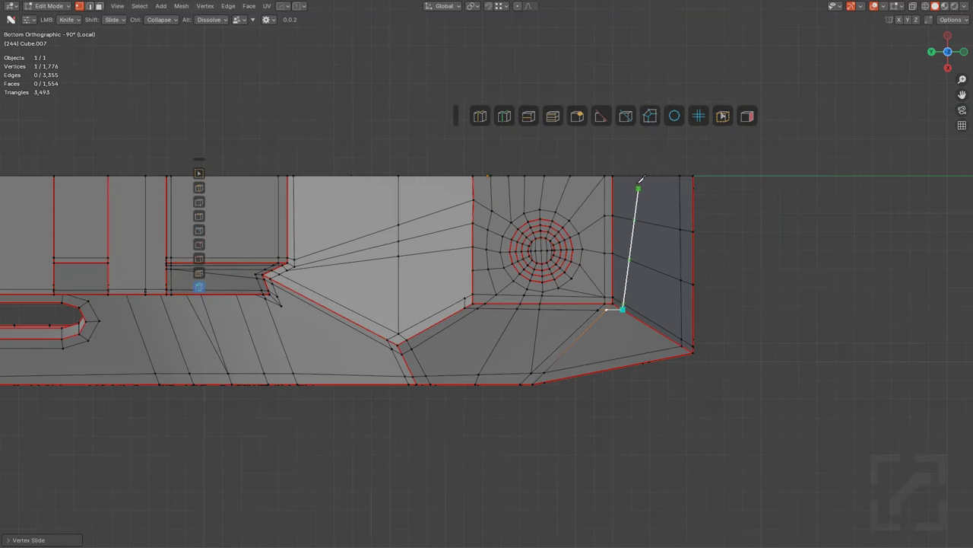
left_click(466, 298)
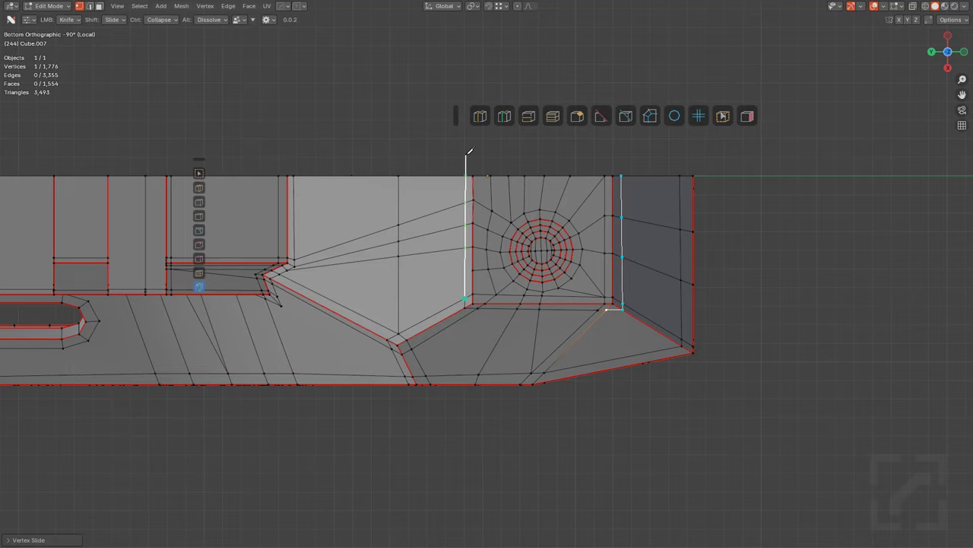
left_click(466, 152)
key("Return")
key("alt+a")
Step: Slide the support vertex beside the hole block's corner onto the adjacent cut vertex on the dark face's boundary to merge them
scroll(556, 222, "up", 4)
middle_click_drag(689, 210, 554, 261, "shift")
middle_click_drag(630, 391, 468, 271)
left_click_drag(480, 243, 533, 250, "shift")
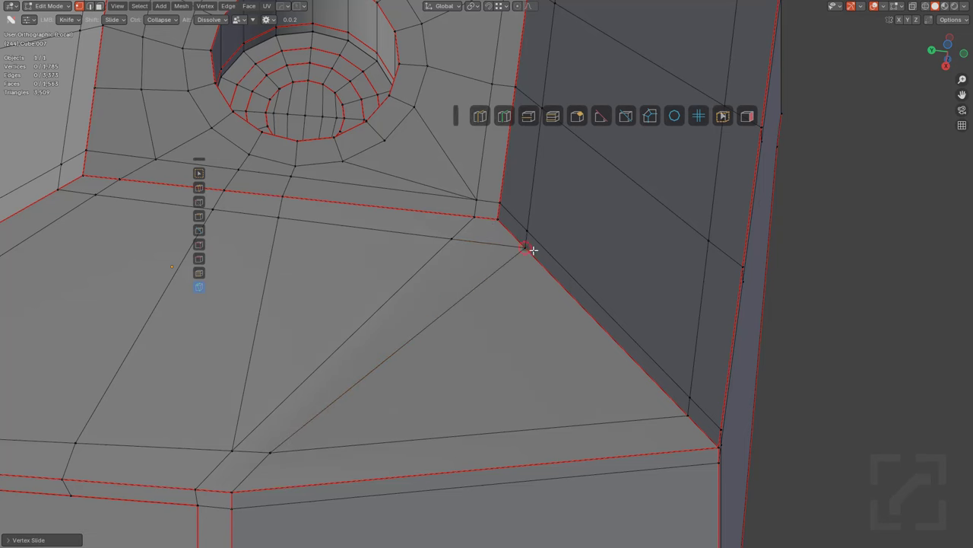
mouse_move(517, 262)
middle_mouse_down()
mouse_move(554, 273)
mouse_move(537, 274)
mouse_move(514, 252)
mouse_move(443, 262)
mouse_move(457, 285)
mouse_move(397, 276)
mouse_move(498, 266)
mouse_move(477, 285)
mouse_move(576, 265)
mouse_move(514, 259)
mouse_move(541, 311)
mouse_move(559, 252)
mouse_move(517, 269)
middle_mouse_up()
middle_click_drag(517, 295, 483, 199)
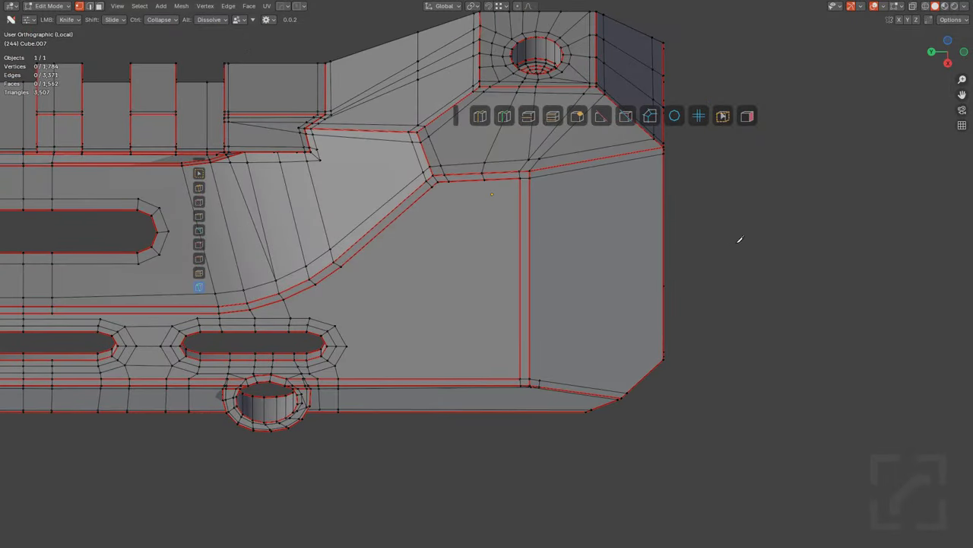
left_click(607, 115)
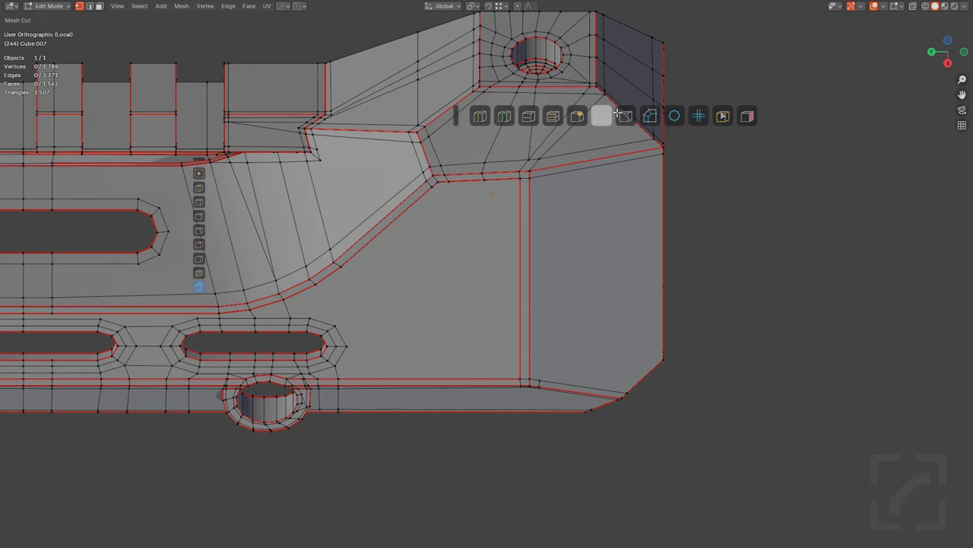
left_click(625, 117)
key("ctrl+z")
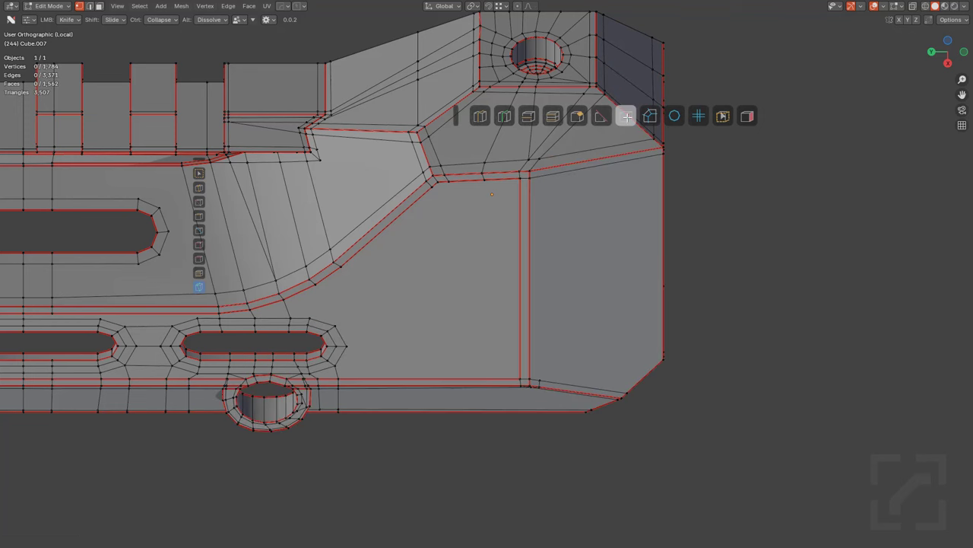
Step: Project a vertical cut-through line down the large side face from the lip vertex left of the double seam, and collapse the duplicate vertex
left_click(624, 117)
key("c")
left_click_drag(485, 182, 480, 469)
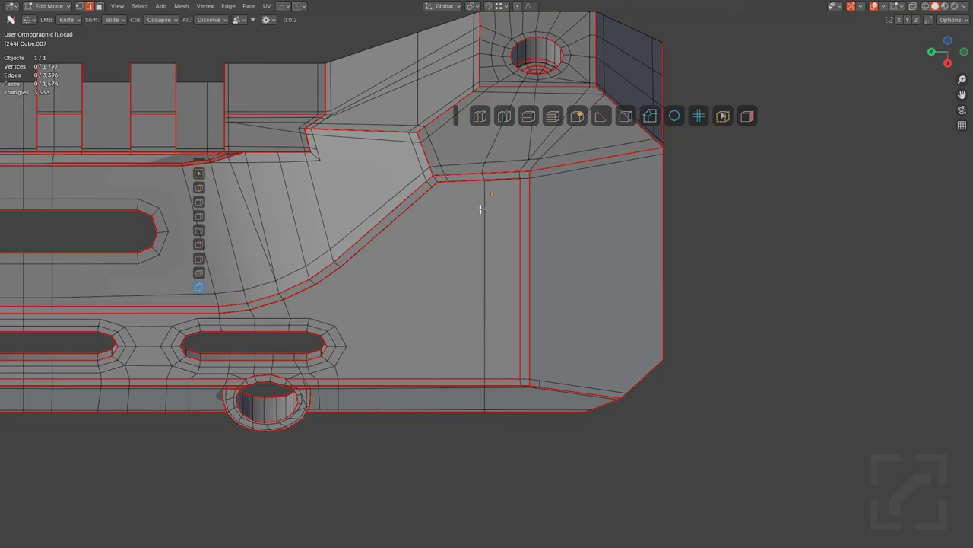
key("1")
left_click(489, 184, "ctrl")
scroll(502, 211, "up", 2)
scroll(496, 213, "up", 1)
middle_click_drag(450, 225, 446, 266, "shift")
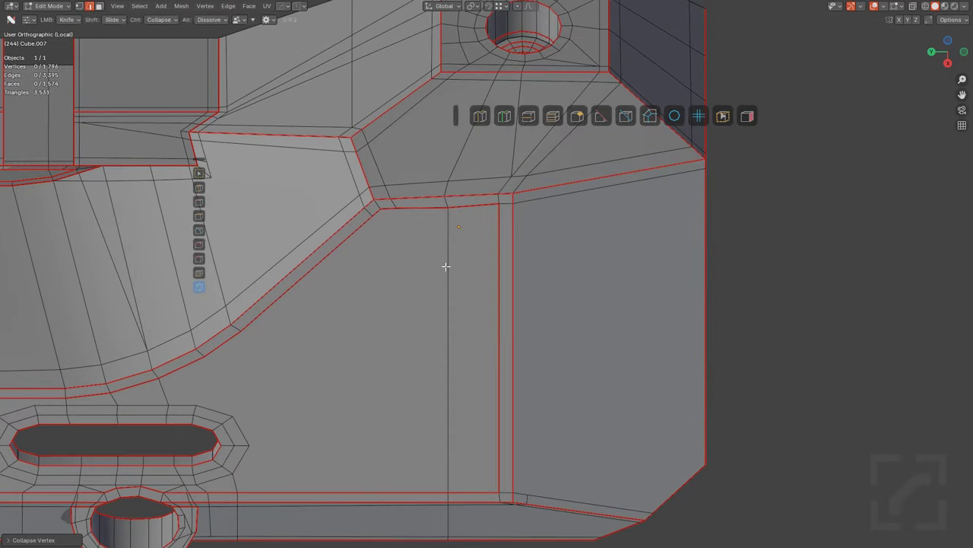
key("ctrl+r")
left_click(456, 256)
right_click(473, 178)
left_click(600, 116)
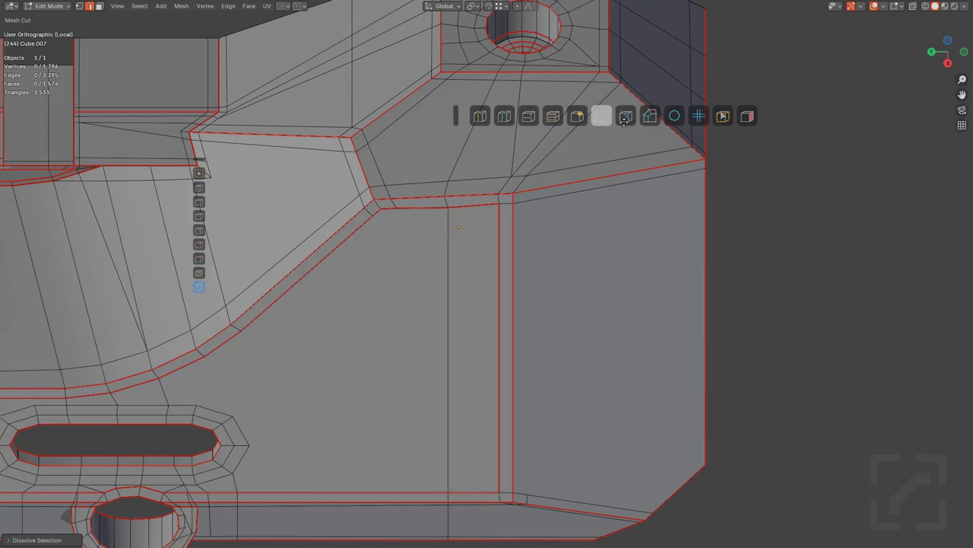
left_click(625, 115)
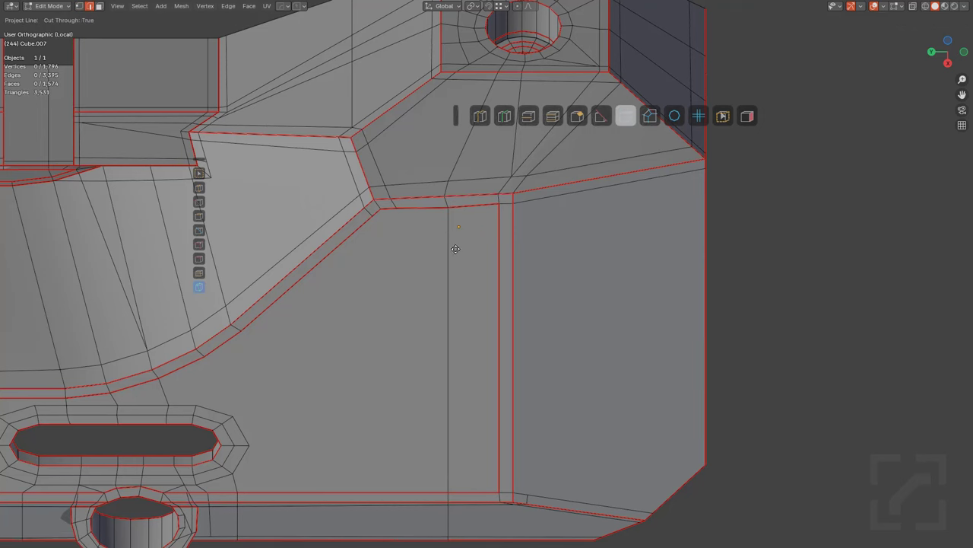
key("Escape")
Step: In the side view, project a near-horizontal line with cut-through off just below the side face's upper lip, and collapse the stray vertex
middle_click_drag(495, 290, 487, 239, "alt")
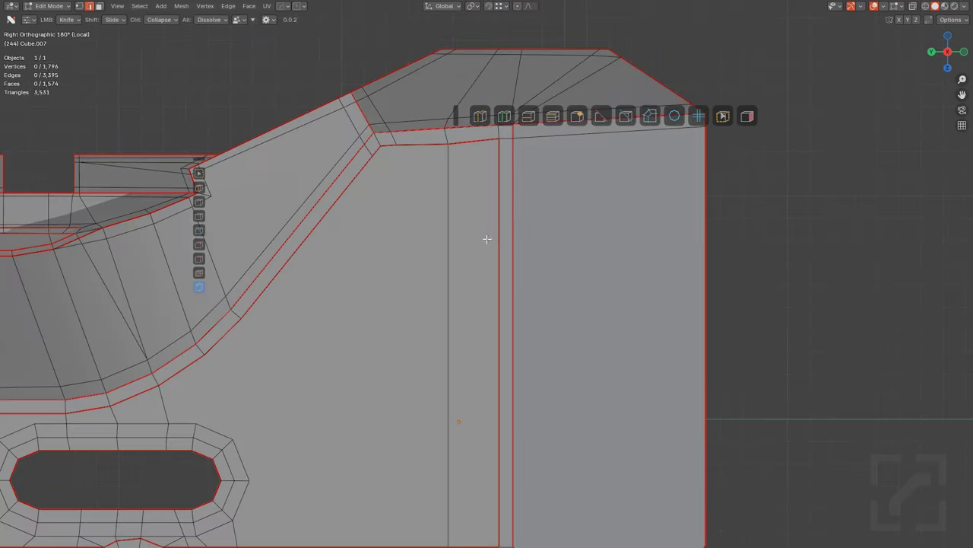
middle_click_drag(595, 175, 561, 254, "shift")
left_click(603, 115)
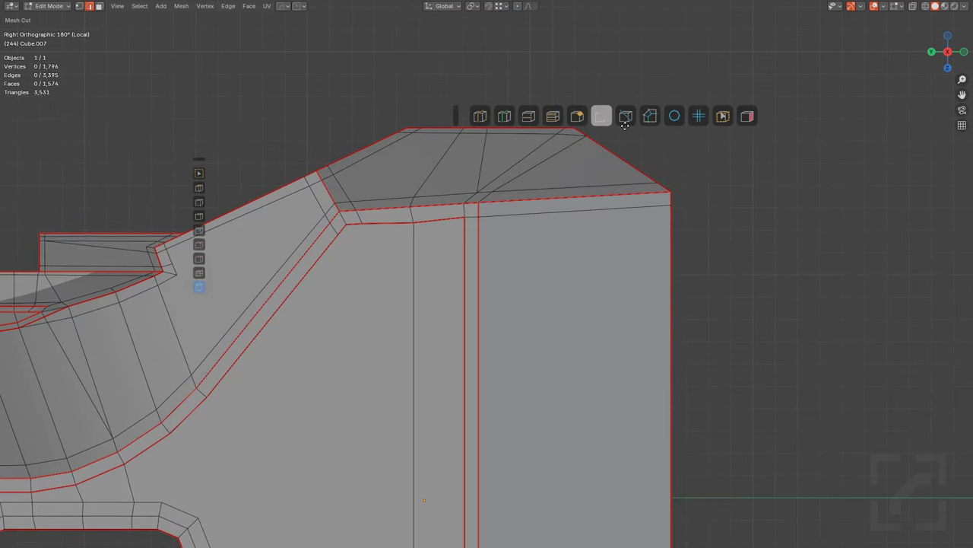
left_click(624, 121)
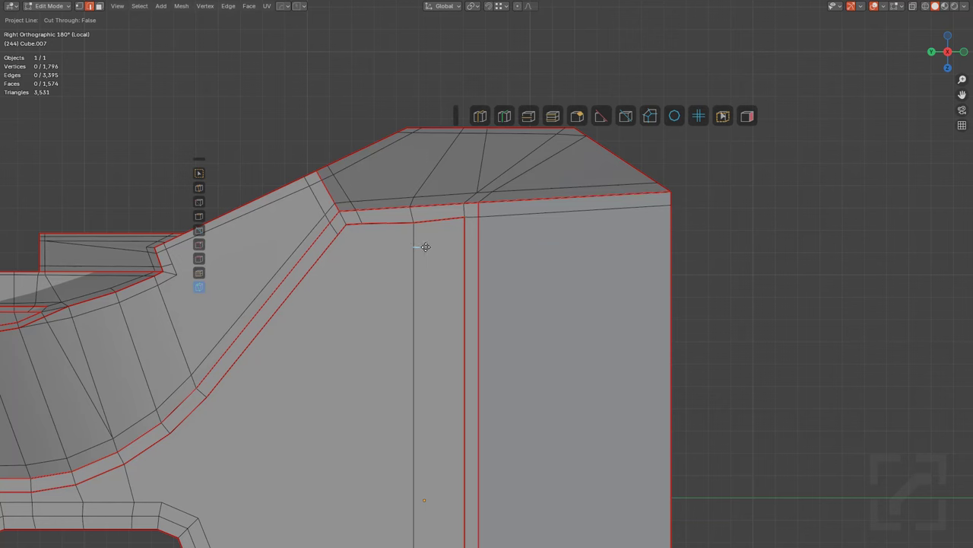
key("c")
left_click(721, 228)
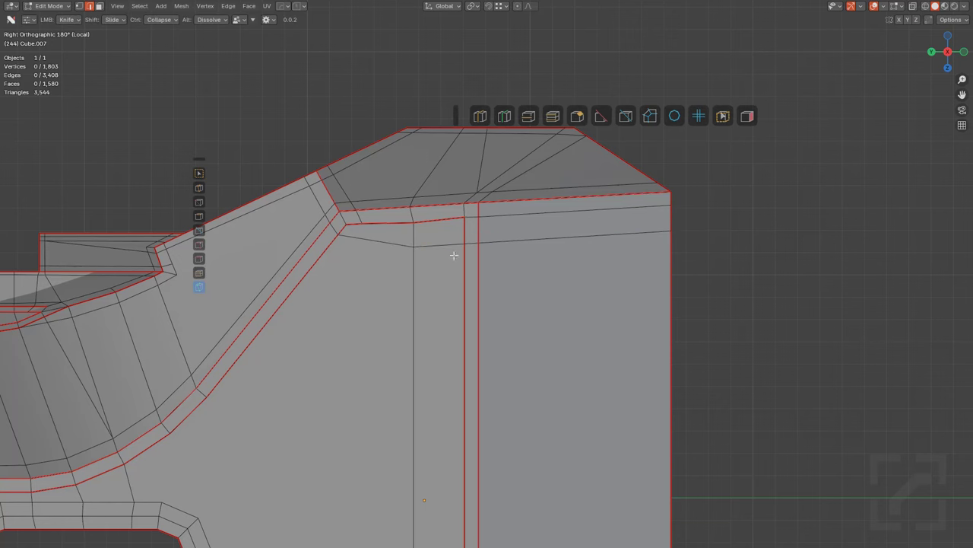
scroll(550, 242, "up", 3)
middle_click_drag(455, 256, 529, 280, "shift")
left_click(529, 241, "ctrl")
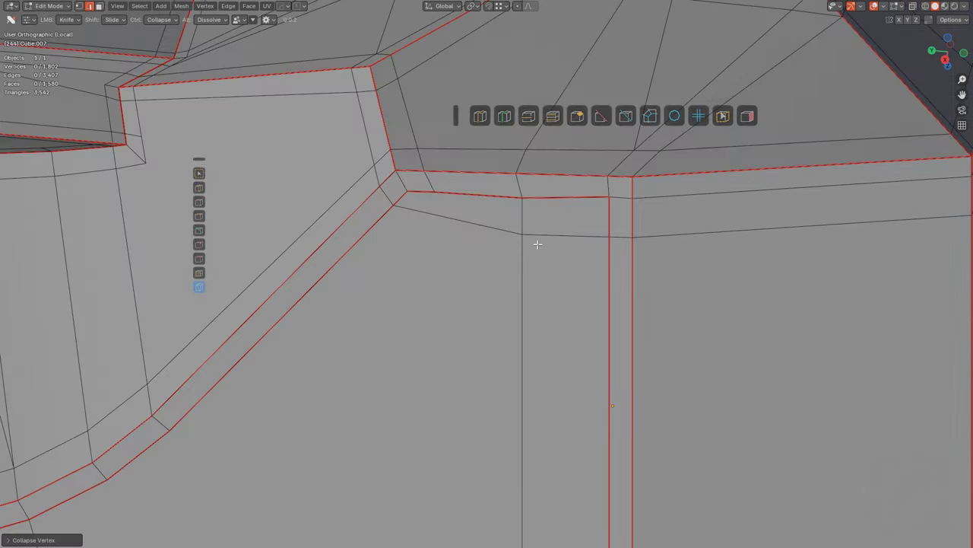
Step: Add a centred edge loop along the dark sloped end face next to the hole block
scroll(532, 243, "down", 5)
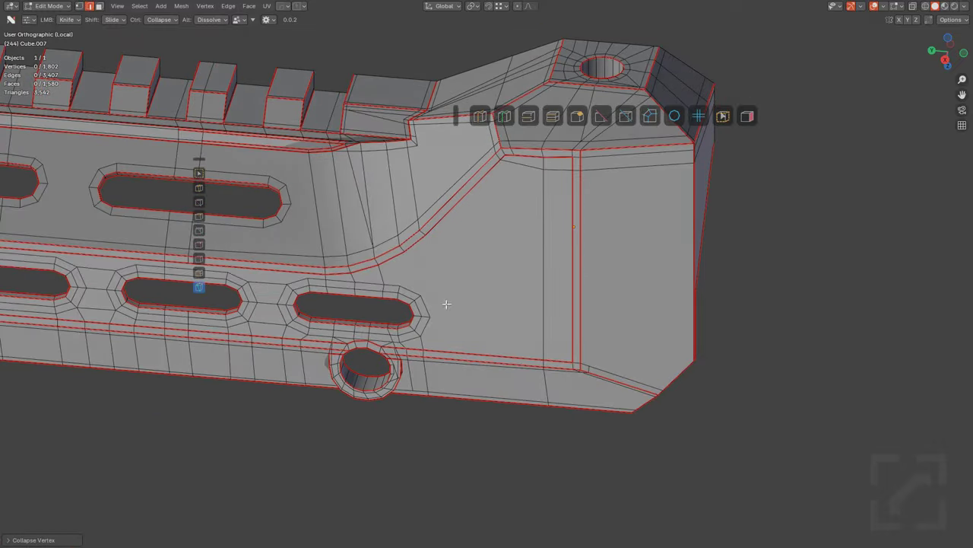
middle_click_drag(447, 304, 467, 300)
scroll(543, 276, "up", 1)
middle_click_drag(570, 296, 566, 204)
key("ctrl+r")
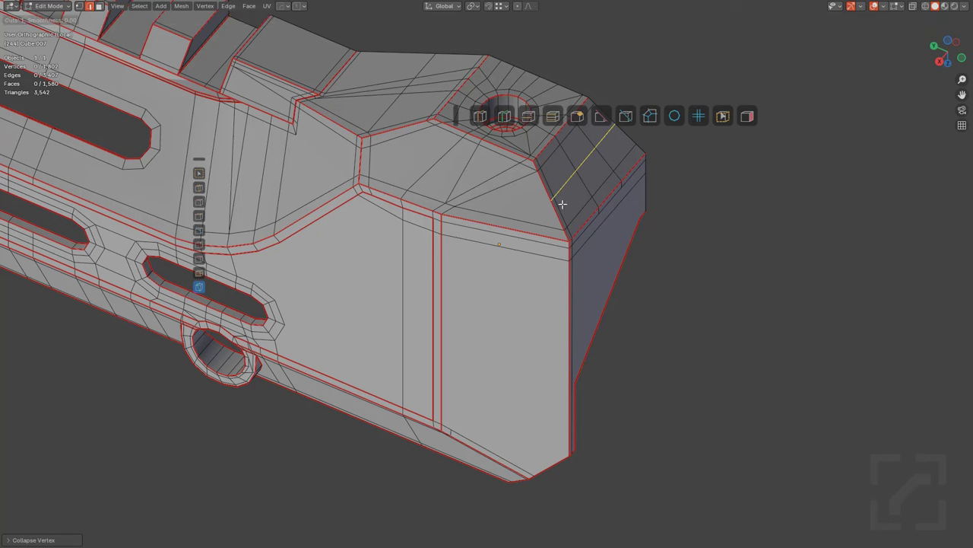
left_click(562, 204)
right_click(561, 204)
key("a")
key("1")
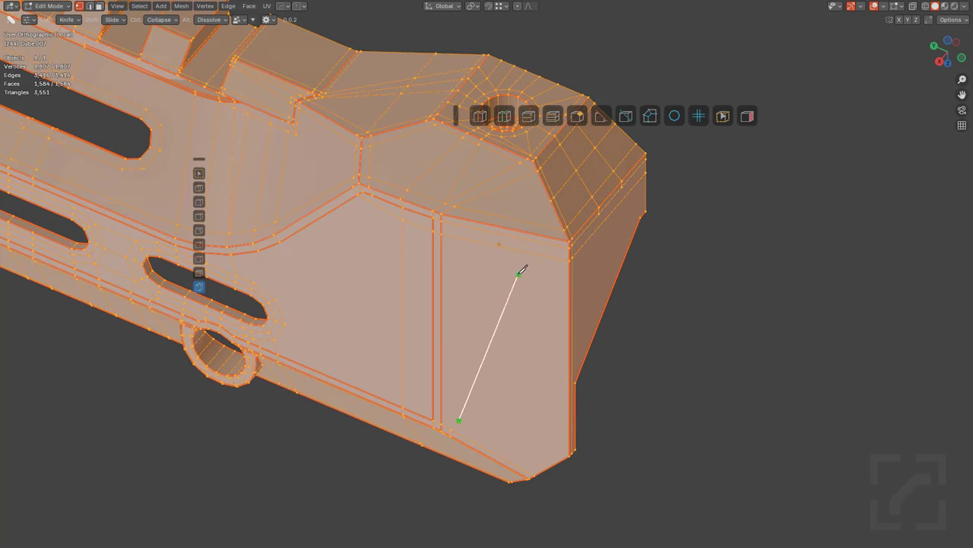
left_click(451, 429)
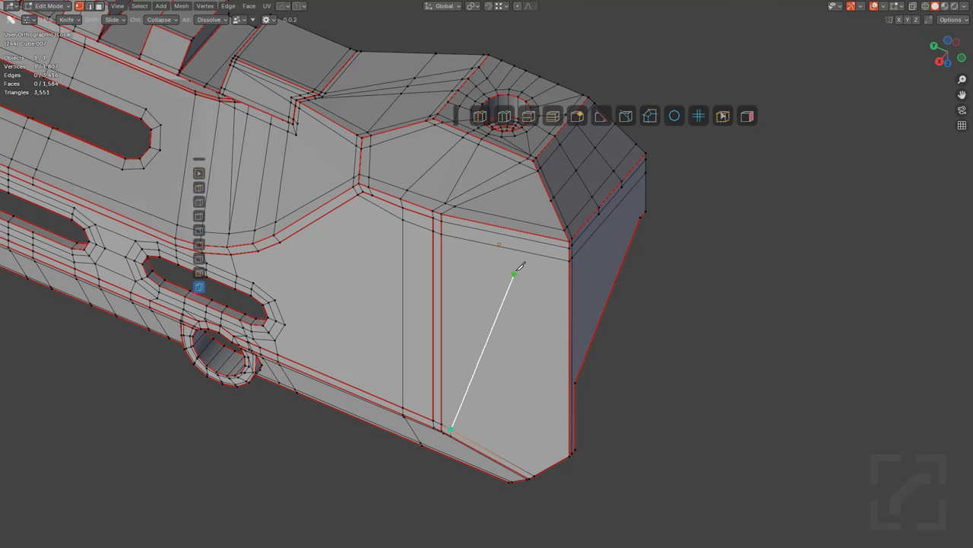
left_click(550, 202)
scroll(563, 241, "up", 1)
key("Escape")
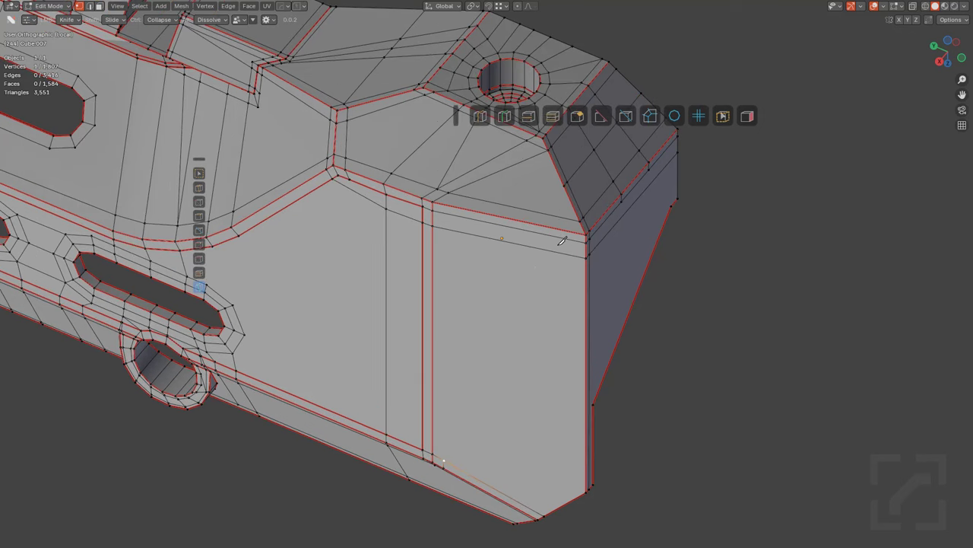
Step: Knife an edge from the vertex on the side face's lower lip up to the loop's end vertex on the dark end face
left_click(444, 458)
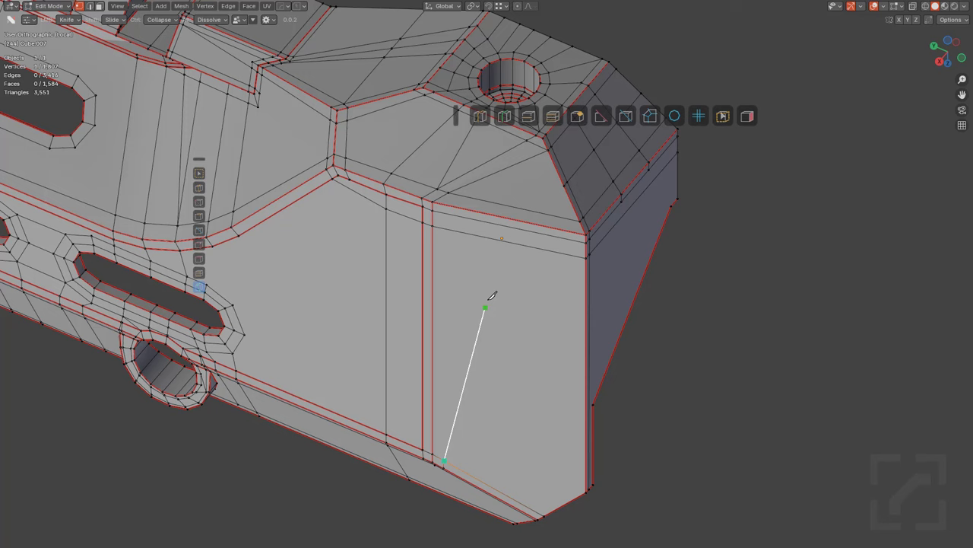
left_click(565, 186)
key("Return")
scroll(532, 199, "up", 3)
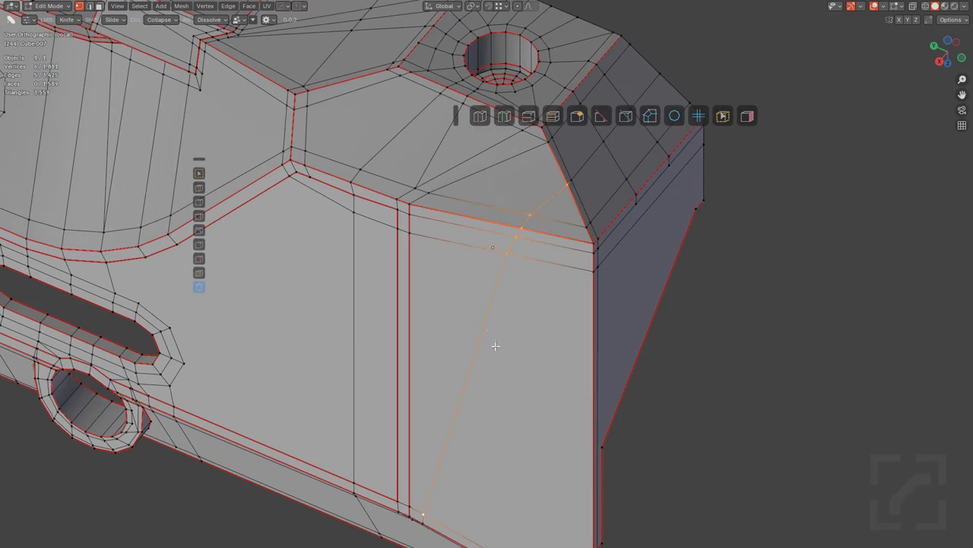
key("alt+a")
Step: Slide the inner support vertex on the sloped face below the hole closer to the hole block's corner
middle_click_drag(508, 212, 480, 282, "shift")
scroll(448, 195, "up", 1)
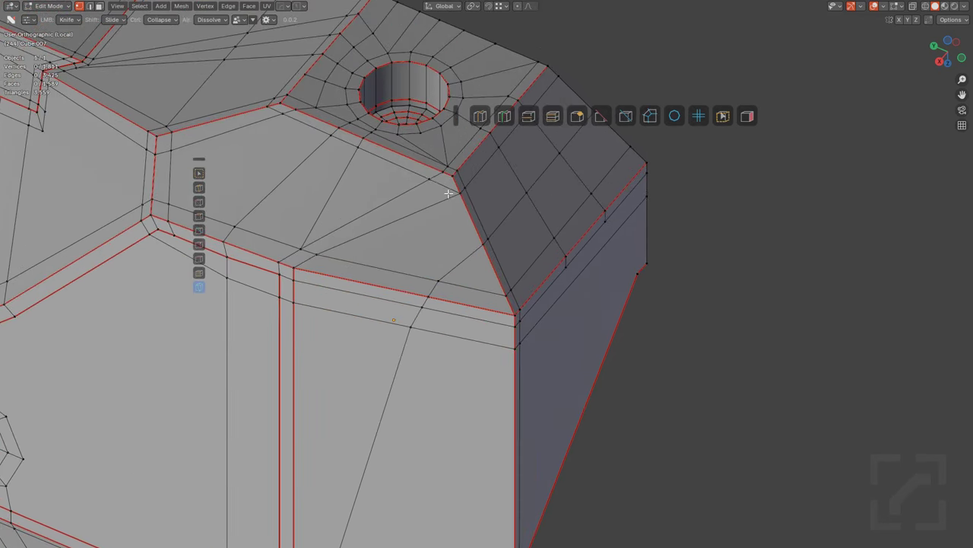
left_click_drag(430, 180, 447, 187, "shift")
Step: Knife a support edge from the inner vertex below the hole block's corner along the sloped face's end, continuing down the side face to its lower edge
left_click(454, 193)
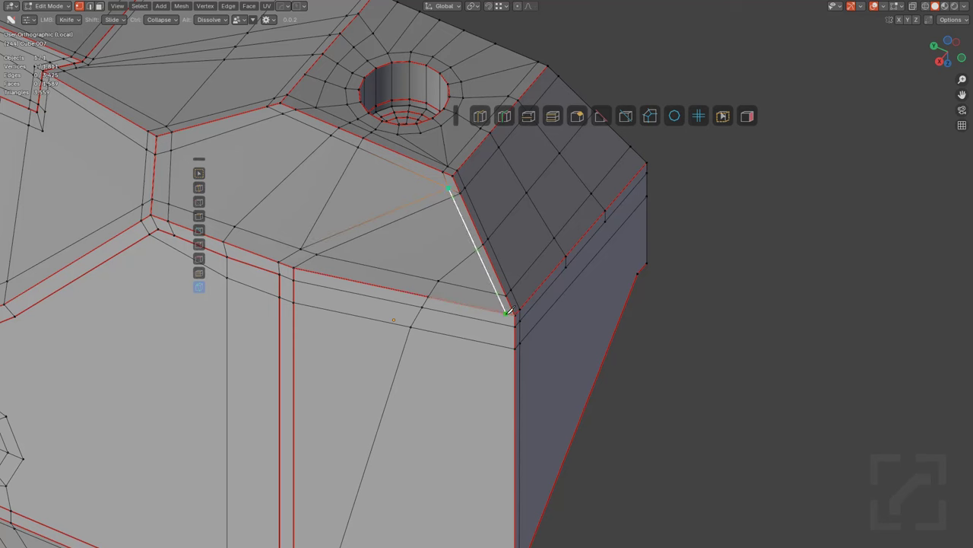
left_click(506, 312)
scroll(505, 313, "down", 1)
middle_click_drag(506, 312, 547, 78, "shift")
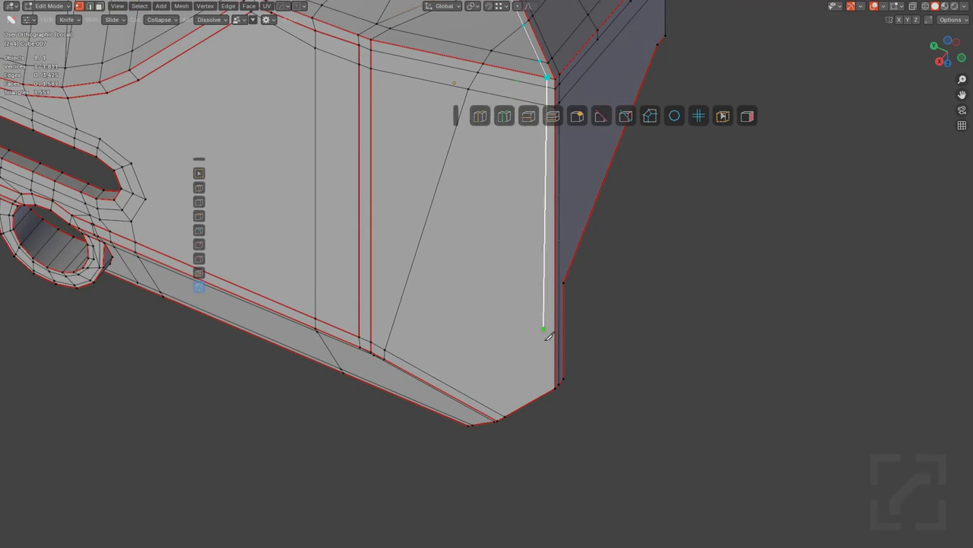
left_click(547, 432)
key("space")
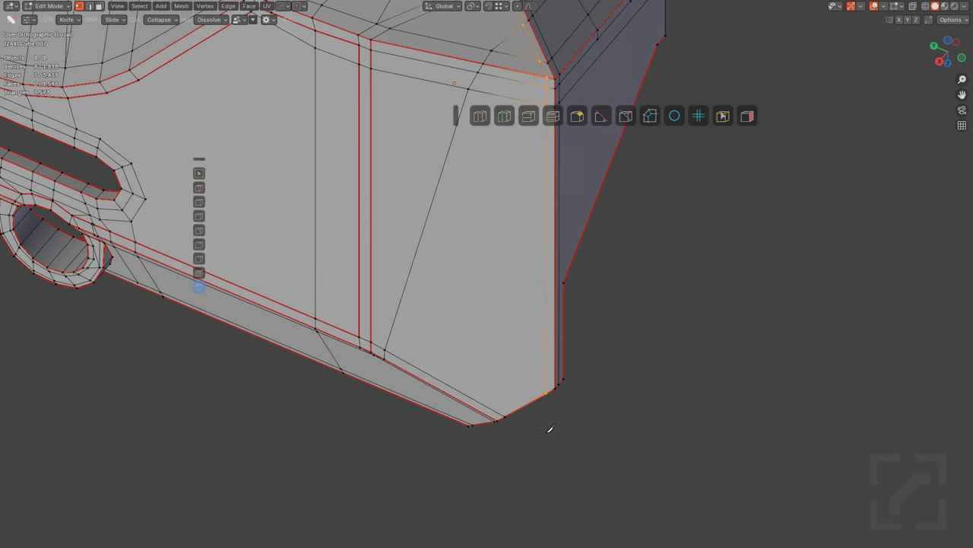
Step: Knife an edge from the inner support vertex across the hole block's corner and along the dark sloped end face, parallel to its upper edge
middle_click_drag(624, 302, 589, 423, "shift")
middle_click_drag(543, 217, 520, 314, "shift")
scroll(520, 314, "up", 2)
middle_click_drag(437, 200, 446, 221, "shift")
scroll(446, 221, "up", 3)
middle_click_drag(398, 129, 460, 251, "shift")
mouse_move(458, 245)
left_mouse_down("shift")
mouse_move(447, 219)
mouse_move(465, 254)
left_mouse_up("shift")
key("ctrl+z")
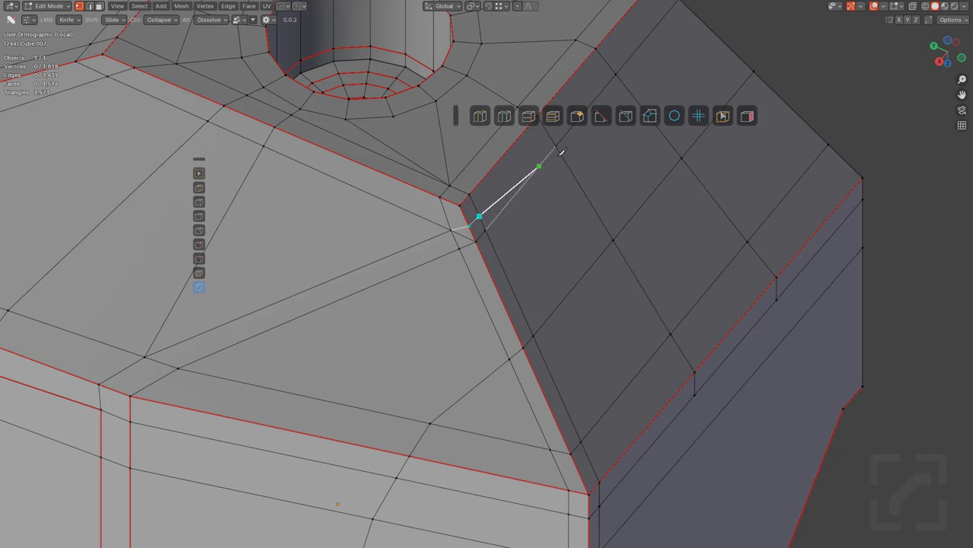
middle_click_drag(659, 11, 646, 59)
left_click(626, 64)
key("space")
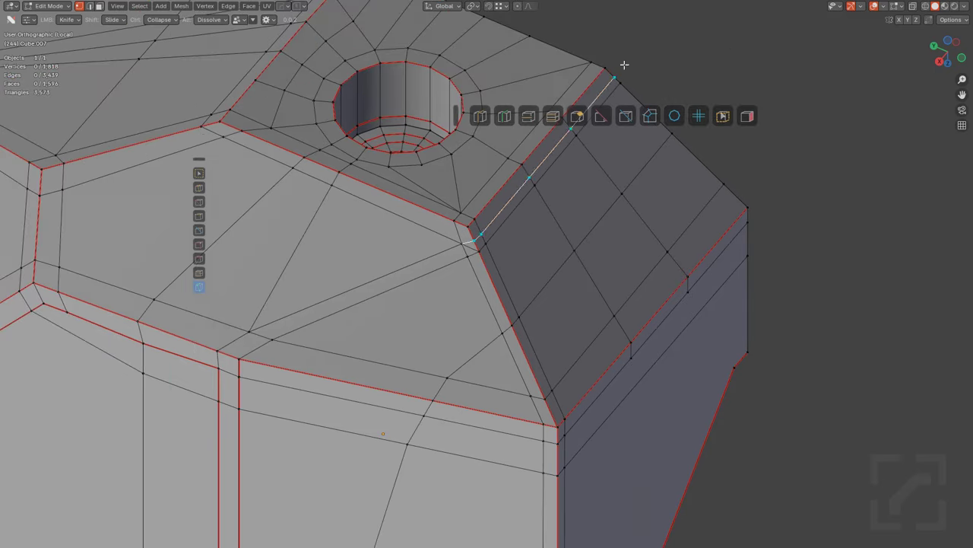
scroll(511, 236, "up", 5)
key("alt+a")
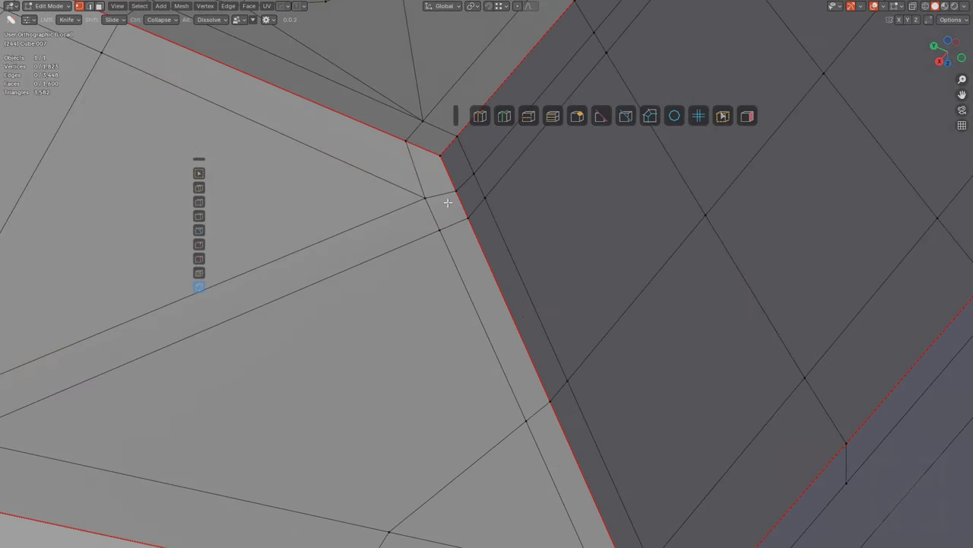
Step: Knife two edges joining the first upper slot's support corner to the lower slot's support corner, and dissolve the leftover vertex
scroll(448, 202, "down", 10)
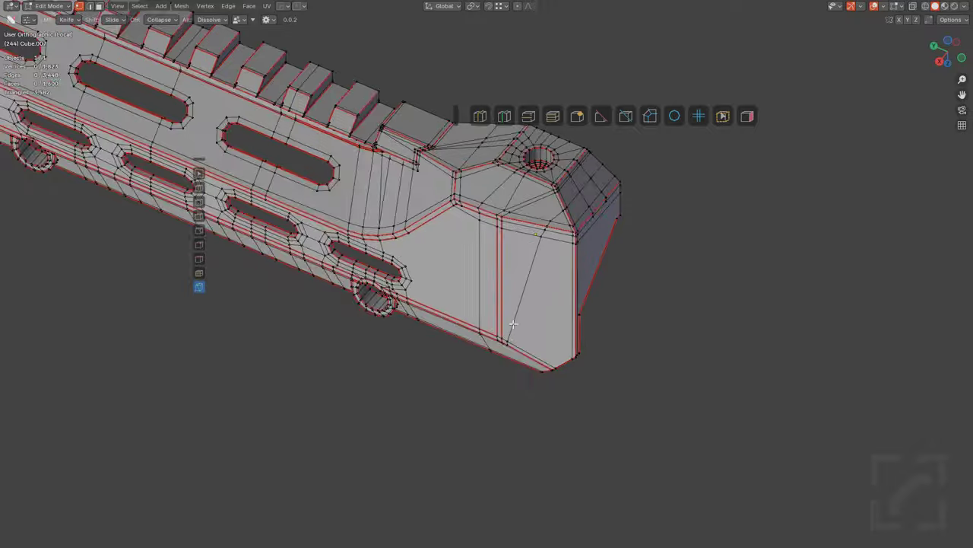
middle_click_drag(513, 324, 524, 259)
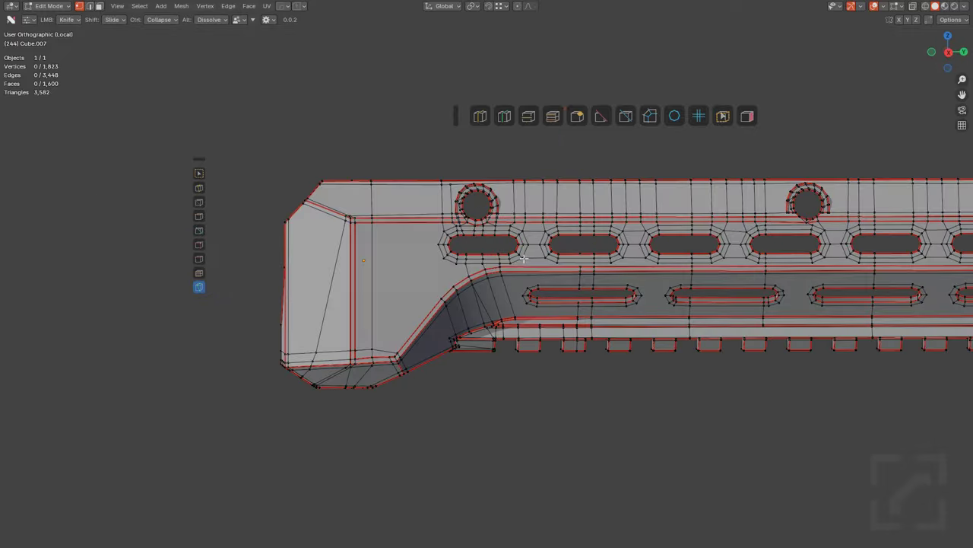
scroll(524, 258, "up", 6)
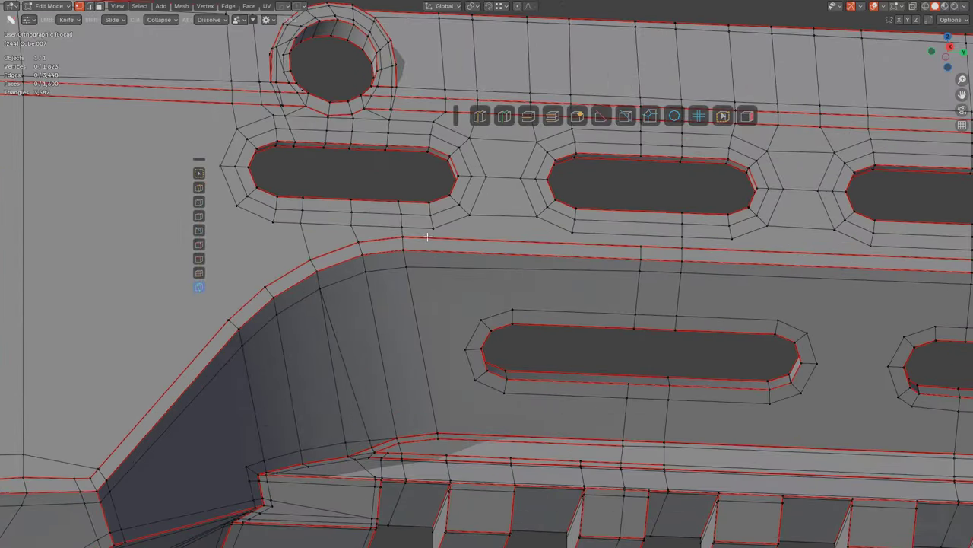
left_click(482, 319)
key("Return")
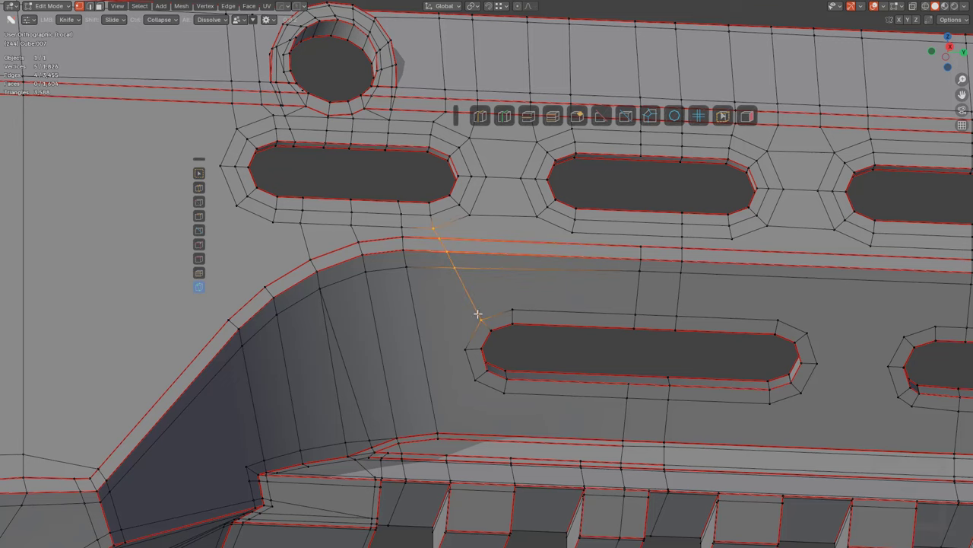
left_click(512, 308)
key("Return")
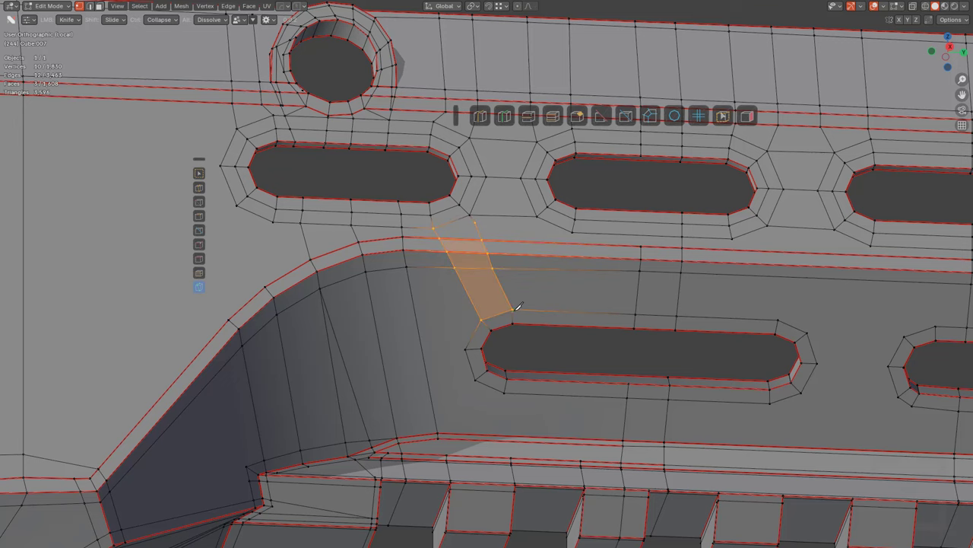
scroll(467, 228, "down", 2)
key("ctrl+x")
scroll(487, 228, "up", 4)
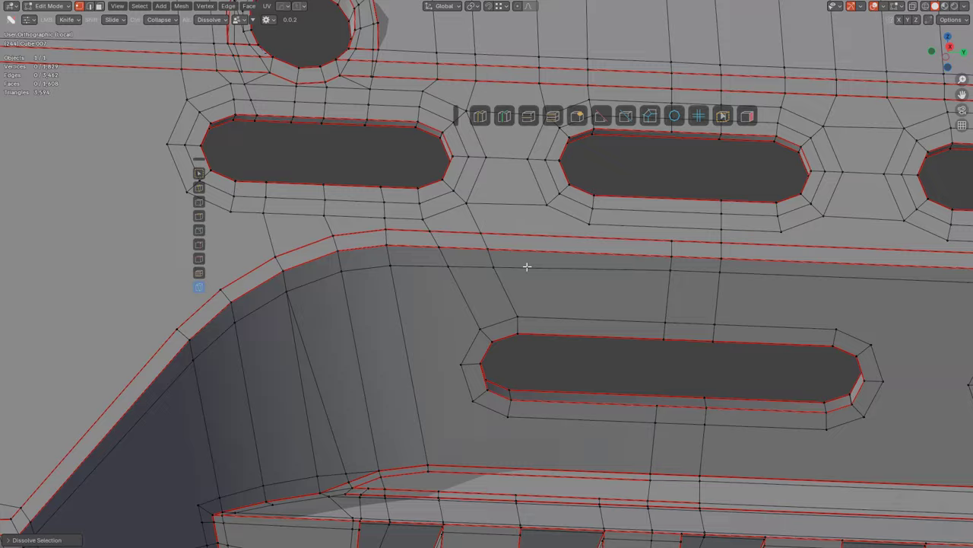
Step: Add a centred loop cut across the curved strips beside the lower slot and another across the narrow support strips at the dark face's far end
middle_click_drag(589, 252, 540, 281, "shift")
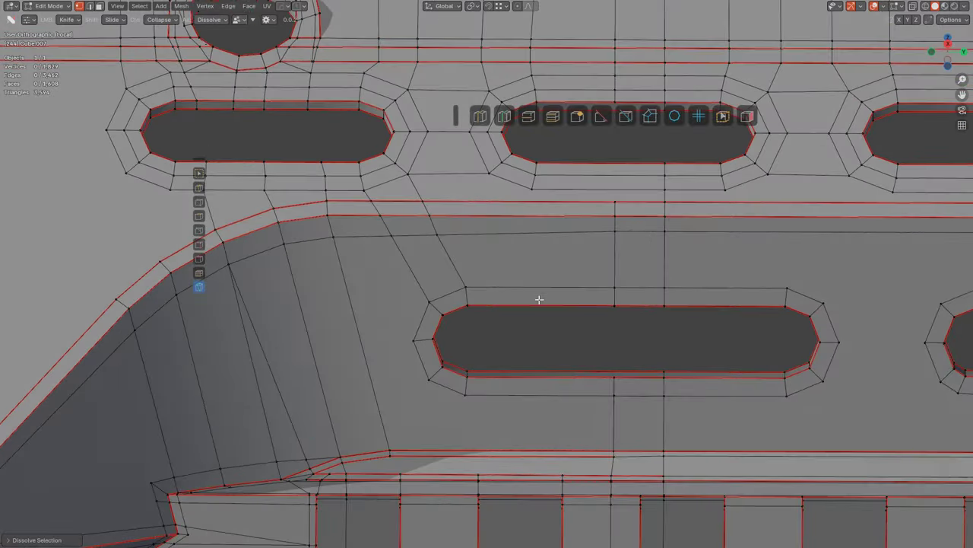
middle_click_drag(406, 345, 438, 263, "shift")
key("ctrl+r")
left_click(372, 273)
right_click(373, 272)
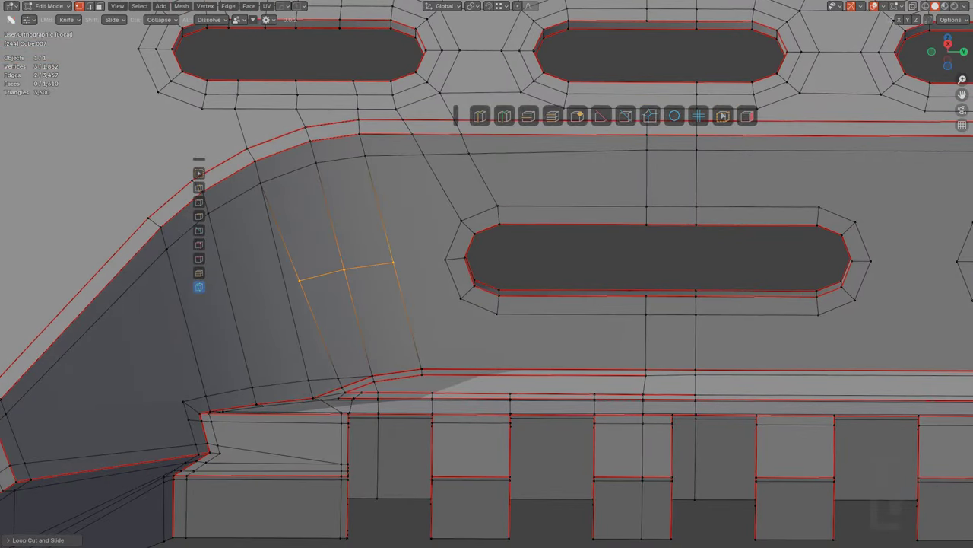
middle_click_drag(293, 313, 428, 251, "shift")
key("ctrl+r")
left_click(141, 377)
right_click(142, 377)
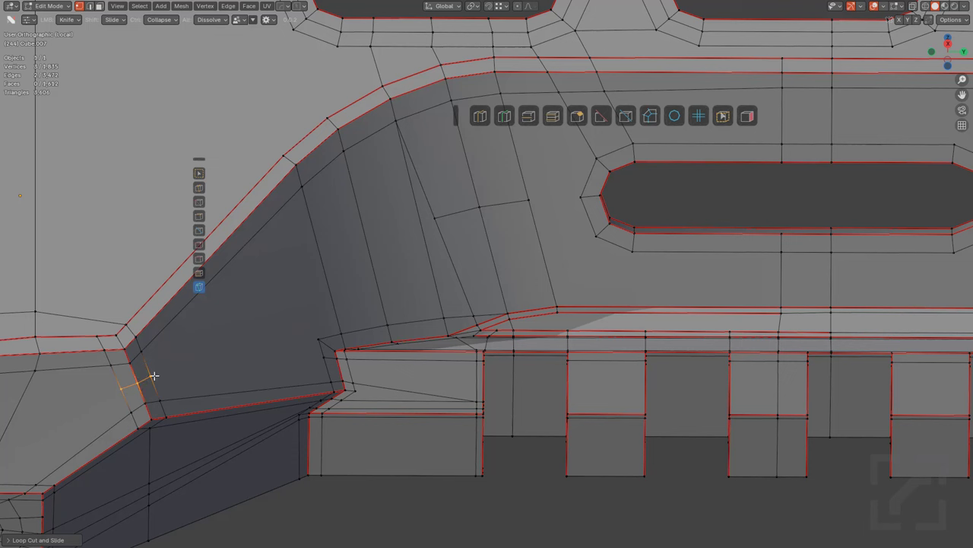
Step: Knife an edge across the dark curved face connecting the two new loop ends, and collapse the stray vertex onto the adjacent edge line
left_click(321, 255)
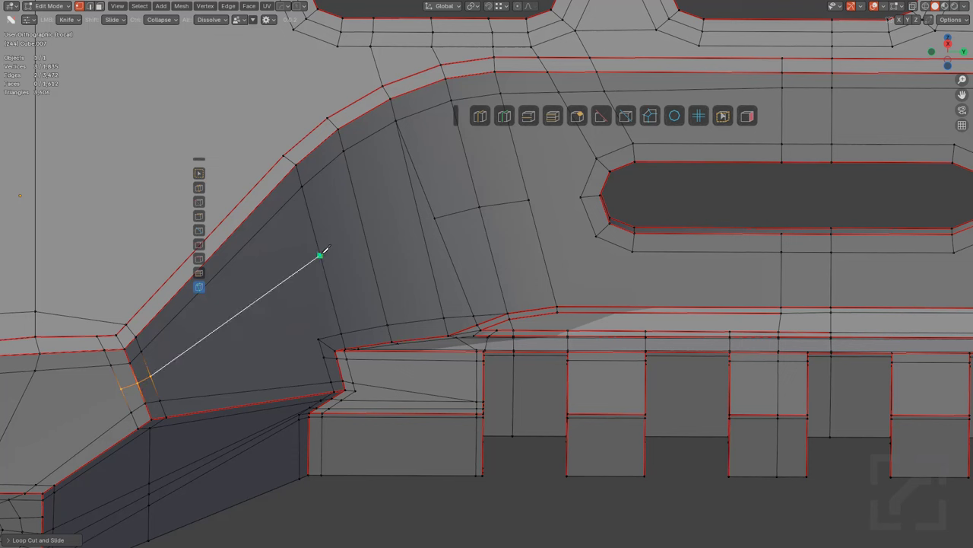
left_click(435, 218)
key("space")
key("alt+a")
left_click_drag(436, 221, 406, 232, "shift")
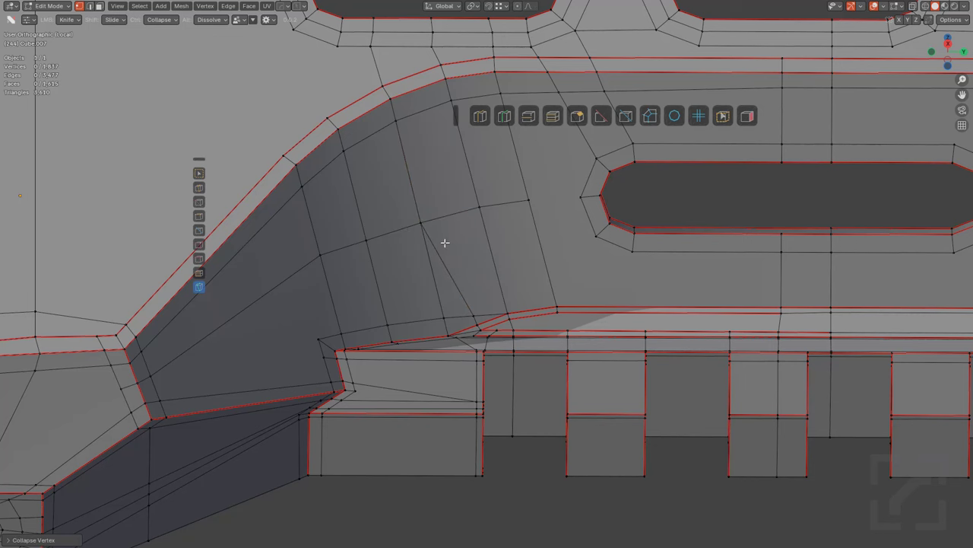
Step: Add a second edge loop along the curved face between the connected loop and the upper border, slid slightly towards the border
middle_click_drag(558, 192, 550, 226, "shift")
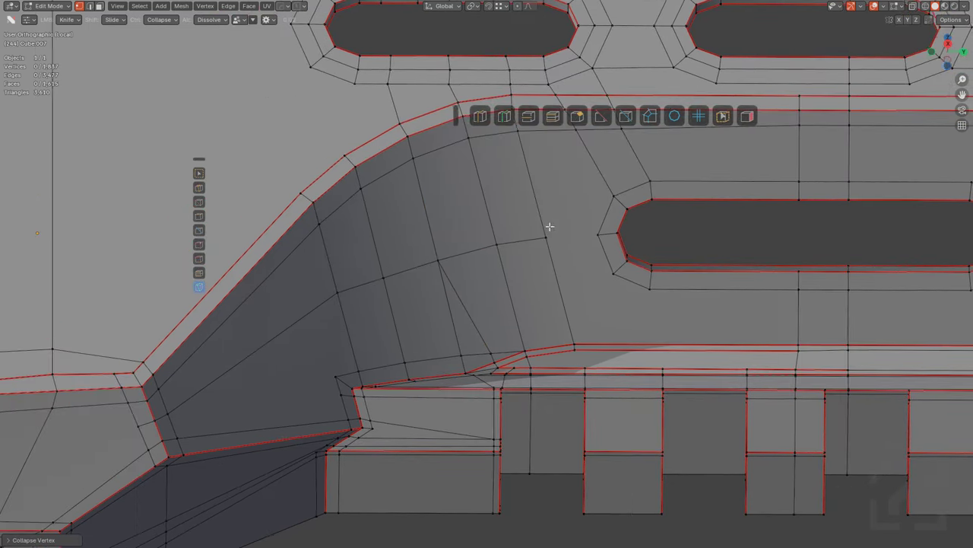
scroll(404, 256, "down", 1)
middle_click_drag(374, 274, 442, 248, "shift")
scroll(441, 248, "up", 1)
middle_click_drag(479, 213, 388, 262, "shift")
key("ctrl+r")
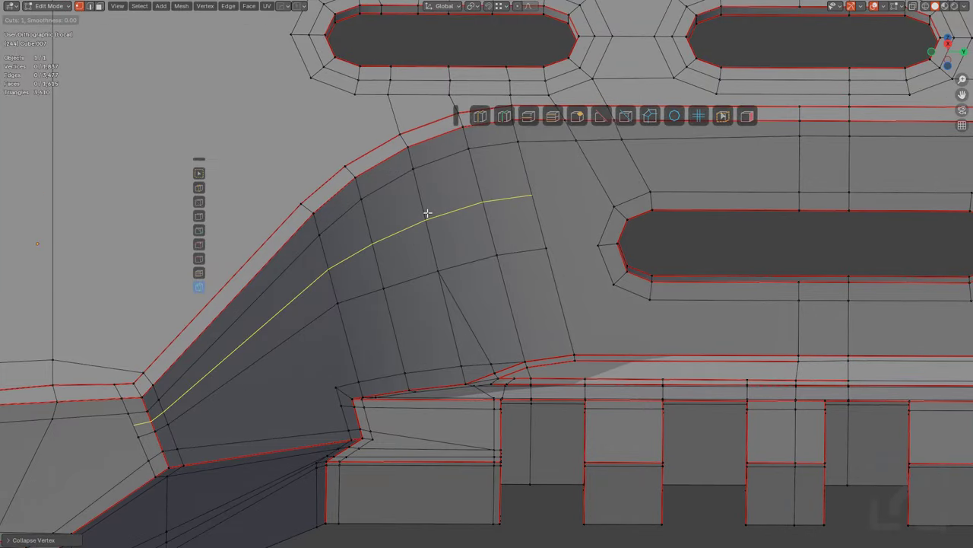
left_click(428, 213)
left_click(423, 205)
key("alt+a")
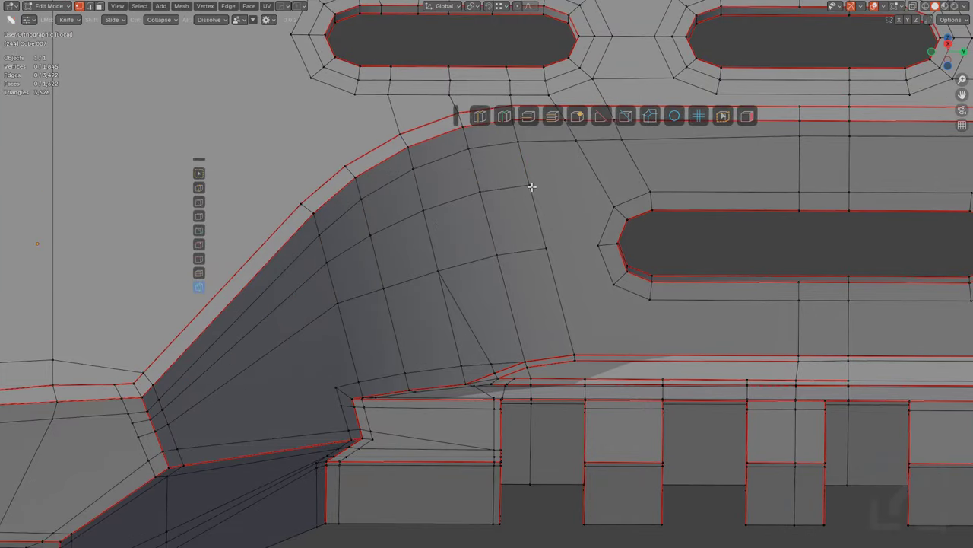
Step: Join the two curved-face loop ends to the lower slot's end support vertices, and its next support vertex to the rail border corner
left_click(198, 188)
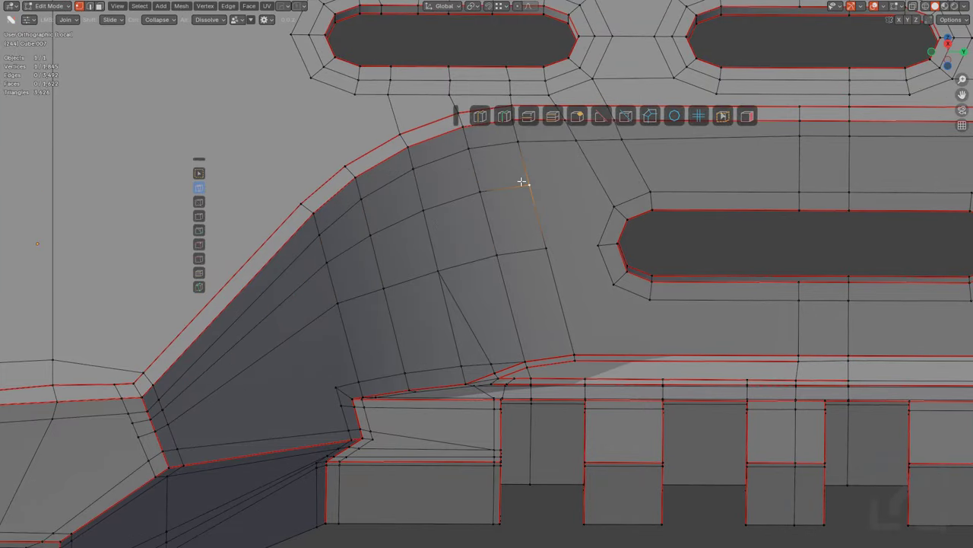
left_click_drag(525, 183, 614, 206)
left_click_drag(545, 249, 598, 246)
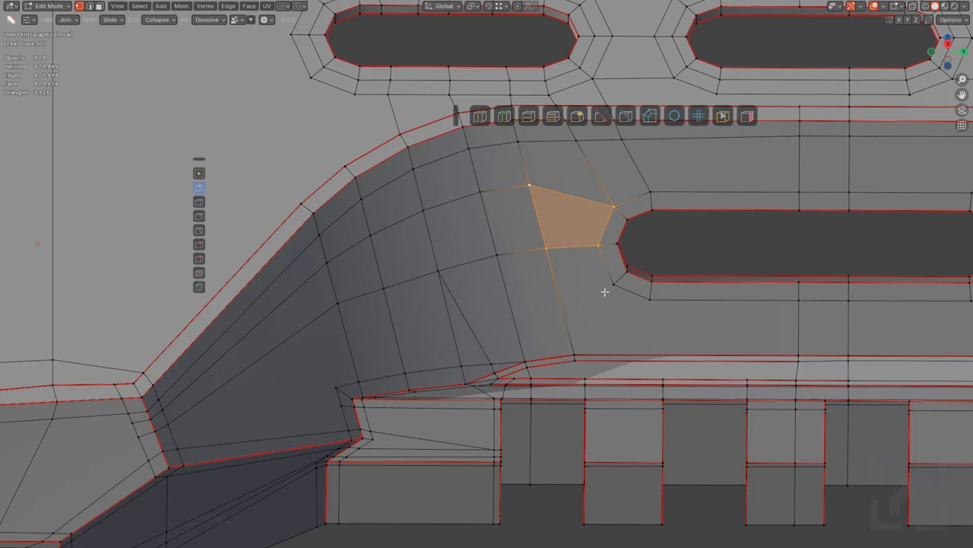
left_click_drag(613, 285, 574, 356)
Step: Join the rail border corner down to the ledge vertex below, and connect the next ledge vertex up to the lower slot's bottom support corner
mouse_move(595, 326)
middle_mouse_down()
mouse_move(507, 308)
mouse_move(489, 320)
mouse_move(376, 324)
middle_mouse_up()
scroll(489, 319, "up", 3)
left_click_drag(381, 313, 394, 341)
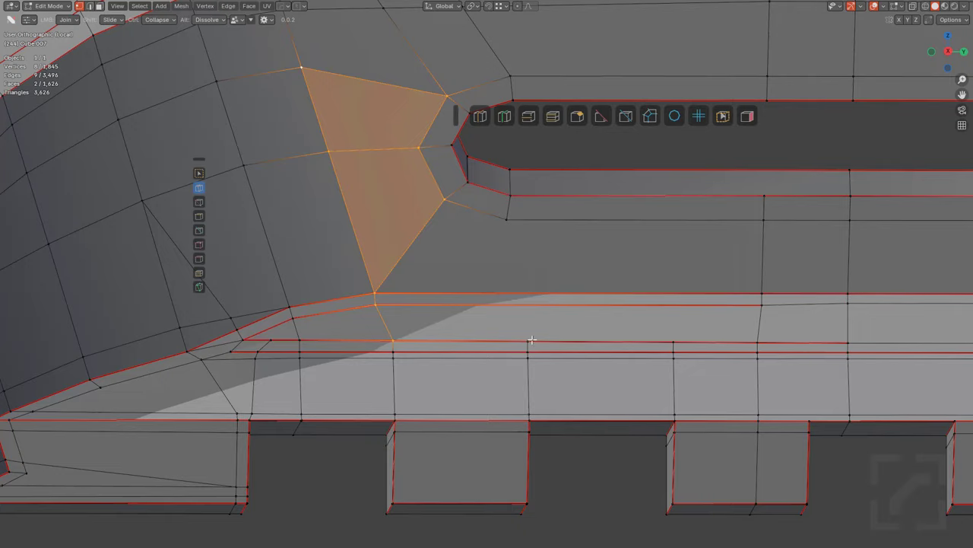
left_click_drag(532, 340, 507, 219)
scroll(537, 226, "down", 3)
middle_click_drag(537, 226, 491, 259)
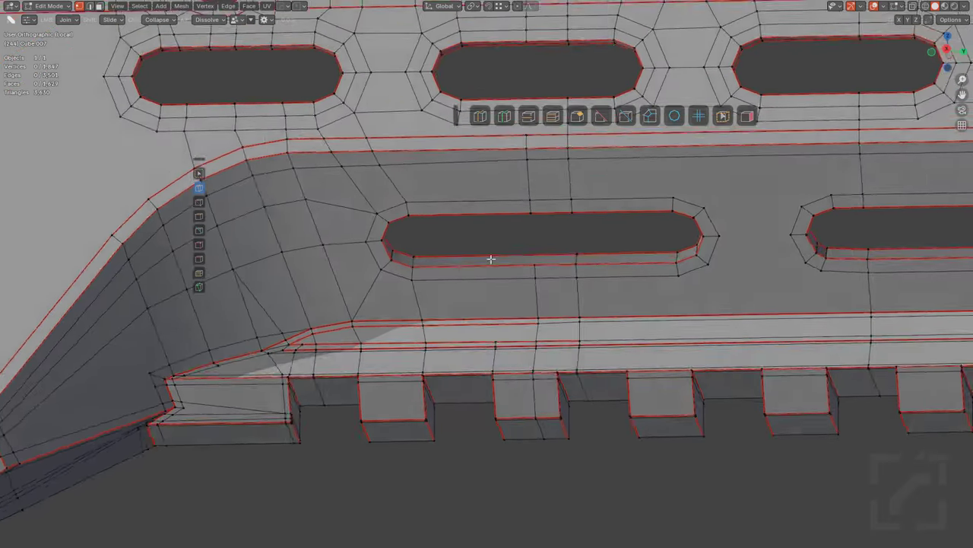
Step: Add an edge loop across the lower slot's inner bottom wall, slid in line with the vertical edge on the face below
scroll(494, 257, "up", 2)
key("ctrl+r")
left_click(560, 242)
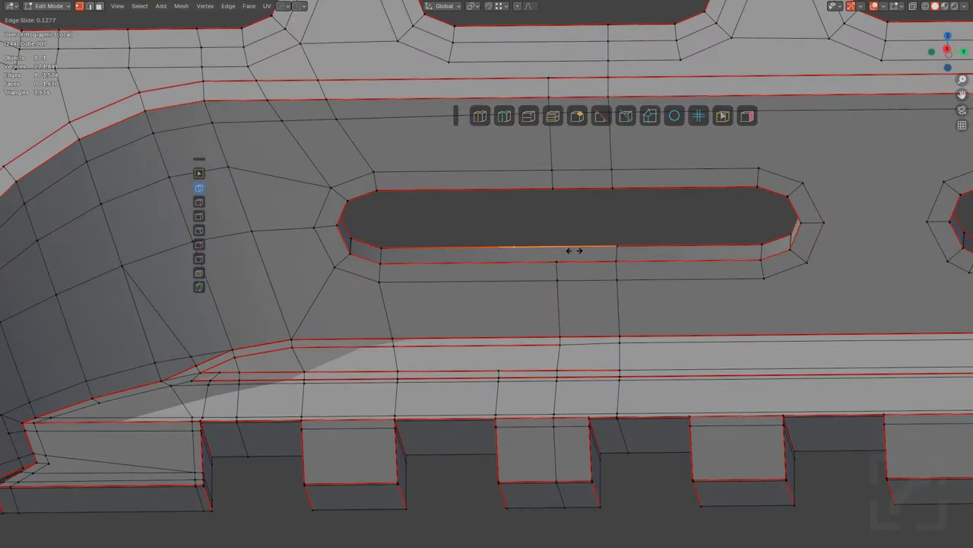
left_click_drag(574, 250, 553, 252)
middle_click_drag(578, 228, 557, 153)
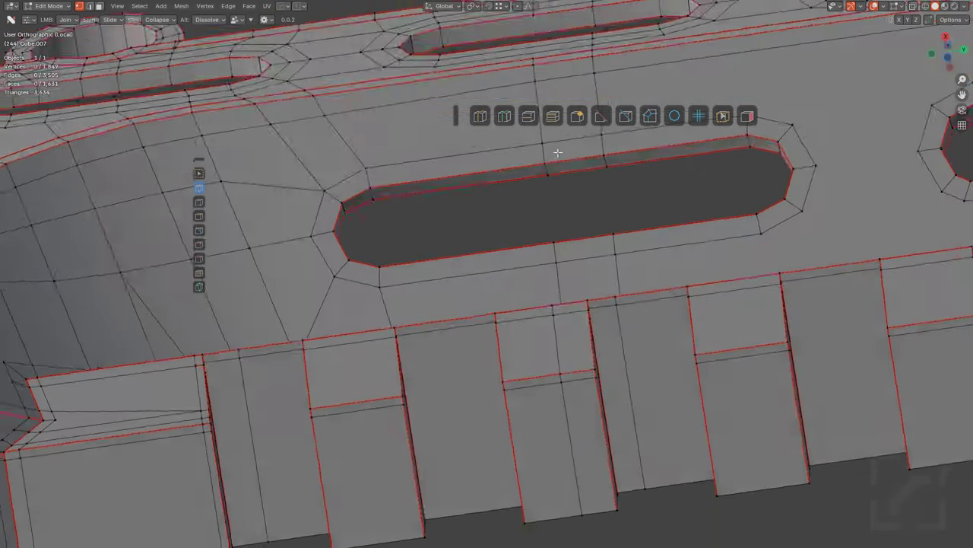
scroll(557, 153, "down", 2)
middle_click_drag(555, 189, 423, 308)
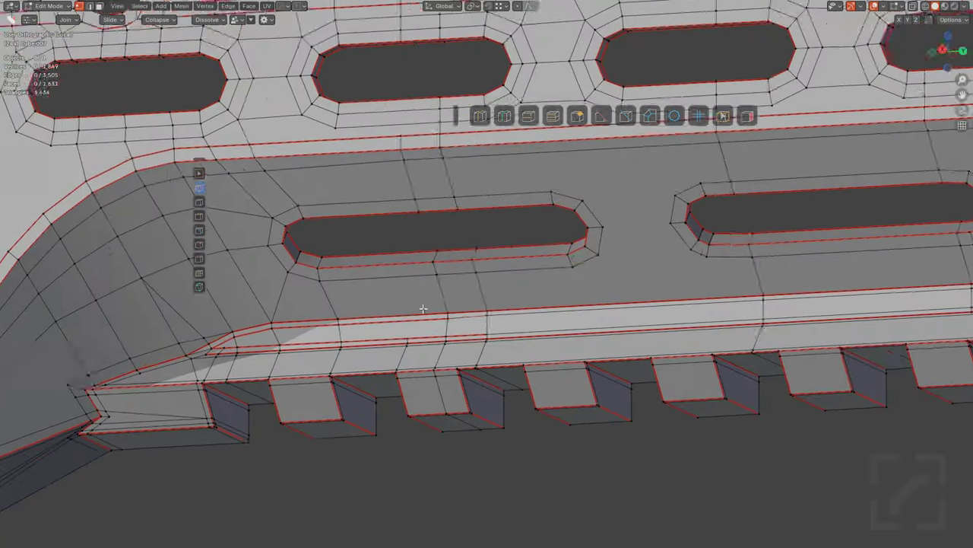
Step: Add an edge loop through the upper slot's lower support band and join its end to the vertical edge on the red border below
scroll(472, 289, "down", 1)
middle_click_drag(576, 250, 454, 285, "shift")
middle_click_drag(433, 250, 485, 256, "shift")
scroll(413, 244, "up", 1)
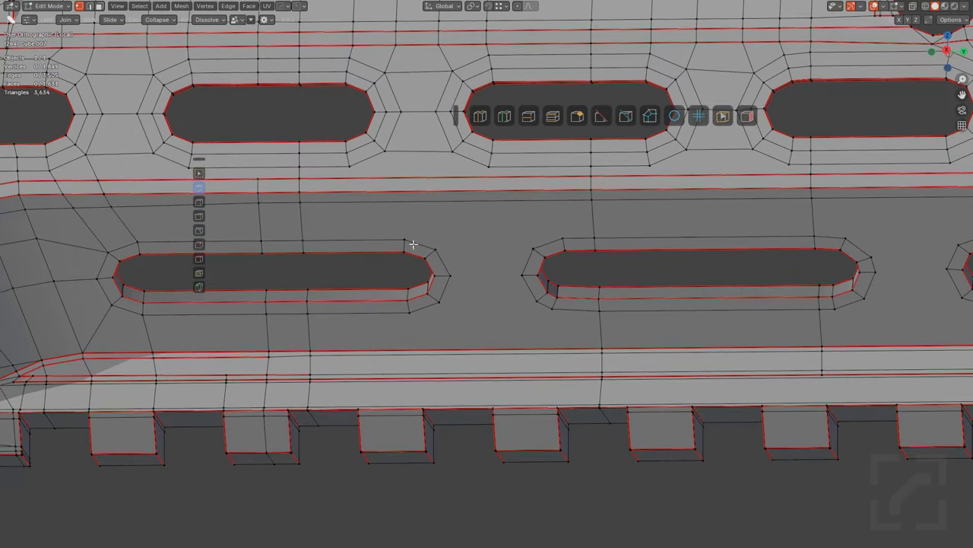
middle_click_drag(348, 185, 377, 189)
scroll(295, 213, "up", 1)
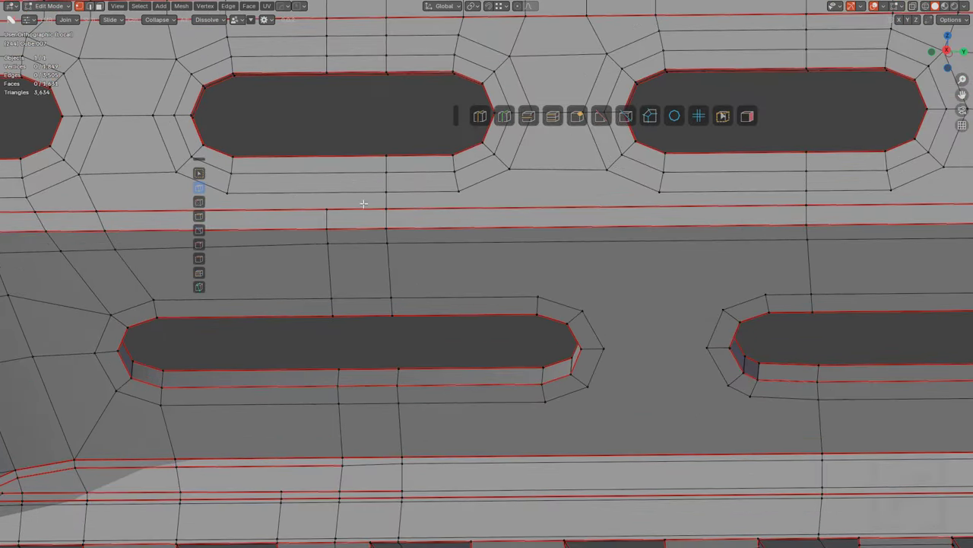
left_click(332, 175)
left_click(322, 185)
left_click(328, 193)
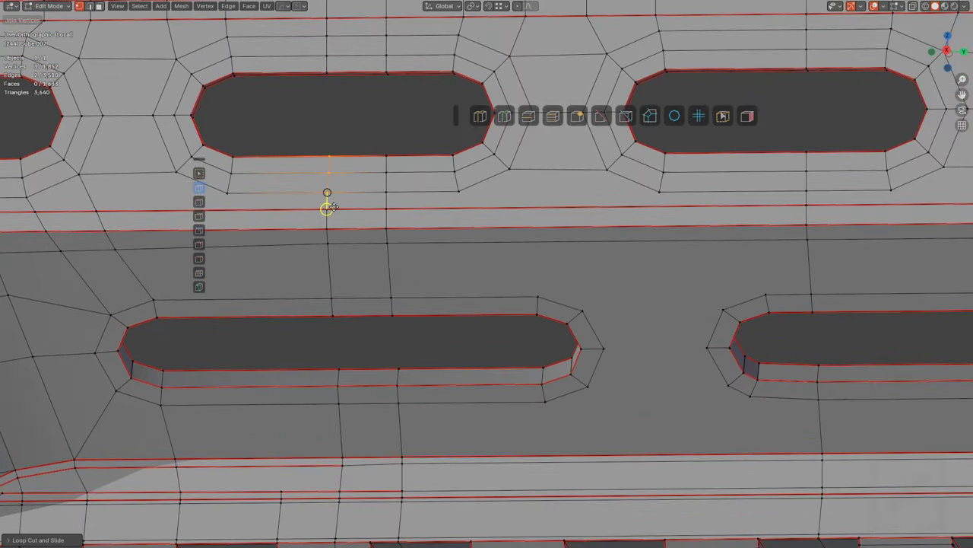
left_click(327, 209)
Step: Add an edge loop between the red border and the lower slot, and join it to the second upper slot's bottom support corner
middle_click_drag(288, 244, 400, 254)
left_click(383, 284)
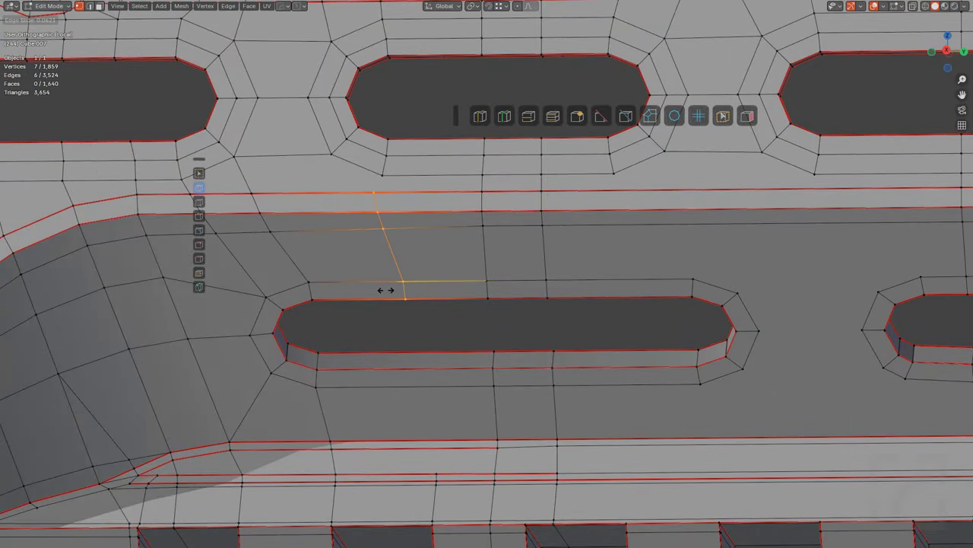
left_click(381, 189)
Step: Join the lower slot's top support corner up across the red border to the second upper slot's next support corner vertex
key("ctrl+r")
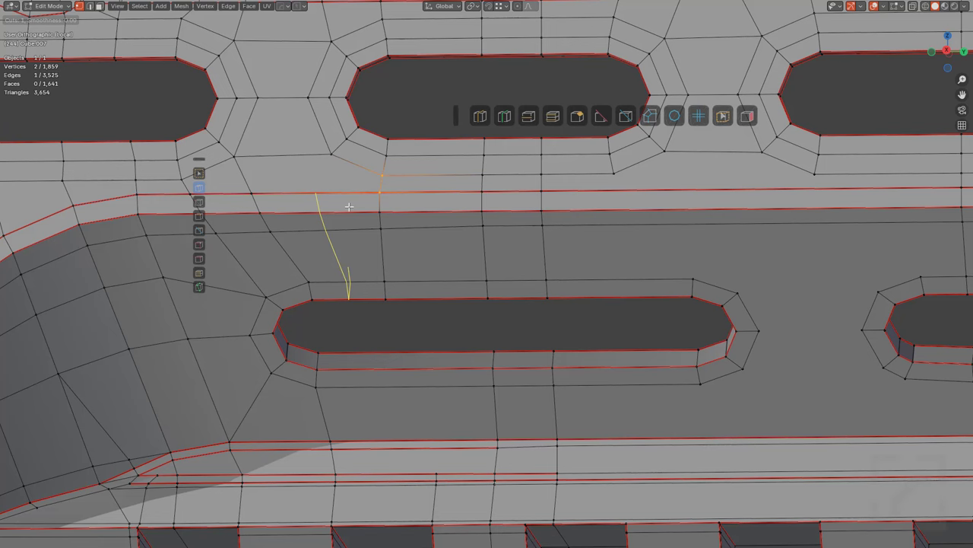
key("Escape")
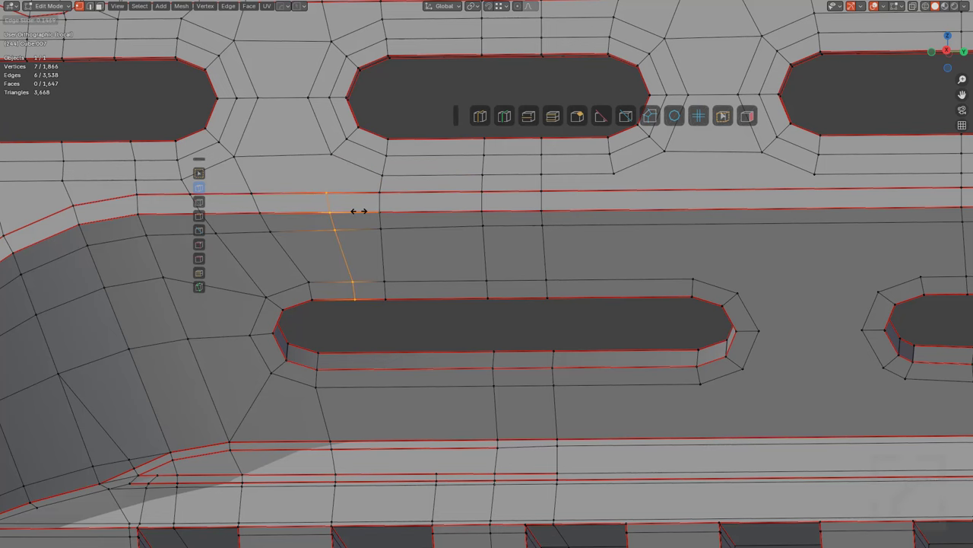
middle_click_drag(322, 266, 393, 267, "shift")
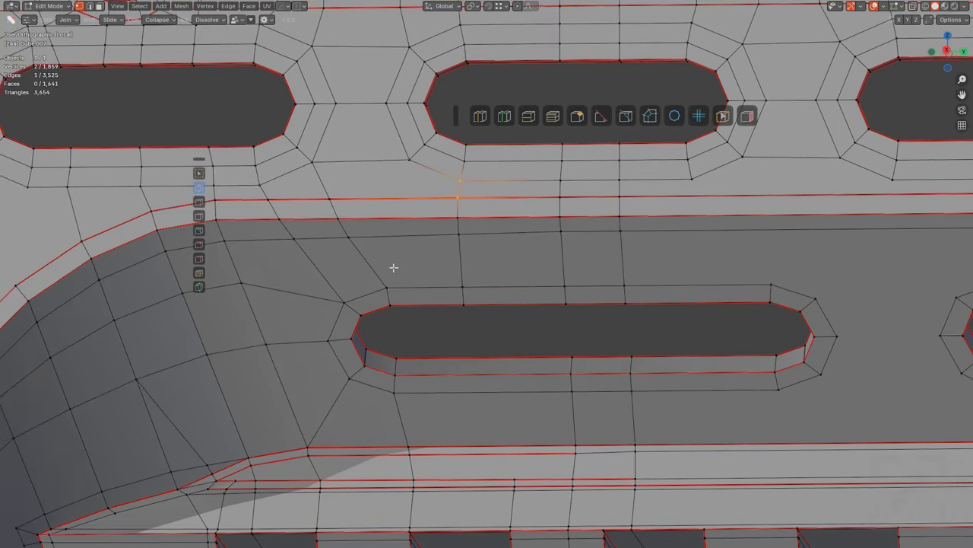
mouse_move(389, 283)
left_mouse_down()
mouse_move(456, 217)
mouse_move(410, 159)
left_mouse_up()
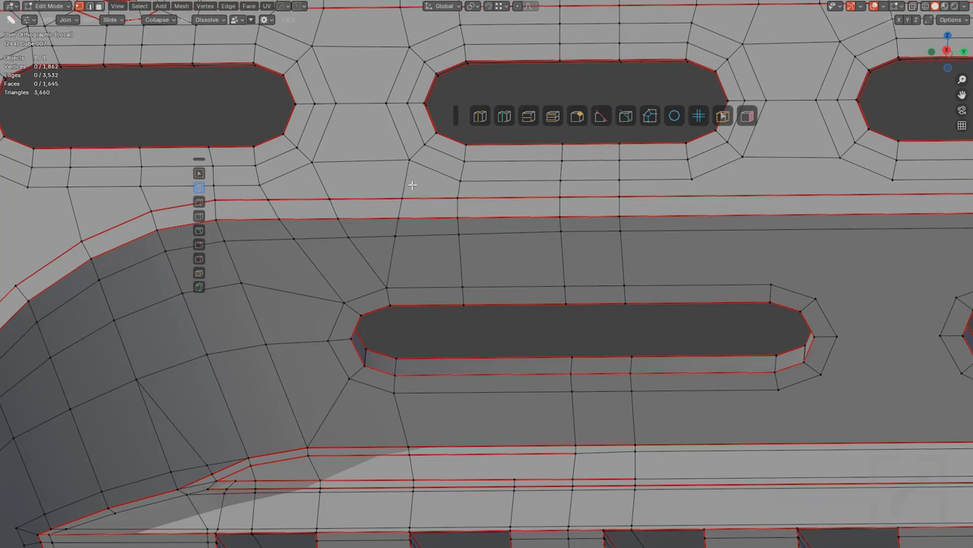
Step: Join the three facing end support vertices of the first and second lower slots with connecting edges
middle_click_drag(402, 249, 497, 266)
scroll(498, 264, "up", 3)
left_click_drag(461, 218, 565, 215)
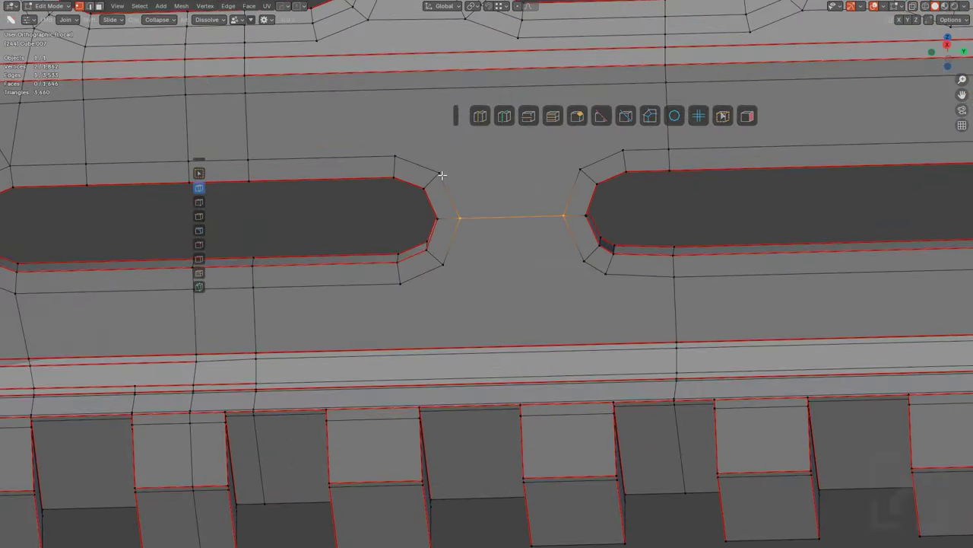
left_click_drag(441, 173, 581, 170)
left_click_drag(445, 264, 585, 261)
Step: Join the upper end support vertices between the second and third lower slots
scroll(601, 257, "down", 3)
middle_click_drag(723, 234, 441, 279, "shift")
scroll(449, 276, "up", 1)
left_click_drag(595, 251, 679, 238)
Step: Slide the corner edge on the second lower slot's rounded end, through wall and support band, to level the new connecting edge
middle_click_drag(647, 256, 574, 240)
scroll(577, 285, "up", 6)
middle_click_drag(464, 271, 519, 291)
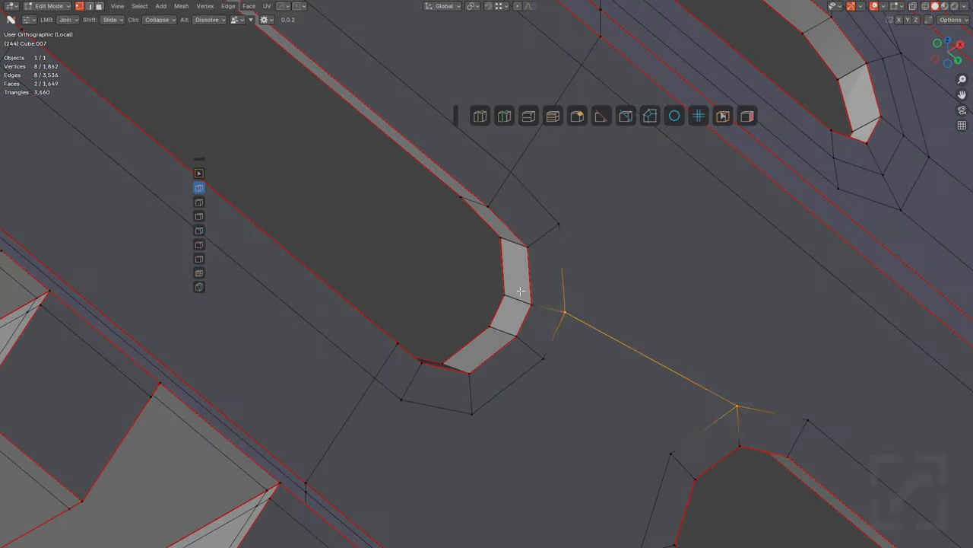
key("2")
left_click(521, 296)
key("g")
key("g")
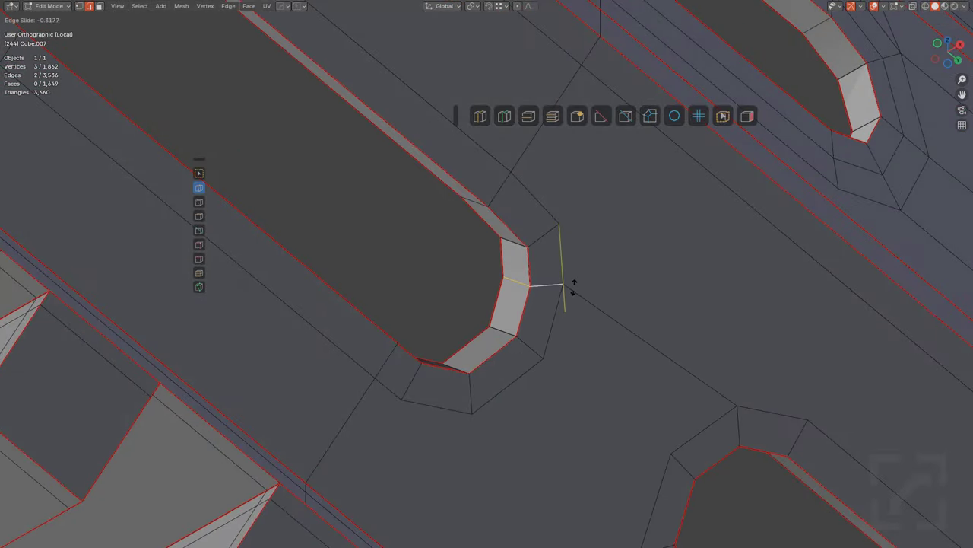
left_click(575, 287)
middle_click_drag(579, 299, 517, 302)
scroll(617, 307, "down", 3)
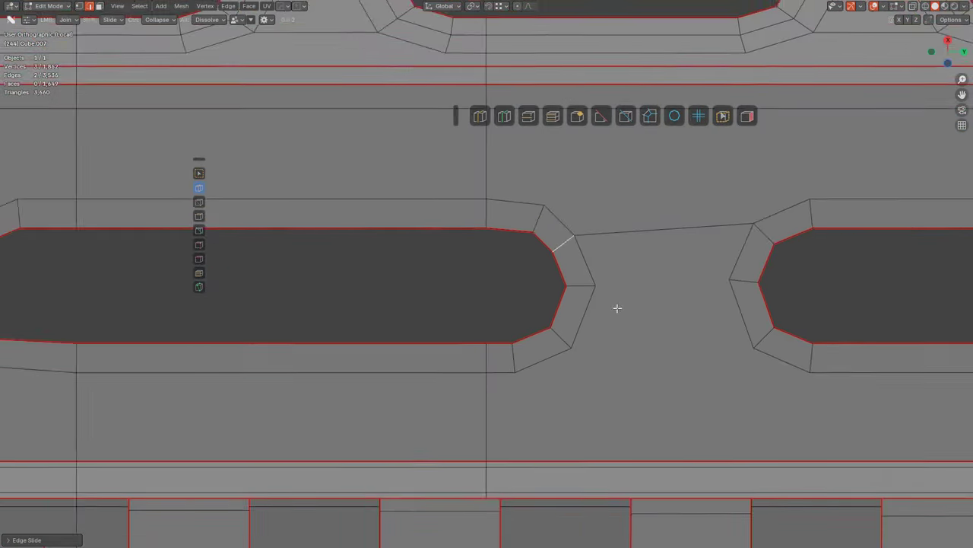
scroll(531, 261, "up", 1)
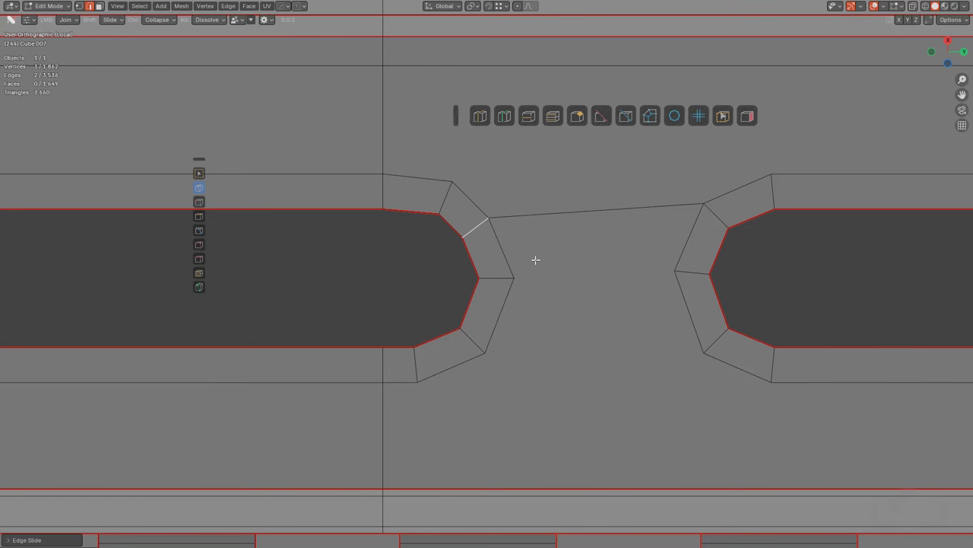
key("g")
key("g")
left_click(529, 242)
Step: Slide the neighbouring upper corner edge of the second lower slot back along the slot to even out its rounded end
left_click(450, 202)
key("g")
key("g")
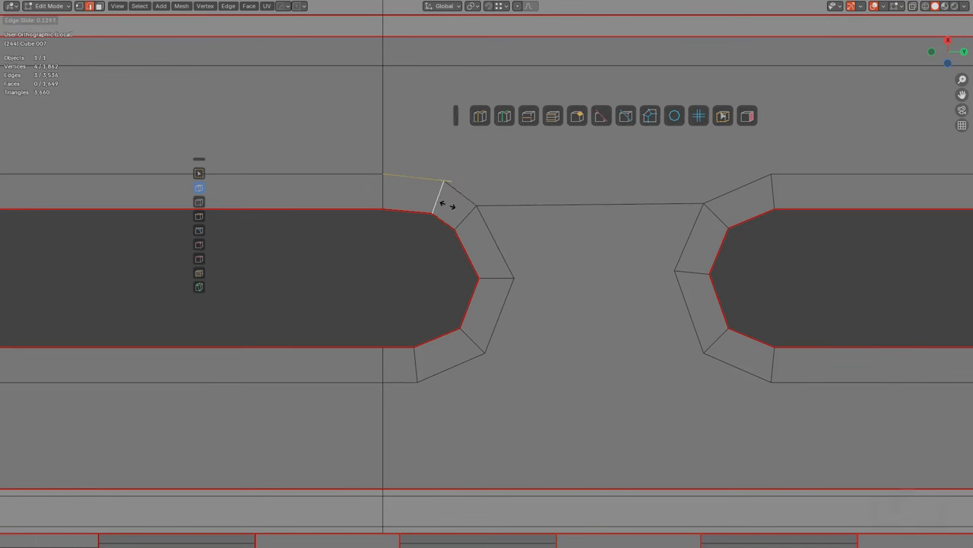
left_click(438, 201)
Step: Join the middle and lower facing support vertices between the second and third lower slots
key("k")
left_click(514, 279)
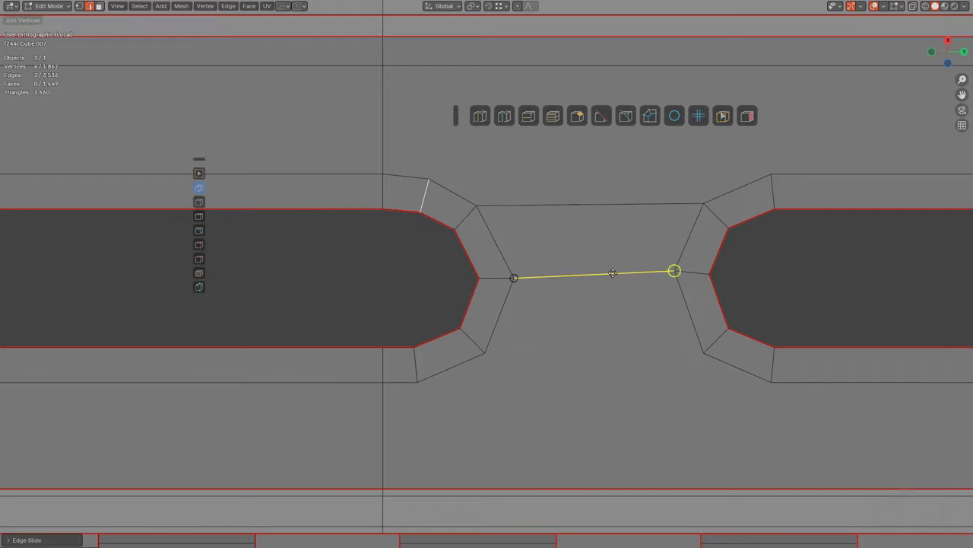
left_click(676, 270)
key("Return")
key("k")
left_click(485, 352)
left_click(703, 353)
key("Return")
Step: Join the three facing end support vertices between the third lower slot and the last lower slot
scroll(672, 345, "down", 5)
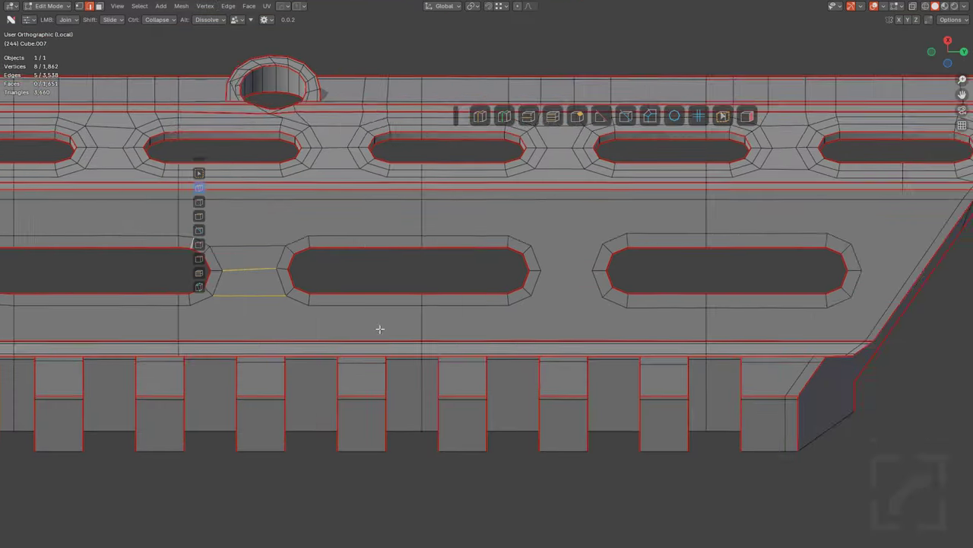
scroll(380, 330, "up", 4)
key("k")
left_click(443, 216)
left_click(590, 211)
key("Return")
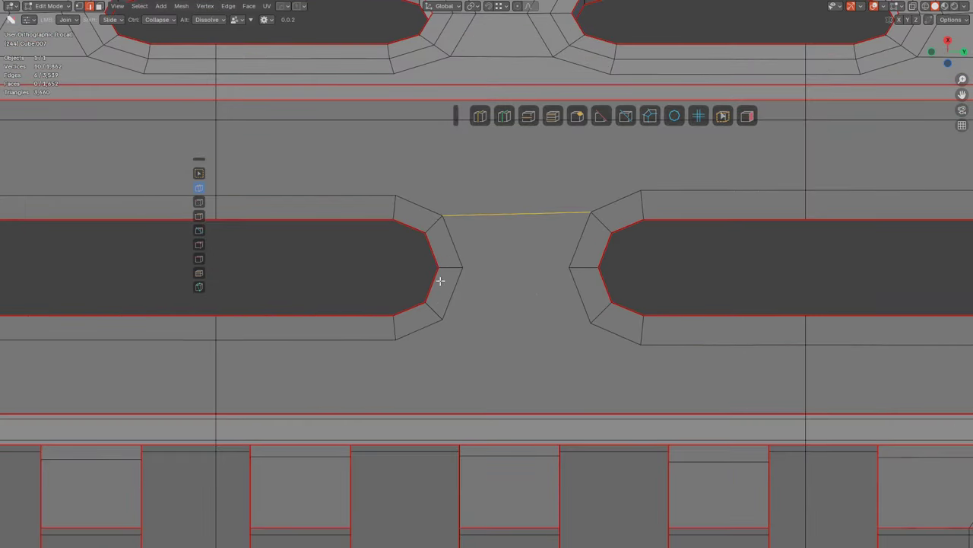
key("k")
left_click(461, 267)
left_click(569, 266)
key("Return")
left_click_drag(441, 323, 580, 307)
Step: Knife three straight horizontal cuts from the last lower slot's end support vertices out across the handguard's angled end edge
scroll(580, 306, "down", 4)
middle_click_drag(578, 298, 545, 302, "shift")
key("alt+a")
middle_click_drag(597, 278, 581, 306)
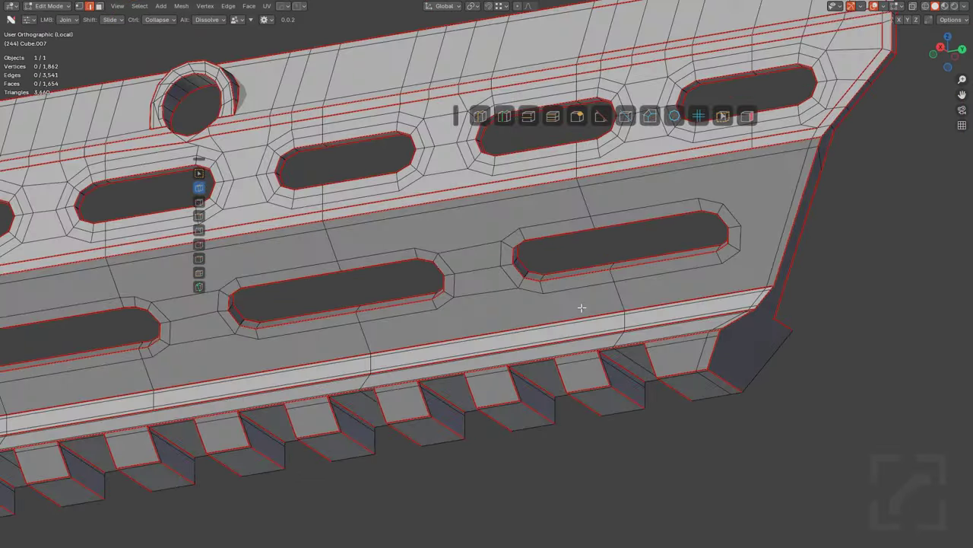
scroll(583, 217, "up", 2)
middle_click_drag(791, 204, 661, 234, "shift")
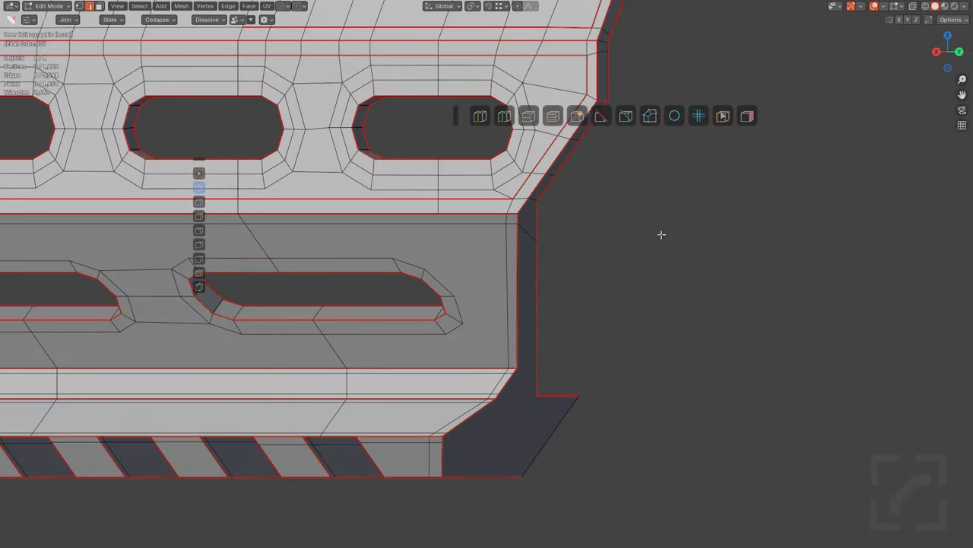
middle_click_drag(442, 278, 435, 275)
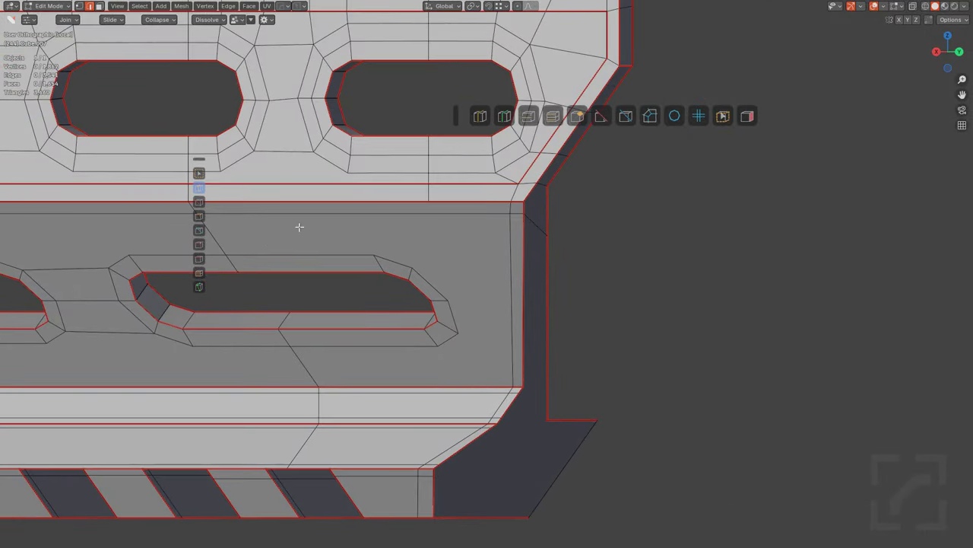
left_click(198, 287)
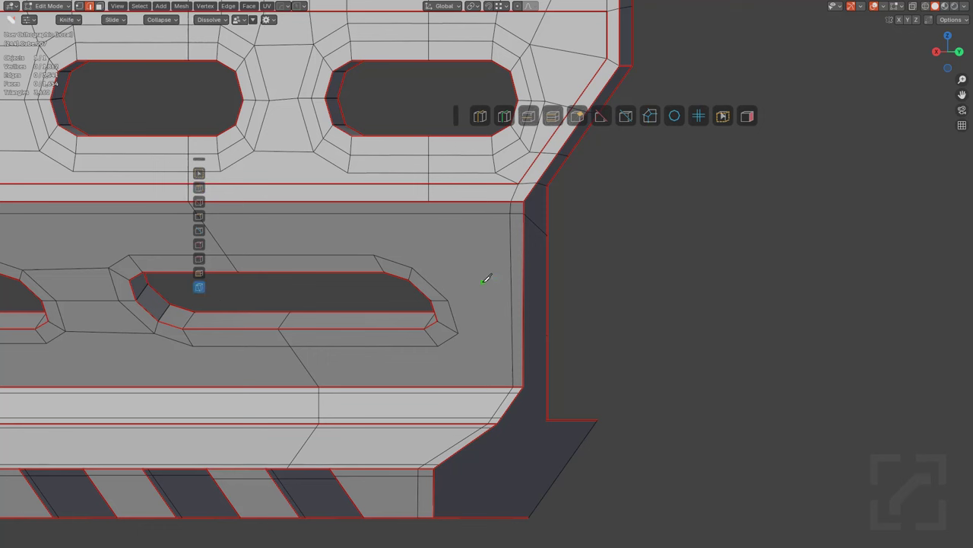
left_click(411, 269)
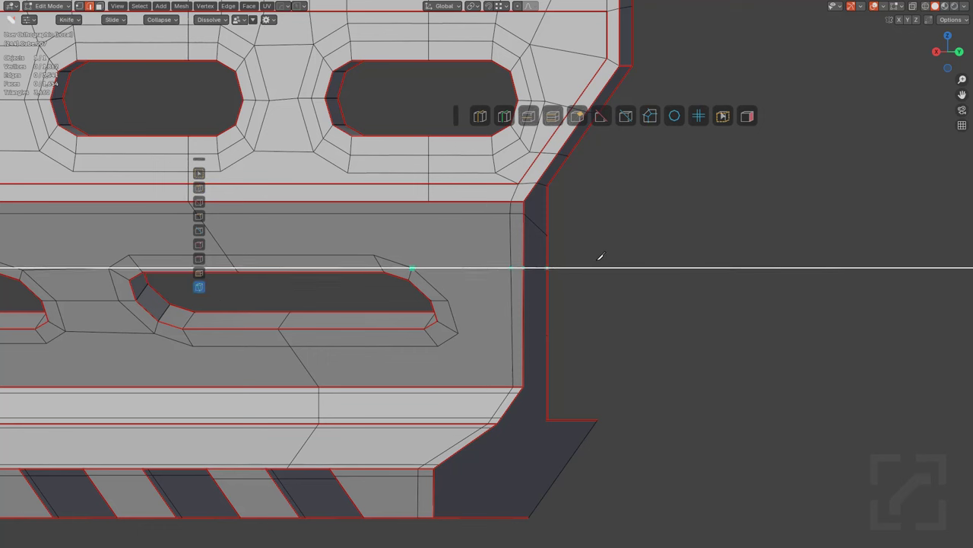
left_click(448, 300)
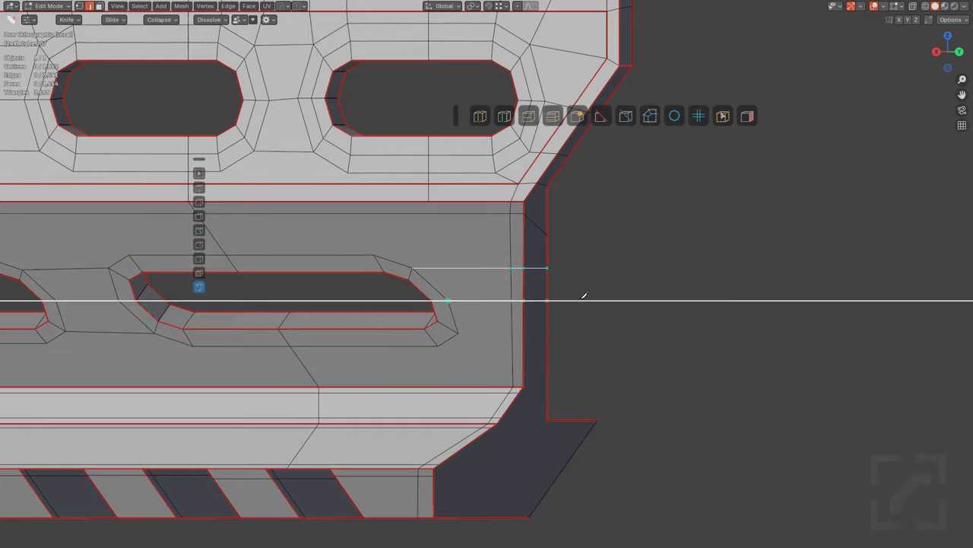
left_click(461, 333)
key("x")
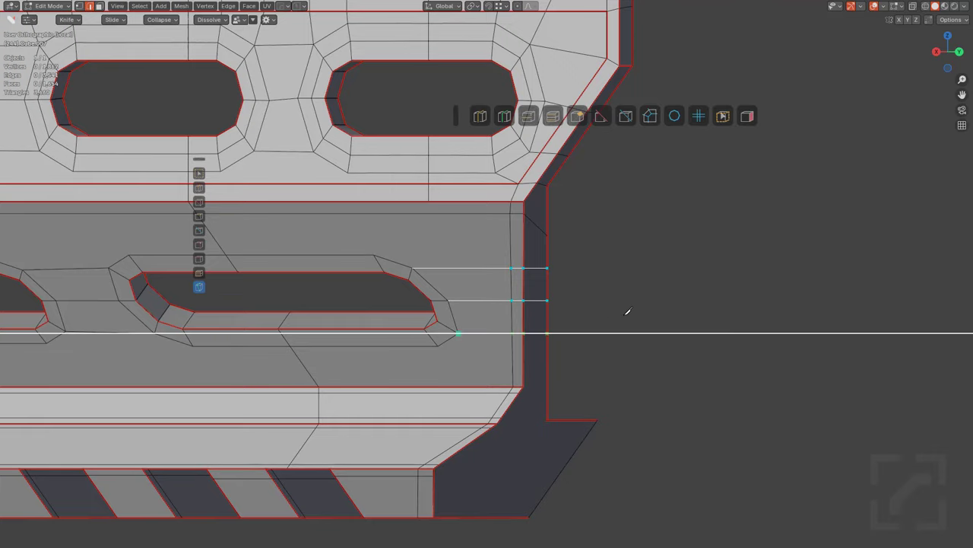
left_click(625, 314)
key("space")
left_click(621, 315)
Step: Add a diagonal edge loop across the strips below the last lower slot, slid towards the angled end
middle_click_drag(520, 307, 643, 270, "shift")
scroll(631, 272, "down", 3)
middle_click_drag(541, 286, 637, 263)
middle_click_drag(434, 289, 540, 276, "shift")
middle_click_drag(626, 278, 608, 305)
middle_click_drag(592, 313, 490, 297, "shift")
scroll(555, 301, "up", 2)
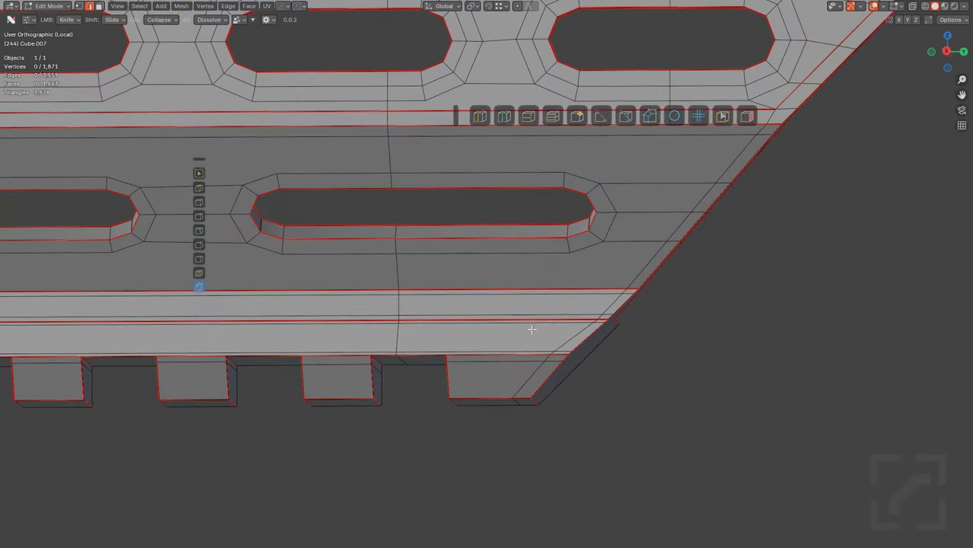
key("ctrl+r")
left_click(526, 333)
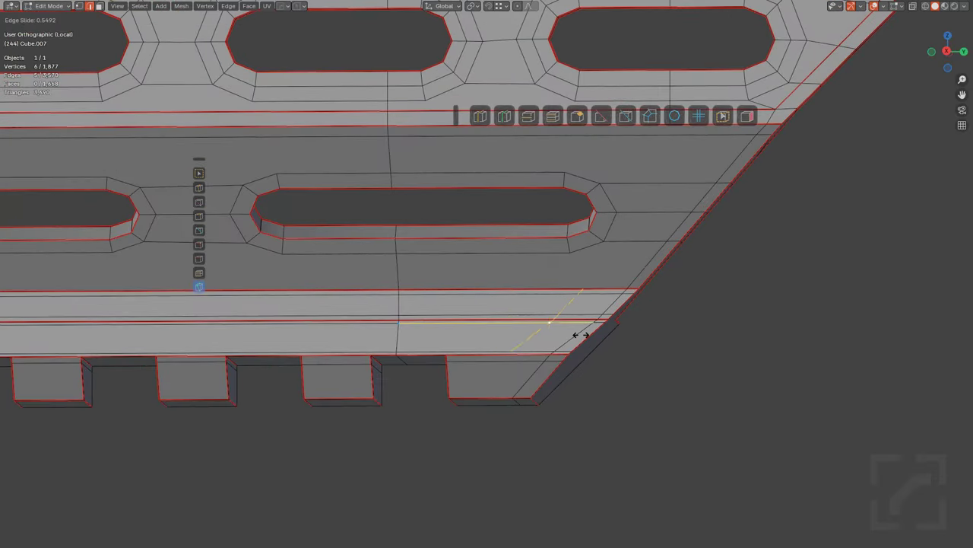
Step: Cut an edge from the last slot's bottom support corner to the new loop, and collapse the extra vertex into the loop's end
middle_click_drag(584, 289, 647, 265)
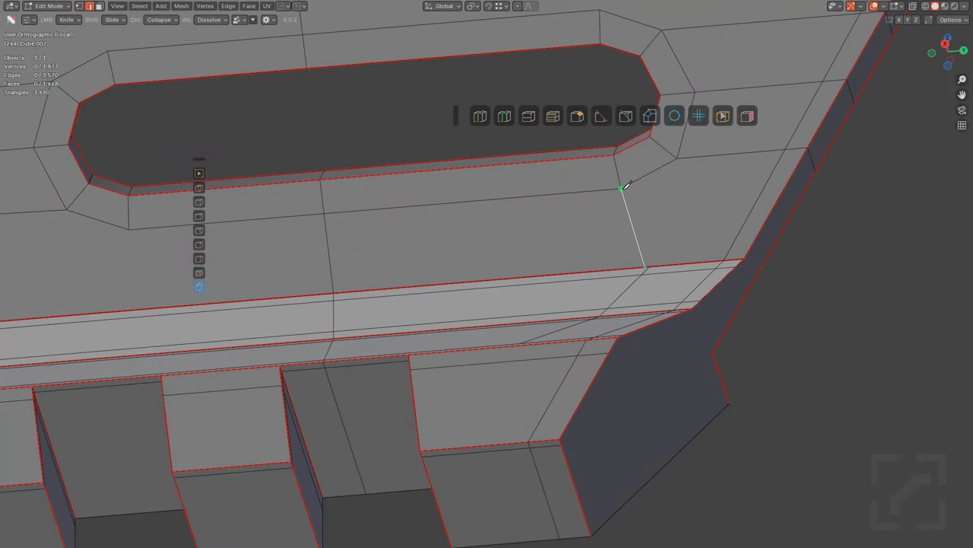
left_click(199, 188)
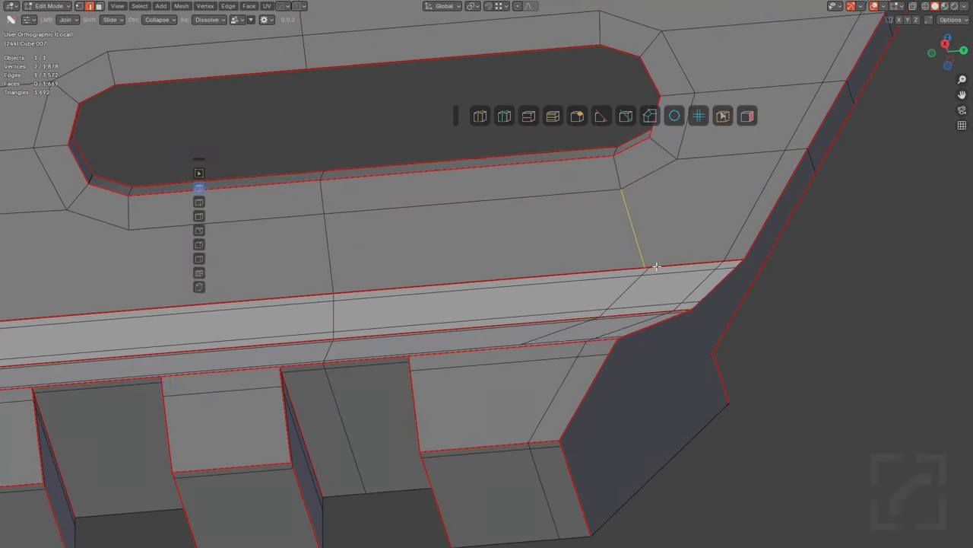
scroll(648, 262, "up", 6)
key("1")
left_click_drag(472, 295, 508, 297, "shift")
scroll(544, 269, "down", 5)
middle_click_drag(521, 250, 539, 251, "shift")
left_click(514, 277)
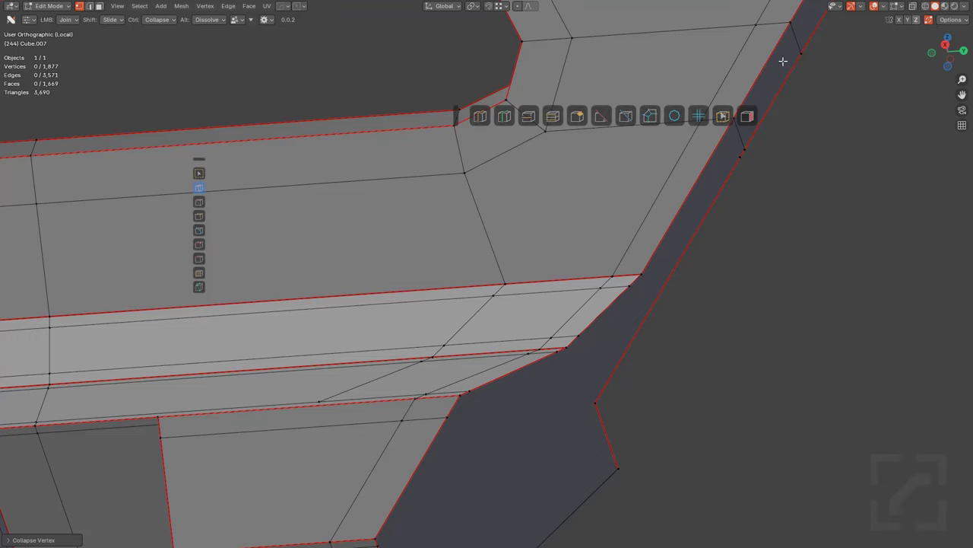
Step: Try to slide the lowest horizontal cut down along the angled end, and undo it
scroll(471, 282, "down", 4)
middle_click_drag(540, 254, 522, 217)
left_click(523, 217)
left_click(575, 221, "ctrl")
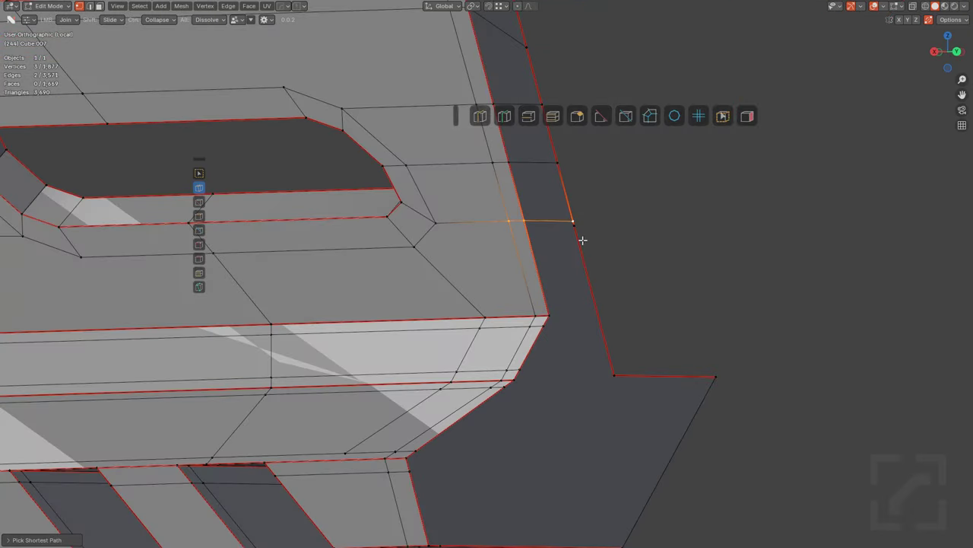
key("g")
key("g")
left_click(576, 233)
right_click(573, 233)
key("ctrl+z")
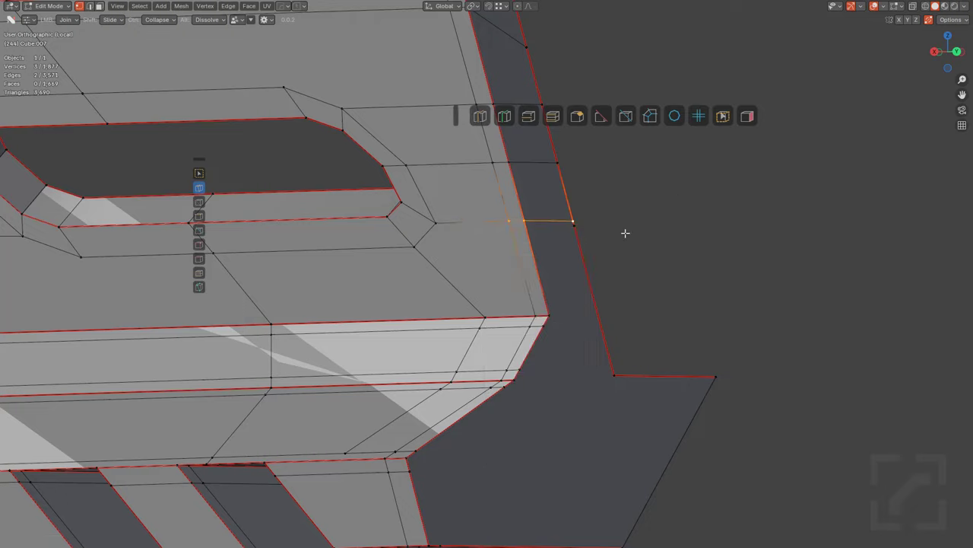
Step: Slide the stray vertex on the angled end's outer edge into the lowest cut's endpoint to merge them
middle_click_drag(626, 232, 504, 294)
middle_click_drag(367, 313, 498, 233, "shift")
key("g")
key("g")
left_click(417, 223)
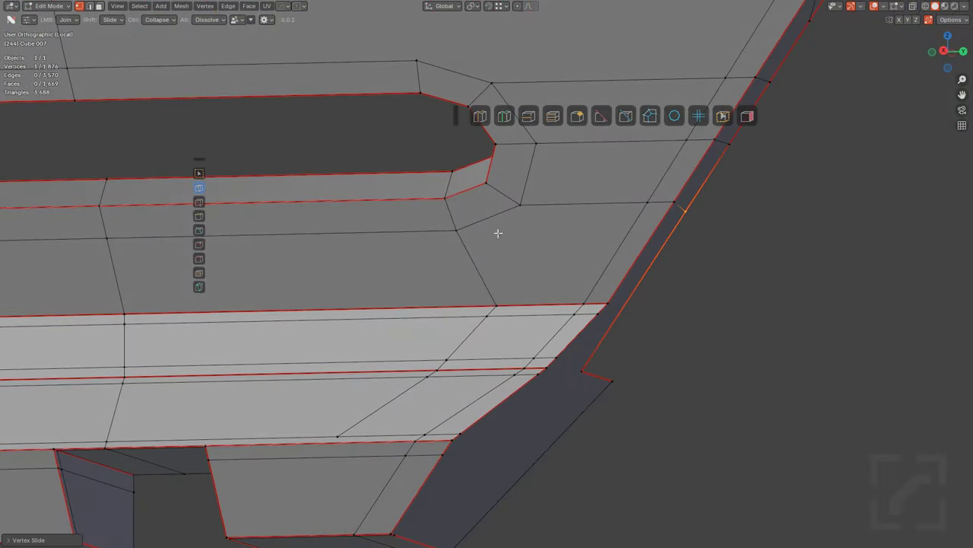
Step: Try to slide the whole lowest cut down to the corner of the angled end, and undo it
key("g")
right_click(648, 200)
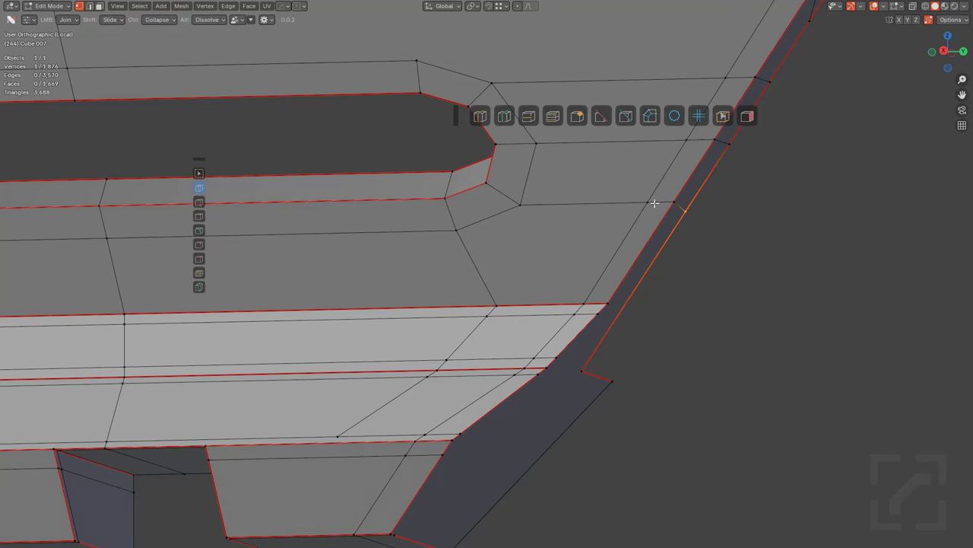
key("g")
key("g")
left_click(578, 320)
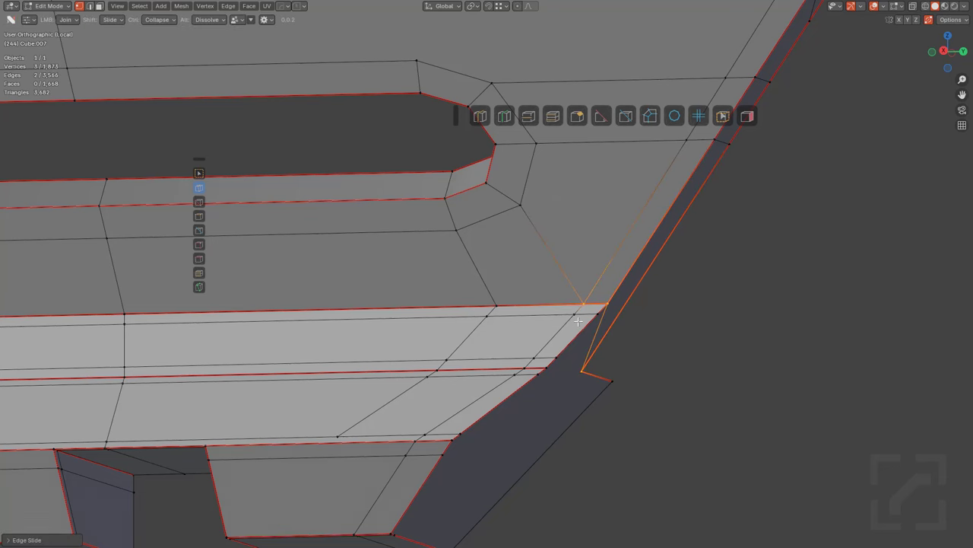
key("ctrl+z")
Step: Slide the lowest cut's outer vertex down the end edge, and merge its two inner vertices into the corner above the strip
middle_click_drag(674, 206, 659, 201)
key("g")
key("g")
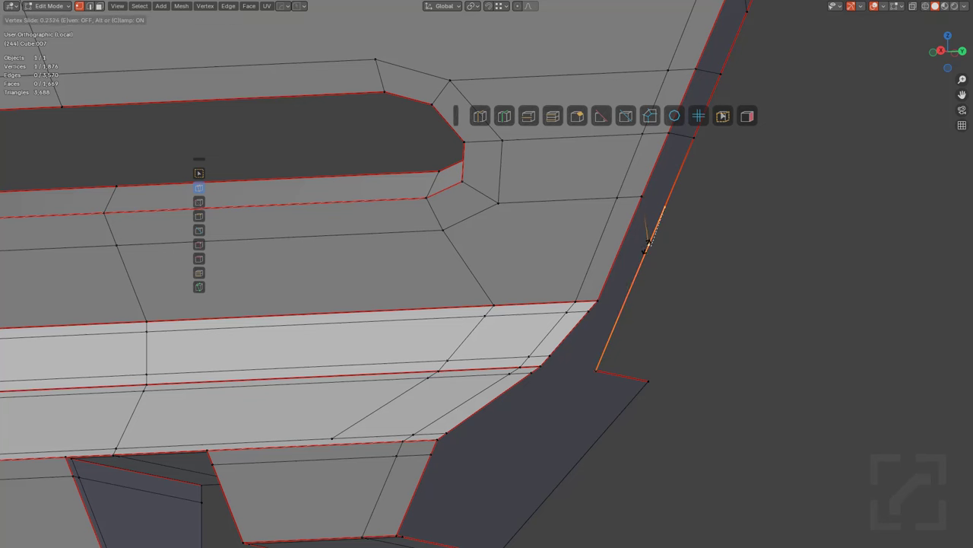
key("Escape")
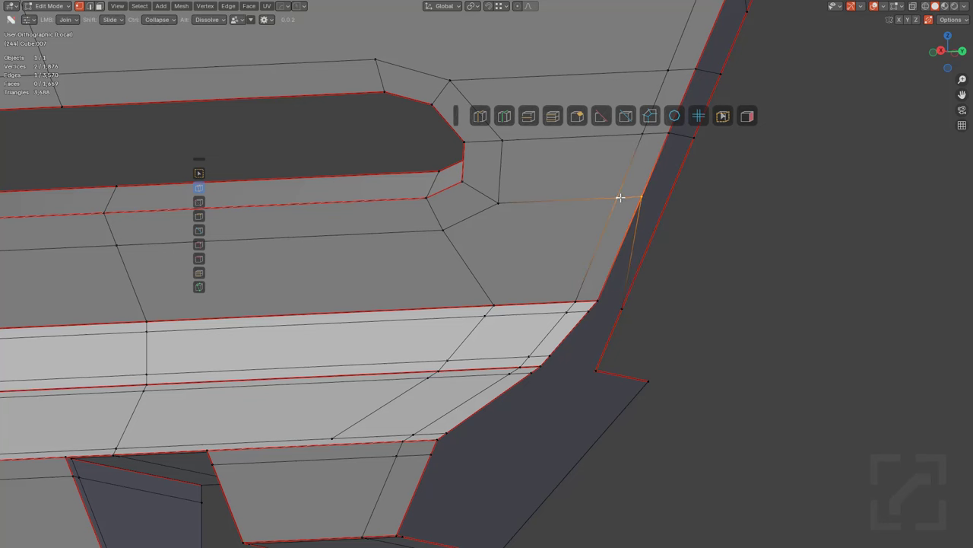
key("g")
key("g")
left_click(567, 322)
key("alt+a")
Step: Inspect the edge flow below the lower slots from the angled end back to the curved face
scroll(525, 271, "down", 3)
scroll(550, 284, "up", 4)
middle_click_drag(517, 269, 556, 275)
scroll(498, 244, "down", 4)
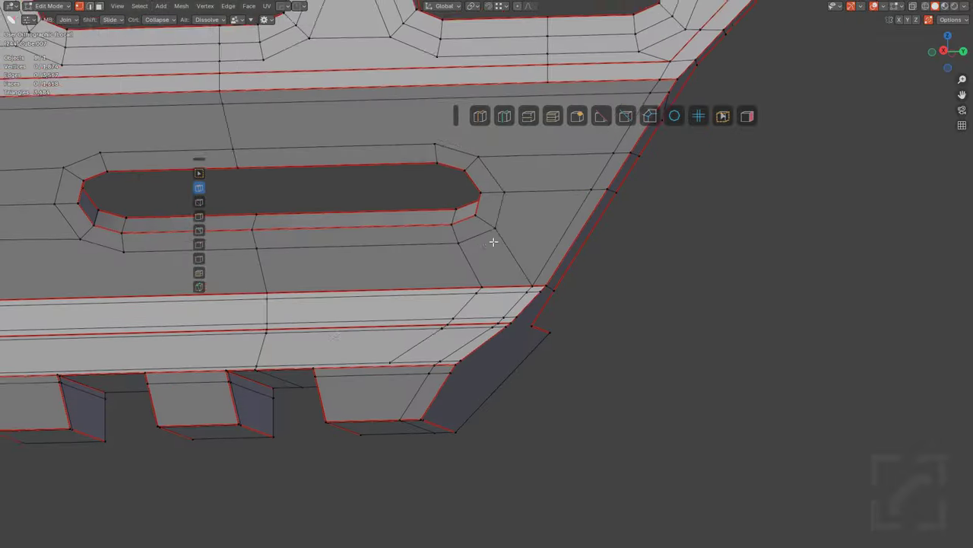
middle_click_drag(494, 241, 556, 235, "alt")
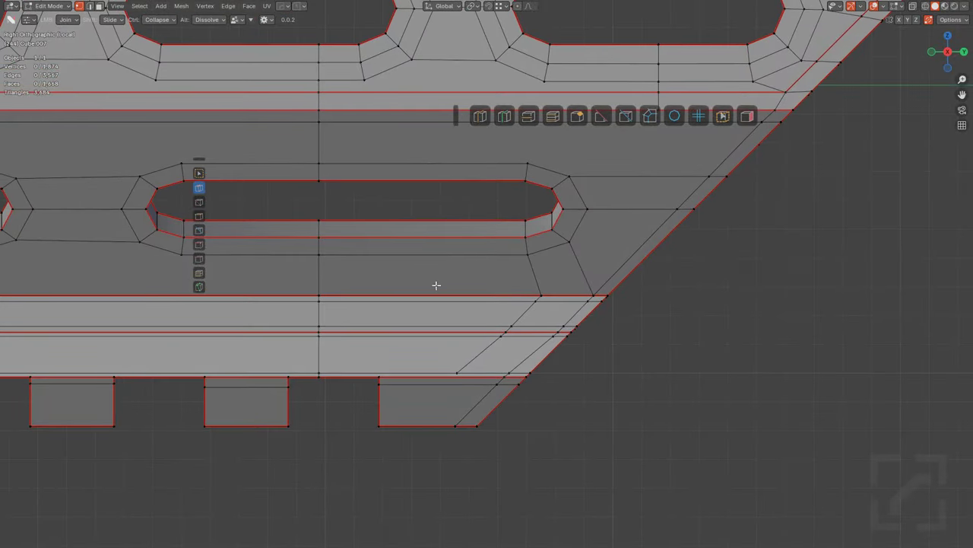
middle_click_drag(295, 300, 508, 267, "shift")
scroll(508, 267, "down", 2)
middle_click_drag(331, 281, 584, 252, "shift")
scroll(584, 252, "down", 3)
middle_click_drag(357, 269, 609, 277, "shift")
middle_click_drag(388, 278, 549, 244, "shift")
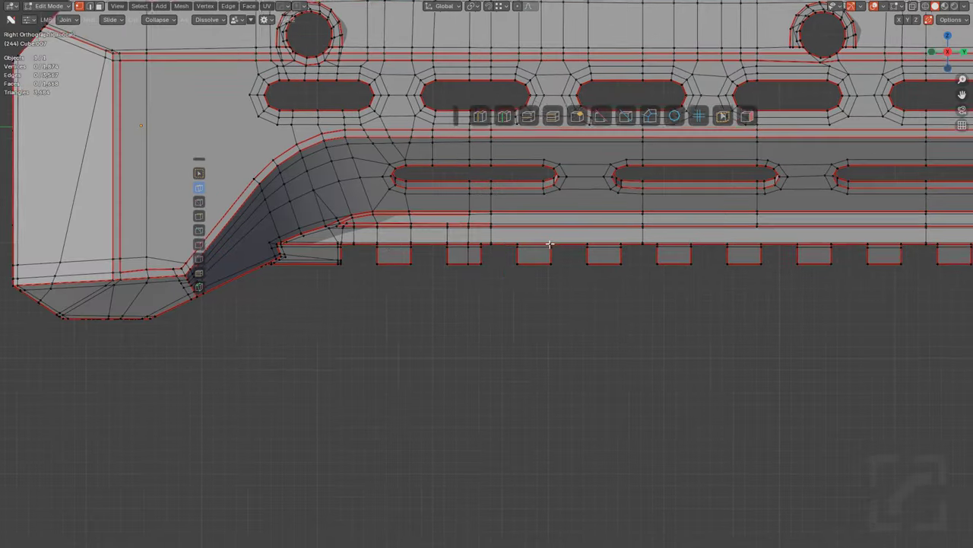
scroll(550, 244, "up", 5)
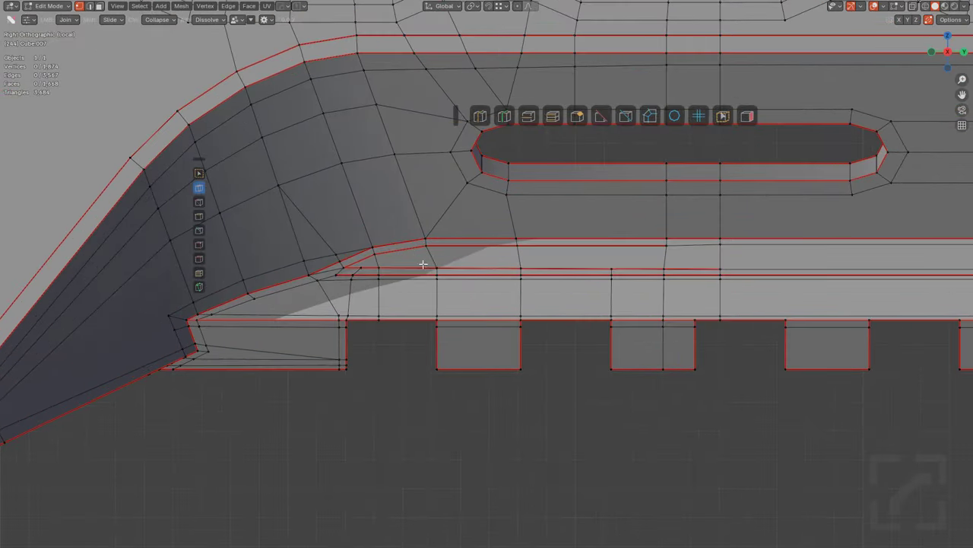
Step: Preview where edge loops would run below the first and last lower slots, and check the strip along the rail
key("ctrl+r")
right_click(508, 226)
scroll(710, 226, "down", 2)
middle_click_drag(897, 222, 540, 256, "shift")
middle_click_drag(917, 251, 664, 252, "shift")
middle_click_drag(958, 253, 611, 254, "shift")
middle_click_drag(888, 260, 611, 261, "shift")
key("ctrl+r")
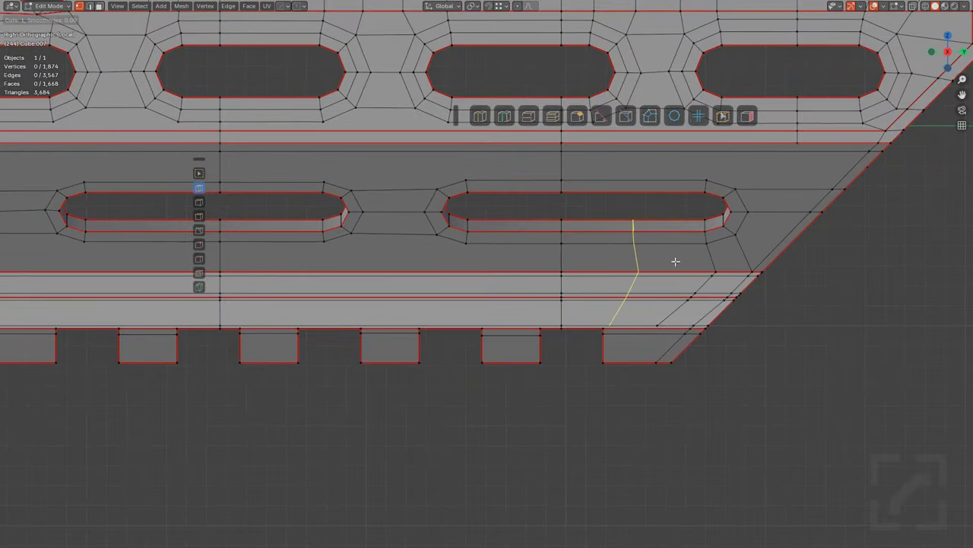
right_click(705, 257)
scroll(687, 272, "up", 4)
scroll(637, 267, "down", 4)
middle_click_drag(650, 295, 575, 300, "shift")
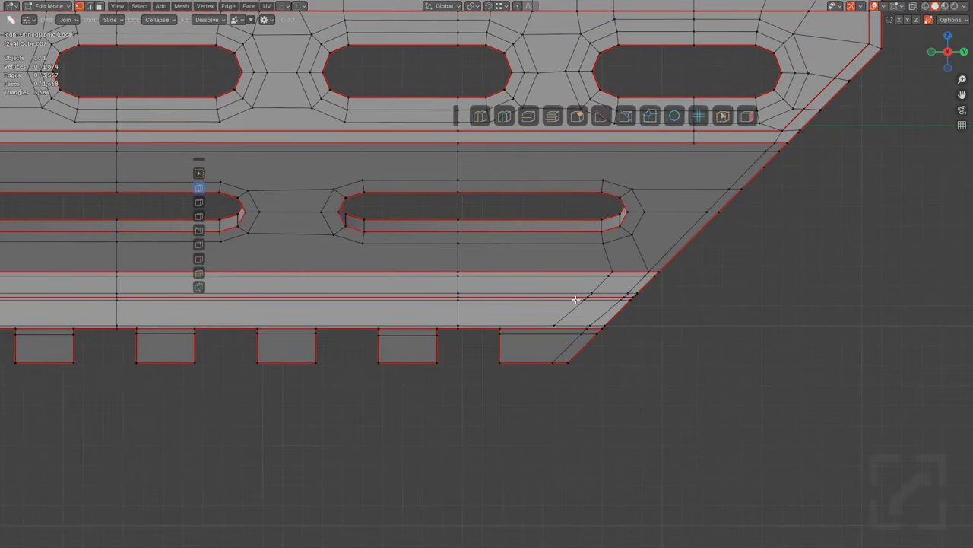
middle_click_drag(478, 297, 605, 283, "shift")
scroll(625, 139, "down", 1)
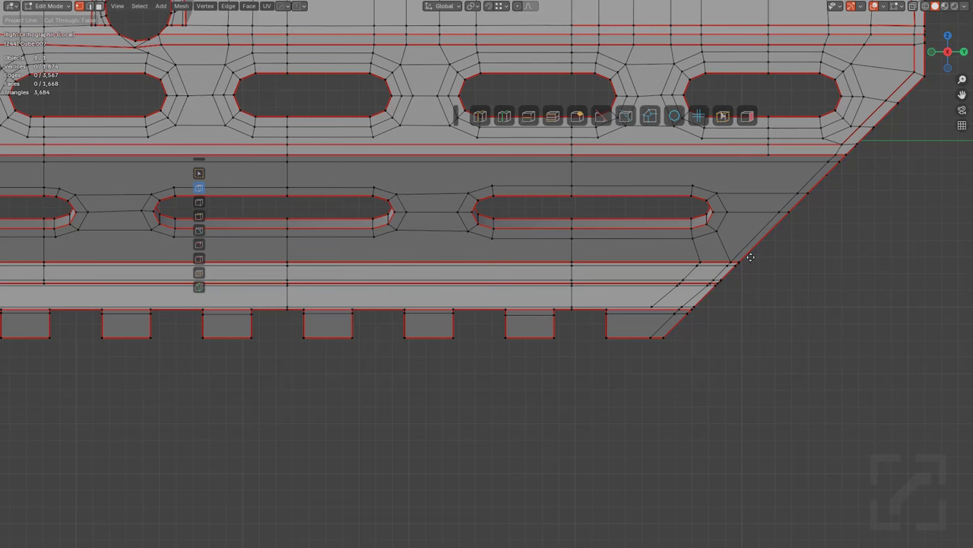
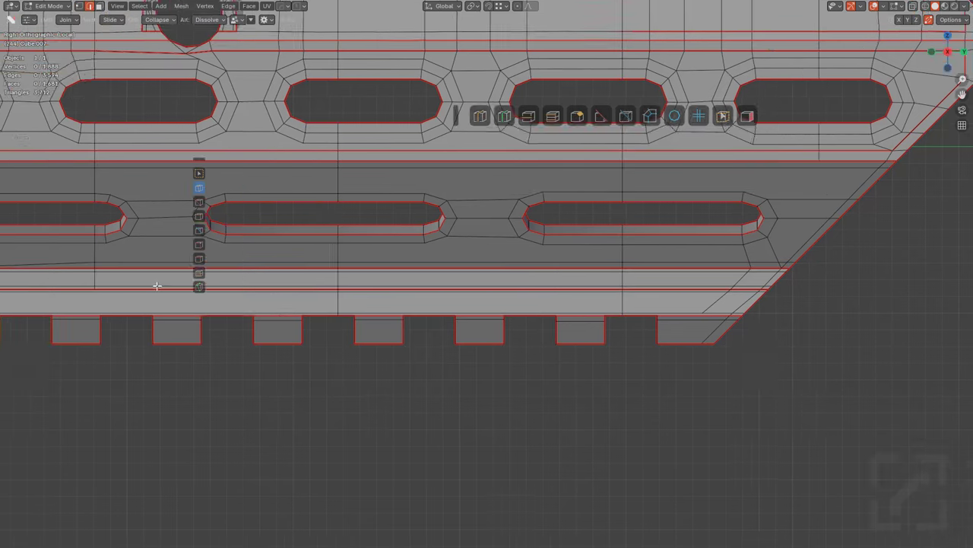
Step: Dissolve the stray vertex and the slanted edge at the end of the support edge below the lower slots
scroll(152, 282, "up", 8)
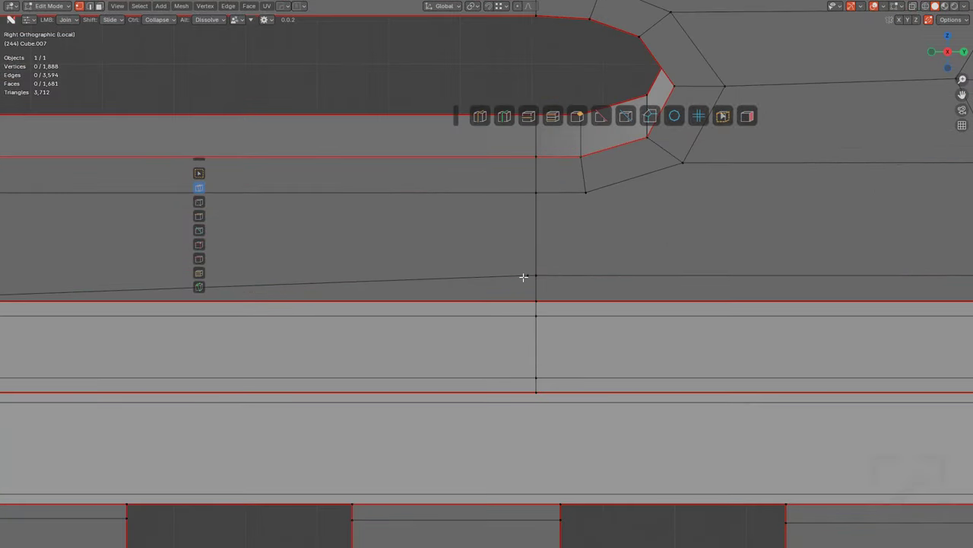
left_click(536, 276, "alt")
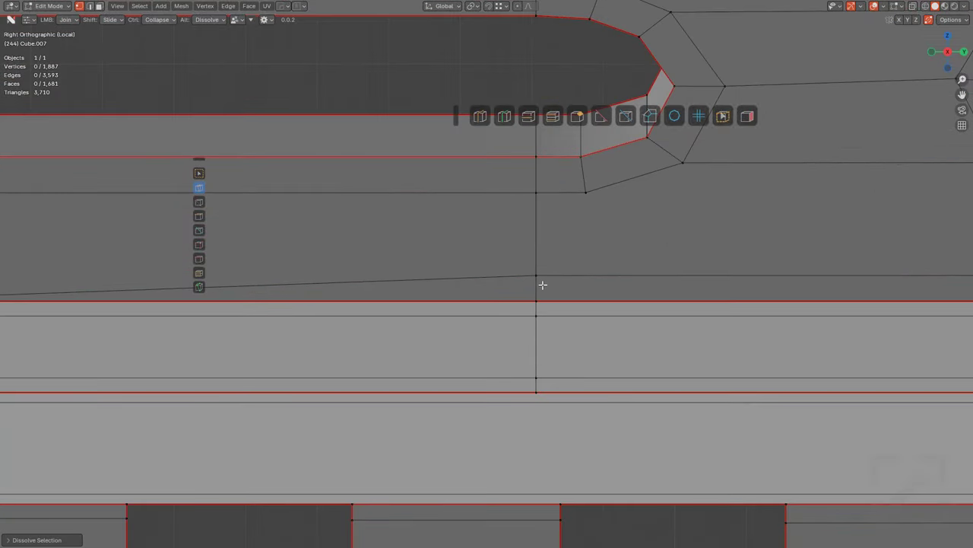
scroll(543, 284, "down", 4)
scroll(504, 285, "up", 3)
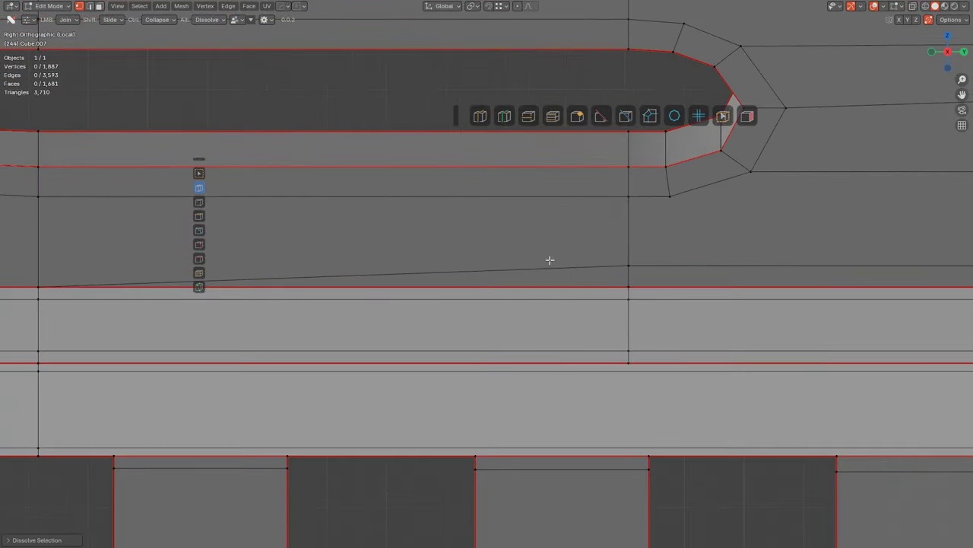
scroll(556, 267, "down", 6)
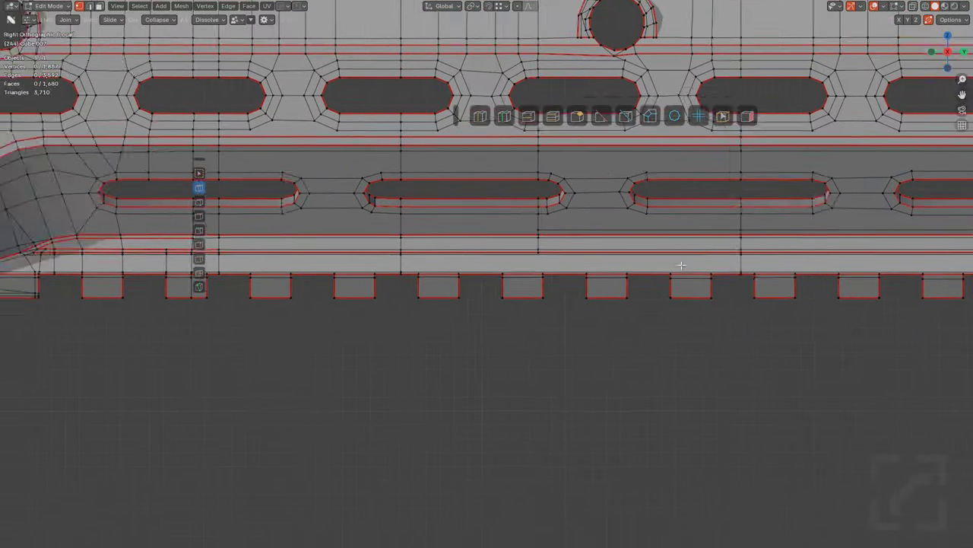
Step: Inspect the support edge below the lower slots from the angled end to the curved face, and preview an edge loop there
middle_click_drag(681, 265, 365, 262, "shift")
scroll(547, 249, "up", 6)
middle_click_drag(791, 257, 579, 259, "shift")
scroll(544, 272, "down", 3)
mouse_move(315, 281)
middle_mouse_down("shift")
mouse_move(561, 309)
mouse_move(328, 291)
middle_mouse_up("shift")
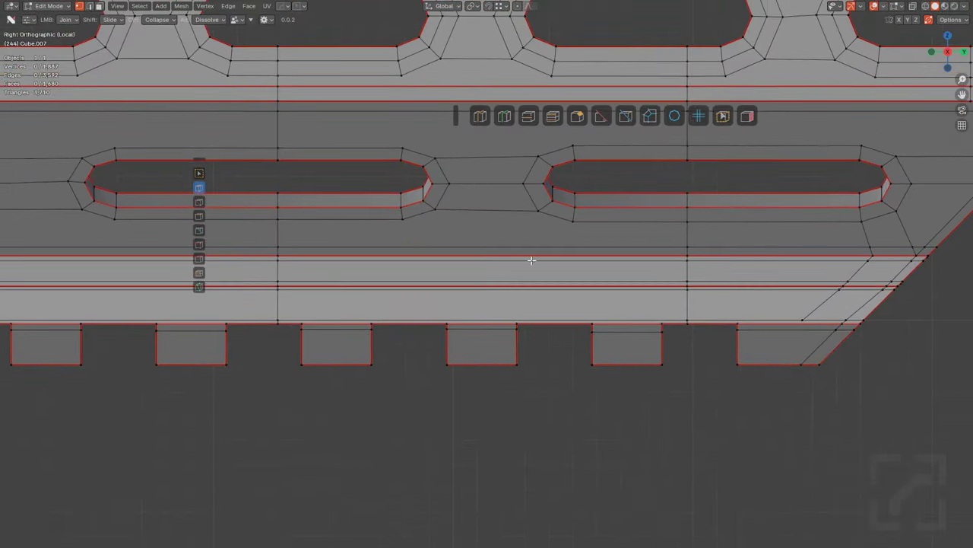
middle_click_drag(539, 259, 634, 263, "shift")
middle_click_drag(476, 278, 628, 269, "shift")
middle_click_drag(381, 269, 593, 269, "shift")
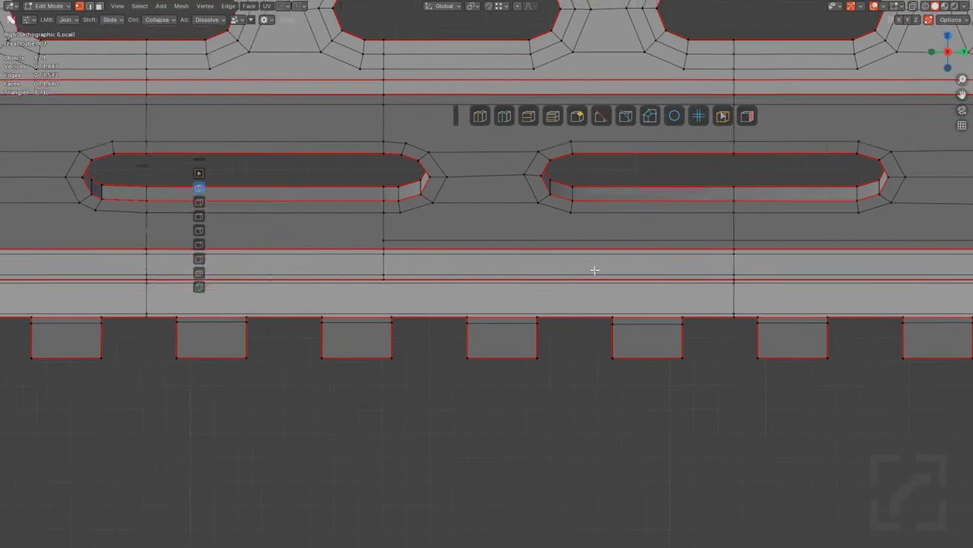
middle_click_drag(320, 265, 446, 248, "shift")
middle_click_drag(544, 213, 504, 229, "shift")
scroll(682, 221, "down", 2)
key("ctrl+r")
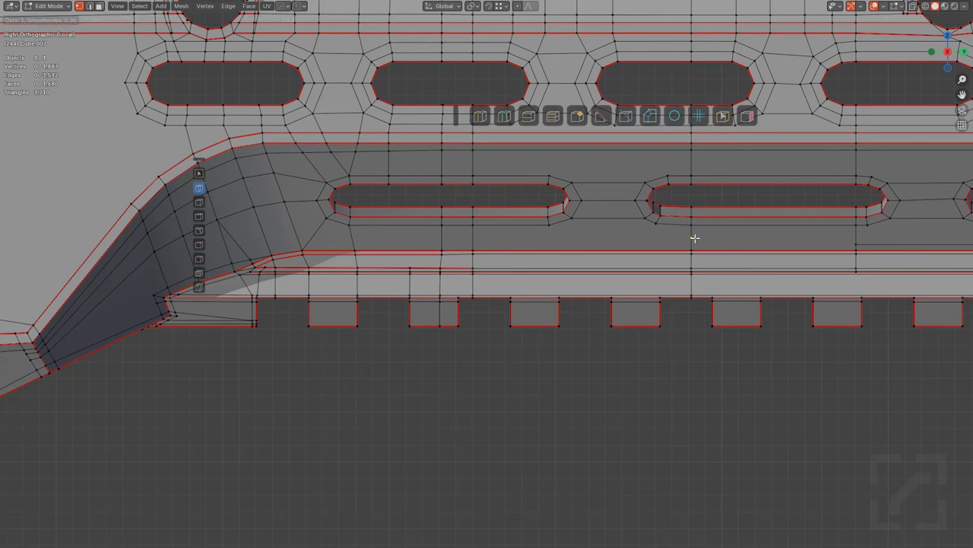
key("Escape")
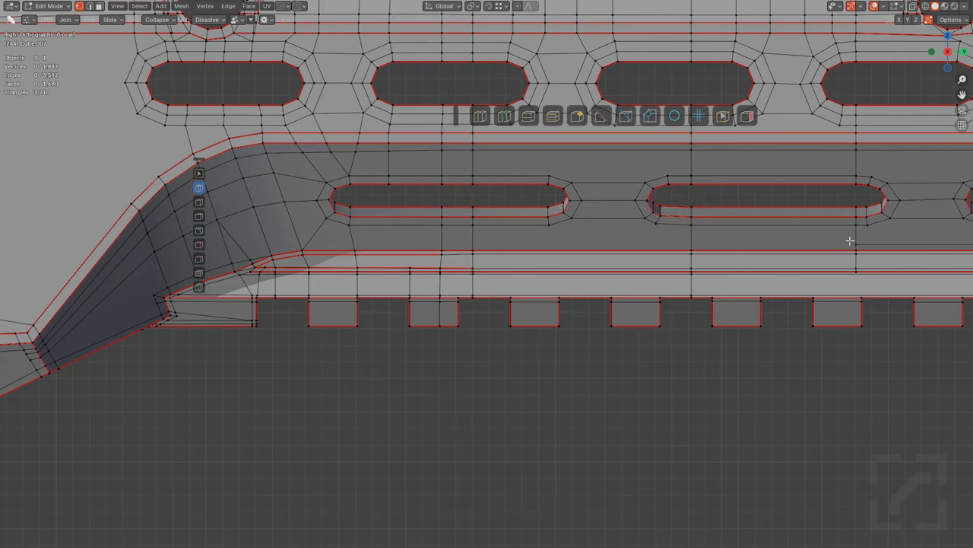
Step: Try to join the support edge's open end toward the curved face, with Edge added to the Vert snapping
left_click_drag(857, 242, 710, 239)
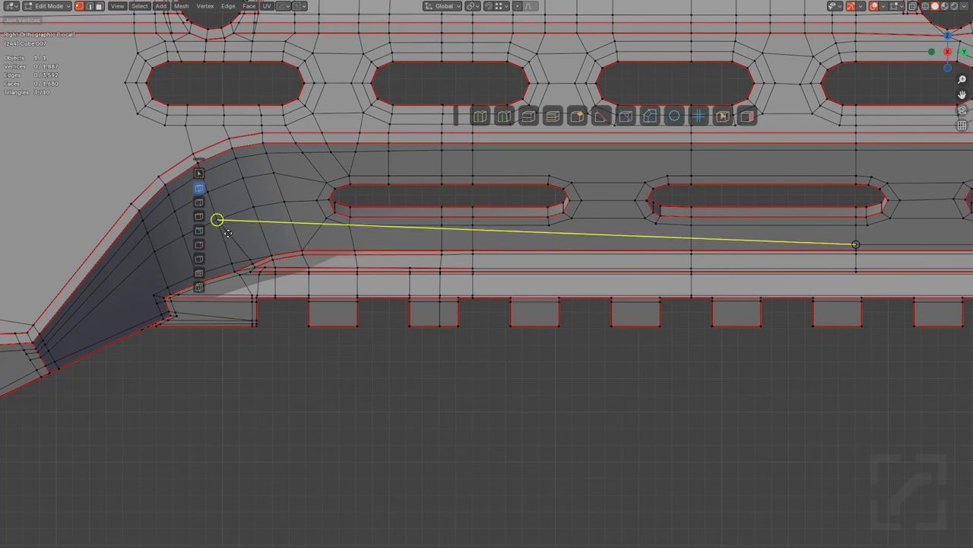
left_click(302, 252)
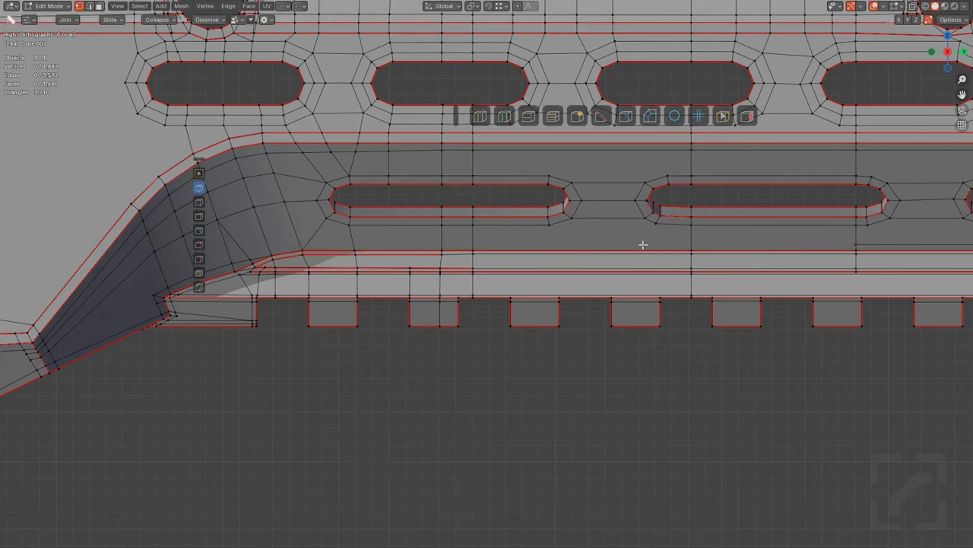
key("ctrl+grave")
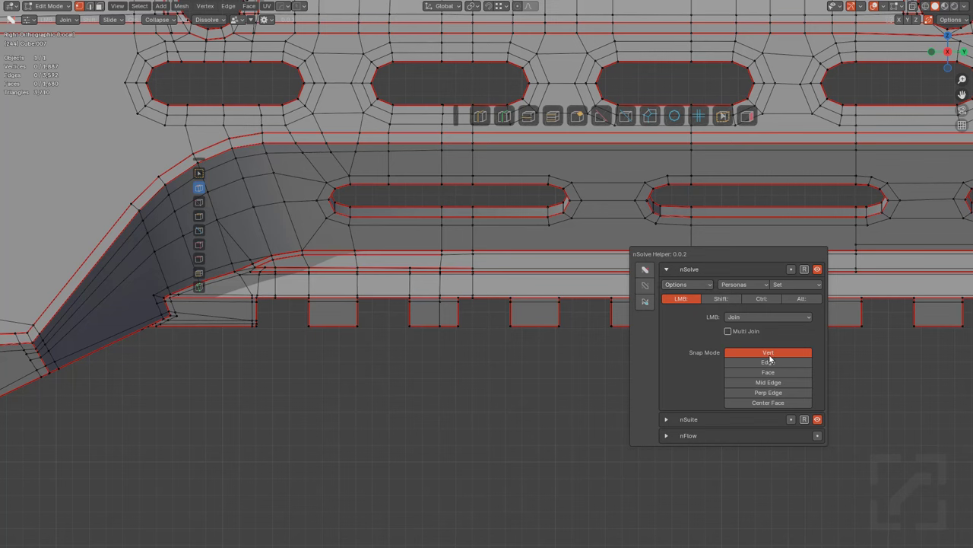
left_click(770, 361, "shift")
left_click_drag(856, 242, 252, 247)
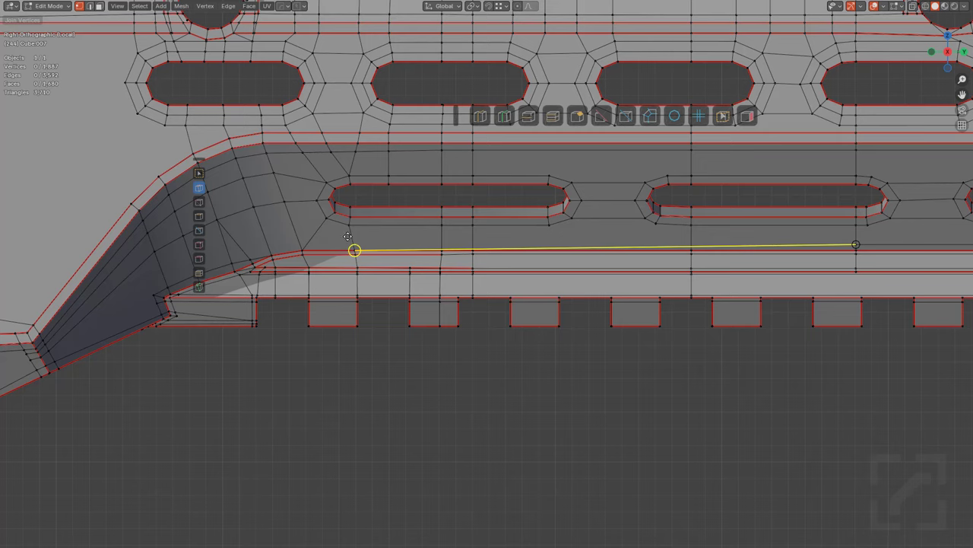
right_click(349, 239)
middle_click_drag(394, 248, 817, 256, "shift")
left_click_drag(791, 273, 410, 191)
Step: Undo the last join and rejoin the support edge with Edge-only snapping, ending on the edge below the first lower slot's near end
key("ctrl+grave")
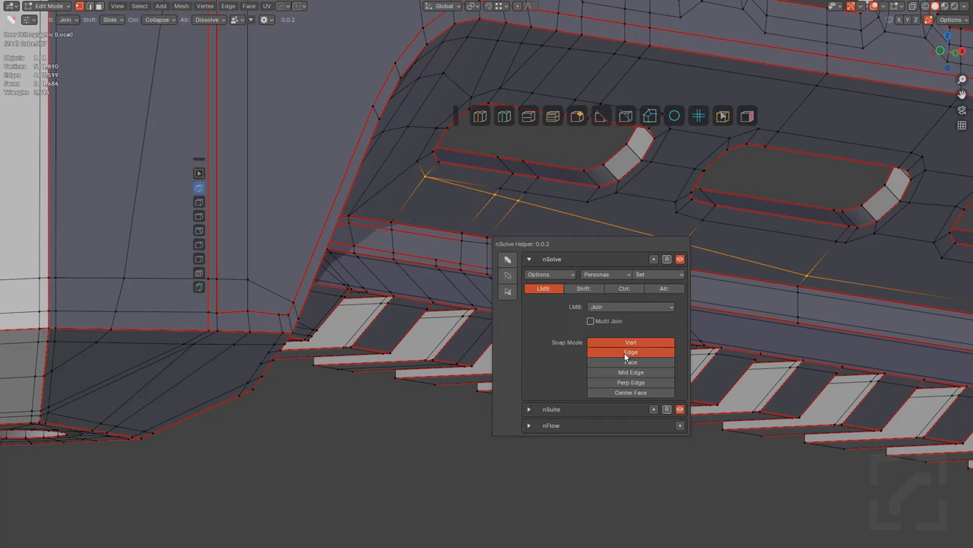
left_click(631, 352)
key("ctrl+z")
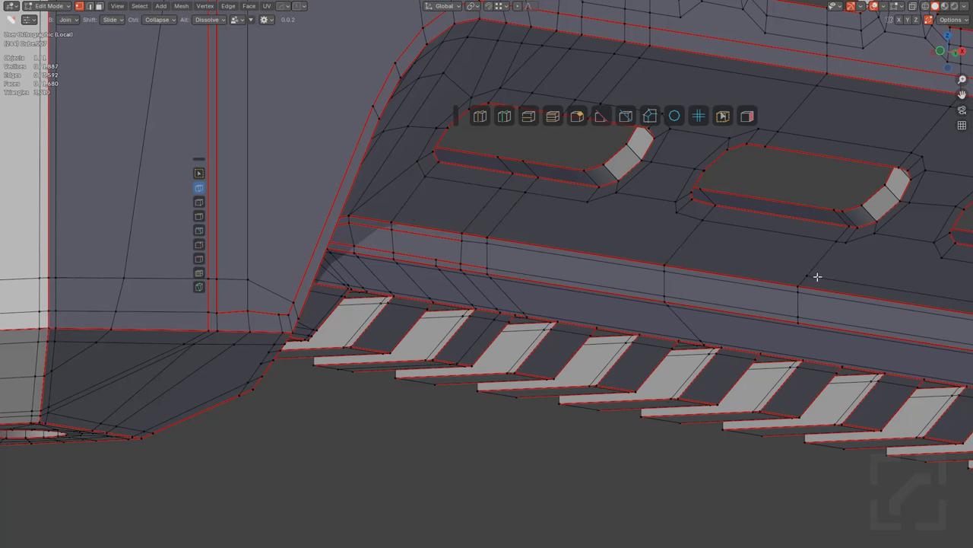
left_click(806, 275)
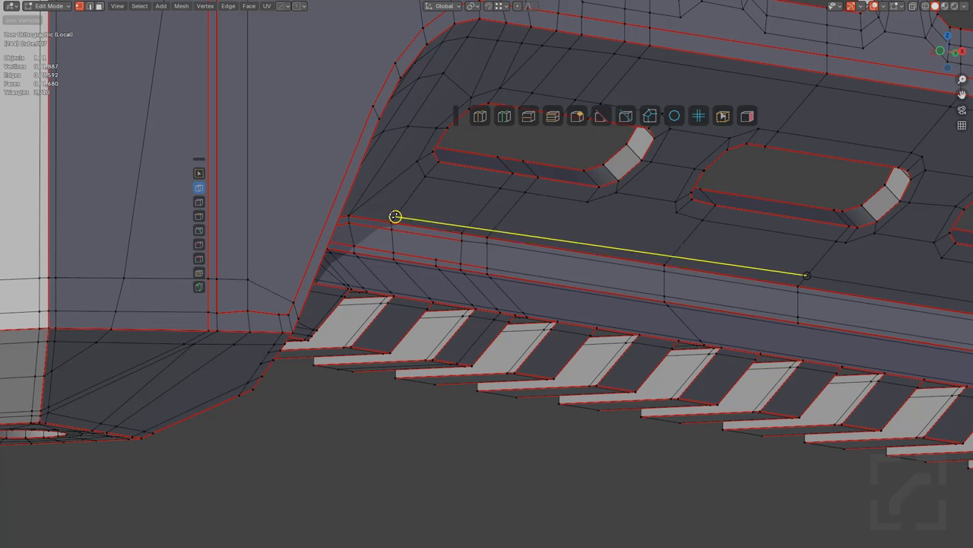
left_click(395, 216)
key("ctrl+grave")
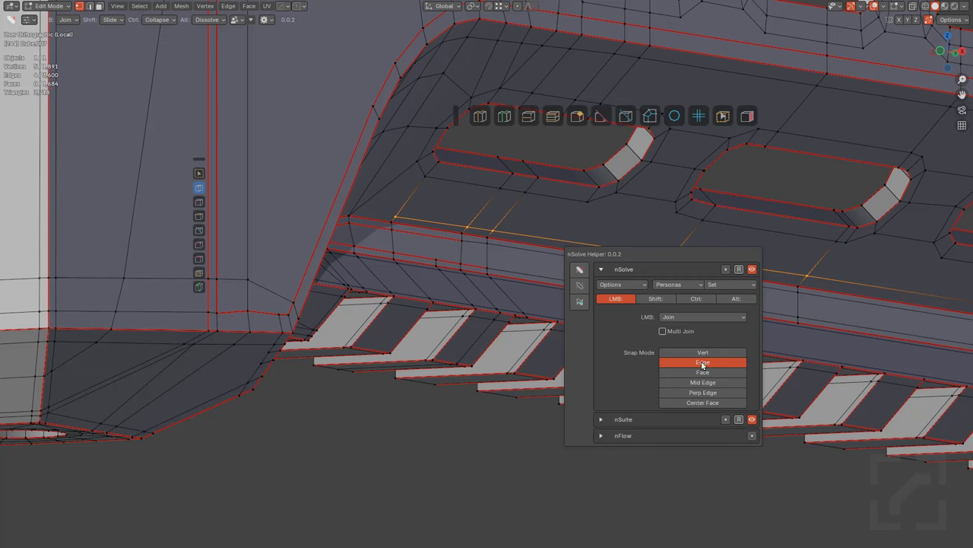
Step: Knife the support edge onward around the lower bend of the curved face to the existing support vertex
middle_click_drag(448, 268, 588, 237)
scroll(591, 236, "up", 3)
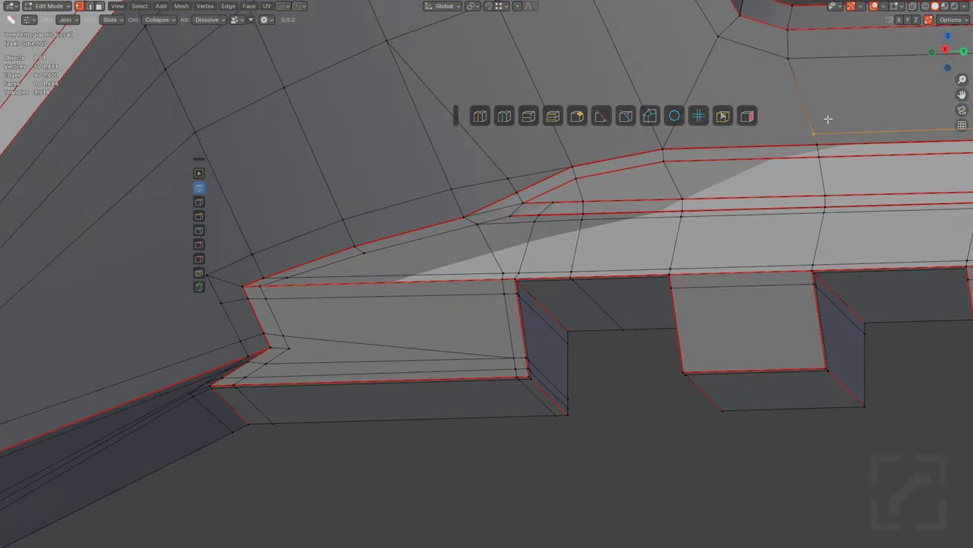
middle_click_drag(764, 177, 665, 233, "shift")
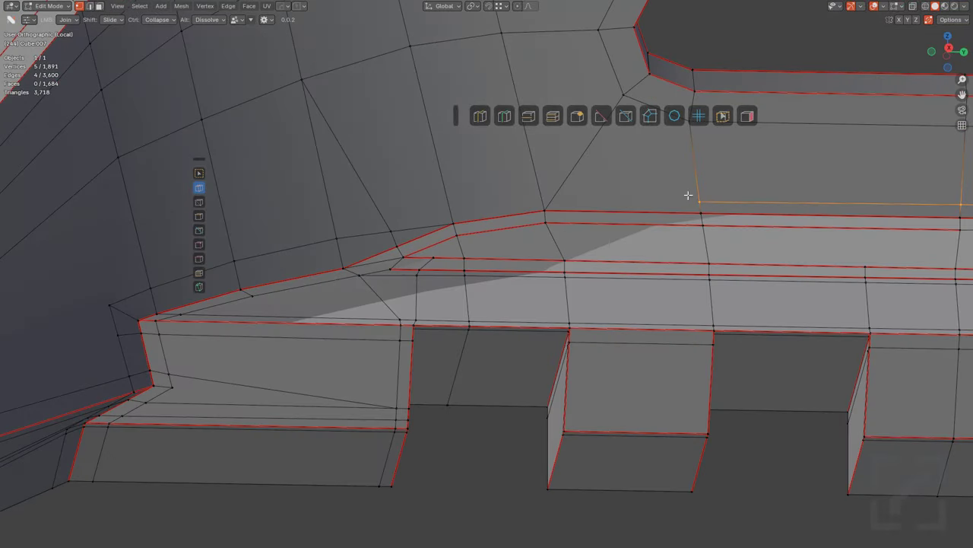
left_click(199, 292)
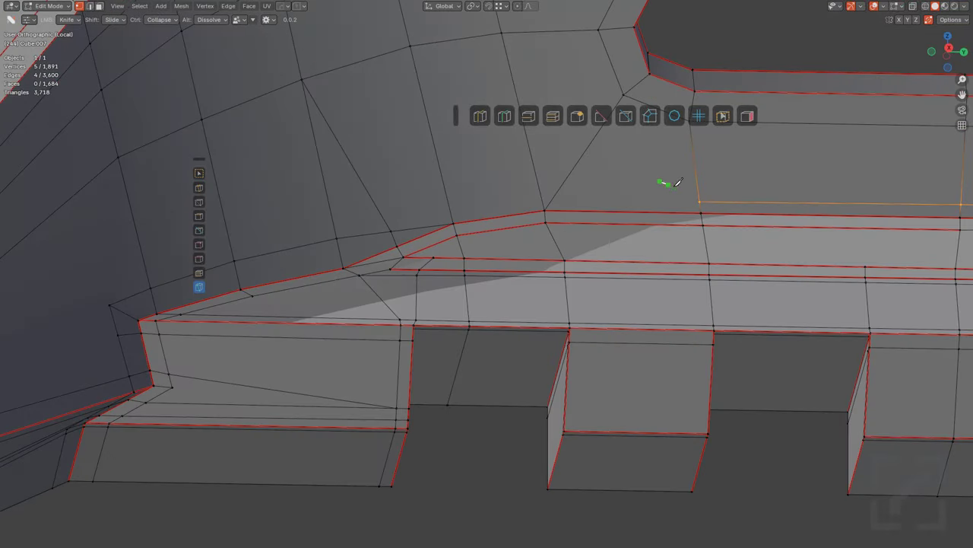
left_click(556, 195)
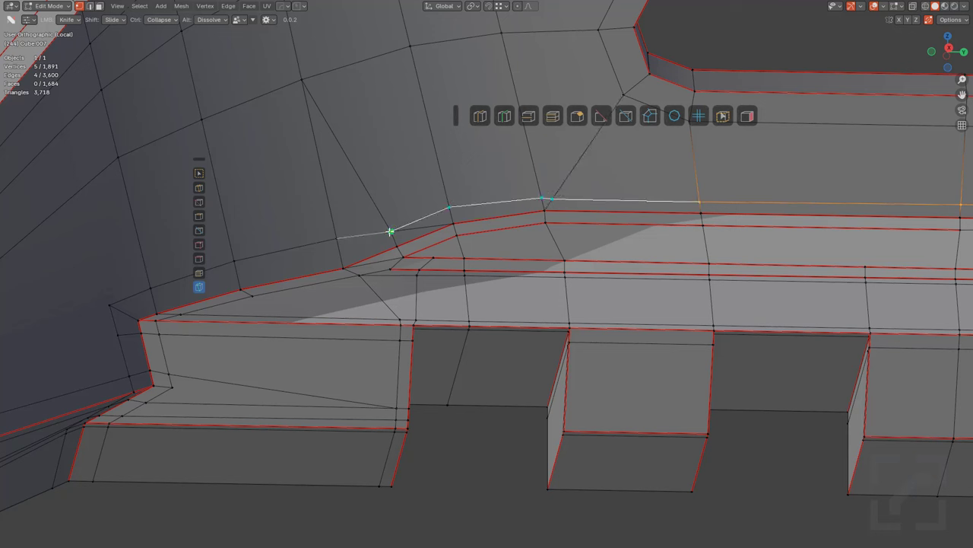
key("Return")
Step: Dissolve the leftover edge beneath the new cut and slide the cut's extra vertex onto its neighbour at the bend
left_click(426, 223, "alt")
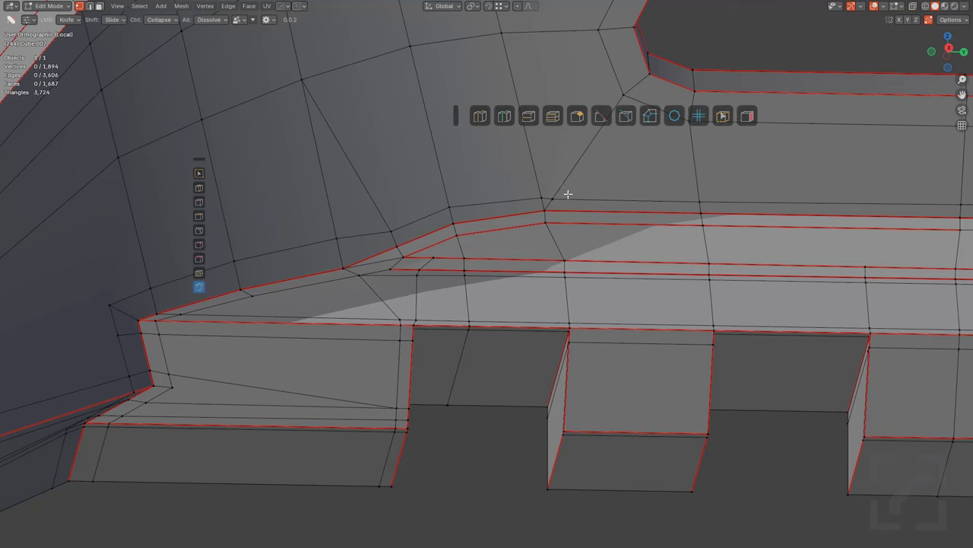
left_click_drag(569, 194, 539, 199, "shift")
middle_click_drag(541, 210, 502, 269, "shift")
scroll(502, 268, "down", 4)
key("alt+a")
Step: Add an edge loop from the first lower slot's underside down to the light strip, and slide it into place
scroll(581, 286, "down", 1)
middle_click_drag(581, 286, 524, 267)
scroll(524, 267, "up", 1)
key("ctrl+r")
left_click(508, 195)
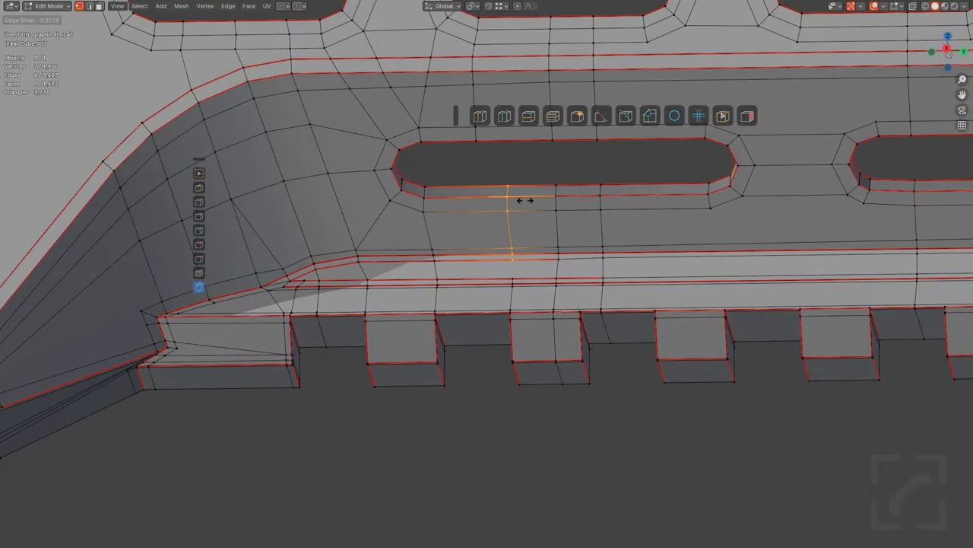
left_click(524, 200)
key("alt+a")
Step: Knife an edge across the light strip to connect the new loop with the edge above the rail
middle_click_drag(569, 295, 552, 287, "shift")
scroll(561, 285, "up", 5)
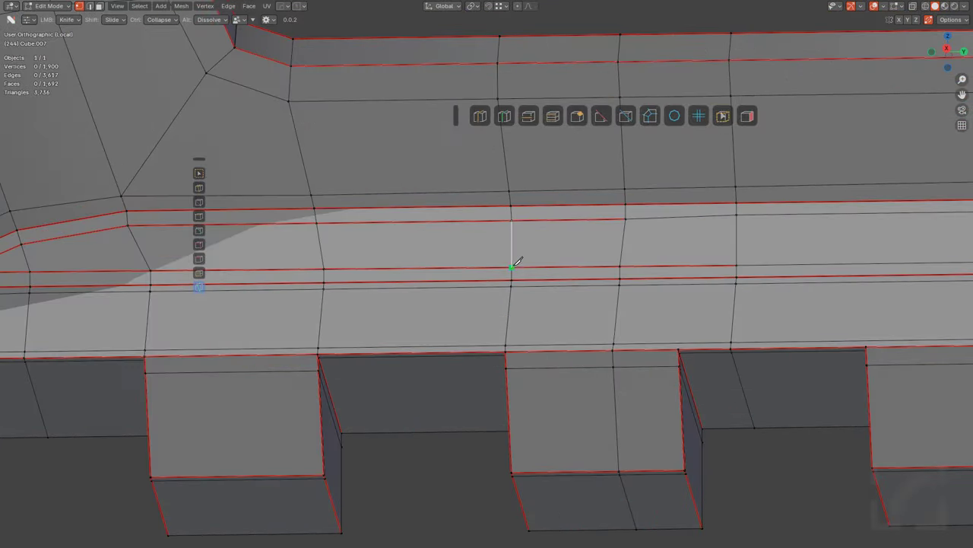
left_click(514, 263)
key("Return")
Step: Inspect the rail teeth and the edge flow back toward the lower corner of the curved face
scroll(516, 262, "down", 3)
scroll(517, 260, "up", 1)
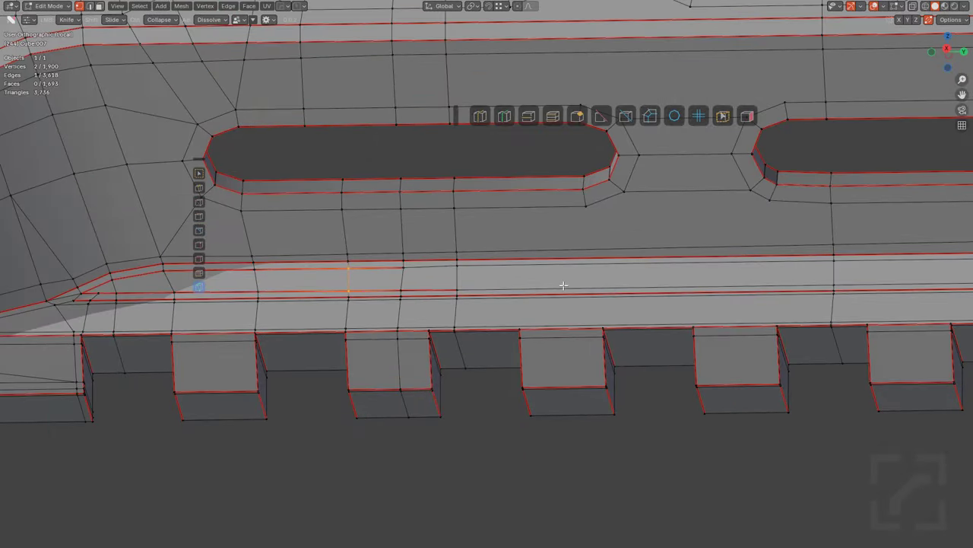
middle_click_drag(506, 302, 492, 267)
scroll(505, 265, "up", 5)
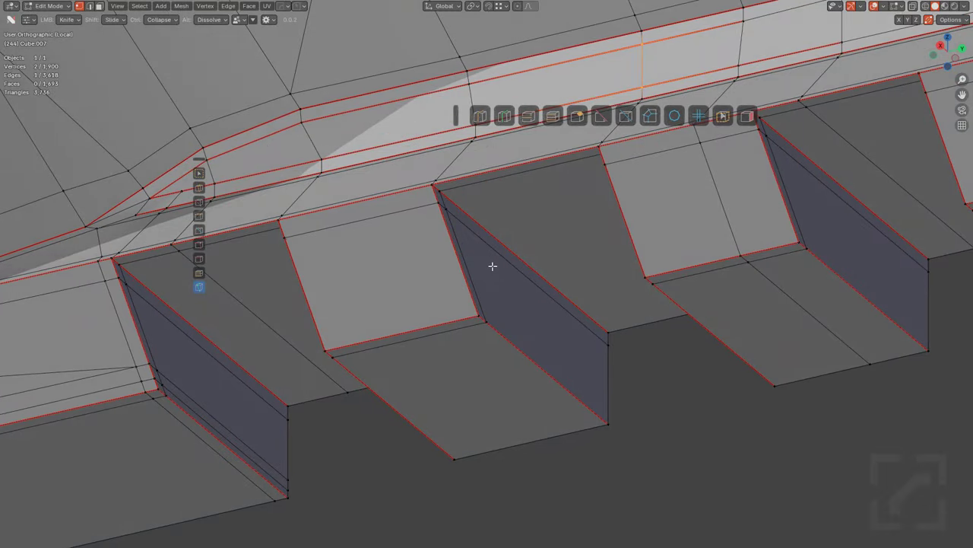
scroll(397, 282, "down", 1)
middle_click_drag(395, 282, 419, 287)
scroll(510, 294, "down", 4)
middle_click_drag(239, 294, 436, 263, "shift")
Step: Add a short edge loop at the slanted face's far end, and knife across that face from the curved face's lower corner
scroll(435, 263, "up", 2)
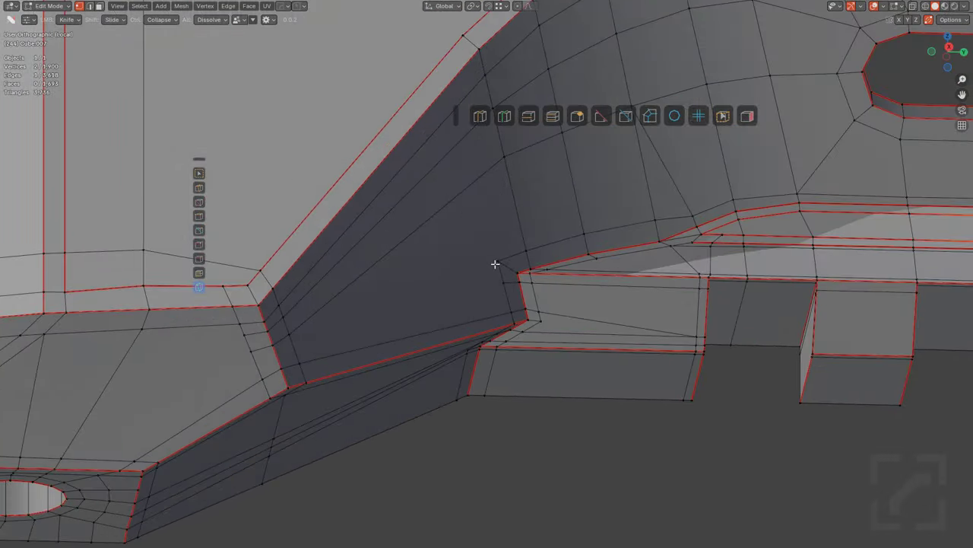
key("ctrl+r")
left_click(283, 352)
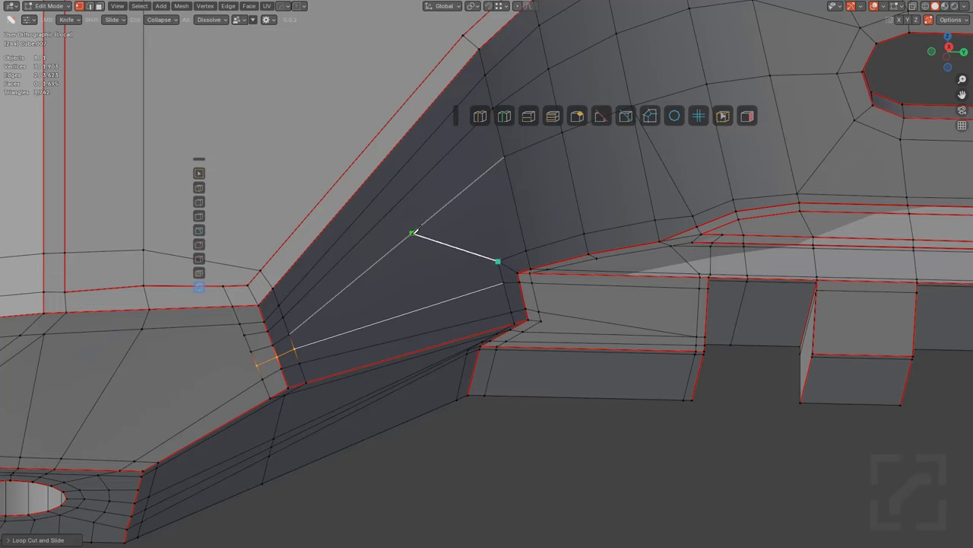
left_click(404, 238)
left_click(366, 152)
key("space")
key("alt+a")
scroll(640, 305, "down", 4)
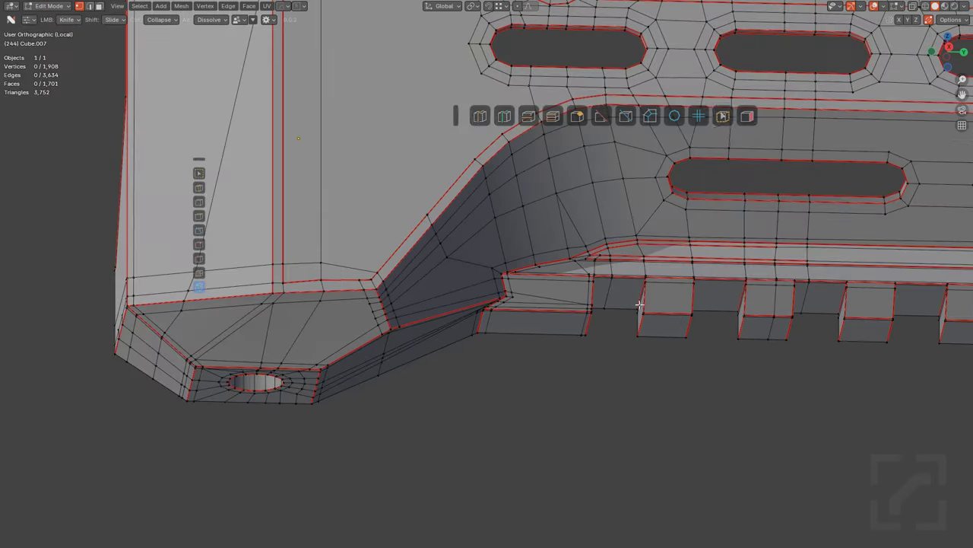
Step: Turn on the Analyze overlay to highlight triangles and n-gons around the slots
left_click(755, 117)
scroll(515, 267, "down", 4)
scroll(509, 256, "up", 8)
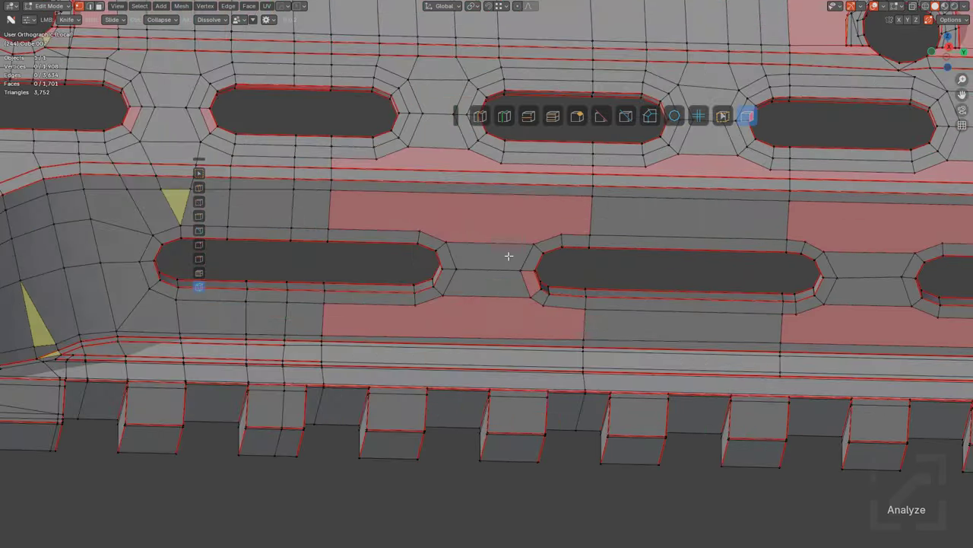
Step: Try to knife an edge from the upper slot's support corner to the first lower slot's upper support corner
middle_click_drag(453, 231, 466, 258, "shift")
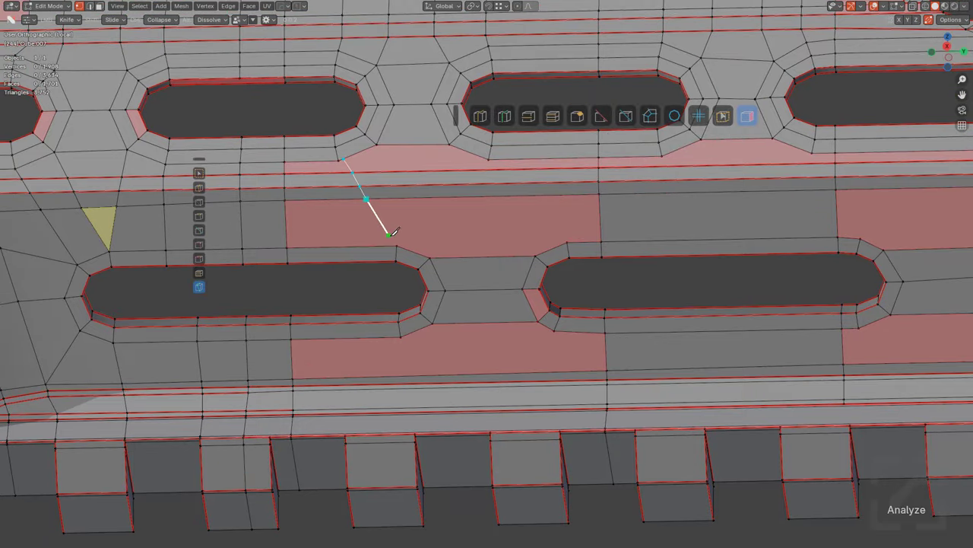
left_click(397, 245)
key("Return")
key("ctrl+z")
Step: Join four vertices around the gap between two upper slots to the matching vertices around the first and second lower slots
left_click(194, 186)
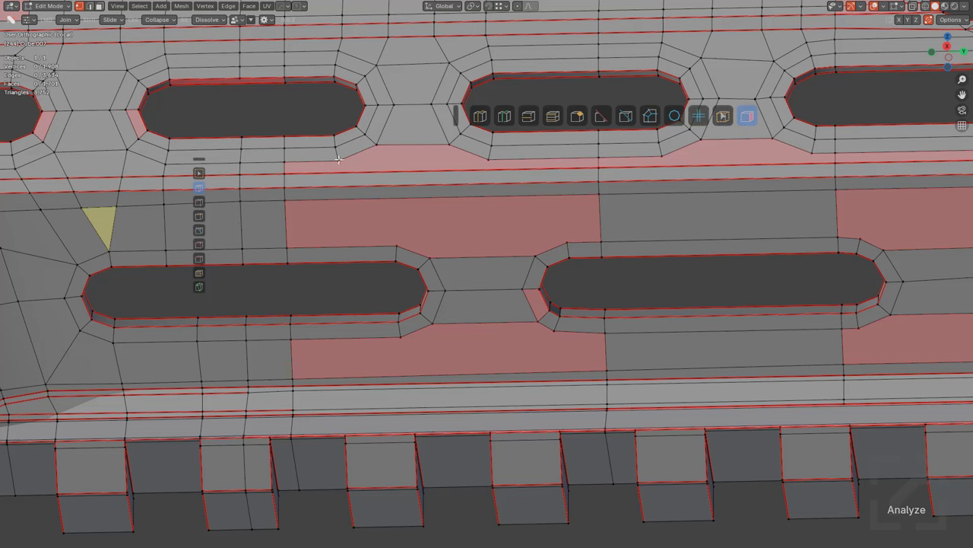
left_click_drag(339, 158, 397, 245)
left_click_drag(376, 146, 399, 163)
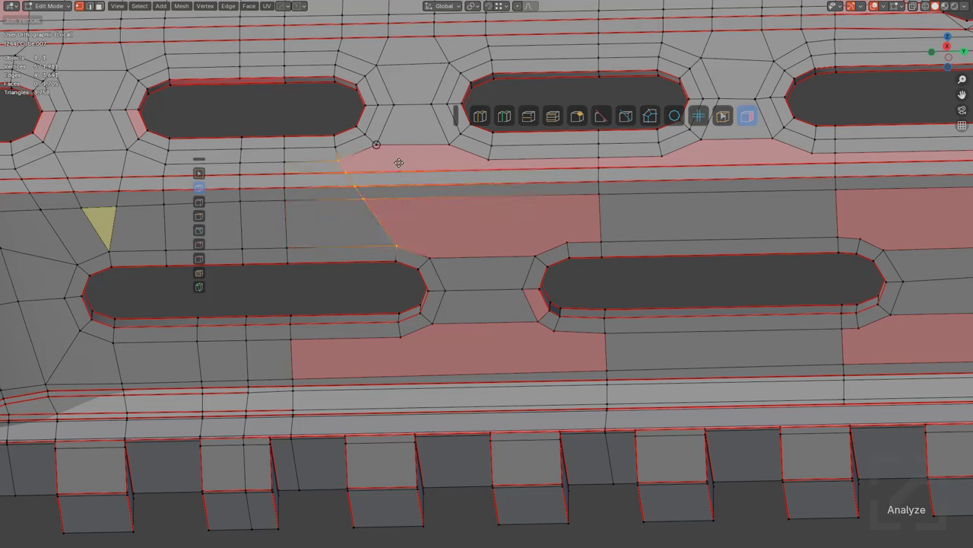
left_click_drag(445, 268, 444, 268)
left_click_drag(450, 146, 534, 256)
left_click_drag(489, 160, 567, 243)
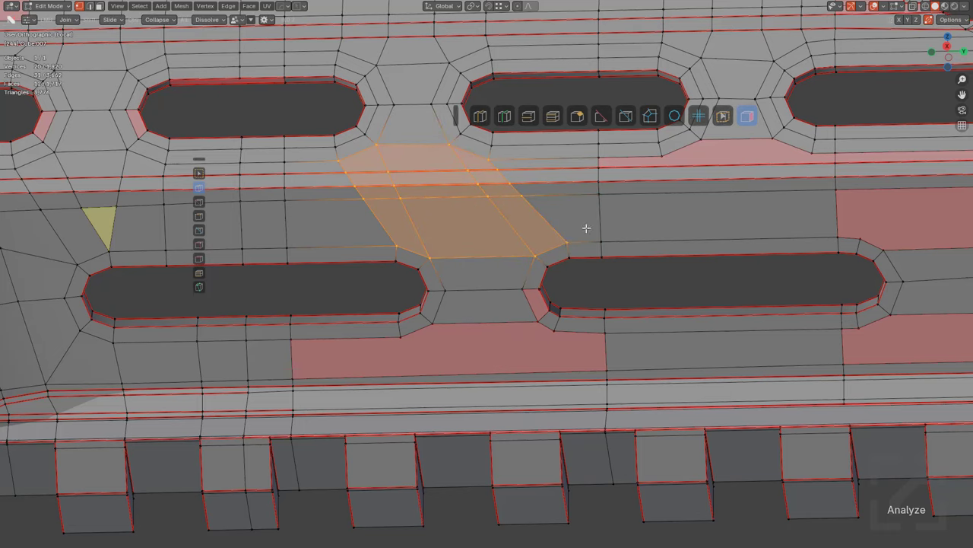
key("alt+a")
Step: Collapse the extra vertex at the second lower slot's inner end corner to clear the flagged n-gon
middle_click_drag(589, 304, 476, 202, "shift")
scroll(479, 228, "up", 2)
left_click(460, 212)
scroll(514, 251, "up", 4)
middle_click_drag(476, 203, 497, 267, "shift")
scroll(512, 259, "up", 7)
left_click_drag(487, 274, 482, 267, "ctrl")
scroll(585, 266, "down", 5)
scroll(585, 266, "down", 6)
Step: Add an edge loop across the band above the second lower slot and slide it into place
middle_click_drag(586, 266, 434, 259, "shift")
key("ctrl+r")
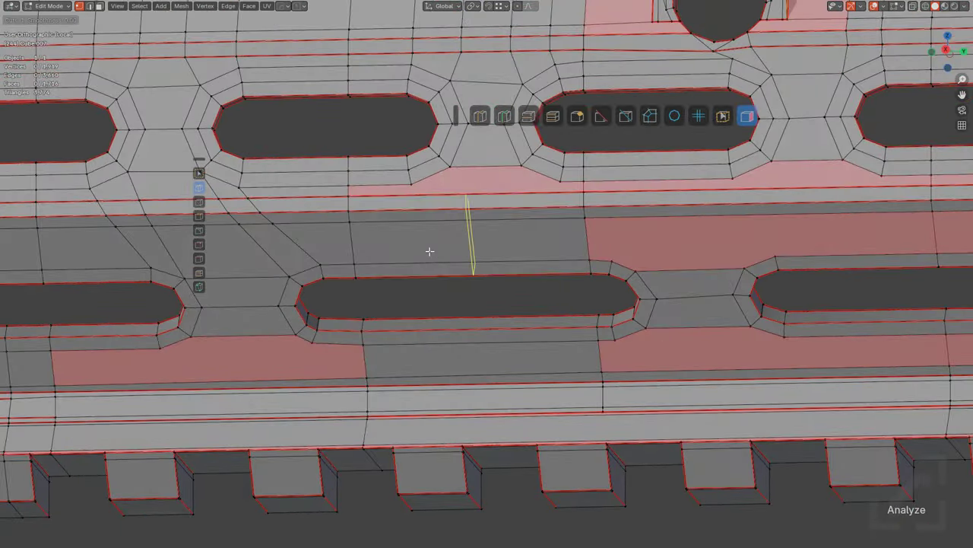
left_click(429, 252)
left_click(375, 250)
key("alt+a")
Step: Connect the new loop to the upper slot's lower support corner, and add a second loop beside it above the lower slot
scroll(488, 247, "up", 1)
middle_click_drag(465, 205, 445, 272)
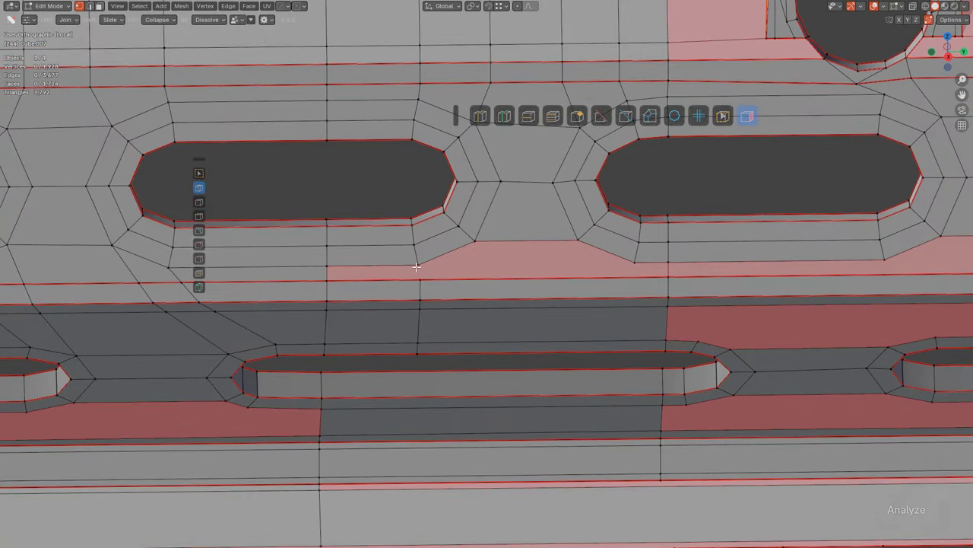
left_click(441, 275)
left_click(506, 281)
left_click(446, 278)
key("alt+a")
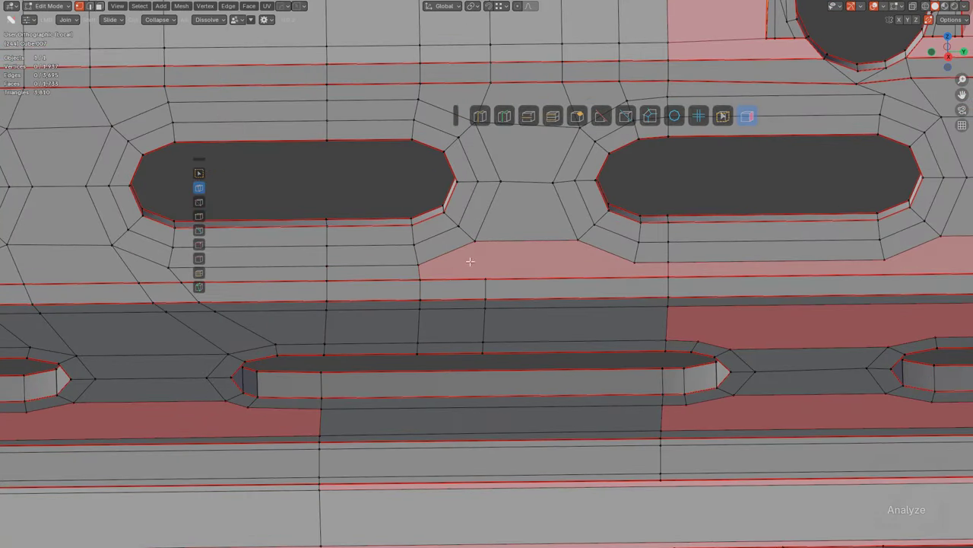
Step: Join the second loop to the upper slot's end support vertex, and add a third loop beside it
left_click_drag(485, 254, 486, 278)
key("ctrl+r")
left_click(554, 279)
left_click(539, 278)
Step: Join the third loop to the adjacent upper slot's end vertex, and add a fourth loop connected to that slot's lower support corner
key("a")
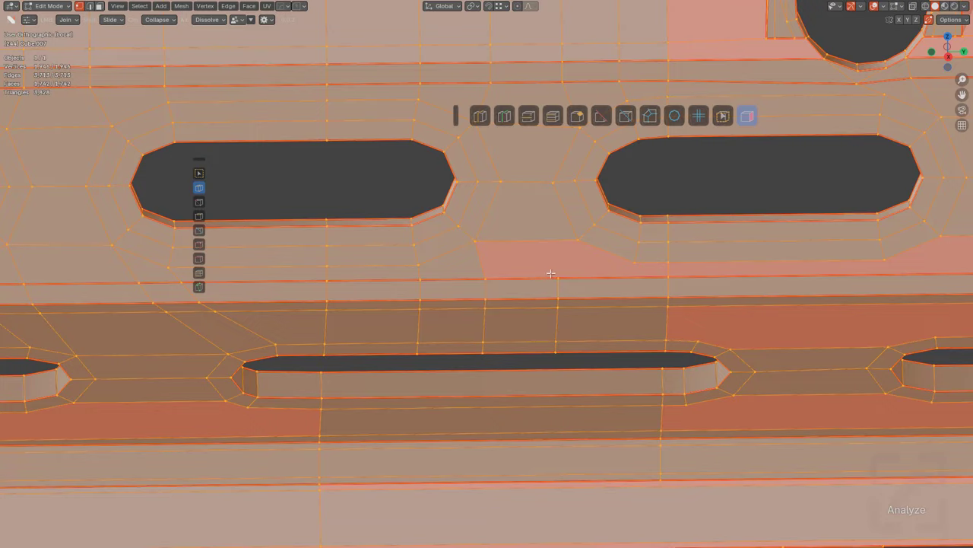
left_click(570, 236)
key("Return")
left_click(624, 269)
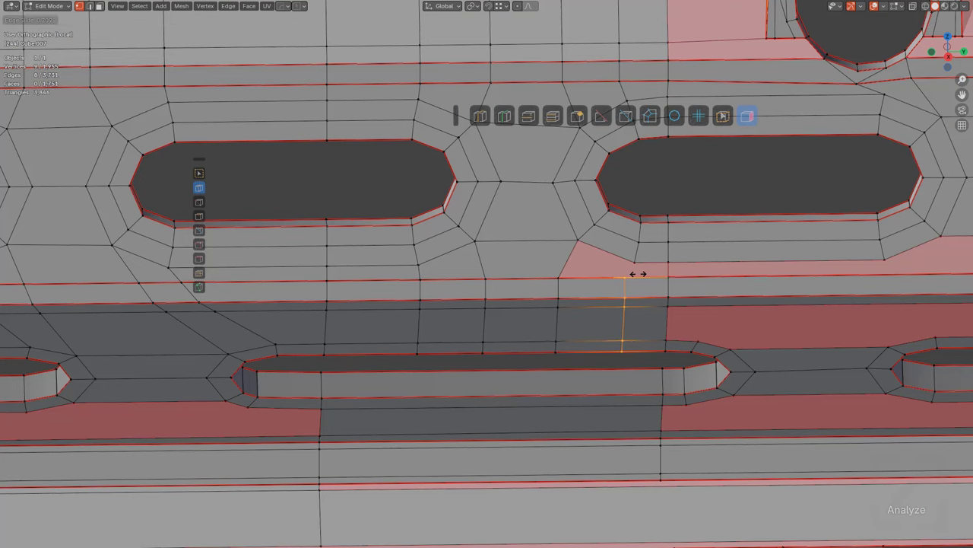
left_click(632, 272)
middle_click_drag(561, 306, 543, 206)
scroll(543, 206, "down", 2)
middle_click_drag(446, 237, 524, 249, "shift")
scroll(524, 248, "up", 1)
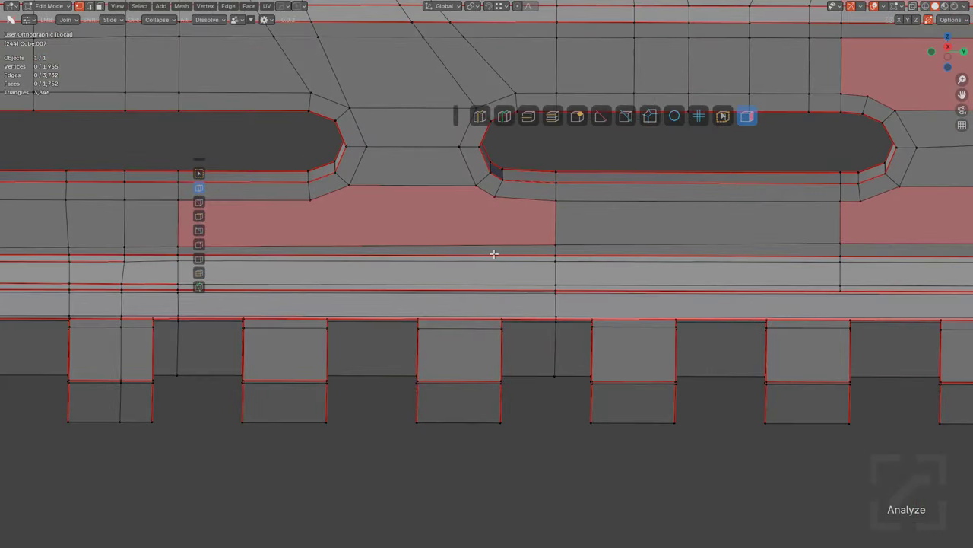
Step: Add a vertical edge loop near one side of the middle tooth and another across the recess beside it
left_click(460, 332)
left_click(485, 338)
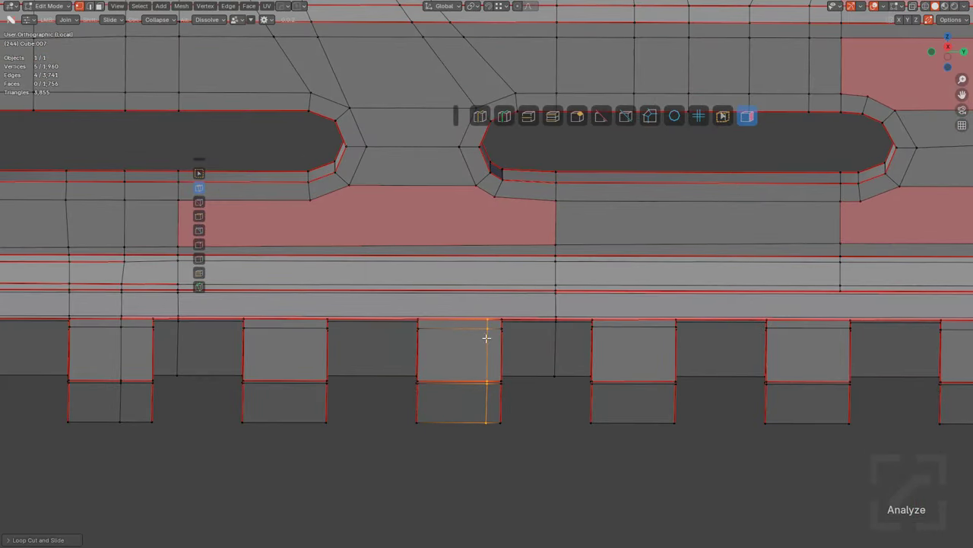
scroll(545, 287, "up", 1)
middle_click_drag(519, 270, 545, 279, "shift")
scroll(542, 242, "up", 3)
key("alt+a")
key("ctrl+r")
left_click(553, 315)
left_click(525, 309)
key("alt+a")
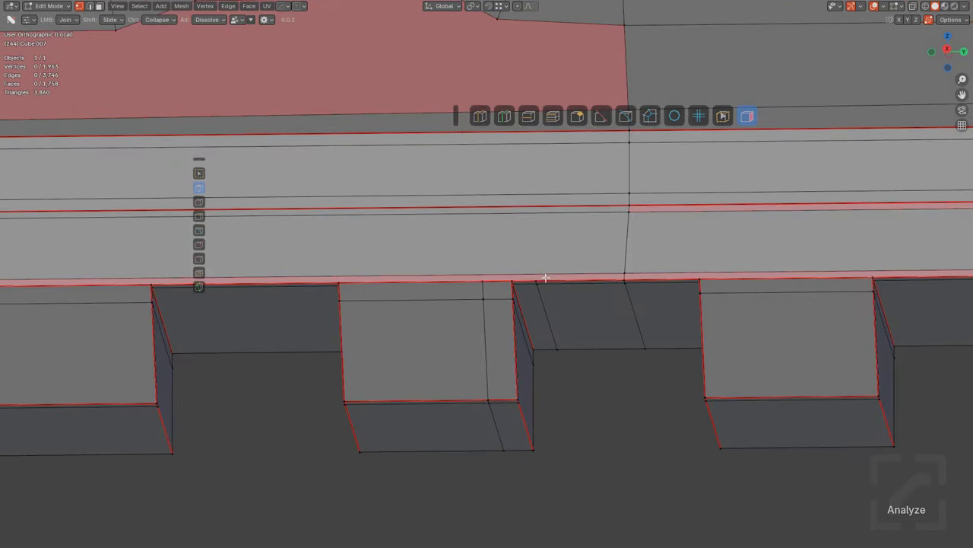
Step: Cut edge paths from the recess loop and from the tooth's upper corner across the strips to the slot's rounded end
left_click_drag(537, 281, 498, 23)
middle_click_drag(511, 223, 495, 343)
left_click_drag(506, 373, 494, 177)
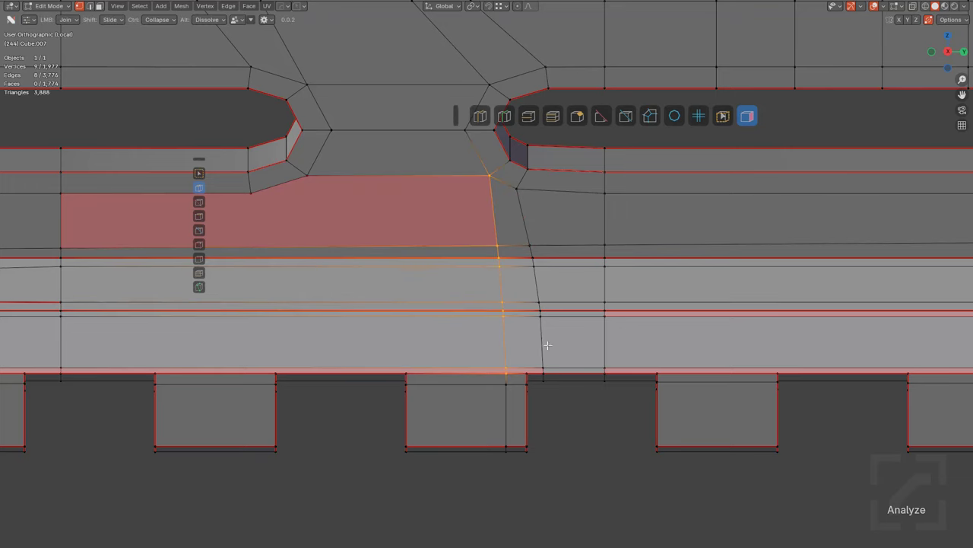
middle_click_drag(545, 343, 493, 388)
left_click_drag(494, 388, 451, 151)
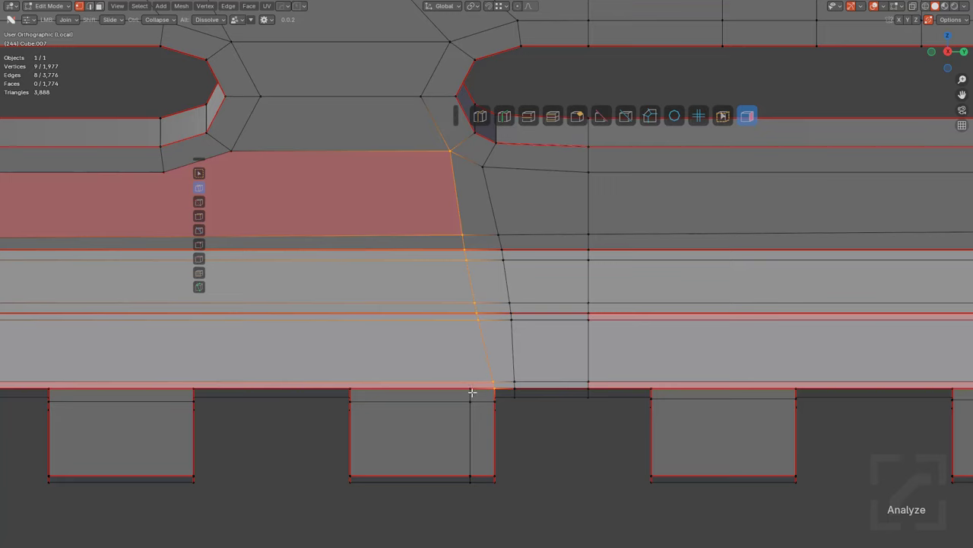
Step: Slide the tooth loop's top vertex sideways, connect it up to the slanted edge path and merge the duplicate vertex
middle_click_drag(478, 400, 453, 334, "shift")
scroll(413, 388, "up", 4)
key("2")
left_click_drag(400, 389, 411, 365, "shift")
middle_click_drag(445, 262, 490, 270, "shift")
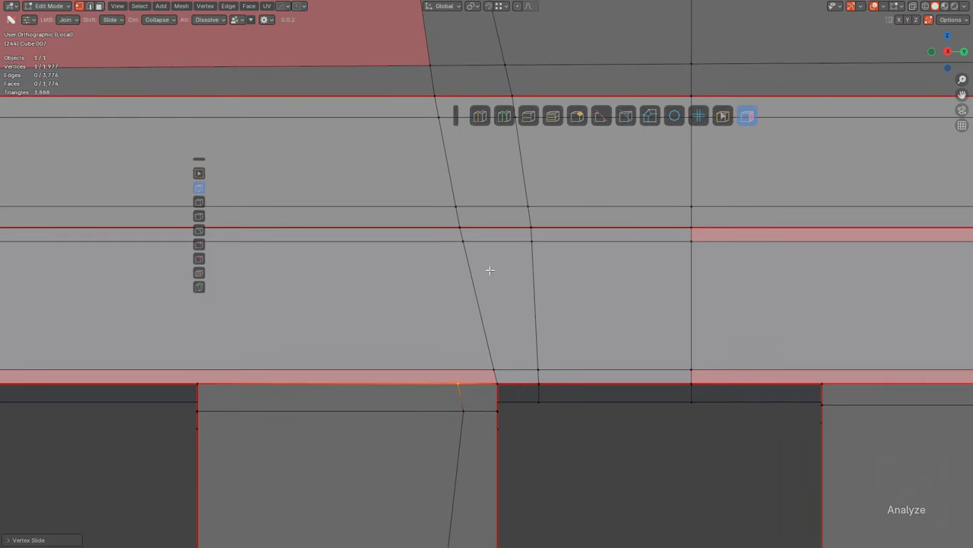
left_click_drag(462, 367, 458, 228)
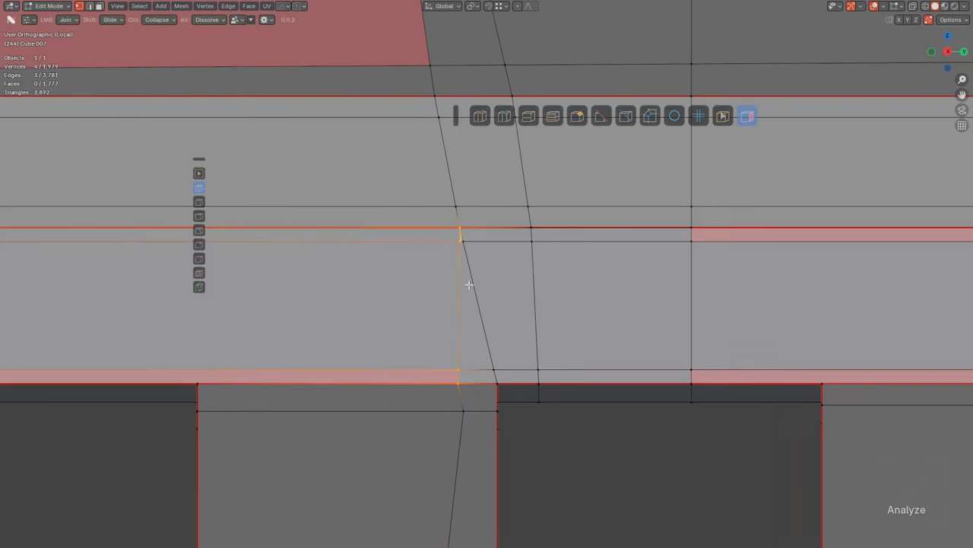
scroll(458, 235, "up", 3)
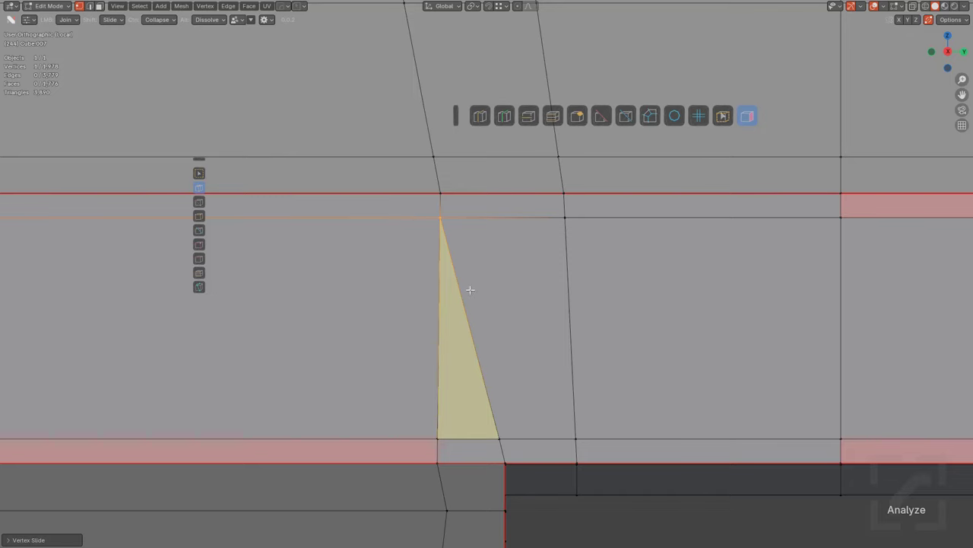
Step: Slide the loop's vertex on the tooth's upper inner edge sideways to straighten the loop
scroll(505, 312, "down", 5)
scroll(528, 286, "down", 1)
middle_click_drag(466, 310, 509, 239, "shift")
scroll(509, 239, "up", 2)
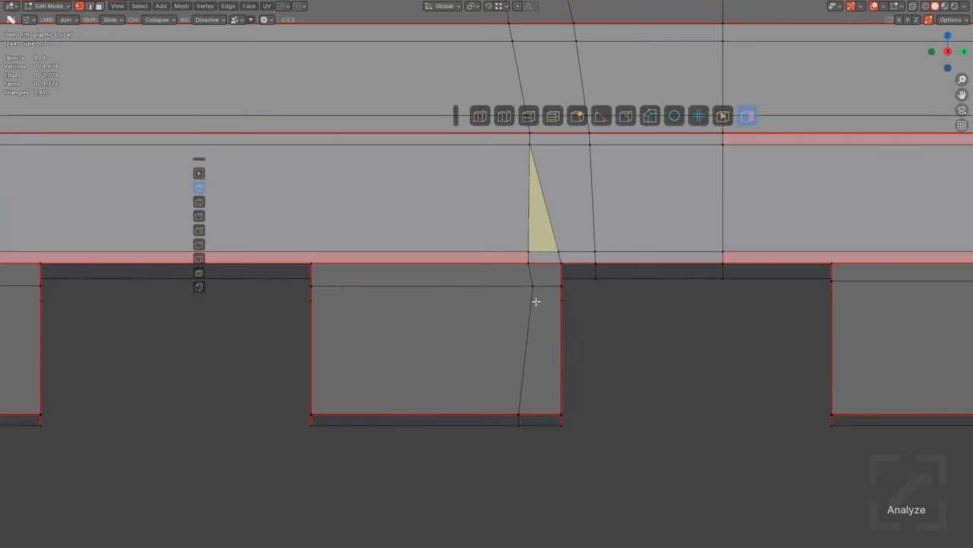
left_click_drag(531, 288, 515, 287, "shift")
left_click(524, 287)
Step: Add a second vertical edge loop to the same tooth, close to its opposite side
middle_click_drag(393, 305, 519, 288, "shift")
key("ctrl+r")
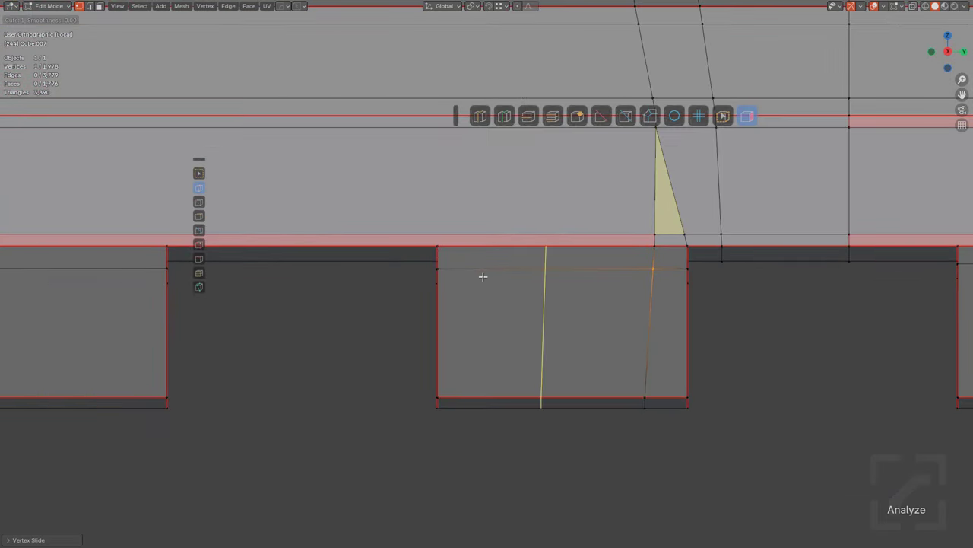
left_click(390, 259)
key("a")
middle_click_drag(508, 230, 529, 360, "shift")
scroll(484, 326, "down", 4)
key("alt+a")
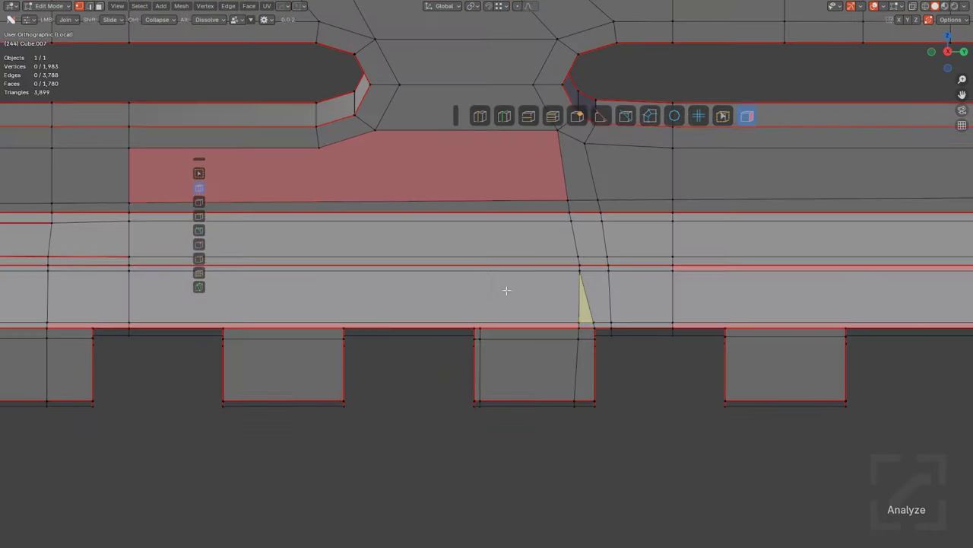
Step: Cut an edge path from the tooth's new loop across the strips to the same slot corner
middle_click_drag(507, 290, 498, 347, "shift")
scroll(484, 382, "up", 1)
left_click_drag(492, 374, 567, 165)
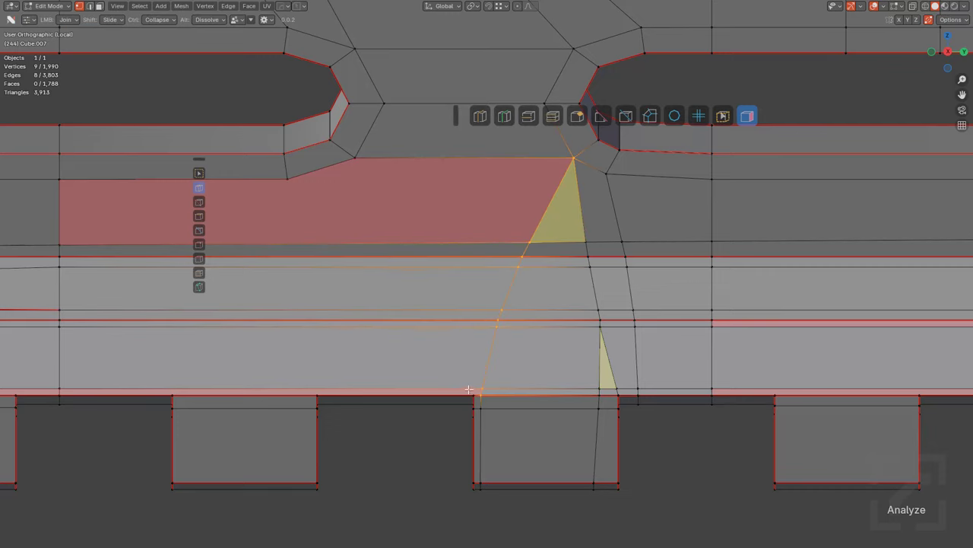
Step: Cut an edge path from the neighbouring slot's lower corner across the strips to the tooth's other upper corner
middle_click_drag(454, 286, 416, 412, "shift")
scroll(415, 395, "down", 4)
middle_click_drag(424, 287, 444, 260, "shift")
scroll(451, 253, "up", 3)
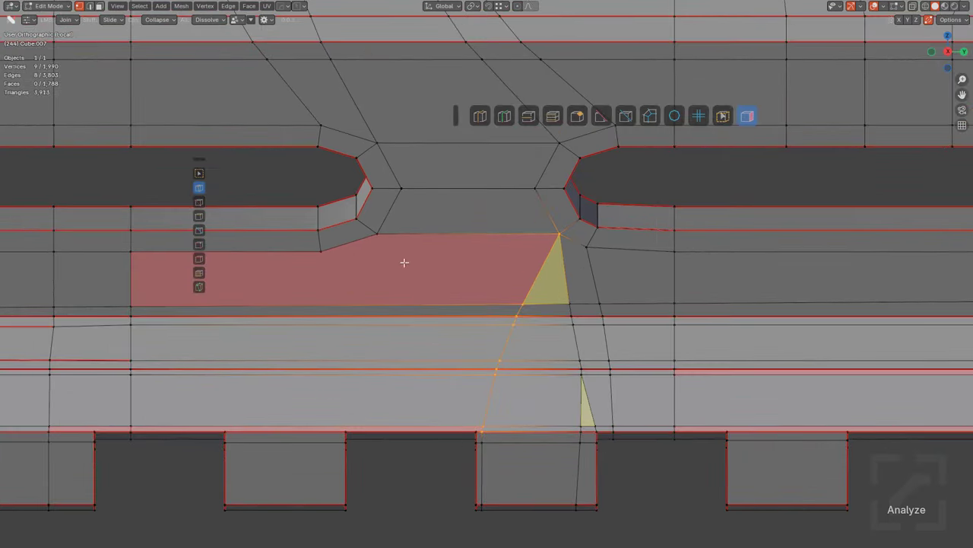
left_click_drag(384, 239, 474, 426)
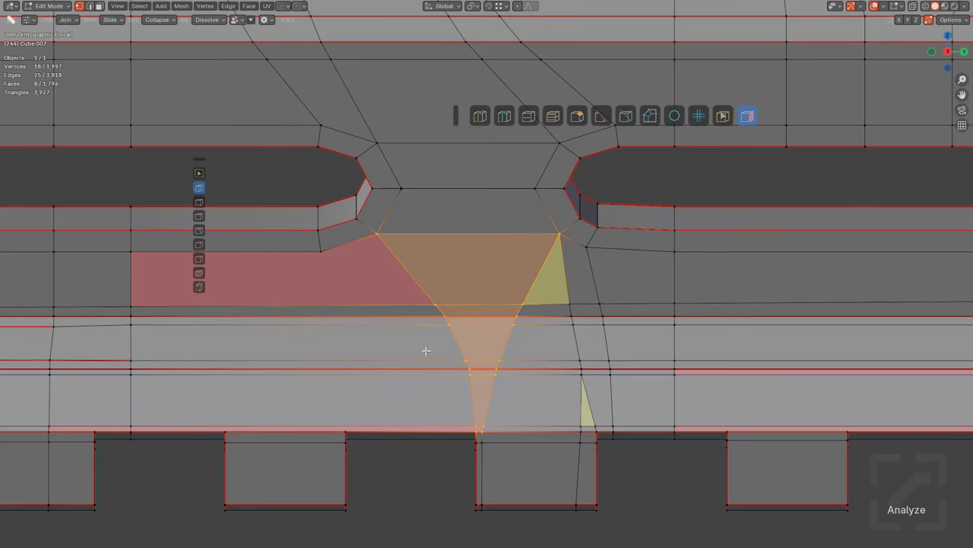
middle_click_drag(426, 350, 439, 317, "shift")
key("alt+a")
Step: Slide the upper vertices of the diagonal edge path onto the neighbouring path to merge them
middle_click_drag(563, 287, 525, 255, "shift")
scroll(529, 242, "up", 2)
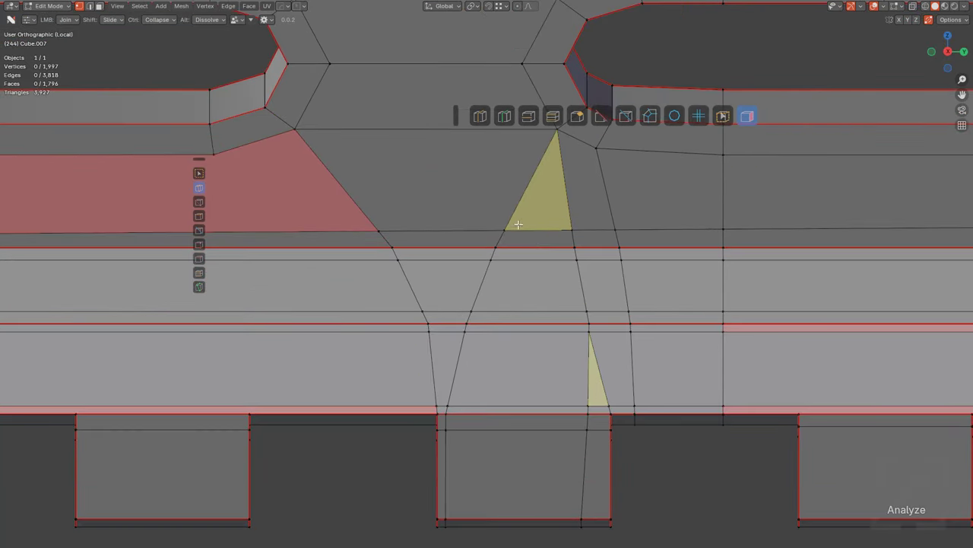
left_click_drag(509, 227, 585, 224, "shift")
left_click_drag(499, 247, 578, 247, "shift")
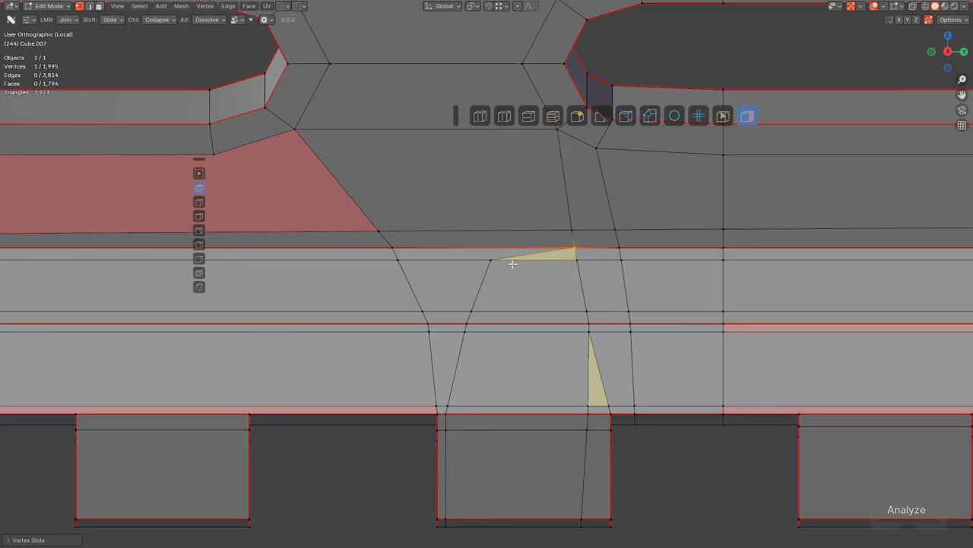
left_click_drag(491, 260, 577, 260, "shift")
left_click_drag(472, 310, 585, 312, "shift")
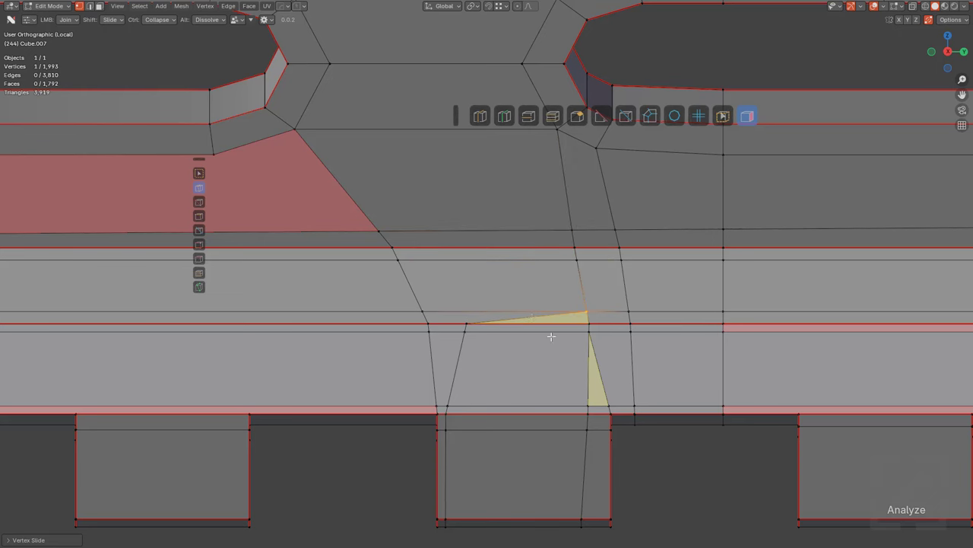
Step: Merge the path's remaining strip vertices into the neighbouring path and dissolve the leftover edge beside the triangle
middle_click_drag(534, 315, 496, 257, "shift")
scroll(496, 257, "down", 1)
left_click_drag(538, 256, 563, 275, "shift")
scroll(545, 326, "up", 3)
left_click(580, 333, "alt")
scroll(522, 311, "down", 4)
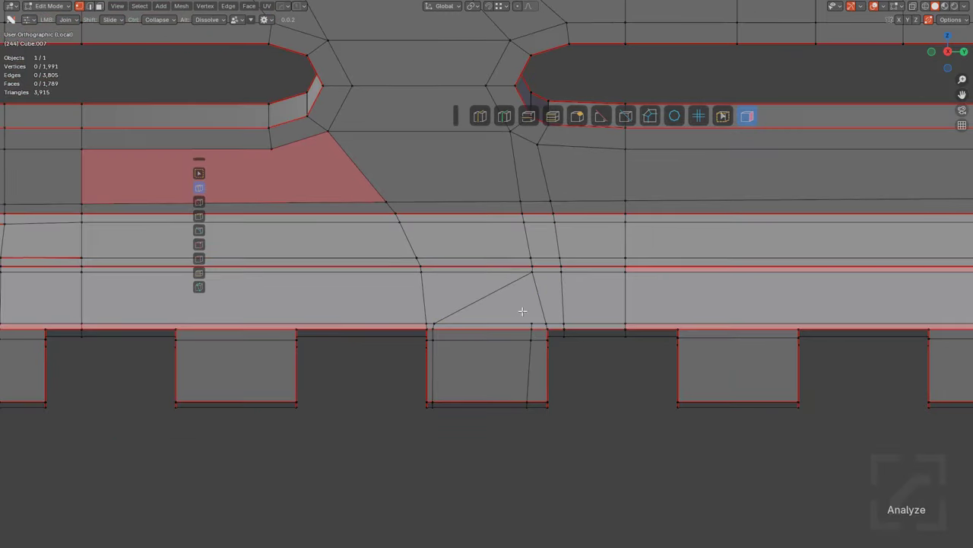
Step: Add a vertical edge loop to the next tooth, near its side facing the finished tooth
middle_click_drag(437, 305, 484, 287, "shift")
scroll(482, 284, "up", 1)
scroll(465, 222, "down", 3)
middle_click_drag(465, 221, 572, 224, "shift")
scroll(509, 257, "up", 3)
key("ctrl+r")
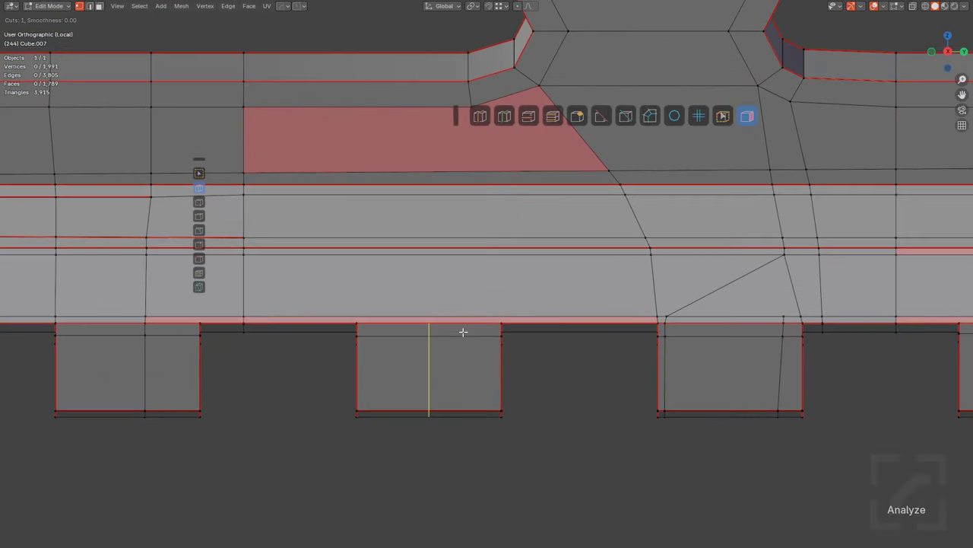
left_click(463, 332)
left_click(523, 342)
middle_click_drag(495, 261, 488, 288, "shift")
scroll(465, 239, "down", 1)
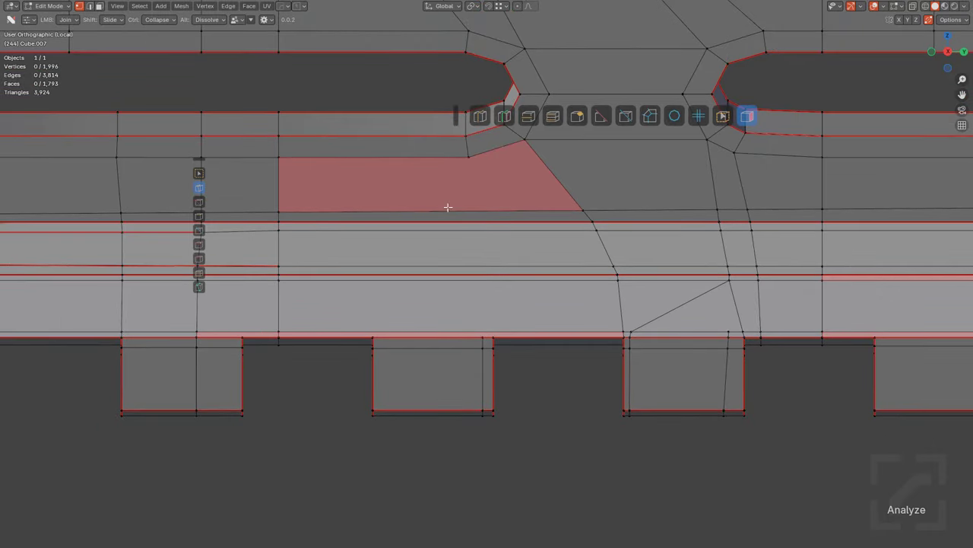
Step: Cut an edge path from the slot's lower corner vertex down to the tooth's loop and connect the tooth's upper corner to it
left_click_drag(465, 158, 478, 281)
left_click_drag(483, 331, 483, 333)
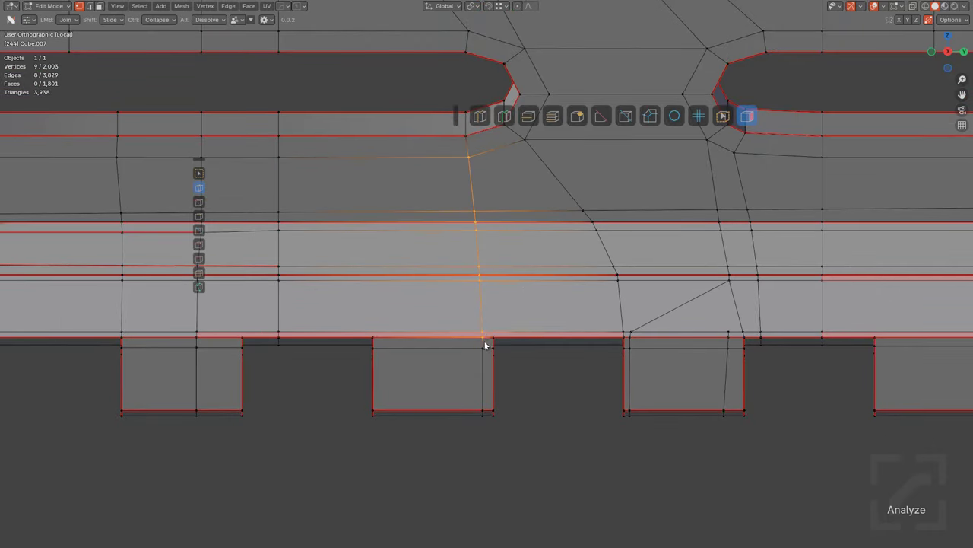
scroll(574, 233, "up", 1)
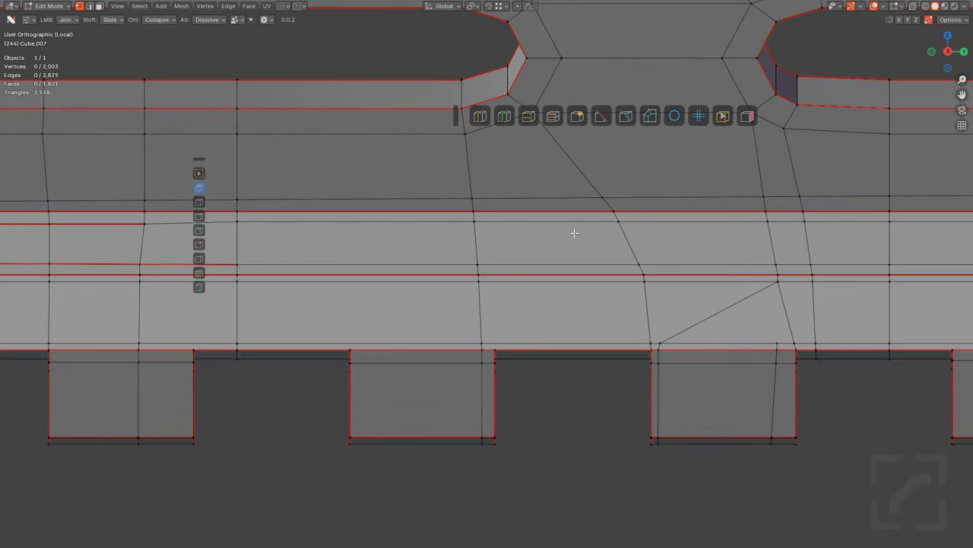
middle_click_drag(504, 262, 476, 289, "shift")
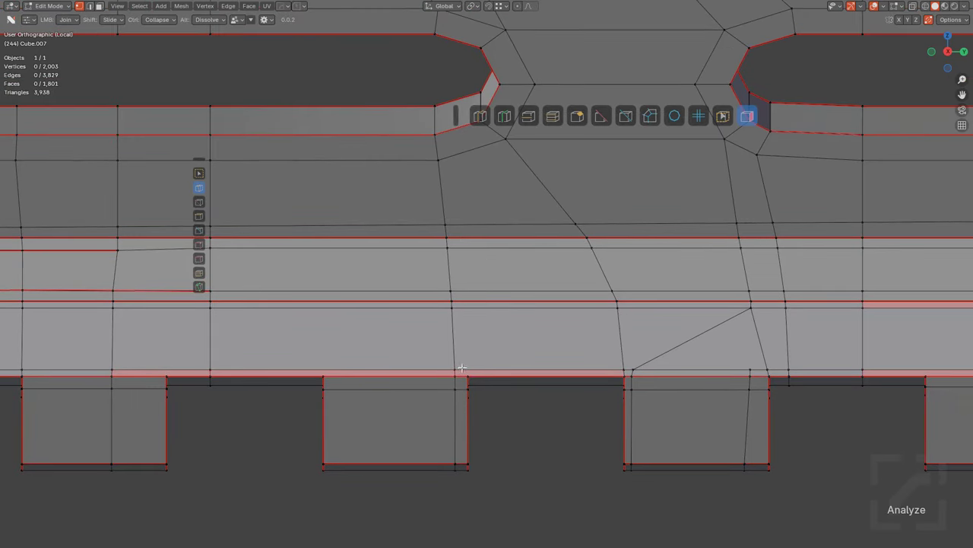
left_click_drag(469, 375, 453, 312)
scroll(504, 353, "up", 3)
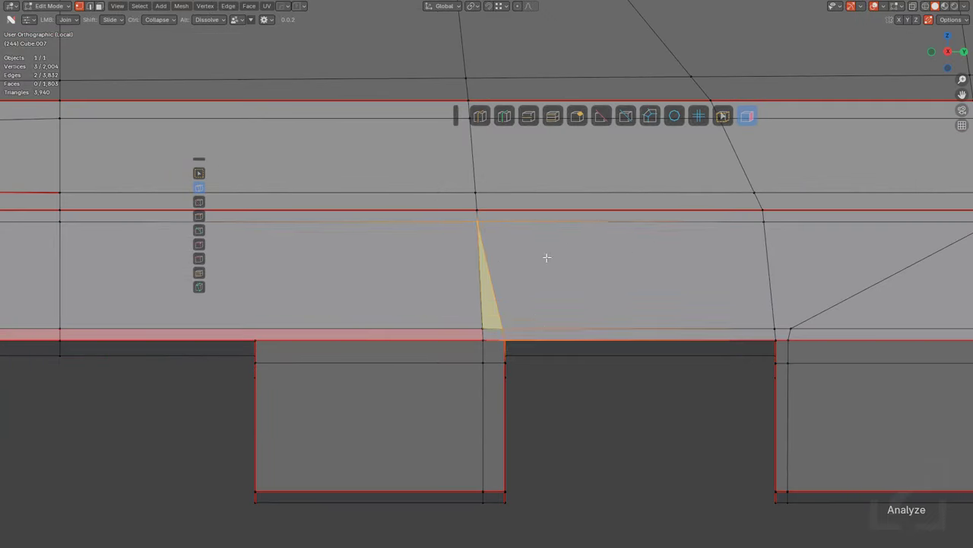
Step: Add a vertical edge loop through the strips above the opposite side of this tooth
scroll(333, 281, "down", 3)
middle_click_drag(323, 230, 517, 211, "shift")
key("ctrl+r")
left_click(438, 203)
left_click(445, 203)
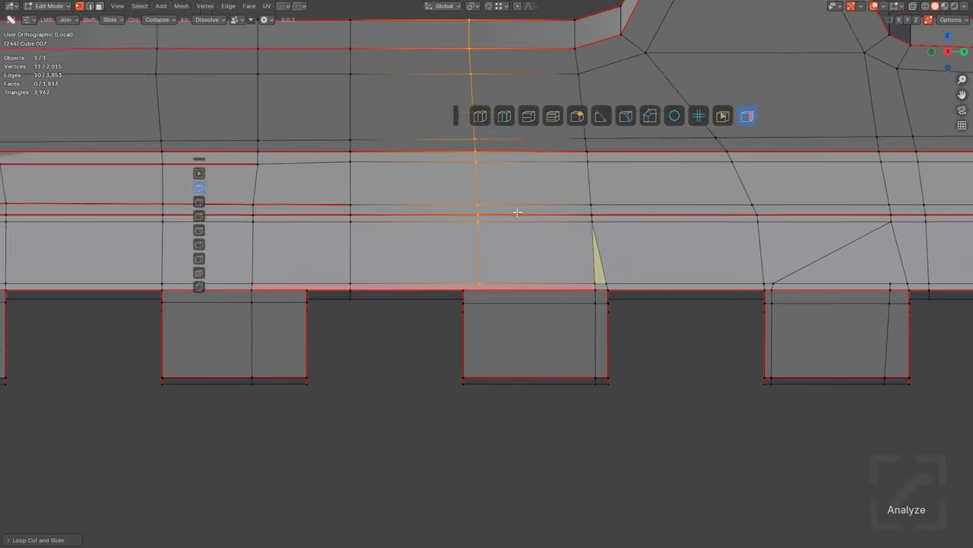
scroll(523, 216, "up", 1)
key("alt+a")
Step: Add a vertical edge loop to this tooth, close to its side without a loop
scroll(498, 266, "up", 4)
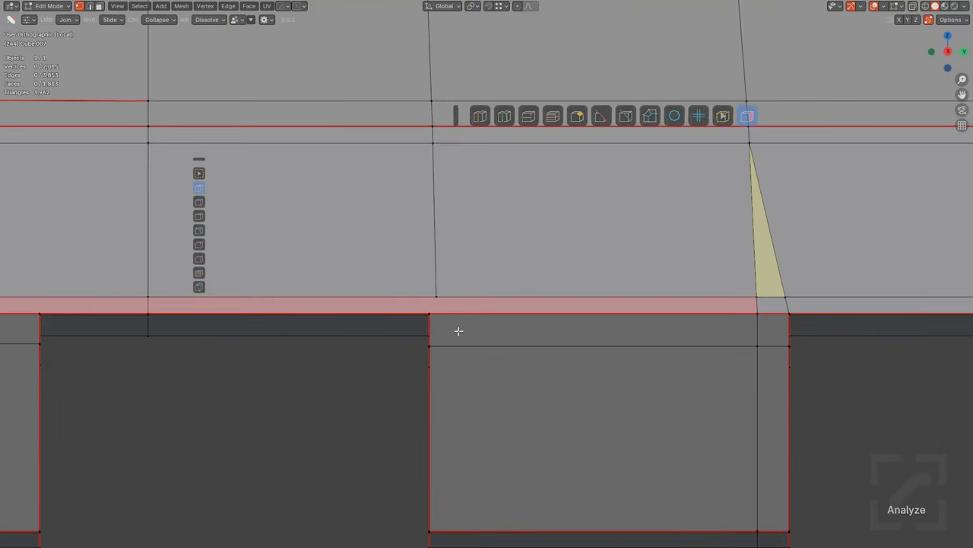
key("ctrl+r")
left_click(481, 337)
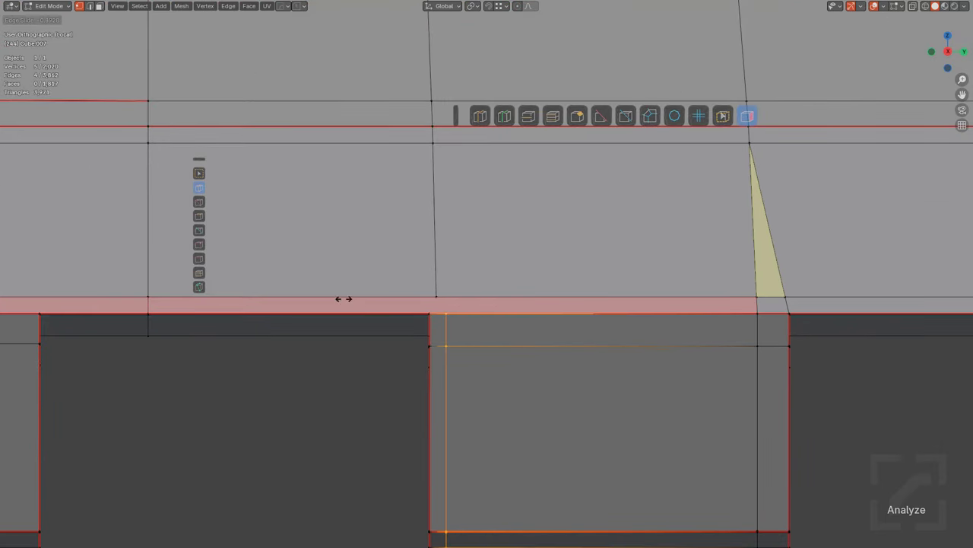
left_click(351, 298)
key("alt+a")
Step: Knife-cut an edge joining the top of the new tooth loop to the end of the strip loop above
key("k")
left_click(446, 314)
left_click(437, 296)
key("space")
middle_click_drag(396, 299, 472, 220)
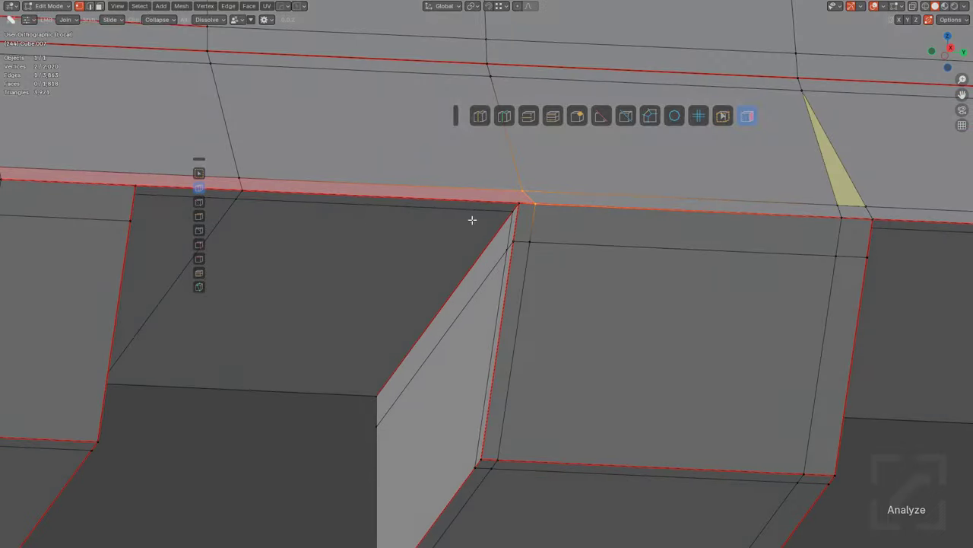
key("ctrl+r")
left_click(476, 209)
left_click(556, 216)
key("ctrl+z")
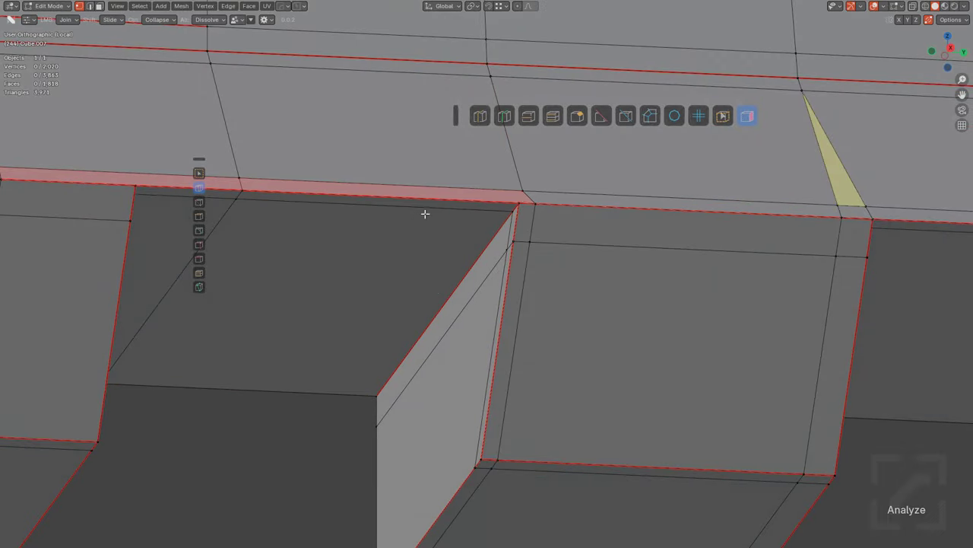
Step: Add an edge loop across the recess near the tooth and connect its end to the strip loop's lower vertex
key("ctrl+r")
left_click(560, 223)
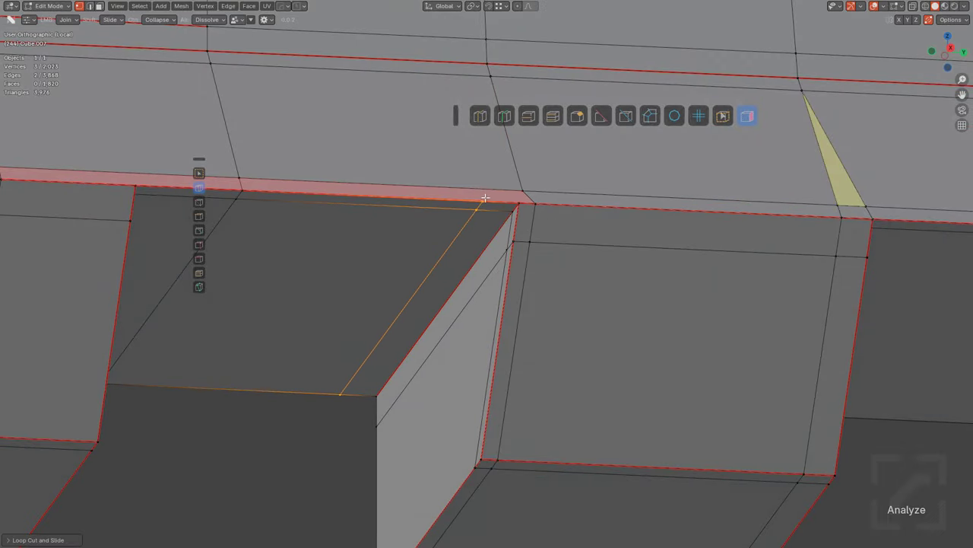
left_click_drag(483, 201, 525, 189)
Step: Add a vertical edge loop to the following tooth, near its side facing the recess
scroll(517, 205, "down", 5)
scroll(527, 209, "up", 4)
middle_click_drag(387, 213, 348, 209, "shift")
key("ctrl+r")
left_click(354, 210)
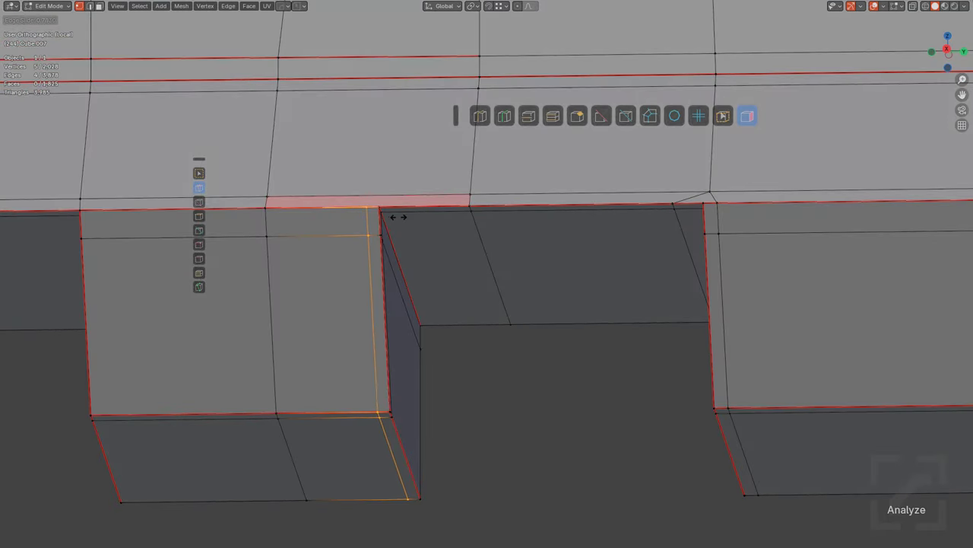
left_click(399, 216)
key("alt+a")
Step: Add an edge loop across the recess, close to the side of that tooth
middle_click_drag(406, 206, 430, 227)
key("ctrl+r")
left_click(444, 223)
left_click(416, 221)
key("alt+a")
Step: Join the tooth and recess loop ends at a point on the strip's lower edge and connect it diagonally to the strip's upper vertex
scroll(431, 226, "up", 1)
left_click_drag(415, 271, 417, 252)
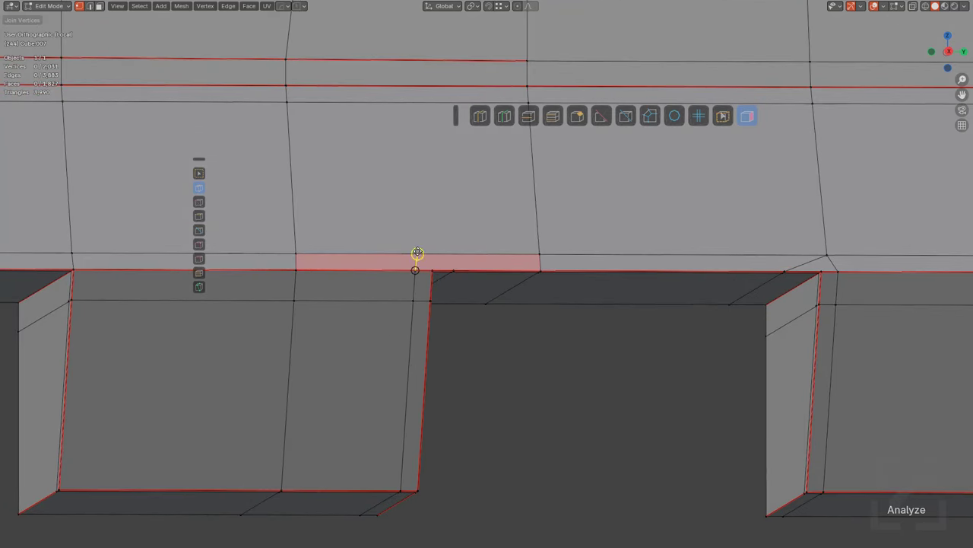
left_click(429, 252)
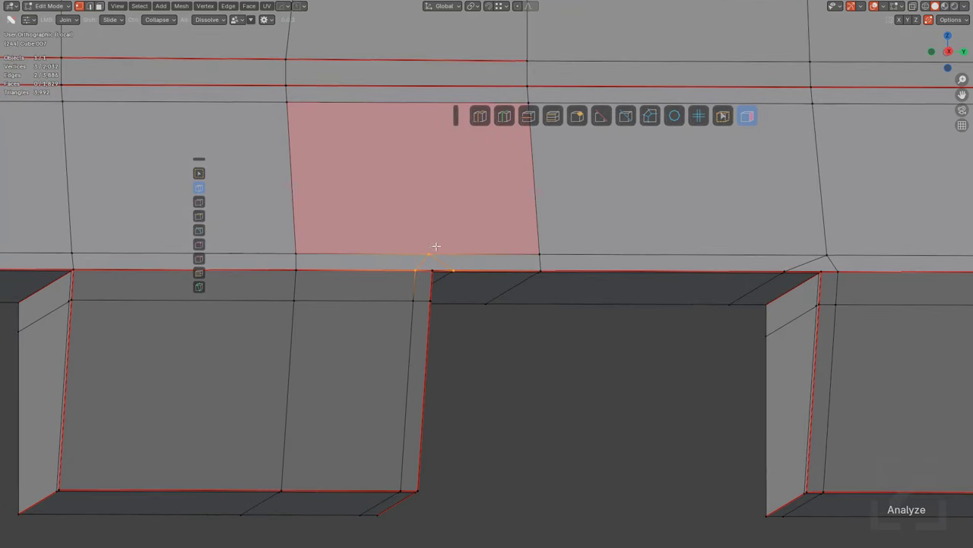
middle_click_drag(470, 245, 446, 261)
scroll(446, 262, "down", 4)
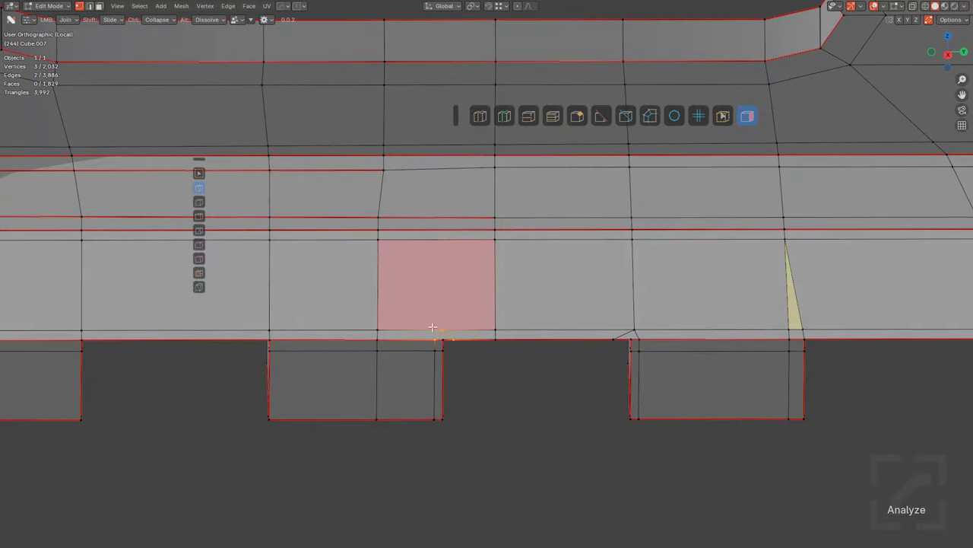
left_click_drag(432, 327, 495, 241)
Step: Add a horizontal edge loop across the two strip faces between the diagonals and scale it inward
key("ctrl+r")
left_click(687, 279)
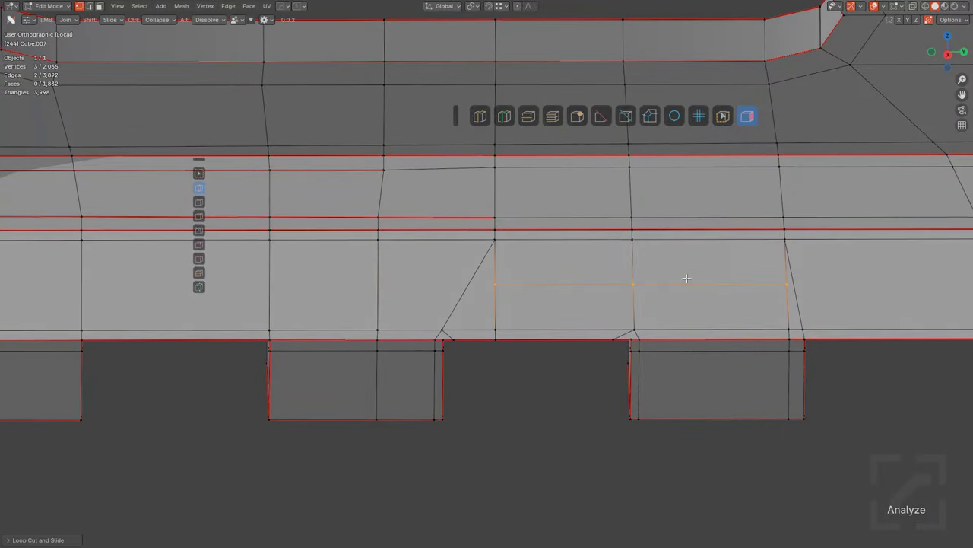
key("s")
left_click(723, 286)
key("alt+a")
middle_click_drag(672, 300, 689, 277)
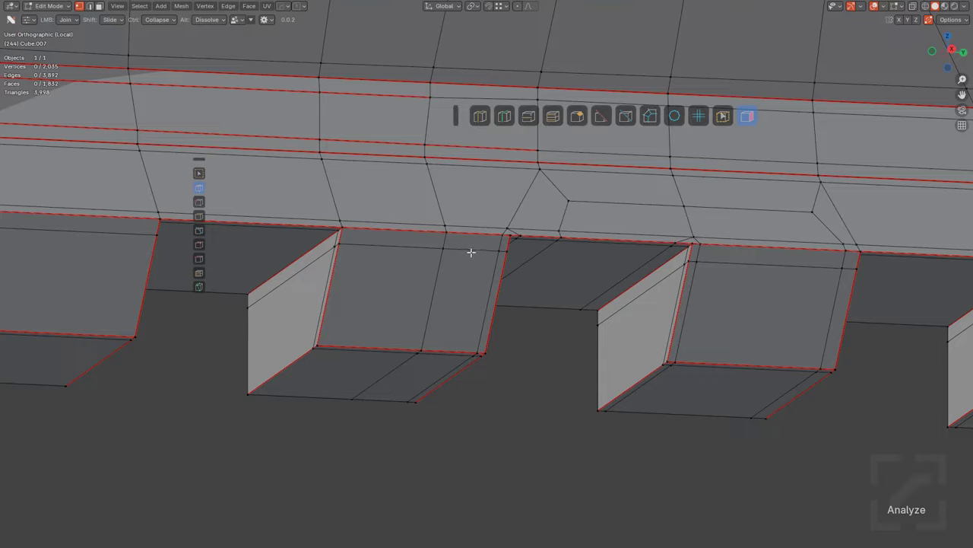
Step: Add a vertical edge loop from the next slot down the band, and another on the following tooth near its recess-facing side
scroll(471, 251, "down", 3)
middle_click_drag(522, 187, 558, 215)
scroll(570, 218, "down", 4)
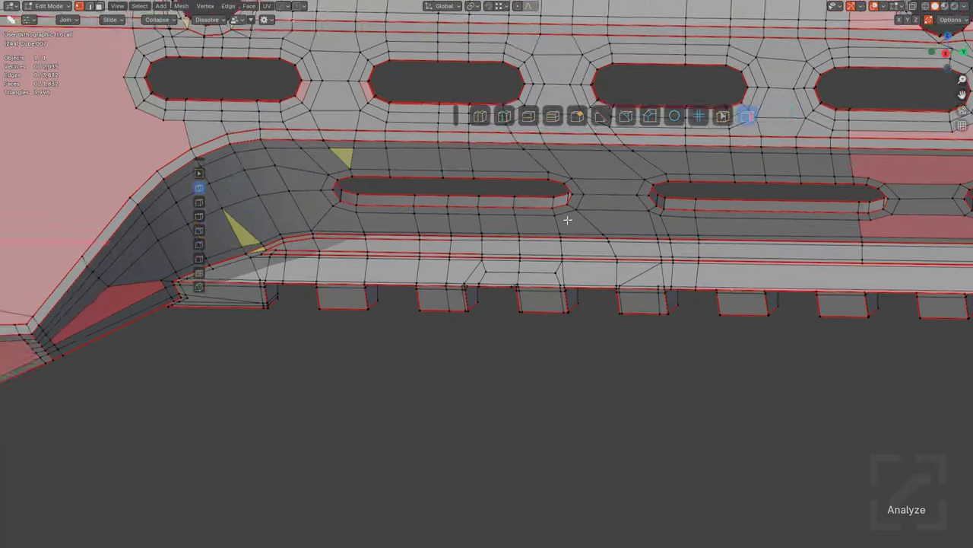
middle_click_drag(791, 298, 484, 232, "shift")
scroll(548, 269, "up", 2)
scroll(448, 248, "up", 2)
key("ctrl+r")
left_click(476, 227)
key("ctrl+r")
left_click(491, 229)
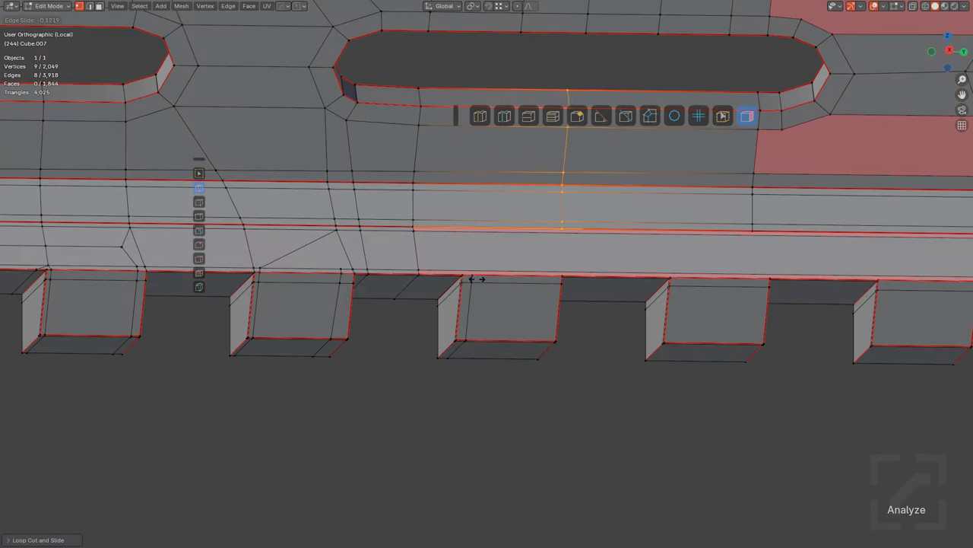
left_click(473, 282)
Step: Join the band loop's lower end across the strip to the upper end of the tooth loop
scroll(489, 267, "up", 2)
scroll(434, 247, "up", 1)
left_click_drag(459, 220, 468, 259)
left_click(453, 193)
left_click_drag(453, 195, 462, 275)
scroll(457, 266, "up", 5)
middle_click_drag(407, 259, 513, 269, "shift")
Step: Add an edge loop across the recess close to the tooth and join its end to the strip's lower vertex
key("ctrl+r")
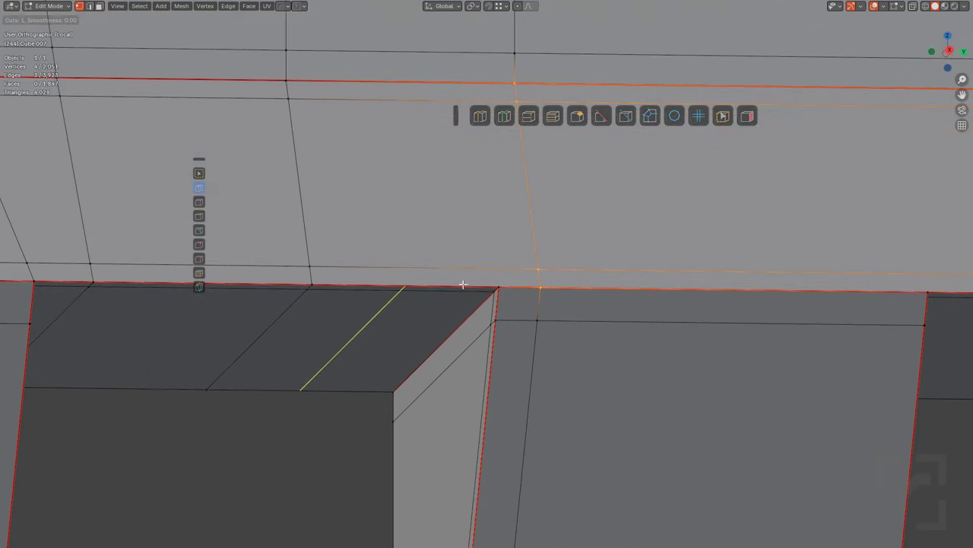
left_click(463, 285)
left_click(526, 288)
left_click_drag(472, 286, 535, 264)
scroll(522, 269, "down", 5)
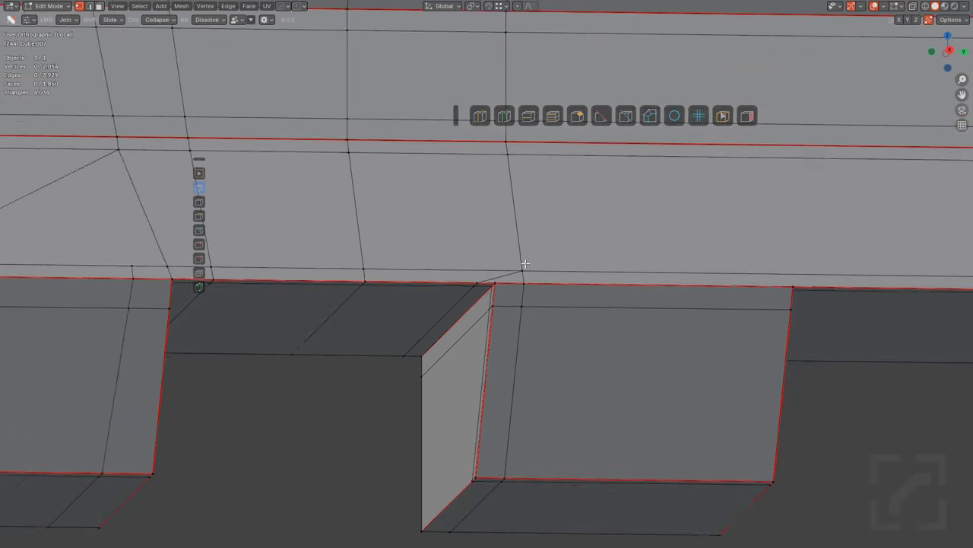
Step: Add a vertical edge loop to the same tooth, close to its opposite side
key("ctrl+r")
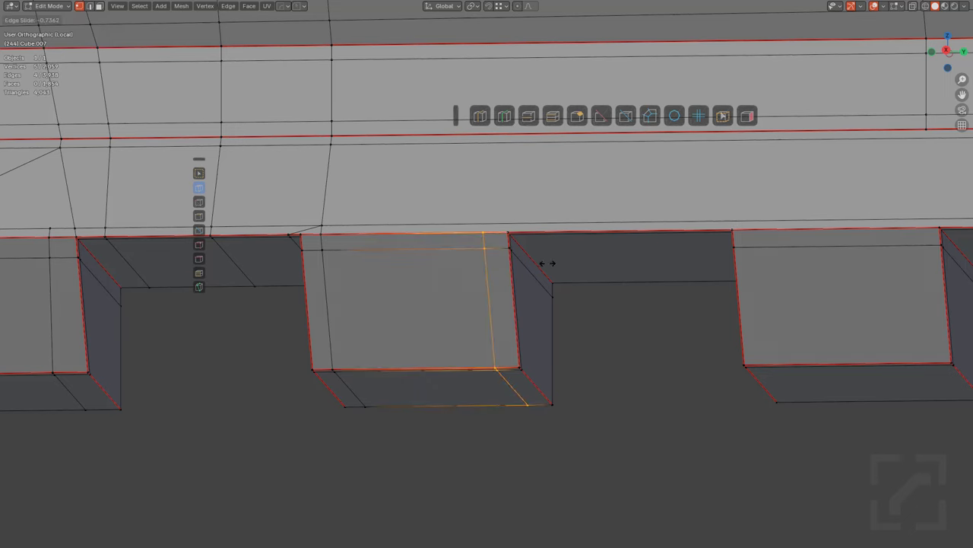
left_click(548, 263)
middle_click_drag(547, 263, 469, 293)
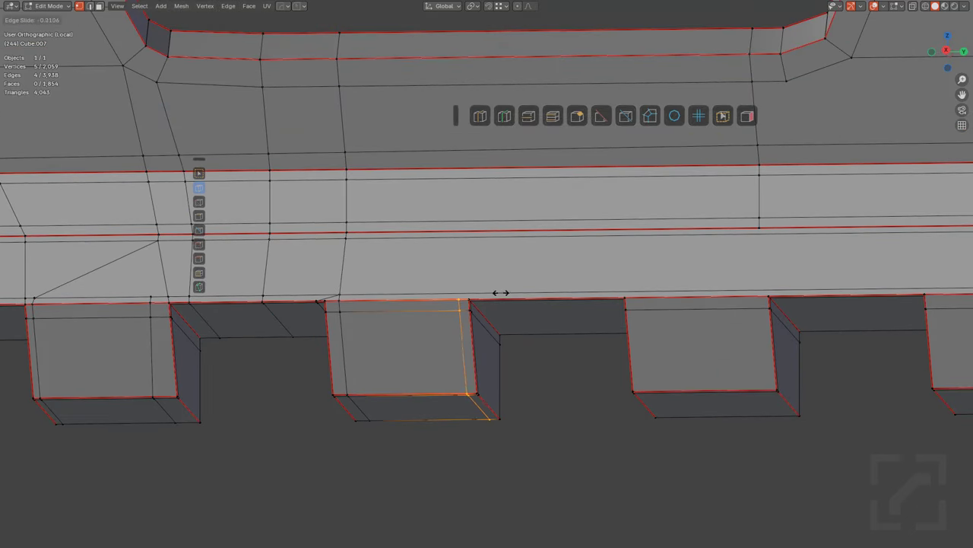
left_click(501, 292)
Step: Add another vertical edge loop from the slot down the band, sliding it toward the tooth's opposite side
key("ctrl+r")
left_click(504, 219)
left_click(415, 227)
key("alt+a")
scroll(494, 263, "up", 2)
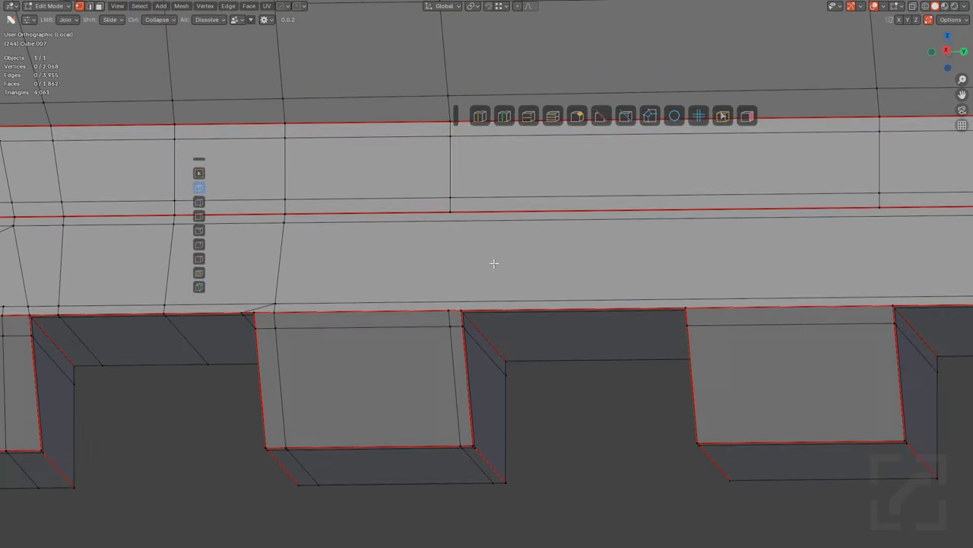
Step: Connect the band loop across the strip to the tooth's second loop, and add an edge loop across the remaining long strip face
key("ctrl+r")
left_click(452, 213)
left_click(452, 213)
scroll(499, 294, "up", 2)
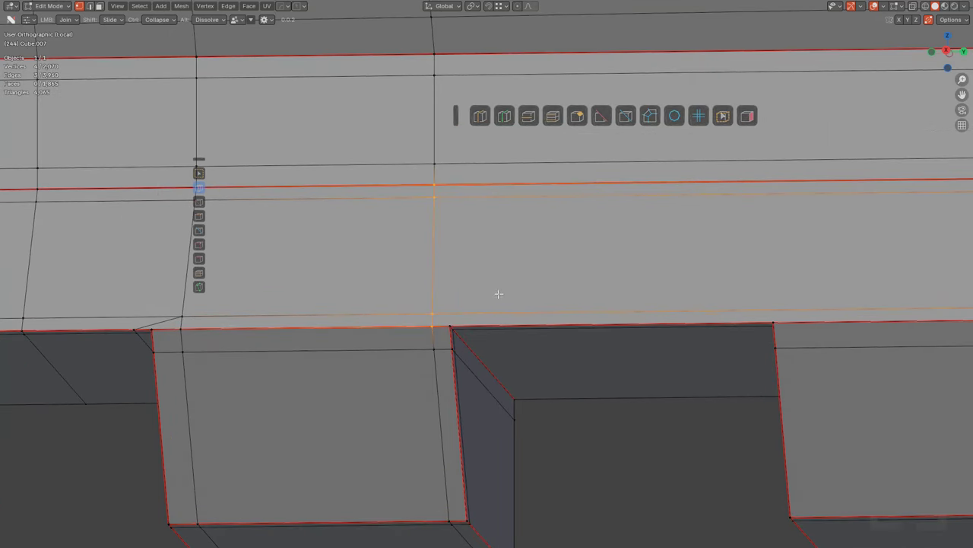
left_click(530, 311)
left_click(495, 330)
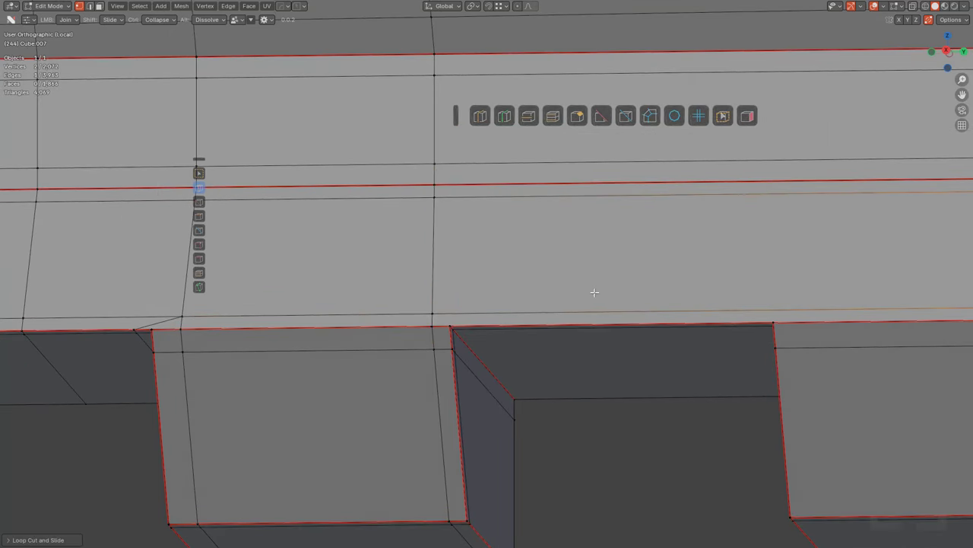
Step: Add an edge loop across the following recess, close to the side of the finished tooth
middle_click_drag(595, 292, 575, 248)
key("ctrl+r")
left_click(487, 141)
left_click(349, 138)
key("a")
middle_click_drag(423, 163, 456, 243, "shift")
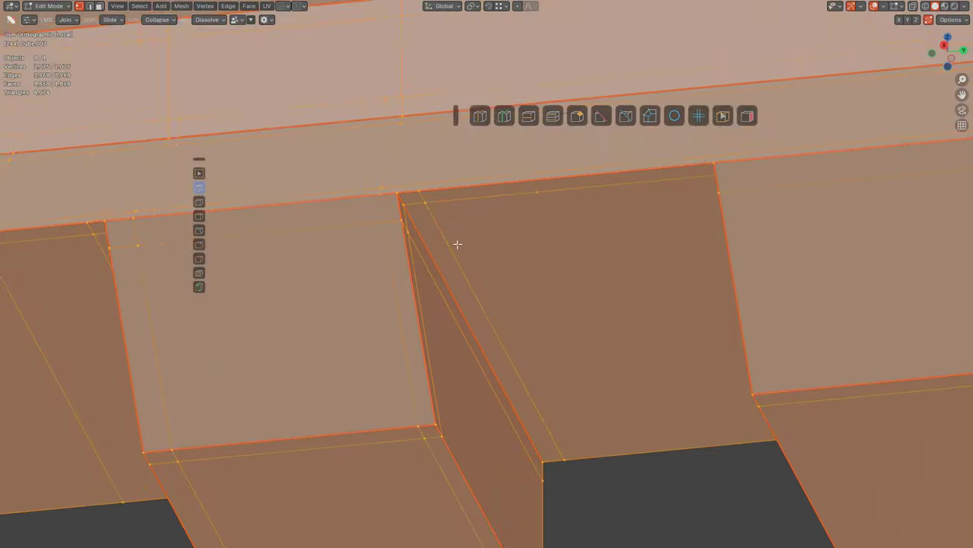
key("alt+a")
Step: Add a vertical edge loop from the slot down the band, beside the previous one and above the recess loop
scroll(449, 206, "down", 4)
middle_click_drag(424, 134, 524, 199, "shift")
key("ctrl+r")
left_click(480, 225)
left_click(387, 217)
Step: Join the recess loop's end across the strip to the lower end of the new band loop
key("alt+a")
scroll(486, 276, "up", 3)
left_click_drag(486, 273, 521, 237)
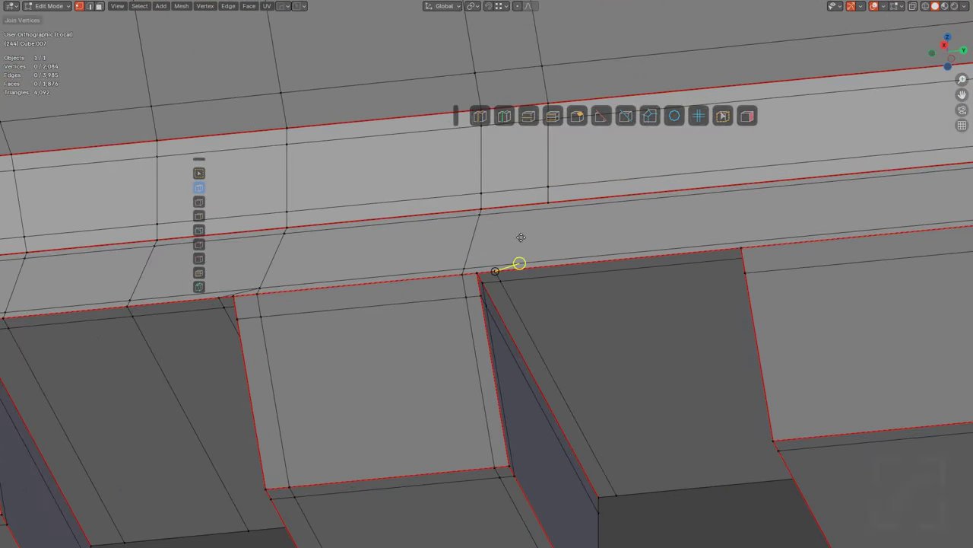
left_click(545, 208)
Step: Add a vertical edge loop across the strip above the recess, near the next tooth
middle_click_drag(545, 208, 537, 232)
key("ctrl+r")
left_click(537, 233)
left_click(456, 211)
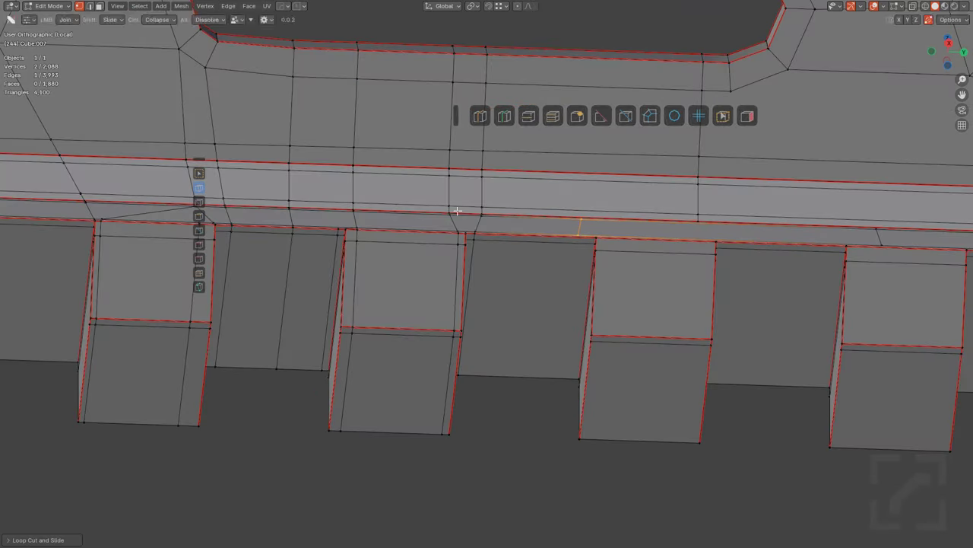
Step: Add an edge loop across the recess near the next tooth and join its end to the strip loop's lower vertex
key("ctrl+r")
left_click(598, 254)
scroll(604, 239, "up", 8)
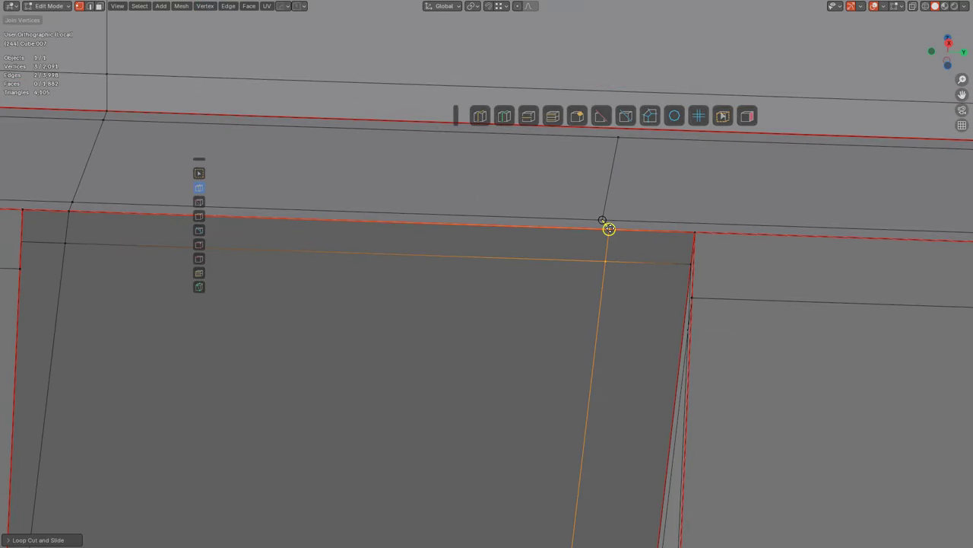
left_click_drag(602, 220, 609, 229)
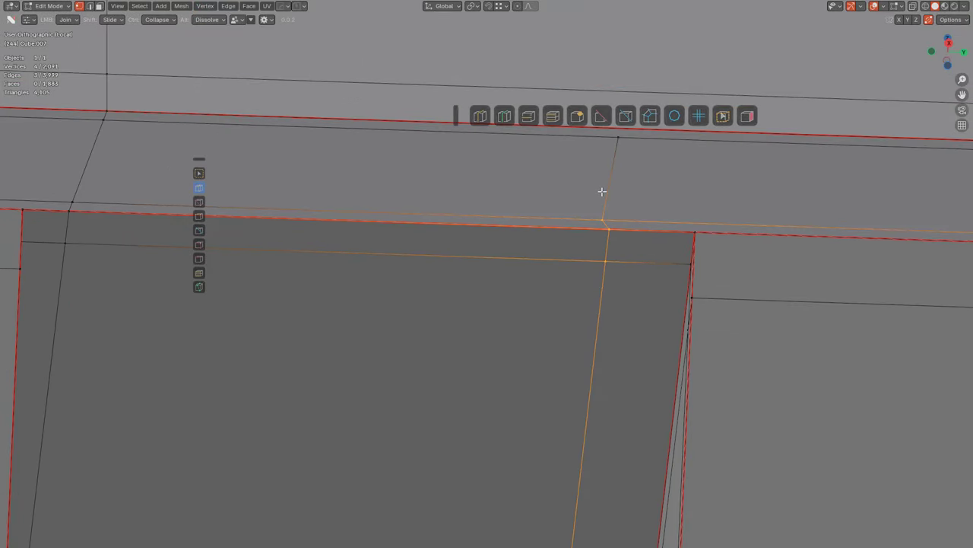
Step: Edge-slide the joined strip and recess loop evenly close to the next tooth, then slide its upper strip vertex back toward the recess
key("g")
key("g")
key("e")
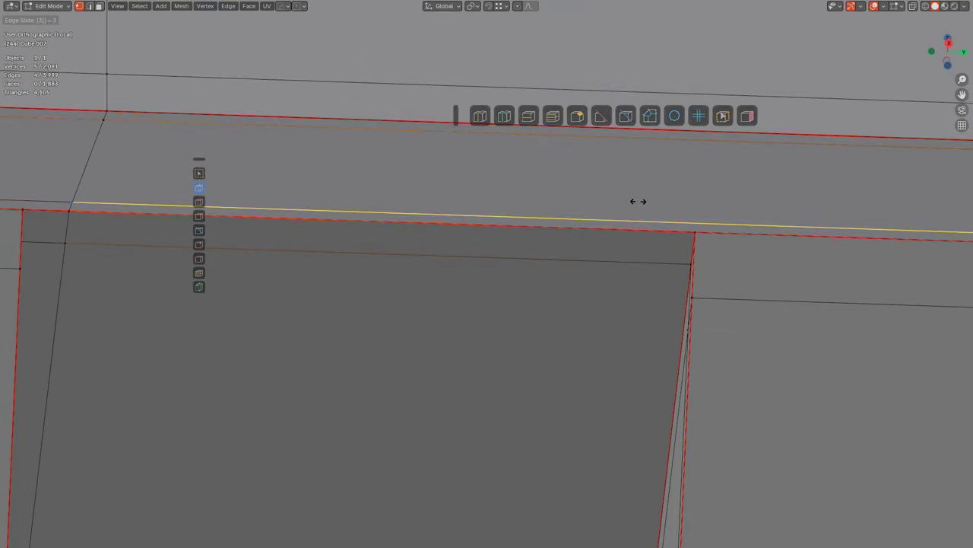
key("f")
key("f")
right_click(764, 212)
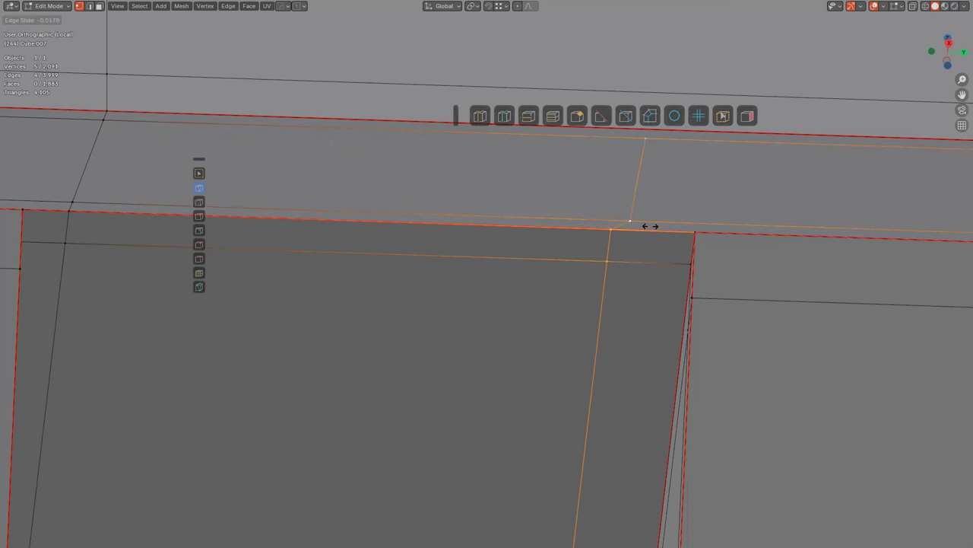
left_click(649, 243, "shift")
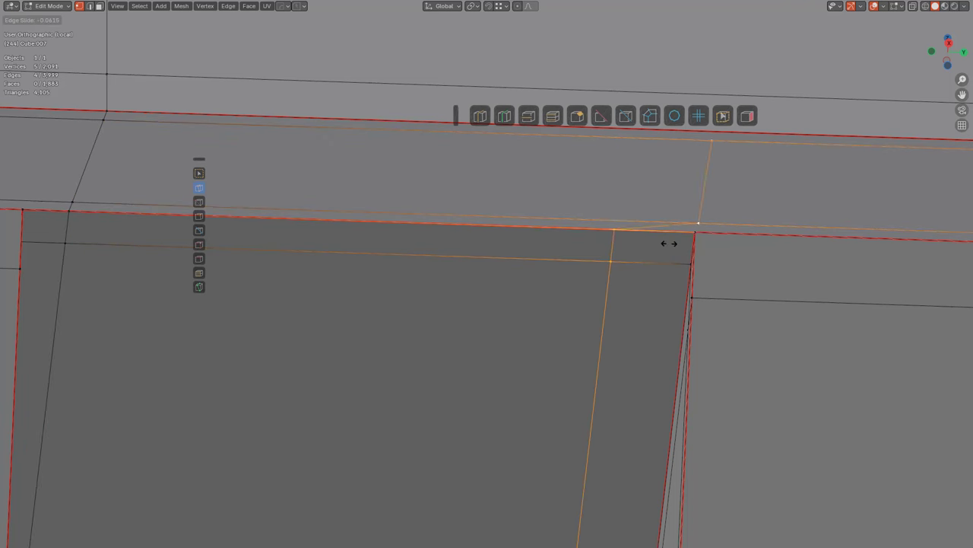
left_click(875, 208)
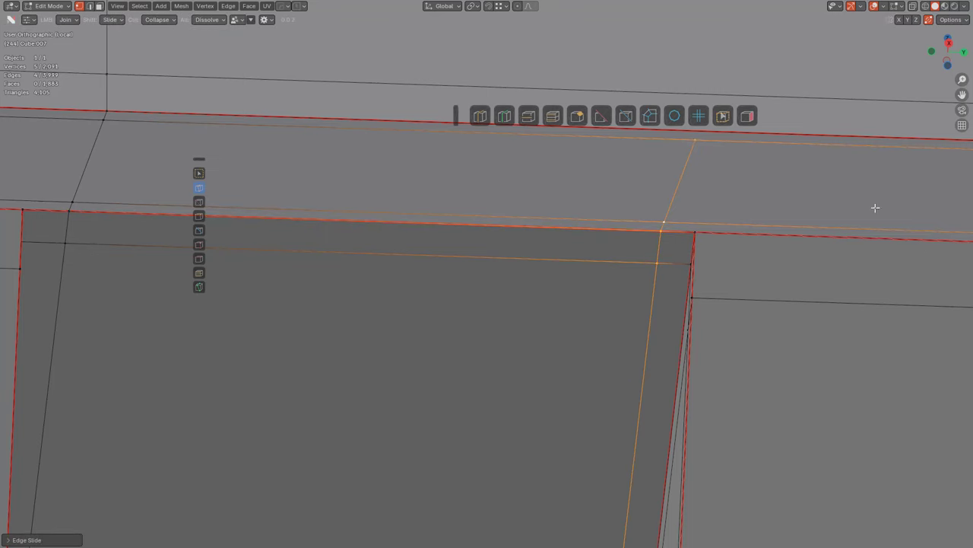
left_click_drag(695, 141, 673, 140, "shift")
scroll(685, 299, "down", 2)
middle_click_drag(582, 288, 480, 282, "shift")
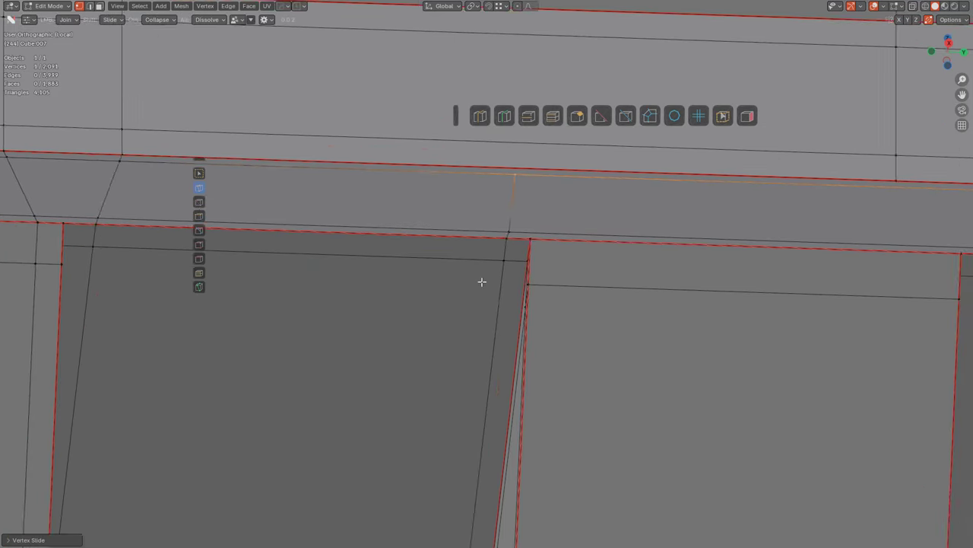
Step: Add a vertical edge loop to the next tooth, near its side facing the recess
scroll(477, 282, "down", 5)
key("ctrl+r")
left_click(551, 275)
left_click(481, 270)
key("alt+a")
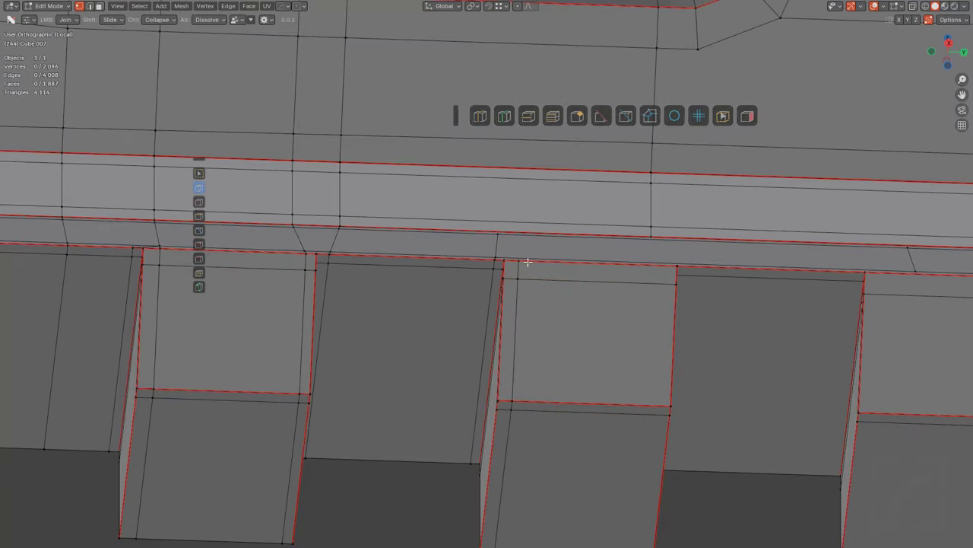
Step: Add a vertical edge loop from the slot down the band, above the recess-side corner of this tooth
middle_click_drag(529, 263, 540, 290)
middle_click_drag(585, 343, 486, 218)
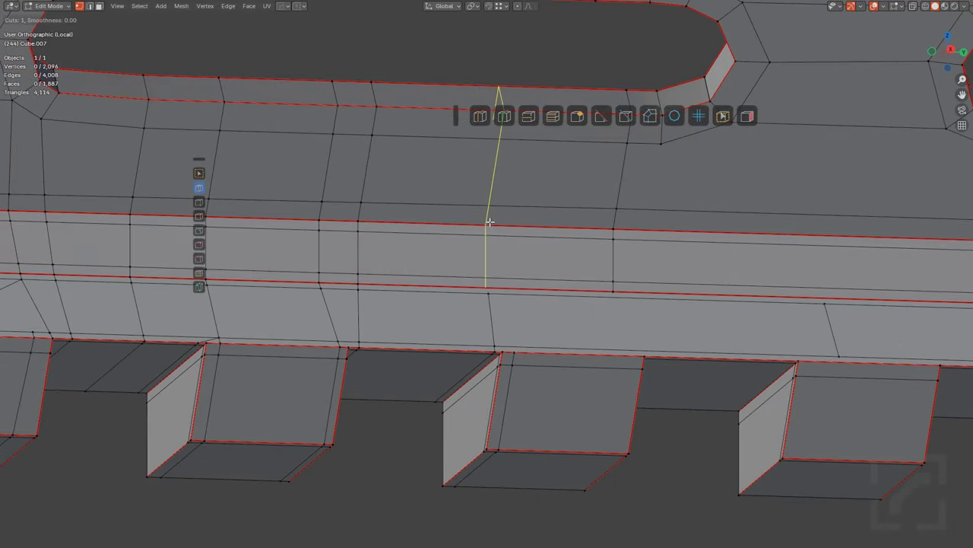
left_click_drag(487, 218, 495, 223)
left_click(495, 223)
scroll(506, 285, "up", 6)
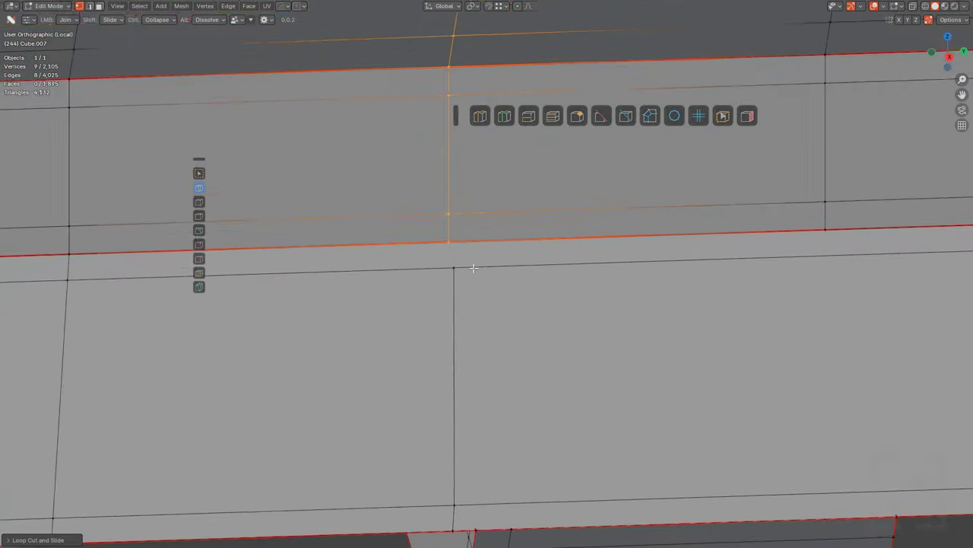
Step: Slide the band loop and join its lower end to the upper vertex of the strip loop
scroll(473, 267, "up", 2)
key("g")
key("g")
left_click(475, 269)
key("alt+a")
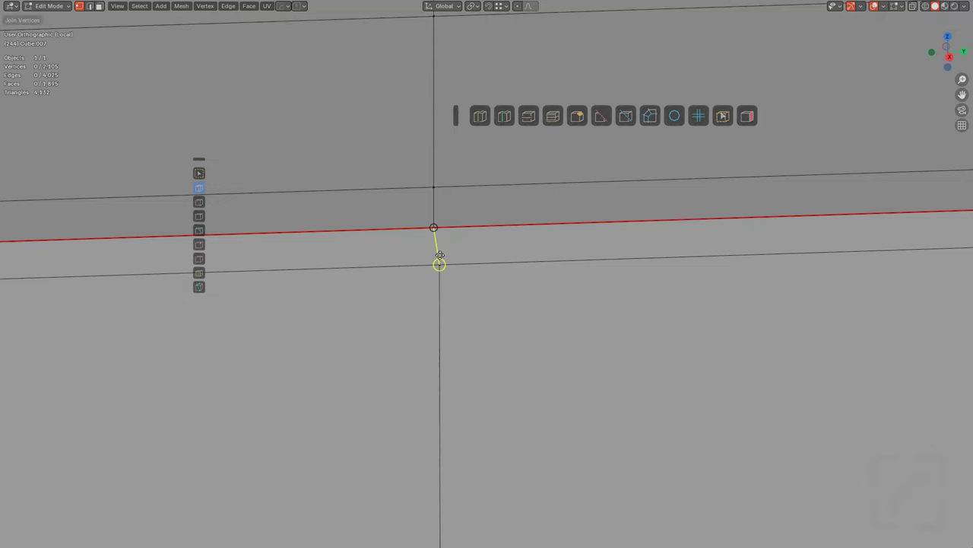
left_click_drag(440, 254, 440, 262)
Step: Add another vertical band loop from the slot and join it across the strip to the tooth's recess-side loop
scroll(492, 277, "down", 5)
middle_click_drag(524, 282, 522, 257, "shift")
key("ctrl+r")
left_click(527, 206)
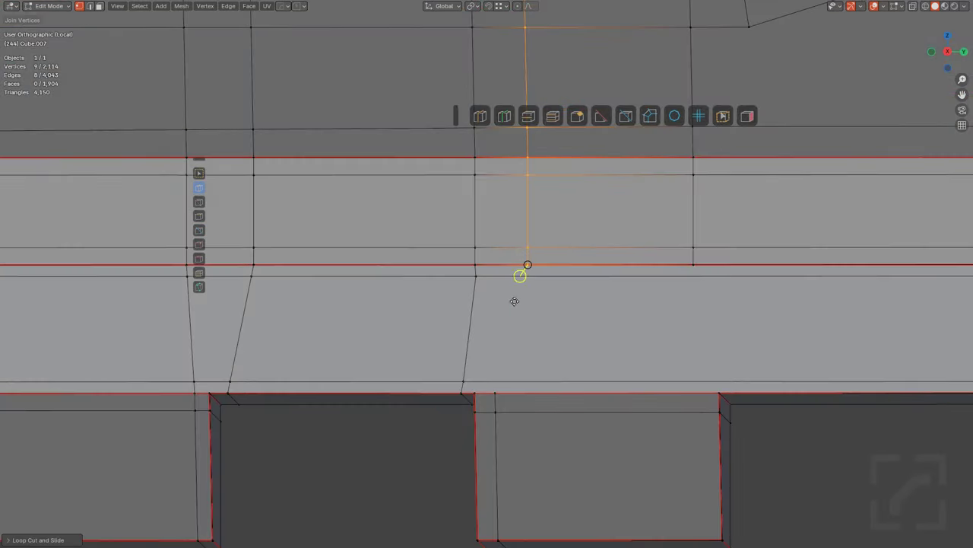
left_click_drag(498, 393, 498, 393)
middle_click_drag(660, 320, 554, 205, "shift")
key("alt+a")
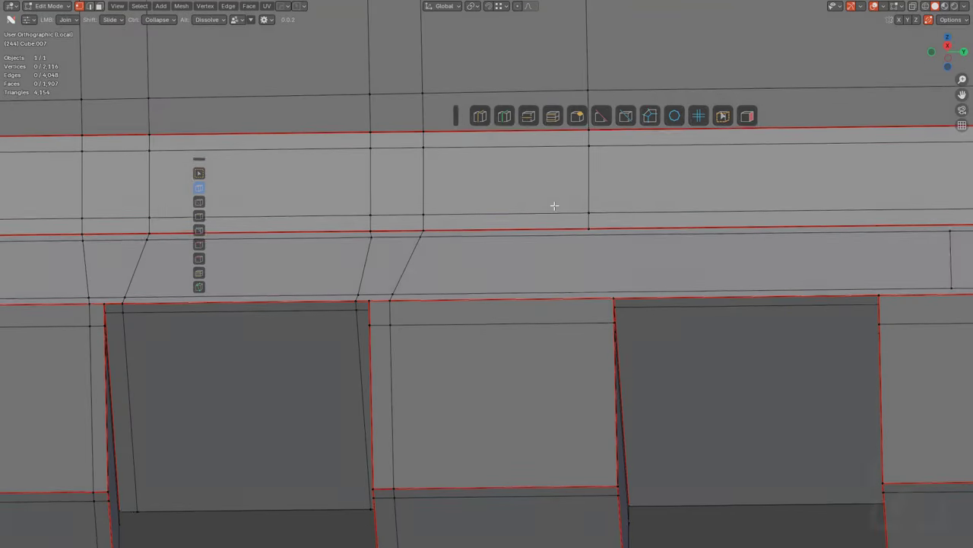
Step: Add a vertical edge loop to this tooth, close to its far side
middle_click_drag(549, 273, 505, 235, "shift")
key("ctrl+r")
left_click(584, 247)
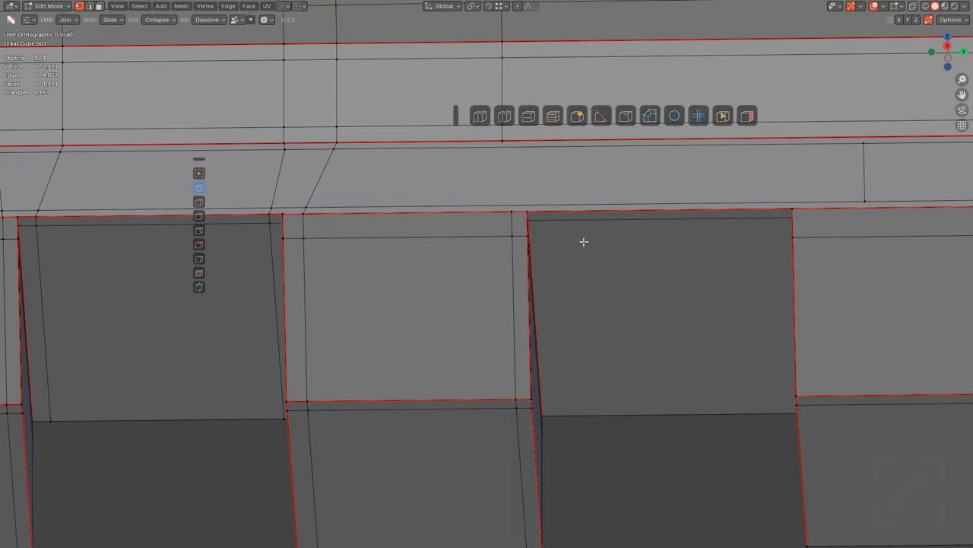
Step: Join the tooth's far-side loop diagonally across the strip to the band edge, and connect the near strip vertex to the tooth's corner
middle_click_drag(582, 241, 449, 285)
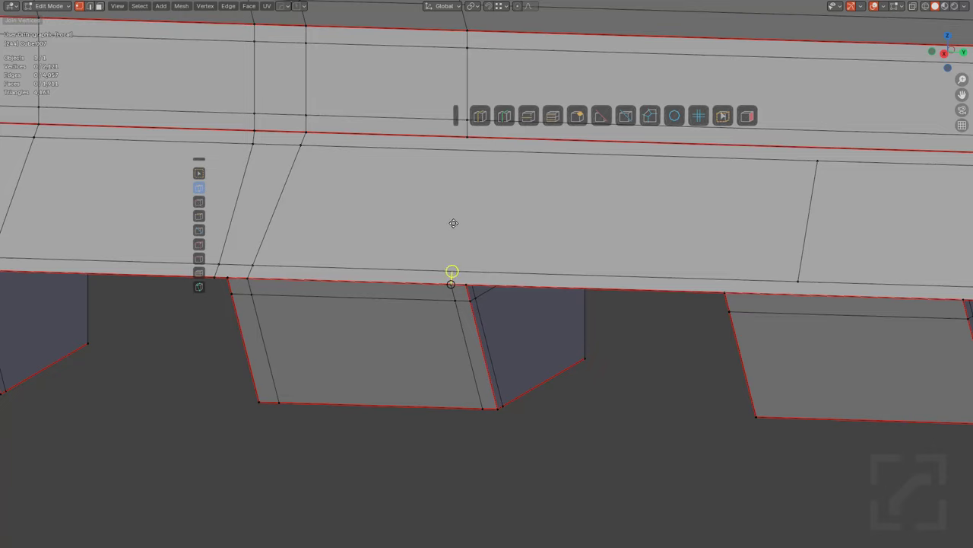
left_click(464, 145)
middle_click_drag(497, 220, 404, 257)
left_click(437, 241)
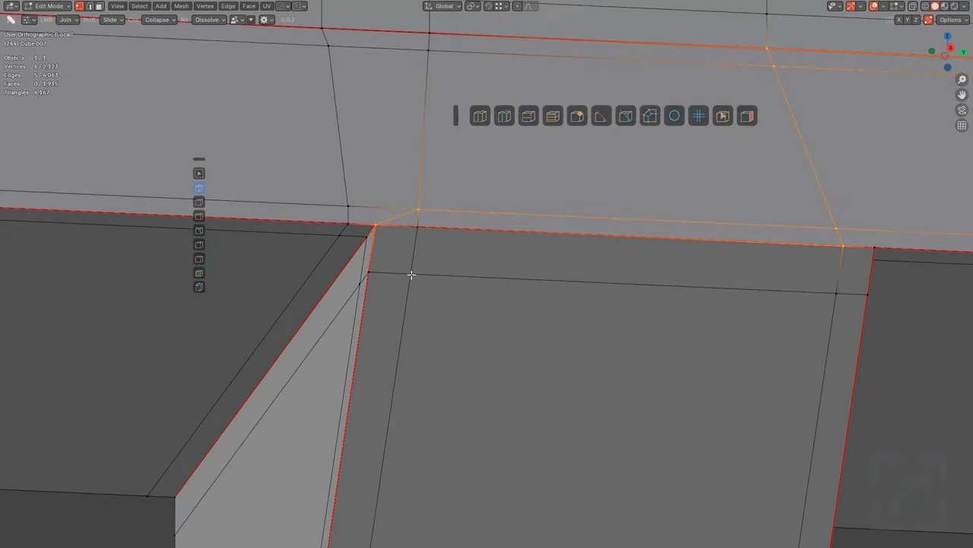
left_click(410, 275)
key("shift+v")
left_click(430, 209)
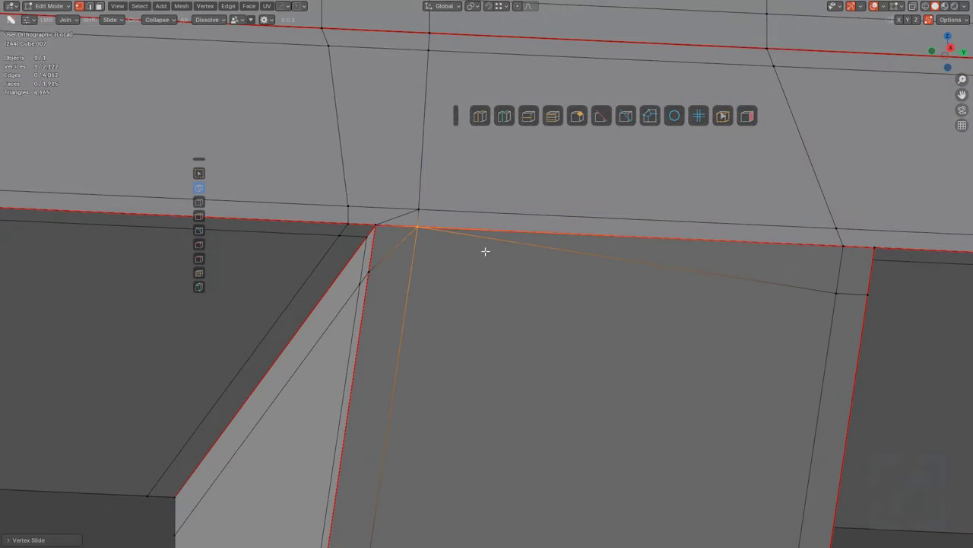
key("ctrl+z")
key("ctrl+z")
Step: Join the strip vertex above the tooth's far-side loop to the tooth's far corner
scroll(522, 241, "down", 5)
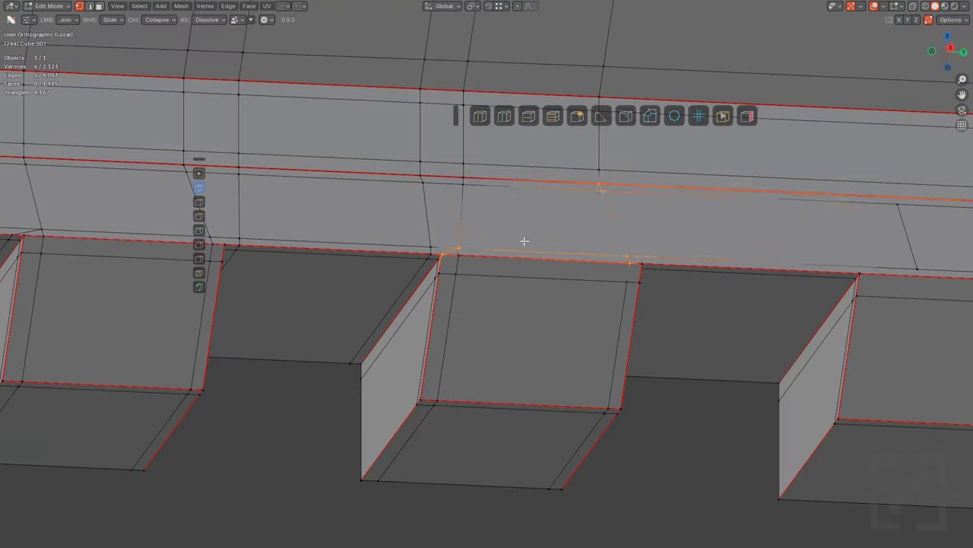
key("alt+a")
middle_click_drag(524, 242, 513, 266)
scroll(472, 282, "up", 3)
left_click_drag(510, 276, 492, 261)
Step: Add an edge loop across the strip just past the tooth's far corner
scroll(539, 255, "down", 1)
middle_click_drag(540, 255, 582, 245)
key("ctrl+r")
left_click(436, 232)
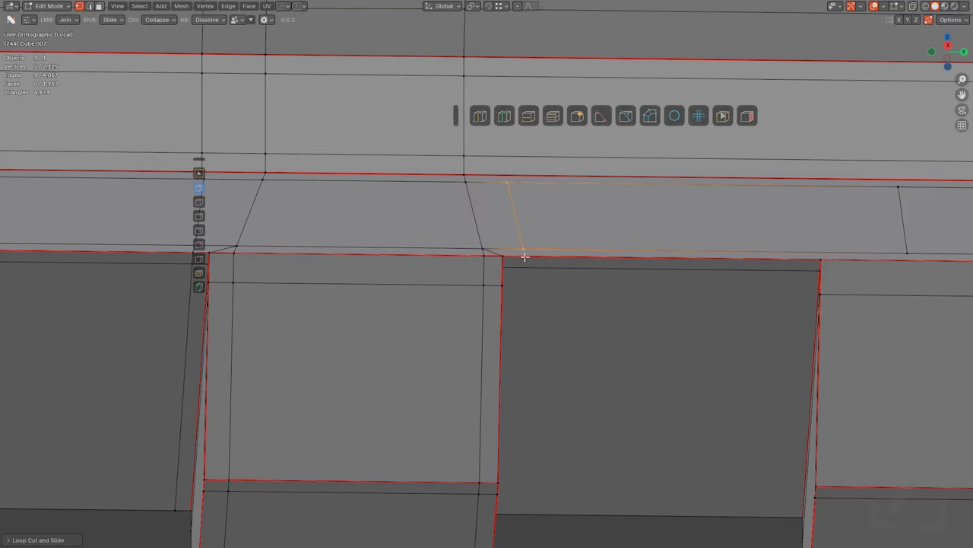
Step: Add an edge loop across the following recess close to the tooth and join its end to the strip loop's lower vertex
key("ctrl+r")
left_click(553, 271)
left_click(410, 255)
mouse_move(532, 252)
middle_mouse_down()
mouse_move(515, 269)
mouse_move(538, 257)
middle_mouse_up()
scroll(515, 270, "up", 5)
left_click_drag(530, 255, 550, 226)
left_click(550, 226)
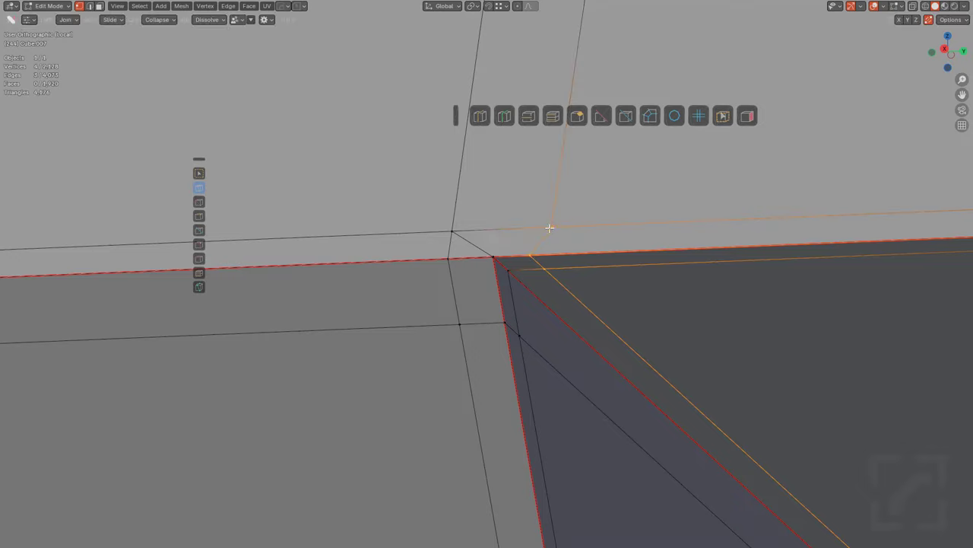
Step: Connect the strip loop up across the band to the lower corner vertex of the slot's surrounding edge loop
scroll(543, 227, "down", 5)
middle_click_drag(458, 271, 432, 258)
left_click_drag(418, 367, 434, 184)
scroll(530, 265, "down", 6)
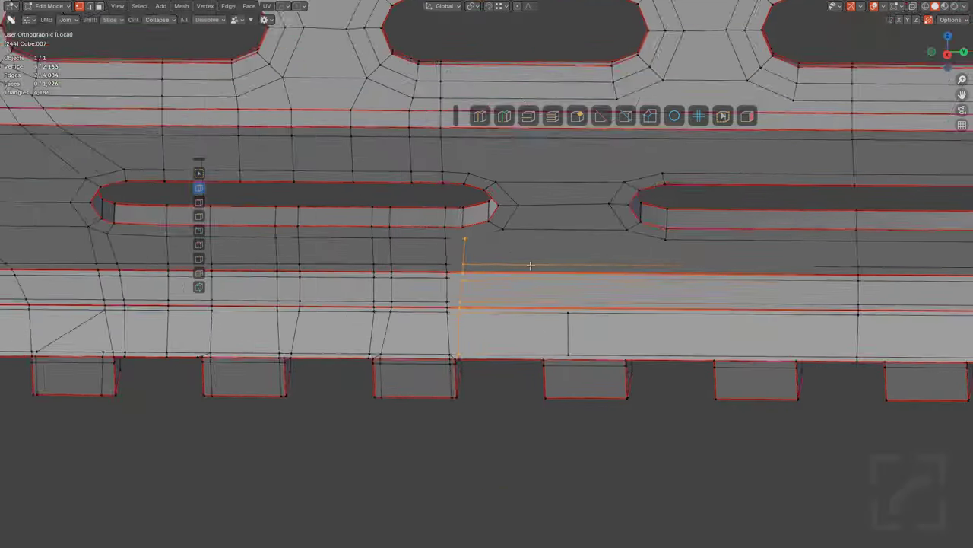
Step: Add an edge loop across the recess close to the next tooth, and one on that tooth near its recess-facing side
key("alt+a")
middle_click_drag(555, 311, 463, 341, "shift")
scroll(481, 278, "up", 5)
key("ctrl+r")
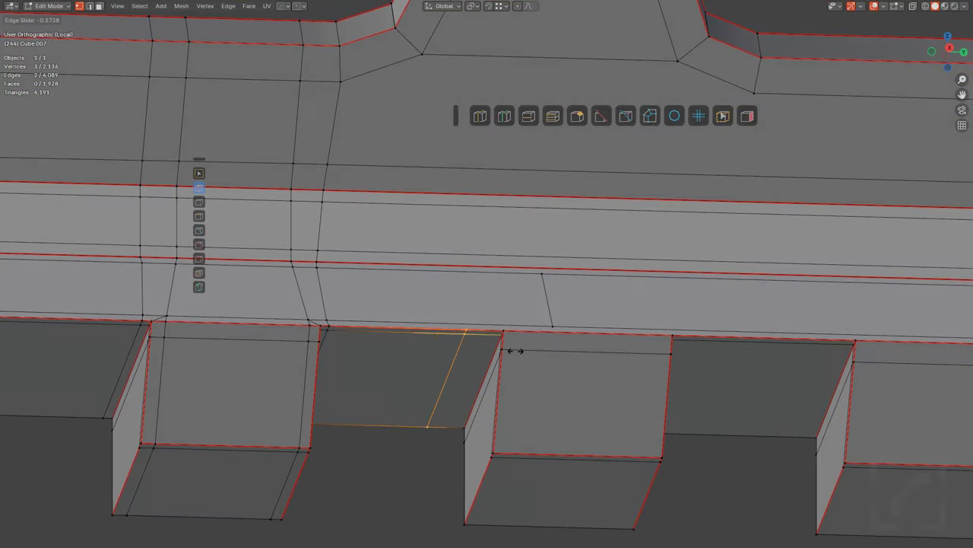
left_click(534, 353)
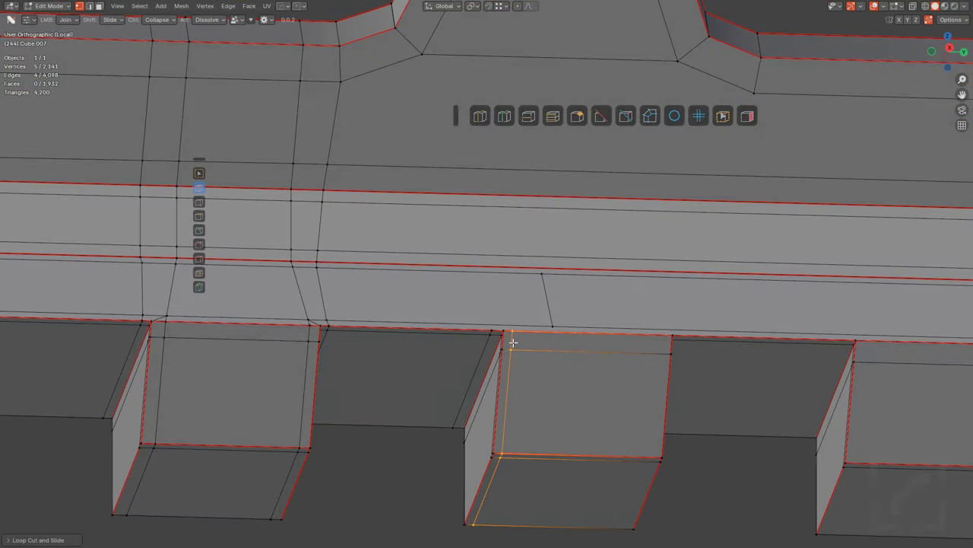
Step: Slide the tooth's new edge loop slightly further from its recess-facing side
key("Escape")
key("g")
key("g")
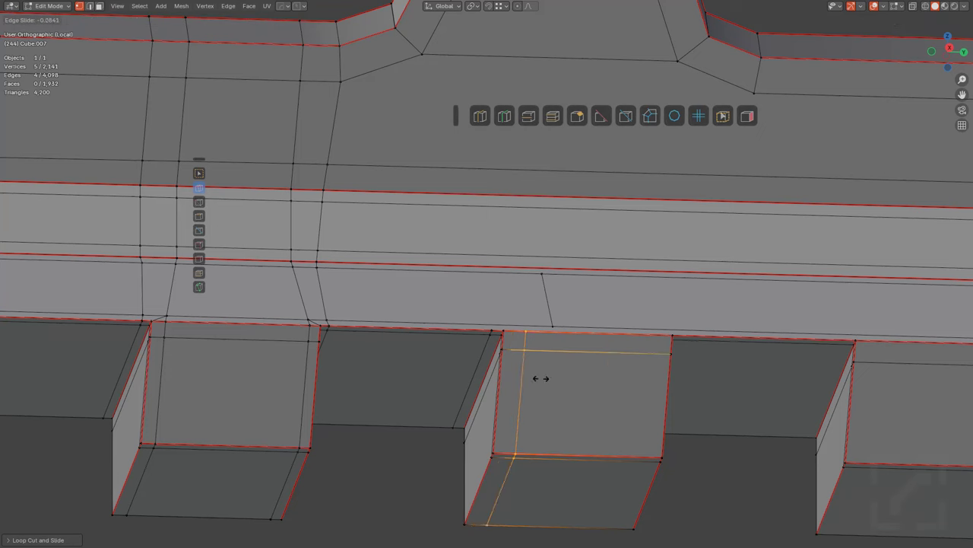
left_click(462, 369)
key("alt+a")
Step: Slide the short edge across the strip above the teeth into line with the tooth's near corner
middle_click_drag(464, 368, 559, 323)
scroll(570, 313, "up", 2)
left_click(575, 311, "alt")
key("g")
key("g")
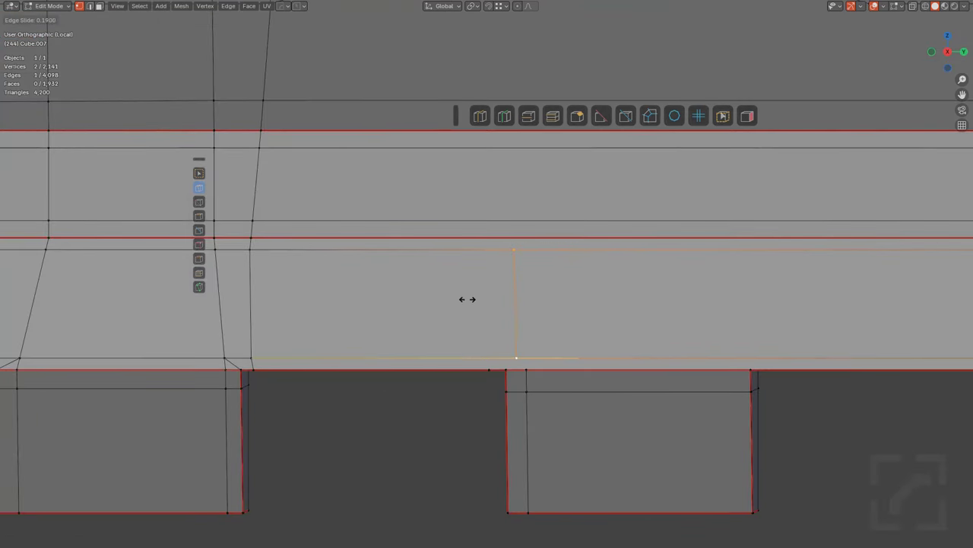
left_click(465, 301)
key("alt+a")
Step: Join the strip edge's lower vertex to the upper ends of the tooth loop and the neighbouring recess loop
scroll(498, 286, "up", 1)
middle_click_drag(531, 353, 523, 286, "shift")
left_click_drag(505, 302, 483, 284)
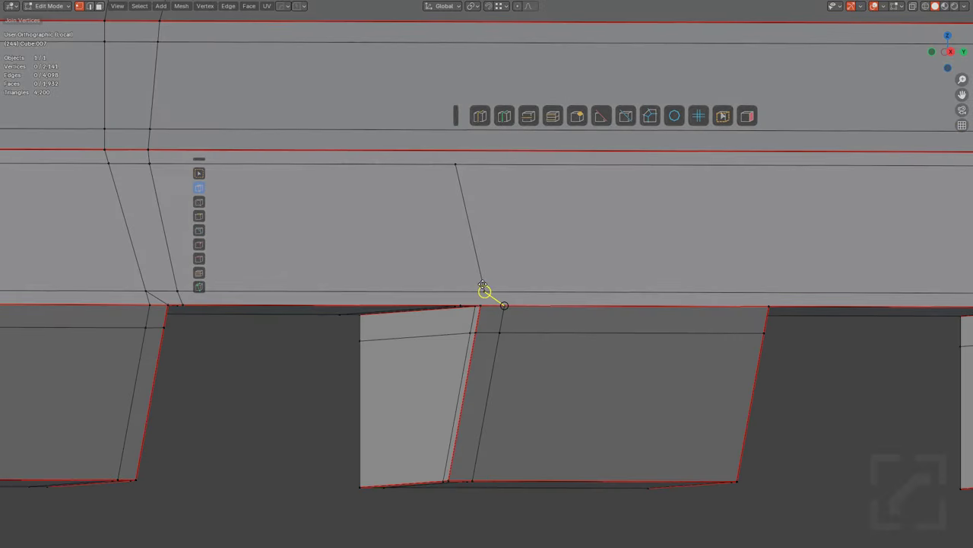
left_click(484, 289)
middle_click_drag(506, 282, 507, 263)
left_click_drag(444, 300, 483, 283)
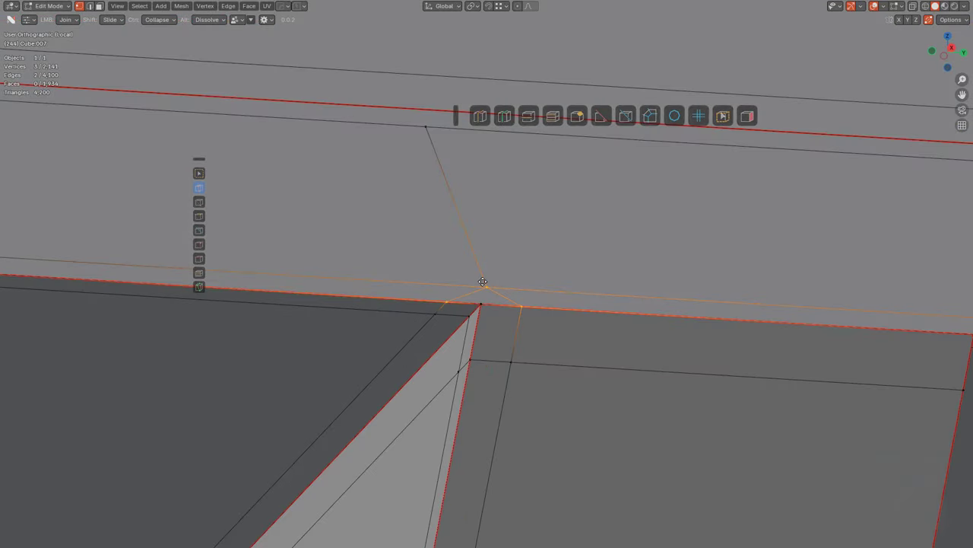
key("alt+a")
Step: Connect the strip edge's upper vertex across the band to the lower end vertex of the slot's surrounding edge loop
scroll(462, 257, "down", 8)
middle_click_drag(449, 256, 450, 315, "shift")
left_click_drag(442, 163, 480, 302)
key("alt+a")
Step: Add an edge loop on the same tooth near its far side
middle_click_drag(525, 272, 495, 285)
middle_click_drag(557, 247, 478, 252, "shift")
key("ctrl+r")
left_click(517, 299)
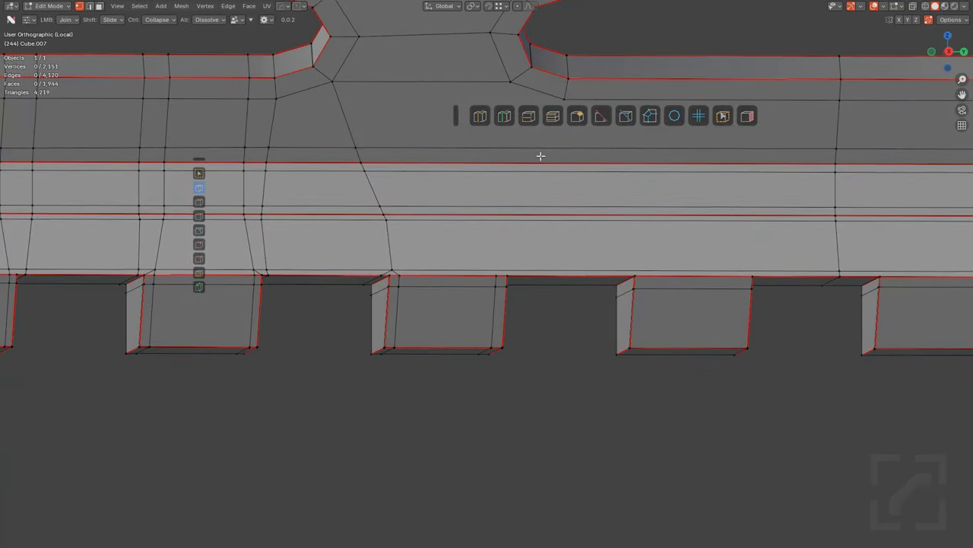
Step: Connect the next slot's first lower corner vertex down across the band and strip to the tooth's far-side loop
middle_click_drag(540, 204, 480, 189)
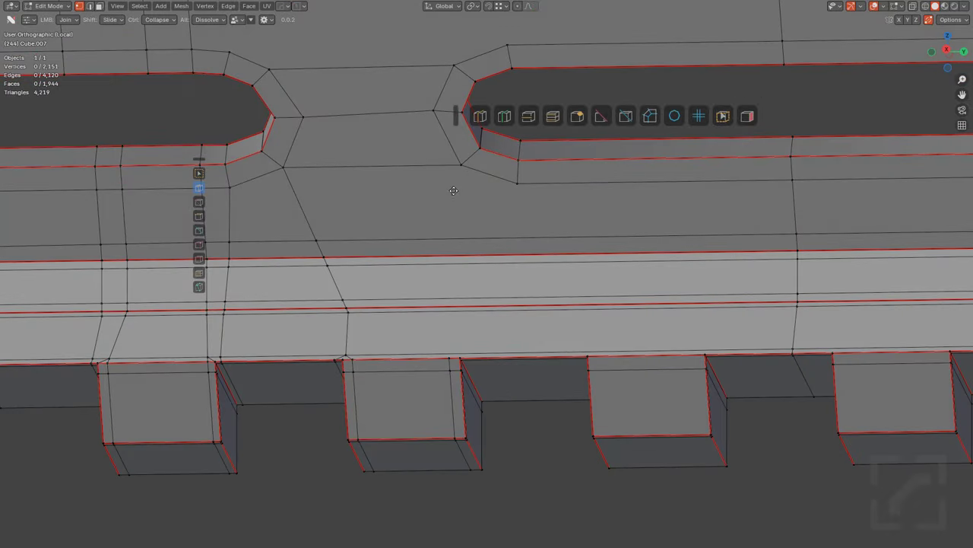
left_click_drag(460, 165, 449, 360)
middle_click_drag(487, 326, 487, 238, "shift")
key("alt+a")
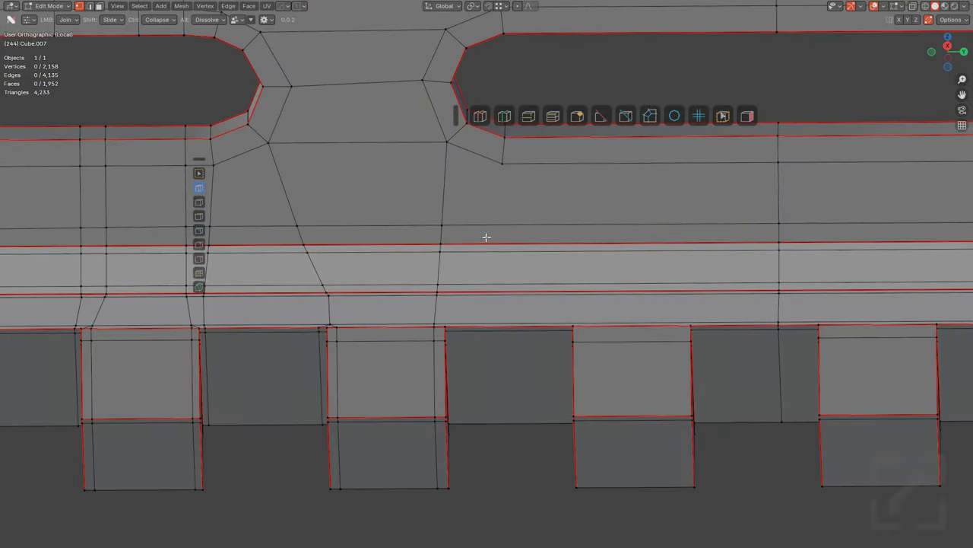
Step: Add an edge loop across the following recess close to the tooth and connect it up to the slot's next lower corner vertex
key("ctrl+r")
left_click(428, 327)
key("alt+a")
scroll(445, 327, "up", 4)
scroll(464, 298, "down", 3)
left_click_drag(500, 148, 367, 332)
scroll(486, 337, "up", 4)
scroll(471, 289, "down", 4)
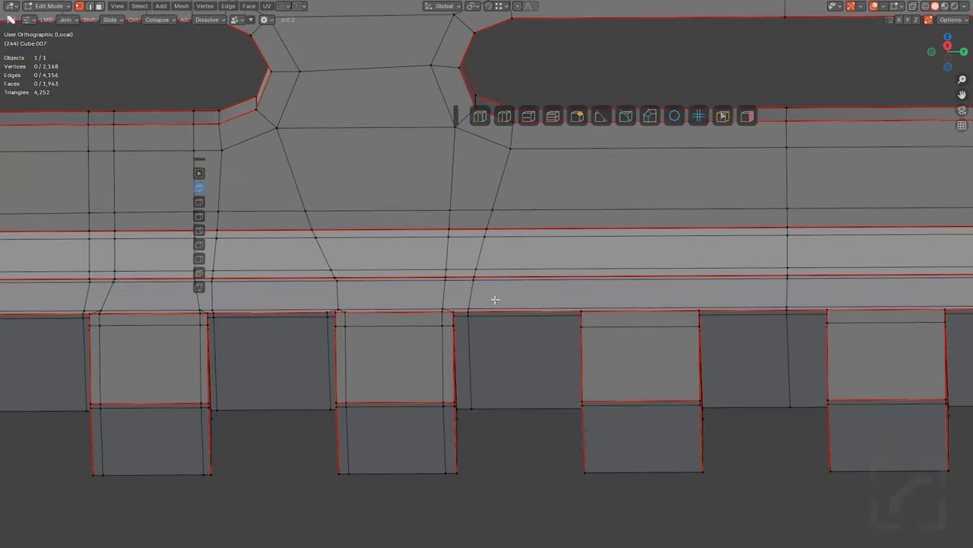
Step: Add an edge loop below the upper-row slot and cut from its end down to the lower-row slot's upper corner vertex
scroll(502, 270, "up", 2)
scroll(366, 241, "down", 1)
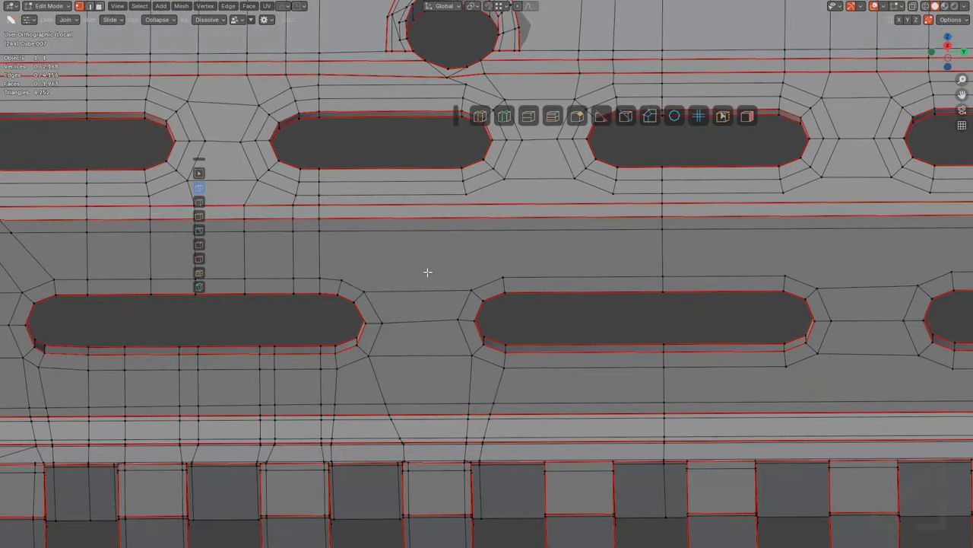
scroll(428, 271, "up", 2)
key("ctrl+r")
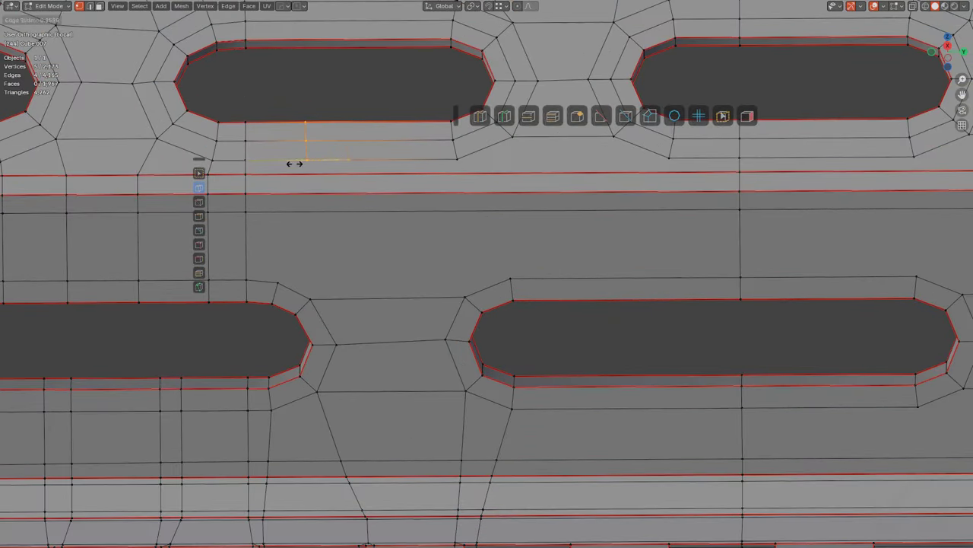
left_click(296, 162)
key("k")
left_click(305, 160)
left_click(279, 283)
key("Return")
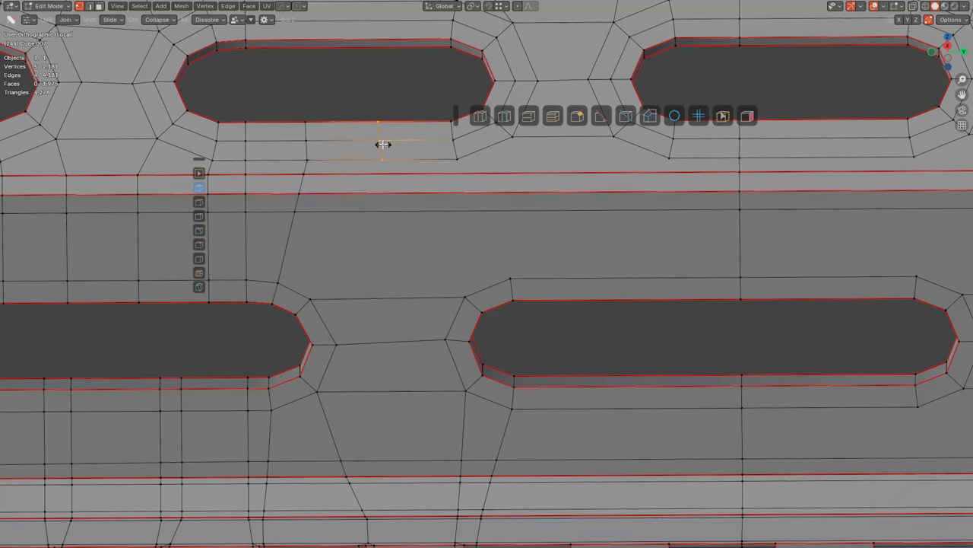
Step: Cut from a second edge loop below the upper-row slot down to the next corner vertex of the lower-row slot's surround
key("k")
left_click(335, 159)
left_click(310, 299)
key("Return")
middle_click_drag(428, 215, 373, 255, "shift")
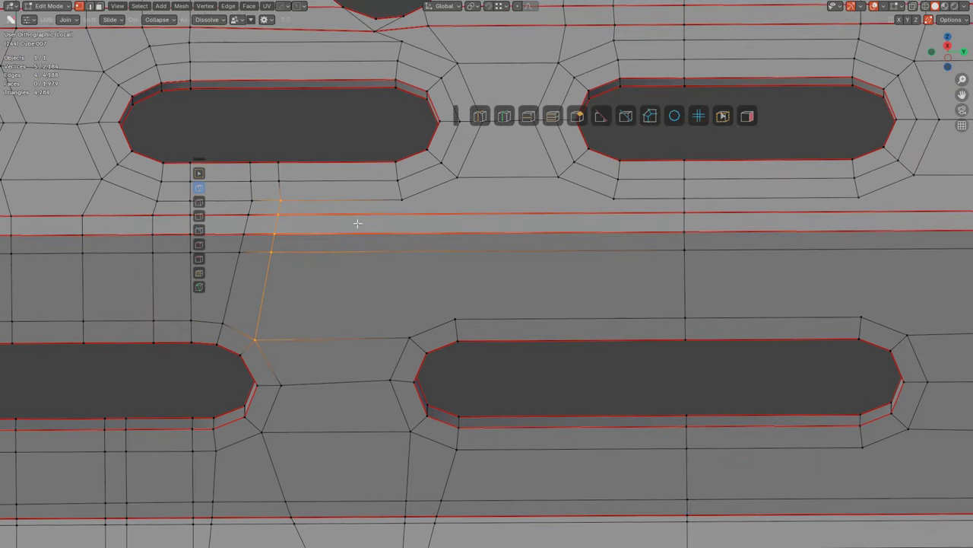
Step: Add a third edge loop below the upper-row slot and connect it down to the next lower-row slot's first upper corner vertex
key("ctrl+r")
left_click(351, 185)
left_click(372, 200)
left_click_drag(371, 201, 376, 295)
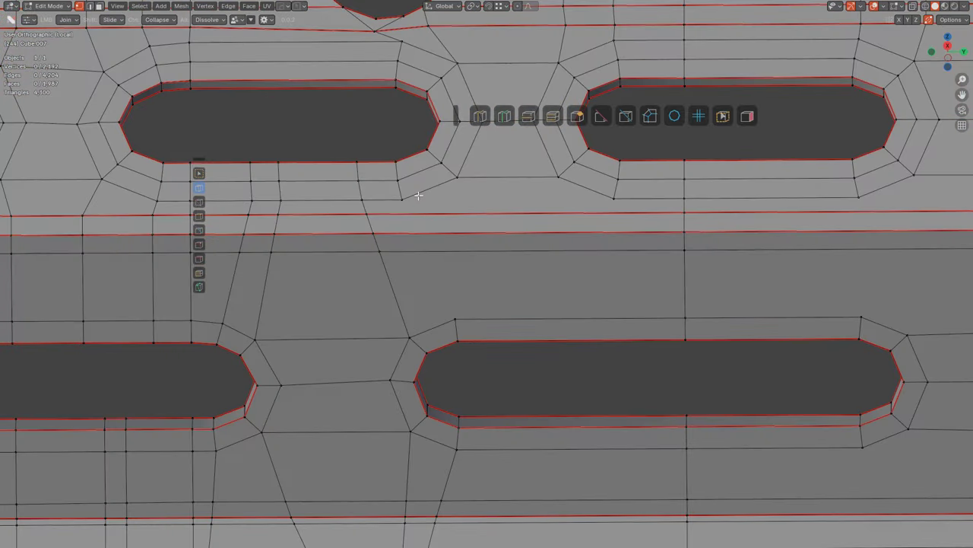
Step: Connect the upper-row slot's lower corner vertex to the second upper corner vertex of the next lower-row slot
key("j")
key("Escape")
middle_click_drag(442, 235, 414, 232, "shift")
Step: Add an edge loop above the lower-row slot and join its end to the upper-row slot's outer corner vertex
key("ctrl+r")
left_click(467, 306)
left_click(406, 295)
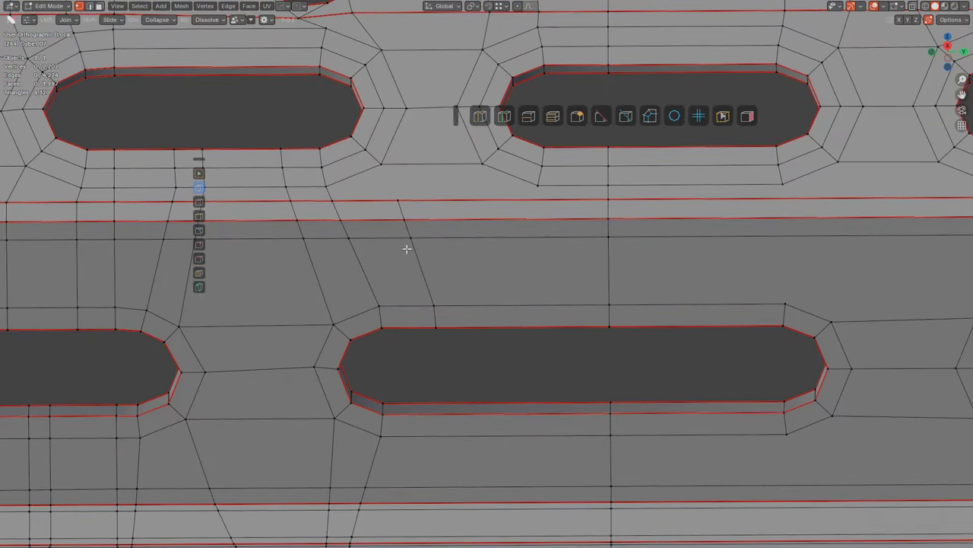
key("j")
Step: Add two more edge loops above the lower-row slot and join them to the next upper-row slot's two lower corner vertices
left_click(496, 327)
key("j")
left_click_drag(473, 177, 479, 166)
left_click_drag(552, 326, 537, 205)
key("ctrl+grave")
left_click(553, 260)
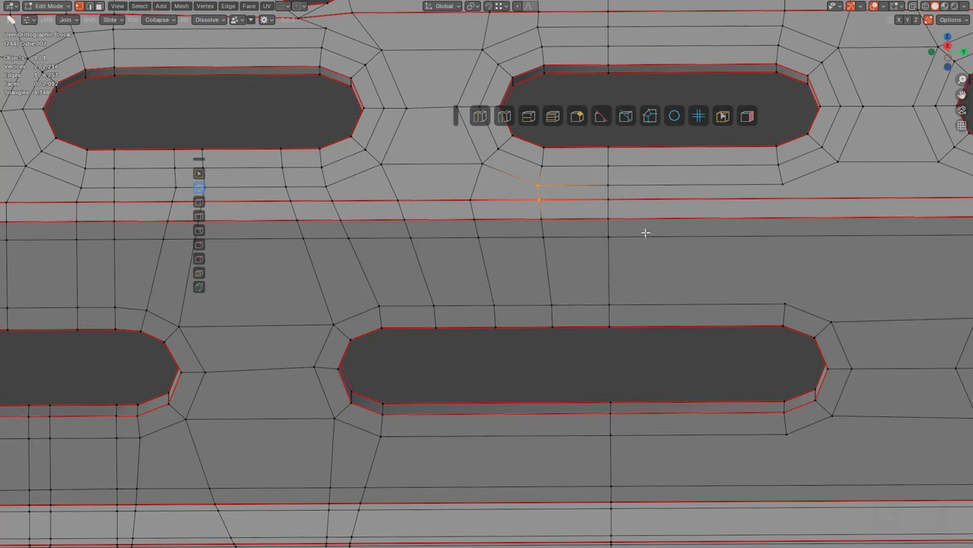
Step: Connect the two lower corner vertices at the upper-row slot's far end to the far-end corner vertices of the lower-row slot
scroll(636, 254, "down", 1)
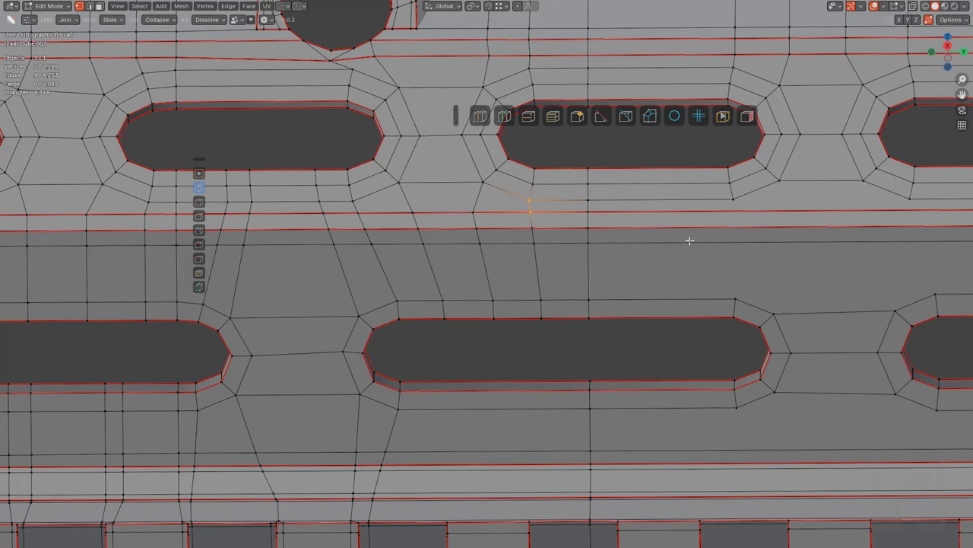
mouse_move(733, 201)
left_mouse_down()
mouse_move(736, 296)
mouse_move(740, 289)
left_mouse_up()
left_click_drag(780, 181, 775, 312)
key("alt+a")
Step: Connect the following upper-row slot's near-end corner vertices down to those of the following lower-row slot
middle_click_drag(852, 205, 690, 206, "shift")
left_click_drag(736, 196, 774, 294)
left_click_drag(700, 185, 733, 310)
scroll(669, 273, "down", 2)
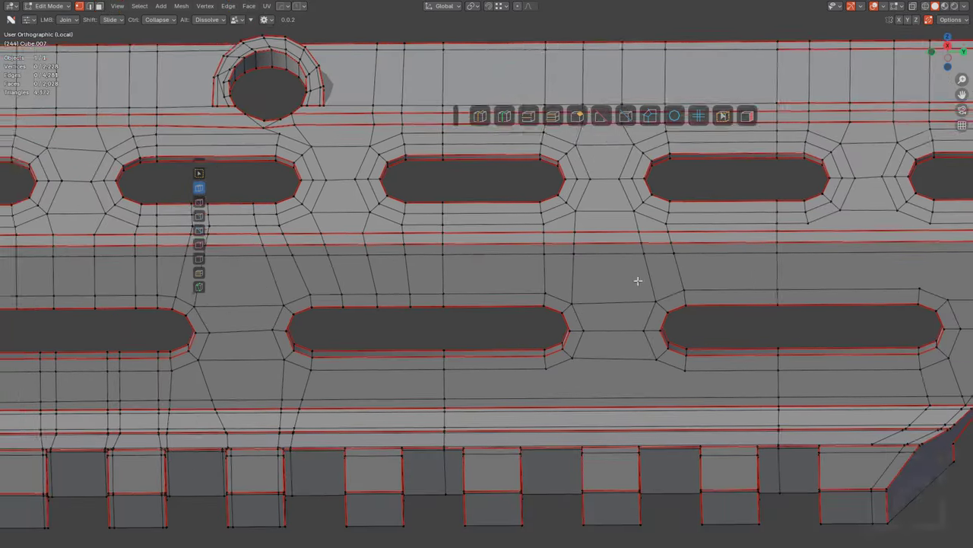
Step: Add an edge loop from the lower-row slot's underside down across the band and strip, just before the next tooth
middle_click_drag(634, 274, 586, 254, "shift")
scroll(590, 297, "down", 1)
middle_click_drag(555, 346, 600, 238, "shift")
scroll(600, 238, "up", 2)
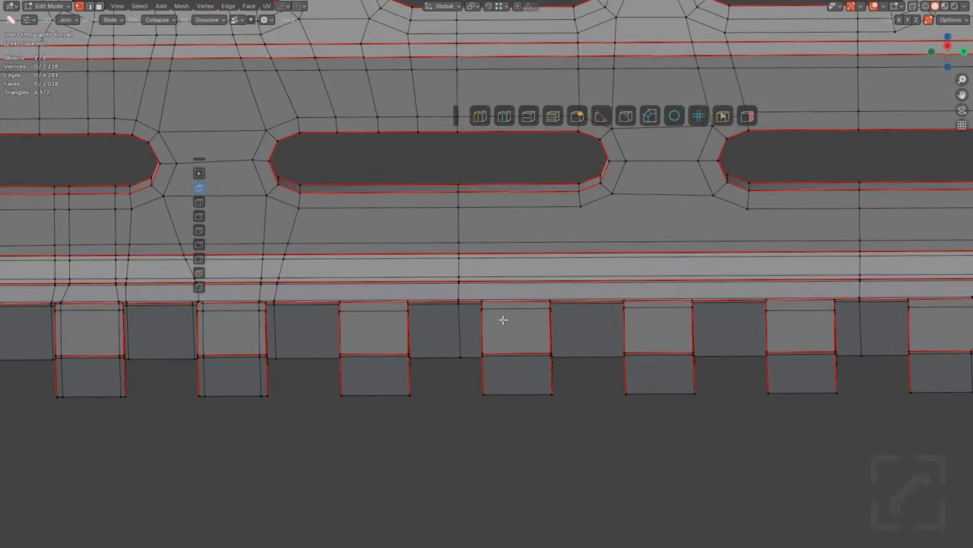
scroll(502, 321, "up", 2)
middle_click_drag(272, 315, 499, 350, "shift")
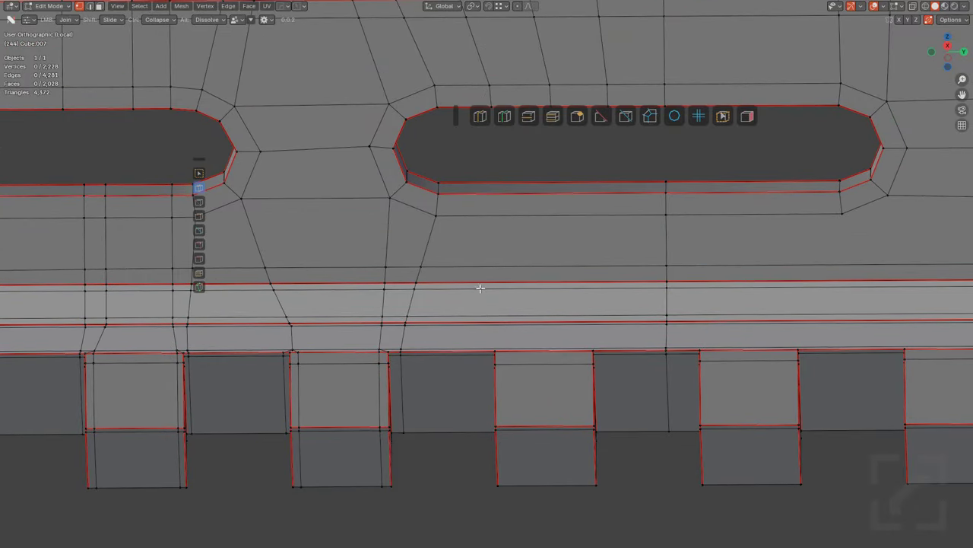
key("ctrl+r")
left_click(481, 293)
left_click(430, 296)
Step: Add an edge loop across the recess close to the next tooth and join it to the band loop's lower vertex
key("ctrl+r")
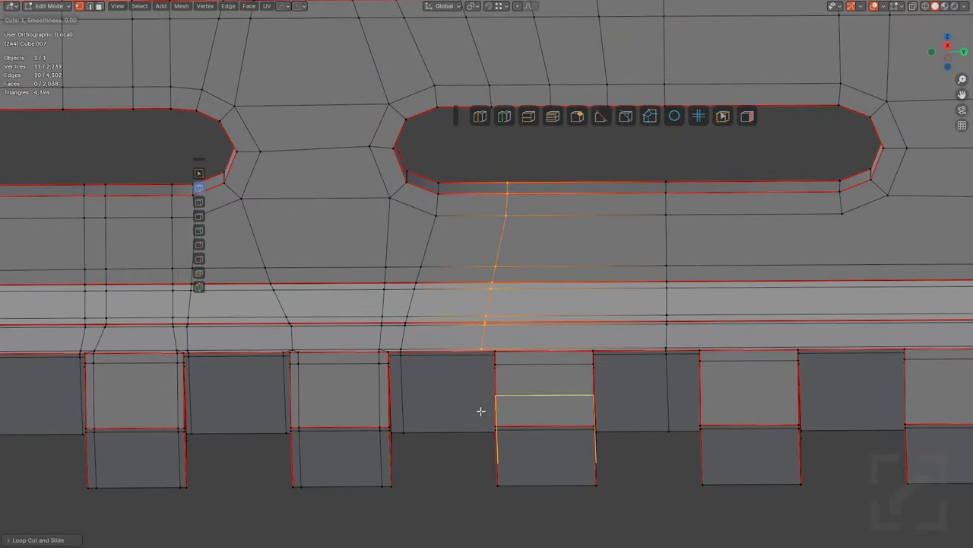
left_click(466, 426)
left_click(493, 432)
scroll(525, 311, "up", 4)
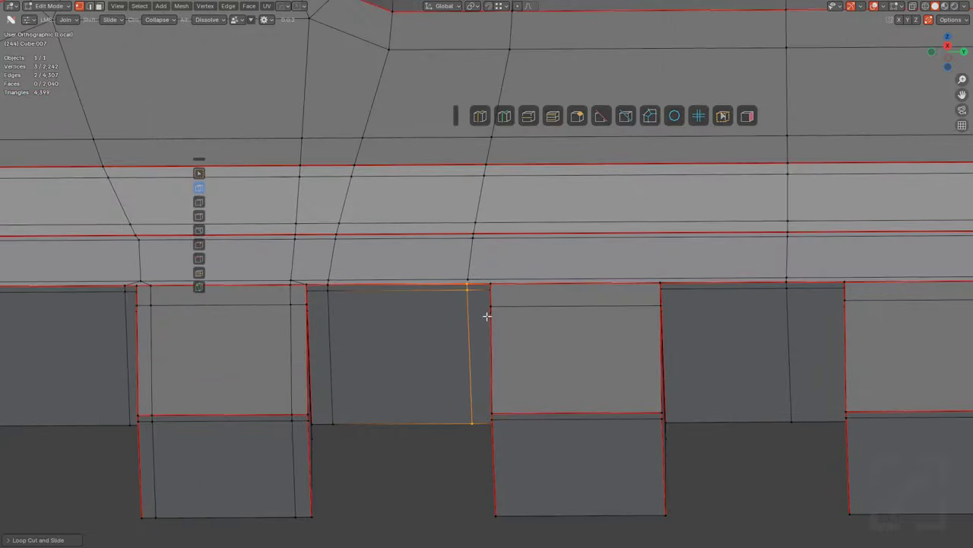
key("j")
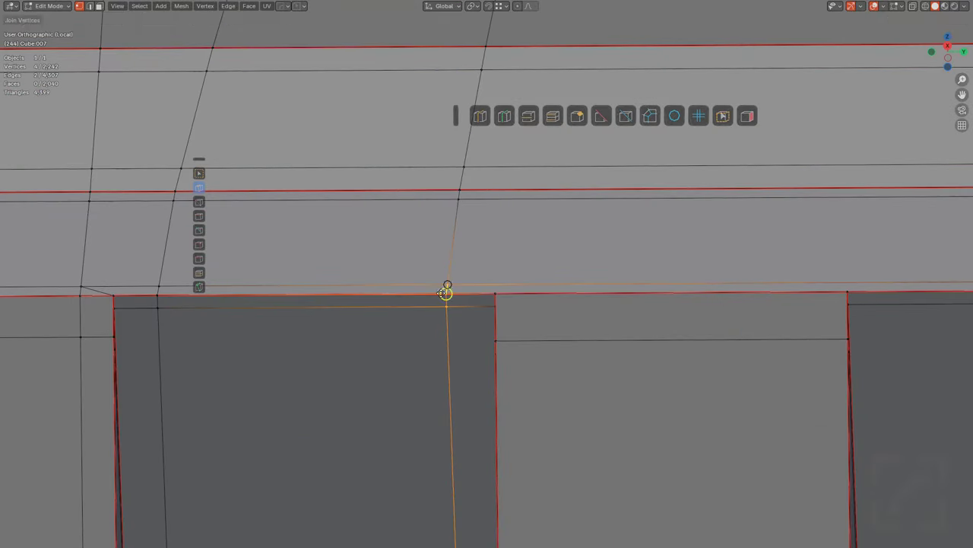
Step: Add an edge loop on the next tooth near its recess-facing side
key("ctrl+r")
left_click(582, 291)
left_click(449, 287)
scroll(547, 289, "down", 4)
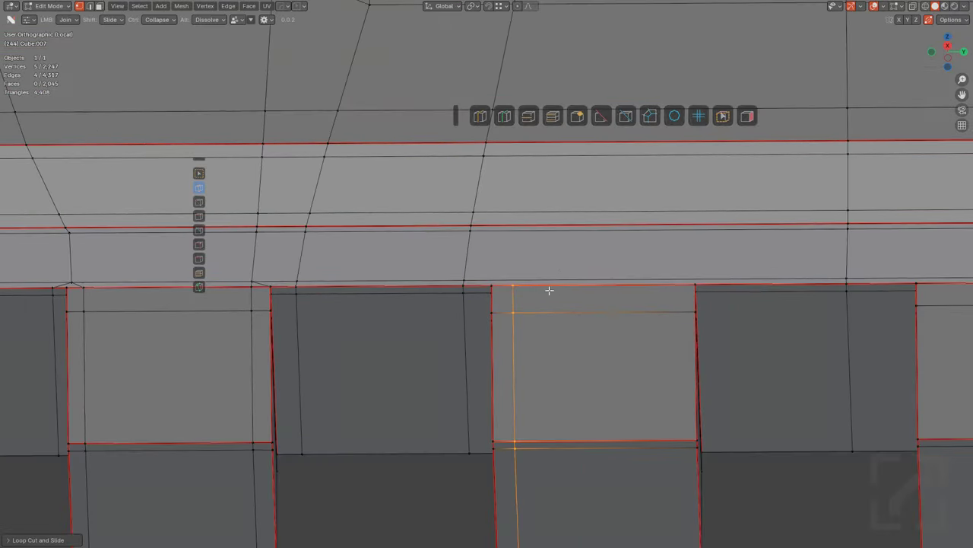
Step: Add a second edge loop from the slot down across the band and slide it into line with the tooth's new loop
middle_click_drag(552, 225, 533, 322, "shift")
key("ctrl+r")
left_click(535, 310)
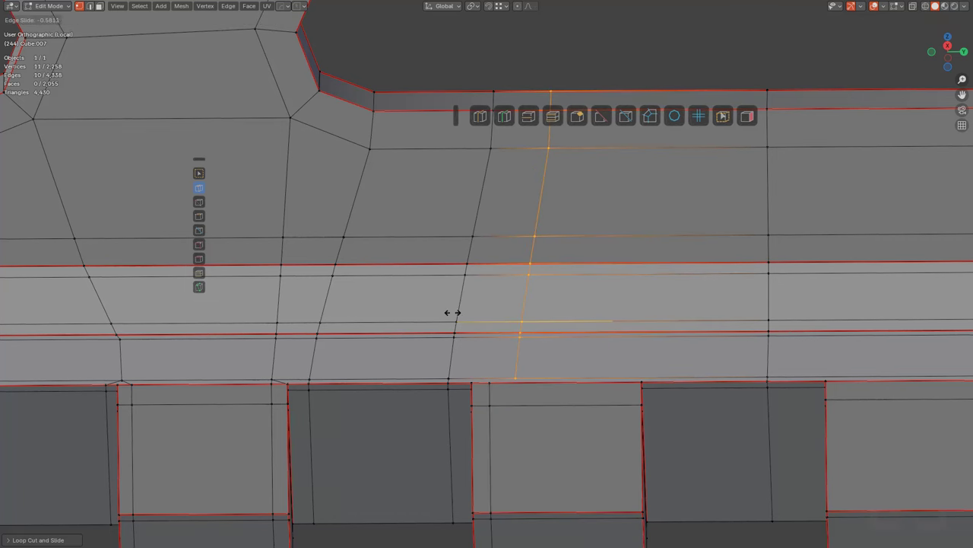
left_click(436, 295)
scroll(487, 319, "down", 1)
middle_click_drag(549, 352, 604, 228, "shift")
scroll(611, 260, "up", 7)
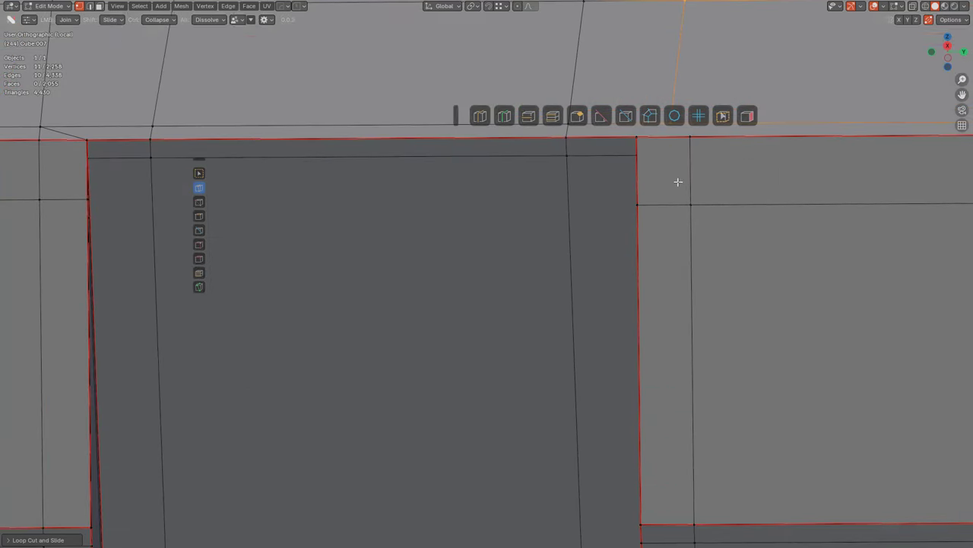
key("g")
key("g")
left_click(690, 190)
Step: Join the second band loop's lower vertex to the tooth's near corner and to the tooth loop's upper vertex
middle_click_drag(690, 191, 623, 328, "shift")
left_click(624, 262)
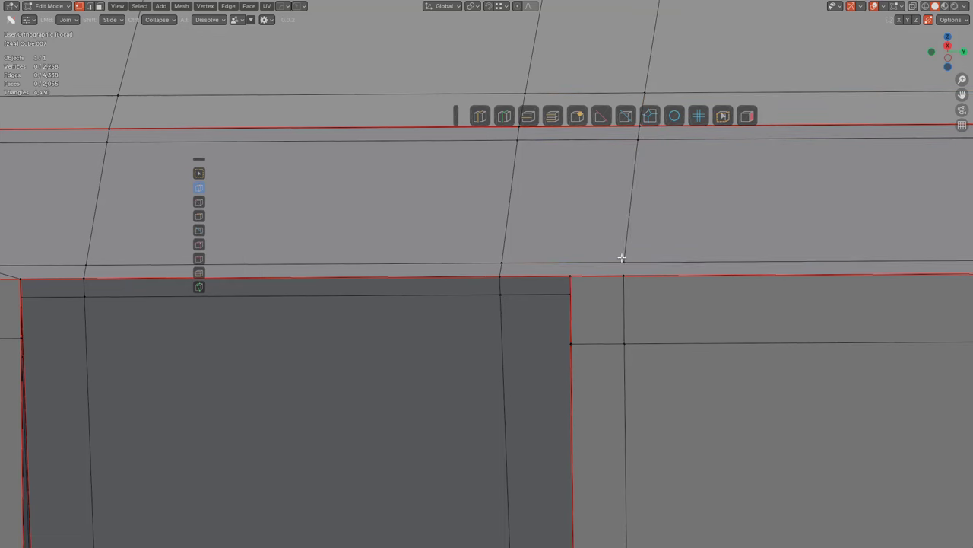
left_click(570, 275, "shift")
key("j")
key("alt+a")
scroll(658, 266, "down", 3)
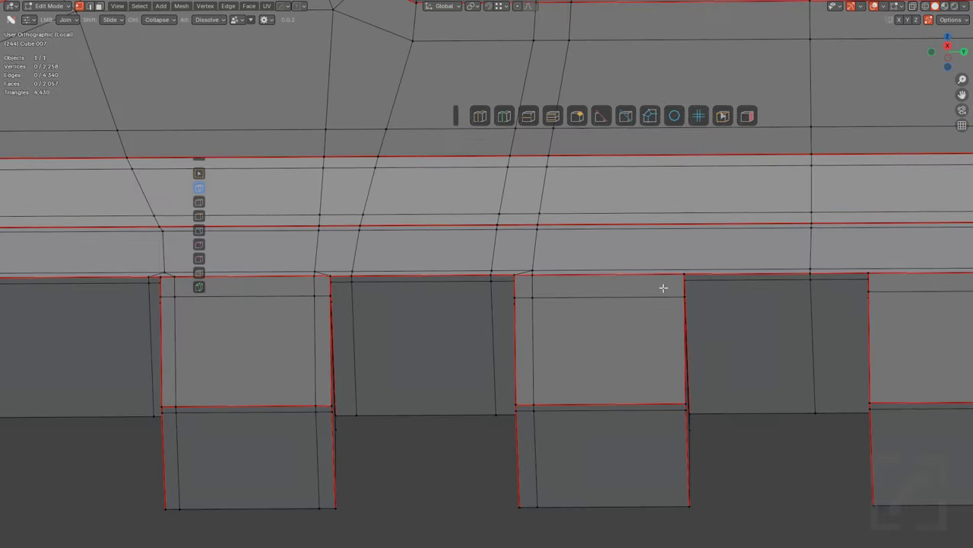
Step: Add an edge loop across the band near the tooth's far side and a matching one down the tooth
key("ctrl+r")
left_click(528, 341)
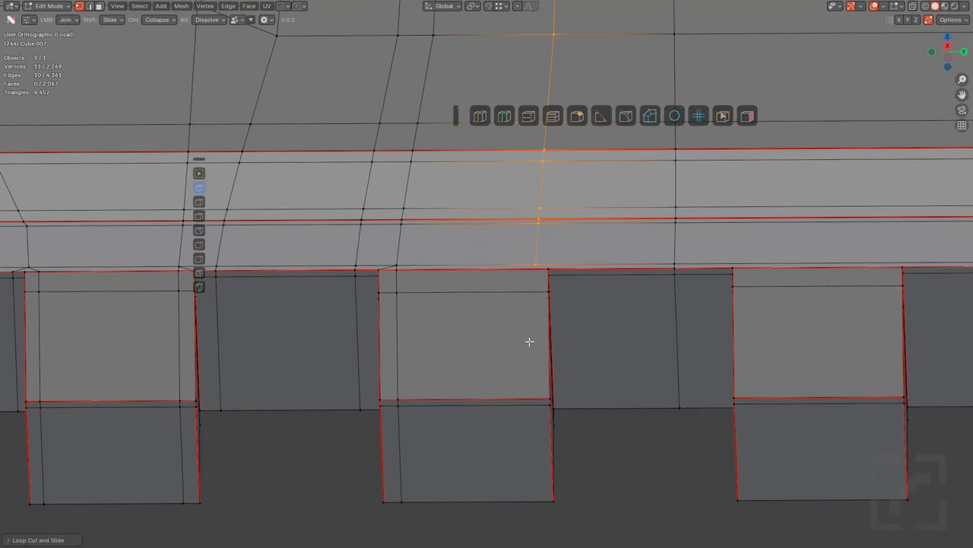
left_click(583, 404)
key("alt+a")
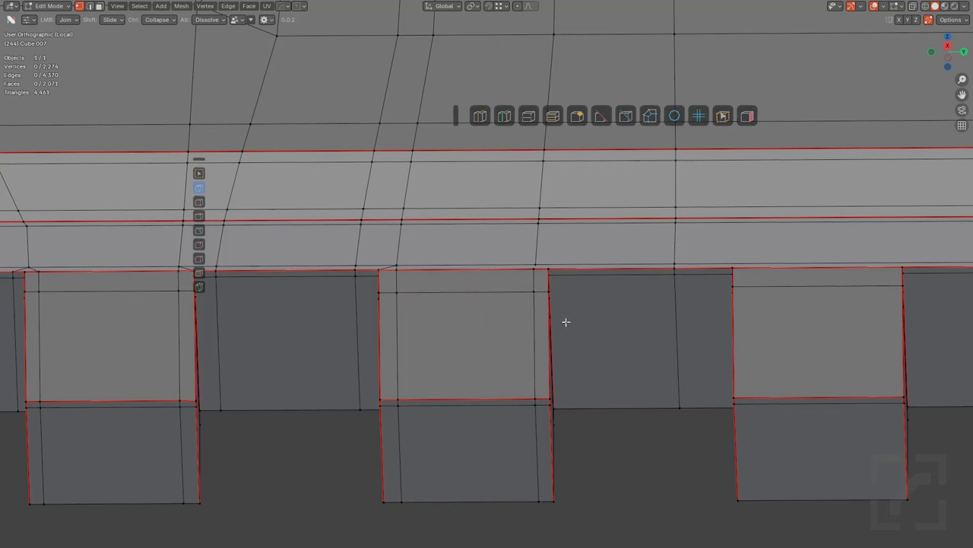
Step: Join the far-side band and tooth loops, and add an edge loop across the next recess close to the tooth
scroll(601, 285, "up", 5)
key("ctrl+r")
left_click(730, 270)
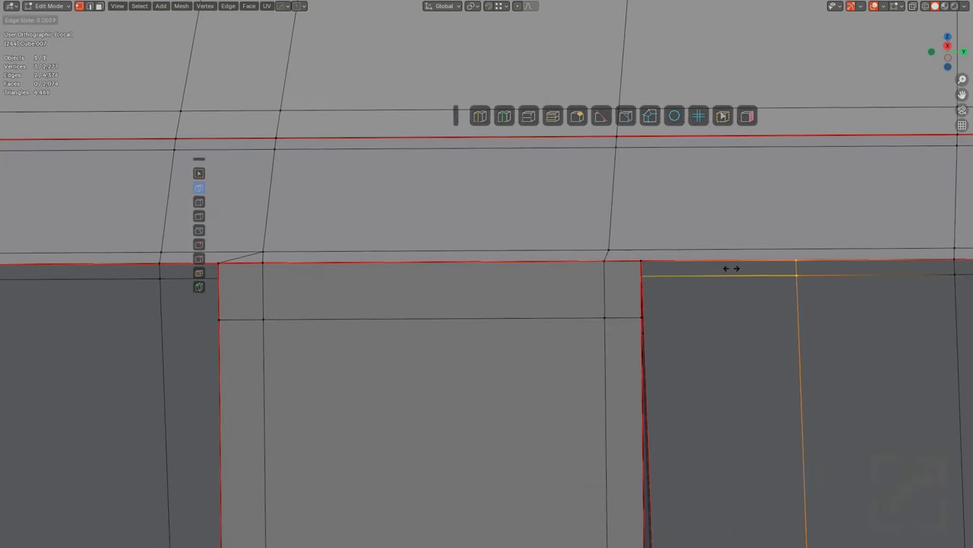
left_click(629, 254)
scroll(647, 243, "down", 5)
Step: Add another edge loop from the slot down across the band and slide it into line with the new recess loop
key("ctrl+r")
left_click(487, 297)
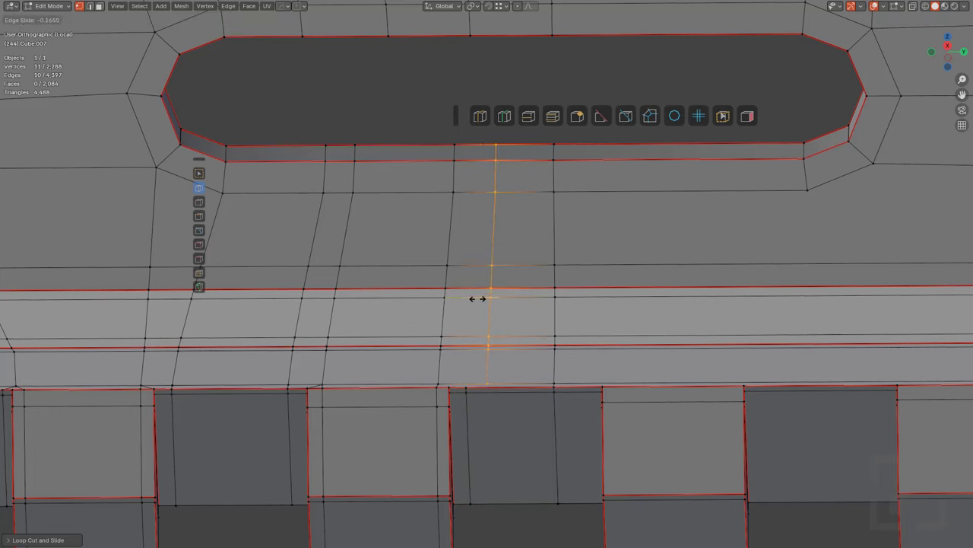
scroll(565, 276, "up", 5)
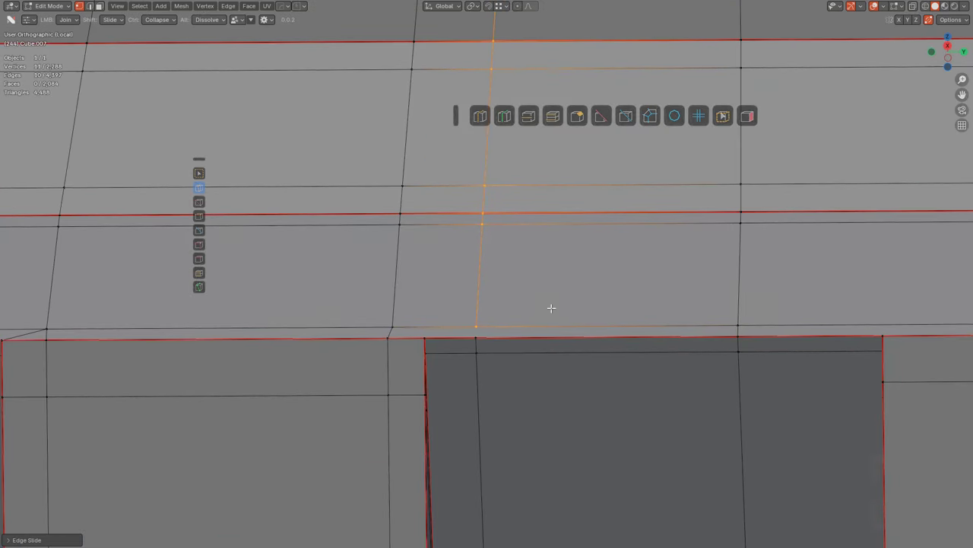
key("alt+a")
Step: Join the newest band loop to the recess loop, and the previous band loop's lower vertex to the tooth's far corner
left_click(474, 335)
left_click_drag(418, 337, 394, 327)
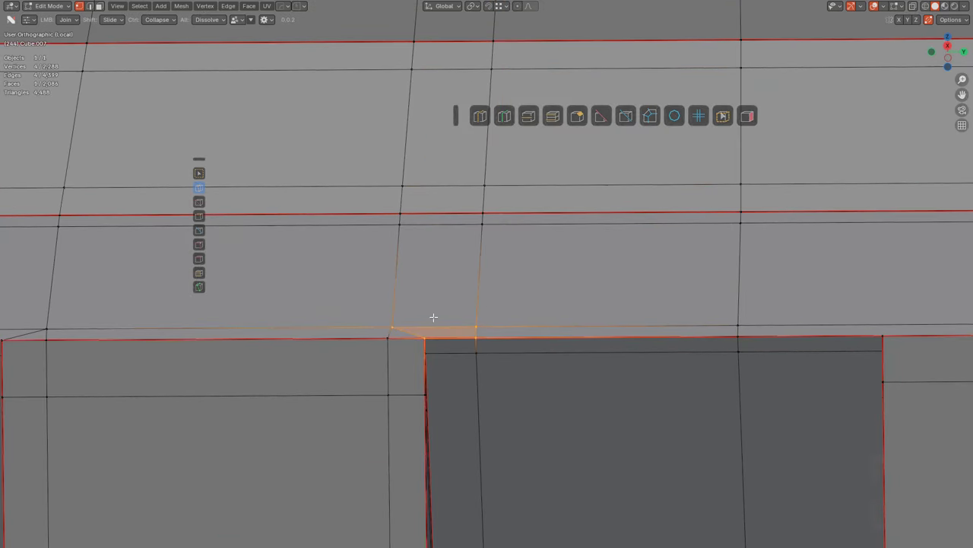
key("alt+a")
Step: Add an edge loop down the next tooth near its near side and a matching loop across the band, then join the two
scroll(588, 326, "down", 3)
middle_click_drag(734, 362, 554, 330, "shift")
scroll(570, 325, "down", 4)
key("ctrl+r")
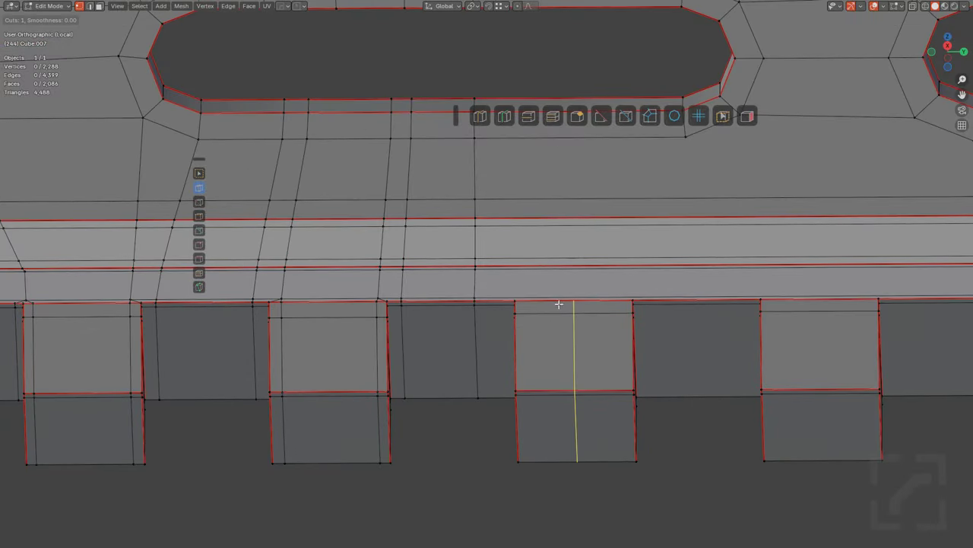
left_click(539, 266)
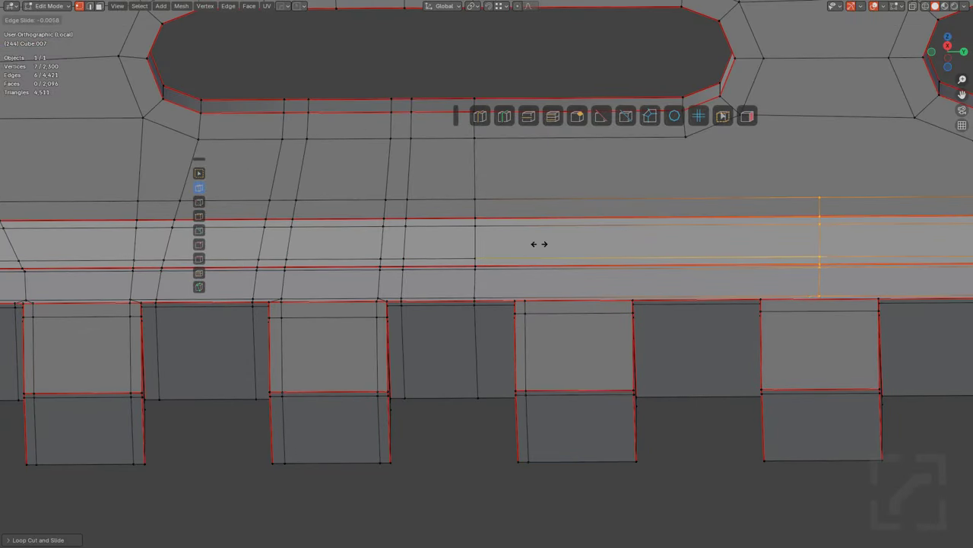
left_click(251, 198)
scroll(619, 289, "up", 5)
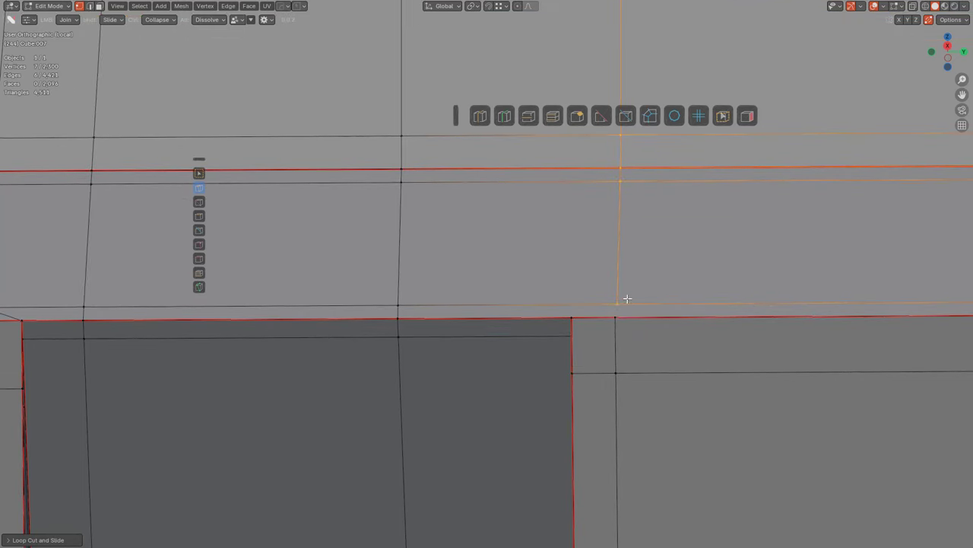
left_click(616, 315)
Step: Add an edge loop from the slot across the band and recess, and slide it close to the next tooth
scroll(446, 250, "down", 3)
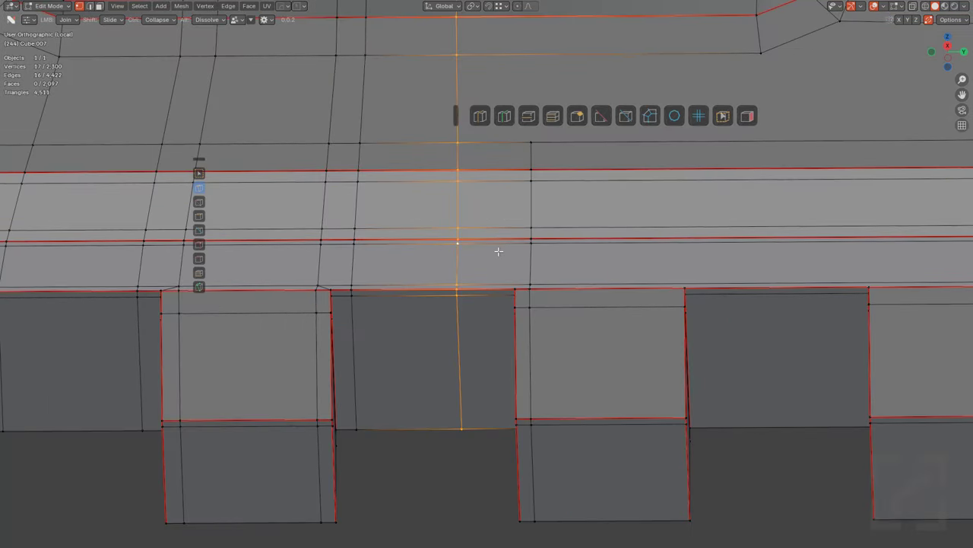
key("g")
key("g")
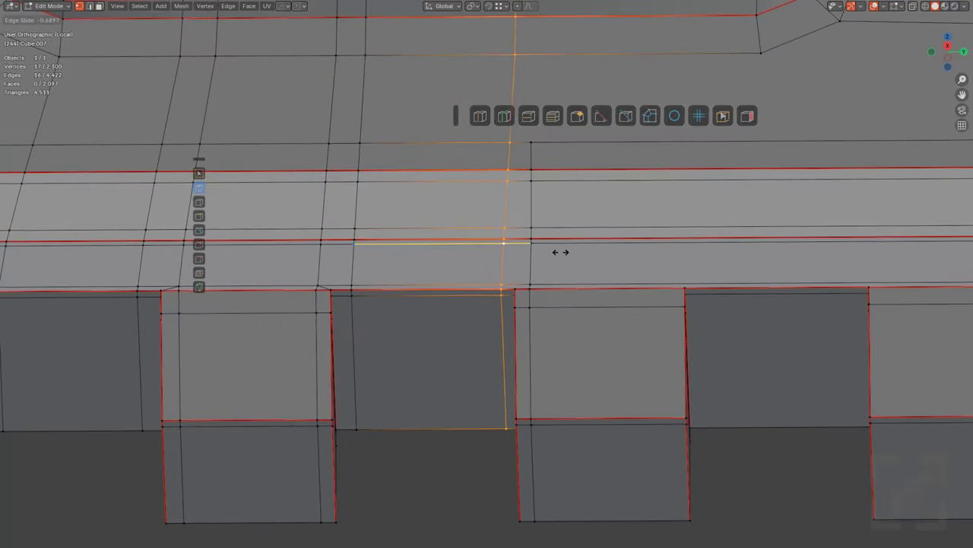
left_click(561, 252)
Step: Extend the tooth's band loop up to the slot by joining its upper end across the remaining faces
middle_click_drag(561, 252, 524, 231)
left_click_drag(558, 158, 503, 228)
left_click(475, 158)
middle_click_drag(619, 285, 599, 329)
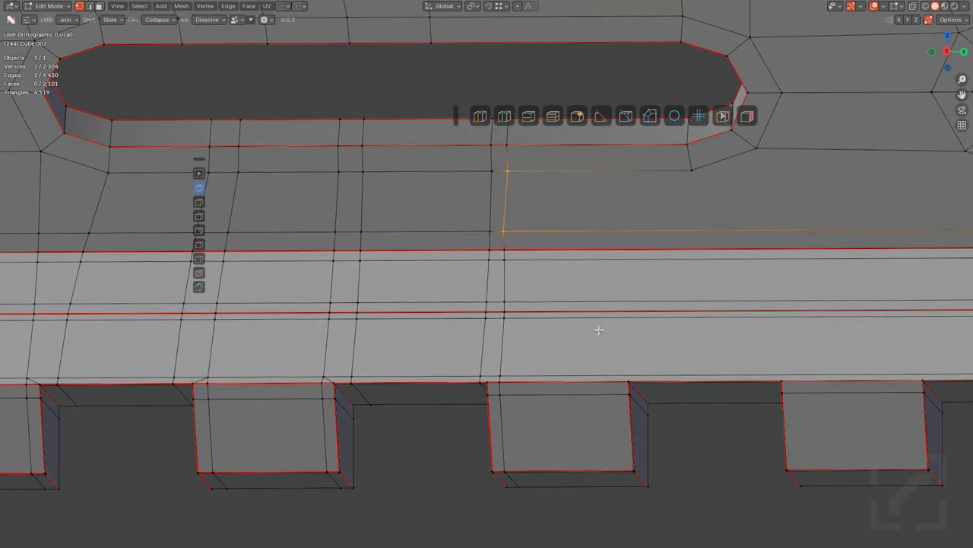
Step: Add an edge loop down the tooth near its far side and a matching loop across the band above it
key("ctrl+r")
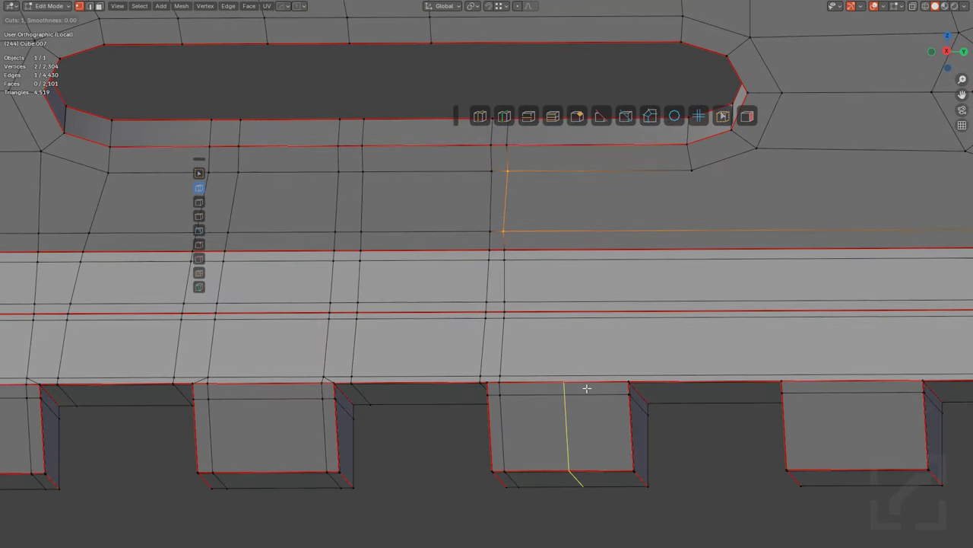
right_click(583, 422)
key("ctrl+r")
left_click(576, 395)
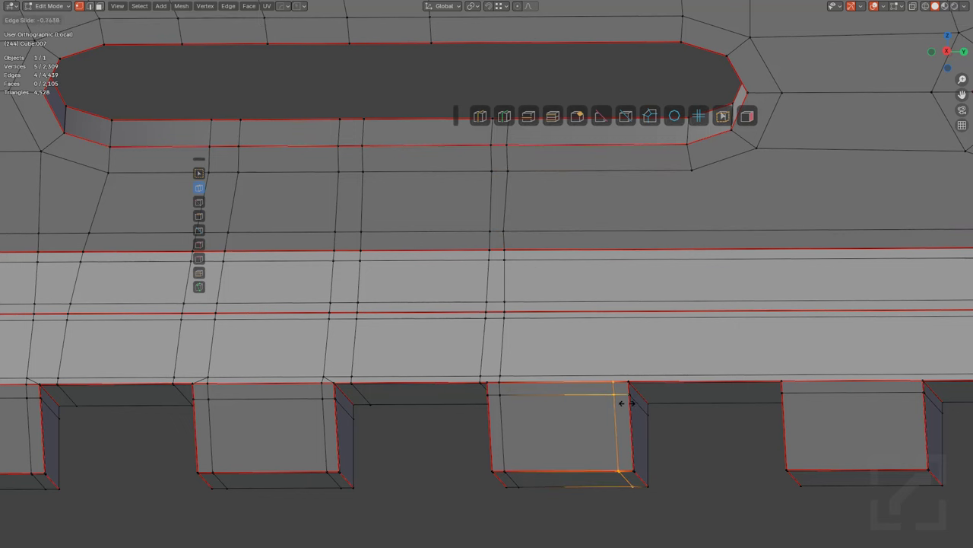
left_click(624, 398)
key("ctrl+r")
left_click(613, 306)
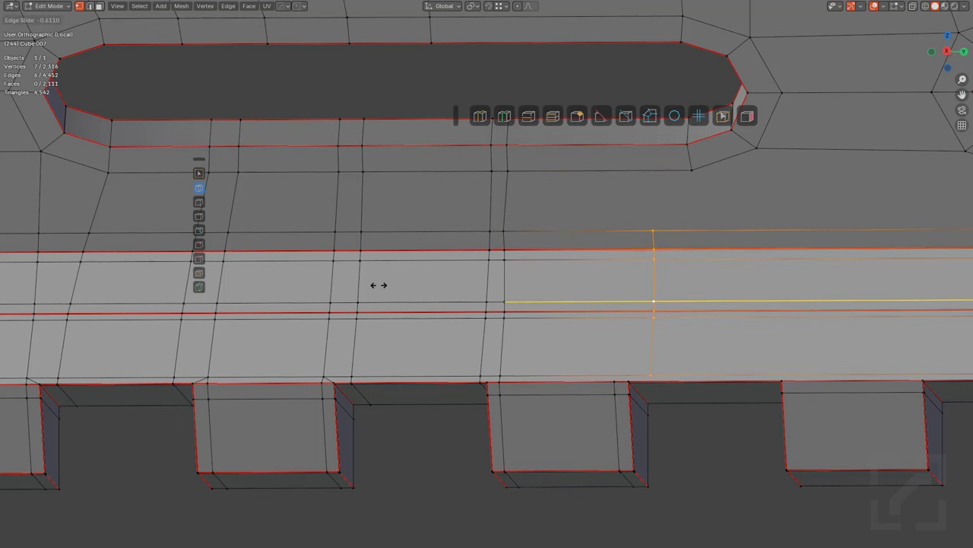
left_click(347, 270)
key("alt+a")
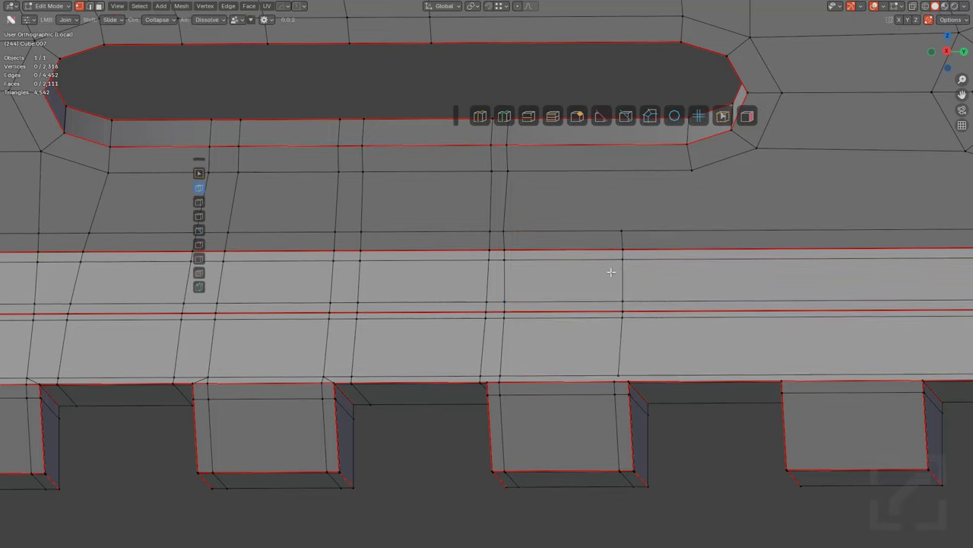
Step: Join the far-side band loop's lower vertex to the tooth loop and its upper vertex to the slot's outer corner
middle_click_drag(652, 282, 620, 253, "shift")
left_click_drag(585, 346, 583, 353)
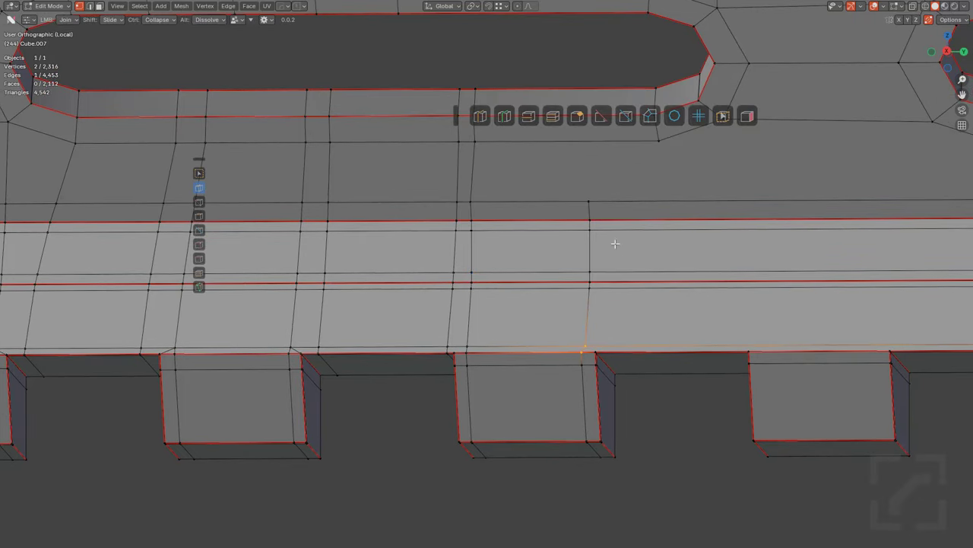
left_click_drag(591, 202, 659, 141)
middle_click_drag(633, 298, 596, 267, "shift")
scroll(596, 267, "up", 4)
key("alt+a")
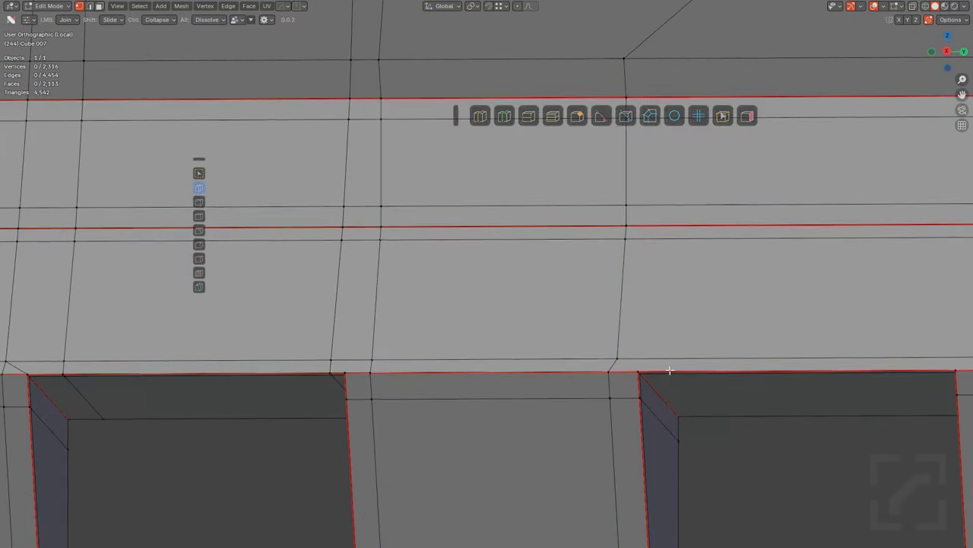
Step: Add an edge loop across the next recess close to the tooth, and join the band loop's lower vertex to the tooth's far corner
scroll(669, 372, "down", 1)
middle_click_drag(669, 372, 643, 327)
key("ctrl+r")
left_click(701, 321)
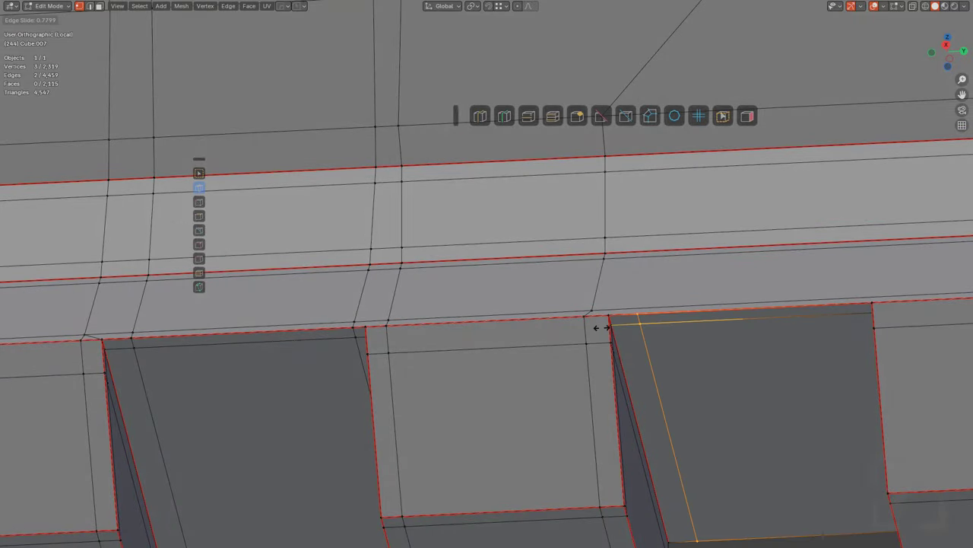
left_click(593, 327)
key("alt+a")
middle_click_drag(685, 295, 680, 324)
left_click_drag(592, 359, 580, 352)
Step: Cut an edge from the vertex at the slot's rounded end down across the band to the new recess loop
middle_click_drag(645, 328, 601, 241)
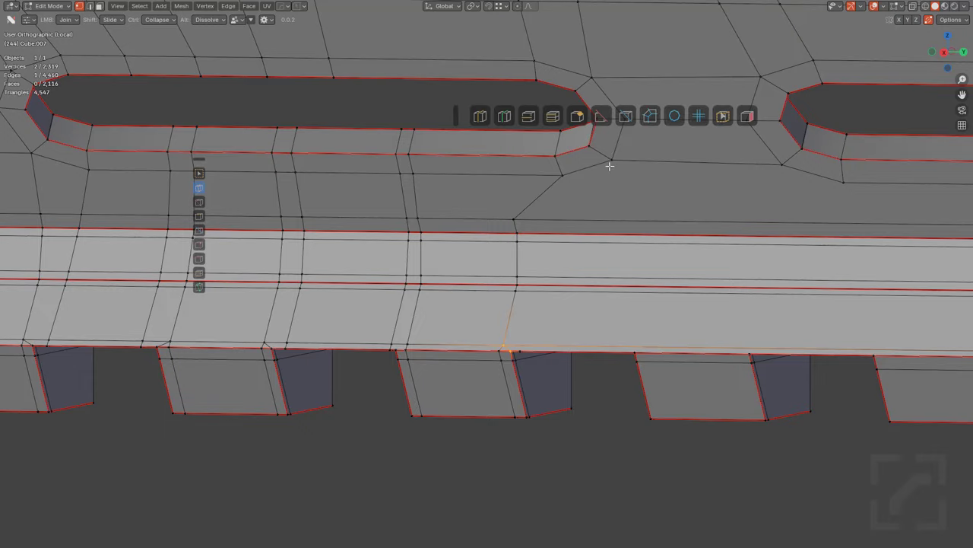
left_click_drag(609, 165, 529, 349)
left_click(617, 291)
middle_click_drag(617, 291, 575, 276)
scroll(548, 312, "up", 2)
scroll(592, 320, "down", 3)
scroll(575, 276, "down", 3)
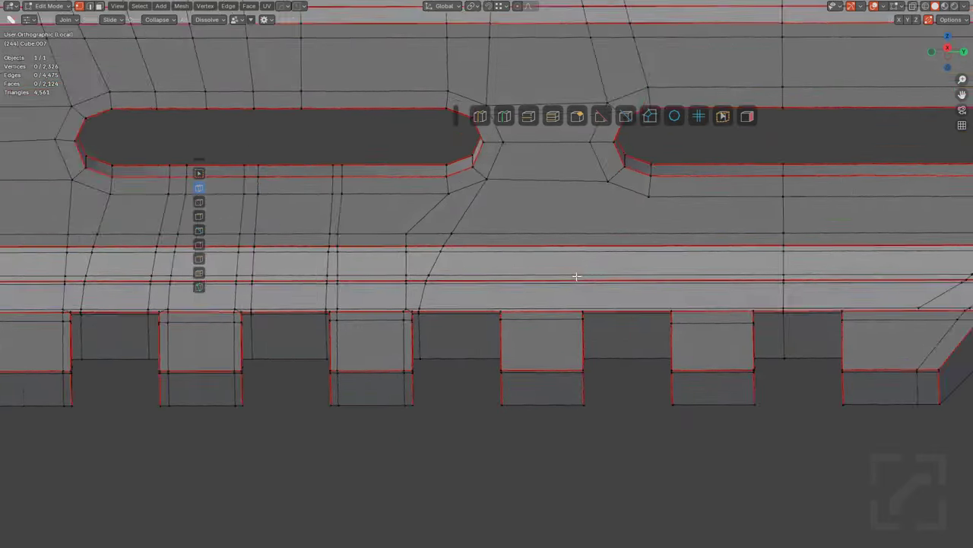
Step: Inspect the reworked teeth and slot area, toggling the mesh analysis overlay on and off
middle_click_drag(539, 245, 545, 330, "shift")
scroll(539, 320, "down", 1)
middle_click_drag(537, 274, 592, 267)
scroll(540, 320, "down", 2)
scroll(545, 215, "up", 4)
left_click(747, 114)
left_click(745, 117)
Step: Add an edge loop near the next tooth's near side and join its top across the band to the next slot's border vertex
scroll(585, 269, "up", 3)
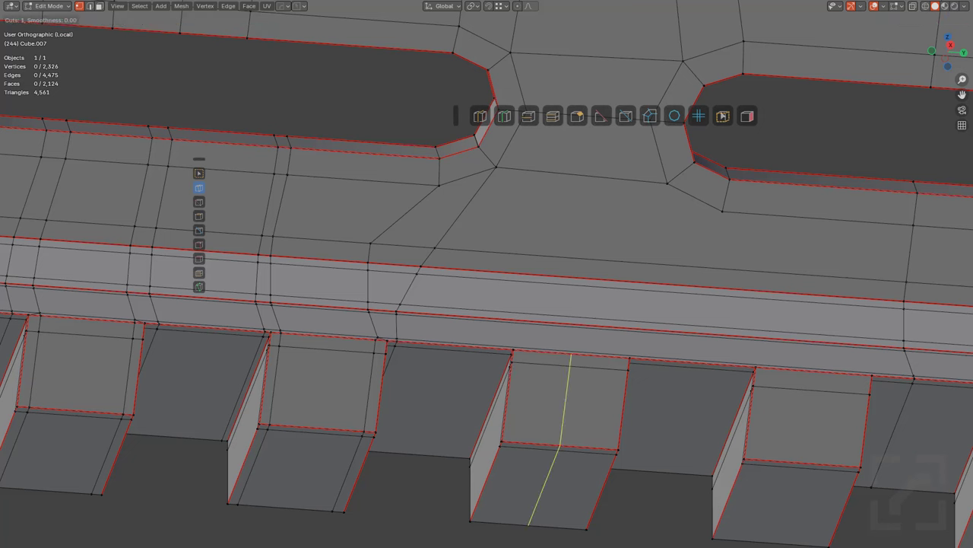
left_click(536, 354)
left_click(532, 346)
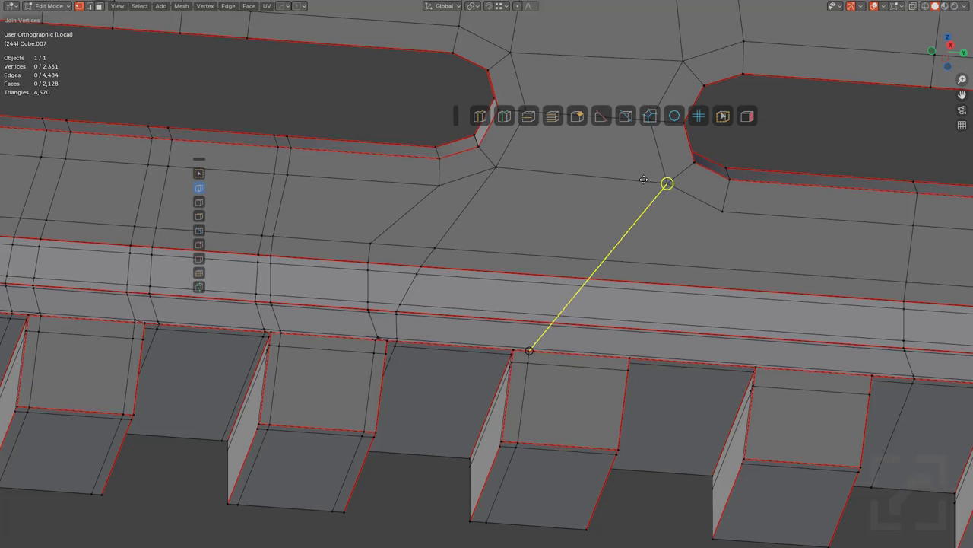
left_click(667, 183)
key("Return")
Step: Add an edge loop near the same tooth's far side and join its top across the band to the next slot's lower corner vertex
key("ctrl+r")
left_click(602, 353)
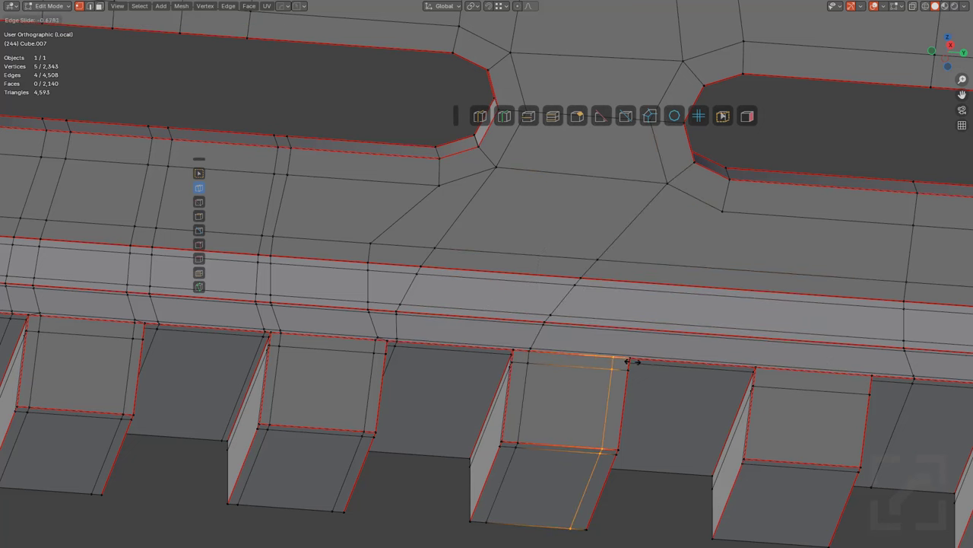
left_click(632, 362)
left_click_drag(543, 325, 712, 207)
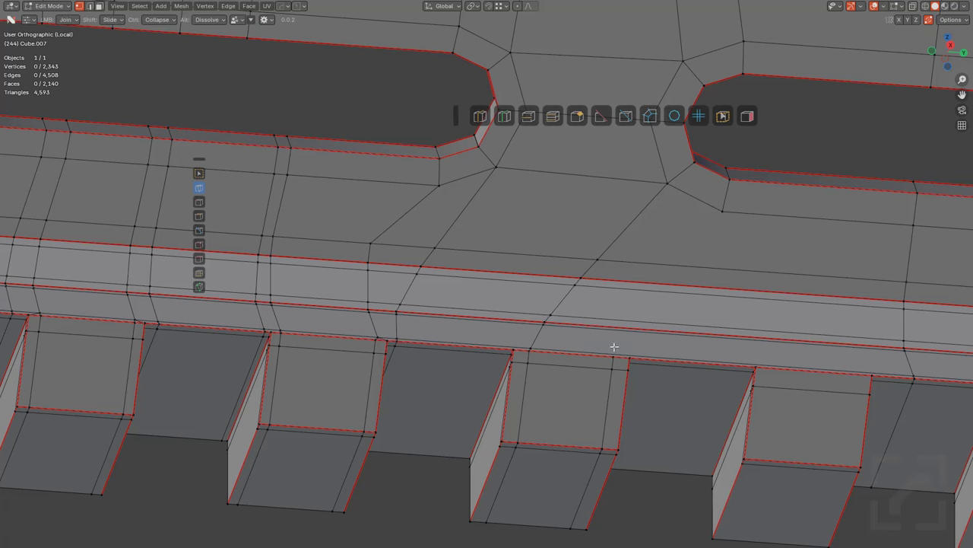
left_click_drag(614, 346, 684, 264)
left_click_drag(726, 198, 723, 210)
middle_click_drag(722, 211, 713, 276)
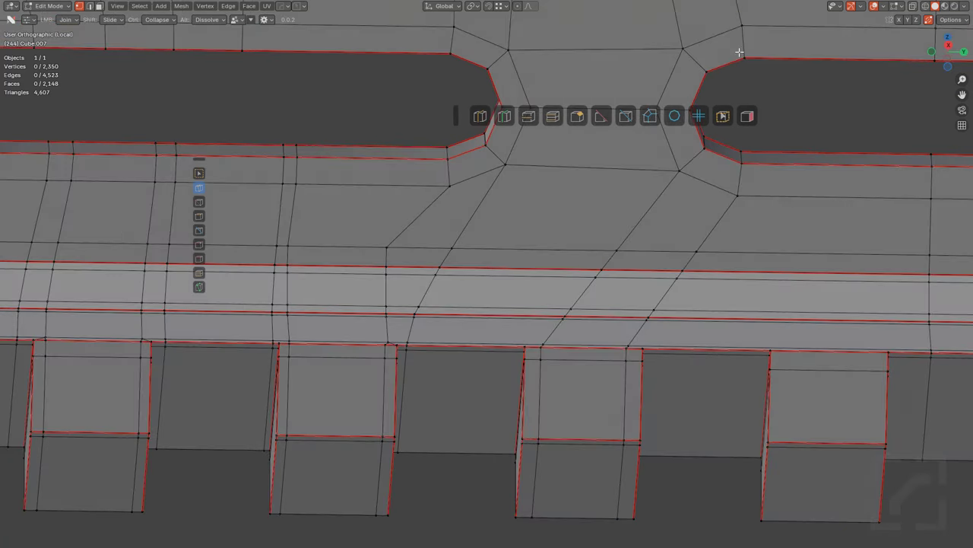
Step: Add an edge loop from the next slot across the band, slide it toward the following tooth, and add a loop down that tooth's near side
middle_click_drag(743, 307, 569, 256)
key("ctrl+r")
left_click(570, 257)
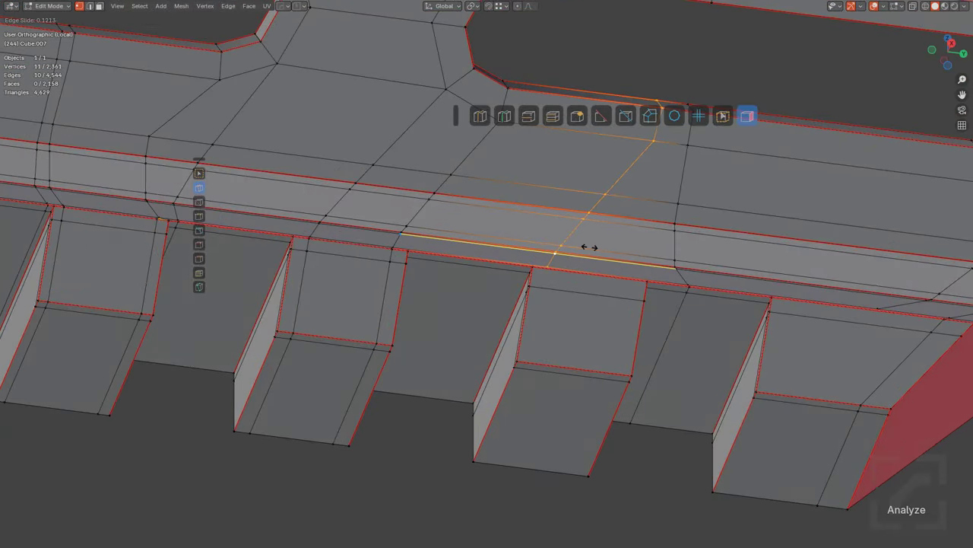
left_click(582, 250)
middle_click_drag(630, 280, 585, 272)
key("g")
key("g")
left_click(624, 280)
left_click(574, 270)
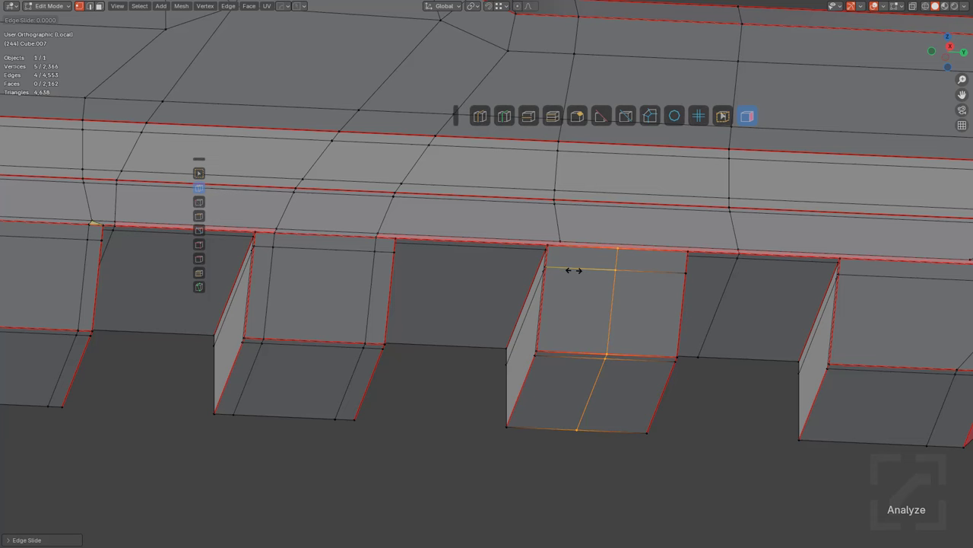
left_click(521, 272)
Step: Slide the new tooth loop in line with the band loop and join their end vertices
middle_click_drag(550, 254, 547, 290)
scroll(548, 285, "up", 4)
middle_click_drag(699, 157, 606, 278, "shift")
scroll(606, 279, "up", 2)
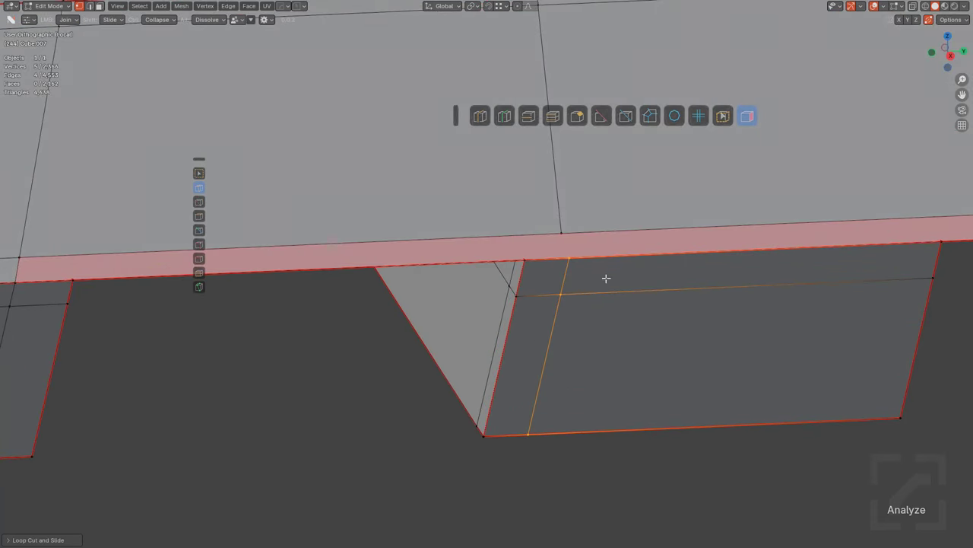
key("g")
key("g")
left_click(593, 270)
key("a")
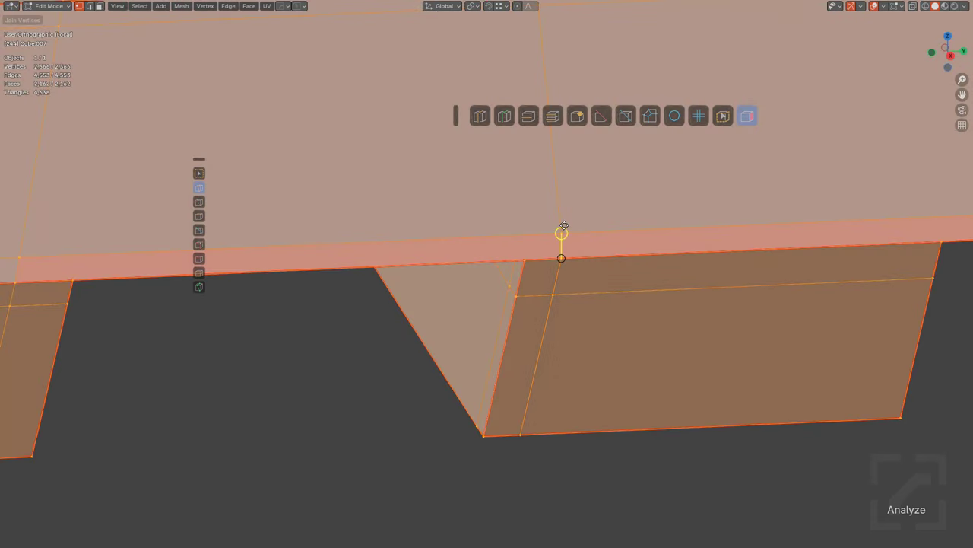
Step: Add a second edge loop from the slot across the band and slide it close beside the previous band loop
scroll(527, 283, "down", 1)
scroll(527, 289, "down", 4)
middle_click_drag(515, 307, 515, 286)
key("ctrl+r")
left_click(485, 311)
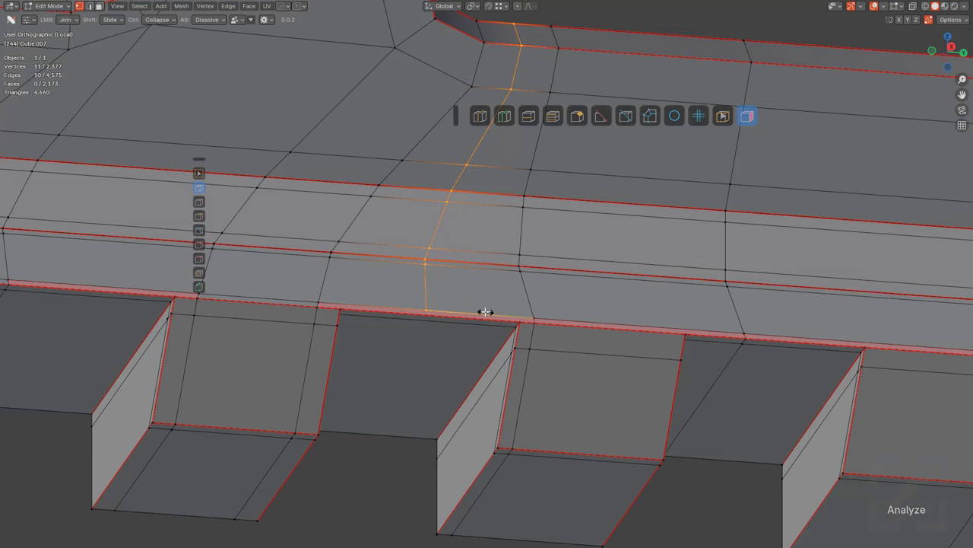
left_click(577, 318)
key("a")
Step: Add an edge loop across the recess close to the tooth, and join the band loops to it and to the tooth's near corner
middle_click_drag(549, 313, 564, 232, "shift")
scroll(544, 244, "up", 4)
key("alt+a")
key("ctrl+r")
left_click(546, 241)
left_click(717, 267)
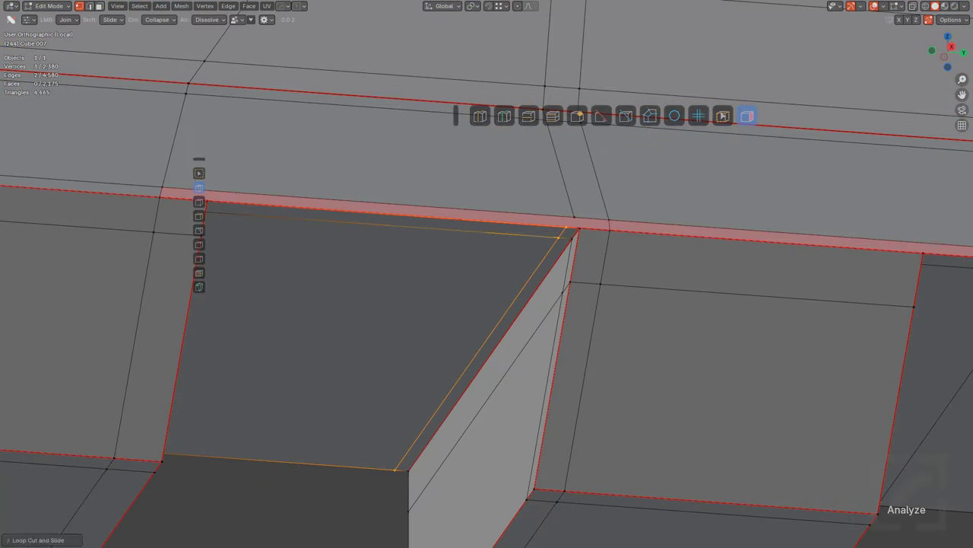
key("alt+a")
left_click_drag(581, 226, 608, 219)
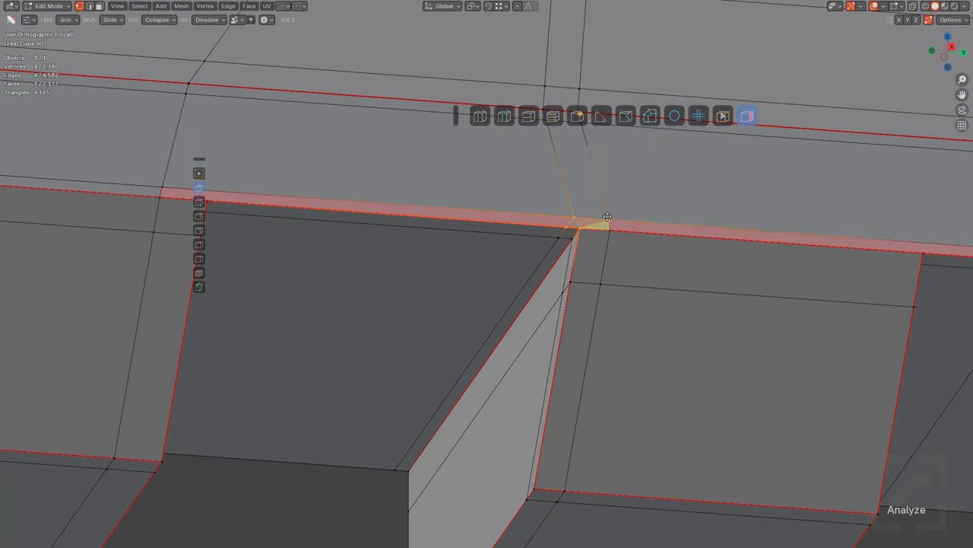
Step: Join the previous tooth's far and near upper corners to the lower vertices of the adjacent band loops
key("alt+a")
scroll(671, 248, "down", 4)
middle_click_drag(672, 248, 662, 260, "shift")
middle_click_drag(392, 251, 530, 268, "shift")
scroll(530, 269, "up", 3)
scroll(472, 261, "up", 2)
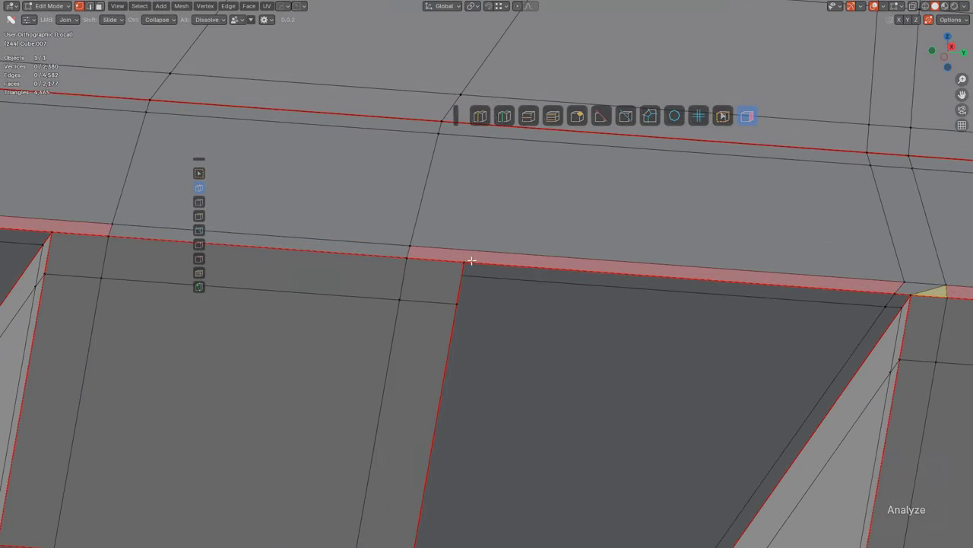
left_click(420, 236)
scroll(571, 263, "down", 2)
scroll(565, 261, "up", 2)
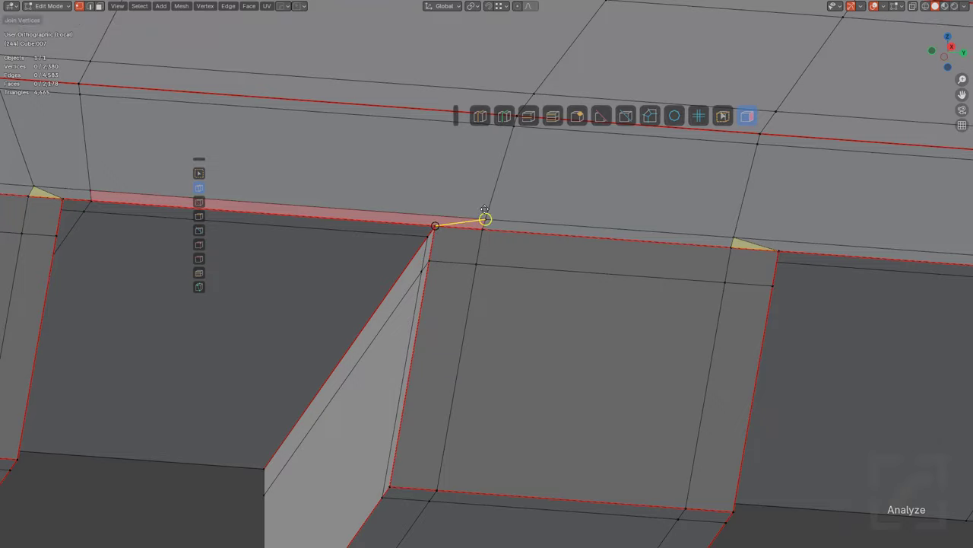
left_click(485, 209)
Step: Slide the loose lower band vertex above the last tooth along its edge toward the slanted end
scroll(487, 221, "down", 5)
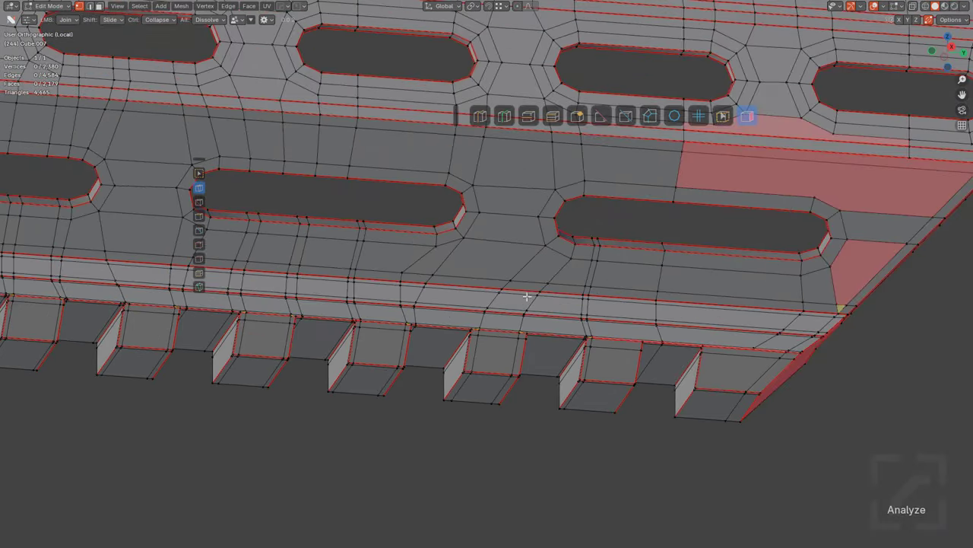
scroll(526, 296, "down", 4)
scroll(570, 287, "up", 5)
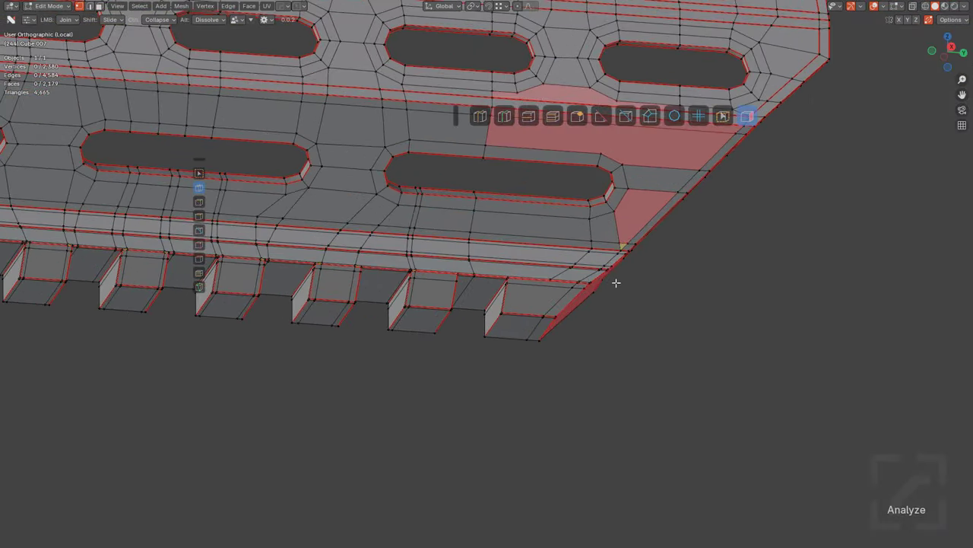
scroll(612, 278, "up", 5)
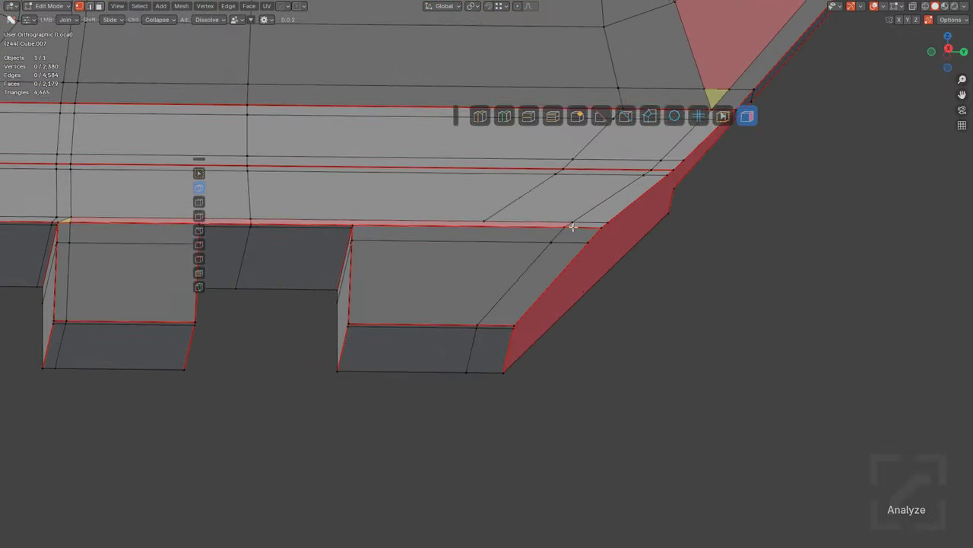
scroll(572, 227, "down", 4)
scroll(502, 304, "up", 5)
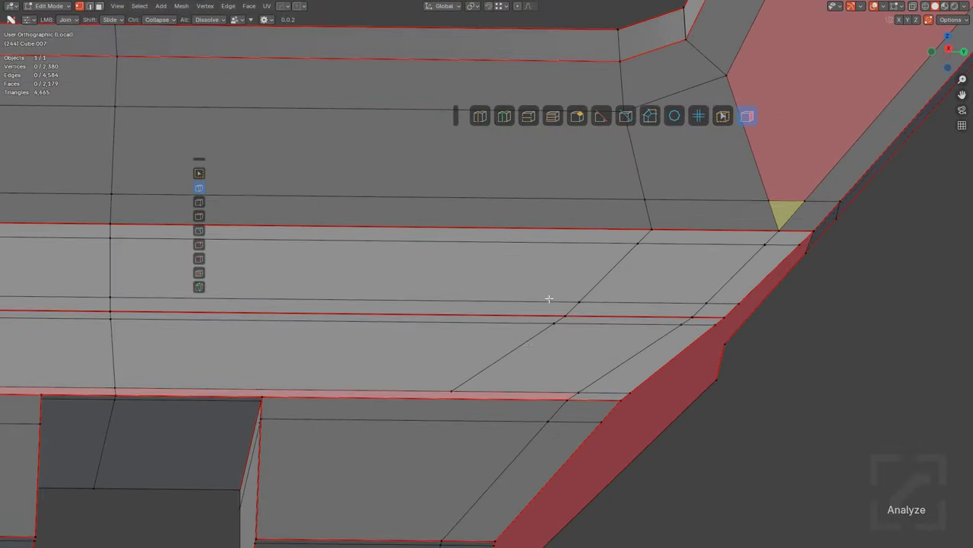
middle_click_drag(535, 350, 530, 254, "shift")
scroll(531, 254, "up", 1)
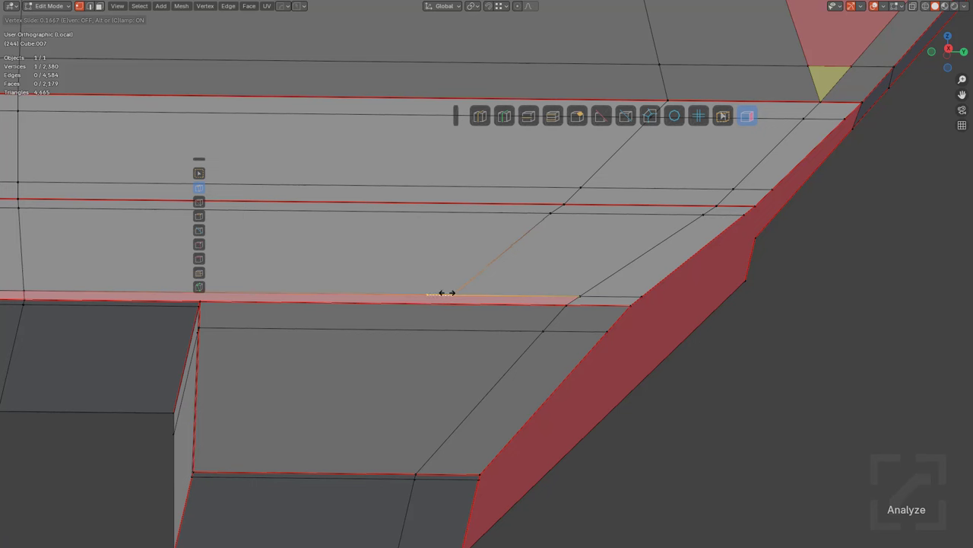
Step: Add an edge loop down the last tooth and slide it close to the tooth's inner side edge
middle_click_drag(312, 353, 454, 246, "shift")
key("ctrl+r")
left_click(449, 248)
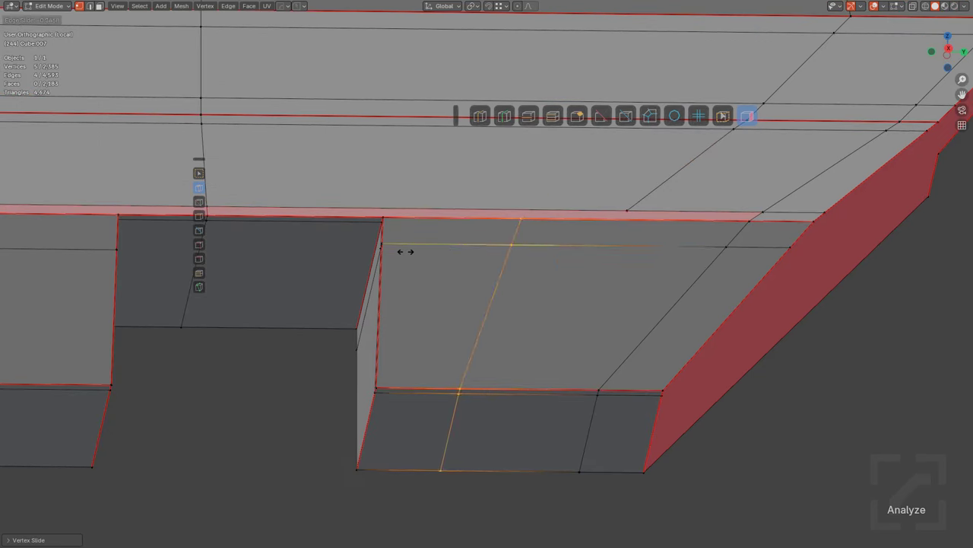
left_click(294, 244)
key("alt+a")
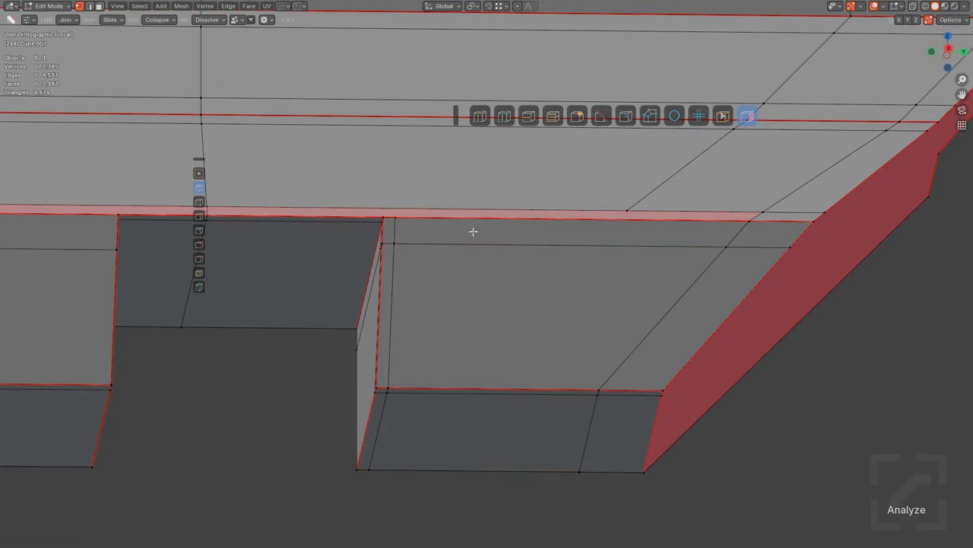
Step: Add an edge loop across the recess beside the last tooth, close to the tooth's side wall
middle_click_drag(439, 255, 506, 311, "shift")
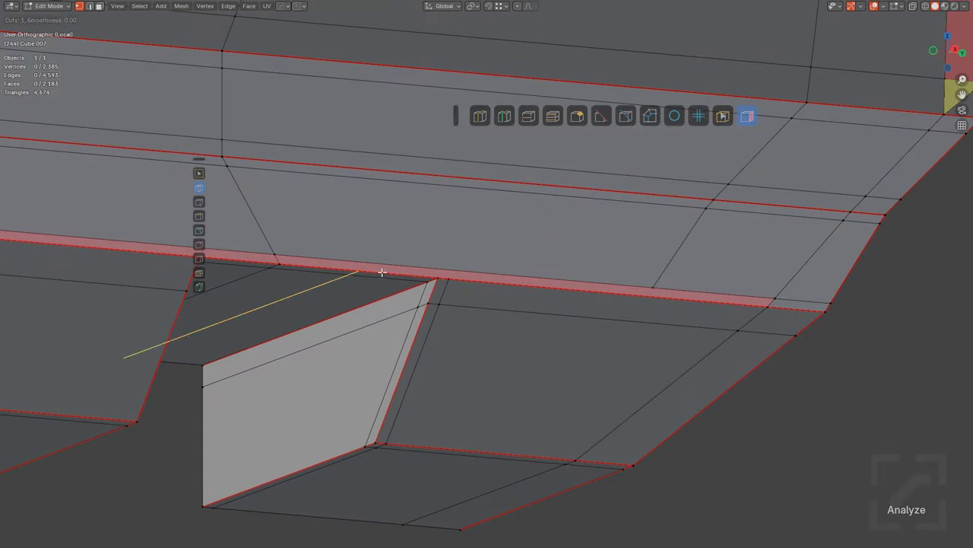
left_click(440, 289)
key("a")
middle_click_drag(497, 269, 500, 285, "shift")
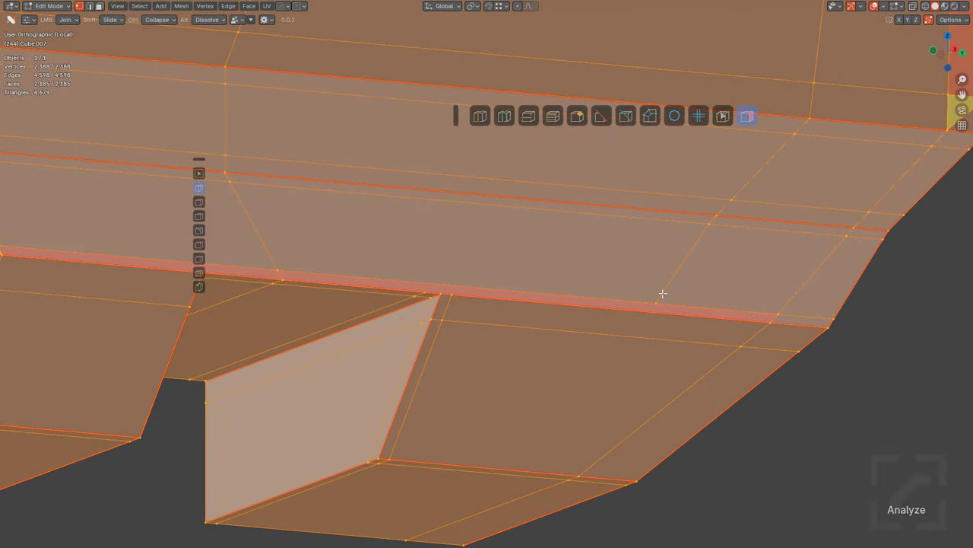
Step: Slide the loose lower band vertex along its edge until it sits above the last tooth's inner corner
key("alt+a")
left_click(663, 295)
key("shift+v")
left_click(454, 254)
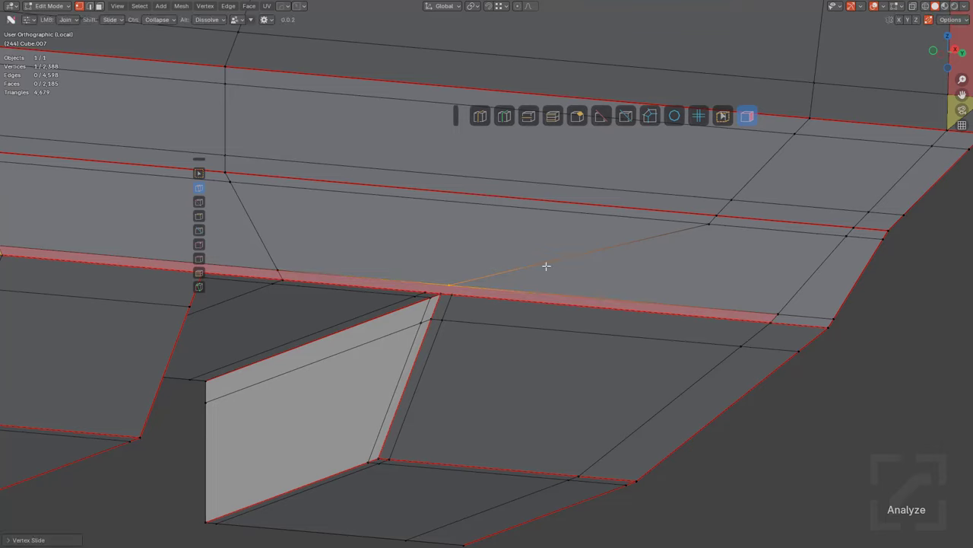
Step: Join the slid band vertex to the upper ends of the last tooth's inner loop and the neighbouring recess loop
scroll(512, 281, "up", 4)
left_click_drag(408, 296, 413, 317)
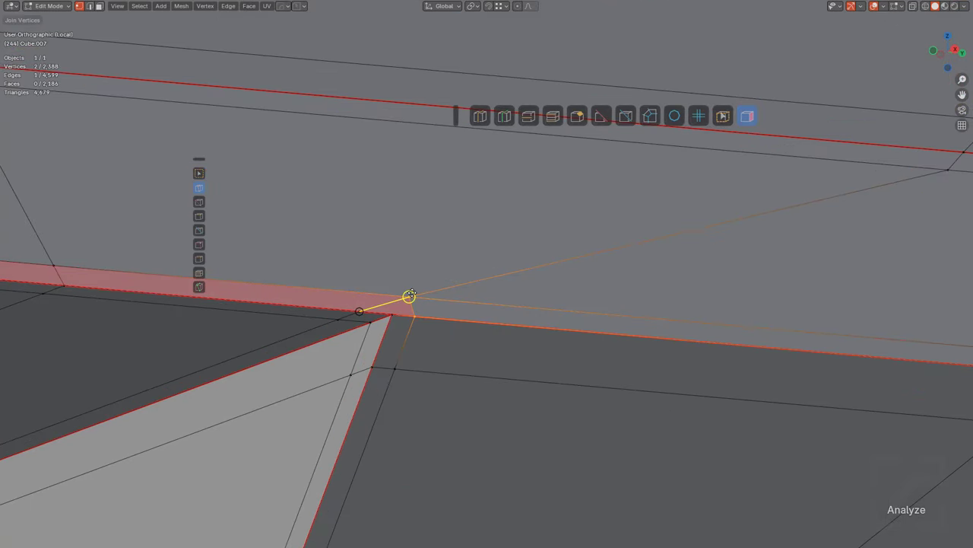
key("Return")
key("alt+a")
Step: Collapse the small triangle above the band at the slanted end and slide the remaining vertex toward the slanted edge
scroll(541, 294, "down", 6)
scroll(526, 282, "up", 3)
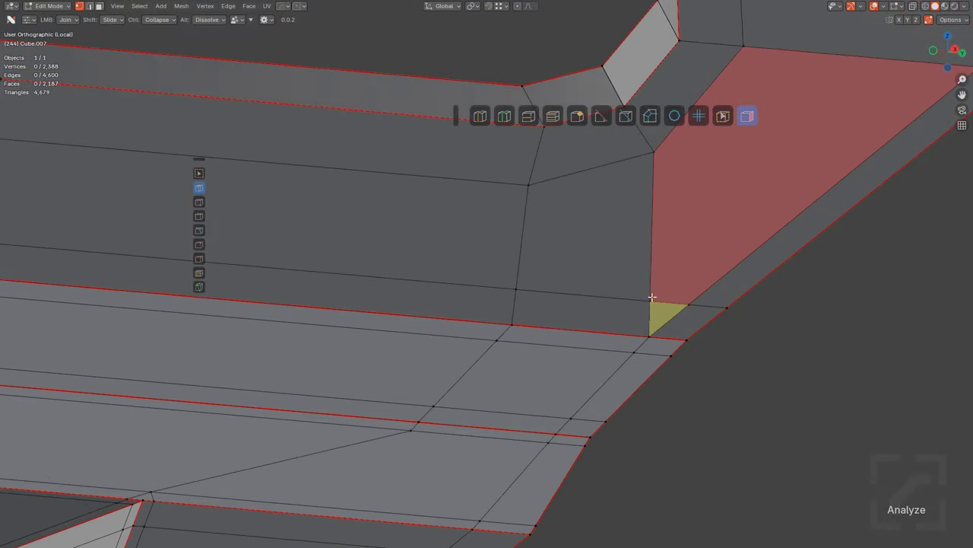
left_click_drag(652, 298, 707, 310, "shift")
Step: Join the last lower slot's two upper end vertices across the band to the border vertices of the upper slot
scroll(689, 243, "down", 5)
middle_click_drag(583, 162, 555, 282, "shift")
scroll(554, 282, "down", 2)
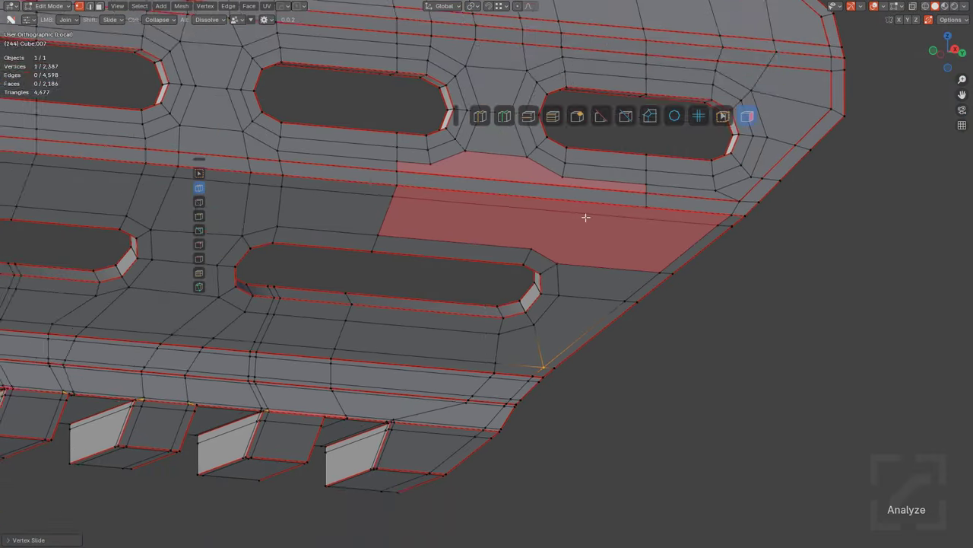
middle_click_drag(552, 203, 557, 254, "shift")
scroll(557, 255, "up", 3)
left_click_drag(564, 340, 512, 177)
left_click(584, 207)
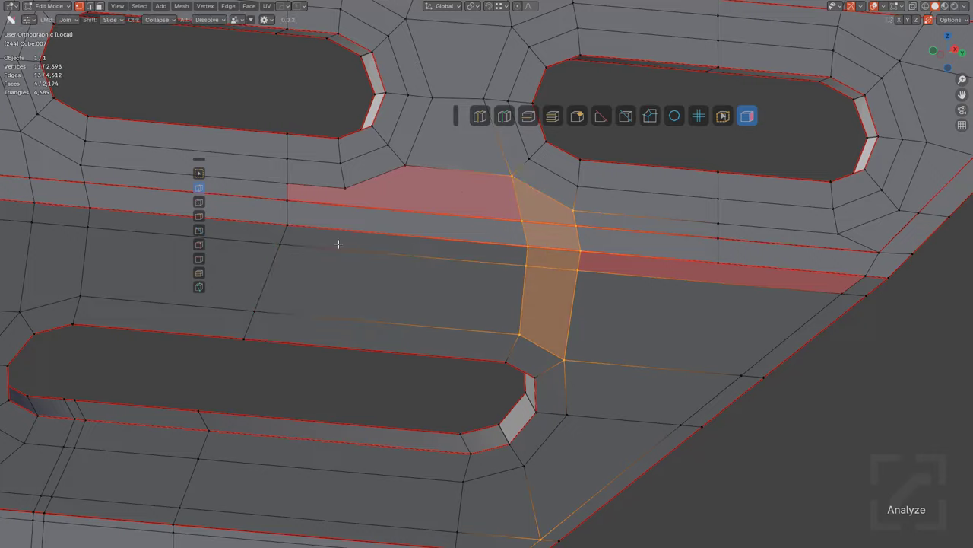
Step: Add an edge loop from the lower slot's upper edge across the band and join it to the upper slot's border corner
middle_click_drag(341, 246, 433, 233, "shift")
scroll(433, 233, "down", 1)
key("ctrl+r")
left_click(459, 287)
left_click(410, 280)
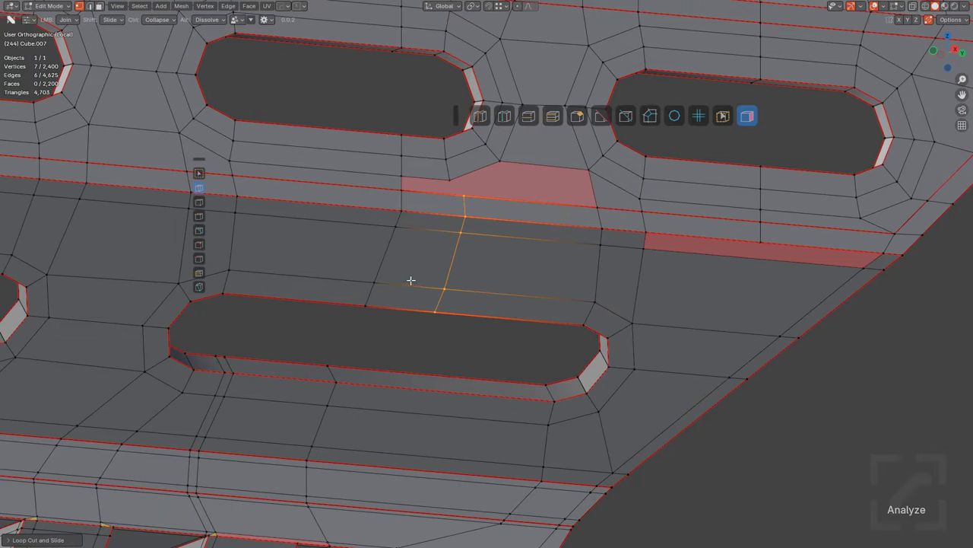
left_click_drag(466, 197, 451, 181)
Step: Add a second edge loop above the lower slot and join its upper end to the vertex between the upper slots
key("ctrl+r")
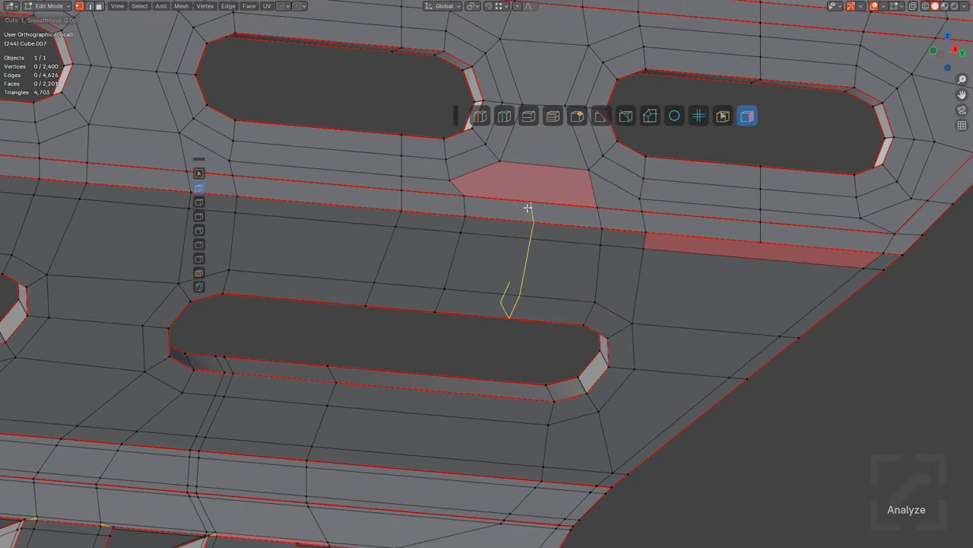
left_click(528, 208)
left_click(528, 207)
key("alt+a")
left_click_drag(530, 202, 493, 174)
Step: Join vertices from the band below the last upper slot down past the lower slot's end to the bottom corner
scroll(514, 191, "down", 5)
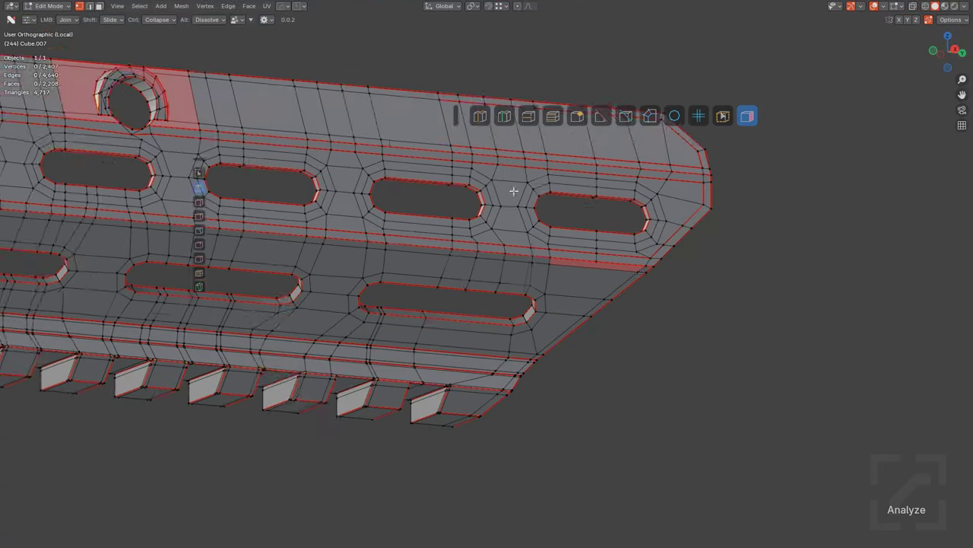
middle_click_drag(683, 277, 552, 251, "shift")
scroll(552, 251, "up", 6)
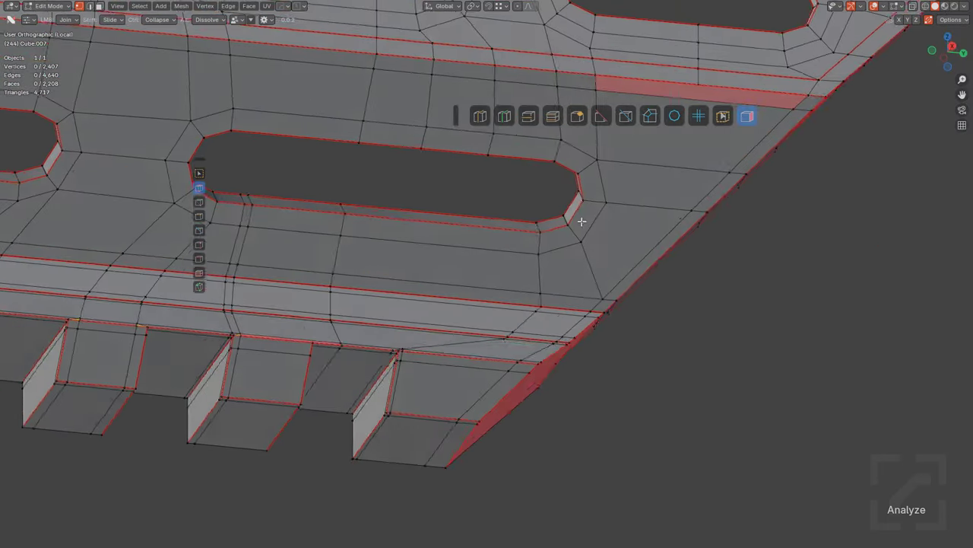
middle_click_drag(597, 216, 620, 228)
middle_click_drag(625, 216, 509, 254, "shift")
middle_click_drag(561, 230, 510, 297, "shift")
left_click_drag(436, 396, 527, 202)
left_click_drag(470, 322, 530, 322)
left_click_drag(492, 285, 436, 353)
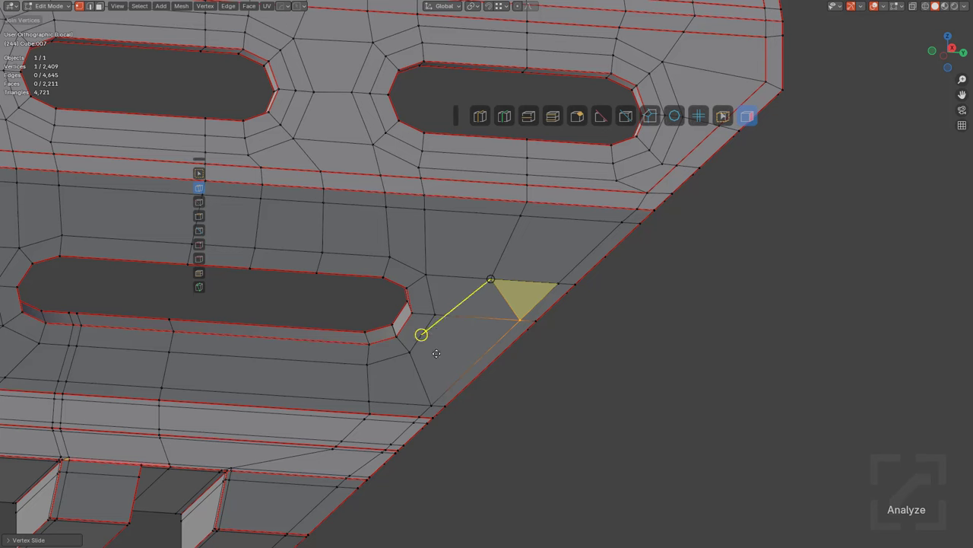
left_click_drag(439, 389, 435, 398)
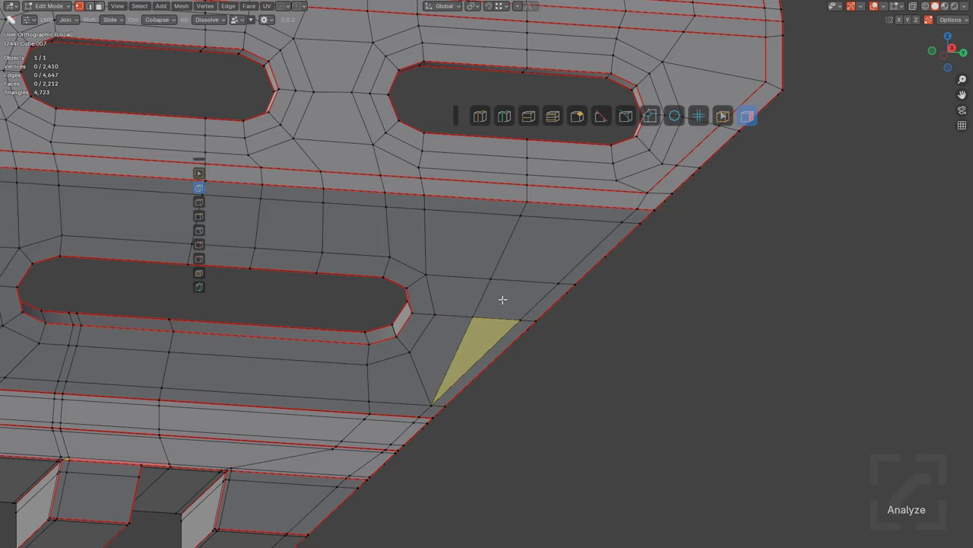
Step: Dissolve the edge from the slot border to the bottom corner, and add an edge loop along the last tooth's slanted side
middle_click_drag(505, 300, 550, 274)
mouse_move(563, 283)
middle_mouse_down()
mouse_move(581, 271)
mouse_move(563, 276)
mouse_move(554, 296)
middle_mouse_up()
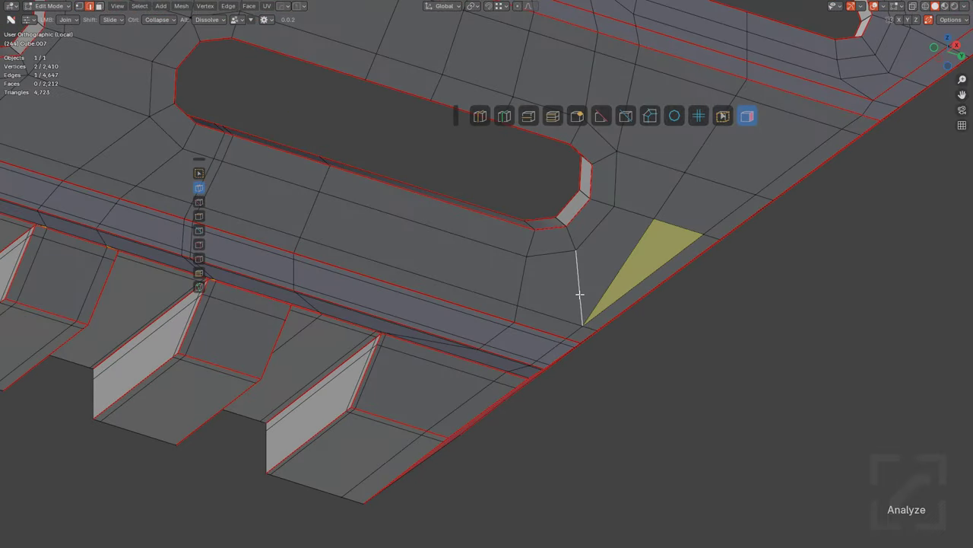
left_click(579, 293, "alt")
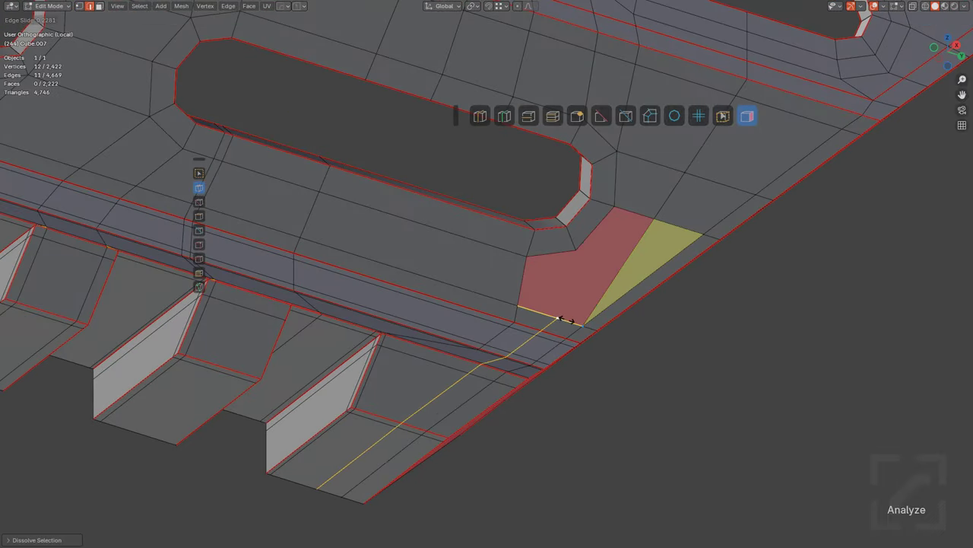
left_click(570, 319)
key("alt+a")
Step: Replace the diagonal beside the slanted edge with one from the new loop's upper end, and join that end to the slot border
middle_click_drag(566, 319, 588, 322)
middle_click_drag(610, 270, 517, 305, "shift")
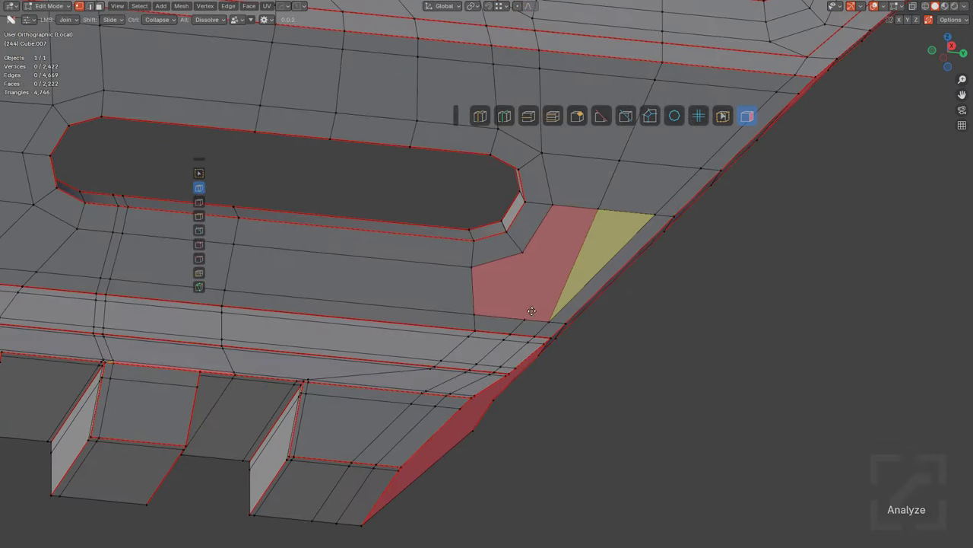
left_click_drag(526, 318, 609, 227)
left_click(572, 274, "alt")
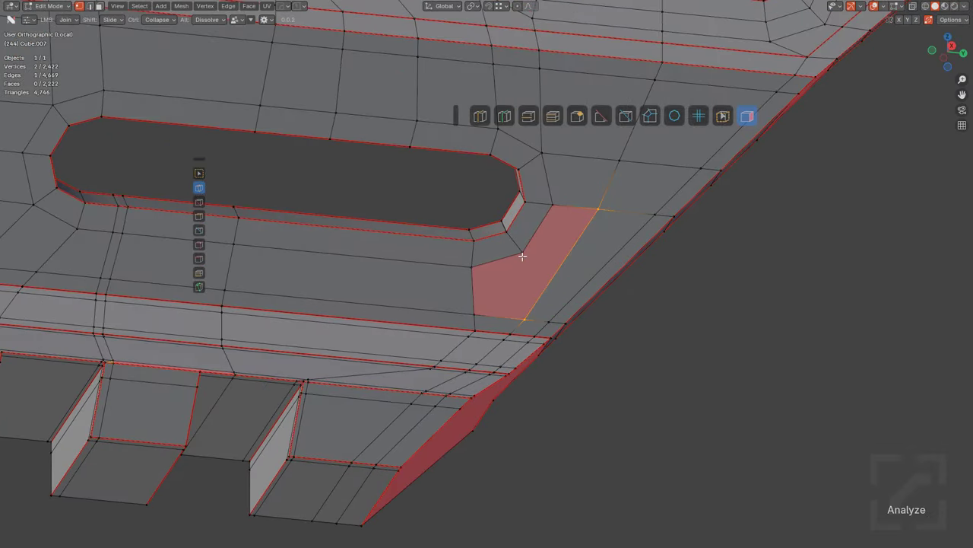
left_click_drag(522, 256, 525, 319)
key("alt+a")
Step: On the part's opposite end, add an edge loop across the angled band and slide it close to the outer edge
scroll(534, 274, "down", 4)
middle_click_drag(377, 230, 459, 309, "shift")
scroll(458, 309, "down", 4)
middle_click_drag(336, 304, 589, 335, "shift")
scroll(524, 322, "up", 2)
middle_click_drag(425, 335, 660, 315, "shift")
middle_click_drag(487, 262, 506, 298)
middle_click_drag(403, 279, 525, 244, "shift")
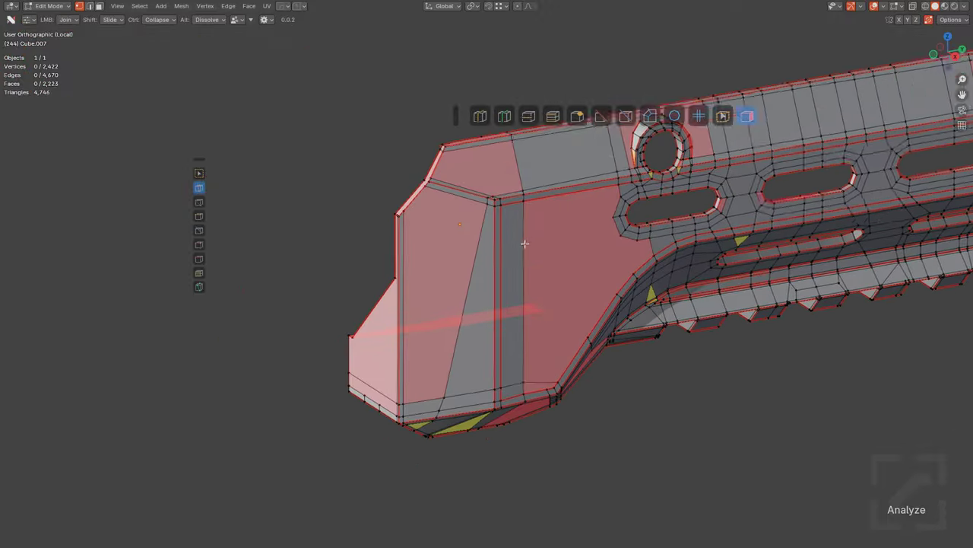
scroll(524, 244, "up", 3)
middle_click_drag(482, 268, 506, 242)
scroll(504, 241, "down", 1)
middle_click_drag(436, 167, 488, 203, "shift")
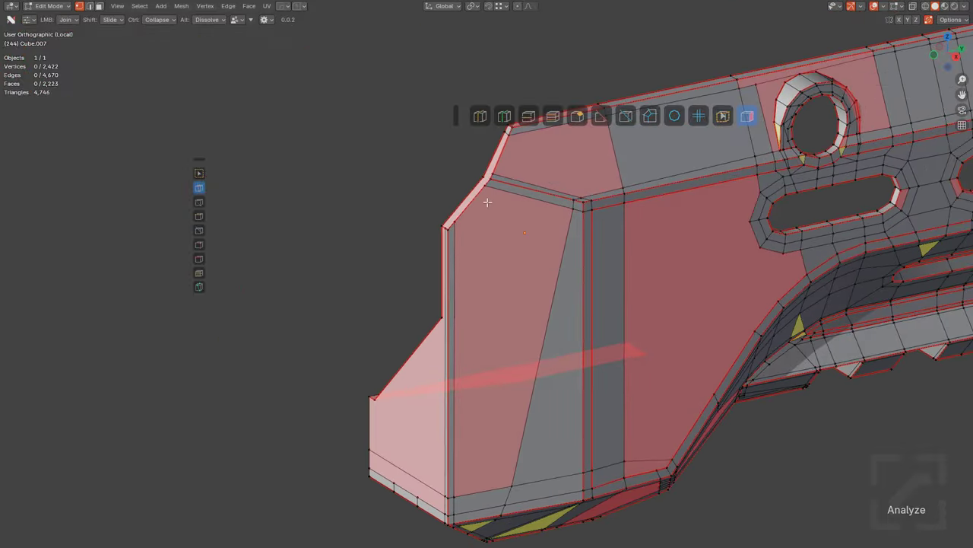
key("ctrl+r")
left_click(493, 193)
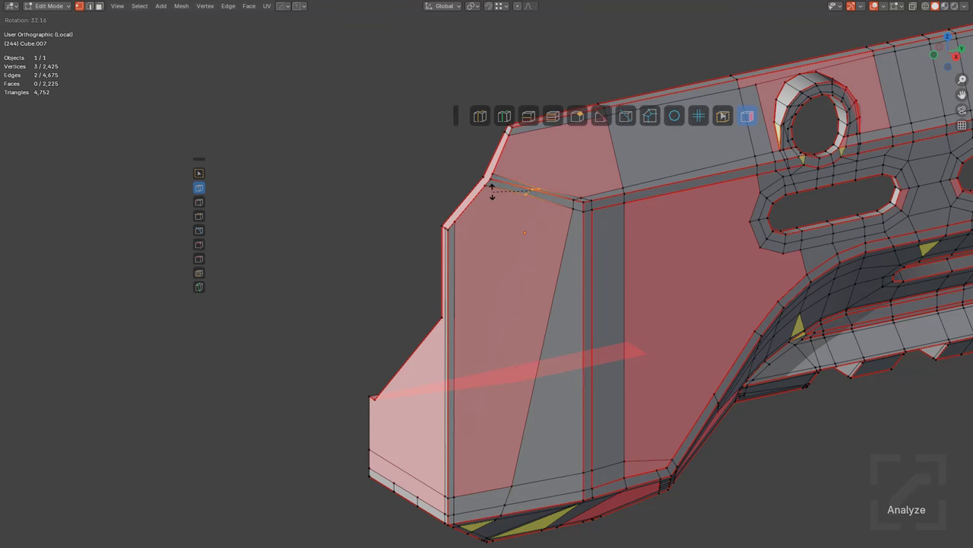
right_click(517, 203)
key("g")
key("g")
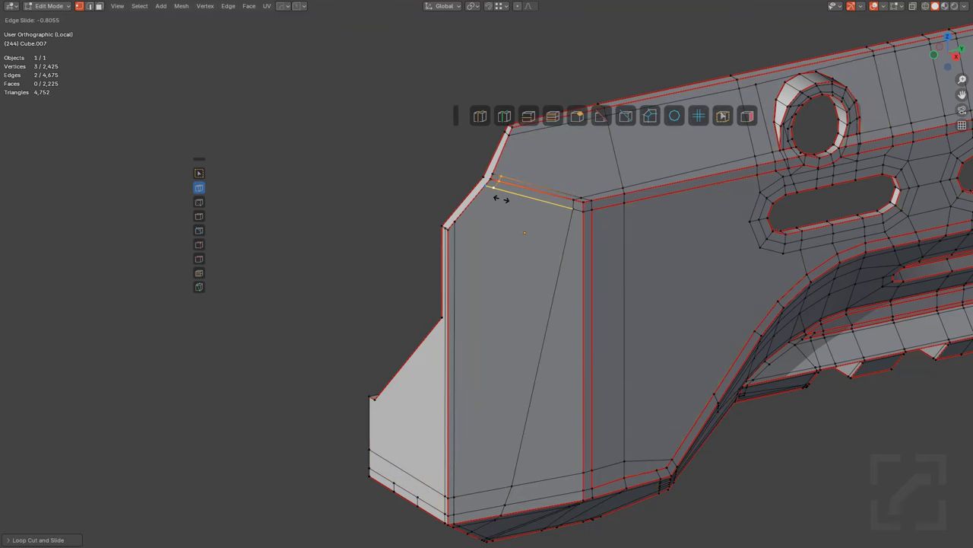
left_click(499, 198)
Step: Add an edge loop across the narrow vertical border strip and slide it up close to its upper corner
middle_click_drag(463, 272, 502, 302, "shift")
scroll(507, 306, "down", 1)
scroll(507, 307, "up", 1)
key("ctrl+r")
left_click(502, 309)
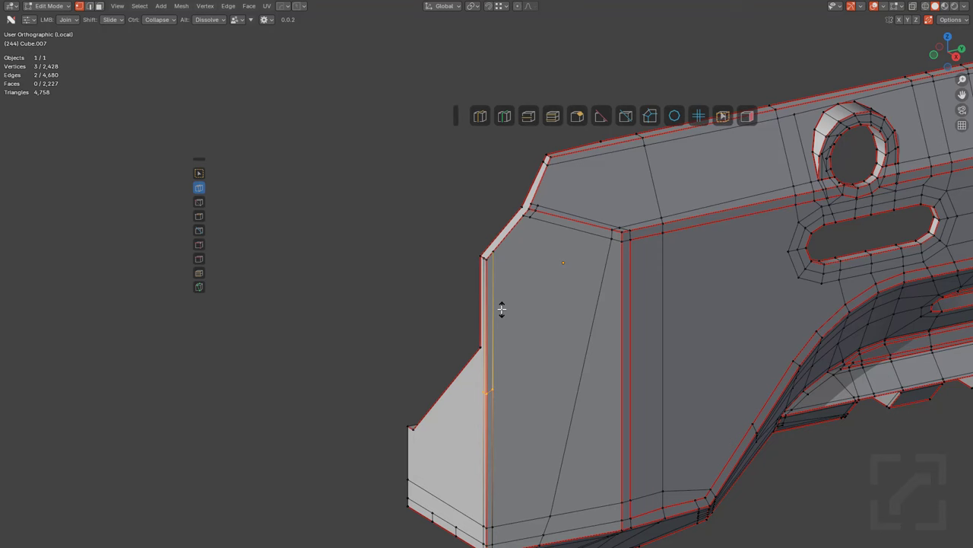
left_click(481, 195)
Step: Turn the mesh analysis overlay back on and join the two new loops' inner vertices along the slanted outer edge
scroll(491, 273, "up", 4)
left_click(748, 115)
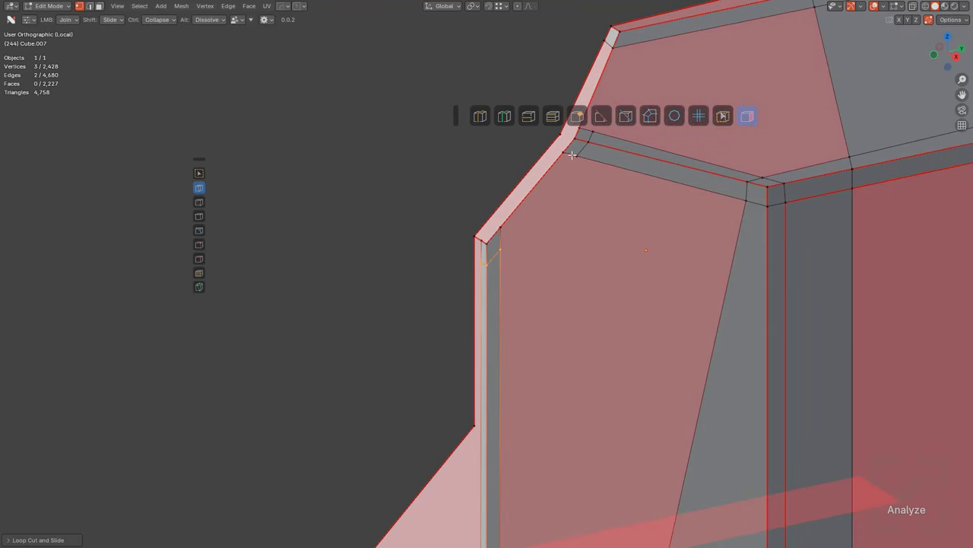
left_click(500, 248)
Step: Add an edge loop across the upper border strip near its outer corner and join it down to the angled band's loop
middle_click_drag(613, 182, 556, 220)
left_click(486, 228)
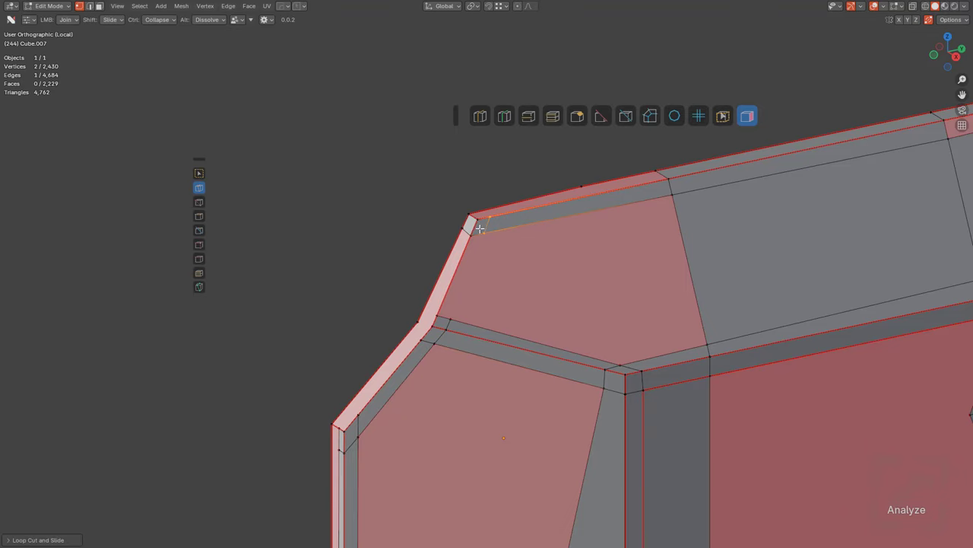
left_click(453, 315)
Step: Add an edge loop across the vertical band, slide it toward the upper end, and join it to the first slot's border
middle_click_drag(528, 287, 570, 260)
key("ctrl+r")
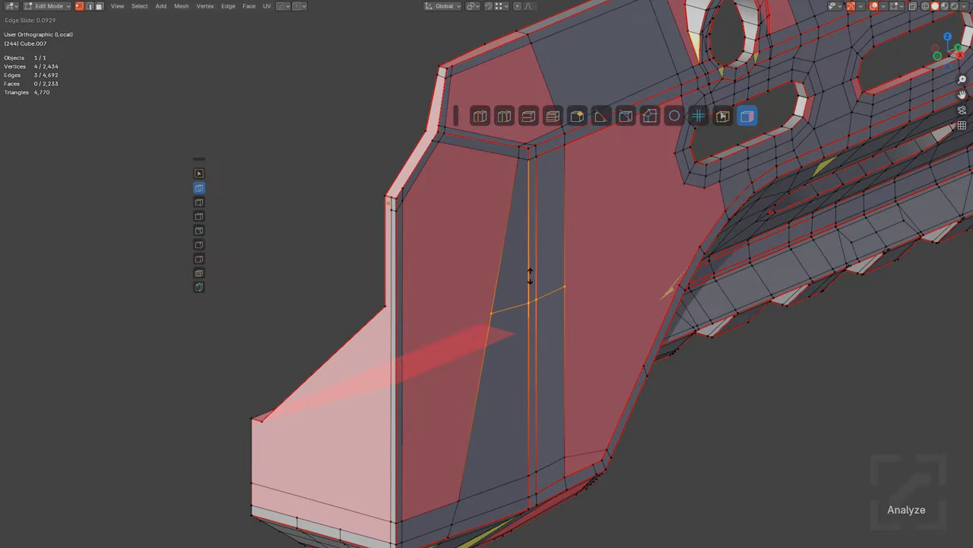
left_click(546, 184)
middle_click_drag(615, 237, 528, 280, "shift")
key("alt+a")
left_click_drag(528, 279, 671, 260)
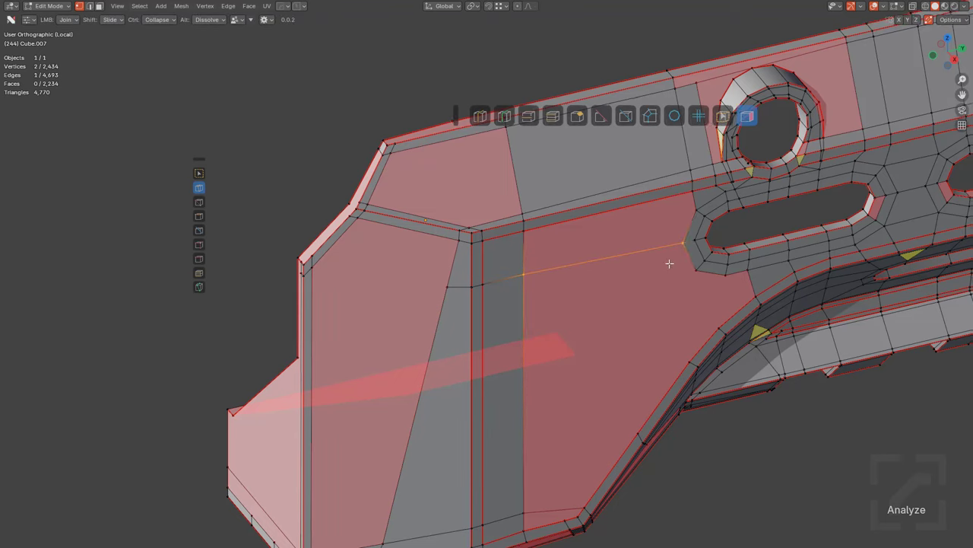
Step: Add an edge loop across the upper band before the first slot and join its lower end to the slot's border vertex
middle_click_drag(669, 263, 654, 280, "shift")
key("ctrl+r")
left_click(611, 214)
left_click(646, 223)
key("alt+a")
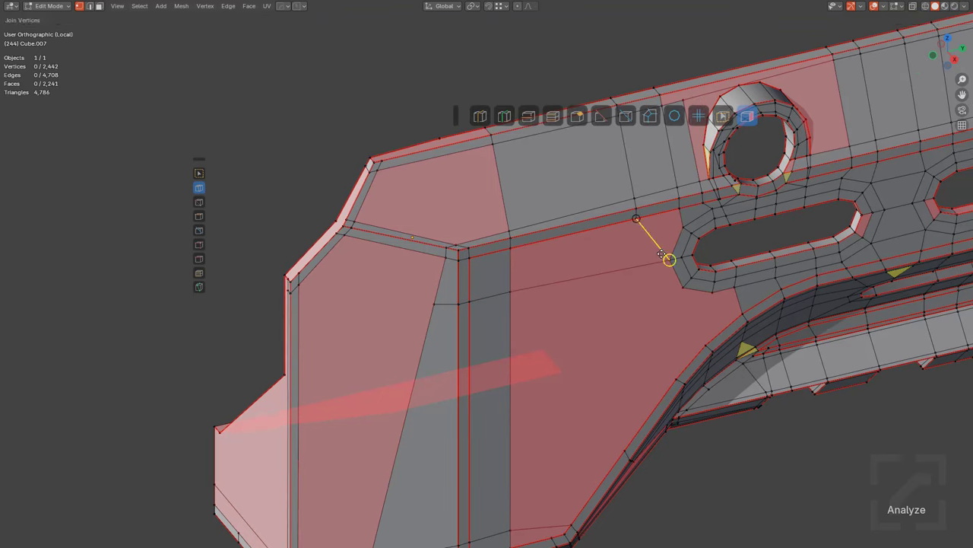
left_click(670, 259)
Step: Add a second edge loop across the vertical band below the previous one and join it to the slot border's lower corner
middle_click_drag(686, 309, 621, 274, "shift")
key("ctrl+r")
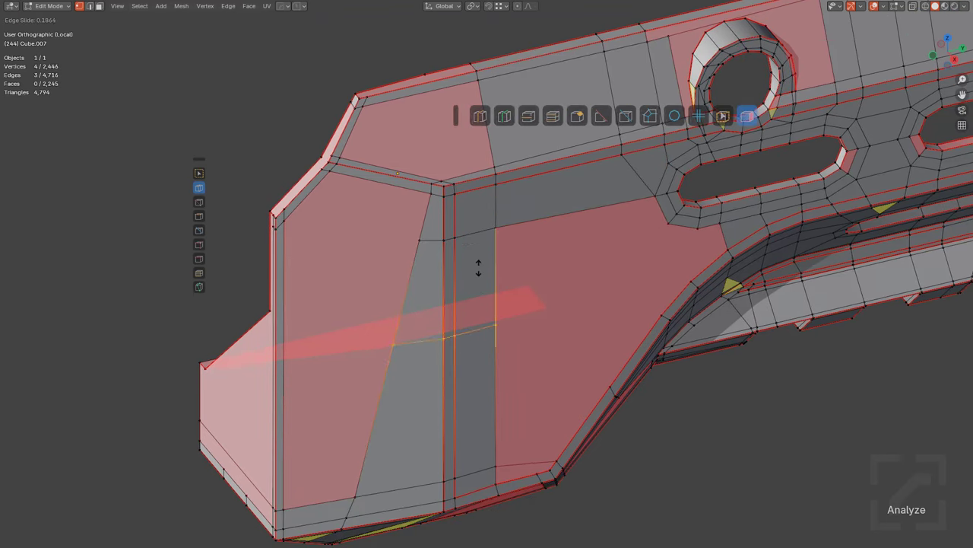
left_click(479, 258)
left_click(667, 223)
Step: Join two vertices on the curved lower edge to the vertices of the first slot's lower border
middle_click_drag(667, 222, 614, 228)
left_click_drag(666, 272, 675, 220)
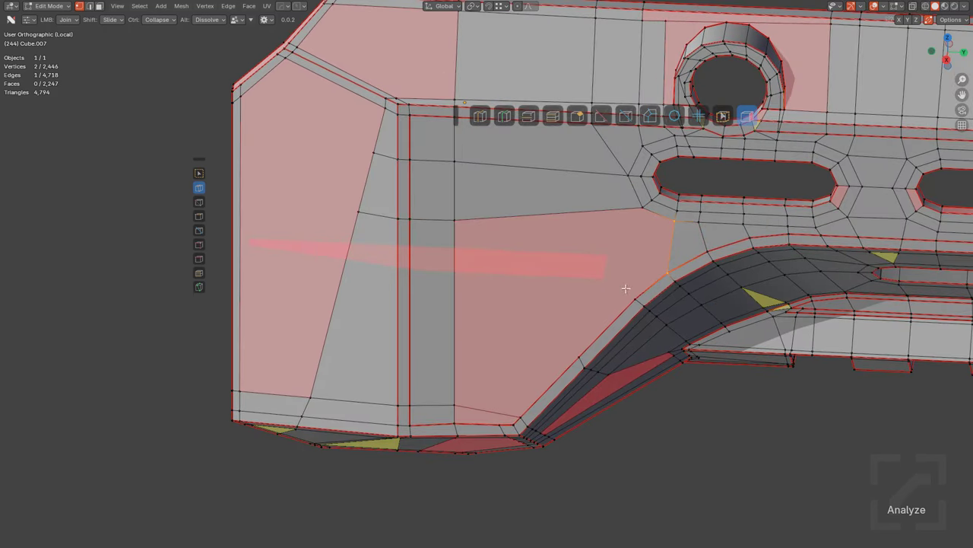
mouse_move(635, 299)
left_mouse_down()
mouse_move(624, 213)
mouse_move(642, 208)
left_mouse_up()
Step: Add an edge loop through the panel between the vertical band and the first slot, and slide its lower vertices toward the band
key("ctrl+r")
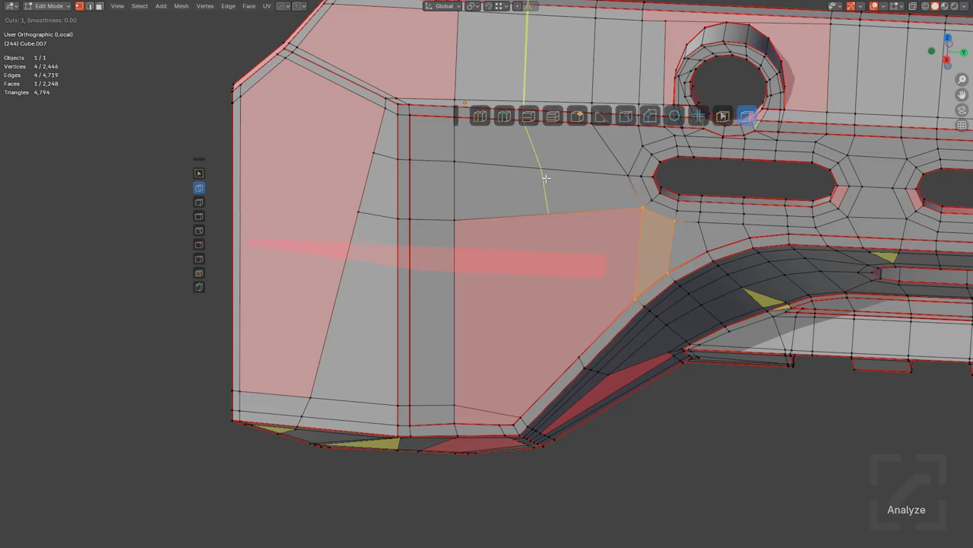
left_click(546, 177)
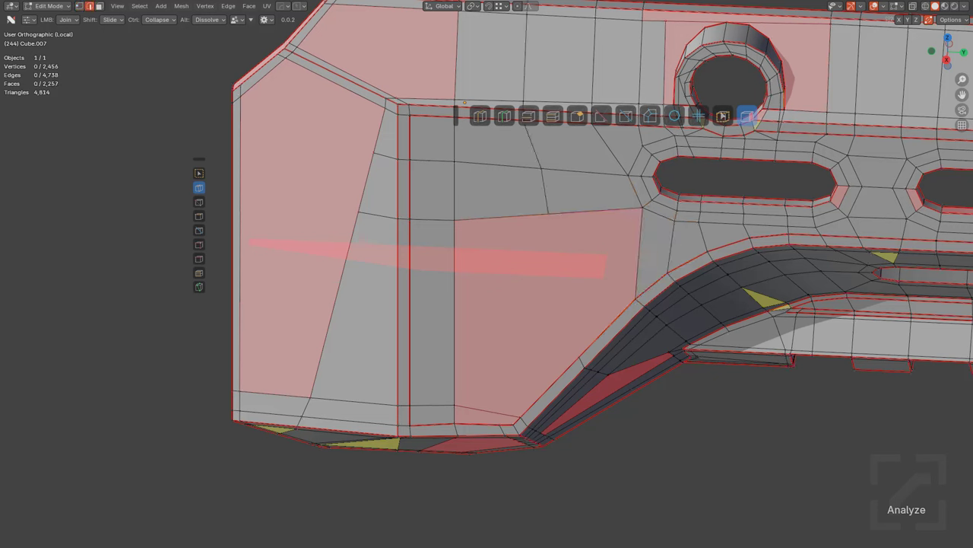
left_click_drag(546, 192, 550, 313, "shift")
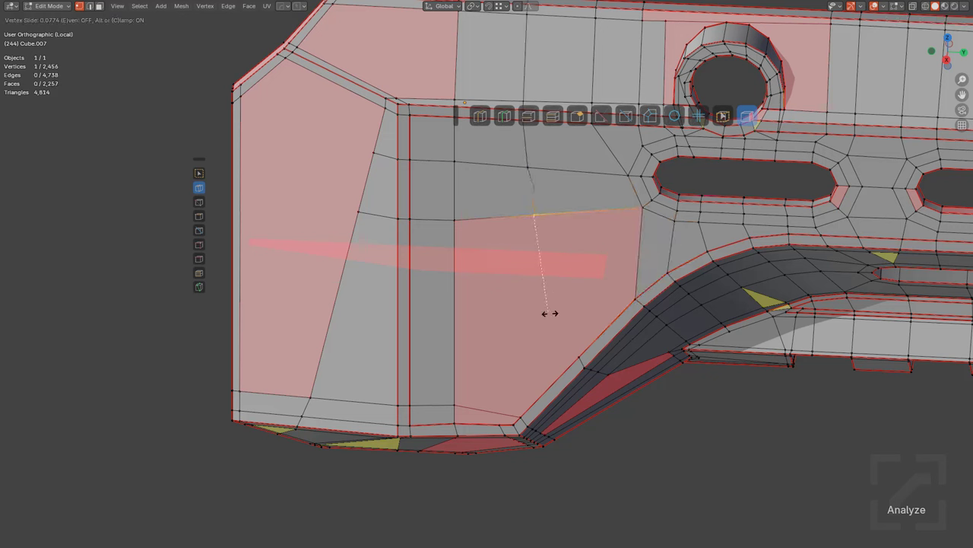
left_click_drag(581, 356, 541, 223, "shift")
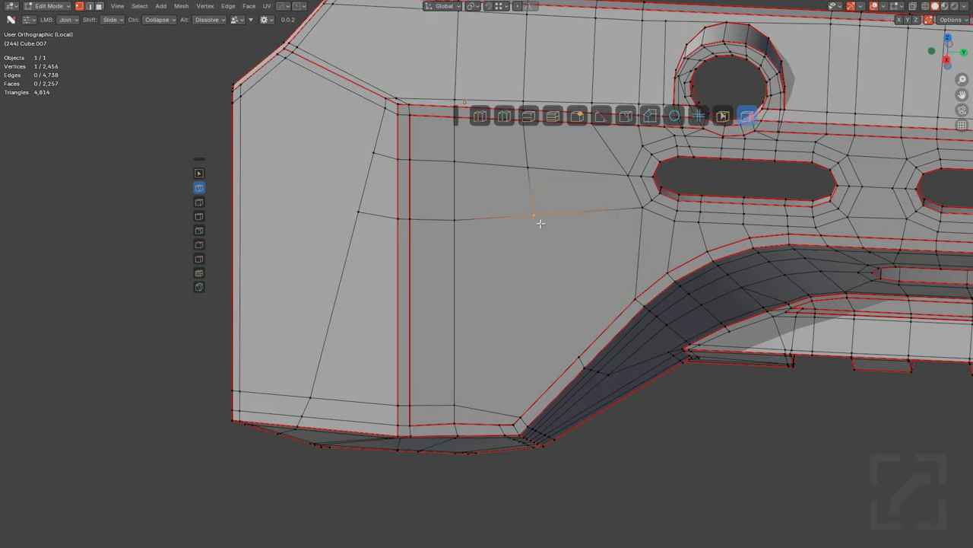
Step: Turn on the mesh analysis overlay and join the panel loop's lower end to the vertex on the curved lower edge
left_click(748, 116)
left_click_drag(534, 219, 581, 354)
middle_click_drag(547, 343, 547, 390)
scroll(582, 227, "up", 1)
scroll(537, 234, "up", 1)
middle_click_drag(537, 233, 514, 347, "shift")
scroll(517, 255, "down", 2)
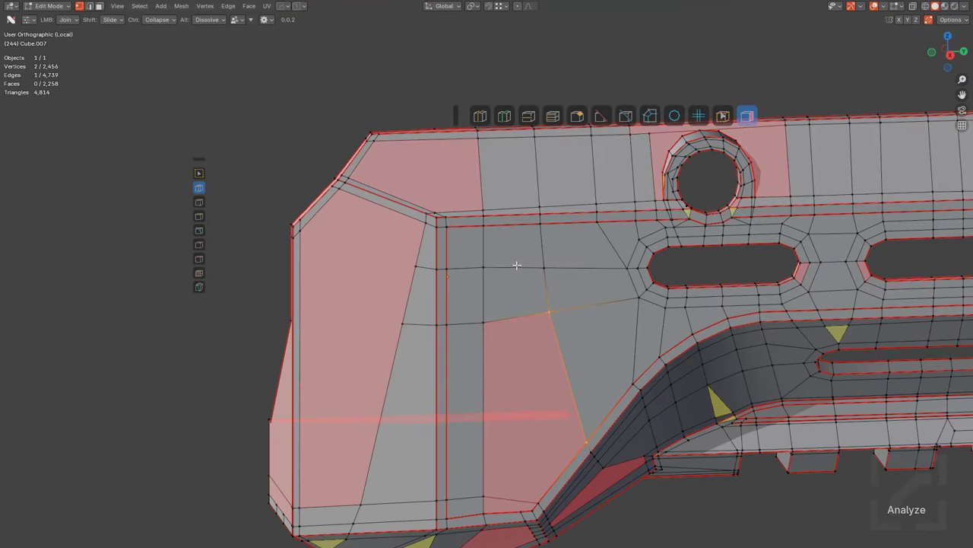
Step: Add an edge loop across the upper band and panel between the vertical band and the loop before the first slot
key("ctrl+r")
left_click(521, 268)
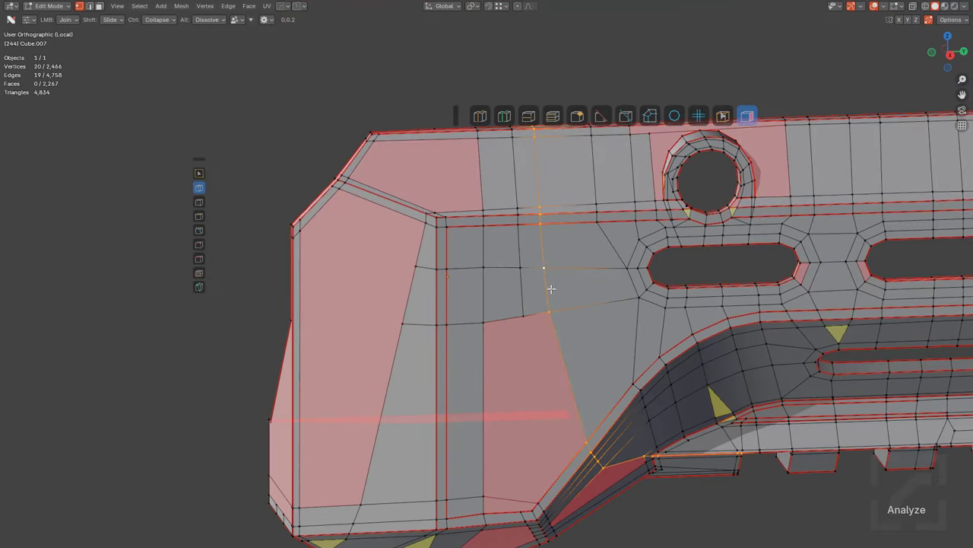
middle_click_drag(454, 292, 596, 319)
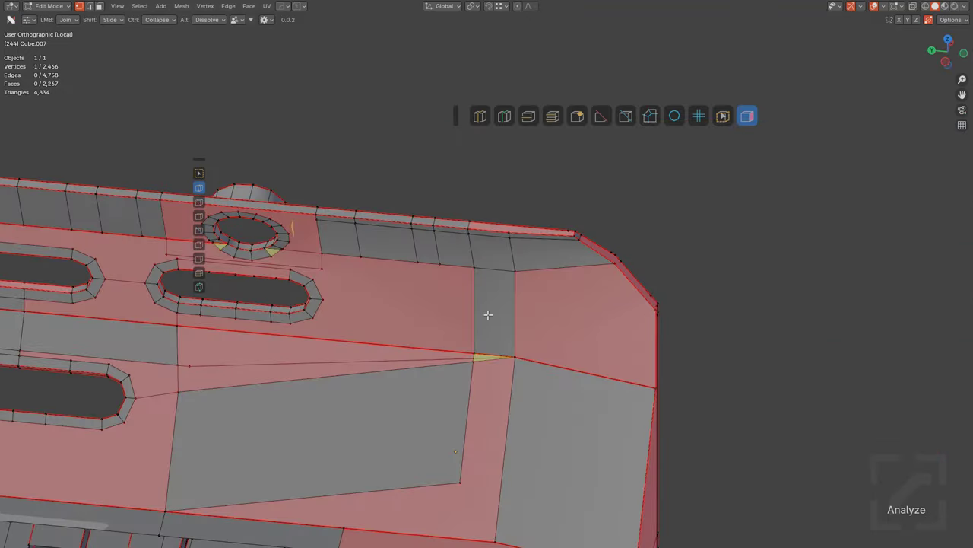
middle_click_drag(488, 314, 336, 313)
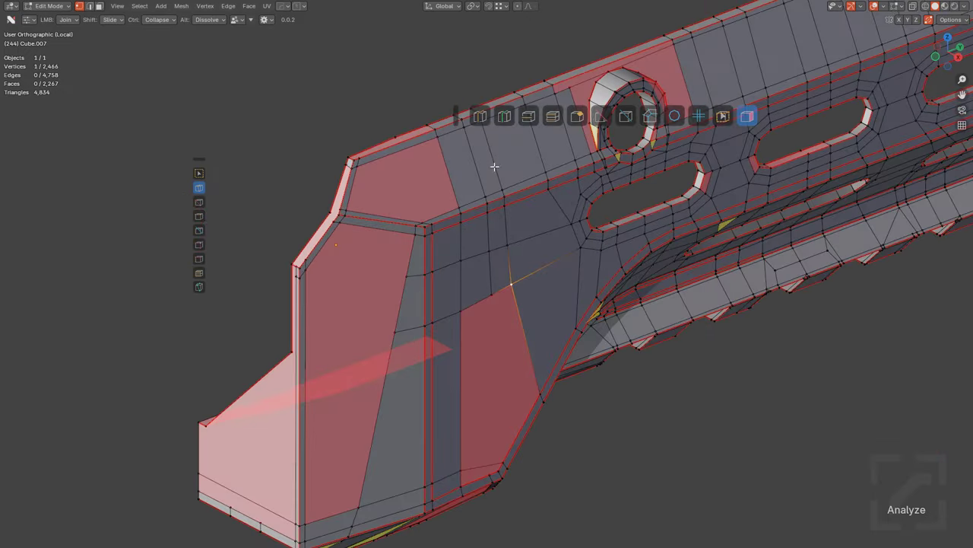
middle_click_drag(496, 191, 541, 214)
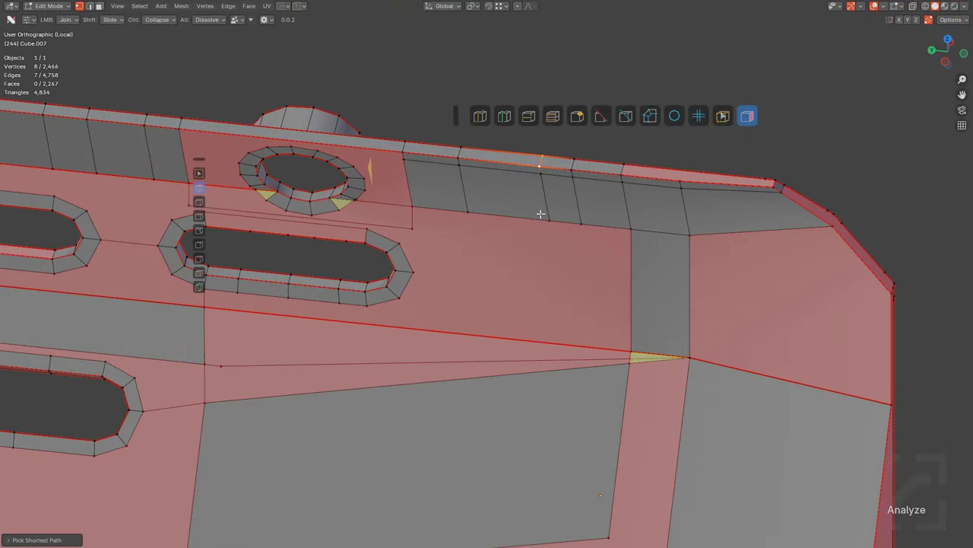
Step: Slide the upper-band vertices of the loop before the first slot to even out the spacing to its neighbours
key("g")
key("g")
left_click(544, 227)
key("alt+a")
scroll(626, 280, "down", 2)
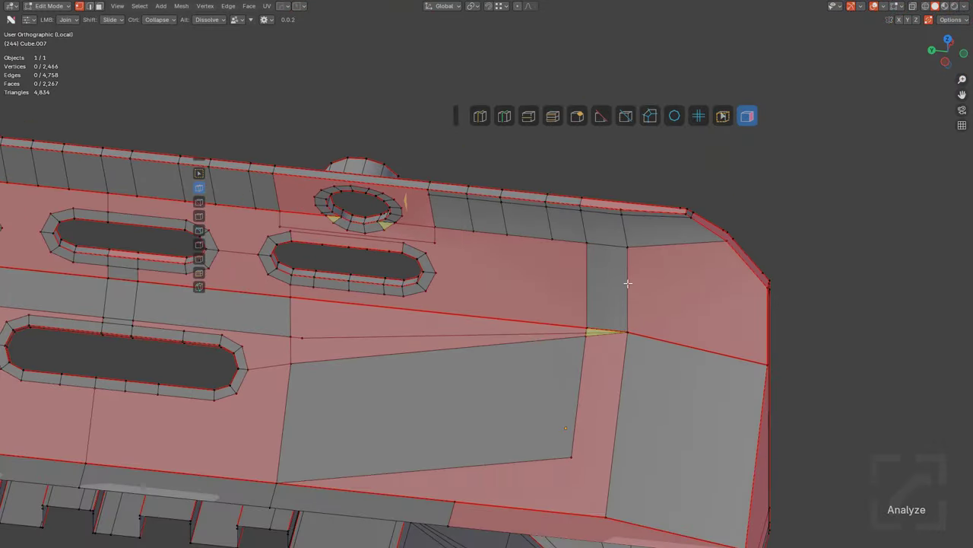
Step: Try to join the panel's lower corner vertex to the lower end of the new edge loop
middle_click_drag(626, 281, 566, 245)
scroll(504, 216, "up", 1)
key("k")
left_click(509, 470)
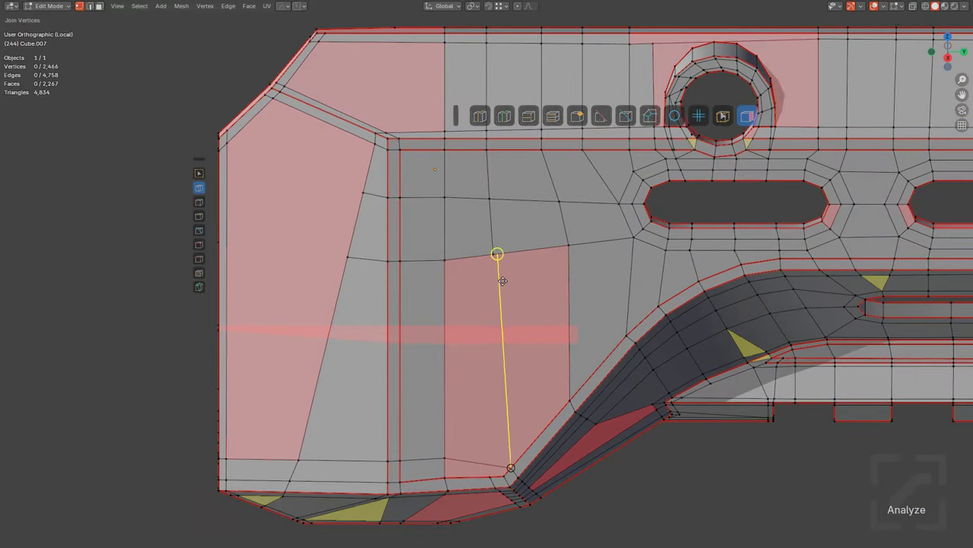
left_click(493, 254)
key("Return")
middle_click_drag(485, 469, 486, 403, "shift")
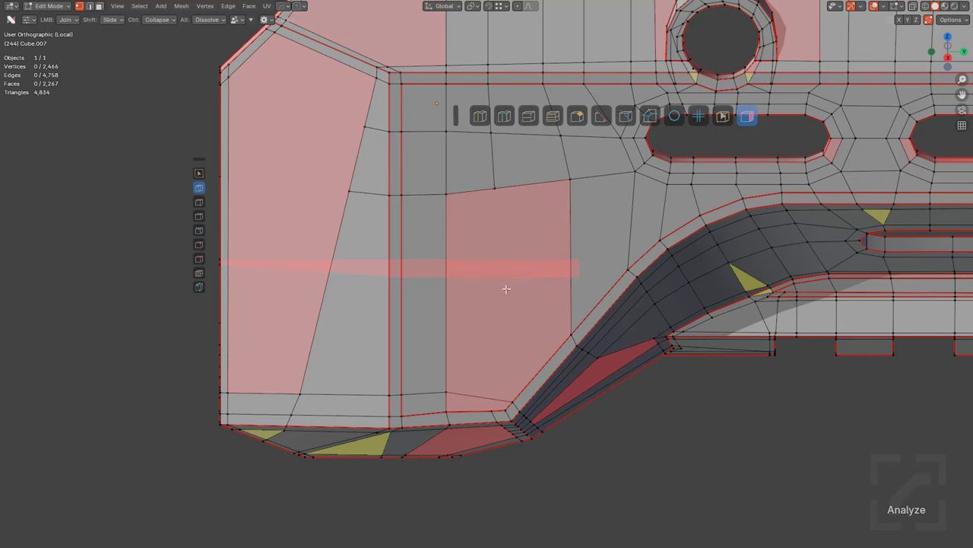
Step: Dissolve the edge loop that ends at the top of the panel's n-gon
middle_click_drag(503, 217, 487, 309, "shift")
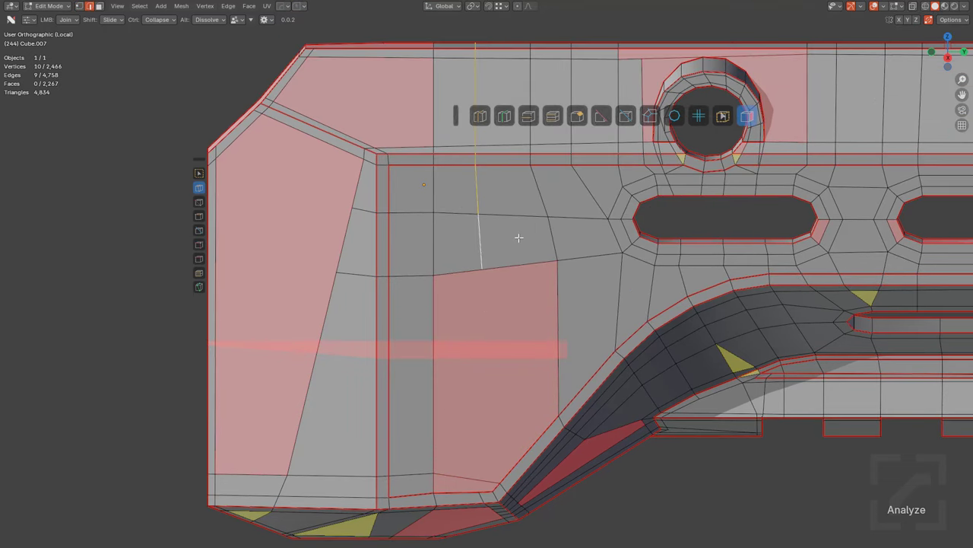
scroll(510, 238, "down", 3, "shift")
key("ctrl+x")
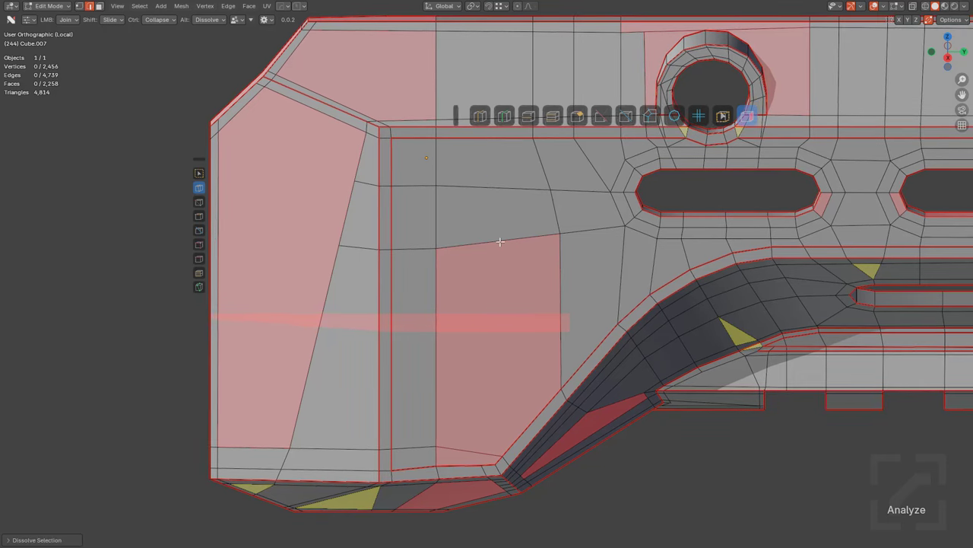
Step: Add a horizontal edge loop across the lower vertical band and join its end to the curved edge's vertex across the panel
key("ctrl+r")
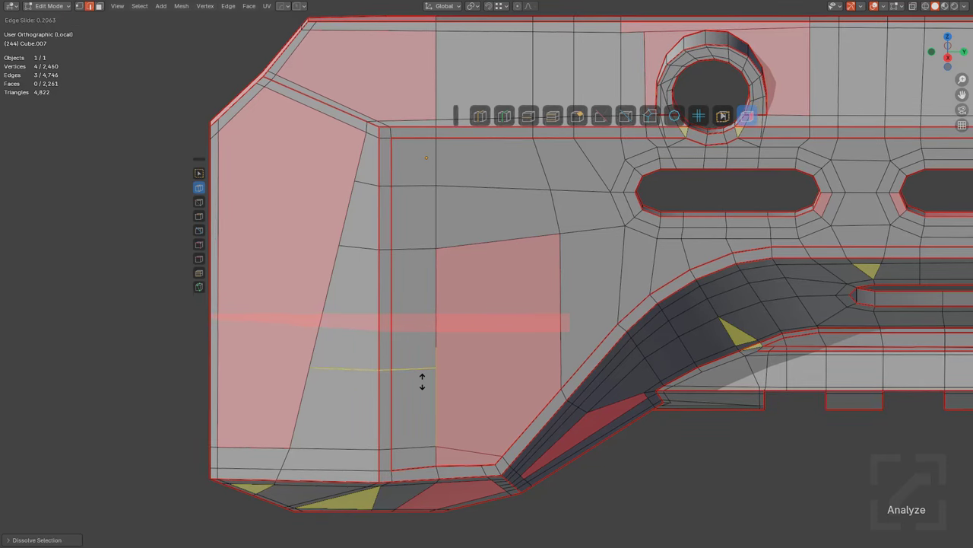
left_click(425, 398)
left_click_drag(436, 390, 561, 388)
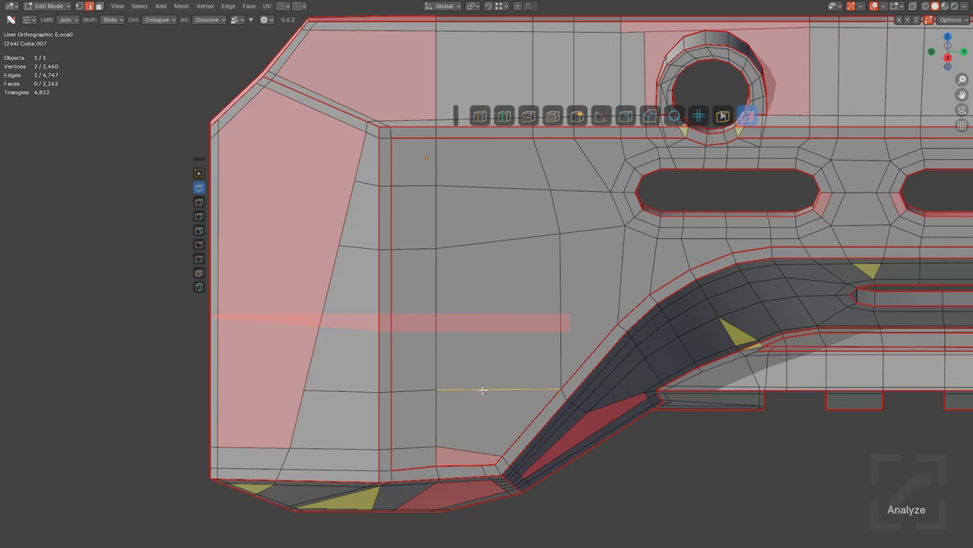
Step: Add a vertical edge loop through the middle of the panel and slide it toward the vertical band to straighten it
key("ctrl+r")
left_click(483, 390)
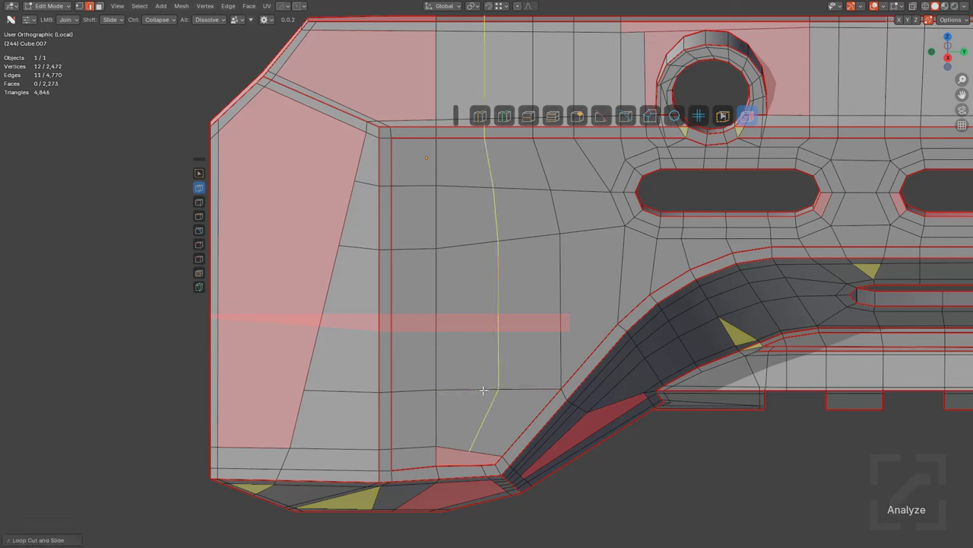
key("g")
key("g")
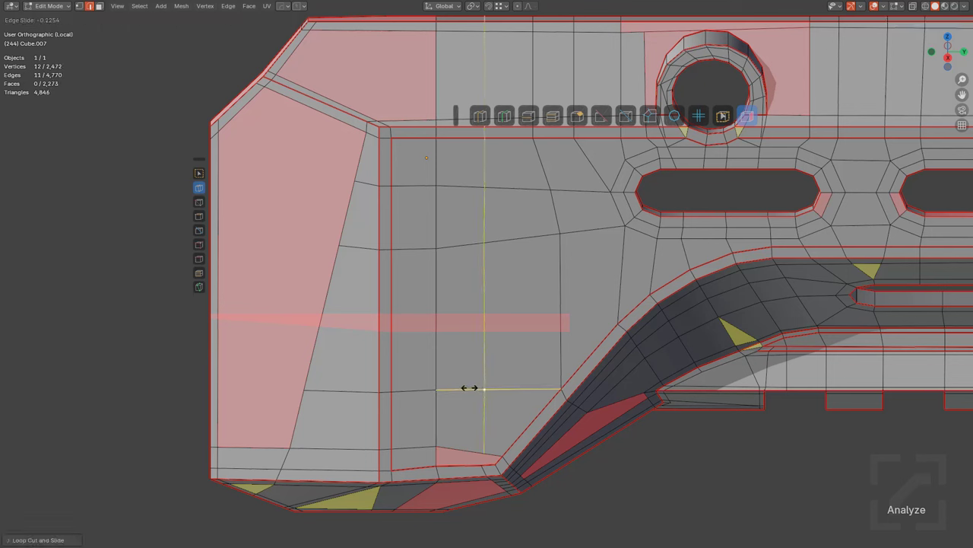
left_click(469, 388)
key("alt+a")
Step: Join the vertical loop's lower end to the bottom border and slide the neighbouring vertex beside the band
middle_click_drag(548, 406, 593, 294, "shift")
scroll(587, 269, "down", 1)
scroll(547, 325, "up", 3)
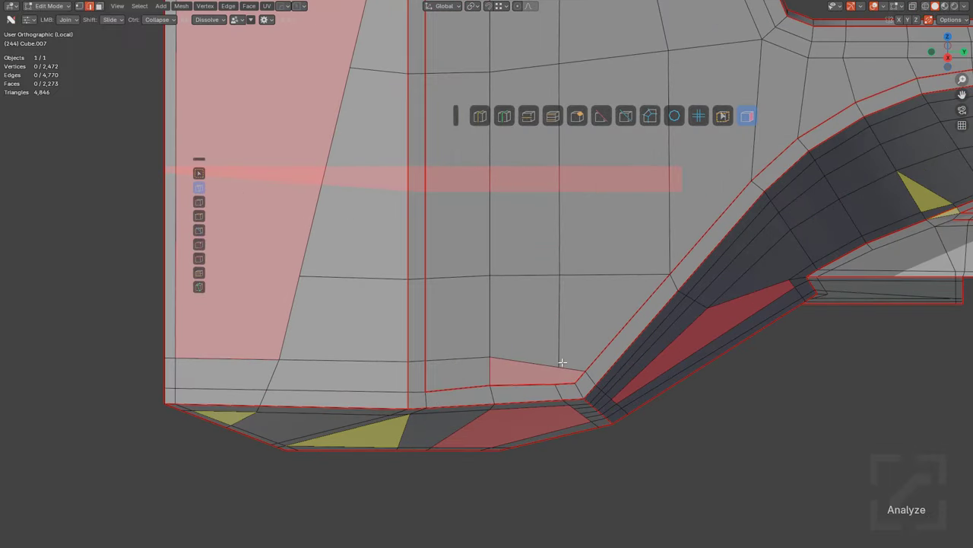
left_click_drag(562, 362, 552, 383)
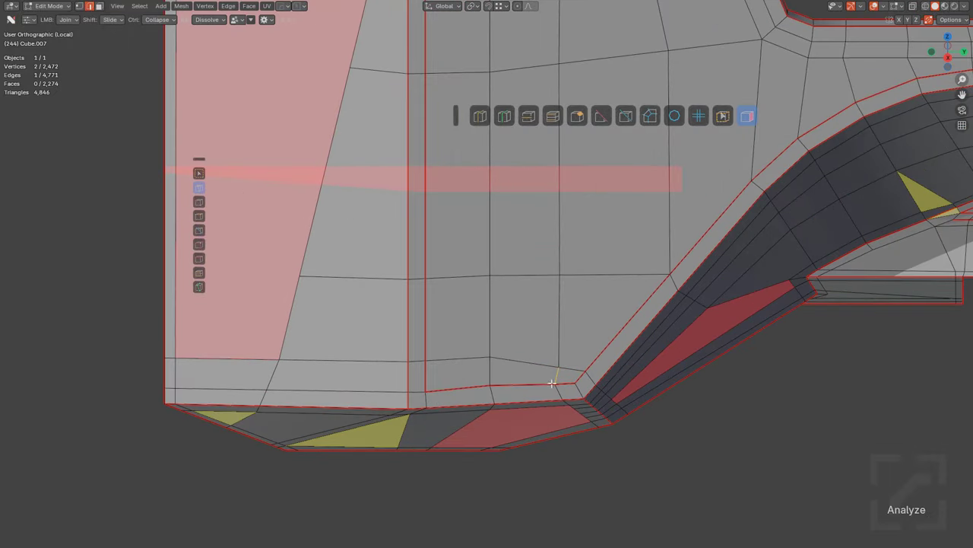
left_click(491, 354)
middle_click_drag(490, 355, 624, 243)
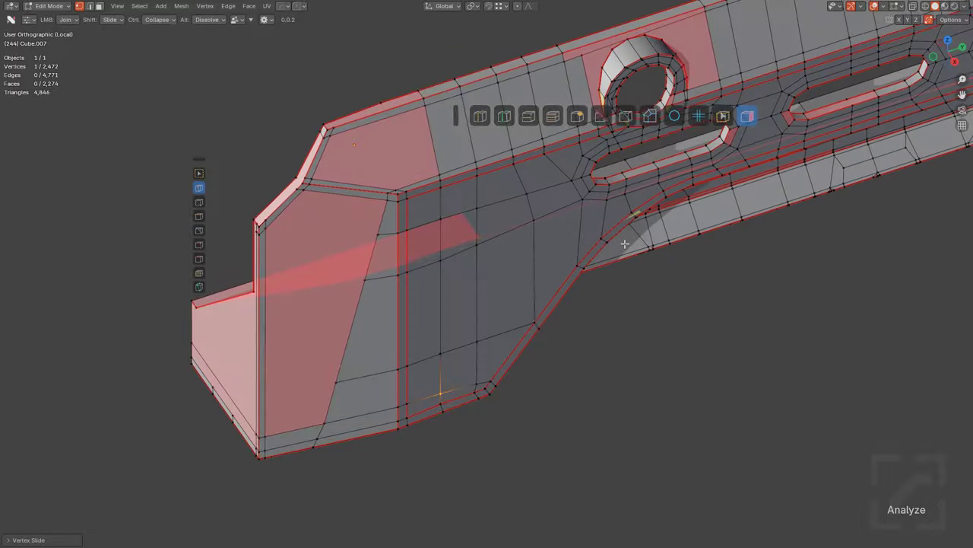
Step: Join the vertical band's upper corner vertex to the vertex on the part's top edge, cutting through the upper band
middle_click_drag(468, 218, 525, 299, "shift")
scroll(525, 299, "up", 3)
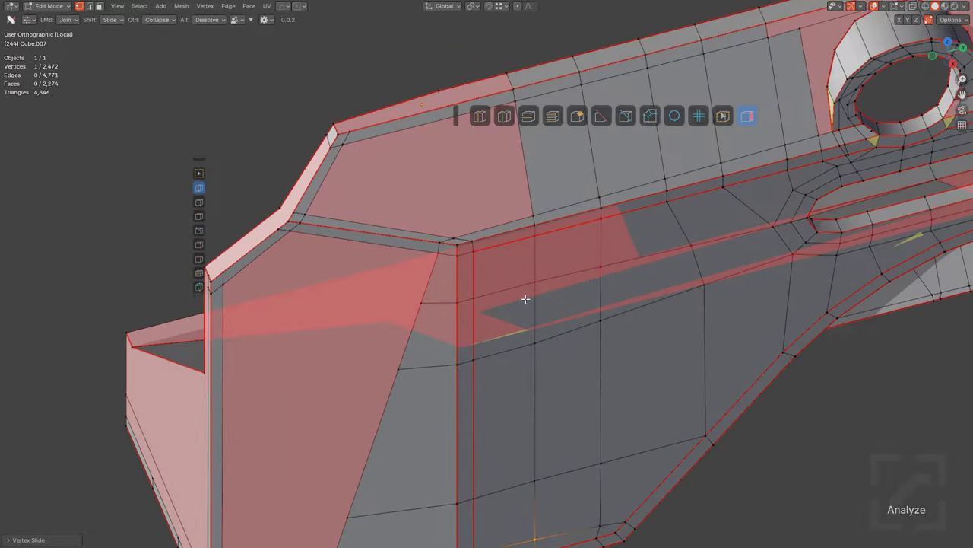
middle_click_drag(516, 249, 562, 378, "shift")
left_click_drag(502, 363, 485, 220)
middle_click_drag(433, 299, 522, 289, "shift")
scroll(522, 289, "up", 3)
key("alt+a")
Step: Add an edge loop near the chamfered corner on the opposite side and join its end to the outer border vertex
middle_click_drag(460, 260, 655, 378)
middle_click_drag(654, 285, 644, 269)
middle_click_drag(558, 122, 537, 263, "shift")
key("ctrl+r")
left_click(524, 278)
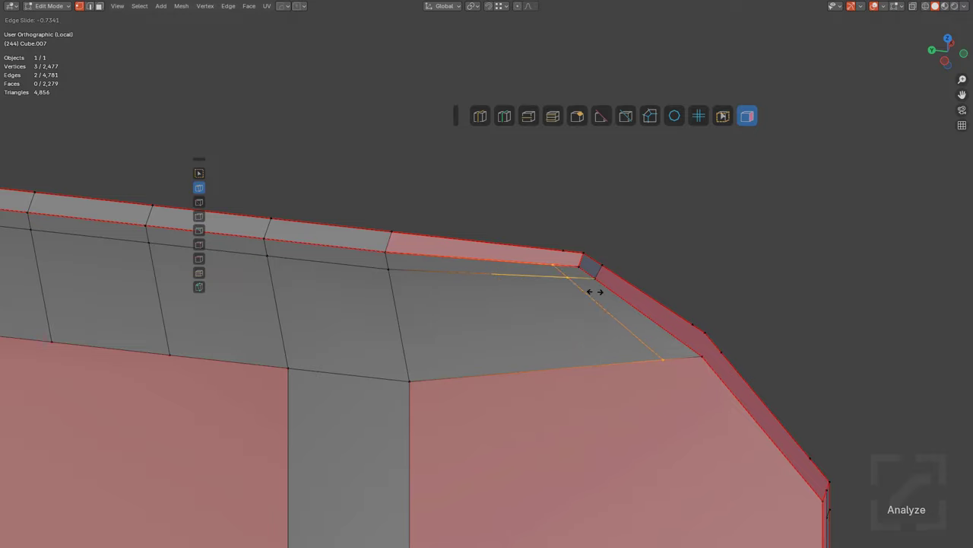
left_click(598, 292)
key("alt+a")
left_click_drag(556, 264, 562, 251)
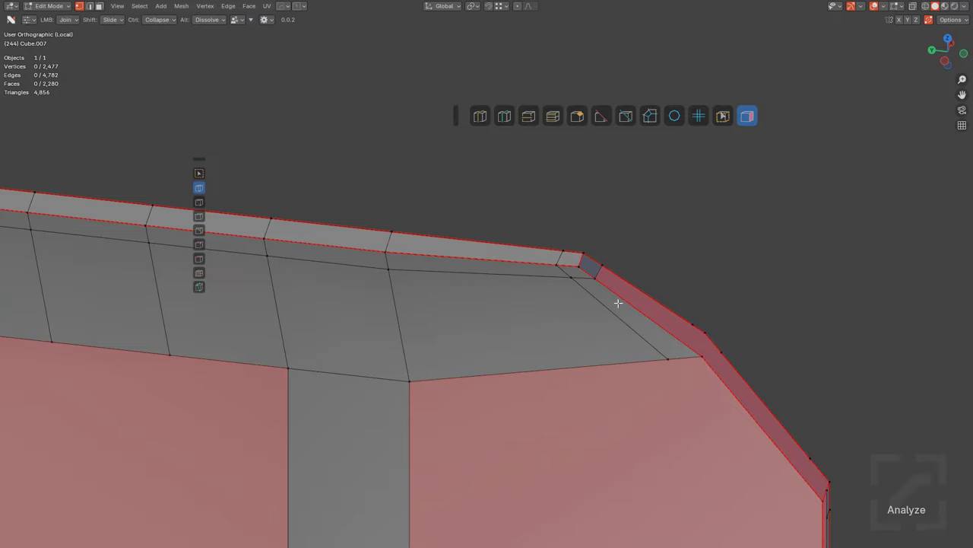
Step: Join the two upper panel vertices on either side of the round hole to the nearest vertices of its rim
middle_click_drag(619, 302, 600, 122)
scroll(535, 143, "up", 2)
middle_click_drag(601, 122, 410, 255, "shift")
scroll(448, 236, "up", 3)
scroll(428, 274, "up", 2)
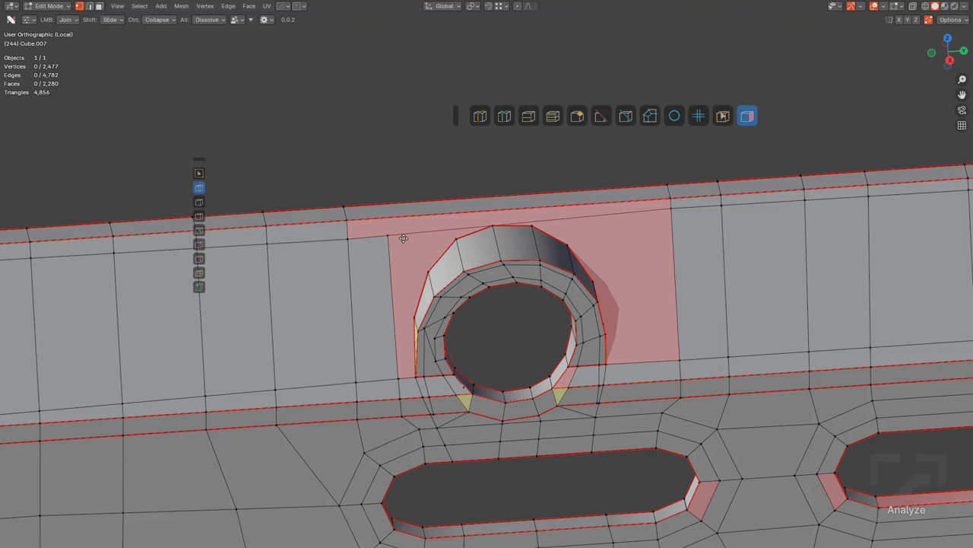
left_click_drag(403, 238, 442, 263)
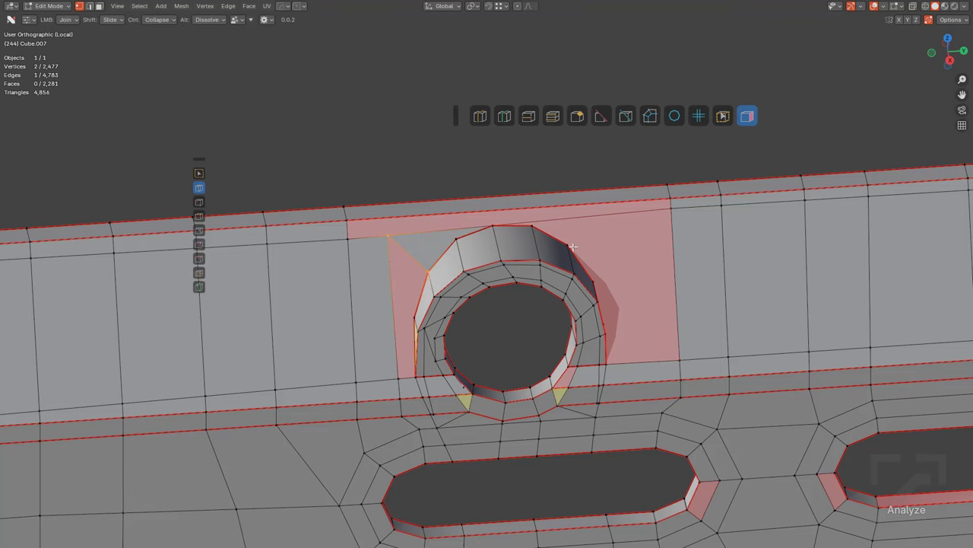
left_click_drag(572, 246, 670, 201)
Step: Connect the round hole's topmost rim vertex straight up through the border strip to the part's top edge
middle_click_drag(670, 201, 506, 211)
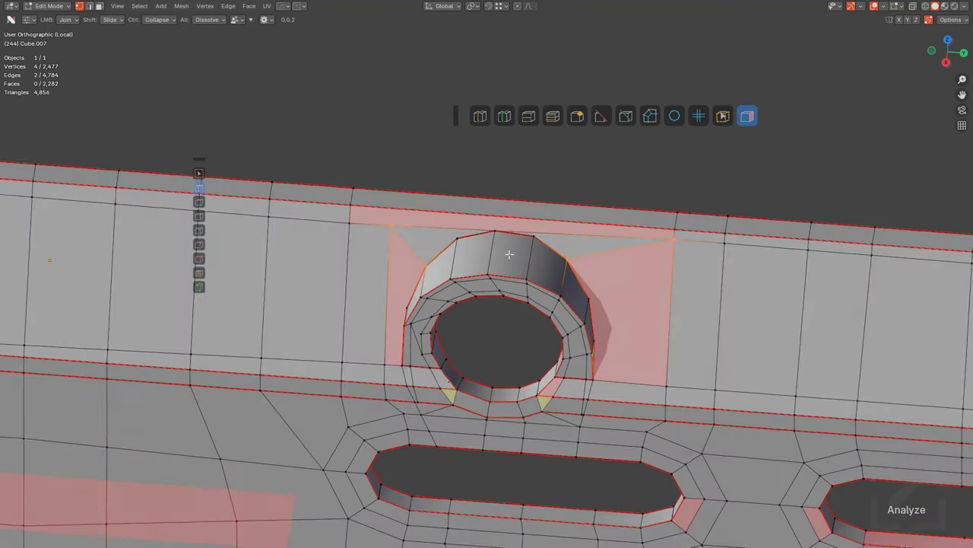
left_click(488, 210)
key("a")
left_click_drag(495, 216, 495, 232)
key("alt+a")
Step: Add an edge loop in the top strip beside the hole, align it with the panel vertex below and join the two
scroll(500, 274, "up", 2)
middle_click_drag(496, 258, 507, 273)
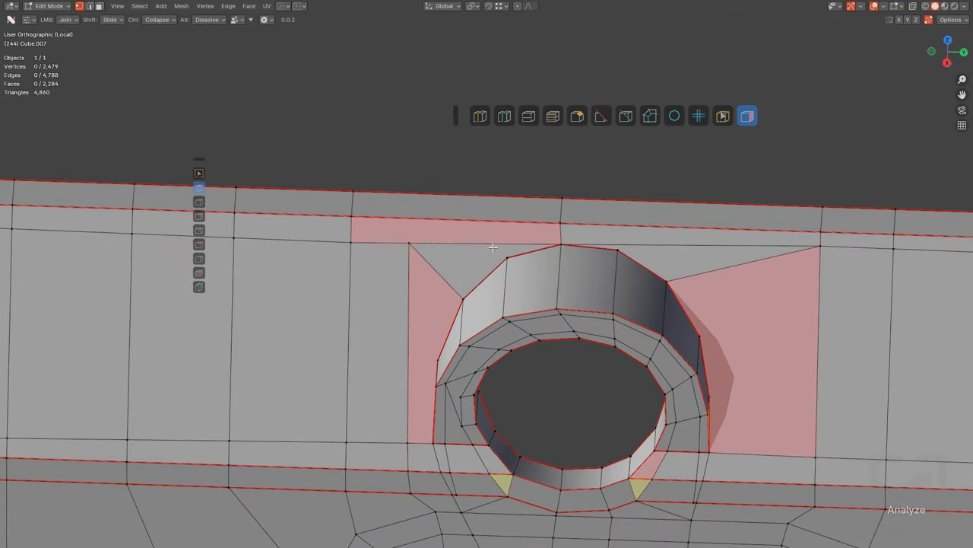
middle_click_drag(406, 248, 455, 292, "shift")
key("ctrl+r")
left_click(449, 223)
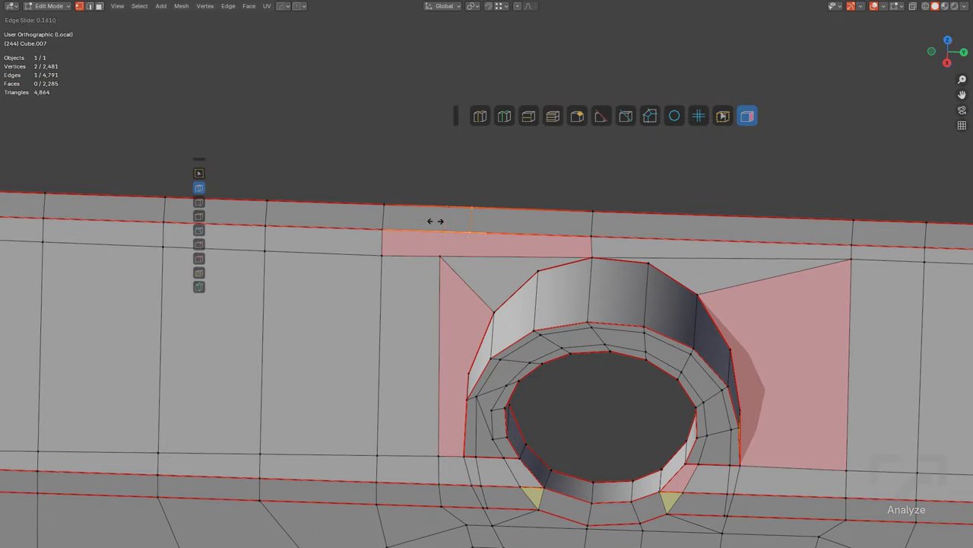
left_click_drag(408, 216, 408, 216)
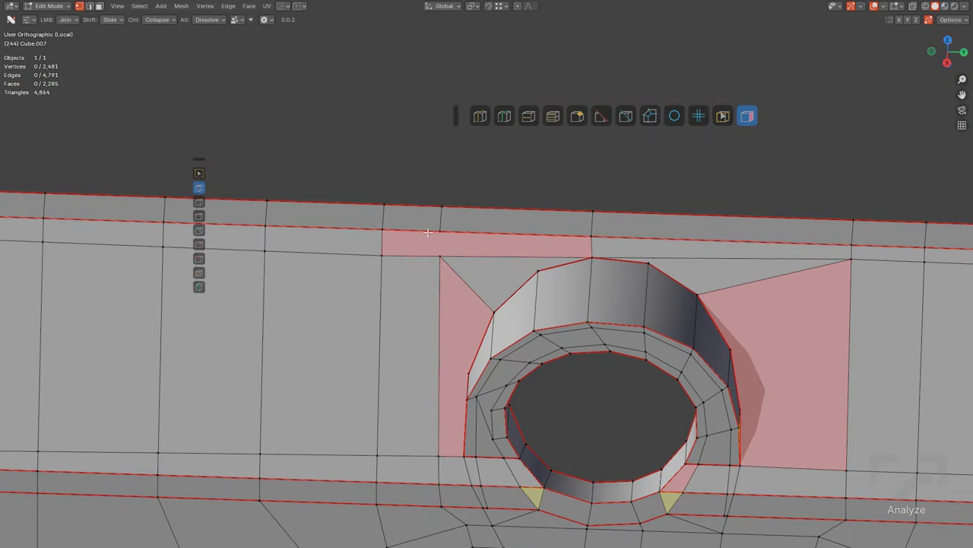
right_click(745, 245)
Step: Join the rim vertex on the hole's far side to the upper corner vertex of the adjacent n-gon
middle_click_drag(697, 276, 632, 274, "shift")
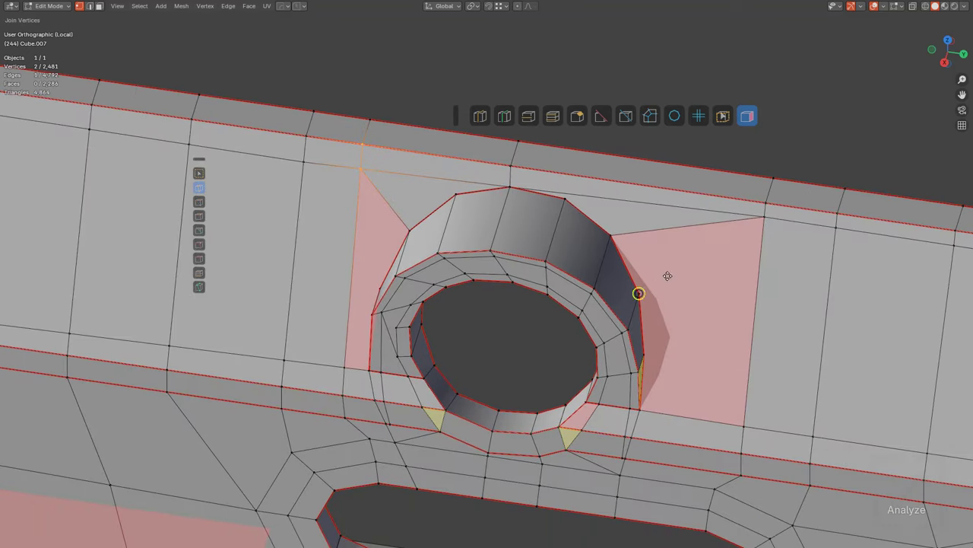
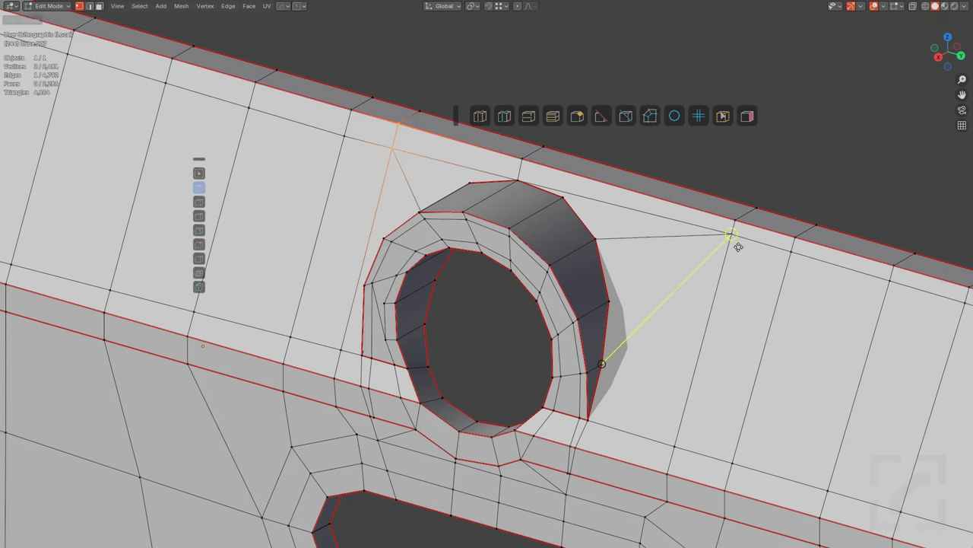
left_click(736, 245, "ctrl")
middle_click_drag(736, 245, 514, 280)
Step: Join the hole's end-panel-side rim vertex to the top of the second vertical edge and merge the crossing vertex onto the rim
left_click_drag(514, 280, 484, 246)
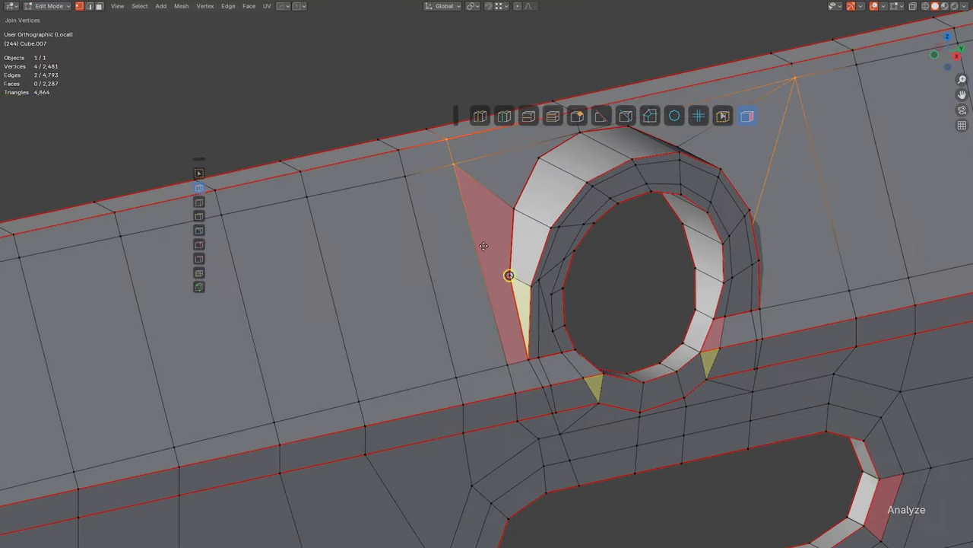
left_click_drag(412, 179, 410, 177)
middle_click_drag(411, 177, 399, 188)
left_click_drag(461, 255, 387, 170, "shift")
left_click(463, 278)
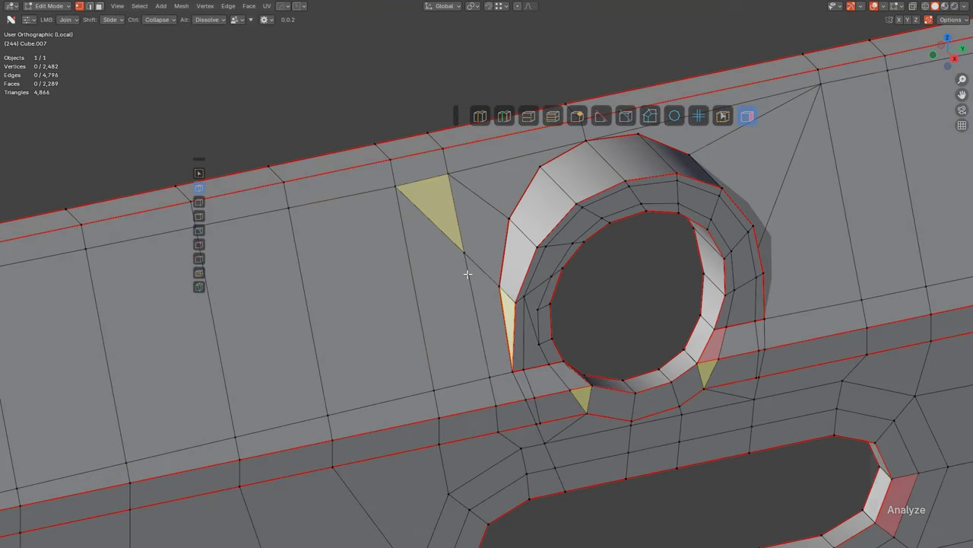
left_click_drag(467, 261, 499, 289)
scroll(487, 304, "up", 2)
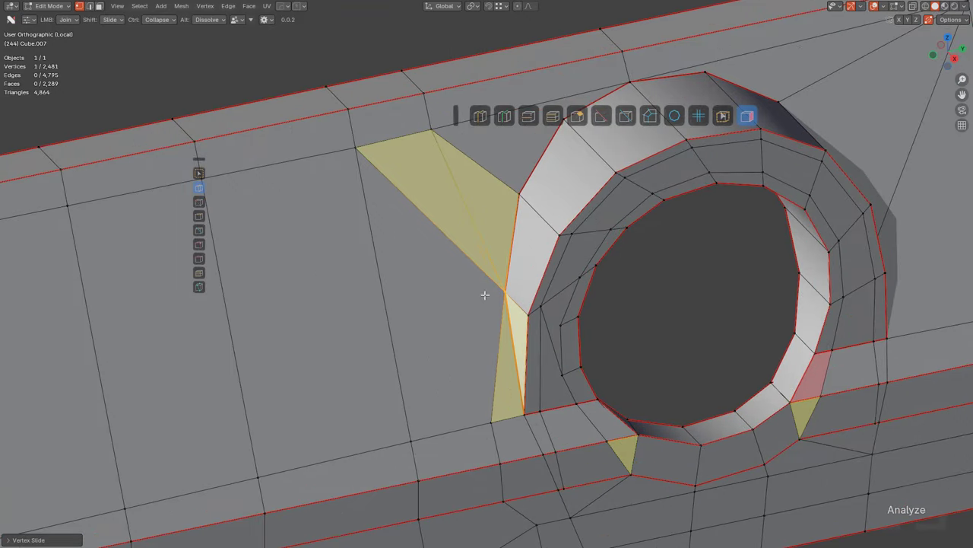
Step: Join the second vertical edge's upper vertex to the lower border vertex beside the hole, and dissolve the two leftover diagonal edges
left_click_drag(358, 158, 492, 395)
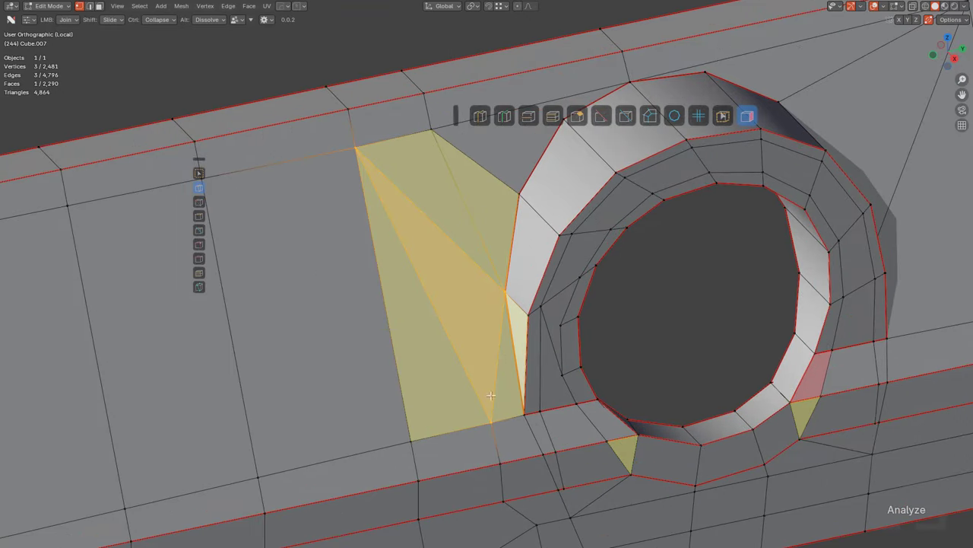
left_click(474, 211, "shift")
left_click(443, 291, "shift")
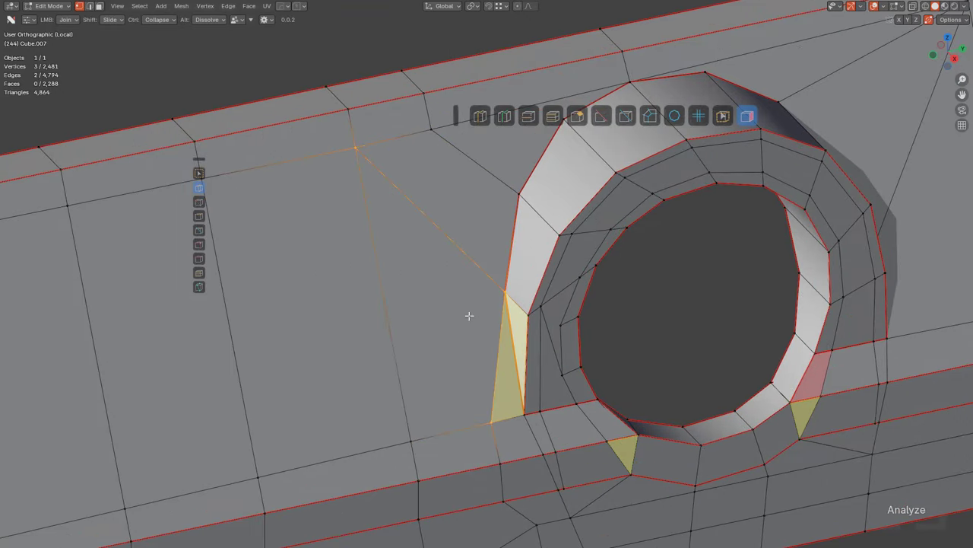
middle_click_drag(467, 317, 643, 322)
key("alt+a")
Step: Collapse the extra border vertex beside the hole's lower far-side rim onto the adjacent rim vertex
scroll(612, 271, "up", 2)
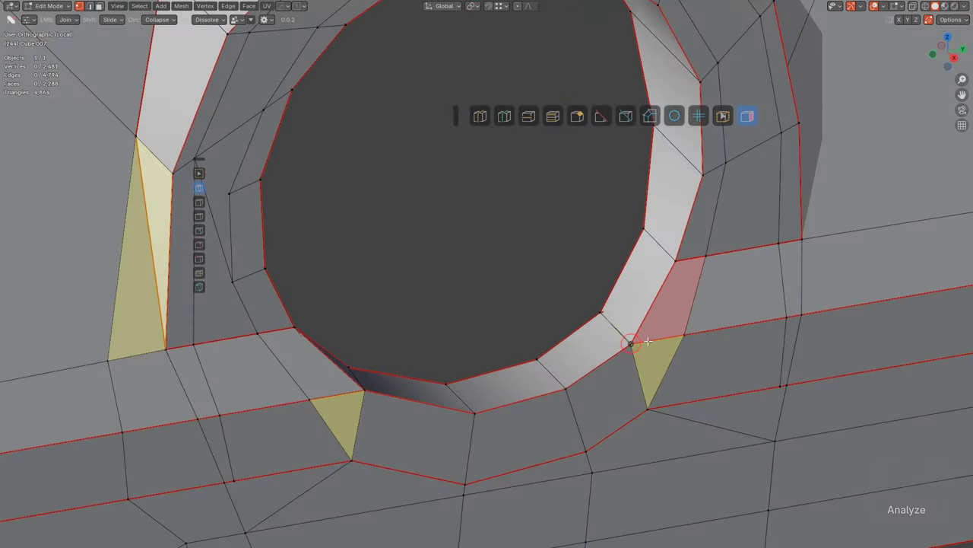
scroll(622, 276, "down", 3)
scroll(586, 291, "down", 2)
middle_click_drag(622, 276, 527, 265, "shift")
middle_click_drag(427, 244, 485, 336)
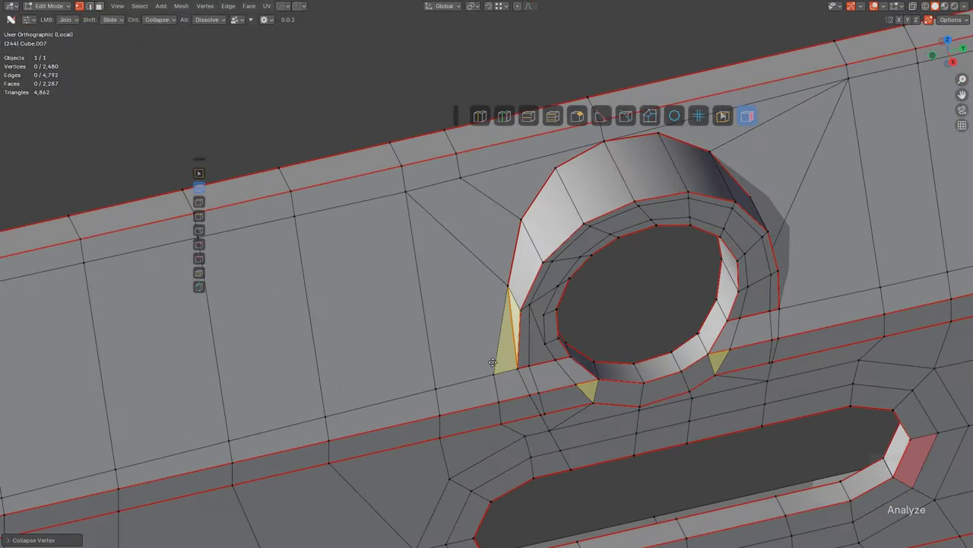
Step: Join the lower border vertex beside the hole's end-panel side to the upper border vertex, and dissolve the diagonal edge running down from the rim
left_click_drag(493, 362, 471, 174)
scroll(507, 267, "up", 3)
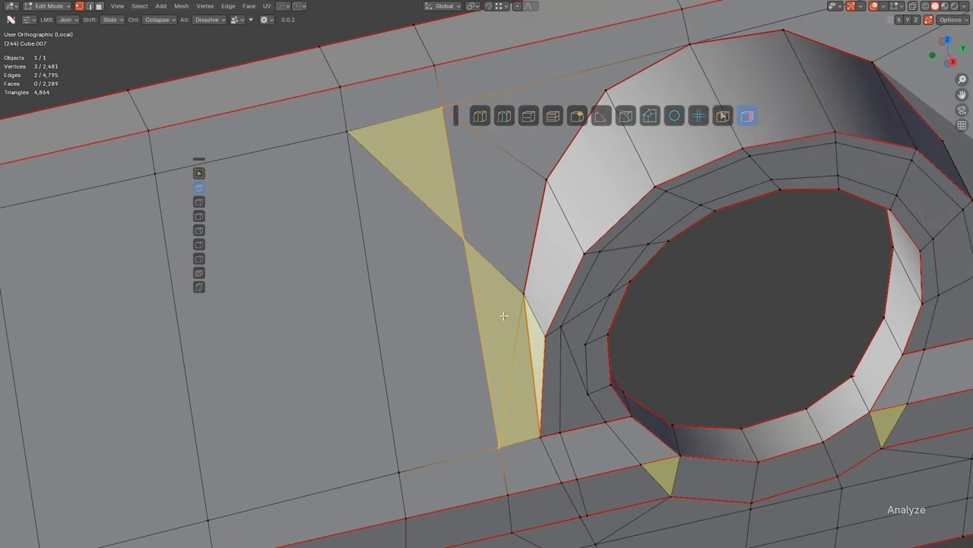
left_click(508, 329, "alt")
middle_click_drag(446, 213, 456, 241, "shift")
key("alt+a")
scroll(425, 276, "down", 5)
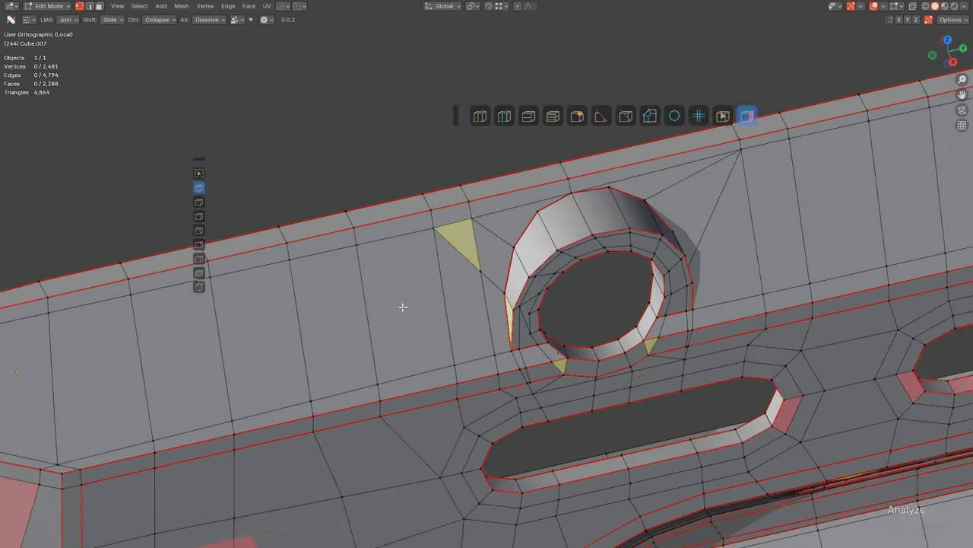
Step: Cut a lengthwise edge loop through the strip between the round hole and the end panel
middle_click_drag(278, 343, 443, 287, "shift")
scroll(444, 286, "up", 2)
middle_click_drag(312, 337, 484, 265, "shift")
scroll(484, 265, "down", 3)
key("ctrl+r")
left_click(390, 266)
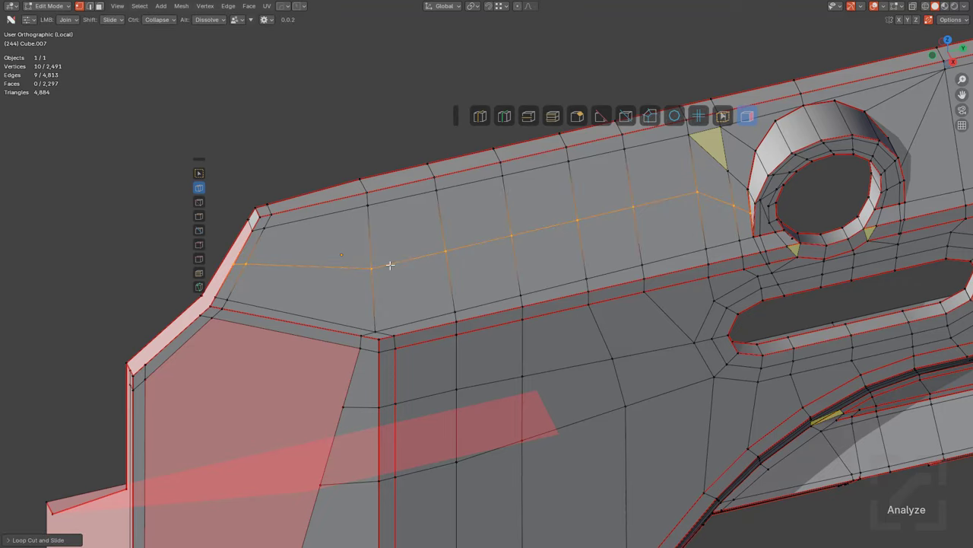
Step: Slide the loop's vertices nearest the hole up onto the existing diagonal and rim vertices, and dissolve the edge closing the triangle beside them
scroll(507, 289, "up", 3)
key("alt+a")
left_click_drag(666, 225, 664, 215, "shift")
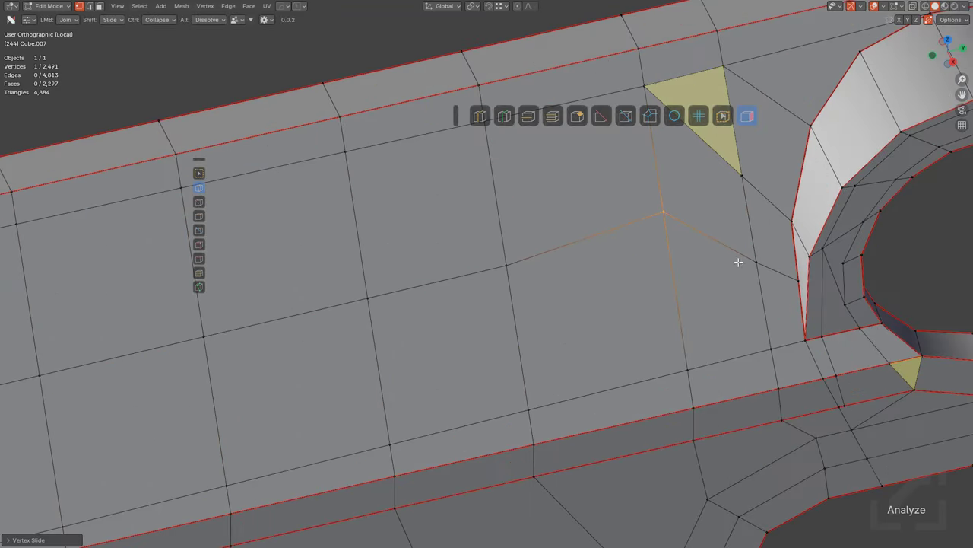
left_click_drag(751, 251, 738, 154, "shift")
left_click_drag(790, 282, 775, 188, "shift")
left_click(718, 153, "alt")
Step: Slide the kinked loop vertex near the hole and its neighbor along their vertical edges to straighten the loop
scroll(722, 180, "down", 3)
middle_click_drag(722, 180, 532, 249, "shift")
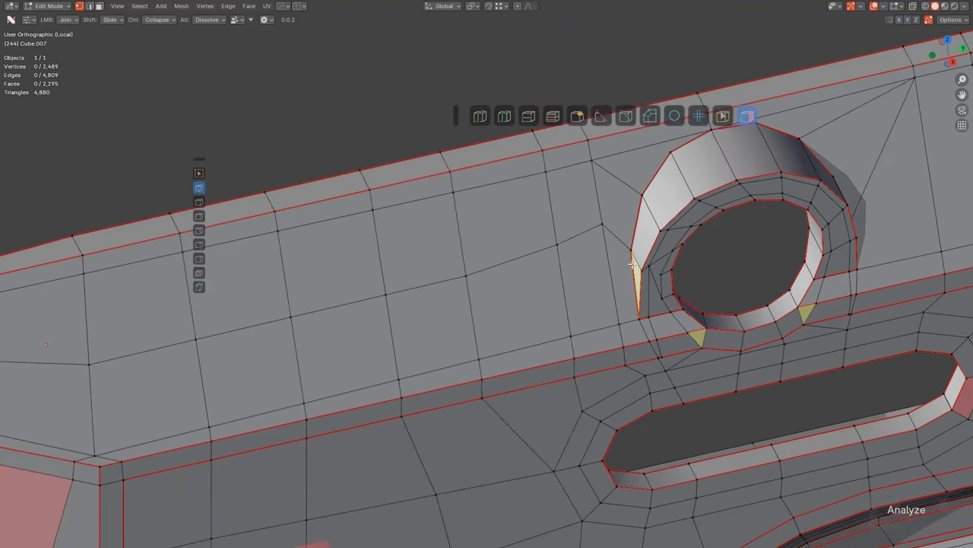
left_click_drag(535, 239, 491, 274, "shift")
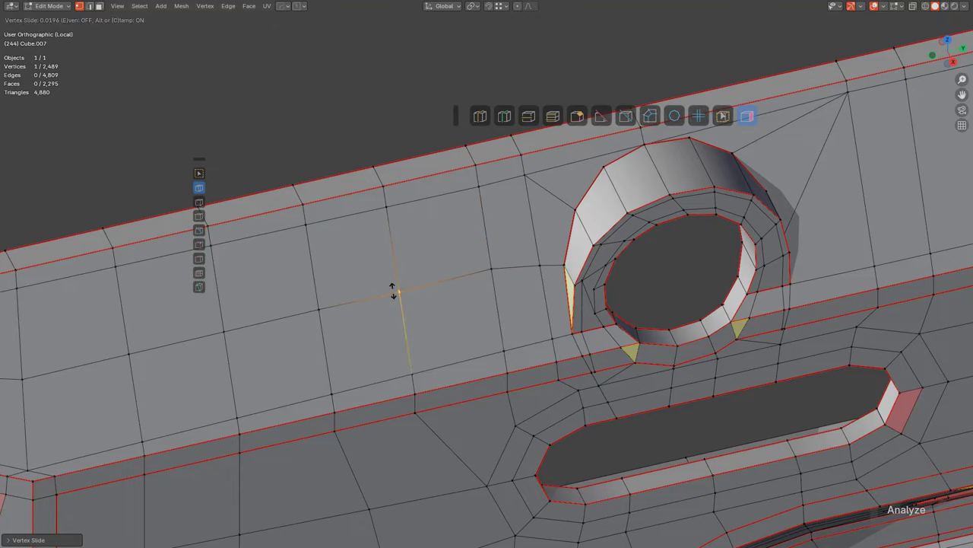
Step: Collapse the extra vertices on the facing rounded ends of two neighboring slots
scroll(657, 314, "down", 2)
middle_click_drag(657, 315, 573, 252)
key("alt+a")
middle_click_drag(585, 293, 627, 265)
scroll(516, 256, "up", 1)
middle_click_drag(616, 304, 464, 232, "shift")
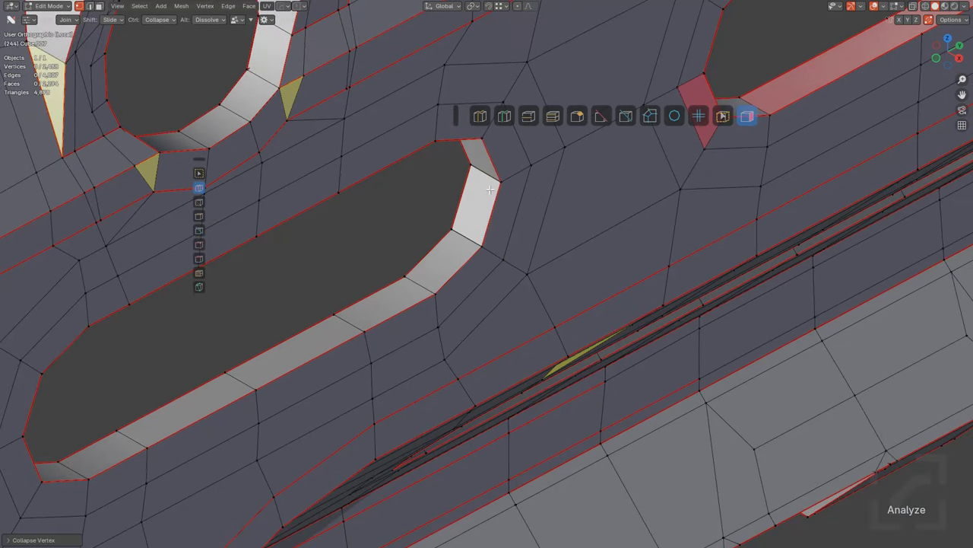
mouse_move(672, 281)
middle_mouse_down()
mouse_move(543, 315)
mouse_move(552, 332)
mouse_move(606, 322)
middle_mouse_up()
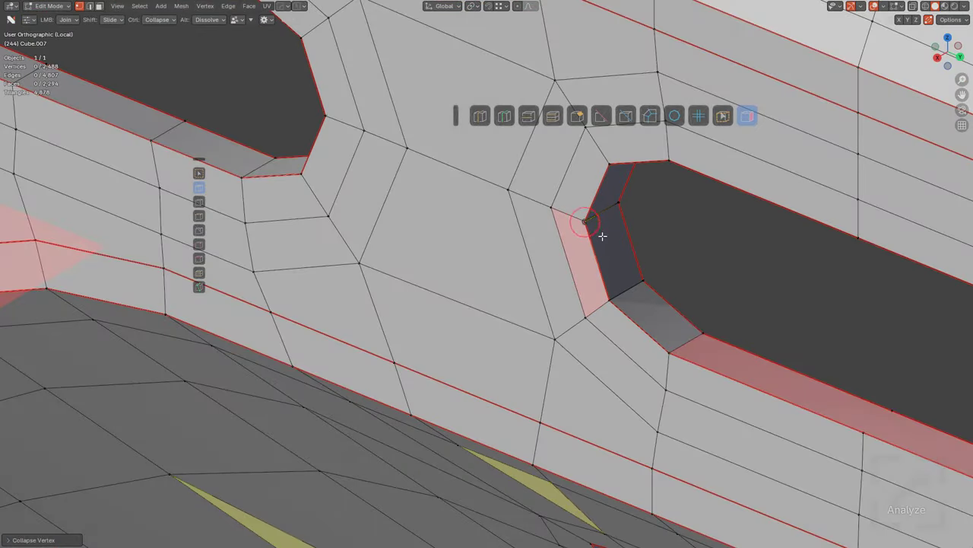
mouse_move(582, 250)
middle_mouse_down()
mouse_move(604, 282)
mouse_move(512, 289)
mouse_move(584, 244)
middle_mouse_up()
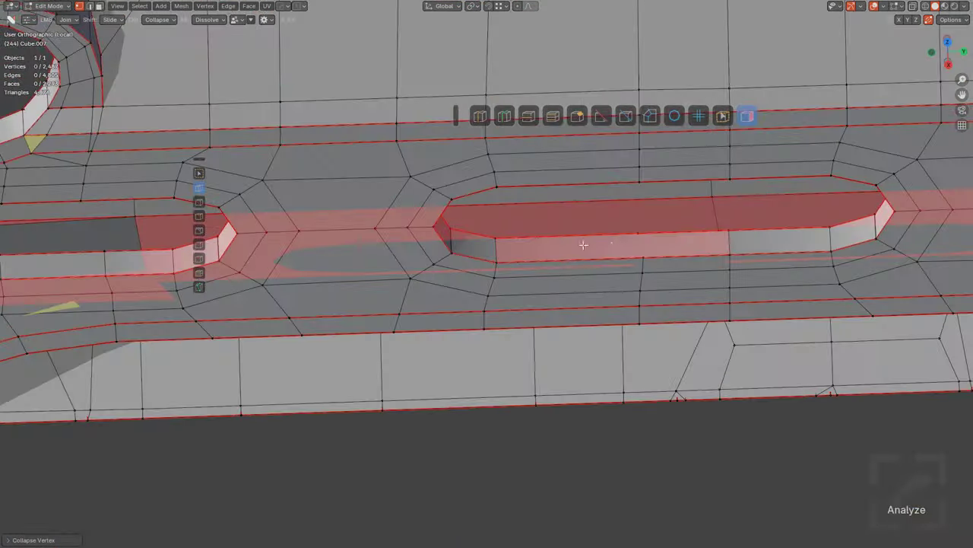
Step: Join the opposing vertices across the second slot's lower inner wall
left_click(639, 235)
middle_click_drag(704, 250, 416, 306)
scroll(429, 307, "down", 3)
scroll(415, 306, "down", 2)
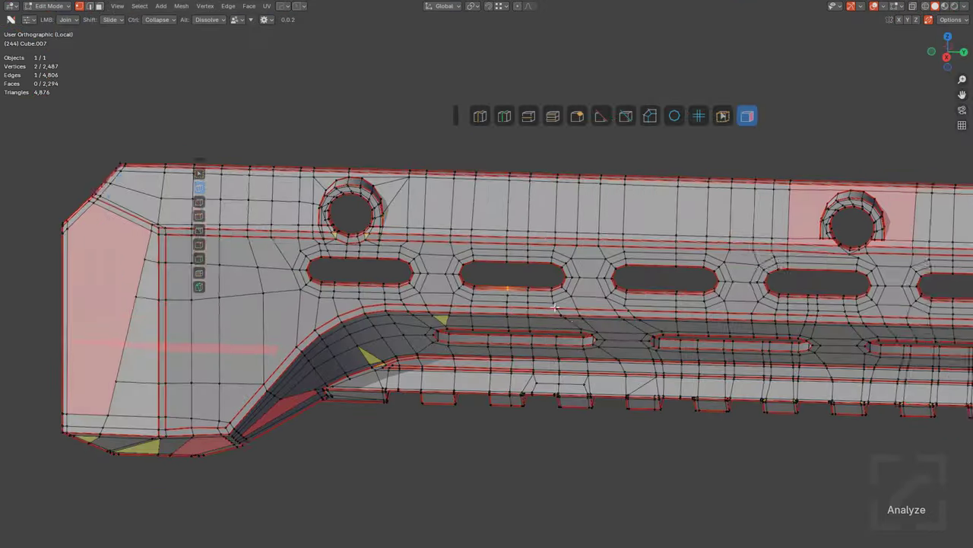
Step: Cut an edge loop between the second round hole and its slot, slide its upper vertices, and join its end to the hole's end-panel-side base vertices
middle_click_drag(662, 295, 609, 316)
scroll(609, 316, "up", 2)
middle_click_drag(594, 286, 565, 311)
key("ctrl+r")
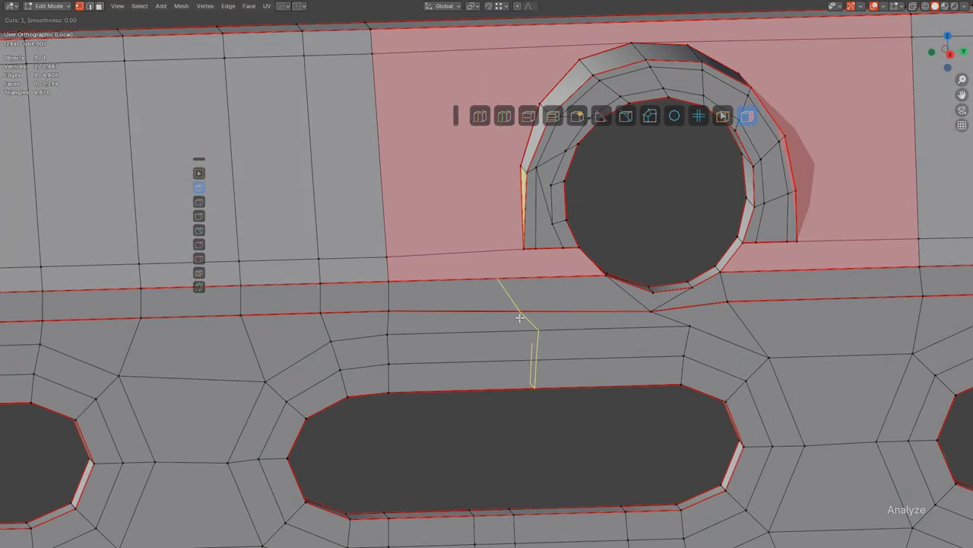
left_click(520, 317)
right_click(516, 316)
left_click_drag(522, 310, 539, 308, "shift")
left_click_drag(499, 279, 531, 278, "shift")
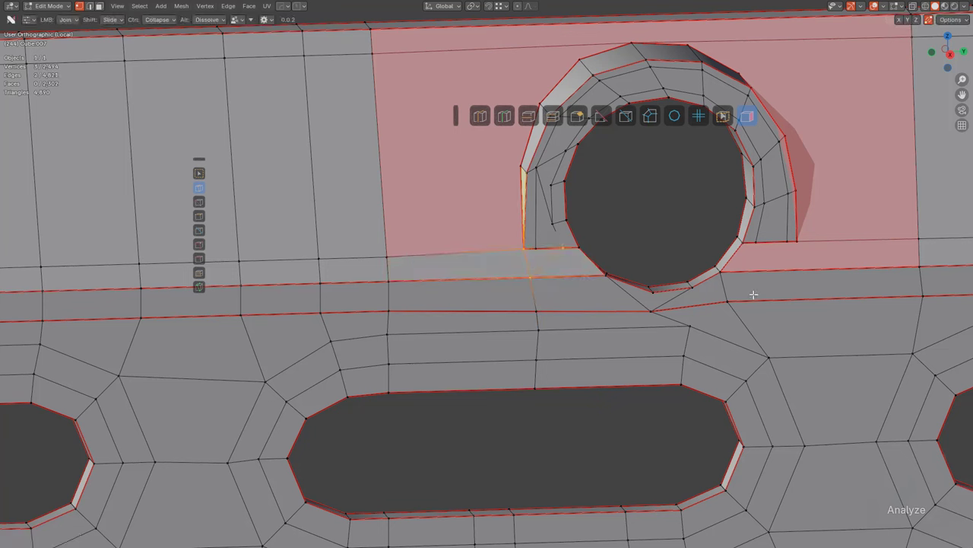
Step: Connect the junction vertex beside the slot's far end up to the second hole's far-side base corner, and dissolve the extra edge of the triangle
left_click_drag(772, 349, 762, 252)
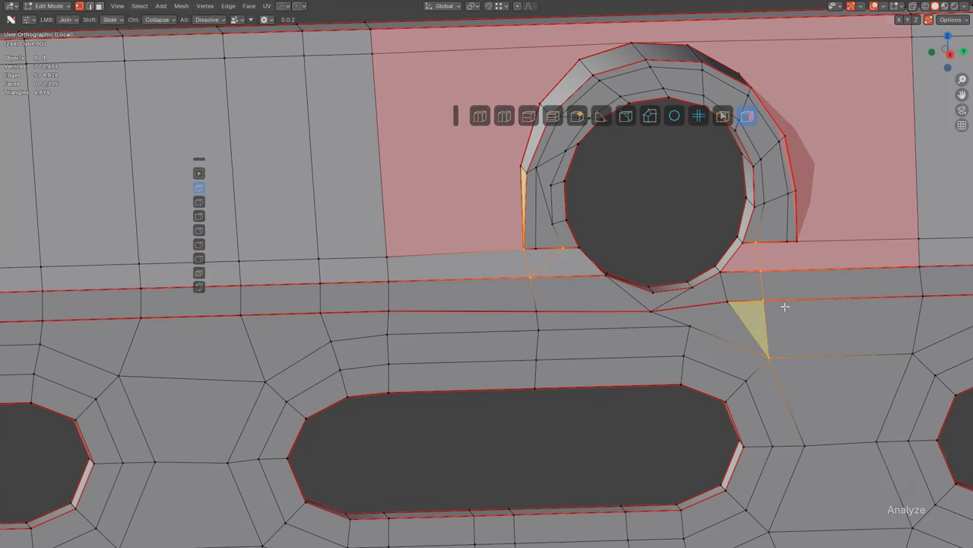
key("k")
left_click(796, 242)
left_click(768, 356)
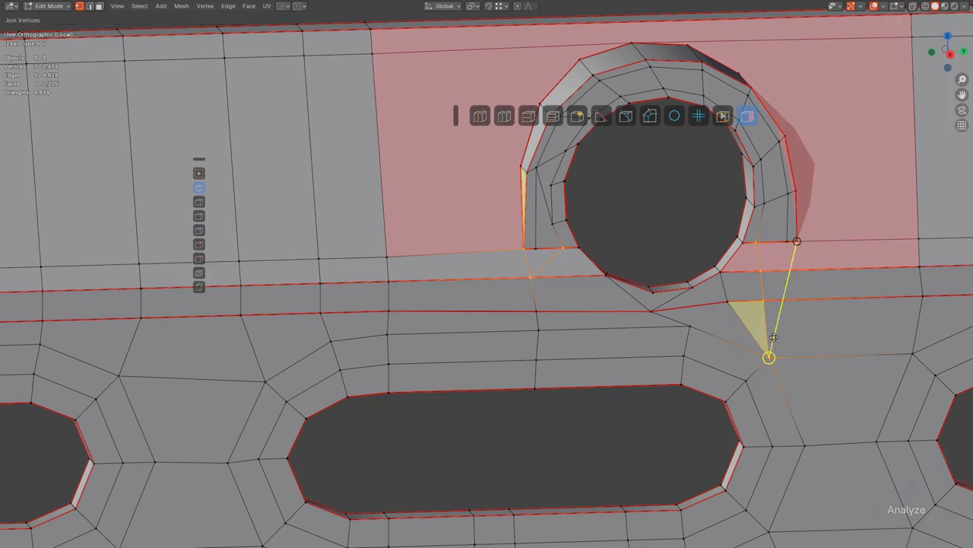
key("Return")
left_click(763, 315, "alt")
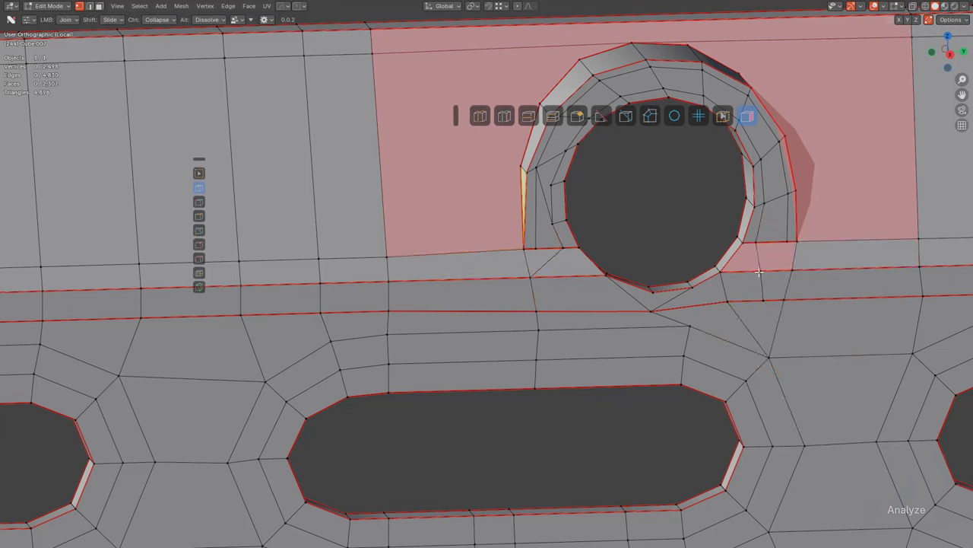
Step: Slide the two leftover border vertices onto the new far-side edge, and collapse the extra vertex on the hole's lower rim
mouse_move(759, 272)
left_mouse_down("shift")
mouse_move(749, 272)
mouse_move(777, 275)
left_mouse_up("shift")
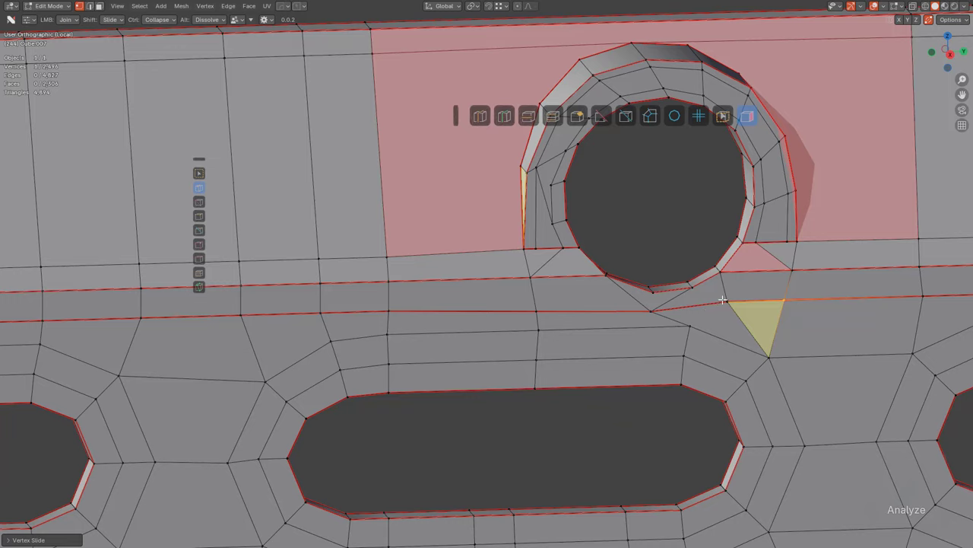
left_click(724, 300)
key("KP_Decimal")
scroll(550, 233, "up", 3)
middle_click_drag(532, 230, 551, 300)
left_click(493, 292, "ctrl")
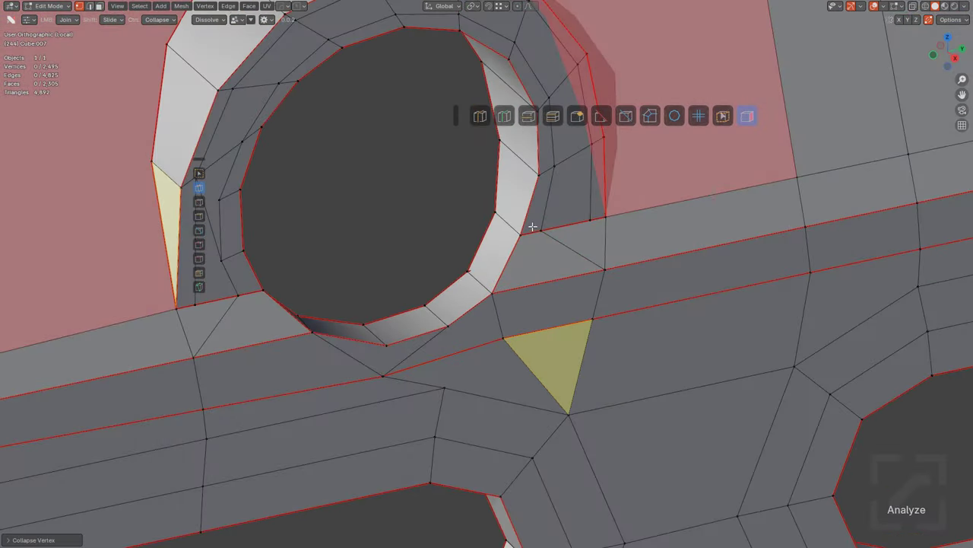
Step: Cut an edge through the upper border above the second hole and join its lower vertex to the rim's top vertex
middle_click_drag(552, 228, 441, 275)
scroll(441, 275, "up", 2)
key("ctrl+r")
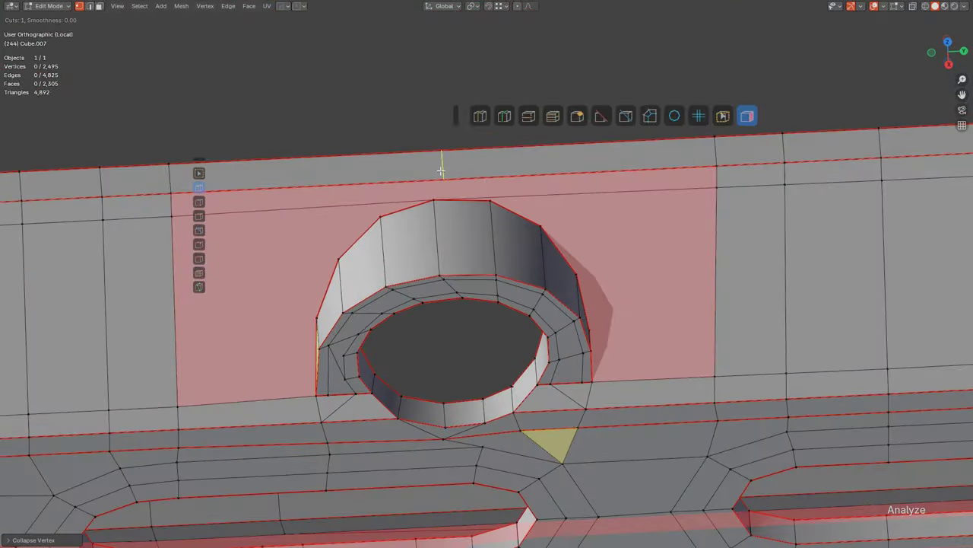
left_click(440, 171)
left_click(424, 172)
left_click_drag(434, 180, 436, 201)
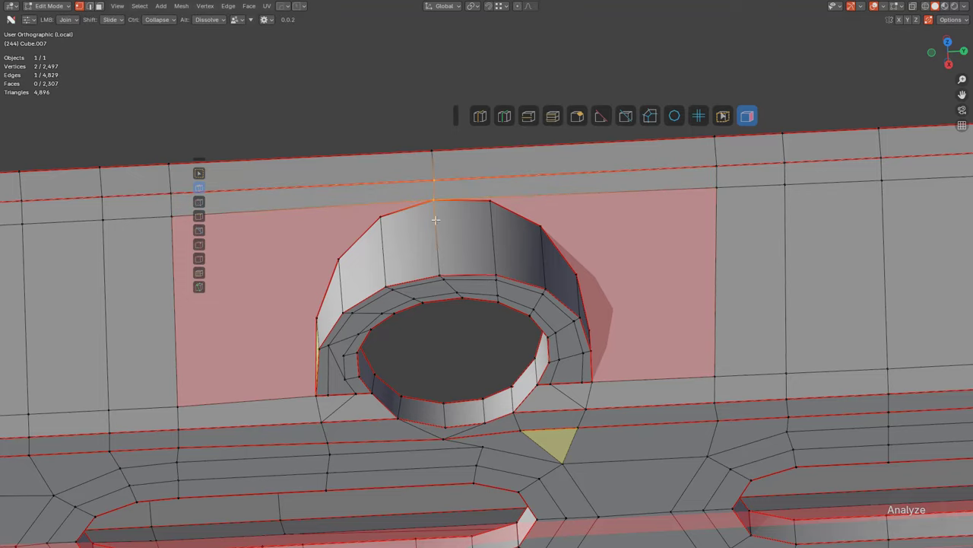
Step: Cut an edge through the upper border on the second hole's end-panel side and join its lower vertex to the nearby rim vertex
middle_click_drag(412, 248, 514, 248, "shift")
key("alt+a")
key("ctrl+r")
left_click(418, 200)
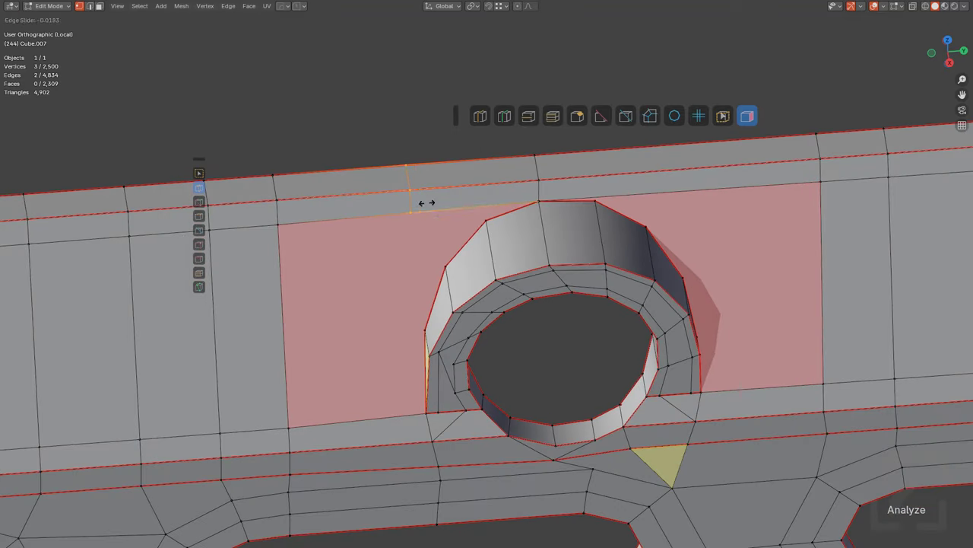
left_click(427, 203)
key("alt+a")
left_click_drag(422, 213, 445, 265)
Step: Cut an edge through the upper border on the second hole's far side and join its lower vertex to the upper rim vertex there
key("ctrl+r")
left_click(697, 187)
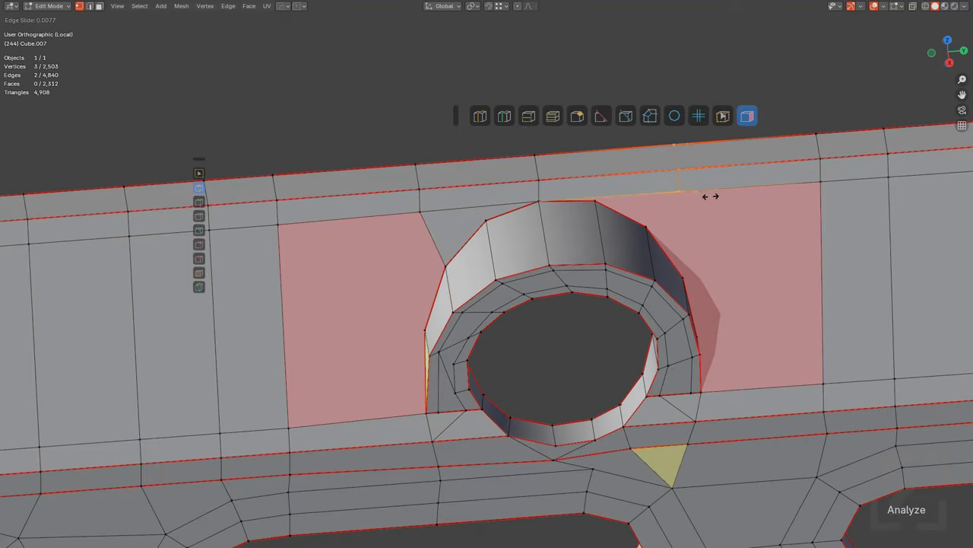
left_click(714, 198)
key("alt+a")
middle_click_drag(727, 210, 694, 257)
left_click(658, 330)
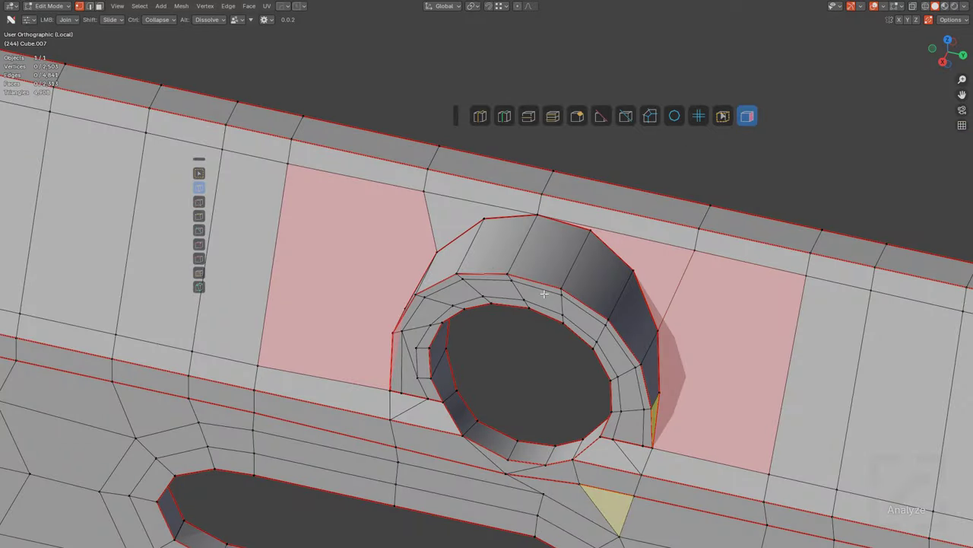
middle_click_drag(659, 330, 600, 259)
left_click(701, 192)
scroll(578, 257, "up", 3)
left_click(574, 257)
key("g")
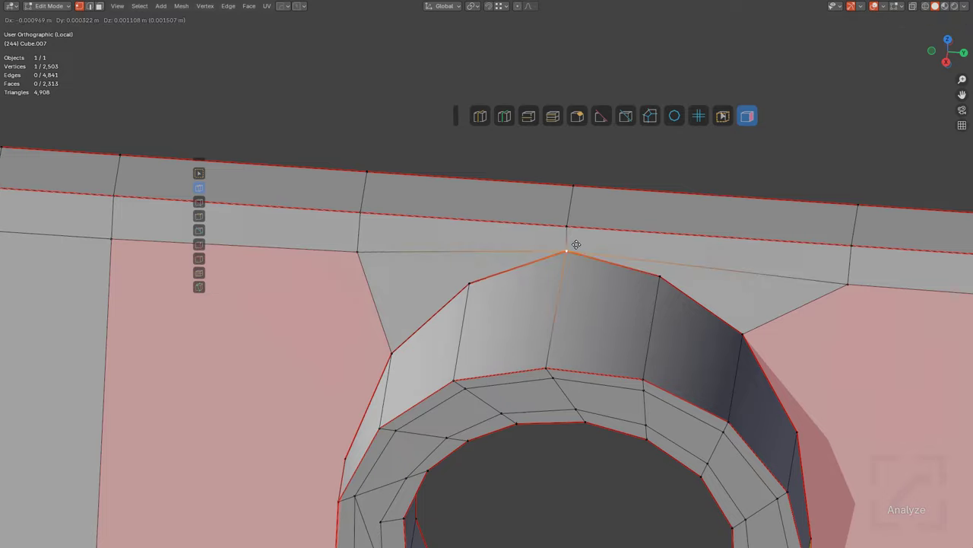
right_click(575, 247)
Step: Dissolve the lower diagonal edge beside the first hole's far side, and cut a lengthwise edge loop through the strip between the two round holes
middle_click_drag(547, 314, 446, 281, "shift")
scroll(446, 281, "down", 4)
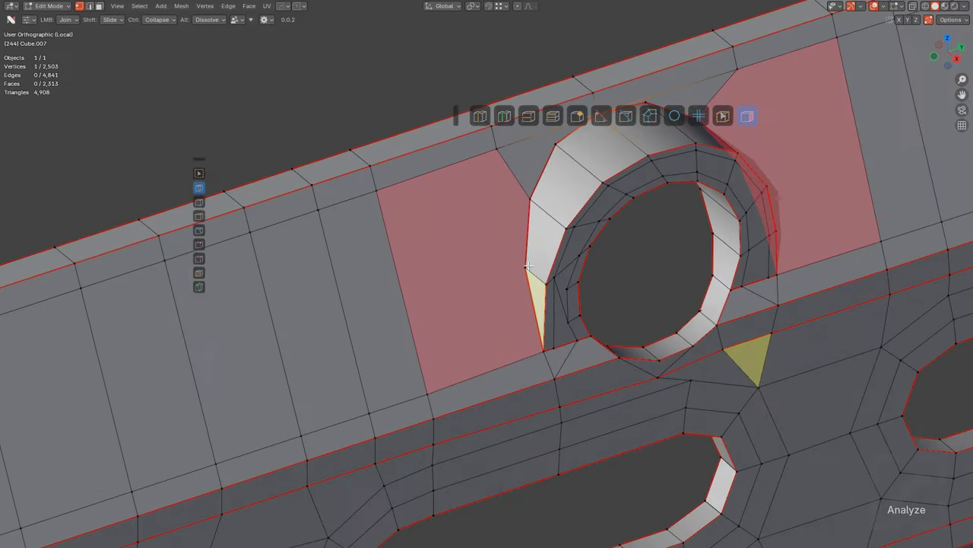
scroll(396, 282, "down", 2)
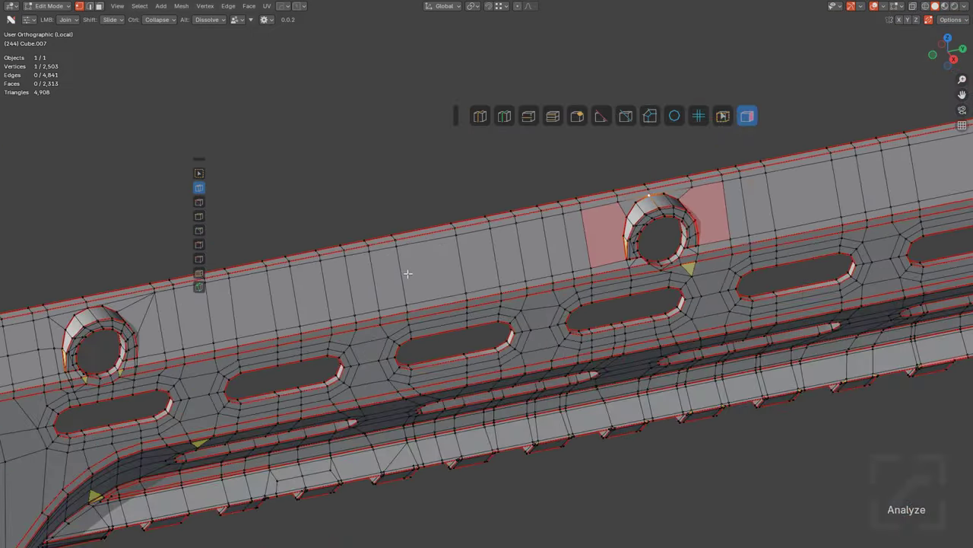
key("ctrl+r")
right_click(343, 290)
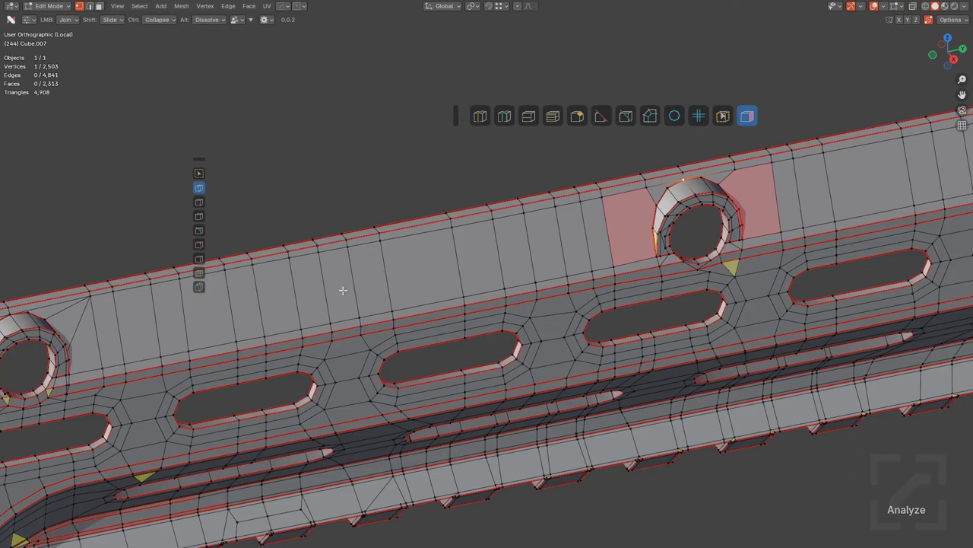
middle_click_drag(344, 290, 418, 282)
scroll(415, 283, "up", 1)
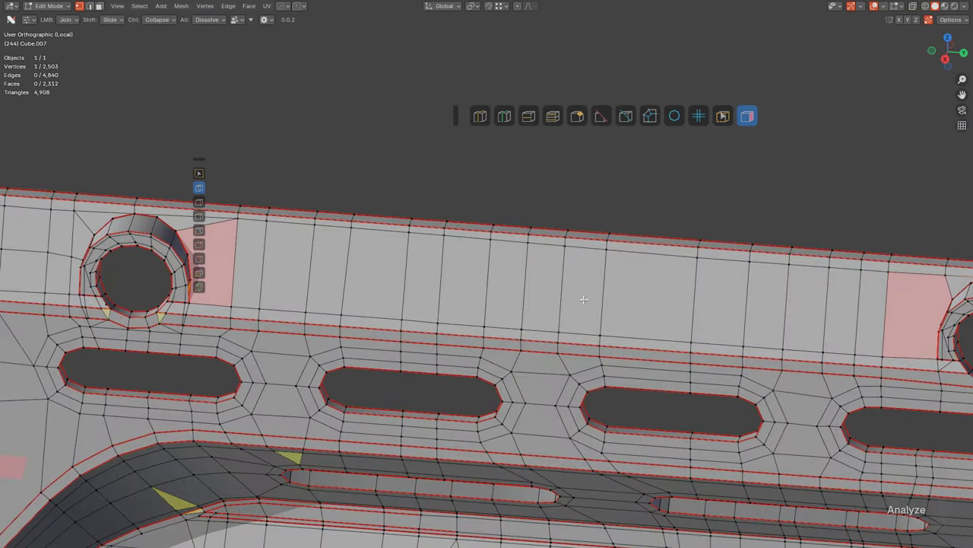
middle_click_drag(584, 300, 604, 286)
key("ctrl+r")
left_click(562, 281)
right_click(564, 280)
middle_click_drag(713, 263, 519, 270, "shift")
Step: Join the new loop's end vertex to the second hole's end-panel-side rim vertex across the n-gon
key("a")
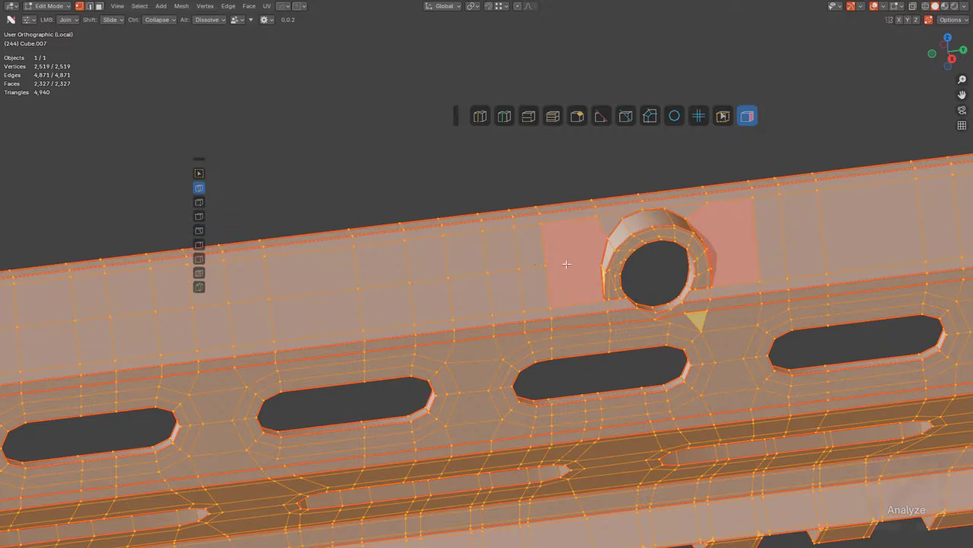
key("alt+a")
scroll(607, 258, "up", 2)
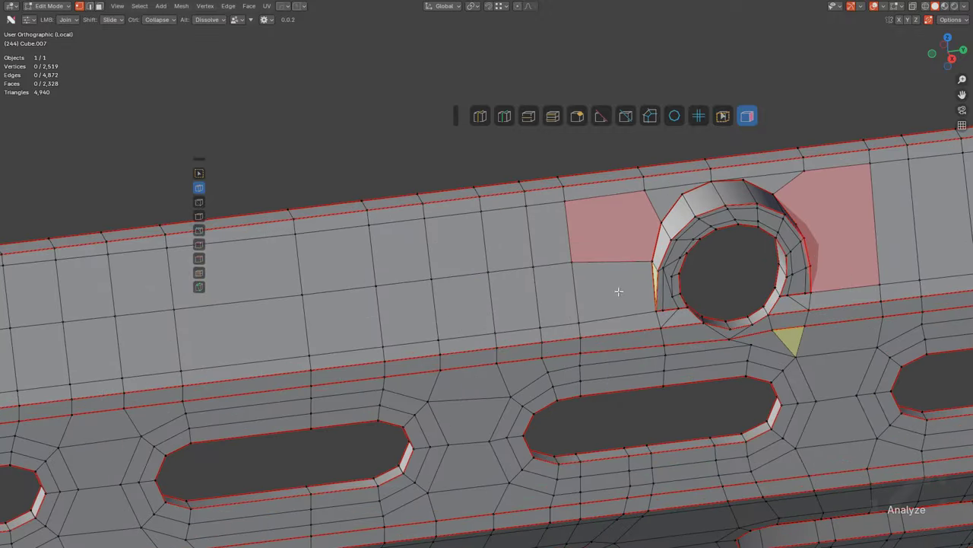
Step: Try joining the second hole's end-panel-side rim vertex straight to the upper border vertex, and undo the join
left_click_drag(645, 257, 639, 202)
scroll(644, 248, "up", 3)
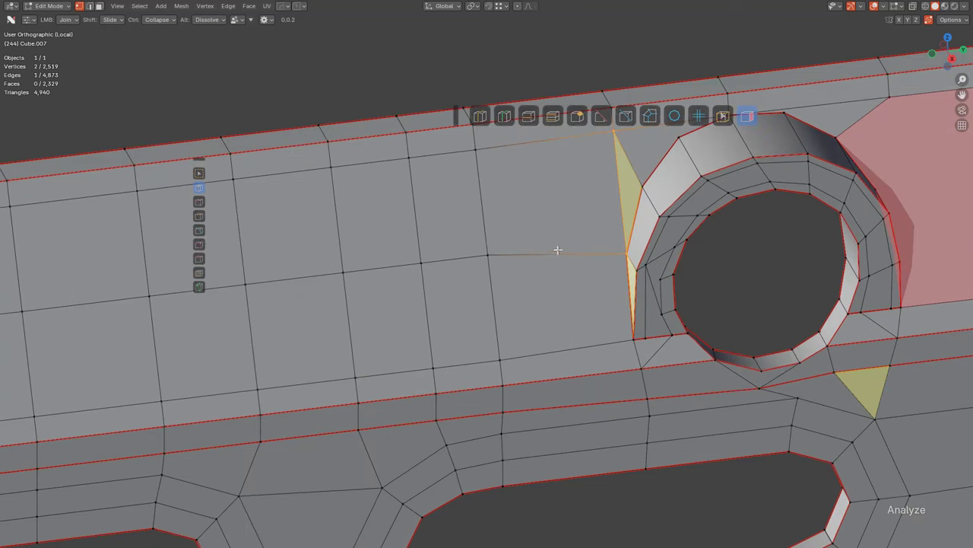
key("ctrl+z")
scroll(632, 216, "up", 1)
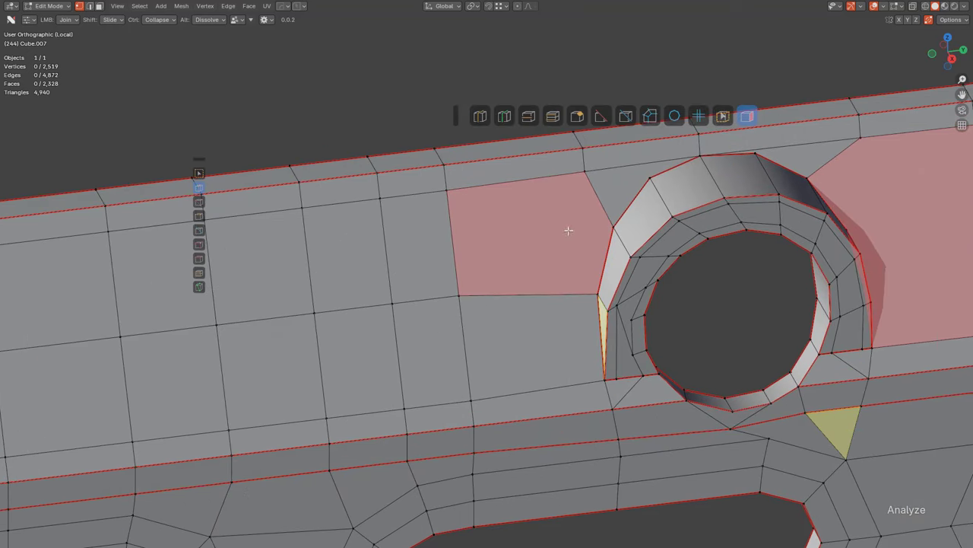
Step: Knife a path from the second hole's base corner across the loop's end edge to the upper border vertex, and dissolve the inner diagonal edge
left_click_drag(582, 172, 591, 296)
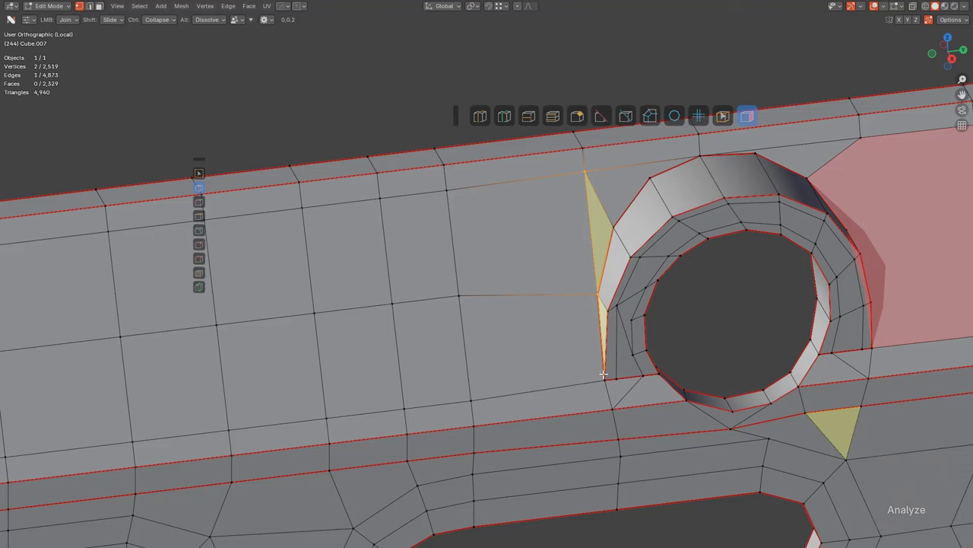
left_click(198, 286)
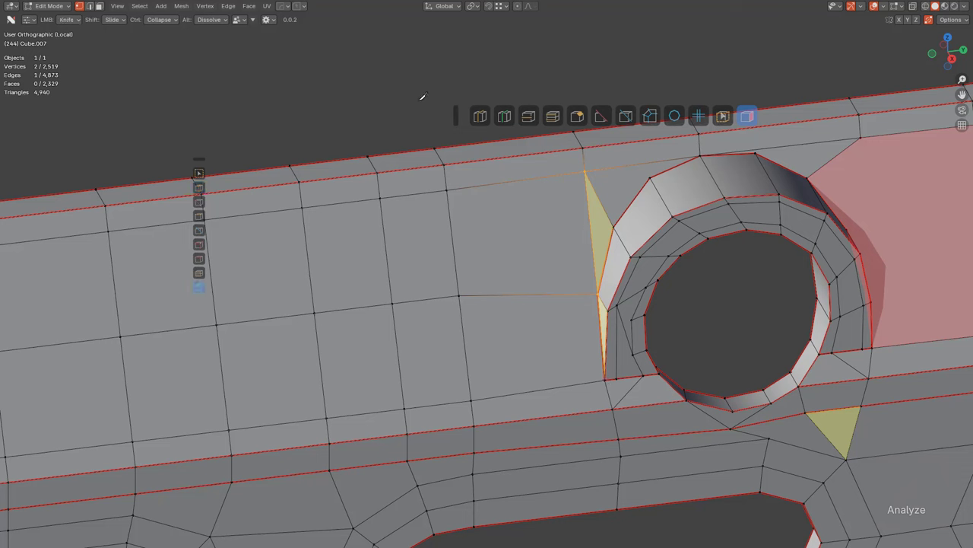
left_click(604, 377)
left_click(581, 295)
left_click(590, 169)
key("Return")
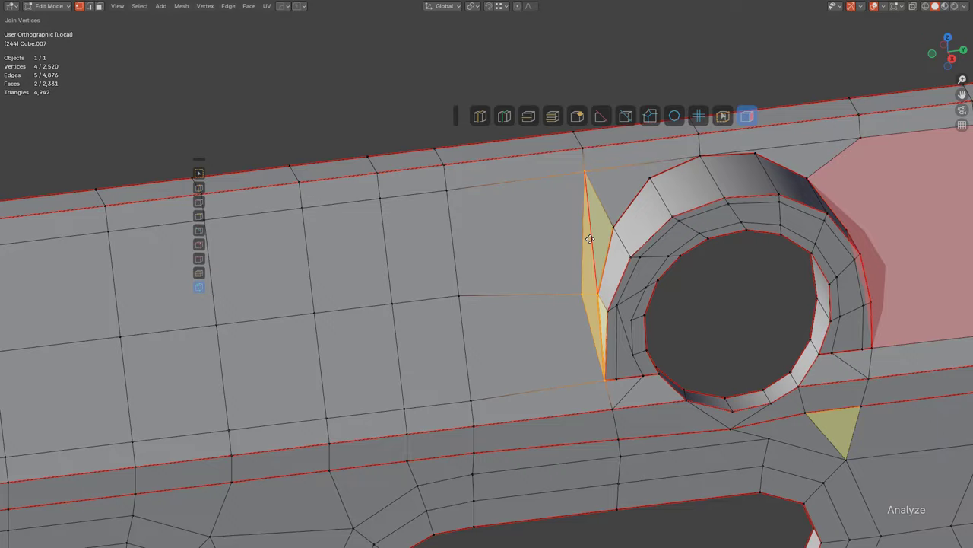
left_click(590, 239, "alt")
middle_click_drag(696, 317, 501, 300, "shift")
scroll(578, 303, "down", 2)
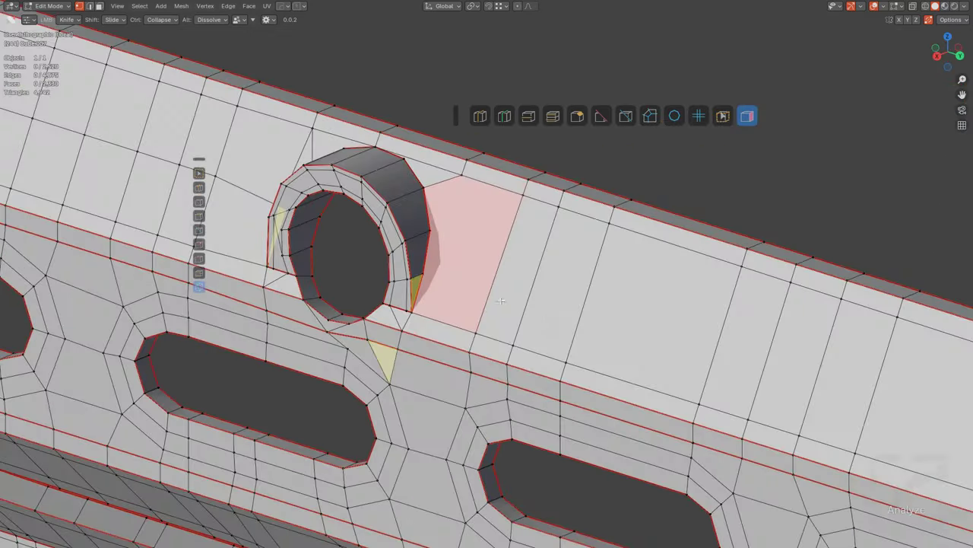
Step: Cut a lengthwise edge loop through the strip between the second hole and the part's far end, sliding it toward the upper border
scroll(546, 315, "down", 4)
middle_click_drag(673, 344, 510, 286, "shift")
scroll(506, 289, "up", 1)
key("ctrl+r")
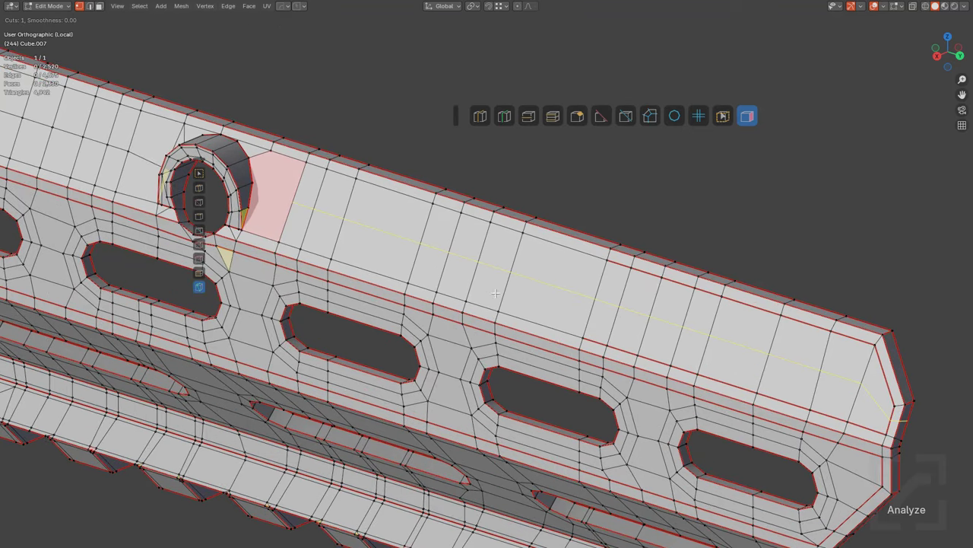
left_click(499, 291)
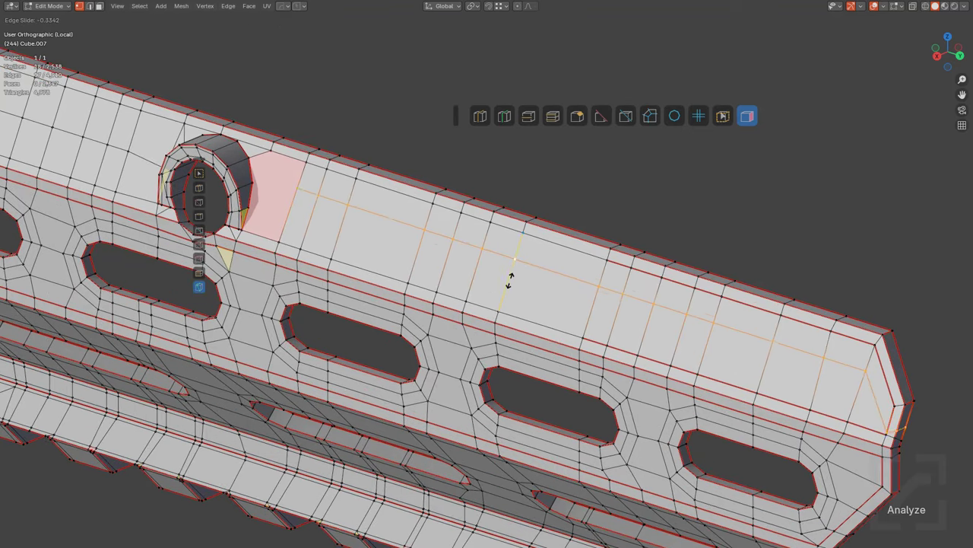
left_click(510, 257)
Step: Select the new loop's run of vertices from the far end back to the n-gon and slide it toward the strip's lower border
middle_click_drag(510, 256, 457, 214, "shift")
middle_click_drag(623, 265, 532, 226, "shift")
left_click(729, 269)
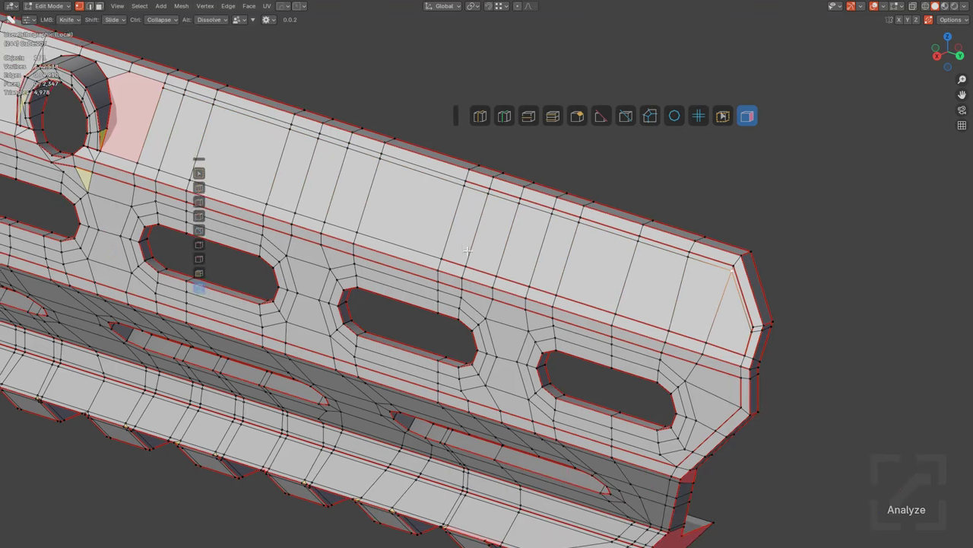
middle_click_drag(203, 128, 425, 180, "shift")
left_click(385, 145, "ctrl")
key("g")
key("g")
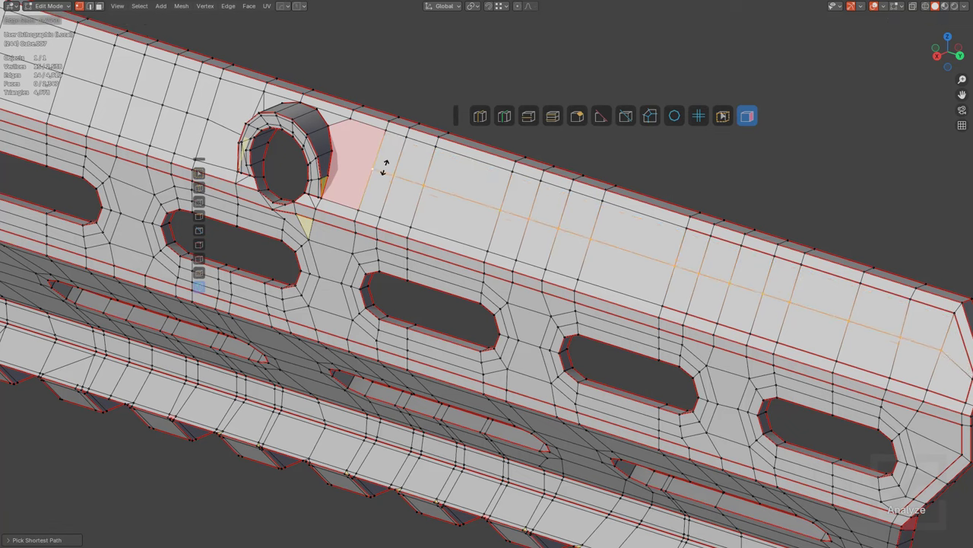
left_click(390, 179)
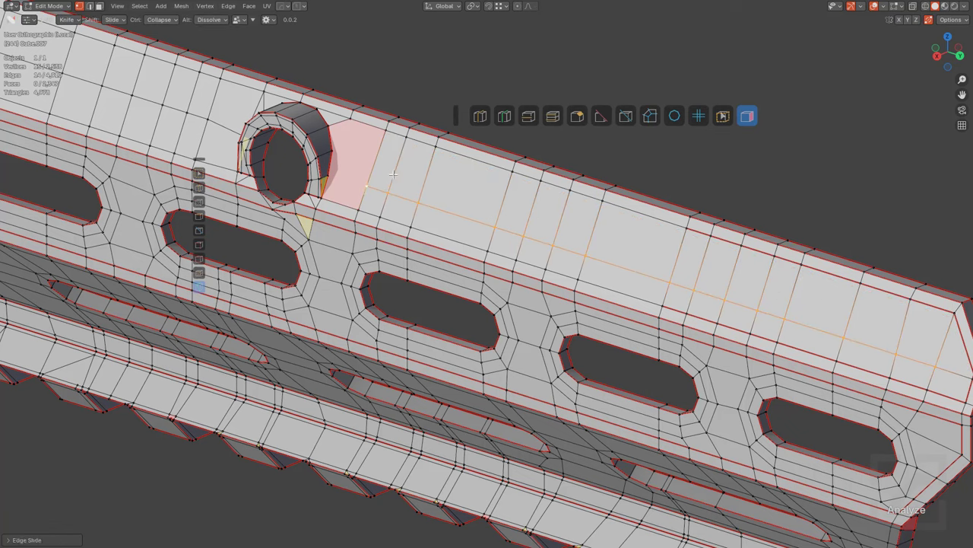
left_click(445, 91)
Step: Connect the loop's end vertex to the second hole's lowest outer rim vertex across the n-gon
scroll(372, 213, "up", 5)
middle_click_drag(407, 177, 448, 252, "shift")
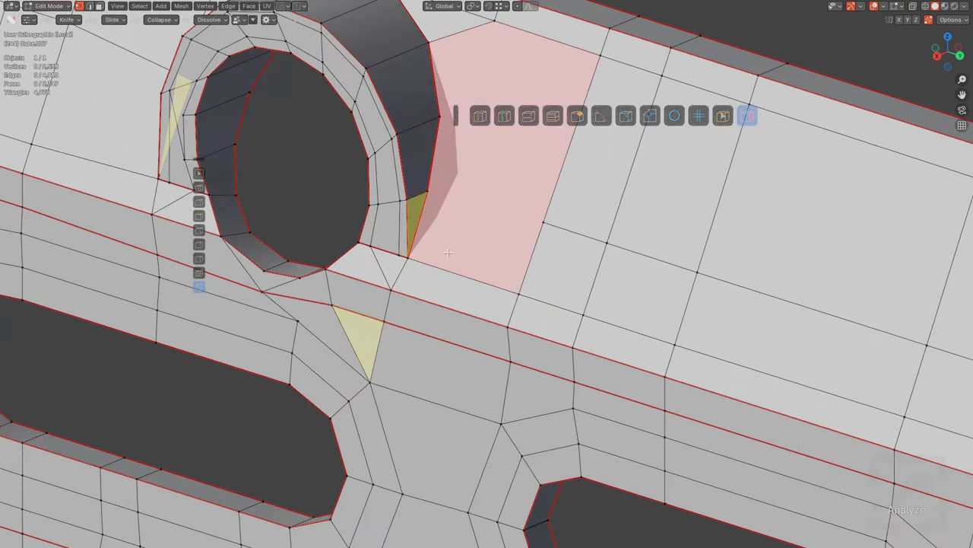
left_click(428, 194)
key("space")
middle_click_drag(562, 213, 507, 314, "shift")
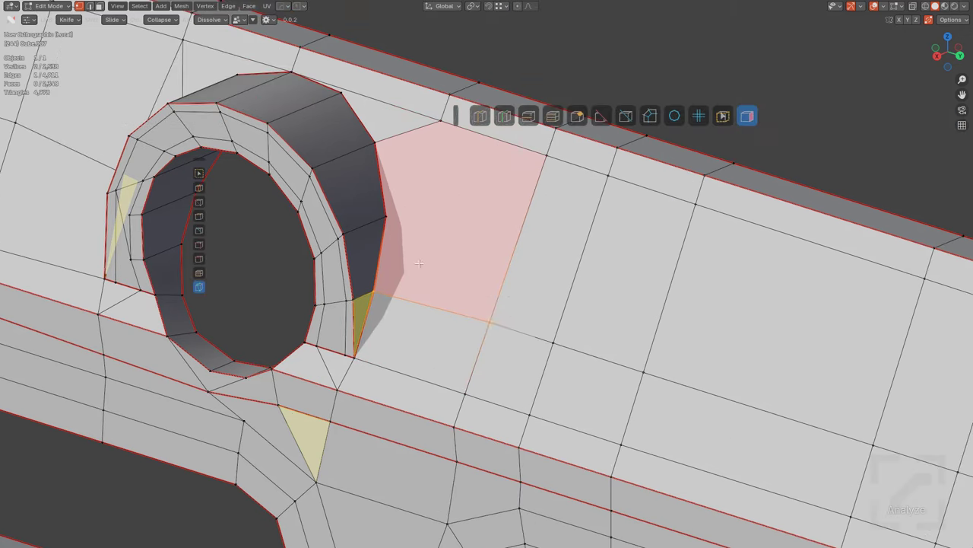
Step: Join the next rim vertex up on the second hole to the n-gon's outer corner at the upper border
key("alt+a")
left_click(394, 219)
middle_click_drag(521, 175, 514, 188, "shift")
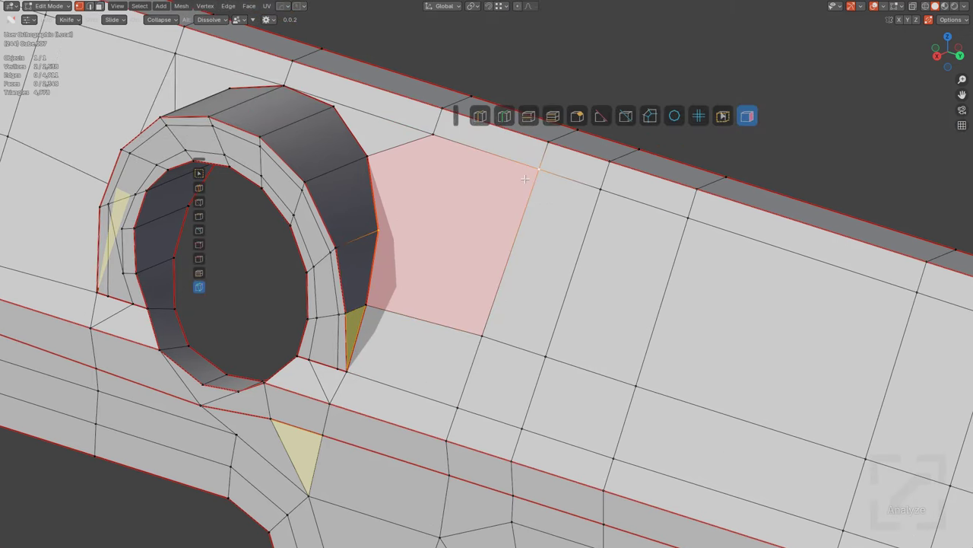
scroll(519, 191, "down", 3)
key("alt+a")
Step: Inspect the flagged n-gons and triangles along the part's side and on the end block around the round boss
middle_click_drag(472, 304, 524, 289)
scroll(525, 290, "down", 2)
scroll(600, 309, "down", 2)
middle_click_drag(600, 309, 575, 234, "shift")
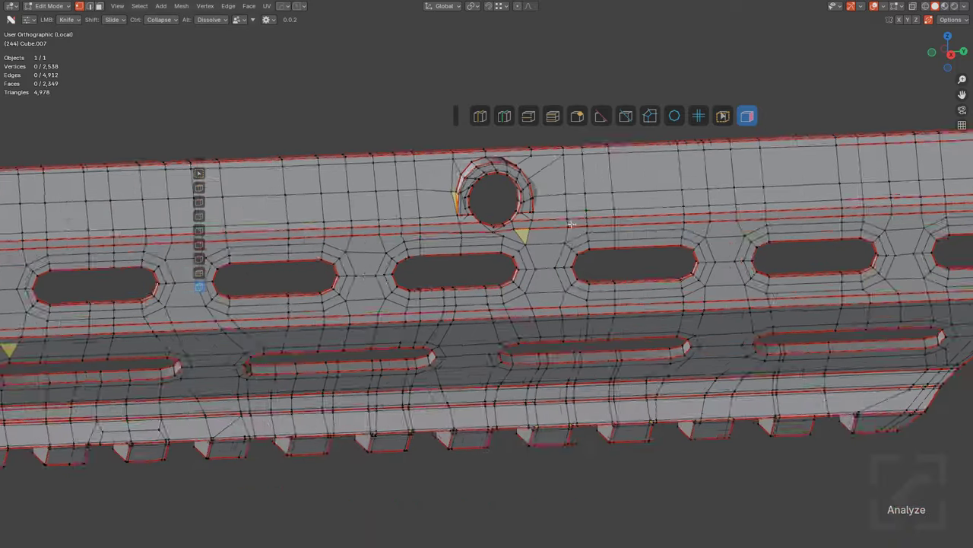
scroll(572, 259, "down", 2)
middle_click_drag(572, 289, 543, 254)
scroll(561, 228, "up", 3)
scroll(543, 254, "up", 2)
scroll(528, 233, "down", 1)
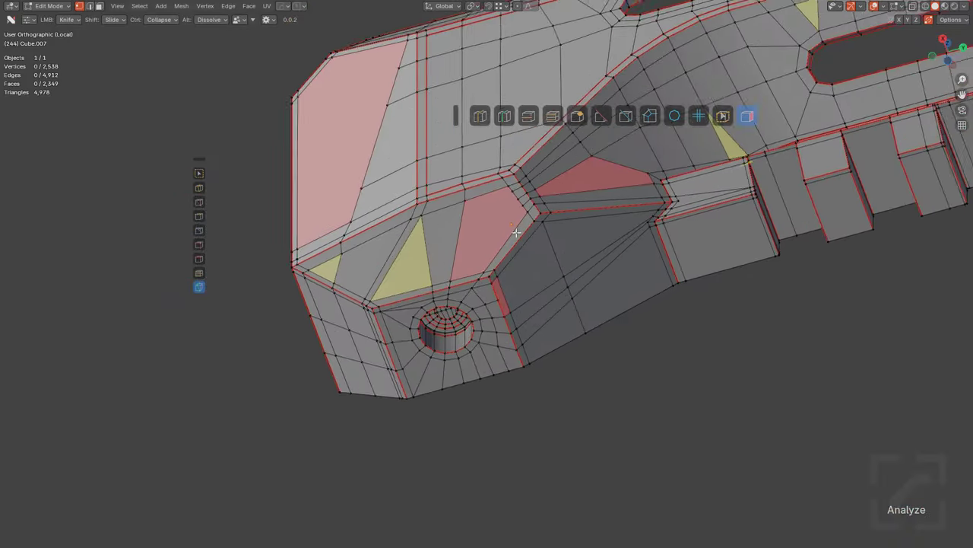
middle_click_drag(452, 242, 410, 235, "shift")
scroll(476, 234, "up", 2)
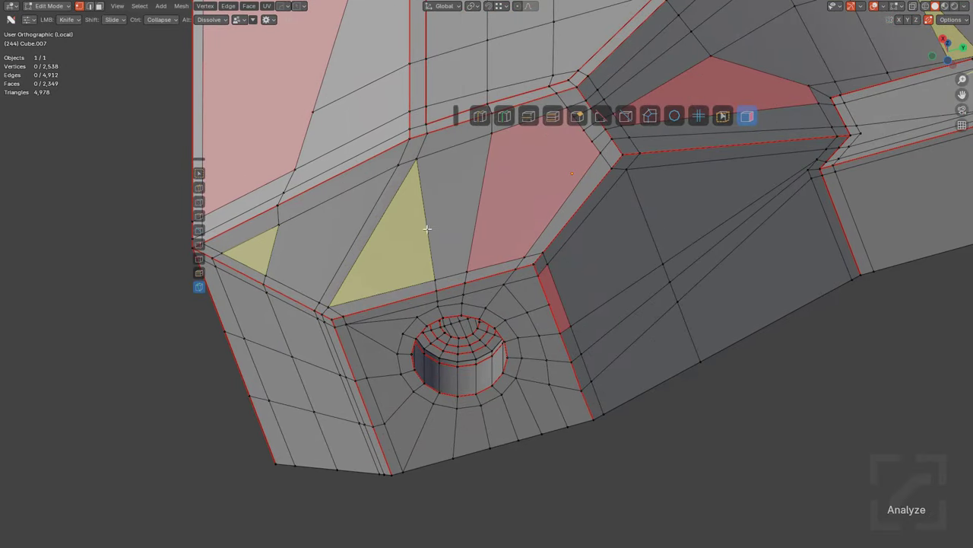
Step: Dissolve the short diagonal edge and the triangle's boss-side edge on the end block's sloped panel above the round boss
middle_click_drag(461, 207, 446, 253)
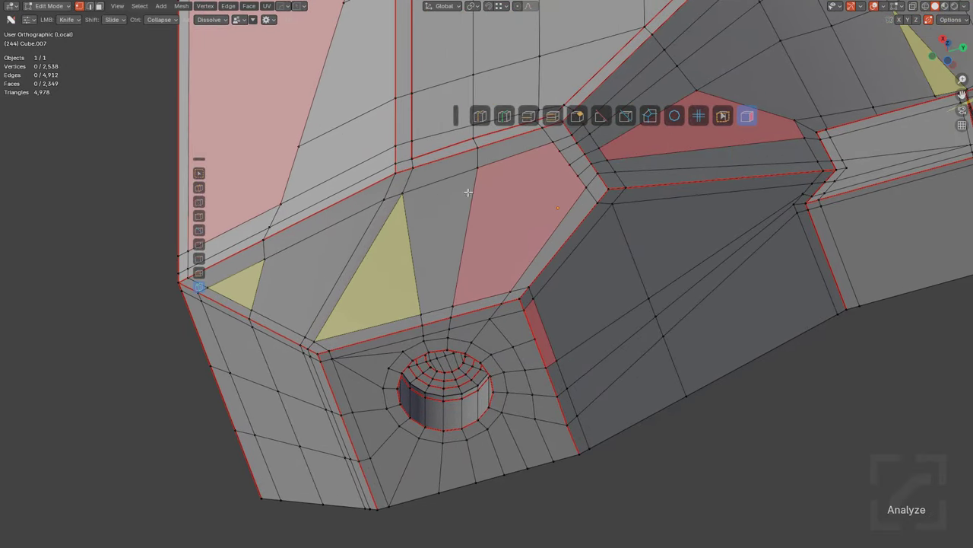
middle_click_drag(462, 207, 525, 222, "shift")
middle_click_drag(395, 266, 416, 277)
scroll(416, 277, "up", 1)
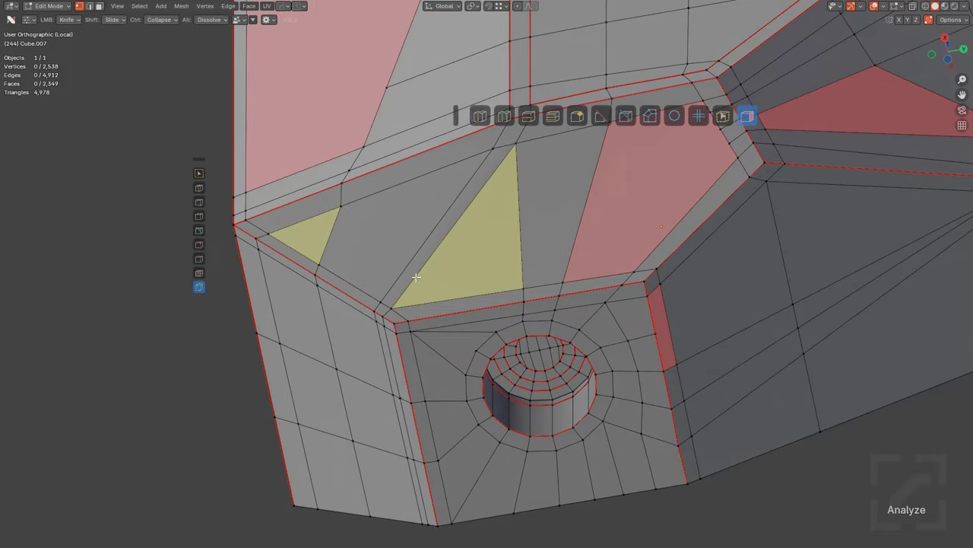
left_click(327, 238, "alt")
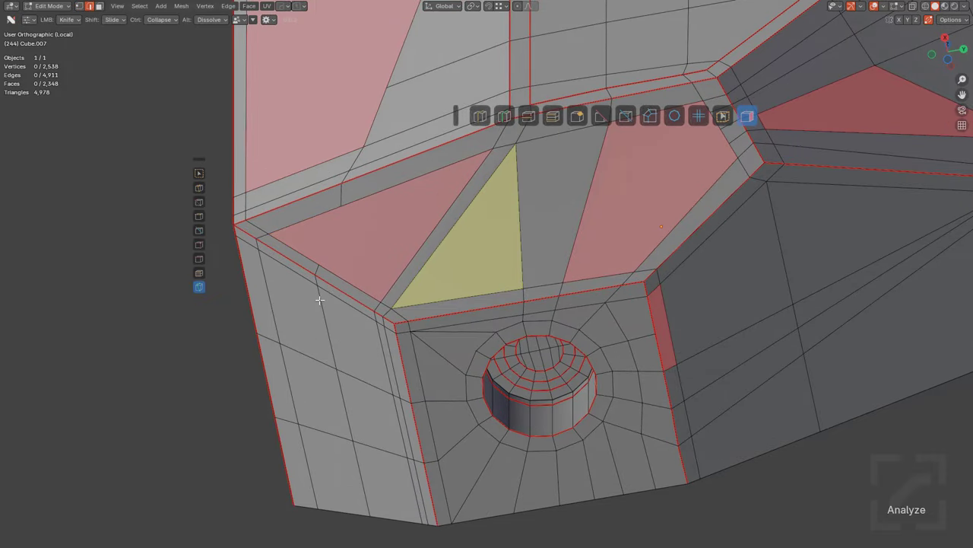
left_click(516, 212, "alt")
middle_click_drag(553, 237, 429, 312)
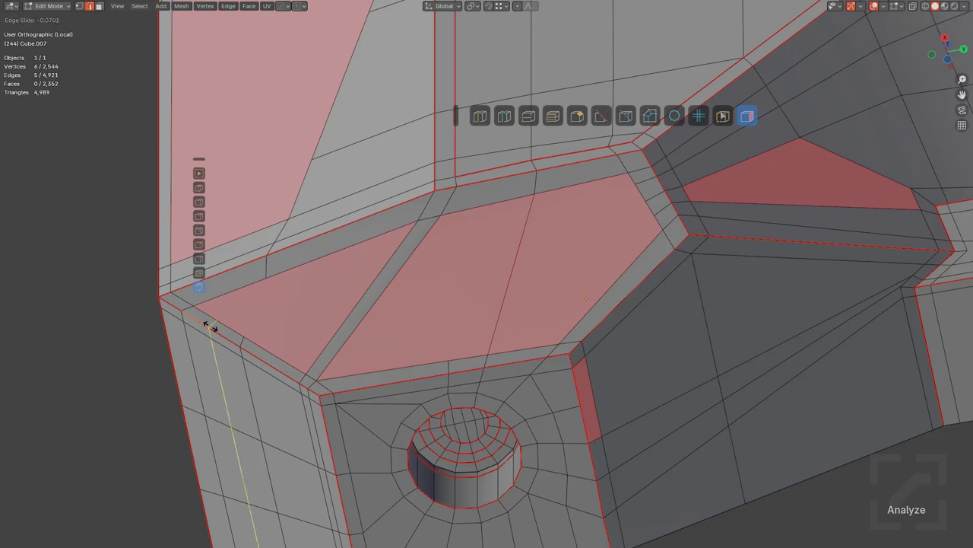
Step: Add edge loops down the end block's narrow side face and slide them so the loops spread across its width
left_click(245, 384)
left_click_drag(247, 387, 286, 396)
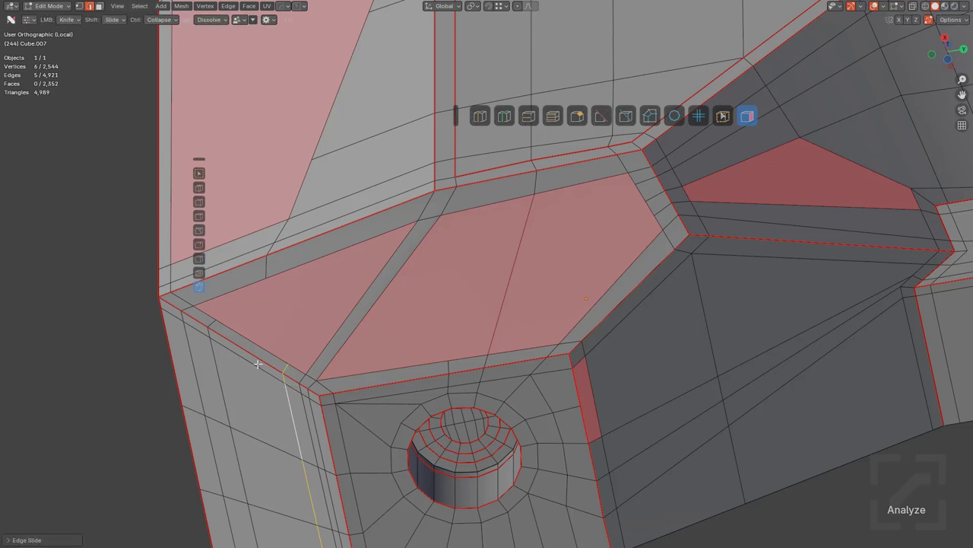
left_click_drag(261, 366, 260, 356)
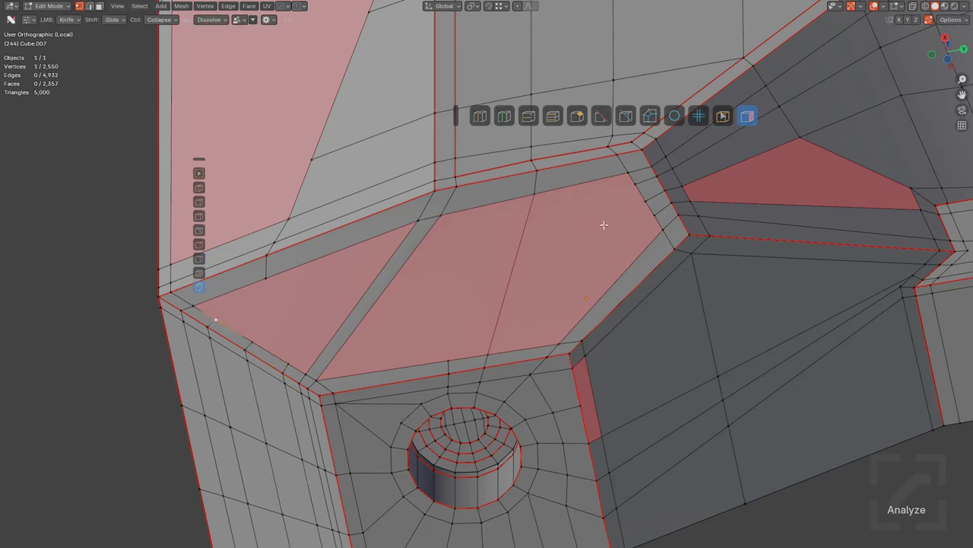
Step: Join three successive vertices on the sloped panel's narrow-side edge to the matching vertices on its opposite edge
key("j")
key("alt+a")
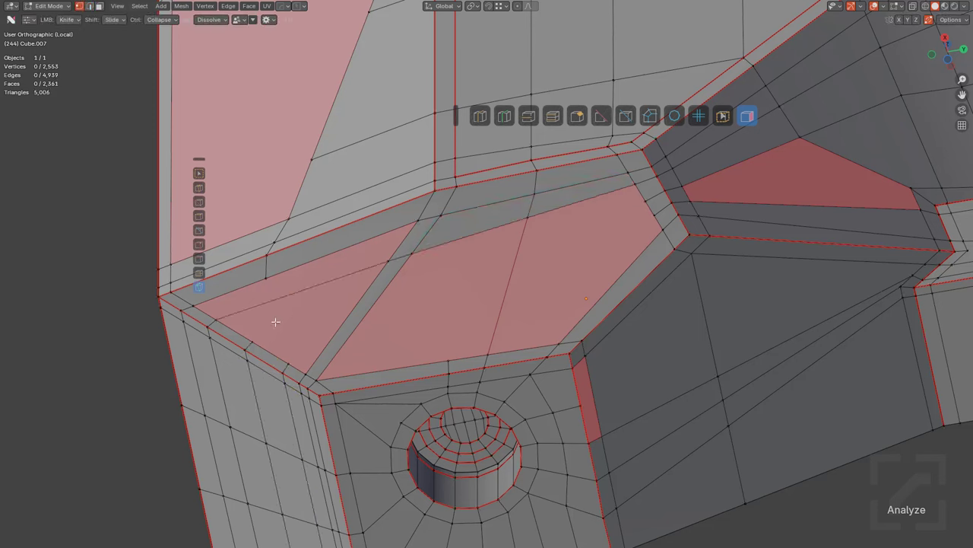
left_click(648, 205, "shift")
key("j")
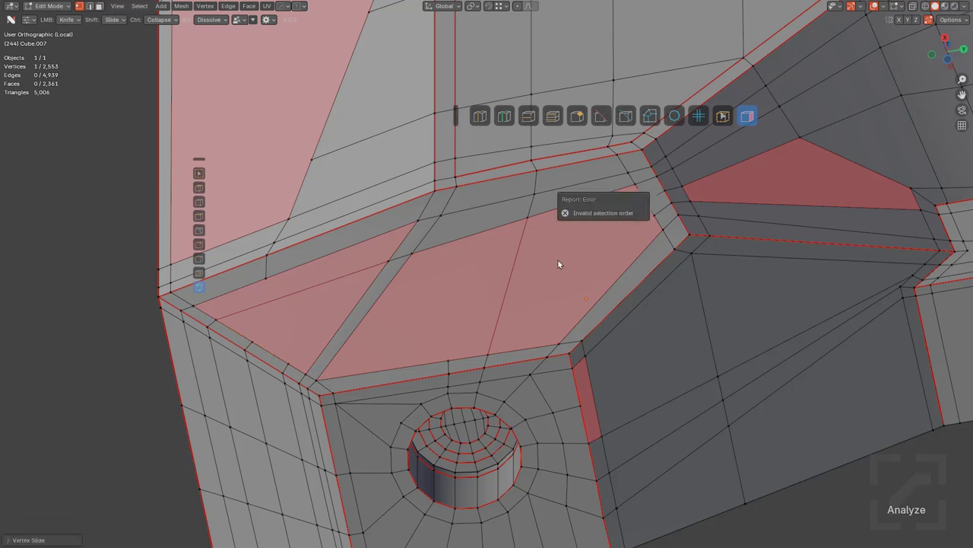
left_click(251, 338)
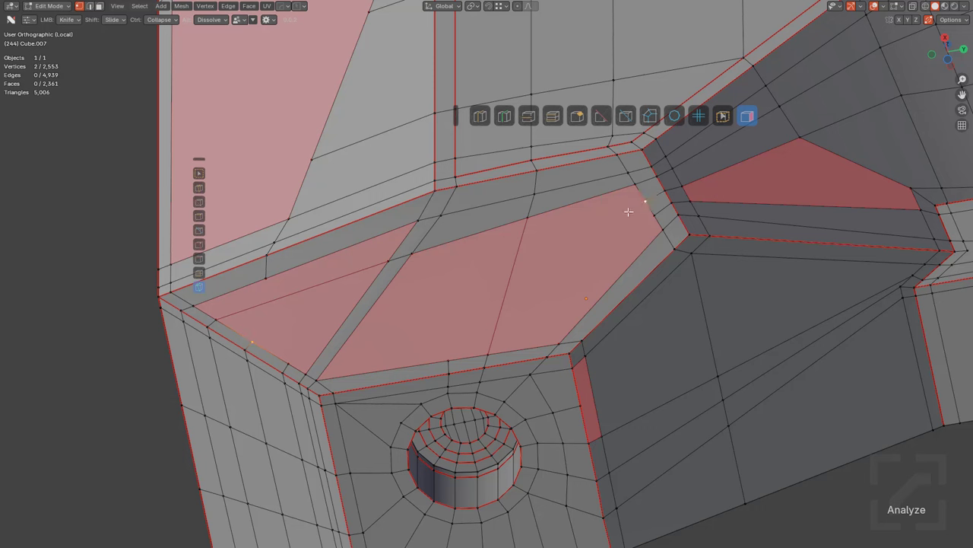
key("j")
key("alt+a")
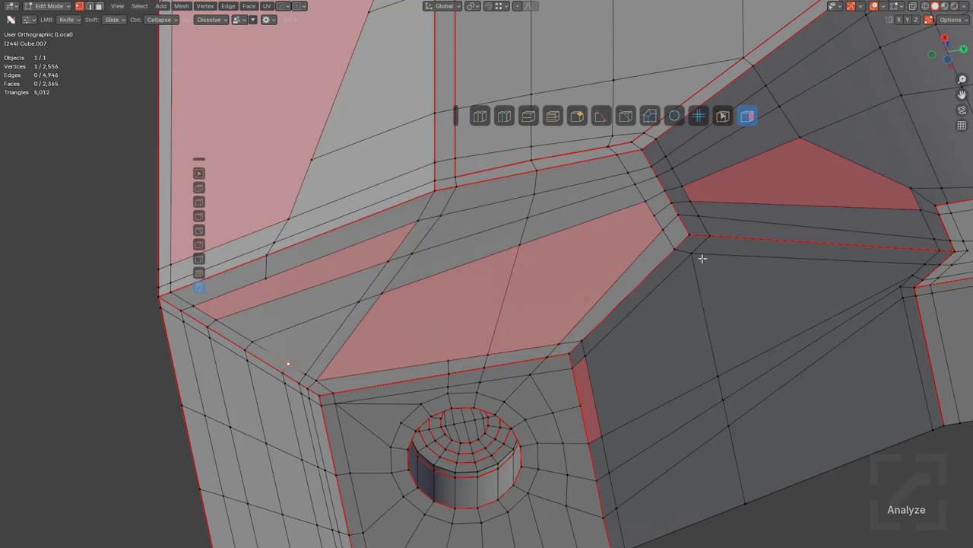
left_click(654, 230)
key("Return")
key("alt+a")
Step: Slide the third joining edge's segment along the diagonal strip, and slide its crossing vertex on the next cross edge toward the boss
middle_click_drag(366, 336, 393, 297, "shift")
scroll(393, 297, "up", 1)
mouse_move(359, 306)
left_mouse_down("shift")
mouse_move(363, 289)
mouse_move(365, 302)
mouse_move(373, 295)
left_mouse_up("shift")
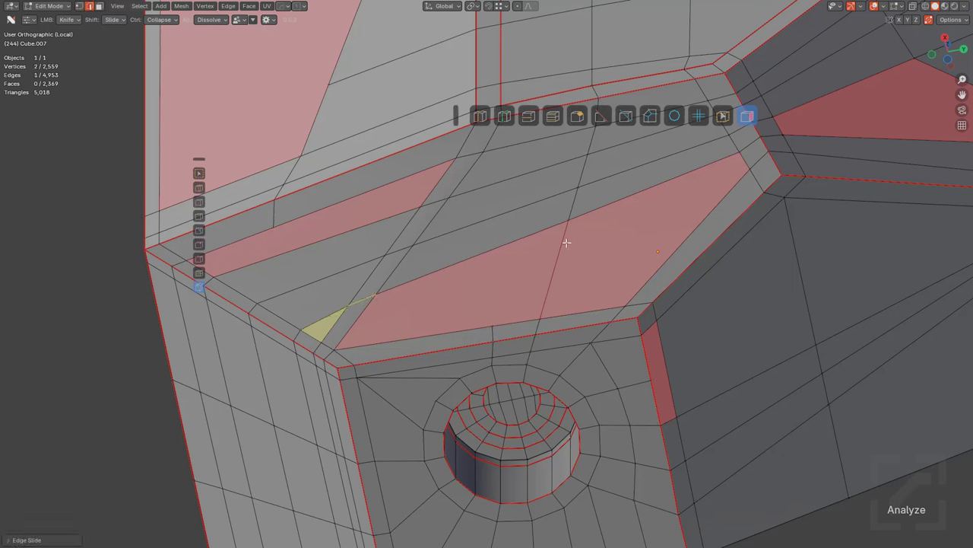
key("1")
left_click_drag(569, 221, 556, 286, "shift")
scroll(558, 287, "down", 4)
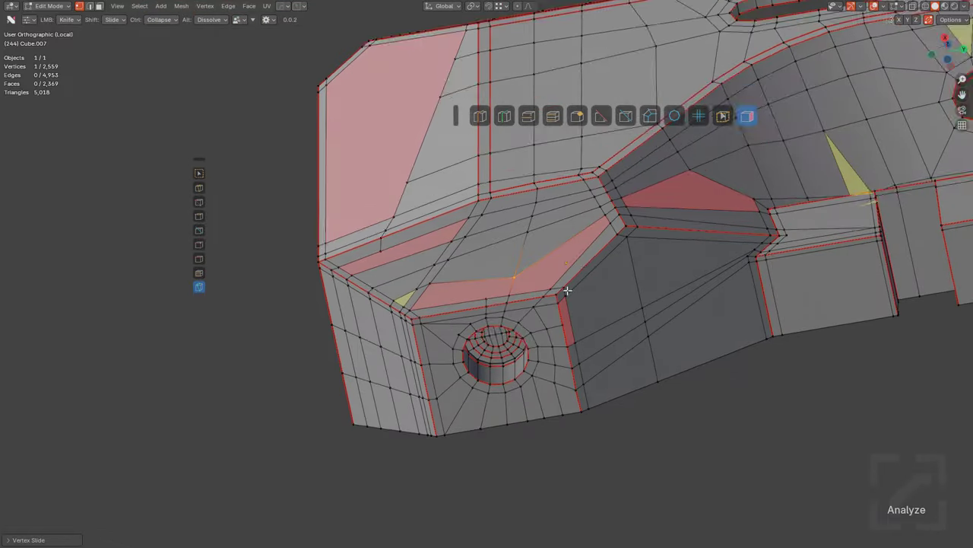
Step: Cut a centred edge loop between the two cross edges of the sloped panel, continuing up the wall behind it
middle_click_drag(542, 250, 567, 194)
scroll(548, 258, "down", 1)
middle_click_drag(532, 346, 554, 305)
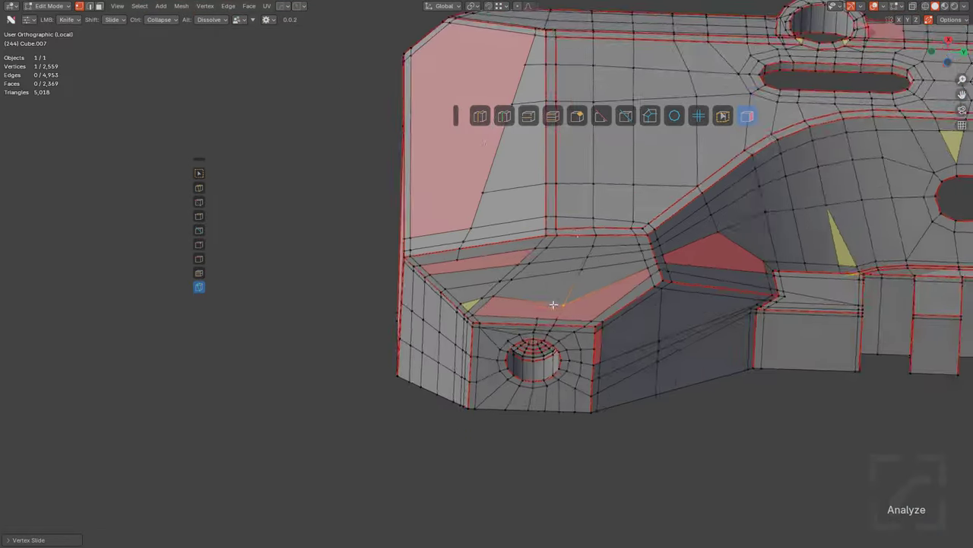
scroll(562, 289, "up", 2)
key("ctrl+r")
left_click(610, 229)
right_click(611, 229)
scroll(575, 311, "up", 4)
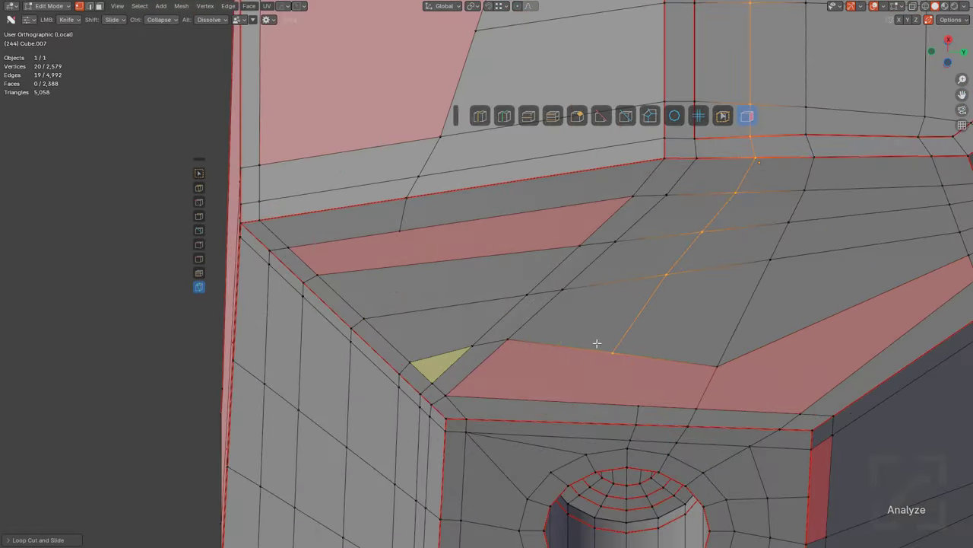
Step: Slide the new loop's end vertex slightly along its edge and connect it to the border vertex above the boss
left_click(611, 350)
key("shift+v")
left_click(630, 353)
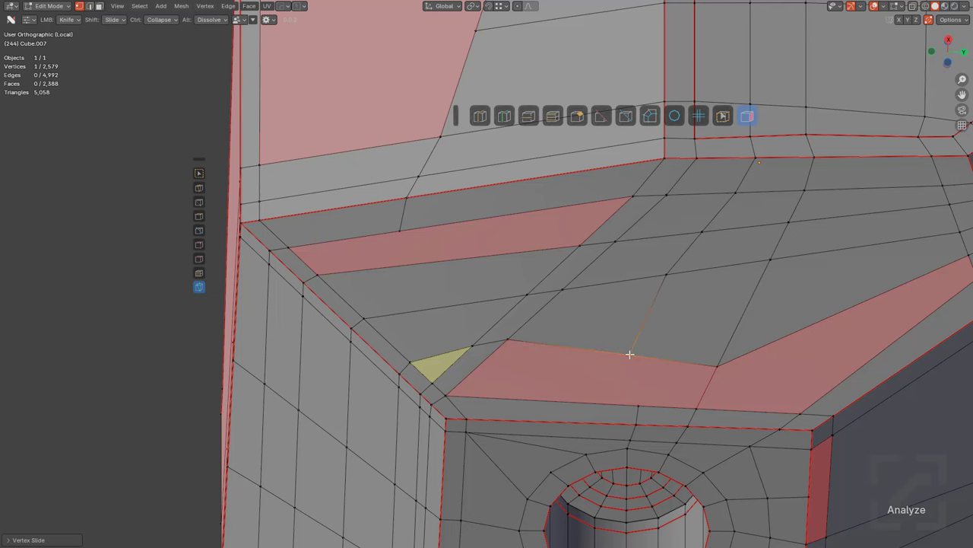
left_click(639, 409)
middle_click_drag(636, 370, 629, 322)
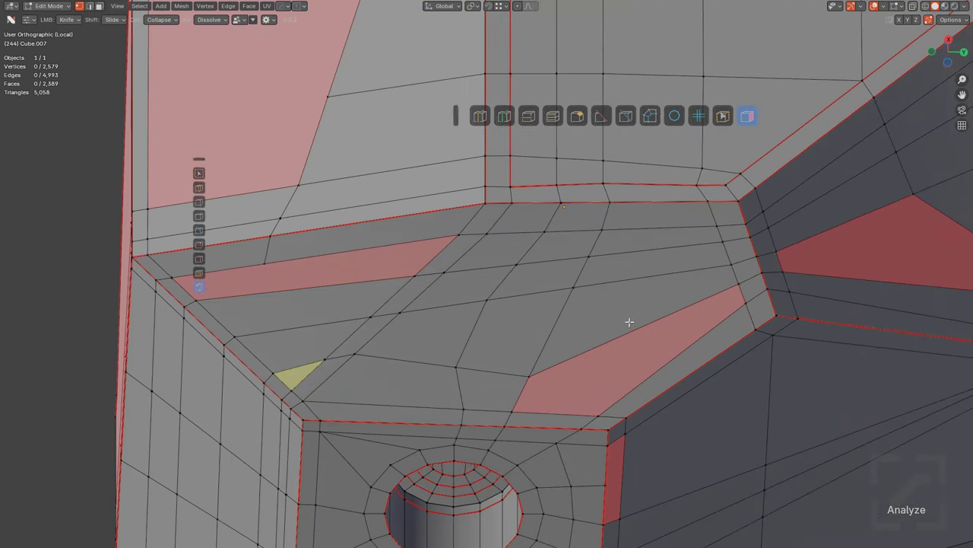
key("k")
left_click(540, 370)
key("Escape")
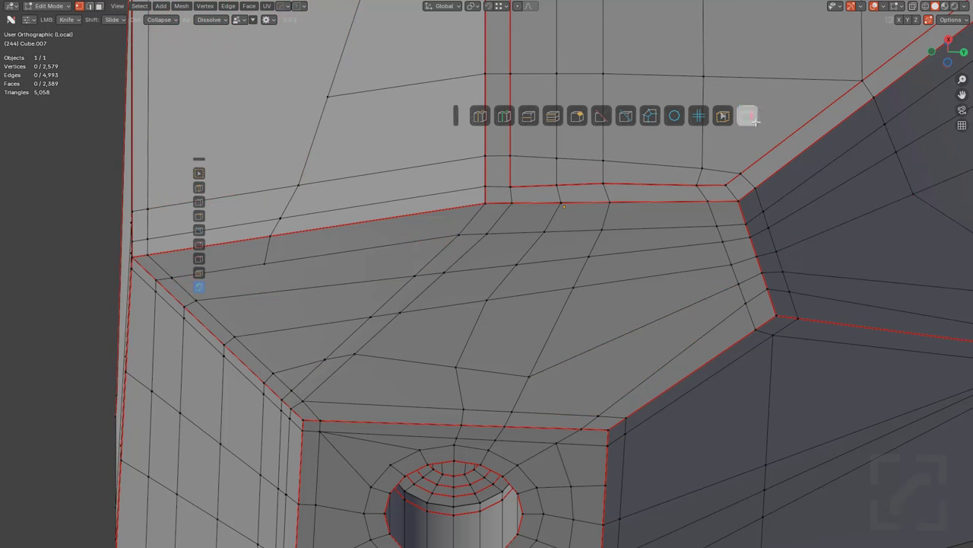
left_click(747, 115)
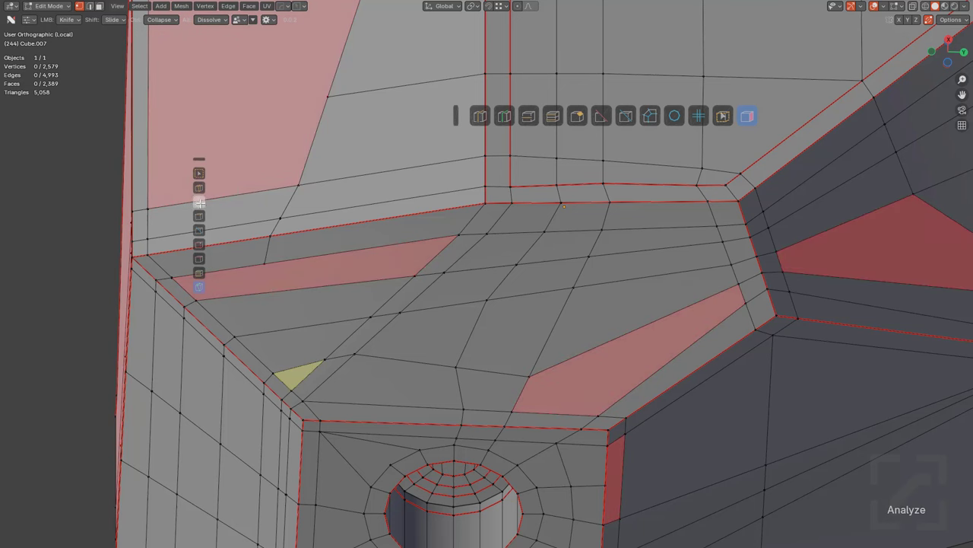
Step: Join the crossing vertex above the boss to the next vertex on the sloped panel's far edge, splitting the n-gon
left_click(200, 187)
left_click_drag(532, 373, 276, 363)
scroll(682, 310, "down", 1)
key("ctrl+z")
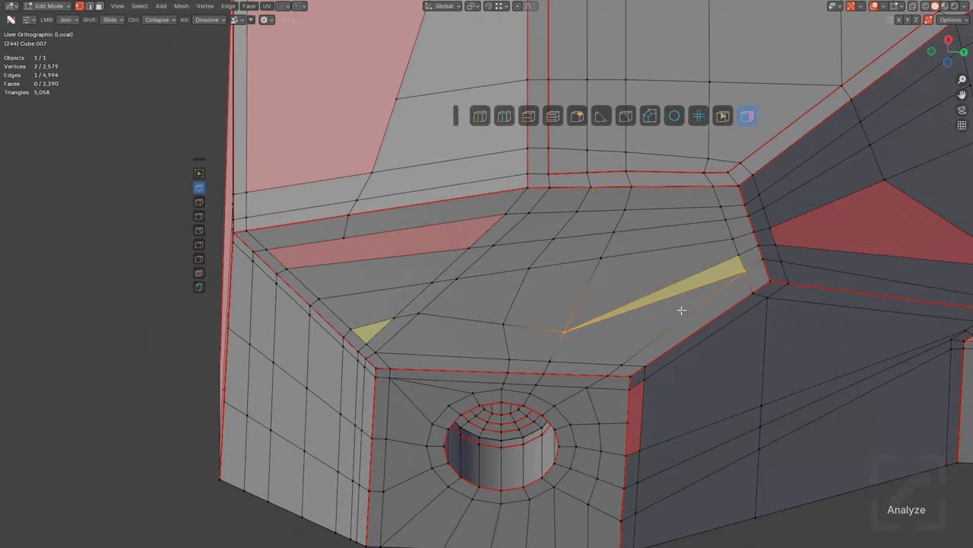
Step: Knife a path across the sloped panel from the far-edge vertex through both cross edges and the diagonal strip to the small triangle's outer corner
left_click(199, 288)
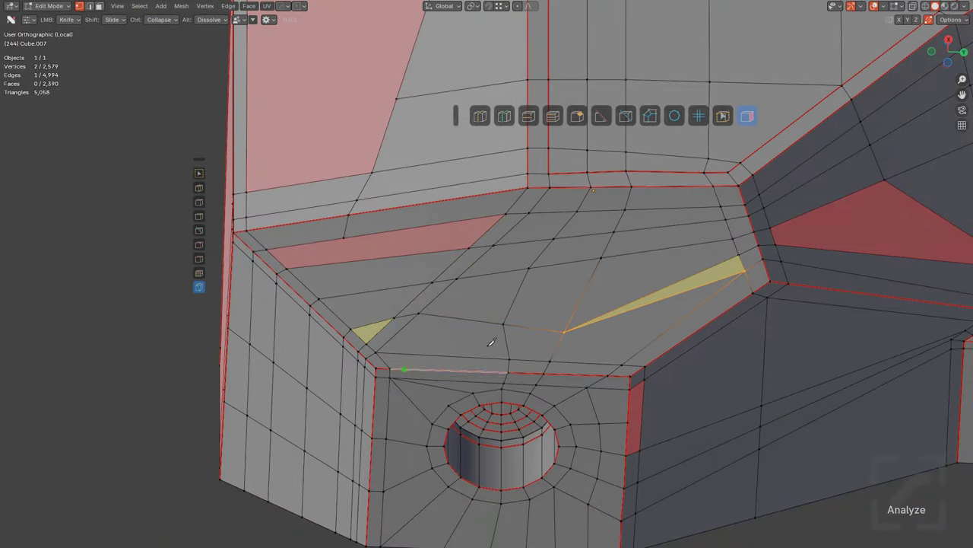
left_click(740, 258)
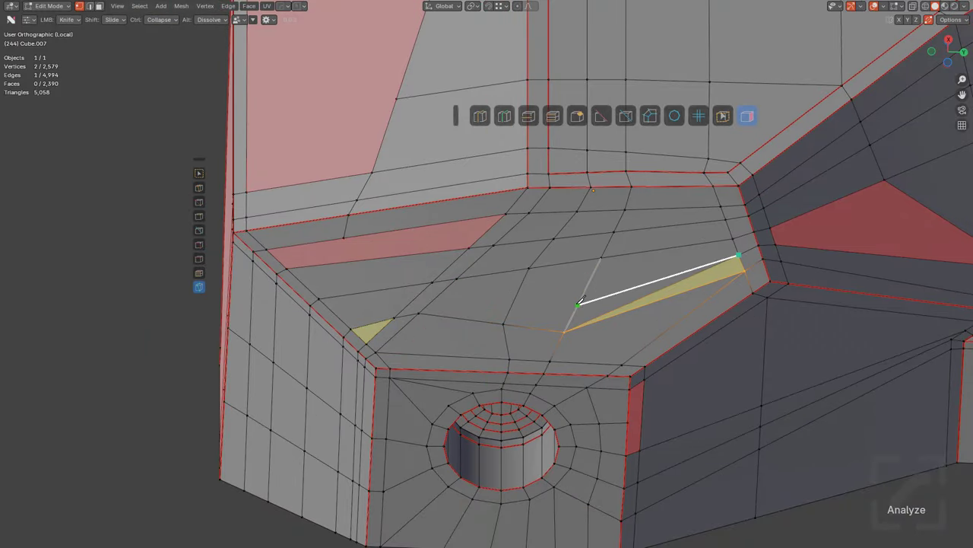
left_click(578, 305)
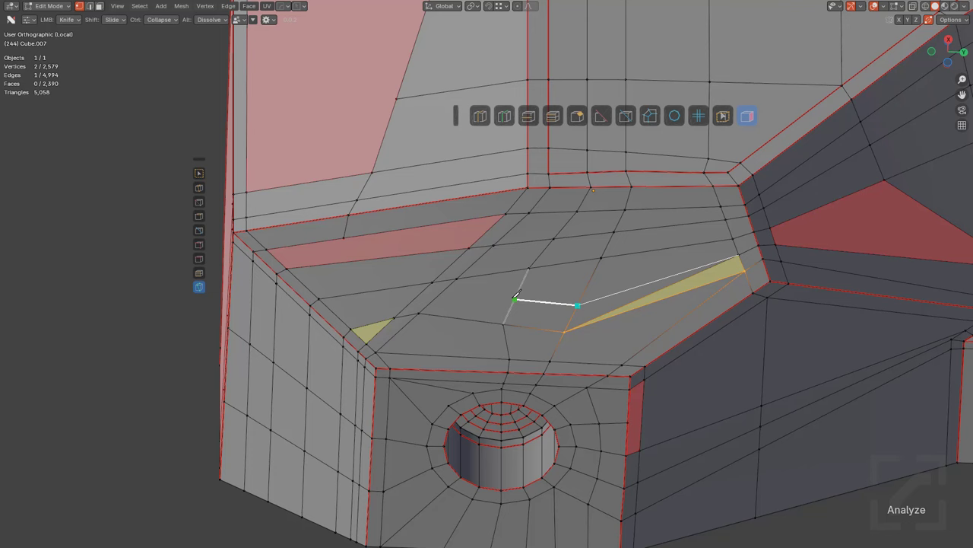
left_click(411, 302)
left_click(352, 329)
key("space")
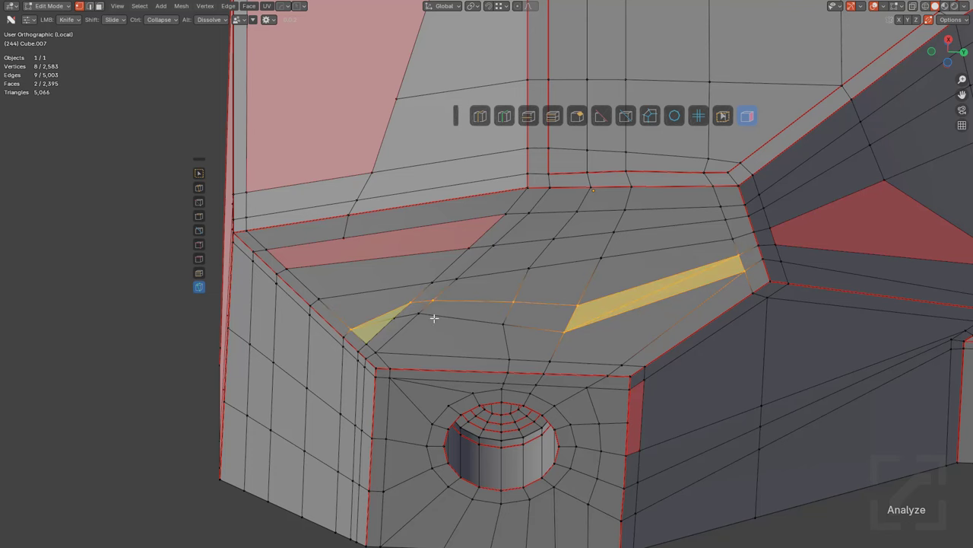
Step: Dissolve the diagonal edge between the two thin faces beside the sloped panel's far edge
scroll(532, 313, "up", 1)
key("alt+a")
left_click(699, 289, "alt")
middle_click_drag(572, 331, 611, 298, "shift")
scroll(426, 298, "up", 2)
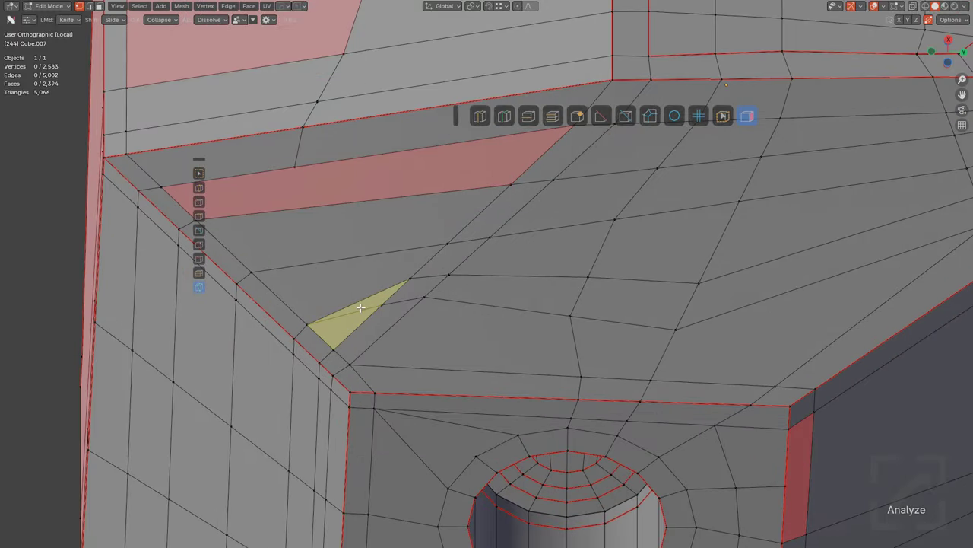
Step: Dissolve the edge inside the triangle on the sloped panel and slide the neighbouring loop vertices closer to the edge above the boss
left_click(362, 309, "alt")
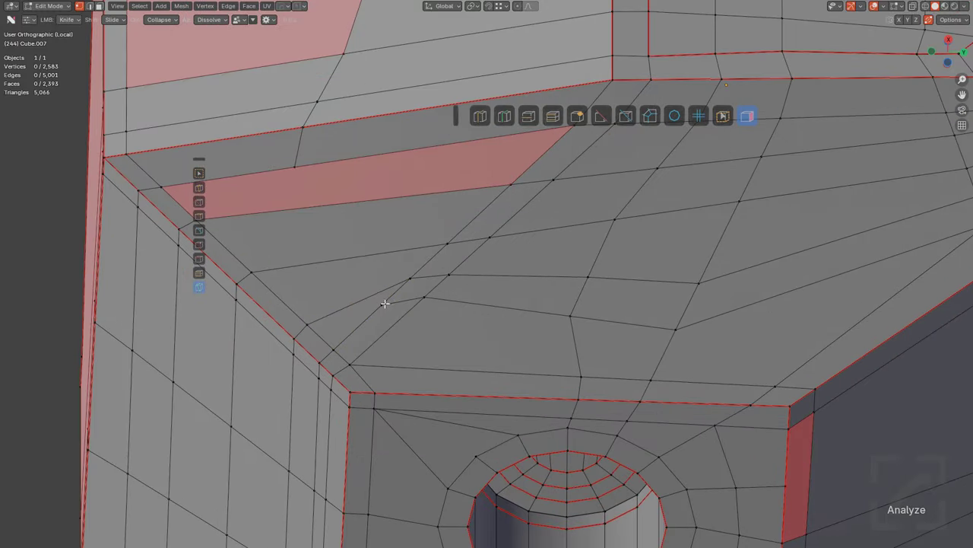
left_click_drag(385, 303, 430, 304, "shift")
left_click_drag(521, 311, 504, 342, "shift")
left_click_drag(380, 339, 431, 336, "shift")
left_click_drag(394, 305, 378, 324, "shift")
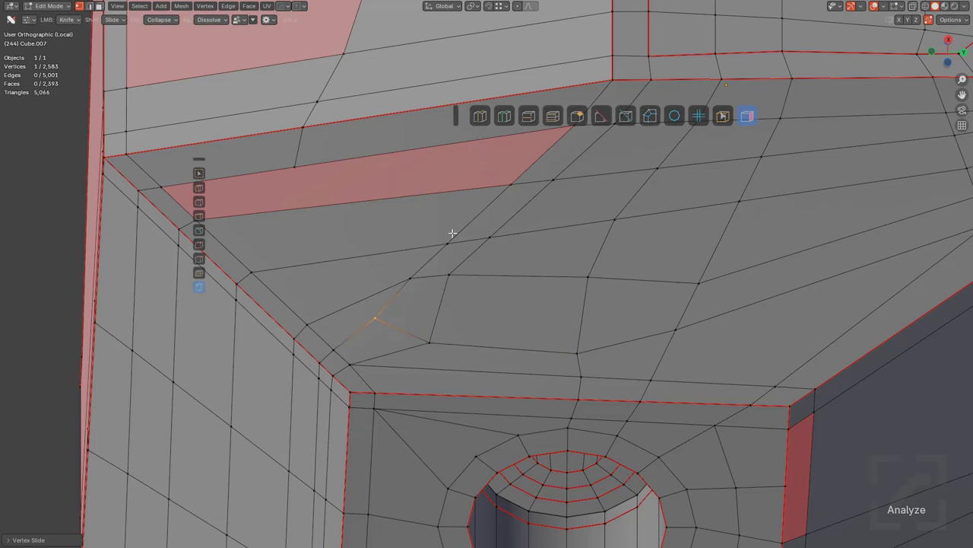
Step: Connect the slid inner vertex across the sloped panel to the loose vertex on the upper border of the n-gon
middle_click_drag(452, 233, 526, 259, "shift")
scroll(521, 266, "down", 2)
left_click(417, 209, "shift")
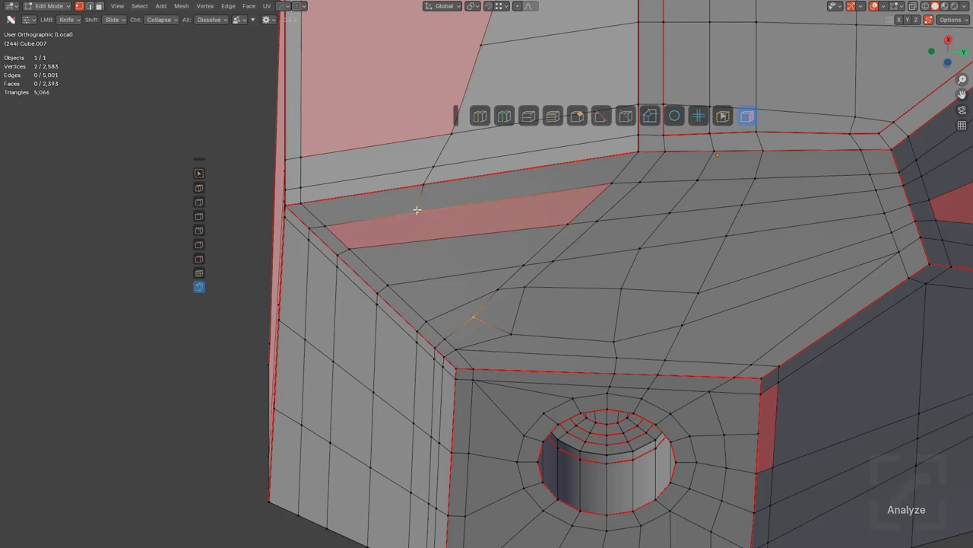
key("j")
key("alt+a")
Step: Dissolve the small triangle's outer vertex and slide the adjacent corner vertex along its cross edge, away from the triangle
scroll(485, 315, "up", 4)
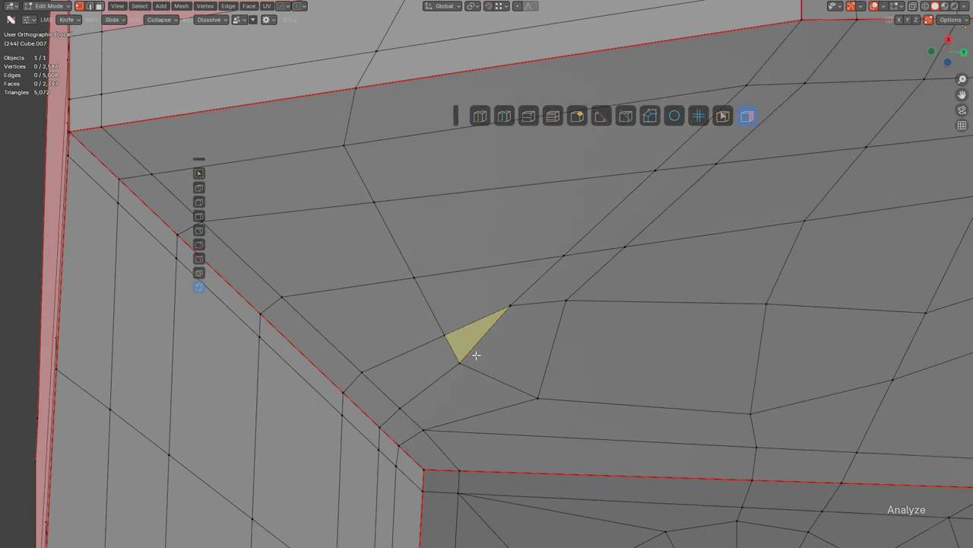
left_click_drag(461, 361, 445, 320, "ctrl")
key("ctrl+z")
left_click(510, 307)
key("ctrl+x")
left_click(569, 304)
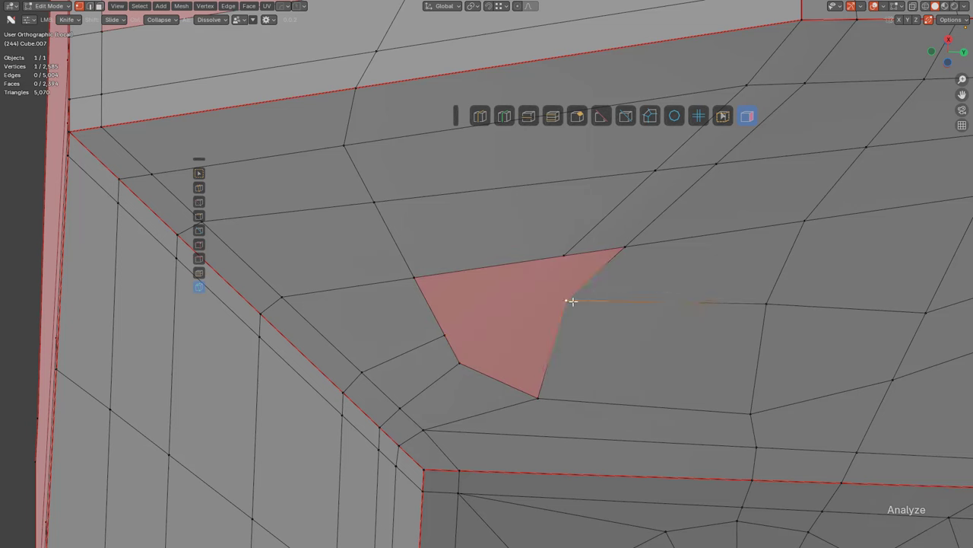
key("g")
key("g")
left_click(616, 308)
Step: Split the n-gon by connecting the diagonal strip's end vertex to the lower corner vertex and to the vertex on the new cut line
left_click(556, 260)
left_click(518, 381, "shift")
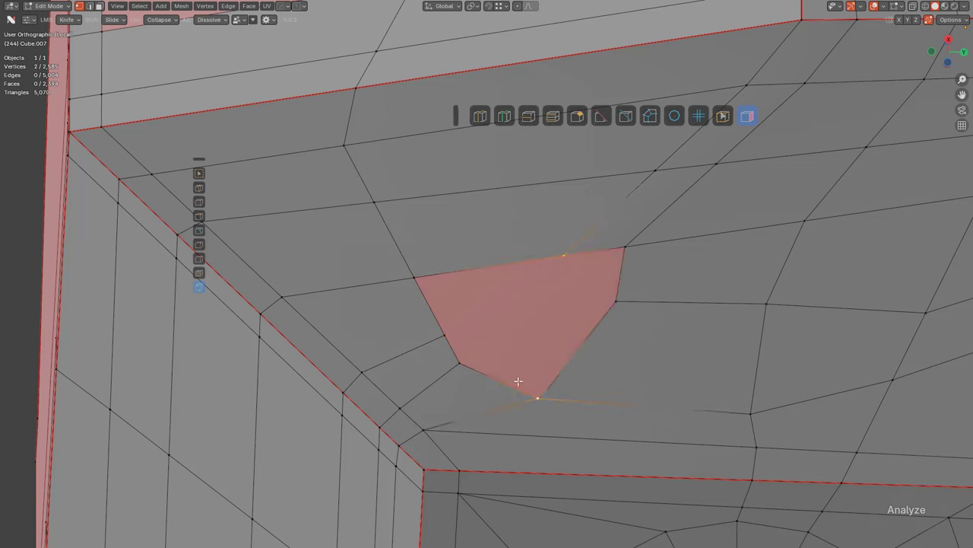
key("j")
left_click(448, 338)
left_click(536, 258, "shift")
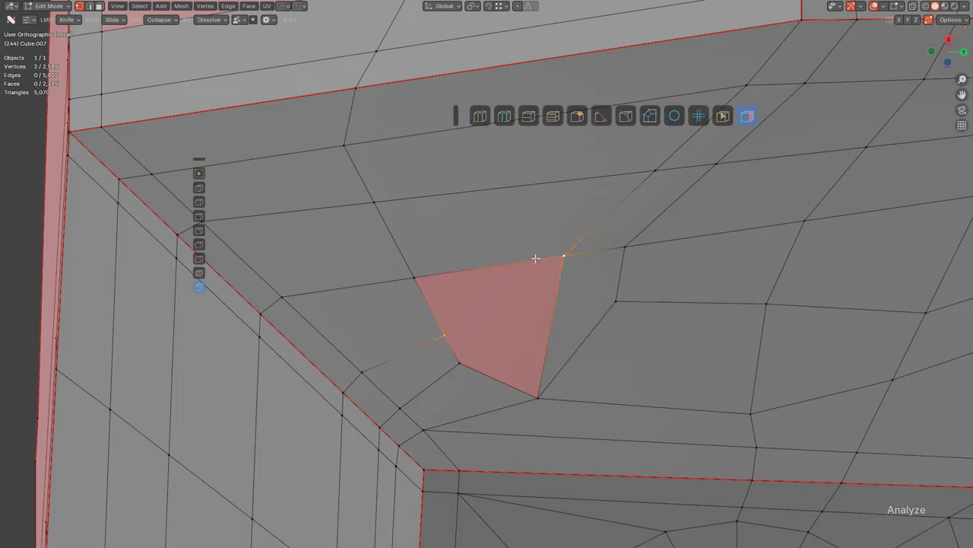
key("j")
scroll(606, 256, "down", 4)
key("alt+a")
Step: Knife a path from the border vertex beside the boss across the dark side face to the notch corner, splitting the thin n-gon
middle_click_drag(606, 256, 692, 300)
scroll(692, 300, "down", 2)
middle_click_drag(704, 346, 571, 253, "shift")
scroll(556, 350, "up", 1)
scroll(396, 335, "up", 1)
middle_click_drag(395, 334, 433, 292)
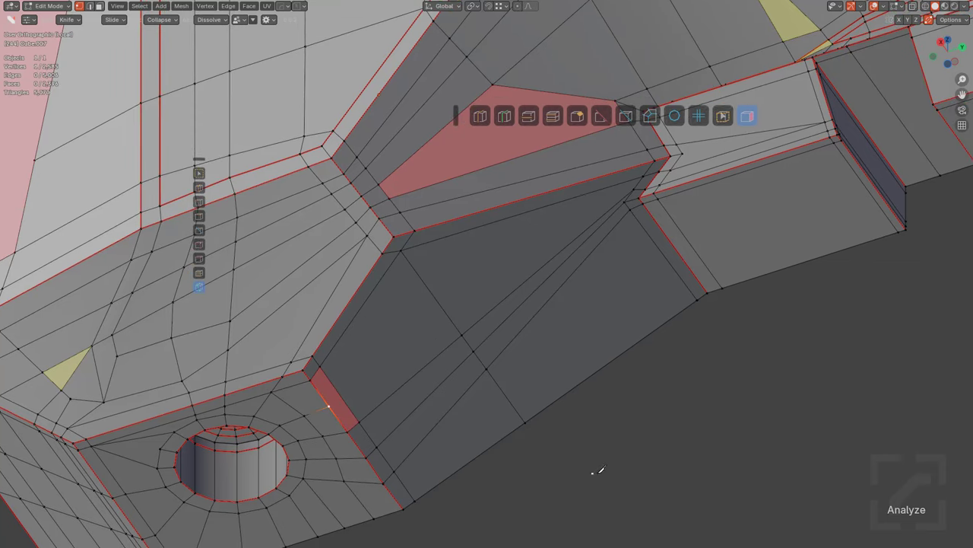
left_click(342, 392)
left_click(430, 291)
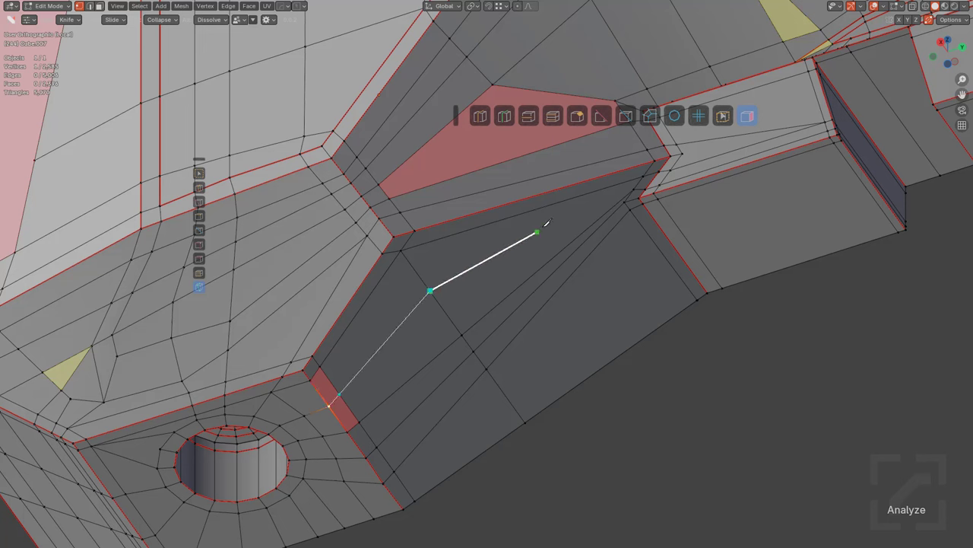
left_click(633, 190)
key("Return")
key("alt+a")
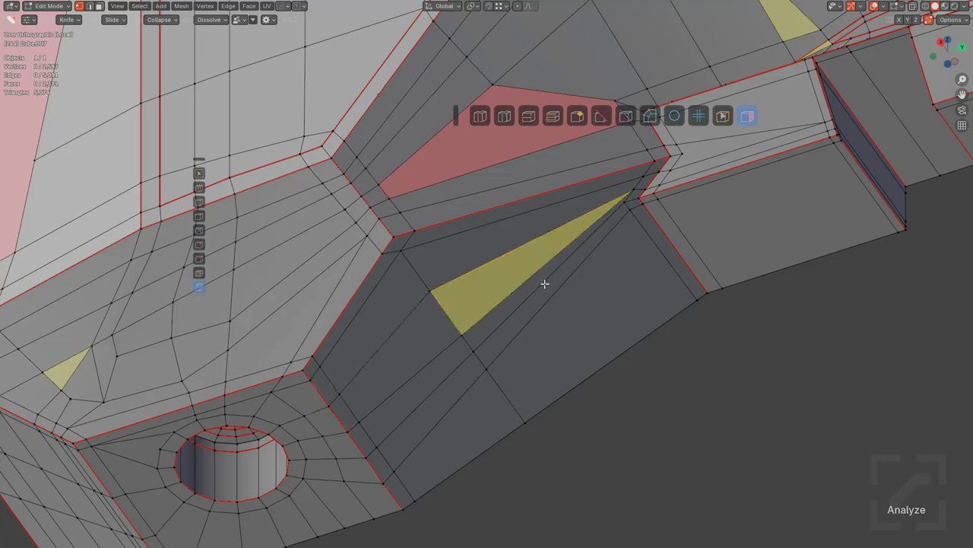
key("ctrl+r")
left_click(549, 281)
right_click(549, 281)
key("alt+a")
scroll(499, 294, "down", 4)
scroll(543, 288, "up", 3)
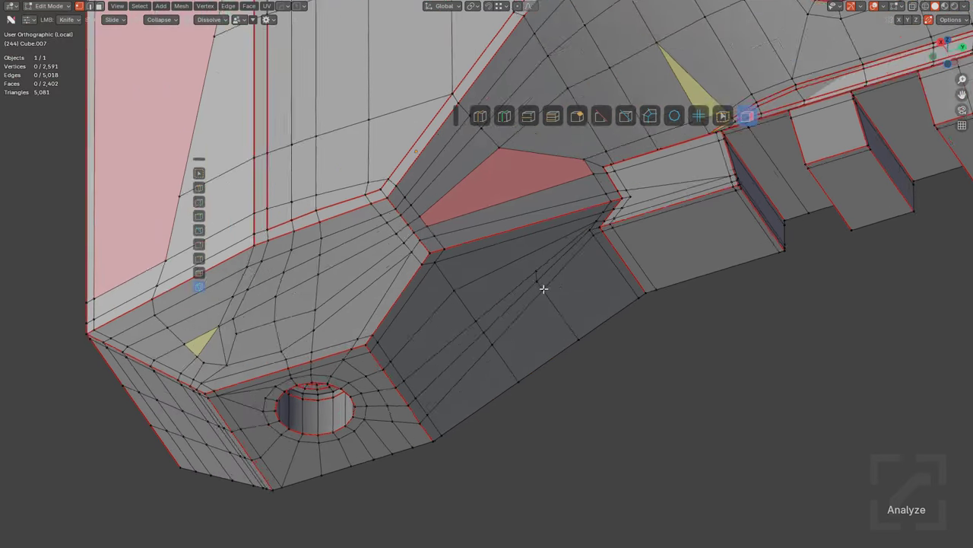
key("ctrl+z")
key("ctrl+z")
Step: Knife from the upper n-gon's peak vertex across the seam and down the dark side face, and slide a vertex of the new cut
middle_click_drag(543, 232, 530, 262, "shift")
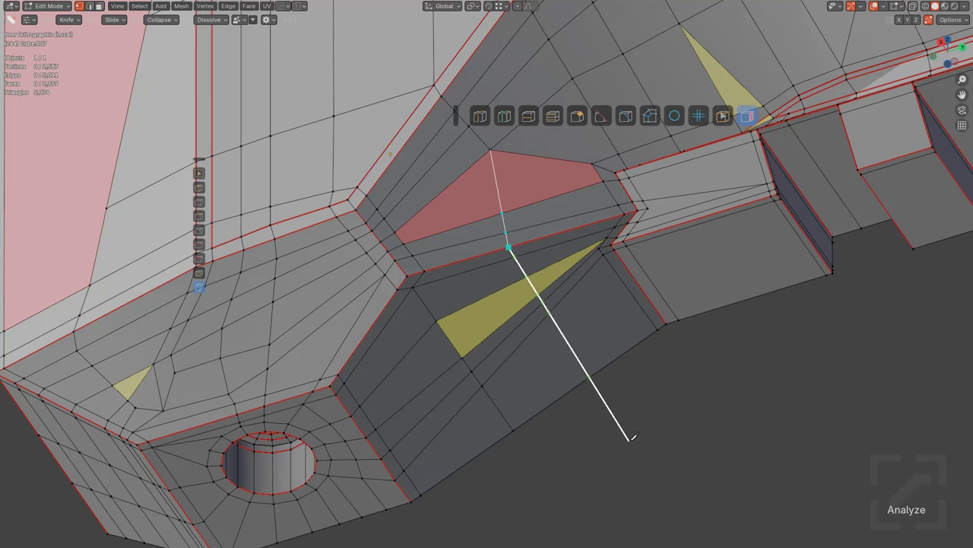
key("Return")
scroll(570, 308, "up", 3)
left_click_drag(576, 307, 538, 264, "shift")
scroll(532, 276, "down", 6)
Step: Join two rim vertices of the round hole to the nearest grid vertices beside it, splitting the n-gon, and show the face analysis overlay
middle_click_drag(557, 262, 496, 307)
scroll(486, 307, "up", 3)
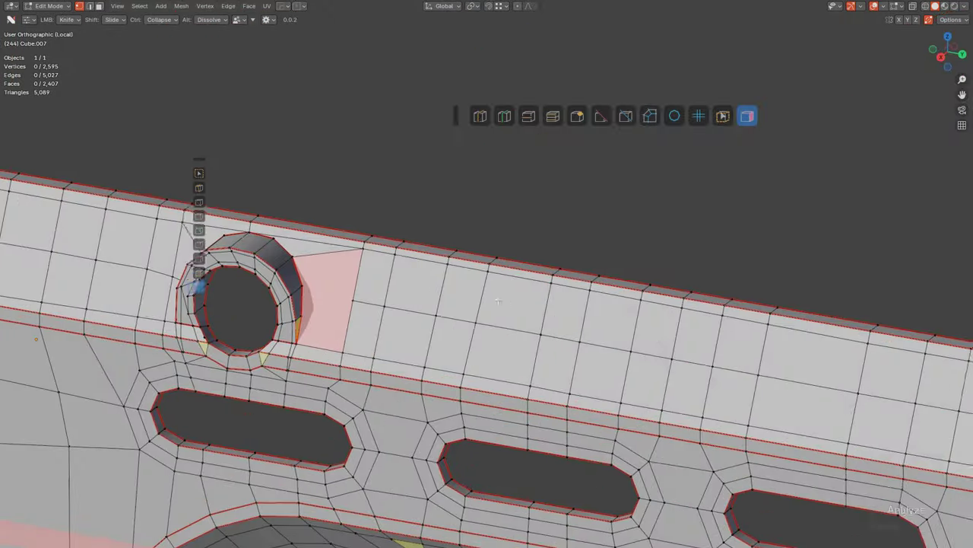
middle_click_drag(346, 318, 475, 304, "shift")
scroll(474, 305, "up", 5)
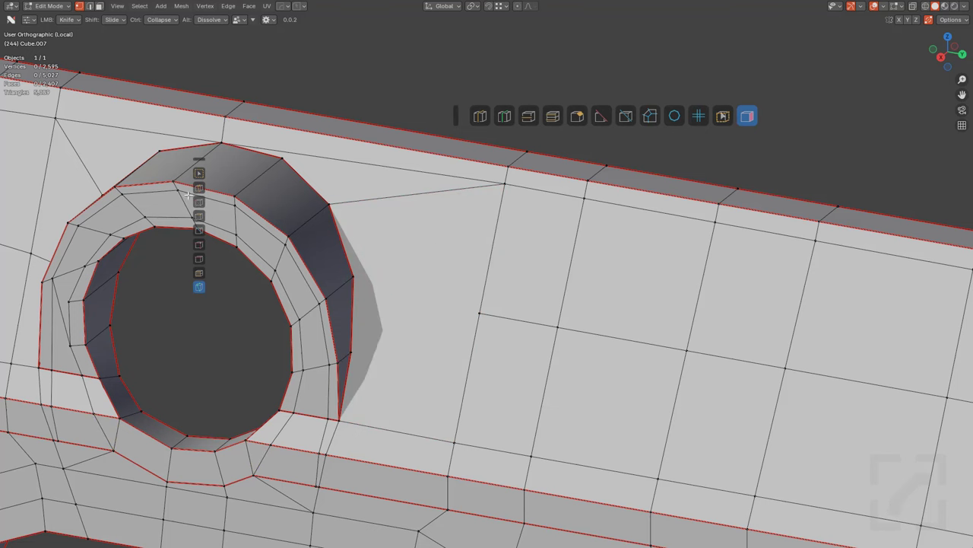
left_click_drag(348, 353, 468, 296)
left_click_drag(353, 276, 469, 286)
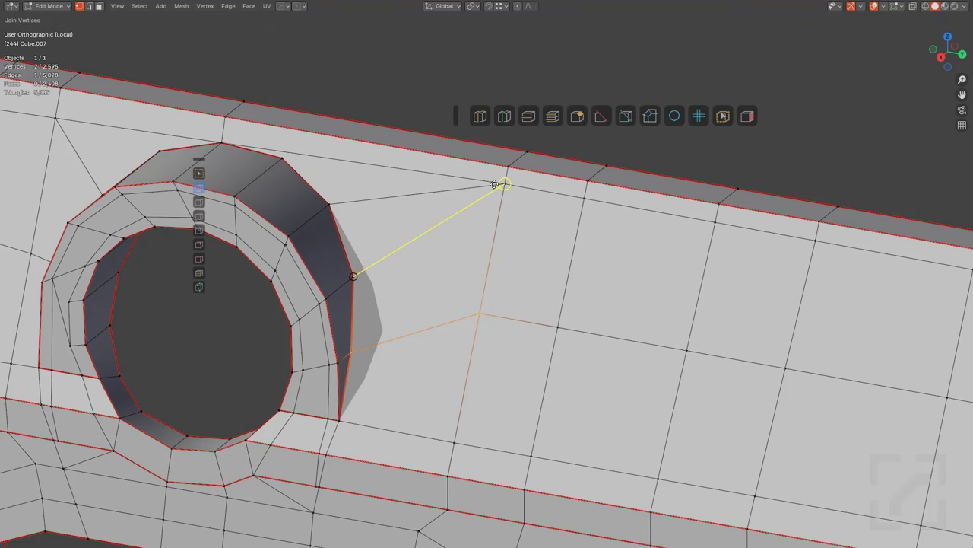
left_click_drag(494, 184, 494, 184)
key("alt+a")
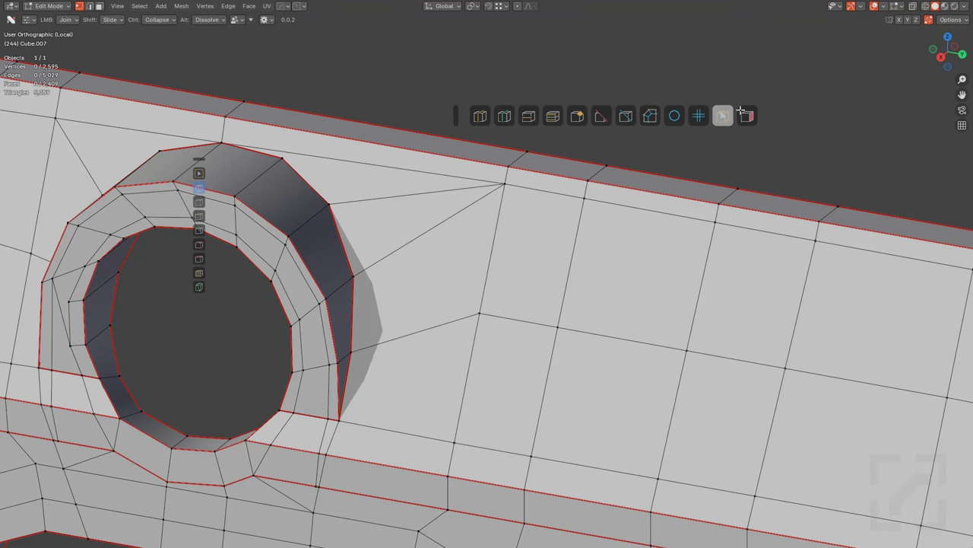
left_click(742, 111)
Step: Examine the side wall, round holes and end block for remaining n-gons and triangles
scroll(495, 358, "down", 8)
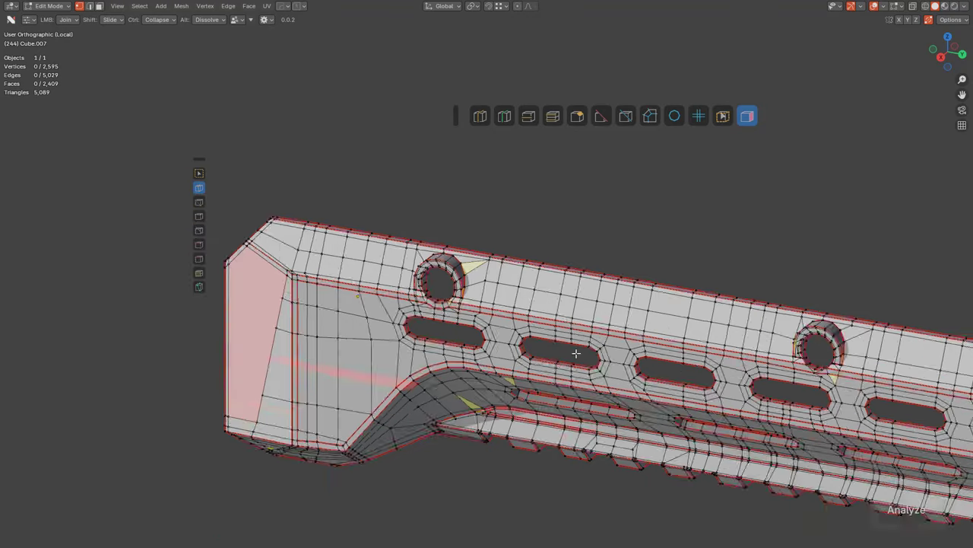
middle_click_drag(576, 353, 683, 290)
middle_click_drag(683, 291, 482, 261, "shift")
scroll(532, 293, "down", 2)
middle_click_drag(566, 312, 722, 335)
scroll(619, 327, "up", 3)
middle_click_drag(526, 305, 559, 278, "shift")
scroll(537, 282, "up", 1)
scroll(563, 254, "up", 3)
scroll(637, 295, "up", 1)
middle_click_drag(639, 294, 410, 276, "shift")
scroll(416, 287, "down", 2)
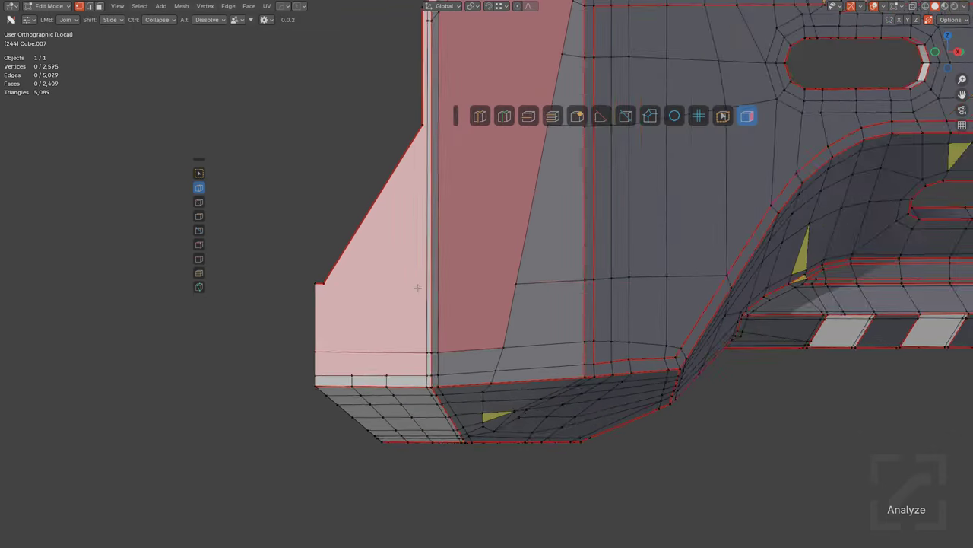
Step: Add a loop cut across the end block's corner strip at the lower cross edge's height and join it to the vertex across the n-gon
scroll(417, 288, "up", 4)
left_click(503, 115)
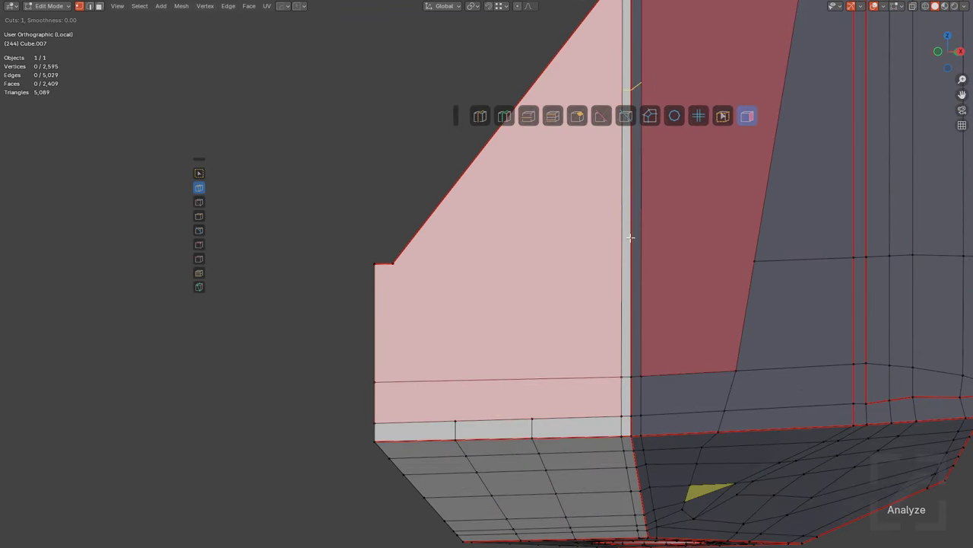
left_click(626, 335)
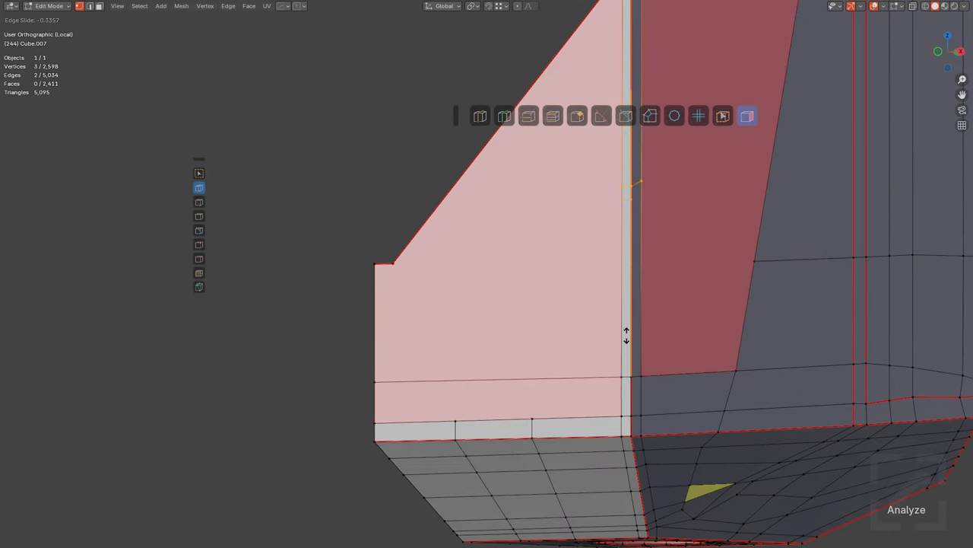
left_click(638, 405)
left_click_drag(642, 256, 742, 260)
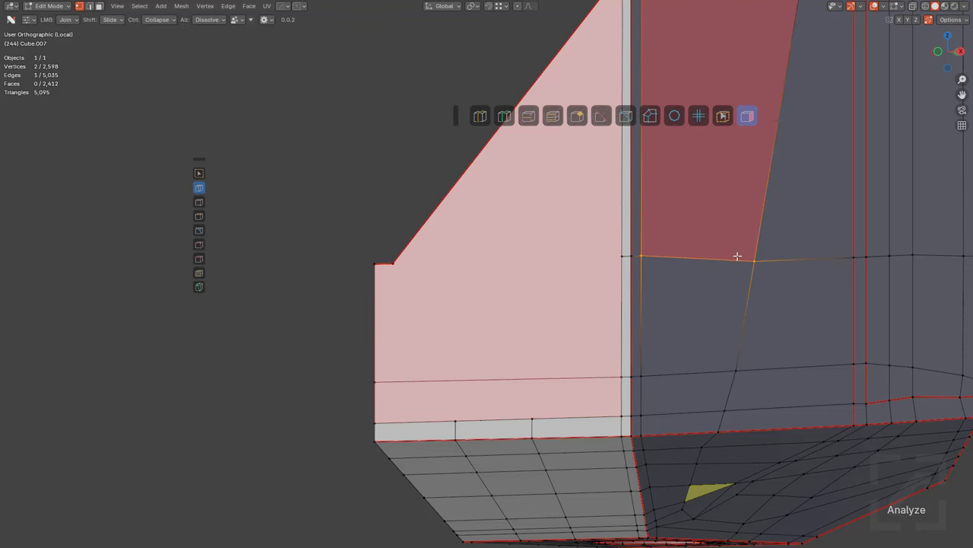
Step: Add a second loop cut higher on the end block's corner strip and join it to the matching vertex on the panel's slanted edge
scroll(806, 175, "down", 4)
middle_click_drag(818, 160, 573, 373, "shift")
scroll(537, 291, "up", 4)
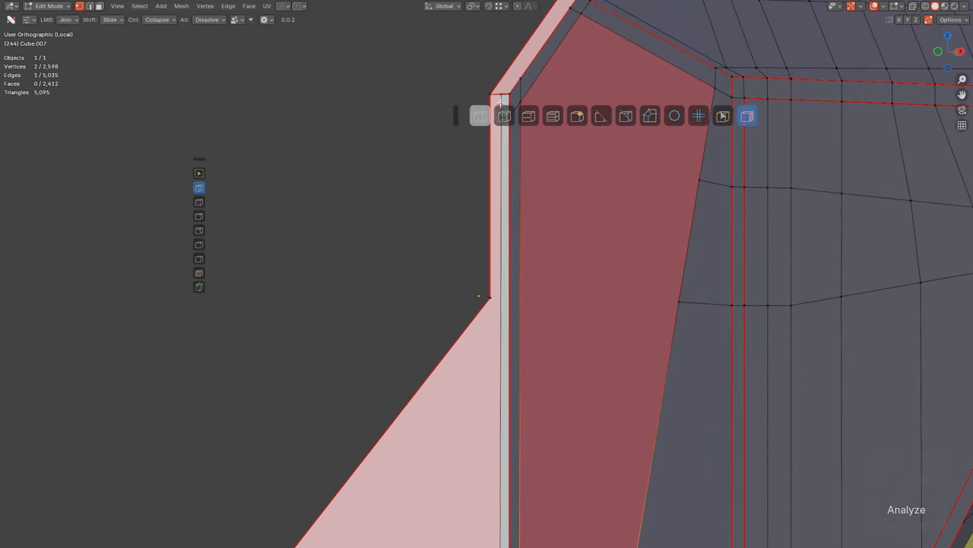
left_click(509, 118)
right_click(521, 354)
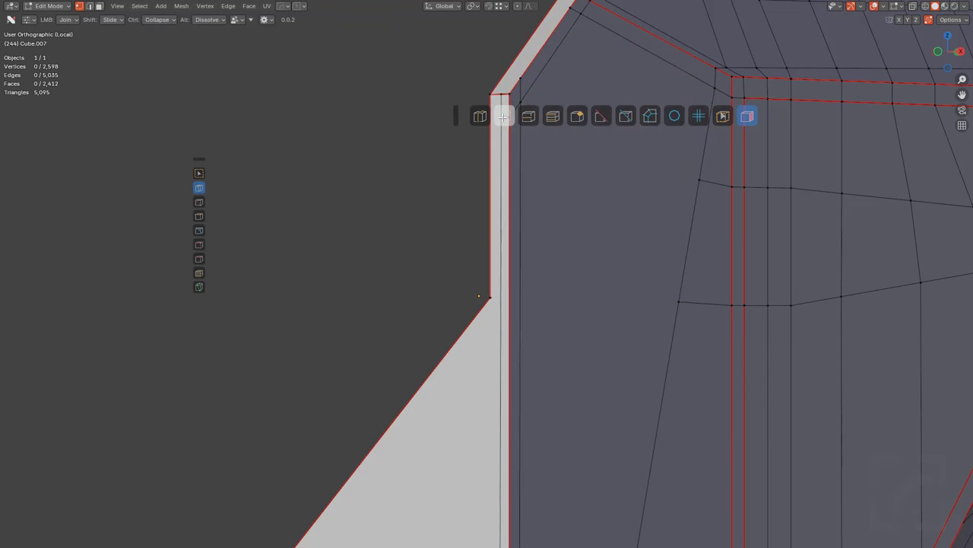
left_click(507, 116)
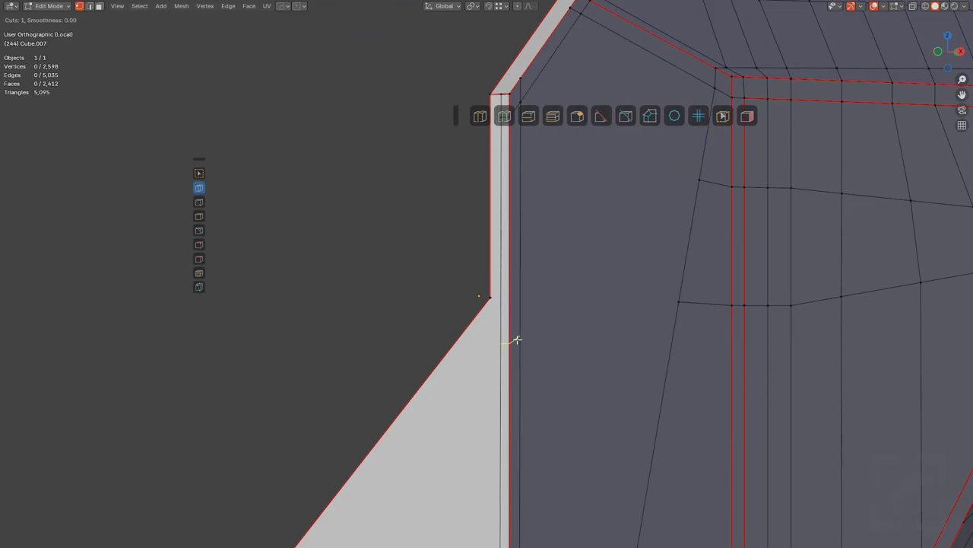
left_click(517, 299)
left_click_drag(520, 298, 678, 303)
Step: Join the panel's upper corner-strip vertex to the top cross-edge vertex on the slanted edge and show the face analysis overlay
middle_click_drag(566, 147, 531, 259, "shift")
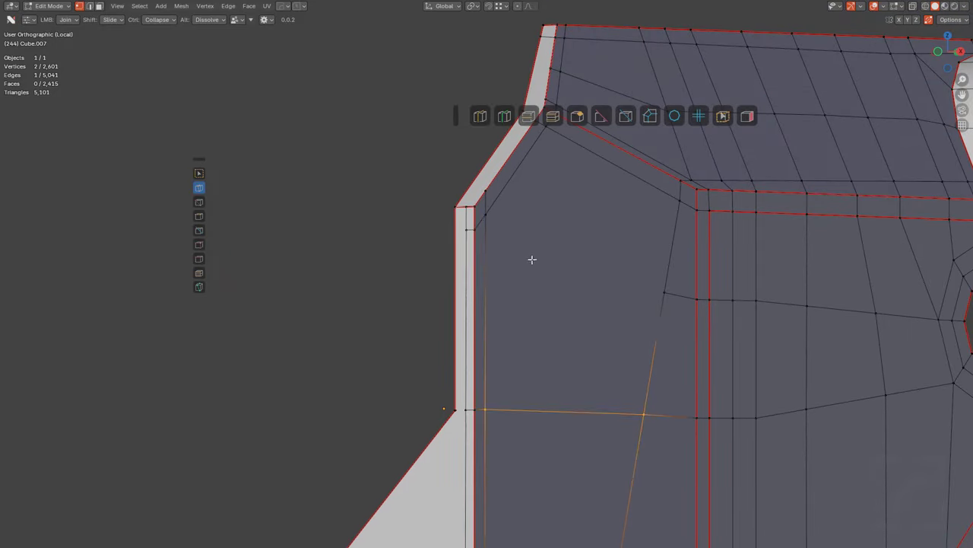
left_click_drag(482, 217, 663, 285)
middle_click_drag(662, 284, 568, 267)
left_click(748, 116)
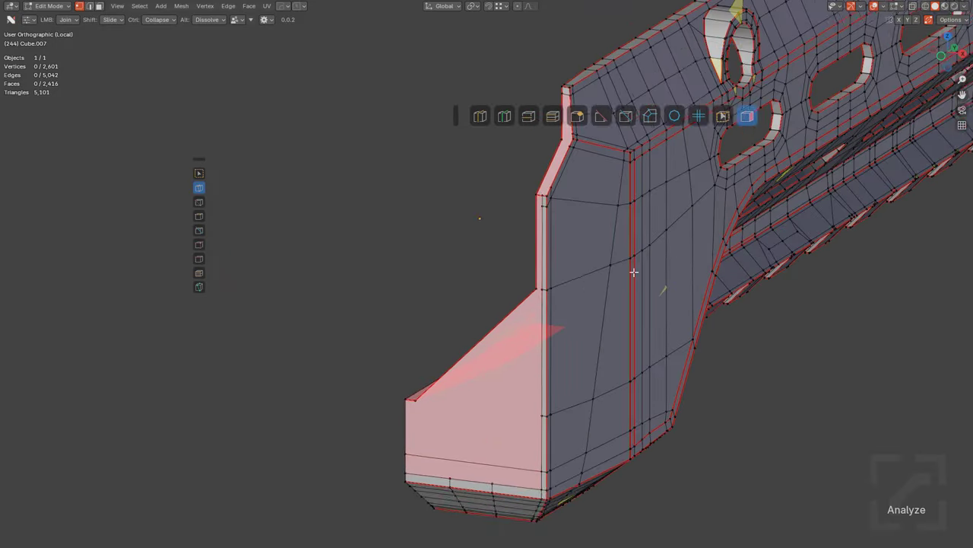
Step: Examine the part's inner faces and the end block's large front n-gon, including from the front view
middle_click_drag(634, 272, 569, 294)
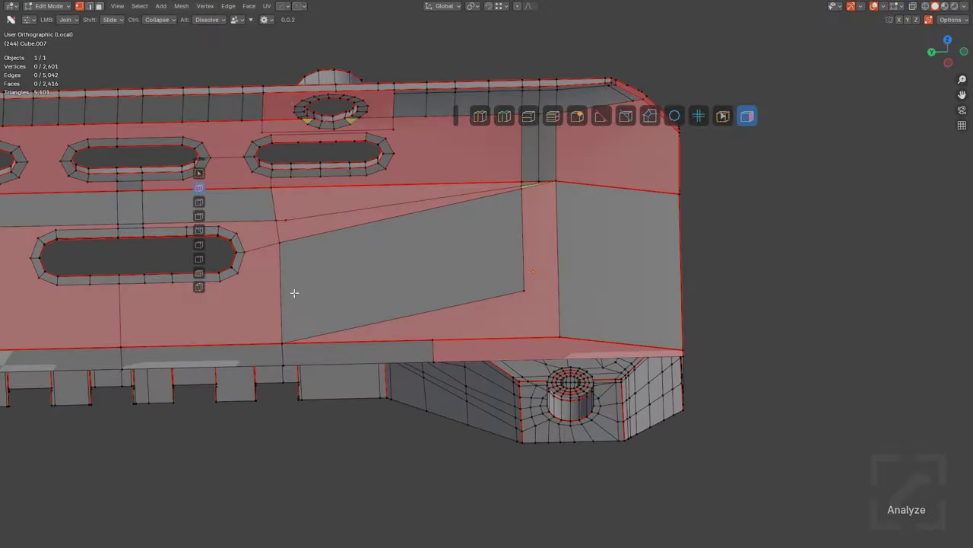
middle_click_drag(296, 291, 530, 341, "shift")
scroll(525, 340, "down", 2)
middle_click_drag(404, 333, 478, 332)
scroll(514, 279, "up", 3)
scroll(600, 283, "up", 3)
scroll(528, 307, "up", 2)
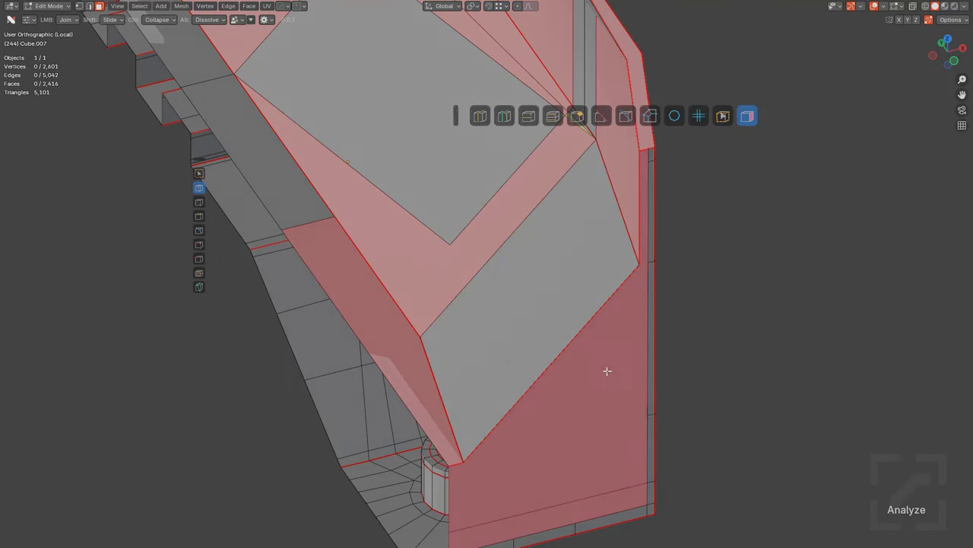
middle_click_drag(607, 370, 434, 225)
left_click(434, 225)
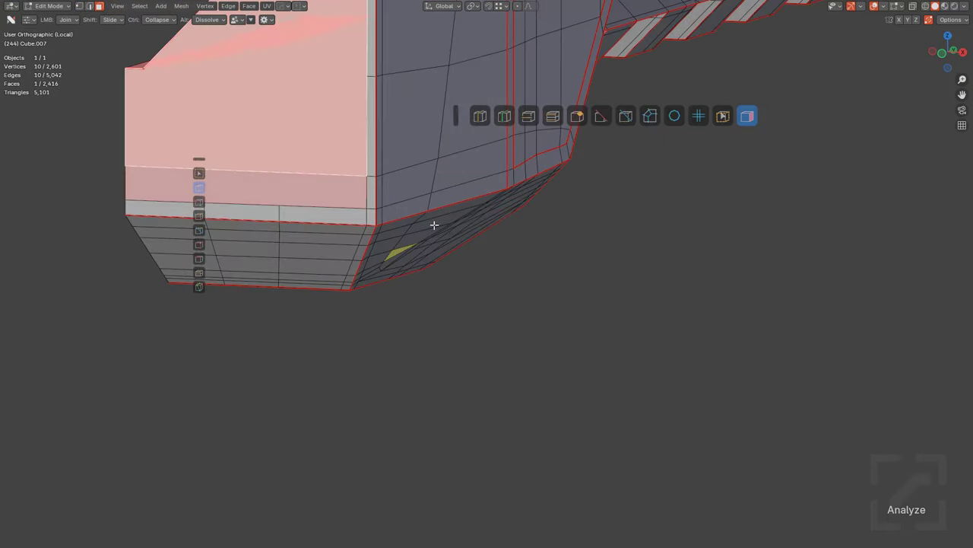
key("KP_1")
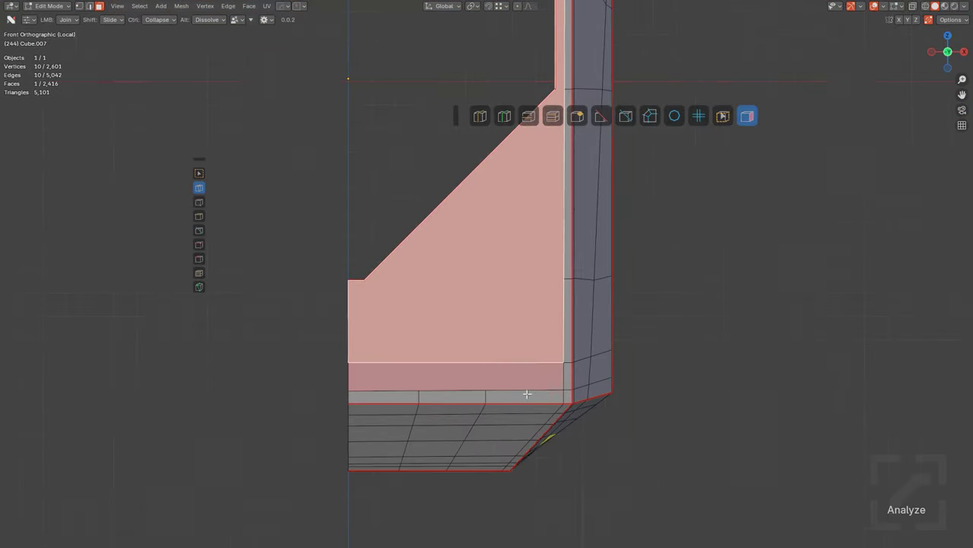
middle_click_drag(517, 255, 508, 341)
key("alt+a")
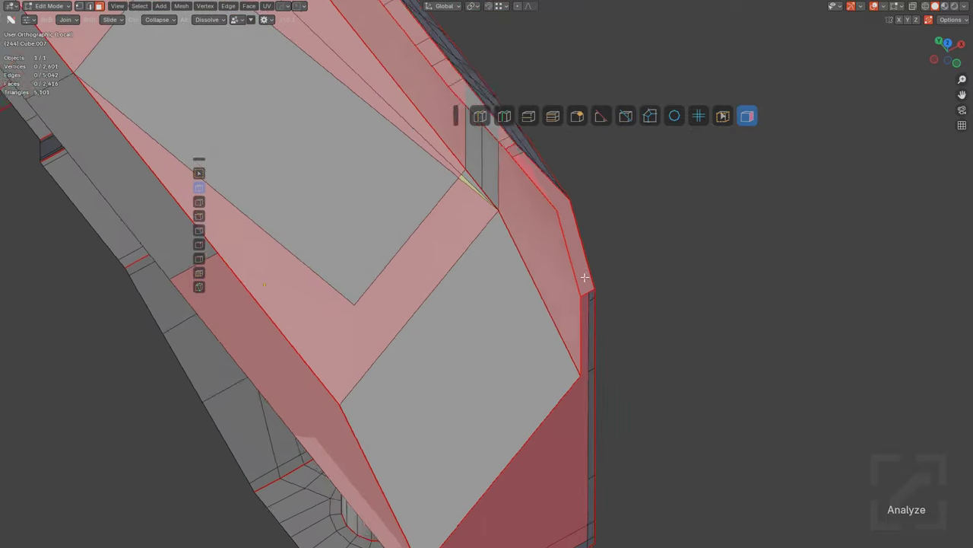
Step: Add a lengthwise loop cut along the part's rim strip
middle_click_drag(585, 277, 426, 348)
key("ctrl+r")
left_click(583, 448)
key("alt+a")
Step: Inset the bent n-gon face on the end block's thin rim
middle_click_drag(396, 197, 503, 330, "shift")
scroll(503, 329, "up", 2)
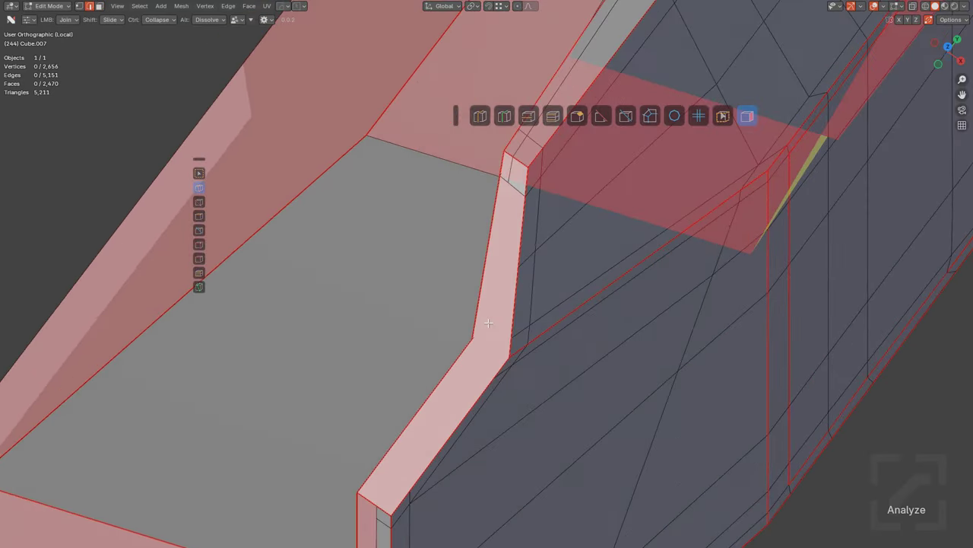
key("3")
left_click(489, 323)
middle_click_drag(510, 389, 570, 283, "shift")
middle_click_drag(562, 324, 565, 336, "shift")
scroll(565, 336, "up", 3)
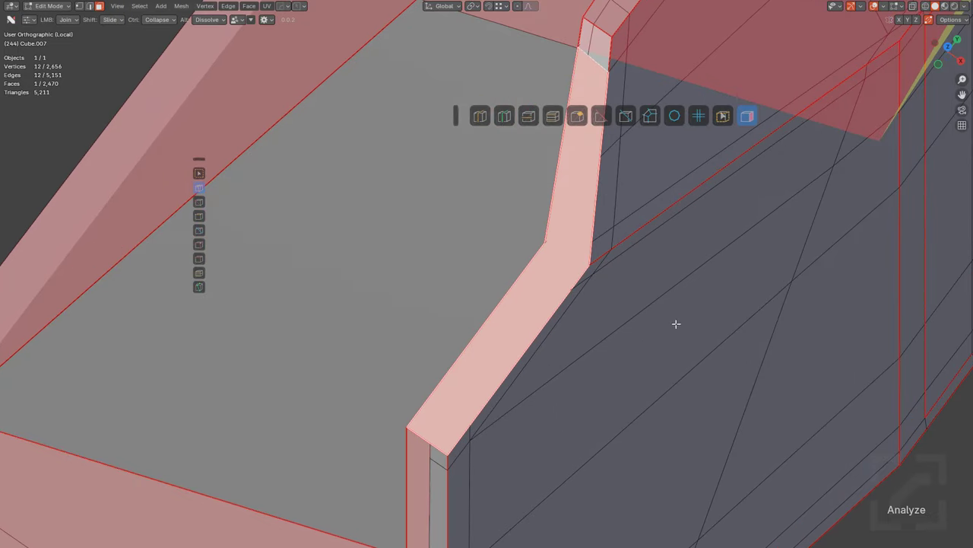
key("i")
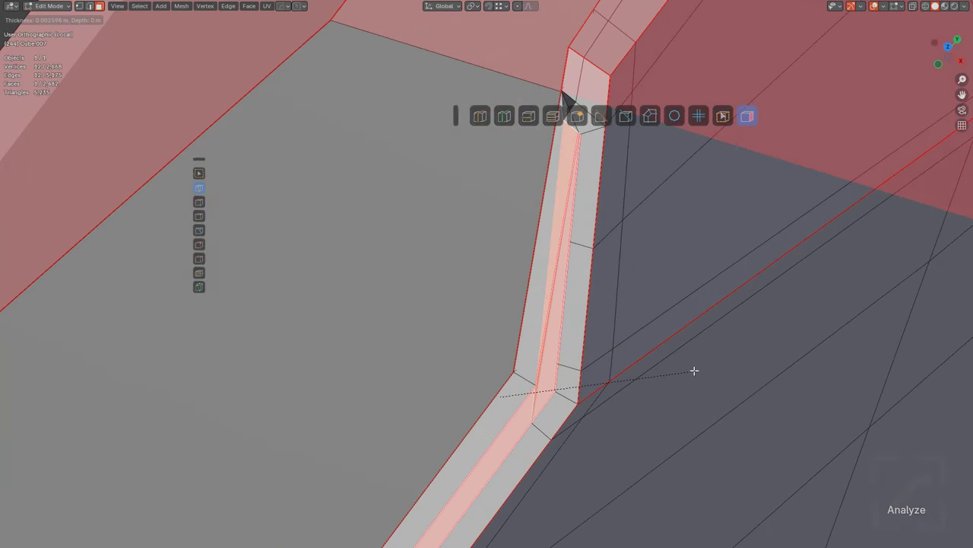
left_click(661, 306)
Step: Merge the overlapping inset vertex at the rim strip's upper corner into the neighbouring inner inset vertex
middle_click_drag(593, 152, 561, 281, "shift")
scroll(561, 281, "up", 3)
key("1")
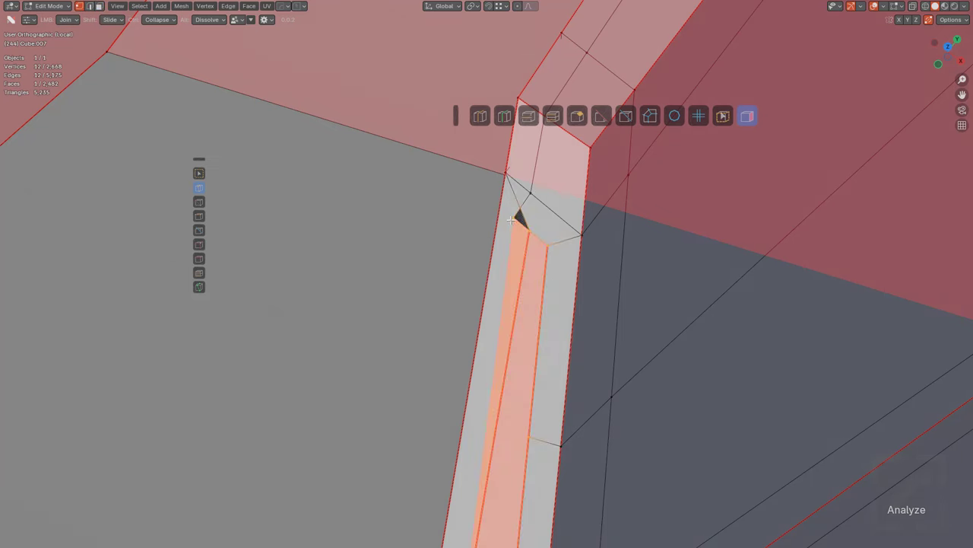
left_click(528, 233)
key("g")
key("g")
left_click(518, 221)
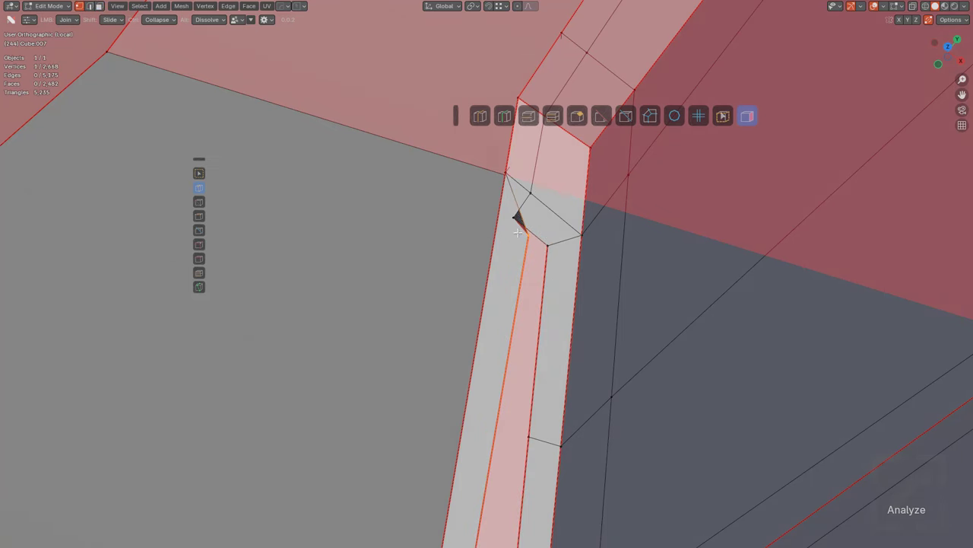
key("alt+z")
key("shift+v")
left_click(526, 230)
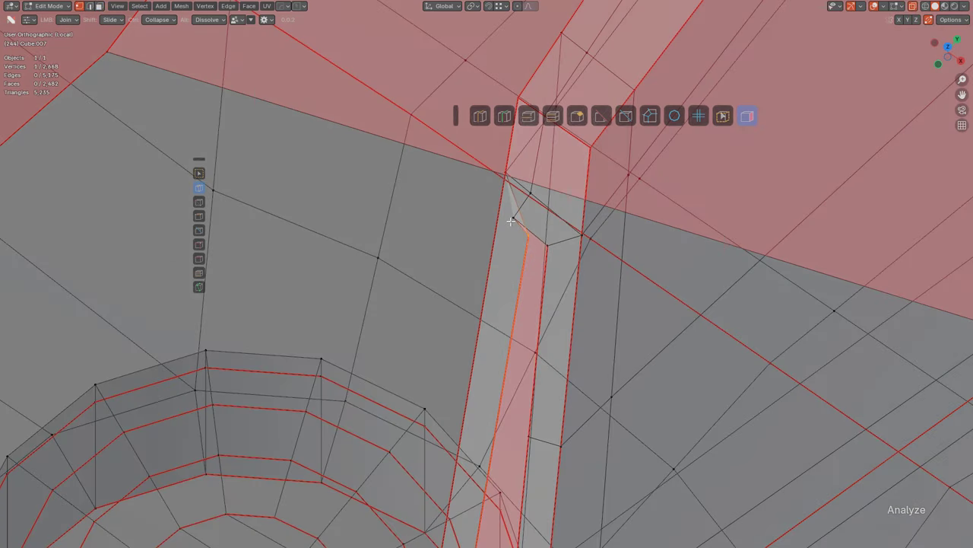
left_click_drag(514, 218, 530, 236)
right_click(523, 235)
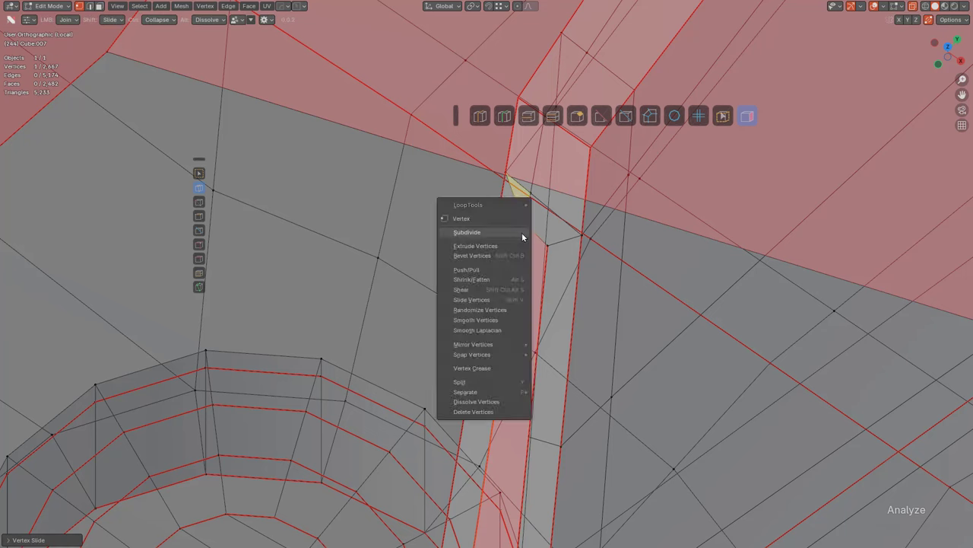
key("ctrl+z")
key("alt+z")
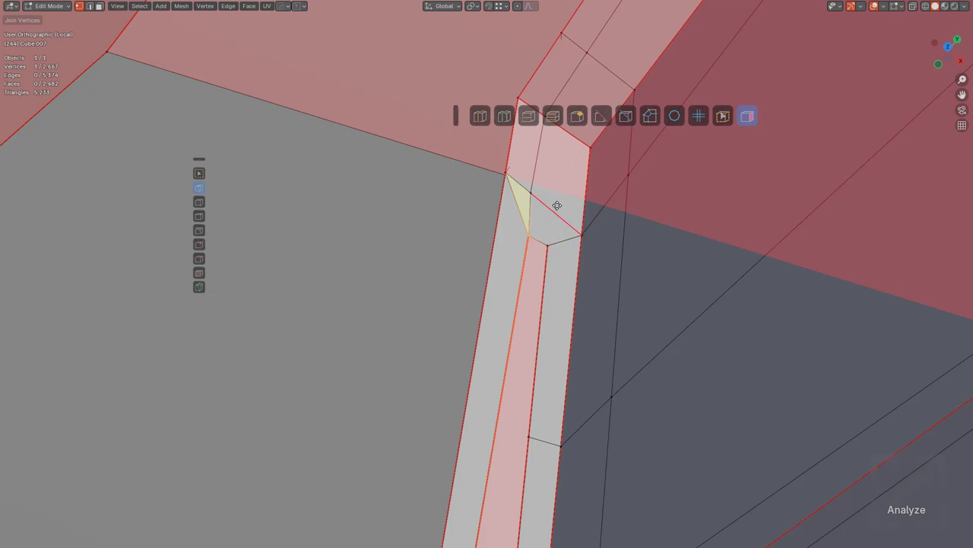
Step: Join the upper cross-edge's middle vertex to the merged inset vertex and dissolve the redundant inner corner vertex beside it
scroll(551, 235, "down", 4)
scroll(549, 262, "up", 4)
left_click(560, 240, "alt")
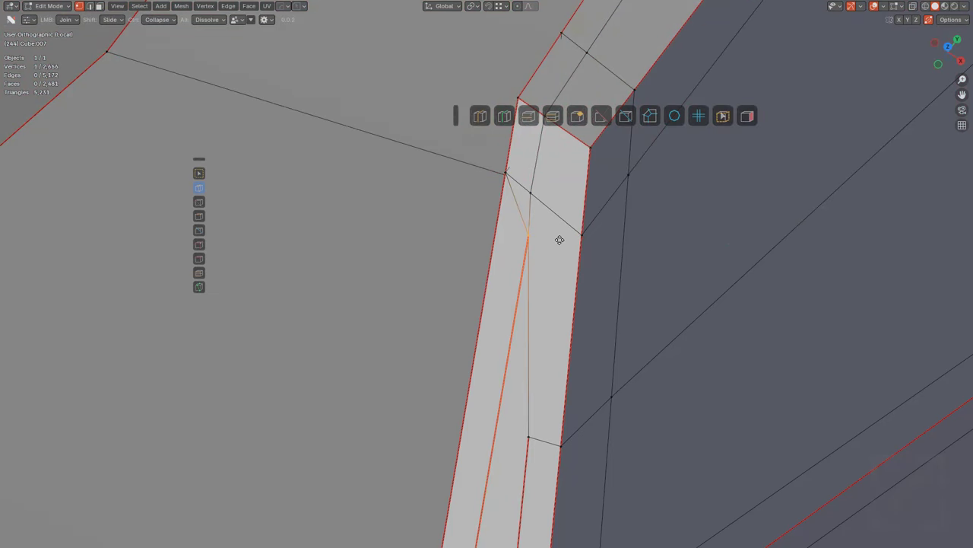
Step: Add a second lengthwise loop cut to the upper rim strip, join its end to the inner strip line, and dissolve the short diagonal
key("ctrl+r")
left_click(554, 211)
right_click(554, 211)
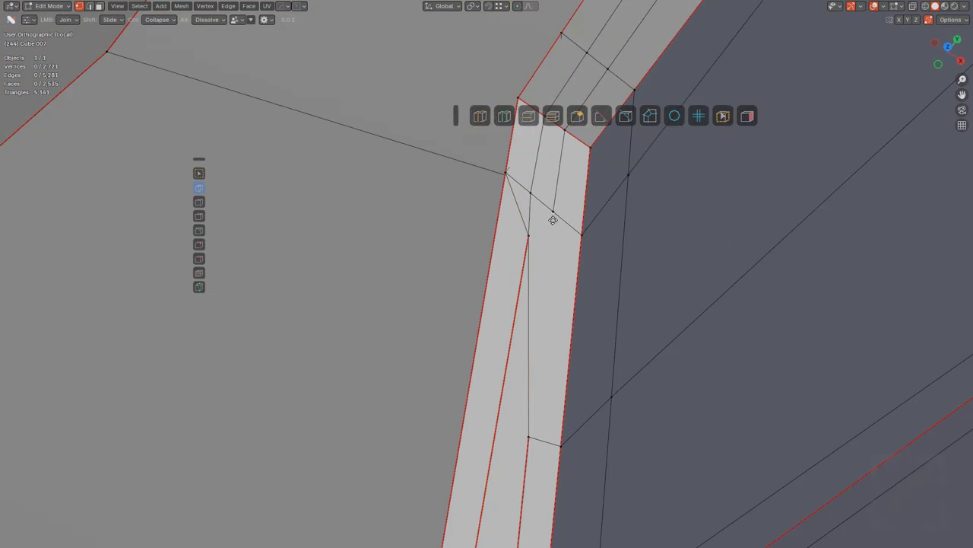
left_click_drag(553, 213, 528, 437)
left_click(518, 219, "alt")
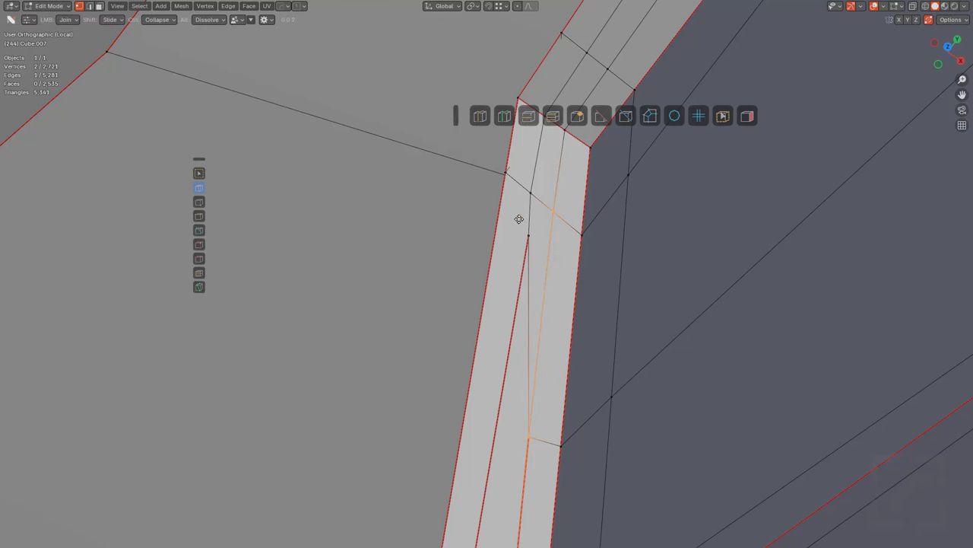
Step: Collapse the upper inner inset vertex onto the cross-edge vertex above it and dissolve the leftover long diagonal edge
scroll(553, 259, "down", 2)
key("ctrl+z")
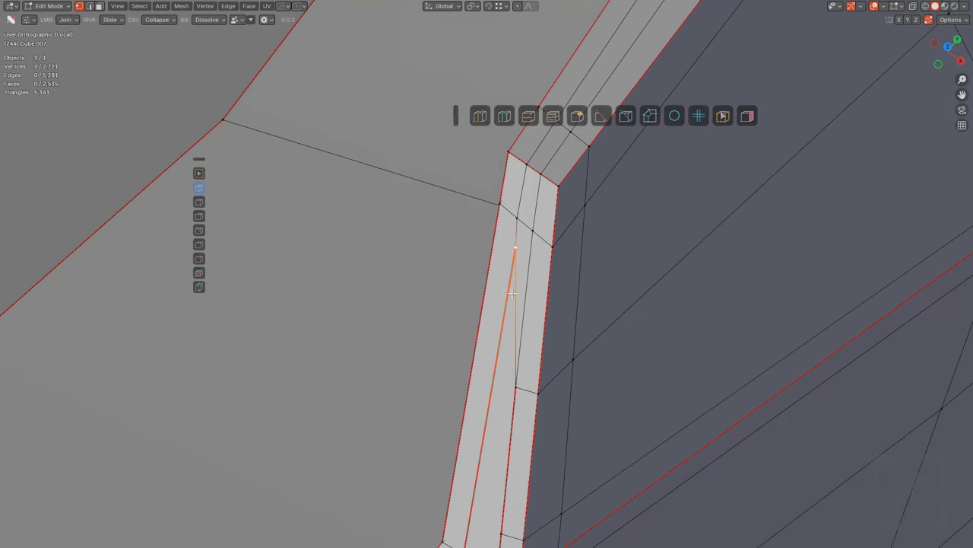
left_click_drag(514, 245, 509, 235, "shift")
left_click(517, 309, "alt")
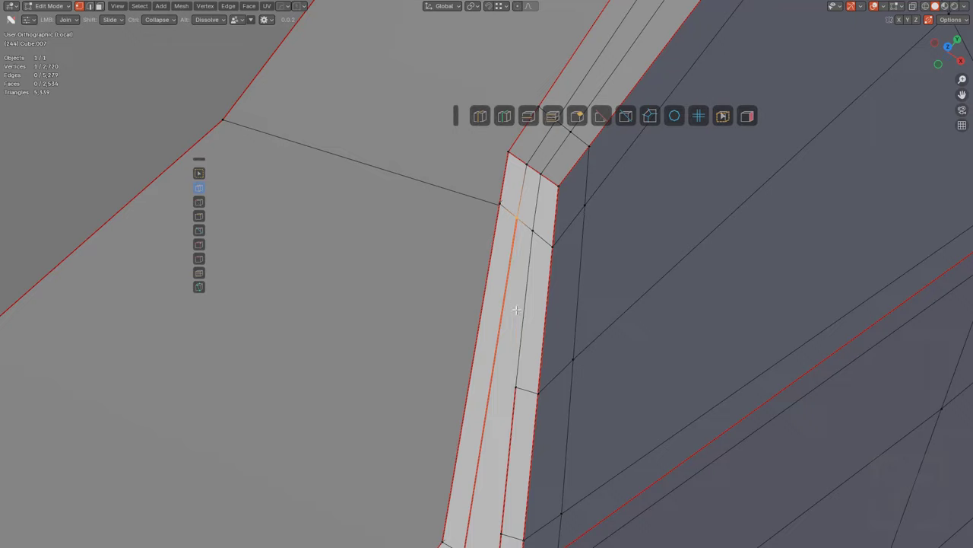
Step: Join the inner vertex at the rim's bend to the opposite strip-line vertices just above and below the bend
middle_click_drag(517, 309, 507, 211, "shift")
scroll(510, 289, "down", 5)
scroll(531, 307, "up", 5)
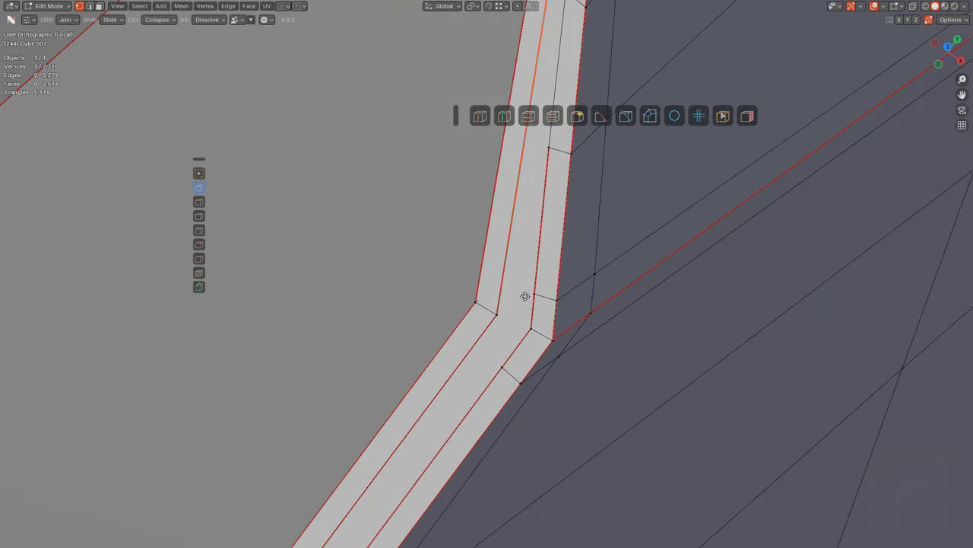
key("ctrl+z")
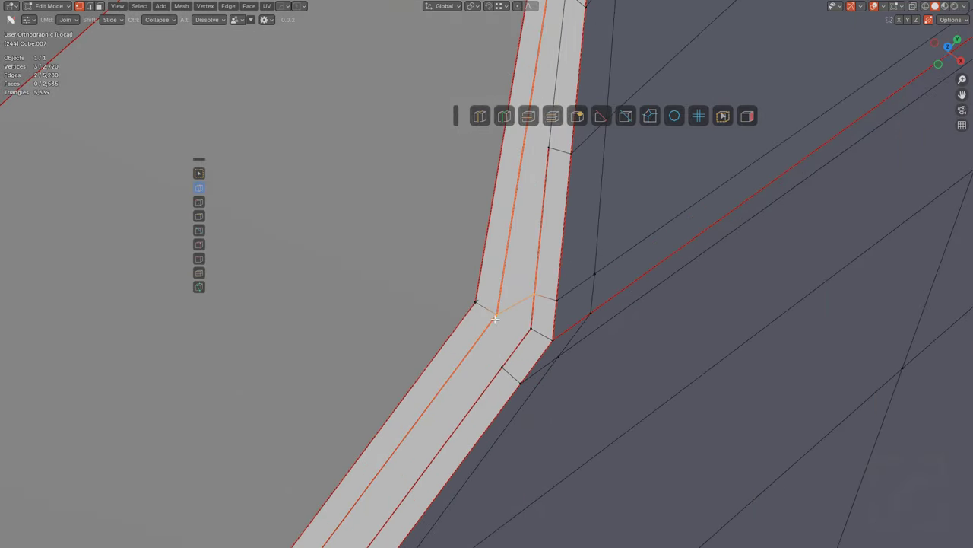
left_click_drag(495, 319, 501, 367)
scroll(529, 286, "down", 5)
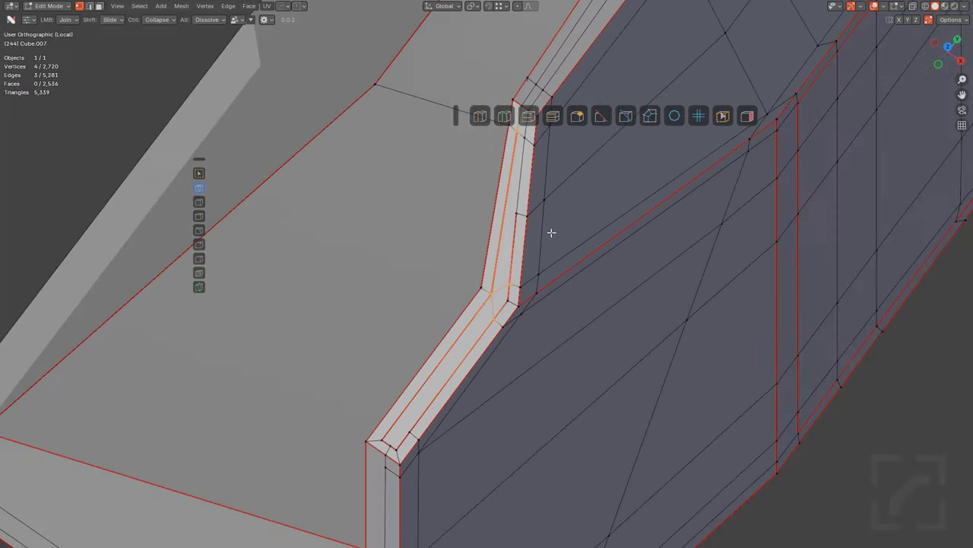
Step: Rework the rim strip's lower corner by sliding the adjacent edge and side-face vertices toward it and collapsing the extra strip vertices into the inner corner
middle_click_drag(530, 263, 567, 276, "shift")
scroll(494, 276, "down", 3)
scroll(479, 304, "up", 7)
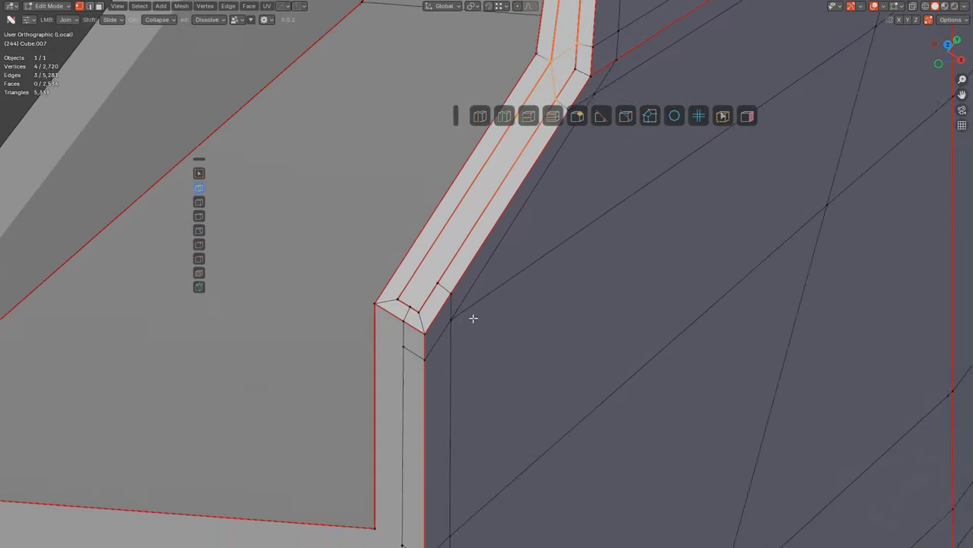
middle_click_drag(474, 317, 559, 320, "shift")
left_click_drag(521, 282, 506, 299, "shift")
left_click(496, 308)
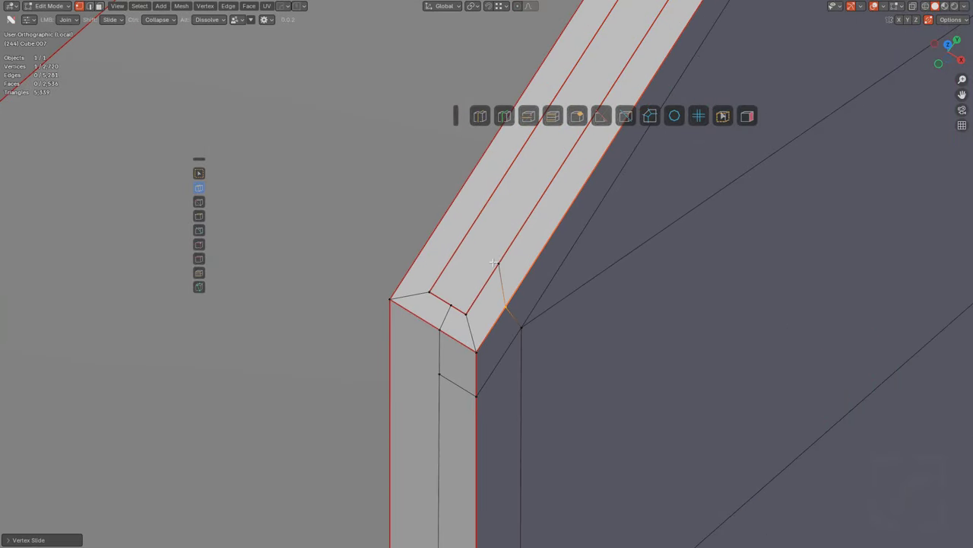
left_click(470, 329, "alt")
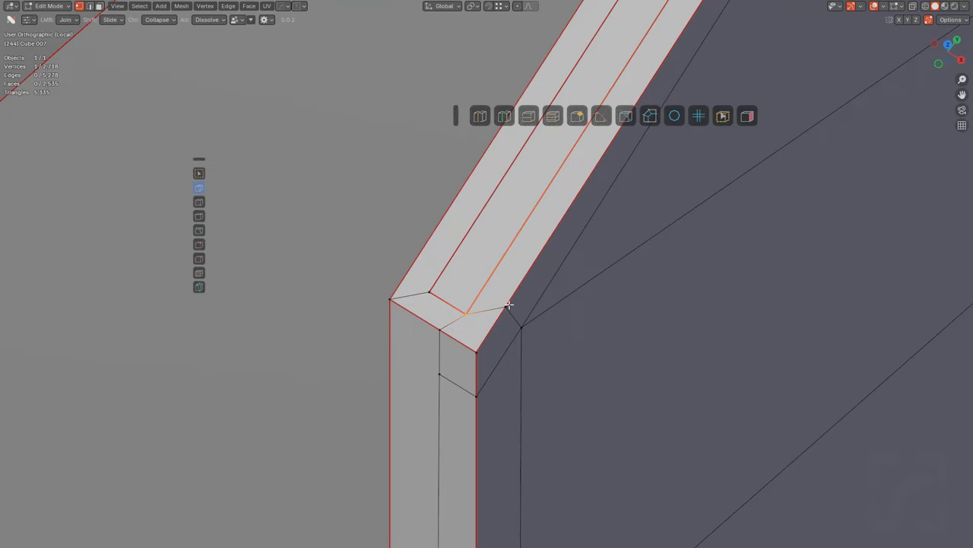
left_click_drag(523, 326, 518, 335, "shift")
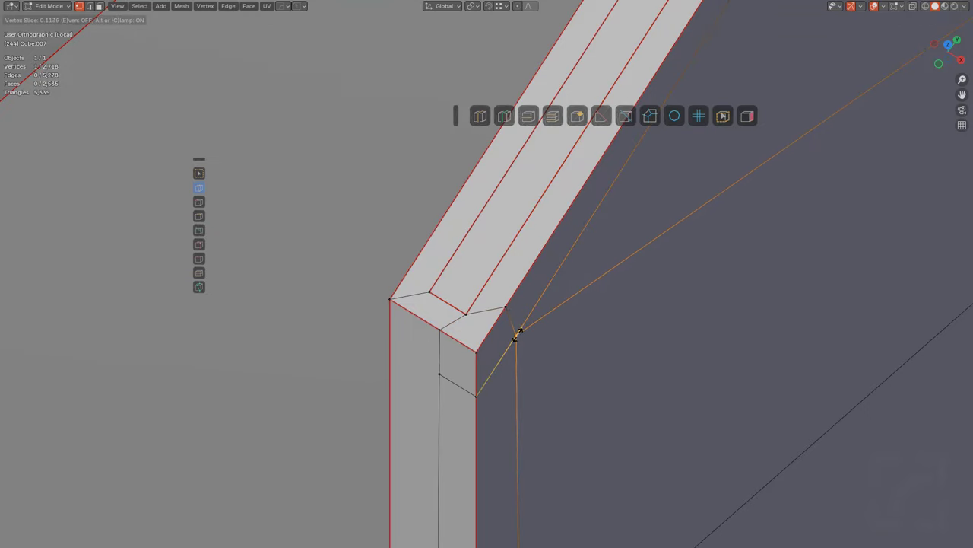
left_click(517, 333)
Step: Knife-cut a support edge from the rim's lower corner down the inner face and along the adjoining slanted border
middle_click_drag(433, 330, 683, 260)
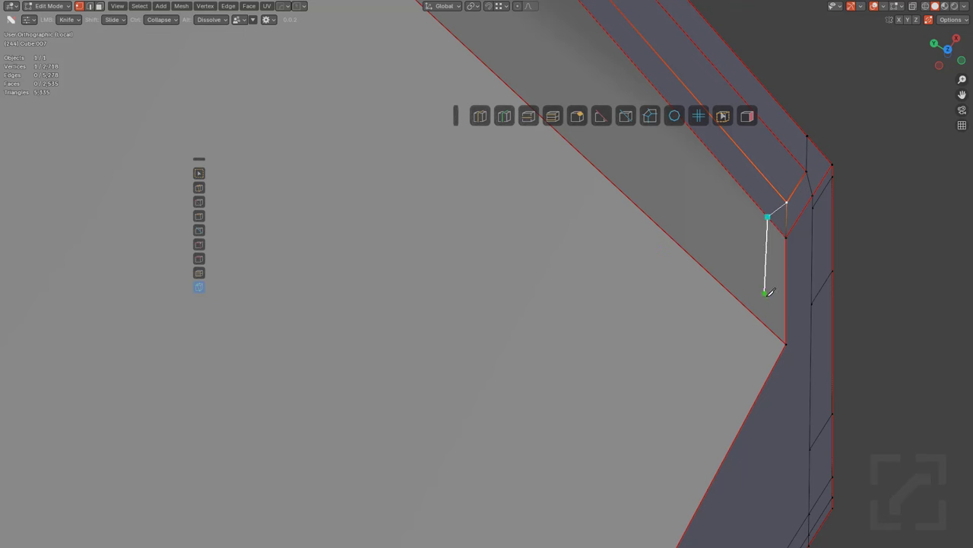
middle_click_drag(772, 323, 422, 447)
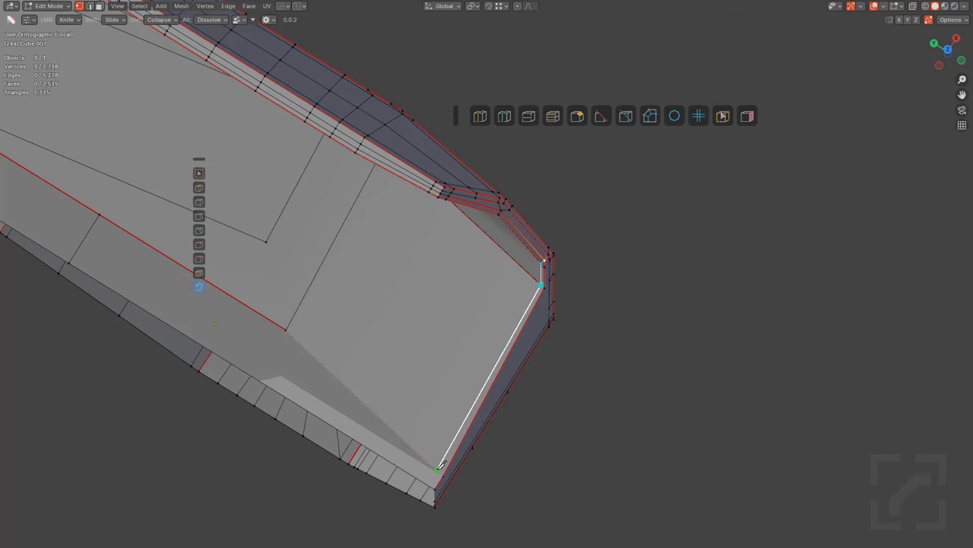
scroll(607, 331, "up", 3)
middle_click_drag(614, 347, 496, 437)
scroll(597, 280, "up", 3)
scroll(619, 250, "down", 2)
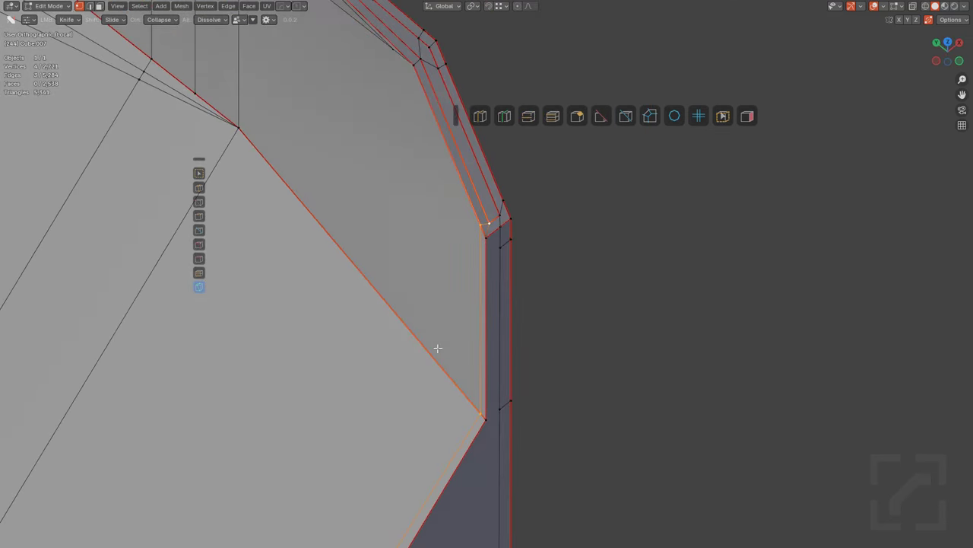
Step: Slide the new edges close to the inner face's sharp crease and knife-cut a parallel edge from them across to the end strip
middle_click_drag(375, 304, 369, 299, "shift")
key("g")
key("g")
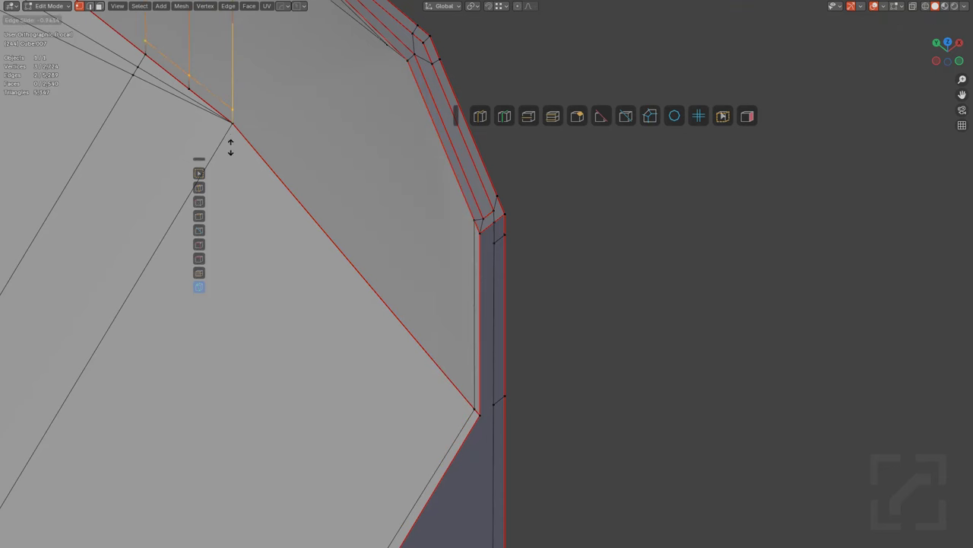
left_click(235, 144)
key("alt+a")
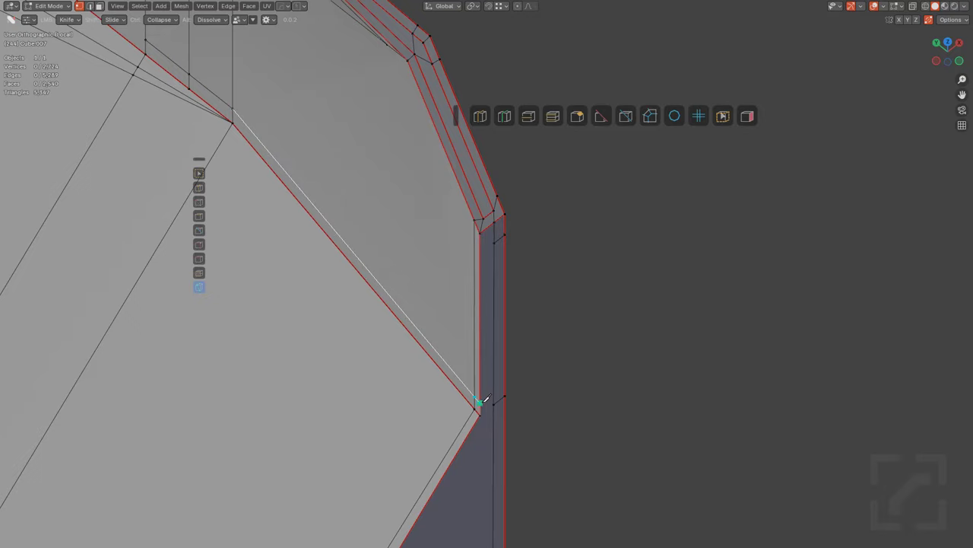
middle_click_drag(512, 413, 441, 276)
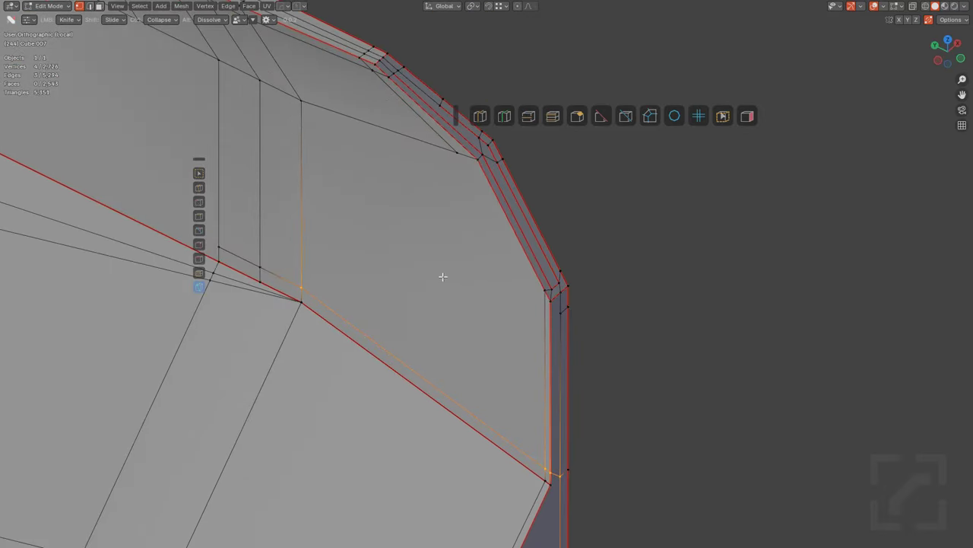
Step: Add a loop cut across the end strip just below the rim corner and slide its inner-face vertex in line with it
key("ctrl+r")
left_click(550, 263)
scroll(593, 358, "up", 4)
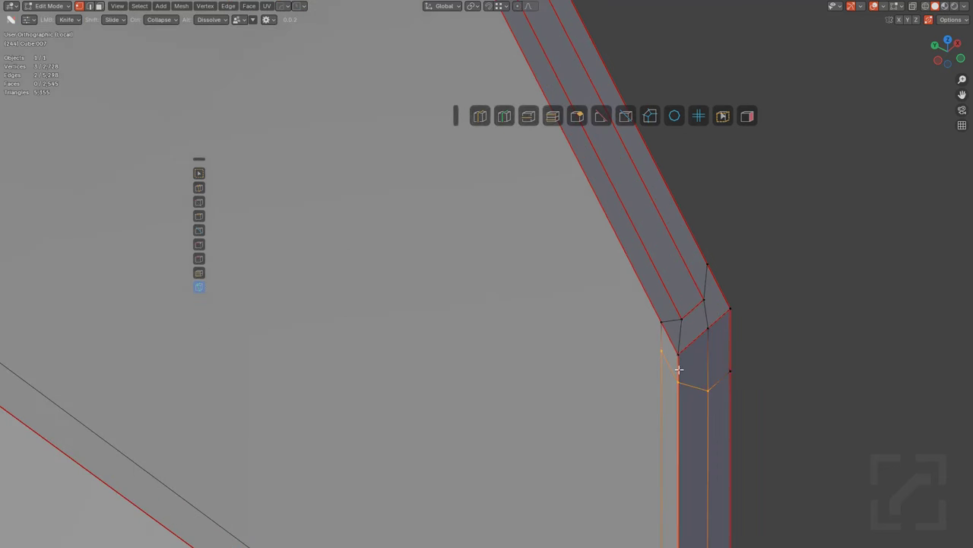
left_click_drag(662, 352, 680, 396, "shift")
Step: Join the rim strip's inner corner vertex to the end strip's middle vertex and dissolve the old diagonal at the corner
left_click_drag(682, 314, 698, 322, "shift")
right_click(698, 322)
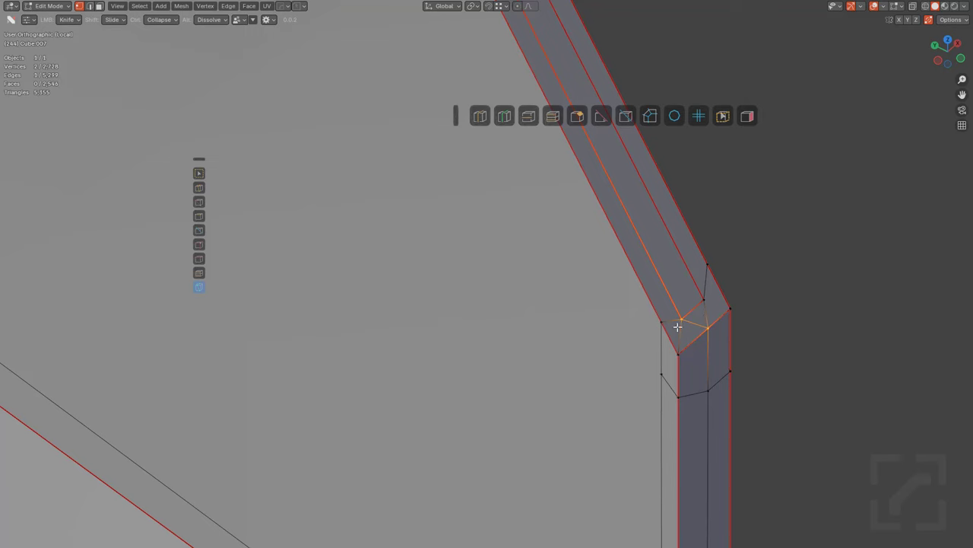
left_click(679, 329, "alt")
scroll(676, 343, "down", 4)
middle_click_drag(645, 310, 677, 283, "shift")
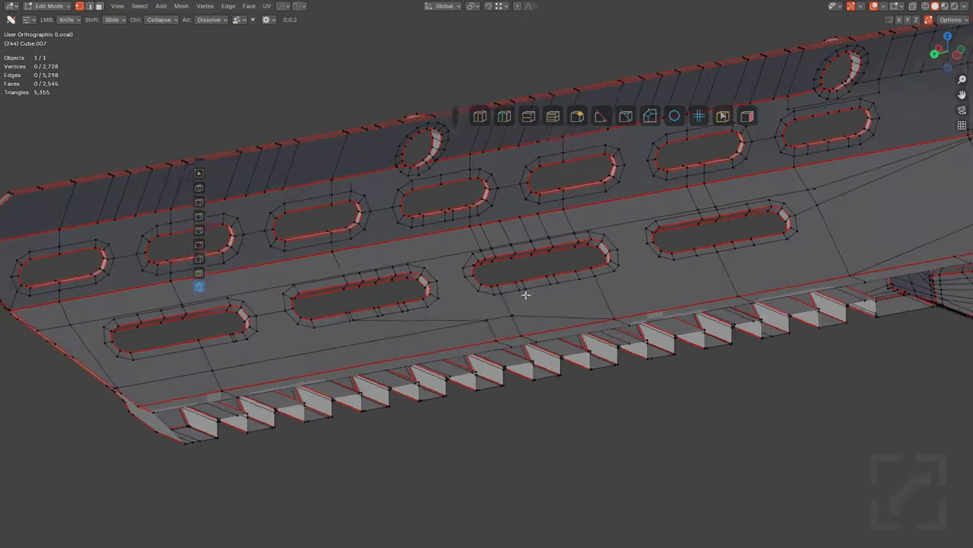
Step: Dissolve a redundant vertex on the slotted side panel
middle_click_drag(524, 294, 396, 274)
scroll(685, 293, "up", 3)
scroll(578, 307, "down", 1)
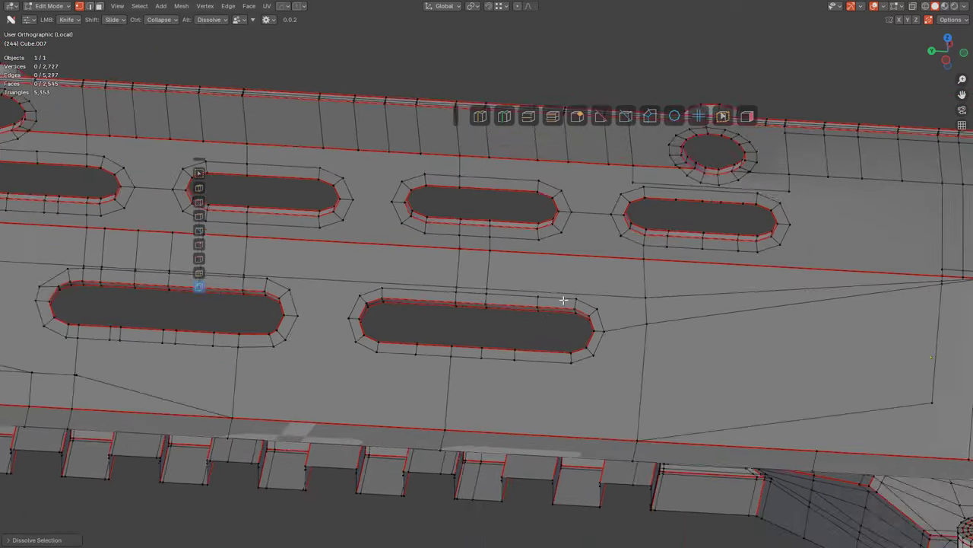
scroll(543, 286, "up", 4)
middle_click_drag(722, 232, 552, 264, "shift")
middle_click_drag(598, 217, 532, 263)
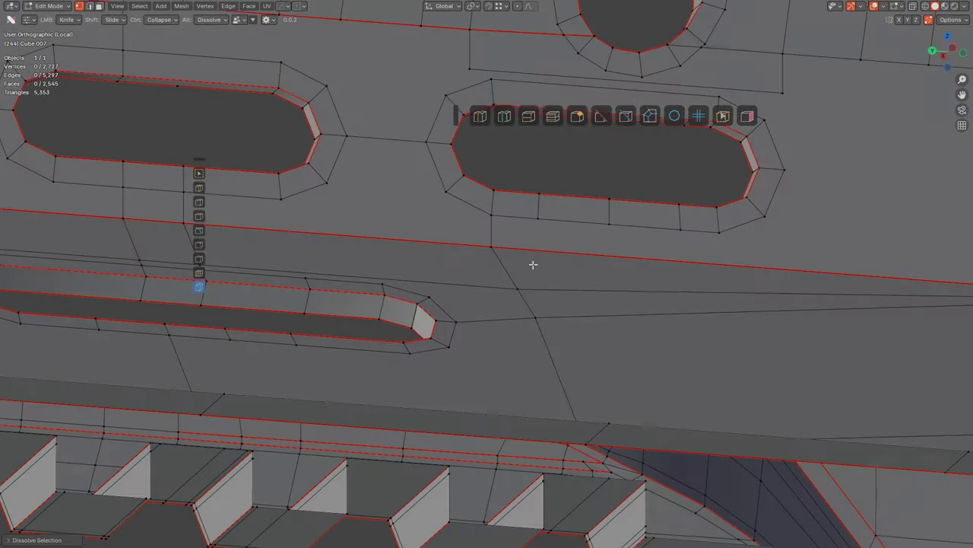
Step: Try to slide the round hole's outer-ring vertex onto the point where the sharp edge crosses the ring
middle_click_drag(584, 188, 514, 329, "shift")
scroll(514, 330, "up", 1)
left_click(479, 218)
key("KP_Decimal")
middle_click_drag(519, 233, 505, 209)
middle_click_drag(506, 208, 504, 265, "shift")
scroll(502, 255, "up", 2)
left_click_drag(482, 219, 511, 252, "shift")
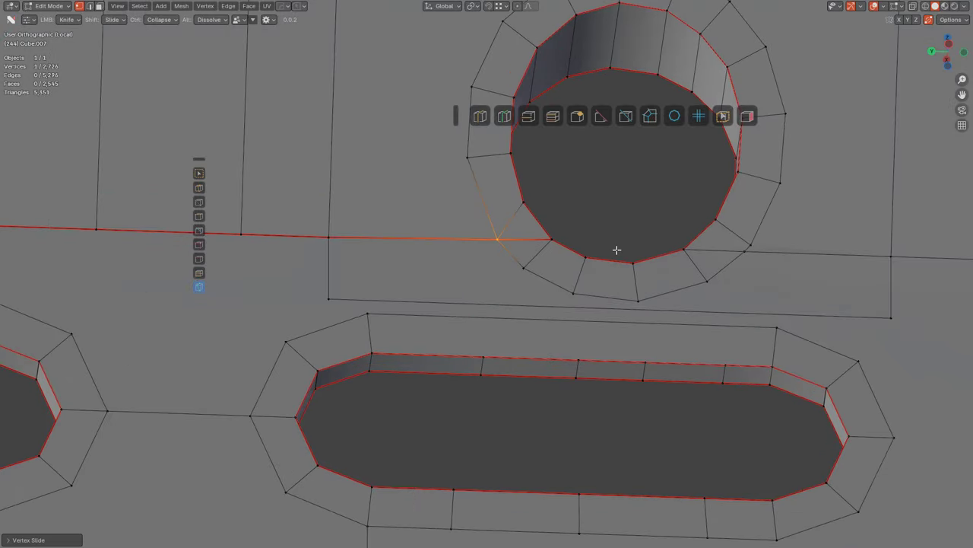
middle_click_drag(617, 250, 608, 297)
middle_click_drag(701, 251, 602, 275, "shift")
scroll(602, 274, "up", 1)
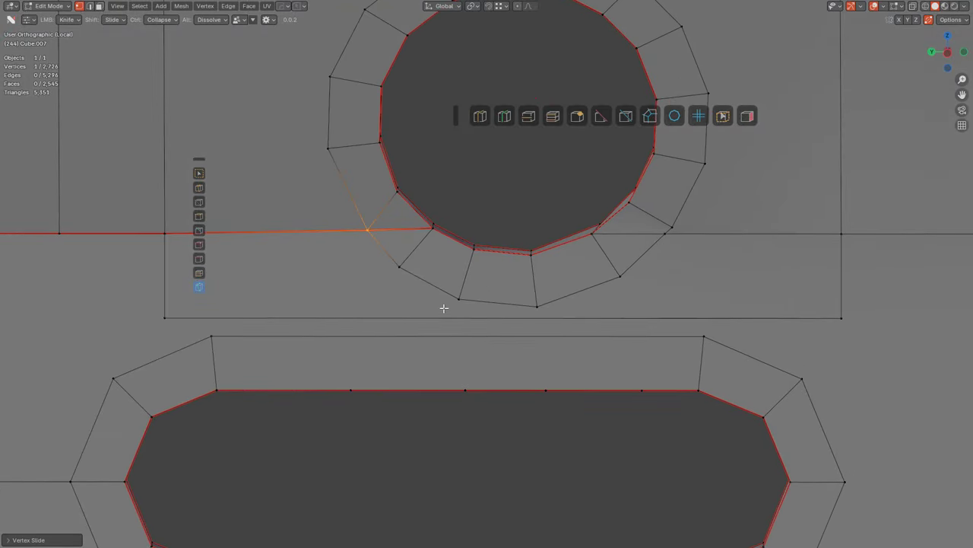
key("ctrl+z")
scroll(415, 278, "down", 2)
middle_click_drag(423, 284, 459, 298, "shift")
scroll(497, 307, "up", 4)
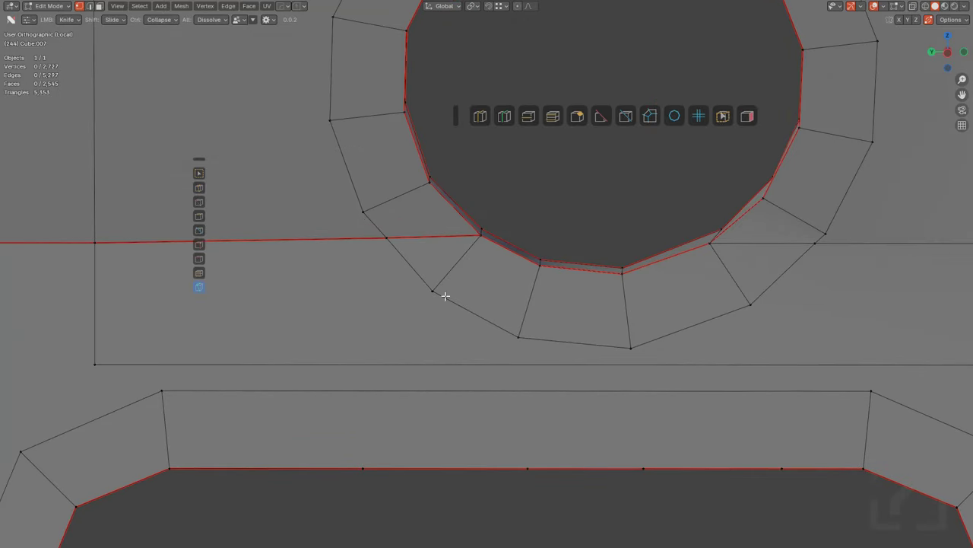
Step: Join the slot's four upper-edge vertices to the round hole's outer ring, and connect the slot ring's corner vertices to the hole ring and frame corner
scroll(502, 316, "down", 5)
middle_click_drag(560, 337, 576, 301)
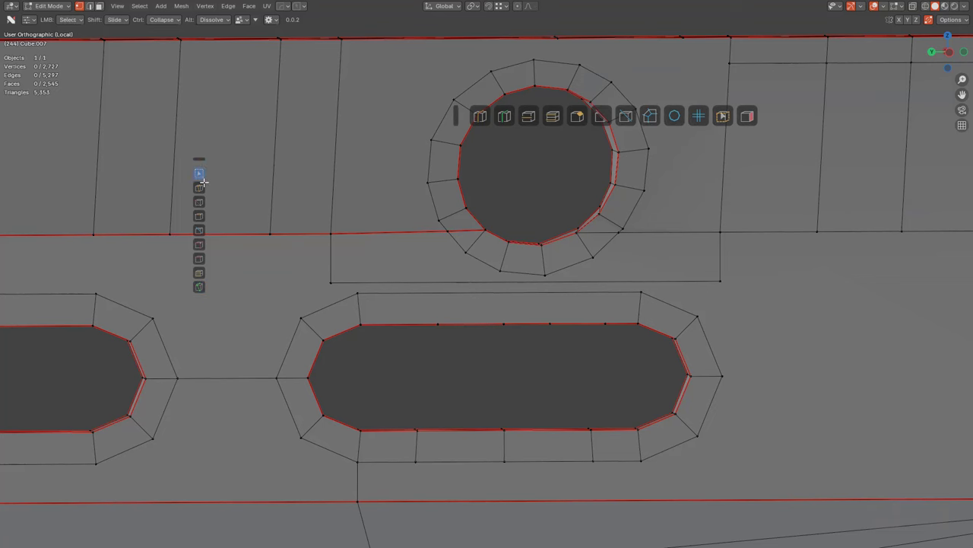
scroll(674, 328, "up", 2)
left_click(655, 343)
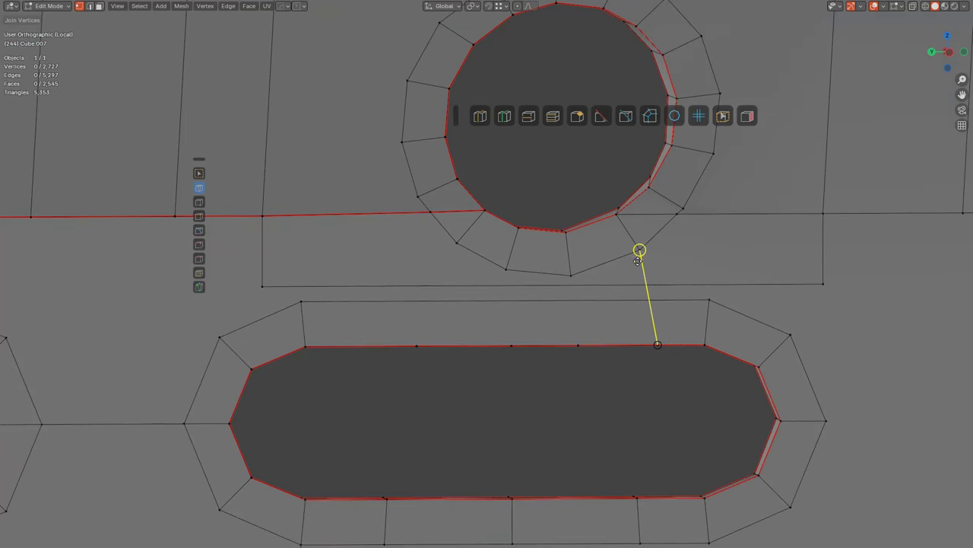
left_click(639, 249)
key("Return")
left_click(571, 275)
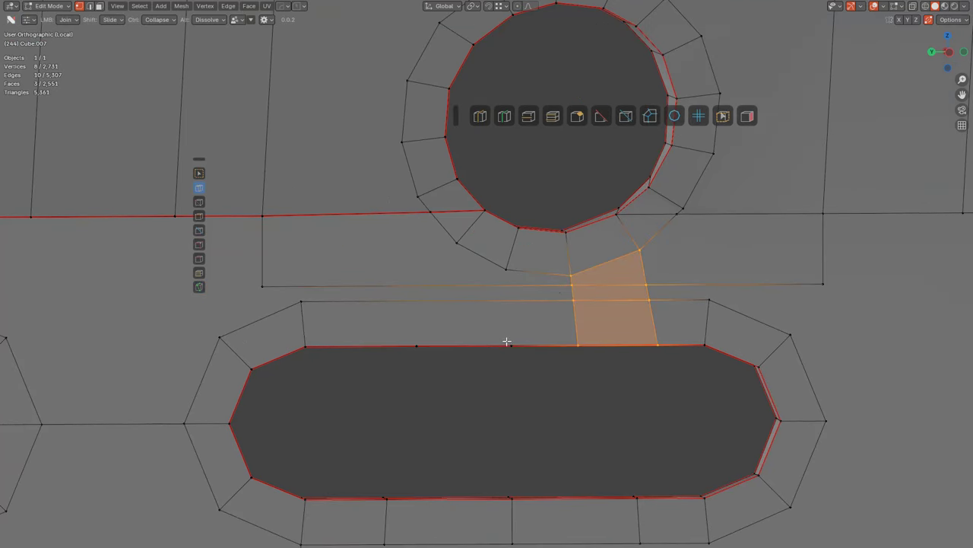
left_click(506, 269)
left_click_drag(417, 345, 456, 243)
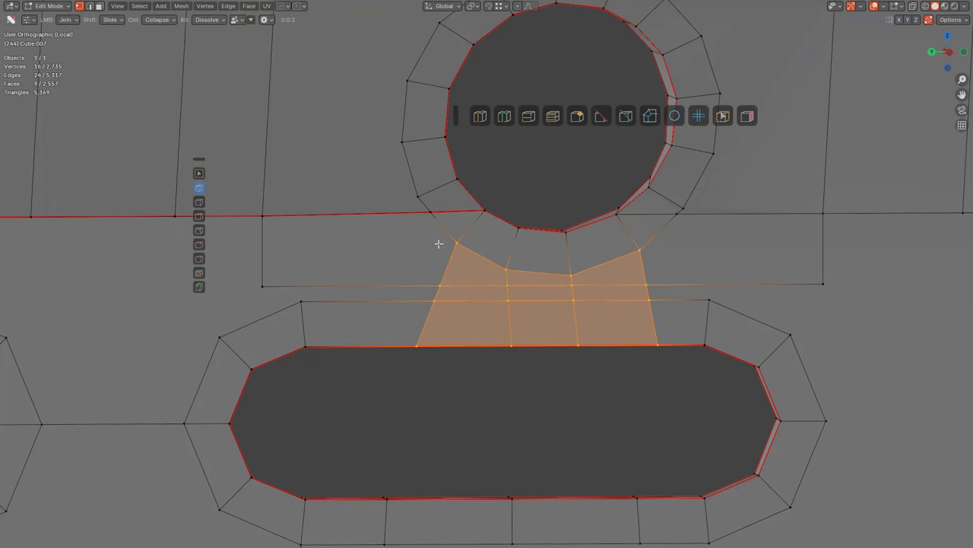
left_click_drag(304, 302, 430, 213)
left_click_drag(264, 284, 221, 336)
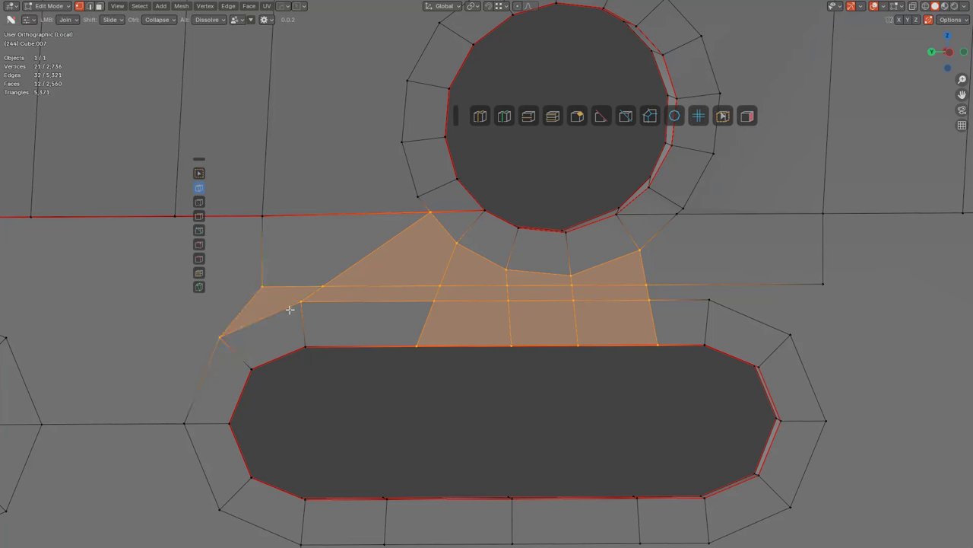
Step: Join two outer-ring vertices of the round hole to the slot's upper ring and end corner below, cutting the edges between
key("alt+a")
left_click_drag(708, 299, 677, 214)
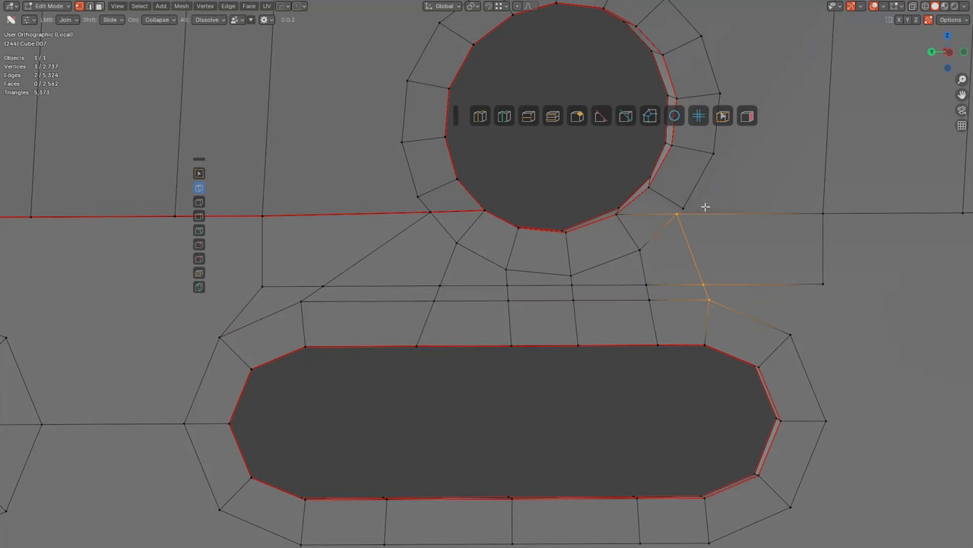
middle_click_drag(705, 207, 675, 216, "shift")
left_click_drag(661, 193, 743, 352)
Step: Add one centred loop cut lengthwise through the upper grid strip between the round hole and the slanted end corner
scroll(648, 290, "down", 1)
scroll(447, 295, "down", 5)
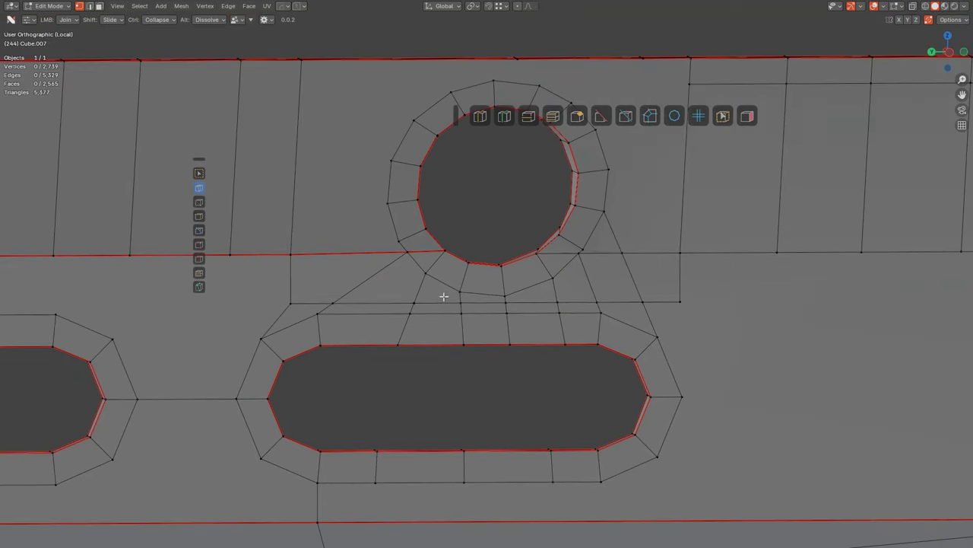
scroll(449, 300, "up", 2)
middle_click_drag(692, 285, 369, 271, "shift")
scroll(370, 272, "down", 2)
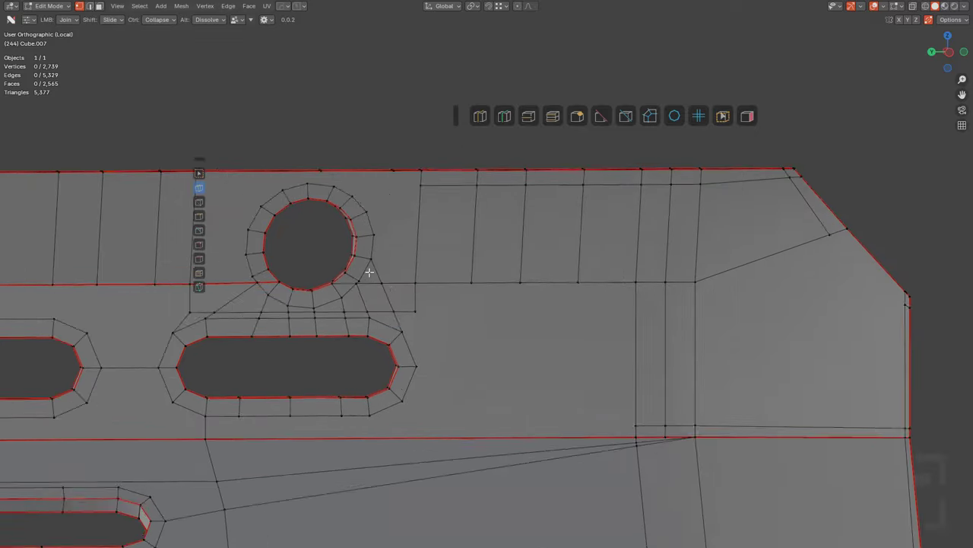
middle_click_drag(530, 278, 575, 284)
scroll(574, 285, "up", 2)
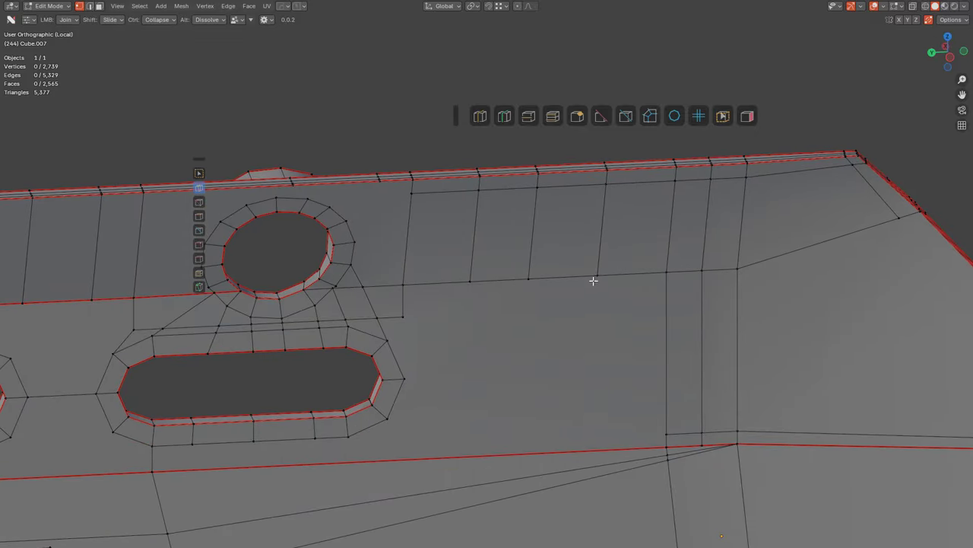
middle_click_drag(773, 244, 749, 249)
middle_click_drag(805, 309, 571, 292)
key("ctrl+r")
left_click(705, 291)
right_click(715, 285)
key("alt+a")
Step: Join the two loose vertices across the narrow rim of the slanted corner, where the new loop ends
scroll(565, 291, "up", 2)
scroll(711, 327, "up", 1)
scroll(700, 333, "up", 3)
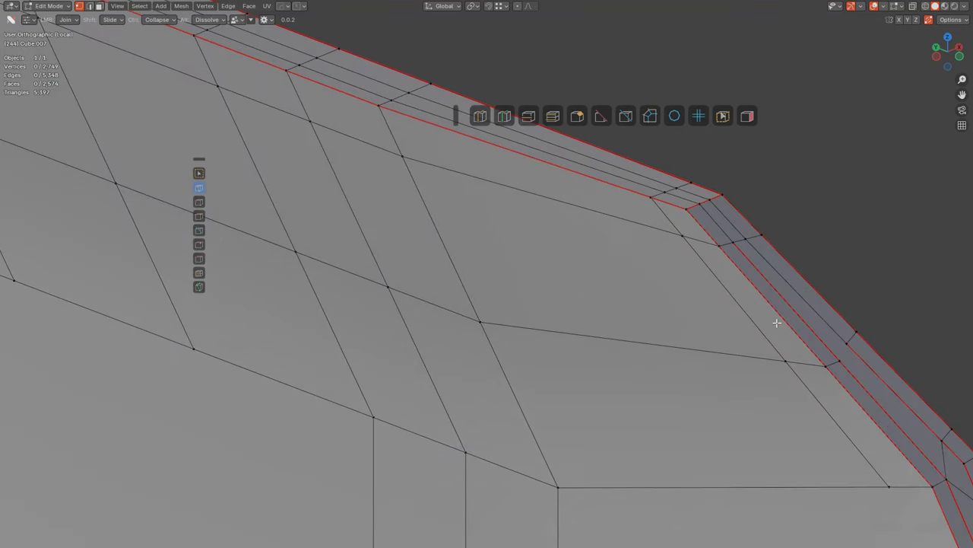
left_click_drag(839, 360, 847, 343)
scroll(783, 369, "down", 3)
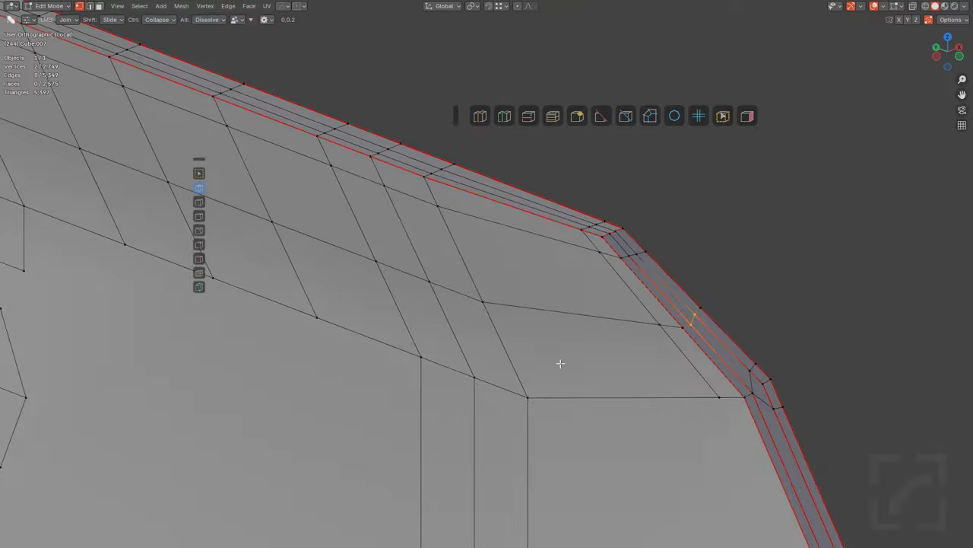
scroll(559, 365, "down", 2)
Step: Join the rim vertex beside the round hole down to the lower edge, and connect the loop cut's end to the hole's outer ring
middle_click_drag(352, 358, 541, 264, "shift")
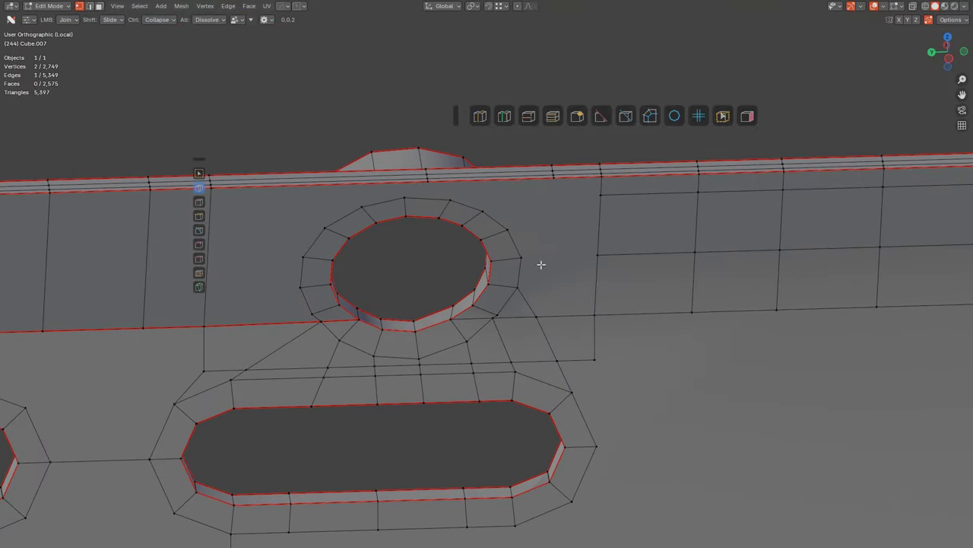
left_click_drag(553, 174, 537, 315)
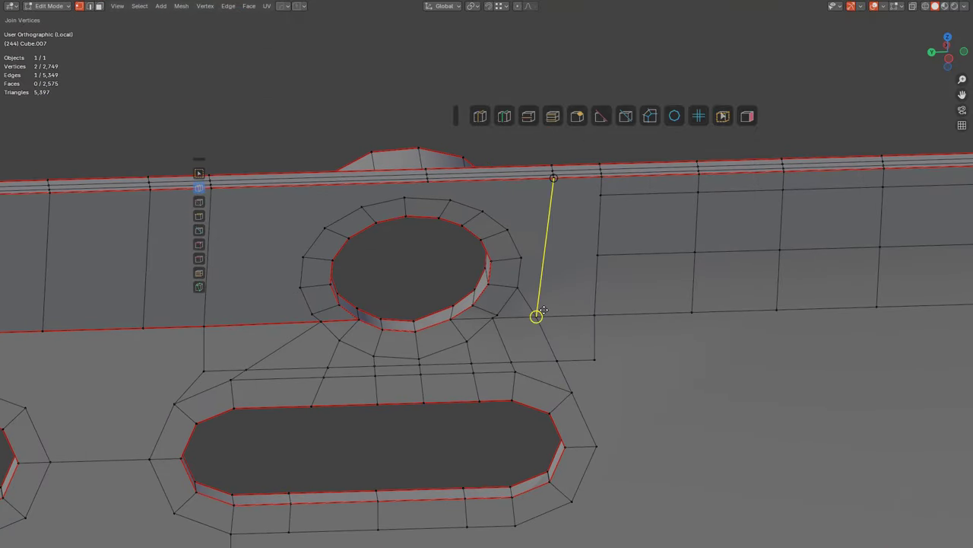
scroll(567, 289, "up", 3)
left_click_drag(498, 361, 630, 356)
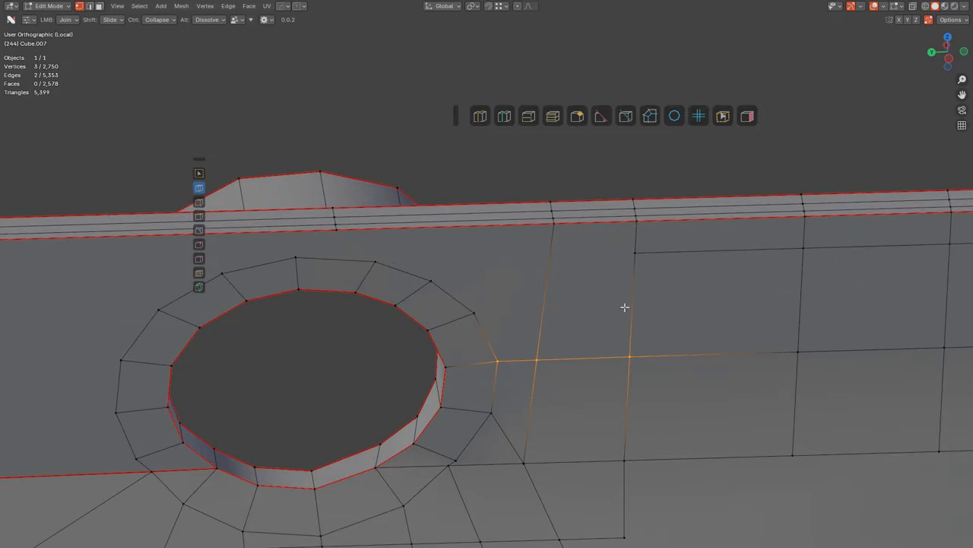
Step: Try to cut an edge from the end vertex of the upper grid line across the face above the round hole
left_click_drag(630, 253, 298, 257)
key("ctrl+z")
middle_click_drag(437, 289, 609, 292, "shift")
key("a")
scroll(445, 269, "down", 3)
middle_click_drag(451, 315, 481, 294)
scroll(528, 295, "down", 3)
scroll(481, 293, "up", 1)
key("alt+a")
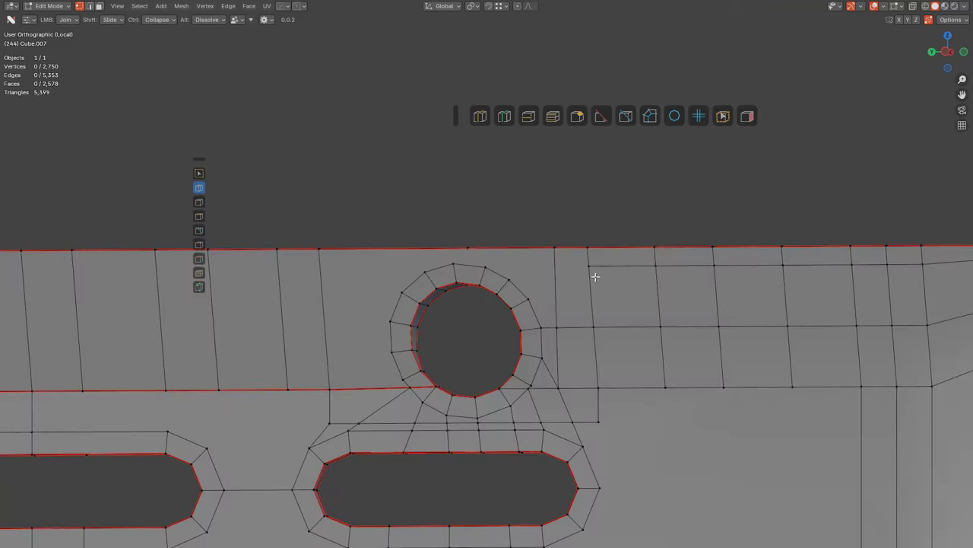
key("ctrl+l")
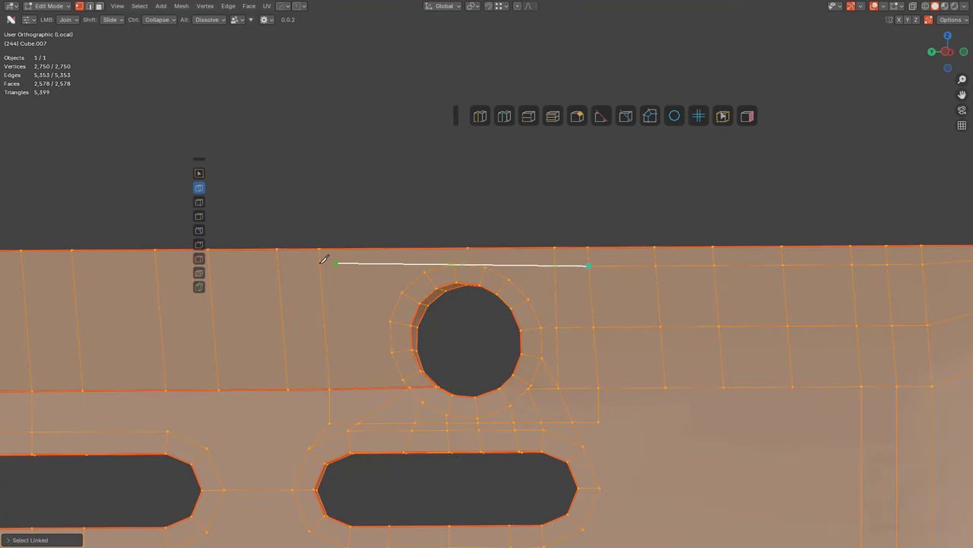
left_click_drag(320, 263, 114, 270)
scroll(487, 306, "up", 1)
middle_click_drag(569, 280, 585, 297)
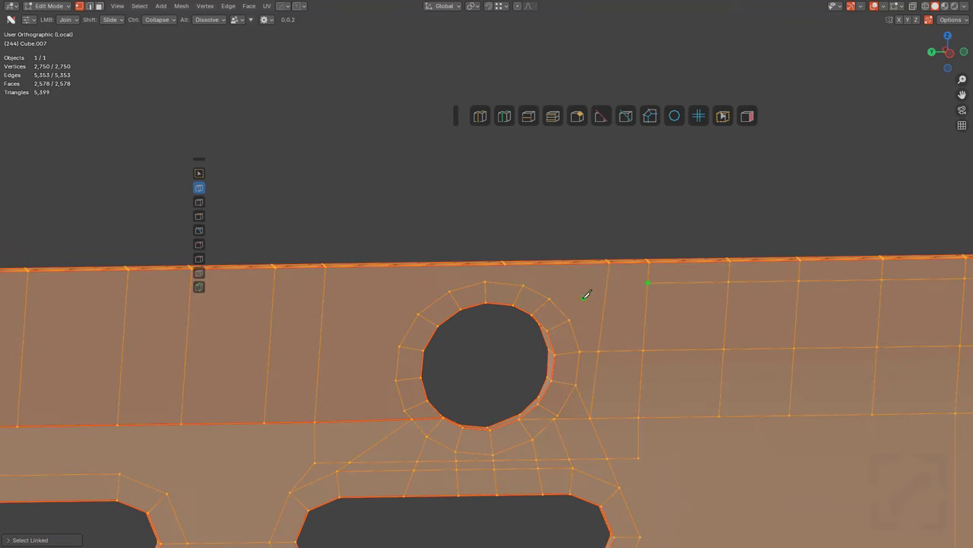
key("alt+a")
key("ctrl+alt+space")
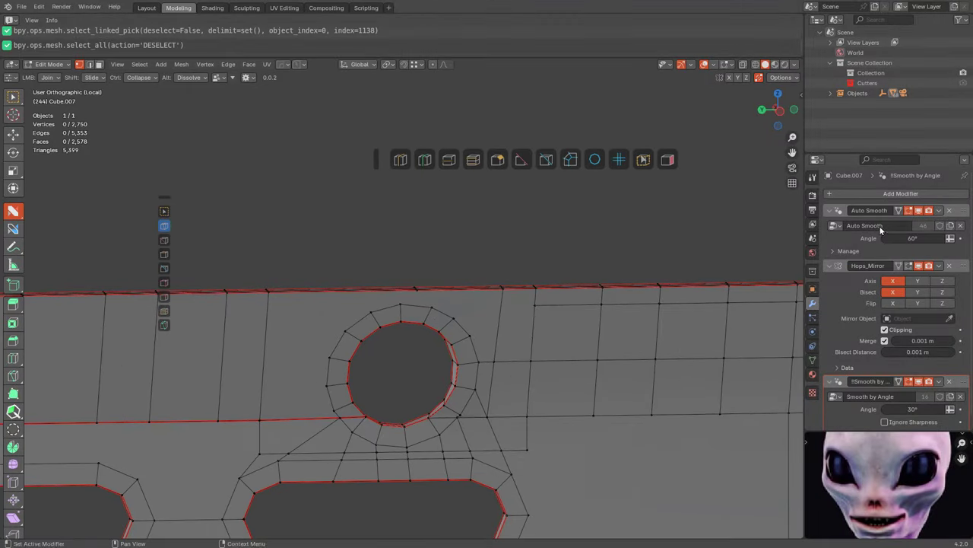
left_click(811, 197)
left_click(890, 195)
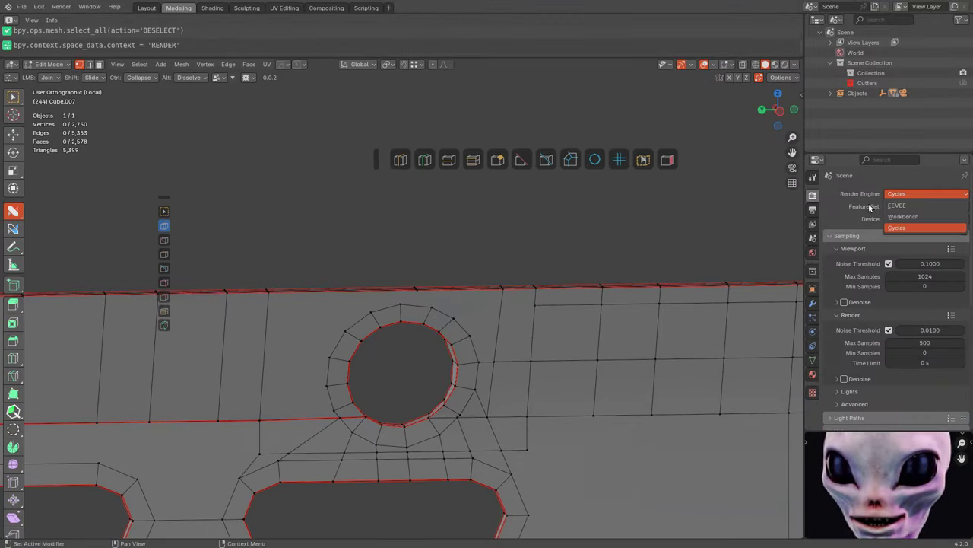
key("ctrl+alt+space")
Step: Select the whole strip of faces along the upper side panel, starting at the body's far end and following the shortest path
middle_click_drag(469, 389, 564, 293)
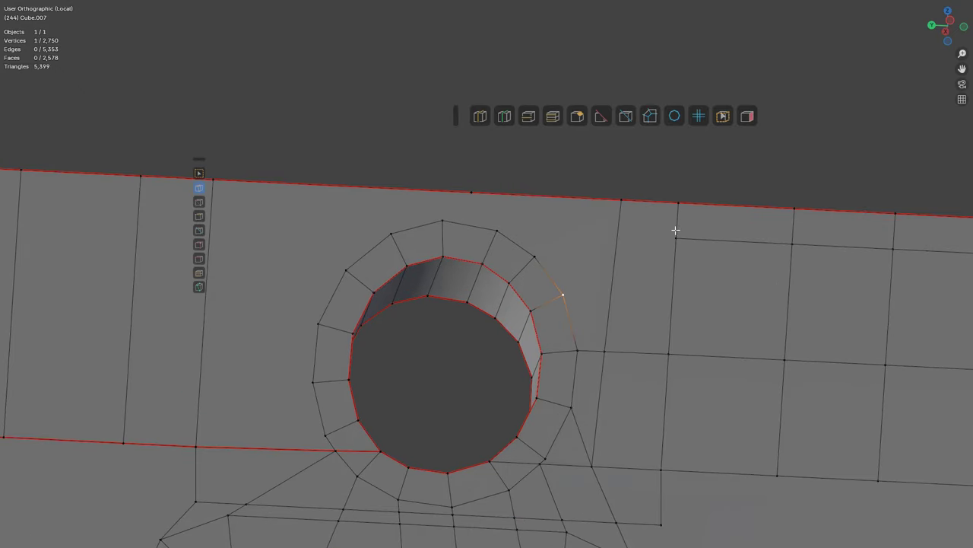
scroll(607, 254, "down", 2)
middle_click_drag(444, 265, 598, 265, "shift")
scroll(340, 271, "down", 6)
middle_click_drag(133, 317, 503, 314, "shift")
middle_click_drag(326, 275, 495, 296, "shift")
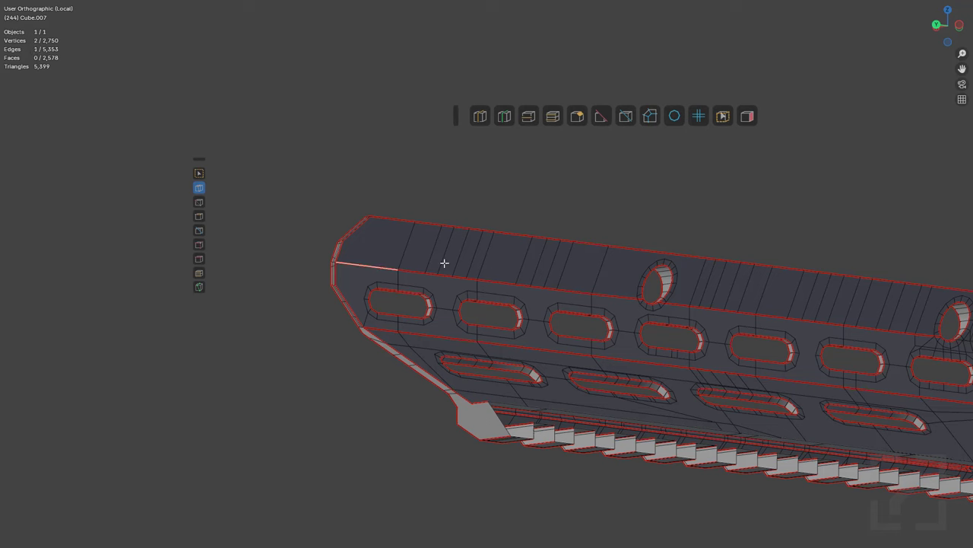
left_click(382, 256)
left_click(608, 269, "ctrl")
middle_click_drag(624, 269, 376, 272, "shift")
scroll(543, 265, "up", 2)
left_click(744, 320, "ctrl")
middle_click_drag(744, 319, 669, 320, "shift")
scroll(661, 321, "up", 3)
middle_click_drag(462, 348, 793, 298, "shift")
middle_click_drag(474, 309, 689, 326, "shift")
scroll(689, 325, "up", 1)
middle_click_drag(233, 246, 569, 306, "shift")
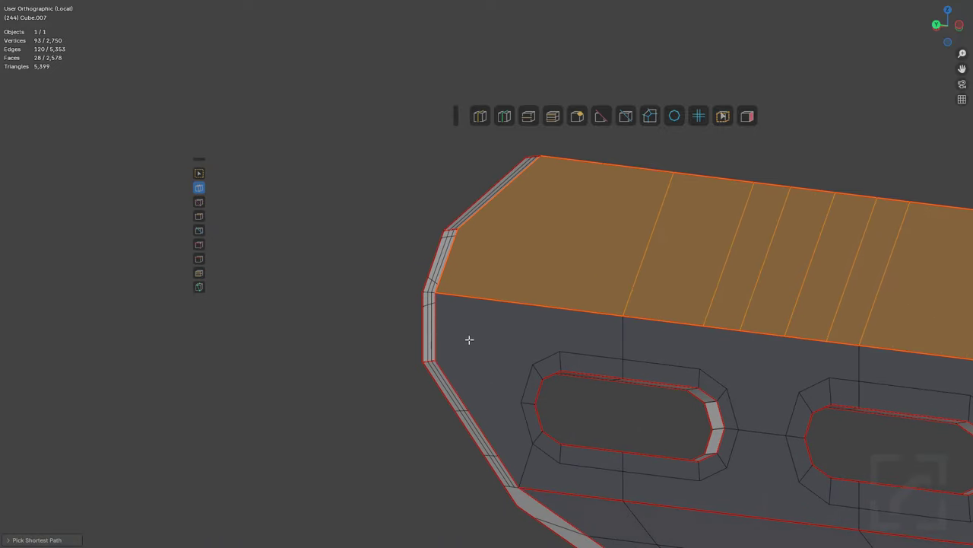
Step: Inset the selected upper panel faces by a thin border and clear the selection
scroll(467, 335, "up", 4)
key("i")
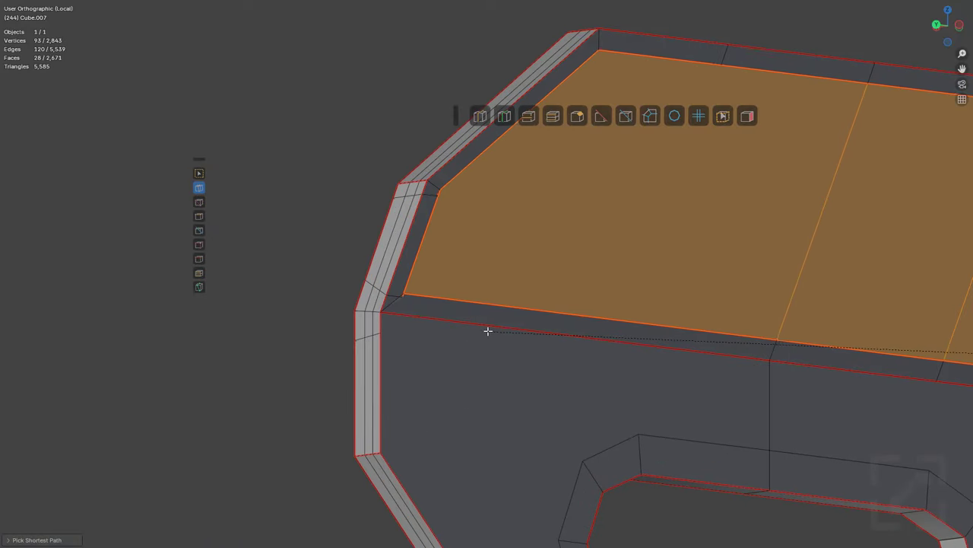
key("alt+a")
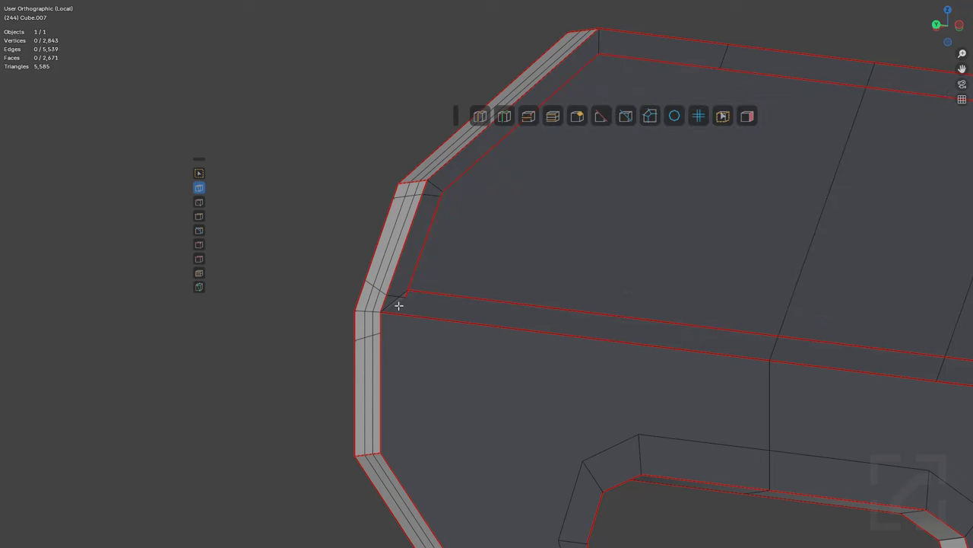
Step: Slide the inset's lower end corner vertex and collapse the nearby duplicate vertex into it
key("1")
left_click(408, 292)
key("g")
key("g")
left_click(408, 291)
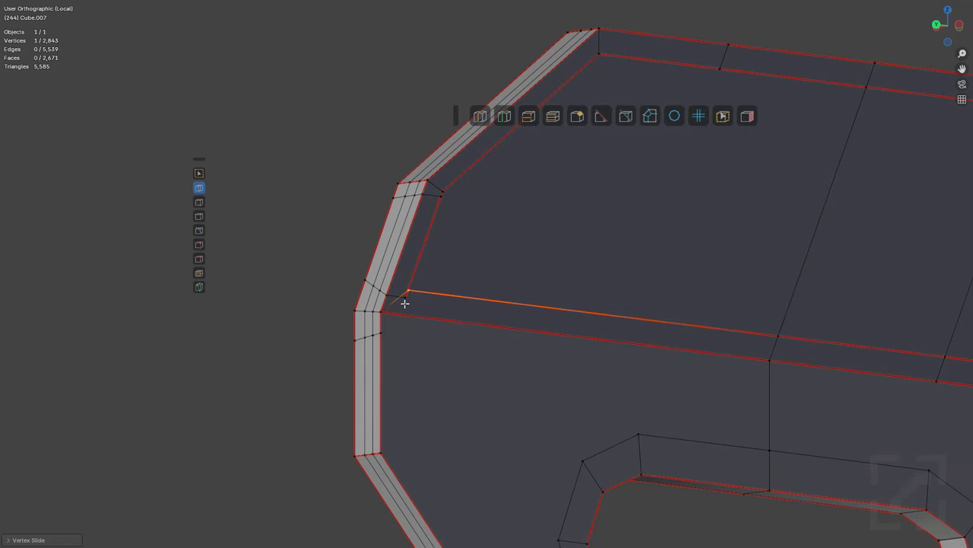
left_click_drag(411, 295, 420, 297)
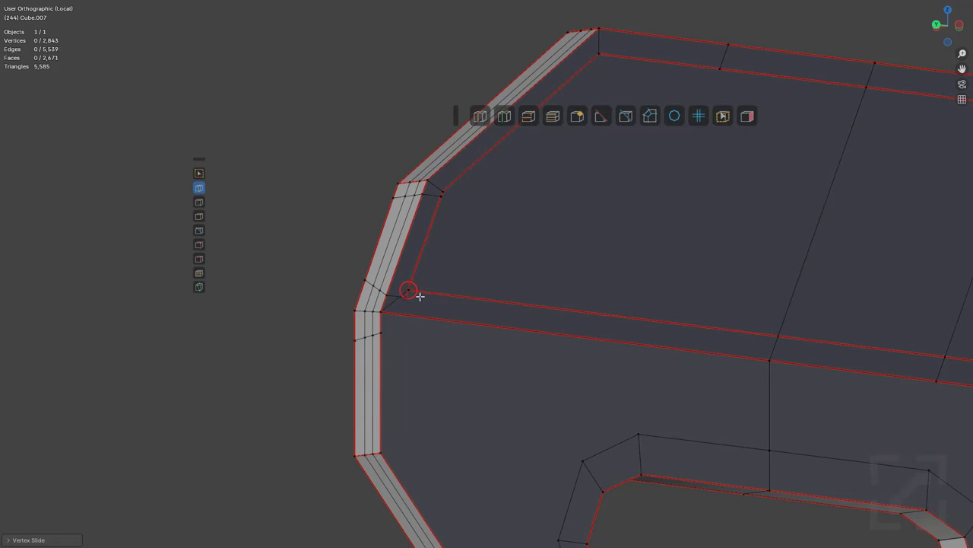
Step: Slide the two uppermost outer-ring vertices of the round hole inward so they sit below the inset edge
scroll(487, 295, "down", 3)
middle_click_drag(626, 348, 510, 305, "shift")
middle_click_drag(721, 263, 611, 307, "shift")
scroll(621, 278, "up", 5)
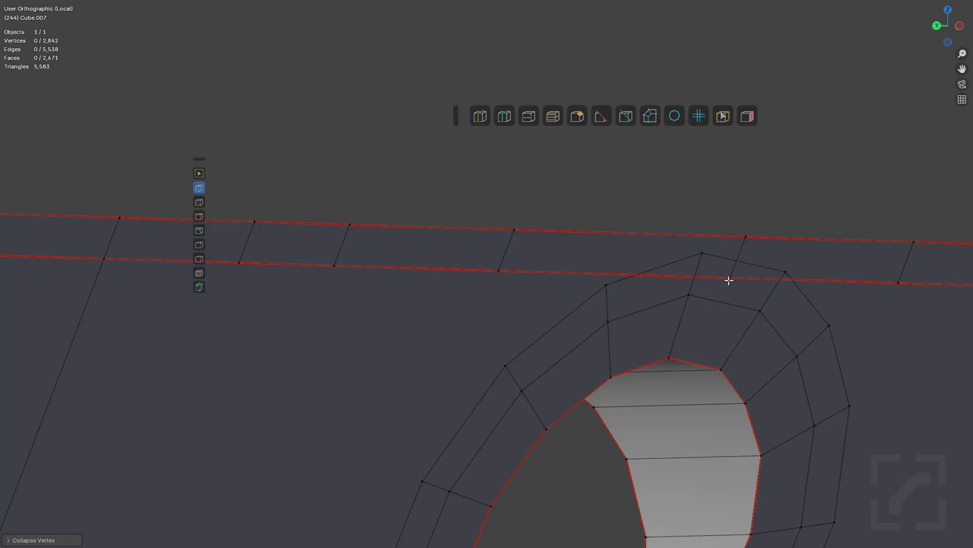
key("g")
key("g")
left_click(704, 285)
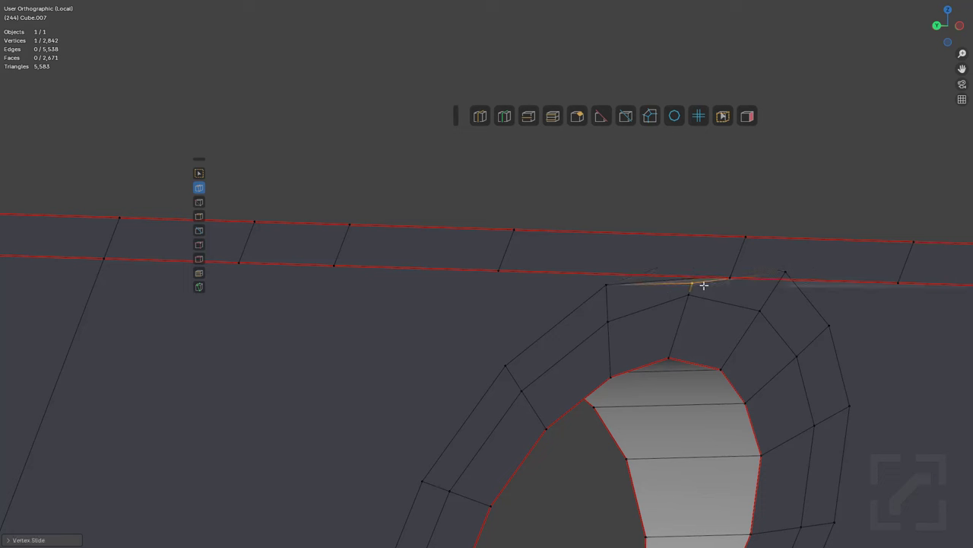
left_click(787, 271)
key("g")
key("g")
right_click(777, 292)
key("ctrl+z")
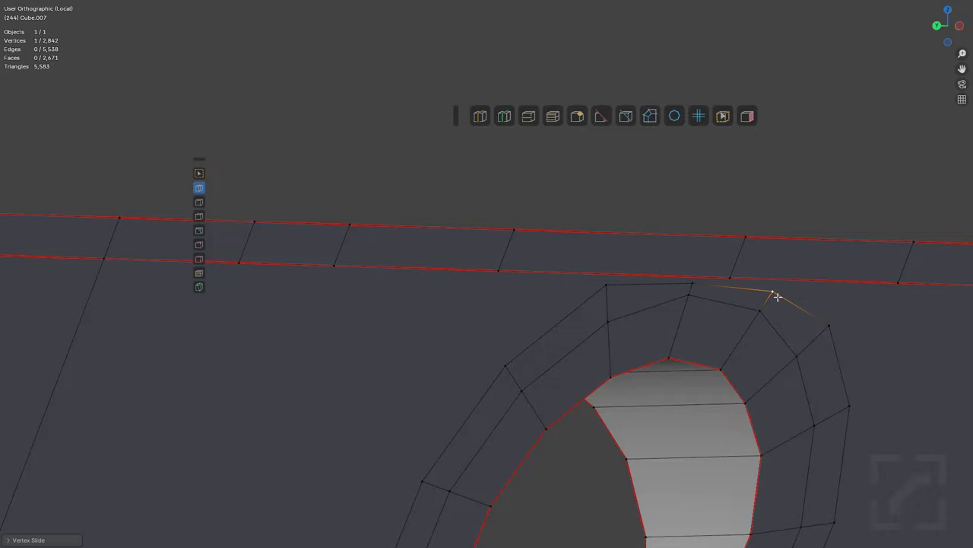
key("alt+a")
Step: Edge-slide the three uppermost outer-ring vertices of the other round hole inward, down to the inset edge
scroll(687, 341, "down", 8)
middle_click_drag(671, 360, 476, 302)
scroll(601, 310, "down", 3)
scroll(476, 302, "up", 8)
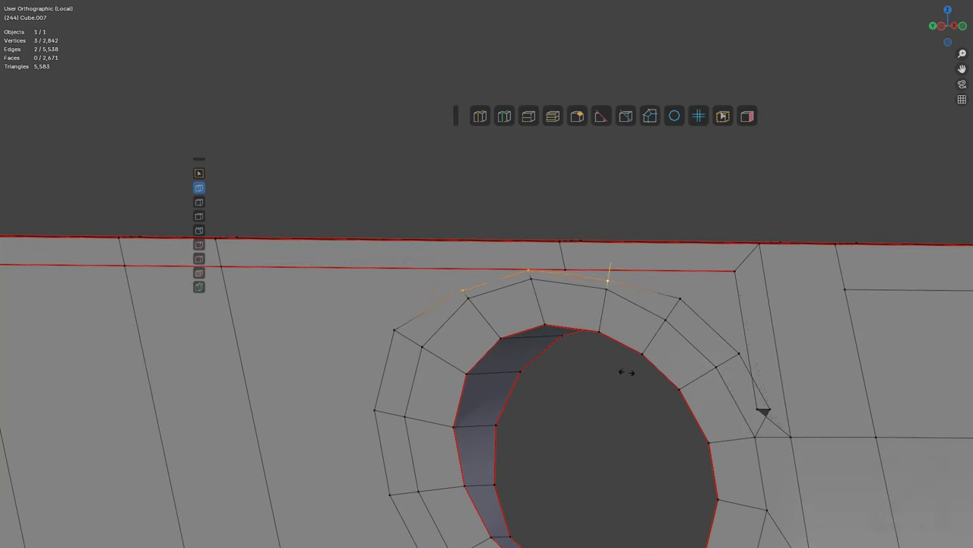
scroll(582, 305, "up", 3)
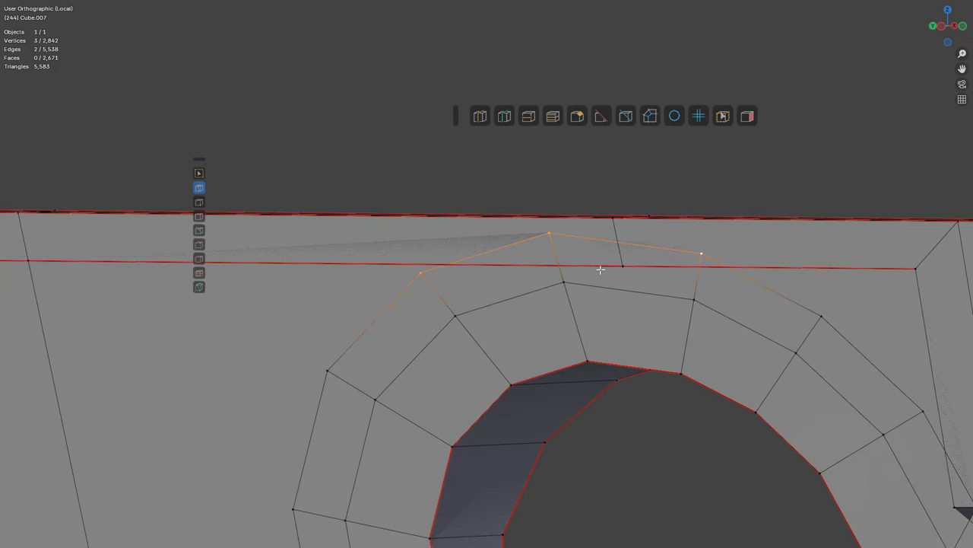
left_click(606, 270)
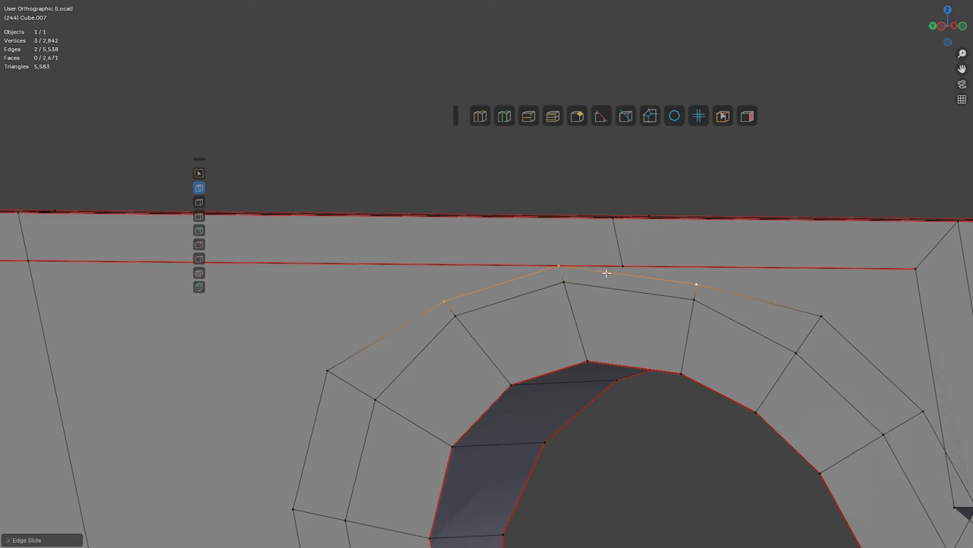
Step: Fine-tune the ring's top vertex just below the inset edge and slide the inset edge's vertex onto it to merge them
scroll(584, 276, "up", 2)
left_click(591, 262)
left_click(591, 268)
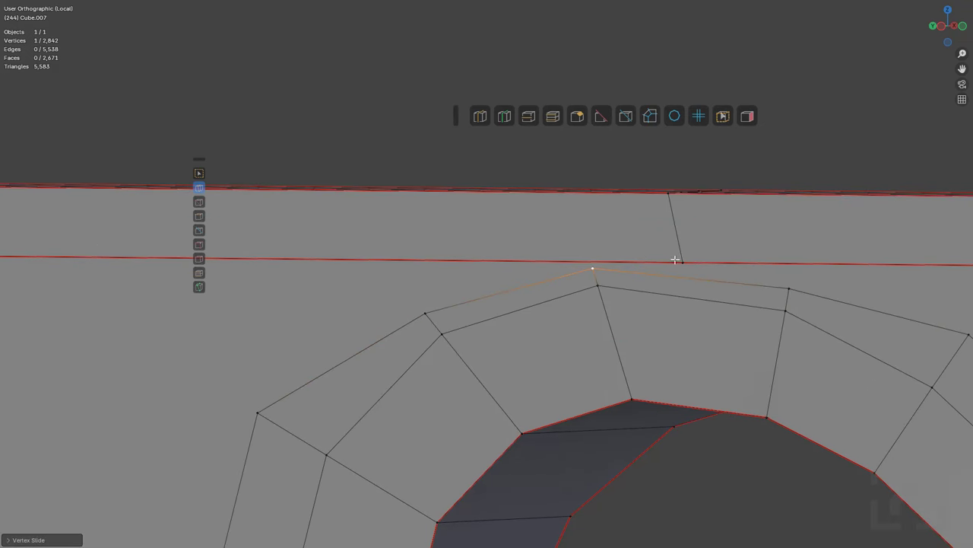
left_click(680, 262)
key("g")
key("g")
left_click(590, 272)
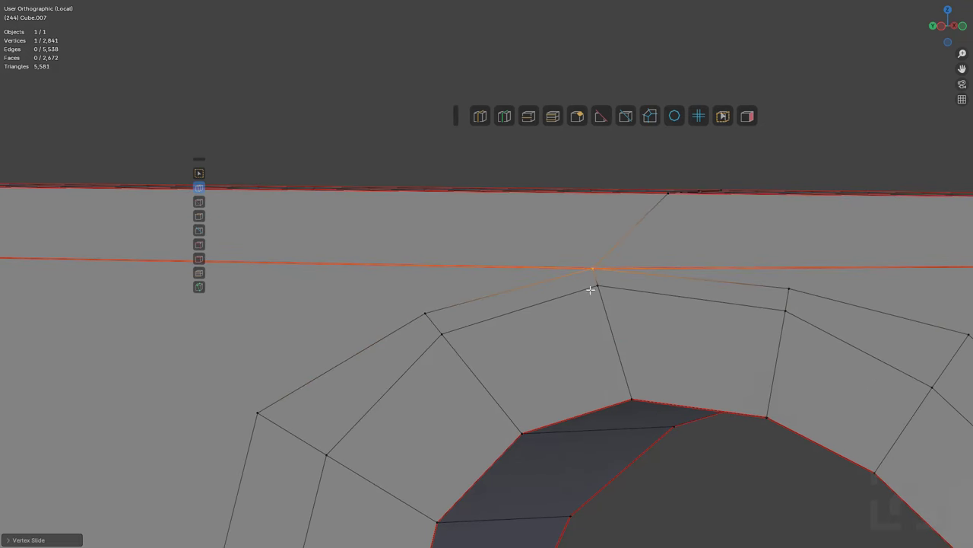
Step: Slide the overlapping inset vertex beside the round hole outward to remove the folded sliver face
middle_click_drag(590, 290, 632, 289)
middle_click_drag(720, 396, 593, 330, "shift")
left_click(612, 334)
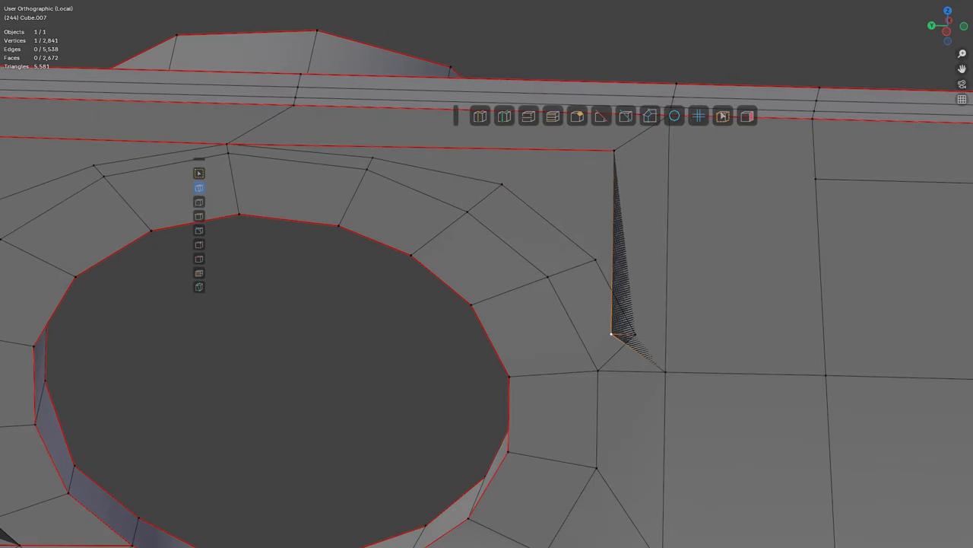
key("g")
key("g")
left_click(669, 335)
Step: Connect the inset's upper corner vertex across the vertical edge to the end vertex of the upper grid line
scroll(630, 313, "down", 3)
middle_click_drag(633, 287, 581, 315, "shift")
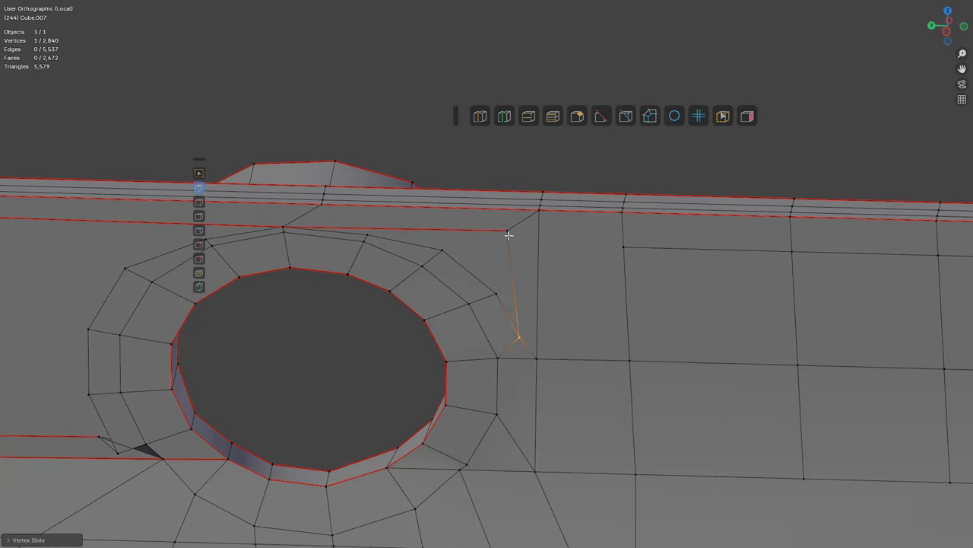
left_click(623, 246)
key("Return")
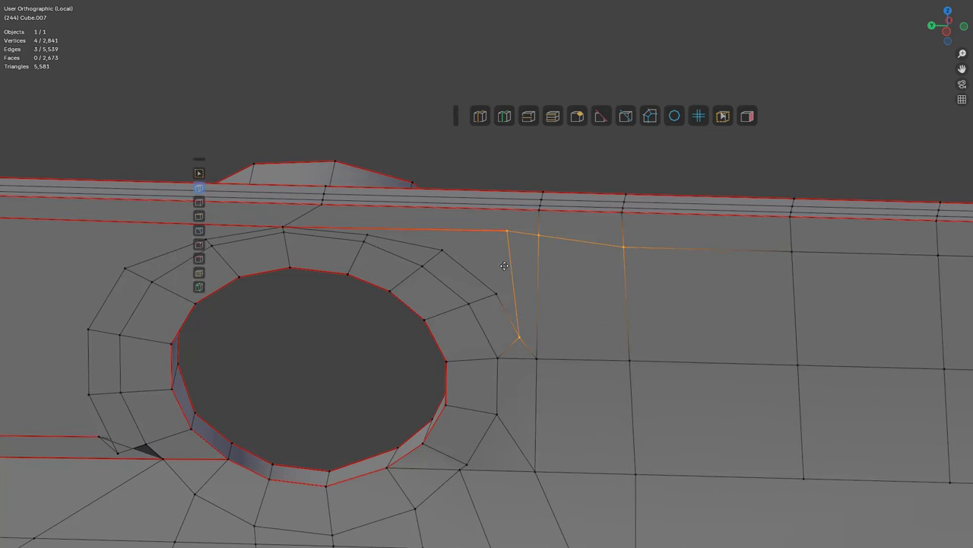
Step: Collapse the inset's leftover corner vertices into the vertical edge beside the hole and join that edge to the hole's outer ring
middle_click_drag(508, 270, 519, 297)
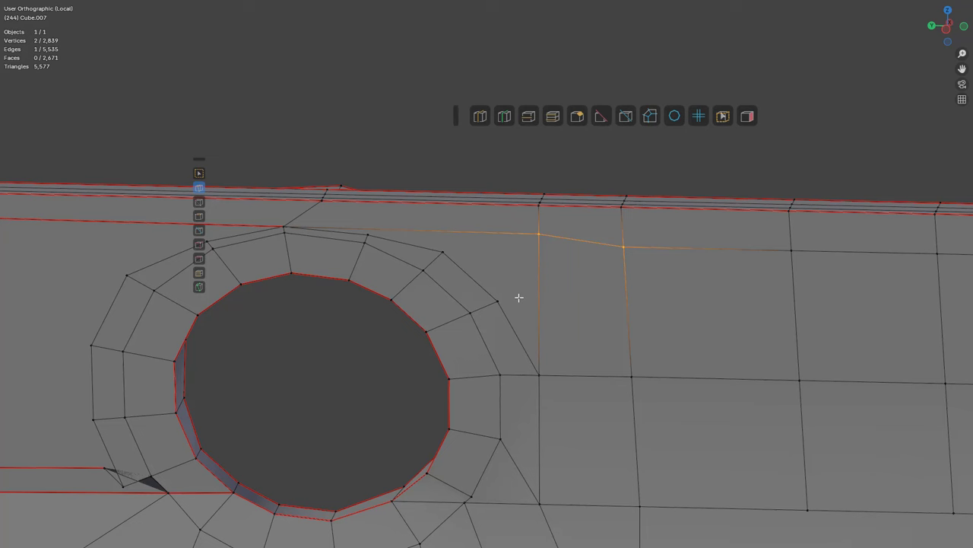
left_click(546, 242)
key("Return")
left_click_drag(505, 234, 538, 234)
scroll(430, 297, "down", 4)
middle_click_drag(432, 297, 508, 261, "shift")
key("alt+a")
middle_click_drag(546, 348, 549, 346)
scroll(549, 346, "up", 3)
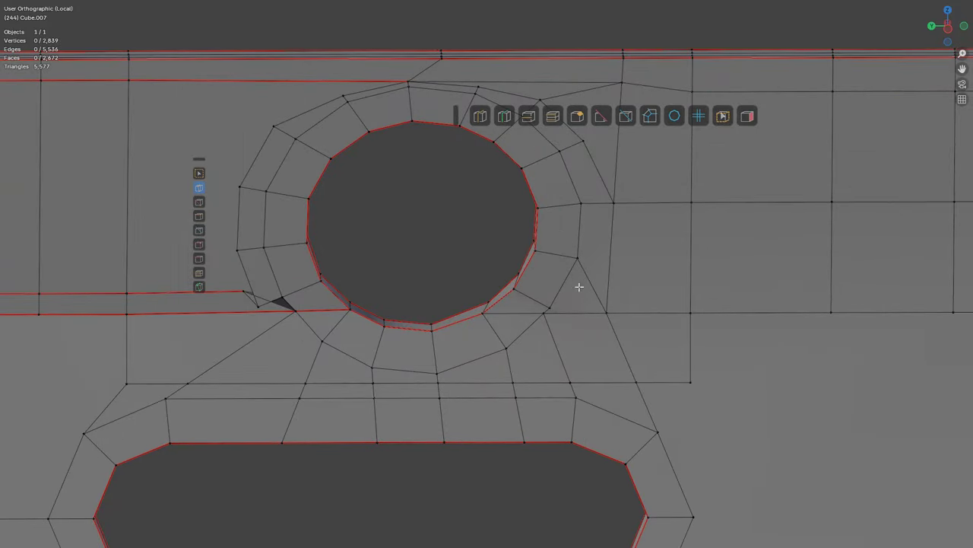
scroll(610, 300, "down", 1)
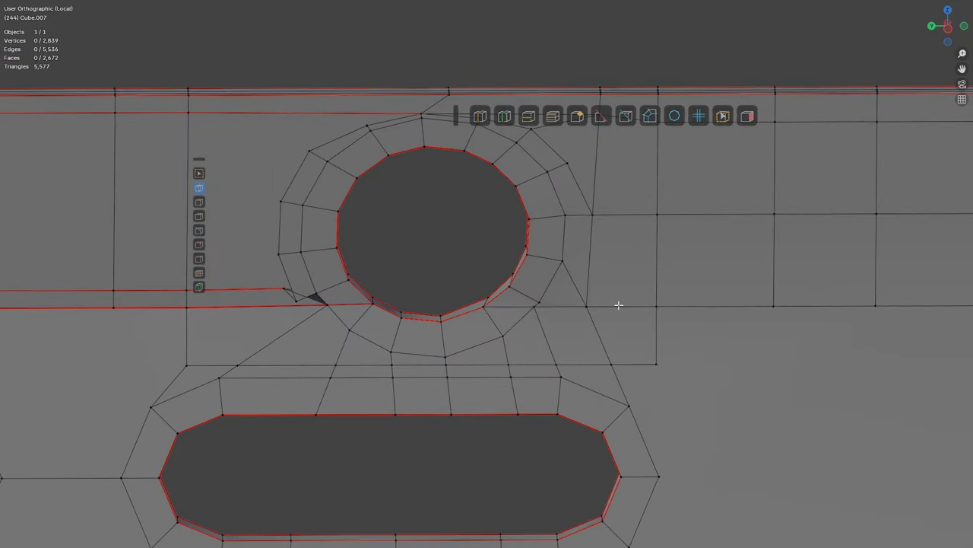
Step: Turn on the mesh-analysis overlay that highlights triangles and n-gons
left_click(747, 116)
scroll(561, 359, "down", 2)
scroll(643, 319, "up", 3)
scroll(680, 322, "up", 2)
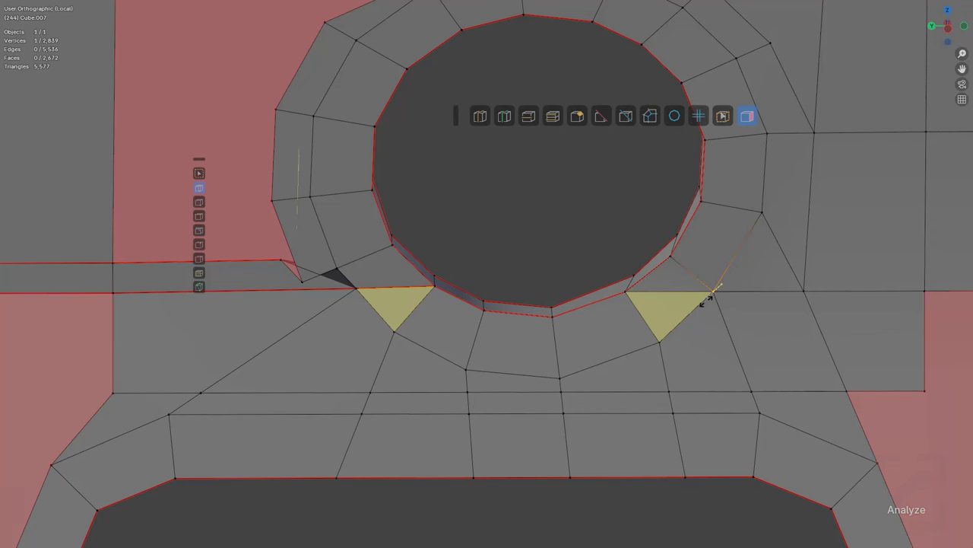
left_click_drag(706, 301, 703, 300)
left_click(677, 292)
key("ctrl+z")
key("ctrl+z")
Step: Slide the leftover vertex at the hole's lower outer ring up the edge and merge it with the upper panel's inset corner
scroll(362, 337, "down", 2)
middle_click_drag(362, 380, 539, 292, "shift")
scroll(395, 294, "up", 3)
middle_click_drag(394, 294, 563, 286, "shift")
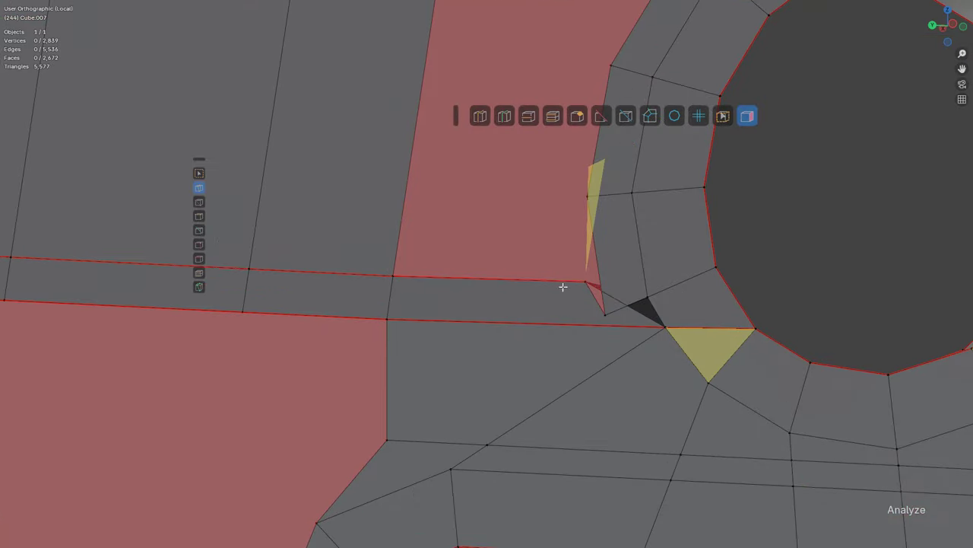
left_click_drag(606, 309, 597, 289)
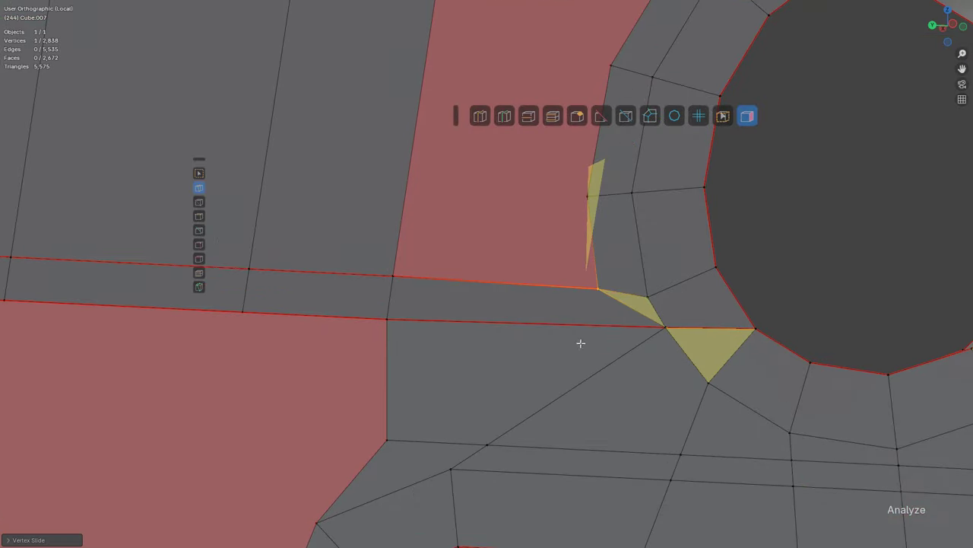
Step: Cut an edge from the support line's end vertex above the slot up to the upper panel's inset corner beside the hole
scroll(606, 335, "down", 2)
middle_click_drag(608, 343, 608, 306, "shift")
left_click(487, 352)
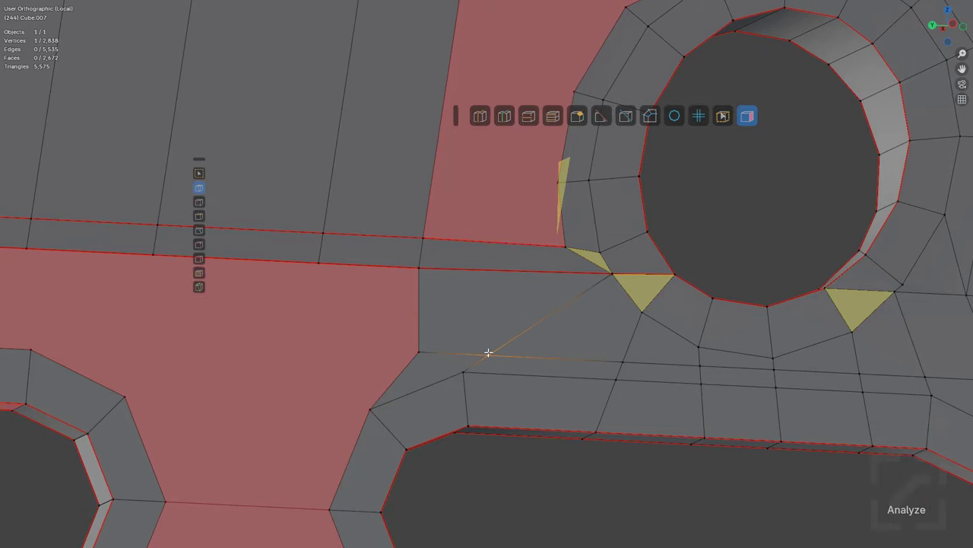
left_click(565, 245)
key("Return")
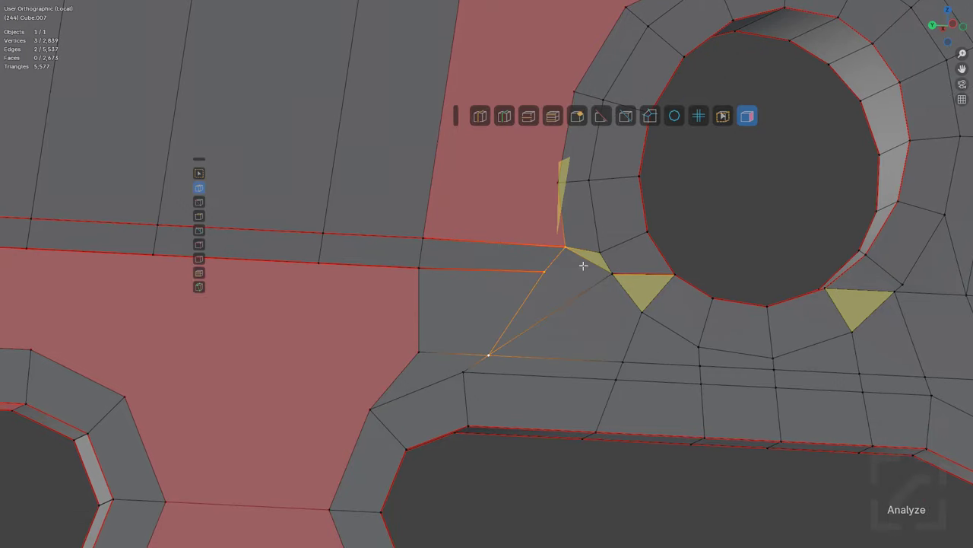
key("ctrl+z")
left_click(588, 261, "shift")
key("alt+a")
middle_click_drag(632, 330, 596, 341)
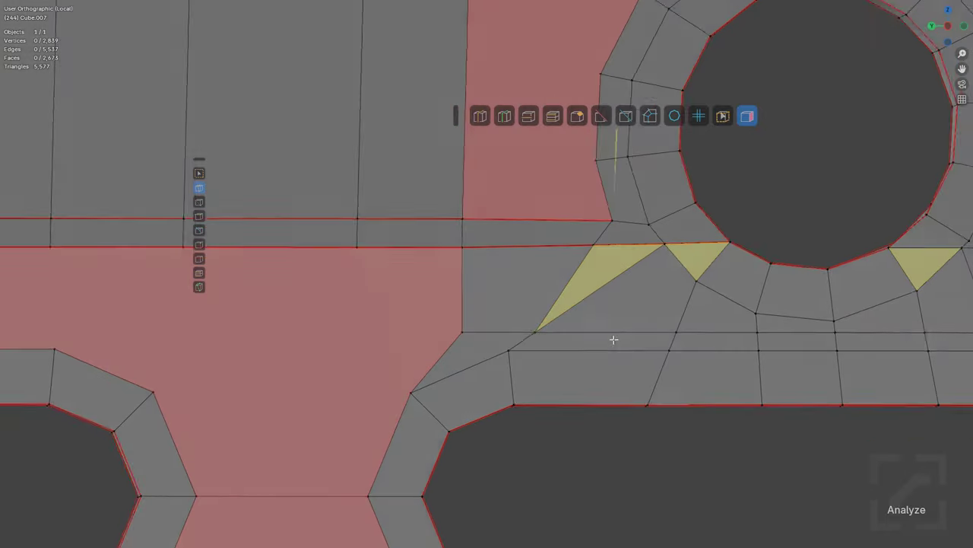
Step: Cut an edge from the support line's end vertex to the hole's ring vertex and redirect the old diagonal down onto it
key("k")
left_click(559, 315)
left_click(715, 270)
key("Return")
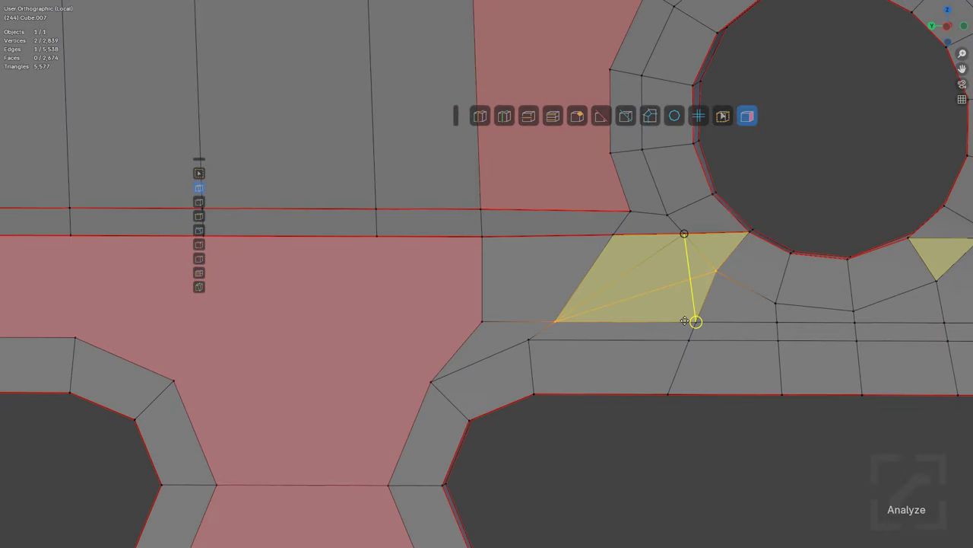
left_click(685, 320)
key("Return")
left_click(694, 297)
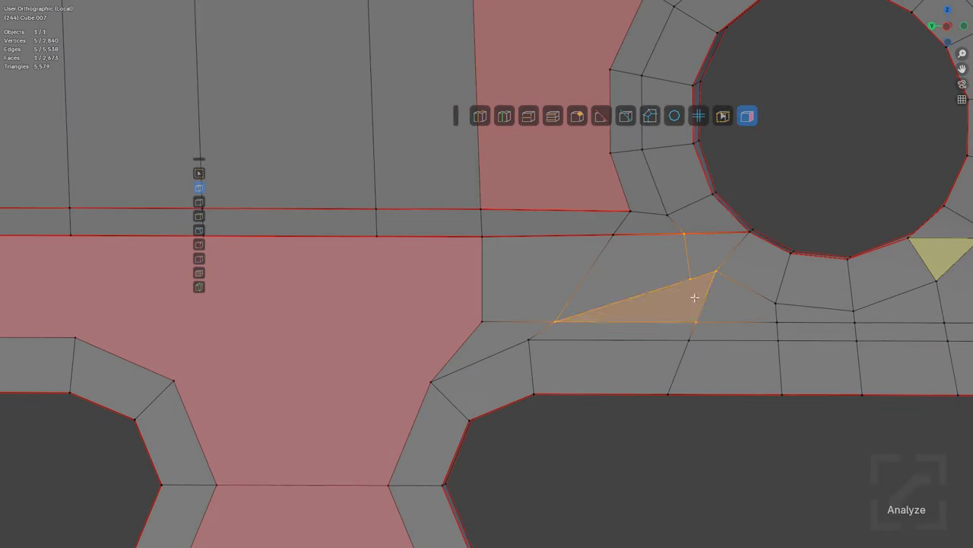
key("alt+a")
Step: Add a lengthwise loop cut through the upper side panel and slide it close to the lower inset edge
middle_click_drag(694, 298, 674, 308)
scroll(728, 297, "down", 1)
middle_click_drag(770, 282, 652, 304, "shift")
key("ctrl+r")
left_click(569, 303)
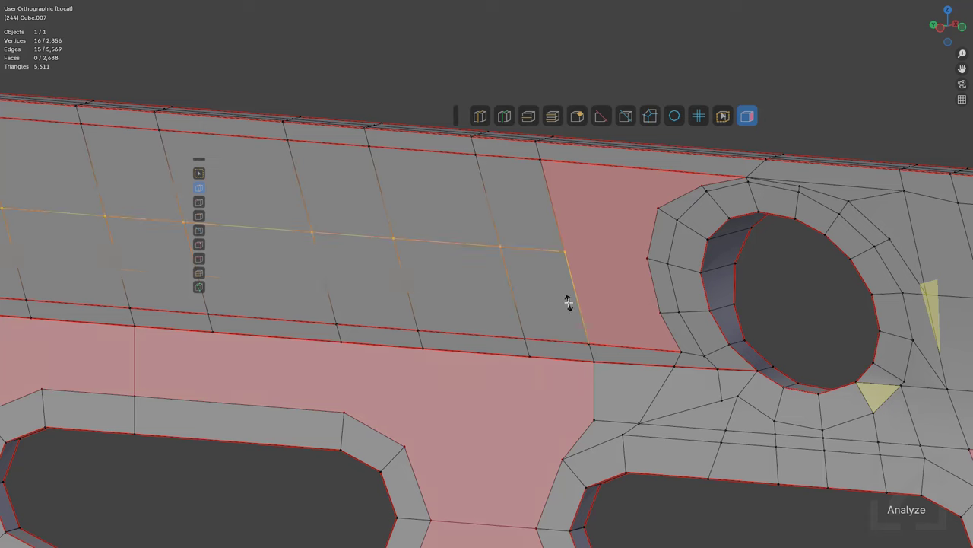
left_click(565, 365)
Step: Add a second lengthwise loop cut midway between the first cut and the panel's upper inset edge
scroll(532, 326, "down", 5)
mouse_move(436, 298)
middle_mouse_down("shift")
mouse_move(684, 301)
mouse_move(426, 307)
middle_mouse_up("shift")
scroll(604, 302, "up", 4)
middle_click_drag(787, 275, 616, 289, "shift")
scroll(617, 289, "up", 1)
key("ctrl+r")
left_click(565, 298)
left_click(565, 298)
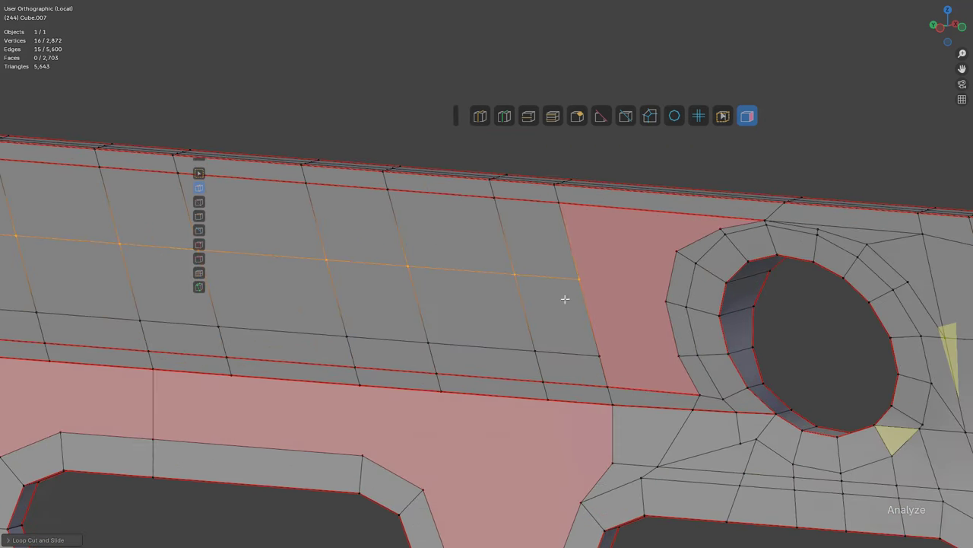
Step: Connect both loop cuts' end vertices and the panel's top corner vertex to the facing vertices of the hole's outer ring
key("ctrl+r")
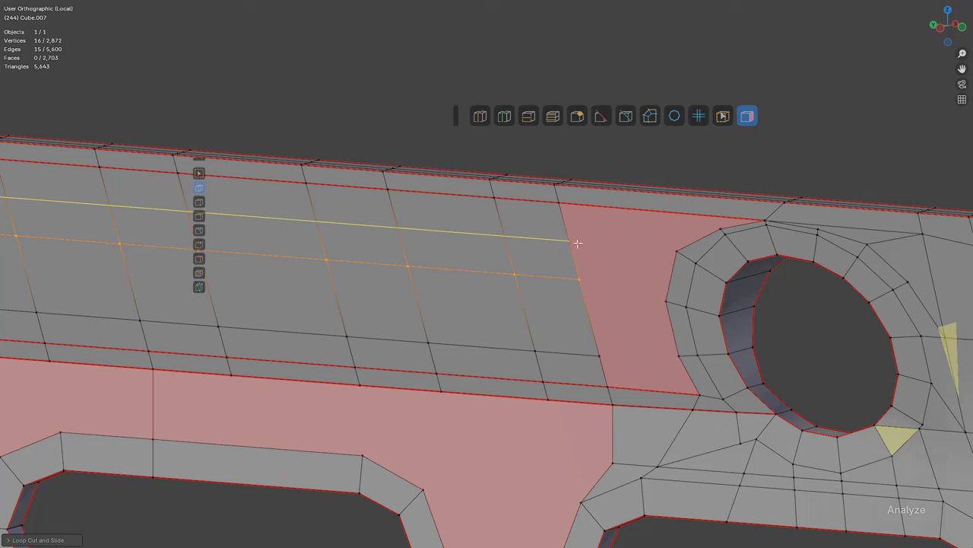
right_click(578, 268)
left_click_drag(606, 356, 664, 344)
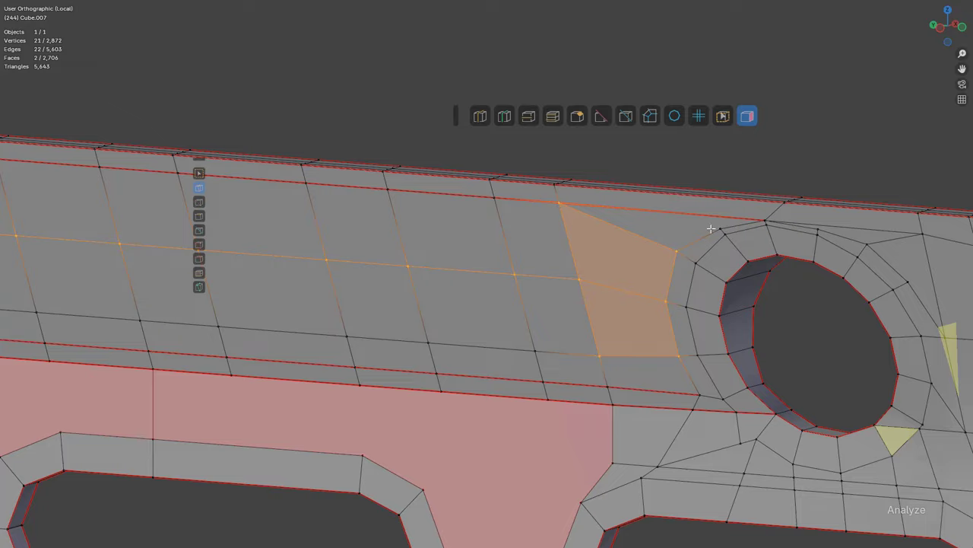
key("alt+a")
Step: Examine the highlighted triangles and n-gons along the full length of the body from both sides
scroll(603, 249, "down", 6)
middle_click_drag(574, 337, 676, 343, "shift")
middle_click_drag(677, 344, 798, 286, "shift")
scroll(494, 306, "up", 2)
mouse_move(494, 307)
middle_mouse_down("shift")
mouse_move(728, 278)
mouse_move(515, 330)
mouse_move(696, 333)
mouse_move(717, 310)
mouse_move(622, 295)
mouse_move(666, 298)
mouse_move(479, 299)
middle_mouse_up("shift")
scroll(728, 279, "down", 5)
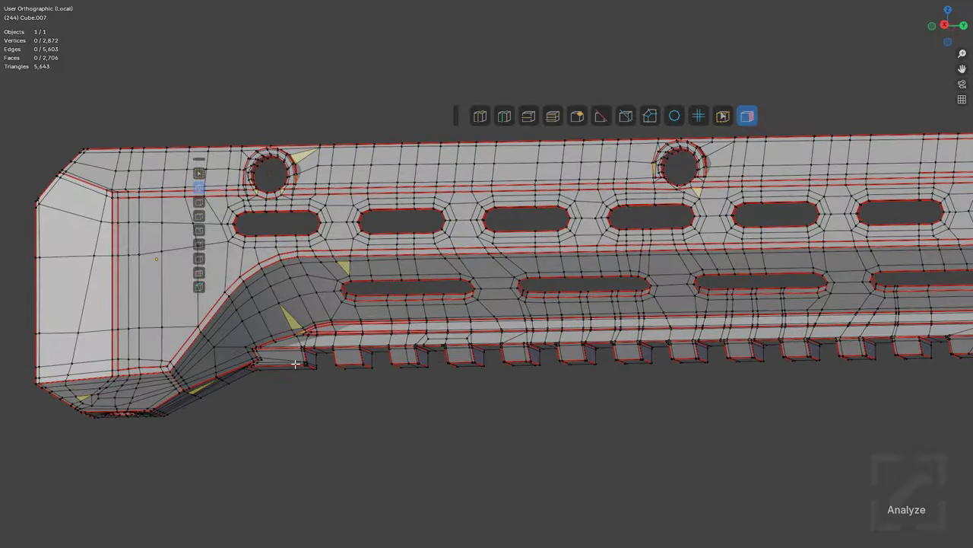
middle_click_drag(296, 363, 922, 280)
middle_click_drag(634, 297, 941, 326, "shift")
key("Tab")
key("Tab")
middle_click_drag(591, 305, 614, 298)
key("a")
Step: Inset the n-gon face between the body's angled end and the first slot by a narrow margin
middle_click_drag(516, 299, 611, 360, "shift")
scroll(610, 359, "up", 6)
key("alt+a")
middle_click_drag(550, 356, 499, 305)
scroll(517, 292, "up", 1)
left_click(368, 263)
middle_click_drag(367, 262, 441, 312)
scroll(502, 294, "up", 3)
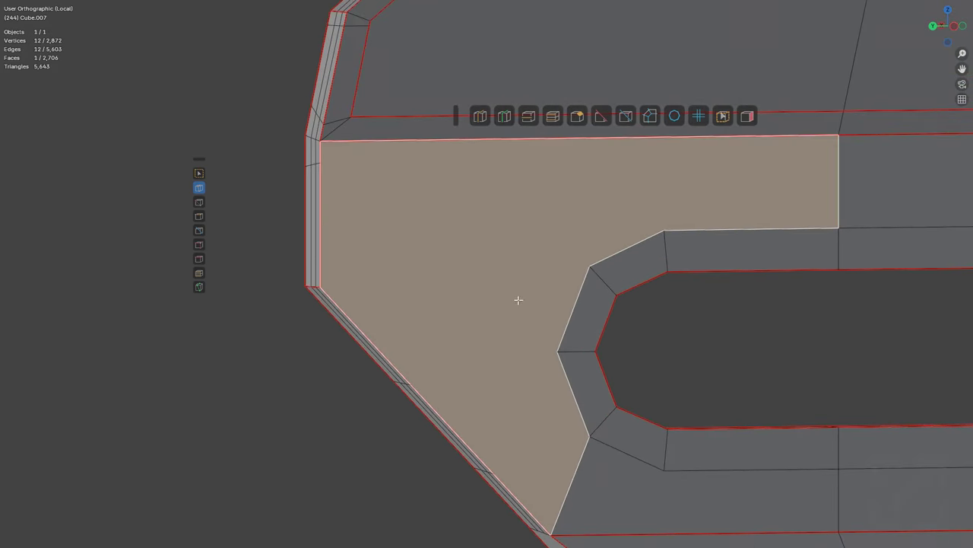
key("i")
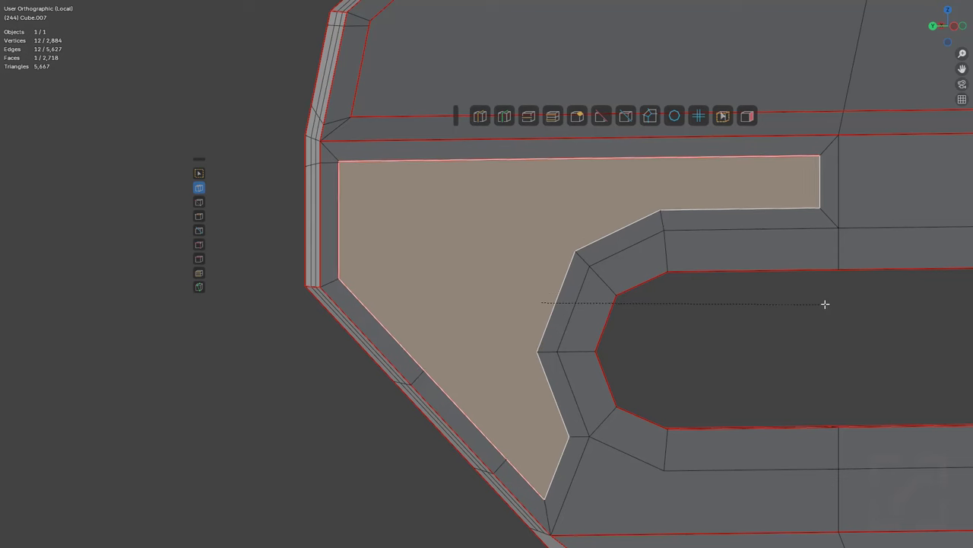
left_click(823, 304)
left_click(783, 302)
Step: Collapse the nearly coincident vertices at the new inset's upper outer corner into one
middle_click_drag(468, 277, 658, 357, "shift")
scroll(659, 357, "up", 4)
left_click(583, 214)
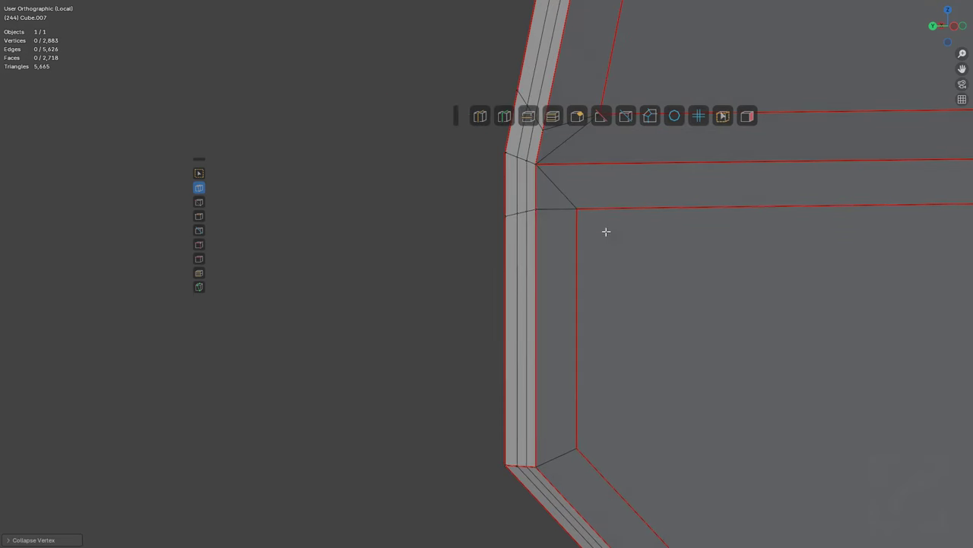
Step: Cut a connecting edge from the upper panel's inset corner across the dividing edge to the lower inset's corner
middle_click_drag(587, 149, 556, 235, "shift")
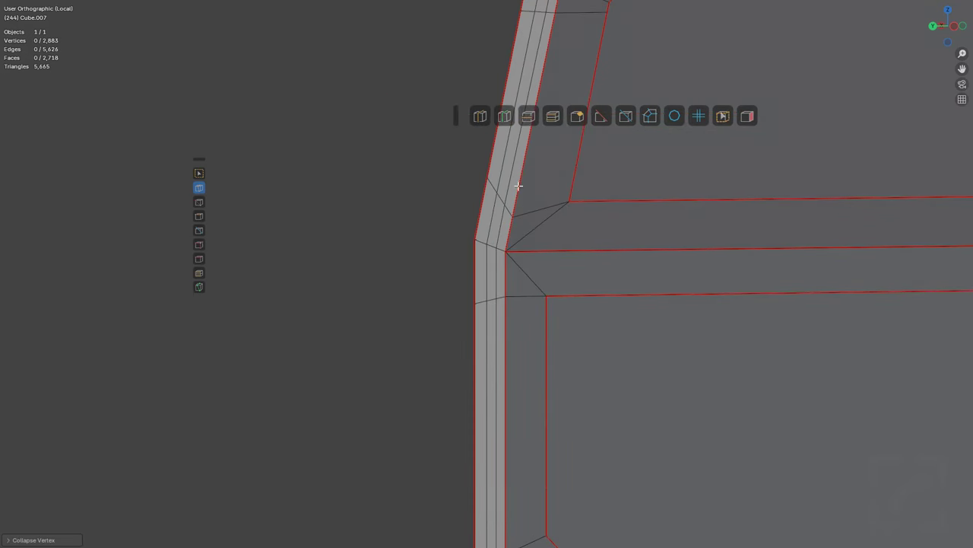
left_click(197, 287)
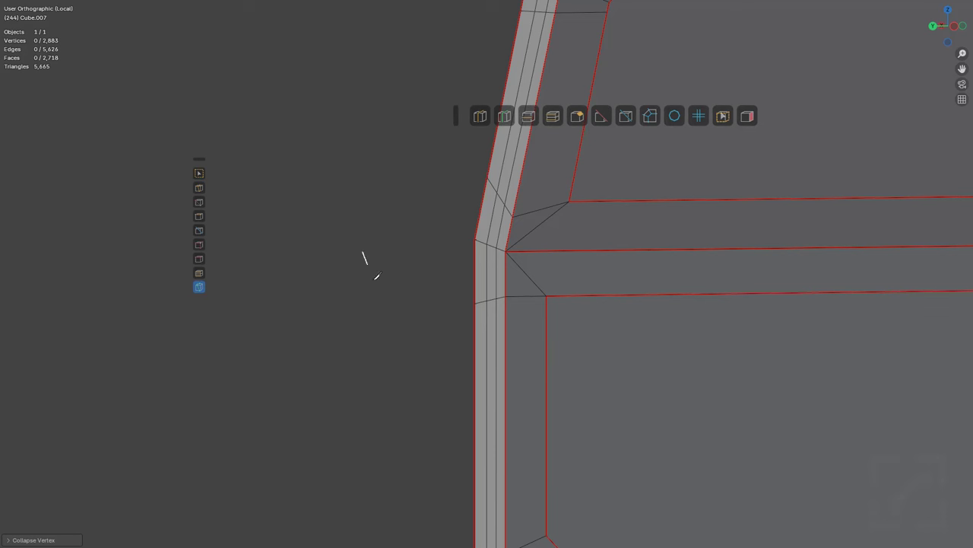
left_click(569, 201)
left_click(542, 250)
left_click(546, 295)
key("Return")
scroll(576, 196, "down", 8)
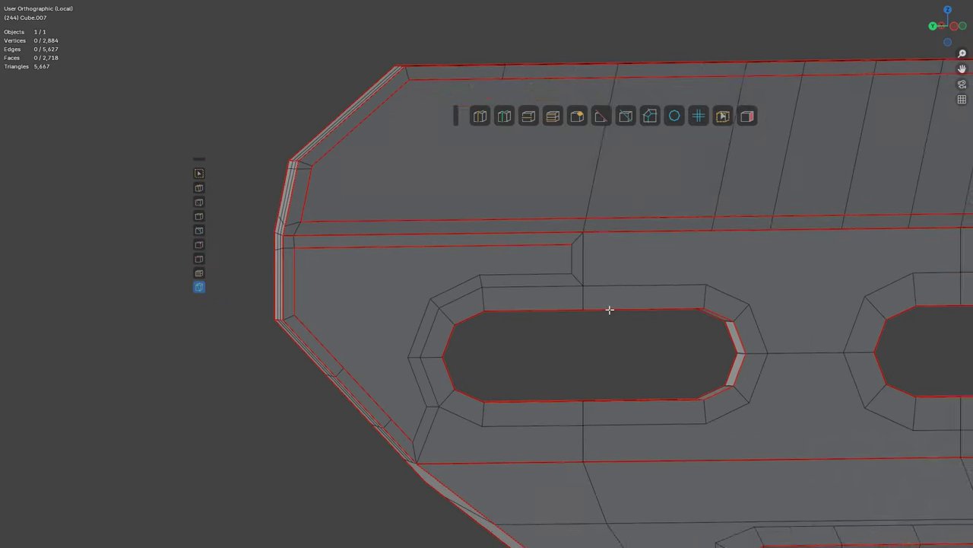
Step: Connect the end vertex of the lower inset's upper edge to the outer ring vertex beneath the first round hole
scroll(565, 313, "down", 3)
middle_click_drag(565, 312, 647, 296)
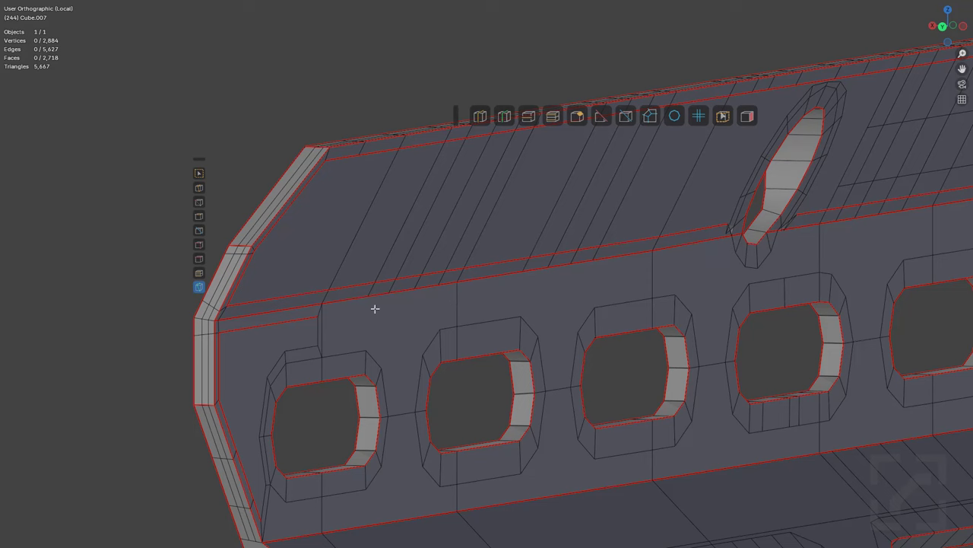
key("1")
left_click(317, 318)
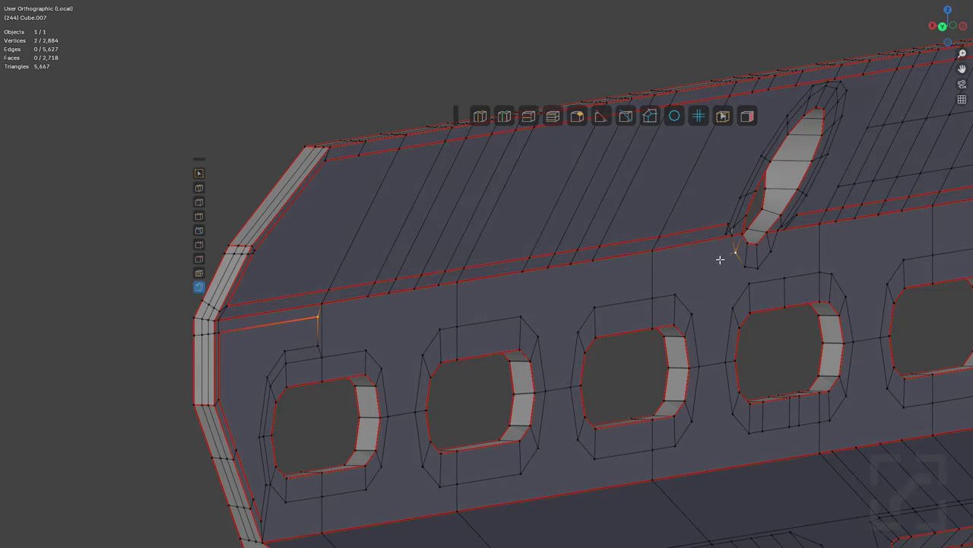
key("j")
key("alt+a")
Step: Collapse the inset's extra vertices around the first slot into the slot's outer ring and the lower corner vertex
middle_click_drag(749, 294, 576, 316)
middle_click_drag(377, 331, 597, 291, "shift")
scroll(595, 291, "up", 3)
scroll(596, 272, "down", 3)
middle_click_drag(701, 302, 573, 322, "shift")
middle_click_drag(353, 325, 520, 289, "shift")
scroll(518, 287, "up", 1)
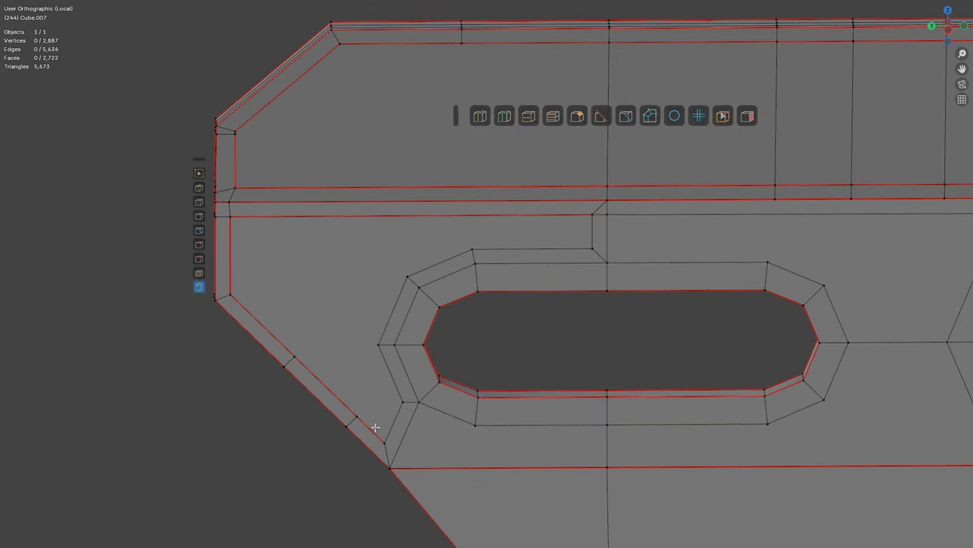
key("ctrl+z")
key("ctrl+z")
key("ctrl+z")
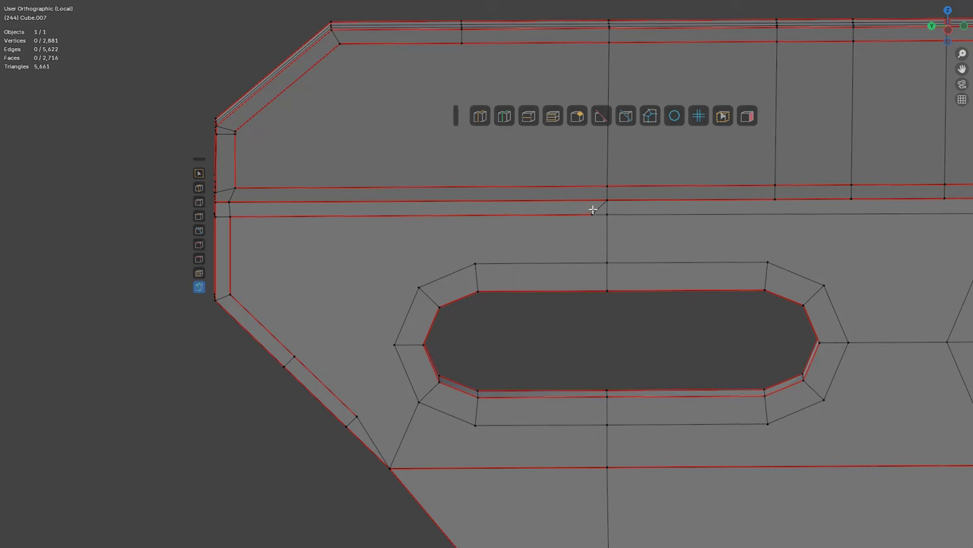
Step: Collapse the leftover inset end vertex into the support line and connect the upper panel's top inset vertex down to the slot ring's corner
middle_click_drag(618, 299, 548, 336, "shift")
scroll(532, 336, "down", 1)
middle_click_drag(464, 337, 487, 335, "shift")
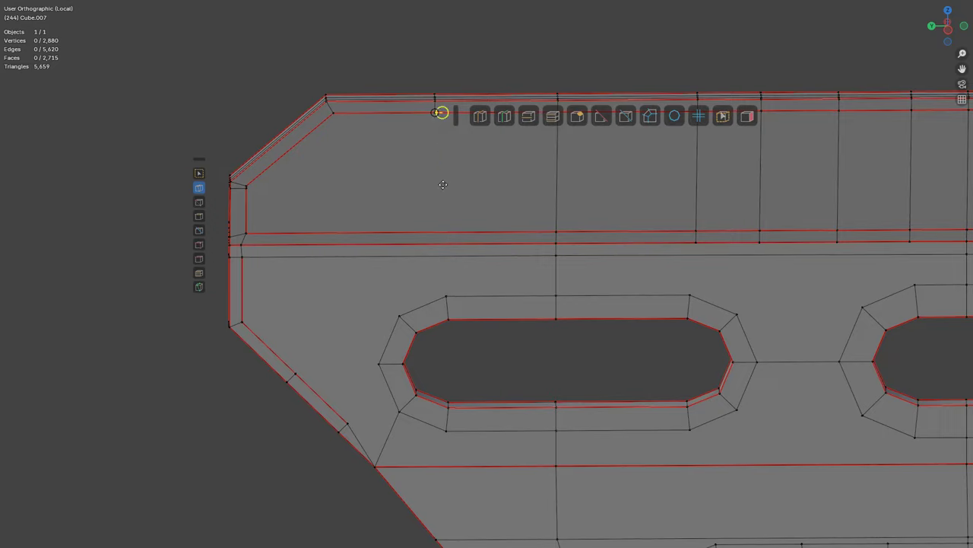
left_click(446, 294)
key("Return")
Step: On the opposite side, connect the upper panel's inset corner vertex to the grid crossing below it
middle_click_drag(356, 135, 609, 201)
middle_click_drag(583, 267, 584, 235, "shift")
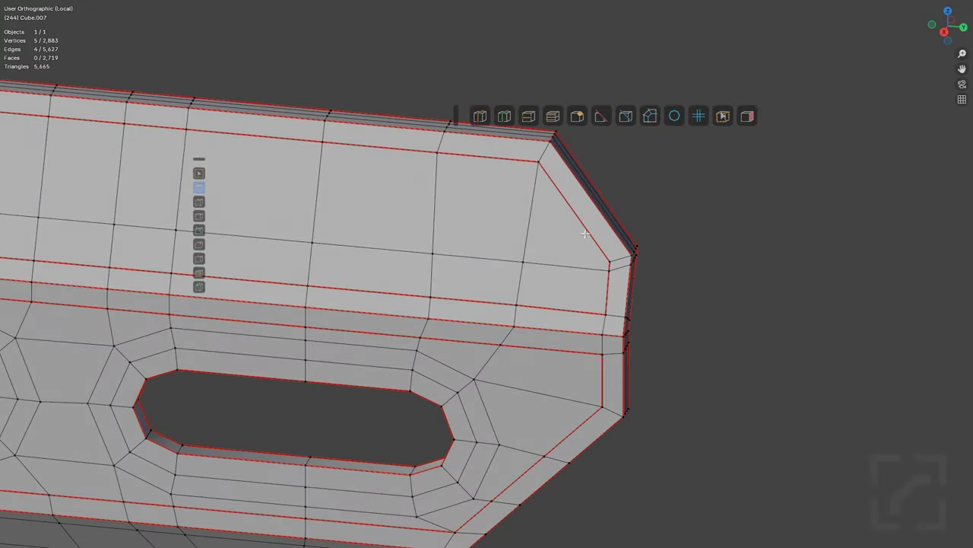
key("ctrl+r")
scroll(553, 201, "up", 1)
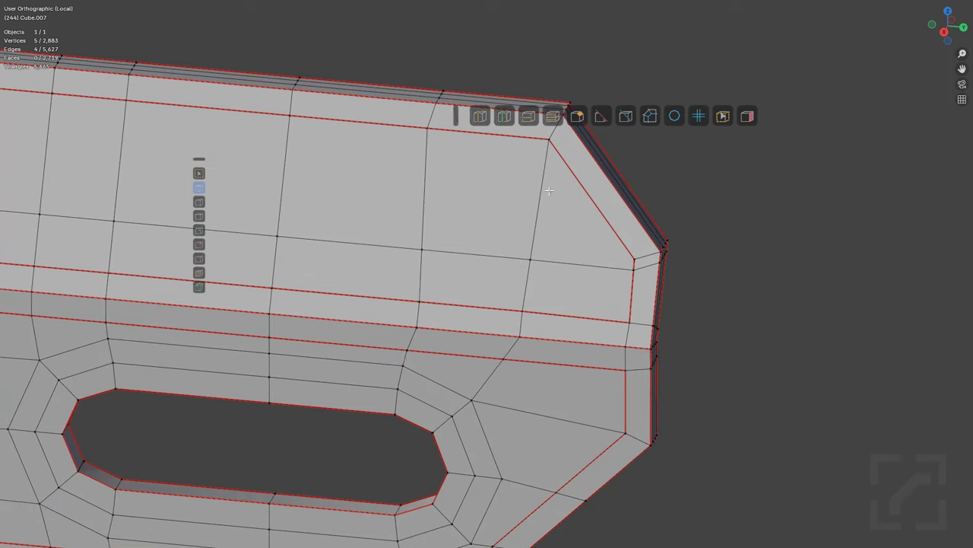
Step: Bevel the edge path running from the grid crossing through the inset corner and across the rim, using two segments
middle_click_drag(541, 183, 400, 162)
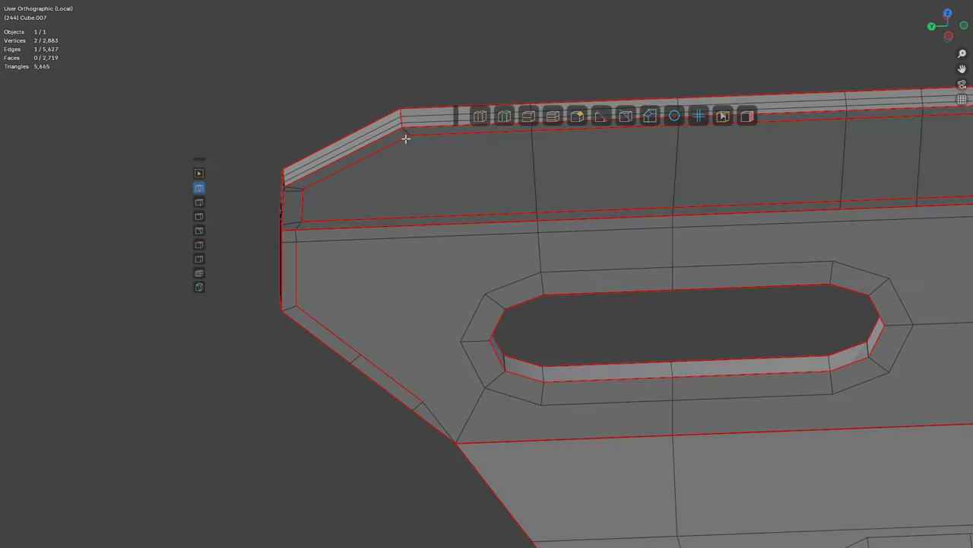
scroll(425, 145, "up", 5)
left_click(651, 224)
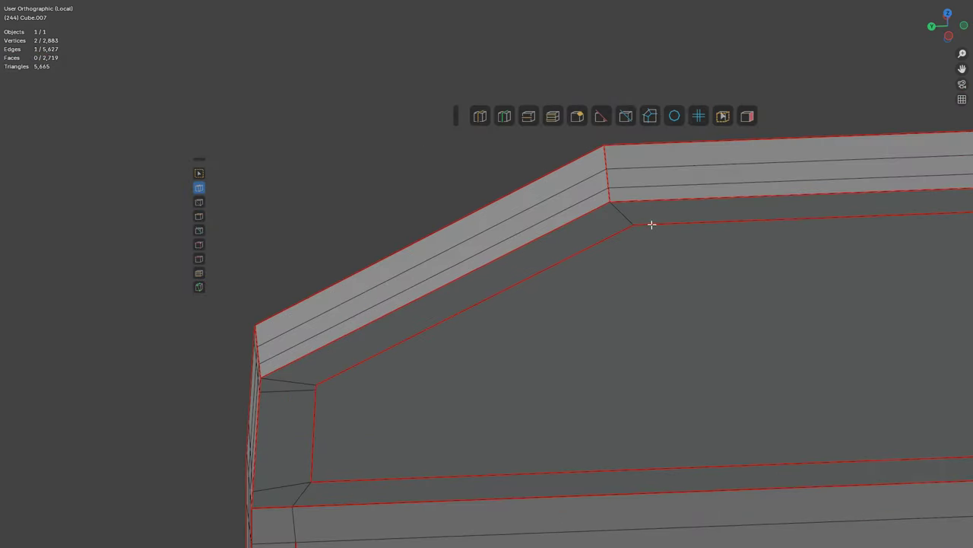
middle_click_drag(616, 214, 598, 260)
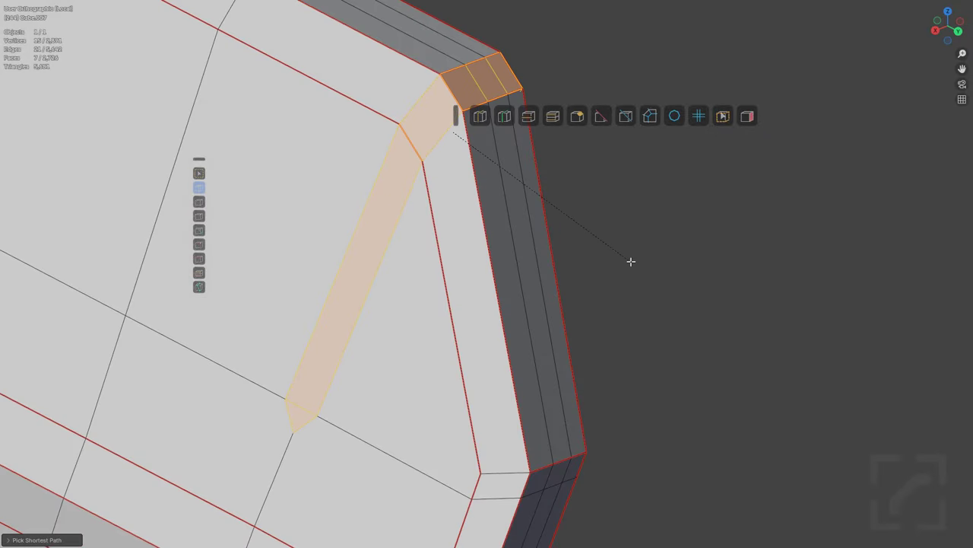
scroll(631, 261, "up", 1)
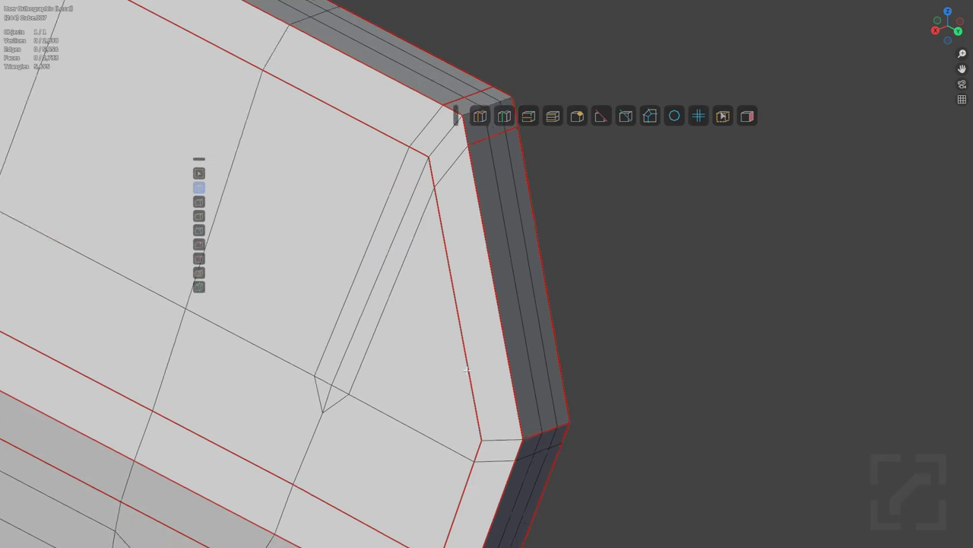
Step: Merge the bevel's pointed end vertex into the lower inset edge and slide the middle bevel vertex up its edge
middle_click_drag(467, 371, 534, 320, "shift")
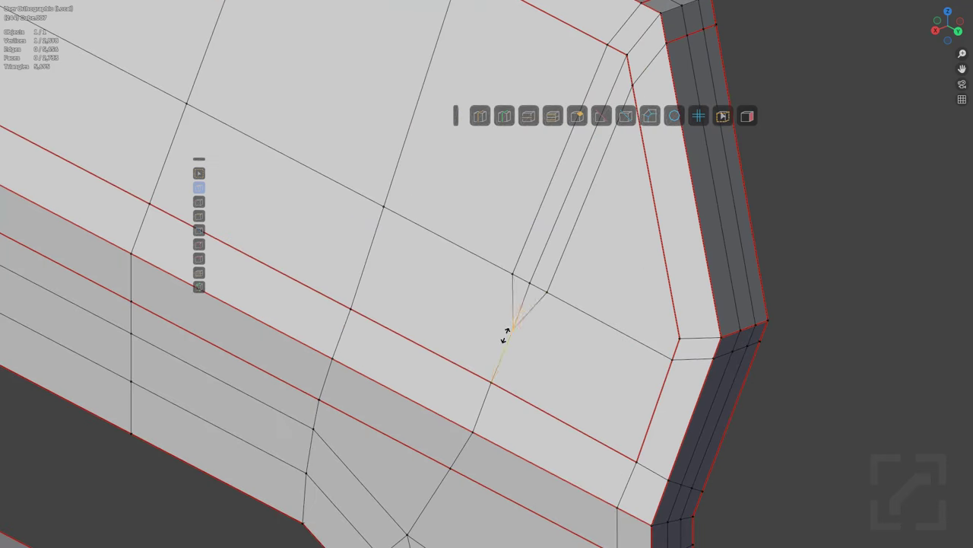
left_click(505, 341)
left_click(516, 325)
left_click(526, 311)
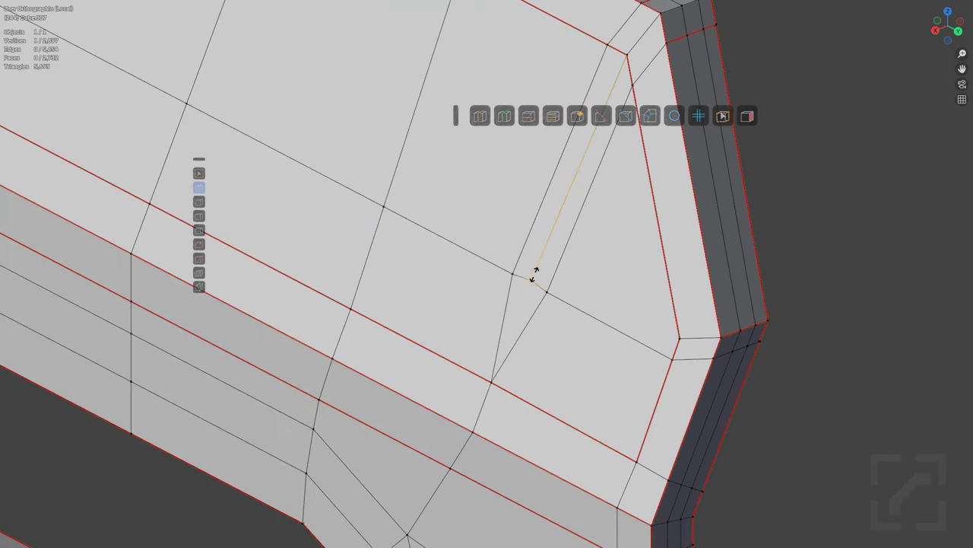
Step: Slide the bevel's two outer vertices apart along the horizontal support edge to widen its lower end
left_click(547, 292)
key("g")
key("g")
left_click(584, 312)
left_click(511, 275)
key("g")
key("g")
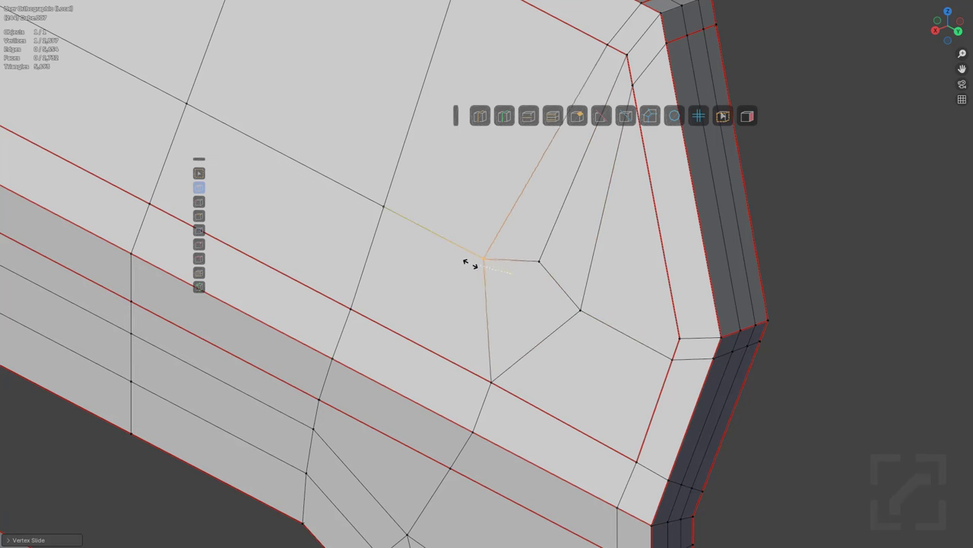
left_click(464, 253)
Step: Slide the bevel vertices on both sides of the panel's inset corner farther away along the inset edges
middle_click_drag(617, 269, 457, 390, "shift")
left_click(466, 227)
key("g")
key("g")
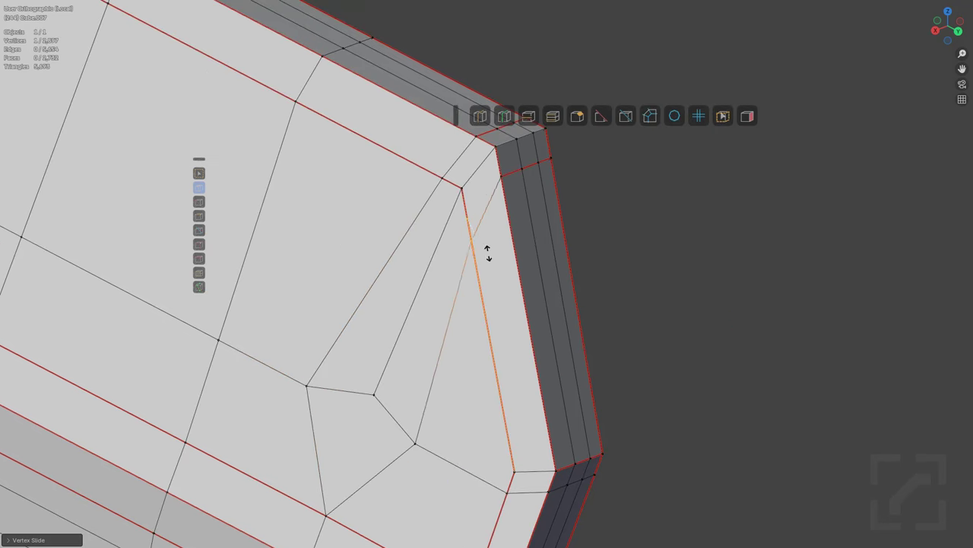
left_click(488, 255)
left_click(442, 180)
key("g")
key("g")
left_click(420, 170)
scroll(584, 329, "up", 2)
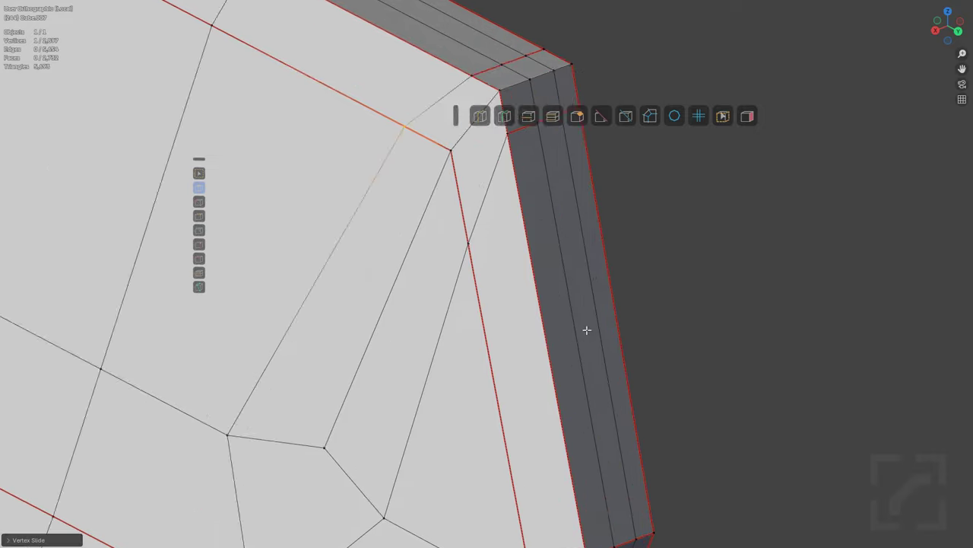
Step: Slide the extra vertices beside the upper panel's top inset corner into that corner so they merge into one
scroll(589, 331, "down", 4)
middle_click_drag(660, 333, 456, 300)
scroll(582, 292, "up", 2)
scroll(574, 292, "up", 1)
middle_click_drag(574, 291, 575, 260, "shift")
left_click(569, 200)
key("g")
key("g")
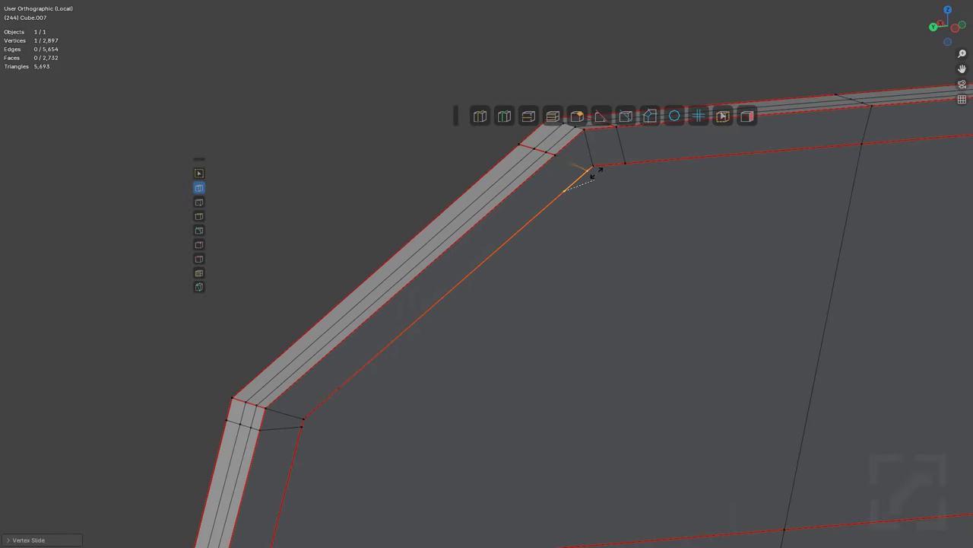
left_click(578, 171)
scroll(632, 237, "down", 5)
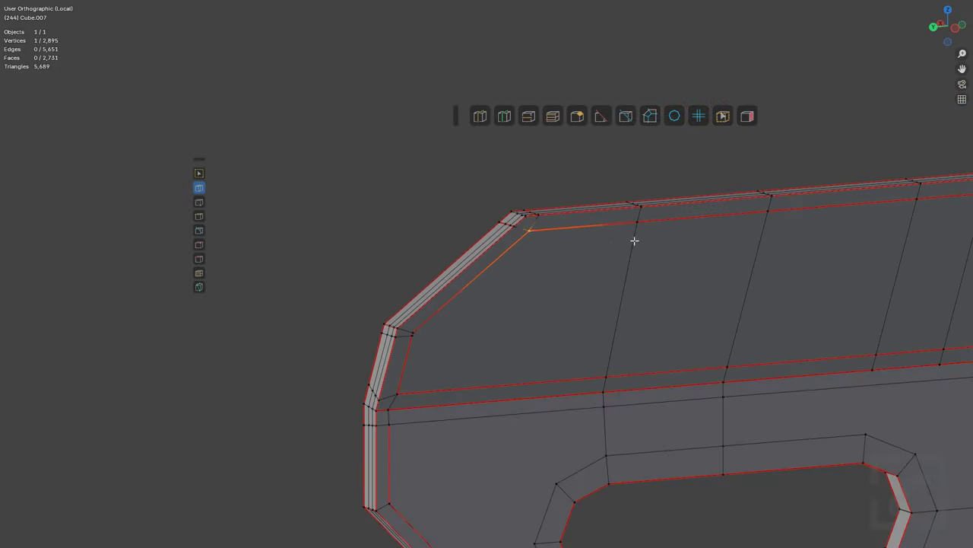
Step: Slide together and merge the doubled vertices at the upper panel's outer inset corner
left_click(634, 241)
scroll(651, 299, "down", 1)
scroll(647, 298, "down", 2)
middle_click_drag(537, 286, 587, 241, "shift")
scroll(586, 242, "up", 4)
scroll(586, 242, "up", 5)
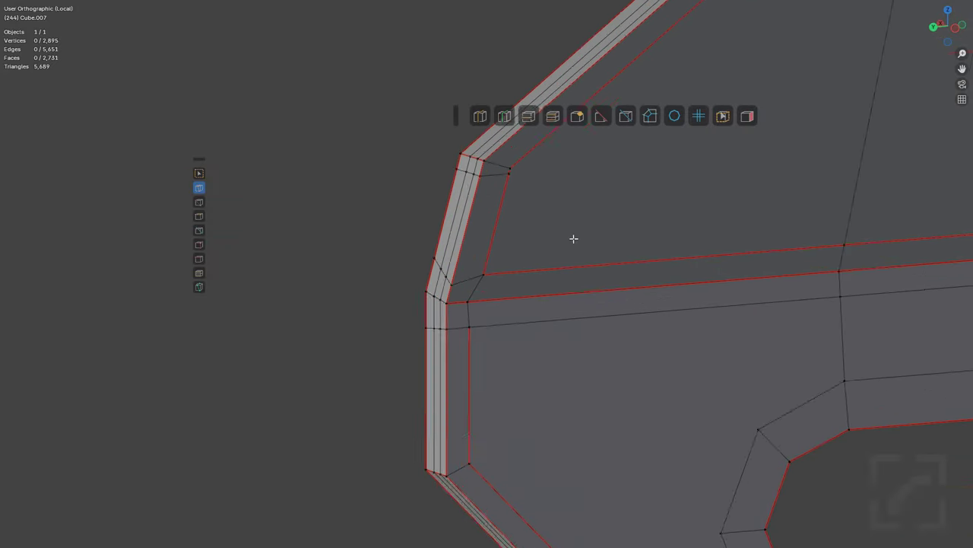
left_click(577, 209)
scroll(580, 235, "down", 10)
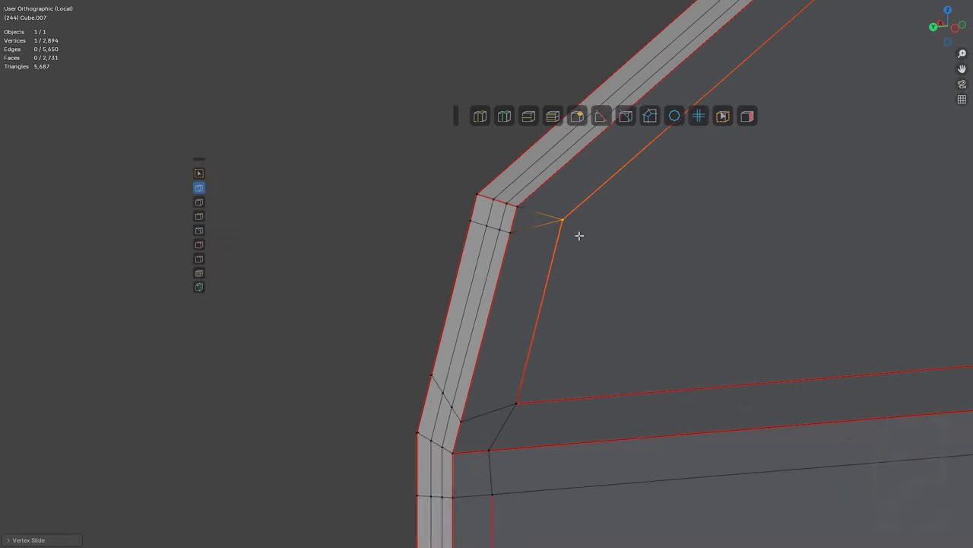
Step: Add a lengthwise loop cut across the upper panel, ending at the merged outer inset corner
middle_click_drag(722, 277, 508, 281, "shift")
scroll(729, 297, "down", 1)
middle_click_drag(712, 298, 712, 251, "shift")
middle_click_drag(437, 257, 579, 295, "shift")
scroll(579, 295, "up", 2)
key("ctrl+r")
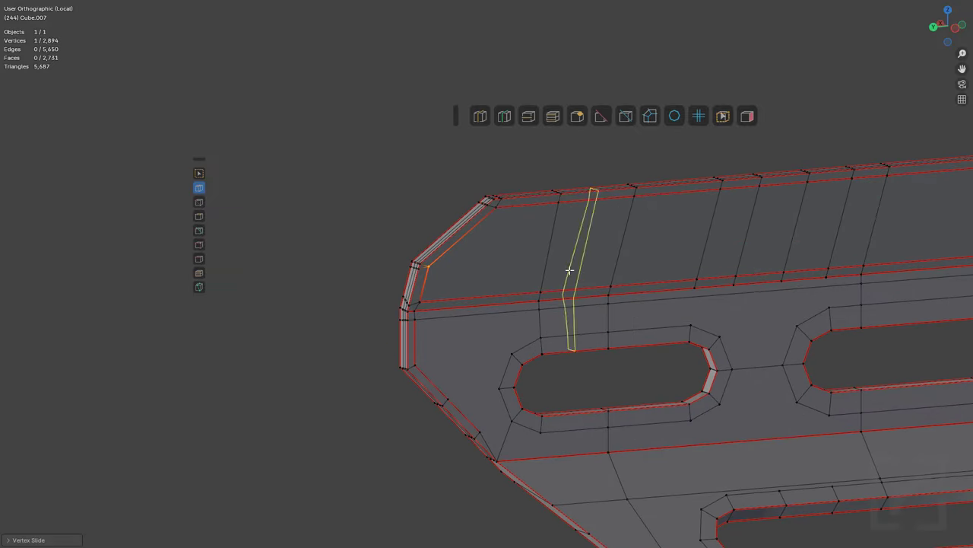
left_click(556, 264)
left_click_drag(499, 264, 551, 249)
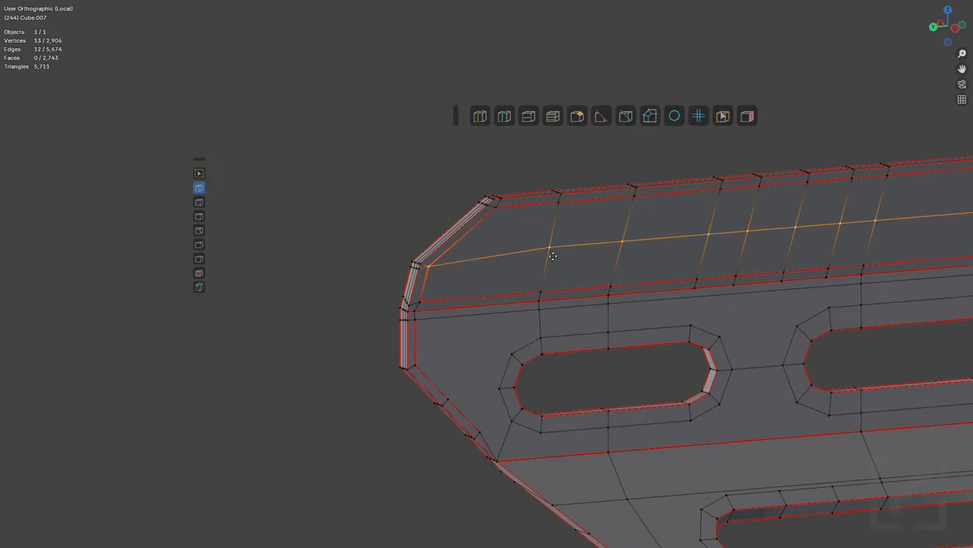
Step: Cut an edge from the first slot's upper outer support vertex to the inset vertex near the panel's end
middle_click_drag(530, 296, 546, 277, "shift")
scroll(547, 276, "up", 1)
middle_click_drag(582, 321, 579, 249, "shift")
scroll(580, 250, "up", 2)
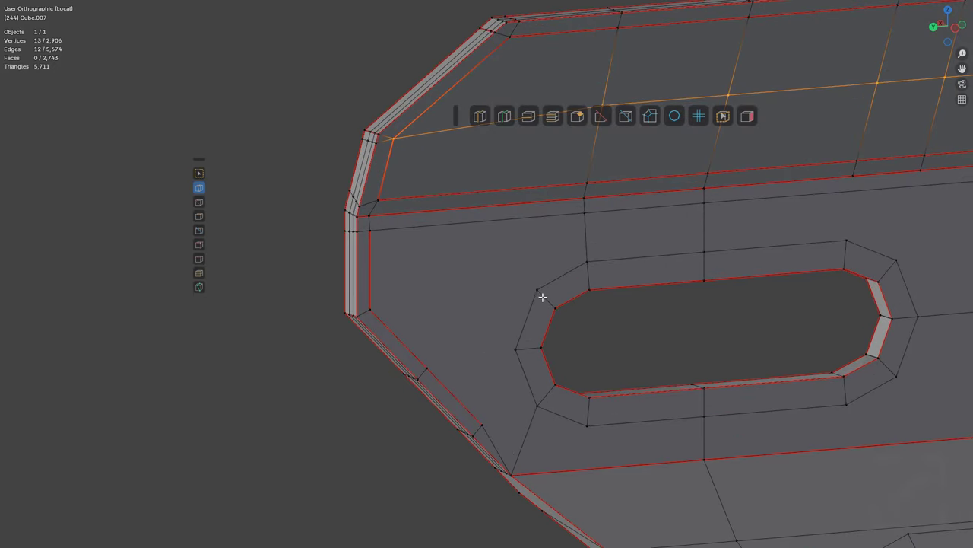
key("k")
left_click(538, 289)
left_click(370, 230)
key("Return")
Step: Cut edges from the slot's outermost support vertex to the two inset vertices at either end of the slanted border
middle_click_drag(504, 326, 582, 252, "shift")
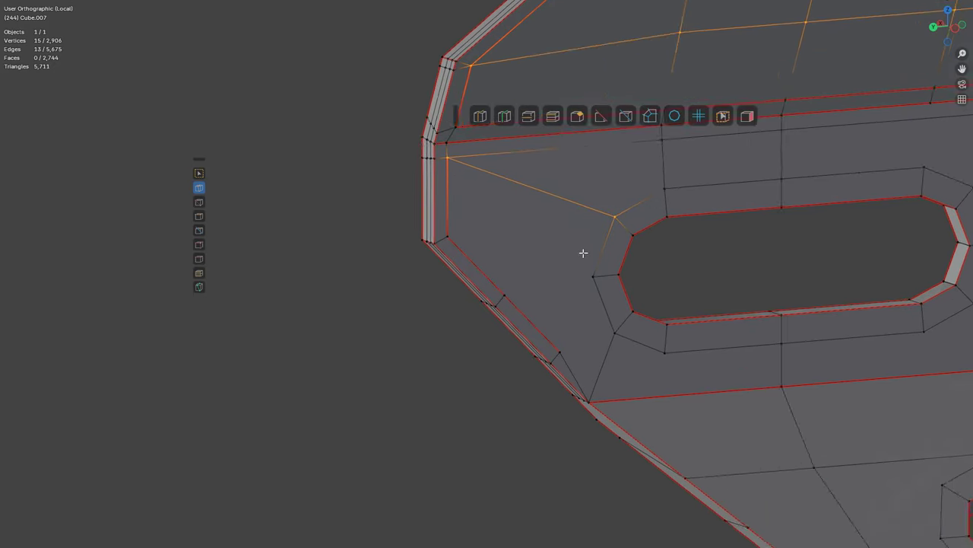
scroll(563, 258, "up", 3)
left_click_drag(418, 212, 671, 274)
left_click(671, 277)
key("Return")
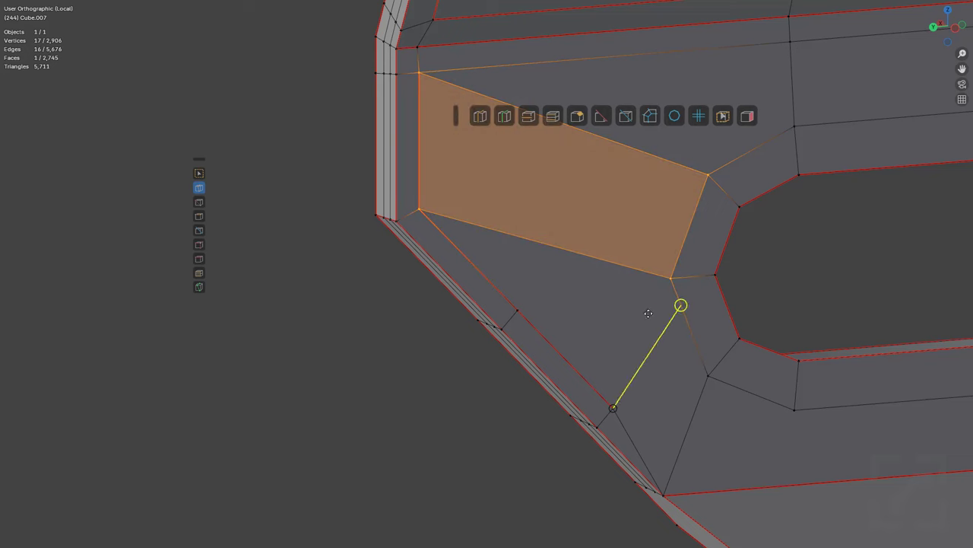
left_click_drag(648, 313, 666, 275)
Step: Cut a support edge parallel to the slanted rim, from the inset's lower end down to the lowest horizontal edge
middle_click_drag(746, 396, 586, 276, "shift")
scroll(589, 282, "down", 2)
middle_click_drag(636, 348, 491, 275)
scroll(469, 252, "down", 1)
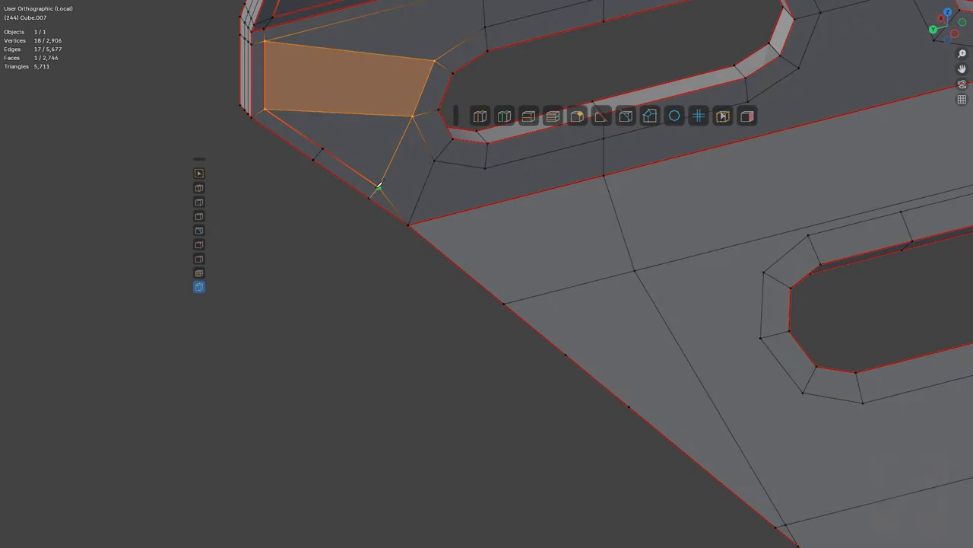
left_click(429, 220)
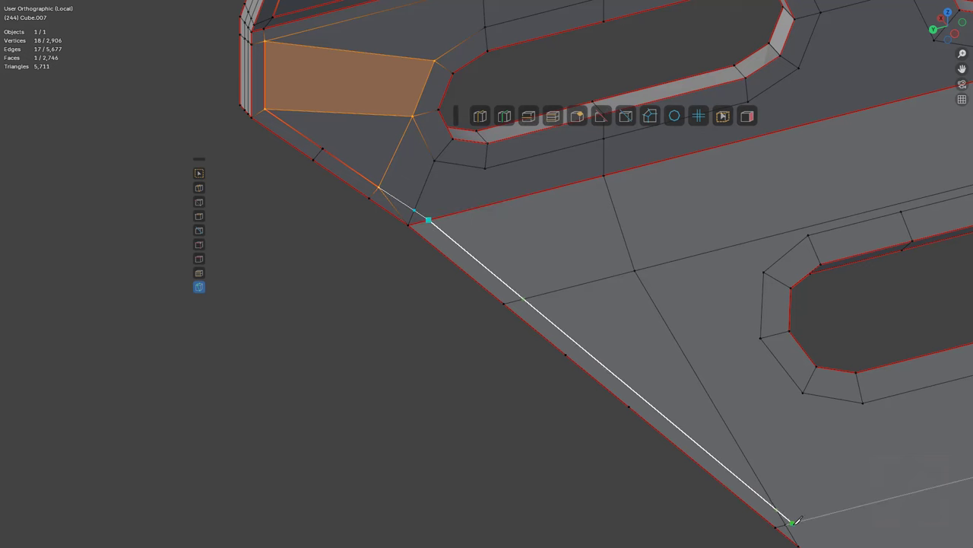
key("Return")
key("alt+a")
Step: Merge the crossing vertex into the new cut's vertex on the sharp edge and remove the short diagonal to the rim corner
scroll(462, 267, "up", 3)
middle_click_drag(393, 219, 499, 296, "shift")
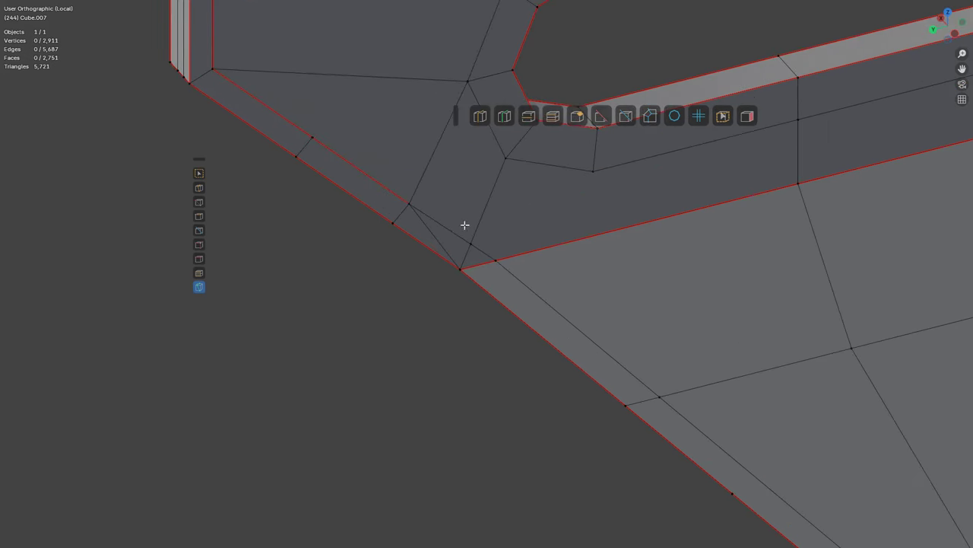
left_click(503, 241)
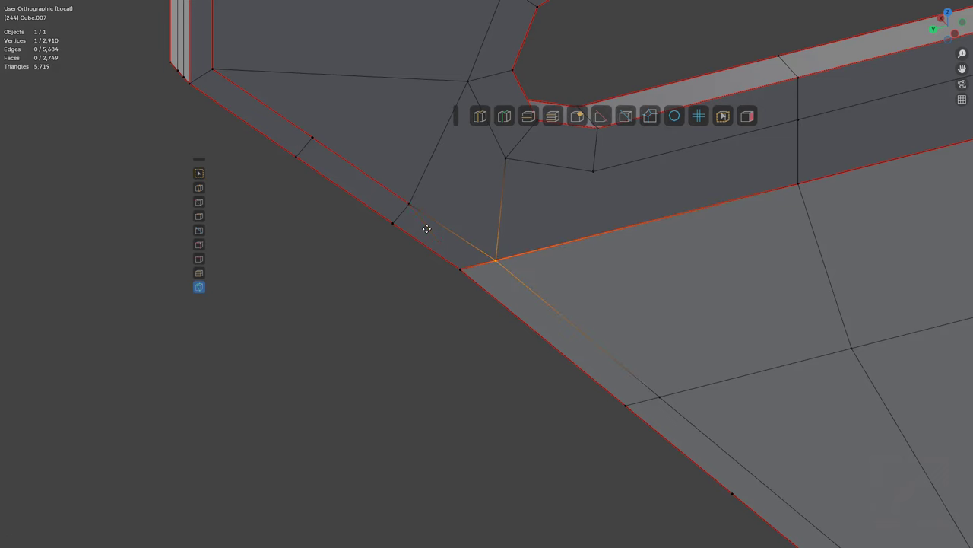
key("alt+a")
scroll(545, 284, "down", 4)
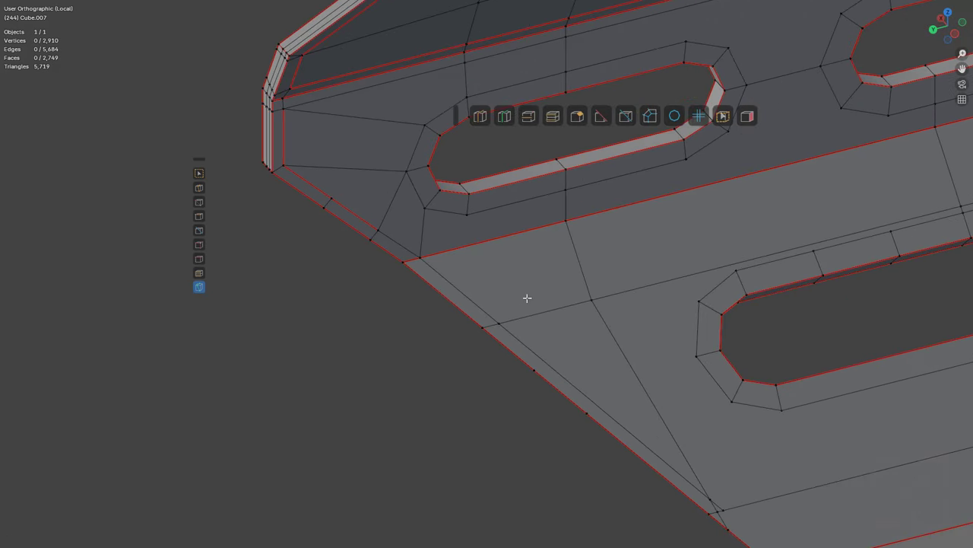
Step: Cut an edge from the first slot's lower outer support vertex across the sharp edge to the horizontal edge below
key("alt+a")
scroll(505, 260, "up", 4)
key("alt+a")
left_click_drag(505, 207, 488, 205)
scroll(546, 244, "down", 5)
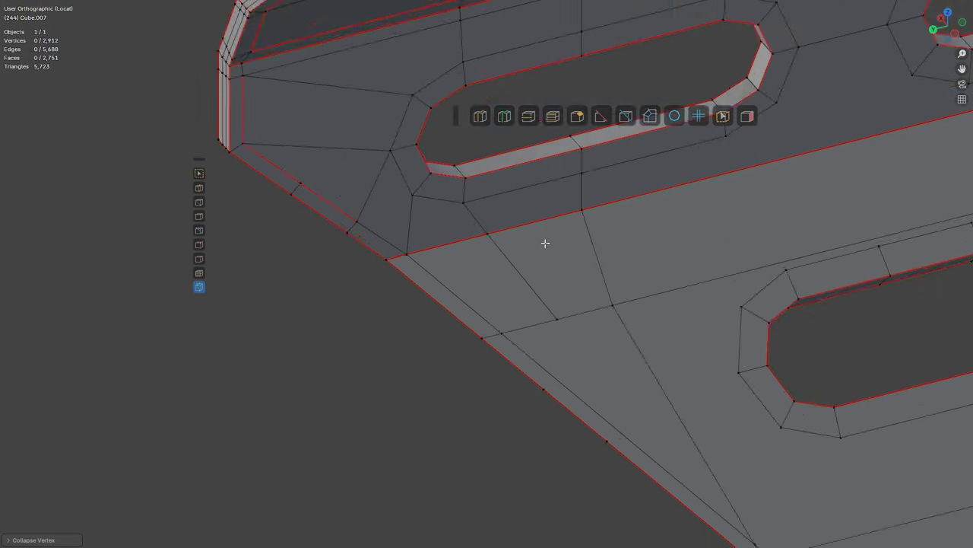
Step: Cut two edges from the first slot's lower inner support vertices across the sharp edge to the lower slot's upper support edge
mouse_move(609, 270)
middle_mouse_down("shift")
mouse_move(574, 302)
mouse_move(609, 285)
middle_mouse_up("shift")
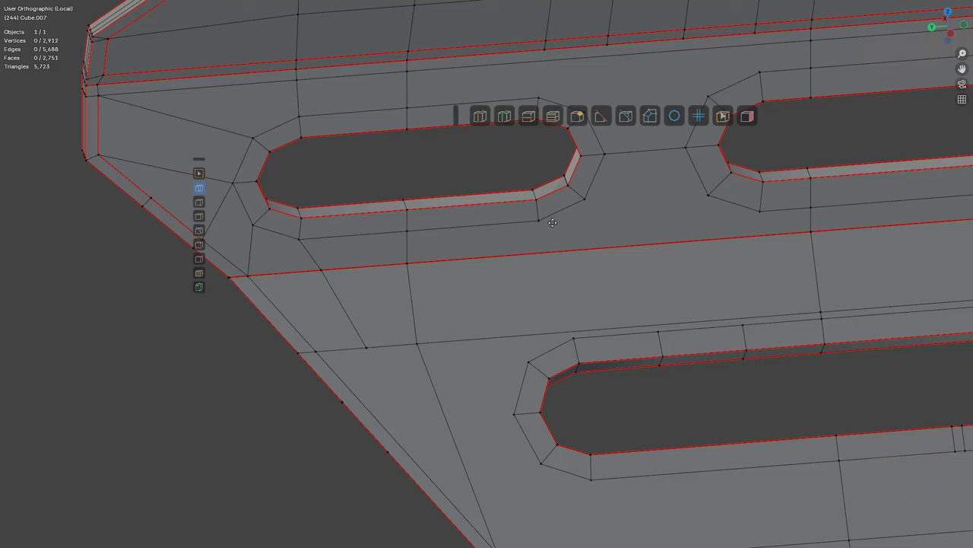
left_click(573, 336)
key("Return")
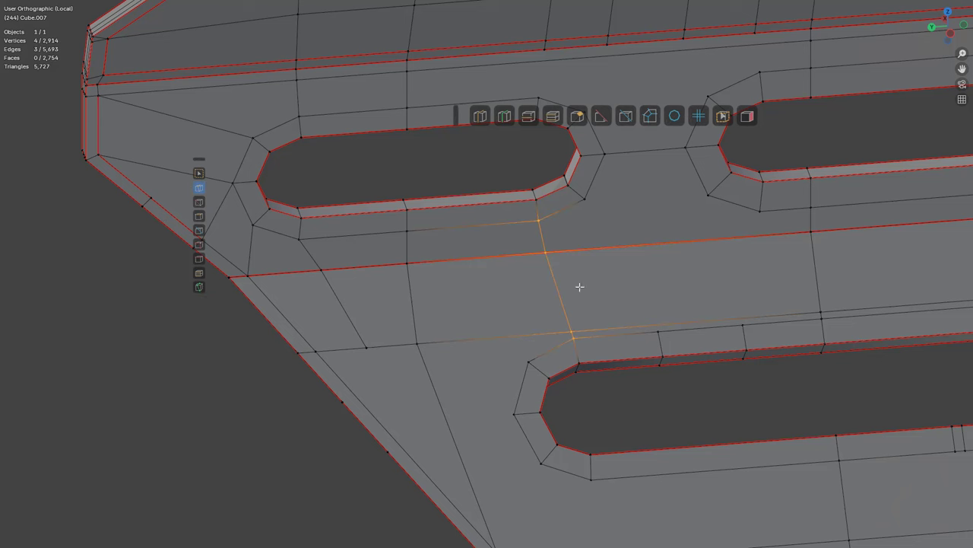
left_click(667, 341)
key("Return")
middle_click_drag(602, 327, 642, 223, "shift")
key("alt+a")
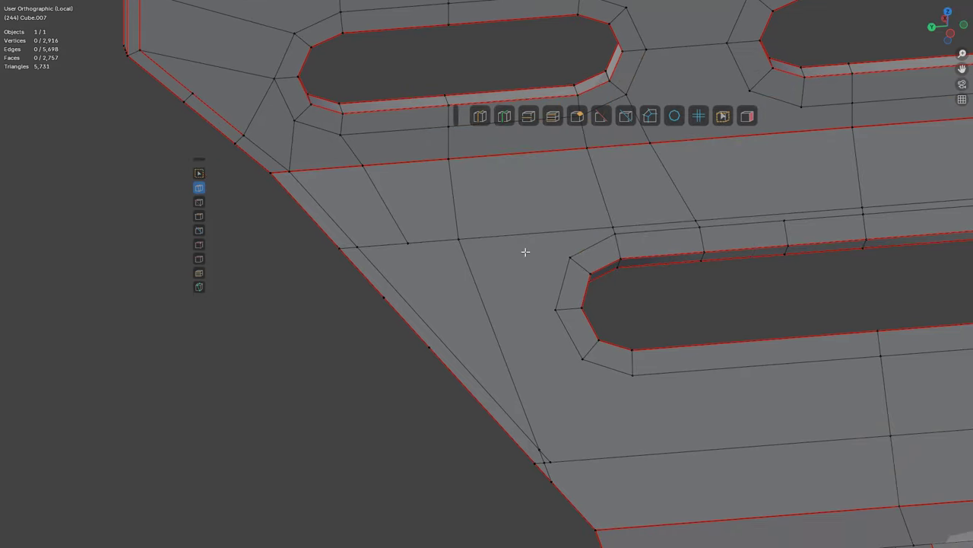
Step: Cut edges from the lower slot's rounded end to the nearby grid crossing and across to the slanted rim
middle_click_drag(568, 257, 533, 302, "shift")
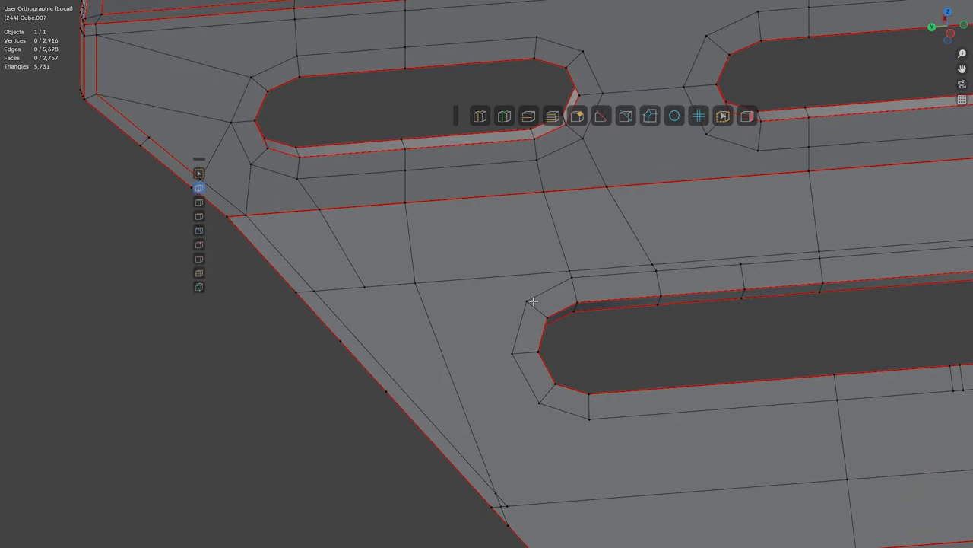
left_click(416, 282)
key("Return")
middle_click_drag(410, 339, 463, 297, "shift")
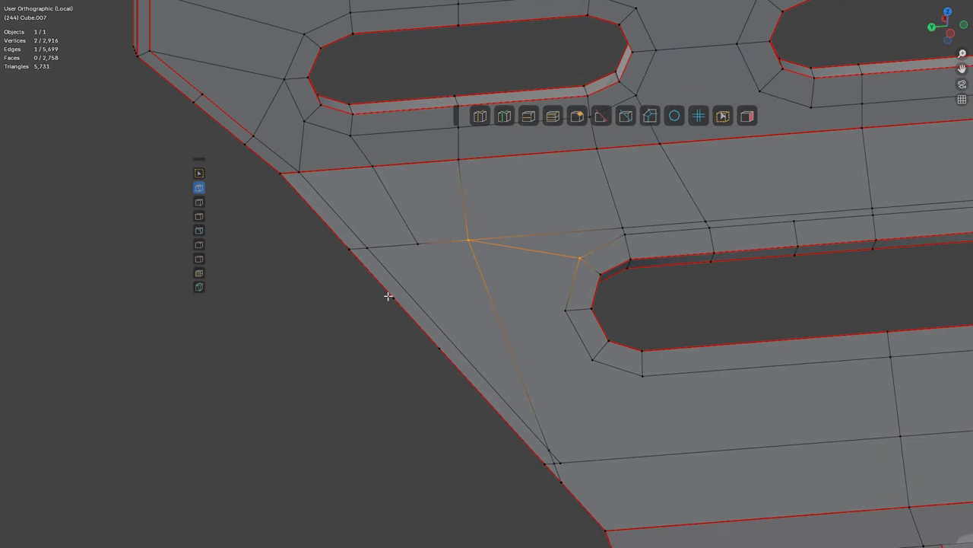
left_click(414, 290)
left_click(572, 296)
key("Return")
Step: Cut an edge from the next slanted rim vertex to the lower support vertex of the lower slot's rounded end
middle_click_drag(548, 330, 535, 350)
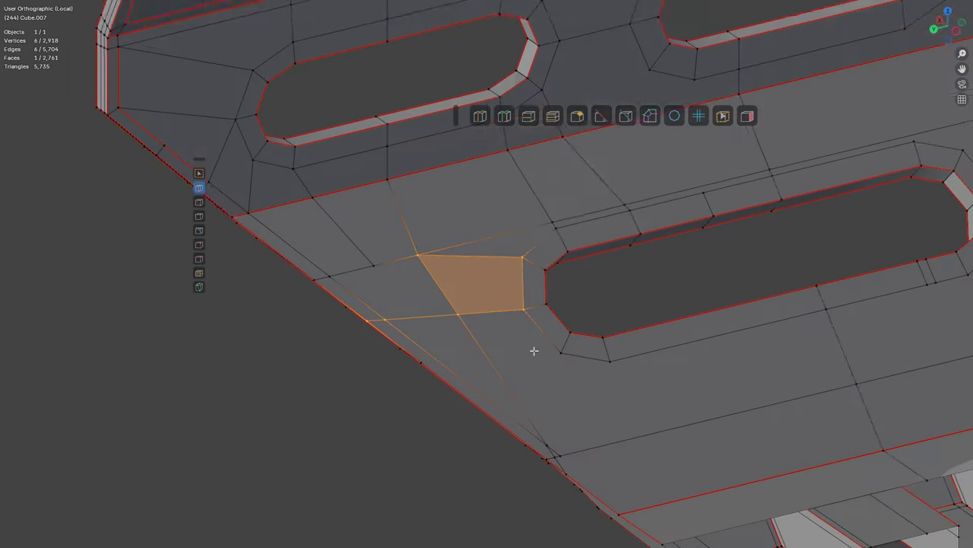
scroll(534, 349, "up", 3)
middle_click_drag(348, 355, 341, 378)
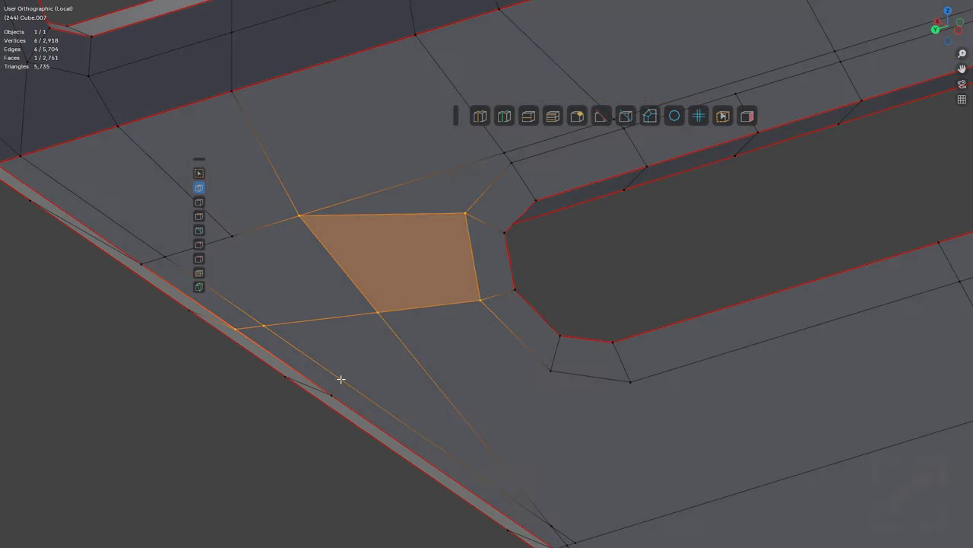
key("k")
left_click(332, 394)
left_click(550, 370)
key("Return")
Step: Merge the clustered vertices near the slanted panel's lower corner into one crossing vertex on the horizontal edge
mouse_move(461, 387)
middle_mouse_down()
mouse_move(545, 242)
mouse_move(506, 266)
mouse_move(572, 337)
middle_mouse_up()
scroll(575, 339, "down", 3)
middle_click_drag(660, 393, 472, 327, "shift")
scroll(459, 321, "up", 3)
middle_click_drag(393, 359, 494, 286, "shift")
scroll(499, 287, "up", 2)
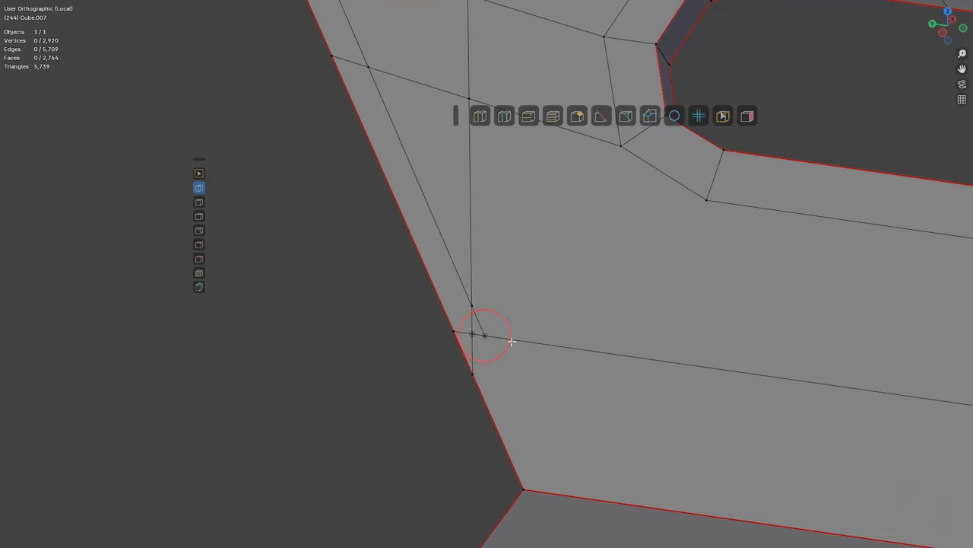
left_click_drag(512, 342, 501, 337)
left_click(478, 308)
key("g")
key("g")
left_click(502, 322)
middle_click_drag(509, 319, 473, 382, "shift")
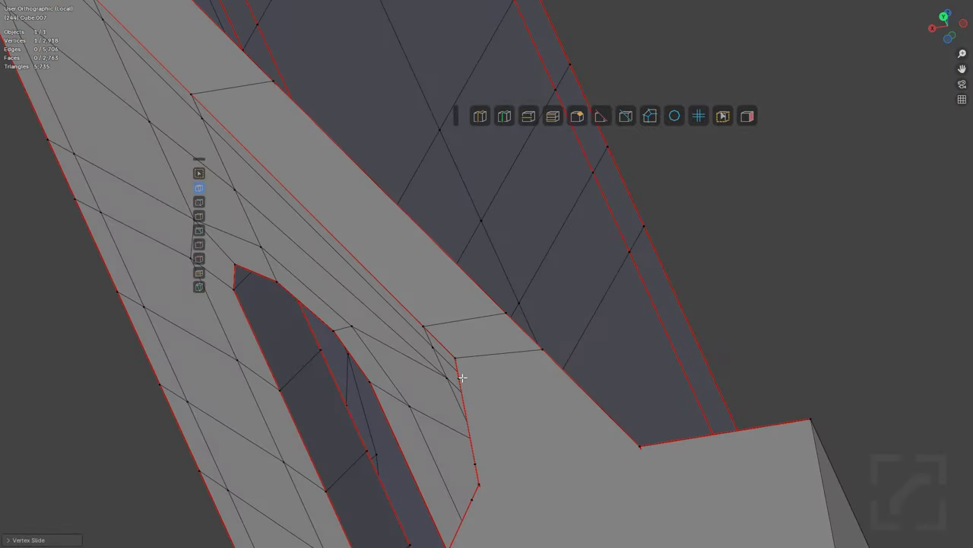
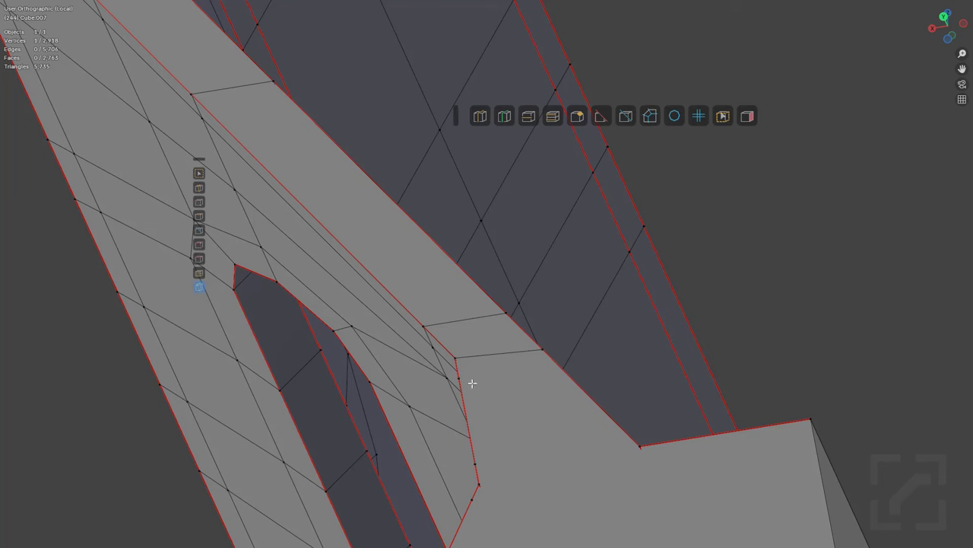
Step: Cut an edge across the rim's side face near the notched end, starting from the adjacent rim vertex
left_click(569, 375)
key("Return")
middle_click_drag(569, 375, 428, 256)
Step: Cut an edge from the merged crossing vertex over the lower sharp edge to the far border of the strip below
left_click(426, 250)
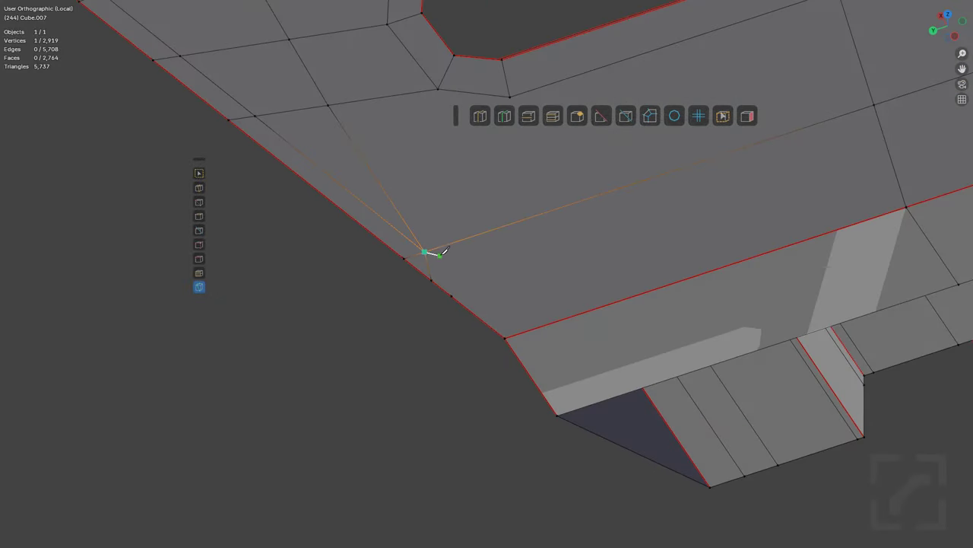
left_click(532, 329)
left_click(582, 401)
key("Return")
middle_click_drag(582, 402, 566, 375)
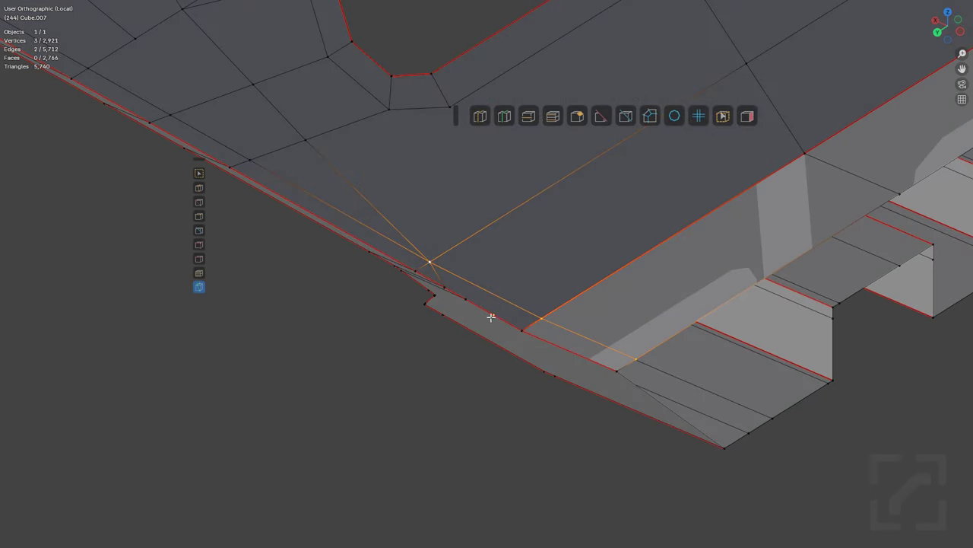
Step: Add a loop cut just above the lower sharp edge and extend its end to the slanted rim with a cut
key("ctrl+r")
left_click(511, 304)
left_click(537, 333)
key("alt+a")
middle_click_drag(541, 334, 557, 318)
scroll(557, 318, "up", 3)
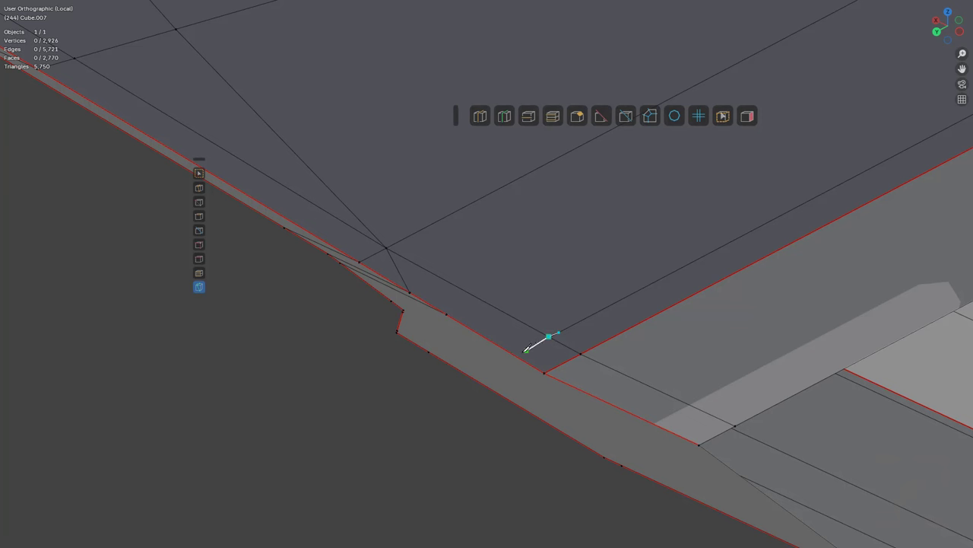
left_click(512, 359)
key("space")
key("alt+a")
Step: Slide and collapse the extra rim vertices beside the grid crossing into a single rim vertex
middle_click_drag(535, 347, 536, 327)
left_click(594, 340)
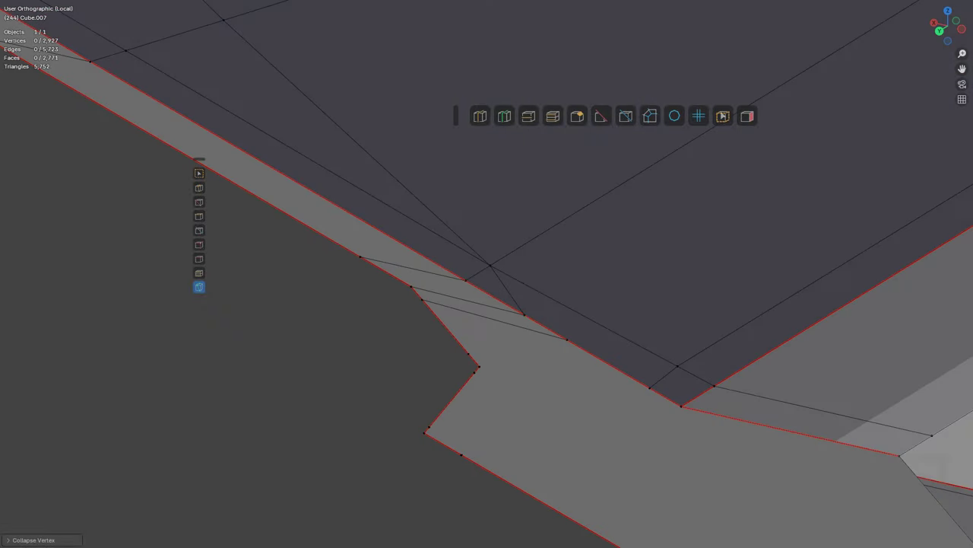
left_click(451, 263)
middle_click_drag(464, 308, 565, 348)
left_click(629, 338)
key("g")
key("g")
left_click(441, 265)
key("ctrl+x")
scroll(467, 306, "down", 5)
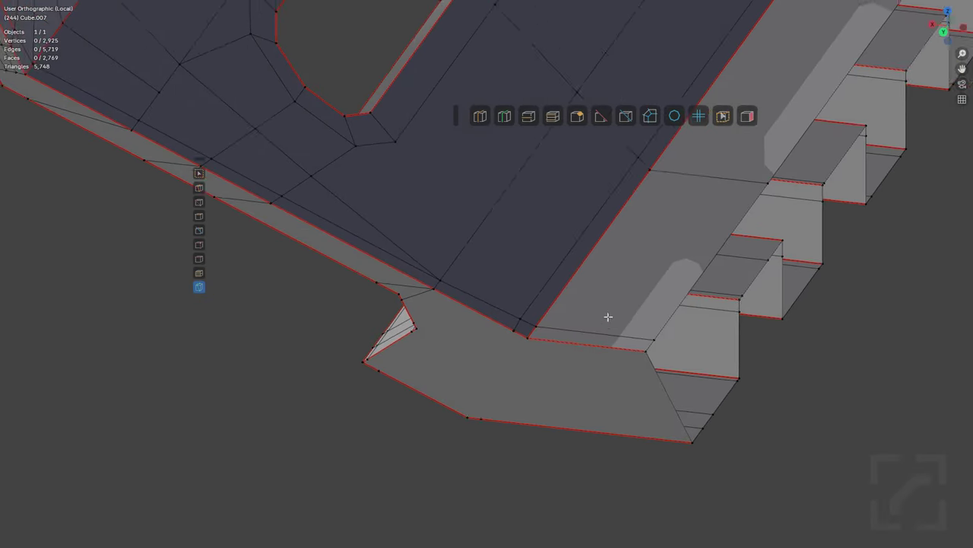
Step: Add a loop cut along the lower strip, close to its sharp upper edge
scroll(606, 317, "up", 1)
key("ctrl+r")
left_click(589, 339)
left_click(538, 327)
scroll(584, 321, "down", 1)
scroll(584, 321, "down", 5)
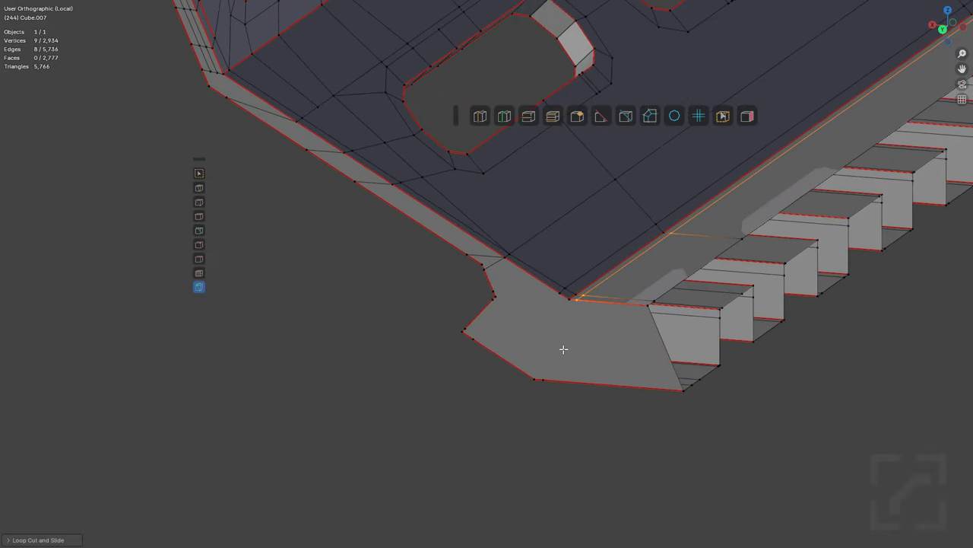
Step: Select the end-panel face and the connected rim strip faces up to the far corner, and inset them inward
left_click(556, 342)
middle_click_drag(386, 236, 553, 328, "shift")
scroll(553, 327, "up", 2)
left_click(336, 140)
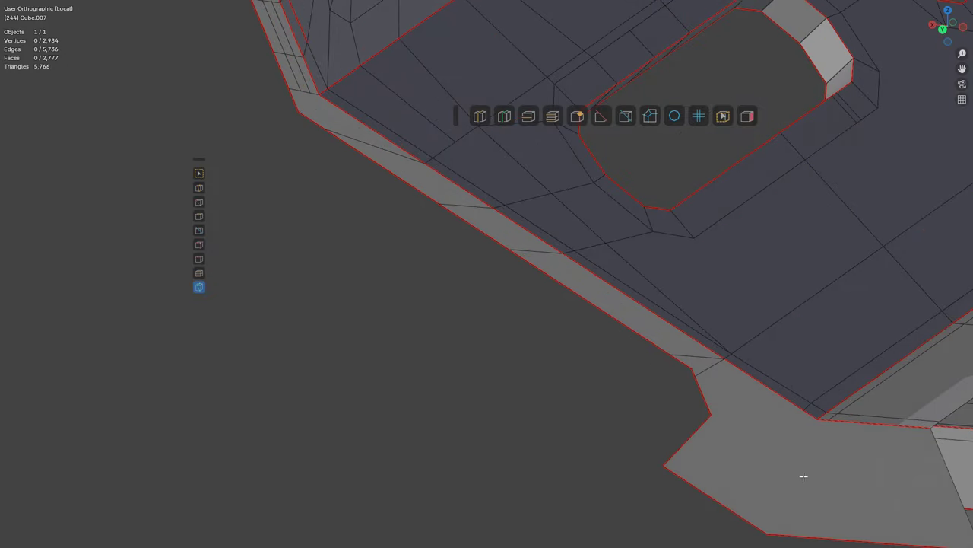
left_click(803, 476)
left_click(665, 340, "ctrl")
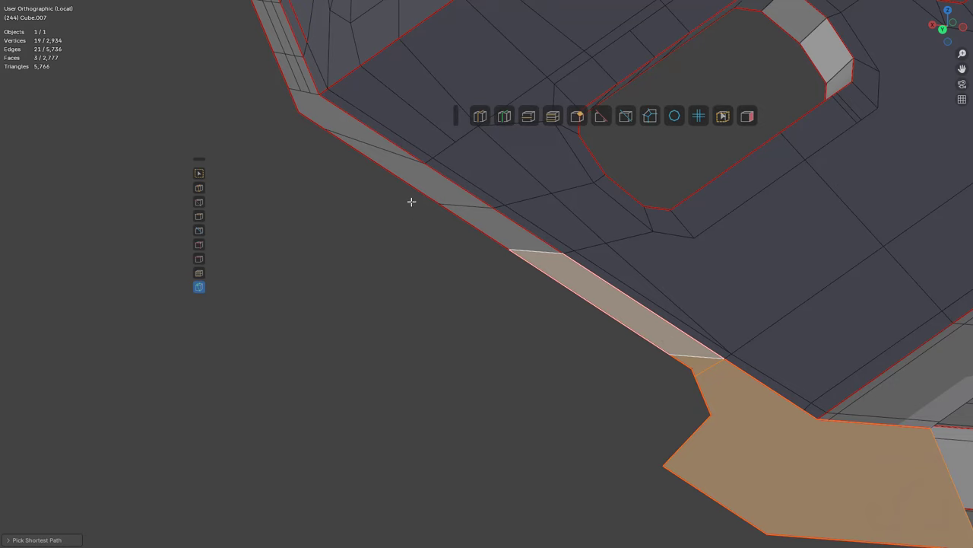
left_click(349, 133, "ctrl")
scroll(380, 169, "up", 4)
middle_click_drag(373, 164, 477, 302, "shift")
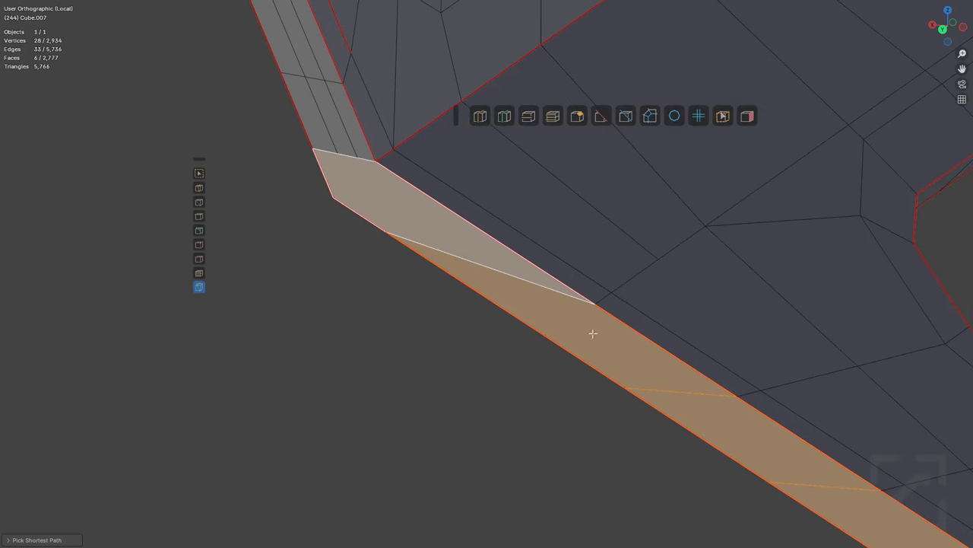
scroll(608, 350, "down", 5)
middle_click_drag(687, 430, 264, 232, "shift")
scroll(654, 389, "up", 2)
middle_click_drag(362, 335, 712, 526, "shift")
scroll(341, 256, "up", 3)
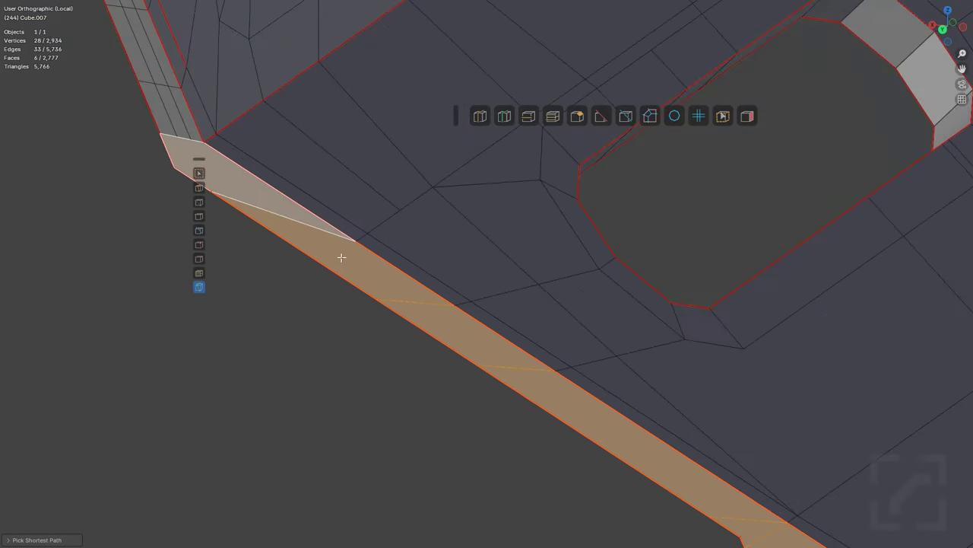
middle_click_drag(151, 161, 573, 324, "shift")
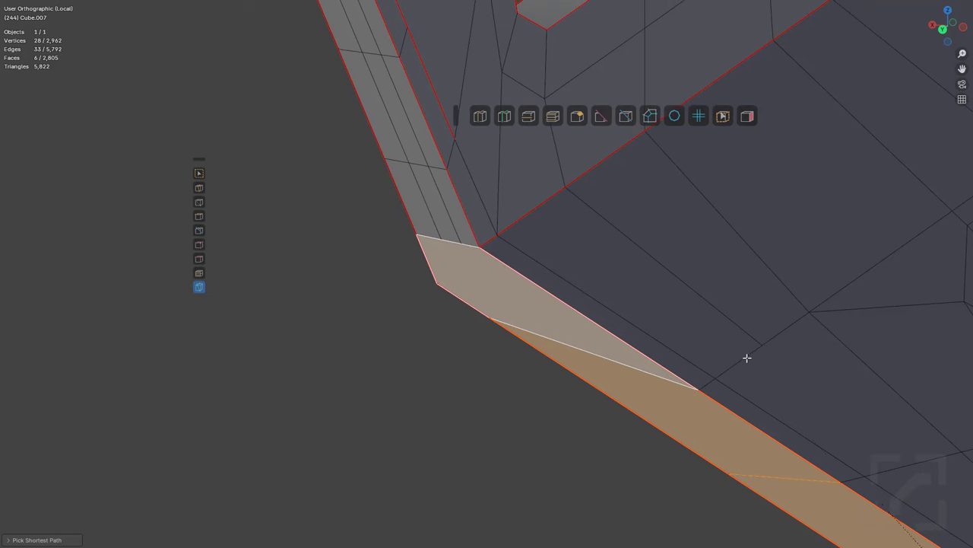
key("i")
left_click(763, 398)
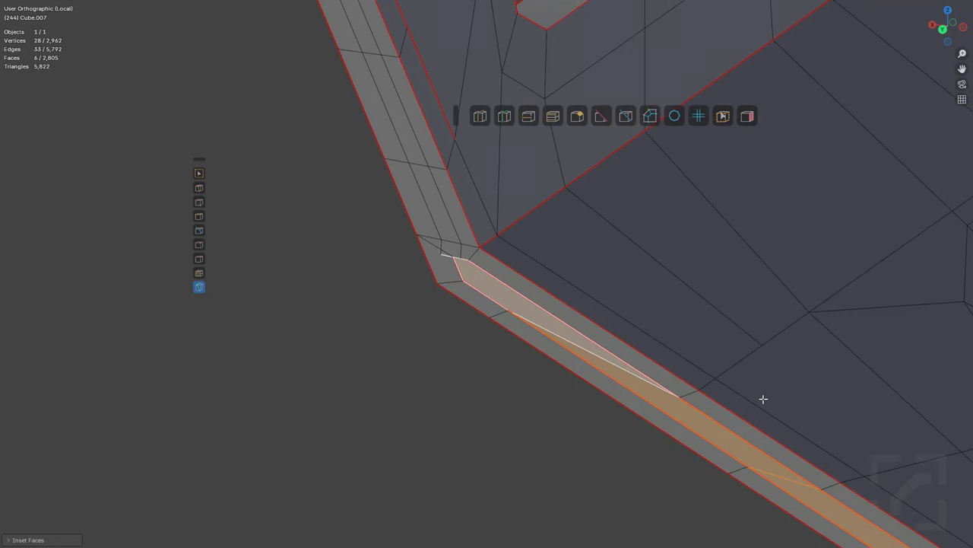
Step: Slide the two extra inset vertices at the strip's corner into the inset vertex beside the outer corner, merging them there
middle_click_drag(526, 318, 561, 334, "shift")
scroll(561, 335, "up", 8)
key("1")
key("alt+a")
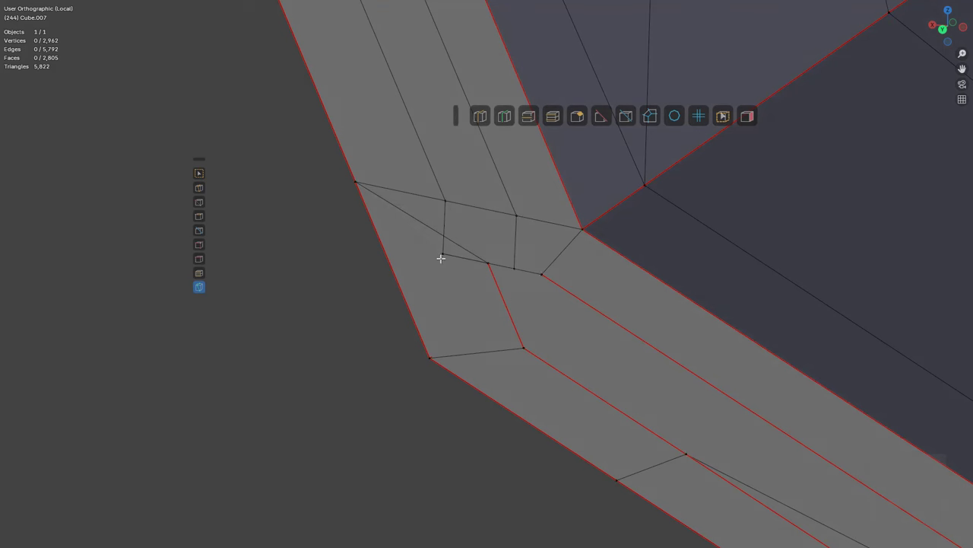
left_click(489, 265)
key("g")
key("g")
left_click(523, 375)
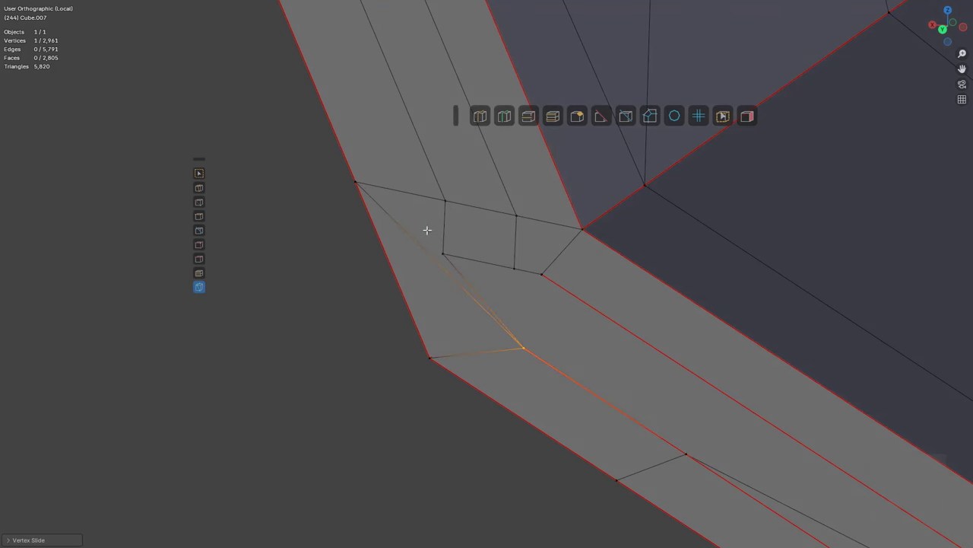
left_click(440, 252)
key("g")
key("g")
left_click(513, 358)
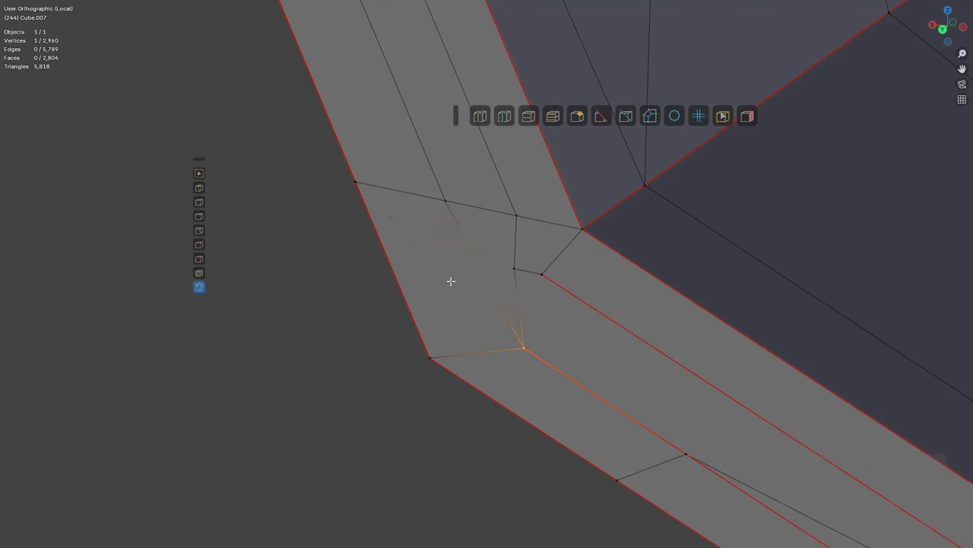
Step: Merge the remaining inner inset vertex into its neighbour and slide the merged vertex slightly toward the dark panel's sharp edge
left_click(508, 268)
key("shift+v")
left_click(553, 281)
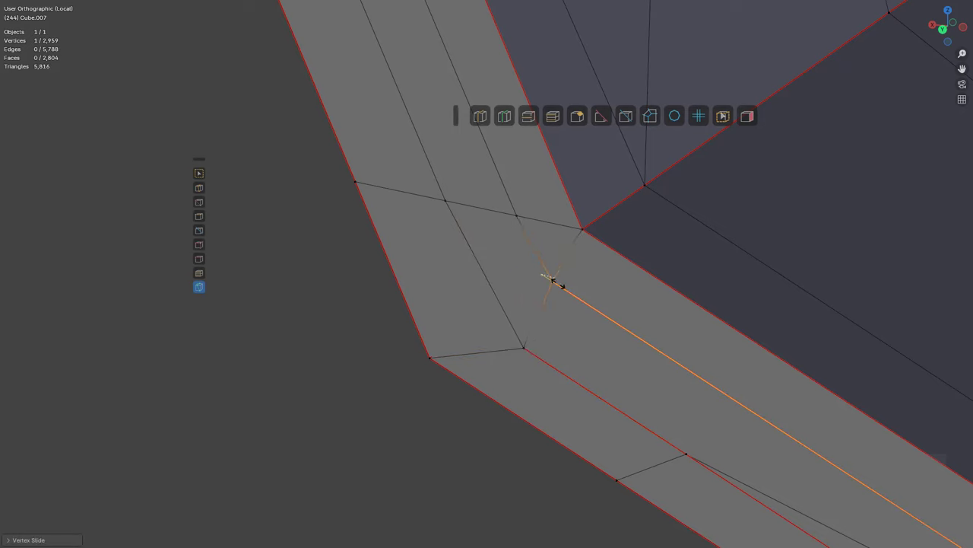
left_click(595, 297)
scroll(636, 271, "down", 4)
key("ctrl+r")
right_click(619, 276)
scroll(570, 279, "down", 4)
middle_click_drag(590, 313, 449, 406, "shift")
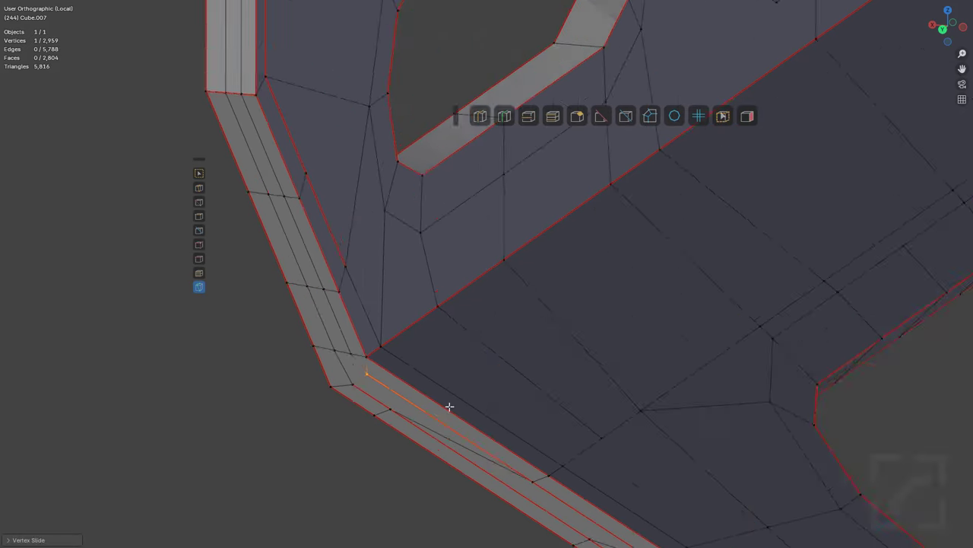
scroll(591, 337, "down", 3)
scroll(595, 300, "up", 5)
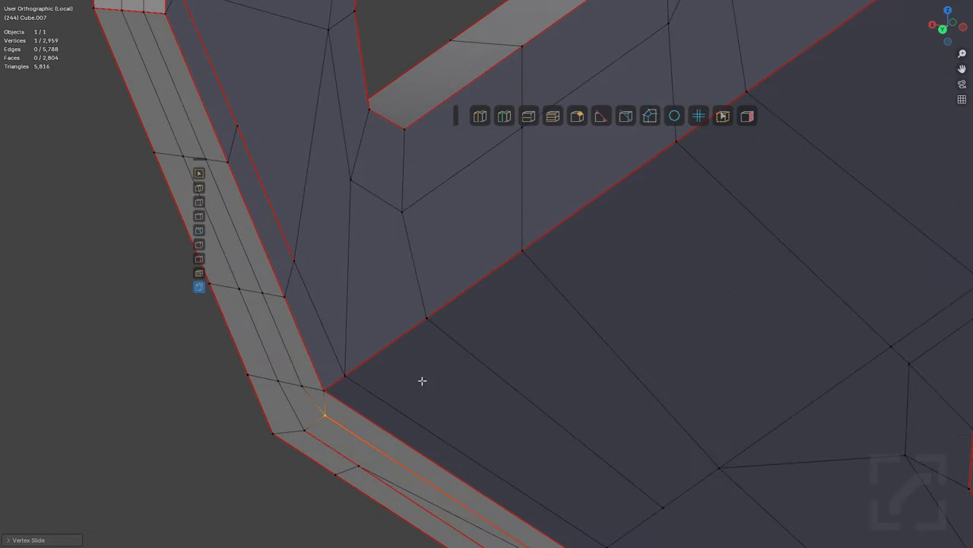
key("ctrl+r")
right_click(469, 348)
Step: Subdivide the dark panel's sharp rim edge near the corner and add a loop cut across the panel beside its upper sharp edge
key("2")
left_click(359, 414)
right_click(360, 415)
left_click(332, 261)
key("ctrl+r")
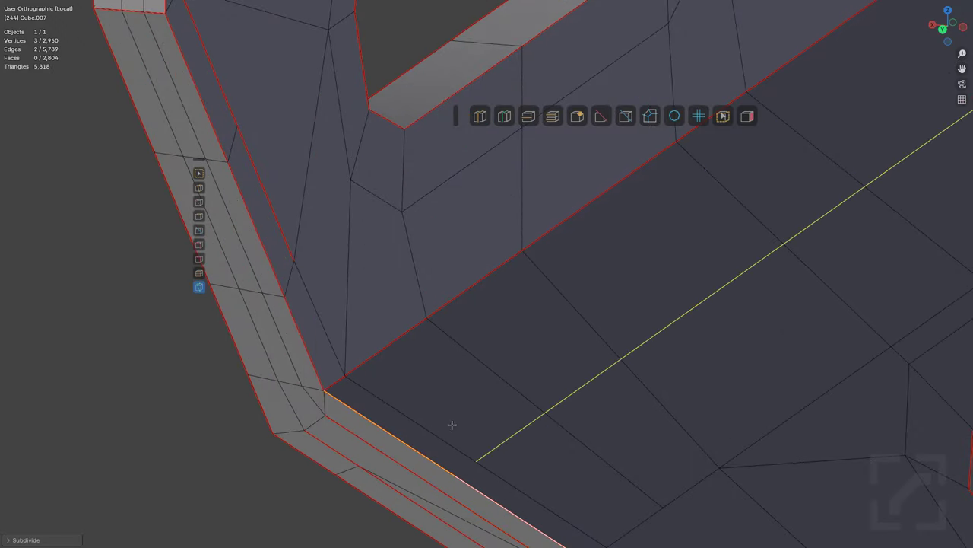
left_click(442, 434)
left_click(336, 348)
scroll(451, 371, "down", 4)
scroll(530, 365, "up", 4)
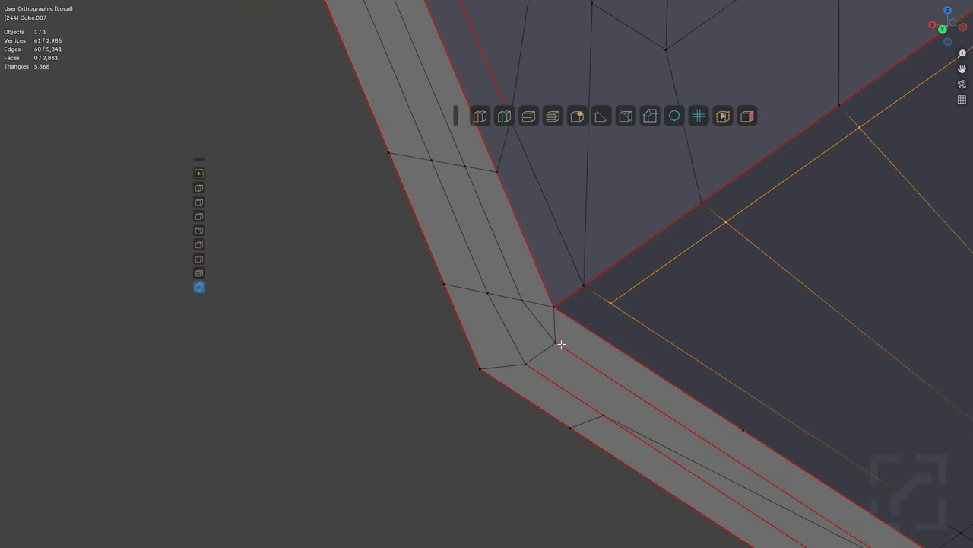
Step: Cut from the loop's end over the sharp rim edge to the inner inset vertex, and dissolve the extra vertex beside the loop's end
key("Return")
left_click(621, 306)
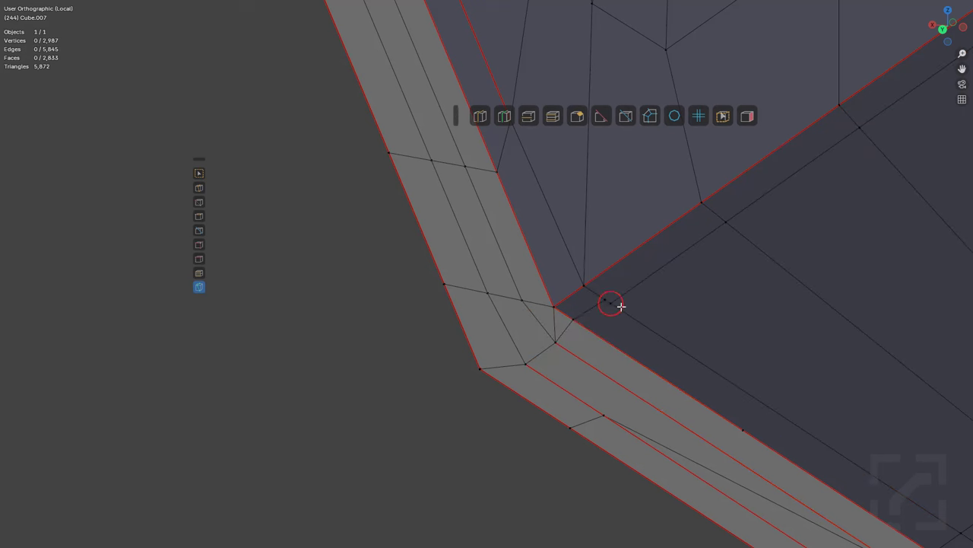
left_click(555, 319)
key("ctrl+x")
Step: Cut an edge across the strip from the lower inset vertex near the corner to the midpoint vertex on the sharp rim edge
scroll(669, 373, "down", 3)
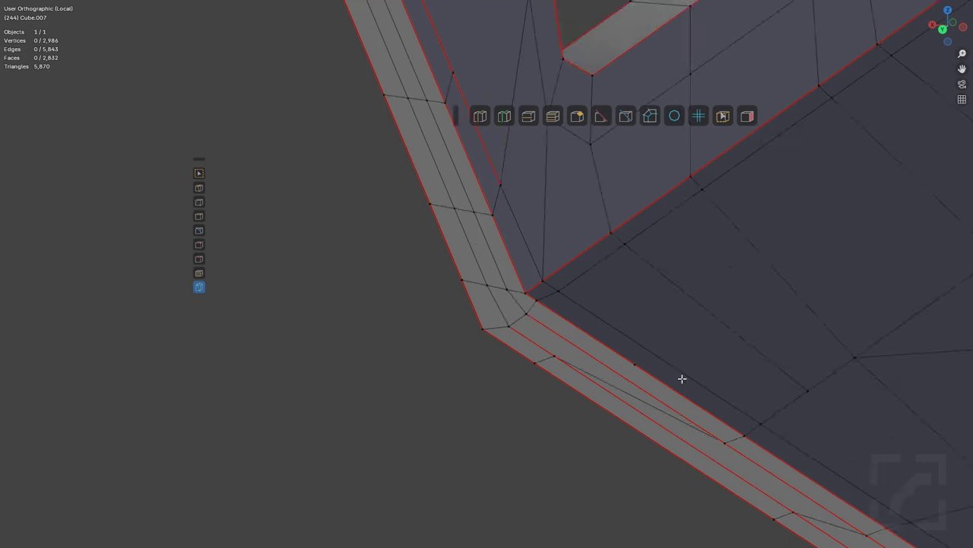
middle_click_drag(682, 378, 502, 330, "shift")
scroll(464, 339, "down", 1)
scroll(395, 349, "up", 2)
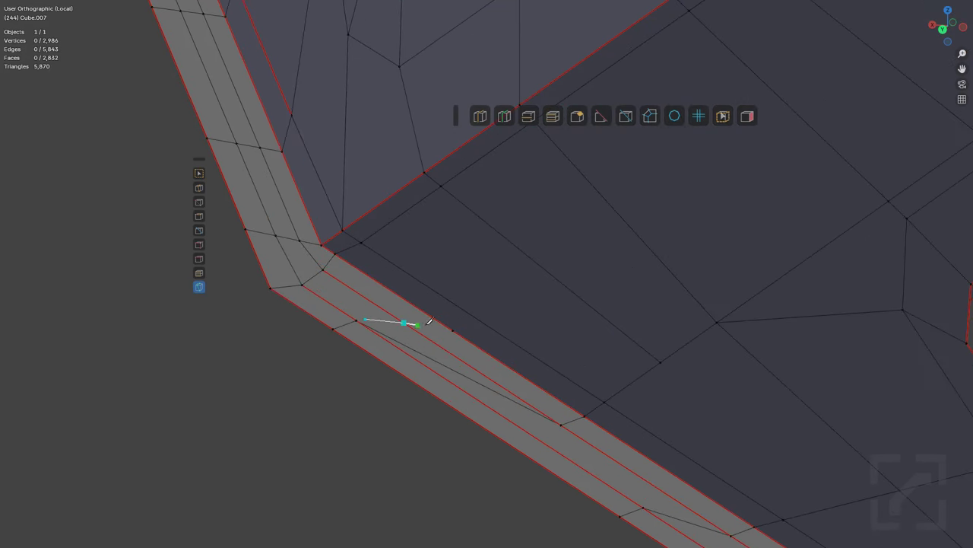
key("Return")
Step: Turn on the mesh analysis overlay for the whole body to highlight its n-gons and triangles
middle_click_drag(448, 338, 497, 332, "shift")
middle_click_drag(517, 377, 488, 328, "shift")
middle_click_drag(557, 390, 558, 378, "shift")
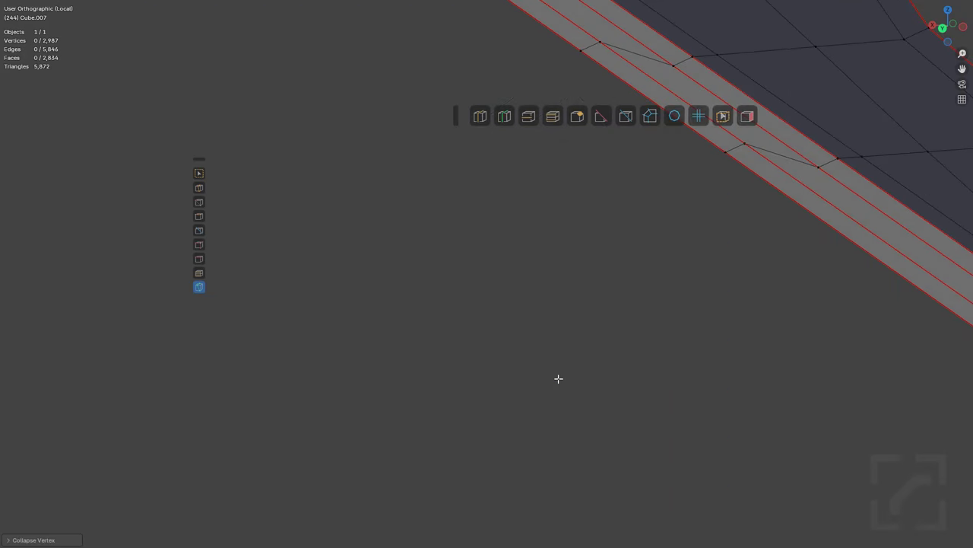
scroll(632, 319, "down", 3)
middle_click_drag(632, 319, 549, 331, "shift")
scroll(559, 322, "down", 3)
scroll(575, 393, "down", 2)
key("a")
scroll(534, 358, "down", 8)
key("alt+a")
scroll(549, 332, "up", 3)
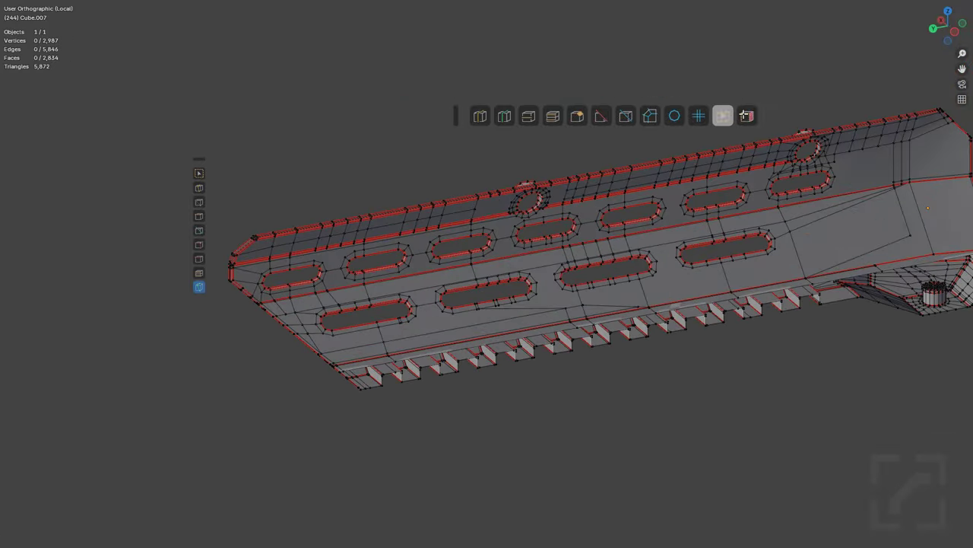
left_click(747, 116)
middle_click_drag(570, 282, 598, 304)
scroll(497, 376, "up", 3)
scroll(602, 337, "up", 3)
Step: Slide the stray vertex beside the round hole's lower rim into the end vertex of the upper sharp edge
middle_click_drag(599, 285, 526, 360, "shift")
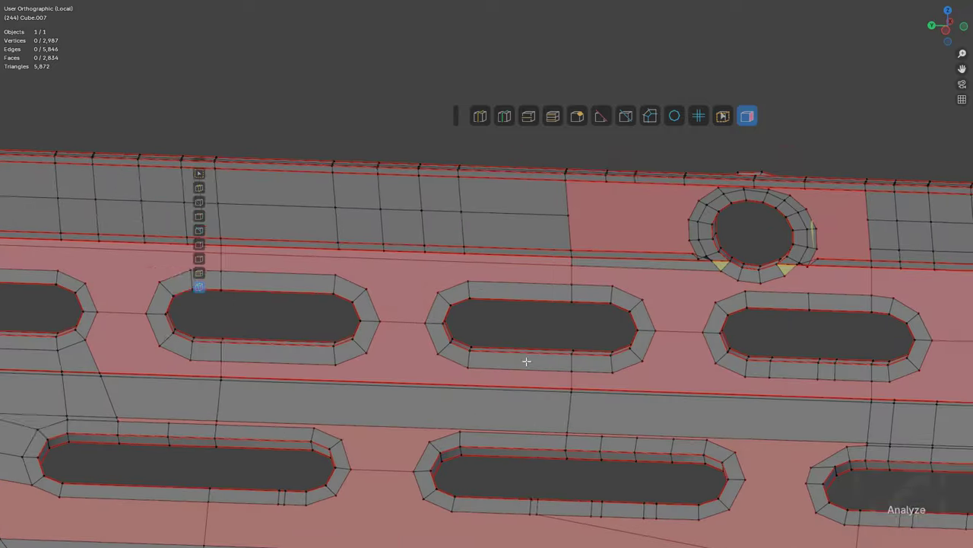
scroll(608, 261, "up", 2)
scroll(503, 325, "up", 1)
middle_click_drag(571, 283, 449, 326, "shift")
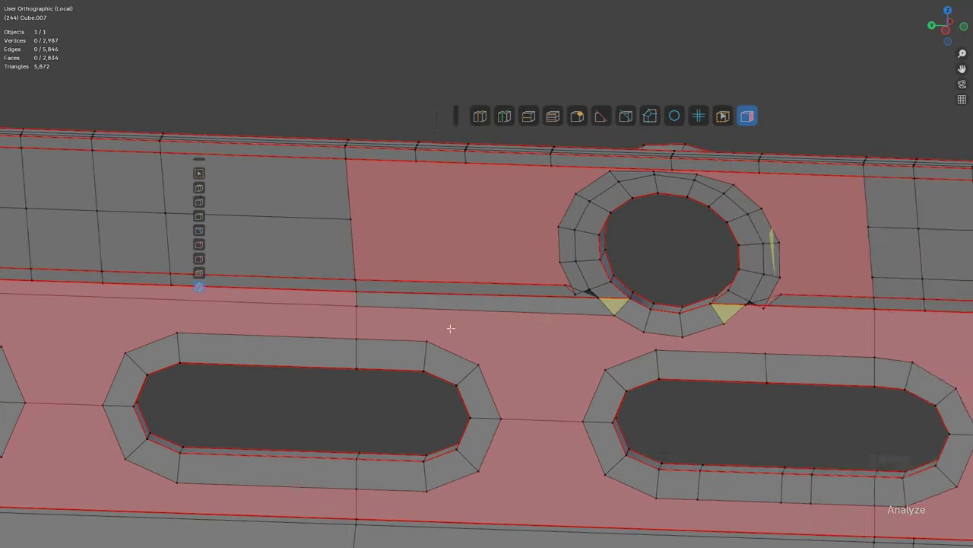
scroll(572, 325, "up", 4)
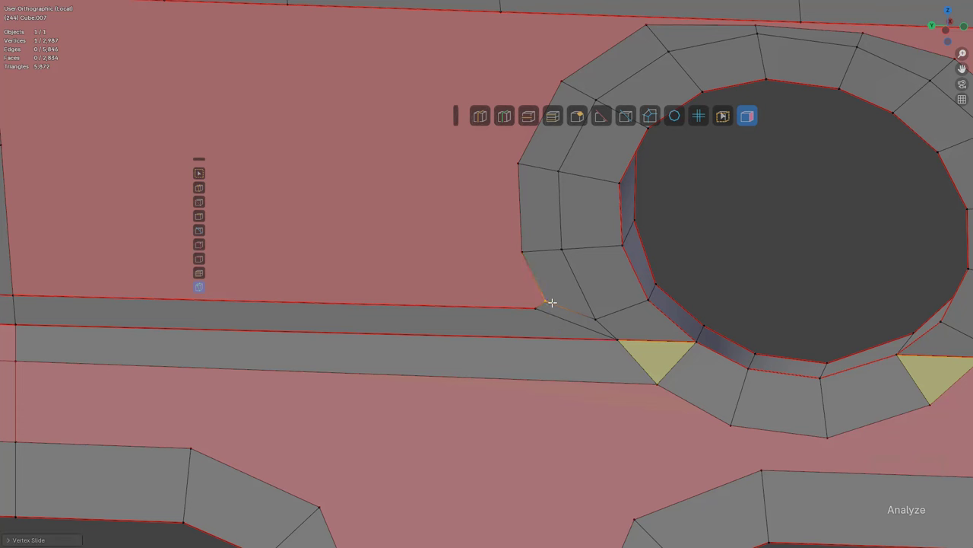
left_click(541, 323)
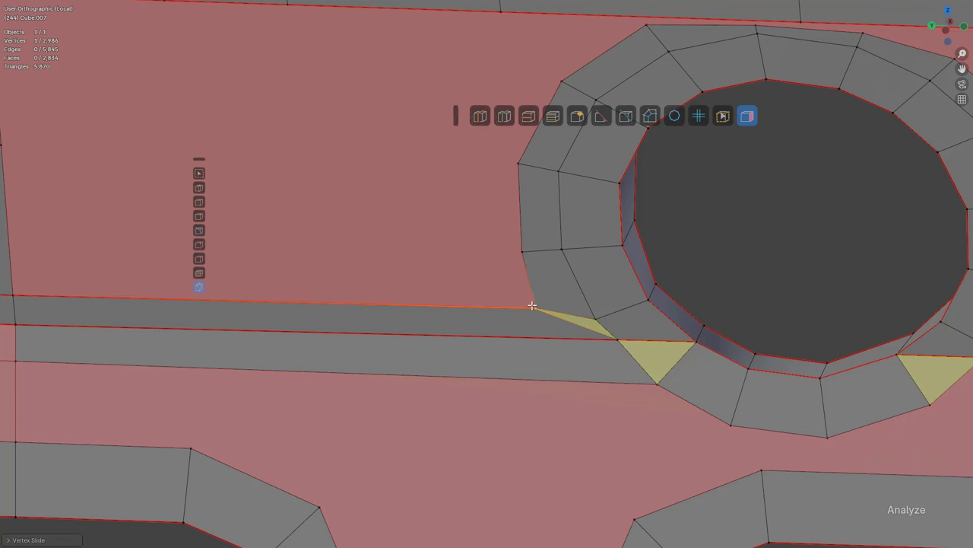
Step: Connect the merged vertex across the lower sharp edge to the hole's outer rim vertex, and dissolve the leftover short edge beside it
scroll(558, 330, "down", 2)
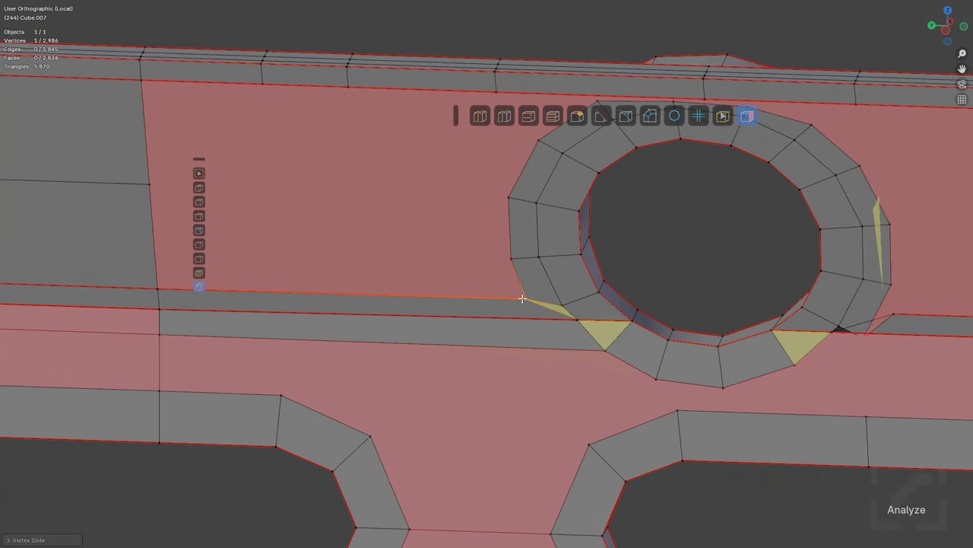
left_click(609, 347)
key("Return")
key("ctrl+z")
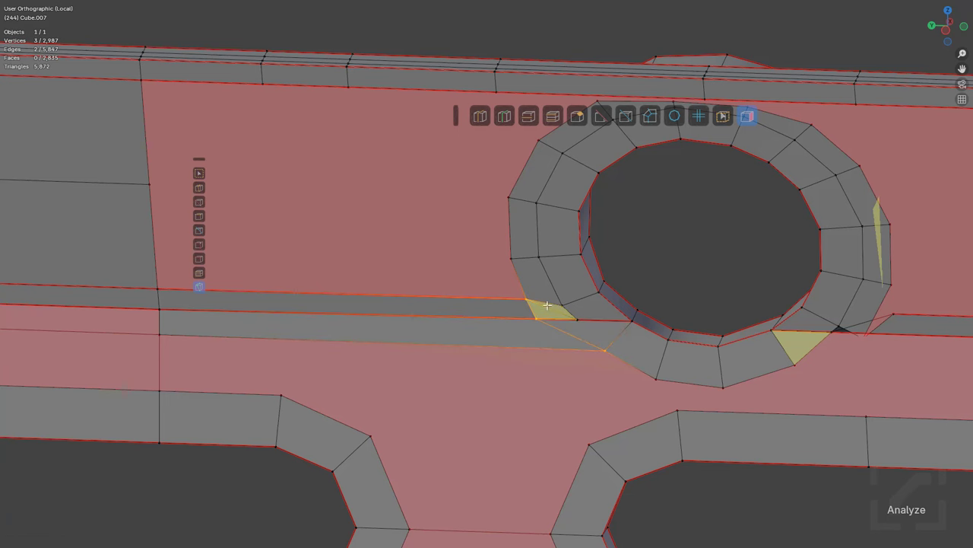
left_click(548, 306)
key("alt+a")
Step: On the hole's opposite side, merge the stray rim vertex into the end vertex of the upper sharp edge
scroll(539, 332, "down", 3)
middle_click_drag(549, 341, 547, 330, "shift")
middle_click_drag(622, 325, 435, 330, "shift")
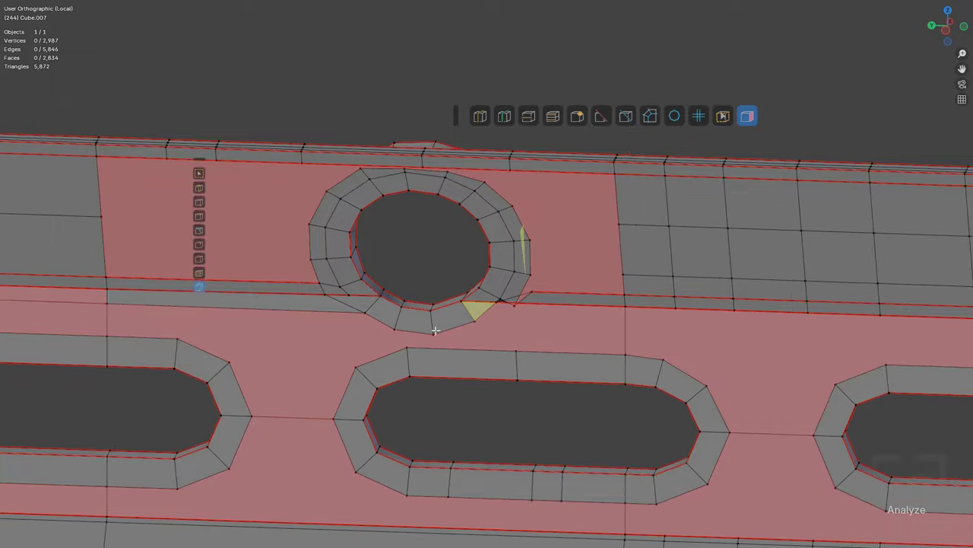
scroll(435, 330, "up", 5)
key("alt+z")
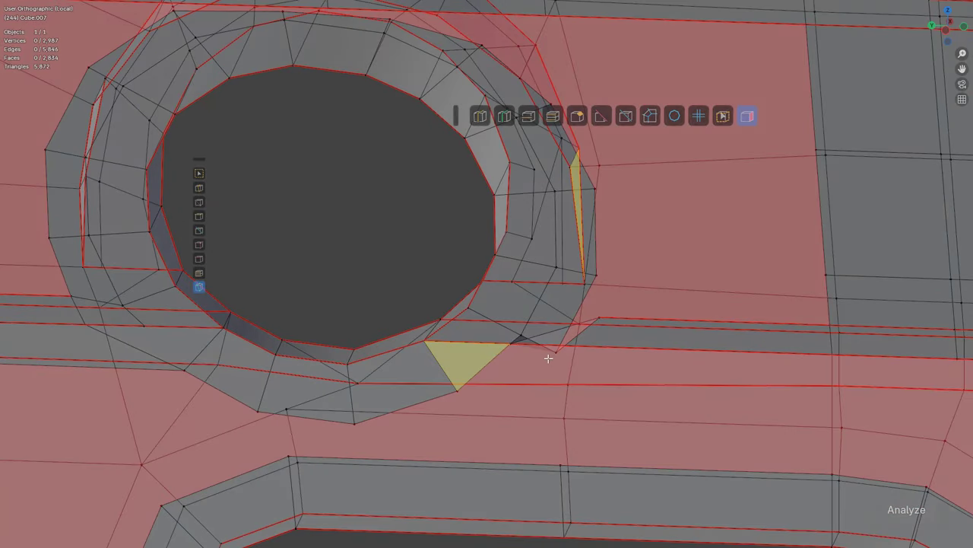
left_click(584, 298)
key("alt+z")
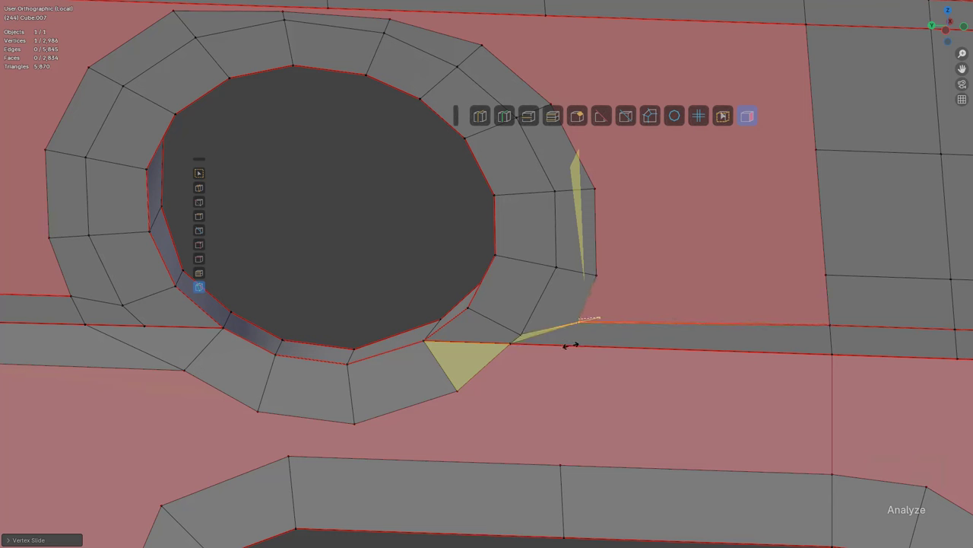
left_click(571, 345)
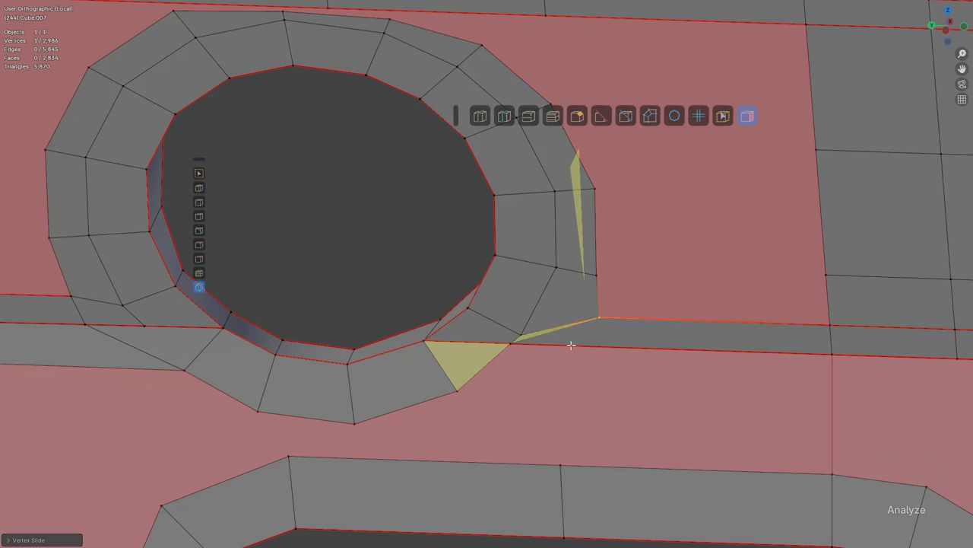
Step: Connect that end vertex across the lower sharp edge to the slot's outer rim vertex below, and dissolve the leftover short edge by the hole
left_click(598, 318)
left_click(564, 443, "shift")
key("j")
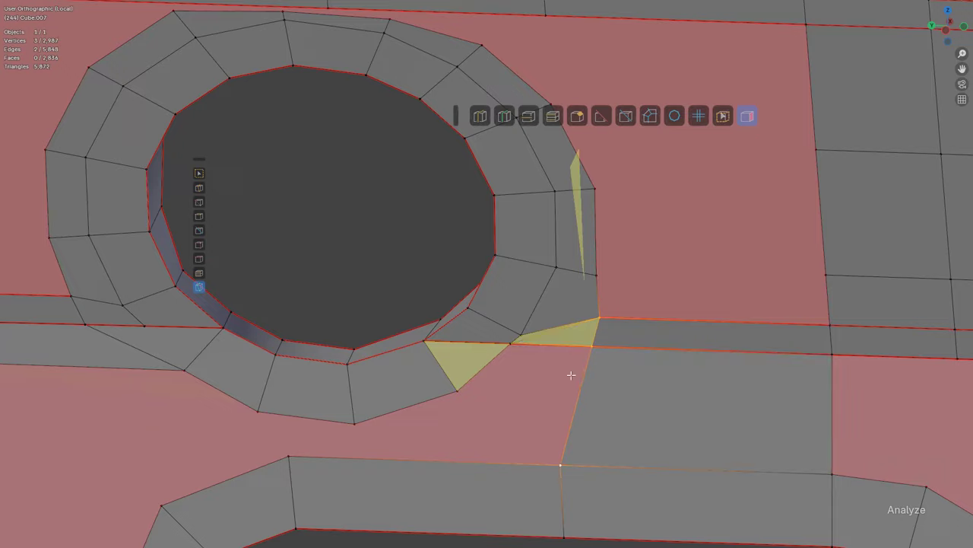
scroll(589, 333, "up", 3)
left_click(588, 376)
key("ctrl+x")
scroll(558, 378, "down", 7)
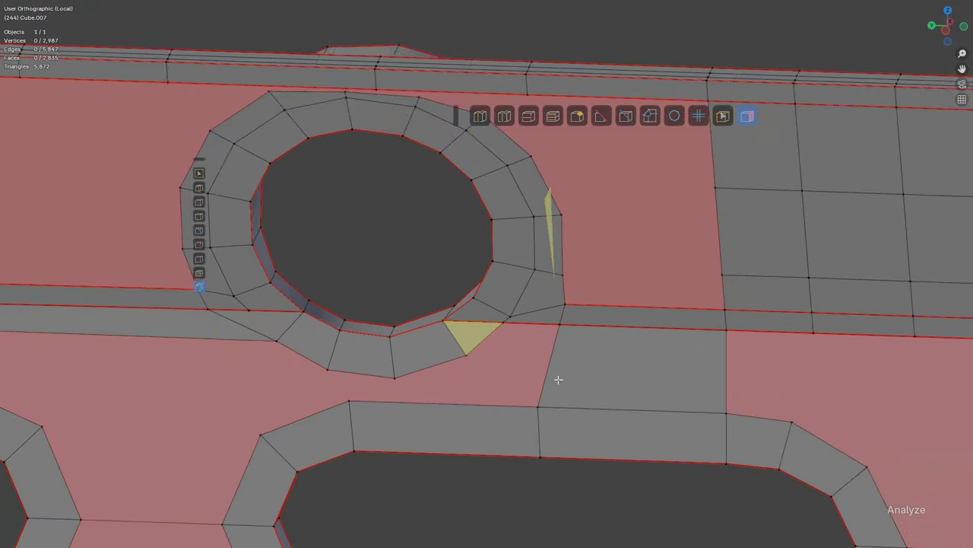
Step: Connect three vertices along the round hole's lower rim and sharp edge to the upper outer rim of the slot below
middle_click_drag(479, 336, 509, 329, "shift")
middle_click_drag(365, 347, 424, 304, "shift")
scroll(548, 296, "up", 4)
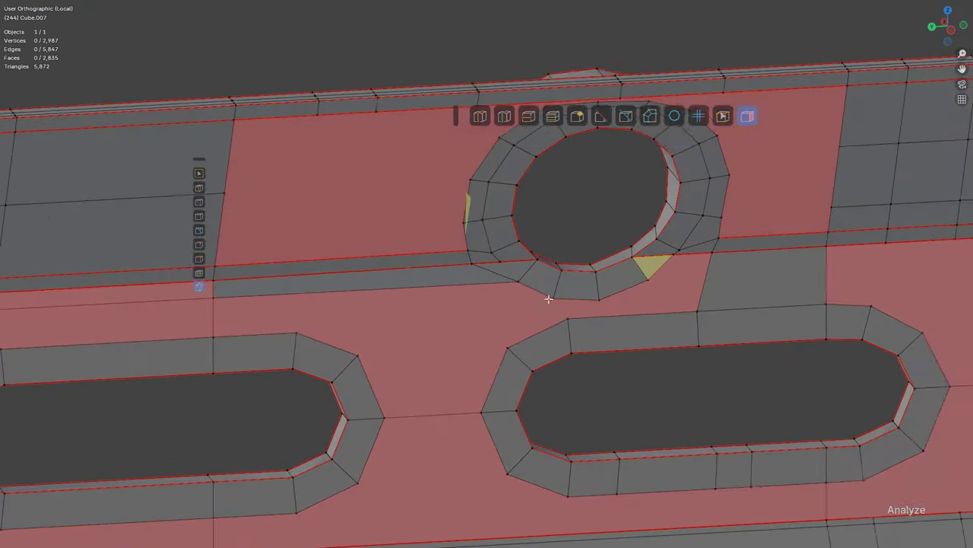
key("Escape")
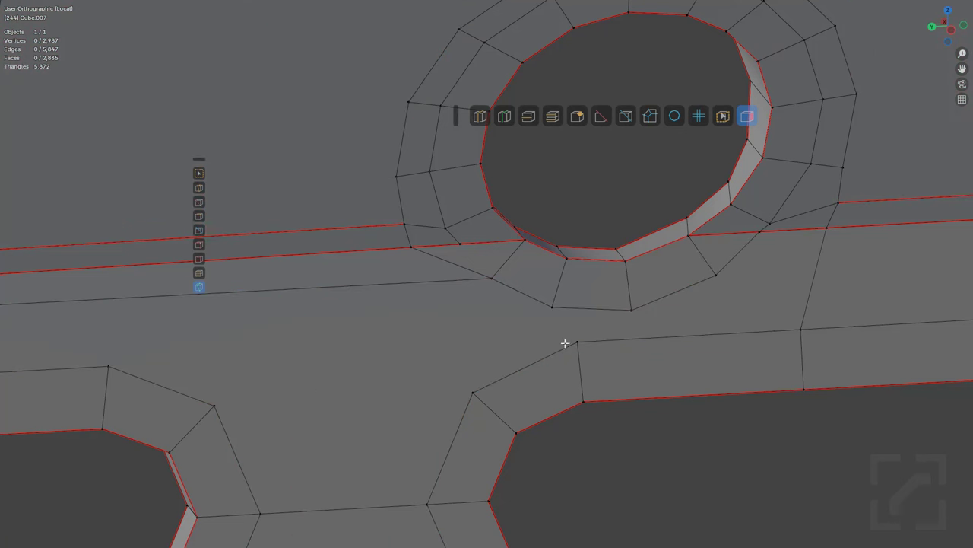
left_click(199, 187)
left_click(748, 116)
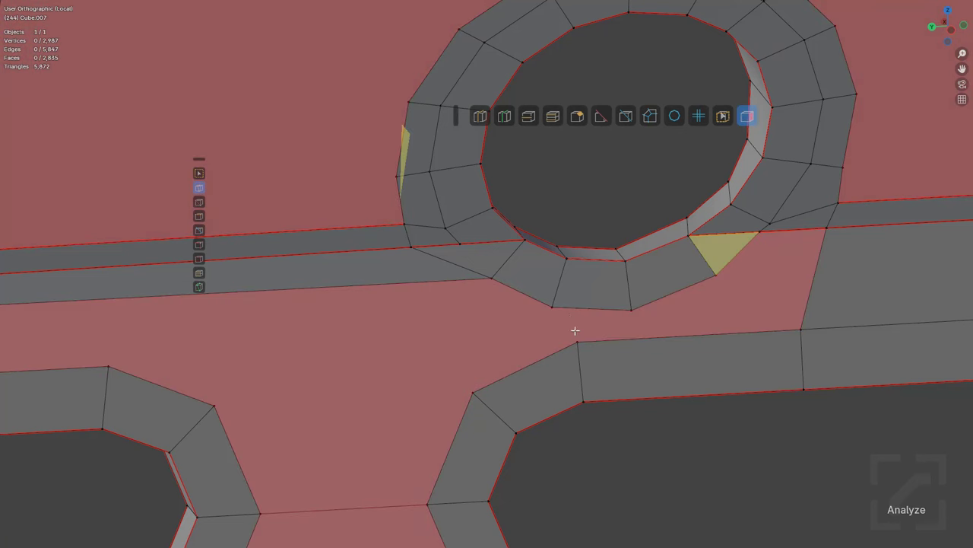
left_click_drag(553, 307, 578, 343)
left_click_drag(632, 310, 811, 330)
left_click_drag(758, 233, 795, 322)
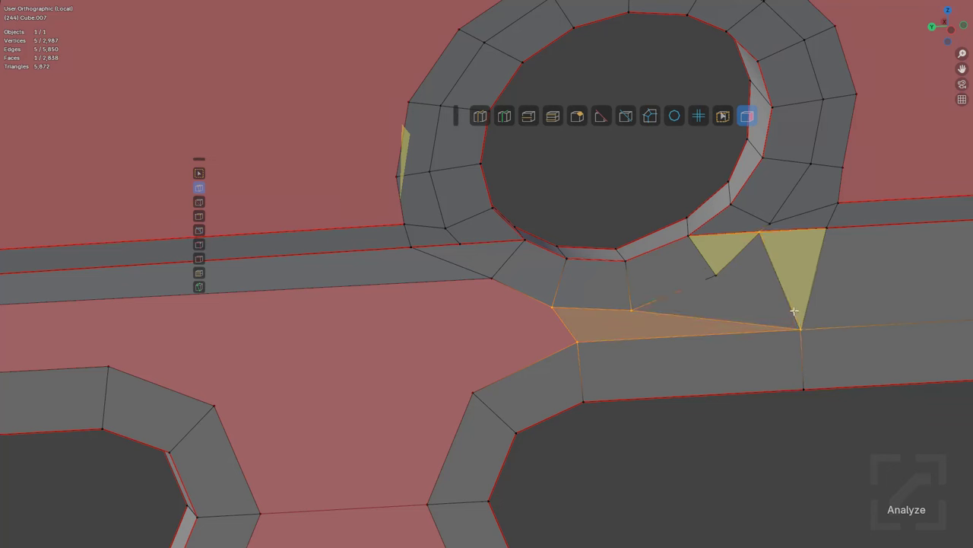
Step: Try connecting the vertices below the round hole up to the lower sharp edge and removing the center vertex between them
key("alt+a")
scroll(735, 310, "down", 2)
left_click_drag(683, 286, 692, 310)
key("alt+a")
left_click(678, 281, "shift")
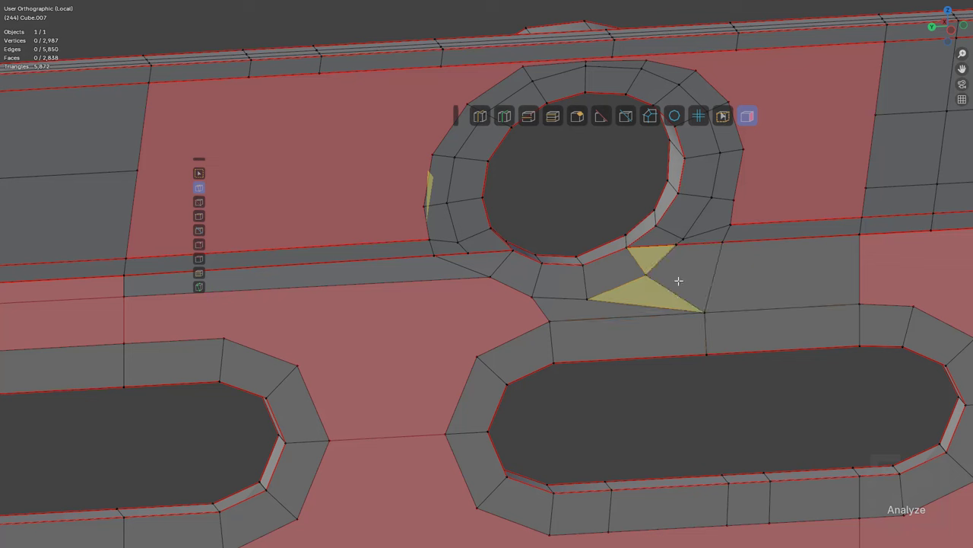
left_click_drag(591, 298, 589, 298)
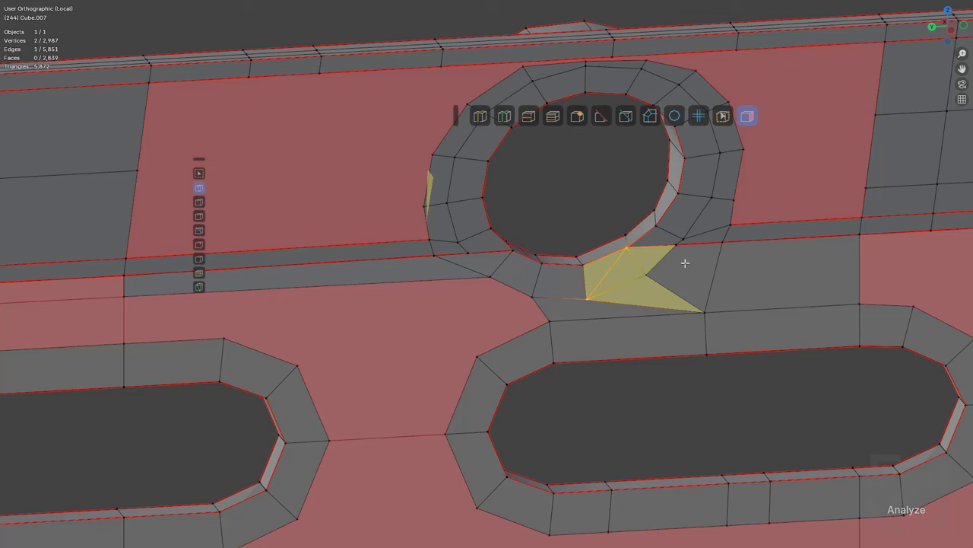
left_click_drag(683, 290, 689, 298)
left_click(655, 287, "shift")
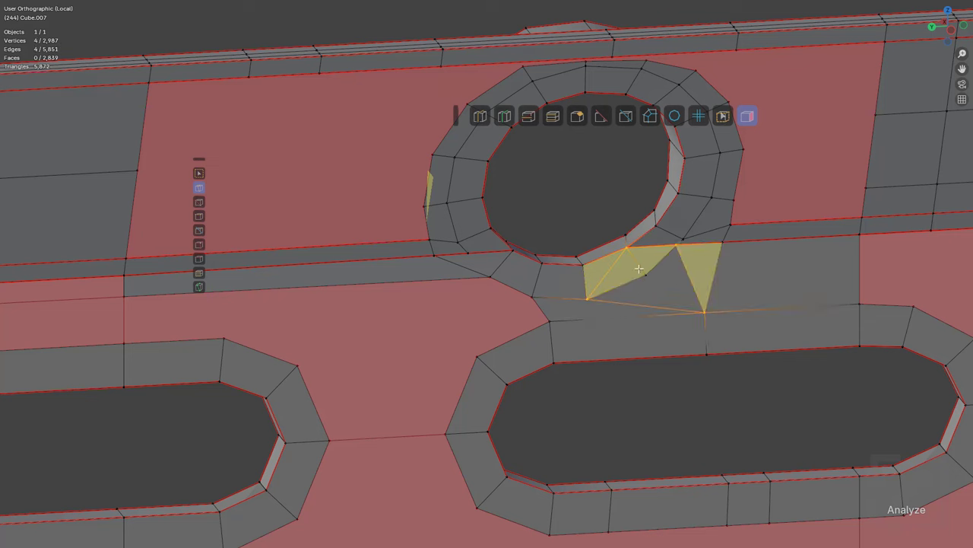
left_click(640, 266, "shift")
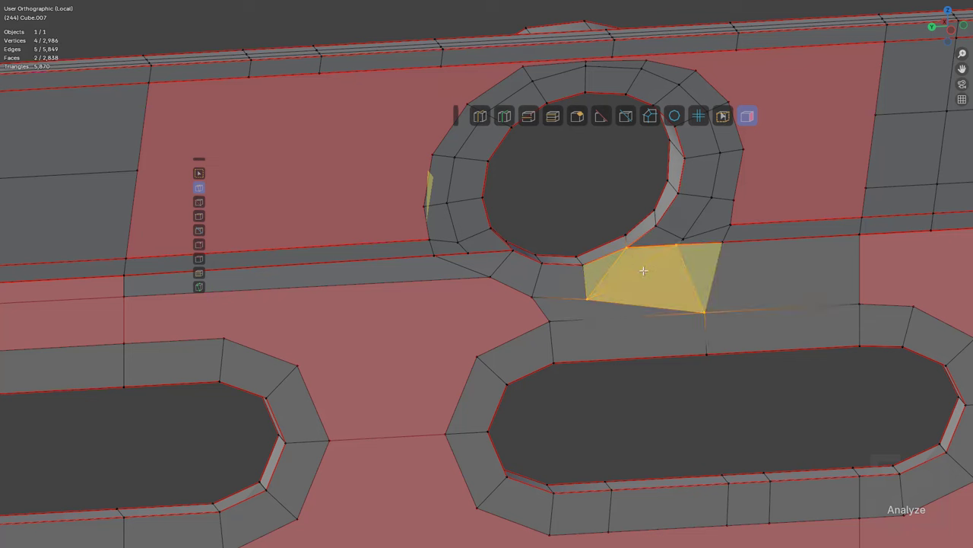
key("ctrl+z")
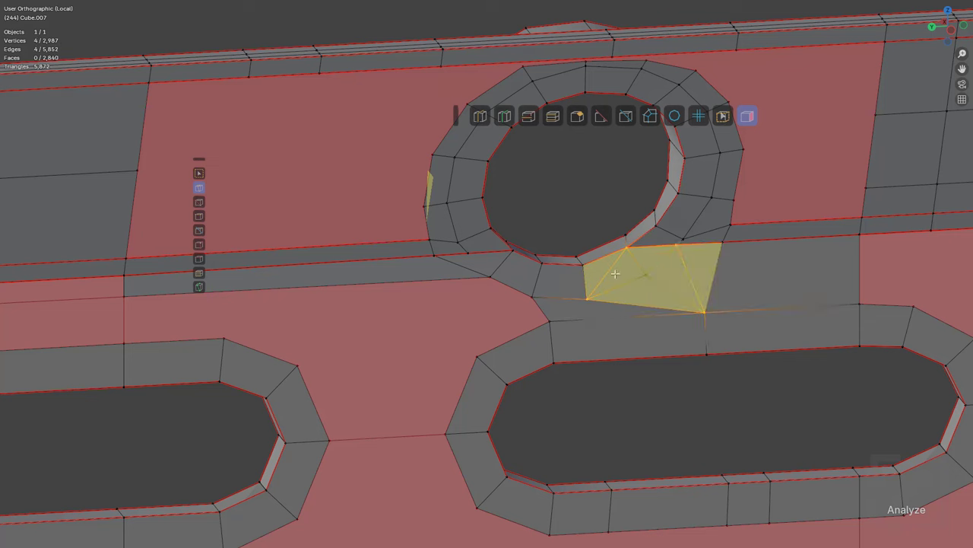
Step: Cut across the faces below the round hole, collapse the extra cut vertices into the center vertex, and dissolve the surplus diagonal edges
mouse_move(585, 267)
left_mouse_down()
mouse_move(704, 312)
mouse_move(714, 274)
mouse_move(774, 284)
left_mouse_up()
scroll(696, 275, "up", 3)
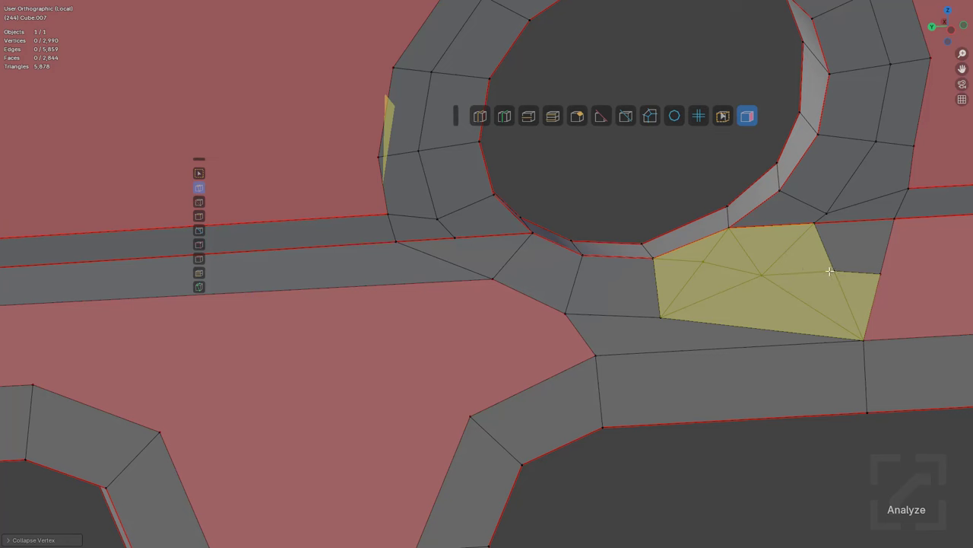
left_click_drag(830, 271, 790, 287)
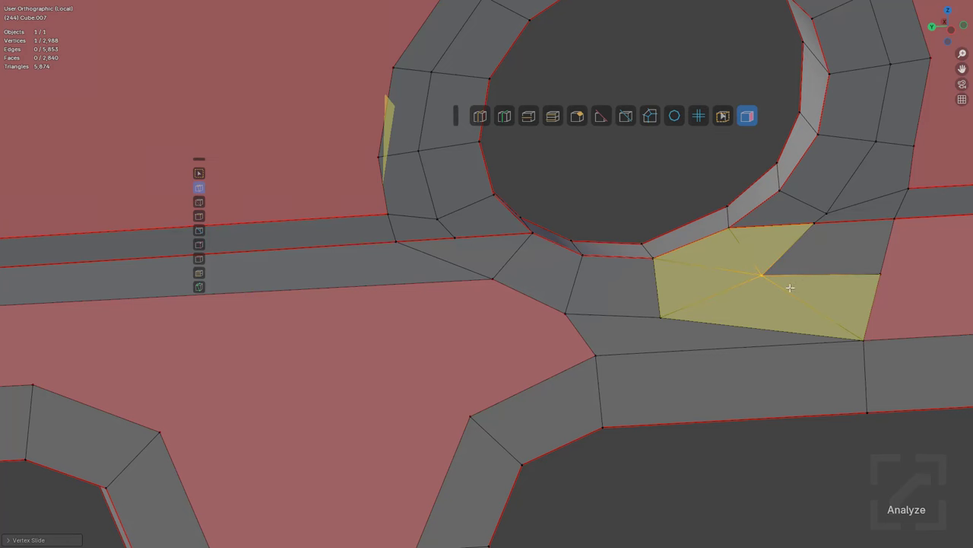
left_click(786, 307)
scroll(695, 306, "down", 5)
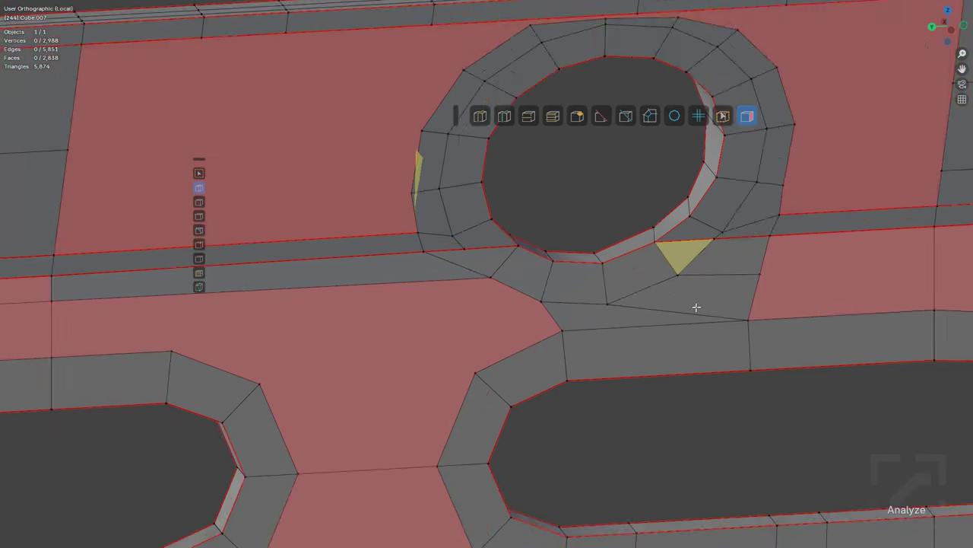
Step: Connect the slot's upper corner vertex to the hole's outer ring, and cut from the lower sharp edge down to the slot's end vertex
scroll(691, 327, "down", 2)
scroll(591, 358, "down", 2)
scroll(560, 296, "up", 4)
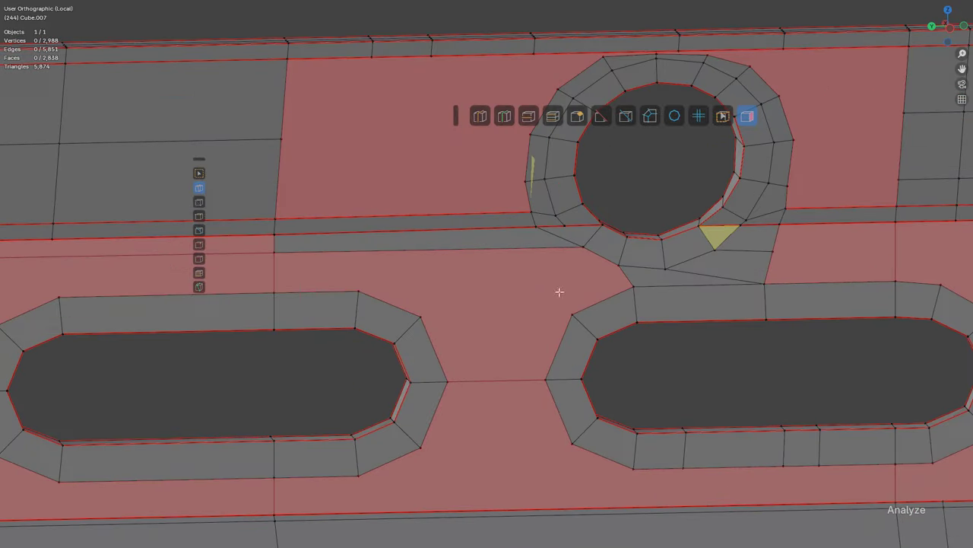
left_click_drag(571, 315, 581, 249)
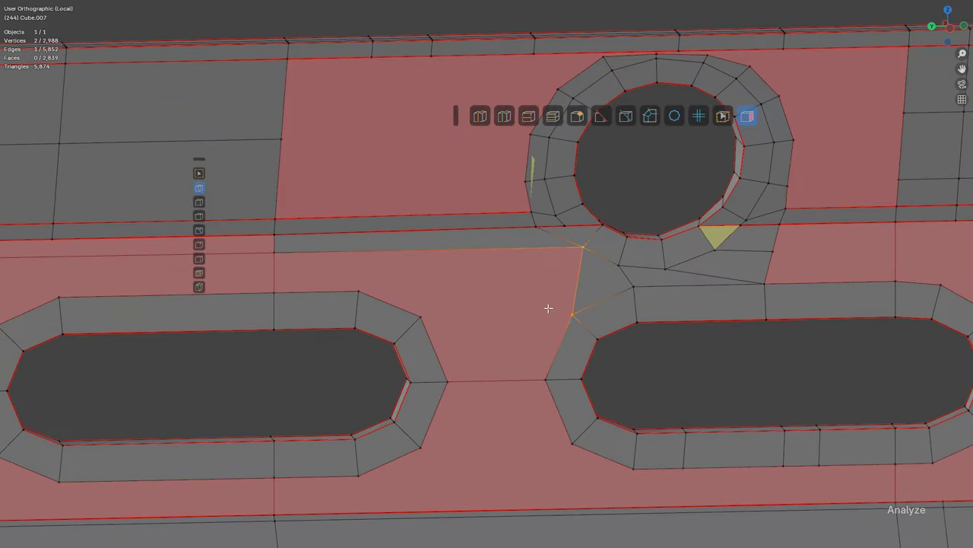
key("k")
left_click(537, 228)
left_click(546, 378)
key("Return")
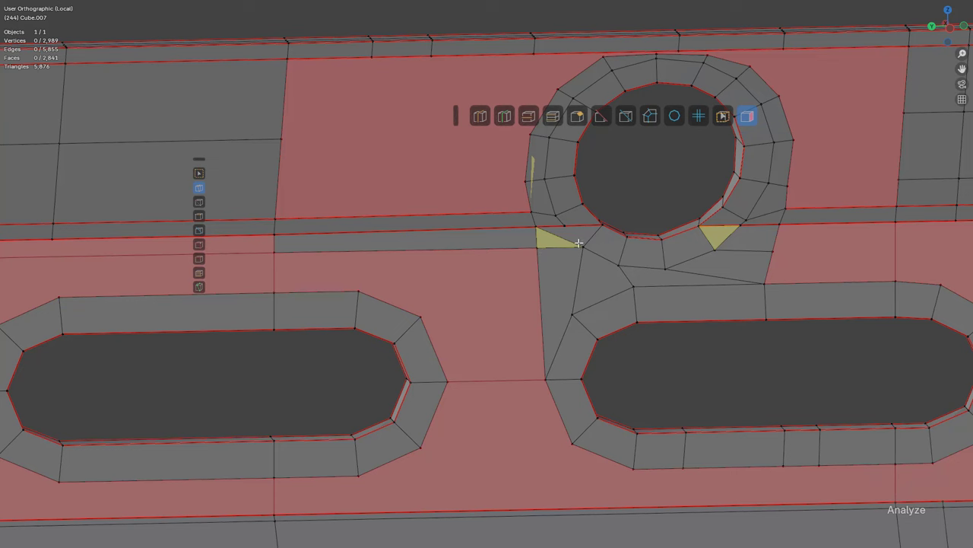
Step: Connect the outer ring corner to the adjacent vertex on the lower sharp edge, and dissolve the leftover edge beside it
left_click_drag(571, 231, 568, 228)
left_click(568, 240)
key("ctrl+x")
scroll(525, 264, "down", 1)
Step: Cut two vertical lines between the neighboring slot's two upper corner vertices and the body's top sharp edge
middle_click_drag(457, 307, 528, 317, "shift")
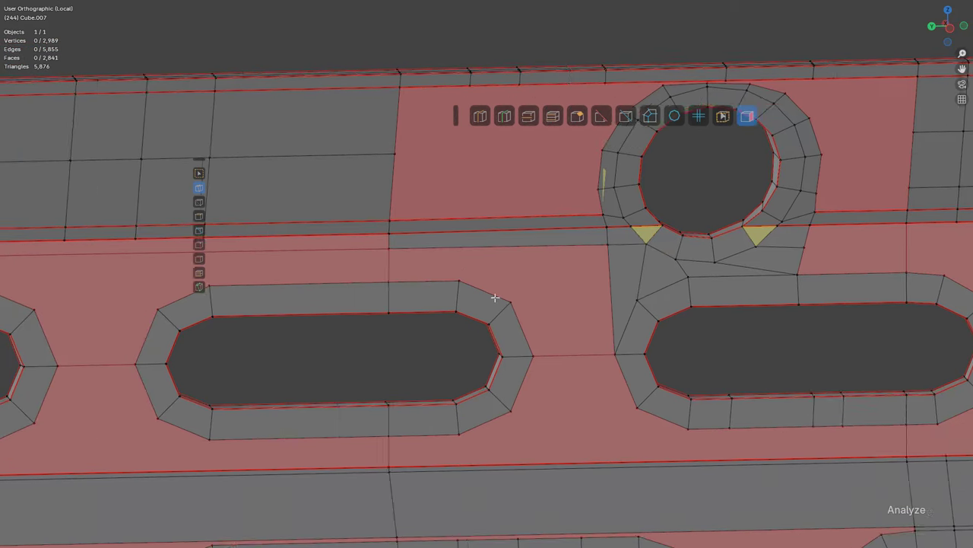
left_click_drag(495, 300, 506, 107)
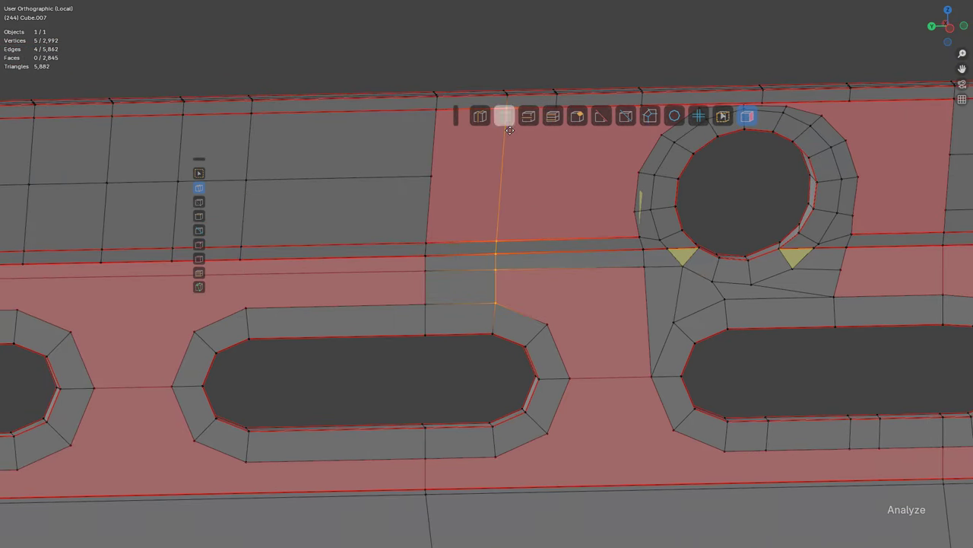
mouse_move(541, 176)
middle_mouse_down("shift")
mouse_move(477, 324)
mouse_move(515, 244)
mouse_move(522, 193)
middle_mouse_up("shift")
key("k")
left_click(524, 184)
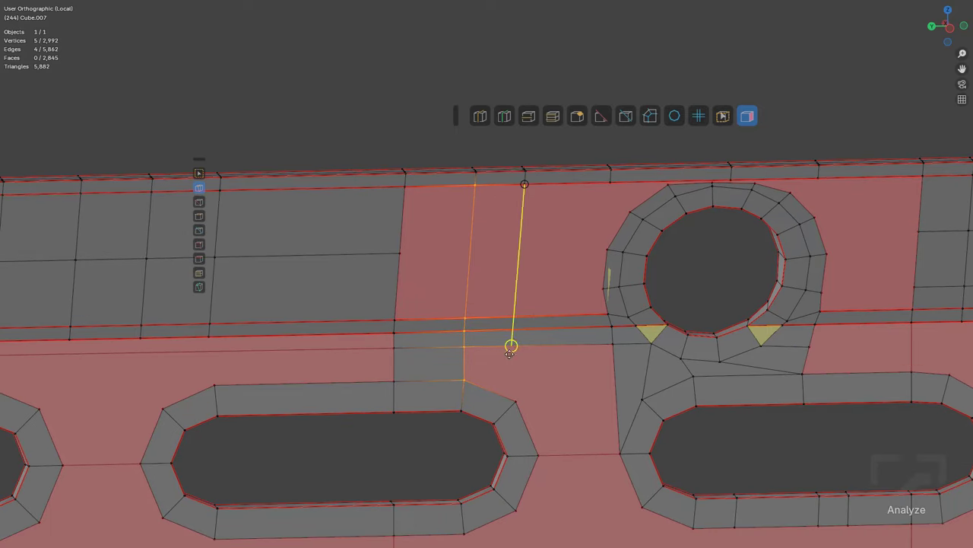
left_click(517, 404)
key("Return")
Step: Add a loop cut across the strip between the two vertical cuts near its lower end, and connect it to the hole's outer rim
key("alt+a")
scroll(516, 285, "up", 1)
key("ctrl+r")
left_click(530, 253)
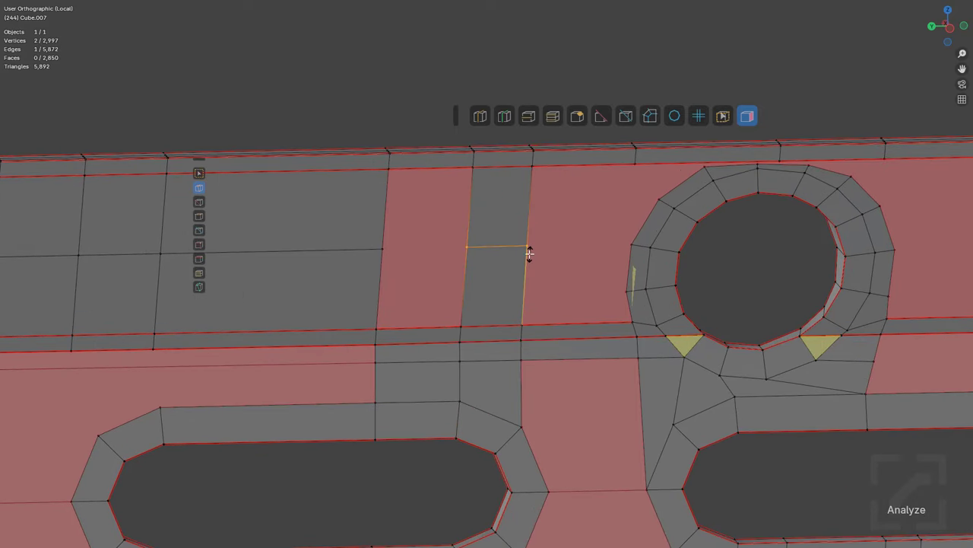
left_click(520, 314)
key("alt+a")
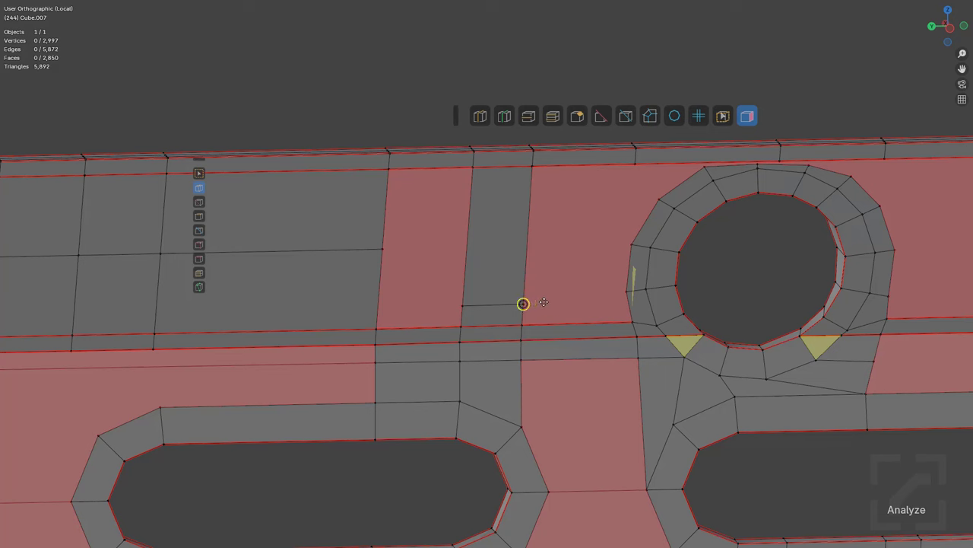
left_click_drag(544, 302, 626, 291)
Step: Cut horizontally from the next outer rim vertex of the hole across both vertical cuts to the open-ended edge beyond
left_click(632, 245)
left_click(379, 249)
key("Return")
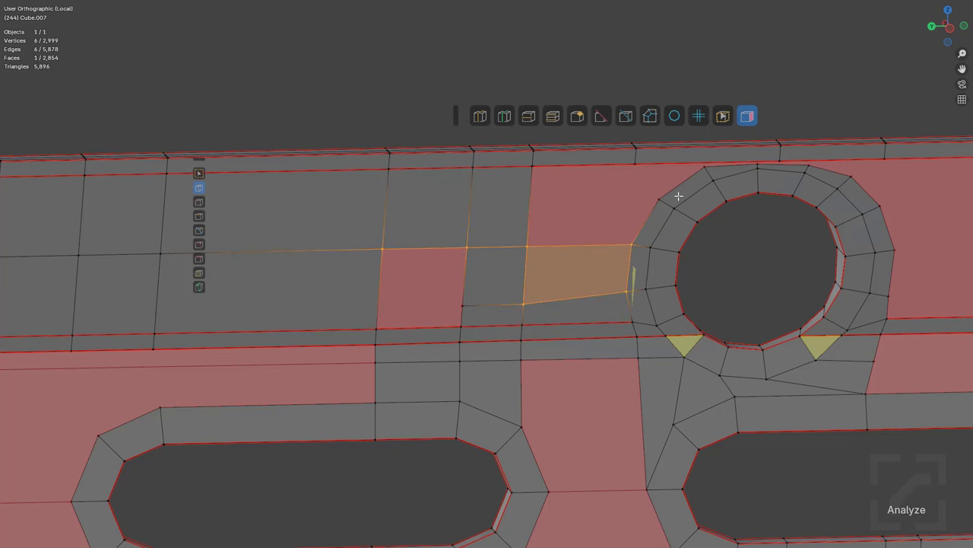
Step: Connect the upper outer rim vertices on the hole's near side to the strip's top corner and the next top sharp-edge vertex
left_click_drag(588, 193, 537, 177)
key("alt+a")
middle_click_drag(681, 175, 543, 250, "shift")
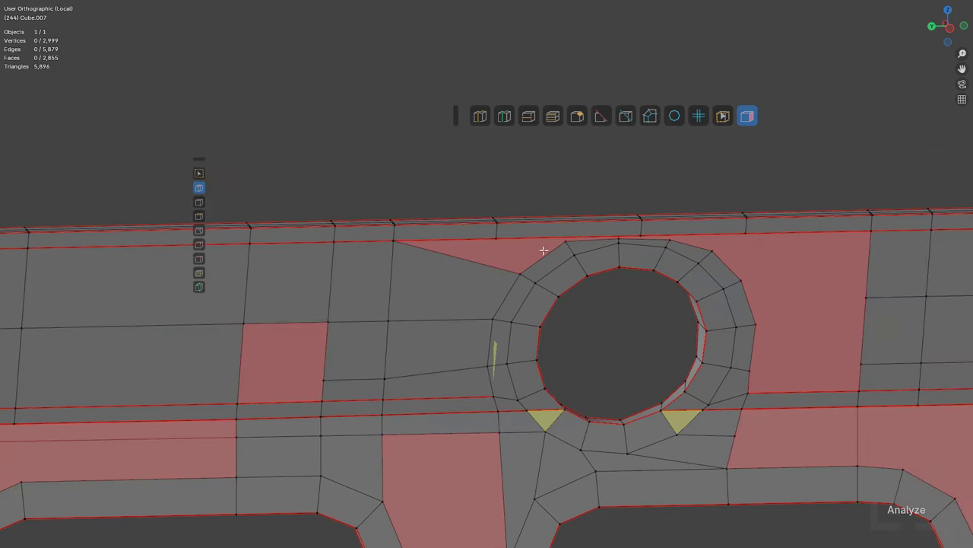
scroll(560, 250, "up", 2)
key("ctrl+z")
left_click_drag(592, 227, 521, 225)
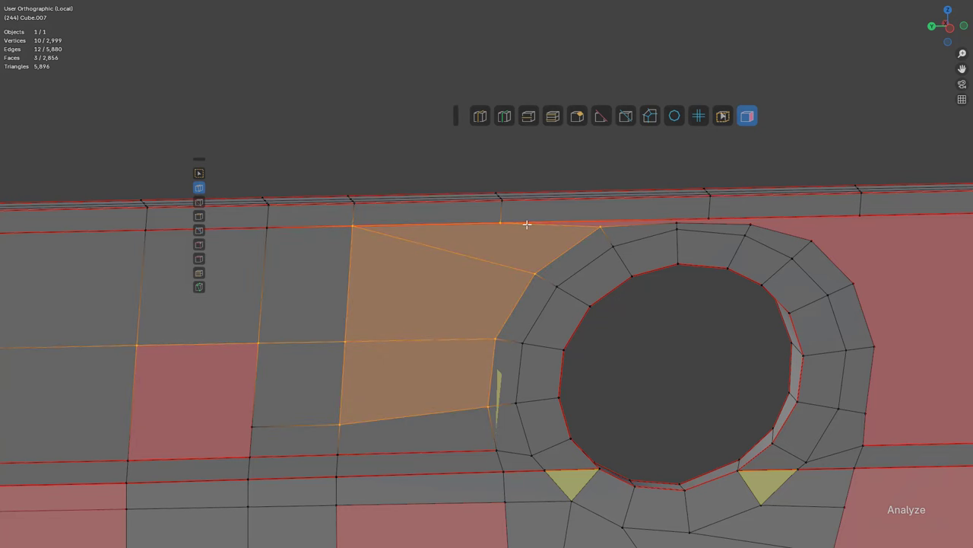
key("a")
key("alt+a")
scroll(570, 290, "up", 2)
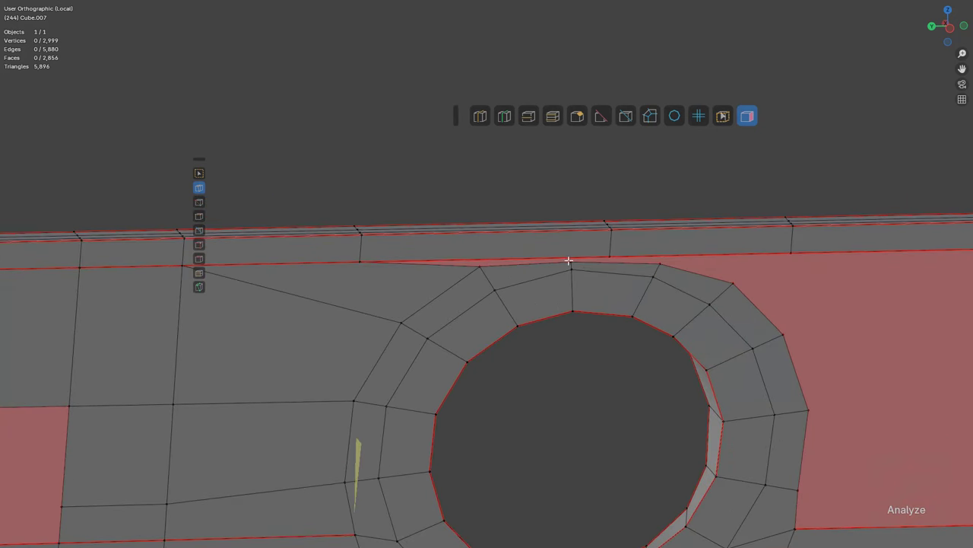
Step: Connect the two outer rim vertices at the top of the round hole to adjacent vertices on the top sharp edge
left_click(610, 258)
key("Return")
scroll(608, 262, "right", 3)
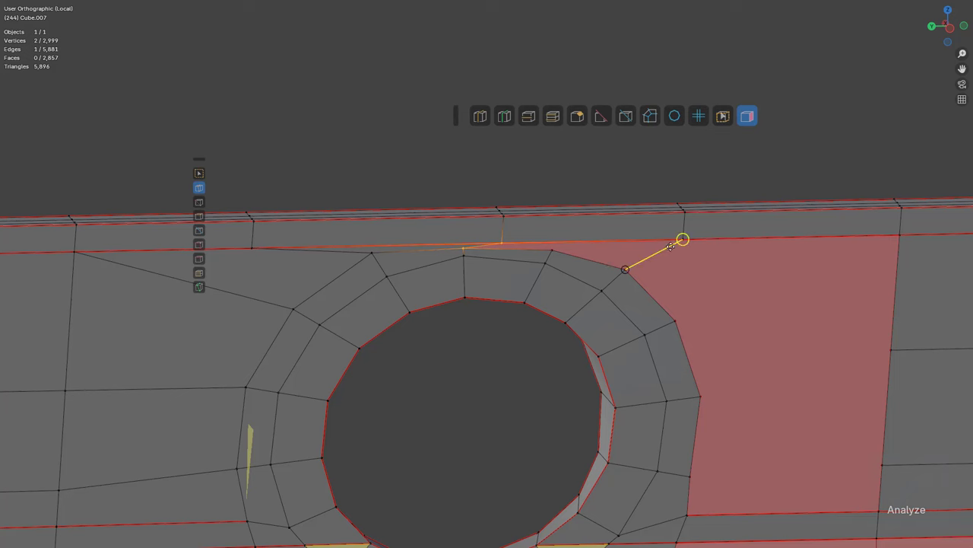
key("Escape")
scroll(602, 281, "down", 1)
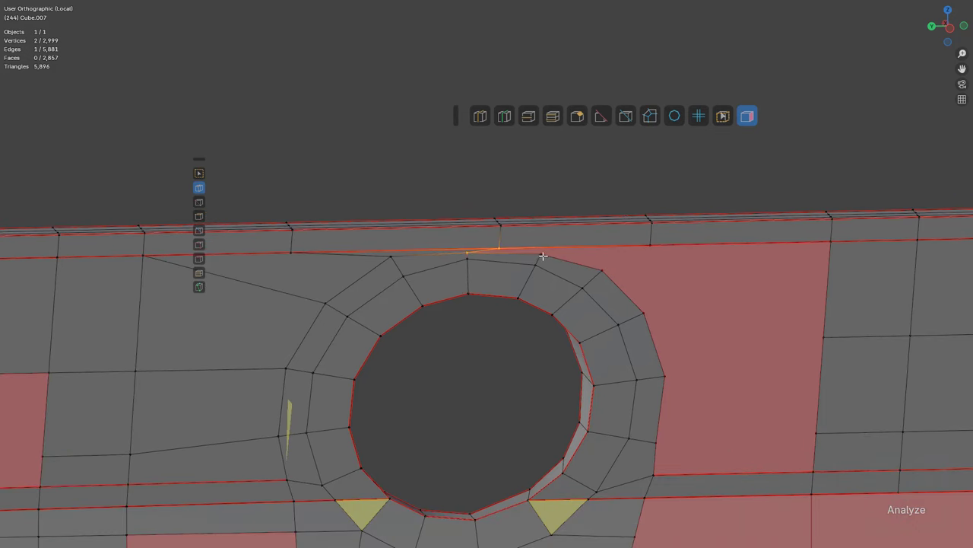
left_click_drag(543, 256, 649, 247)
Step: Connect the rim vertex on the hole's far side up to the top sharp edge and across to the upper open-ended panel edge
left_click_drag(645, 312, 650, 245)
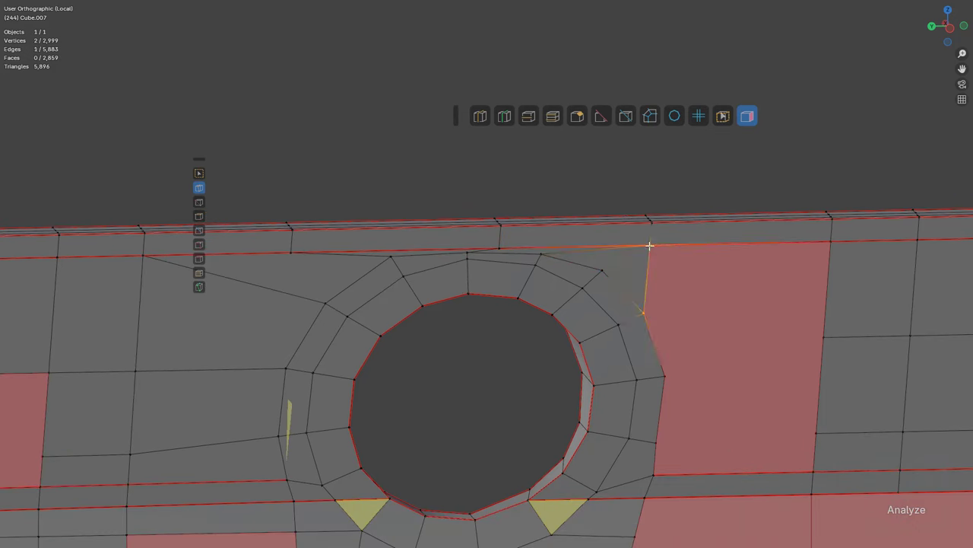
left_click_drag(645, 311, 824, 335)
middle_click_drag(683, 376, 637, 319, "shift")
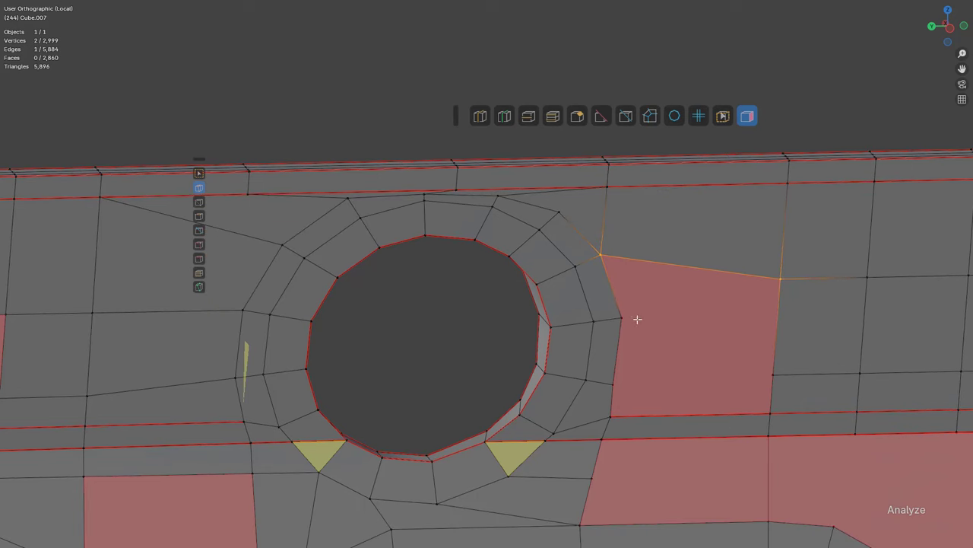
Step: Connect the next two outer rim vertices on that side of the hole to the end of the panel's lower open-ended edge
left_click_drag(673, 329, 783, 358)
key("alt+a")
scroll(653, 380, "down", 1)
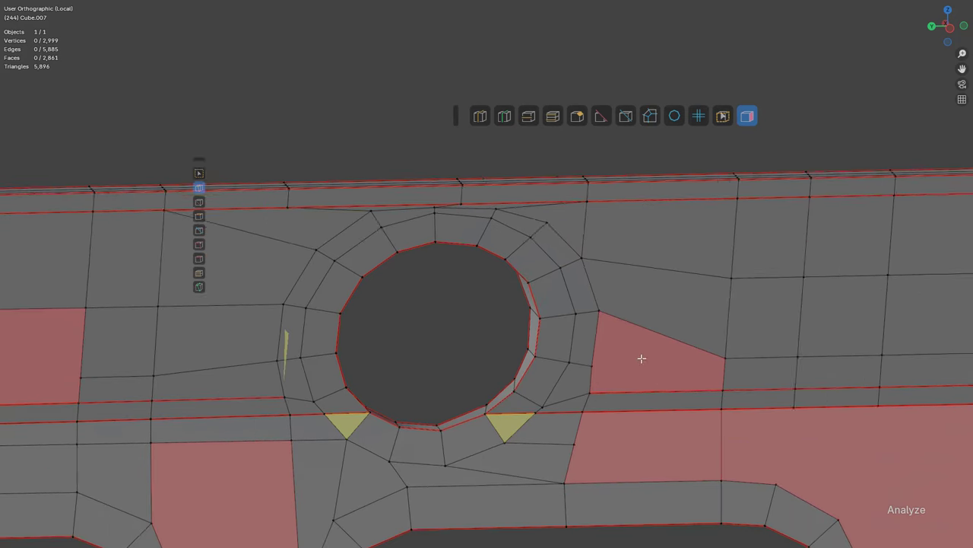
middle_click_drag(642, 360, 640, 282, "shift")
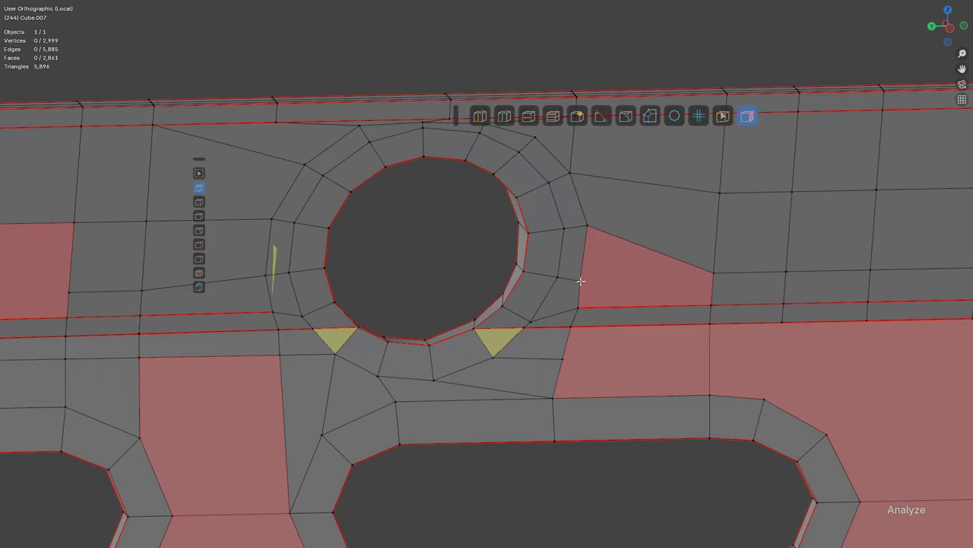
left_click(712, 272)
key("Return")
scroll(578, 271, "down", 1)
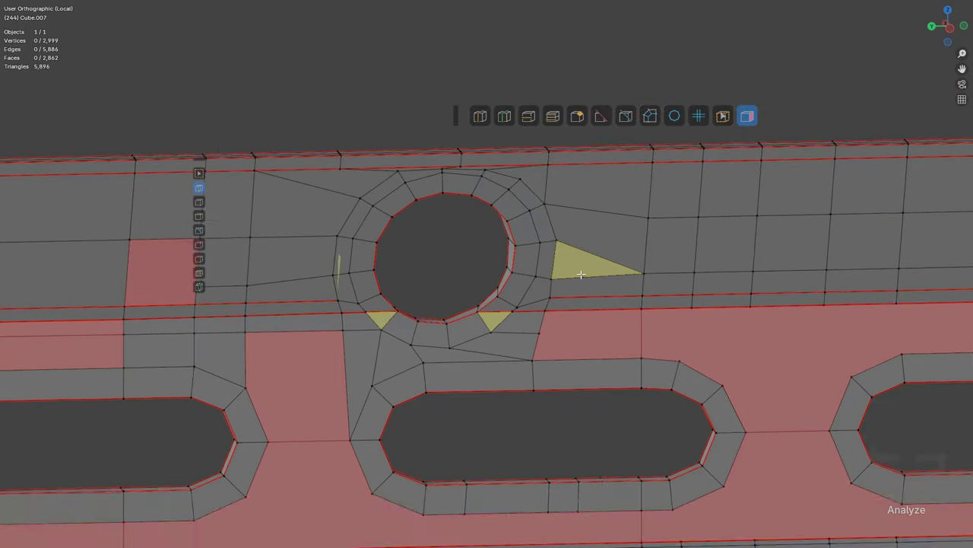
Step: Examine the upper band and slot row along the body for remaining n-gons and open-ended edges
middle_click_drag(578, 271, 548, 325, "shift")
scroll(547, 324, "down", 2)
middle_click_drag(416, 373, 631, 300, "shift")
middle_click_drag(512, 297, 619, 331, "shift")
scroll(620, 330, "up", 1)
middle_click_drag(404, 357, 704, 311, "shift")
scroll(704, 311, "down", 2)
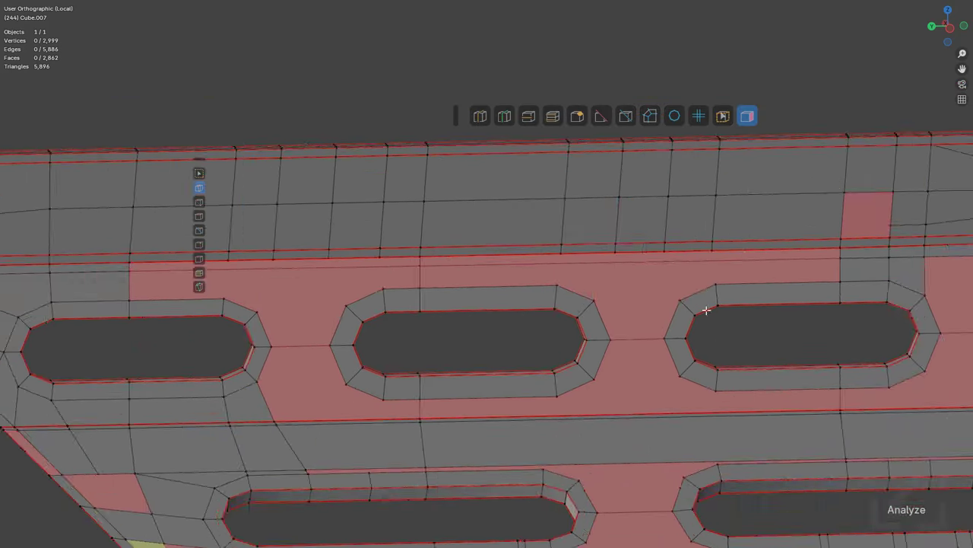
middle_click_drag(473, 320, 553, 336, "shift")
middle_click_drag(359, 351, 581, 333, "shift")
middle_click_drag(758, 296, 418, 352, "shift")
scroll(719, 289, "up", 1)
middle_click_drag(775, 282, 631, 312, "shift")
scroll(632, 311, "up", 1)
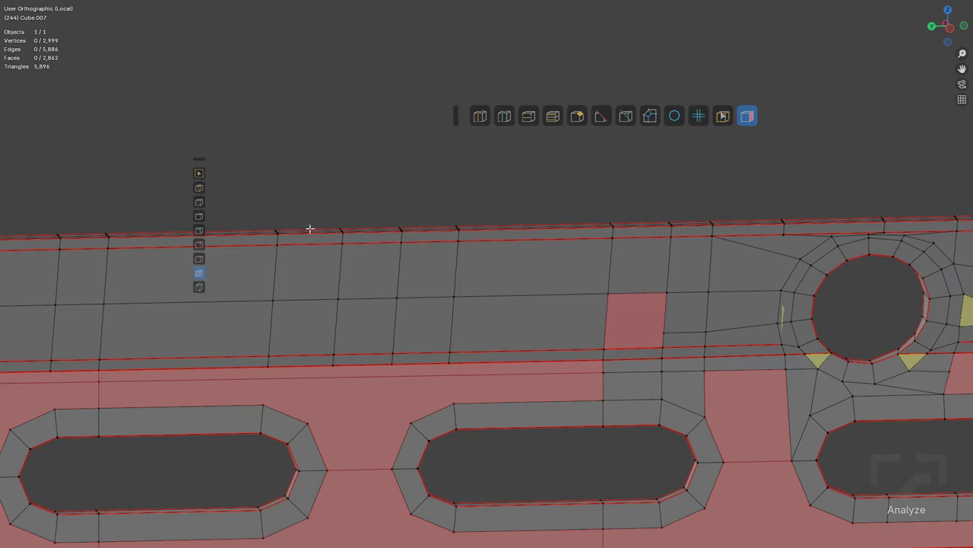
Step: Cut from the open-ended edge beside the round hole along the whole upper band to the body's far end rim
left_click(664, 334)
scroll(271, 340, "down", 1)
middle_click_drag(271, 340, 826, 287, "shift")
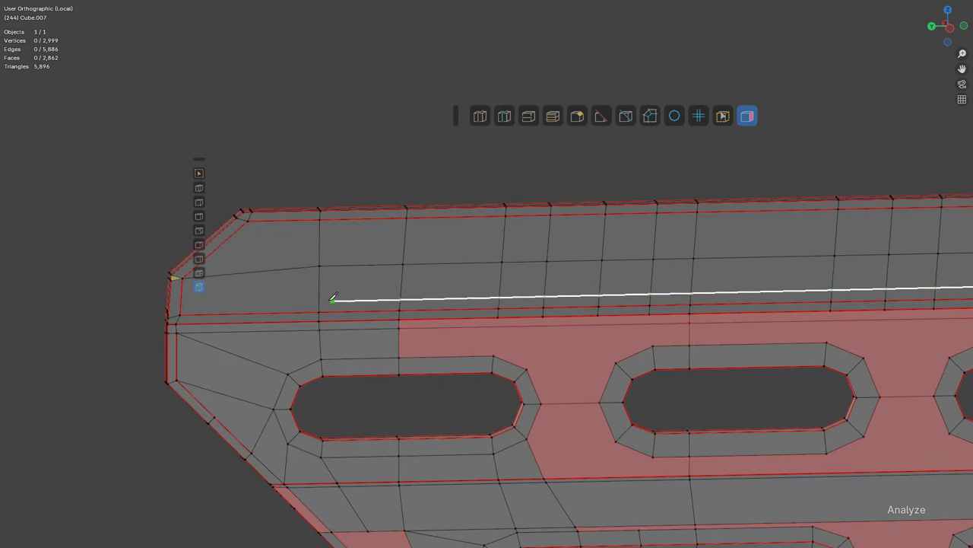
left_click(180, 303)
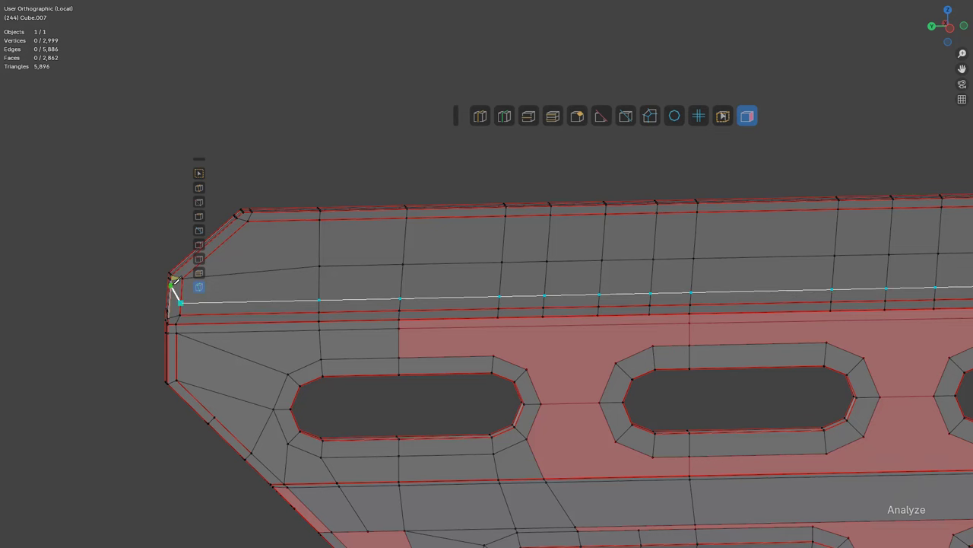
left_click(172, 281)
key("Return")
Step: Dissolve the leftover edge by the rim corner at the body's far end
middle_click_drag(243, 323, 779, 259, "shift")
scroll(443, 376, "up", 5)
scroll(779, 259, "up", 7)
key("alt+a")
left_click(645, 394)
key("ctrl+x")
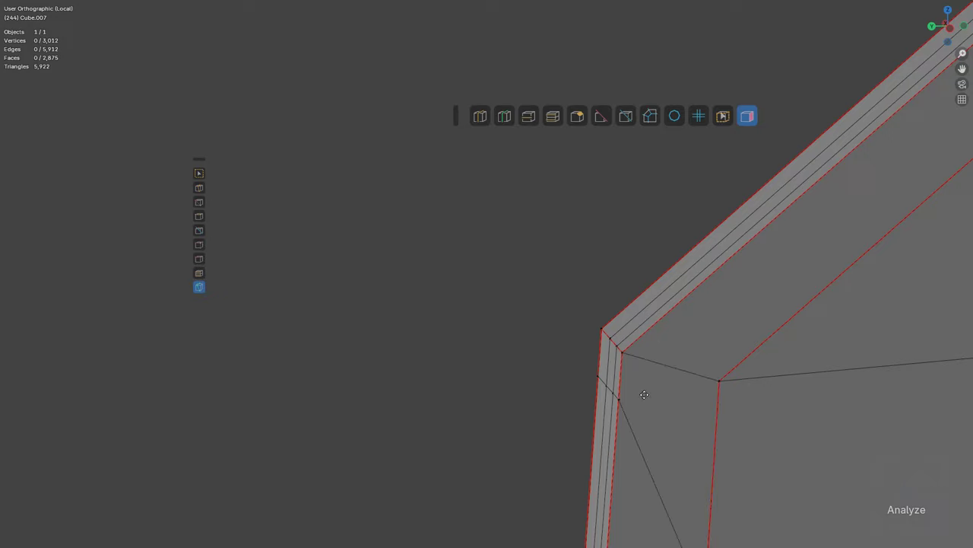
Step: Slide the new cut's end vertex along the inner sharp edge toward the upper corner of the far end
scroll(652, 393, "down", 5)
middle_click_drag(652, 393, 572, 326, "shift")
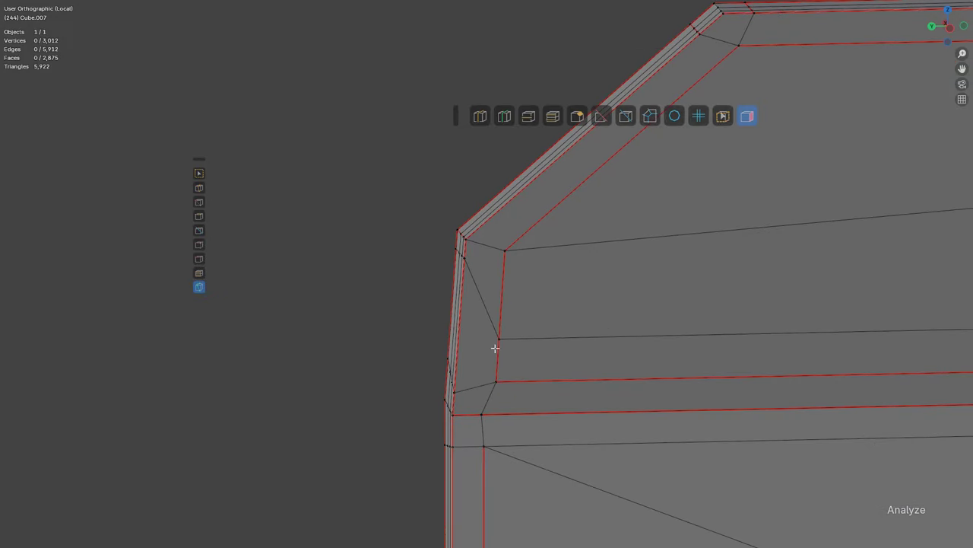
left_click(499, 339)
key("g")
key("g")
left_click(501, 299)
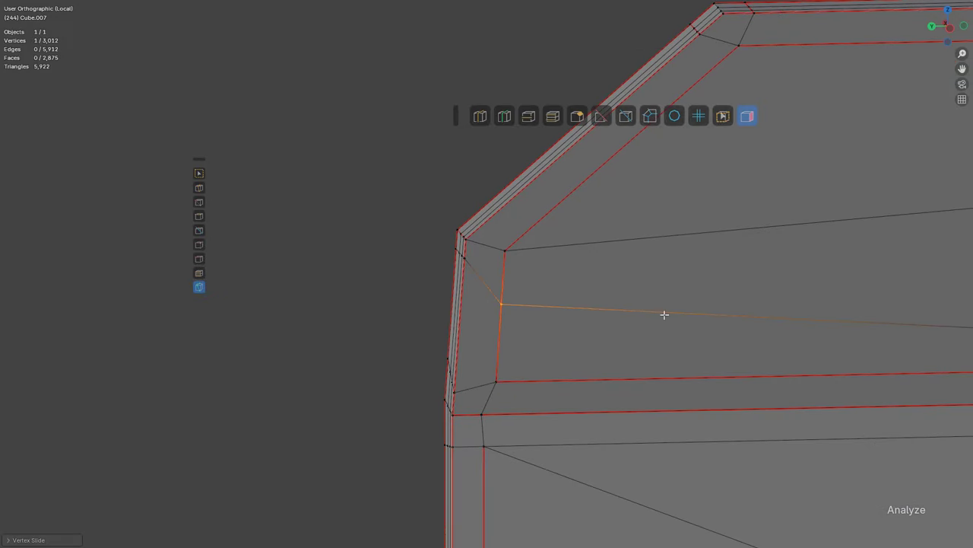
scroll(722, 322, "down", 4)
scroll(521, 328, "down", 2)
middle_click_drag(706, 325, 522, 307, "shift")
scroll(521, 328, "down", 2)
scroll(554, 302, "down", 1)
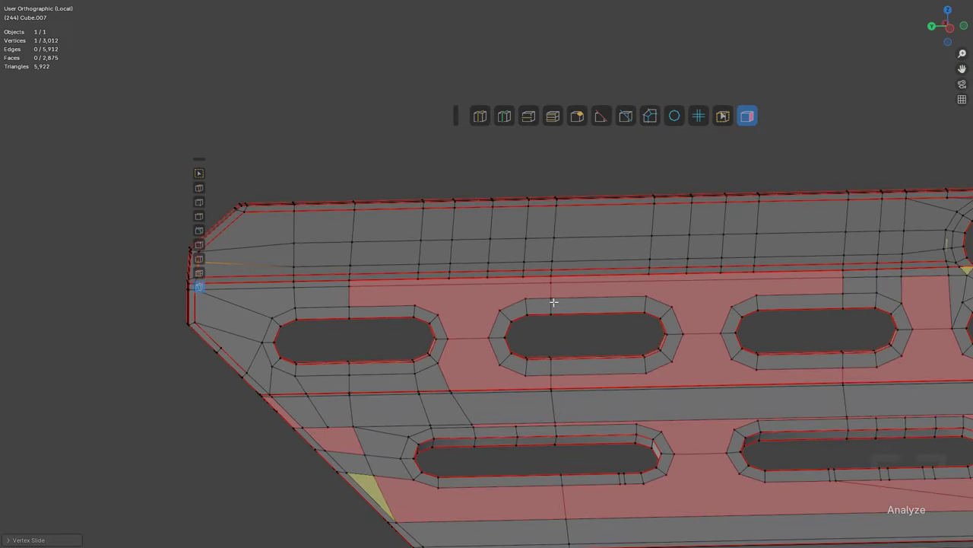
Step: Cut from the upper band's sharp edge vertices down to the facing upper corners of the first and second upper slots
scroll(555, 302, "up", 1)
scroll(561, 305, "up", 1)
scroll(572, 308, "up", 4)
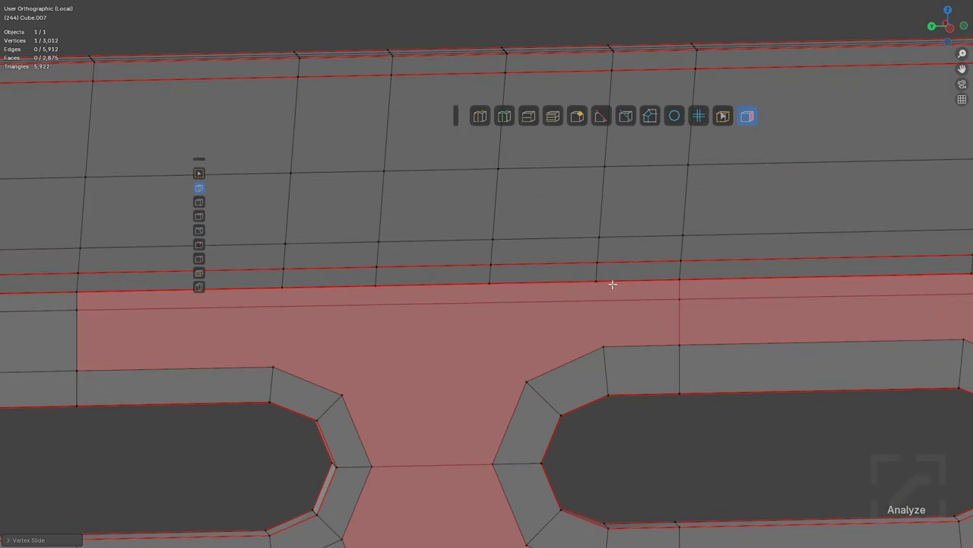
left_click_drag(598, 340, 601, 344)
left_click_drag(492, 284, 525, 365)
middle_click_drag(376, 333, 576, 274, "shift")
left_click(473, 308)
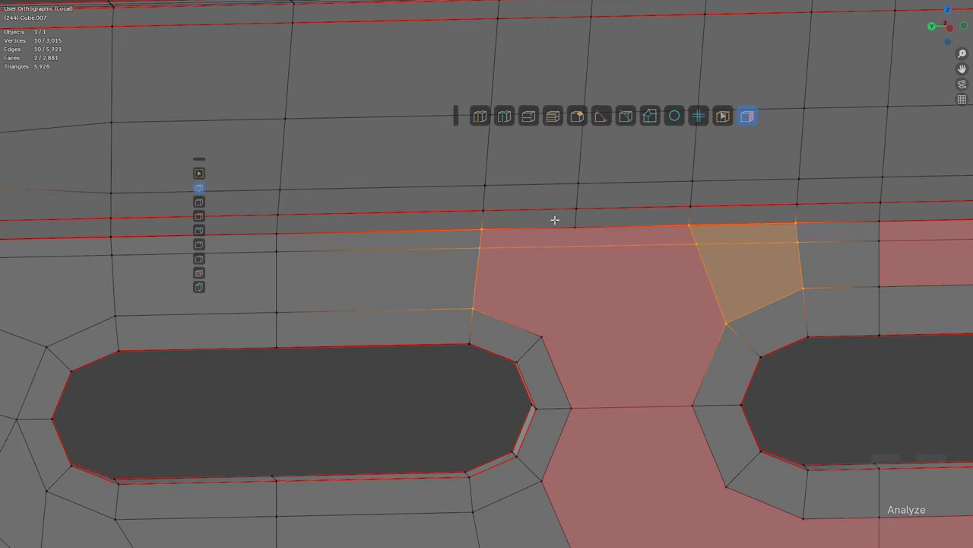
left_click(574, 227)
left_click(541, 336)
Step: Connect the facing upper corners and the facing lower corners across the gap between the first two upper slots
left_click_drag(712, 336, 713, 334)
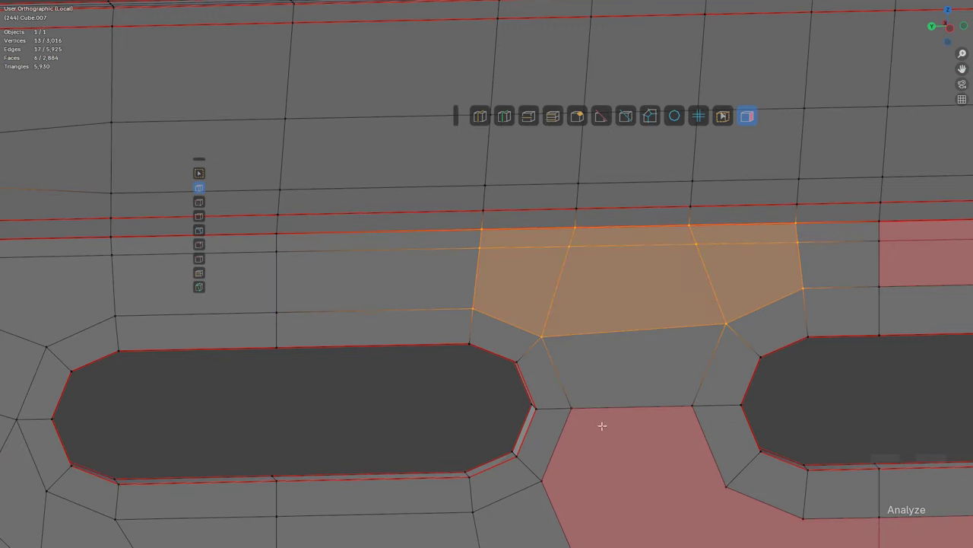
left_click(540, 482)
left_click(723, 487)
Step: Cut from the second upper slot's lower border corner down across the middle strip to the lower slot's border vertex
middle_click_drag(723, 486, 611, 344, "shift")
scroll(567, 258, "up", 3)
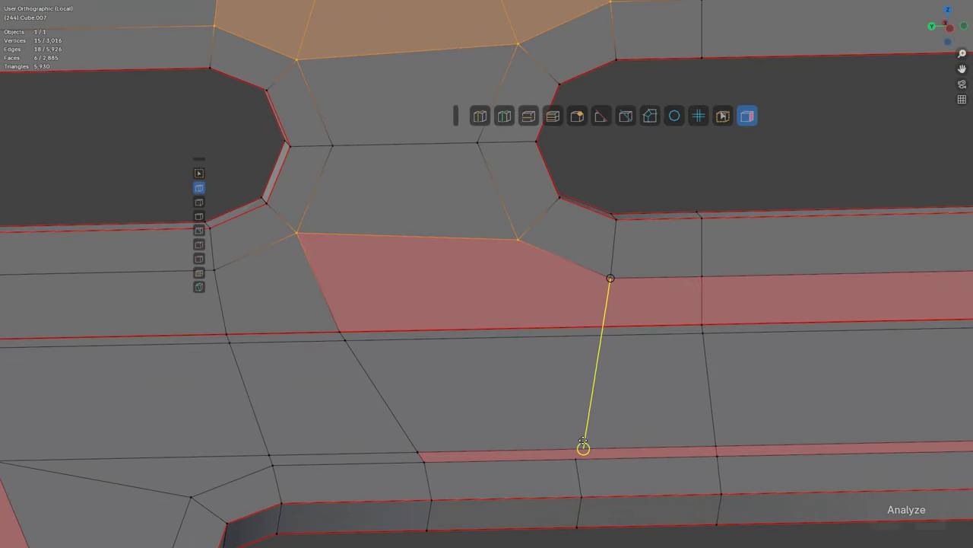
left_click(576, 458)
middle_click_drag(515, 387, 527, 365, "shift")
Step: Cut a diagonal edge from the sharp edge vertex below the gap up to the second upper slot's lower facing corner
key("k")
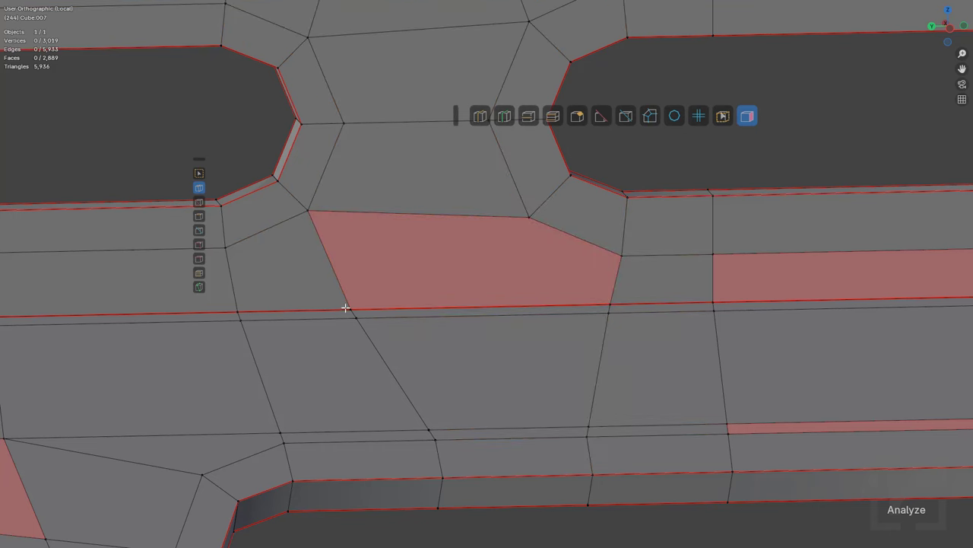
left_click(348, 309)
left_click(545, 220)
key("space")
Step: Cut across the middle strip between the first lower slot's upper border corner and the second upper slot's lower border corner
scroll(612, 293, "down", 1)
middle_click_drag(593, 299, 398, 305, "shift")
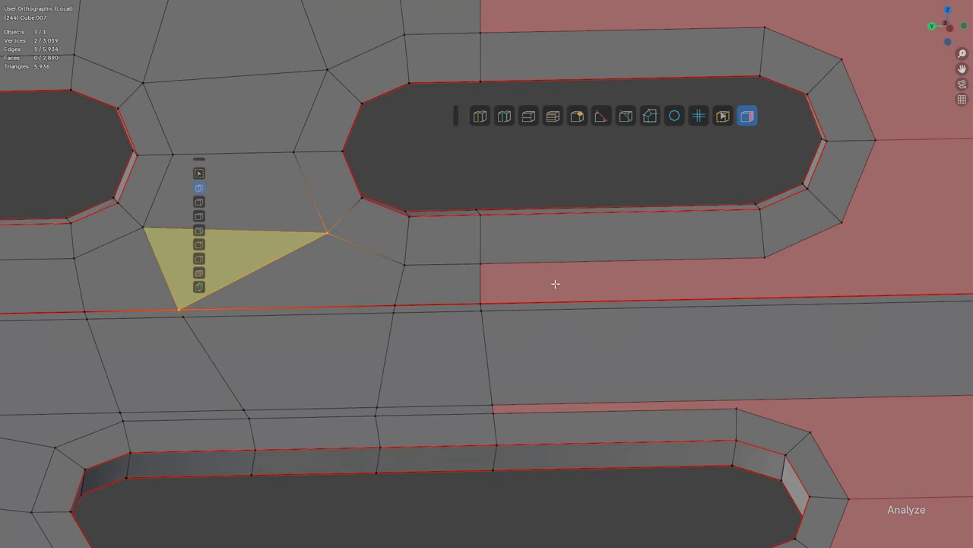
left_click(557, 285)
left_click(750, 265)
key("space")
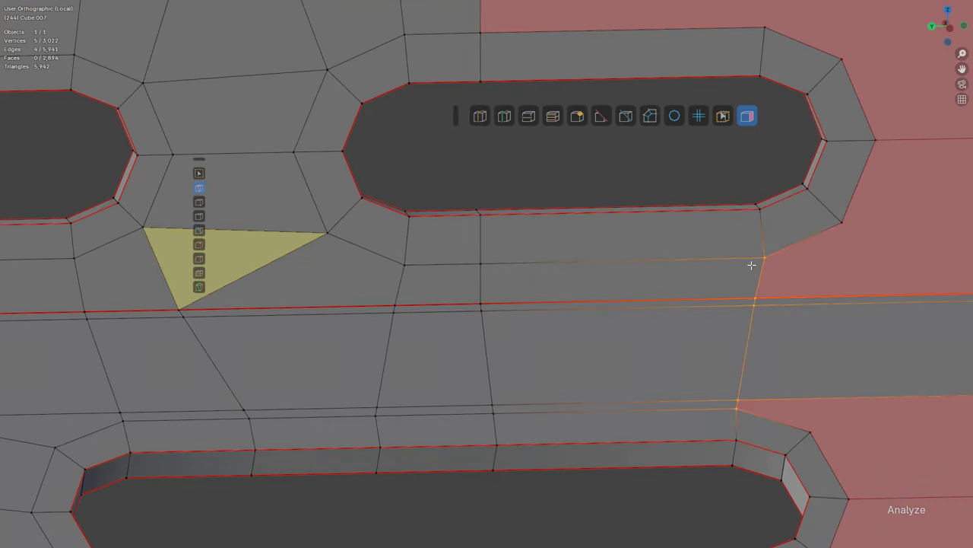
Step: Bridge the gap between the first two lower slots by connecting their facing upper corners and facing lower corners
middle_click_drag(698, 333, 604, 170, "shift")
scroll(492, 233, "down", 2)
key("KP_Decimal")
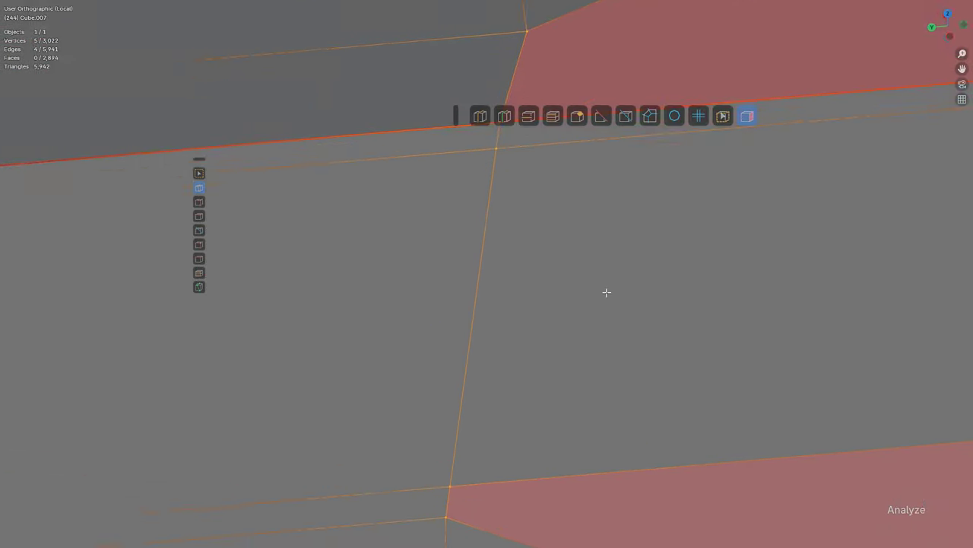
scroll(650, 367, "down", 8)
middle_click_drag(632, 448, 602, 383, "shift")
left_click(497, 283)
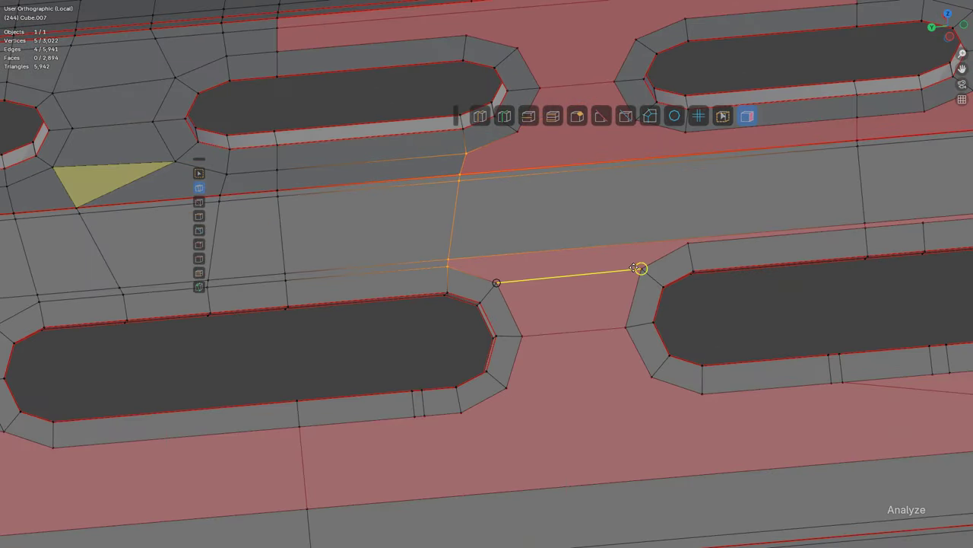
left_click(641, 269)
key("Return")
left_click(651, 376)
key("space")
Step: Connect the facing upper corners of the second and third lower slots, and slide the third slot's corner vertex slightly upward along its border
middle_click_drag(417, 374, 496, 240, "shift")
scroll(624, 270, "down", 3)
middle_click_drag(624, 270, 393, 258, "shift")
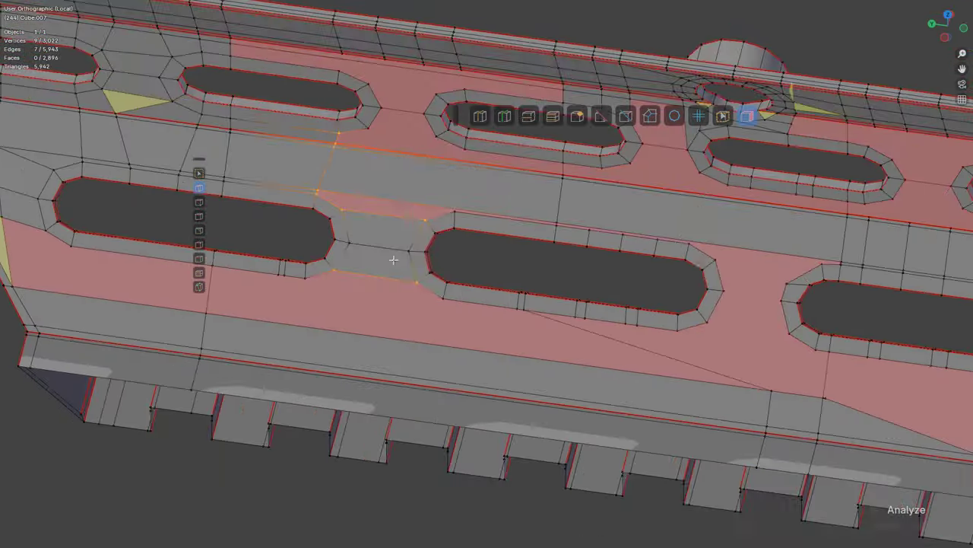
scroll(723, 281, "up", 2)
middle_click_drag(723, 282, 654, 272, "shift")
scroll(616, 271, "up", 2)
key("k")
left_click(647, 229)
left_click(798, 275)
key("space")
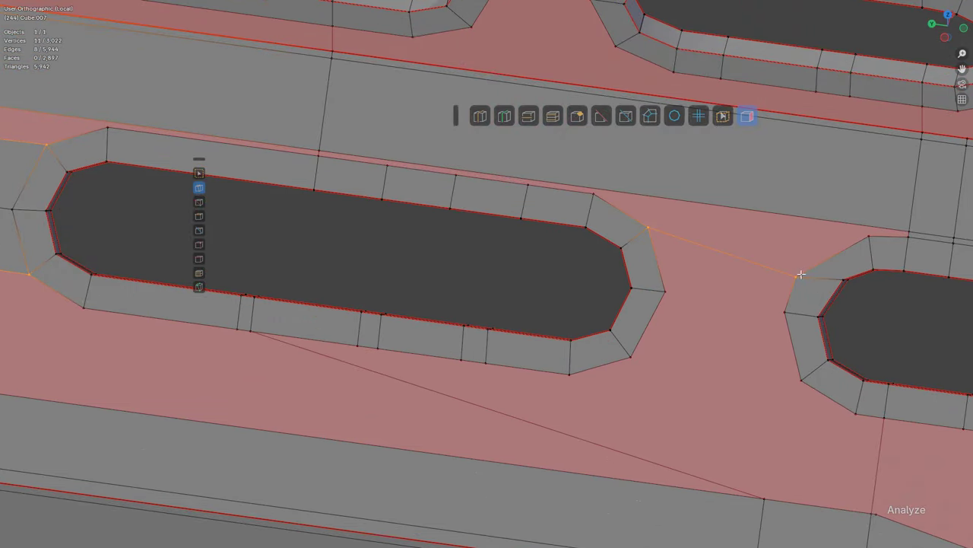
left_click(801, 273)
key("g")
key("g")
left_click(815, 256)
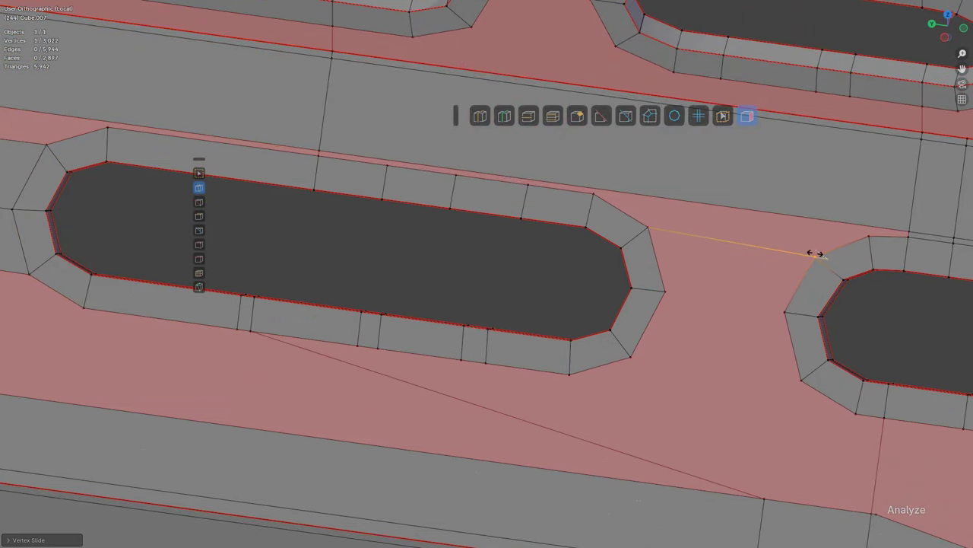
Step: Connect the middle vertices and the facing lower corners across the gap between the second and third lower slots
left_click(666, 291)
left_click(785, 311)
key("Return")
left_click(800, 380)
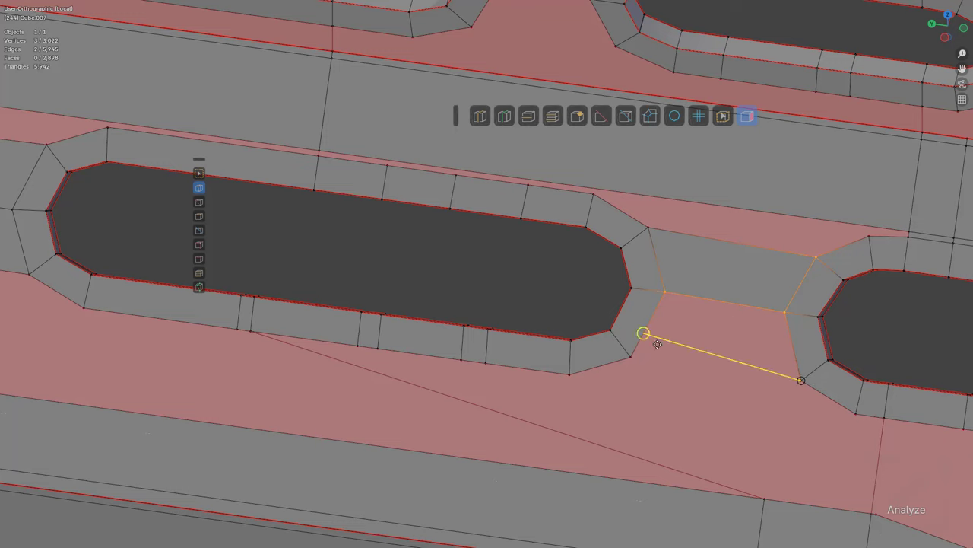
left_click(634, 357)
key("Return")
Step: Connect the upper, middle and lower facing border vertices across the gap between the third and fourth lower slots
scroll(680, 350, "down", 3)
middle_click_drag(742, 336, 369, 300, "shift")
key("alt+a")
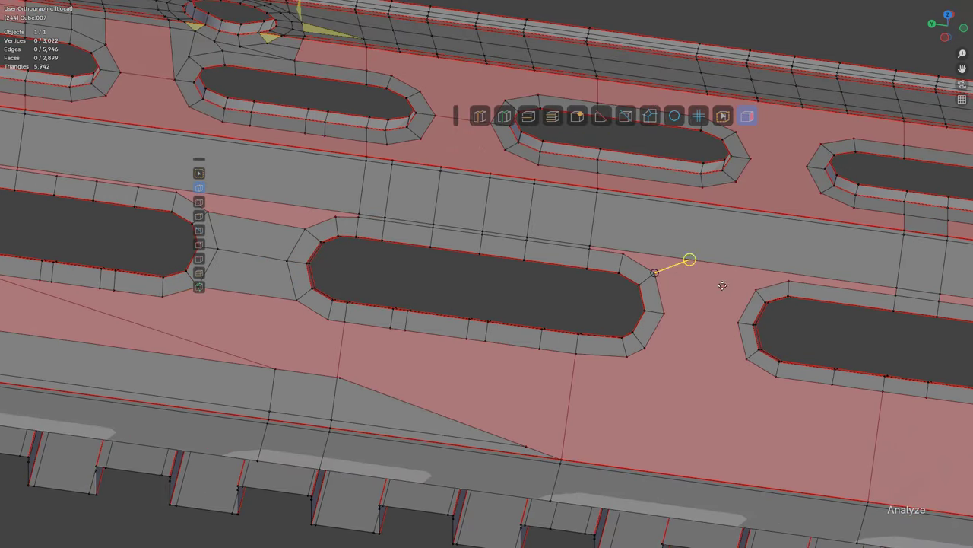
left_click(756, 289)
key("Return")
left_click_drag(722, 316, 734, 321)
left_click_drag(644, 350, 735, 350)
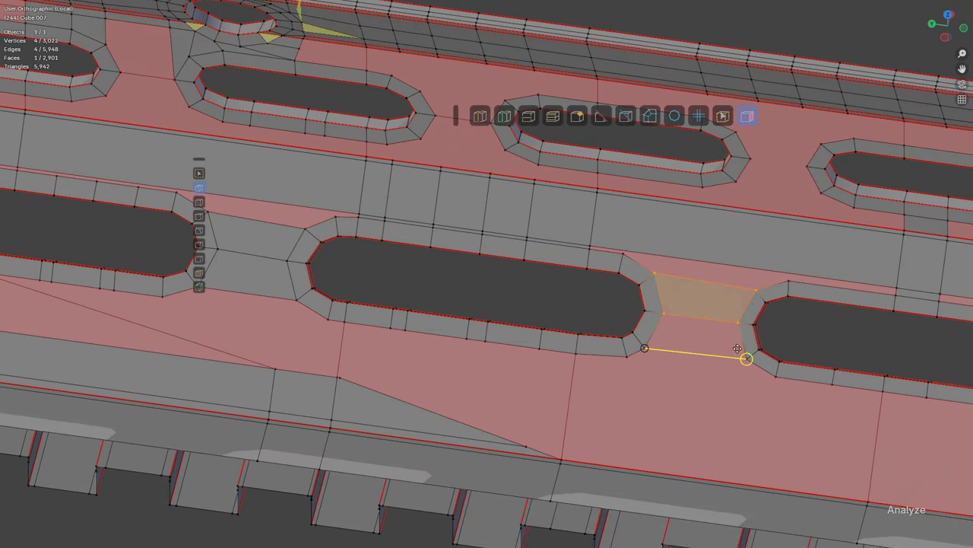
Step: Examine the rest of the body's side and the lower slot row for remaining n-gons and doubled edges
middle_click_drag(699, 345, 448, 315, "shift")
scroll(579, 330, "up", 1)
scroll(586, 331, "down", 1)
middle_click_drag(846, 348, 578, 314, "shift")
scroll(578, 314, "down", 3)
middle_click_drag(578, 314, 508, 306, "shift")
middle_click_drag(665, 329, 663, 278, "shift")
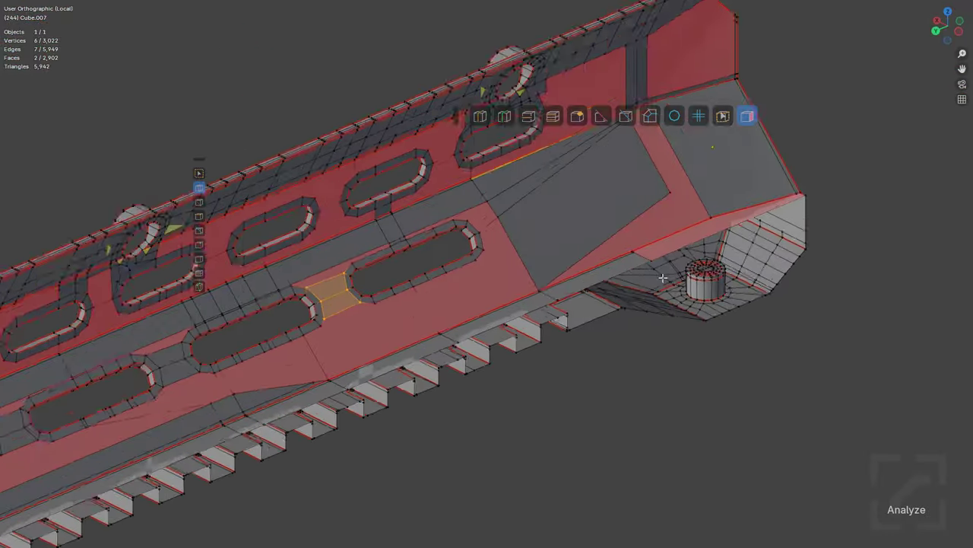
scroll(632, 254, "down", 2)
middle_click_drag(622, 246, 458, 256)
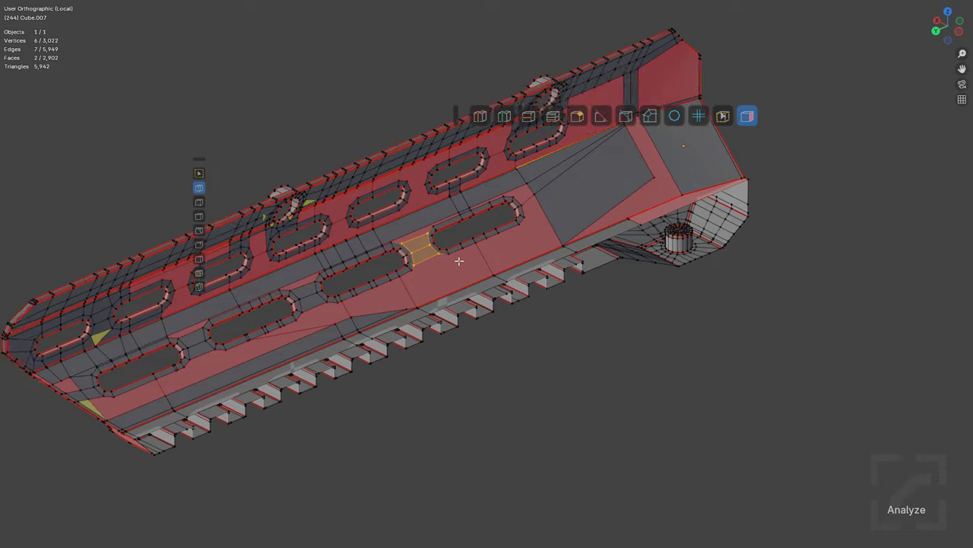
scroll(578, 261, "up", 6)
scroll(578, 261, "down", 2)
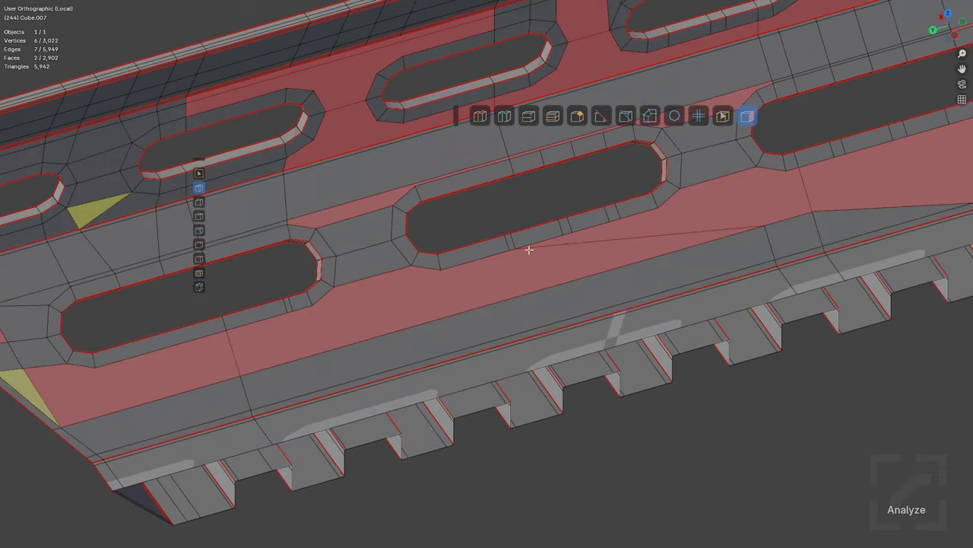
Step: Slide the central edge path between the rail tooth and the lower slot, on the body's reverse side, onto its close parallel neighbour
left_click(566, 225)
key("KP_Decimal")
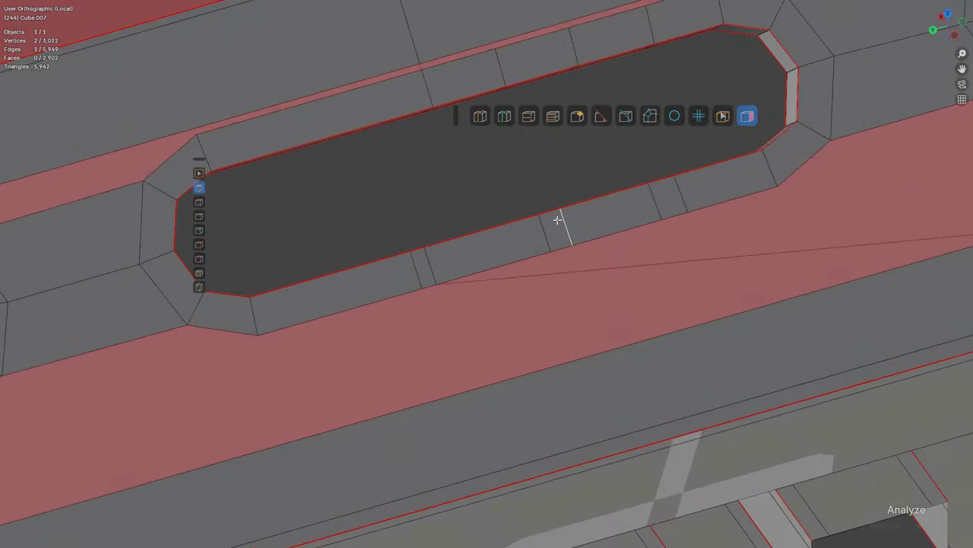
middle_click_drag(555, 218, 583, 242)
scroll(582, 241, "down", 7)
middle_click_drag(387, 274, 505, 199)
scroll(505, 199, "down", 6)
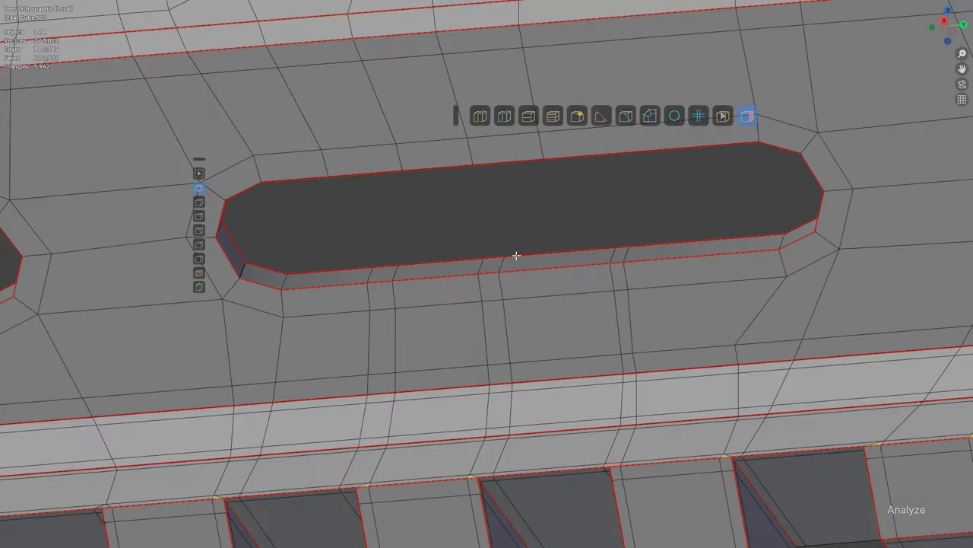
middle_click_drag(515, 256, 520, 153, "shift")
middle_click_drag(520, 152, 529, 180)
scroll(520, 205, "up", 2)
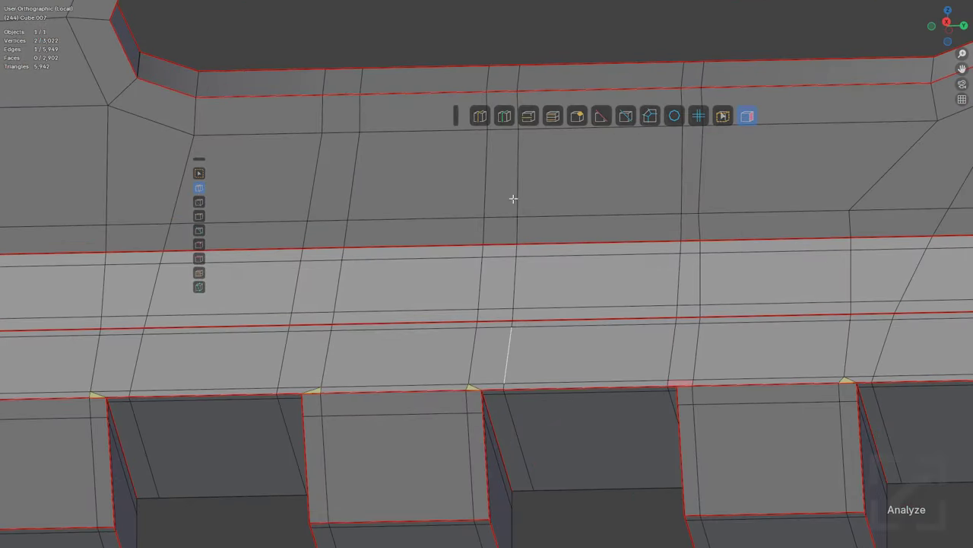
left_click(517, 76, "ctrl")
key("g")
key("g")
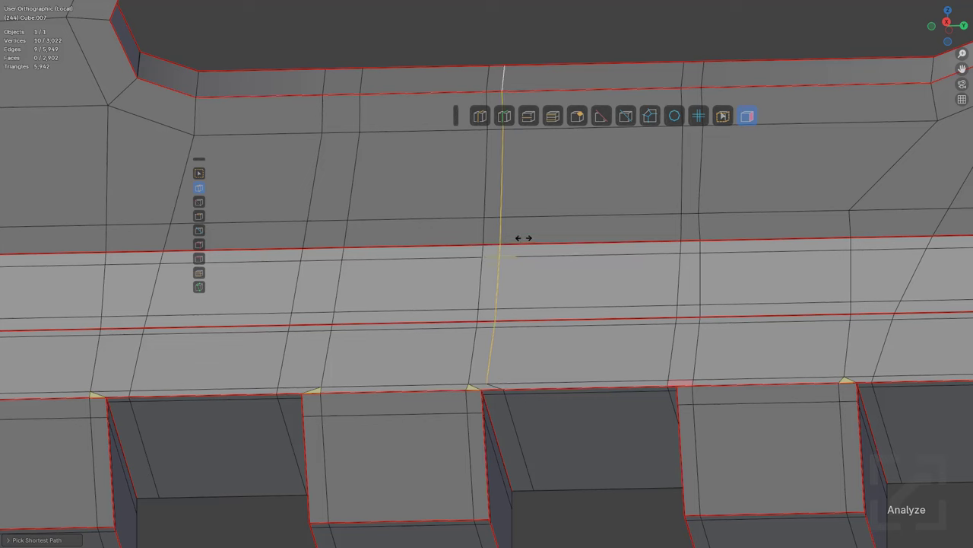
Step: Dissolve the edge between the two small triangles at the rail tooth's upper corner
middle_click_drag(505, 388, 587, 187, "shift")
scroll(588, 187, "up", 5)
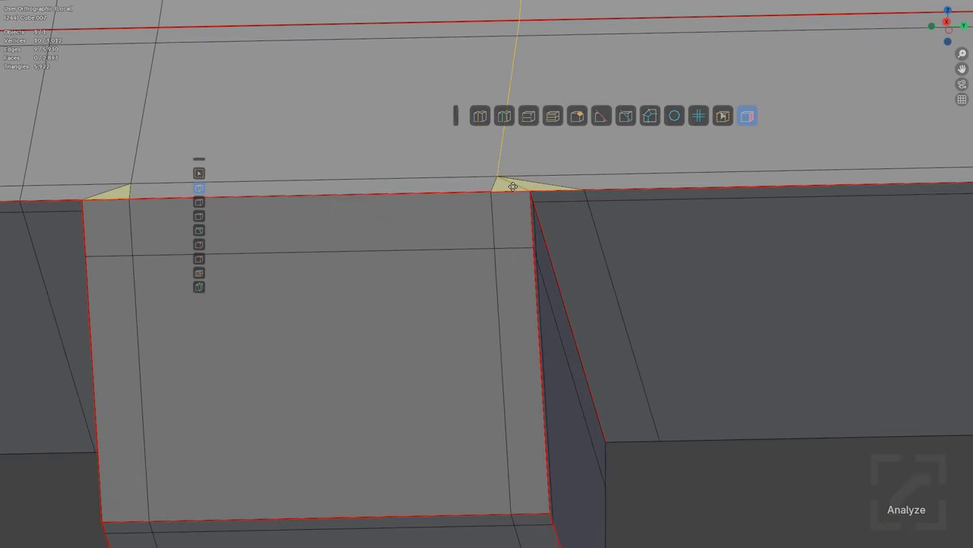
left_click(518, 187)
key("ctrl+x")
Step: Select the next doubled edge path below the slot, including its front-side border edge, and slide it onto the neighbouring path
scroll(519, 187, "down", 4)
middle_click_drag(414, 176, 422, 223, "shift")
scroll(307, 213, "down", 3)
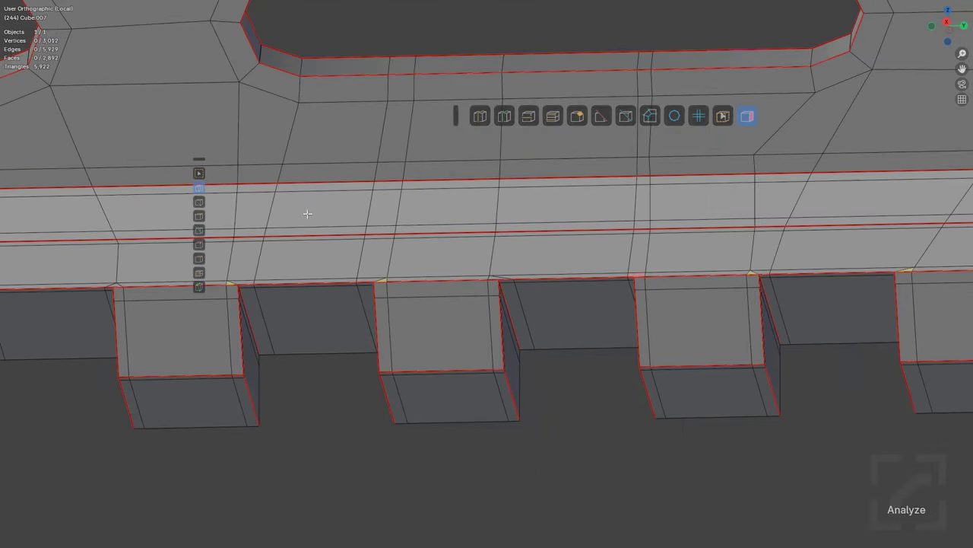
middle_click_drag(362, 170, 421, 312, "shift")
left_click(419, 251, "alt")
left_click(418, 279)
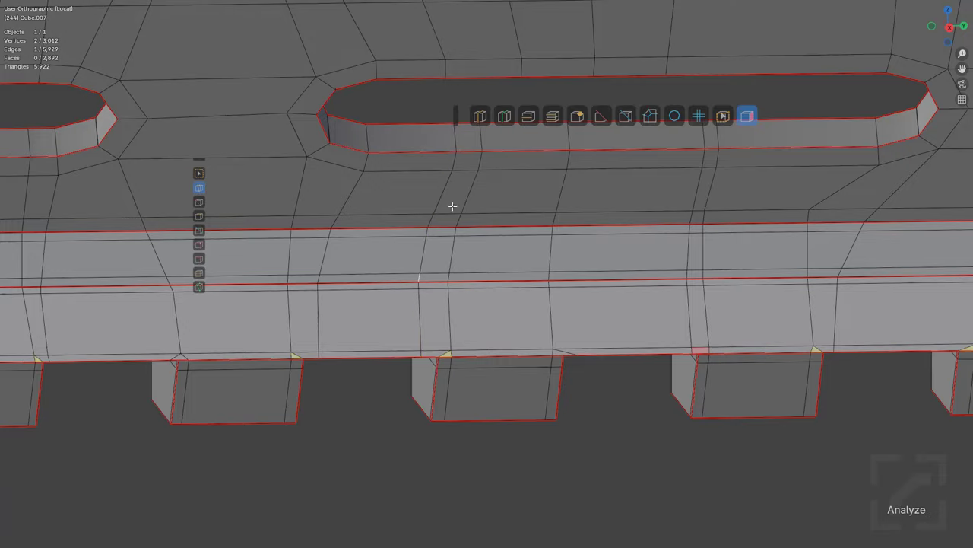
left_click(451, 141, "ctrl")
middle_click_drag(467, 209, 475, 267)
left_click(489, 246, "shift")
scroll(511, 248, "up", 3)
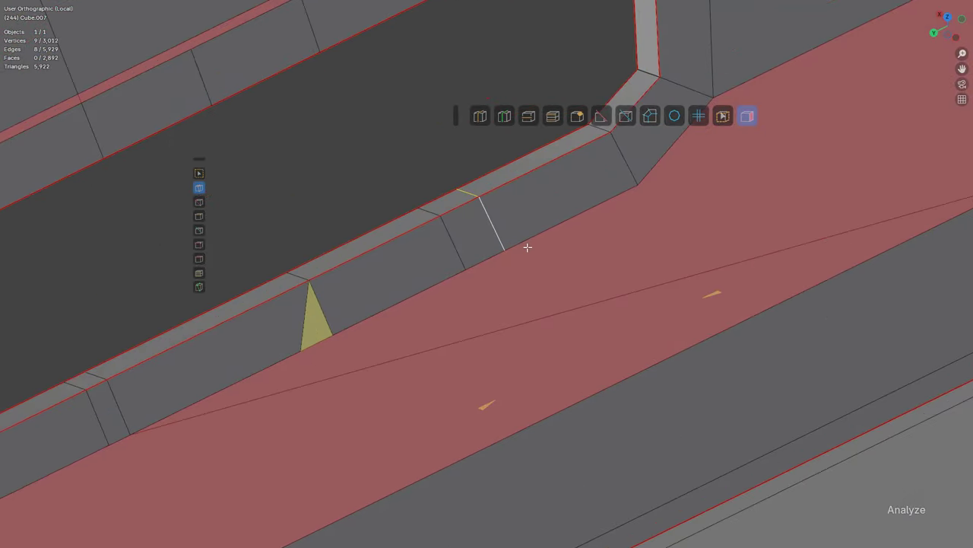
key("g")
key("g")
left_click(368, 318)
Step: Slide the leftover vertices above the rail tooth along their edges onto the adjacent edge path
scroll(415, 289, "down", 2)
middle_click_drag(415, 289, 559, 232)
scroll(546, 292, "up", 3)
key("1")
left_click(494, 178)
key("g")
key("g")
left_click(575, 248)
left_click(502, 343)
key("g")
key("g")
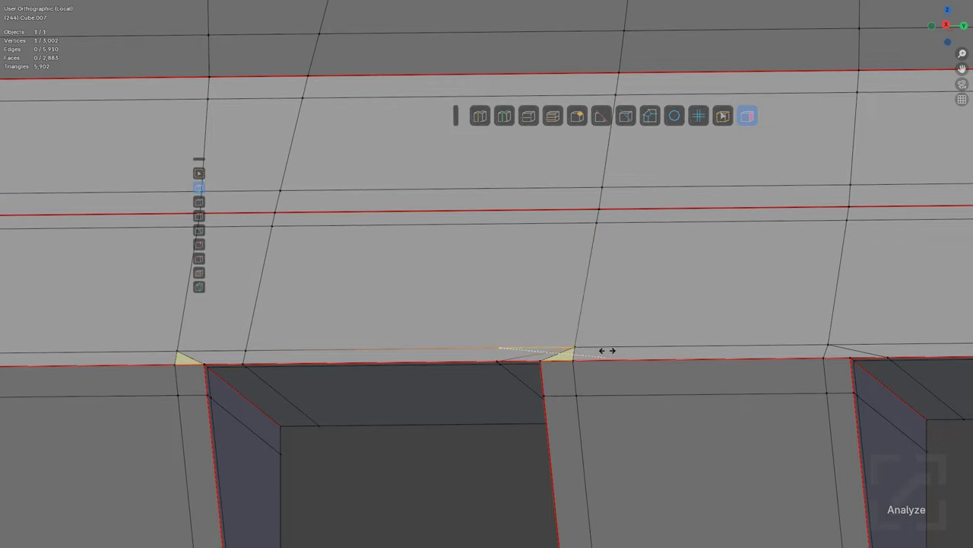
left_click(607, 350)
Step: Dissolve the small triangle's edge at the neighbouring rail tooth's upper corner
middle_click_drag(567, 354, 564, 285, "shift")
scroll(565, 285, "up", 3)
key("ctrl+x")
scroll(563, 282, "down", 2)
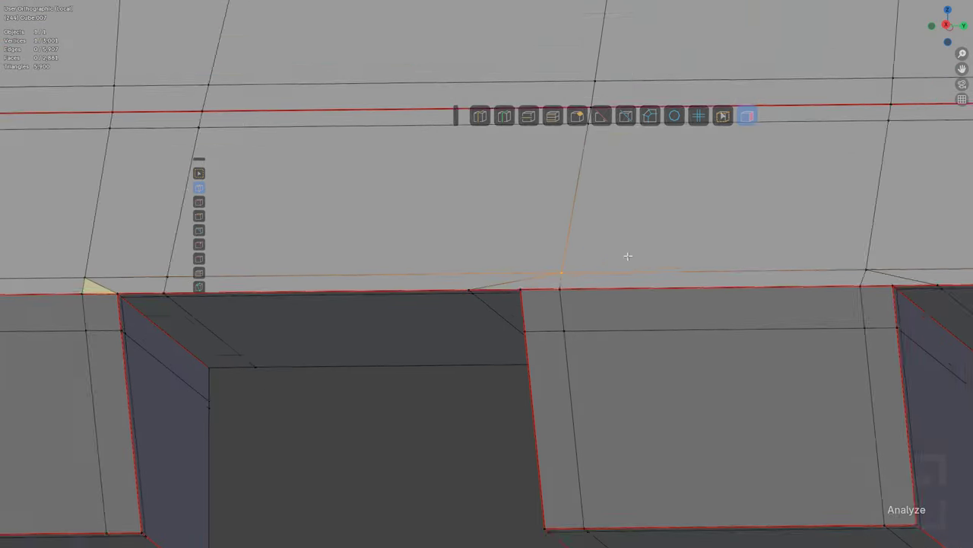
Step: Select the last doubled edge path running up to the slot's inner wall and slide it onto its parallel neighbour
scroll(628, 256, "down", 4)
middle_click_drag(669, 216, 419, 252, "shift")
scroll(499, 239, "down", 3)
middle_click_drag(693, 186, 548, 275, "shift")
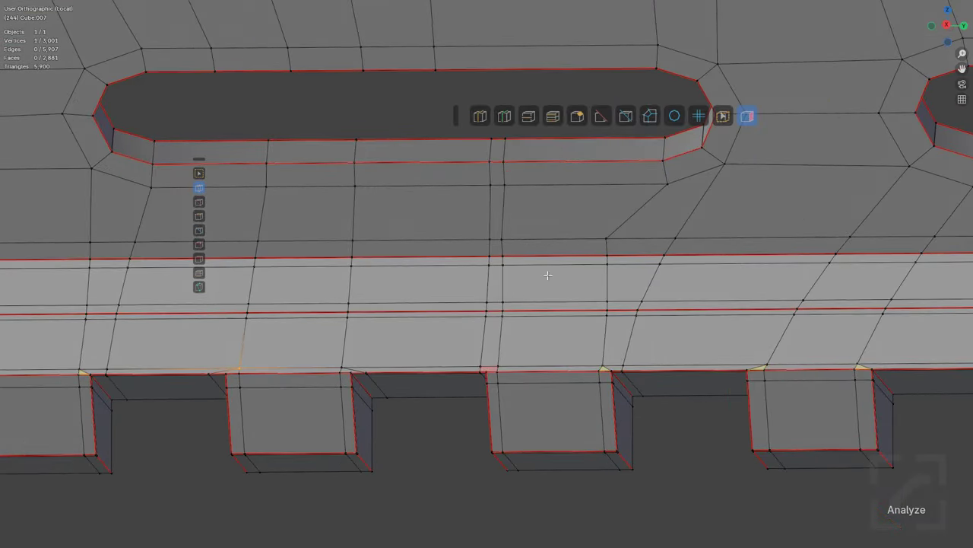
left_click(505, 157, "ctrl")
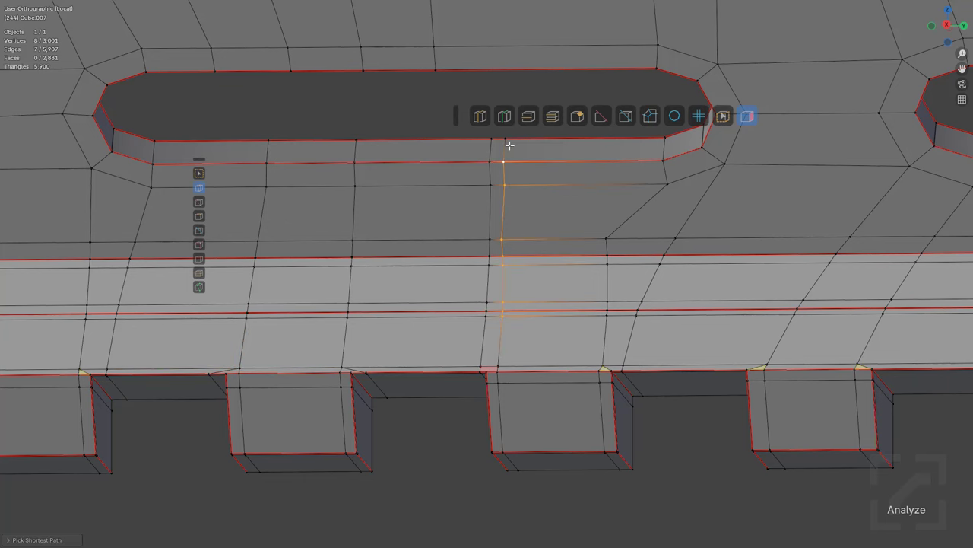
left_click(511, 146, "ctrl")
key("g")
key("g")
left_click(374, 232)
Step: Slide the vertex at the base of the narrow triangle above the rail tooth onto the adjacent vertex
middle_click_drag(531, 319, 563, 224, "shift")
scroll(576, 229, "up", 7)
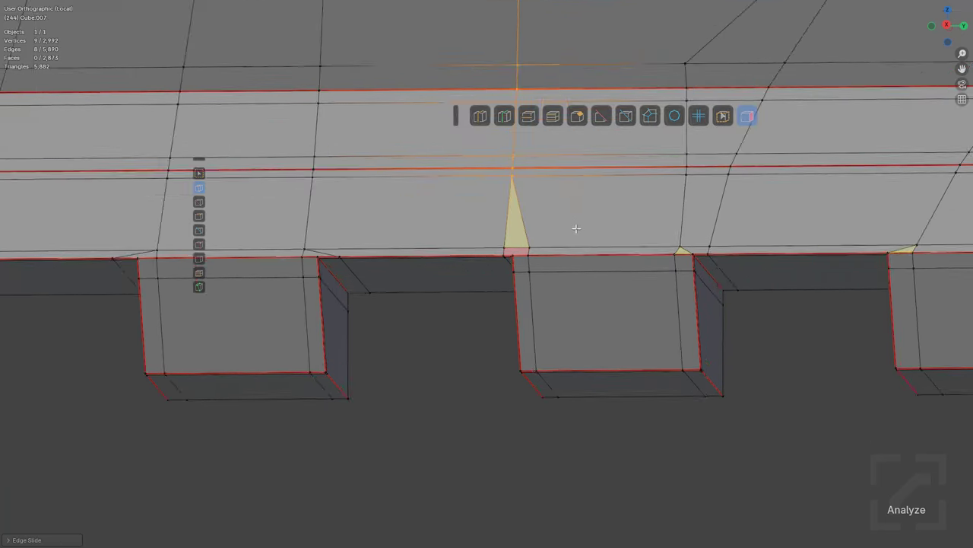
left_click(593, 204)
key("g")
key("g")
middle_click_drag(534, 186, 537, 384, "shift")
scroll(537, 384, "down", 6)
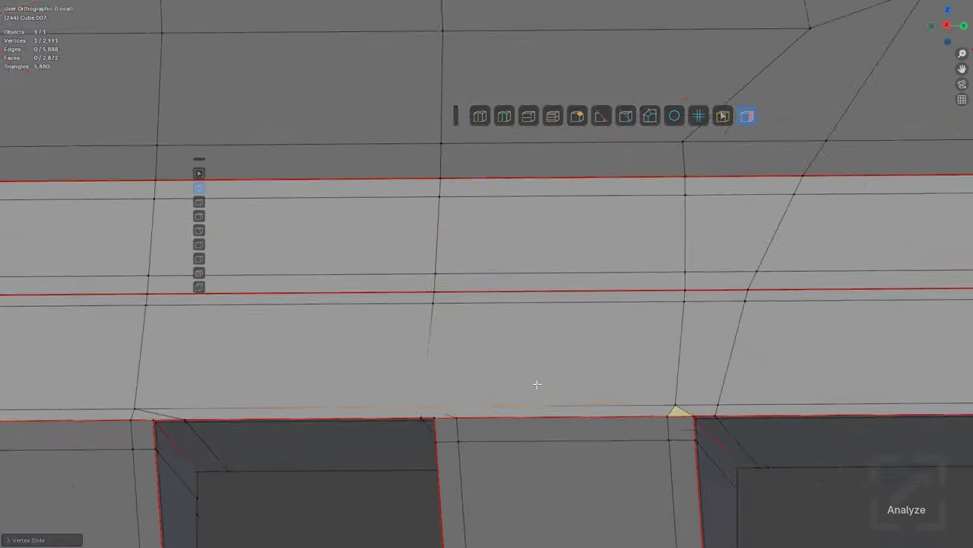
Step: Slide the two stray vertices on the slot's lower front border onto their neighbours to remove both triangles
middle_click_drag(532, 317, 436, 324)
middle_click_drag(543, 234, 508, 261)
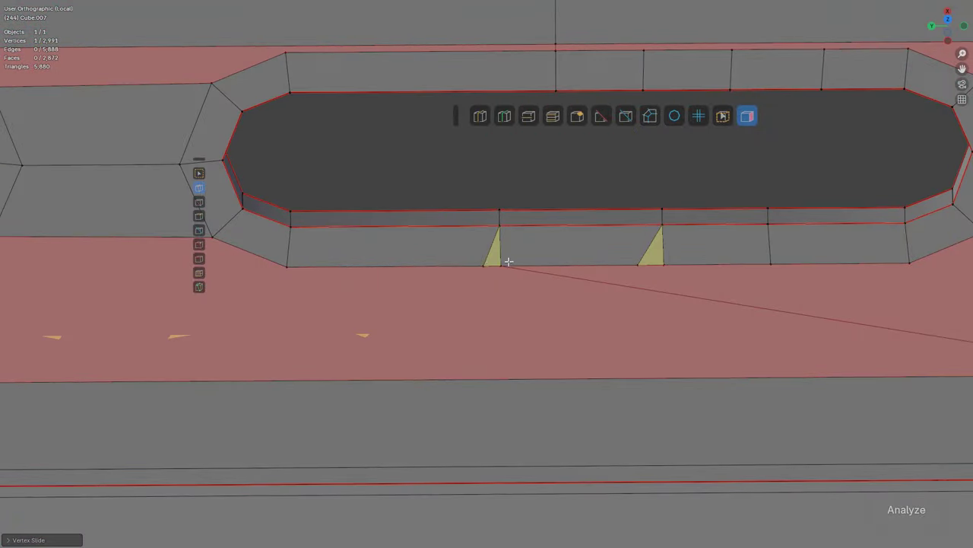
left_click(483, 262)
key("g")
key("g")
left_click(544, 276)
left_click(639, 264)
key("g")
key("g")
left_click(713, 273)
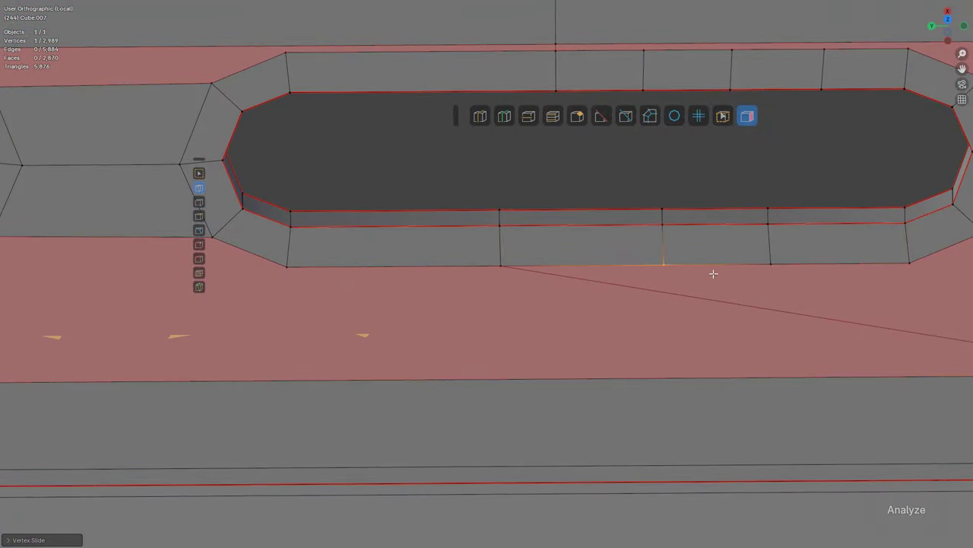
scroll(578, 286, "down", 5)
middle_click_drag(449, 292, 593, 172, "shift")
scroll(615, 259, "up", 5)
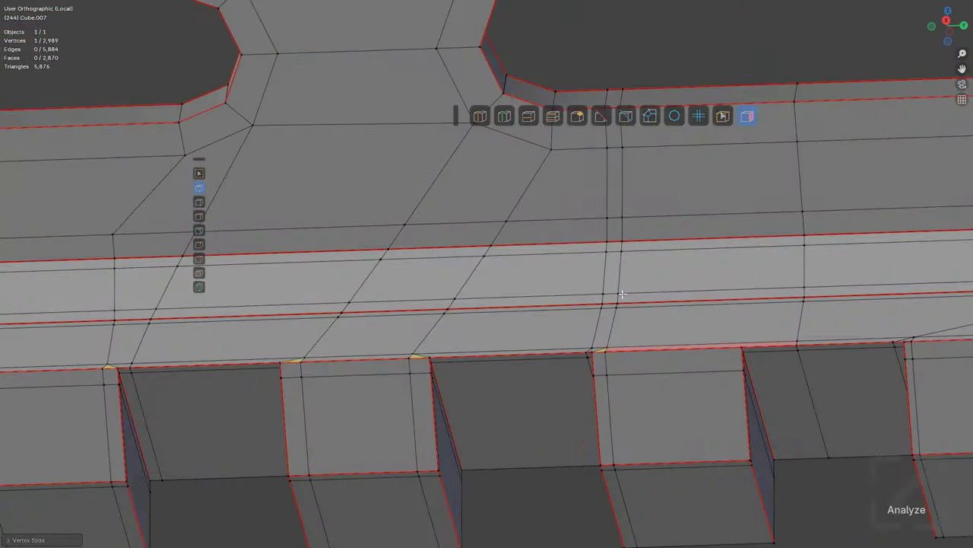
Step: Select the doubled edge path running from the rail tooth up to the slot's inner wall and slide it onto its parallel neighbour
middle_click_drag(623, 325, 586, 289, "shift")
left_click(579, 306)
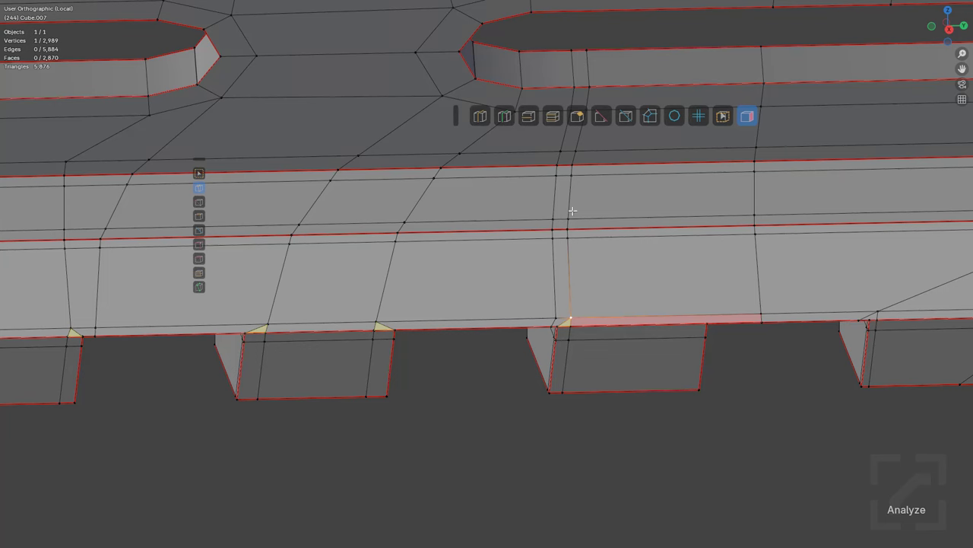
left_click(576, 172, "ctrl")
middle_click_drag(577, 172, 564, 264, "shift")
left_click(581, 166, "ctrl")
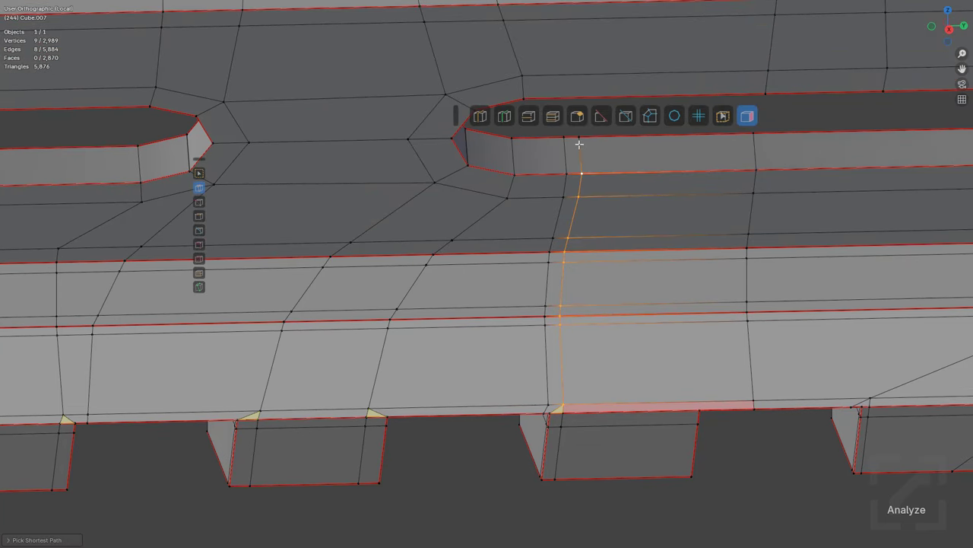
left_click(487, 277)
Step: Dissolve the small triangle's edge at the rail tooth's upper corner
middle_click_drag(621, 374, 524, 220)
scroll(426, 194, "up", 5)
left_click(411, 155)
key("ctrl+x")
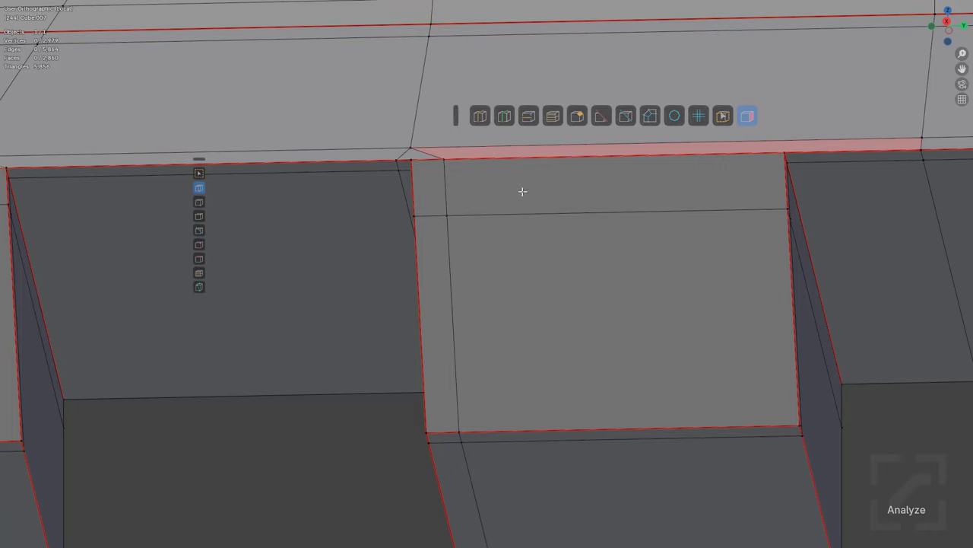
Step: Add a loop cut across the sloped band above the middle rail tooth and another down the tooth near its far side edge
middle_click_drag(673, 226, 502, 315, "shift")
scroll(505, 311, "down", 5)
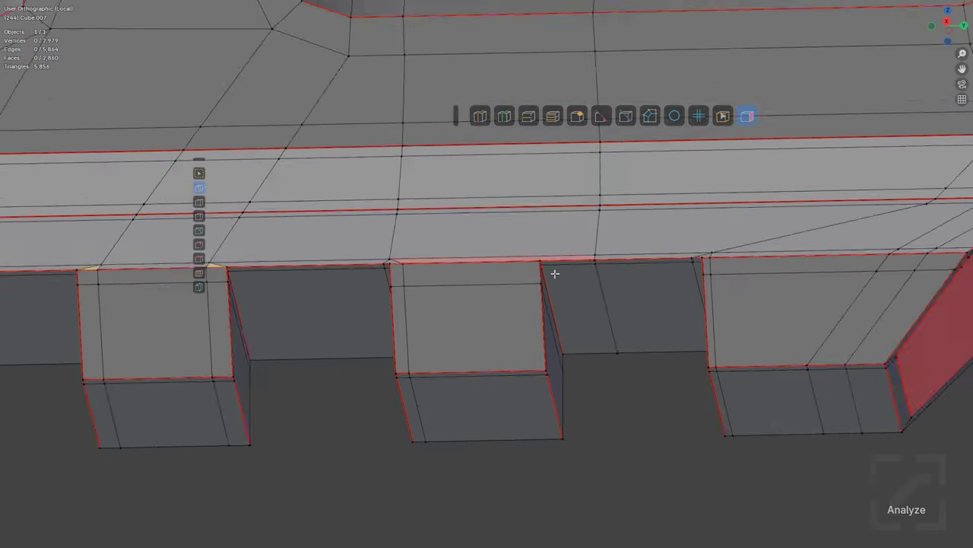
middle_click_drag(555, 274, 555, 306)
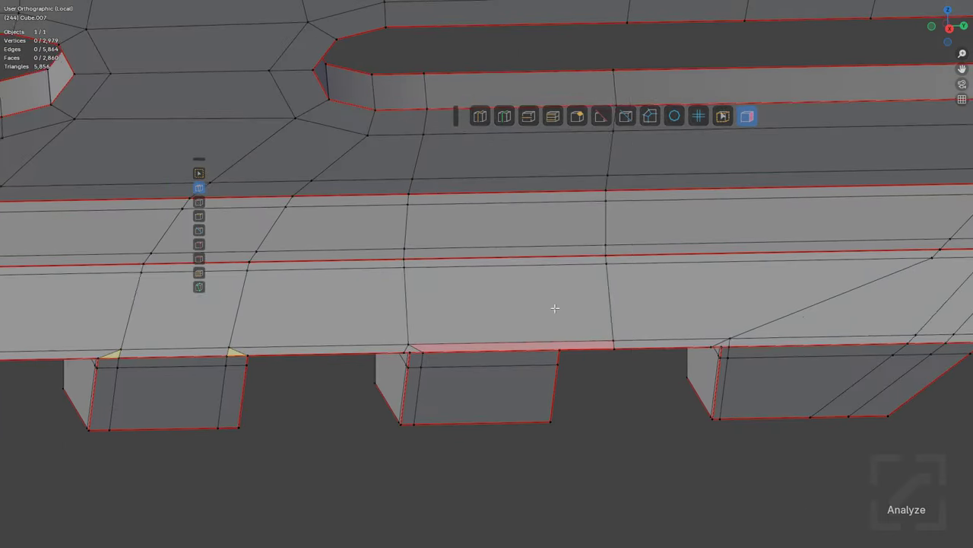
key("ctrl+r")
left_click(546, 331)
left_click(581, 331)
middle_click_drag(595, 355, 565, 200, "shift")
key("ctrl+r")
left_click(495, 244)
left_click(549, 252)
key("alt+a")
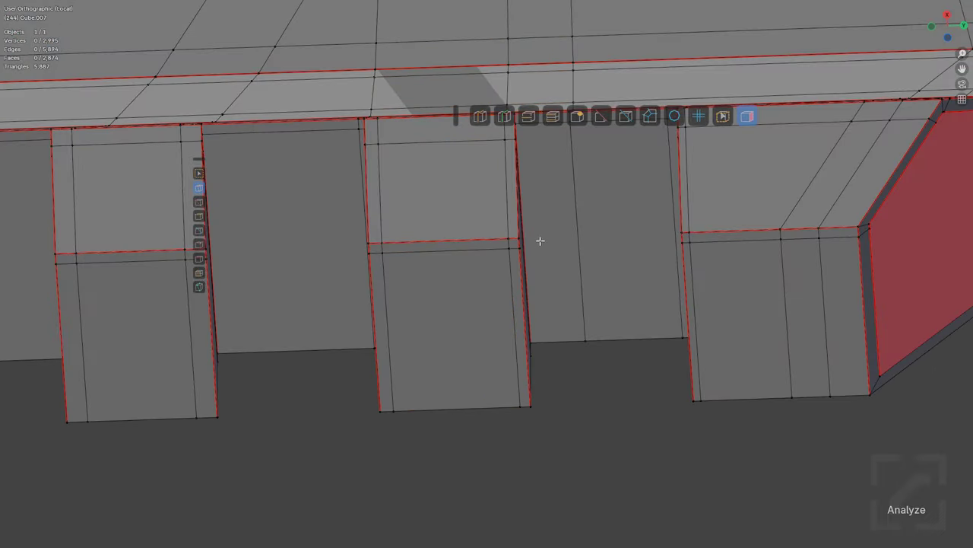
Step: Connect the new band cut's end to the tooth cut's upper end across the narrow rim strip
middle_click_drag(539, 242, 523, 305)
scroll(524, 163, "up", 6)
middle_click_drag(524, 162, 523, 267, "shift")
middle_click_drag(522, 266, 531, 324)
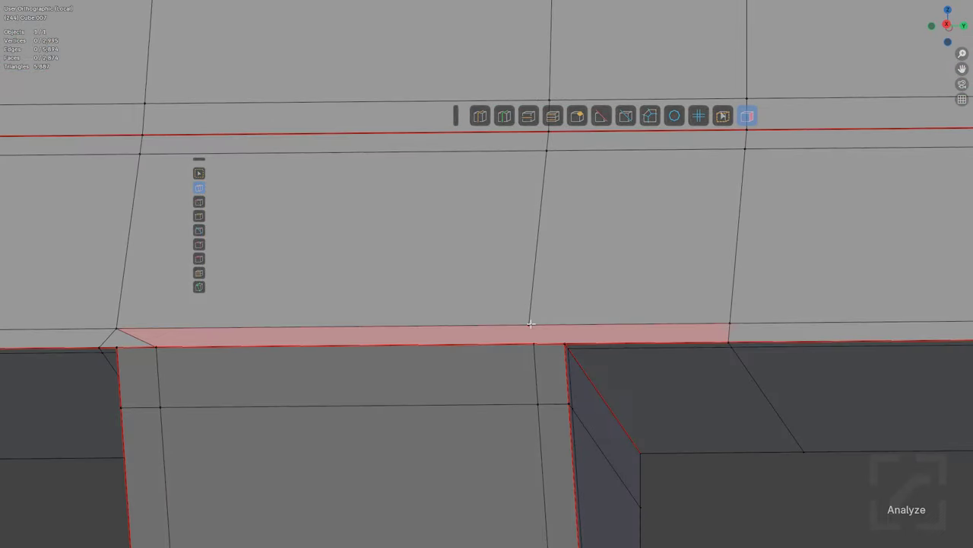
left_click_drag(533, 352, 534, 350)
Step: Add loop cuts on the gap's inner face and the band above it, close beside the tooth, and line them up with each other
scroll(594, 344, "down", 1)
key("ctrl+r")
left_click(610, 328)
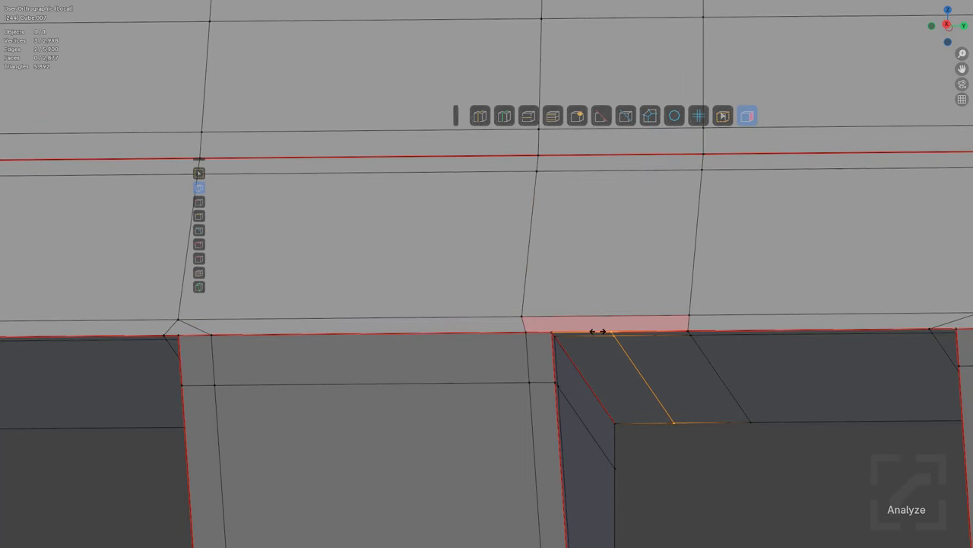
left_click(569, 333)
key("ctrl+r")
left_click(597, 313)
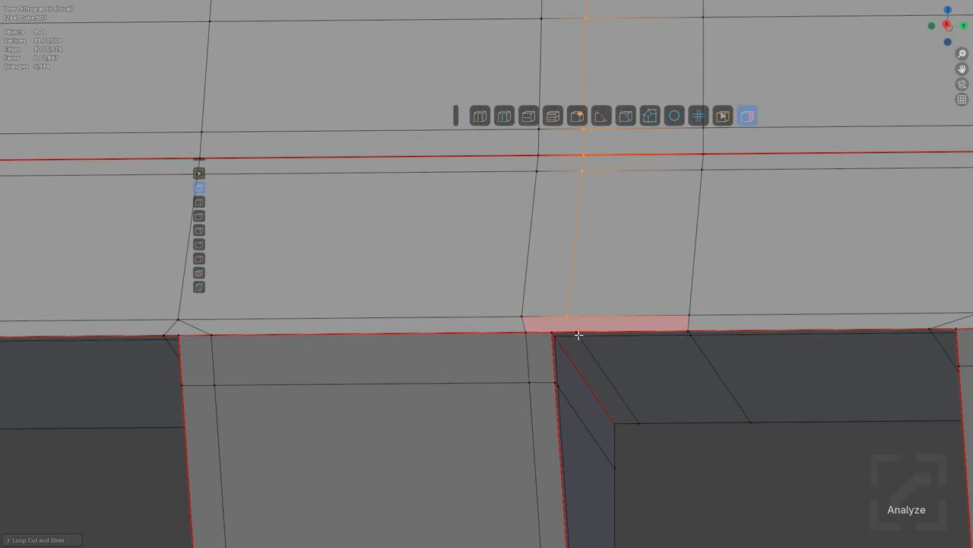
left_click(591, 358, "alt")
key("alt+a")
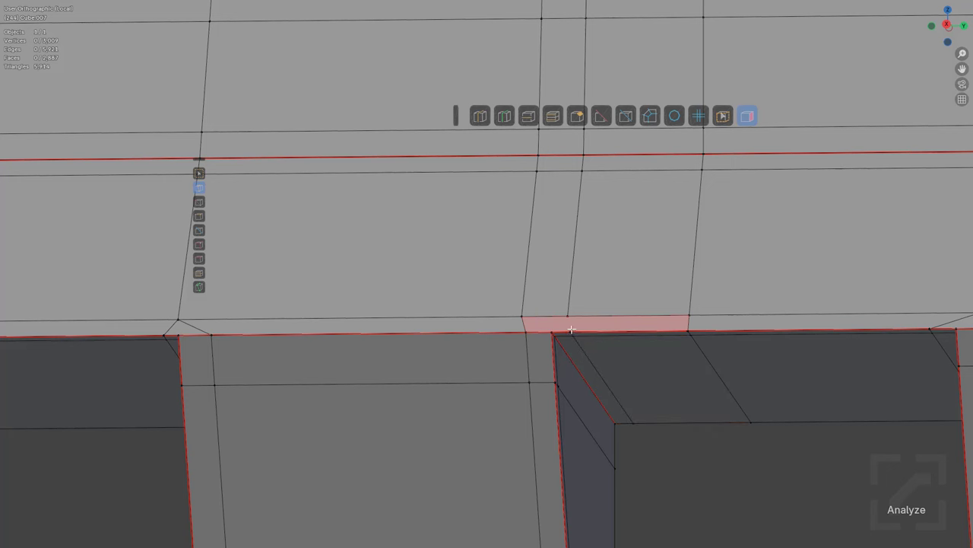
Step: Connect the cuts across the rim strip with a diagonal to the tooth's corner, and dissolve the old edge loop above the gap
left_click_drag(563, 314, 519, 308)
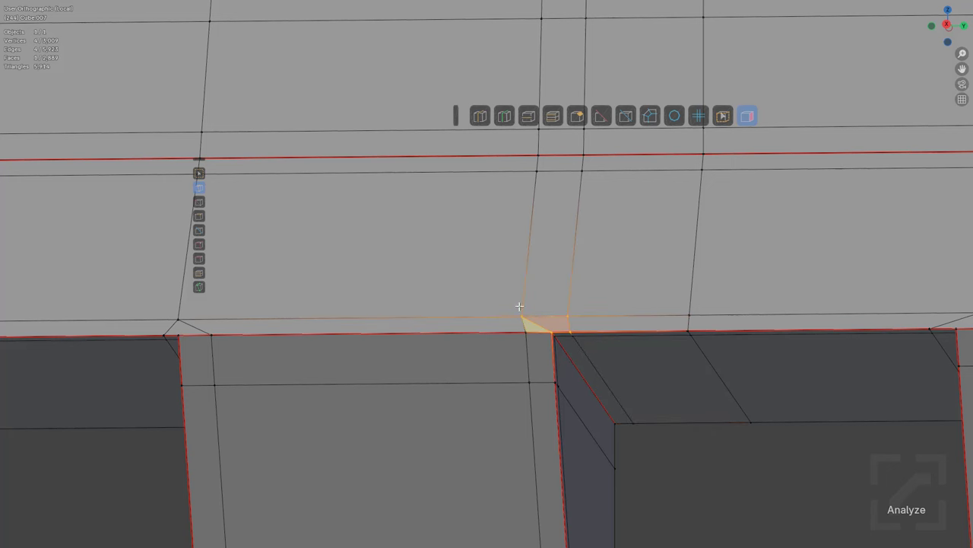
key("alt+a")
left_click(571, 287, "alt")
scroll(571, 288, "down", 3)
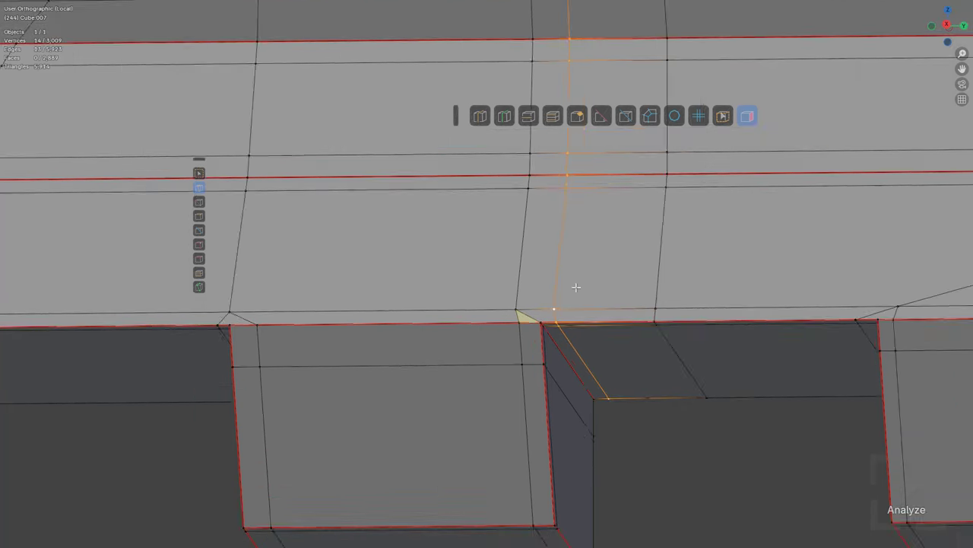
mouse_move(617, 279)
middle_mouse_down()
mouse_move(647, 304)
mouse_move(613, 266)
middle_mouse_up()
left_click(591, 227, "alt")
key("ctrl+x")
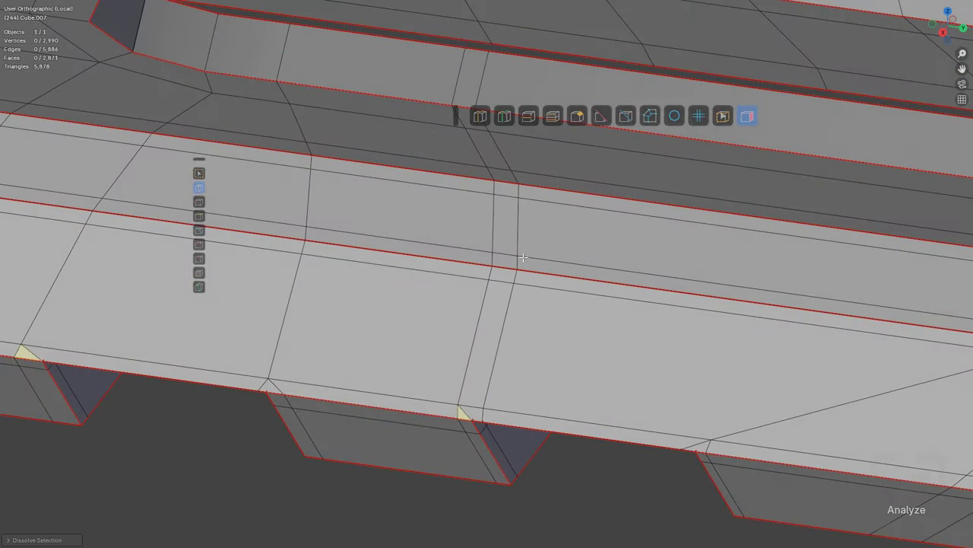
Step: Slide the edge loop beside the tooth onto its parallel neighbour and dissolve the leftover triangle edge at the tooth's corner
left_click(523, 257, "alt")
middle_click_drag(523, 256, 595, 362)
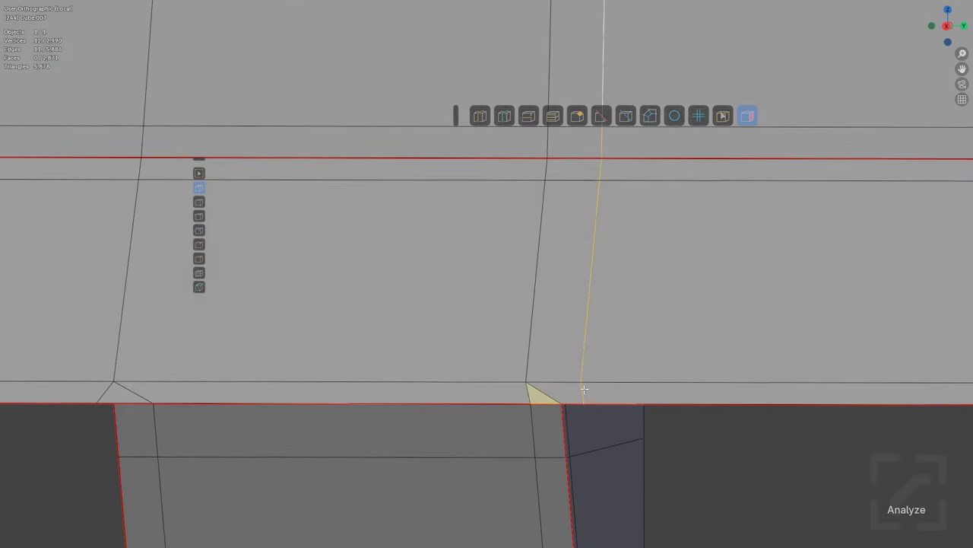
key("g")
key("g")
left_click(538, 369)
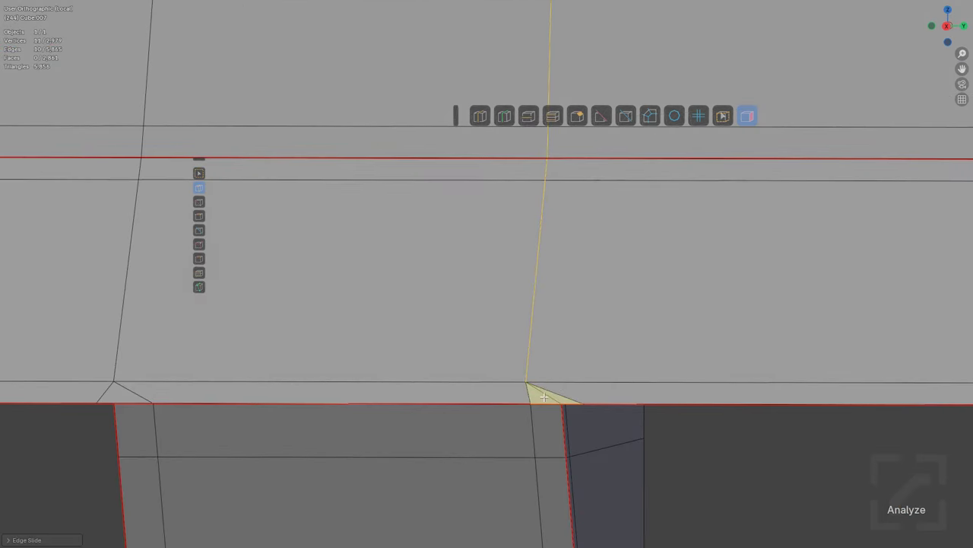
left_click(549, 398)
key("ctrl+x")
Step: Cut three connecting edge paths from the upper slot's lower border across the plain band to the upper border of the slot below
scroll(611, 360, "down", 4)
scroll(656, 259, "down", 4)
middle_click_drag(708, 257, 562, 317, "shift")
middle_click_drag(562, 317, 770, 367)
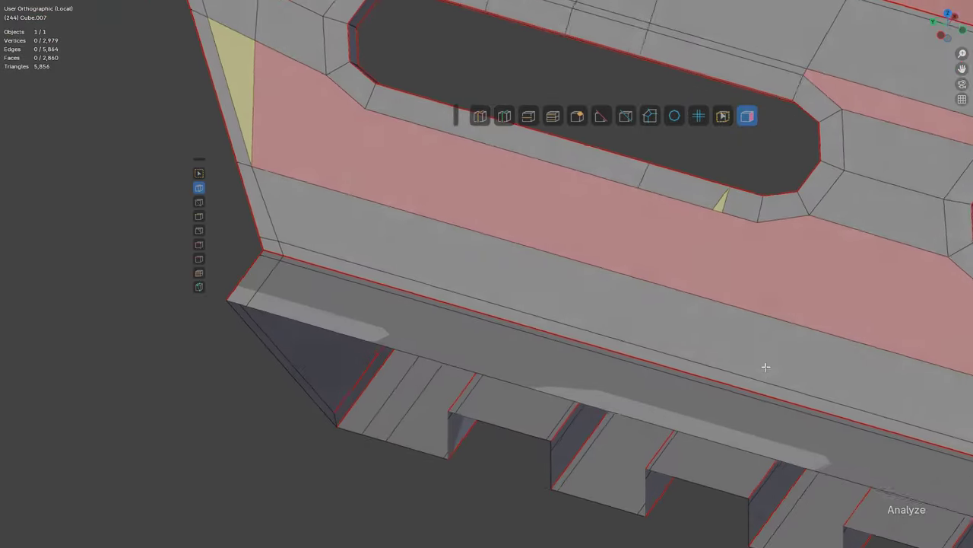
scroll(702, 218, "up", 4)
middle_click_drag(703, 218, 470, 294, "shift")
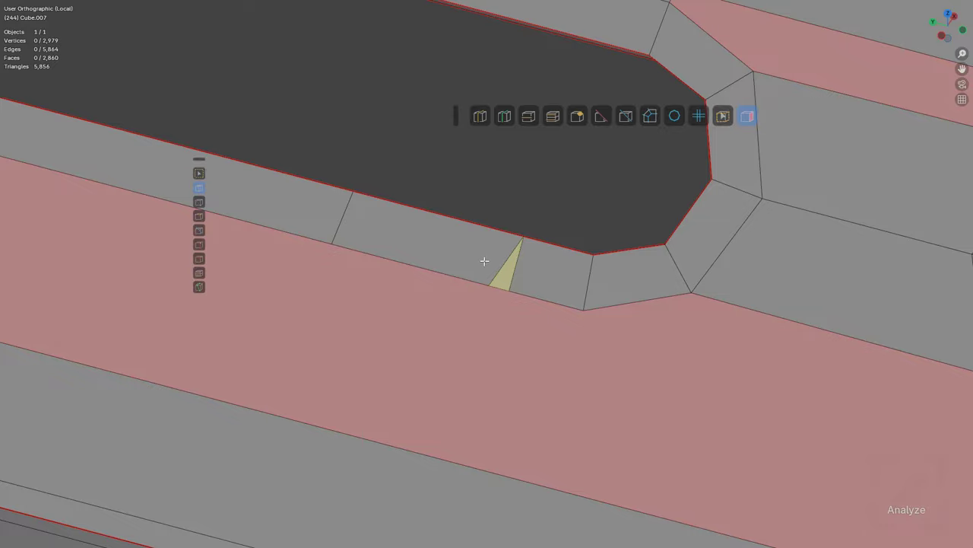
scroll(495, 260, "down", 5)
middle_click_drag(540, 276, 456, 185)
scroll(527, 249, "up", 4)
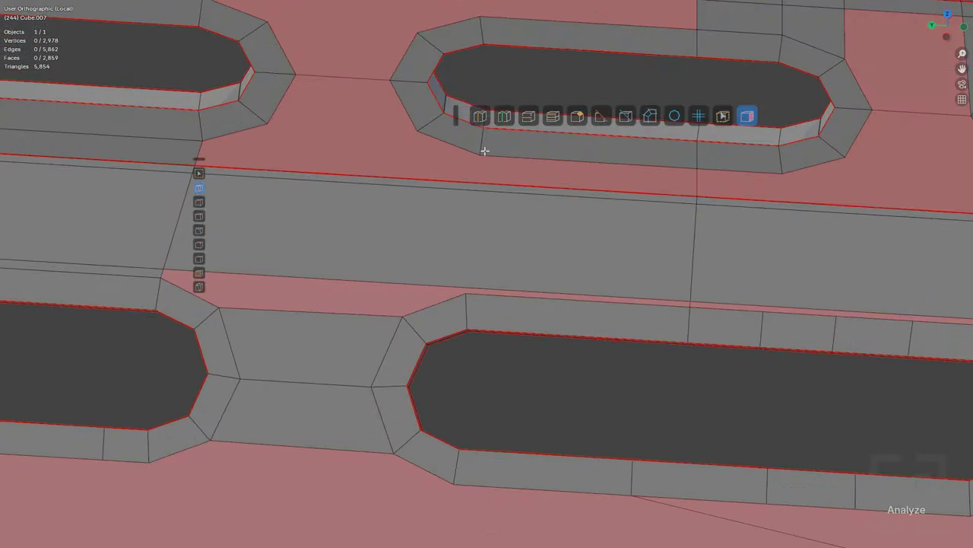
left_click(466, 292)
key("Return")
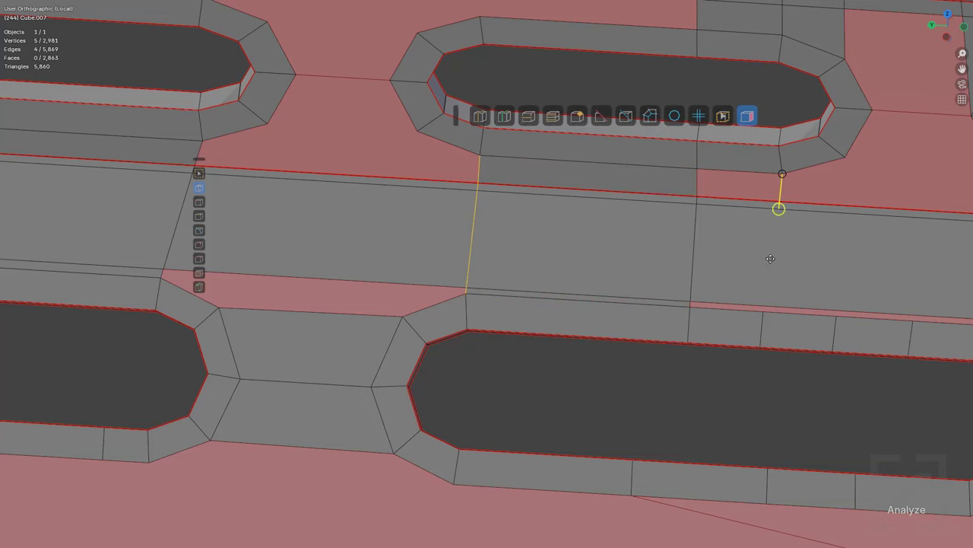
left_click(766, 308)
key("Return")
left_click(838, 316)
key("Return")
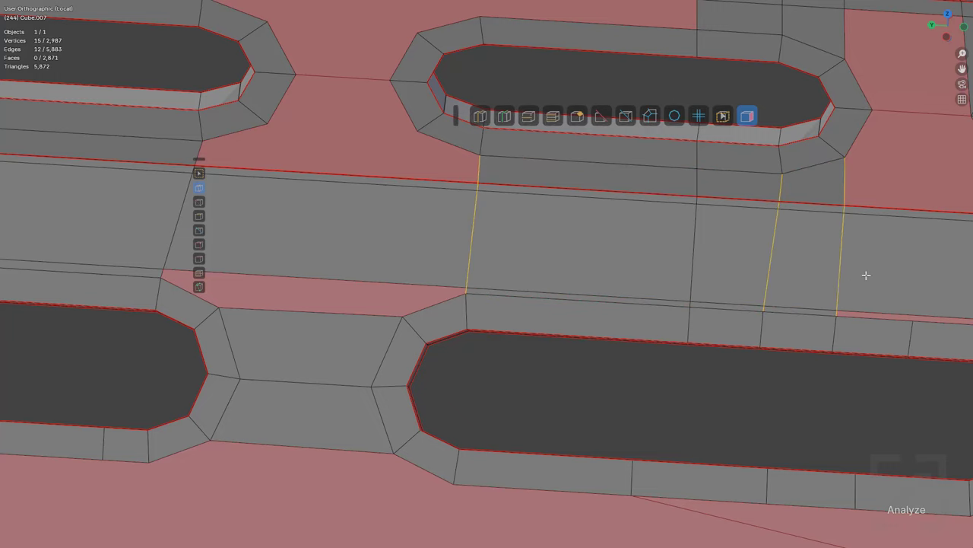
key("alt+a")
Step: Select the edge path from the triangle at the rail tooth up to the slot's inner wall and slide it onto its parallel neighbour
scroll(860, 274, "down", 4)
mouse_move(764, 268)
middle_mouse_down("shift")
mouse_move(606, 285)
mouse_move(634, 271)
mouse_move(624, 259)
mouse_move(820, 337)
mouse_move(413, 221)
mouse_move(567, 242)
middle_mouse_up("shift")
scroll(566, 243, "up", 7)
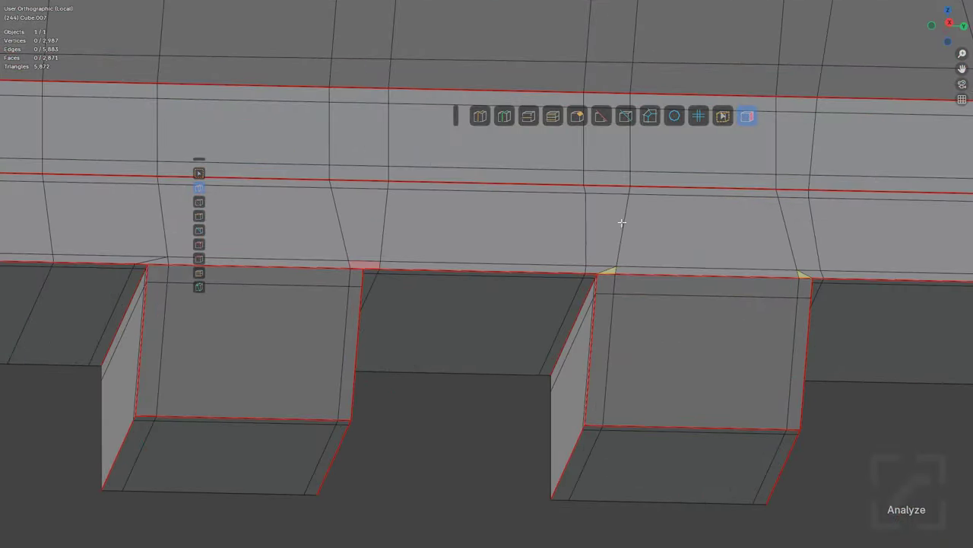
left_click(621, 228)
middle_click_drag(630, 230, 604, 200)
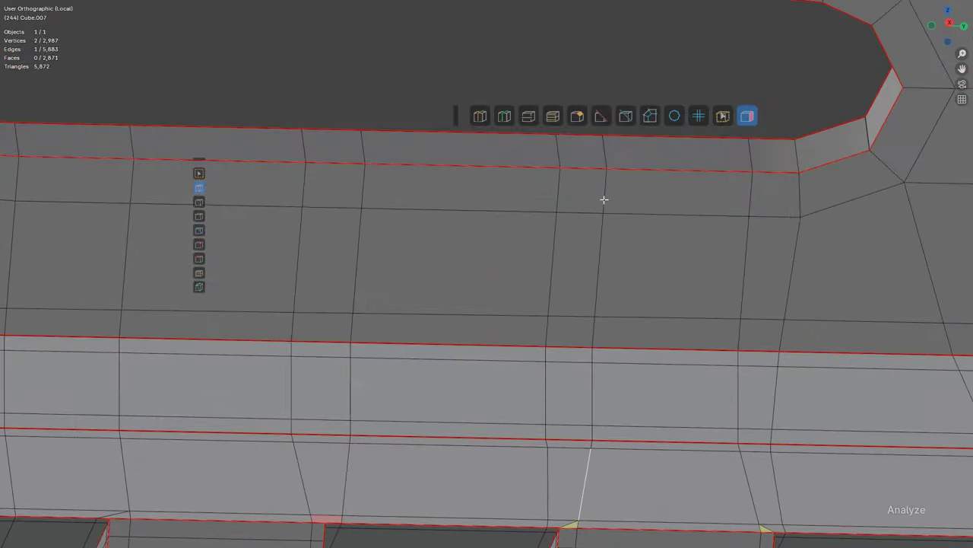
left_click(606, 166, "ctrl")
scroll(599, 155, "down", 5)
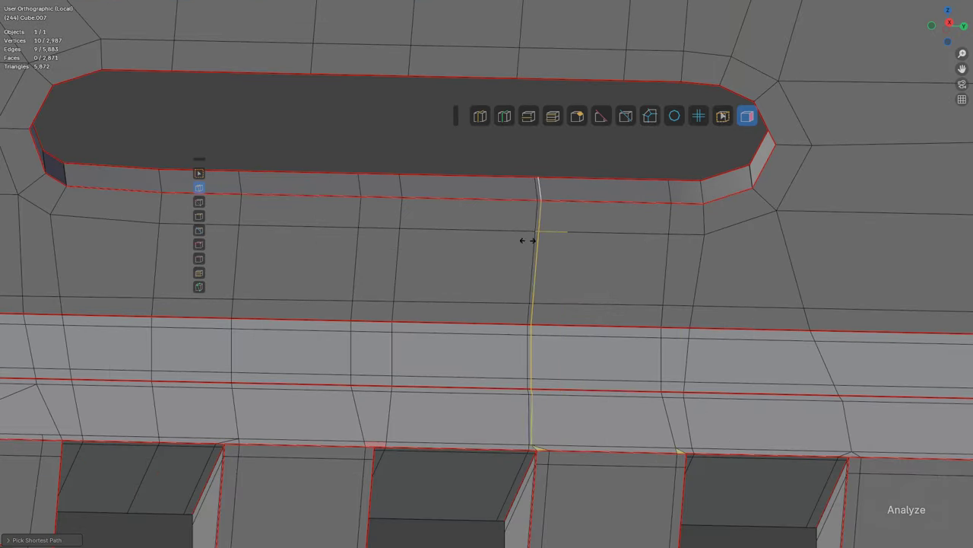
Step: Select the doubled edge path beside the n-gon above the next tooth, up through the slot's wall and border, and slide it onto its neighbour
middle_click_drag(499, 239, 633, 291)
scroll(280, 266, "up", 2)
middle_click_drag(280, 266, 478, 376, "shift")
left_click(394, 167, "shift")
left_click(483, 252)
left_click(478, 377)
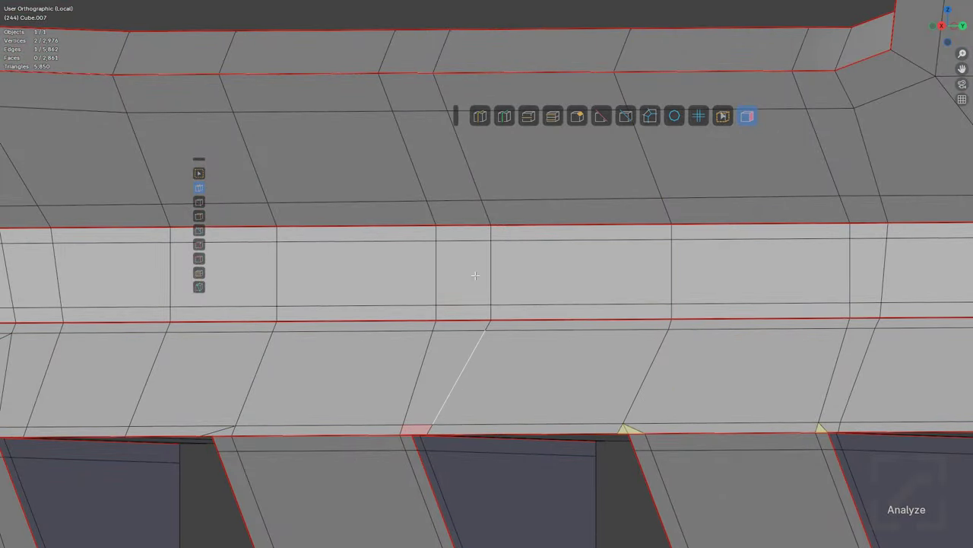
left_click(445, 60, "ctrl")
middle_click_drag(428, 102, 561, 301)
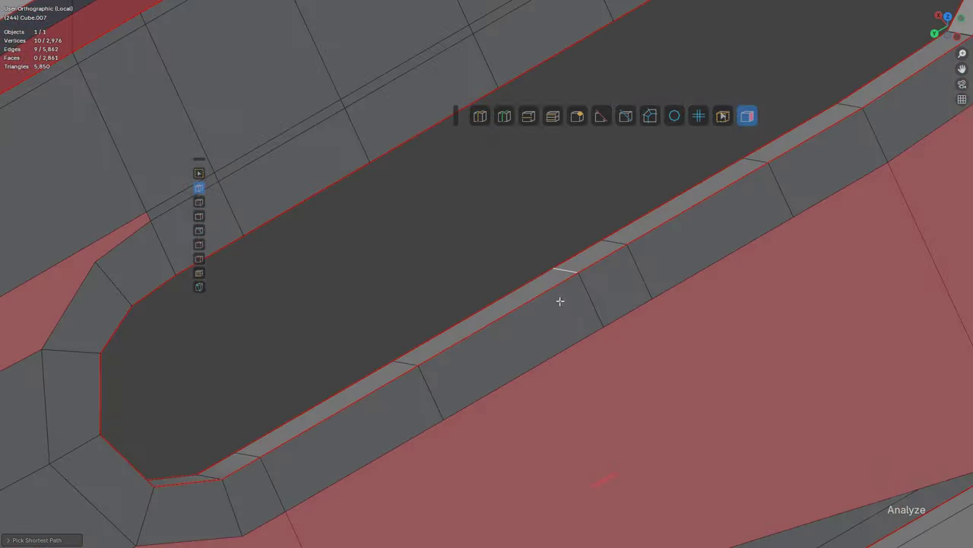
left_click(584, 302, "ctrl")
key("ctrl+z")
middle_click_drag(722, 220, 504, 287)
scroll(504, 287, "down", 2)
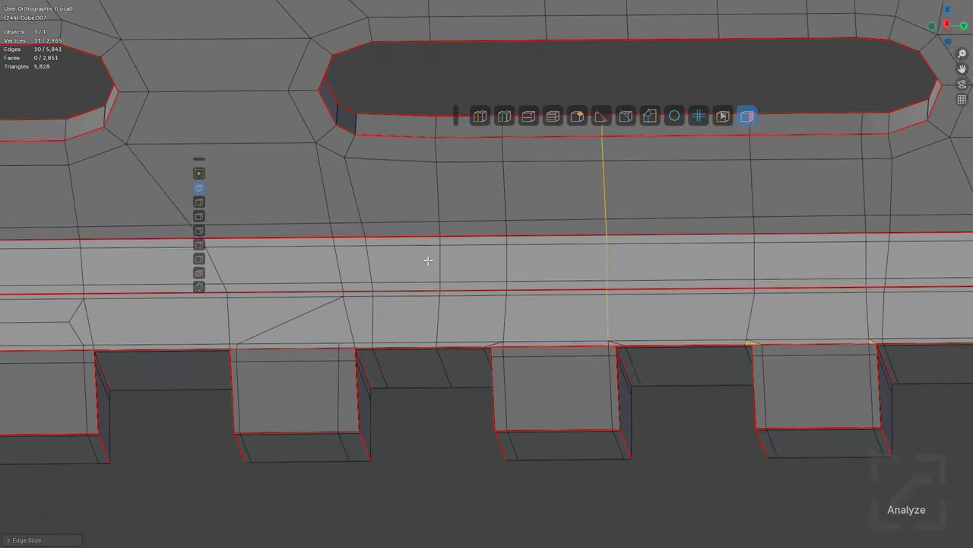
Step: Select the edge path near the slot's rounded end, from the rail tooth through the slot's border, and slide it onto its neighbour
middle_click_drag(729, 229, 664, 242, "shift")
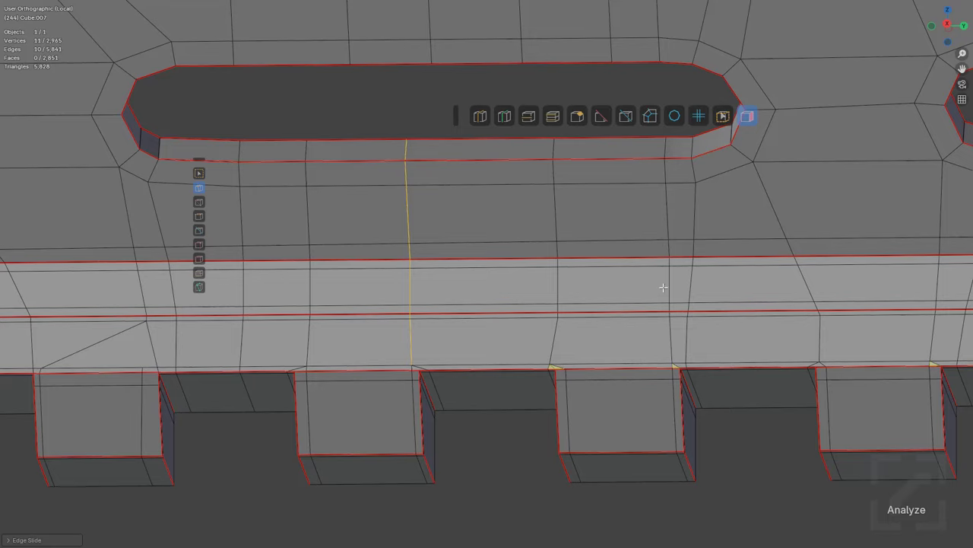
left_click(666, 286)
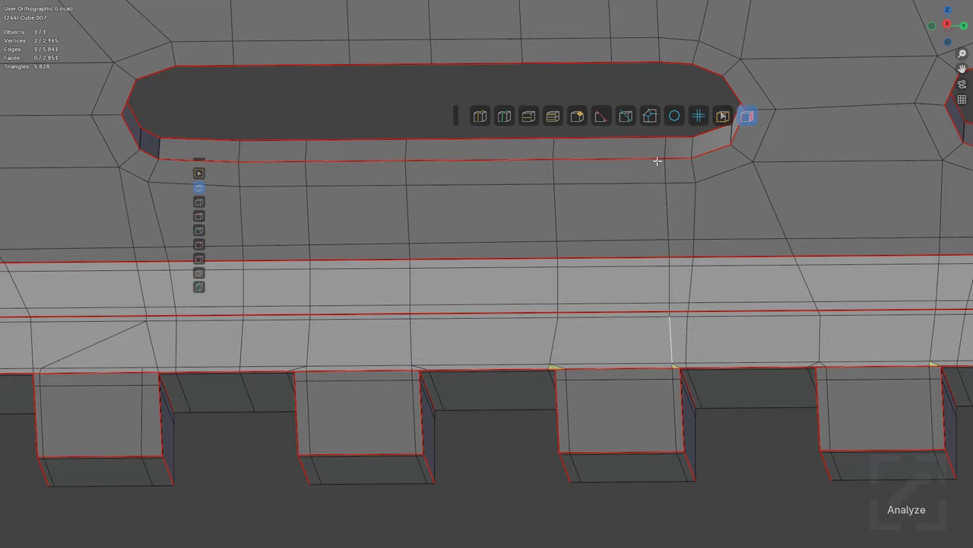
middle_click_drag(661, 144, 449, 321)
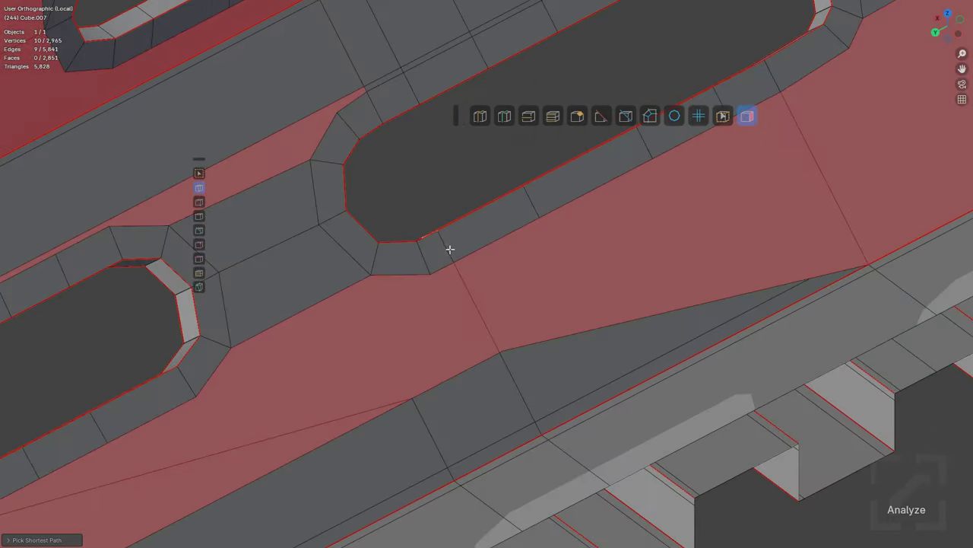
left_click(479, 279, "ctrl")
scroll(483, 282, "up", 2)
key("g")
key("g")
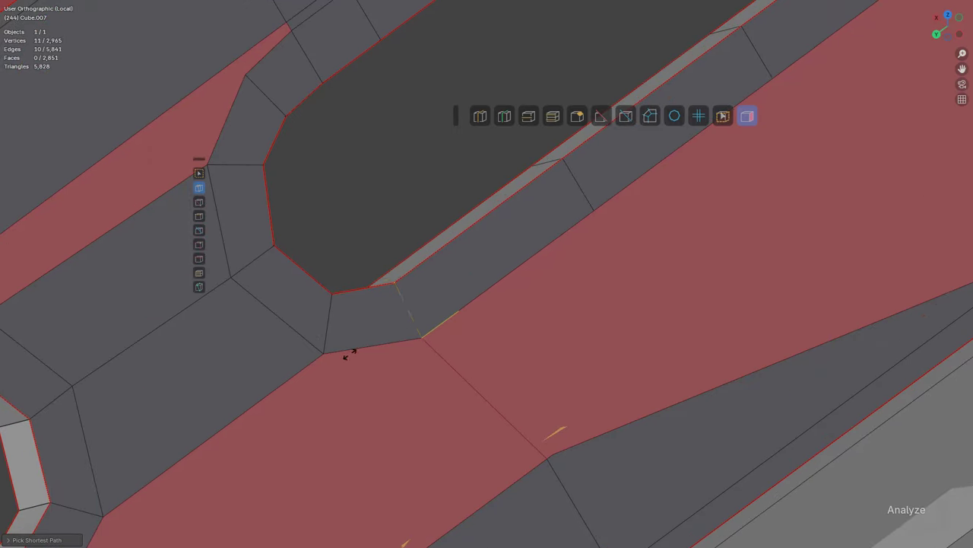
left_click(348, 355)
Step: Slide the stray vertex on the long edge facing the slot's end onto the adjacent vertex to merge them
scroll(570, 373, "down", 2)
middle_click_drag(571, 373, 637, 256, "shift")
key("1")
left_click(601, 310)
key("g")
key("g")
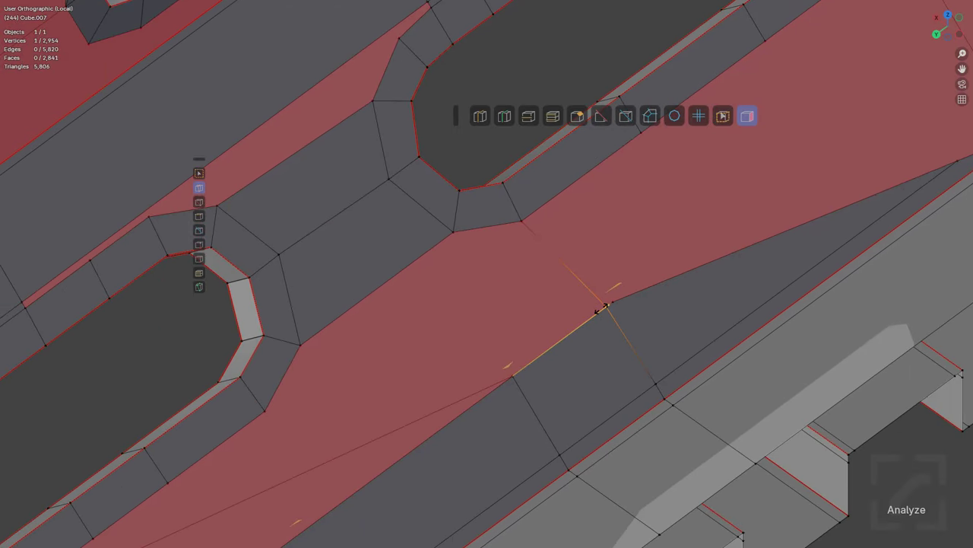
left_click(604, 308)
left_click_drag(629, 315, 613, 302)
Step: Add a loop cut lengthwise along the band between the two slot rows, starting at the body's slanted end near the upper crease
scroll(613, 316, "down", 3)
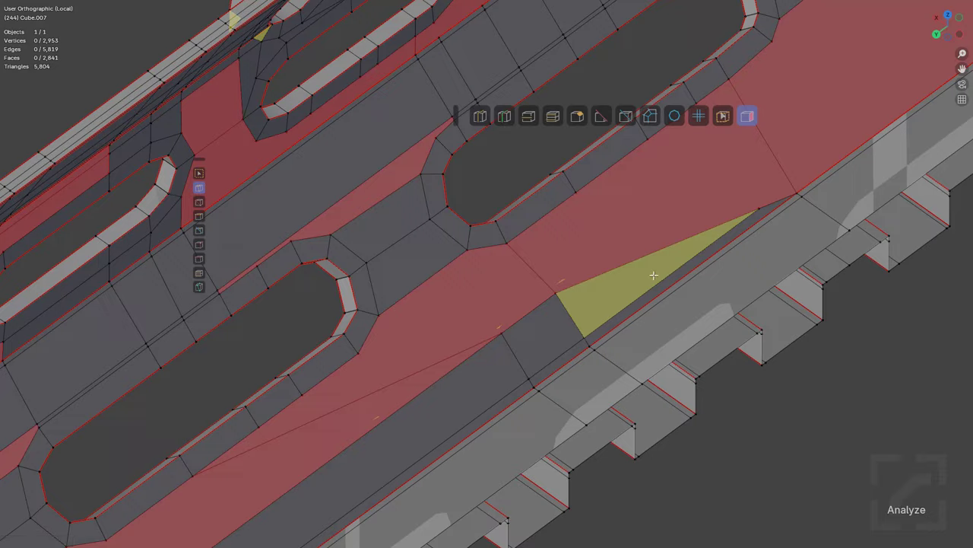
middle_click_drag(648, 275, 556, 286, "shift")
middle_click_drag(660, 218, 526, 310)
scroll(526, 310, "up", 2)
middle_click_drag(397, 273, 582, 314)
scroll(384, 276, "down", 1)
middle_click_drag(502, 310, 565, 181)
scroll(502, 315, "up", 3)
scroll(379, 193, "down", 3)
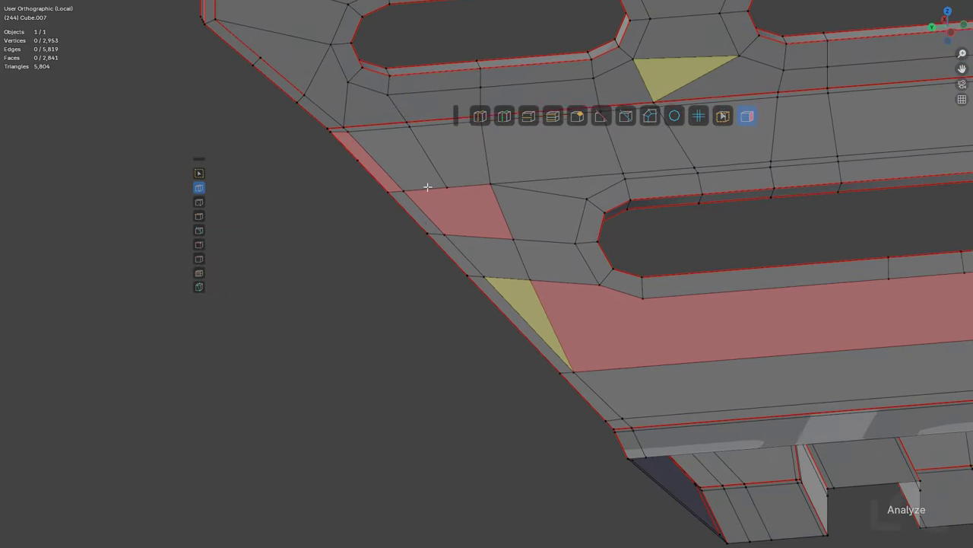
key("ctrl+r")
left_click(423, 248)
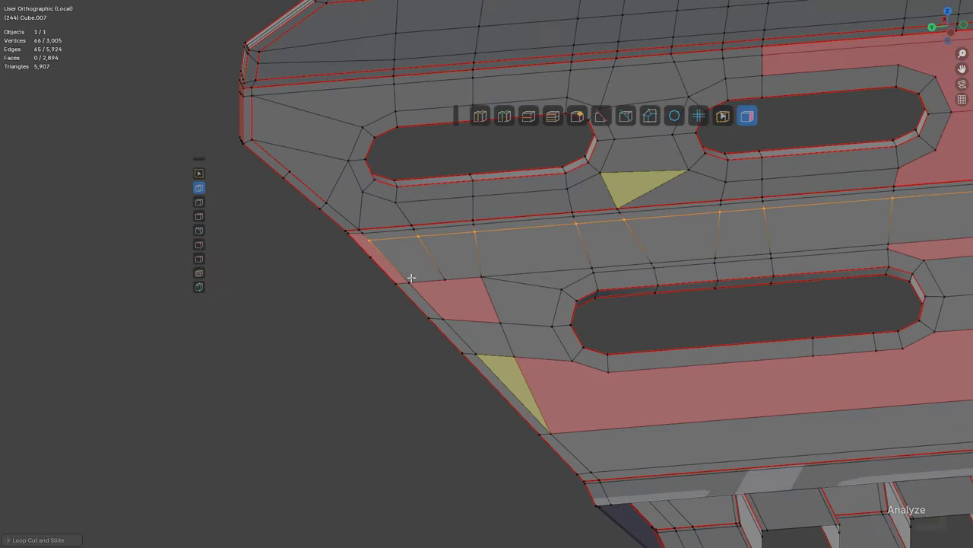
scroll(517, 289, "up", 2)
middle_click_drag(411, 277, 554, 261, "shift")
middle_click_drag(633, 198, 480, 445, "shift")
scroll(480, 446, "up", 5)
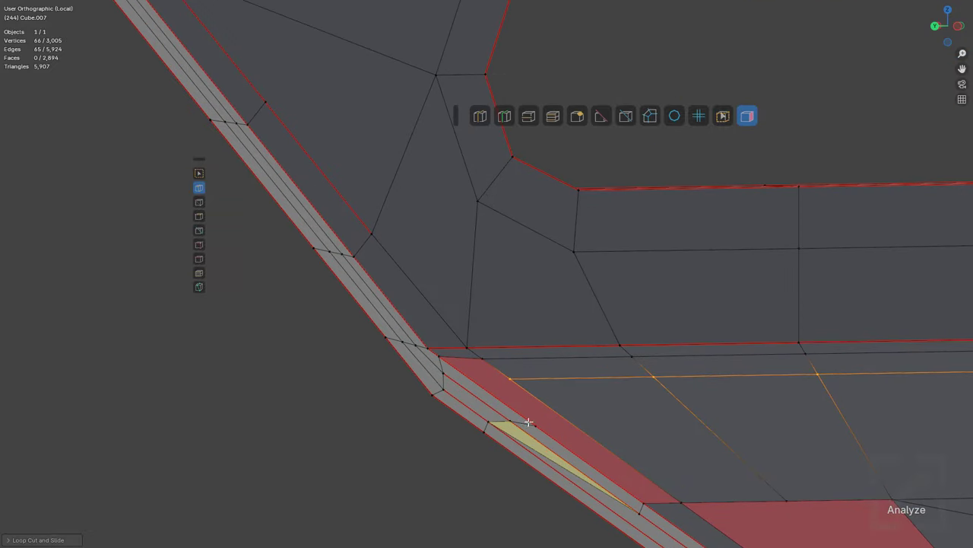
Step: Slide the inner rim vertices near the new loop cut's end up along the body's slanted edge toward the upper corner
left_click(523, 419)
key("g")
key("g")
left_click(505, 424)
key("g")
key("g")
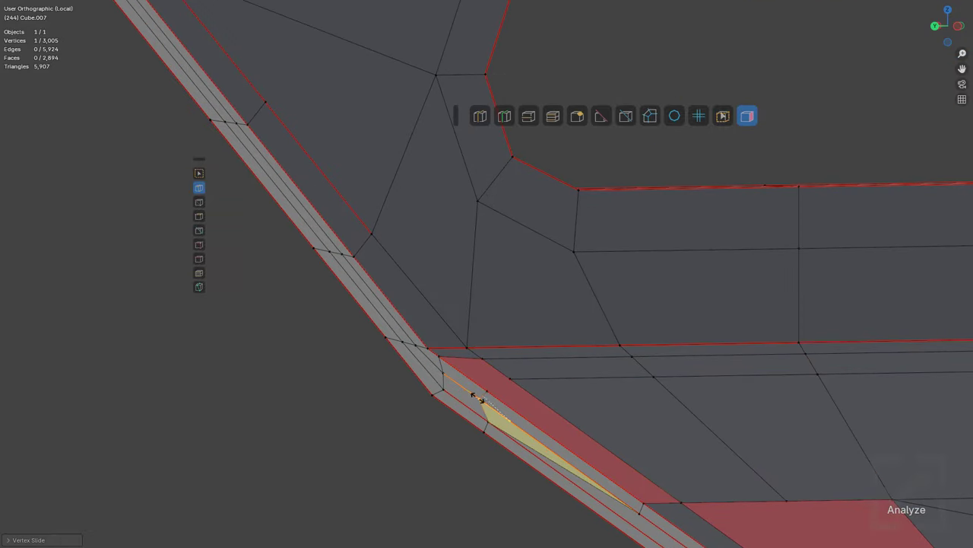
left_click(490, 426)
key("g")
key("g")
left_click(474, 413)
middle_click_drag(502, 426, 438, 323, "shift")
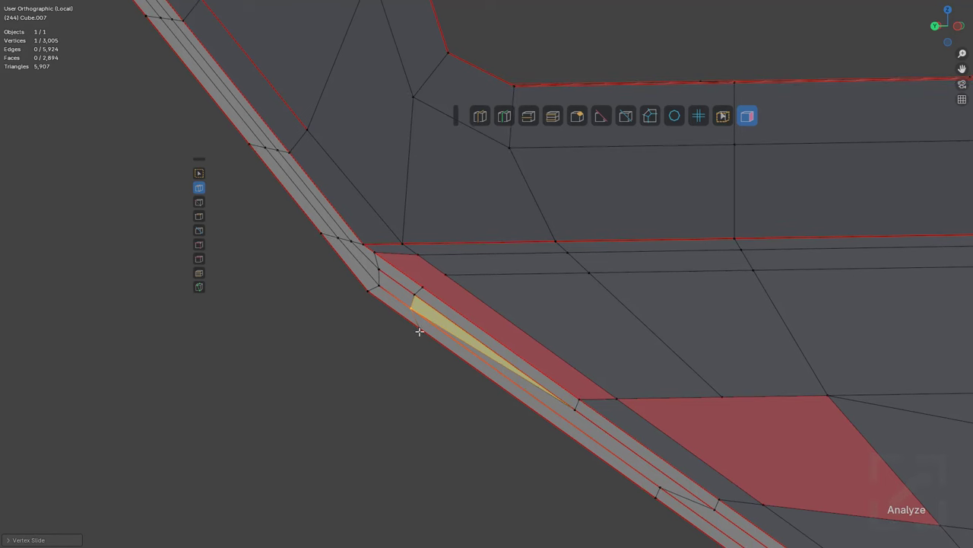
Step: Slide the outermost rim vertex up in line with the others and connect the loop cut's end vertex to the rim
left_click(420, 331)
key("g")
key("g")
left_click_drag(446, 275, 447, 276)
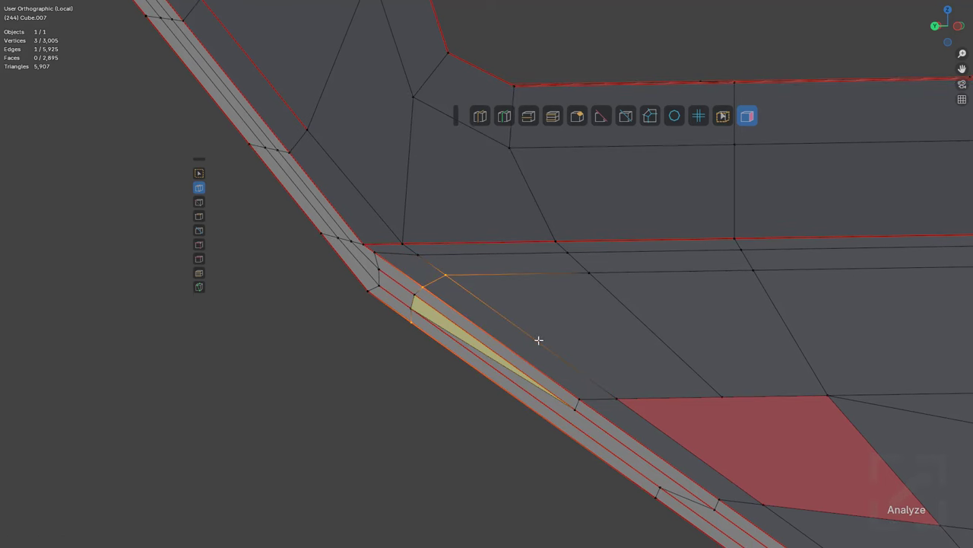
middle_click_drag(587, 427, 527, 359, "shift")
key("alt+a")
Step: Cut from the n-gon's upper vertex beside the slot's rounded end down to the lower crease border, and dissolve the old diagonal along the way
scroll(542, 369, "down", 3)
middle_click_drag(609, 372, 366, 234, "shift")
scroll(582, 419, "down", 2)
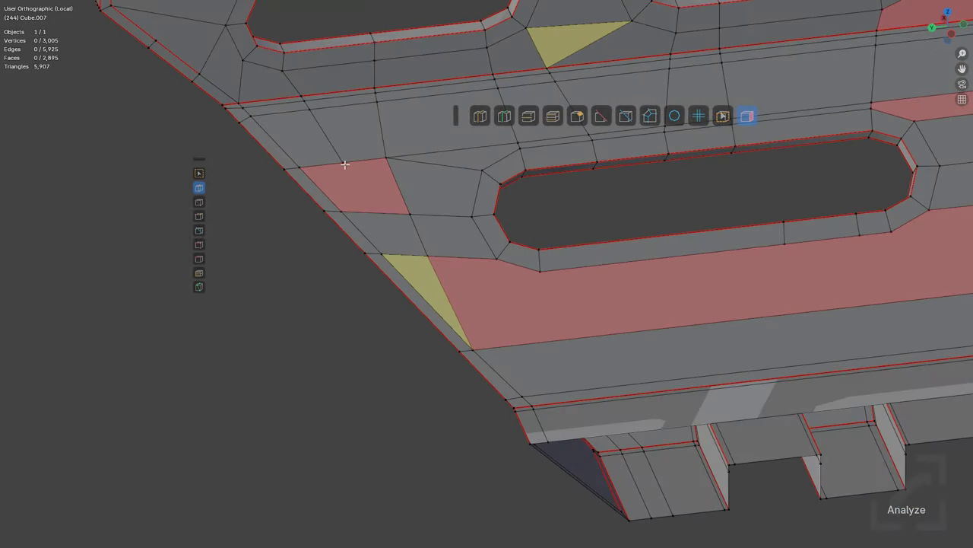
left_click(405, 217)
key("Return")
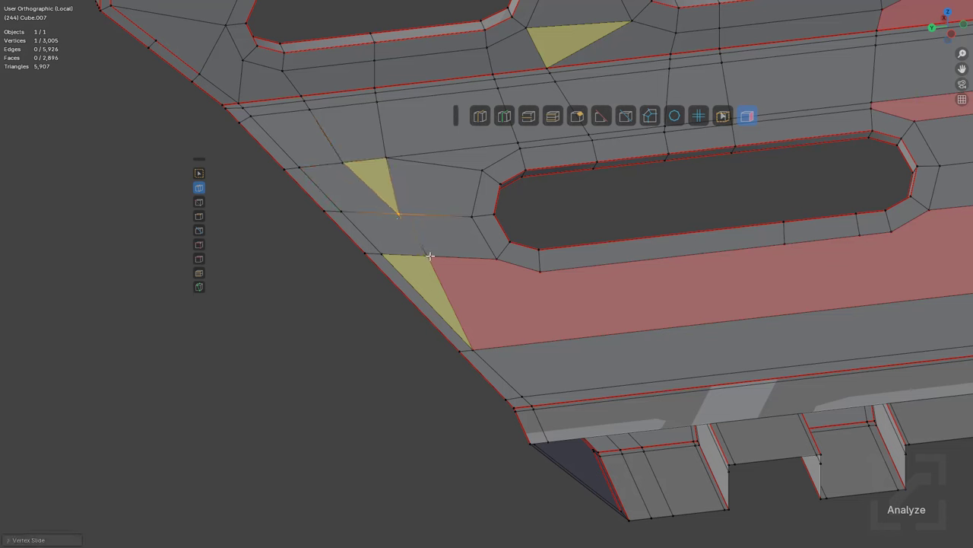
left_click(562, 392)
key("Return")
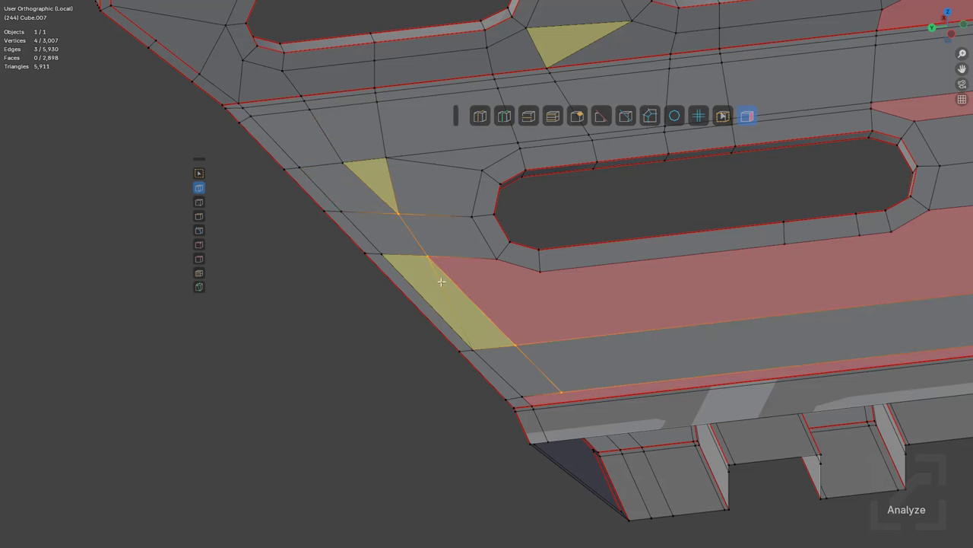
left_click(445, 284)
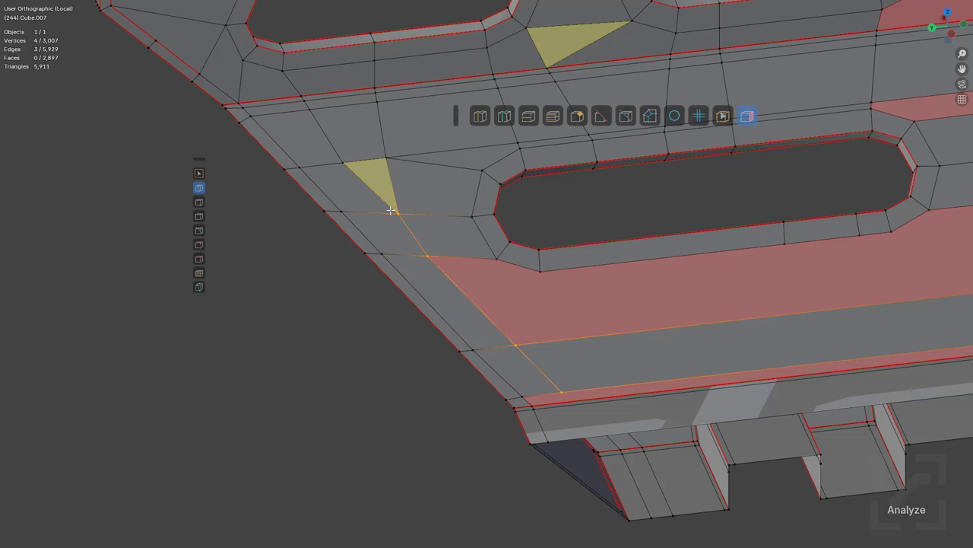
Step: Connect the new cut's vertex above the lower crease to the first lower corner vertex of the slot's border
middle_click_drag(408, 152, 443, 292)
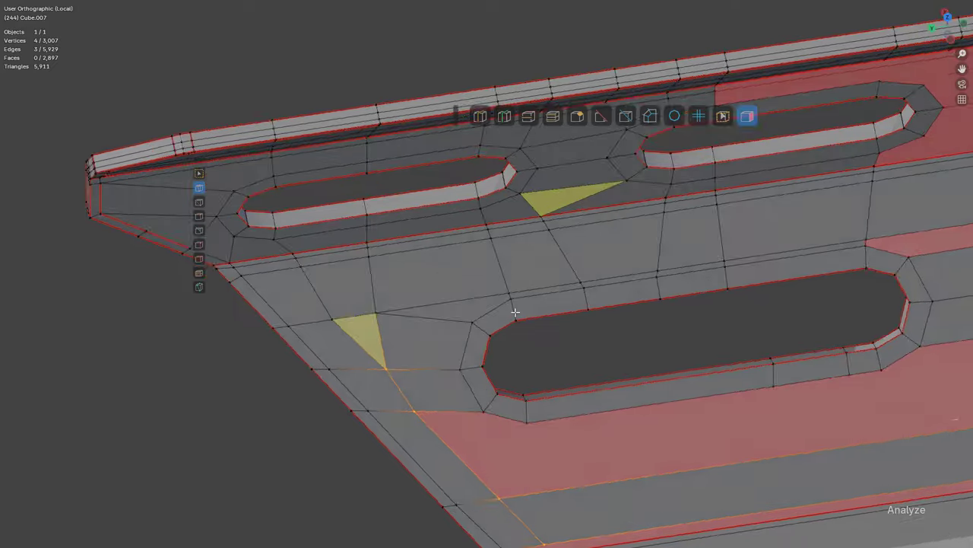
middle_click_drag(514, 313, 561, 329)
scroll(562, 329, "up", 1)
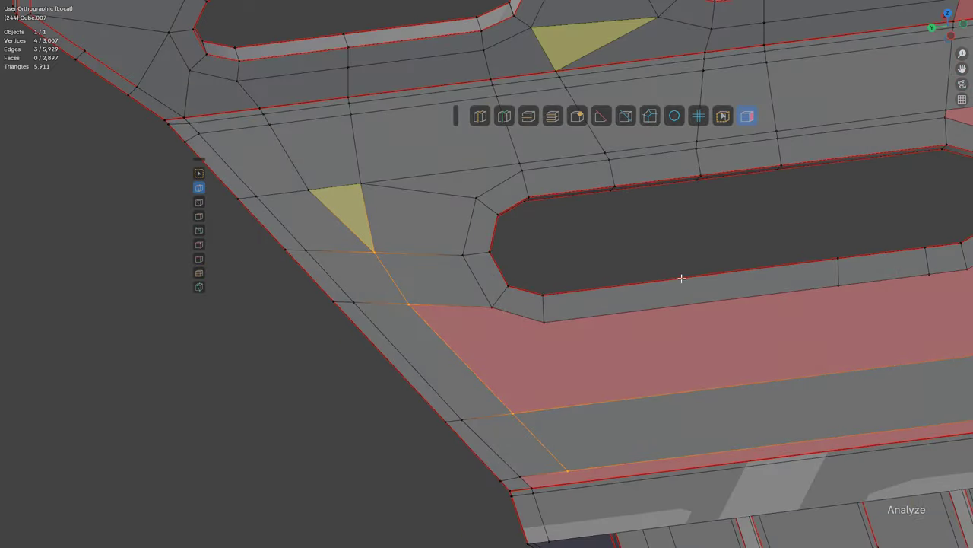
middle_click_drag(681, 279, 413, 250)
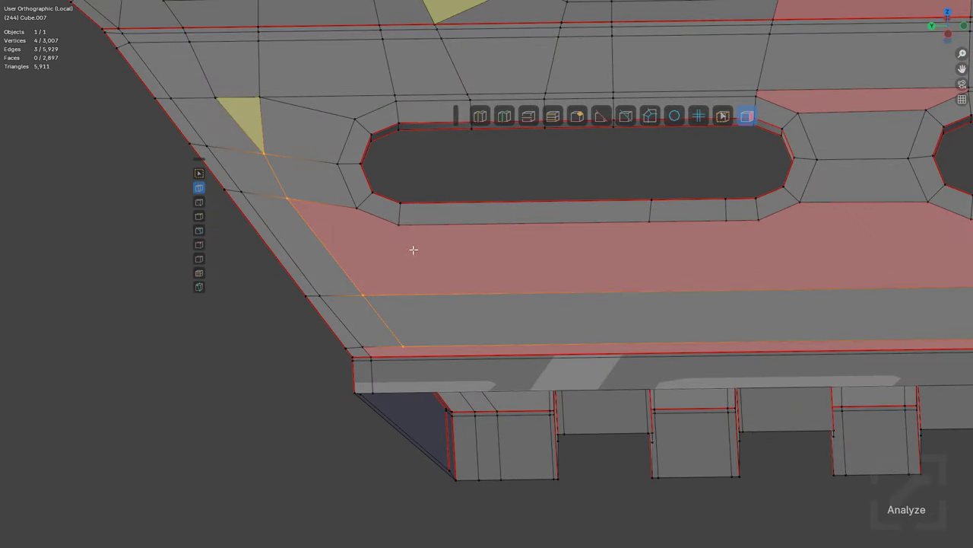
left_click(371, 291)
middle_click_drag(372, 291, 639, 286)
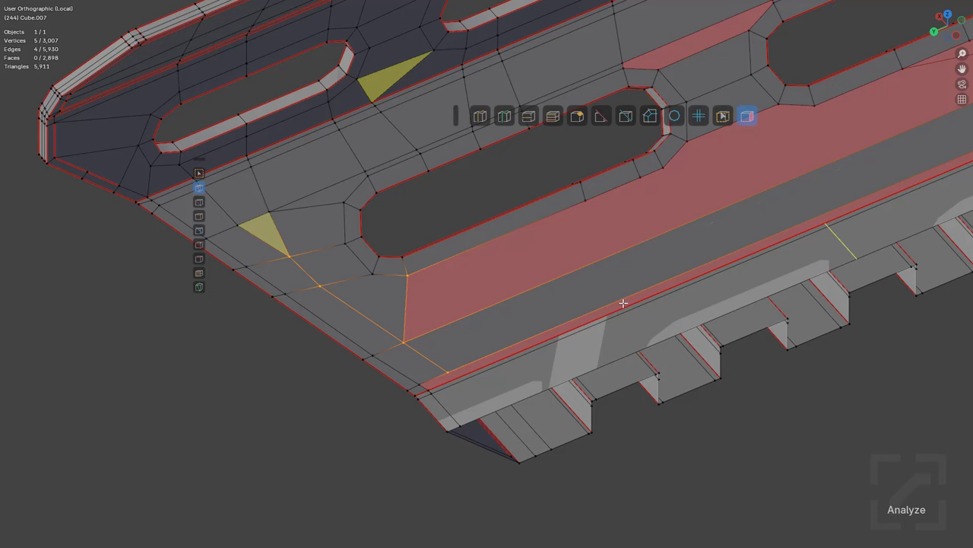
Step: Add a loop cut across the lower side band in line with the slot border's middle vertex, and connect it up to that vertex
key("ctrl+r")
left_click(623, 302)
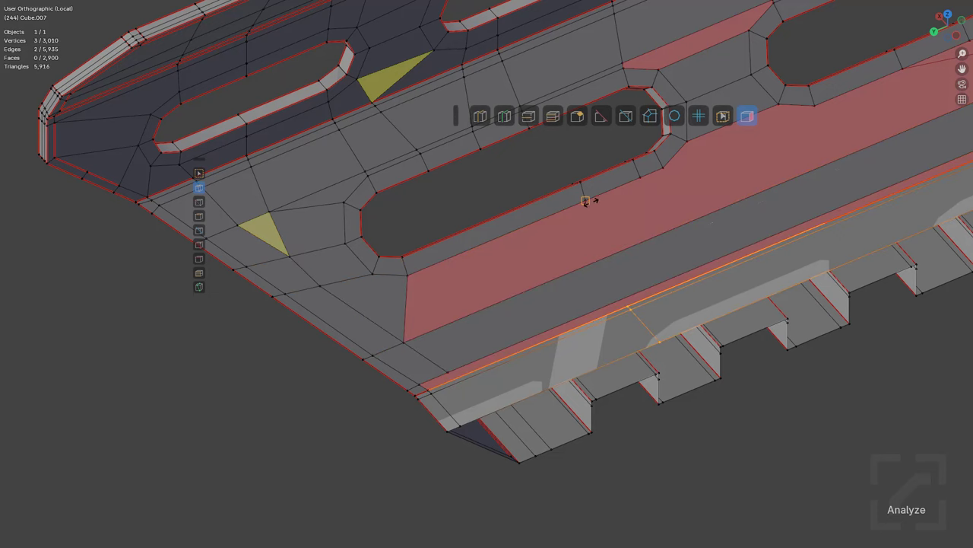
left_click(586, 200)
scroll(677, 300, "up", 5)
key("alt+a")
left_click_drag(748, 163, 733, 92)
scroll(749, 137, "down", 6)
middle_click_drag(803, 225, 775, 229)
middle_click_drag(776, 228, 630, 293, "shift")
middle_click_drag(569, 317, 573, 238, "shift")
scroll(574, 238, "up", 1)
scroll(573, 238, "up", 2)
Step: Add a loop cut in line with the following border vertex near the slot's far end and connect the two
key("ctrl+r")
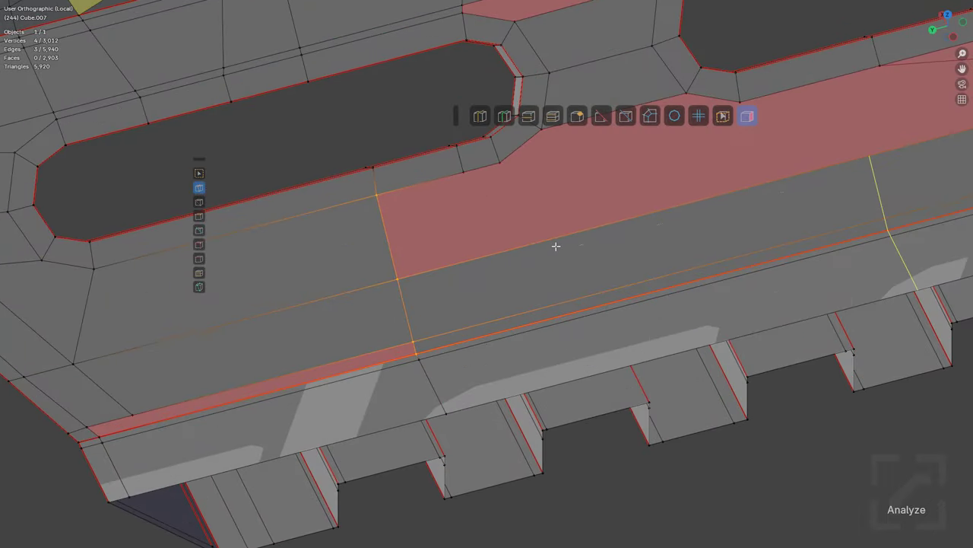
left_click(554, 246)
left_click(461, 173, "ctrl")
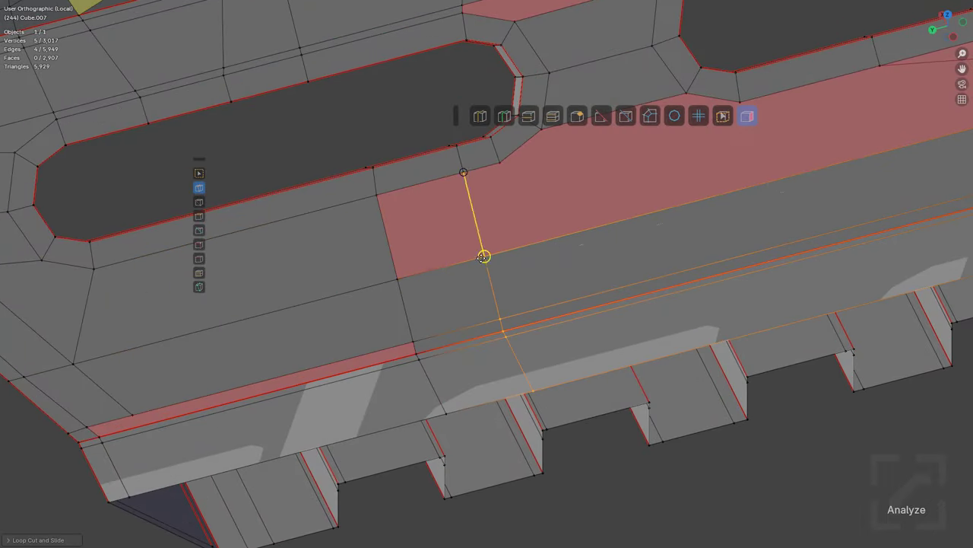
left_click_drag(481, 258, 484, 257)
middle_click_drag(542, 224, 533, 312, "shift")
key("alt+a")
Step: Add a loop cut below the neighbouring slot's first straight border vertex and connect it up to the border
left_click(701, 305)
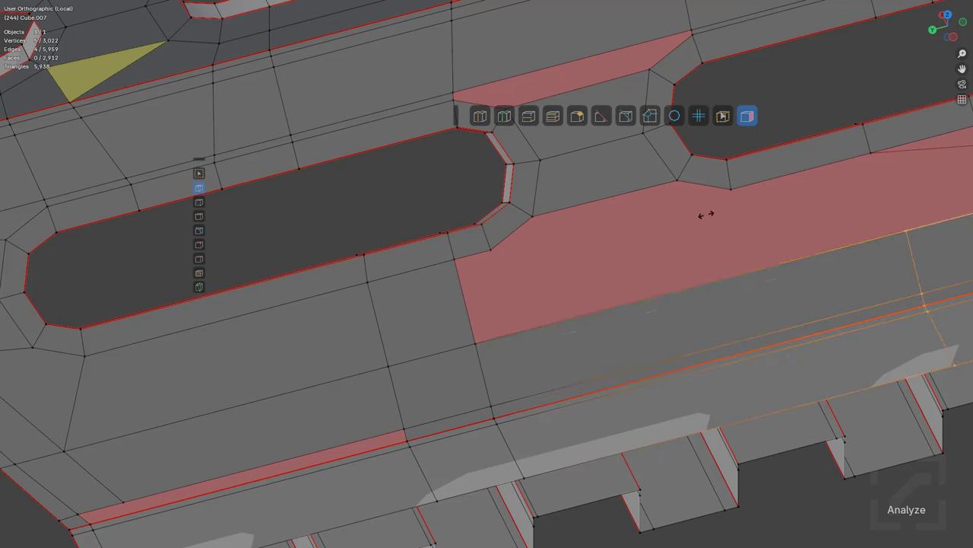
left_click(731, 188, "ctrl")
left_click_drag(747, 235, 751, 271)
key("alt+a")
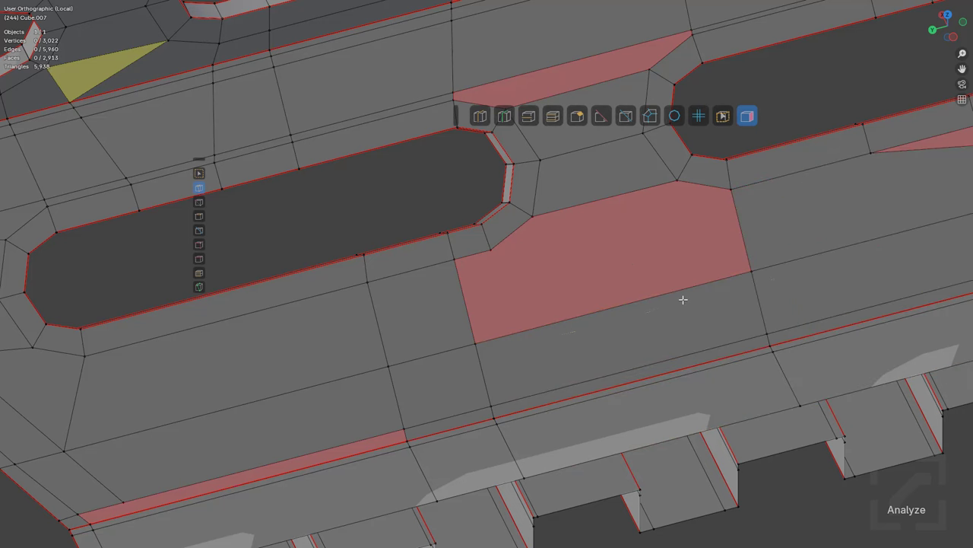
Step: Add a loop cut below the neighbouring slot's rounded border corner and connect it to that corner vertex
left_click(686, 308)
left_click(680, 179)
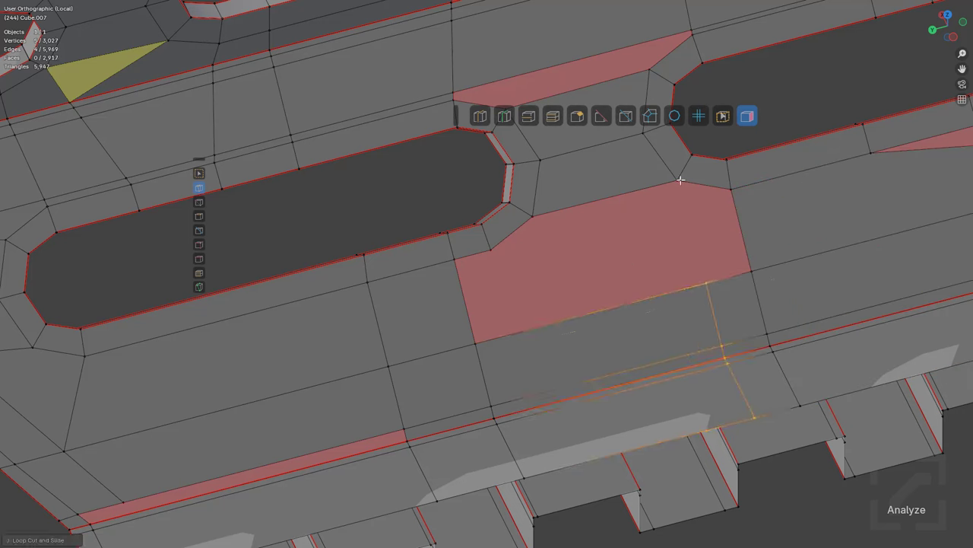
left_click(702, 289)
key("Return")
Step: Add a loop cut beside the first slot's far end and connect it to the last lower vertex of its border
left_click(559, 326)
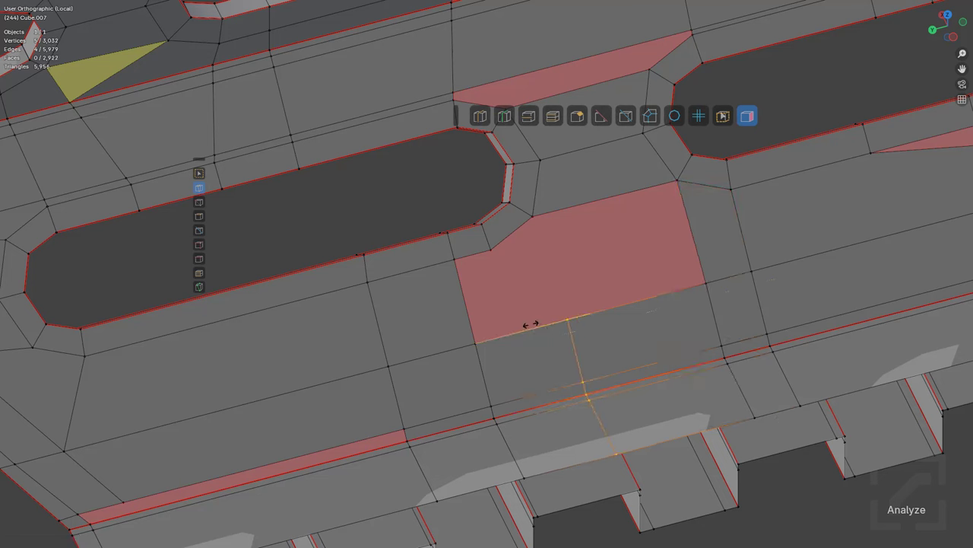
left_click(496, 336)
left_click(494, 254, "shift")
key("j")
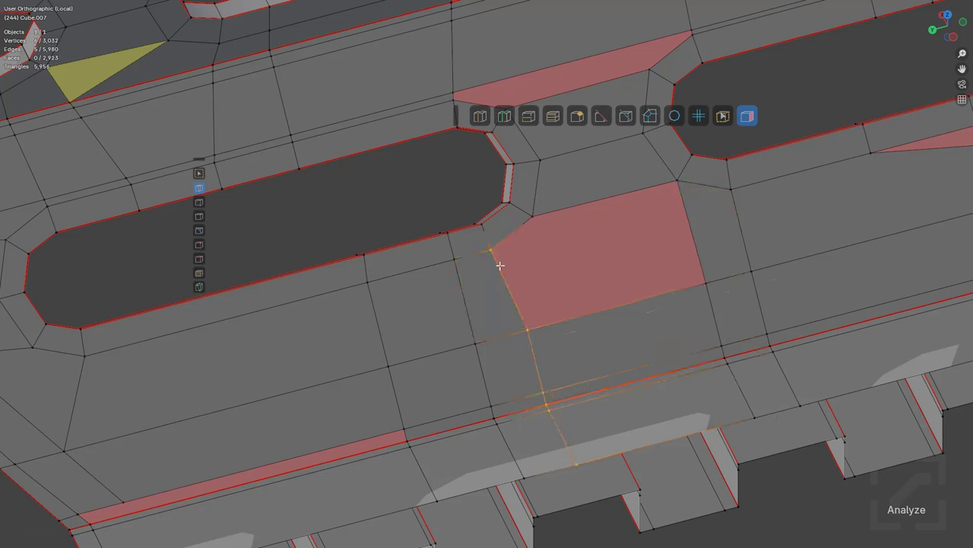
Step: Add a loop cut below the gap between the two slots and connect it to the first slot's rounded border corner
key("ctrl+r")
left_click(625, 314)
left_click(593, 319)
left_click_drag(588, 316, 534, 226)
Step: Dissolve the long diagonal edge running through the area beneath the second slot
scroll(717, 223, "down", 4)
middle_click_drag(760, 245, 523, 286, "shift")
scroll(523, 286, "up", 3)
key("ctrl+r")
right_click(457, 309)
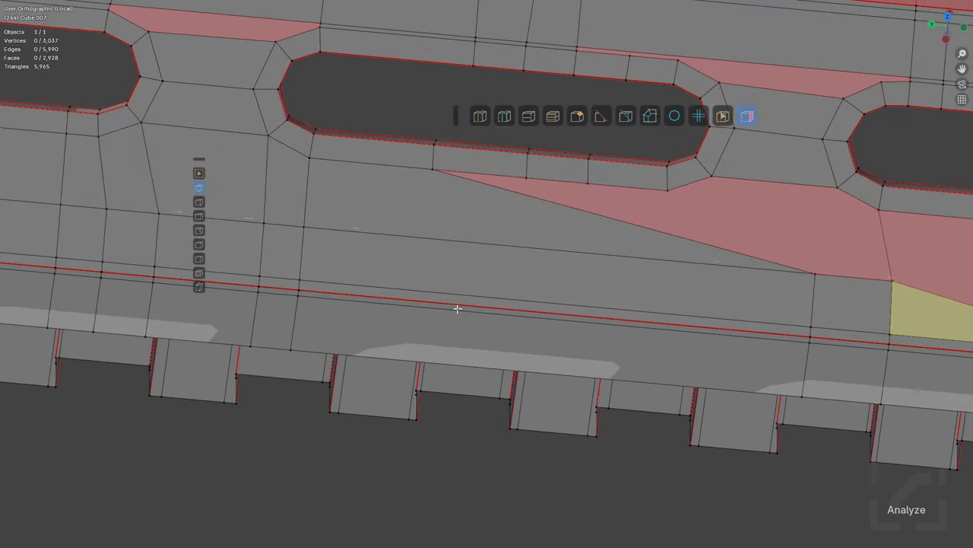
key("ctrl+z")
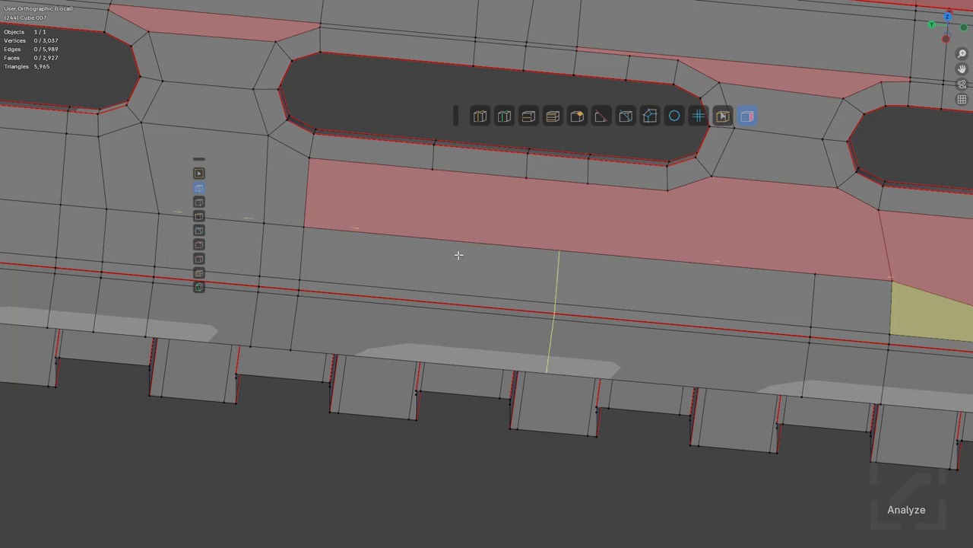
Step: Add a loop cut under the second slot in line with its border's second lower vertex and connect them
left_click(458, 255)
right_click(317, 221)
left_click(369, 243)
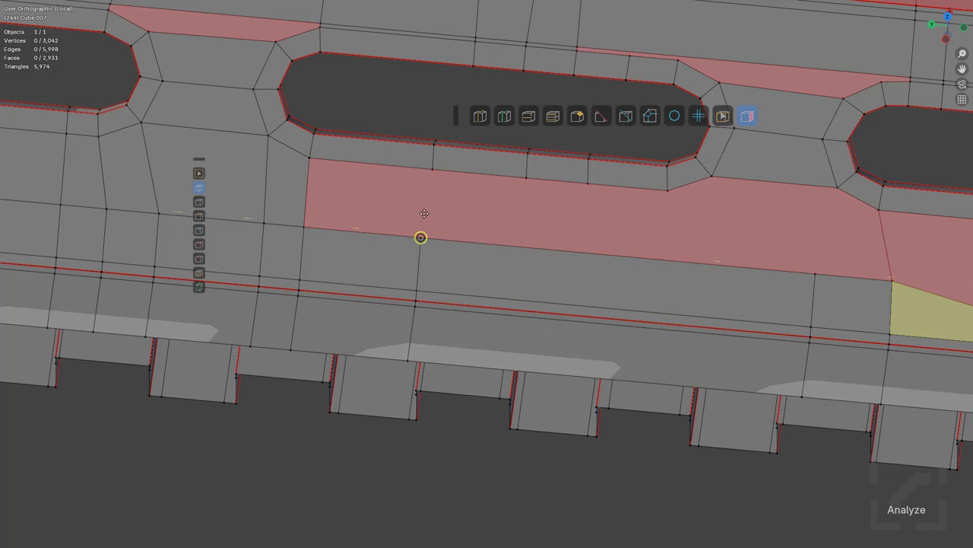
left_click_drag(424, 214, 442, 190)
Step: Add a loop cut in line with the third lower vertex of the second slot's border and connect them
key("ctrl+r")
left_click(586, 272)
left_click(496, 257)
key("alt+a")
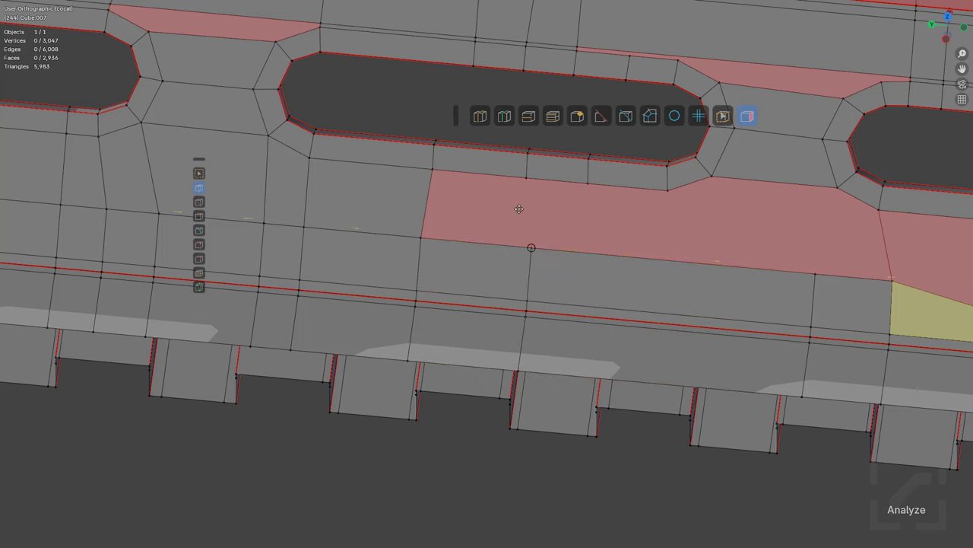
left_click_drag(519, 209, 526, 179)
Step: Add a loop cut in line with the fourth lower vertex of the second slot's border and connect them
key("ctrl+r")
left_click(631, 274)
left_click(556, 262)
key("alt+a")
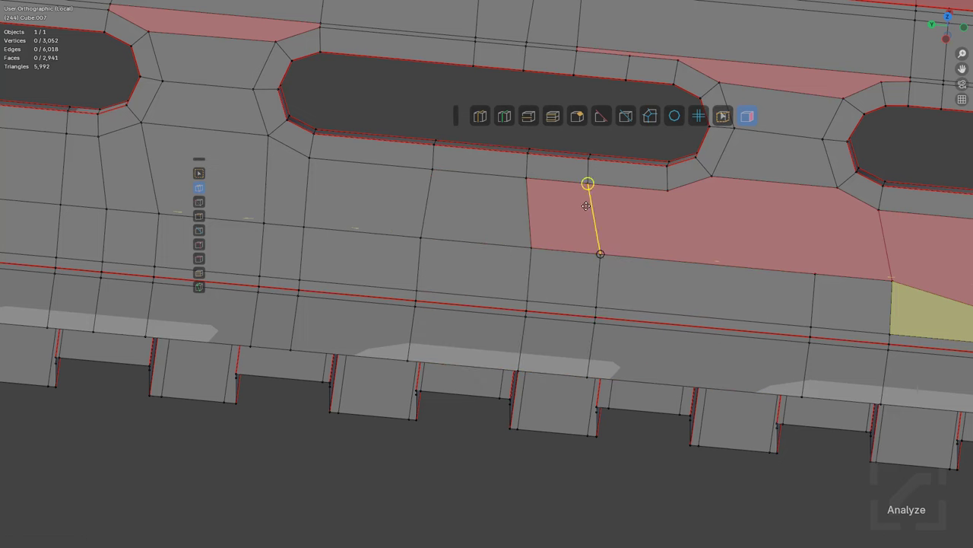
left_click_drag(587, 206, 587, 202)
Step: Add a loop cut near the second slot's far end and connect it to the last straight vertex of the border
key("ctrl+r")
left_click(718, 285)
left_click(701, 278)
key("alt+a")
left_click_drag(674, 237, 666, 206)
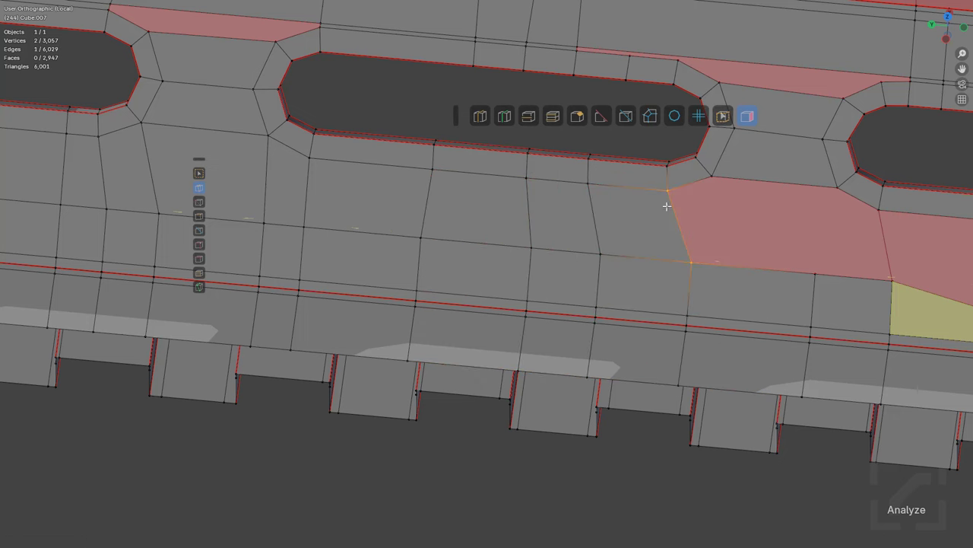
Step: Connect the third slot's near border corner to the vertex below, and add a loop cut joined to the second slot's rounded corner
middle_click_drag(778, 245, 555, 260, "shift")
left_click_drag(615, 222, 632, 188)
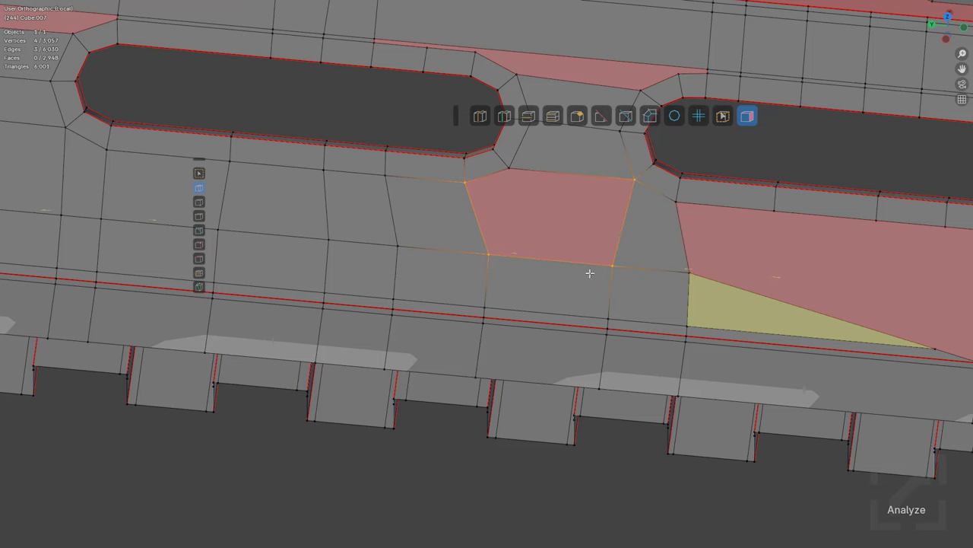
key("ctrl+r")
left_click(539, 271)
left_click(524, 271)
key("alt+a")
left_click_drag(516, 213, 513, 182)
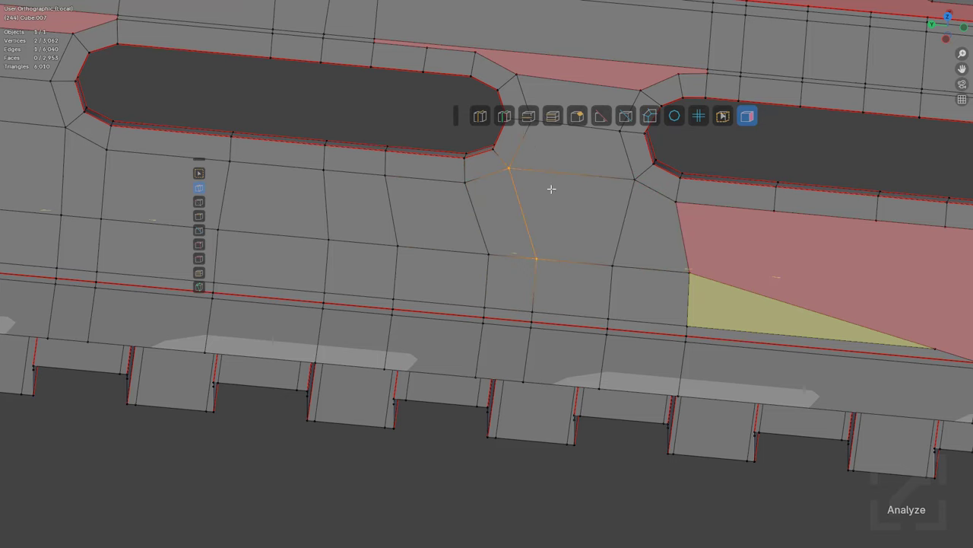
Step: Dissolve the diagonal edge above the thin triangle beneath the third slot
scroll(550, 187, "down", 3)
middle_click_drag(589, 257, 572, 381, "shift")
middle_click_drag(536, 308, 527, 331)
middle_click_drag(527, 325, 514, 223, "shift")
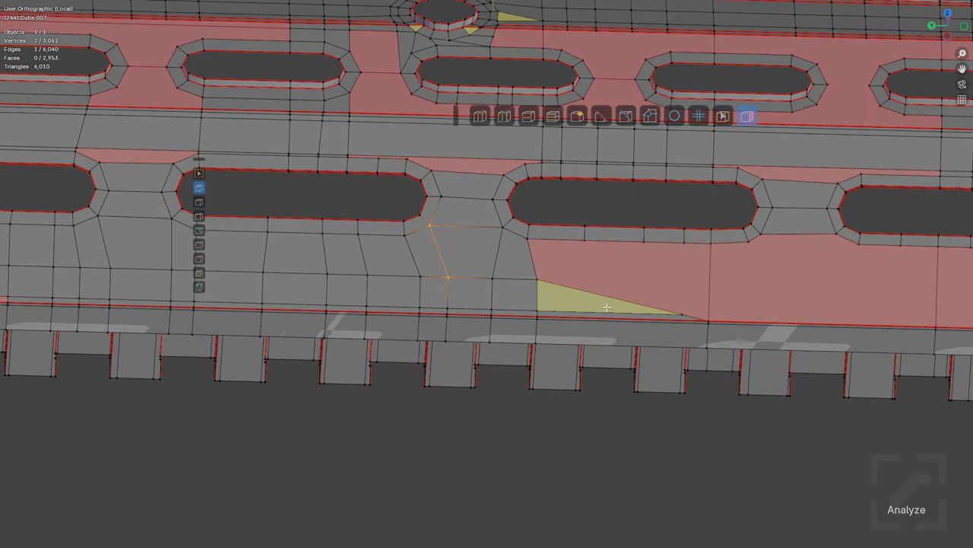
left_click(593, 285)
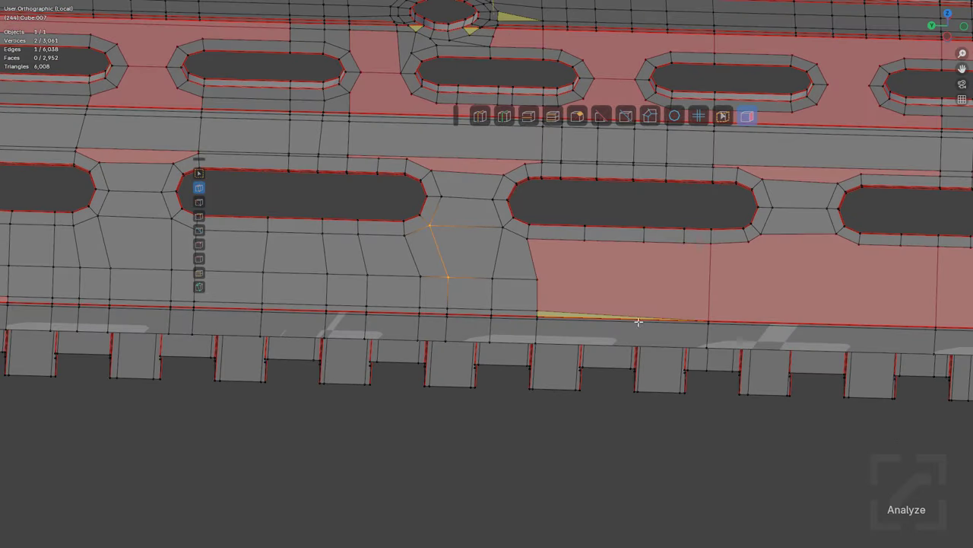
Step: Add a loop cut across the slanted panel at the body's other end and slide it close to the lower crease
middle_click_drag(638, 321, 600, 274)
key("ctrl+r")
left_click(711, 312)
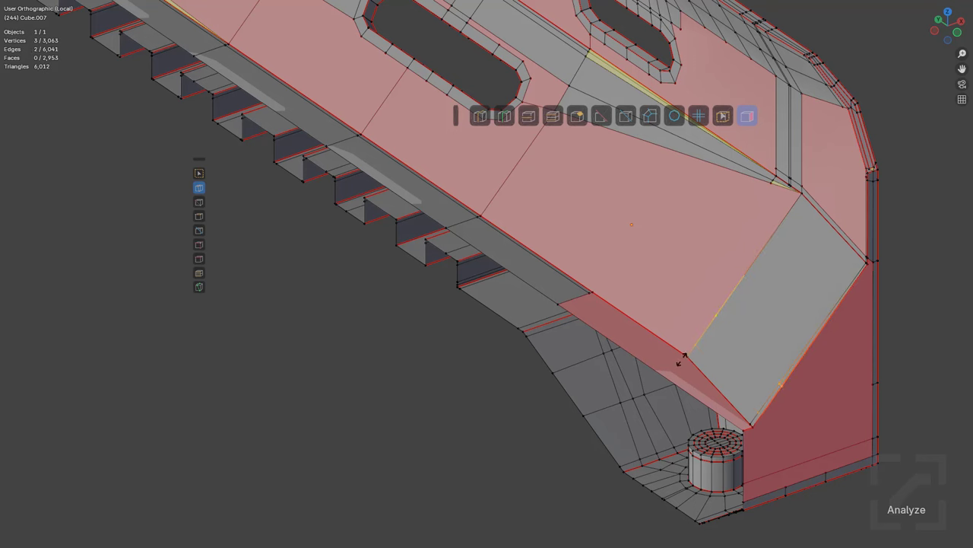
left_click(658, 385)
key("alt+a")
scroll(655, 335, "down", 4)
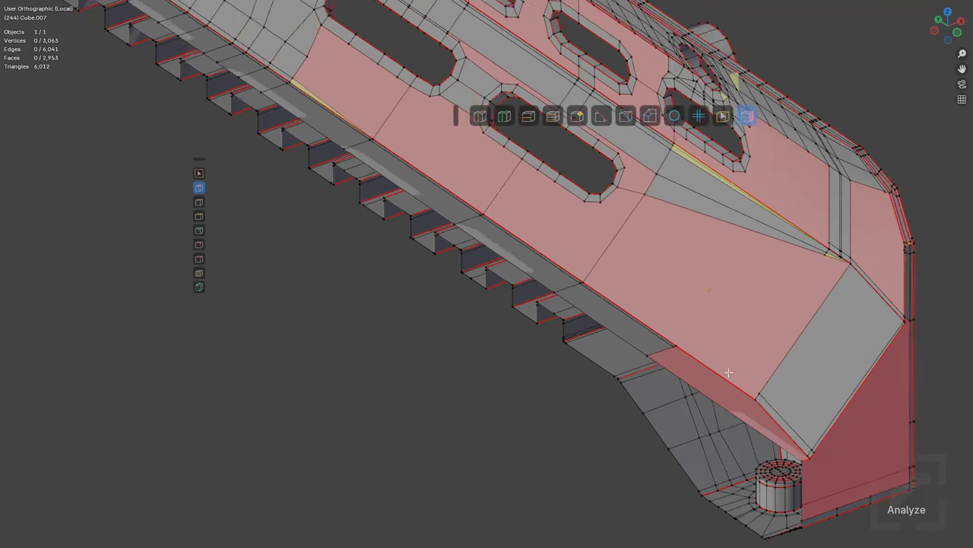
Step: Connect the vertex just above the lower crease to the end panel's new cut, running an edge along the crease through the n-gons
scroll(797, 394, "up", 4)
scroll(746, 360, "down", 3)
scroll(532, 235, "up", 3)
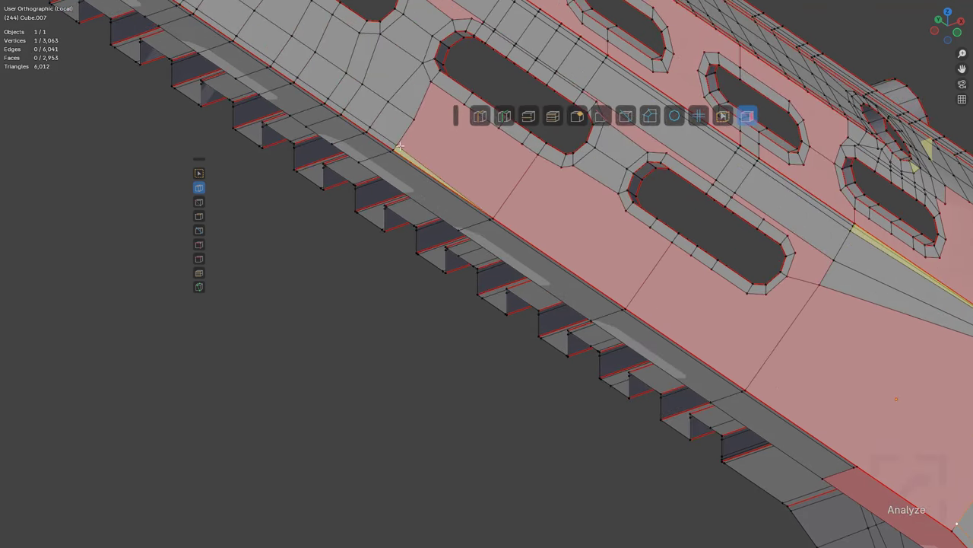
key("j")
key("alt+a")
scroll(552, 257, "up", 1)
middle_click_drag(559, 245, 623, 337)
scroll(623, 337, "up", 7)
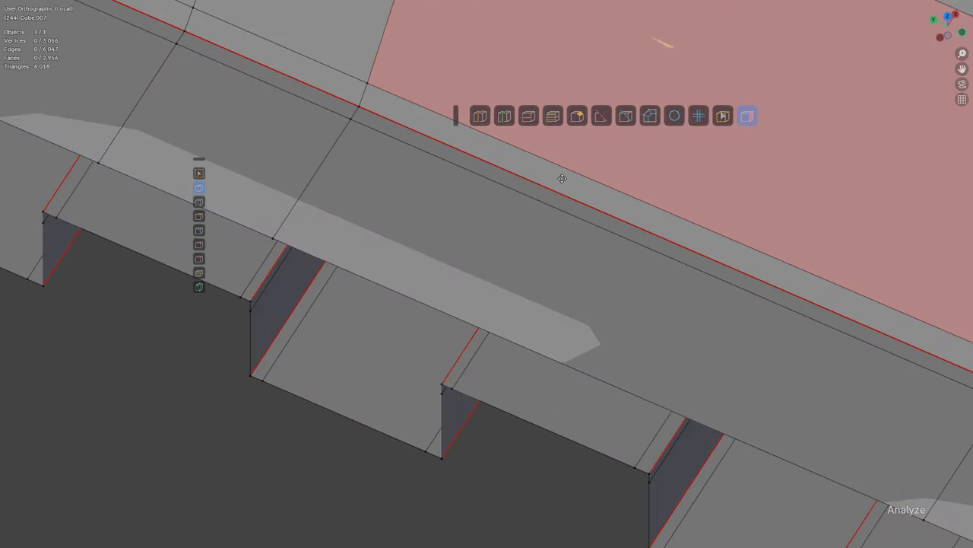
Step: Add a loop cut beneath the third slot in line with its border's second lower vertex and connect them
scroll(561, 178, "down", 4)
middle_click_drag(562, 312, 551, 342)
key("ctrl+r")
left_click(473, 312)
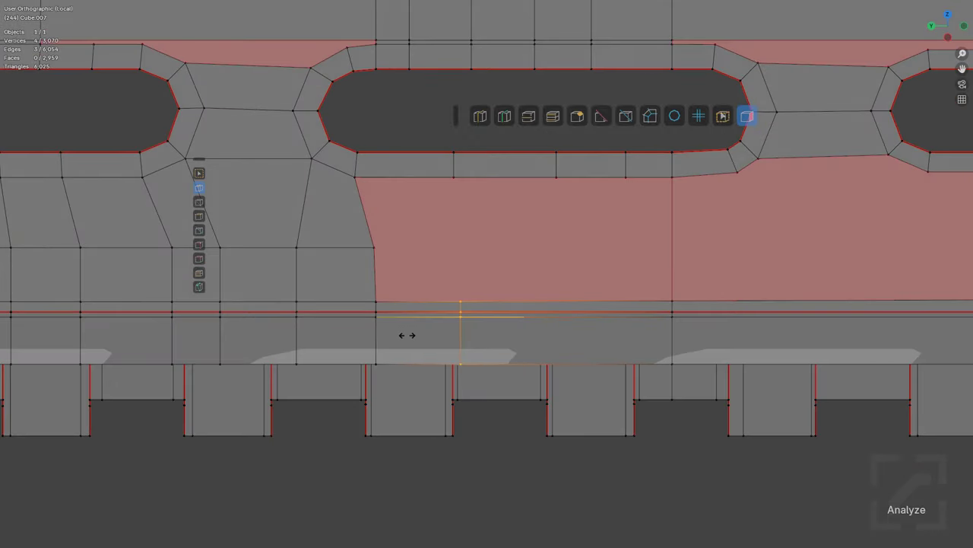
left_click(405, 334)
key("alt+a")
left_click_drag(461, 205, 467, 280)
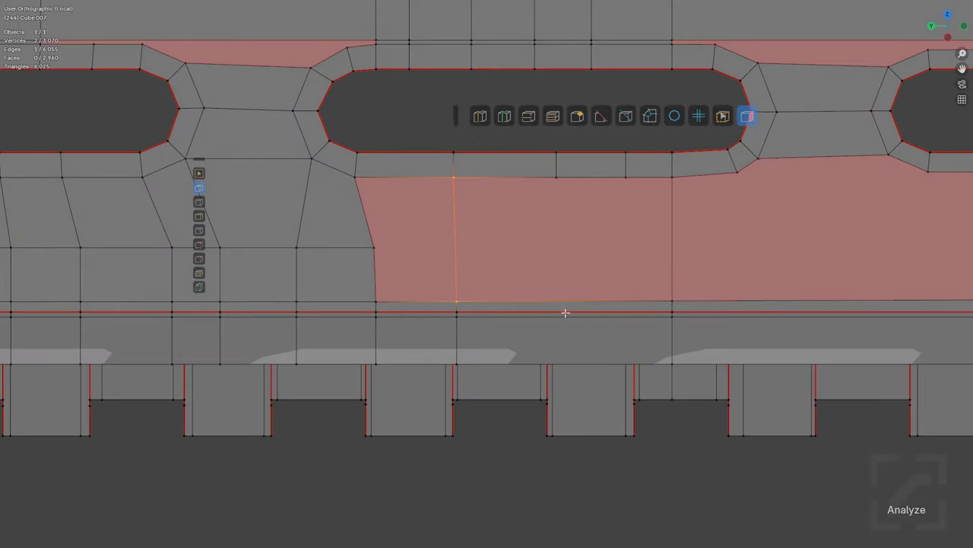
Step: Add two more loop cuts beneath the third slot and connect them to the next two vertices along its lower border
key("ctrl+r")
left_click(565, 313)
left_click(551, 318)
key("alt+a")
left_click(556, 176)
key("Return")
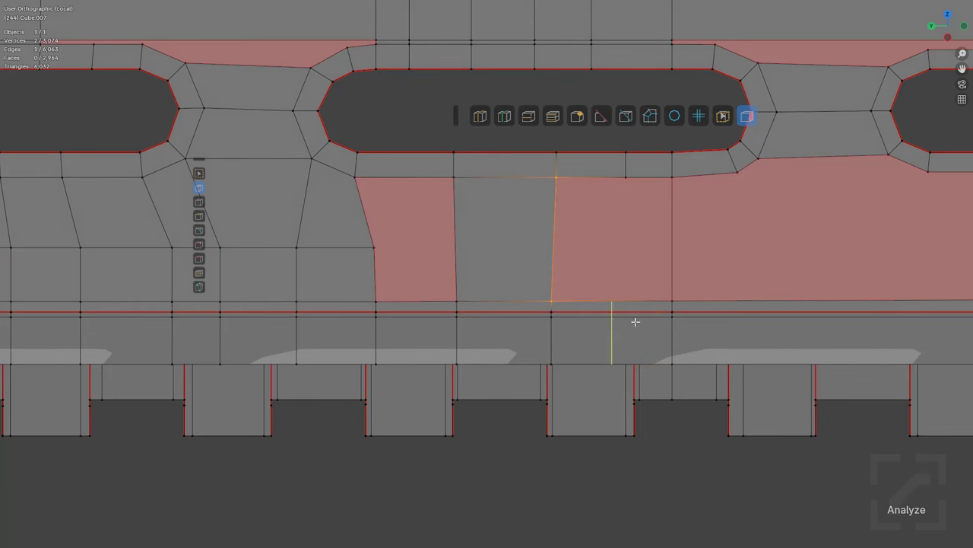
left_click_drag(623, 267, 625, 200)
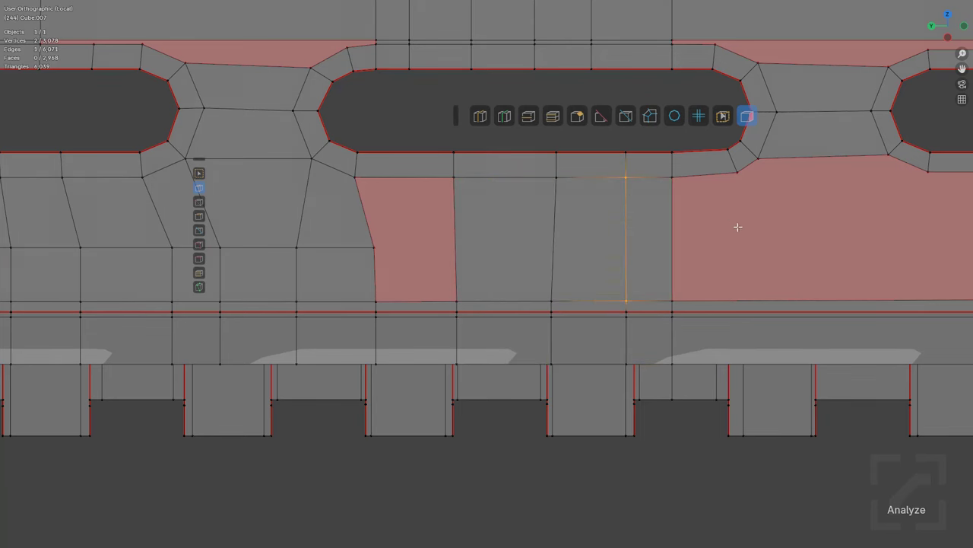
Step: Add a loop cut past the vertical edge below the third slot's far end and connect it to the border's lower corner vertex
middle_click_drag(737, 225, 635, 269, "shift")
key("ctrl+r")
left_click(669, 344)
left_click(567, 326)
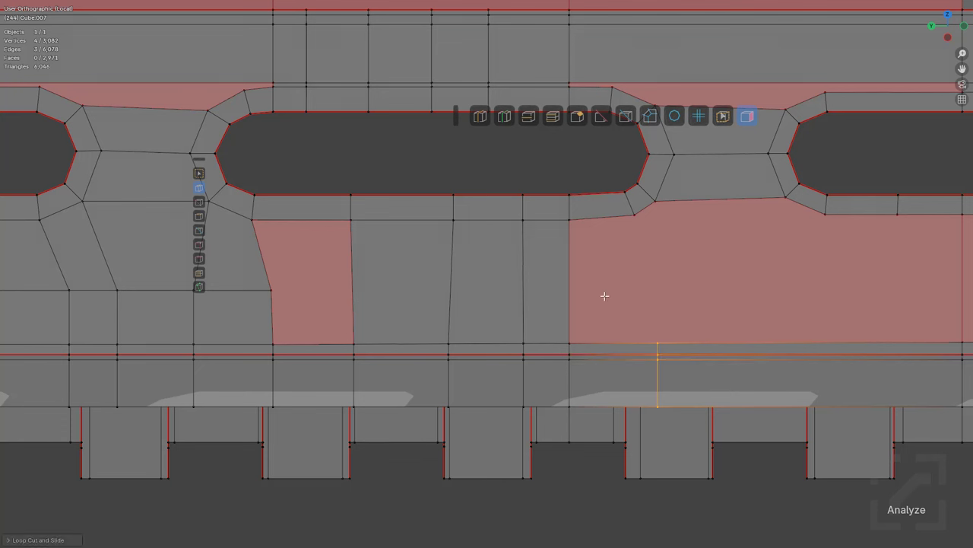
left_click(635, 214)
left_click(652, 342)
key("Return")
Step: Slide the new loop cut in line with the last slot's near lower corner vertex and connect the two with an edge
key("g")
key("g")
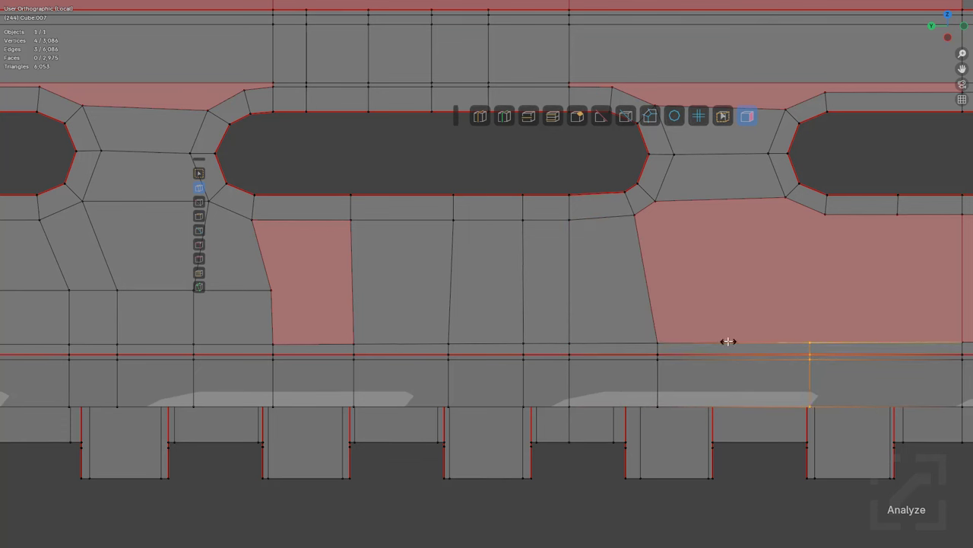
left_click(742, 340)
key("k")
left_click(825, 214)
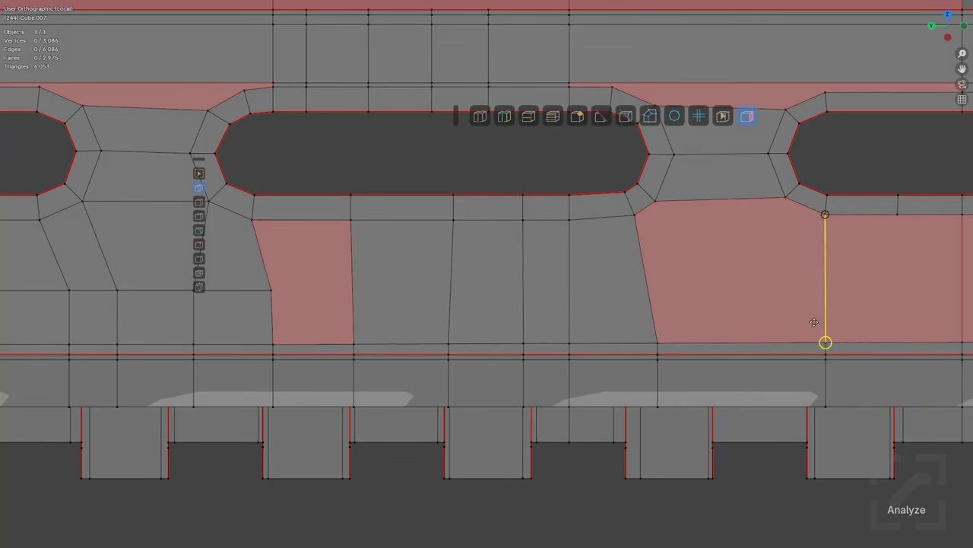
left_click(825, 342)
key("Return")
Step: Connect two further loop cuts beneath the gap between the slots to the facing lower vertices of the two slot borders
key("k")
left_click(774, 341)
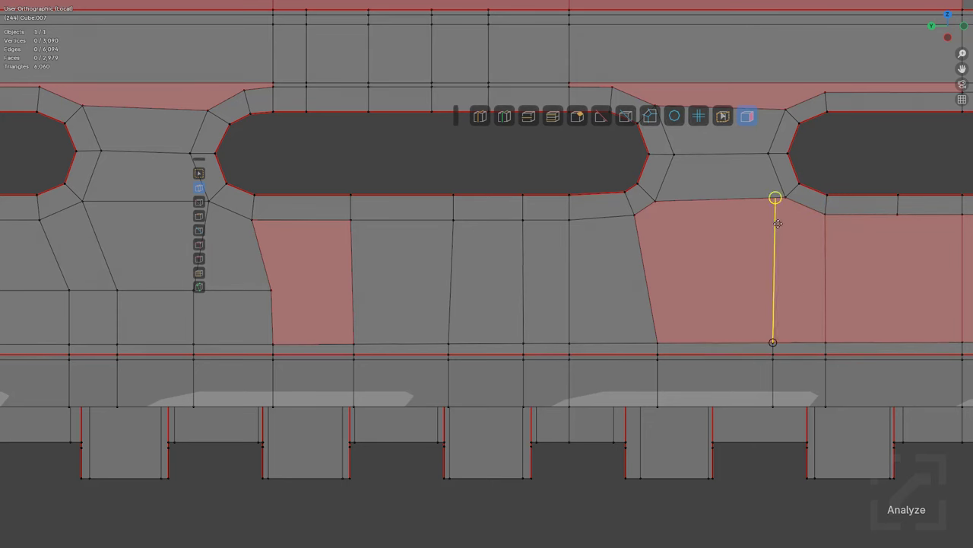
left_click(785, 198)
key("Return")
key("k")
left_click(702, 341)
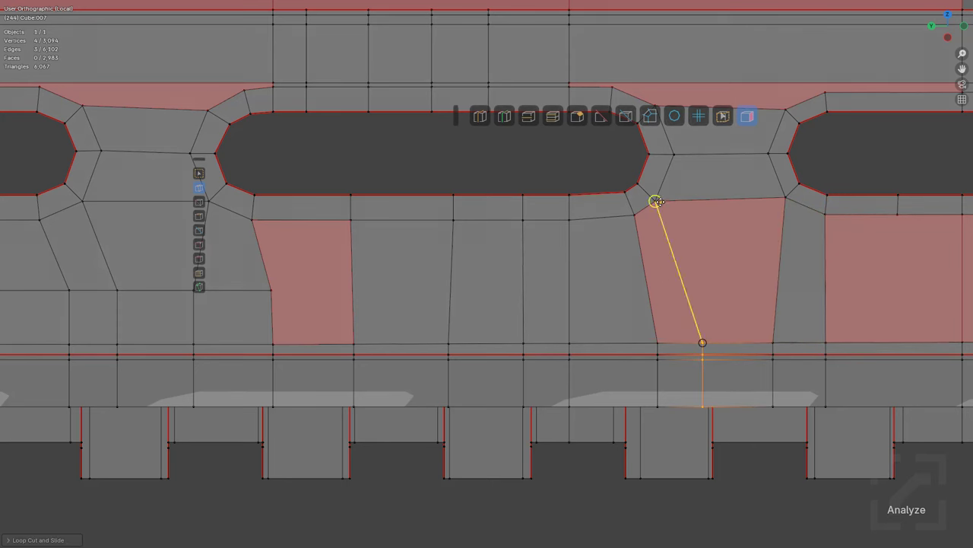
left_click(652, 201)
key("Return")
Step: Add an evened horizontal loop cut across the new faces below the third slot and extend it across the remaining n-gon to the neighbouring loop
middle_click_drag(346, 295, 487, 288, "shift")
scroll(487, 289, "down", 1)
middle_click_drag(783, 330, 608, 323, "shift")
key("ctrl+r")
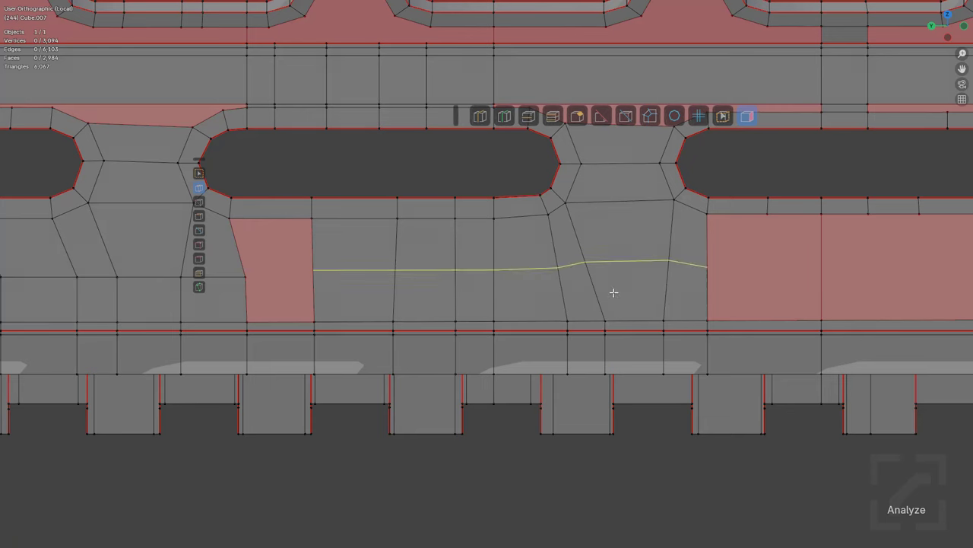
left_click(614, 292)
key("e")
left_click(613, 306)
key("alt+a")
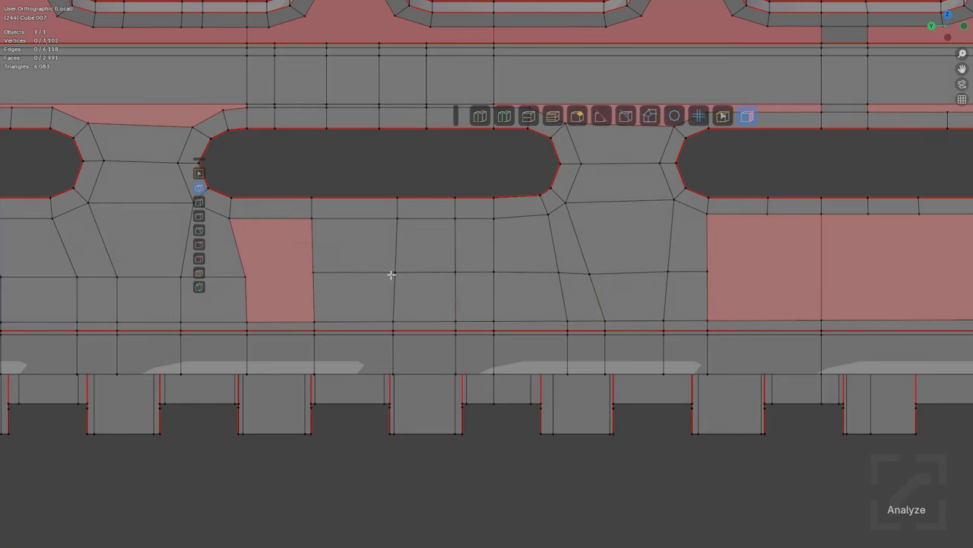
left_click_drag(249, 272, 246, 275)
Step: Select the last slot's lower border vertices and, from the top view, cut straight lines from them down through the panel
scroll(647, 285, "down", 3)
middle_click_drag(710, 261, 600, 296, "shift")
middle_click_drag(494, 290, 524, 303, "shift")
scroll(610, 249, "up", 3)
middle_click_drag(738, 286, 678, 299, "shift")
middle_click_drag(814, 391, 715, 282, "shift")
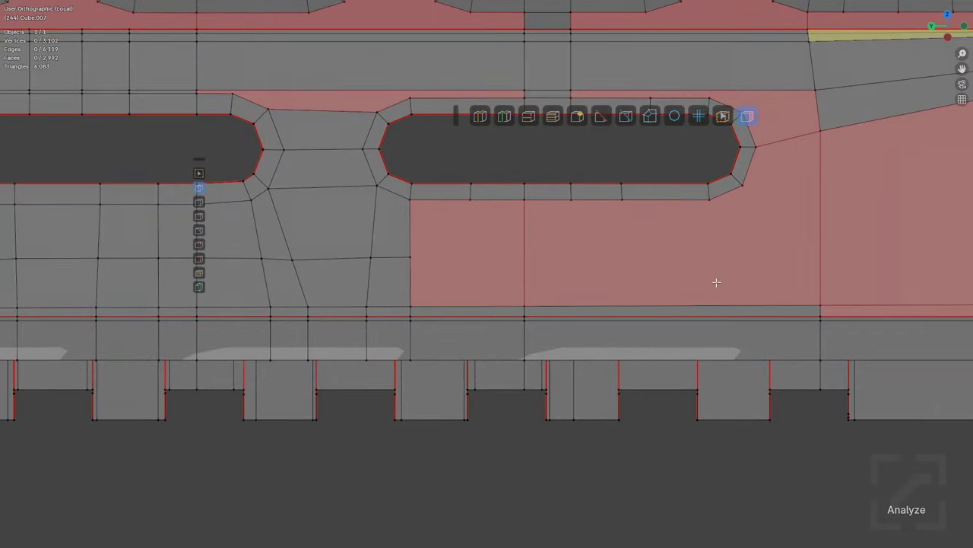
scroll(715, 282, "down", 2)
middle_click_drag(799, 274, 661, 265, "shift")
scroll(660, 274, "down", 2)
scroll(656, 281, "up", 2)
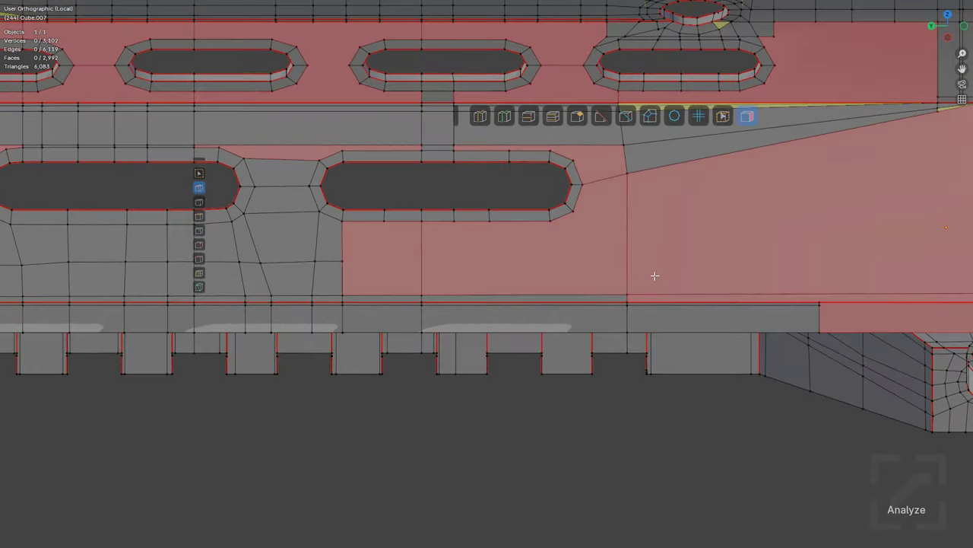
left_click(567, 212, "ctrl")
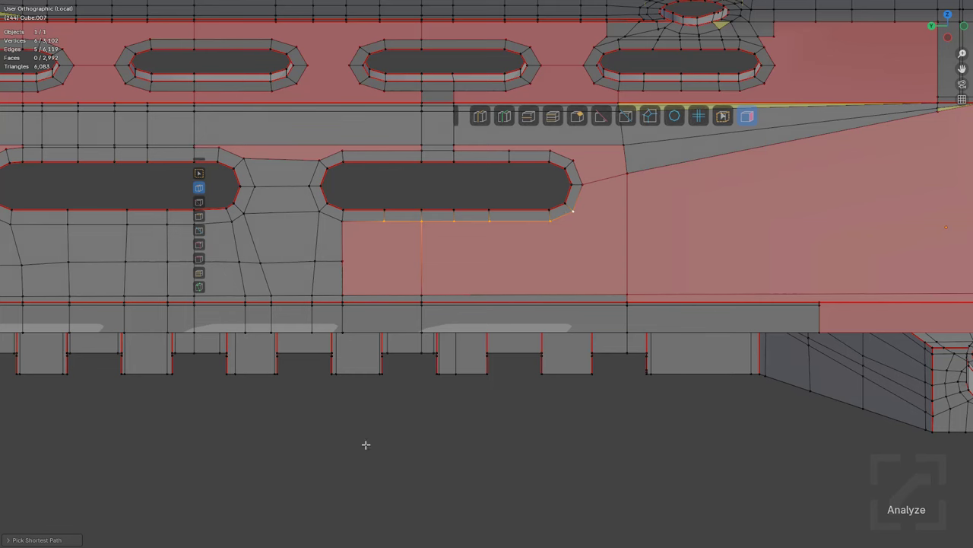
middle_click_drag(479, 402, 523, 430, "alt")
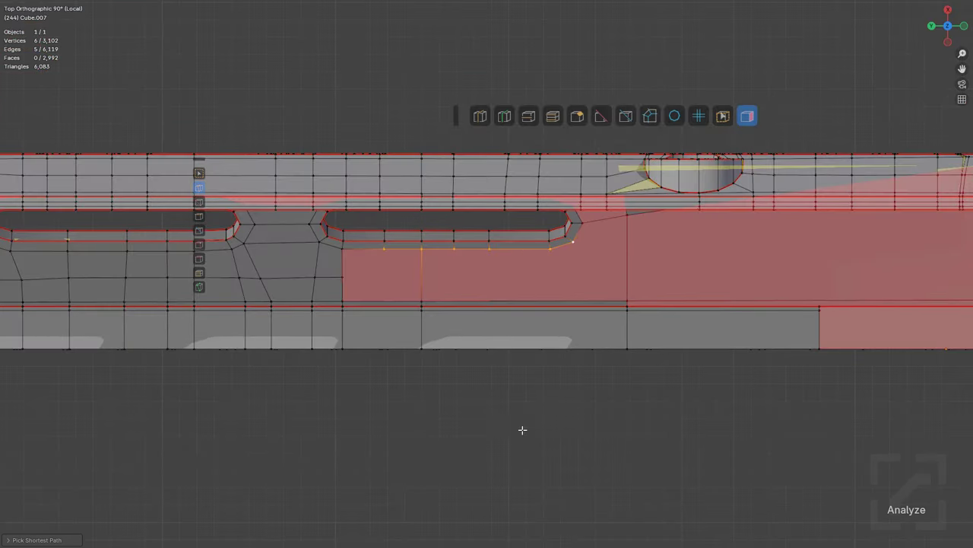
left_click(651, 116)
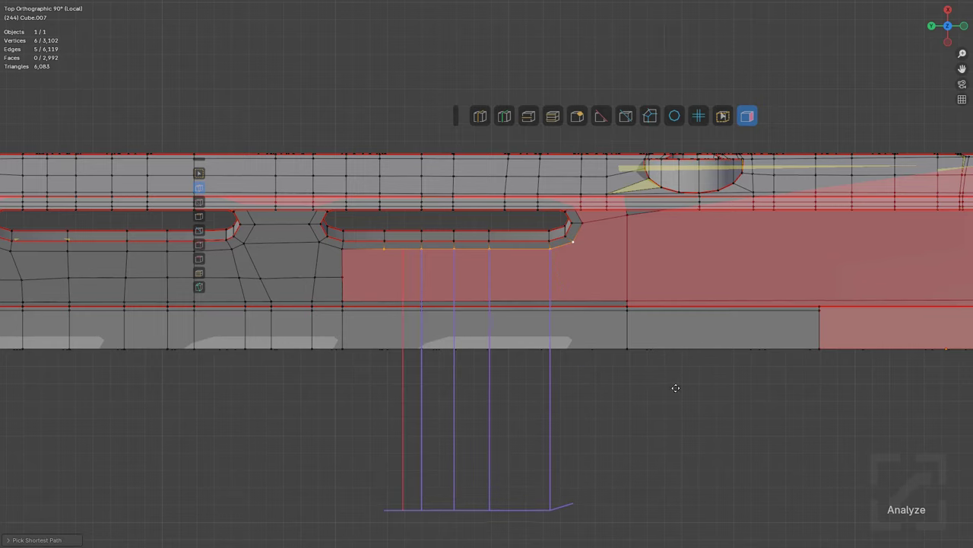
left_click(675, 386)
Step: Add a loop cut along the lower strip beneath the last slot and connect it to the border's first lower vertex
middle_click_drag(584, 406, 578, 338)
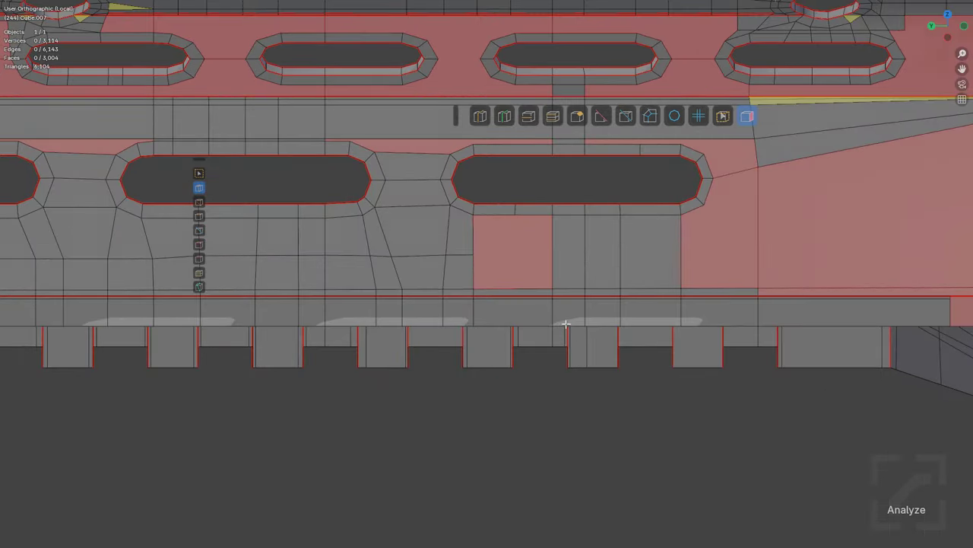
scroll(567, 324, "up", 4)
key("ctrl+r")
left_click(552, 304)
left_click(555, 304)
key("alt+a")
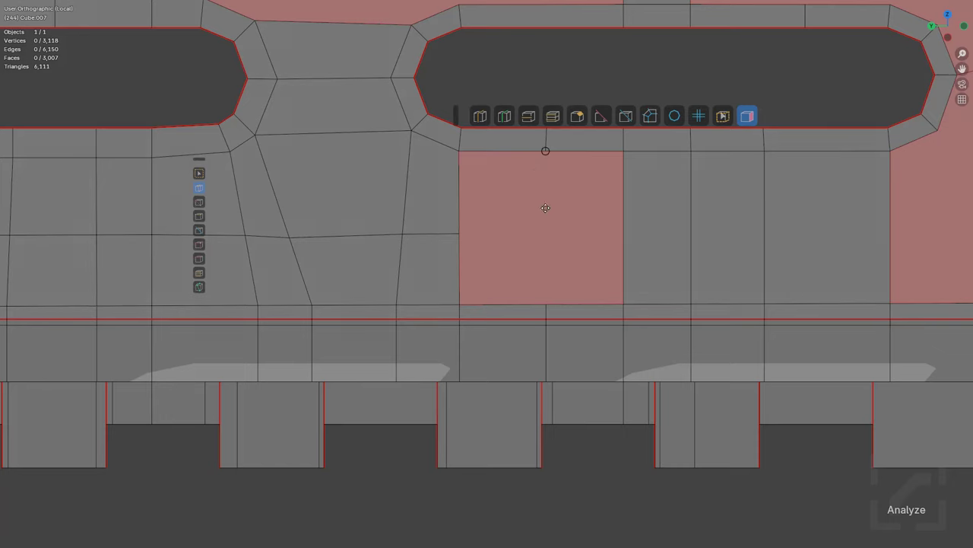
left_click_drag(545, 208, 546, 304)
Step: Connect the vertex on the last slot's rounded far end diagonally to the vertex on the lower crease line
scroll(562, 301, "down", 2)
middle_click_drag(736, 347, 619, 388, "shift")
scroll(623, 315, "up", 1)
middle_click_drag(625, 315, 600, 330, "shift")
middle_click_drag(709, 233, 616, 248, "shift")
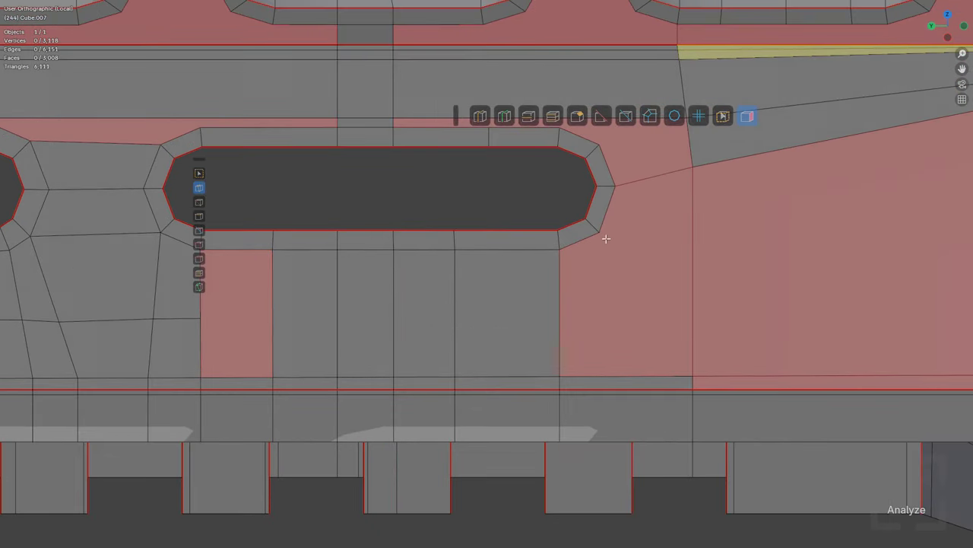
left_click_drag(600, 232, 692, 375)
Step: Add a loop cut across the faces below the last slot, connect it to the neighbouring loop and remove its upturned end segment
key("ctrl+r")
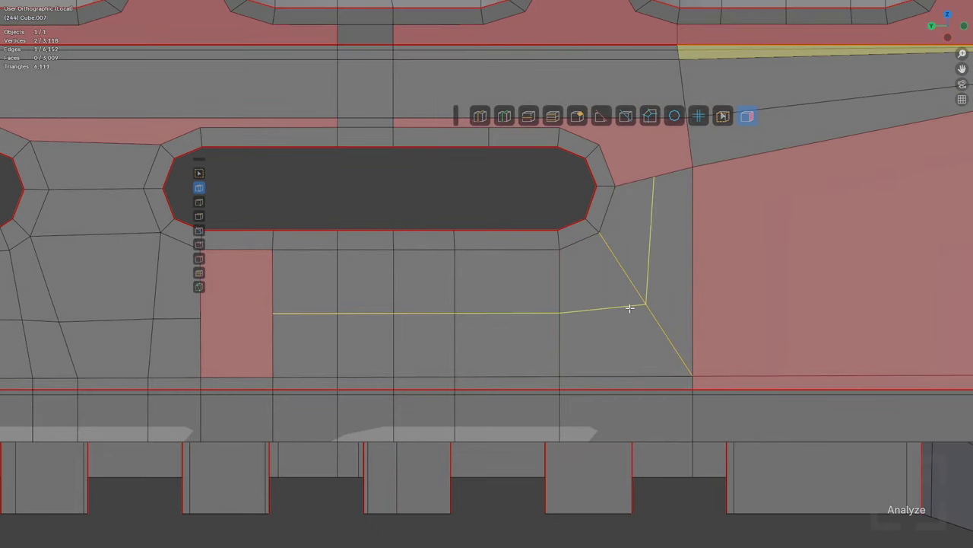
left_click(630, 308)
middle_click_drag(229, 338, 403, 350, "shift")
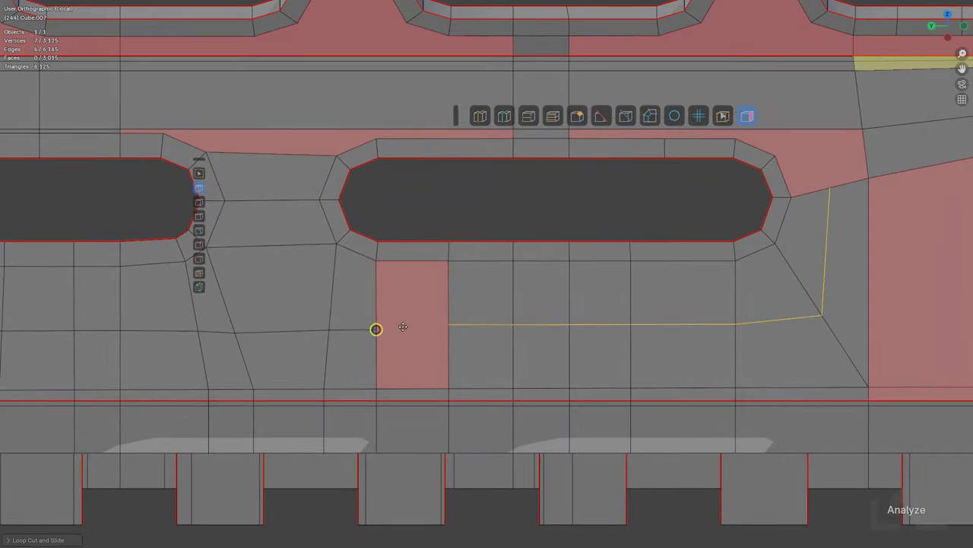
left_click(403, 326)
left_click(825, 243)
Step: Add a loop cut across the slanted end panel, slide it towards the lower crease and connect it to the last slot's loop end
middle_click_drag(794, 271, 596, 294, "shift")
scroll(645, 282, "down", 2)
scroll(569, 343, "up", 2)
scroll(578, 342, "down", 5)
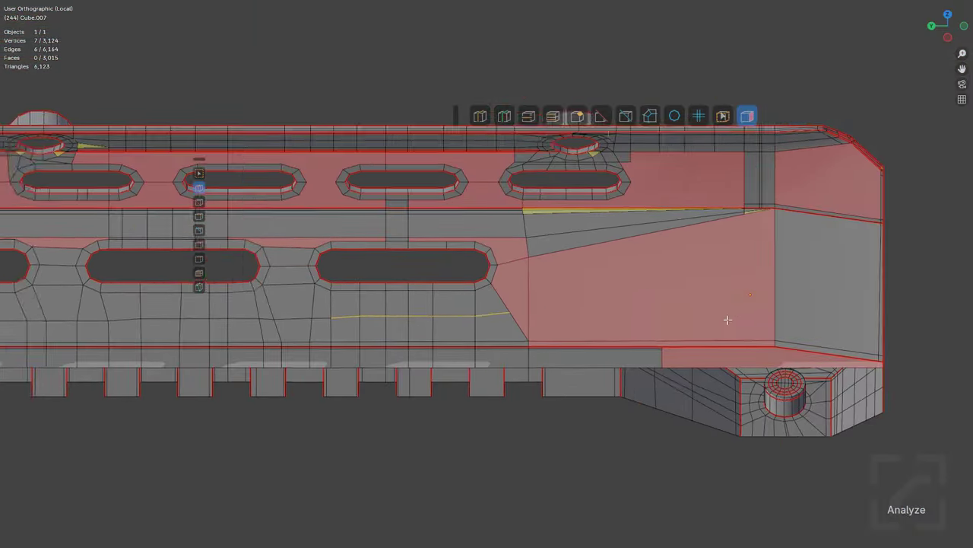
middle_click_drag(728, 320, 661, 314, "shift")
middle_click_drag(661, 314, 645, 313)
key("ctrl+r")
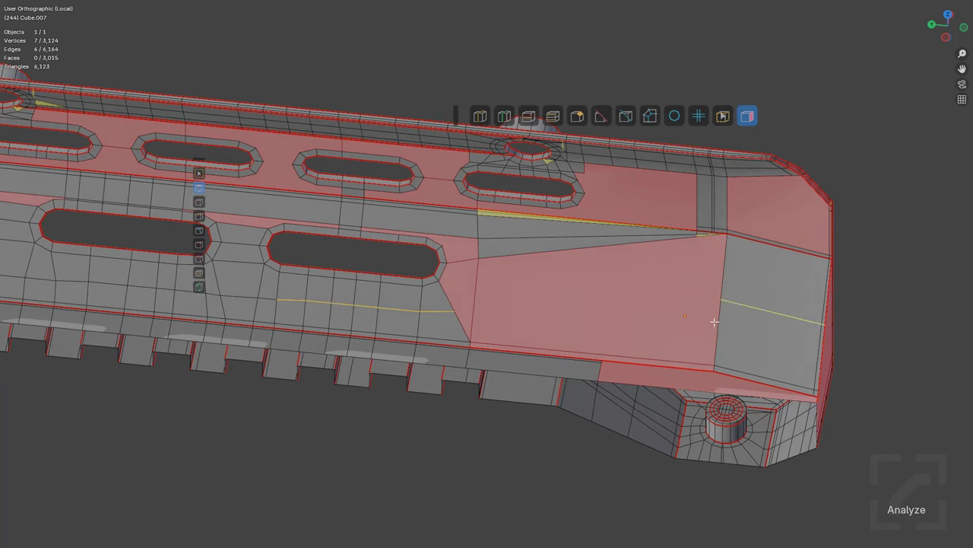
left_click(713, 322)
left_click_drag(713, 346, 454, 313)
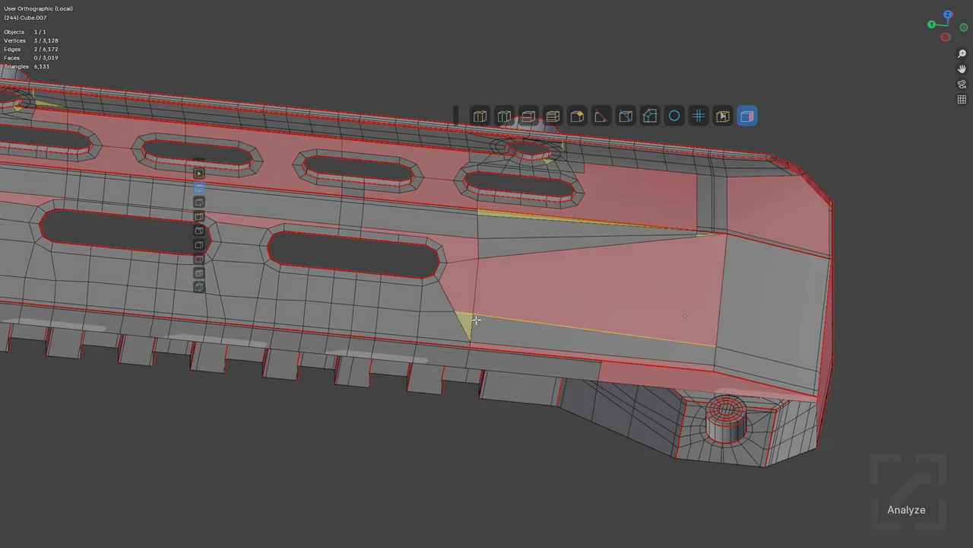
Step: Merge the loop's end vertex into the neighbouring vertical edge's vertex to remove the thin triangle near the last slot
scroll(476, 320, "up", 4)
left_click_drag(421, 349, 458, 356)
key("1")
left_click(504, 293)
Step: Cut an edge from the last lower slot's upper border vertex across the crease to the upper slot's lower corner
scroll(500, 275, "down", 2)
middle_click_drag(544, 245, 618, 280, "shift")
scroll(515, 271, "up", 2)
middle_click_drag(514, 272, 504, 182)
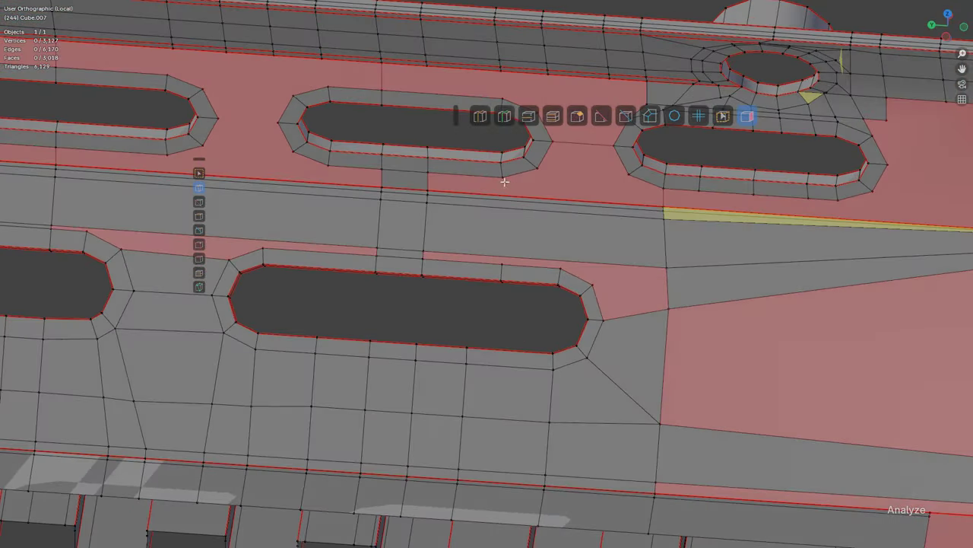
left_click(502, 264)
key("Return")
scroll(545, 281, "up", 2)
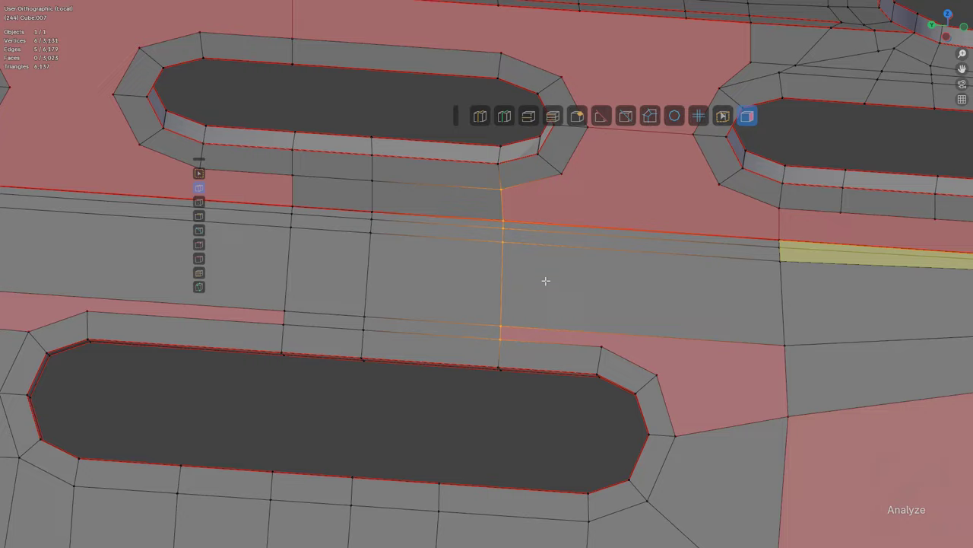
Step: Cut an edge from the upper slot's rounded lower end vertex across the crease to the lower slot's upper corner vertex
key("k")
left_click(563, 174)
left_click(603, 342)
key("Return")
key("alt+a")
scroll(598, 288, "up", 1)
scroll(508, 305, "down", 3)
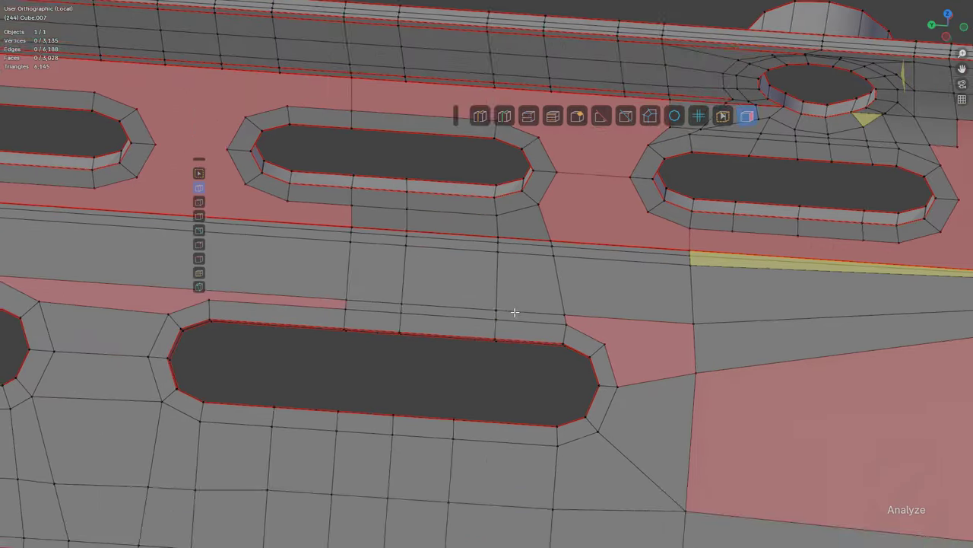
Step: Try to cut an edge from the lower slot's near upper corner to the upper slot's lower border
mouse_move(515, 312)
middle_mouse_down()
mouse_move(539, 330)
mouse_move(543, 296)
mouse_move(595, 263)
mouse_move(505, 325)
middle_mouse_up()
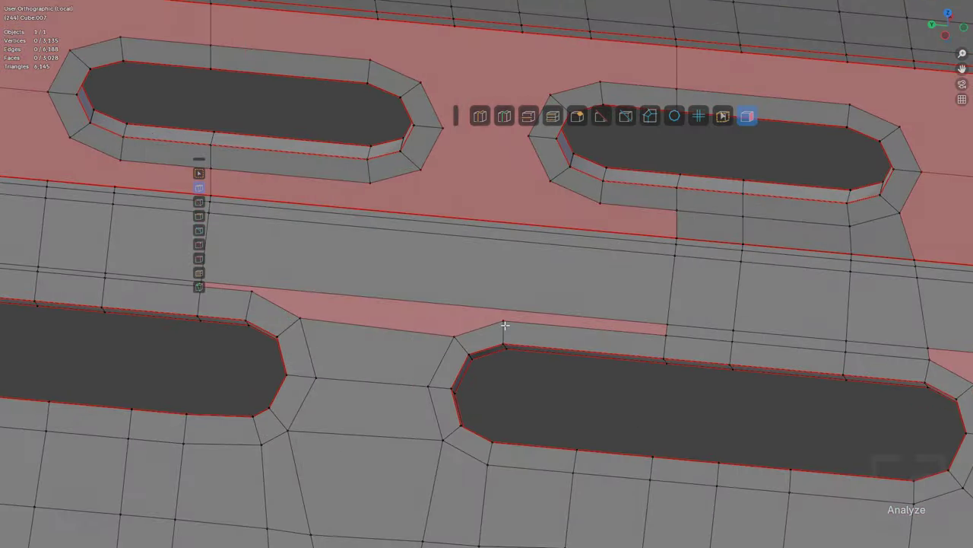
key("k")
left_click(504, 323)
left_click(582, 202)
key("Return")
key("ctrl+z")
Step: Cut two edges from the upper slot's near lower end vertices across the crease to the matching upper vertices of the lower slot
key("k")
left_click(601, 203)
left_click(503, 321)
key("Return")
key("k")
left_click(551, 181)
left_click(454, 337)
key("Return")
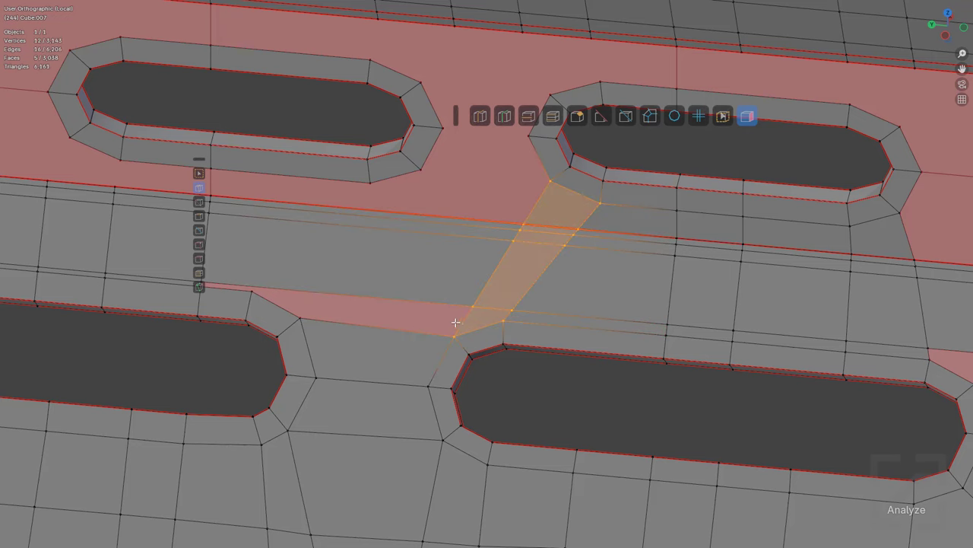
Step: Cut two edges from the neighbouring upper slot's far lower end vertices across the crease to the third lower slot's upper end vertices
middle_click_drag(456, 322, 574, 364, "shift")
key("alt+a")
key("k")
left_click(486, 227)
left_click(369, 334)
key("Return")
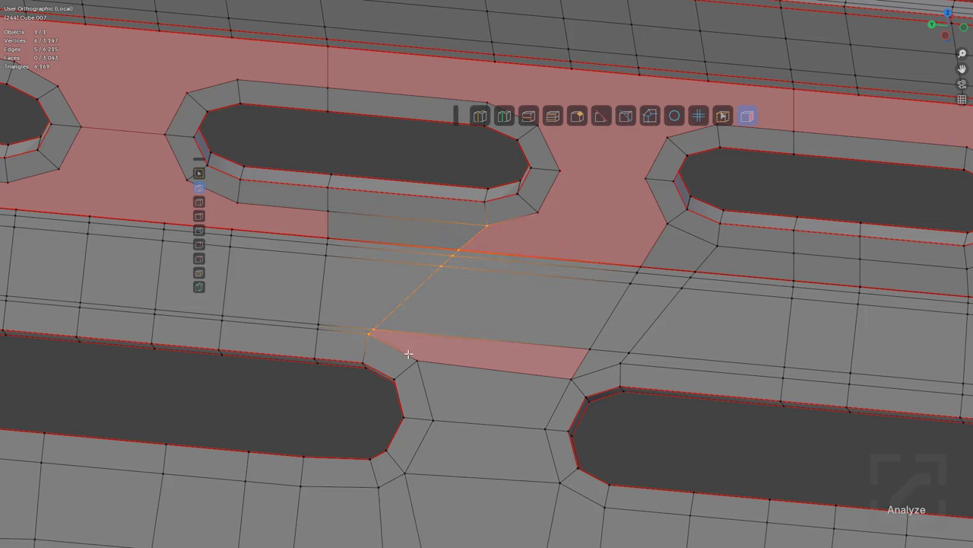
key("k")
left_click(419, 360)
left_click(540, 213)
key("Return")
key("alt+a")
scroll(525, 244, "down", 1)
Step: Connect the same upper slot's two near lower end vertices to the nearby vertices on the crease
scroll(319, 248, "up", 3)
middle_click_drag(319, 249, 548, 247, "shift")
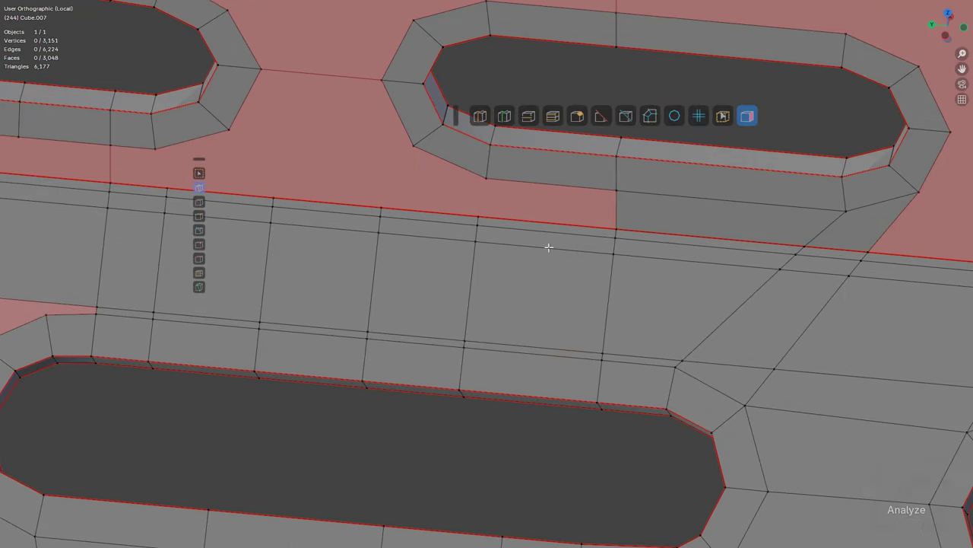
key("k")
left_click(479, 217)
left_click(486, 178)
key("Return")
left_click(382, 208)
key("Return")
scroll(416, 190, "down", 3)
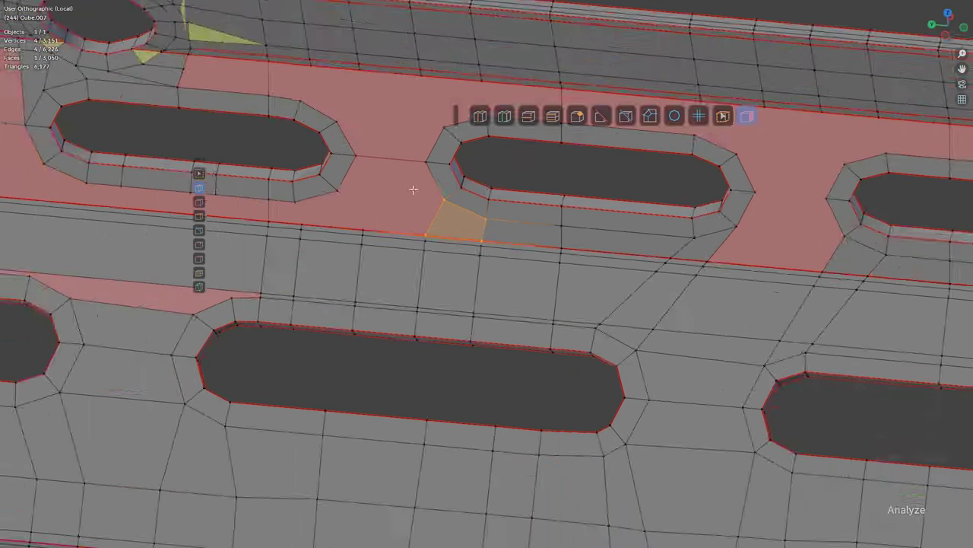
Step: Connect the facing end vertices of the two neighbouring upper slots with edges above and below the existing edge between them
middle_click_drag(364, 137, 510, 303, "shift")
scroll(509, 303, "up", 2)
left_click(486, 286)
left_click(640, 295)
key("Return")
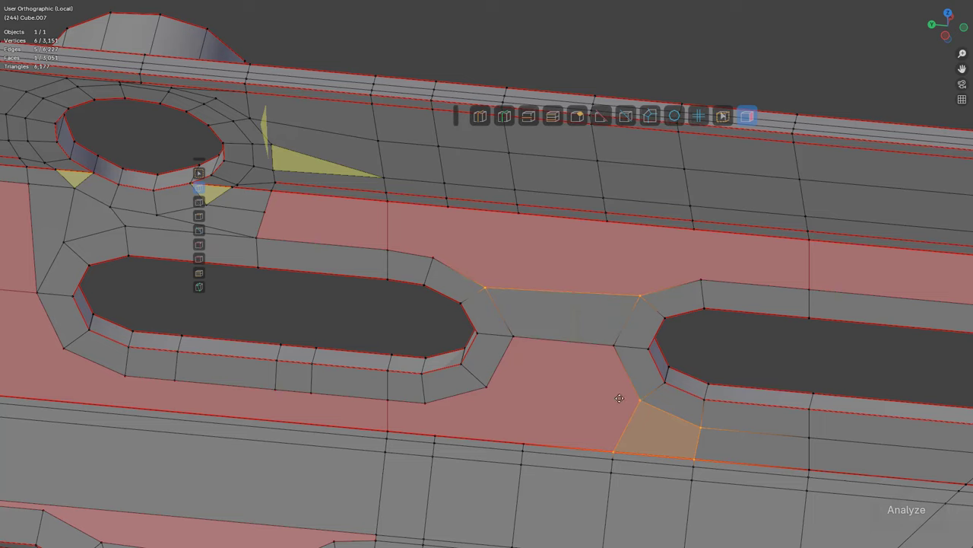
left_click(487, 386)
left_click(641, 399)
key("Return")
Step: Join the next pair of upper slots across their gap with one edge below and one above the existing edge
scroll(478, 387, "down", 3)
scroll(389, 306, "up", 3)
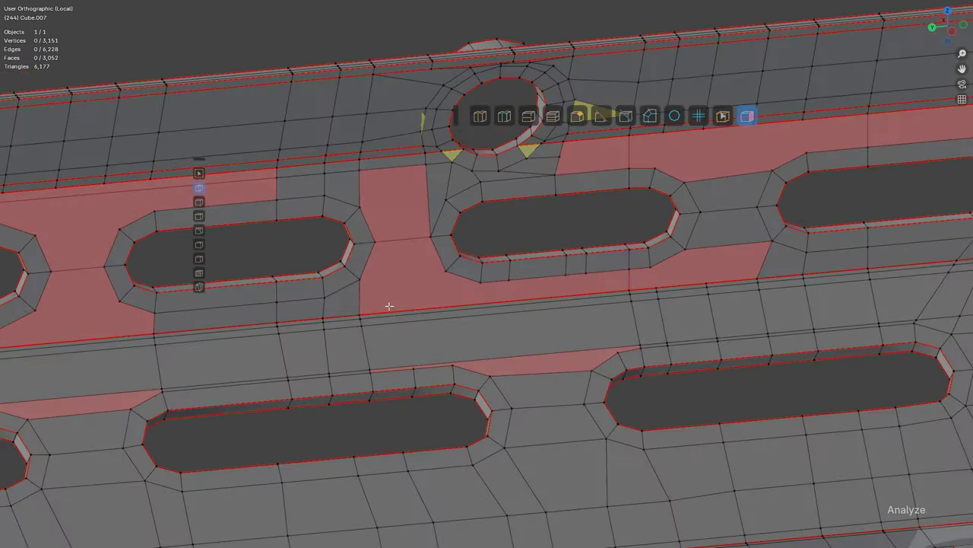
scroll(384, 300, "up", 2)
middle_click_drag(373, 285, 468, 349, "shift")
left_click(606, 328)
key("Return")
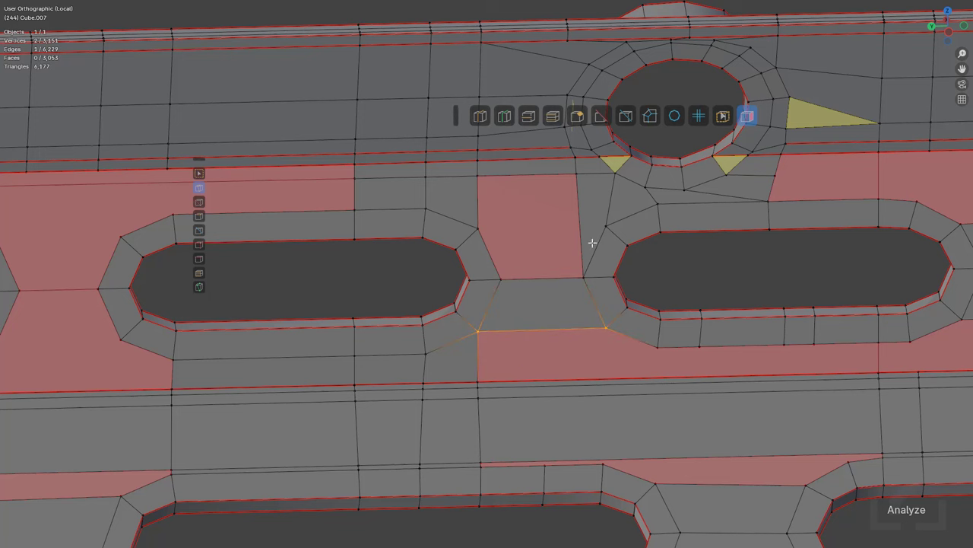
left_click(477, 228)
left_click(580, 227)
key("Return")
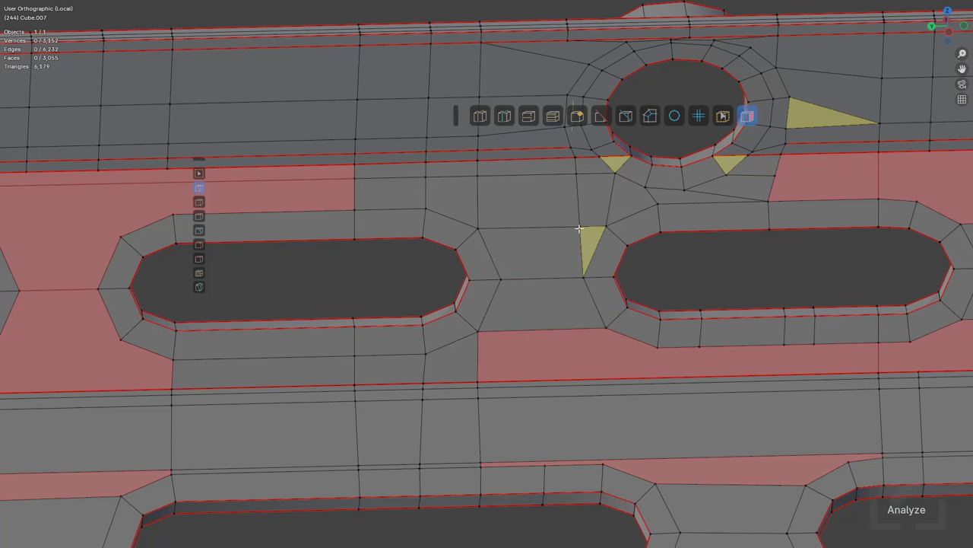
Step: Try to slide the new edge's end vertex onto the slot border vertex next to it
left_click(580, 228)
key("shift+v")
left_click(618, 226)
key("ctrl+z")
key("ctrl+z")
Step: Slide the new upper edge's end vertex slightly away from the slot border beside the small triangle
left_click(580, 231)
key("shift+v")
left_click(572, 234)
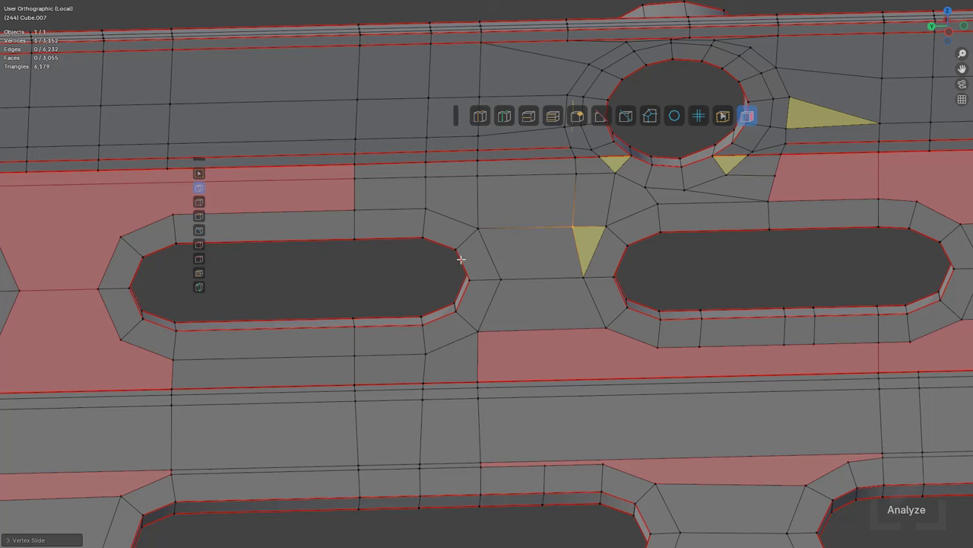
Step: Knife-cut from the slid vertex through the gap's middle edge to the lower bridging edge, and dissolve the small triangle's diagonal
left_click(199, 286)
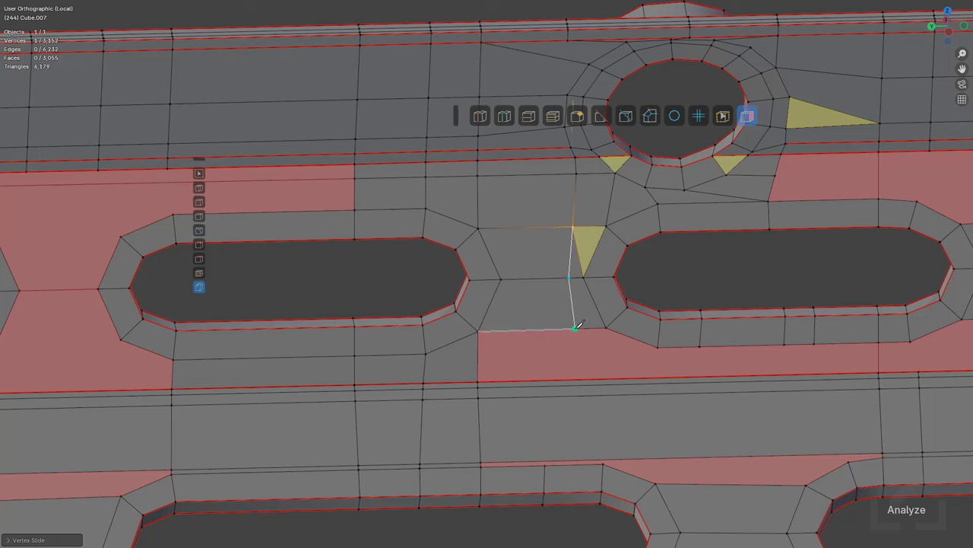
key("Return")
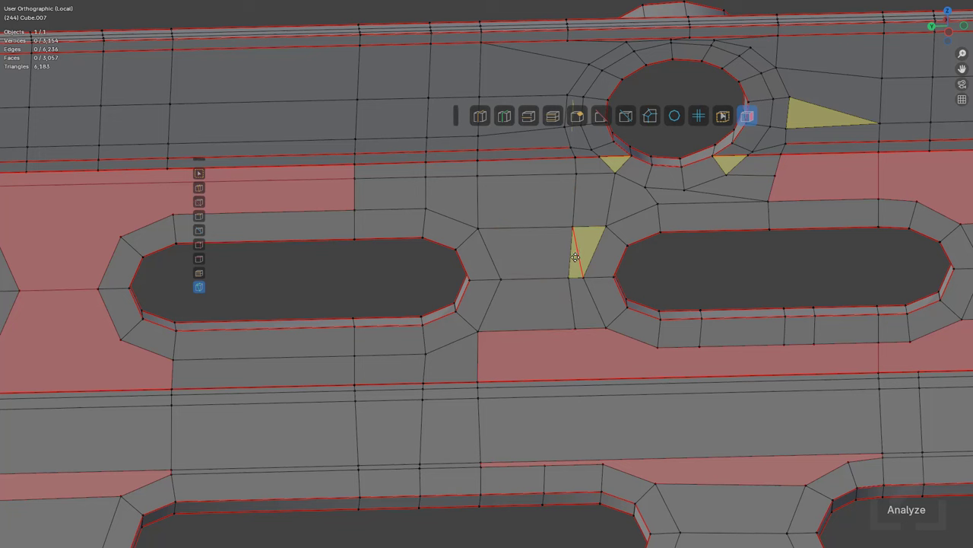
left_click(576, 257)
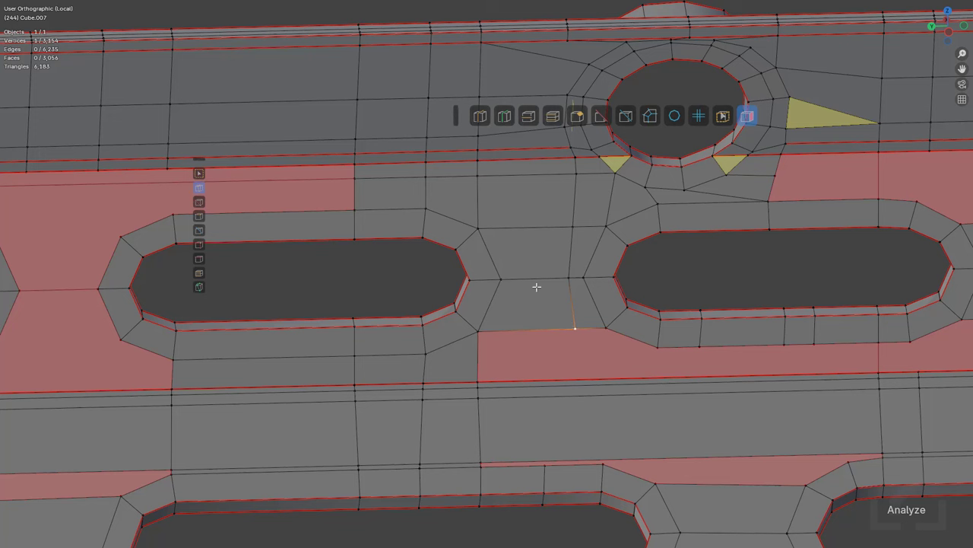
Step: Connect the new cut's lower end and the adjacent upper slot's two lower border corners to the lower slot's border with three edges
left_click(545, 464)
key("Return")
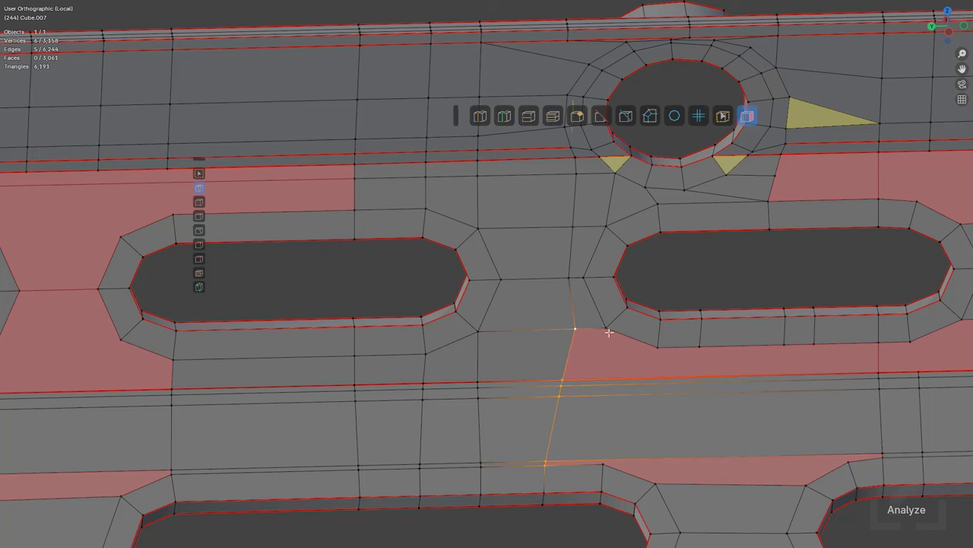
left_click(605, 329)
left_click(600, 460)
key("Return")
left_click(658, 347)
left_click(657, 478)
key("Return")
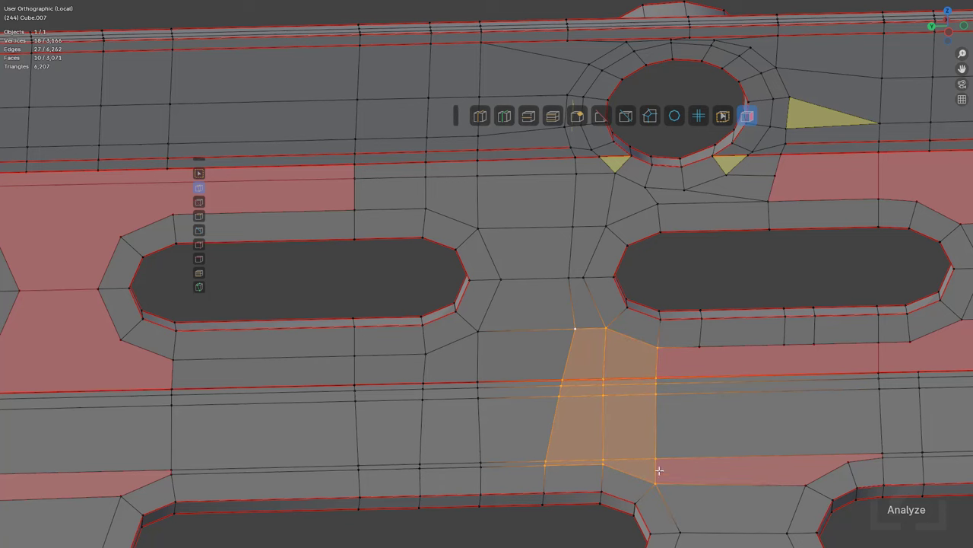
Step: Connect two lower border vertices of the same upper slot to the edge above the next lower slot
left_click(814, 344)
left_click(845, 456)
key("Return")
left_click(784, 342)
left_click(800, 454)
key("Return")
key("alt+a")
Step: Add a centred loop cut running down through the gap between the two lower slots
middle_click_drag(786, 469, 607, 330)
key("ctrl+r")
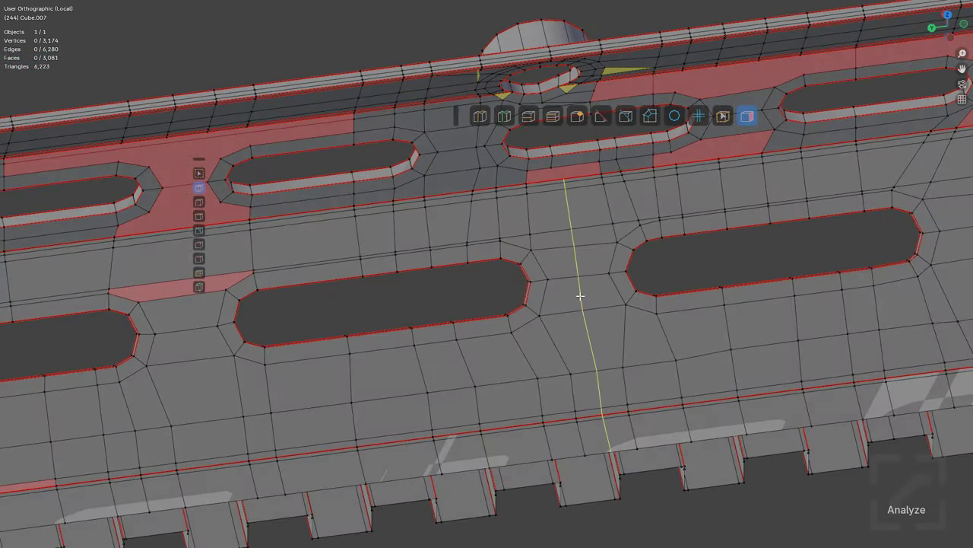
left_click(581, 296)
right_click(579, 285)
key("alt+a")
Step: Split the n-gon under the upper slot by connecting its lower border vertex to the crease vertex beneath
middle_click_drag(583, 230, 591, 378, "shift")
scroll(591, 377, "up", 6)
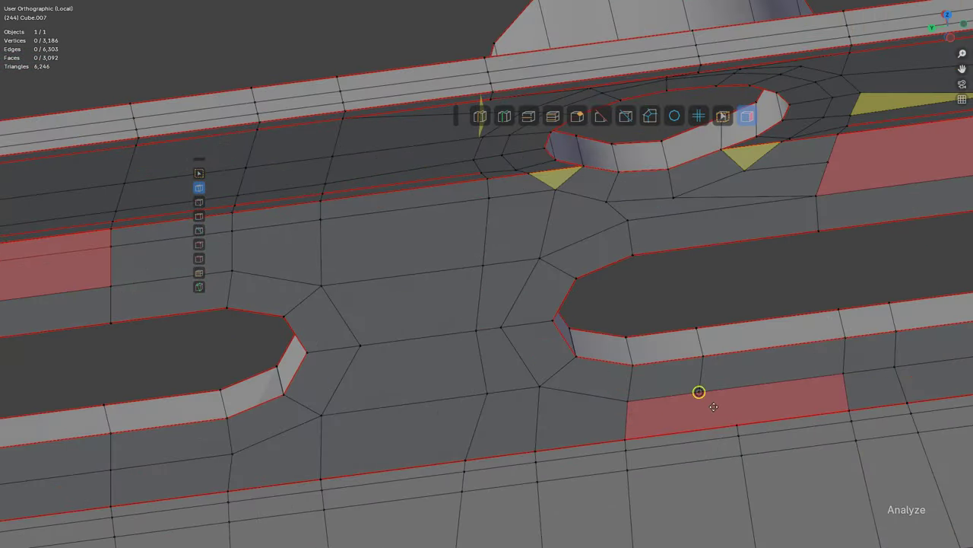
left_click_drag(713, 407, 731, 419)
scroll(714, 410, "down", 6)
key("alt+a")
Step: Connect the four upper border corners around the gap past the round hole to the crease vertices above with separate edges
middle_click_drag(677, 403, 522, 330)
scroll(548, 327, "up", 4)
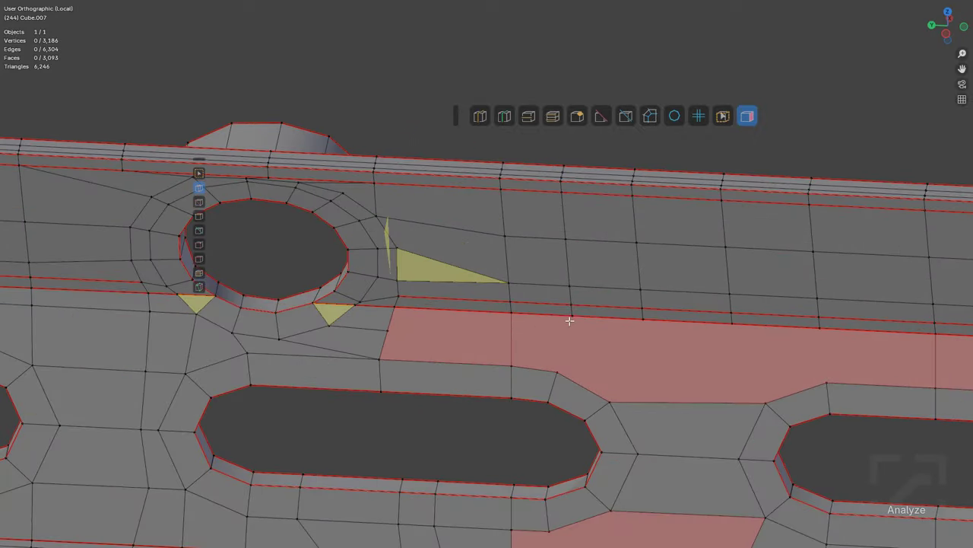
left_click(559, 370)
key("Return")
left_click_drag(635, 368, 634, 373)
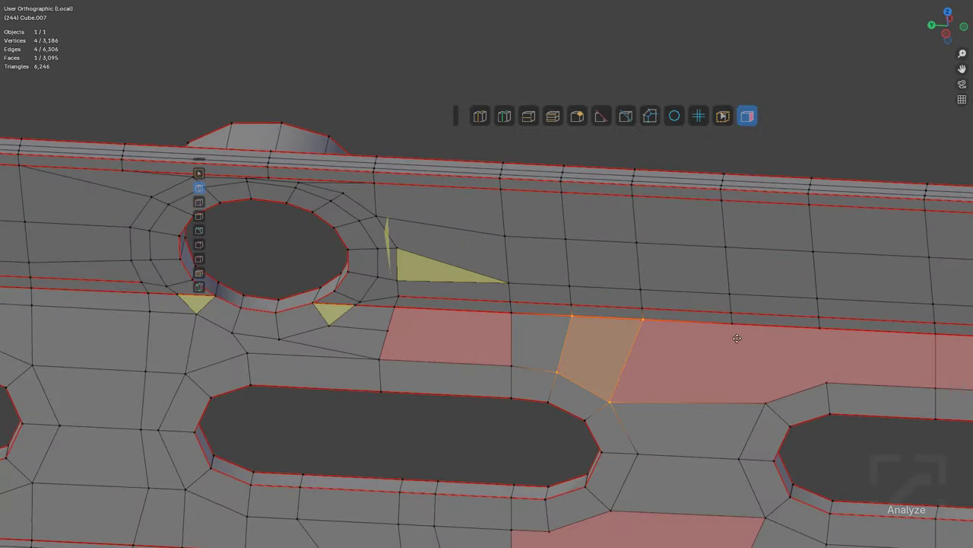
left_click_drag(737, 337, 749, 373)
left_click_drag(825, 368, 825, 373)
Step: Connect the two upper border corners at the far end of the next slot to the crease vertices above
middle_click_drag(786, 378, 479, 350, "shift")
middle_click_drag(727, 344, 547, 321, "shift")
left_click_drag(651, 314, 645, 342)
key("Return")
middle_click_drag(743, 386, 604, 337, "shift")
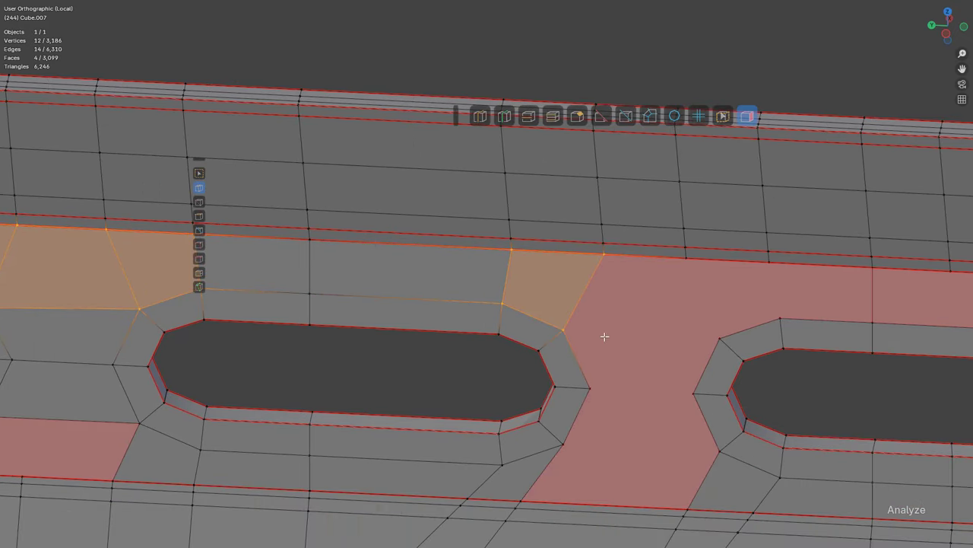
Step: Bridge the gap to the following upper slot with one edge above and one below the existing middle edge
left_click(563, 330)
left_click(719, 337)
key("Return")
left_click(685, 390)
key("e")
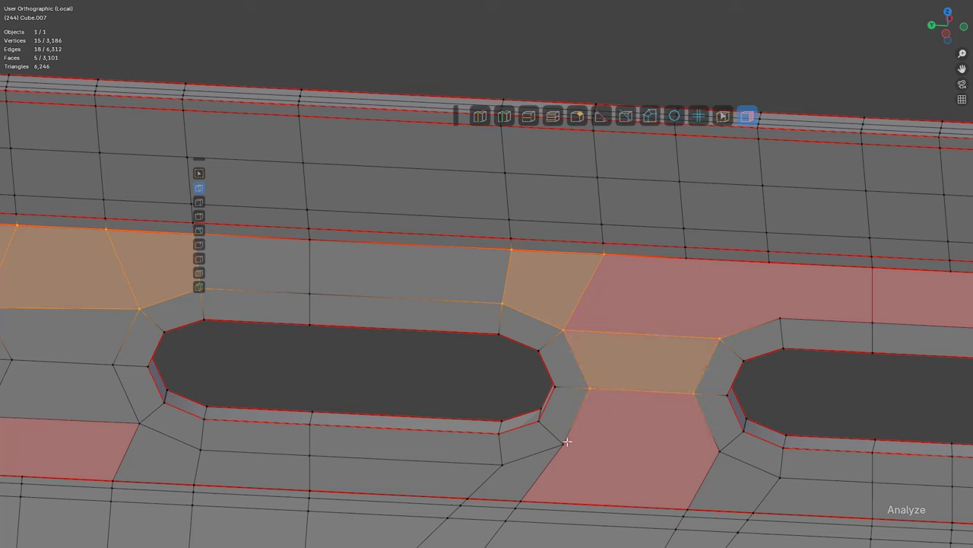
left_click(563, 444)
left_click(718, 450)
key("Return")
Step: Connect the following slot's two near upper border corners to the crease vertices above
left_click(713, 322)
key("Return")
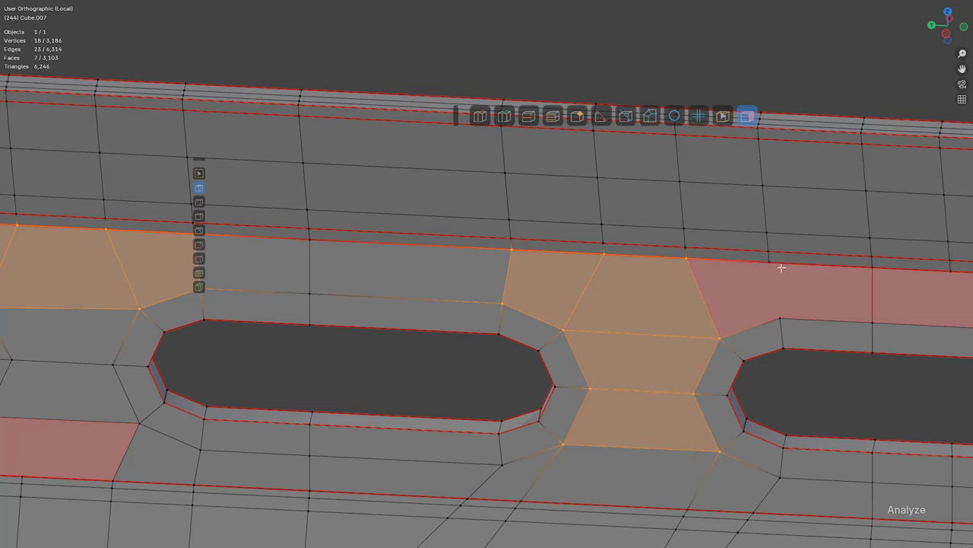
left_click(792, 312)
key("Return")
Step: Add a loop cut across the border strip above the slot and slide it toward the crease vertex's position
middle_click_drag(832, 295, 511, 337, "shift")
middle_click_drag(655, 335, 651, 277, "shift")
key("ctrl+r")
left_click(645, 332)
left_click(616, 328)
key("KP_Decimal")
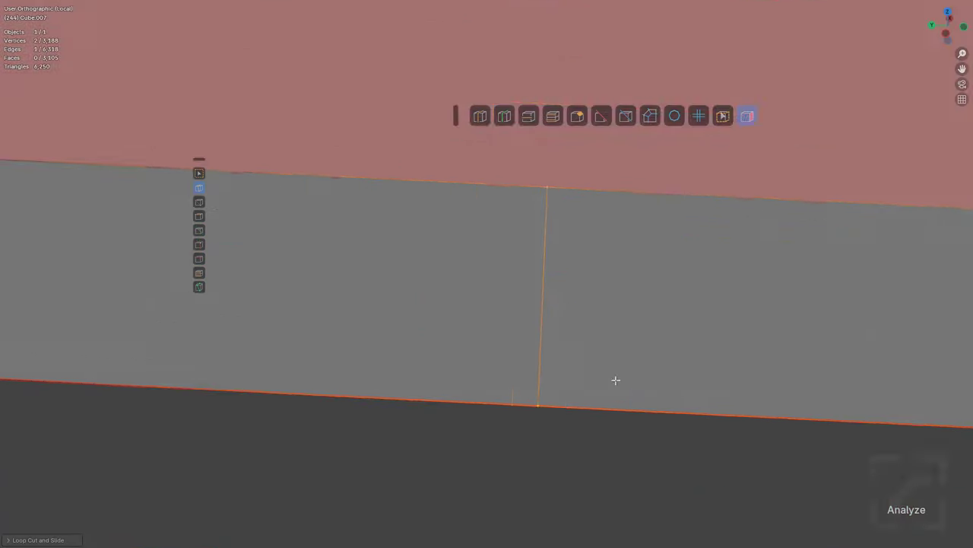
Step: Extend the new cut across the slot's inner wall and up to the crease, and connect the border's far upper corner to the crease
middle_click_drag(615, 380, 589, 291)
scroll(589, 291, "down", 7)
middle_click_drag(521, 347, 479, 293)
left_click(480, 310, "shift")
left_click(483, 156)
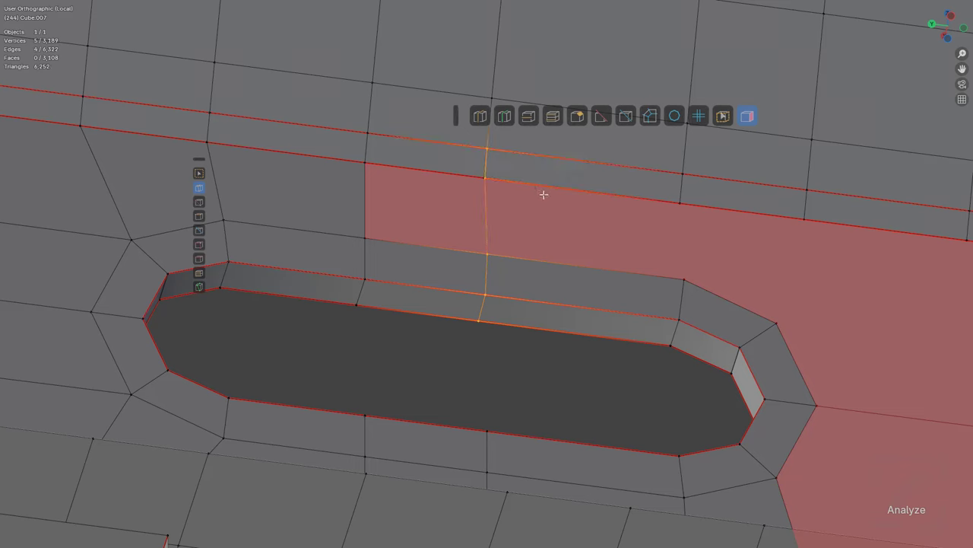
key("ctrl+z")
left_click_drag(485, 238, 487, 250)
middle_click_drag(688, 267, 678, 311)
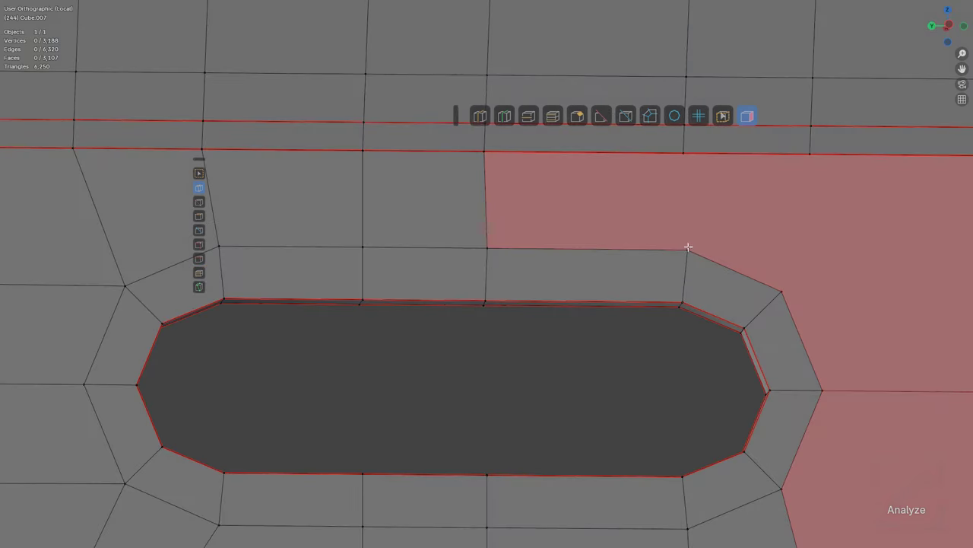
left_click_drag(689, 247, 676, 171)
Step: Join the facing end vertices of the two slots before the next round hole with an upper and a lower edge
scroll(702, 325, "down", 3)
middle_click_drag(701, 325, 563, 359, "shift")
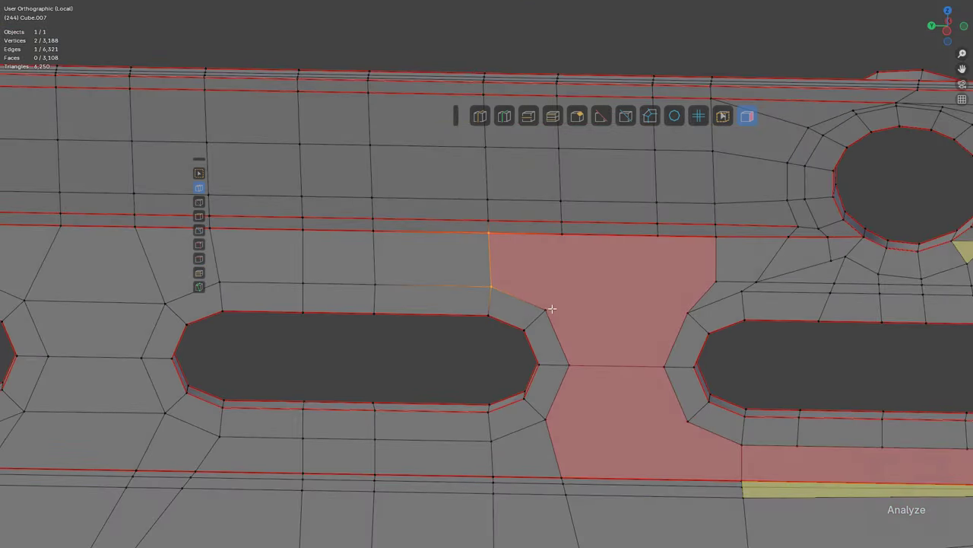
left_click_drag(547, 309, 689, 313)
left_click(546, 419)
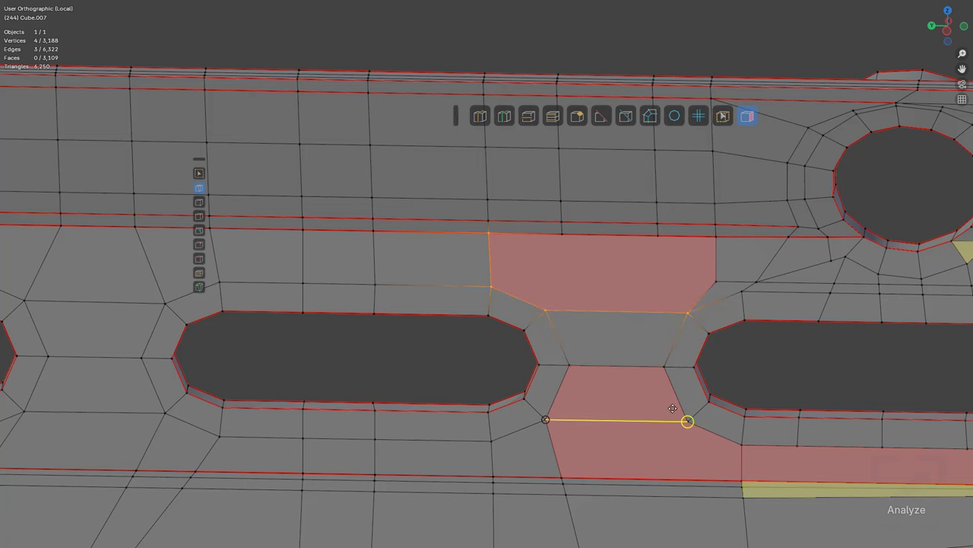
left_click(687, 420)
key("Return")
Step: Connect both ends of the new upper bridging edge to the crease vertices above it
left_click(553, 236)
key("Return")
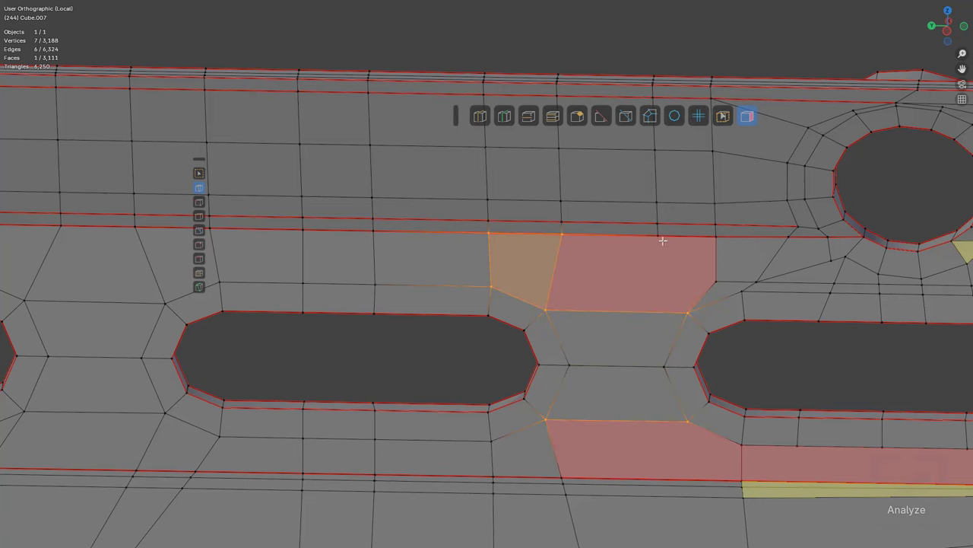
left_click_drag(683, 304, 687, 311)
Step: Dissolve the long edge just below the crease, between the thin triangle and the large face leading to the end panel
scroll(738, 361, "up", 1)
middle_click_drag(753, 338, 745, 263, "shift")
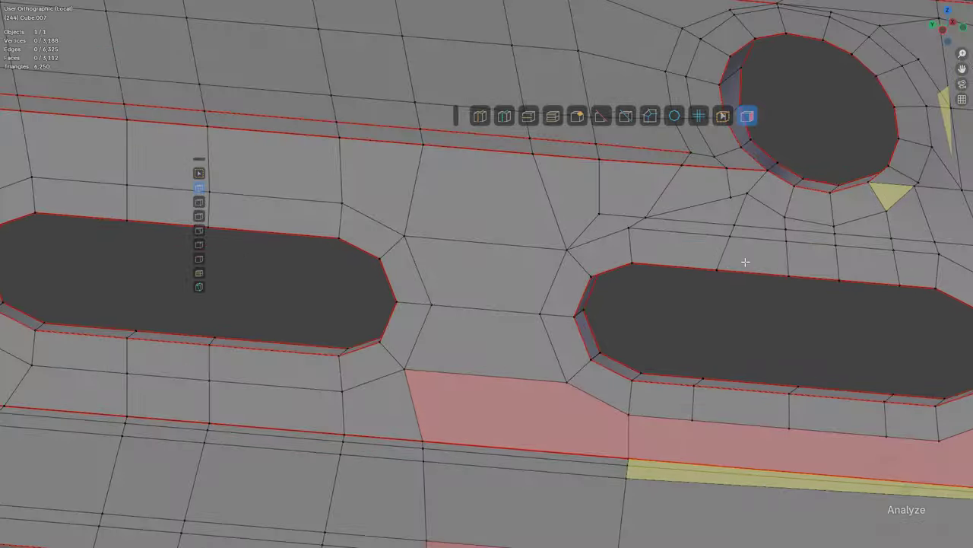
scroll(745, 263, "up", 1)
middle_click_drag(650, 372, 483, 358, "shift")
scroll(482, 358, "down", 3)
middle_click_drag(462, 439, 488, 418, "shift")
middle_click_drag(489, 423, 487, 336, "shift")
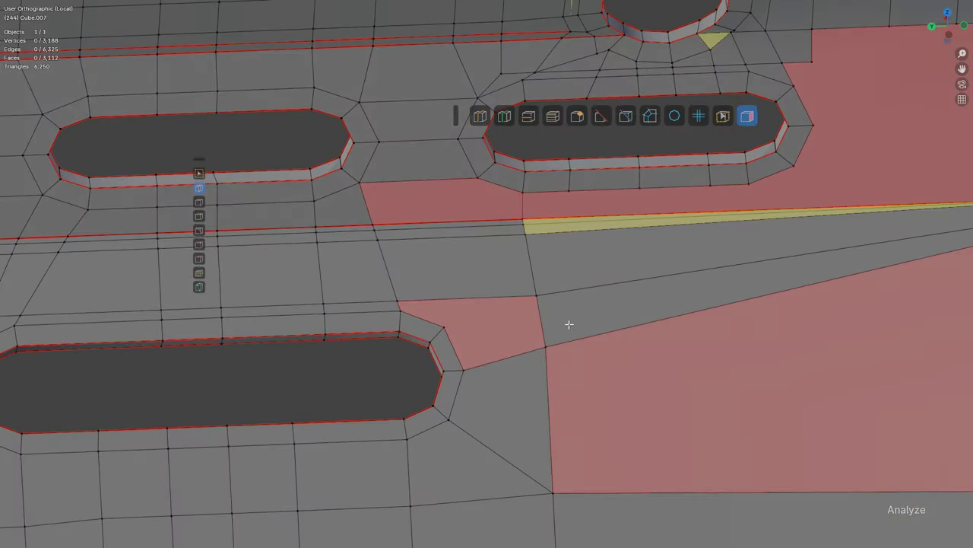
scroll(611, 249, "down", 1)
middle_click_drag(703, 282, 615, 283, "shift")
scroll(568, 217, "up", 4)
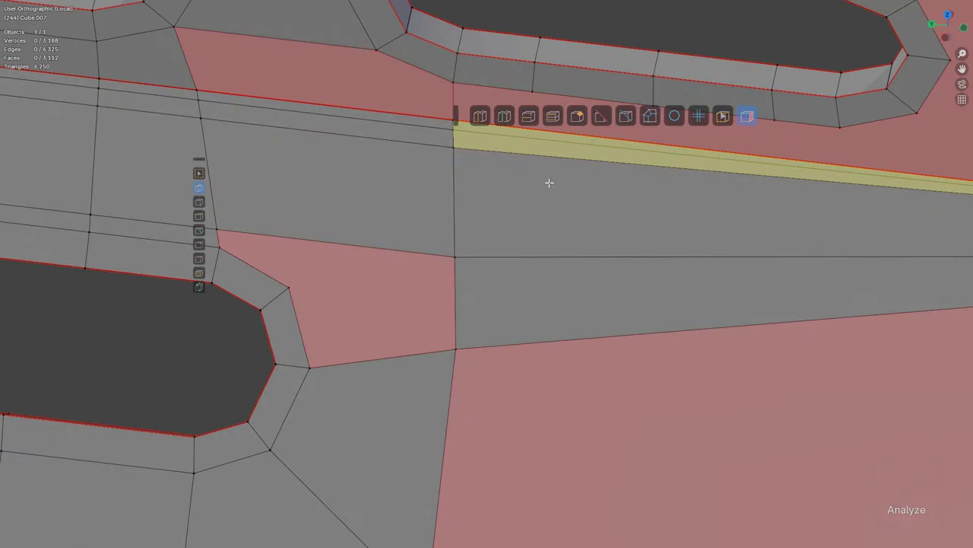
scroll(551, 184, "down", 4)
middle_click_drag(631, 241, 589, 263, "shift")
left_click(530, 253)
key("ctrl+x")
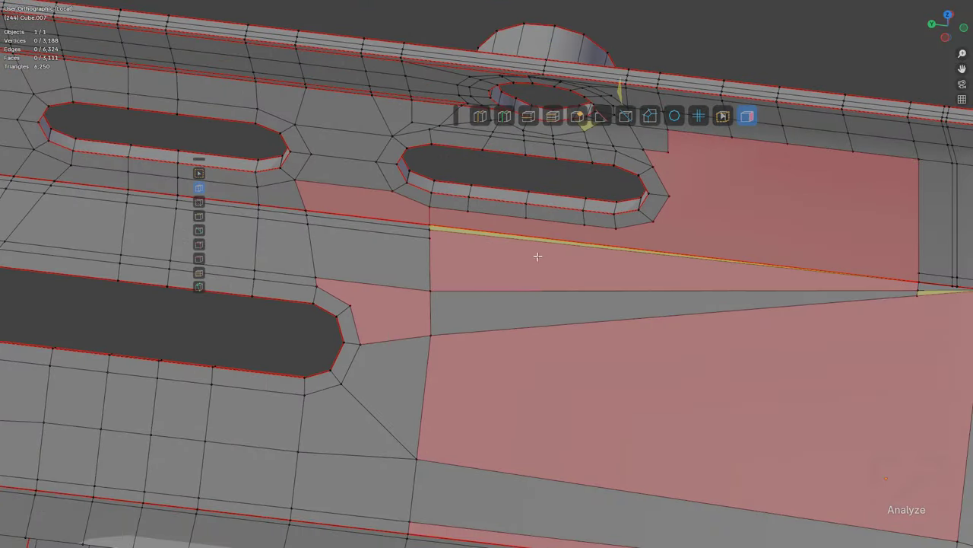
Step: Collapse the small triangle at the end panel's corner into the corner vertex, removing the lower long edge
middle_click_drag(700, 339, 467, 323, "shift")
scroll(689, 317, "up", 5)
middle_click_drag(689, 317, 524, 346, "shift")
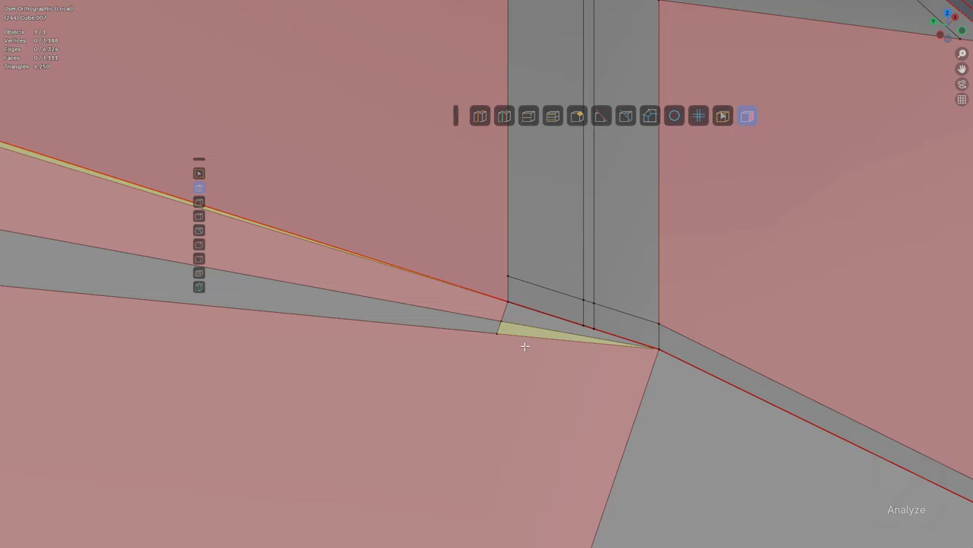
scroll(525, 346, "down", 2)
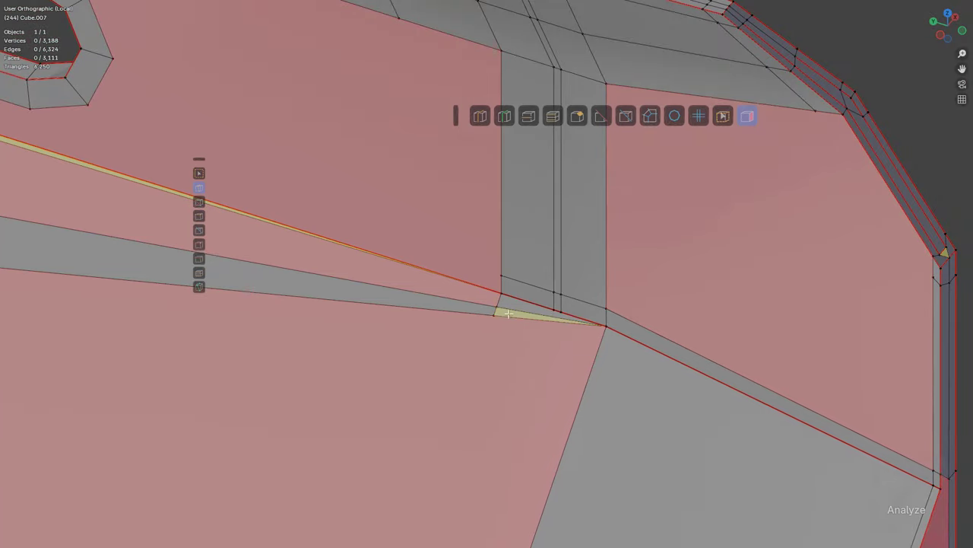
left_click(508, 316)
left_click(472, 304)
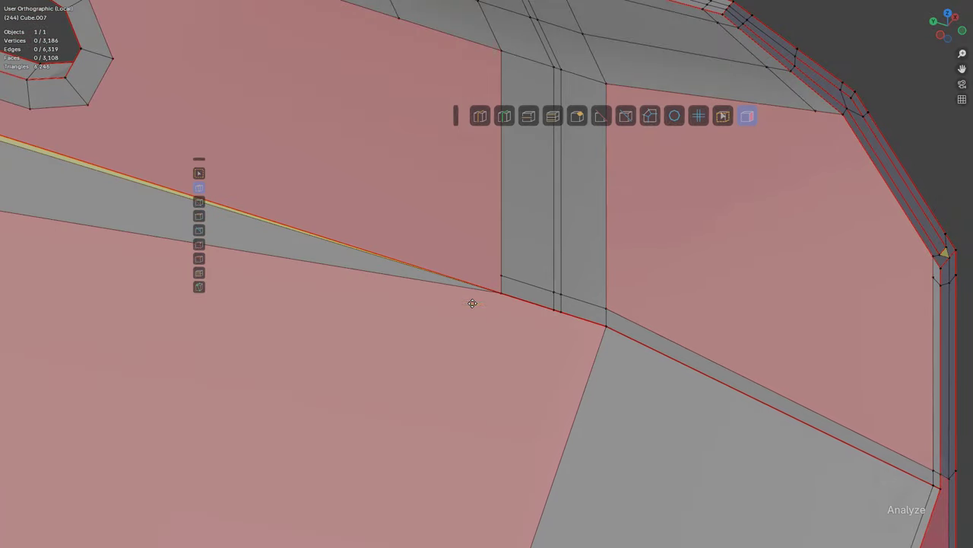
Step: Connect the vertex on the bottom crease to the one on the upper crease with a vertical cut through the large n-gons
scroll(487, 340, "up", 2)
scroll(487, 339, "down", 4)
middle_click_drag(426, 346, 484, 363, "shift")
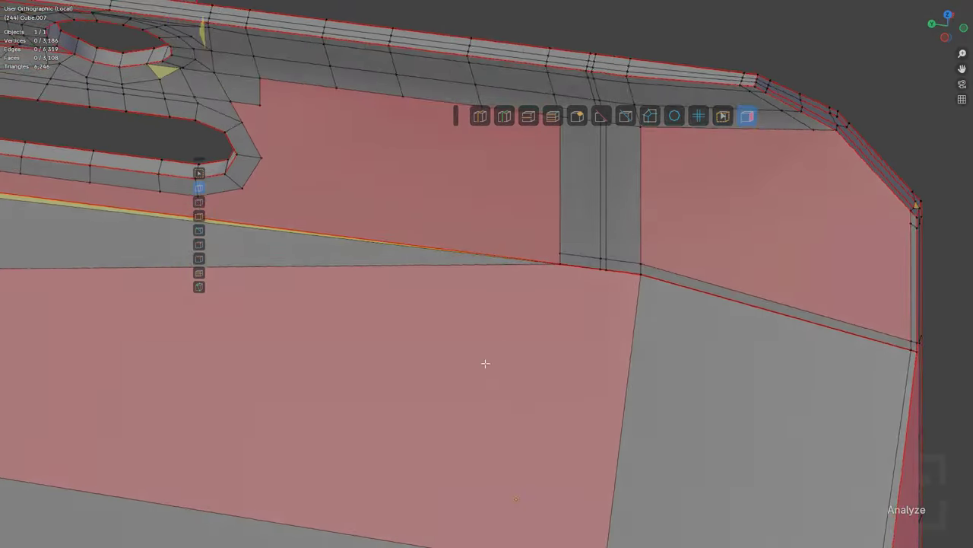
middle_click_drag(394, 387, 474, 282)
scroll(414, 362, "down", 3)
middle_click_drag(532, 299, 547, 317)
scroll(527, 324, "up", 2)
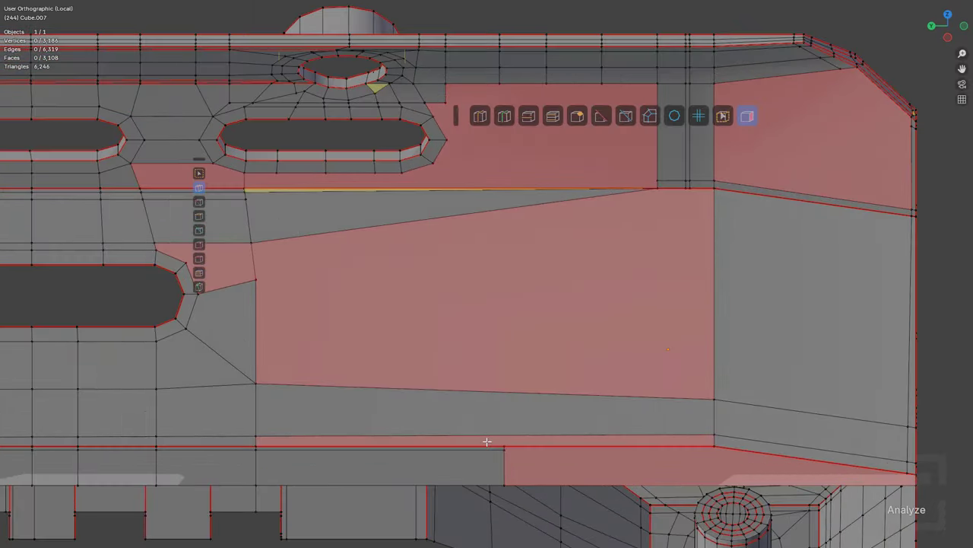
left_click(508, 442)
middle_click_drag(524, 373, 527, 432, "shift")
scroll(527, 411, "down", 1)
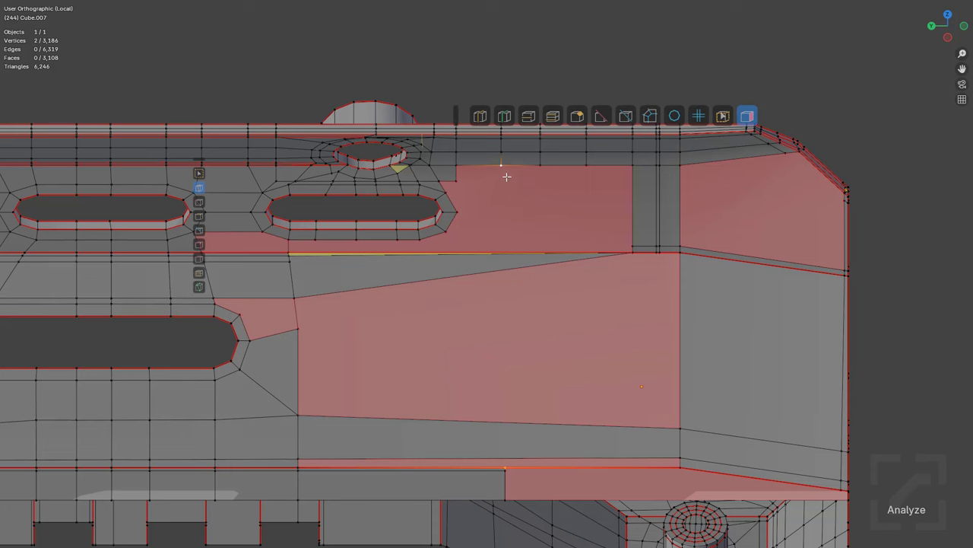
key("j")
key("alt+a")
scroll(508, 284, "up", 2)
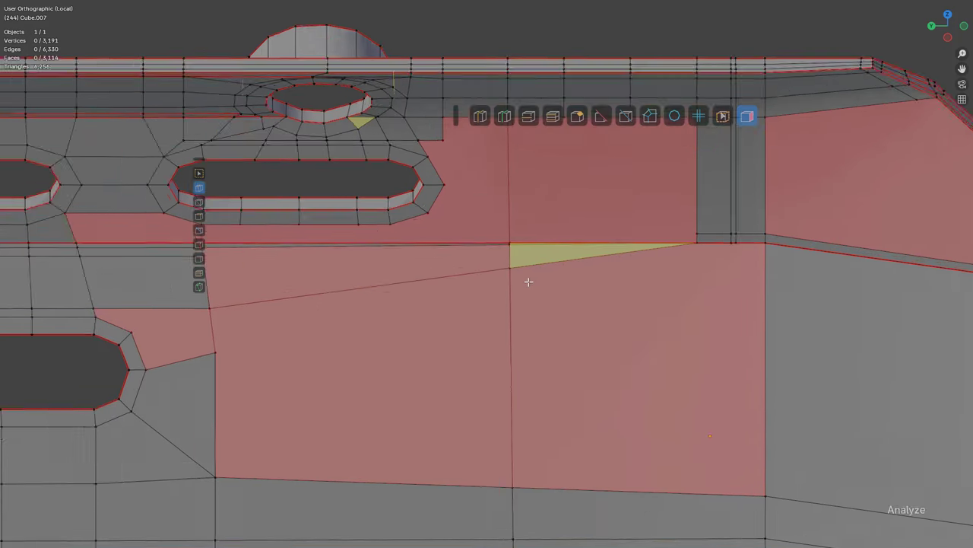
Step: Connect the last lower slot's upper end border vertex to the facing vertex on the large panel's side edge
middle_click_drag(371, 318, 584, 296, "shift")
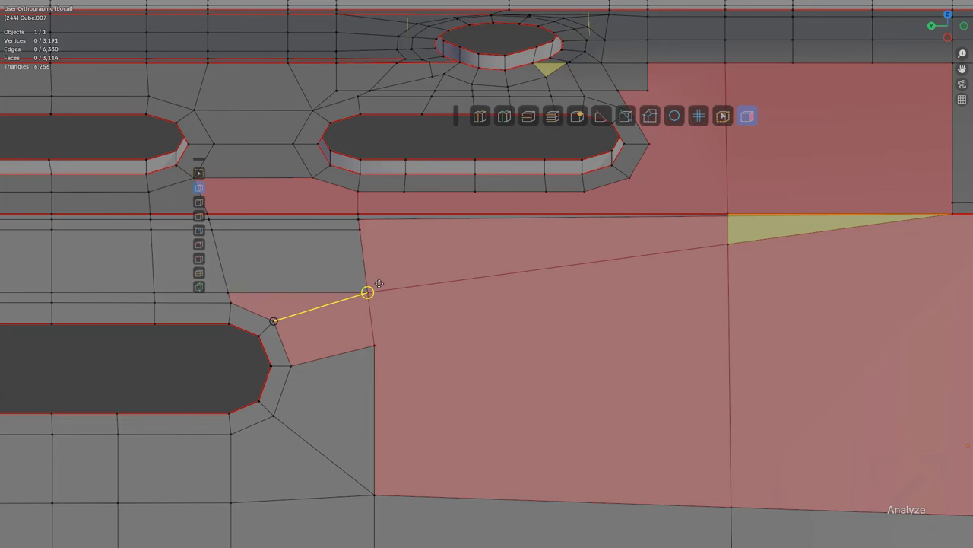
left_click(380, 327)
scroll(285, 374, "down", 1)
Step: Knife-cut from the slot's end border vertex to the panel's side edge and dissolve the old edge between the two triangles
middle_click_drag(277, 384, 365, 313, "shift")
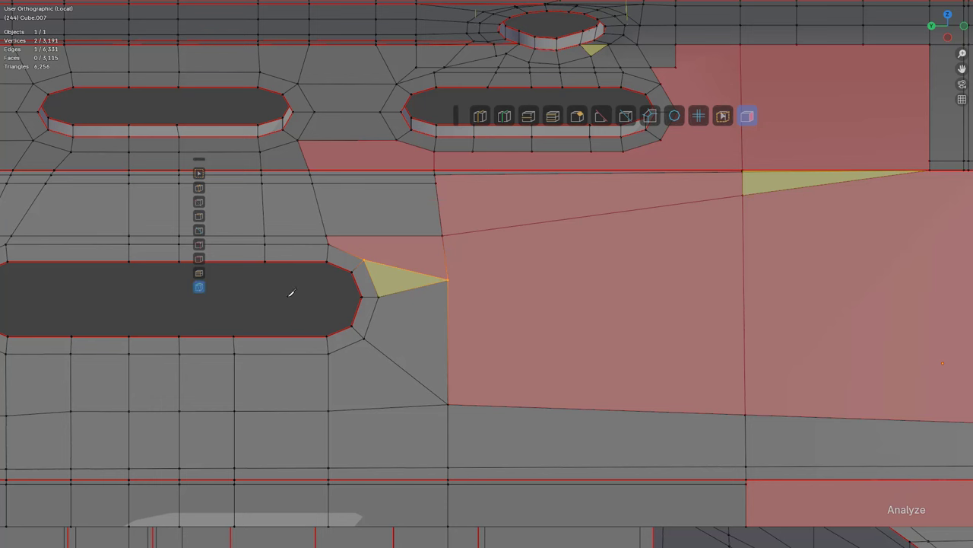
left_click(446, 306)
key("Return")
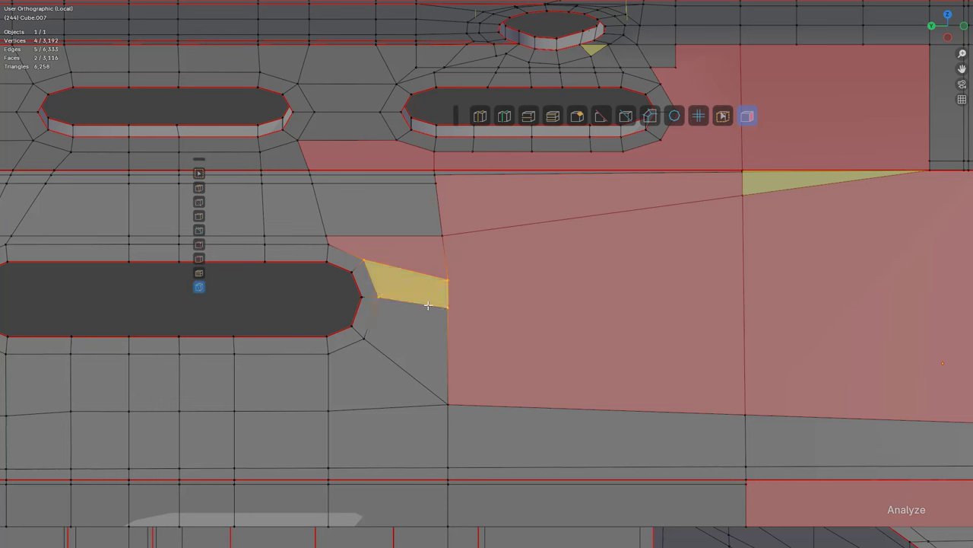
key("f")
Step: Slide the upper connecting edge's end vertex up along the panel's side edge, close to the vertex above it
left_click(446, 279)
key("g")
key("g")
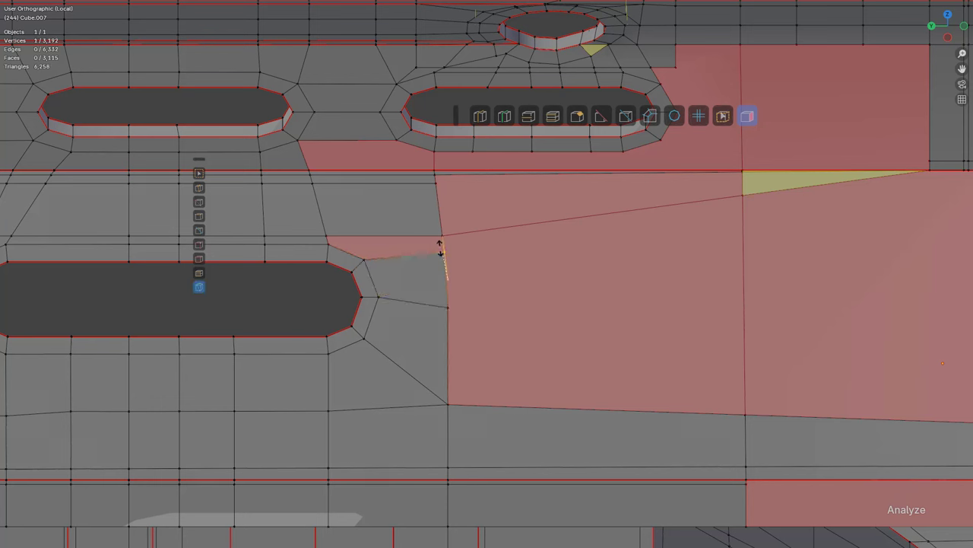
left_click(444, 252)
Step: Try to slide the same vertex fully onto the one above it and merge them, and undo the merge
middle_click_drag(424, 254, 548, 297, "shift")
scroll(550, 297, "up", 1)
key("g")
key("g")
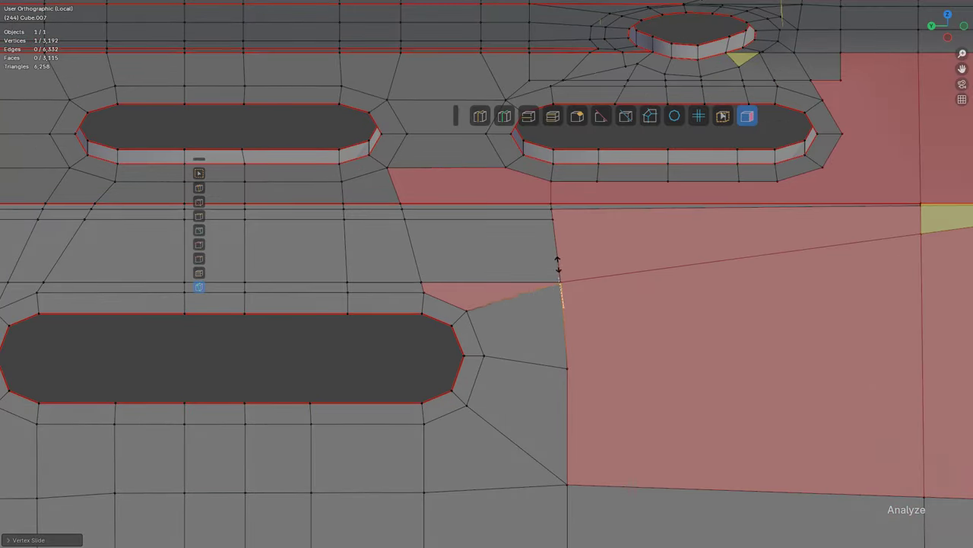
left_click(557, 260)
scroll(487, 244, "down", 1)
scroll(522, 274, "up", 3)
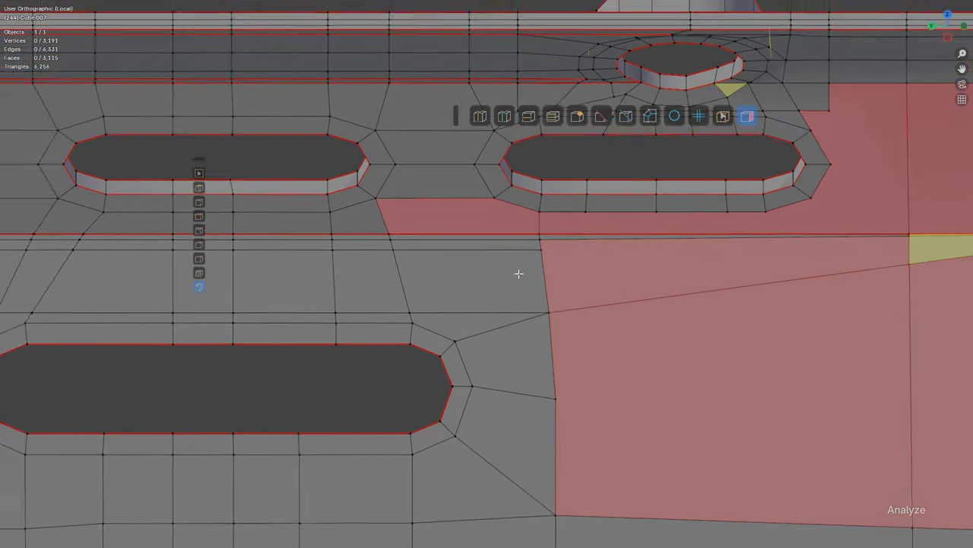
key("ctrl+z")
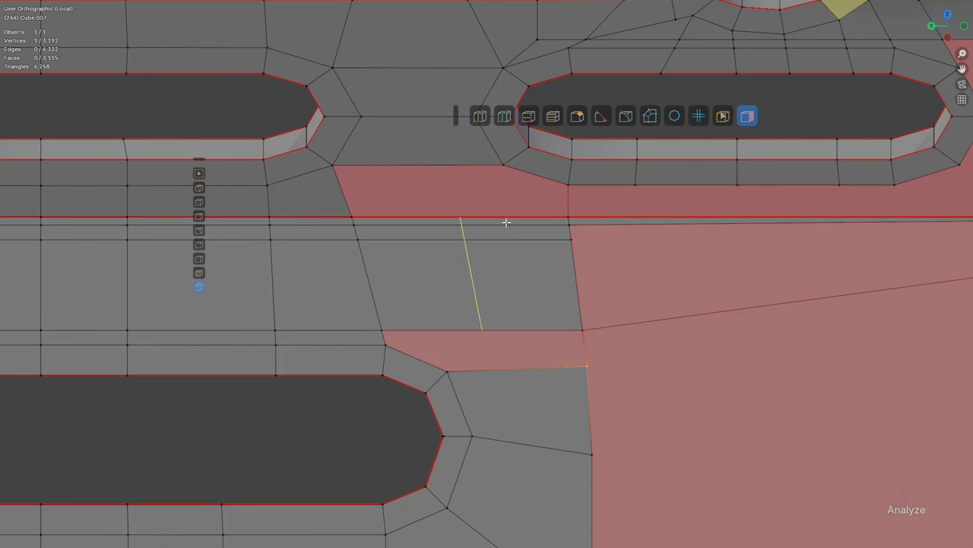
Step: Add a centred loop cut through the faces between the crease and the n-gon above the last lower slot's end
left_click(505, 222)
left_click(539, 262)
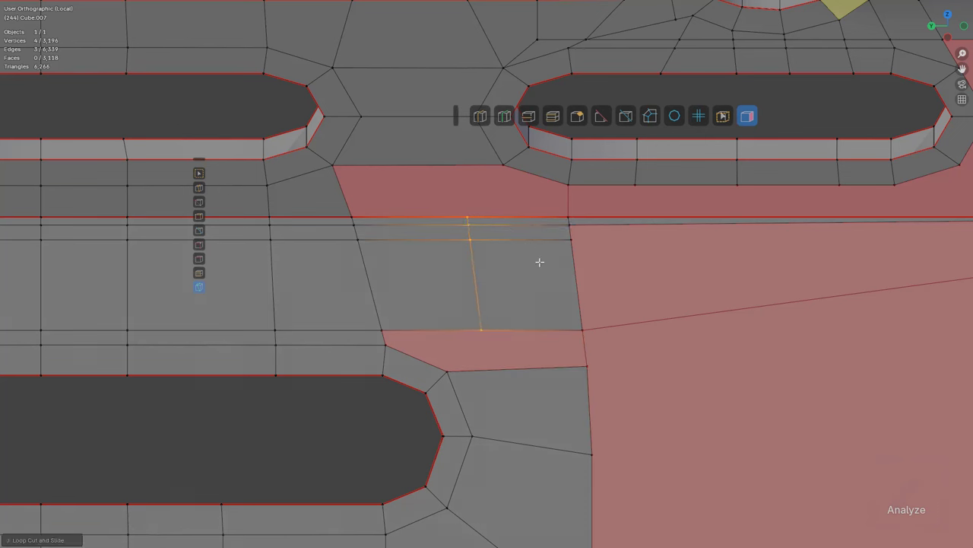
Step: Slide the lowest vertex of the new loop cut along its edge towards the nearby corner of the lower slot
left_click(479, 333)
key("shift+v")
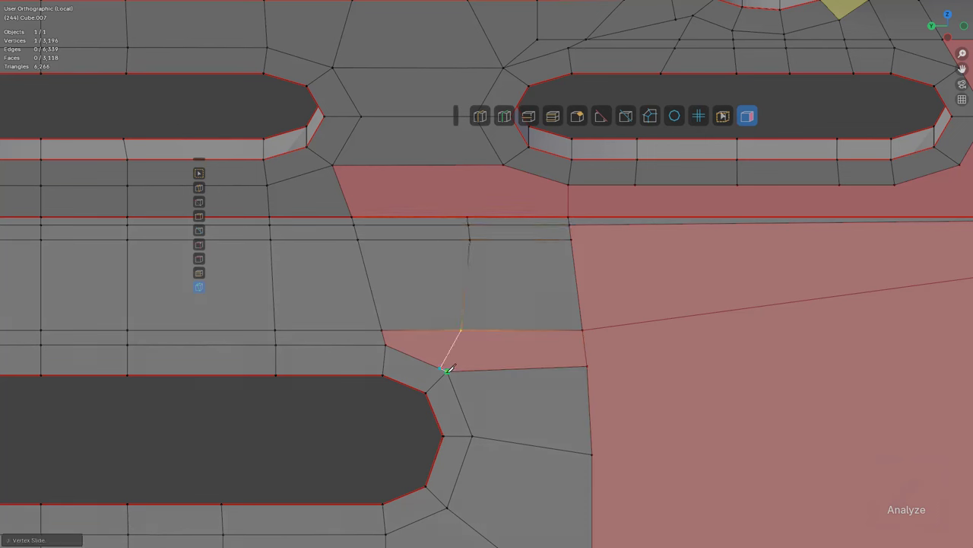
left_click(458, 325)
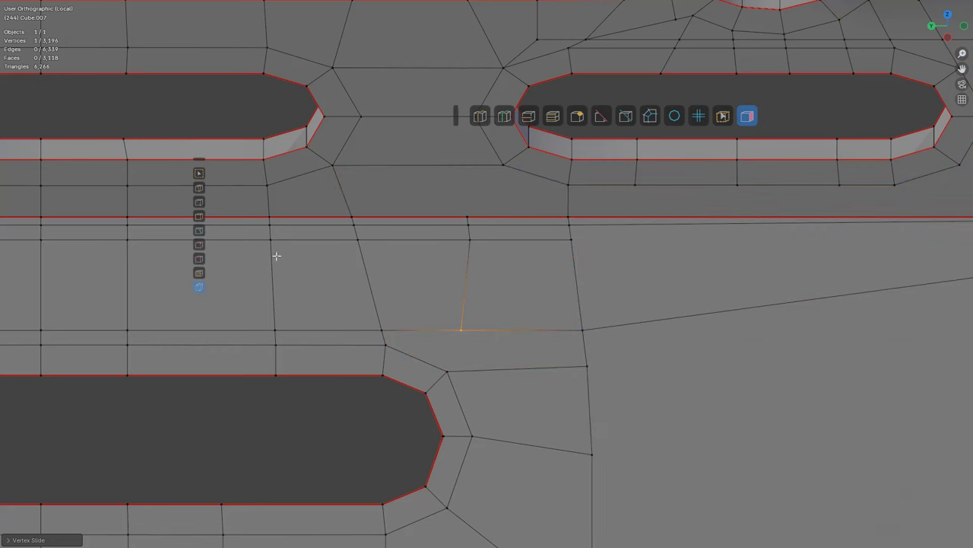
Step: Connect the loop cut's lower vertex to the lower slot's corner and its upper vertex to the upper slot's corner
left_click(198, 187)
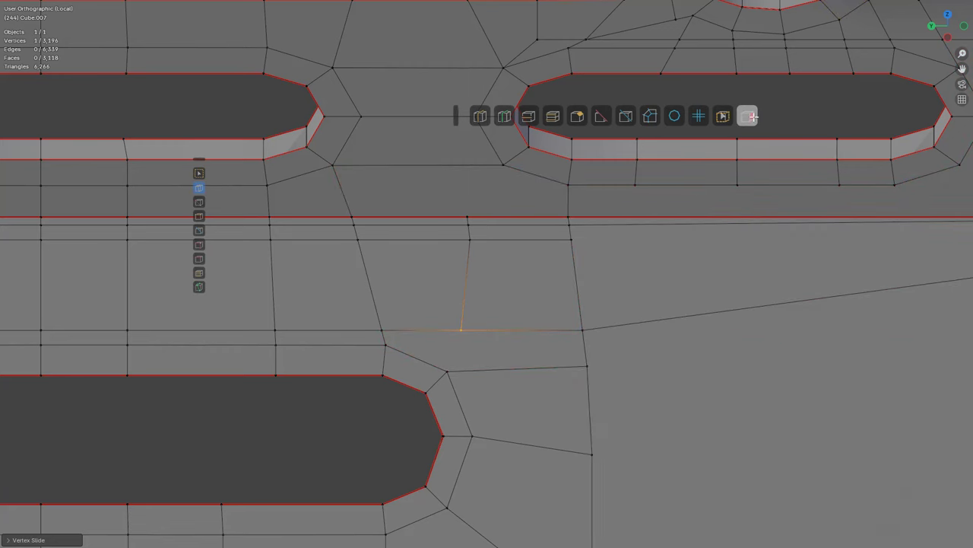
left_click_drag(448, 372, 460, 325)
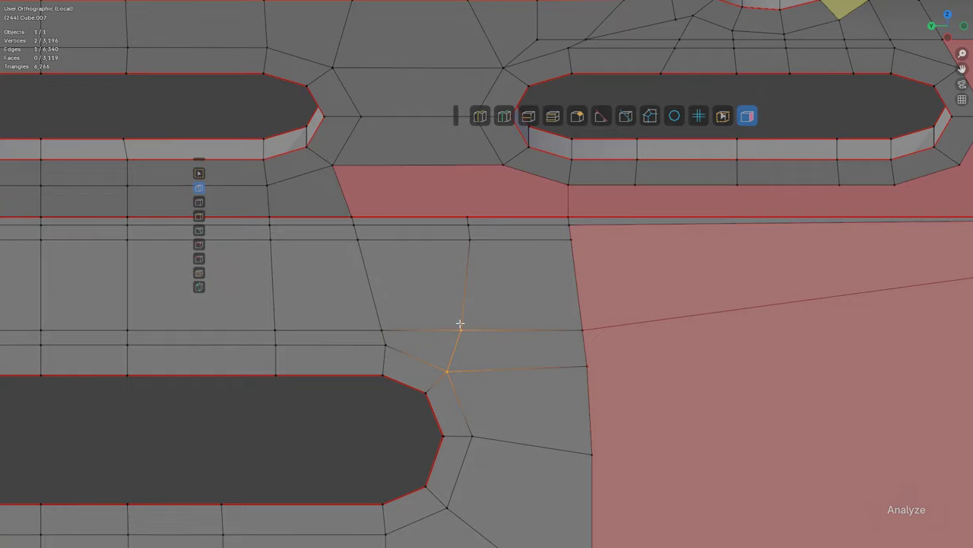
left_click_drag(466, 215, 499, 165)
Step: Split the n-gon beneath the upper slot near the other round hole with two edges running down to the crease line
scroll(554, 269, "down", 6)
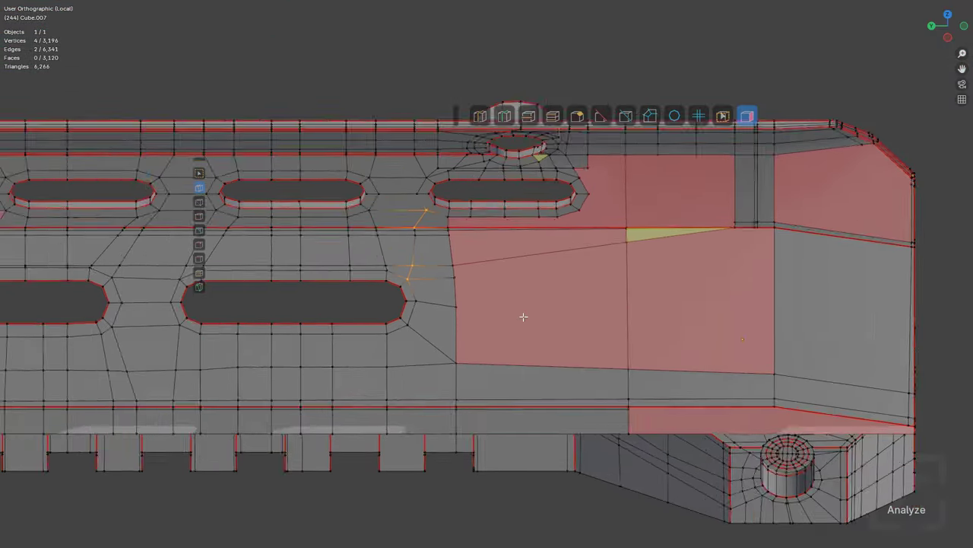
middle_click_drag(524, 317, 662, 268)
scroll(662, 268, "up", 6)
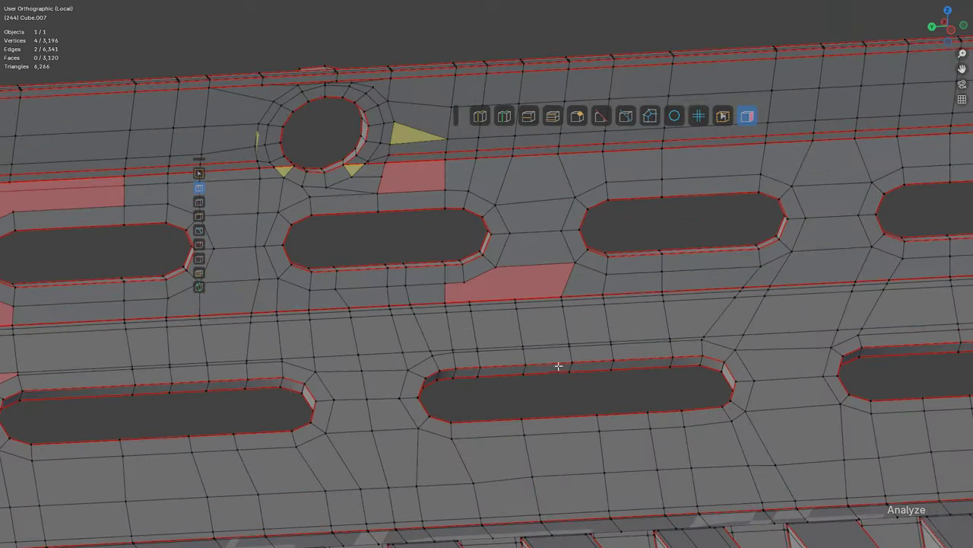
left_click_drag(449, 299, 442, 292)
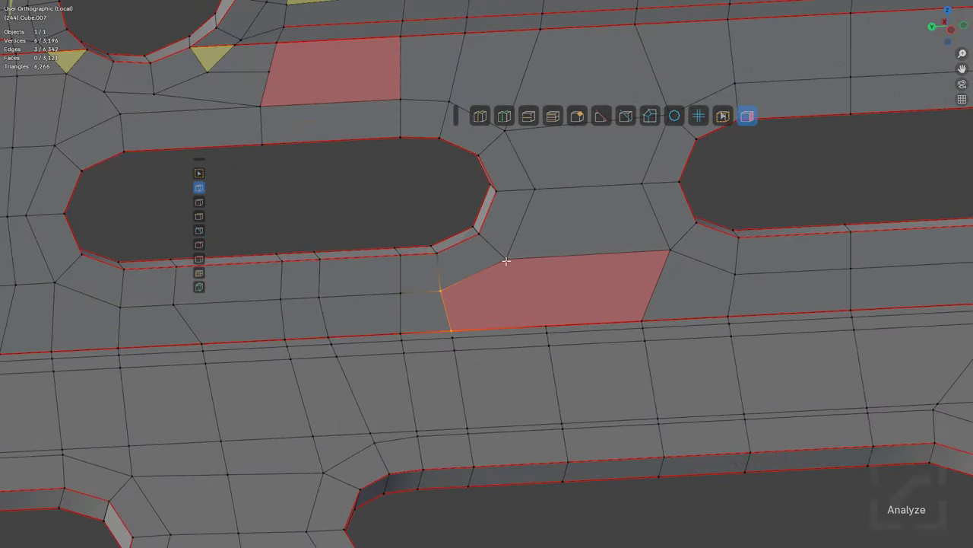
left_click_drag(506, 259, 543, 327)
Step: Dissolve the edge beneath the round hole that diverts the edge loop above the upper slots
scroll(525, 329, "down", 4)
middle_click_drag(576, 279, 504, 361, "shift")
middle_click_drag(441, 357, 591, 296, "shift")
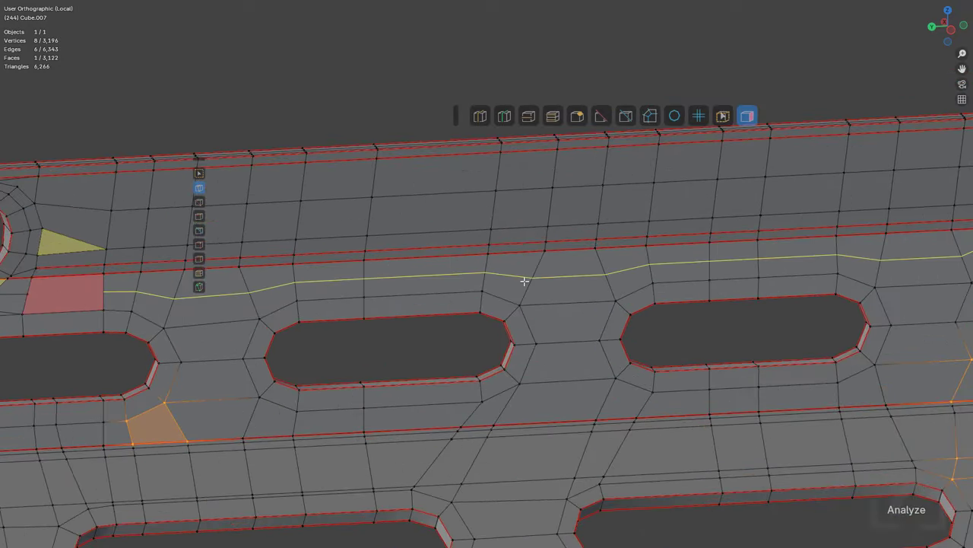
scroll(527, 281, "down", 3)
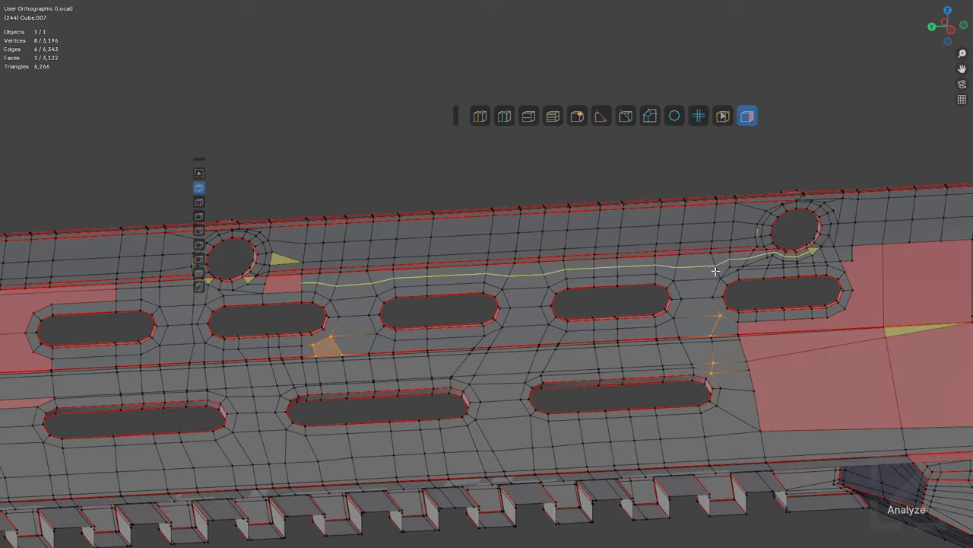
middle_click_drag(707, 272, 641, 309, "shift")
scroll(640, 309, "up", 5)
middle_click_drag(829, 390, 623, 324, "shift")
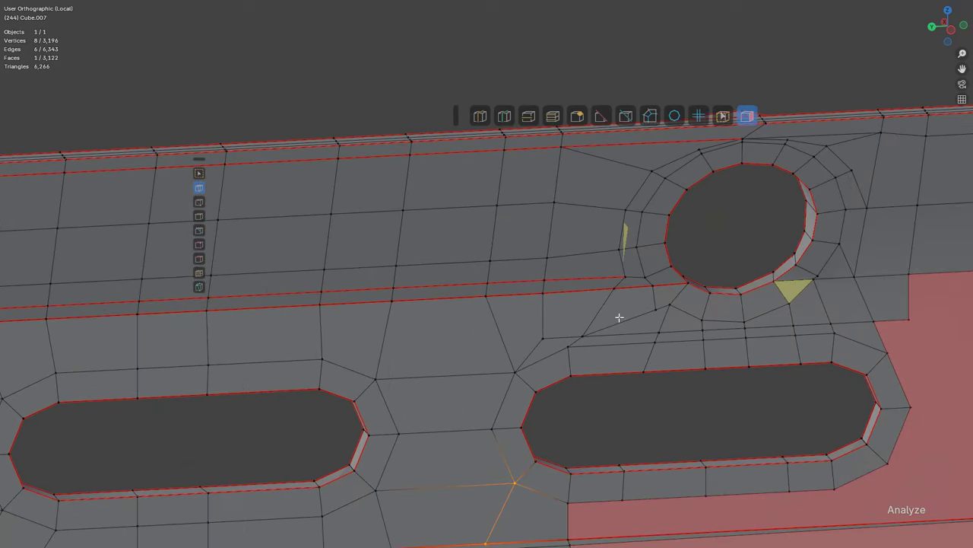
left_click(628, 316)
Step: Add a loop cut along the band between the upper slots and the crease line above them, and clear the selection
middle_click_drag(529, 334, 682, 331, "shift")
scroll(361, 353, "down", 3)
middle_click_drag(360, 352, 598, 295, "shift")
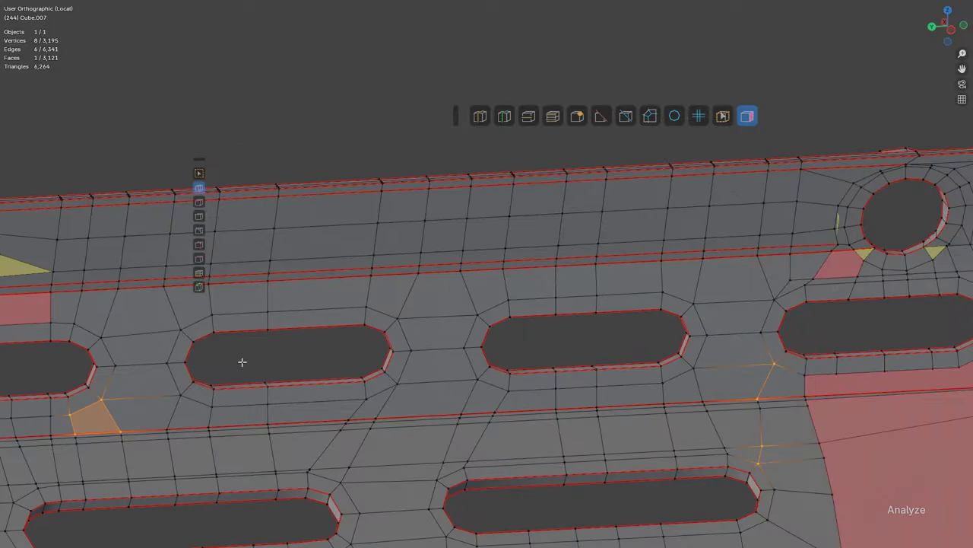
scroll(242, 362, "right", 10, "ctrl")
key("ctrl+r")
left_click(328, 284)
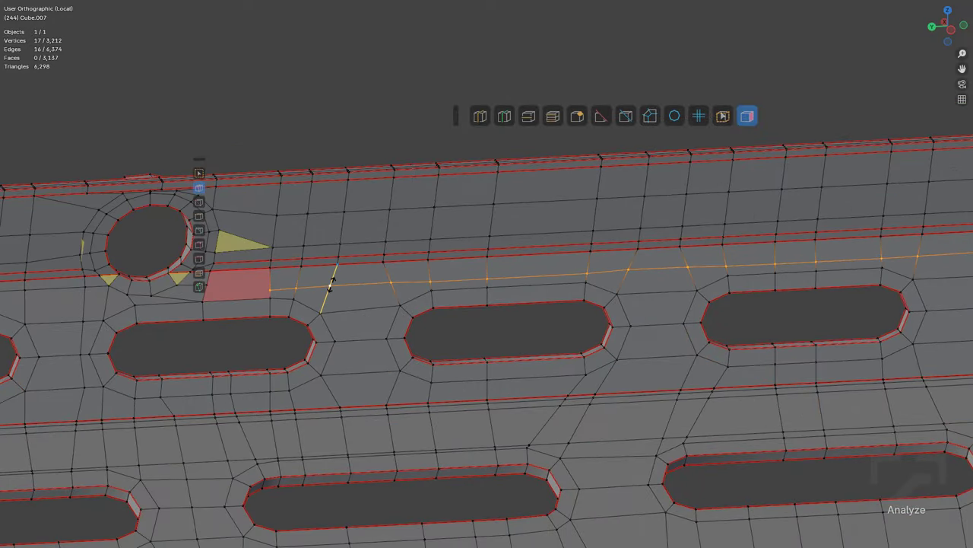
left_click(332, 277)
key("alt+a")
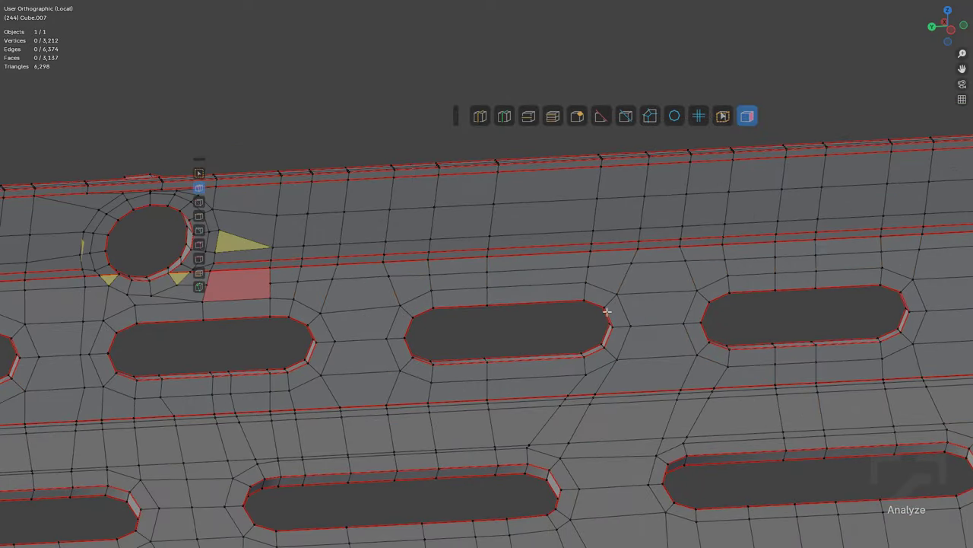
Step: Connect the loop cut's end vertex to the ring below the round hole, and cut from the crease vertex down through that face
middle_click_drag(730, 290, 408, 334, "shift")
middle_click_drag(695, 327, 515, 335, "shift")
scroll(515, 334, "up", 4)
scroll(566, 323, "up", 1)
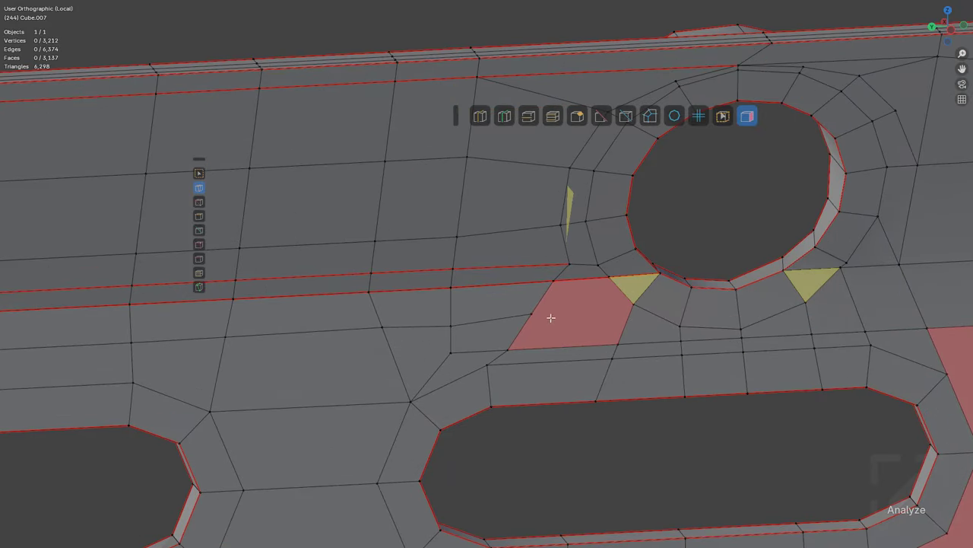
left_click(632, 307)
key("Return")
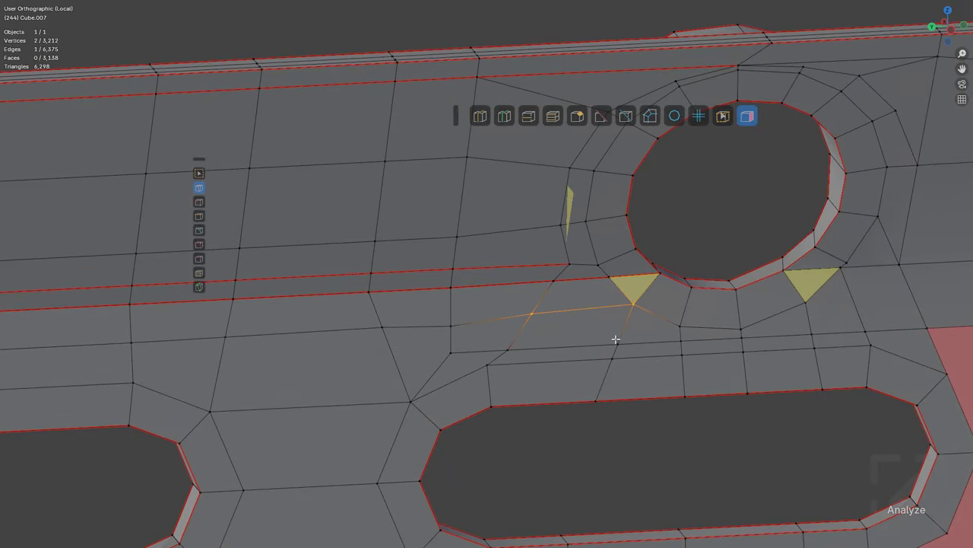
left_click(610, 279)
key("Return")
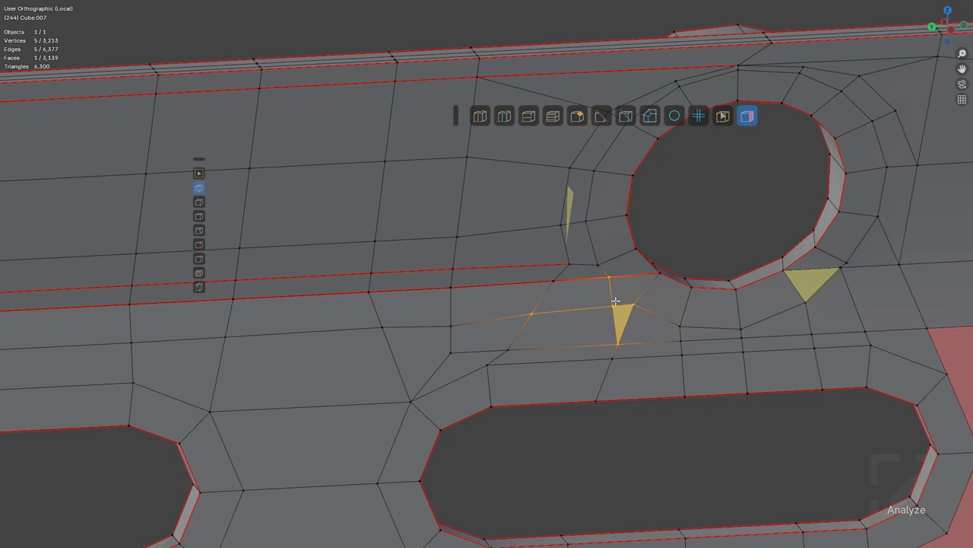
Step: Try to slide the ring vertex below the round hole onto the newly cut edge
left_click_drag(634, 306, 623, 304)
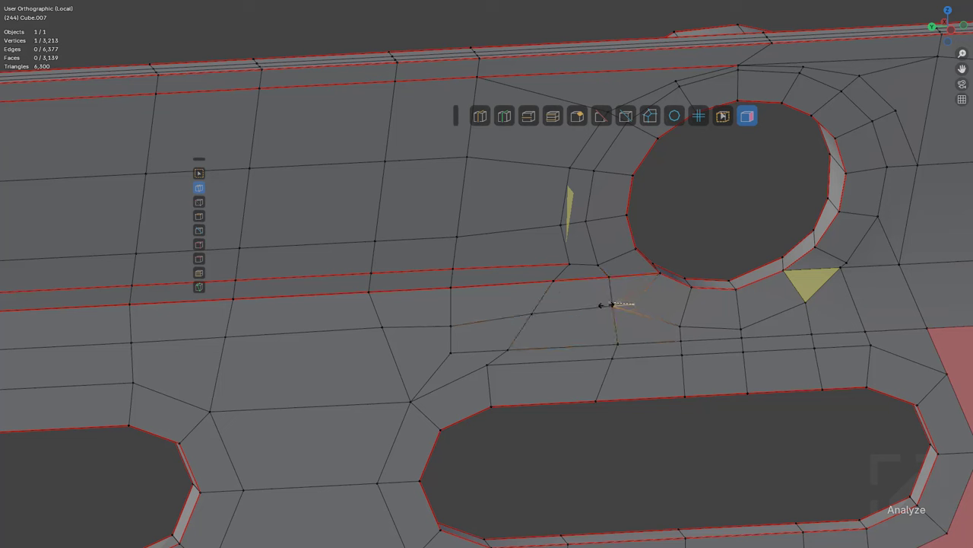
left_click(606, 305)
key("ctrl+z")
key("ctrl+z")
key("alt+a")
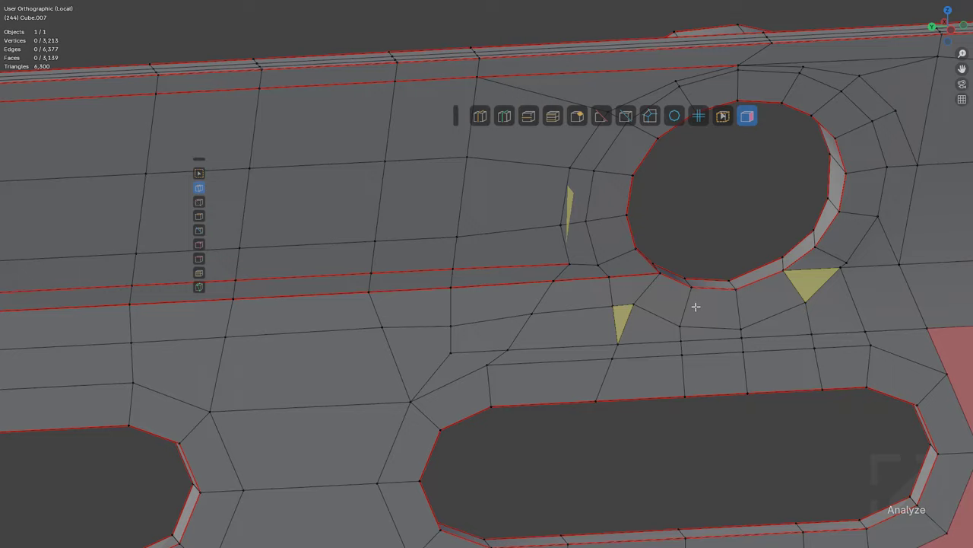
Step: Connect the vertices on both sides of the n-gon beside the other round hole with a horizontal edge
scroll(563, 295, "down", 5)
middle_click_drag(394, 297, 832, 226, "shift")
scroll(593, 281, "down", 1)
middle_click_drag(359, 340, 669, 319, "shift")
scroll(500, 293, "up", 5)
left_click(440, 299)
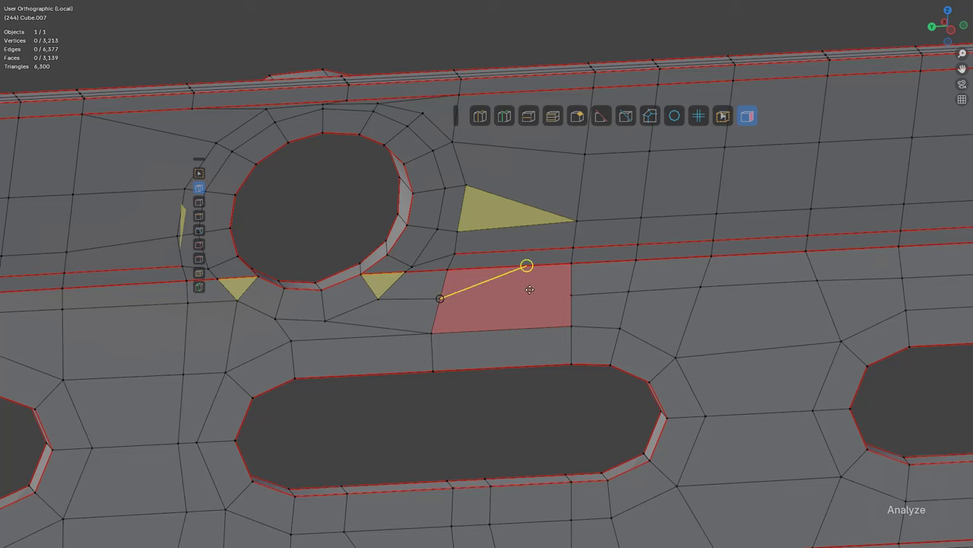
left_click(571, 295)
key("Return")
Step: Cut from the outer loop corners of the two neighbouring upper slots up to the crease line above the n-gon
scroll(496, 278, "down", 3)
middle_click_drag(323, 316, 722, 294, "shift")
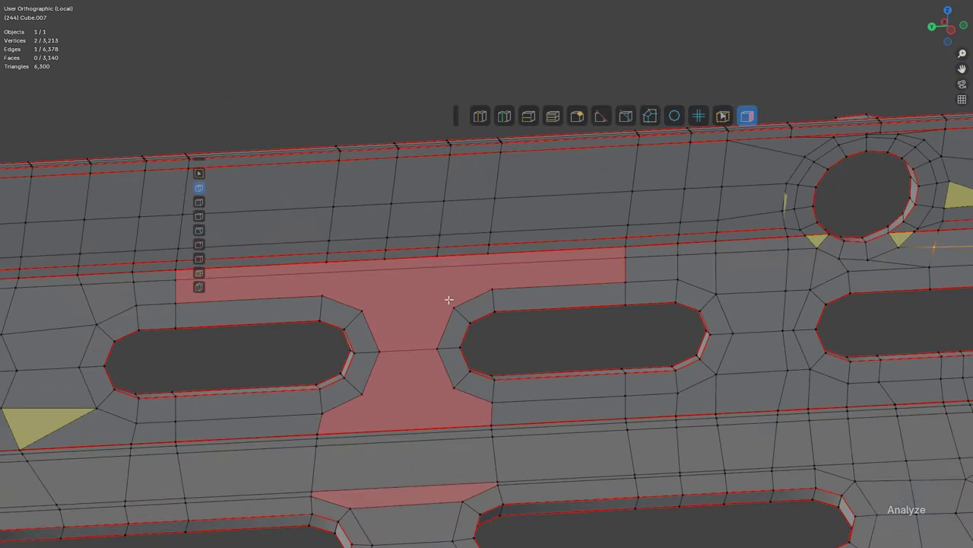
scroll(491, 305, "up", 2)
middle_click_drag(491, 305, 579, 256, "shift")
scroll(733, 231, "up", 1)
left_click(575, 265)
left_click(568, 206)
key("Return")
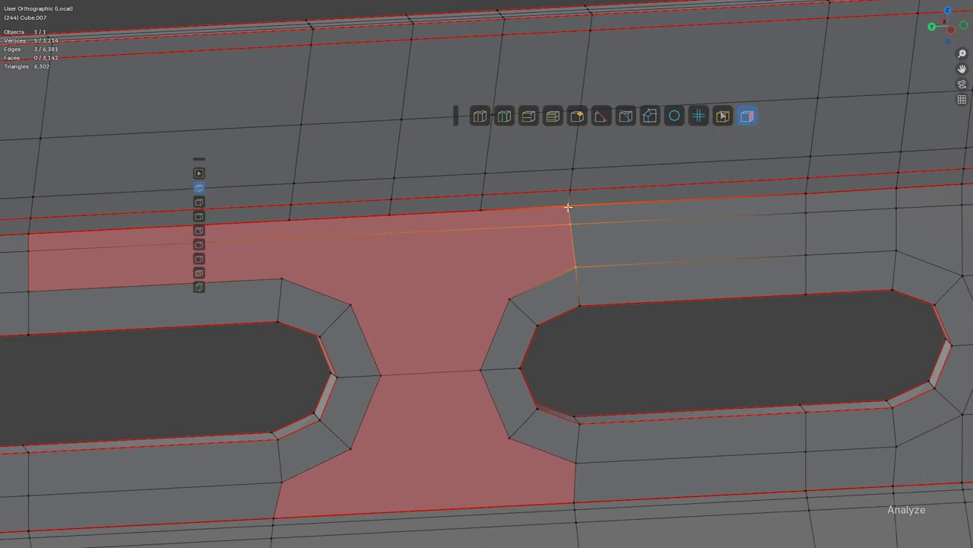
left_click(281, 280)
key("Return")
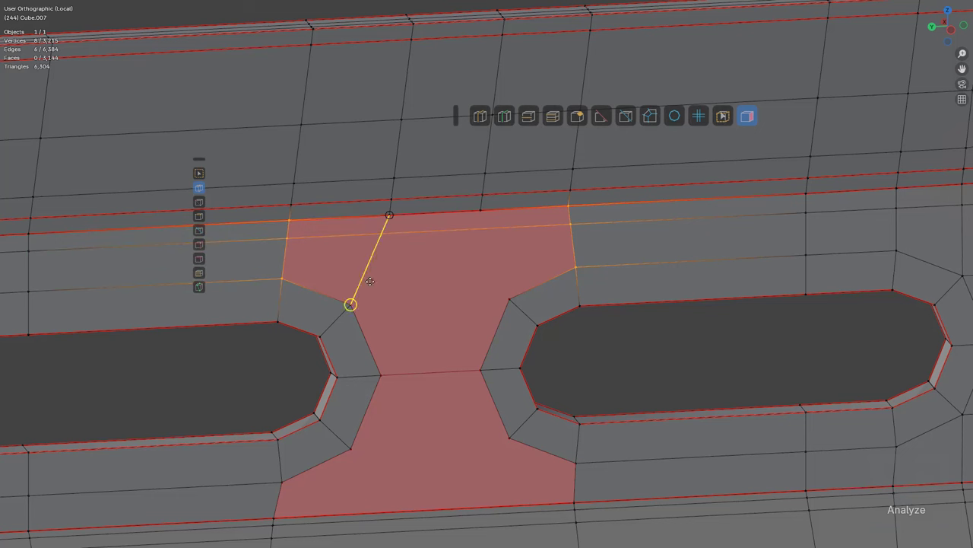
Step: Connect the inner upper corners of both slot loops to the two middle vertices on the crease line
left_click(370, 282)
key("Return")
left_click(530, 296)
key("Return")
Step: Bridge the gap between the two upper slots with horizontal edges joining their facing upper and lower corners
left_click(360, 304)
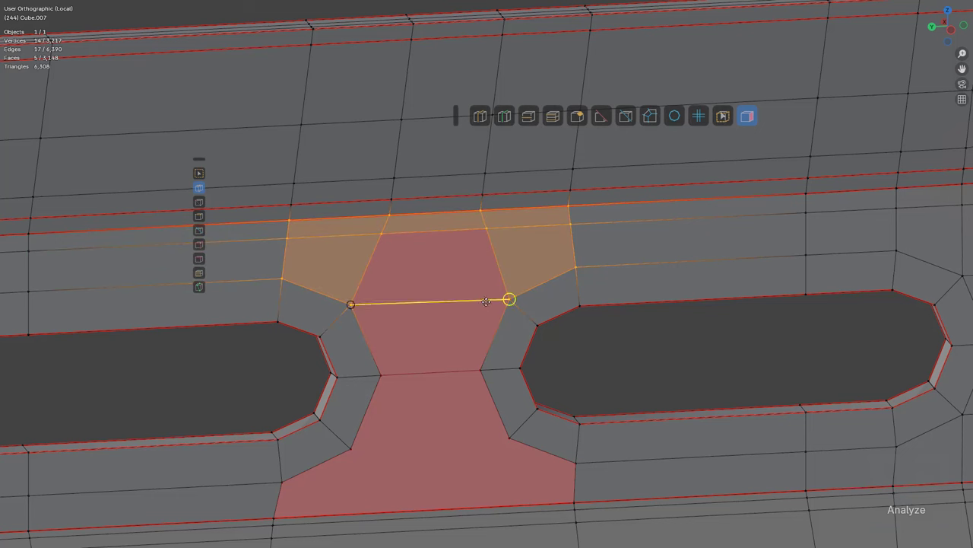
left_click(508, 298)
key("Return")
left_click(507, 424)
key("Return")
Step: Make two vertical cuts joining the facing lower corners of the upper slots to the matching corners of the lower slots
scroll(508, 410, "down", 5)
middle_click_drag(552, 372, 587, 263, "shift")
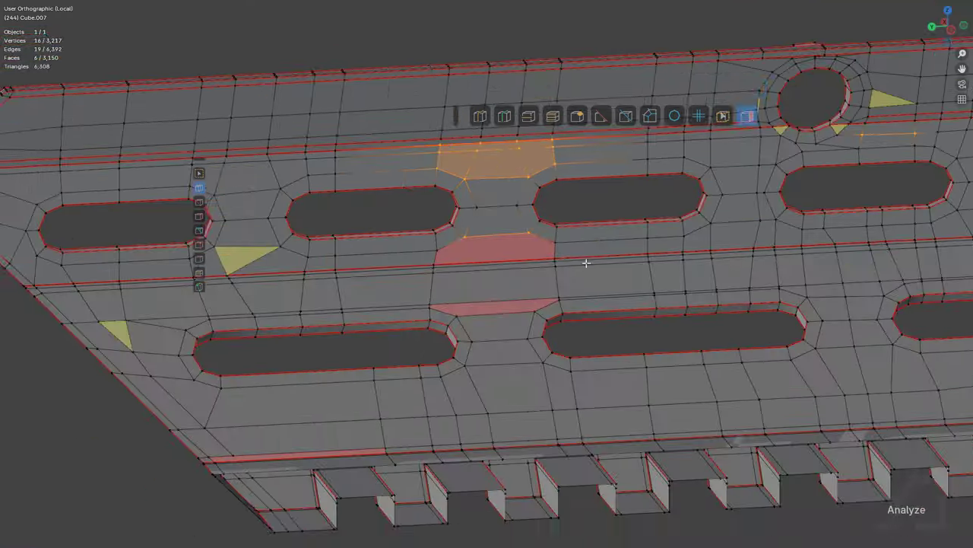
scroll(578, 275, "up", 5)
left_click(432, 172)
left_click(416, 367)
key("Return")
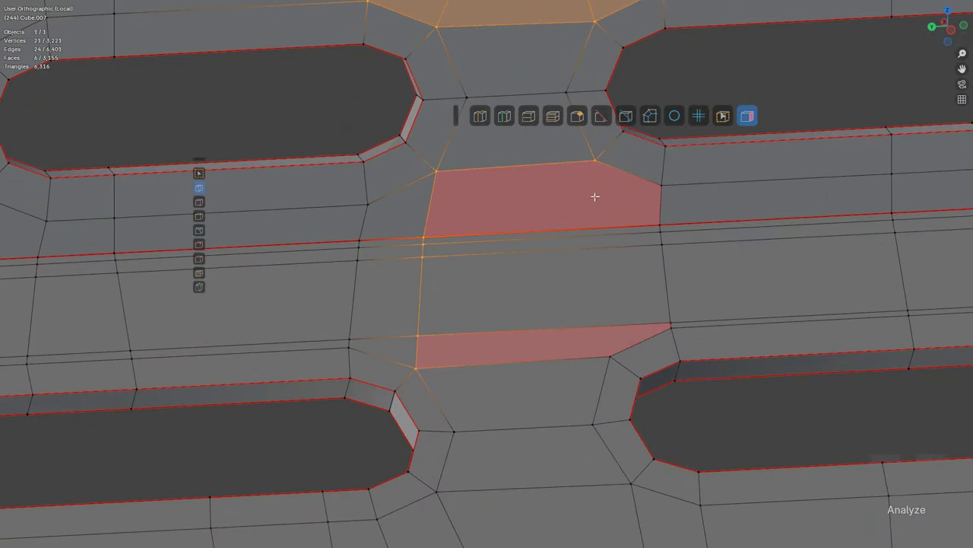
left_click(595, 161)
left_click(607, 359)
key("Return")
key("alt+a")
Step: Knife a support edge just below the sharp lower border of the end section, following its bend to the far end
scroll(649, 326, "down", 4)
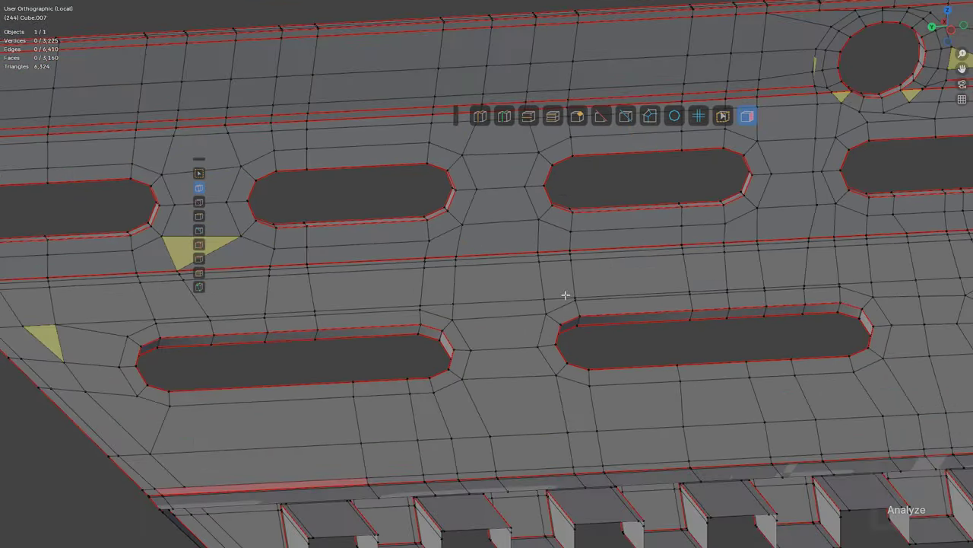
scroll(566, 295, "down", 2)
middle_click_drag(735, 297, 441, 354, "shift")
scroll(781, 331, "down", 1)
middle_click_drag(785, 321, 515, 277, "shift")
middle_click_drag(698, 281, 397, 308, "shift")
mouse_move(676, 298)
middle_mouse_down("shift")
mouse_move(568, 295)
mouse_move(522, 322)
mouse_move(563, 305)
mouse_move(600, 271)
mouse_move(624, 295)
mouse_move(667, 302)
mouse_move(663, 316)
mouse_move(655, 262)
mouse_move(527, 272)
middle_mouse_up("shift")
scroll(654, 261, "up", 2)
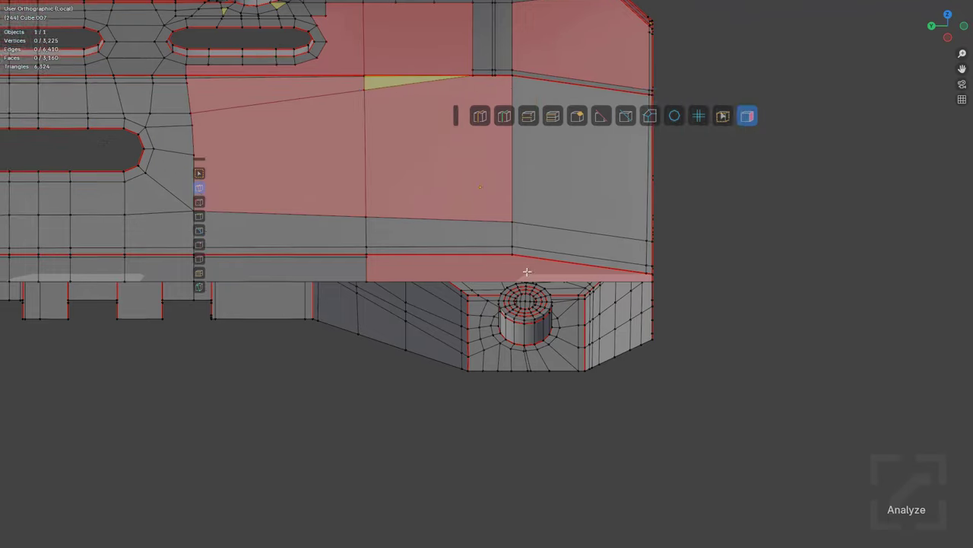
scroll(527, 272, "up", 3)
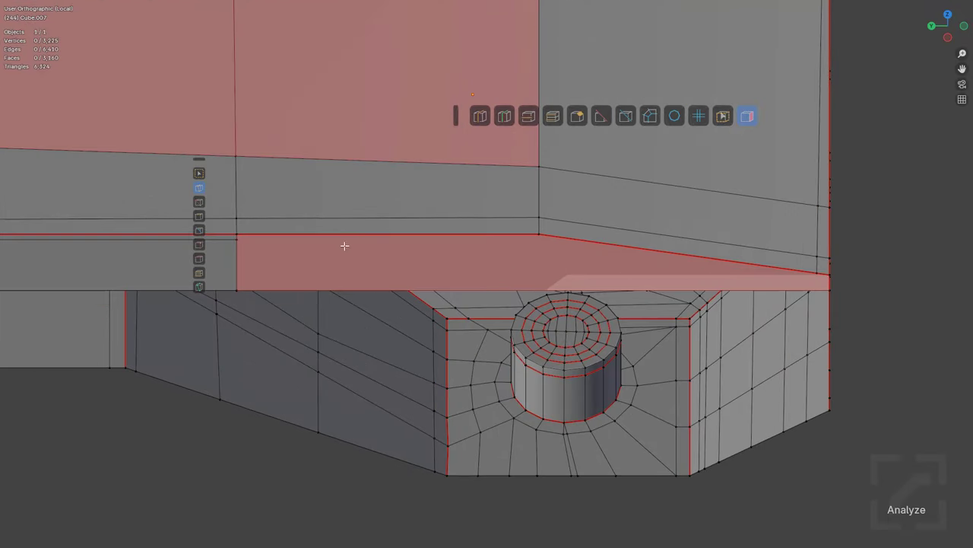
left_click(238, 239)
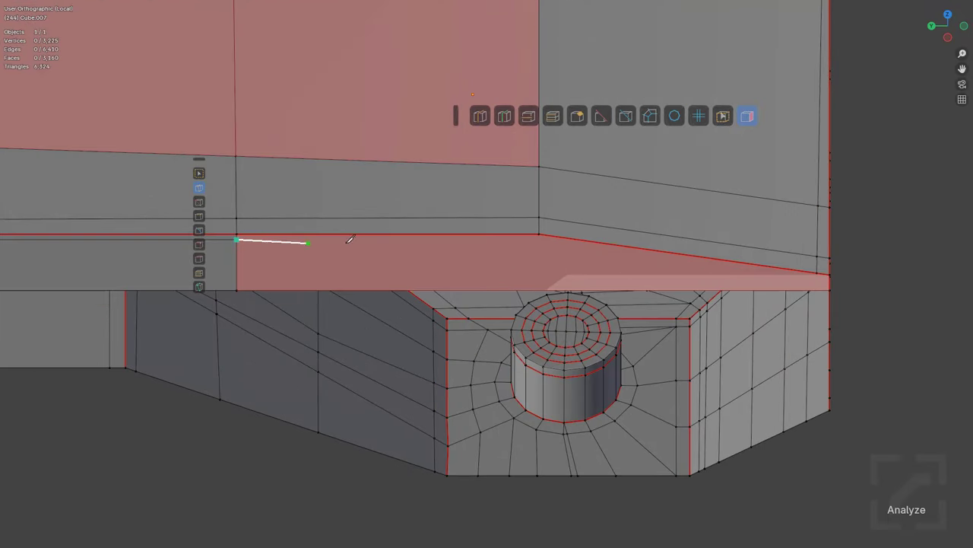
left_click(538, 241)
left_click(817, 281)
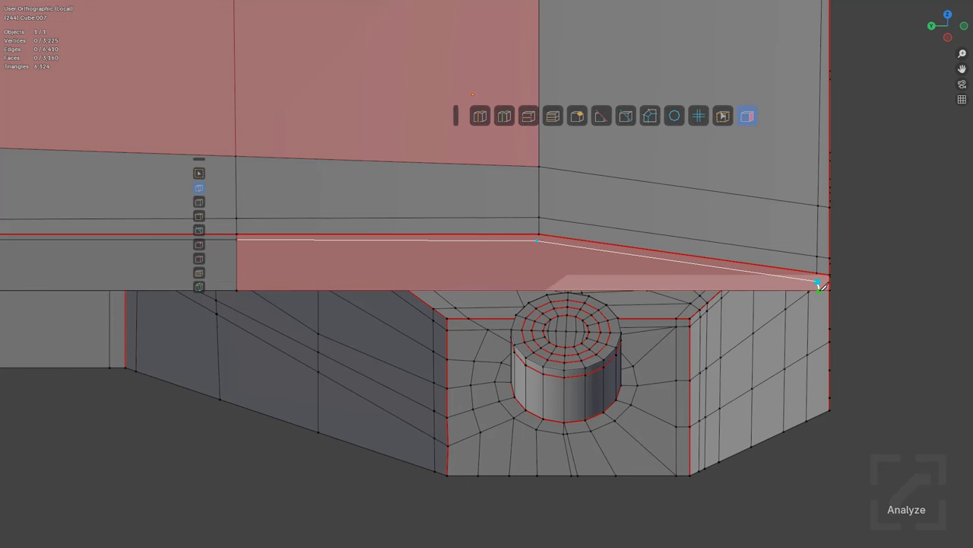
key("Return")
Step: Connect the bend vertex of the new support edge to the corner of the sharp border above it
scroll(456, 314, "up", 2)
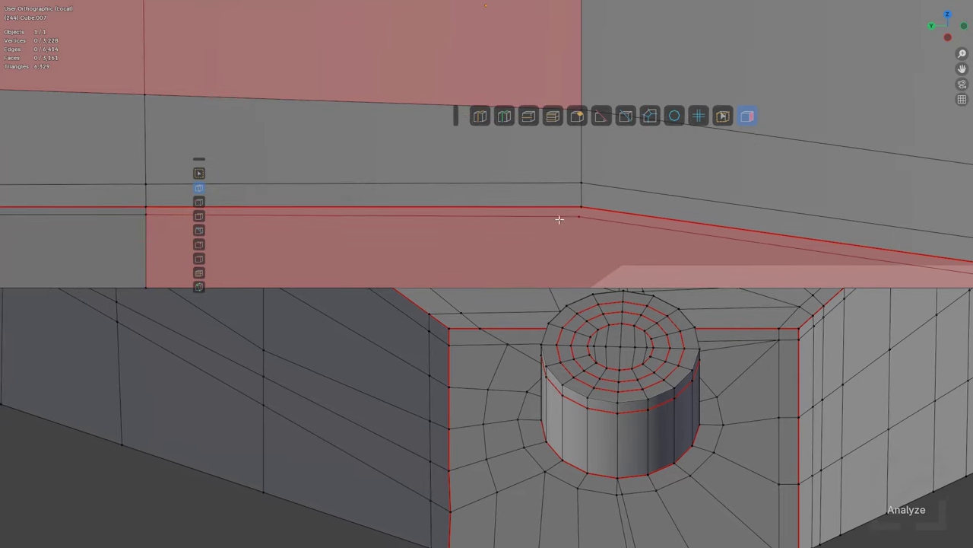
left_click(583, 207, "shift")
key("j")
key("alt+a")
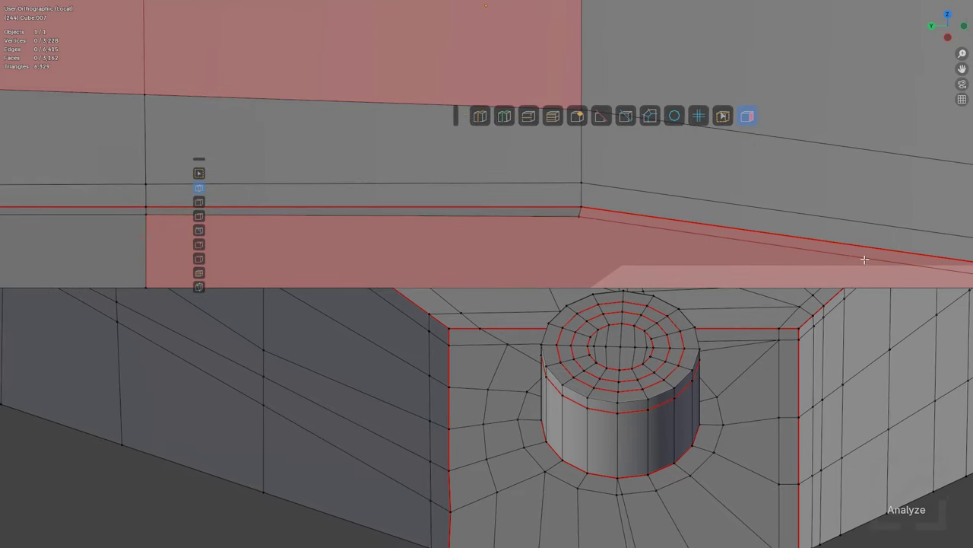
Step: Connect the far end vertex of the support edge to the outer corner of the sharp border
middle_click_drag(875, 262, 492, 303, "shift")
scroll(492, 302, "up", 4)
scroll(492, 303, "down", 1)
left_click(414, 298)
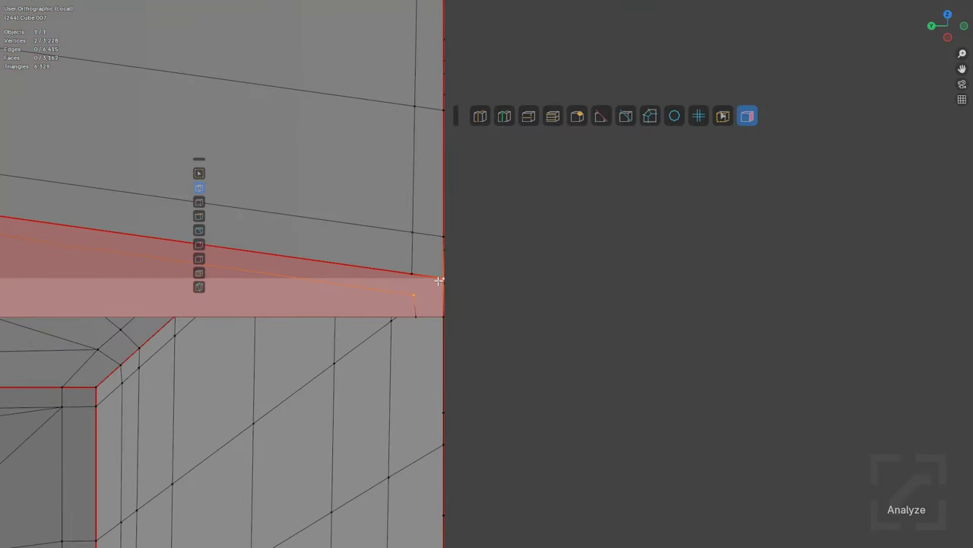
key("alt+a")
Step: Knife a short cut near the far end from the sharp border through the support edge to the face's lower border
scroll(701, 345, "down", 3)
middle_click_drag(449, 315, 578, 296, "shift")
scroll(577, 296, "up", 3)
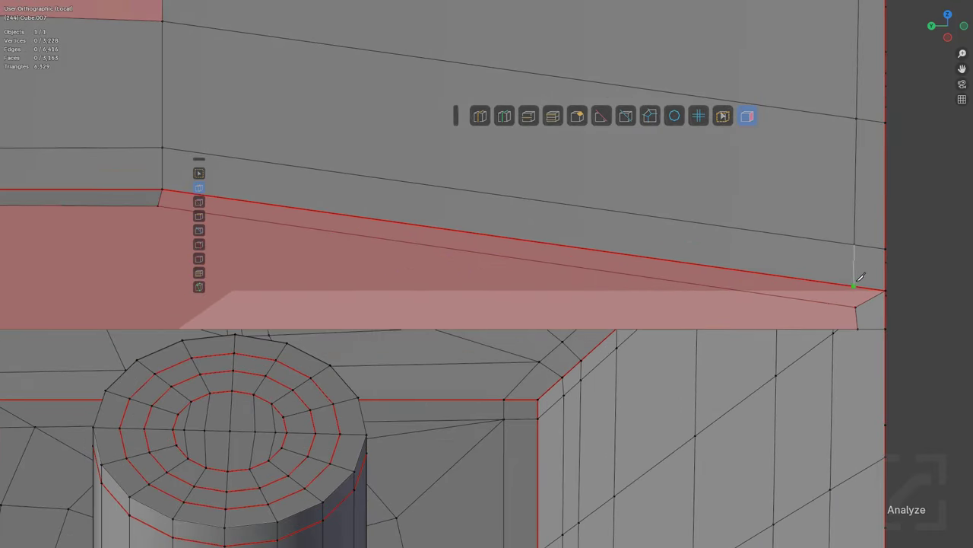
left_click(854, 284)
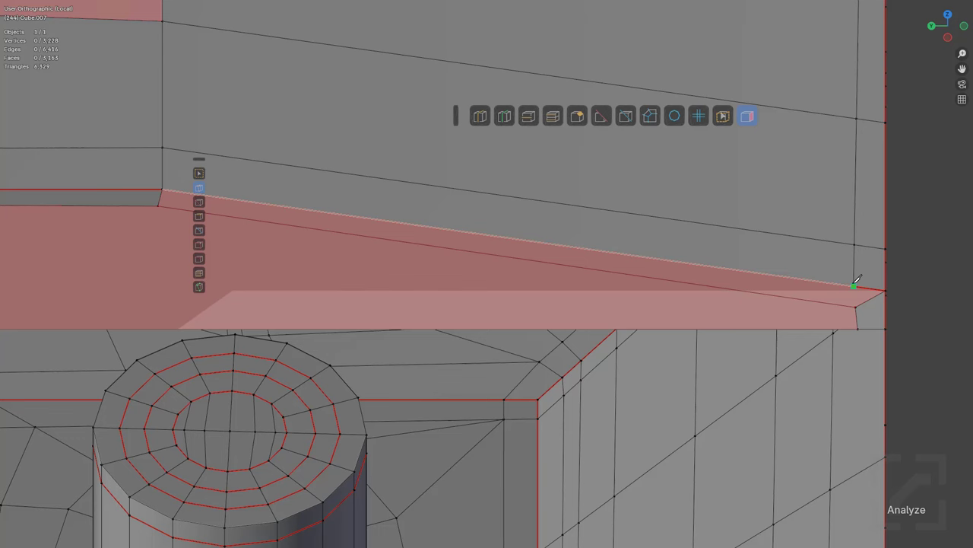
left_click(799, 299)
left_click(801, 327)
key("Return")
key("alt+a")
scroll(478, 326, "down", 5)
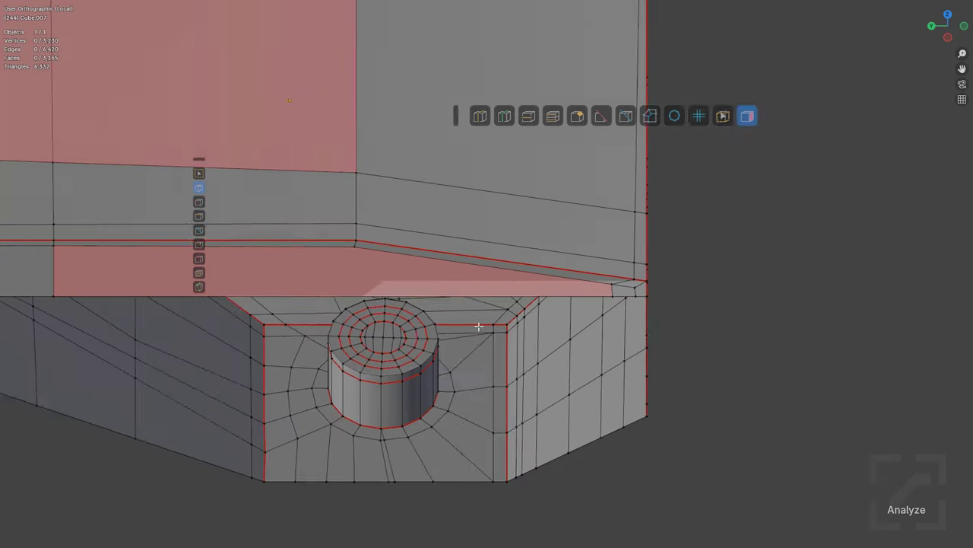
Step: Cut from the support edge's bend vertex straight down to the lower border of the highlighted n-gon
middle_click_drag(359, 277, 624, 278, "shift")
scroll(650, 256, "up", 2)
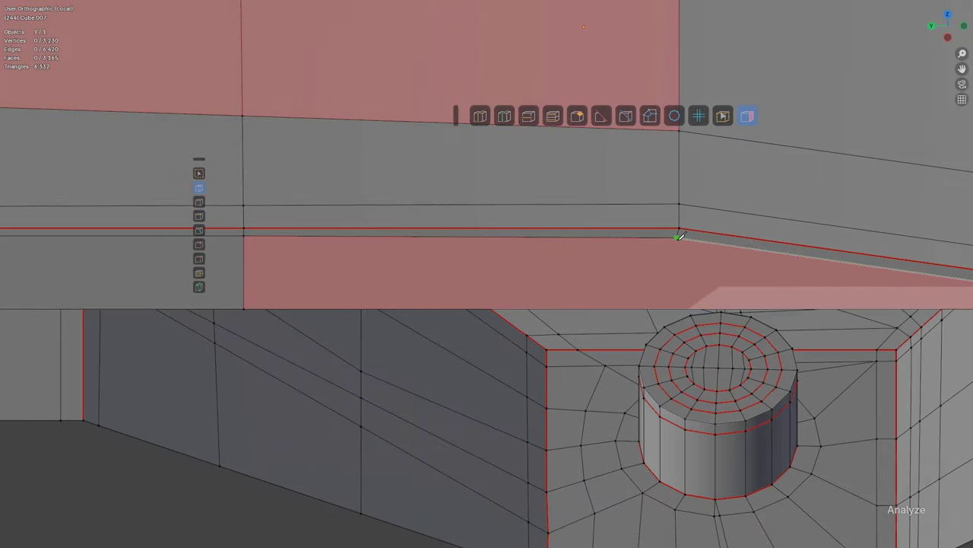
left_click(676, 238)
left_click(684, 304)
key("Return")
key("alt+a")
scroll(684, 308, "down", 3)
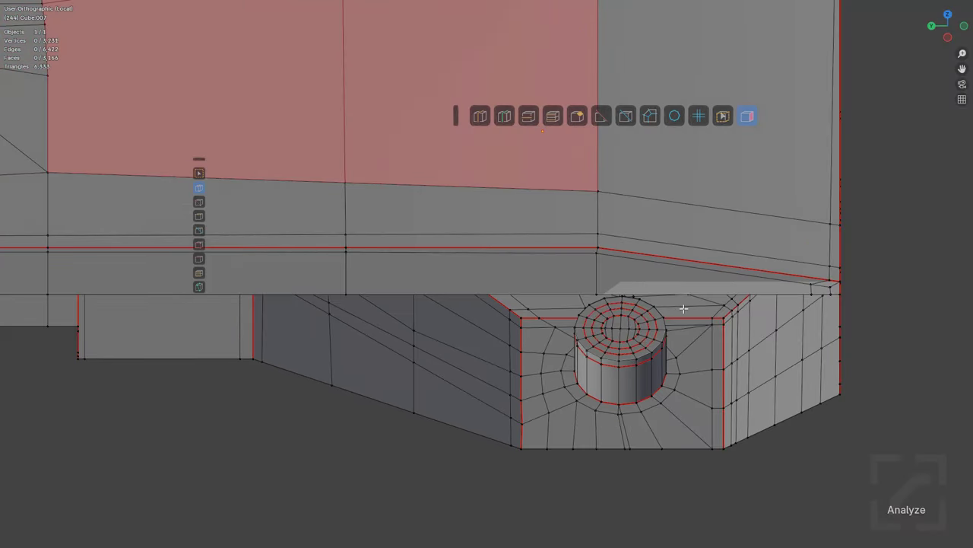
Step: Add a loop cut across the thin strip under the end upper slot and slide it toward the strip's slotted end
scroll(684, 309, "down", 6)
middle_click_drag(581, 284, 615, 314, "shift")
middle_click_drag(616, 314, 540, 236)
scroll(570, 293, "up", 4)
middle_click_drag(468, 213, 588, 323, "shift")
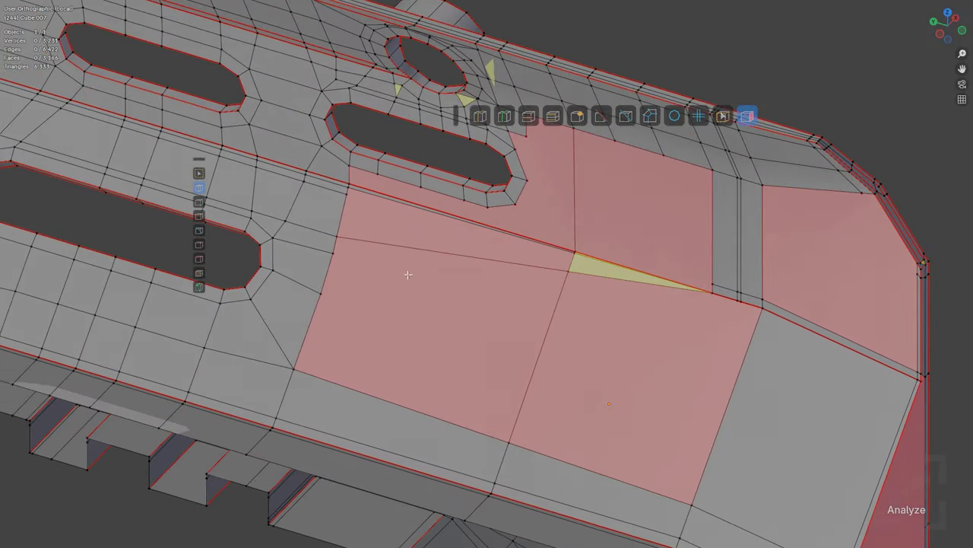
middle_click_drag(408, 274, 475, 287)
middle_click_drag(450, 221, 467, 290, "shift")
scroll(467, 290, "up", 2)
key("ctrl+r")
left_click(445, 182)
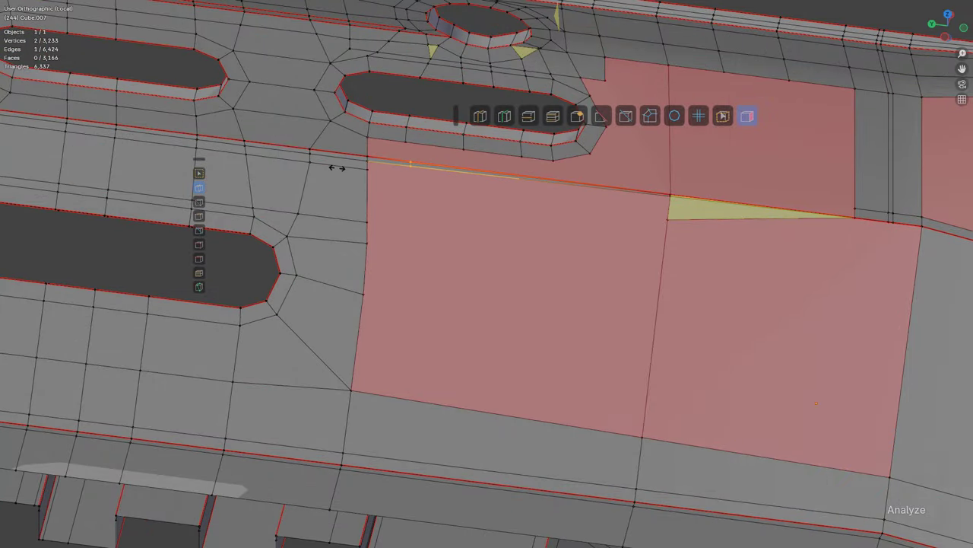
left_click(336, 167)
Step: Add three evenly spaced loop cuts through the band below the large n-gon next to the lower slot
key("ctrl+r")
scroll(437, 407, "up", 2)
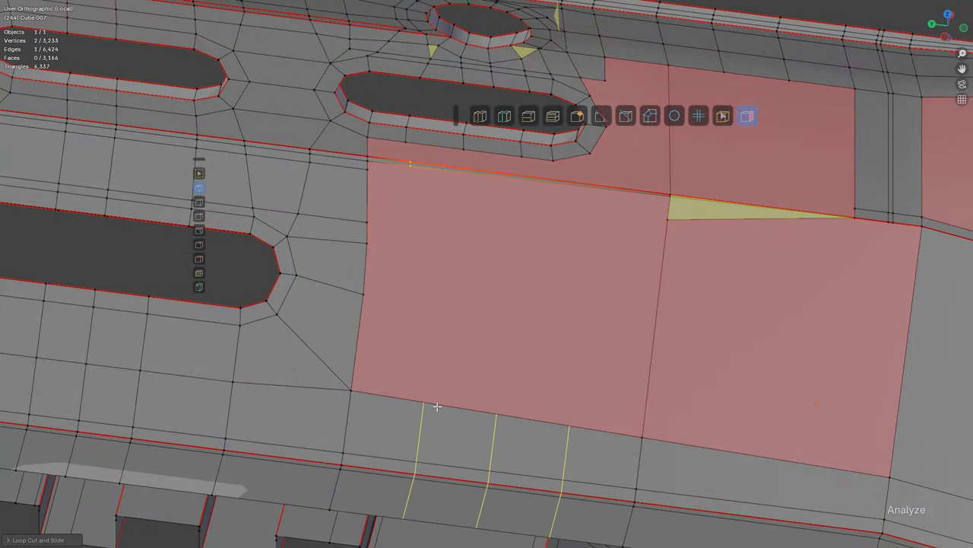
left_click(436, 406)
right_click(438, 405)
Step: Add three more loop cuts across the thin strip, spacing them along the underside of the upper slot
middle_click_drag(507, 228, 518, 342, "shift")
scroll(518, 342, "up", 2)
key("ctrl+r")
left_click(481, 274)
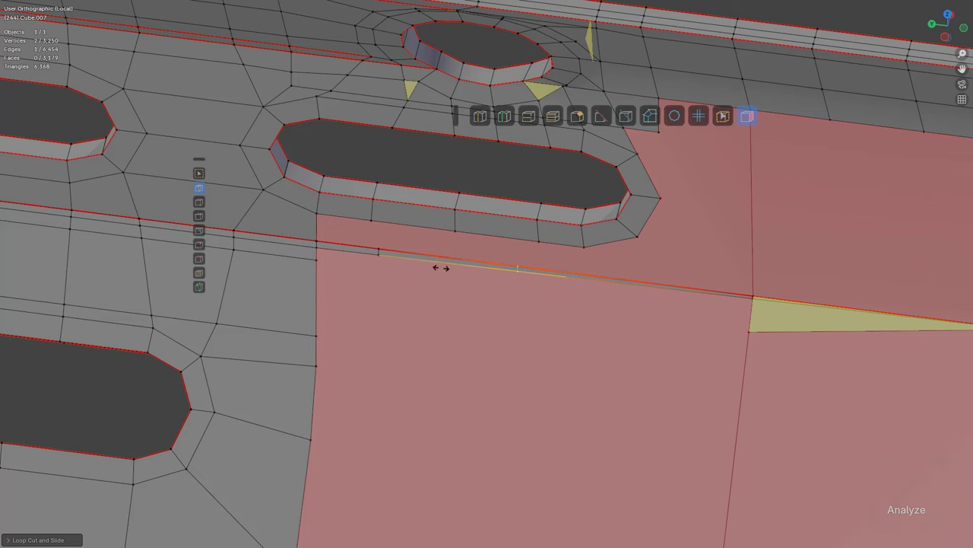
key("ctrl+r")
left_click(546, 266)
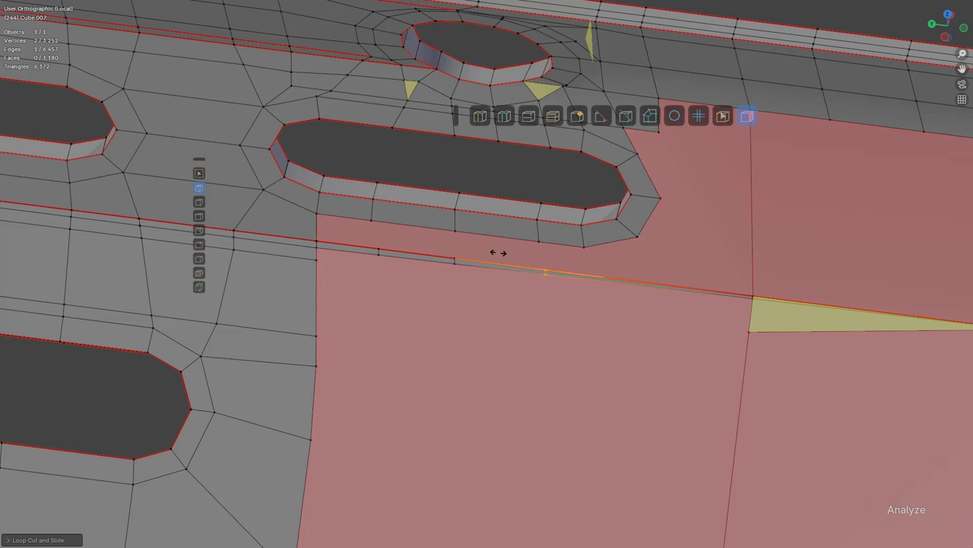
left_click(638, 291)
left_click(603, 282)
left_click(522, 378)
Step: Connect the first three cut vertices on the thin strip to the three matching vertices on the n-gon's lower edge
scroll(429, 378, "down", 2)
middle_click_drag(430, 378, 487, 235, "shift")
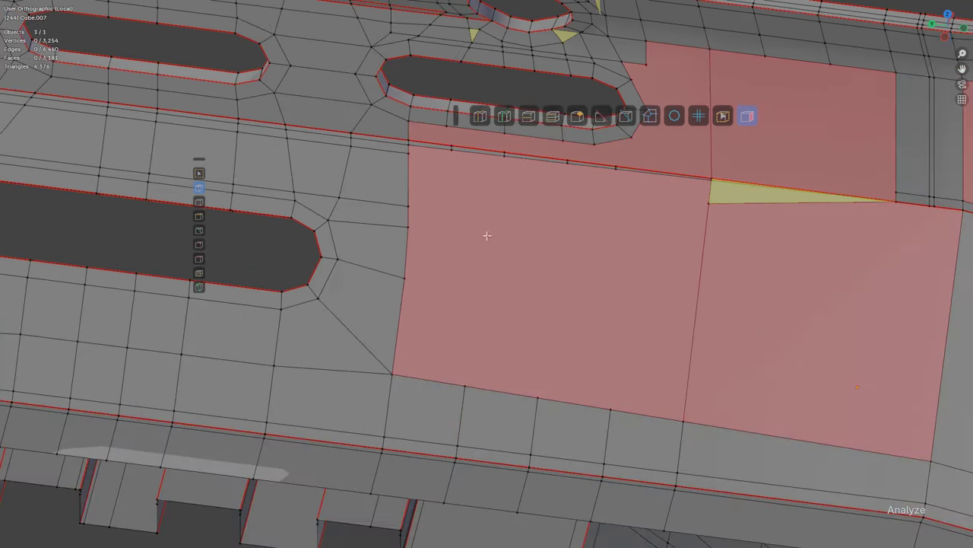
left_click_drag(451, 162, 476, 363)
left_click_drag(503, 167, 517, 294)
left_click(537, 394)
key("Return")
key("k")
left_click(568, 162)
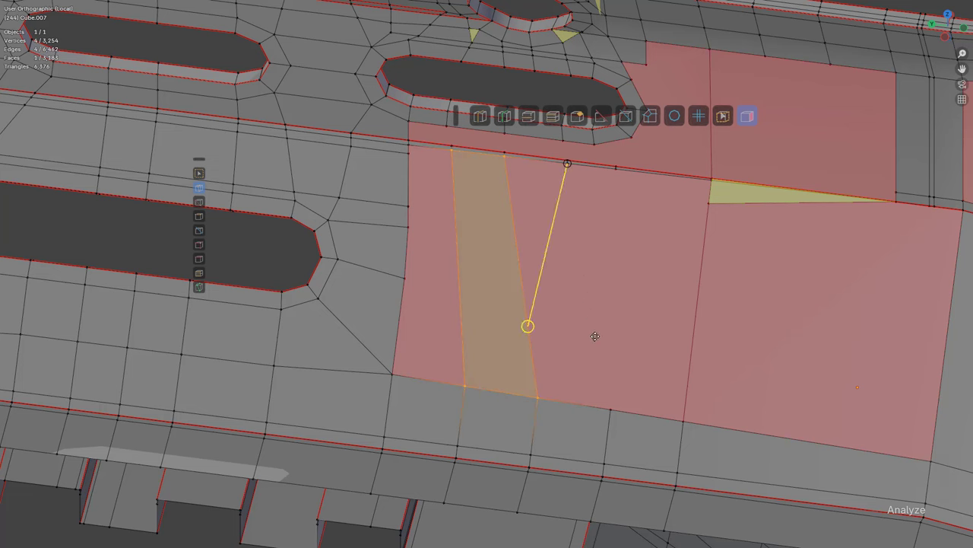
left_click(611, 409)
key("Return")
Step: Check the nSolve Join settings and join the first two lower outline vertices of the slot to the sharp border vertices below them
middle_click_drag(617, 411, 602, 321, "shift")
middle_click_drag(590, 233, 604, 393, "shift")
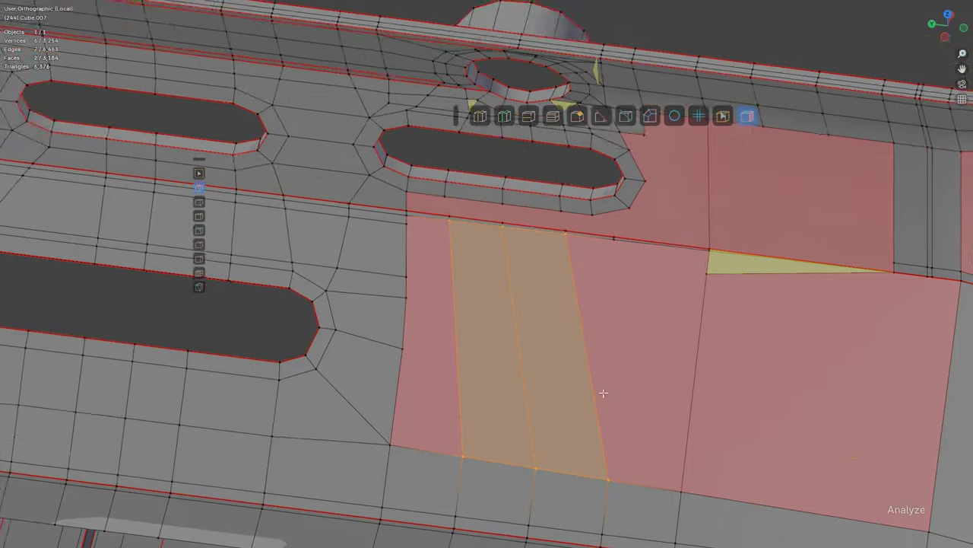
scroll(603, 393, "up", 5)
key("2")
middle_click_drag(660, 220, 555, 300, "shift")
scroll(558, 318, "down", 1)
middle_click_drag(311, 272, 501, 292, "shift")
scroll(494, 286, "up", 3)
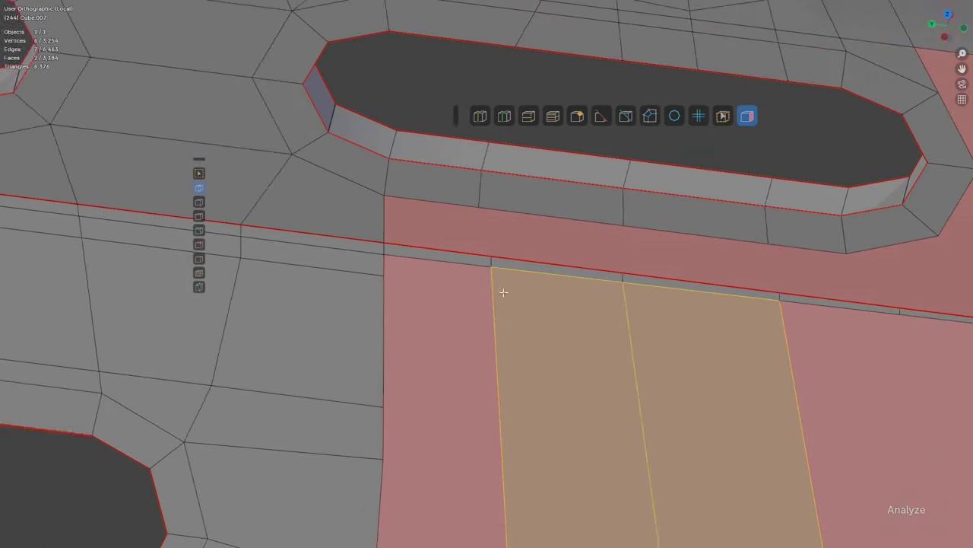
key("1")
key("ctrl+grave")
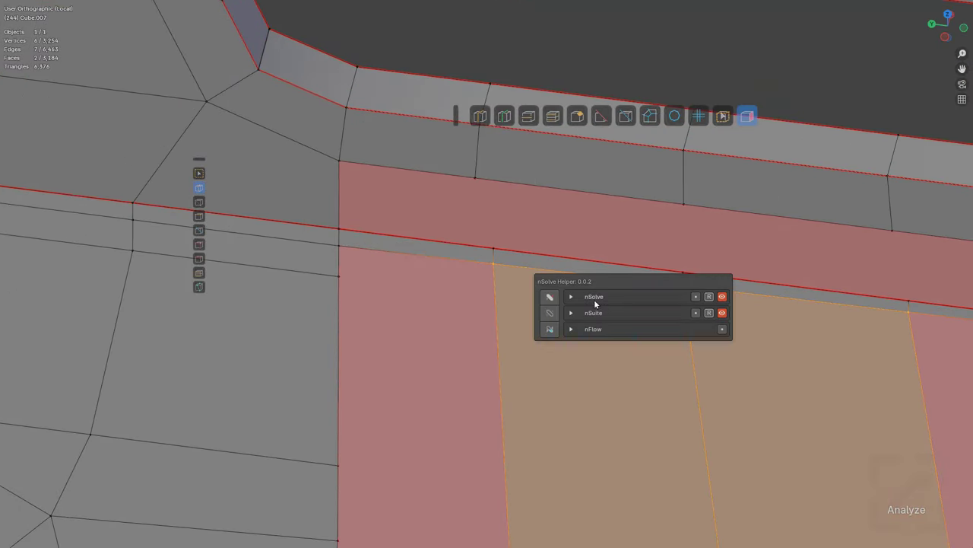
left_click(594, 297)
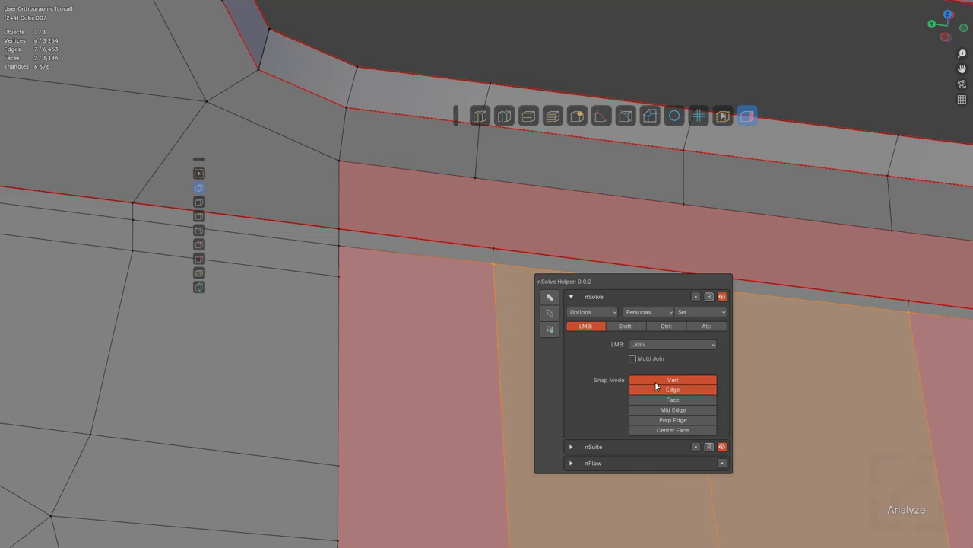
left_click(498, 239)
left_click_drag(689, 252, 688, 266)
middle_click_drag(806, 279, 480, 280, "shift")
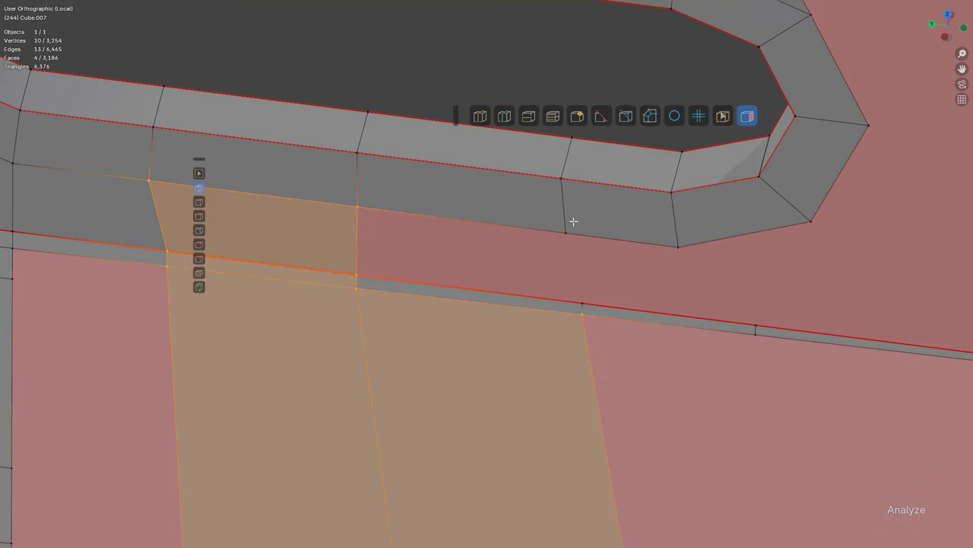
Step: Join the remaining lower outline vertices around the slot's rounded end to the next vertices along the sharp border
left_click_drag(571, 228, 602, 297)
left_click_drag(687, 248, 748, 303)
left_click(748, 303)
scroll(748, 303, "down", 3)
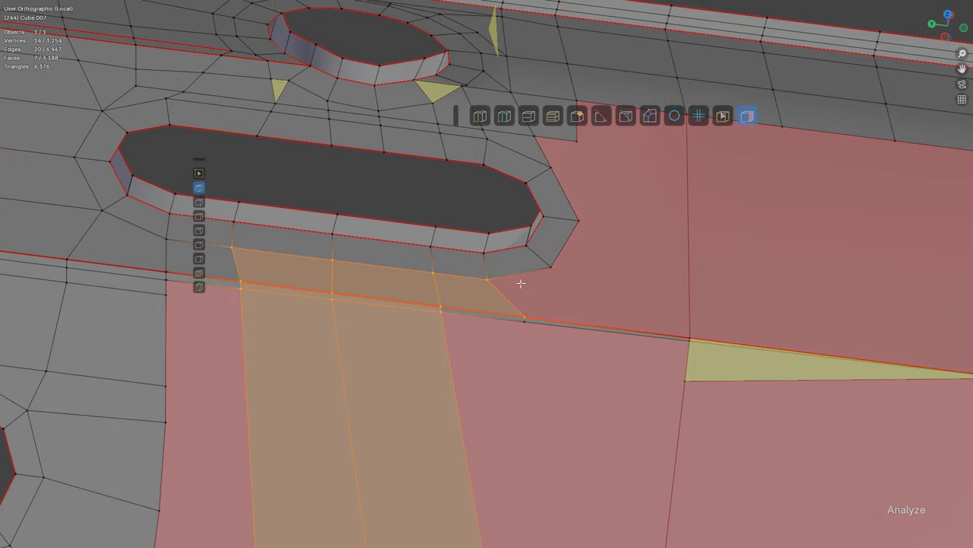
left_click_drag(639, 305, 678, 324)
middle_click_drag(662, 248, 535, 241, "shift")
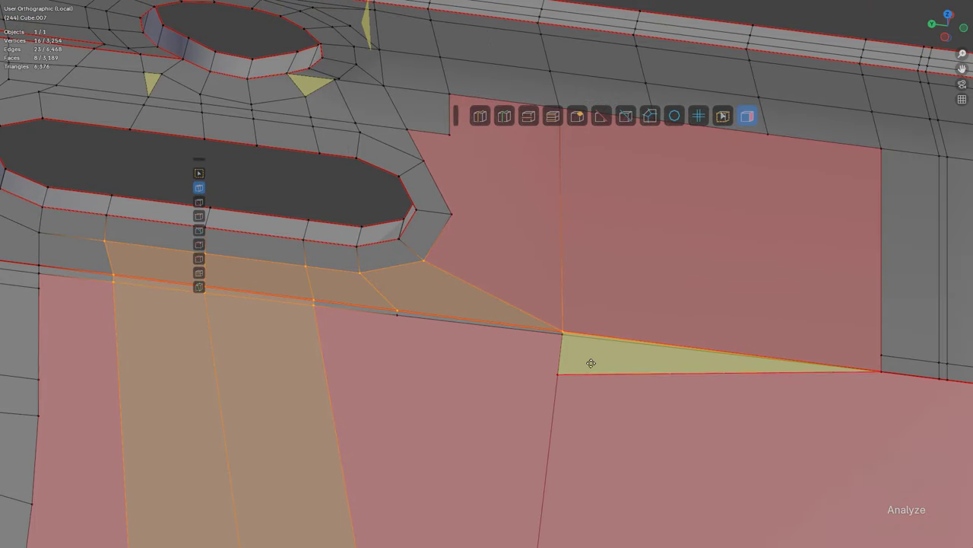
Step: Dissolve the lower edge of the long triangle under the sharp border into the large n-gon
left_click(599, 381)
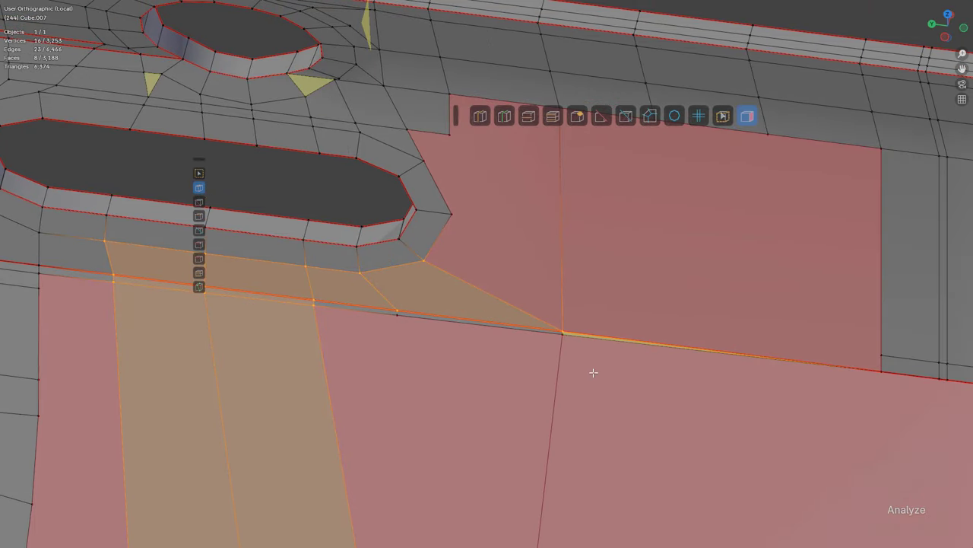
key("alt+a")
middle_click_drag(616, 352, 561, 274, "shift")
scroll(560, 274, "up", 2)
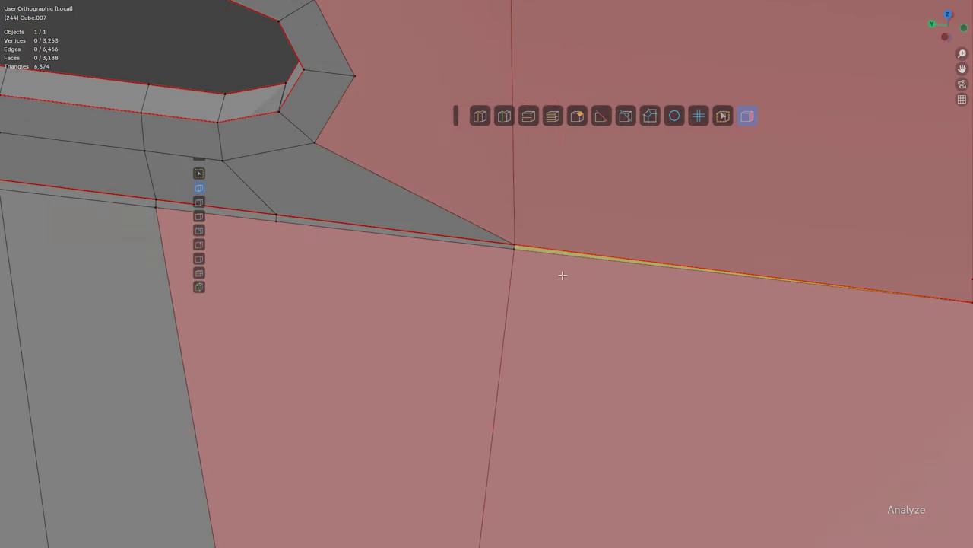
scroll(569, 275, "up", 3)
scroll(590, 260, "down", 3)
middle_click_drag(696, 286, 580, 300, "shift")
middle_click_drag(674, 318, 559, 308, "shift")
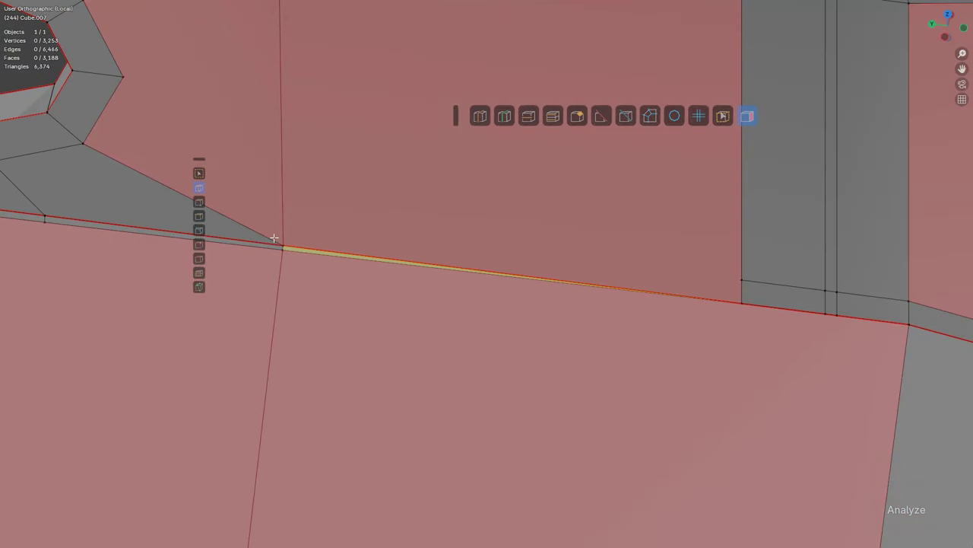
scroll(328, 259, "down", 1)
middle_click_drag(328, 259, 578, 298, "shift")
scroll(578, 298, "down", 1)
Step: Replace the slot corner's diagonal with a cut from the adjacent outline vertex to the vertical bands, and join the slot's tip vertex to its crossing
left_click(465, 245)
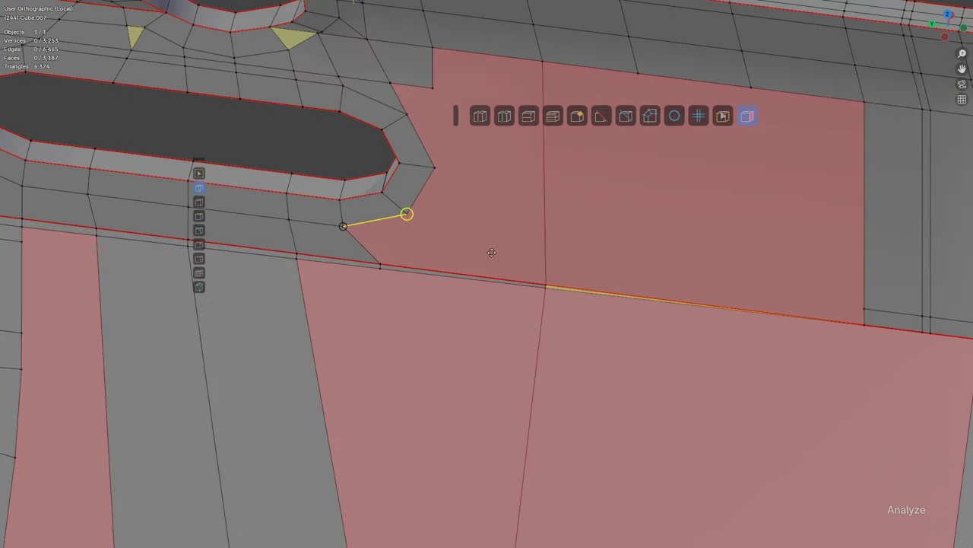
left_click_drag(493, 252, 881, 297)
scroll(531, 270, "up", 1)
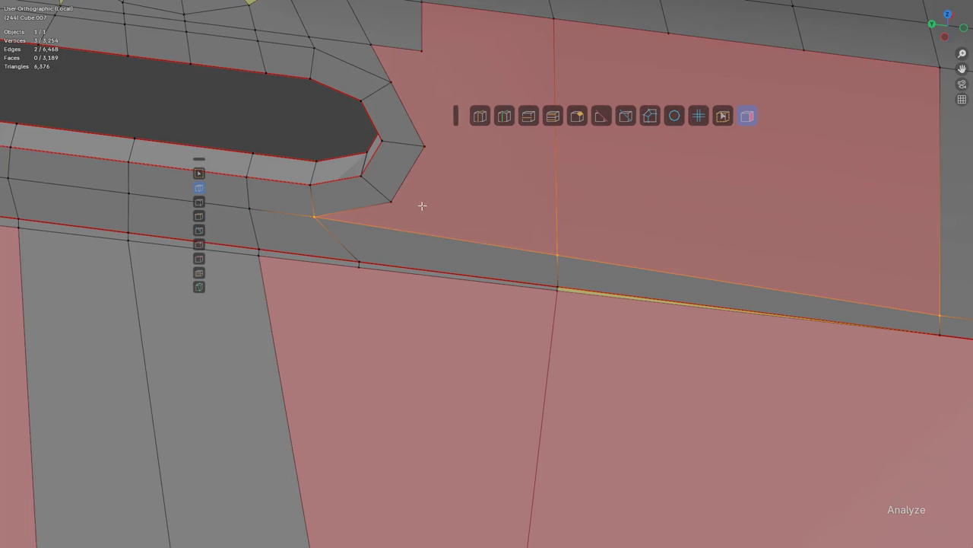
left_click_drag(438, 163, 548, 239)
middle_click_drag(377, 97, 376, 242, "shift")
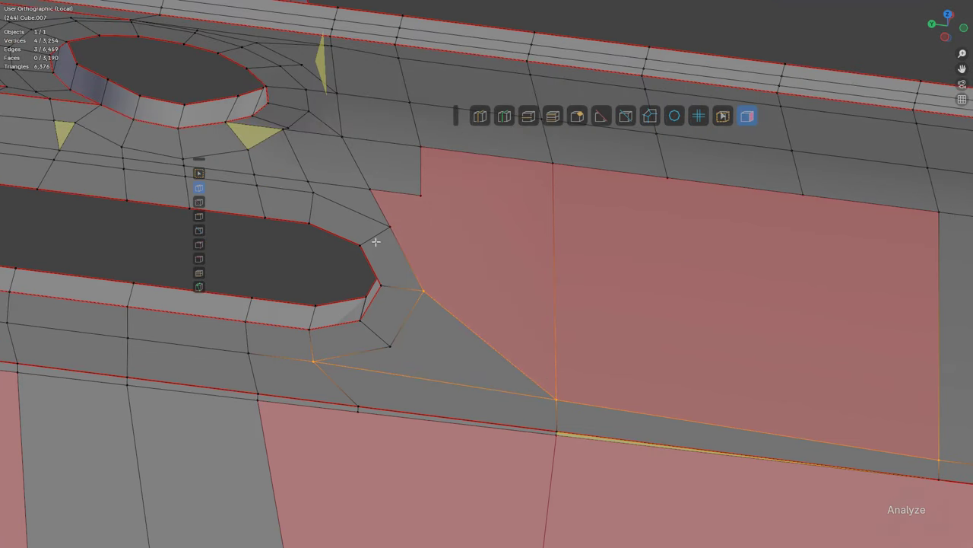
Step: Dissolve the stub corner beyond the slot and join the two end outline vertices to the two nearest vertices on the edge above
left_click(410, 194)
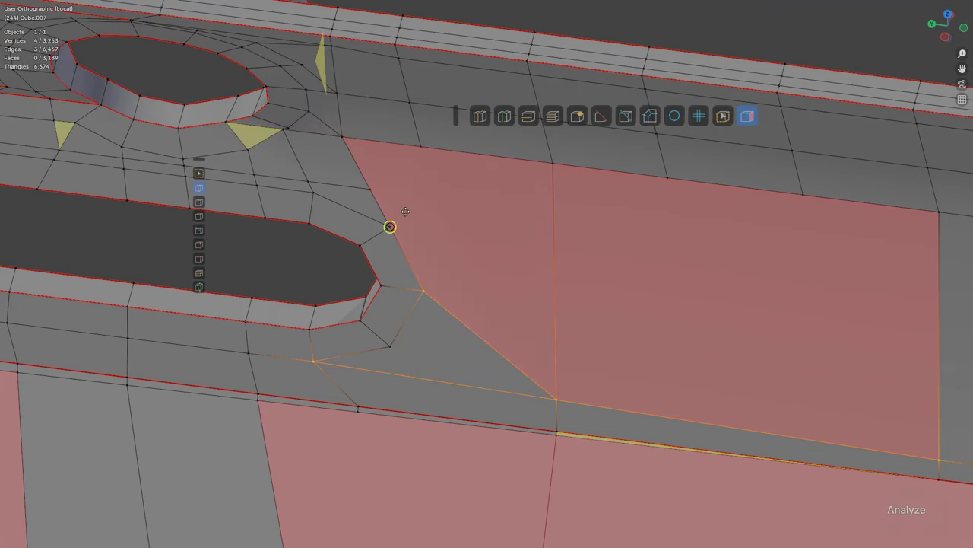
left_click(406, 212, "shift")
left_click(423, 158, "shift")
key("j")
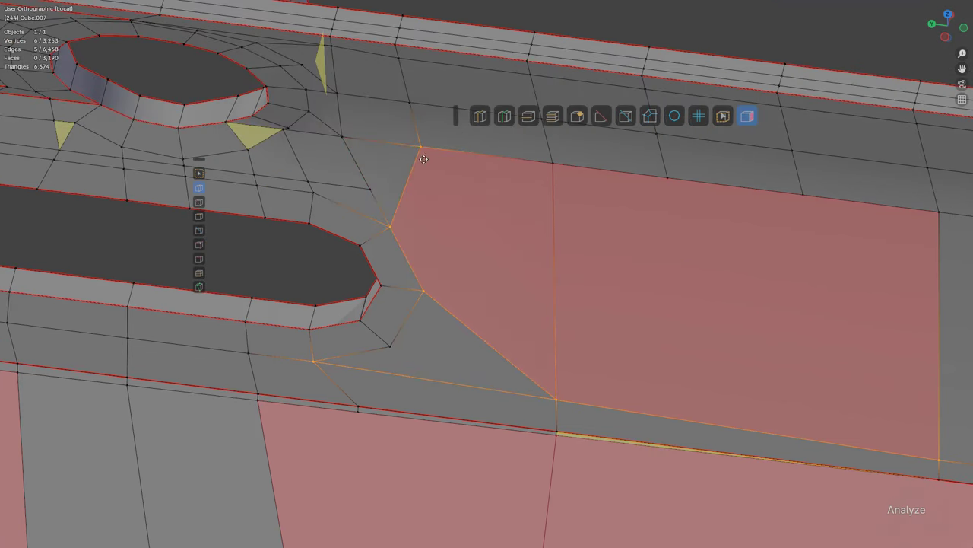
left_click_drag(433, 294, 551, 186)
scroll(554, 206, "up", 1)
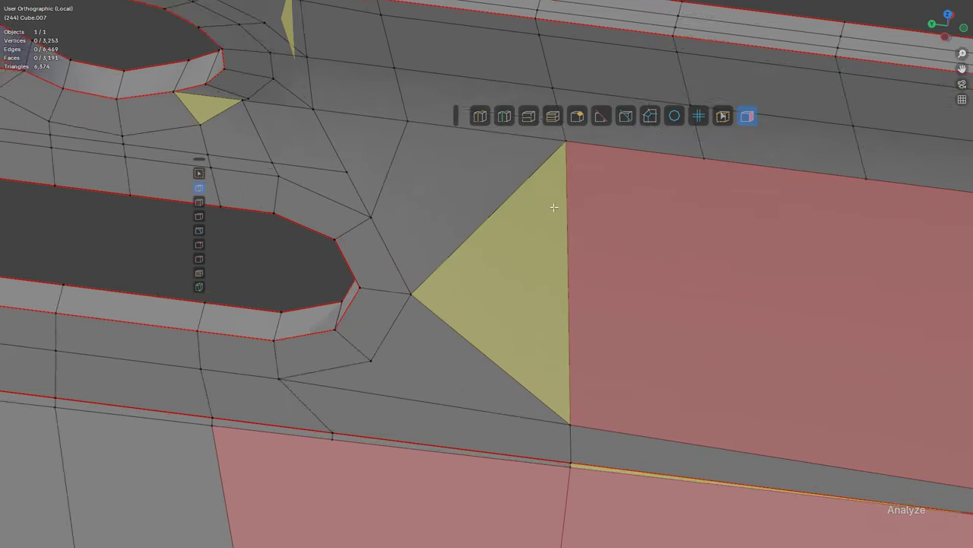
Step: Add a horizontal loop cut across the narrow vertical bands between the two highlighted n-gons
scroll(560, 217, "down", 5)
middle_click_drag(506, 274, 681, 194)
middle_click_drag(681, 194, 593, 250, "shift")
key("ctrl+r")
left_click(619, 289)
left_click(619, 289)
key("alt+a")
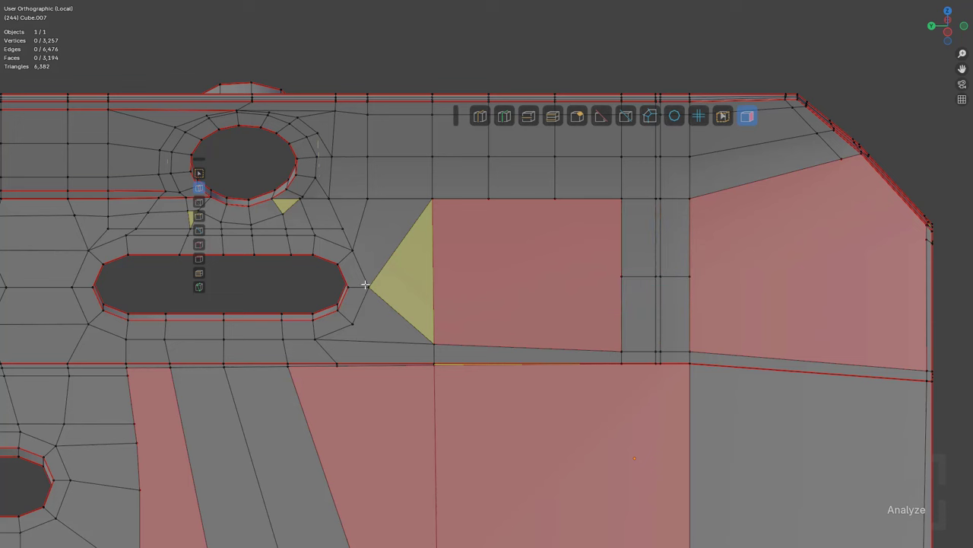
Step: Cut from the slot's tip vertex to the new loop cut and slide the crossing vertex a little toward the vertical bands
left_click(622, 276)
key("Return")
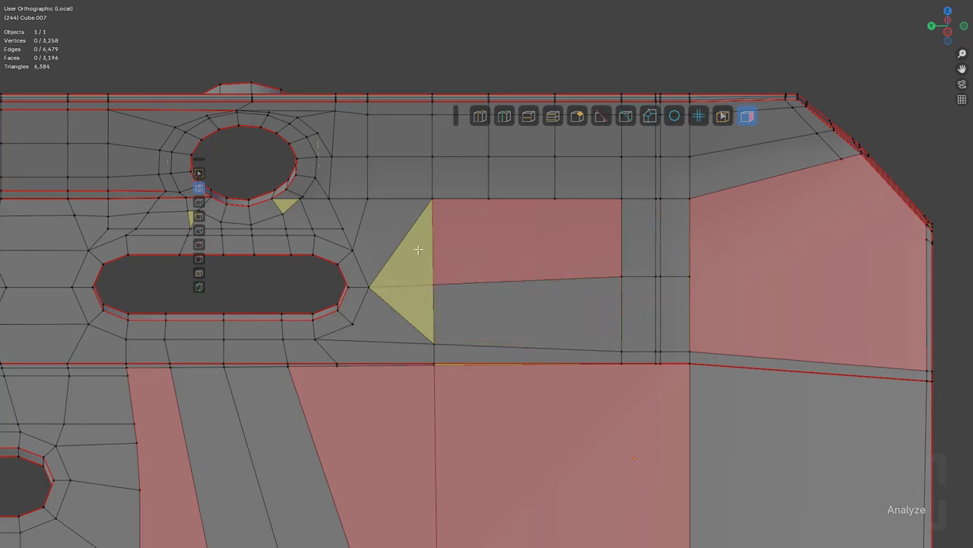
left_click(435, 284)
key("g")
key("g")
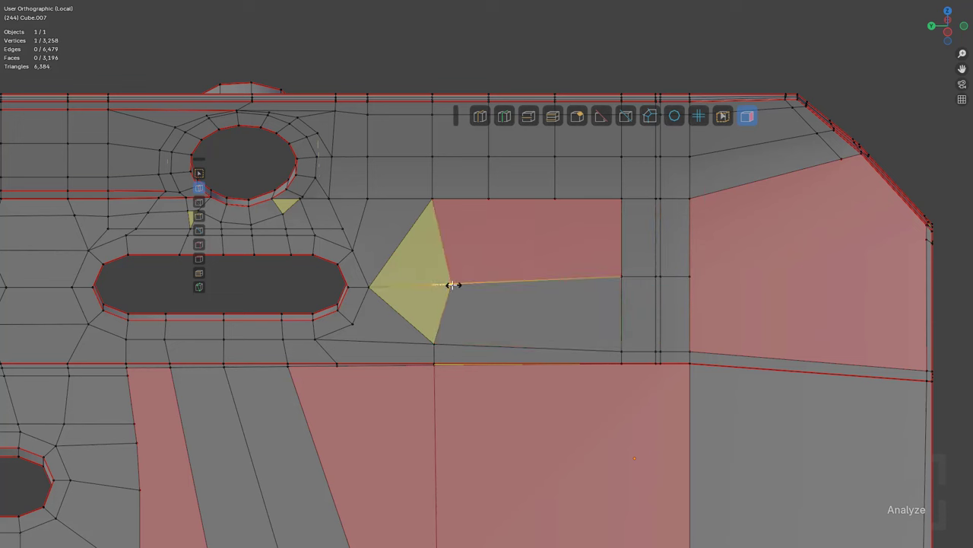
left_click(448, 283)
Step: Join the slid vertex to the next vertex on the upper edge and dissolve its old edge, turning the upper triangle into a quad
left_click_drag(488, 191, 488, 198)
left_click(441, 252)
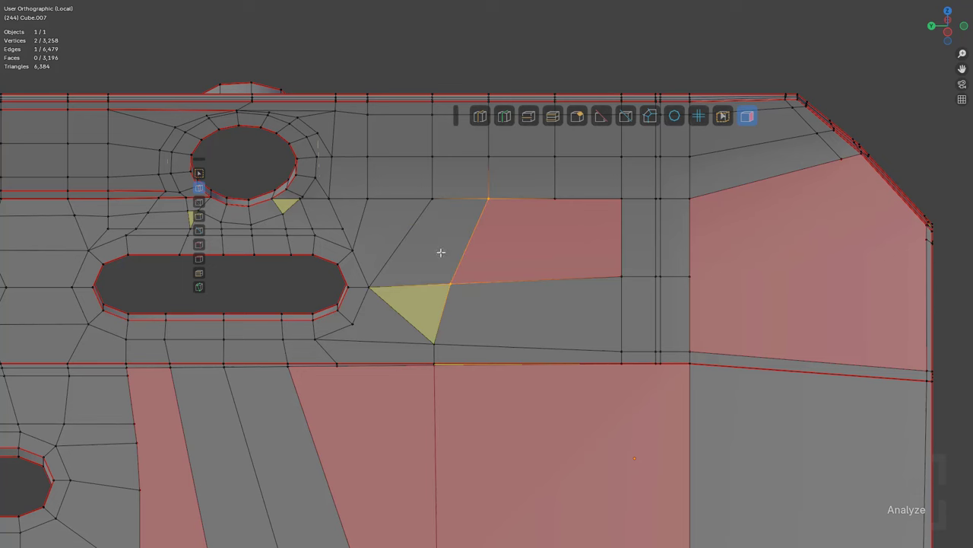
key("alt+a")
Step: Add a vertical loop cut through the bands below the small n-gon and join its top vertex to the vertex on the edge above
scroll(345, 369, "up", 3)
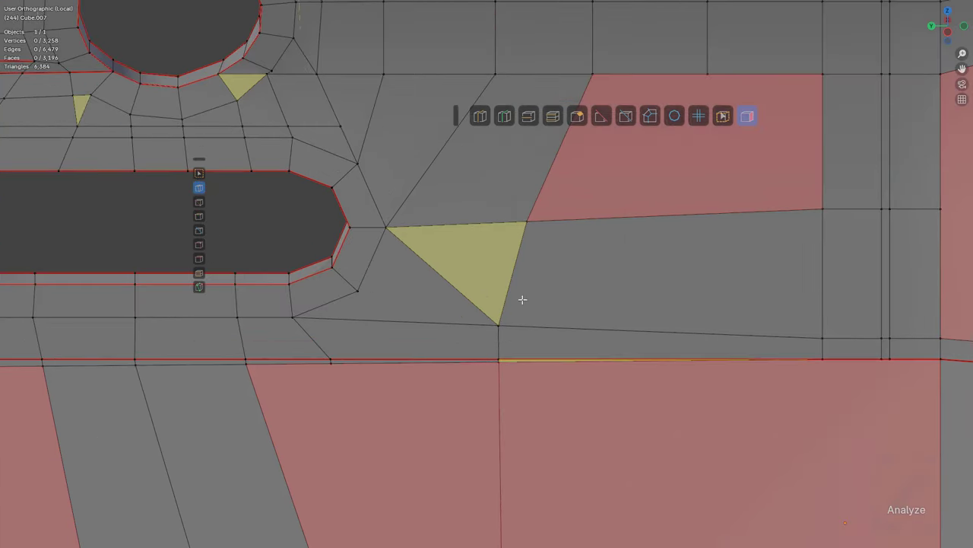
scroll(523, 300, "down", 5)
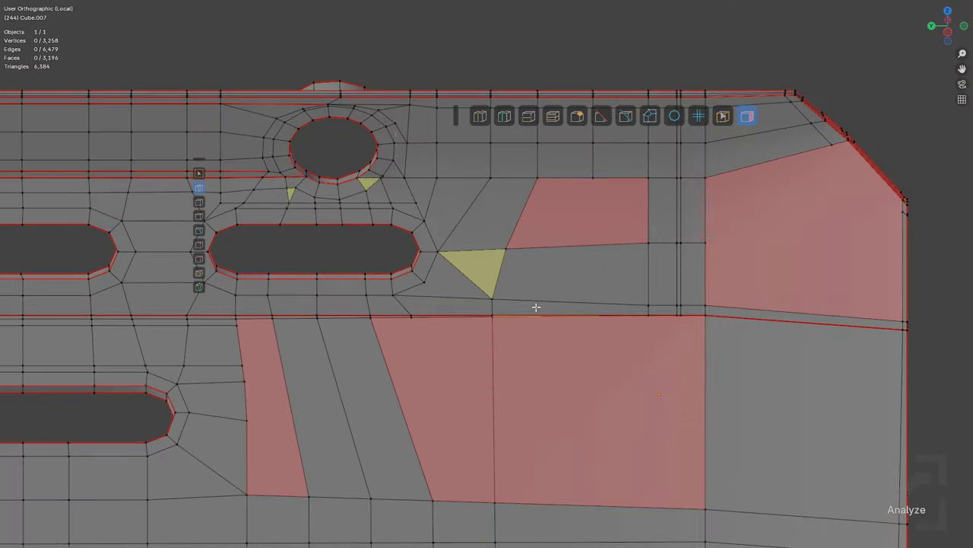
scroll(537, 306, "up", 1)
key("ctrl+r")
left_click(594, 315)
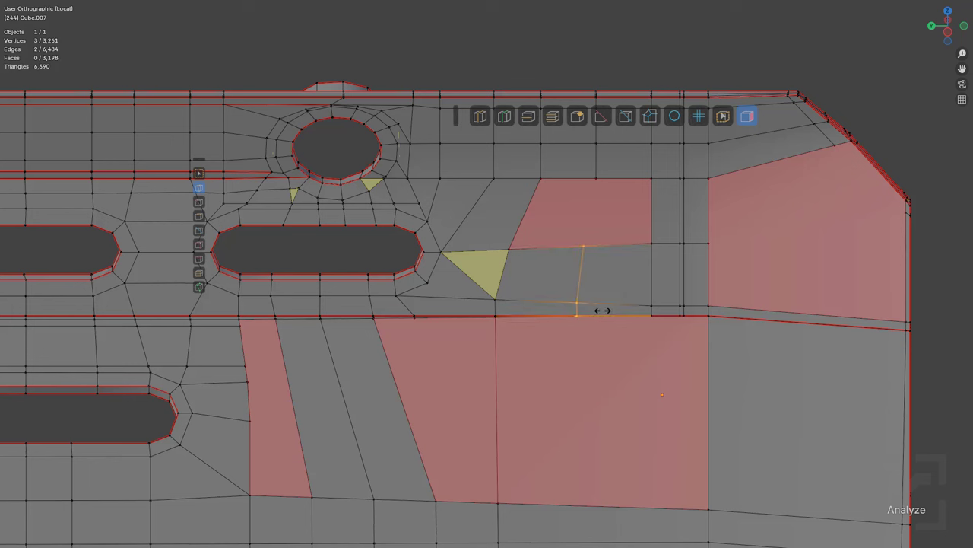
left_click(611, 314)
key("e")
right_click(614, 314)
key("ctrl+z")
key("e")
left_click(630, 308)
key("alt+a")
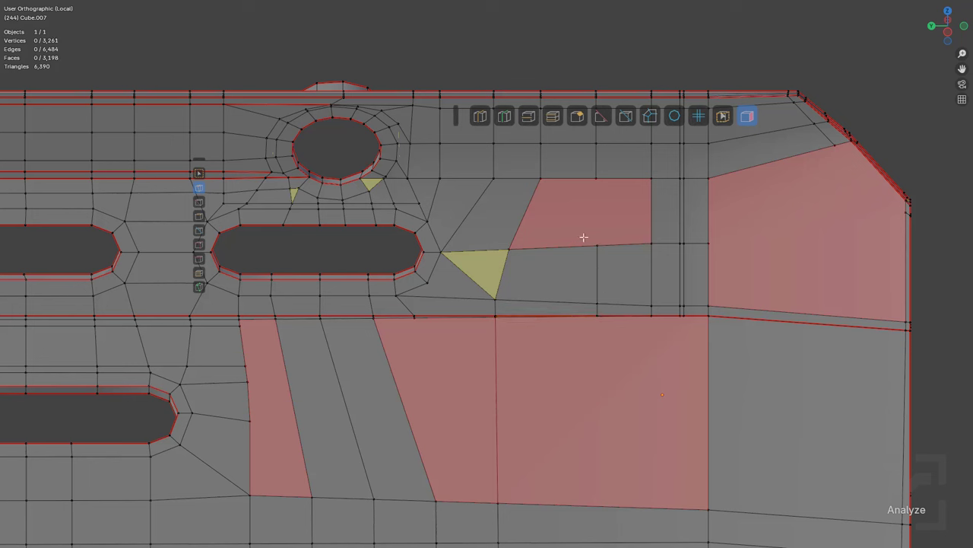
key("Return")
Step: Add a horizontal loop cut across the two slanted strips and join its end to the lower slot's tip row vertex across the narrow n-gon
middle_click_drag(578, 241, 539, 302)
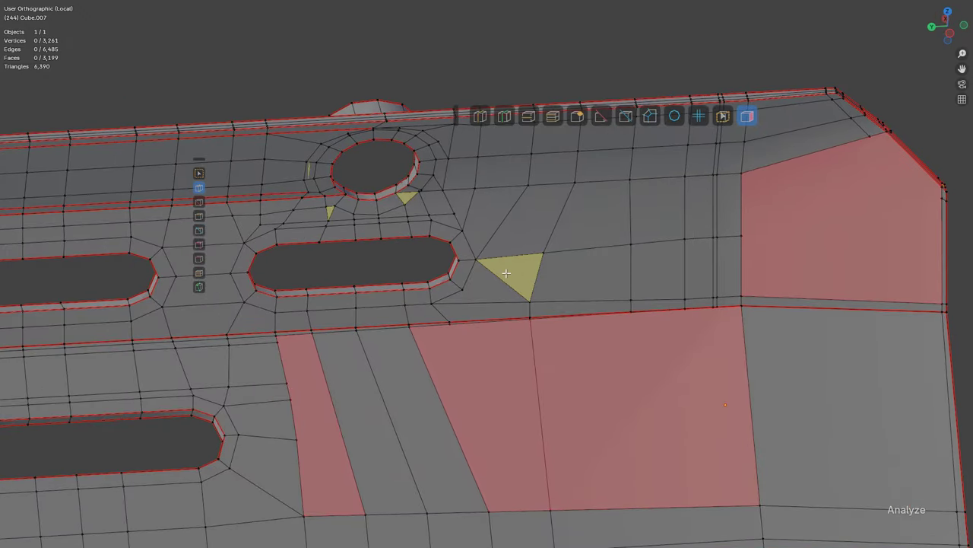
scroll(506, 274, "down", 3)
middle_click_drag(506, 274, 511, 341)
scroll(510, 340, "down", 1)
scroll(513, 327, "up", 4)
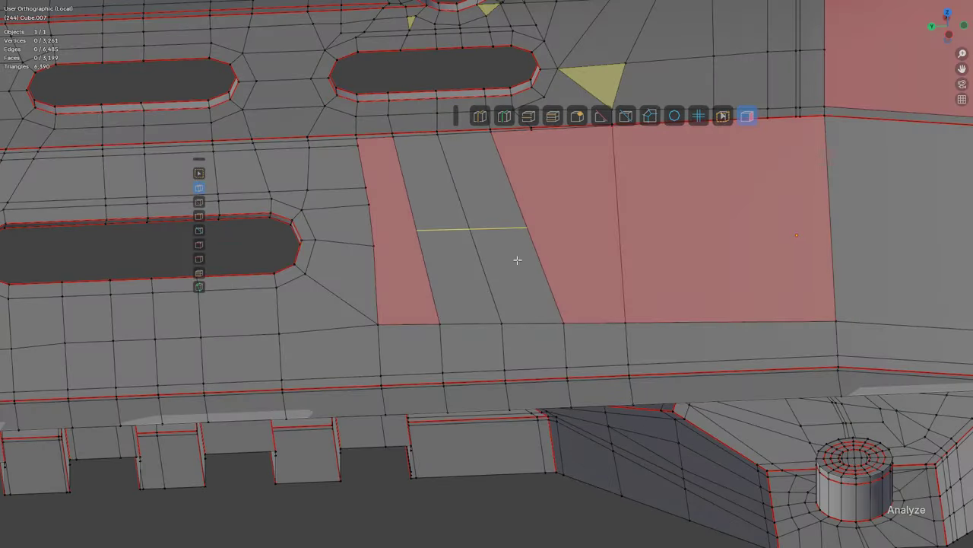
left_click(517, 259)
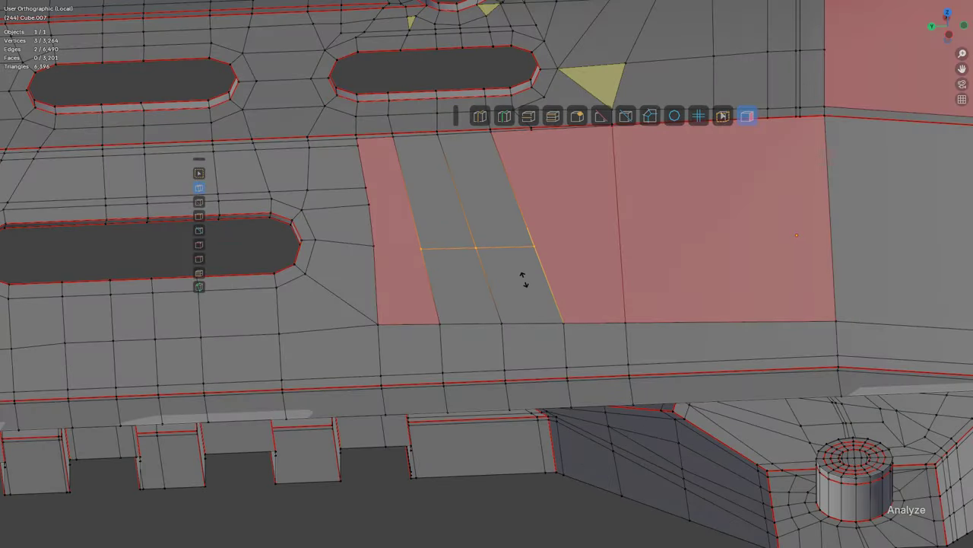
left_click(411, 253)
key("Return")
Step: Add two evenly spaced loop cuts across the strips' upper part and cut their ends over to the narrow n-gon's far-edge vertices
scroll(462, 183, "up", 1)
left_click(462, 184)
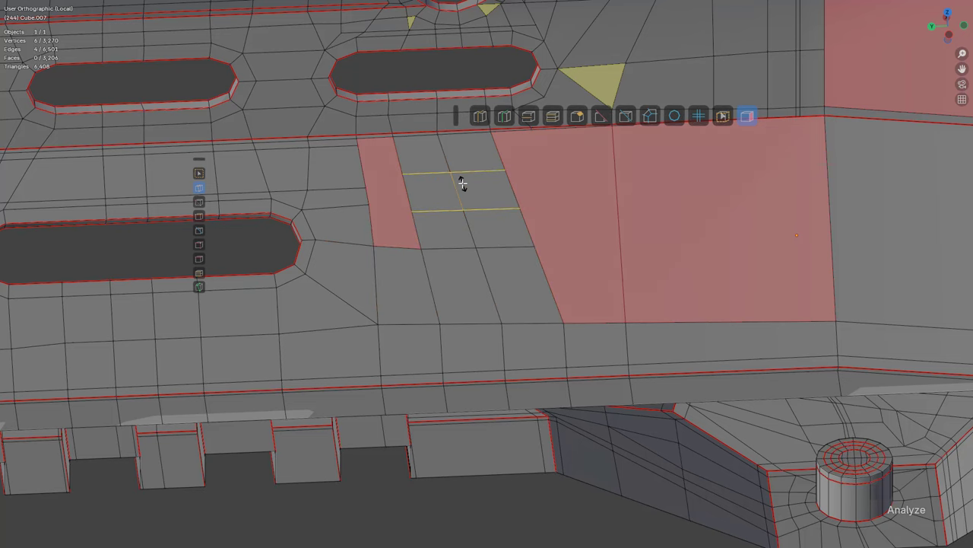
right_click(462, 183)
key("alt+a")
left_click_drag(392, 181, 411, 208)
key("alt+a")
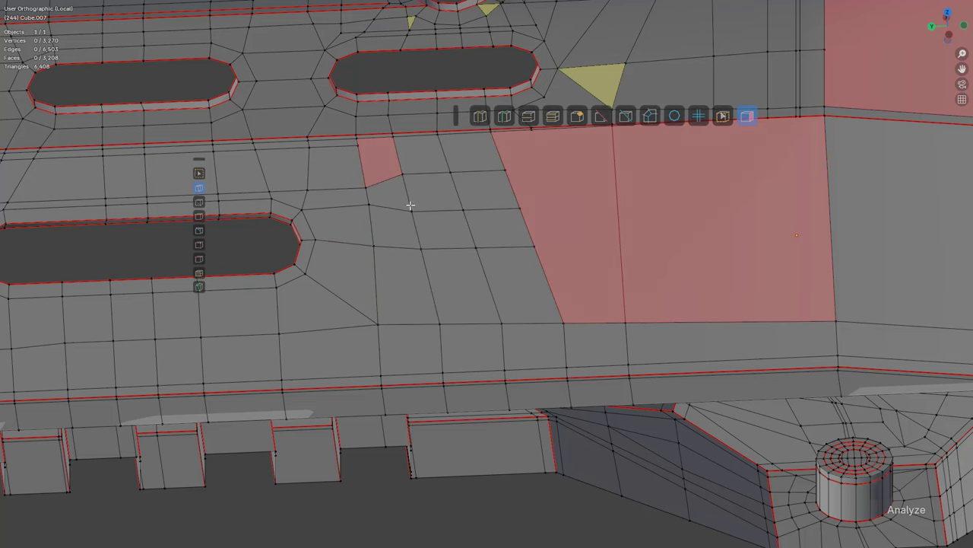
Step: Add a loop cut near the strips' upper crease and cut from its end to the adjacent vertex across the remaining n-gon
scroll(627, 283, "down", 1)
middle_click_drag(628, 282, 655, 322, "shift")
middle_click_drag(452, 274, 523, 318, "shift")
scroll(528, 282, "up", 4)
key("ctrl+r")
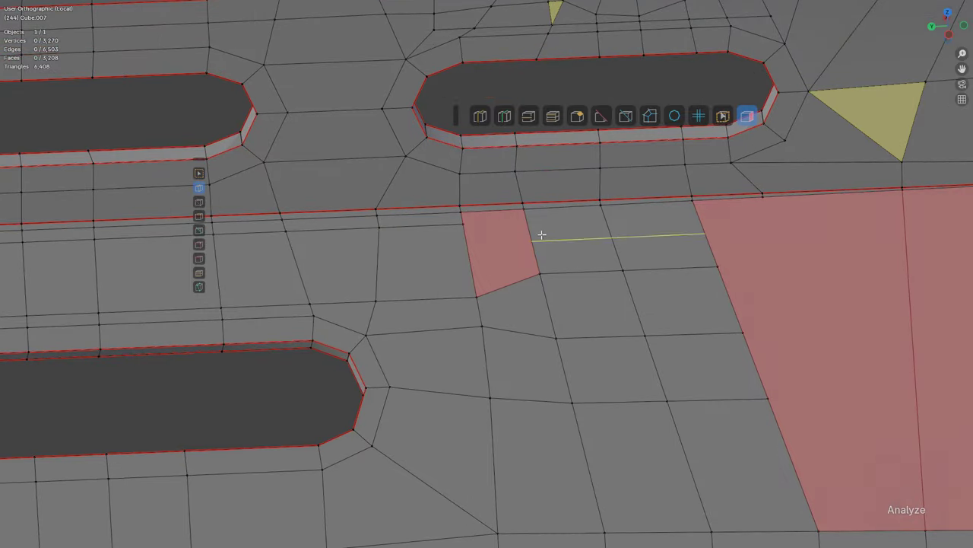
left_click(541, 233)
left_click(532, 214)
key("alt+a")
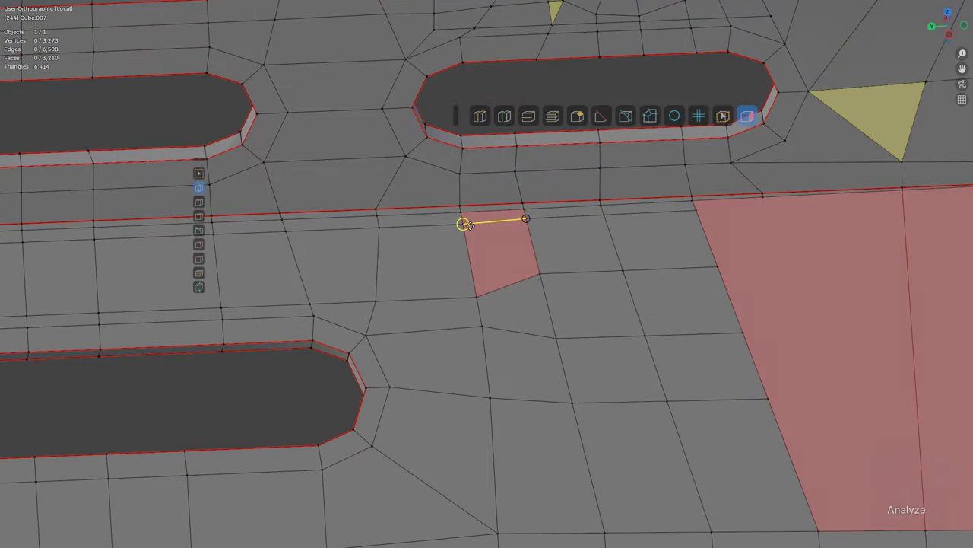
left_click_drag(470, 226, 465, 224)
Step: Check the whole end of the part outside Edit Mode, return to Edit Mode and turn the Analyze overlay back on
scroll(637, 296, "down", 1)
scroll(593, 378, "down", 6)
middle_click_drag(637, 296, 578, 221)
scroll(527, 345, "down", 4)
key("Tab")
key("Tab")
left_click(748, 115)
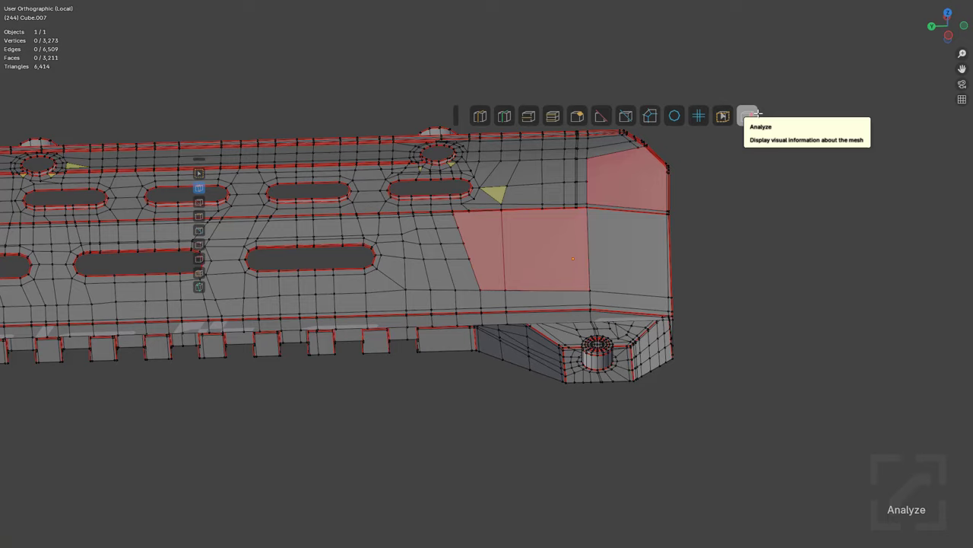
Step: Add a loop cut across the side face and slide it close to the part's end edge
middle_click_drag(781, 276, 574, 285)
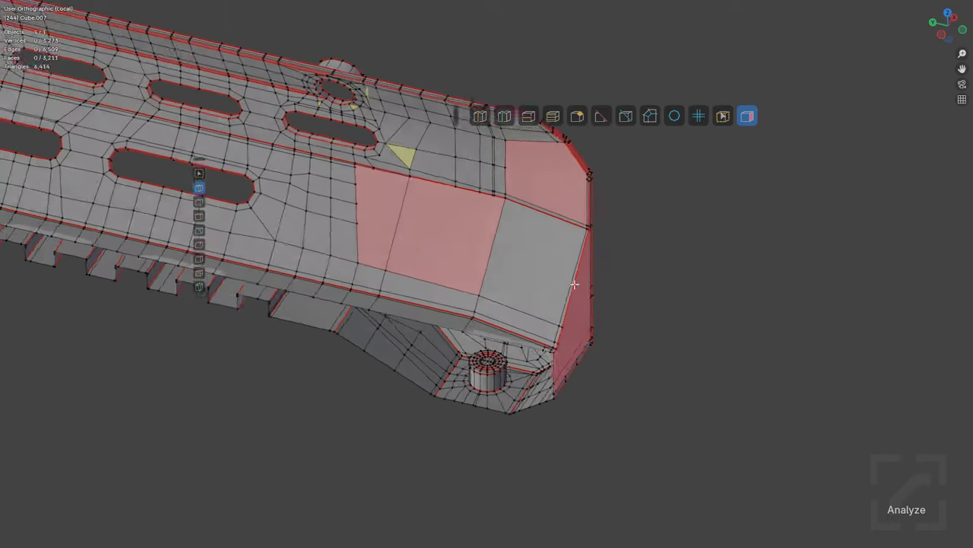
scroll(574, 285, "up", 6)
key("ctrl+r")
left_click(611, 178)
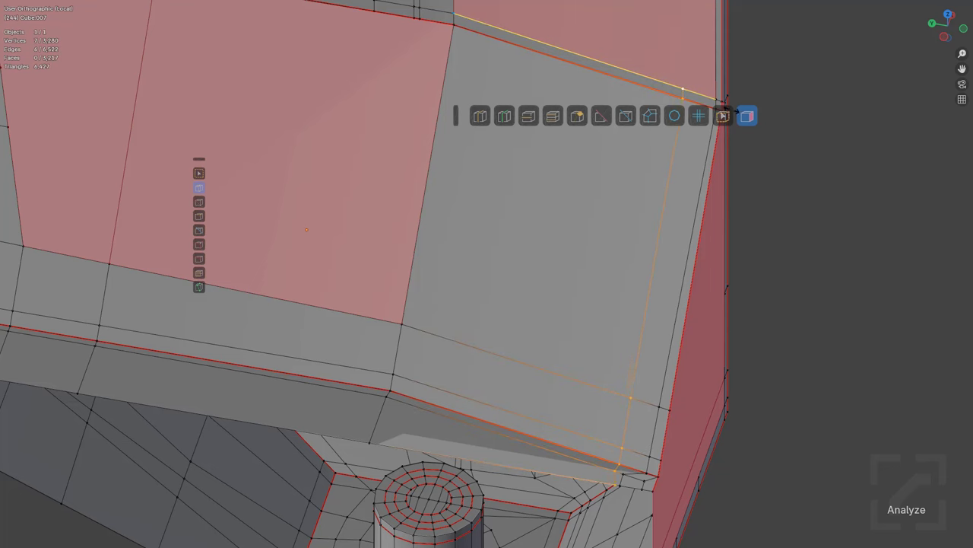
left_click(740, 99)
Step: Inset the large n-gon beside the chamfered end corner by a small margin
scroll(738, 99, "down", 3)
middle_click_drag(700, 114, 652, 260, "shift")
scroll(652, 261, "up", 4)
middle_click_drag(573, 315, 555, 286, "shift")
key("3")
left_click(612, 313)
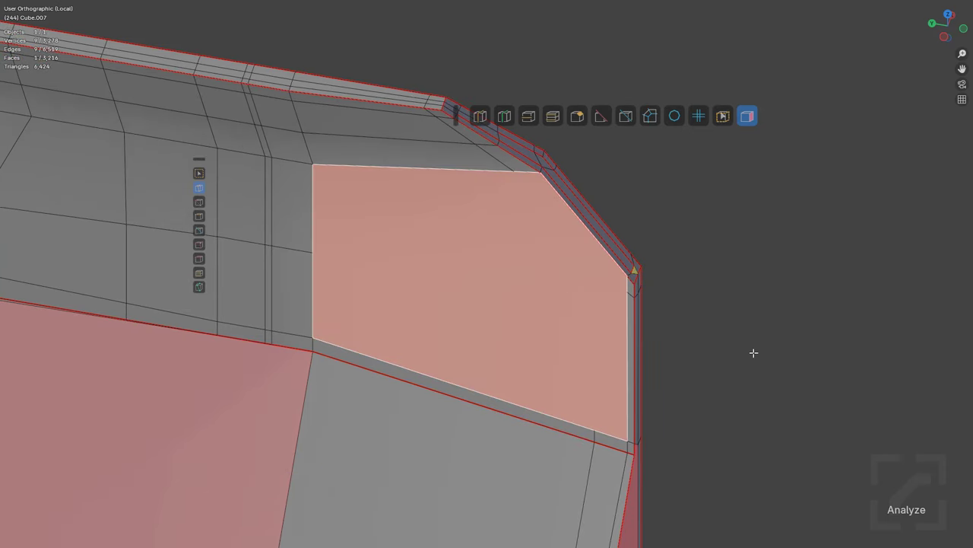
scroll(763, 348, "up", 1)
key("i")
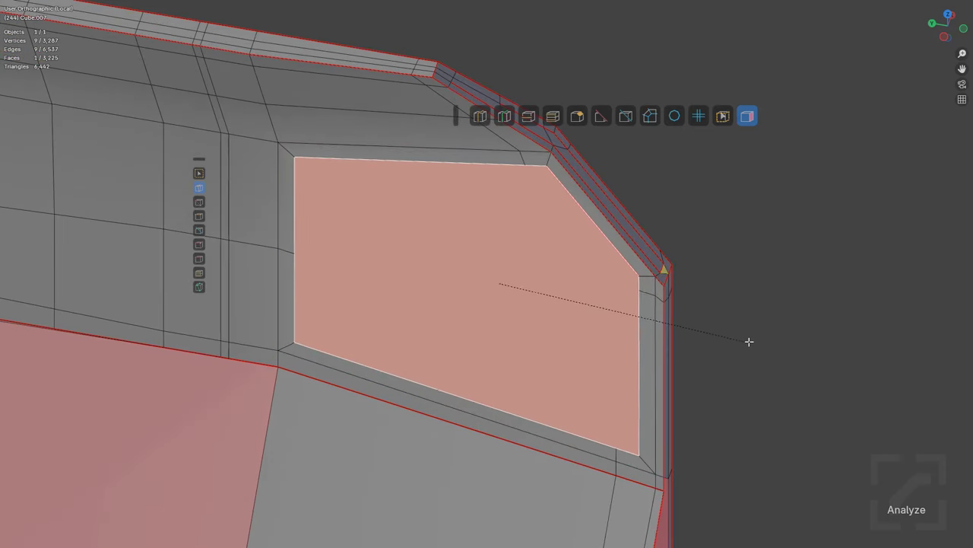
left_click(745, 337)
left_click(741, 337)
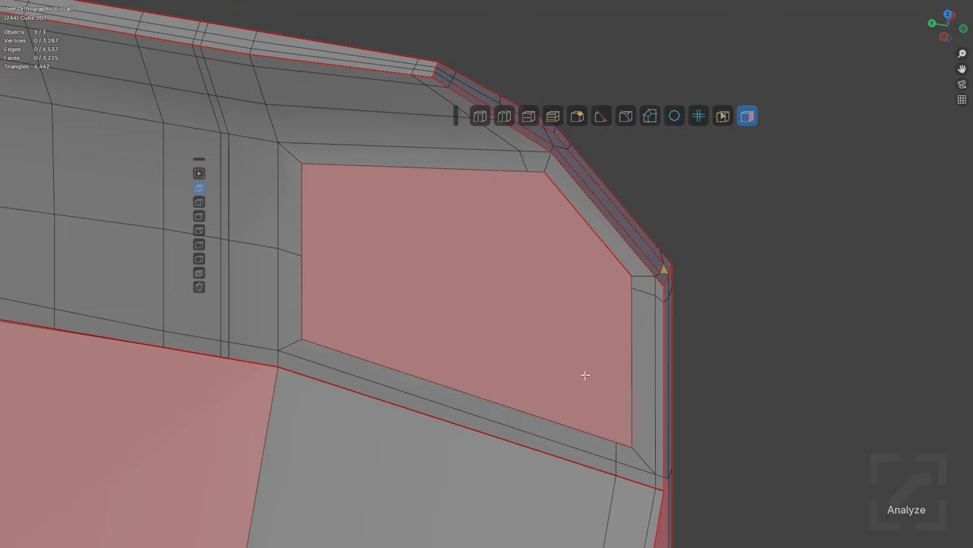
Step: Slide the inset's lower outer corner vertex onto the neighbouring vertex of the new end loop
left_click(629, 451)
key("g")
key("g")
left_click(606, 444)
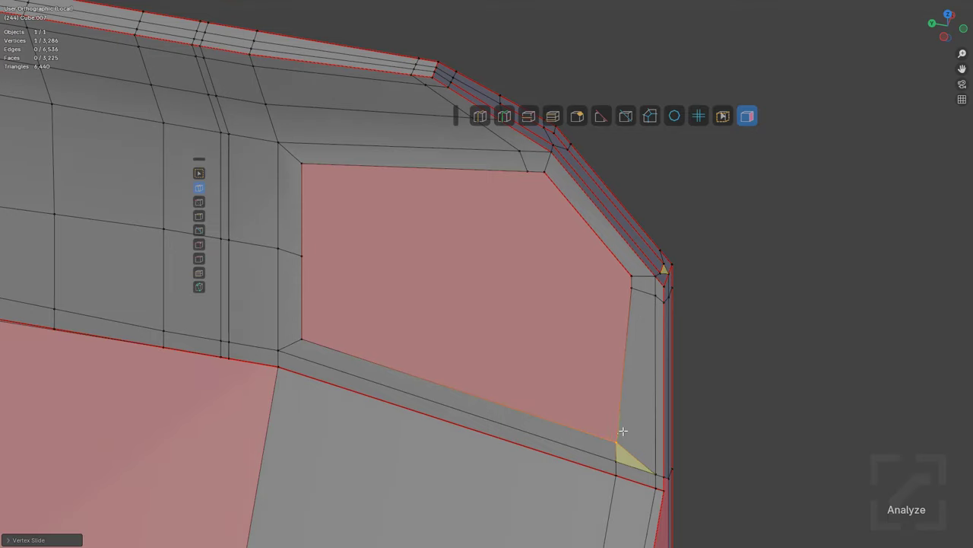
Step: Slide the vertex on the end border rail just below the chamfer corner slightly downward
middle_click_drag(621, 431, 501, 291)
middle_click_drag(658, 223, 570, 370, "shift")
scroll(542, 206, "up", 4)
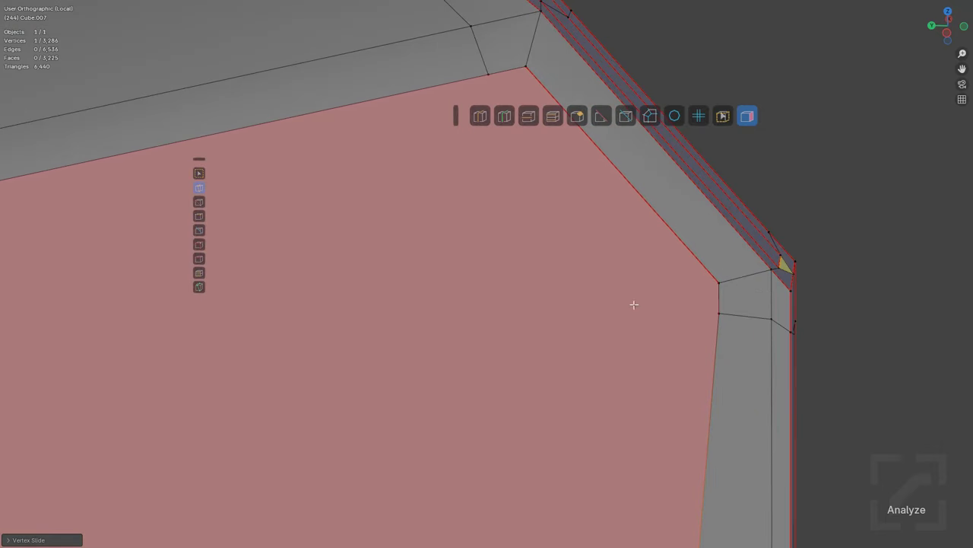
middle_click_drag(674, 296, 644, 289)
left_click(681, 339)
key("g")
key("g")
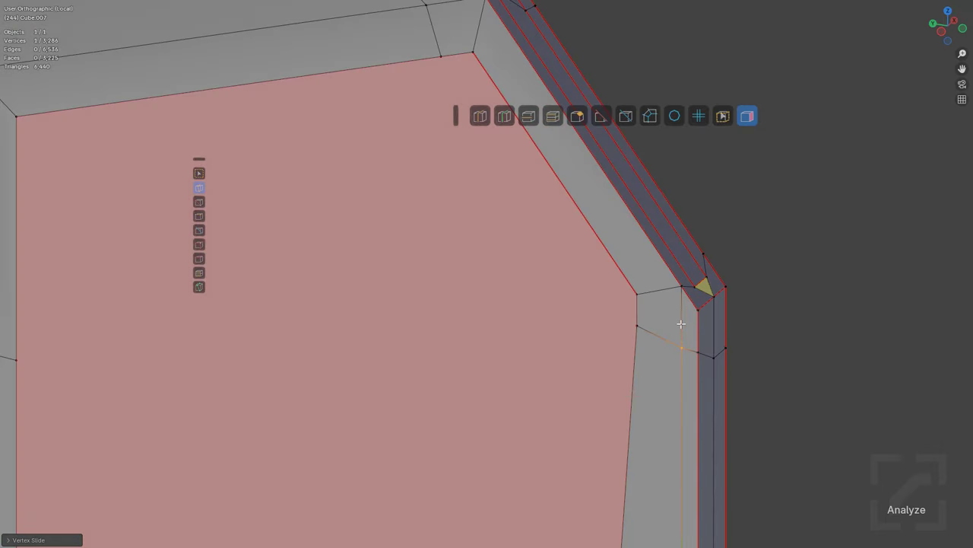
scroll(596, 302, "down", 1)
scroll(644, 295, "down", 2)
middle_click_drag(506, 303, 550, 359, "shift")
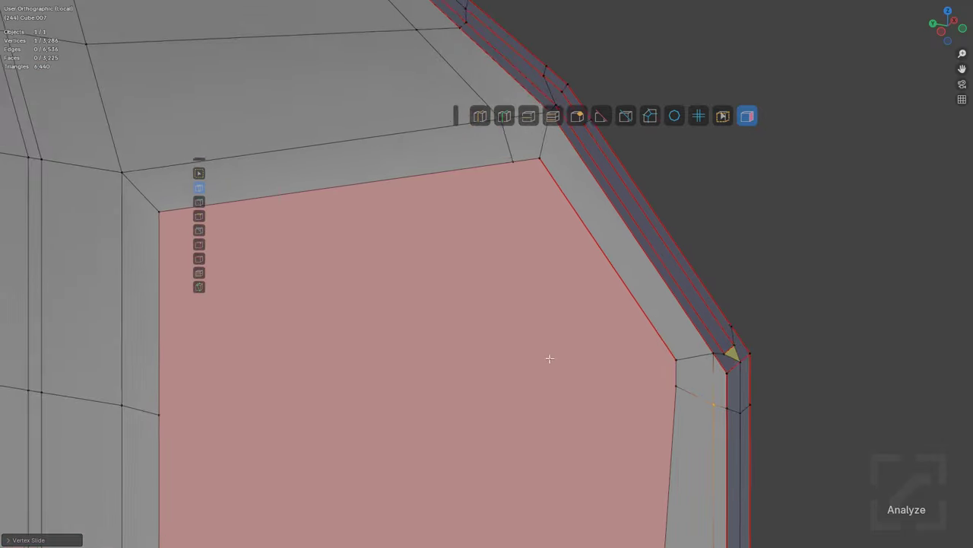
Step: Slide the stray vertex on the inset's upper edge into the adjacent chamfer corner vertex
scroll(550, 358, "down", 2)
middle_click_drag(520, 326, 522, 336, "shift")
left_click(515, 233)
key("g")
key("g")
left_click(544, 244)
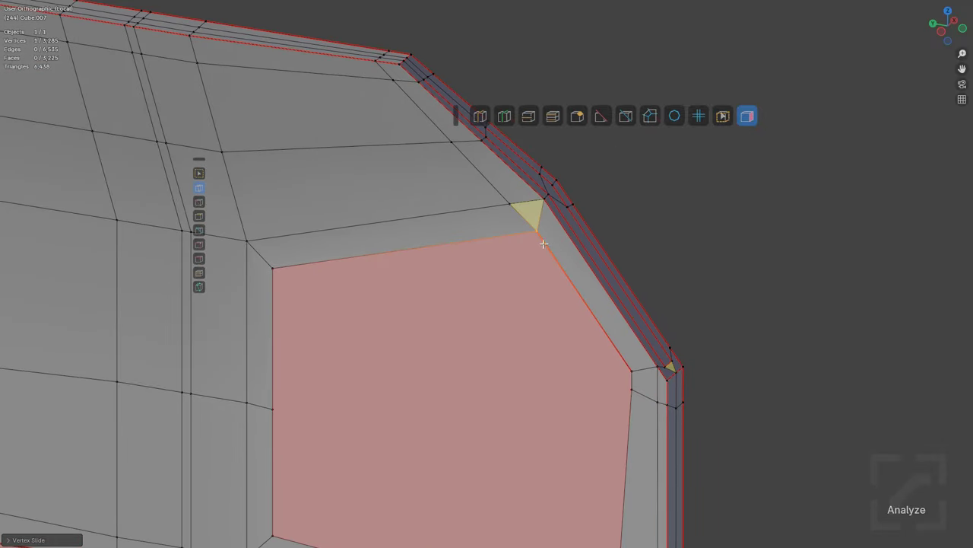
Step: Dissolve the inset's upper and inner border geometry, including the leftover triangles along the n-gon's inner edge
left_click(540, 217)
key("ctrl+x")
left_click(469, 238)
key("ctrl+x")
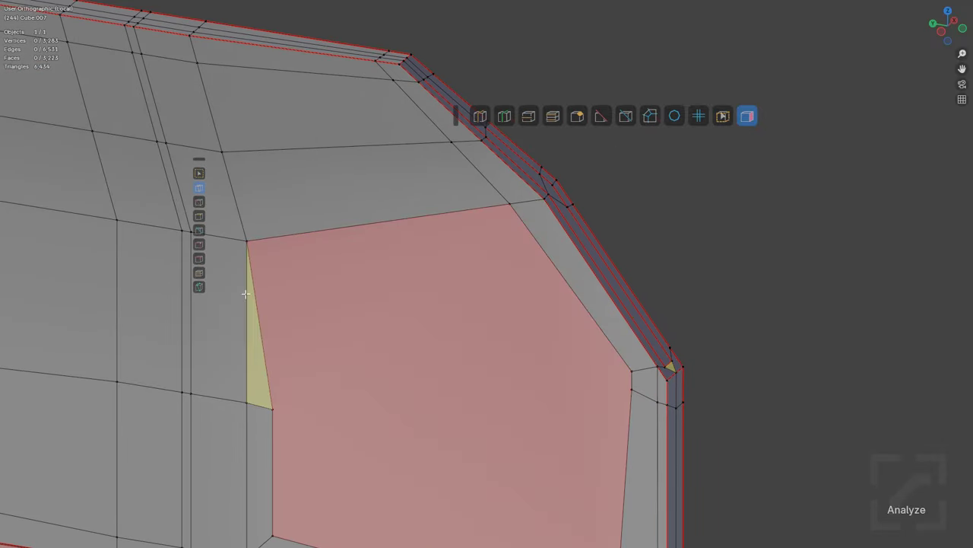
middle_click_drag(285, 324, 387, 251, "shift")
left_click(378, 369)
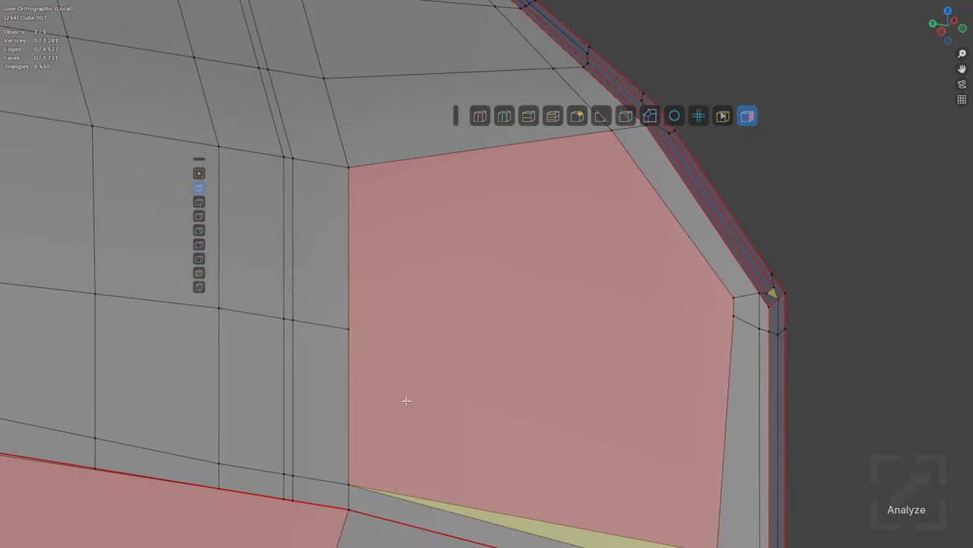
Step: Dissolve the inset's lower border edge and the leftover triangle at the lower outer corner
middle_click_drag(660, 492, 594, 316, "shift")
left_click(653, 380)
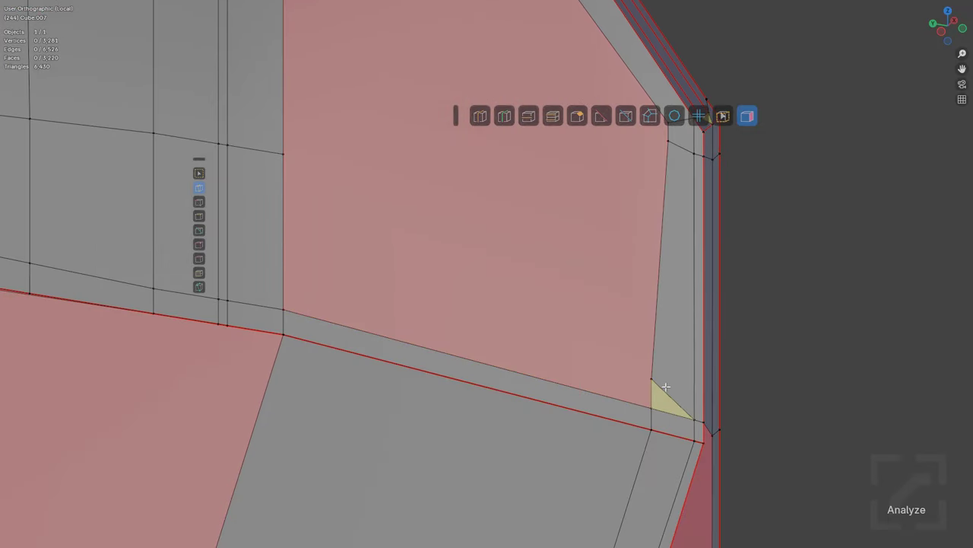
left_click(664, 391)
key("ctrl+x")
key("alt+a")
Step: Join the second vertex below the chamfer on the n-gon's outer side to its upper inner corner
middle_click_drag(647, 270, 564, 403, "shift")
scroll(504, 278, "down", 2)
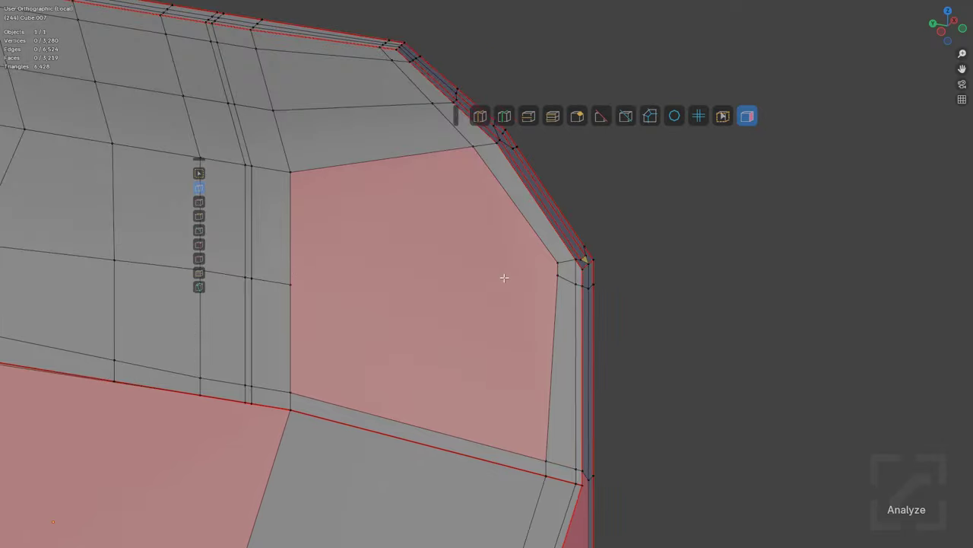
scroll(583, 295, "up", 1)
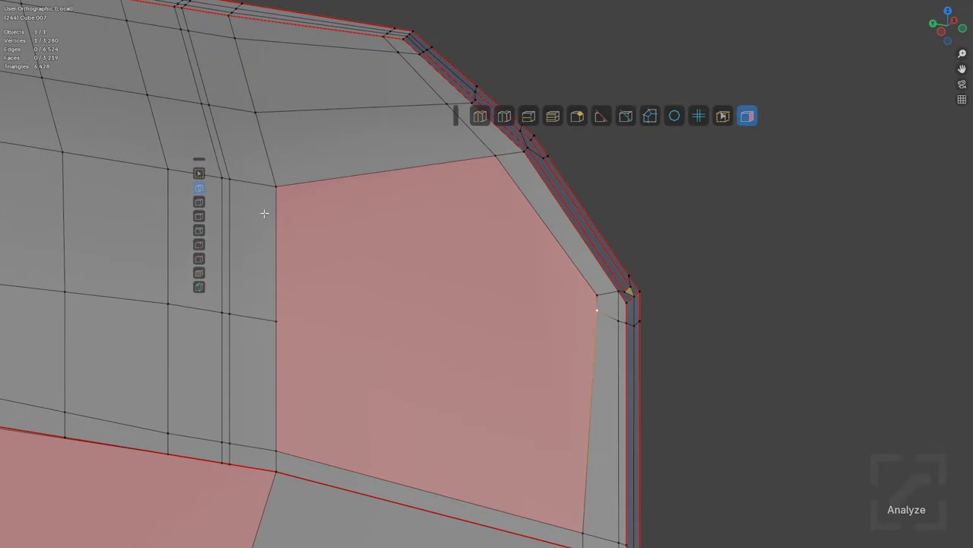
left_click(271, 183, "shift")
key("alt+a")
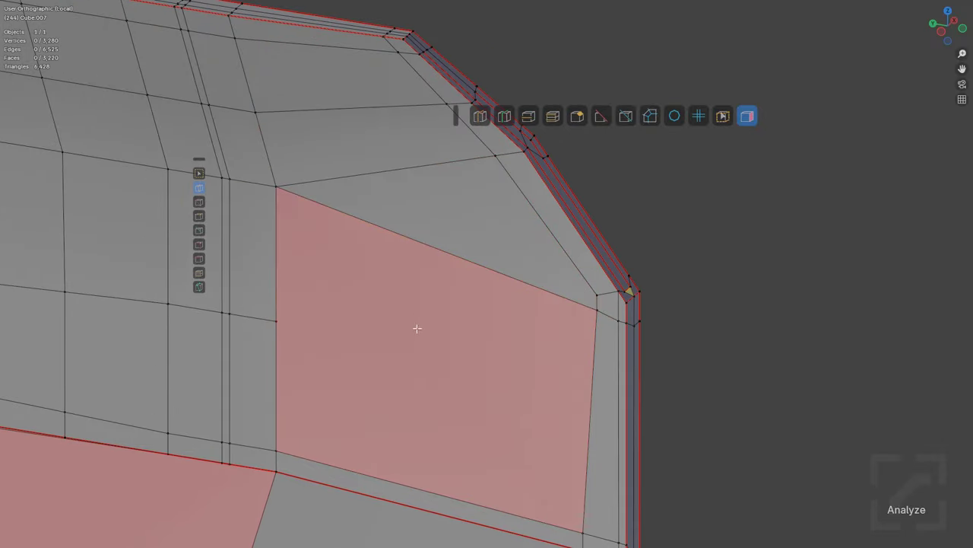
Step: Join the remaining n-gon's lower outer corner to the middle vertex on its inner edge
middle_click_drag(394, 361, 406, 249, "shift")
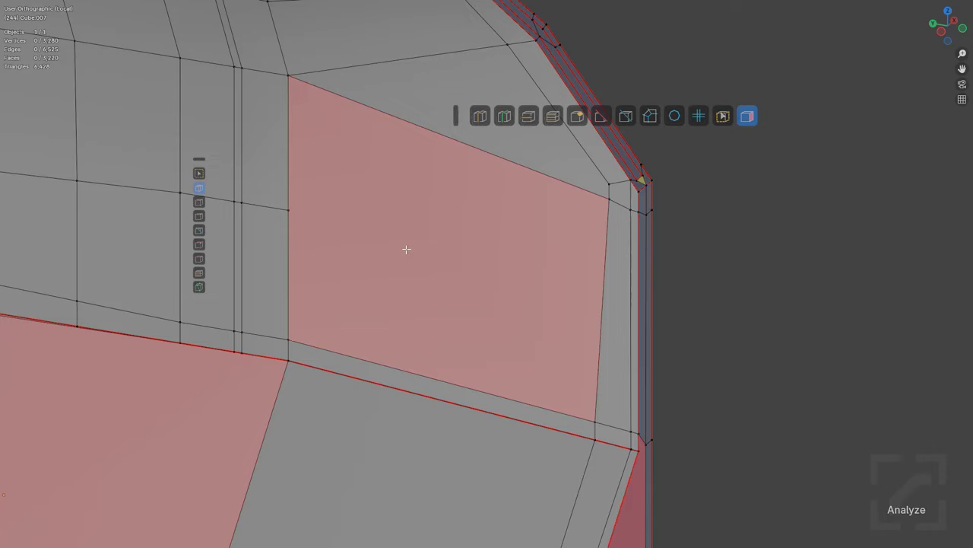
left_click(584, 407, "shift")
scroll(586, 393, "down", 1)
key("j")
scroll(583, 385, "down", 2)
key("alt+a")
Step: Add a centred loop cut along the band between the slot tip and the end face, and scale the loop slightly
scroll(426, 353, "down", 1)
middle_click_drag(404, 350, 547, 352, "shift")
scroll(450, 301, "up", 4)
key("ctrl+r")
left_click(576, 281)
right_click(607, 293)
key("s")
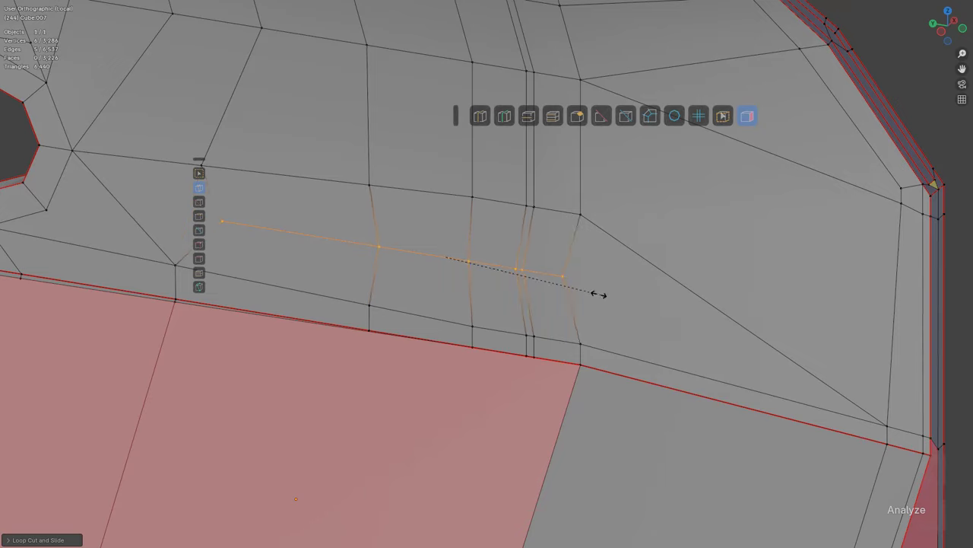
left_click(599, 294)
scroll(586, 289, "down", 2)
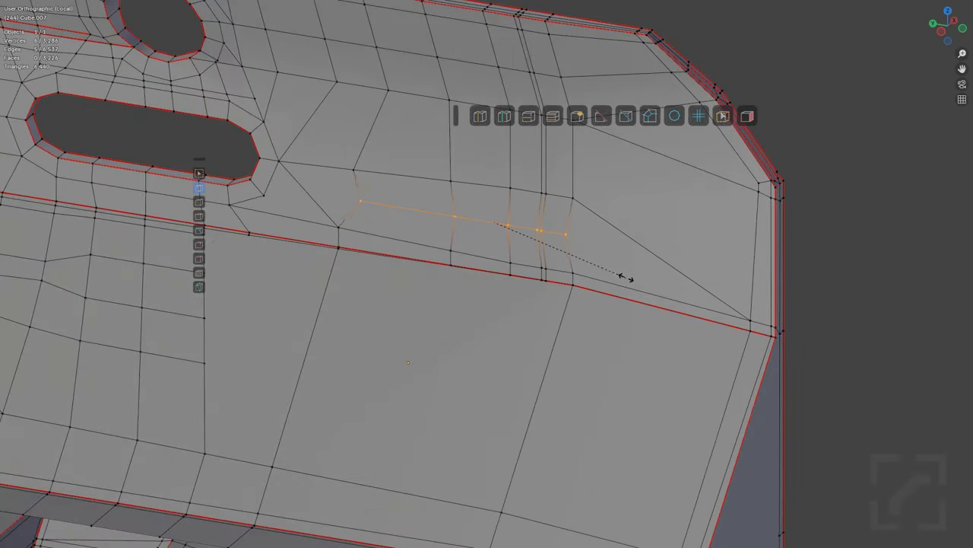
left_click(629, 280)
key("alt+a")
Step: Turn Analyze back on, add three evenly spaced loop cuts across the lower side face and join them across the adjacent n-gons
scroll(576, 289, "up", 1)
scroll(525, 324, "down", 3)
middle_click_drag(502, 359, 557, 252, "shift")
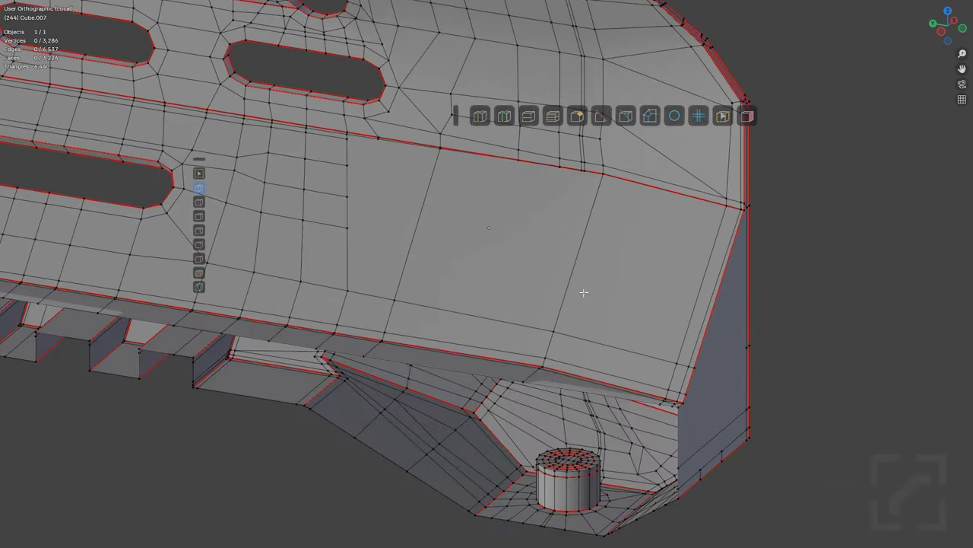
left_click(749, 116)
middle_click_drag(663, 293, 562, 283)
scroll(524, 311, "up", 2)
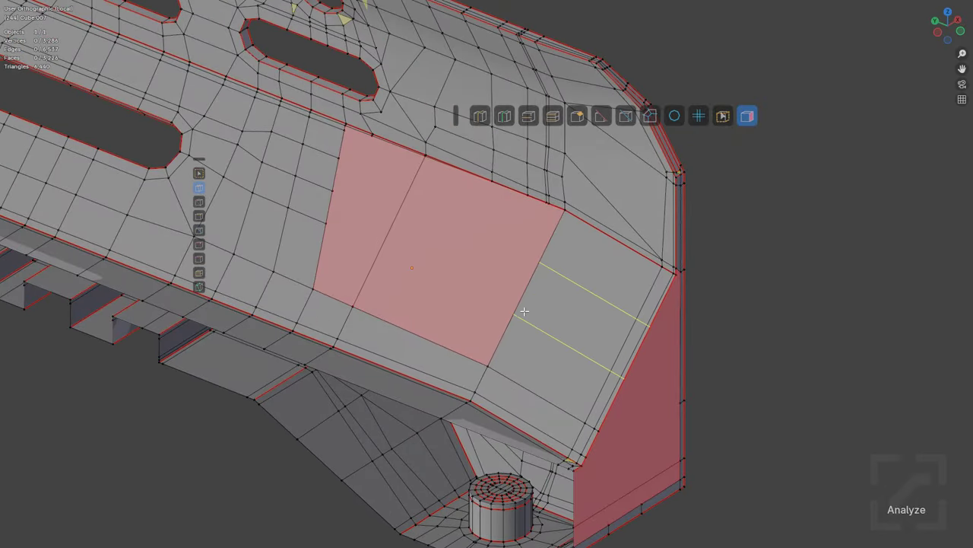
left_click(532, 296)
left_click(526, 286)
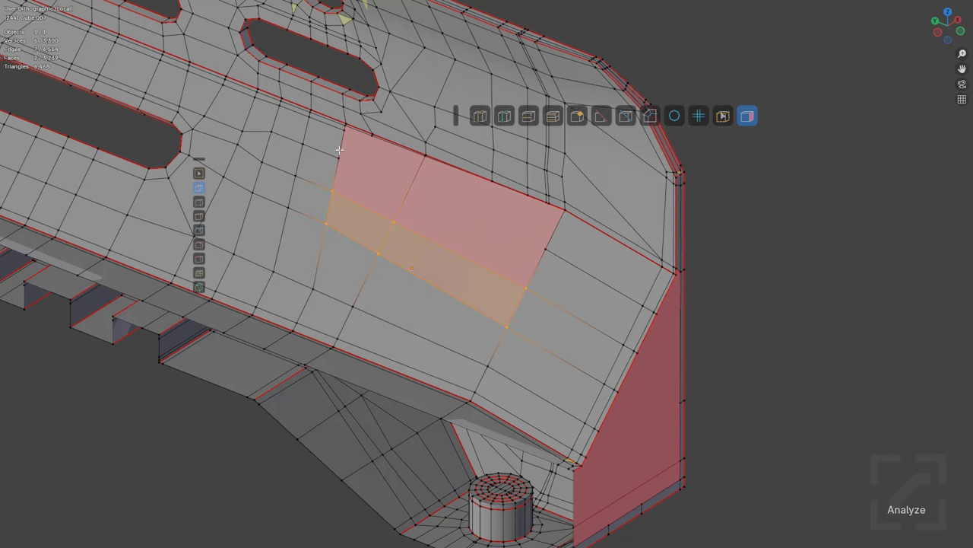
left_click(535, 226)
Step: Knife an edge across the smaller n-gon below the slot, from the middle vertex of its lower edge up to the sharp edge
middle_click_drag(380, 253, 421, 205)
left_click(422, 204)
key("k")
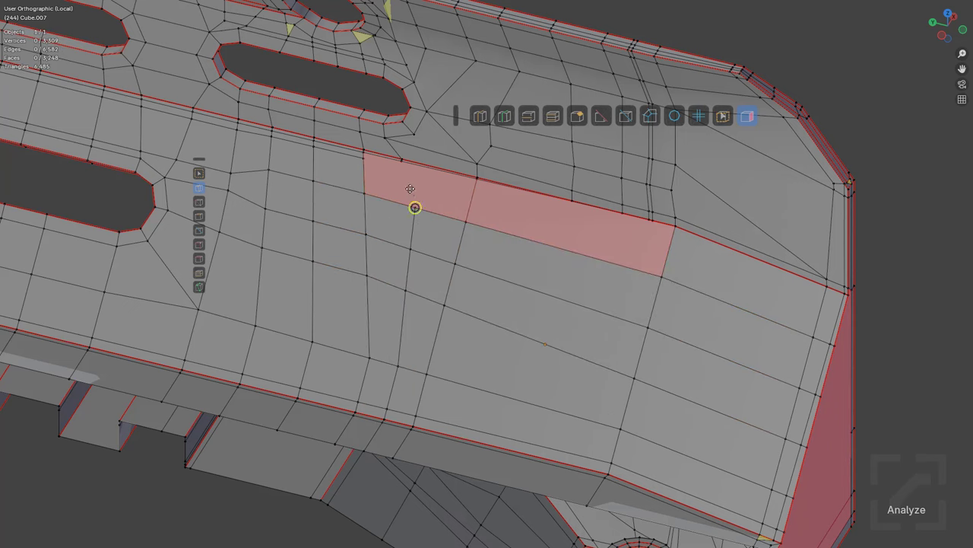
scroll(403, 176, "up", 3)
middle_click_drag(404, 178, 442, 280, "shift")
key("alt+a")
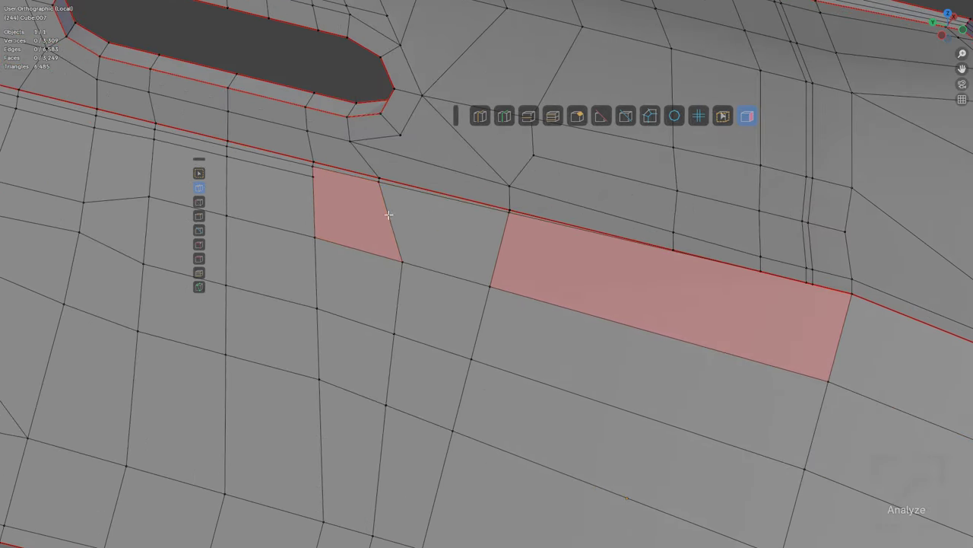
Step: Add a loop cut close to the sharp edge on the angled end panel and continue it with the knife across the highlighted n-gons
scroll(663, 308, "down", 3)
middle_click_drag(661, 308, 567, 282, "shift")
key("ctrl+r")
left_click(562, 268)
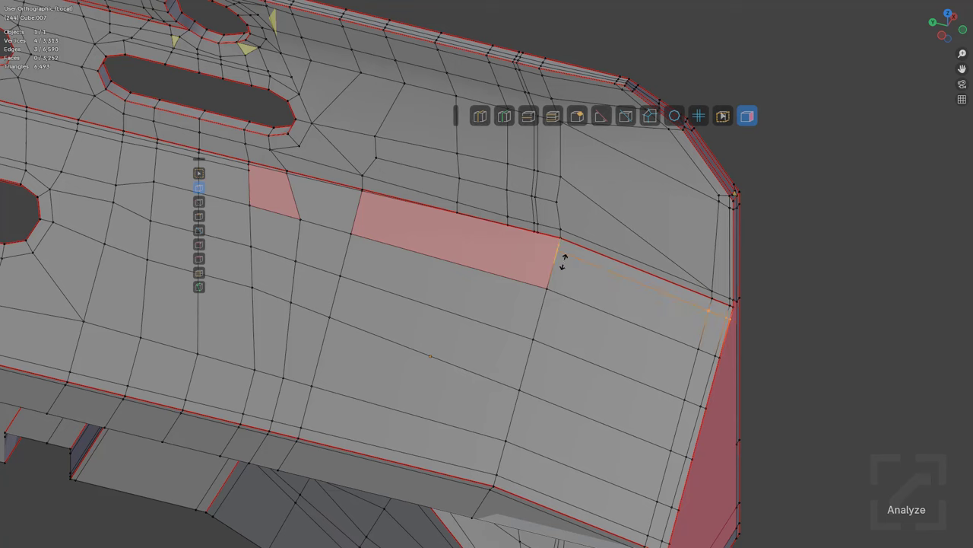
key("k")
left_click(541, 245)
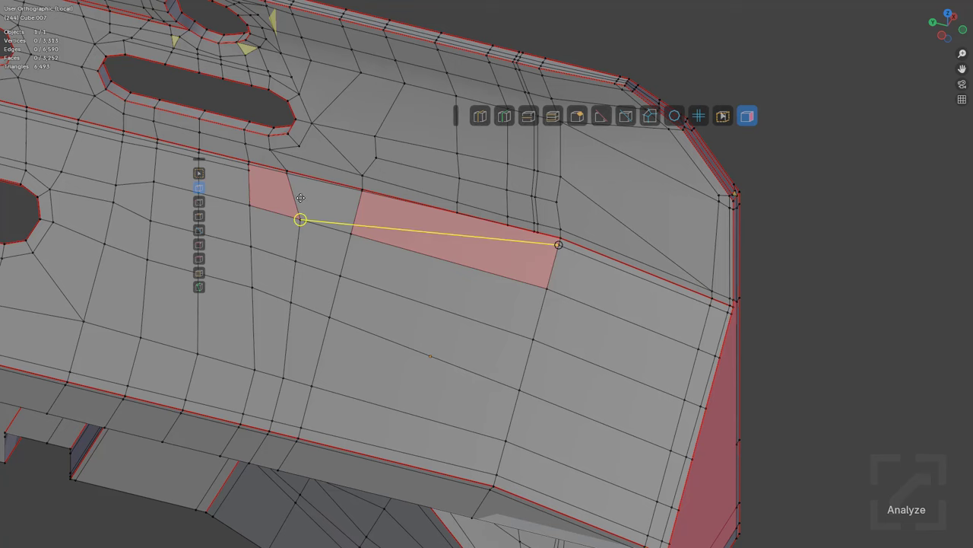
left_click(255, 175)
key("space")
Step: Examine the narrow highlighted n-gon strip and the edges meeting it along the sharp edge
middle_click_drag(468, 250, 479, 243)
scroll(426, 226, "up", 4)
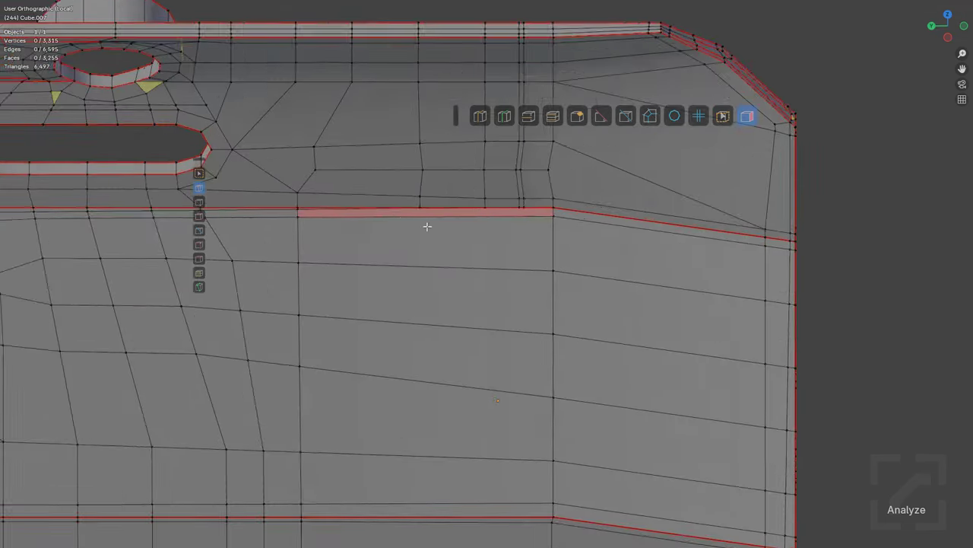
scroll(537, 255, "down", 1)
middle_click_drag(419, 219, 513, 230, "shift")
middle_click_drag(757, 231, 478, 263, "shift")
scroll(479, 264, "up", 3)
middle_click_drag(707, 302, 703, 303, "shift")
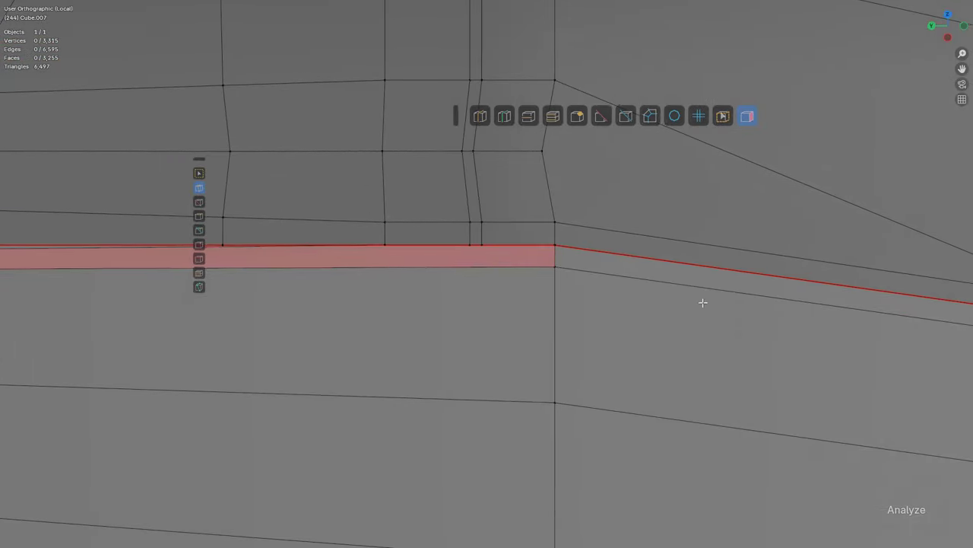
scroll(533, 310, "down", 3)
middle_click_drag(264, 298, 418, 276, "shift")
middle_click_drag(245, 274, 601, 259, "shift")
mouse_move(308, 274)
middle_mouse_down("shift")
mouse_move(665, 270)
mouse_move(289, 258)
middle_mouse_up("shift")
scroll(659, 276, "down", 4)
scroll(434, 246, "up", 5)
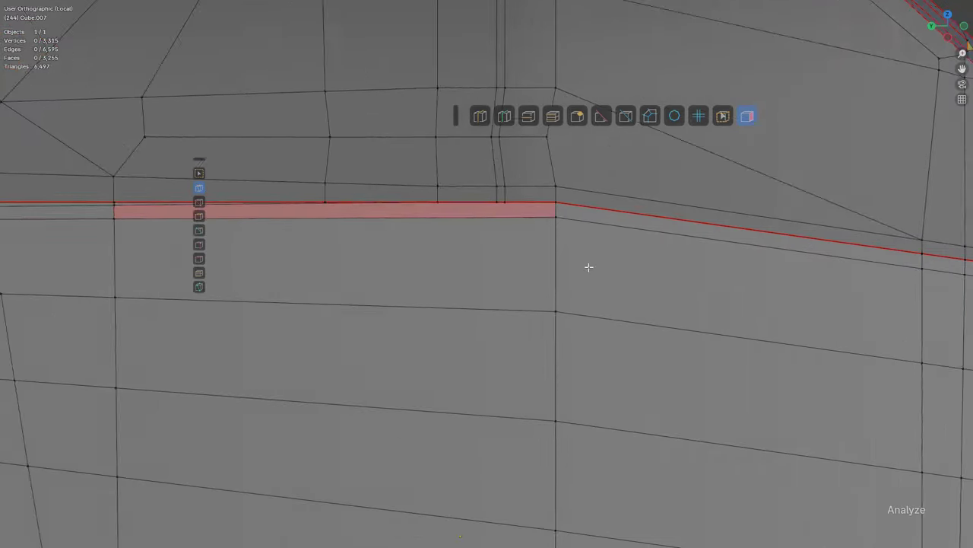
Step: Slide the strip's two lower corner vertices and its slot-side upper vertex down, away from the sharp edge, to widen the strip
left_click(796, 240)
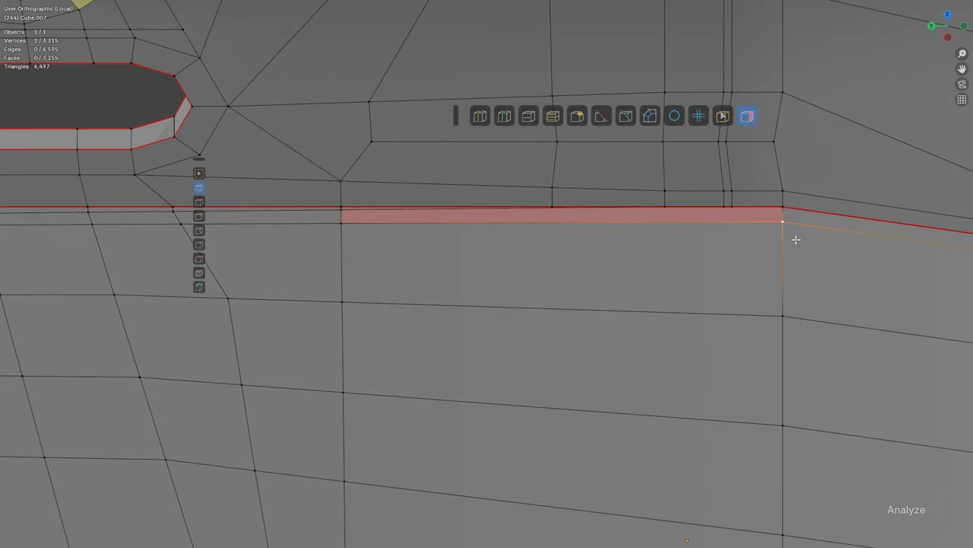
left_click(808, 265)
left_click(328, 229)
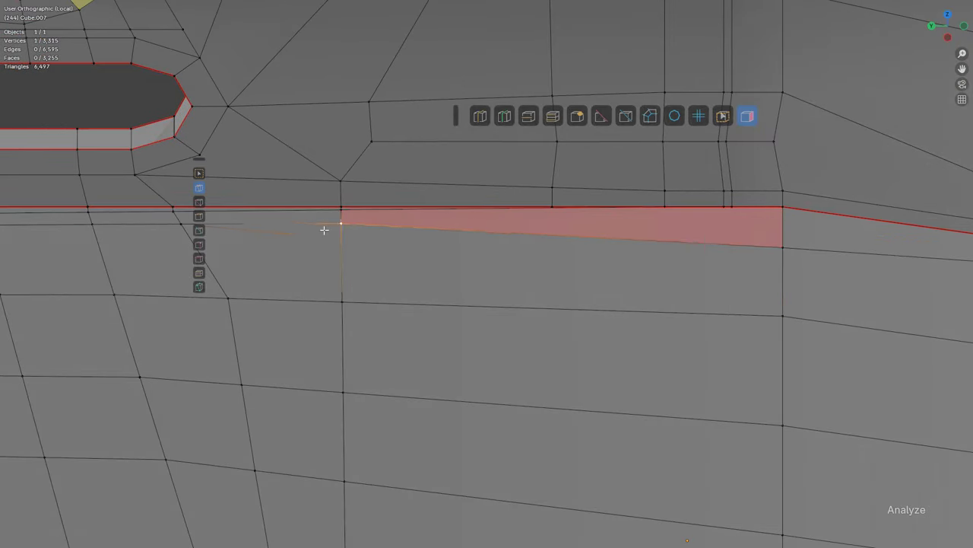
key("g")
key("g")
left_click(325, 244)
left_click(337, 214)
key("g")
key("g")
left_click(342, 224)
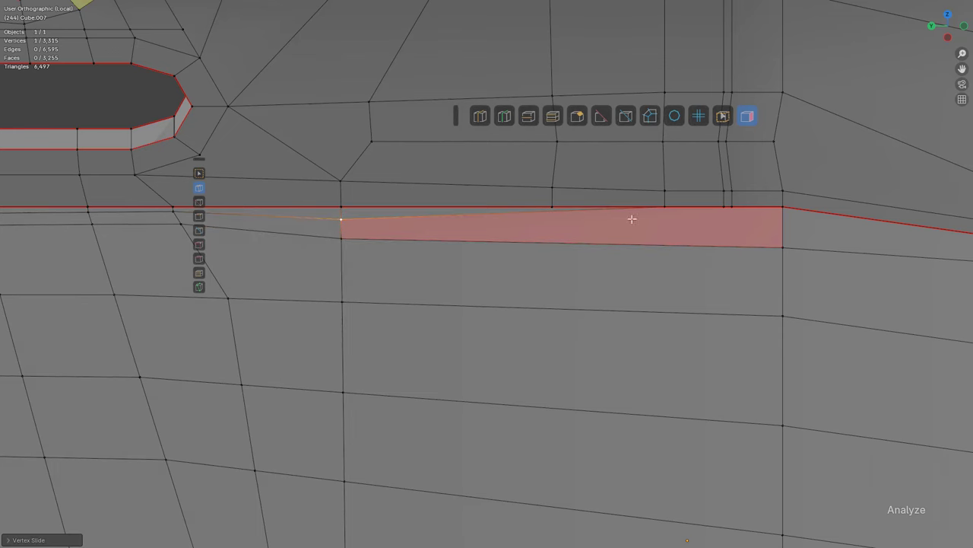
Step: Cut two edges continuing the widened strip's rows onto the angled end panel, and dissolve the diagonal between the resulting triangles
middle_click_drag(741, 223, 570, 229, "shift")
scroll(256, 234, "down", 1)
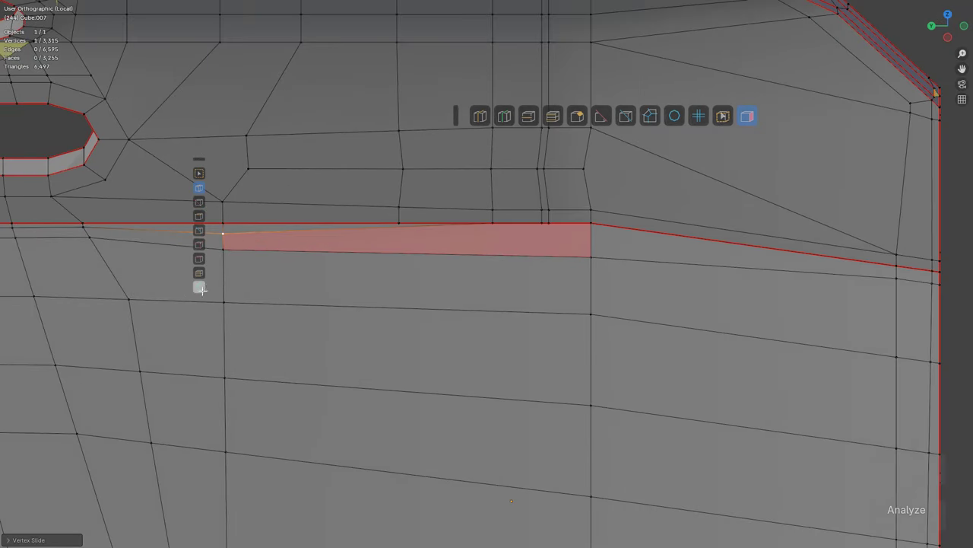
key("g")
key("g")
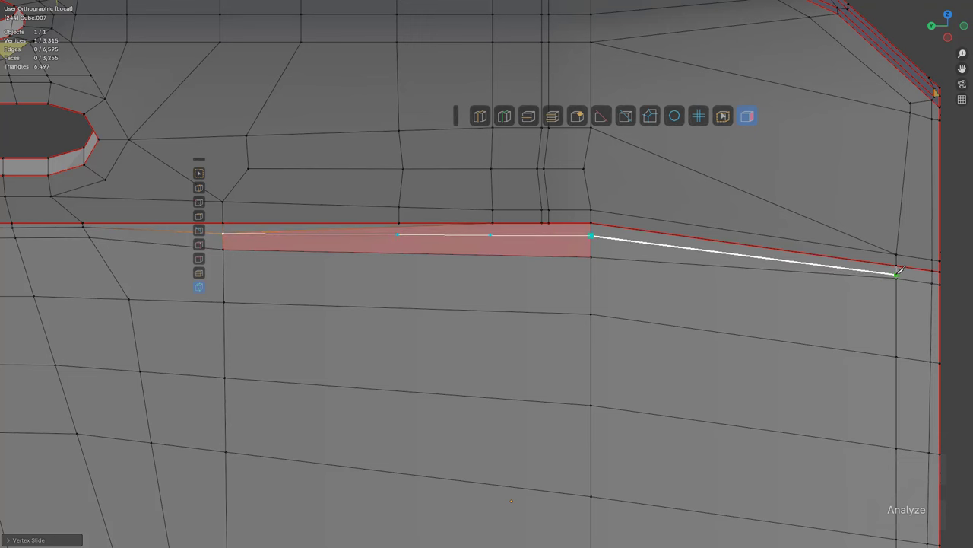
right_click(608, 260)
left_click(592, 257)
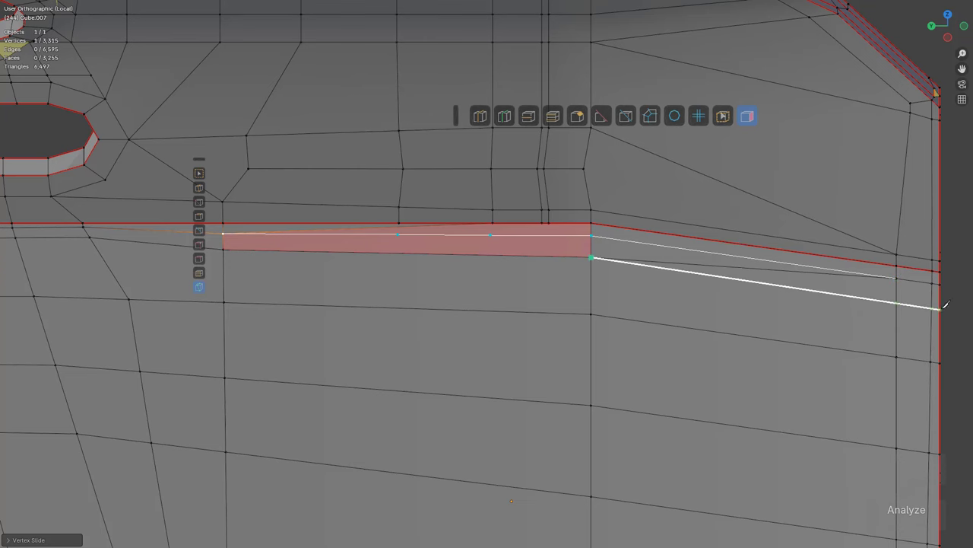
left_click(940, 305)
key("space")
key("alt+a")
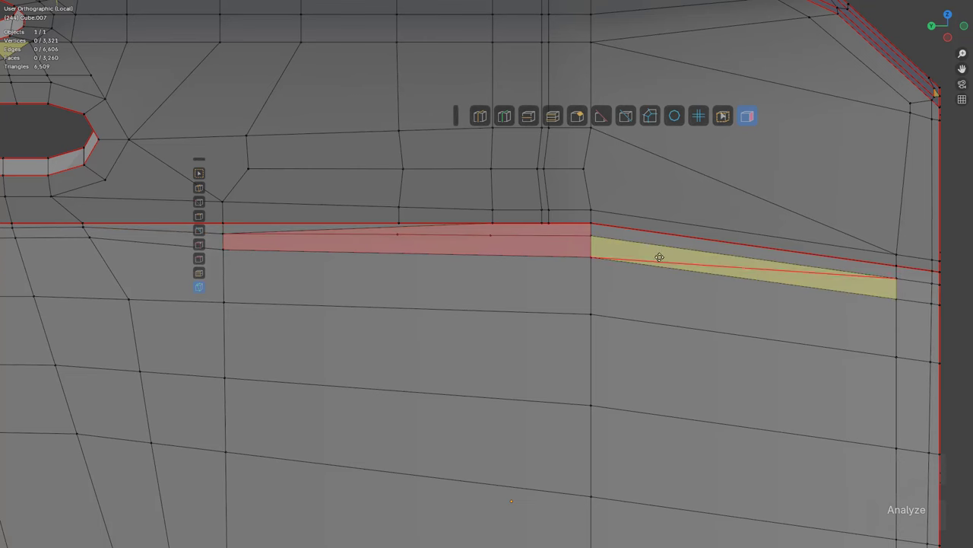
left_click(659, 257)
Step: Join the two middle vertices of the new strip edge to the sharp-edge vertices above them and clear the leftover diagonal
middle_click_drag(386, 228, 504, 230, "shift")
scroll(521, 232, "up", 2)
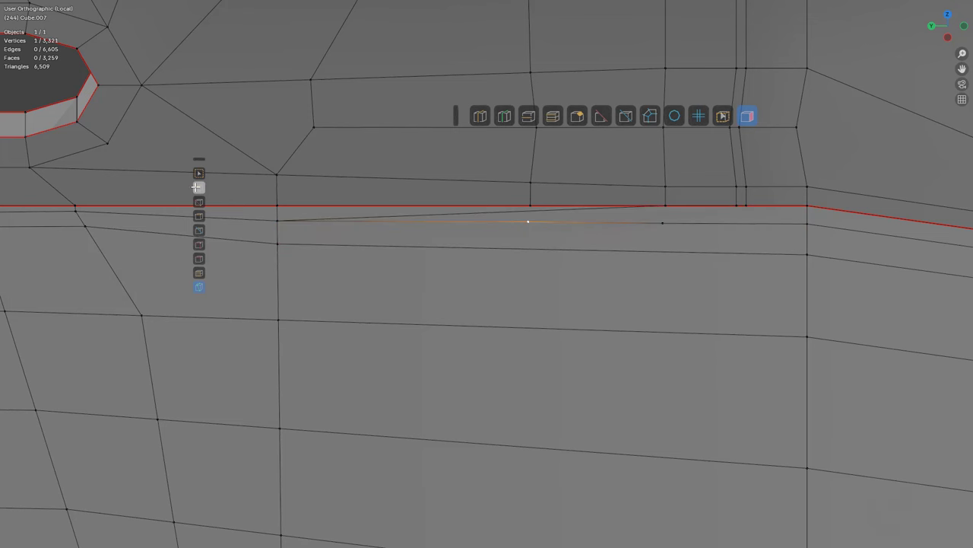
left_click(197, 187)
left_click(529, 206)
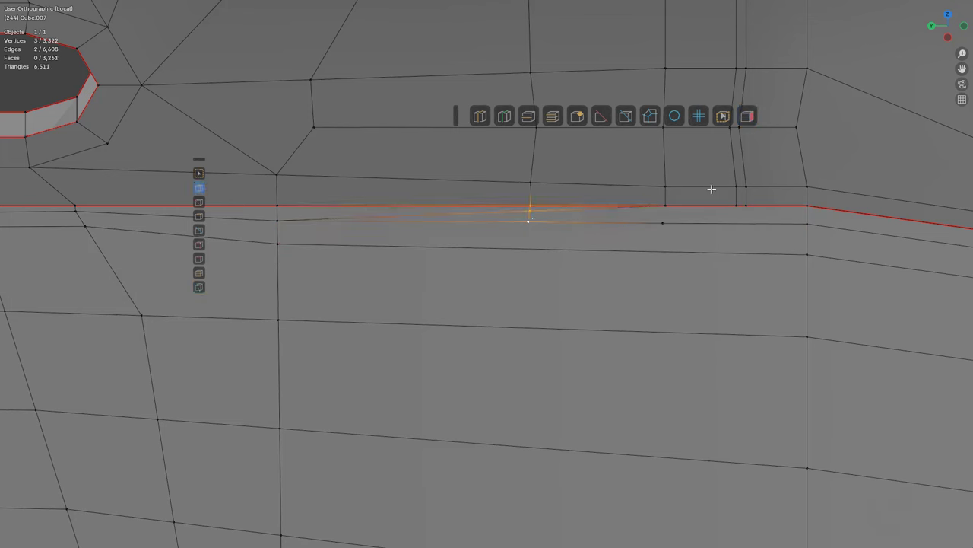
left_click(662, 225)
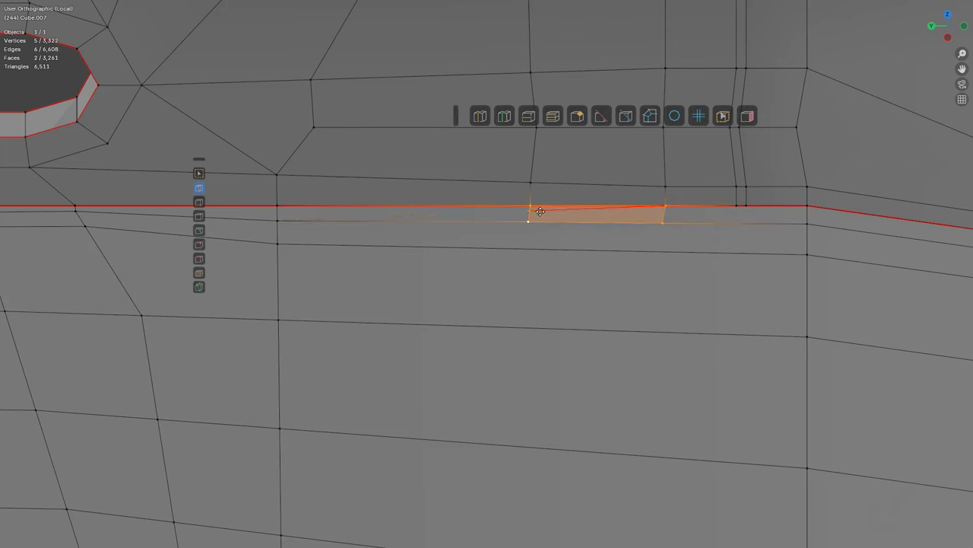
Step: Slide the two joined strip vertices along their edge to line up with the vertical edges above
left_click_drag(660, 225, 668, 226)
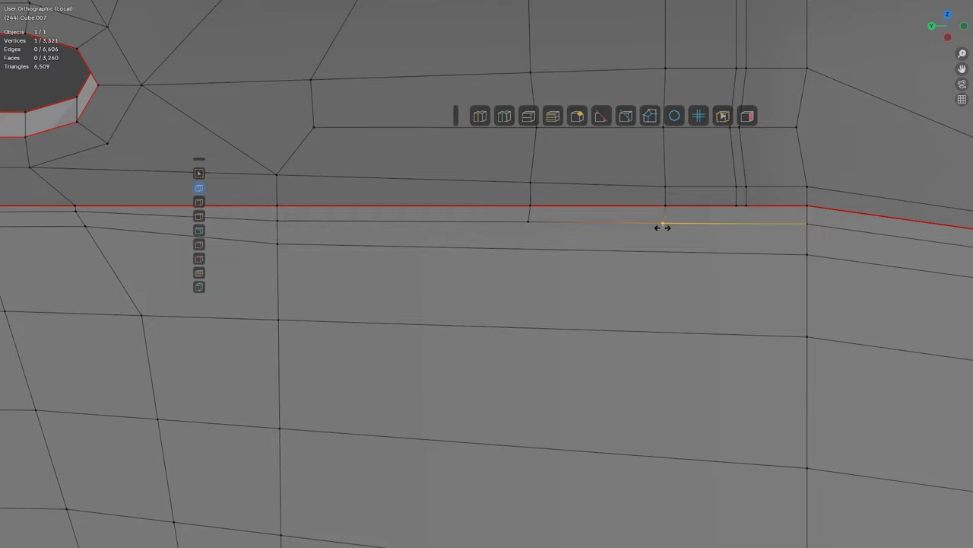
left_click(517, 225)
key("shift+v")
Step: Add two vertical loop cuts across the wide side panel, sliding the second one toward the bend
scroll(645, 272, "down", 2)
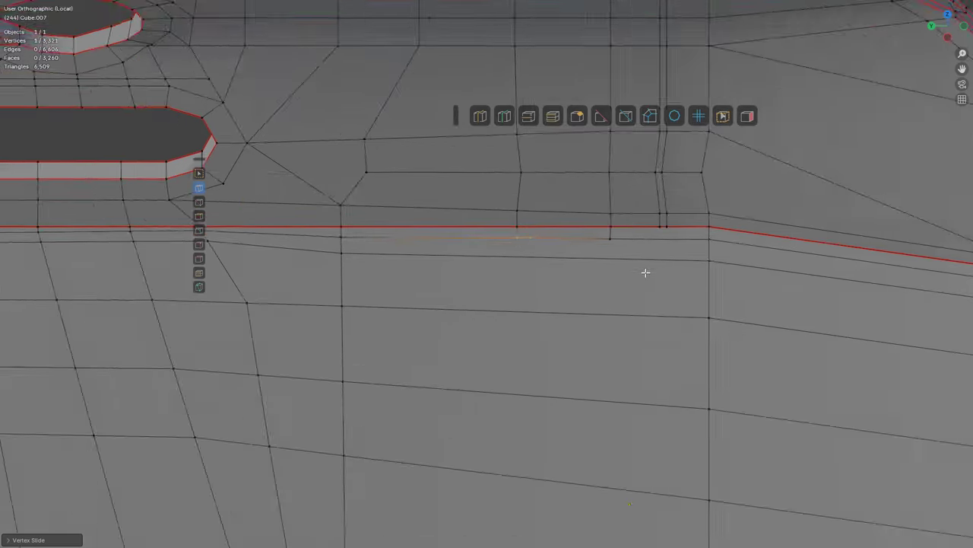
scroll(631, 293, "up", 1)
middle_click_drag(613, 318, 578, 185, "shift")
scroll(566, 200, "down", 5)
middle_click_drag(546, 273, 535, 224, "shift")
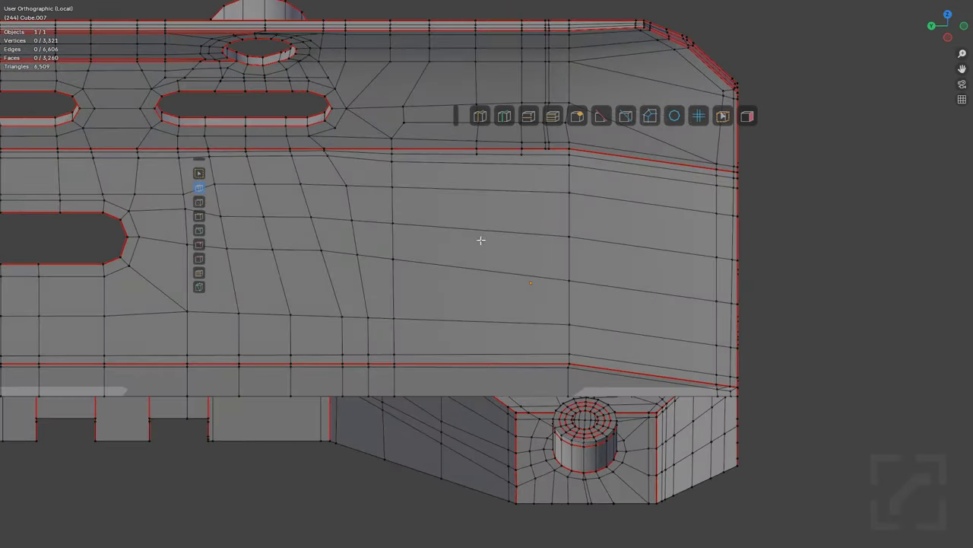
key("ctrl+r")
scroll(480, 240, "up", 1)
scroll(482, 236, "down", 1)
left_click(481, 238)
left_click(479, 240)
key("ctrl+r")
left_click(534, 214)
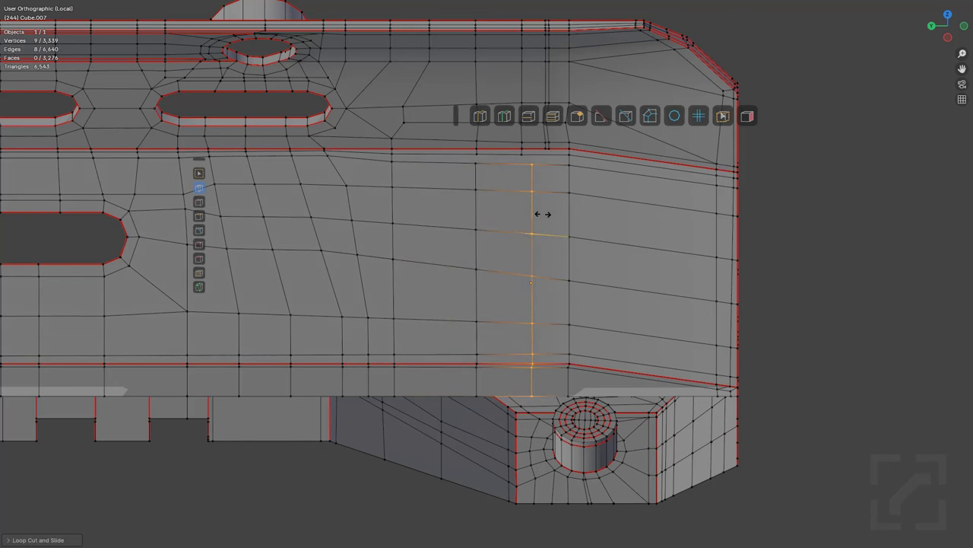
left_click(554, 215)
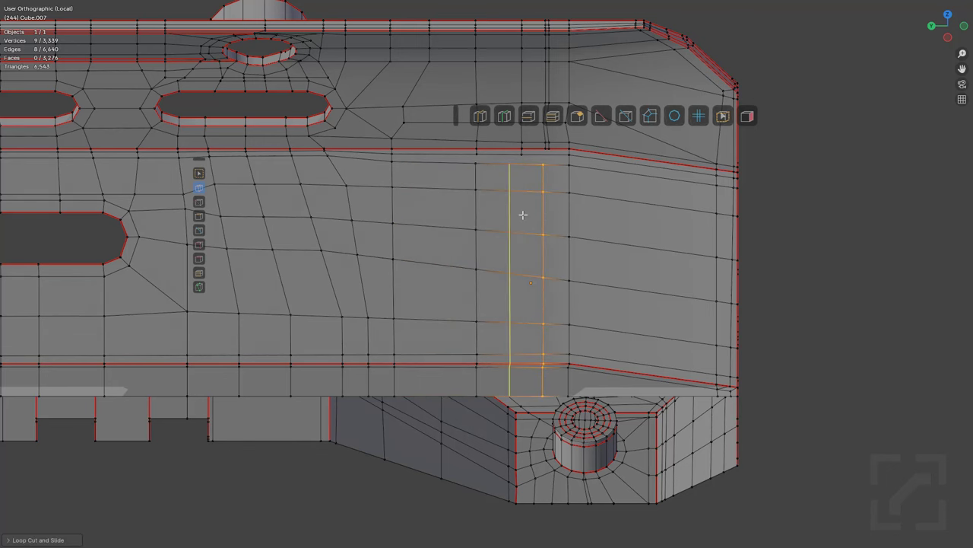
right_click(524, 215)
Step: Join the top vertex of the first vertical loop to the strip vertex directly above it
middle_click_drag(523, 277, 509, 414, "shift")
scroll(508, 403, "up", 5)
left_click(407, 326)
left_click_drag(423, 311, 439, 346)
key("j")
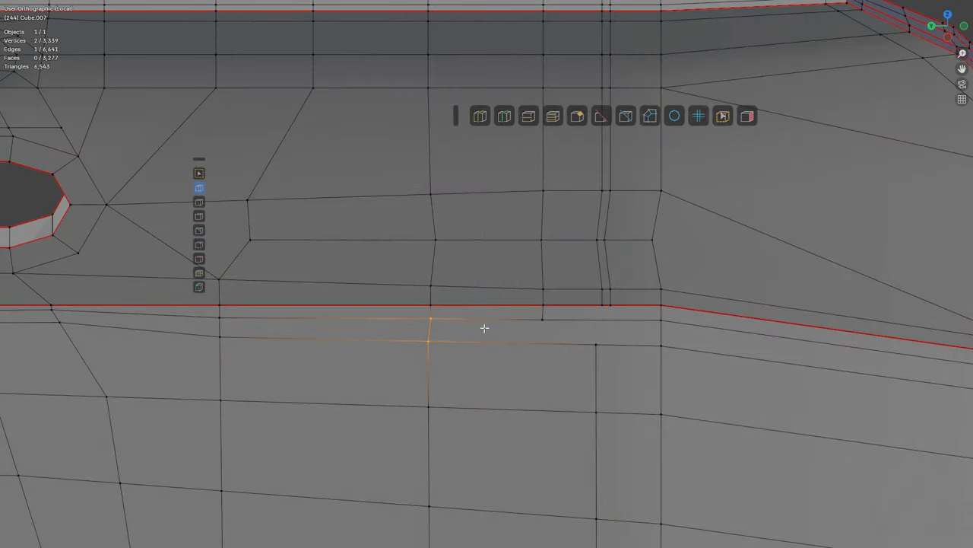
Step: Connect the second vertical loop's top vertex to the nearby strip vertex and to the sharp-edge vertex of the paired edge lines
left_click_drag(564, 333, 597, 345)
left_click(606, 343)
key("Return")
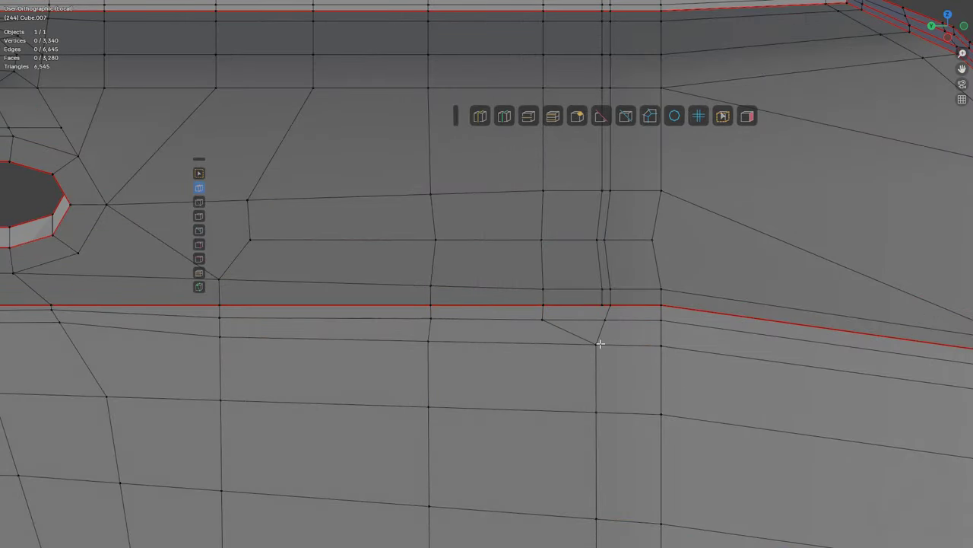
left_click(595, 343)
key("Return")
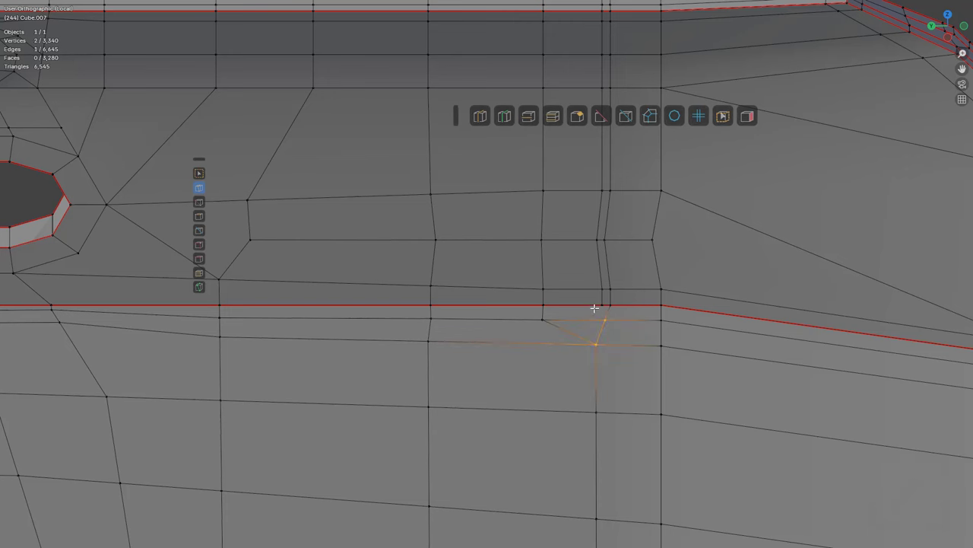
Step: Join the other sharp-edge vertex of the close edge pair down to the second vertical loop's top vertex
middle_click_drag(638, 332, 570, 265, "shift")
key("alt+a")
scroll(532, 281, "up", 4)
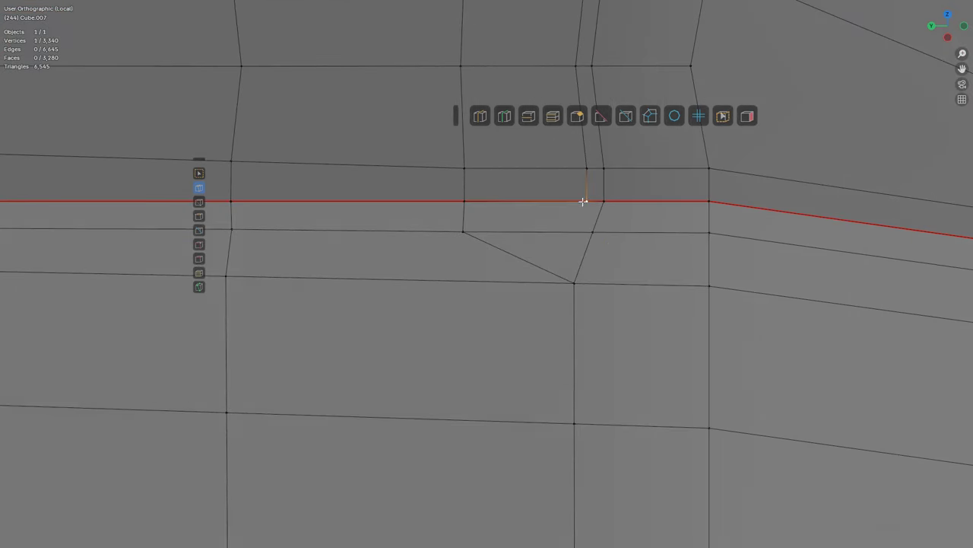
left_click(570, 282, "shift")
key("alt+a")
left_click(572, 249)
scroll(575, 255, "down", 2)
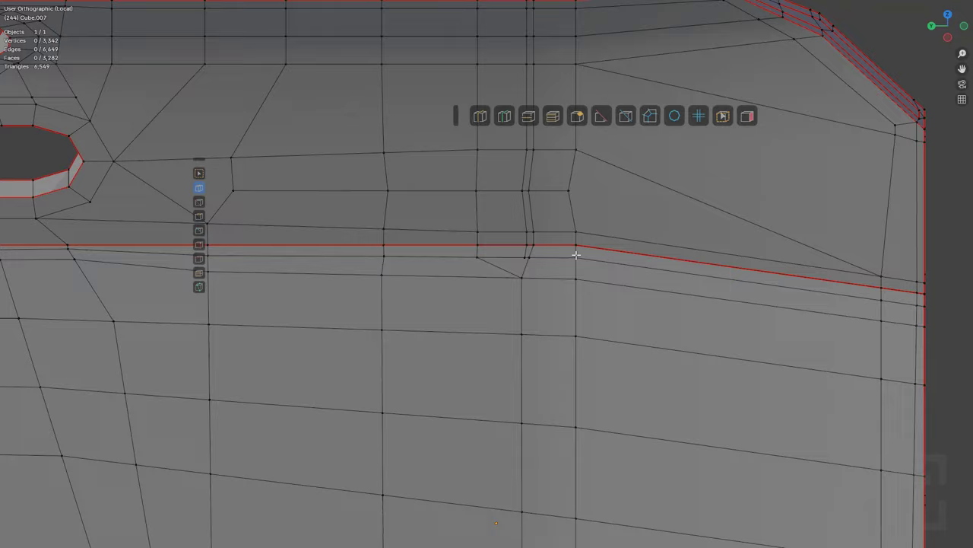
Step: Turn Analyze back on and select the two highlighted n-gon faces on the part's end face
left_click(750, 117)
scroll(552, 336, "down", 5)
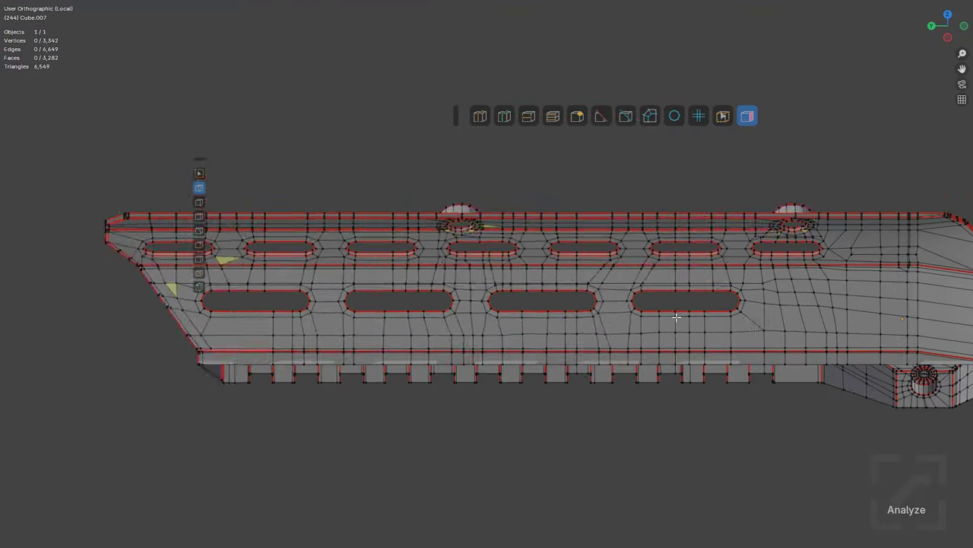
middle_click_drag(676, 317, 578, 260)
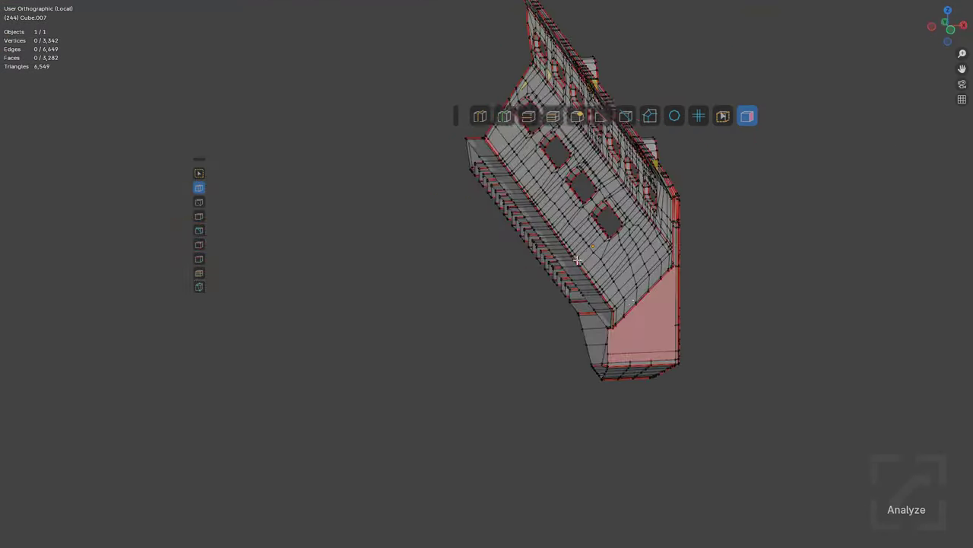
scroll(507, 278, "up", 8)
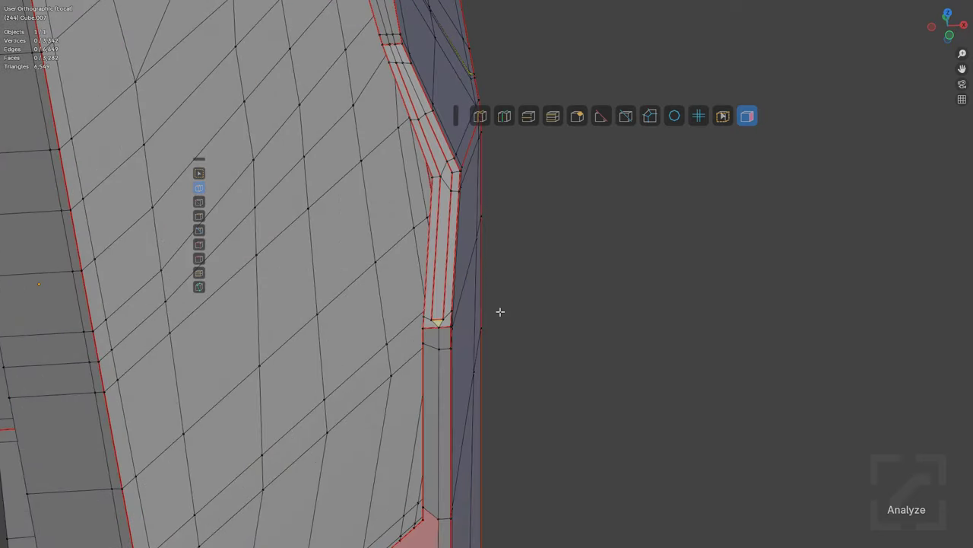
scroll(499, 311, "down", 5)
middle_click_drag(504, 297, 608, 275)
left_click(625, 251)
left_click(577, 448, "shift")
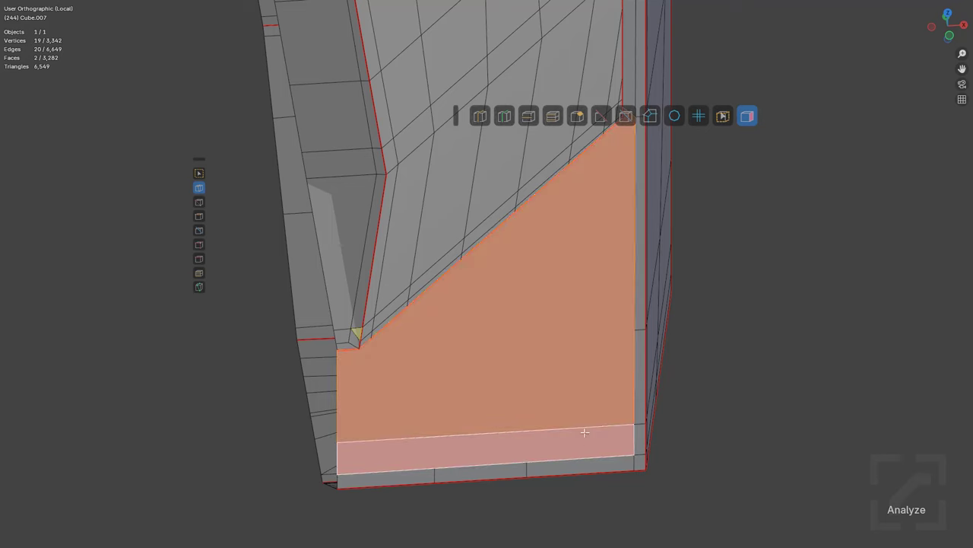
Step: Inset the two selected end faces by a narrow border with Boundary turned off
middle_click_drag(584, 432, 610, 374)
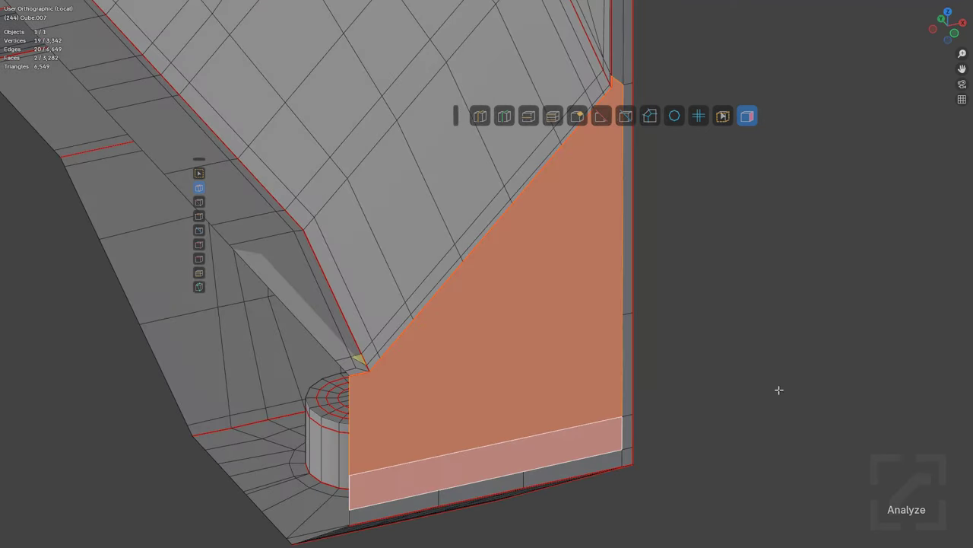
key("i")
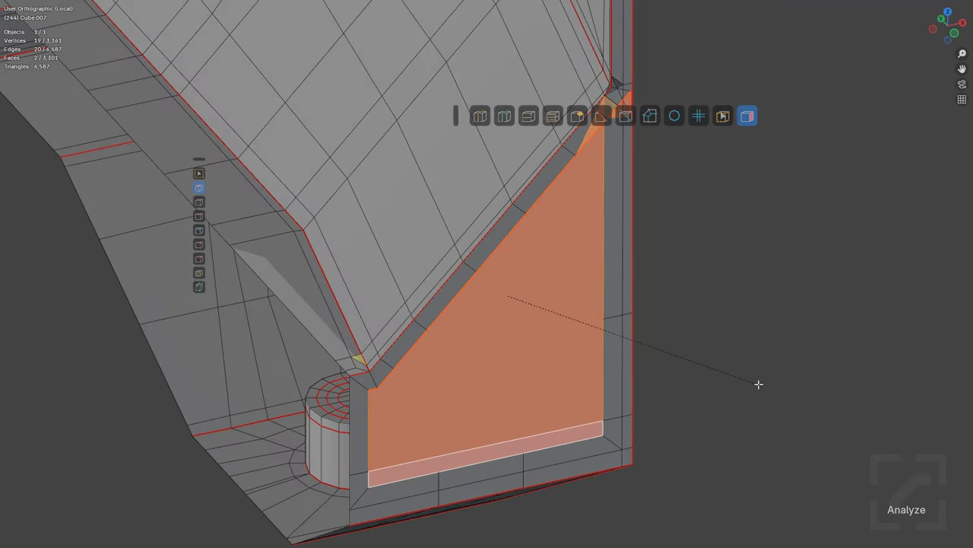
key("b")
left_click(759, 384)
Step: In vertex mode, slide the overshooting inset vertex at the end face's upper corner back along its edge onto the neighbouring vertex
middle_click_drag(676, 284, 642, 406, "shift")
middle_click_drag(673, 346, 637, 341)
scroll(637, 341, "up", 4)
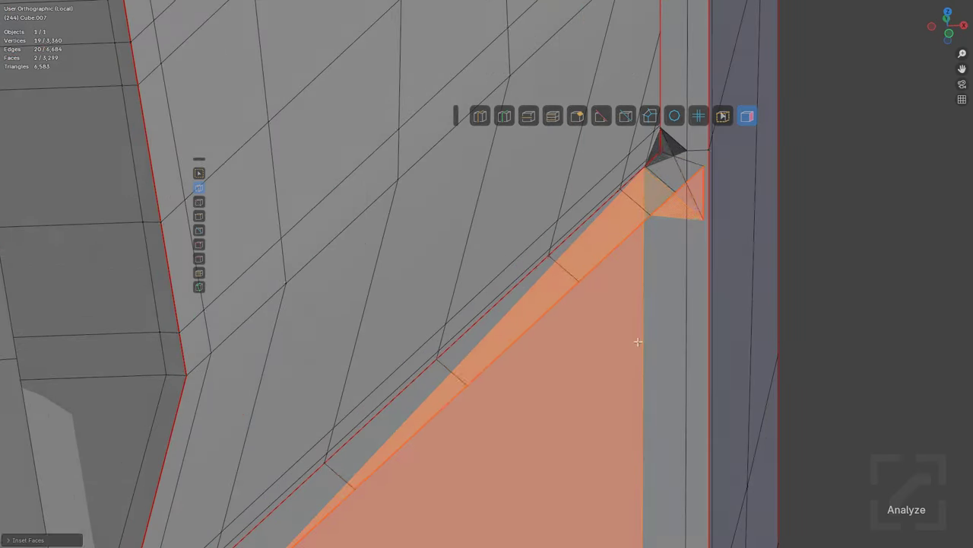
key("1")
middle_click_drag(682, 263, 567, 339, "shift")
scroll(567, 339, "up", 2)
key("alt+a")
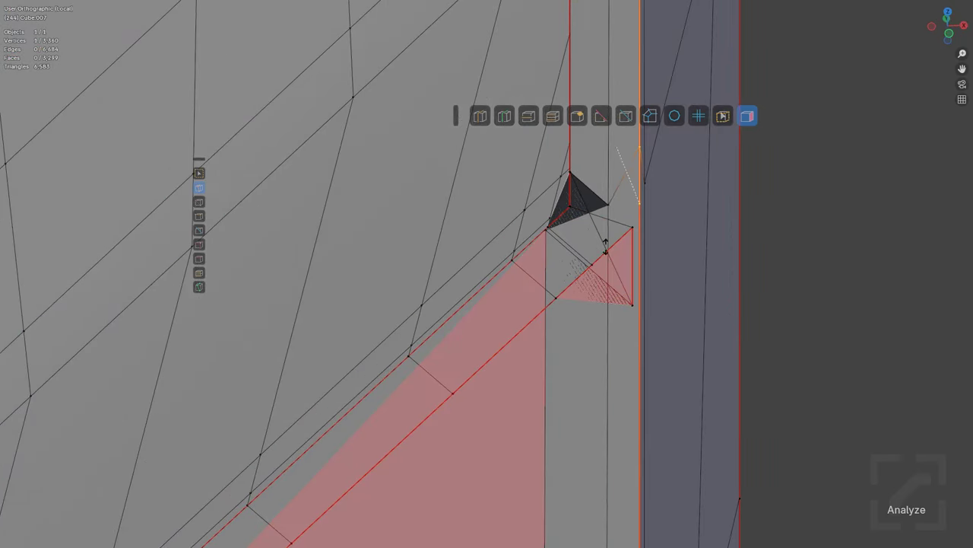
key("g")
key("g")
left_click(568, 295)
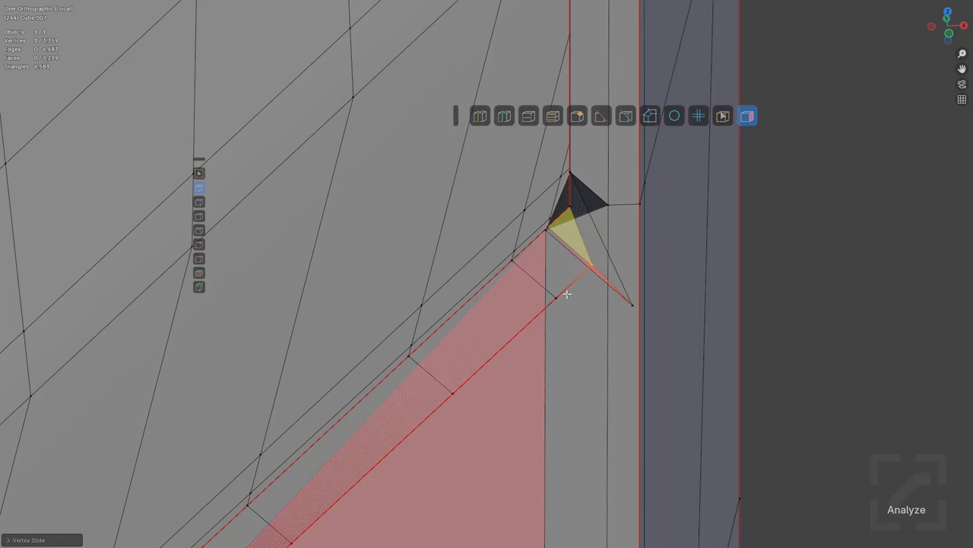
Step: Slide the remaining stray inset vertices at the upper corner back along their edges until they merge into the corner vertex
left_click(629, 302)
key("g")
key("g")
left_click(585, 260)
key("g")
key("g")
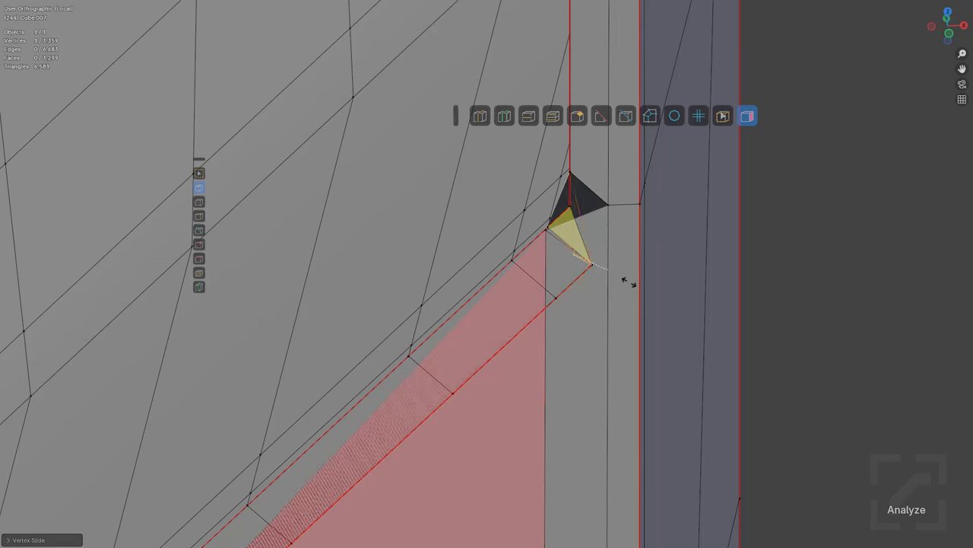
left_click(634, 289)
key("g")
key("g")
left_click(545, 213)
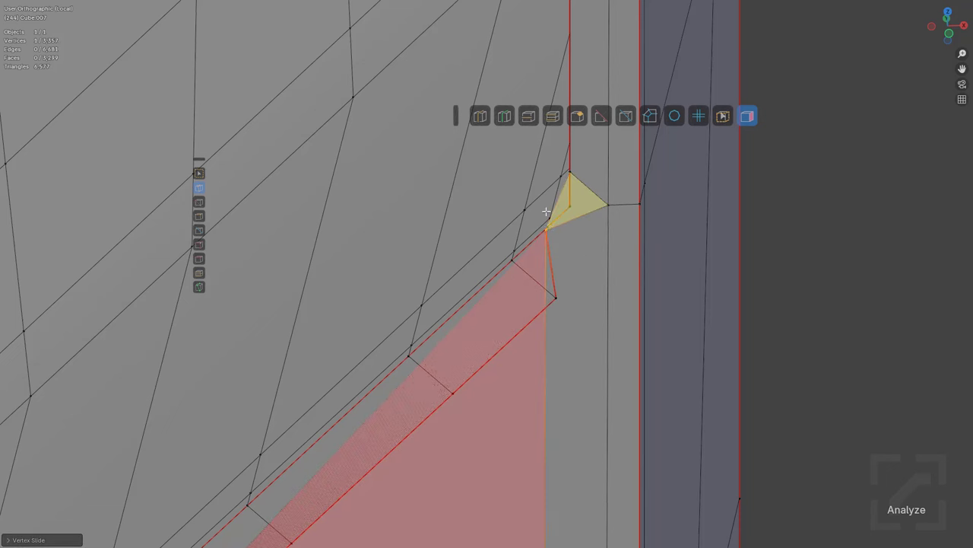
Step: Slide the merged upper corner vertex of the end face outward until it joins the vertex on the adjacent vertical edge line
middle_click_drag(624, 187, 530, 284, "shift")
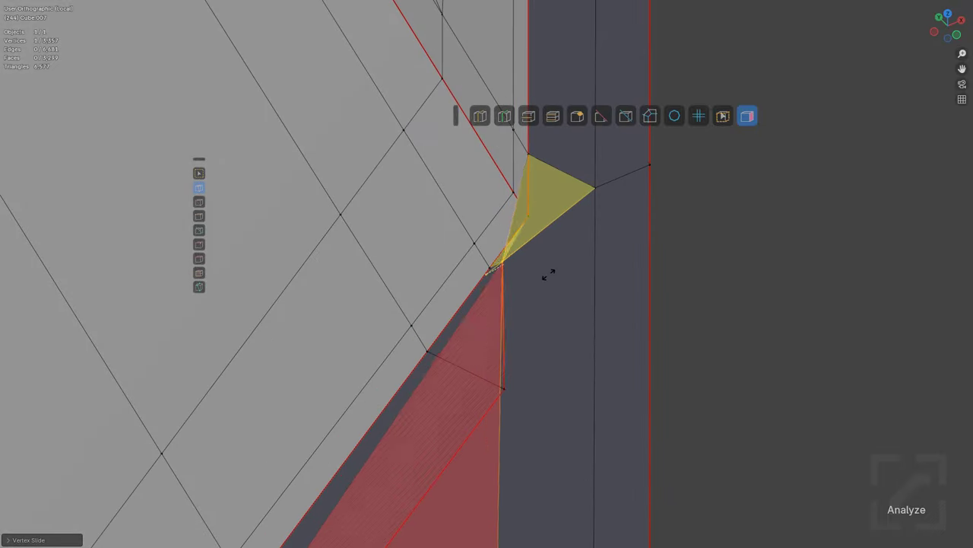
key("shift+v")
left_click(602, 231)
middle_click_drag(575, 226, 538, 226)
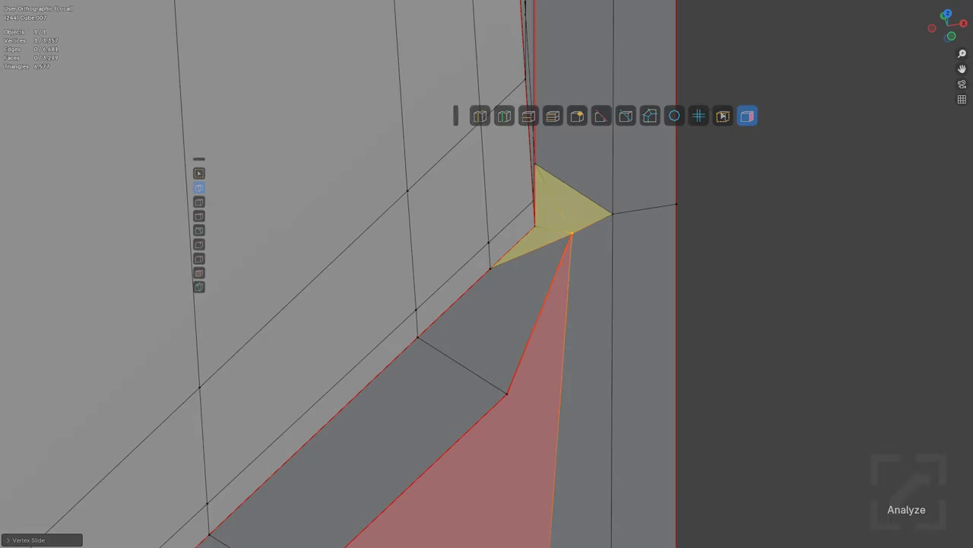
key("g")
key("g")
left_click(624, 200)
key("ctrl+x")
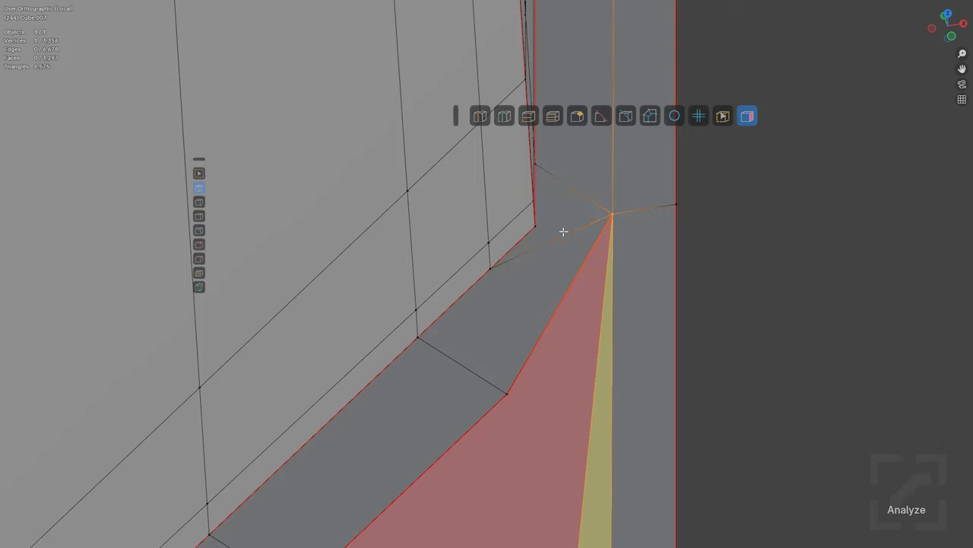
Step: Connect the slanted border's top inner vertex to the vertical border's upper vertex and dissolve the diagonal between the two triangles
scroll(563, 231, "down", 4)
middle_click_drag(504, 406, 507, 211, "shift")
scroll(519, 284, "down", 6)
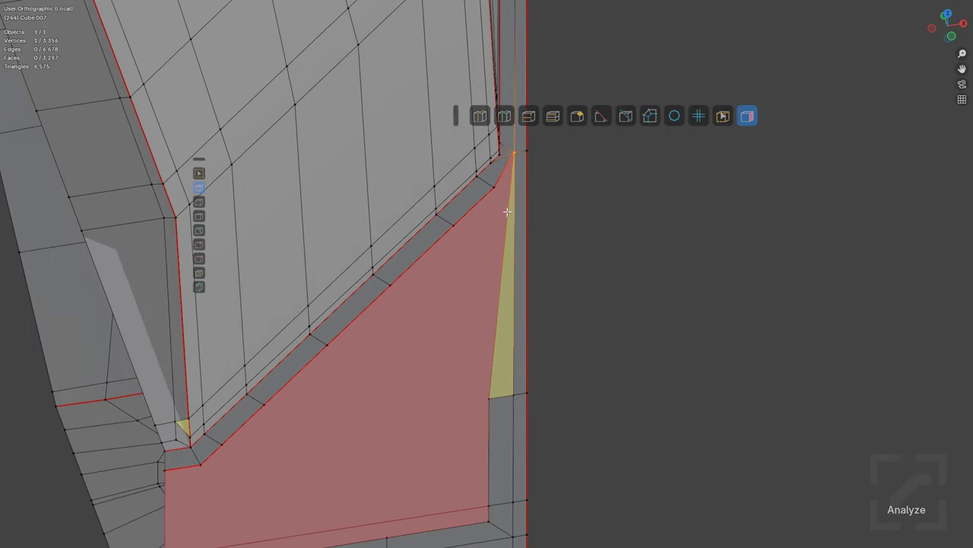
left_click_drag(512, 247, 495, 348)
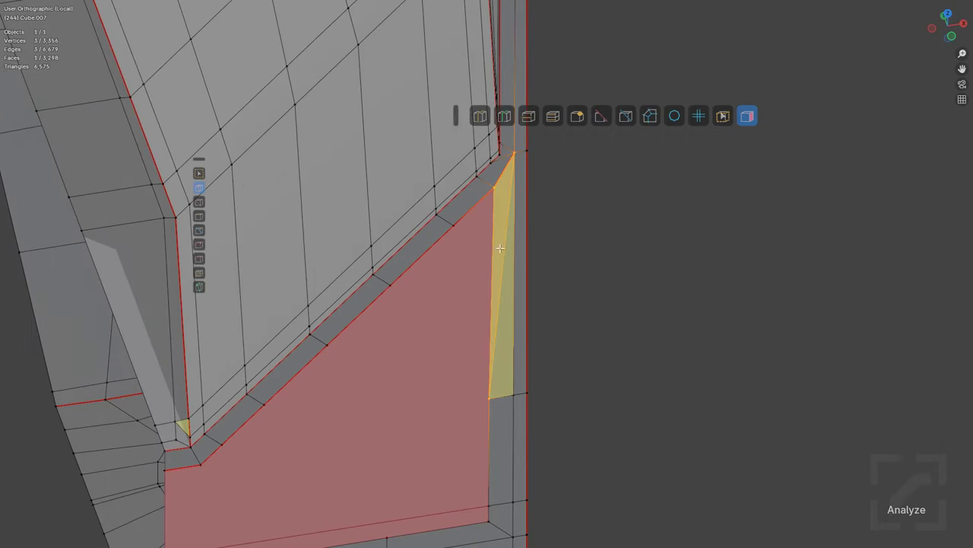
key("ctrl+x")
middle_click_drag(491, 294, 515, 272)
Step: Split the large end-face n-gon by connecting the slanted border's upper vertices to the vertical and lower border vertices
left_click_drag(481, 247, 540, 296)
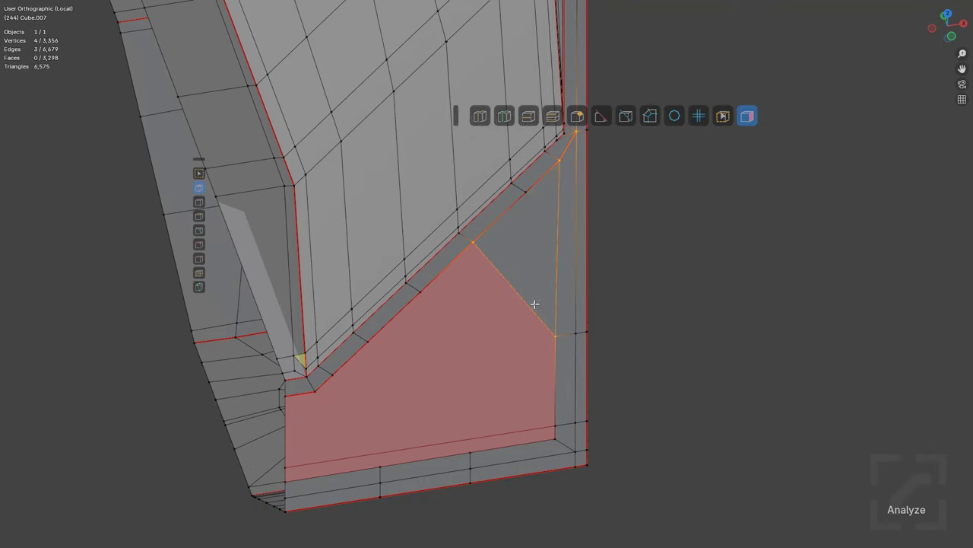
left_click(470, 453)
key("Return")
mouse_move(420, 292)
left_mouse_down()
mouse_move(408, 438)
mouse_move(380, 461)
left_mouse_up()
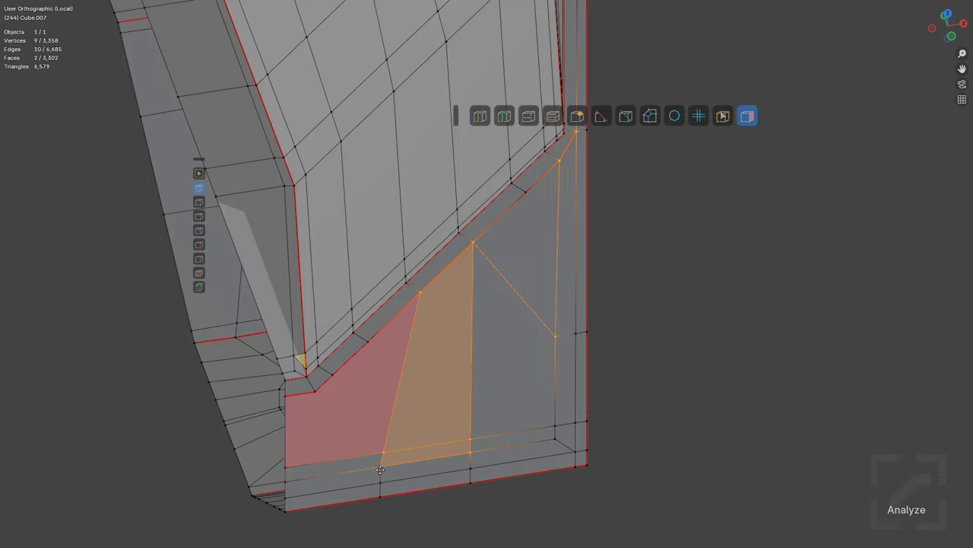
Step: Connect the slanted border's lowest intermediate vertex to the first vertex on the lower border
scroll(503, 324, "up", 2)
mouse_move(378, 407)
middle_mouse_down("shift")
mouse_move(503, 324)
mouse_move(487, 270)
middle_mouse_up("shift")
scroll(487, 270, "down", 3)
scroll(509, 343, "down", 2)
middle_click_drag(463, 495, 509, 373, "shift")
scroll(541, 234, "up", 2)
scroll(489, 216, "up", 2)
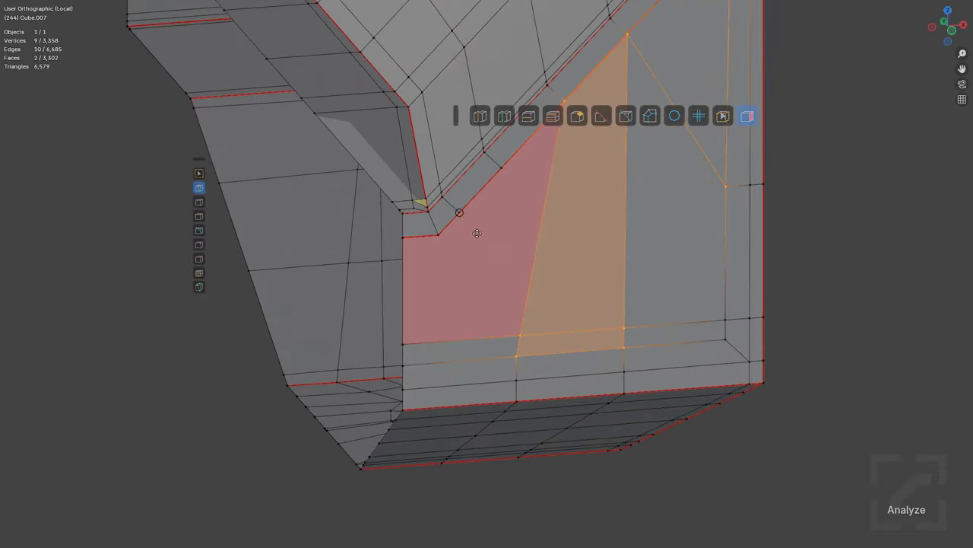
left_click(512, 314)
key("Return")
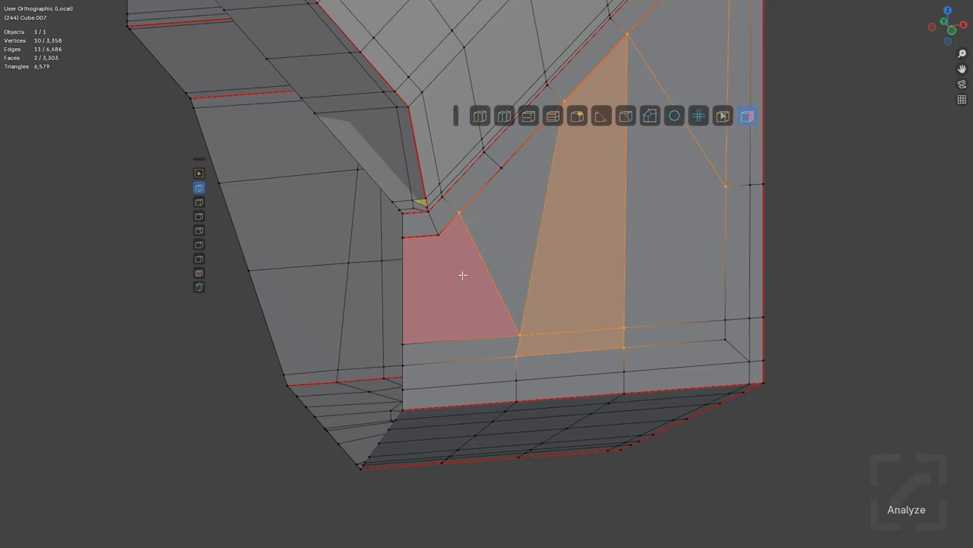
Step: Connect the slanted border's lower corner and its second vertex to the first lower-border vertex, dissolving the edge between them
scroll(463, 274, "up", 2)
key("alt+a")
left_click_drag(520, 454, 523, 457)
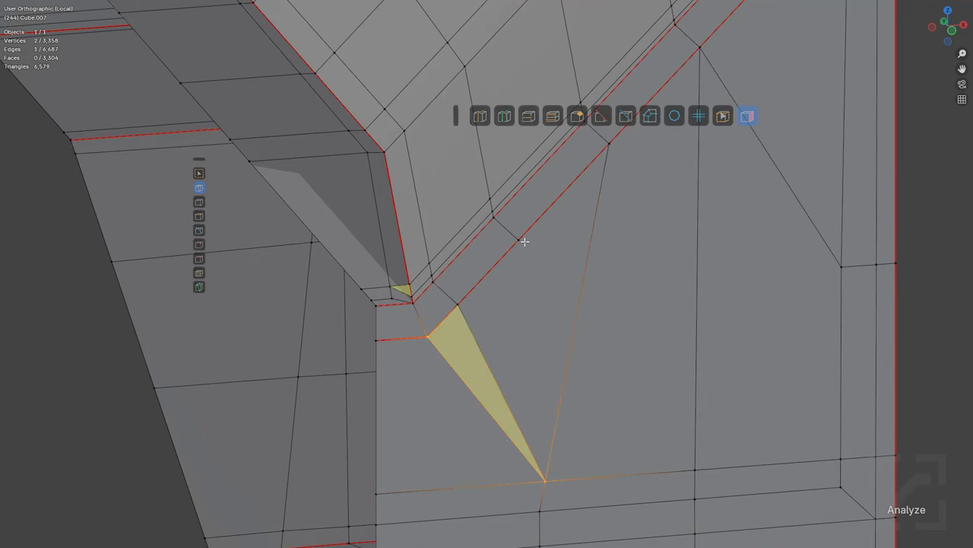
left_click_drag(521, 241, 542, 422)
left_click(487, 353)
key("alt+a")
scroll(578, 275, "down", 2)
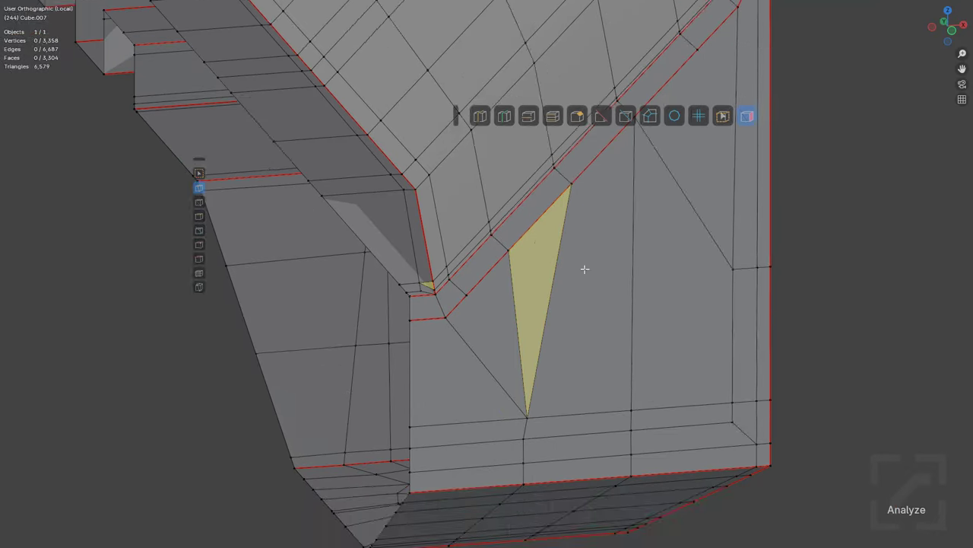
Step: Reroute the next two end-face edges one vertex along the lower border, dissolving the old edges so the triangles pair into quads
middle_click_drag(586, 264, 549, 305, "shift")
left_click_drag(539, 279, 580, 457)
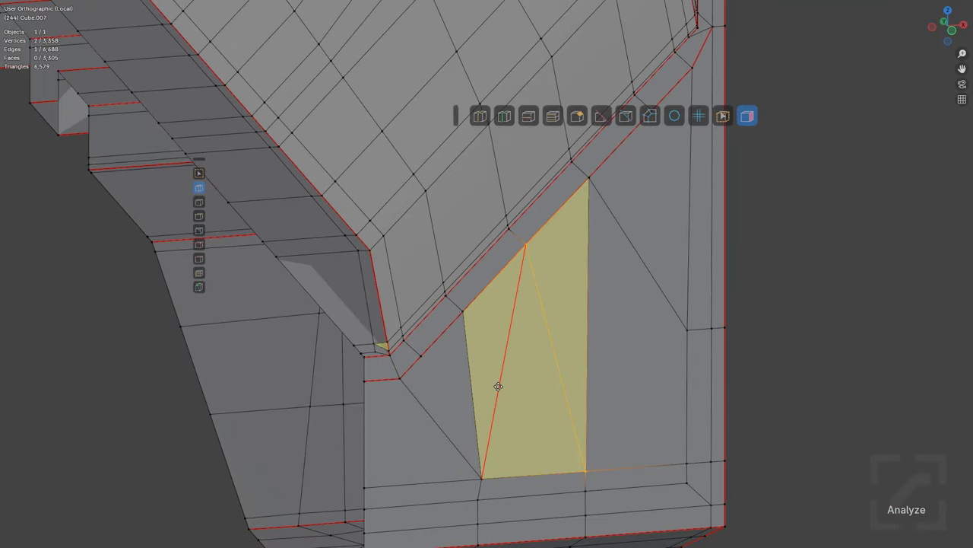
key("ctrl+z")
scroll(601, 297, "down", 2)
left_click_drag(614, 393, 557, 207)
Step: Slide the vertex where the slanted border meets the vertical edge line slightly down along its edge
middle_click_drag(616, 243, 547, 342)
key("Tab")
scroll(575, 259, "up", 5)
key("Tab")
scroll(493, 293, "up", 3)
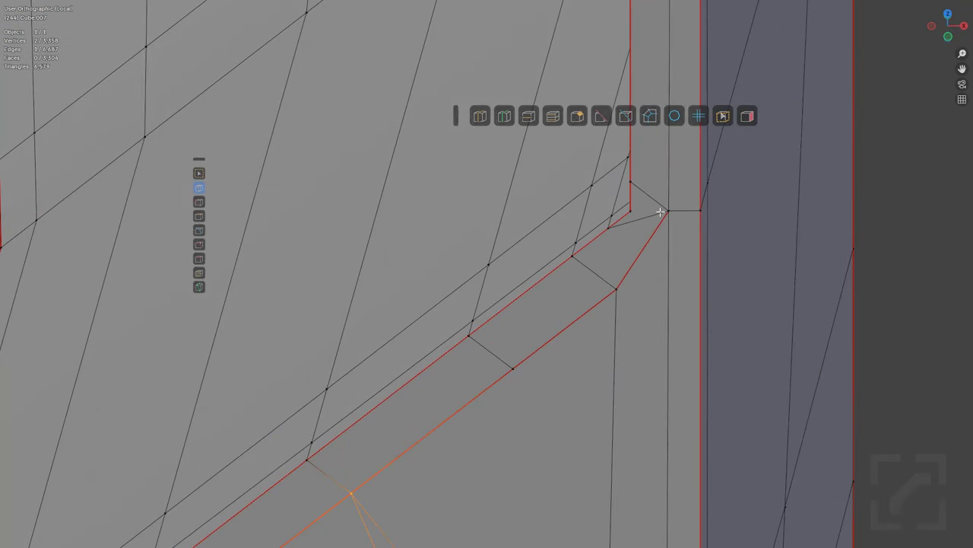
left_click(661, 212)
key("g")
key("g")
left_click(660, 235)
key("alt+a")
middle_click_drag(658, 235, 568, 316)
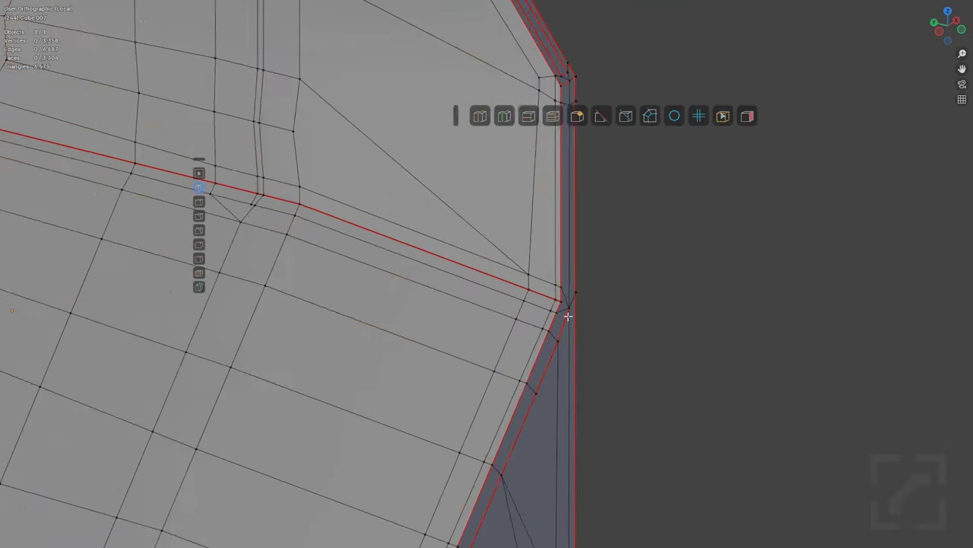
Step: Turn Analyze back on and knife a cut across the end face from its open side edge to the highlighted triangle
scroll(568, 315, "down", 3)
left_click(747, 116)
scroll(566, 306, "down", 2)
scroll(566, 306, "up", 3)
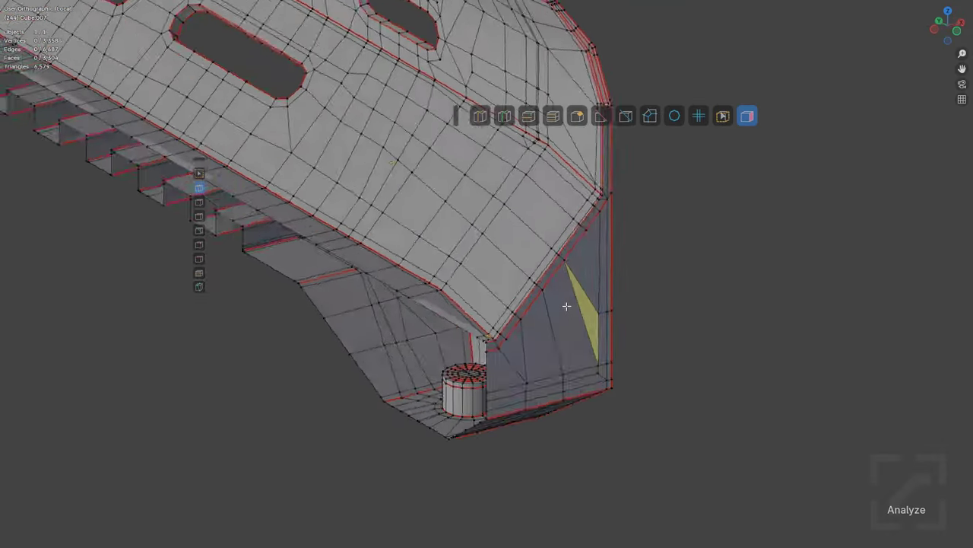
scroll(567, 306, "up", 5)
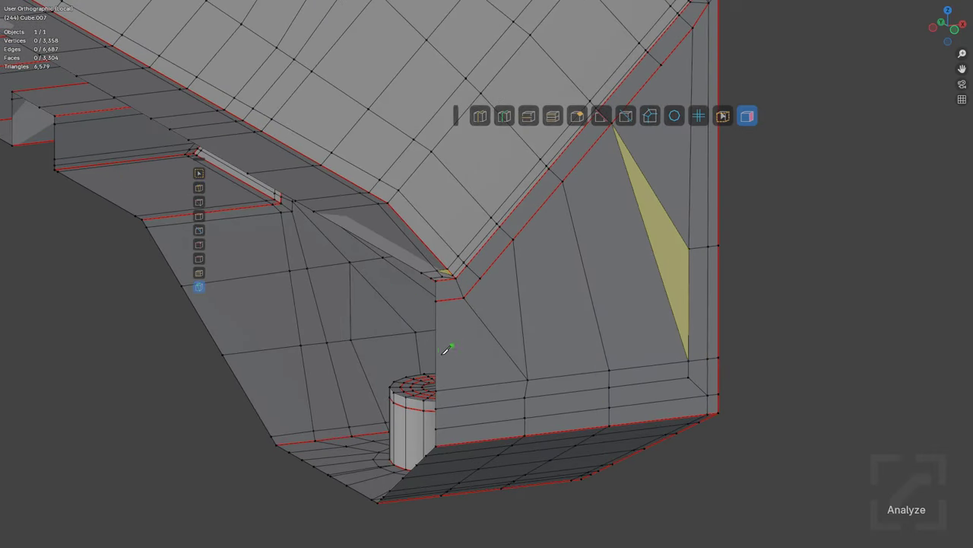
left_click(435, 352)
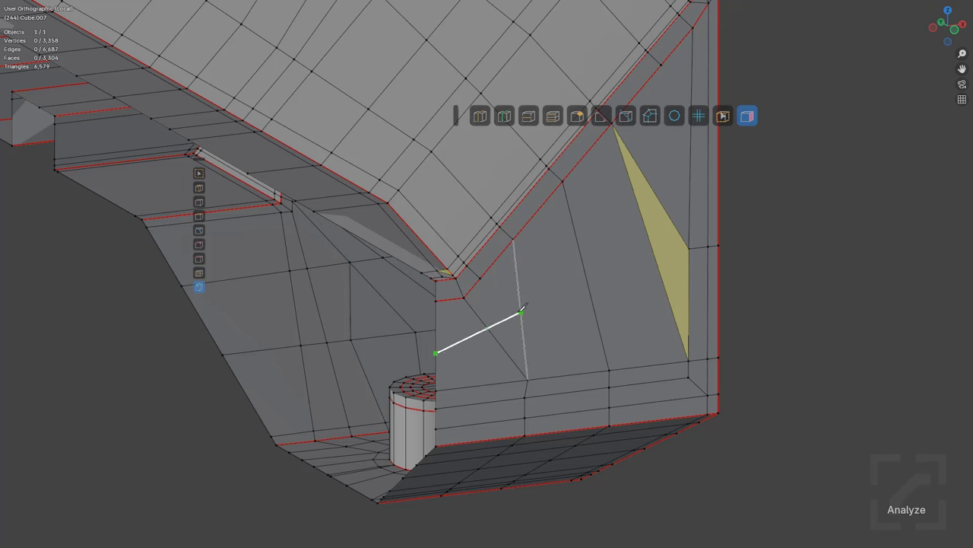
left_click(586, 276)
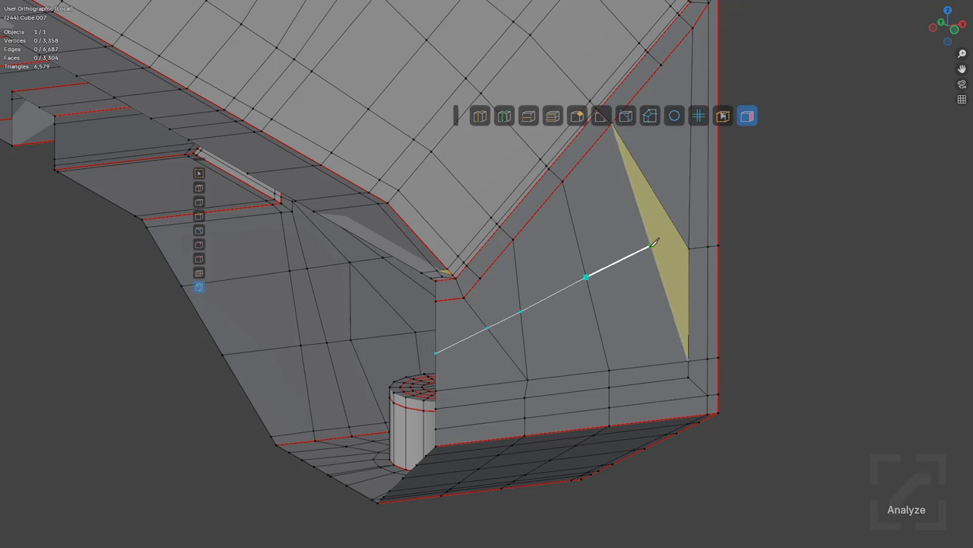
left_click(654, 243)
key("Return")
Step: Slide the new cut's end vertex and a nearby vertex along their edges to even out the end-face quads
left_click(654, 246)
key("g")
key("g")
left_click(613, 267)
scroll(628, 287, "up", 5)
middle_click_drag(597, 312, 525, 332, "shift")
left_click(650, 305)
key("g")
key("g")
left_click(578, 337)
scroll(587, 302, "down", 5)
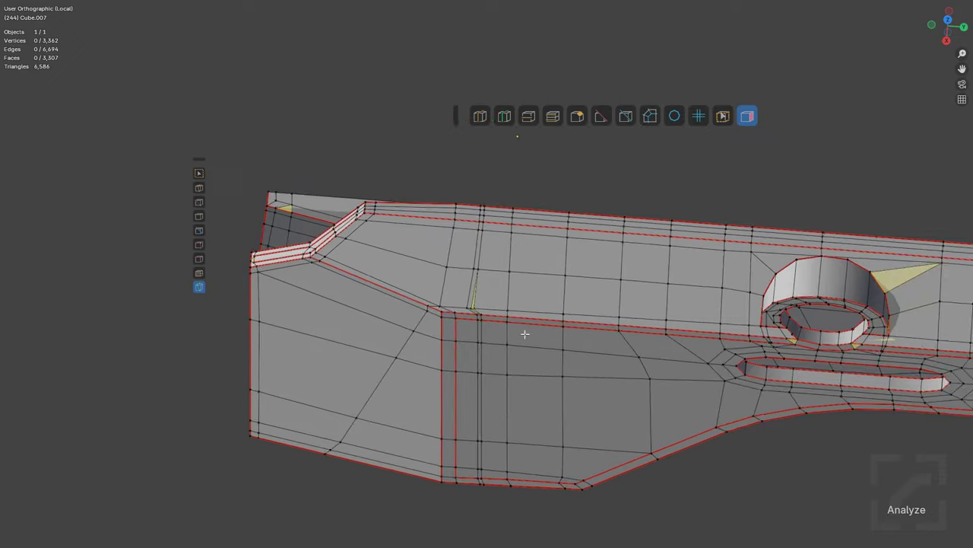
Step: Merge the narrow highlighted triangle's lower vertices by sliding them together, and slide the neighbouring edge-line vertex closer to them
scroll(521, 360, "up", 7)
scroll(464, 359, "up", 3)
left_click(386, 384)
key("g")
key("g")
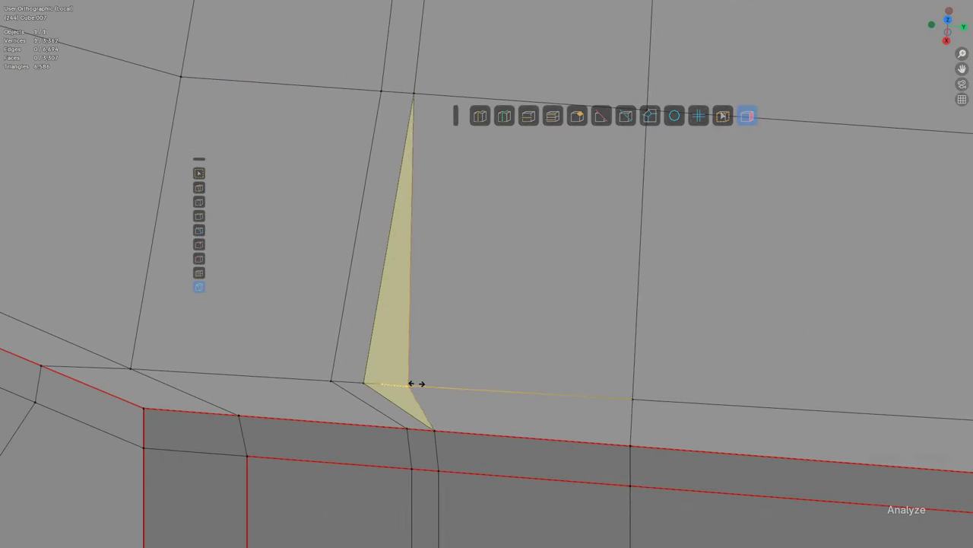
left_click(425, 387)
left_click(368, 384)
key("g")
key("g")
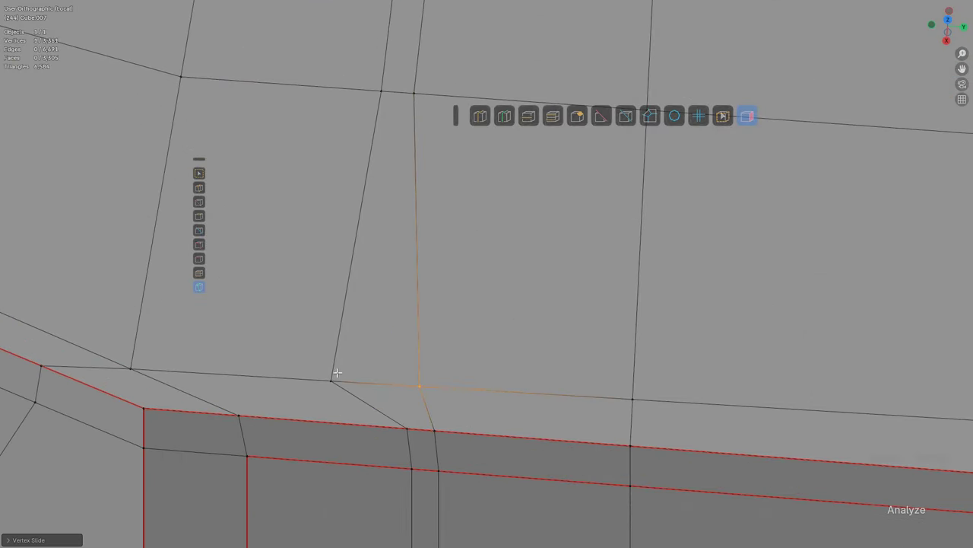
key("shift+v")
left_click(400, 381)
scroll(552, 337, "down", 7)
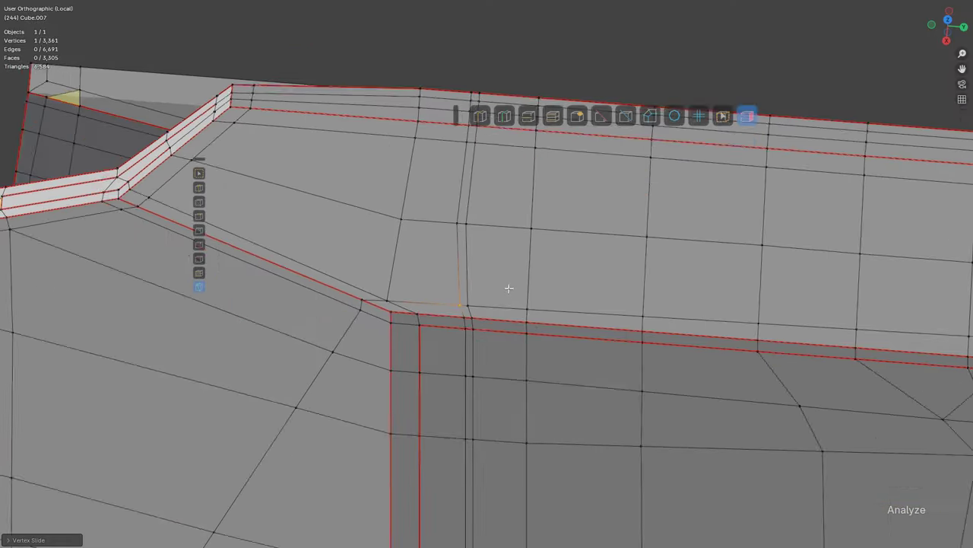
Step: Select the surplus edge loop running beside the paired edge lines and dissolve it
middle_click_drag(509, 287, 520, 436)
scroll(536, 382, "up", 1)
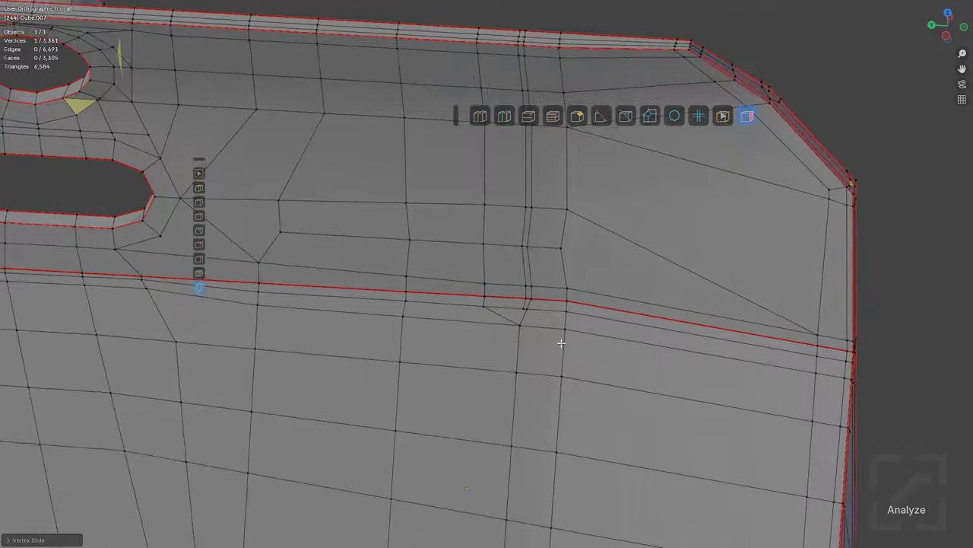
middle_click_drag(560, 341, 461, 244)
scroll(477, 229, "up", 2)
middle_click_drag(471, 103, 468, 302, "shift")
middle_click_drag(484, 191, 545, 146)
scroll(493, 324, "down", 2)
middle_click_drag(491, 330, 496, 286, "shift")
key("2")
left_click(492, 229, "alt")
middle_click_drag(489, 231, 582, 274)
key("ctrl+x")
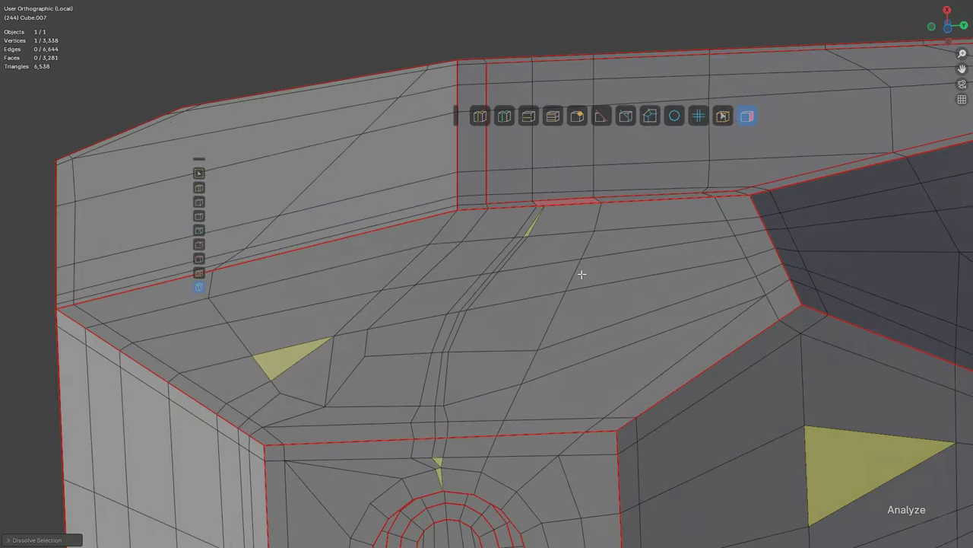
Step: Slide the loose vertex on the sharp edge along it onto the neighbouring vertex to close the thin highlighted n-gon
scroll(582, 274, "up", 6)
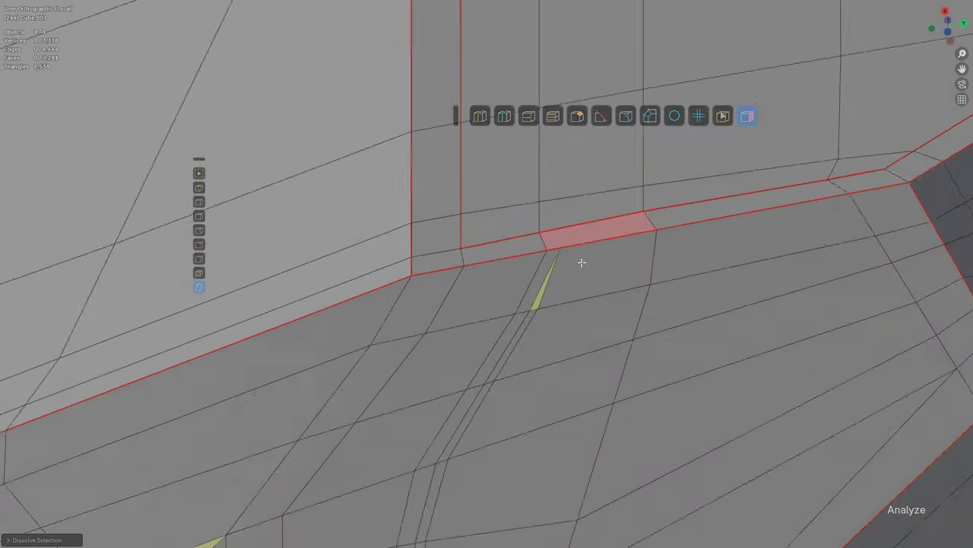
key("g")
key("g")
left_click(555, 252)
middle_click_drag(577, 328, 589, 257, "shift")
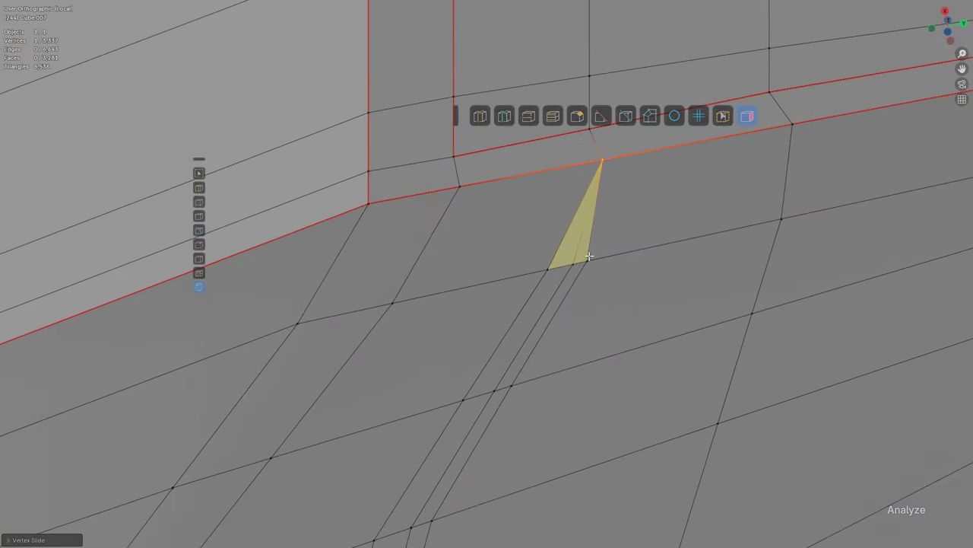
Step: Collapse the base of the highlighted triangle by sliding its outer and middle vertices onto the remaining base vertex
left_click(595, 260)
key("g")
key("g")
left_click(551, 260)
key("g")
key("g")
left_click(542, 266)
Step: Dissolve the edge between the two triangles below the merged vertex and clear the selection
middle_click_drag(561, 321, 467, 260, "shift")
scroll(582, 220, "down", 1)
left_click(532, 267, "shift")
key("ctrl+x")
scroll(538, 236, "down", 5)
key("alt+a")
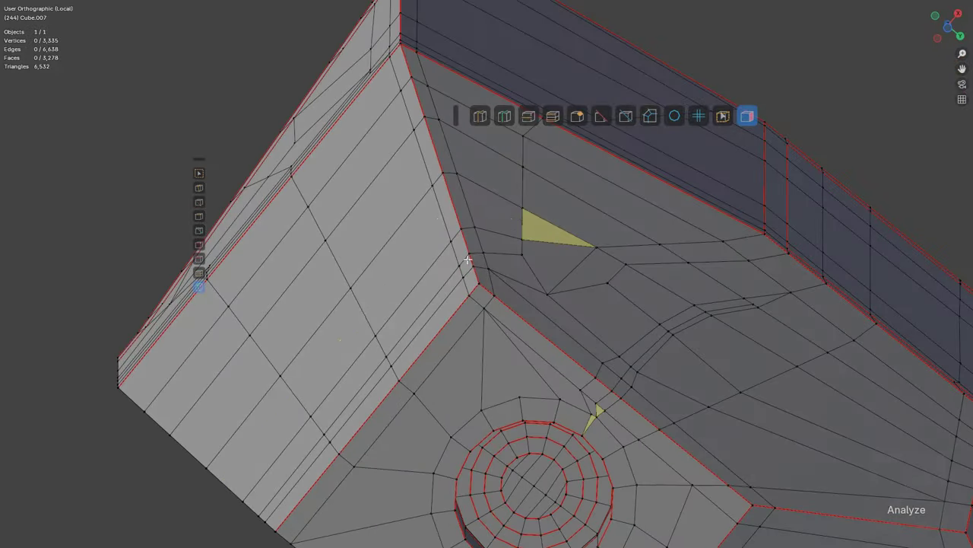
Step: Add an edge loop across the part's side face ending in the highlighted triangle, and slide its end vertex back along the loop
key("ctrl+r")
left_click(451, 208)
left_click(524, 226)
key("g")
key("g")
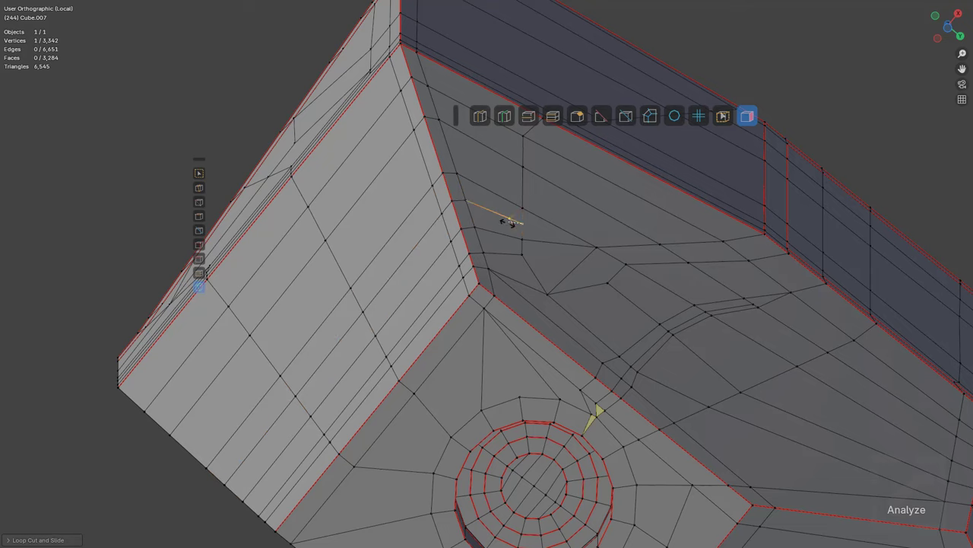
left_click(500, 219)
key("alt+a")
Step: Slide the vertex beside the two highlighted triangles near the circular hole along the ring edge, away from them
scroll(598, 408, "up", 4)
middle_click_drag(599, 408, 489, 273, "shift")
scroll(491, 270, "up", 2)
left_click(472, 320)
key("g")
key("g")
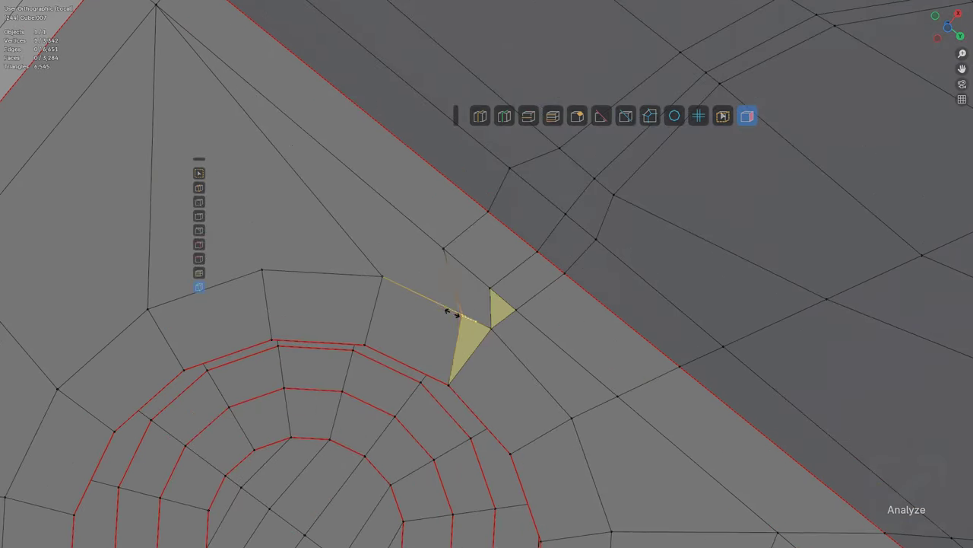
left_click(440, 301)
middle_click_drag(432, 373, 436, 283)
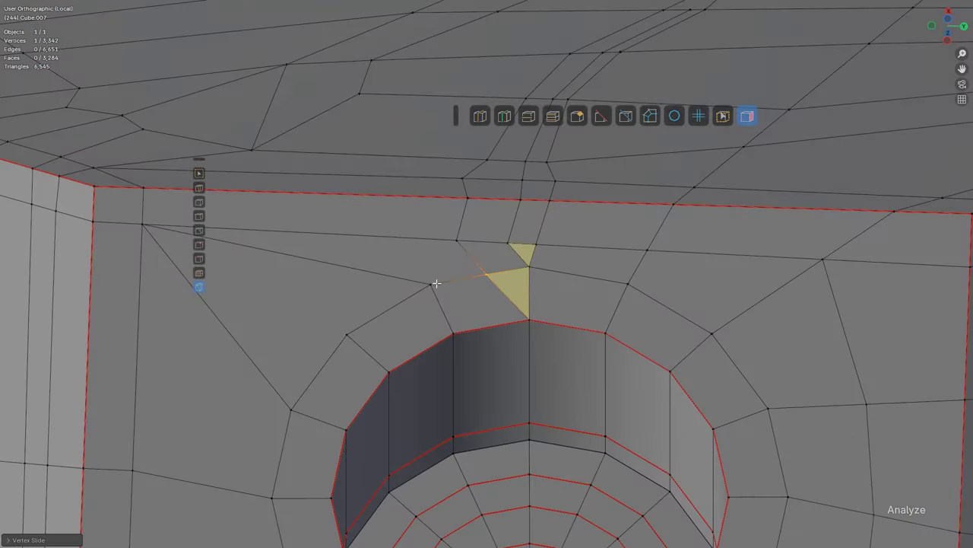
Step: Knife-cut an edge from the loop vertex to the neighbouring ring vertex above the circular hole, collapsing the stray cut vertex onto the ring
key("Return")
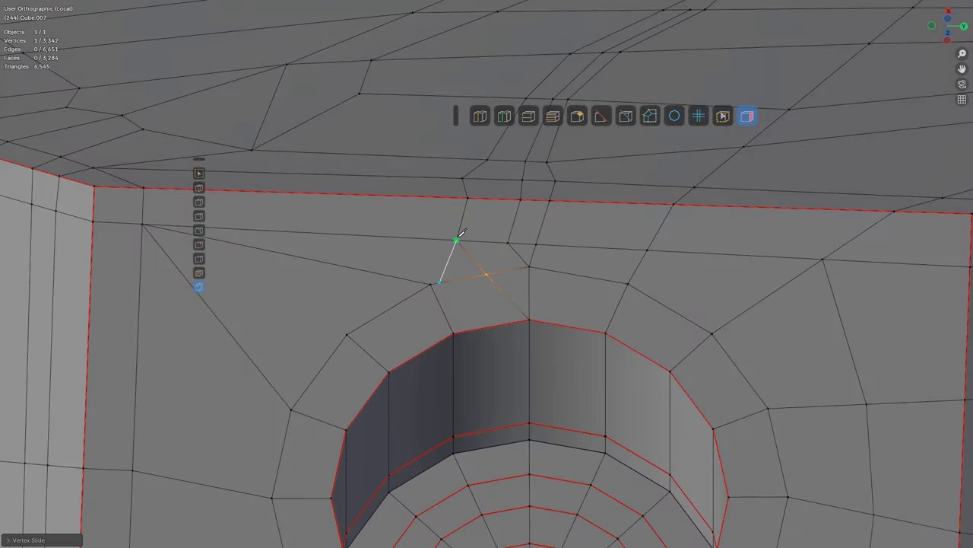
left_click(457, 239)
key("space")
left_click_drag(436, 284, 453, 288)
scroll(501, 275, "down", 1)
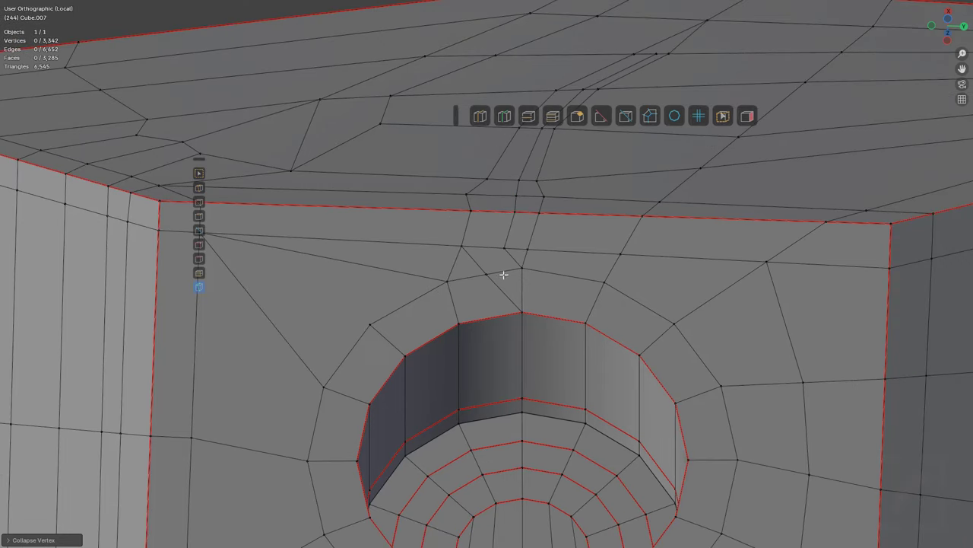
Step: Dissolve the diagonal edges crossing the ring above the hole together with their middle vertex, and turn the face analysis back on
left_click(549, 272)
left_click(488, 260, "shift")
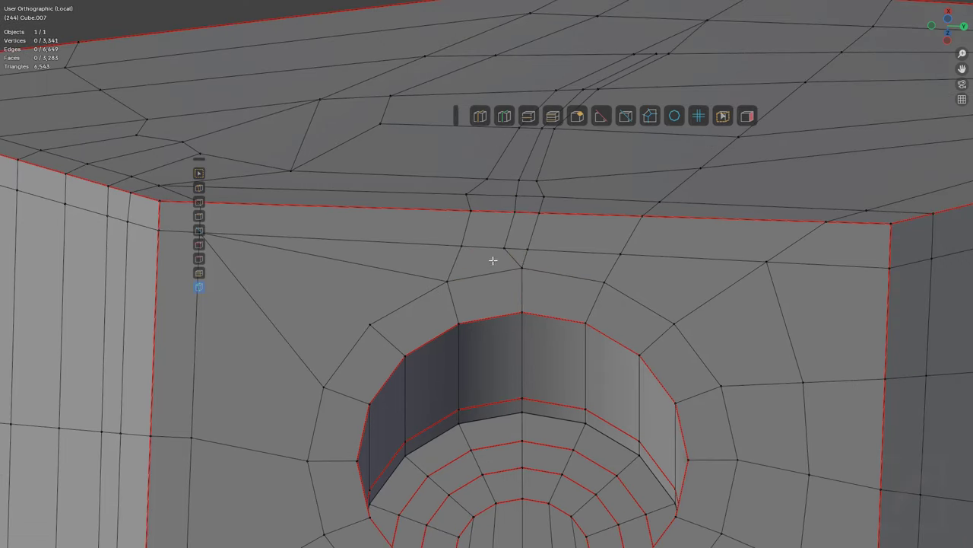
left_click(747, 115)
middle_click_drag(576, 320, 487, 289)
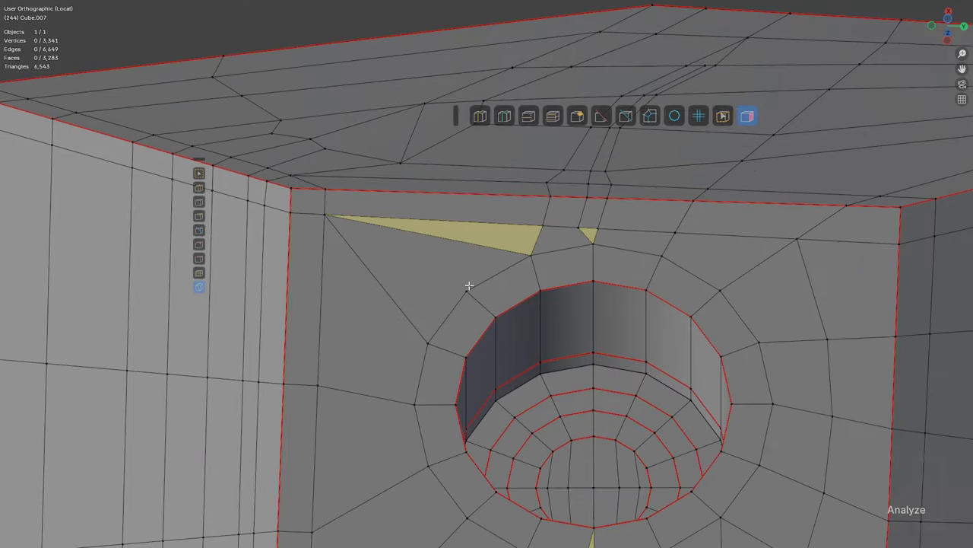
Step: Connect the ring vertex beside the hole to the panel's corner vertex, reanalyse the faces and clear the selection
left_click(469, 285)
key("shift+v")
left_click(332, 213)
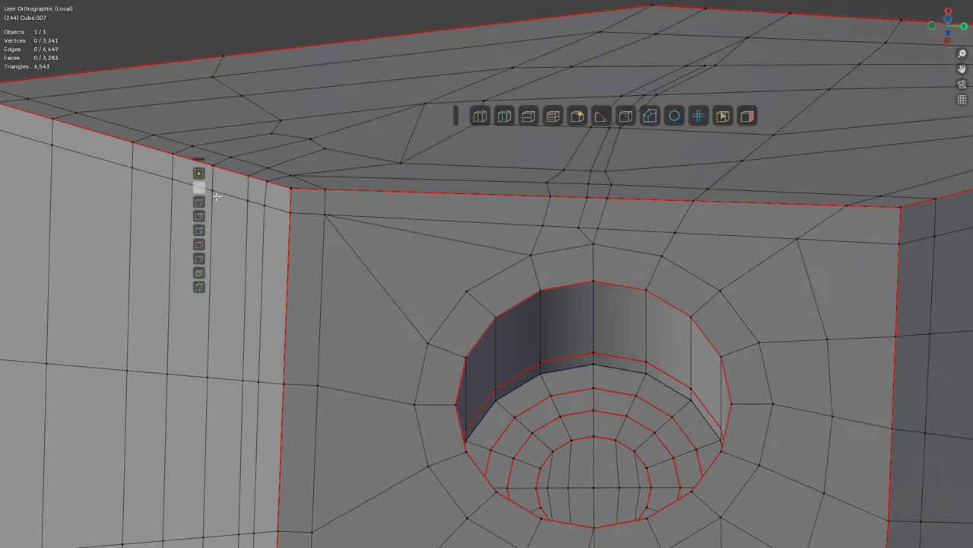
left_click_drag(330, 210, 467, 290)
left_click(748, 119)
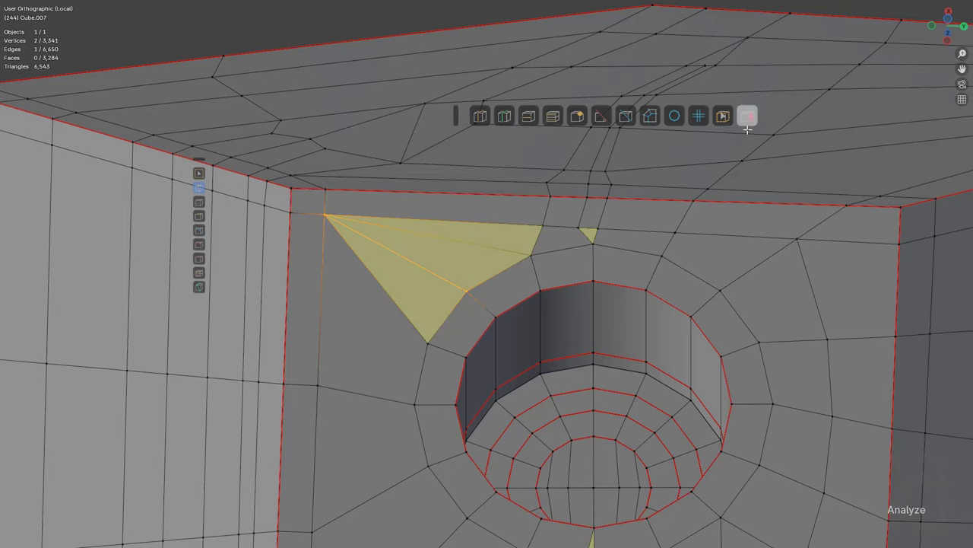
middle_click_drag(446, 318, 452, 344)
key("alt+a")
Step: Connect the ring vertex above the hole to the nearest loop vertex, and dissolve the triangle-forming edges on both sides of the new edge
middle_click_drag(522, 268, 526, 281)
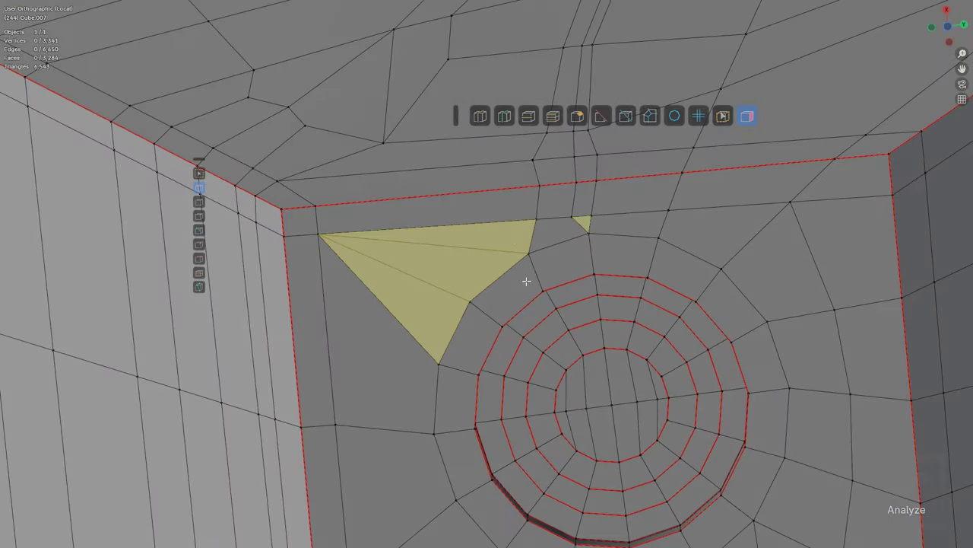
left_click(587, 234)
key("Return")
middle_click_drag(587, 233, 628, 201)
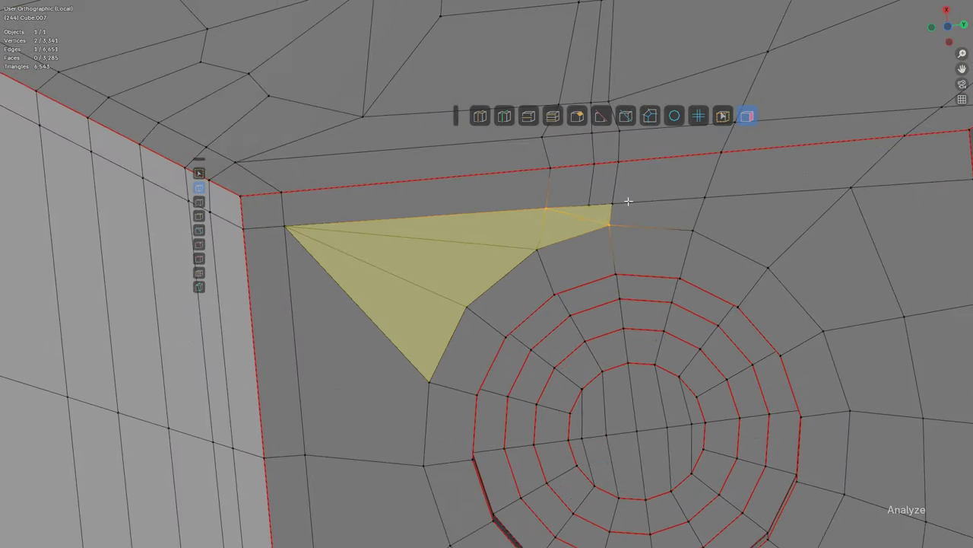
left_click(603, 212)
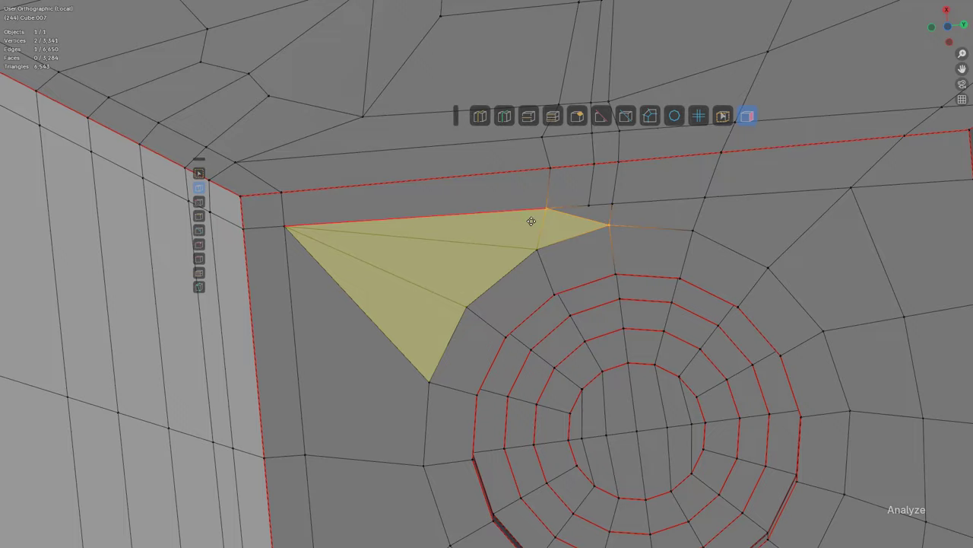
key("ctrl+z")
key("ctrl+z")
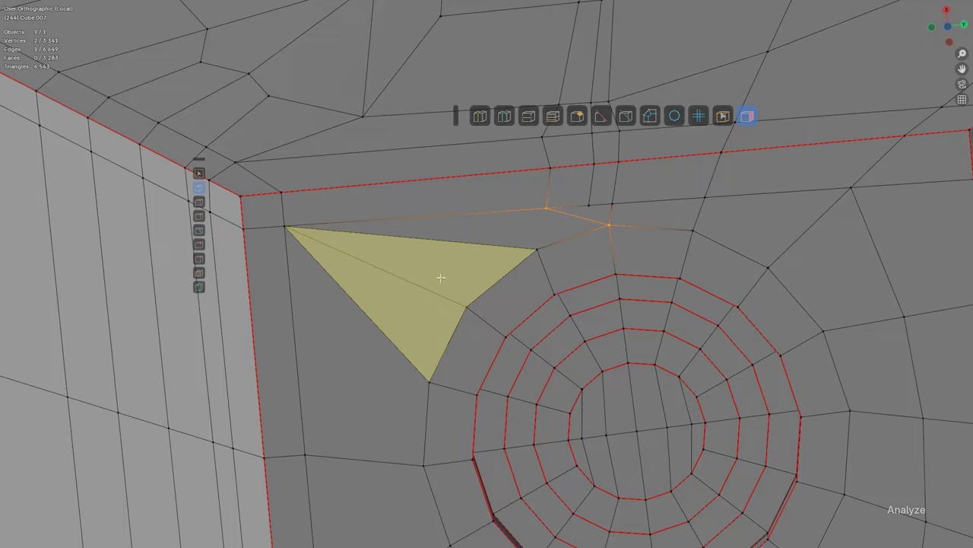
Step: Dissolve the edge between the last two corner triangles, and collapse the narrow highlighted triangle on the hole's opposite side into one edge
middle_click_drag(423, 294, 561, 319)
scroll(541, 205, "down", 1)
scroll(543, 320, "up", 5)
scroll(576, 306, "up", 3)
left_click_drag(621, 317, 625, 314)
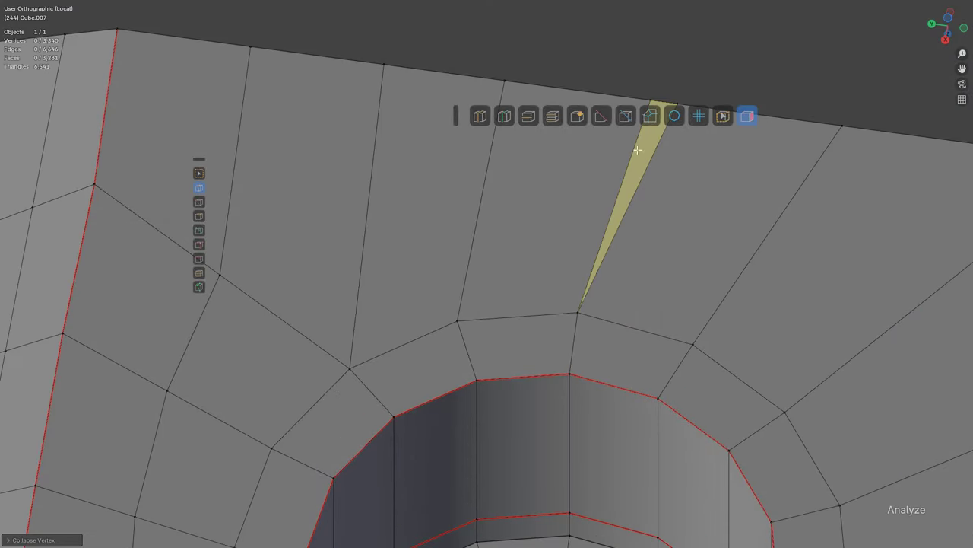
middle_click_drag(702, 133, 613, 245, "shift")
scroll(613, 245, "down", 1)
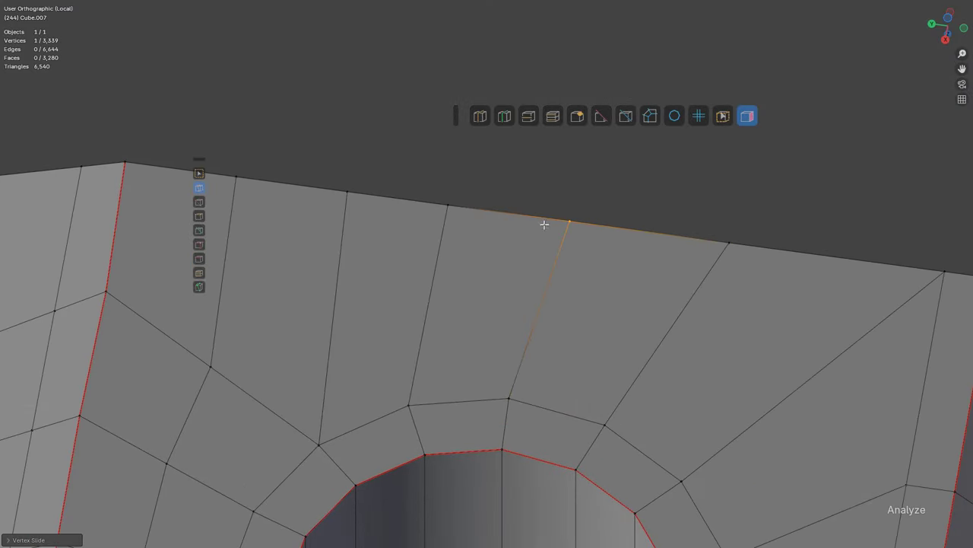
Step: Examine the panel around the hole, the slotted side and the whole part for remaining highlighted triangles
scroll(489, 298, "down", 3)
middle_click_drag(515, 374, 556, 279, "shift")
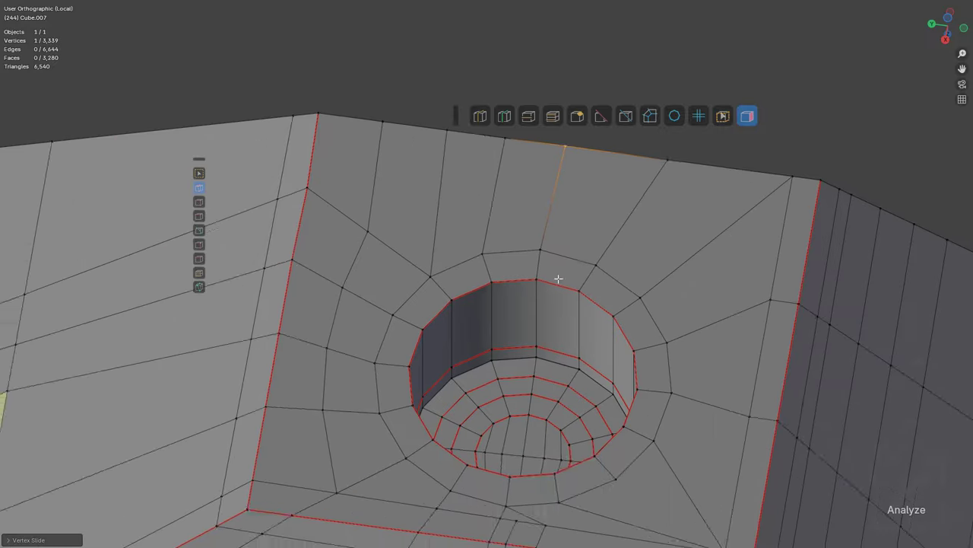
scroll(557, 279, "down", 2)
middle_click_drag(477, 346, 546, 250, "shift")
scroll(475, 278, "down", 1)
middle_click_drag(475, 279, 484, 217)
scroll(492, 230, "up", 4)
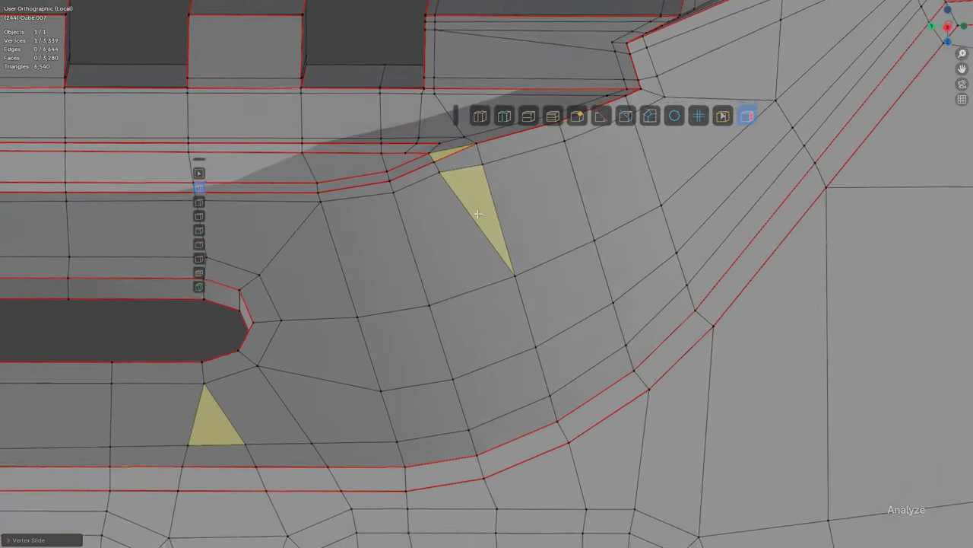
middle_click_drag(389, 213, 478, 302, "shift")
scroll(465, 256, "down", 2)
middle_click_drag(485, 242, 527, 333)
scroll(527, 333, "down", 8)
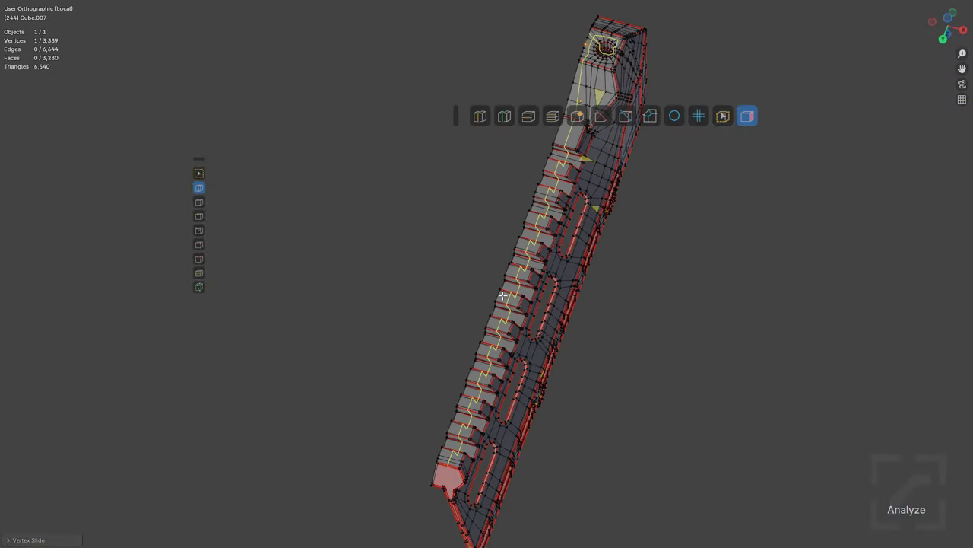
Step: Knife-cut an edge path from the border above the first block through the panel's grid vertex to the highlighted triangle's upper corner
scroll(503, 296, "up", 5)
scroll(529, 307, "up", 3)
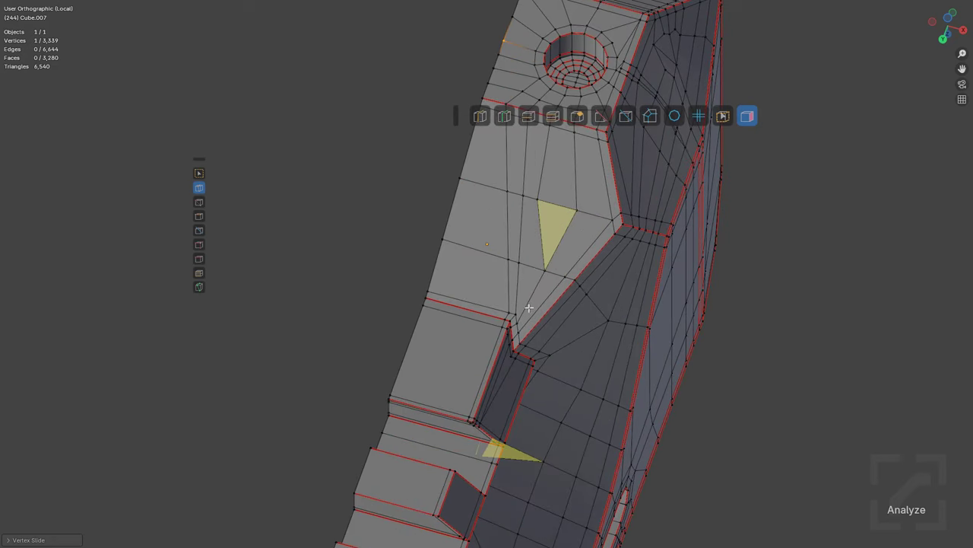
scroll(486, 311, "up", 2)
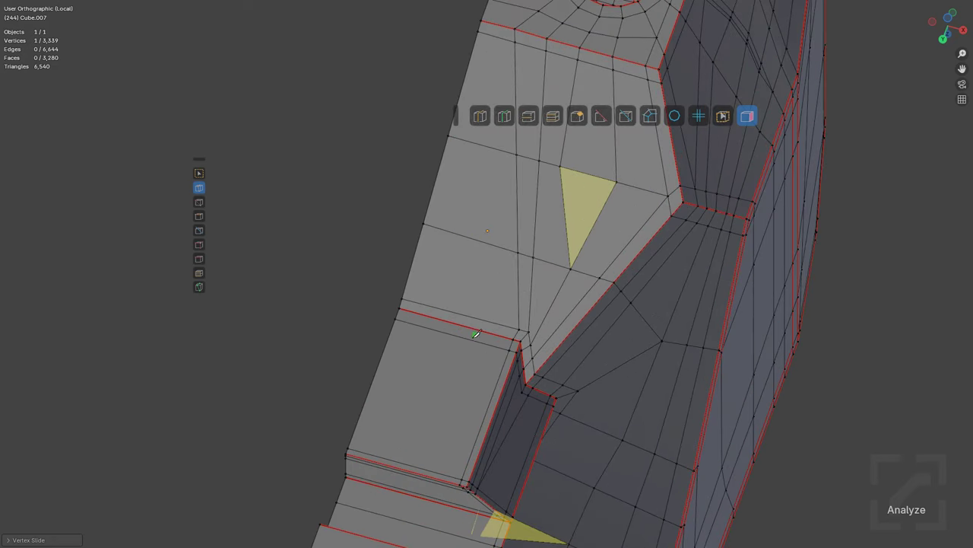
left_click(478, 317)
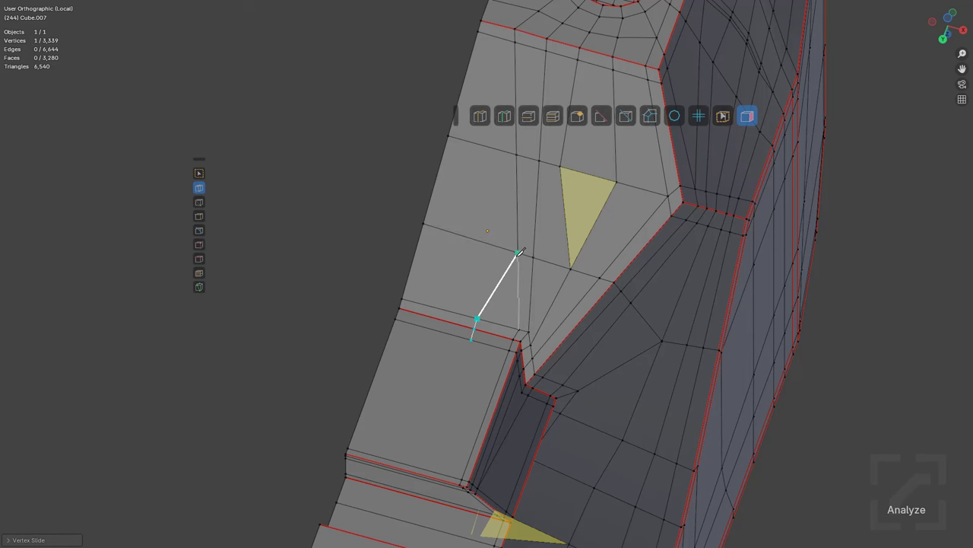
left_click(565, 174)
key("Return")
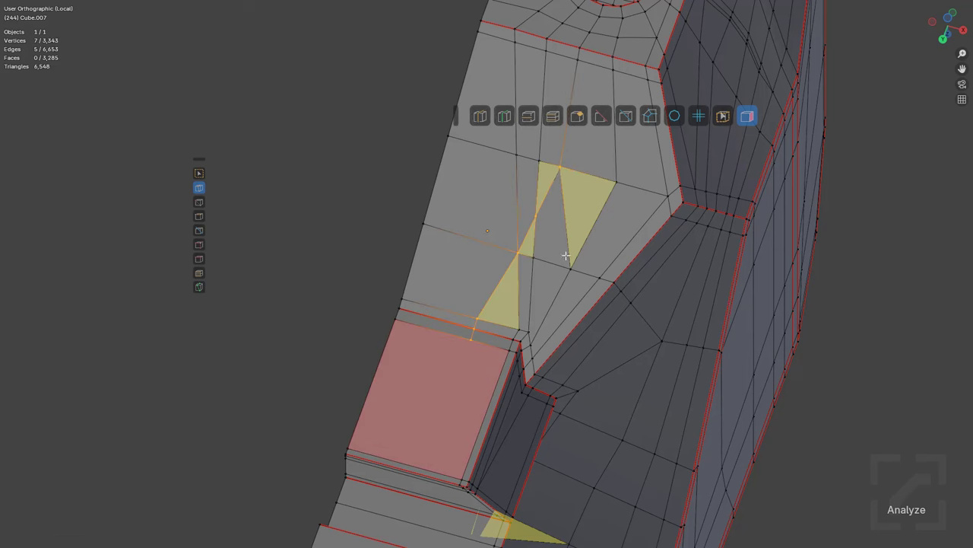
Step: Slide the vertex where the new cut crosses the inner edge down onto the grid vertex below to merge them
scroll(570, 253, "up", 2)
middle_click_drag(583, 200, 550, 310, "shift")
left_click(556, 258)
key("g")
key("g")
left_click(505, 379)
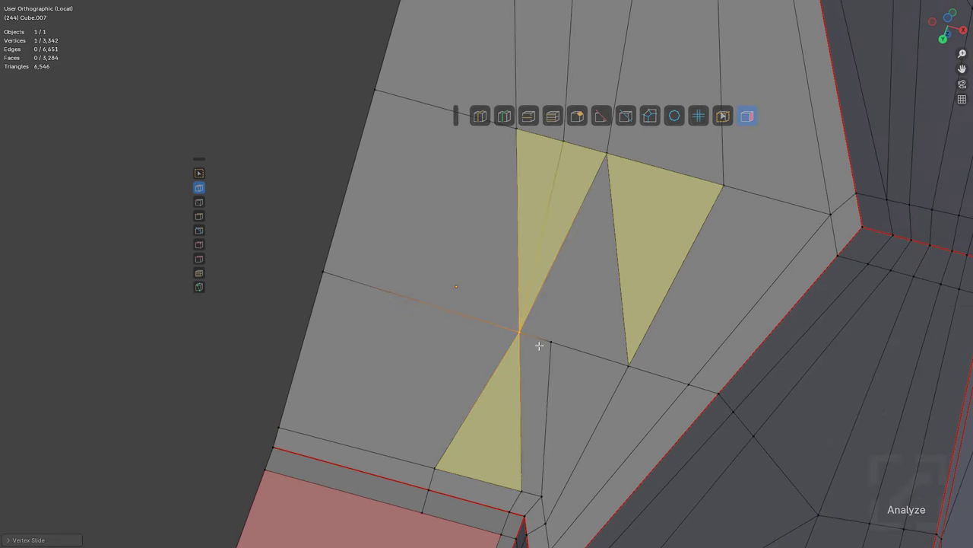
Step: Slide the neighbouring vertex onto the same grid vertex, and dissolve the near side edge of the large highlighted triangle
left_click(551, 342)
key("g")
key("g")
left_click(504, 340)
left_click(620, 241)
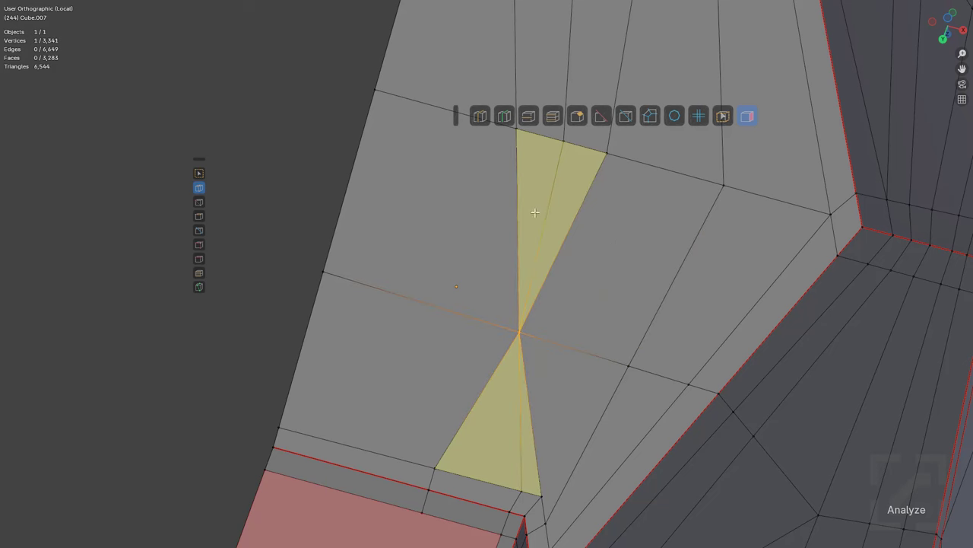
Step: Dissolve the shared edge in the triangle pair above the merged vertex and in the pair below it, and clear the selection
left_click(547, 200)
middle_click_drag(536, 357, 597, 152, "shift")
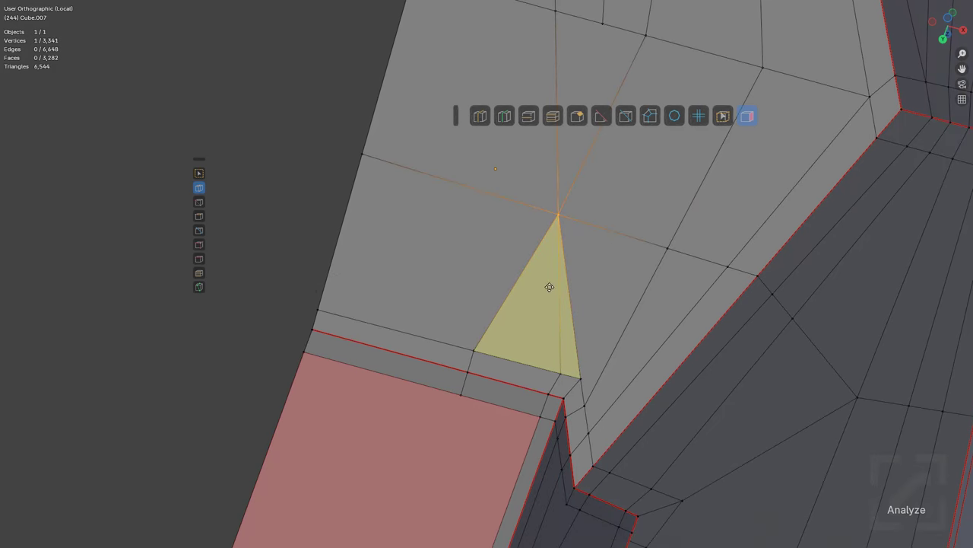
left_click(554, 292)
key("alt+a")
Step: Add an edge loop along the row of teeth and connect its end vertex across the first block's flat face to the new cut
scroll(518, 318, "down", 6)
key("Tab")
key("Tab")
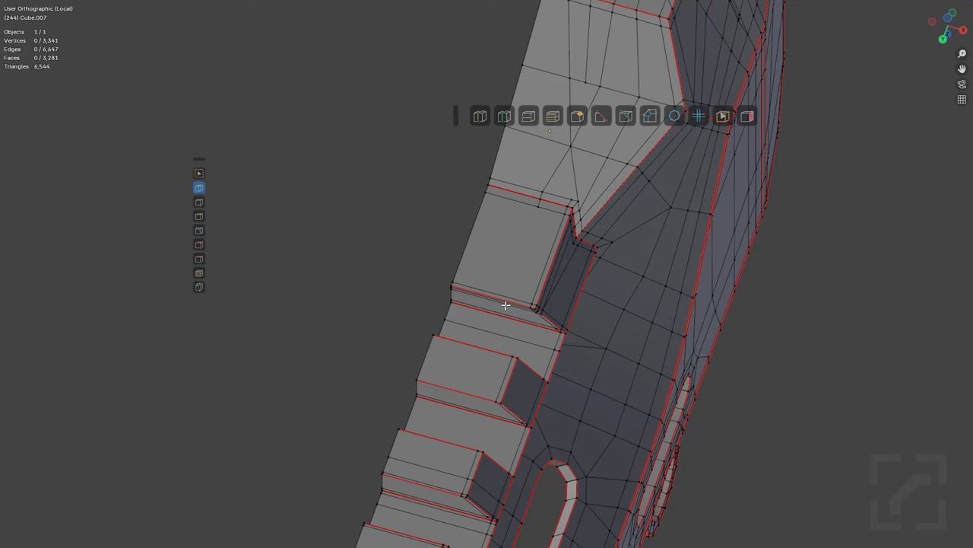
key("ctrl+r")
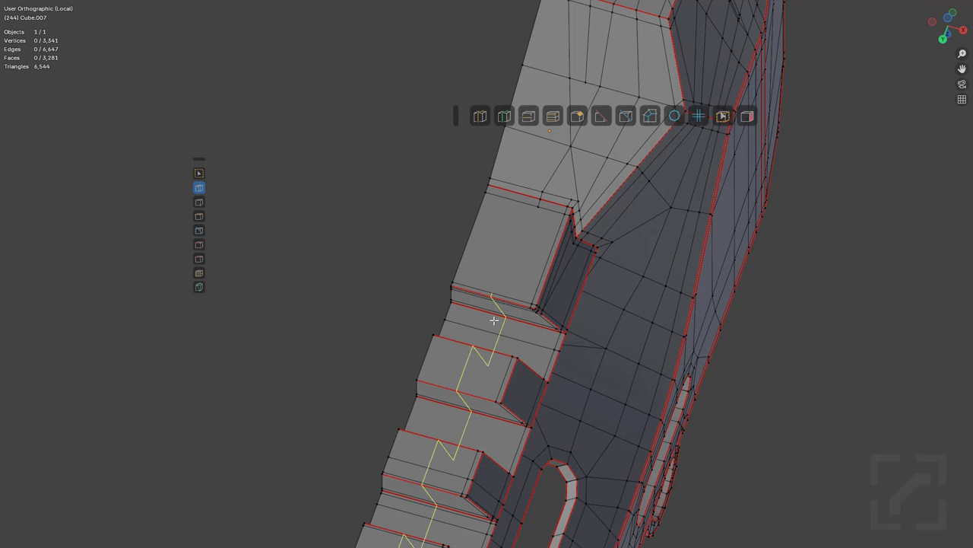
left_click(494, 319)
left_click(509, 313)
key("alt+a")
scroll(525, 310, "up", 3)
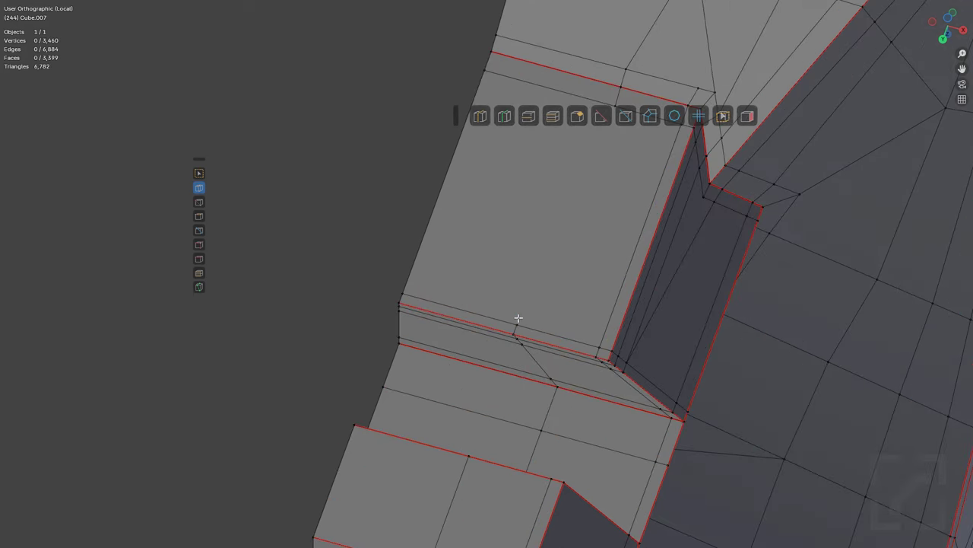
left_click(517, 325)
Step: Examine the far end of the toothed section and its end face in the straight back view
scroll(586, 239, "down", 5)
scroll(544, 317, "down", 3)
middle_click_drag(535, 384, 597, 186, "shift")
middle_click_drag(614, 262, 512, 228)
middle_click_drag(449, 228, 660, 230, "shift")
scroll(662, 230, "up", 4)
scroll(556, 246, "up", 4)
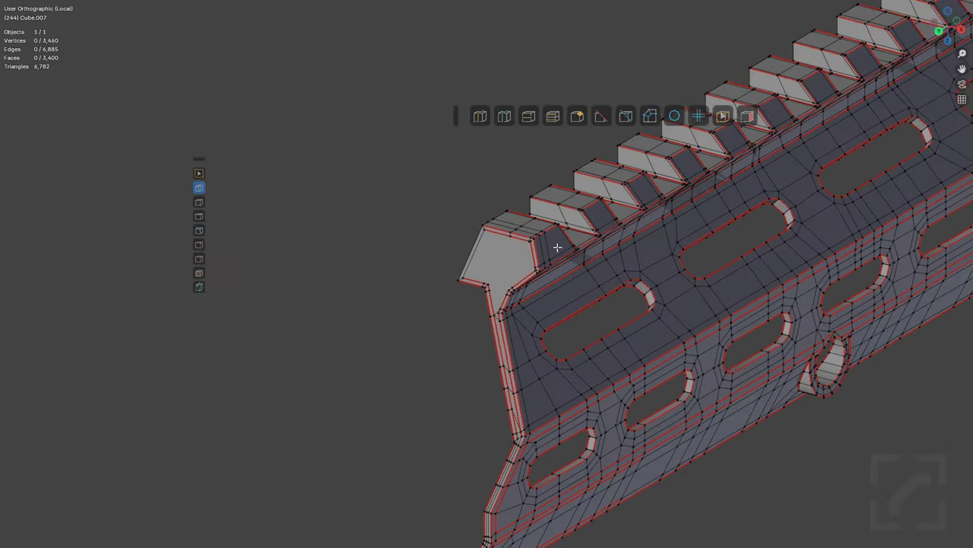
scroll(546, 286, "up", 1)
middle_click_drag(527, 293, 441, 320)
scroll(611, 295, "down", 5)
key("a")
middle_click_drag(441, 321, 431, 295)
scroll(459, 252, "up", 5)
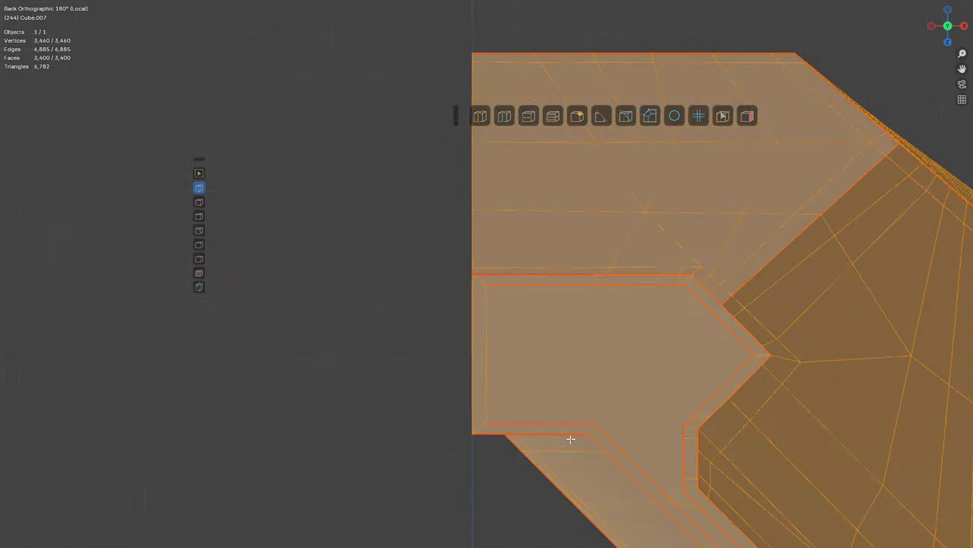
key("alt+a")
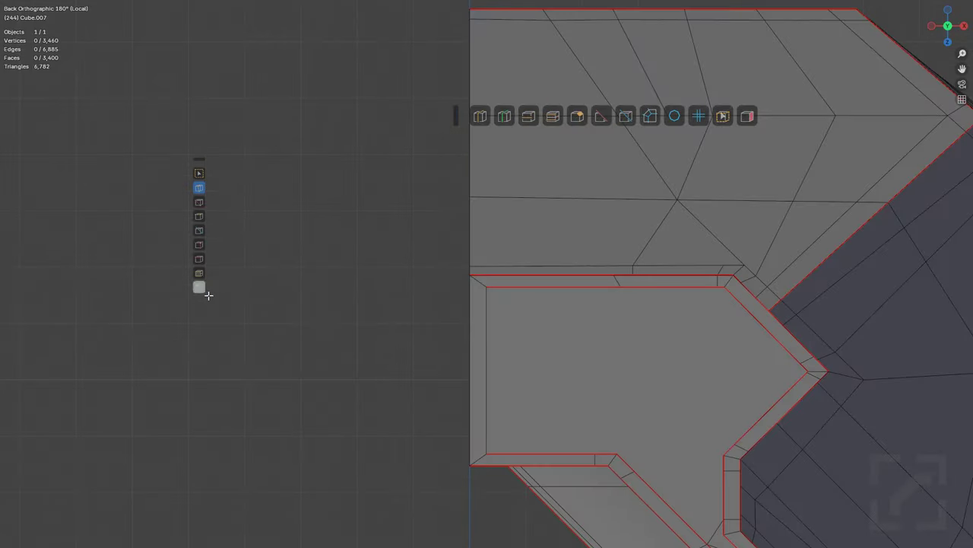
Step: Knife-cut horizontal edges from the end face's upper and lower inner corner vertices out to the straight centre border
left_click(487, 286)
key("a")
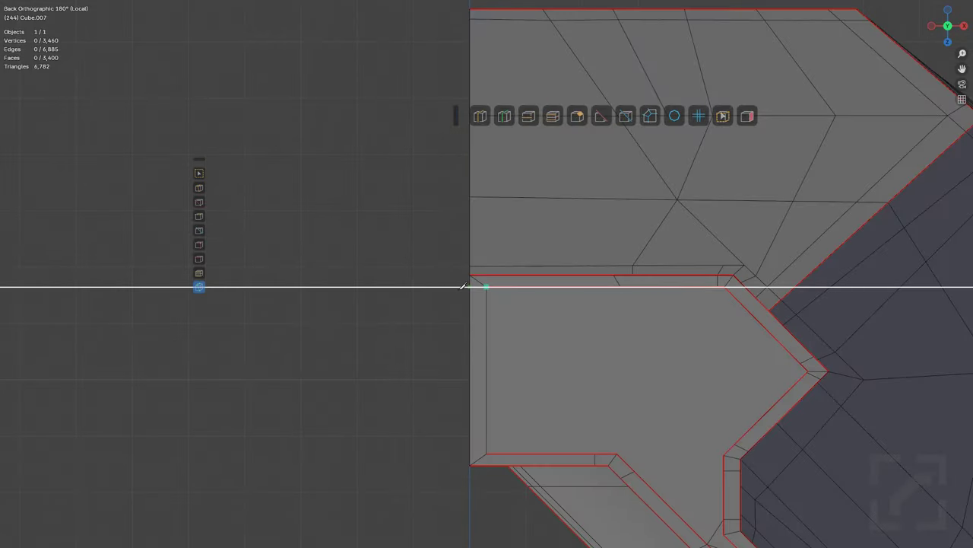
left_click(417, 289)
right_click(416, 289)
left_click(486, 454)
left_click(365, 450)
right_click(365, 450)
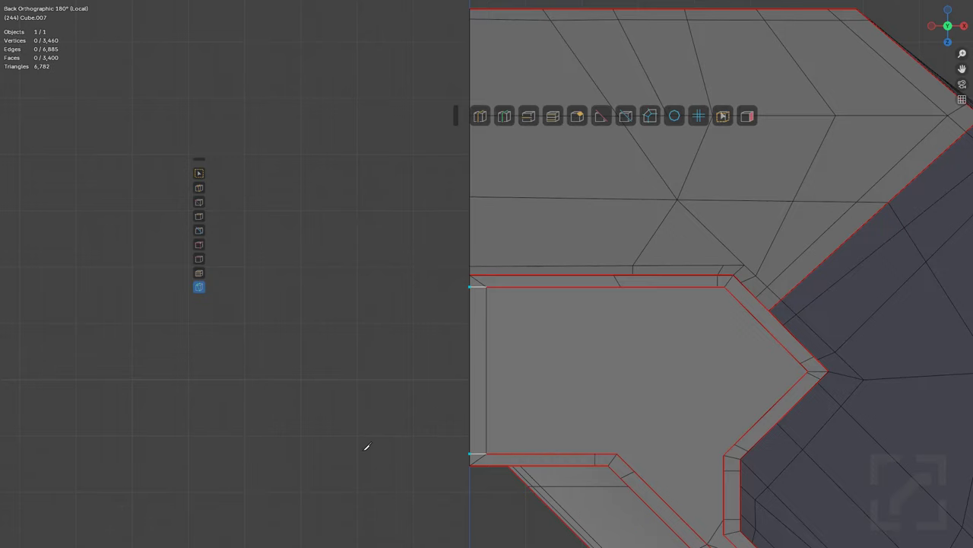
Step: Dissolve the inset edge beside the end face's centre border, along with the upper corner's diagonal edge and leftover vertex
middle_click_drag(508, 381, 547, 193)
scroll(578, 145, "up", 3)
middle_click_drag(597, 260, 517, 398, "shift")
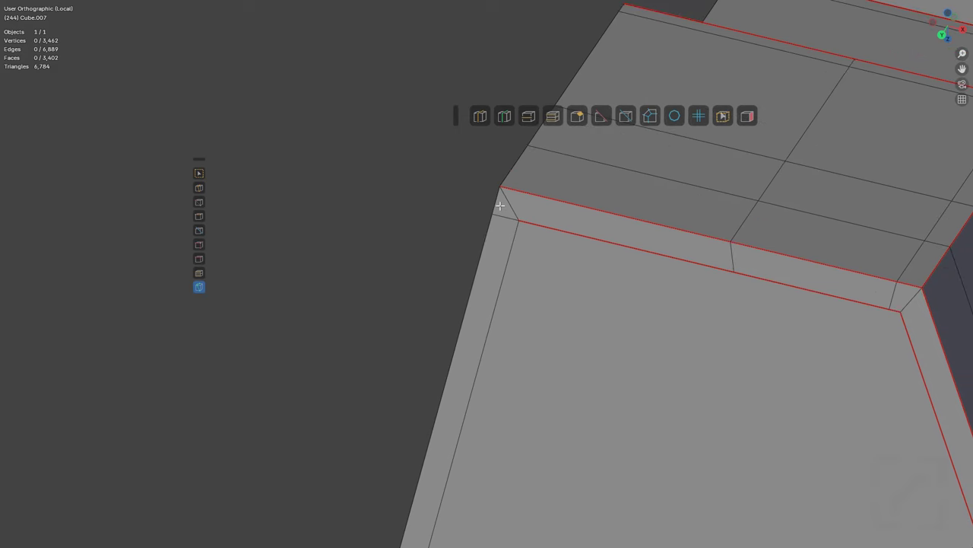
left_click(514, 274, "shift")
Step: Dissolve the diagonal edge at the lower corner of the end face's centre border and clear the selection
scroll(510, 282, "down", 3)
middle_click_drag(532, 360, 534, 241, "shift")
scroll(535, 240, "up", 4)
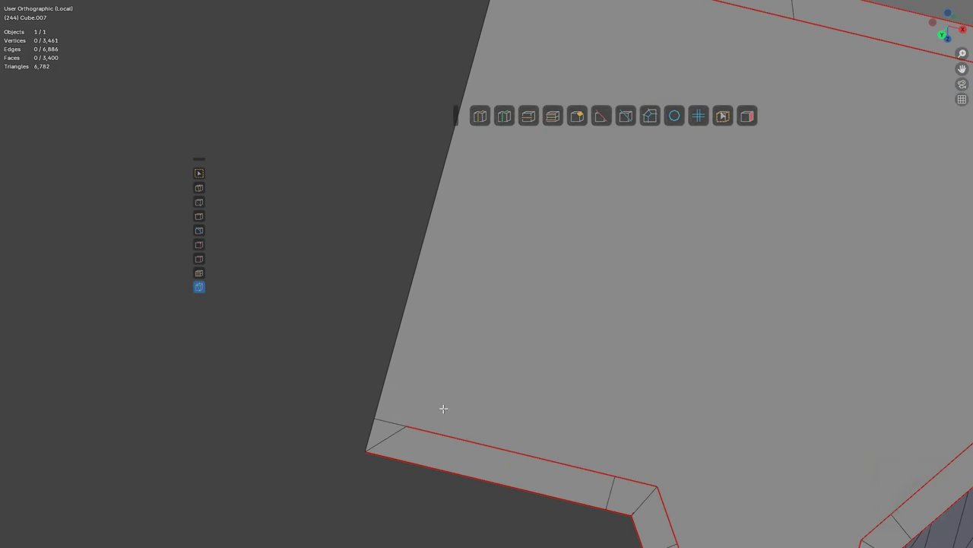
left_click(381, 431, "alt")
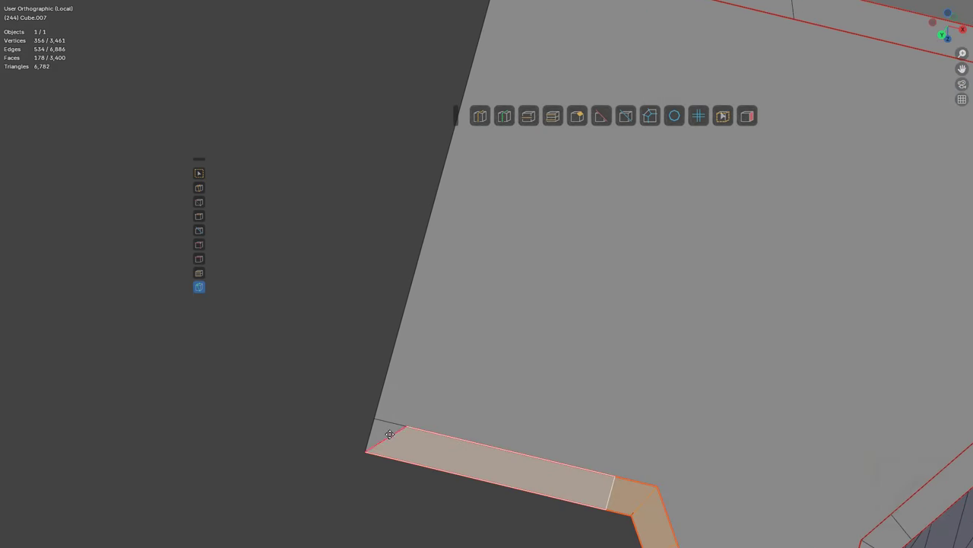
left_click(390, 435, "shift")
key("alt+a")
Step: Connect the facing inner-border vertices across the end face's narrow neck with two cross edges
scroll(487, 335, "down", 5)
middle_click_drag(619, 241, 571, 206, "shift")
scroll(556, 243, "down", 1)
scroll(581, 283, "up", 1)
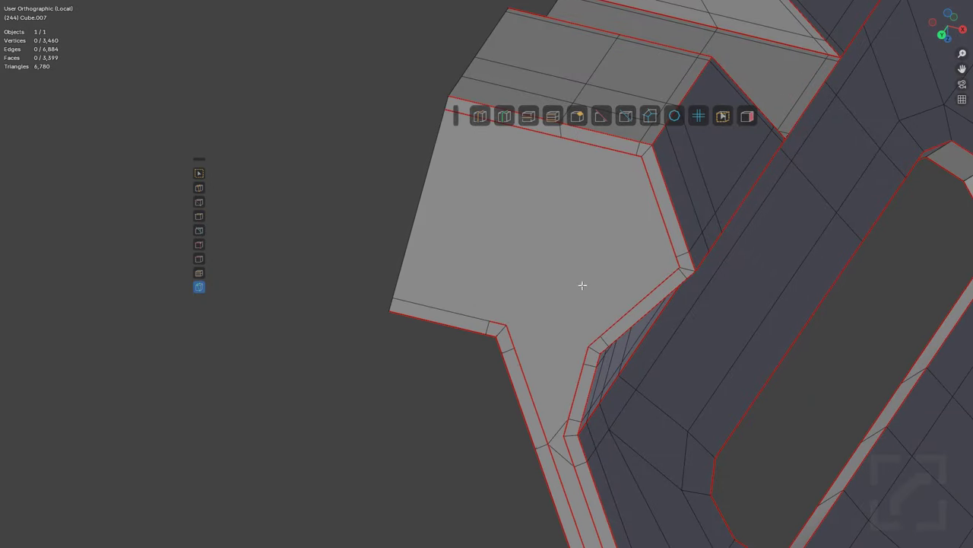
left_click(199, 175)
left_click(519, 335)
key("Return")
middle_click_drag(662, 253, 567, 304, "shift")
scroll(568, 304, "up", 2)
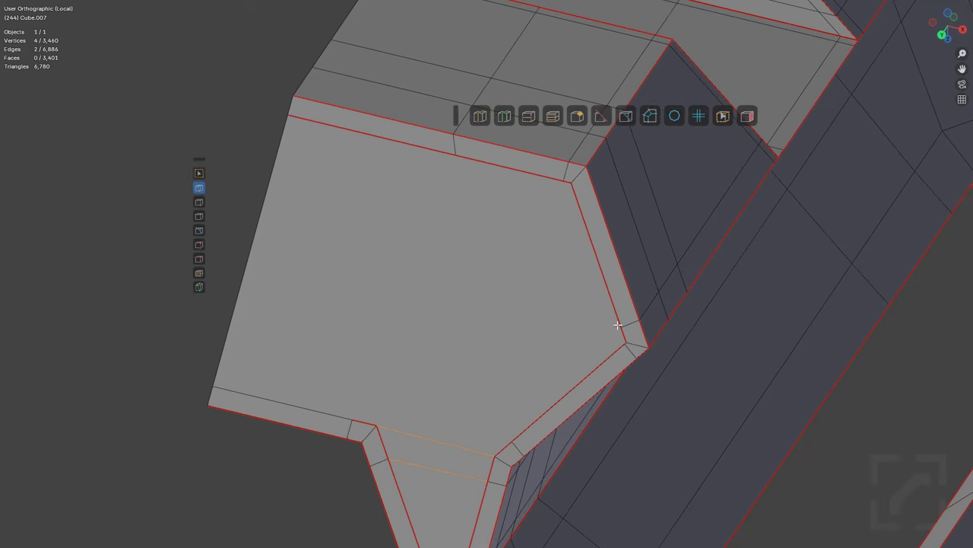
Step: Slide the extra inner-border vertex just above the end face's outermost corner into the corner vertex
key("1")
left_click(620, 327)
key("g")
key("g")
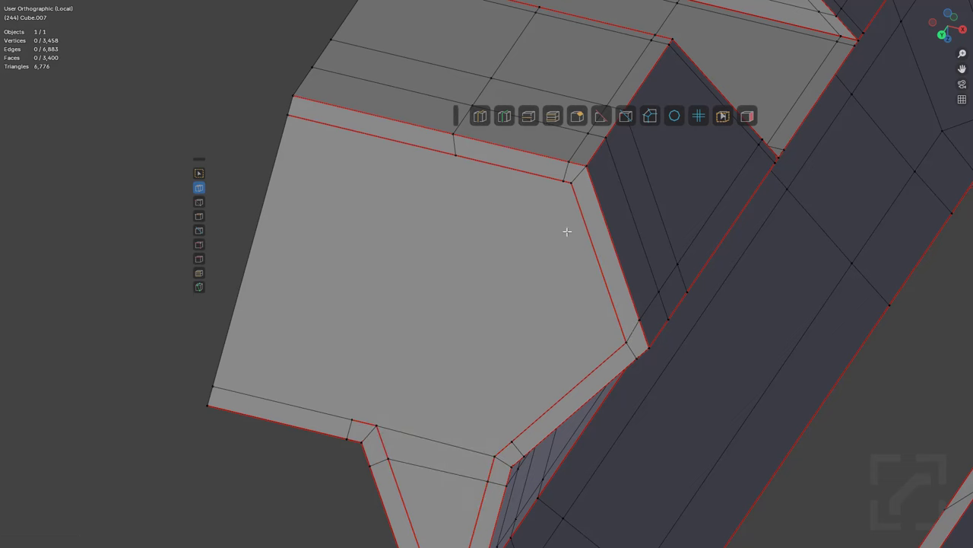
Step: Add a loop cut across the end tooth's lower sloped side, close to its upper ridge edge
middle_click_drag(566, 209, 500, 235)
middle_click_drag(300, 251, 699, 258, "shift")
key("ctrl+r")
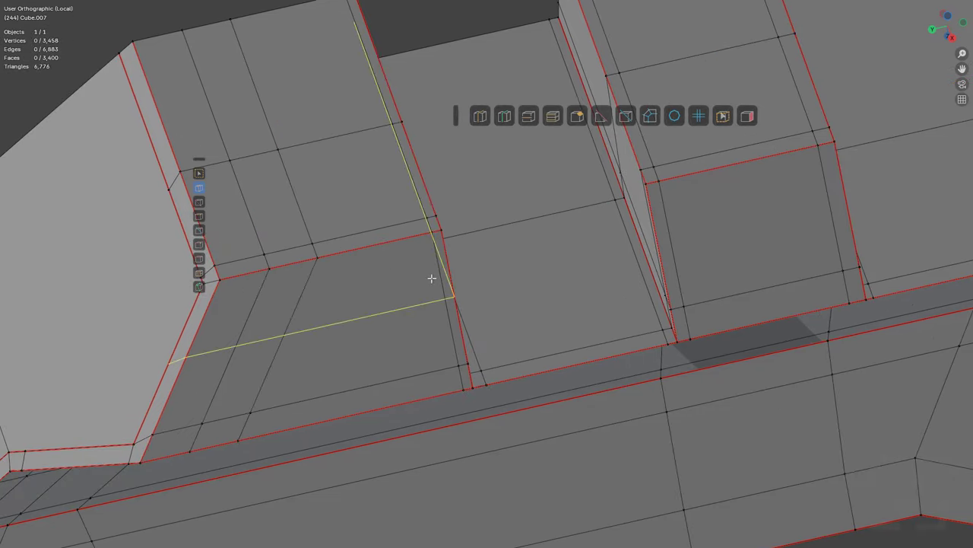
left_click(430, 278)
left_click(428, 225)
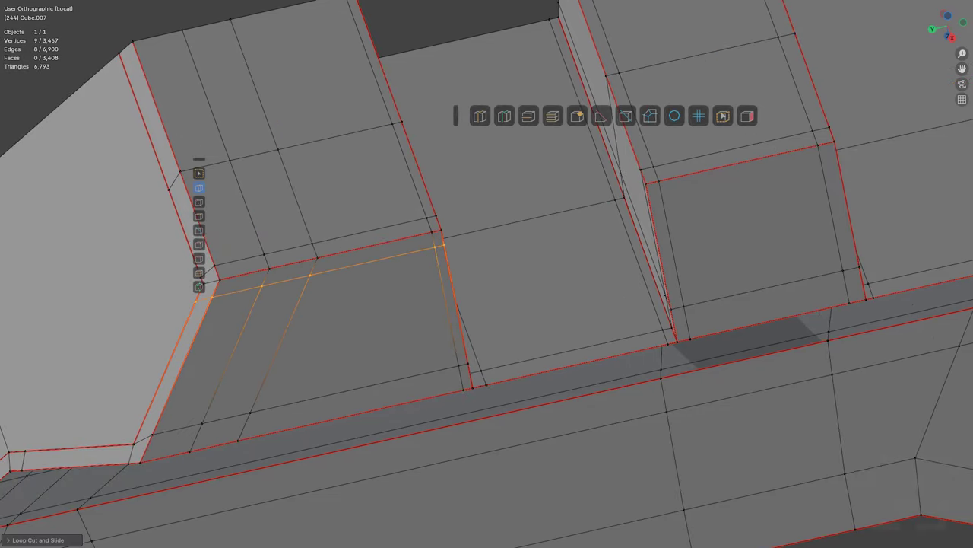
Step: Slide the loop cut's border vertex and the neighbouring one above it together at the end face's inner corner by the tooth ridge
middle_click_drag(412, 289, 695, 250, "shift")
scroll(521, 270, "up", 1)
left_click(470, 256)
key("g")
key("g")
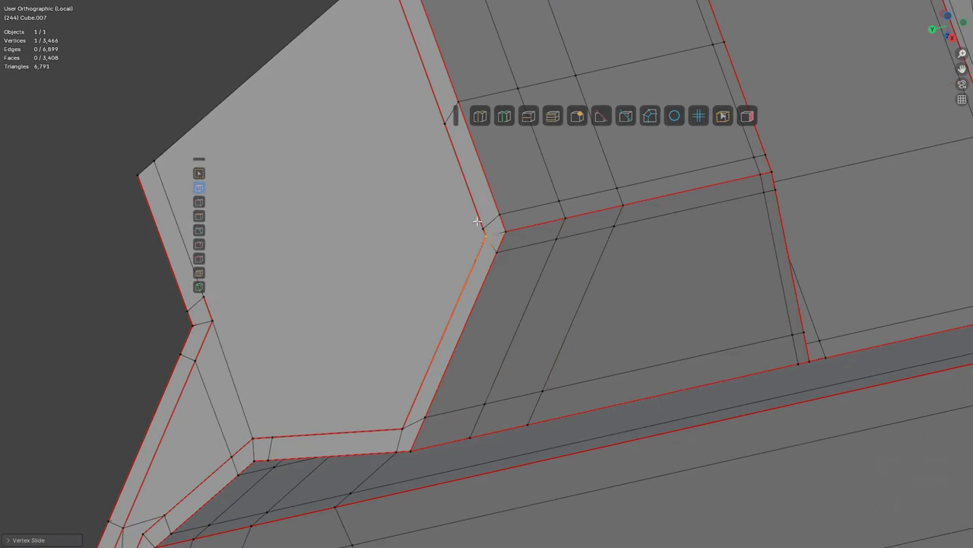
left_click(478, 223)
key("g")
key("g")
left_click(485, 236)
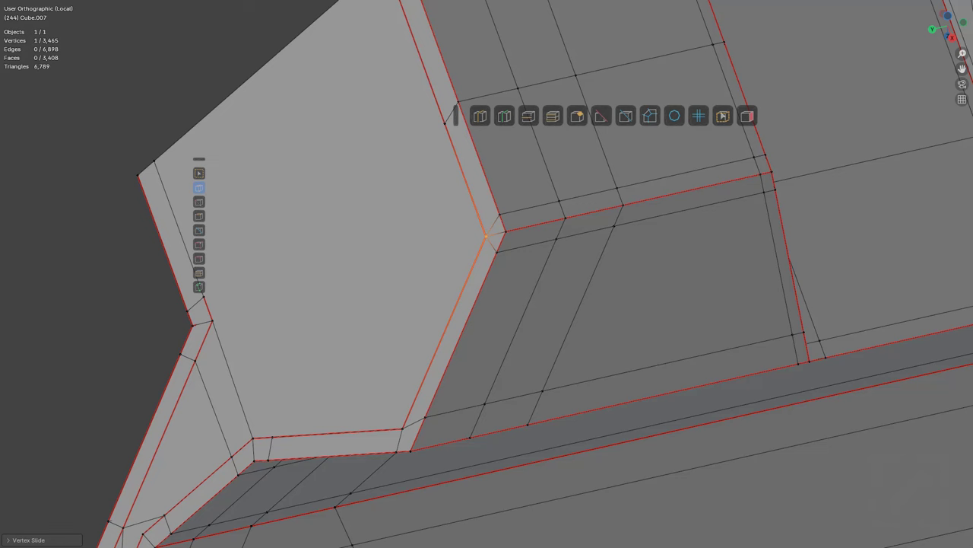
Step: Dissolve the diagonal edge joining the inner and outer corners of the end face's border at the tooth ridge
left_click(495, 233)
key("ctrl+x")
scroll(495, 253, "down", 1)
middle_click_drag(495, 257, 565, 298)
scroll(448, 283, "down", 1)
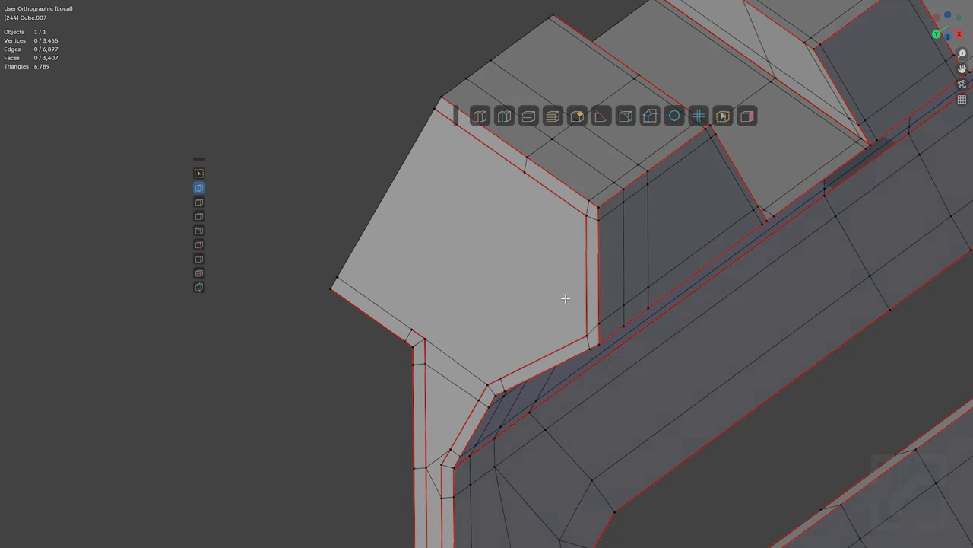
Step: Knife-cut two parallel edges across the end face, from two vertices of the lower slanted inner border to the straight centre border
left_click(204, 286)
left_click(341, 153)
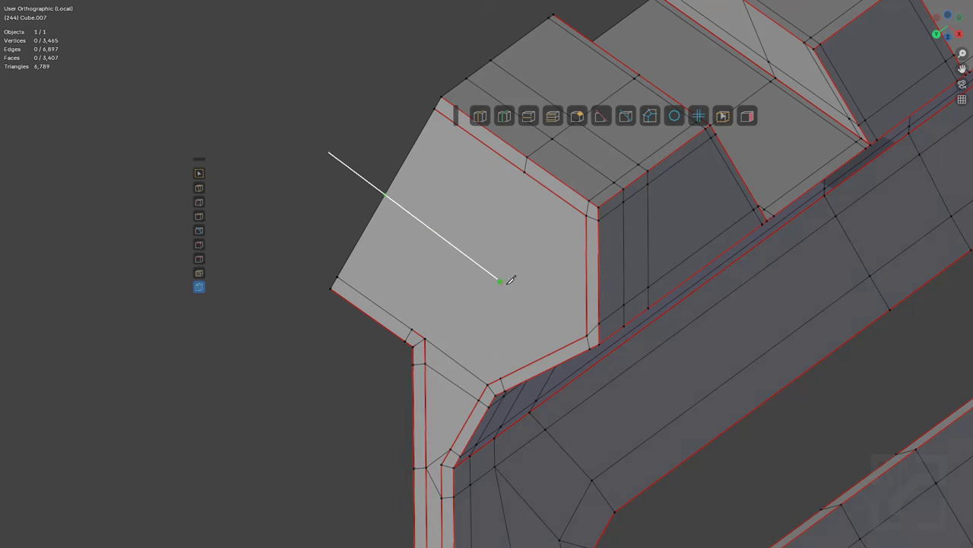
left_click(587, 335)
key("Return")
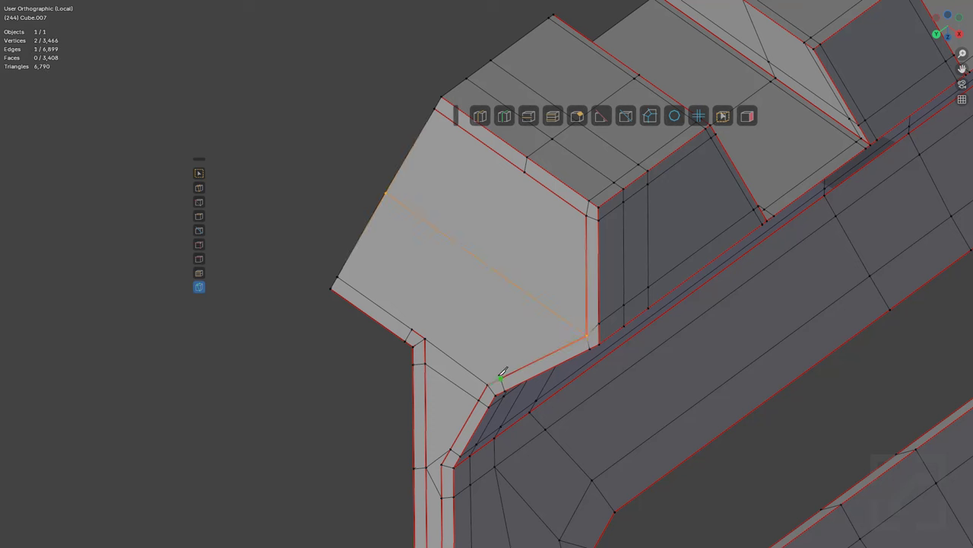
left_click(502, 374)
left_click(264, 202)
key("Return")
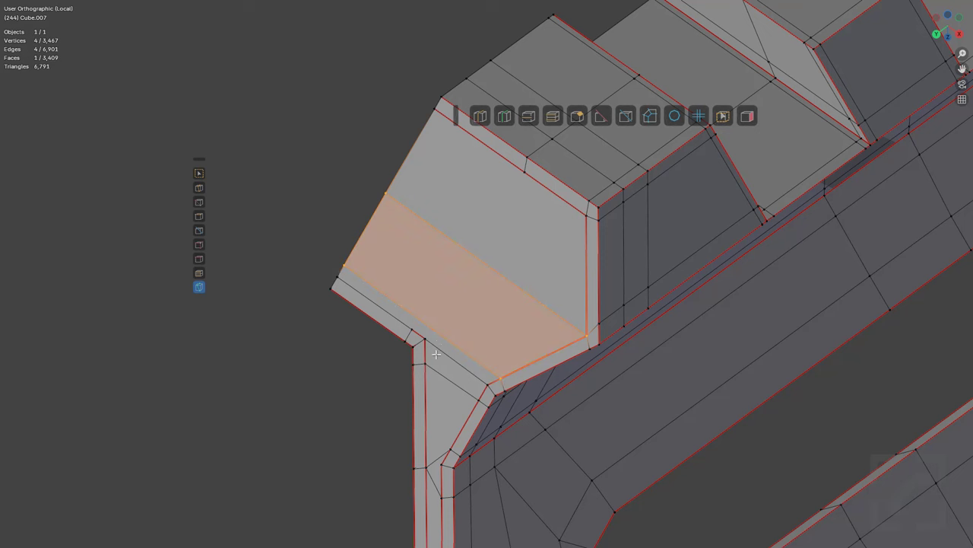
Step: Connect the neck's upper inner vertices across the end face to the inner ridge corner and the middle vertex of the upper inner border
left_click(427, 329)
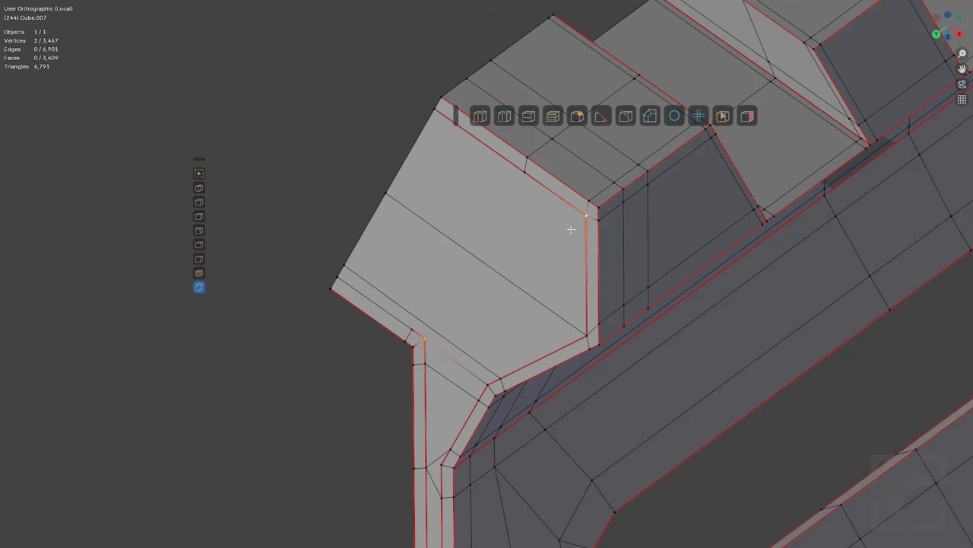
key("j")
key("alt+a")
left_click(518, 183)
Step: Select the whole mesh, apply the HOps Mark operation to its edges, and clear the selection
key("a")
key("q")
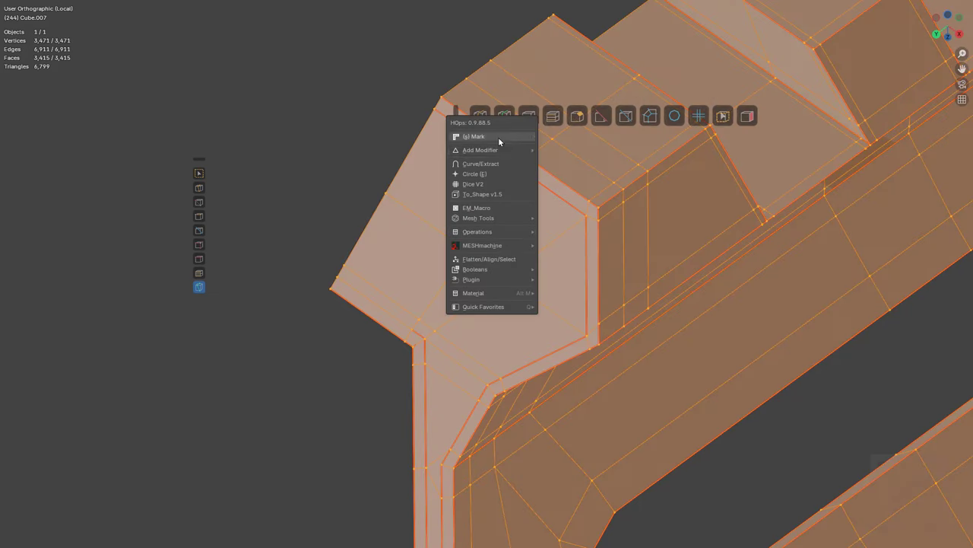
left_click(500, 138)
key("alt+a")
Step: Add a loop cut through the side strip above the first upper slot and clear the selection
scroll(642, 321, "down", 2)
scroll(642, 321, "down", 2)
key("Tab")
scroll(613, 367, "down", 3)
key("Tab")
middle_click_drag(639, 327, 533, 274, "shift")
scroll(510, 252, "up", 2)
key("ctrl+r")
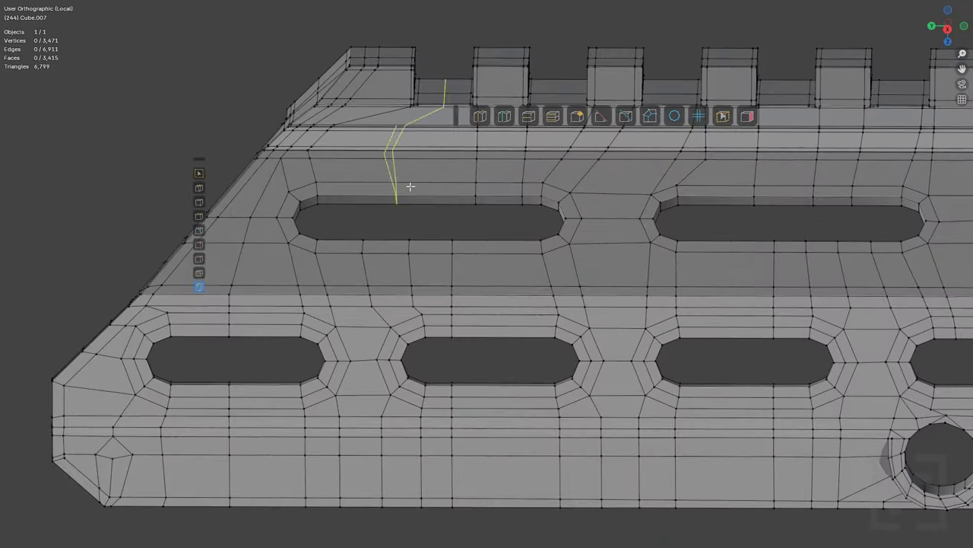
left_click(397, 183)
key("alt+a")
middle_click_drag(456, 206, 473, 281)
scroll(697, 334, "down", 2)
middle_click_drag(698, 334, 541, 299, "shift")
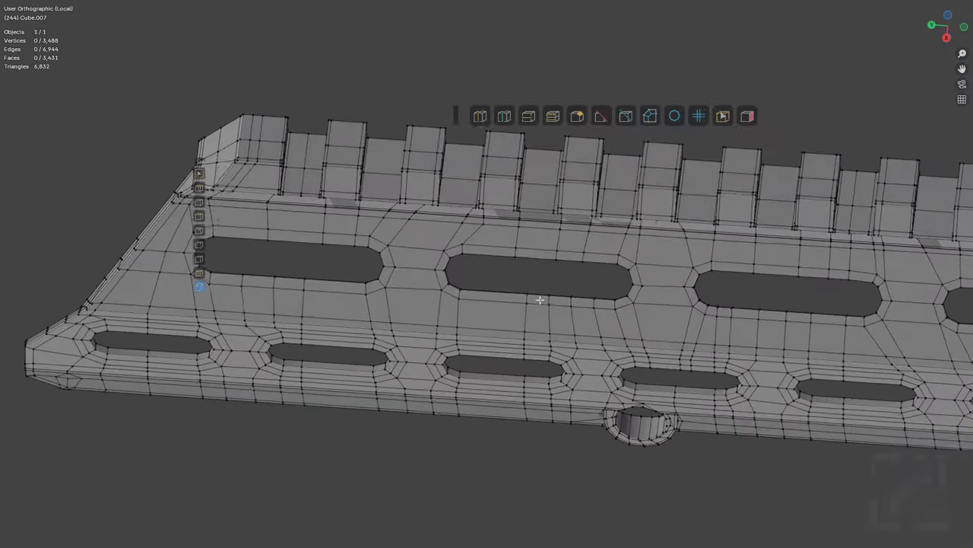
middle_click_drag(875, 284, 670, 251, "shift")
scroll(581, 302, "down", 4)
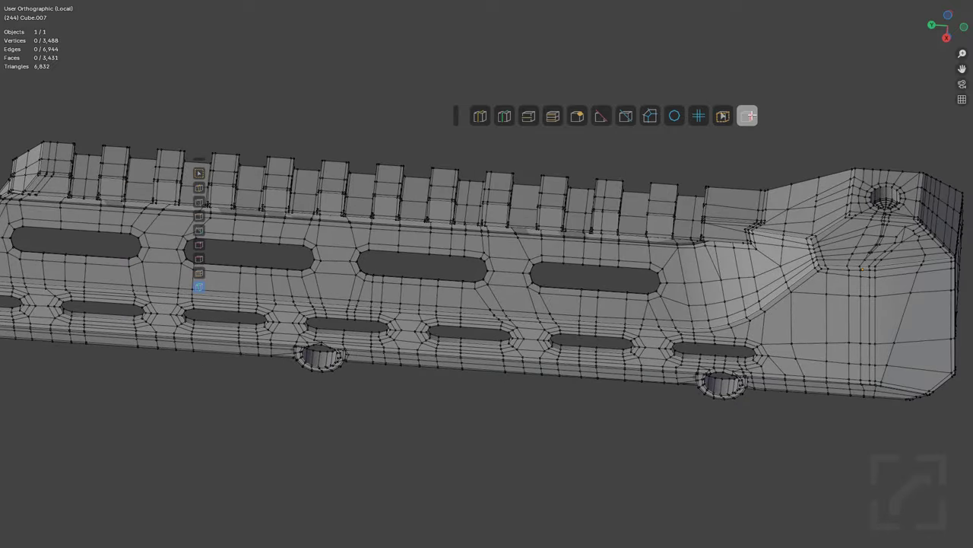
Step: Turn on the mesh analysis highlighting to mark the remaining triangles and n-gons
left_click(747, 115)
middle_click_drag(596, 370, 589, 334)
scroll(589, 335, "up", 2)
scroll(424, 276, "up", 3)
middle_click_drag(687, 271, 532, 333, "shift")
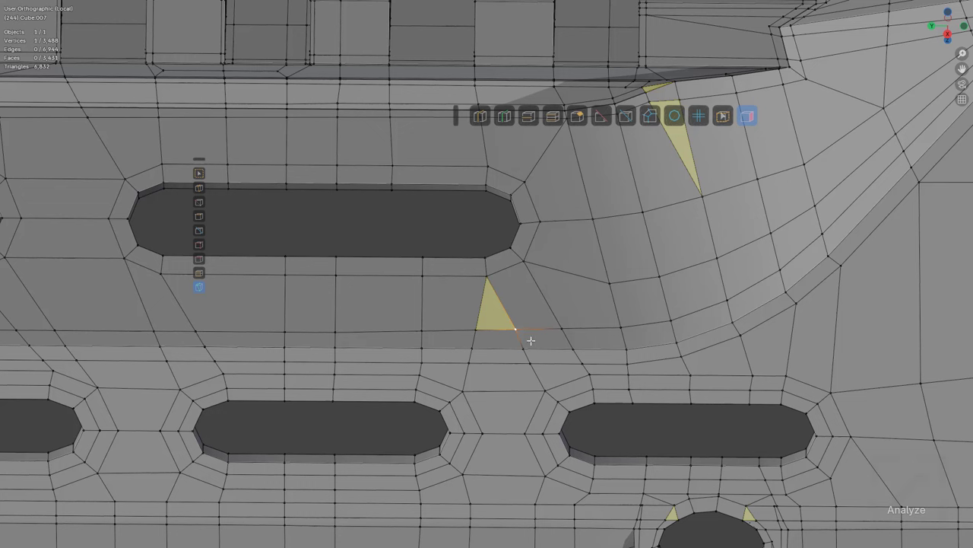
Step: Slide the highlighted triangle's base vertex onto its neighbour below the last upper slot, then connect the lower-row vertex diagonally up beside the slot end
key("shift+v")
left_click(549, 319)
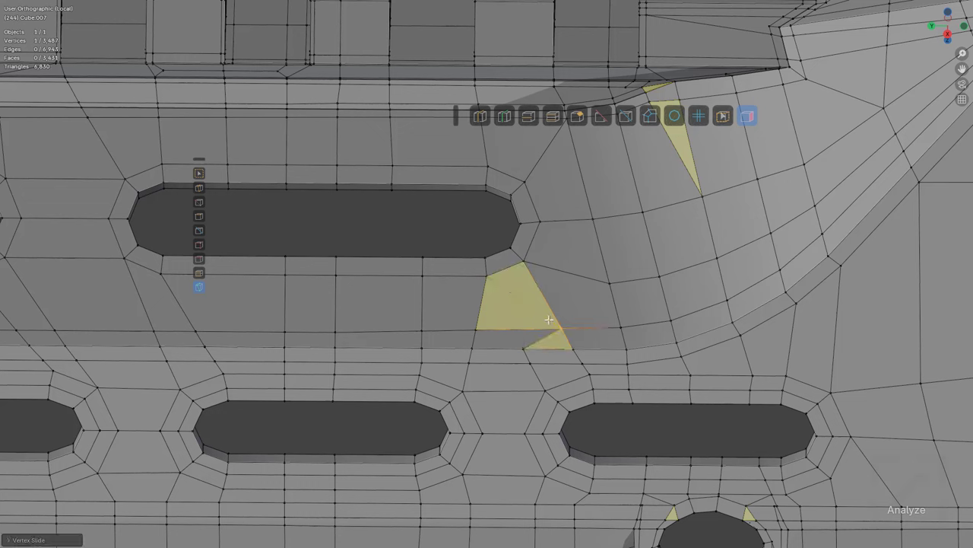
left_click(522, 346)
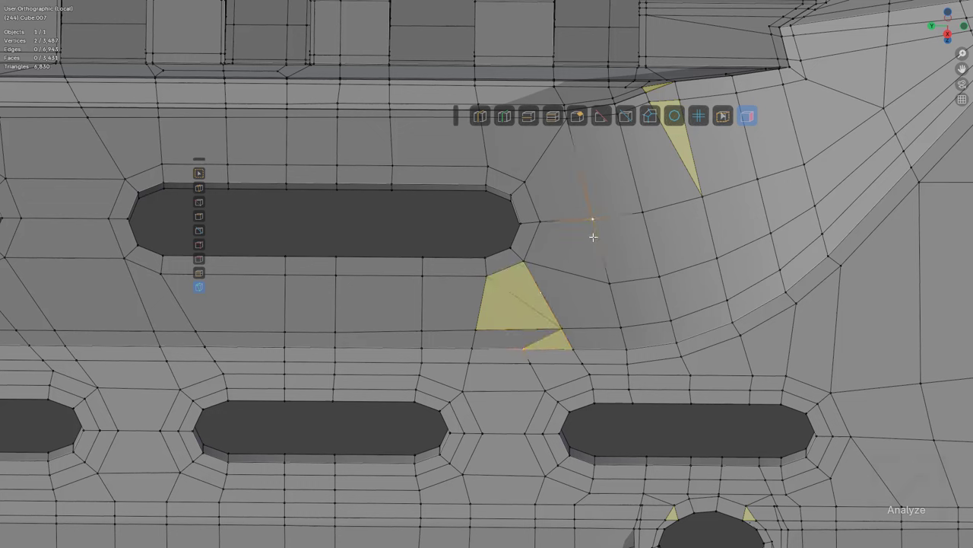
key("j")
scroll(587, 327, "down", 1)
key("alt+a")
scroll(579, 330, "up", 3)
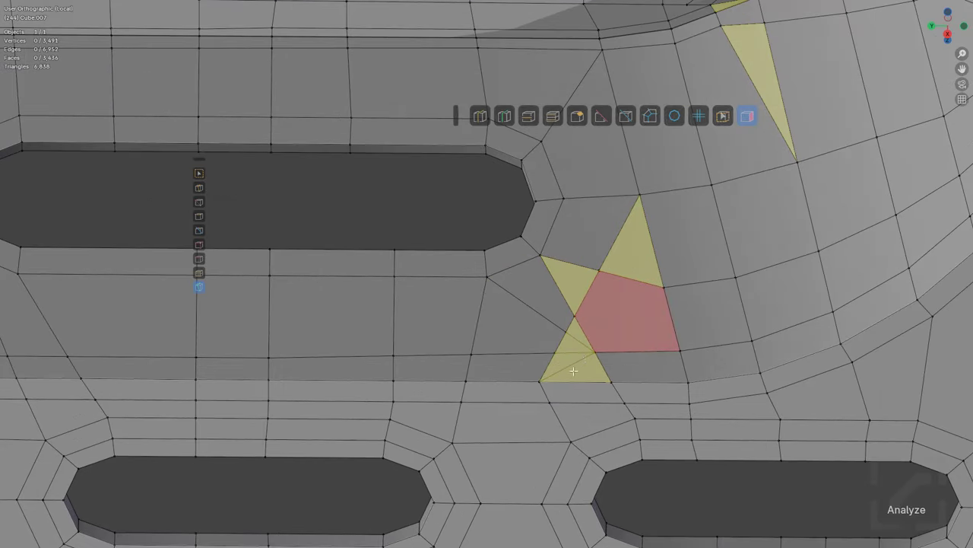
Step: Dissolve the two leftover edges inside the small lower triangles below the last upper slot's end
left_click(574, 365)
key("ctrl+x")
left_click(574, 333)
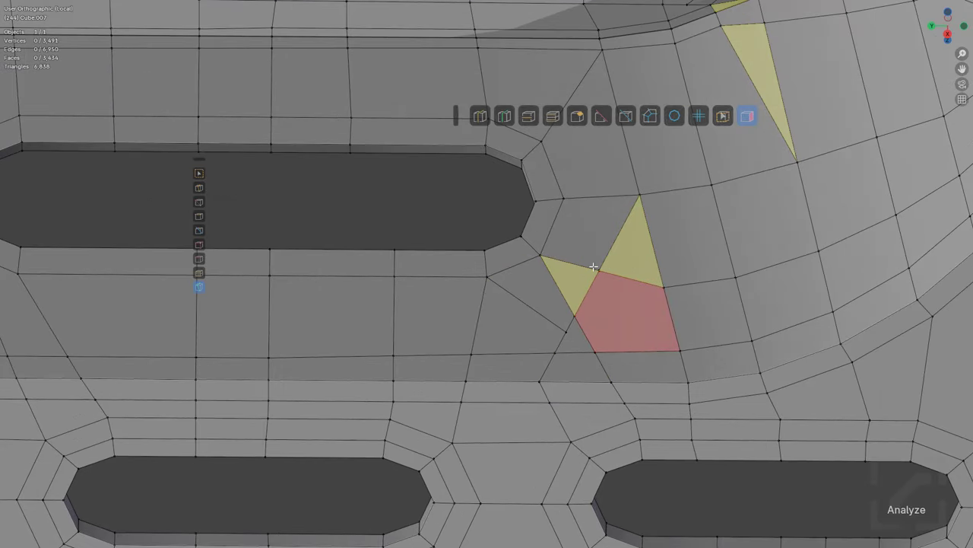
Step: Merge the diagonal's crossing vertex into the next column's vertex and slide the vertices below the slot end toward even spacing
left_click_drag(599, 268, 699, 282)
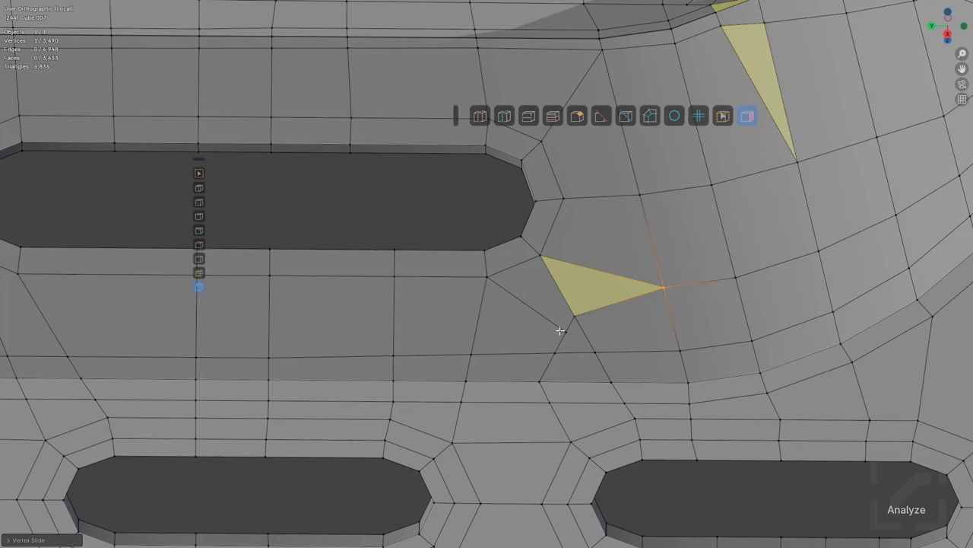
left_click_drag(560, 330, 533, 316)
scroll(666, 262, "down", 2)
middle_click_drag(667, 262, 630, 319, "shift")
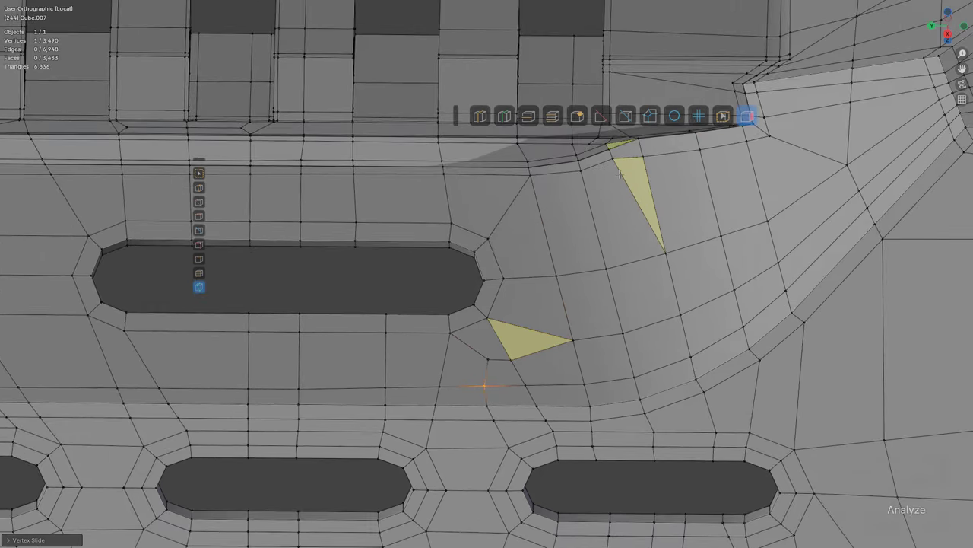
Step: Shift the upper triangle one column toward the slot by connecting its upper corner to the adjacent column's lower vertex and dissolving the old diagonal
left_click(616, 162)
key("j")
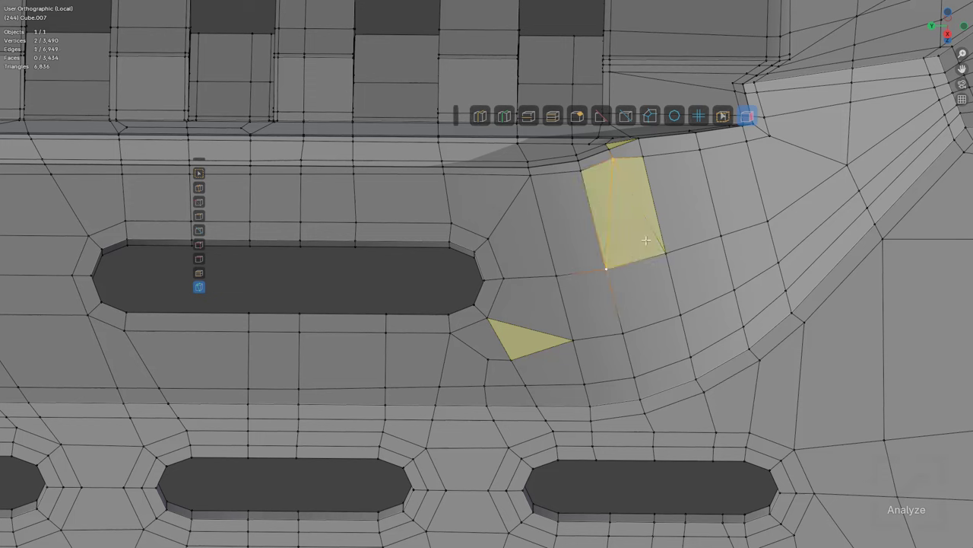
key("ctrl+x")
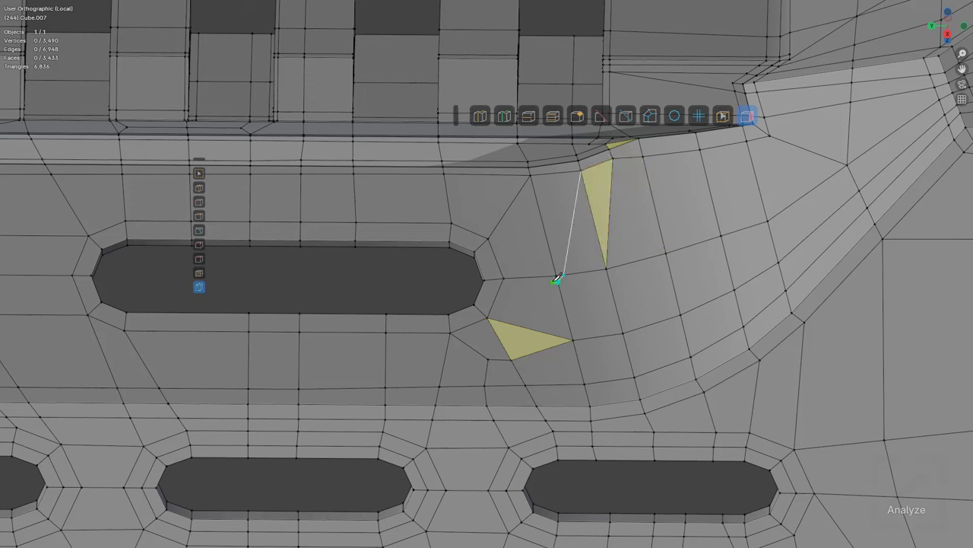
Step: Cut an edge between the next column's upper vertex and the vertex nearer the slot, and dissolve the old diagonal beside it
left_click(202, 188)
left_click(748, 116)
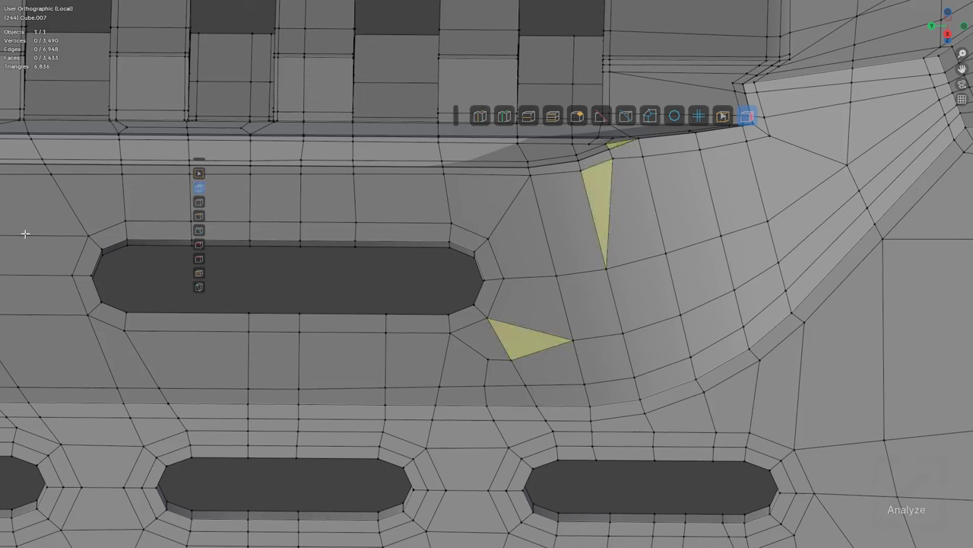
left_click(581, 171)
left_click(556, 276)
key("Return")
key("ctrl+x")
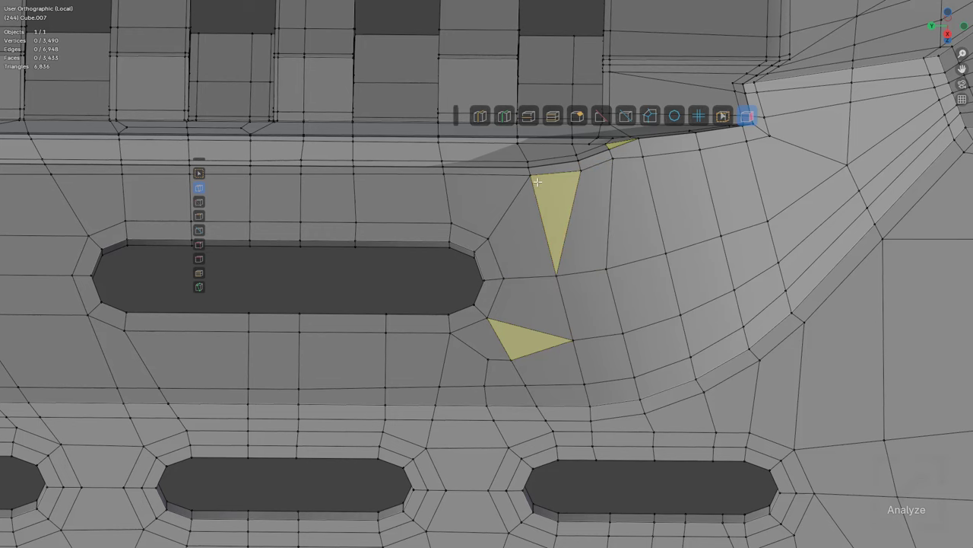
Step: Knife-cut from the upper vertex beside the slot down to the lower triangle's bottom vertex, and dissolve the two leftover edges in the triangles
key("k")
left_click(530, 176)
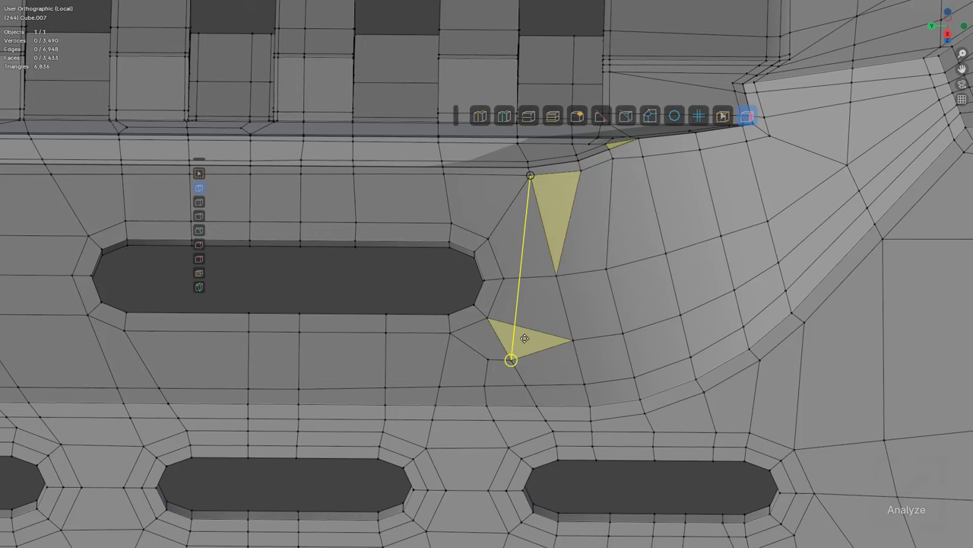
left_click(525, 338)
scroll(524, 338, "up", 2)
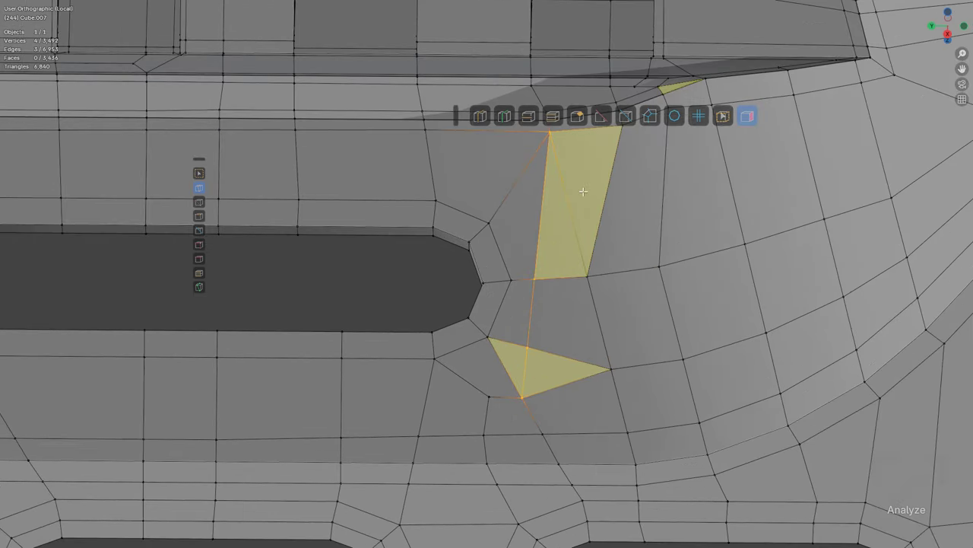
key("Return")
Step: Slide the new cut's vertices and the neighbouring column vertices along their edges to even the spacing beside the slot end
left_click(526, 348)
key("shift+v")
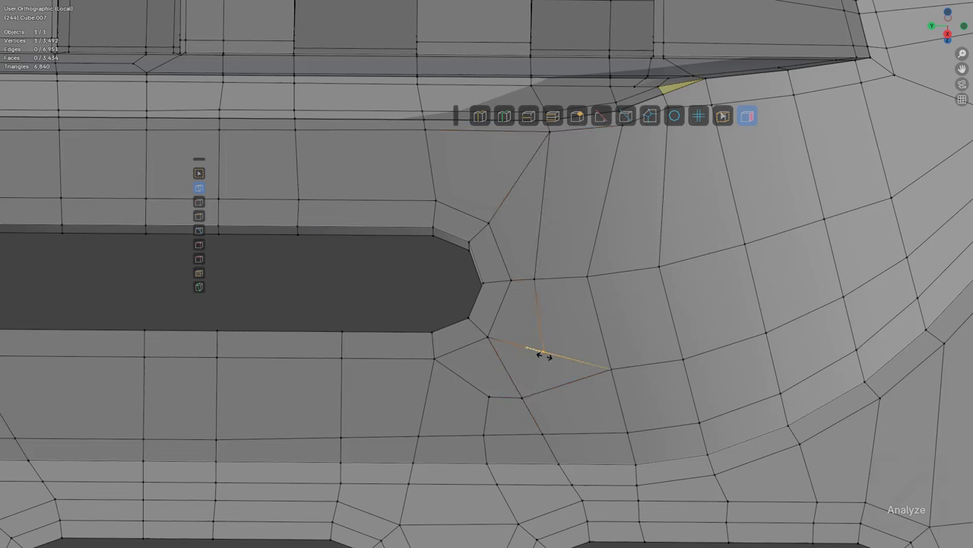
left_click(545, 351)
left_click(535, 279)
key("shift+v")
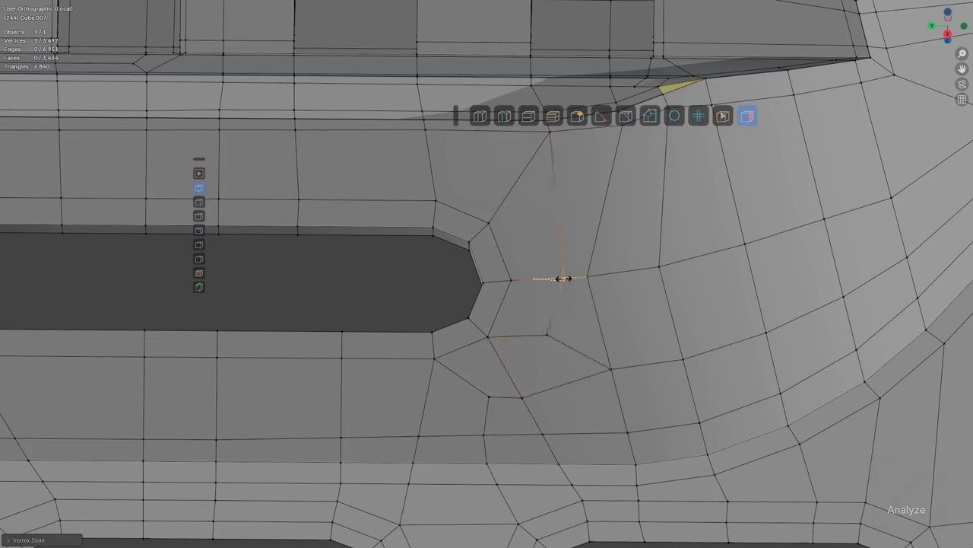
key("shift+v")
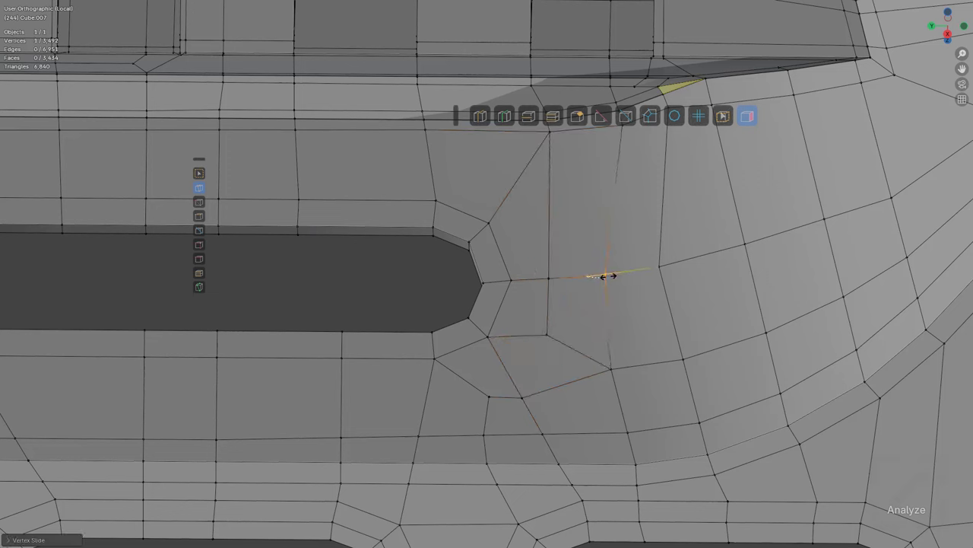
left_click(658, 265)
key("shift+v")
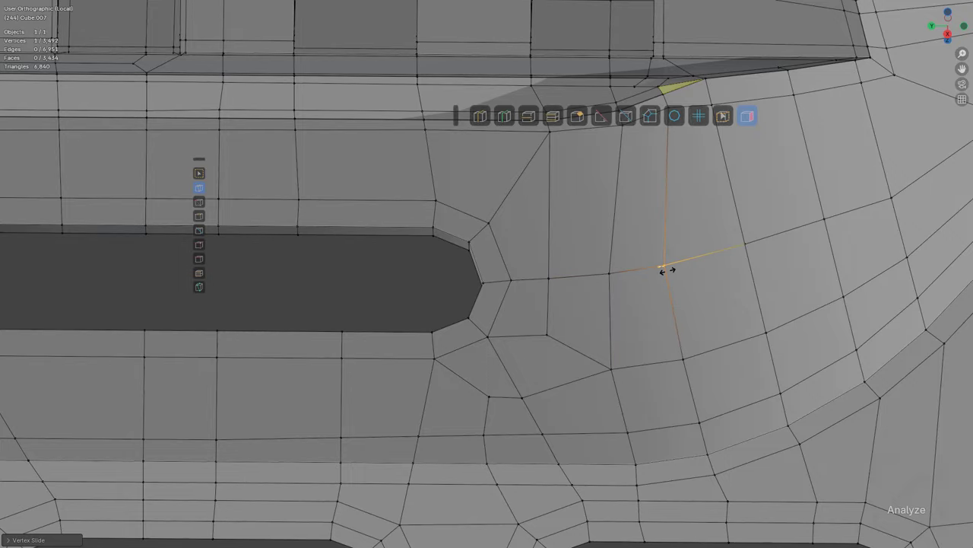
left_click(667, 270)
Step: Knife-cut a cross edge over the upper part of the end face, from the straight centre border to the highlighted triangle's diagonal
scroll(720, 267, "down", 7)
middle_click_drag(660, 284, 500, 254)
scroll(651, 183, "up", 3)
scroll(651, 183, "down", 2)
scroll(730, 282, "down", 1)
scroll(441, 365, "up", 2)
scroll(500, 255, "up", 3)
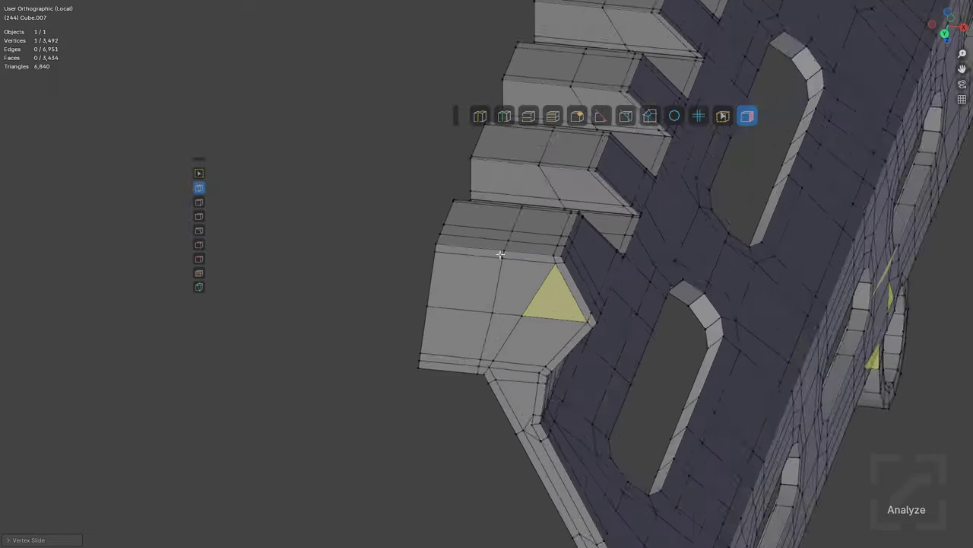
scroll(500, 254, "up", 3)
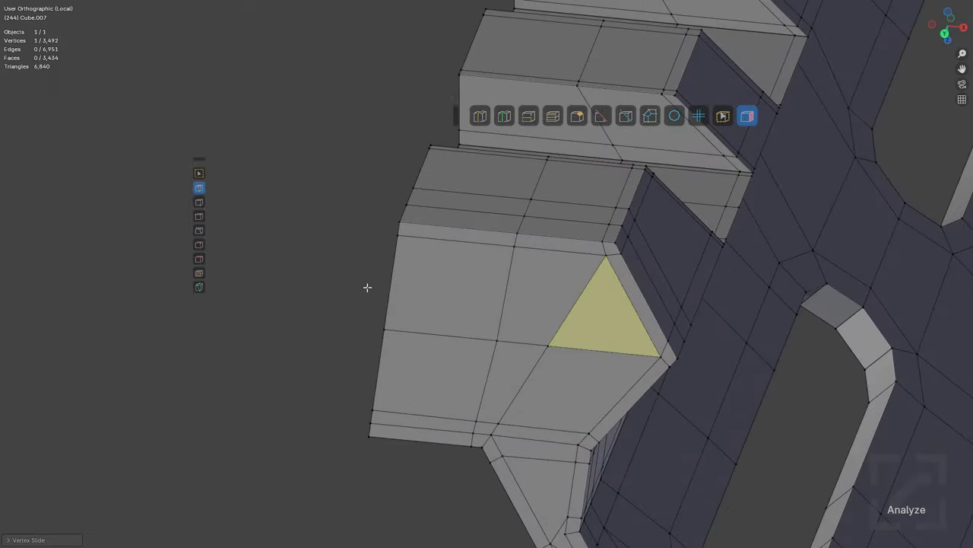
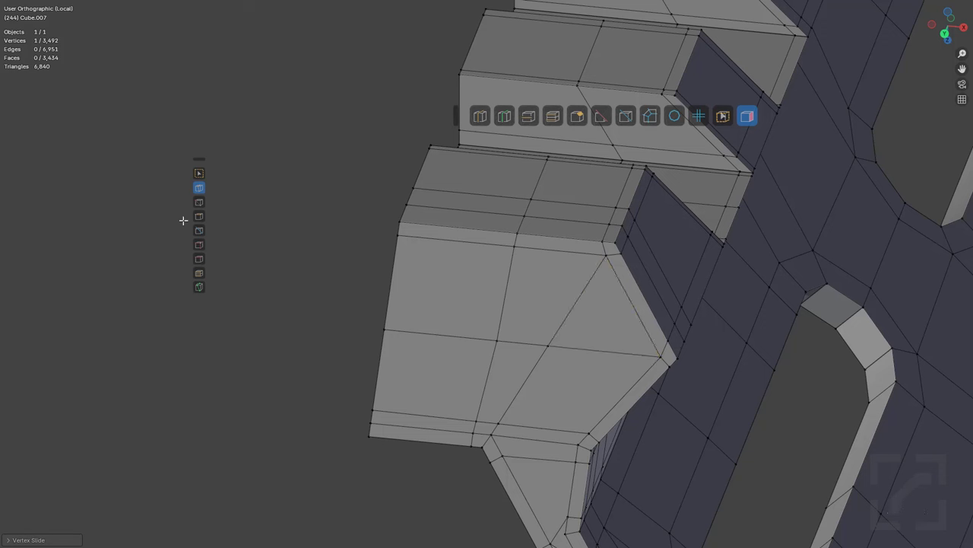
left_click(198, 287)
left_click(357, 272)
key("Return")
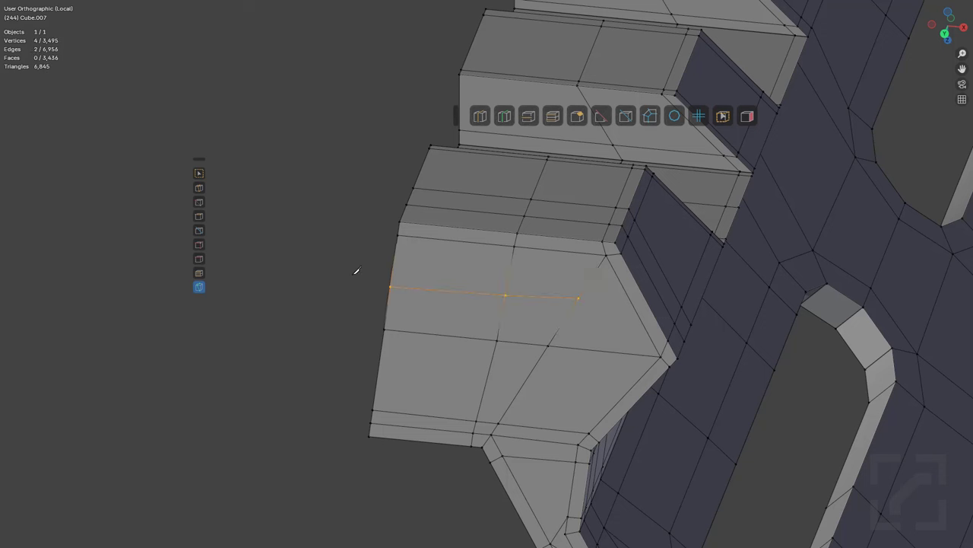
Step: Slide the new cross edge's end vertex toward the straight centre border of the end face, and turn on the triangle and n-gon highlighting
left_click(578, 297)
key("shift+v")
left_click(555, 291)
key("alt+a")
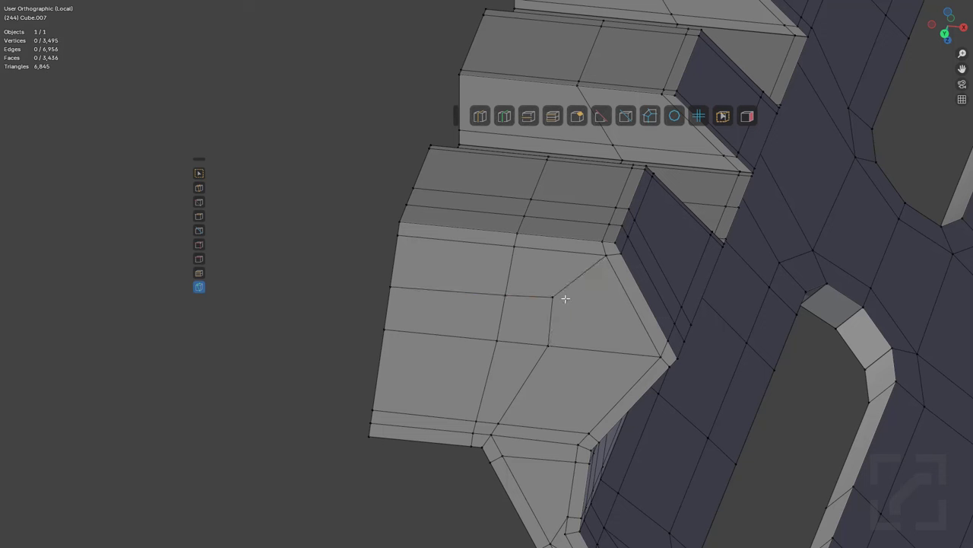
left_click(199, 188)
left_click(748, 115)
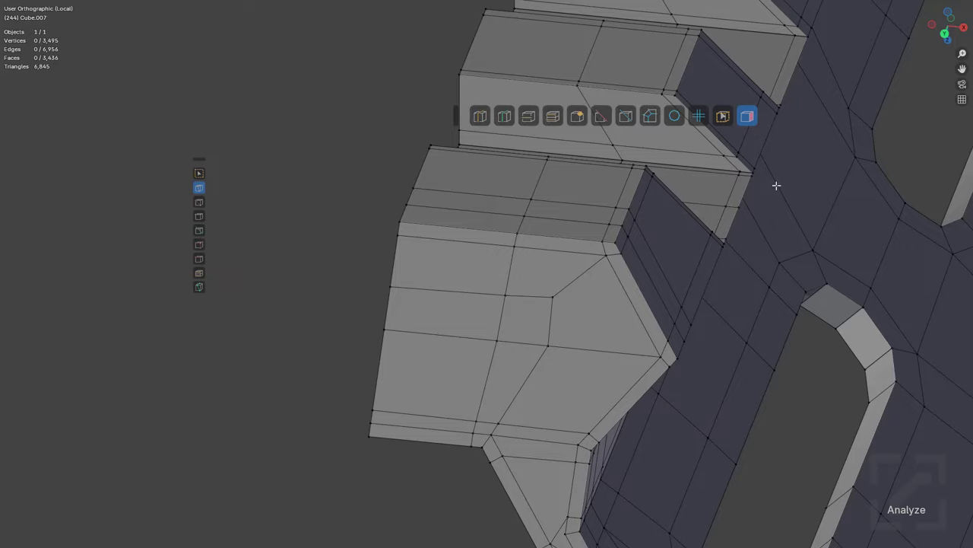
Step: Add a cross loop to the border strip under the highlighted n-gon, aligned with the face edge above, and connect it to that edge's vertex
scroll(716, 294, "down", 6)
middle_click_drag(732, 287, 745, 318, "shift")
middle_click_drag(746, 318, 721, 330, "alt")
scroll(647, 282, "down", 4)
middle_click_drag(721, 330, 443, 292)
middle_click_drag(443, 292, 513, 346, "shift")
scroll(513, 346, "up", 2)
middle_click_drag(456, 276, 596, 351, "shift")
scroll(595, 350, "up", 6)
scroll(564, 243, "up", 3)
key("ctrl+r")
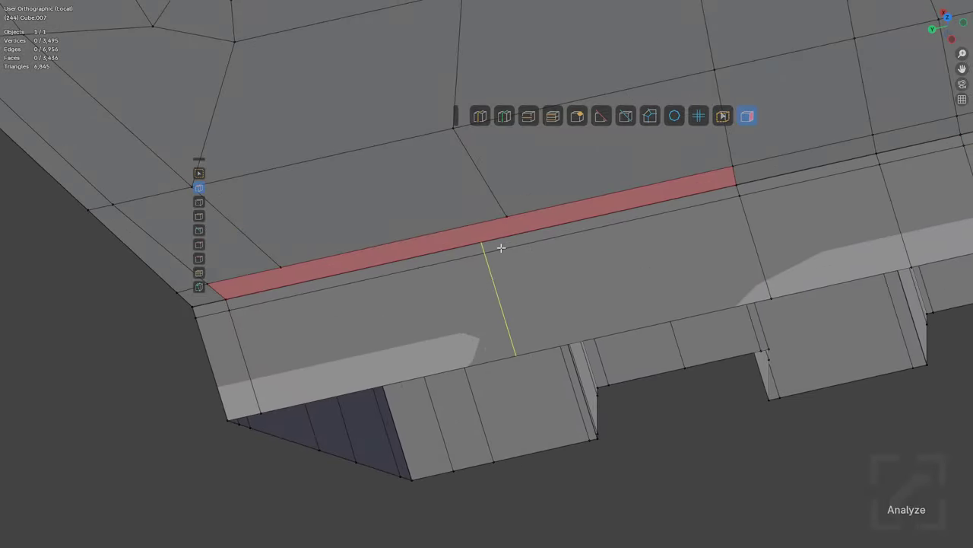
left_click(522, 248)
left_click(546, 250)
key("alt+a")
left_click_drag(510, 230, 511, 235)
Step: Add a second cross loop near the strip's pointed corner and connect it across the remaining n-gon to the diagonal edge's end vertex
middle_click_drag(306, 280, 511, 259, "shift")
key("ctrl+r")
left_click(517, 263)
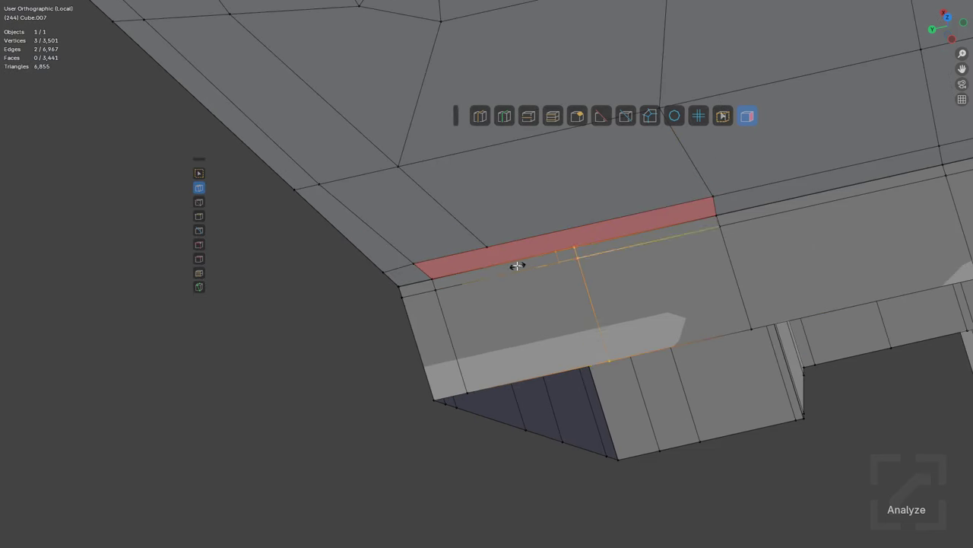
left_click(487, 266)
key("alt+a")
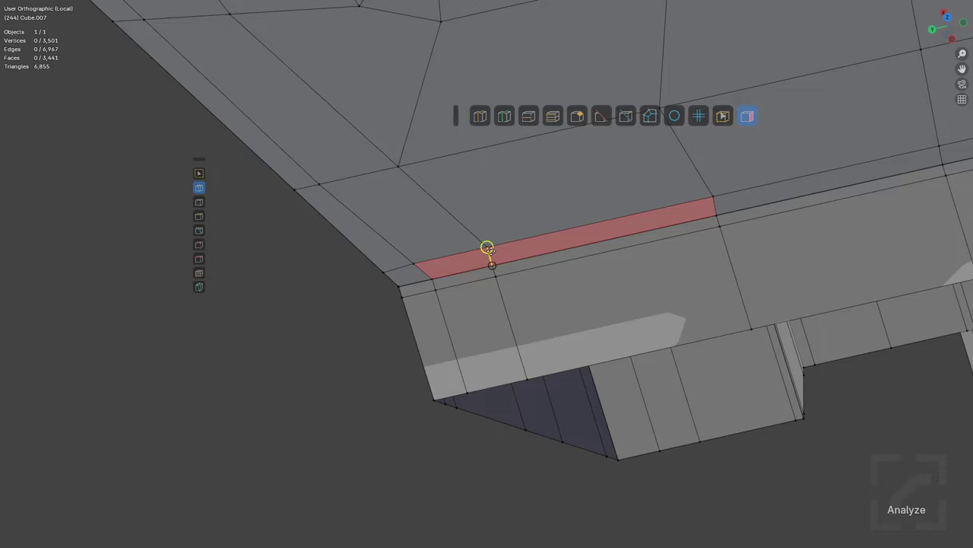
left_click_drag(490, 250, 489, 247)
Step: Connect the outer vertex of the triangle between the upper slots to the bottom vertex of the triangle near the slanted border
scroll(699, 266, "down", 5)
middle_click_drag(650, 290, 489, 344, "shift")
scroll(517, 319, "down", 1)
mouse_move(545, 277)
middle_mouse_down("shift")
mouse_move(595, 349)
mouse_move(541, 272)
middle_mouse_up("shift")
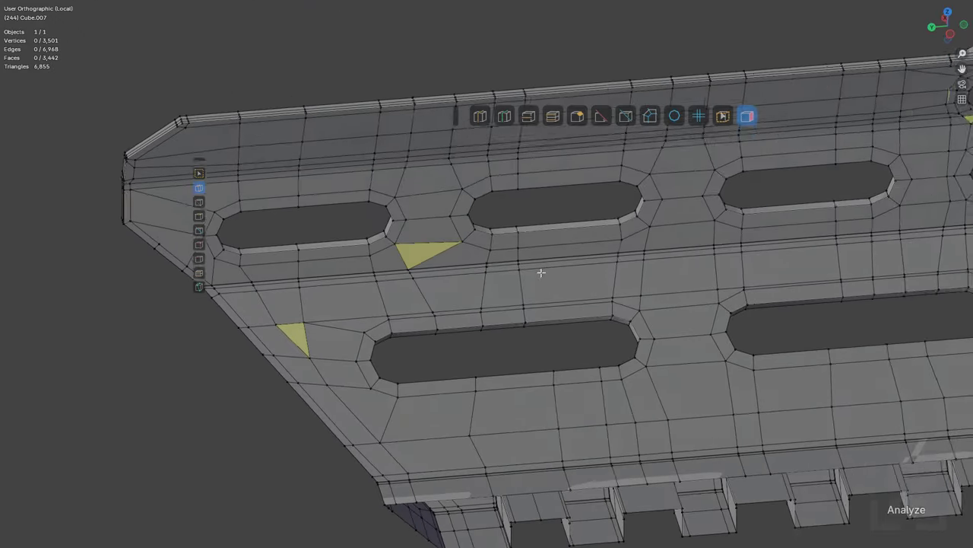
middle_click_drag(360, 322, 565, 278, "shift")
scroll(561, 281, "up", 4)
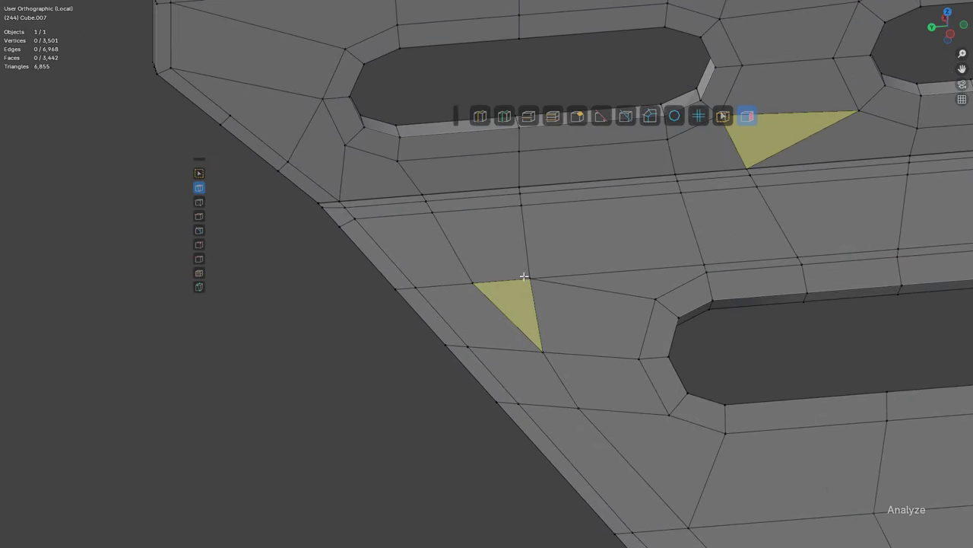
middle_click_drag(755, 178, 559, 246)
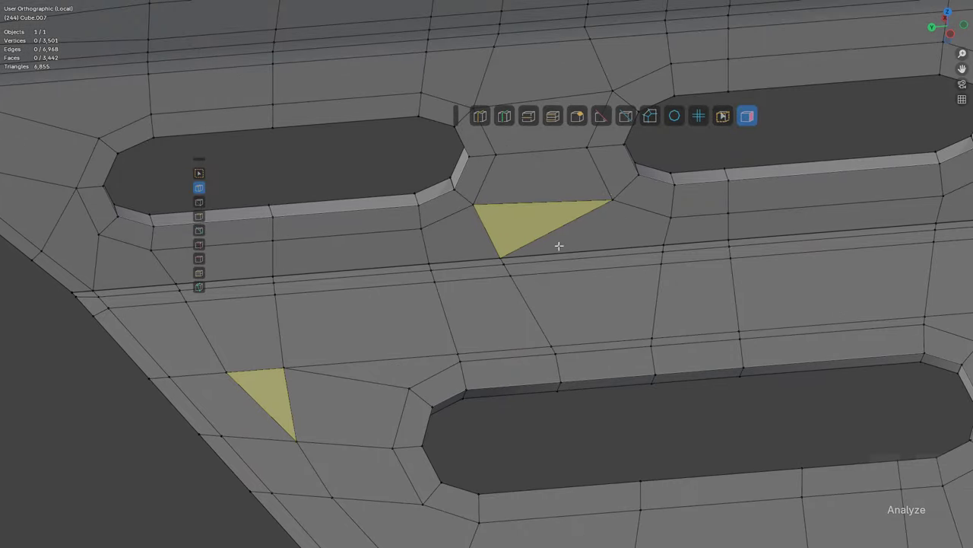
left_click(611, 203)
left_click(303, 432, "shift")
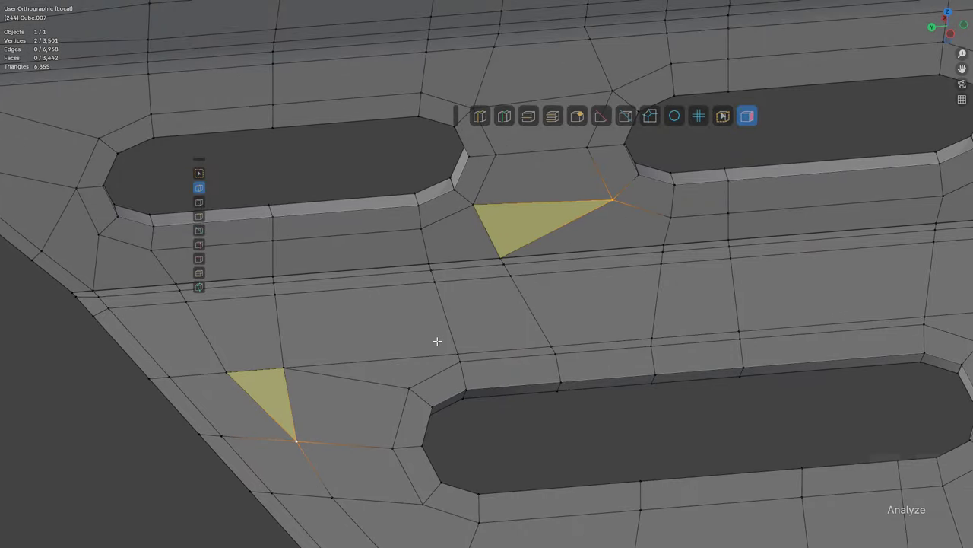
key("j")
middle_click_drag(518, 295, 505, 275, "shift")
middle_click_drag(492, 318, 585, 278, "shift")
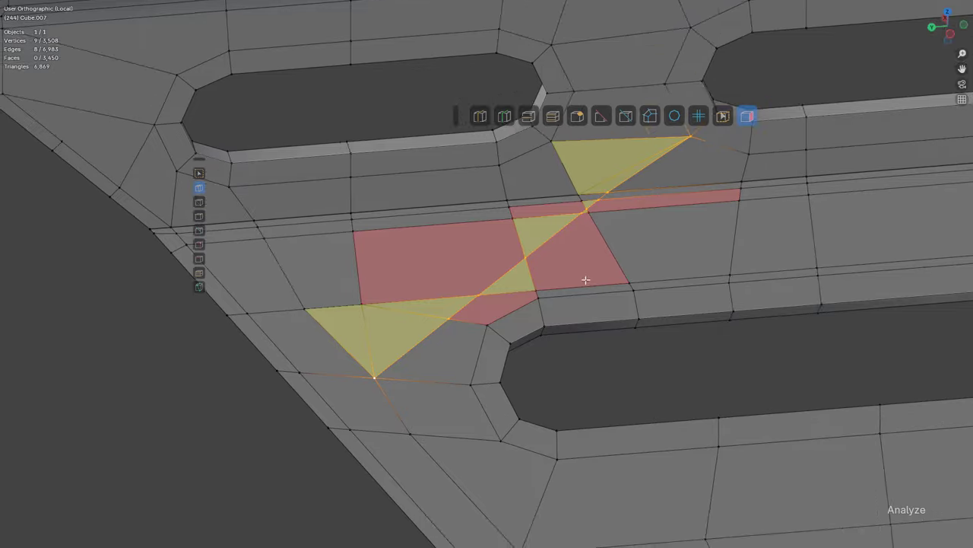
Step: Slide the connecting path's two lowest crossing vertices along their edges toward the slanted border
scroll(441, 313, "up", 3)
left_click(427, 351)
key("g")
key("g")
left_click(385, 328)
left_click(472, 310)
key("g")
key("g")
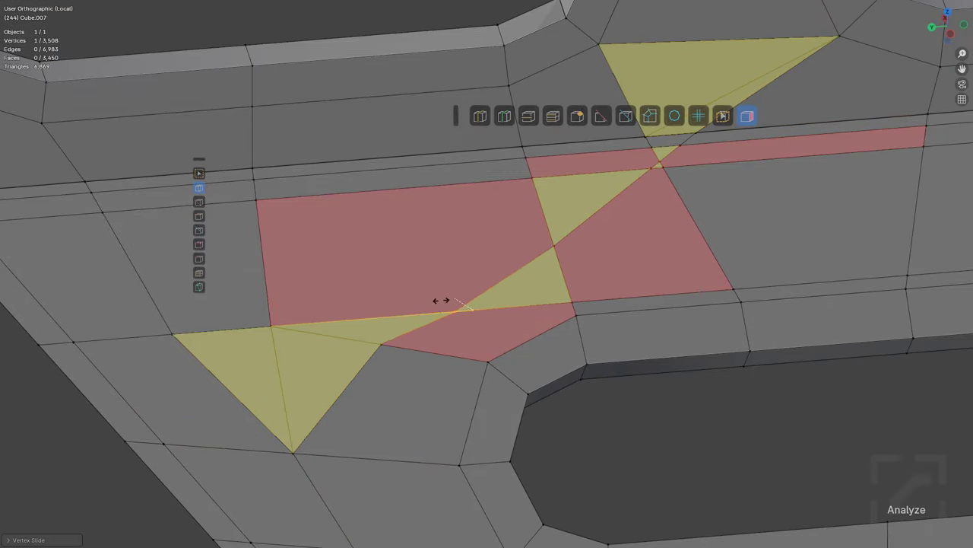
left_click(422, 304)
Step: Slide the column's crossing vertex and the lowest path vertex onto the vertex between them to merge them near the slot end
left_click(552, 248)
key("g")
key("g")
left_click(361, 328)
left_click(387, 342)
key("g")
key("g")
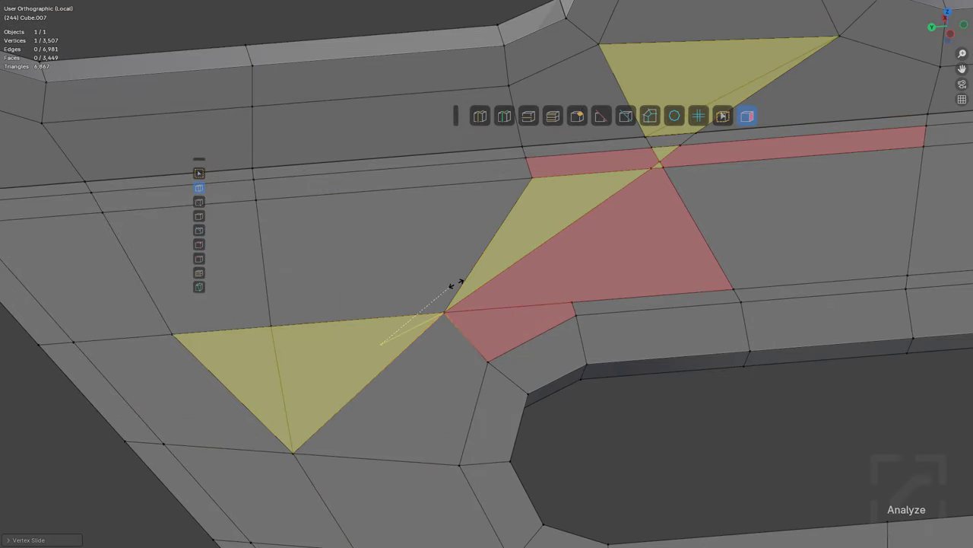
left_click(458, 282)
Step: Knife-cut from the vertex above the slot corner to the strip border vertex, and slide the neighbouring column's lower vertex up along its edge
key("k")
left_click(569, 302)
left_click(537, 199)
key("Return")
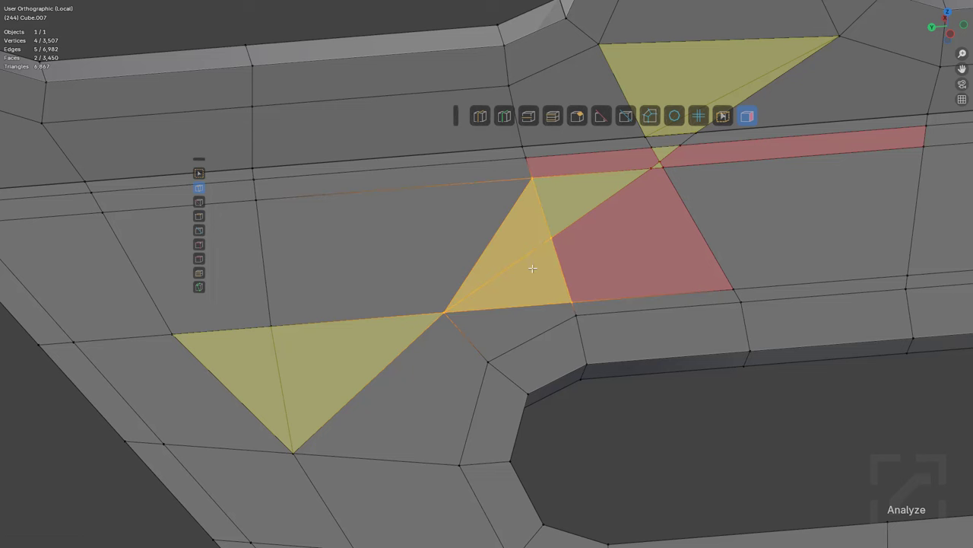
left_click(270, 325)
key("g")
key("g")
left_click(344, 254)
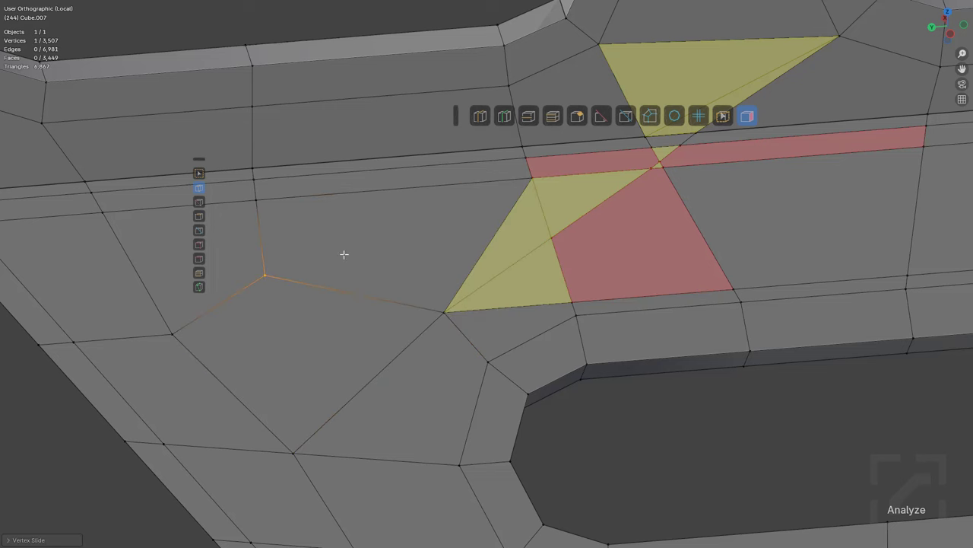
Step: Try to knife-cut from the slid column vertex to the strip border vertex above the triangles
key("k")
left_click(265, 274)
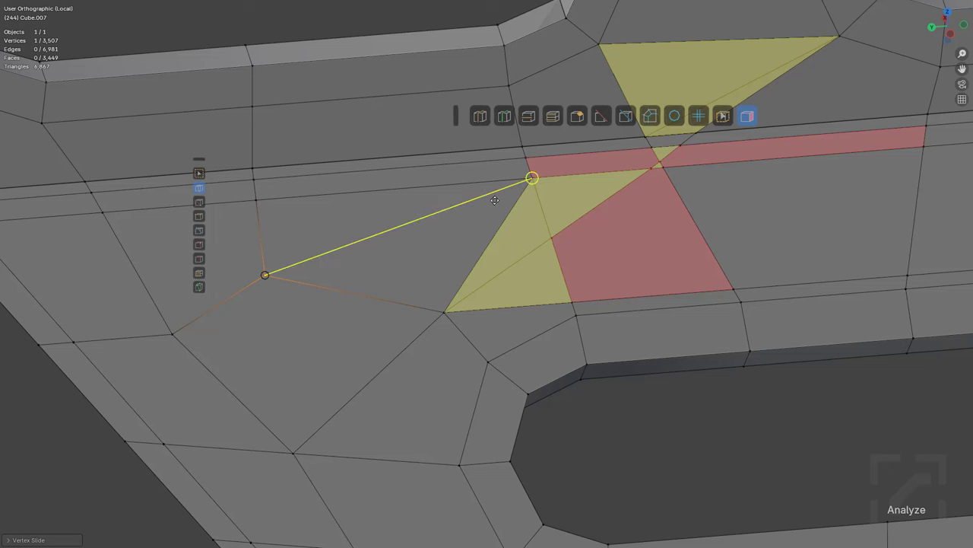
left_click(532, 178)
key("Return")
key("ctrl+z")
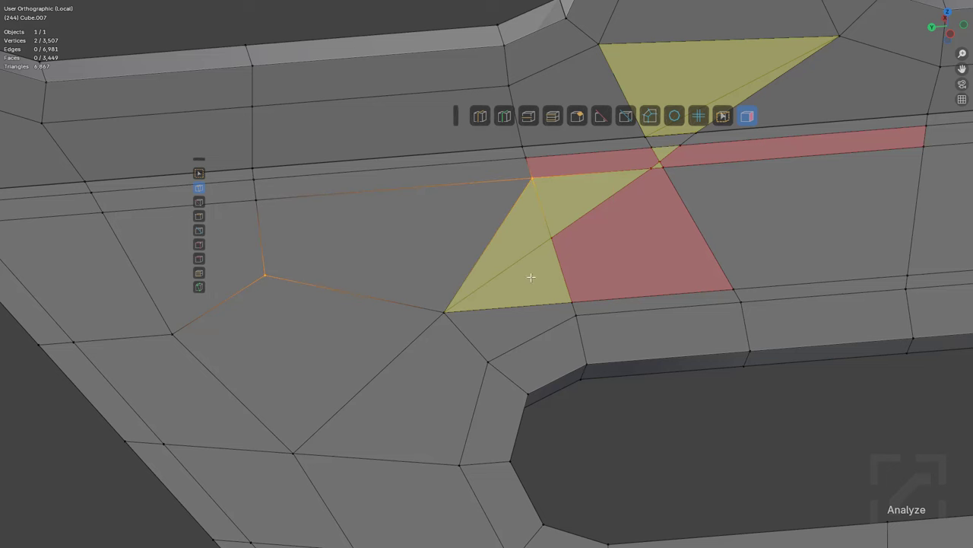
Step: Slide the knife cut's crossing vertex down onto the vertex above the slot corner, and collapse the extra vertices at the strip's lower border
left_click(551, 240)
key("g")
key("g")
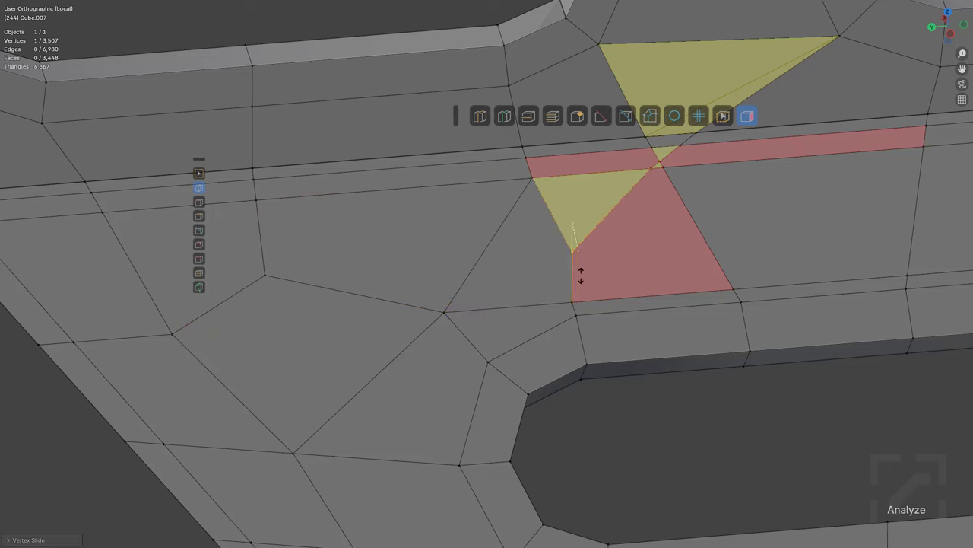
left_click(594, 290)
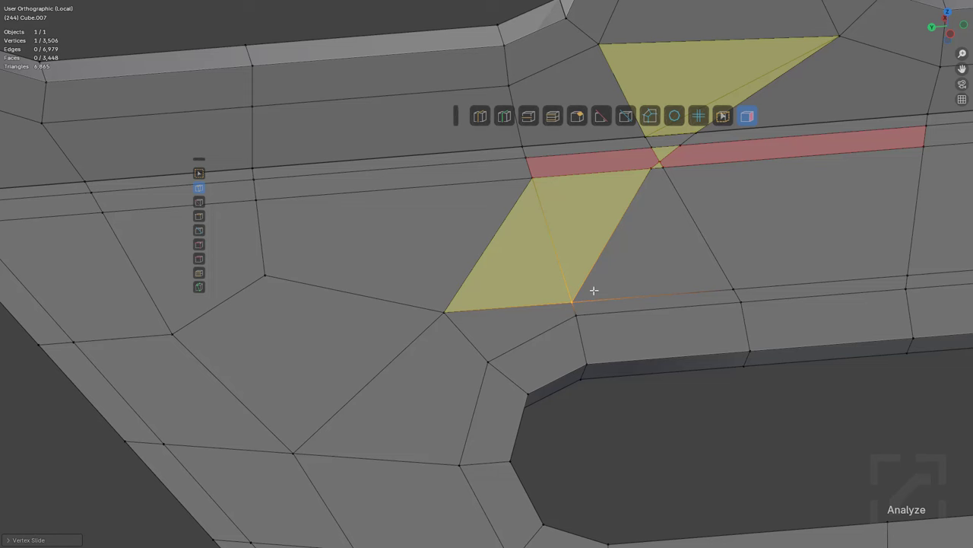
left_click(664, 164)
scroll(667, 180, "up", 3)
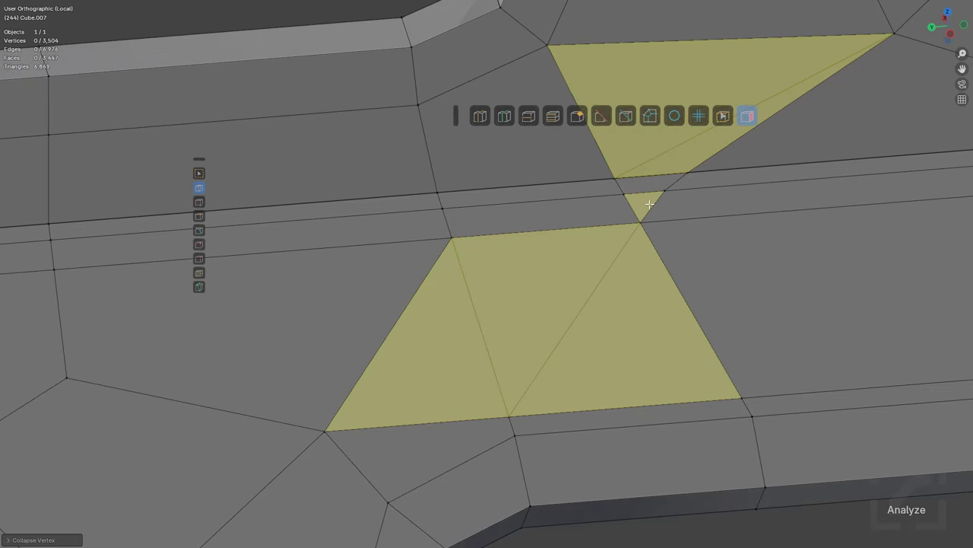
Step: Slide the path's two leftover vertices along the narrow strip onto the adjacent column vertices to merge them
left_click(663, 192)
key("g")
key("g")
left_click(625, 183)
left_click(684, 175)
key("g")
key("g")
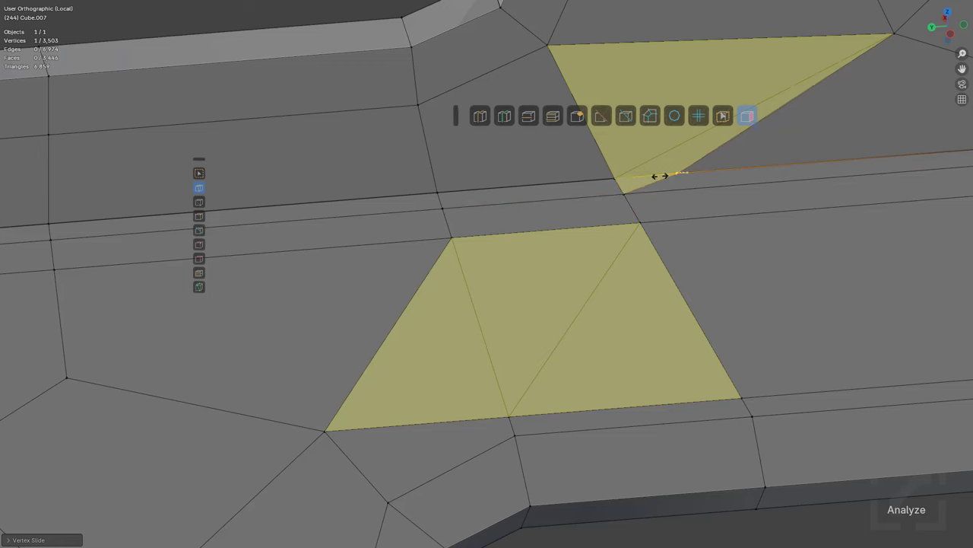
left_click(616, 180)
Step: Dissolve the shared edge between the two highlighted triangles nearer the slanted border to form a quad
middle_click_drag(596, 241, 578, 298, "shift")
scroll(576, 321, "down", 2)
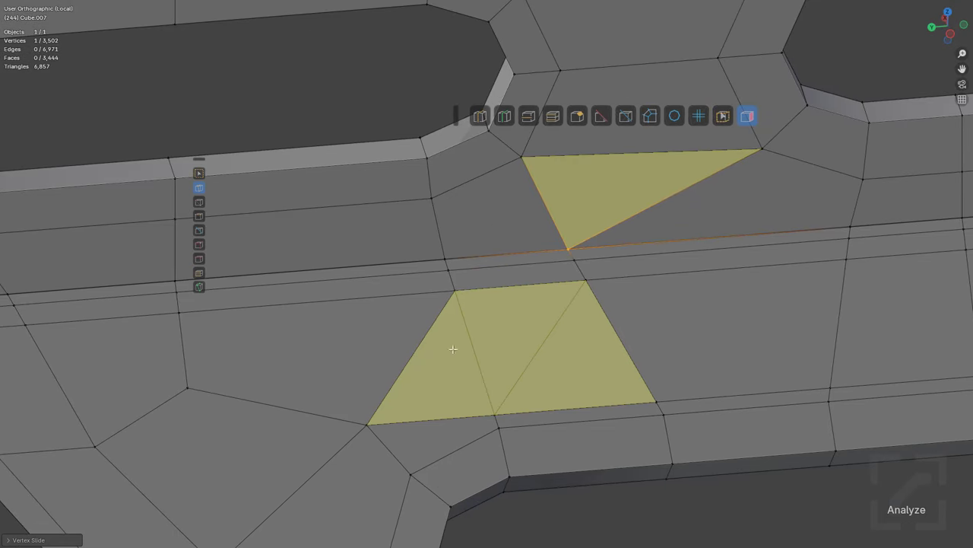
left_click(468, 351)
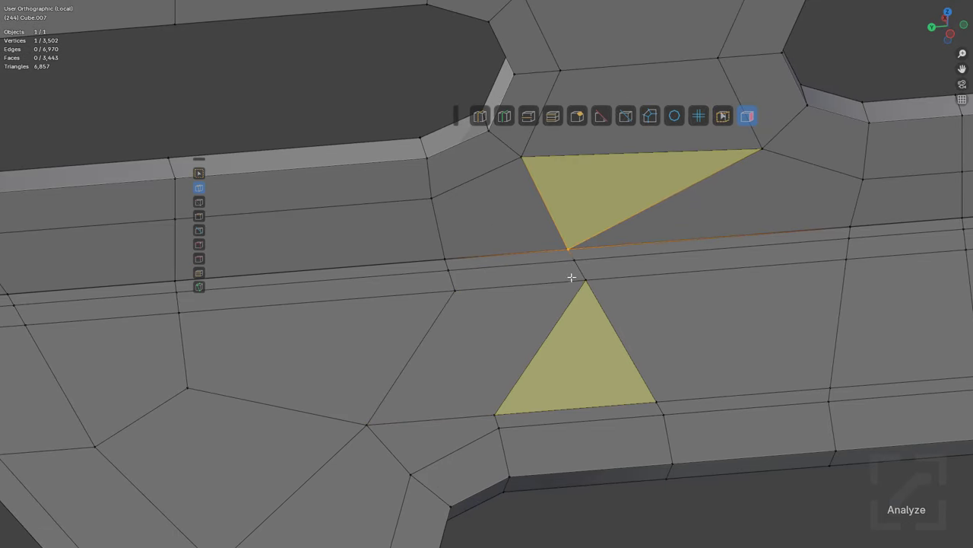
Step: Select the short vertex path across the narrow strip between the two triangle tips and bevel its vertices
key("alt+a")
left_click(564, 248)
left_click(590, 280, "ctrl")
key("ctrl+shift+b")
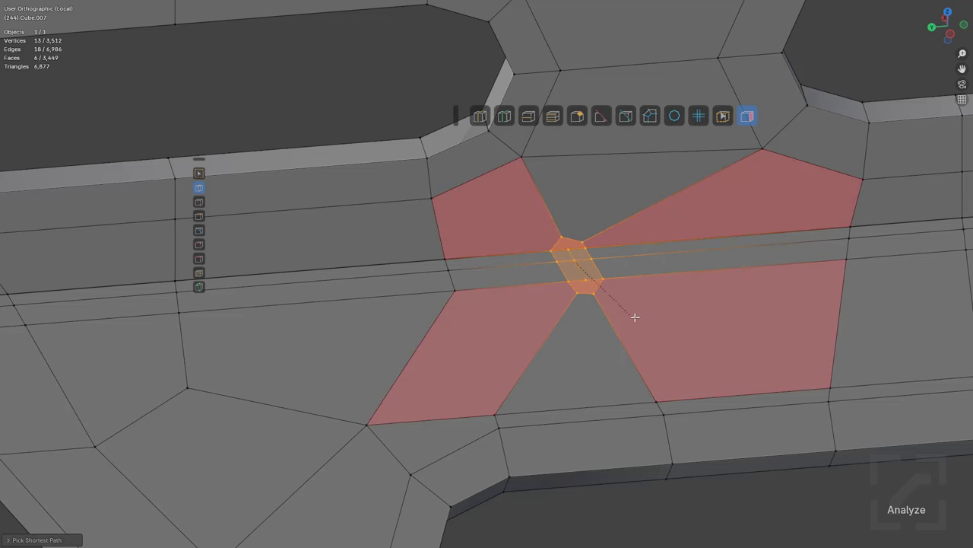
left_click(663, 326)
scroll(600, 279, "up", 1)
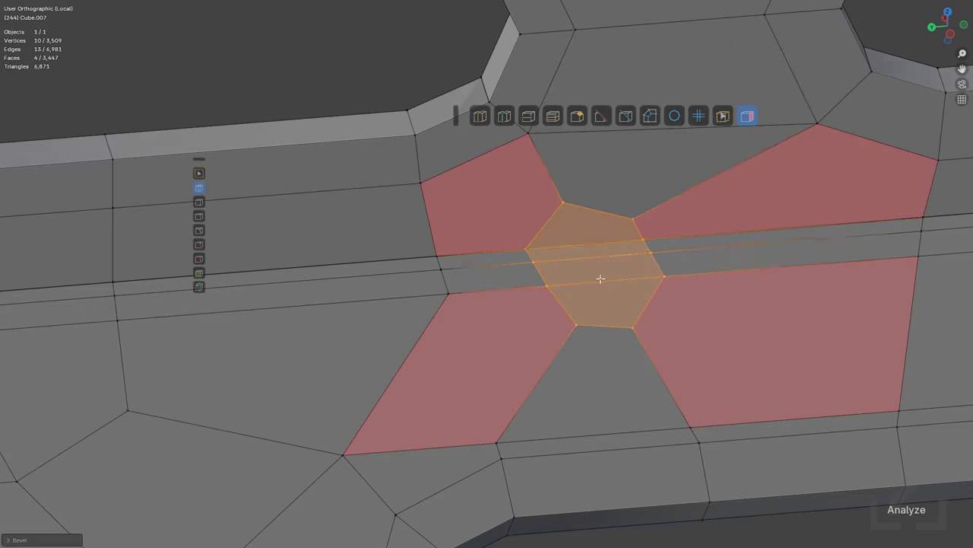
Step: Try to dissolve the edge crossing the lower half of the narrow strip inside the bevelled area
key("2")
left_click(543, 268)
left_click(549, 266)
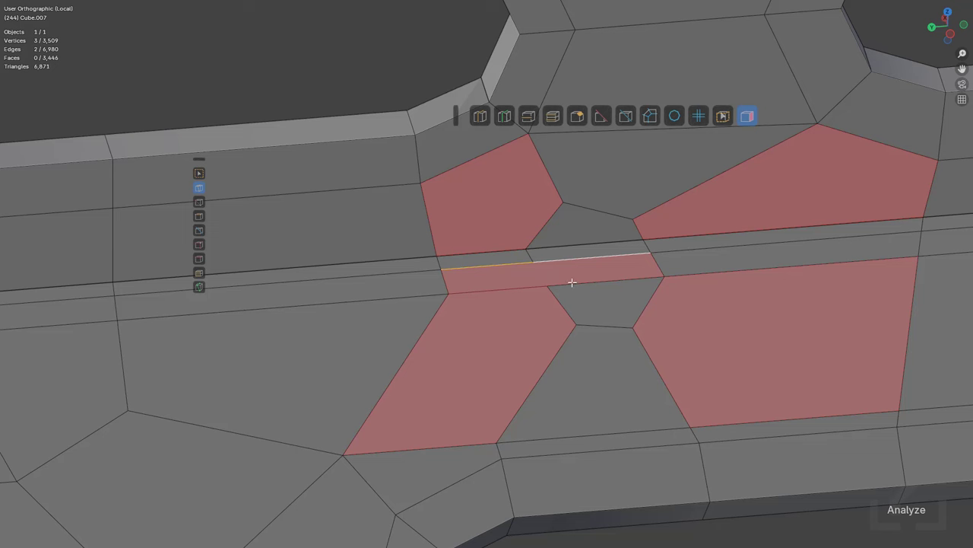
key("ctrl+z")
key("ctrl+z")
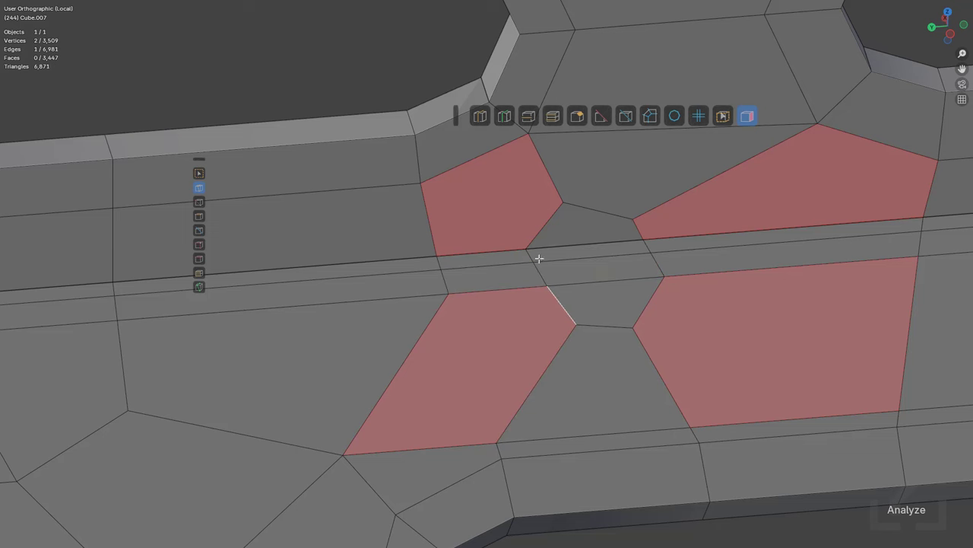
Step: Dissolve both edge paths of the bevelled area together with the triangle edges running from them toward the slots
left_click(547, 222, "ctrl")
key("ctrl+x")
left_click(637, 230)
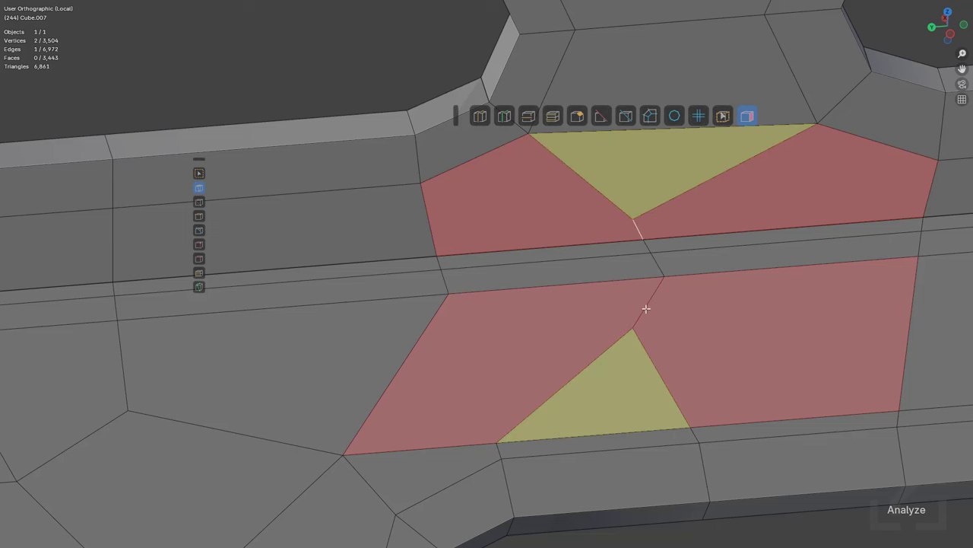
key("ctrl+x")
middle_click_drag(641, 307, 607, 302)
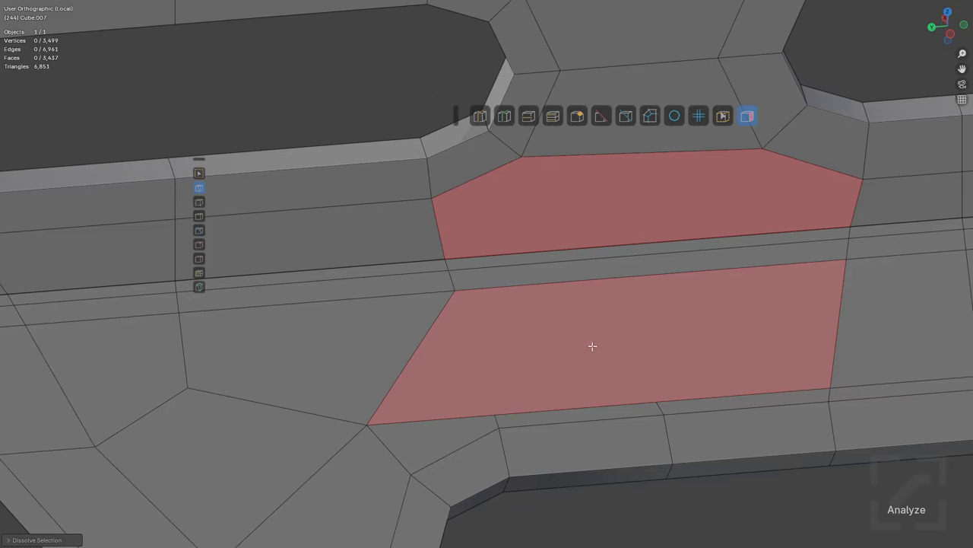
Step: Knife-cut two edges across the n-gons and narrow strip, from the lower slot's two border vertices to the upper slots' facing corner vertices
key("k")
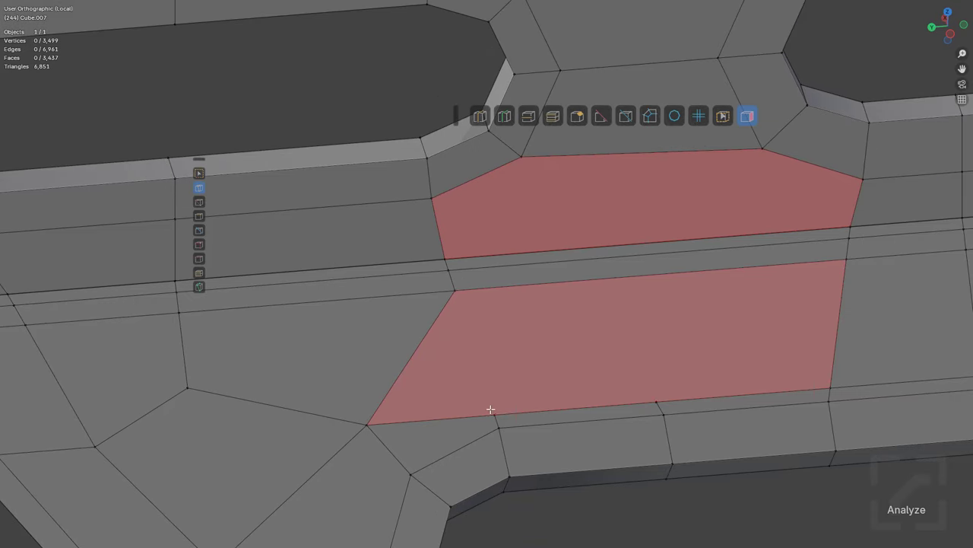
left_click(495, 415)
left_click(522, 156)
key("Return")
key("k")
left_click(656, 401)
left_click(763, 148)
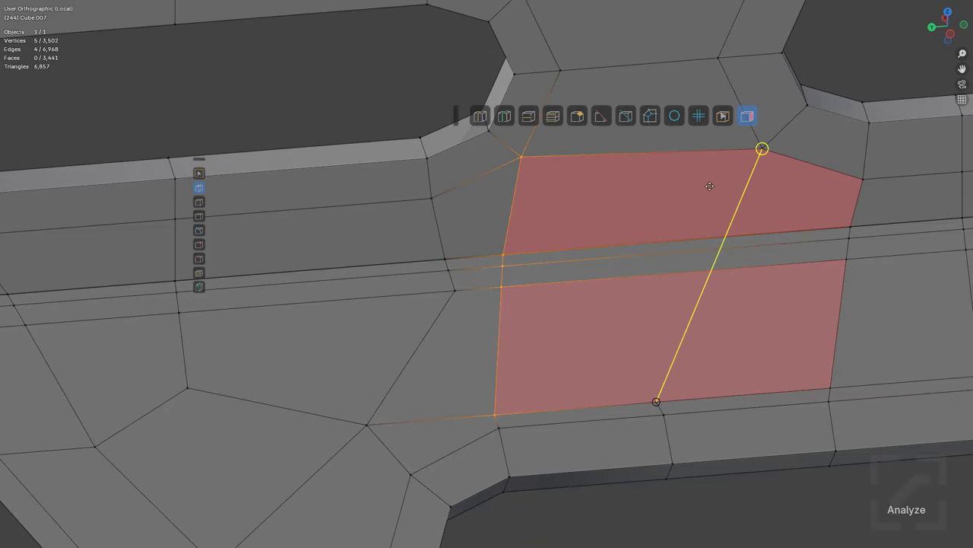
key("Return")
key("alt+a")
Step: Cut a new edge run from the highlighted triangle at the panel's upper border, through the face rows, down to the lower border edge
scroll(681, 231, "down", 8)
middle_click_drag(772, 265, 488, 318)
middle_click_drag(572, 321, 268, 272, "shift")
scroll(335, 278, "up", 3)
middle_click_drag(728, 317, 473, 289, "shift")
scroll(548, 295, "down", 1)
scroll(606, 337, "up", 5)
middle_click_drag(613, 369, 543, 297)
scroll(601, 281, "down", 5)
scroll(543, 269, "up", 4)
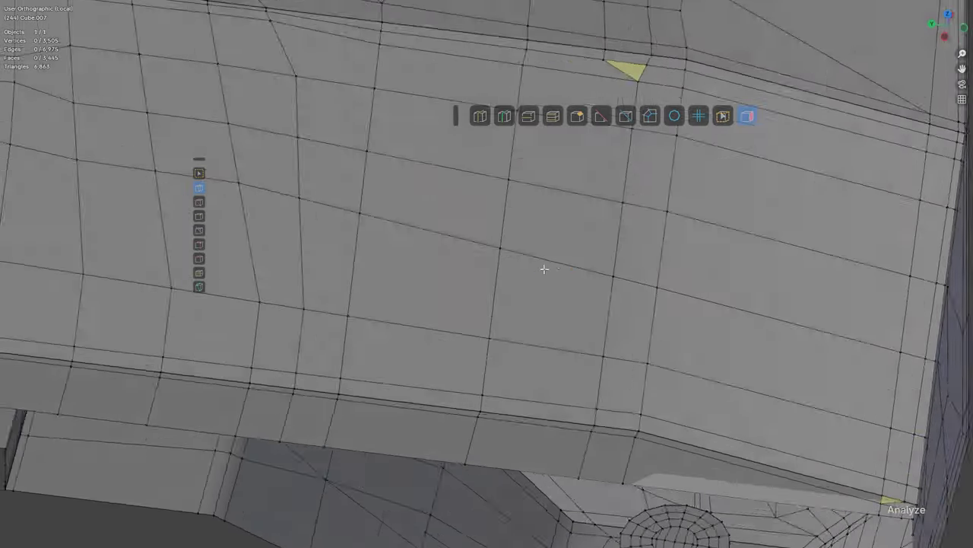
scroll(543, 275, "down", 2)
key("ctrl+r")
right_click(542, 263)
middle_click_drag(541, 263, 165, 191)
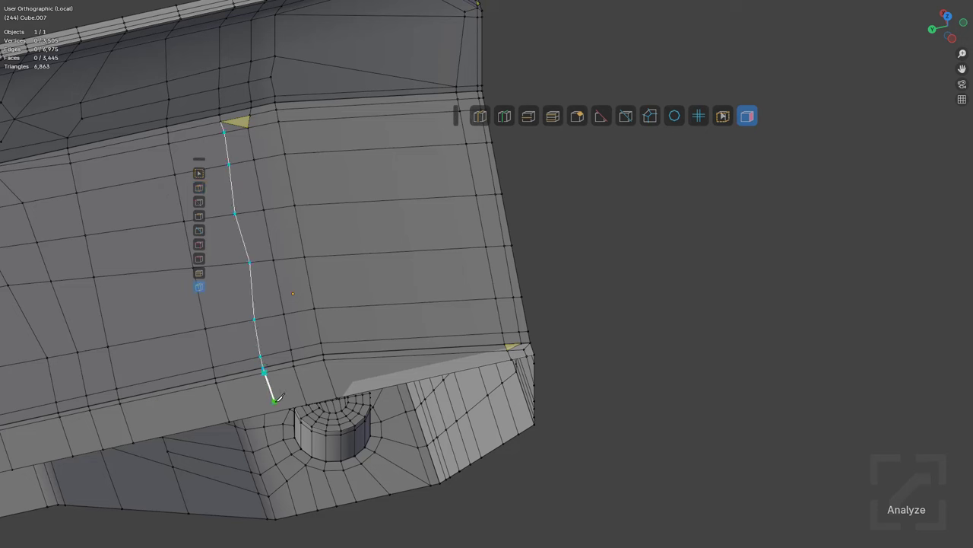
scroll(309, 242, "up", 4)
middle_click_drag(310, 243, 416, 294, "shift")
key("alt+a")
Step: Dissolve the diagonal edge between the two small highlighted triangles at the panel's upper border
middle_click_drag(318, 191, 446, 347, "shift")
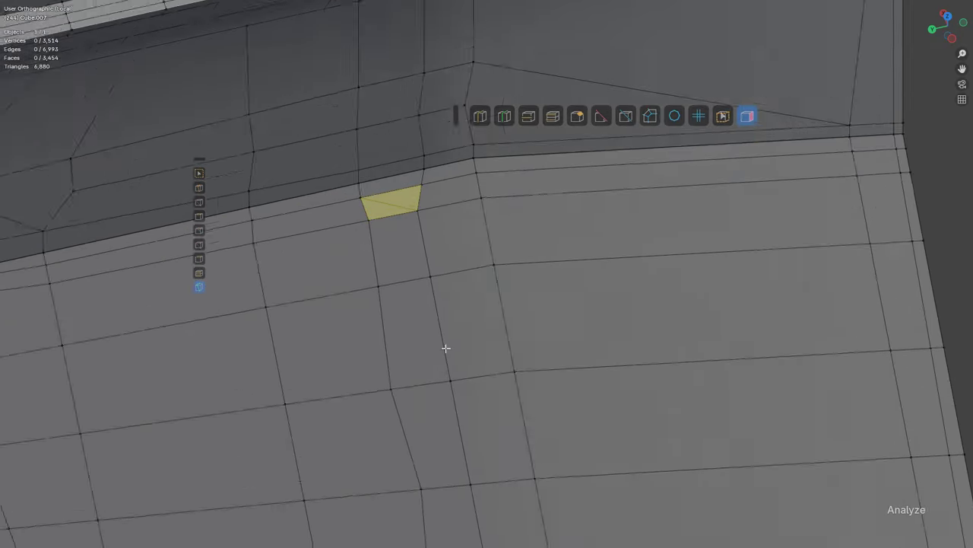
scroll(395, 207, "up", 1)
middle_click_drag(396, 207, 417, 234, "shift")
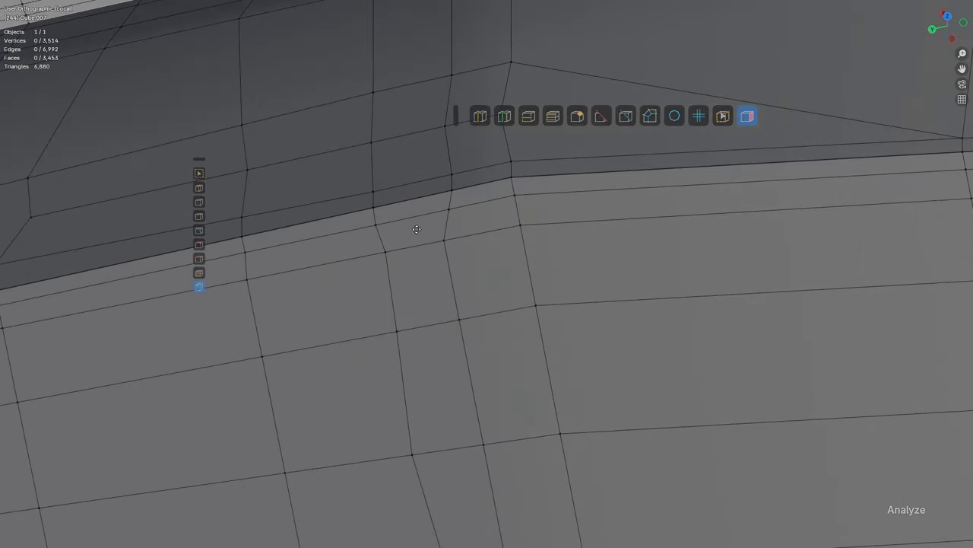
scroll(417, 230, "down", 5)
scroll(430, 254, "down", 2)
middle_click_drag(411, 296, 495, 265, "shift")
scroll(274, 340, "up", 2)
middle_click_drag(274, 340, 577, 347, "shift")
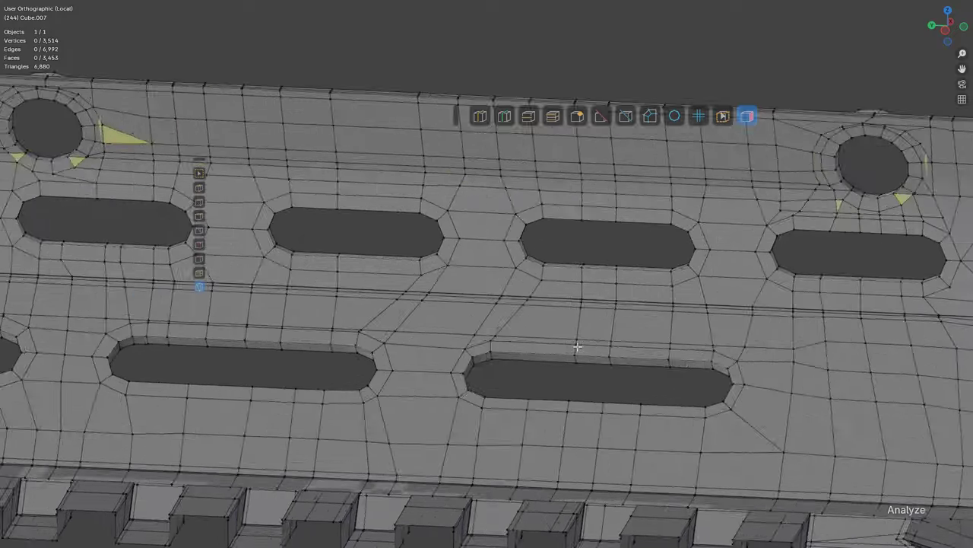
Step: Add a centred edge loop through the strip under the left round hole, between its two small highlighted triangles, and slide its end vertices into place
scroll(578, 346, "down", 1)
middle_click_drag(436, 315, 698, 311, "shift")
middle_click_drag(443, 265, 558, 235, "shift")
scroll(559, 235, "up", 2)
middle_click_drag(424, 228, 549, 283, "shift")
scroll(517, 236, "up", 4)
middle_click_drag(546, 161, 559, 414, "shift")
scroll(559, 414, "up", 2)
middle_click_drag(375, 225, 489, 273)
middle_click_drag(743, 274, 512, 299)
scroll(512, 299, "down", 1)
key("ctrl+r")
left_click(506, 297)
right_click(508, 298)
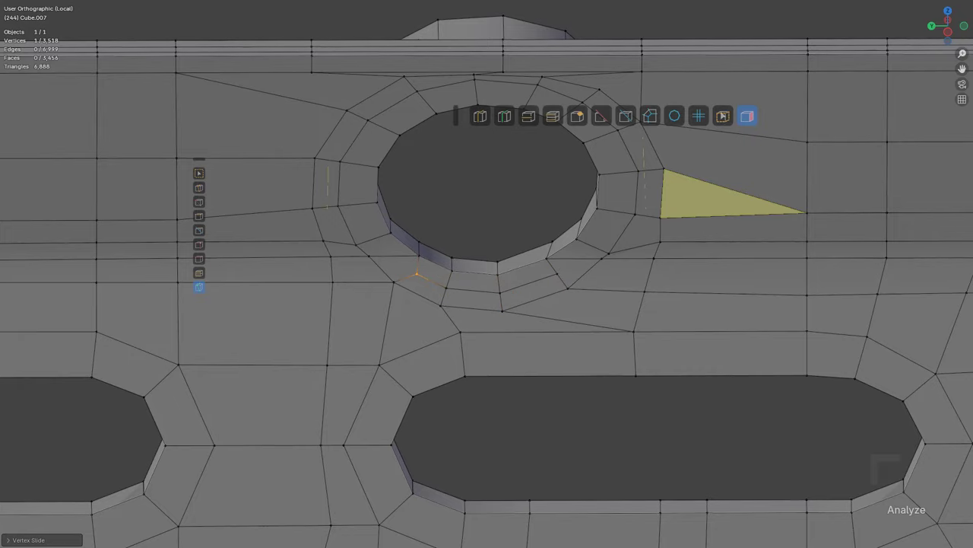
Step: Slide the stray vertex below the right round hole onto its neighbouring ring vertex so the two merge
scroll(546, 276, "down", 8)
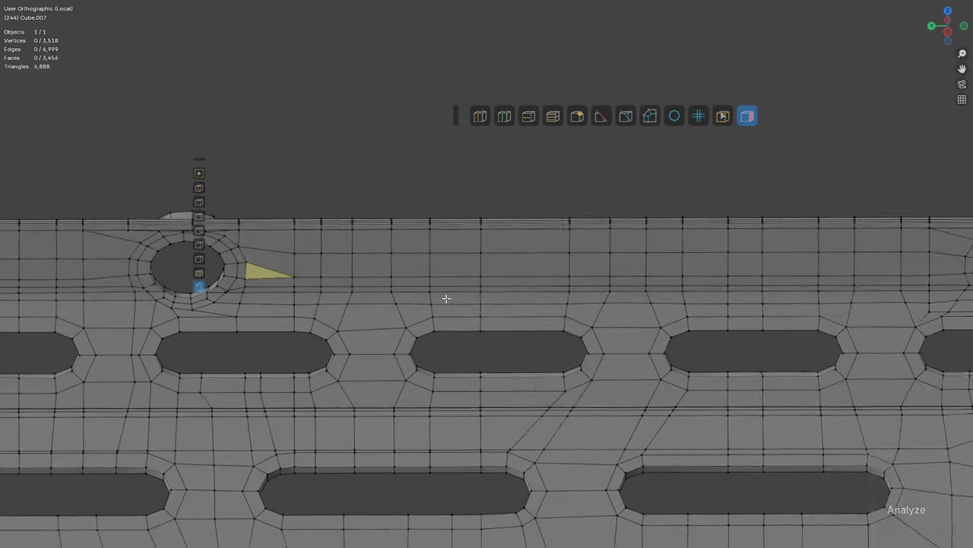
scroll(577, 292, "up", 10)
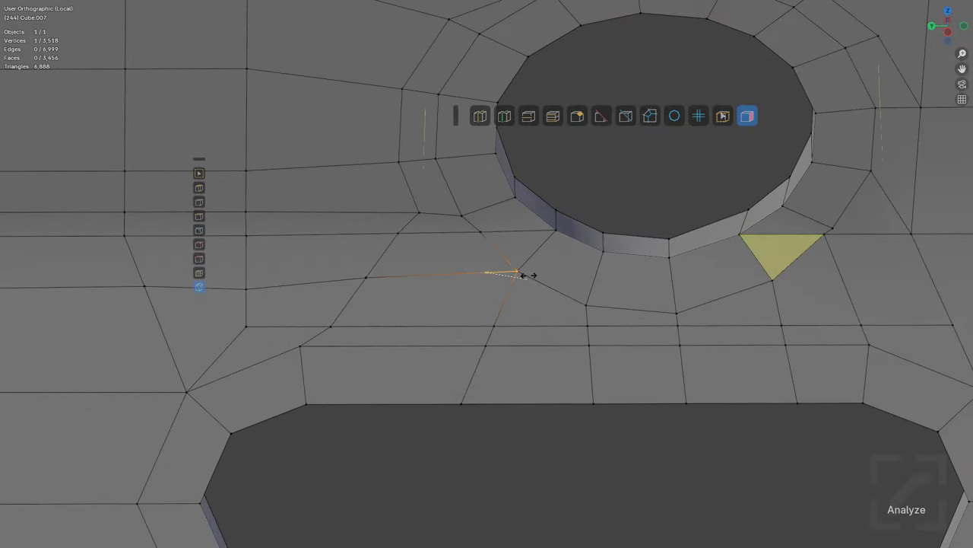
left_click(529, 276)
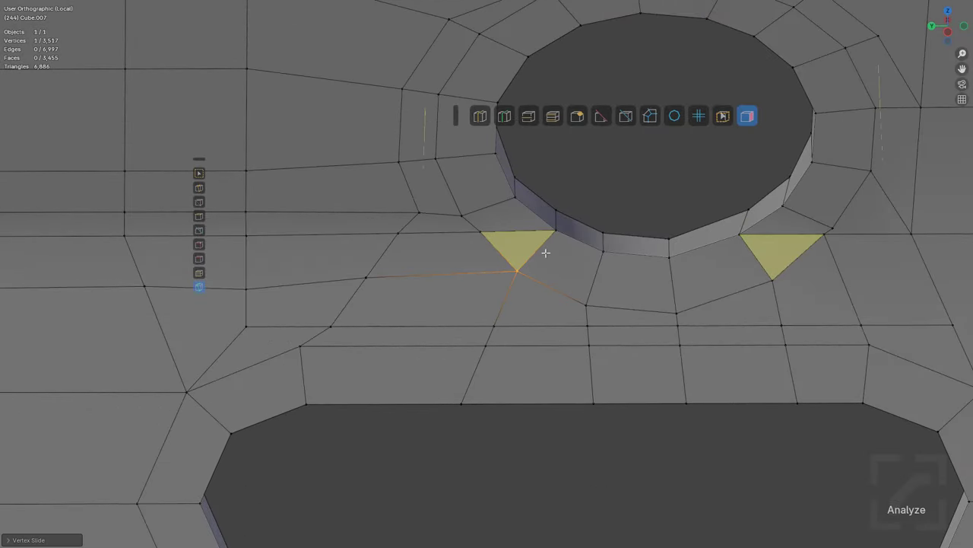
Step: Add a centred edge loop under the right round hole between its two highlighted triangles and slide both end vertices toward the ring
key("ctrl+r")
left_click(545, 253)
left_click(753, 255)
key("g")
key("g")
left_click(731, 262)
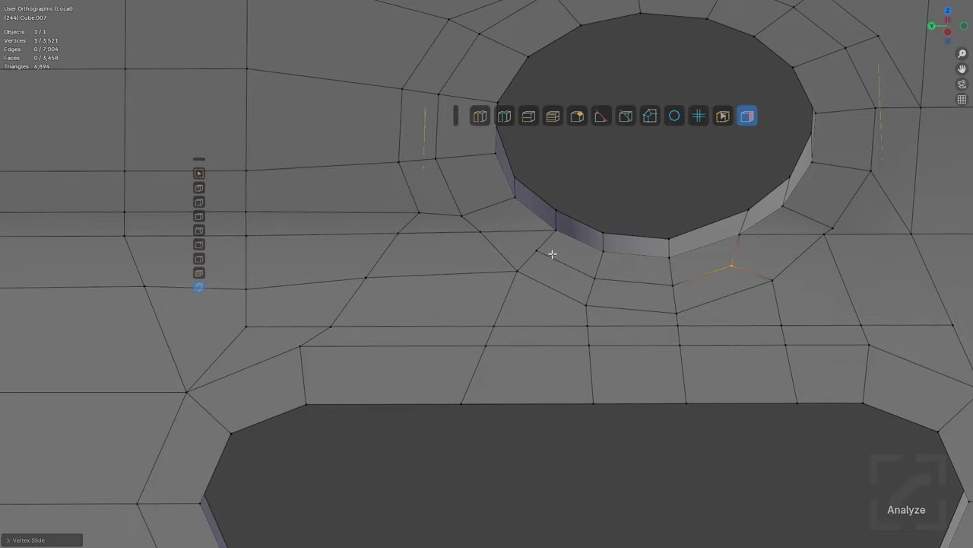
left_click(562, 261)
left_click(578, 255)
Step: Knife-cut an edge from the upper corner of the triangle beside the left round hole, across one column, to the next column's vertex
scroll(581, 254, "up", 2)
scroll(563, 255, "down", 6)
middle_click_drag(514, 254, 718, 287, "shift")
scroll(654, 287, "down", 7)
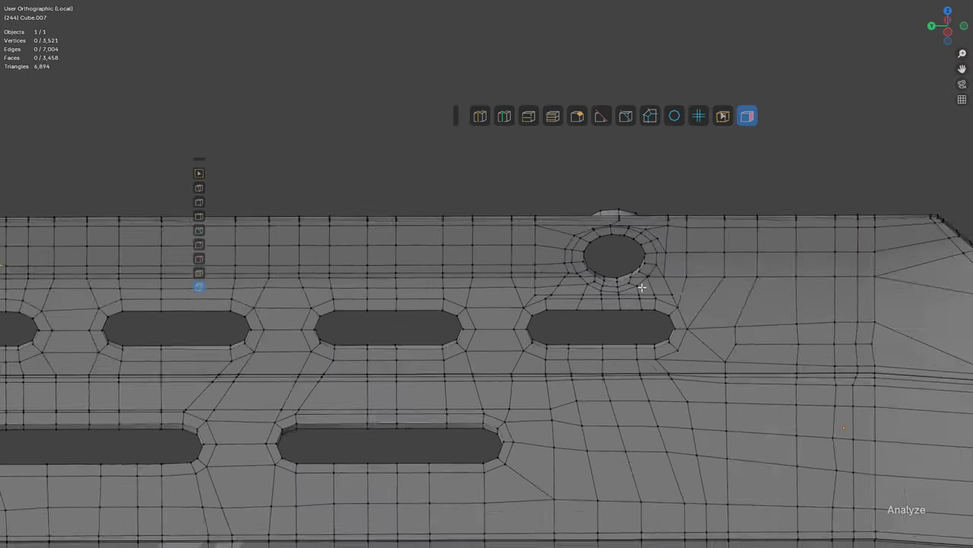
middle_click_drag(428, 372, 675, 279, "shift")
scroll(674, 279, "down", 3)
scroll(439, 294, "up", 6)
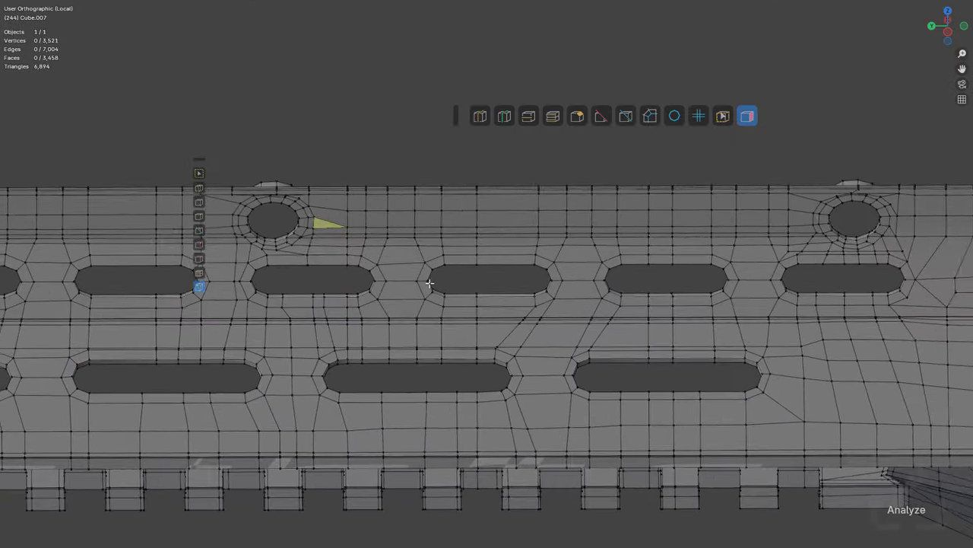
scroll(395, 271, "up", 3)
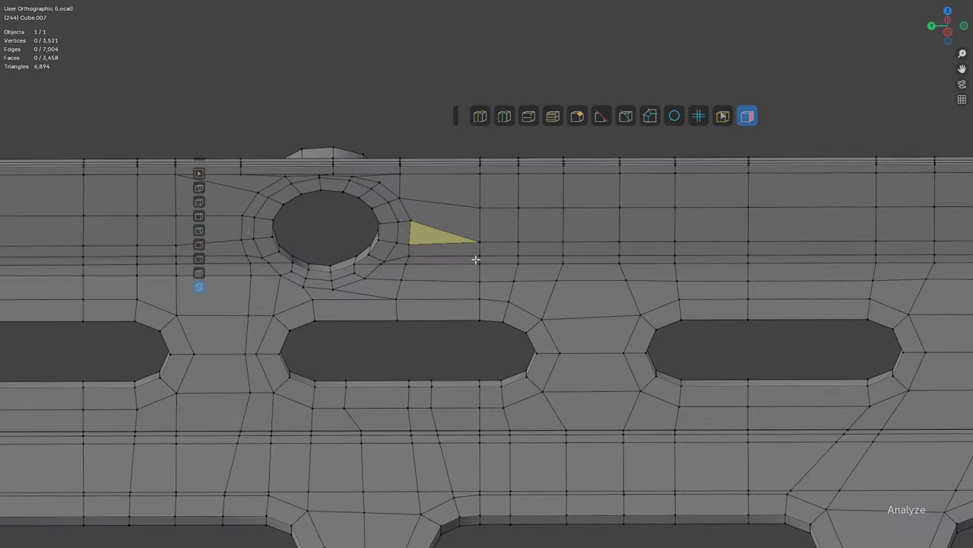
scroll(476, 259, "up", 2)
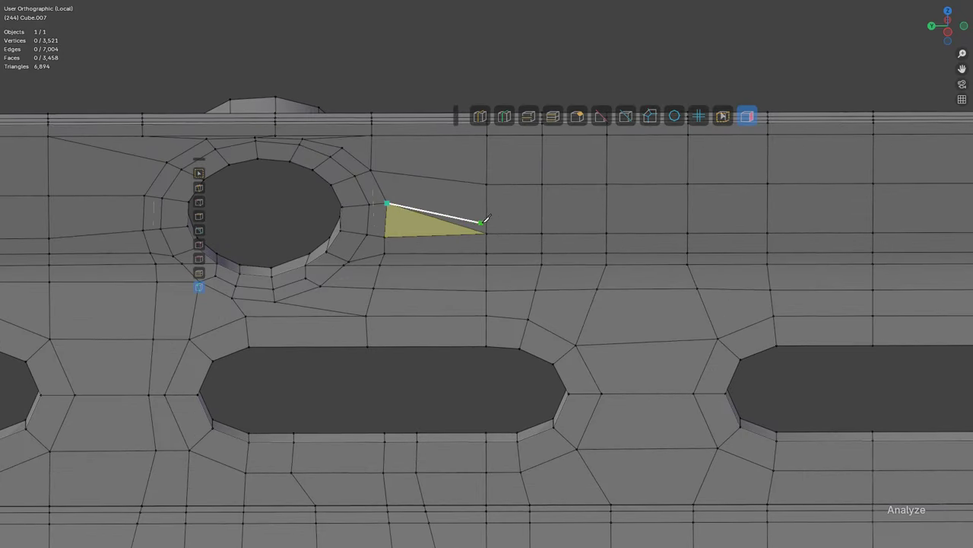
left_click(546, 224)
key("Return")
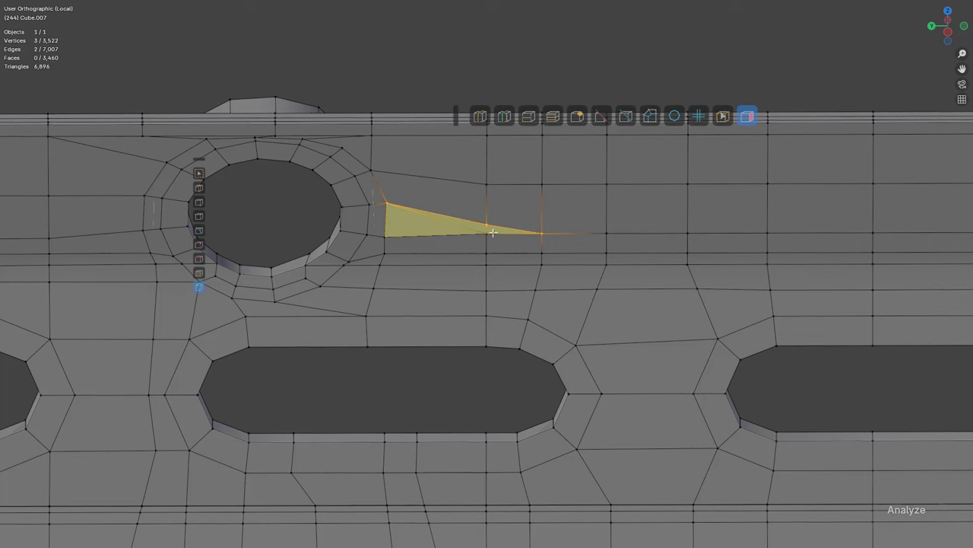
Step: Dissolve the diagonal edge of the triangle beside the hole and slide the new cut vertex upward along its column edge
left_click(460, 223)
scroll(552, 235, "up", 3)
left_click(494, 181)
key("g")
key("g")
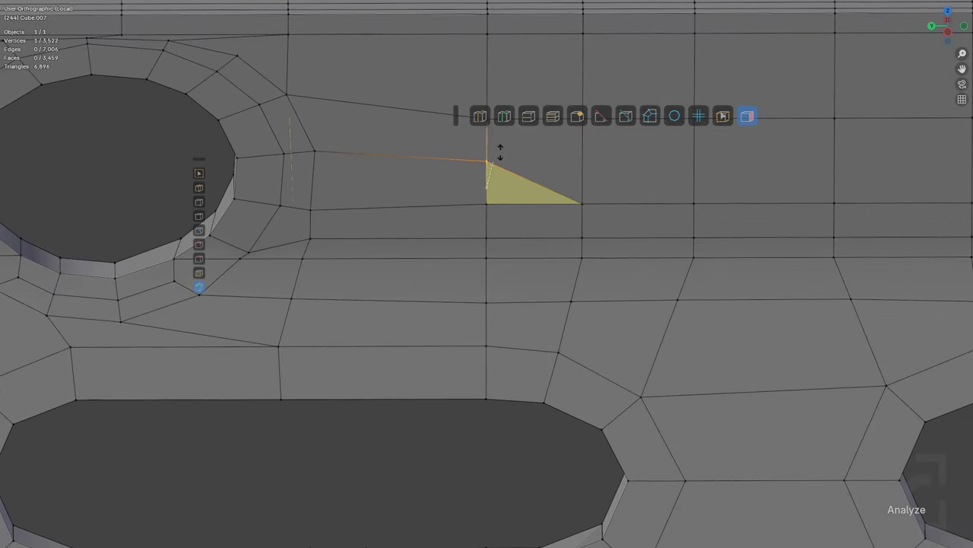
left_click(501, 151)
middle_click_drag(521, 209, 426, 328, "shift")
key("g")
key("g")
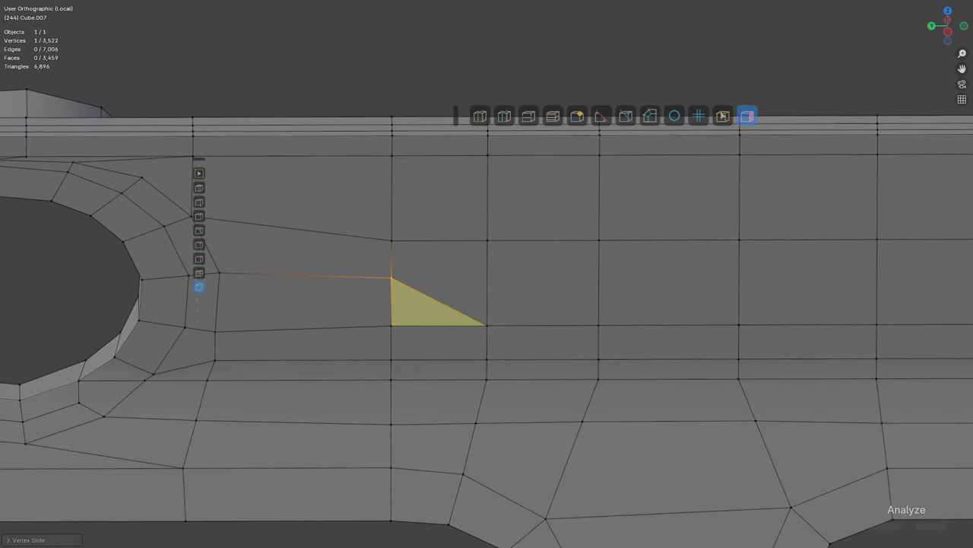
Step: Slide the two row vertices above the remaining highlighted triangle slightly upward along their column edges
left_click(411, 242)
key("g")
key("g")
left_click(421, 226)
left_click(507, 244)
key("g")
key("g")
left_click(502, 231)
scroll(508, 233, "down", 6)
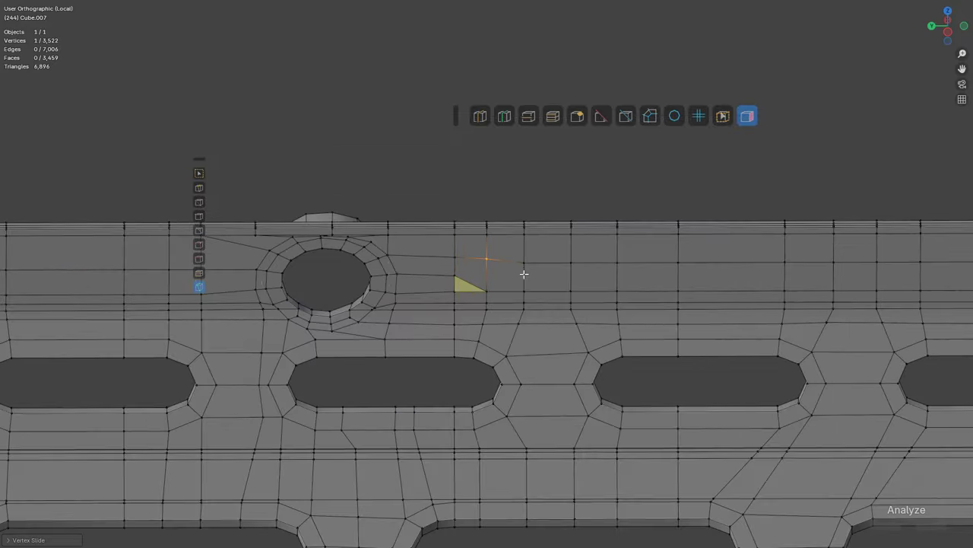
Step: On the part's opposite side, add an edge loop around the left round boss's outer wall and slide it close to the front rim
scroll(524, 274, "down", 6)
middle_click_drag(528, 230, 696, 224)
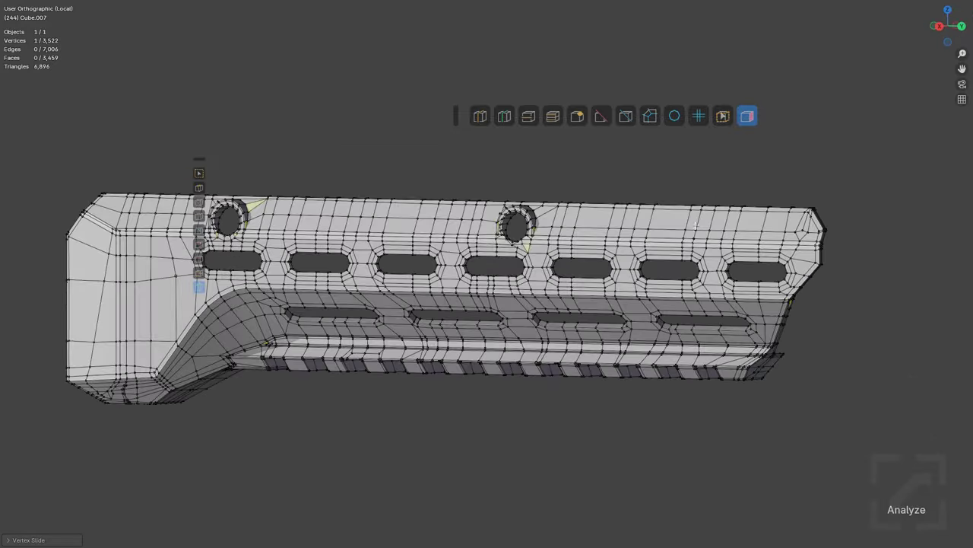
right_click(675, 173)
middle_click_drag(401, 226, 470, 247)
scroll(470, 247, "up", 1)
scroll(488, 247, "up", 1)
middle_click_drag(180, 247, 467, 285, "shift")
scroll(467, 284, "up", 2)
scroll(467, 284, "up", 1)
middle_click_drag(365, 266, 519, 257, "shift")
middle_click_drag(519, 257, 485, 293)
scroll(485, 294, "up", 2)
scroll(477, 285, "up", 4)
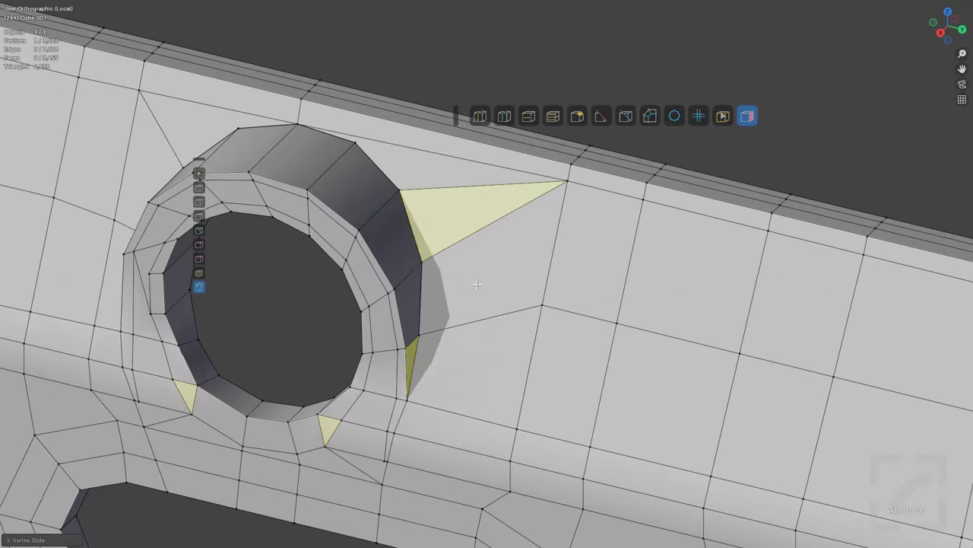
left_click(299, 123)
middle_click_drag(316, 111, 421, 195, "shift")
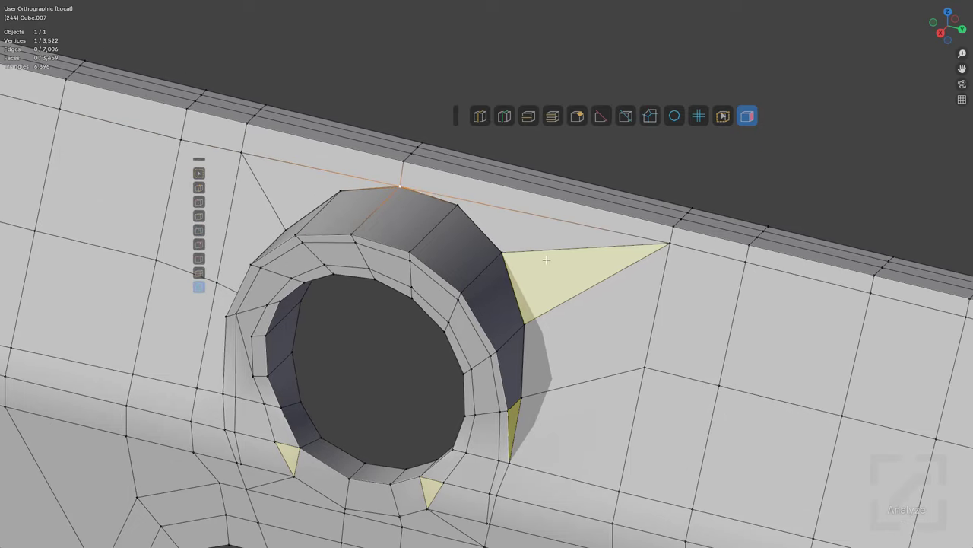
middle_click_drag(531, 268, 504, 270)
key("ctrl+r")
left_click(354, 315)
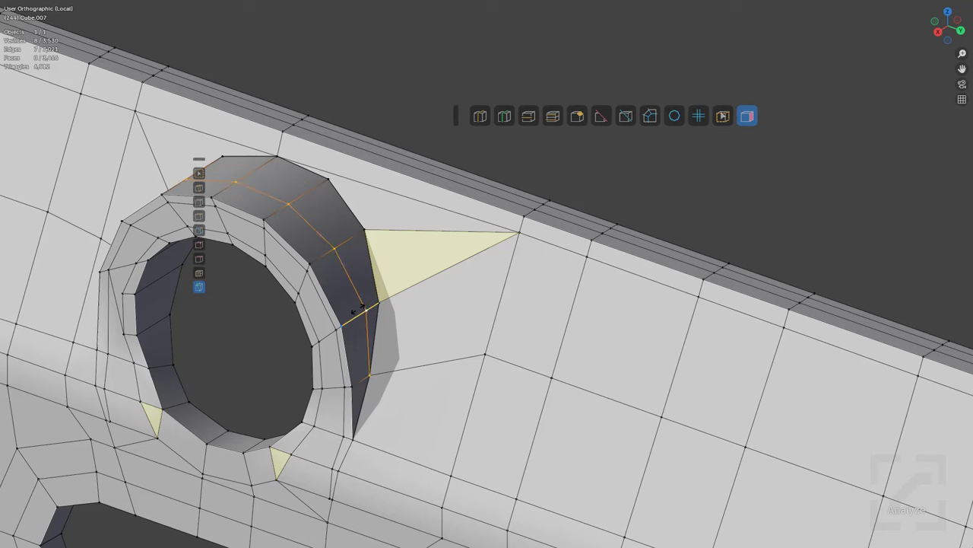
left_click(346, 319)
left_click(425, 373)
Step: Slide both end vertices of the boss wall's new edge loop closer to the front rim
middle_click_drag(426, 376, 585, 259, "shift")
scroll(585, 259, "up", 3)
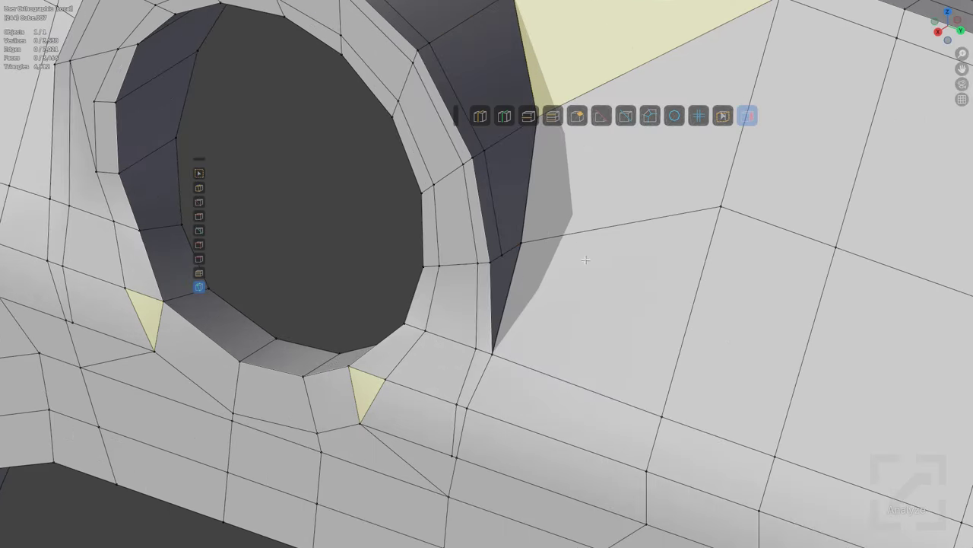
left_click(497, 224)
middle_click_drag(421, 305, 502, 304)
scroll(502, 304, "down", 4)
middle_click_drag(502, 304, 767, 263, "shift")
middle_click_drag(426, 312, 491, 330)
middle_click_drag(572, 306, 441, 365, "shift")
middle_click_drag(622, 247, 457, 374, "shift")
scroll(458, 374, "up", 4)
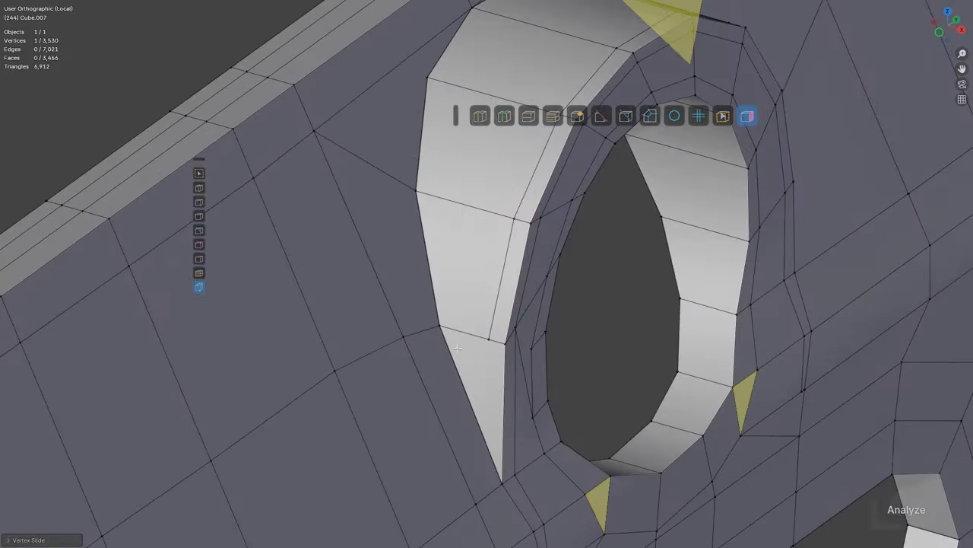
left_click(485, 339)
key("g")
key("g")
left_click(528, 291)
scroll(578, 283, "down", 5)
middle_click_drag(635, 270, 541, 327)
scroll(541, 327, "up", 3)
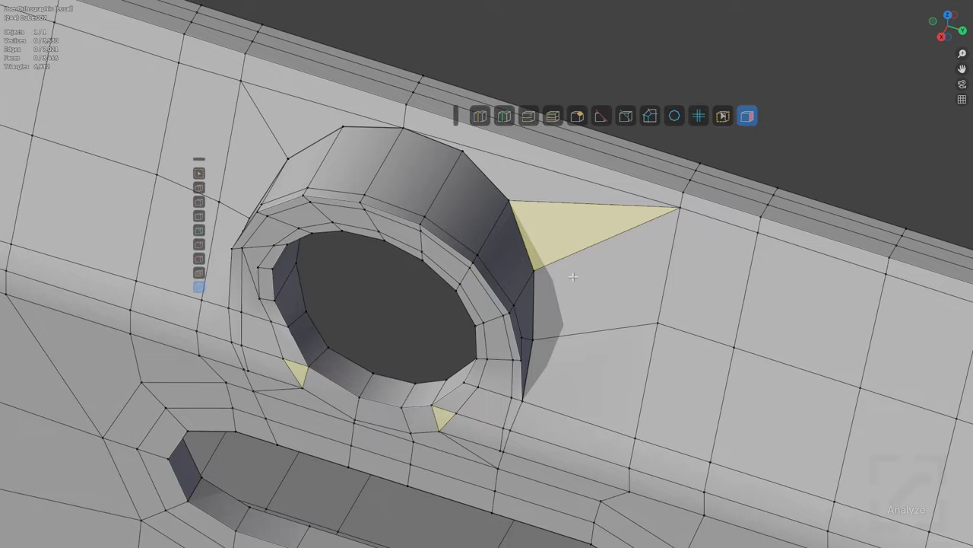
Step: Knife-cut a long edge row across the upper panel, from the left boss's wall vertex beside the highlighted triangle to the right boss
scroll(599, 284, "down", 7)
middle_click_drag(616, 301, 397, 278, "shift")
middle_click_drag(640, 352, 507, 285, "shift")
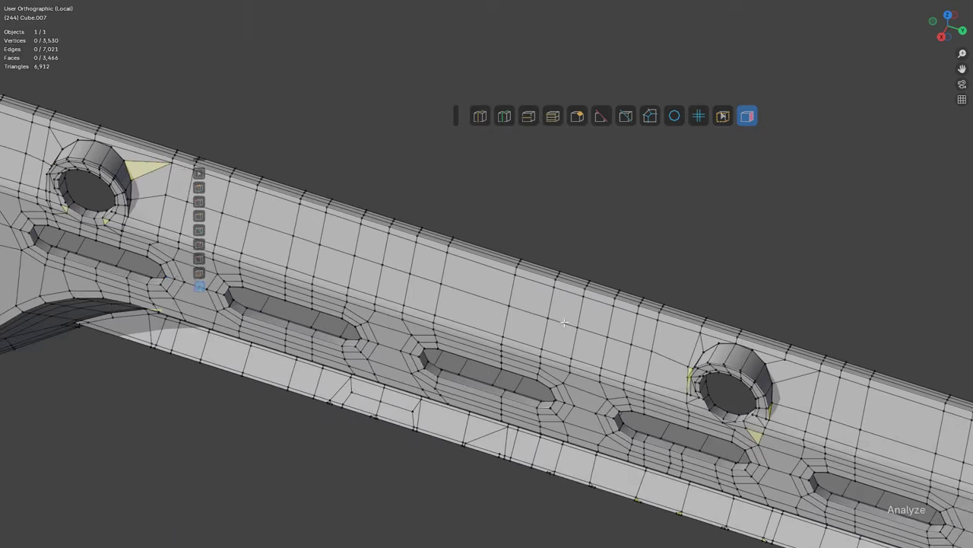
middle_click_drag(569, 319, 248, 223)
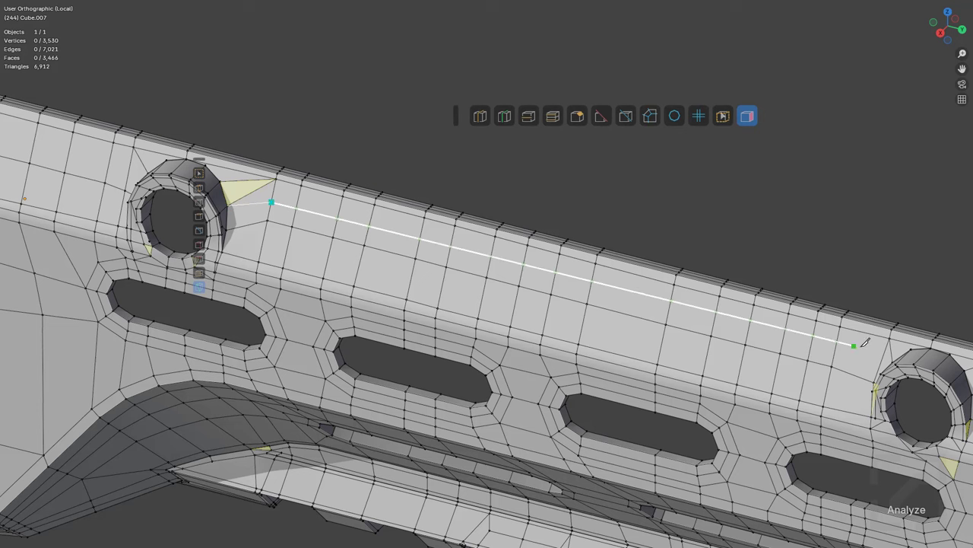
left_click(883, 356)
key("space")
Step: Dissolve the diagonal edge between the two highlighted triangles beside the left boss to form a quad
middle_click_drag(251, 275, 507, 327, "shift")
scroll(506, 327, "up", 2)
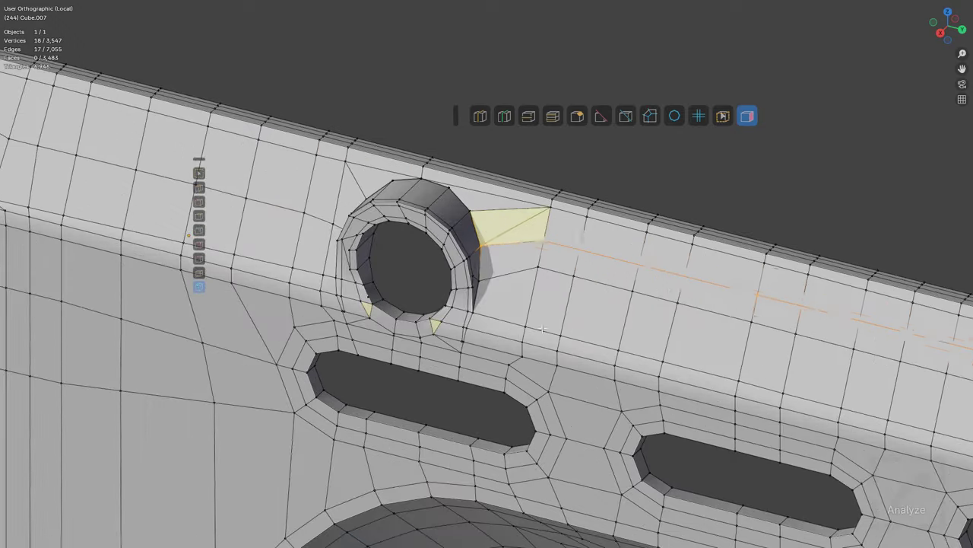
key("alt+a")
scroll(515, 244, "up", 4)
left_click(521, 178)
key("ctrl+x")
scroll(525, 179, "down", 4)
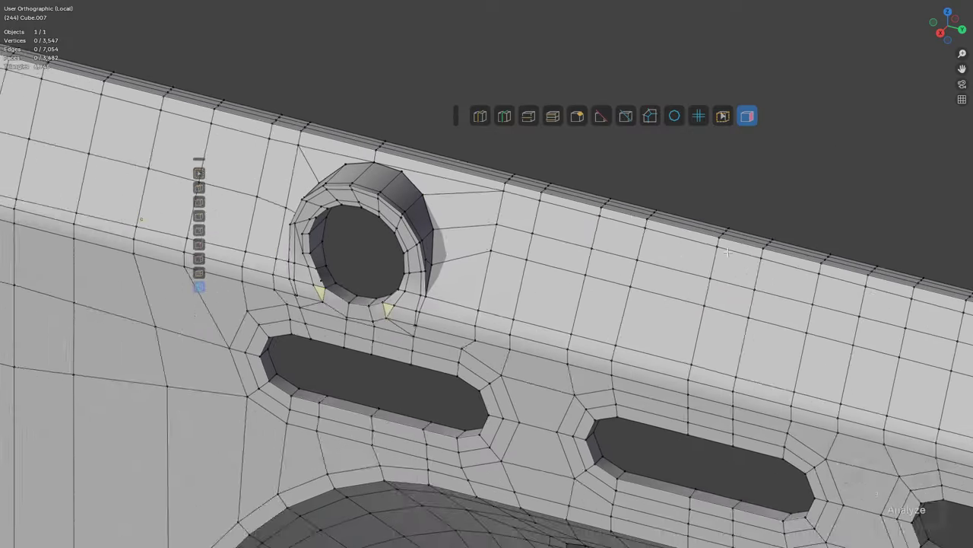
Step: Add a centred edge loop under the left boss's opening between the two small highlighted triangles and slide both of its end vertices
middle_click_drag(871, 351, 569, 297, "shift")
middle_click_drag(324, 293, 669, 264)
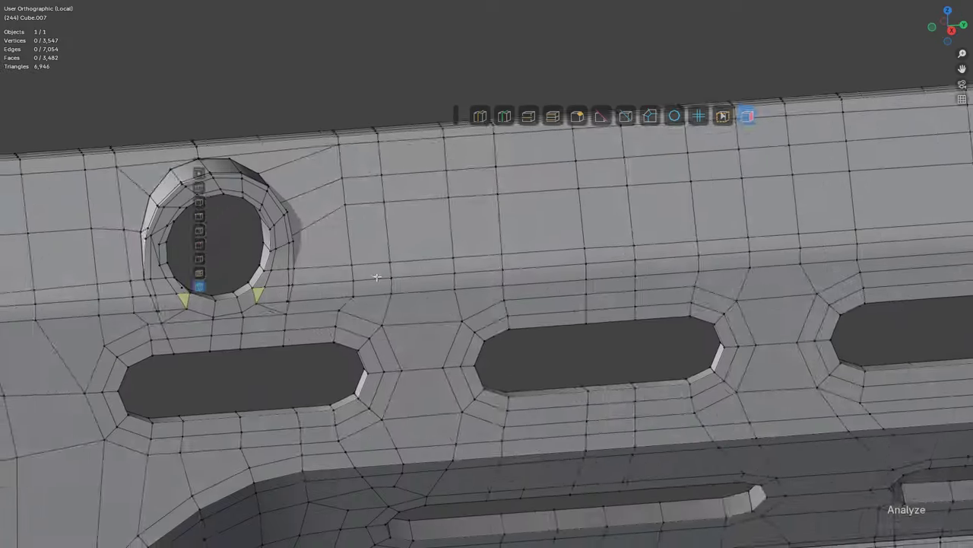
scroll(621, 306, "up", 6)
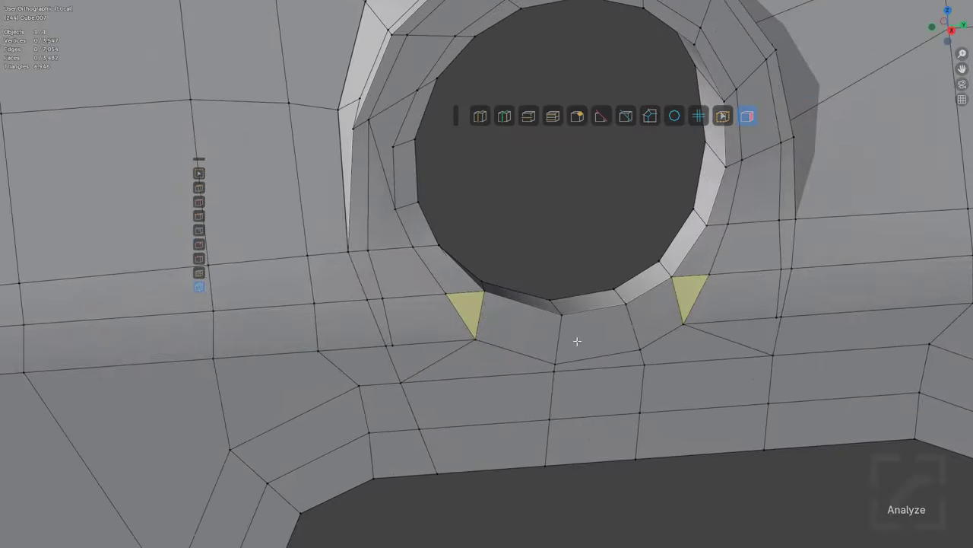
key("ctrl+r")
left_click(564, 336)
right_click(564, 335)
left_click(668, 302)
key("shift+v")
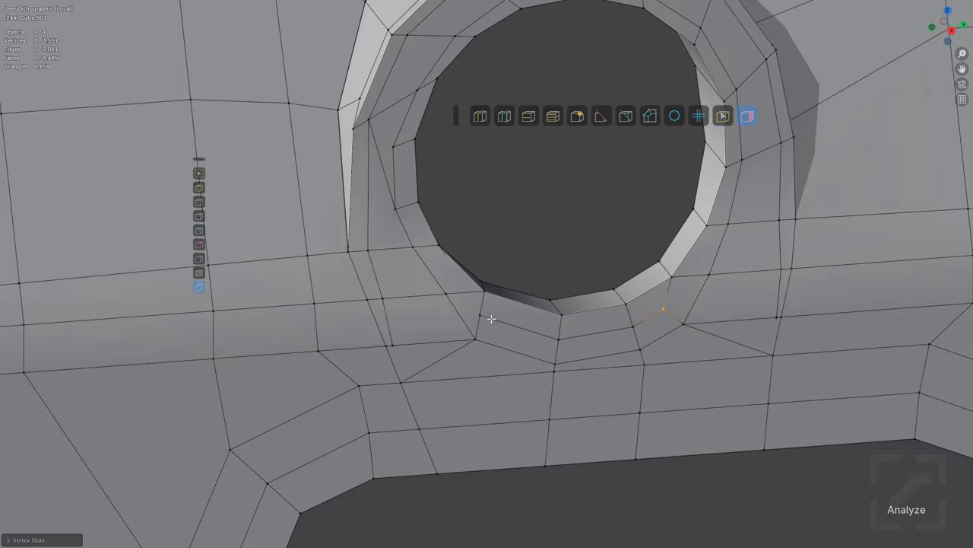
left_click(491, 318)
key("shift+v")
key("alt+a")
Step: Connect the open row vertex beside the right boss to the boss's wall vertex across the n-gon, and dissolve the short edge below it
scroll(525, 301, "down", 5)
middle_click_drag(756, 226, 601, 269, "shift")
scroll(660, 265, "down", 2)
scroll(685, 319, "down", 3)
middle_click_drag(715, 324, 479, 278, "shift")
scroll(448, 280, "down", 2)
scroll(547, 268, "up", 2)
middle_click_drag(646, 272, 674, 277, "shift")
scroll(674, 278, "up", 2)
middle_click_drag(795, 293, 514, 303, "shift")
scroll(513, 302, "up", 2)
scroll(513, 303, "up", 8)
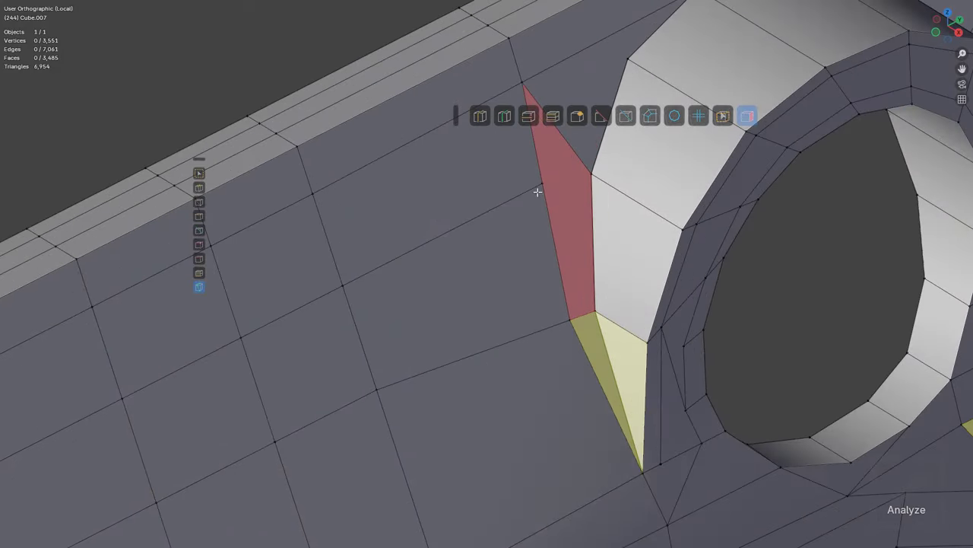
key("Escape")
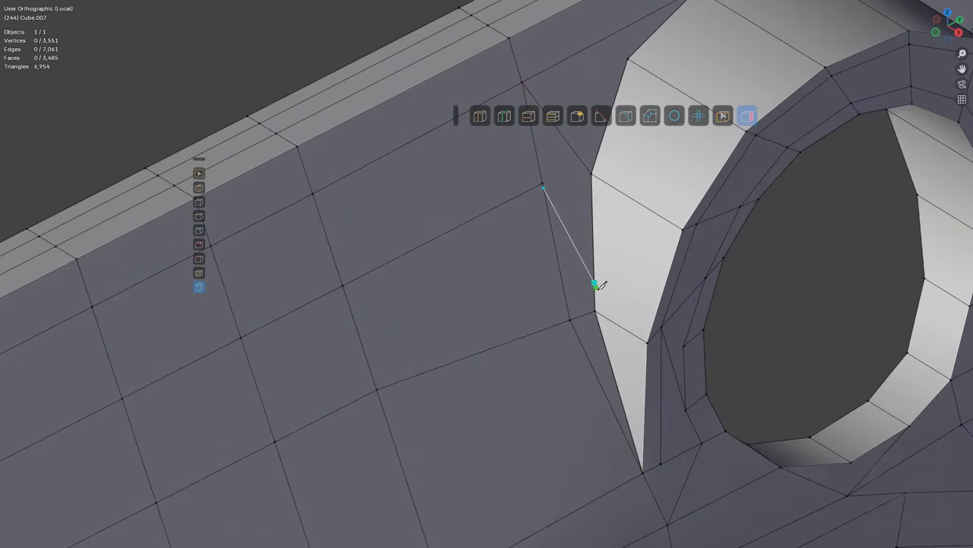
left_click(599, 307)
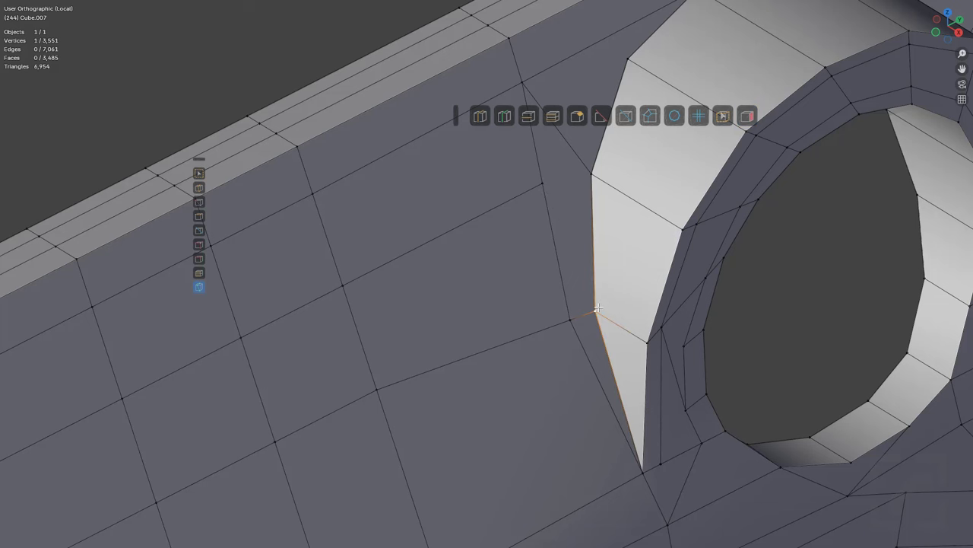
left_click(541, 181, "shift")
key("j")
left_click(722, 115)
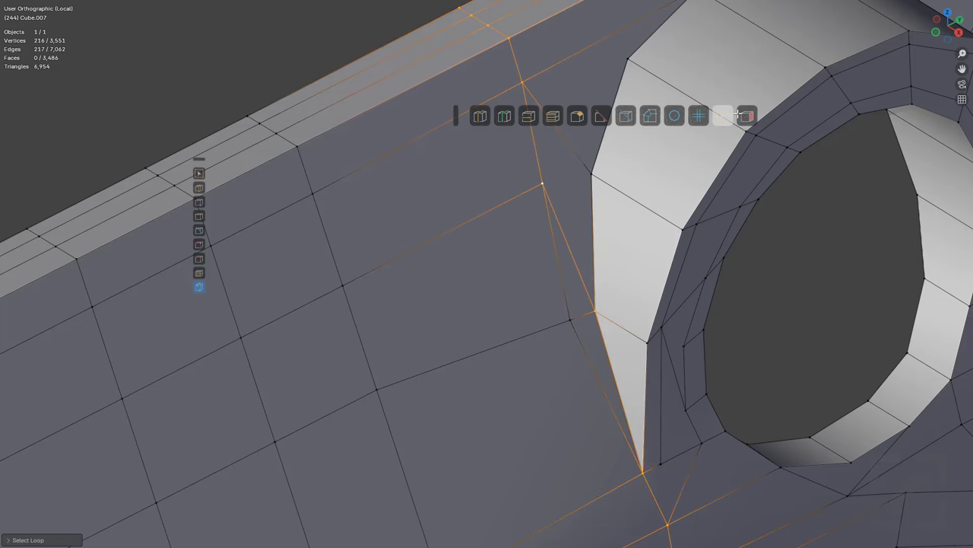
left_click(747, 116)
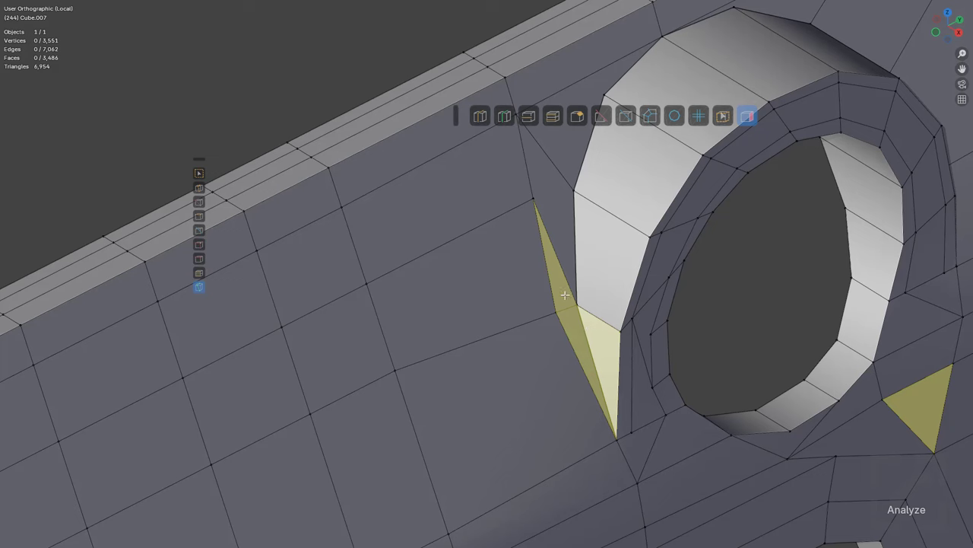
scroll(537, 319, "down", 3)
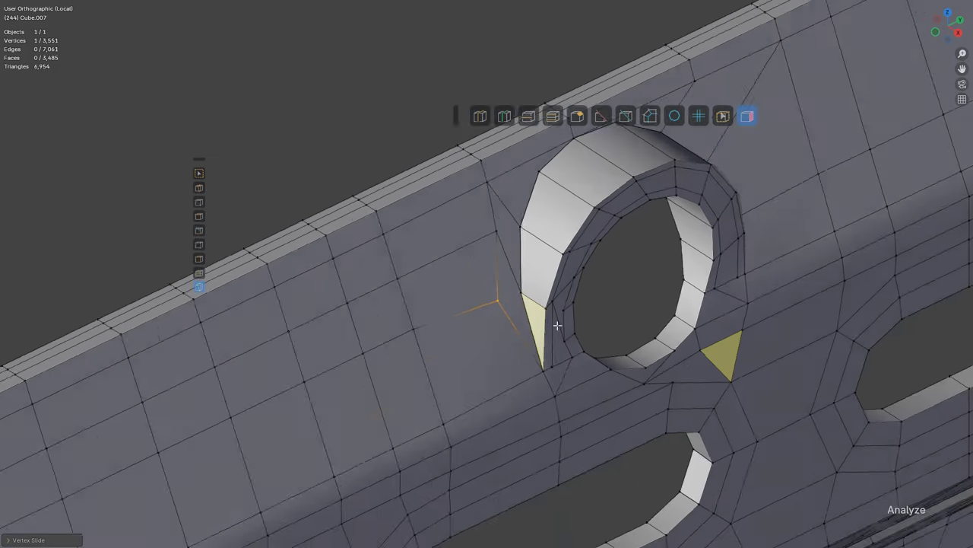
Step: Add an edge loop around the right round boss's outer wall and slide it close to the front rim
middle_click_drag(556, 325, 545, 281)
key("ctrl+r")
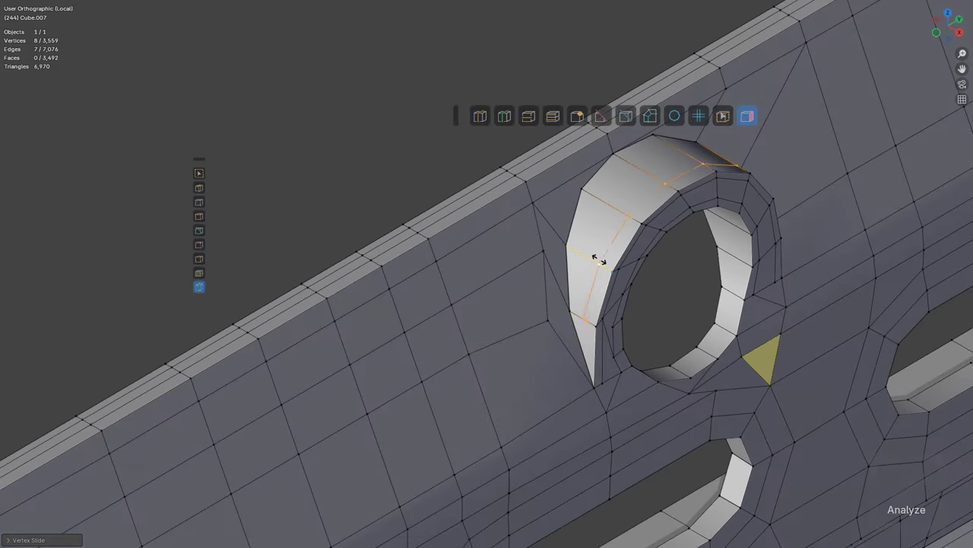
middle_click_drag(621, 325, 760, 323)
scroll(682, 241, "up", 2)
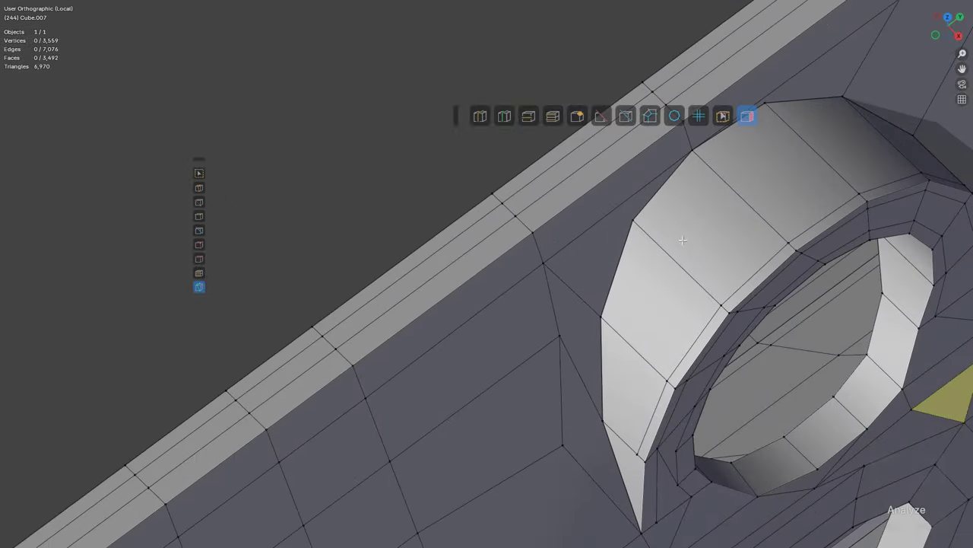
Step: Connect the highlighted triangle's boss-side corner to the vertex above the slot's end, and dissolve the triangle's diagonal edge beside it
right_click(682, 263)
left_click(686, 281)
middle_click_drag(730, 271, 589, 305)
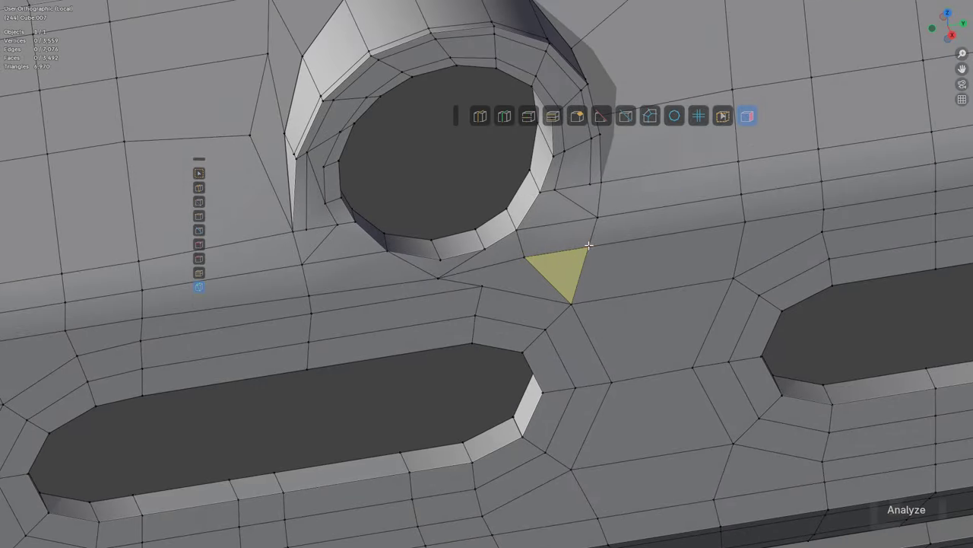
left_click(588, 242)
middle_click_drag(667, 230, 568, 231, "shift")
key("KP_Decimal")
middle_click_drag(400, 298, 434, 284, "shift")
scroll(435, 284, "up", 2)
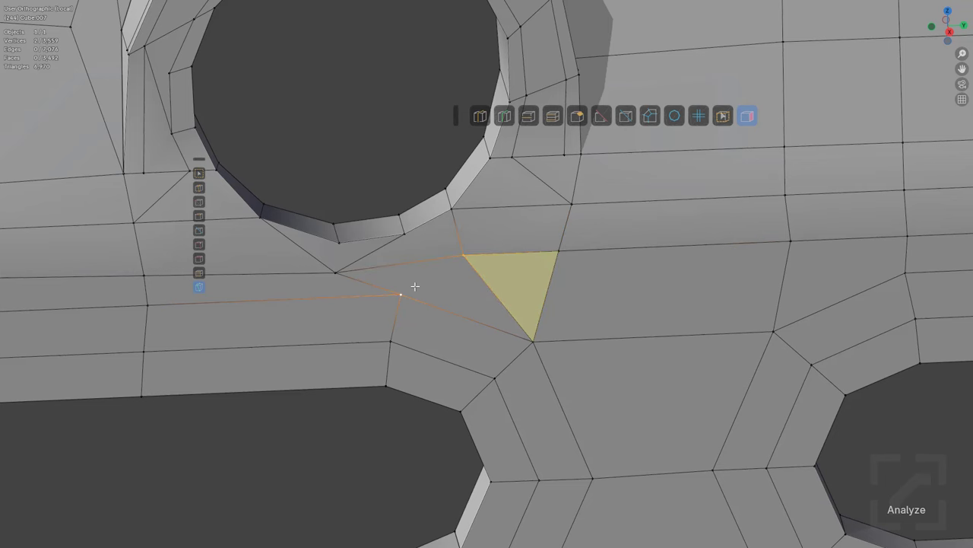
left_click(487, 279)
key("ctrl+x")
middle_click_drag(362, 311, 499, 295)
scroll(479, 296, "down", 2)
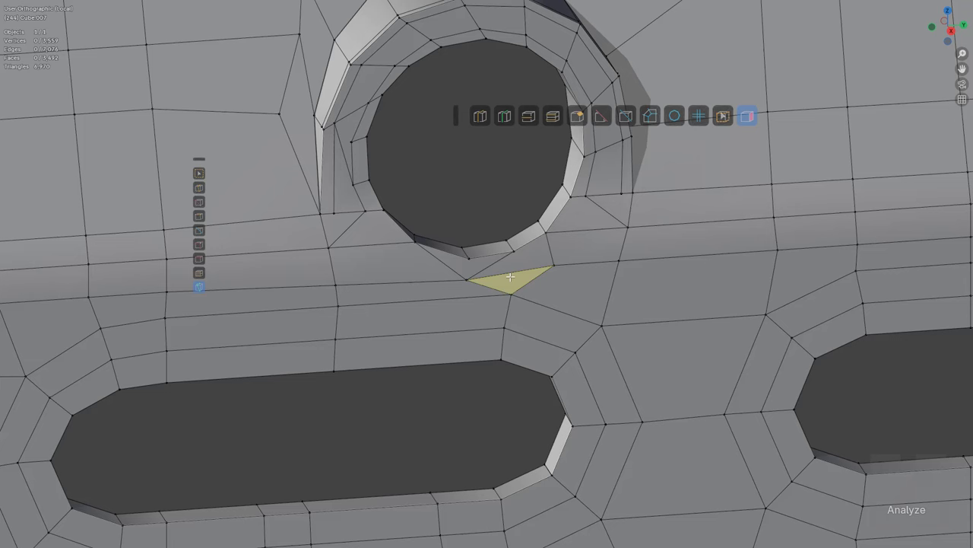
Step: Add edge loops along the inner wall of the left boss's round opening and slide them close to its rims
middle_click_drag(318, 328, 371, 323)
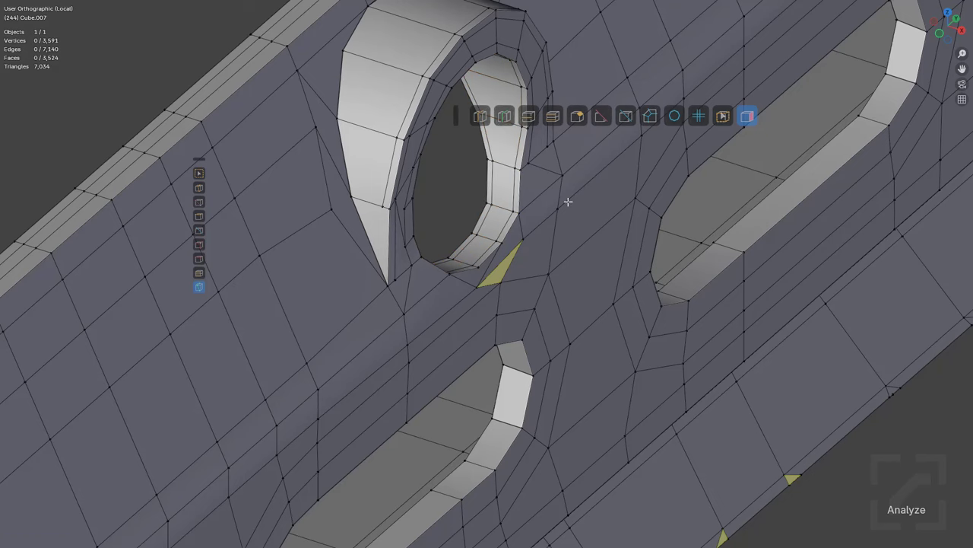
scroll(568, 201, "down", 3)
middle_click_drag(573, 306, 607, 288)
scroll(348, 352, "down", 3)
scroll(608, 287, "up", 2)
middle_click_drag(443, 330, 561, 316, "shift")
scroll(561, 316, "up", 3)
middle_click_drag(514, 293, 560, 287)
scroll(594, 279, "up", 2)
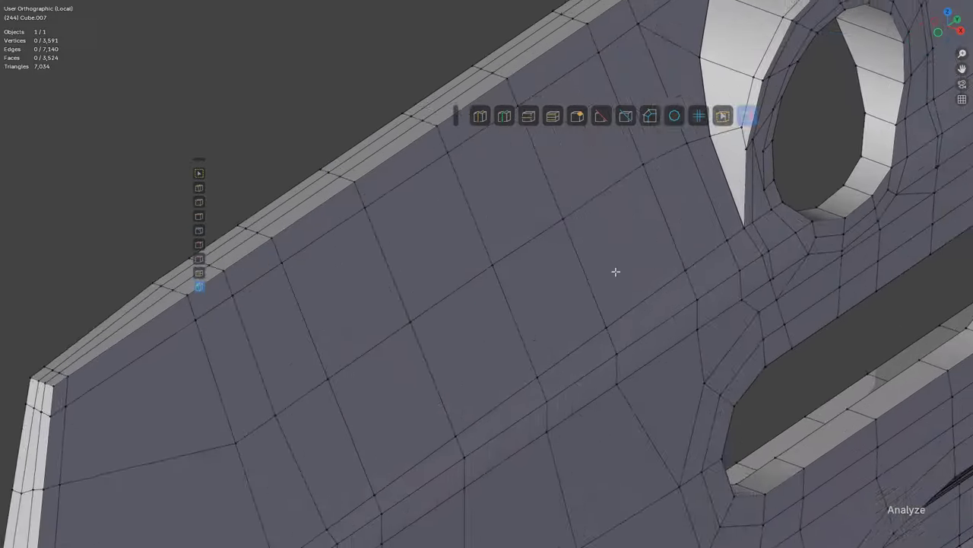
middle_click_drag(899, 141, 649, 278, "shift")
scroll(649, 278, "up", 3)
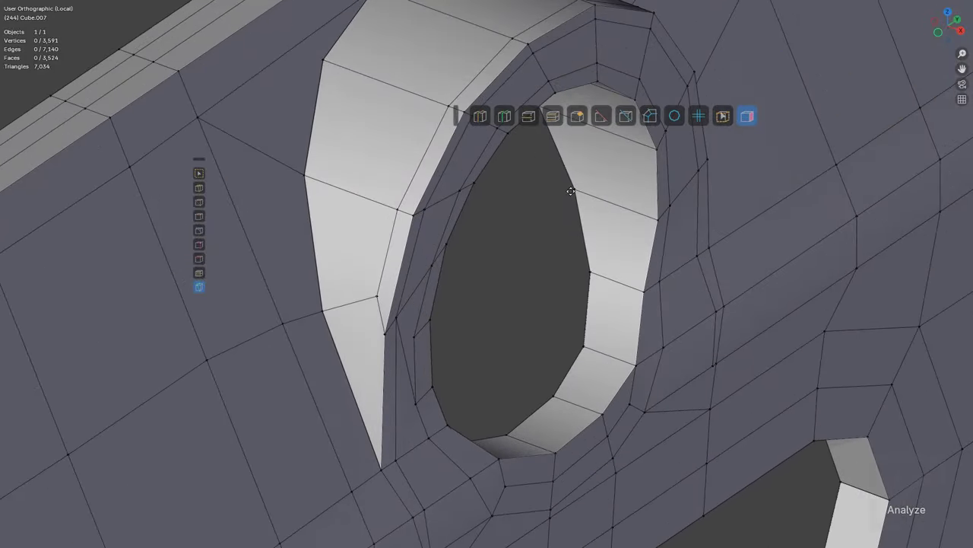
left_click(622, 200)
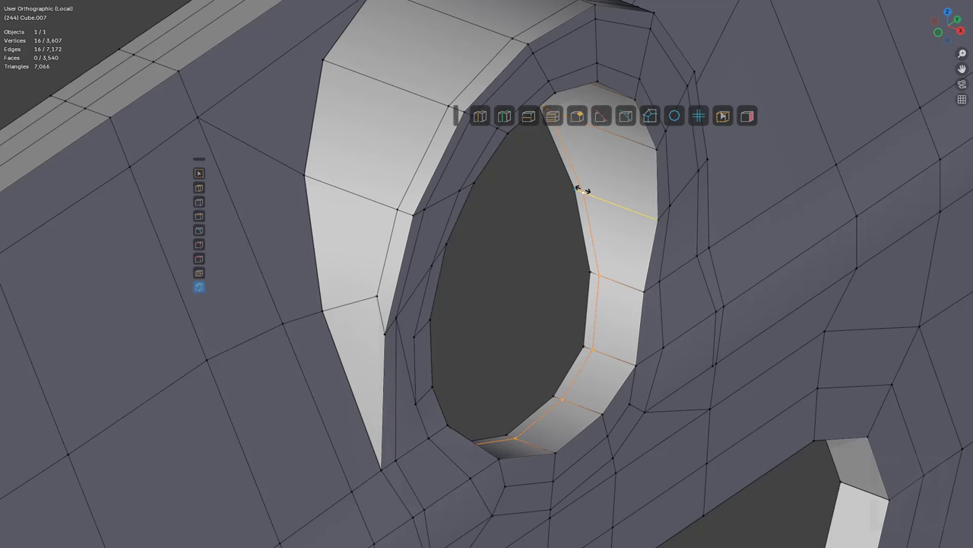
left_click(622, 191)
key("alt+a")
Step: Select the inner wall face loops of all seven slots in the upper row
scroll(685, 277, "down", 3)
middle_click_drag(694, 424, 622, 321, "shift")
left_click(628, 365, "alt")
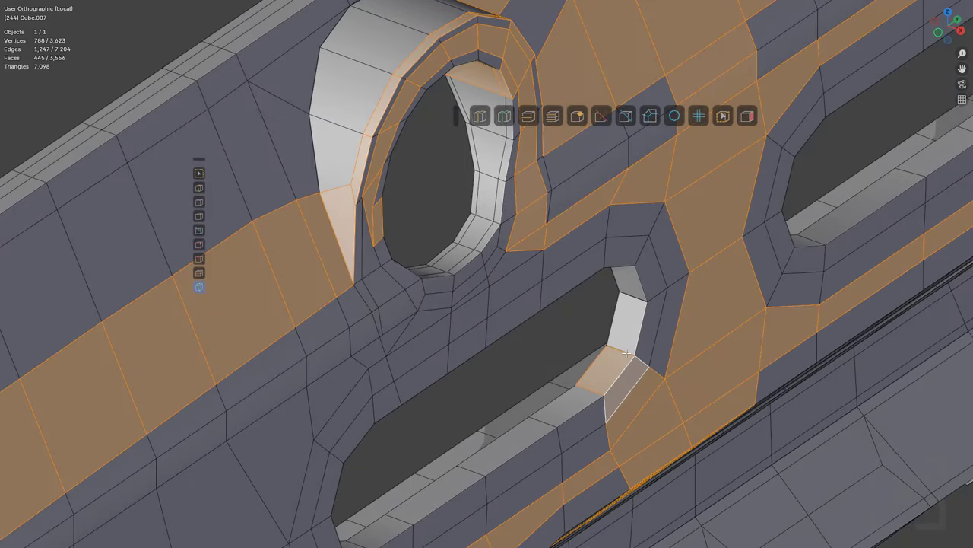
left_click(627, 353, "alt")
scroll(724, 213, "down", 1)
left_click(763, 247, "alt+shift")
scroll(772, 251, "down", 3)
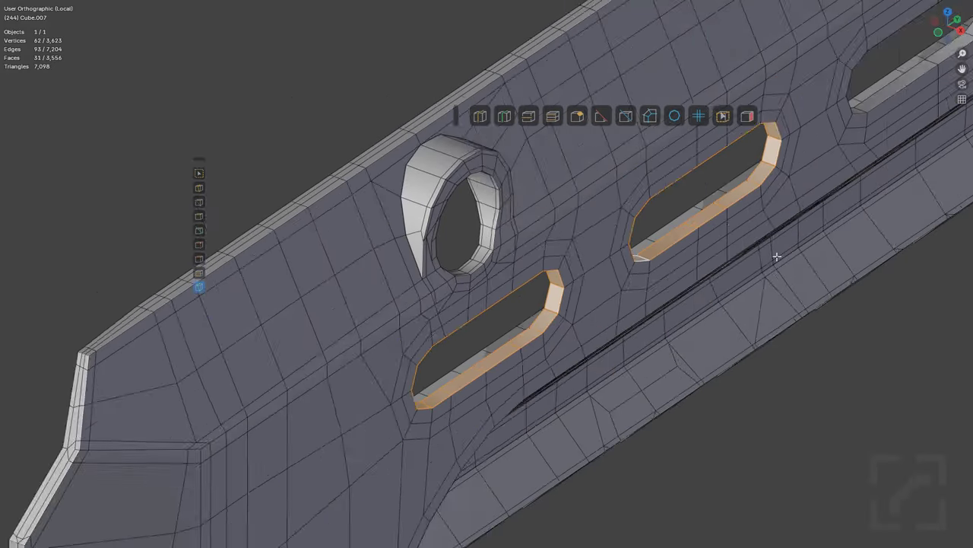
middle_click_drag(776, 254, 496, 340, "shift")
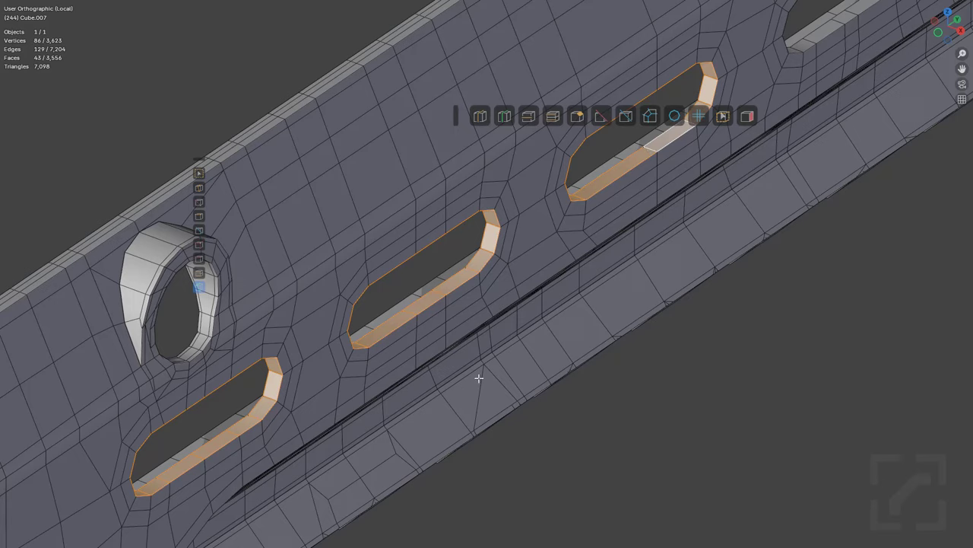
middle_click_drag(735, 220, 458, 430, "shift")
scroll(619, 213, "up", 1)
left_click(636, 177, "alt+shift")
middle_click_drag(668, 236, 404, 493, "shift")
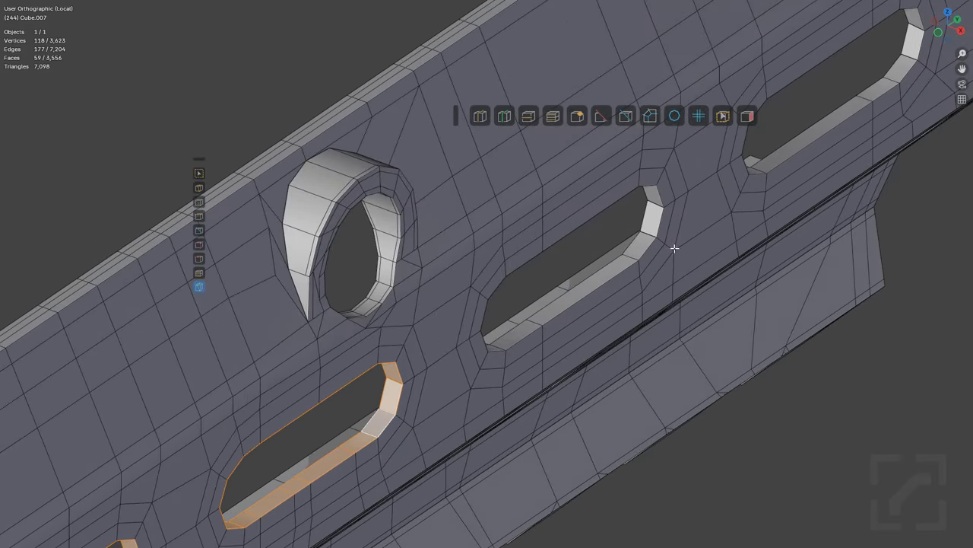
left_click(890, 83, "alt+shift")
scroll(774, 213, "down", 3)
scroll(852, 102, "up", 4)
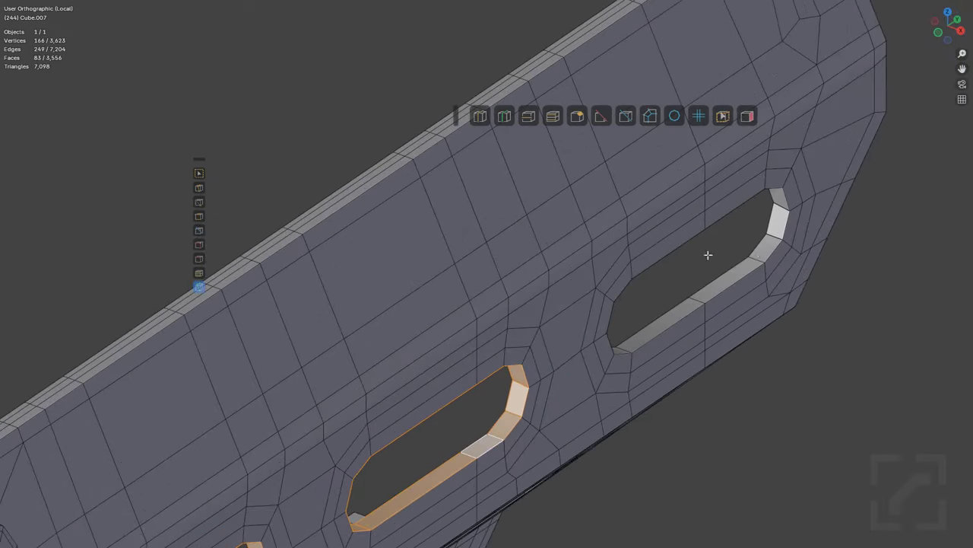
scroll(772, 239, "down", 1)
middle_click_drag(696, 306, 710, 228, "shift")
scroll(646, 228, "down", 2)
middle_click_drag(441, 346, 595, 191, "shift")
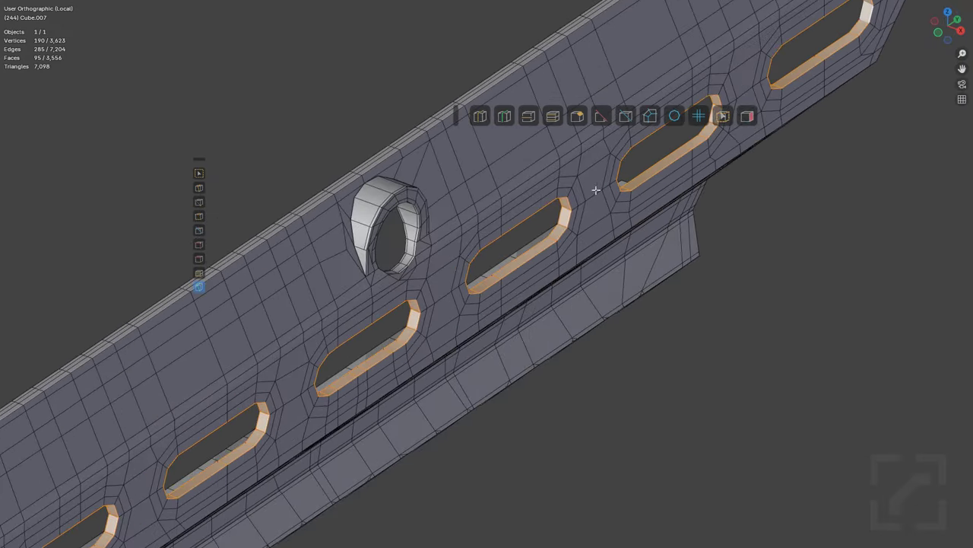
Step: Add the inner wall face loops of the four lower-row slots to the selection and inset all of them with a thin border along the rims
scroll(595, 191, "down", 2)
middle_click_drag(411, 373, 609, 265, "shift")
middle_click_drag(422, 323, 532, 281)
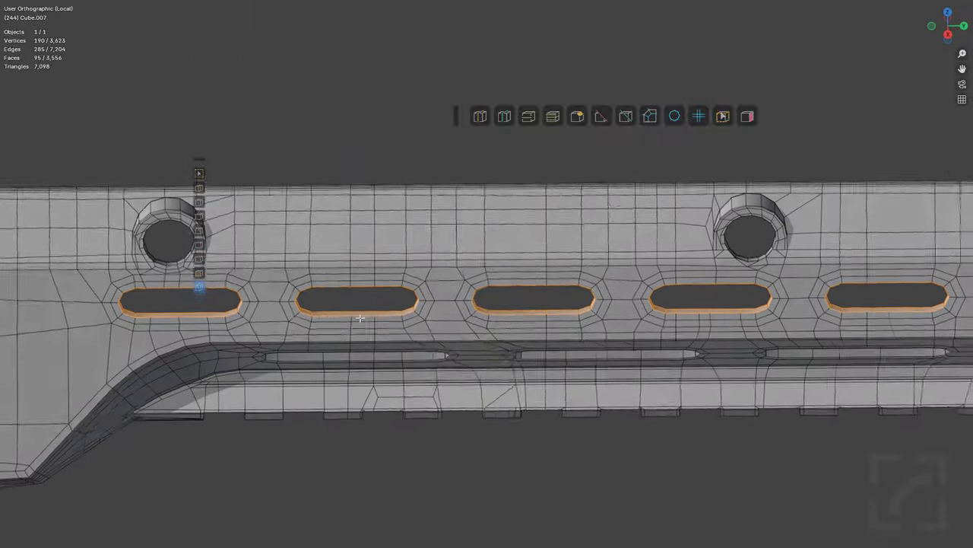
scroll(550, 294, "up", 4)
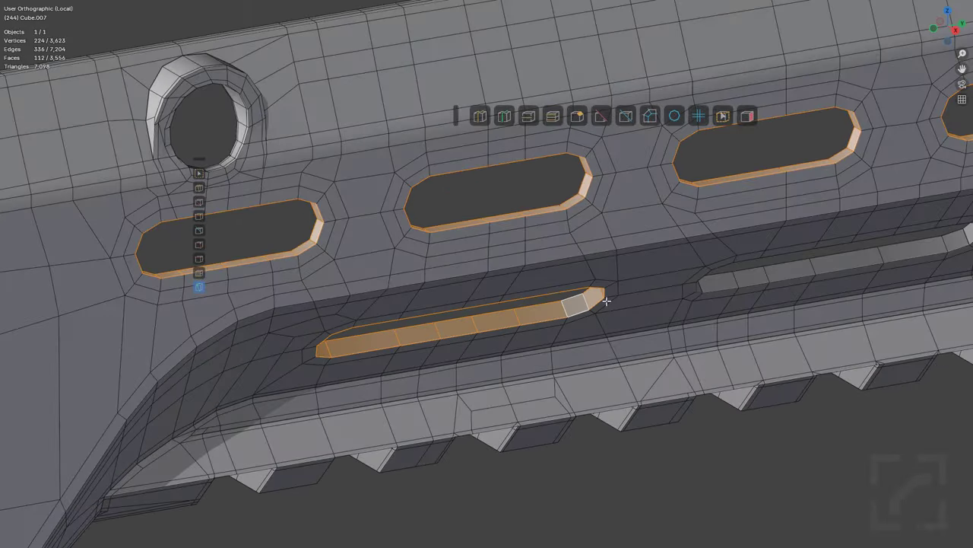
middle_click_drag(606, 301, 537, 301)
left_click(542, 292, "alt+shift")
middle_click_drag(748, 270, 532, 311, "shift")
middle_click_drag(905, 252, 624, 291, "shift")
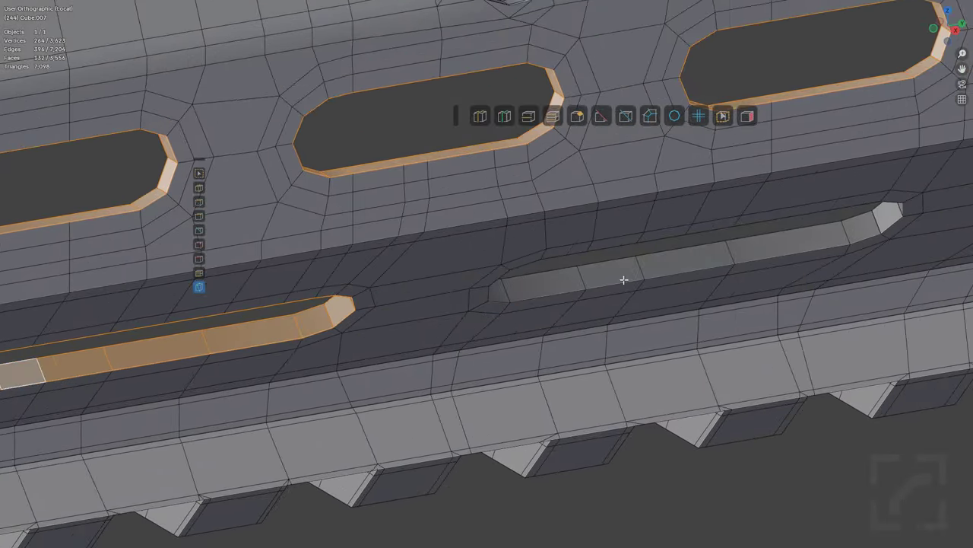
left_click(636, 270, "alt+shift")
scroll(637, 271, "down", 2)
middle_click_drag(738, 284, 606, 269, "shift")
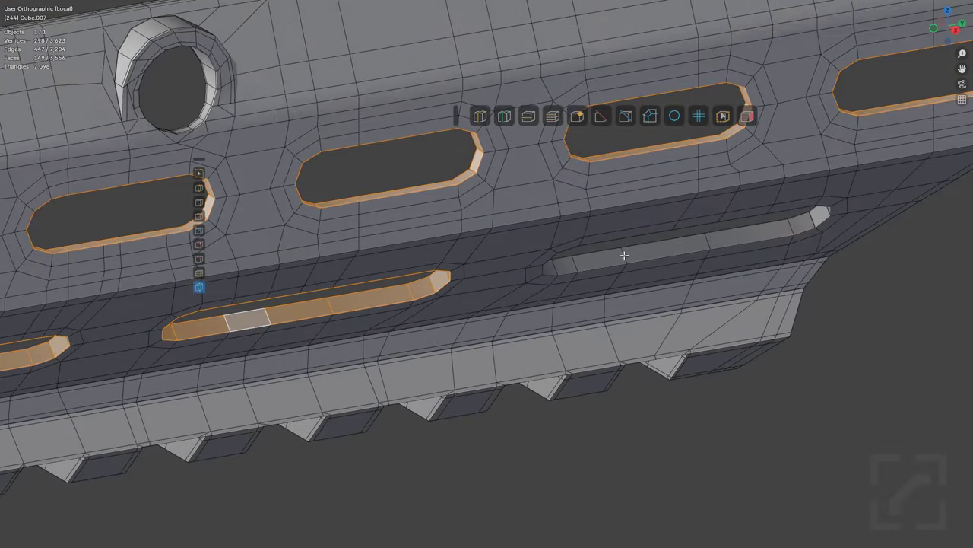
scroll(581, 291, "down", 1)
middle_click_drag(471, 316, 756, 254, "shift")
scroll(756, 254, "down", 3)
middle_click_drag(502, 291, 685, 289, "shift")
middle_click_drag(490, 326, 624, 230)
scroll(585, 225, "up", 4)
scroll(578, 327, "up", 2)
scroll(623, 230, "up", 1)
scroll(609, 243, "up", 1)
middle_click_drag(556, 279, 567, 334, "shift")
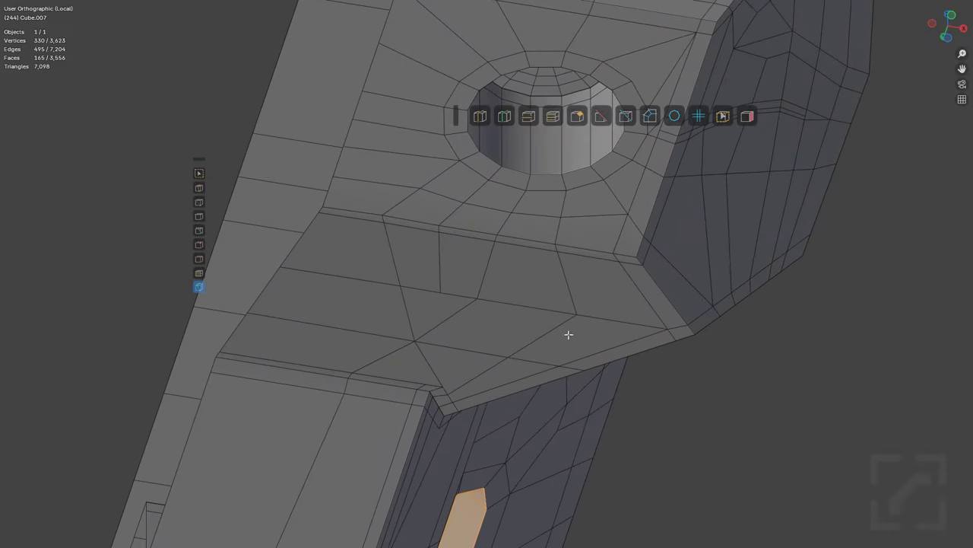
middle_click_drag(583, 390, 604, 337, "shift")
scroll(653, 305, "up", 3)
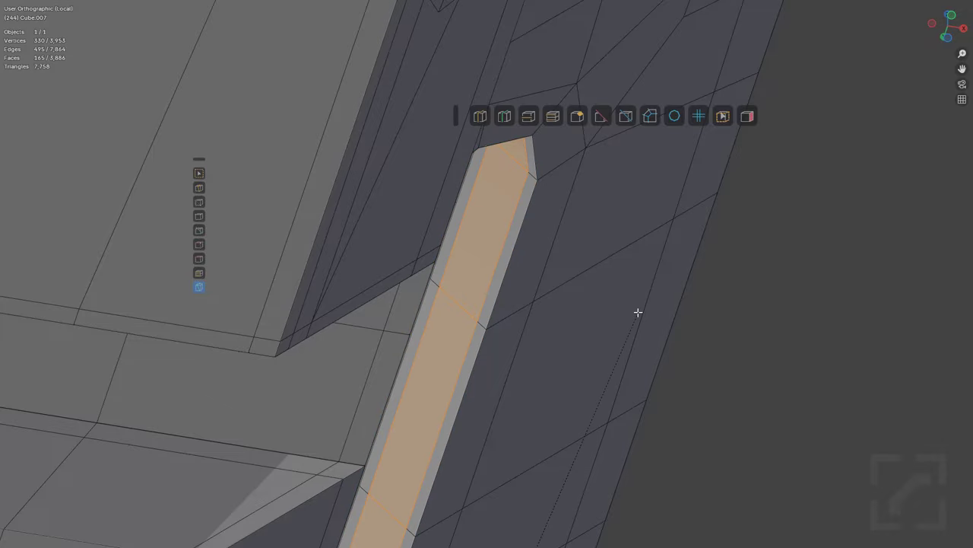
left_click(639, 312)
key("alt+a")
Step: Add supporting edge loops inside the round hole under the end block, close to both rims
scroll(608, 325, "down", 5)
middle_click_drag(598, 328, 576, 278)
scroll(574, 281, "down", 3)
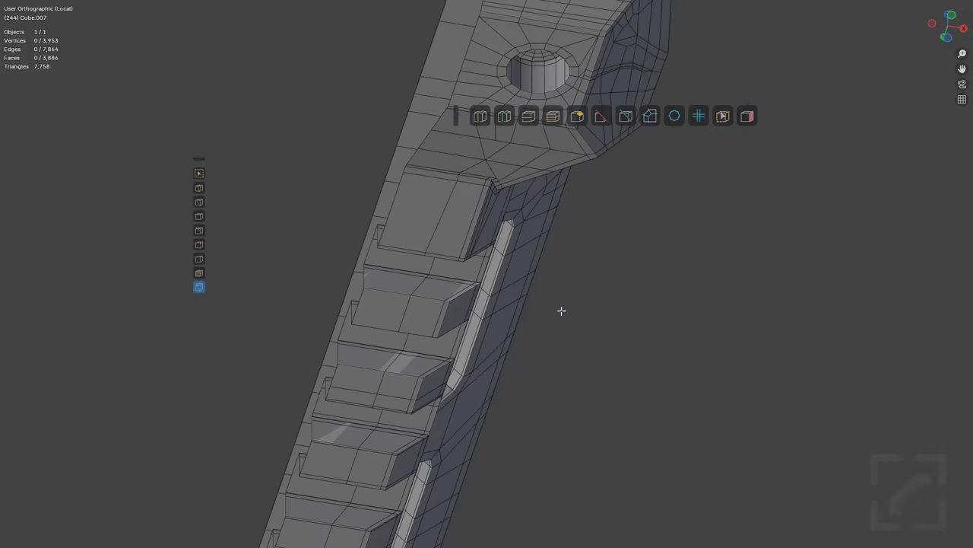
middle_click_drag(560, 311, 526, 344)
middle_click_drag(437, 282, 474, 283, "shift")
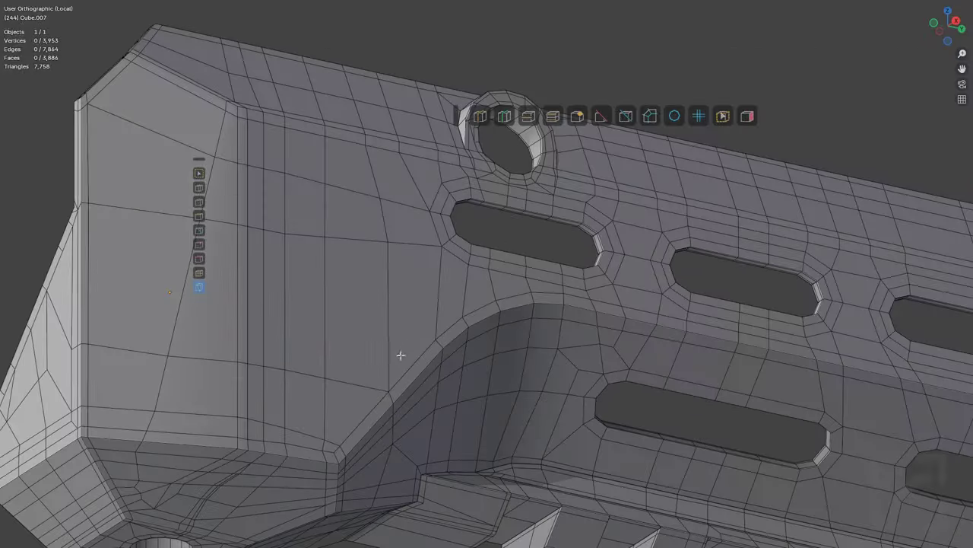
key("Tab")
middle_click_drag(355, 384, 411, 306, "shift")
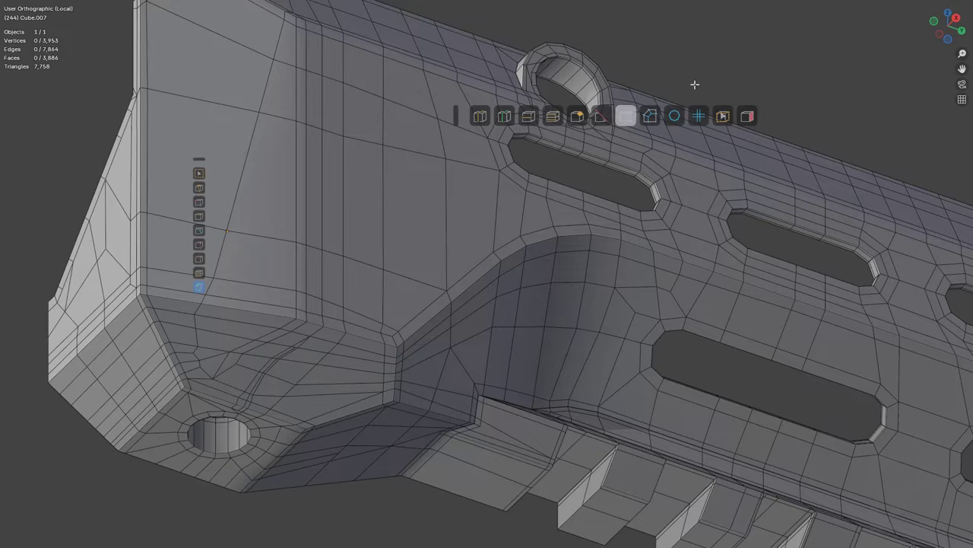
middle_click_drag(733, 255, 546, 286)
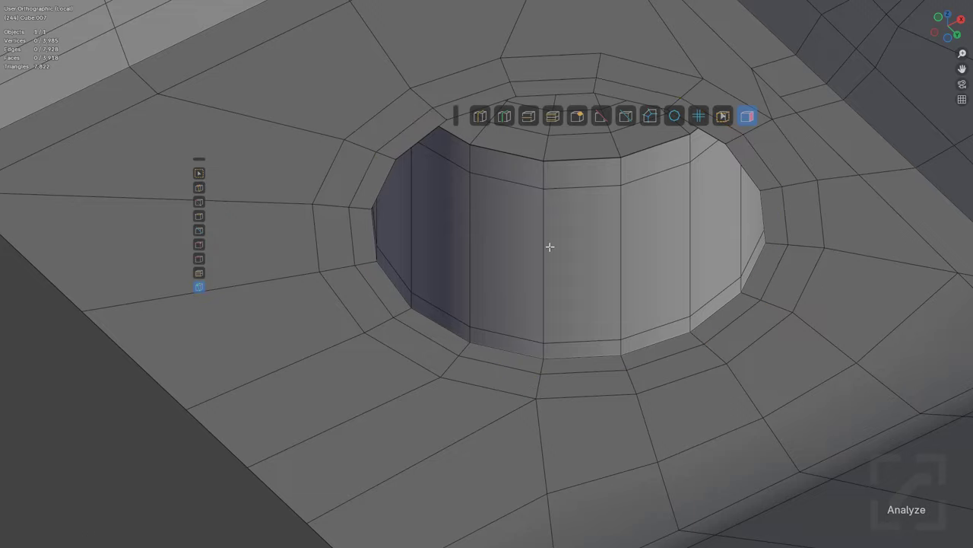
Step: Leave mesh editing, view the part from the right side, and add a Subdivision Surface to smooth it
key("Tab")
scroll(605, 234, "down", 9)
middle_click_drag(601, 236, 515, 213, "shift")
scroll(593, 214, "down", 5)
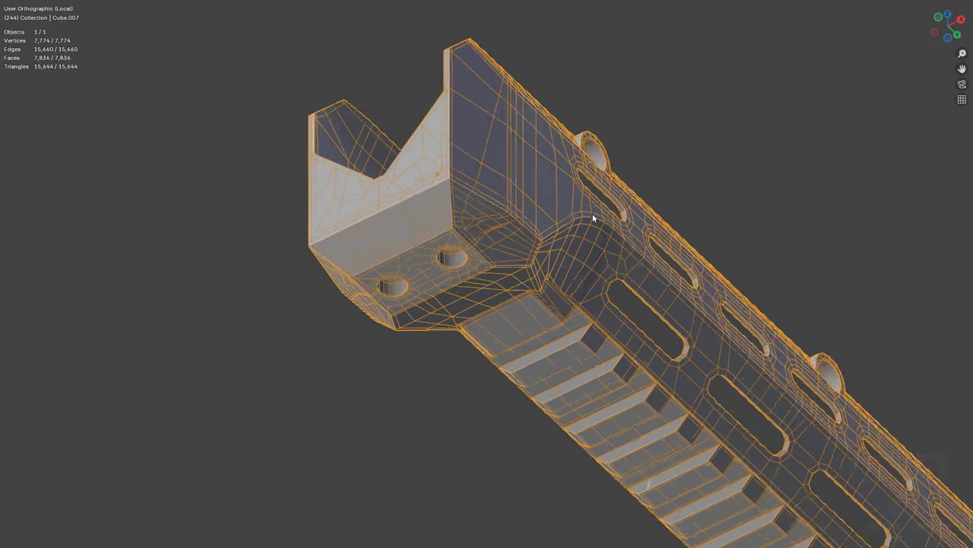
middle_click_drag(593, 213, 597, 255)
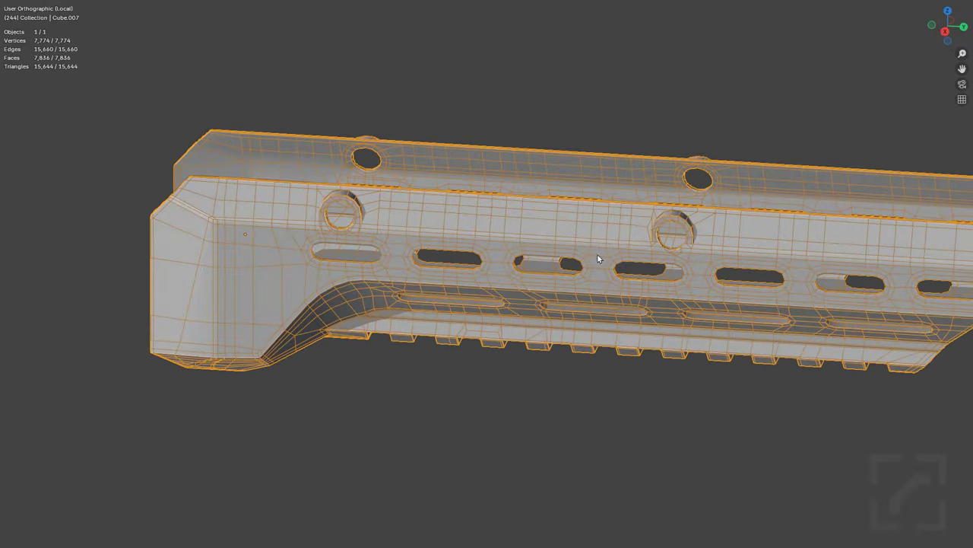
key("KP_3")
key("alt+a")
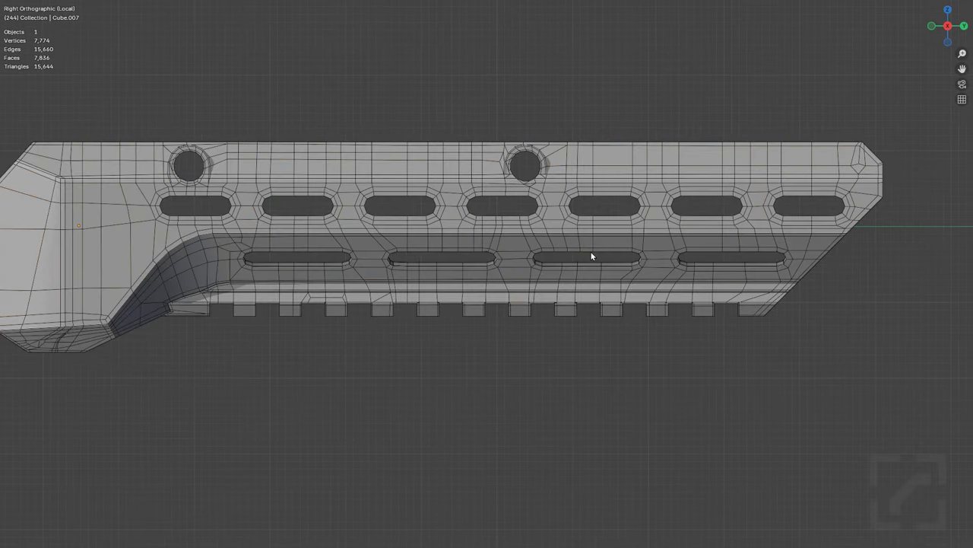
middle_click_drag(521, 219, 538, 225, "shift")
key("ctrl+2")
left_click(581, 222)
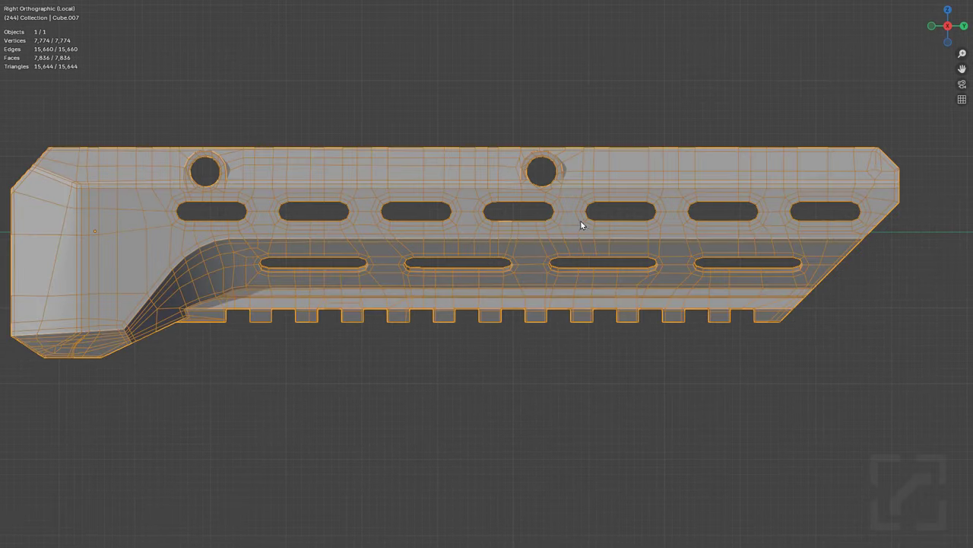
key("Tab")
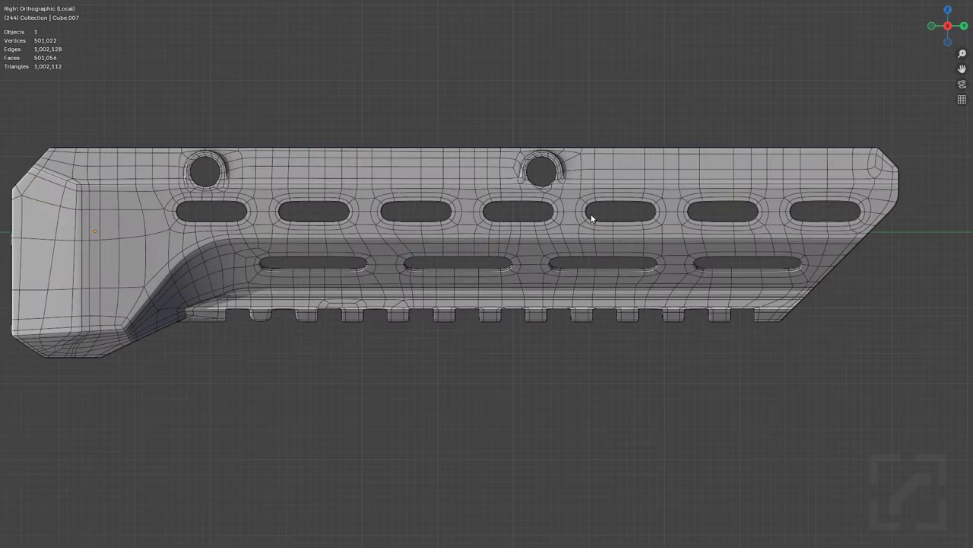
Step: Leave local view and examine the smoothed handguard's slots and bosses on the assembled rifle from the right side
key("alt+v")
key("KP_Divide")
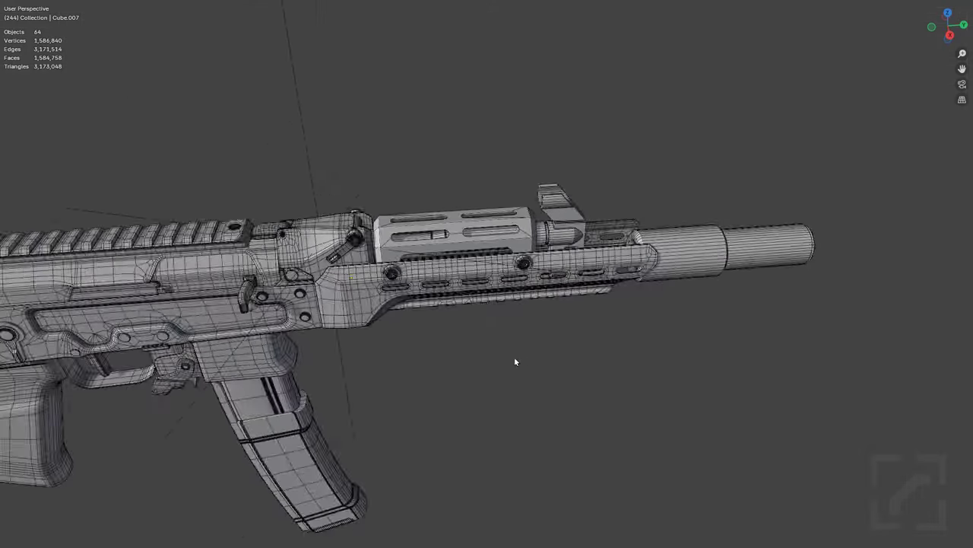
middle_click_drag(502, 324, 715, 302, "shift")
key("KP_5")
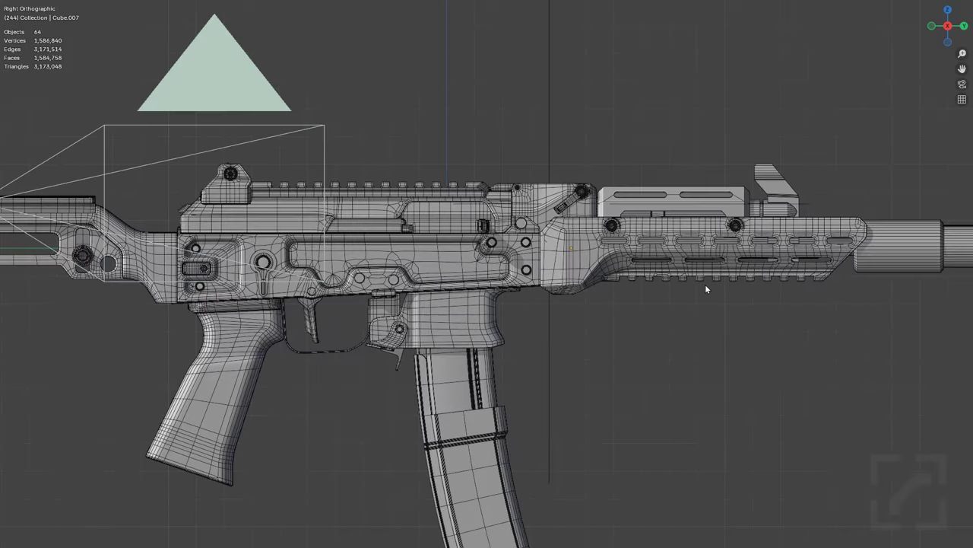
scroll(723, 324, "up", 6)
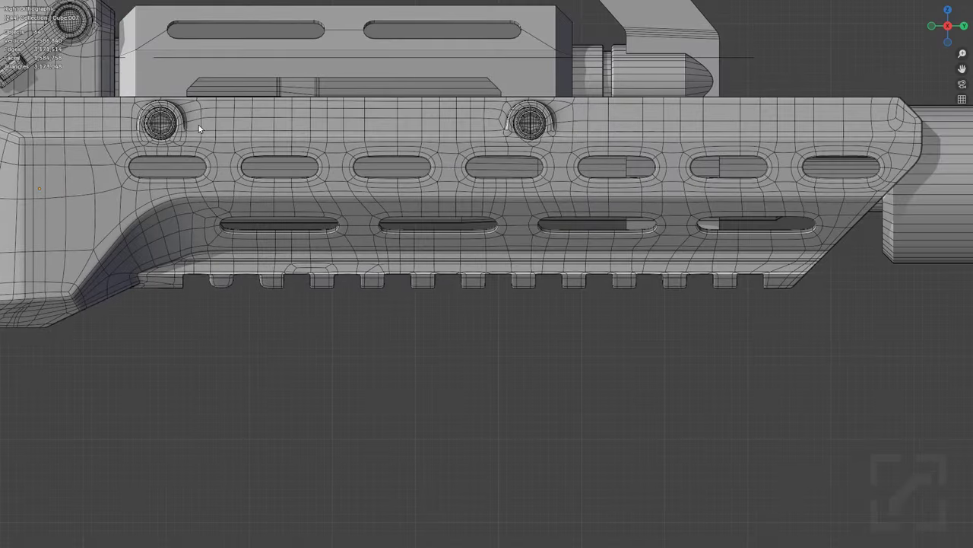
middle_click_drag(485, 213, 595, 262, "shift")
scroll(409, 262, "up", 5)
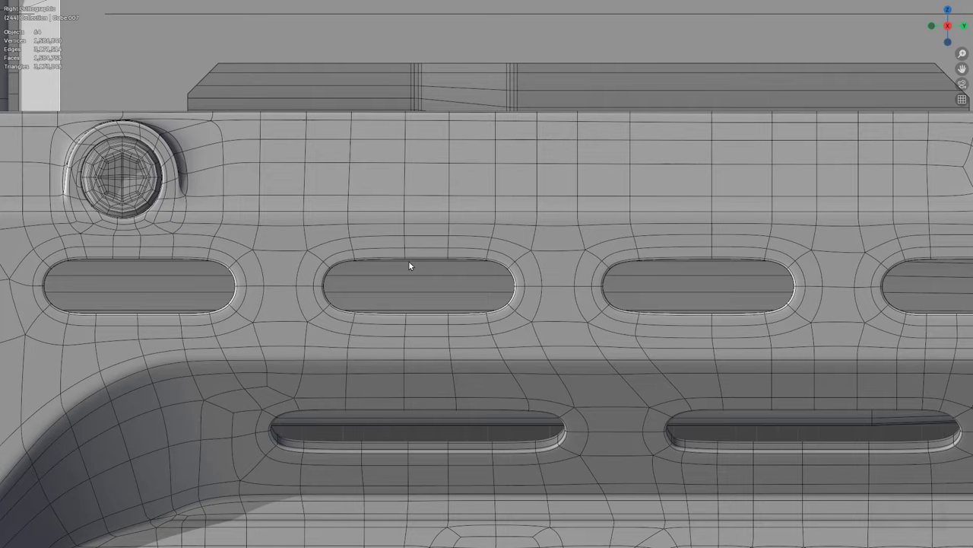
scroll(727, 317, "down", 6)
middle_click_drag(728, 315, 606, 247, "shift")
left_click(540, 232)
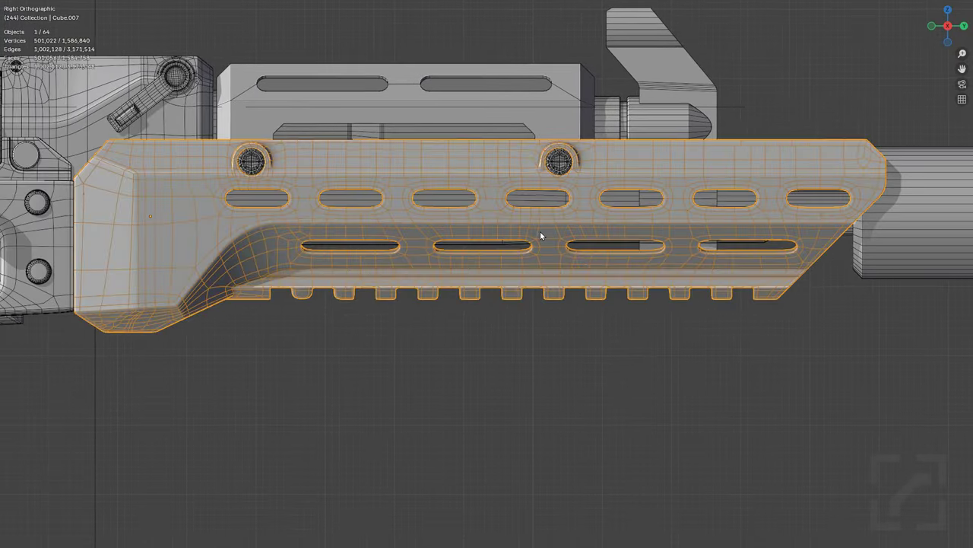
middle_click_drag(540, 232, 668, 274, "shift")
key("alt+a")
Step: Select Hops_Cam_Empty and move it forward along the barrel to the middle of the slotted handguard
scroll(408, 234, "down", 1)
left_click(275, 107)
scroll(275, 106, "down", 3)
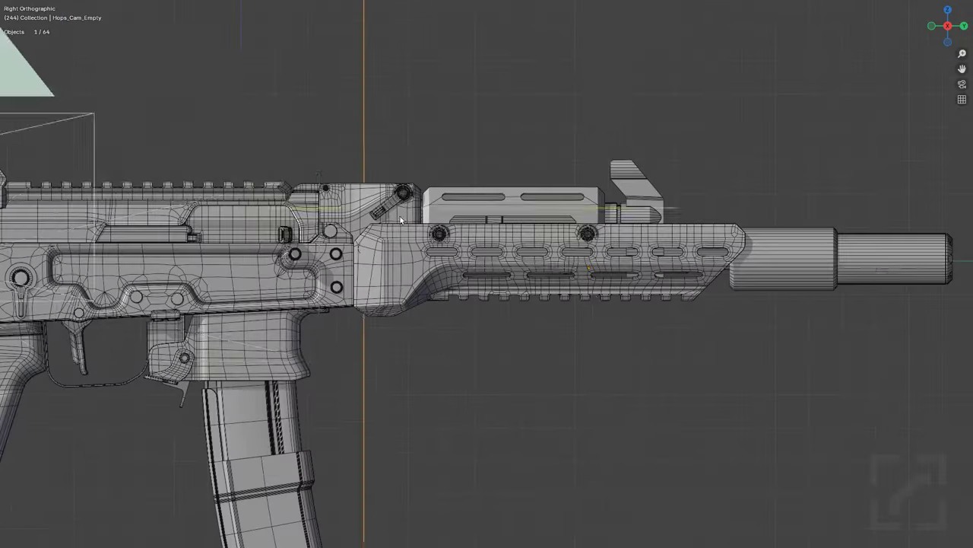
key("g")
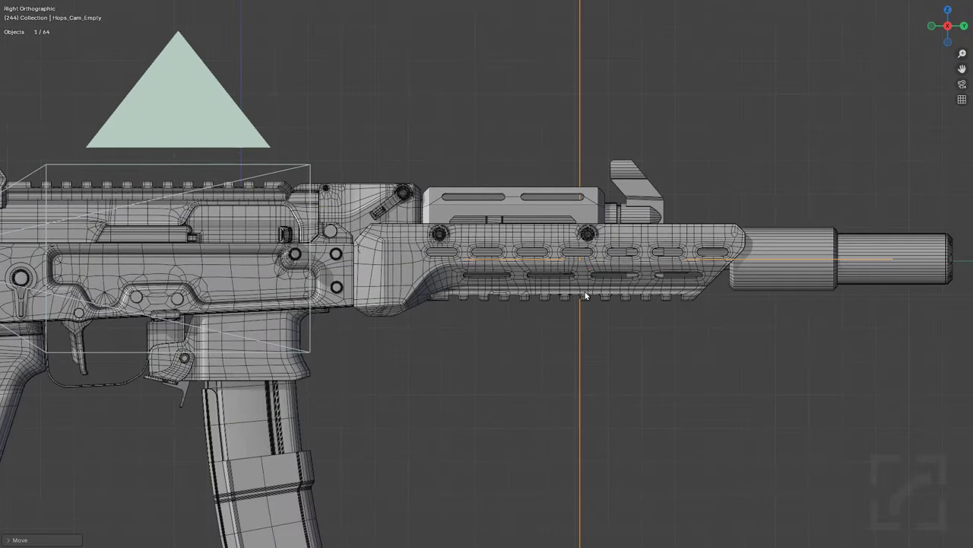
Step: Preview the camera turntable around the assembled rifle, stop it, and isolate the slotted handguard in local view with nothing selected
key("space")
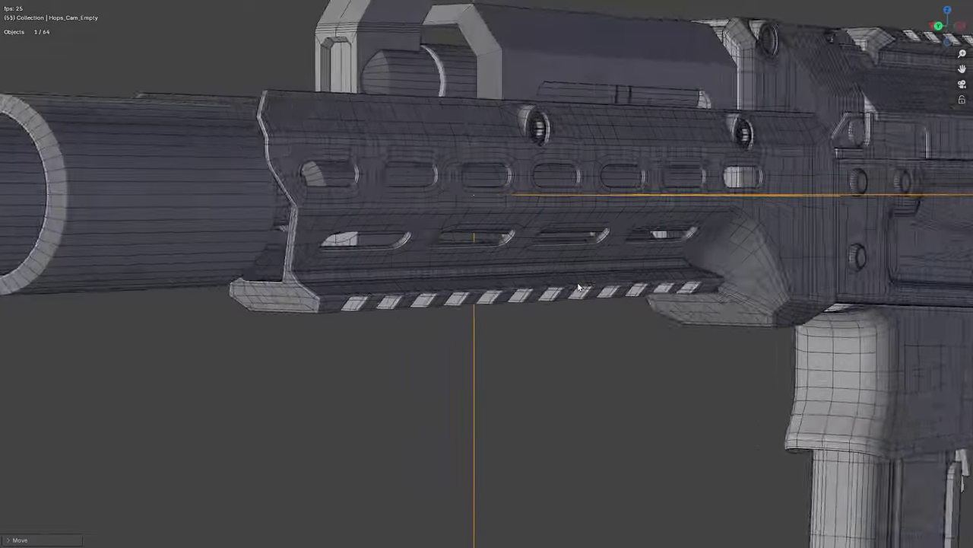
key("Escape")
left_click(538, 276)
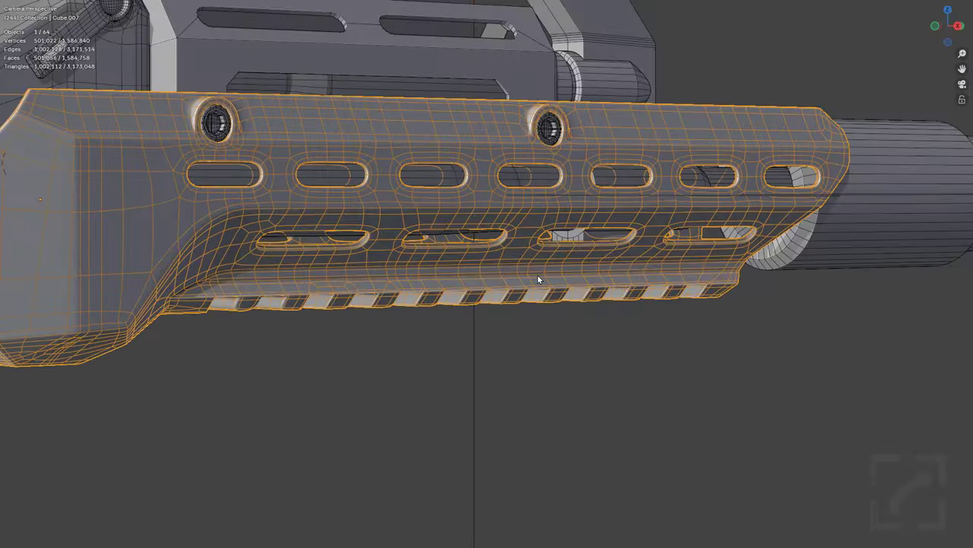
key("KP_Divide")
key("alt+a")
Step: Frame the whole isolated handguard in the camera view and play the turntable animation to inspect its wireframe from all sides
scroll(538, 276, "up", 3)
middle_click_drag(426, 308, 477, 320)
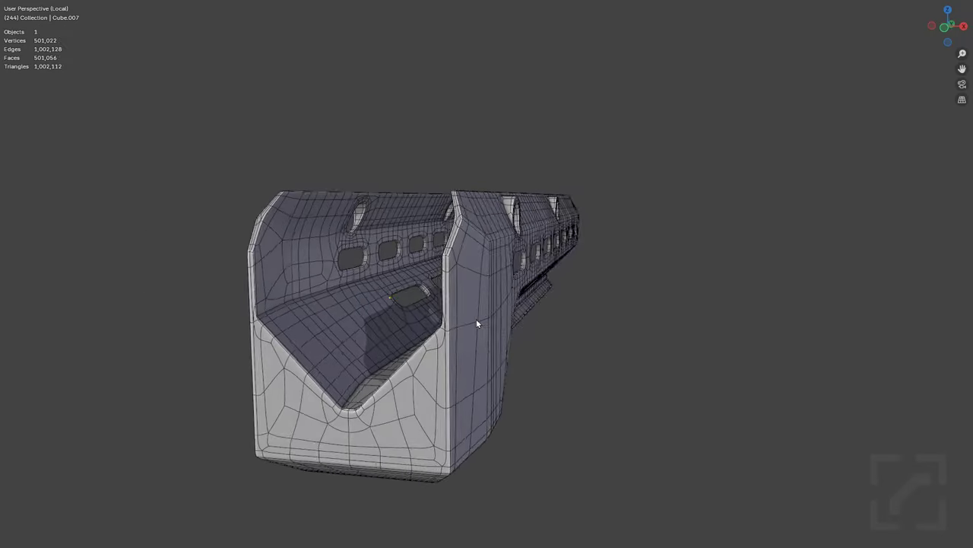
key("KP_0")
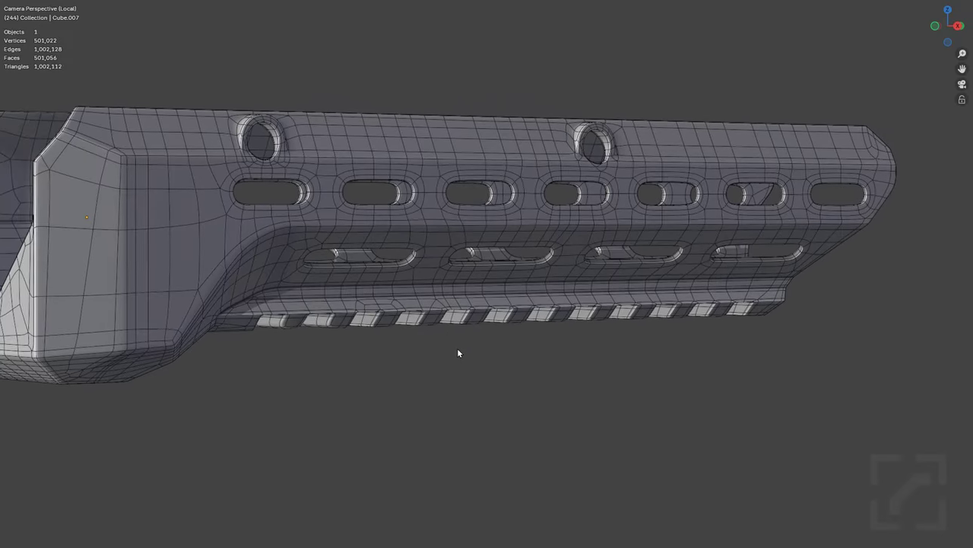
middle_click_drag(458, 353, 499, 389)
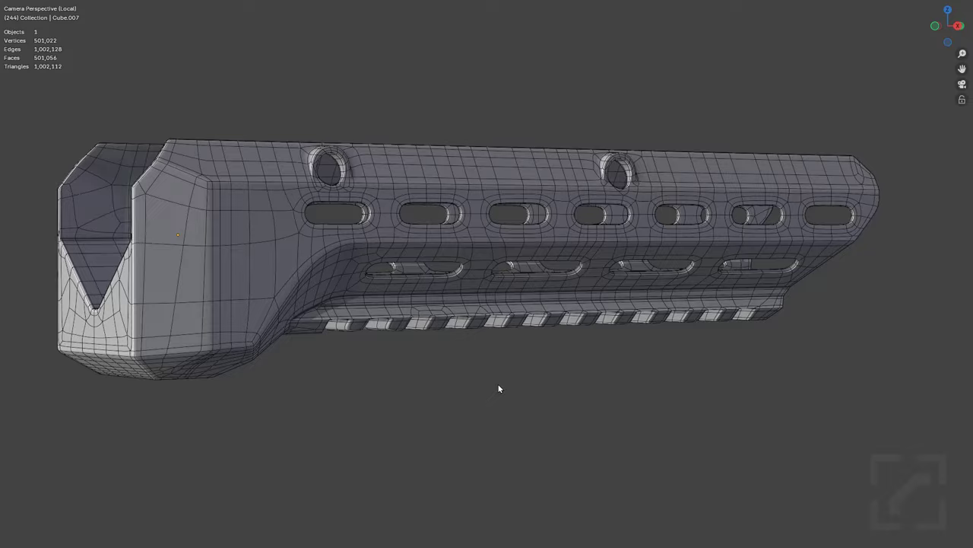
key("space")
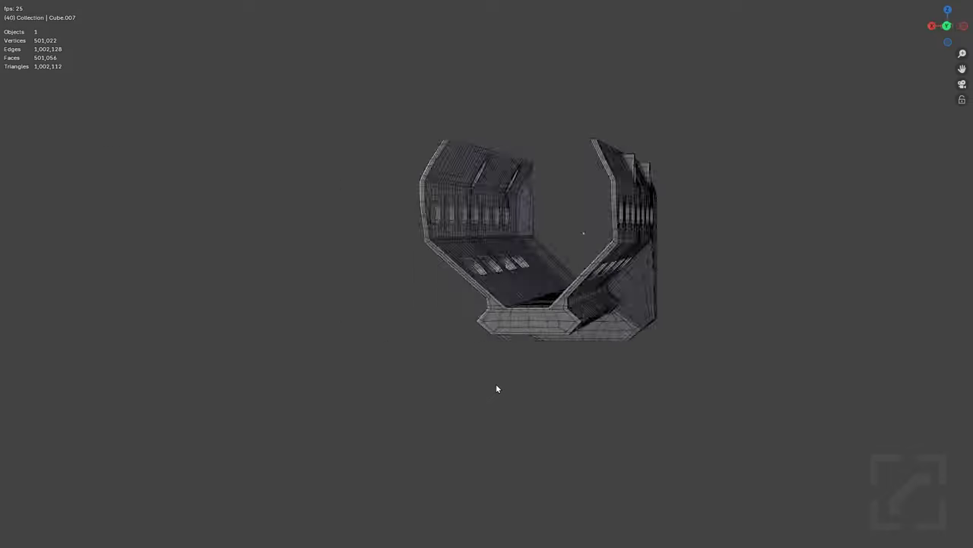